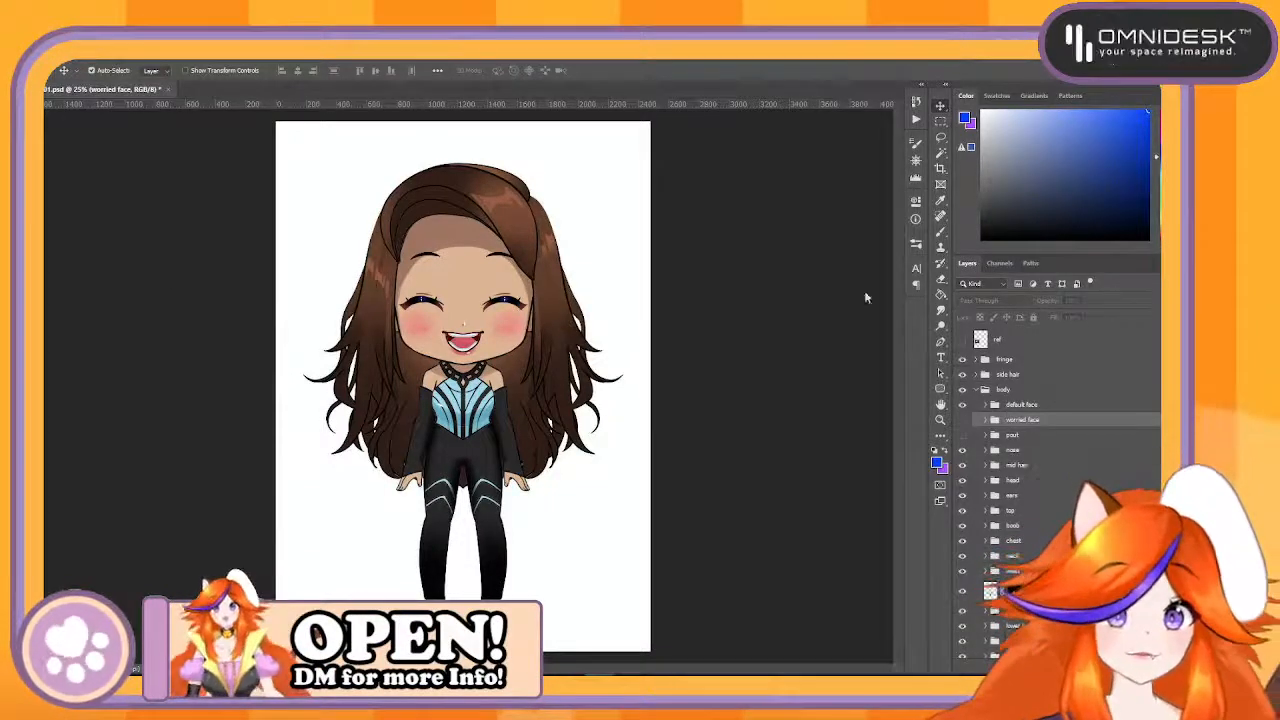
- Preview the ref layer's image by toggling its visibility, and delete the ref layer
left_click(1030, 359)
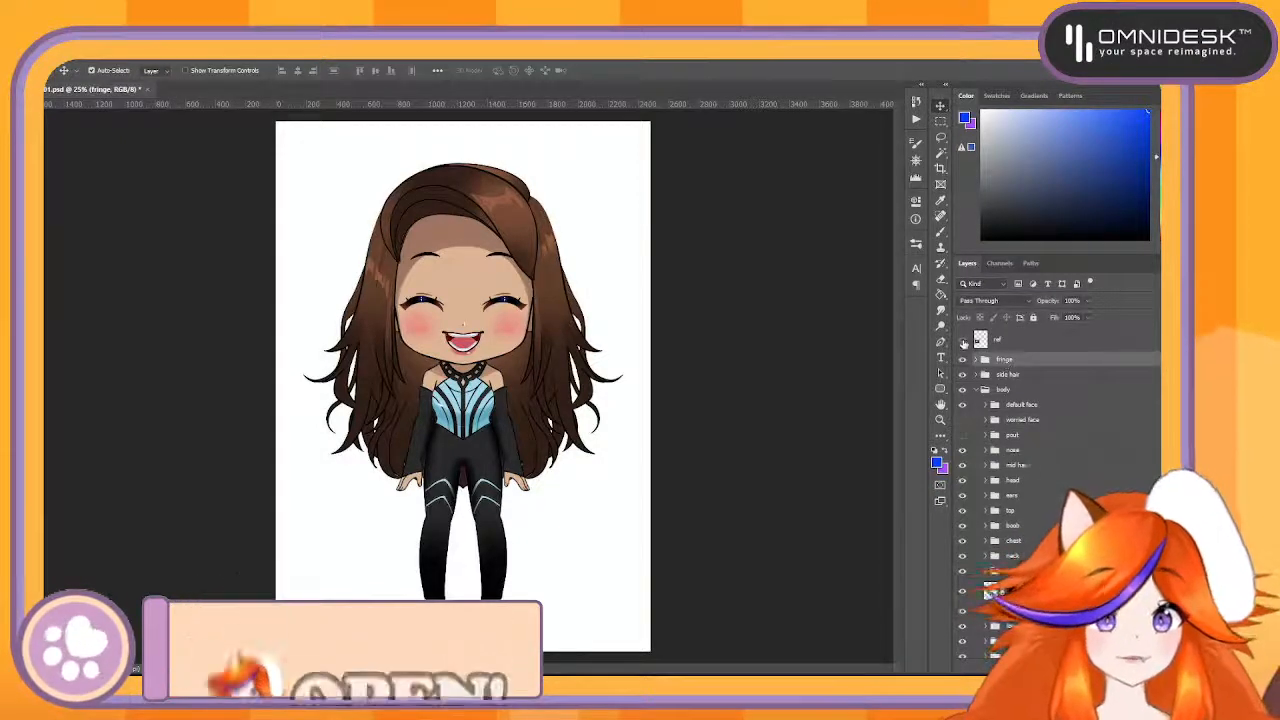
left_click(963, 340)
left_click(963, 340)
left_click(963, 340)
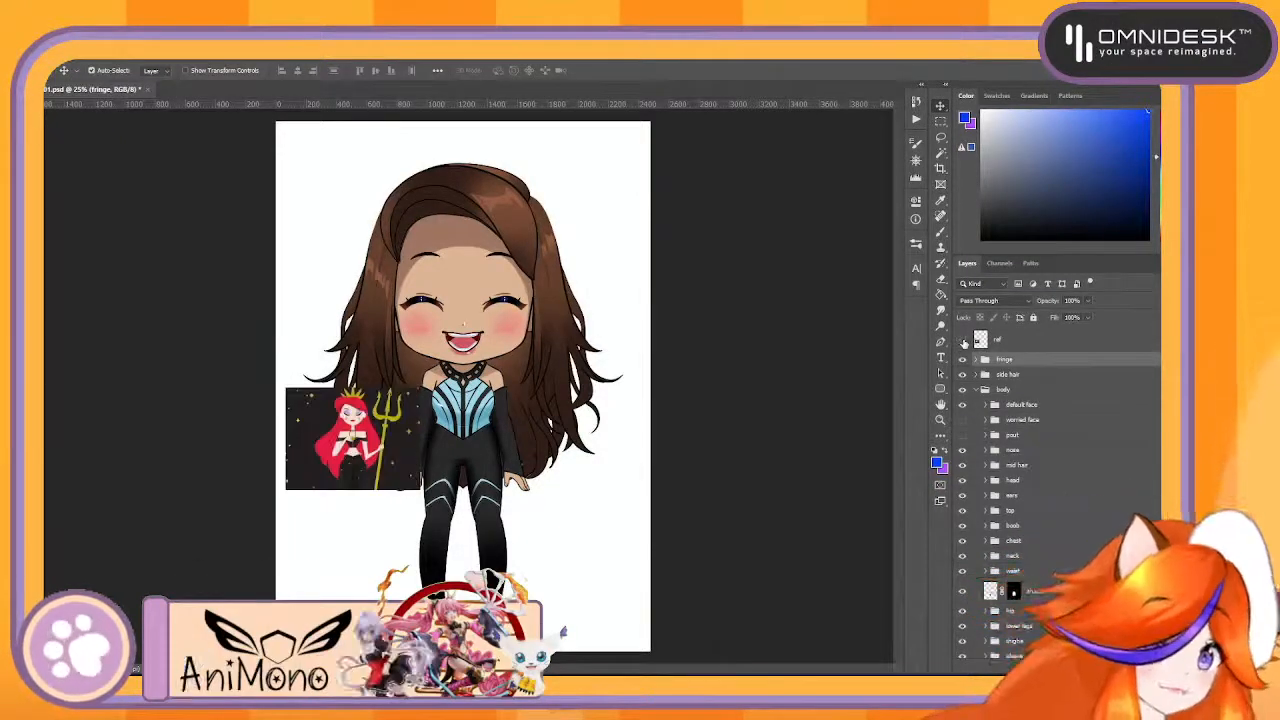
left_click(964, 341)
left_click_drag(1037, 338, 1000, 630)
left_click_drag(1100, 661, 1147, 667)
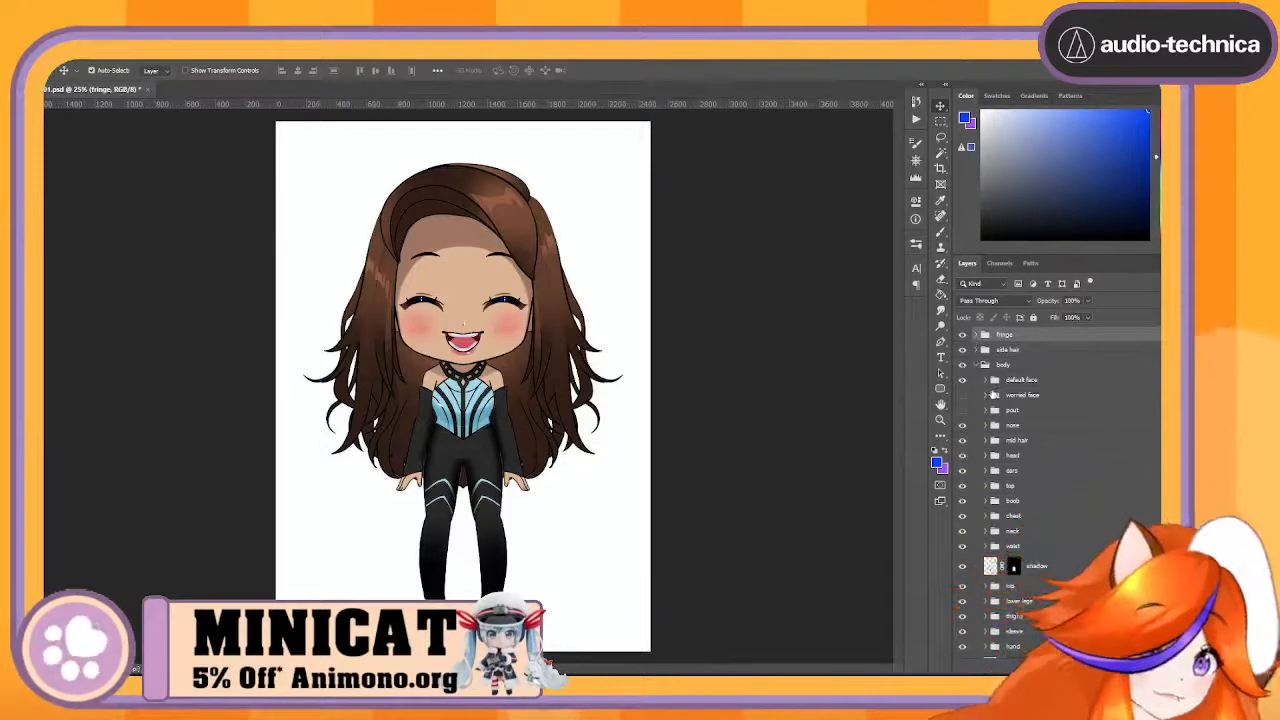
- Collapse the body group and hide and show the fringe group to identify its artwork
left_click(976, 366)
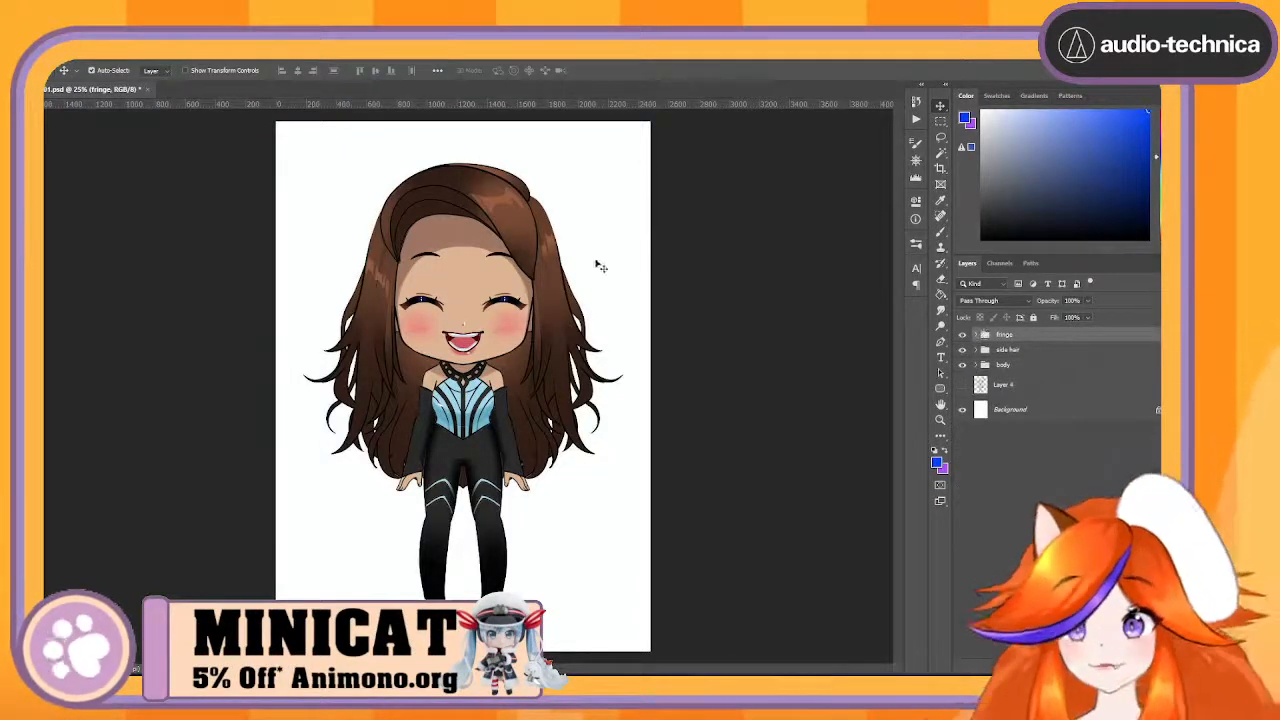
left_click(963, 336)
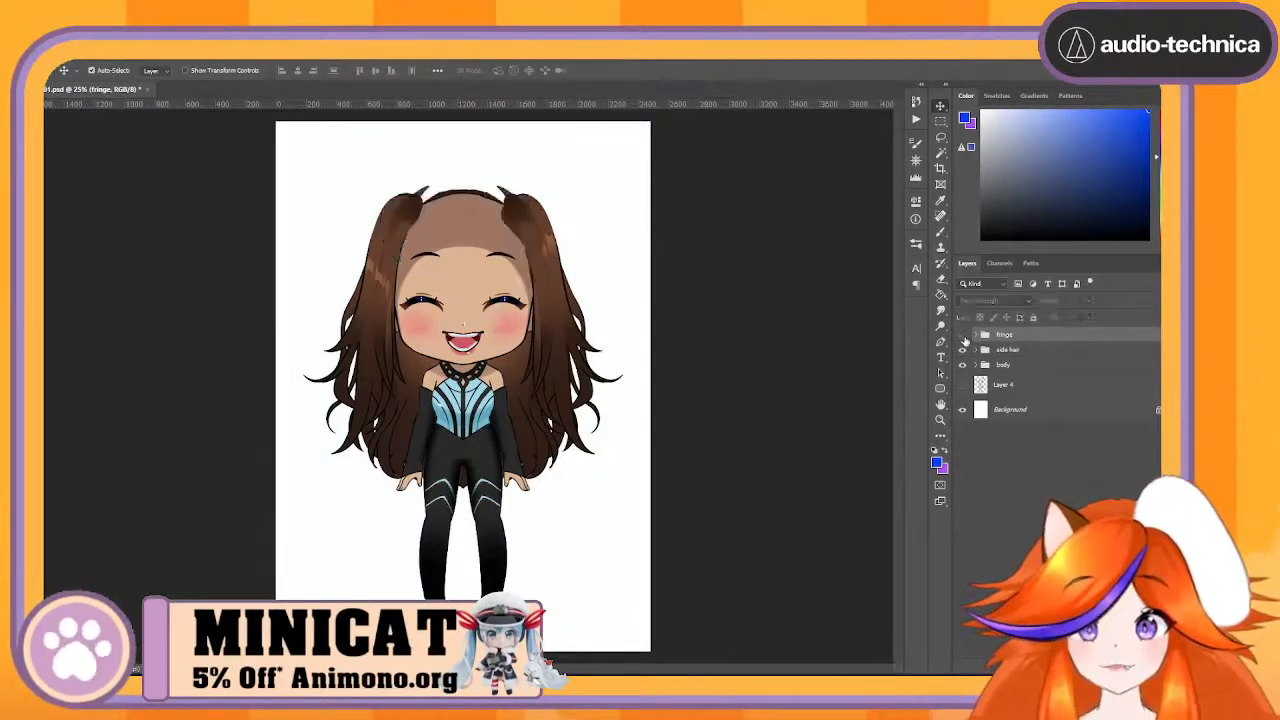
left_click(963, 336)
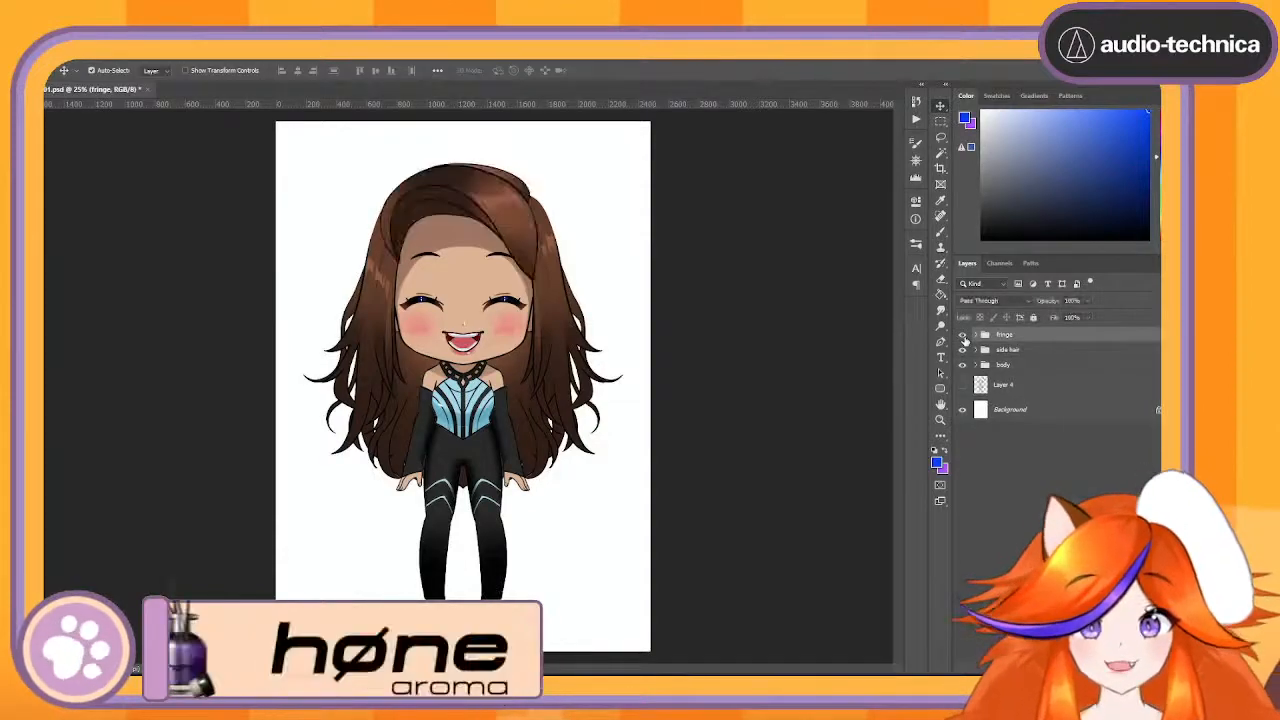
- Expand the fringe group and hide and show the hair highlight layer to inspect the highlight
left_click(917, 162)
left_click(883, 214)
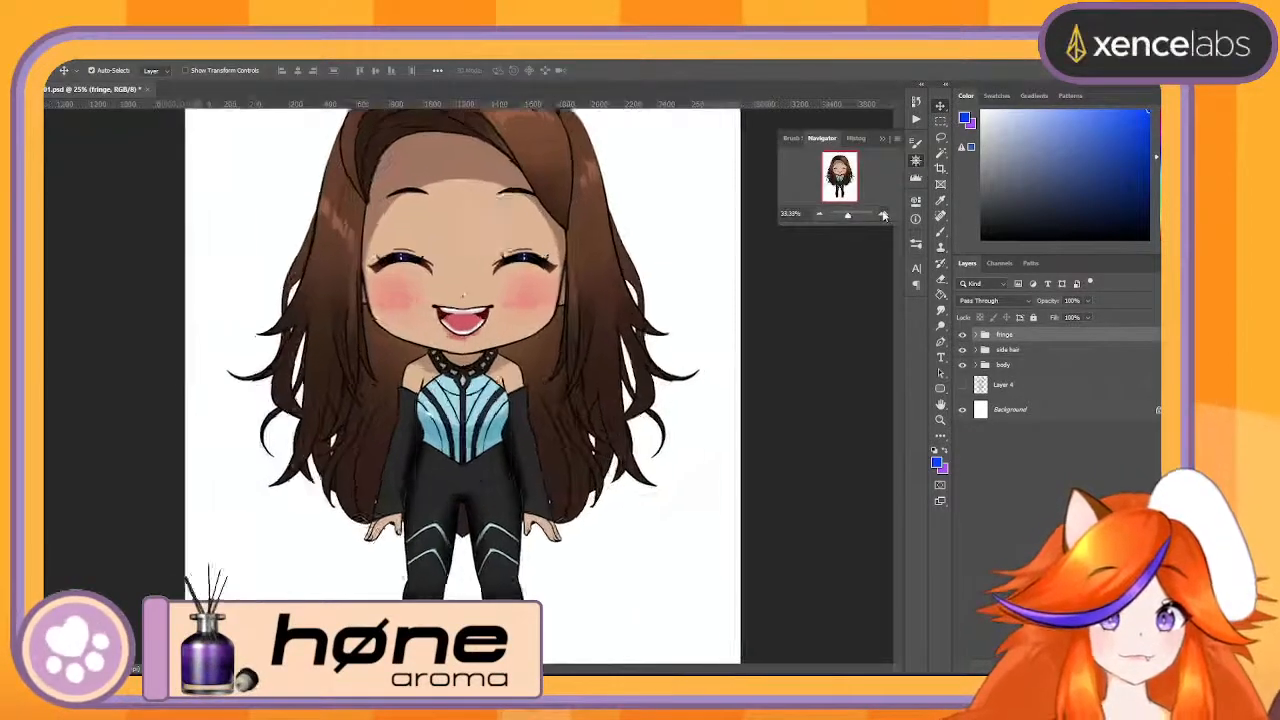
left_click(883, 214)
left_click(883, 214)
scroll(537, 366, "up", 5)
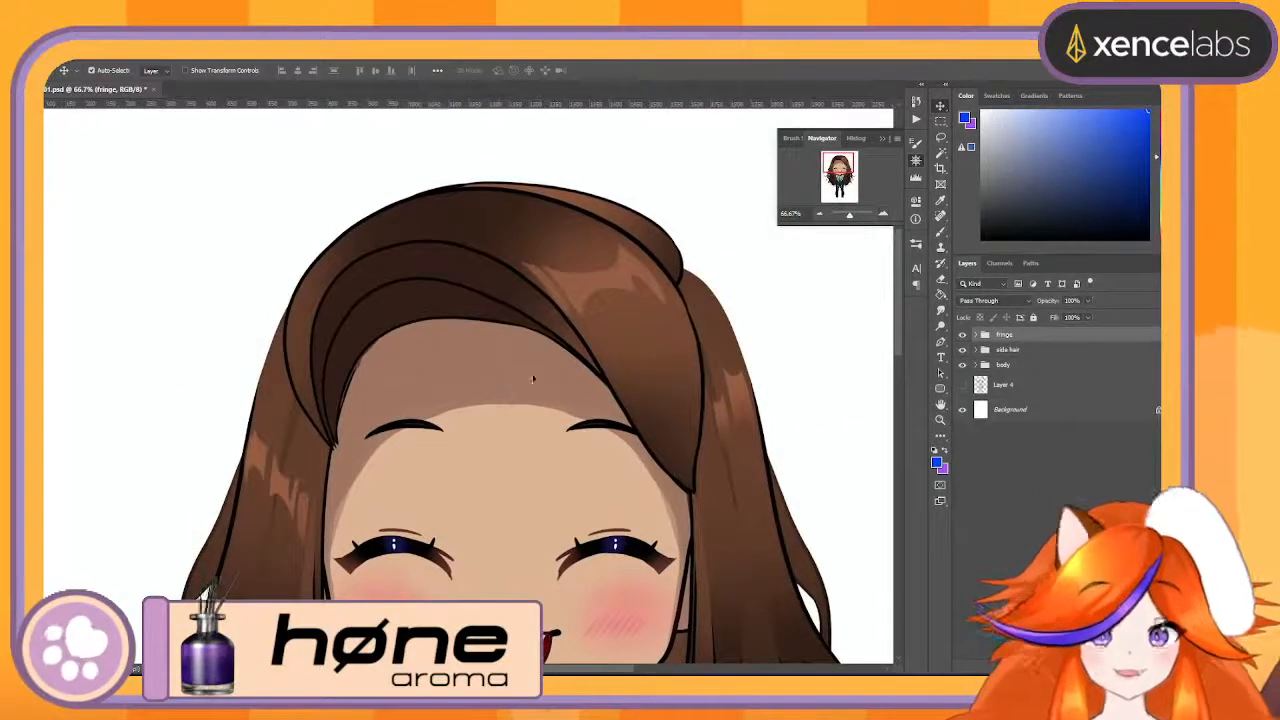
left_click(975, 335)
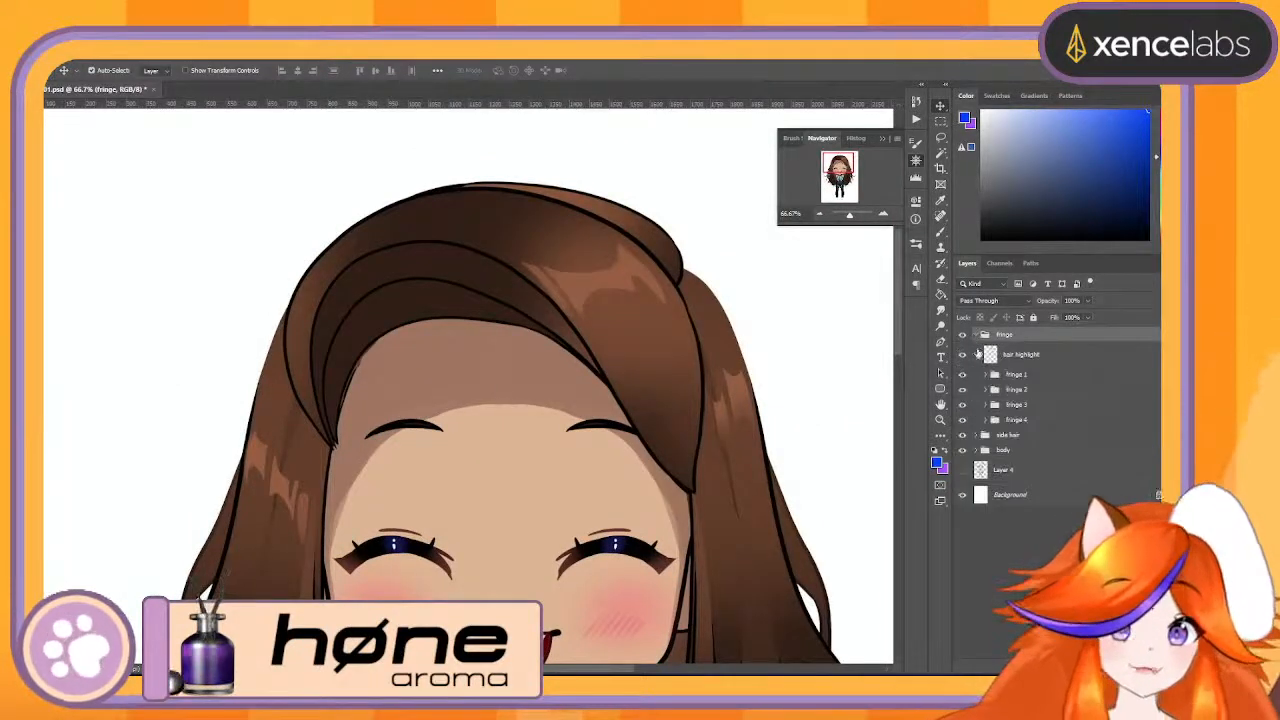
left_click(963, 355)
left_click(964, 356)
left_click(964, 356)
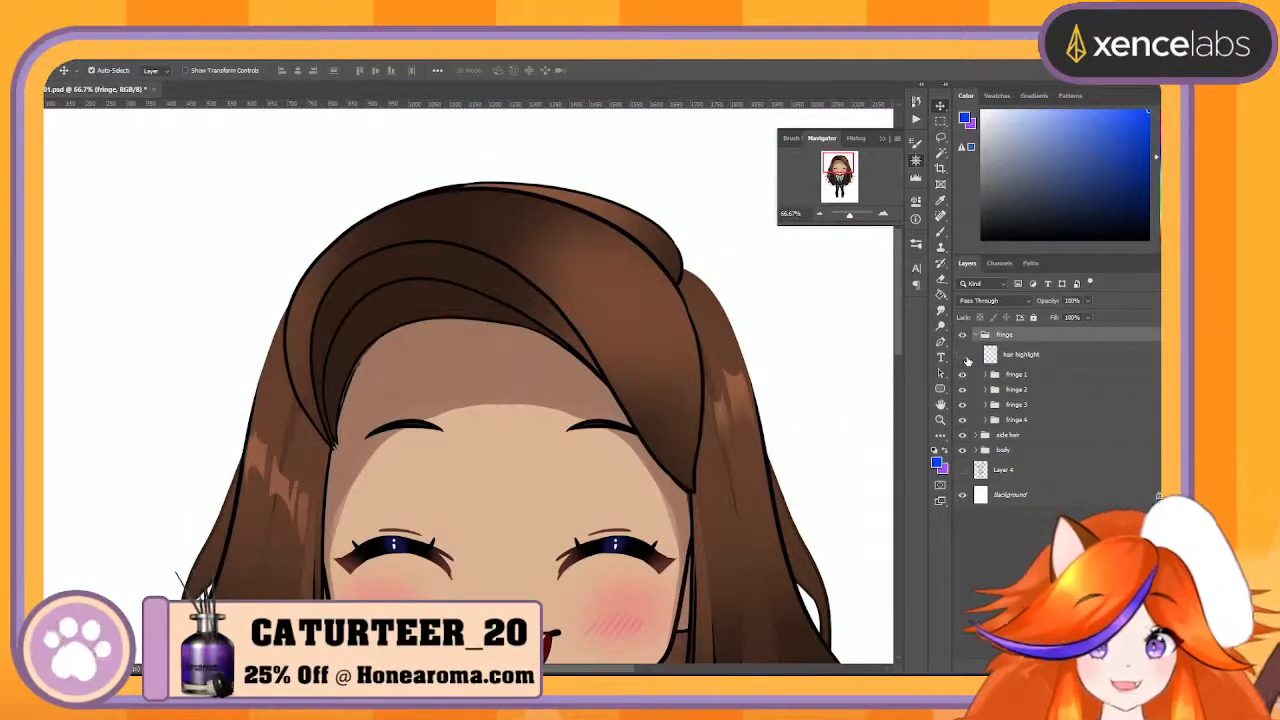
left_click(964, 356)
left_click(964, 356)
left_click(964, 356)
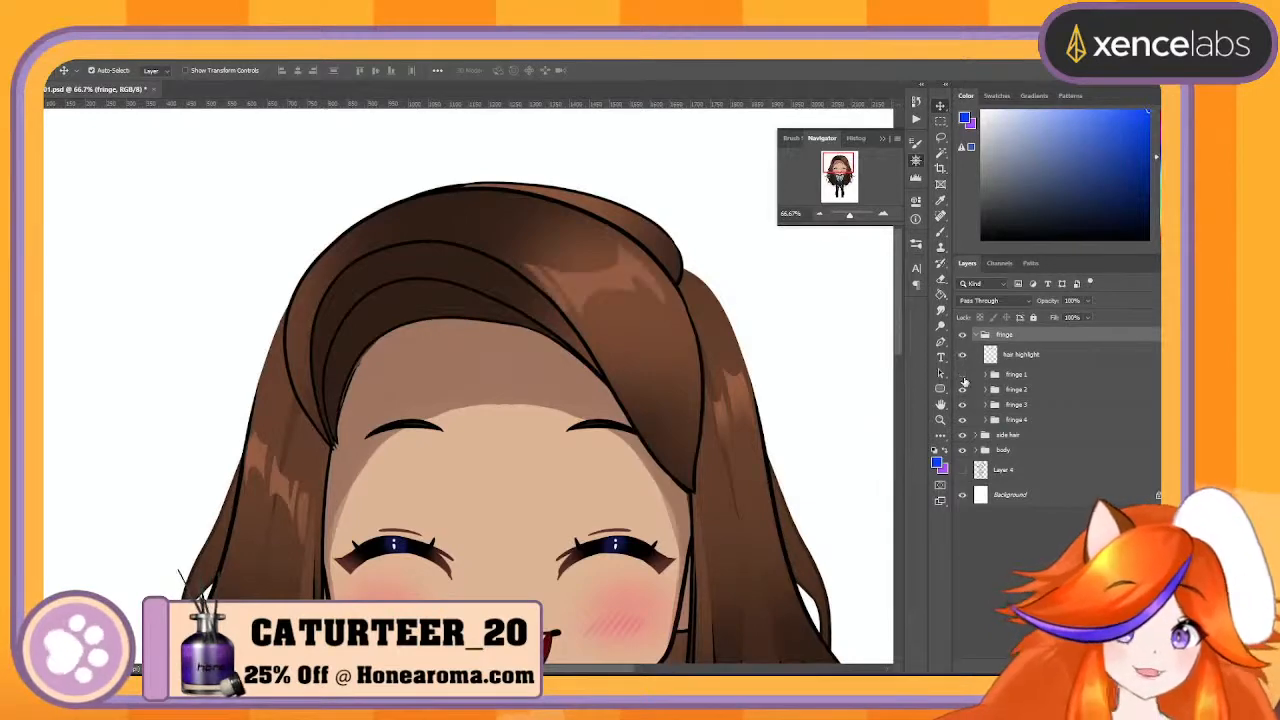
- Toggle the visibility of the fringe 1 and fringe 2 groups to see which hair section each one holds
left_click(963, 377)
left_click(963, 377)
left_click(963, 377)
left_click(963, 377)
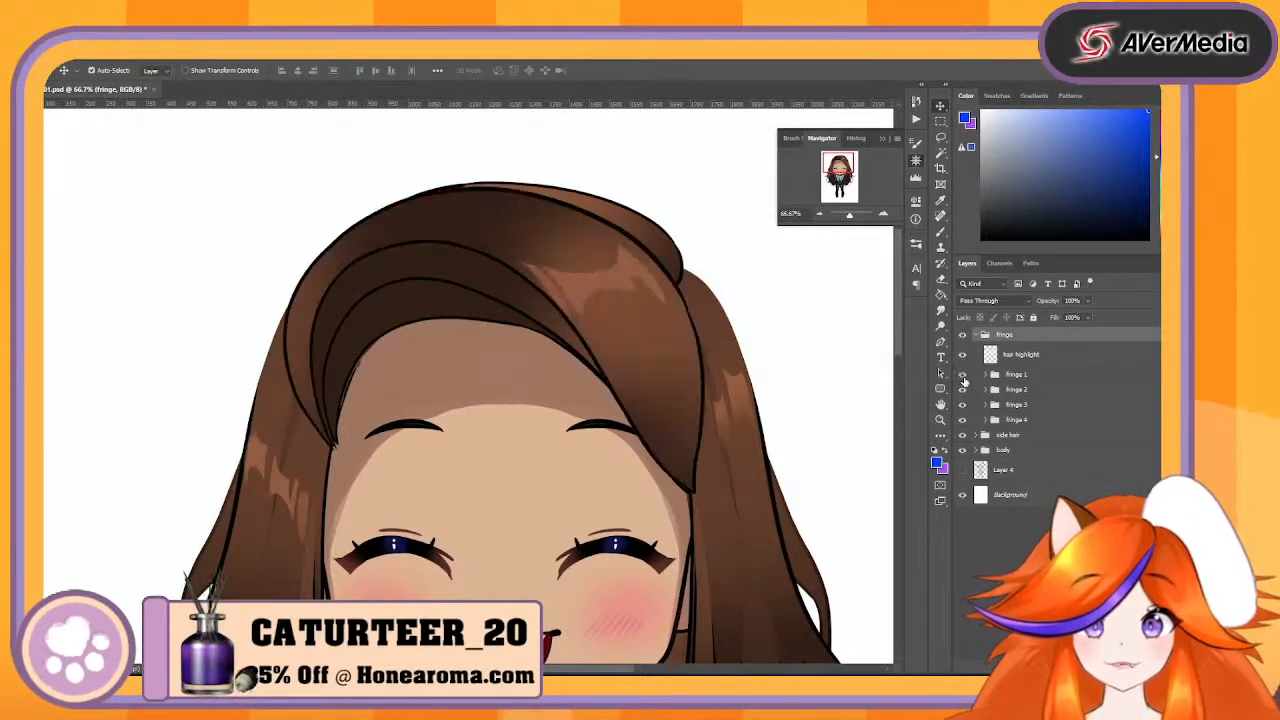
left_click(963, 377)
left_click(963, 377)
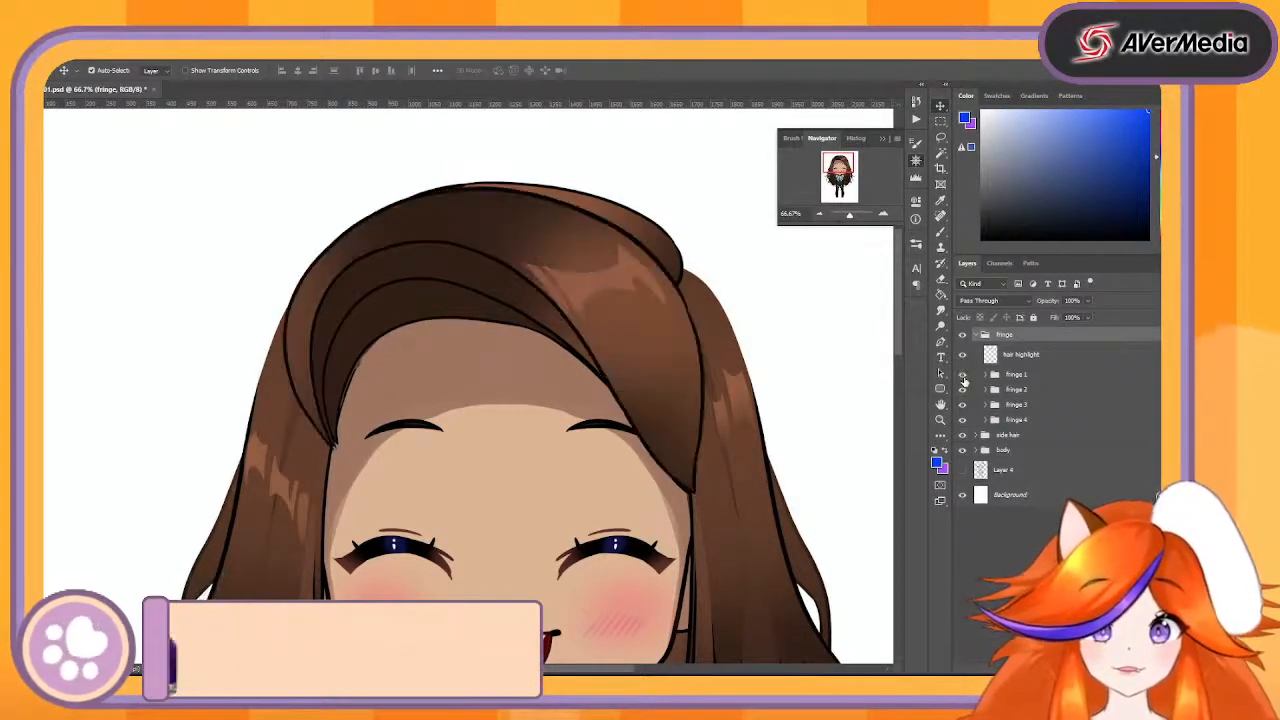
left_click(963, 377)
left_click(963, 377)
left_click(964, 390)
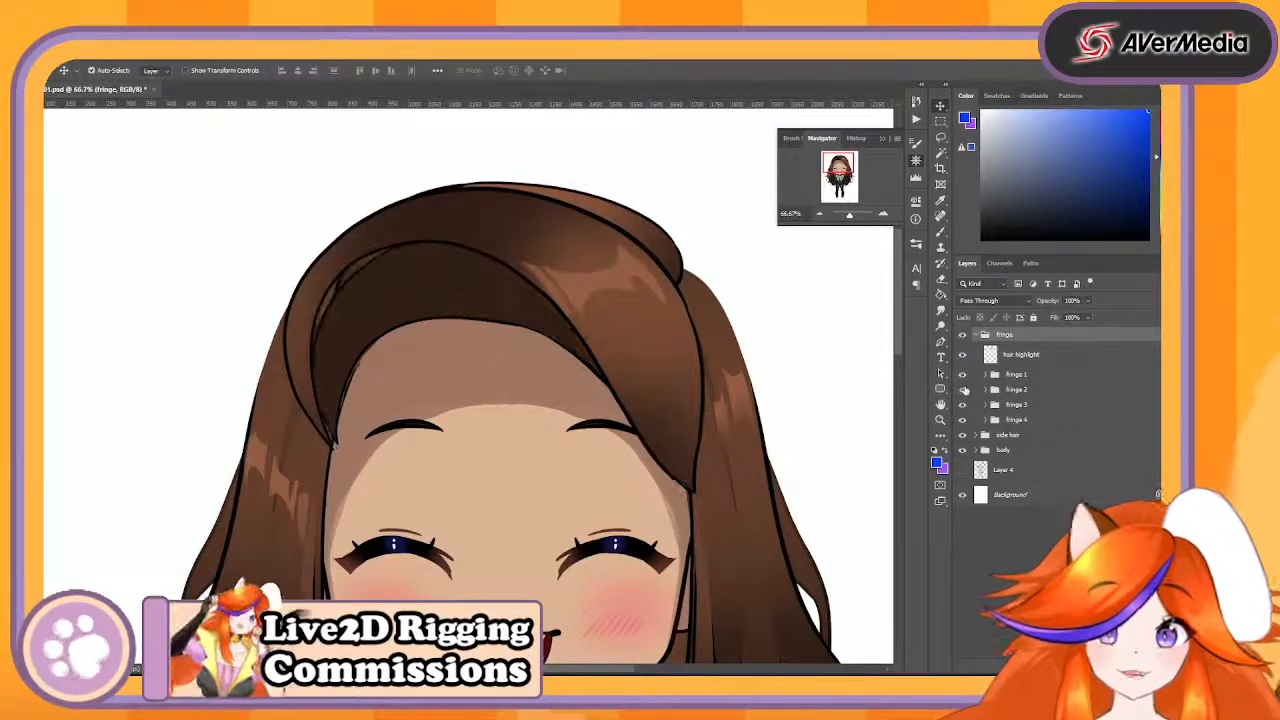
left_click(964, 390)
- Hide the fringe 1, fringe 2 and fringe 3 groups in turn and toggle fringe 4 to examine each hair section
left_click(962, 388)
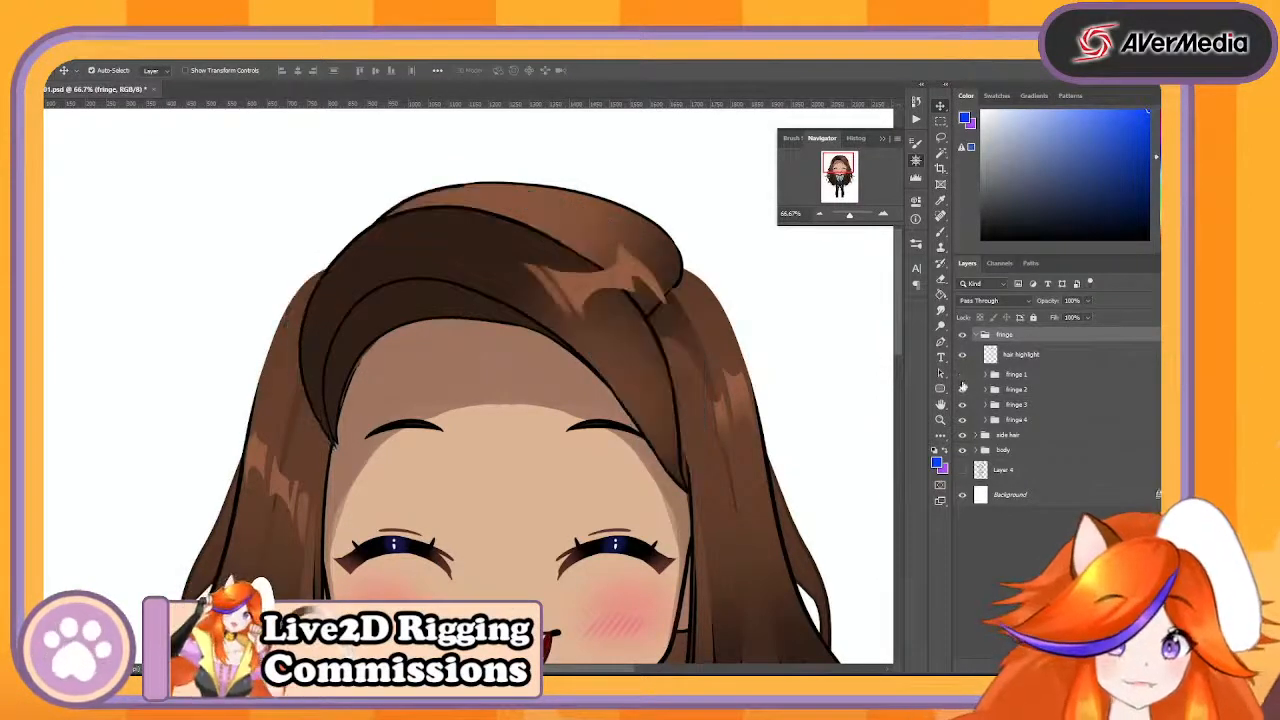
left_click(963, 390)
left_click(963, 390)
left_click(966, 404)
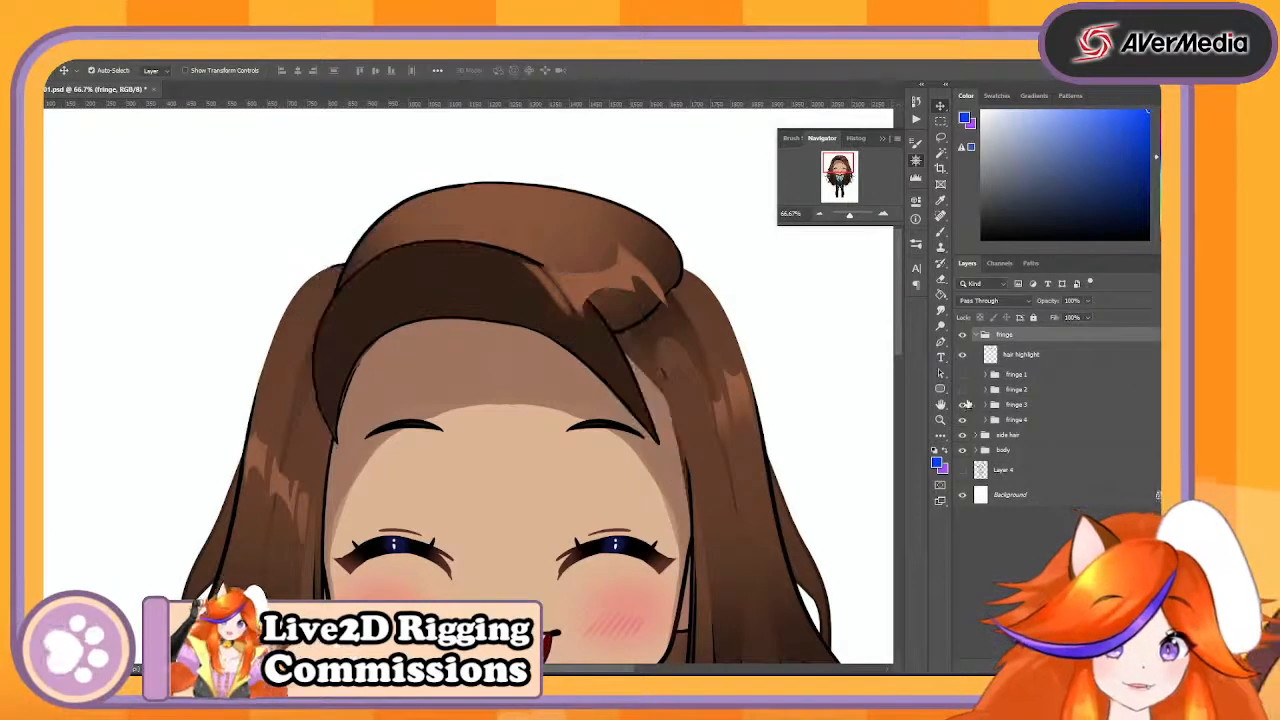
left_click(966, 404)
left_click(966, 404)
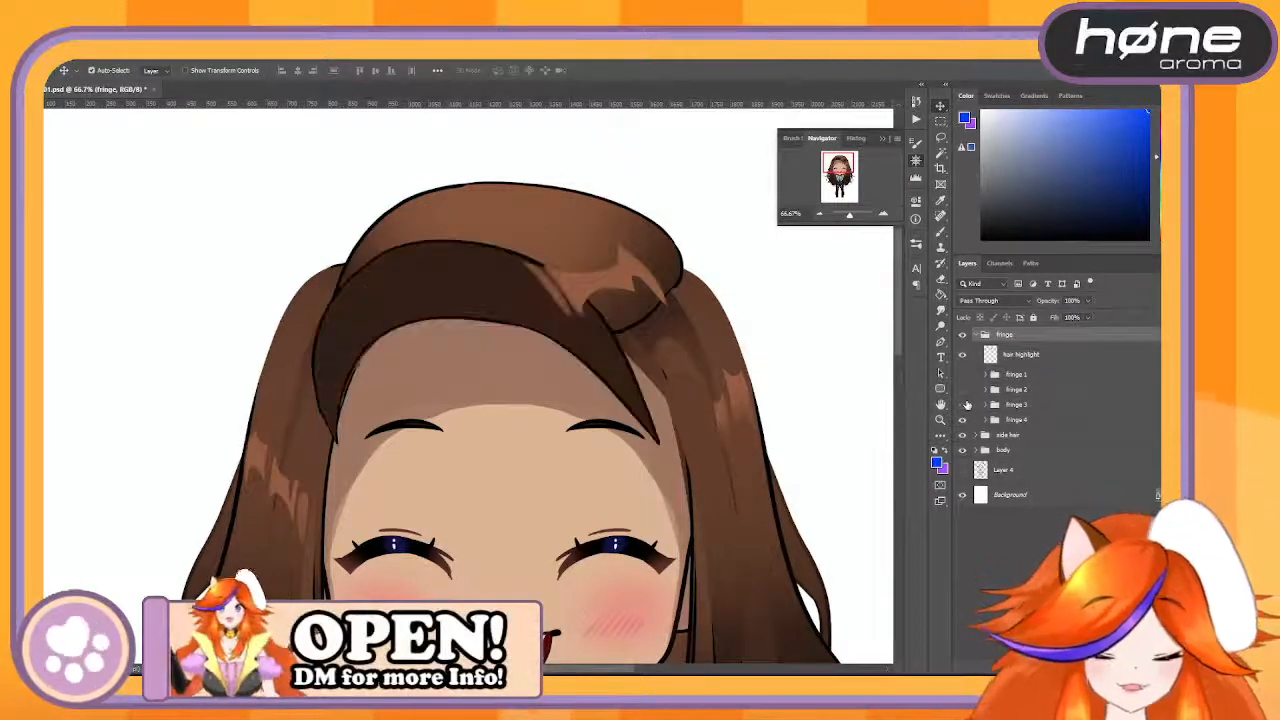
left_click(967, 405)
left_click(962, 419)
left_click(962, 419)
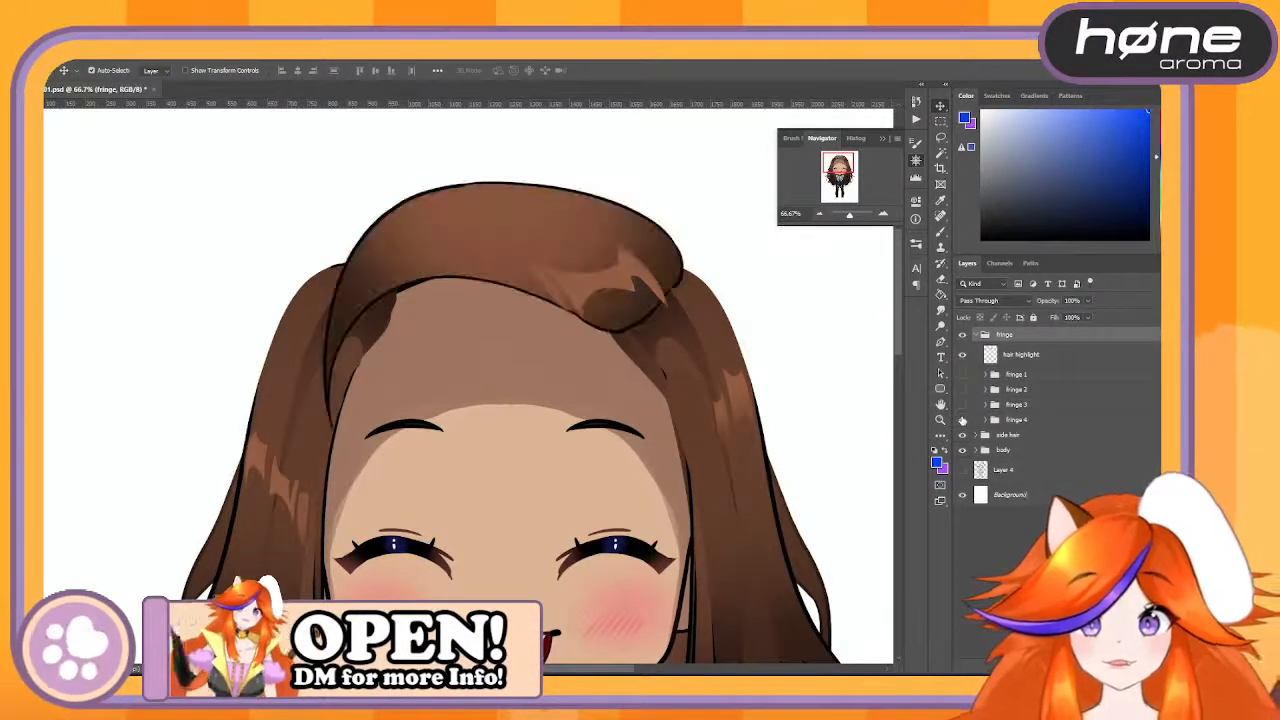
left_click(962, 419)
left_click(962, 419)
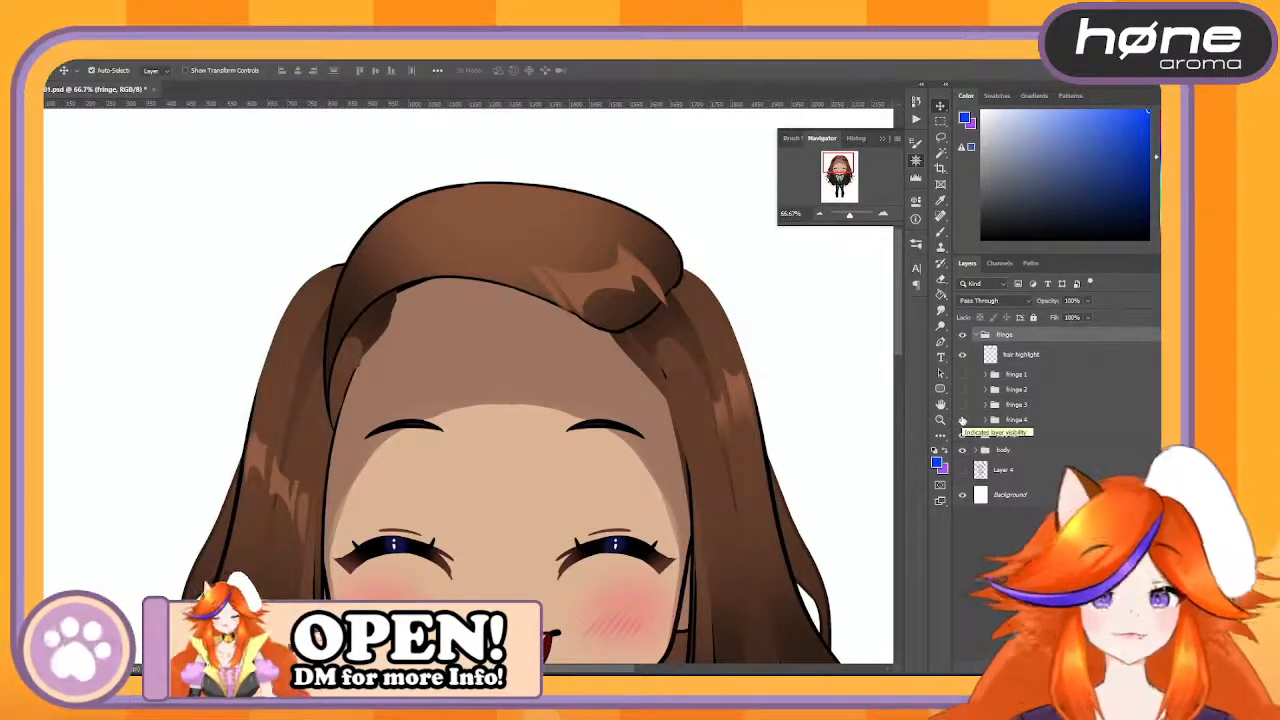
left_click(962, 419)
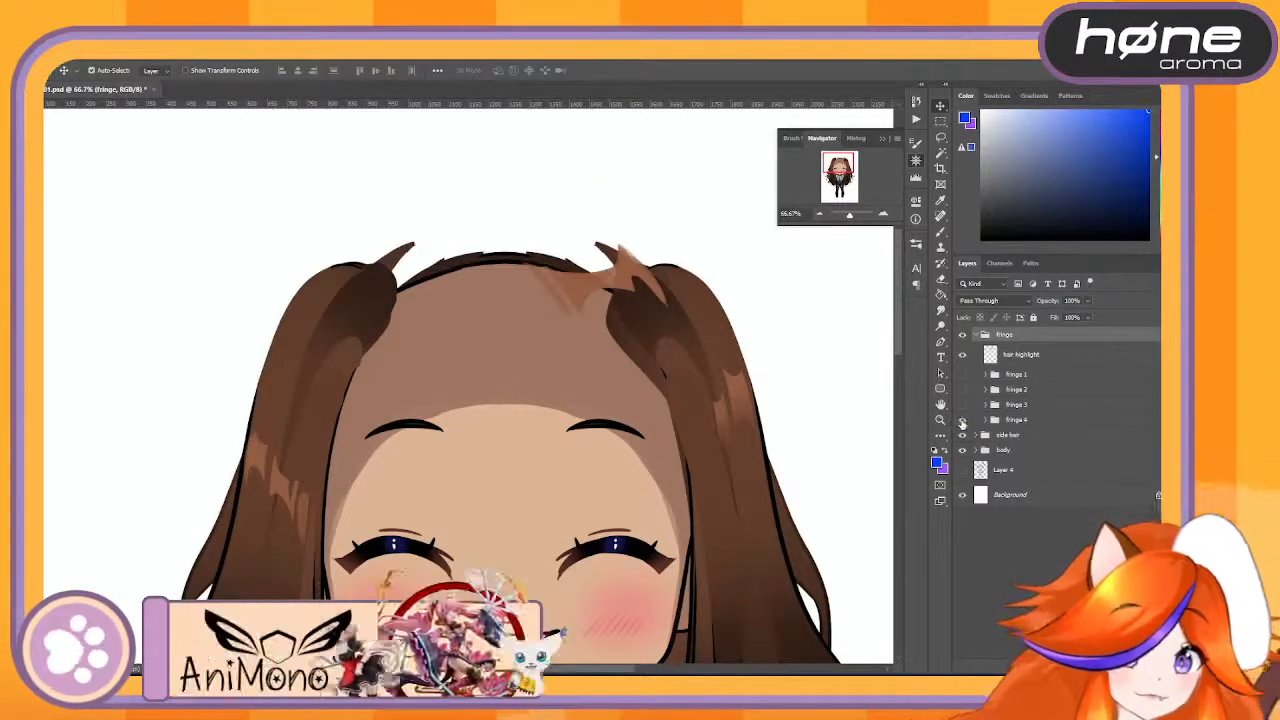
- Make the fringe 4, fringe 3, fringe 2 and fringe 1 groups visible again
left_click(962, 419)
left_click(963, 405)
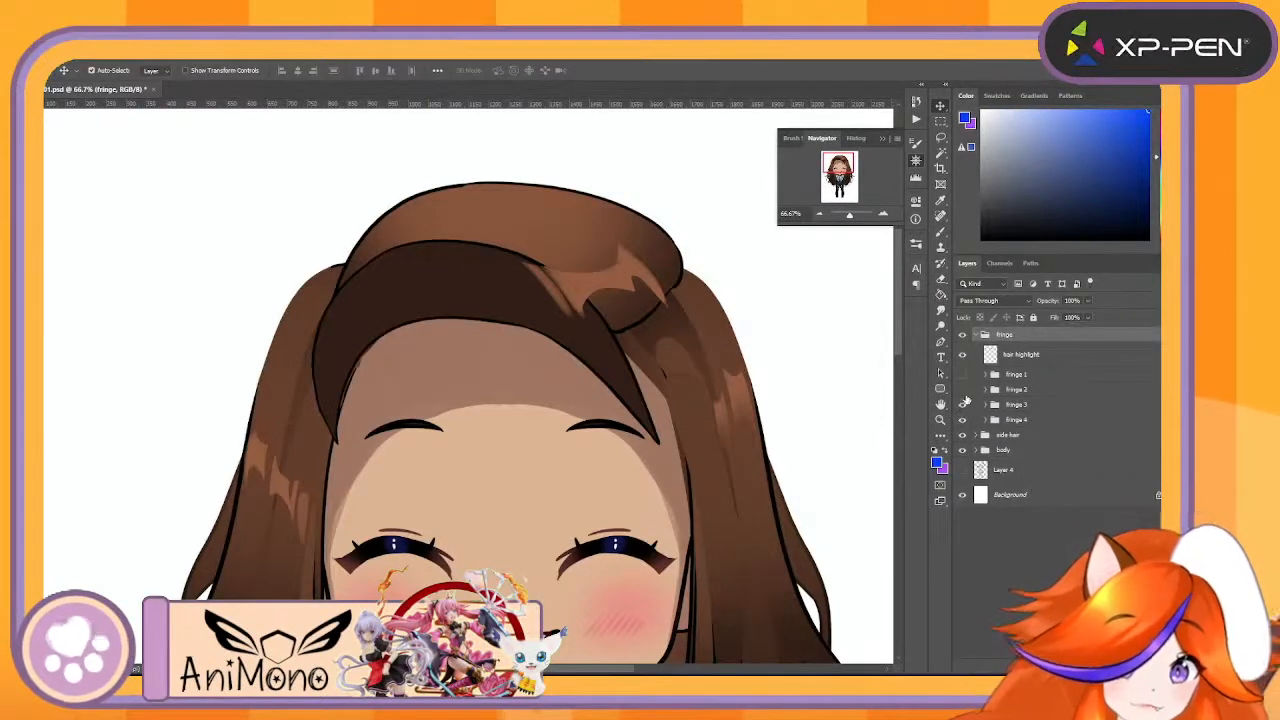
left_click(962, 390)
left_click(962, 374)
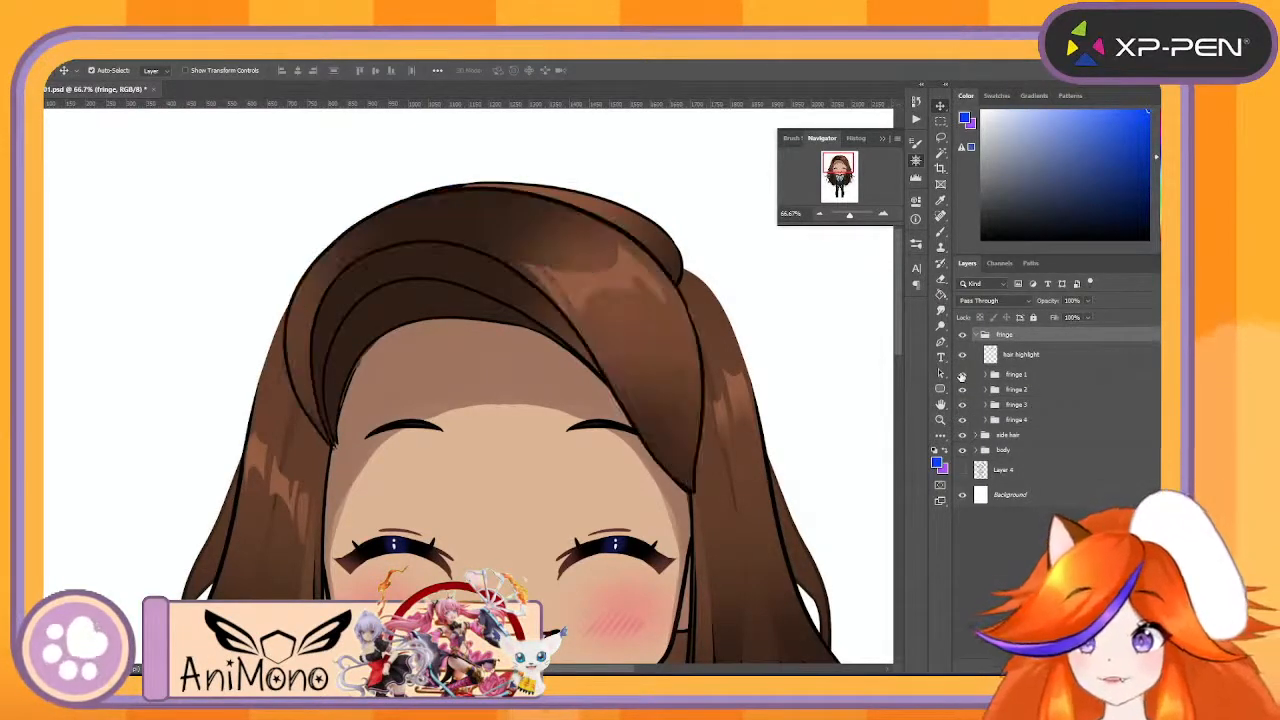
- Try moving the fringe 1 colour layer away from its line art, and undo the moves
mouse_move(683, 394)
left_mouse_down()
mouse_move(718, 408)
mouse_move(806, 404)
left_mouse_up()
left_click_drag(522, 227, 547, 297)
key("ctrl+z")
left_click(470, 221)
left_click_drag(470, 222, 477, 293)
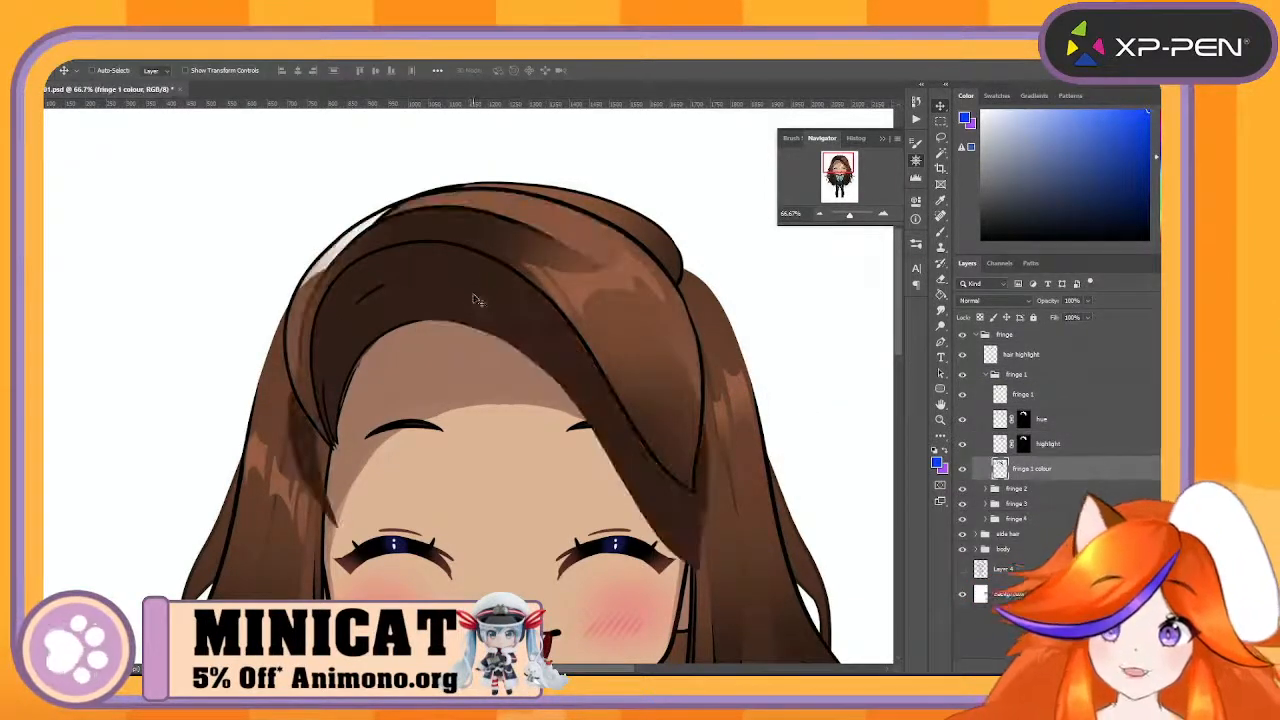
key("ctrl+z")
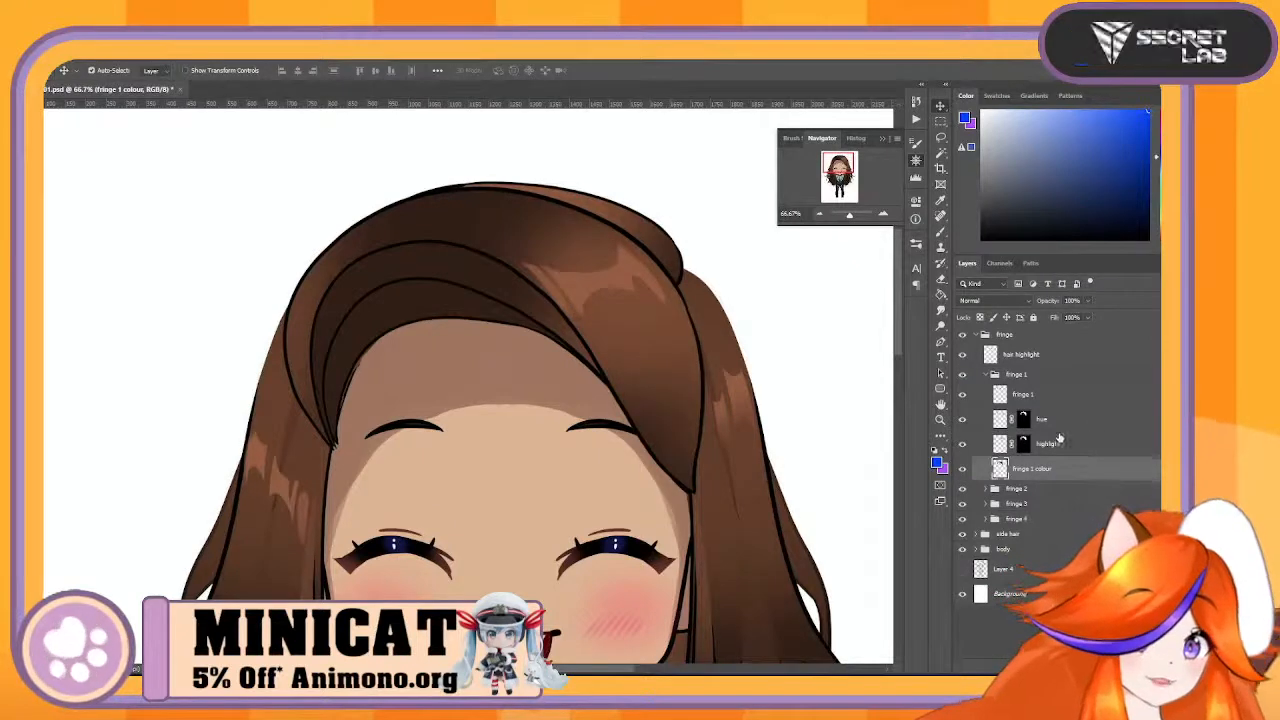
- Merge the hair highlight layer with the fringe 1 group into one layer and toggle its visibility to check it
left_click(986, 376)
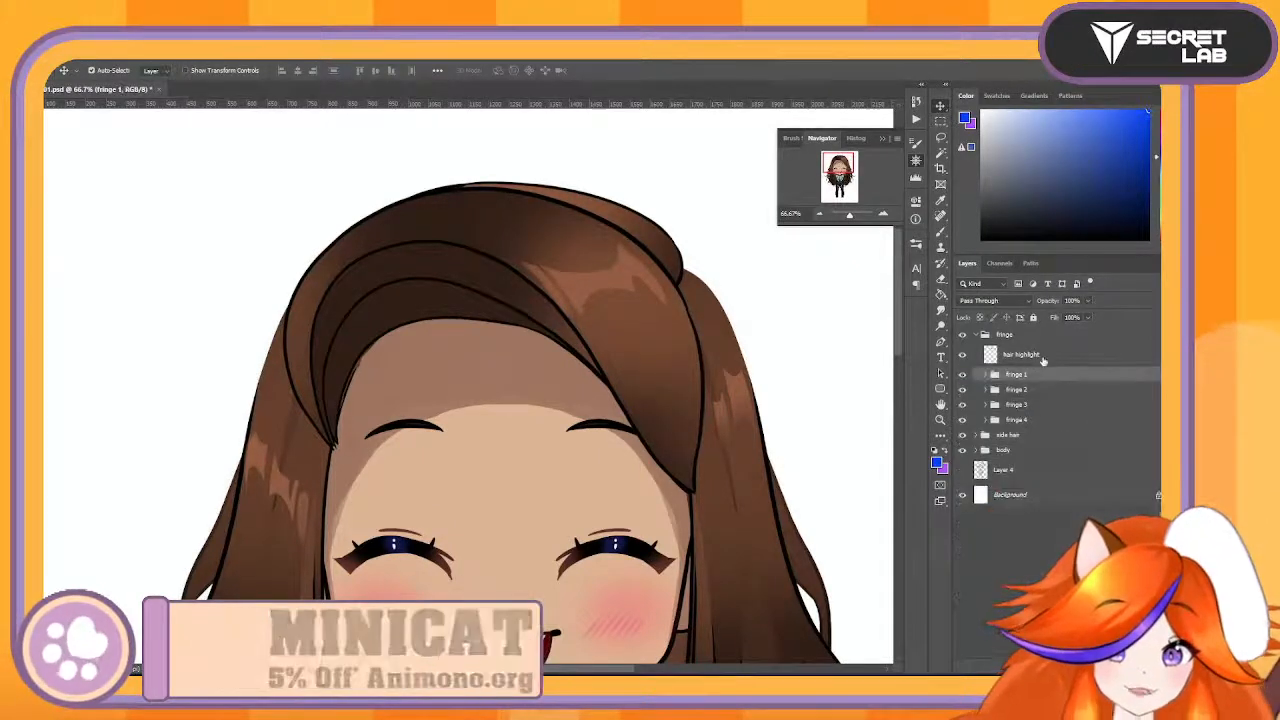
left_click(1046, 358, "shift")
right_click(1056, 354)
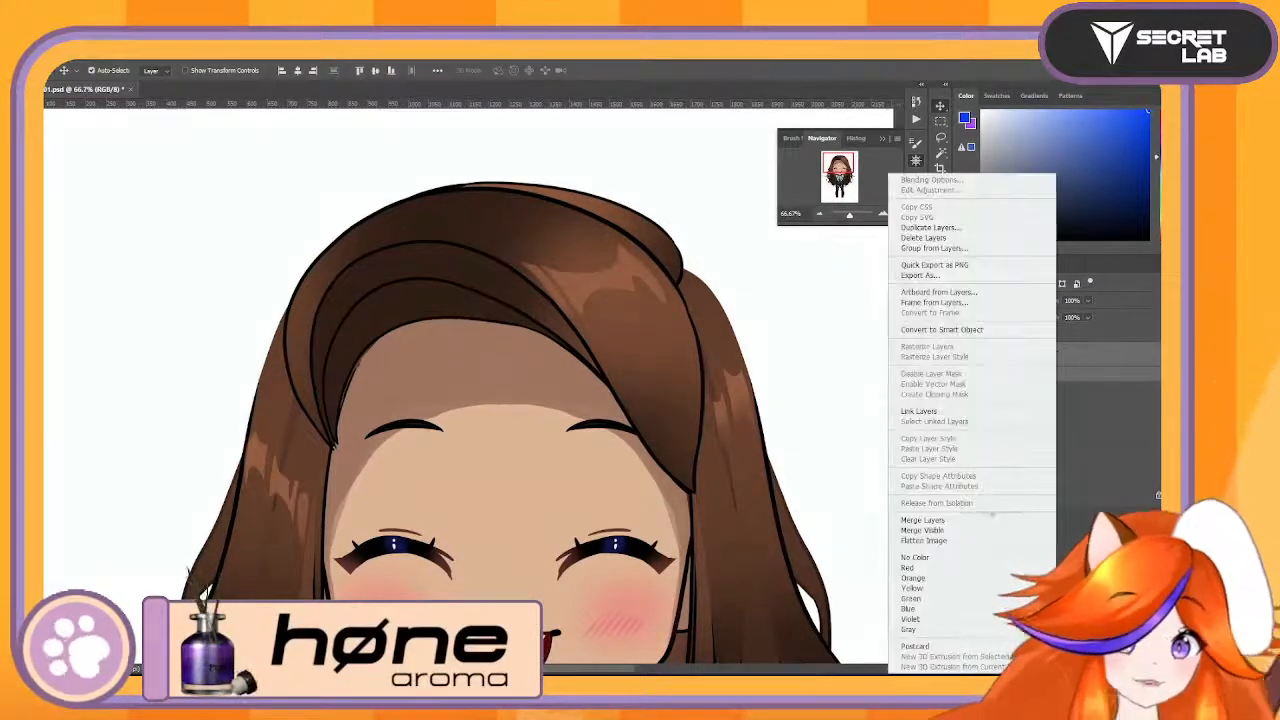
left_click(922, 520)
left_click(961, 357)
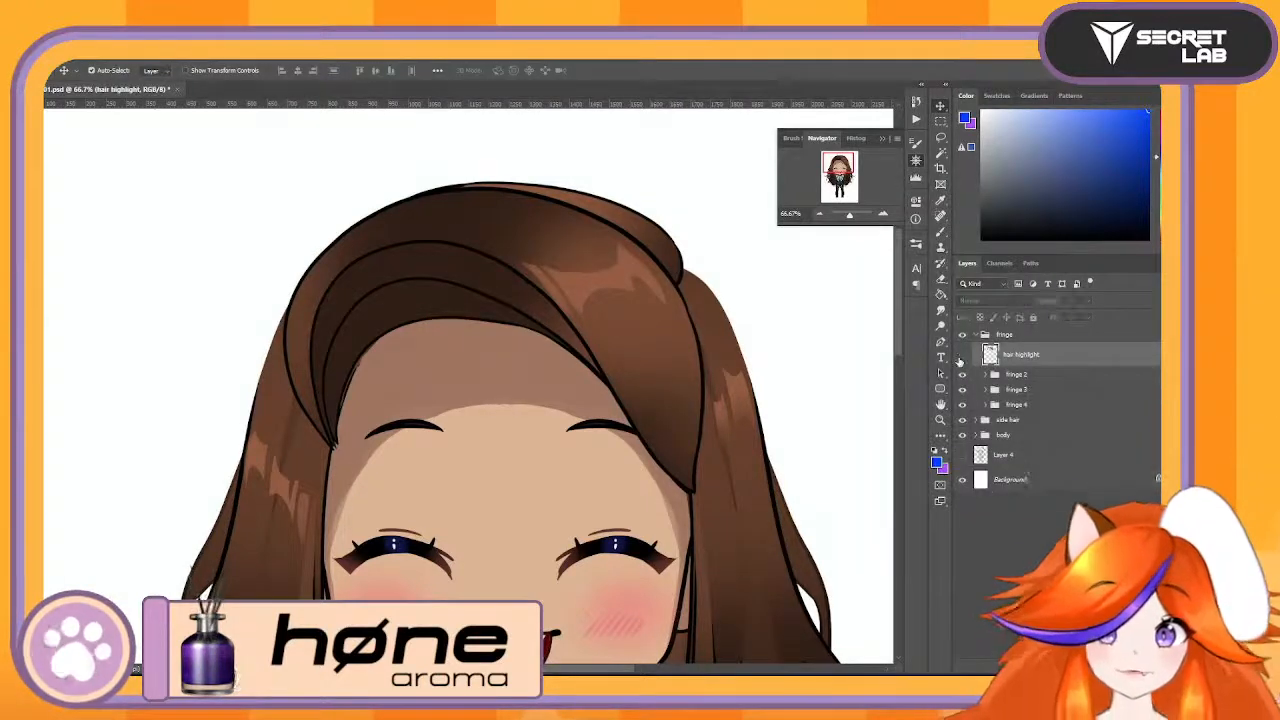
left_click(960, 357)
left_click(960, 357)
left_click(960, 357)
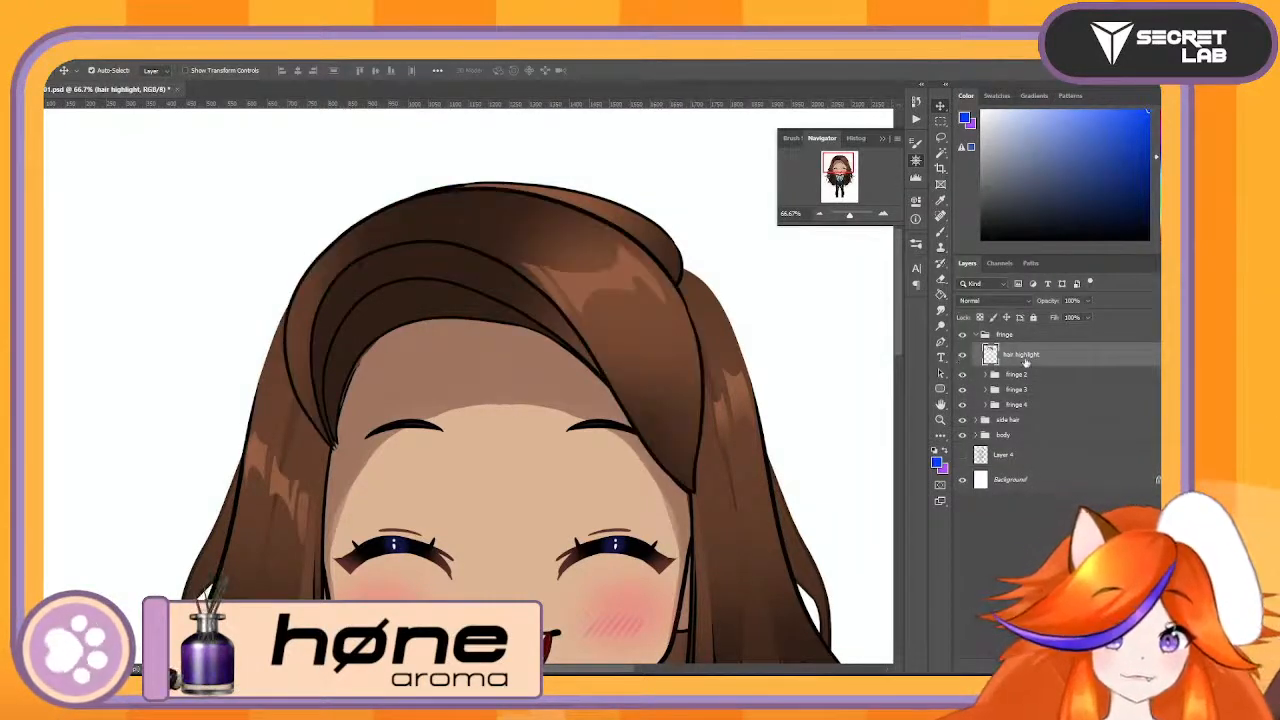
- Rename the merged hair highlight layer as FH1
type("fri")
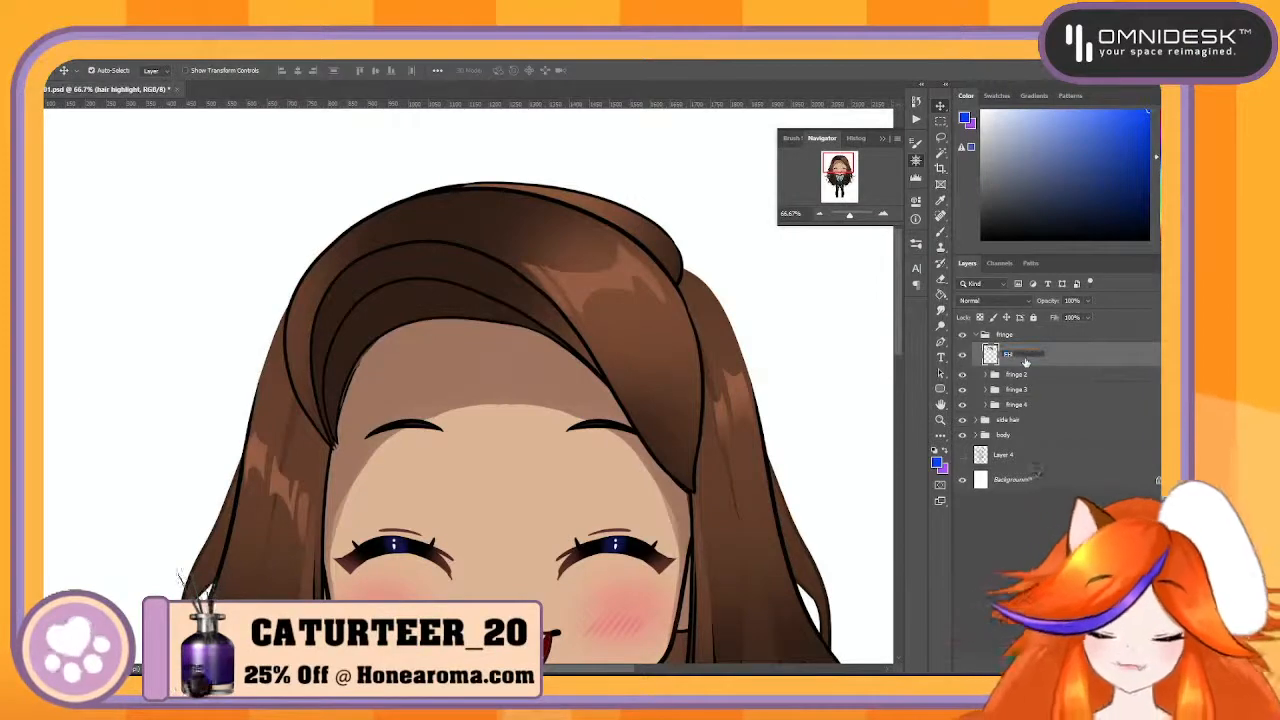
type("1")
key("Return")
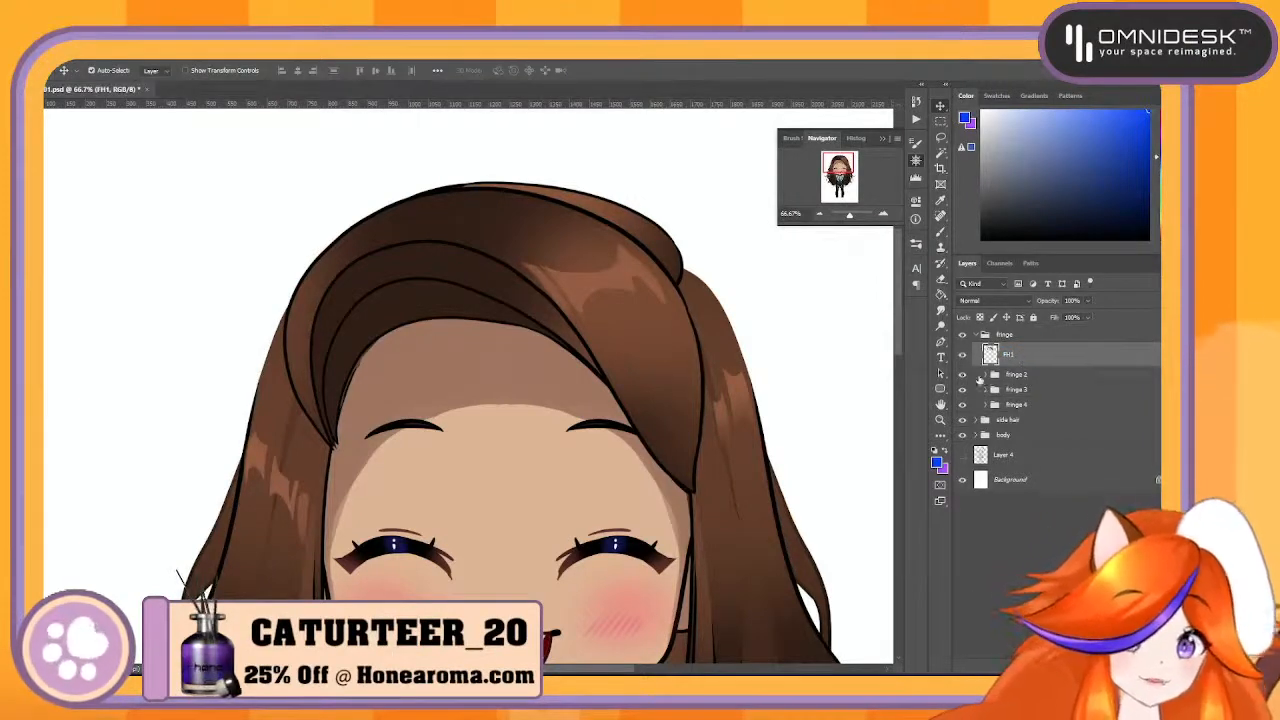
- Hide the FH1 layer and merge the fringe 2 group into a single layer
left_click(962, 376)
left_click(962, 376)
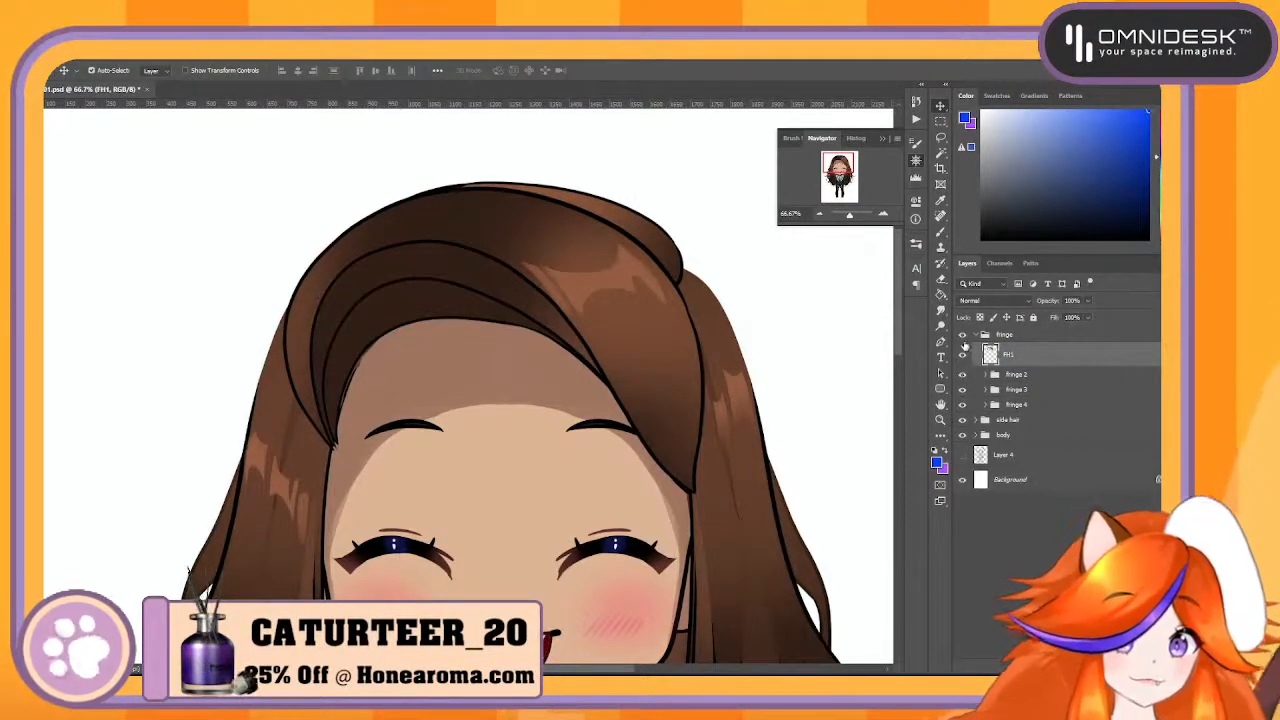
left_click(963, 336)
left_click(963, 336)
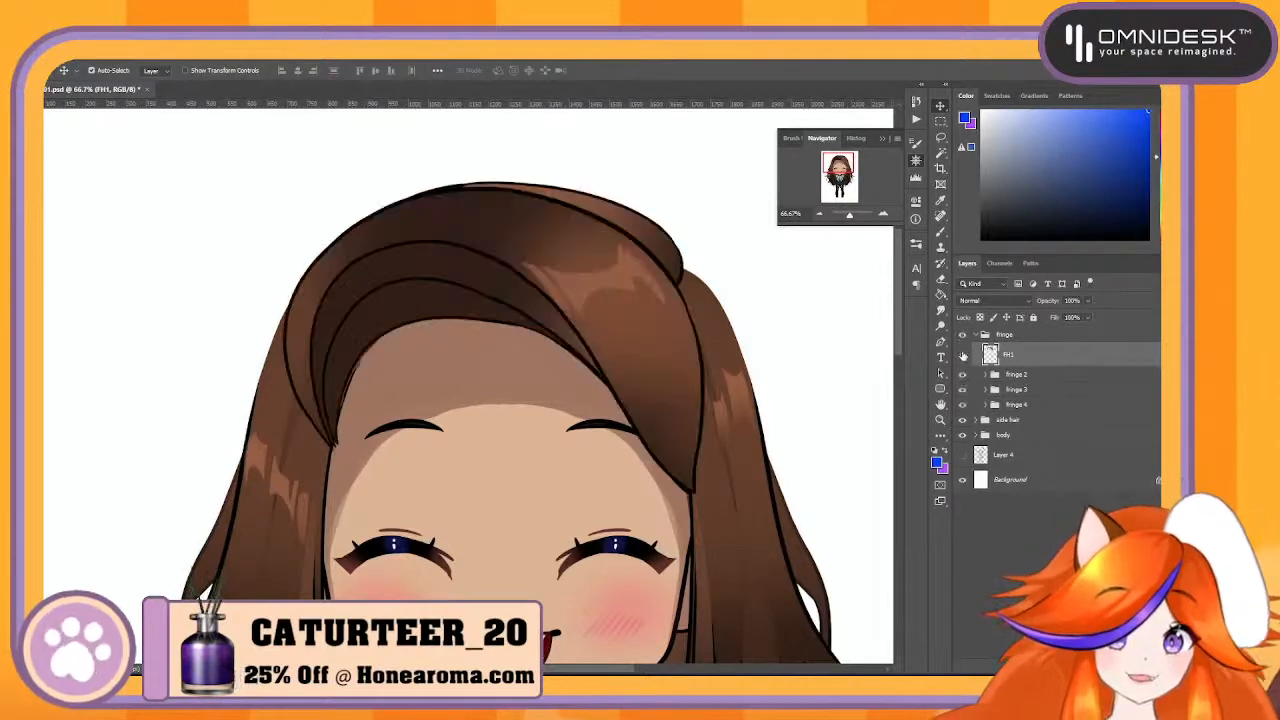
left_click(963, 355)
left_click(1060, 376)
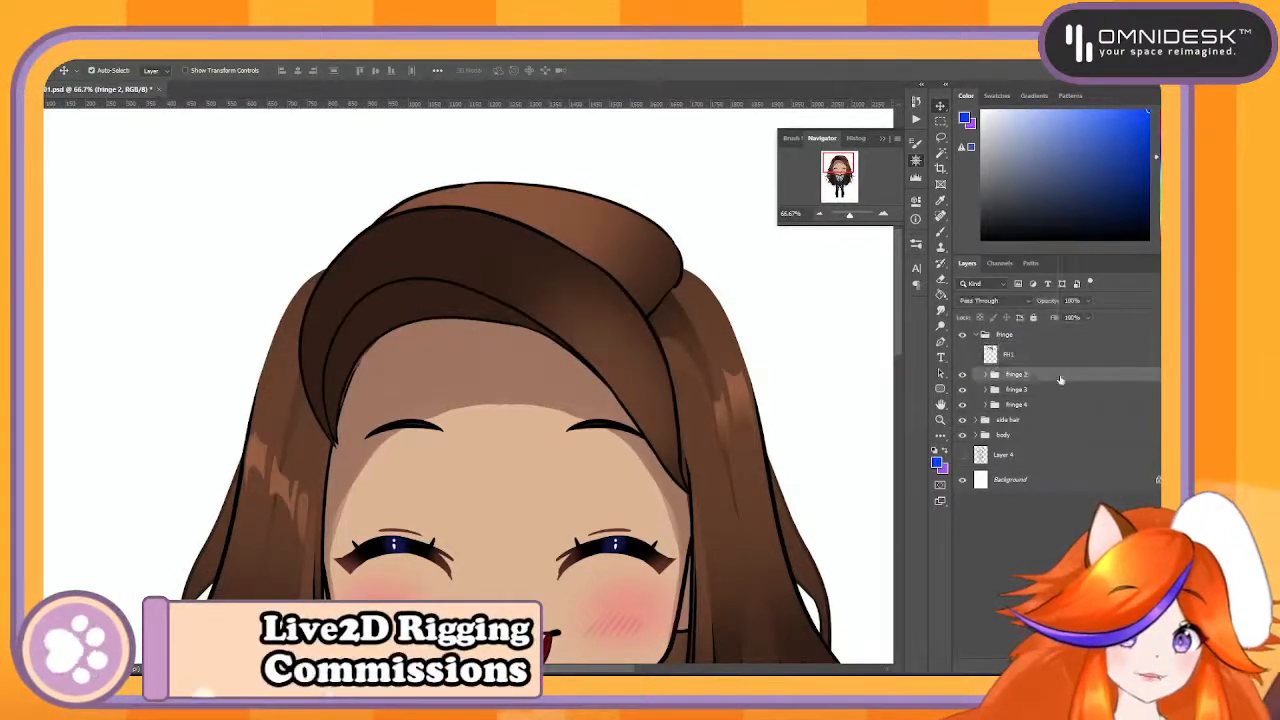
right_click(1060, 378)
left_click(1011, 354)
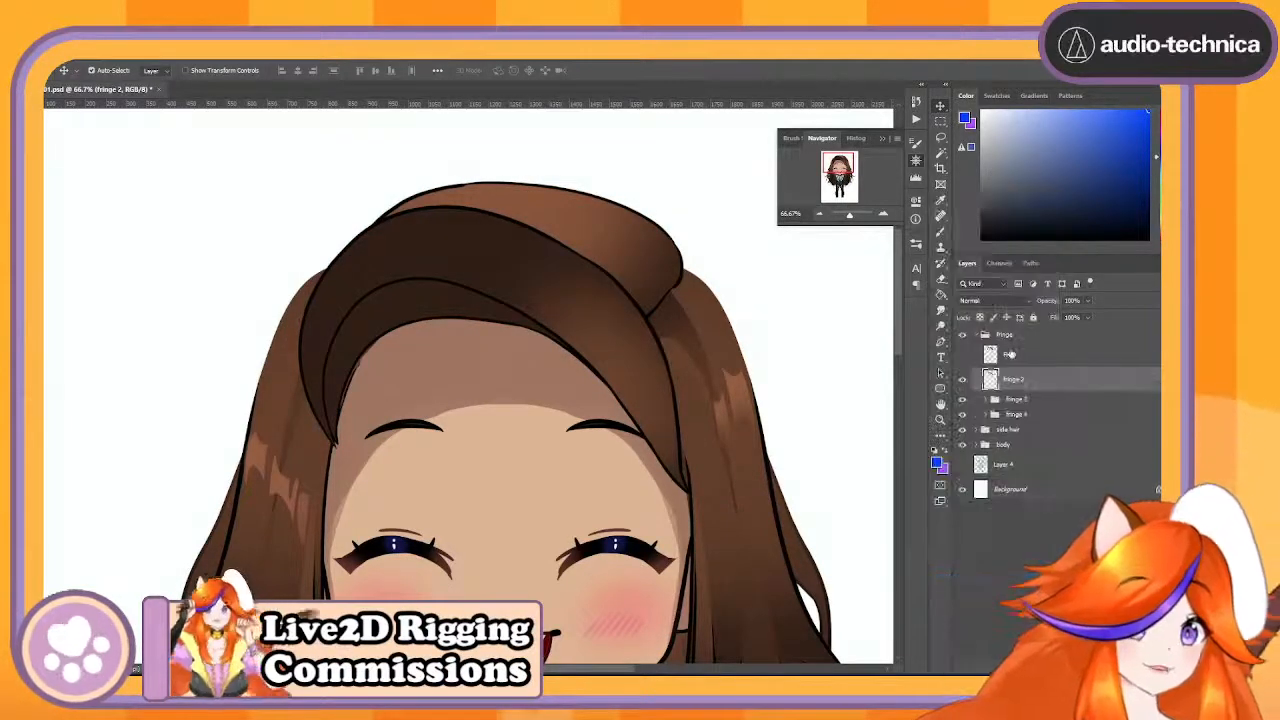
- Rename the merged fringe 2 layer as FH2 and hide it
double_click(1013, 379)
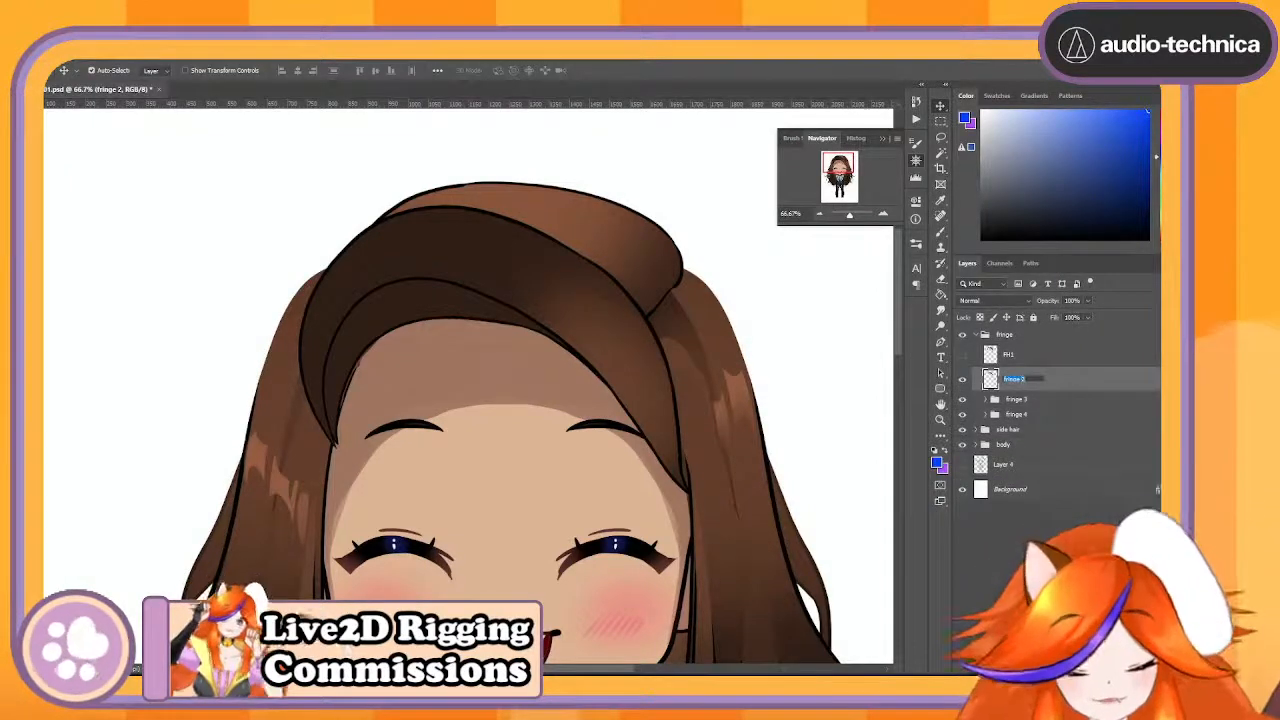
type("FH2")
key("Return")
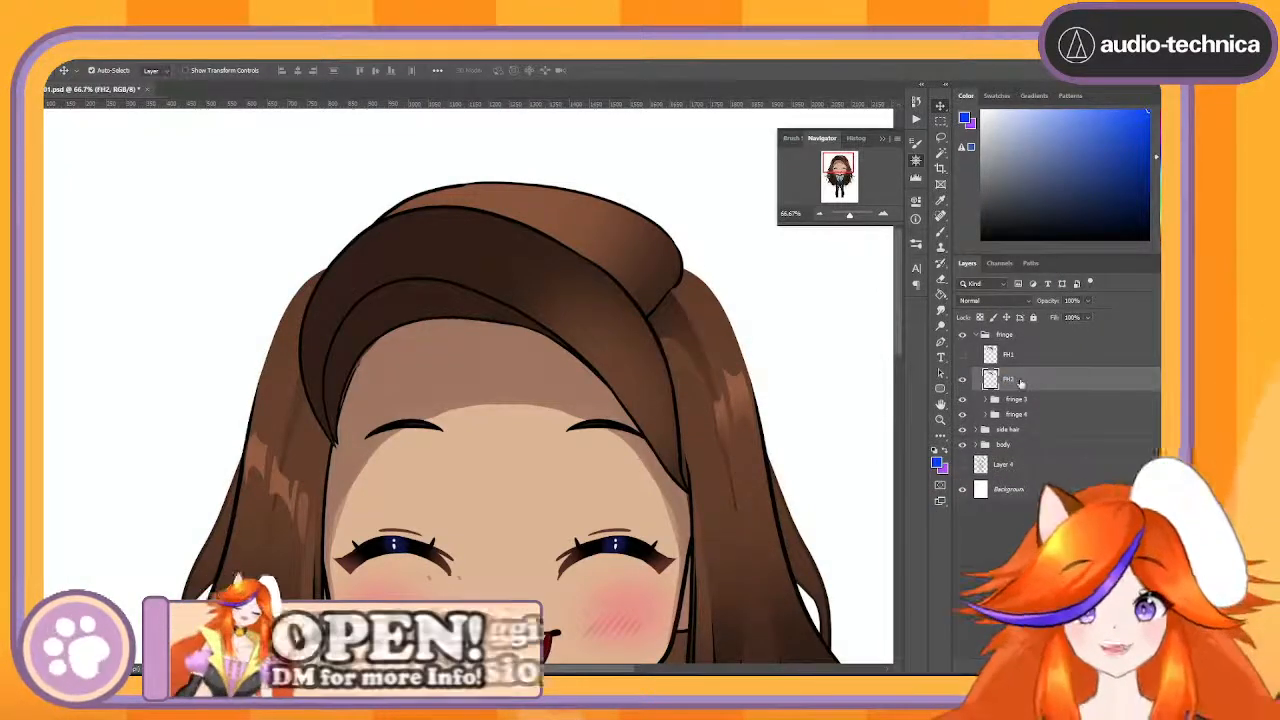
left_click(961, 385)
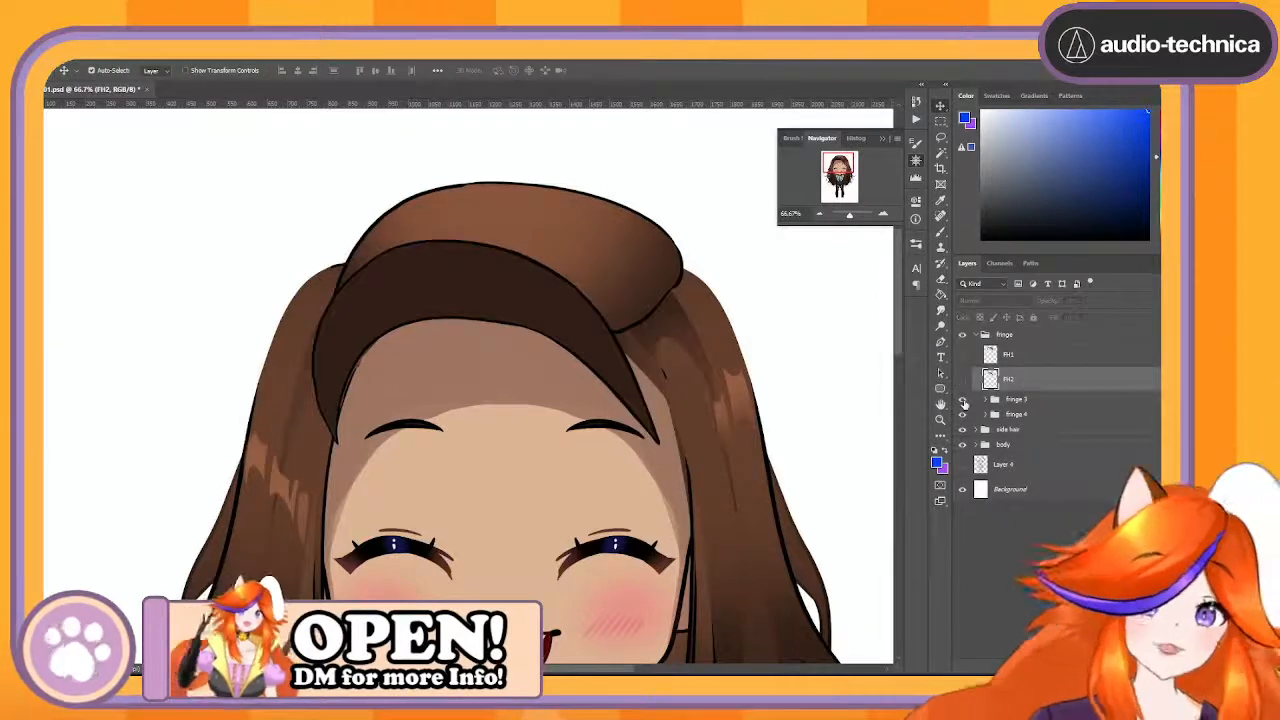
- Check the fringe 3 group by toggling its visibility, then rename it FH3 and merge it into a single layer
left_click(963, 400)
left_click(963, 400)
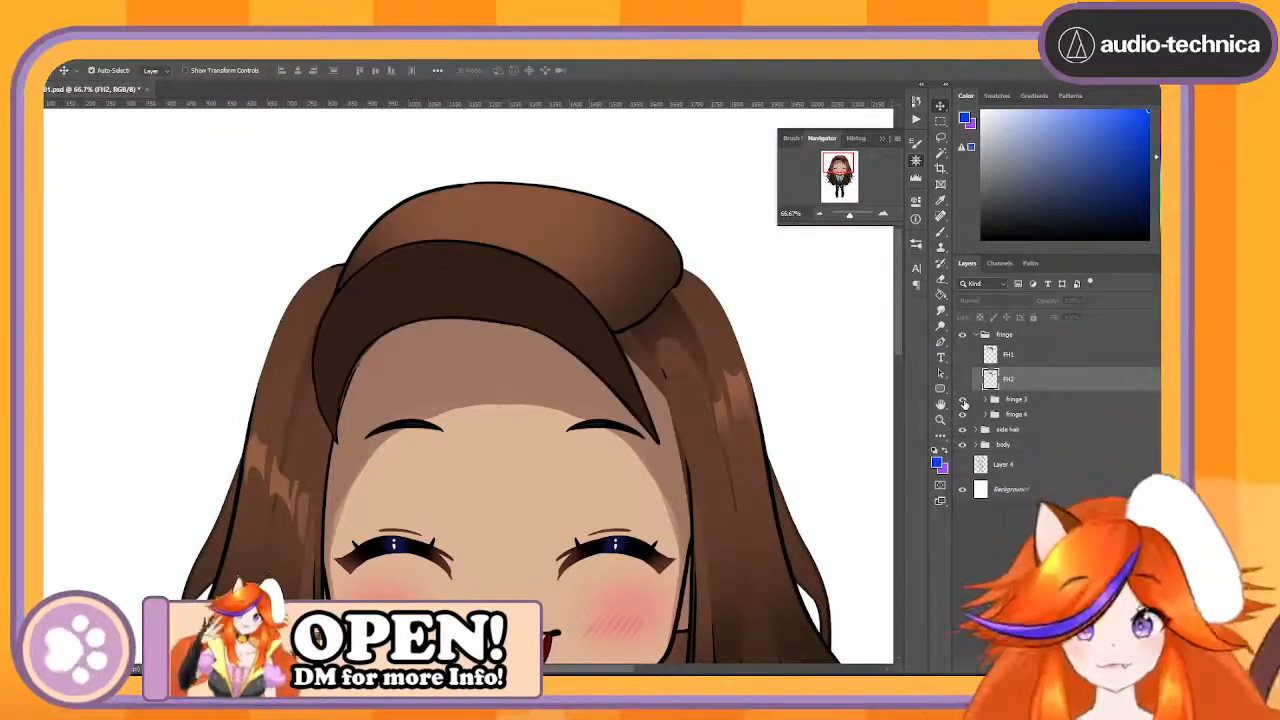
left_click(963, 400)
left_click(963, 400)
double_click(1016, 399)
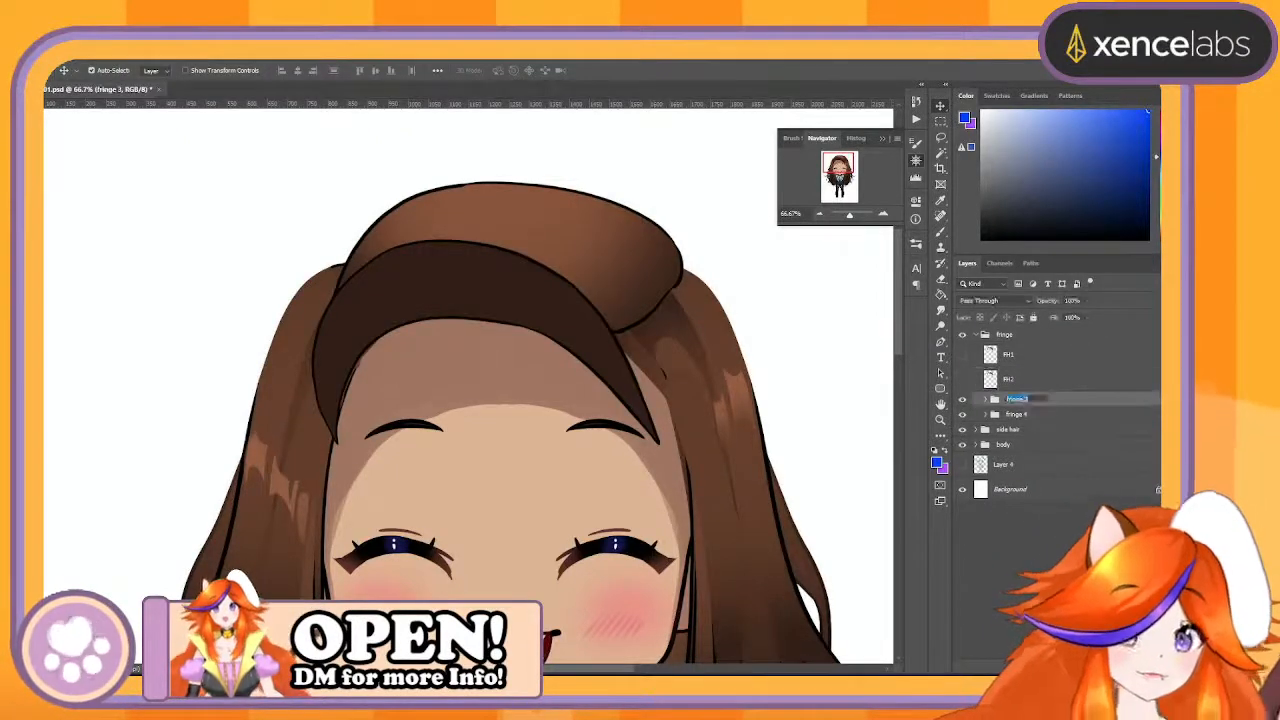
type("FH3")
key("Return")
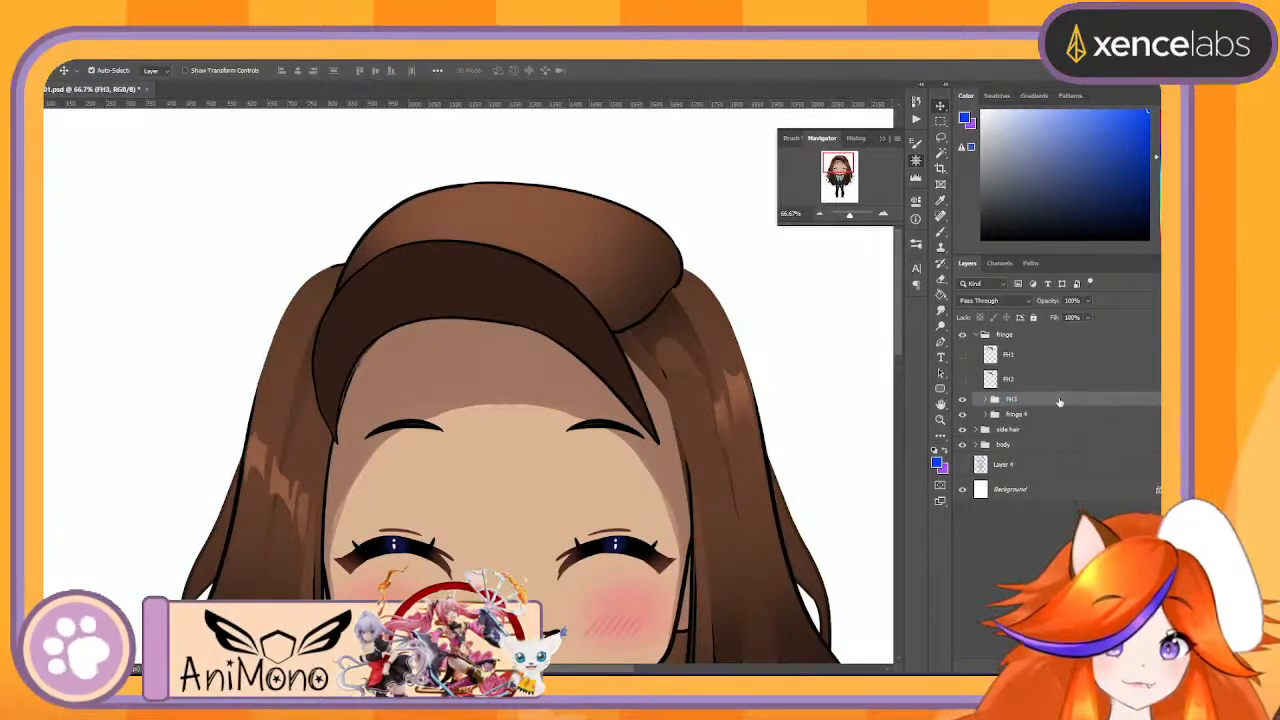
right_click(1056, 404)
left_click(1005, 579)
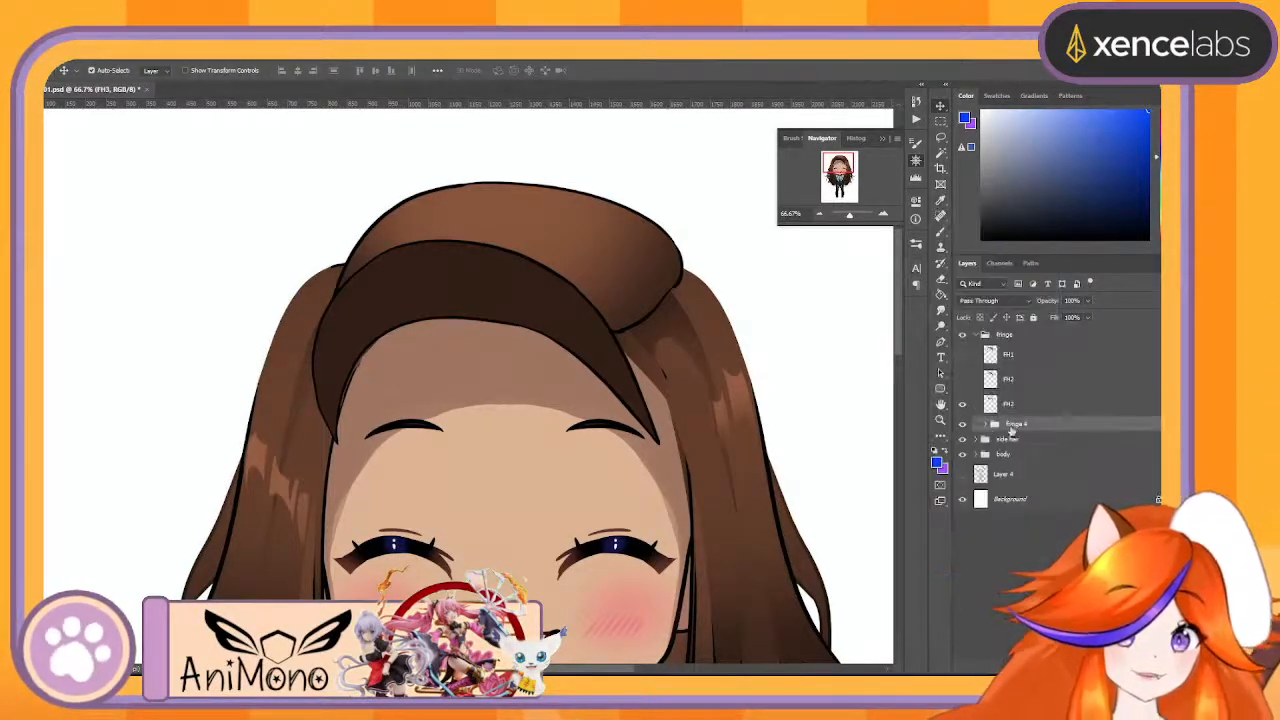
- Toggle the fringe 4 group's visibility to check its contents and rename the group as FH4
left_click(961, 424)
left_click(961, 424)
left_click(961, 424)
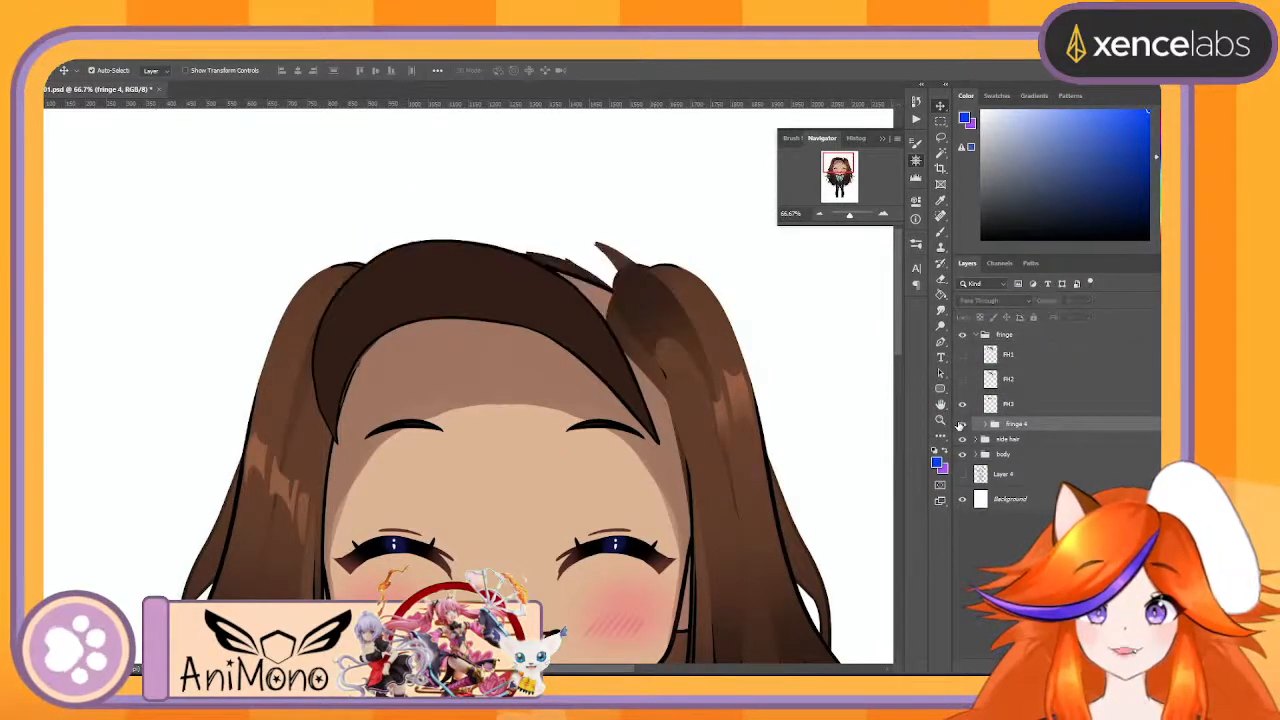
left_click(961, 424)
double_click(1016, 424)
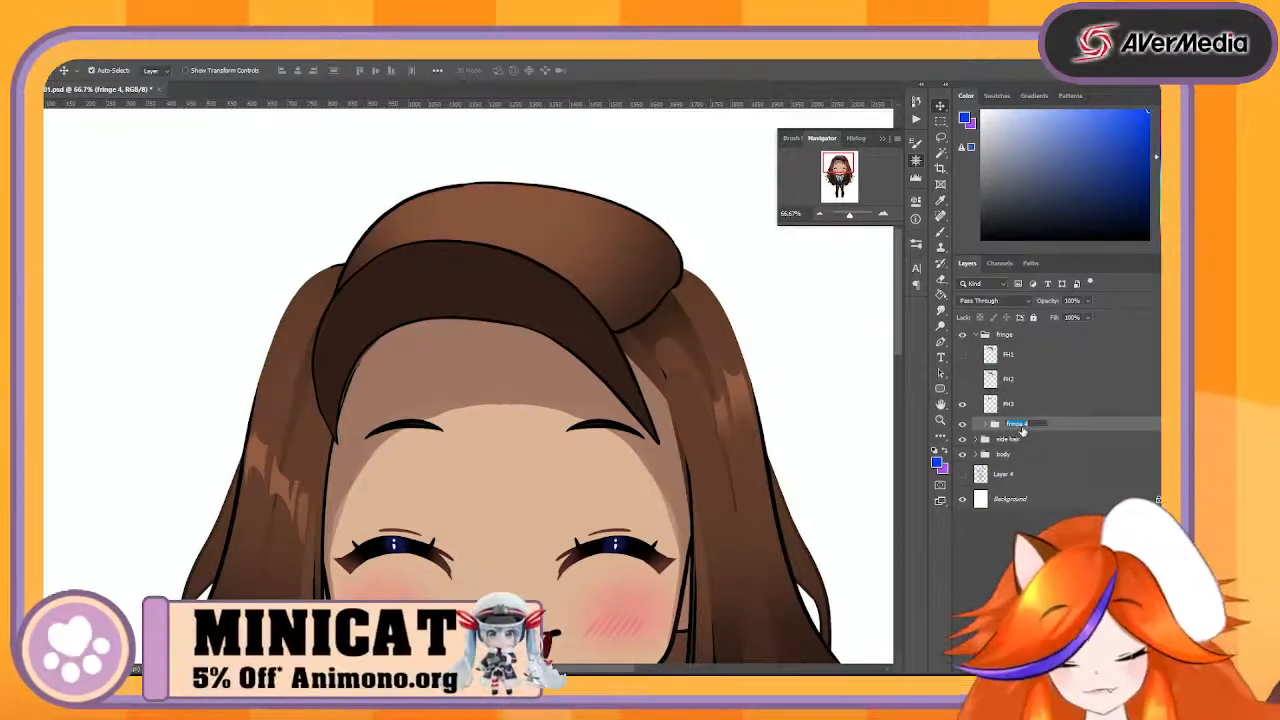
type("FH")
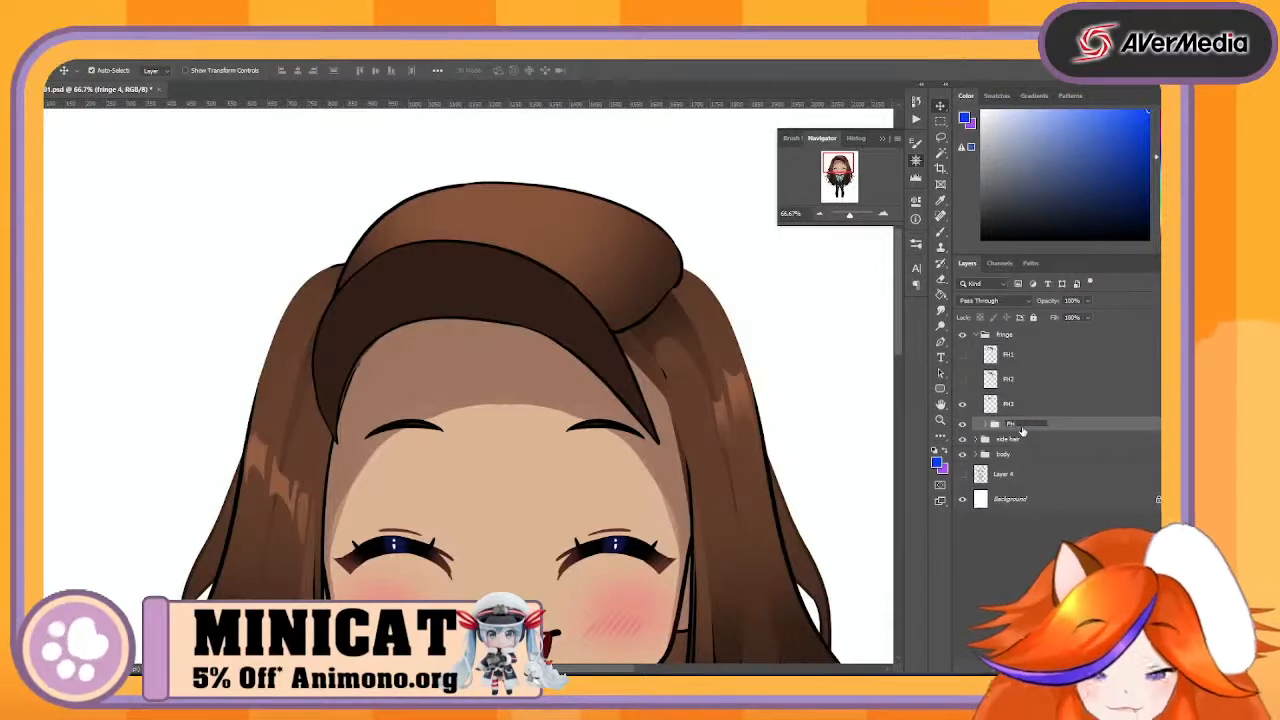
type("4")
key("Return")
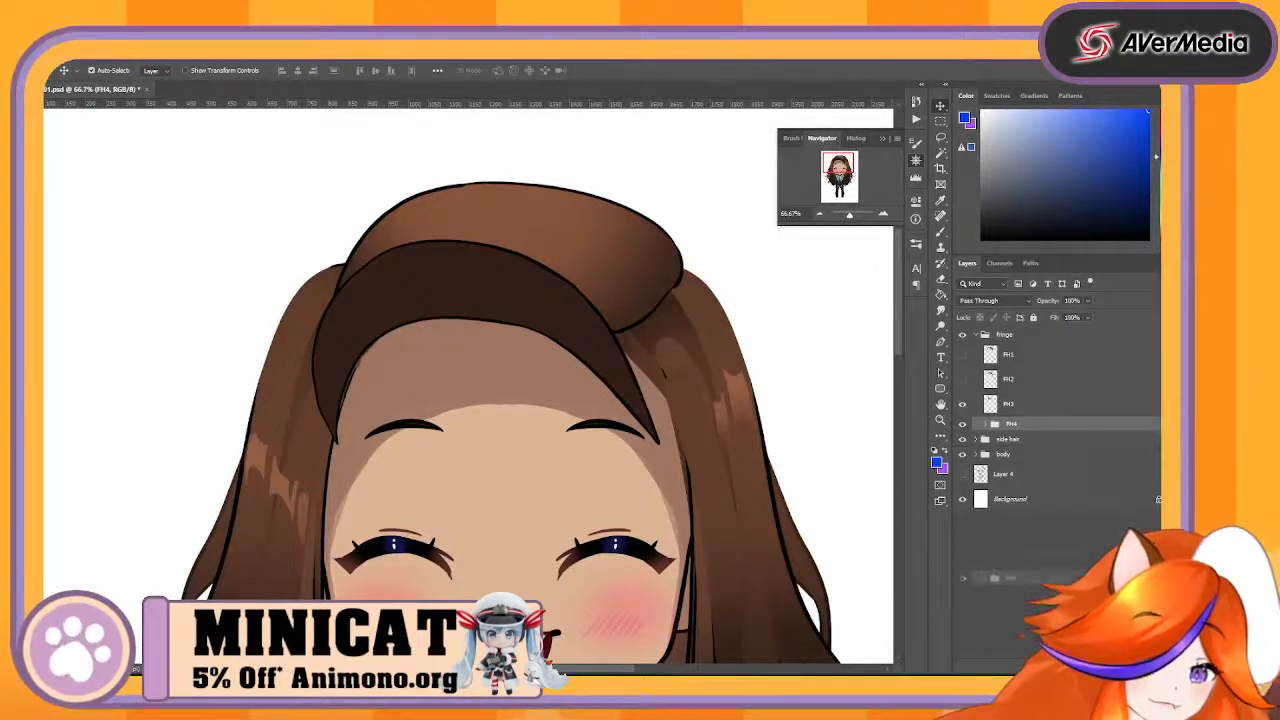
- Duplicate the FH4 group, merge the copy into a single layer and name that layer FH4
key("ctrl+j")
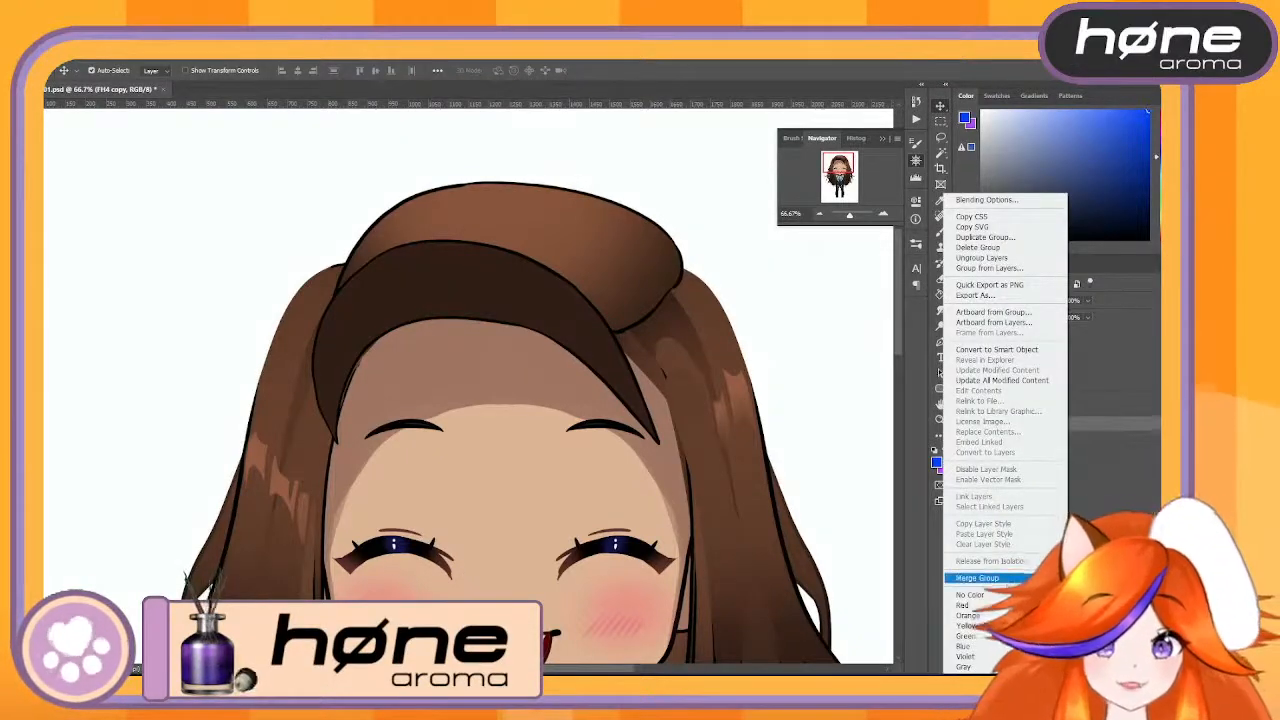
left_click(1008, 579)
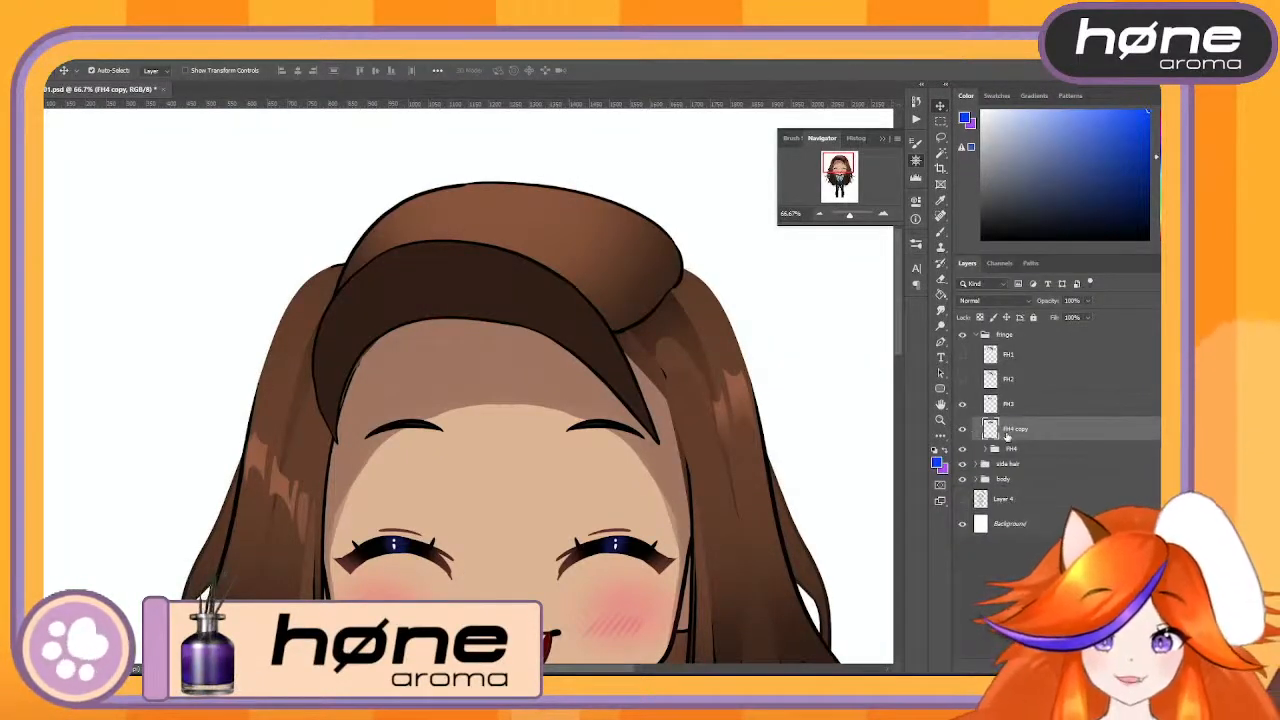
type("FH4")
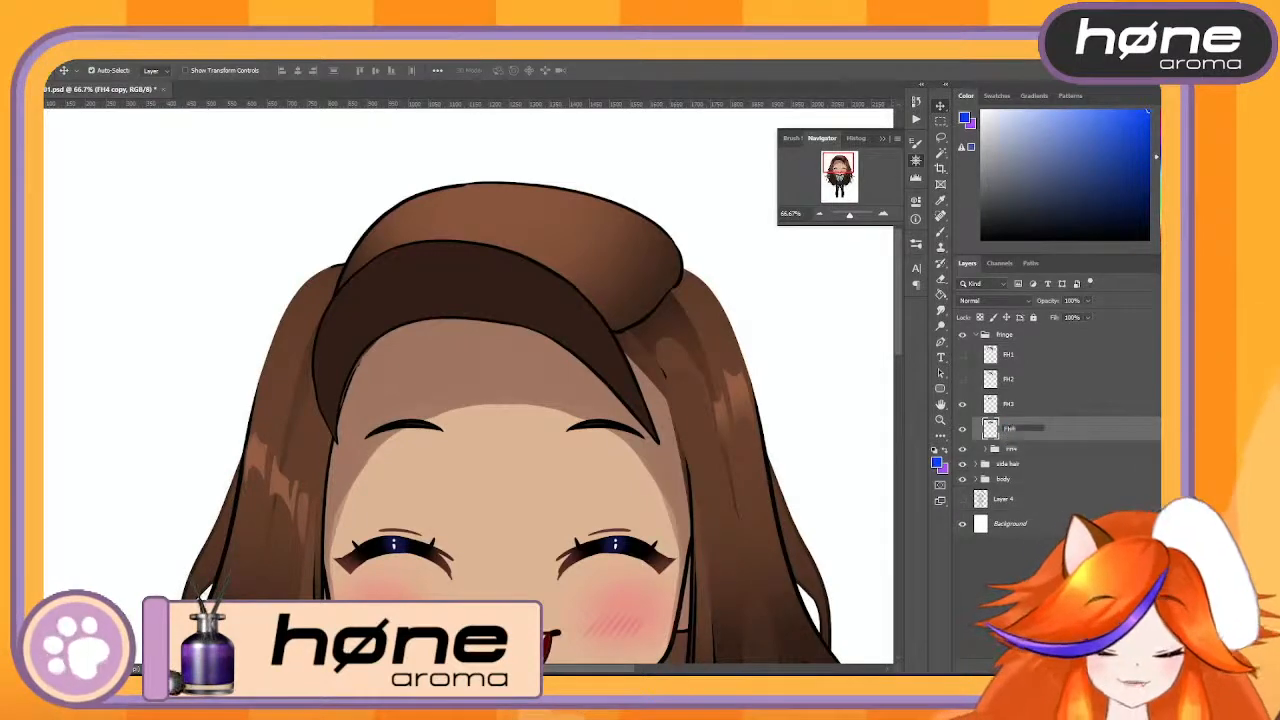
key("Return")
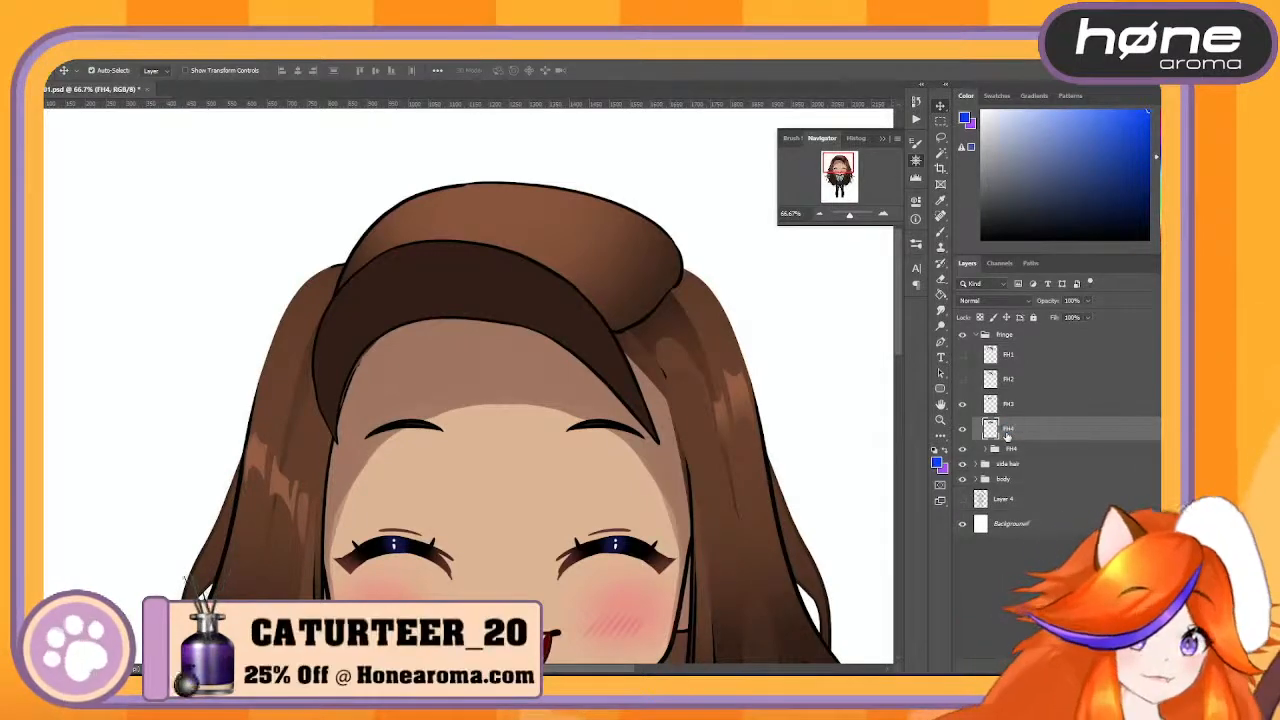
- Hide the FH3 and FH4 layers, and move the unmerged FH4 group out above the fringe group and hide it
left_click(963, 404)
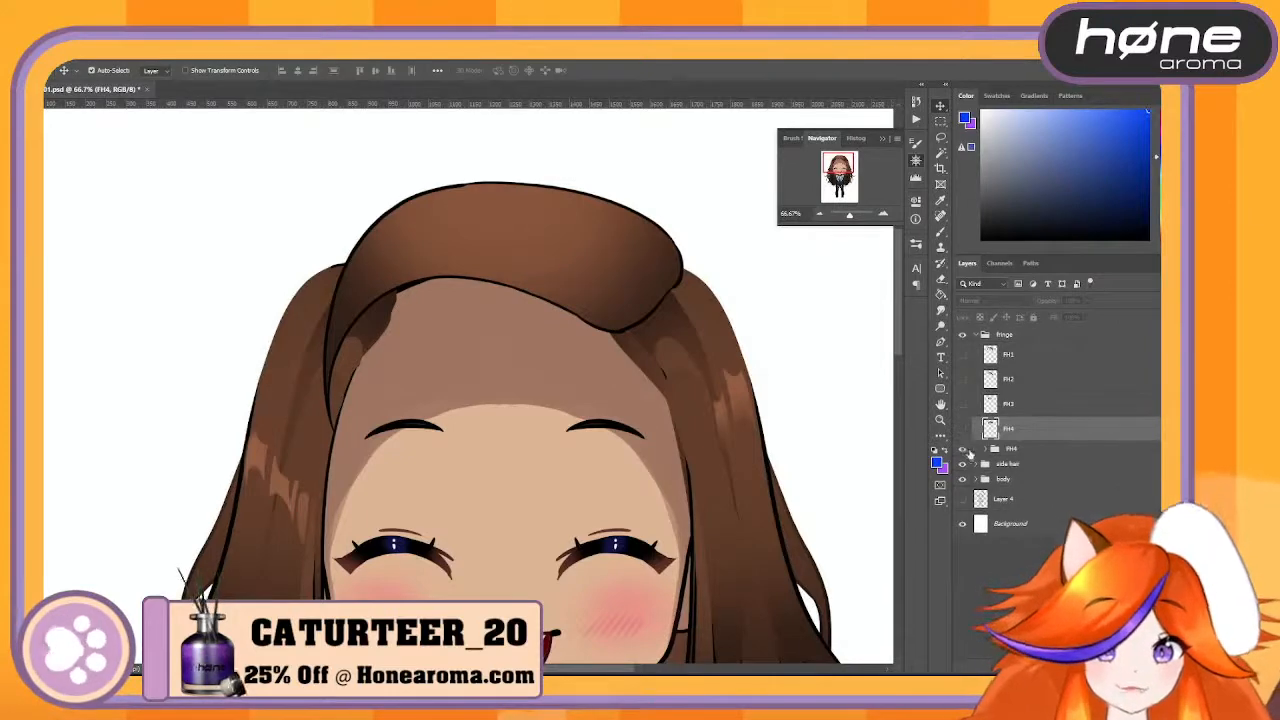
left_click(963, 450)
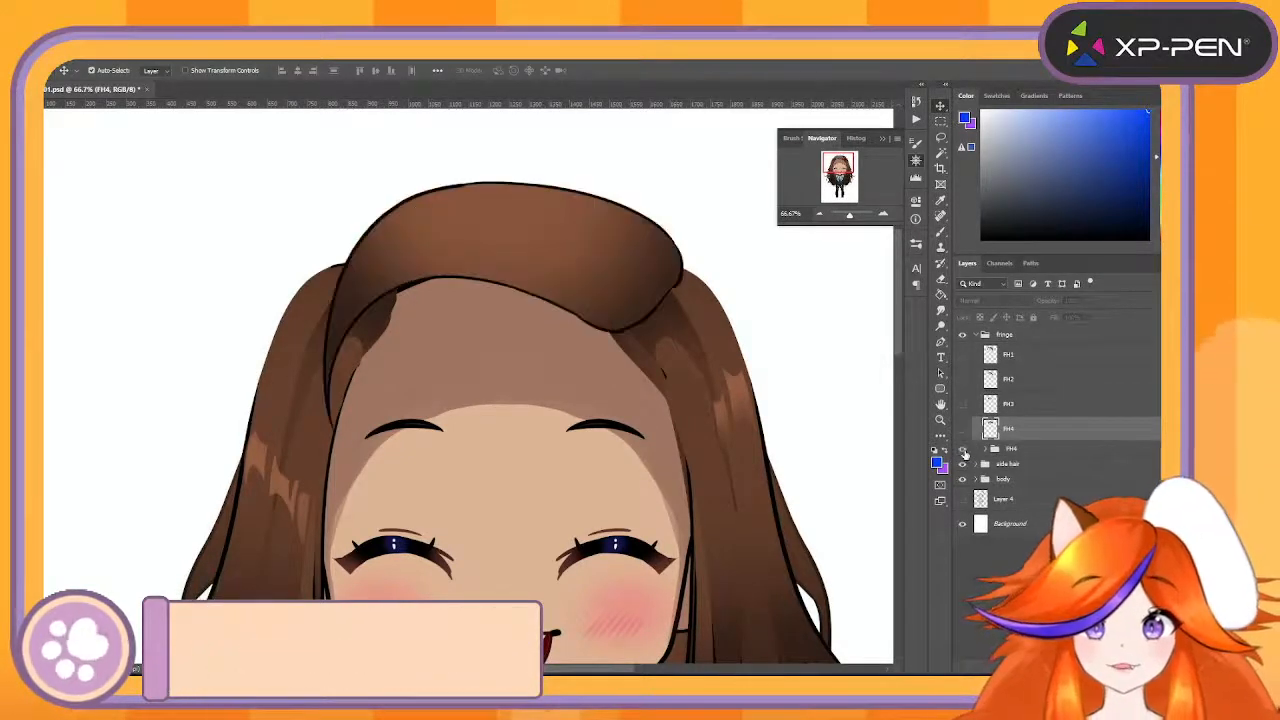
left_click(964, 450)
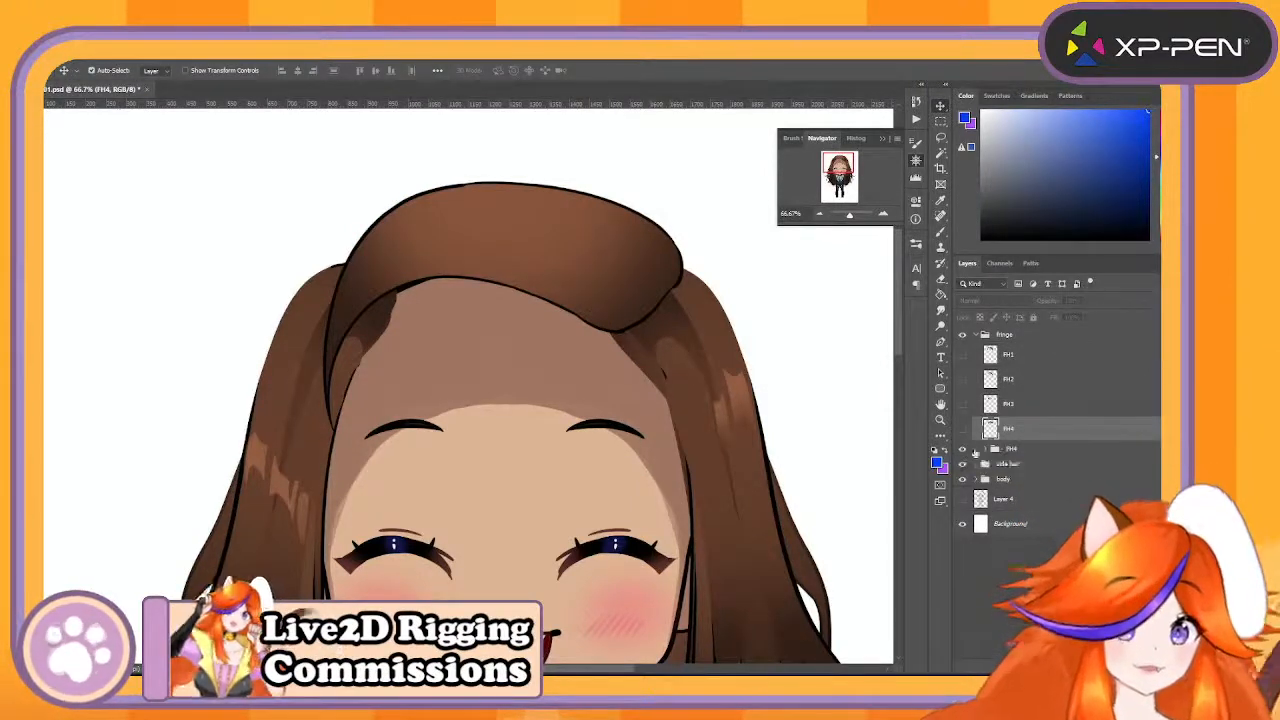
left_click_drag(1010, 456, 1035, 326)
left_click(962, 338)
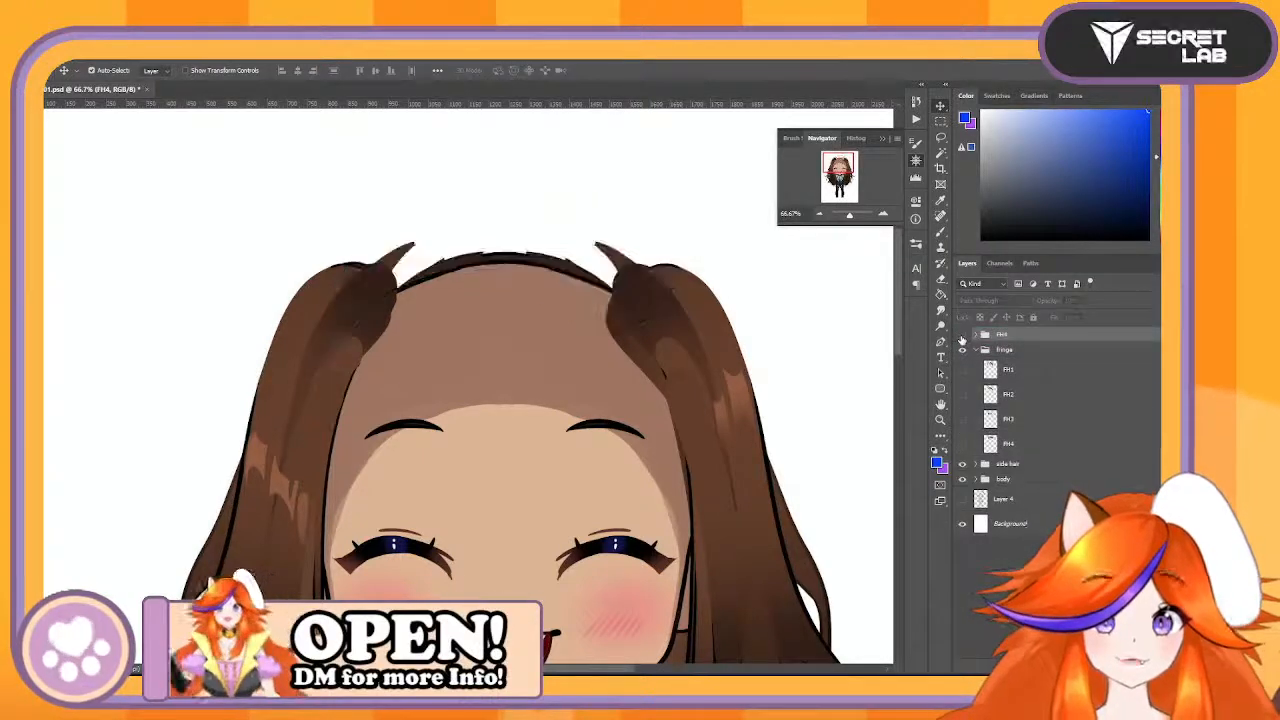
- Show the FH1, FH2, FH3 and FH4 layers in the fringe group again
left_click(963, 371)
left_click(963, 371)
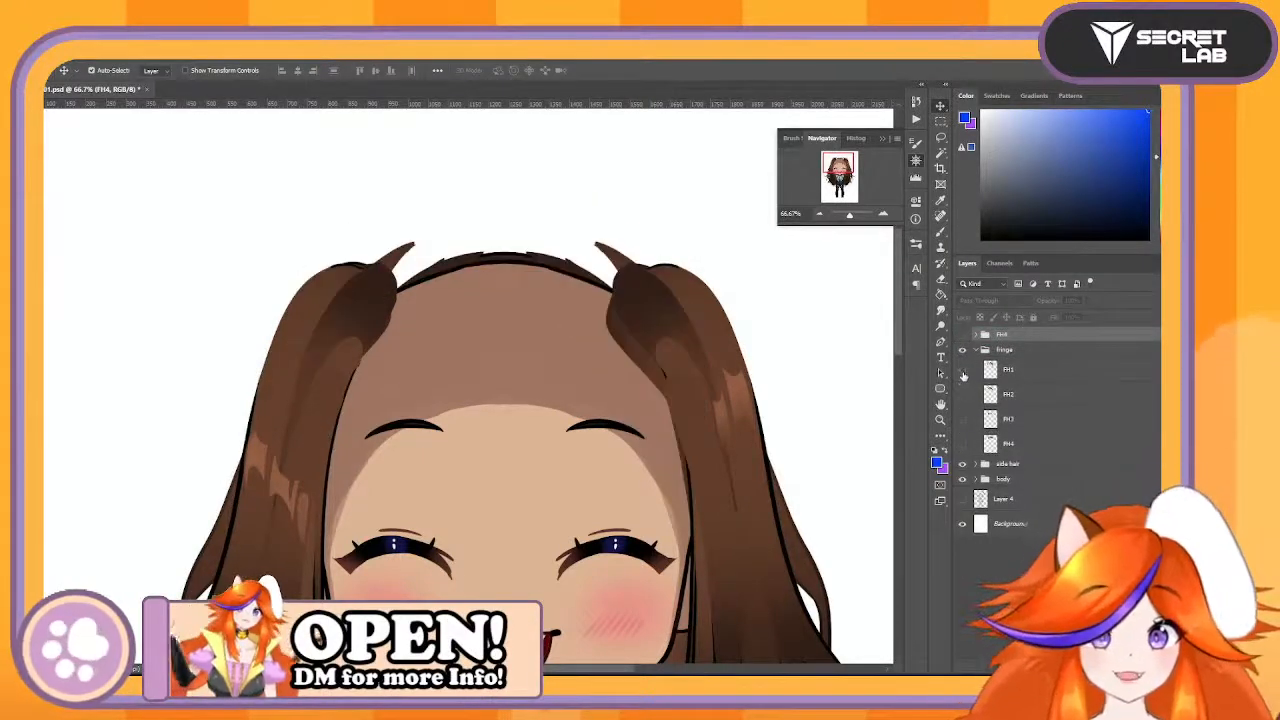
left_click(962, 370)
left_click(962, 394)
left_click(962, 419)
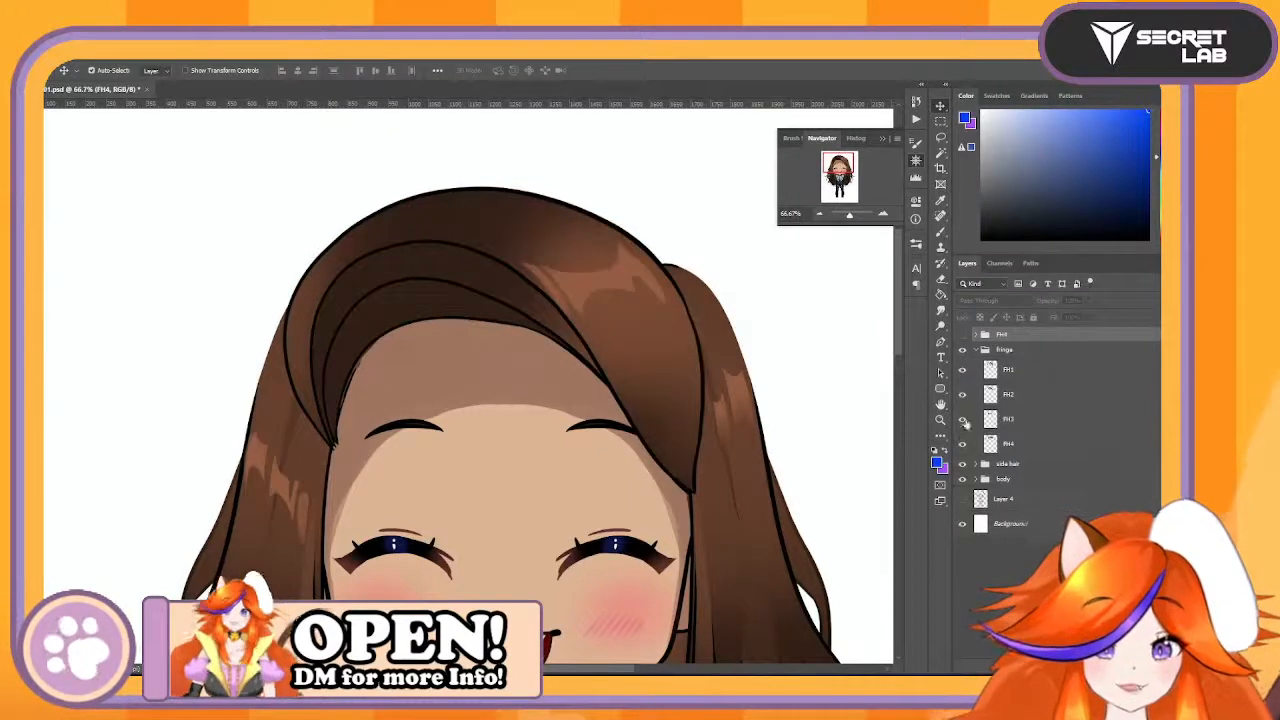
left_click(1032, 350)
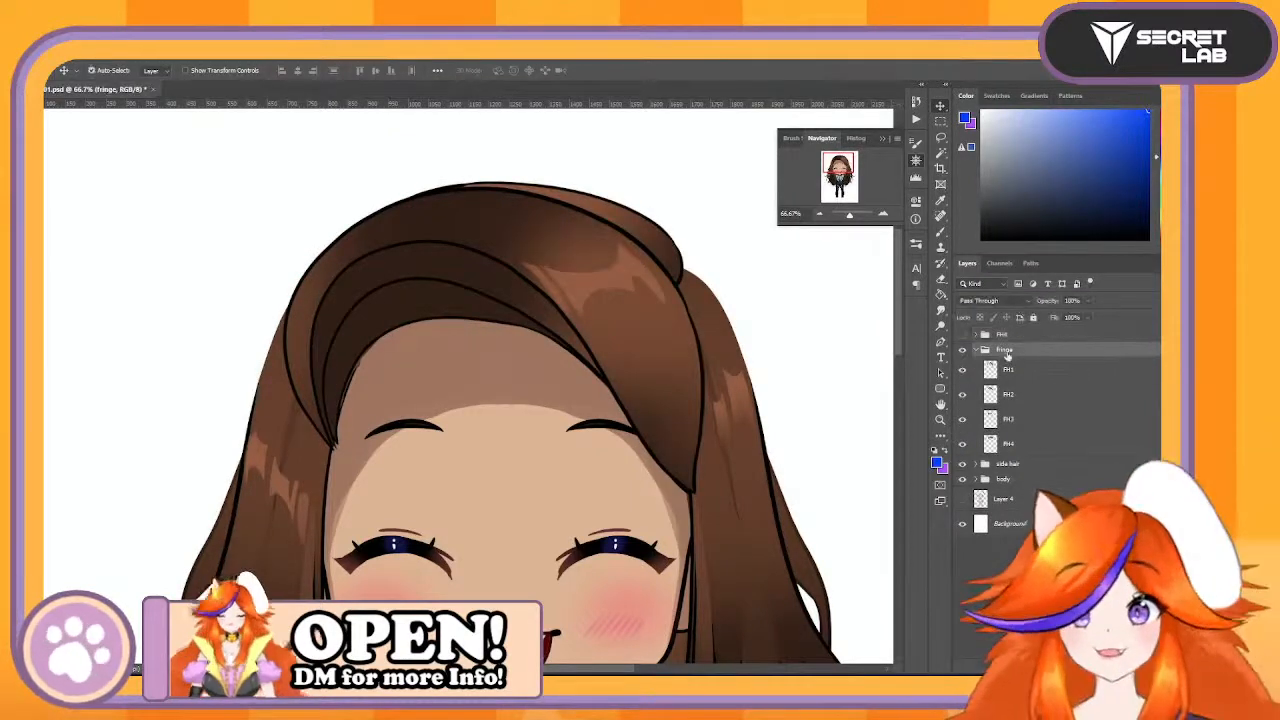
double_click(1007, 355)
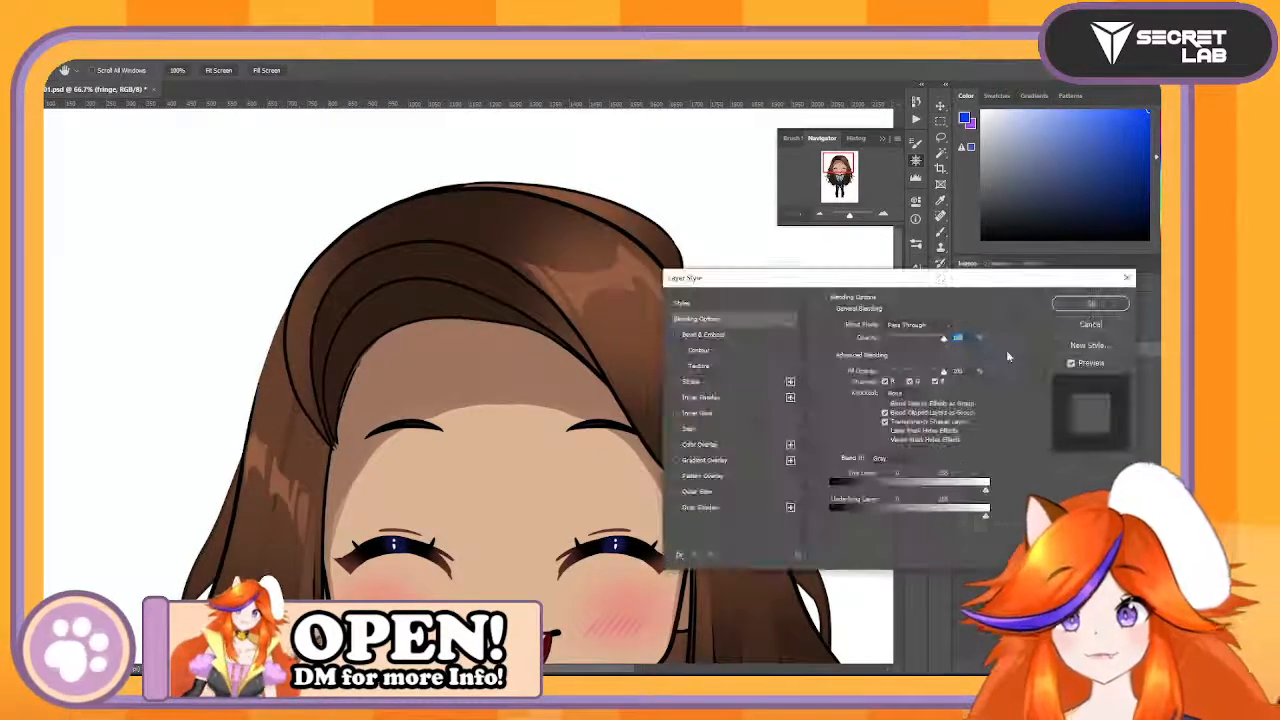
left_click(1090, 325)
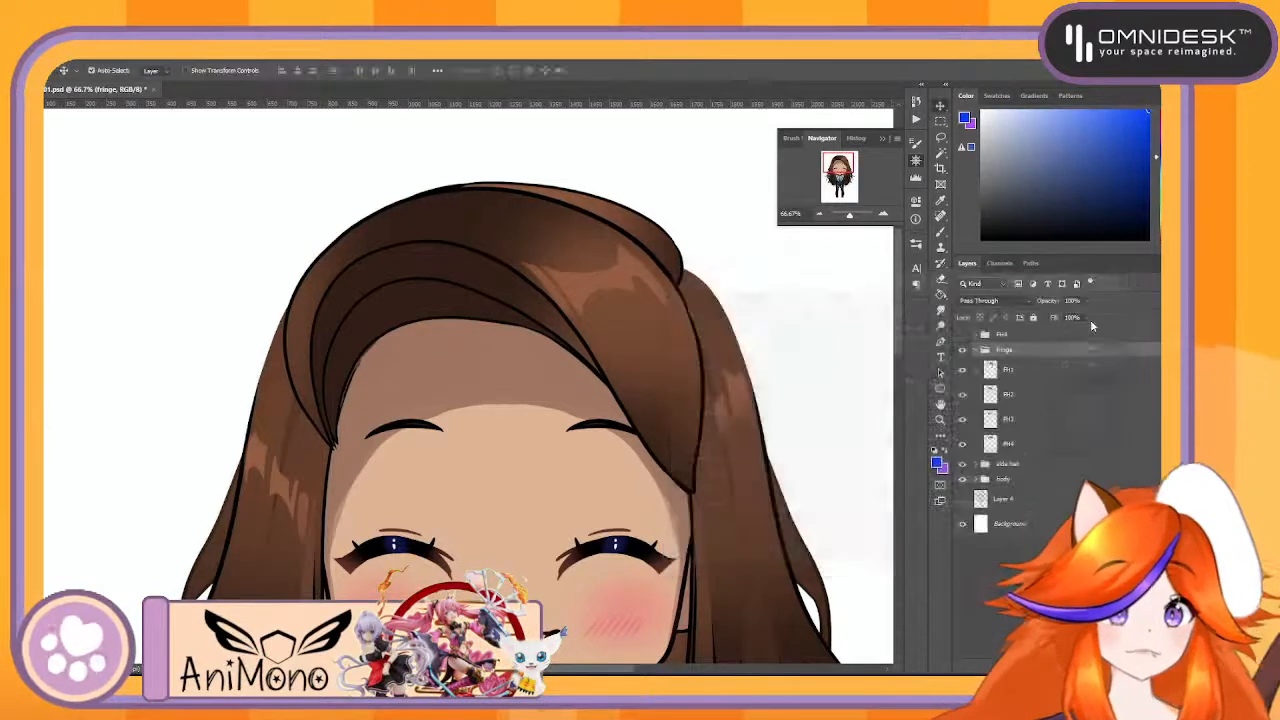
double_click(1008, 352)
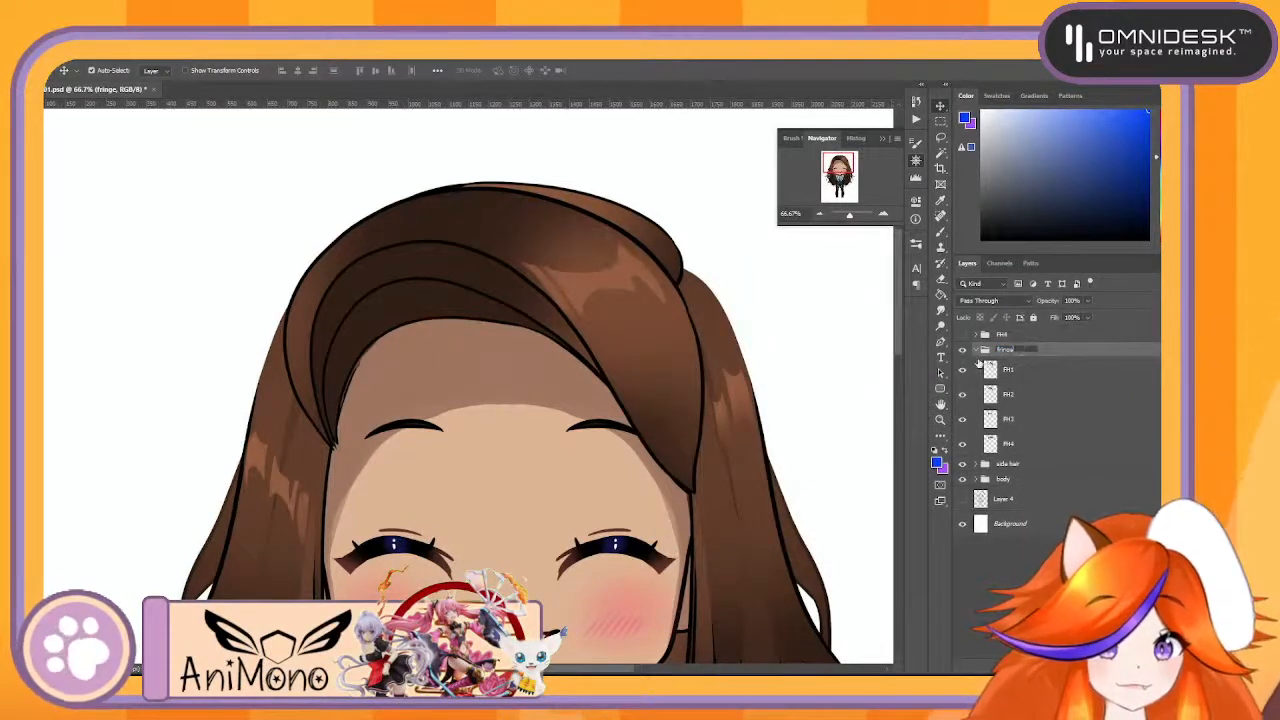
- Toggle the FH1 and FH2 layers to check each fringe piece, and hide FH1, FH2 and FH3 to isolate FH4
left_click(966, 371)
left_click(966, 371)
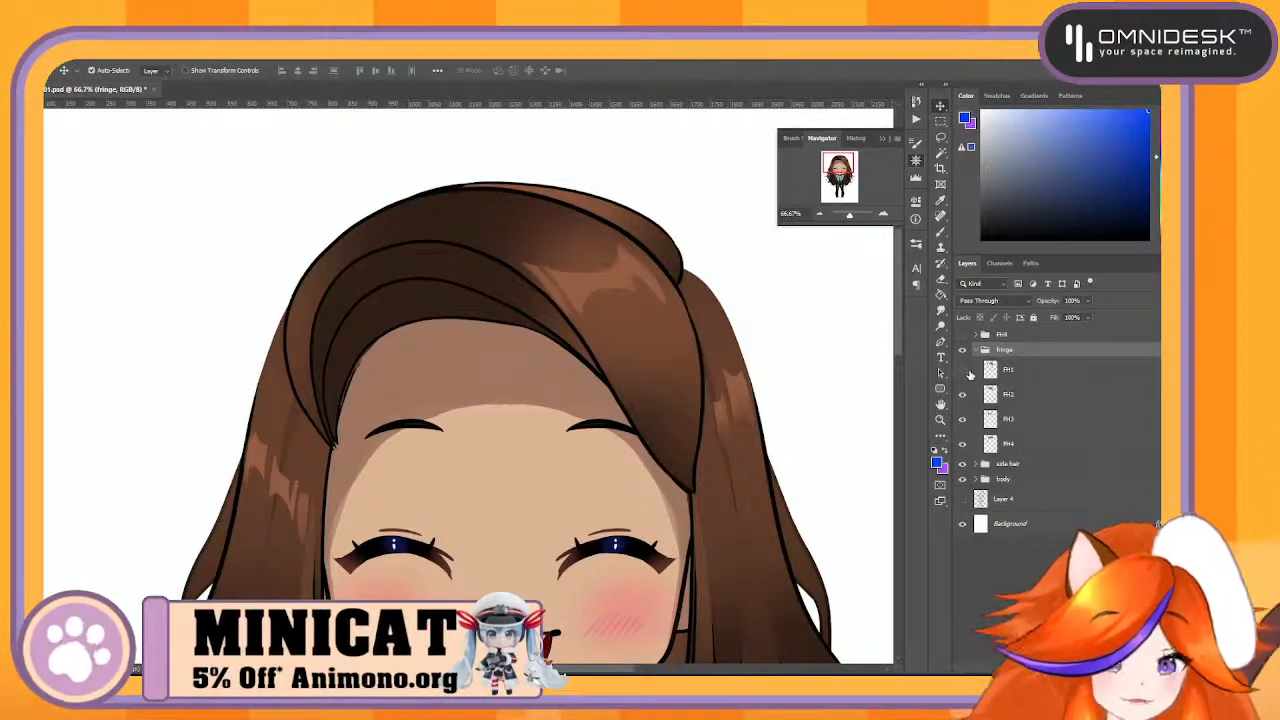
left_click(968, 374)
left_click(967, 373)
left_click(965, 397)
left_click(965, 397)
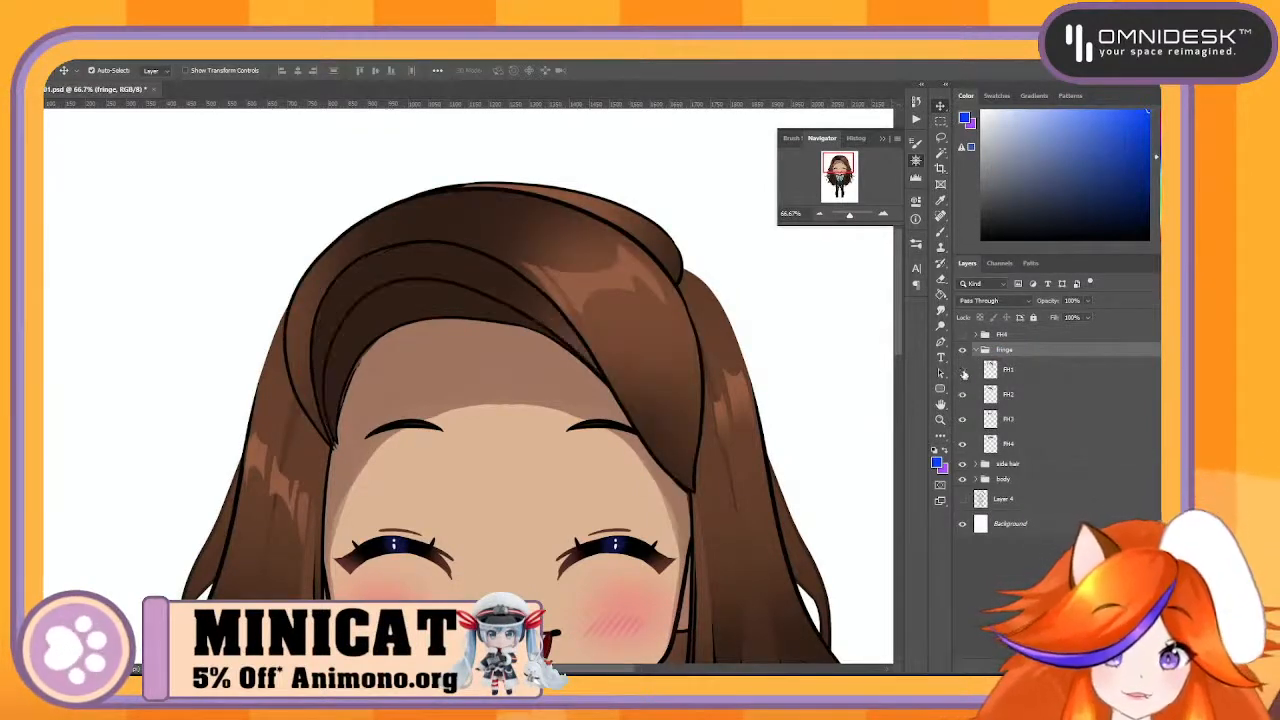
left_click(964, 372)
left_click(963, 396)
left_click(963, 419)
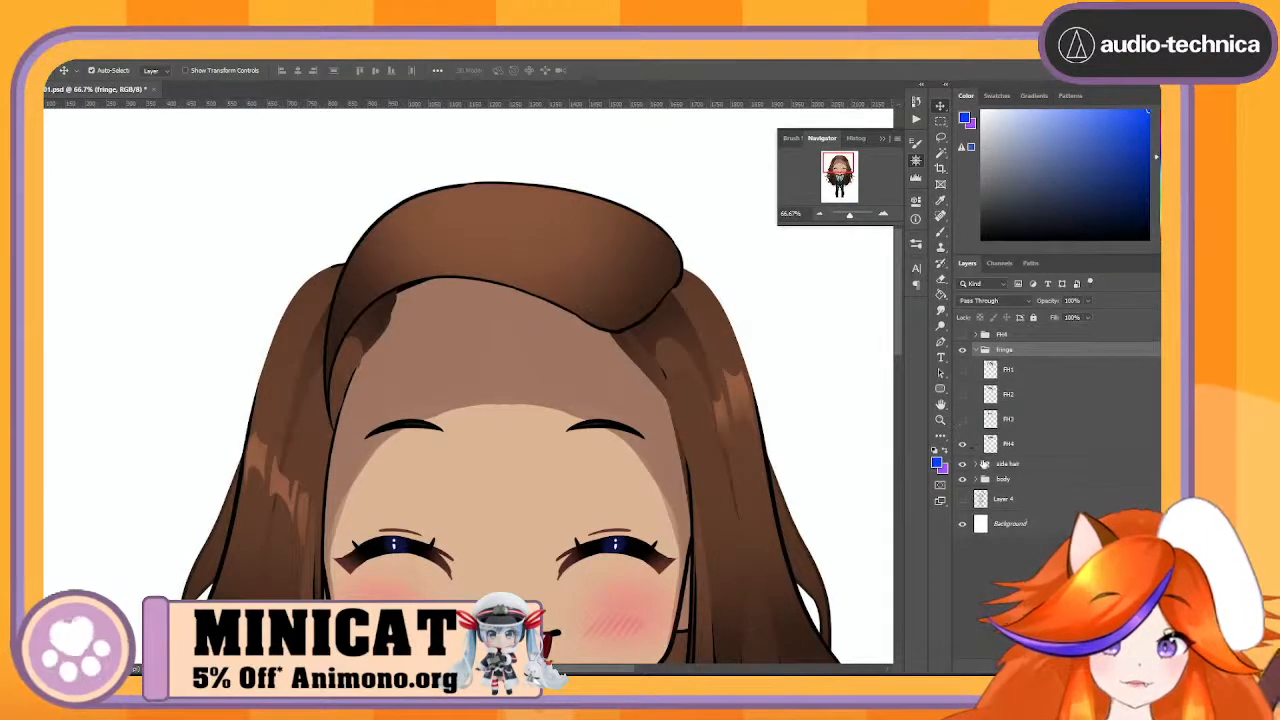
- Toggle the FH4 layer's visibility to check it and rename the layer as FHTop
left_click(964, 444)
left_click(964, 444)
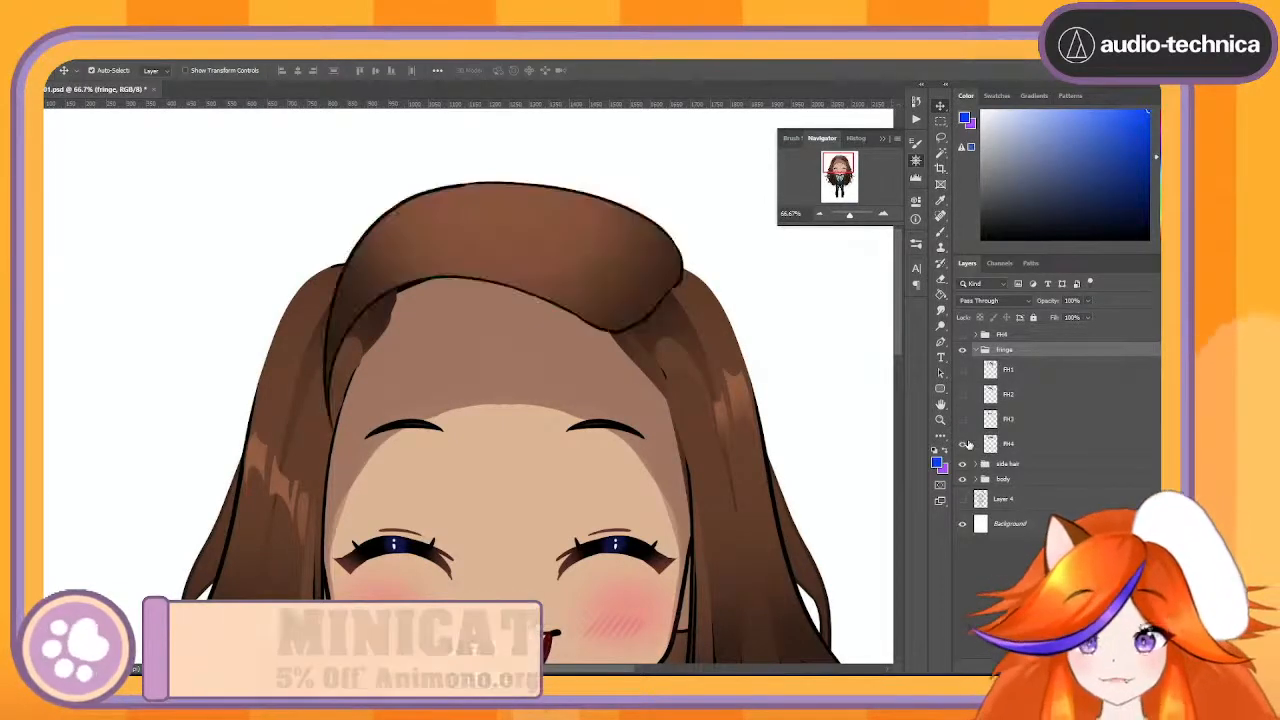
left_click(964, 444)
left_click(964, 444)
left_click(964, 444)
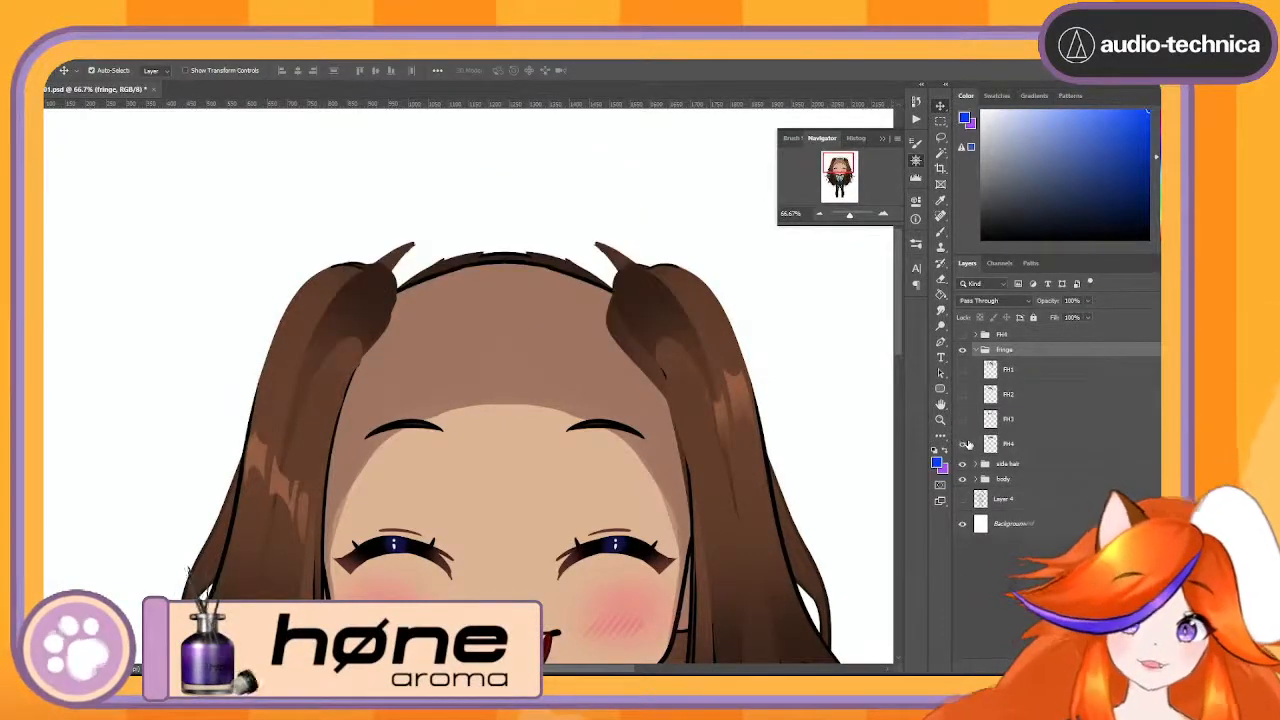
left_click(964, 444)
double_click(1010, 444)
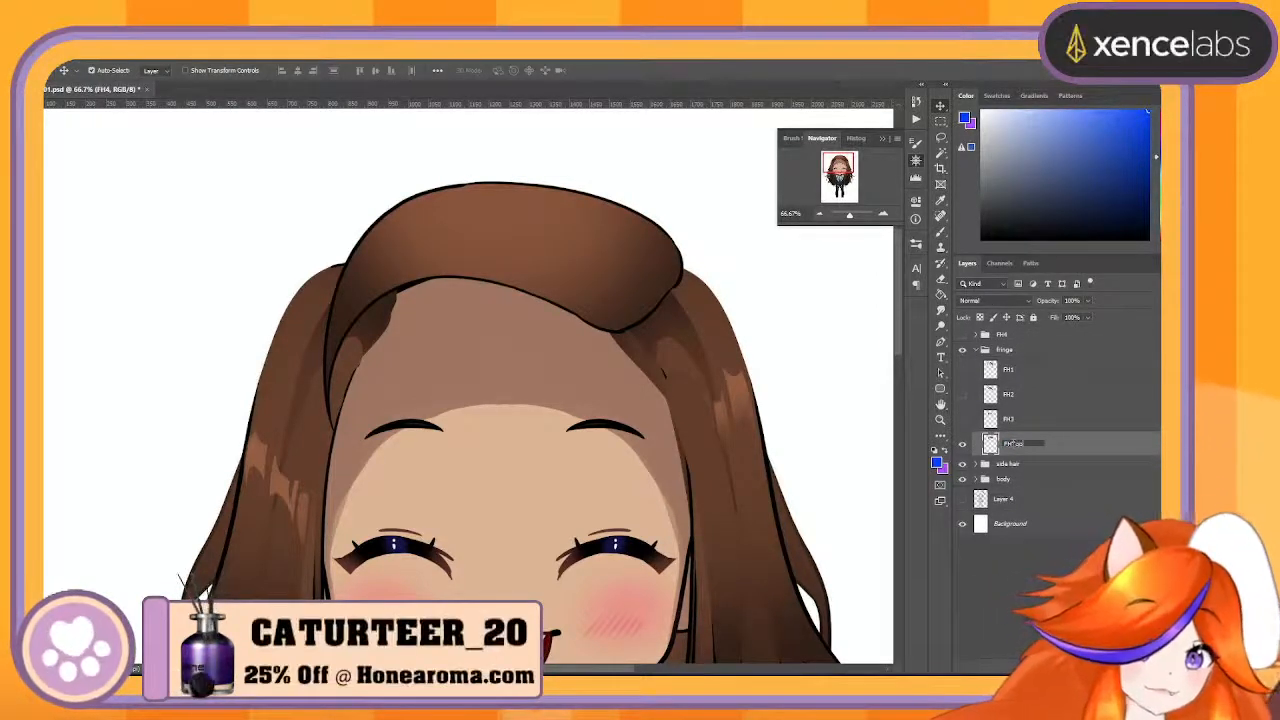
key("Return")
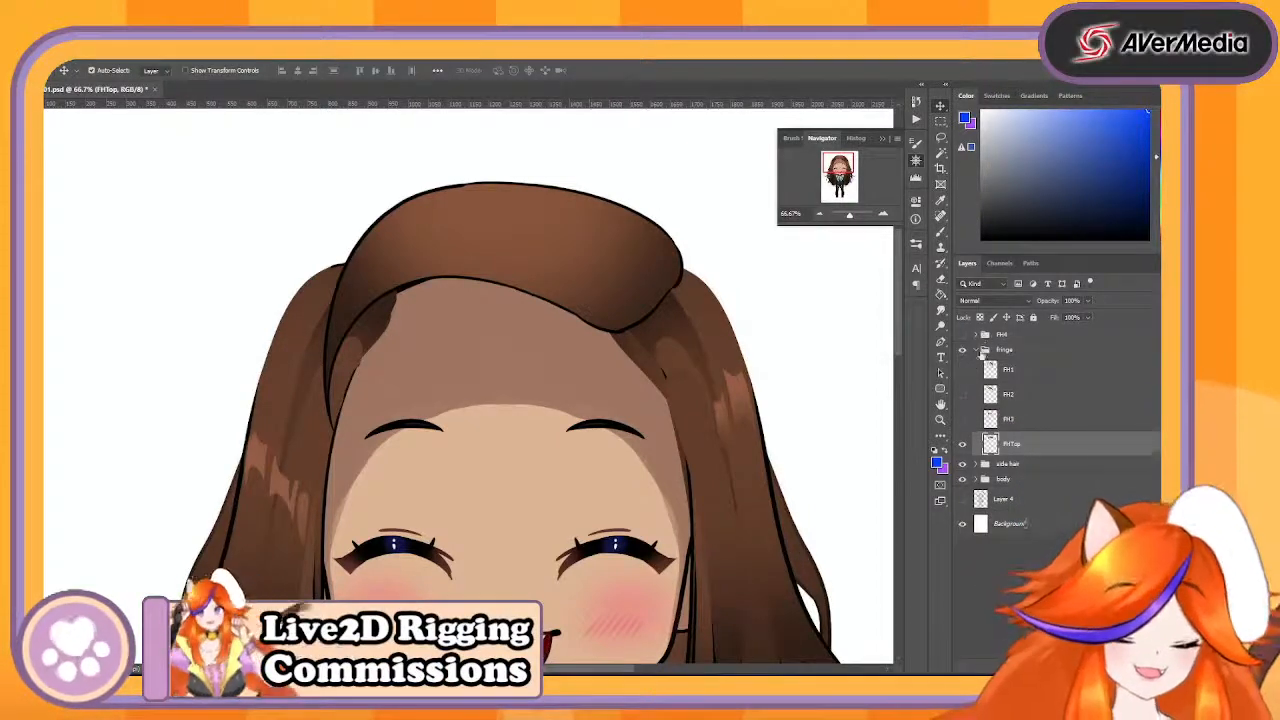
- Show the FH1, FH2 and FH3 layers, then collapse the fringe group and hide it
left_click(963, 370)
left_click(962, 393)
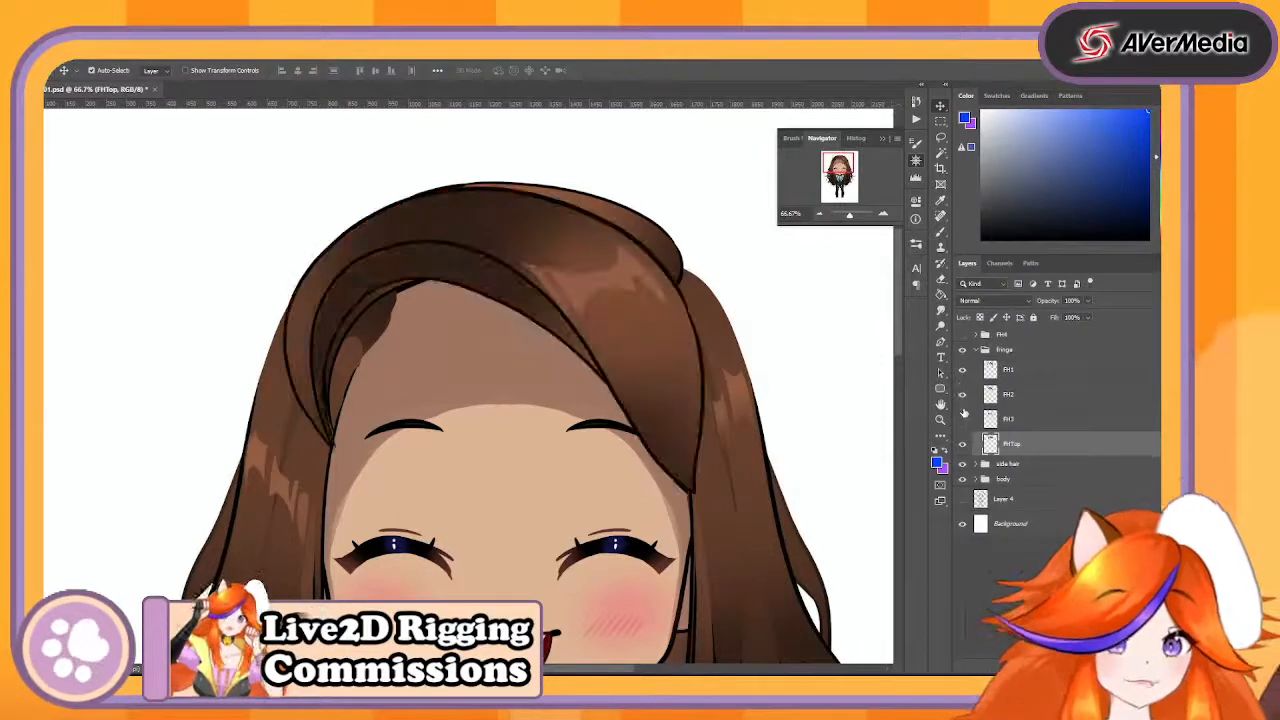
left_click(963, 418)
left_click(977, 351)
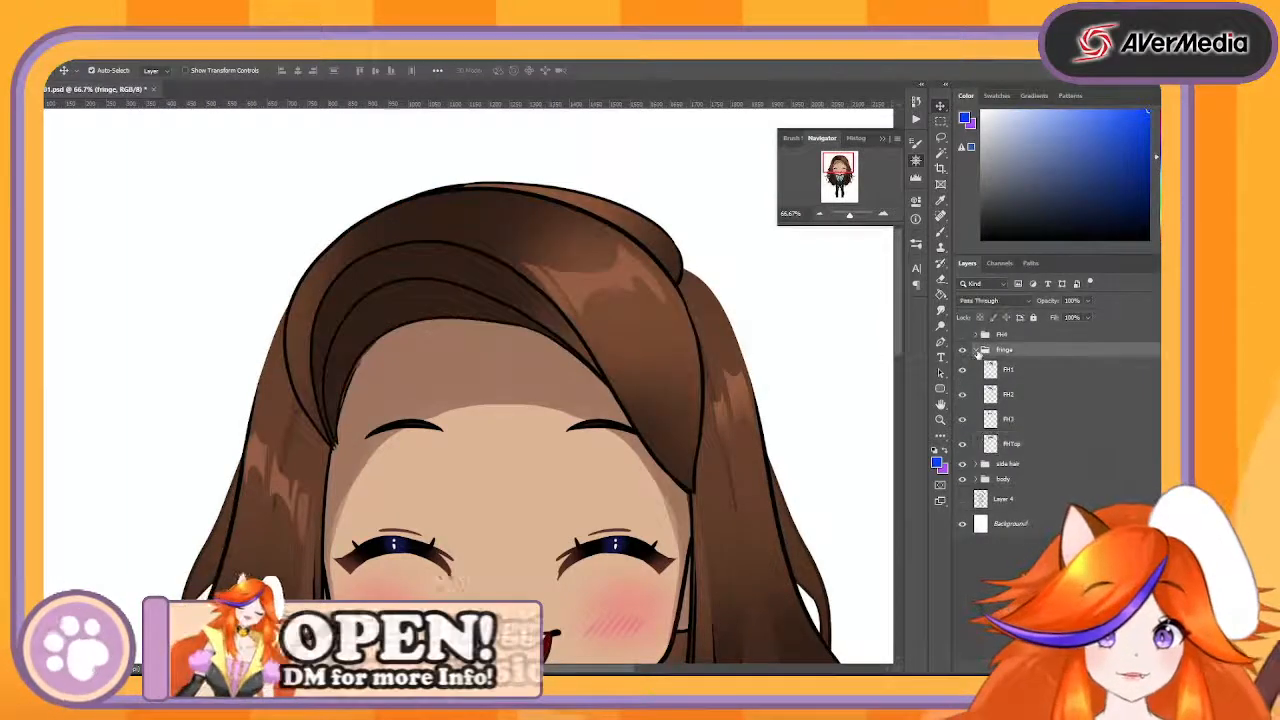
left_click(963, 351)
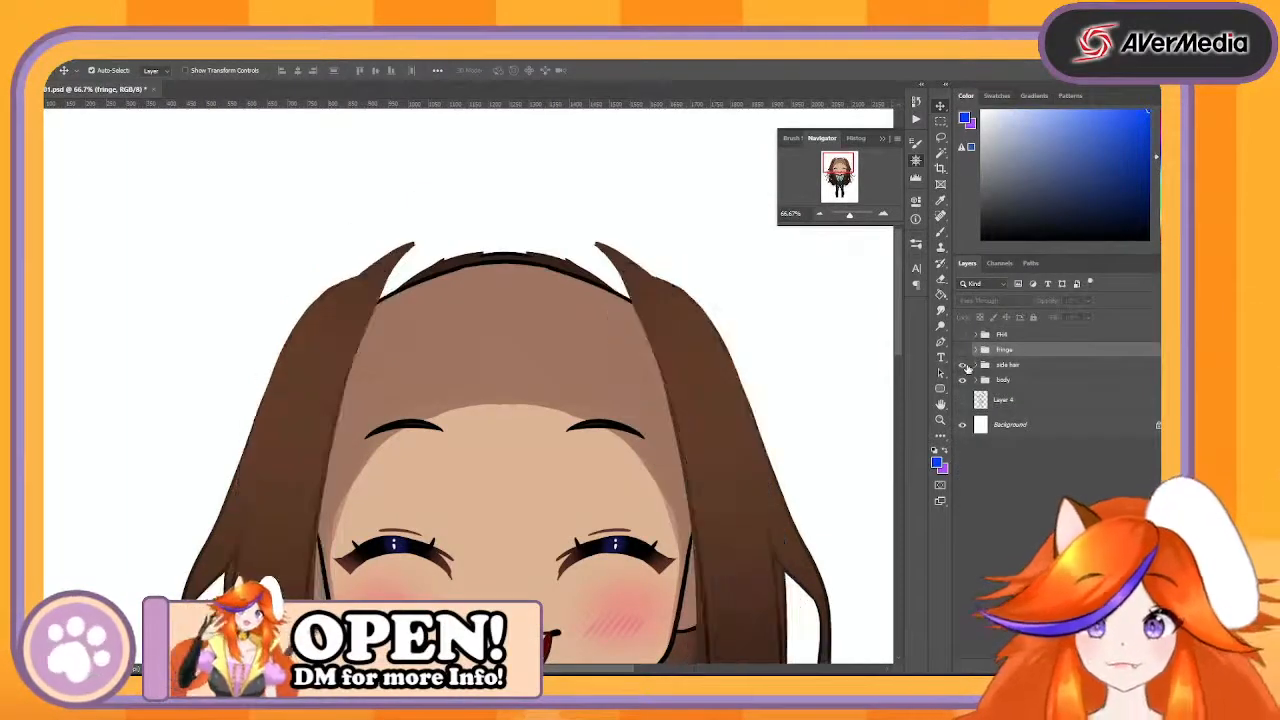
- Toggle the side hair group's visibility several times to examine which strands it contains on the character
left_click(966, 368)
left_click(818, 214)
left_click(818, 214)
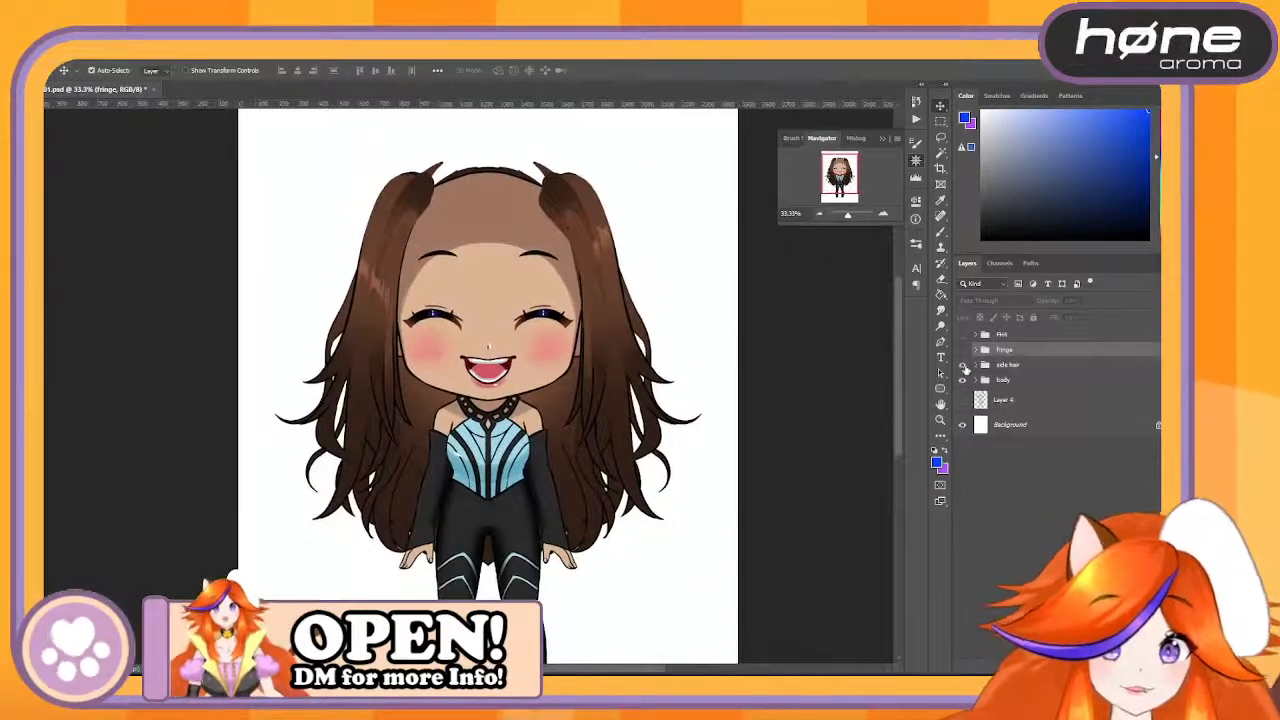
left_click(964, 366)
left_click(964, 366)
left_click(964, 366)
left_click(964, 366)
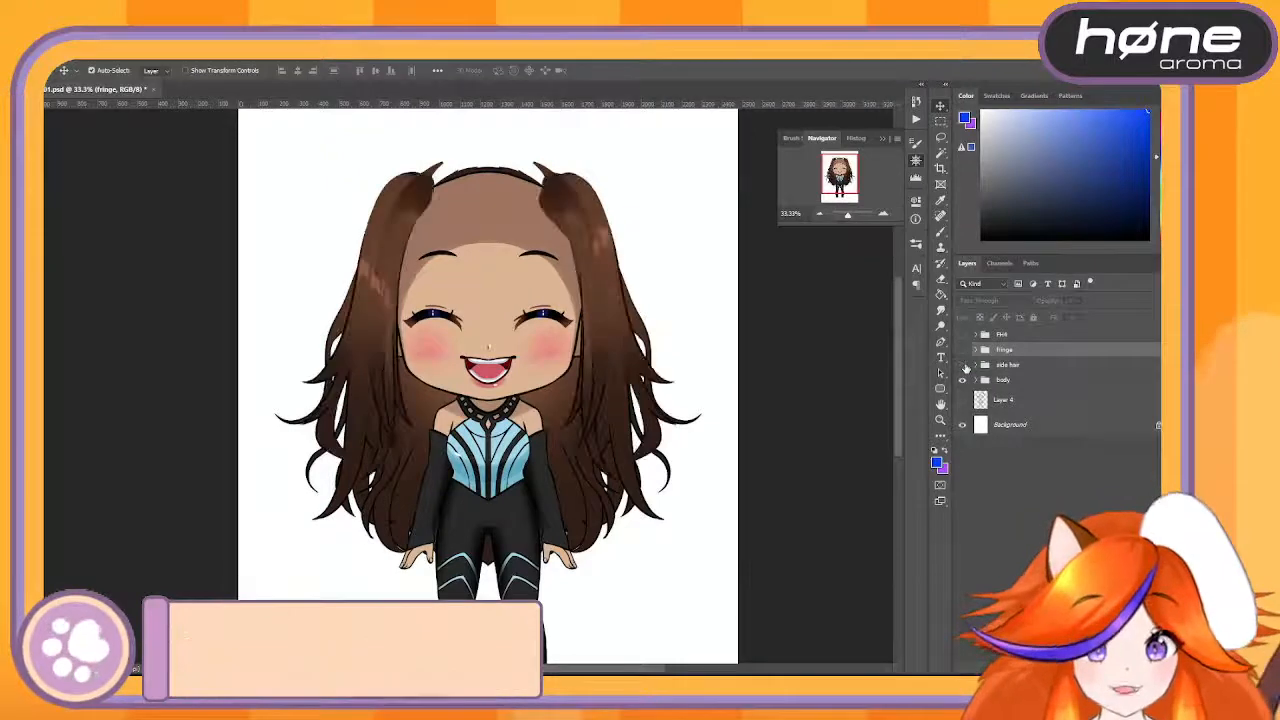
left_click(964, 366)
left_click(964, 366)
left_click(964, 366)
left_click(964, 366)
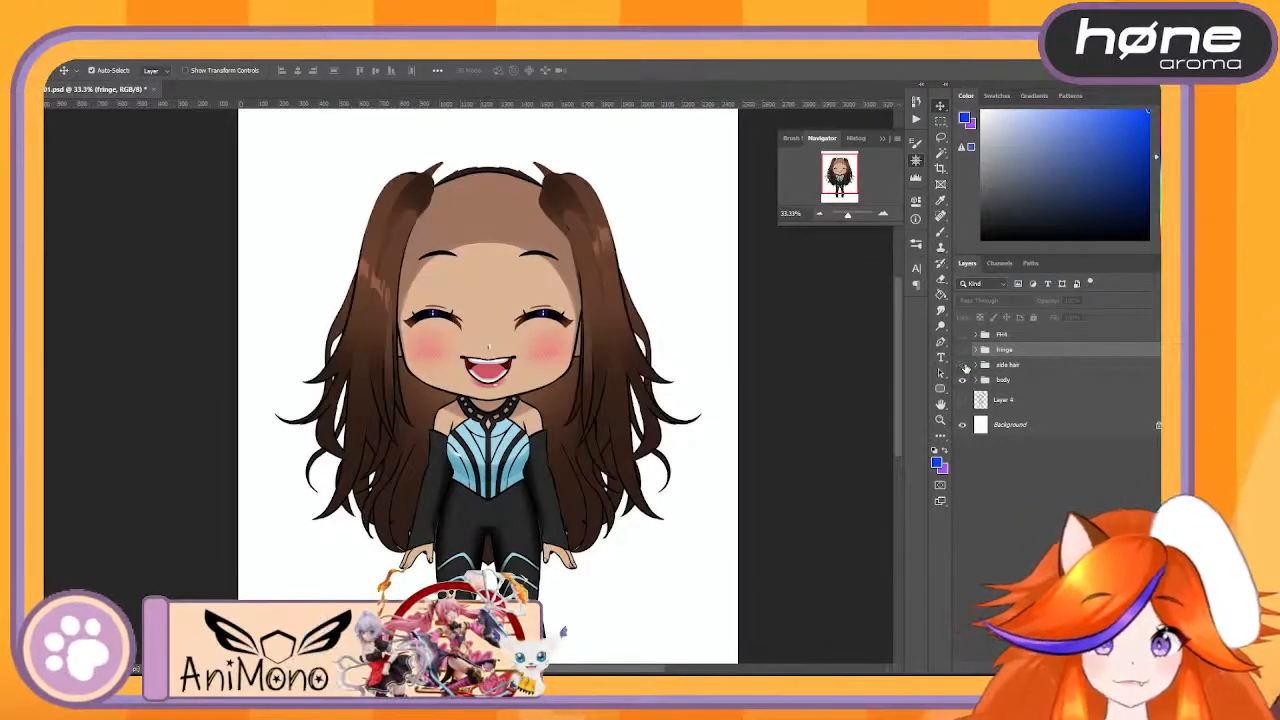
left_click(964, 366)
left_click(964, 366)
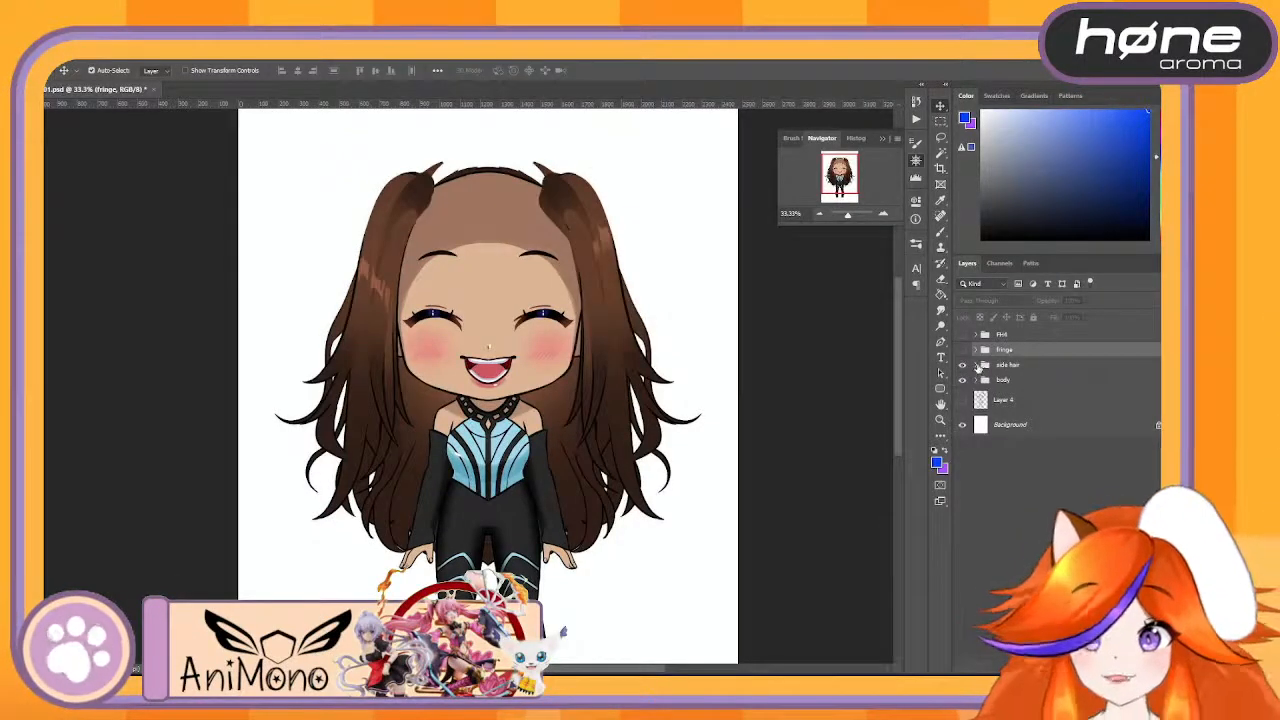
- Expand the side hair group and hide its hair highlight 2 layer
left_click(976, 366)
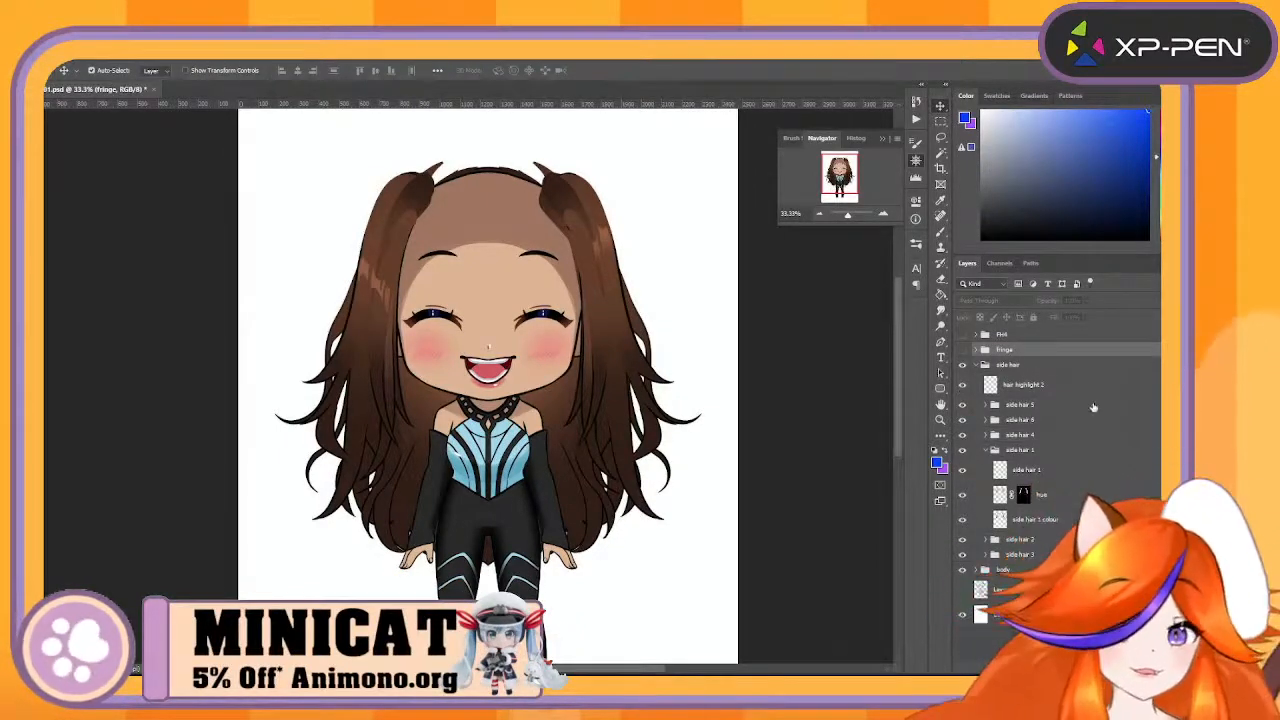
left_click(962, 387)
left_click(962, 387)
left_click(962, 387)
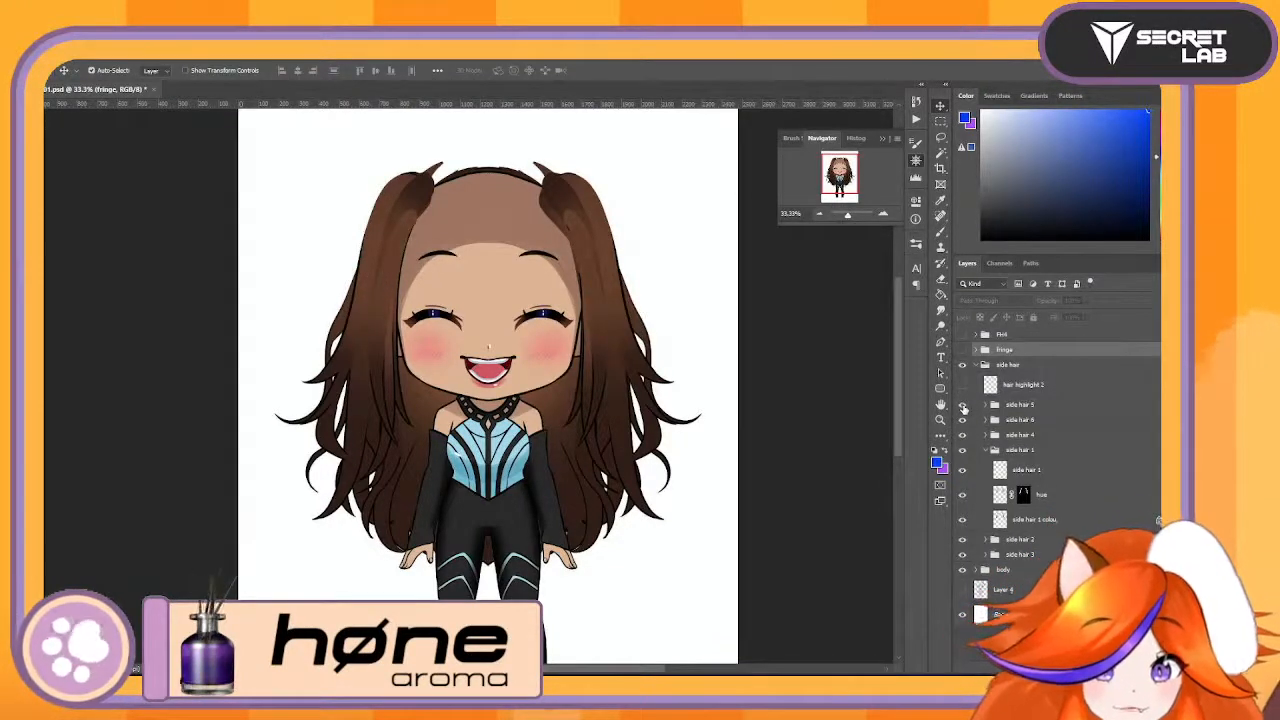
- Temporarily move the side hair 5 and side hair 6 groups with Free Transform to examine their strands, cancelling each transform
left_click(1020, 405)
key("ctrl+t")
left_click_drag(536, 312, 630, 256)
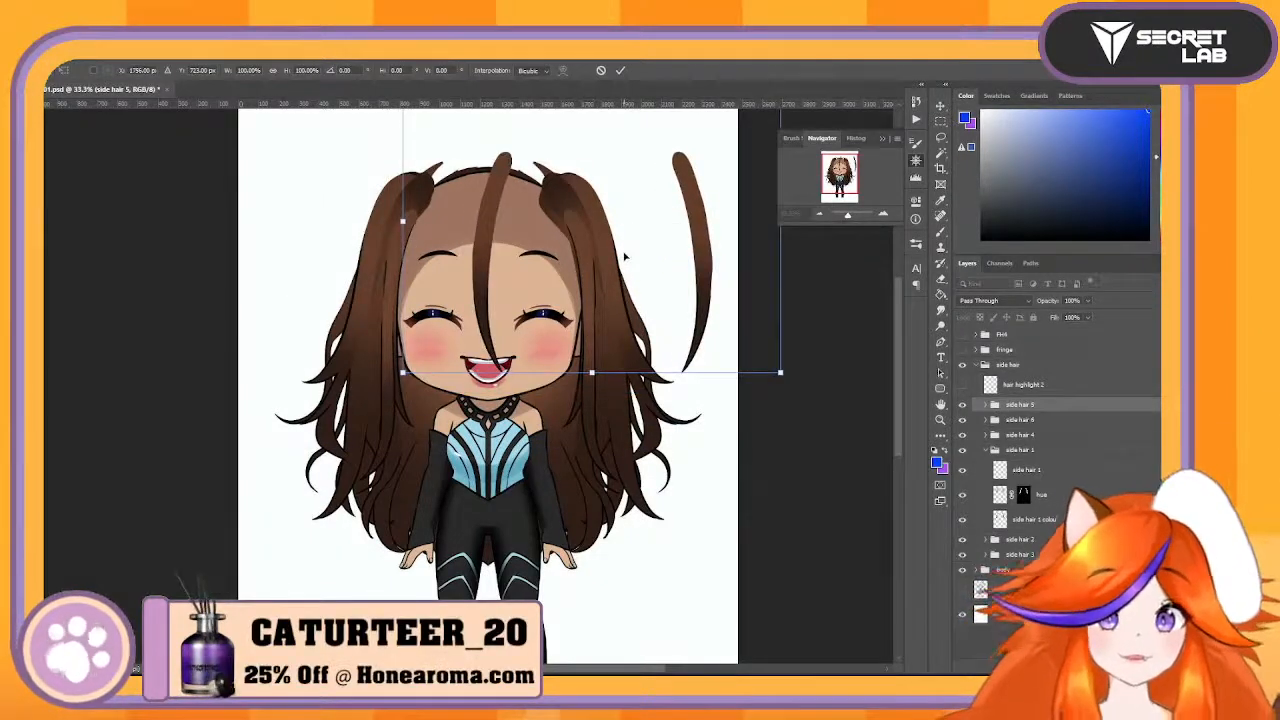
key("Escape")
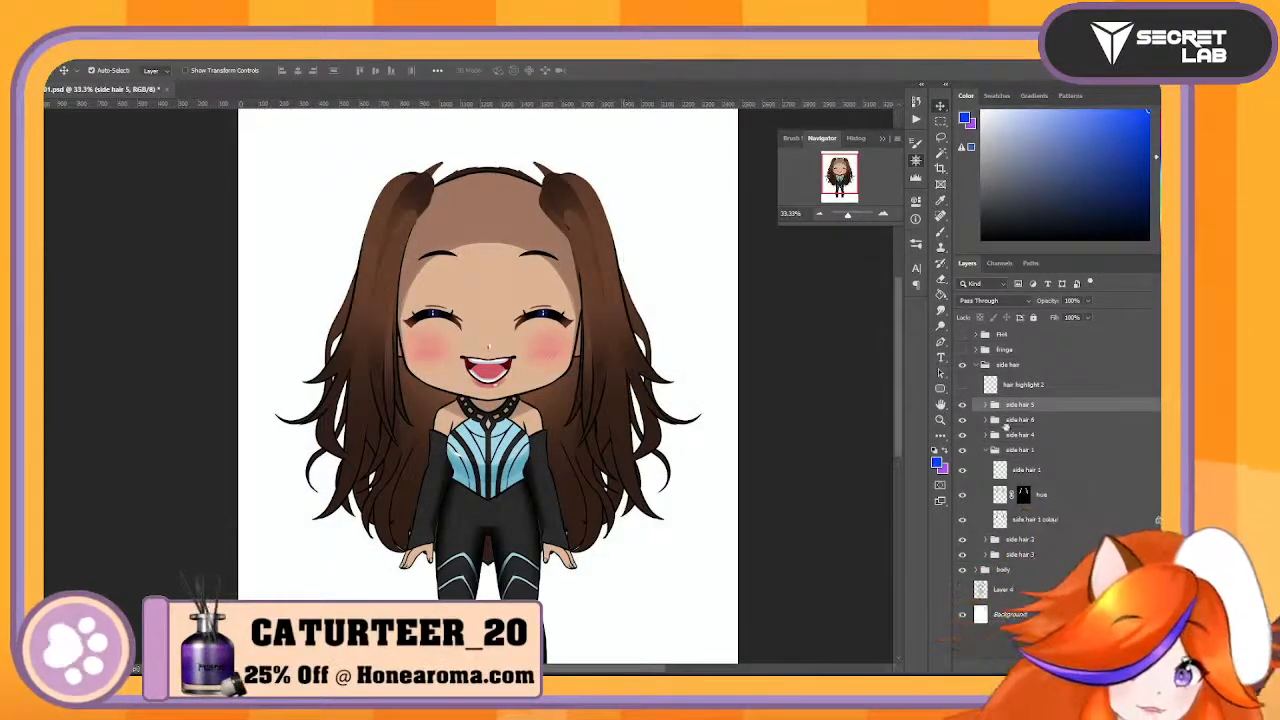
left_click(1018, 420)
key("ctrl+t")
left_click_drag(525, 300, 550, 281)
key("Escape")
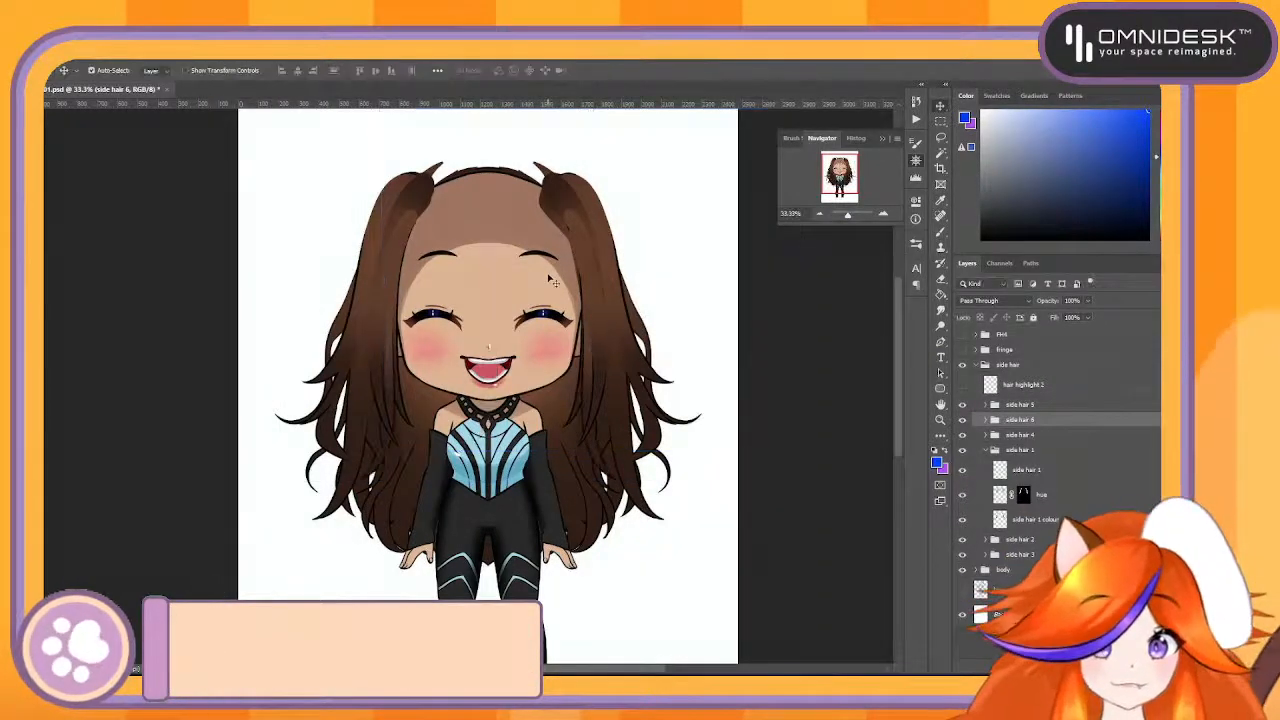
- Temporarily move the side hair 4 and side hair 1 groups with Free Transform to examine their strands, keeping their original positions
left_click(1042, 436)
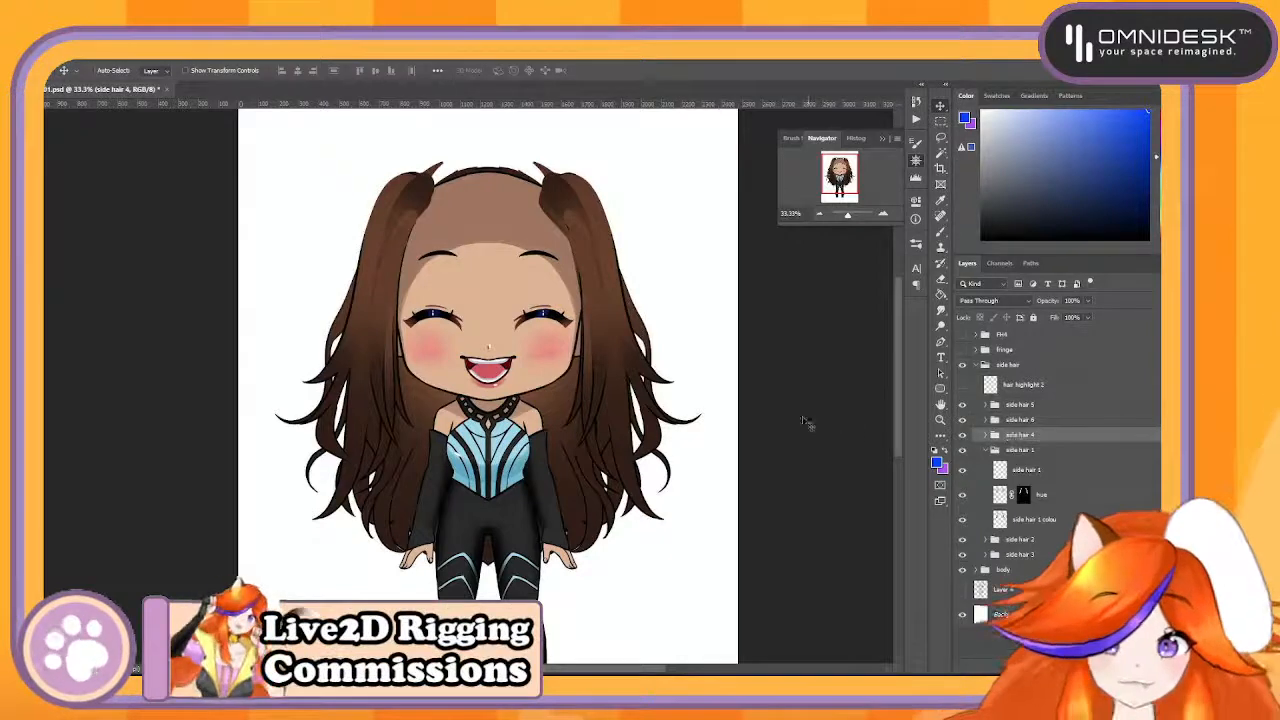
key("ctrl+t")
left_click_drag(550, 402, 680, 364)
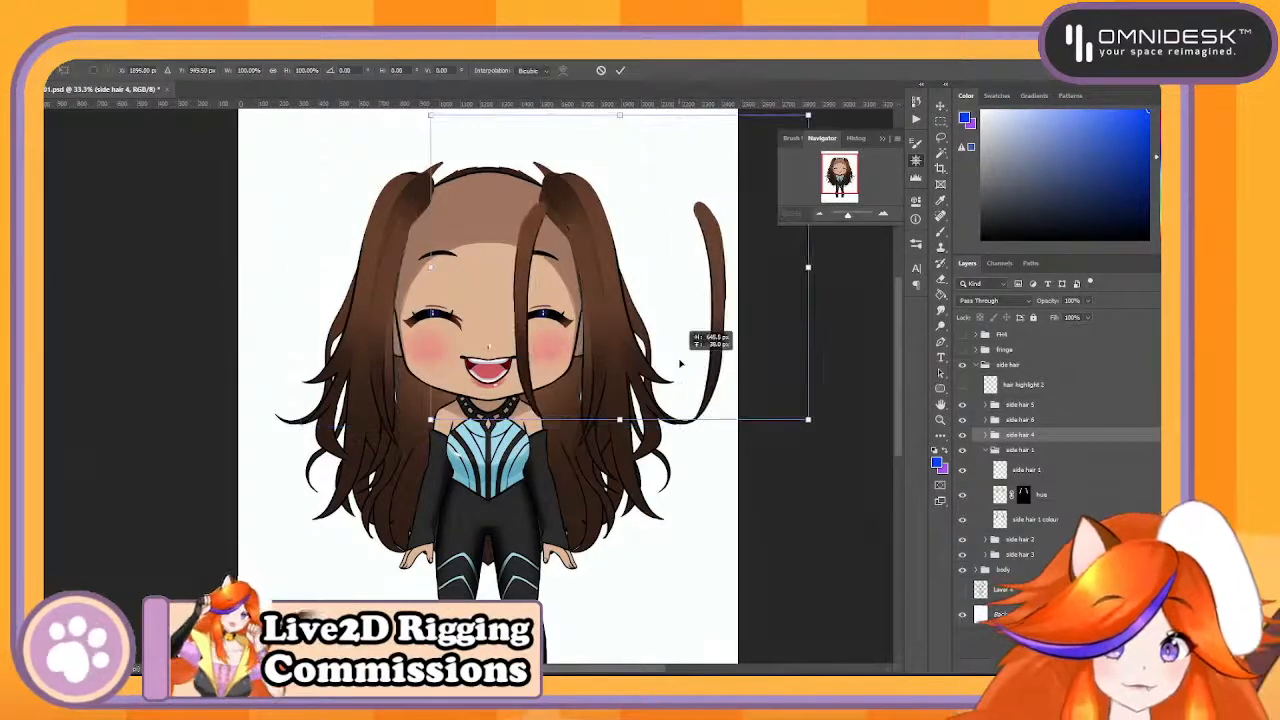
key("Escape")
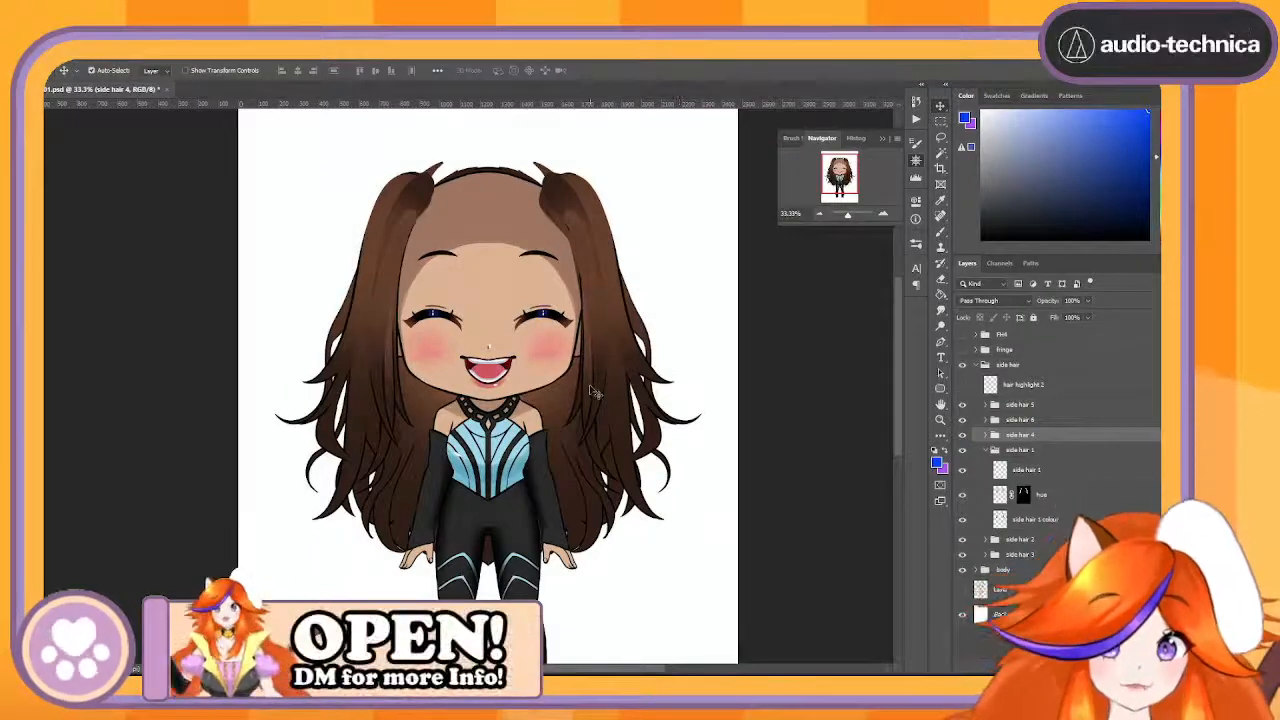
left_click(1045, 451)
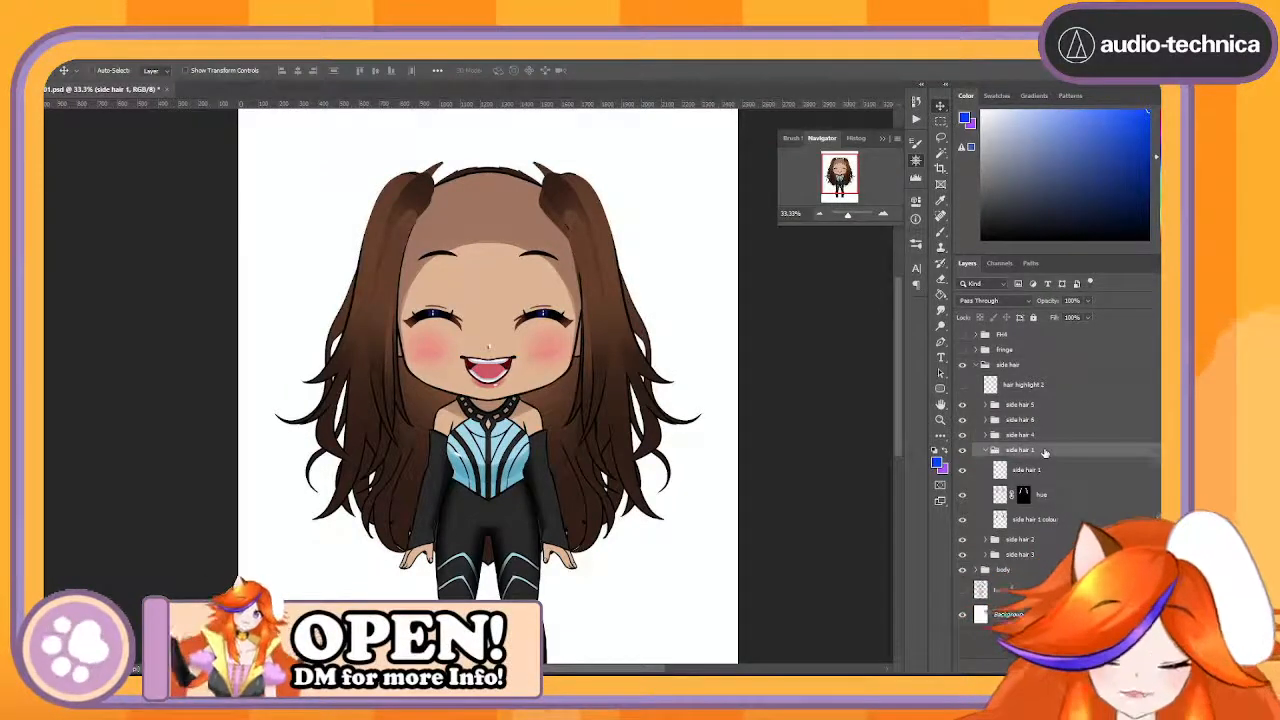
key("ctrl+t")
mouse_move(511, 305)
left_mouse_down()
mouse_move(556, 300)
mouse_move(493, 298)
left_mouse_up()
key("Return")
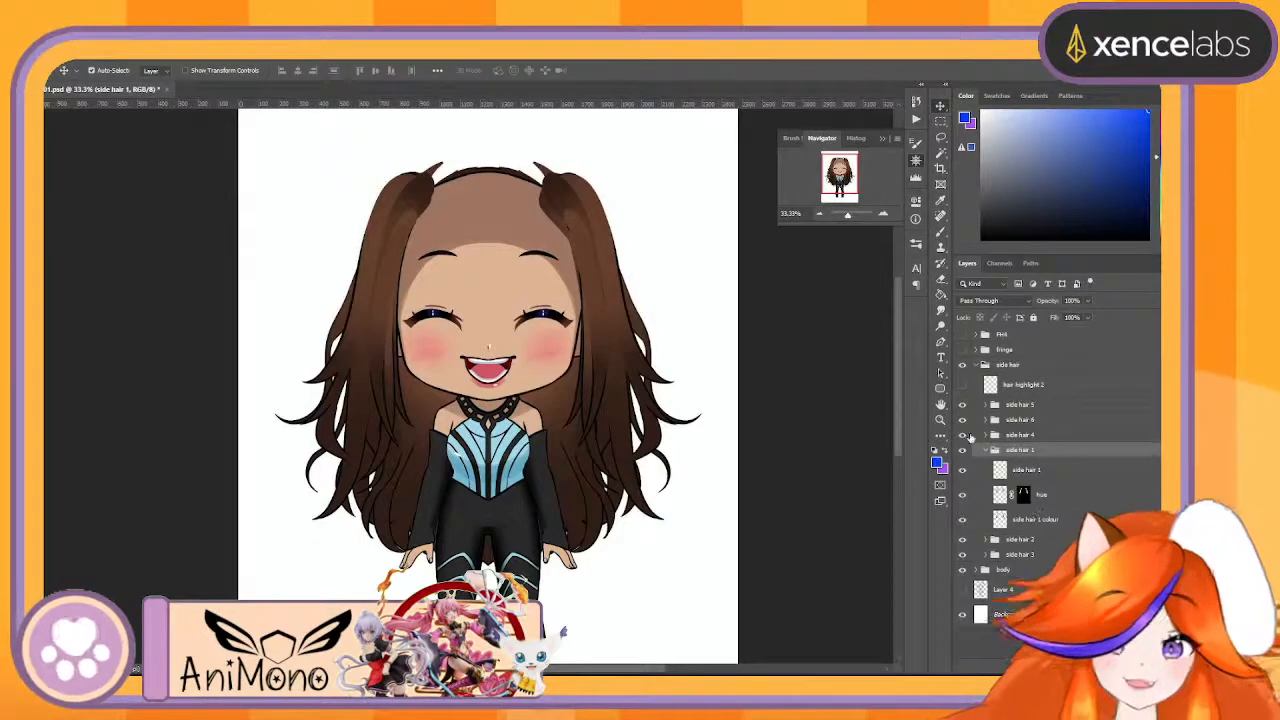
- Merge the side hair 5, side hair 6, side hair 4 and side hair 1 groups each into a single layer
left_click(1051, 405)
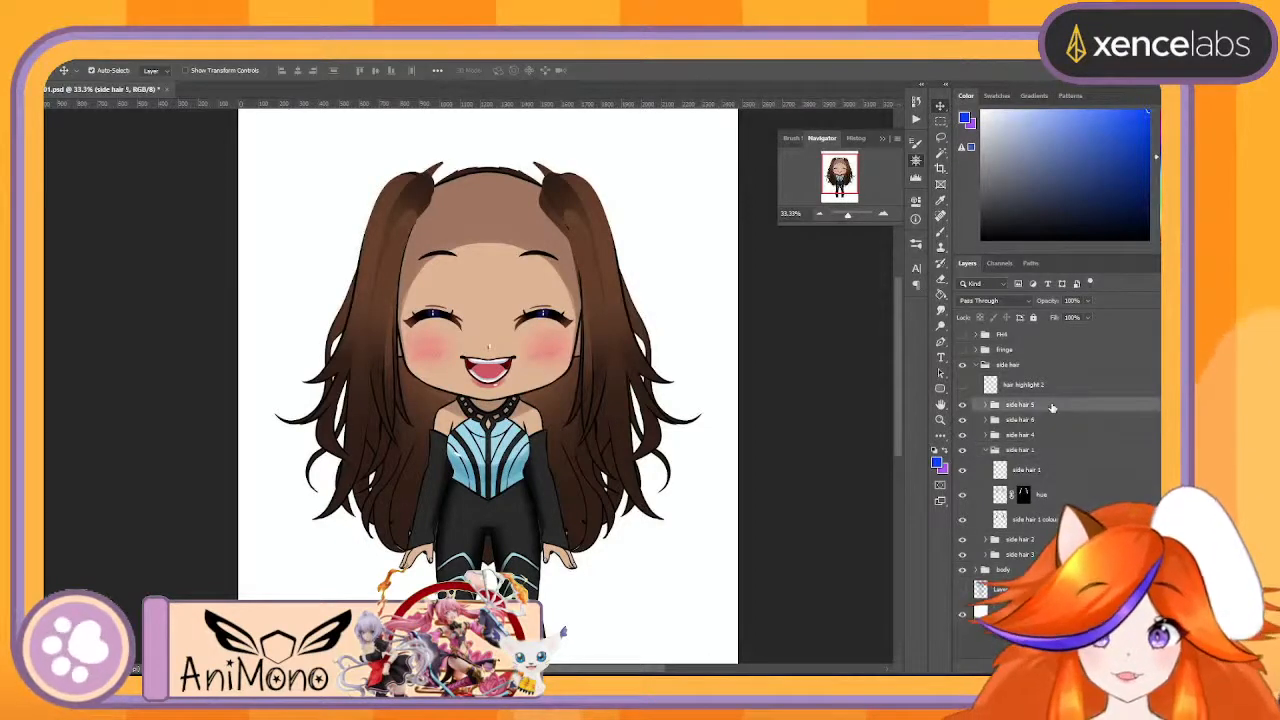
right_click(1052, 406)
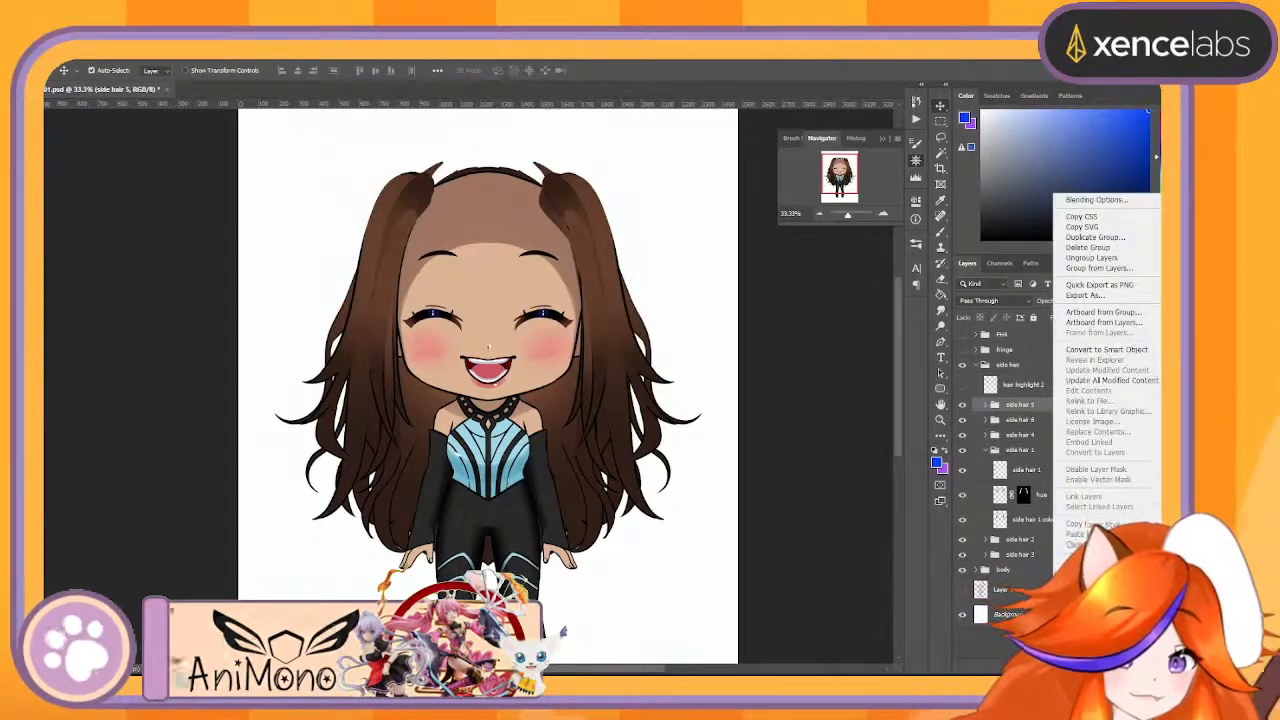
left_click(1078, 578)
right_click(1009, 430)
left_click(1034, 578)
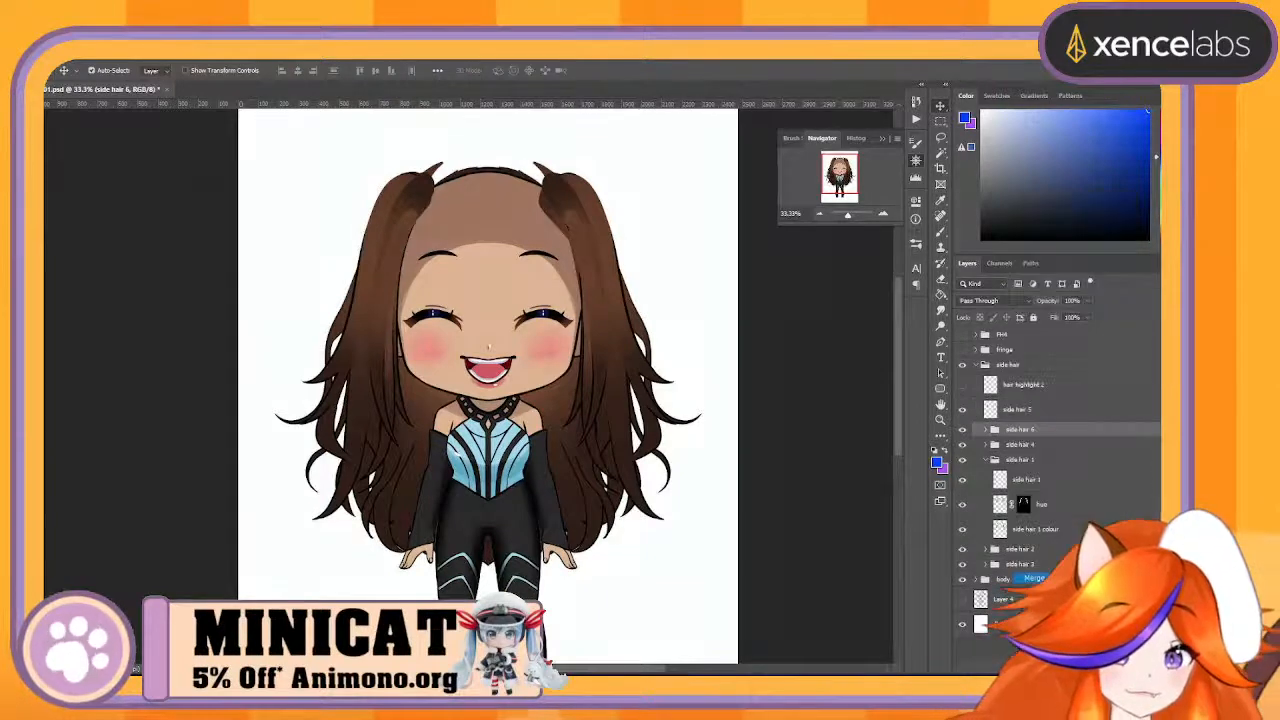
right_click(1050, 466)
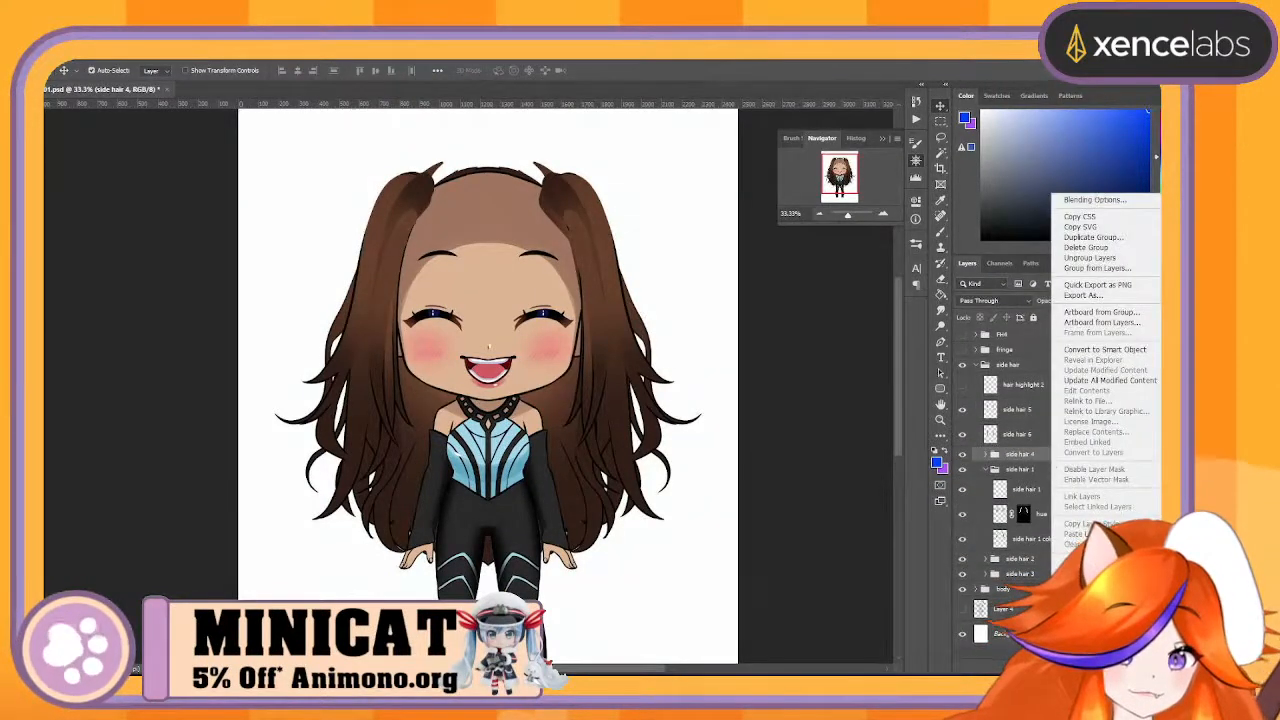
left_click(1078, 578)
right_click(1037, 488)
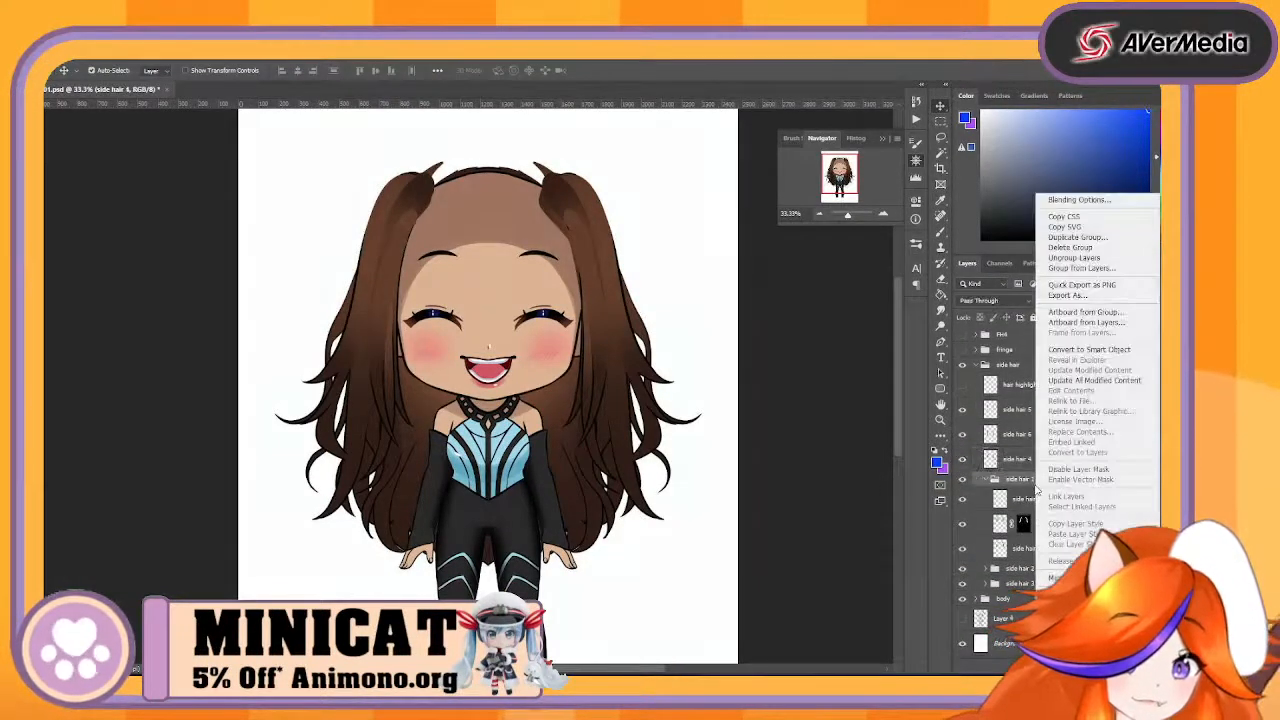
left_click(1060, 578)
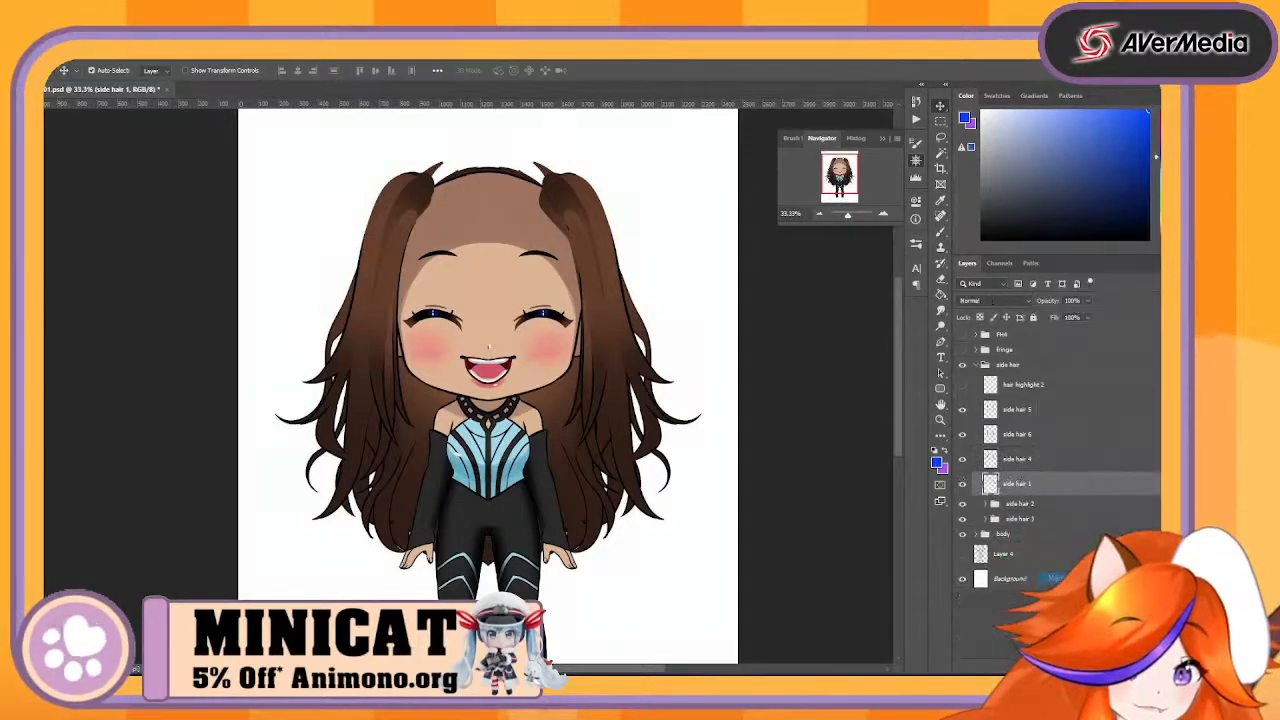
- Toggle the side hair 2 group's visibility to check its strands and merge the group into a single layer
left_click(963, 506)
left_click(963, 506)
left_click(963, 506)
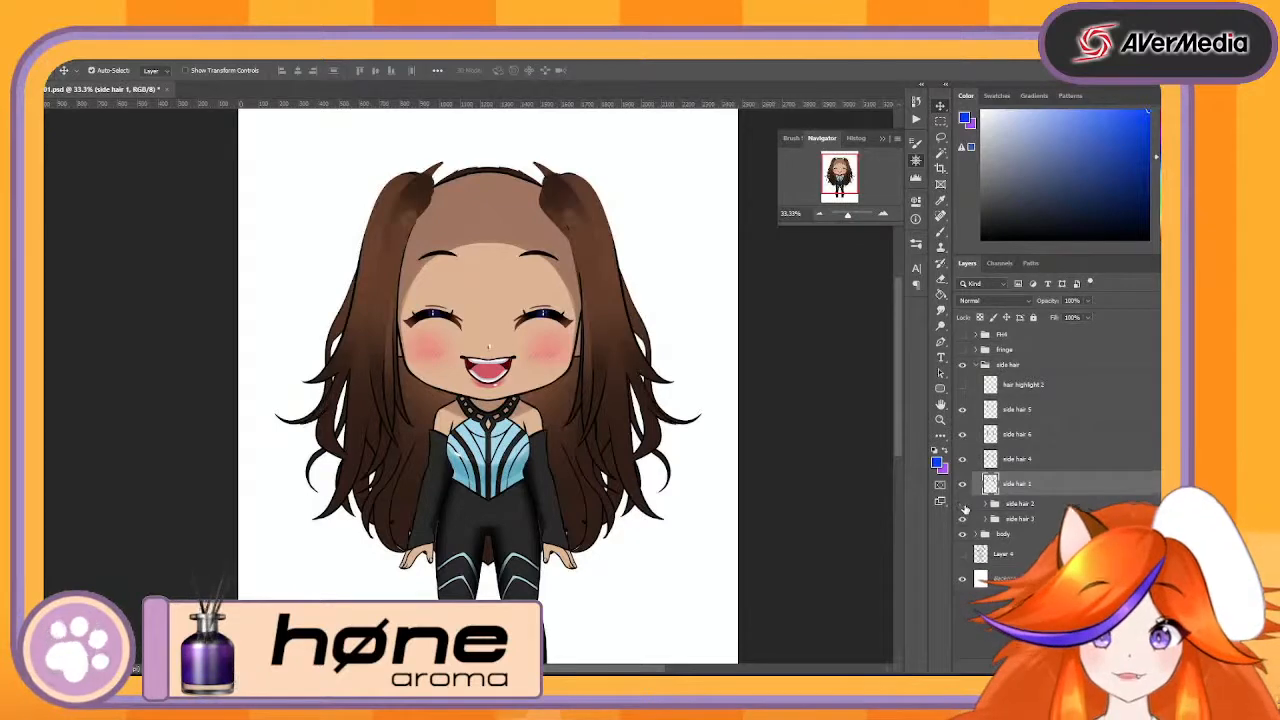
left_click(963, 506)
left_click(963, 506)
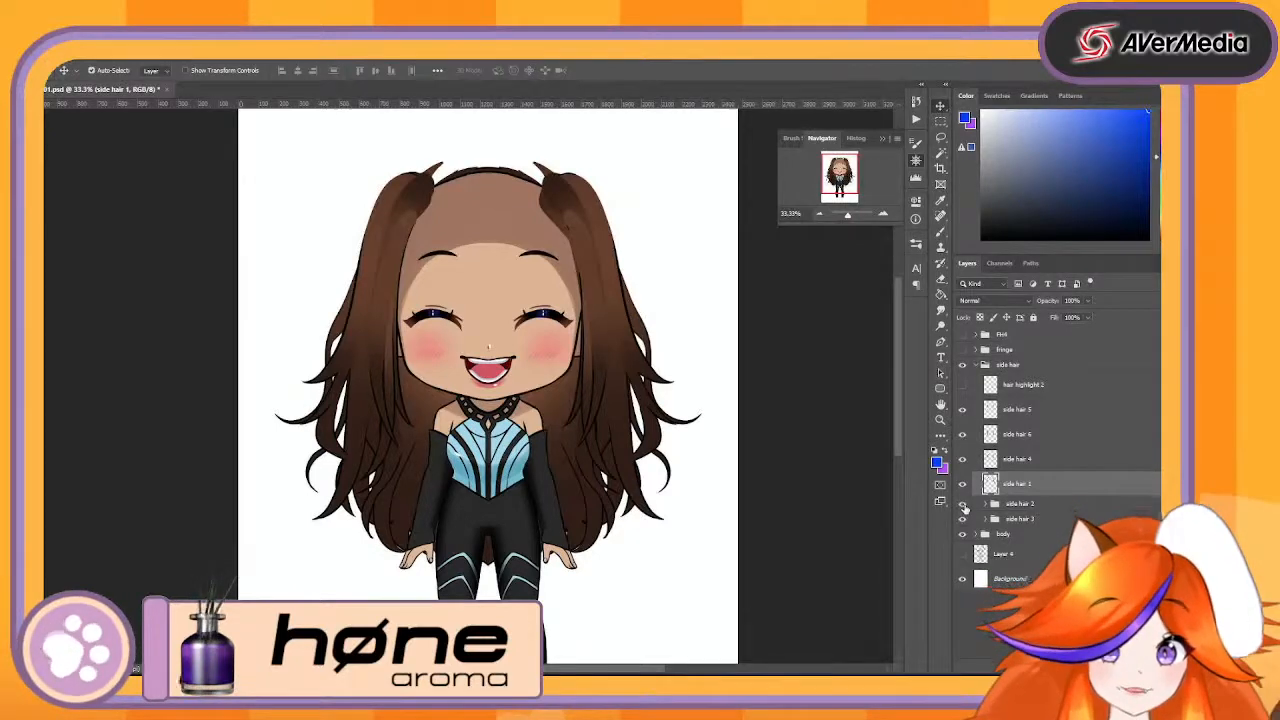
right_click(1056, 505)
left_click(1086, 542)
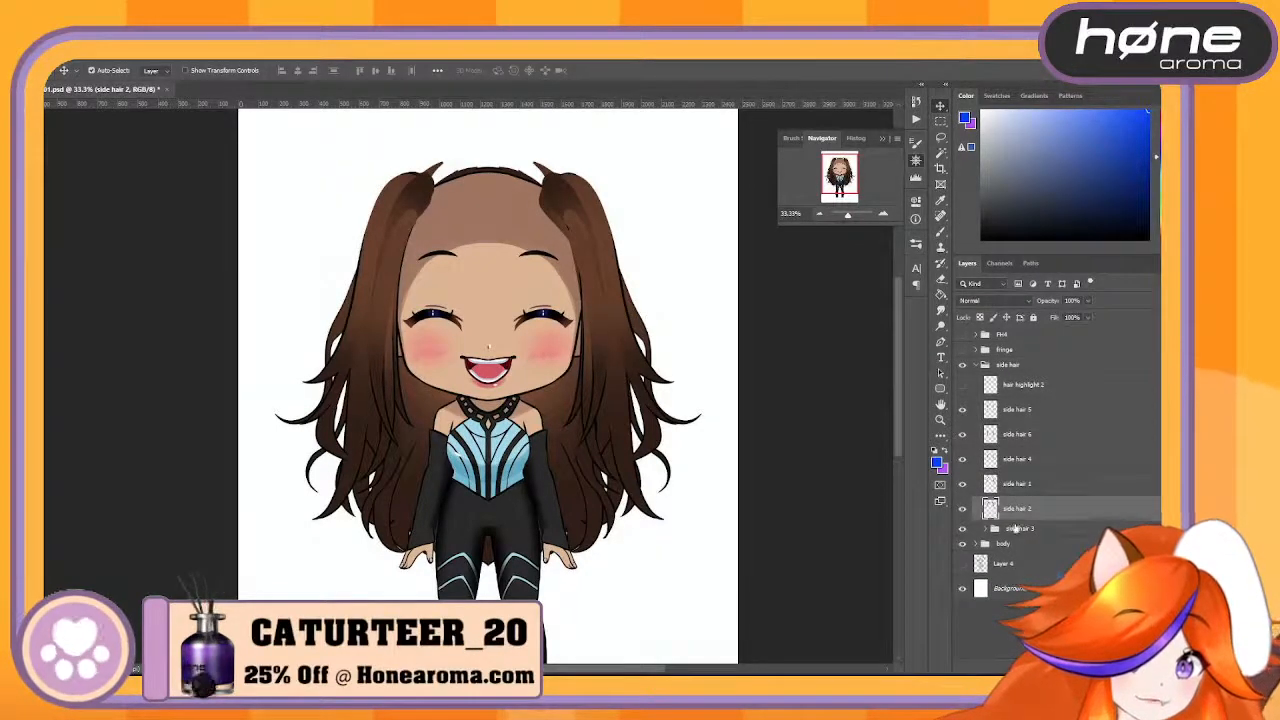
- Toggle the side hair 3 group's visibility to check its strands and merge the group into a single layer
left_click(962, 529)
left_click(962, 529)
left_click(962, 529)
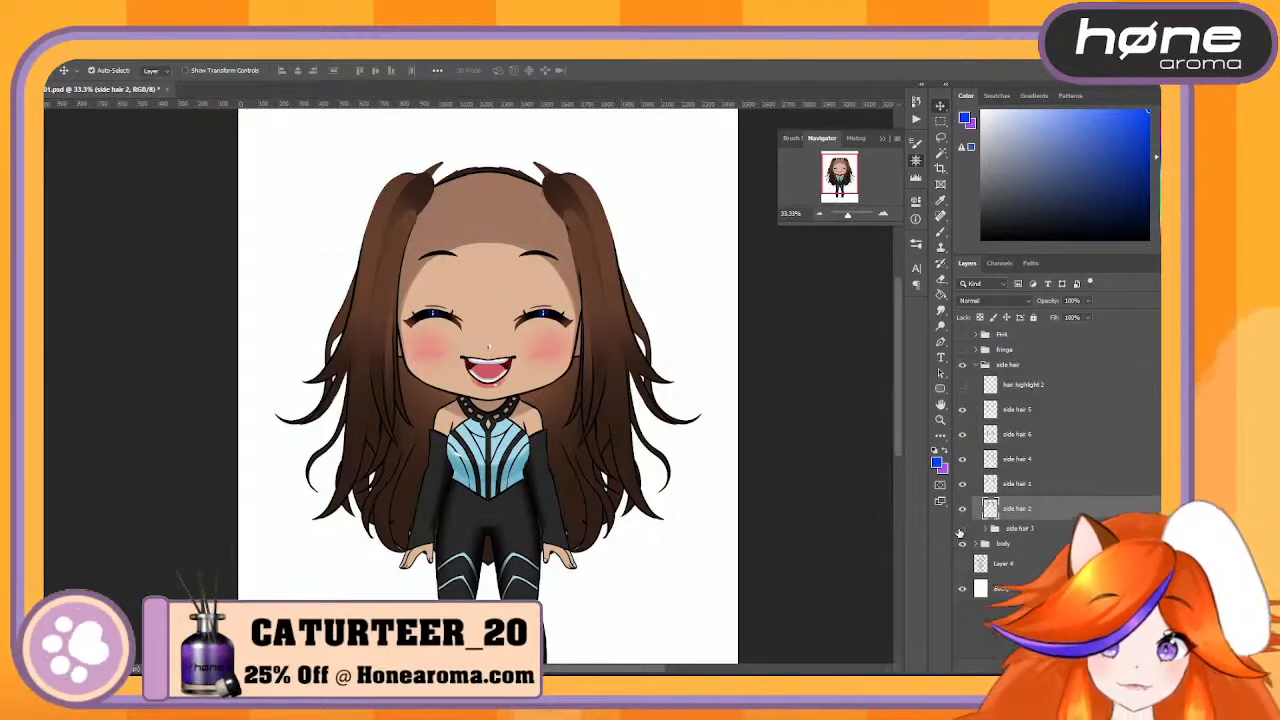
left_click(961, 531)
right_click(1036, 528)
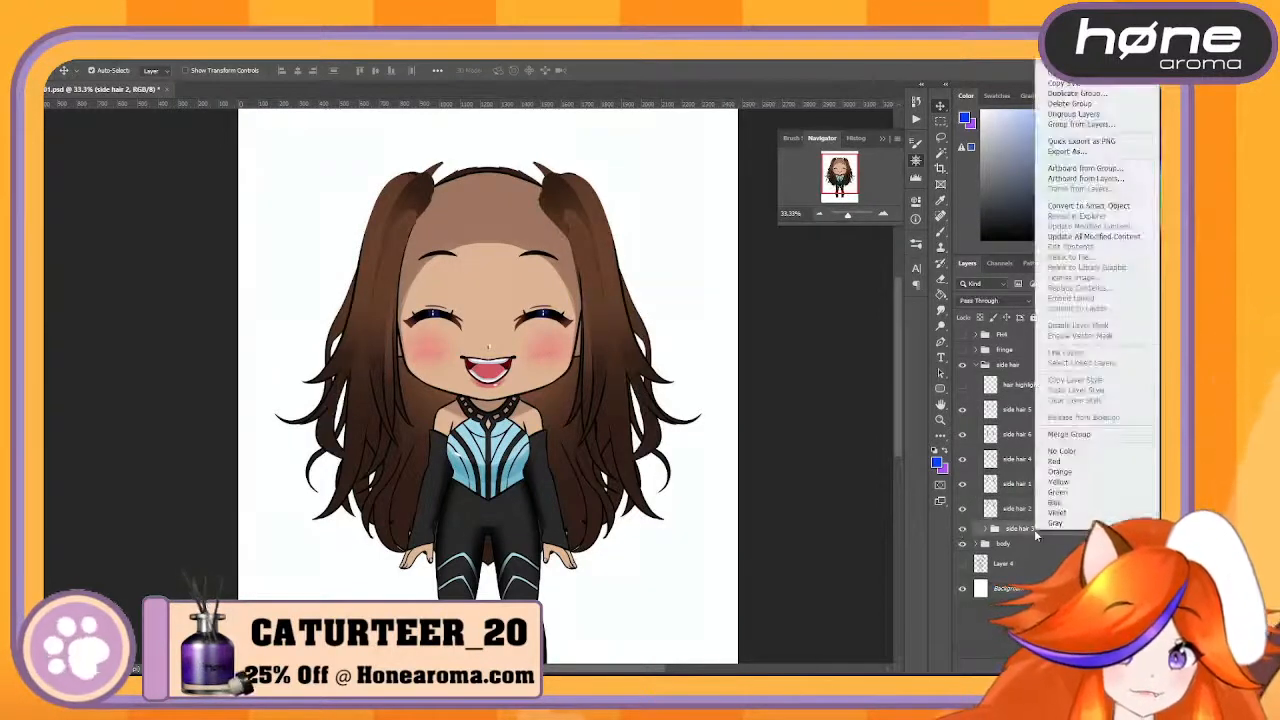
left_click(1079, 436)
- Hide the body group and show the hair highlight 2 layer, toggling side hair 3 to check the isolated side hair
left_click(962, 555)
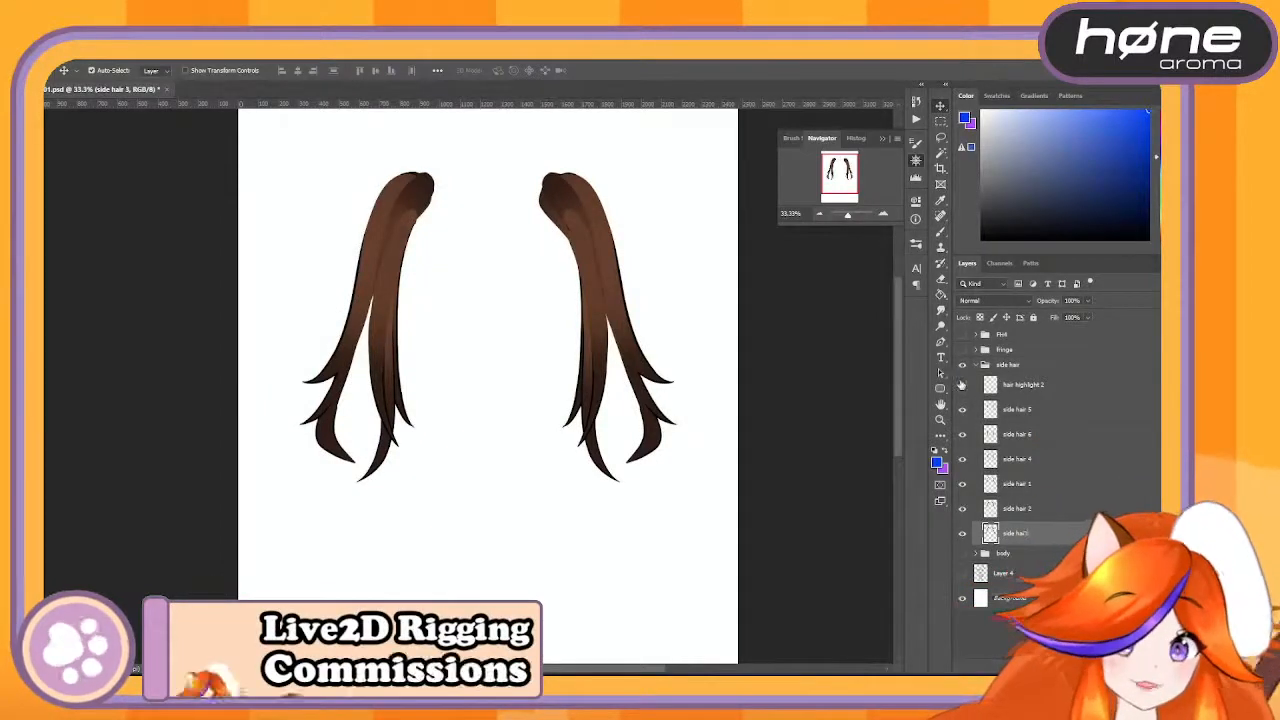
left_click(962, 384)
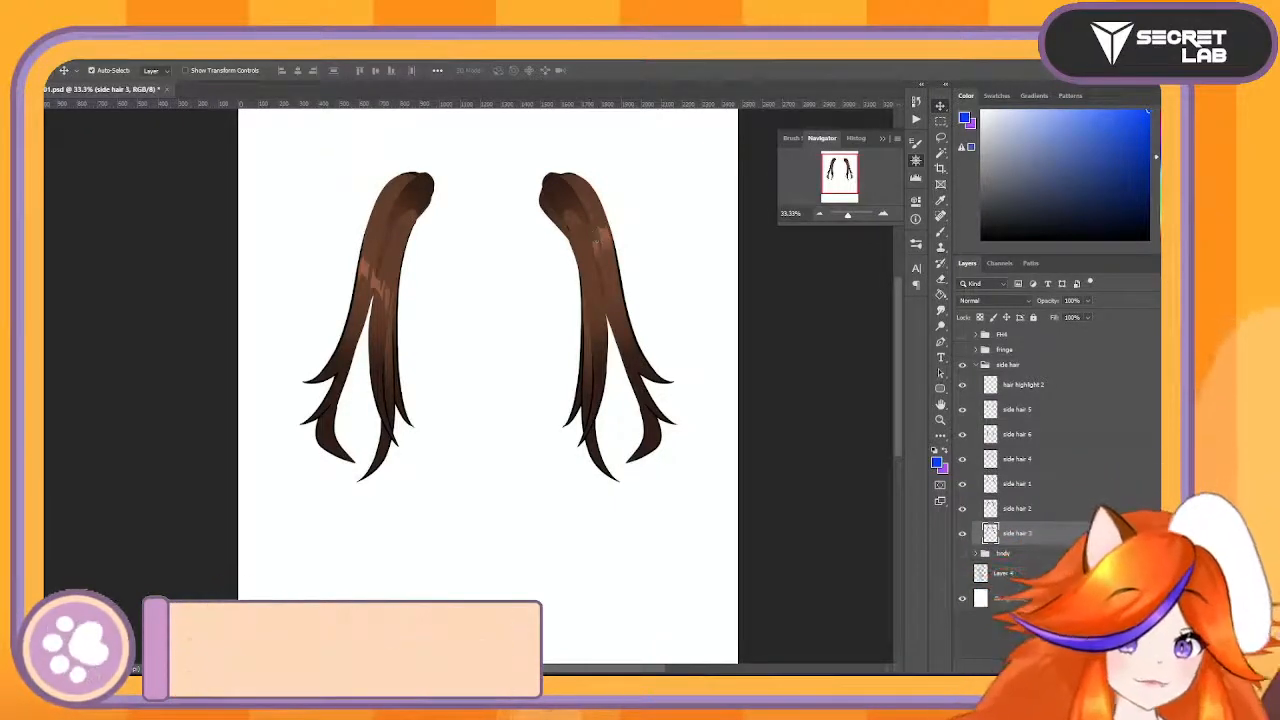
left_click(964, 534)
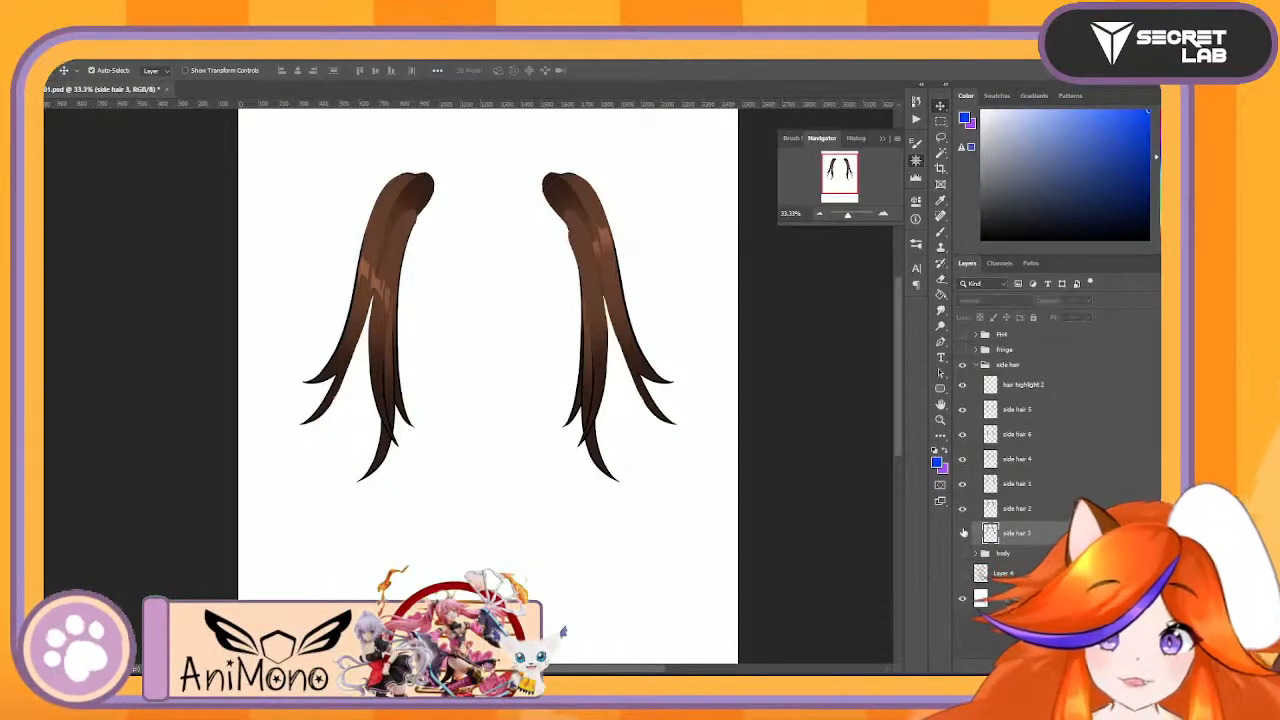
left_click(963, 533)
left_click(964, 533)
left_click(964, 533)
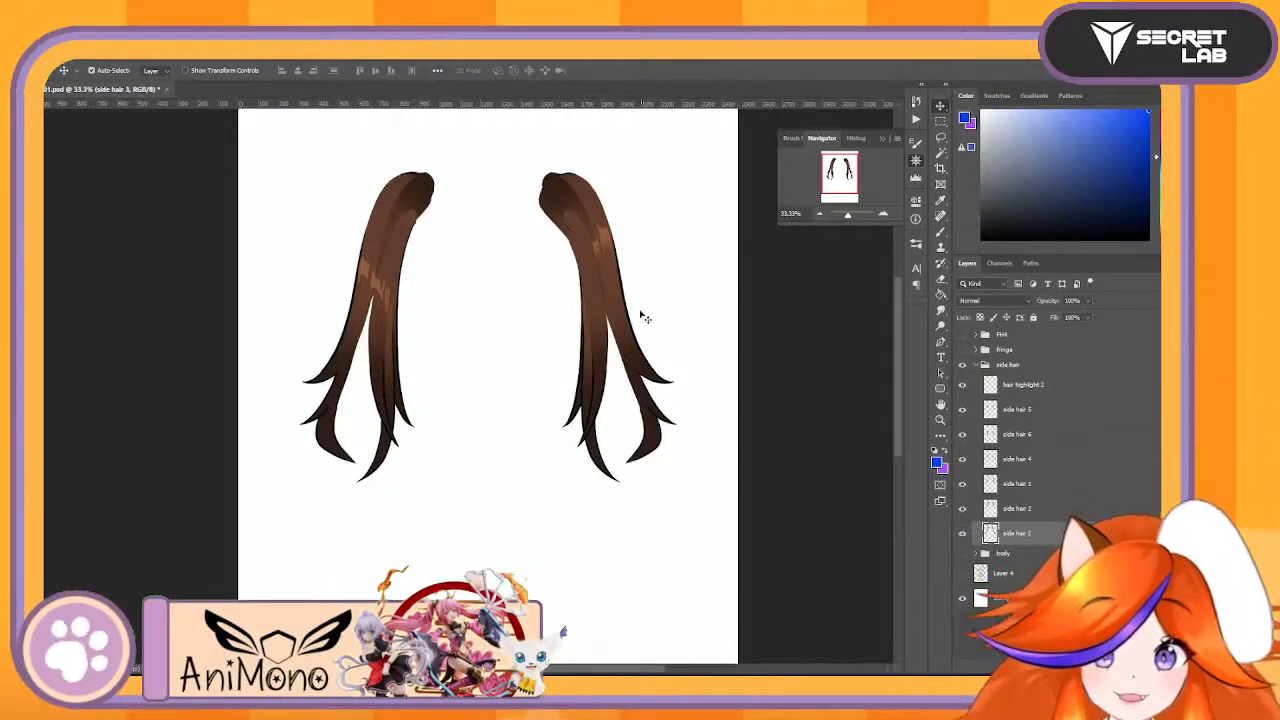
- Test-move side hair pieces on the canvas, undo each move, and select the hair highlight 2 layer
left_click_drag(617, 303, 648, 304)
key("ctrl+z")
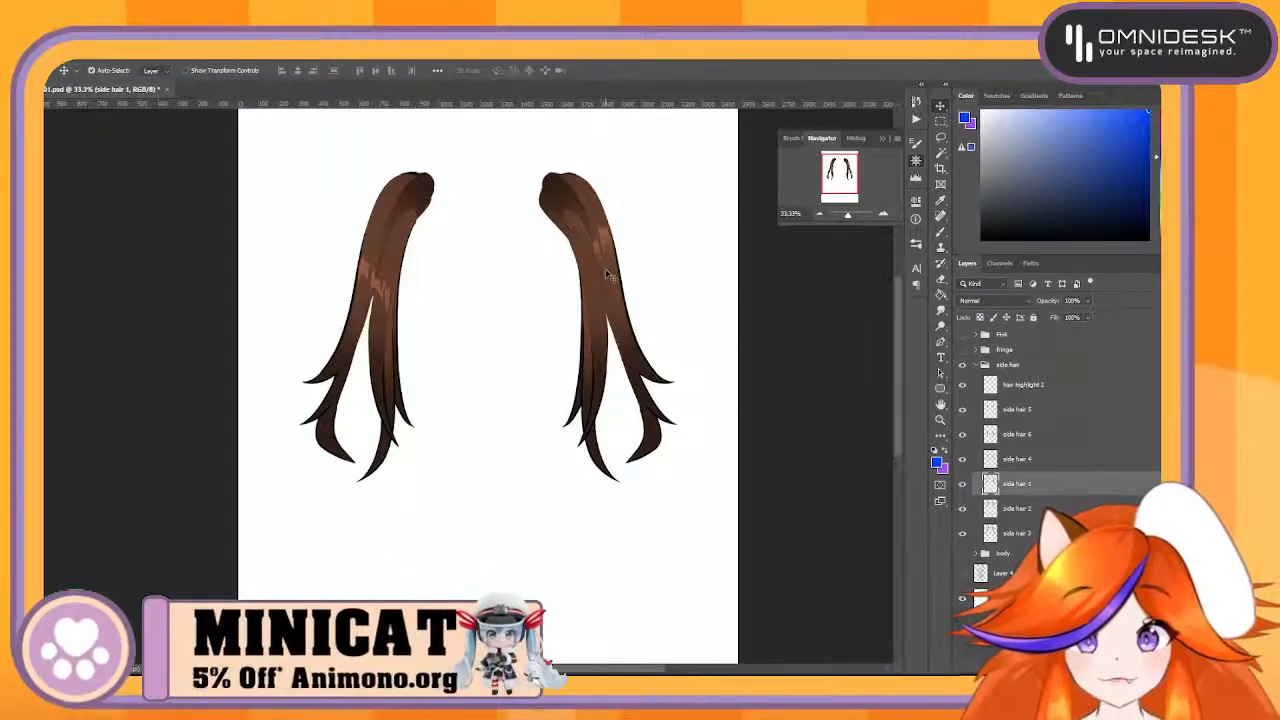
mouse_move(605, 268)
left_mouse_down()
mouse_move(656, 258)
mouse_move(608, 275)
mouse_move(608, 249)
left_mouse_up()
key("ctrl+z")
left_click(608, 243)
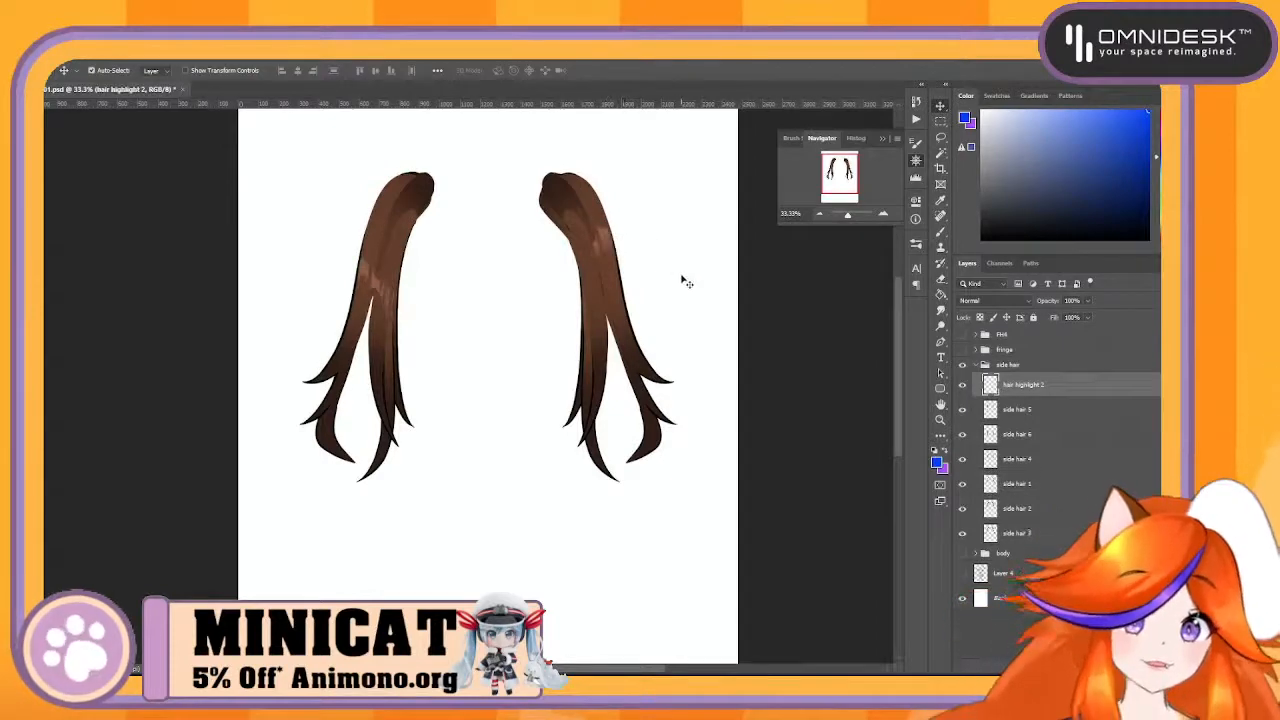
- Group the six side hair layers, from side hair 5 down to side hair 3, and duplicate the new group
left_click(1016, 409)
left_click(1016, 533, "shift")
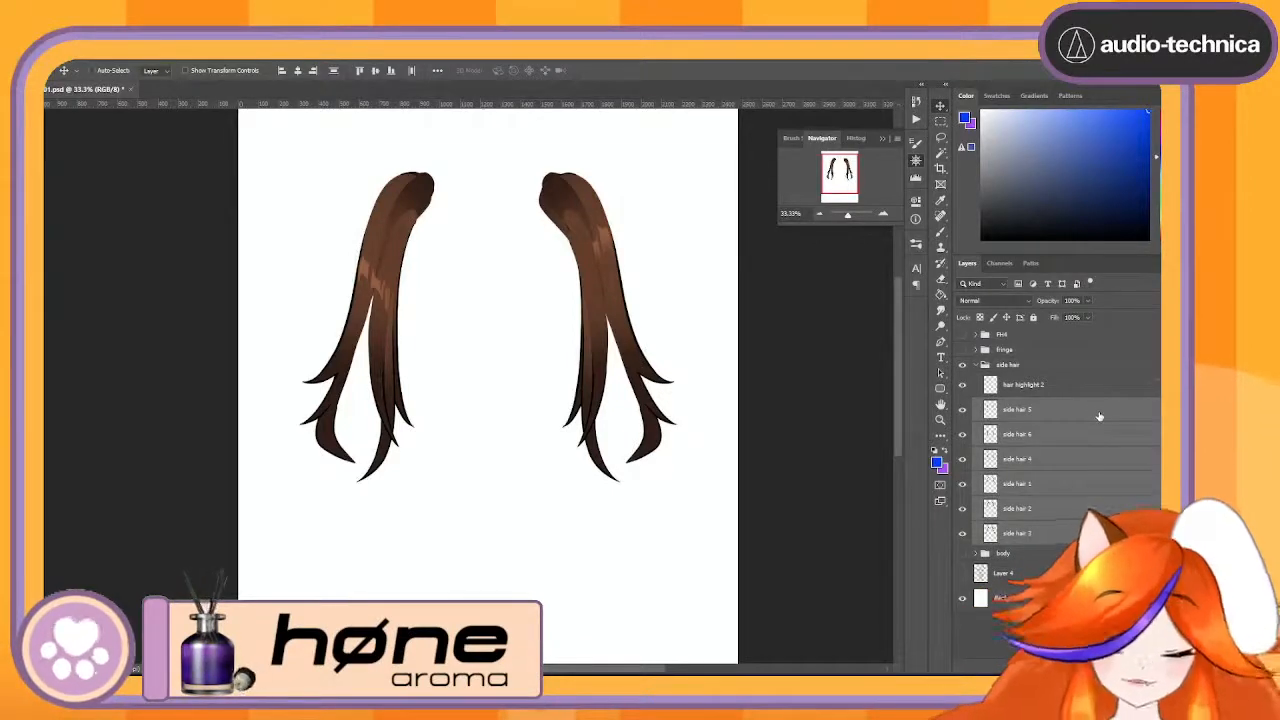
key("ctrl+g")
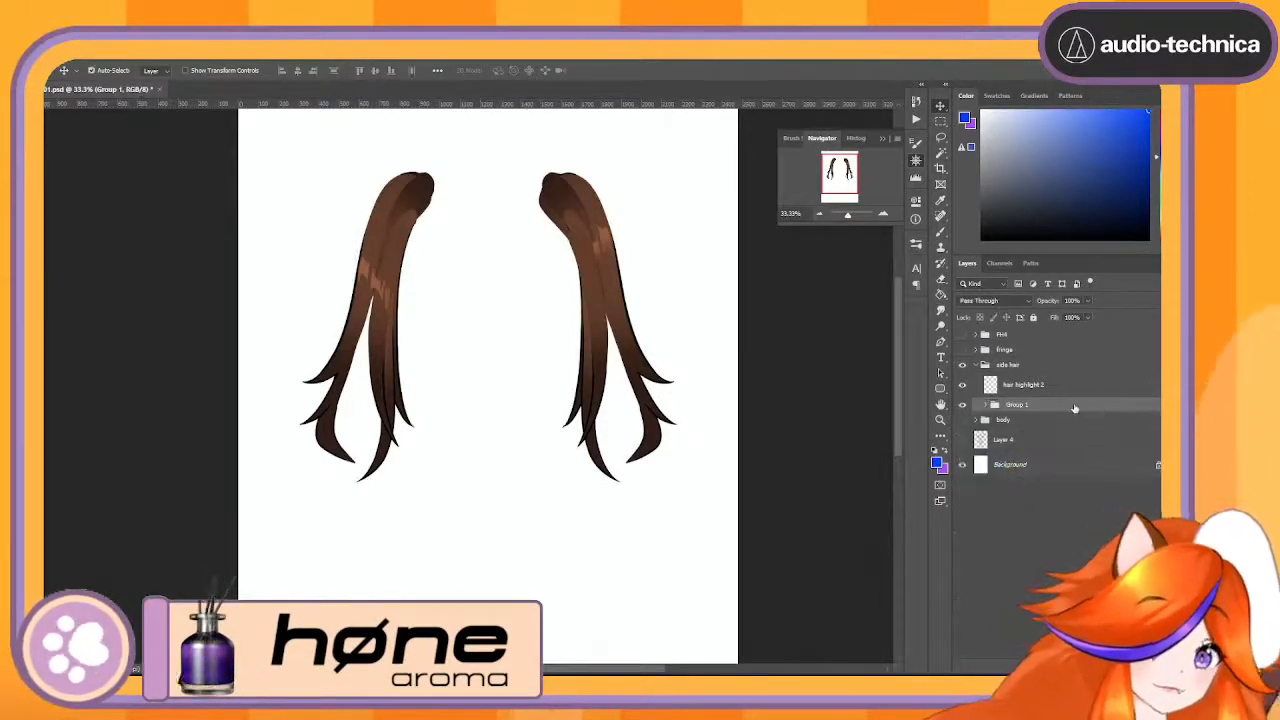
key("ctrl+j")
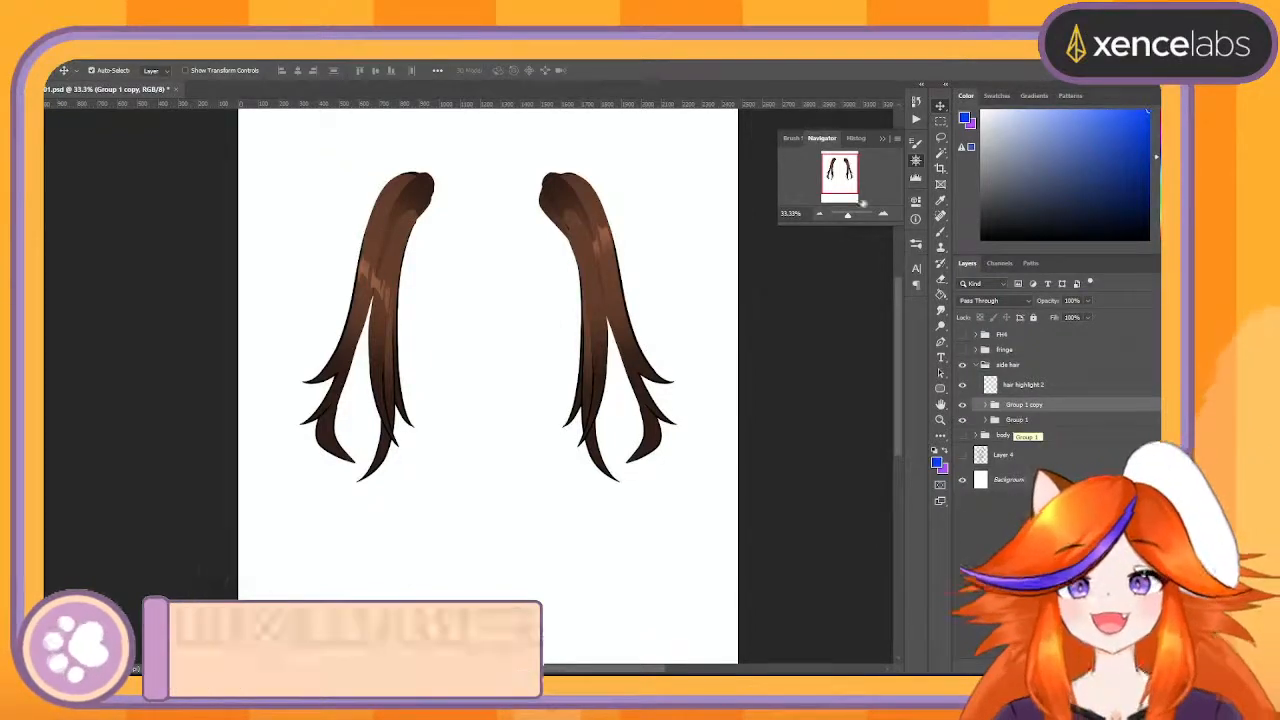
- Marquee-select the area around the right side hair and clear it from all six layers in Group 1 copy
left_click(940, 120)
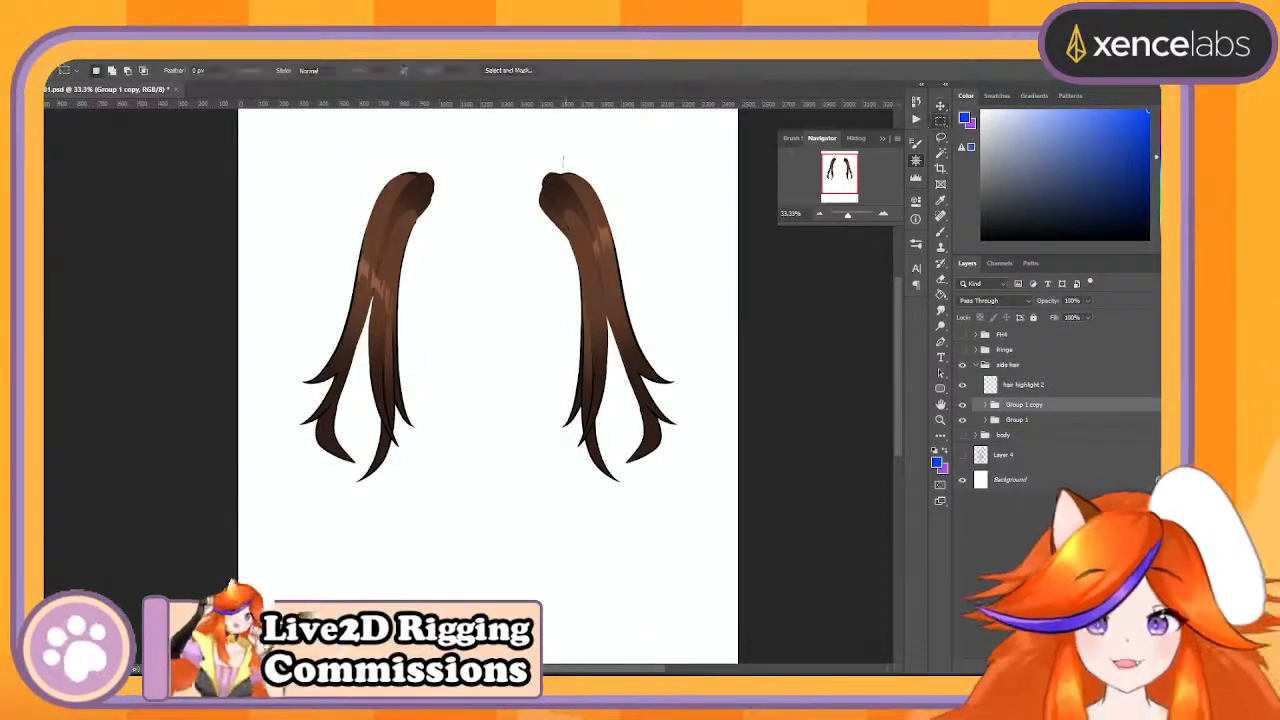
left_click_drag(503, 138, 731, 518)
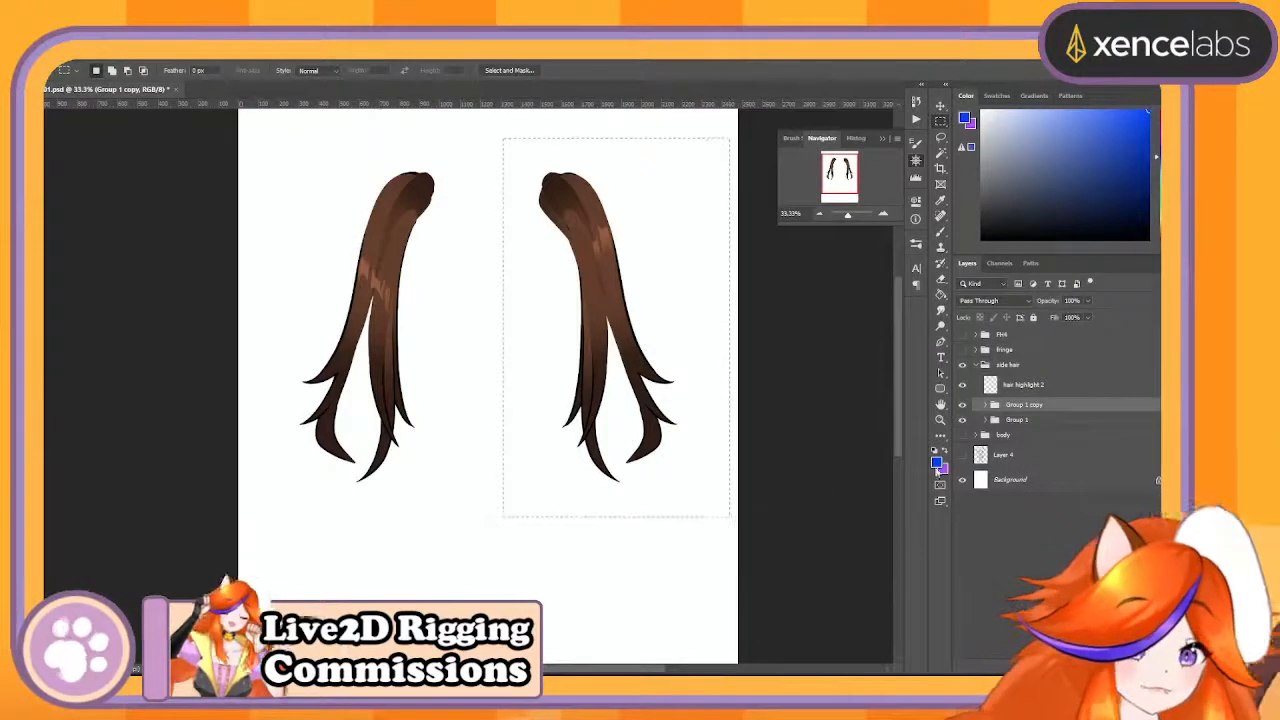
left_click(986, 406)
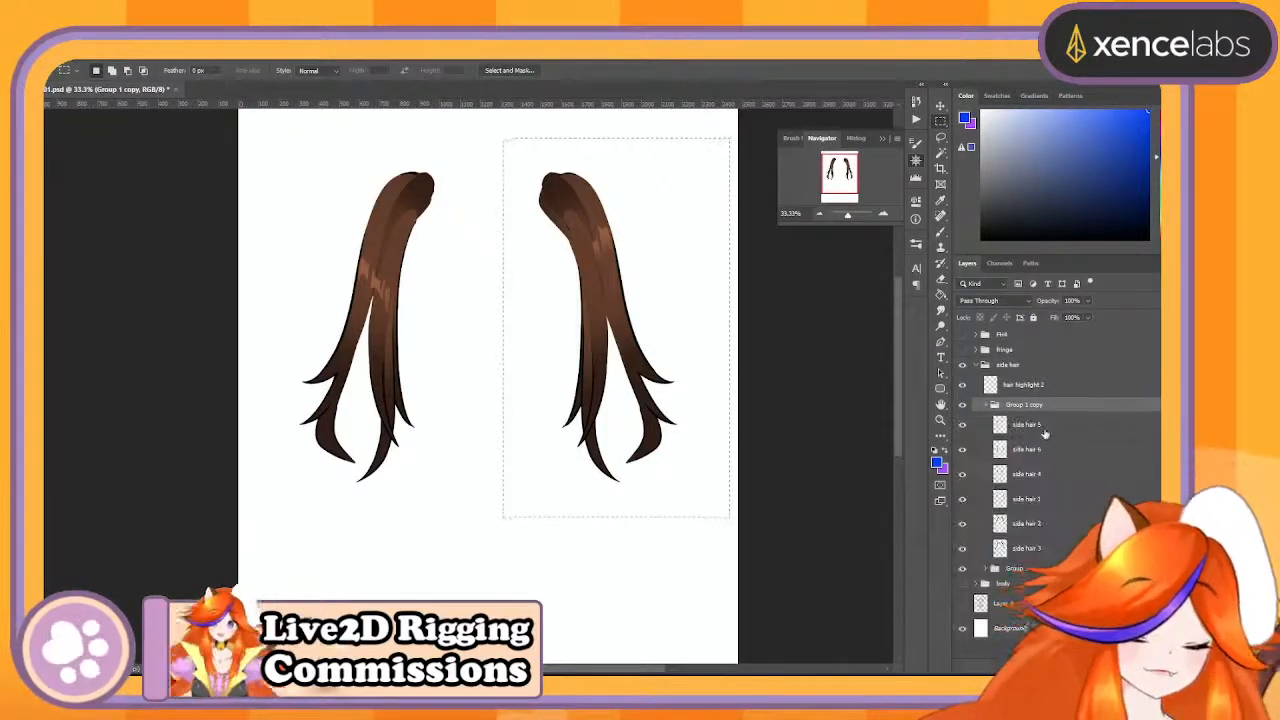
left_click(1044, 430)
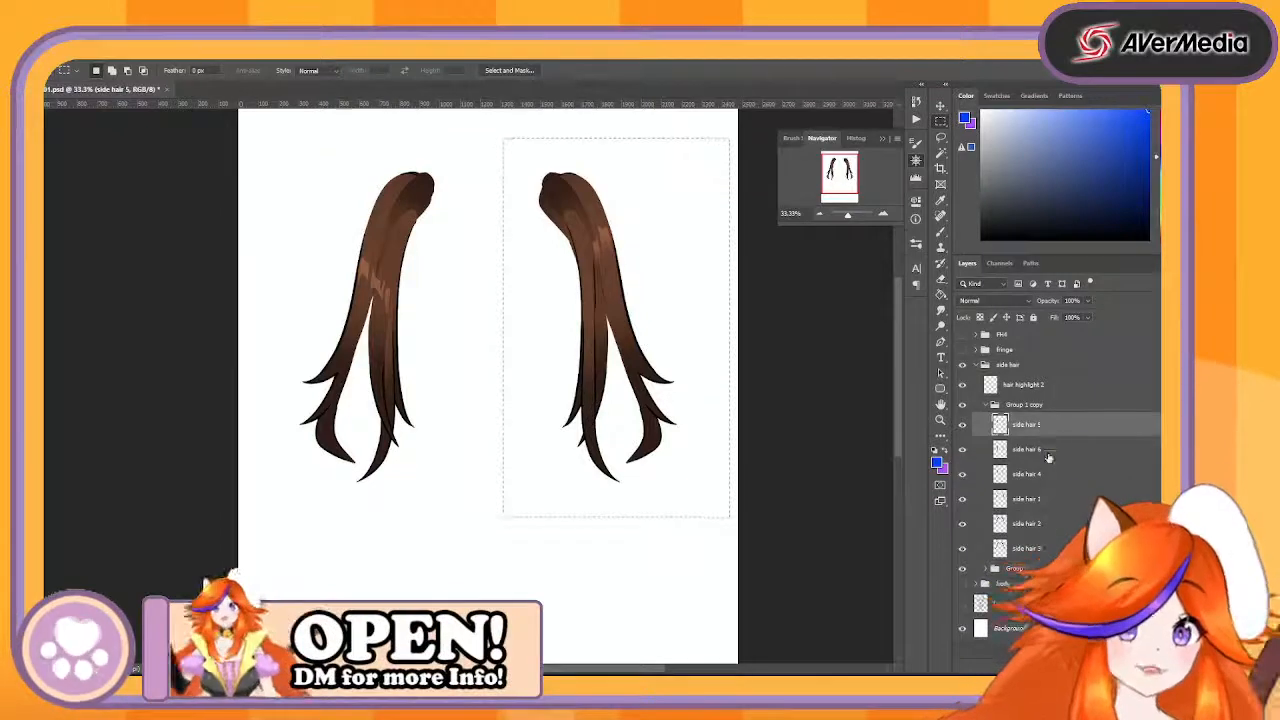
left_click(1054, 505)
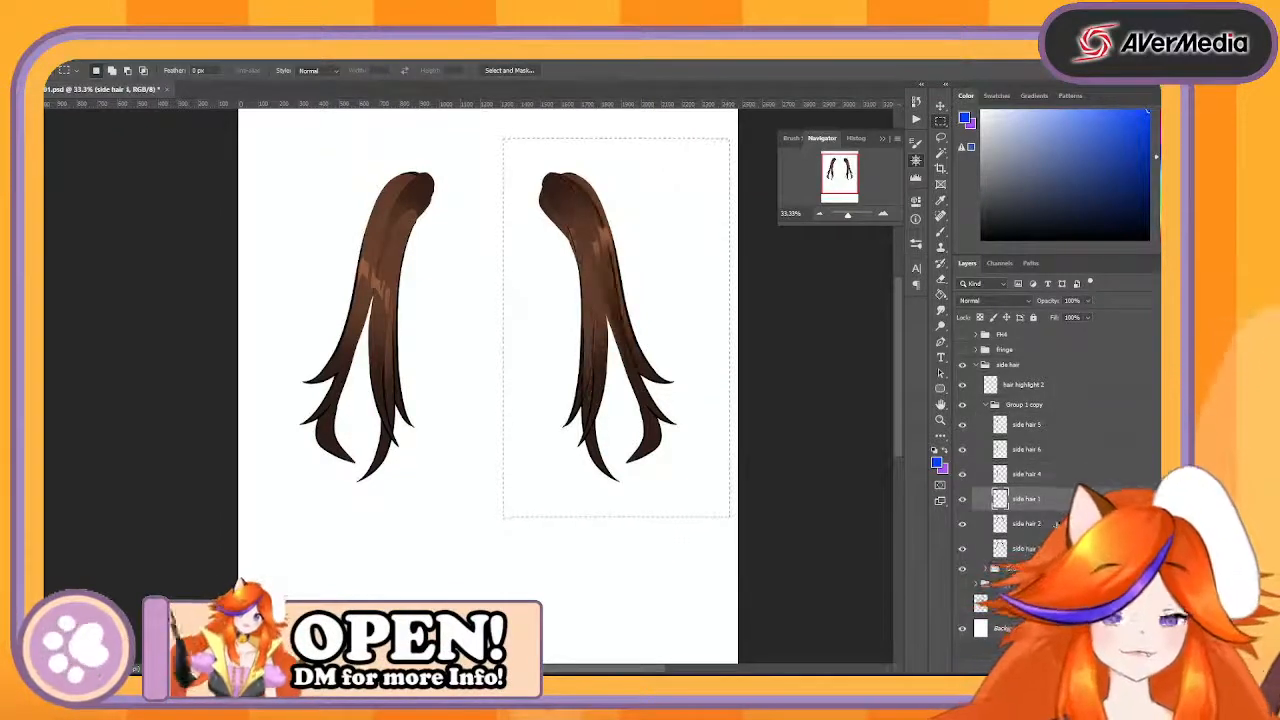
left_click(1056, 525)
left_click(1057, 549)
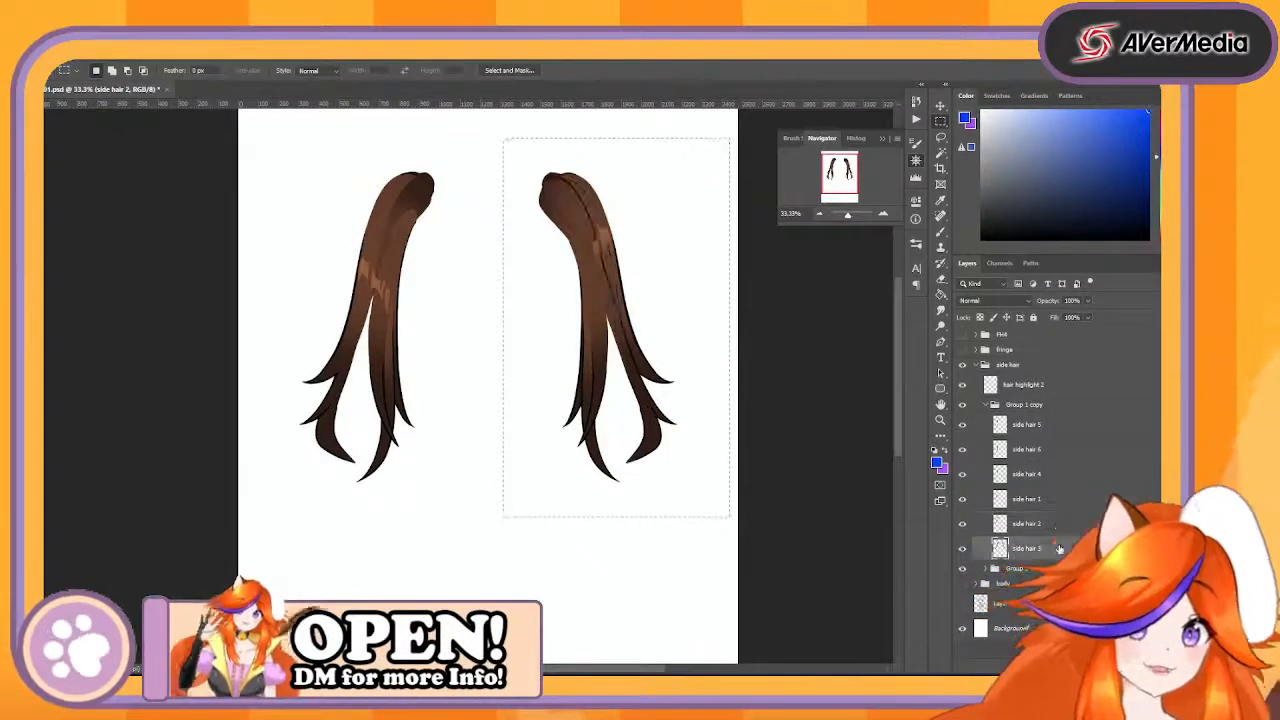
left_click(987, 405)
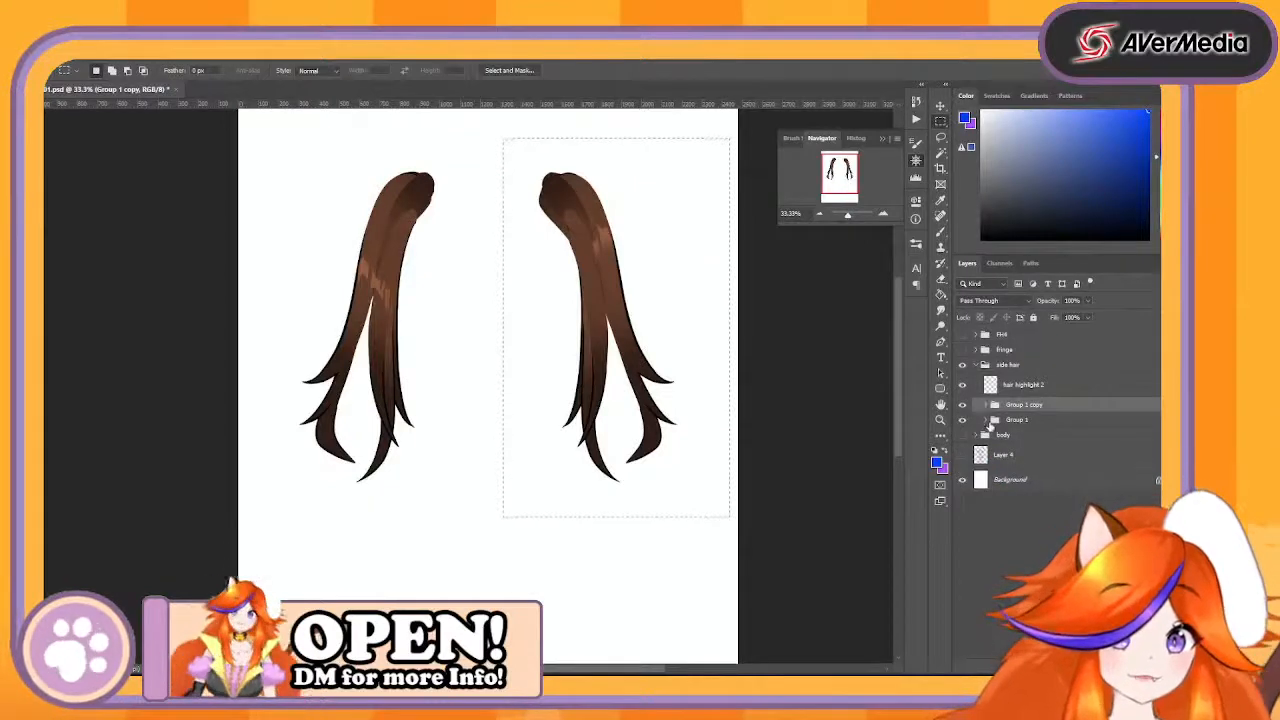
- Invert the selection and clear the left side hair from all six layers in Group 1
left_click(991, 423)
left_click(986, 421)
left_click(1025, 444)
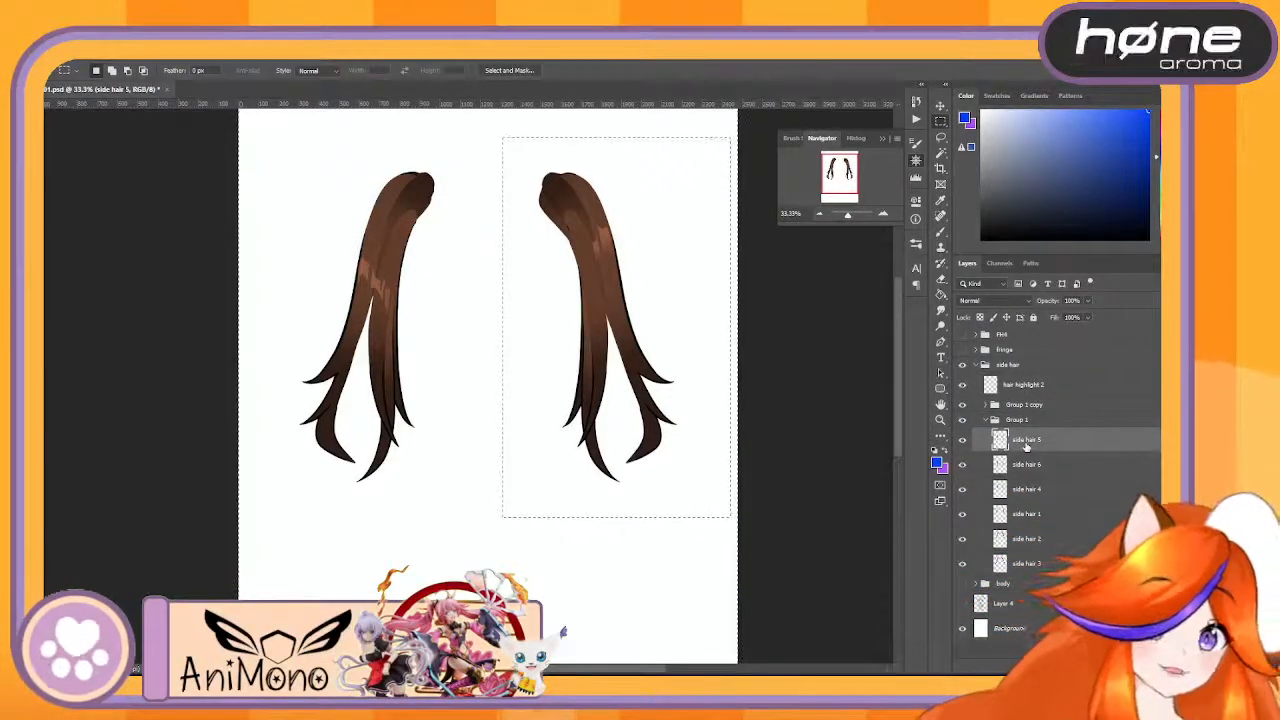
left_click(1045, 490)
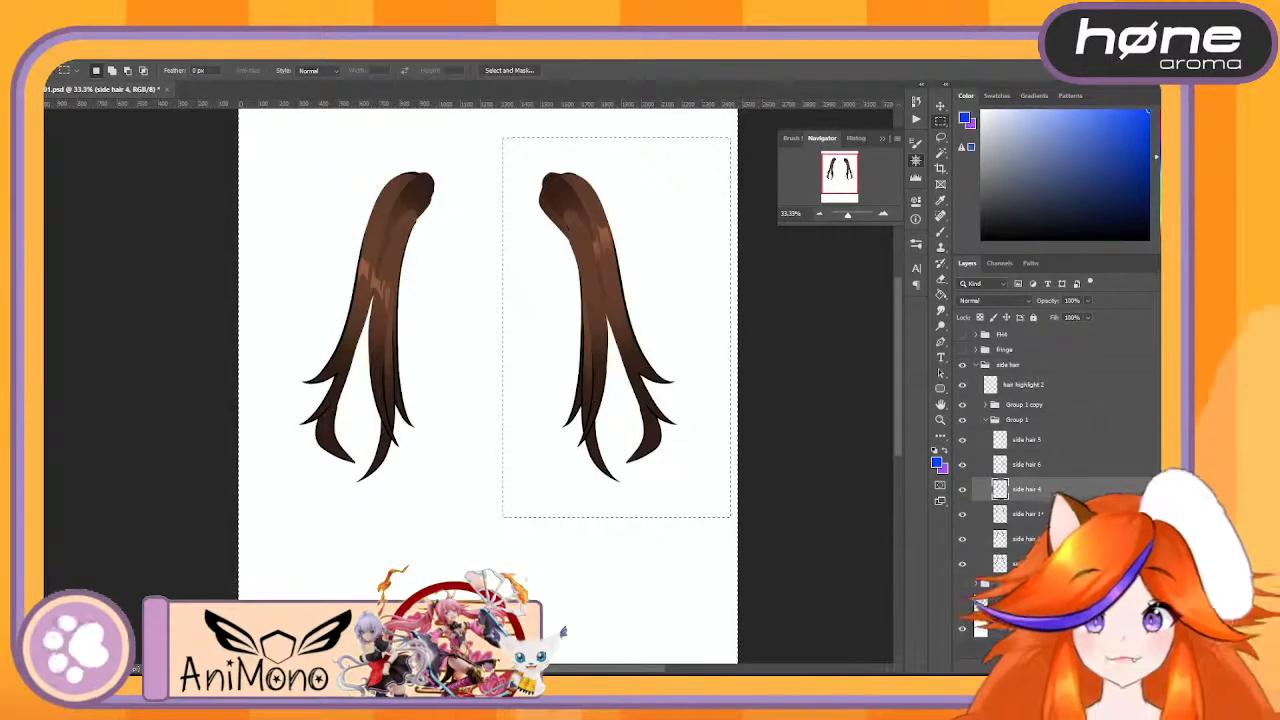
left_click(1050, 514)
left_click(1058, 540)
left_click(1060, 564)
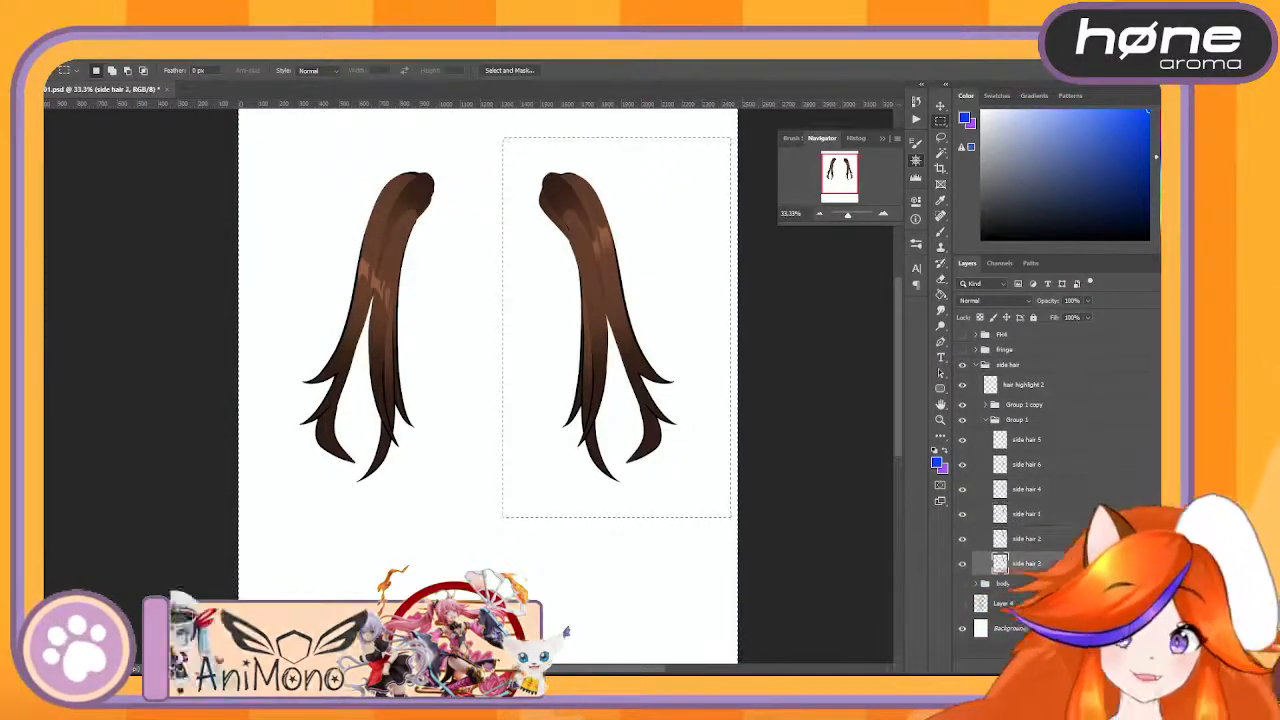
- Toggle the visibility of Group 1 and Group 1 copy to check that each holds only one side of the hair
left_click(962, 421)
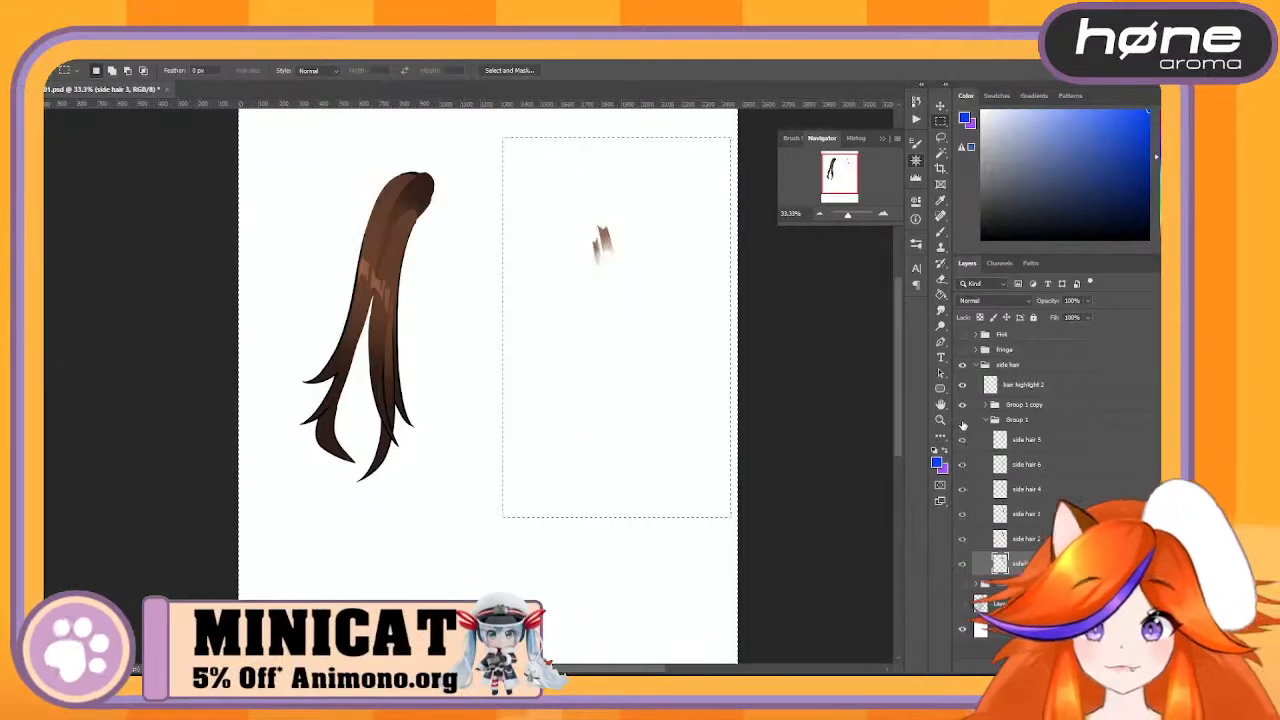
left_click(962, 421)
left_click(962, 421)
left_click(962, 421)
left_click(962, 421)
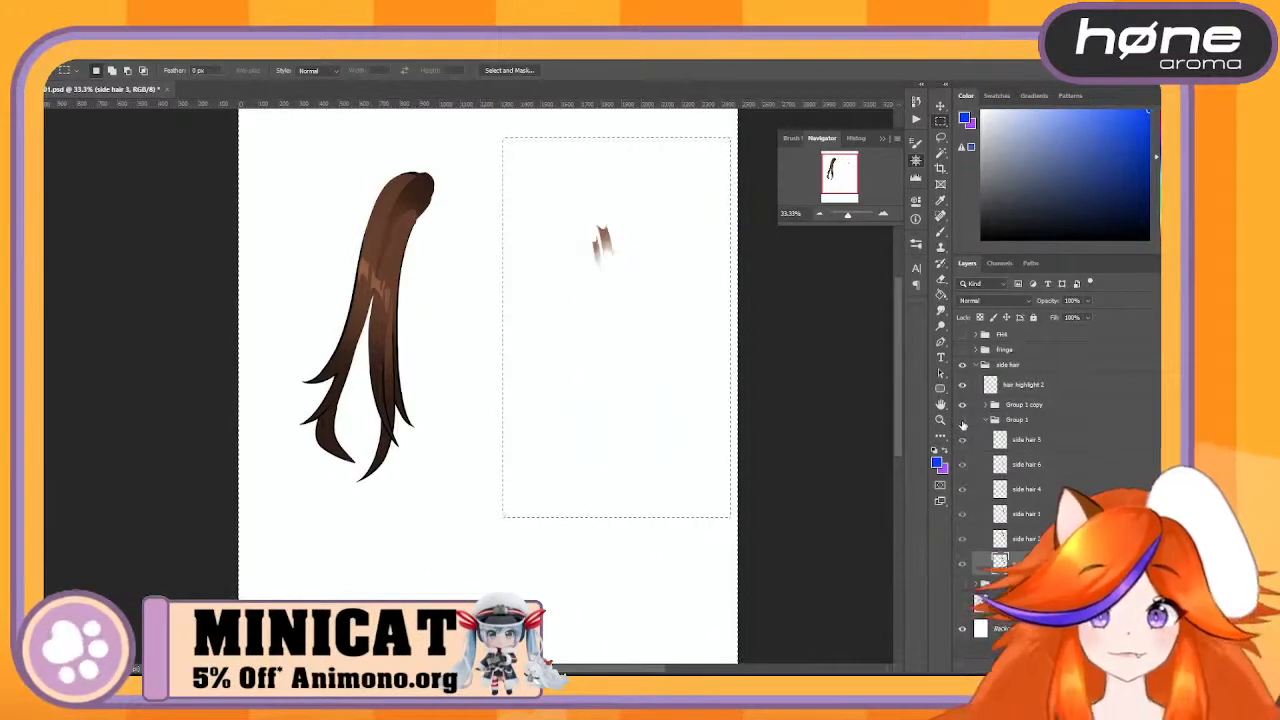
left_click(962, 421)
left_click(962, 405)
left_click(962, 405)
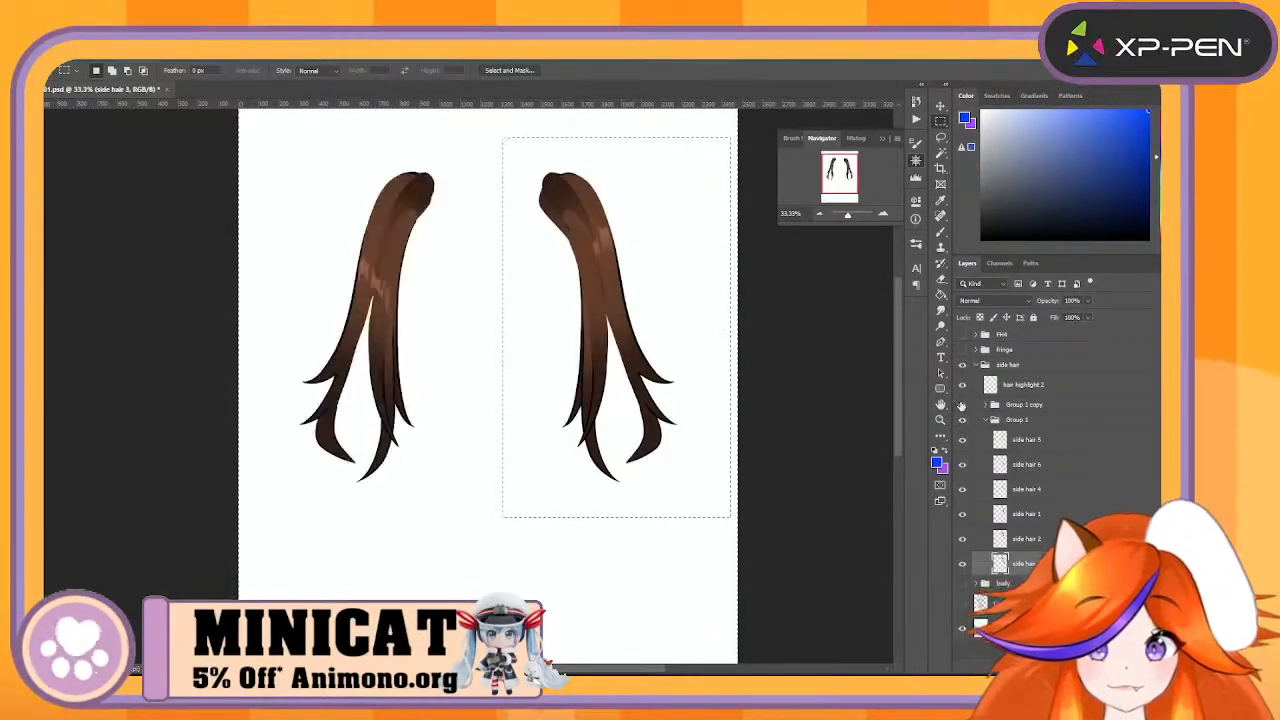
left_click(962, 405)
left_click(962, 405)
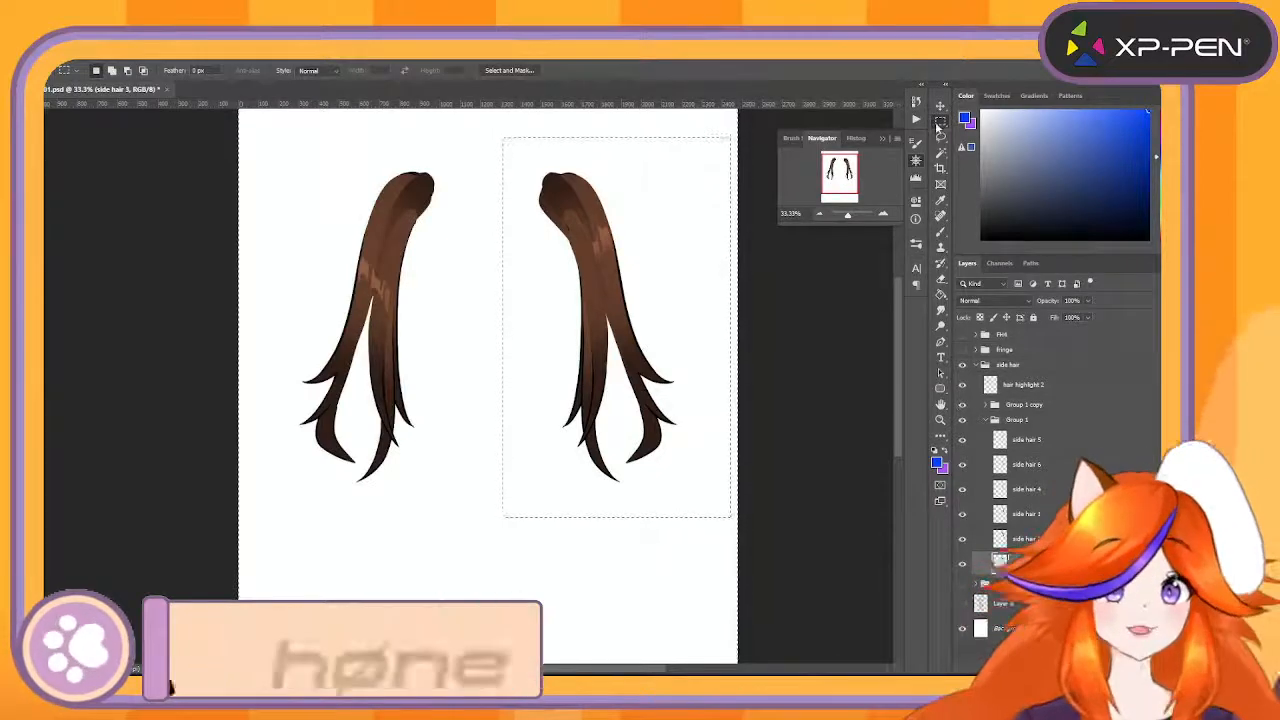
- Deselect the area, move Group 1 above Group 1 copy, and keep only Group 1 of the two visible
key("ctrl+d")
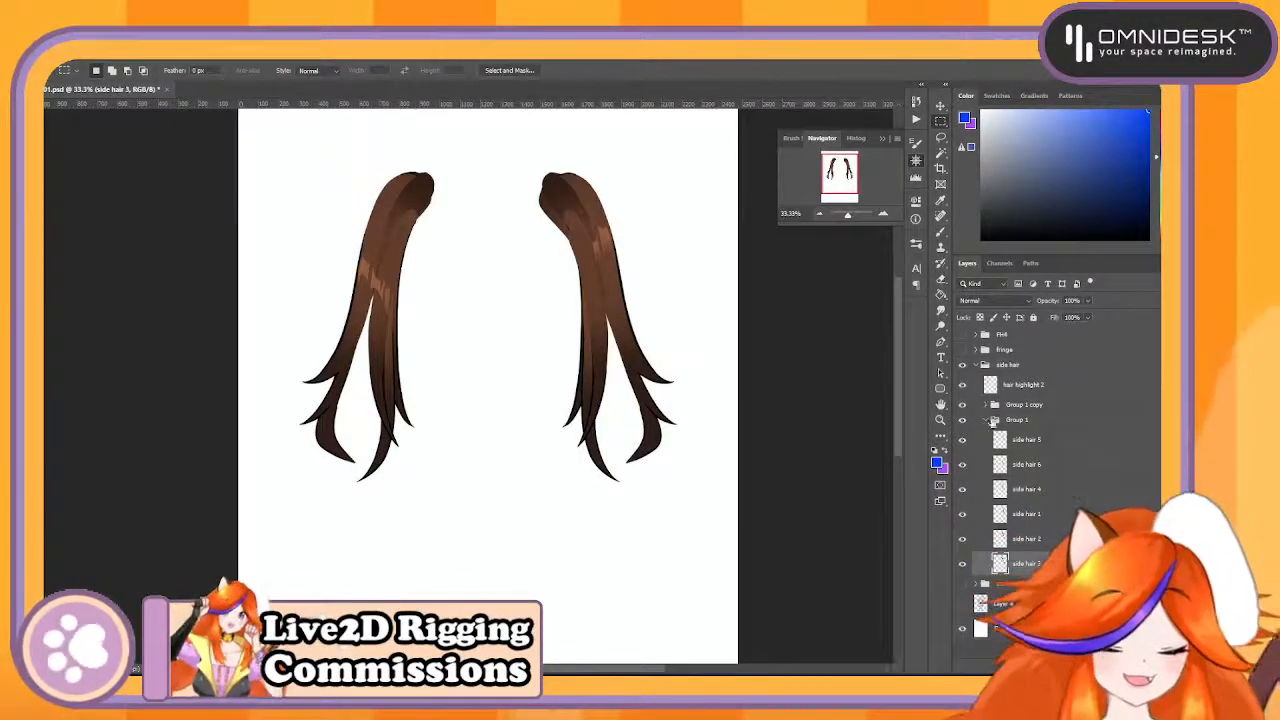
left_click(990, 420)
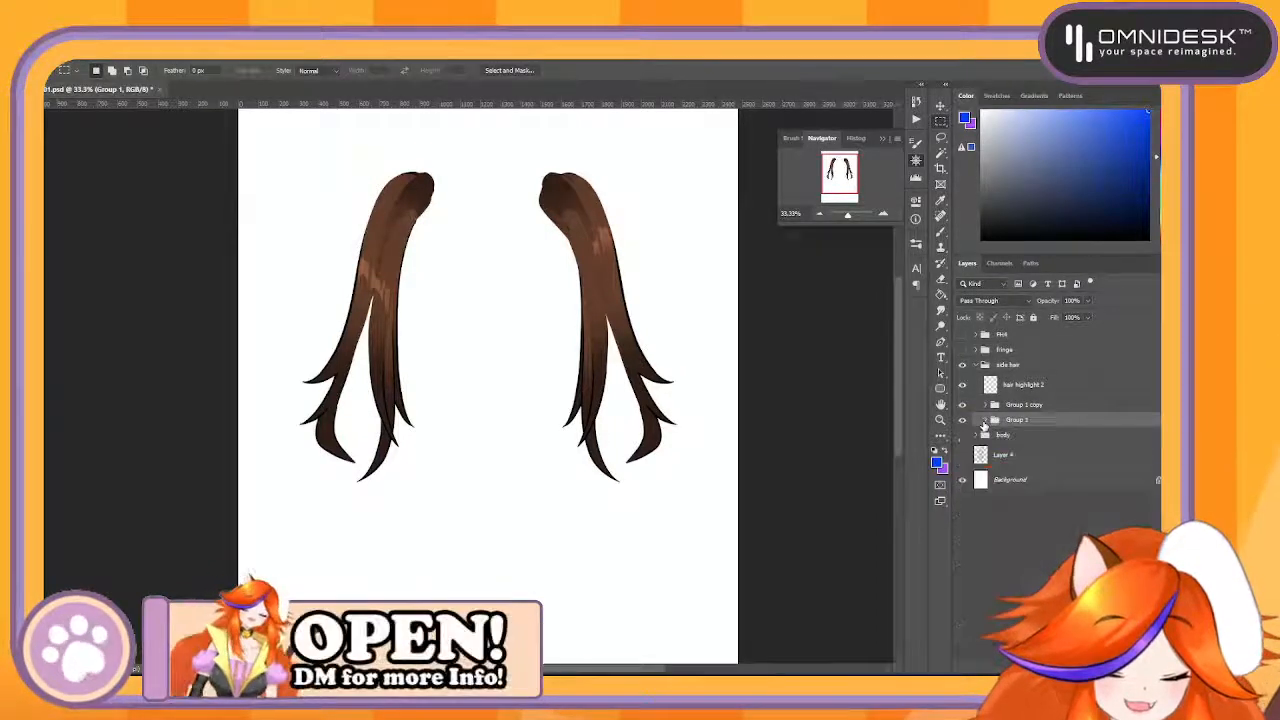
left_click(985, 420)
left_click(985, 420)
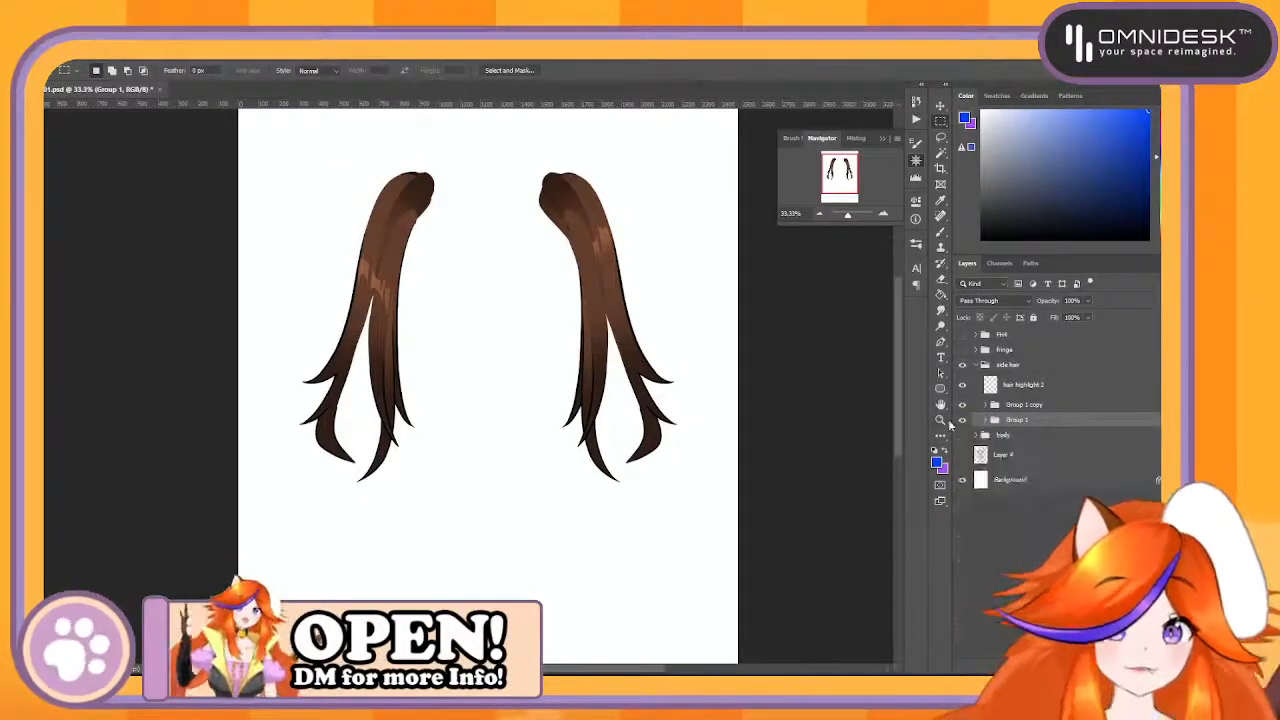
left_click(962, 420)
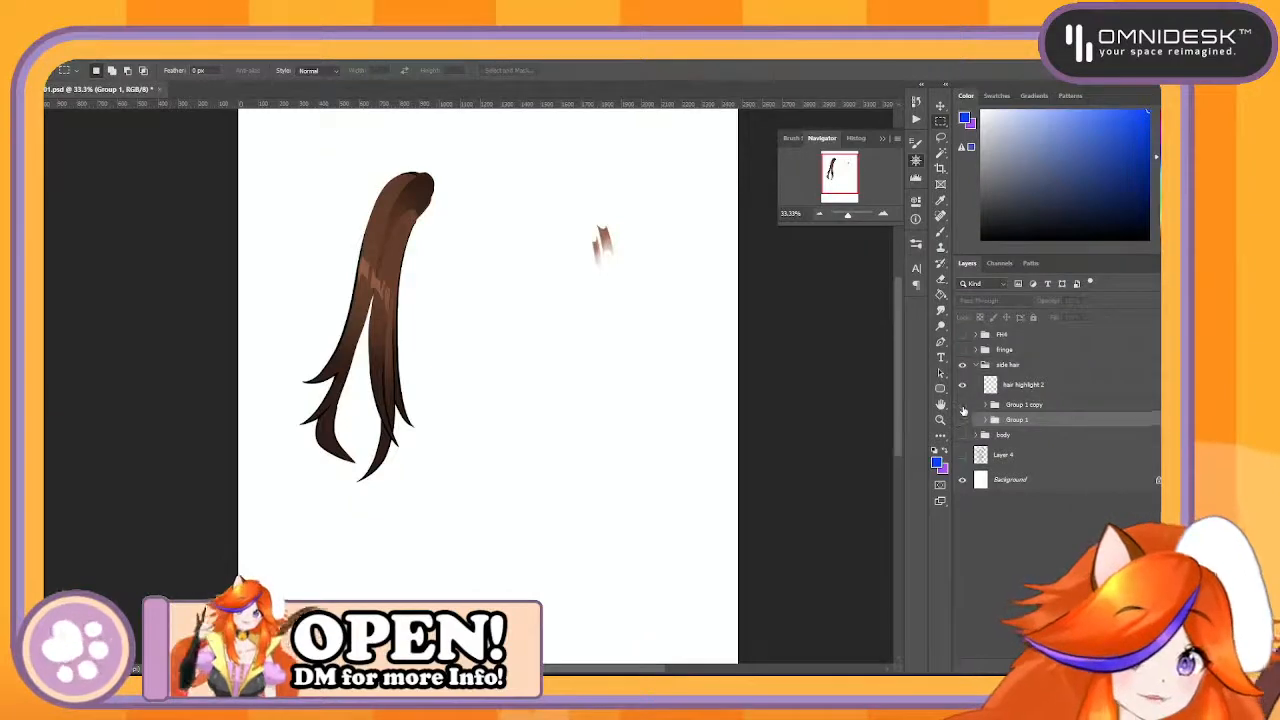
left_click(962, 406)
left_click(962, 406)
left_click(962, 406)
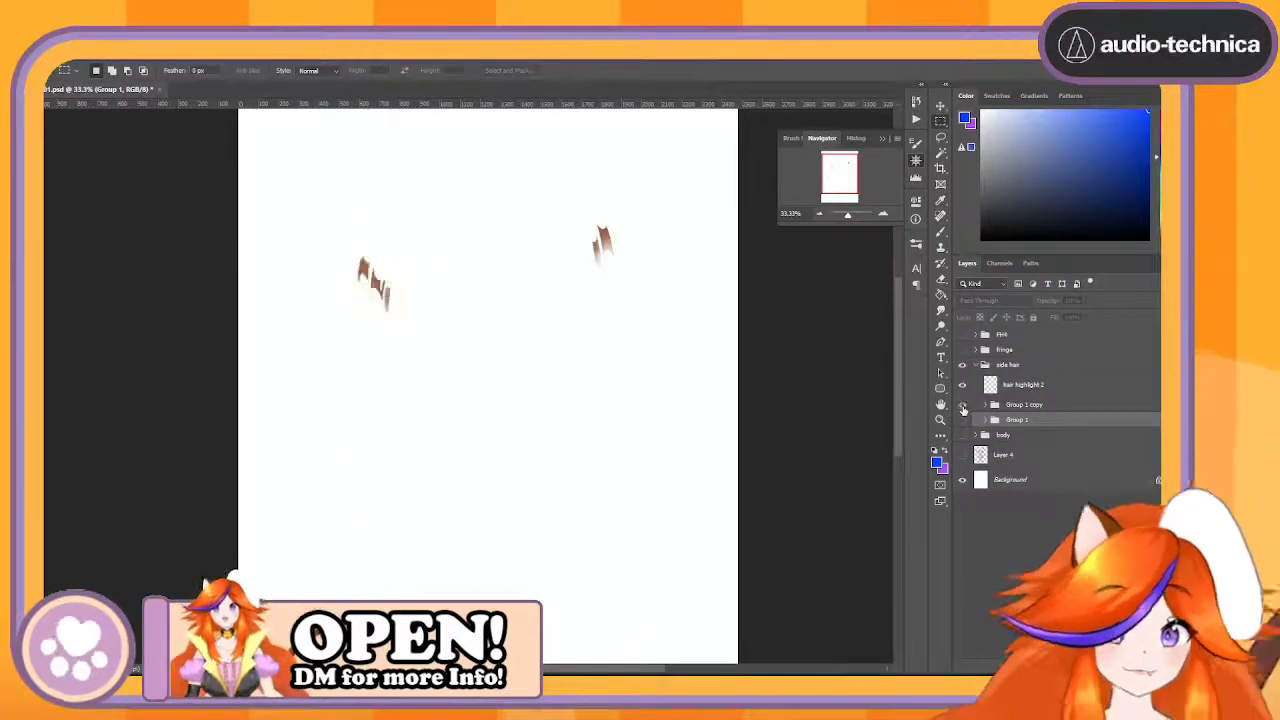
left_click_drag(1012, 423, 1040, 404)
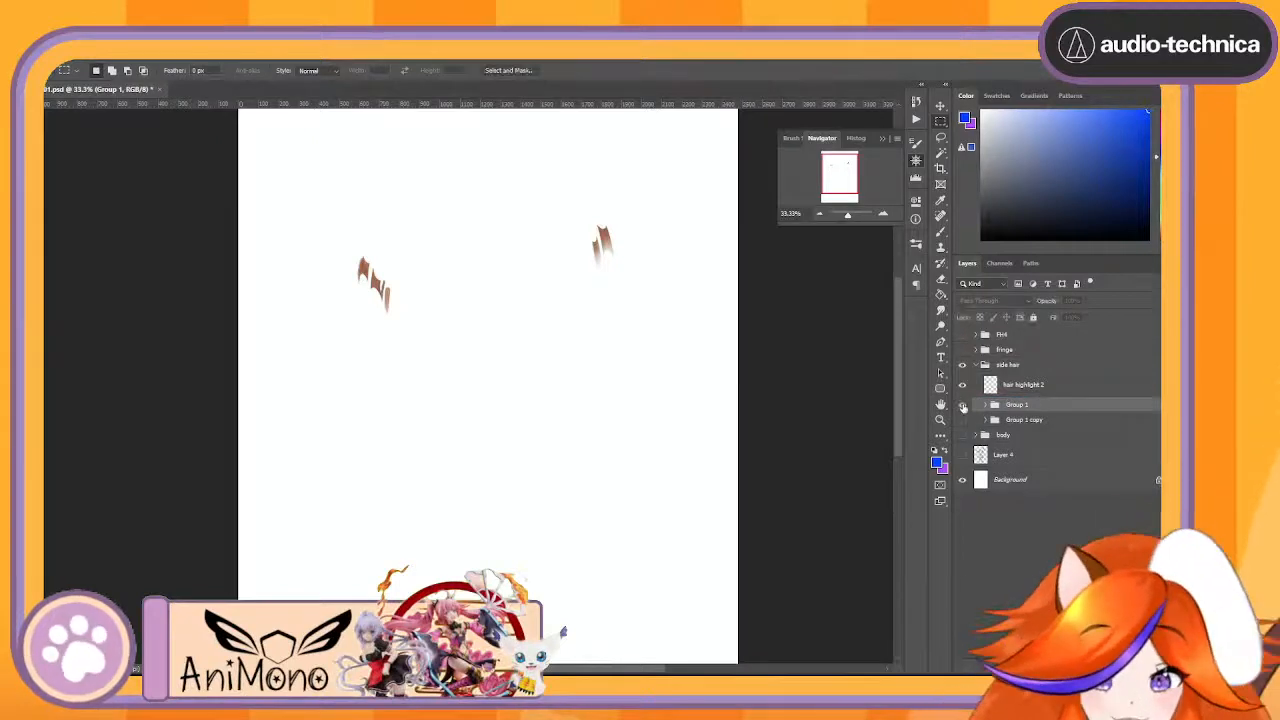
left_click(962, 406)
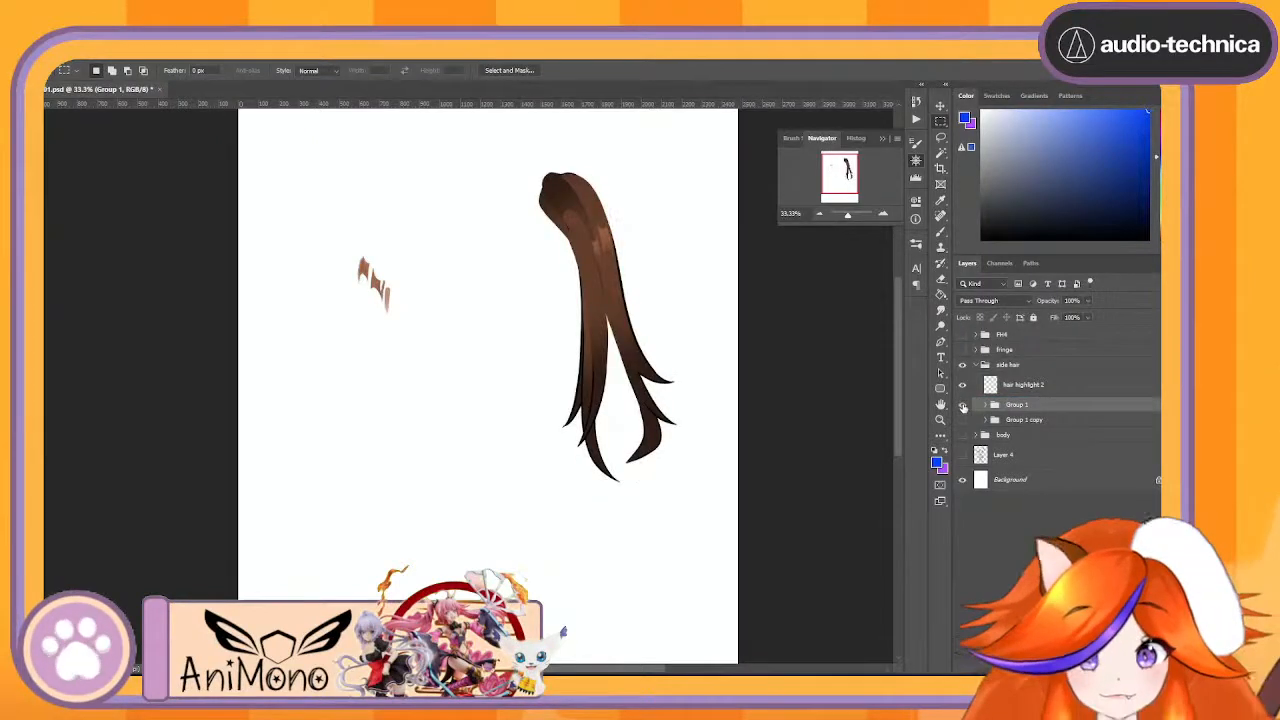
- Duplicate the hair highlight 2 layer, hide the original, and erase the left-side highlight from the copy
left_click(1076, 387)
double_click(1097, 384)
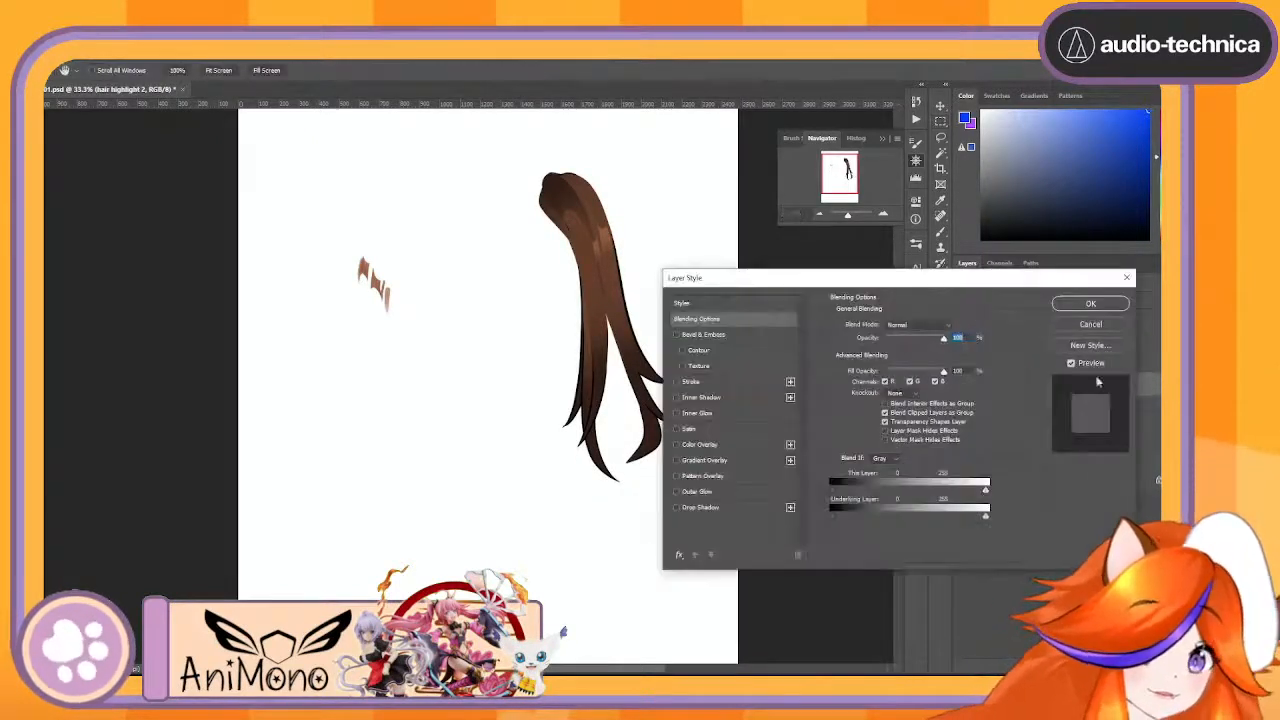
left_click(1105, 323)
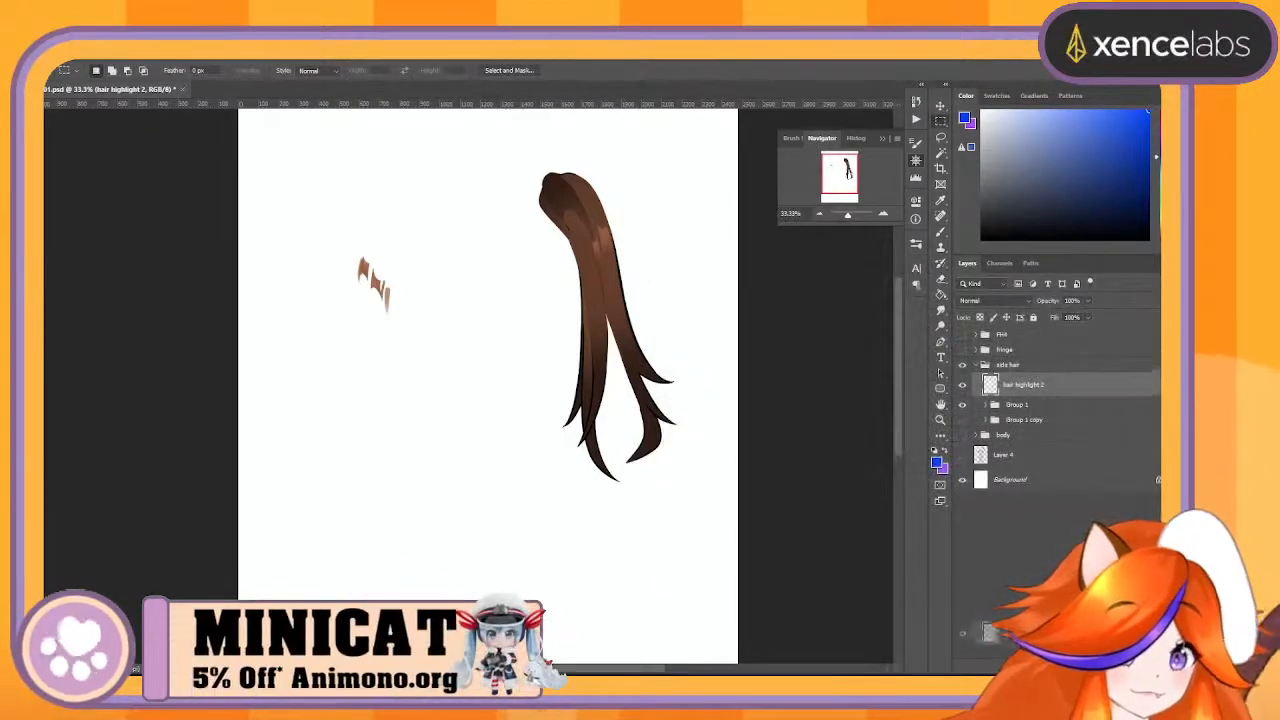
key("ctrl+j")
left_click(963, 410)
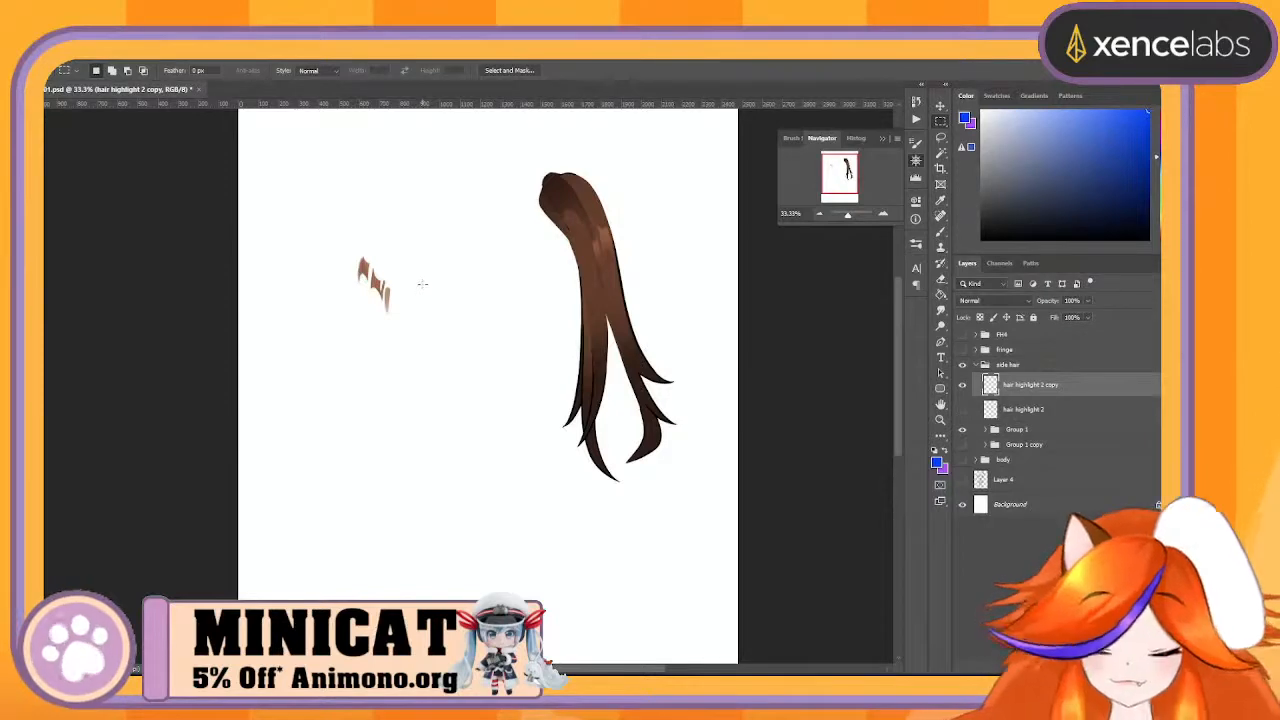
key("e")
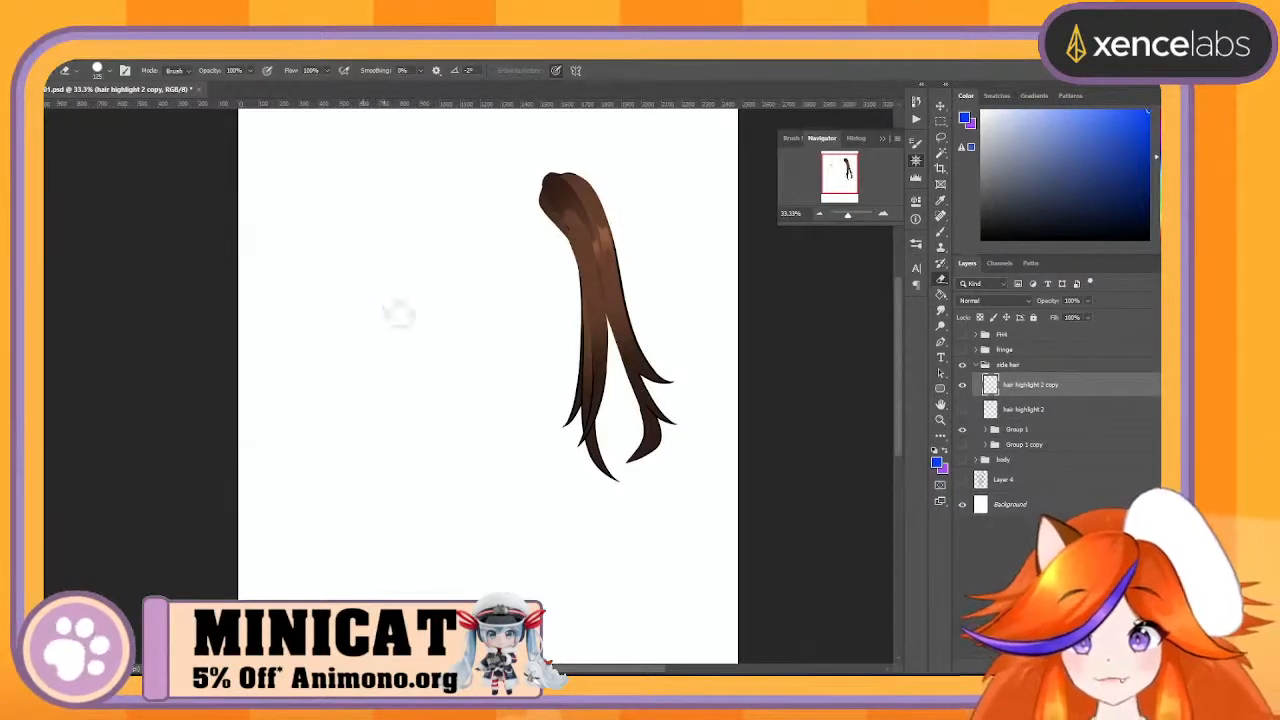
- Test-move the highlight copy and a strand of the right side hair on the canvas, and undo the moves
key("v")
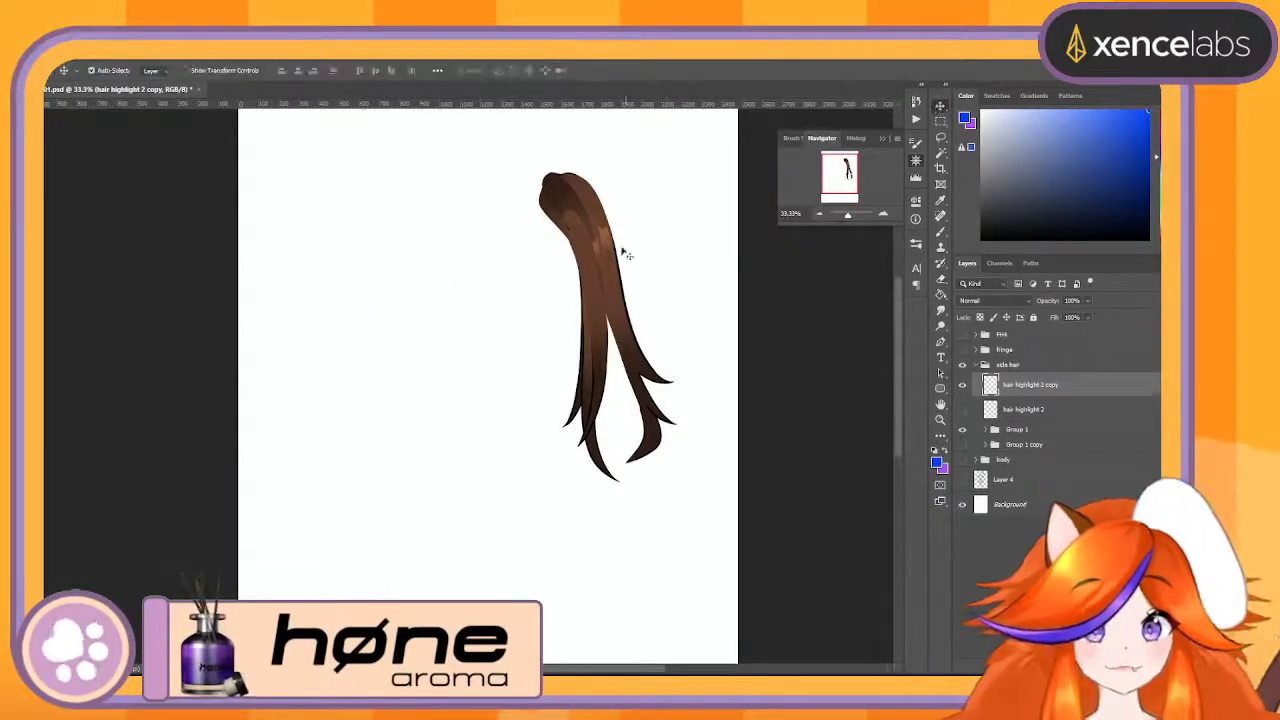
left_click_drag(609, 247, 605, 247)
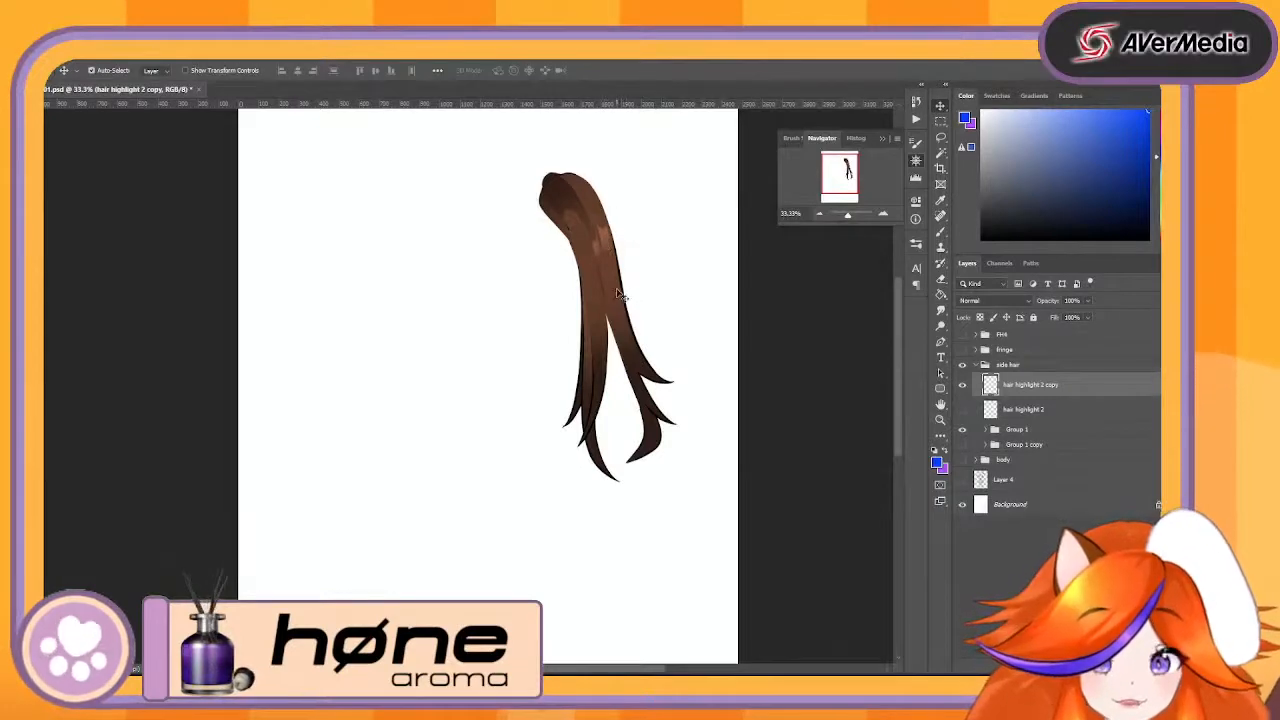
left_click_drag(618, 295, 668, 288)
key("ctrl+z")
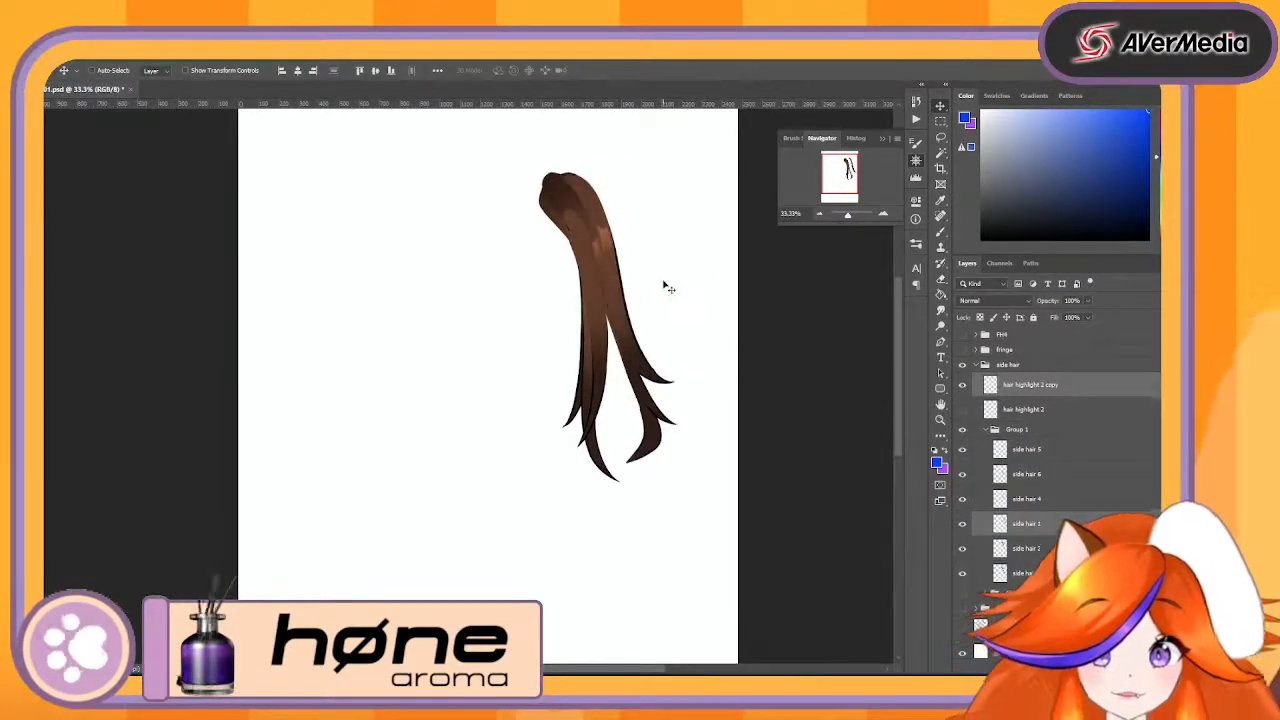
- Move the hair highlight 2 copy layer into Group 1, above side hair 5, toggling its visibility to check the highlight
left_click_drag(1085, 399, 1108, 522)
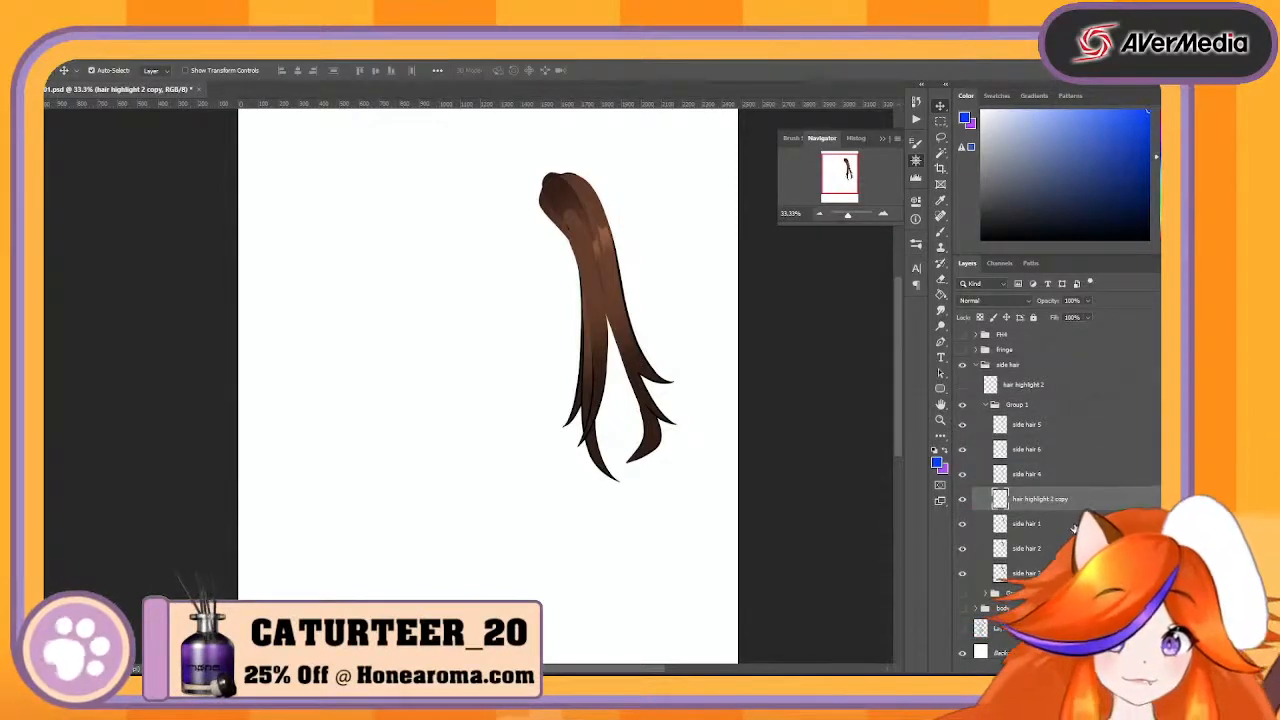
left_click(963, 501)
left_click(963, 501)
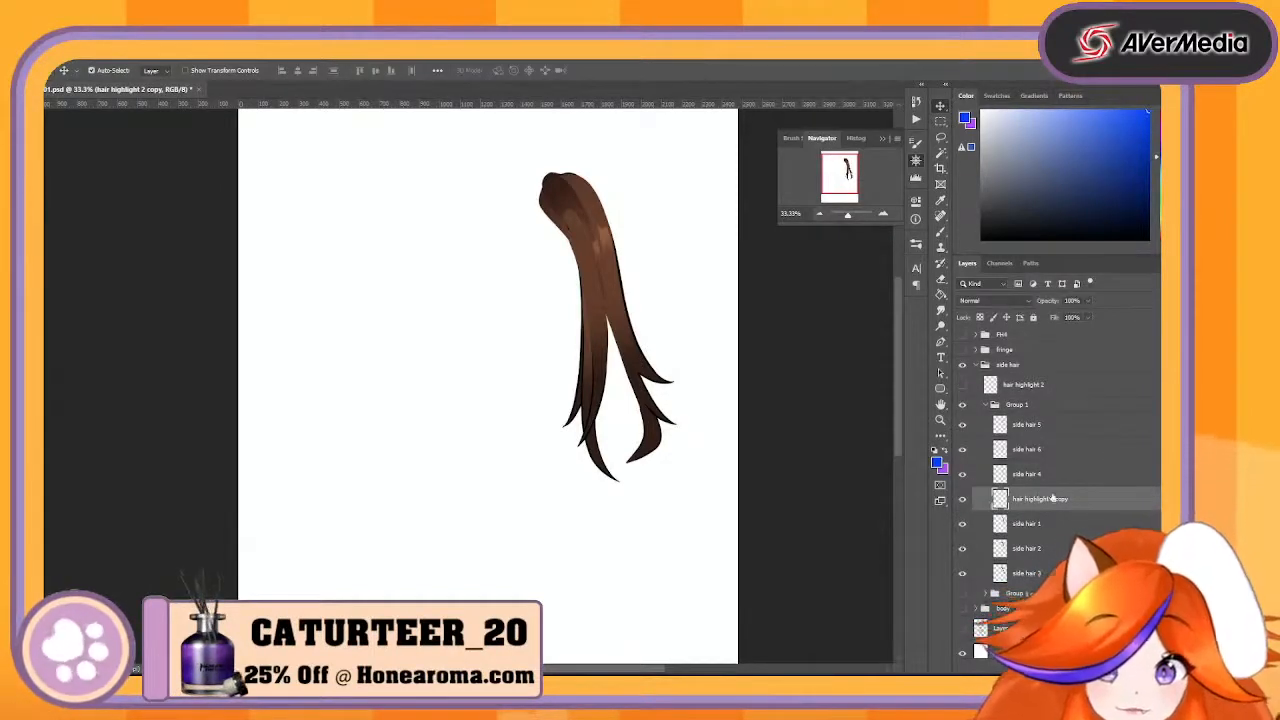
left_click_drag(1065, 499, 1076, 421)
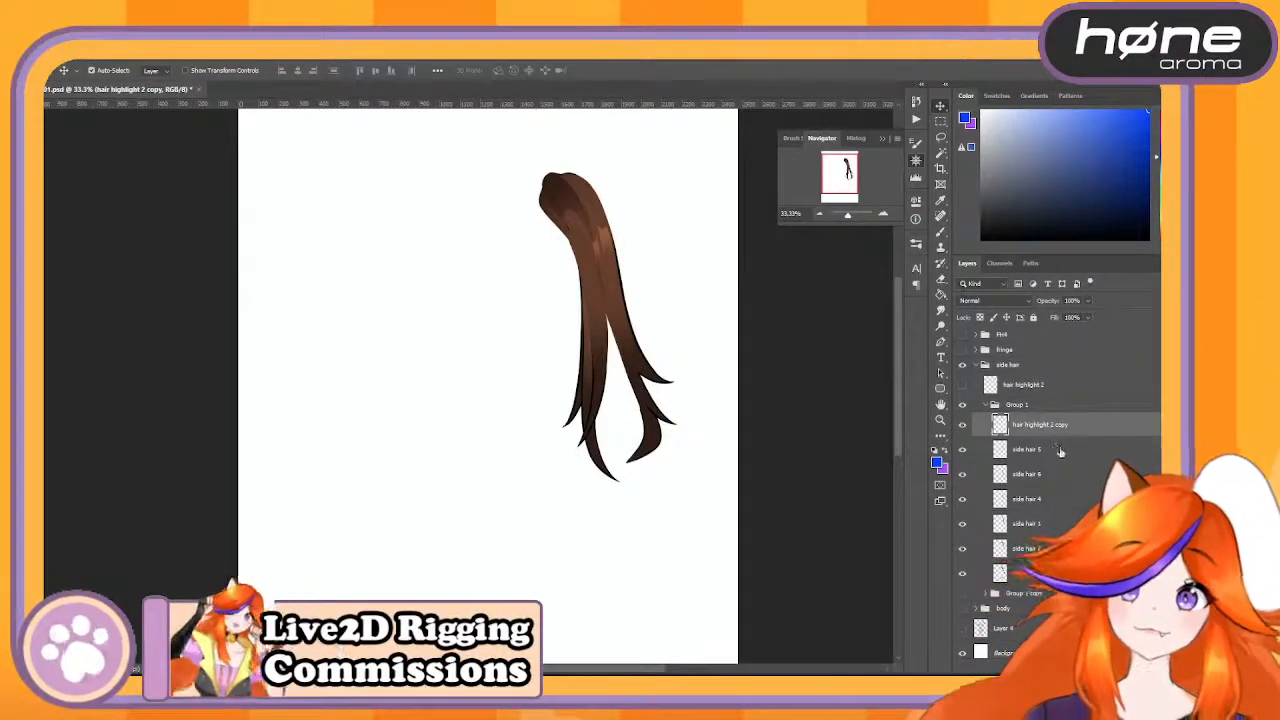
- Rename the hair highlight 2 copy layer in Group 1 to S
double_click(1050, 430)
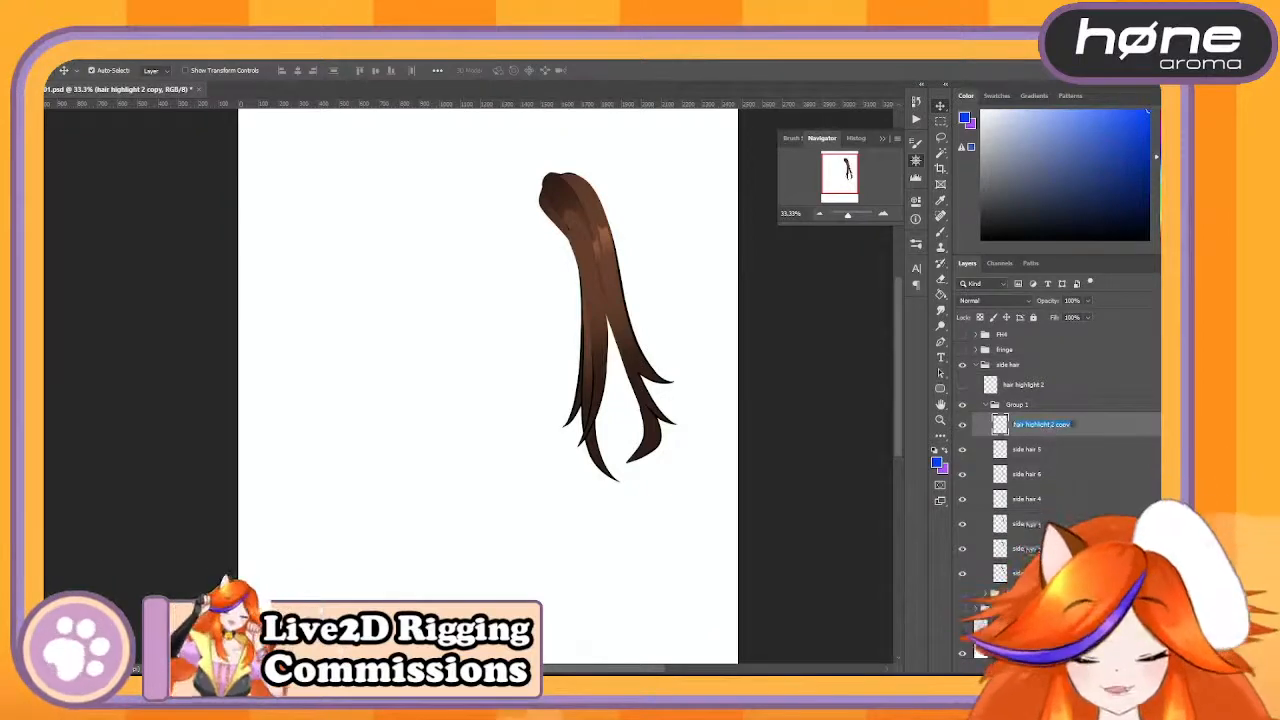
type("Sh")
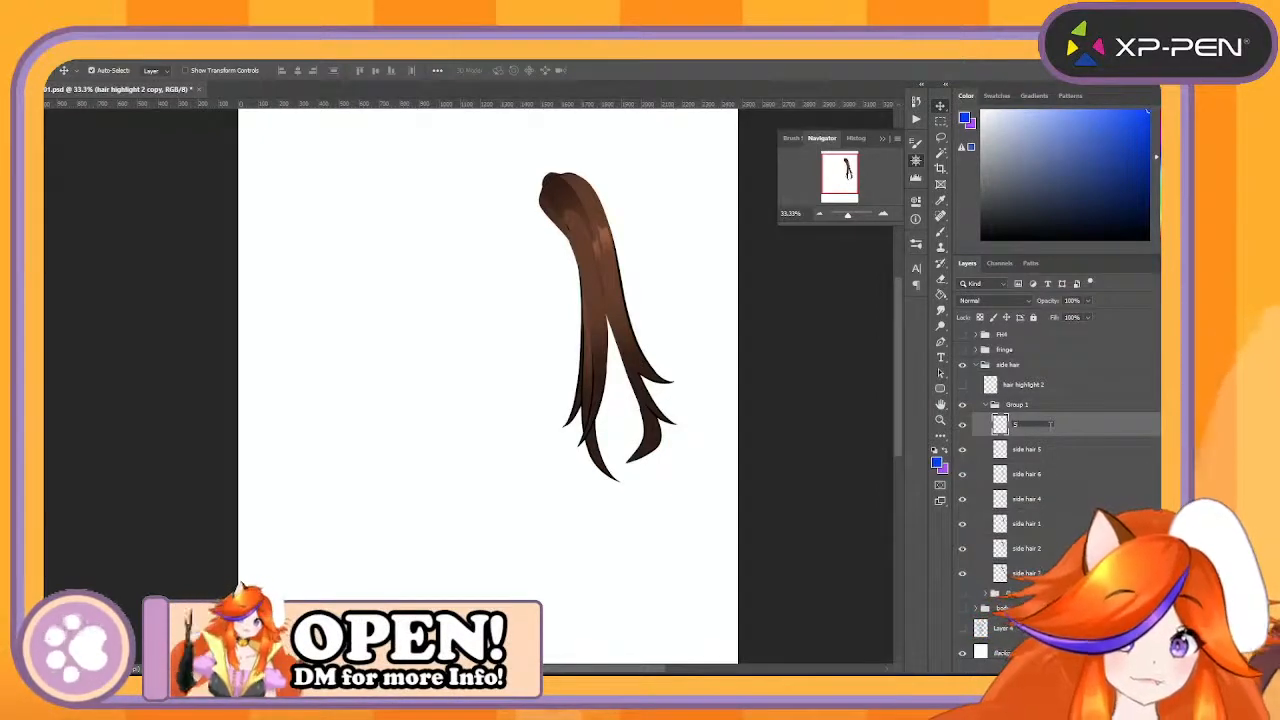
key("Tab")
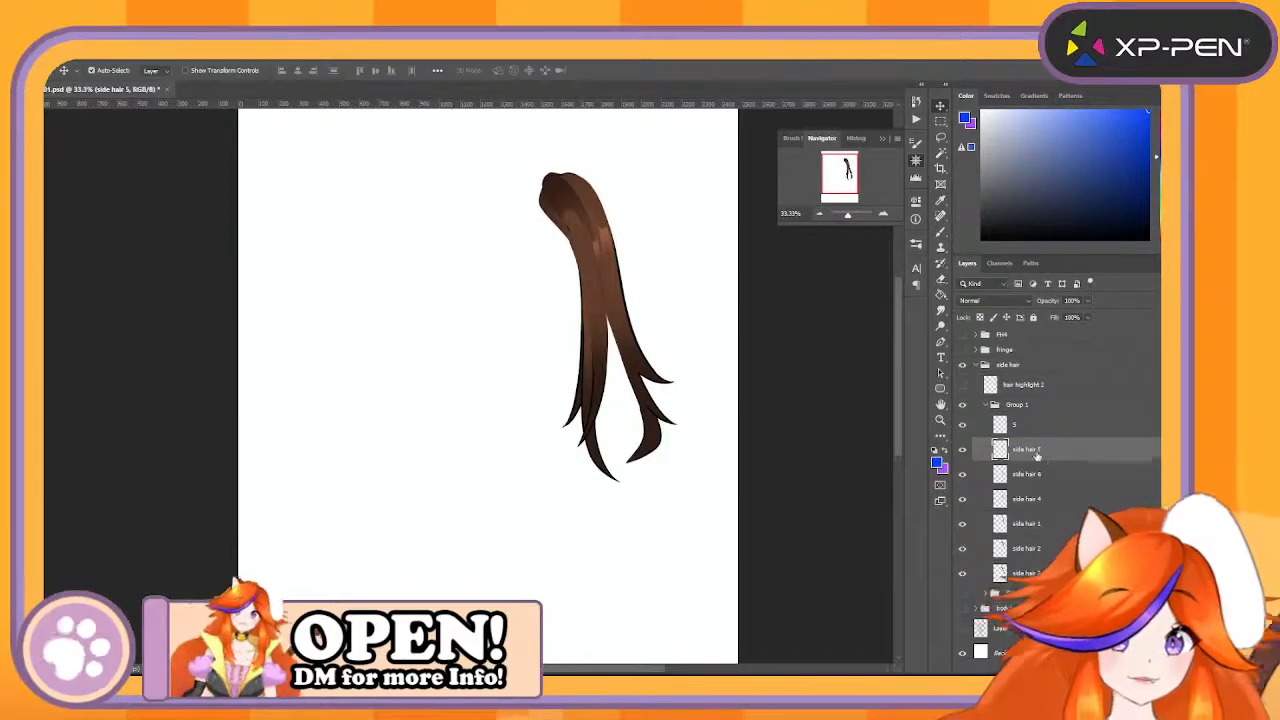
- Rename the side hair 5 layer in Group 1 to SH1
type("SH5")
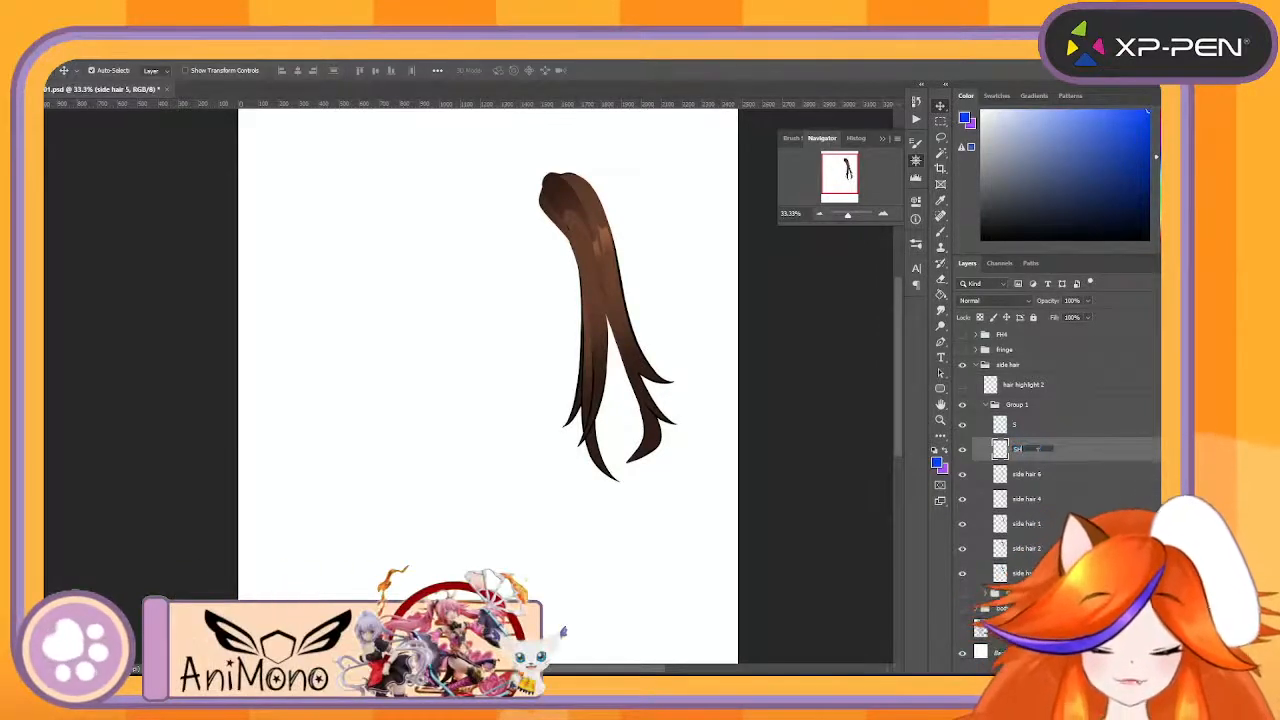
double_click(1021, 450)
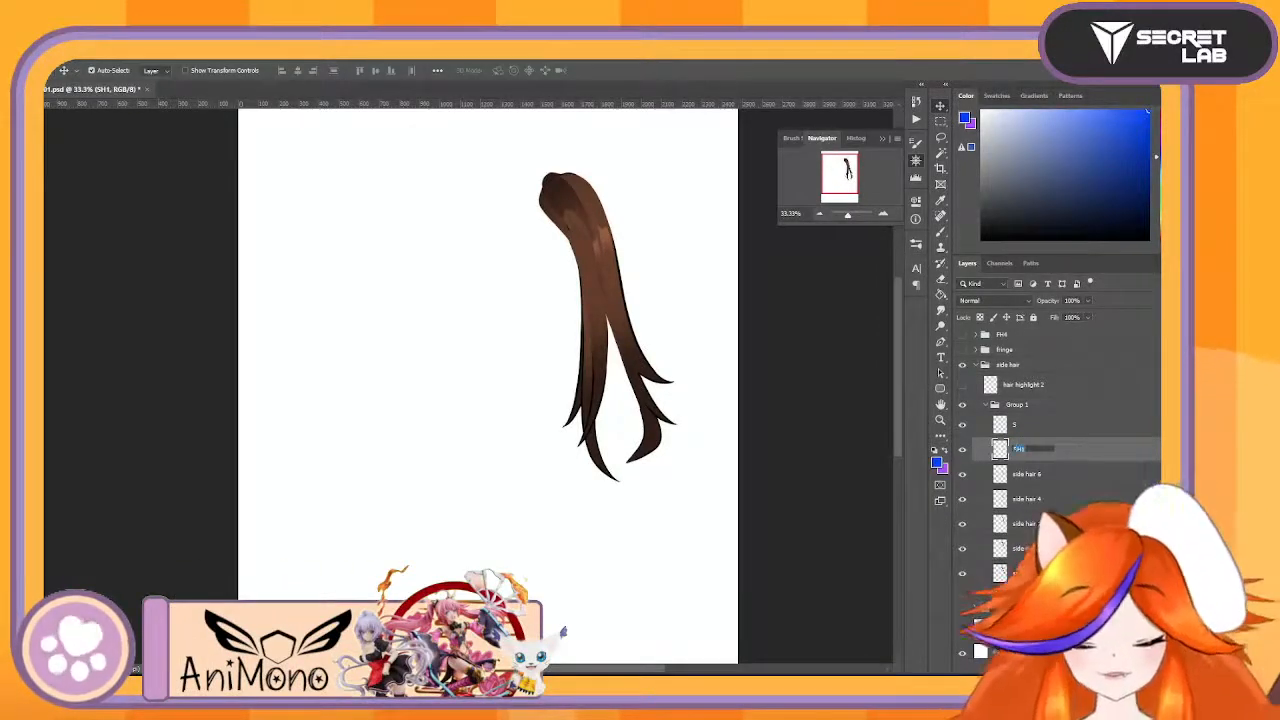
type("SHR1")
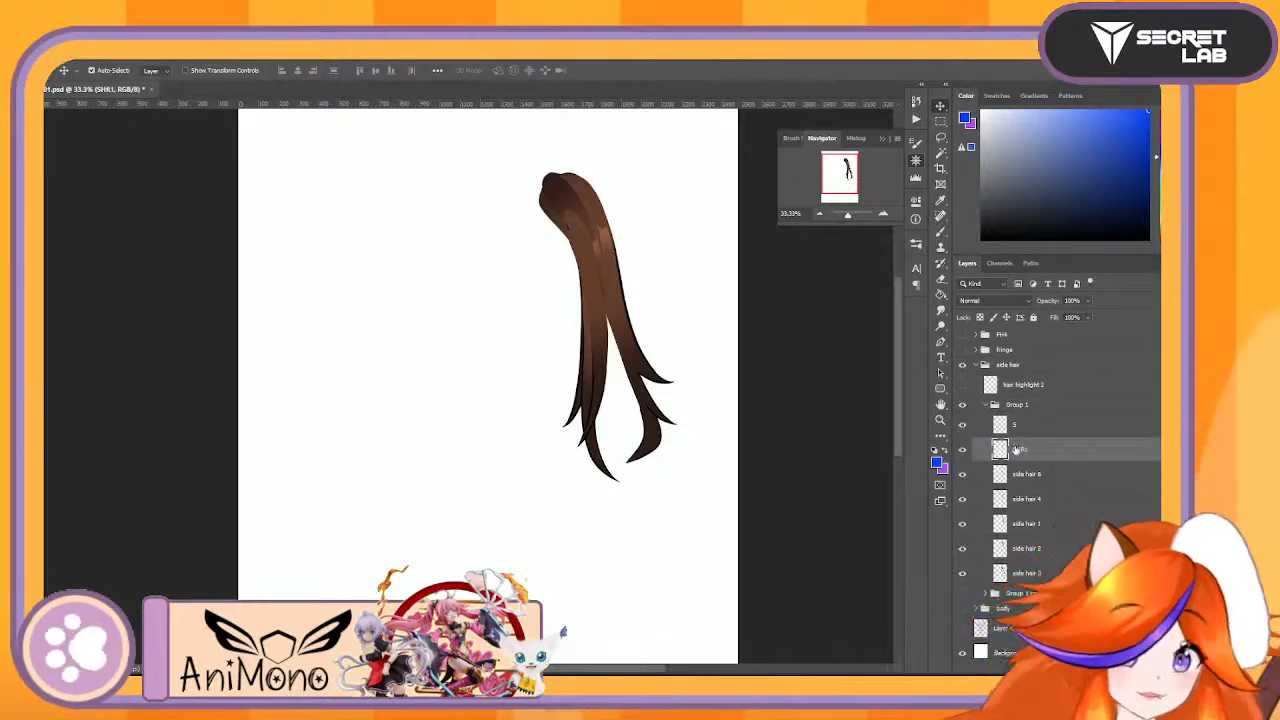
key("Return")
double_click(1021, 449)
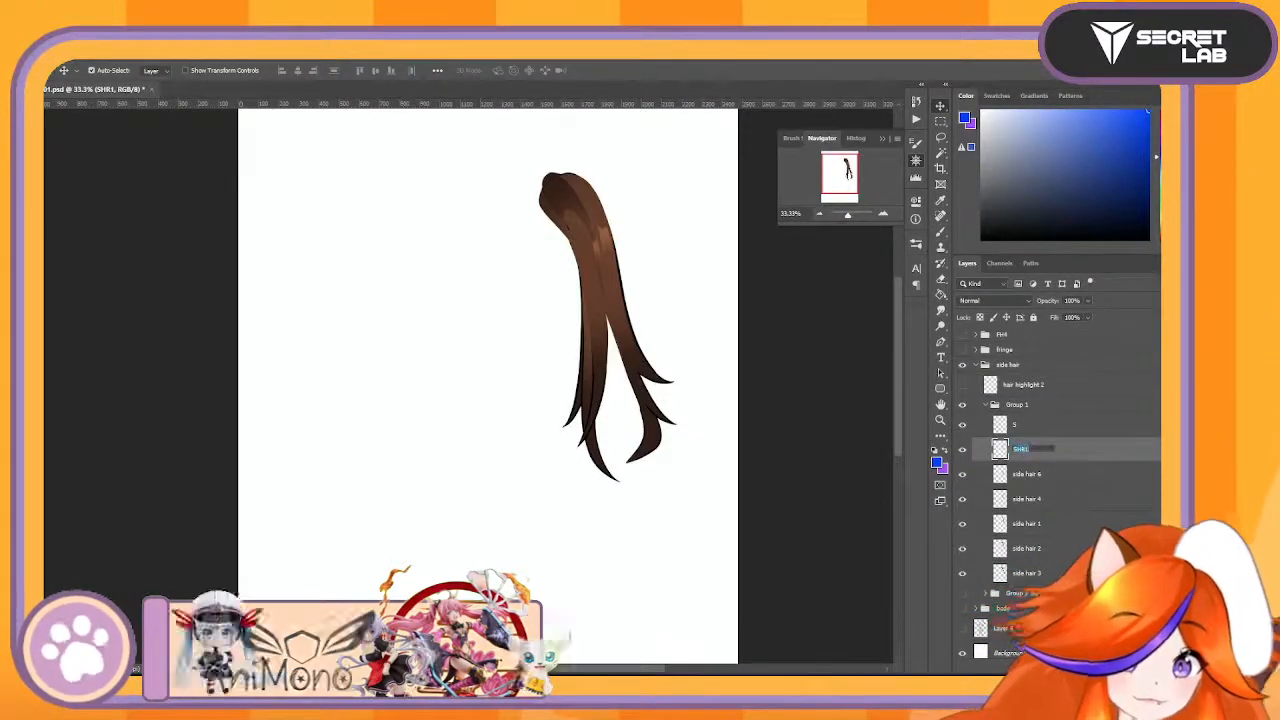
type("SH1")
key("Return")
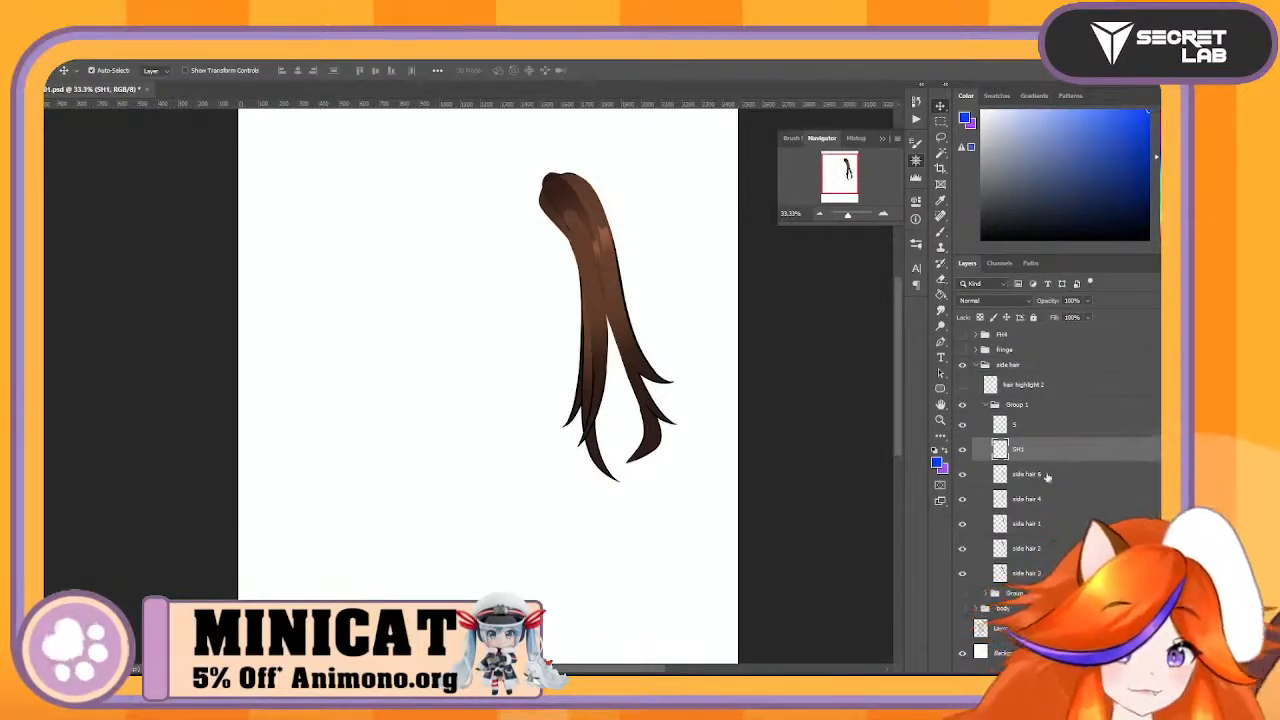
- Rename side hair 6, 4, 1 and 2 in Group 1 to SH2, SH3, SH4 and SH5, in that order
double_click(1030, 475)
type("SH")
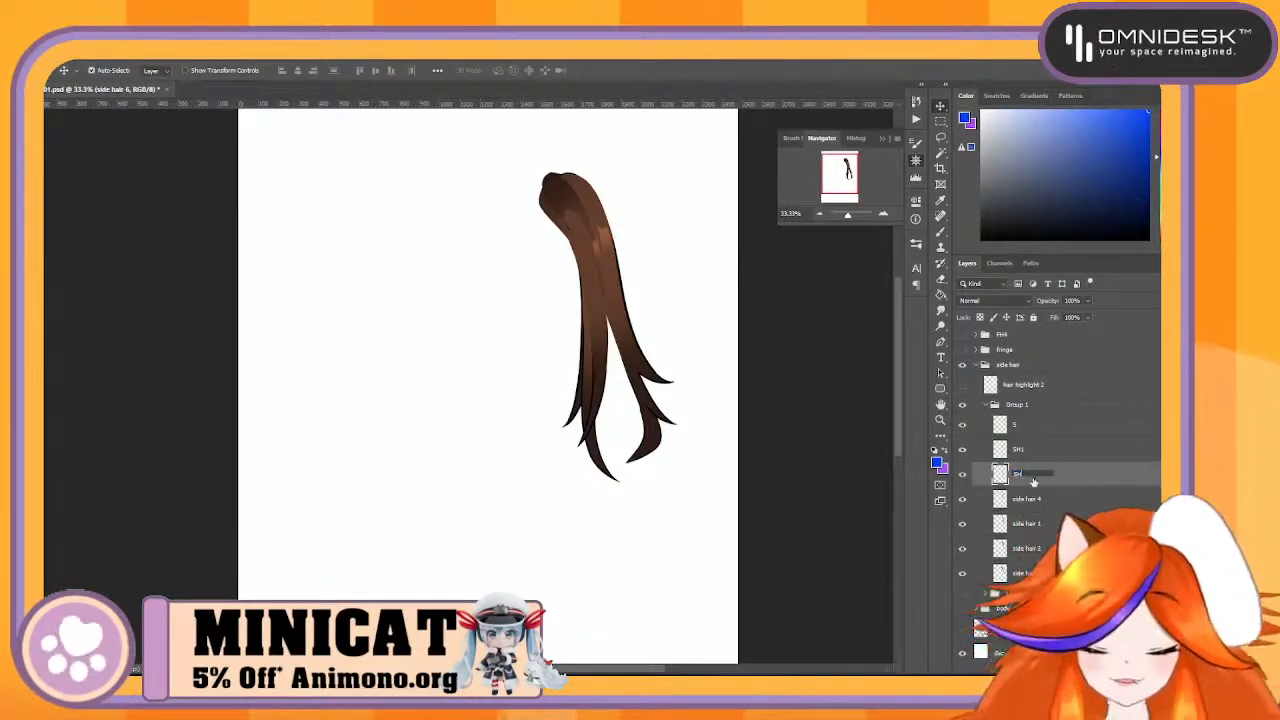
type("2")
key("Tab")
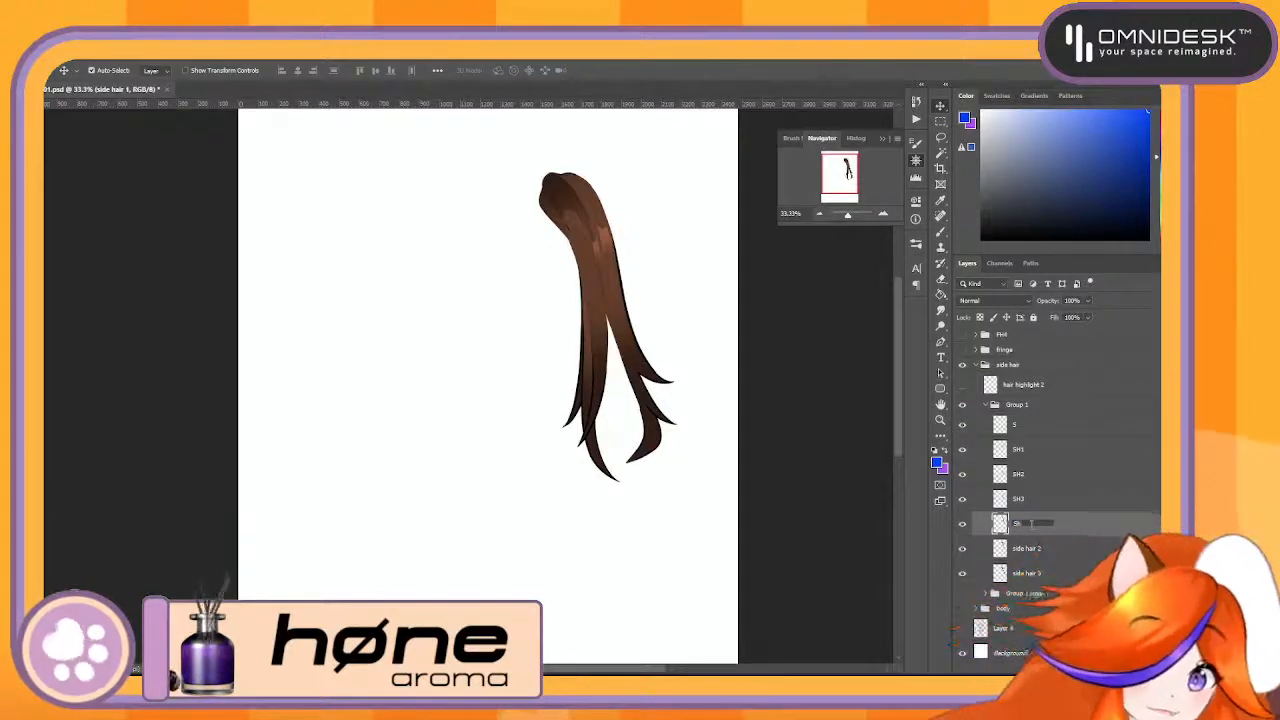
type("SH4")
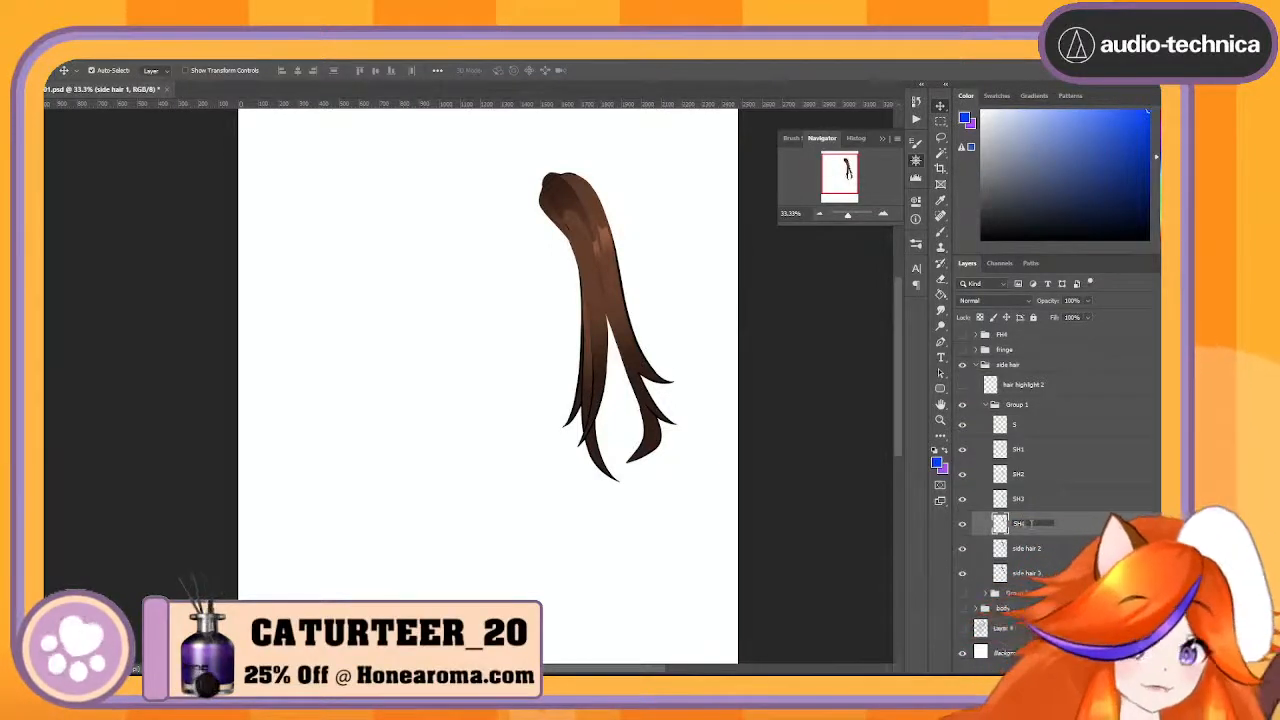
double_click(1026, 548)
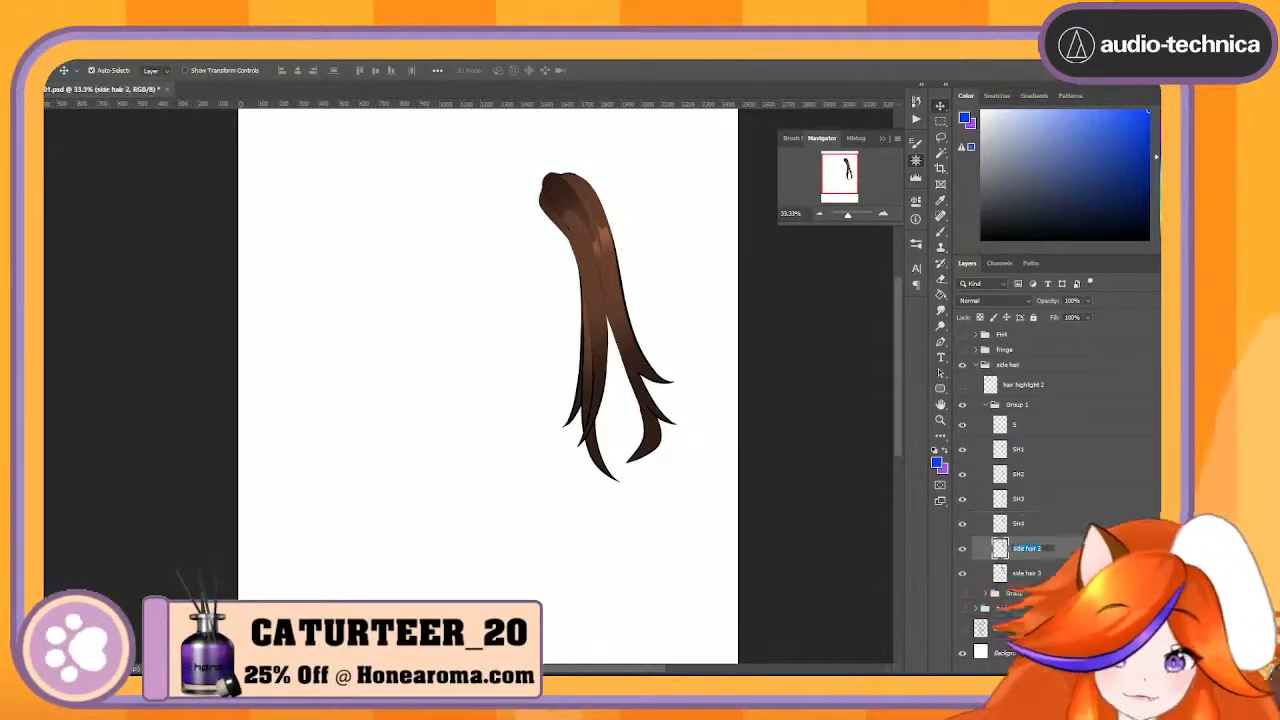
- Save the document and rename the side hair 3 layer in Group 1 to SH6
left_click(1030, 573)
key("ctrl+s")
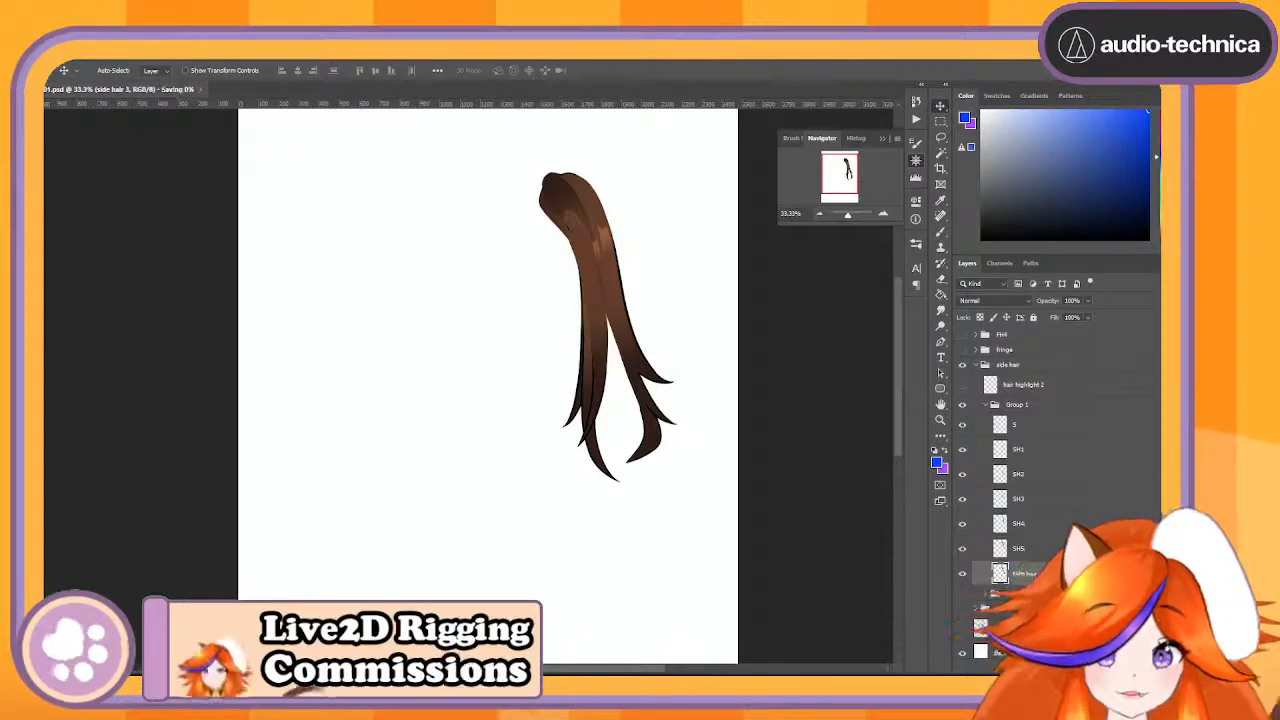
double_click(1034, 575)
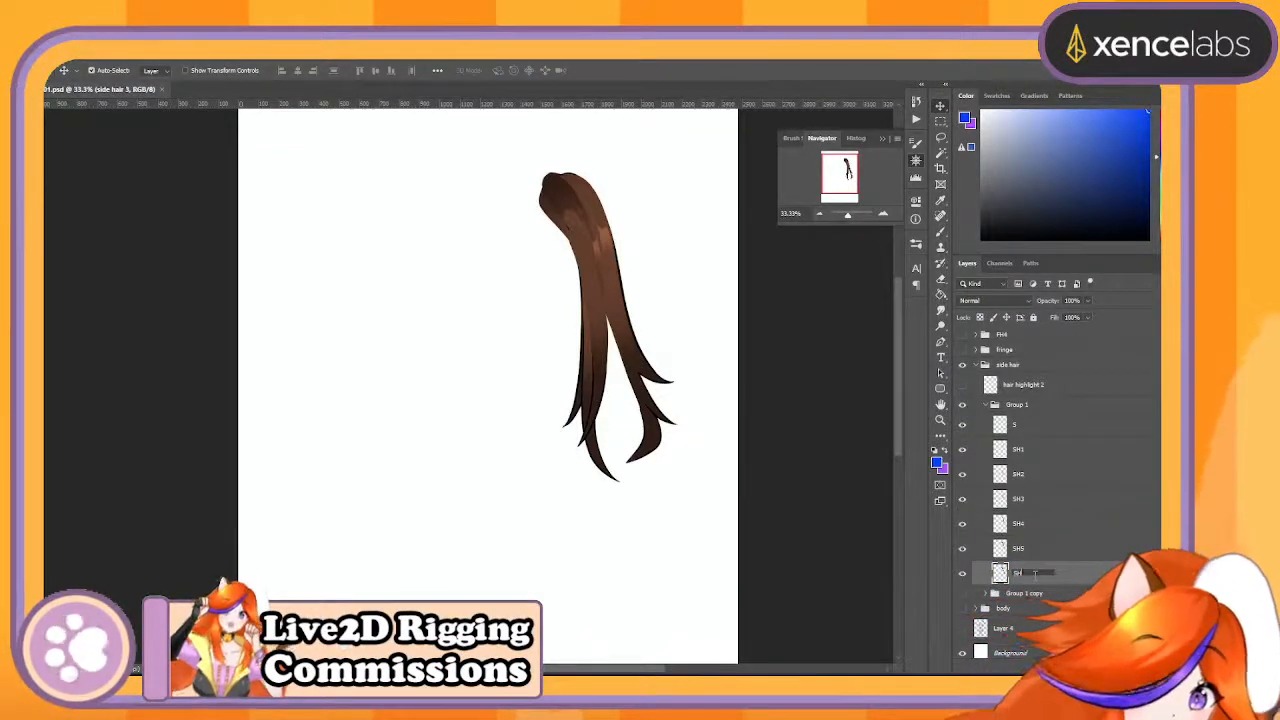
type("SH6")
key("Return")
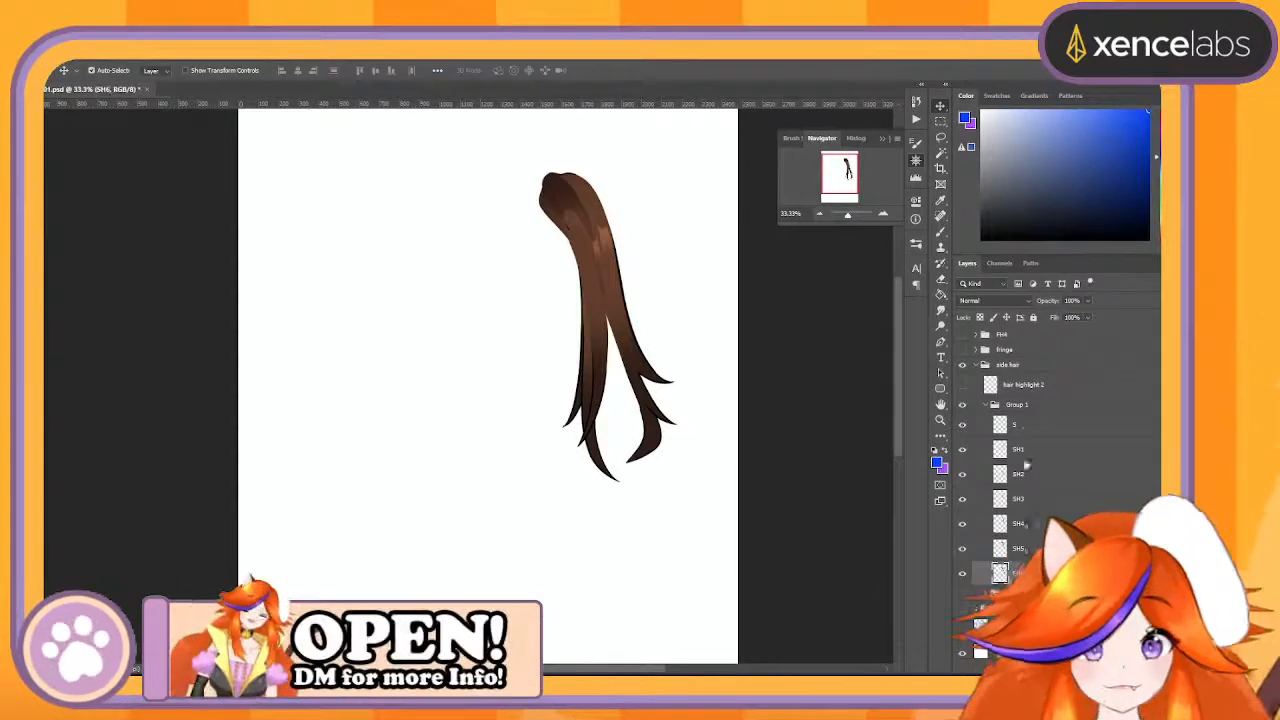
- Rename Group 1, which holds the right side hair, to SHR
left_click(1025, 425)
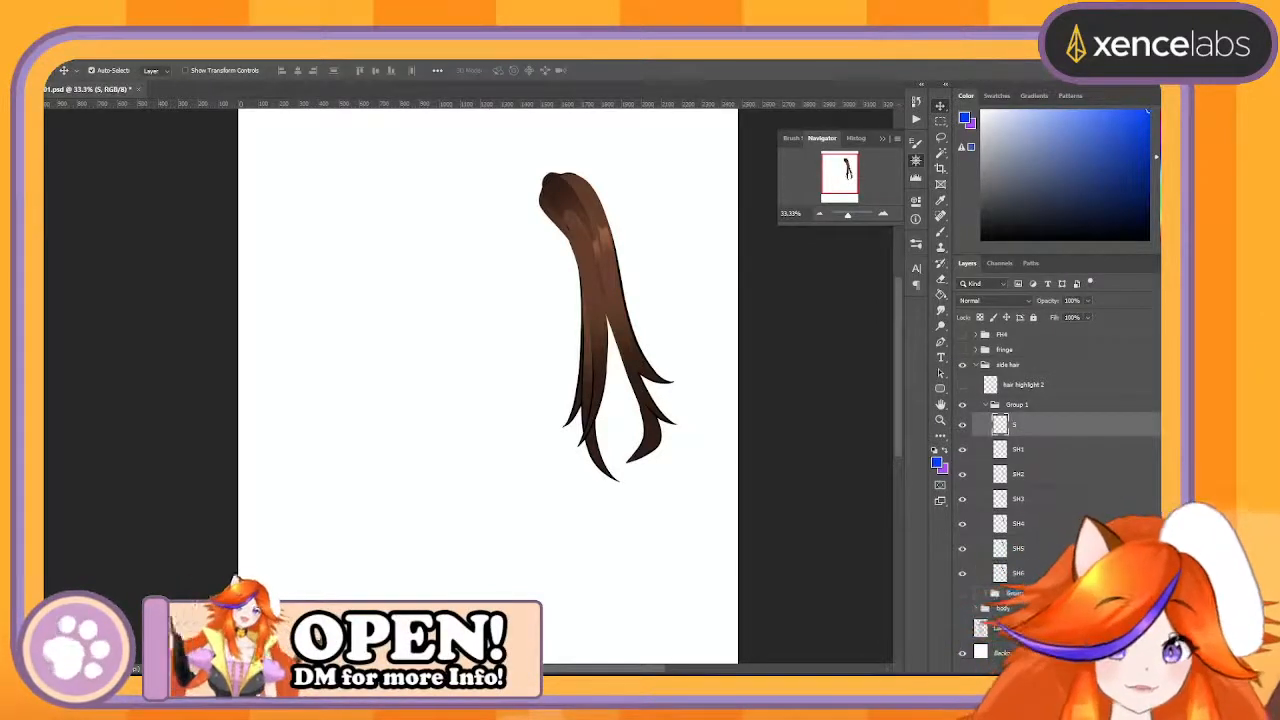
double_click(1015, 593)
left_click(1017, 406)
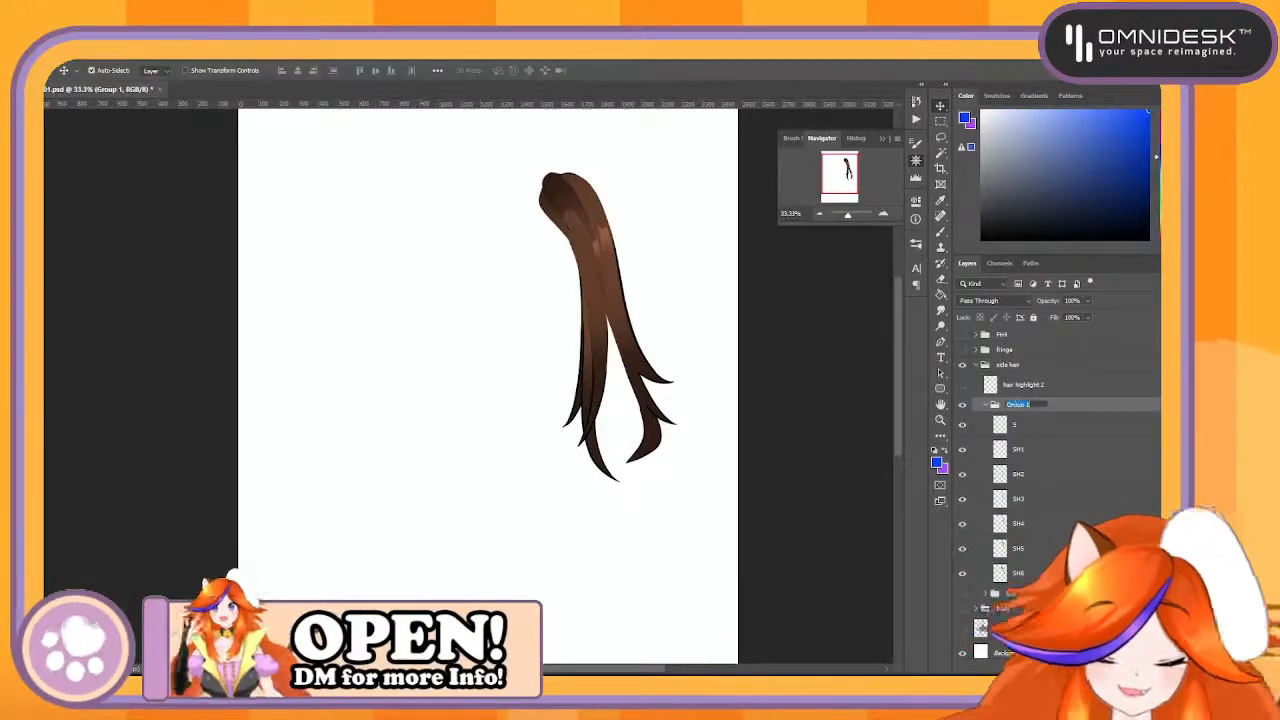
scroll(1050, 420, "down", 1)
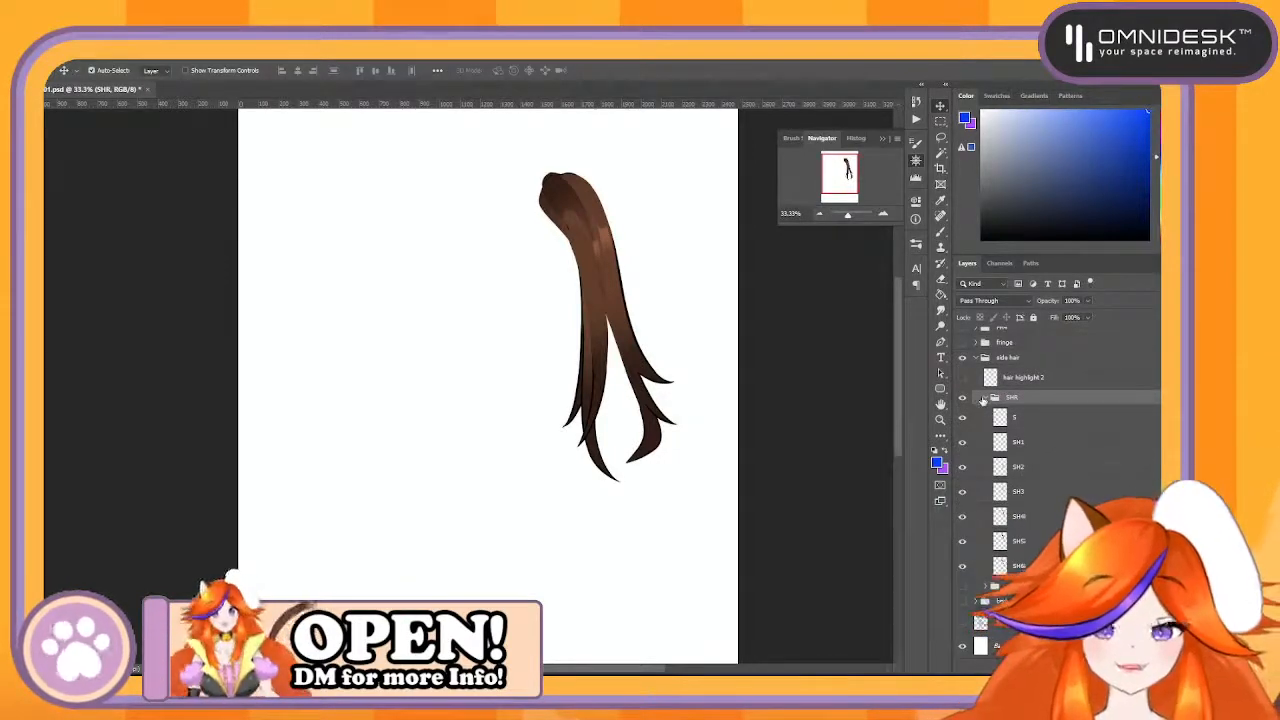
- Check the SH4 strand under the highlight by toggling its visibility, and rename layer S to SH4Highlights
left_click(1025, 378)
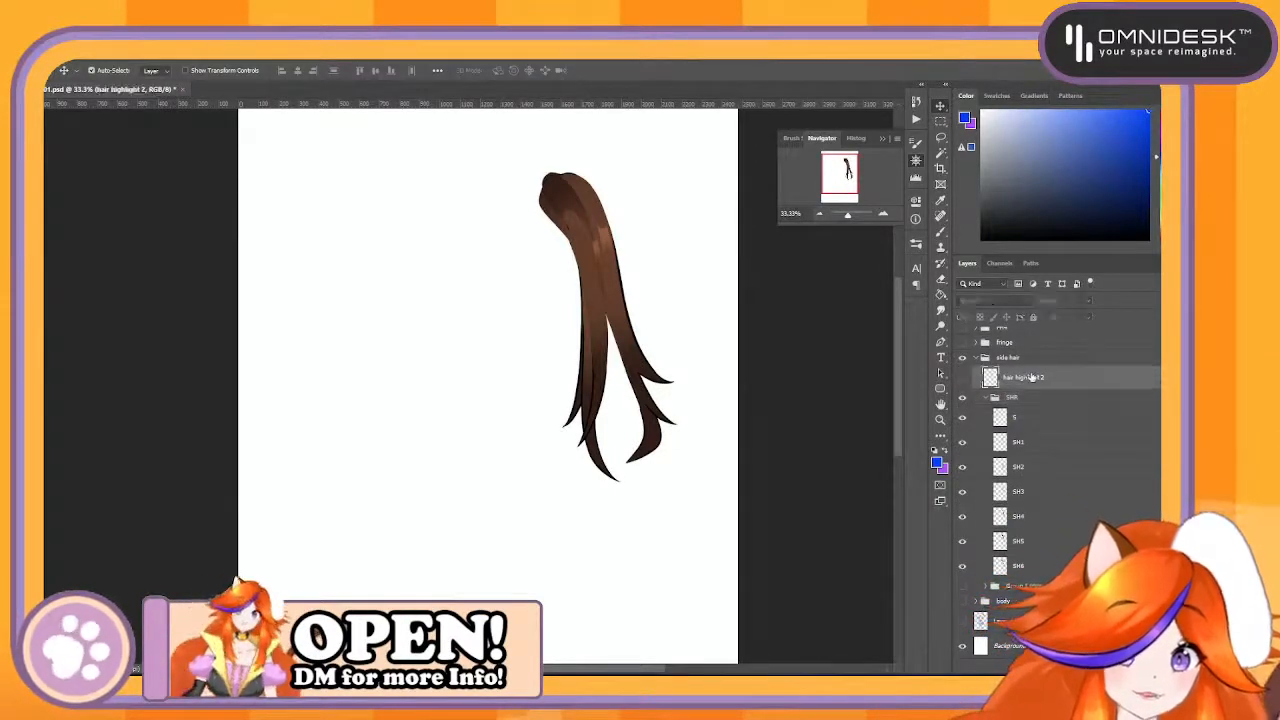
left_click(657, 378)
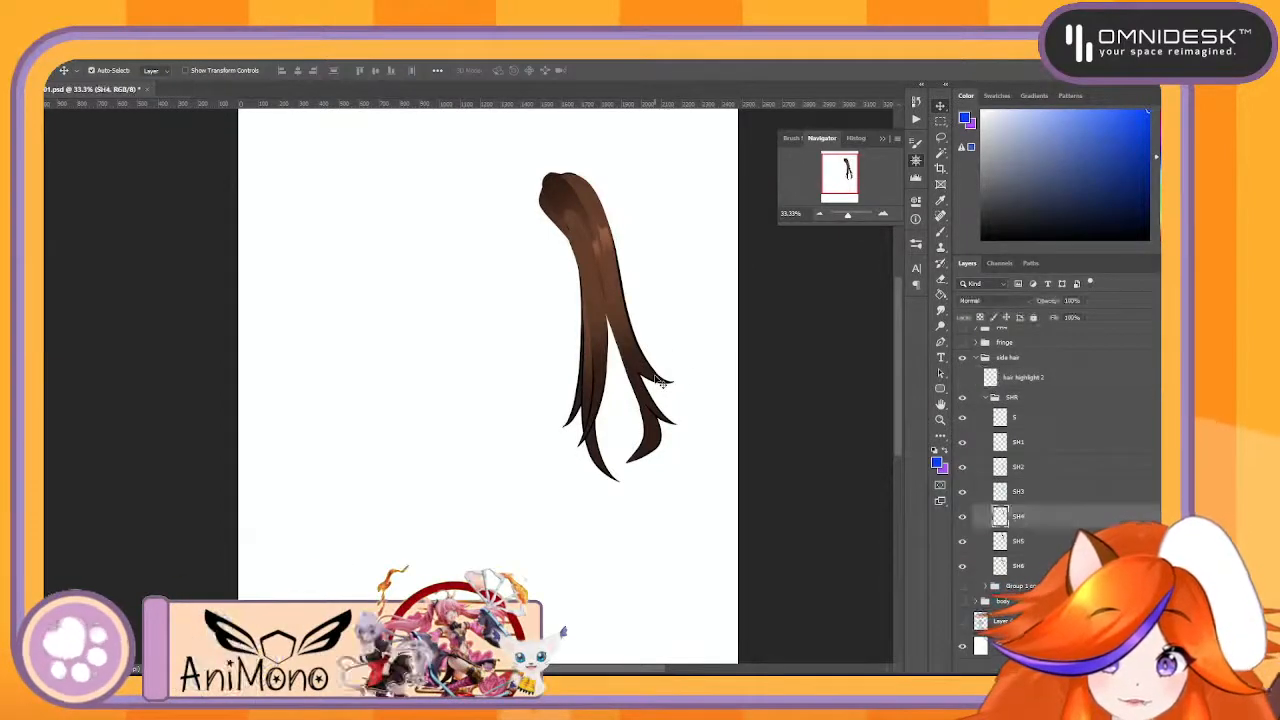
left_click(963, 517)
left_click(963, 517)
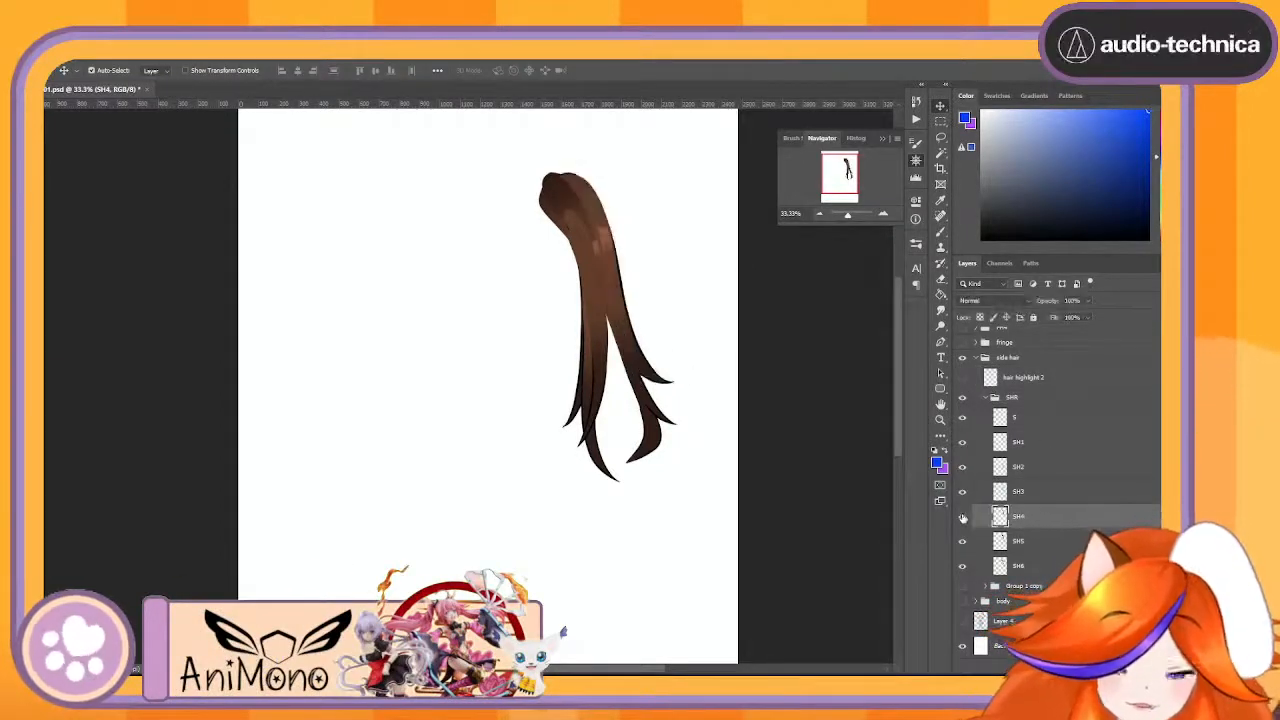
double_click(1030, 378)
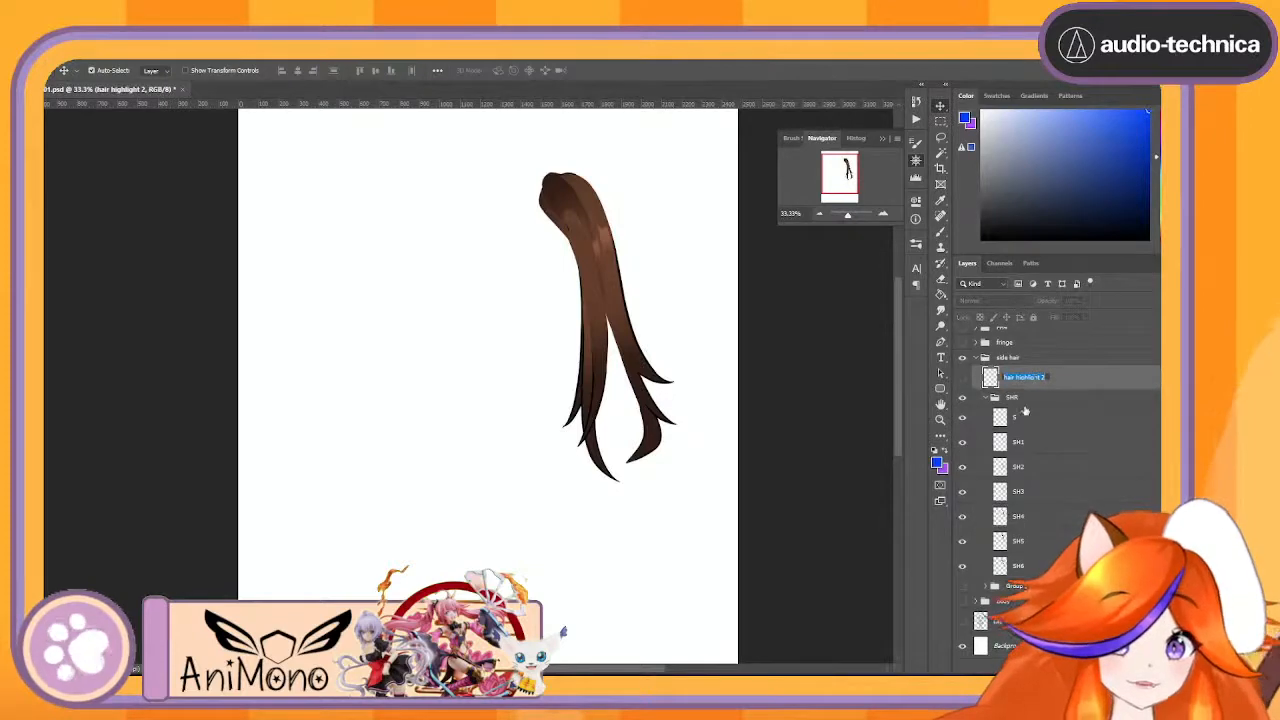
double_click(1015, 420)
type("SH H")
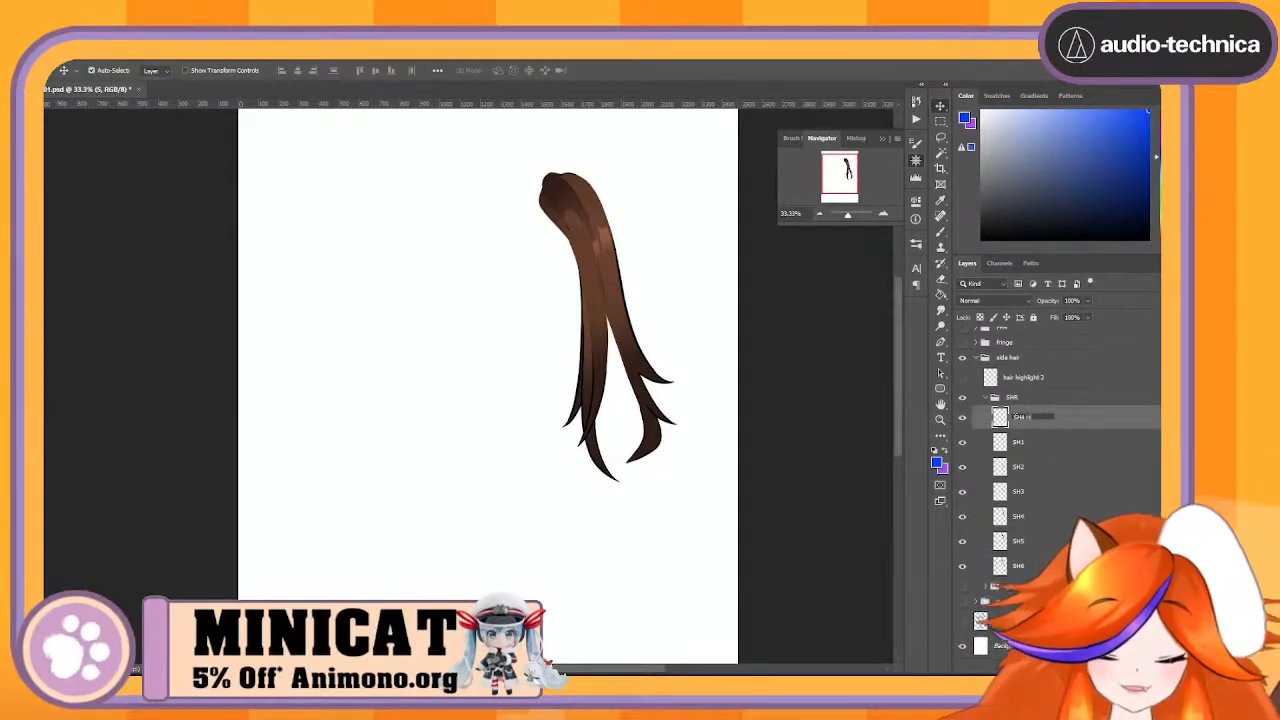
type("4 Highlights")
key("Return")
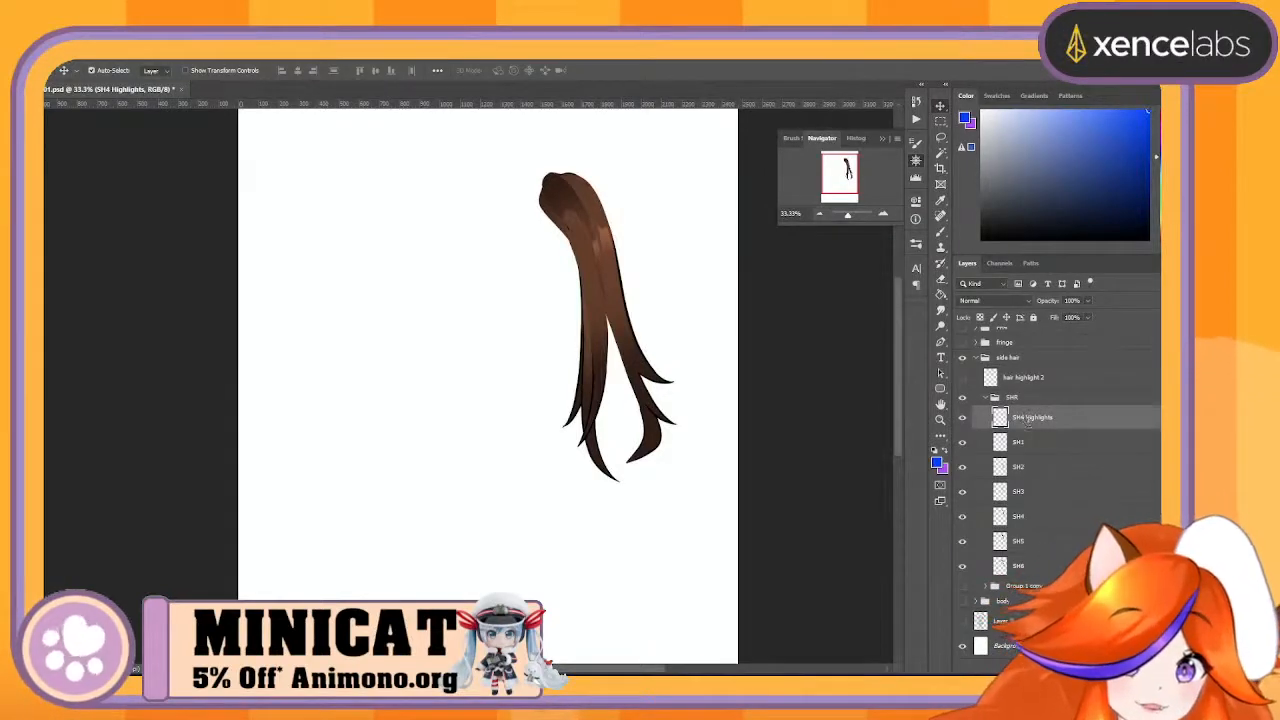
type("SH4")
key("Return")
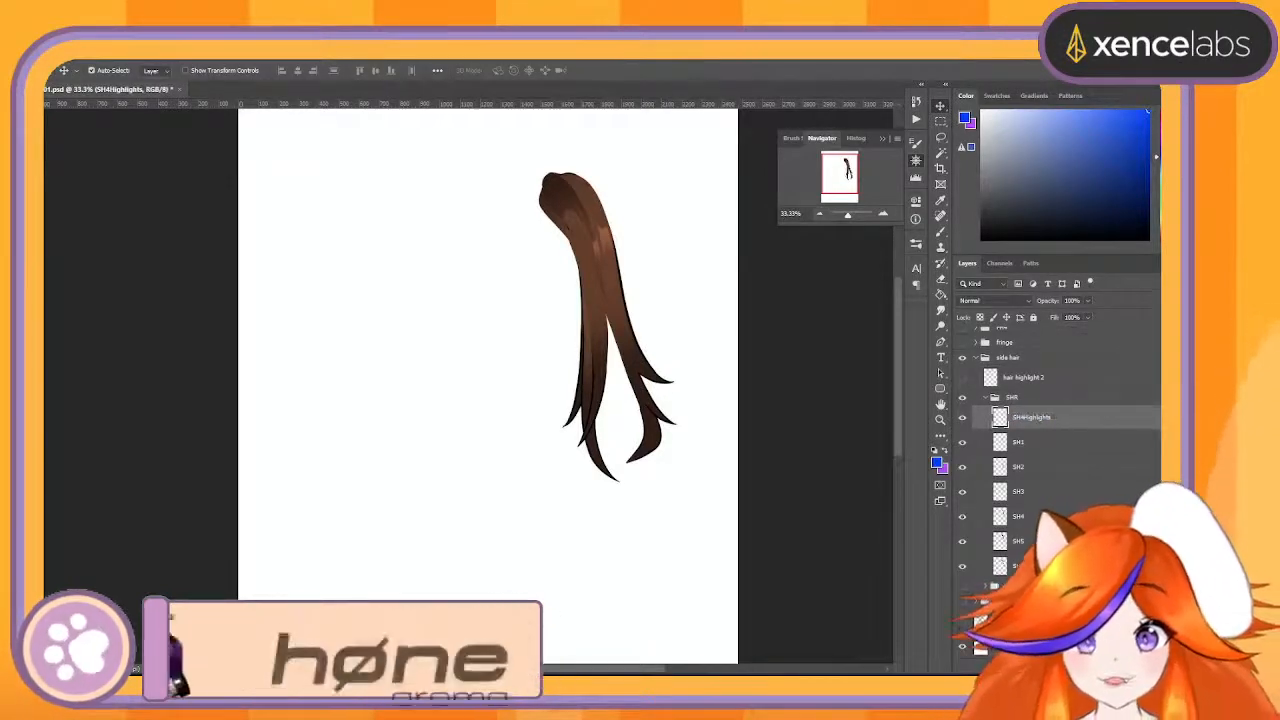
- Collapse and hide the SHR group, show Group 1 copy, and rename that group to SHL
left_click(986, 397)
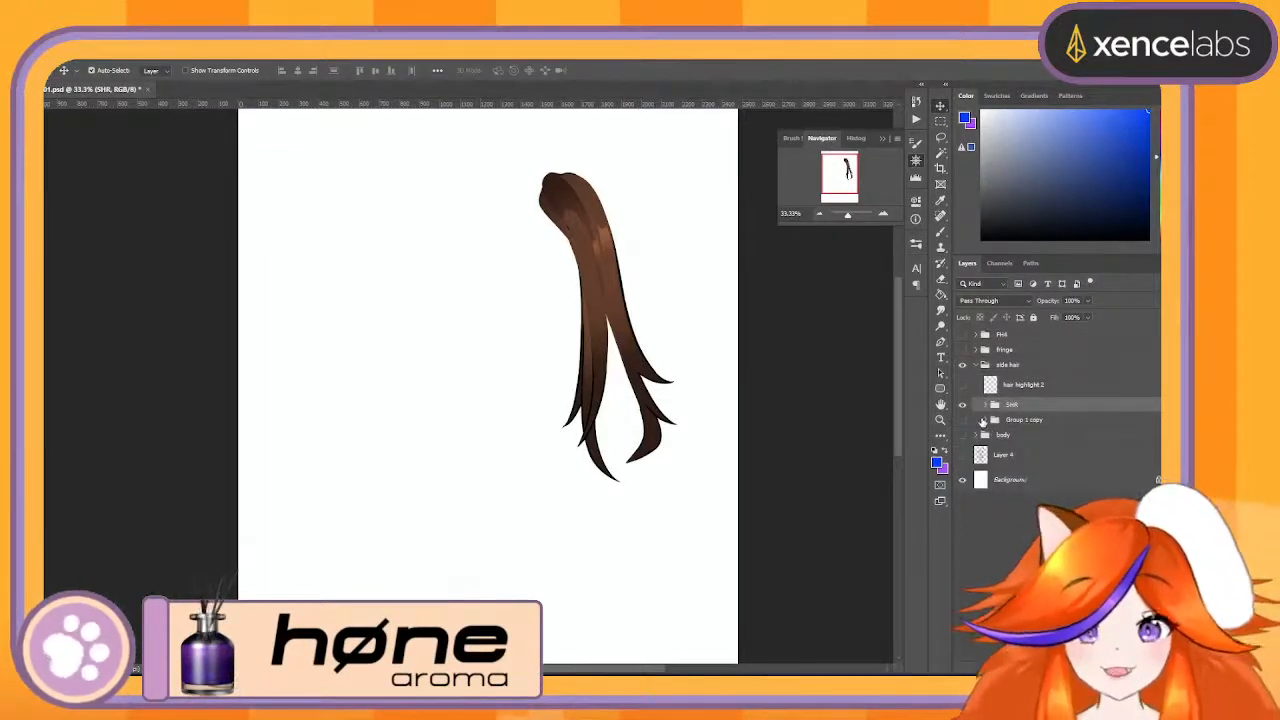
left_click(964, 405)
left_click(962, 419)
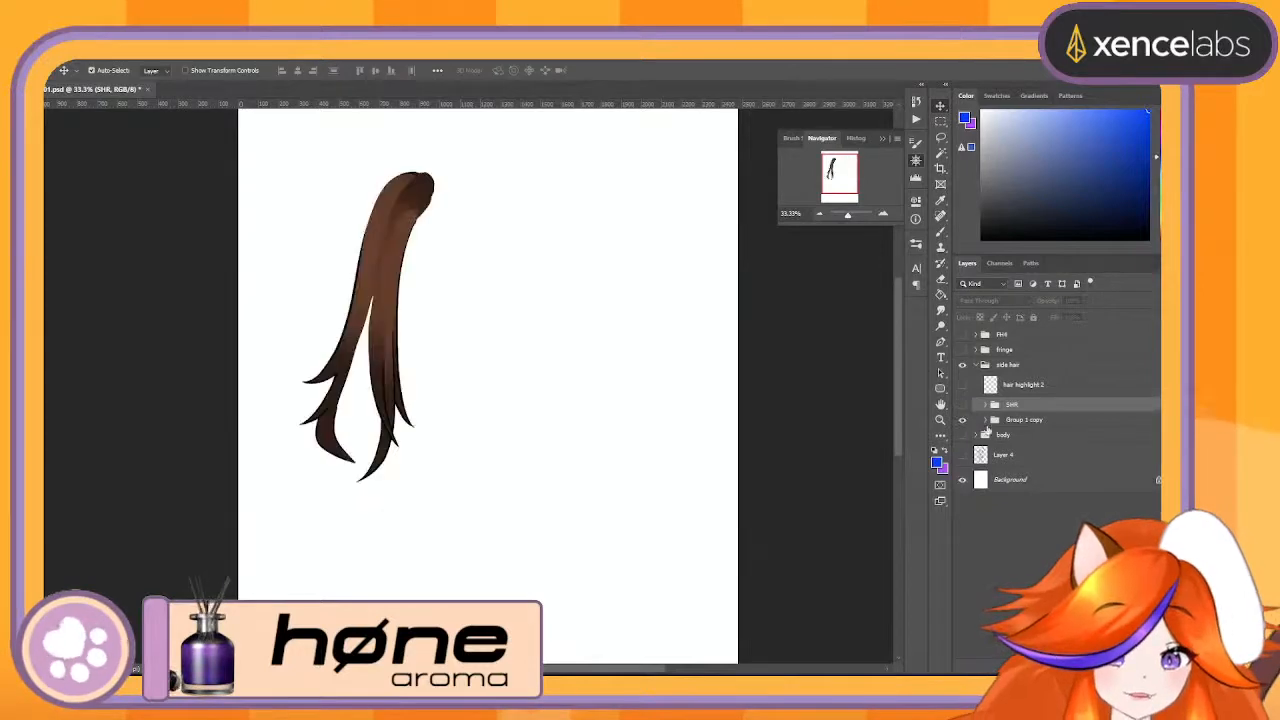
double_click(1020, 420)
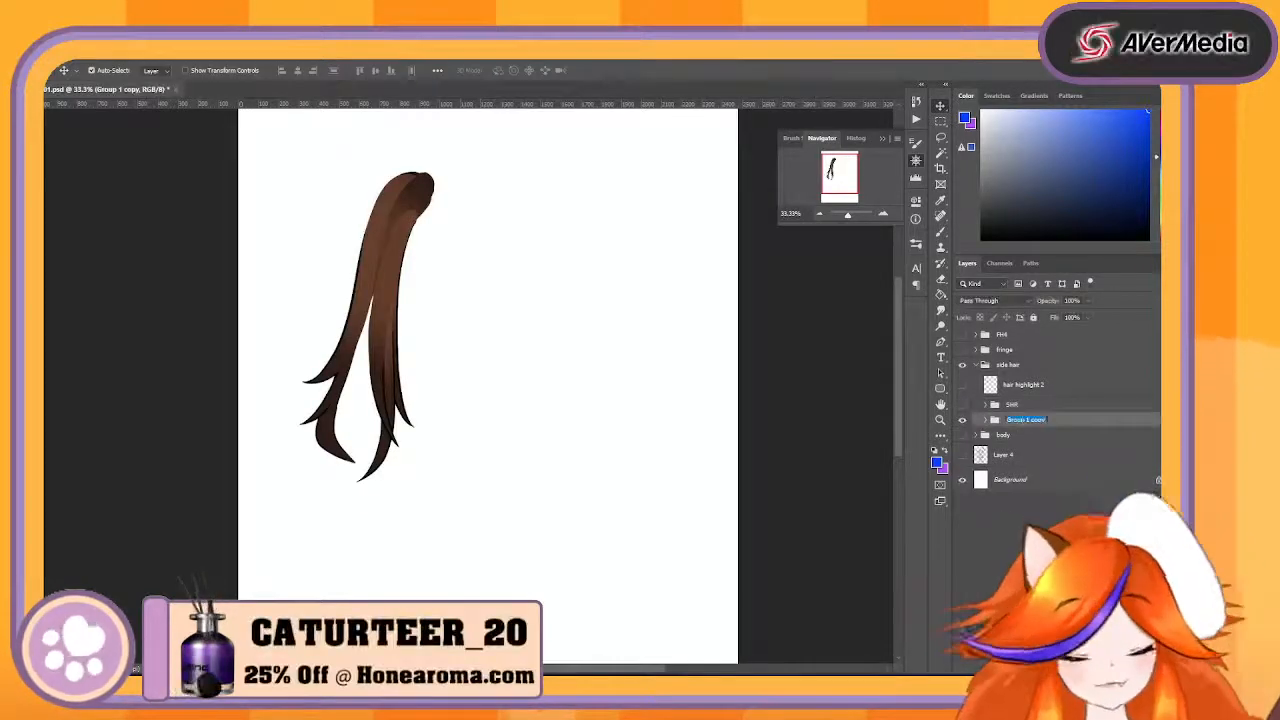
type("SHL")
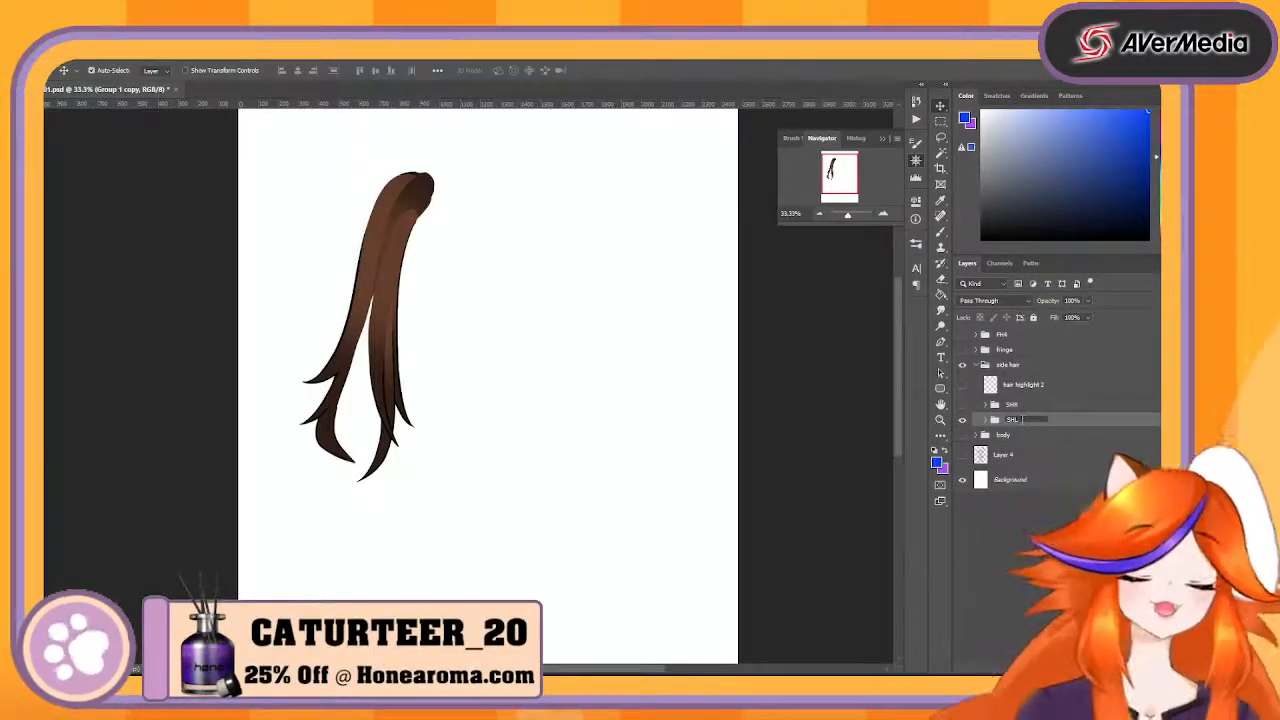
key("Return")
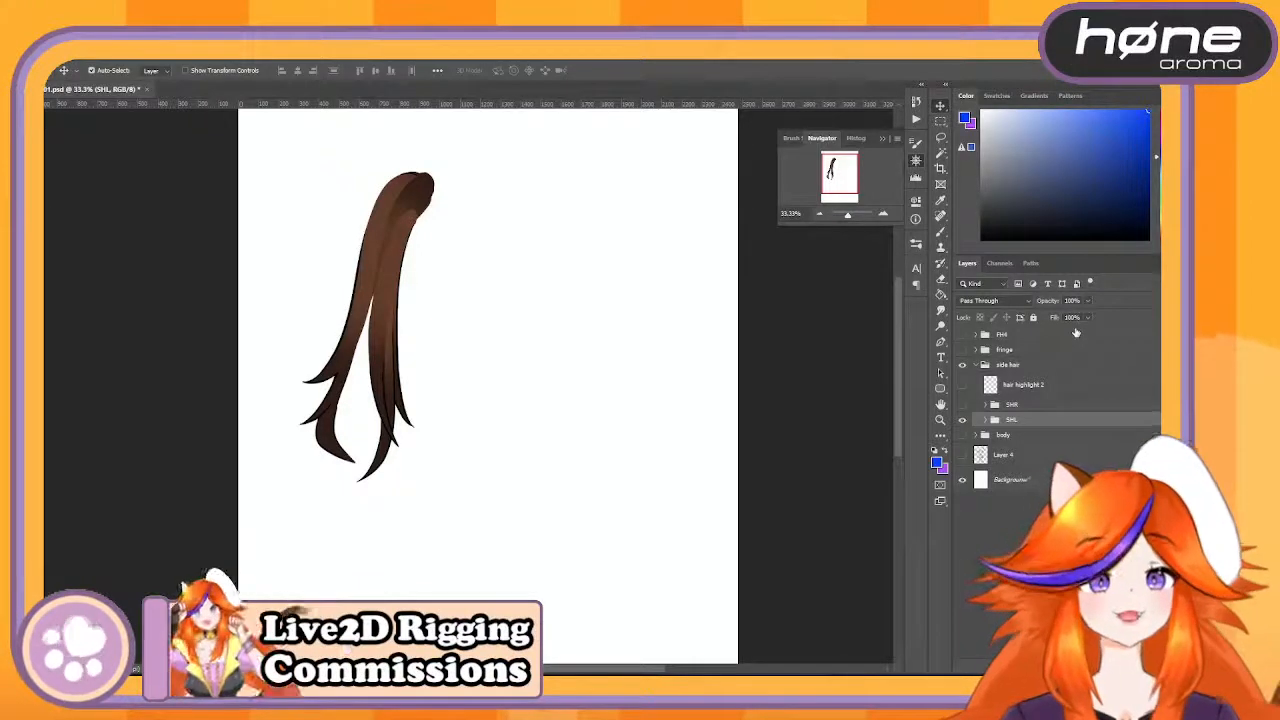
- Expand the SHL group, check the side hair 5 strand by toggling its visibility, and rename that layer to SH1
left_click(985, 420)
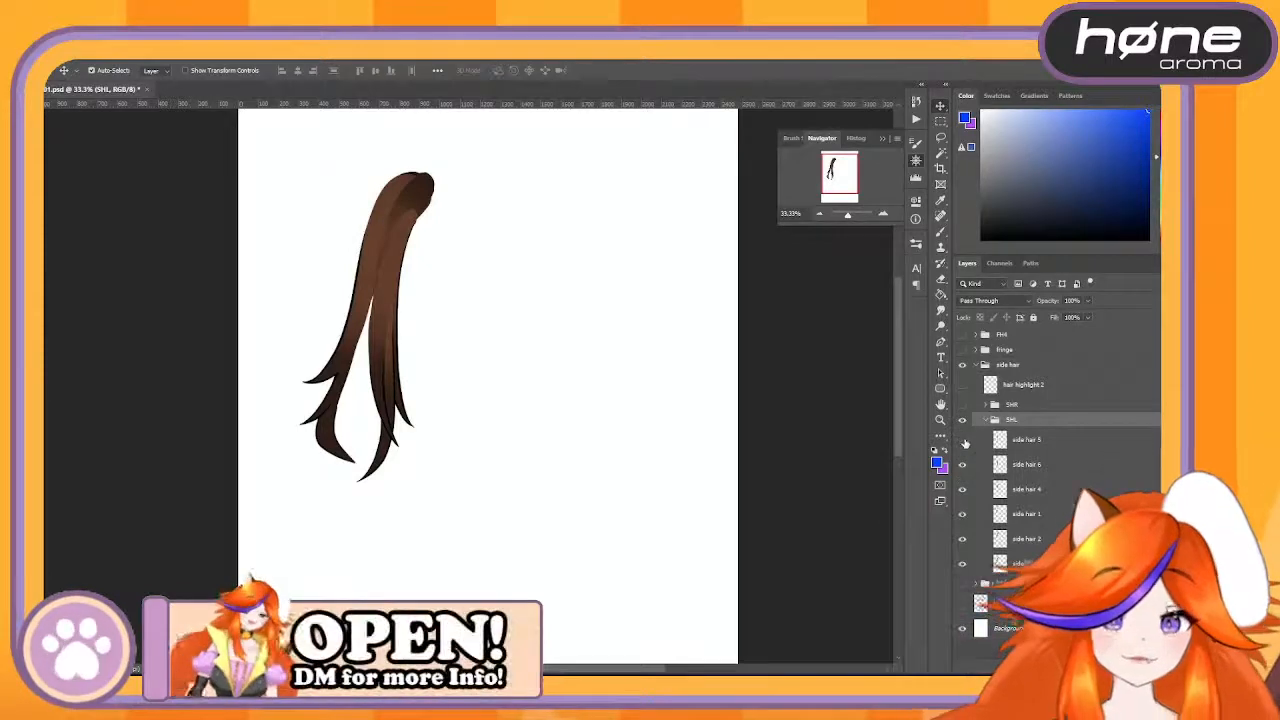
left_click(963, 440)
left_click(963, 440)
left_click(963, 440)
left_click(963, 440)
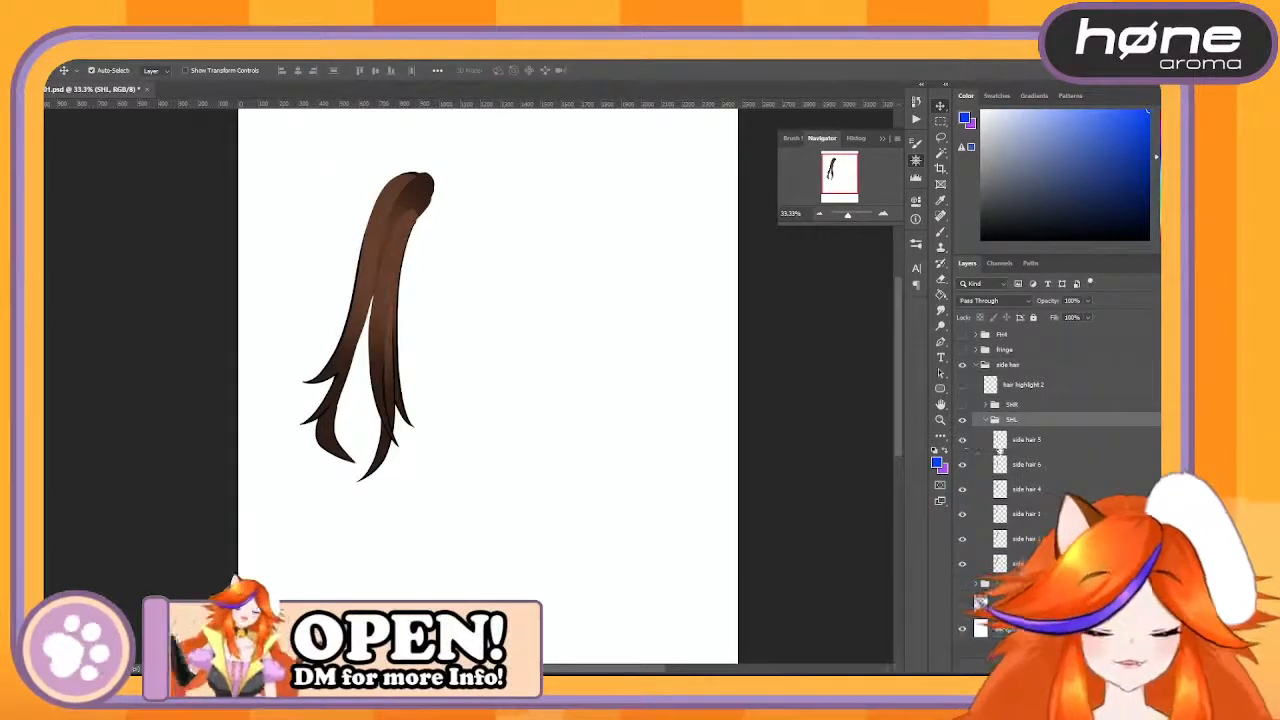
double_click(1027, 440)
type("SH")
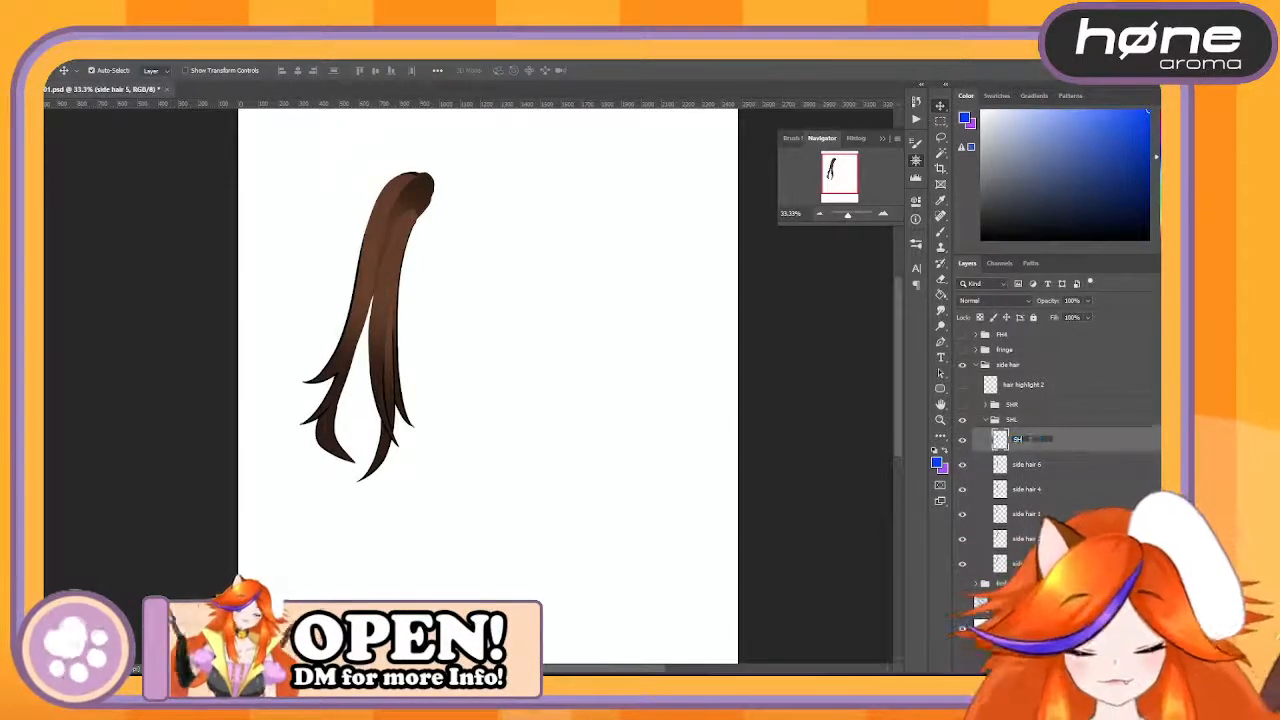
type("1")
key("Return")
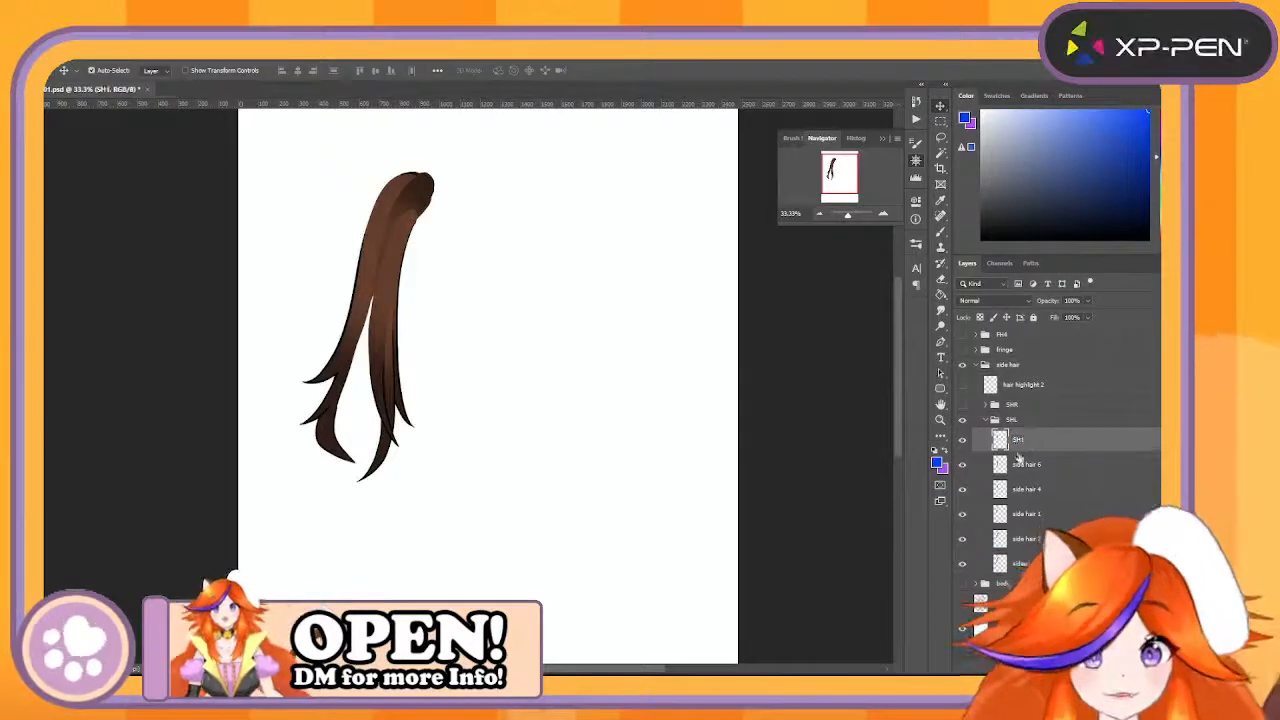
- In the SHL group, rename side hair 6 to SH2, side hair 4 to SH3, and side hair 1 to SH4
double_click(1027, 464)
type("SH2")
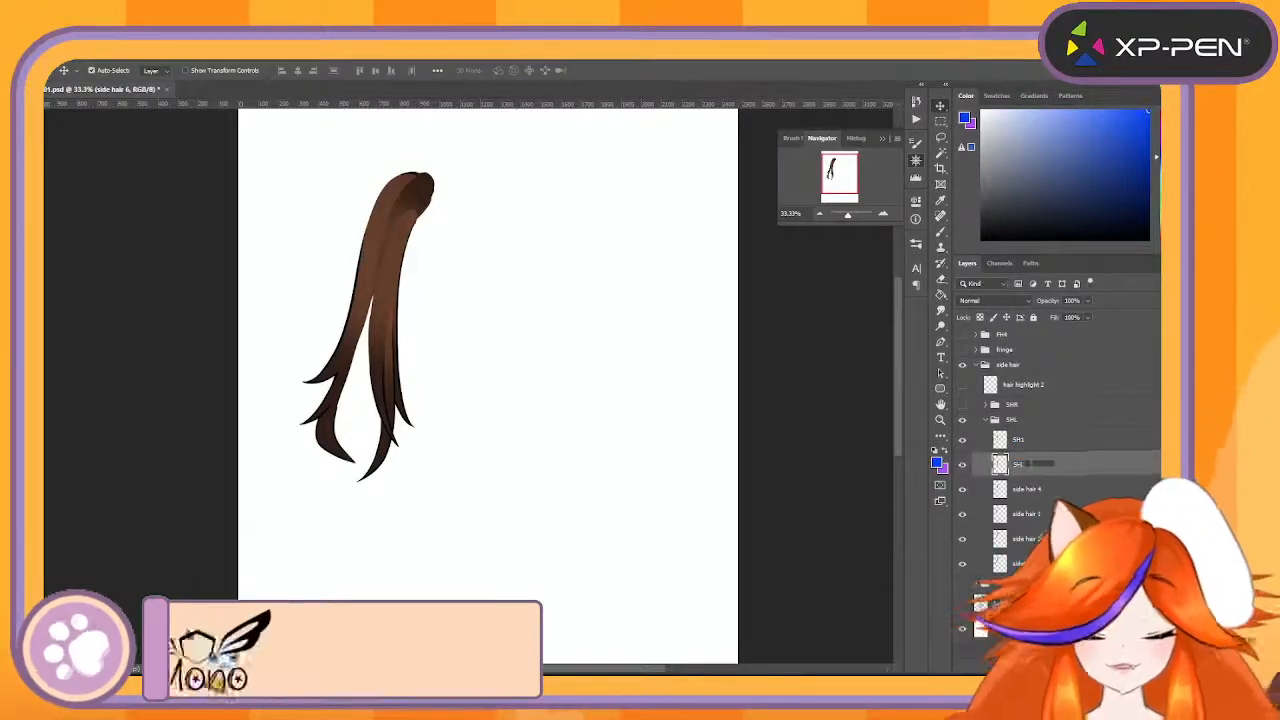
key("Return")
double_click(1027, 489)
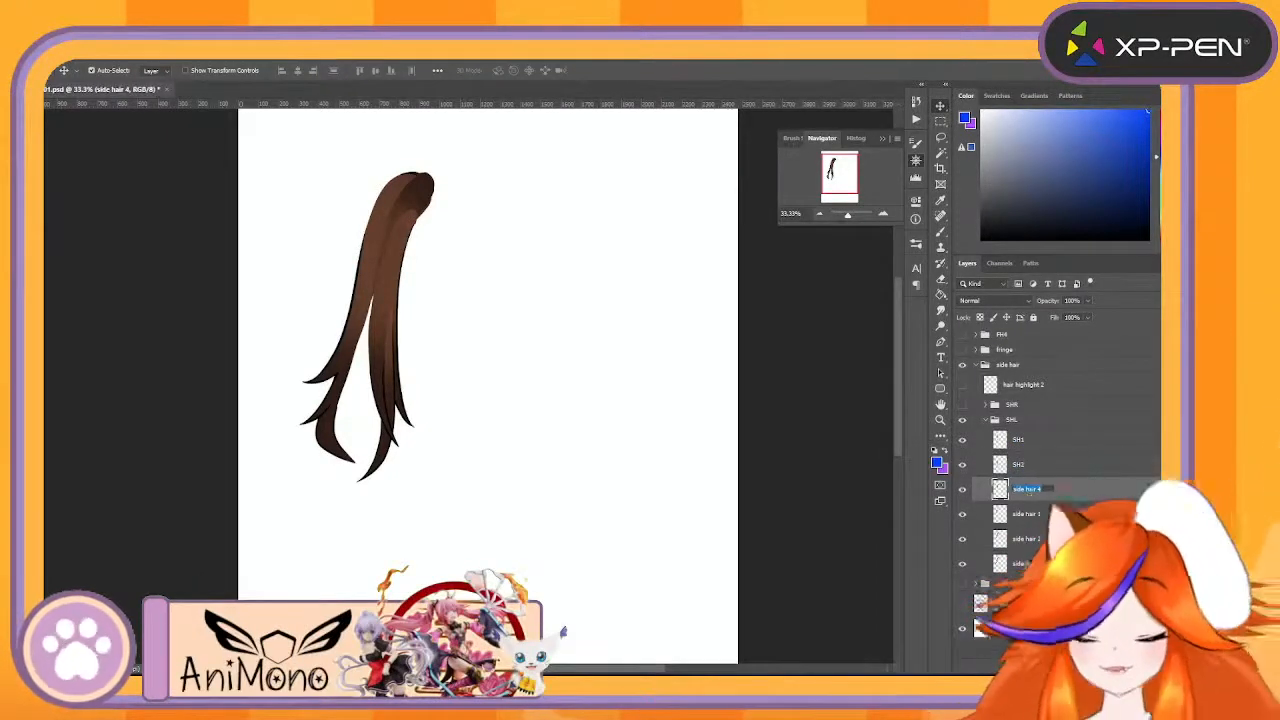
double_click(1030, 513)
type("SH4")
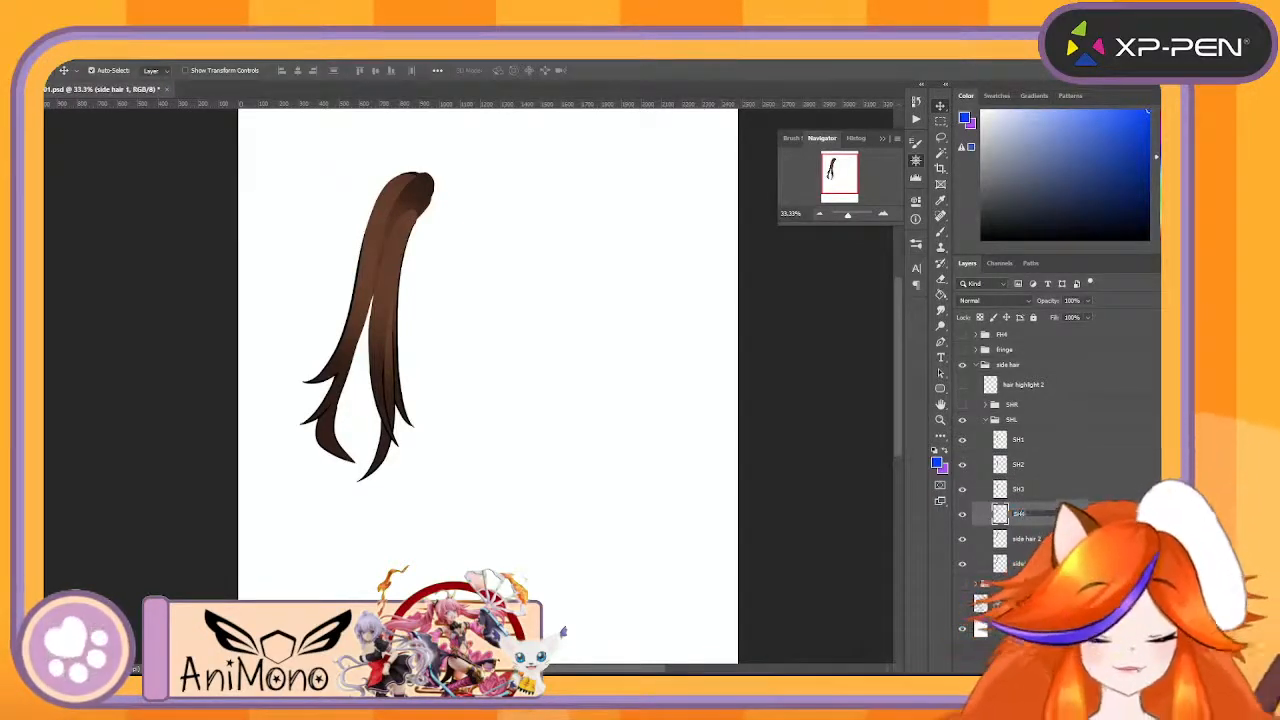
key("Return")
- Rename the SHL group's side hair 2 layer to SH5 and its side hair 3 layer to SH6
double_click(1037, 539)
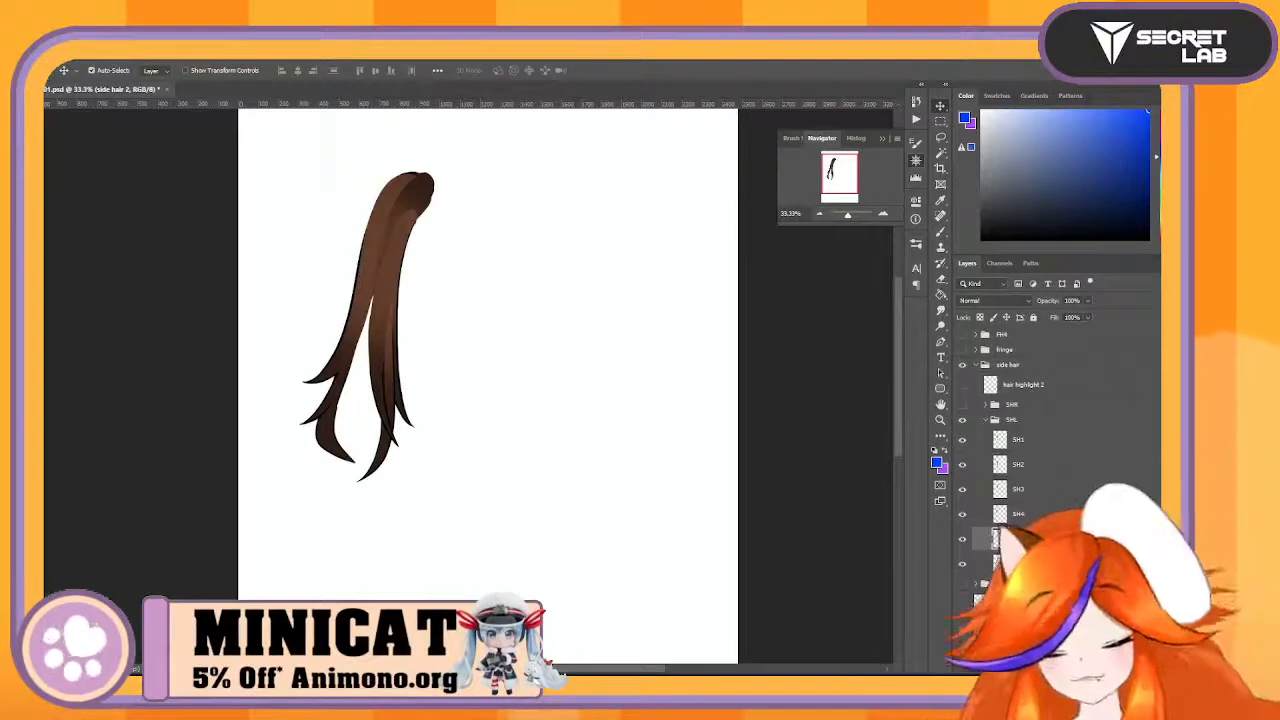
type("SH5")
key("Return")
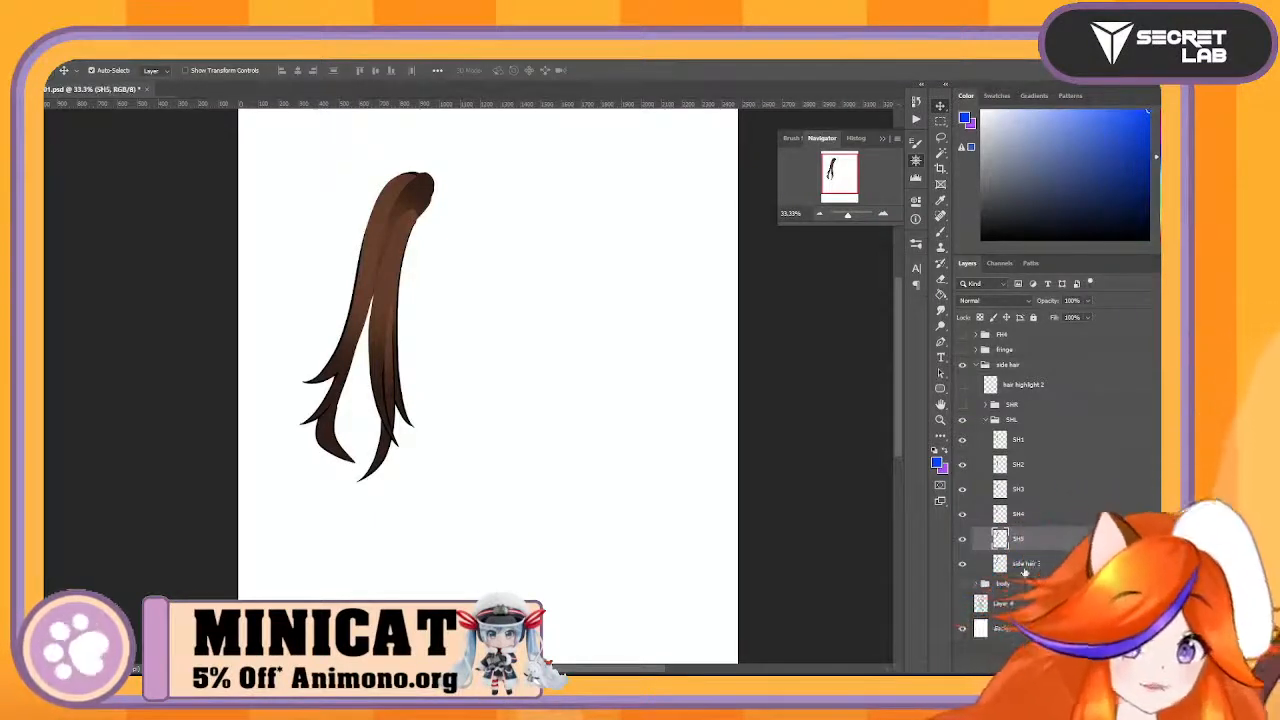
double_click(1028, 565)
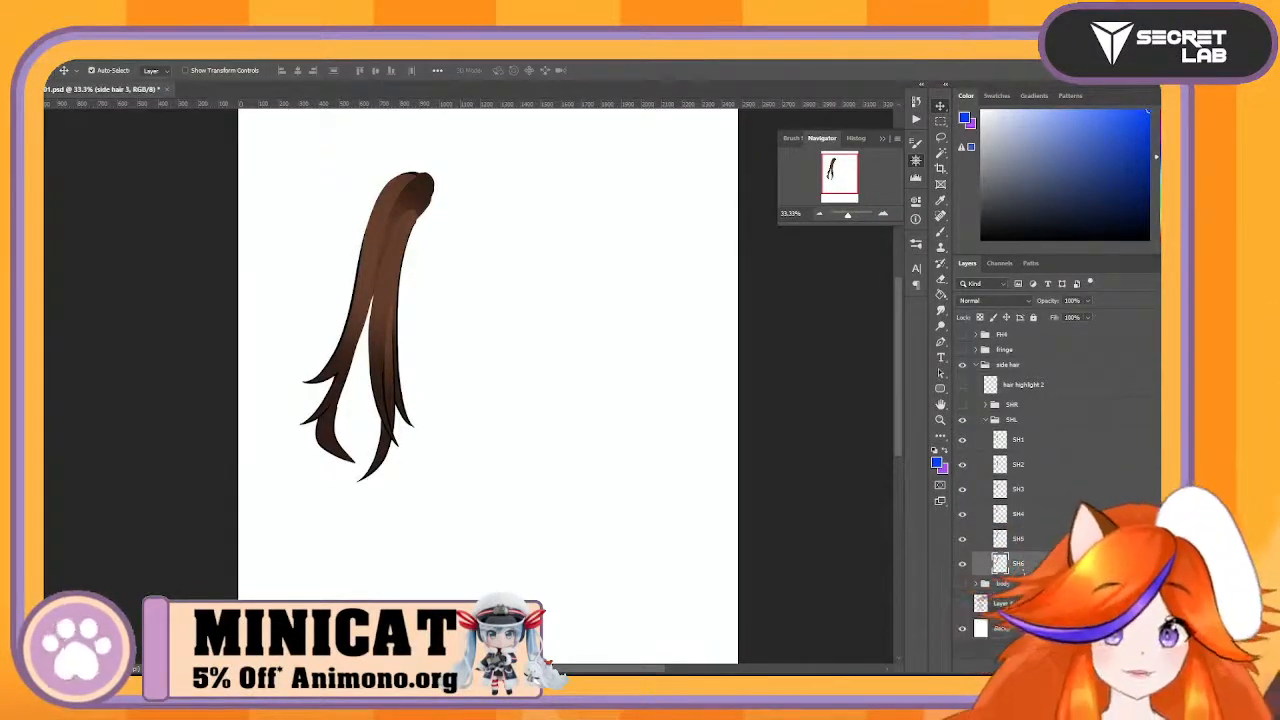
type("SH6")
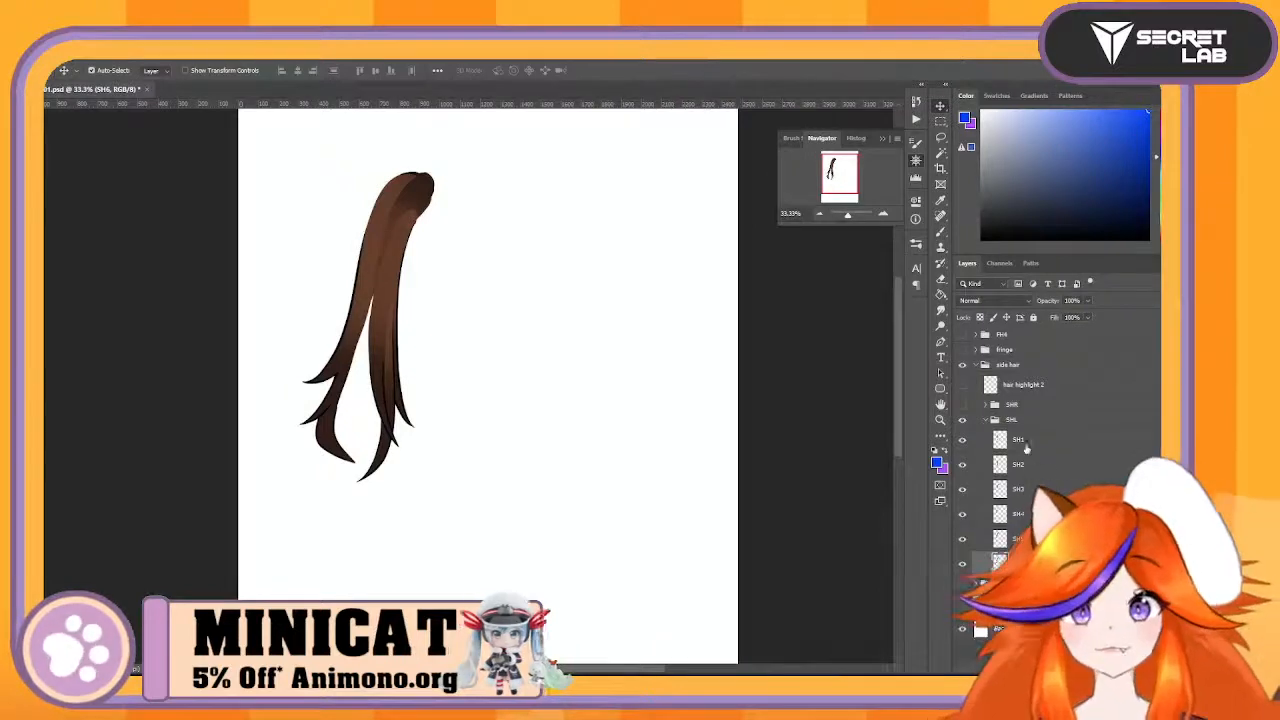
key("Return")
- Show the hair highlight 2 layer and erase its detached highlight patches on the right half of the canvas, keeping those over the visible strand
left_click(963, 385)
left_click(963, 387)
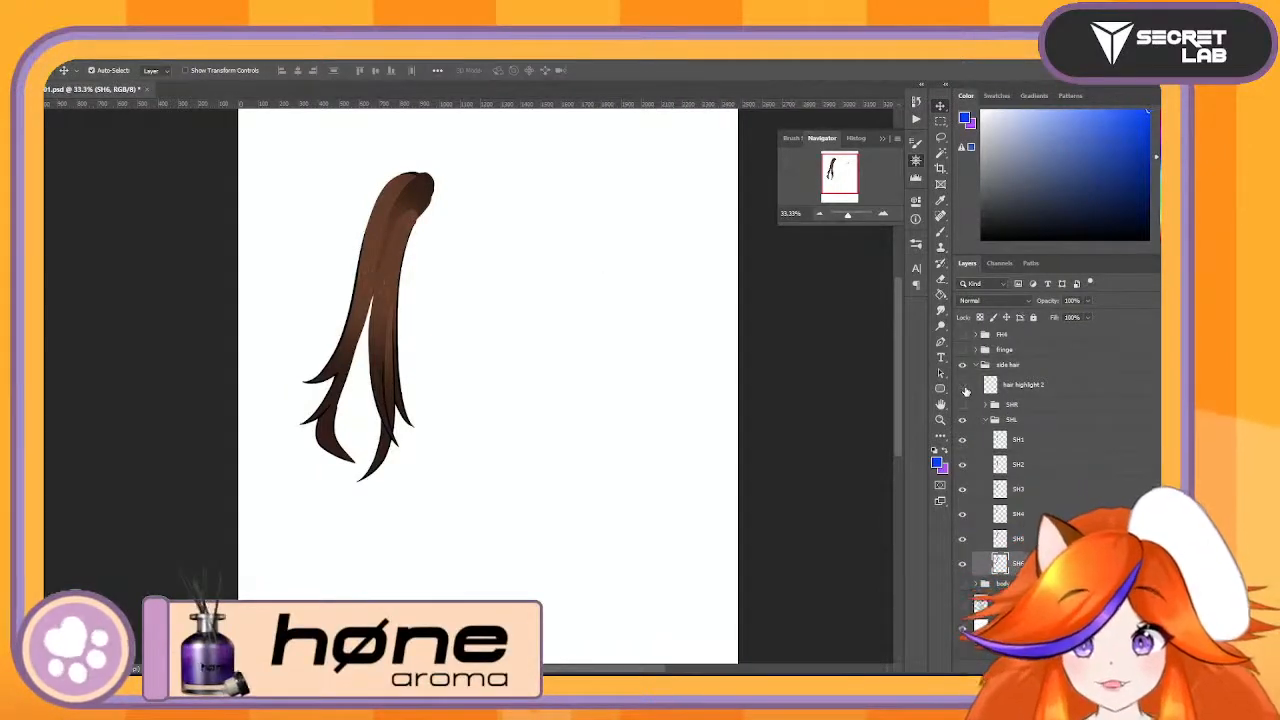
left_click(963, 387)
left_click_drag(362, 298, 344, 297)
key("ctrl+z")
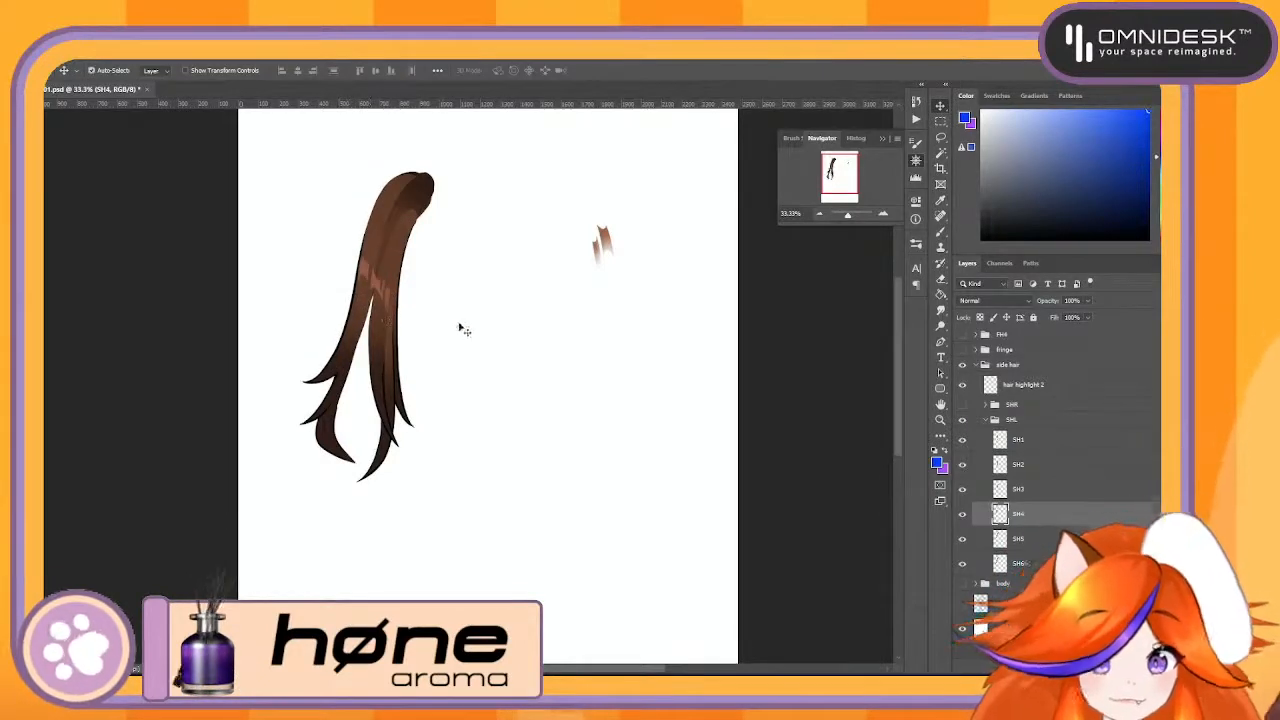
left_click(1078, 387)
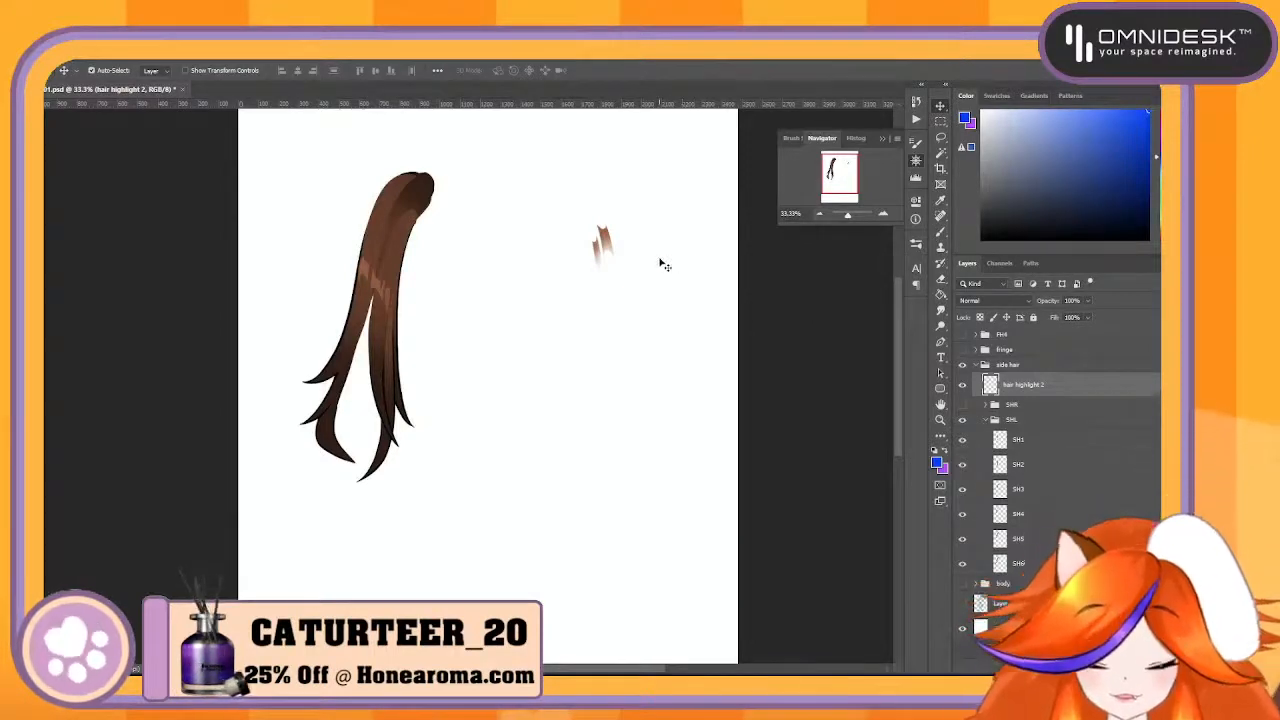
key("e")
mouse_move(643, 226)
left_mouse_down()
mouse_move(587, 246)
mouse_move(625, 190)
left_mouse_up()
left_click_drag(577, 286, 620, 235)
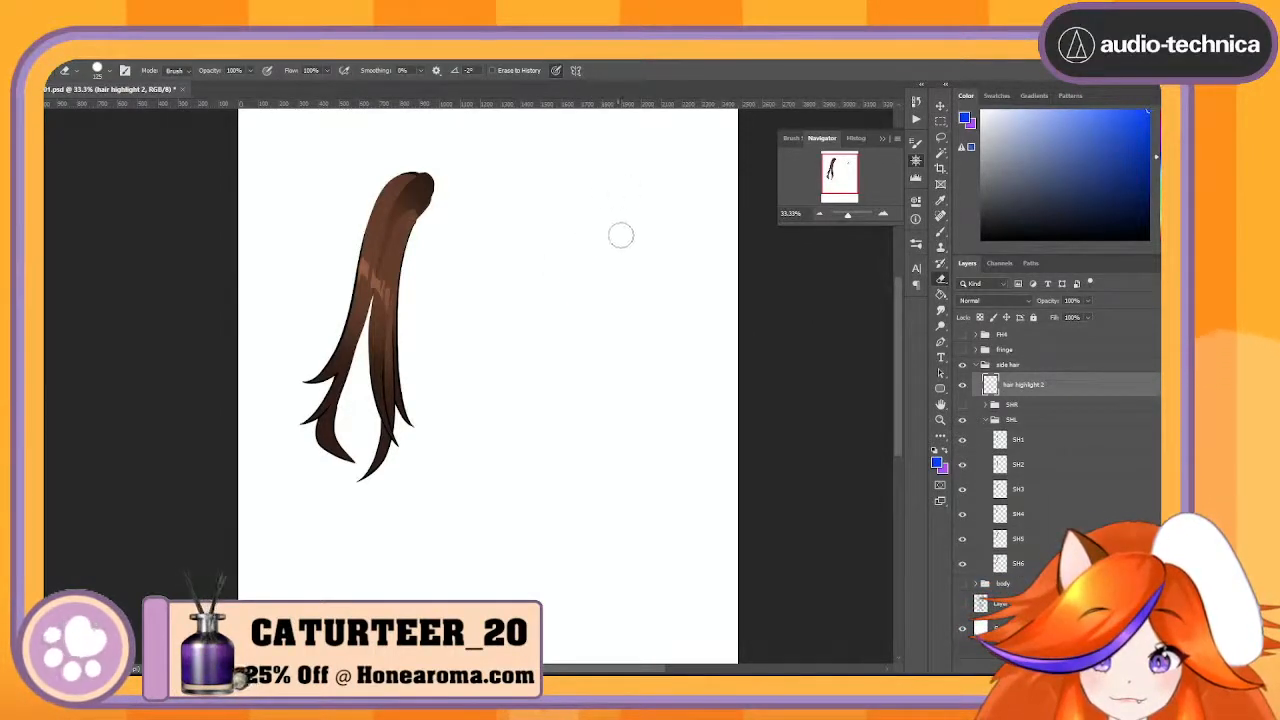
- Rename the hair highlight 2 layer to SHLShine4
double_click(1038, 385)
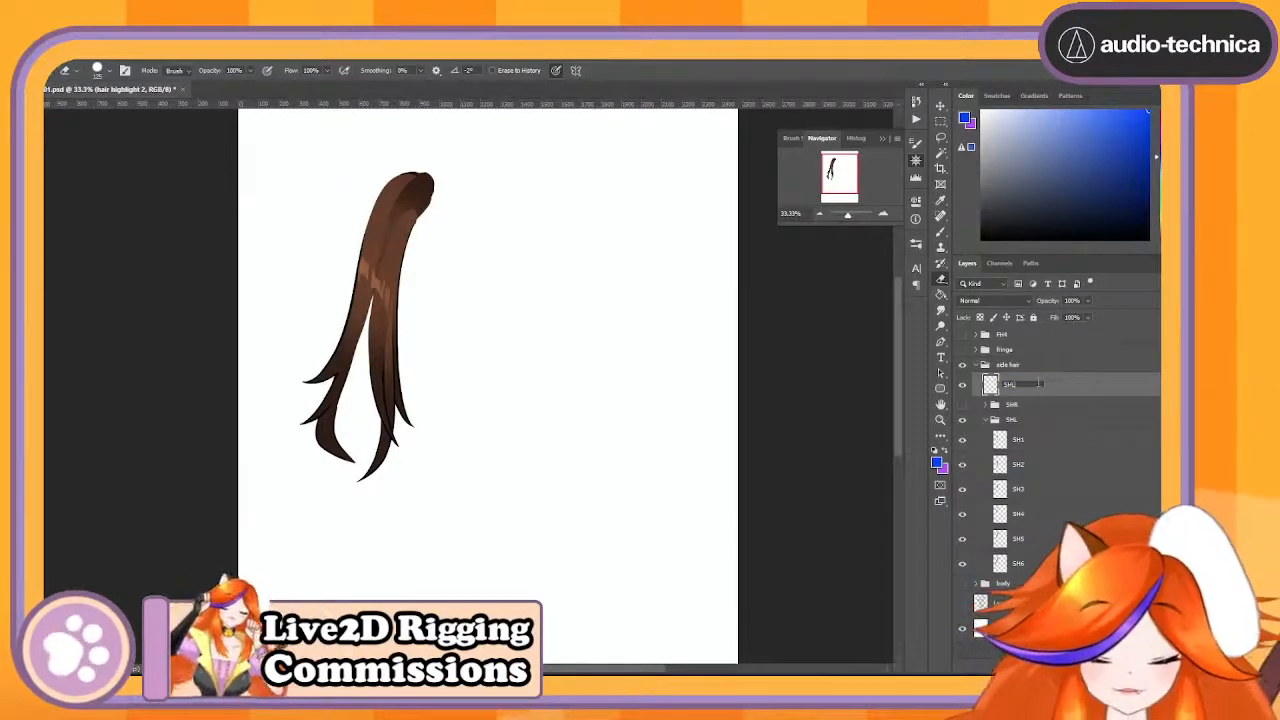
type("SHLShine1")
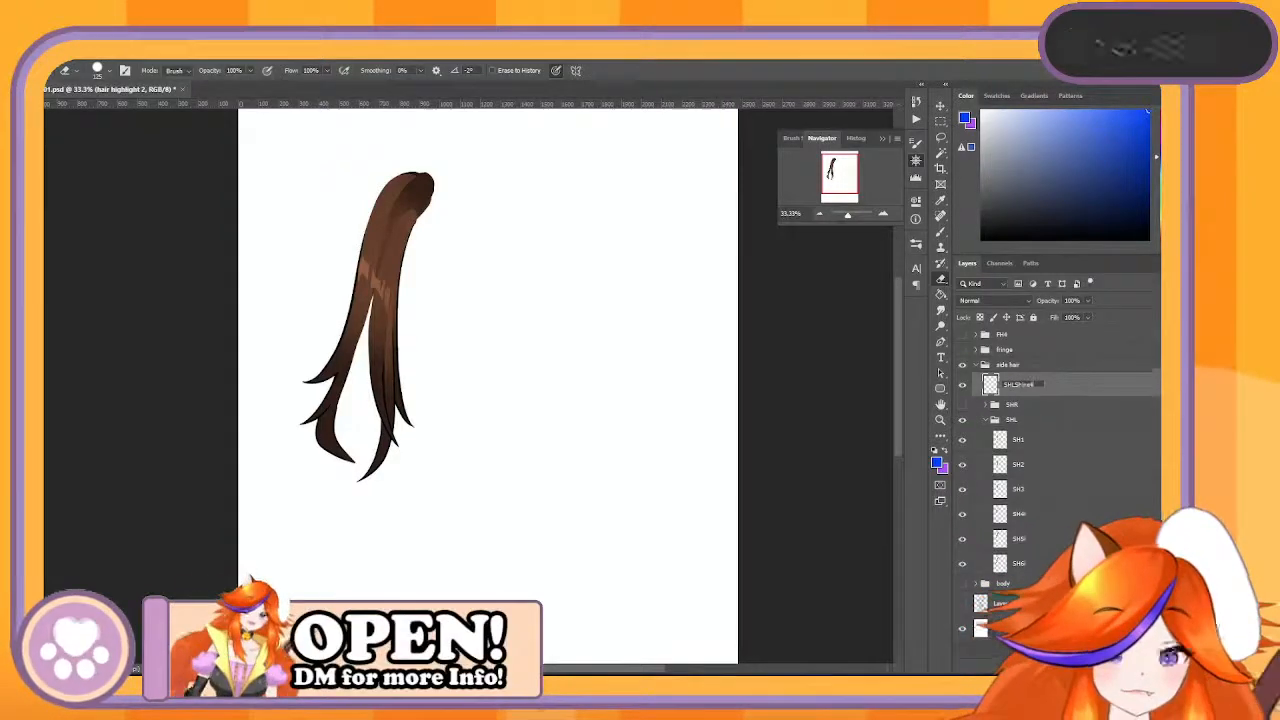
key("Return")
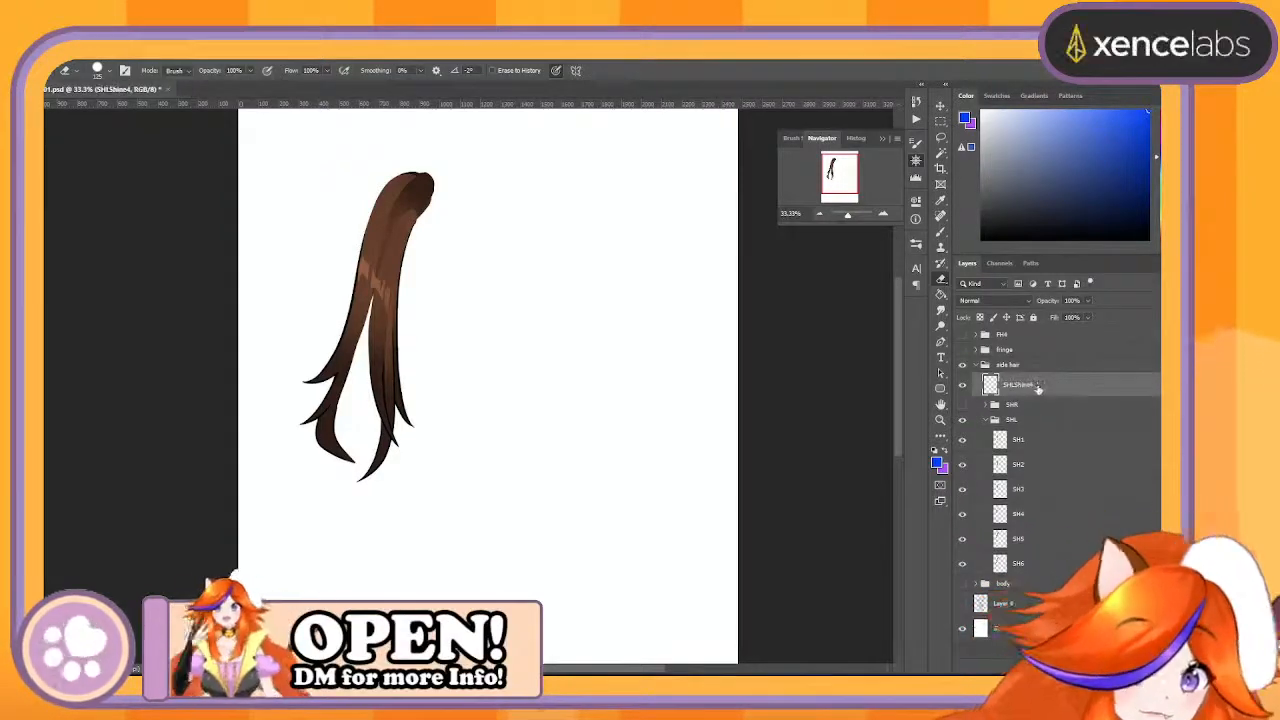
- Show and expand the SHR group, collapse SHL, and replace the SH4Highlights layer name with an SHR-prefixed Shine4 name
left_click(962, 404)
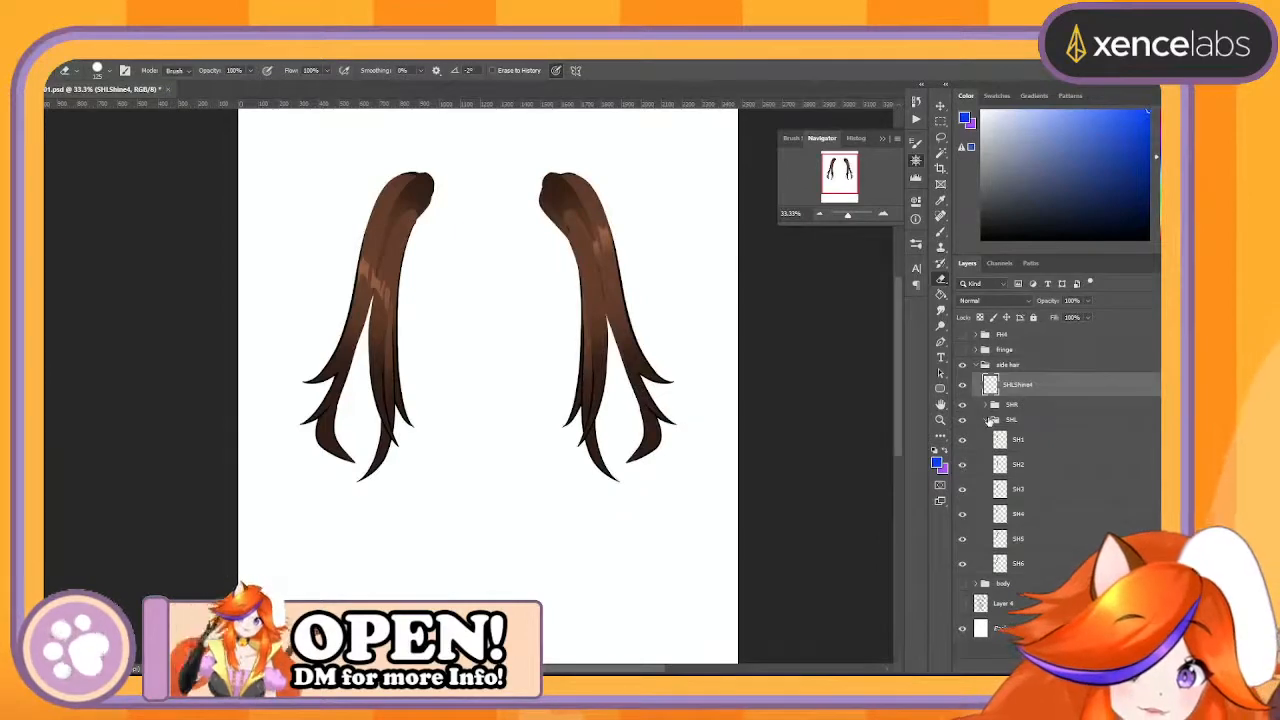
left_click(988, 419)
left_click(985, 405)
double_click(1036, 425)
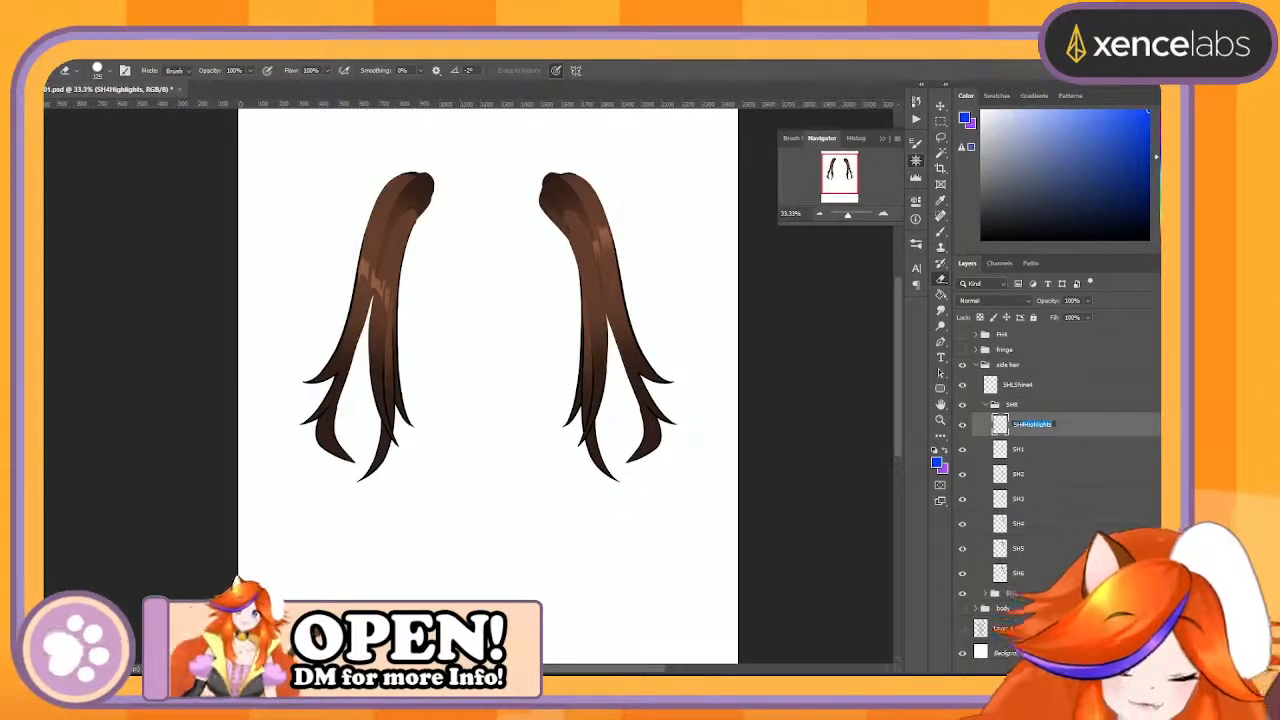
type("SHR Shine")
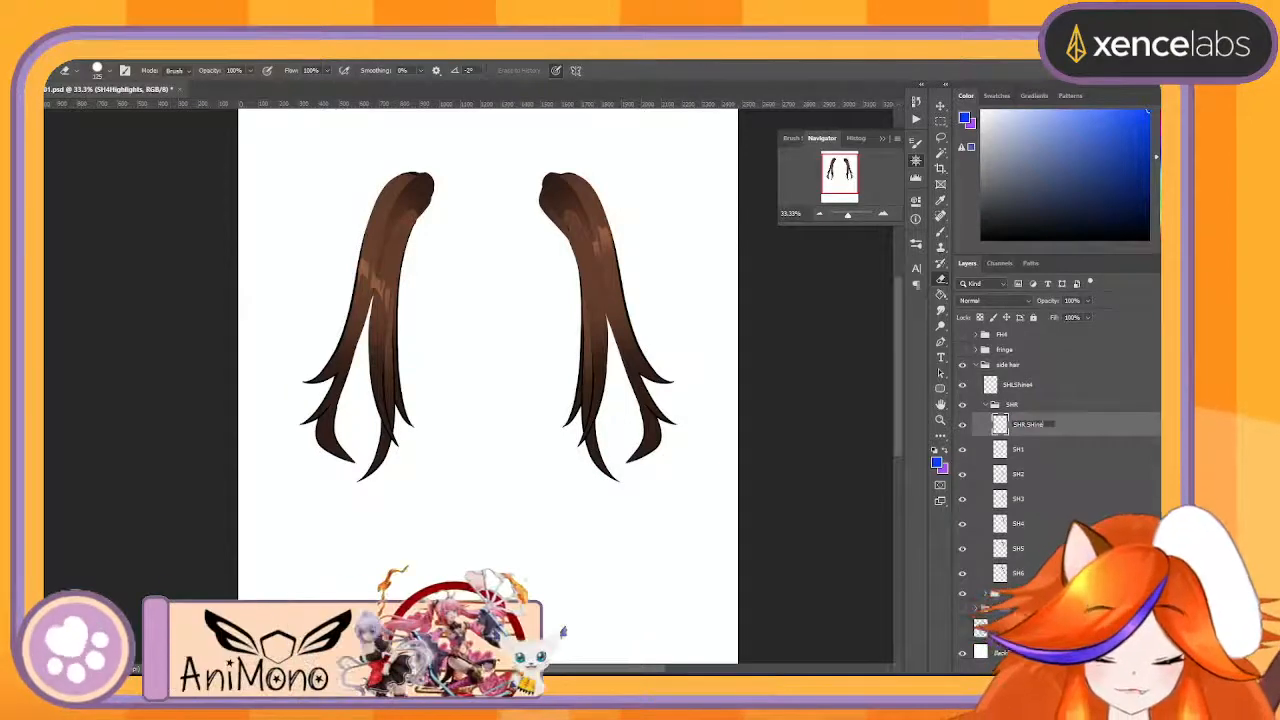
key("BackSpace")
key("BackSpace")
key("BackSpace")
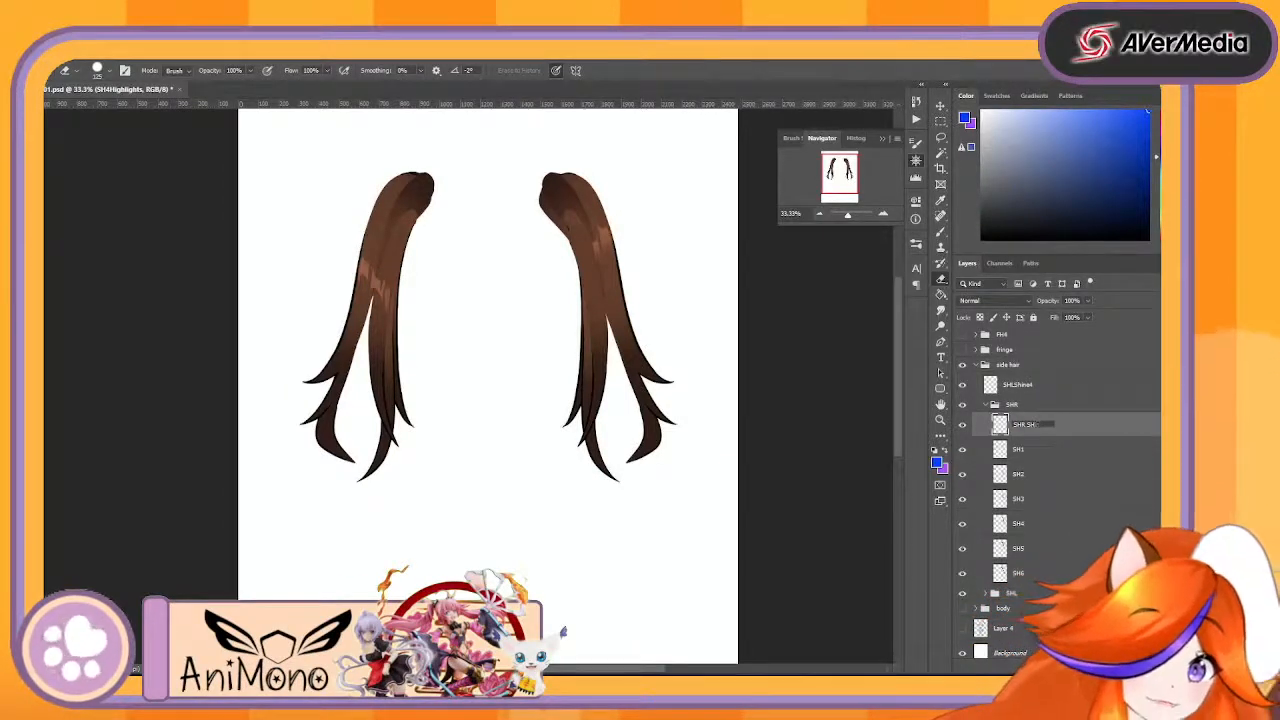
type("hine")
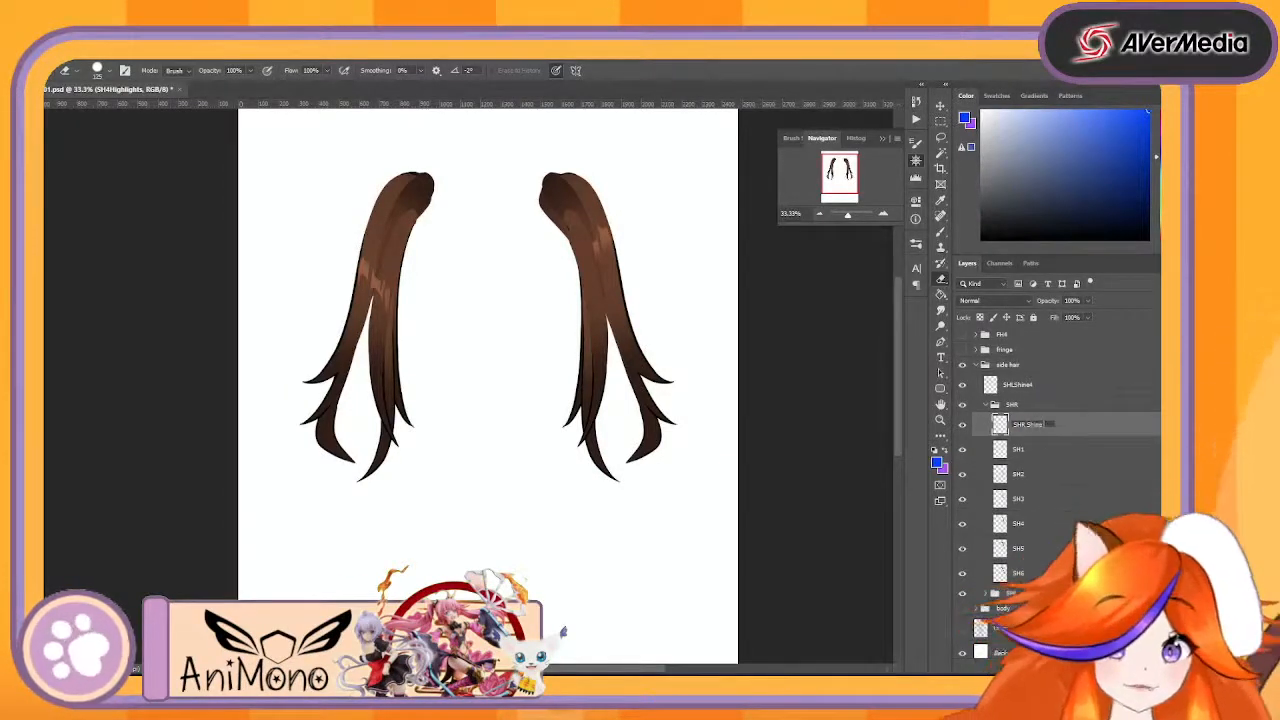
type("4")
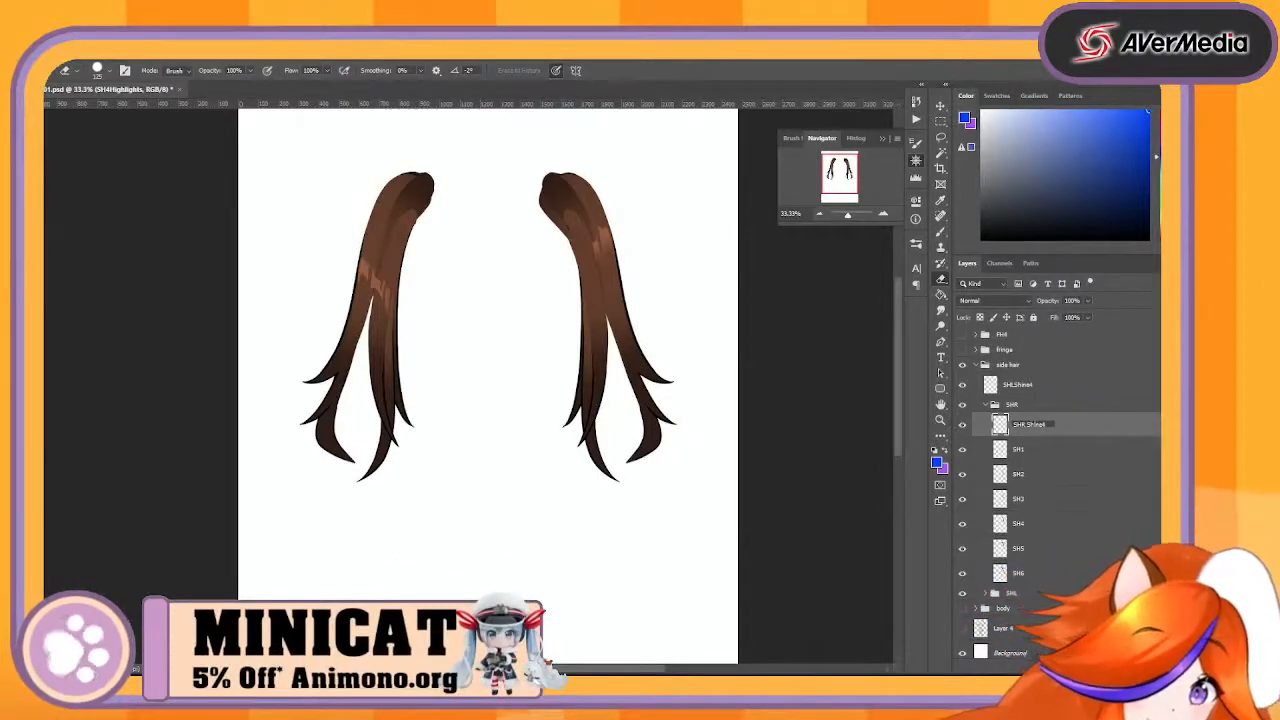
key("Return")
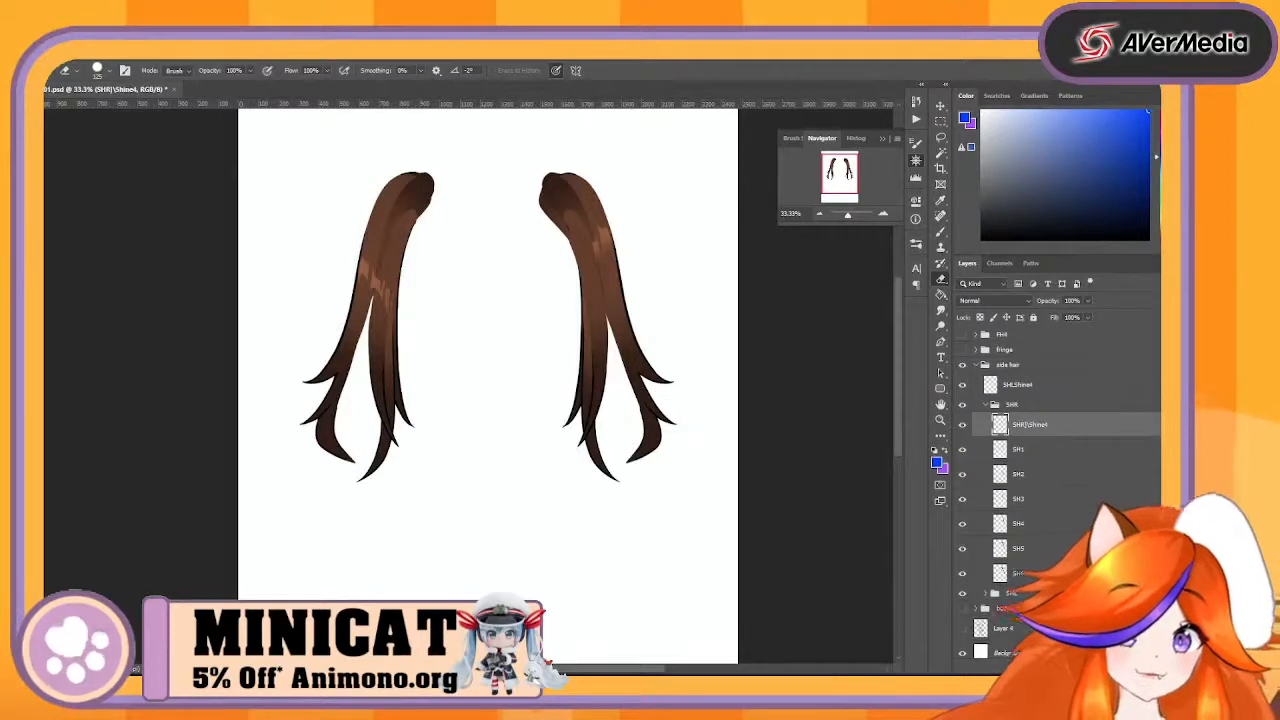
- Correct the highlight layer's name to SHRShine4 and move it out of the SHR group, directly below SHLShine4
double_click(1028, 425)
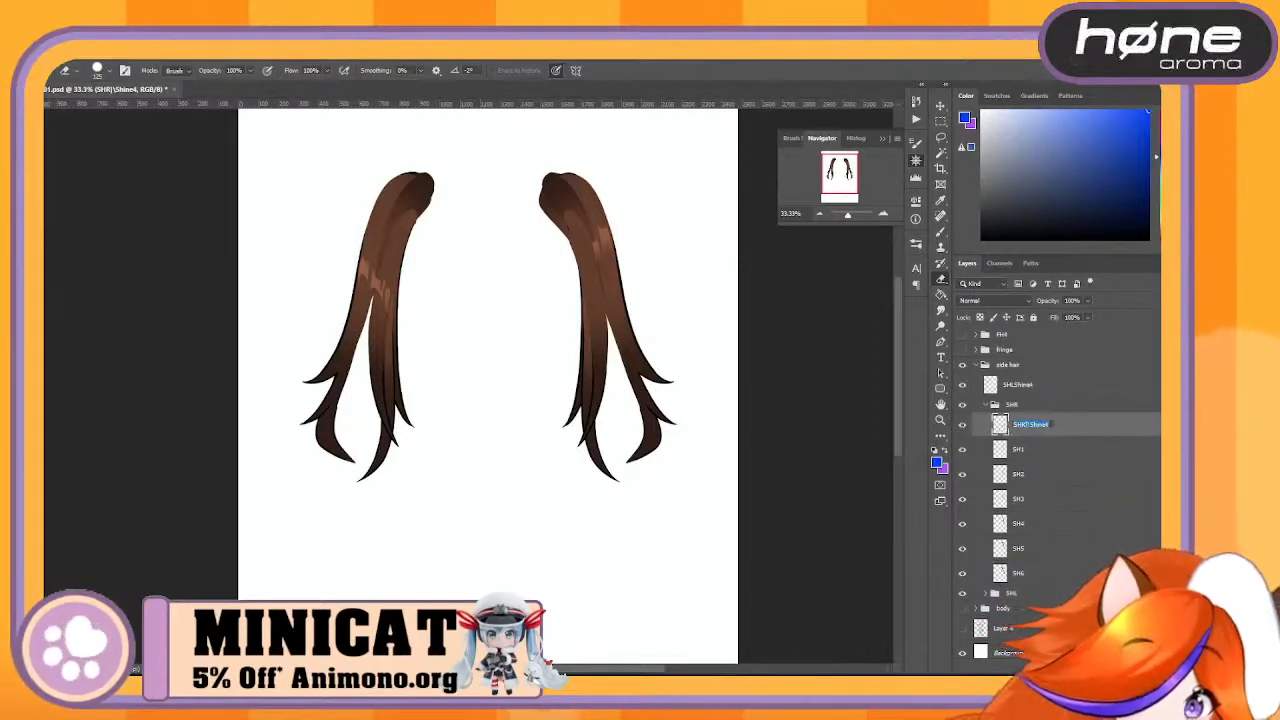
left_click(1028, 425)
key("BackSpace")
key("BackSpace")
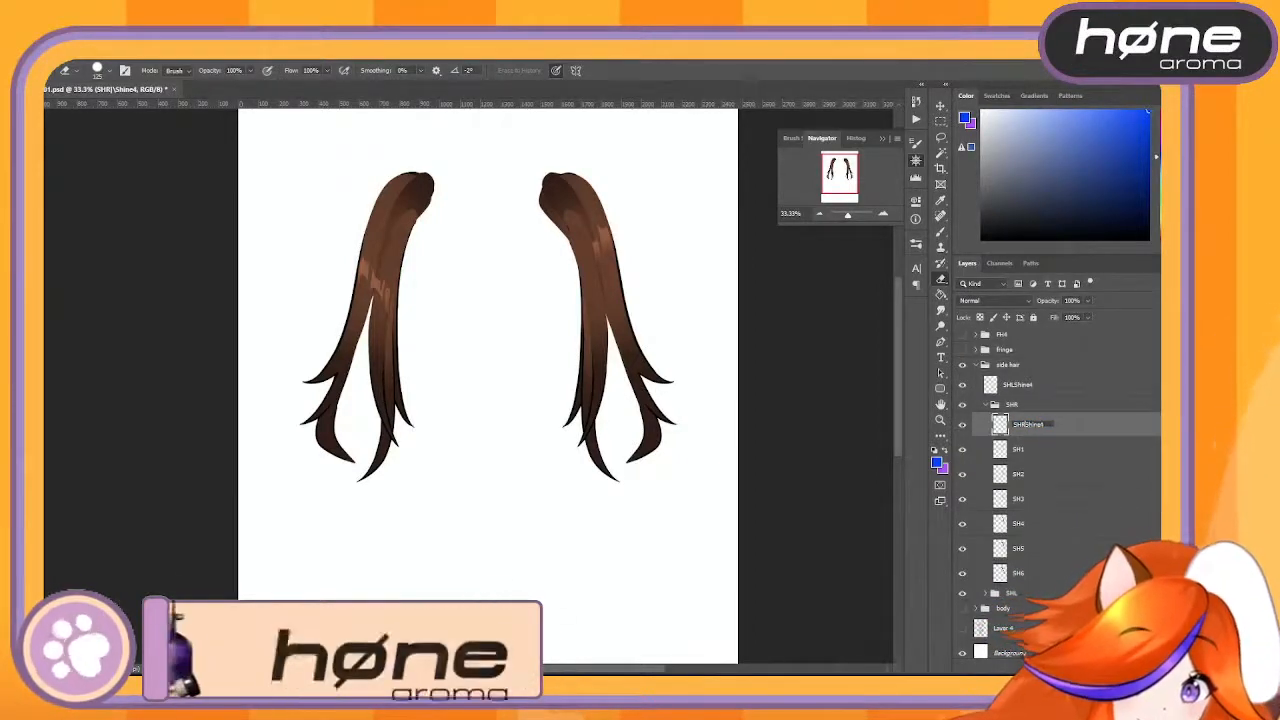
key("Return")
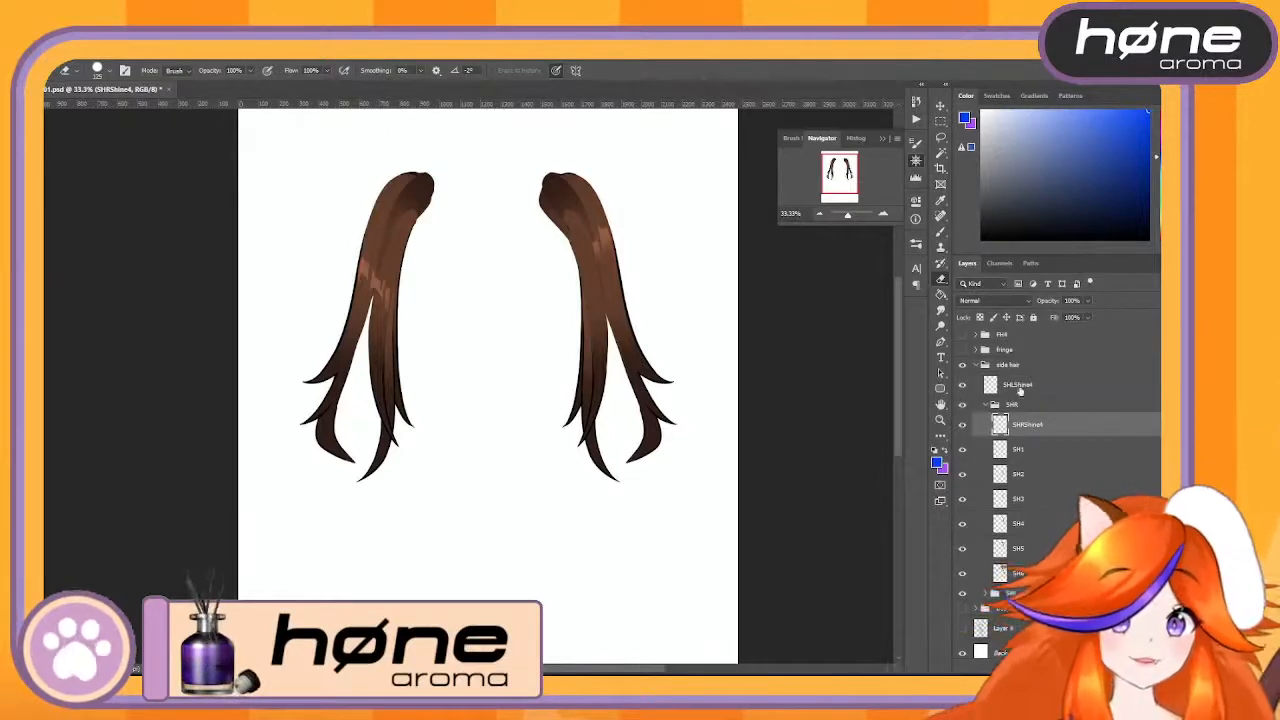
left_click_drag(1087, 430, 1093, 404)
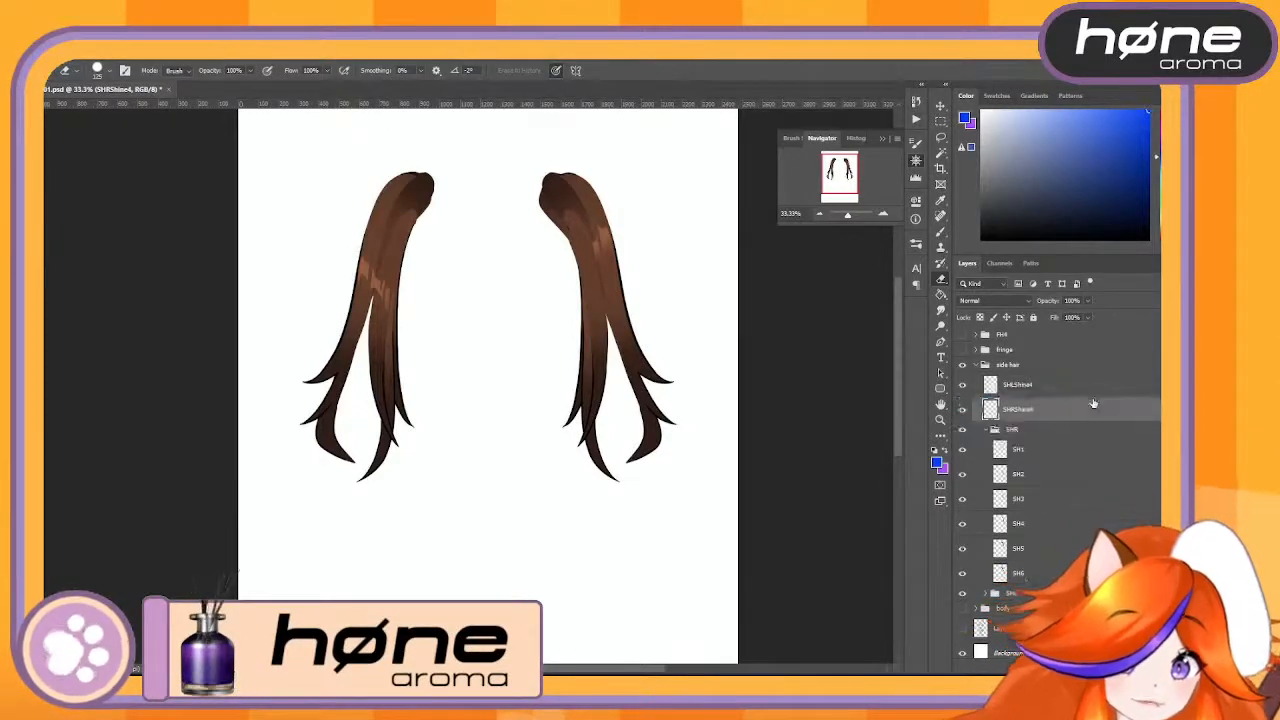
- Collapse the side hair group and rename it to SH
left_click(976, 366)
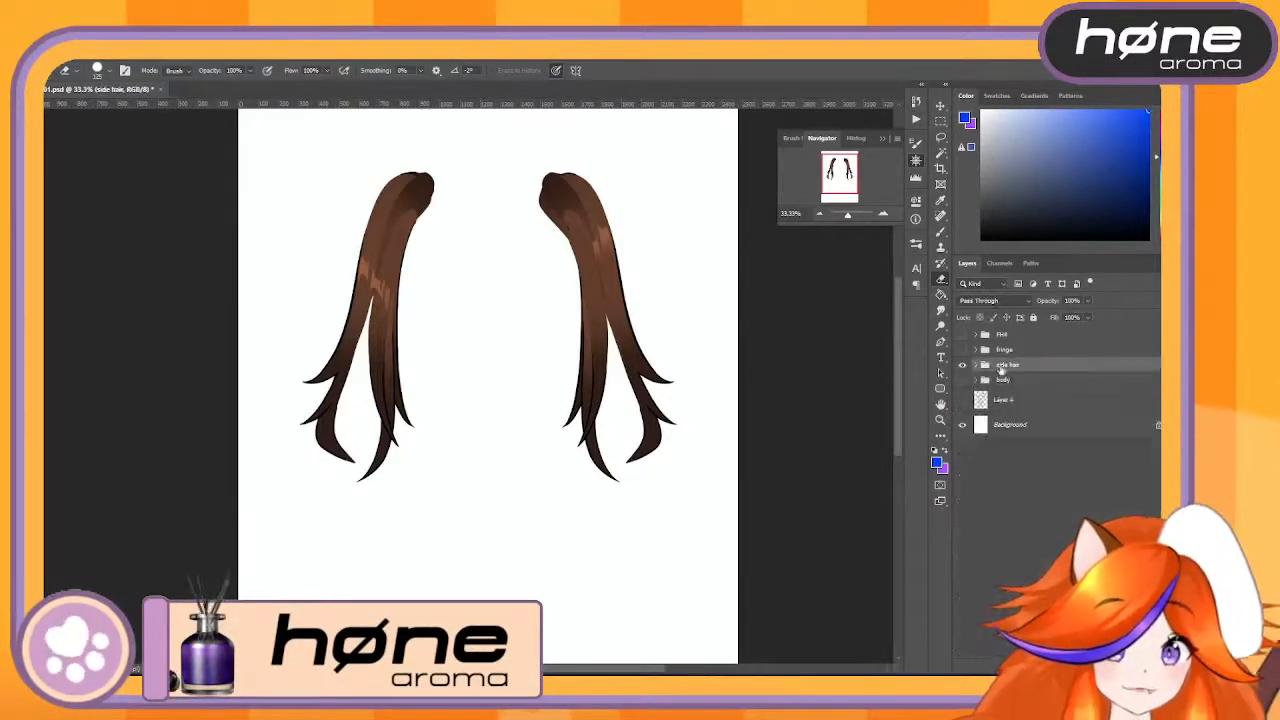
double_click(1006, 365)
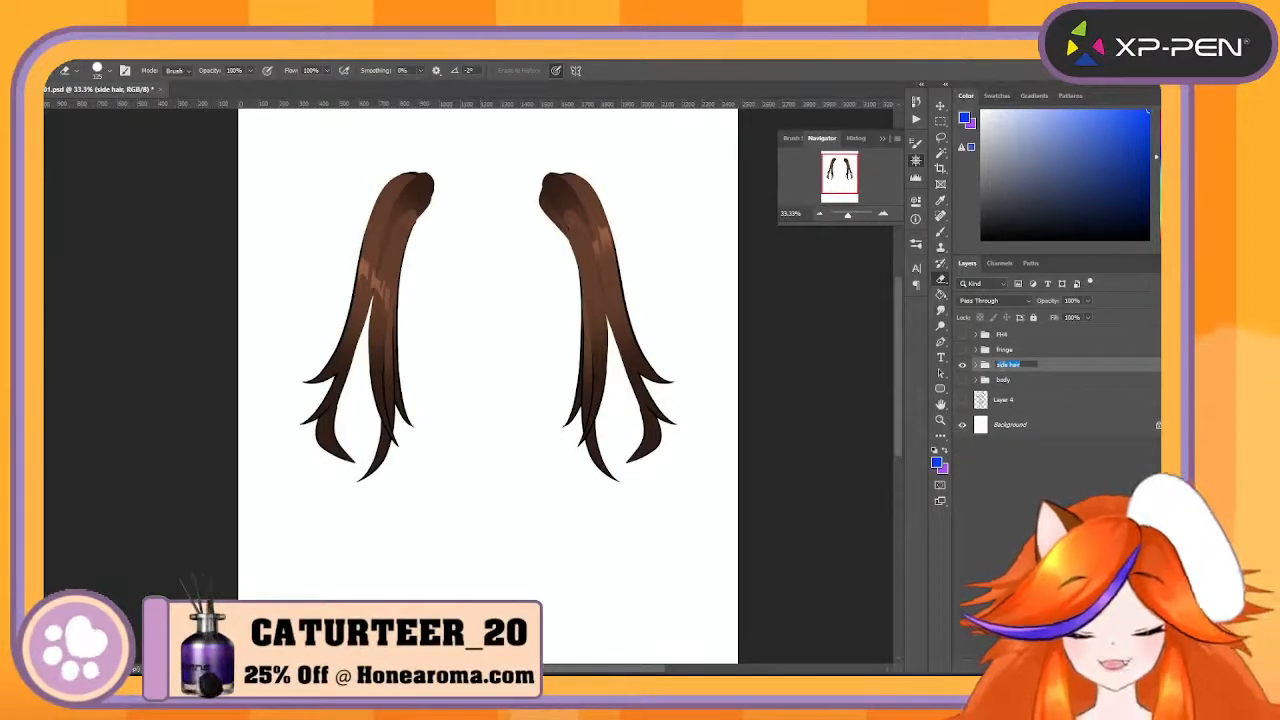
type("SH")
key("Return")
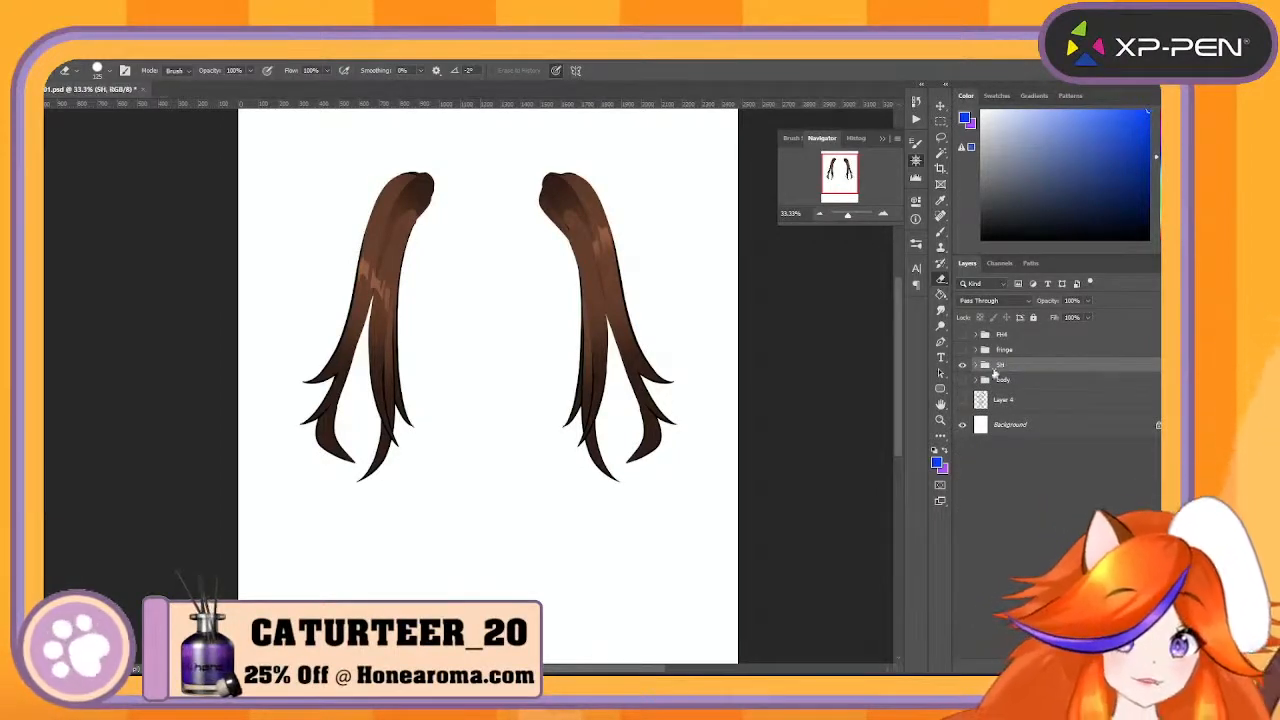
- Show the fringe group and rename it to FH
left_click(962, 350)
double_click(1010, 352)
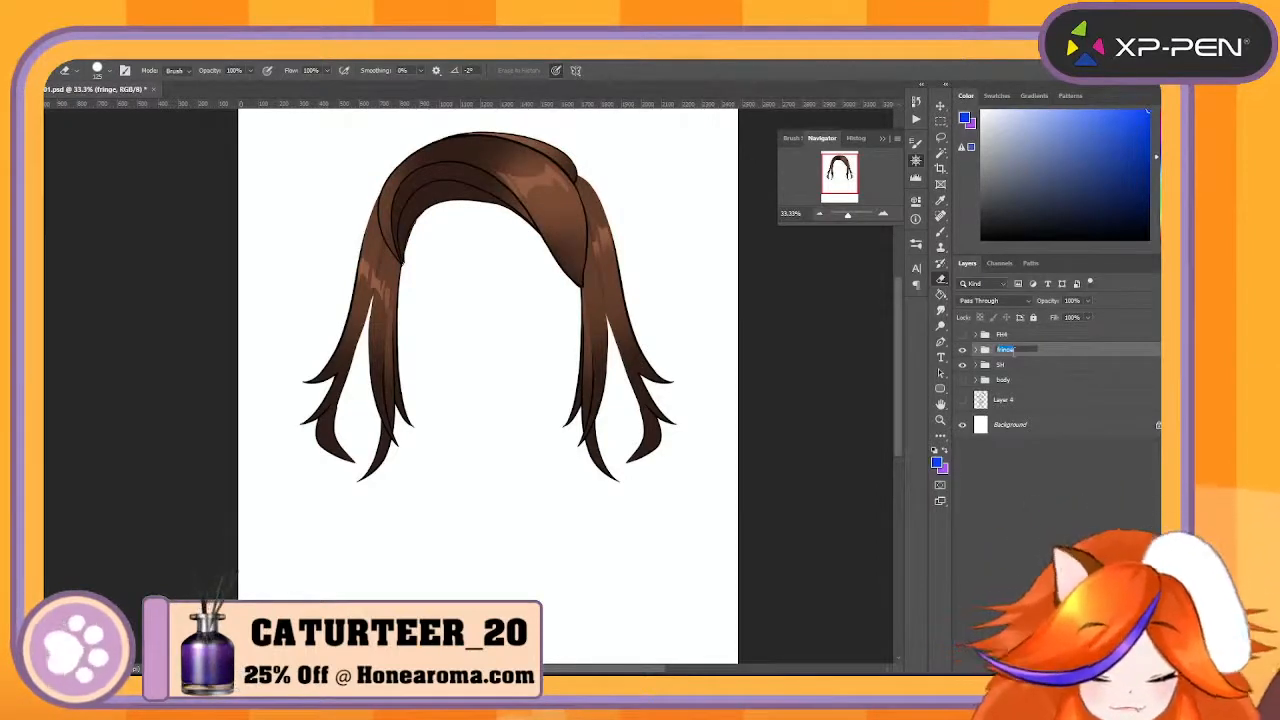
type("FH")
key("Return")
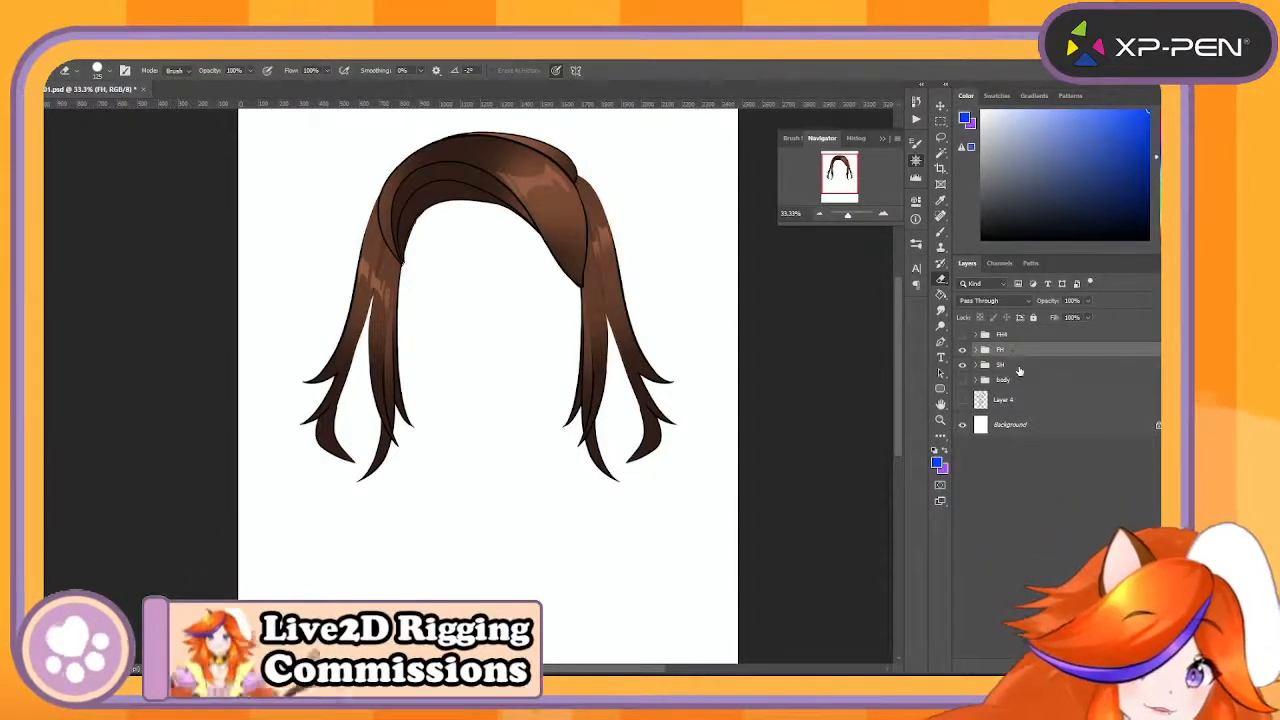
- Group the FH and SH groups together and name the new parent group Split
left_click(1019, 371, "shift")
key("ctrl+g")
double_click(1007, 349)
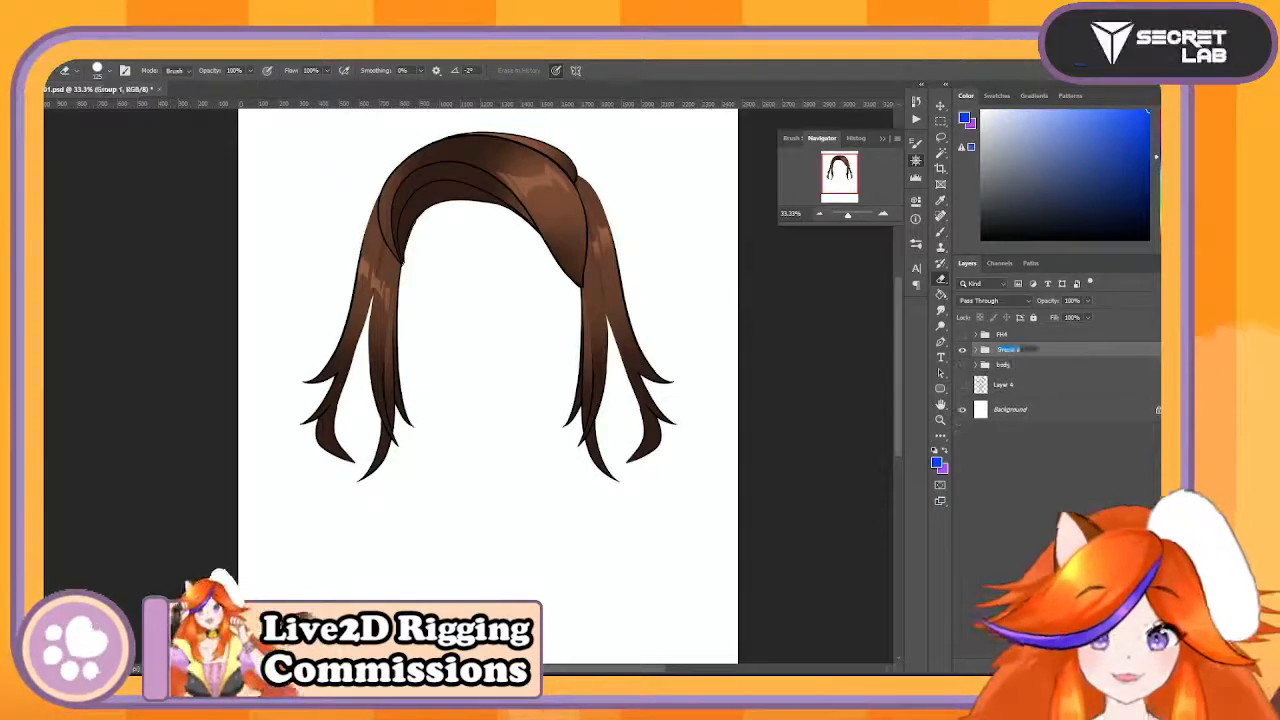
type("Split")
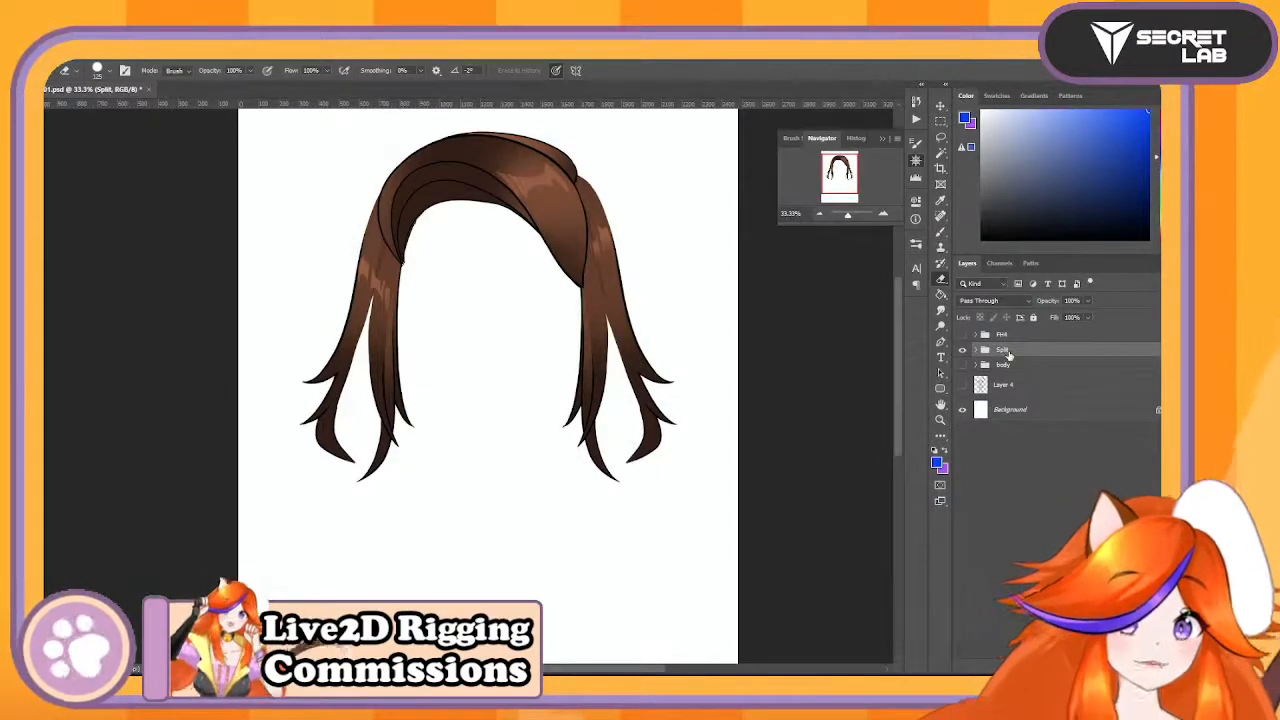
key("Return")
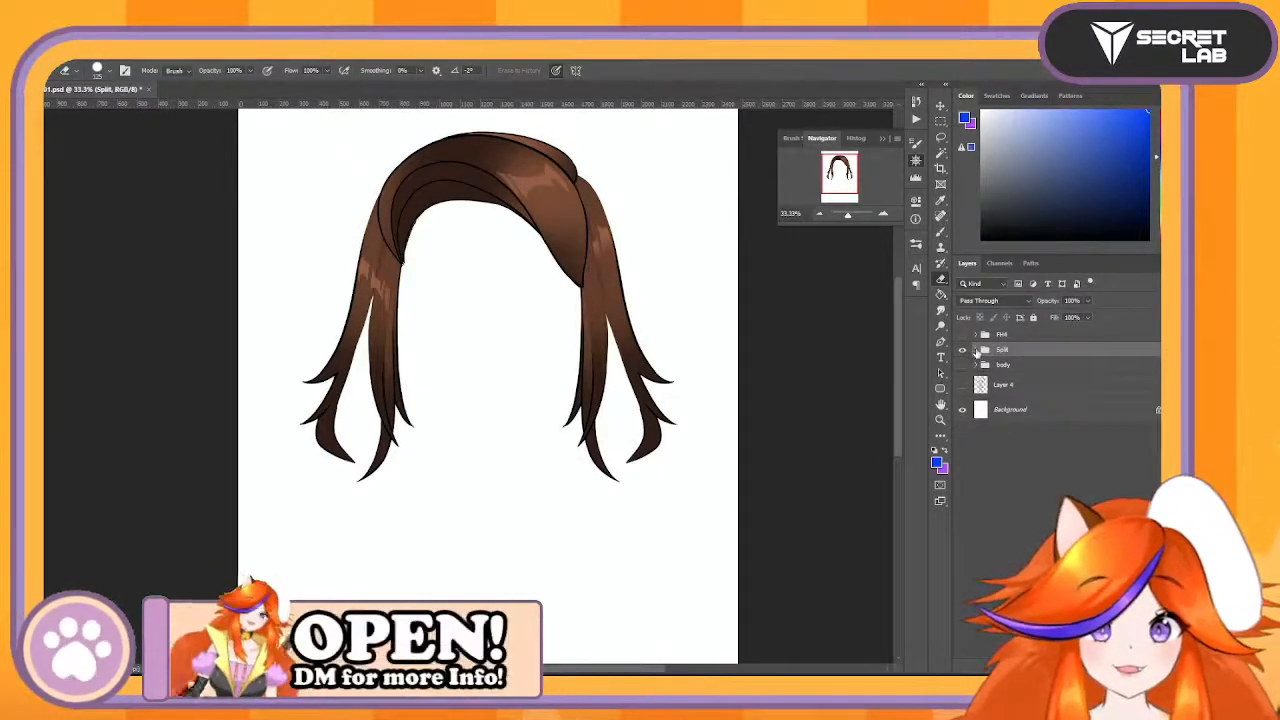
- Expand the Split group, hide its contents on the canvas, and show the body group instead
left_click(976, 350)
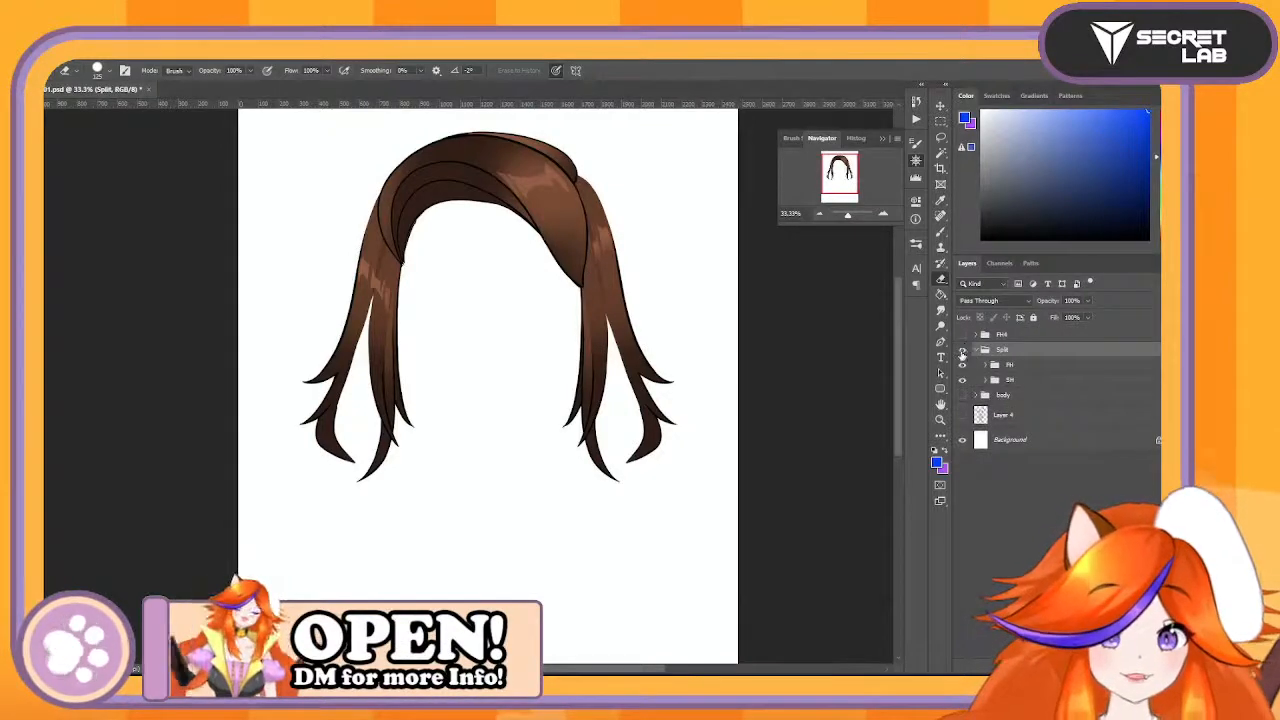
left_click(962, 350)
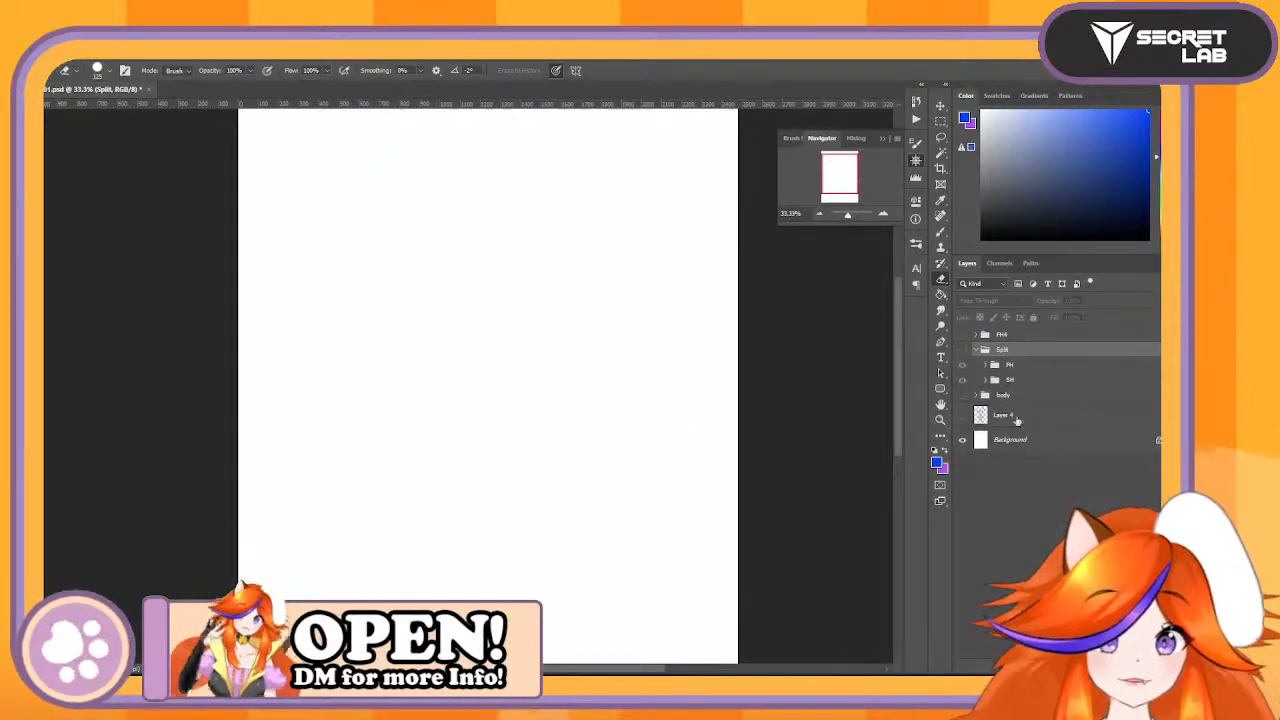
left_click(962, 396)
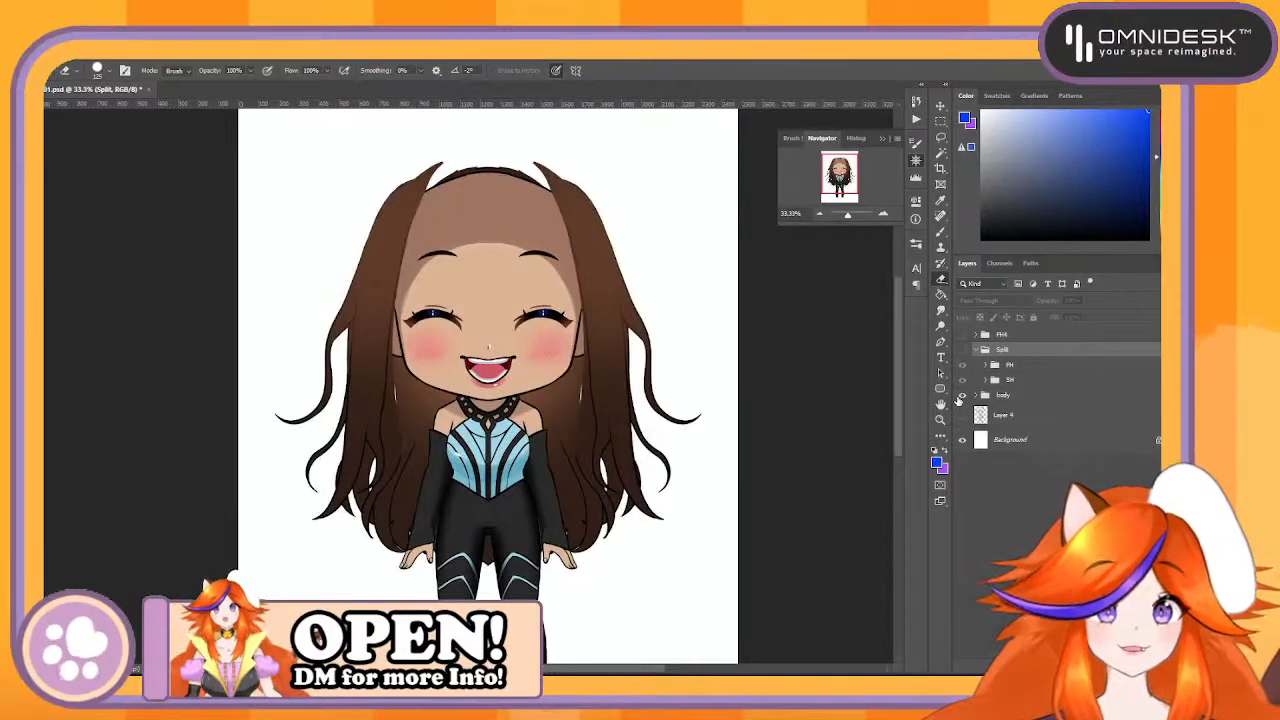
- Show the Layer 4 sketch briefly to check it behind the character, and hide it again
left_click(987, 415)
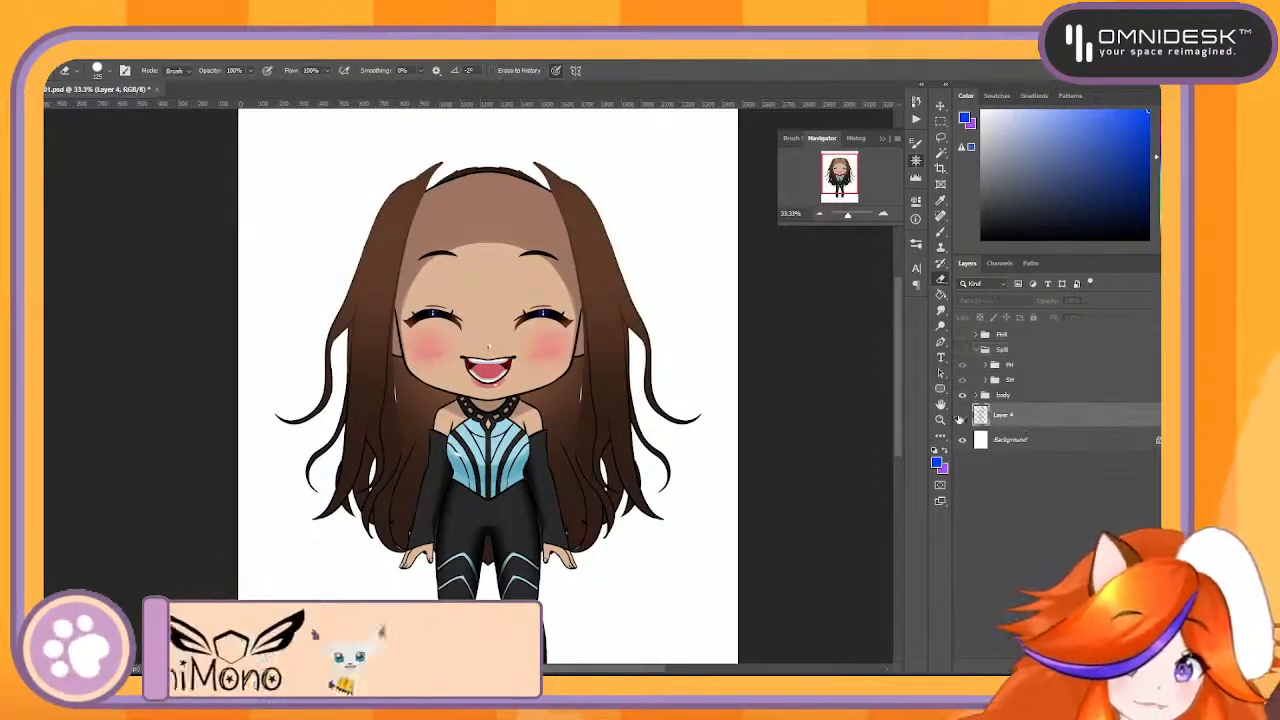
left_click(962, 416)
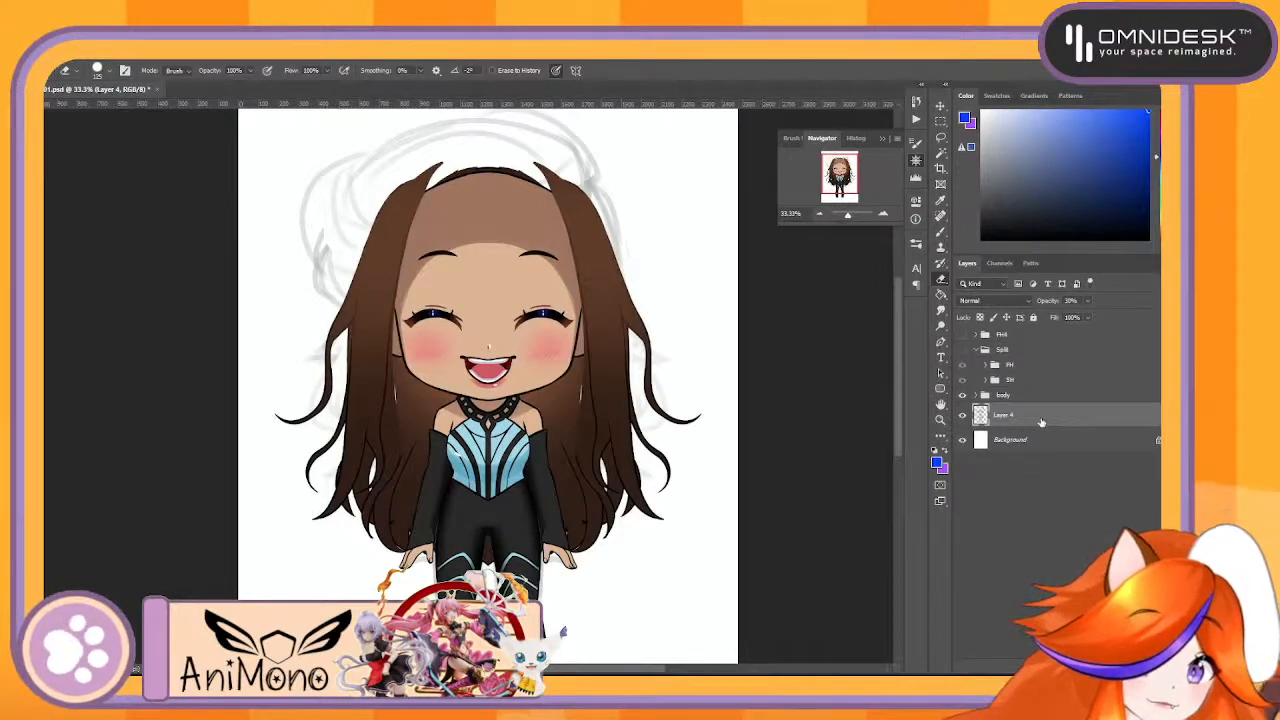
left_click(962, 416)
- Expand the body group, preview the default face, worried face and pout groups, and leave all three hidden
left_click(977, 395)
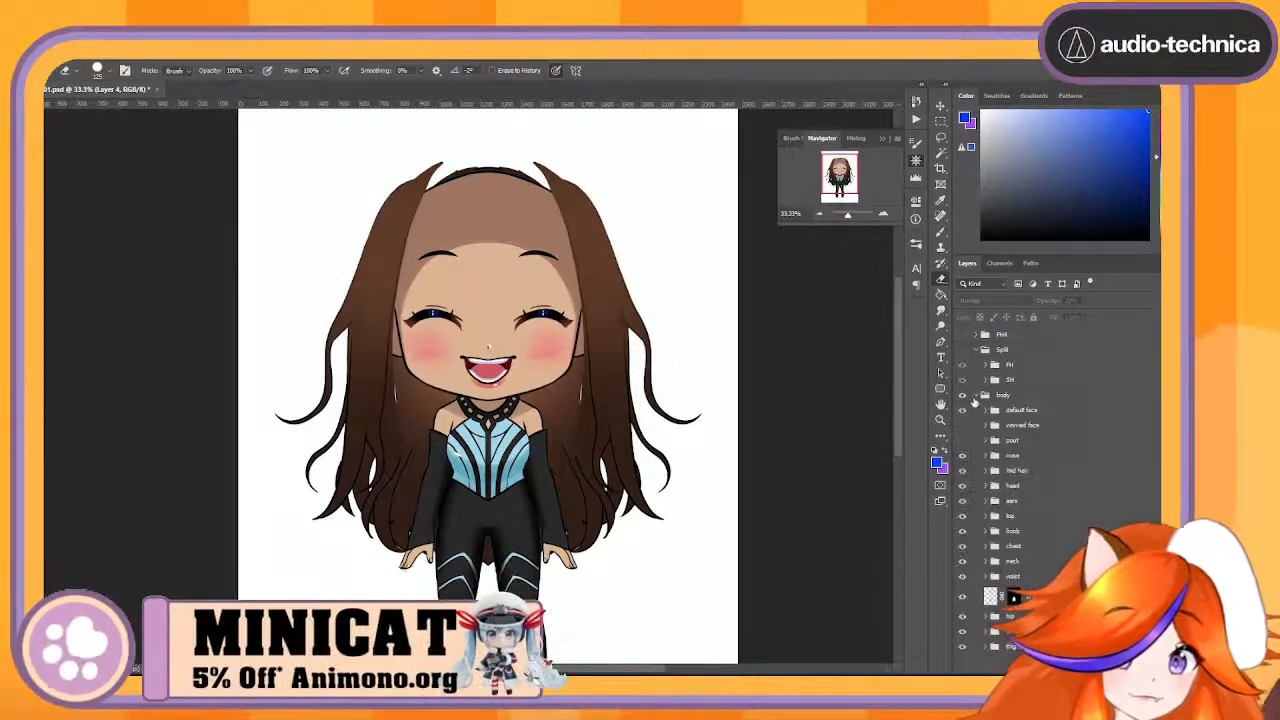
left_click(963, 411)
left_click(963, 411)
left_click(963, 411)
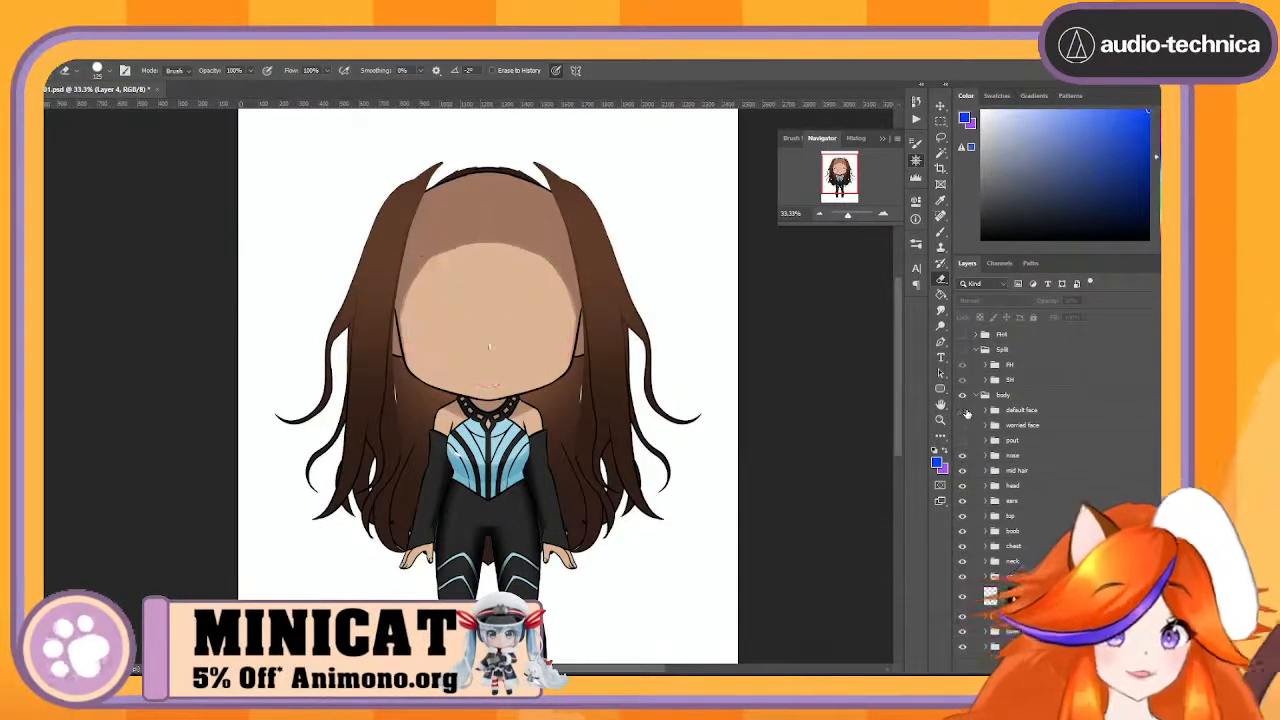
left_click(963, 411)
left_click(963, 411)
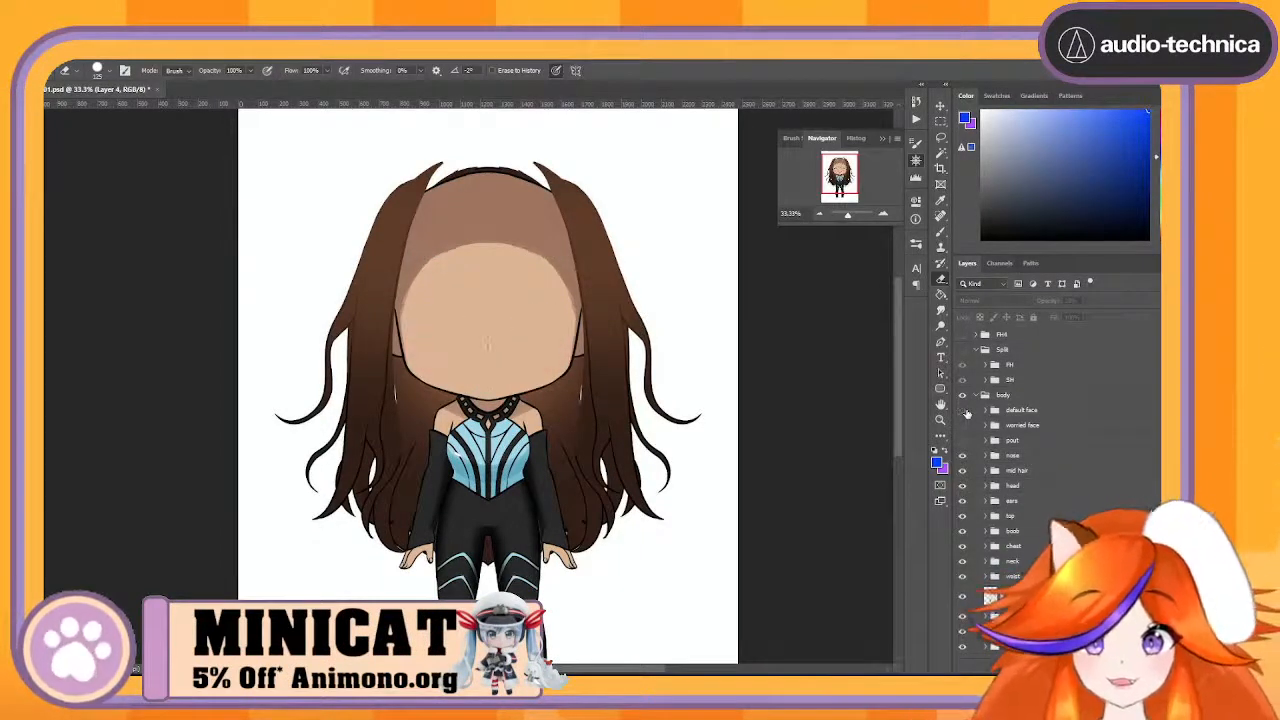
left_click(963, 411)
left_click(962, 426)
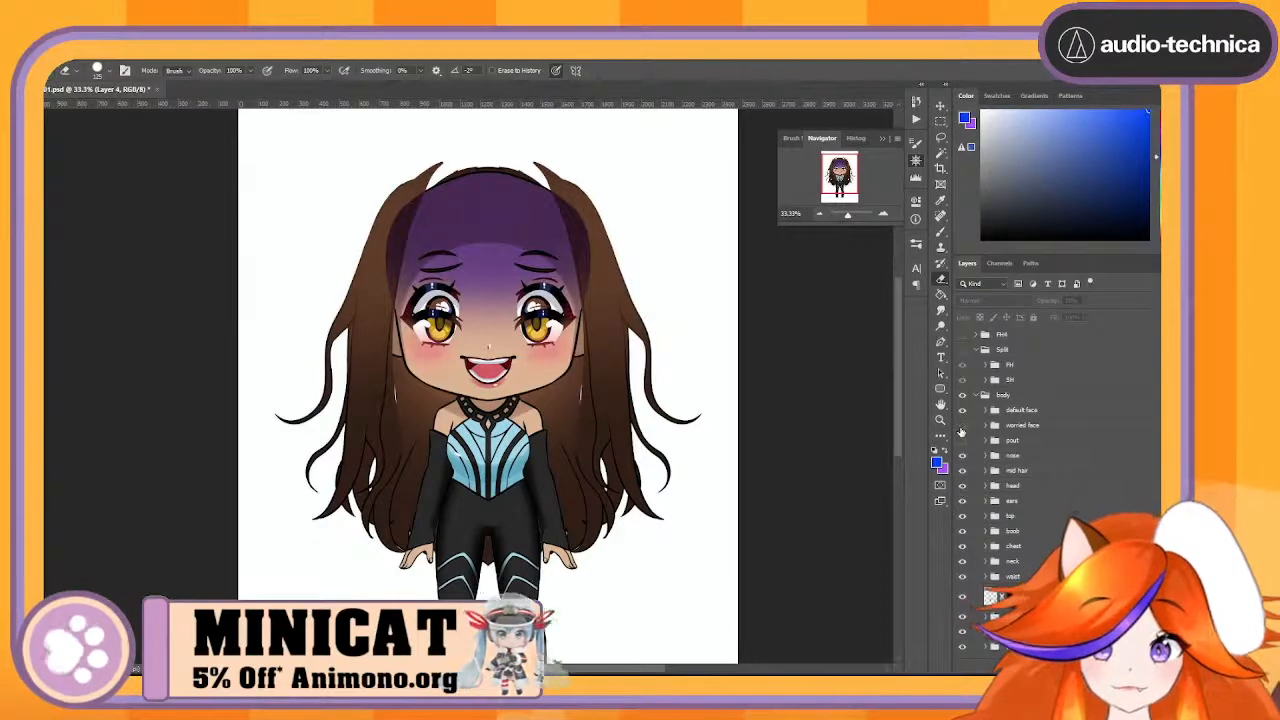
left_click(962, 426)
left_click(962, 428)
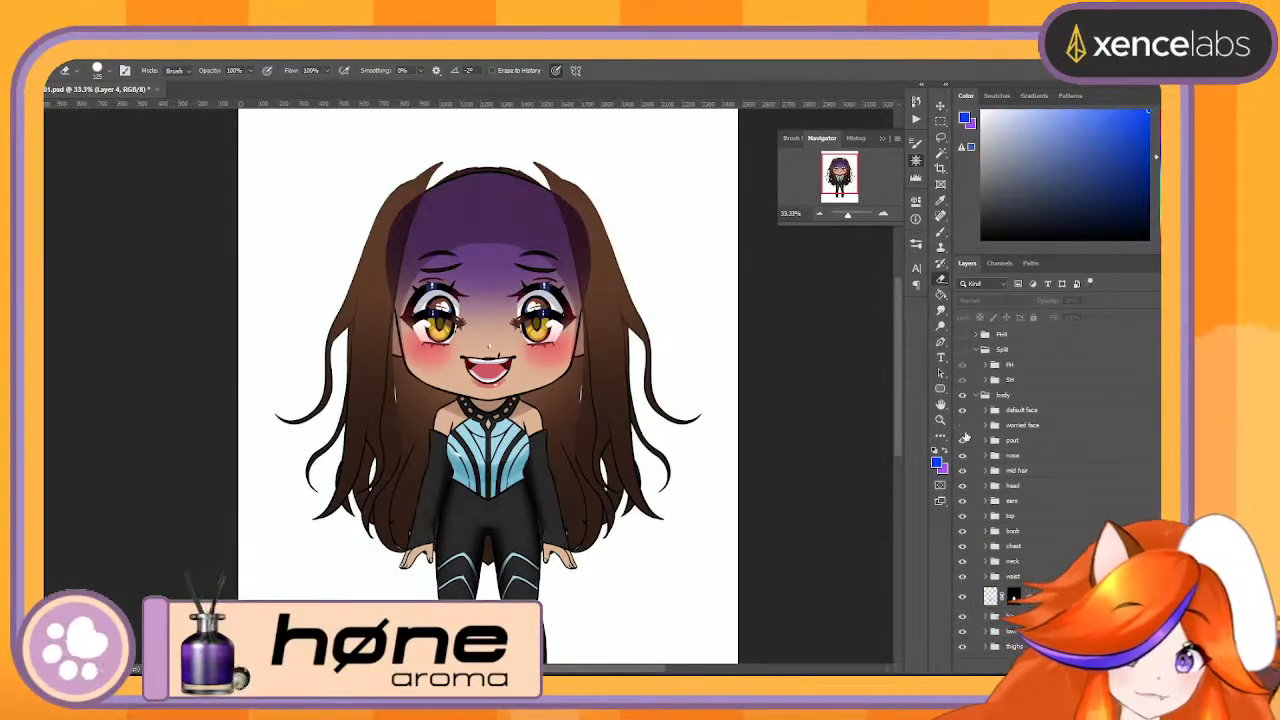
left_click(962, 427)
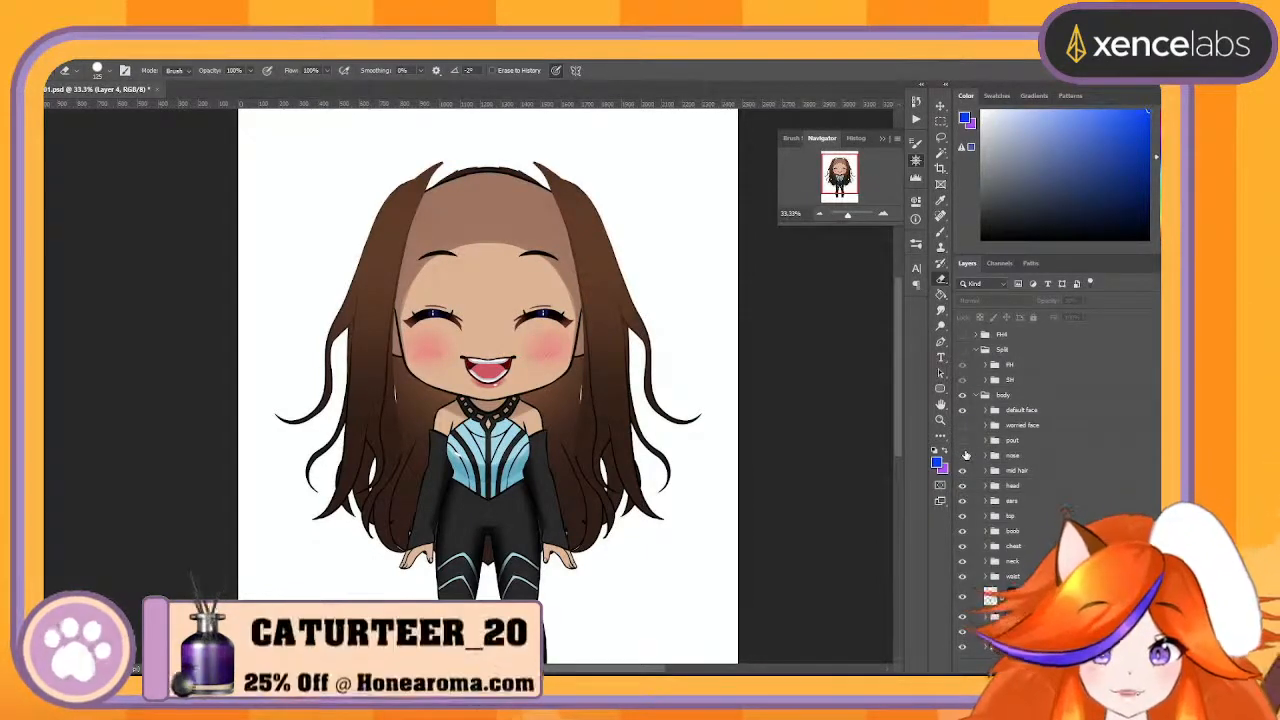
left_click(962, 411)
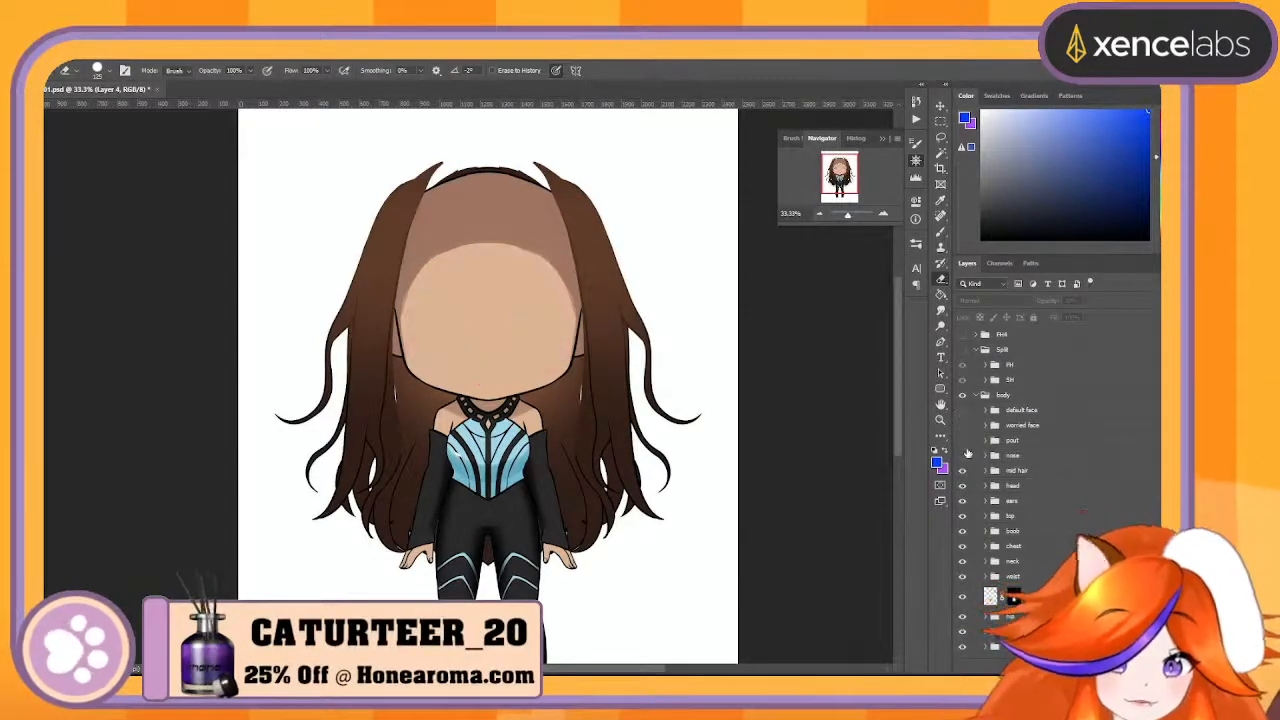
- Inspect the nose up close, expand the nose group and rename its glint layer to NoseShine
left_click(883, 214)
left_click(883, 214)
left_click(884, 216)
left_click(884, 216)
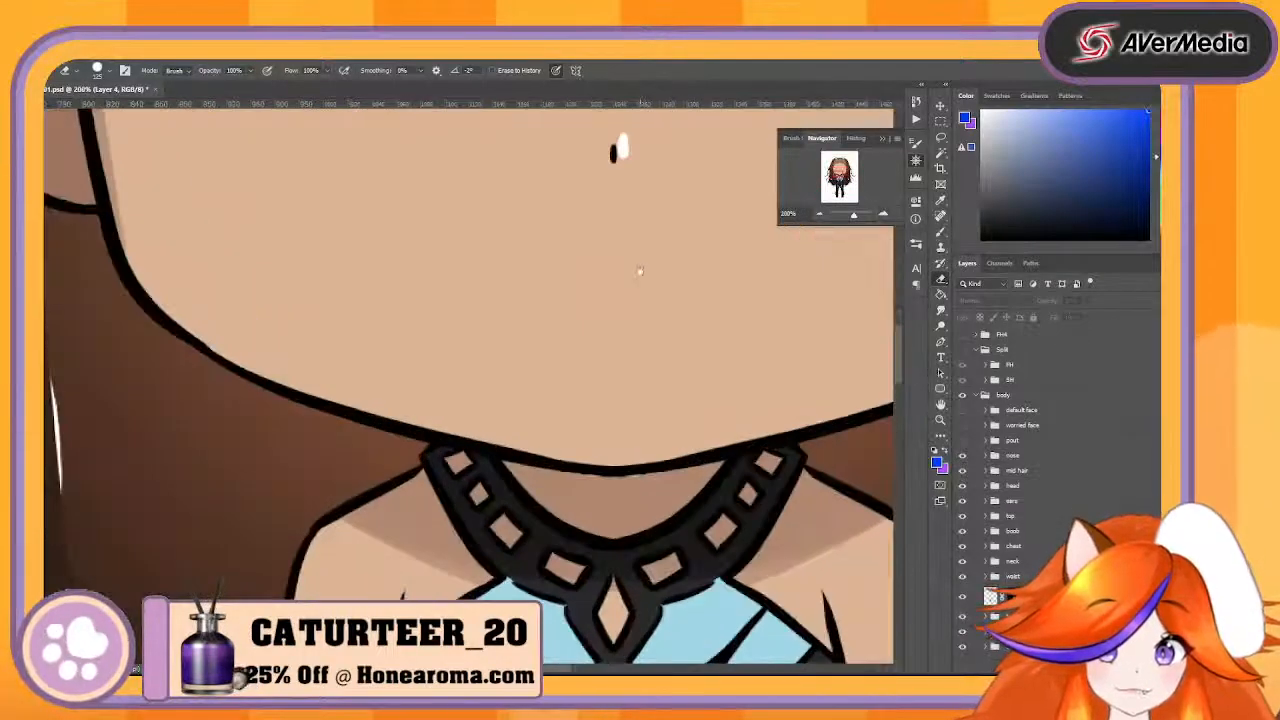
left_click_drag(640, 271, 552, 493)
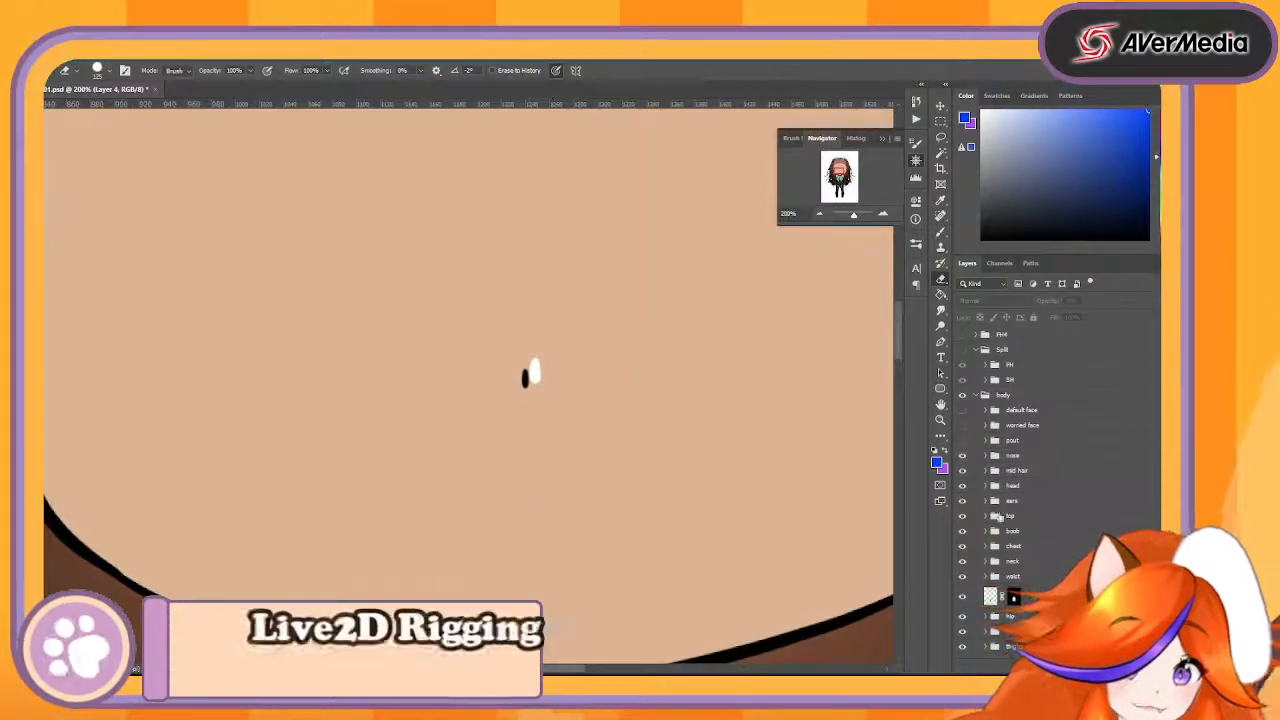
left_click(820, 215)
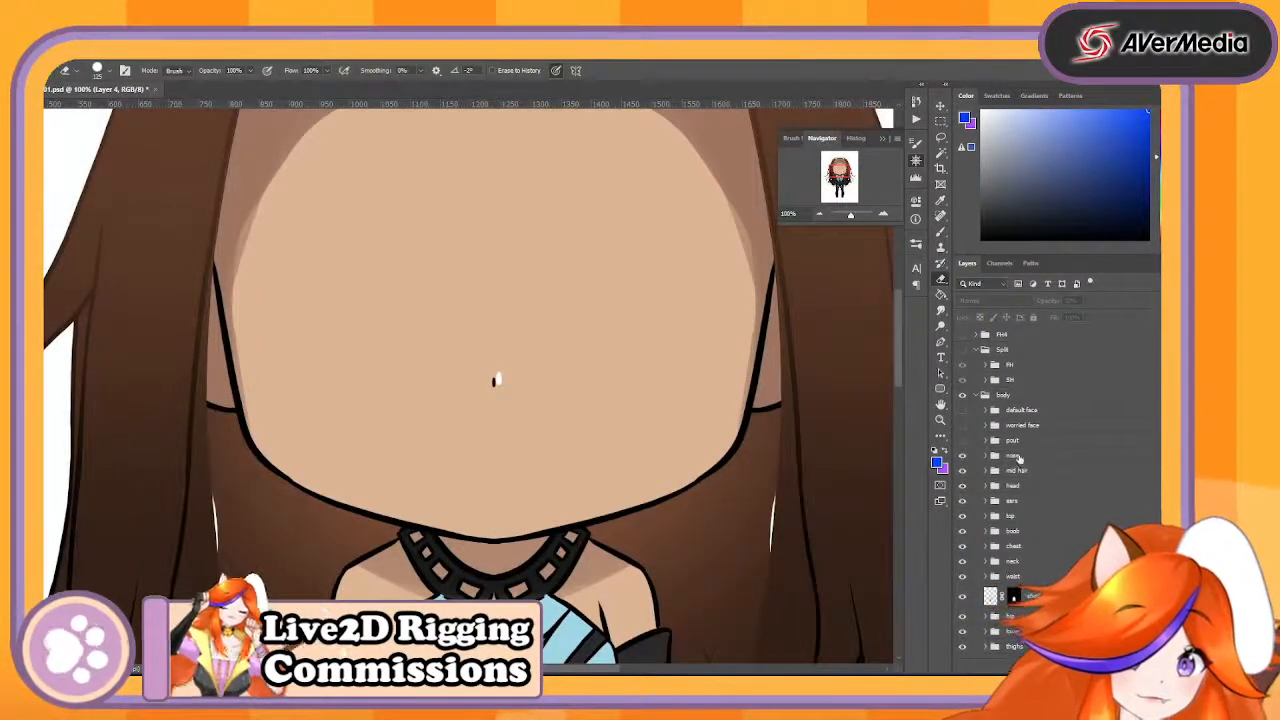
left_click(985, 456)
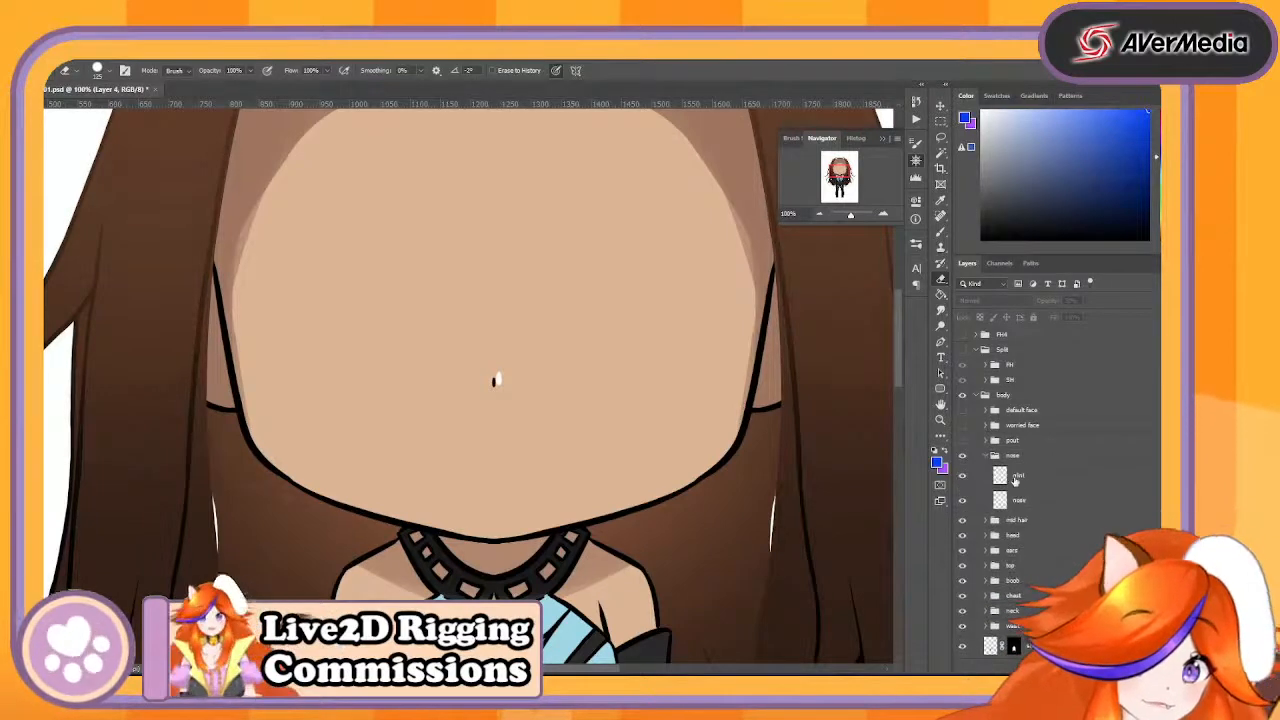
left_click(1018, 477)
double_click(1018, 477)
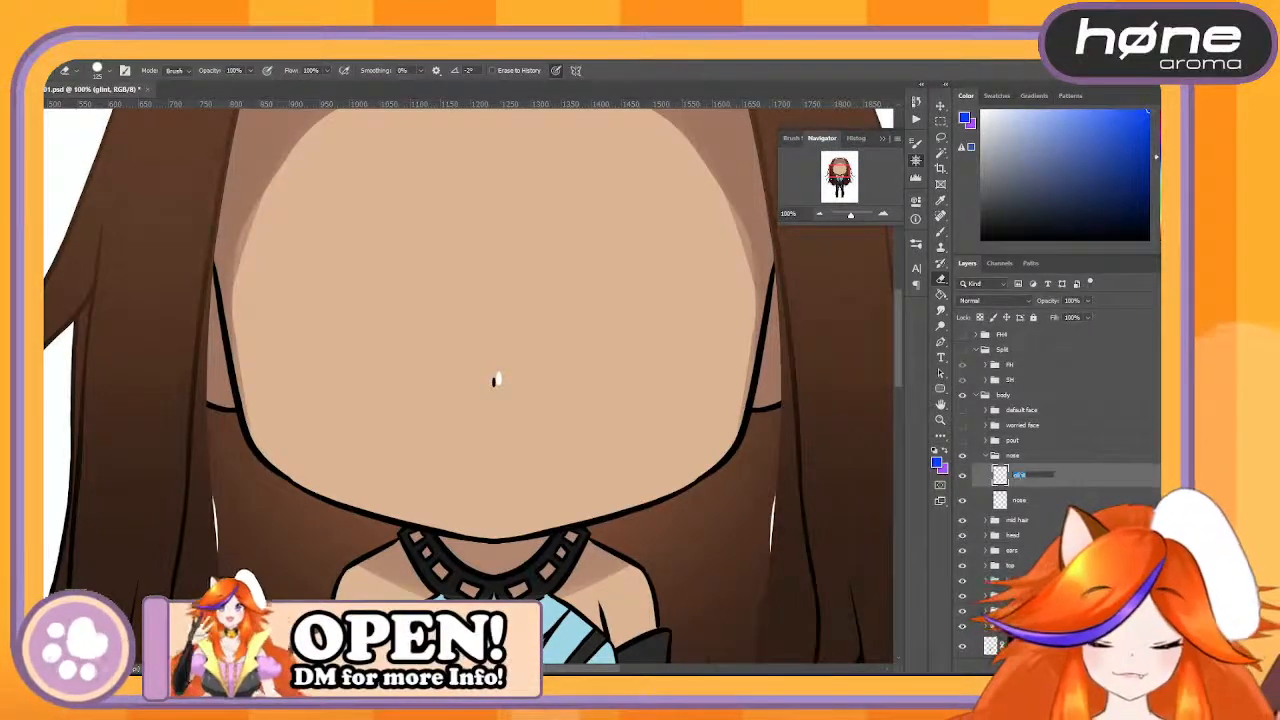
type("NoseShine")
key("Return")
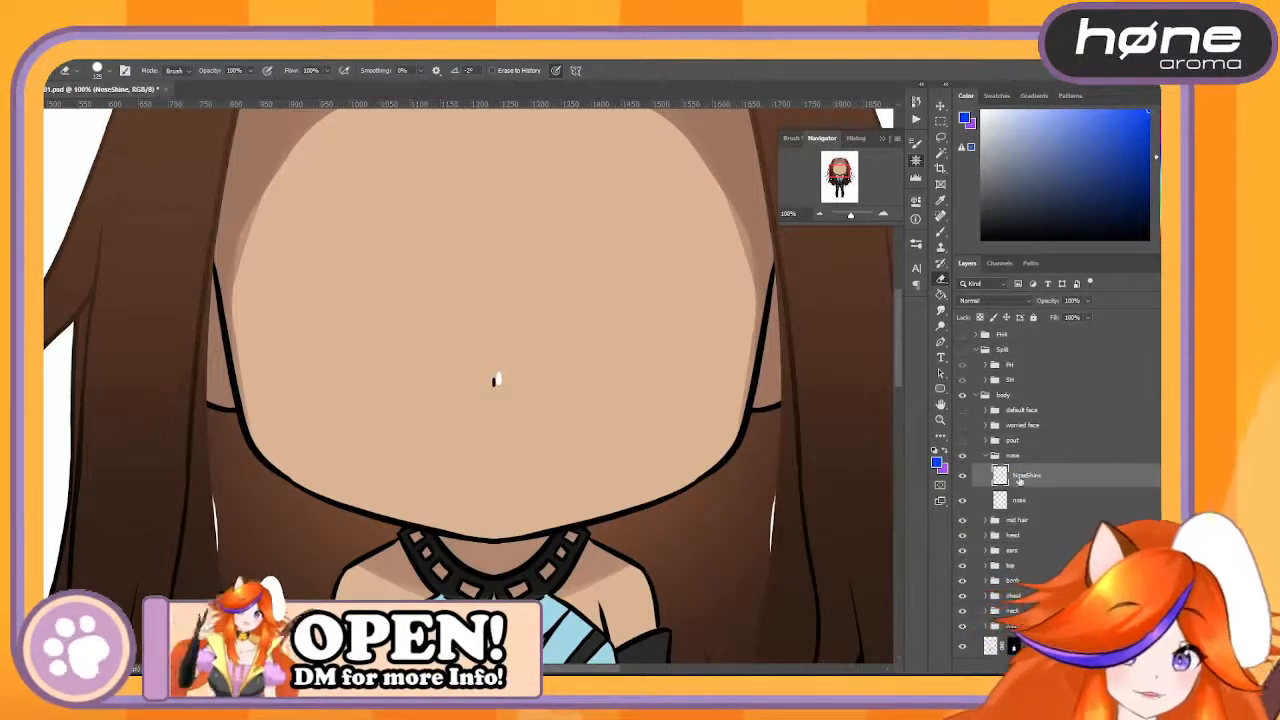
- Rename the nose layer to Nose Line and place it above NoseShine within the nose group
double_click(1019, 500)
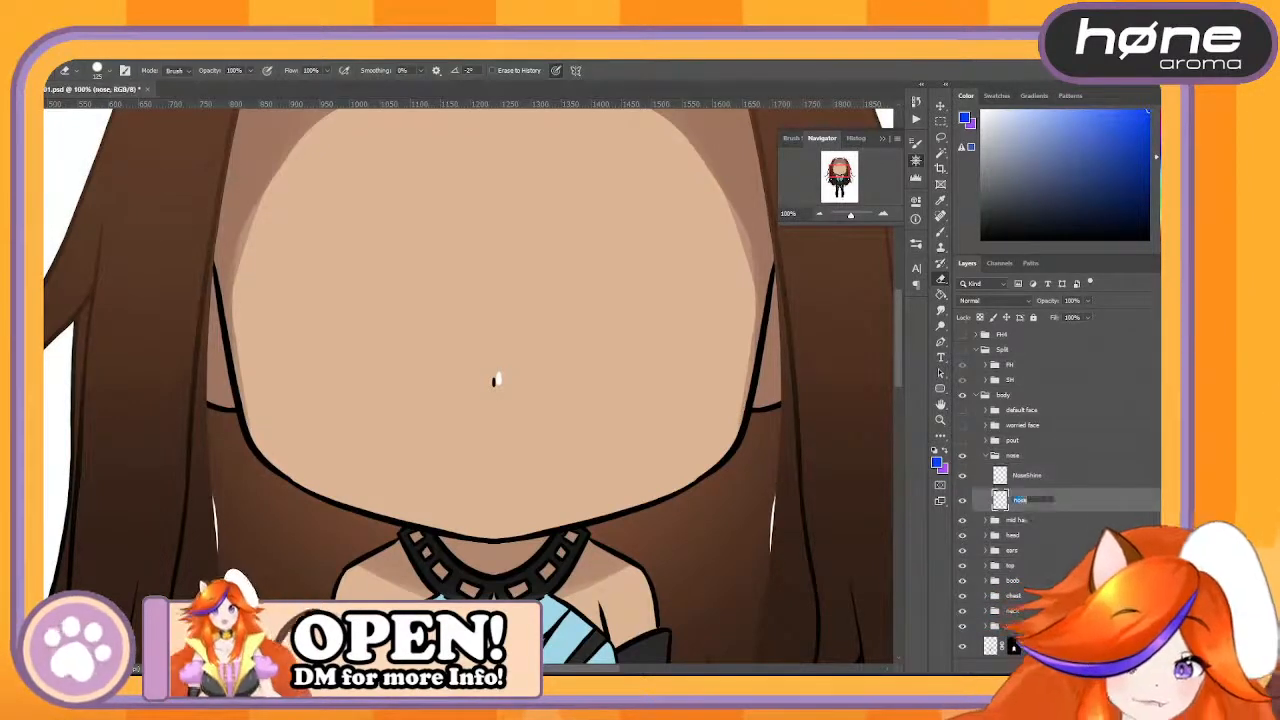
type("Nose L")
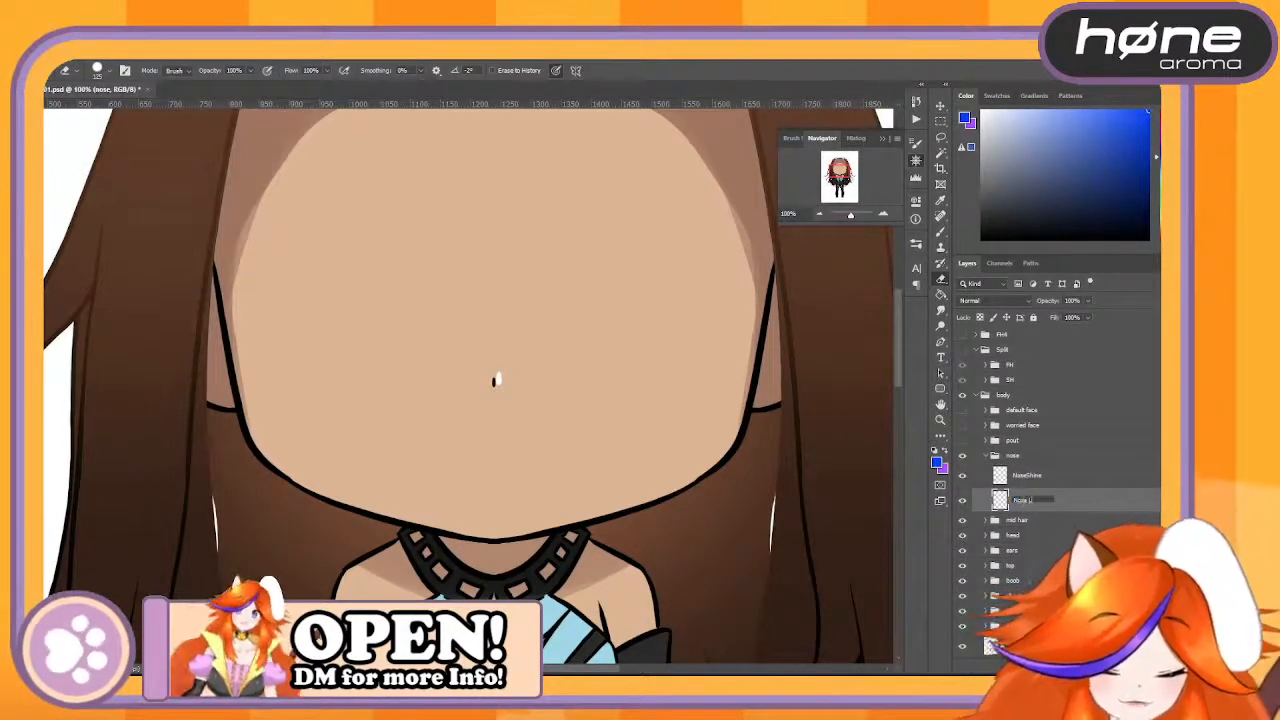
type("ine")
key("Return")
mouse_move(1030, 476)
left_mouse_down()
mouse_move(1063, 469)
mouse_move(1040, 489)
left_mouse_up()
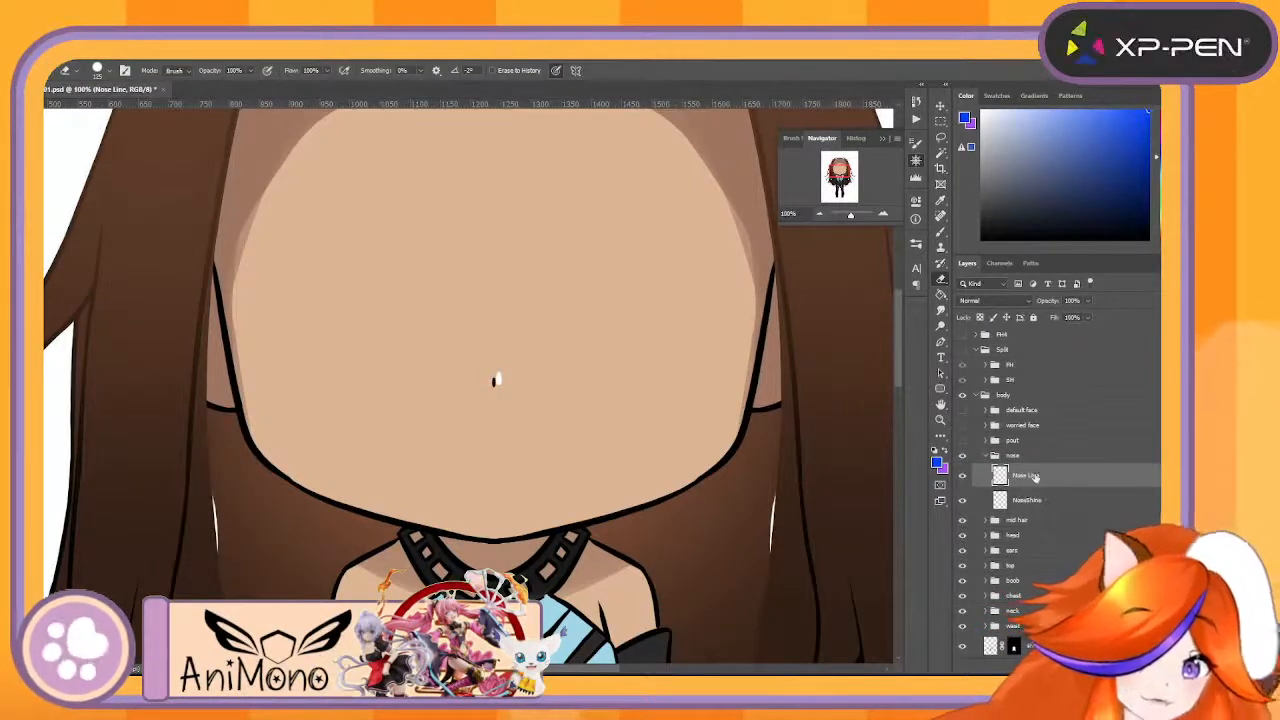
- Remove the space from the nose line layer's name so it reads NoseLine
double_click(1035, 477)
left_click(1028, 476)
key("BackSpace")
key("Return")
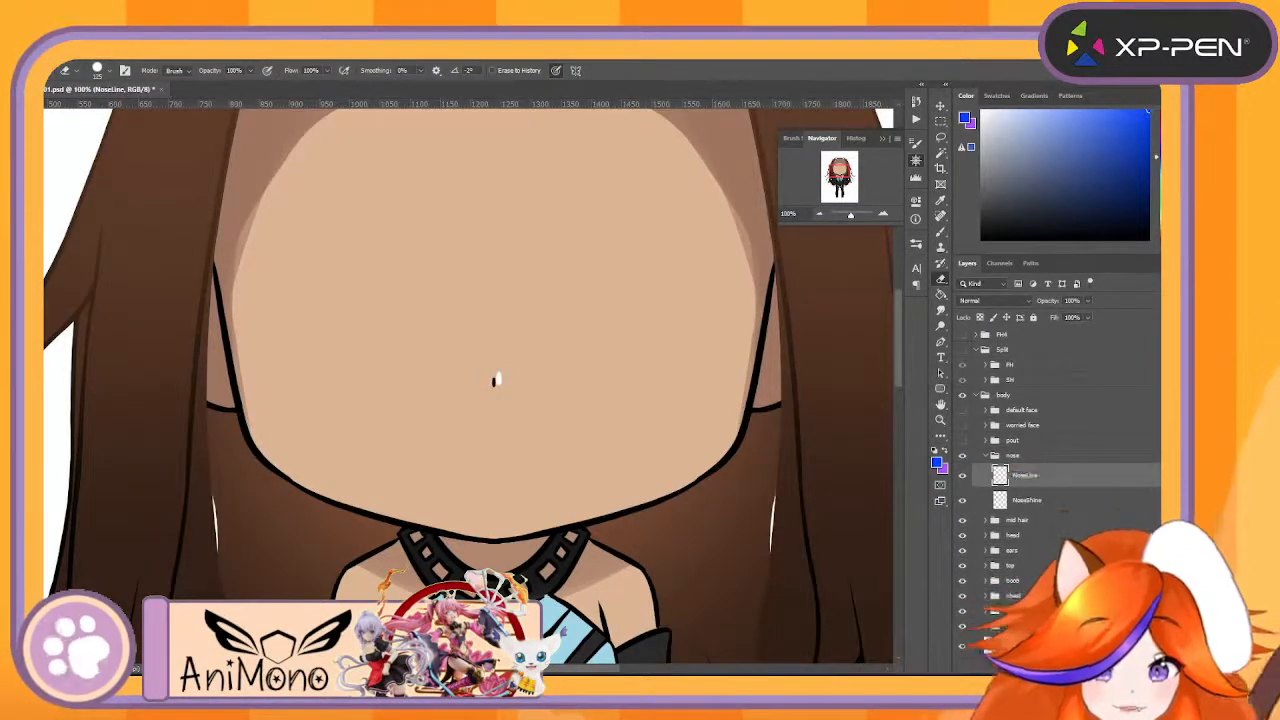
- Try to move the black nose line against the white nose shine with Free Transform, and undo the move
key("ctrl+t")
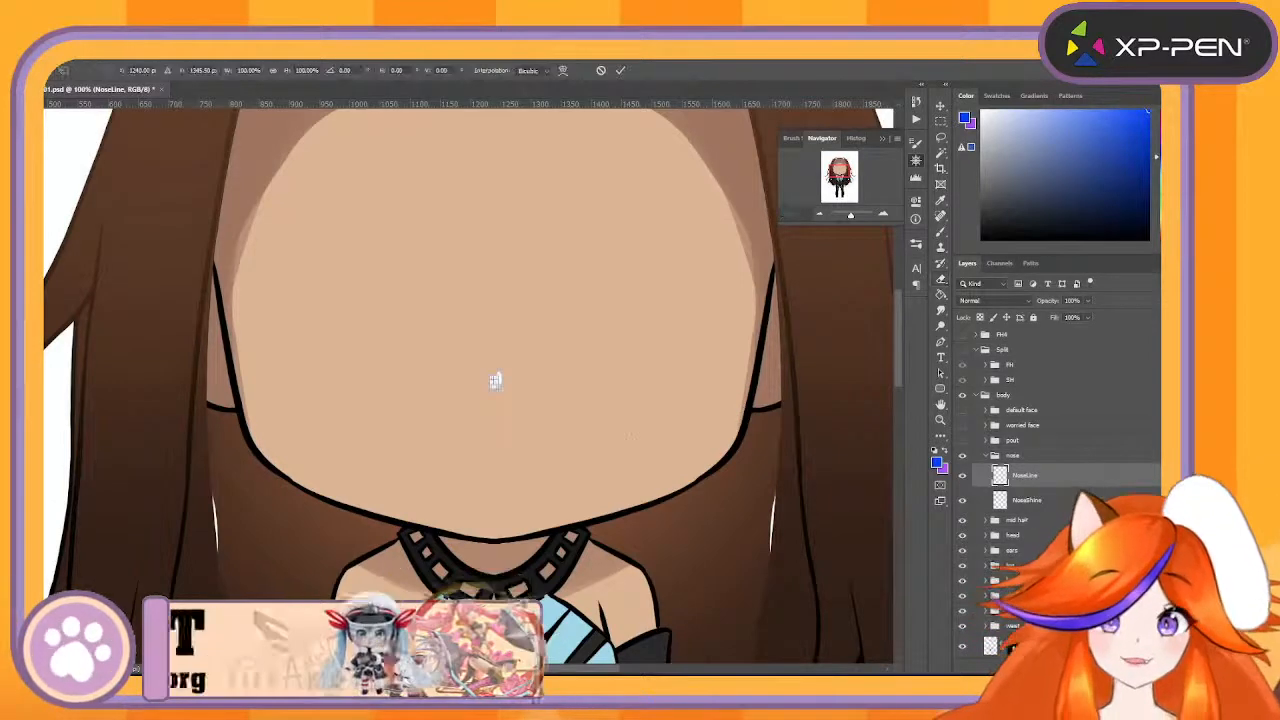
scroll(884, 261, "up", 1)
left_click(885, 213)
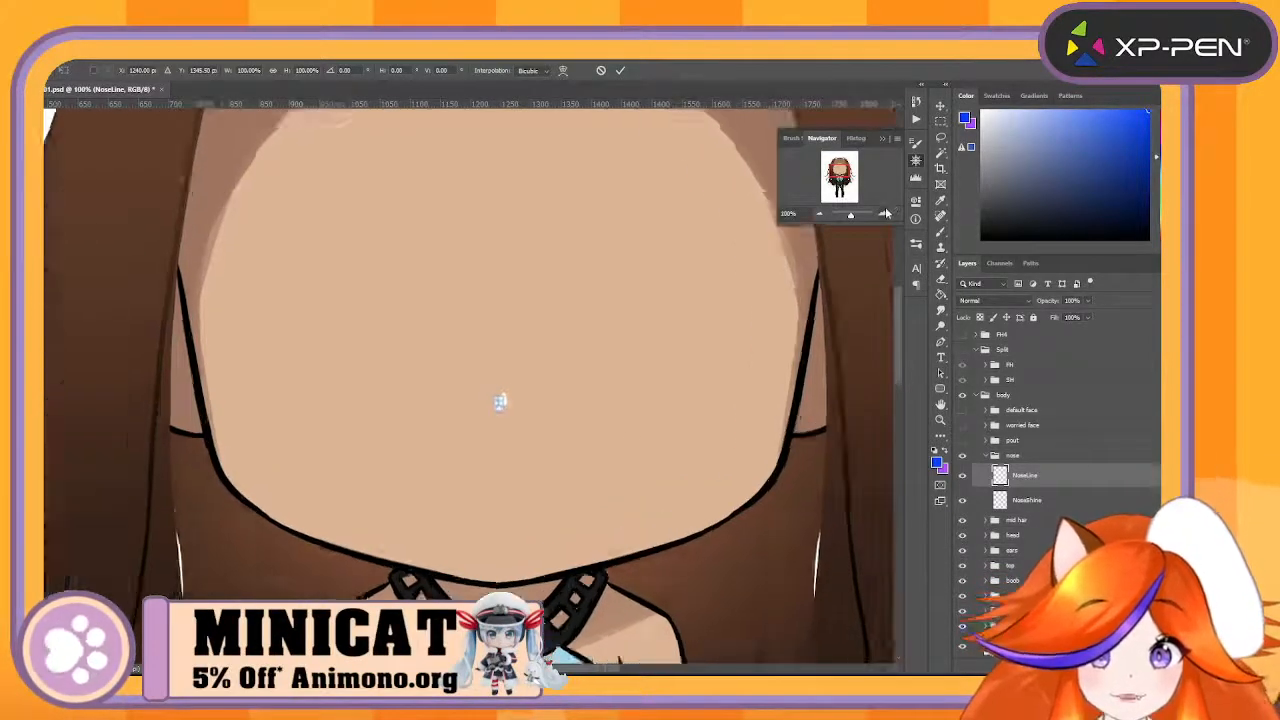
left_click(885, 213)
left_click(885, 213)
left_click_drag(590, 448, 603, 447)
key("Return")
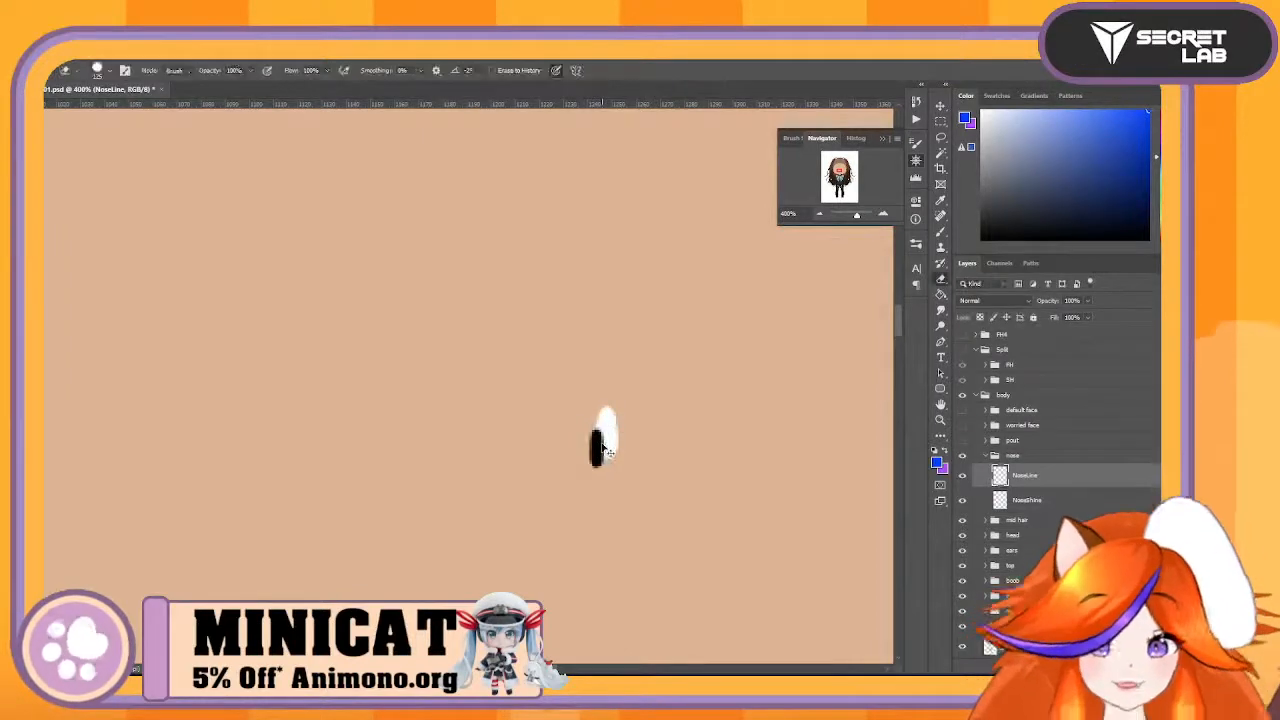
key("ctrl+z")
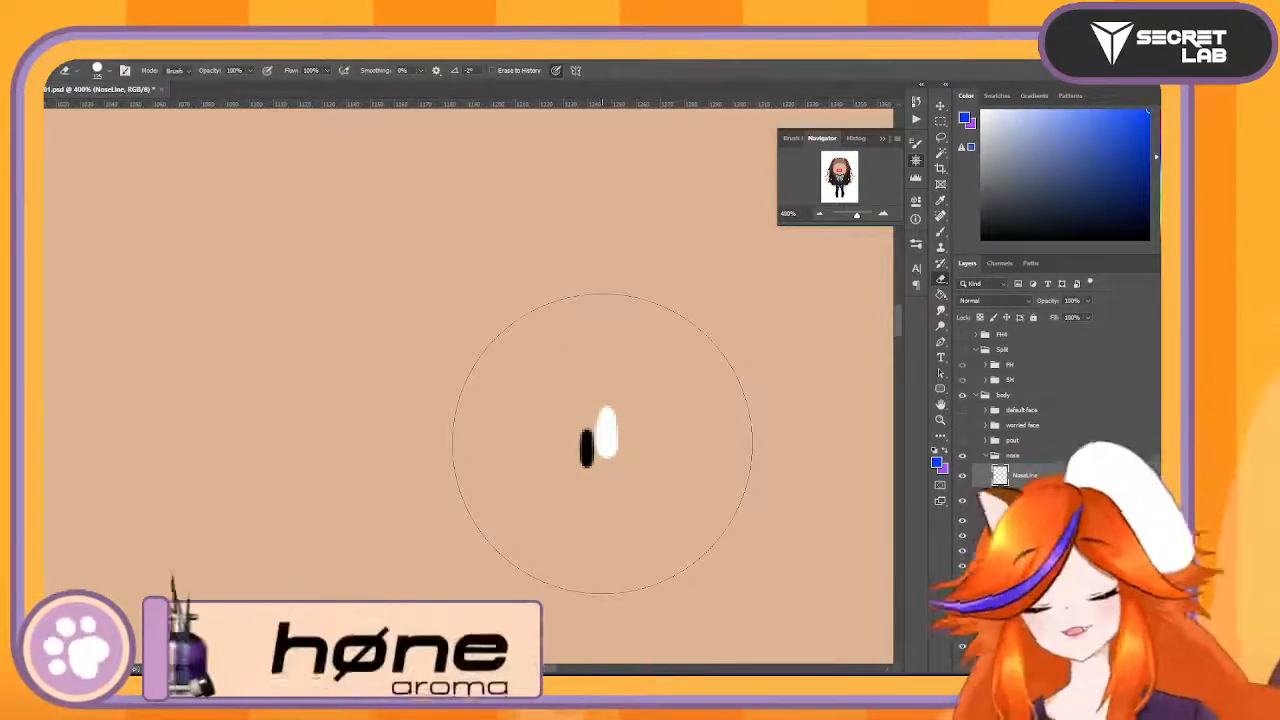
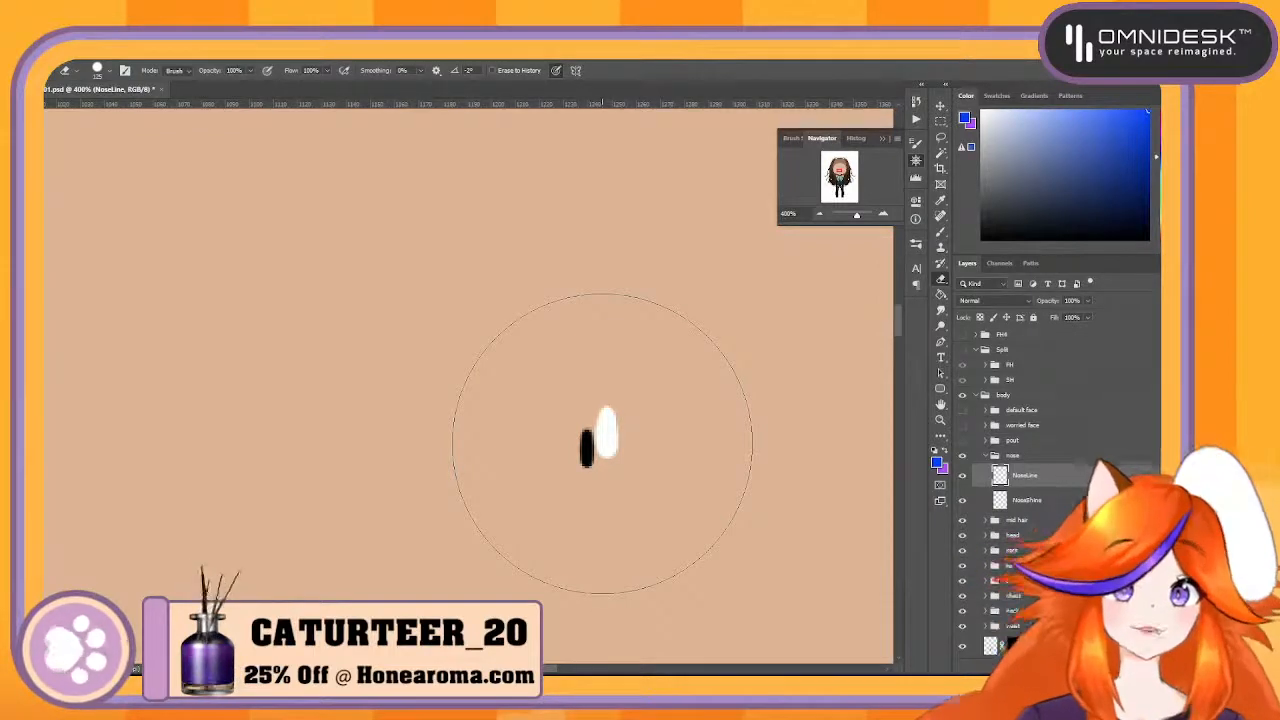
- Collapse the nose group, hide it, and preview the pout face on and off
left_click(821, 215)
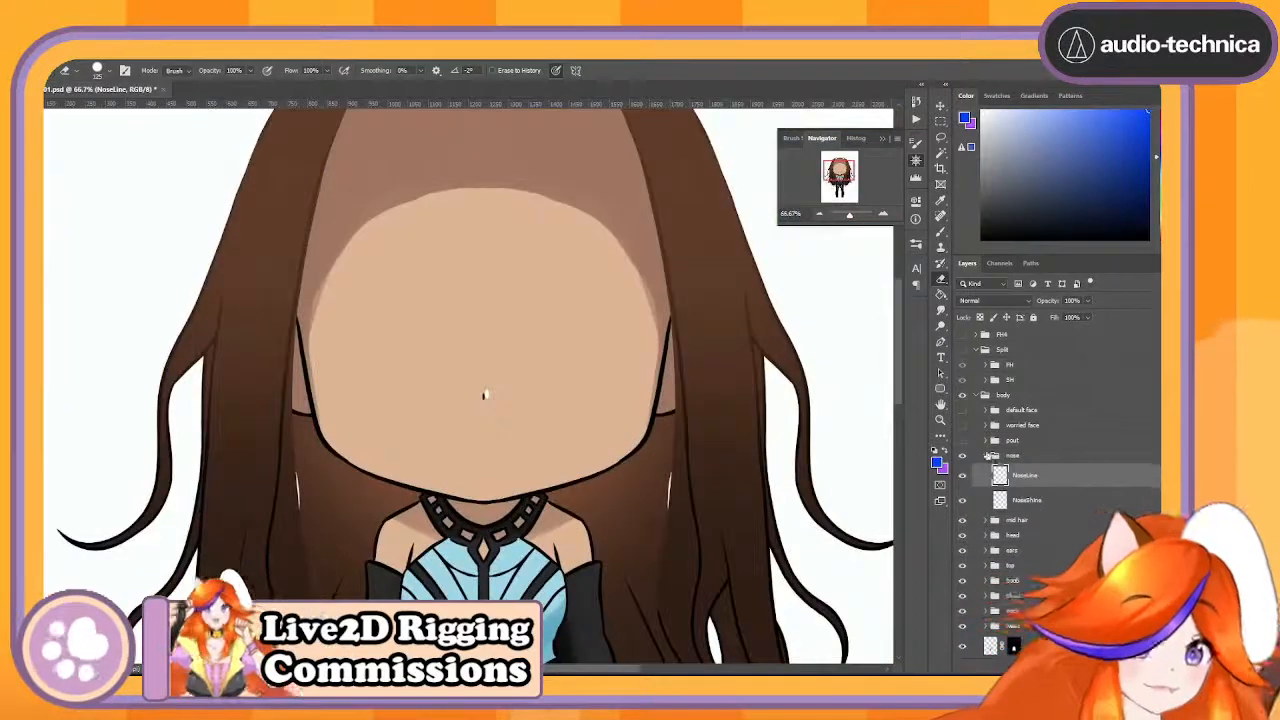
left_click(985, 455)
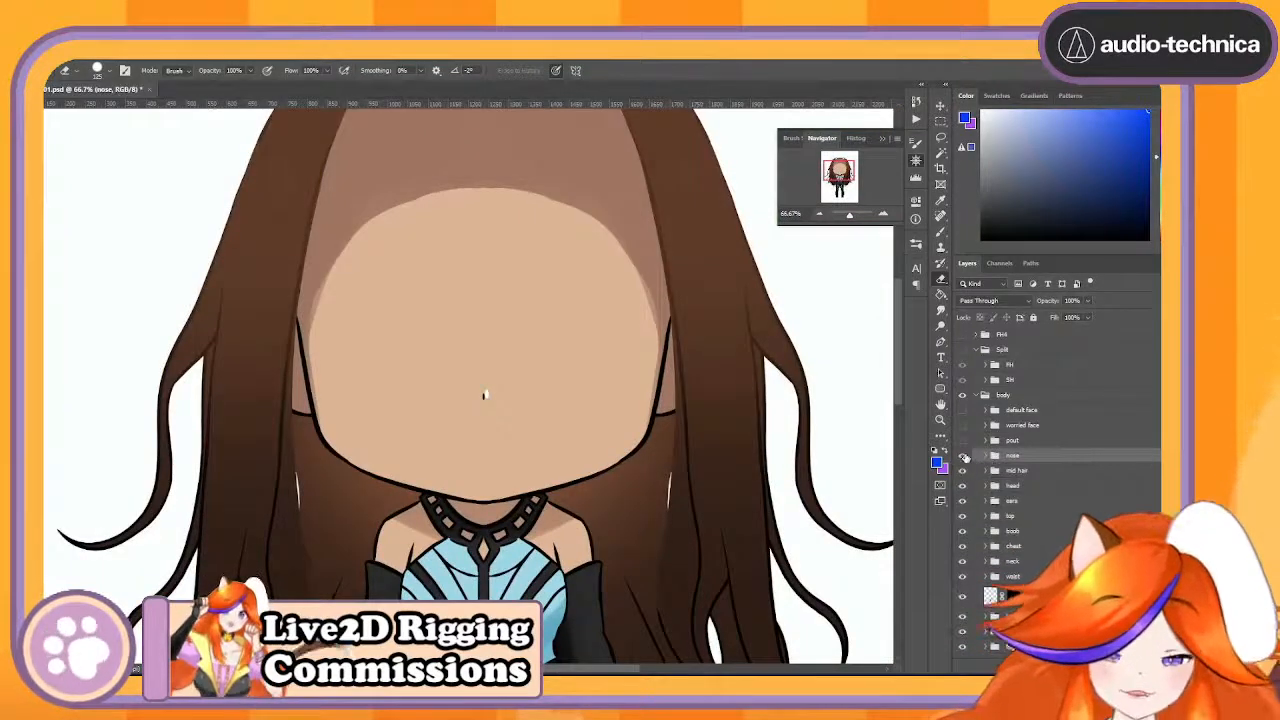
left_click(963, 456)
left_click(963, 441)
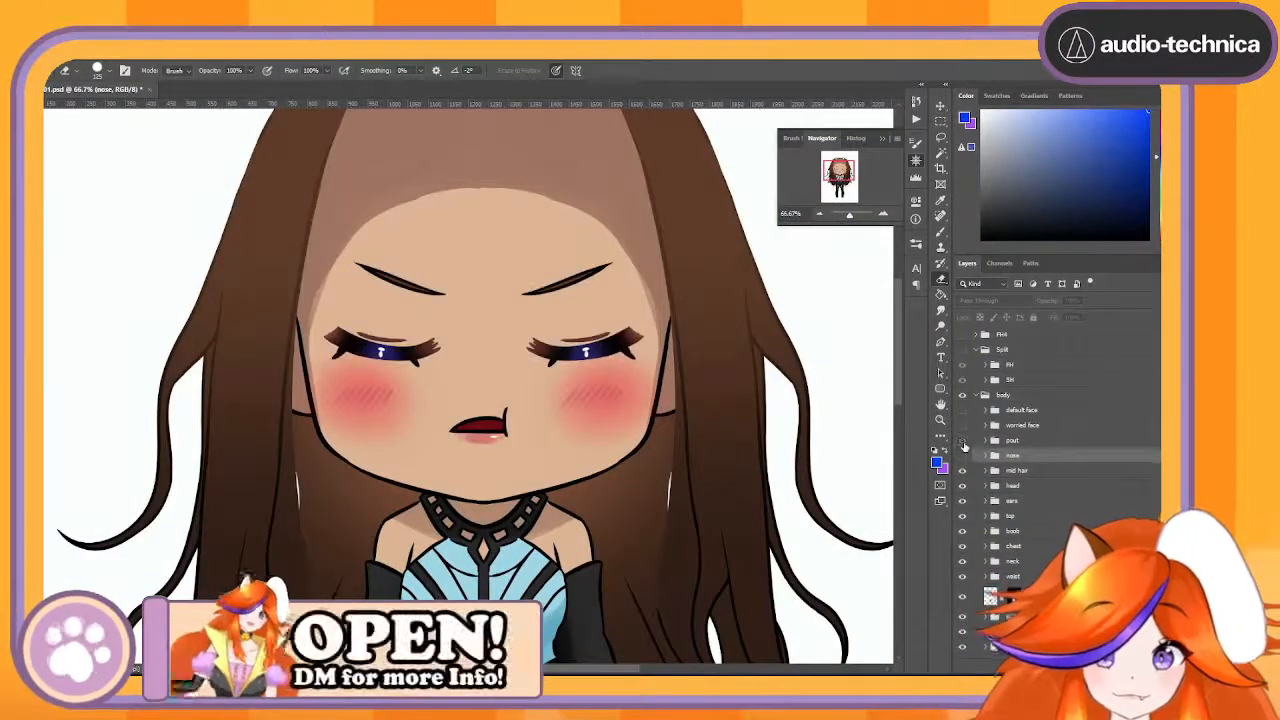
left_click(963, 441)
left_click(963, 441)
left_click(963, 441)
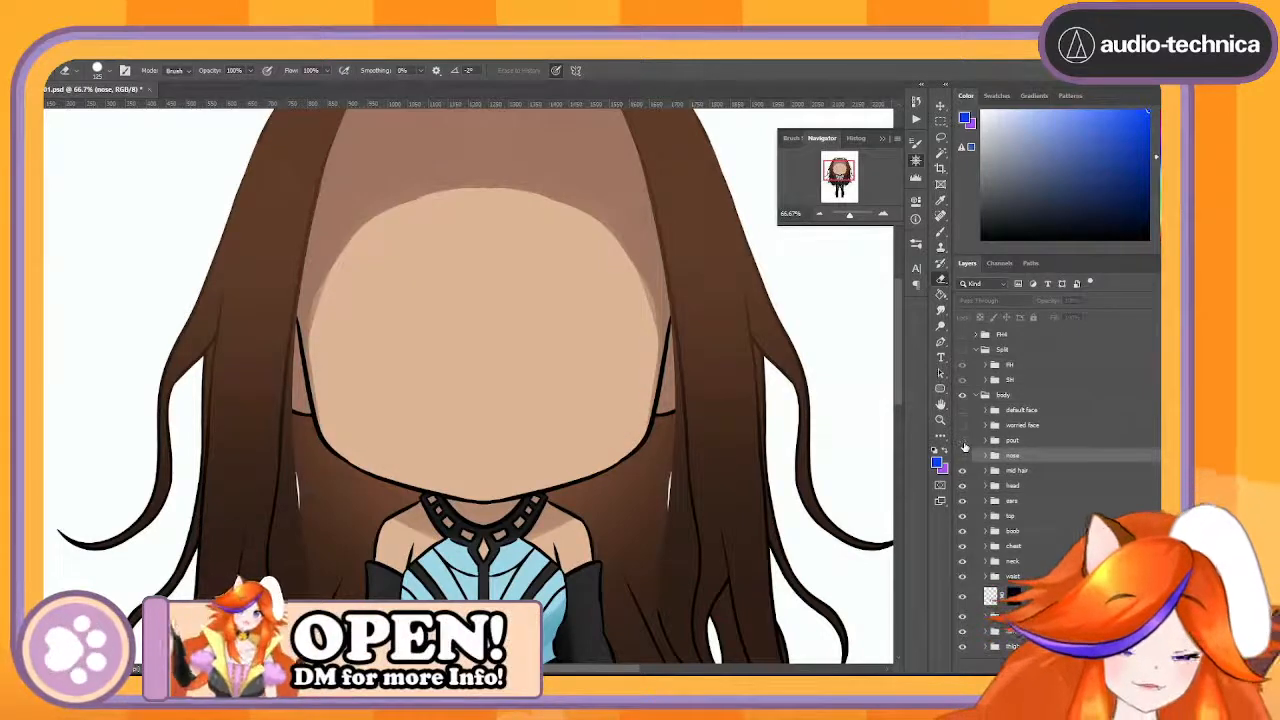
- Wrap the default face group in three new nested groups inside the body group
left_click(1042, 411)
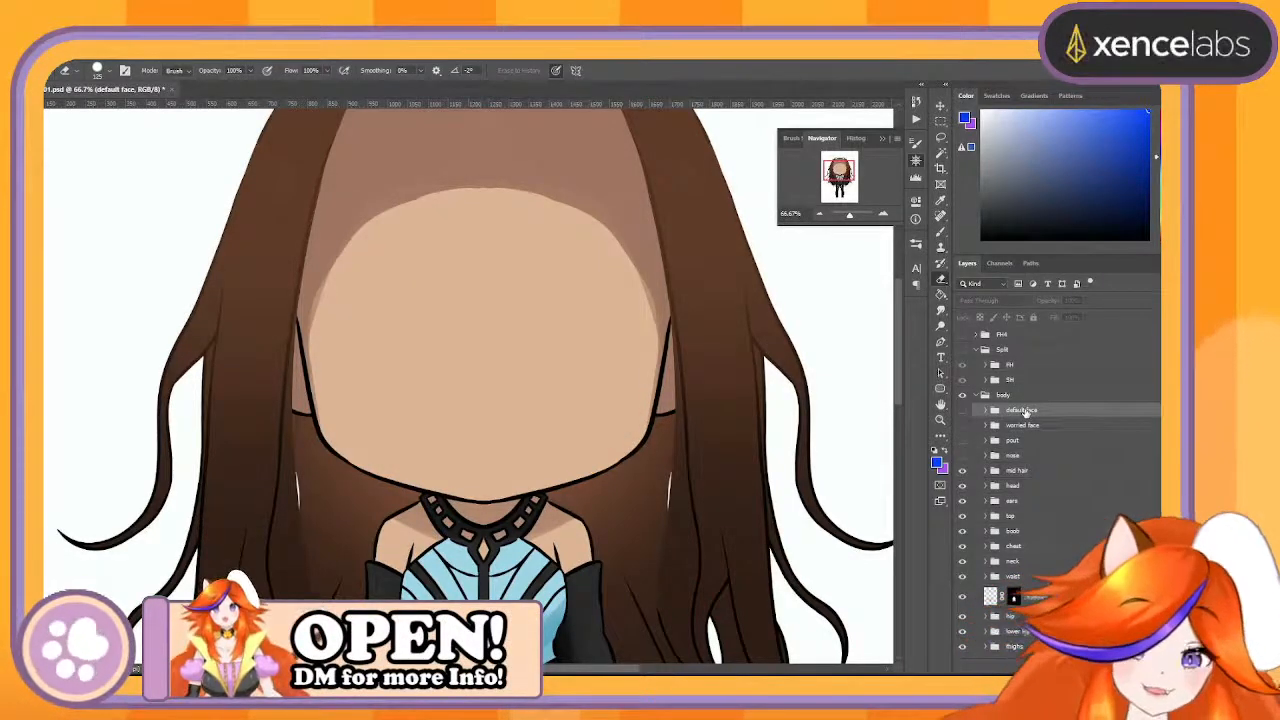
key("ctrl+g")
key("ctrl+g")
key("ctrl+g")
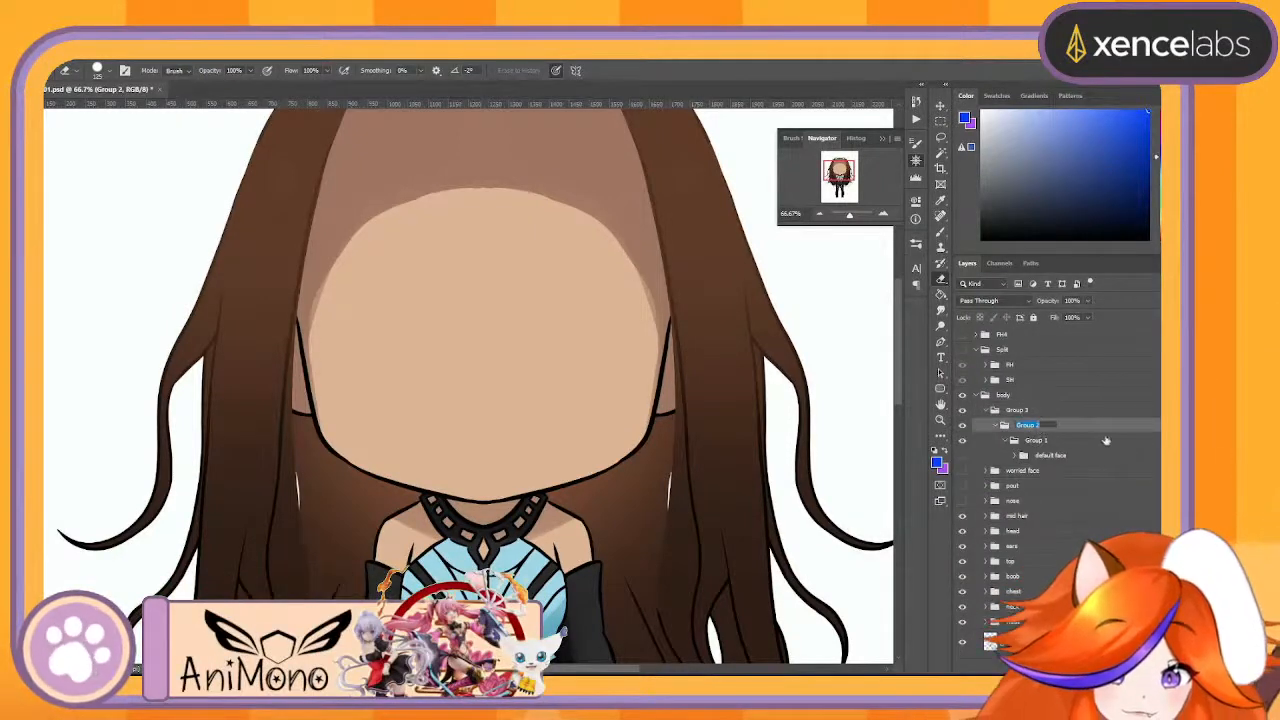
key("Return")
- Separate the three nested groups into siblings directly under body, placing default face inside Group 3
left_click_drag(1047, 416, 1049, 427)
left_click(1025, 456)
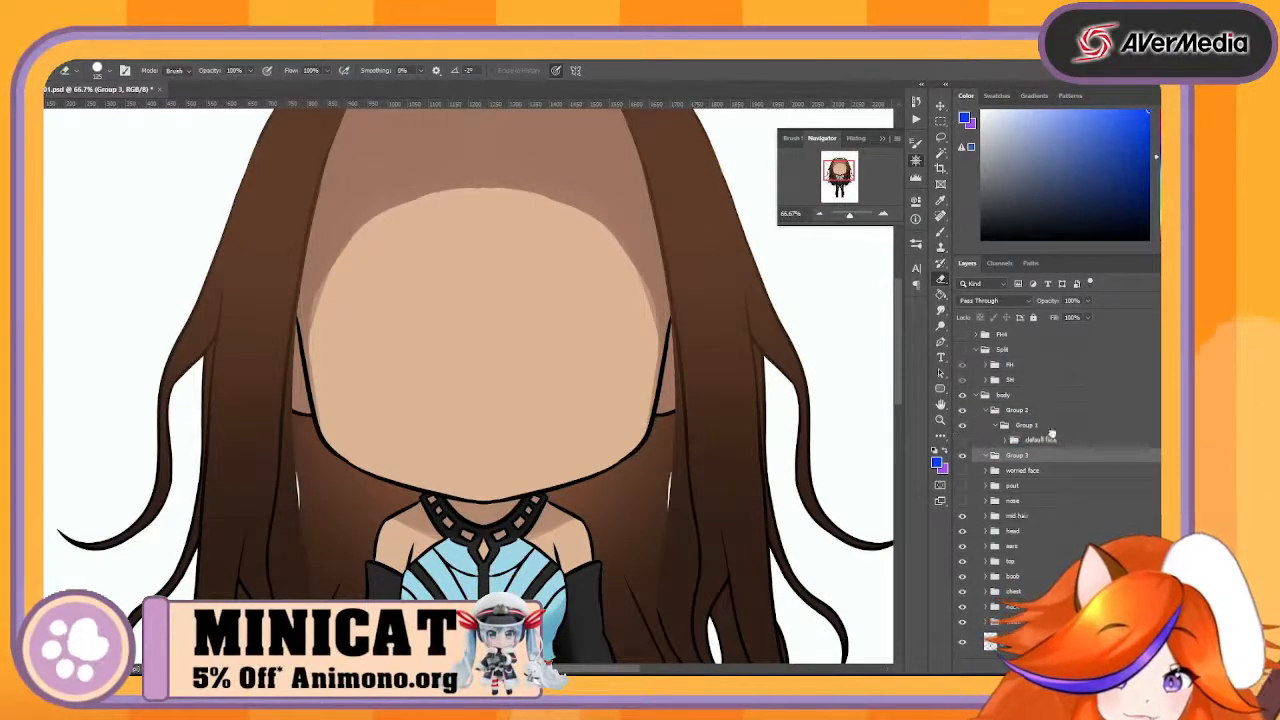
left_click_drag(1052, 433, 1040, 455)
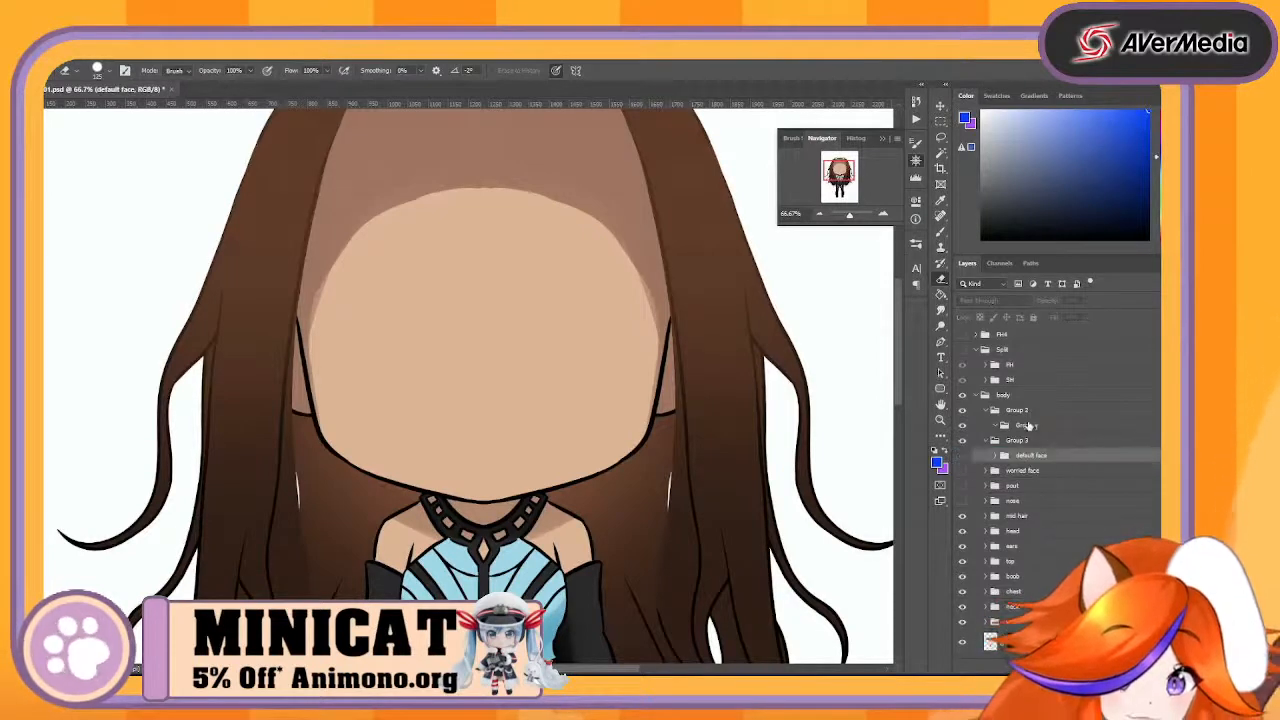
left_click(1027, 427)
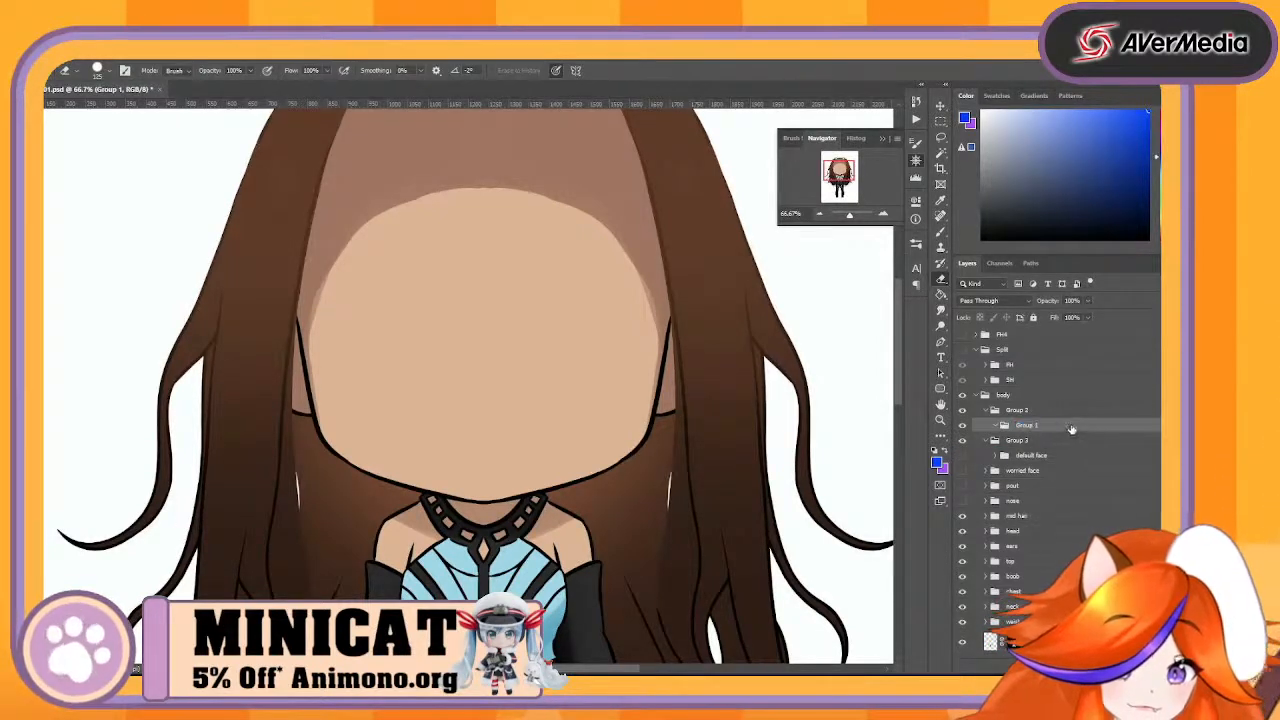
left_click_drag(1071, 428, 1017, 410)
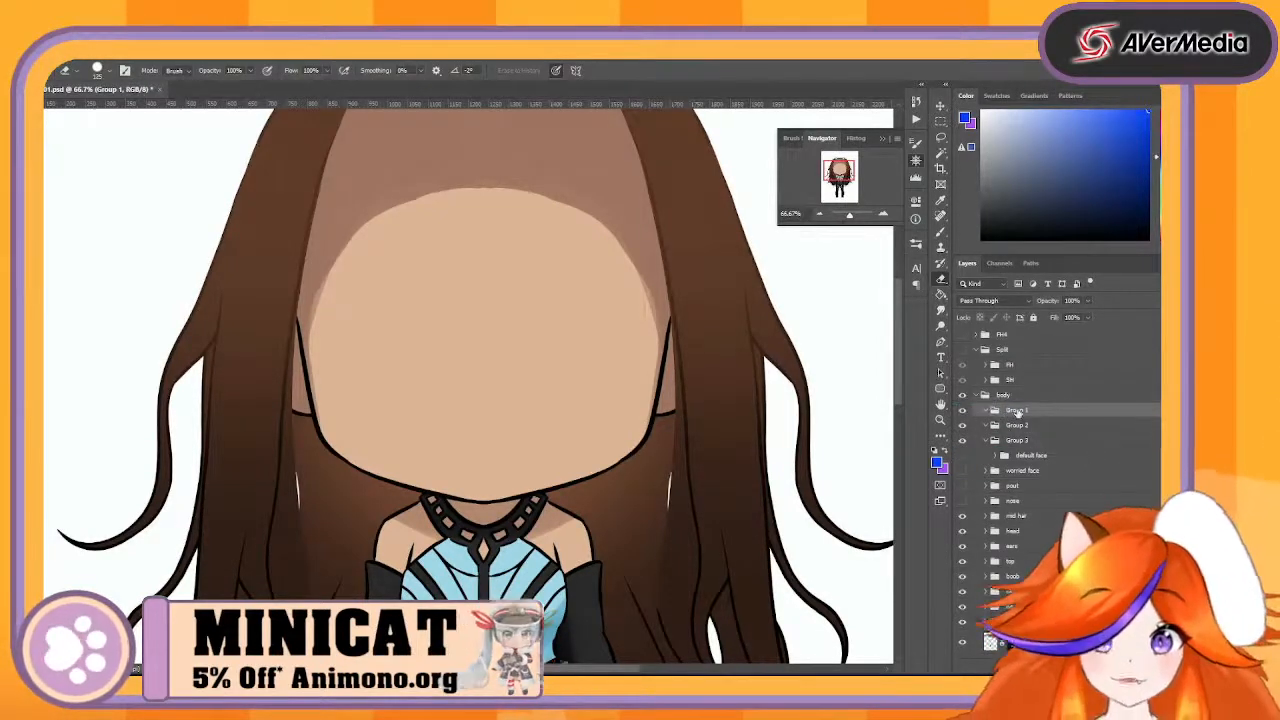
- Rename the three new groups under body as Eyes, Mouth and Shades, in descending order
double_click(1016, 410)
type("Eyes")
key("Return")
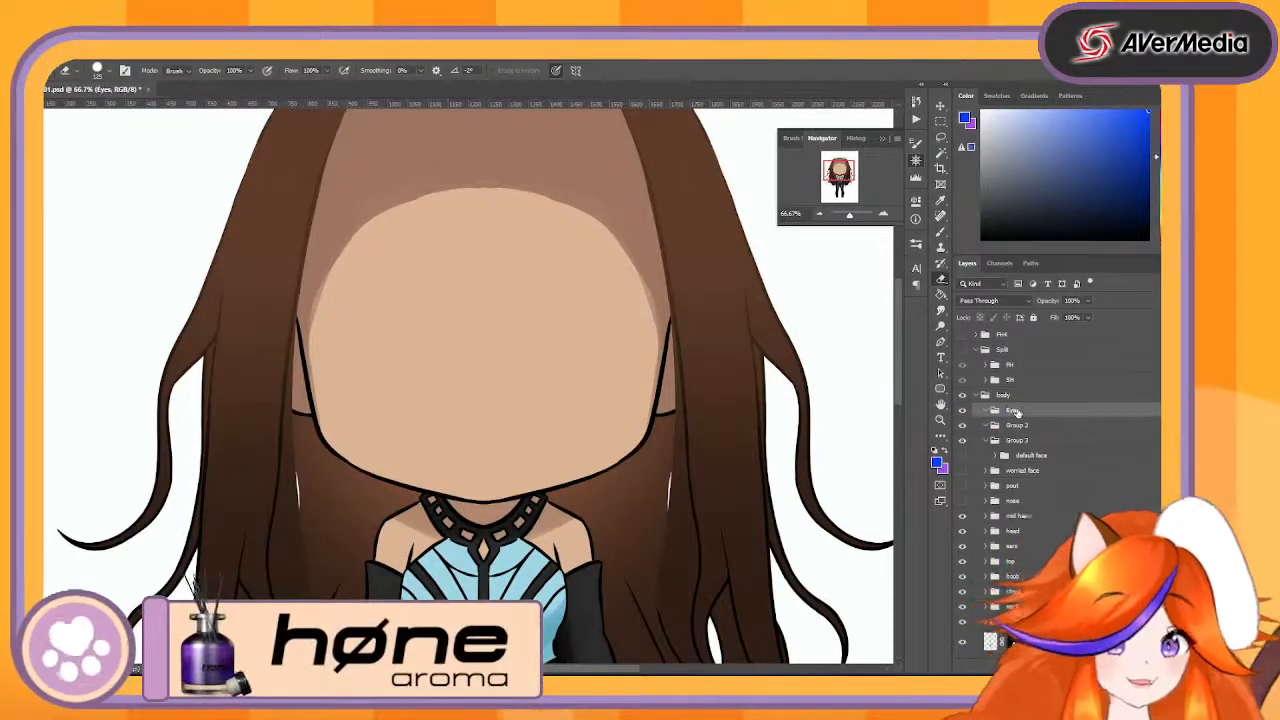
double_click(1016, 425)
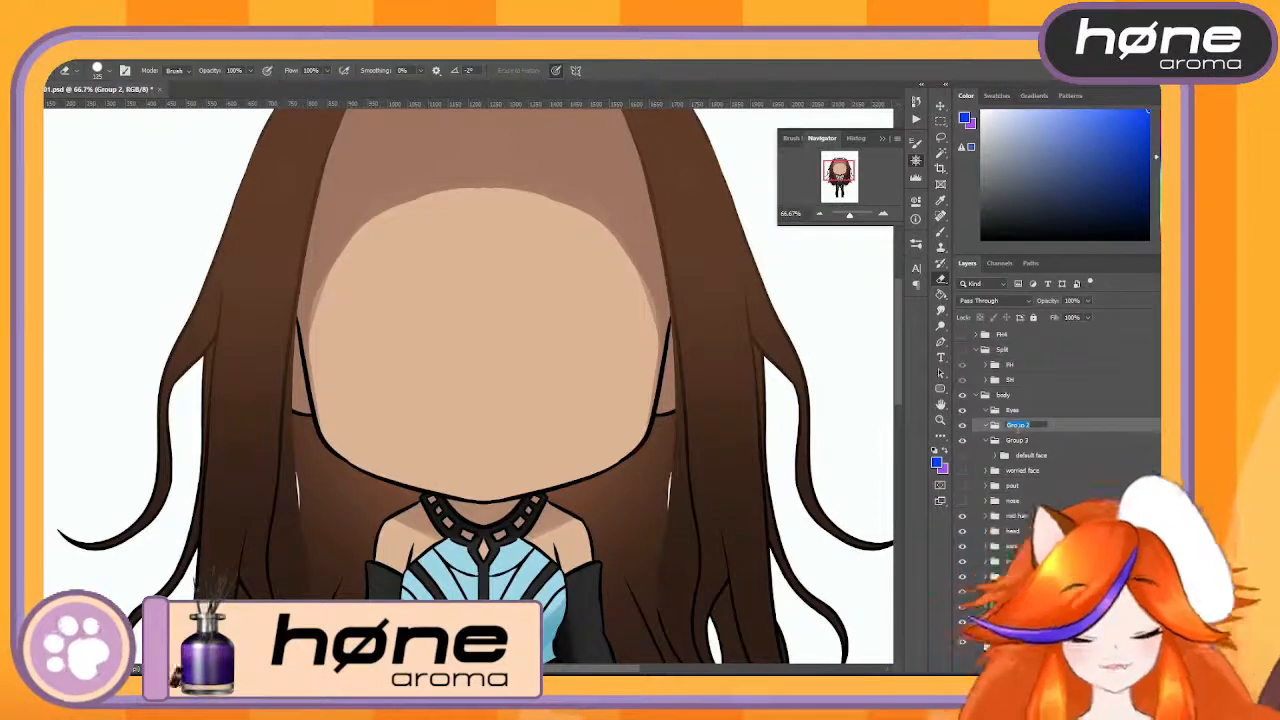
type("Mouth")
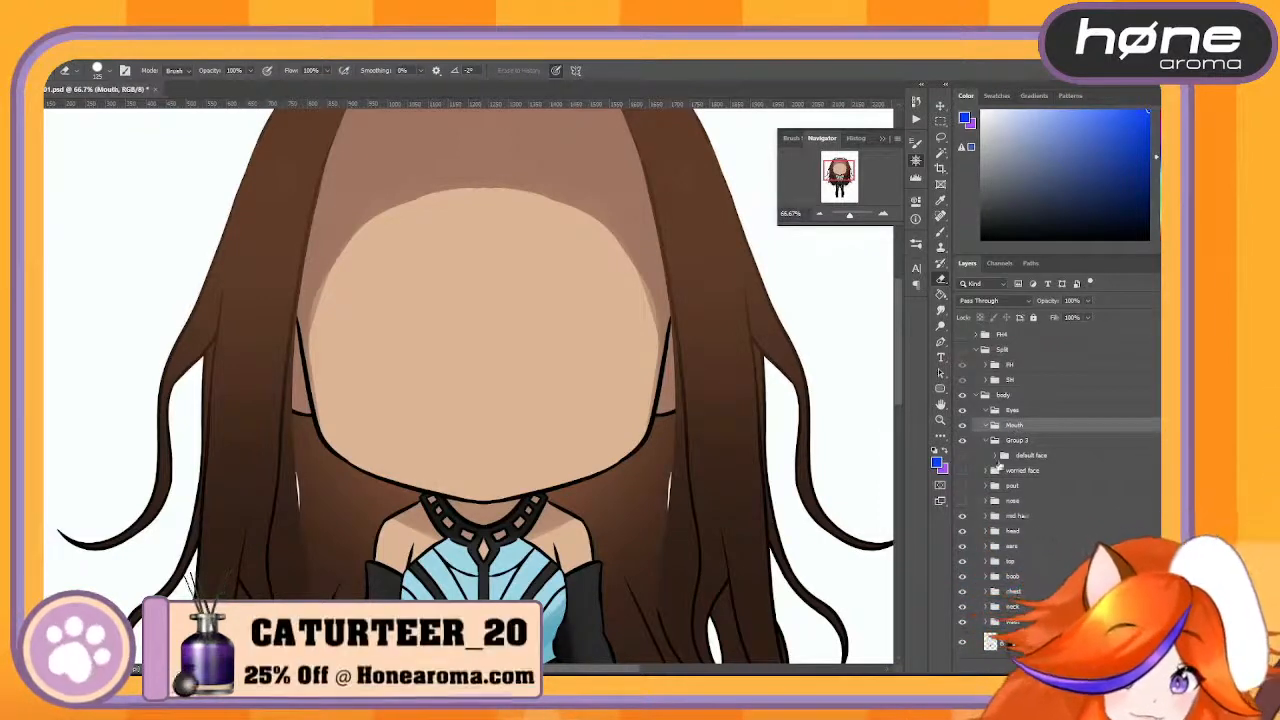
double_click(1017, 440)
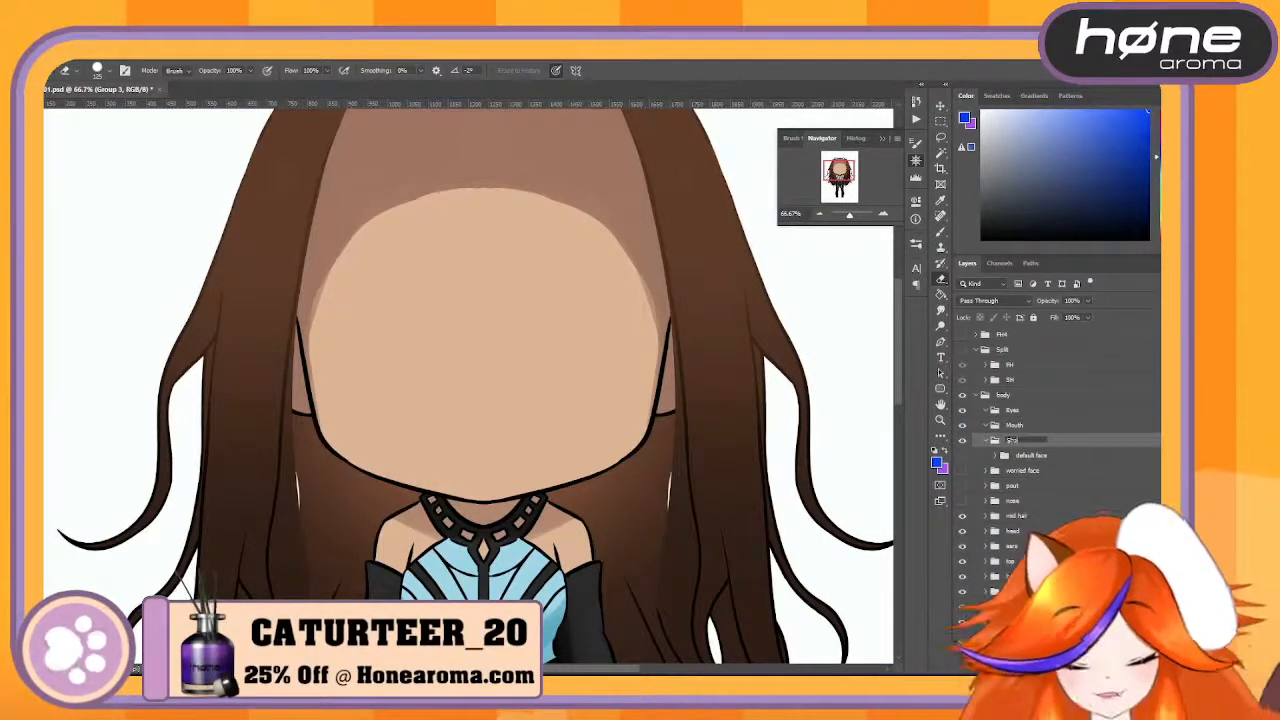
key("Return")
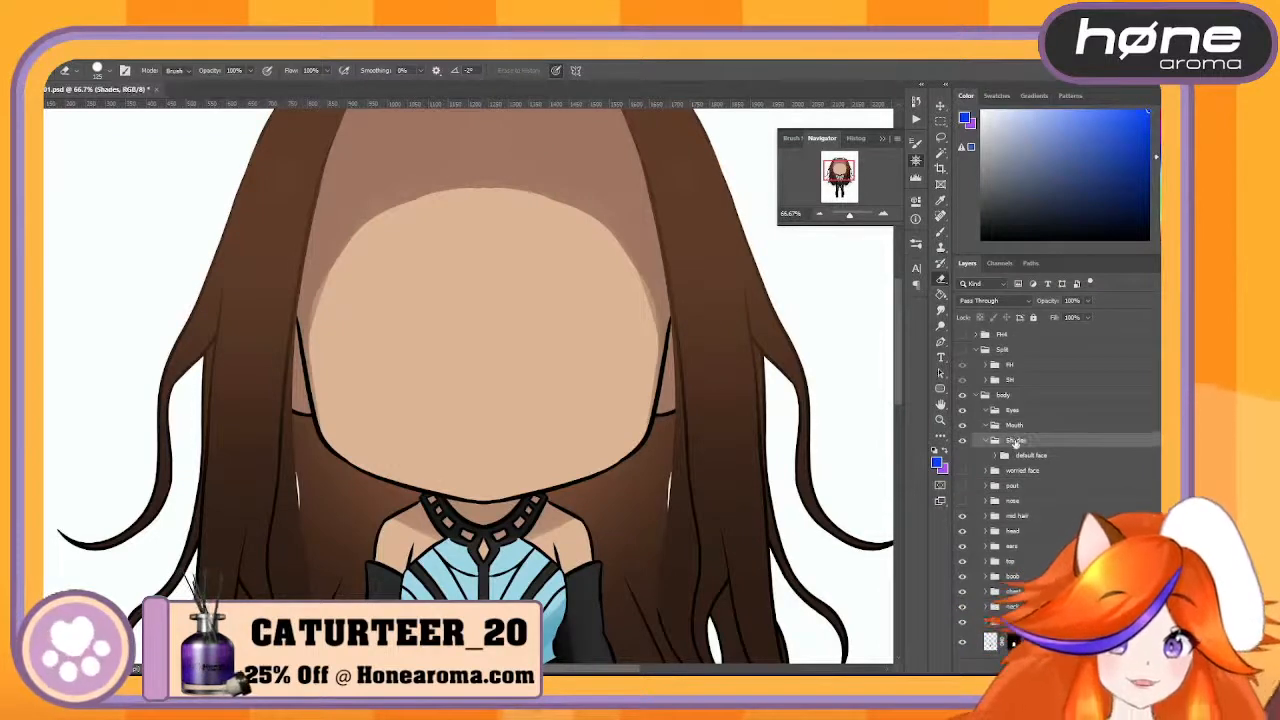
- Move the default face group out of Shades so it sits directly beneath it in body
left_click_drag(1037, 456, 1000, 466)
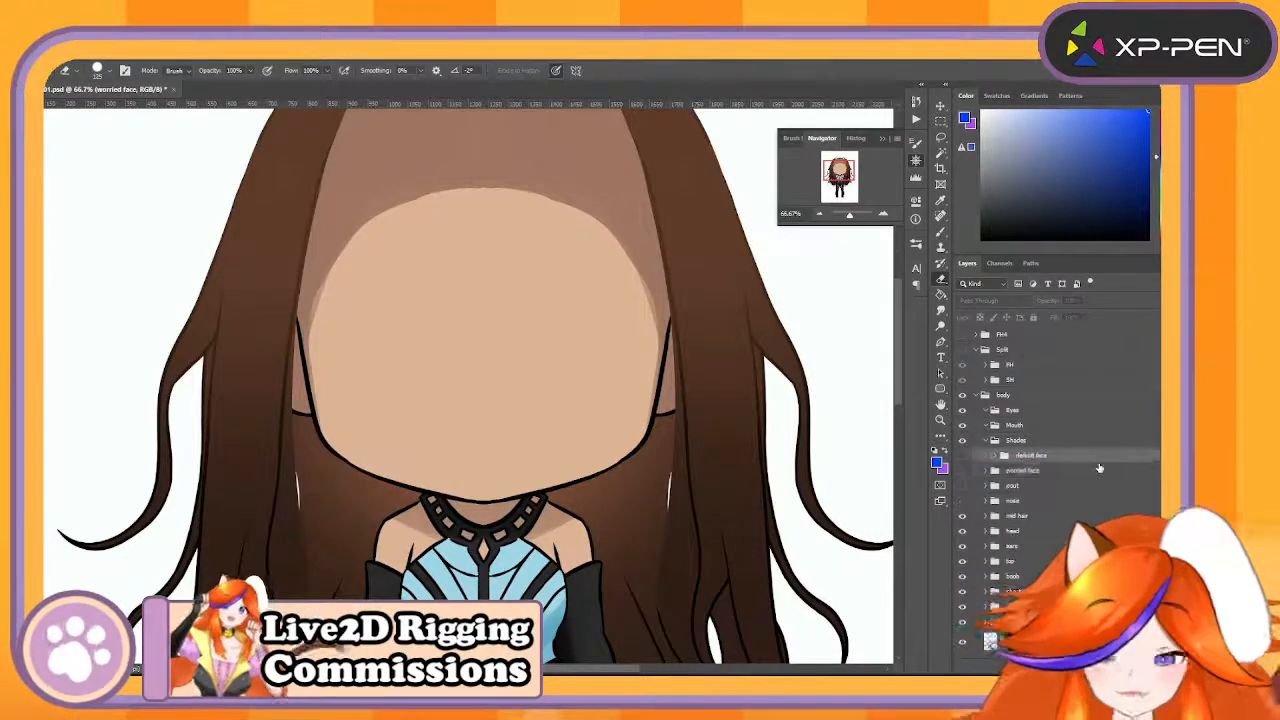
left_click(1049, 456)
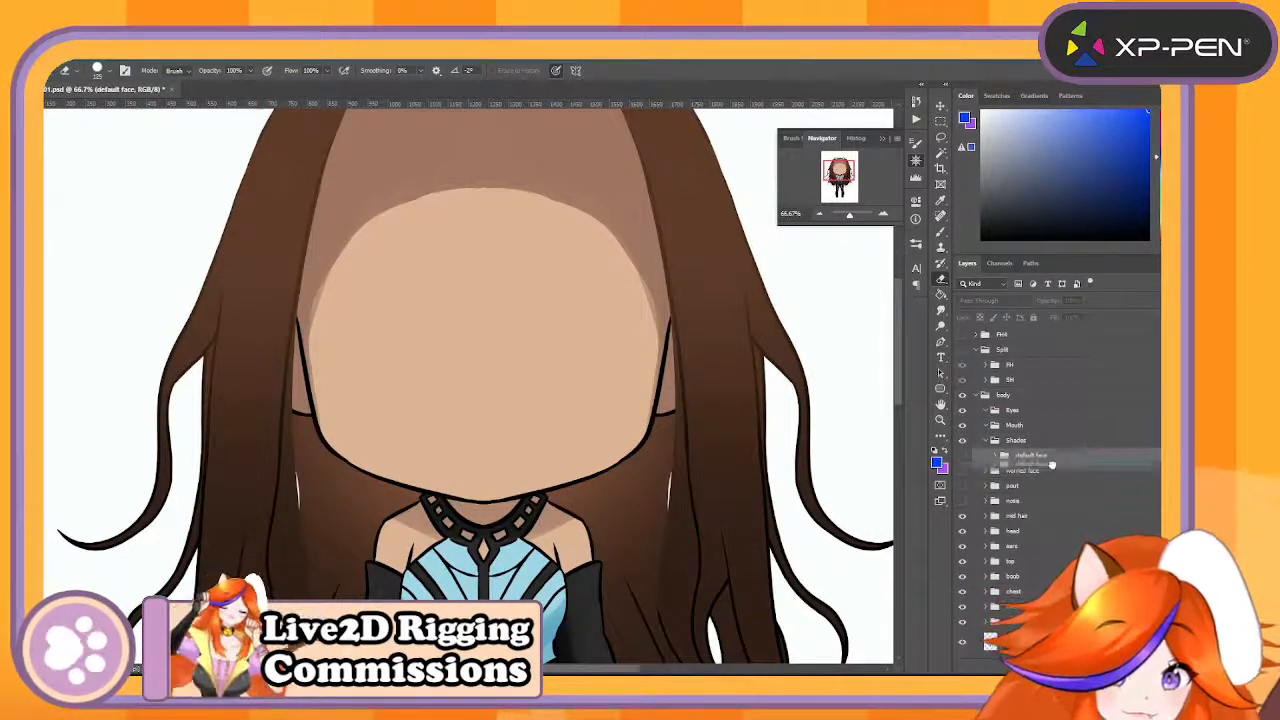
left_click_drag(1052, 465, 1050, 464)
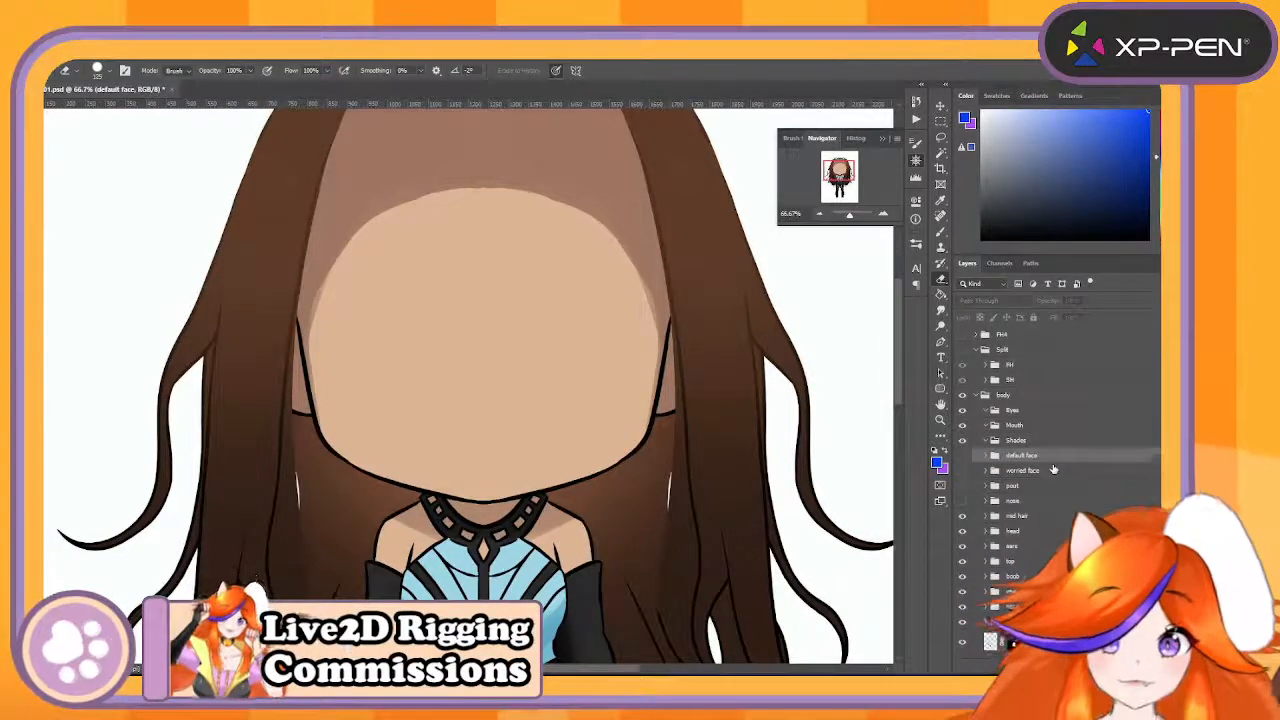
- Show and expand the default face group, and turn on its default eyes
left_click(963, 456)
left_click(987, 456)
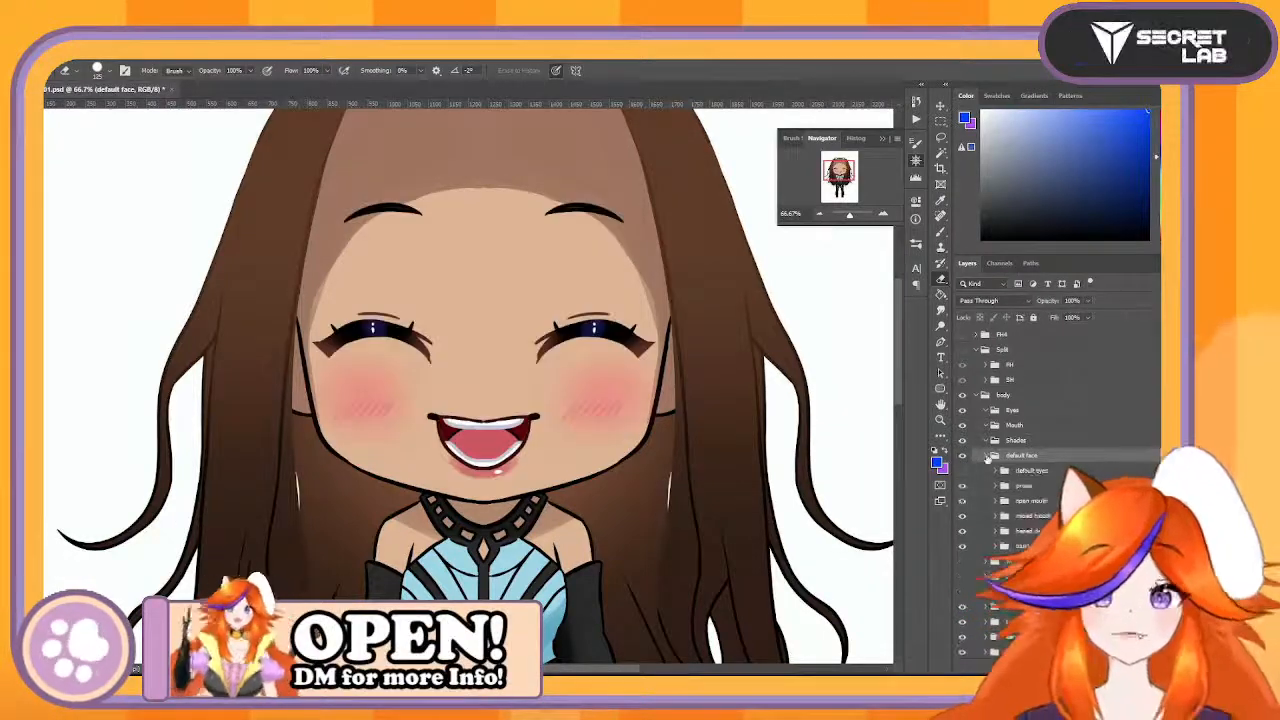
left_click(1003, 474)
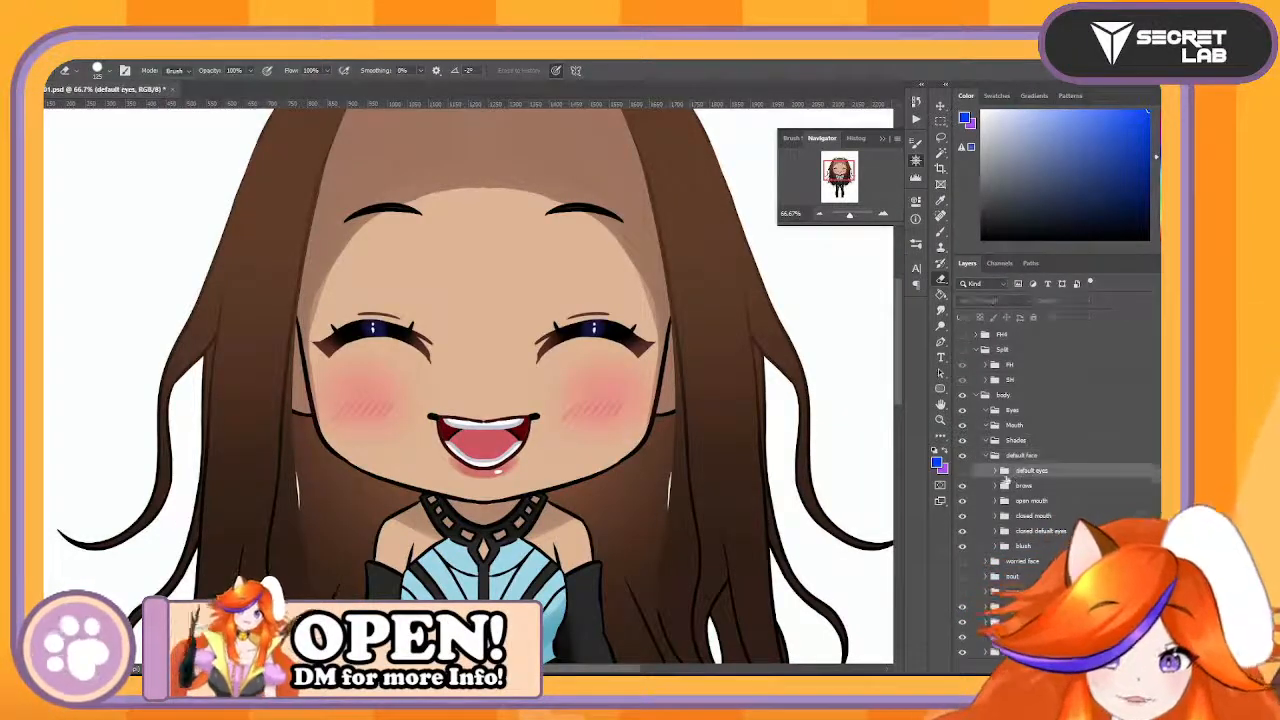
left_click(962, 472)
left_click(962, 472)
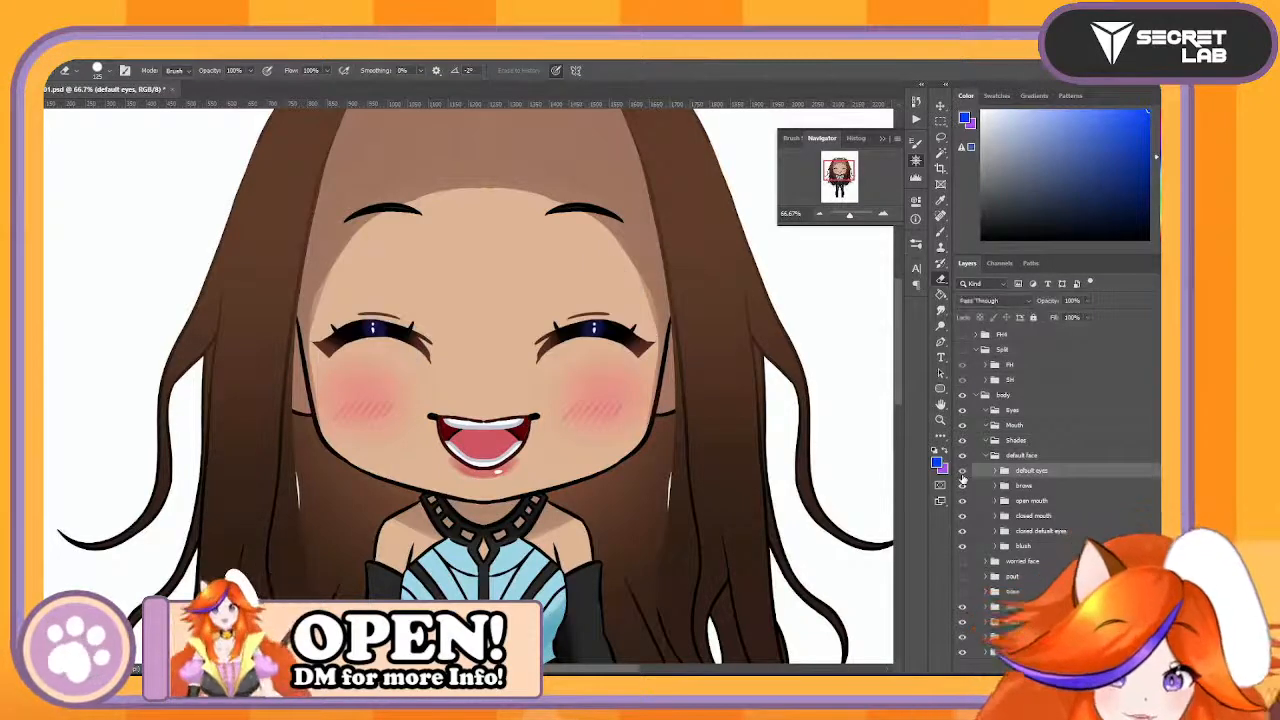
left_click(962, 472)
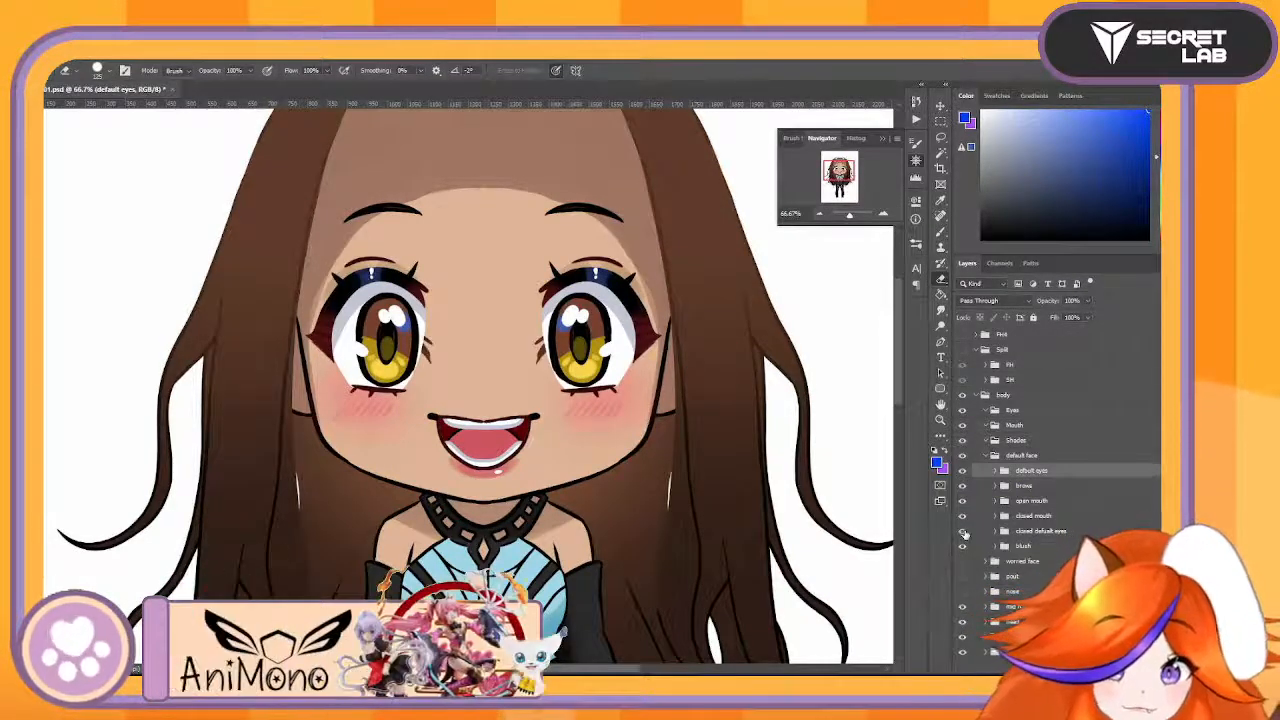
- Group the closed default eyes with the default eyes, name the group Default and place it inside Eyes
left_click_drag(1038, 531, 1057, 468)
left_click(1054, 488, "shift")
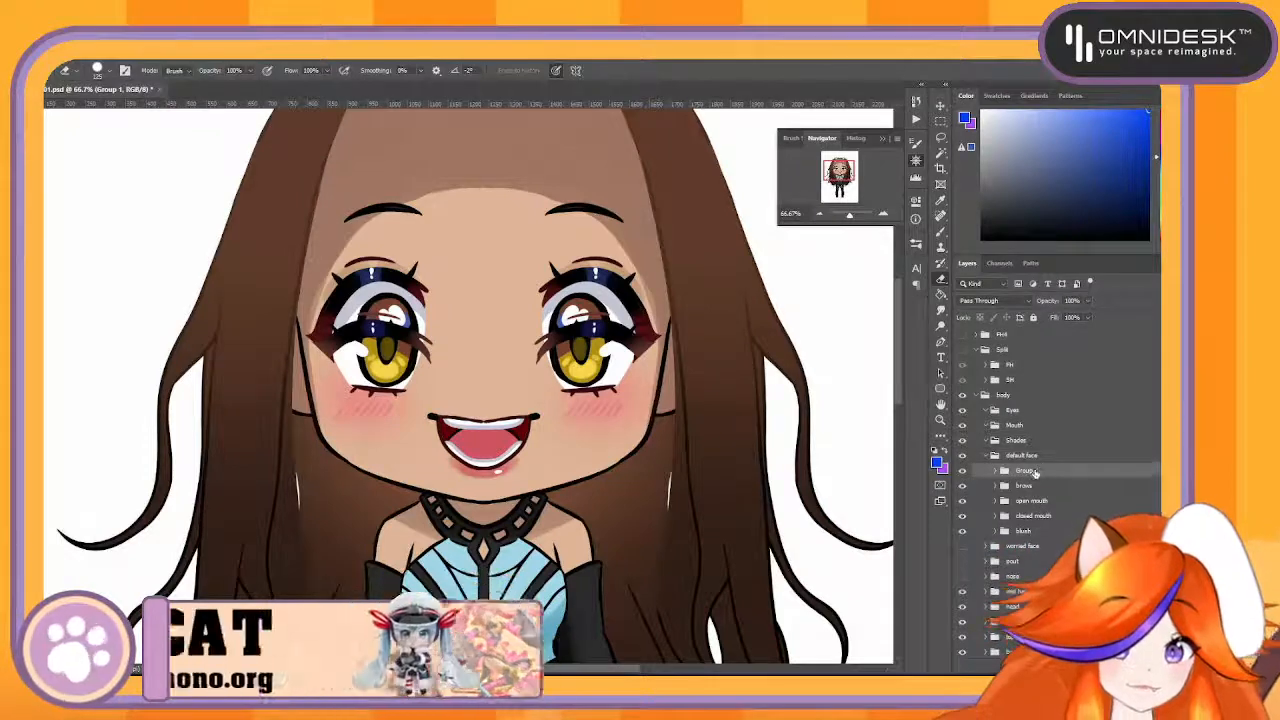
double_click(1028, 470)
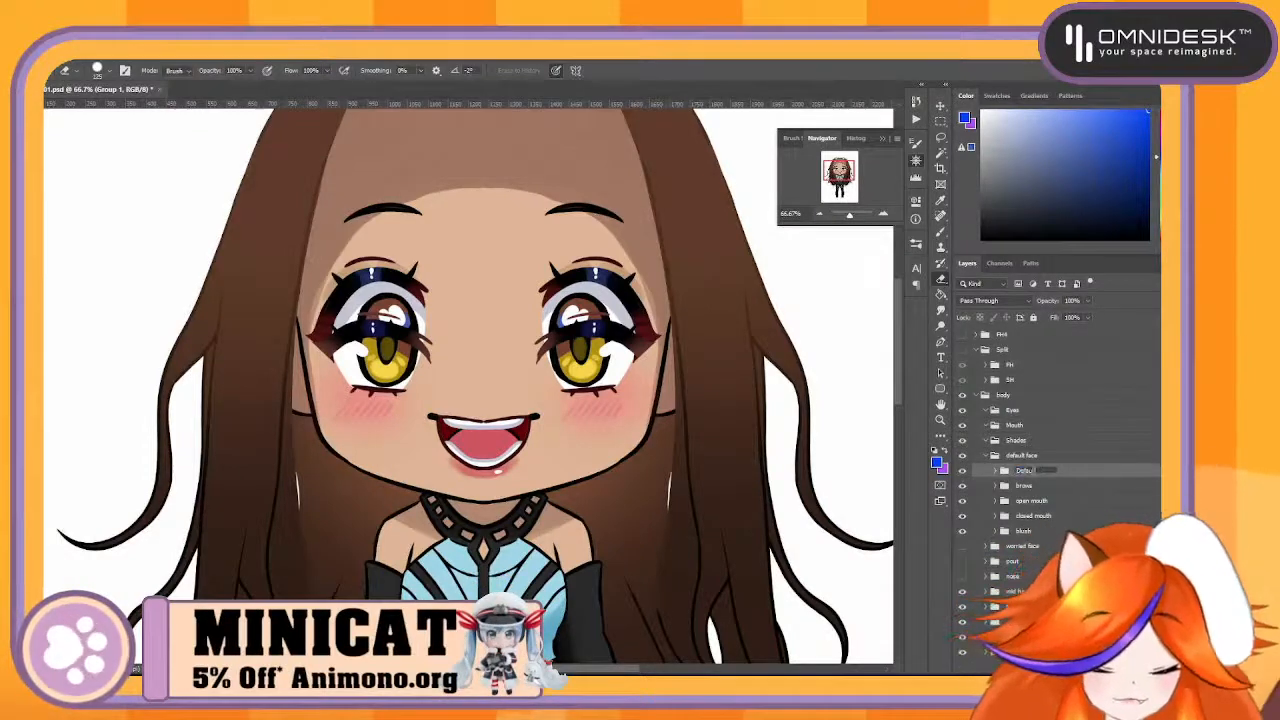
left_click_drag(1033, 473, 1063, 411)
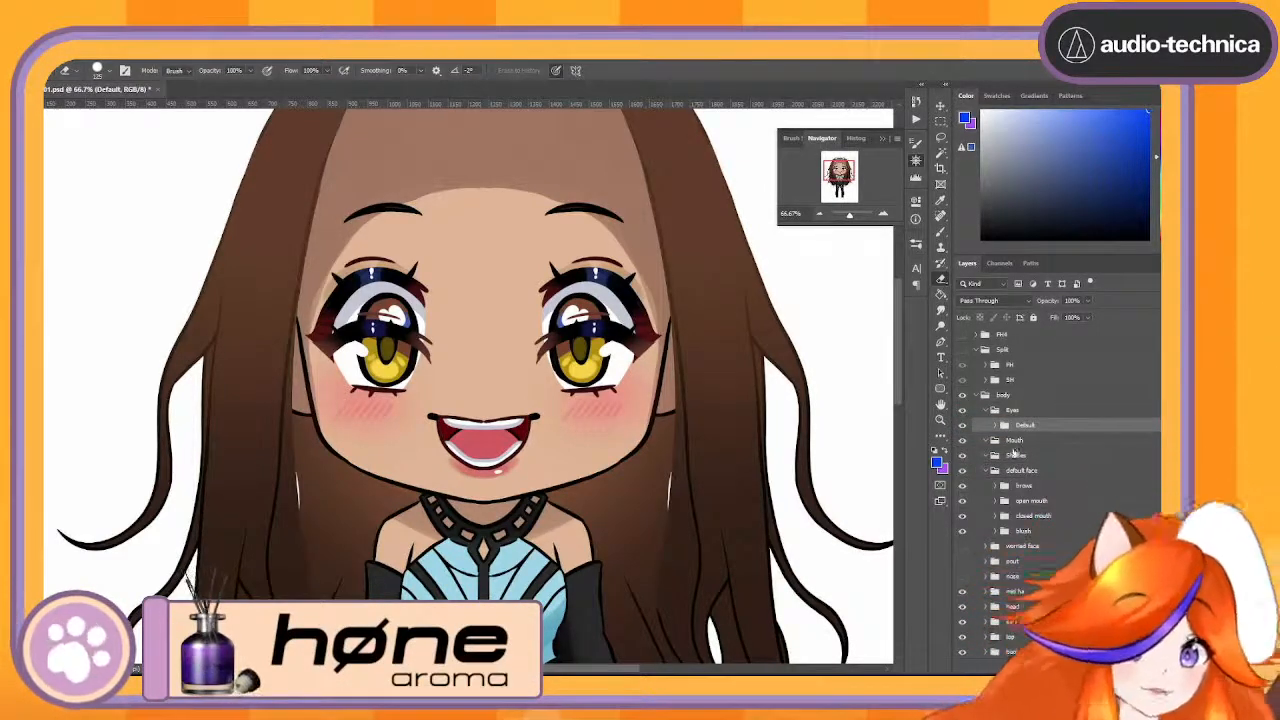
- Identify the brows in default face and wrap them in a new group named Brows
left_click(1020, 456)
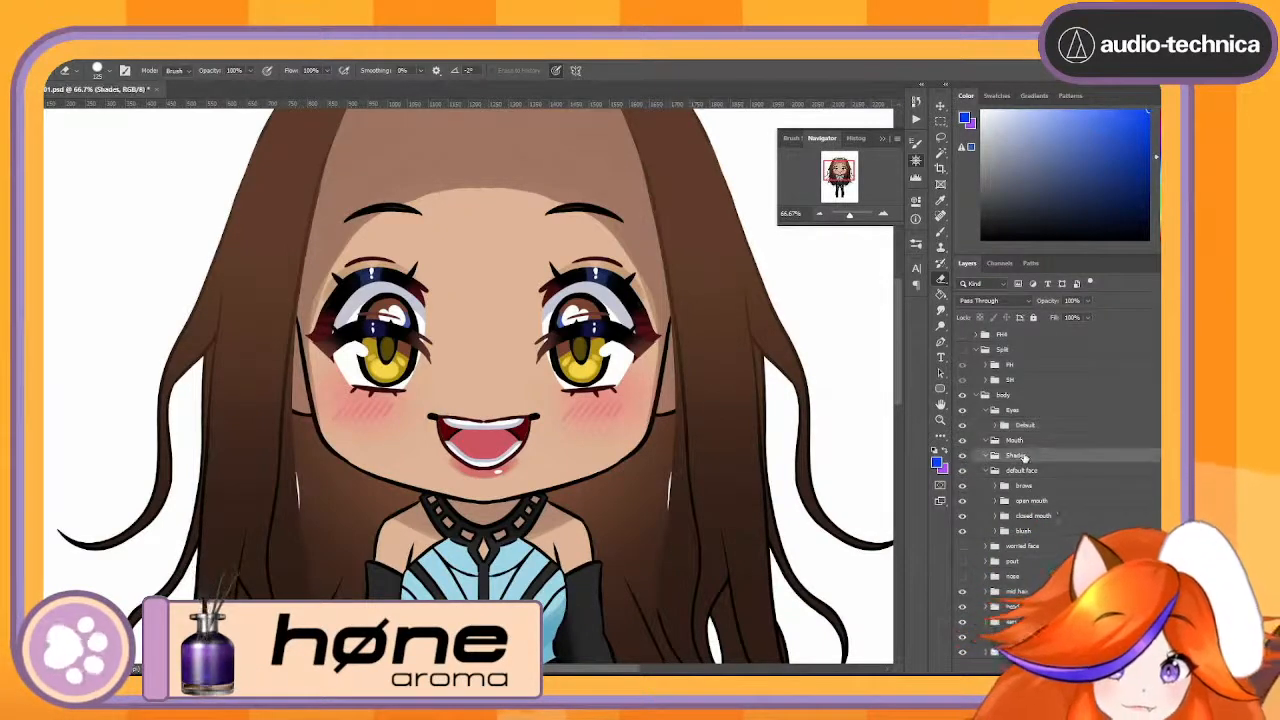
left_click(1025, 471)
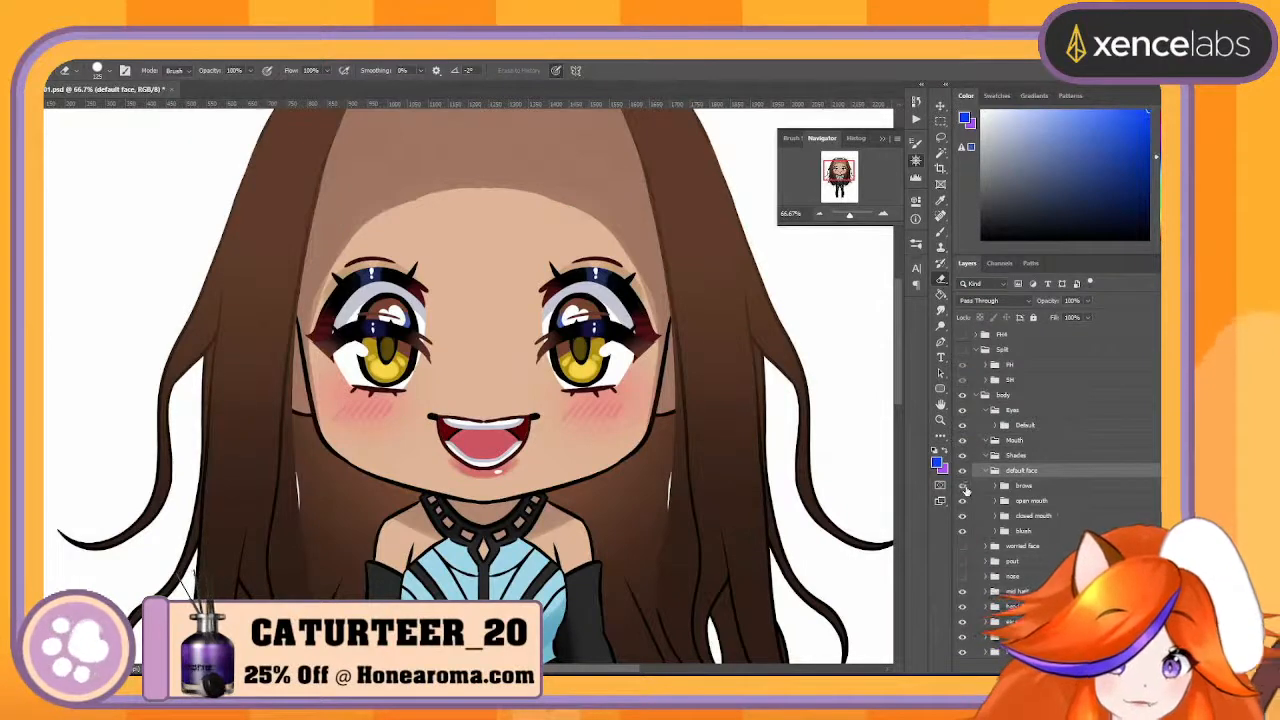
left_click(1025, 486)
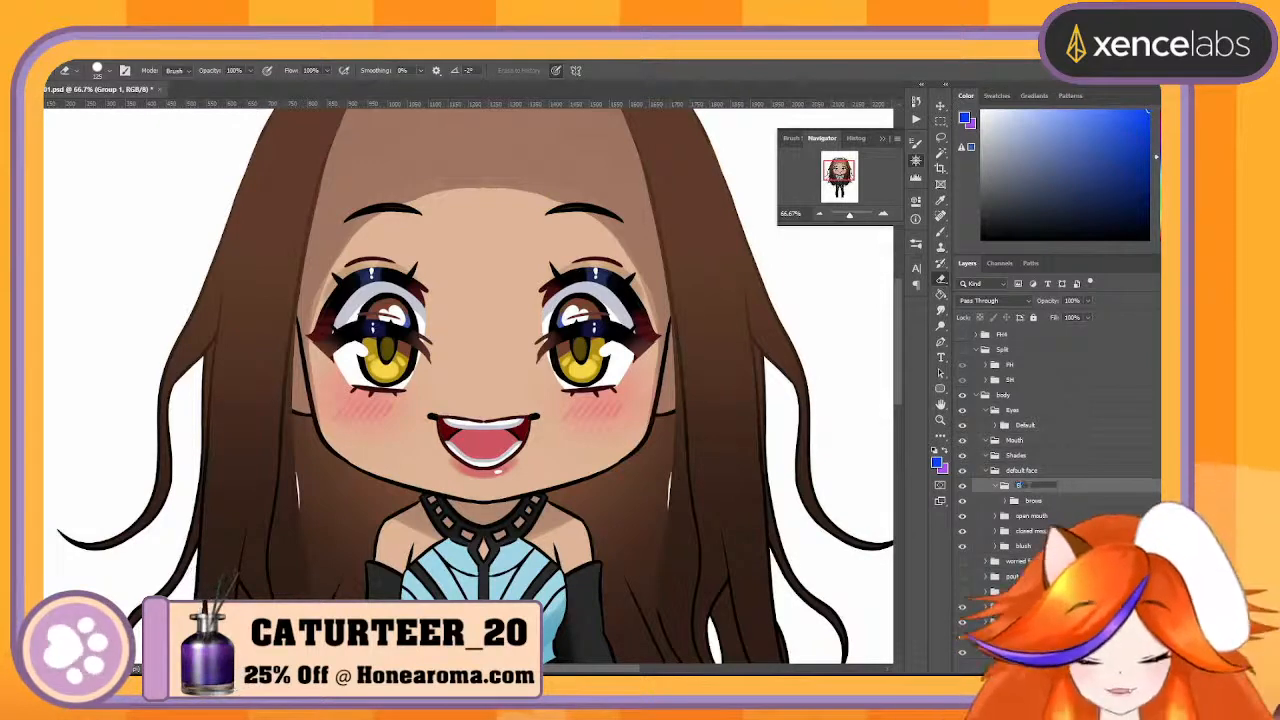
type("rows")
key("Return")
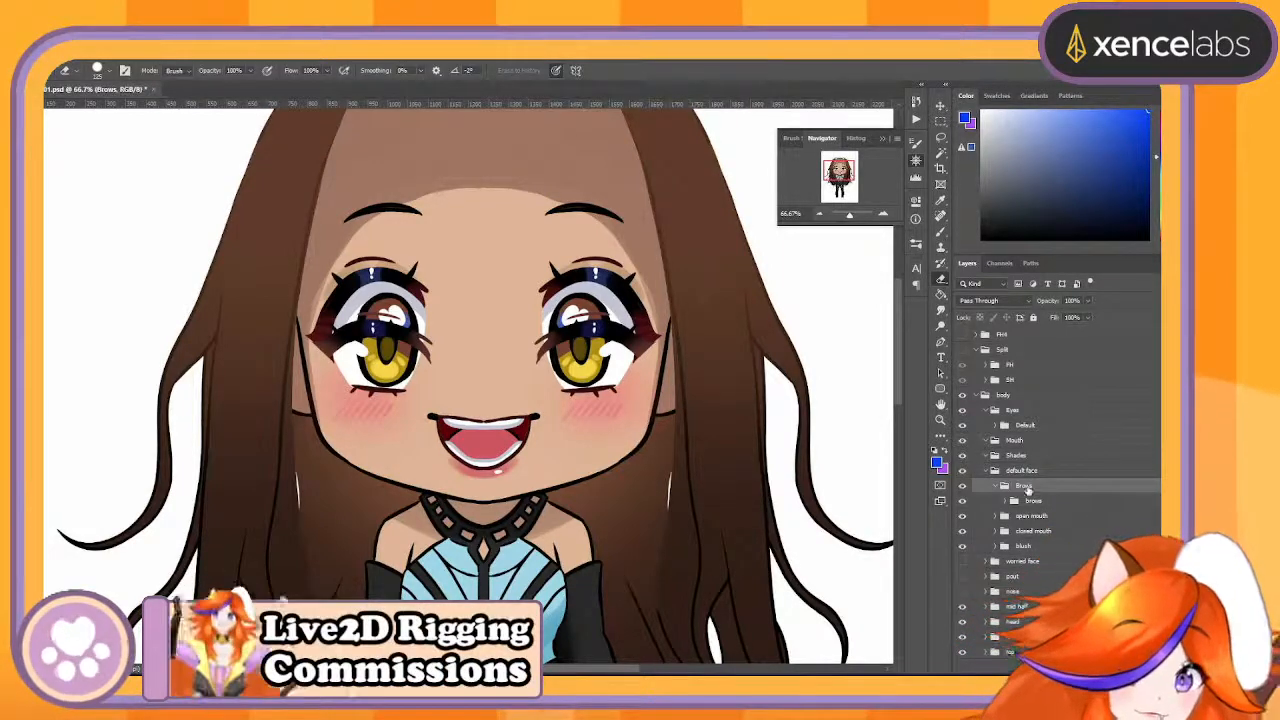
- Rename the original brows group inside Brows as Default
double_click(1036, 502)
type("De")
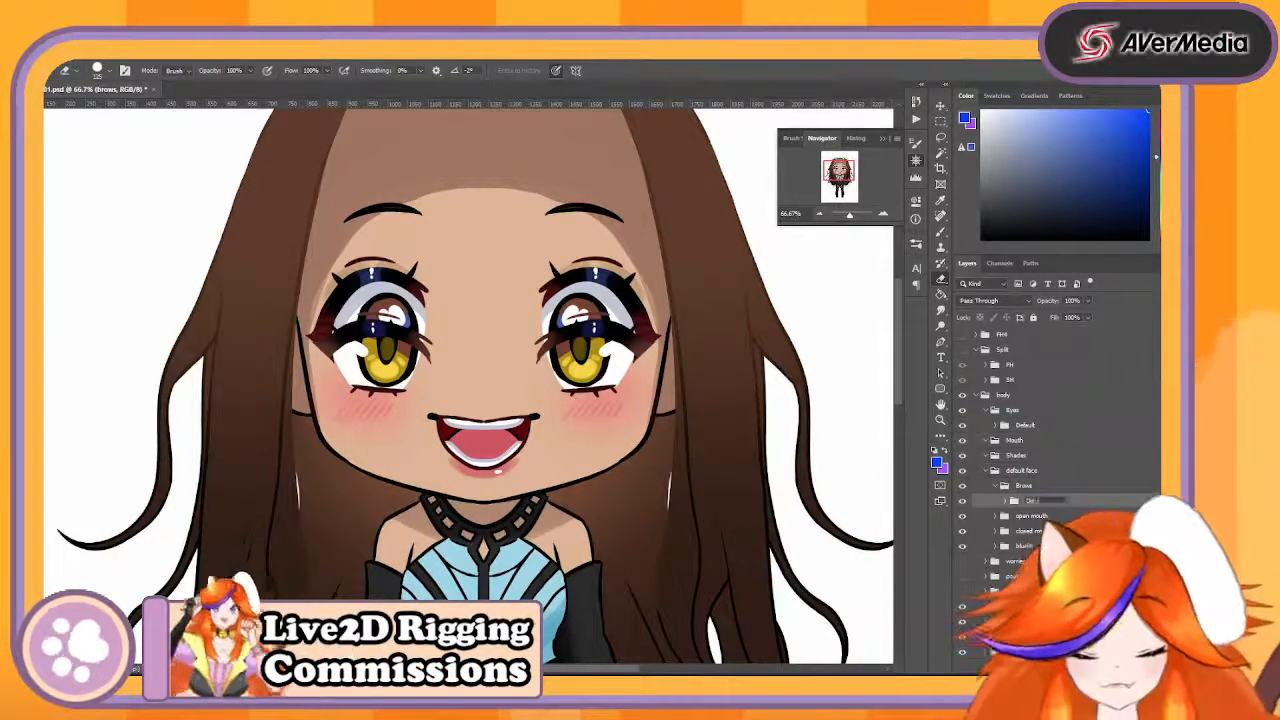
type("fault")
key("Return")
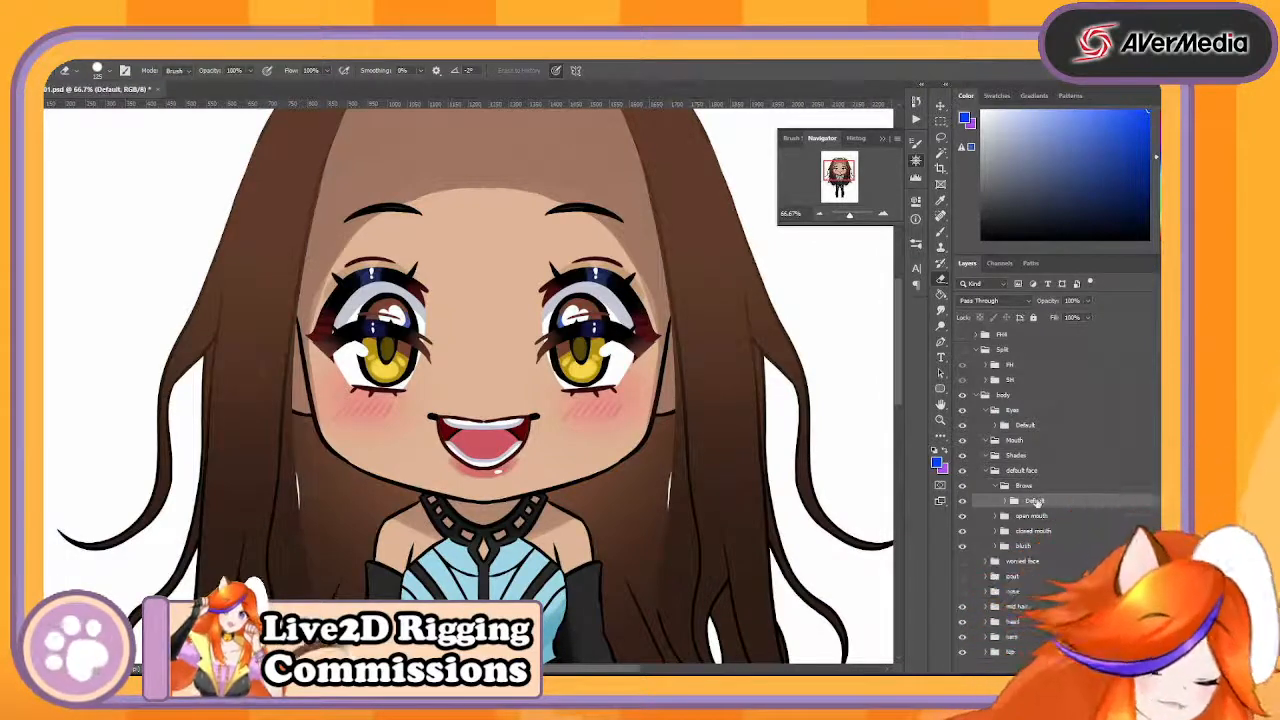
- Widen the layer list and move the Brows group out of default face, placing it above Eyes in body
left_click_drag(1048, 502, 1057, 472)
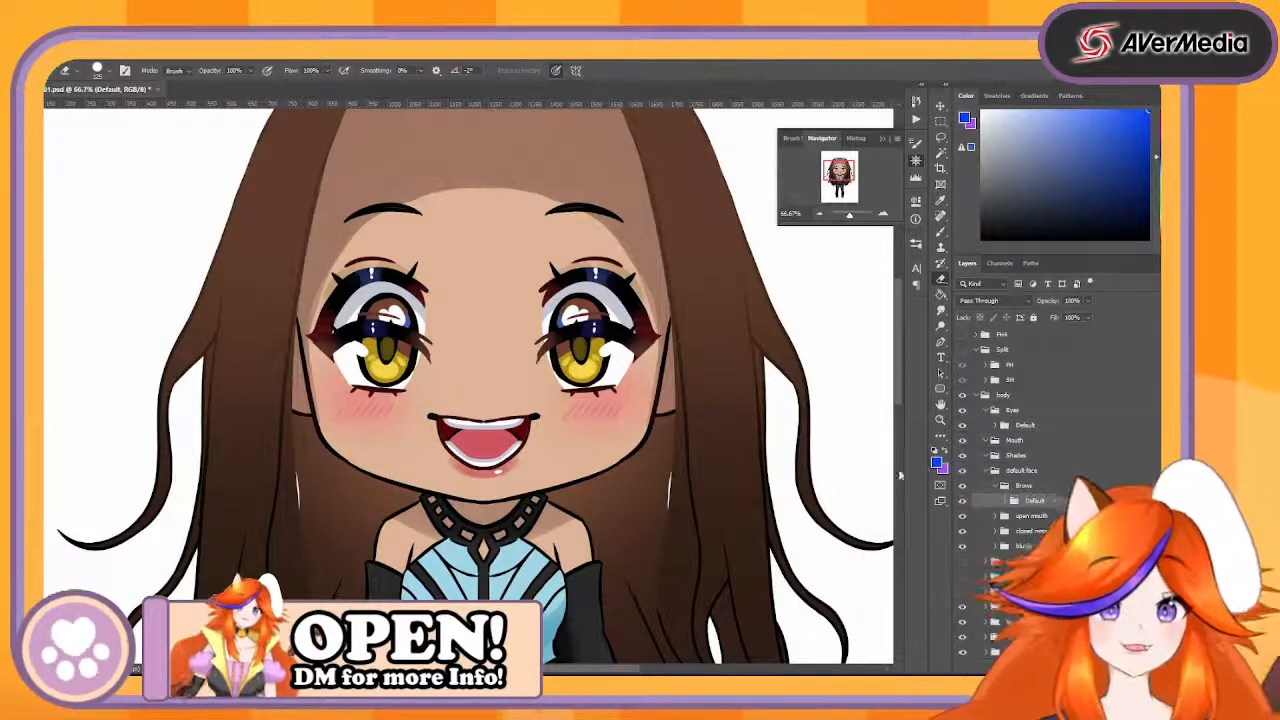
mouse_move(908, 440)
left_mouse_down()
mouse_move(659, 450)
mouse_move(912, 452)
mouse_move(858, 460)
mouse_move(590, 462)
mouse_move(677, 465)
mouse_move(664, 463)
left_mouse_up()
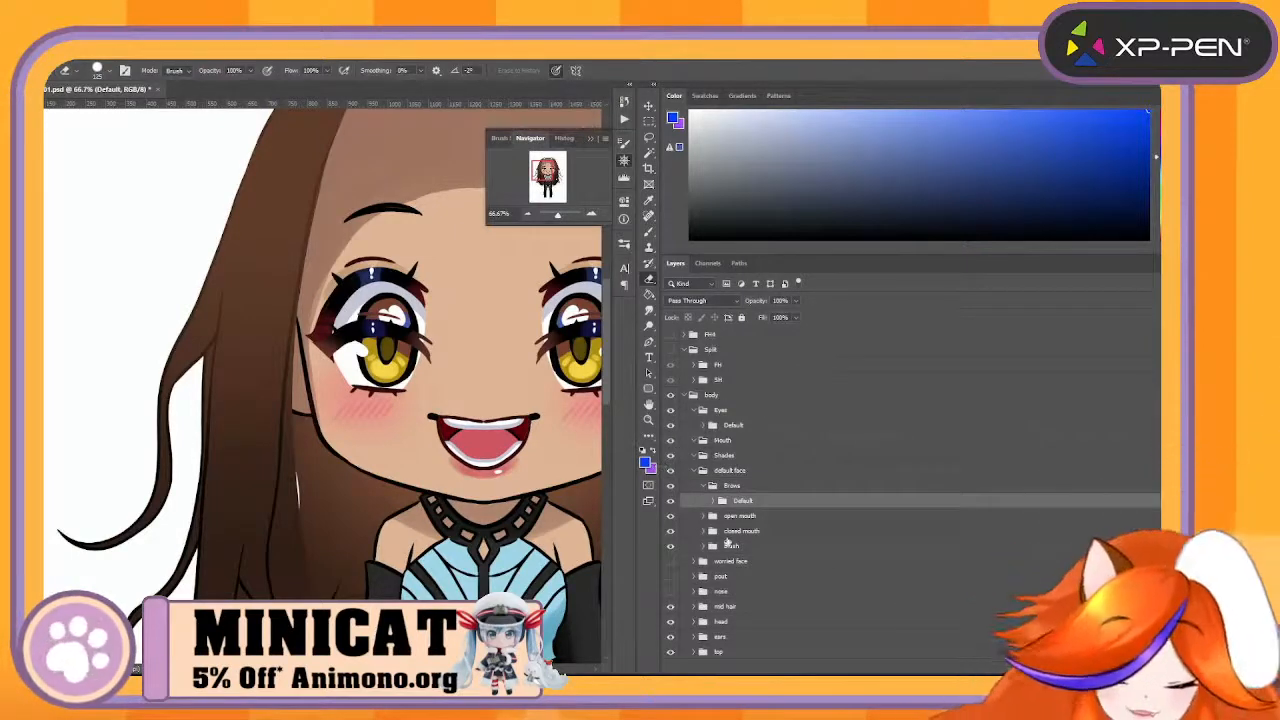
left_click_drag(738, 488, 763, 408)
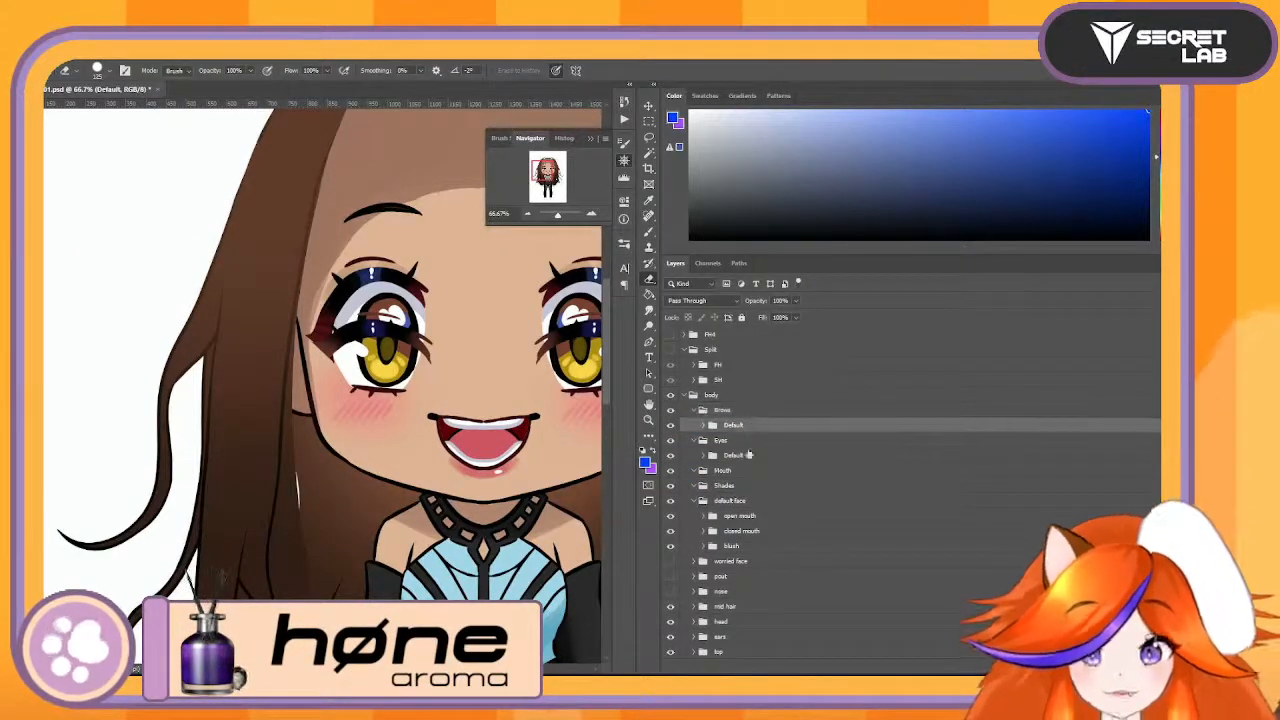
- Toggle the open mouth's visibility to check it, and group it with closed mouth inside default face
left_click(745, 518)
left_click(670, 517)
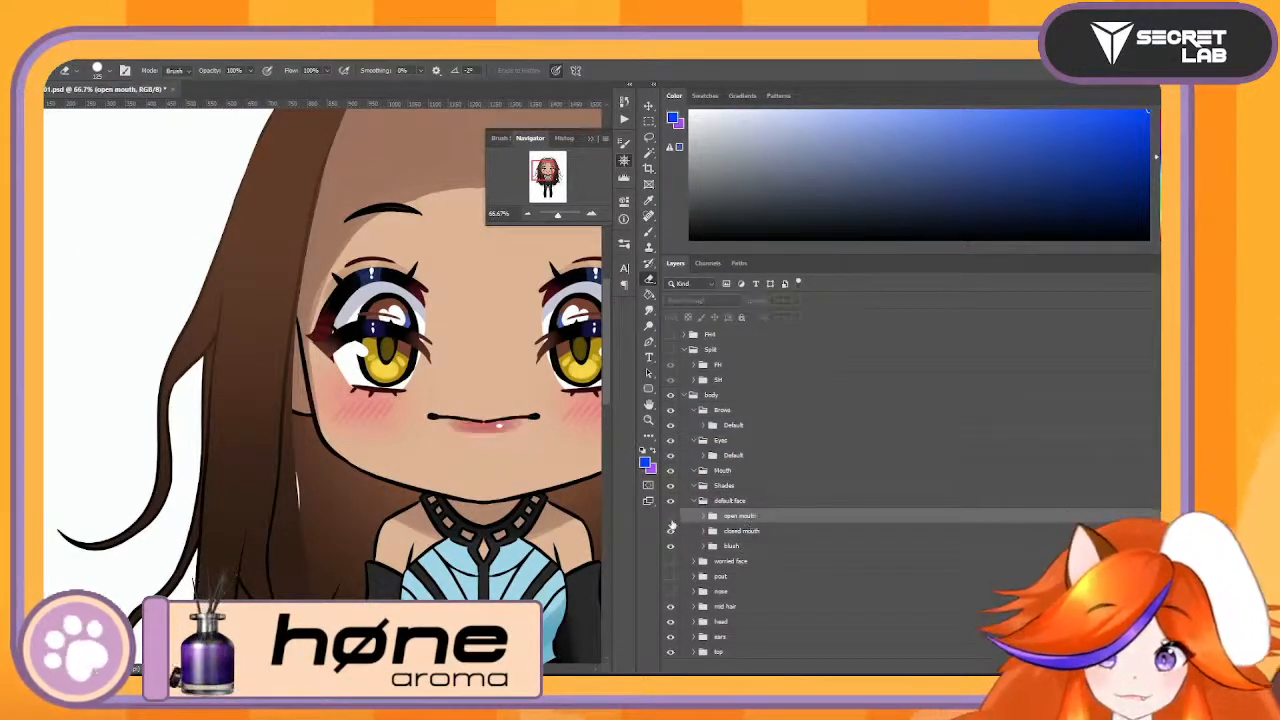
left_click(670, 517)
left_click(670, 517)
left_click(670, 517)
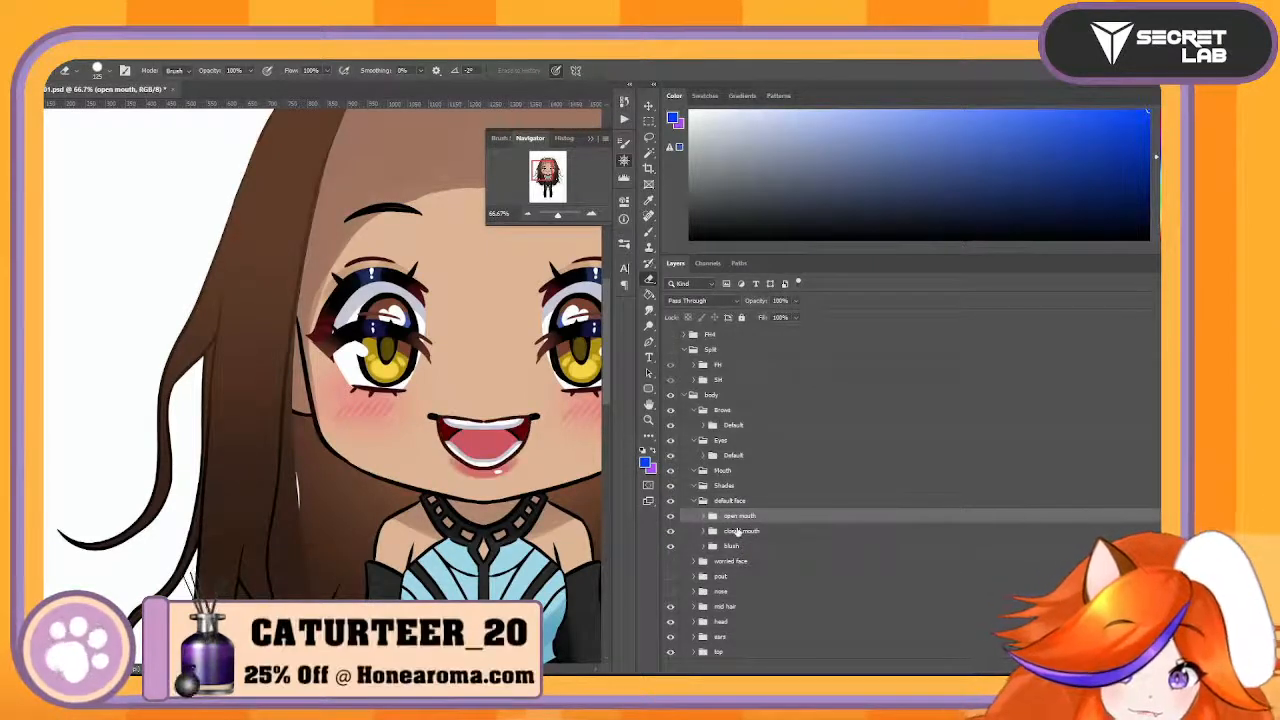
left_click(747, 530, "shift")
key("ctrl+g")
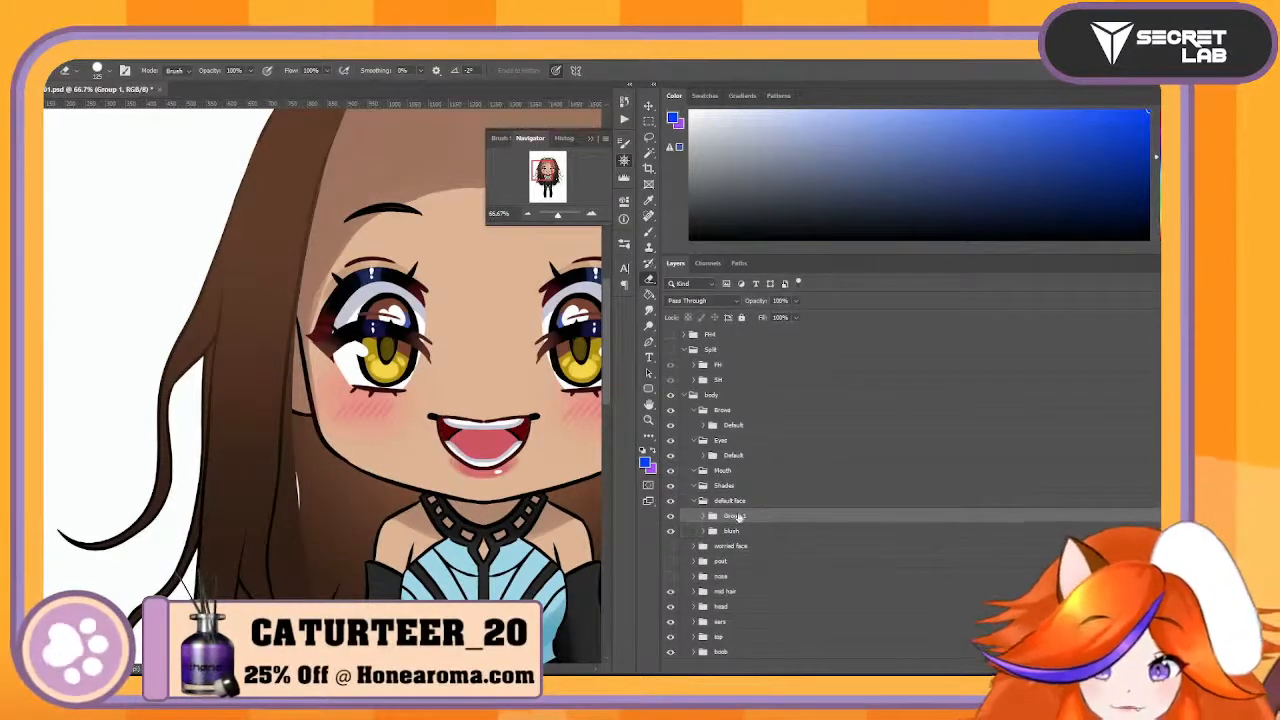
- Rename the new mouth group as Default and move it out of default face into the Mouth group
double_click(735, 516)
type("Default")
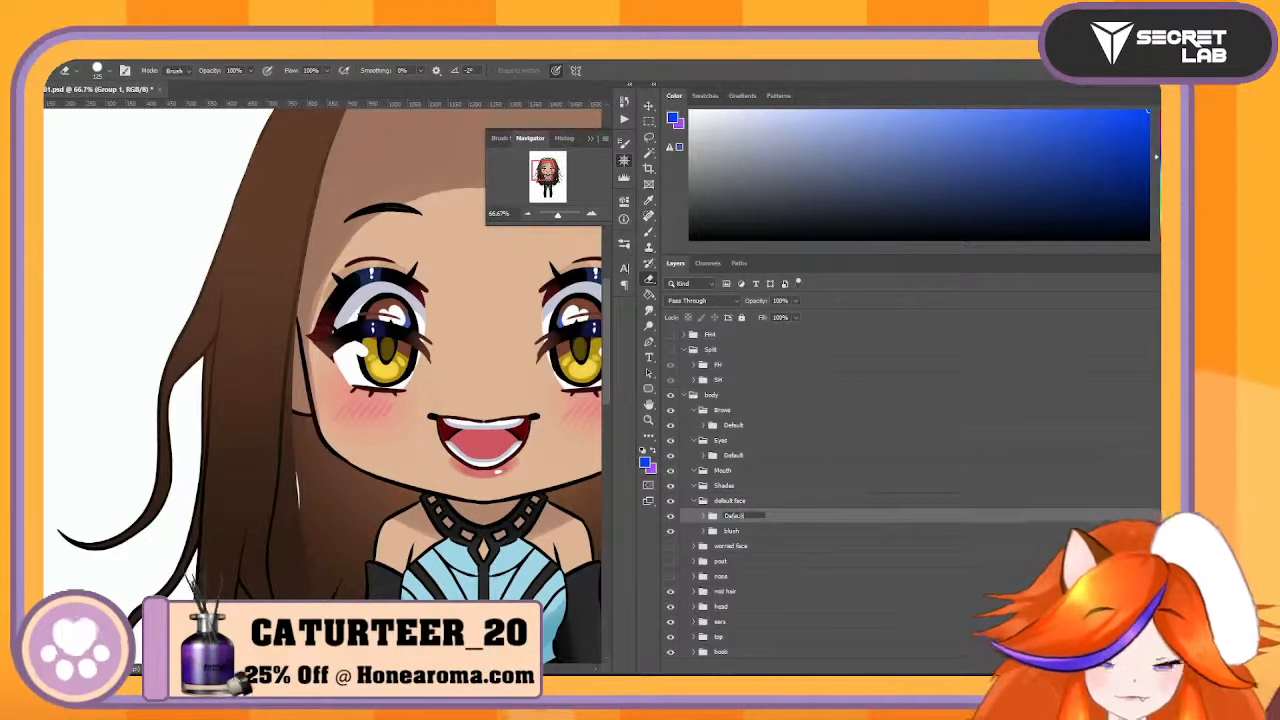
key("Return")
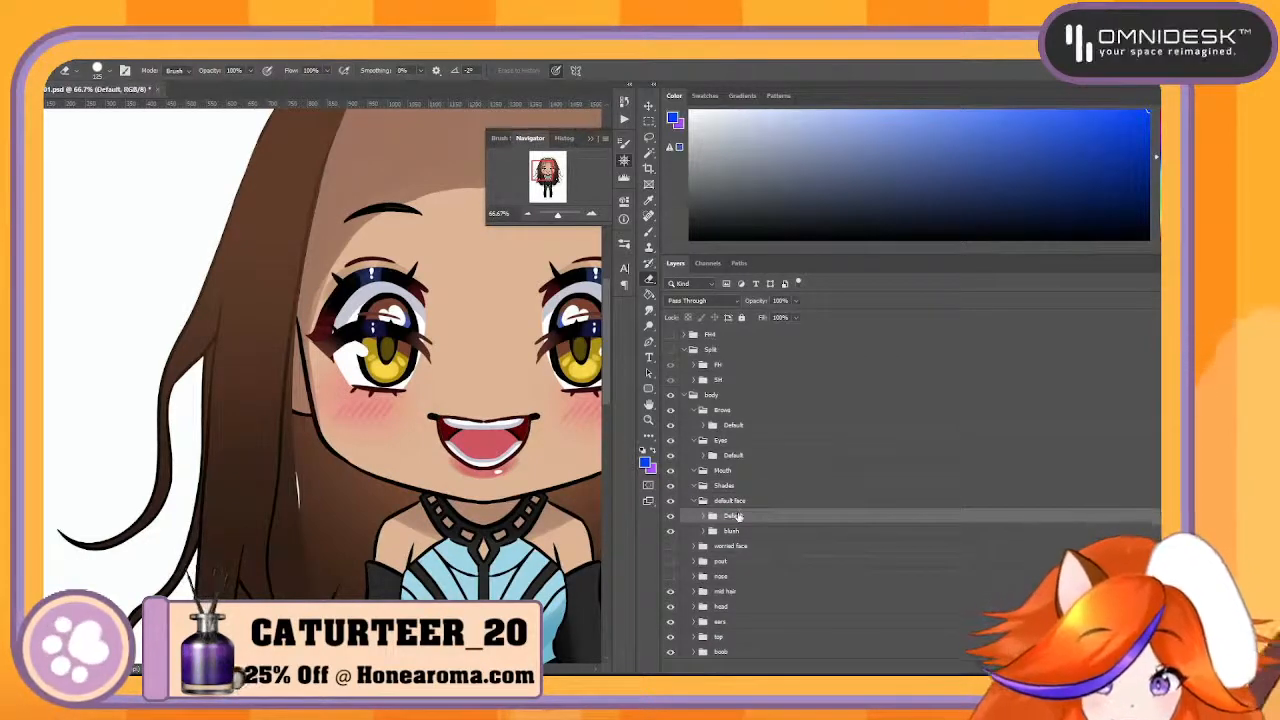
left_click_drag(735, 516, 756, 474)
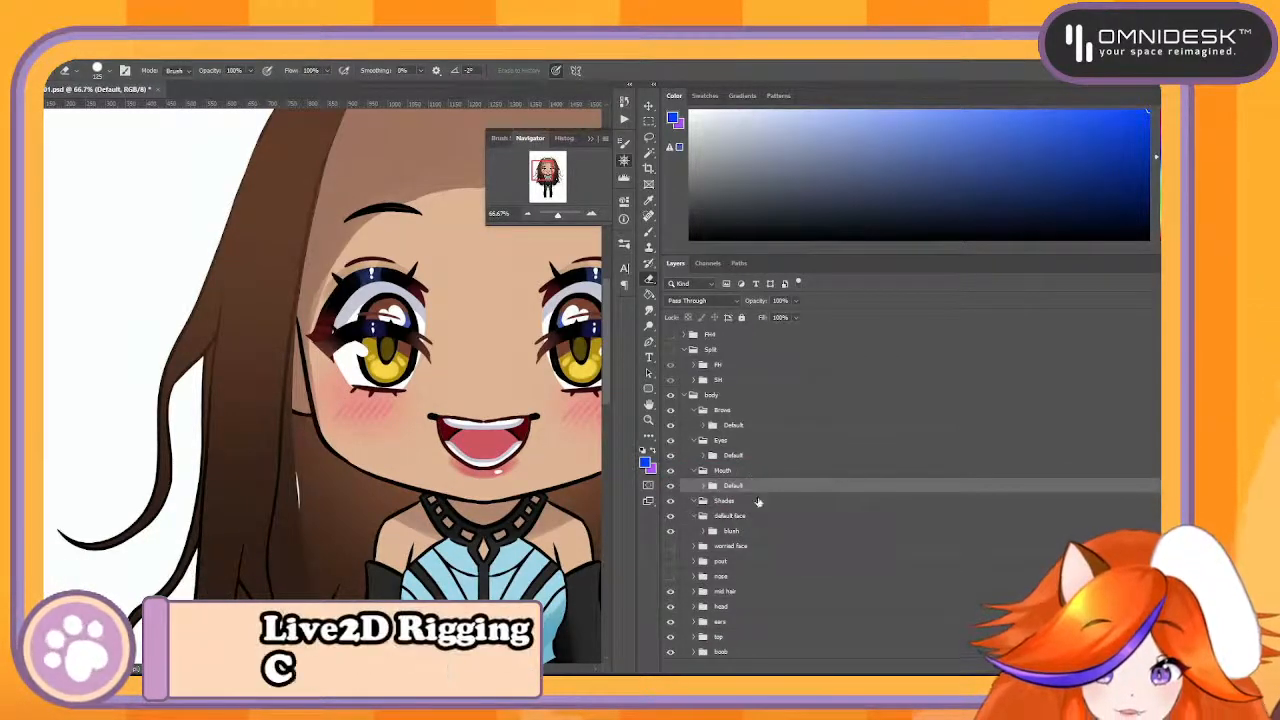
- Move the blush group from default face into Shades and rename it as Default Blush
left_click(734, 503)
left_click(755, 536)
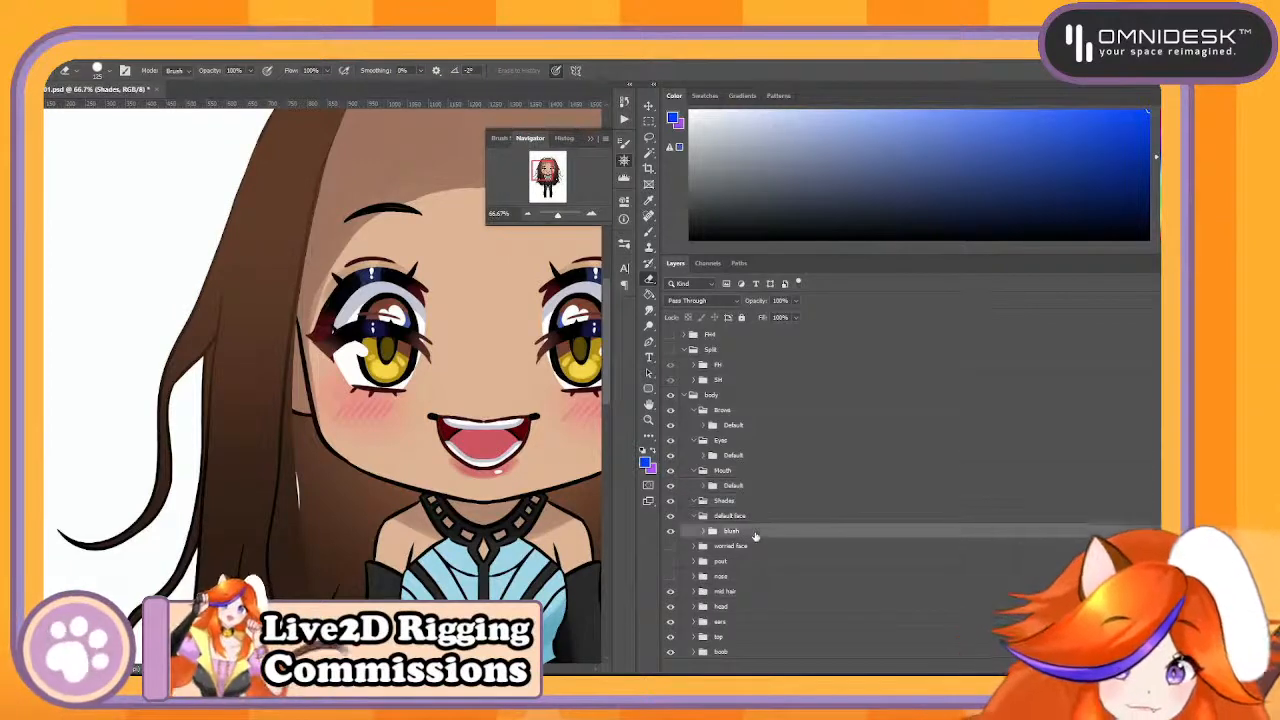
left_click_drag(751, 528, 751, 503)
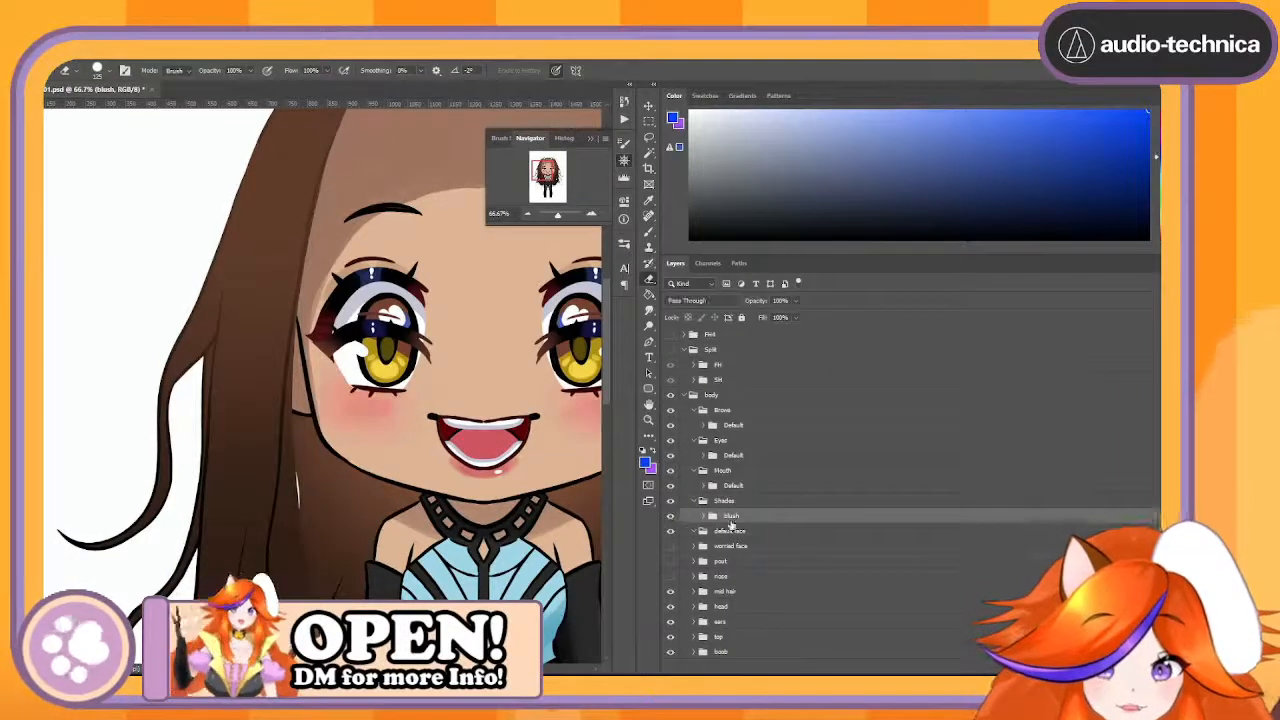
double_click(730, 516)
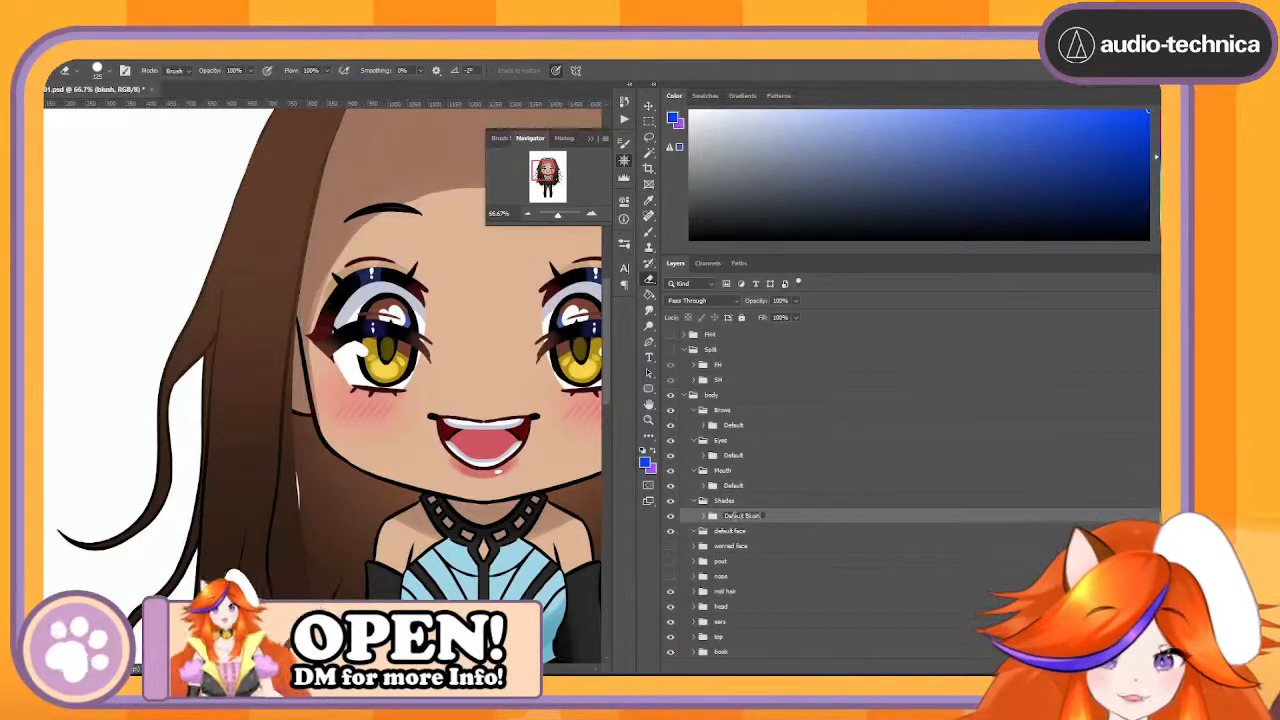
- Delete the emptied default face group from body
left_click(729, 532)
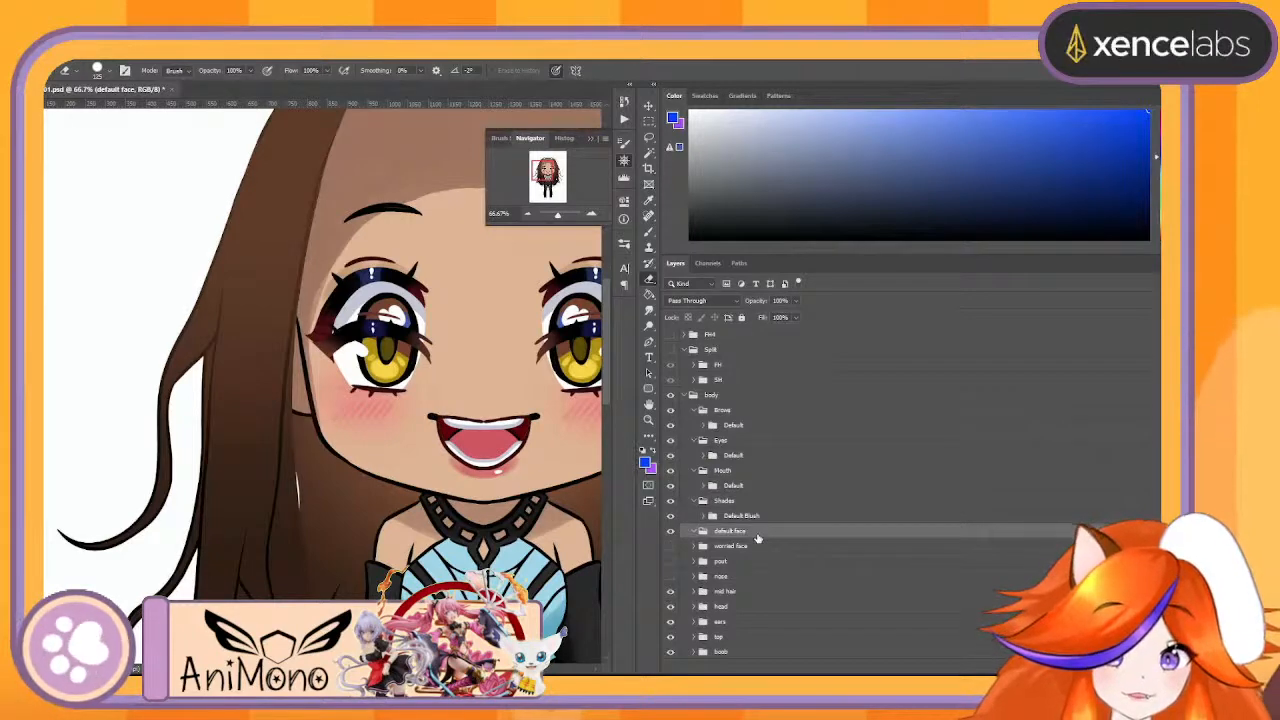
scroll(757, 538, "down", 3)
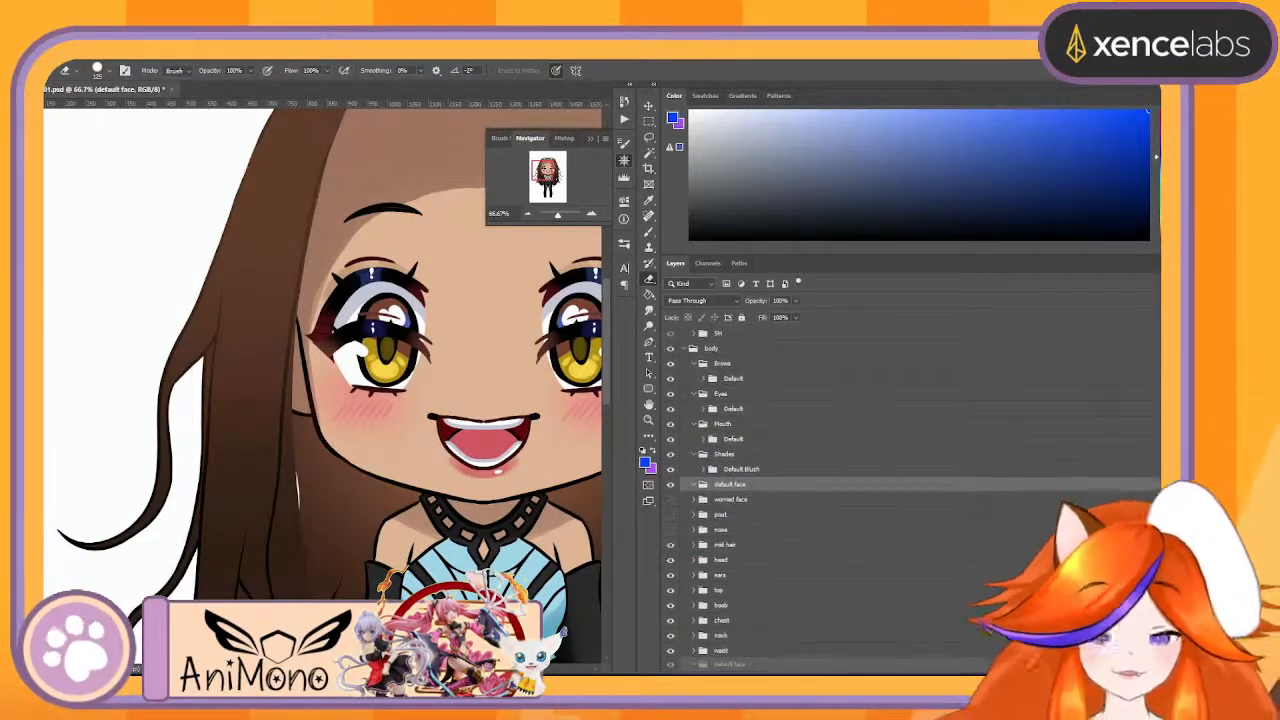
key("Delete")
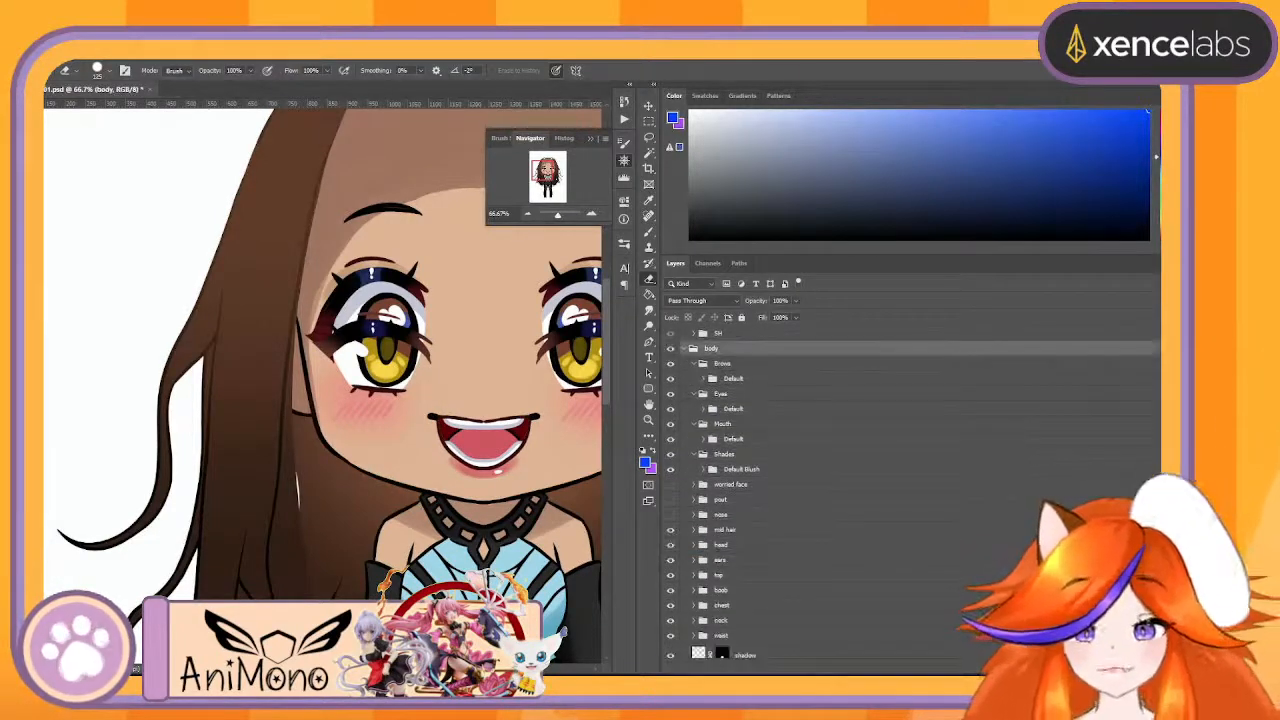
- Show and expand the worried face group, and move its worried brows into Brows above Default
left_click(671, 485)
left_click(702, 485)
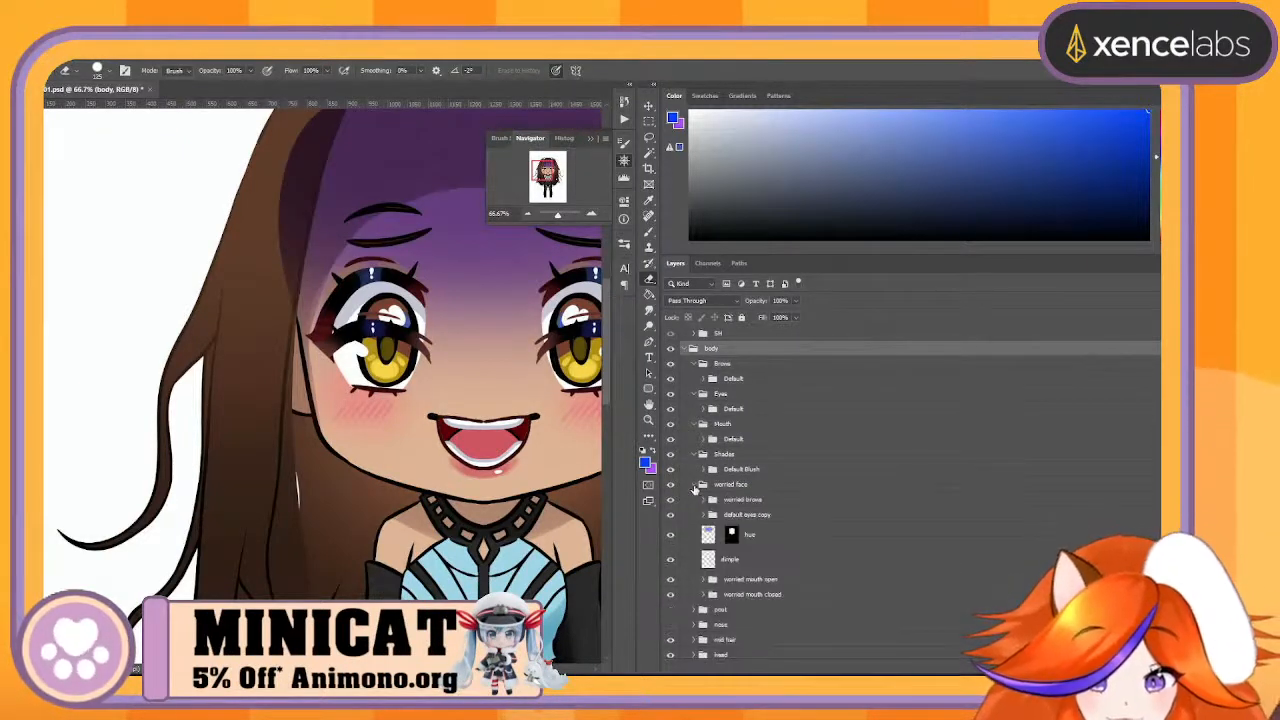
left_click(745, 500)
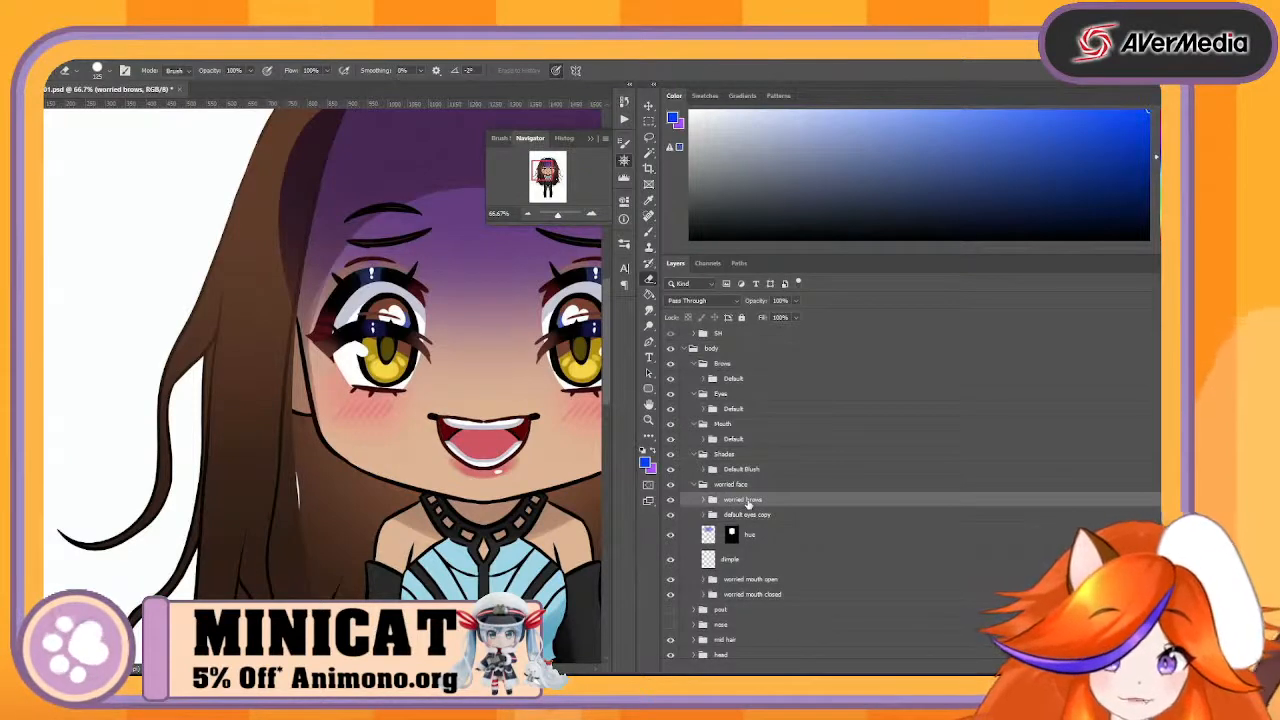
left_click_drag(748, 505, 777, 384)
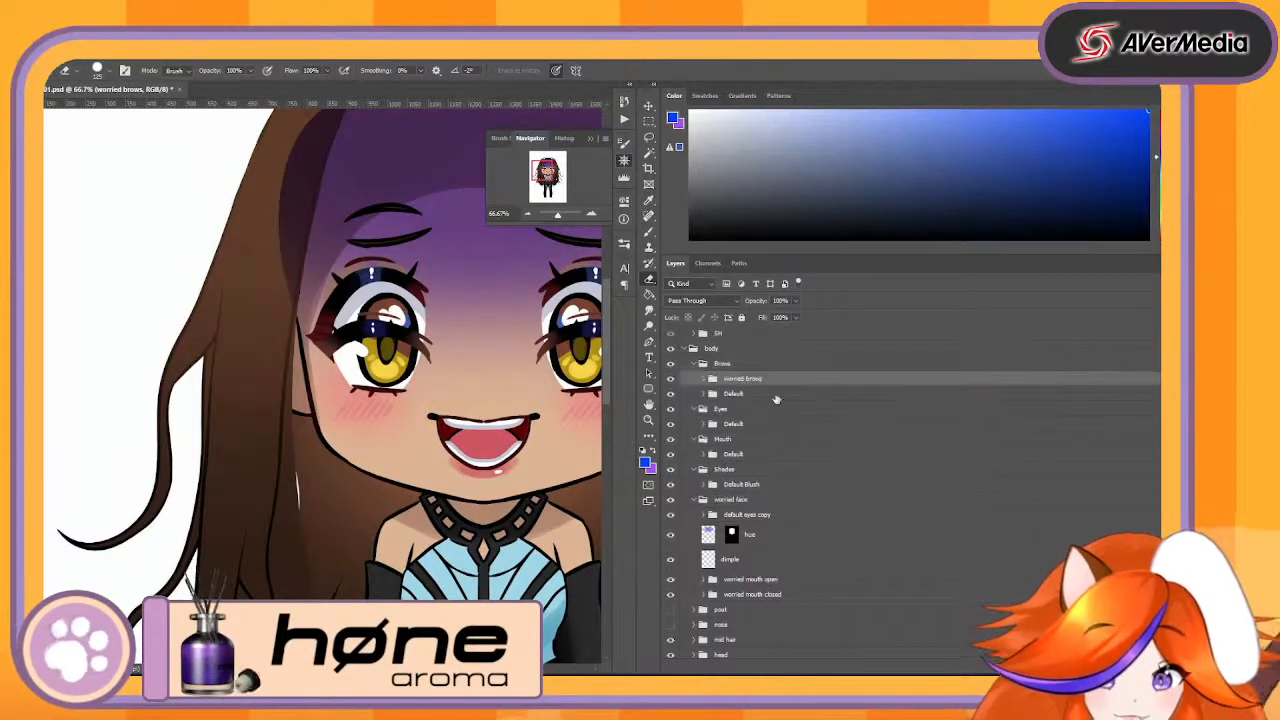
- Check the worried face's hue layer by toggling it, and move it into Shades above Default Blush
left_click(763, 538)
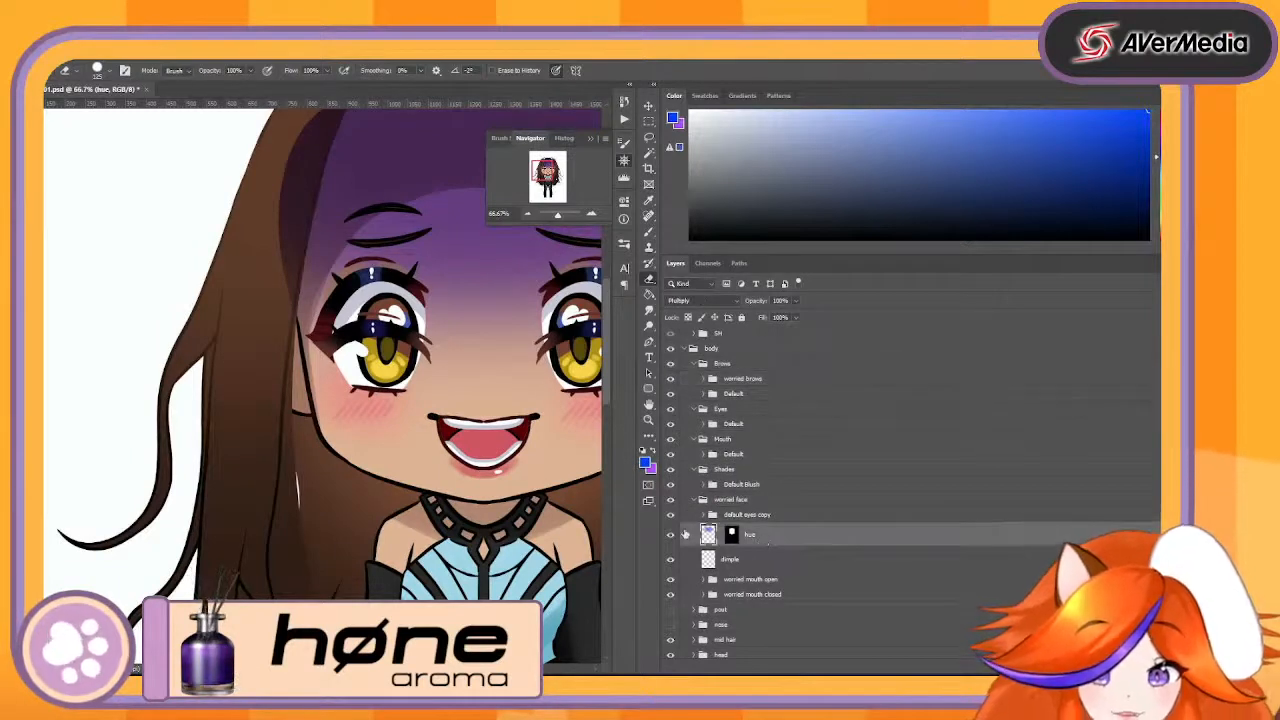
left_click(672, 536)
left_click(672, 536)
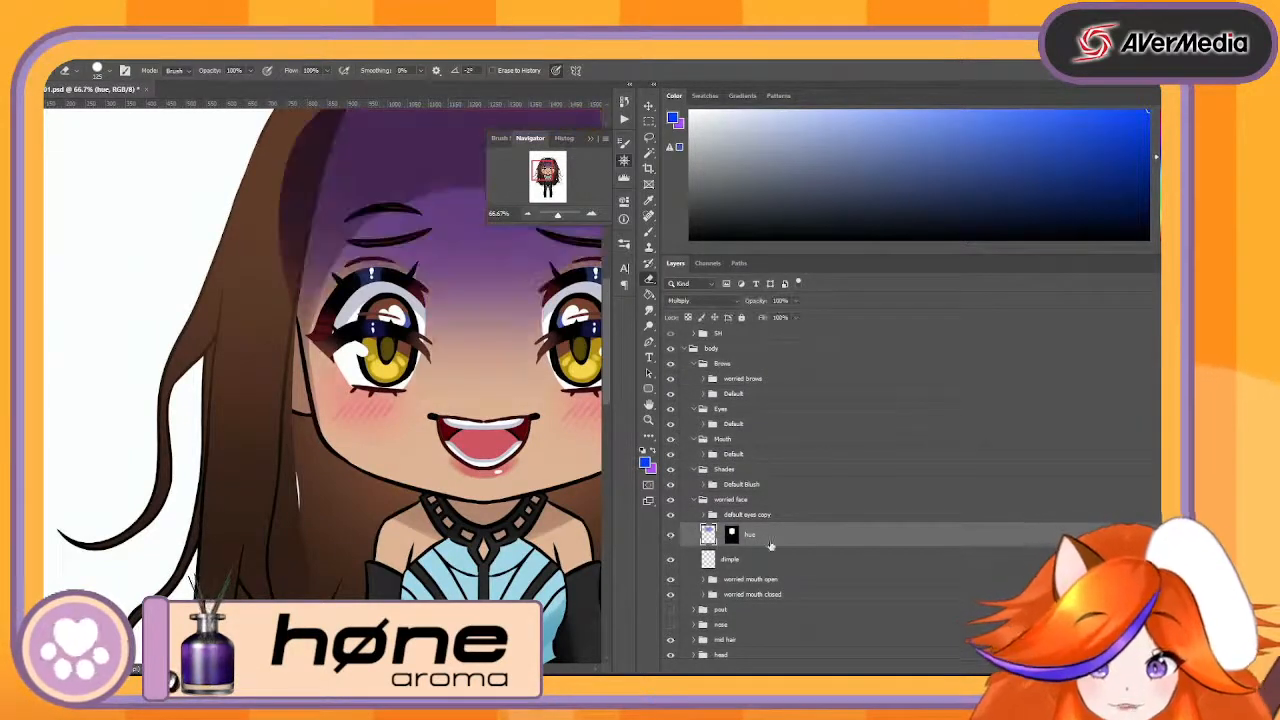
left_click_drag(784, 538, 830, 480)
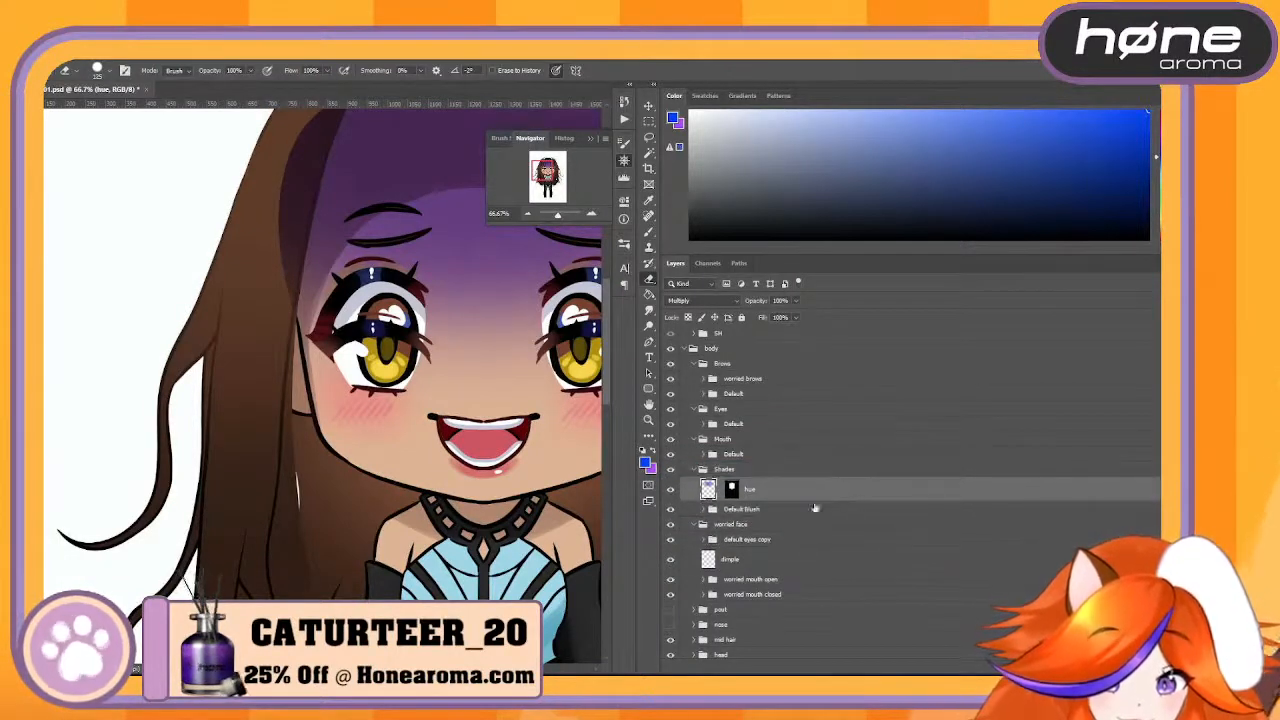
- Check the default eyes copy group, rename it as Worried Eyes and move it out of worried face into Mouth
left_click(750, 542)
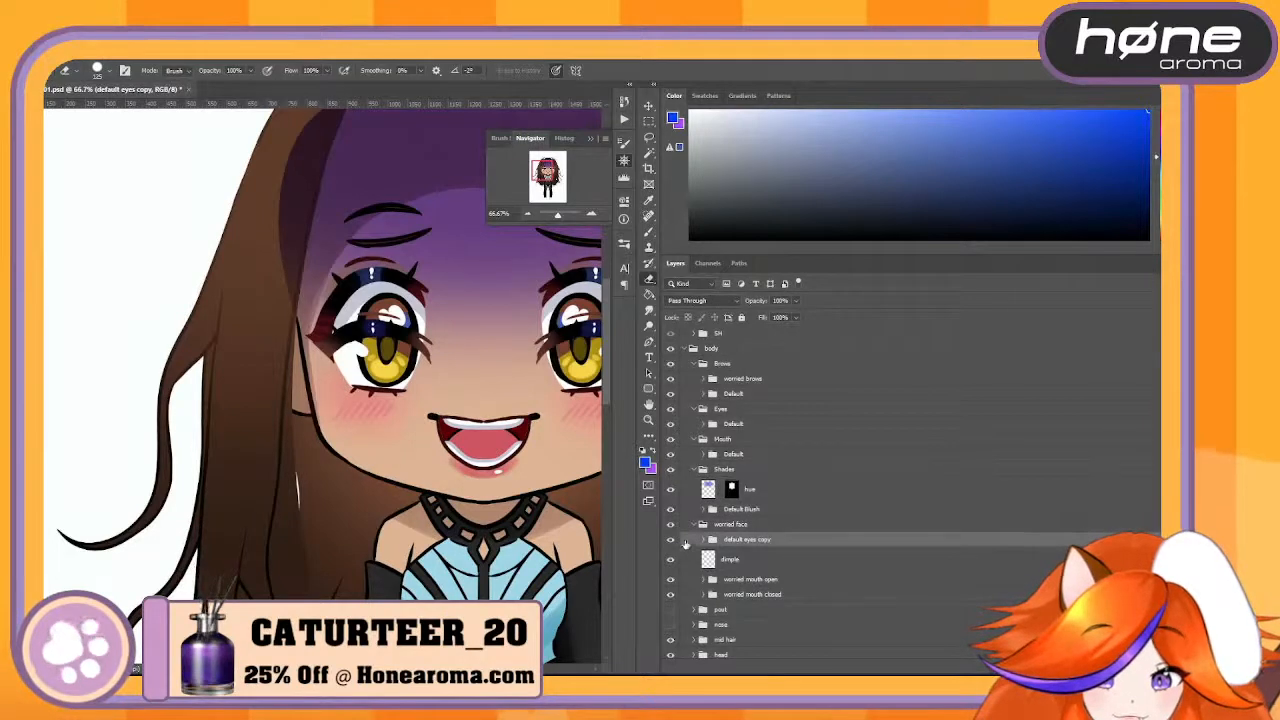
left_click(670, 540)
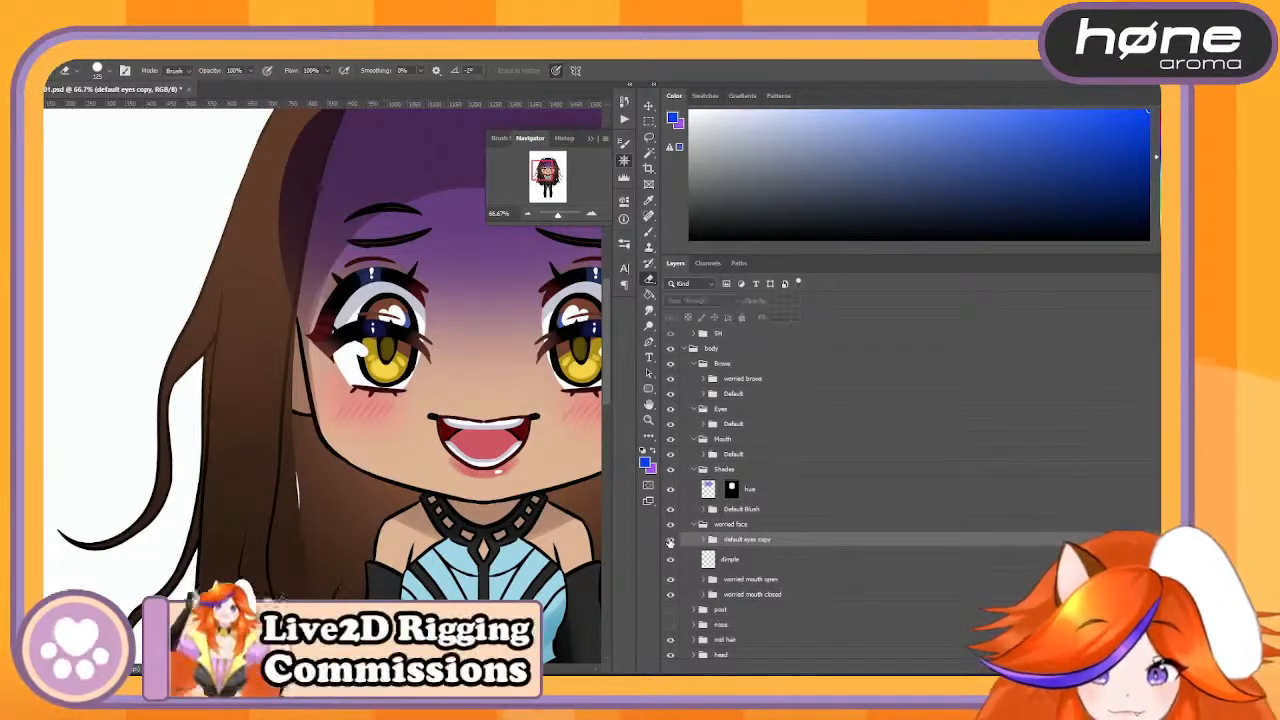
left_click(670, 540)
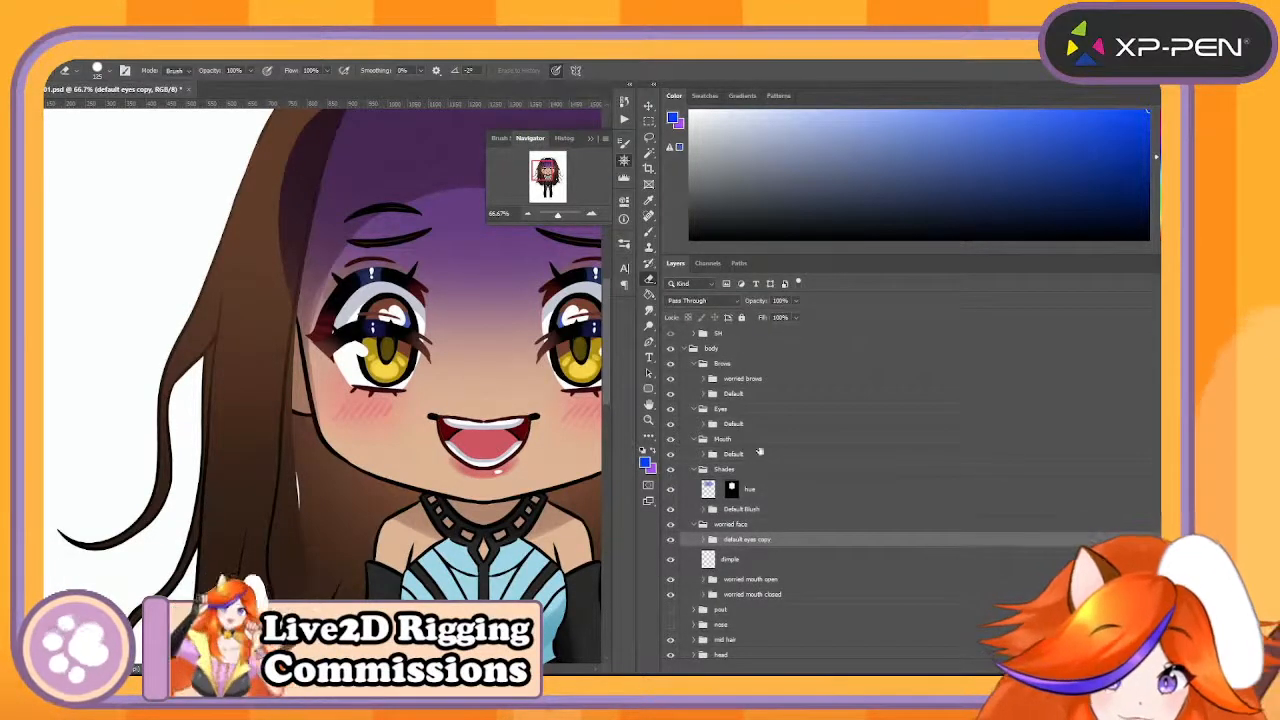
left_click(763, 539)
type("Worri")
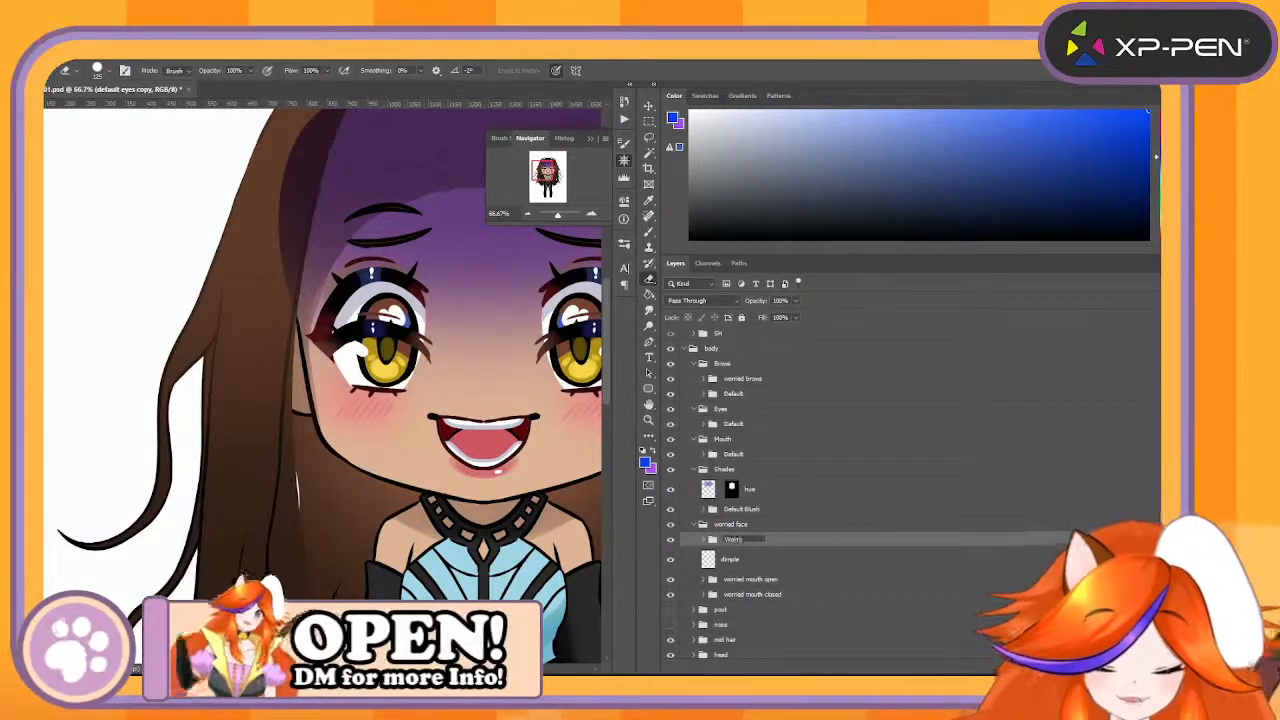
type("ed Eye")
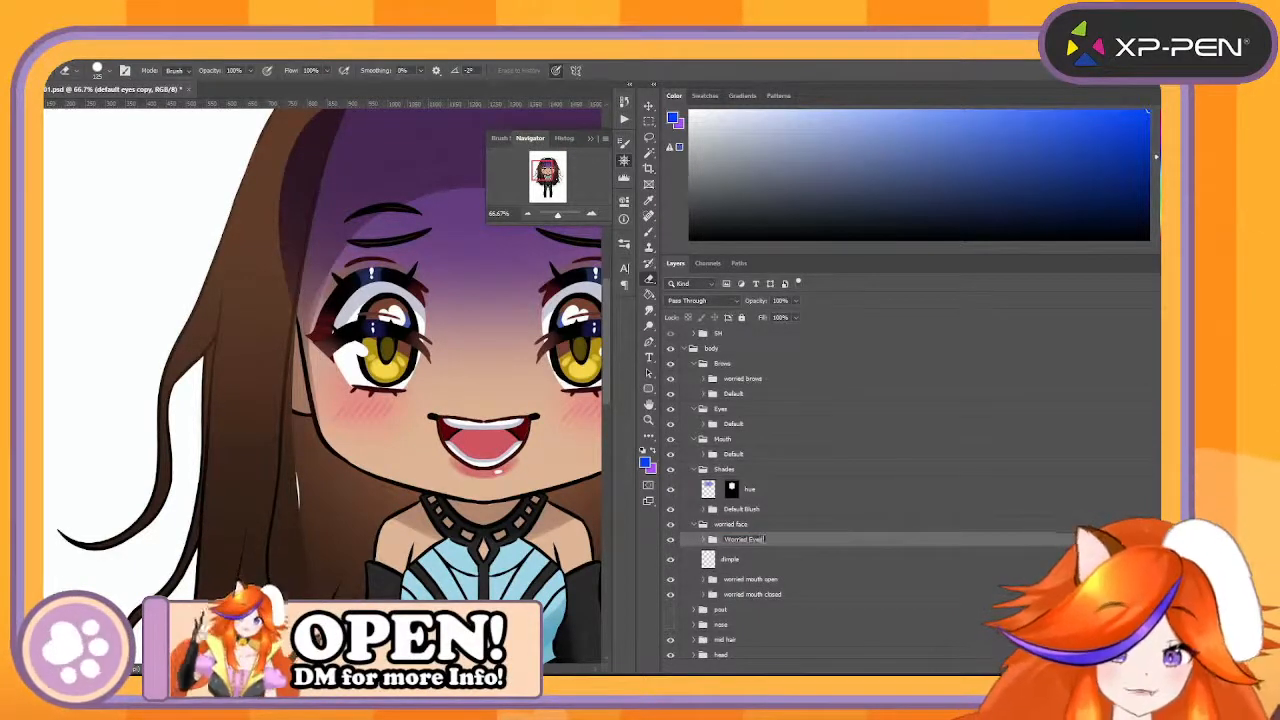
type("s")
key("Return")
left_click_drag(763, 541, 825, 450)
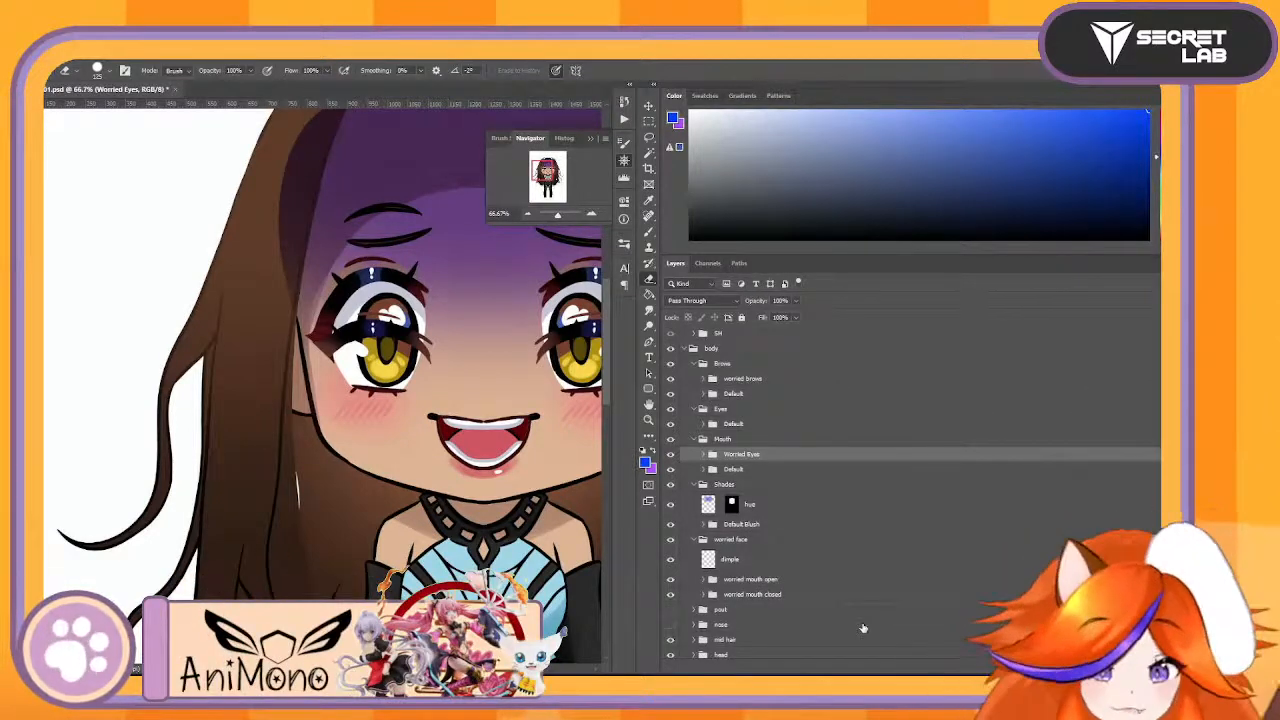
- Locate the dimple layer's artwork on the face with Free Transform
left_click(763, 559)
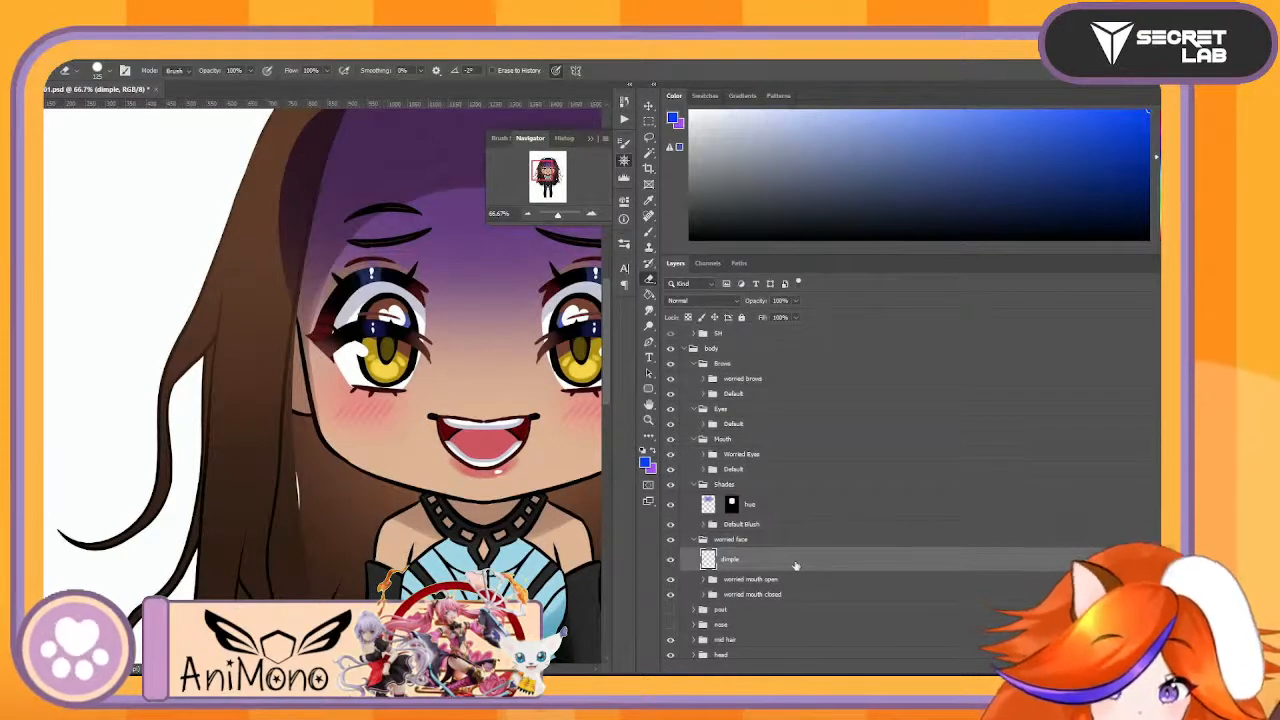
key("ctrl+t")
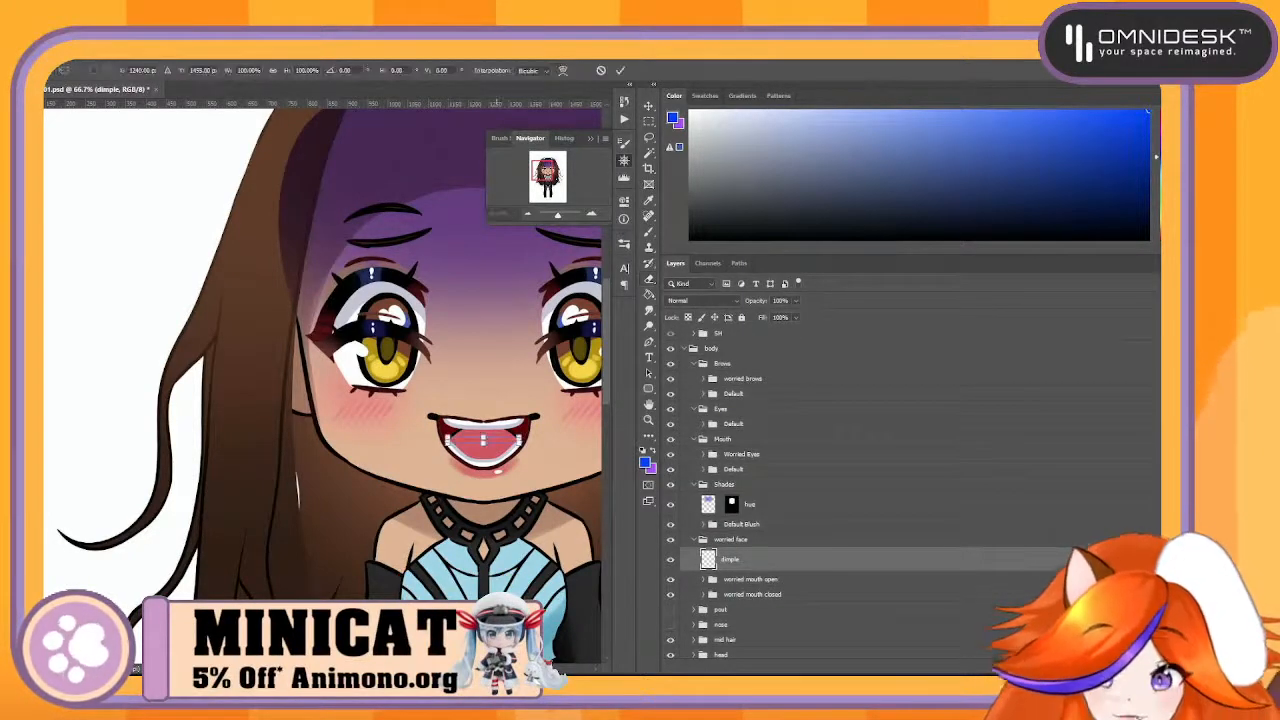
left_click_drag(481, 437, 409, 453)
key("Return")
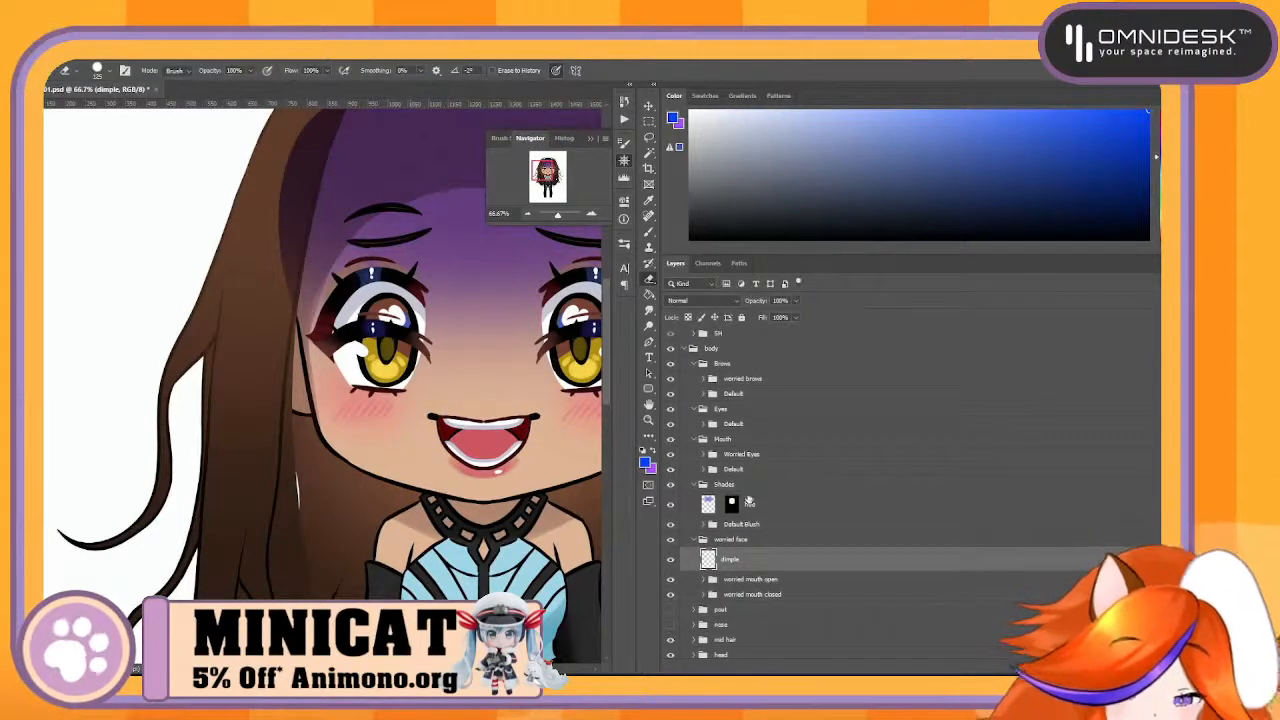
- Rename the worried face group as Worried Mouth and move it into Mouth above Default
left_click(766, 594)
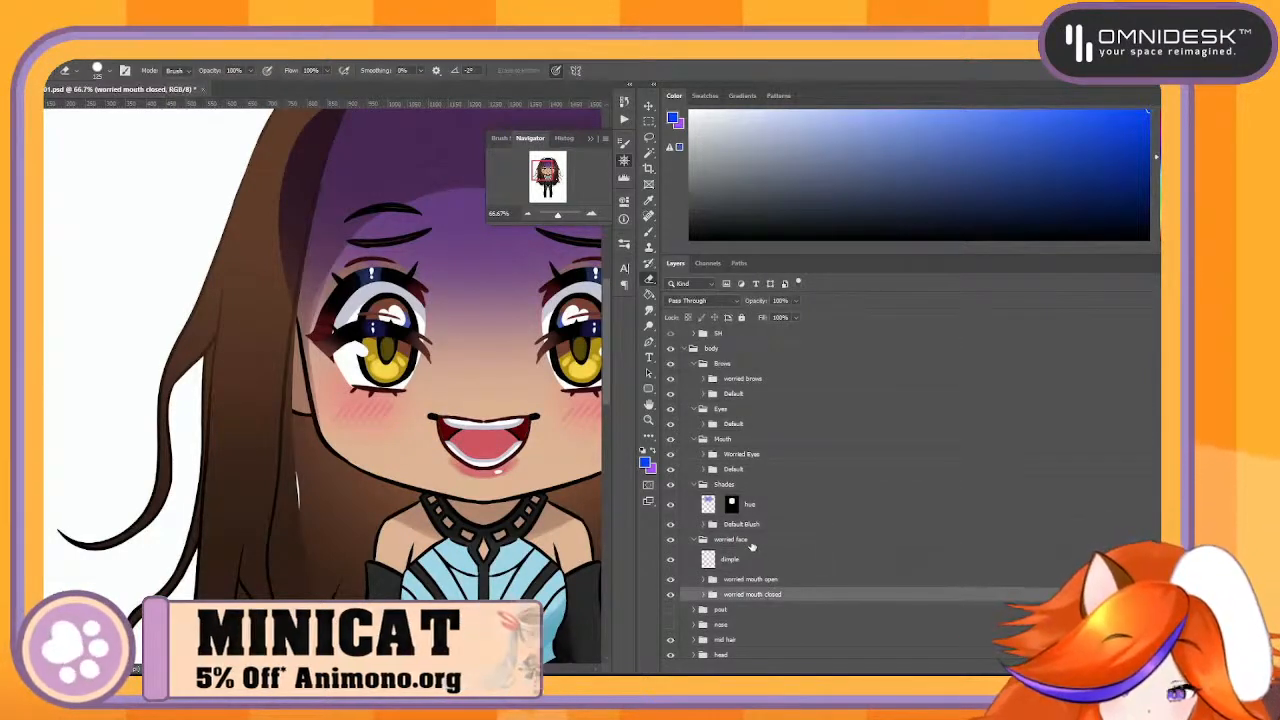
double_click(731, 539)
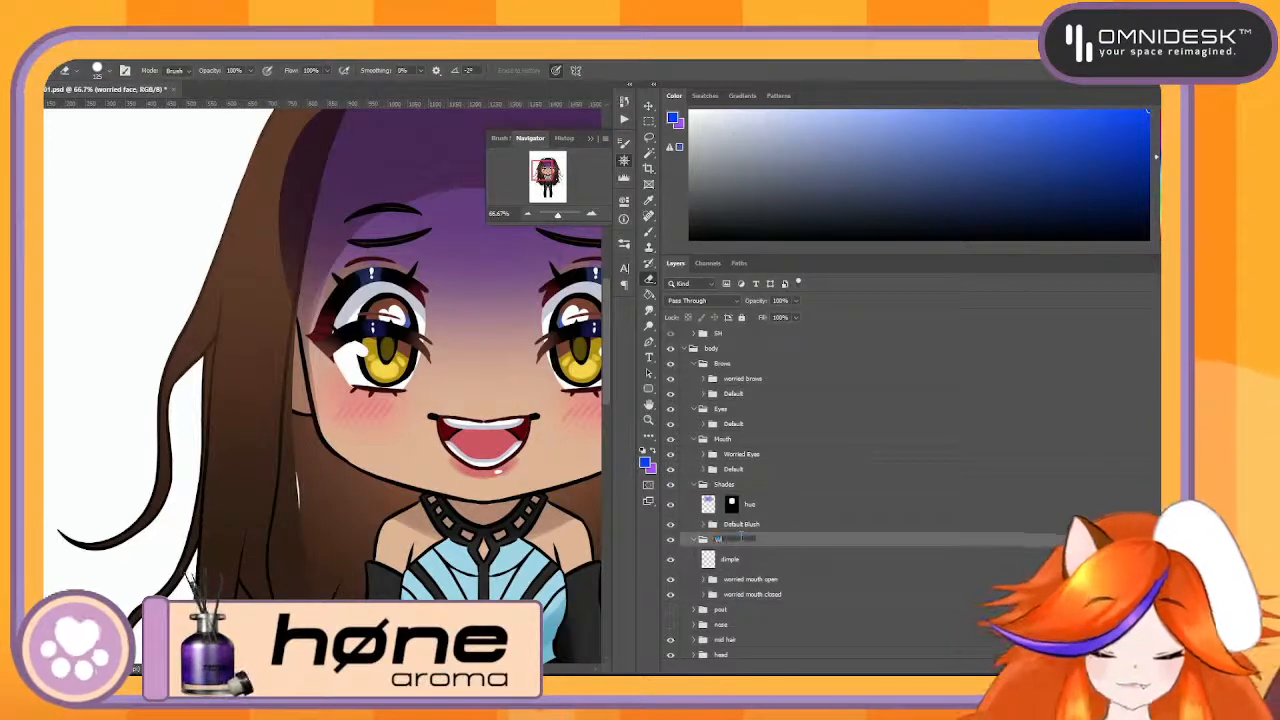
type("Worl")
type("ied Mouth")
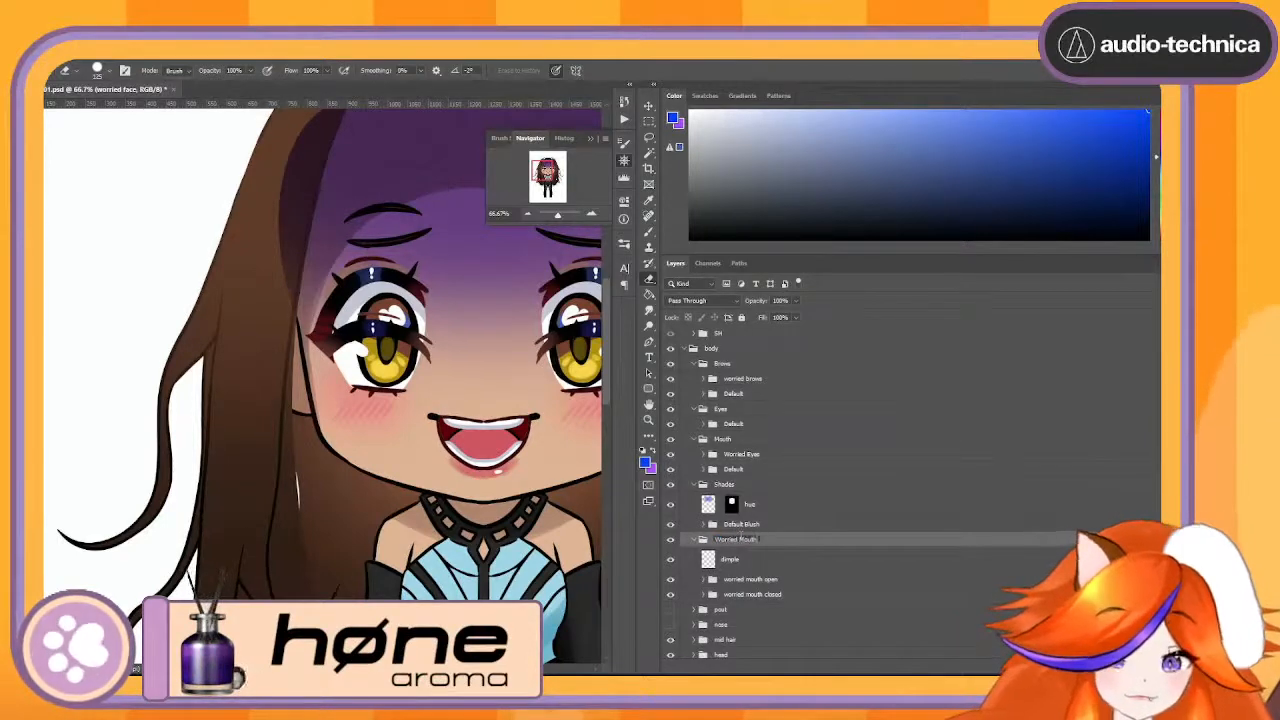
key("Return")
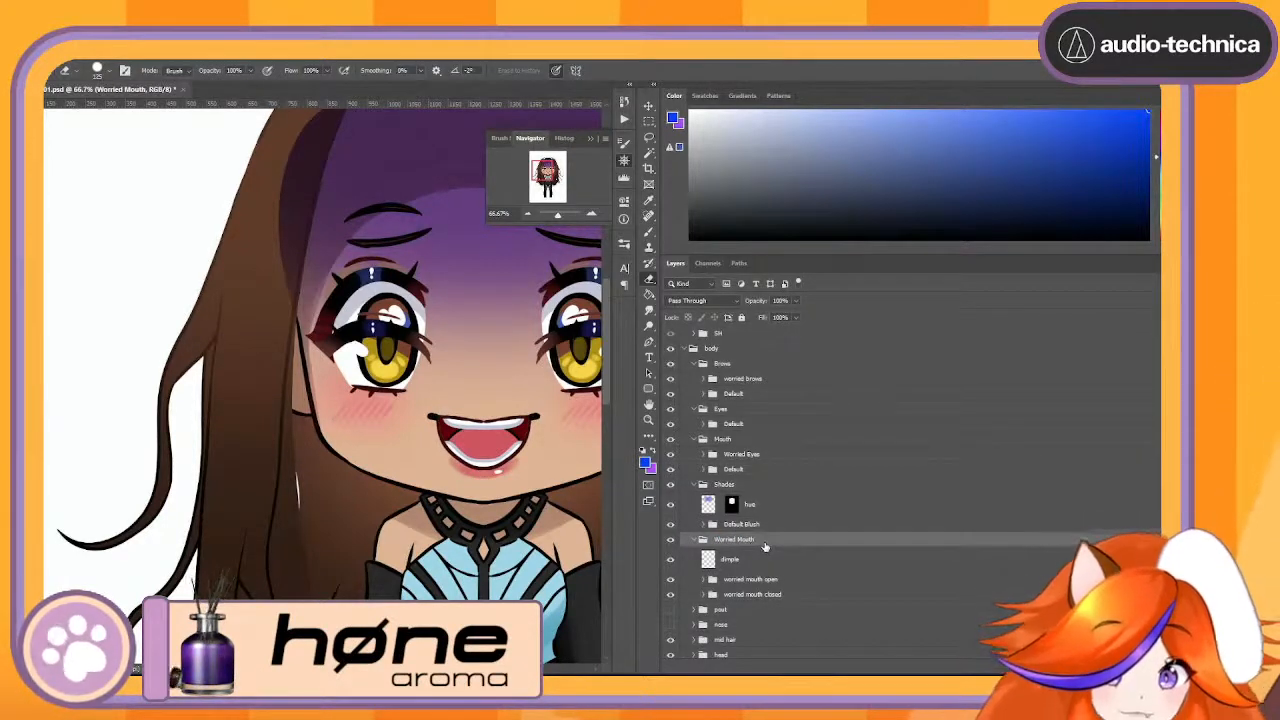
left_click_drag(765, 546, 818, 463)
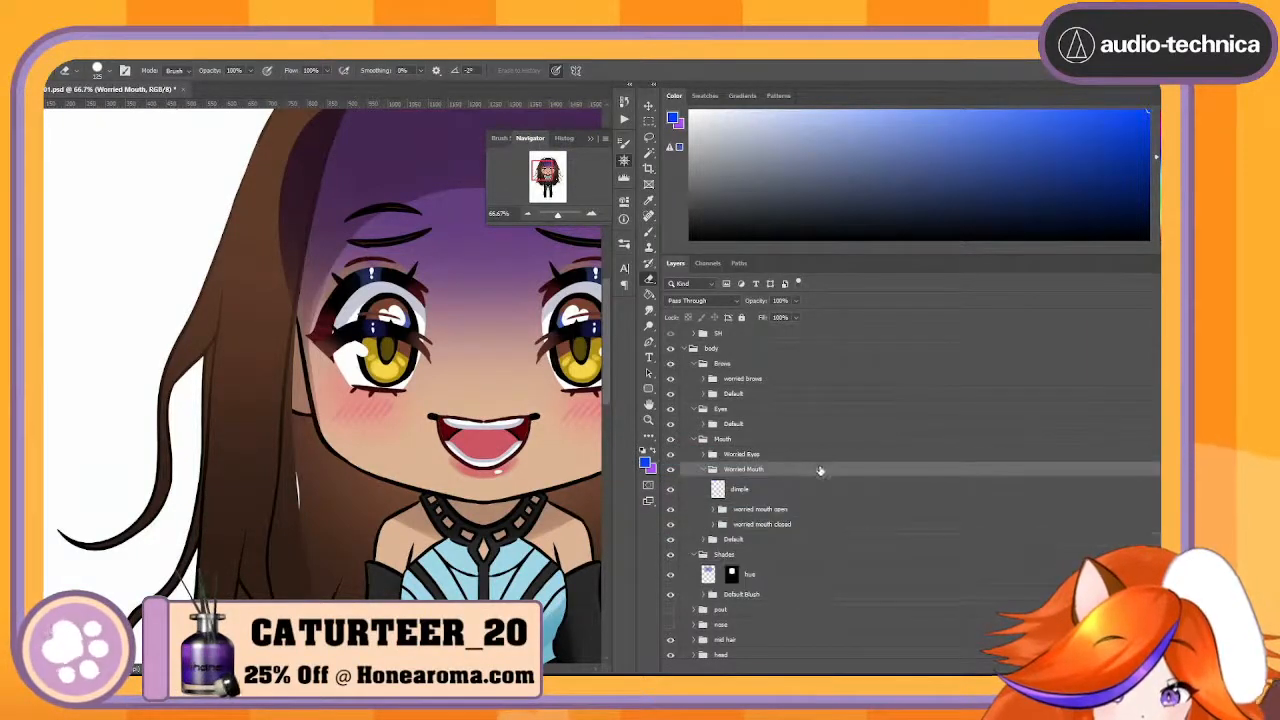
- Move Worried Eyes out of Mouth into Eyes above Default and make sure it is shown
left_click(766, 456)
left_click_drag(771, 455, 805, 419)
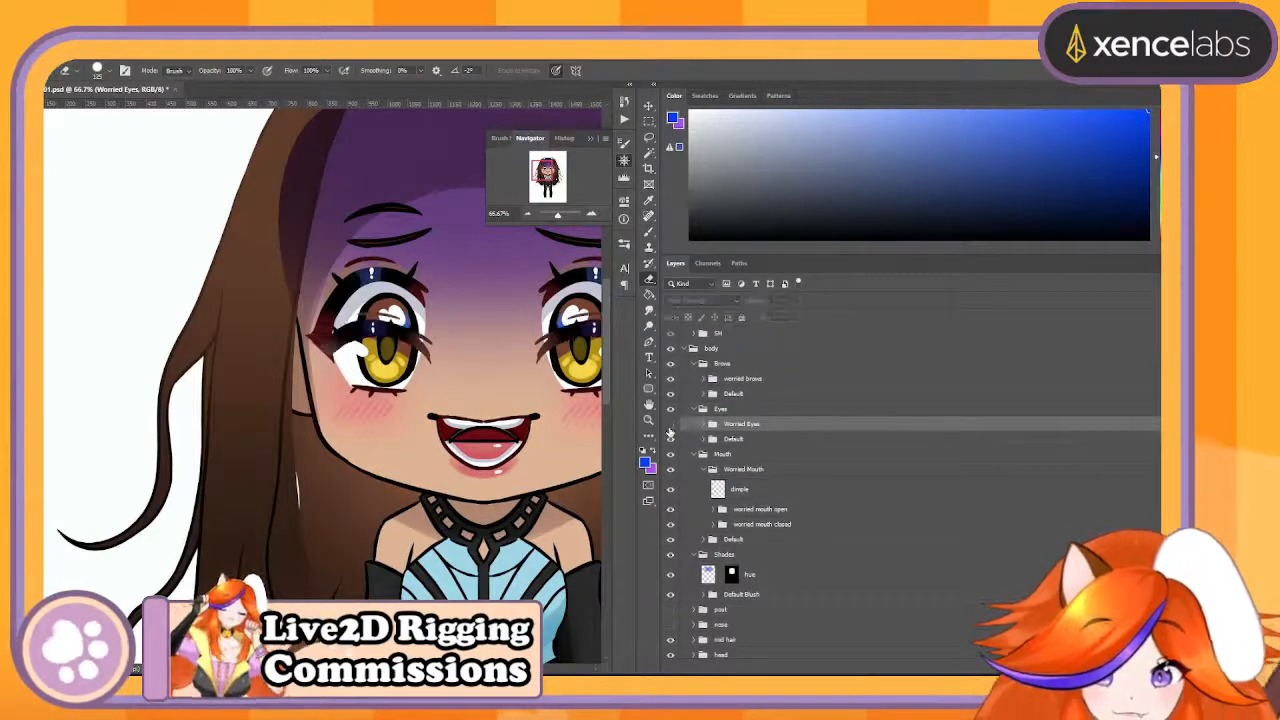
left_click(670, 426)
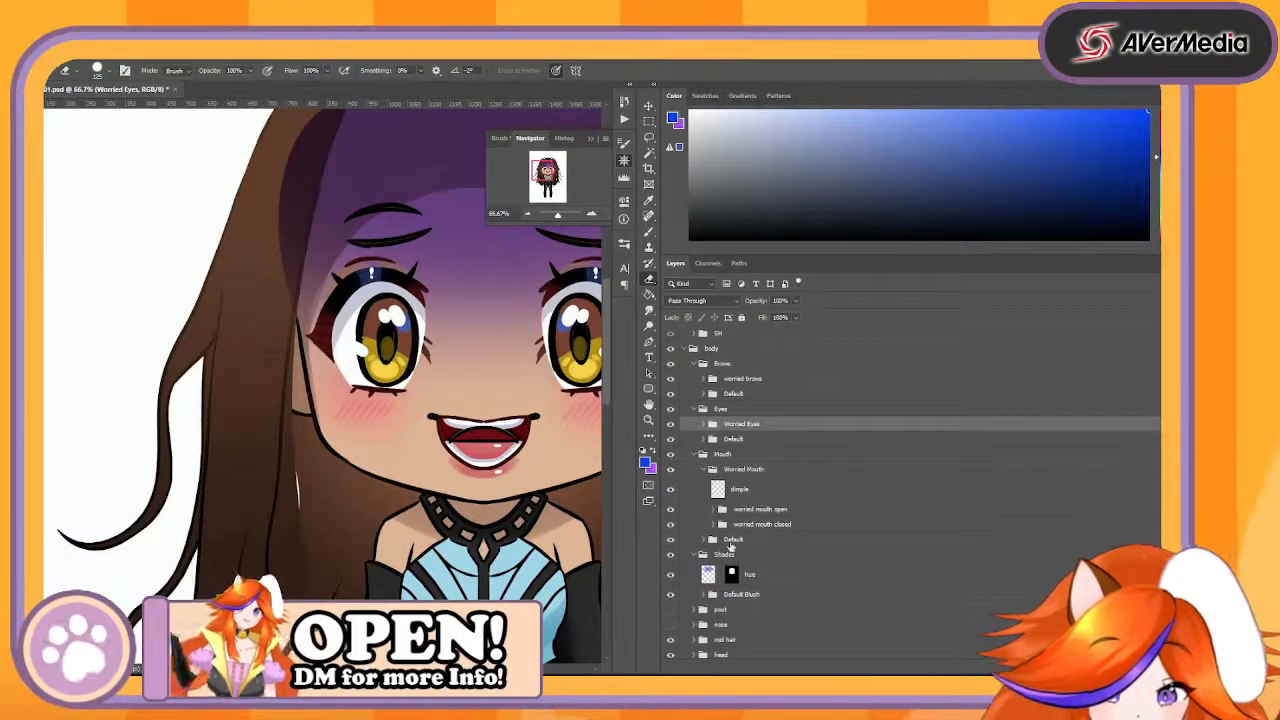
left_click(731, 541)
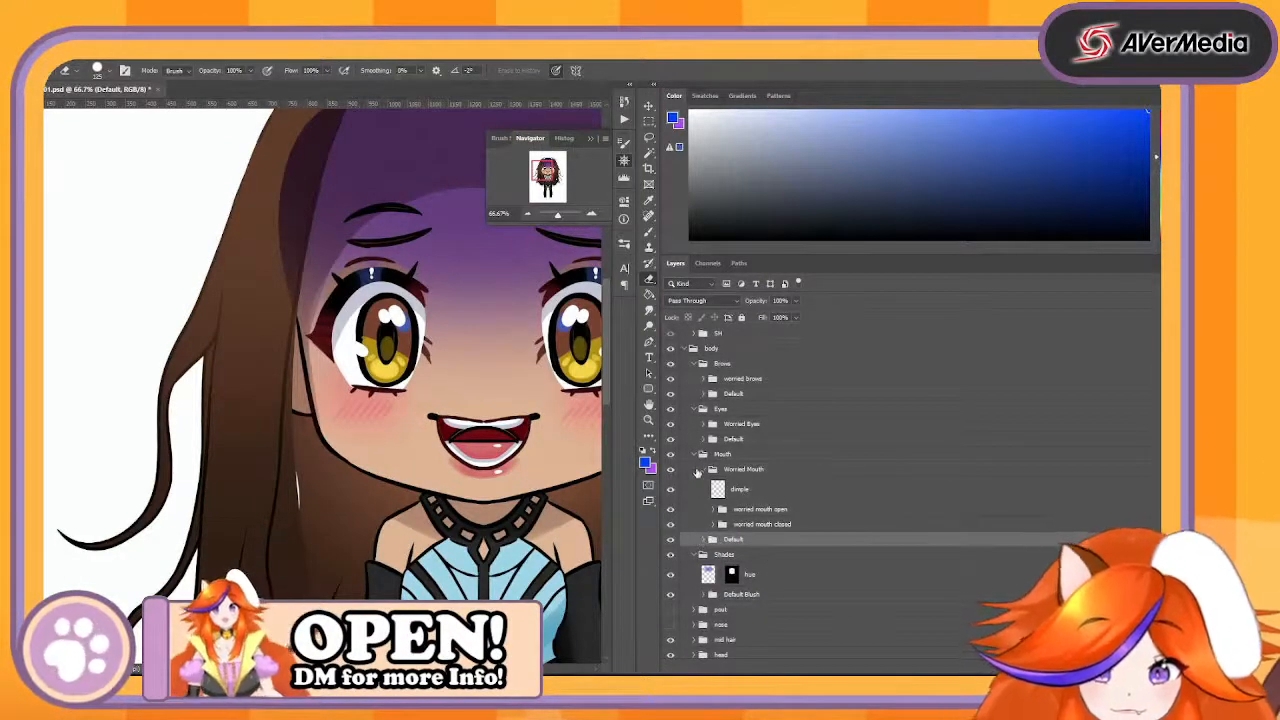
- Collapse the Worried Mouth group and select the Default Blush group in Shades
left_click(702, 475)
left_click(706, 469)
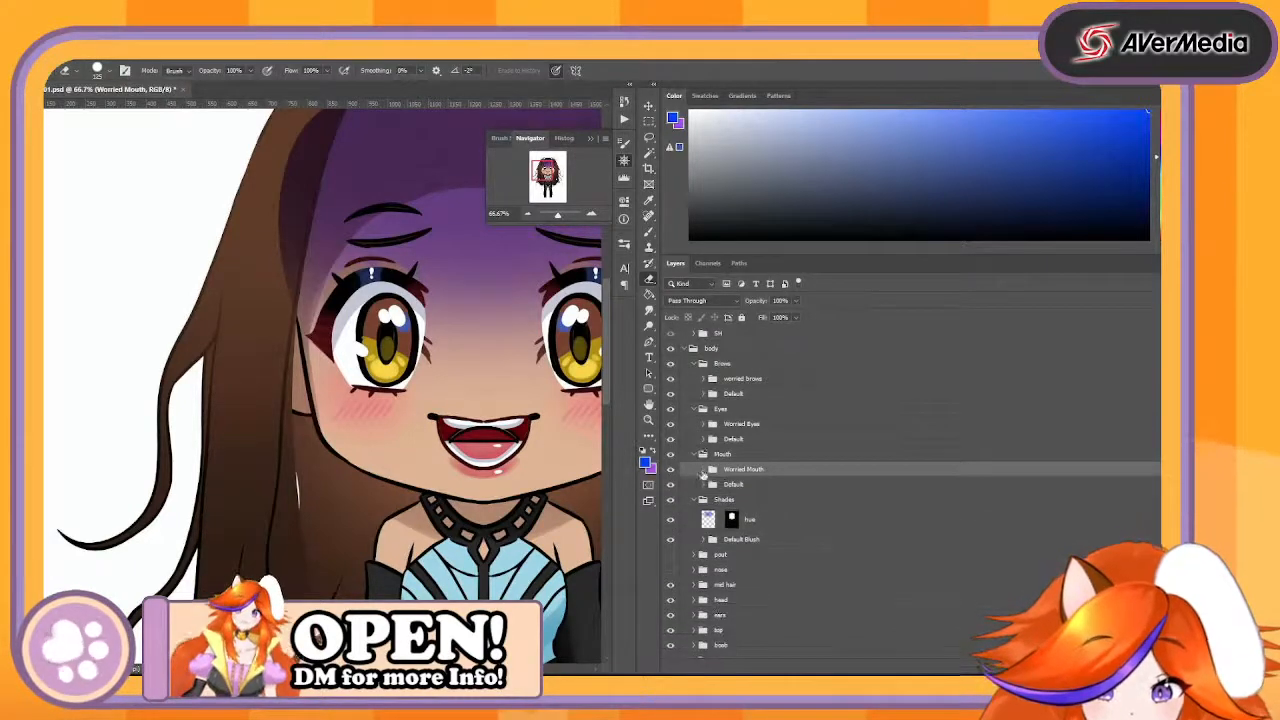
left_click(750, 517)
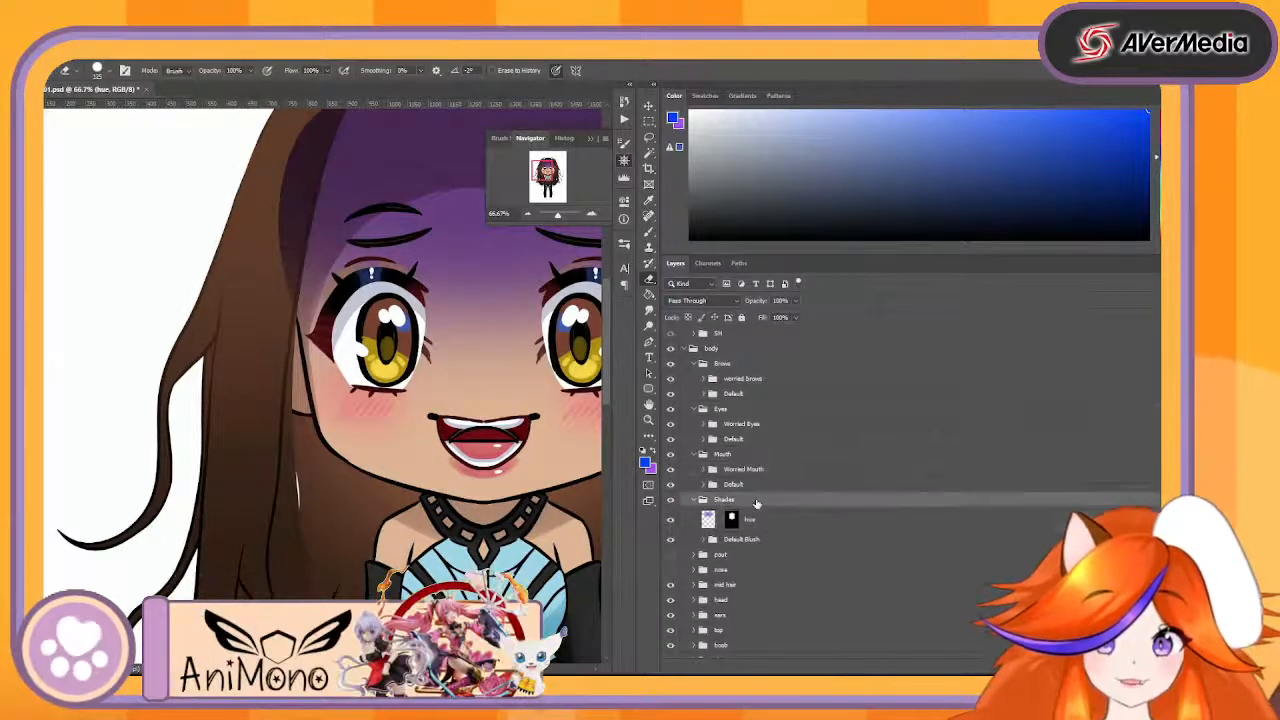
left_click(739, 556)
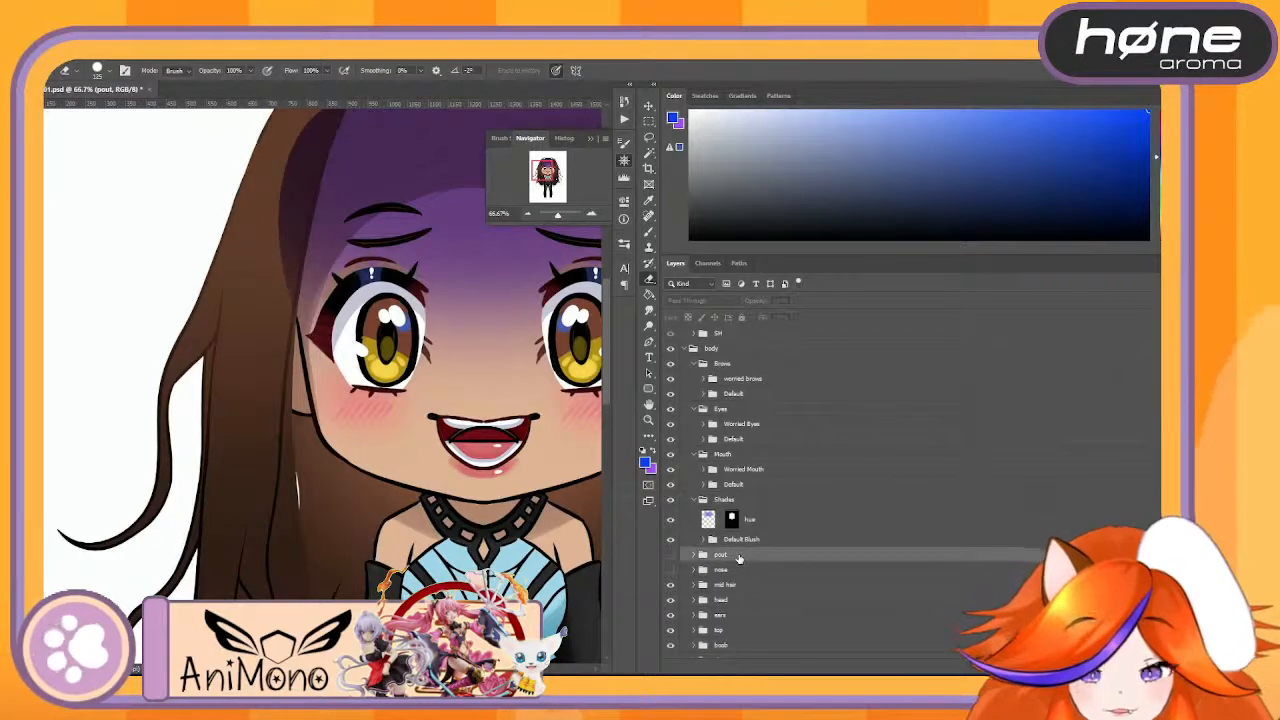
left_click(739, 539)
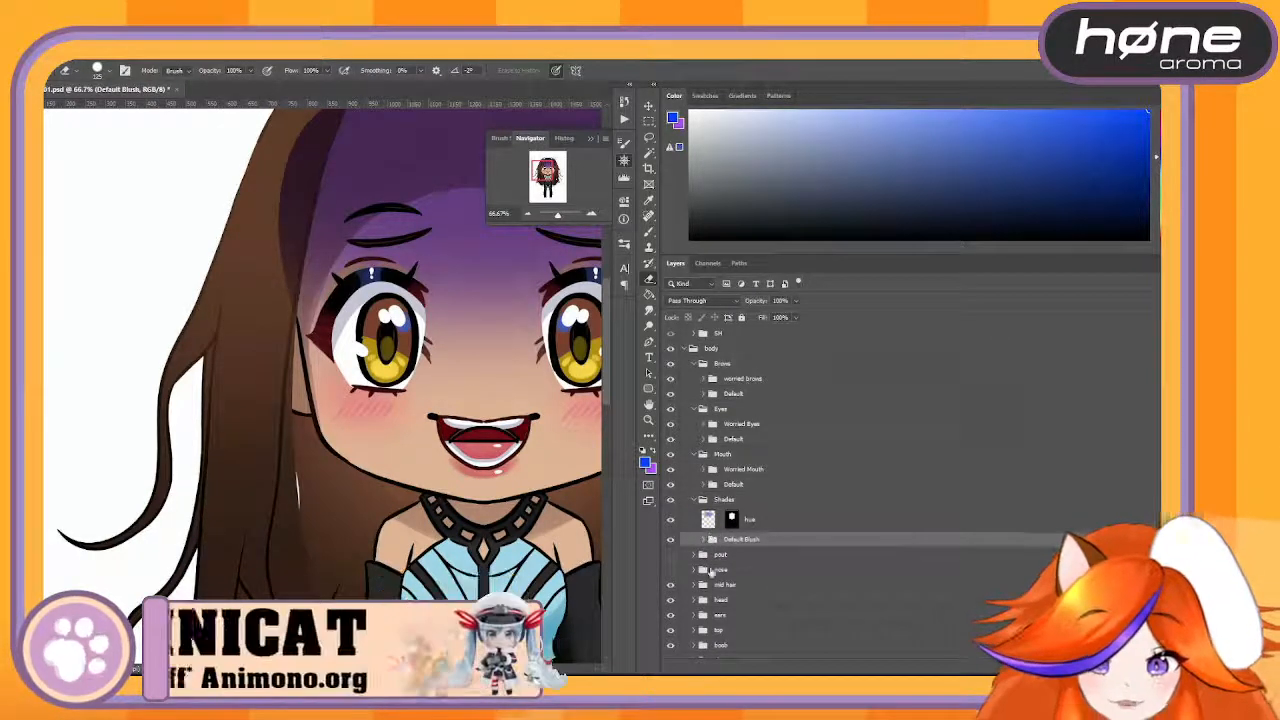
- Show the pout group, expand it and move its pout brows group into Brows above worried brows
left_click(670, 555)
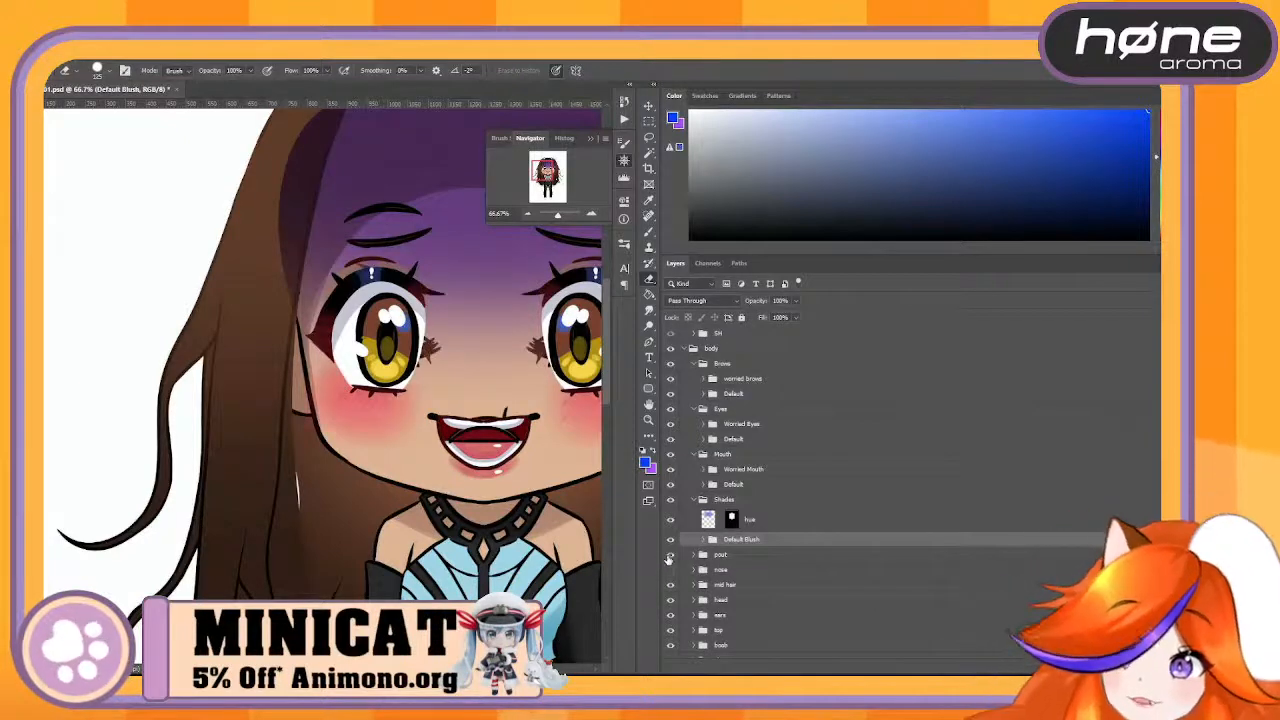
left_click(670, 555)
left_click(670, 555)
left_click(693, 556)
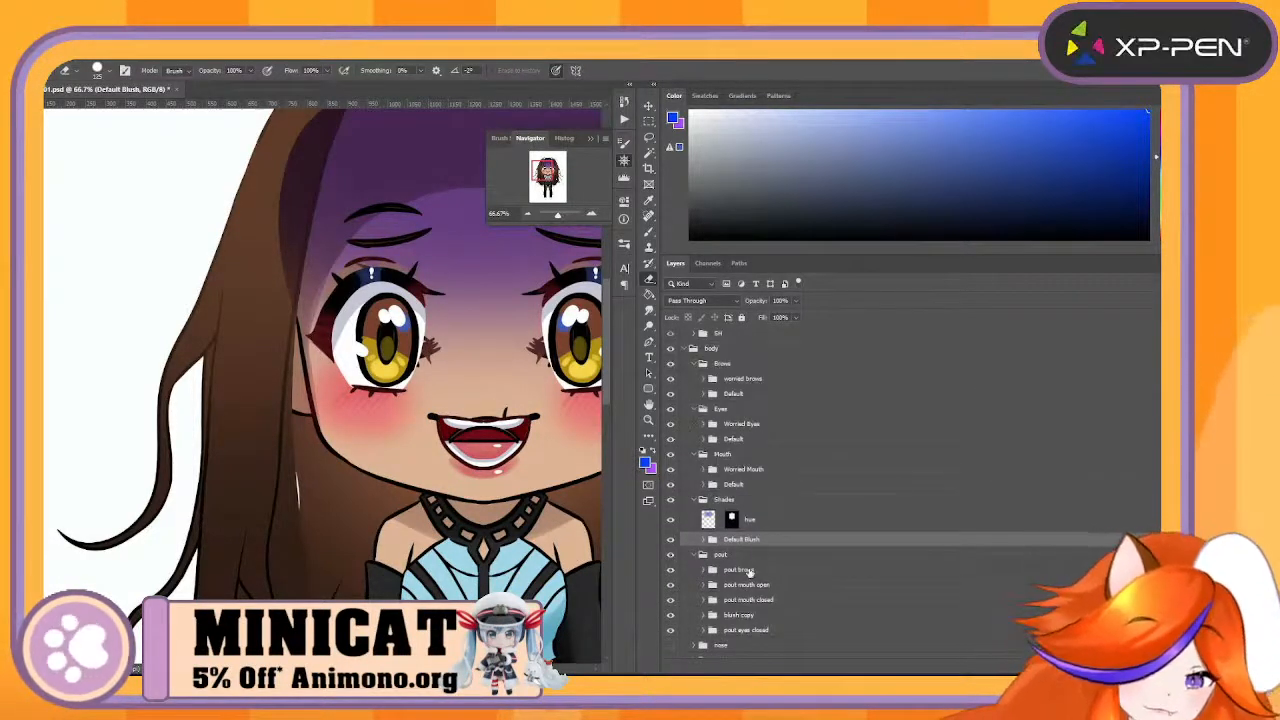
left_click_drag(754, 568, 802, 373)
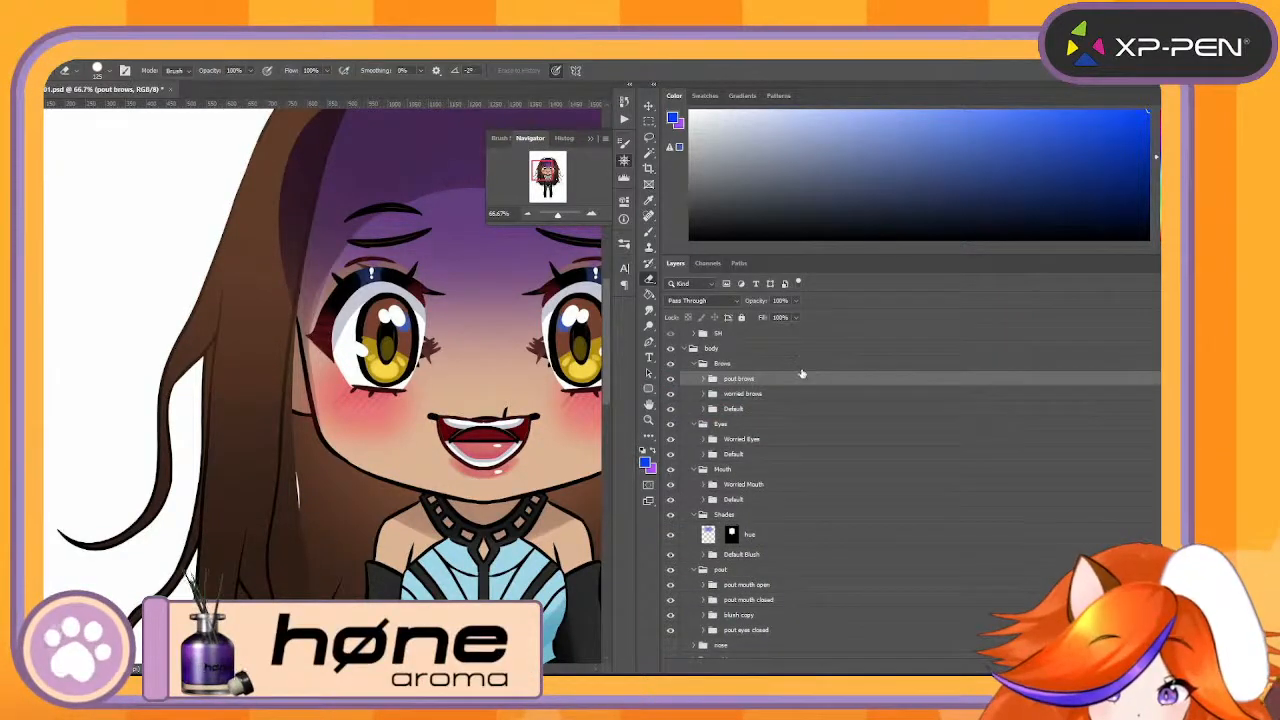
- Move pout mouth open and pout mouth closed into Mouth above Worried Mouth, grouped together as Pout
left_click(763, 585)
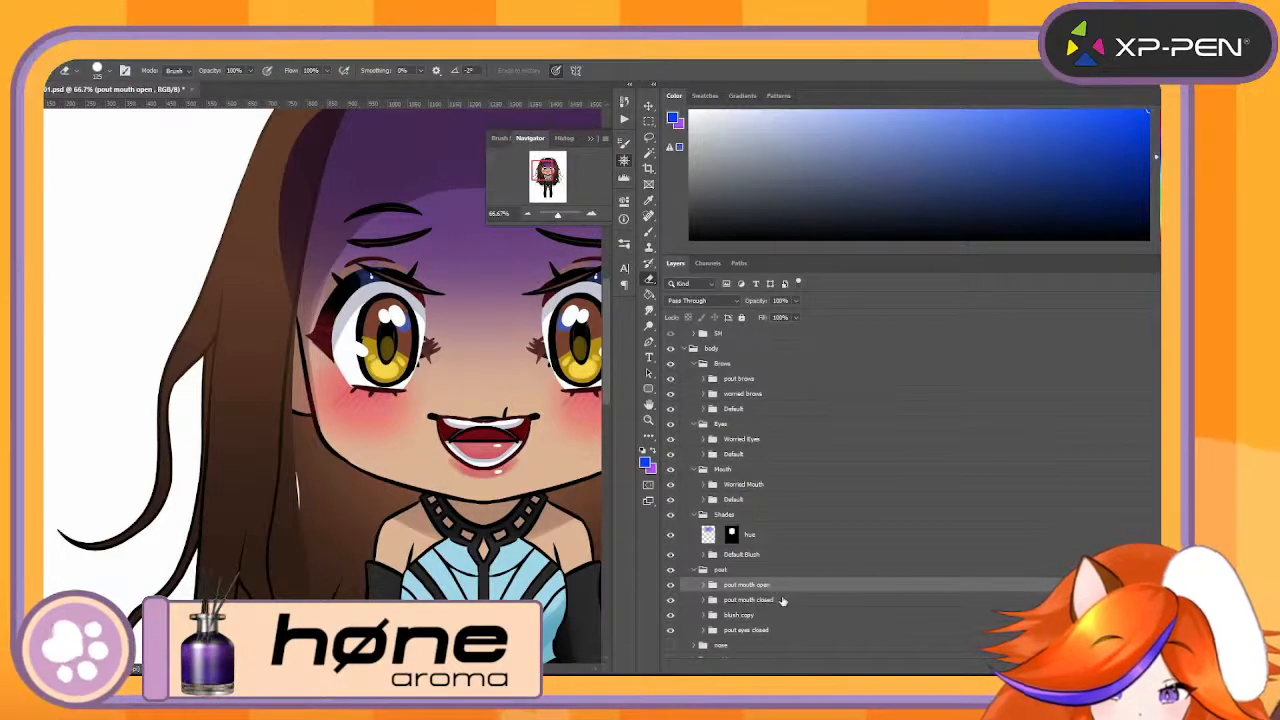
left_click(782, 600, "shift")
left_click_drag(772, 592, 823, 484)
key("ctrl+g")
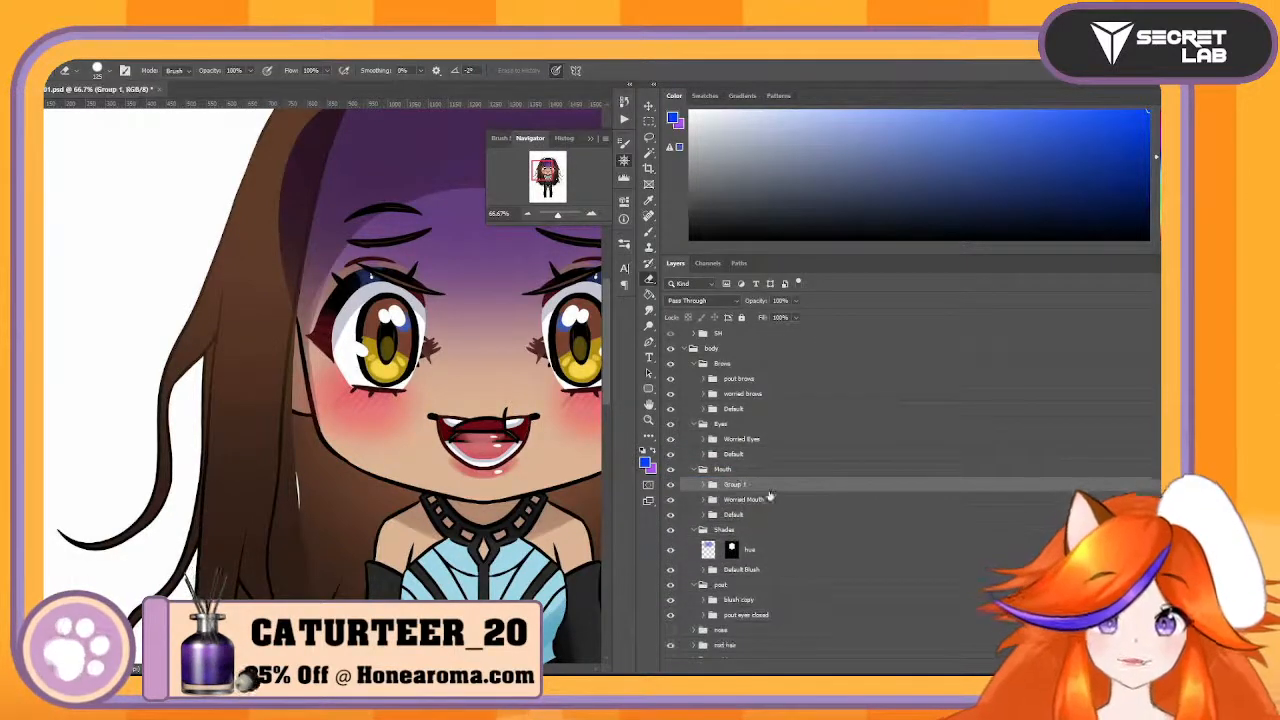
type("Pout")
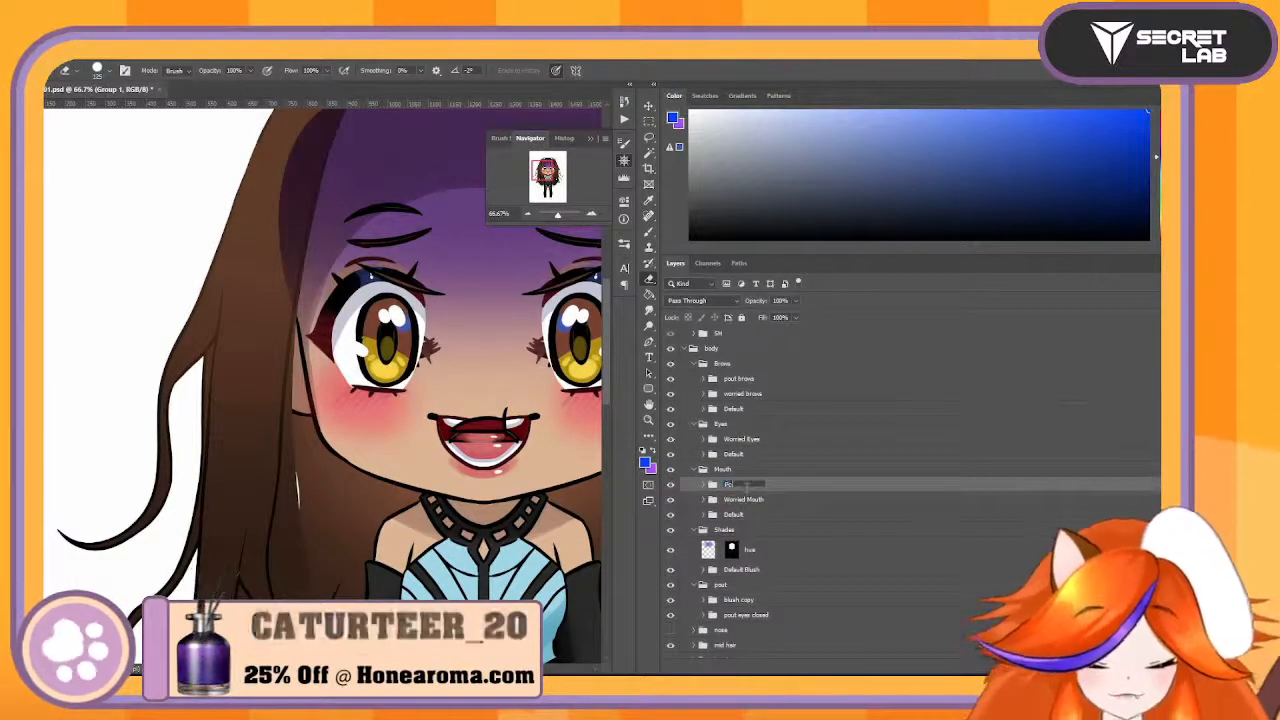
key("Return")
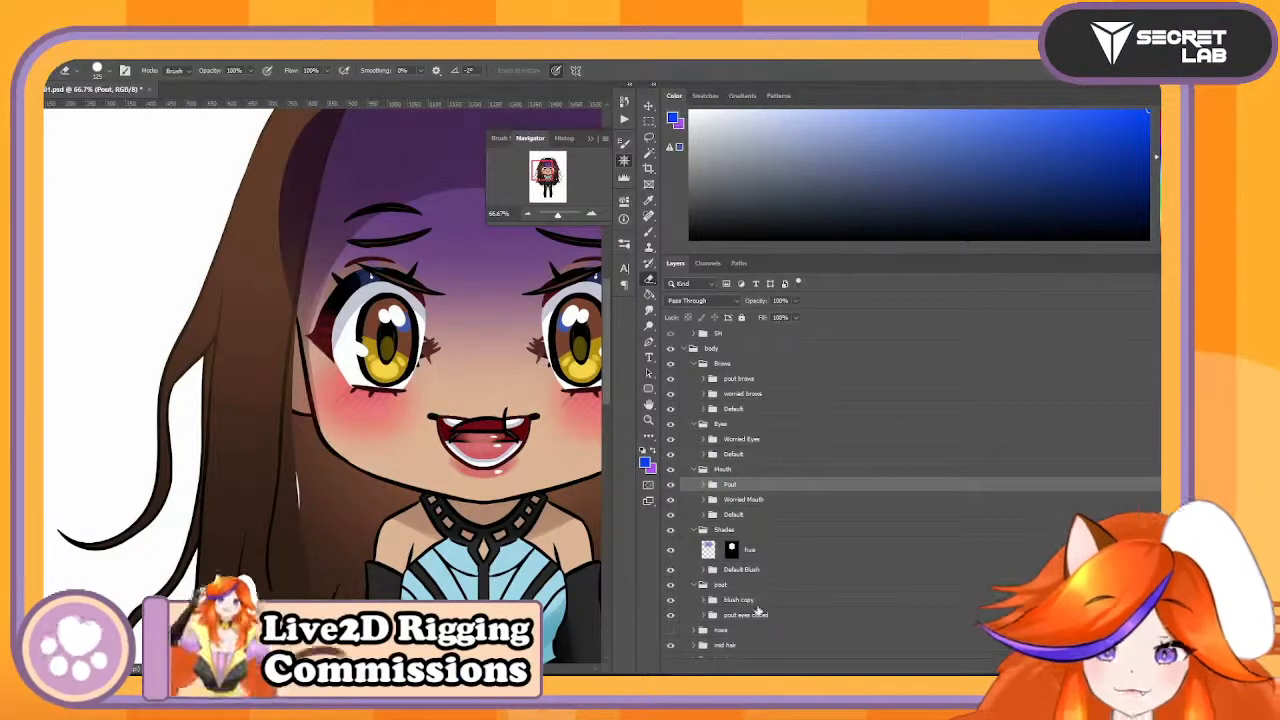
- Check the blush copy group, rename it as PoutBlush and move it into Shades above Default Blush
left_click(756, 603)
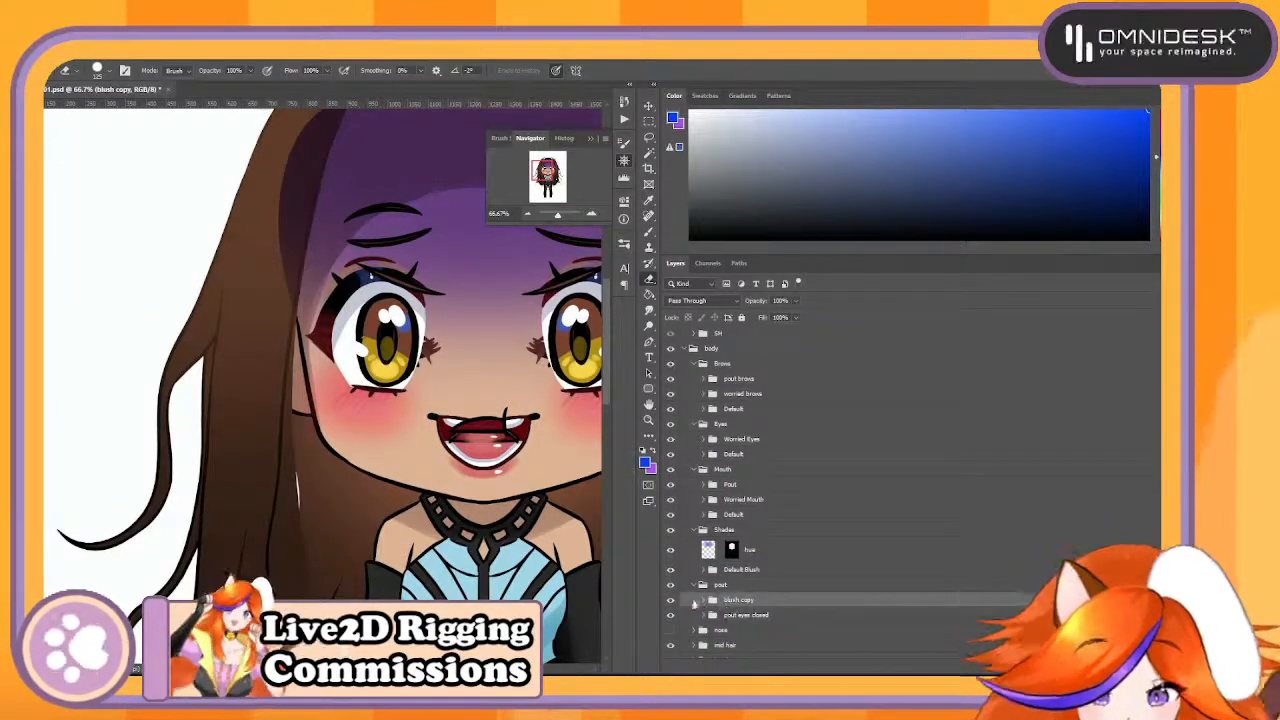
left_click(673, 601)
left_click(673, 601)
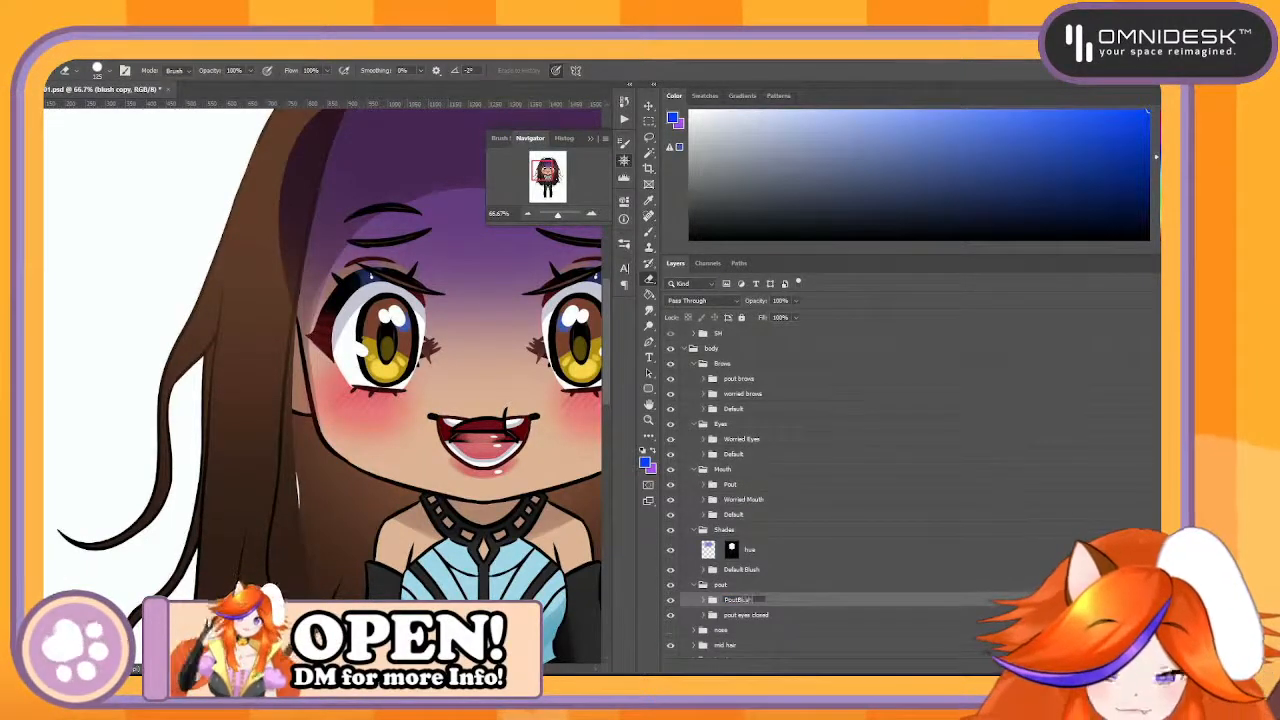
key("Return")
left_click_drag(743, 601, 832, 565)
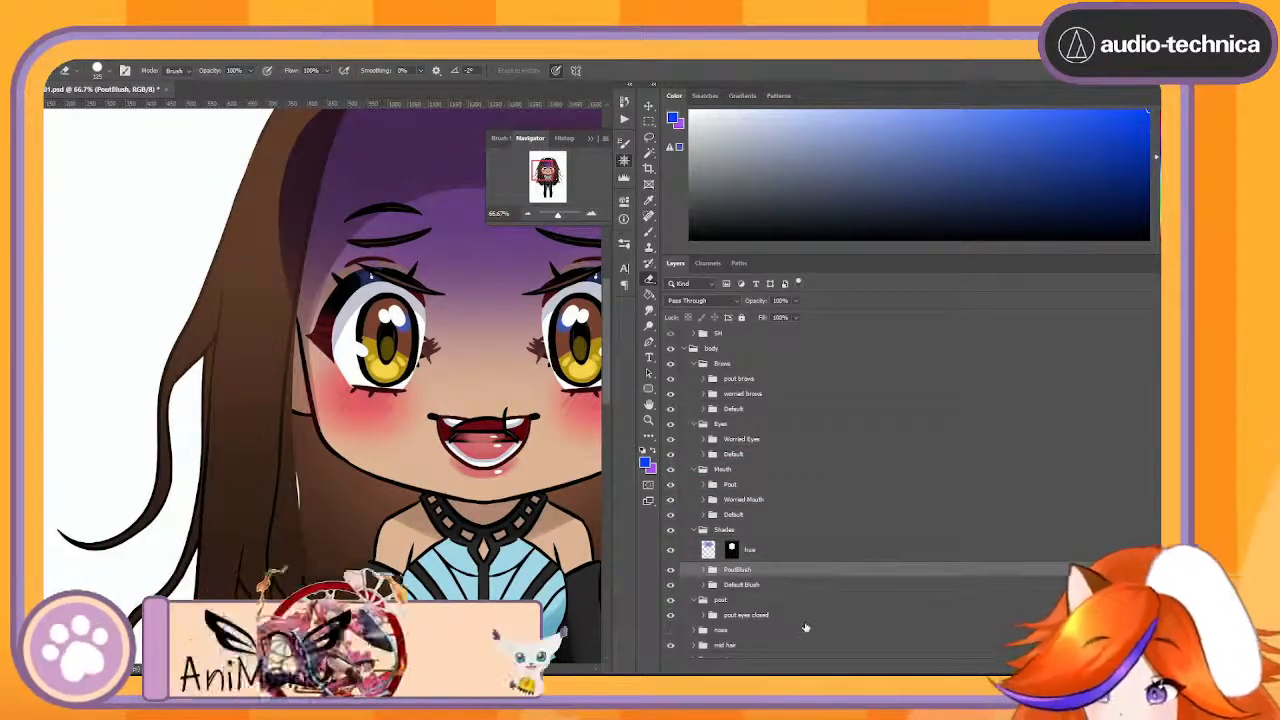
- Move pout eyes closed into Eyes above Worried Eyes and delete the emptied pout group
left_click(771, 616)
left_click_drag(771, 618, 857, 437)
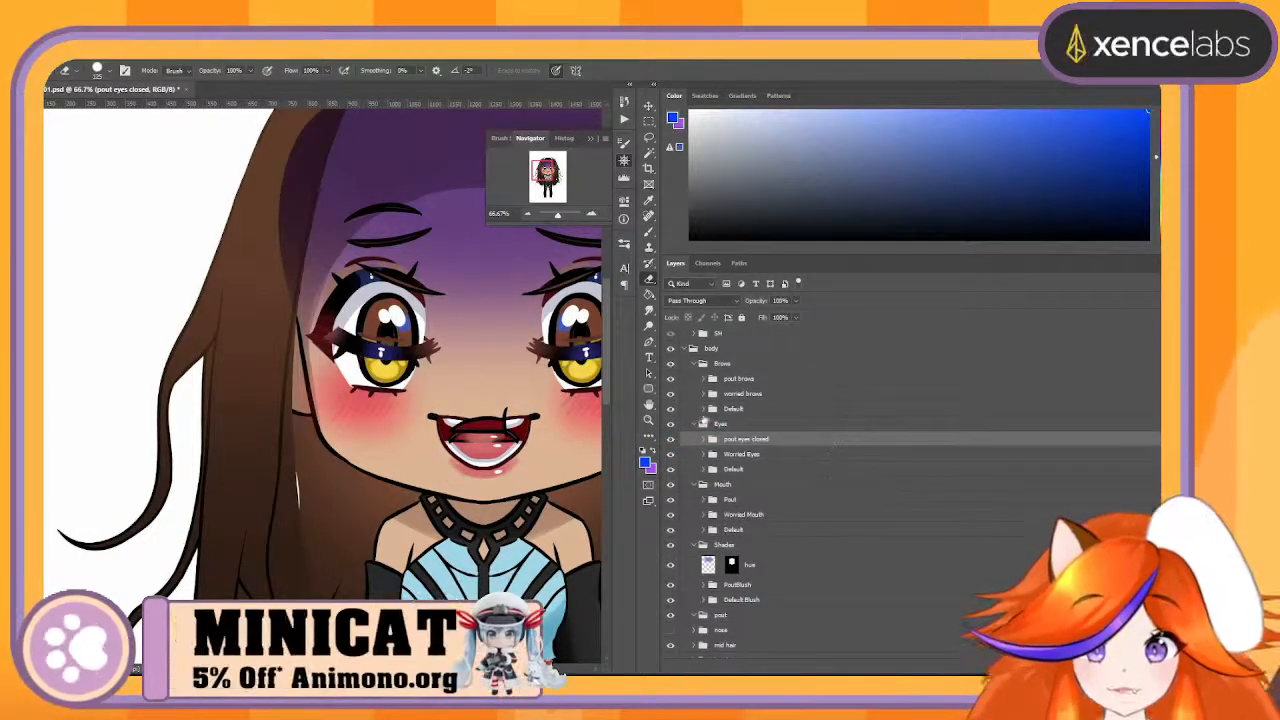
scroll(774, 581, "down", 1)
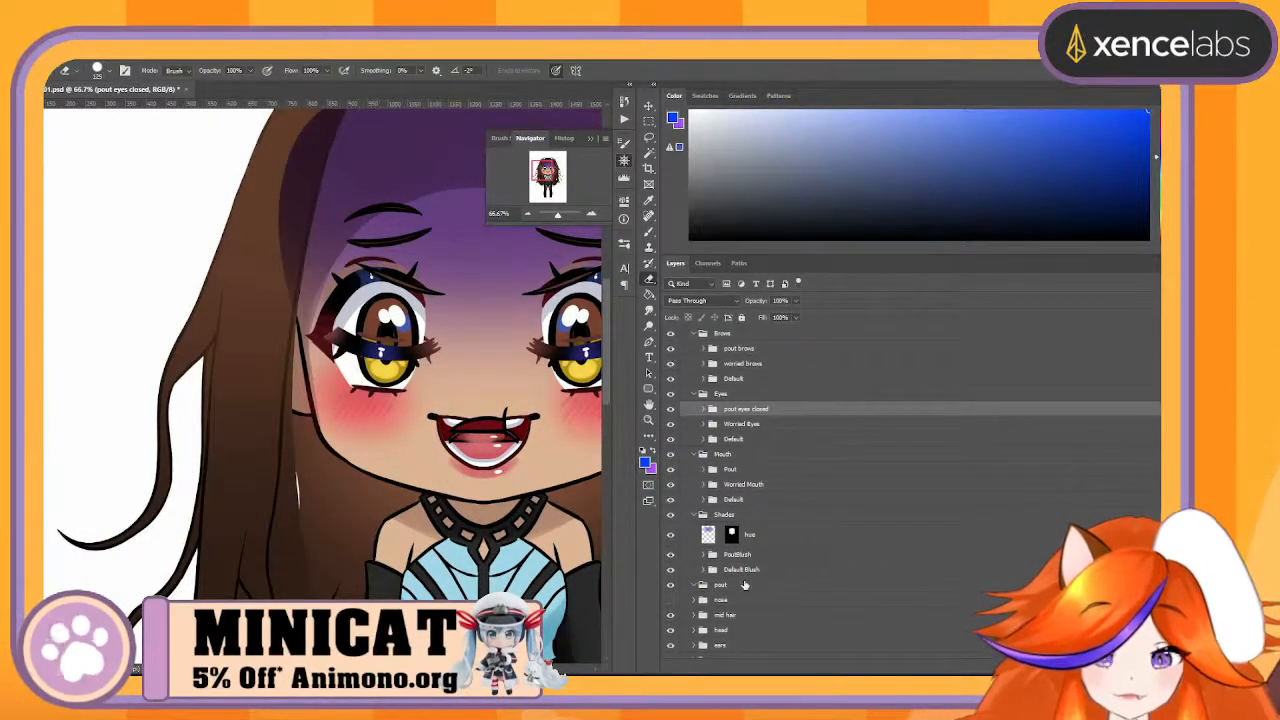
left_click(742, 586)
left_click_drag(741, 588, 1148, 666)
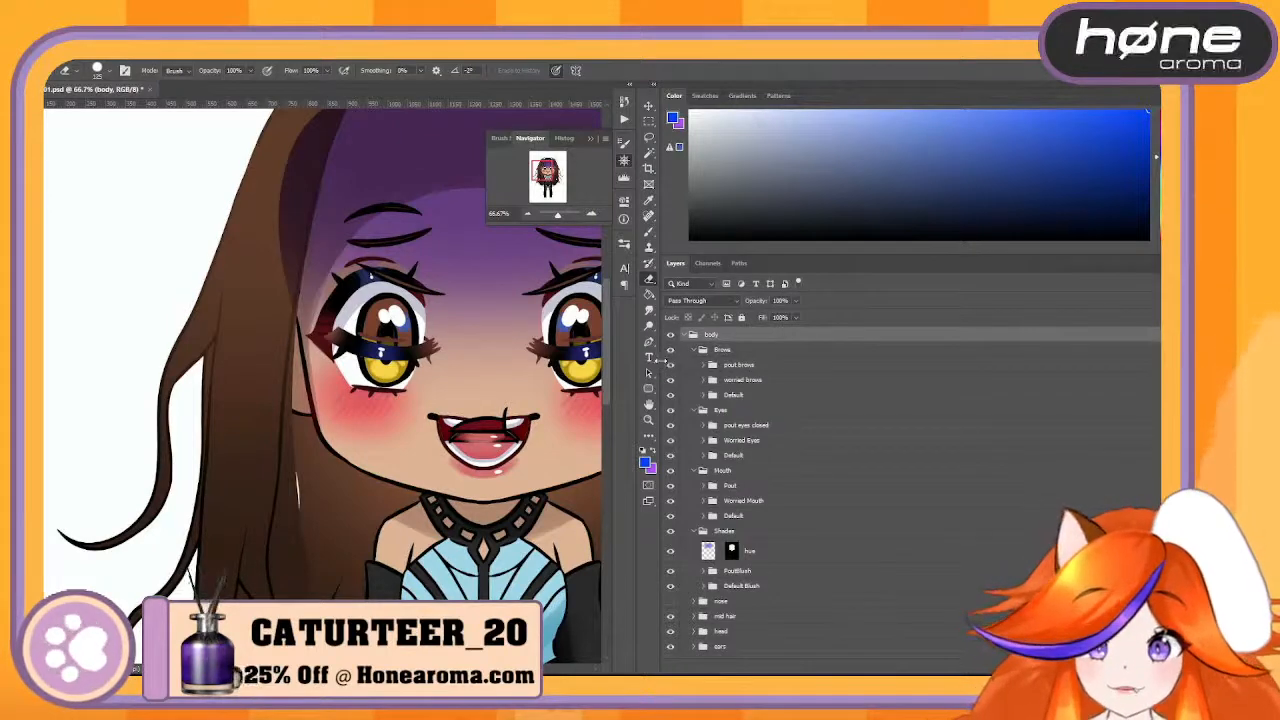
- Widen the canvas area, locate the long side hair's layer group from the artwork and hide mid hair
left_click_drag(659, 367, 818, 348)
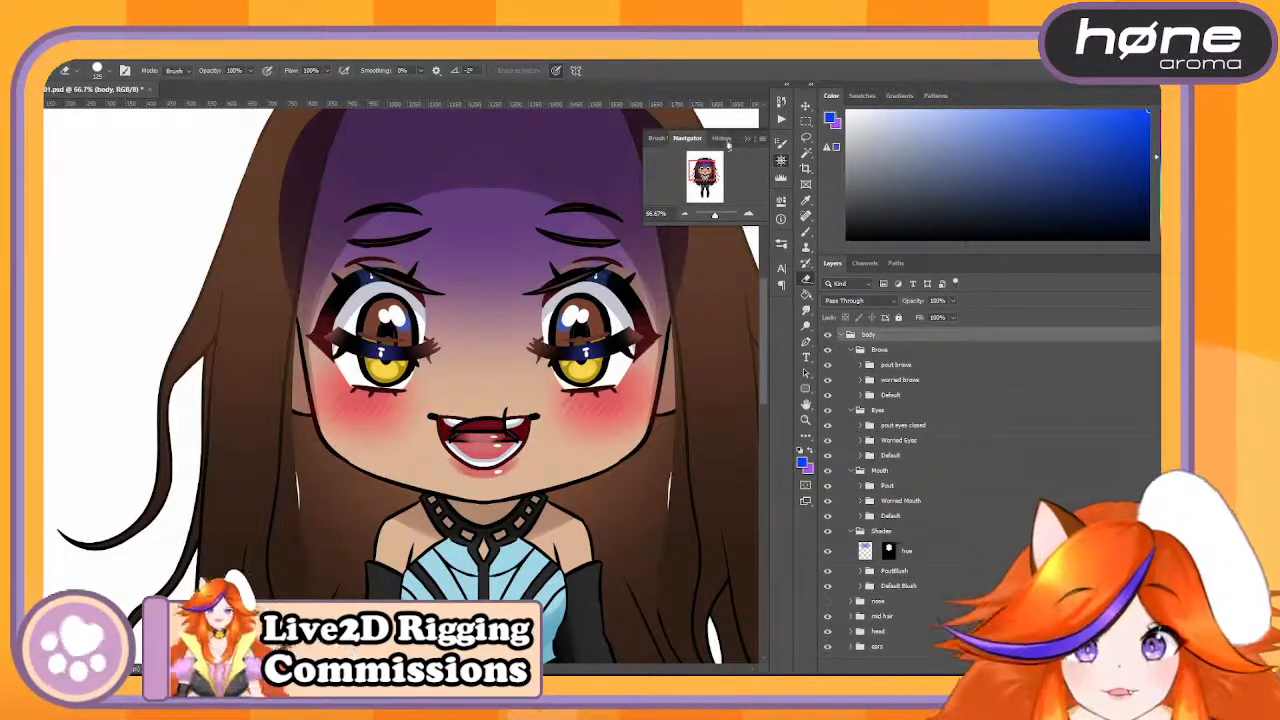
left_click(685, 214)
left_click(685, 214)
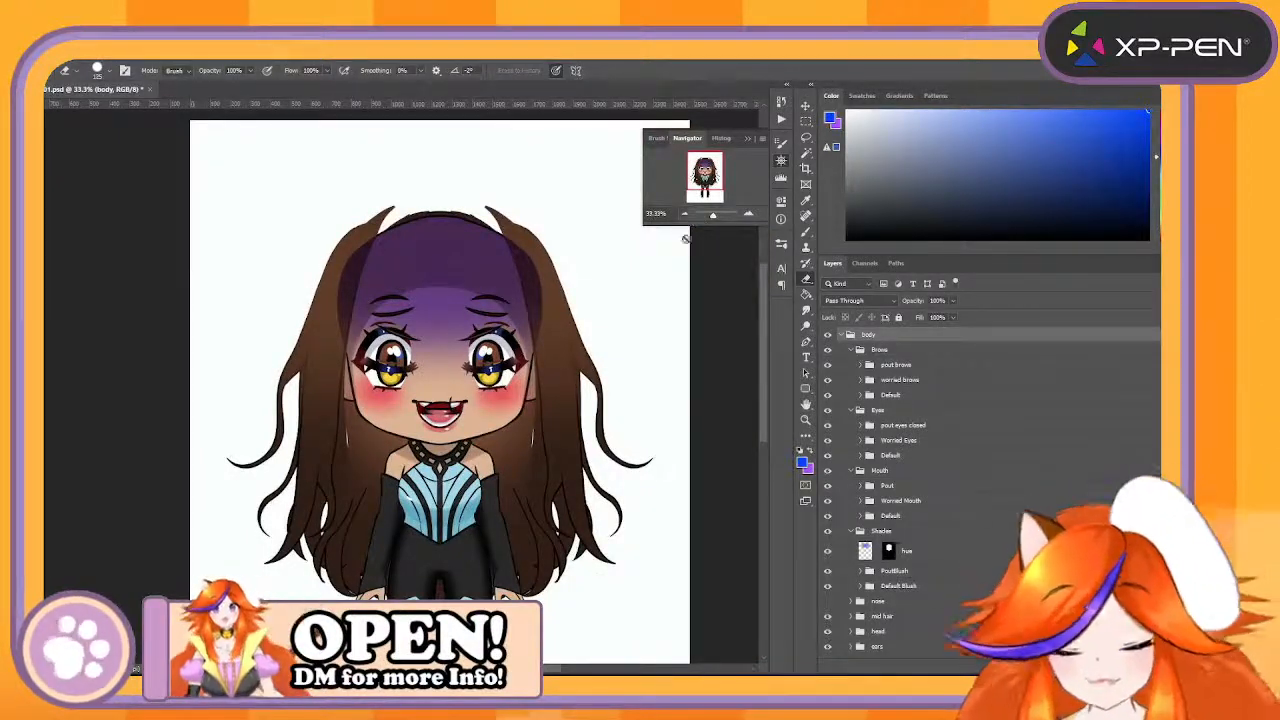
key("v")
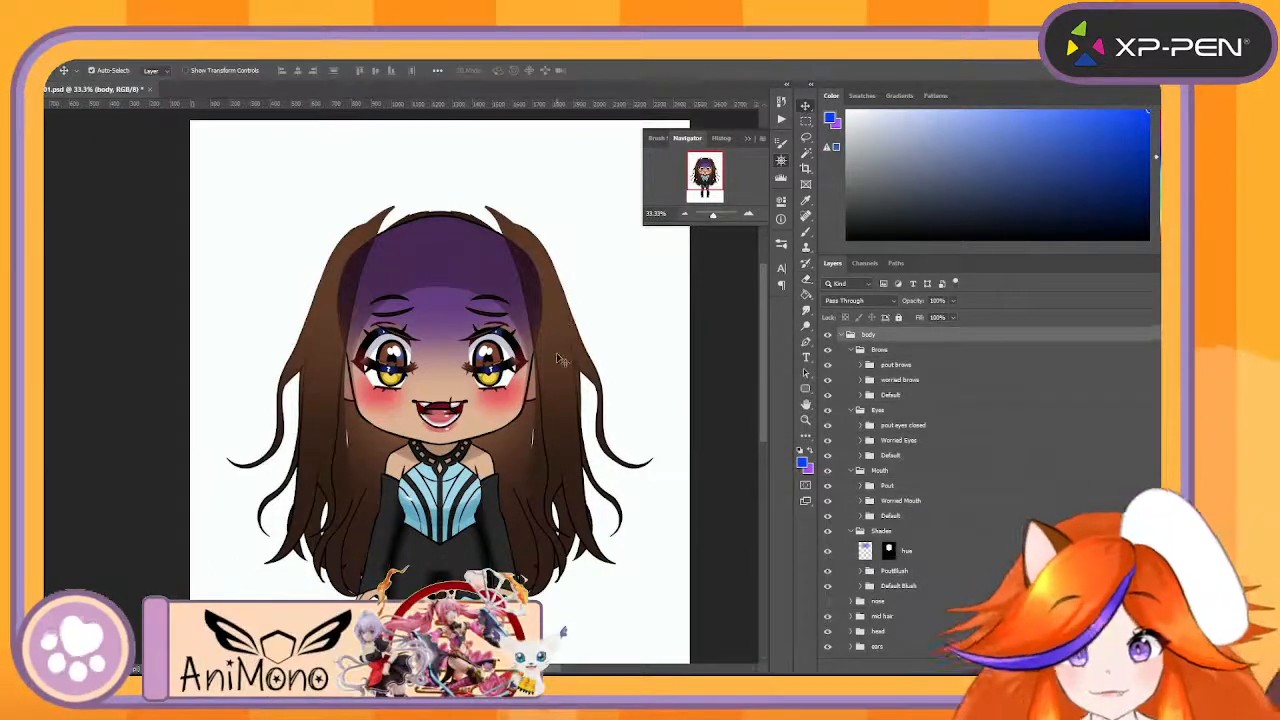
left_click(560, 360)
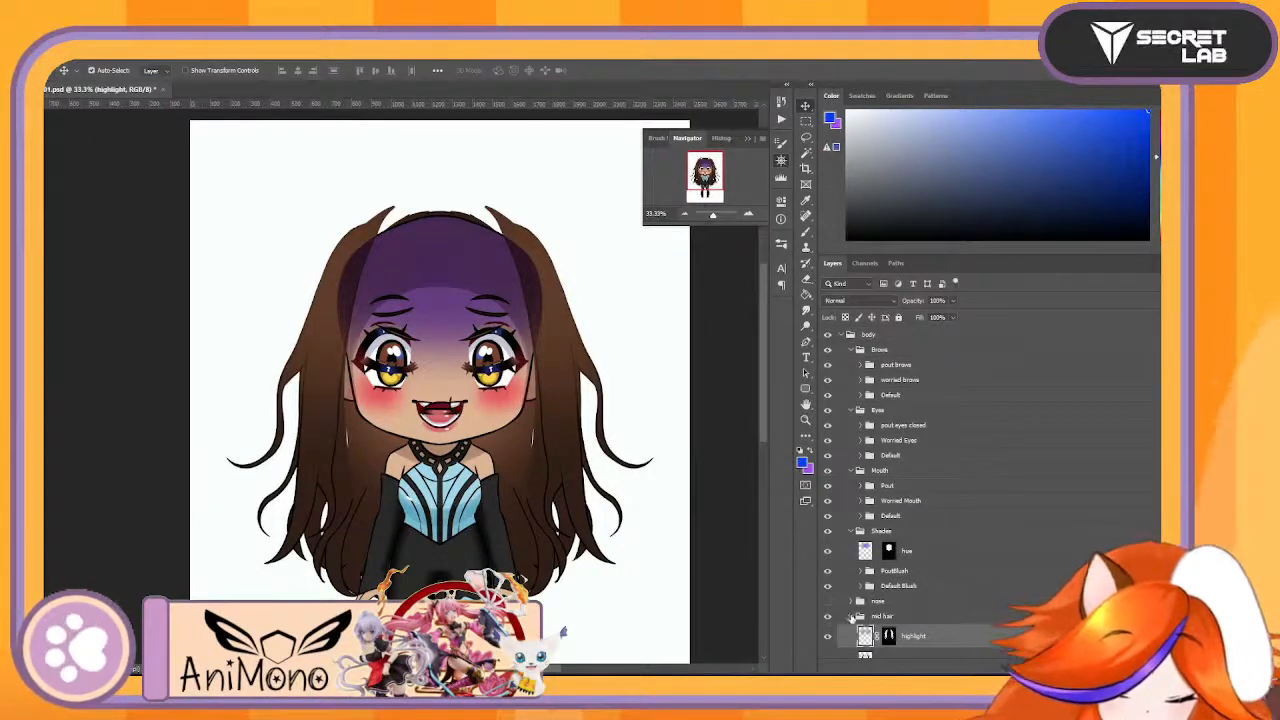
left_click(852, 617)
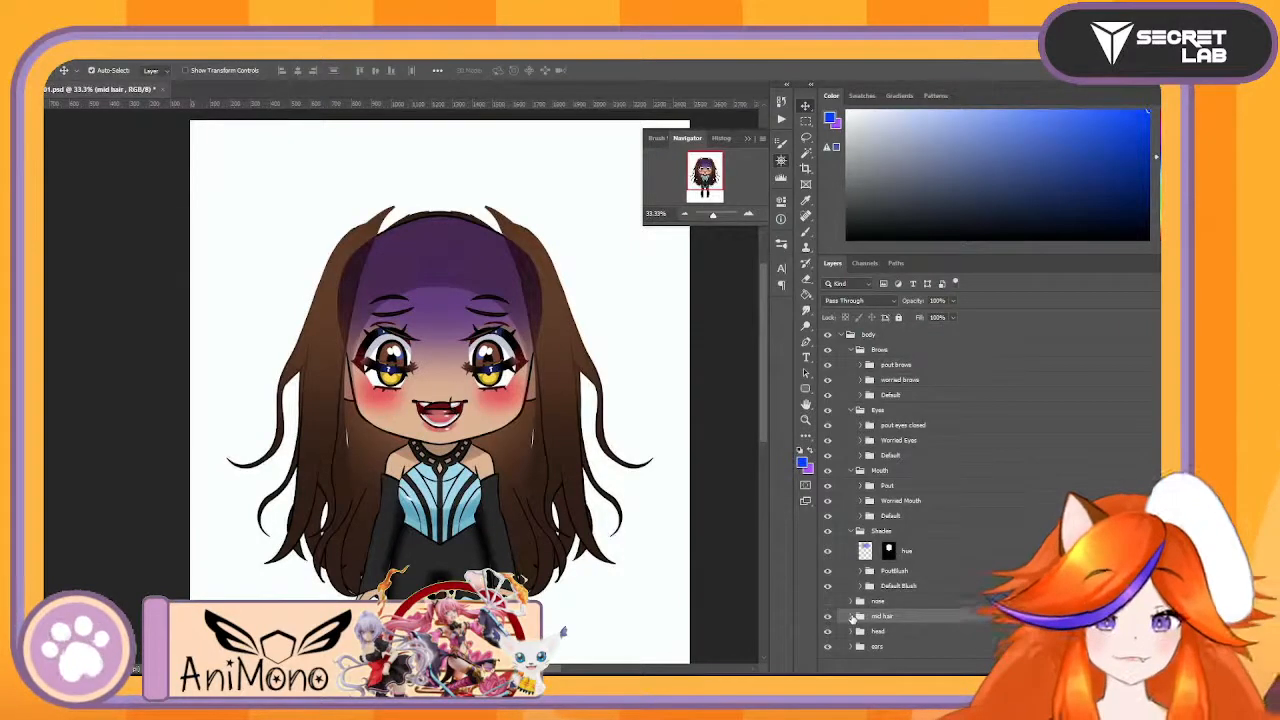
left_click(828, 617)
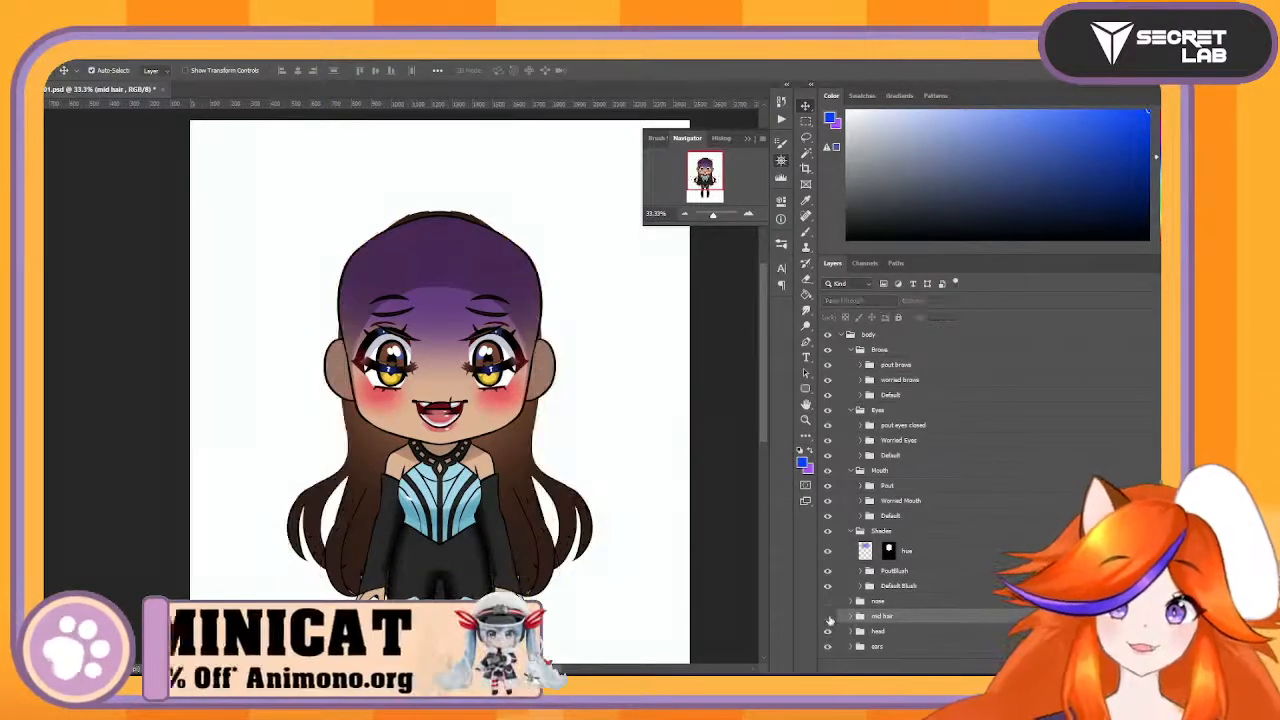
- Locate the ears group from the artwork, collapse it and hide it
left_click(555, 380)
scroll(963, 588, "down", 3)
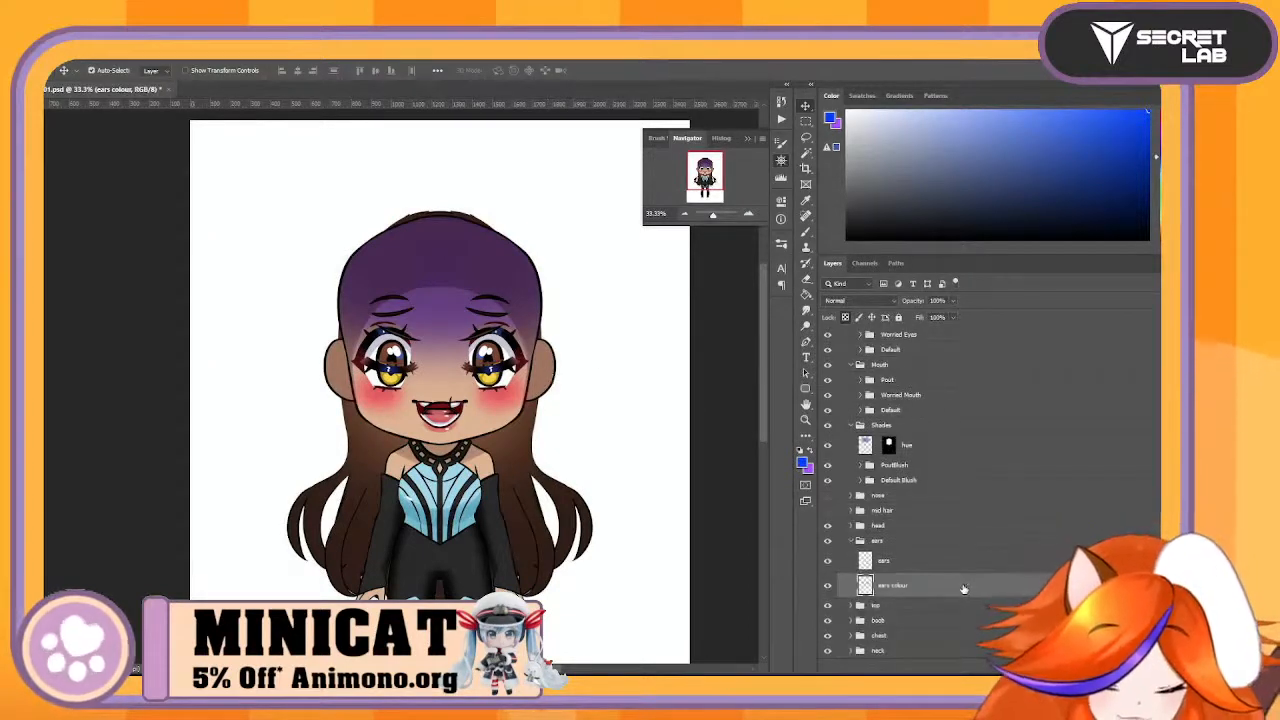
left_click(851, 541)
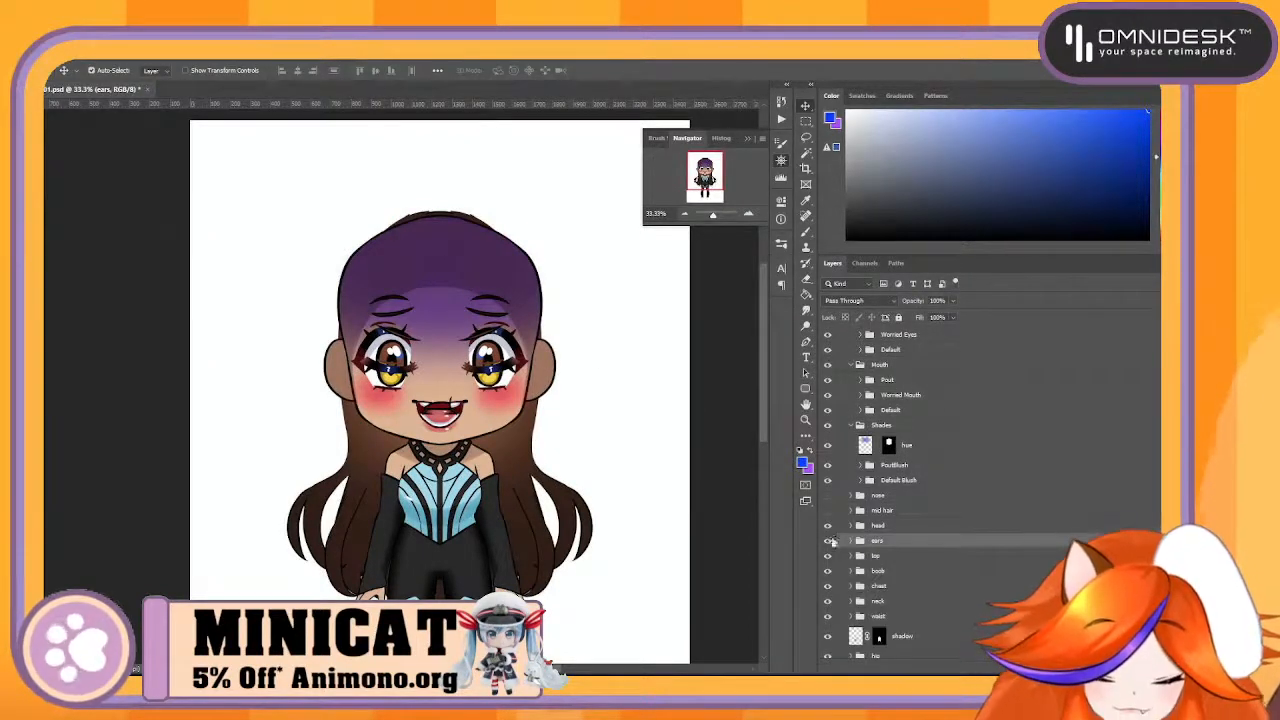
left_click(829, 542)
scroll(1031, 471, "up", 5)
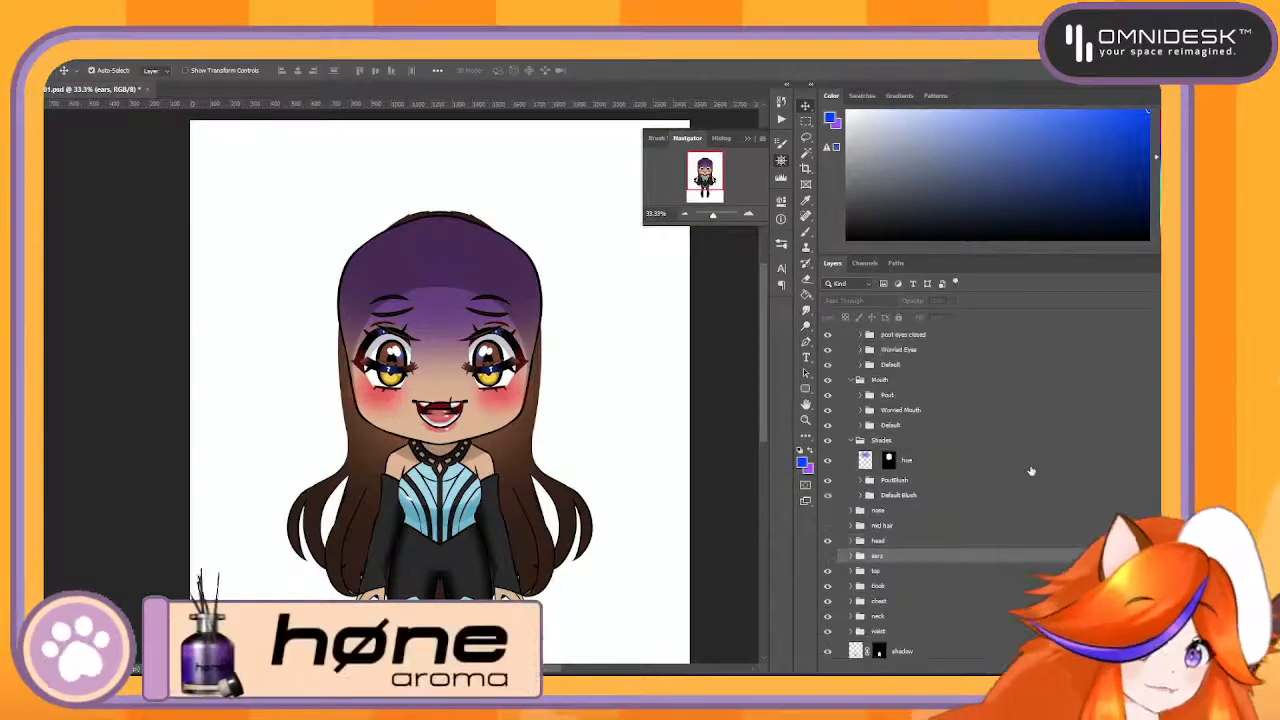
- Collapse the Shades group and hide the Shades, Mouth and Eyes groups so only the brows show on the face
left_click(750, 215)
left_click(750, 215)
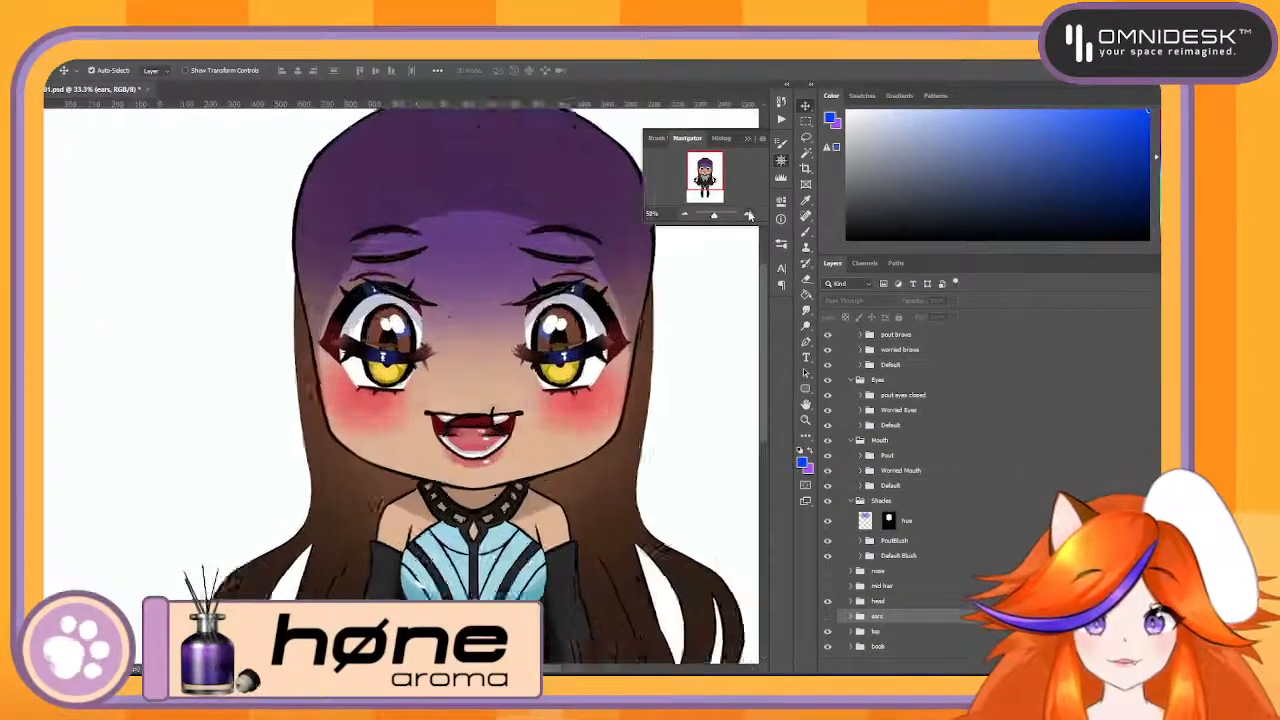
left_click(750, 215)
left_click_drag(582, 312, 445, 383)
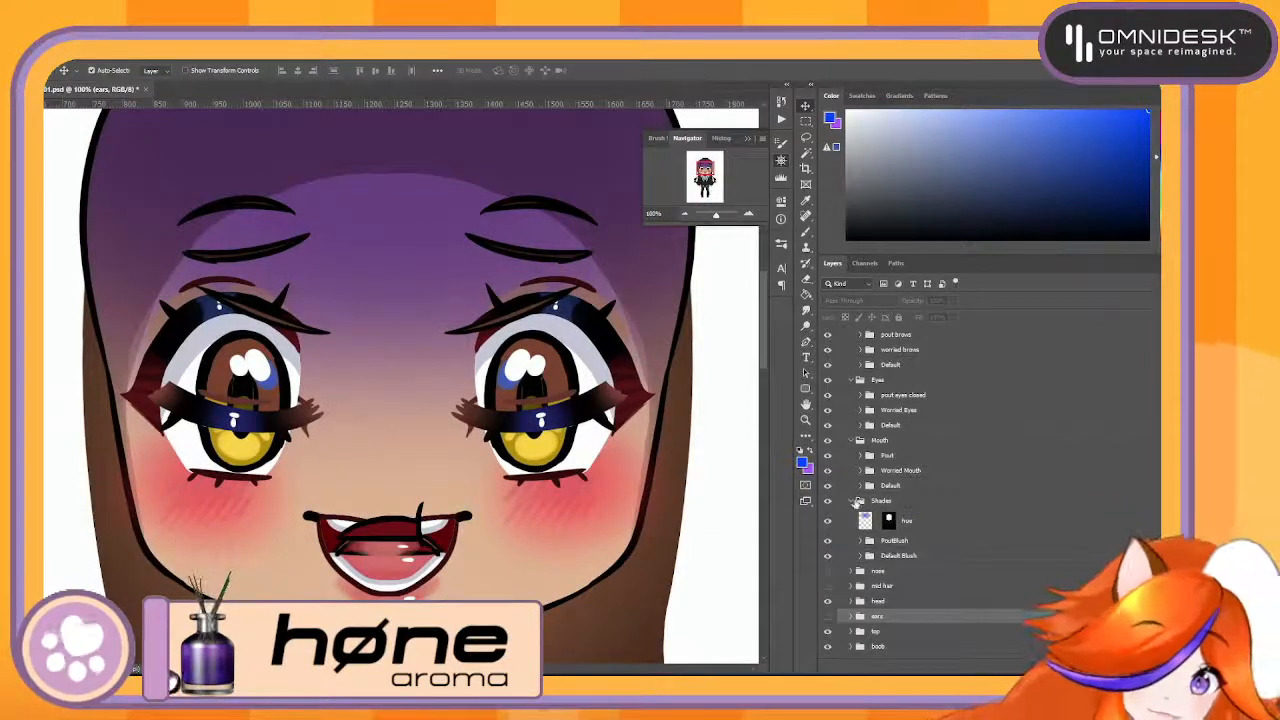
left_click(858, 500)
left_click(827, 500)
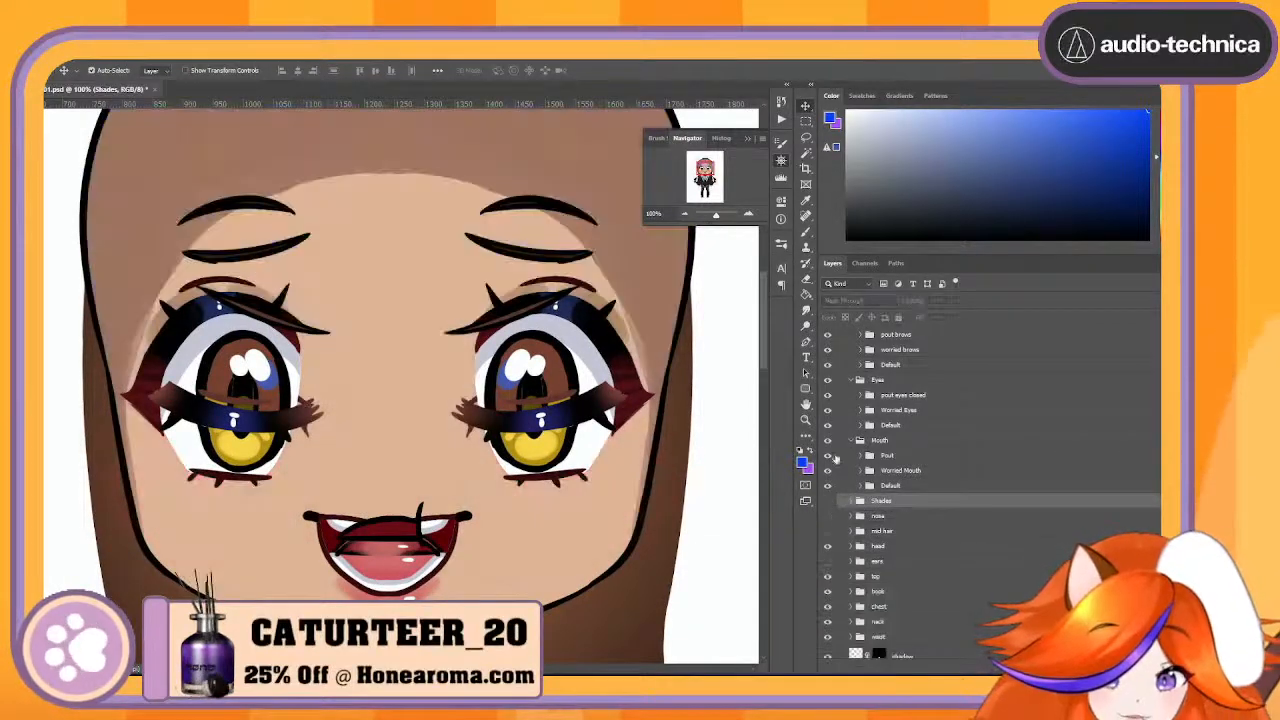
left_click(827, 440)
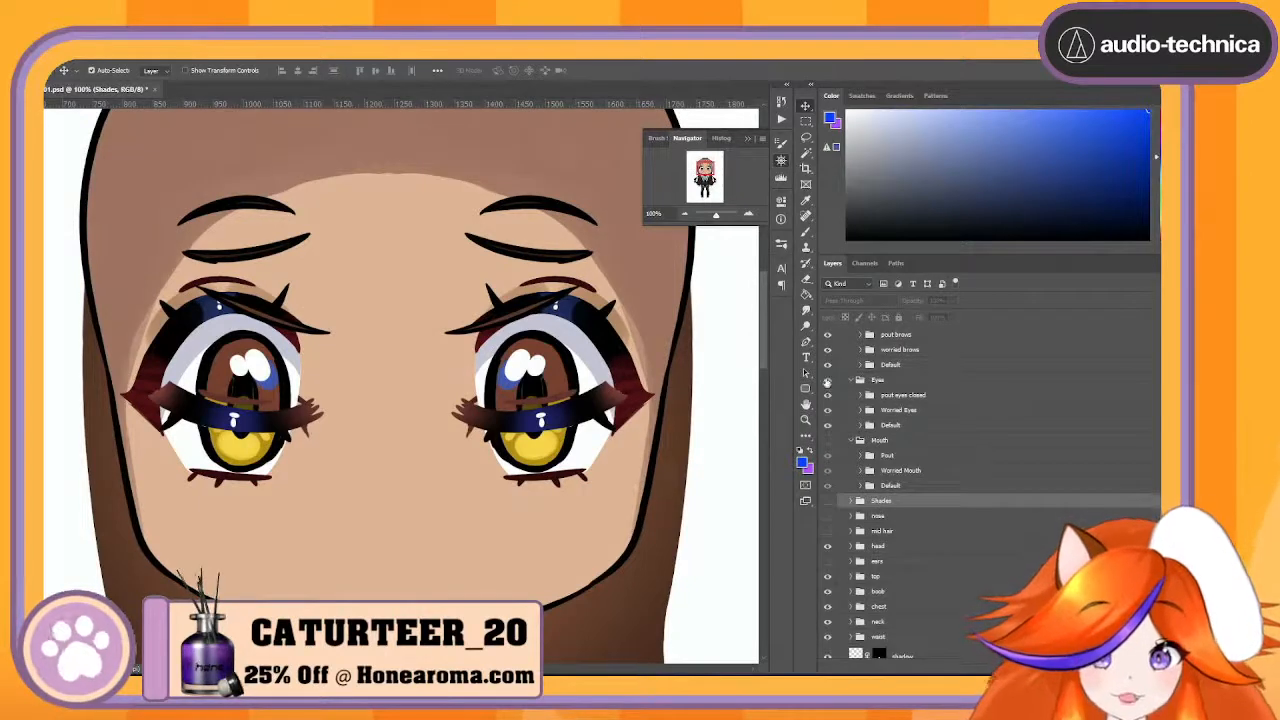
left_click(827, 380)
- Merge the pout brows group into a single layer and select the worried brows group
scroll(880, 405, "up", 2)
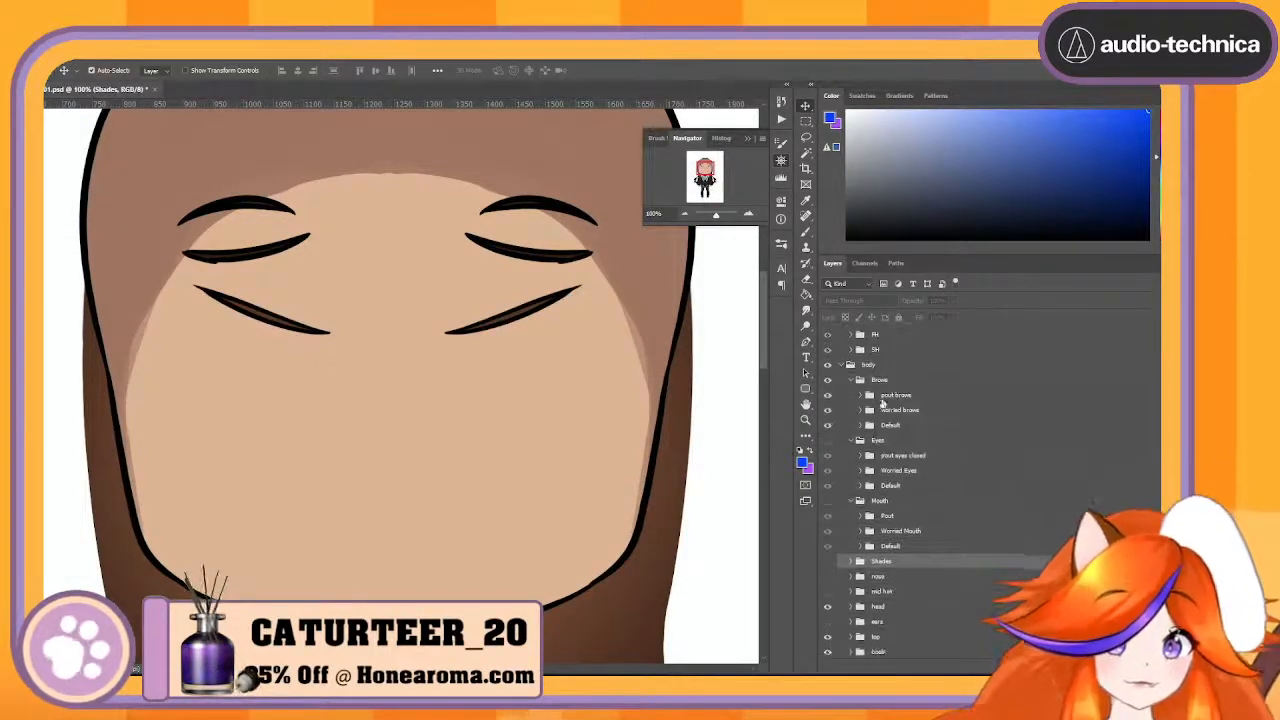
left_click(885, 398)
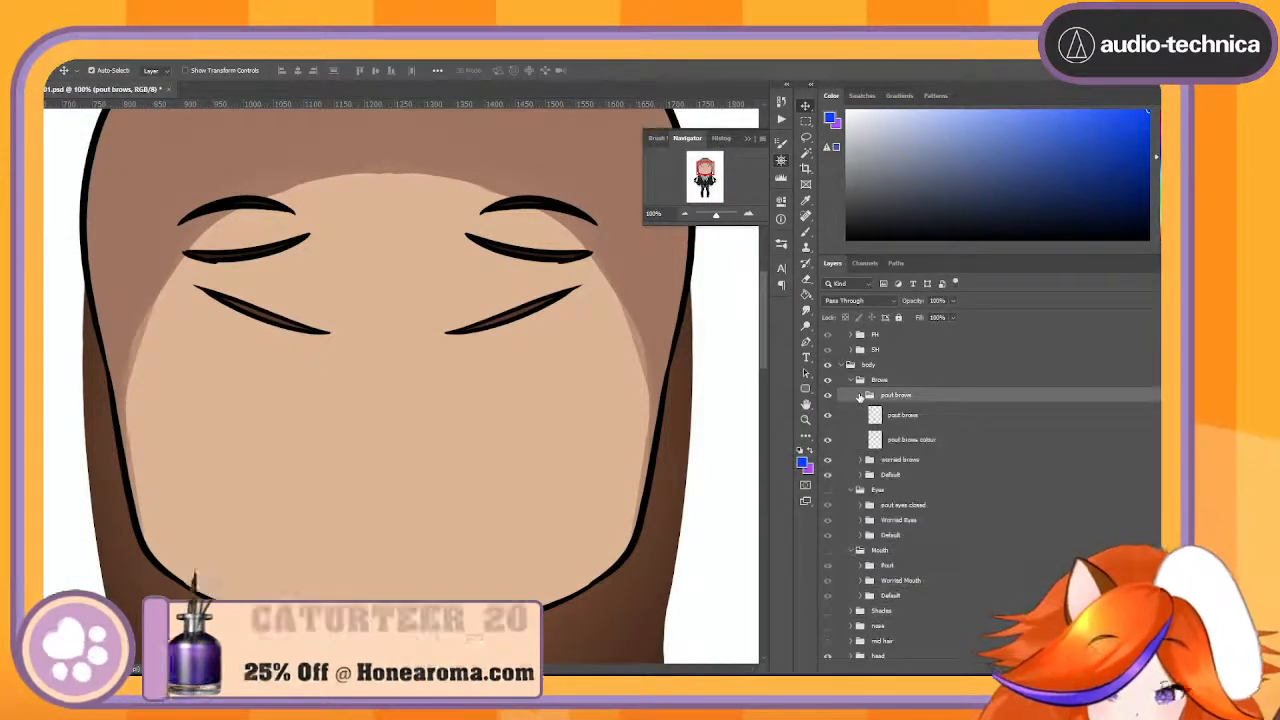
right_click(930, 397)
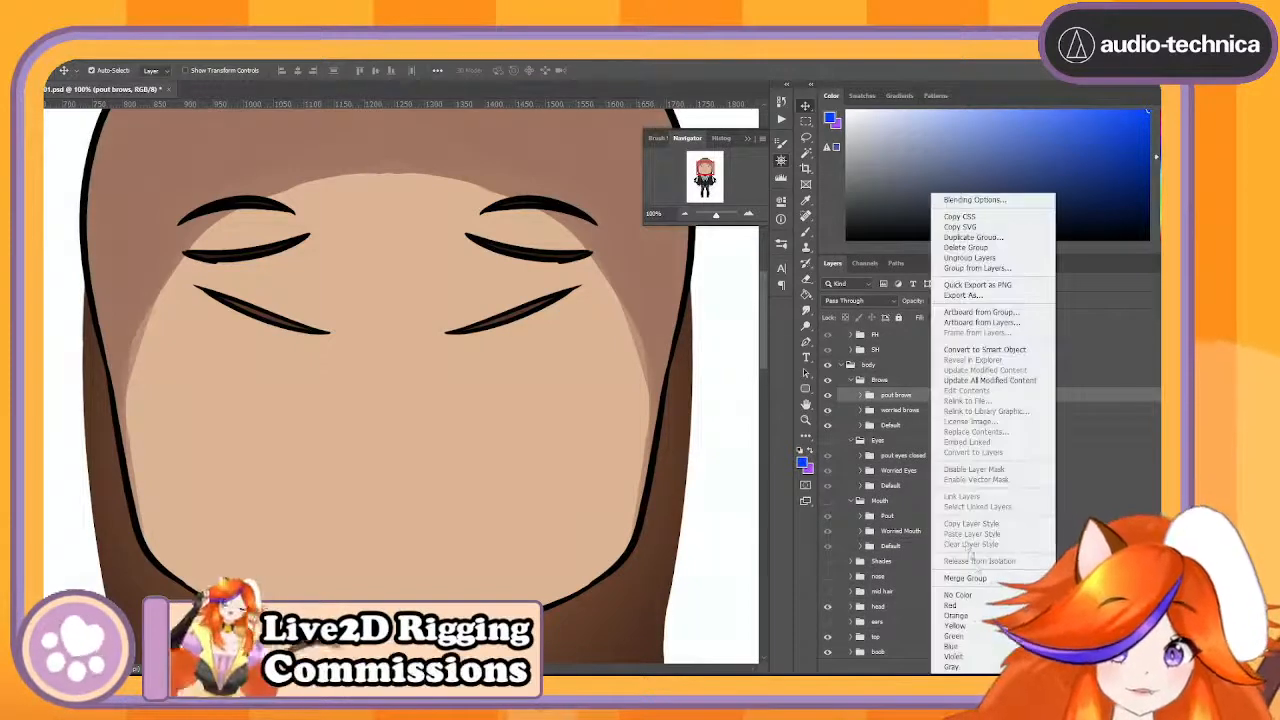
left_click(965, 578)
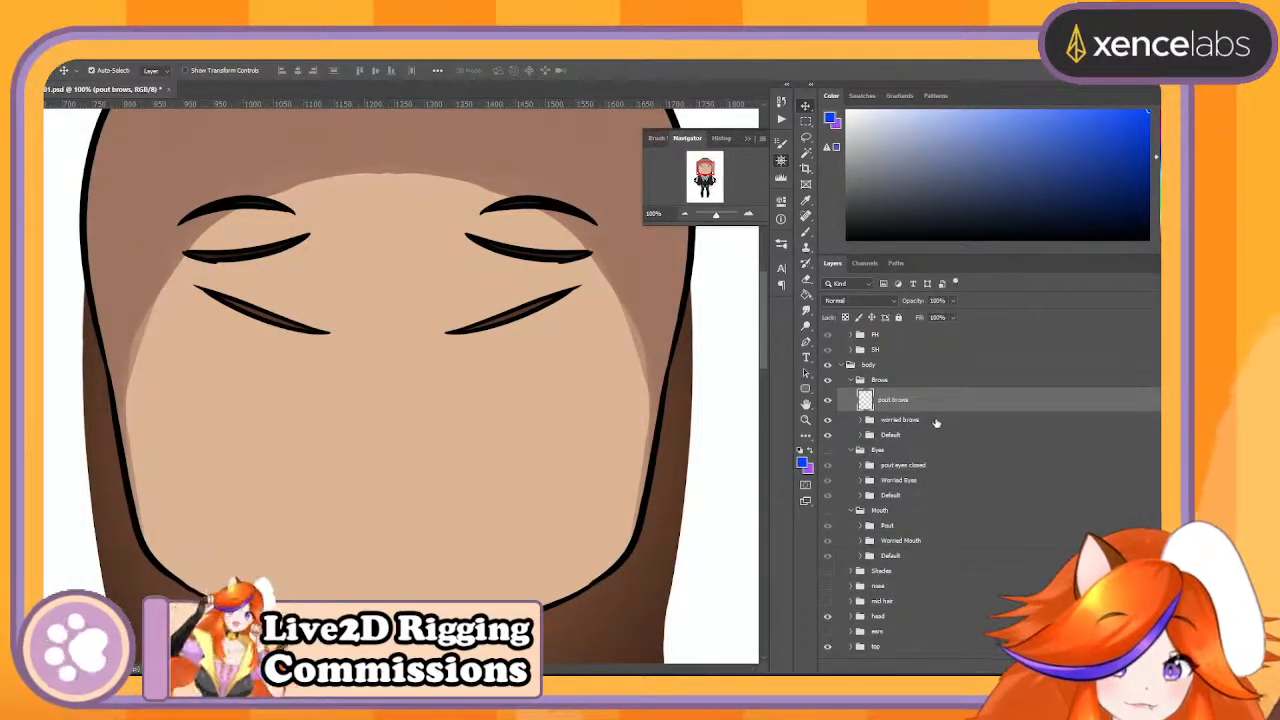
left_click(935, 421)
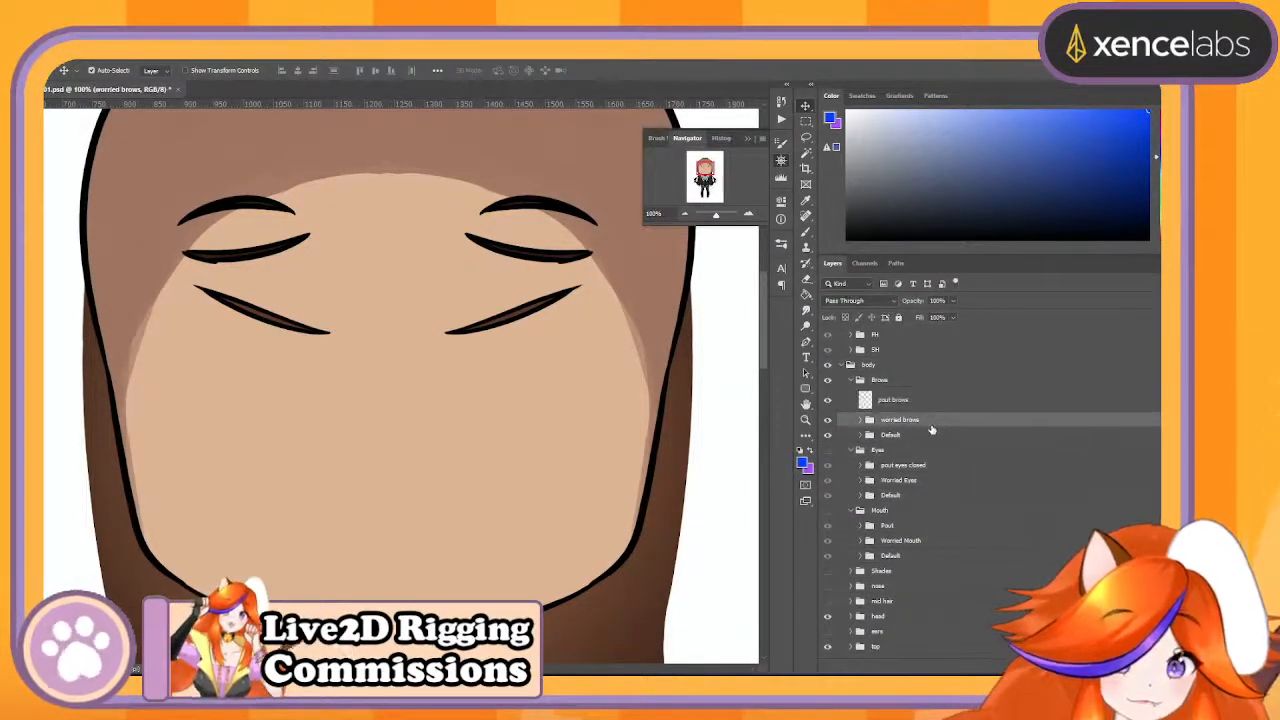
- Merge the worried brows group and the Default brows group each into a single layer
right_click(932, 421)
left_click(968, 578)
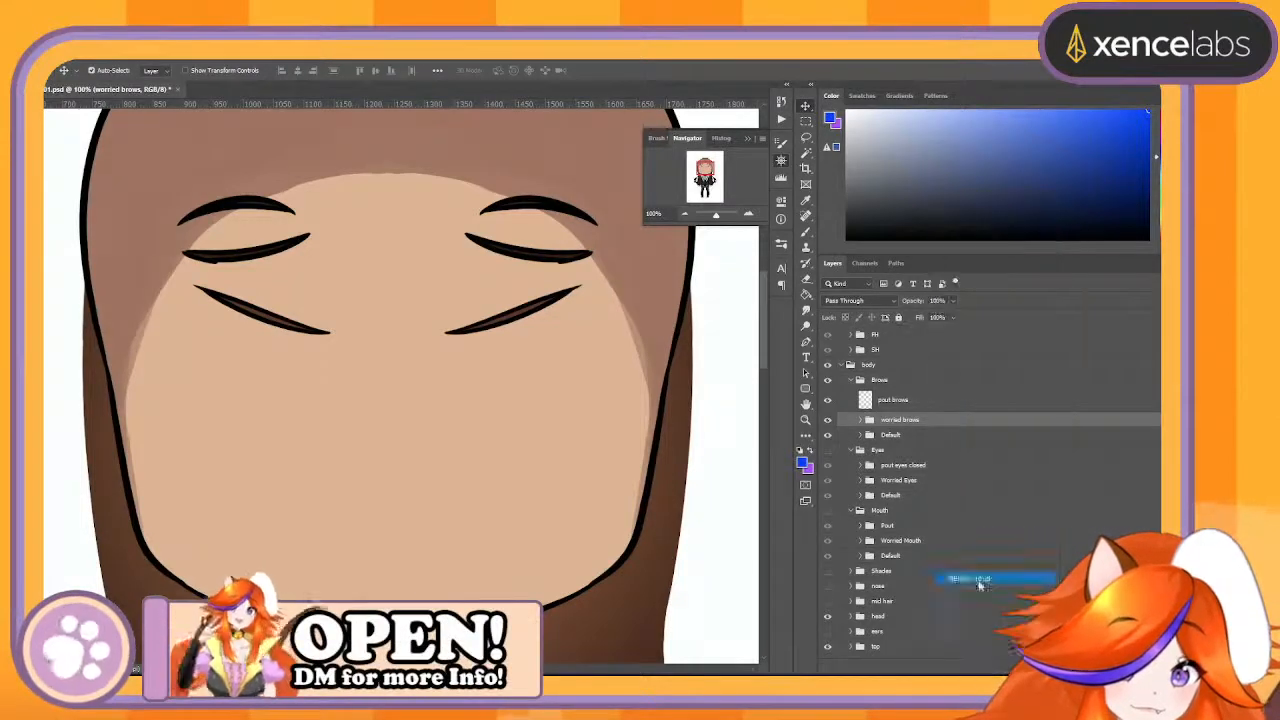
left_click(892, 446)
right_click(892, 446)
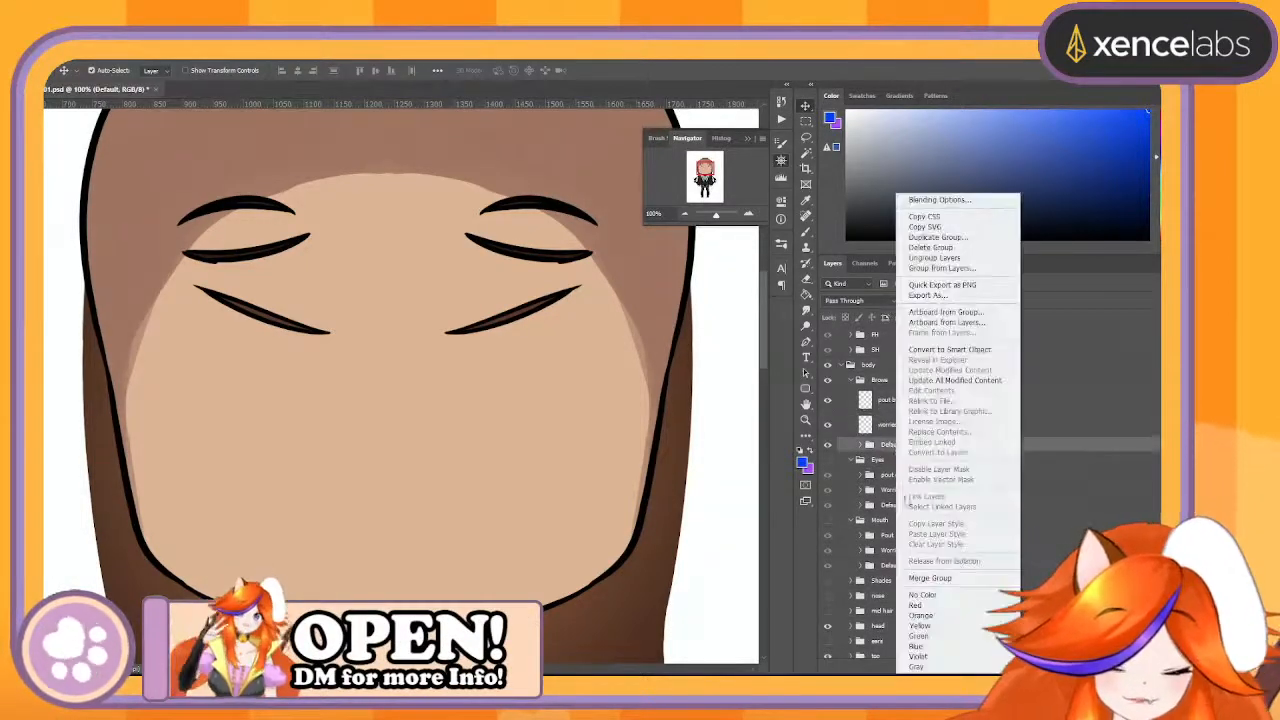
left_click(946, 580)
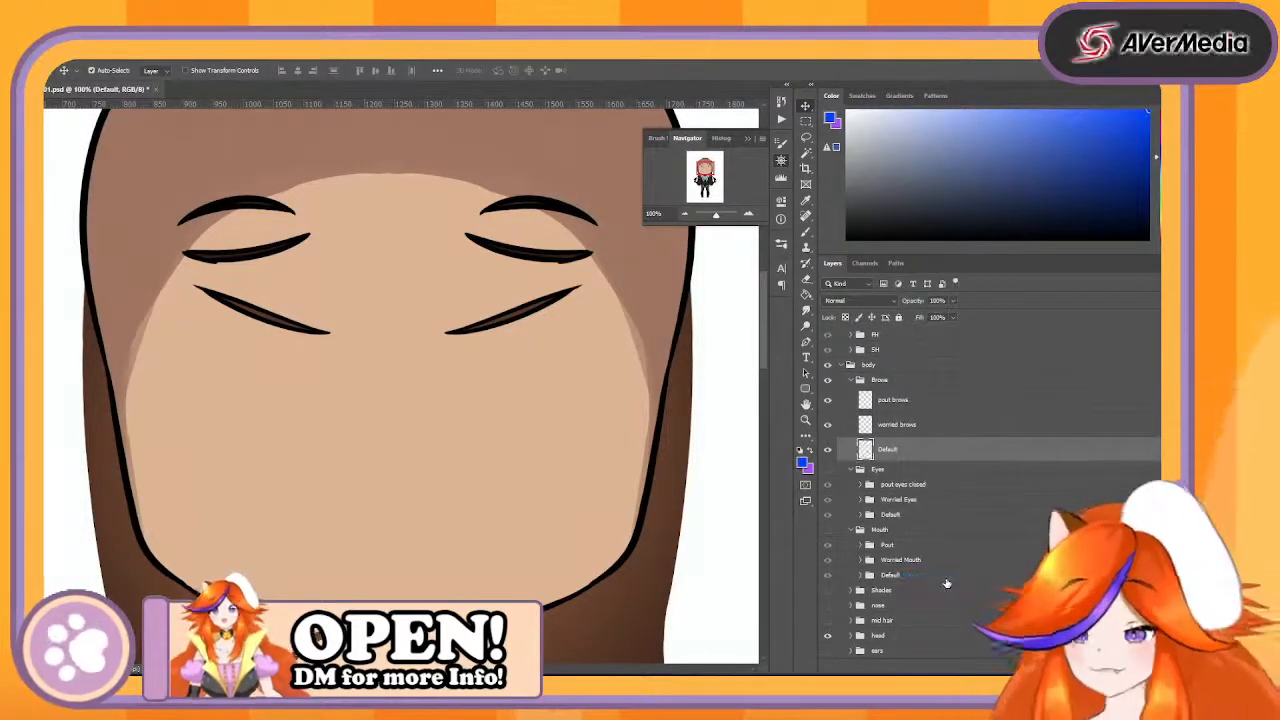
- Duplicate the Default brows layer, place the copy just above the body group and rename it Brow Ref
left_click(911, 401, "shift")
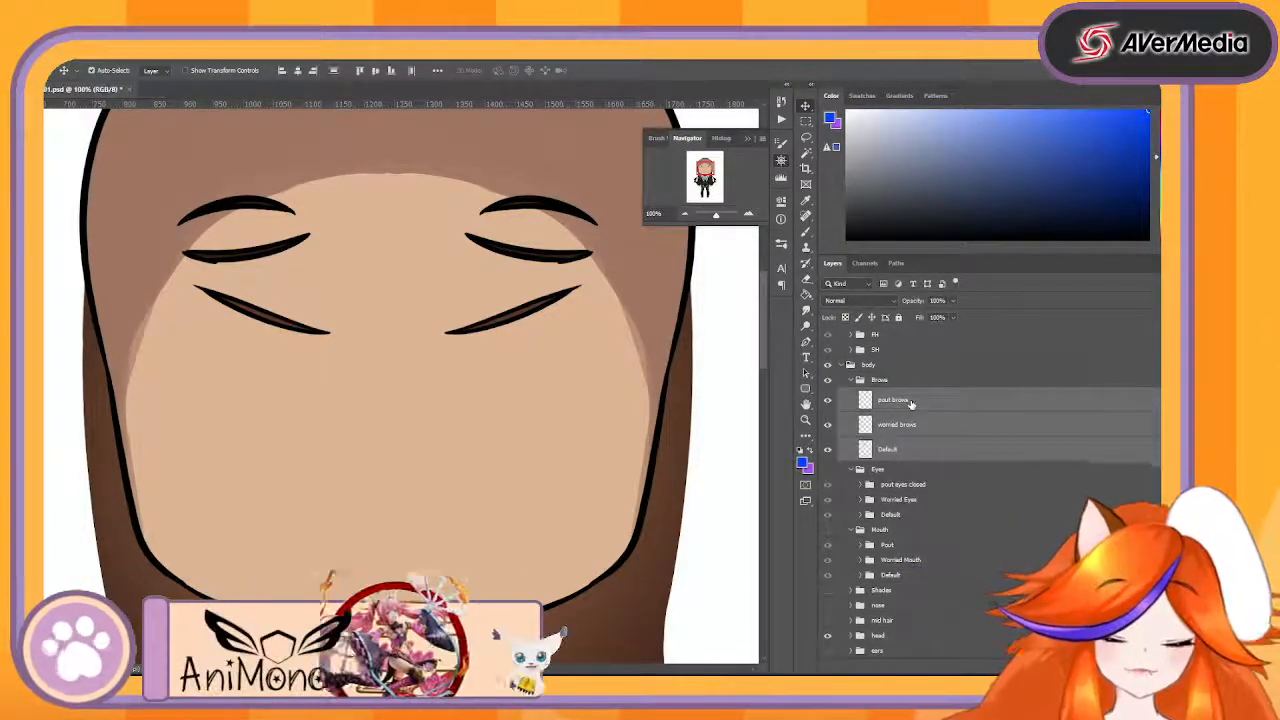
left_click(907, 449)
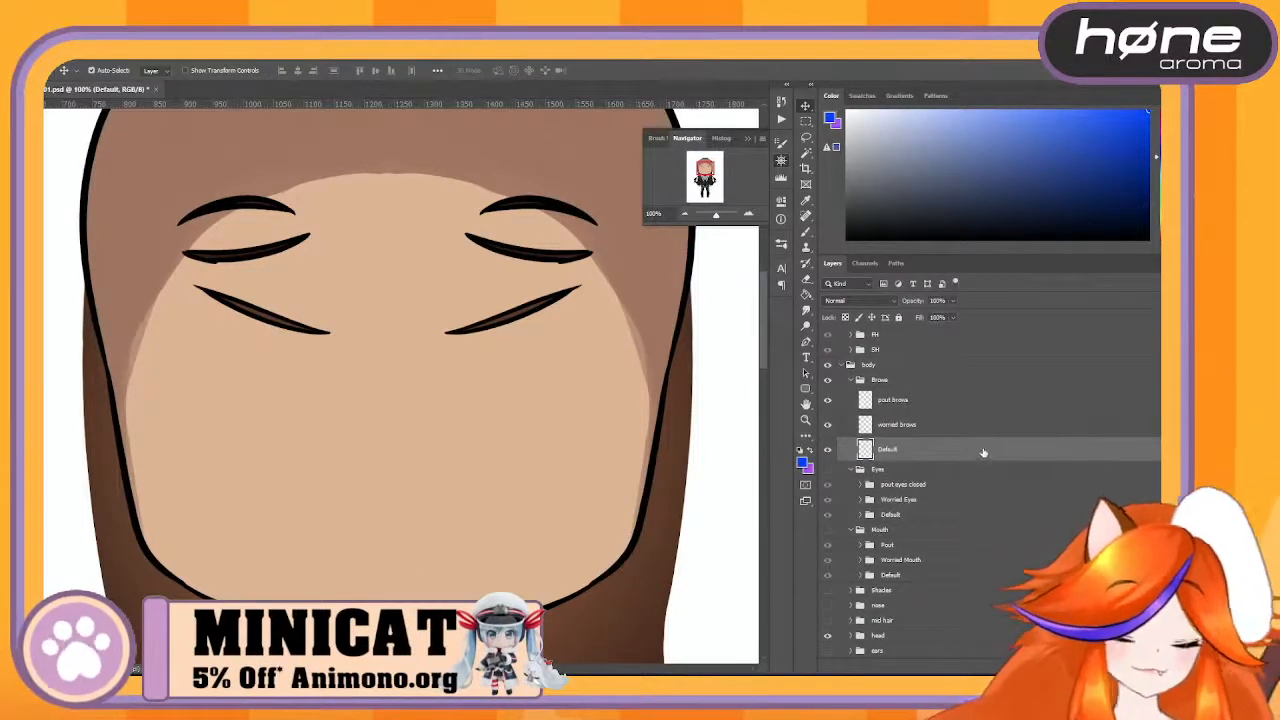
left_click_drag(914, 452, 1132, 667)
left_click_drag(927, 459, 917, 366)
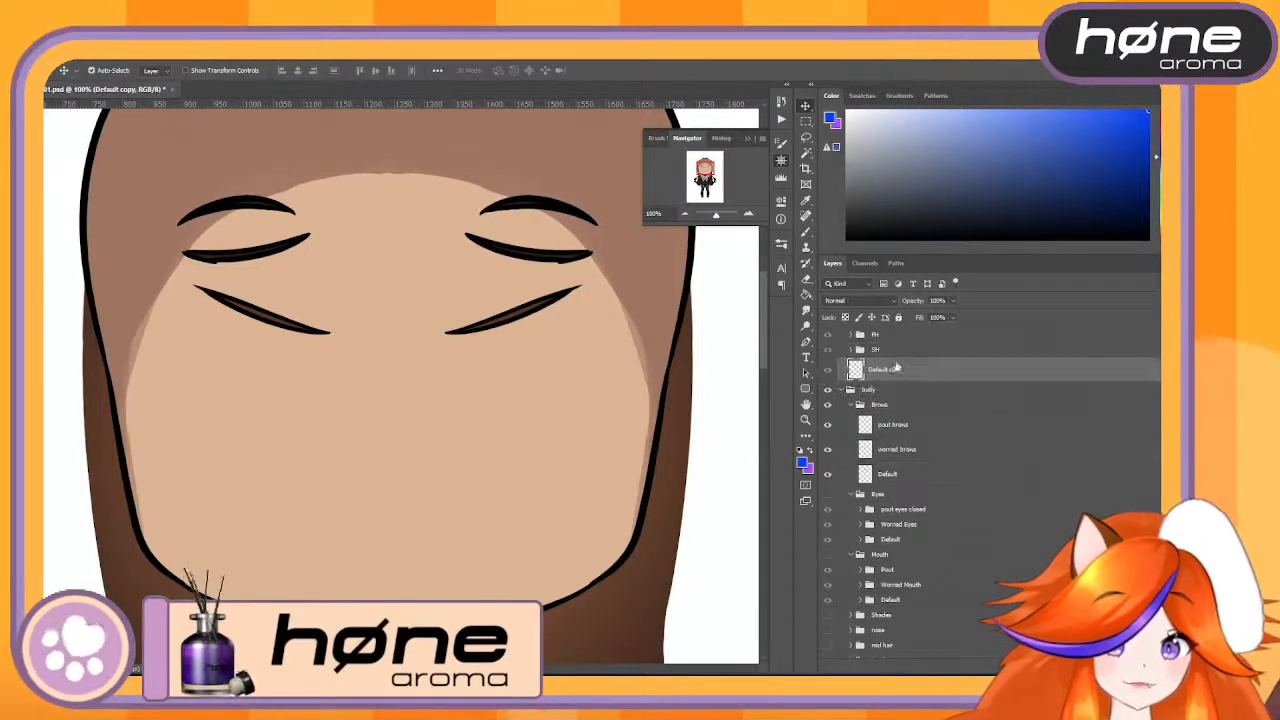
double_click(887, 369)
type("Brows Ref")
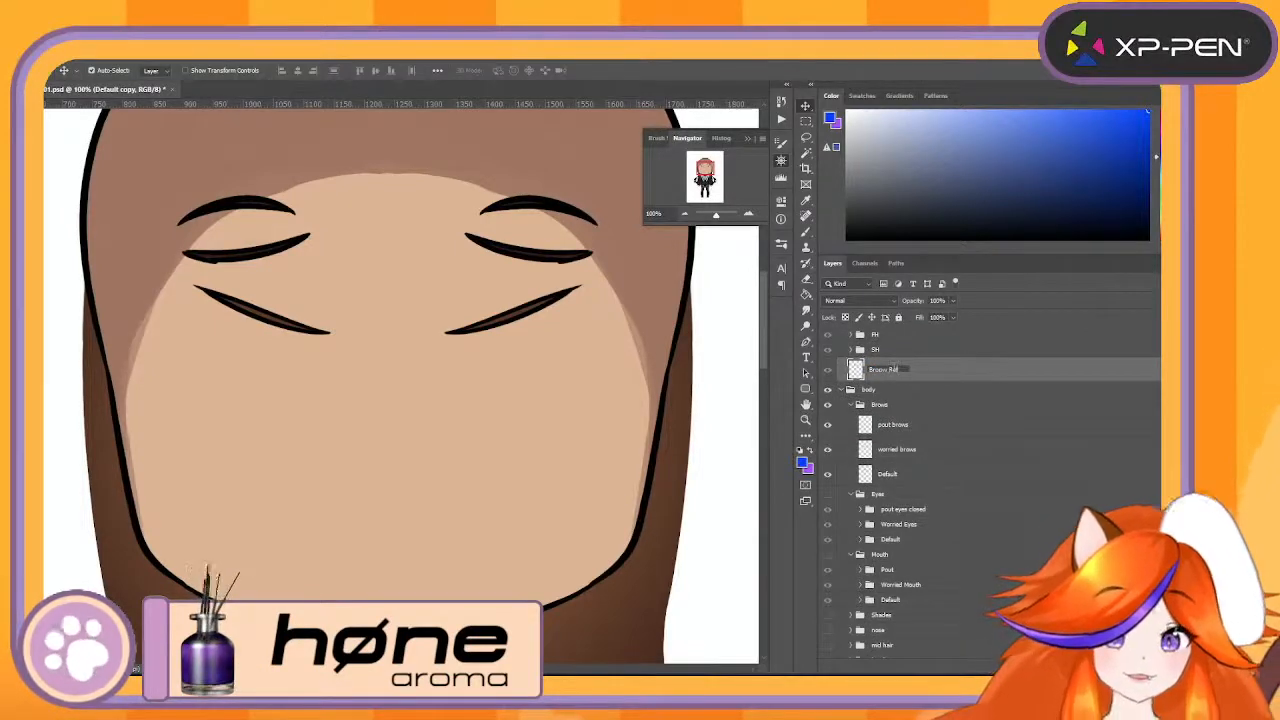
key("Return")
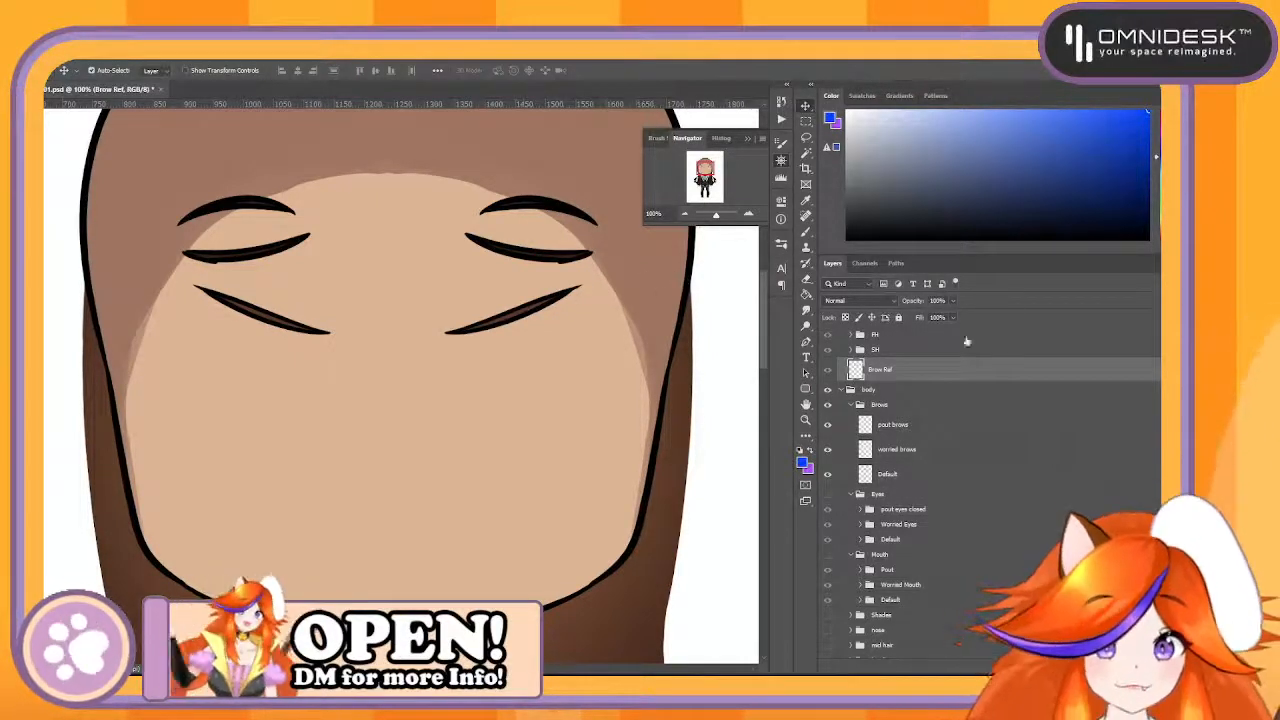
- Move the Brow Ref layer out of the Split group to directly above it and keep Split hidden
left_click(829, 372)
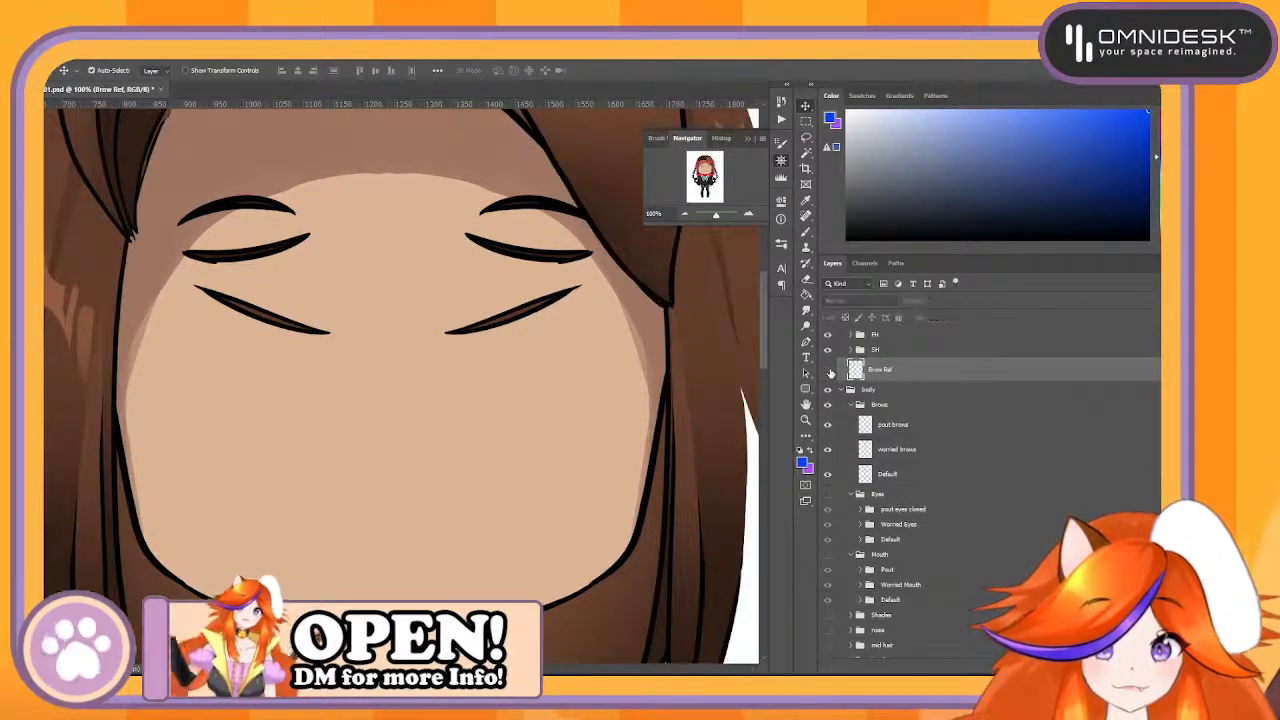
scroll(898, 400, "up", 1)
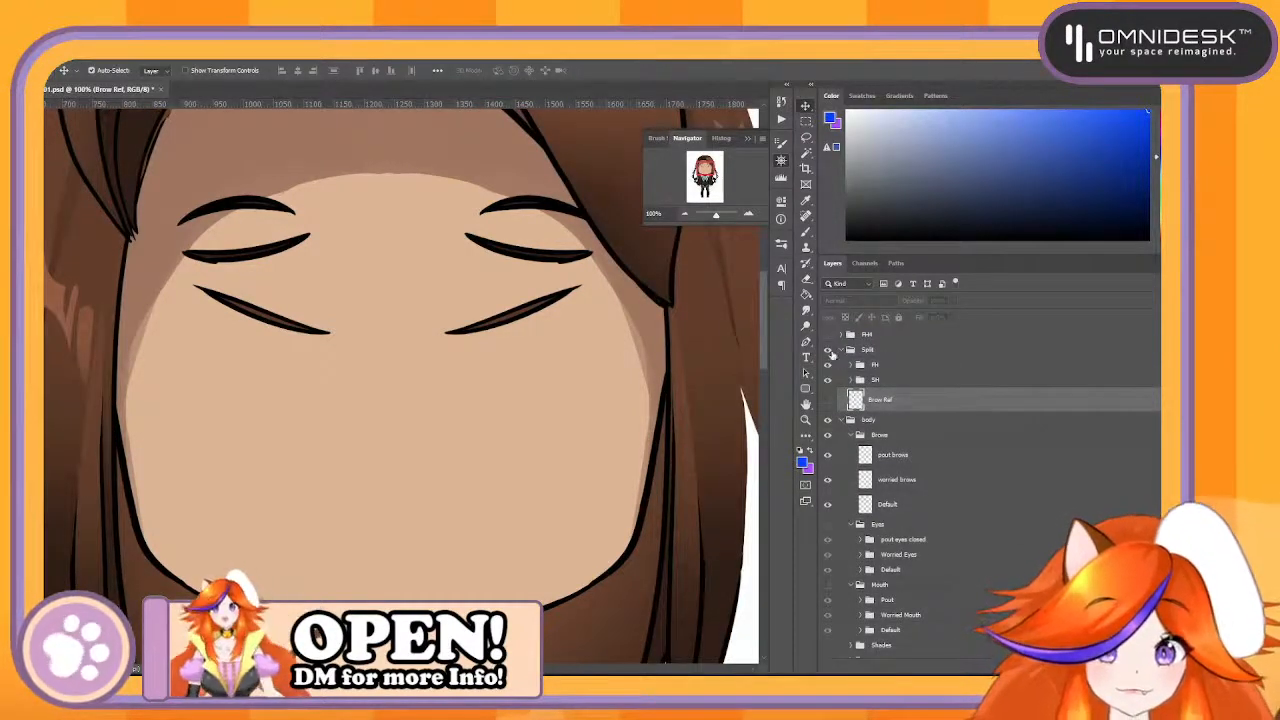
left_click_drag(904, 401, 850, 345)
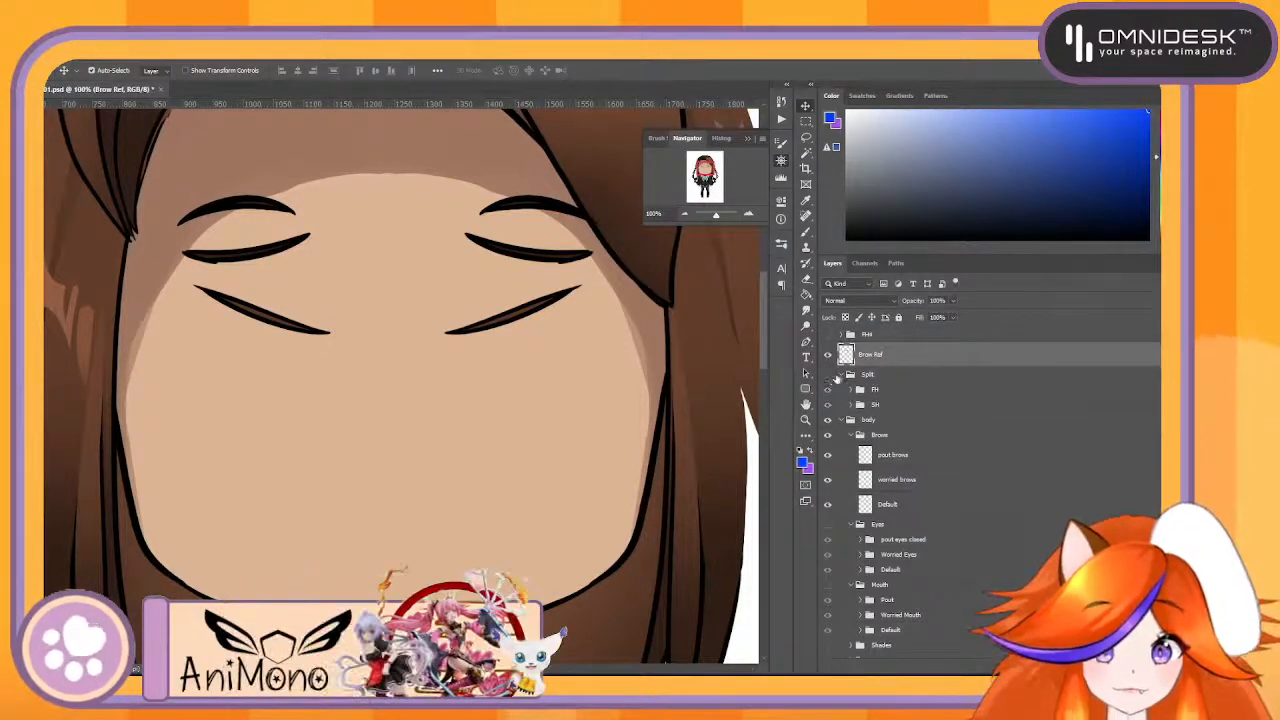
- Put the Brow Ref layer into a new group named Ref, then collapse and hide that group
key("ctrl+g")
double_click(880, 350)
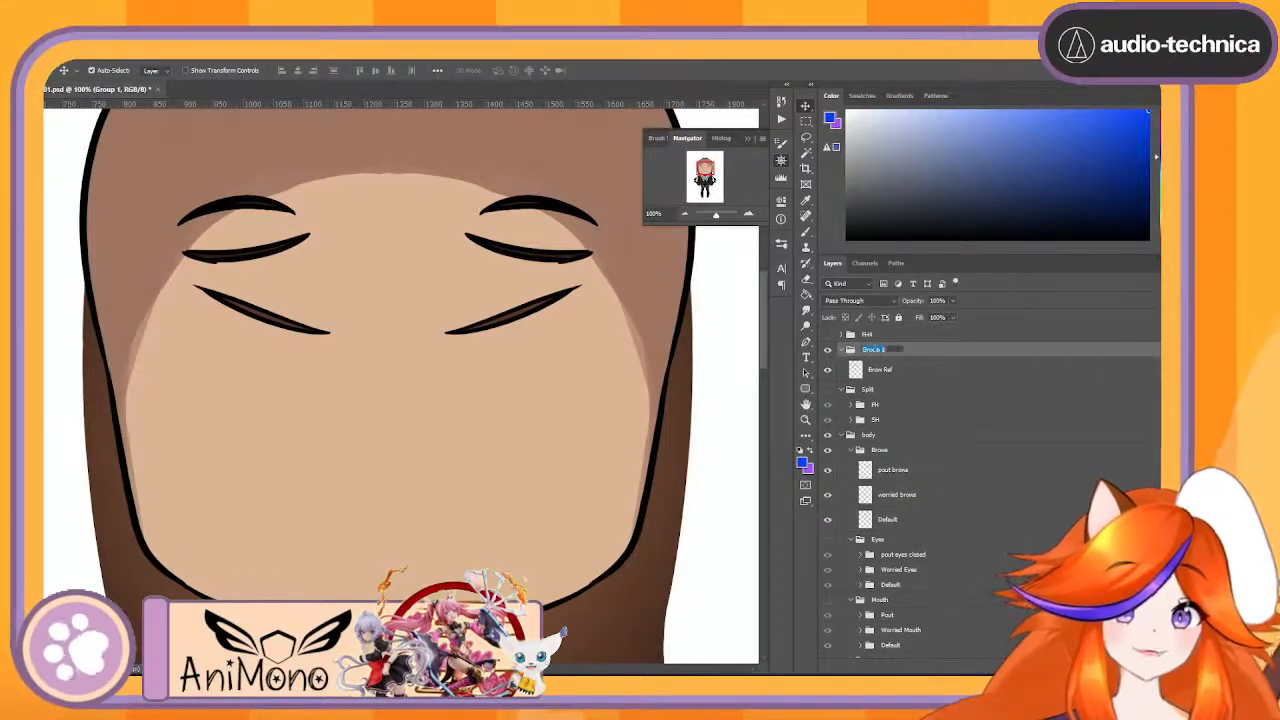
type("Ref")
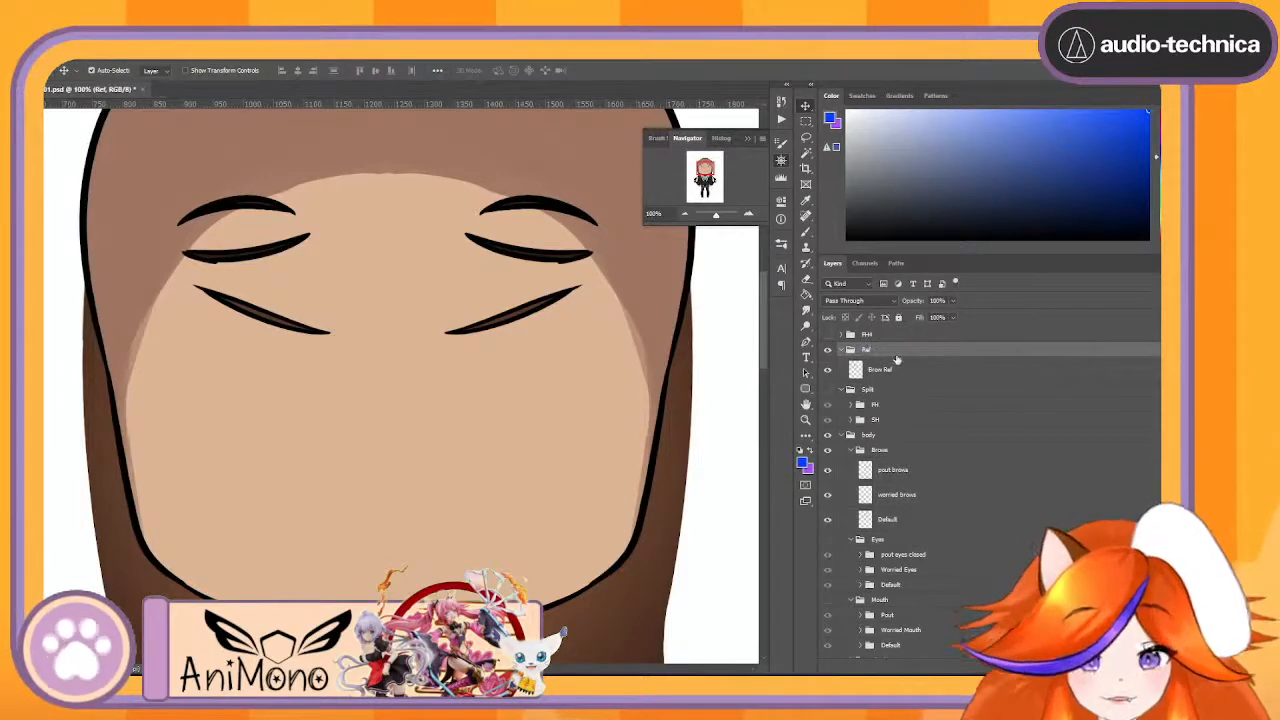
left_click(842, 349)
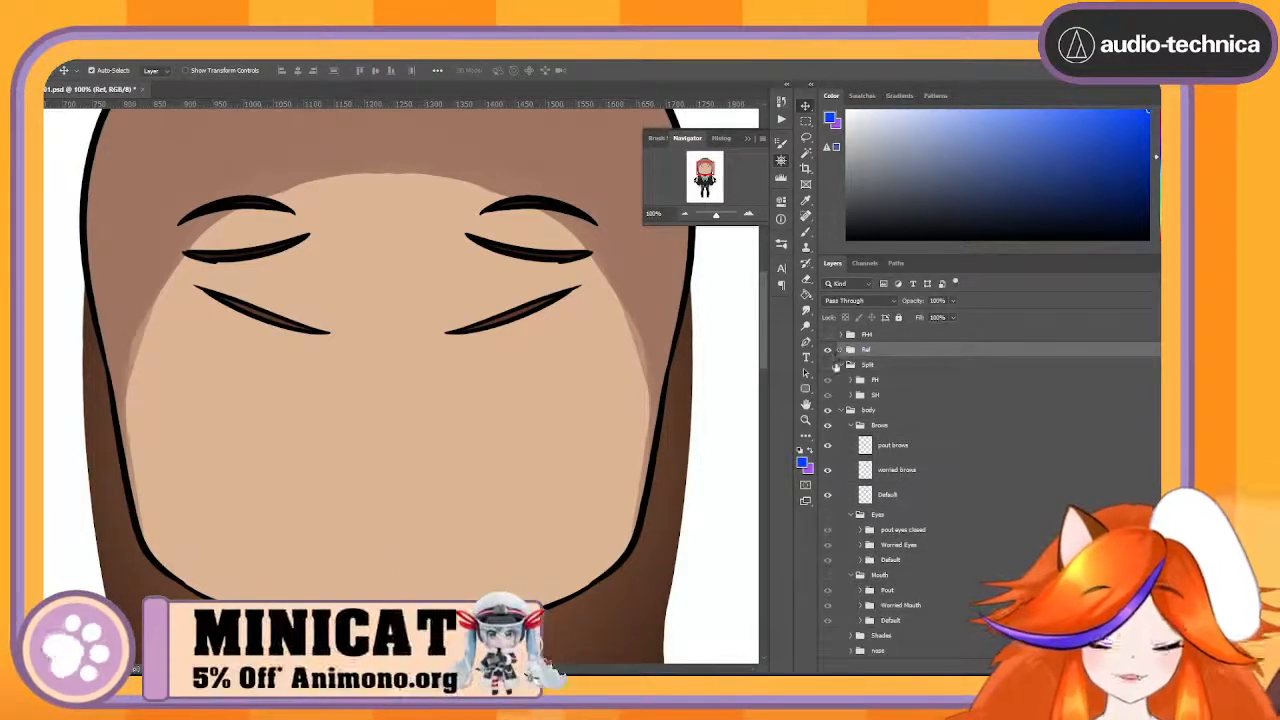
left_click(827, 350)
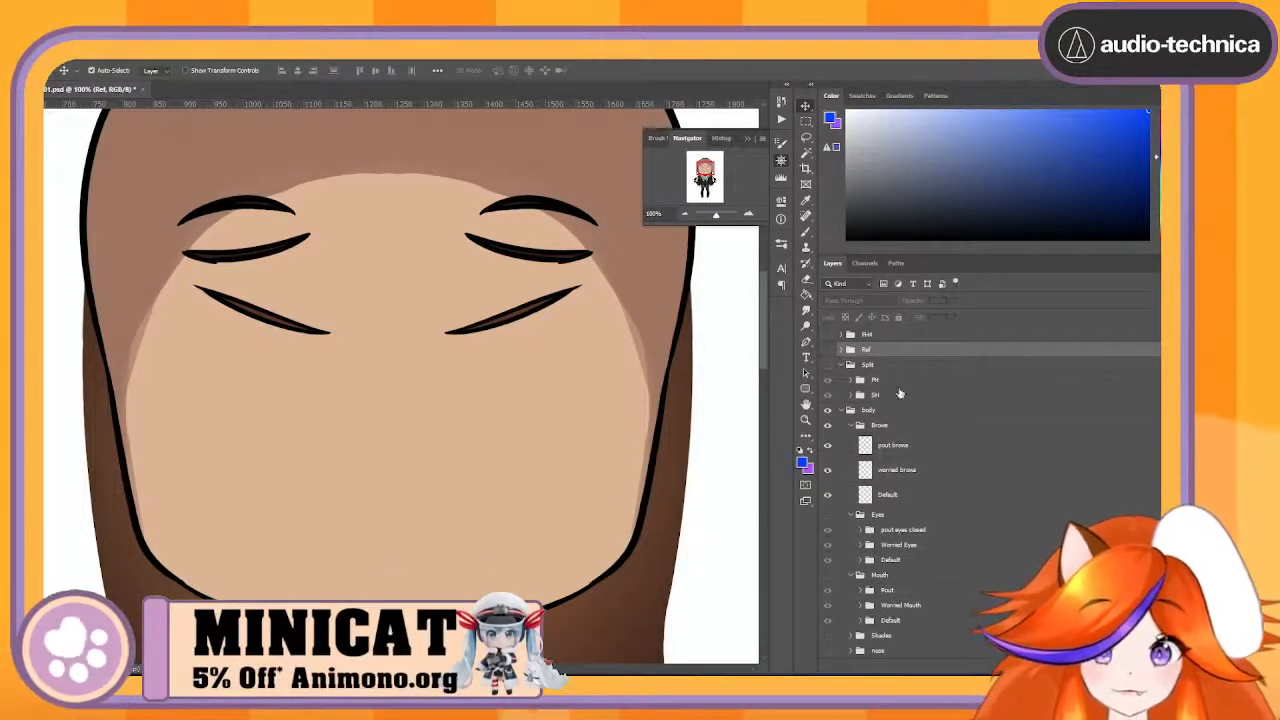
- Erase the three brows on the left half of the face from the pout, worried and Default layers using one rectangular marquee selection
scroll(902, 395, "down", 1)
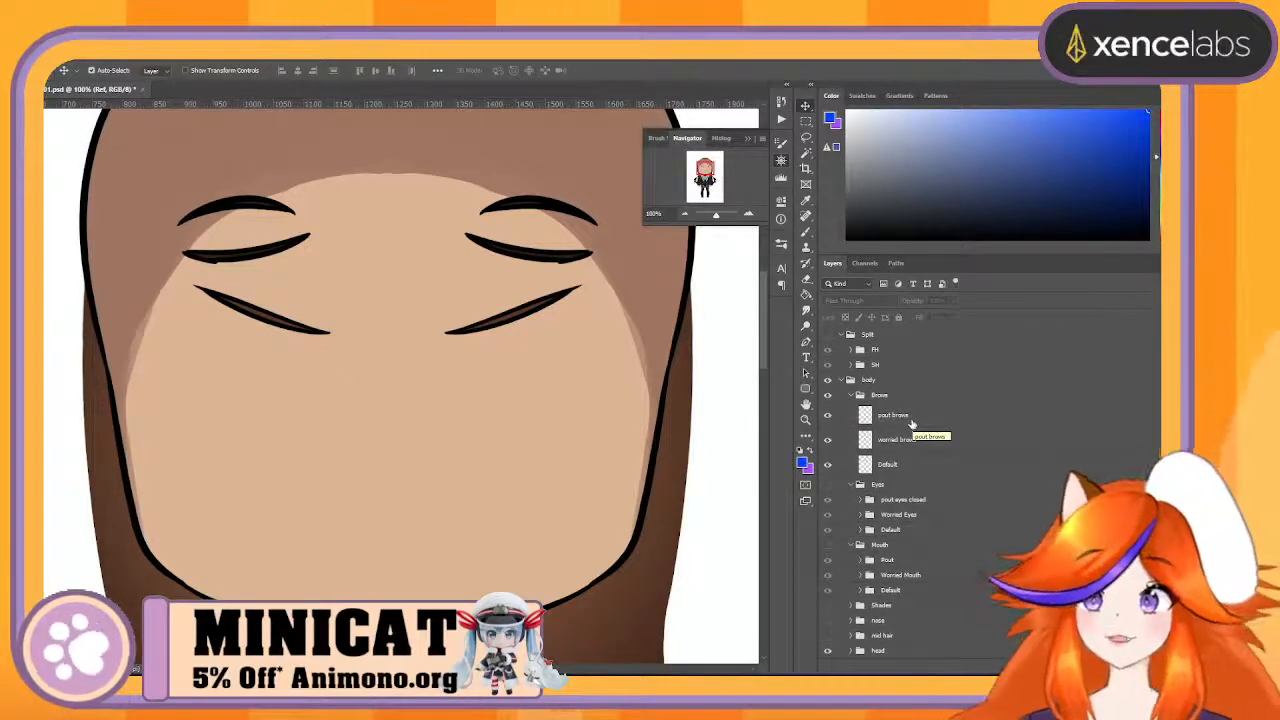
left_click(910, 424)
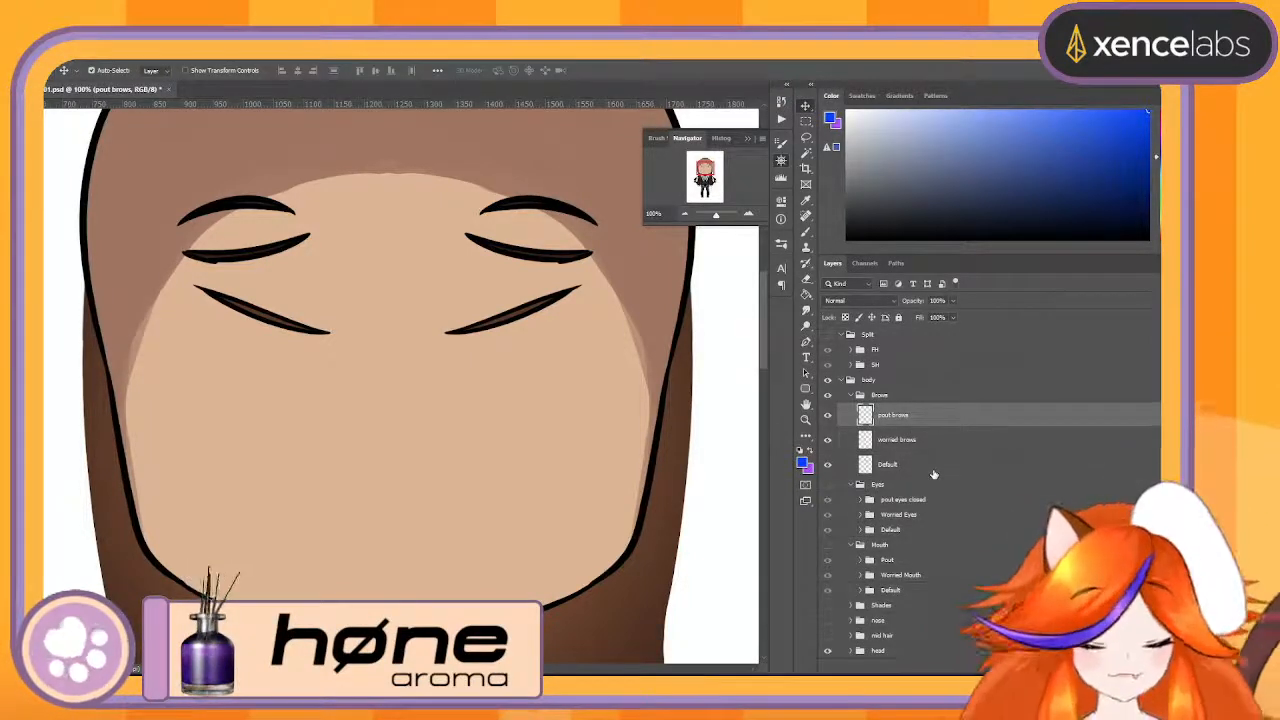
left_click(932, 466)
left_click(910, 415)
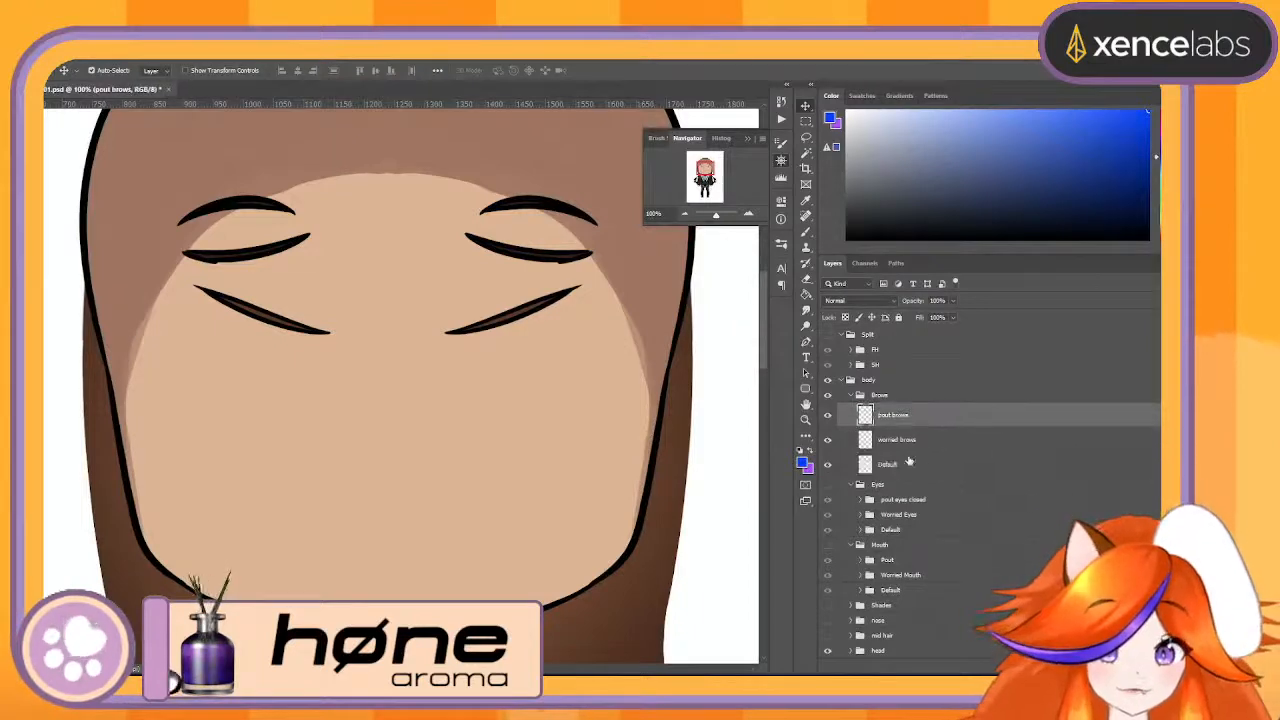
left_click(910, 463, "shift")
left_click(805, 120)
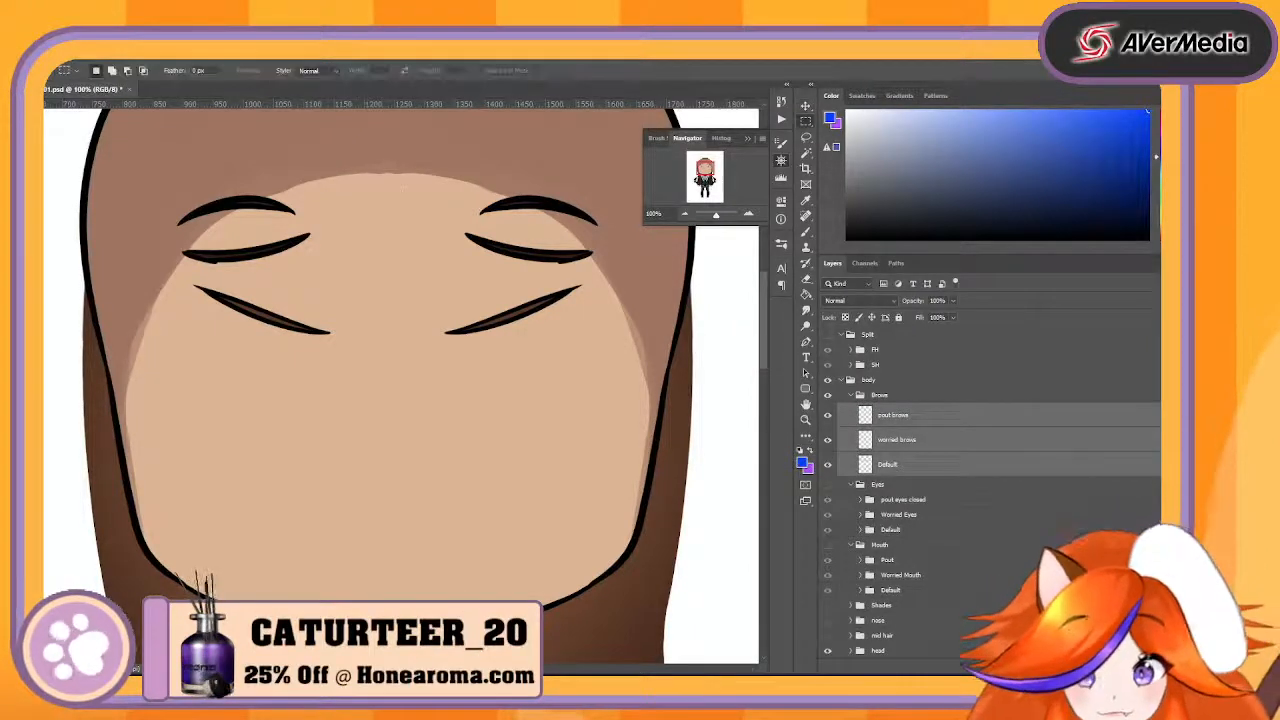
left_click_drag(133, 157, 380, 420)
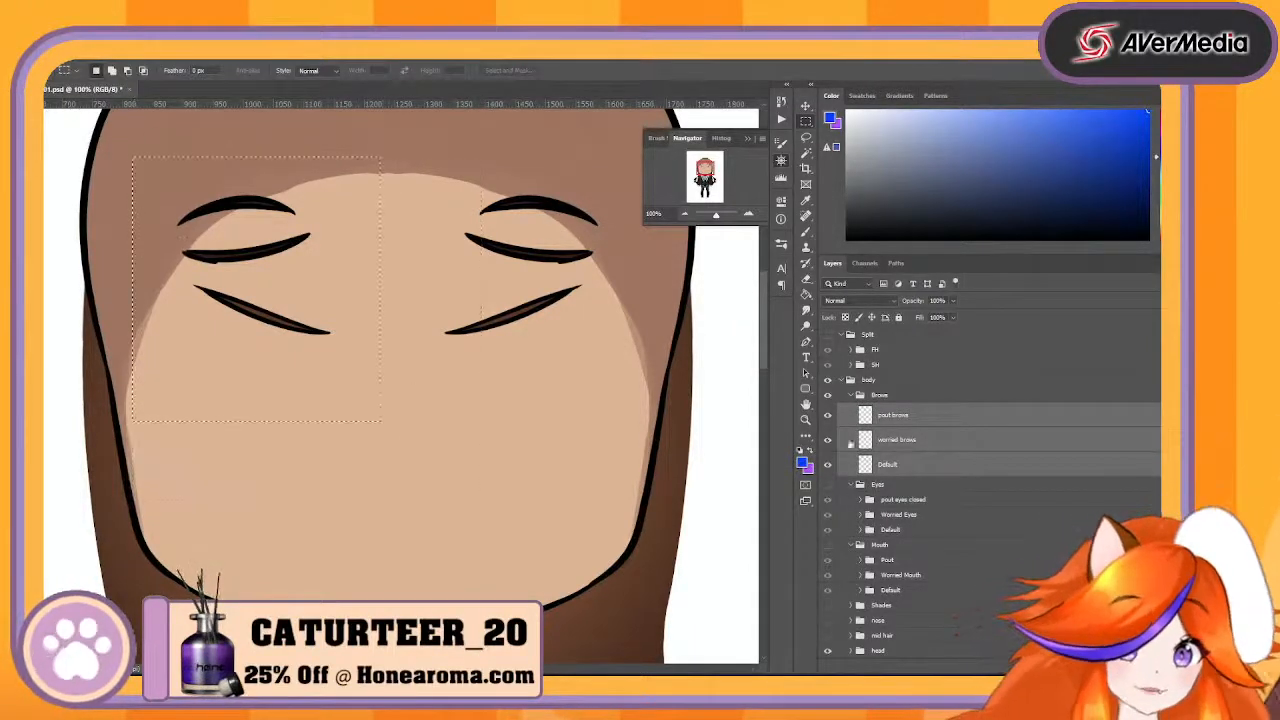
left_click(903, 425)
key("Delete")
left_click(910, 442)
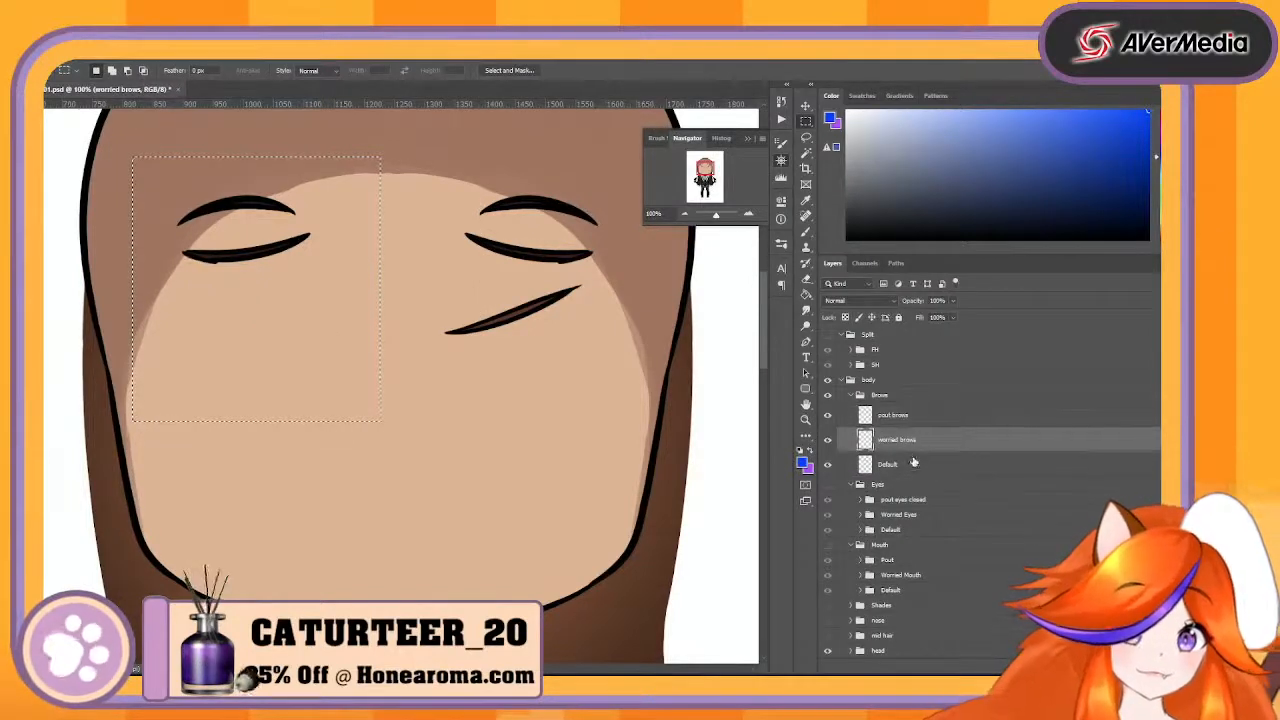
key("Delete")
left_click(918, 467)
key("Delete")
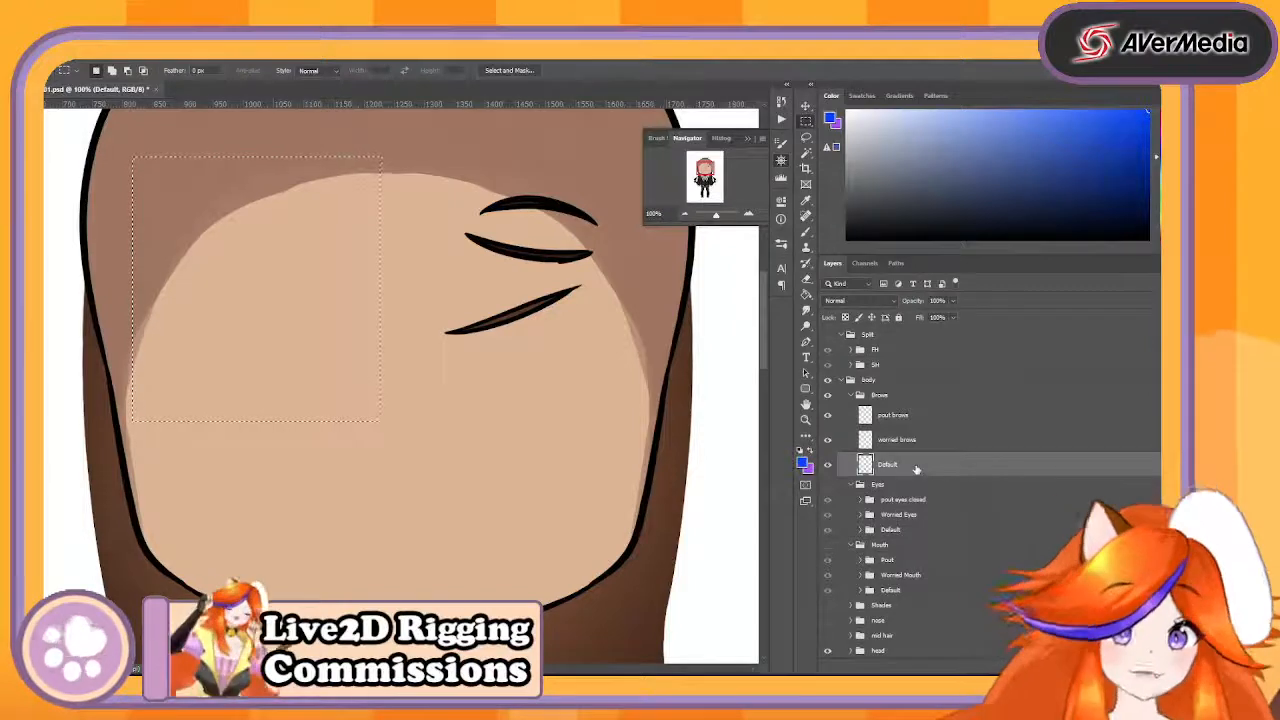
- Rename the pout brows layer PoutBrow and the worried brows layer WorriedBrow
double_click(893, 414)
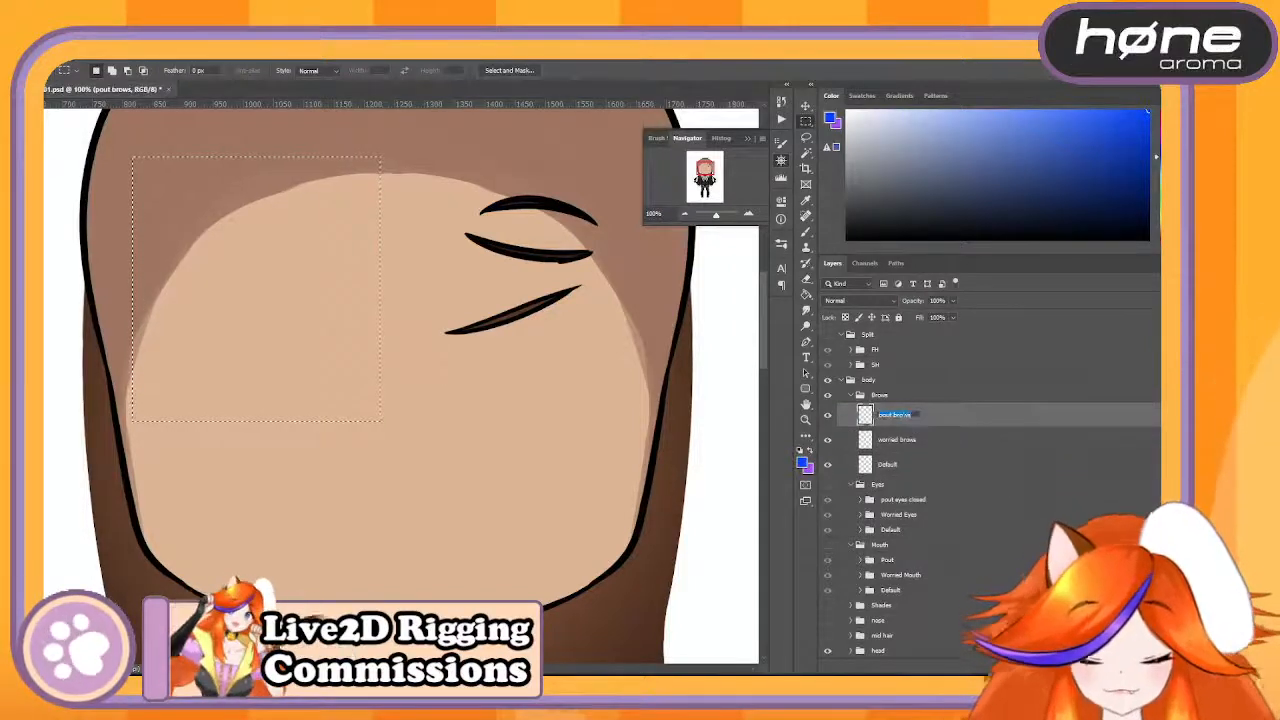
type("P")
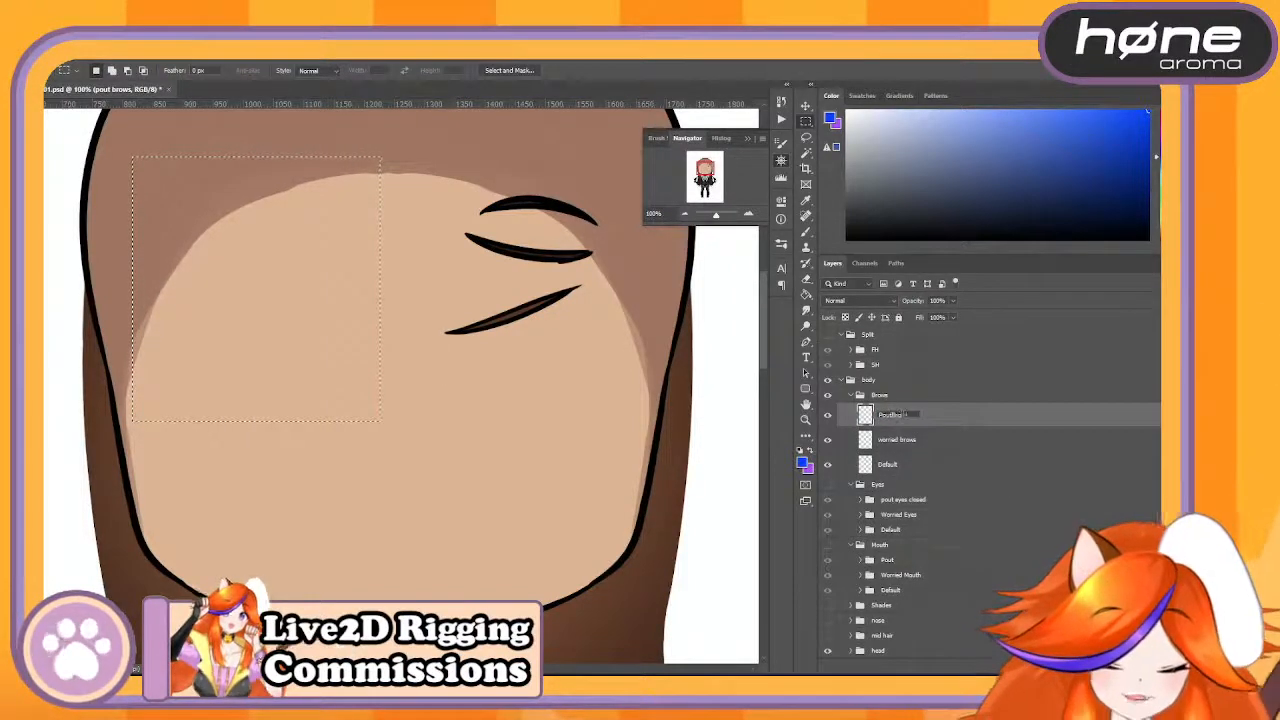
double_click(898, 439)
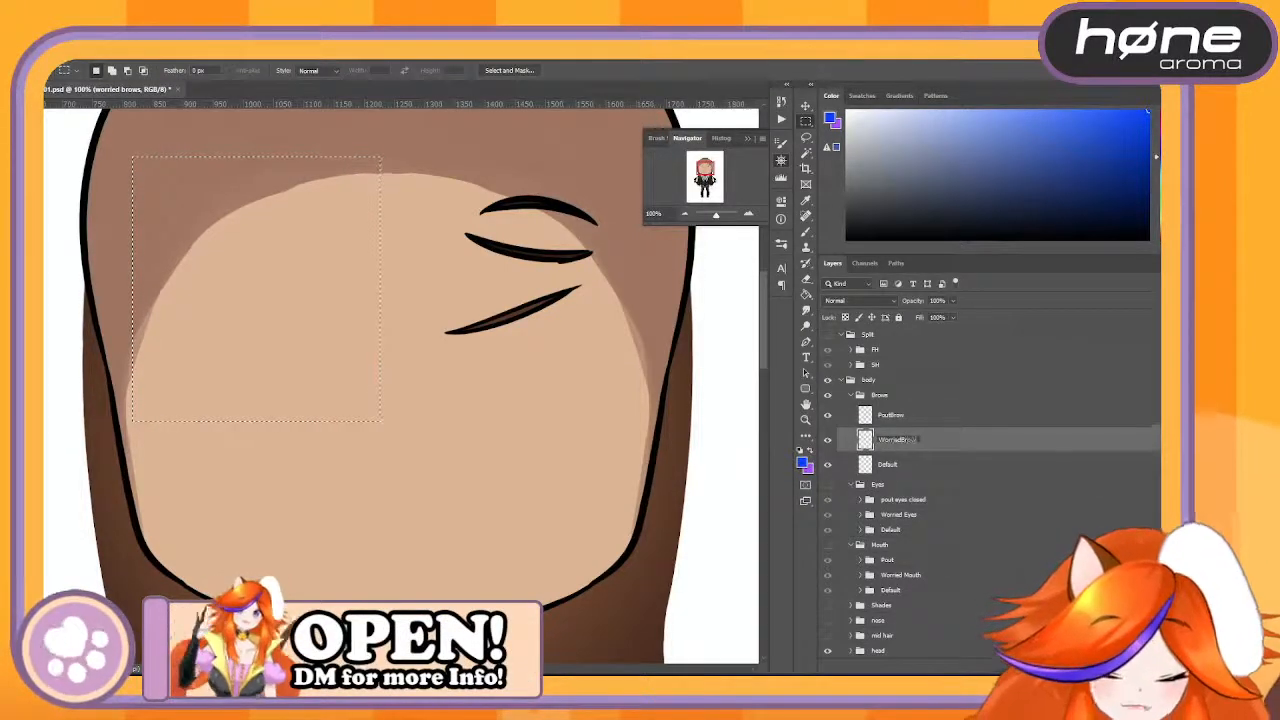
key("Return")
- Move the Default layer to the top of the Brows group and rename it DefaultBrow
left_click_drag(918, 415, 917, 406)
double_click(889, 416)
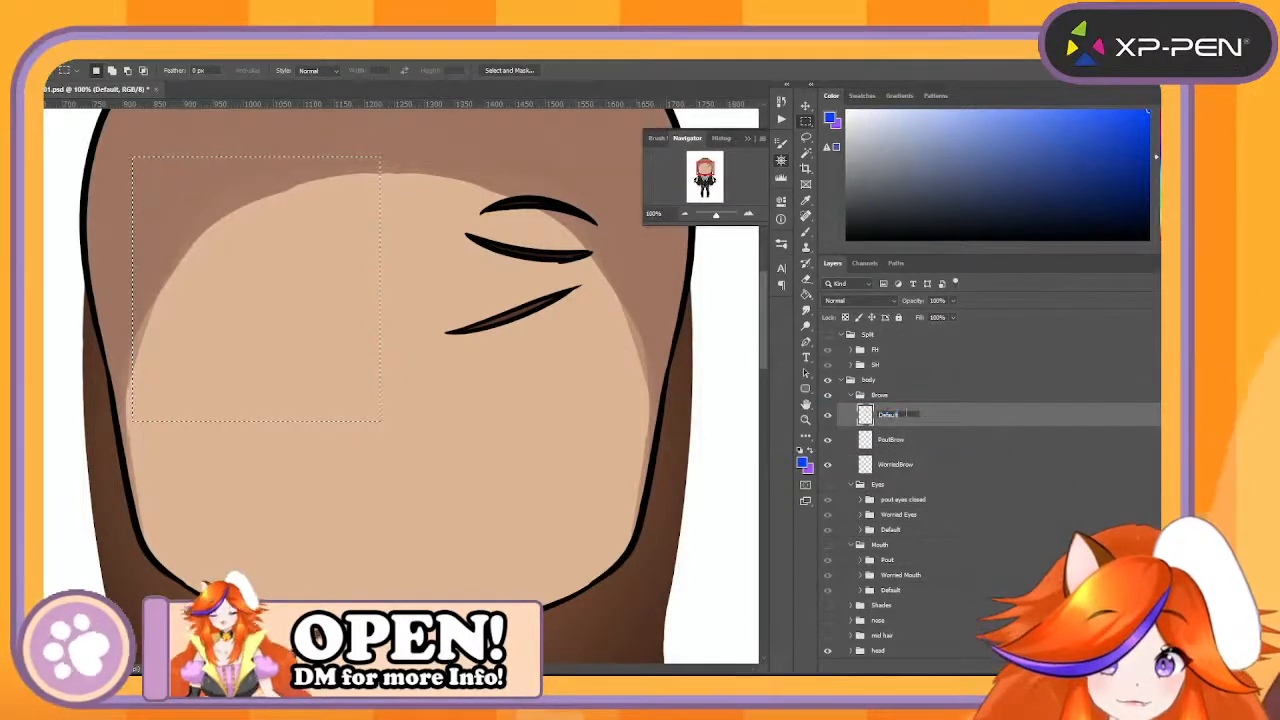
left_click(906, 413)
type("Brow")
key("Return")
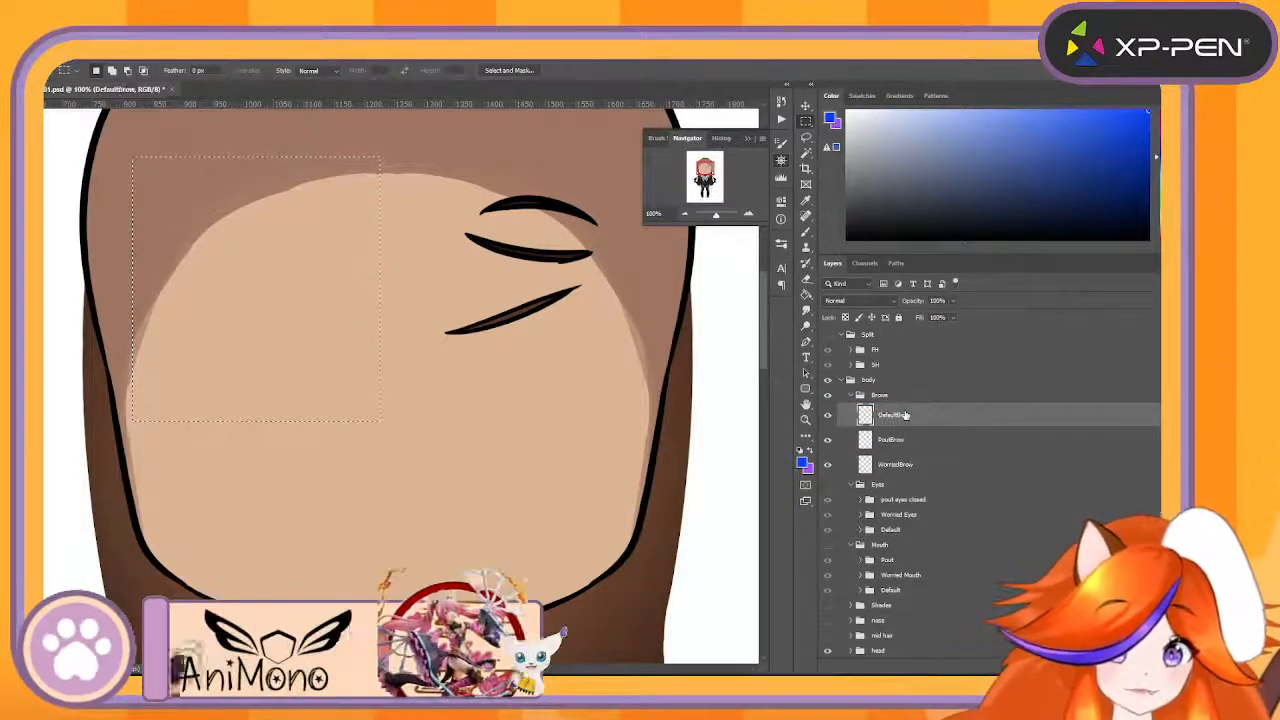
- Collapse the Brows group, nest it in a new group named Facial and hide Facial
left_click(850, 396)
left_click(827, 395)
left_click(827, 395)
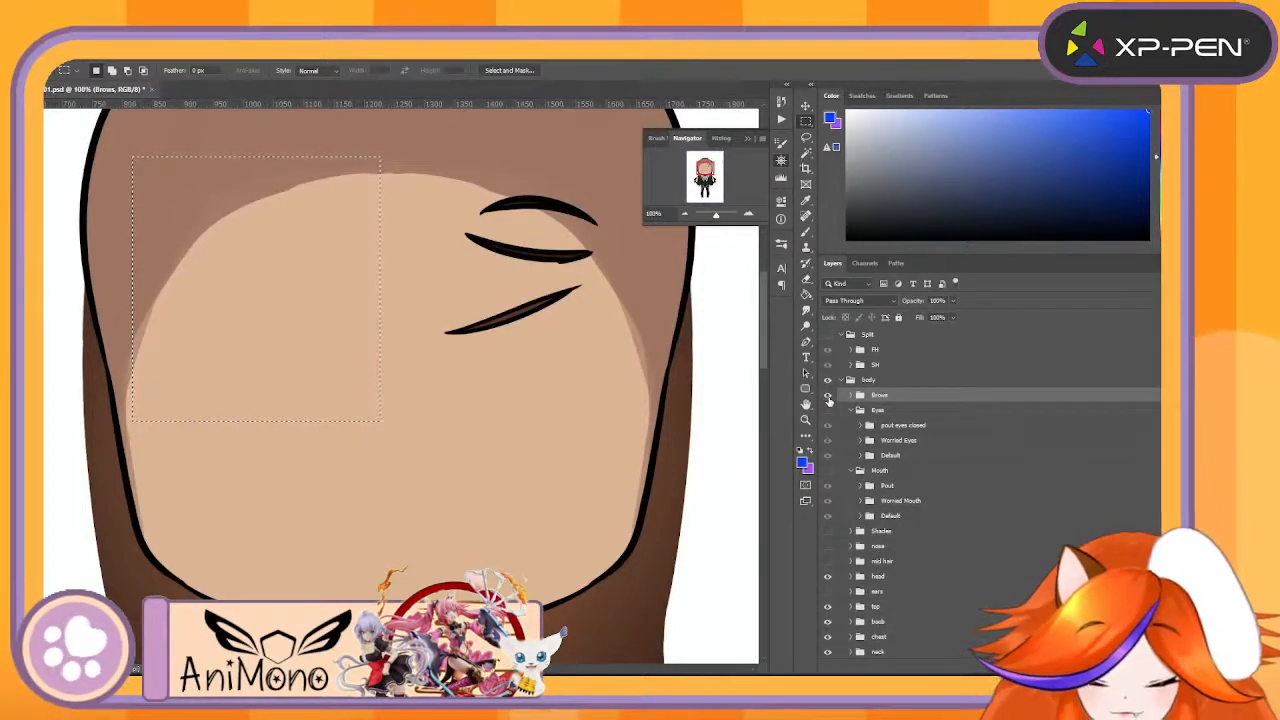
key("ctrl+g")
double_click(878, 396)
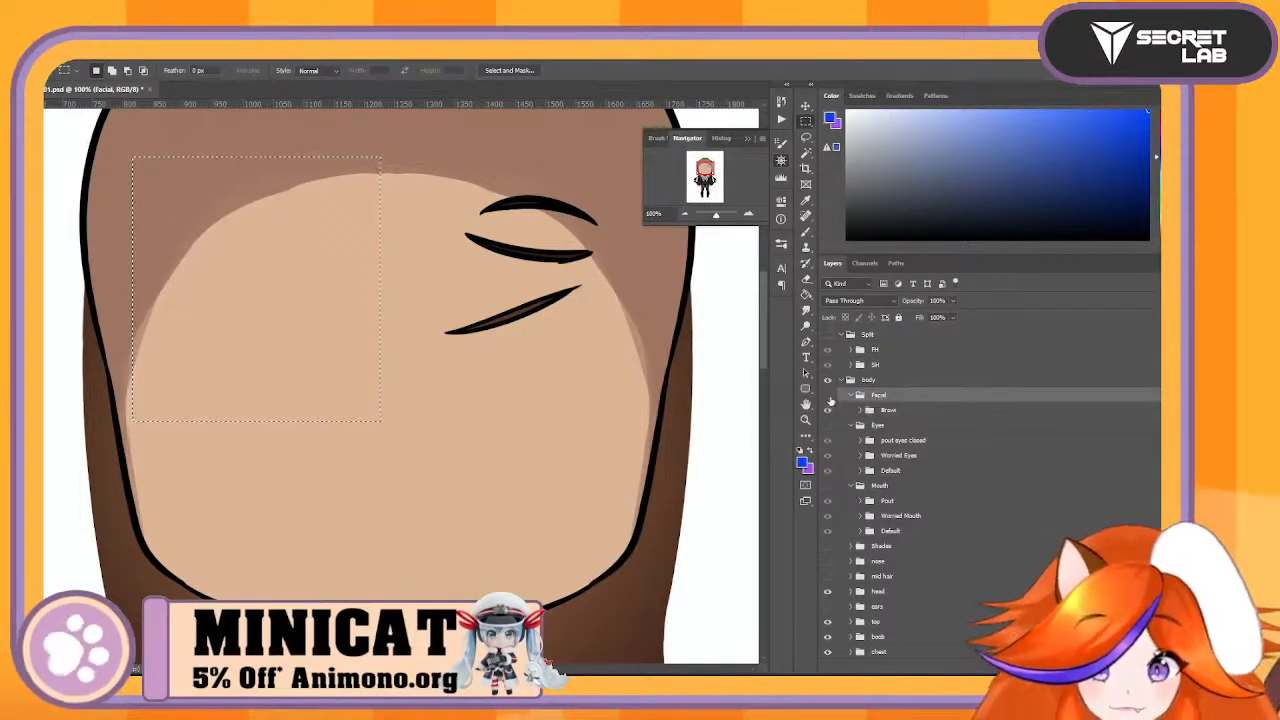
left_click(827, 395)
- Show the Eyes group with its pout eyes closed and Worried Eyes subgroups hidden
left_click(842, 426)
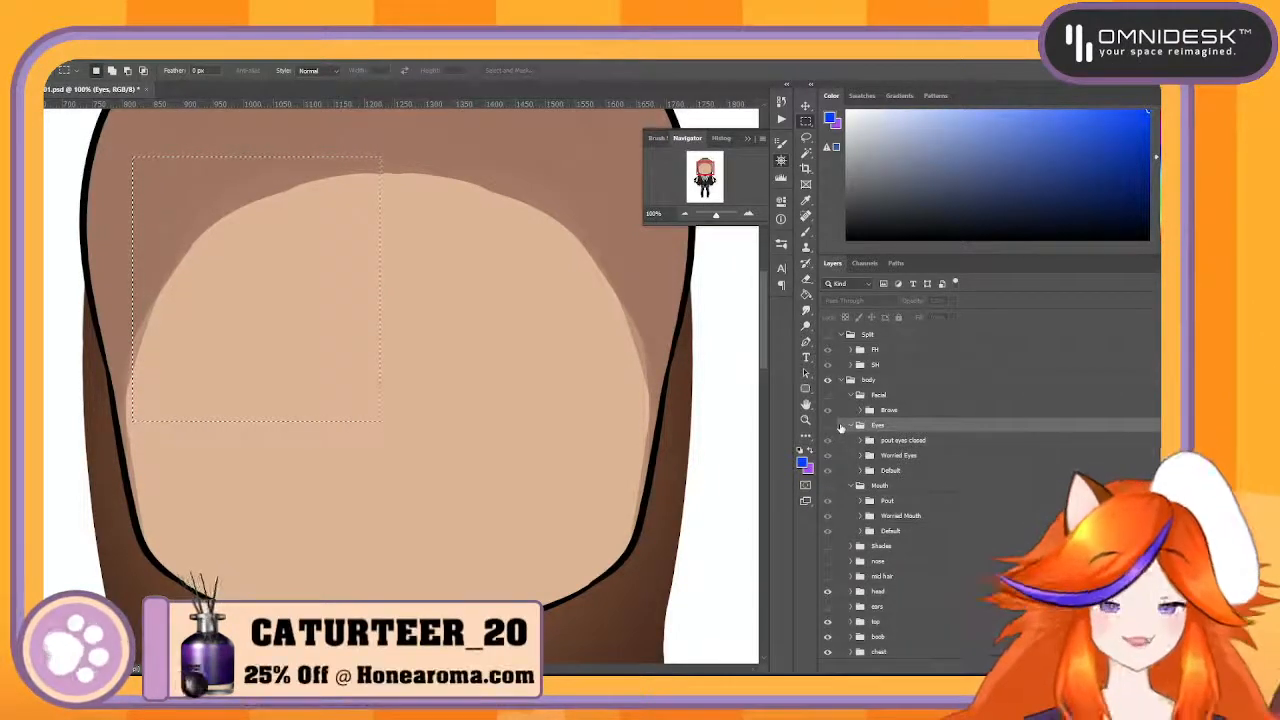
left_click(827, 426)
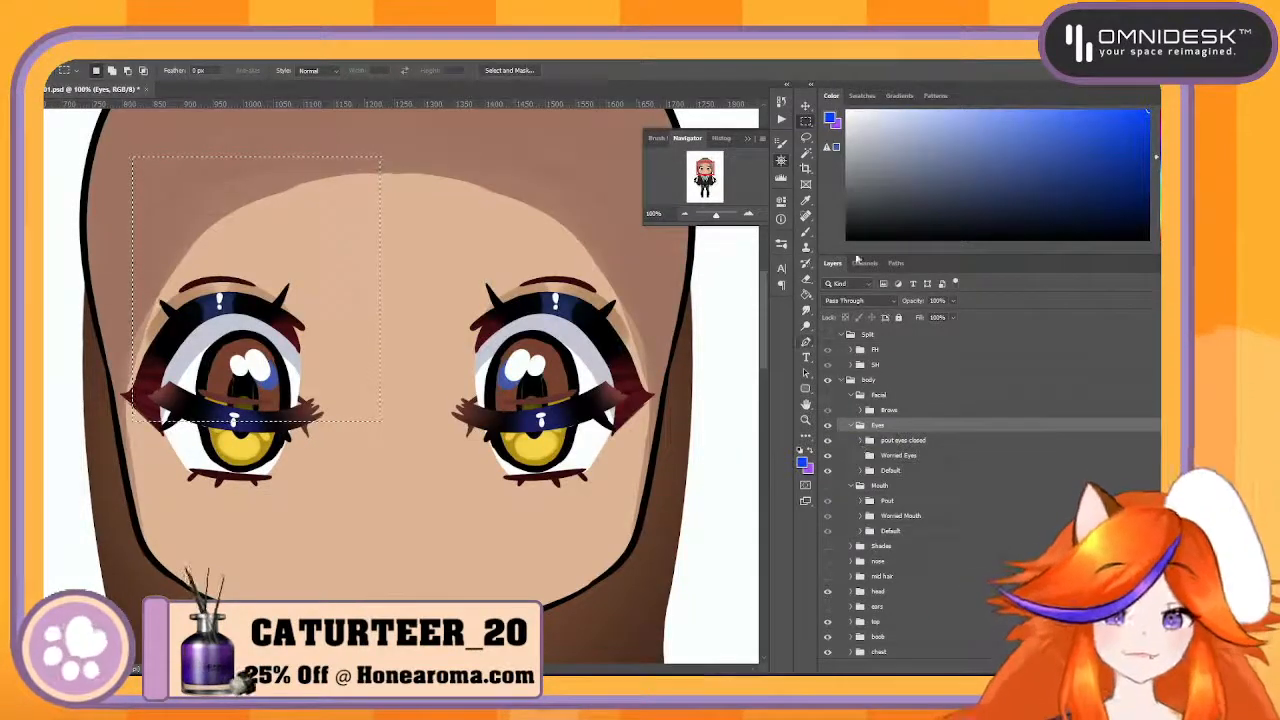
left_click(827, 440)
left_click(827, 455)
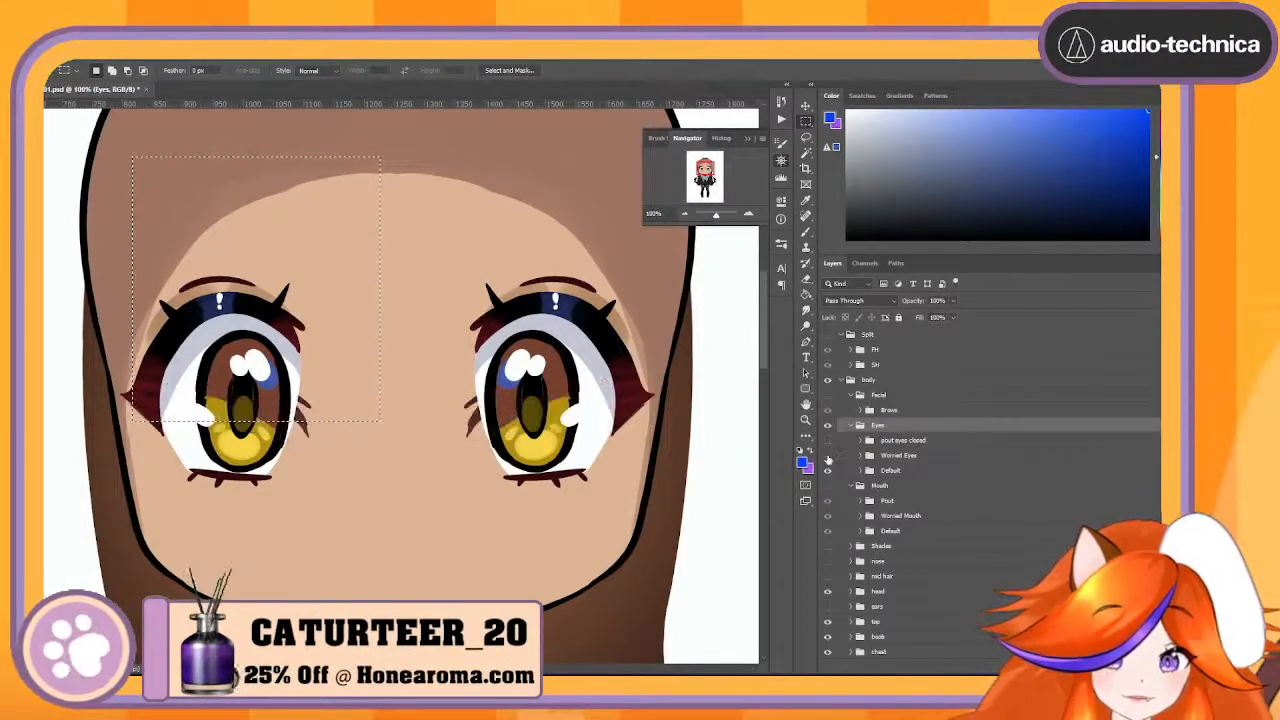
- Move the Default group to the top of the Eyes group, expand it and hide its closed default eyes
left_click(909, 470)
left_click_drag(909, 470, 930, 444)
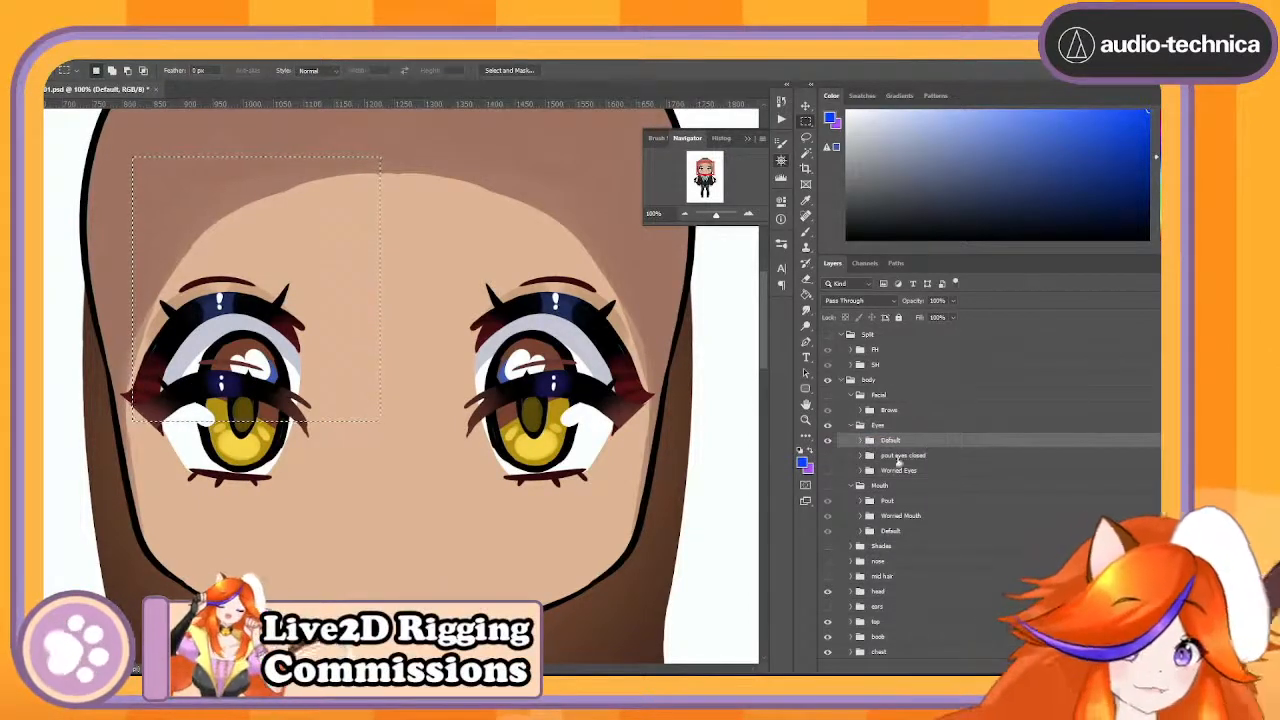
left_click(861, 441)
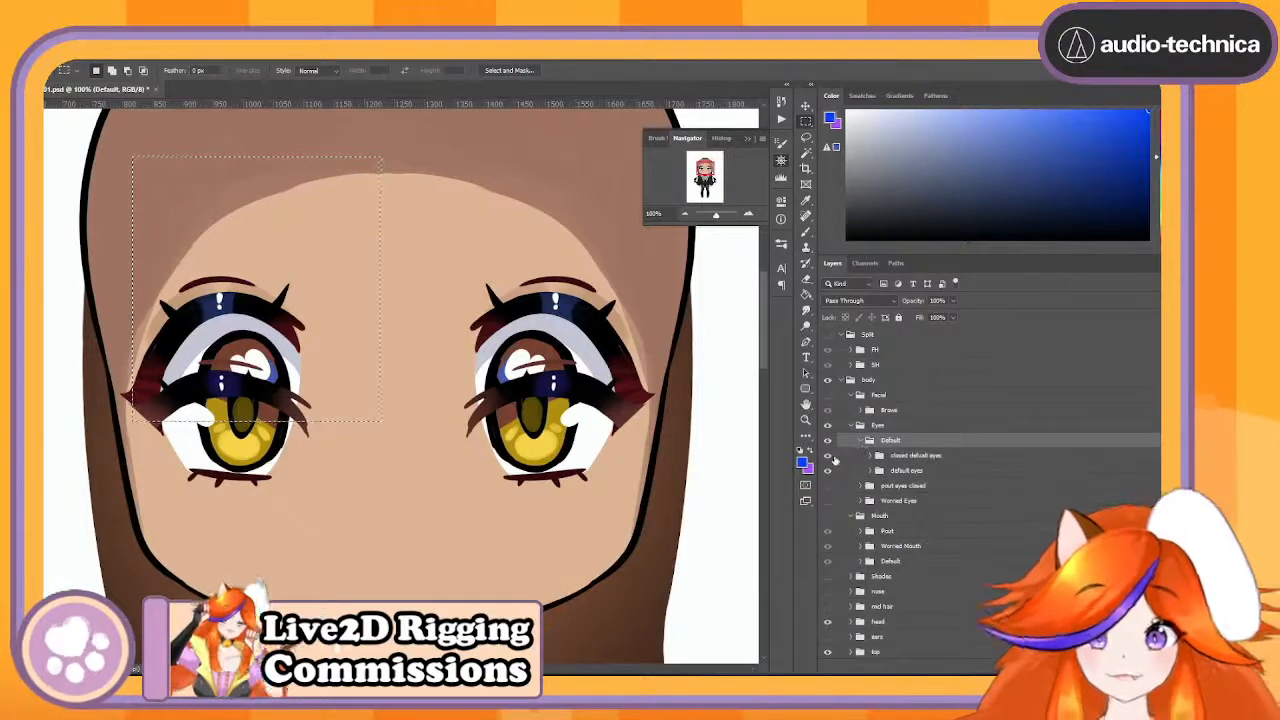
left_click(827, 455)
left_click(827, 455)
left_click(827, 455)
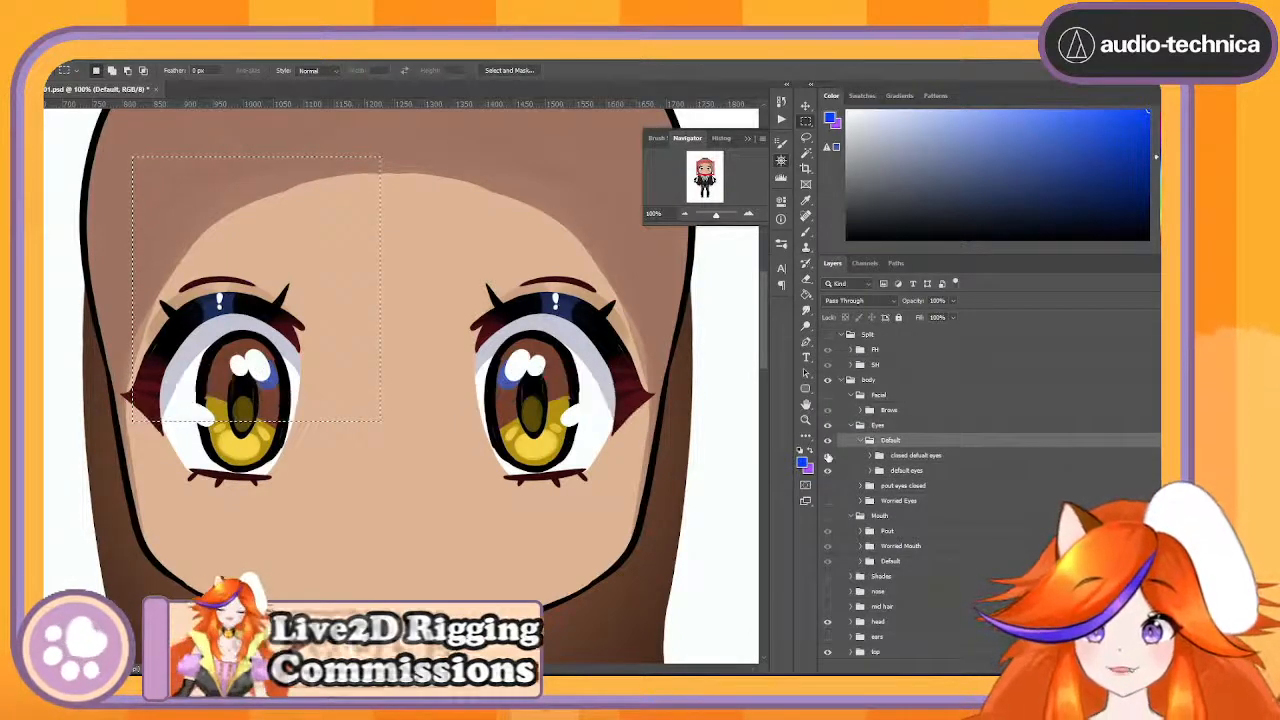
- Expand the closed default eyes group and check its lids layer and closed eyes subgroup by toggling their visibility
left_click(827, 455)
left_click(864, 458)
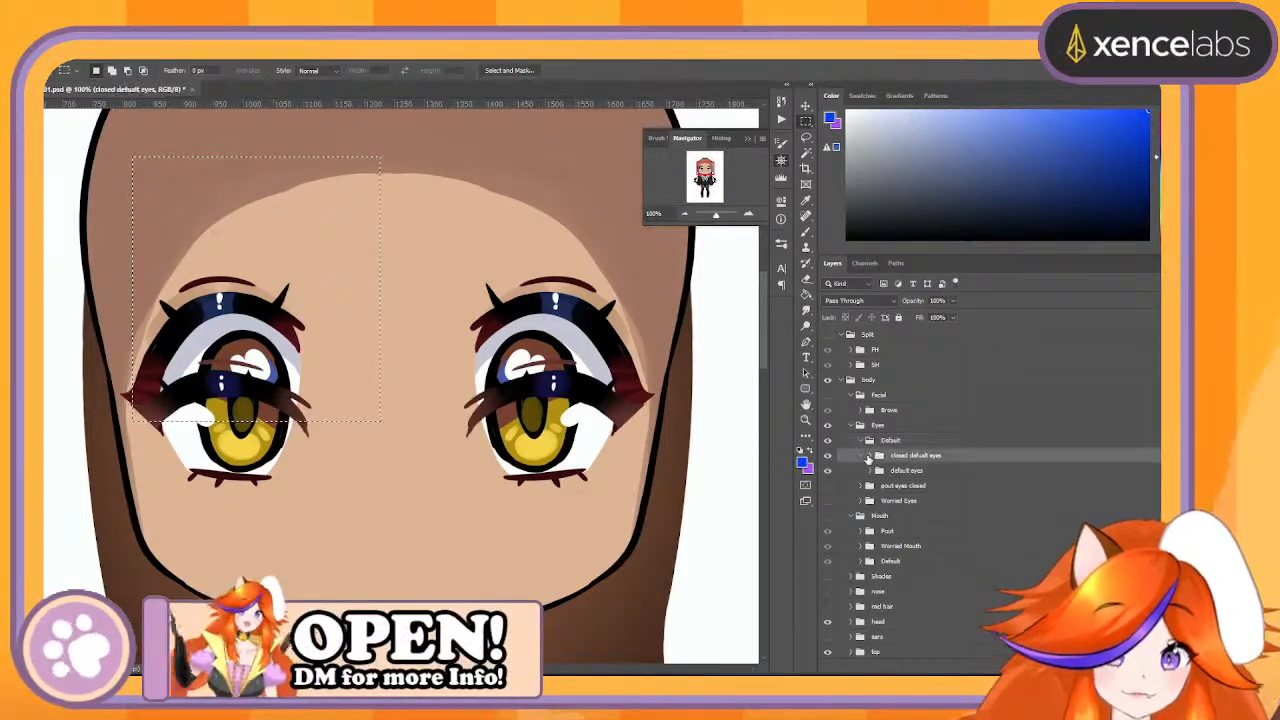
left_click(869, 458)
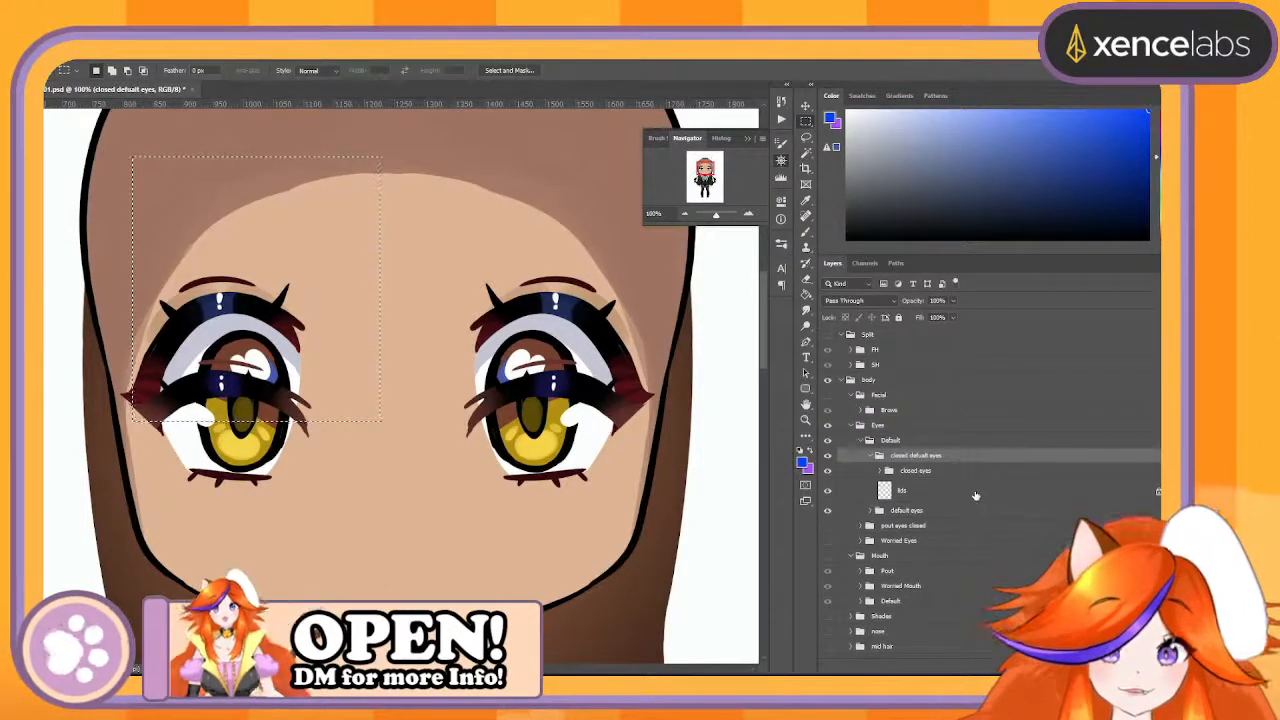
left_click(942, 491)
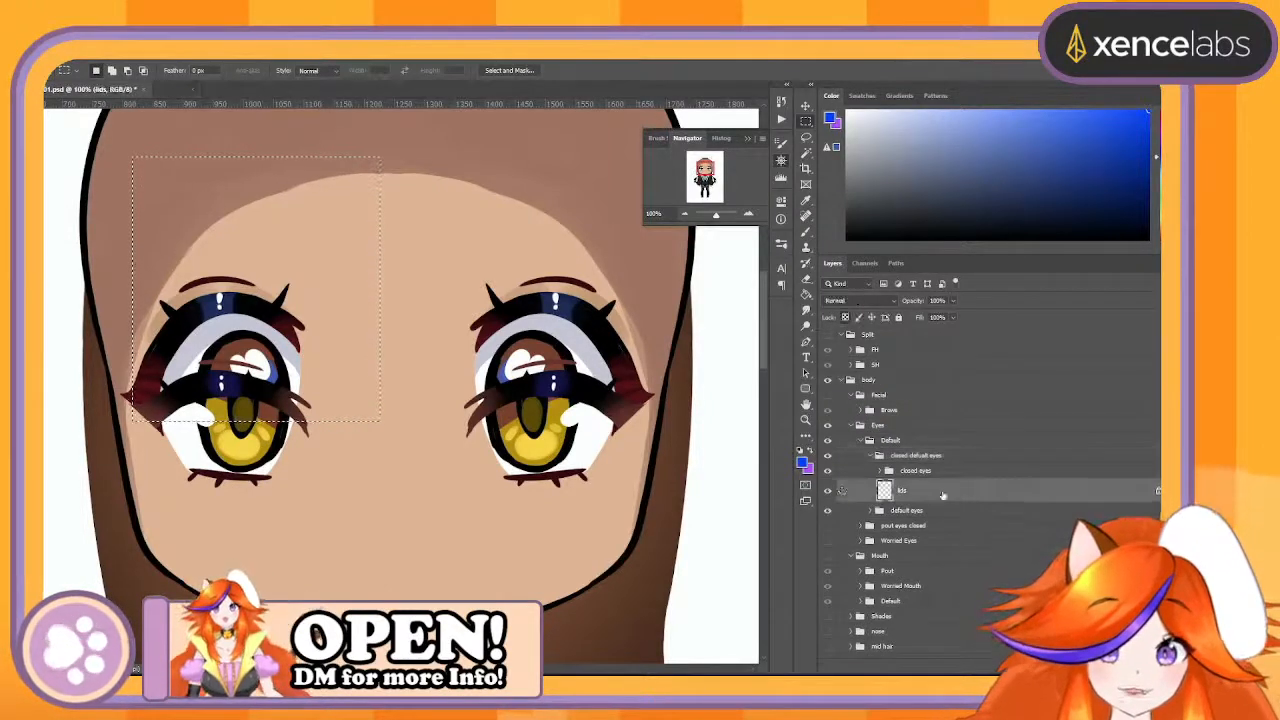
left_click(828, 491)
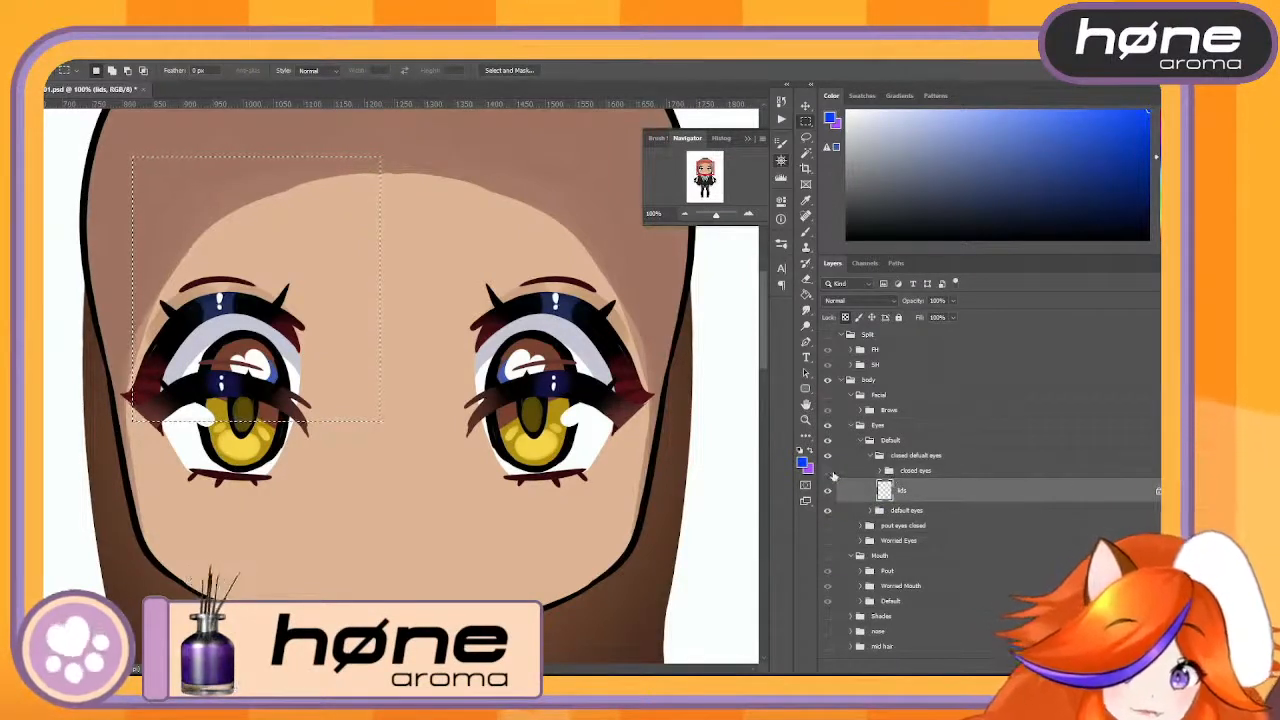
left_click(829, 470)
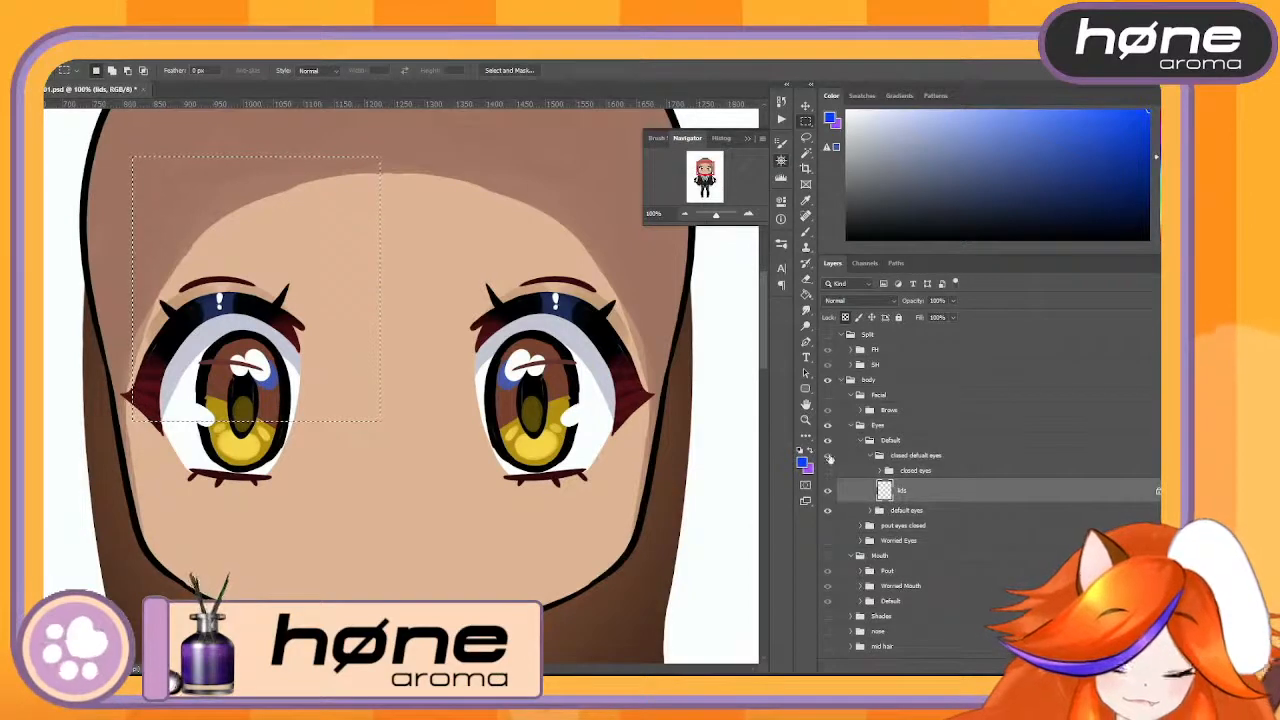
- Duplicate the Default group in Eyes with its closed eyes hidden and merge the copy into one layer
left_click(912, 443)
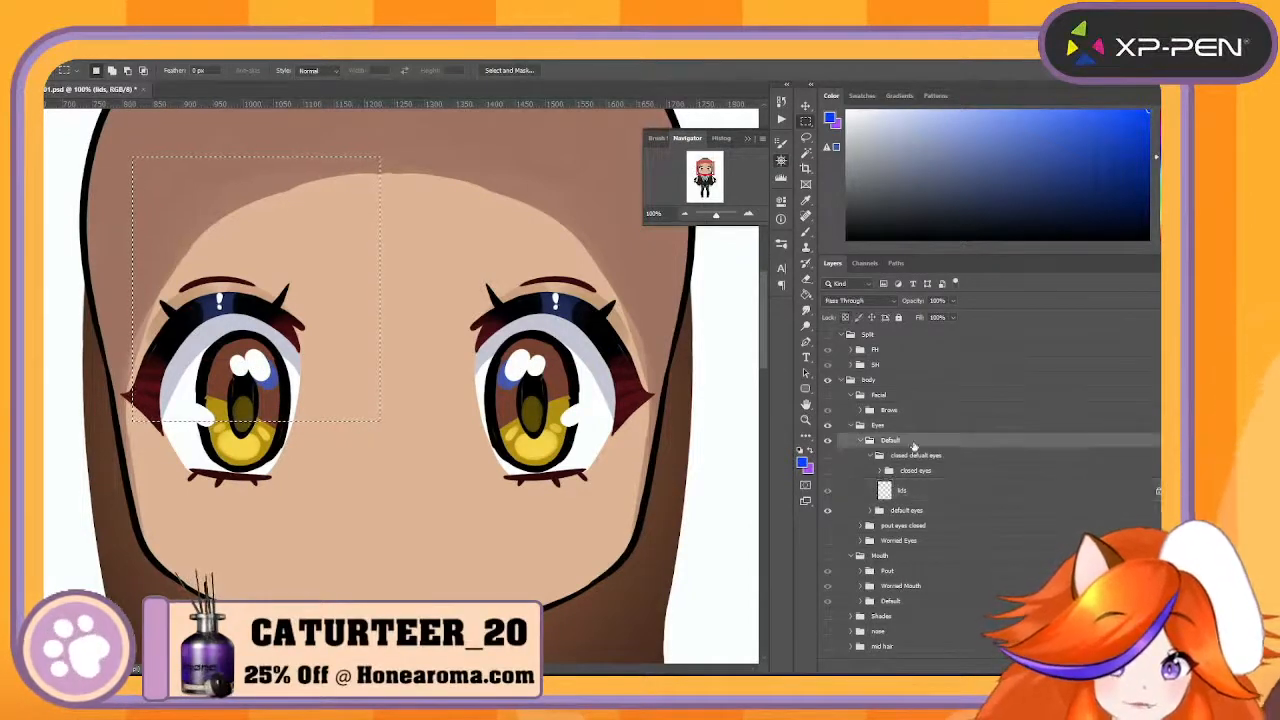
key("ctrl+j")
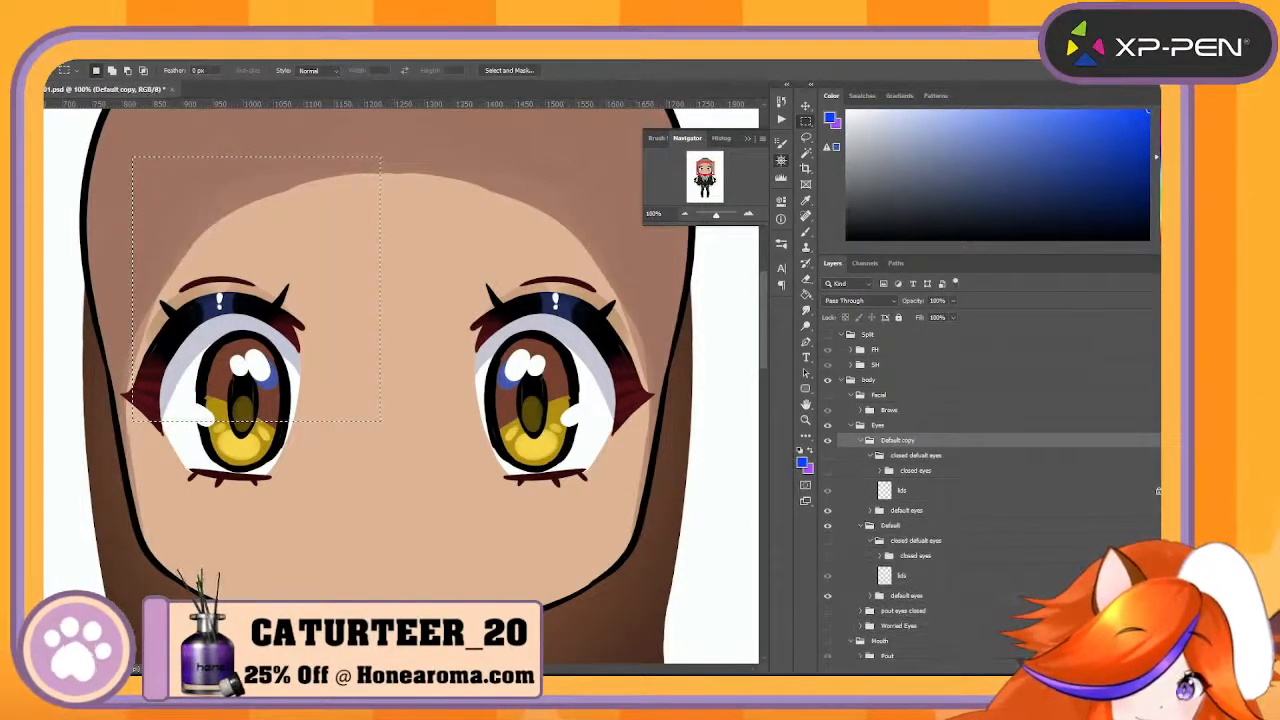
right_click(903, 444)
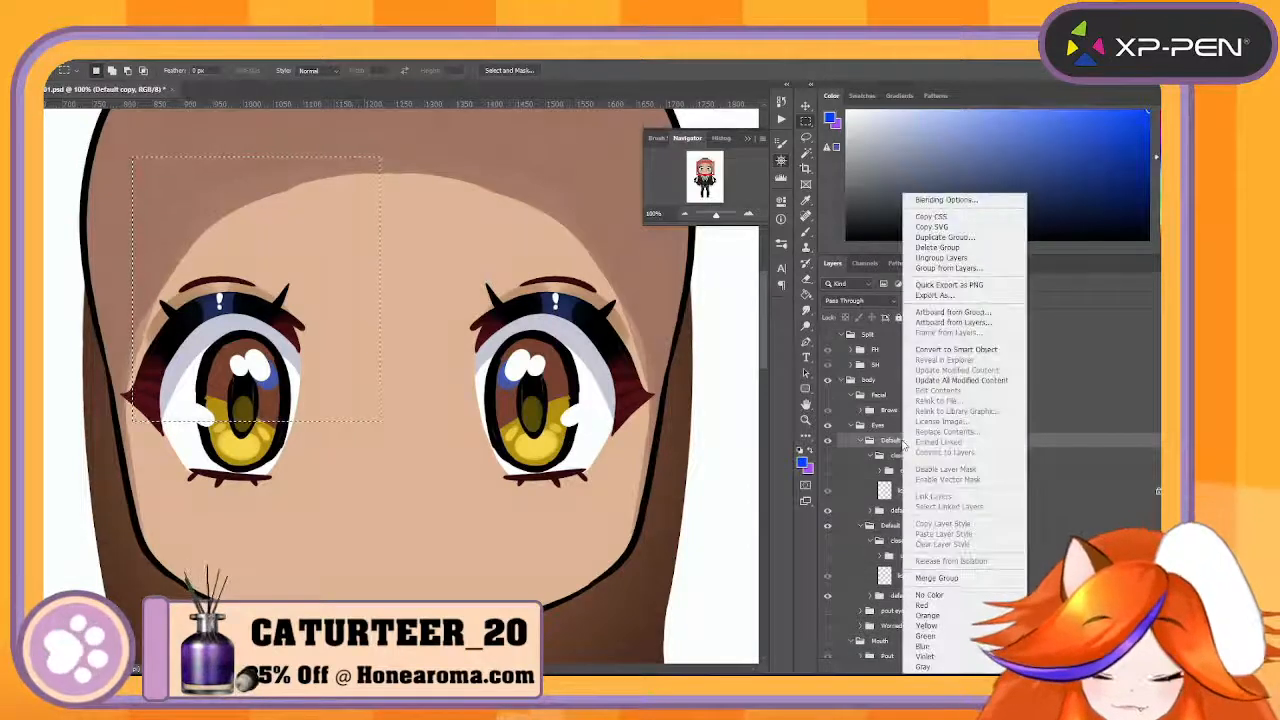
left_click(940, 579)
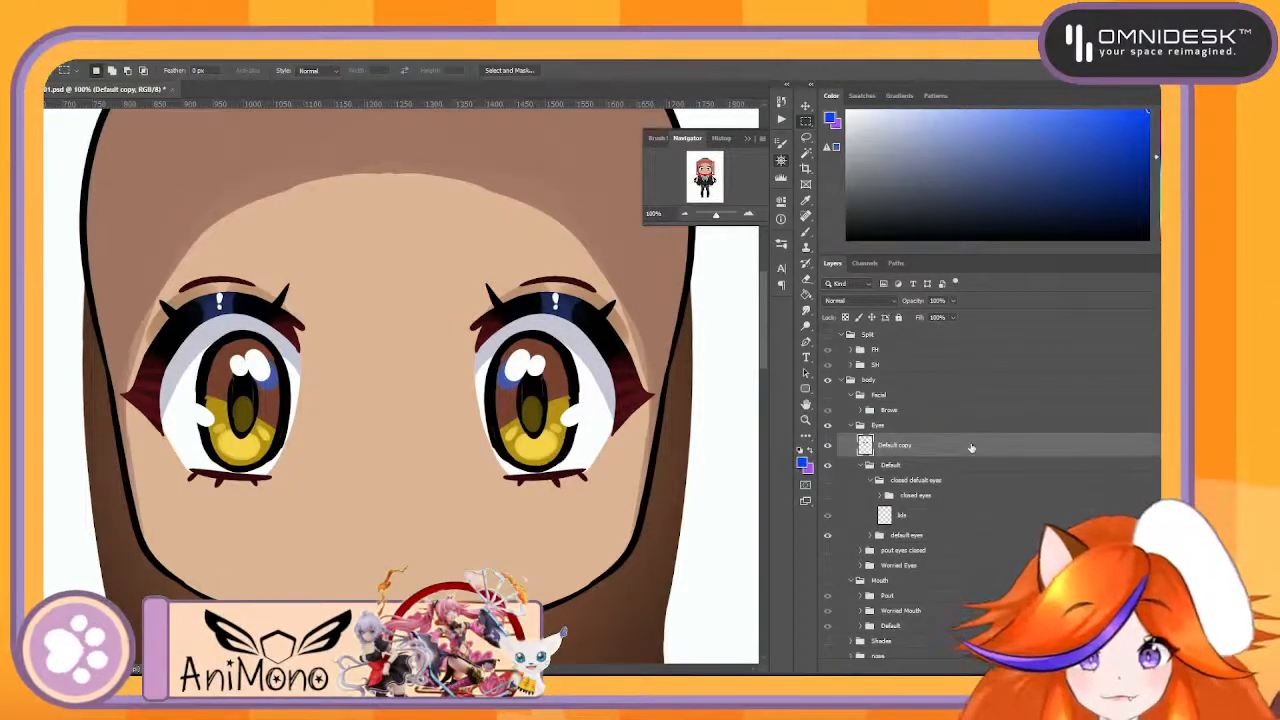
- Rename the merged Default copy layer as Eye Ref and move it into the Ref group
double_click(897, 445)
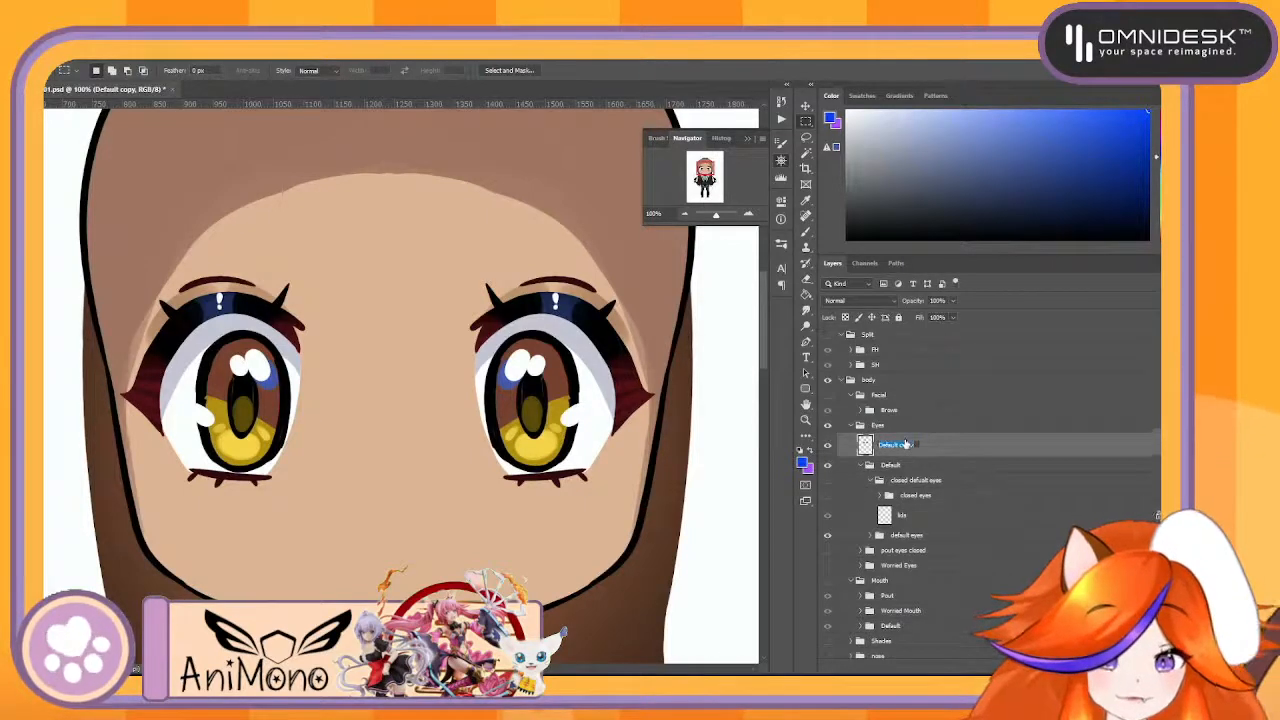
type("Eye R")
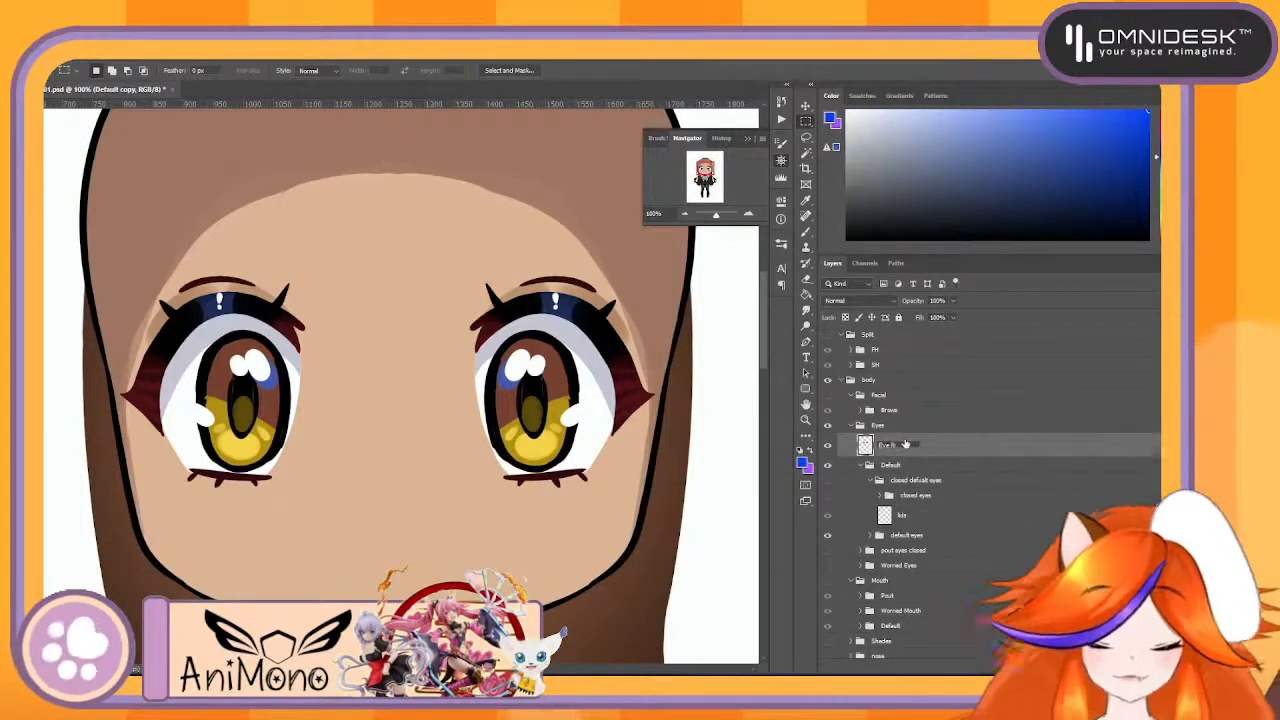
type("ef")
key("Return")
scroll(957, 465, "up", 1)
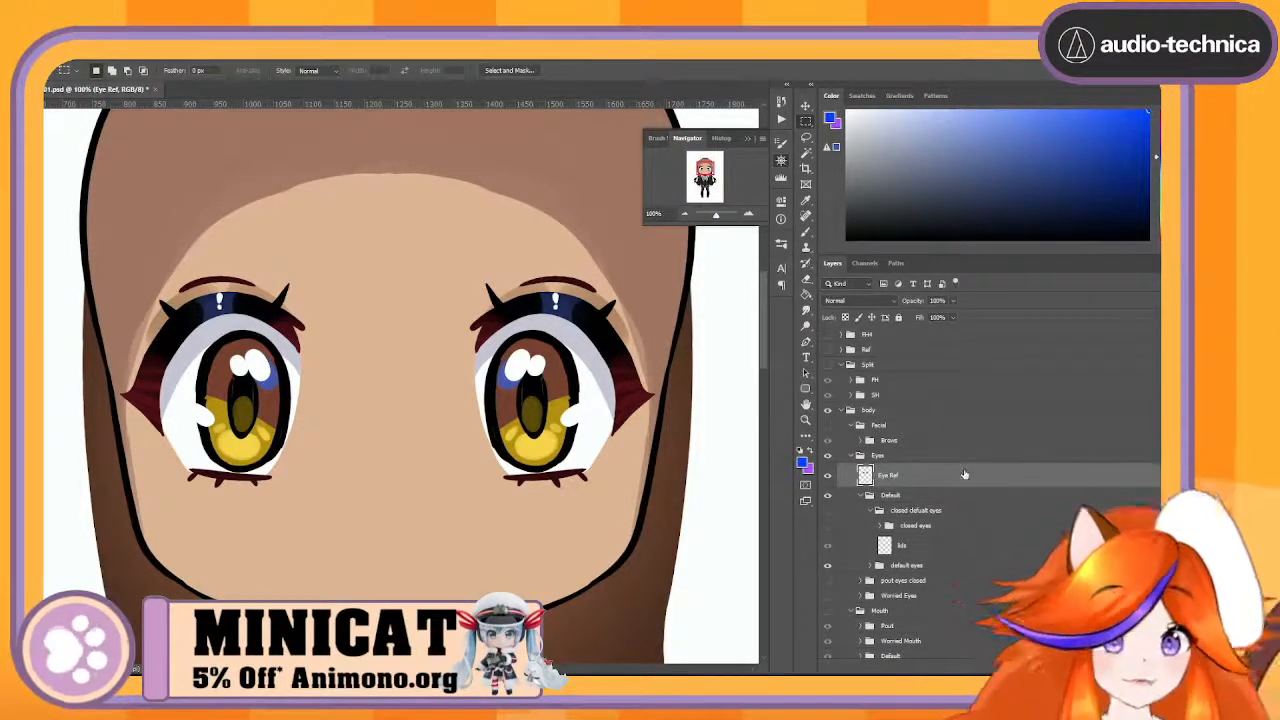
left_click_drag(917, 476, 917, 351)
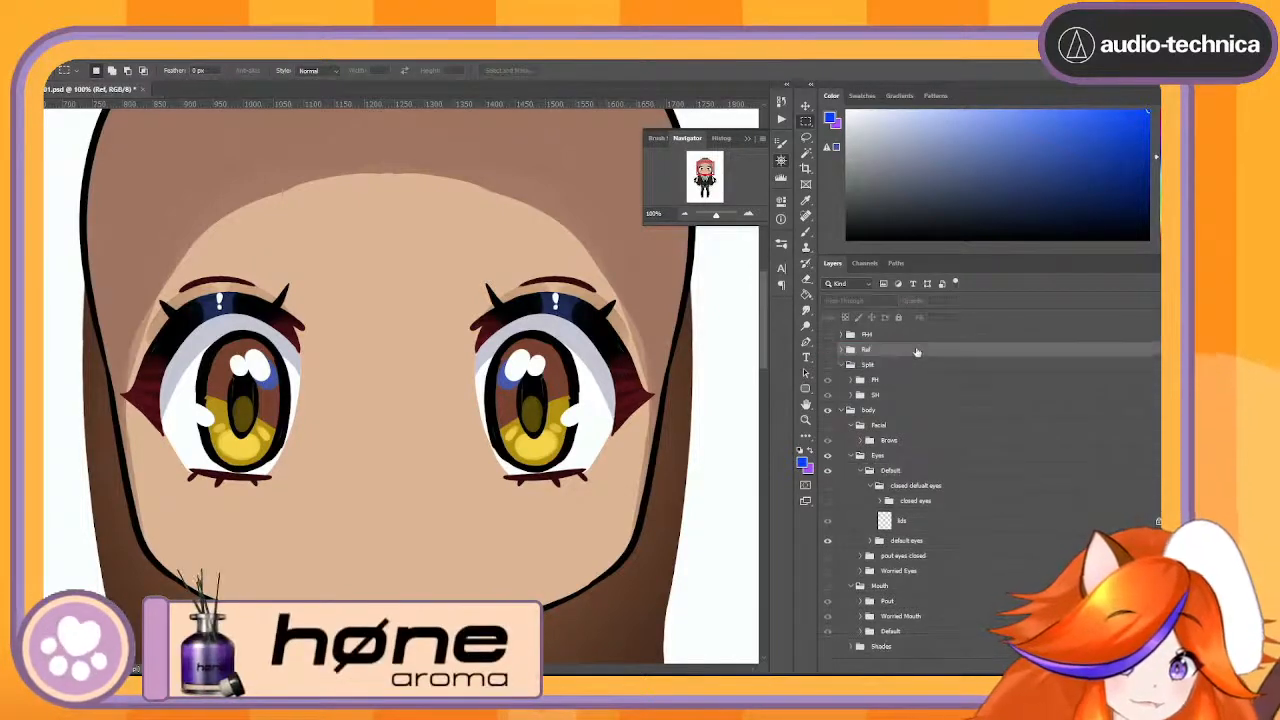
- Show the closed default eyes group together with its closed eyes subgroup
left_click(924, 487)
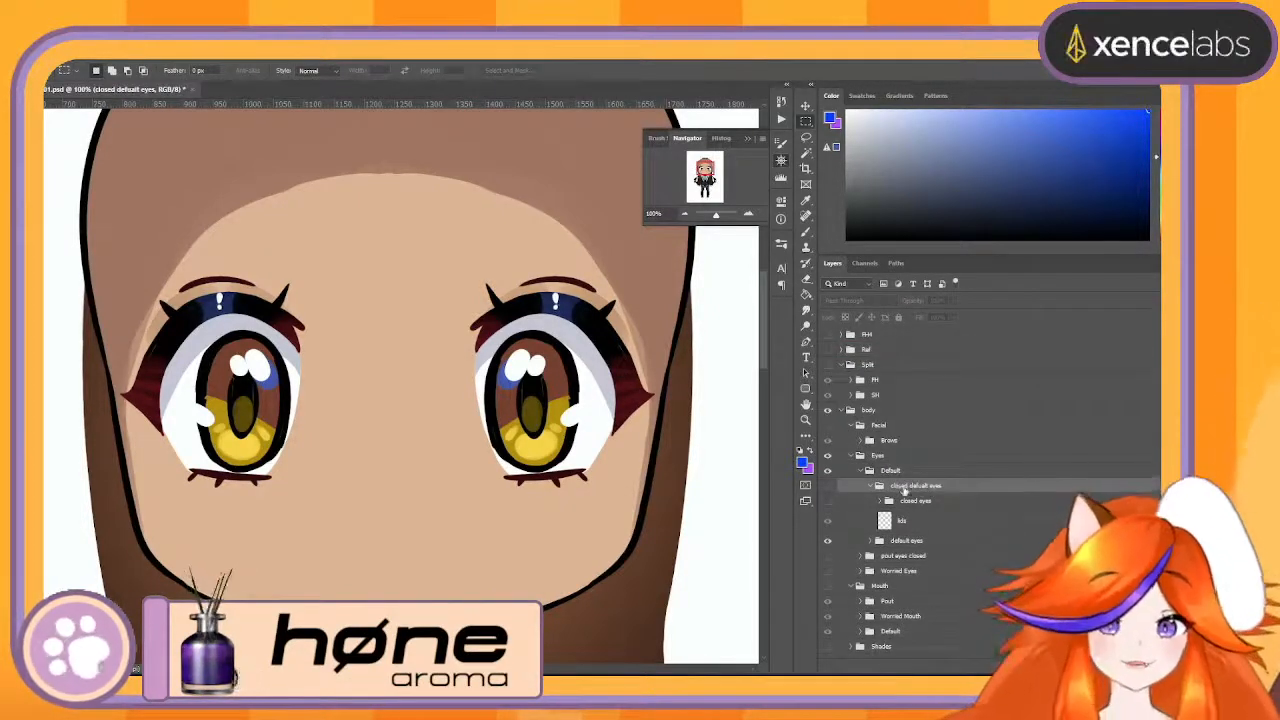
left_click(886, 504)
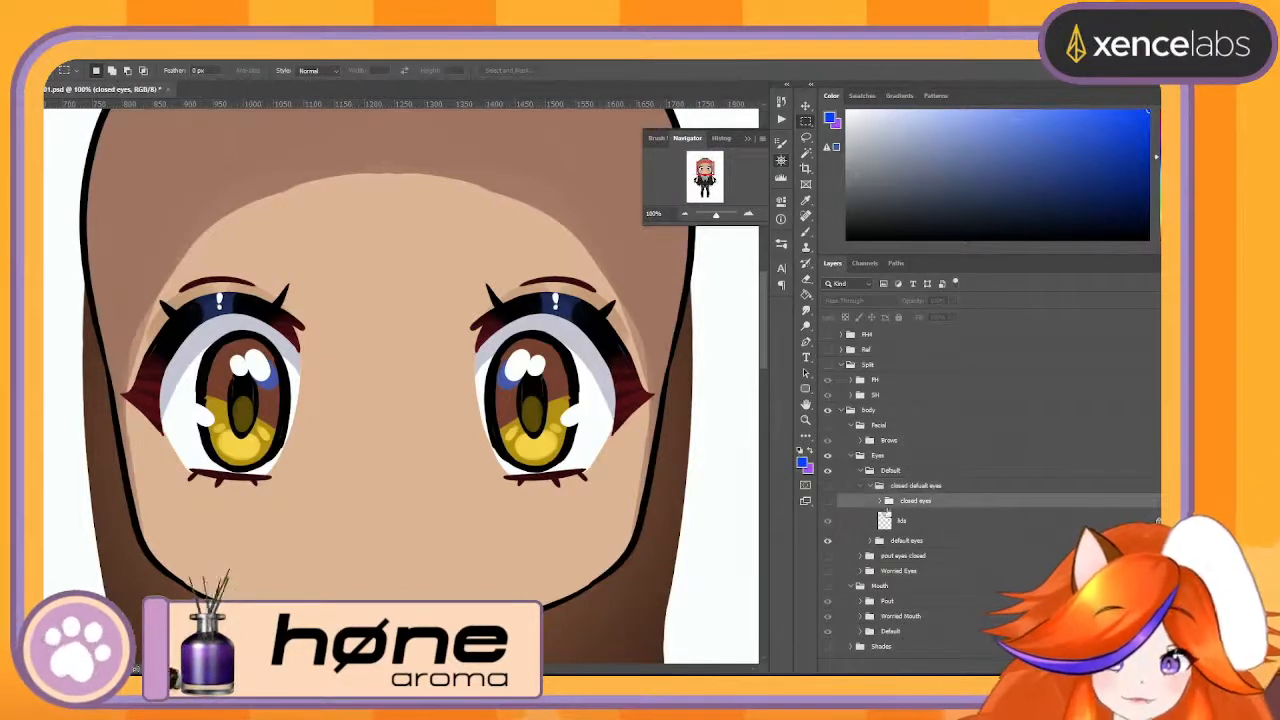
left_click(827, 500)
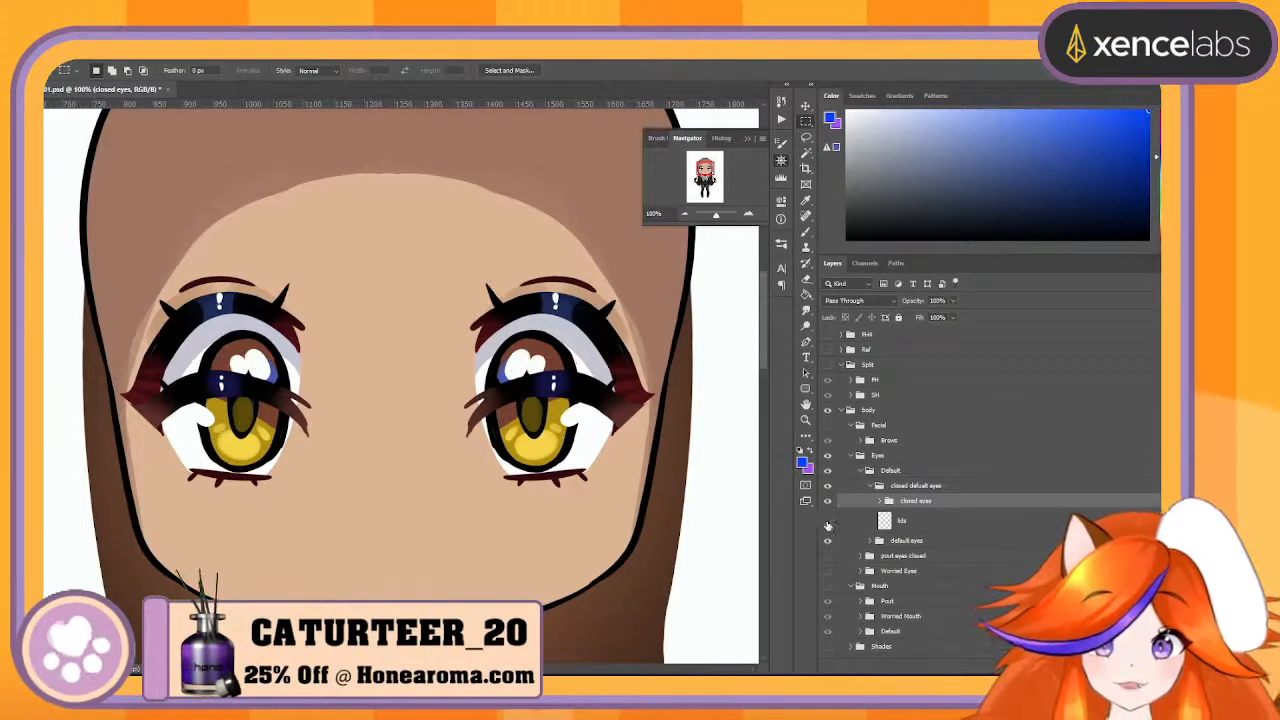
left_click(924, 521)
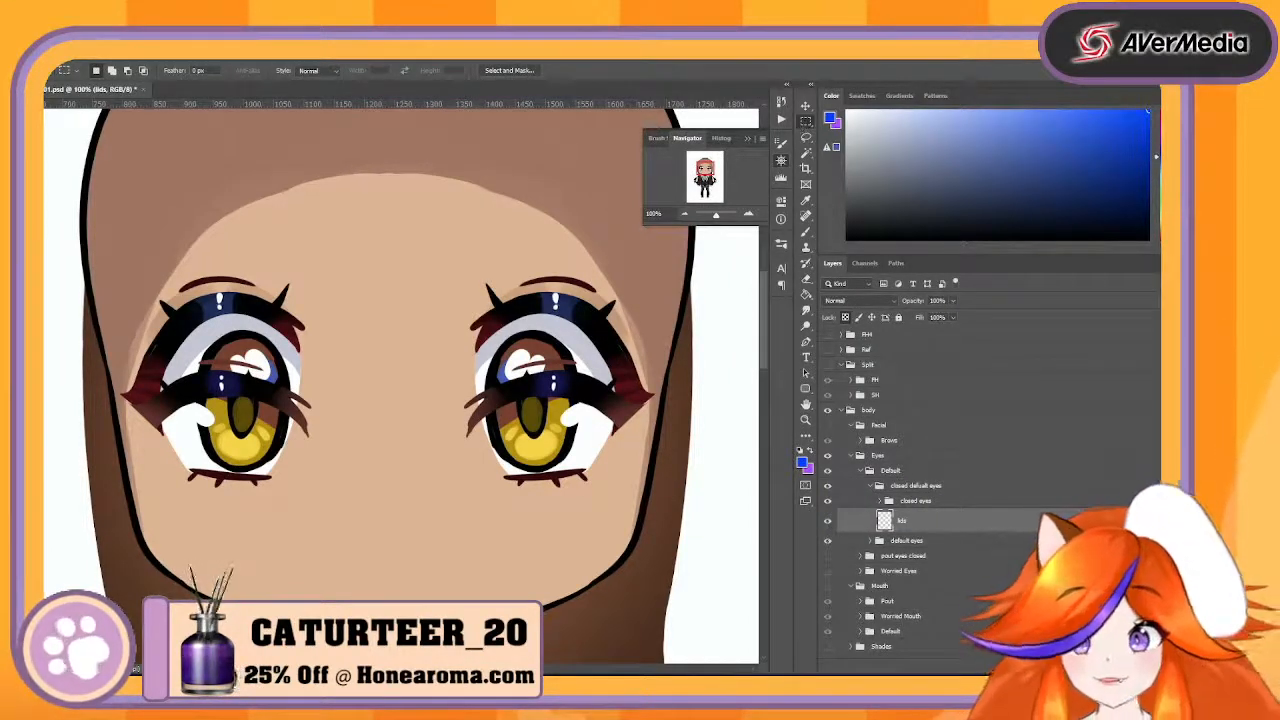
- Marquee-select the whole eye on the image's left side and erase that area from the lids, closed eyeliner and closed-eye lashes layers
left_click_drag(97, 213, 366, 594)
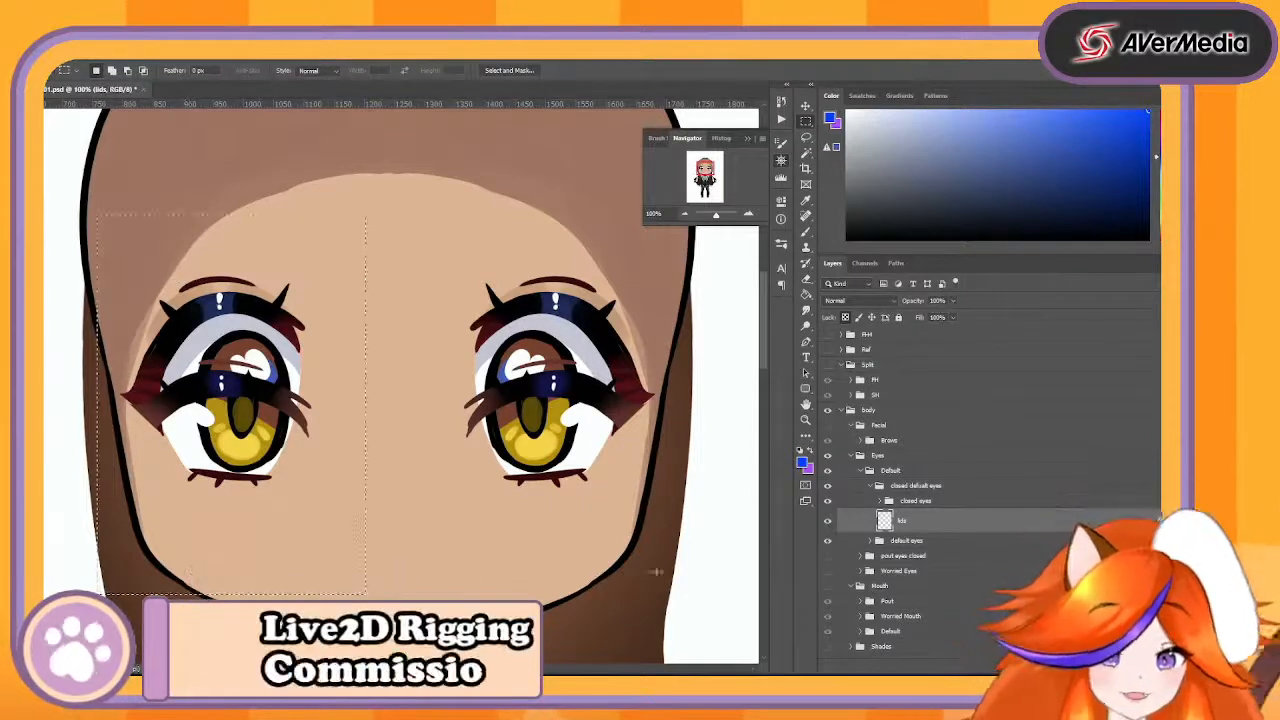
left_click(881, 501)
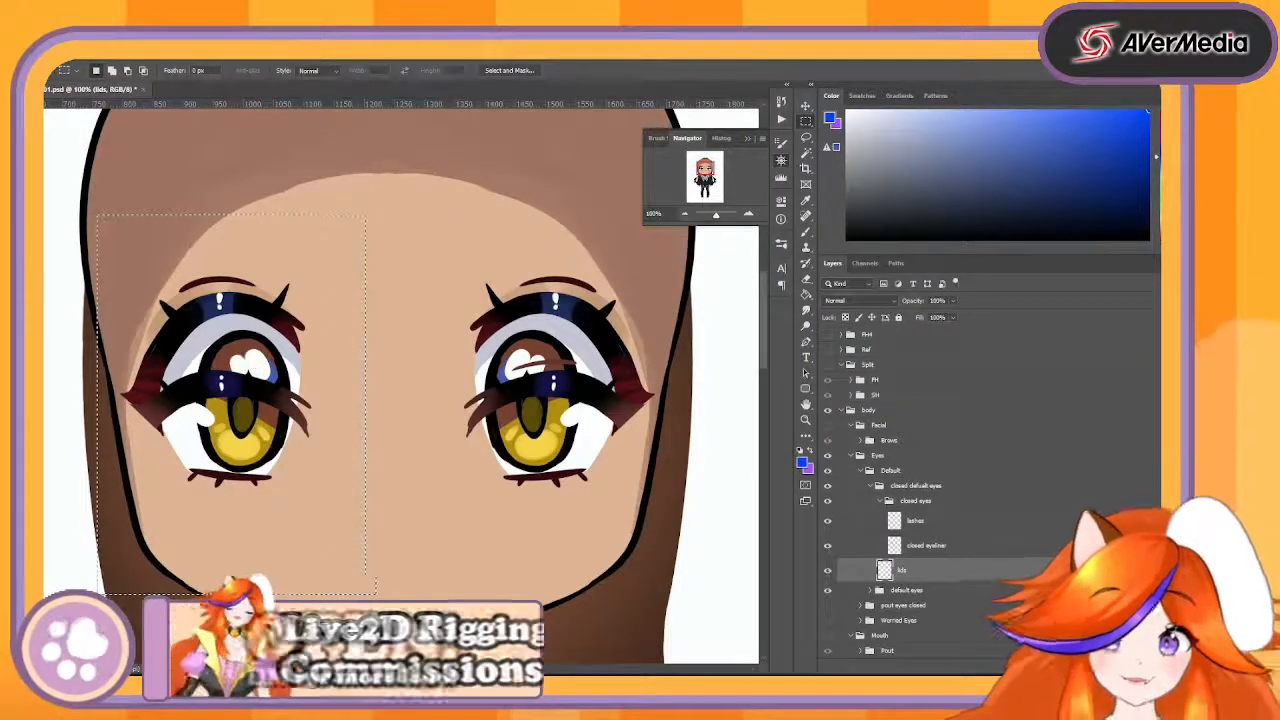
left_click(985, 545)
key("Delete")
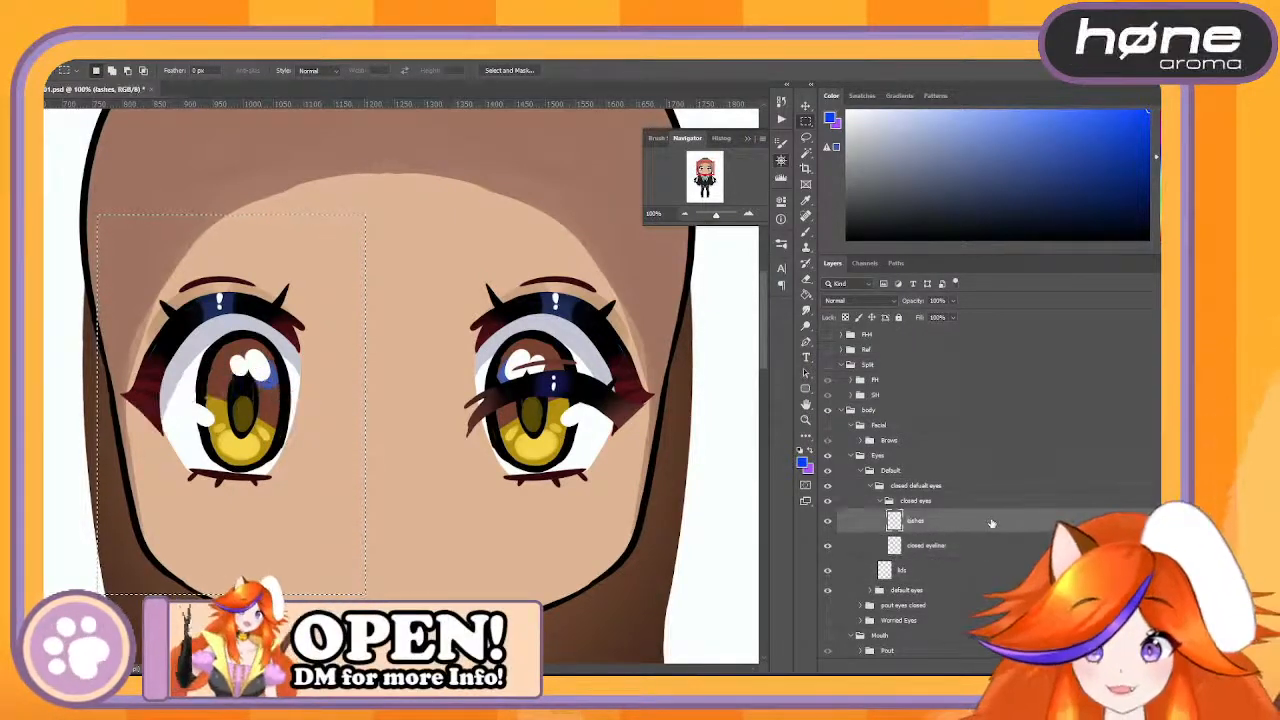
scroll(986, 523, "down", 1)
left_click(920, 476)
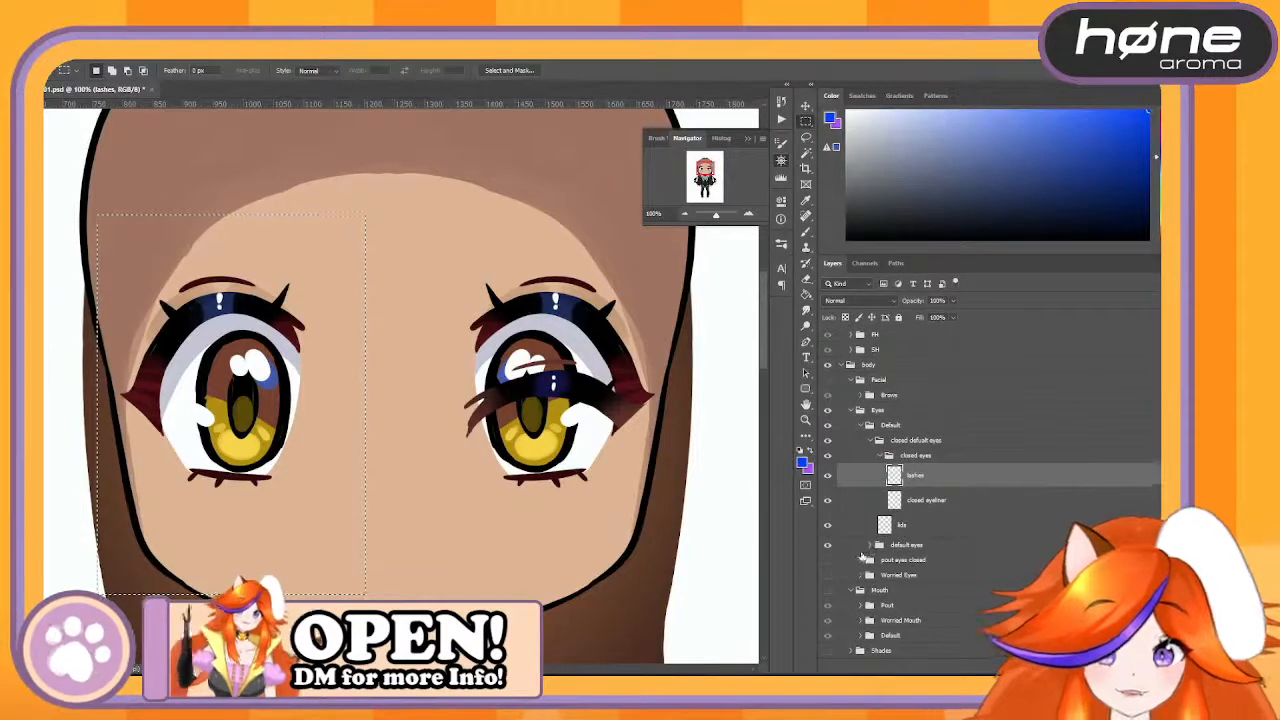
- Expand the default eyes group and erase the selected eye area from its glint, eyeliner, lashes and lower lash layers
left_click(872, 545)
left_click(932, 567)
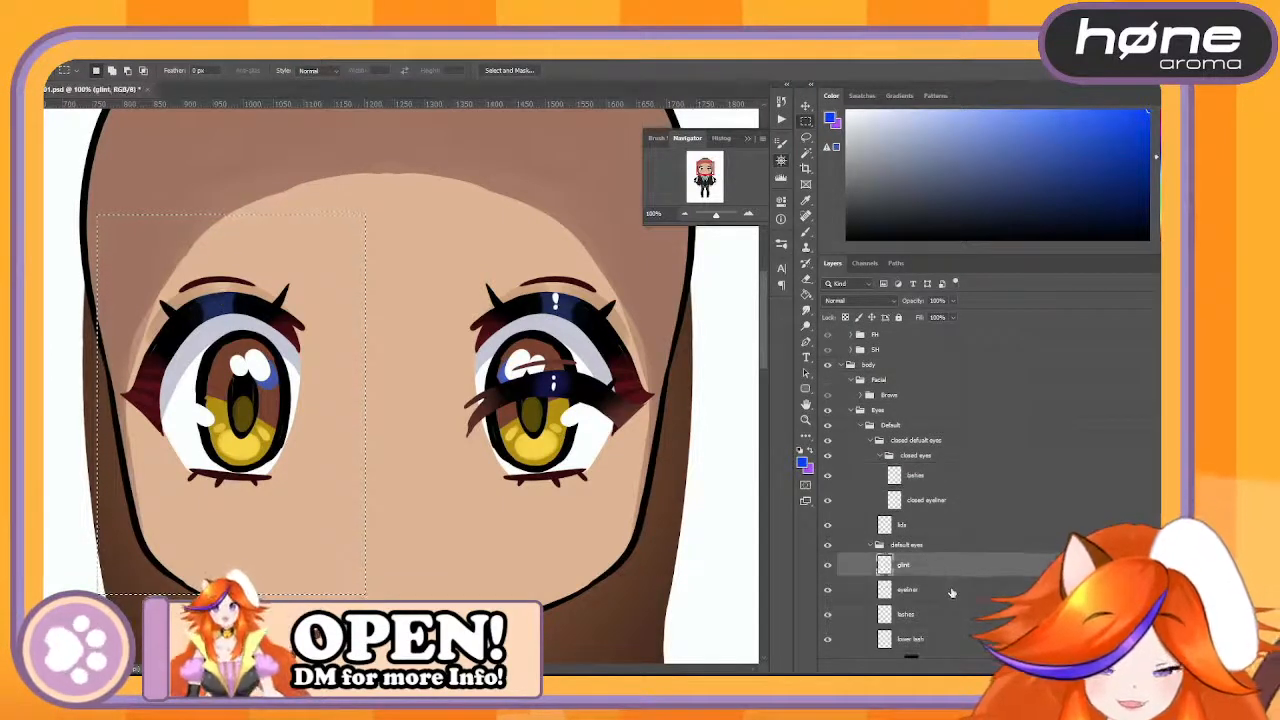
left_click(952, 593)
key("Delete")
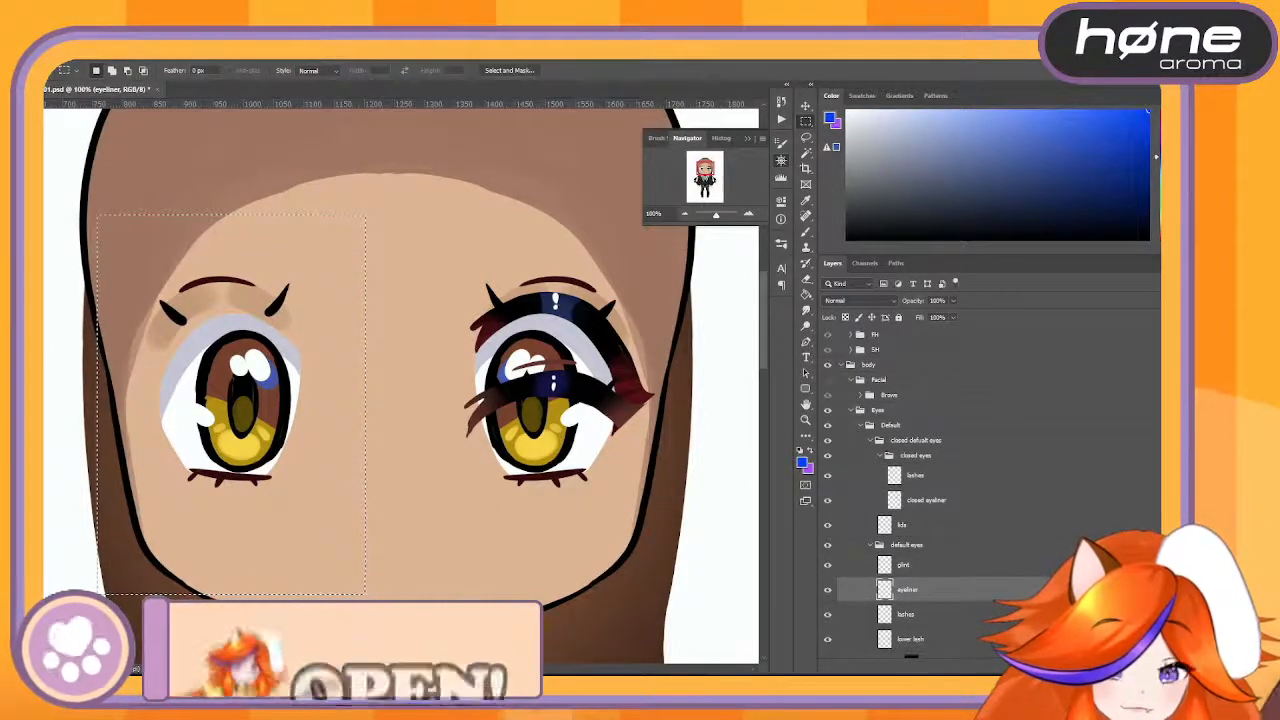
scroll(930, 590, "down", 1)
left_click(920, 568)
key("Delete")
left_click(910, 593)
key("Delete")
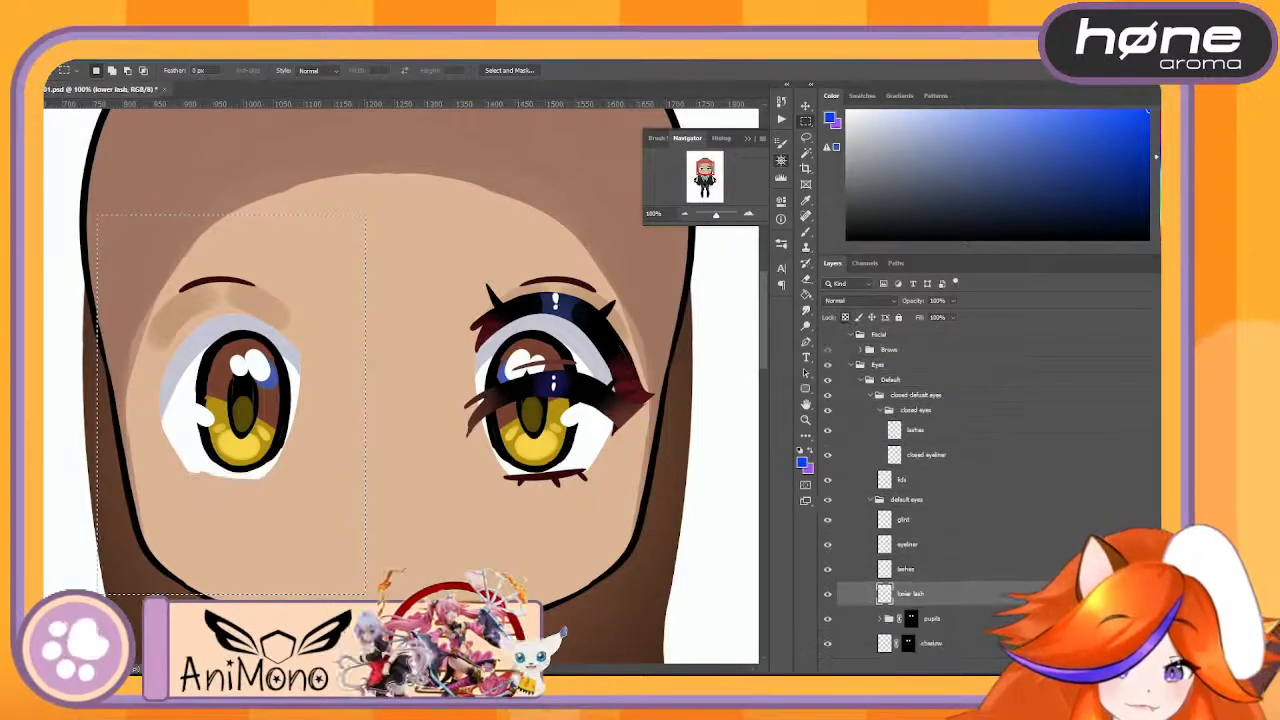
- Expand the pupils group and erase the selected area from the glint 1, glint 2, glint 3, glint hue, iris hue and iris layers
scroll(900, 636, "down", 3)
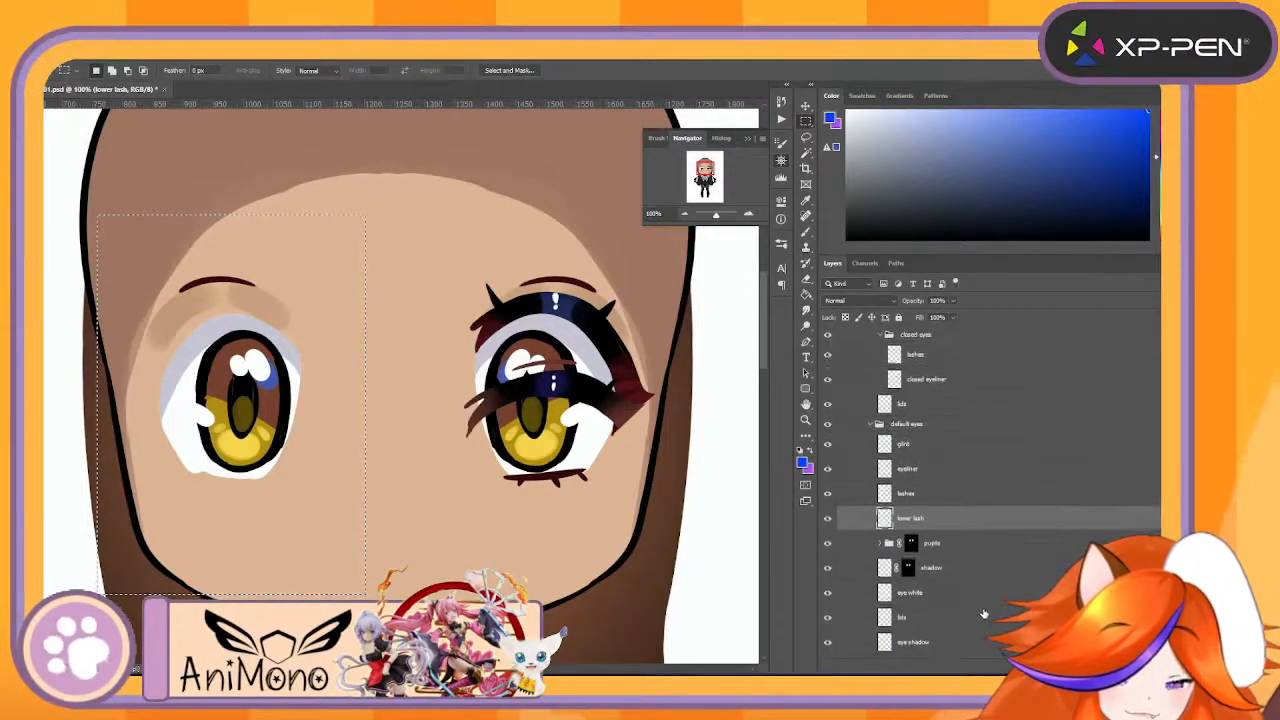
left_click(880, 484)
left_click(953, 512)
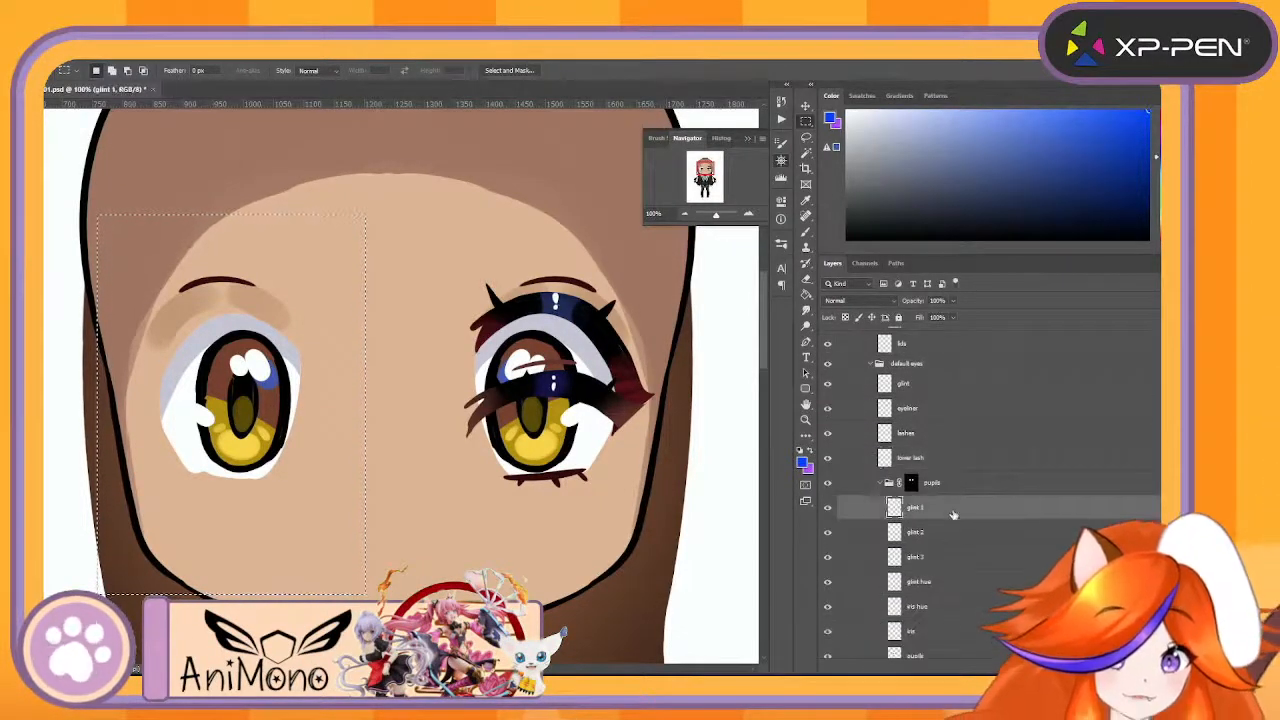
left_click(974, 584)
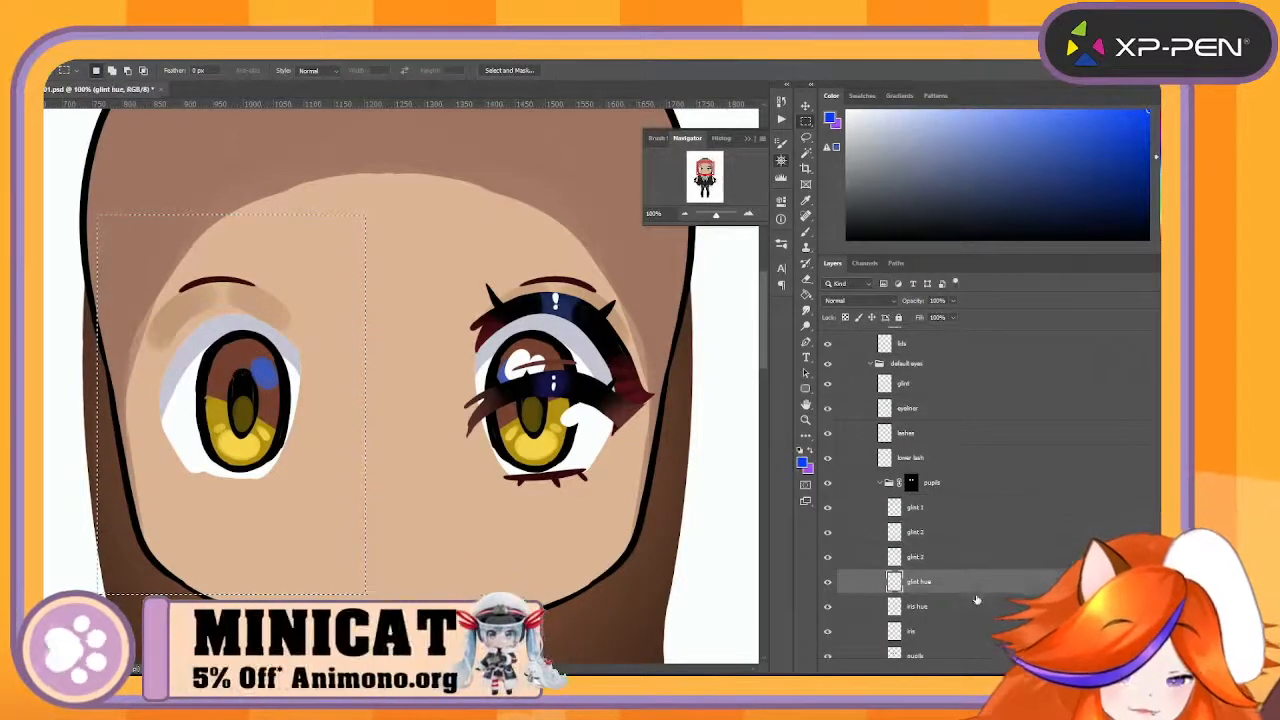
left_click(978, 608)
scroll(972, 585, "down", 2)
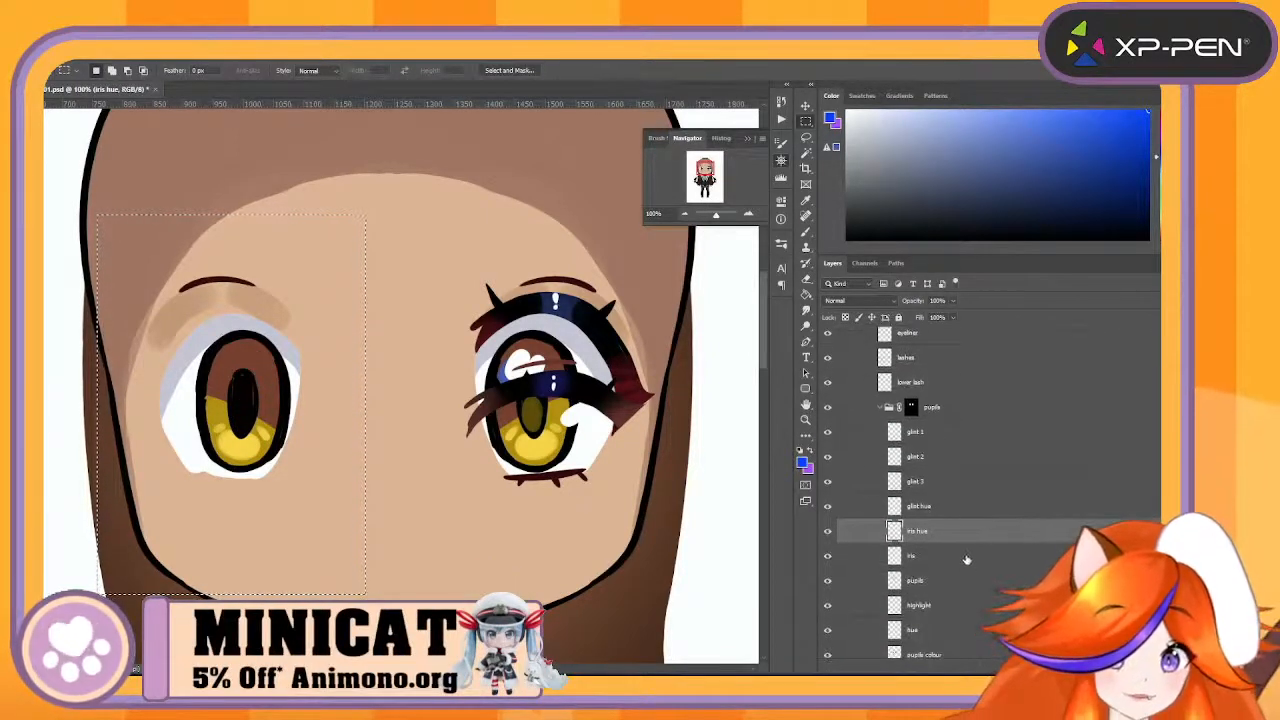
left_click(966, 557)
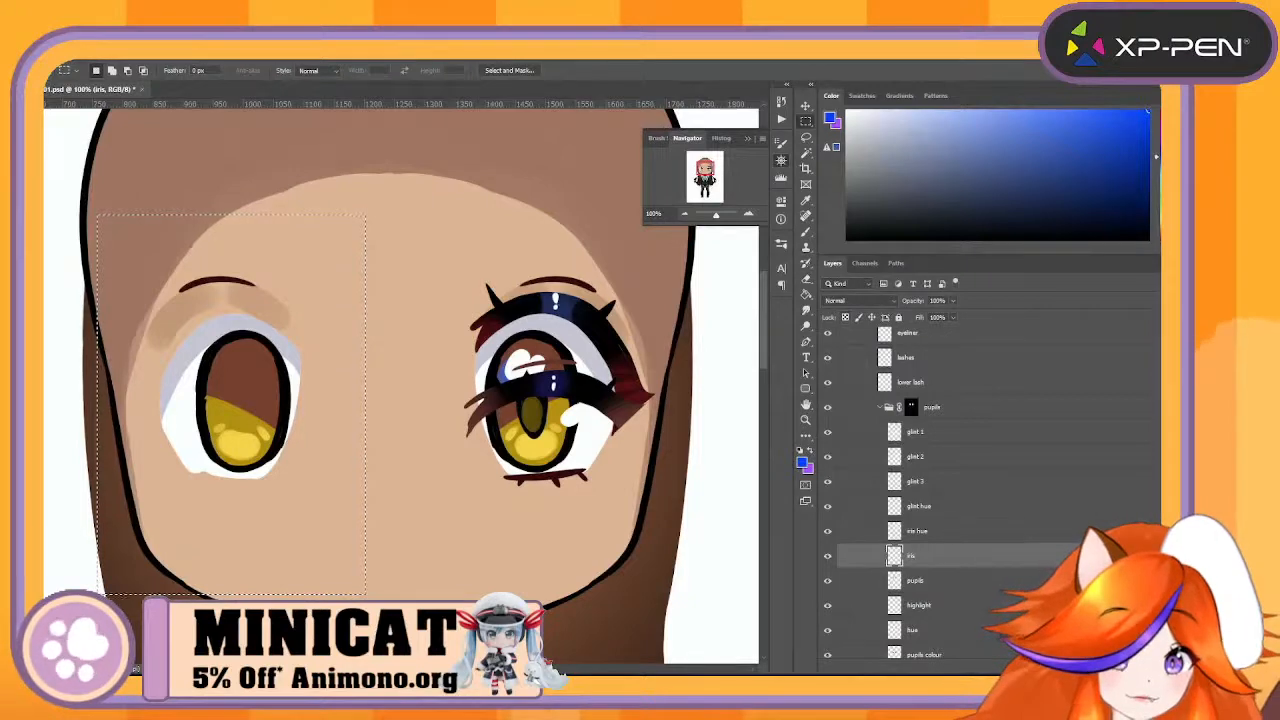
- Erase the selected eye area from the pupils, highlight, hue and pupils colour layers
left_click(964, 581)
key("Delete")
left_click(964, 605)
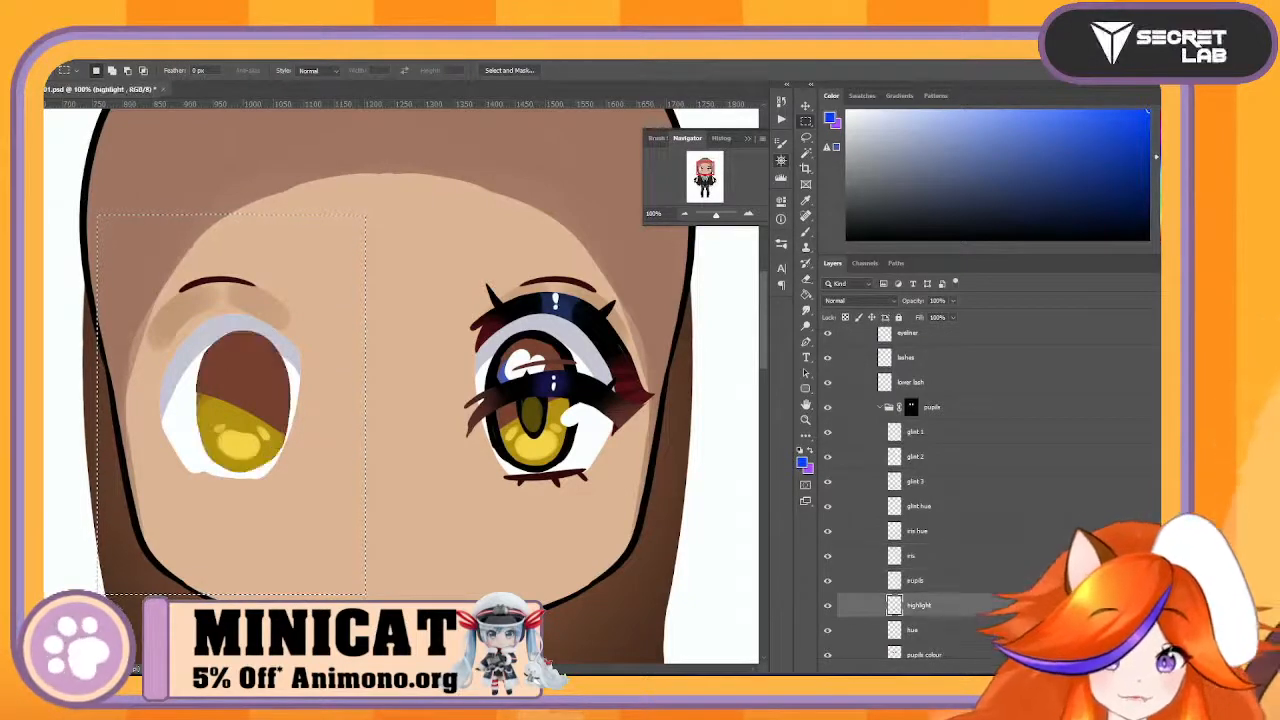
scroll(960, 590, "down", 2)
left_click(960, 554)
key("Delete")
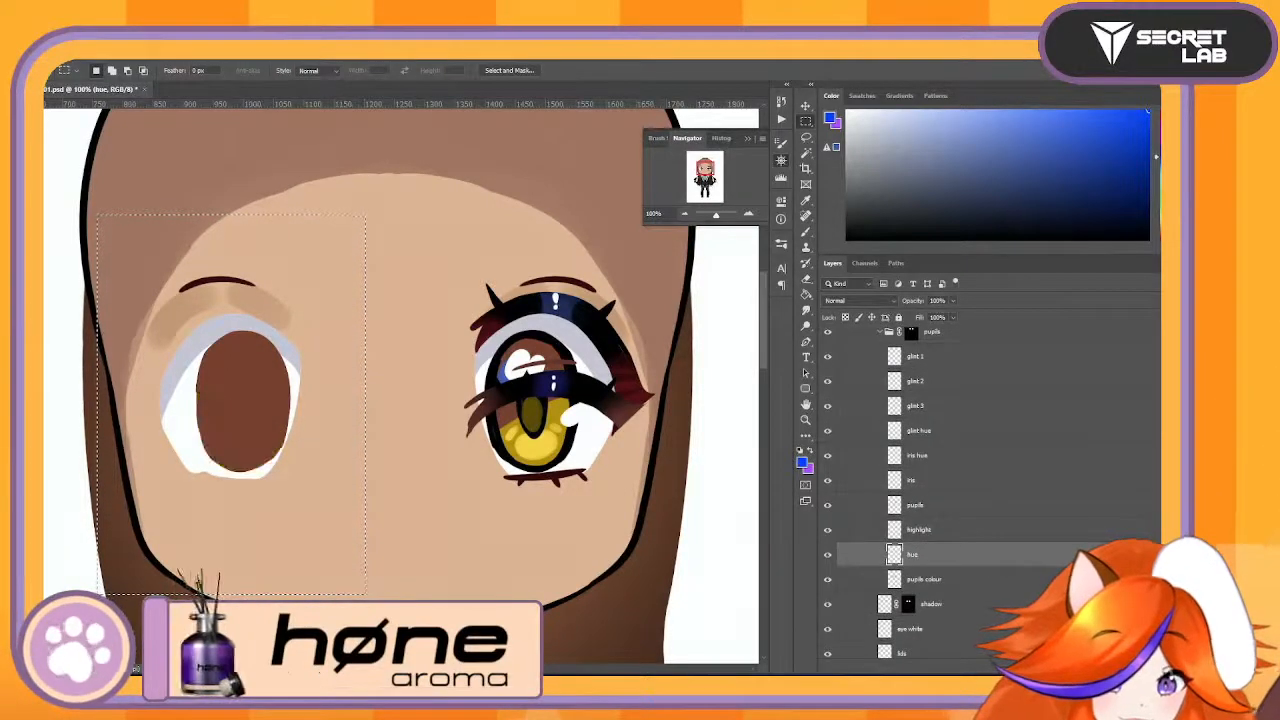
left_click(1041, 580)
key("Delete")
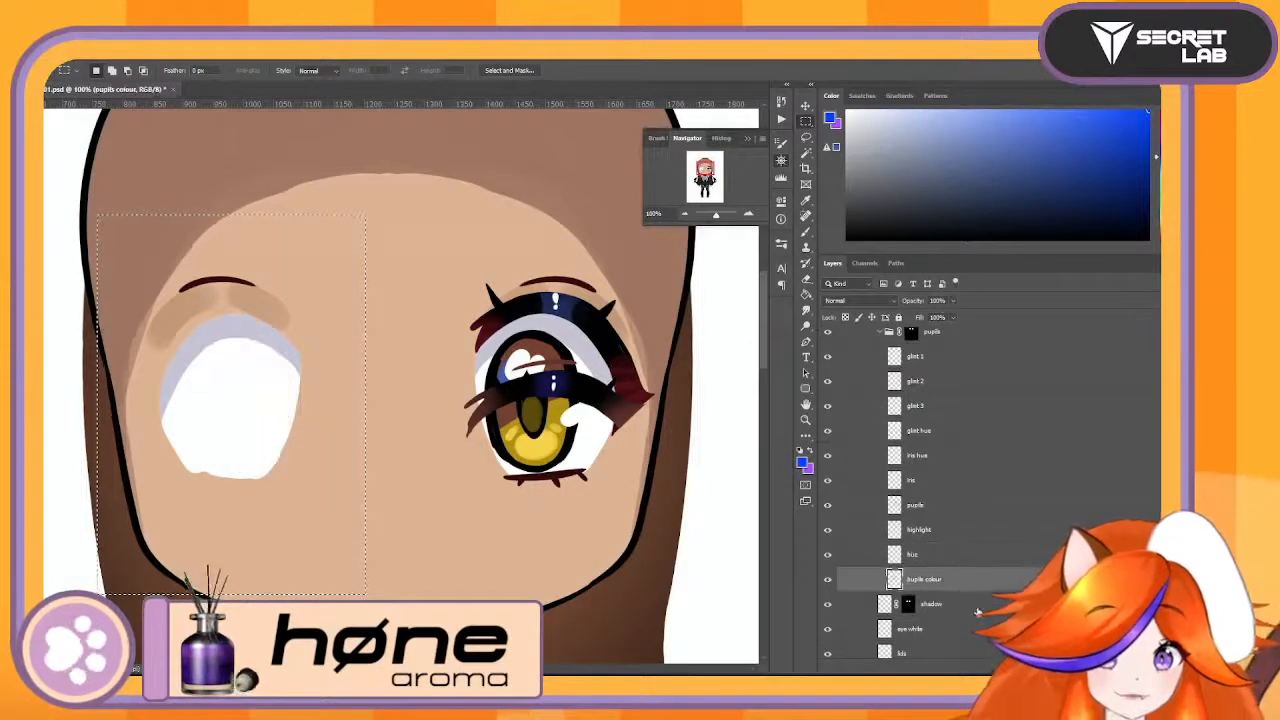
- Erase the selected eye area from the default eyes' shadow, eye white, lids and eye shadow layers
left_click(912, 612)
scroll(946, 614, "down", 2)
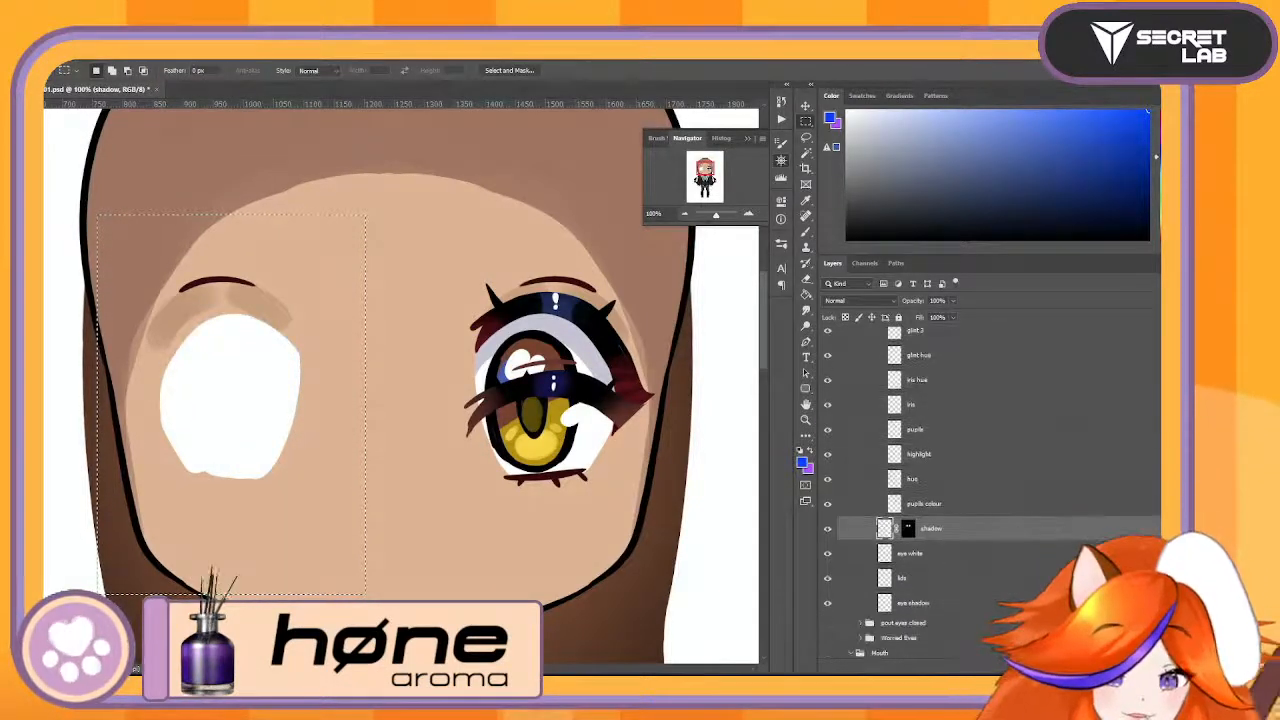
left_click(1036, 558)
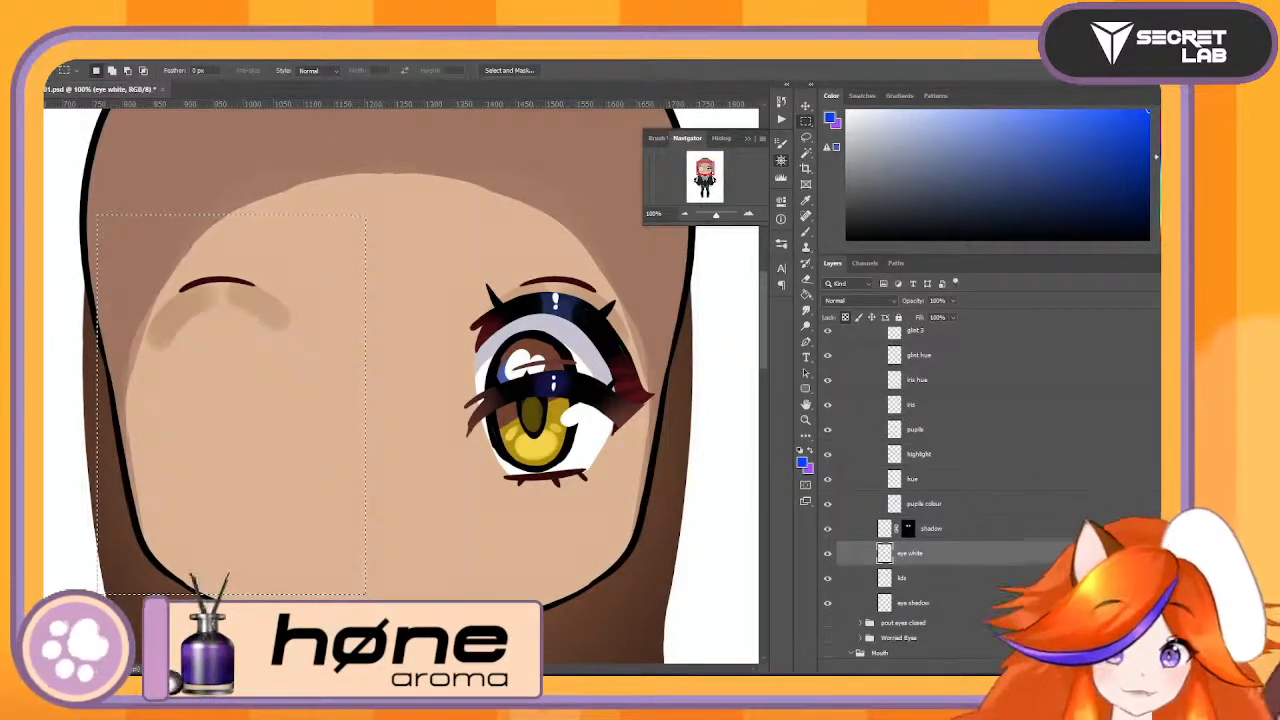
left_click(940, 578)
key("Delete")
left_click(940, 603)
key("Delete")
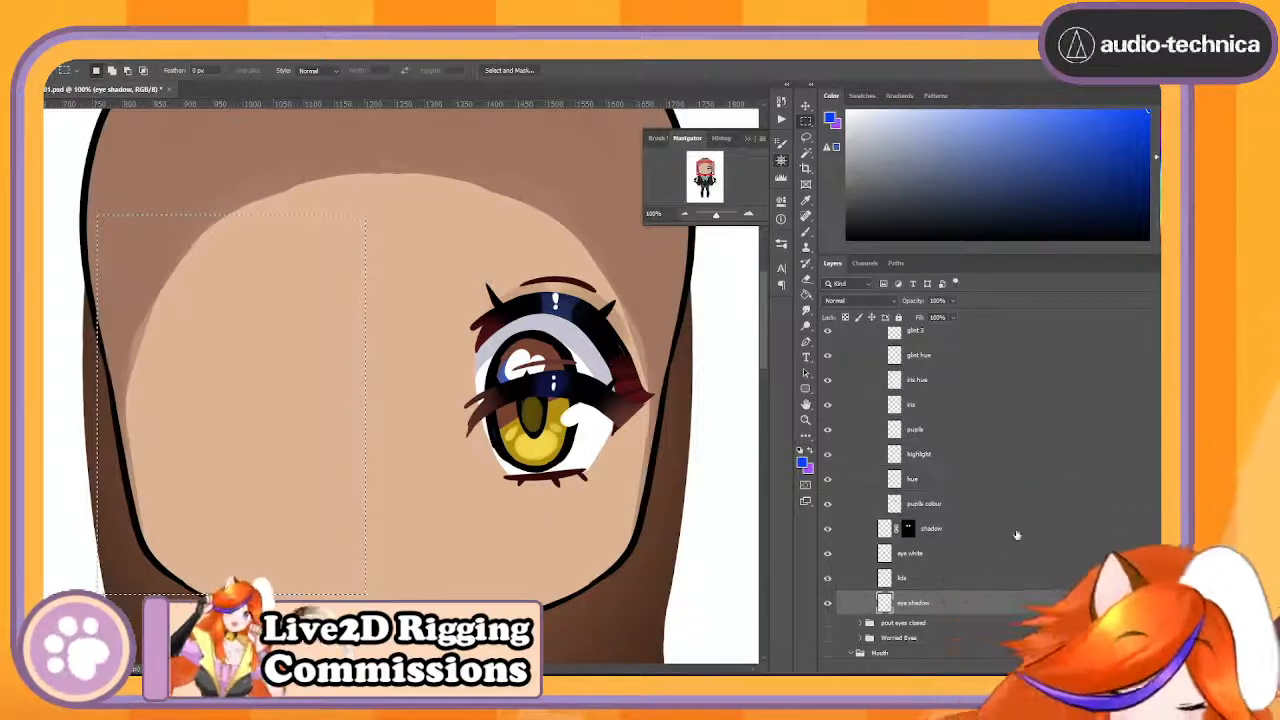
- Rename the lids layer in the closed default eyes group to CloseDefaultLine
scroll(1017, 535, "up", 5)
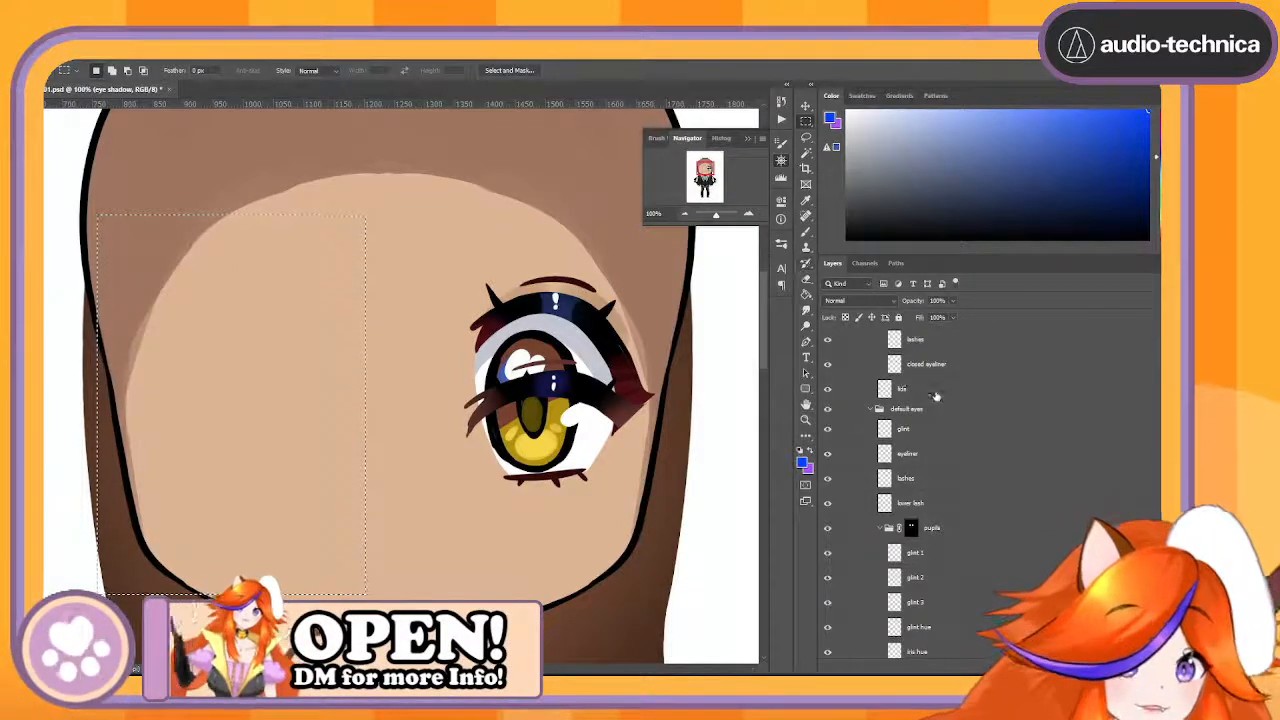
scroll(935, 396, "up", 5)
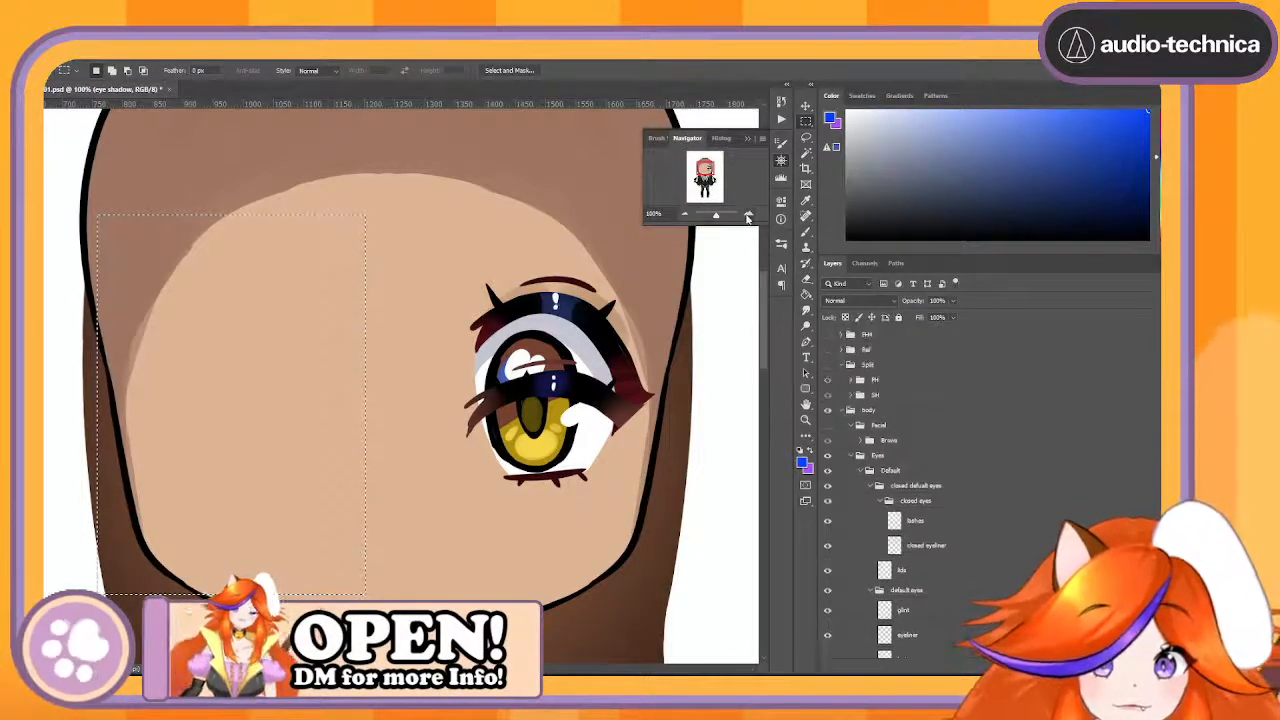
left_click(748, 218)
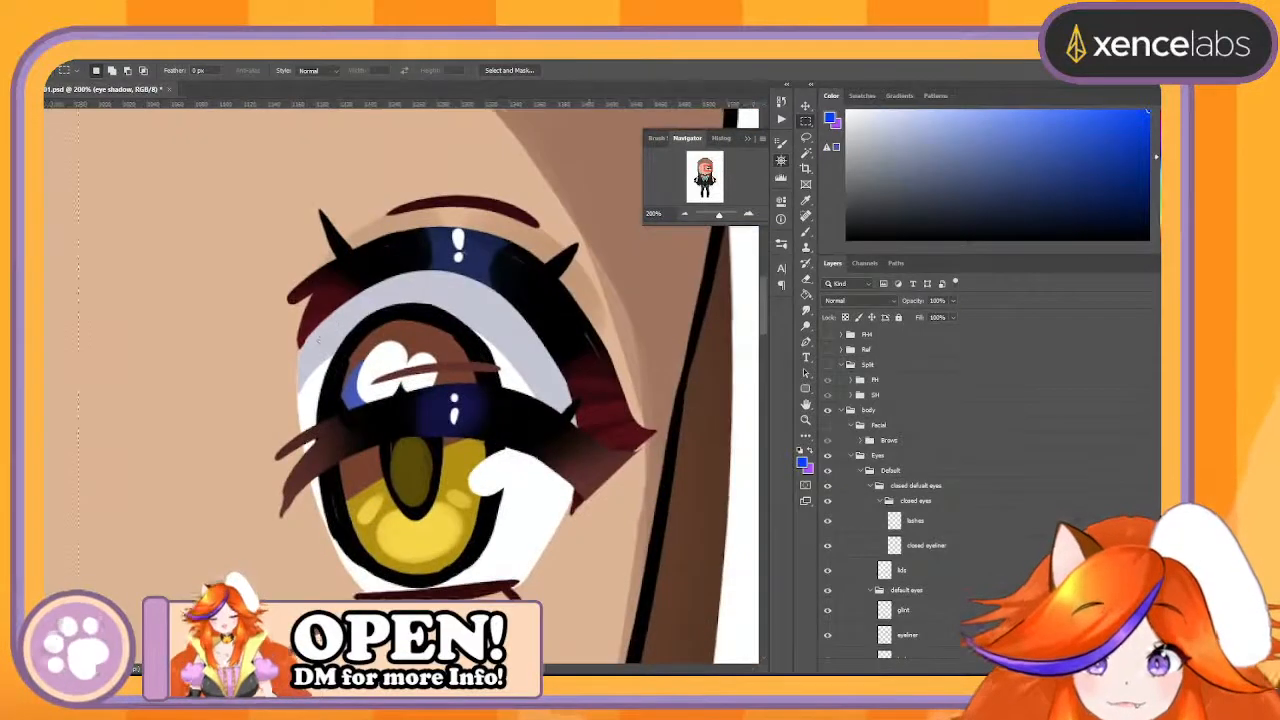
left_click(805, 105)
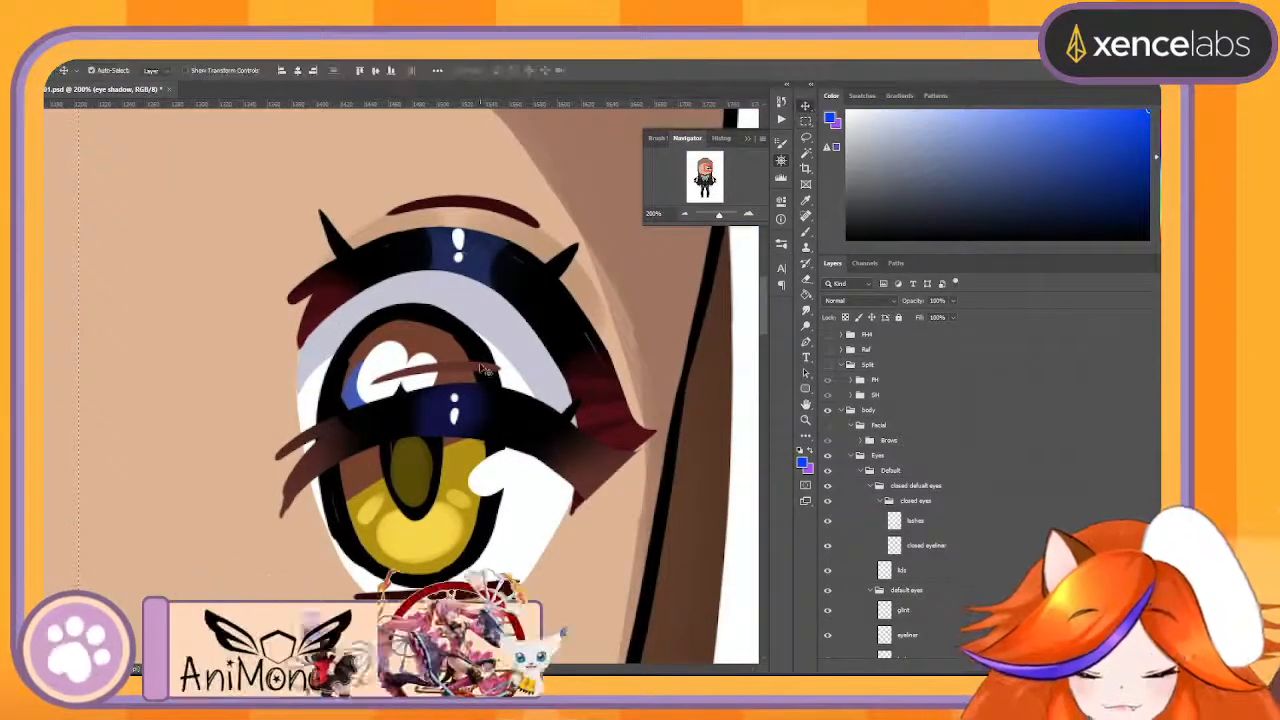
left_click(484, 370, "ctrl")
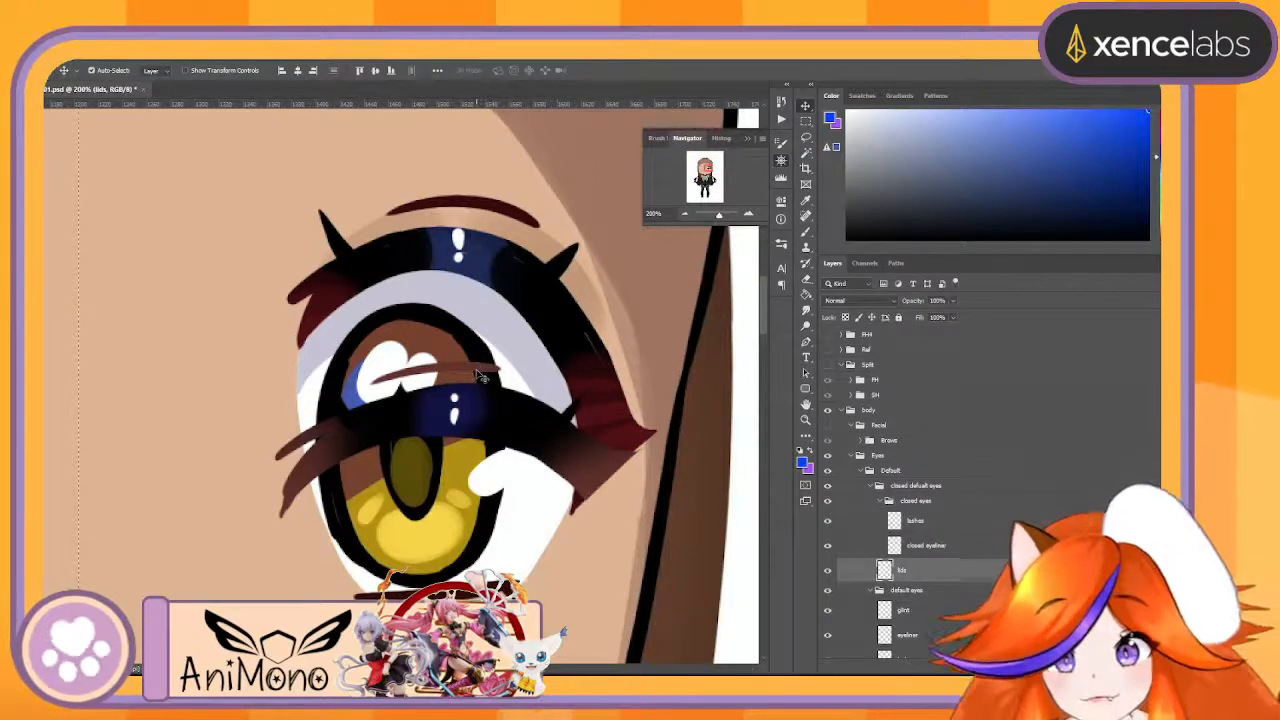
mouse_move(480, 375)
left_mouse_down()
mouse_move(498, 186)
mouse_move(485, 235)
left_mouse_up()
key("ctrl+z")
scroll(926, 495, "down", 3)
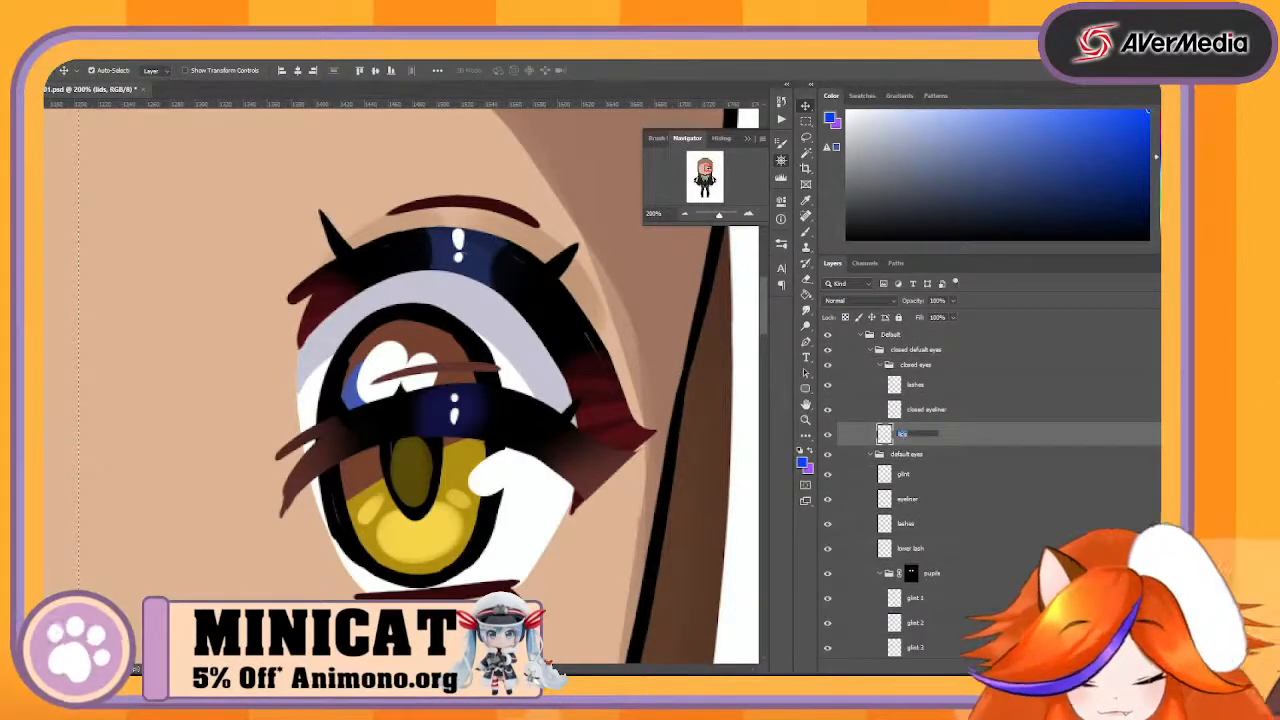
type("closedLi")
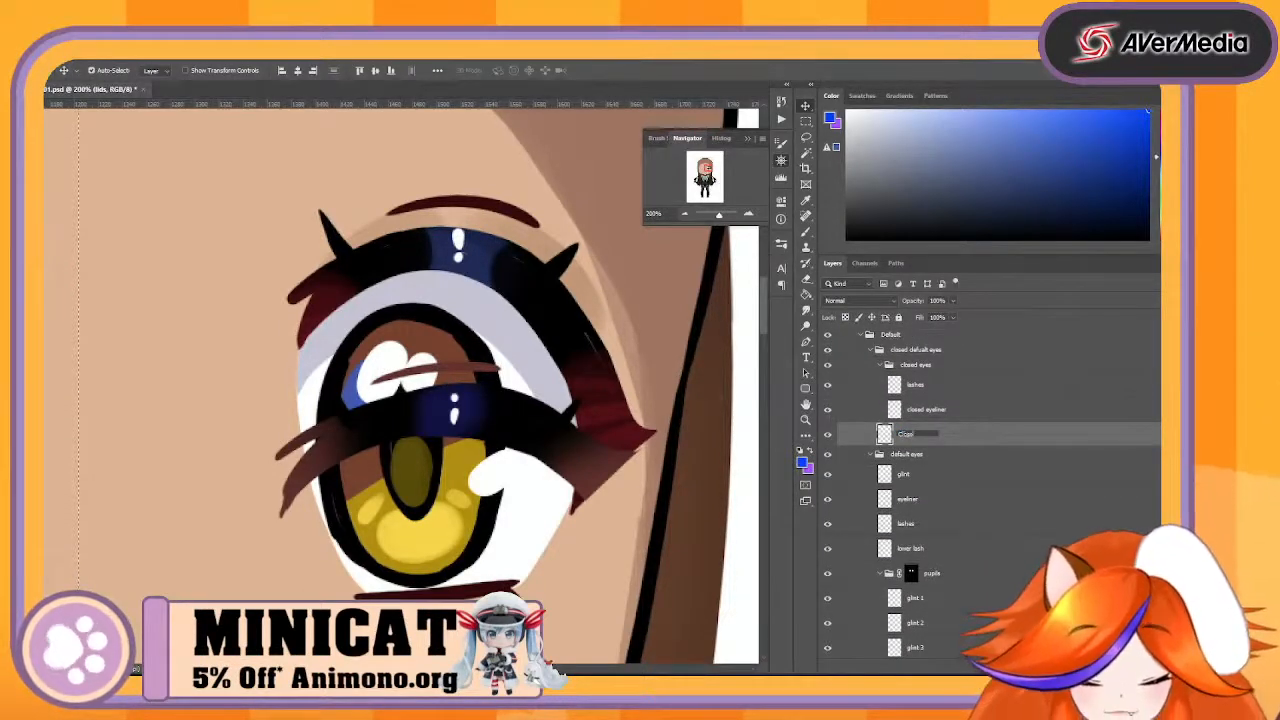
type("ultLi")
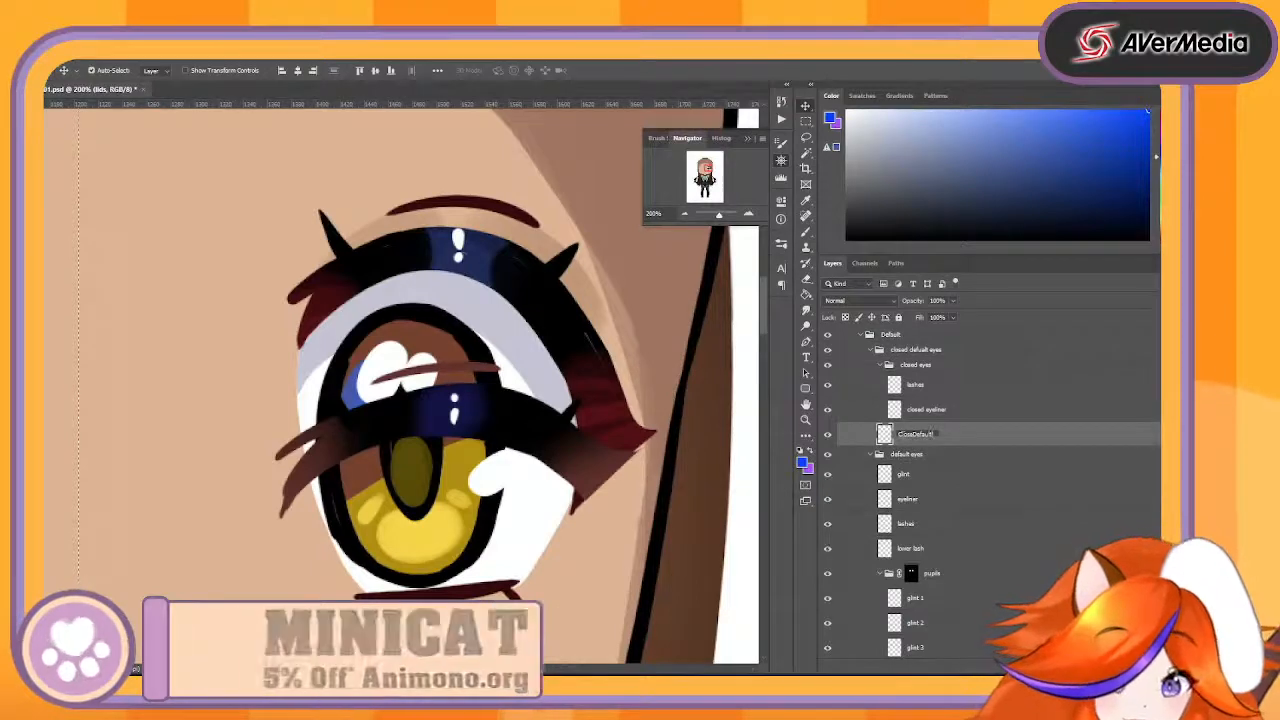
type("ne")
key("Return")
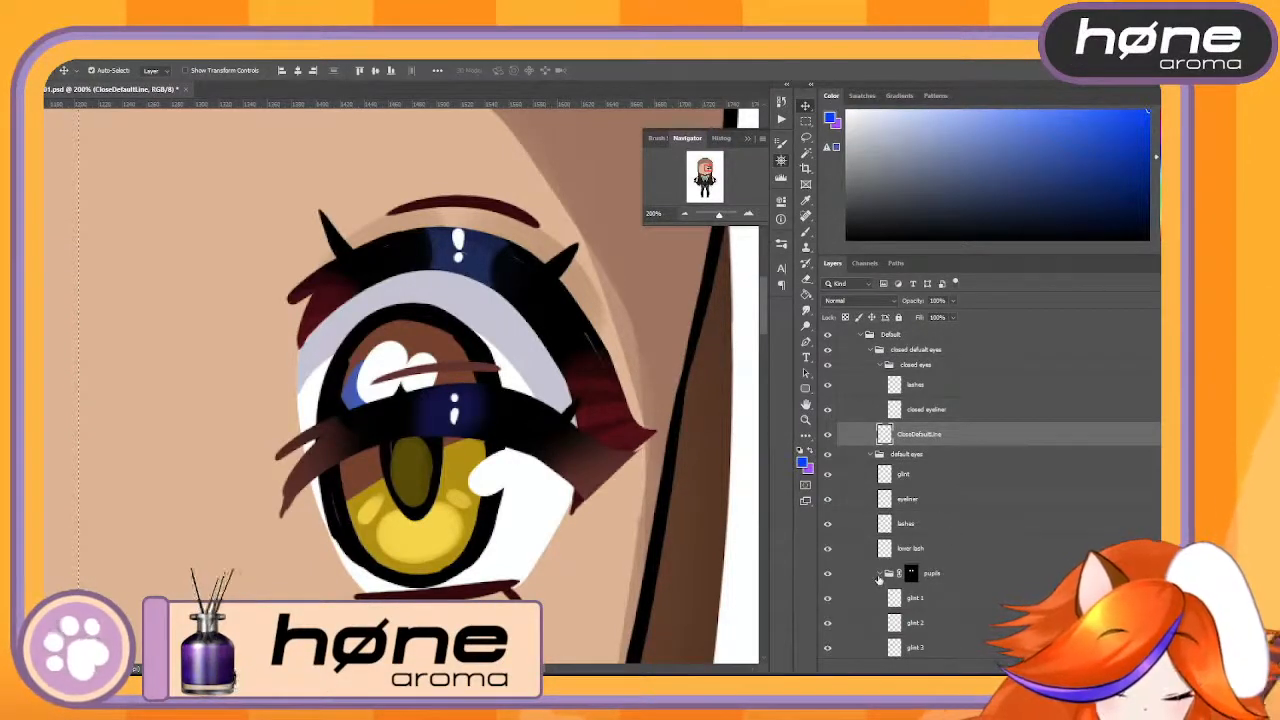
- Collapse the pupils group and briefly hide the default eyes' eyeliner layer to check what it contains
left_click(879, 574)
scroll(937, 578, "down", 3)
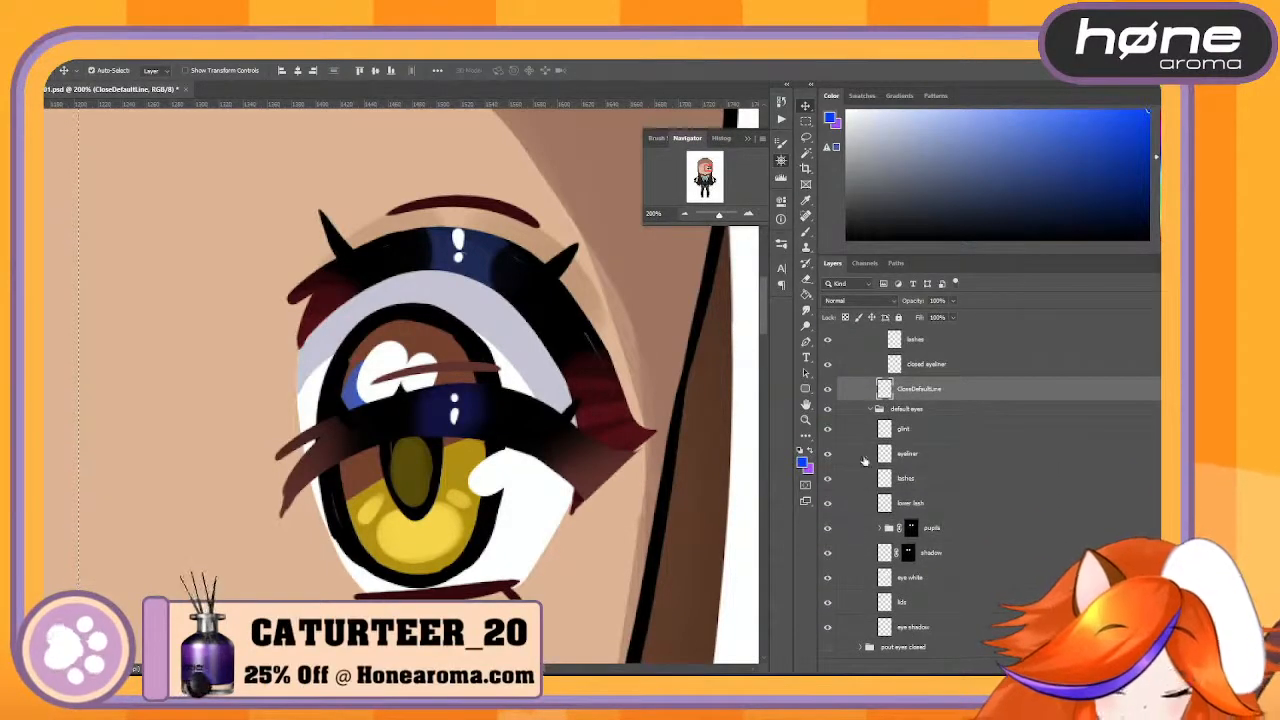
left_click(828, 454)
left_click(828, 454)
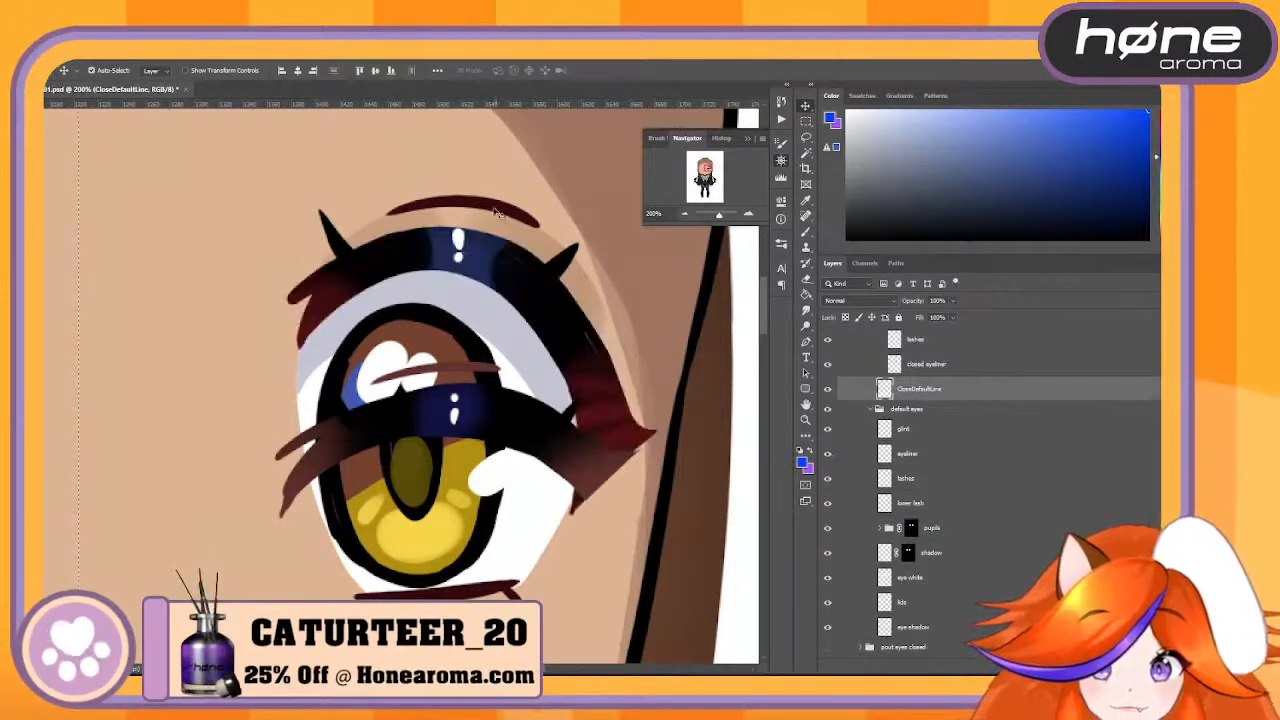
- Select the lid line above the open eye and rename its layer to OpenDefaultLine
left_click(493, 210)
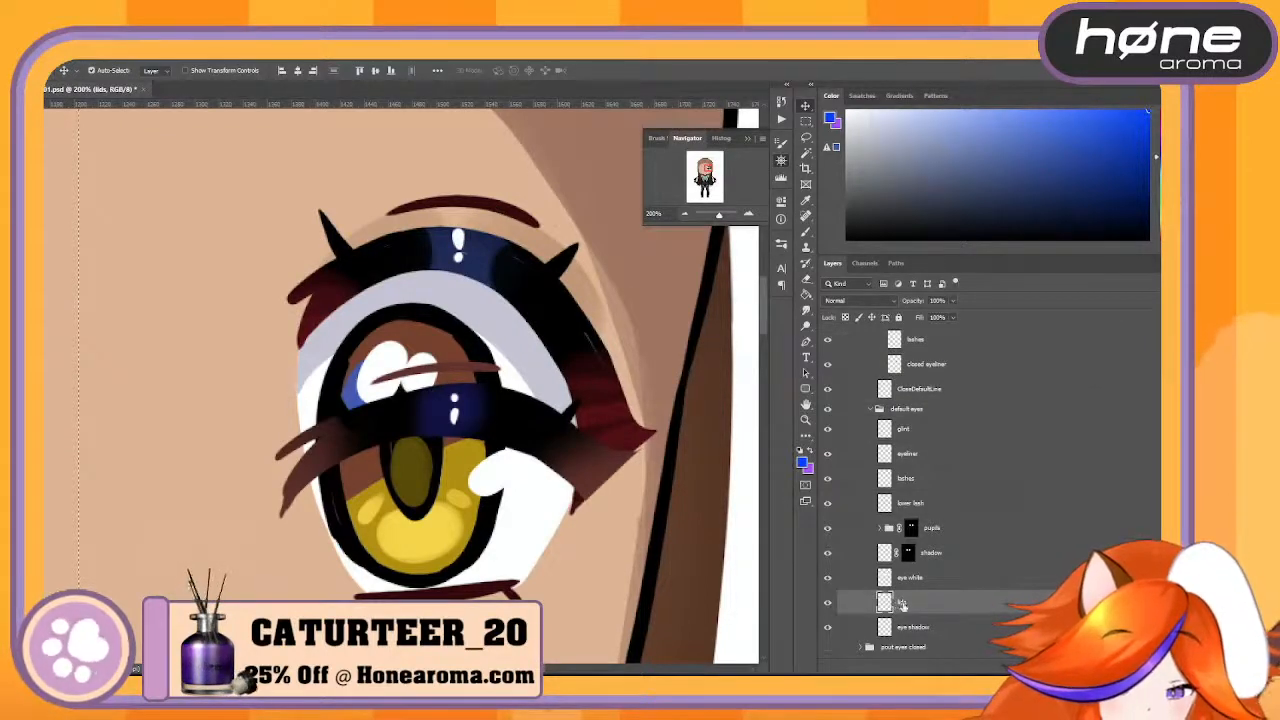
double_click(902, 604)
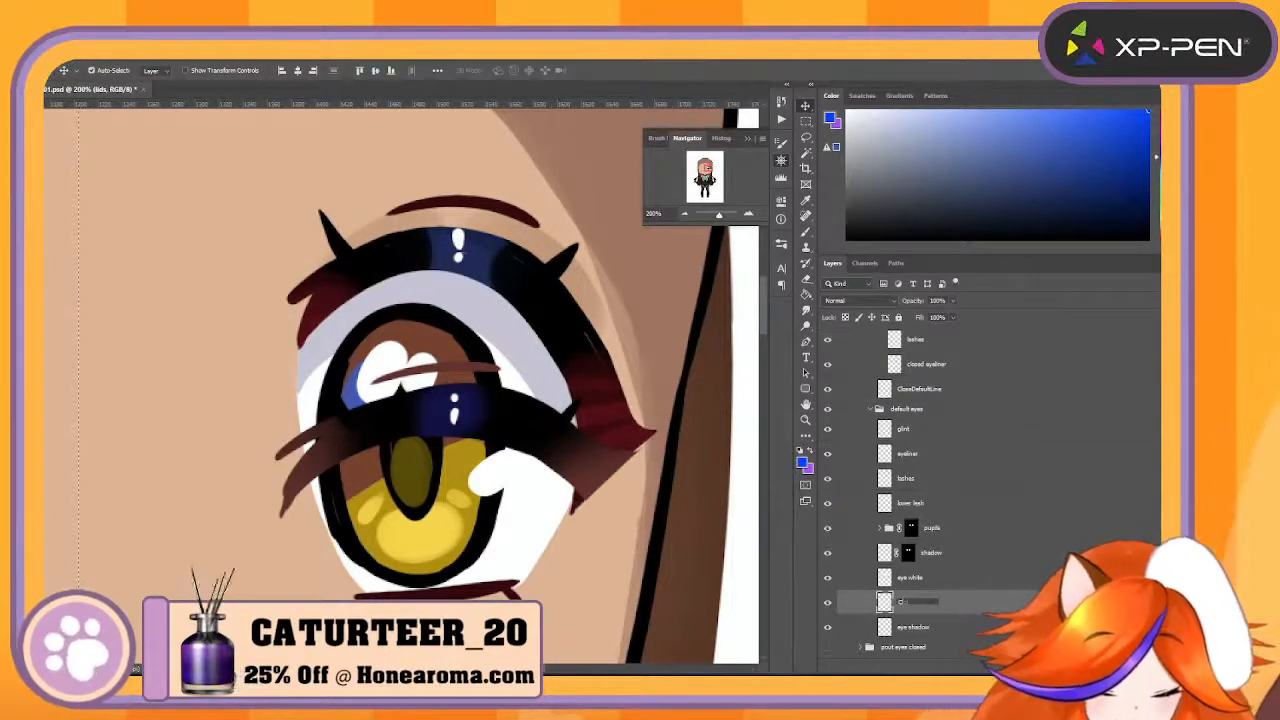
type("Close")
key("BackSpace")
key("BackSpace")
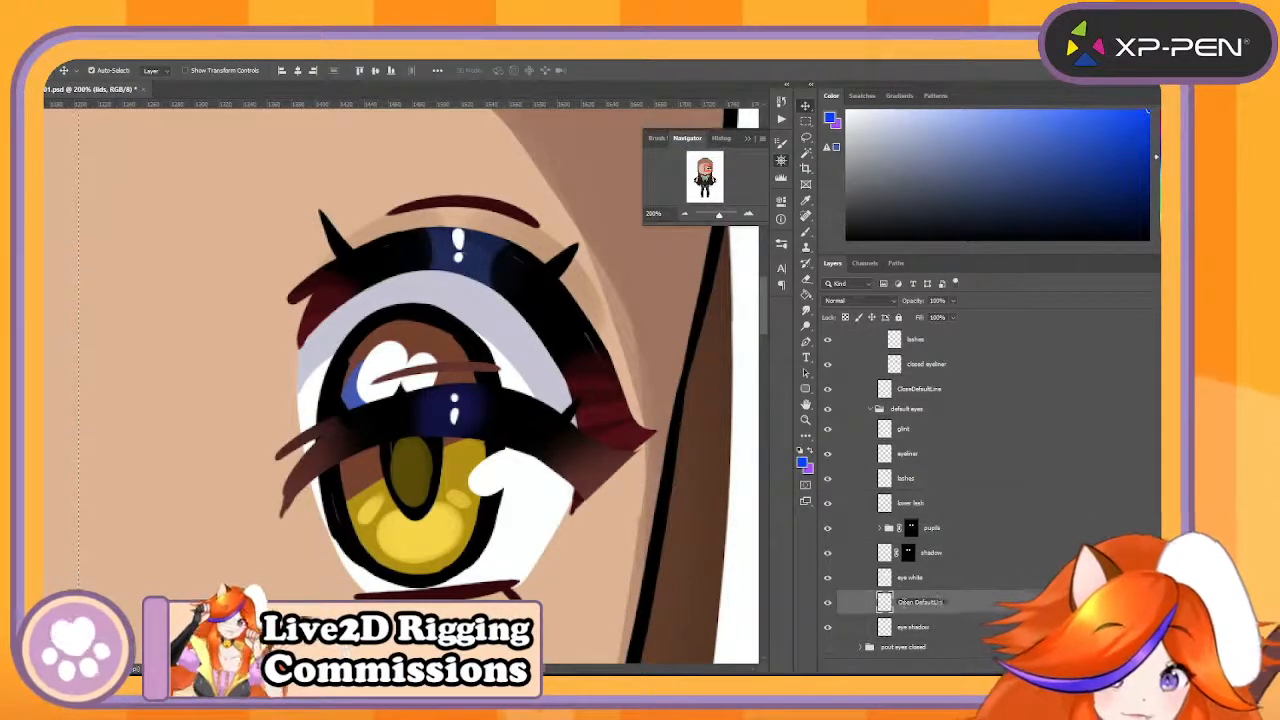
key("Return")
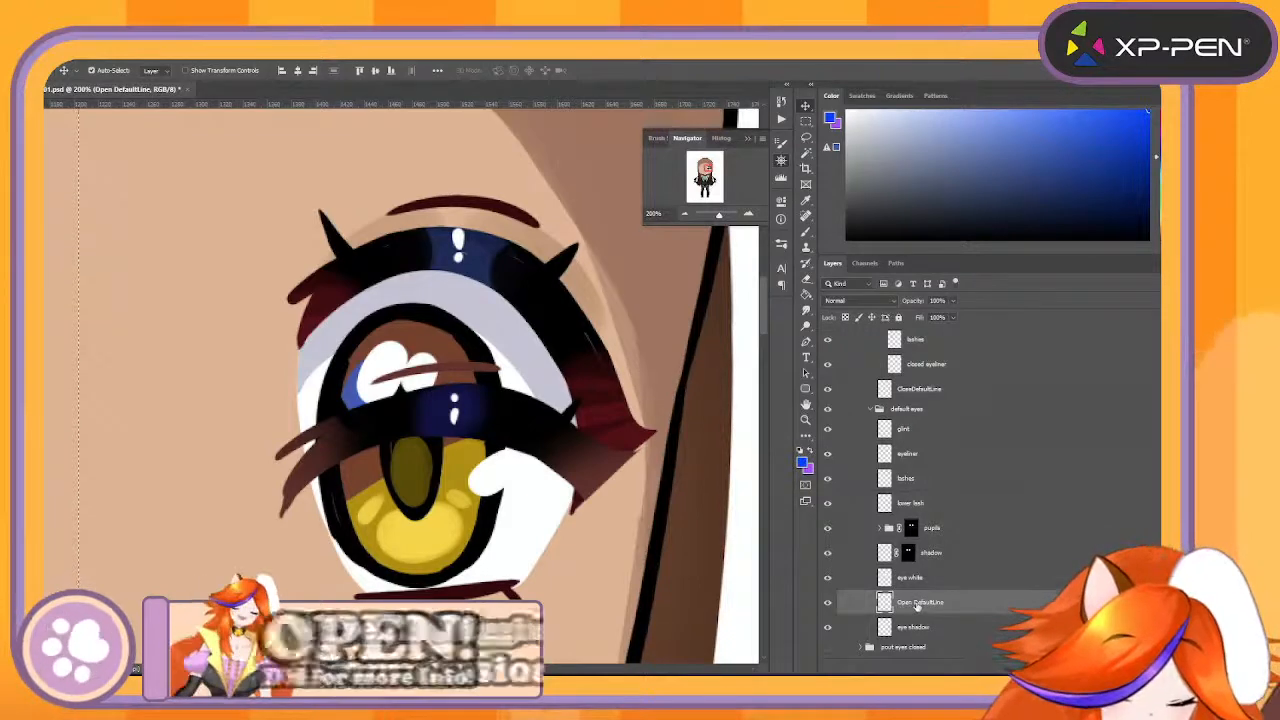
double_click(919, 603)
key("BackSpace")
key("Return")
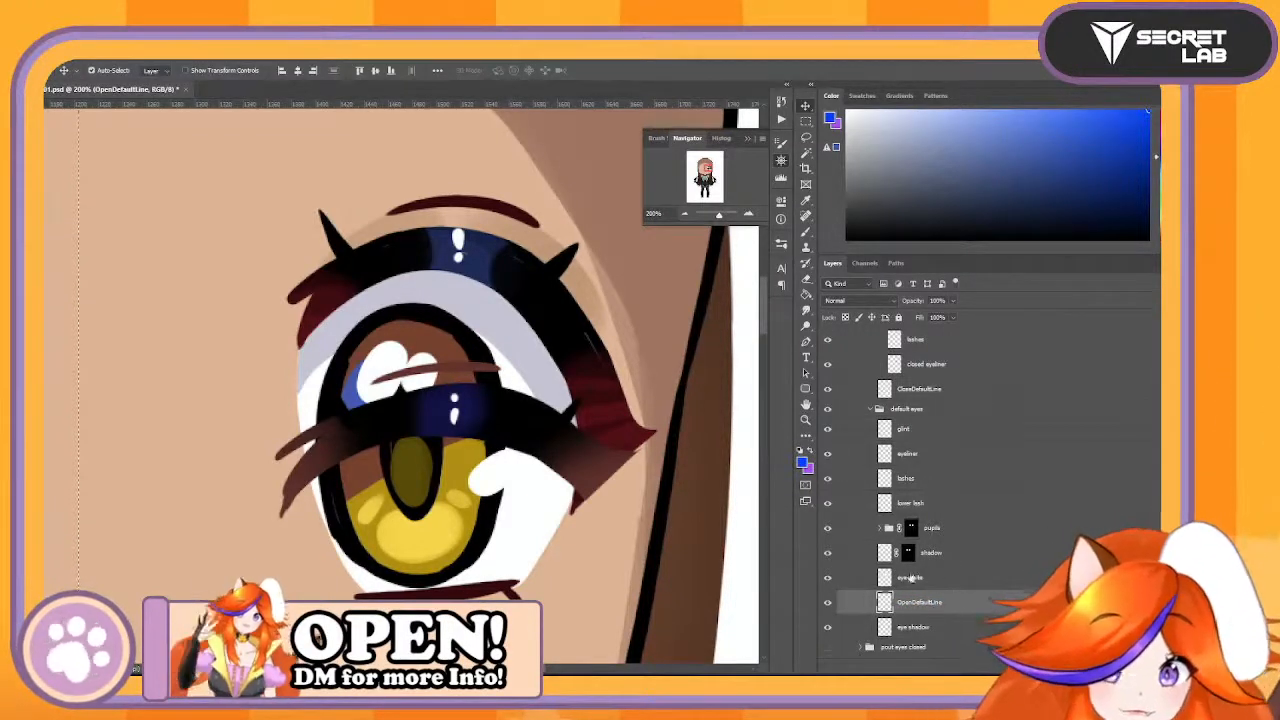
- Rename the eye shadow layer to EyeShadow and move the CloseDefaultLine layer directly above OpenDefaultLine in the default eyes group
left_click(922, 627)
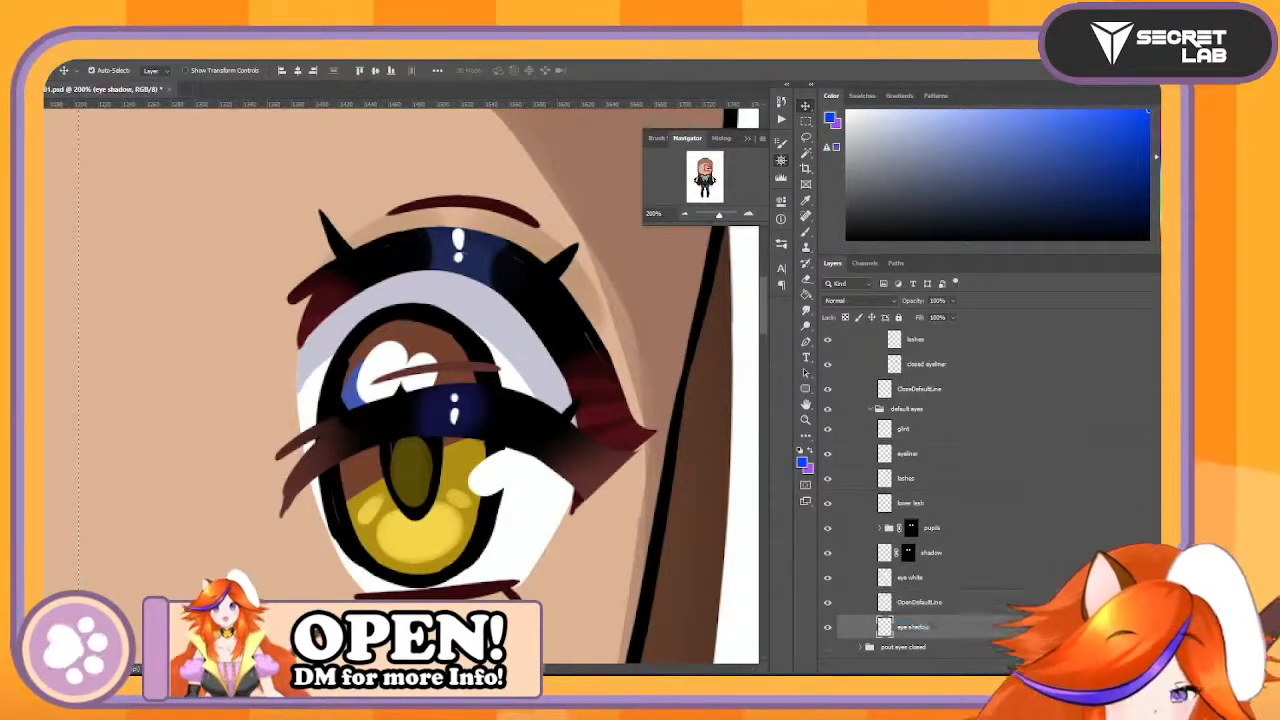
type("EyeShadow")
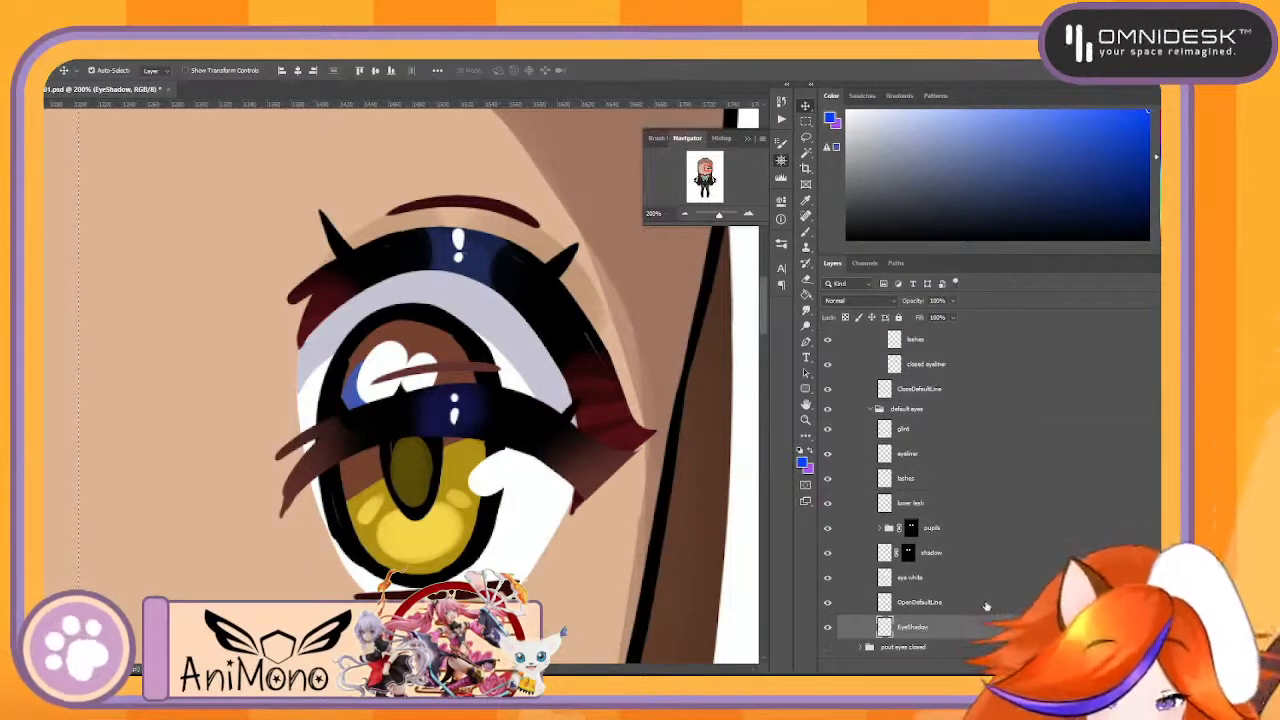
left_click(985, 605)
left_click(953, 396)
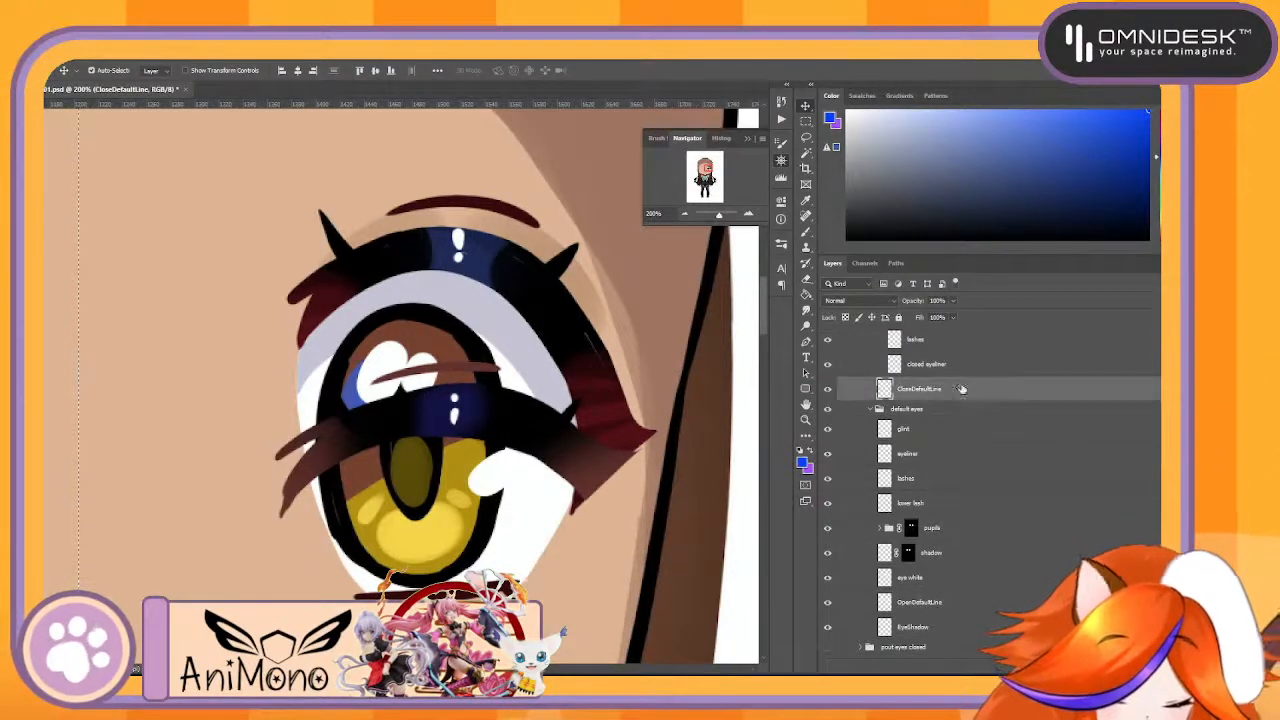
left_click_drag(961, 389, 966, 588)
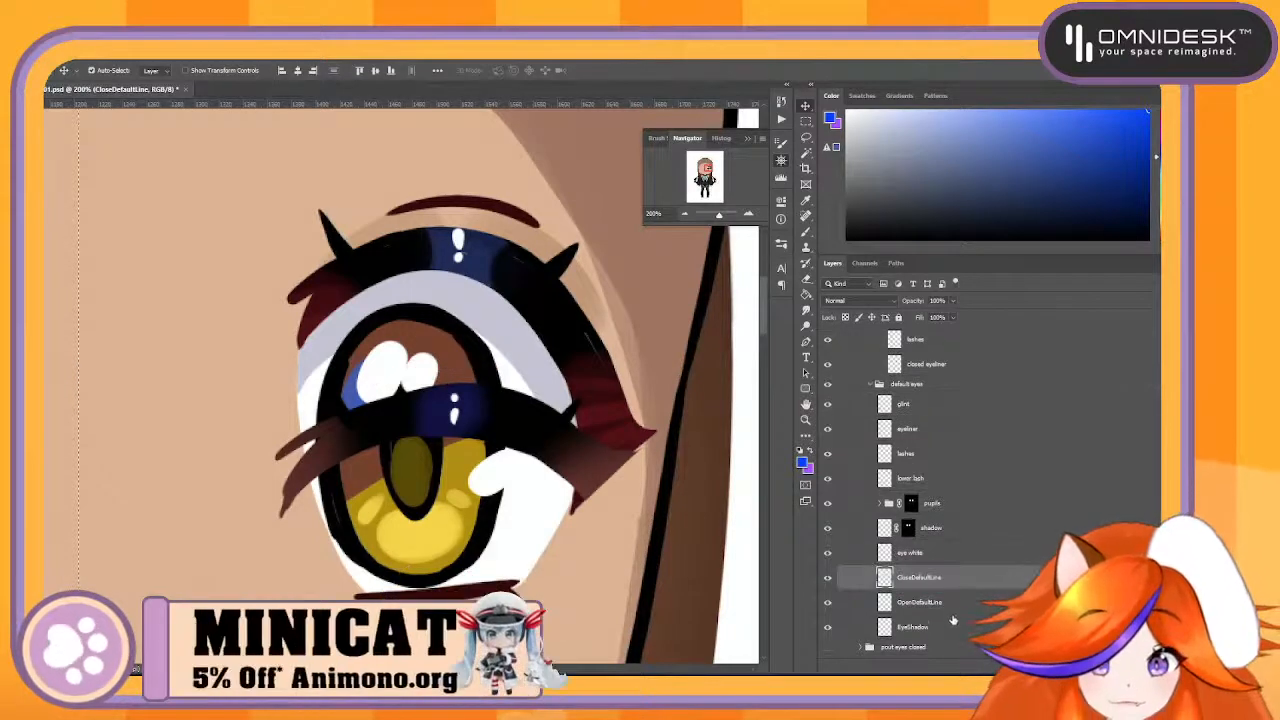
left_click(950, 628, "shift")
scroll(950, 600, "down", 1)
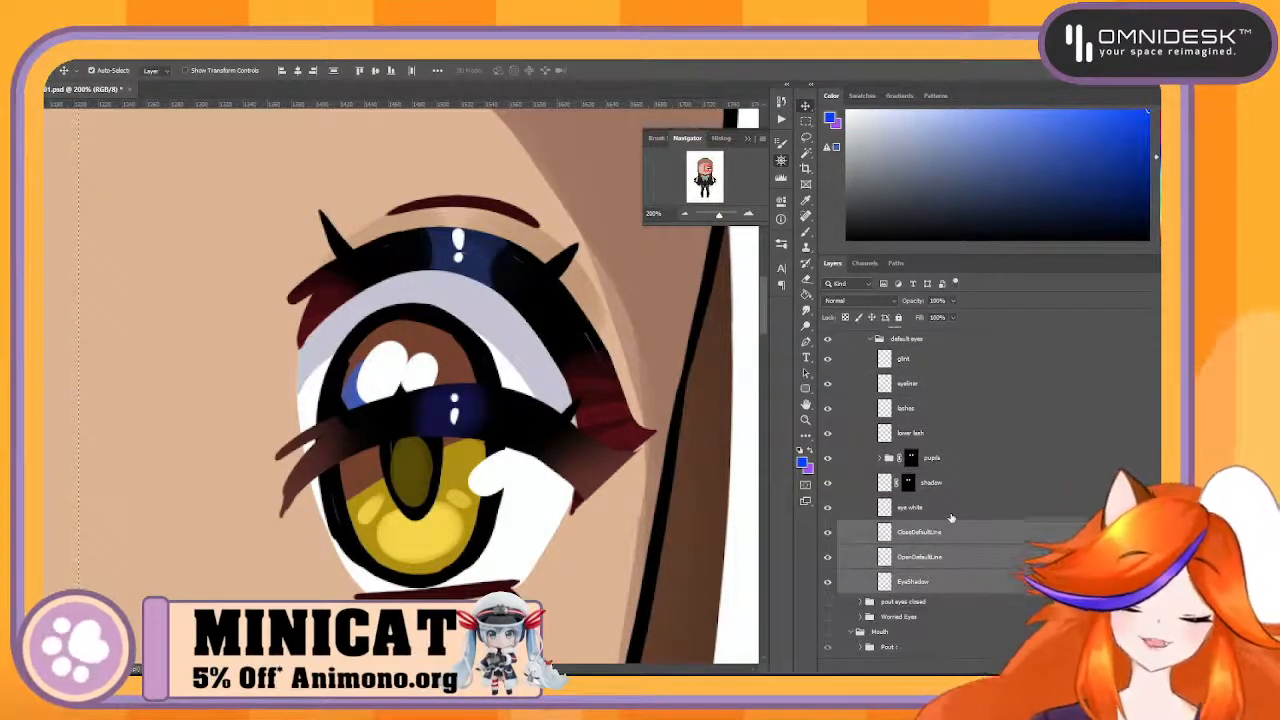
key("ctrl+t")
left_click_drag(486, 328, 245, 331)
key("Escape")
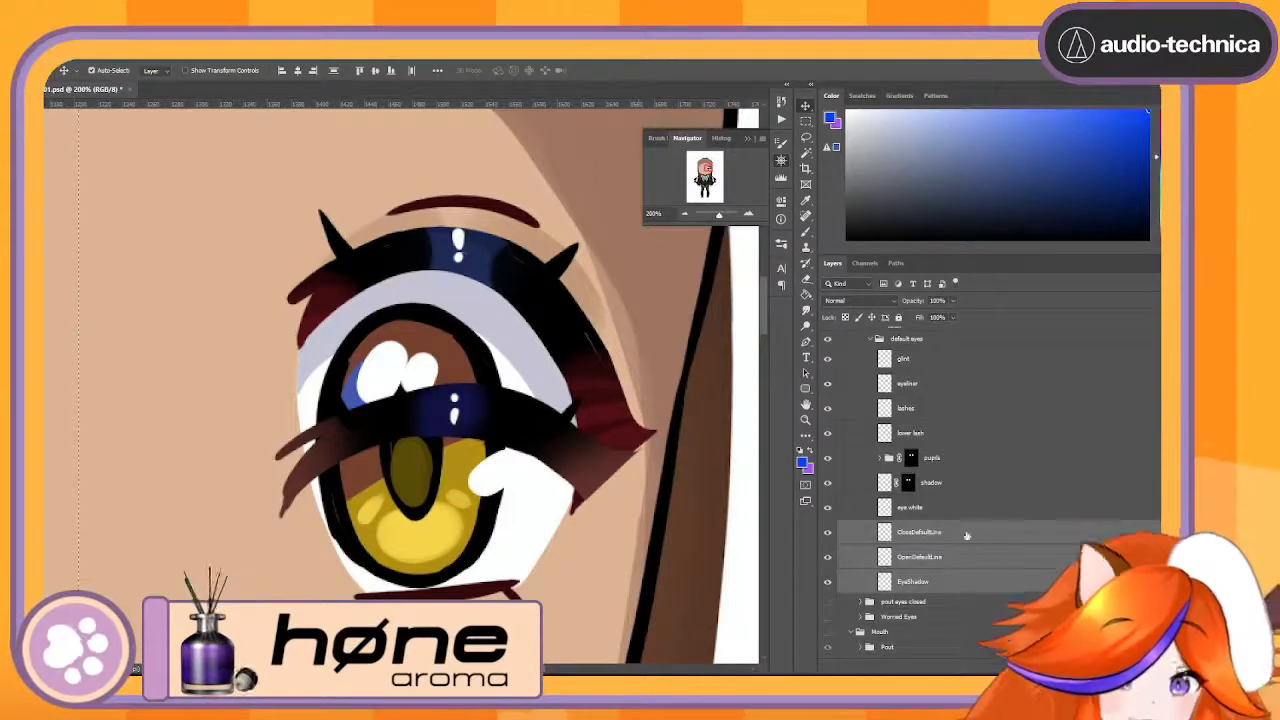
- Check the eye white layer by toggling its visibility and rename it to DefaultWhite
left_click(912, 508)
left_click(827, 509)
left_click(827, 508)
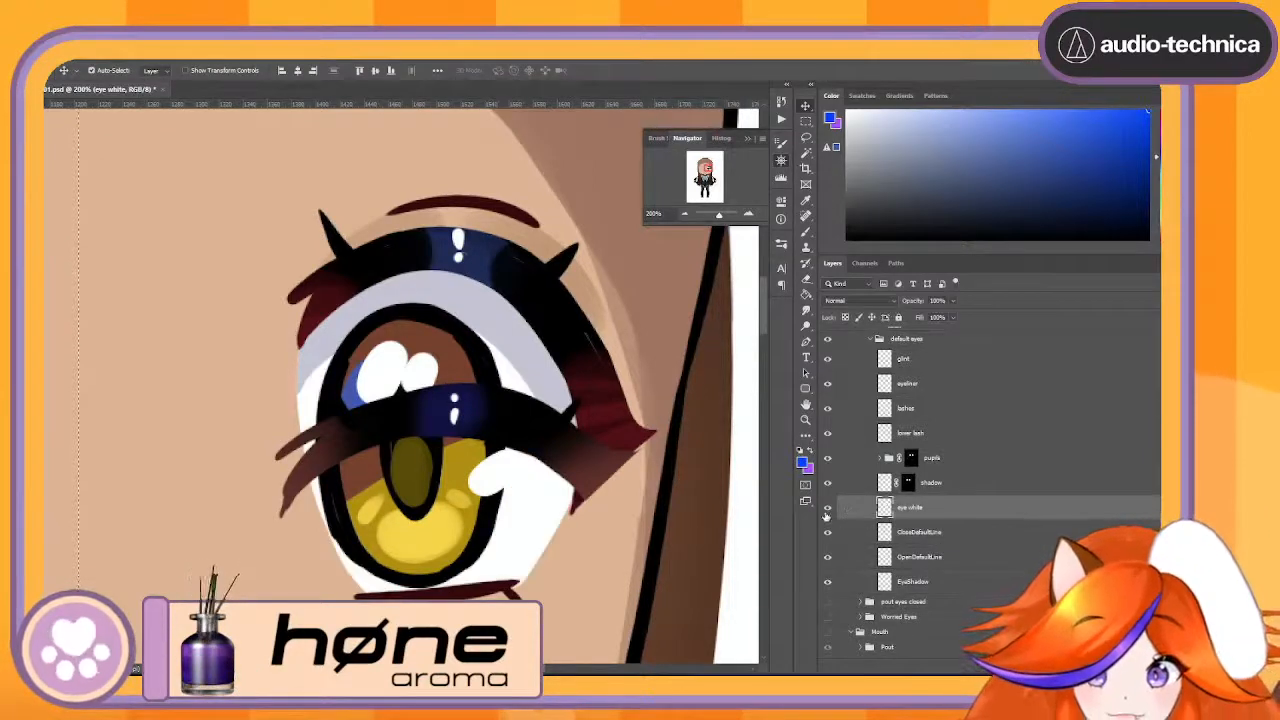
left_click(827, 508)
left_click(827, 508)
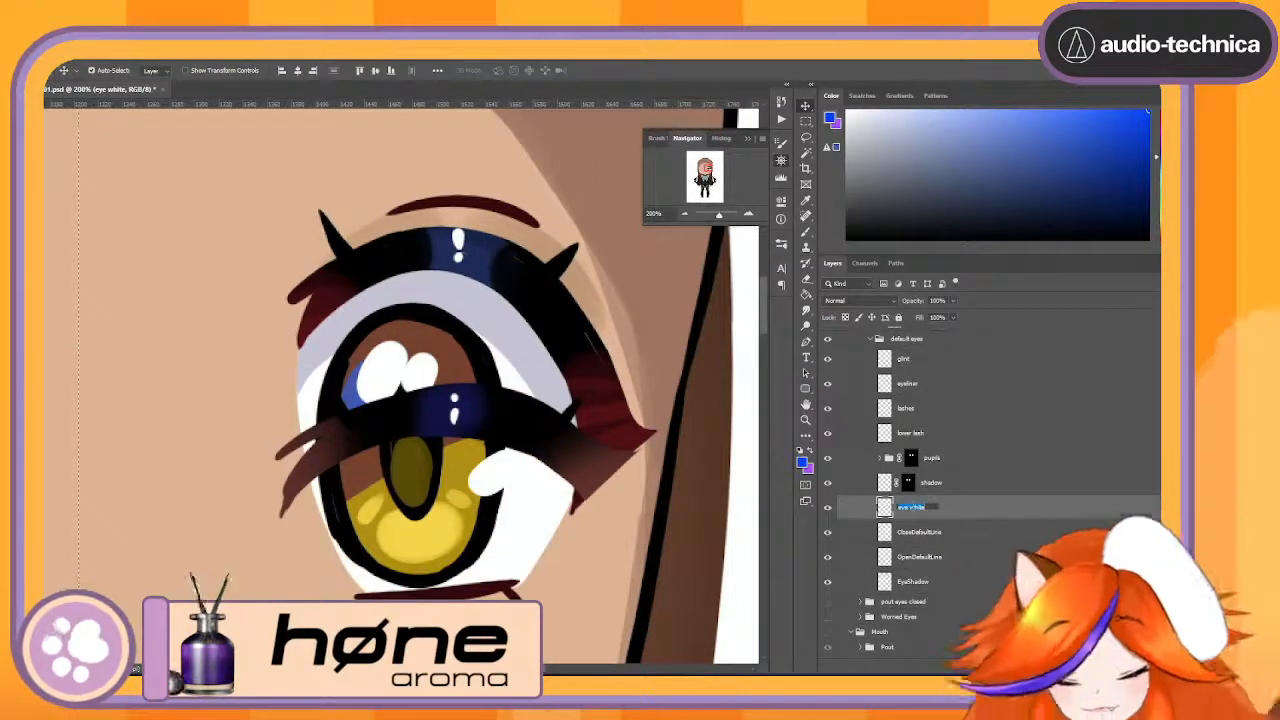
type("White")
key("Return")
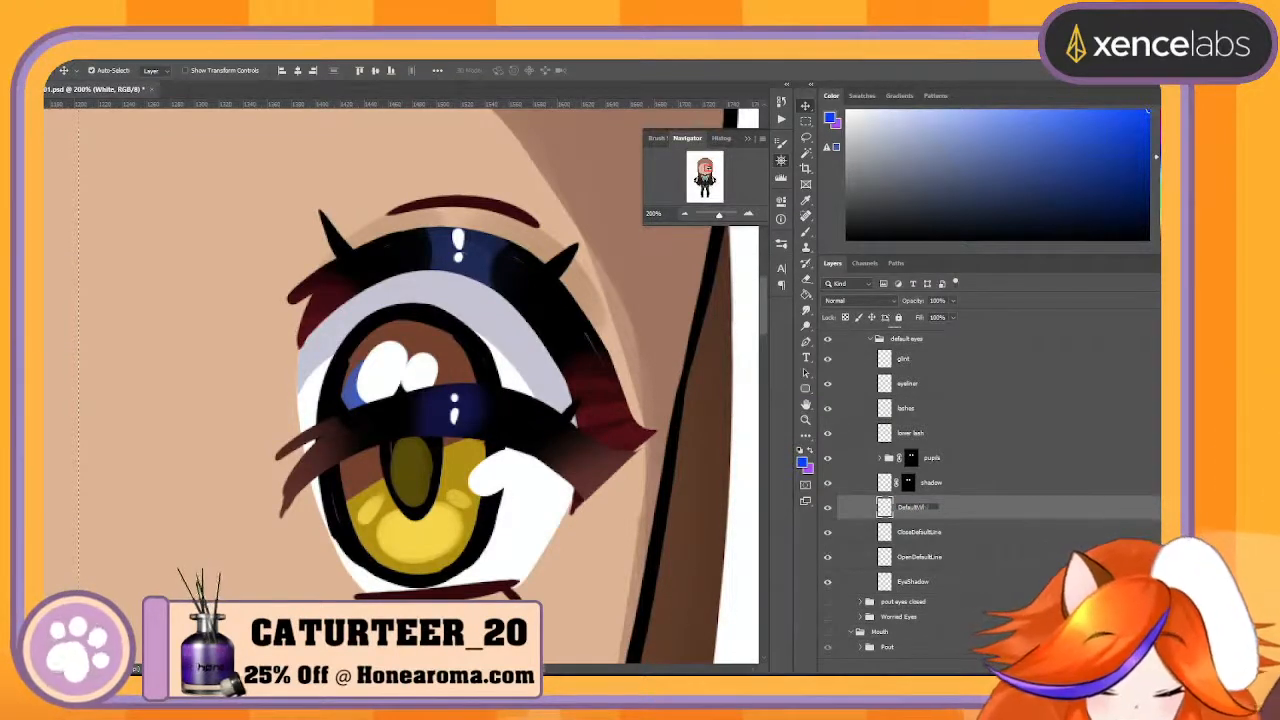
- Check the shadow layer above DefaultWhite by toggling its visibility and delete its layer mask
left_click(962, 486)
left_click(828, 484)
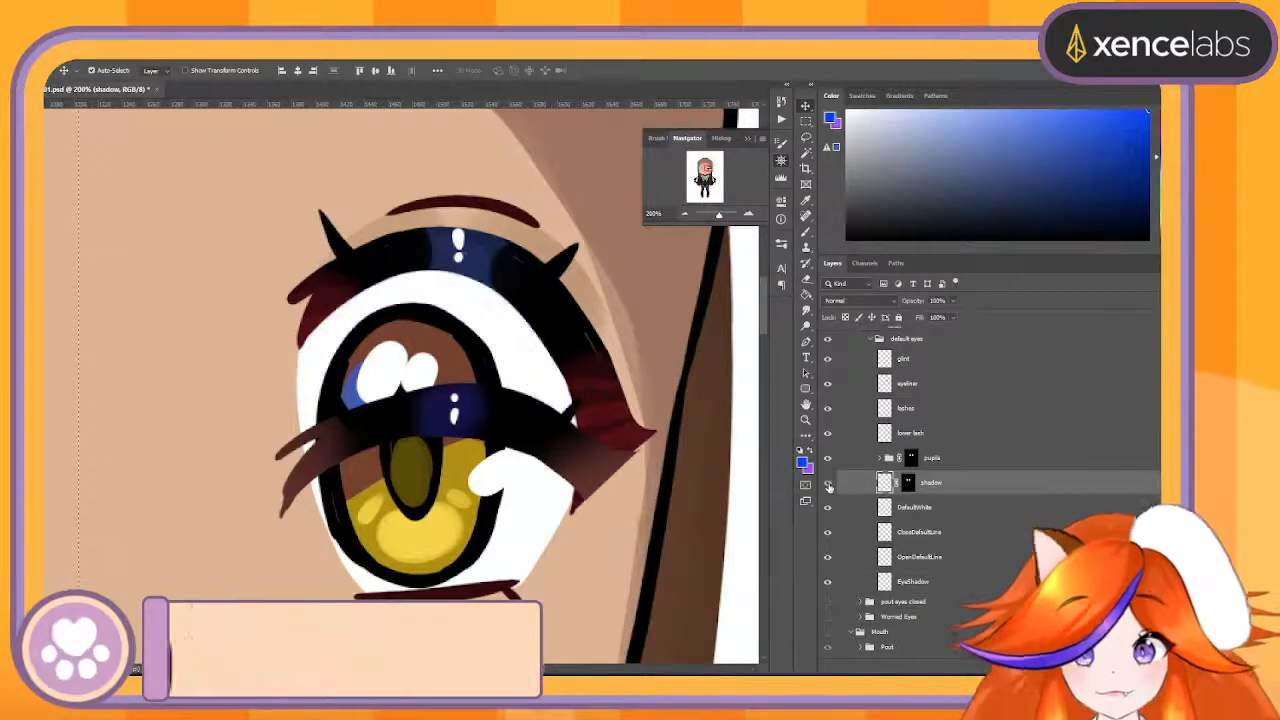
left_click(828, 485)
left_click(828, 485)
left_click(828, 485)
left_click(828, 485)
left_click(828, 485)
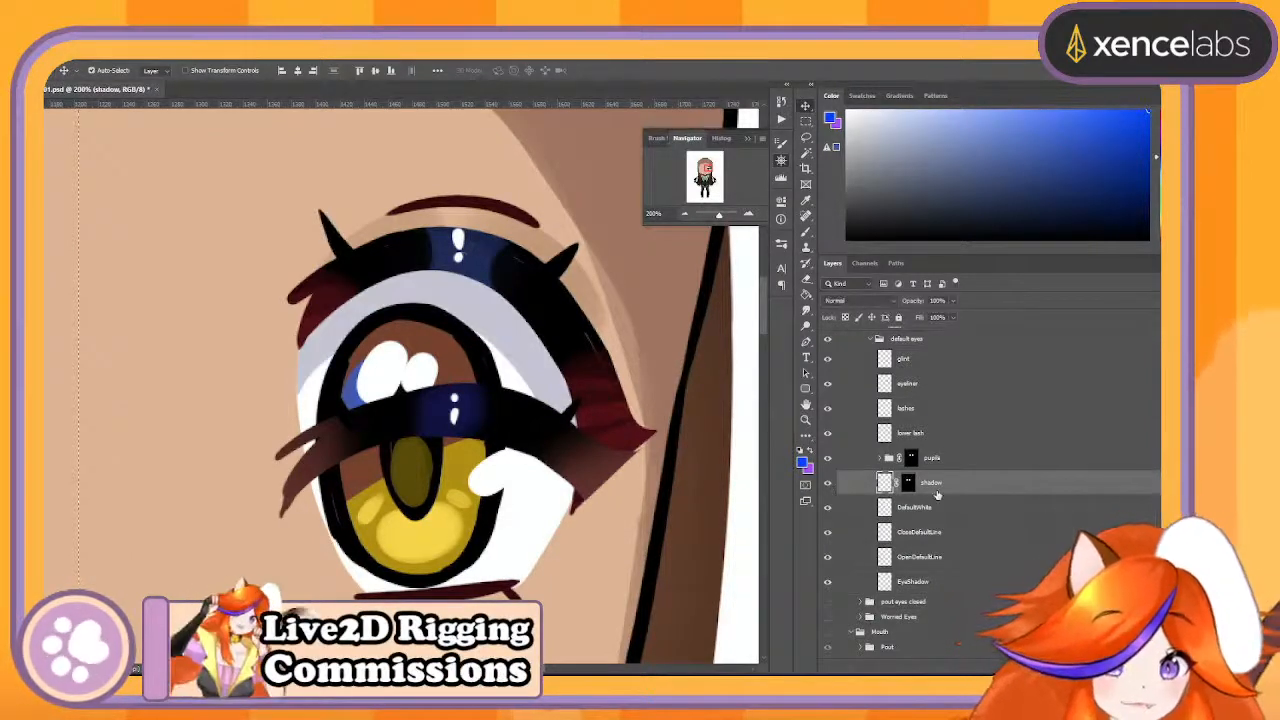
left_click(908, 483)
scroll(937, 495, "down", 1)
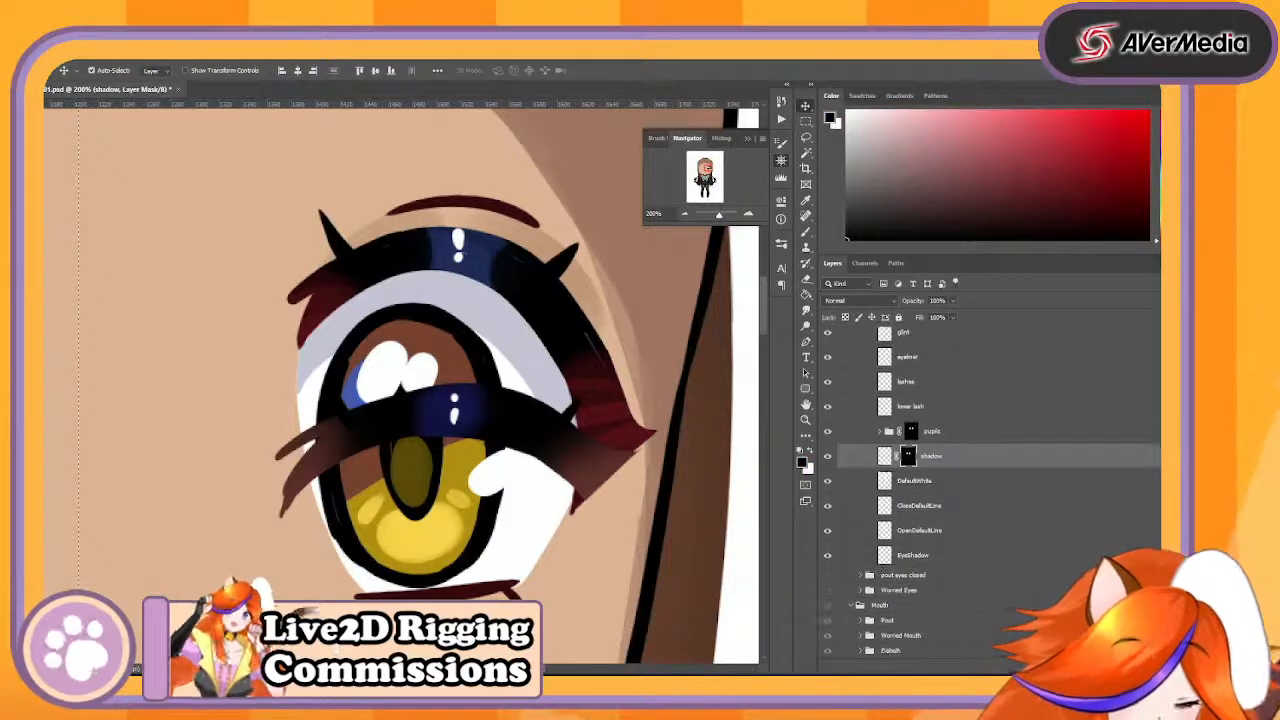
scroll(937, 480, "down", 2)
key("Delete")
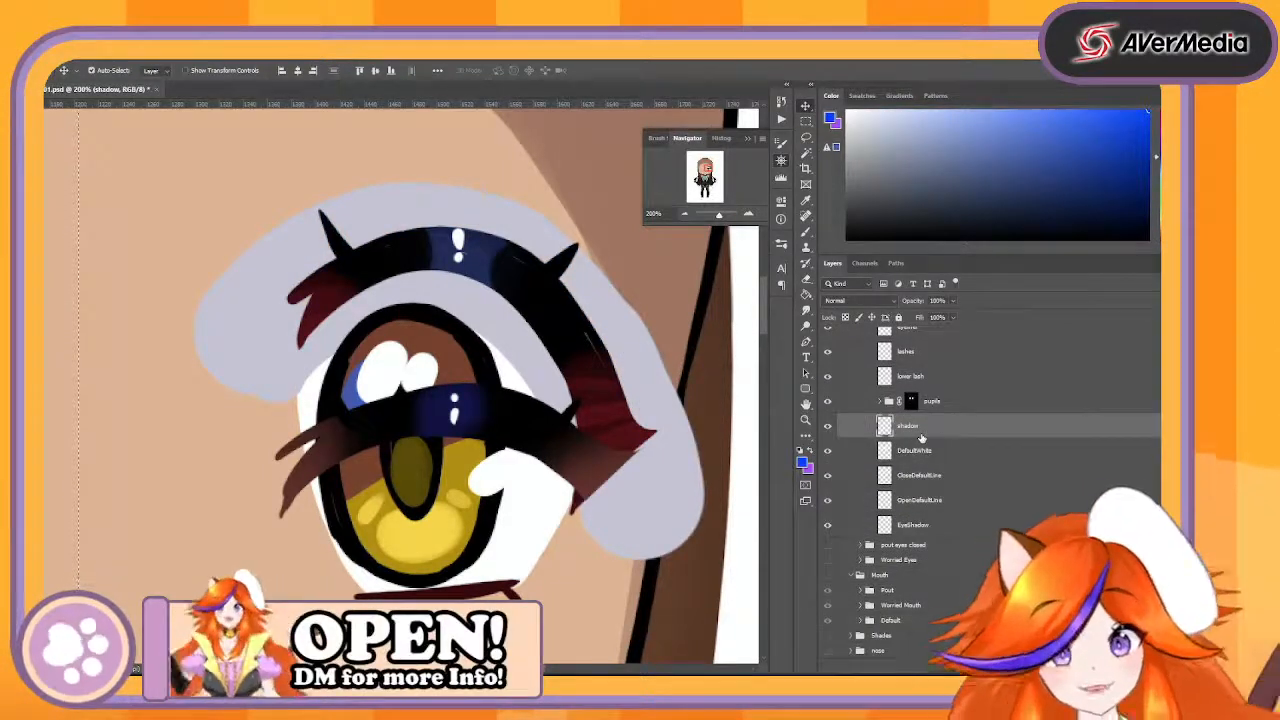
- Rename the unmasked shadow layer to DeafultWhiteShadow
double_click(912, 428)
type("Deel")
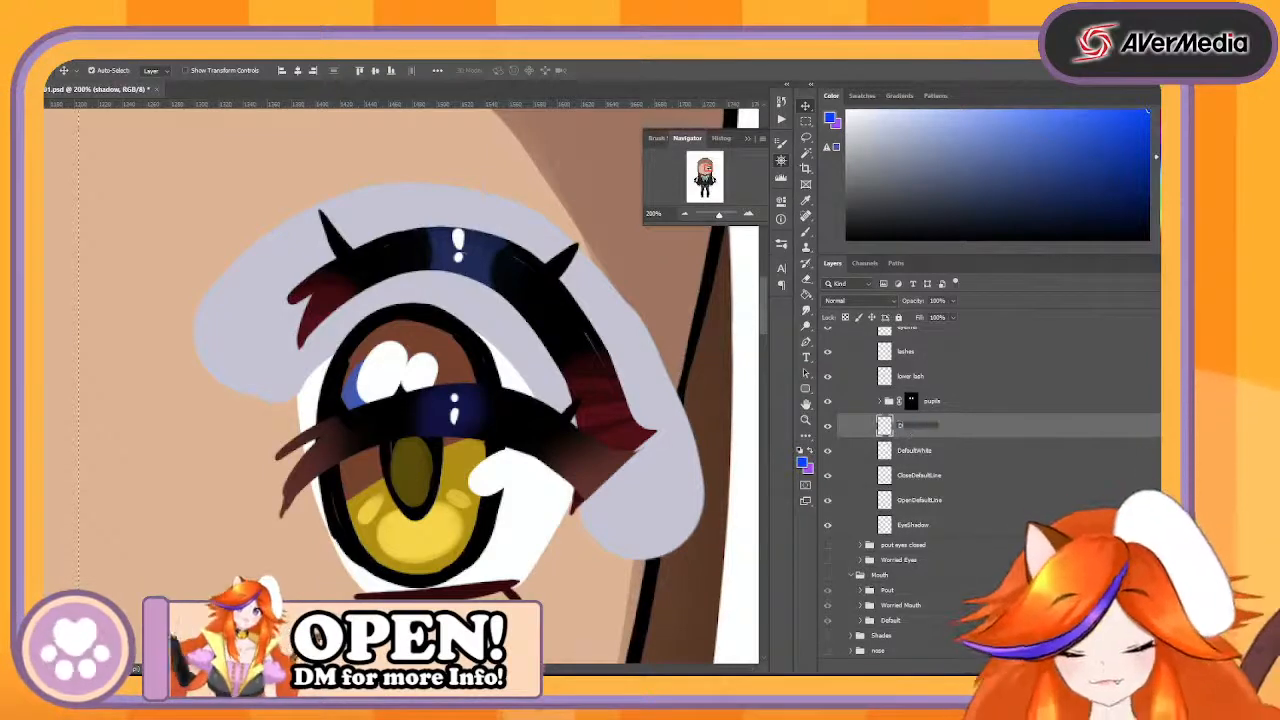
type("ult")
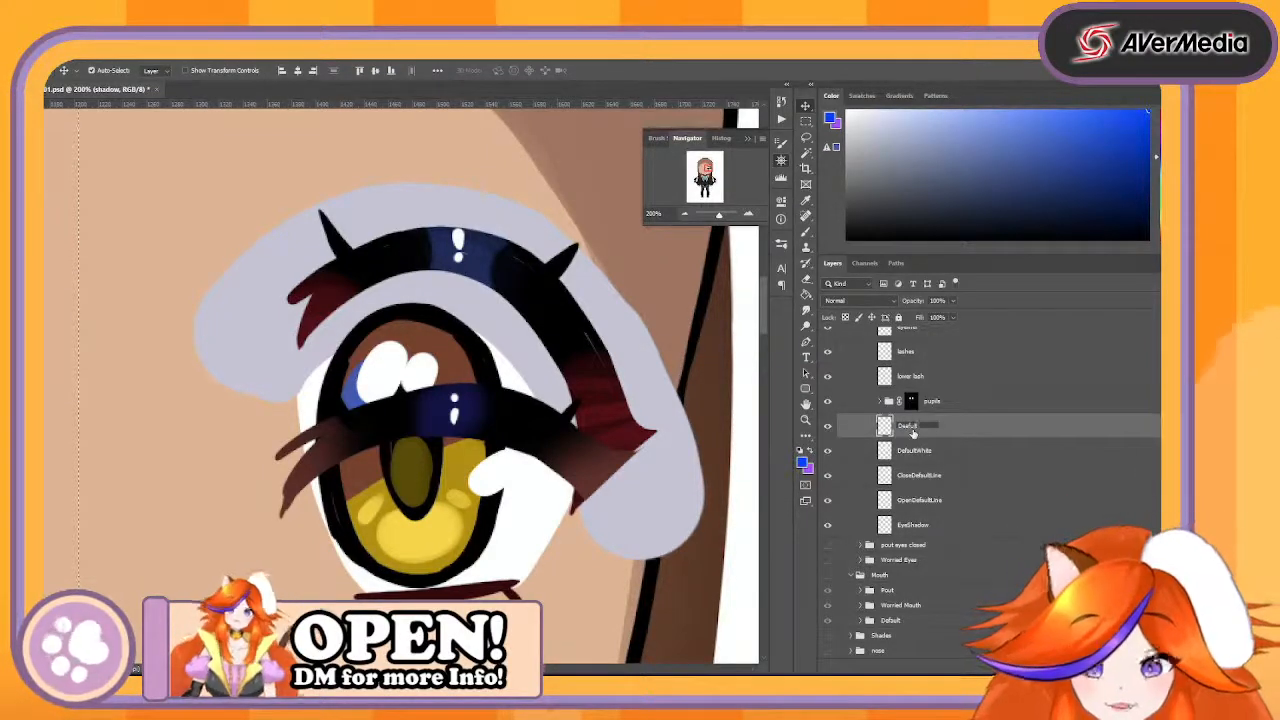
type("WhiteShadow")
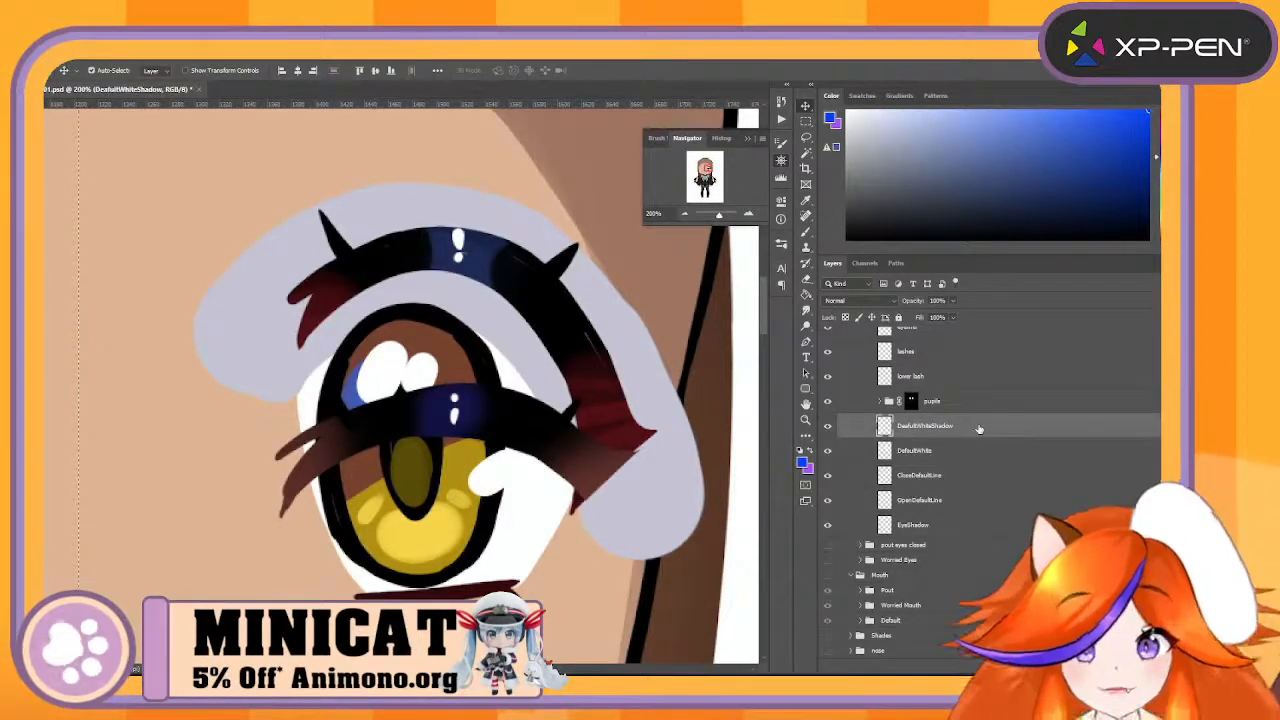
- Create a new layer above the pupils group and move the group's layer mask onto it
left_click(989, 404)
key("ctrl+shift+alt+n")
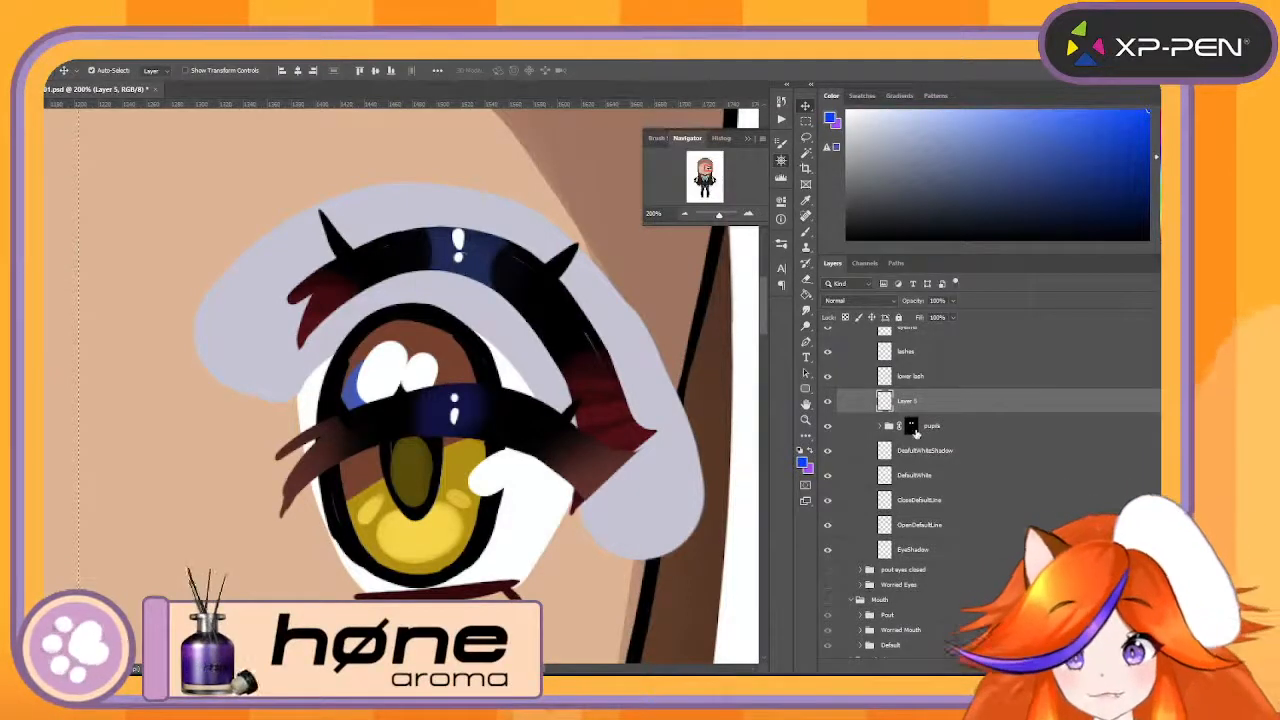
left_click(914, 429)
left_click(920, 404)
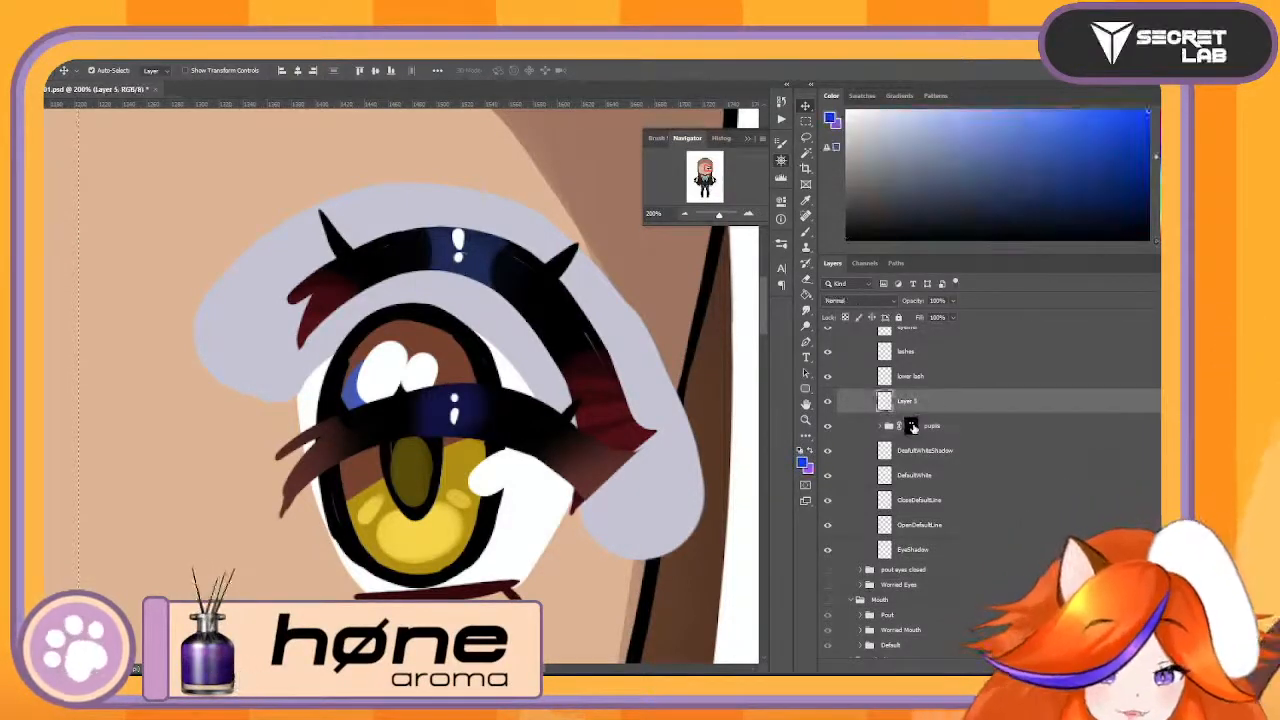
left_click_drag(912, 427, 918, 403)
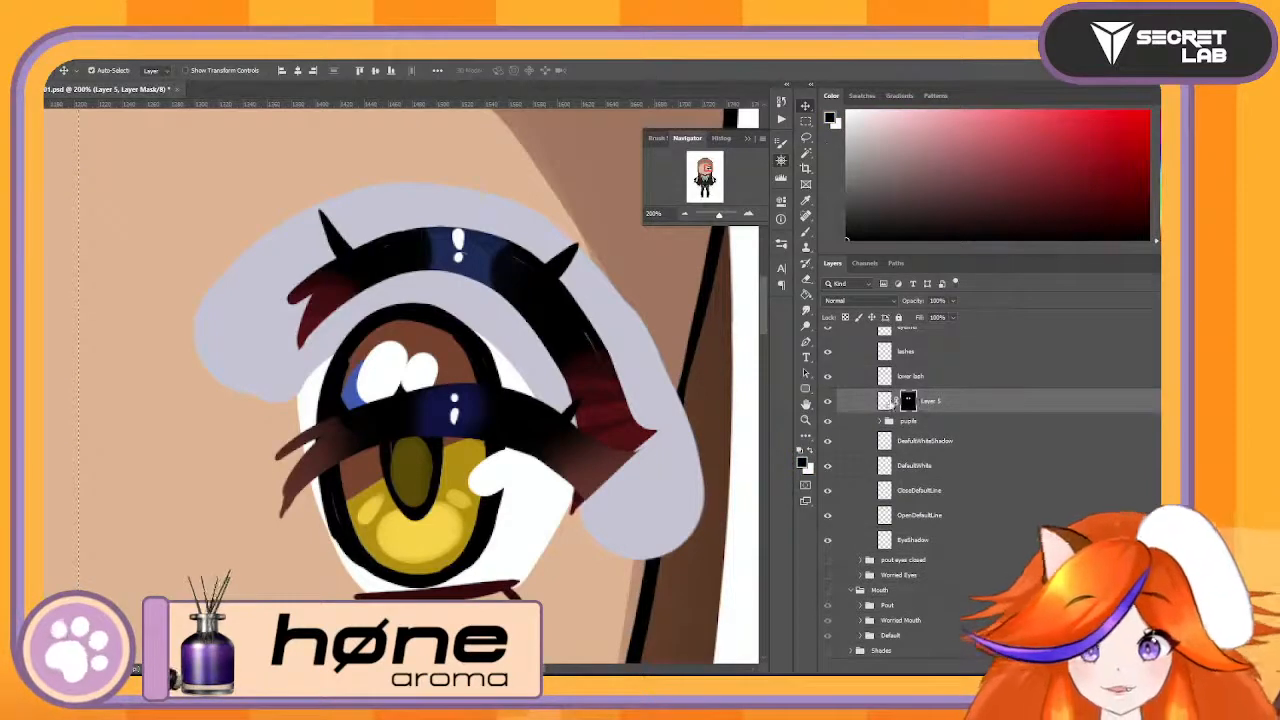
- Paint blue on the new masked layer above the pupils group, covering the mask's opening on the eyeless side of the face
left_click(885, 400)
key("b")
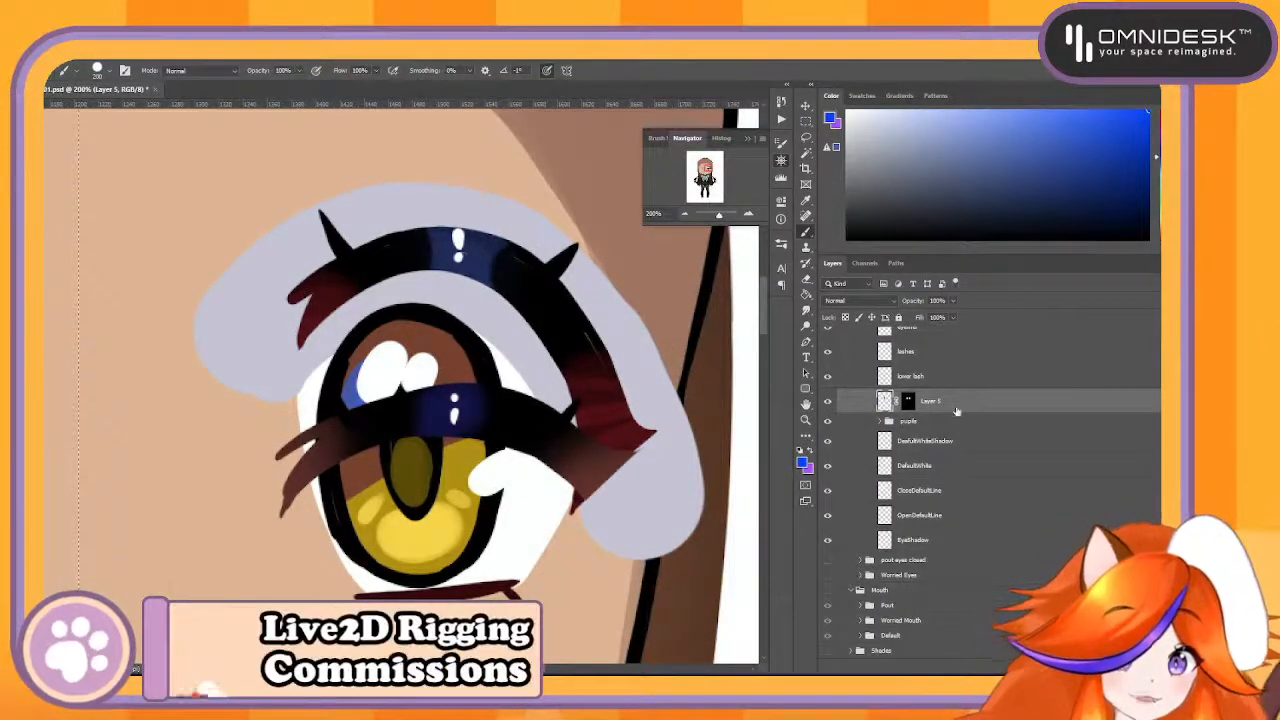
scroll(956, 418, "up", 5)
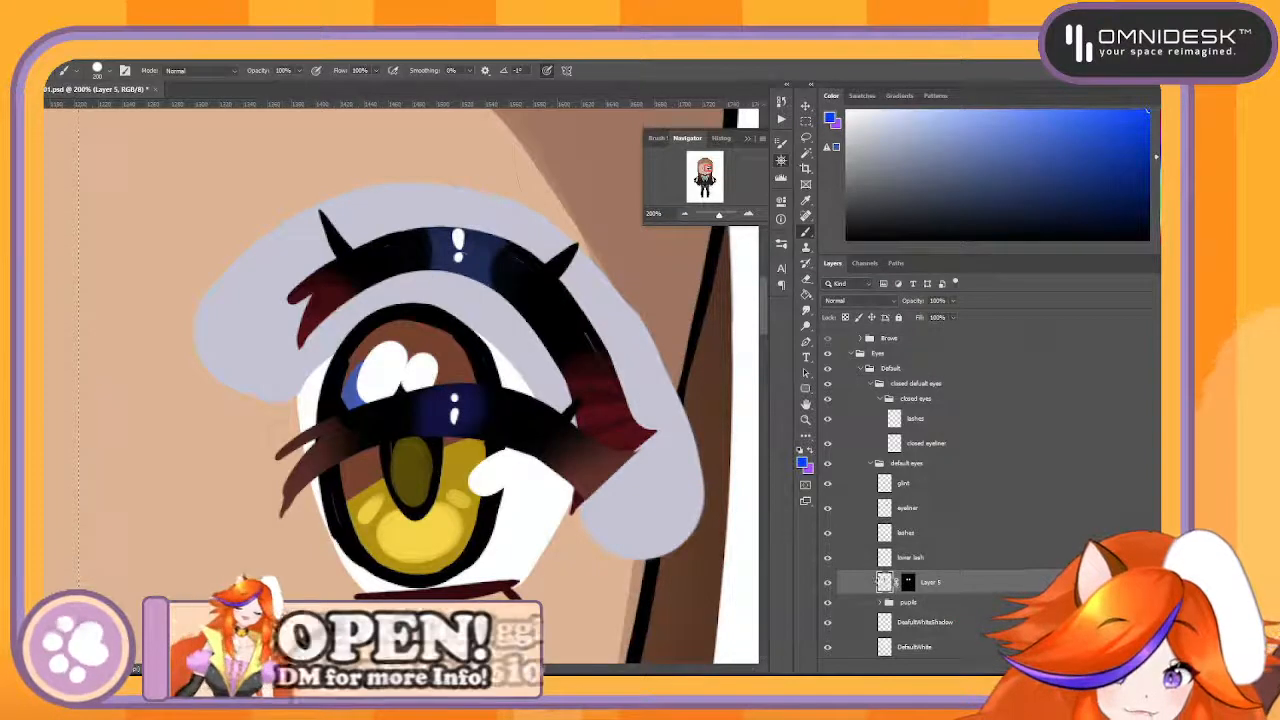
left_click(686, 214)
left_click(687, 215)
left_click(687, 215)
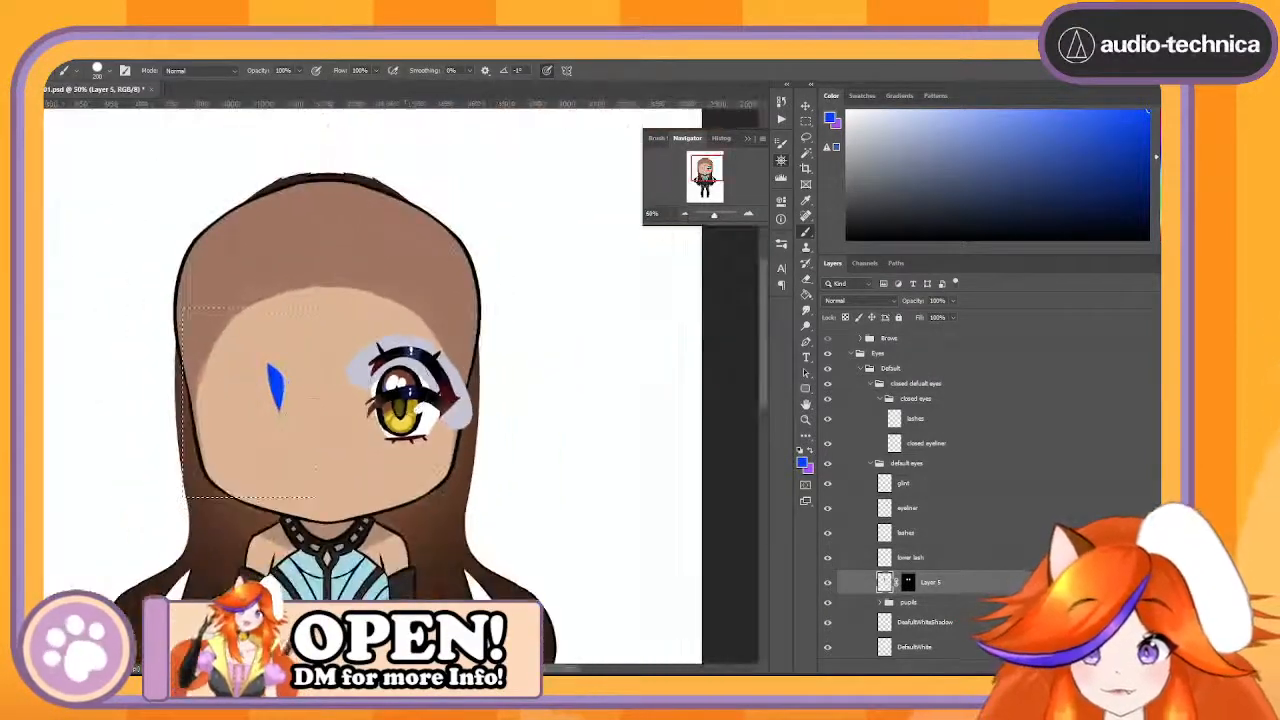
mouse_move(284, 370)
left_mouse_down()
mouse_move(262, 429)
mouse_move(252, 374)
left_mouse_up()
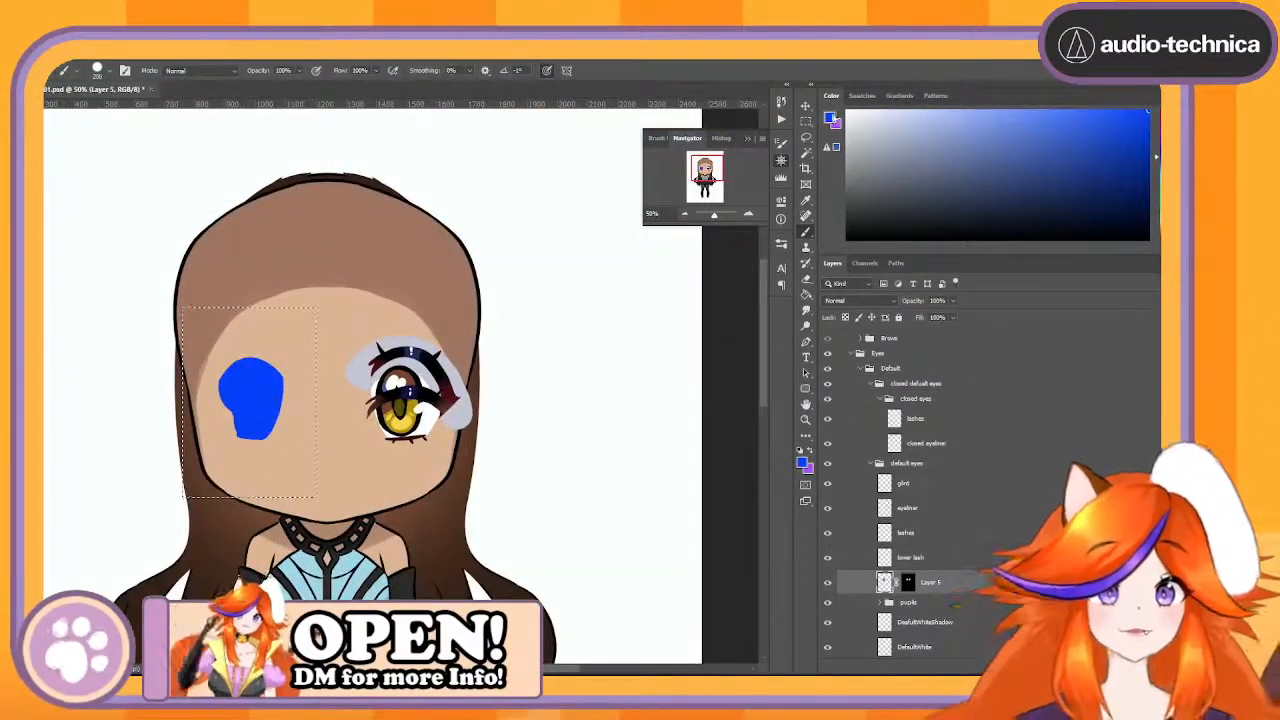
- Clear the selection, paint the mask's opening over the visible eye blue, and erase the blue patch on the eyeless side
key("m")
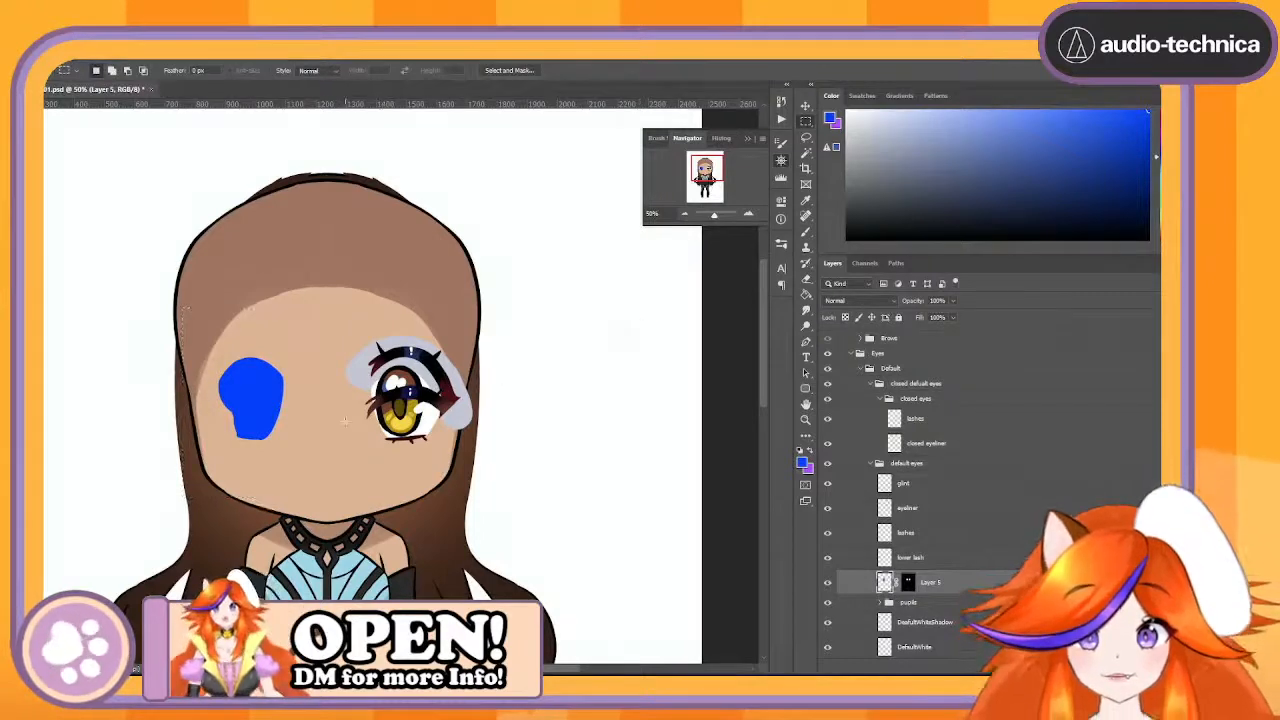
key("b")
left_click_drag(385, 410, 409, 392)
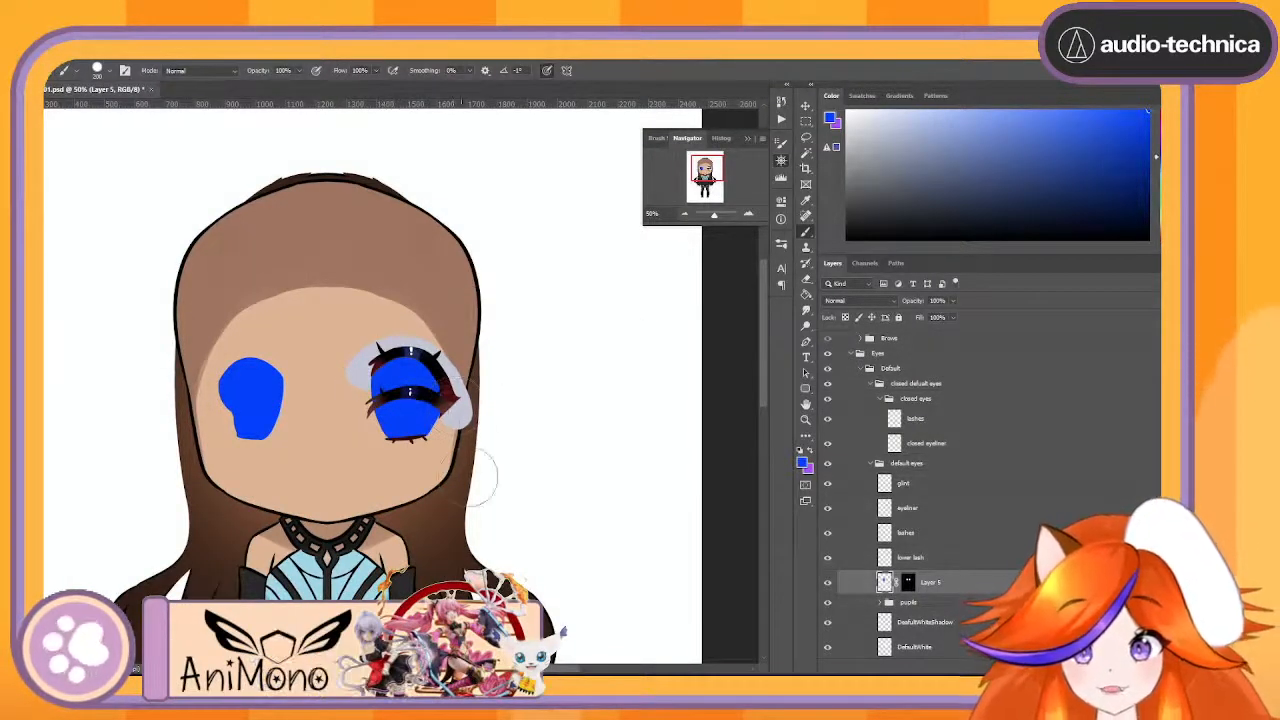
key("e")
mouse_move(266, 370)
left_mouse_down()
mouse_move(290, 400)
mouse_move(270, 450)
mouse_move(236, 430)
left_mouse_up()
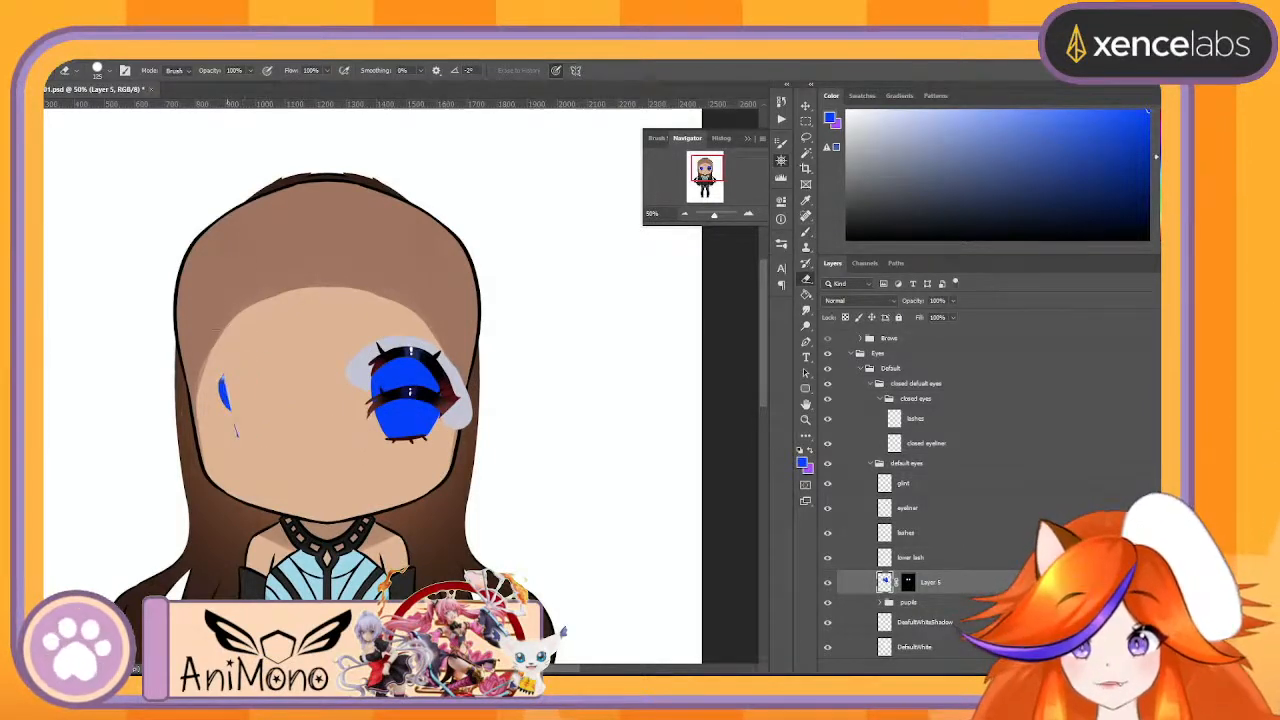
- Apply the layer mask to the blue painted layer and rename the layer to Mask Layers
right_click(910, 588)
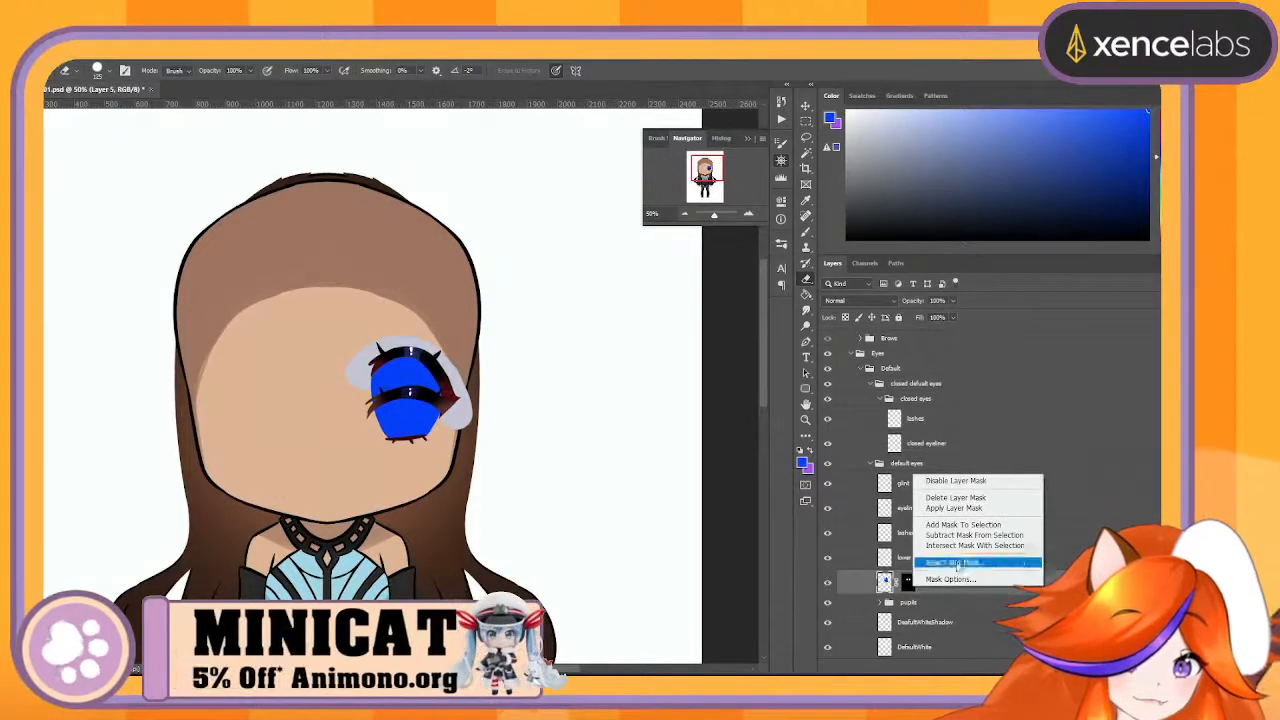
left_click(963, 513)
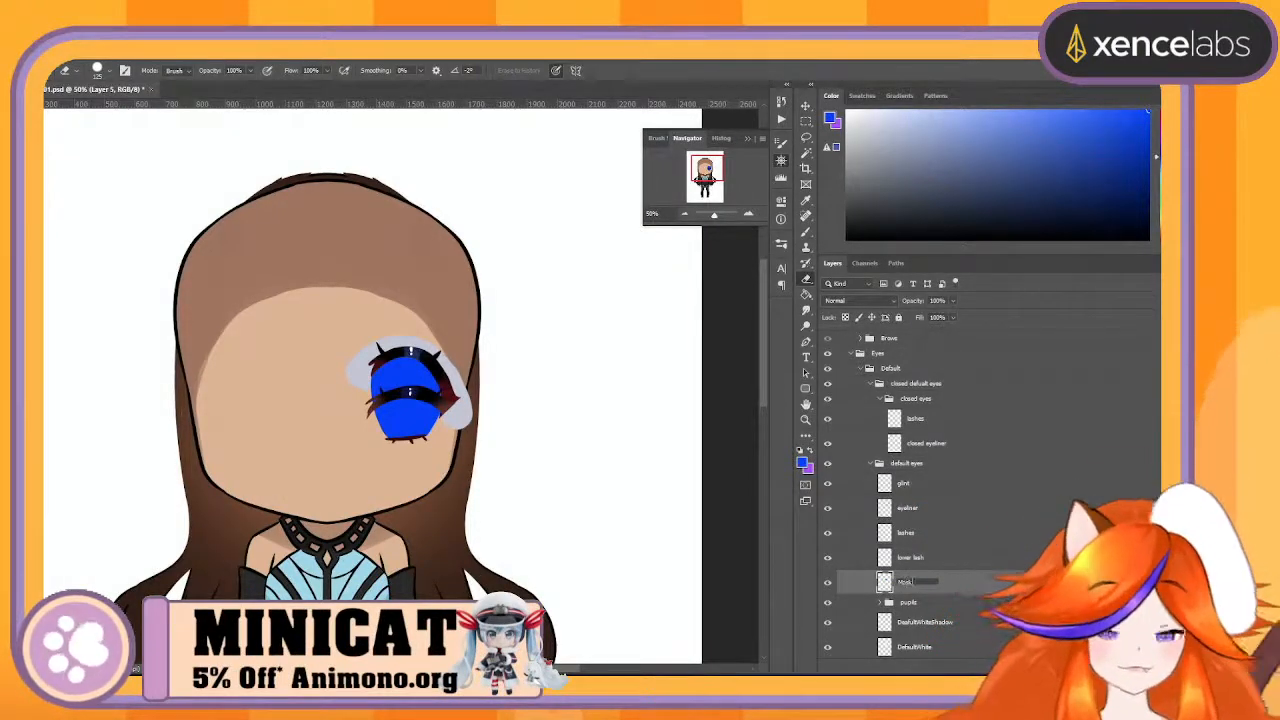
type("Layers")
key("Return")
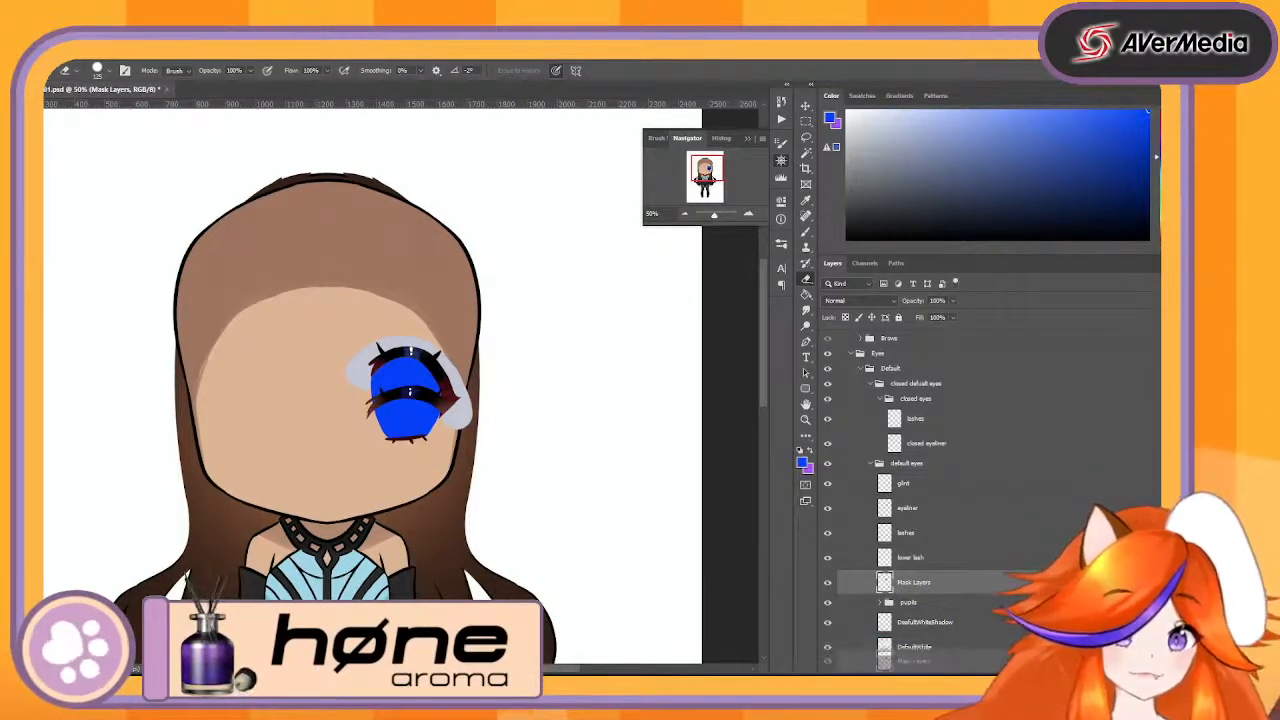
- Delete the Mask Layers layer from the default eyes group
key("Delete")
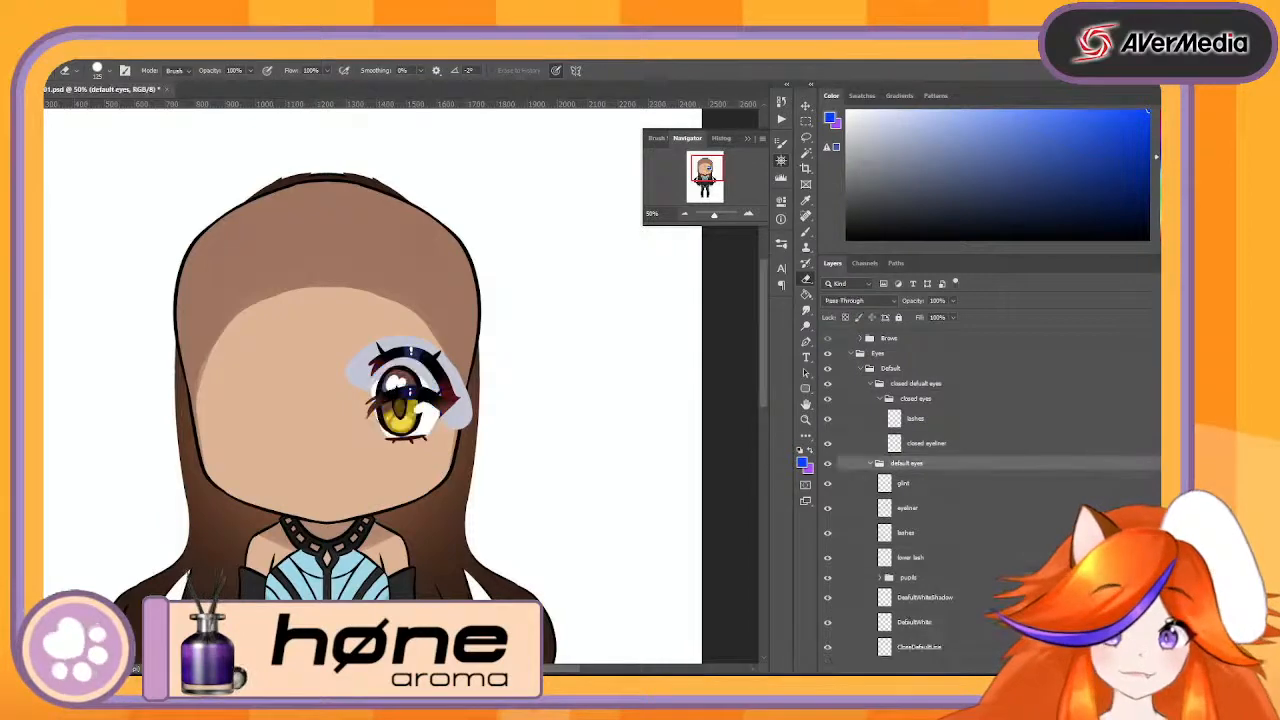
left_click(748, 214)
left_click(748, 214)
left_click(748, 214)
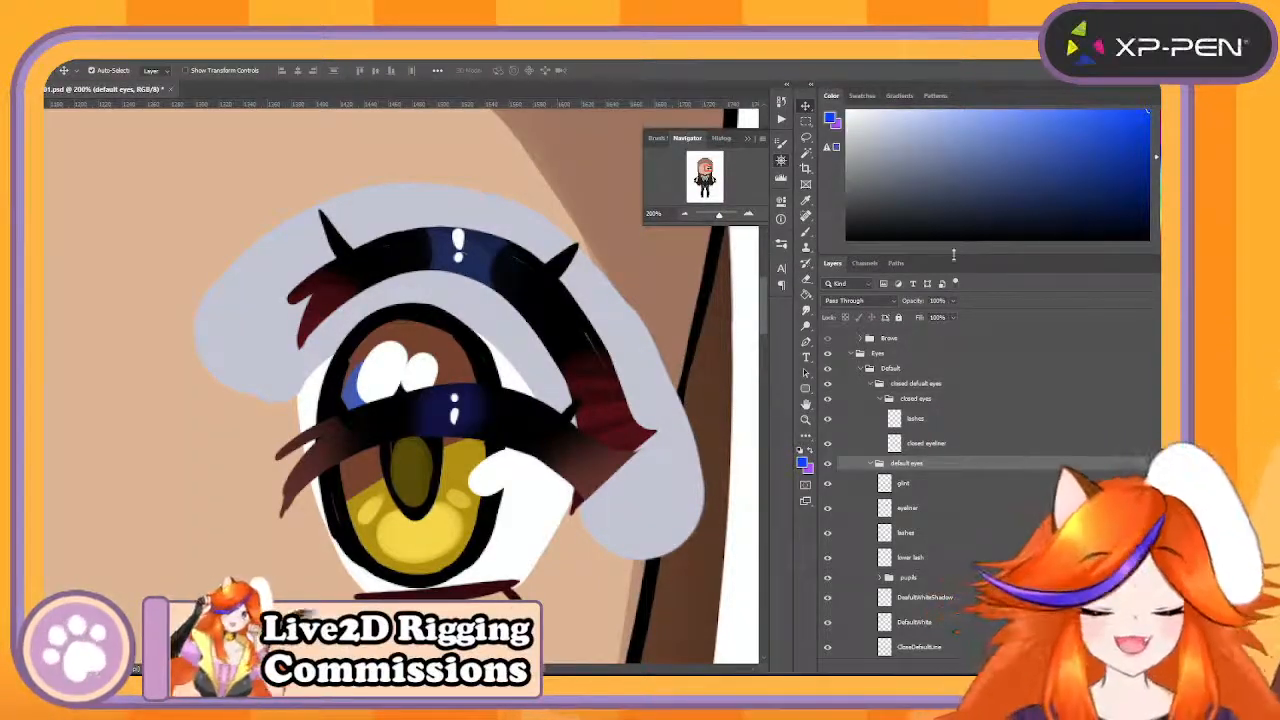
- Select the DeafultWhiteShadow layer through its pale lilac artwork around the visible eye
left_click(685, 215)
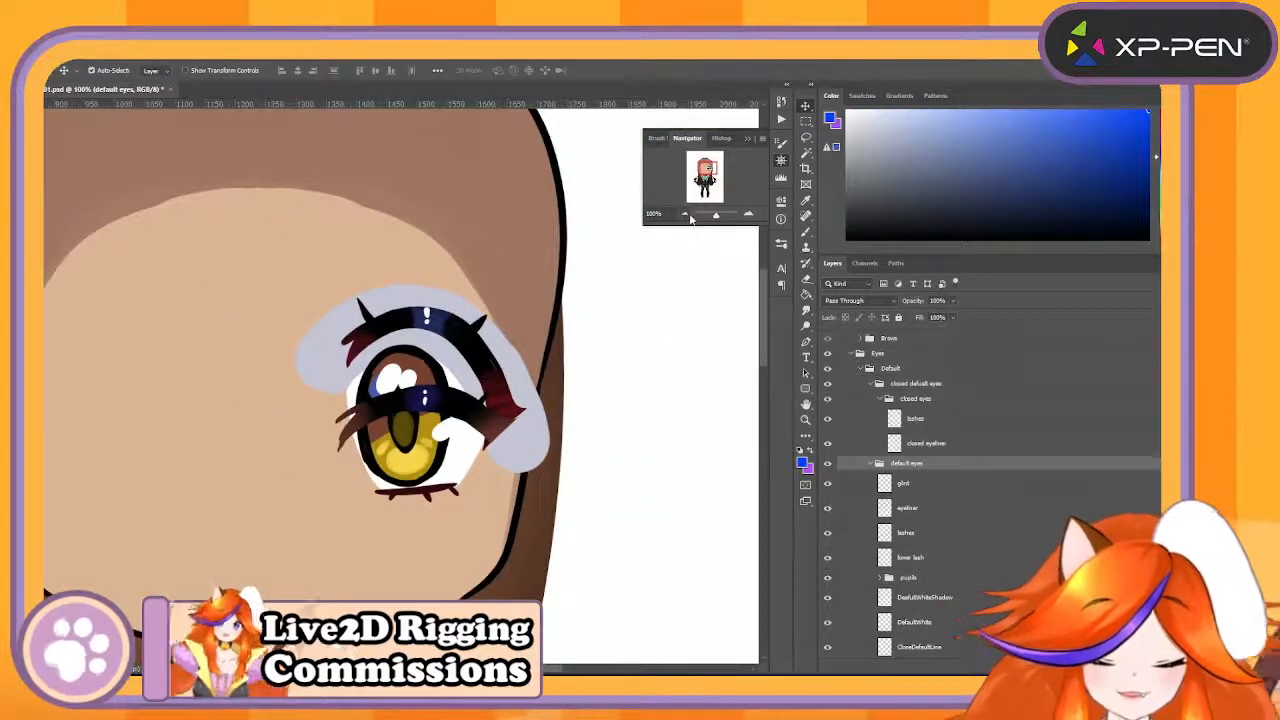
left_click(748, 215)
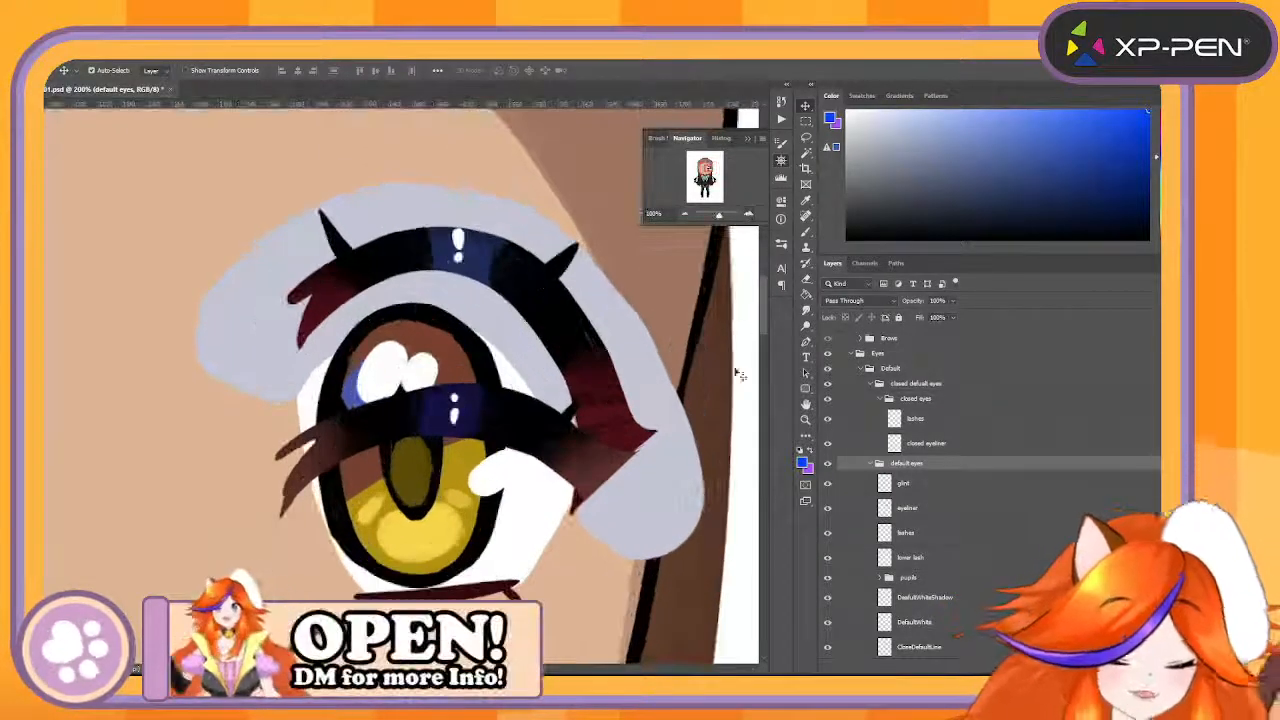
left_click(662, 493)
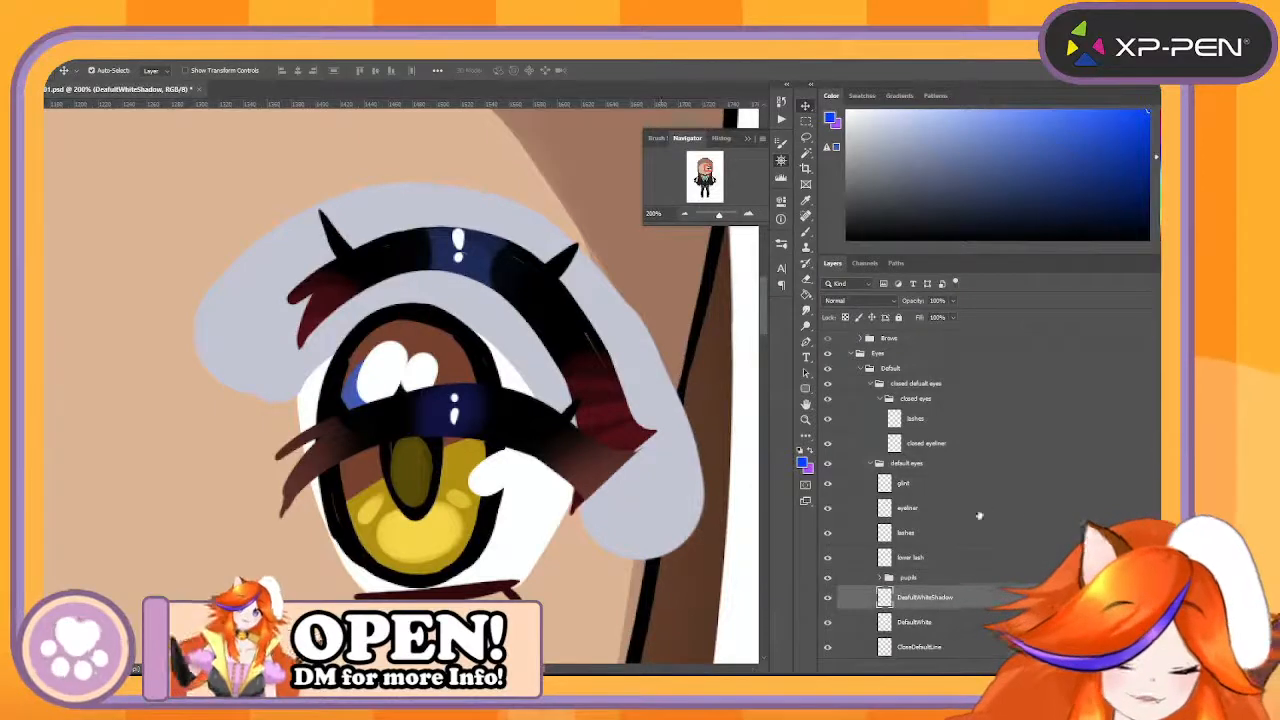
scroll(949, 597, "down", 2)
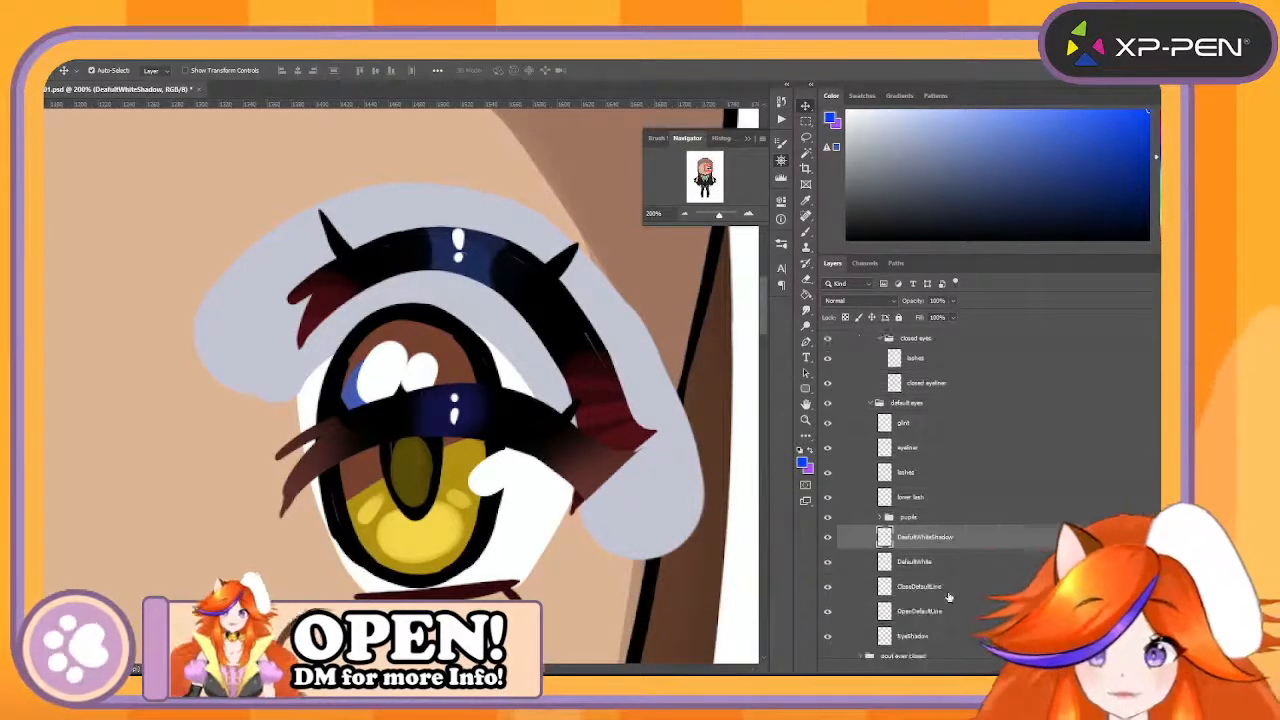
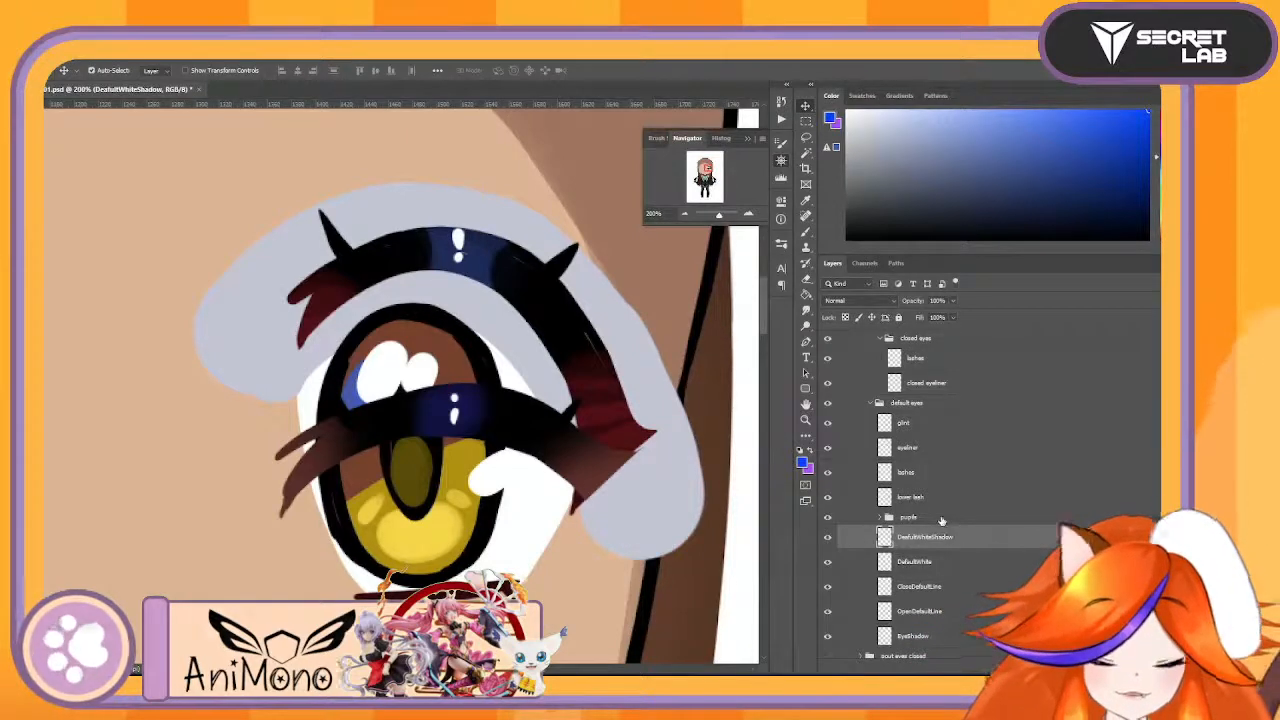
- Rename the default eye's pupils group to Iris and correct the white shadow layer's name to DefaultWhiteShadow
left_click(907, 519)
scroll(907, 535, "down", 2)
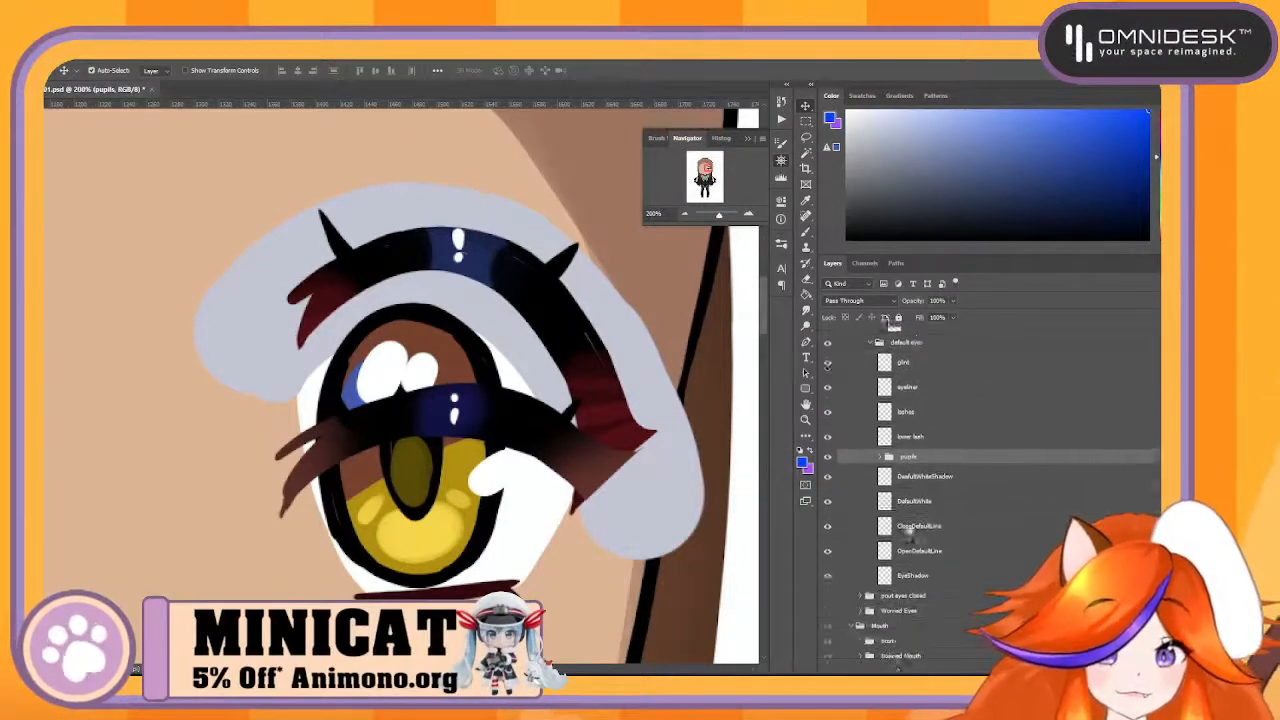
scroll(883, 478, "up", 2)
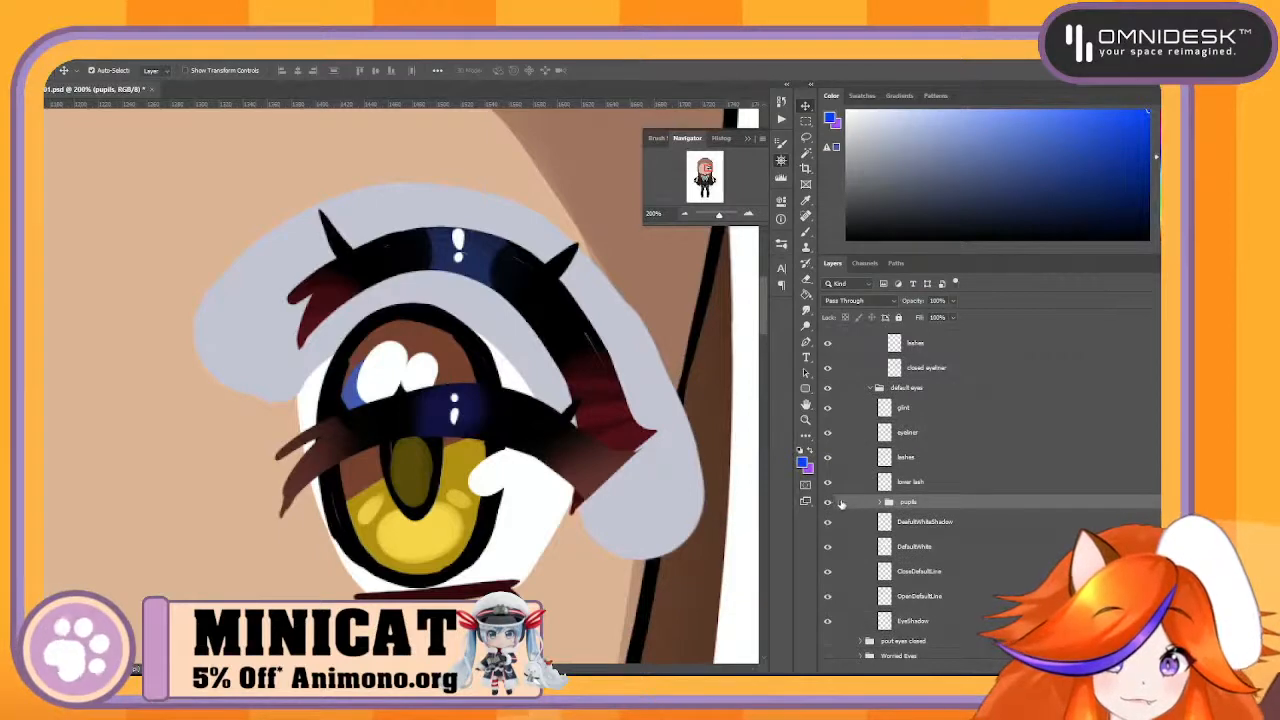
left_click(828, 502)
left_click(828, 502)
left_click(828, 502)
left_click(828, 502)
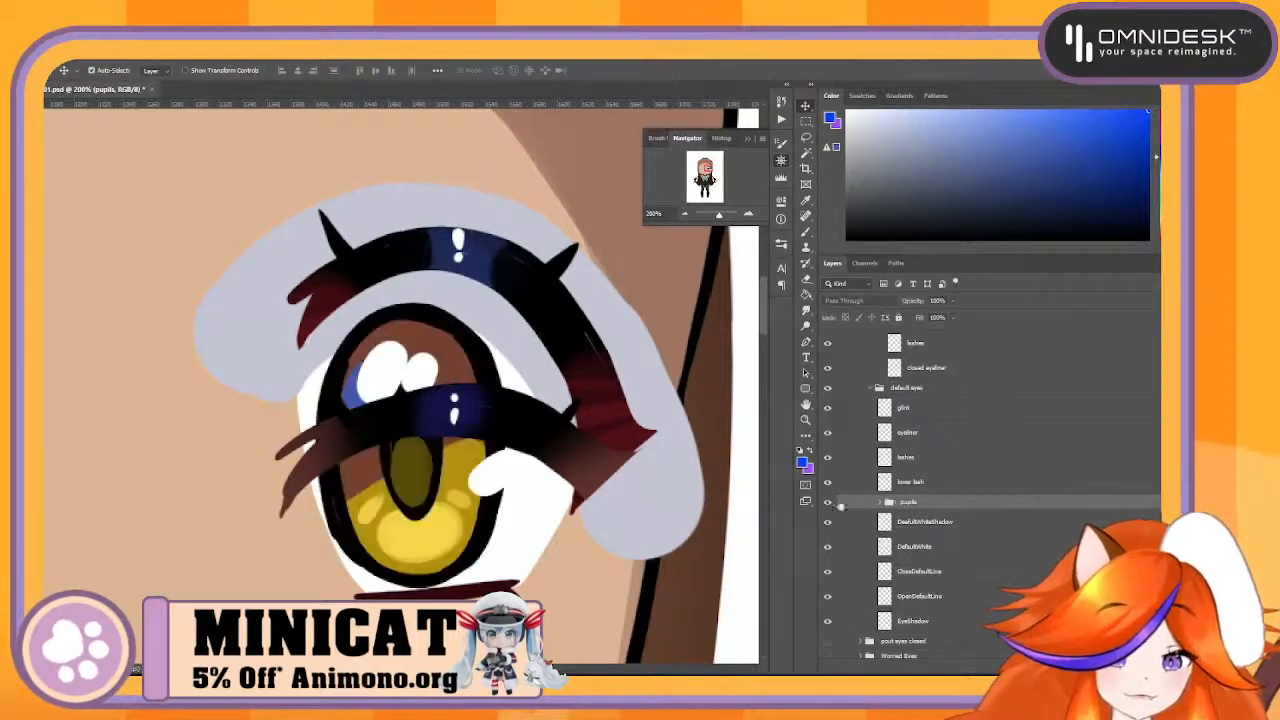
double_click(909, 503)
type("Iris")
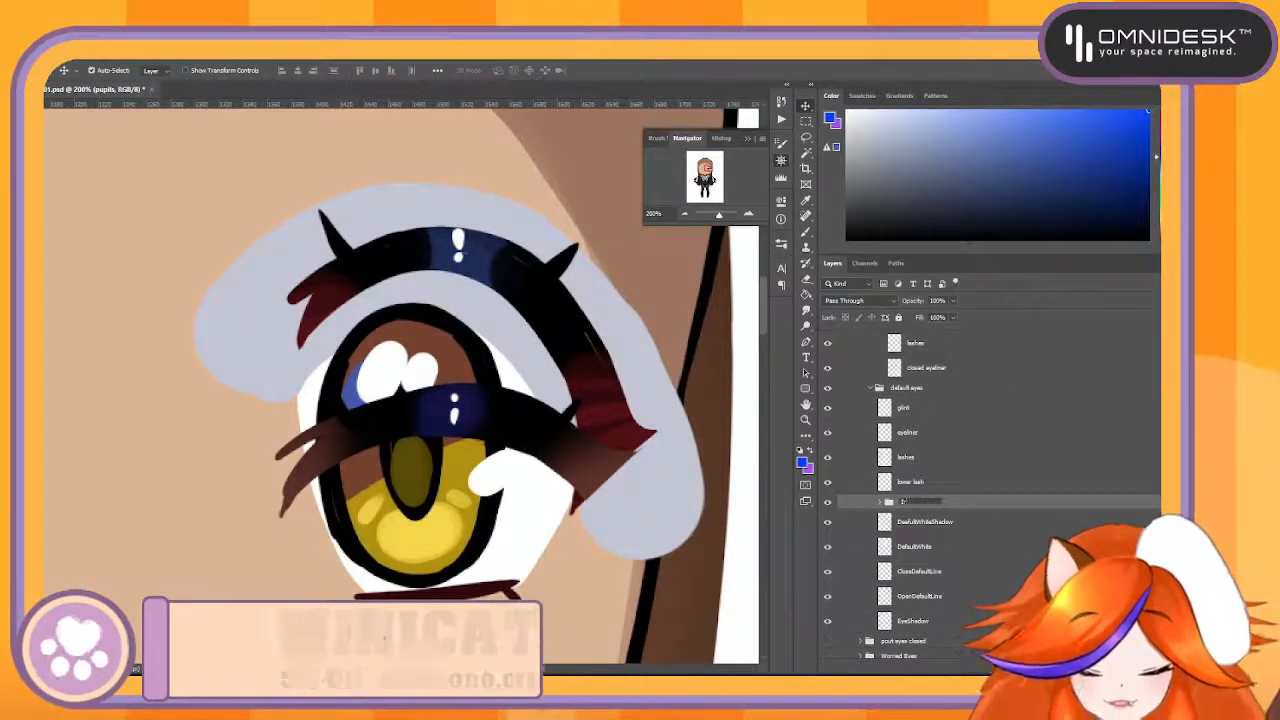
key("Return")
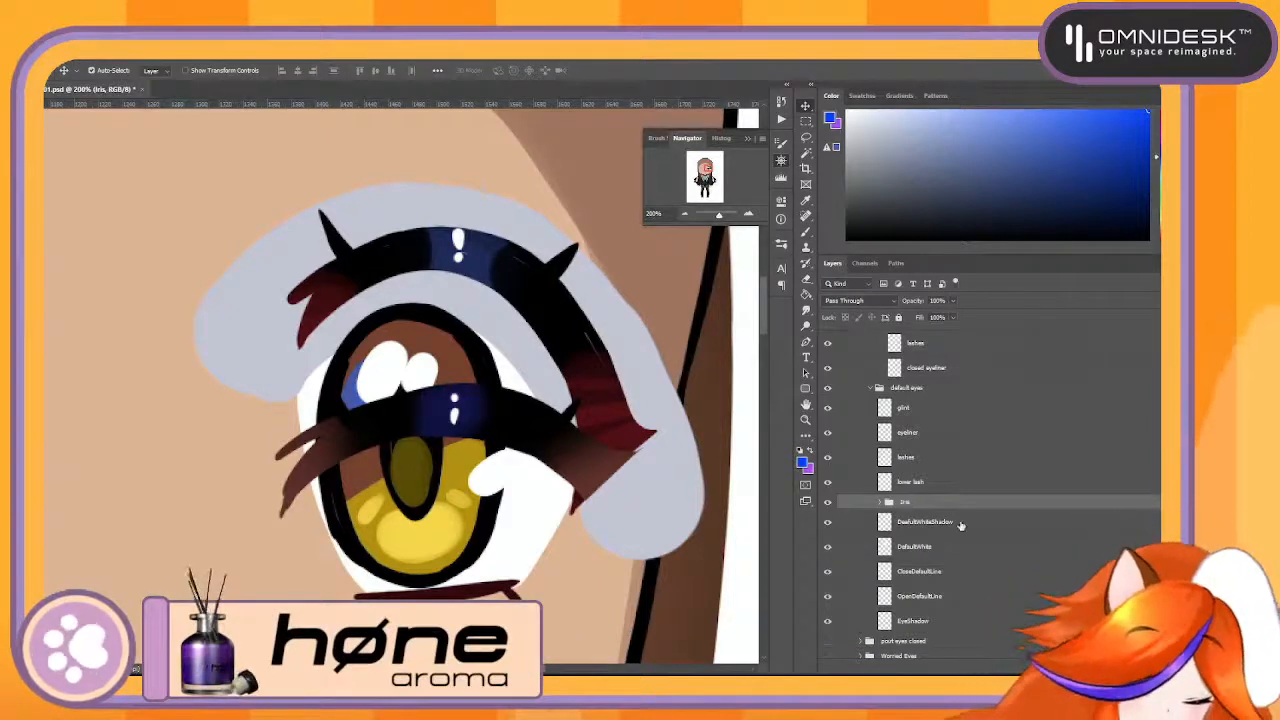
double_click(924, 522)
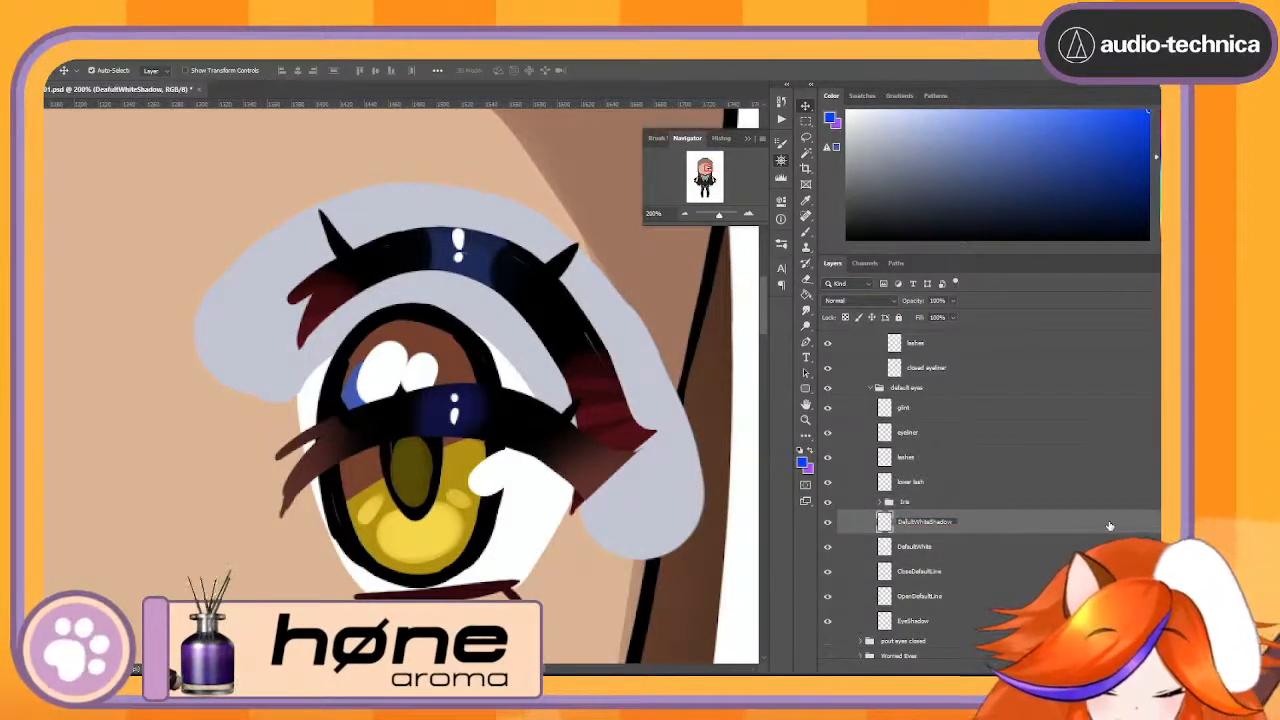
key("Return")
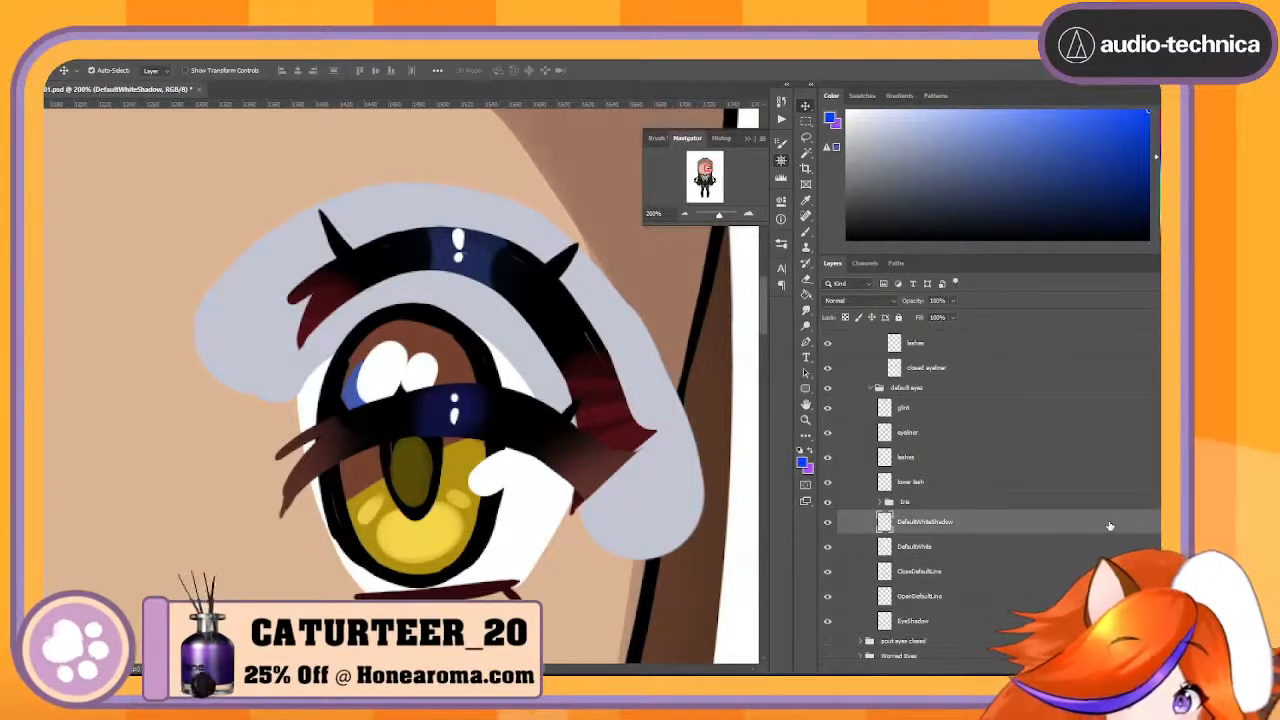
- Rename the glint 1 and glint 2 layers inside the Iris group to S1 and S2
left_click(914, 503)
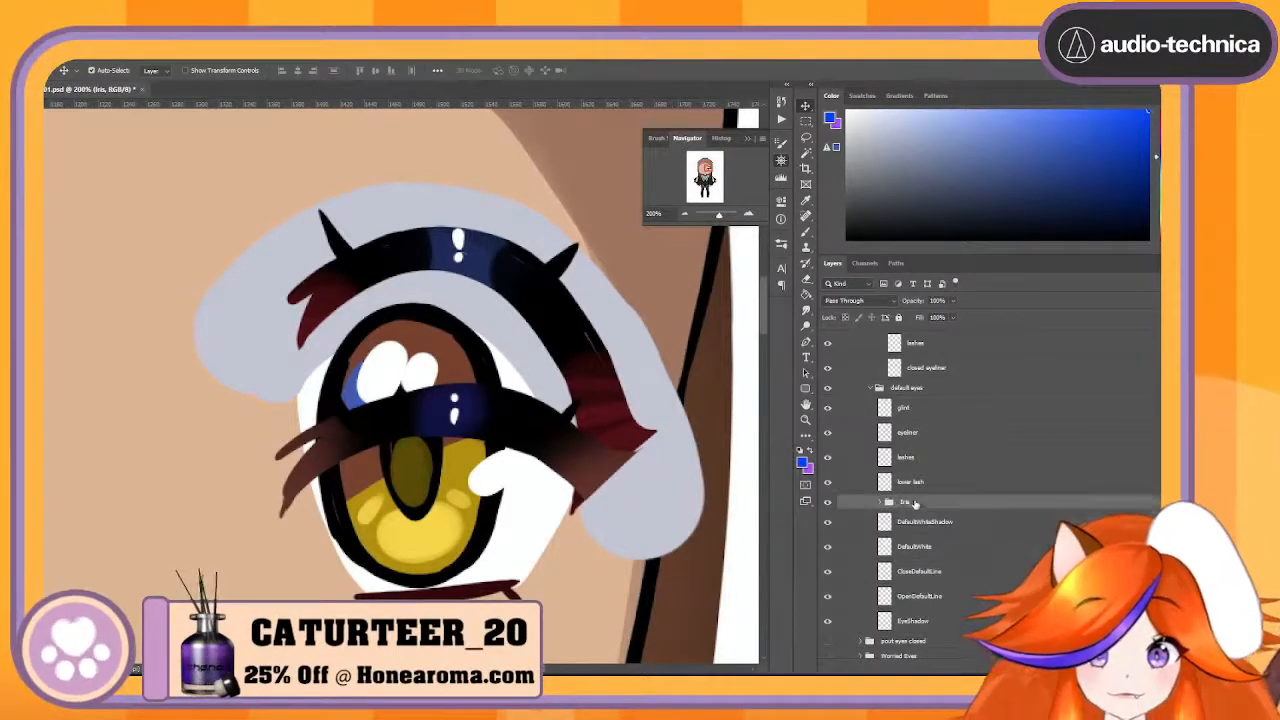
left_click(879, 503)
scroll(963, 517, "down", 3)
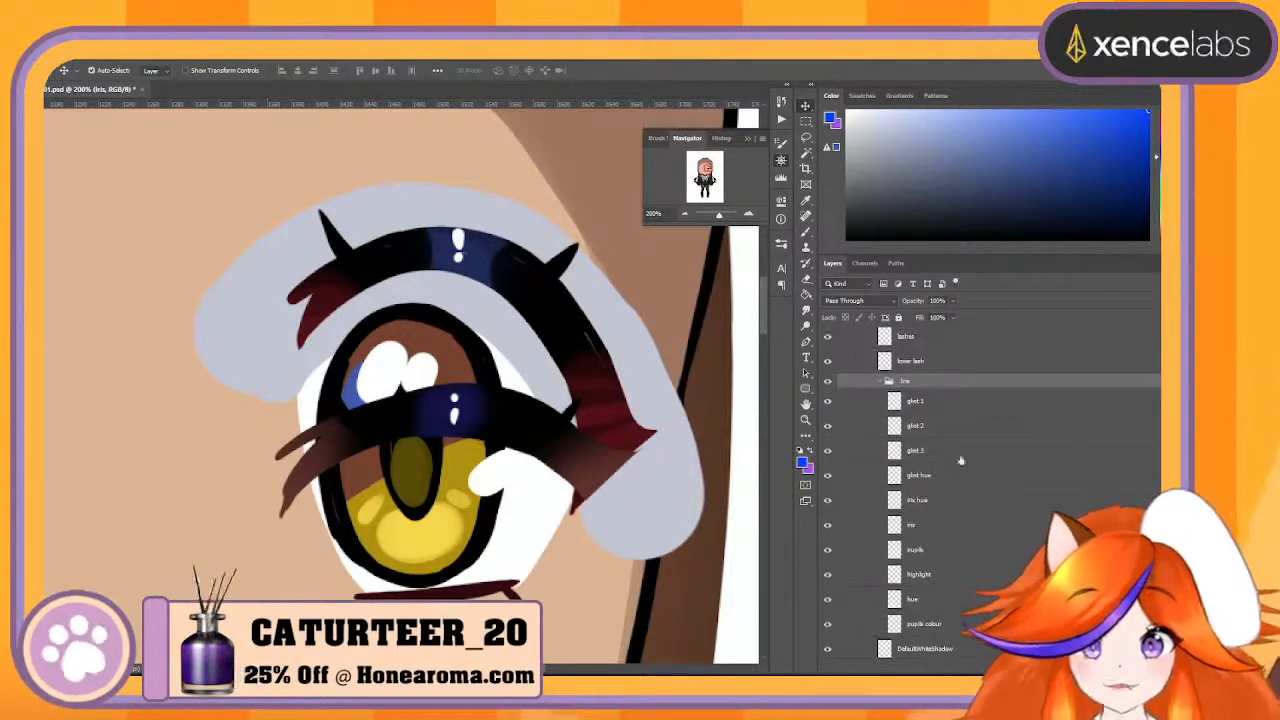
double_click(916, 401)
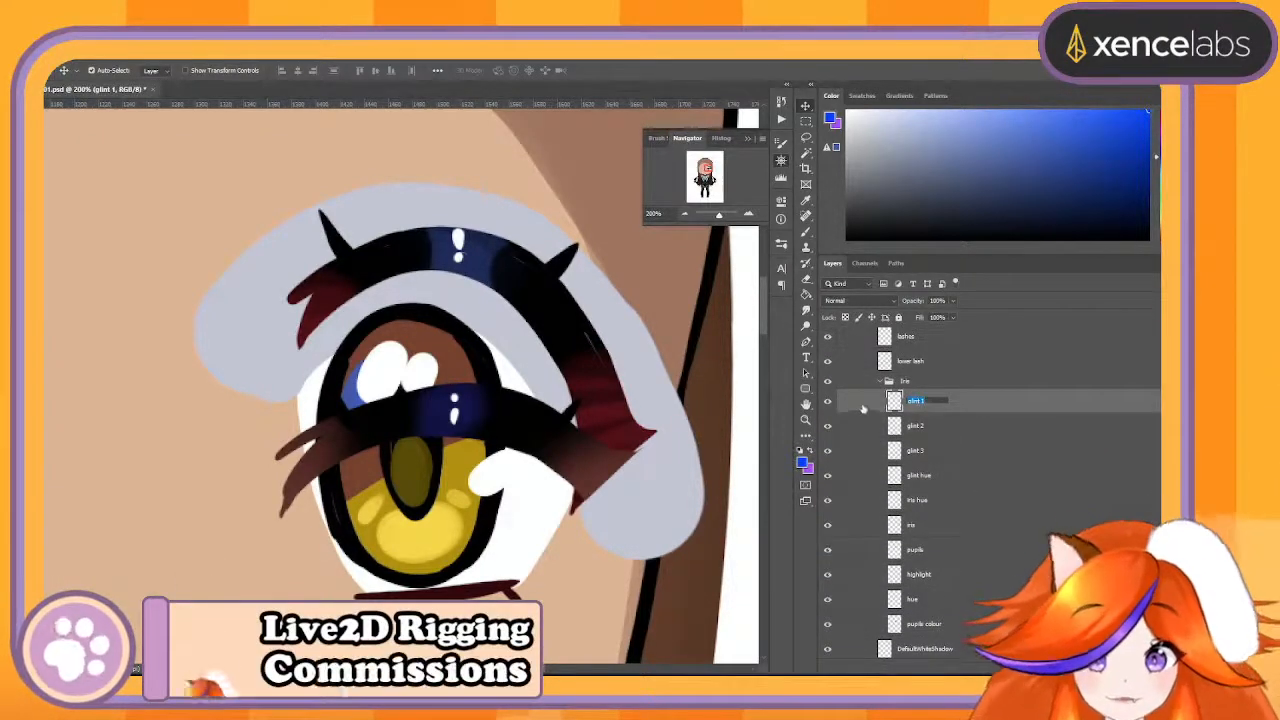
key("Return")
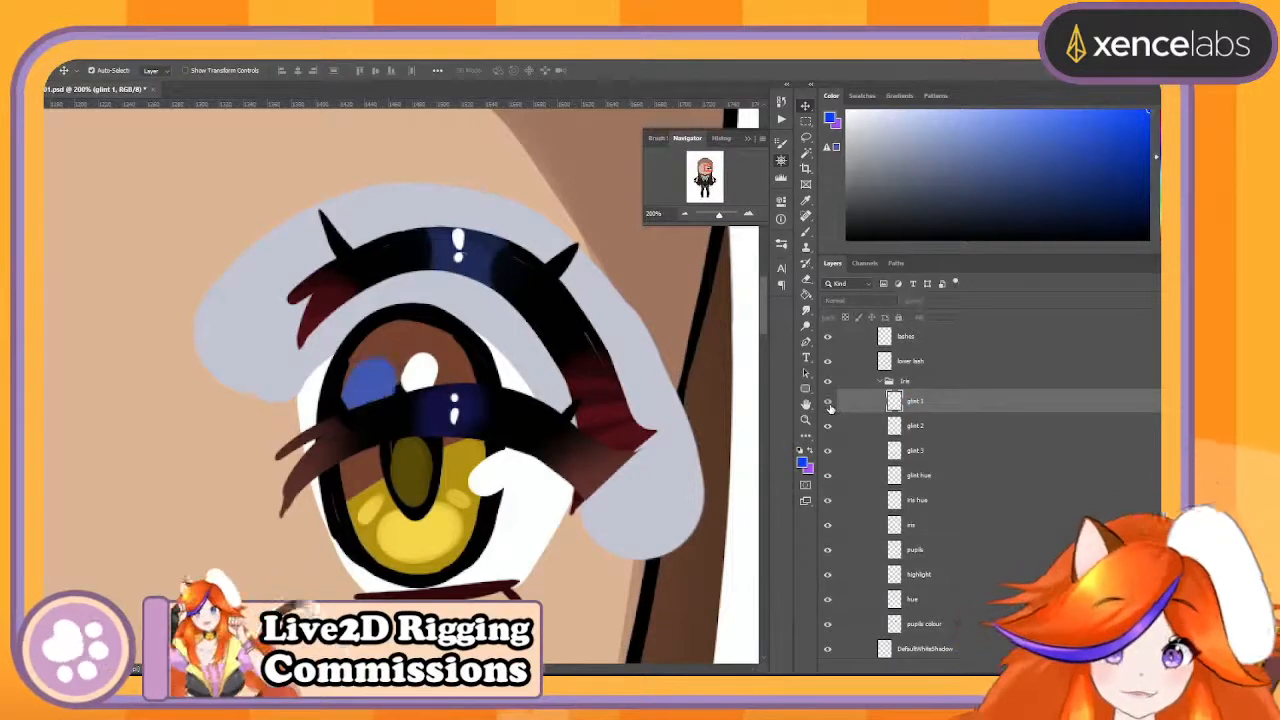
double_click(916, 401)
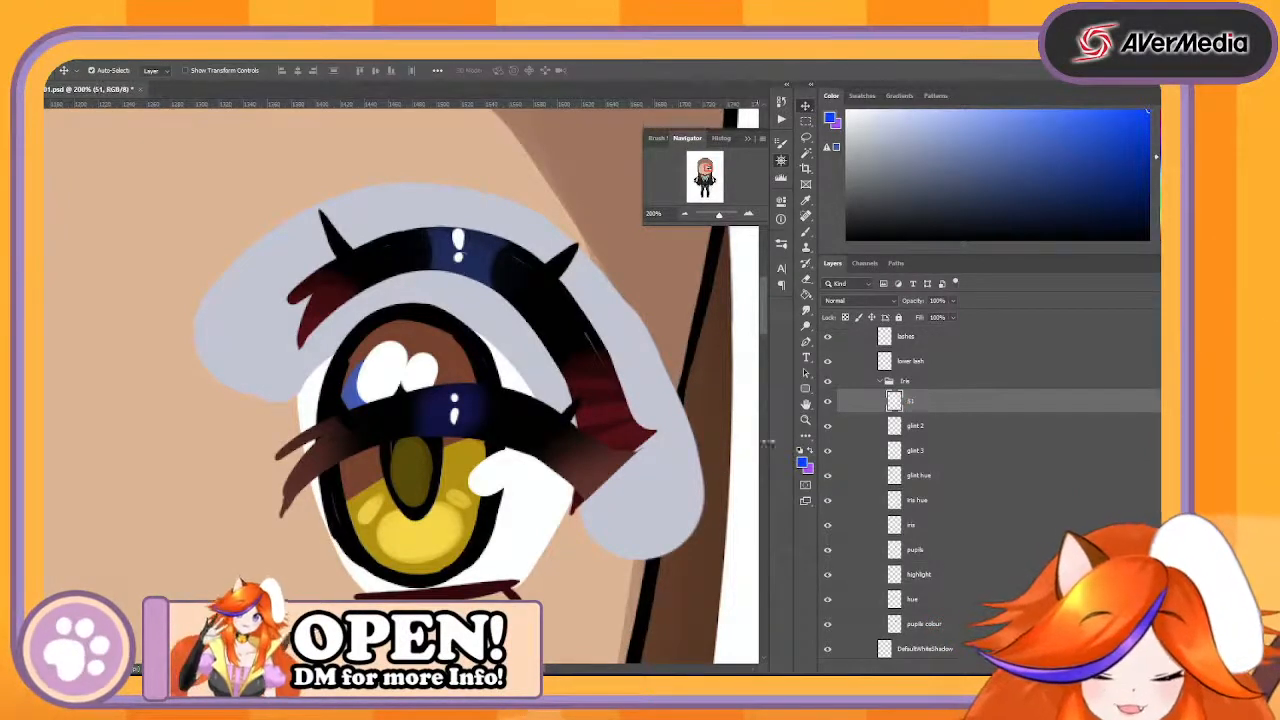
left_click(916, 425)
double_click(916, 425)
type("S2")
- Rename the glint 3 layer to S3 and the glint hue layer to S4
left_click(831, 450)
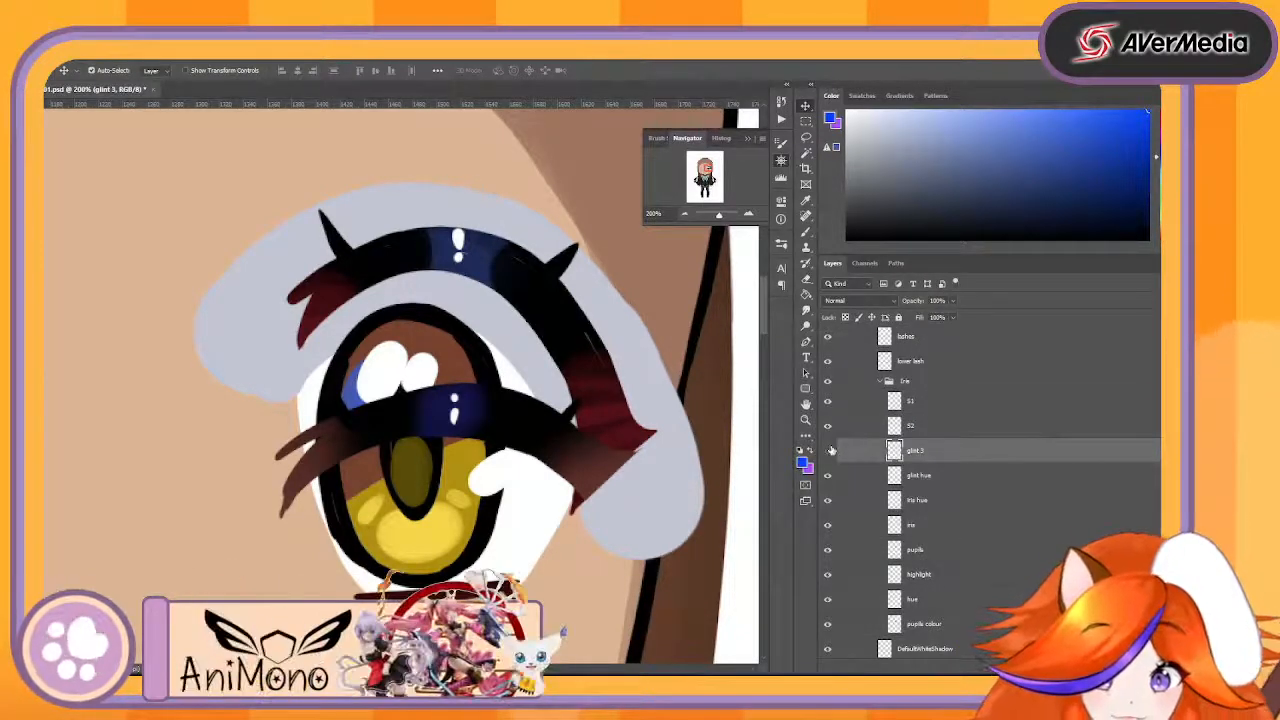
double_click(916, 450)
type("S3")
left_click(913, 502)
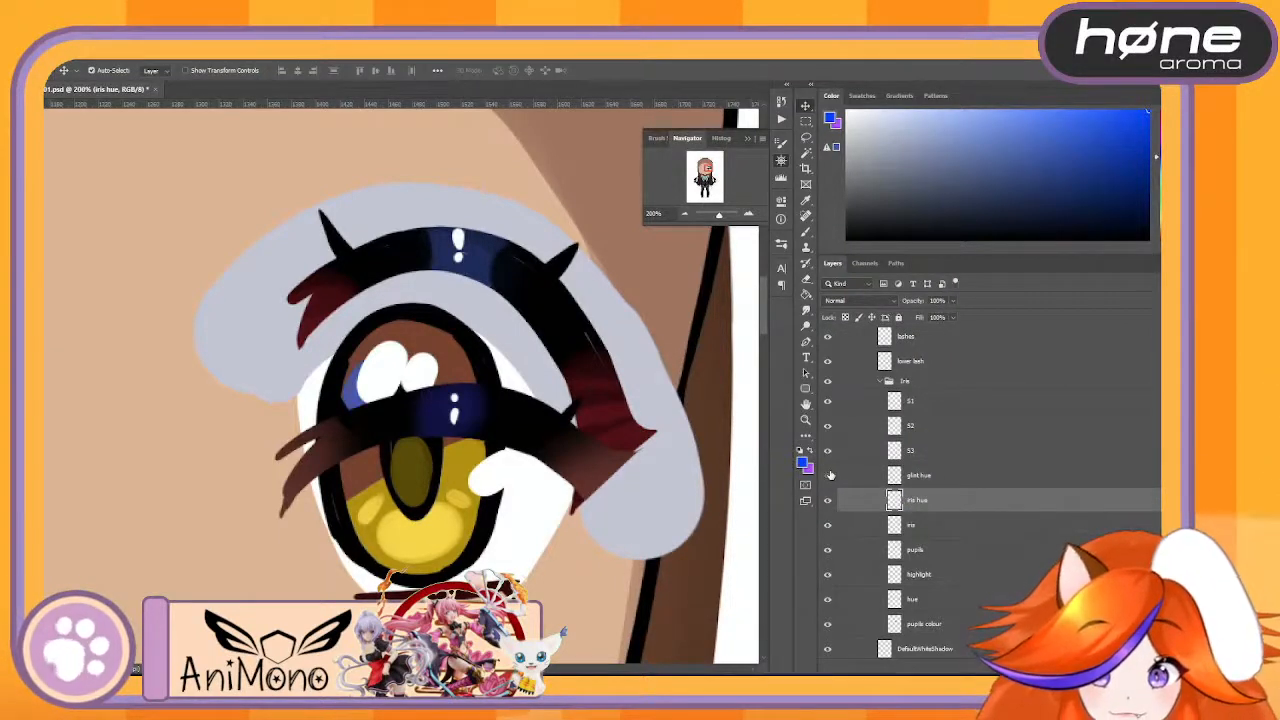
double_click(918, 475)
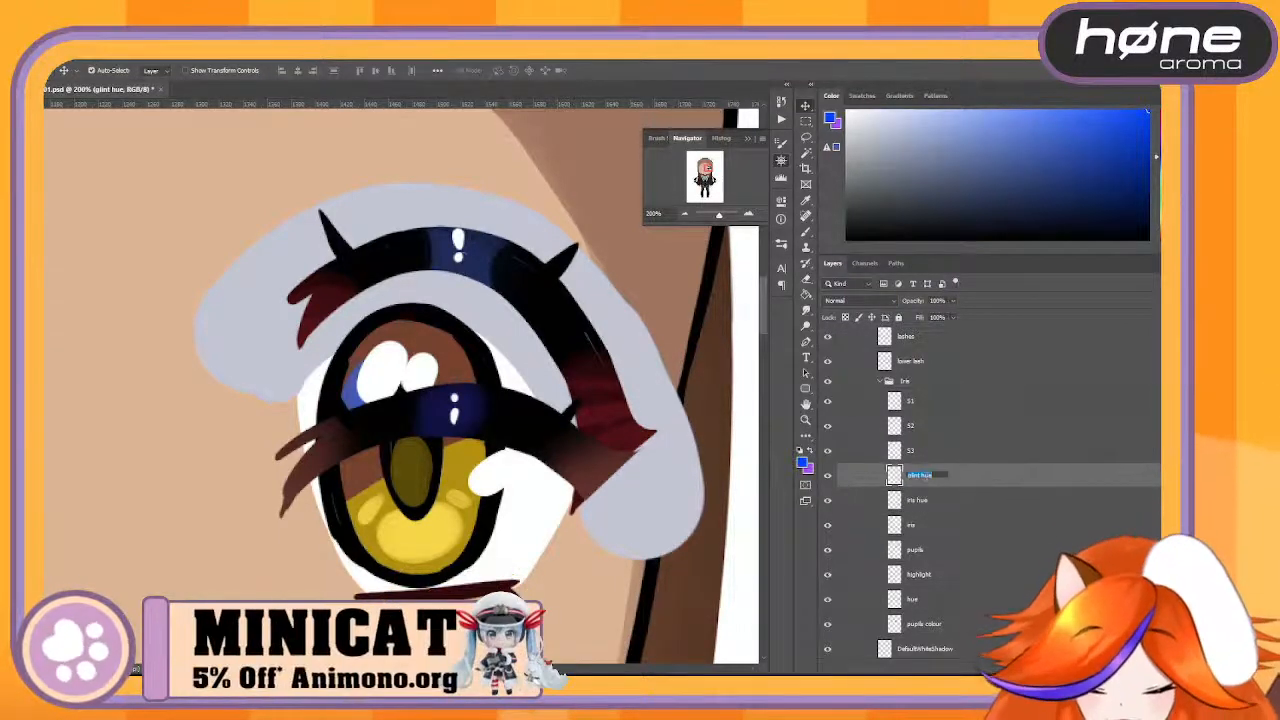
left_click(935, 500)
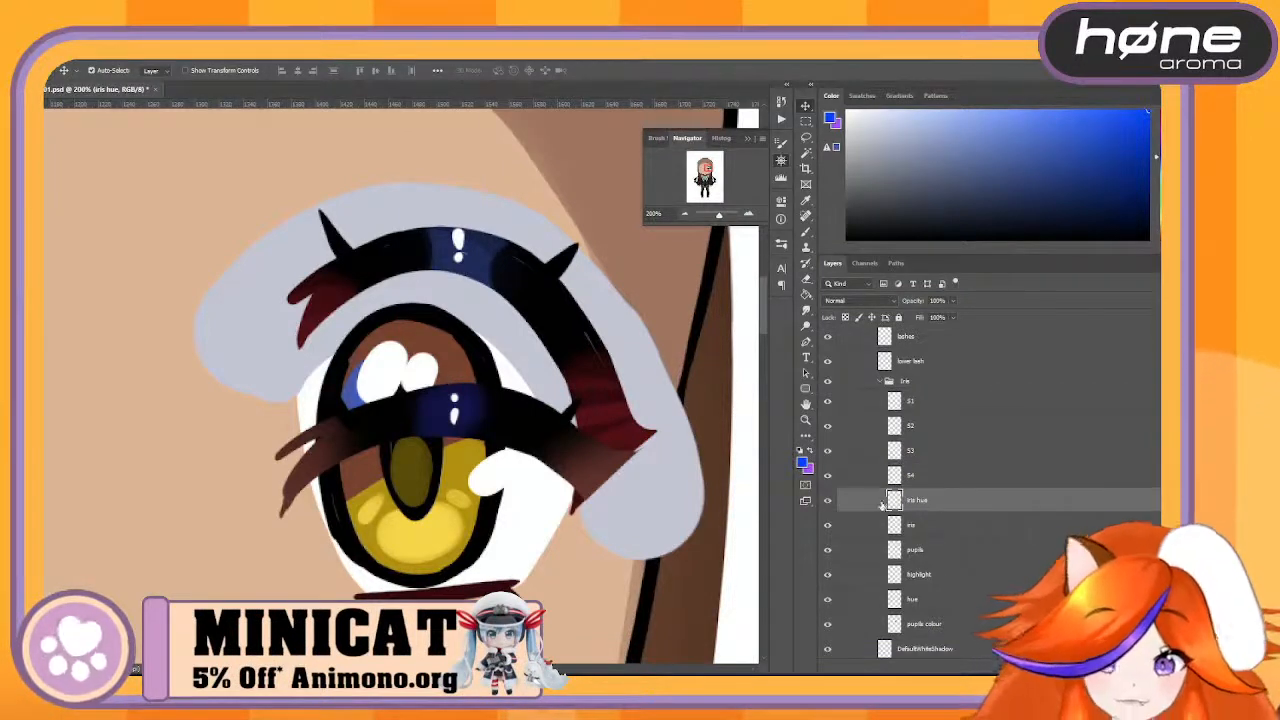
- Toggle the iris hue layer's visibility to identify its artwork, and rename the layer to Middle
left_click(827, 502)
left_click(827, 502)
left_click(827, 502)
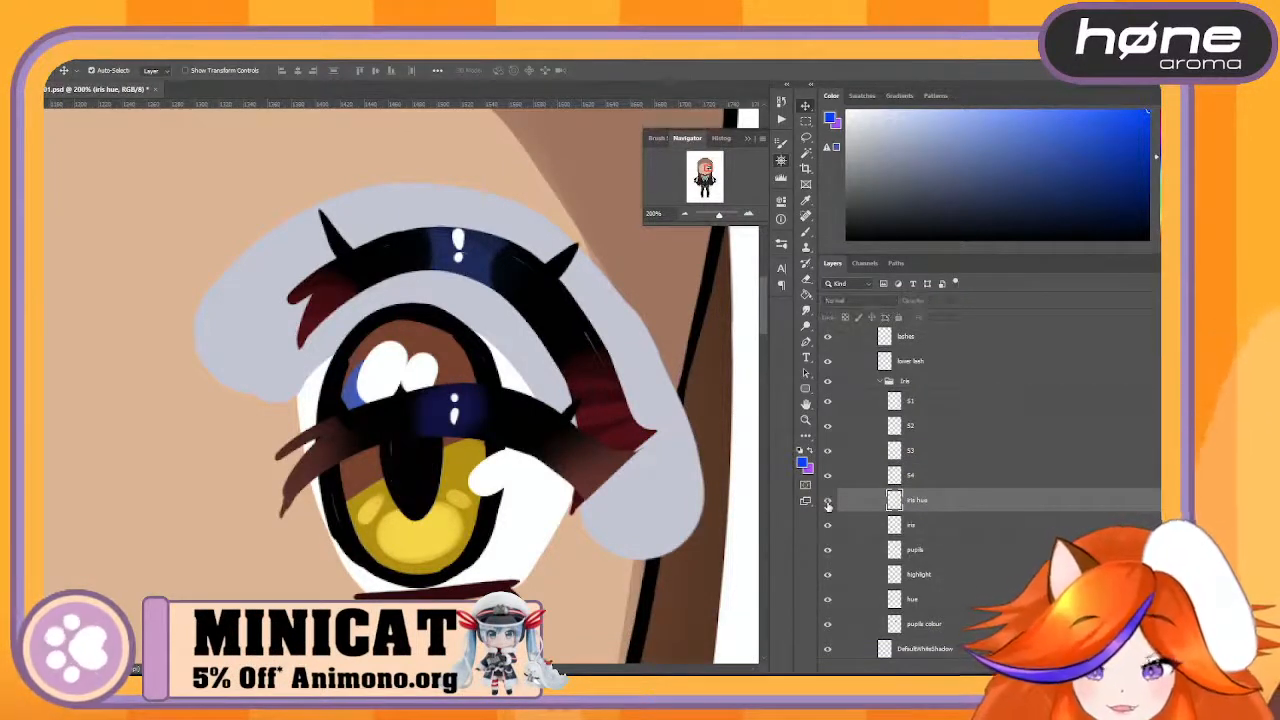
left_click(827, 502)
double_click(935, 502)
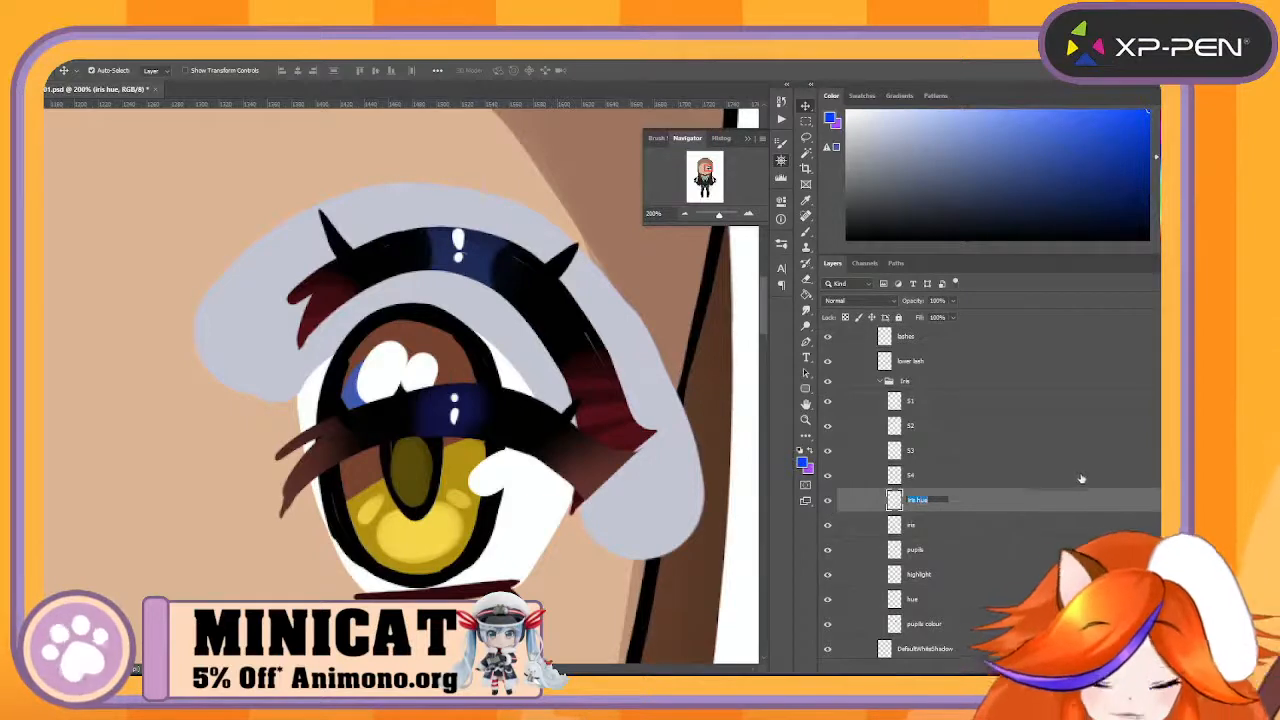
type("M")
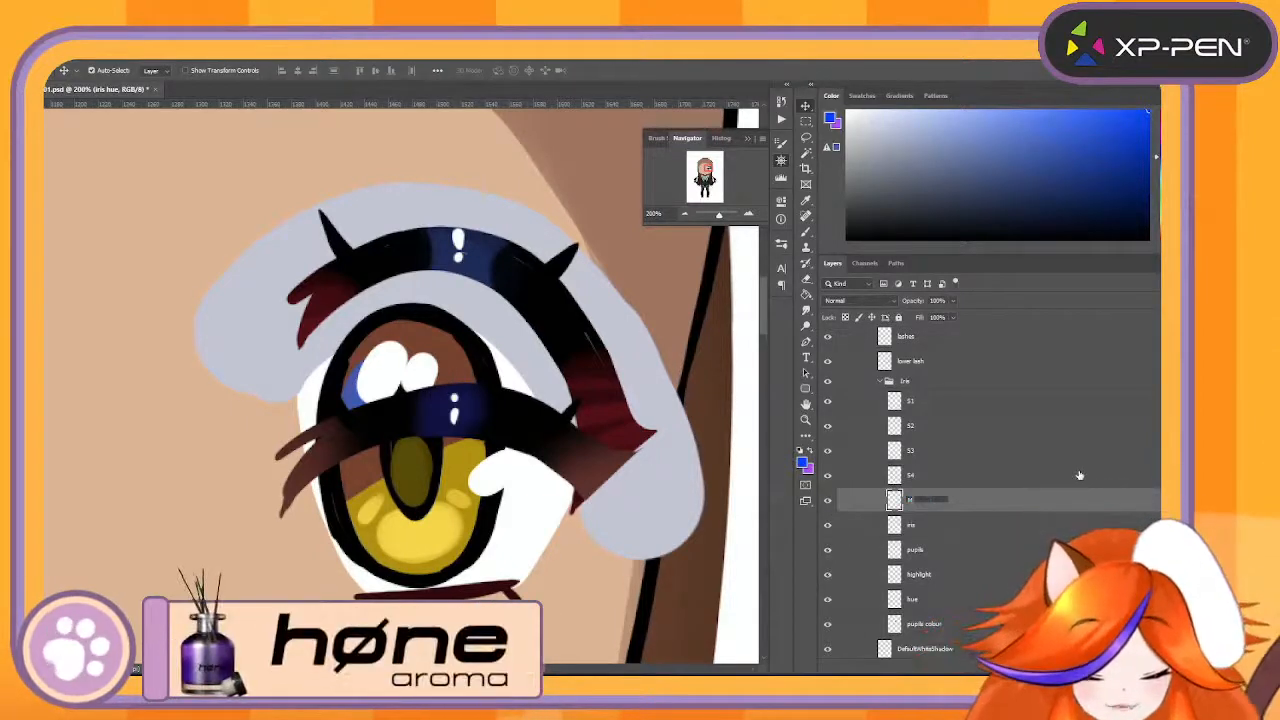
type("iddle")
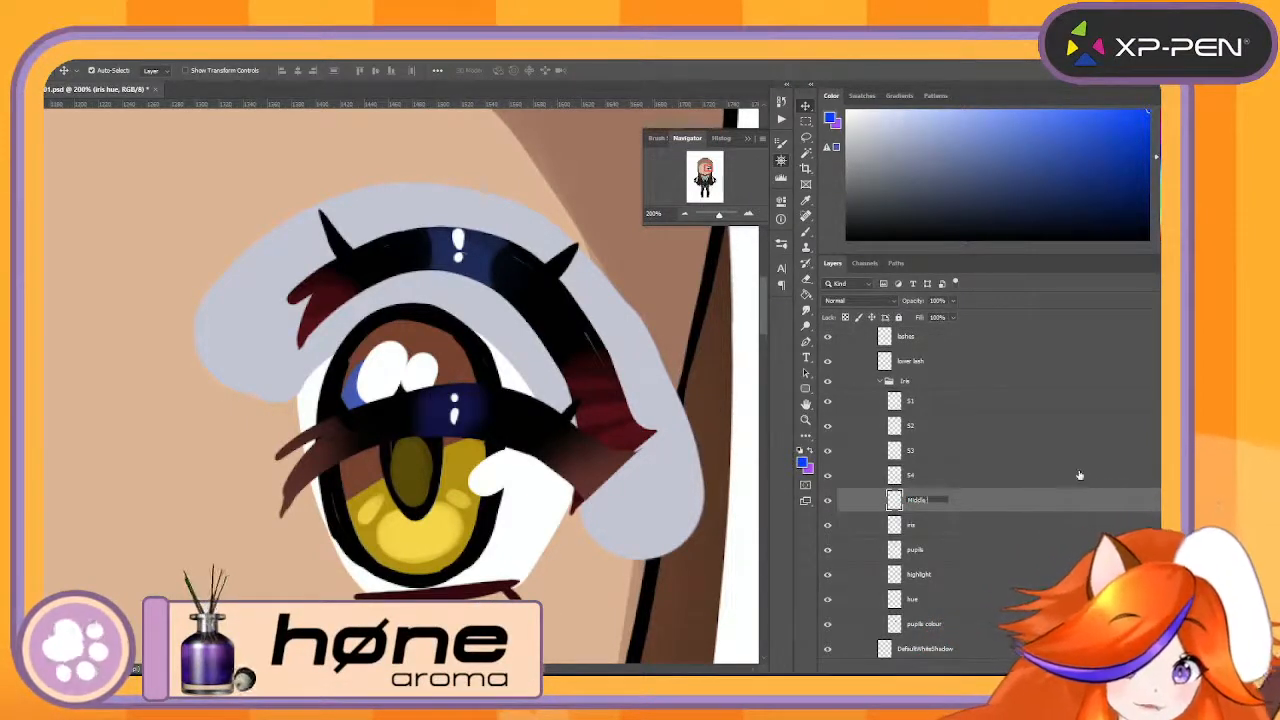
key("Return")
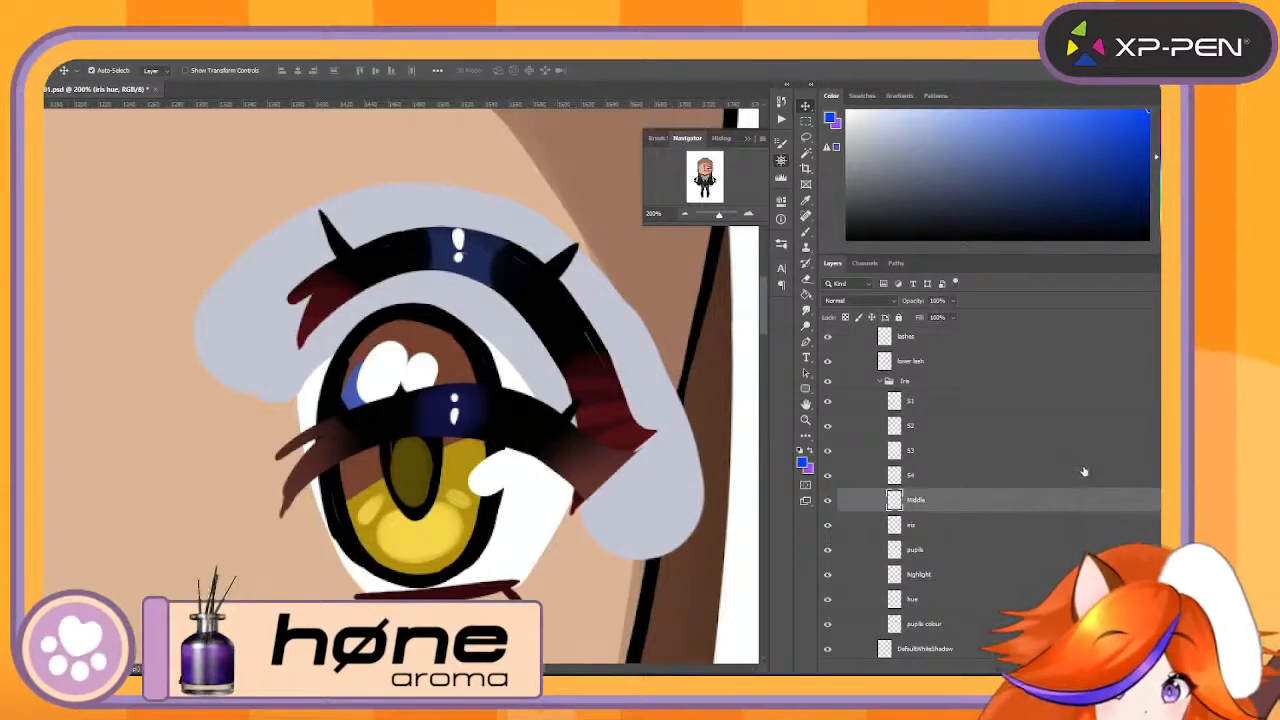
- Hide the closed eyeliner layer in the closed eyes group
left_click(1080, 475)
scroll(1060, 471, "up", 5)
scroll(916, 432, "up", 1)
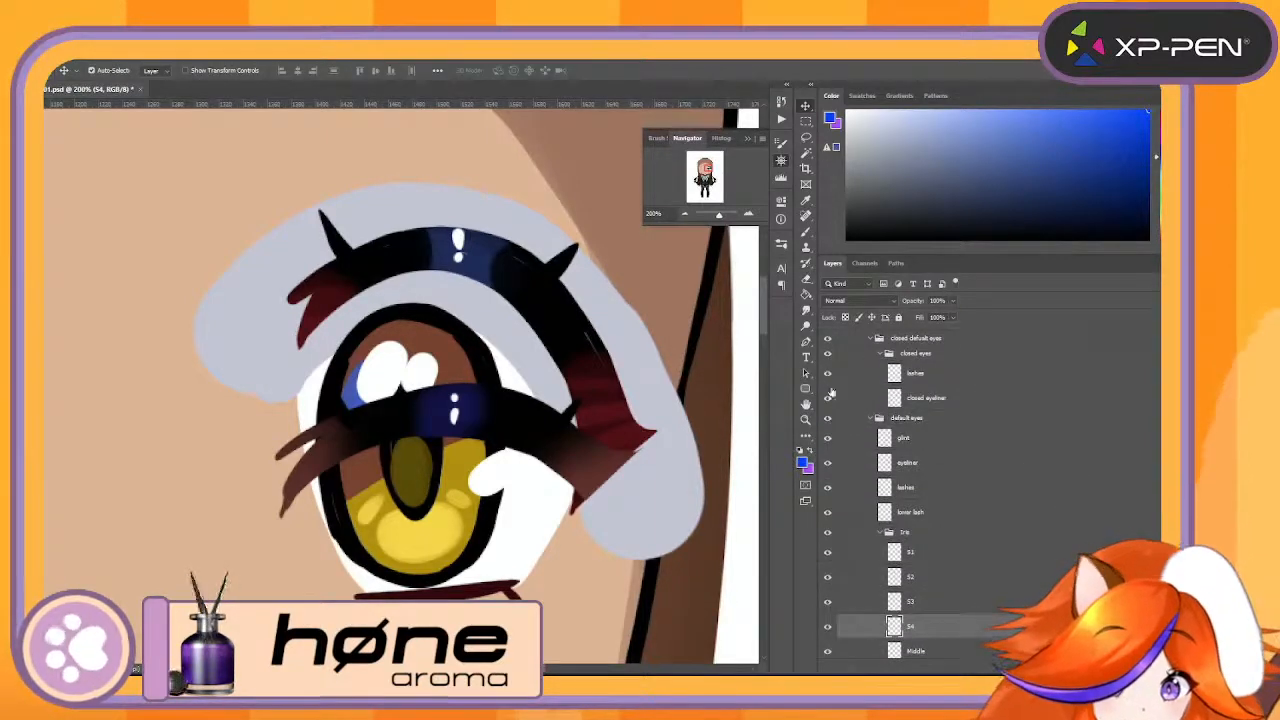
left_click(827, 398)
scroll(872, 452, "down", 3)
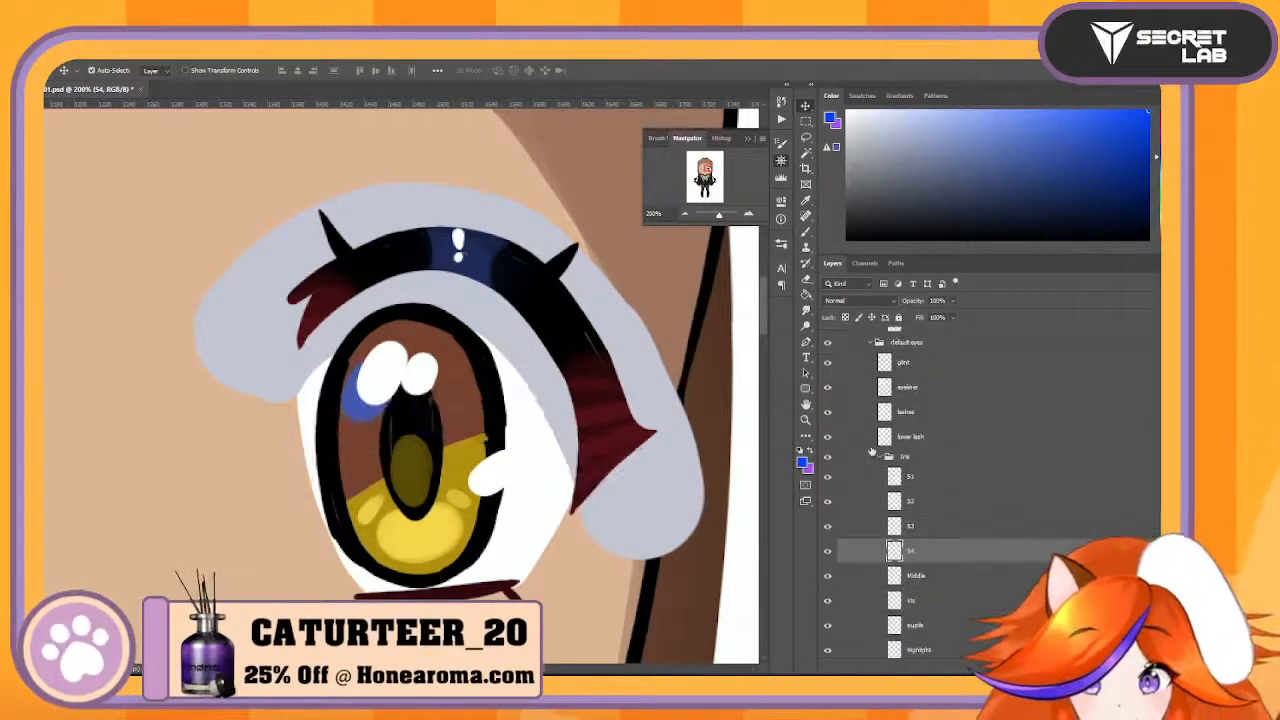
- Rename the Middle layer in the Iris group to MiddleColor
left_click(405, 469)
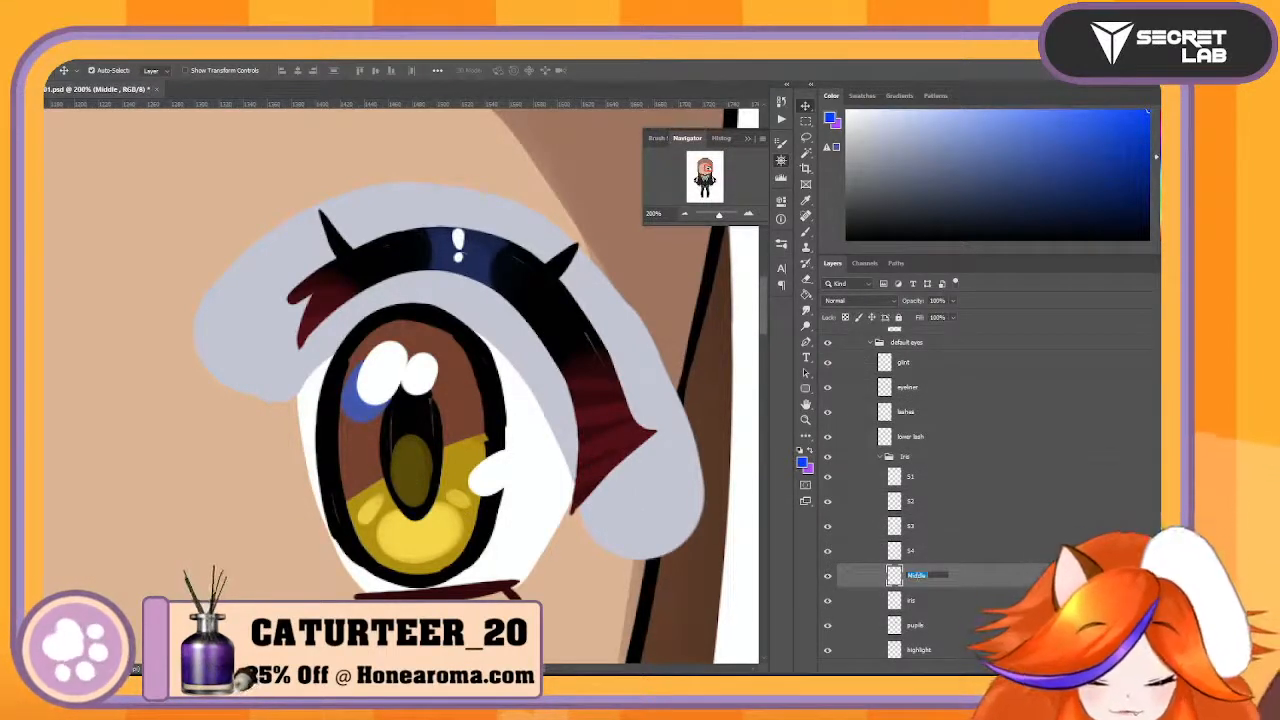
type("COlor")
key("Return")
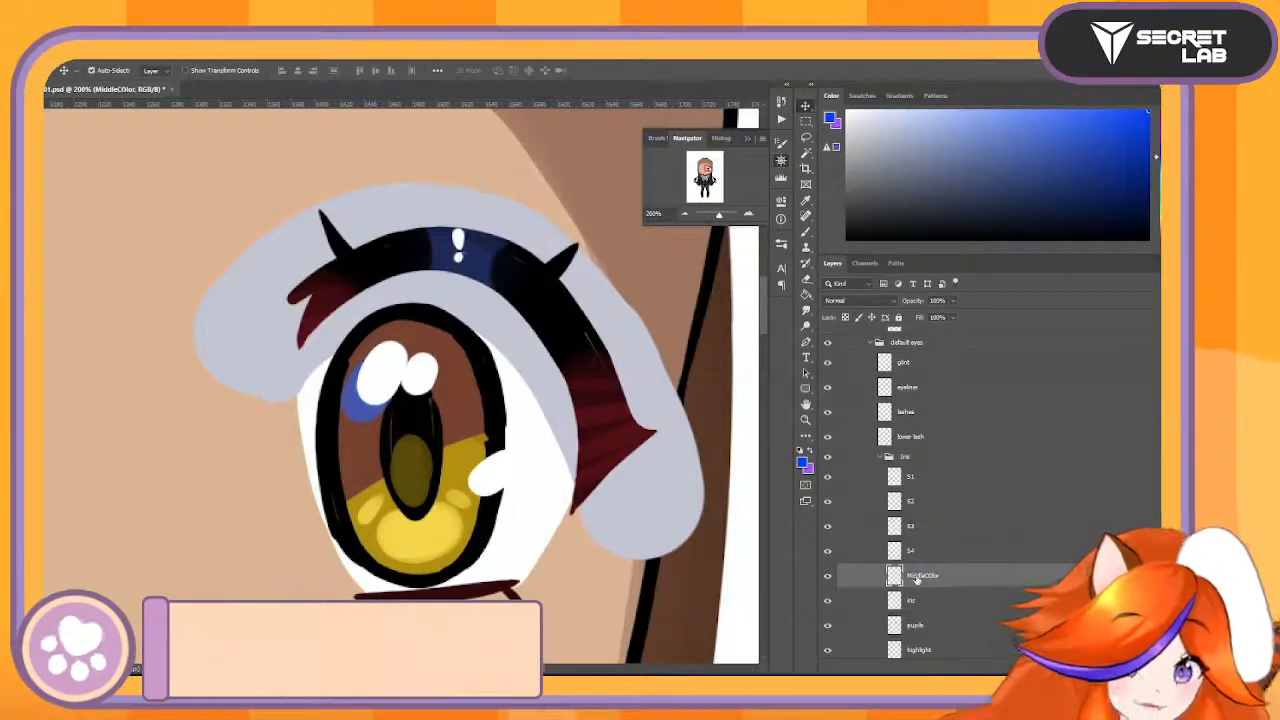
type("MiddleColor")
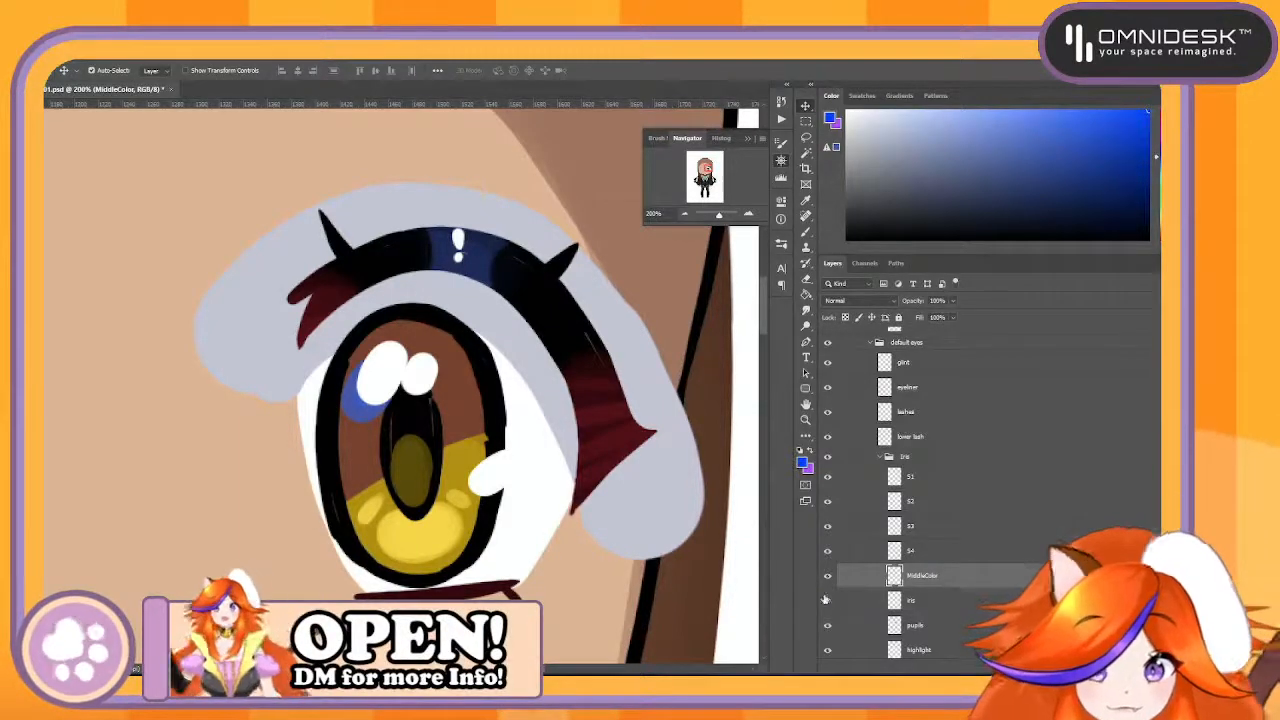
- Rename the iris layer below MiddleColor to MiddleIris
double_click(912, 599)
type("MiddleIris")
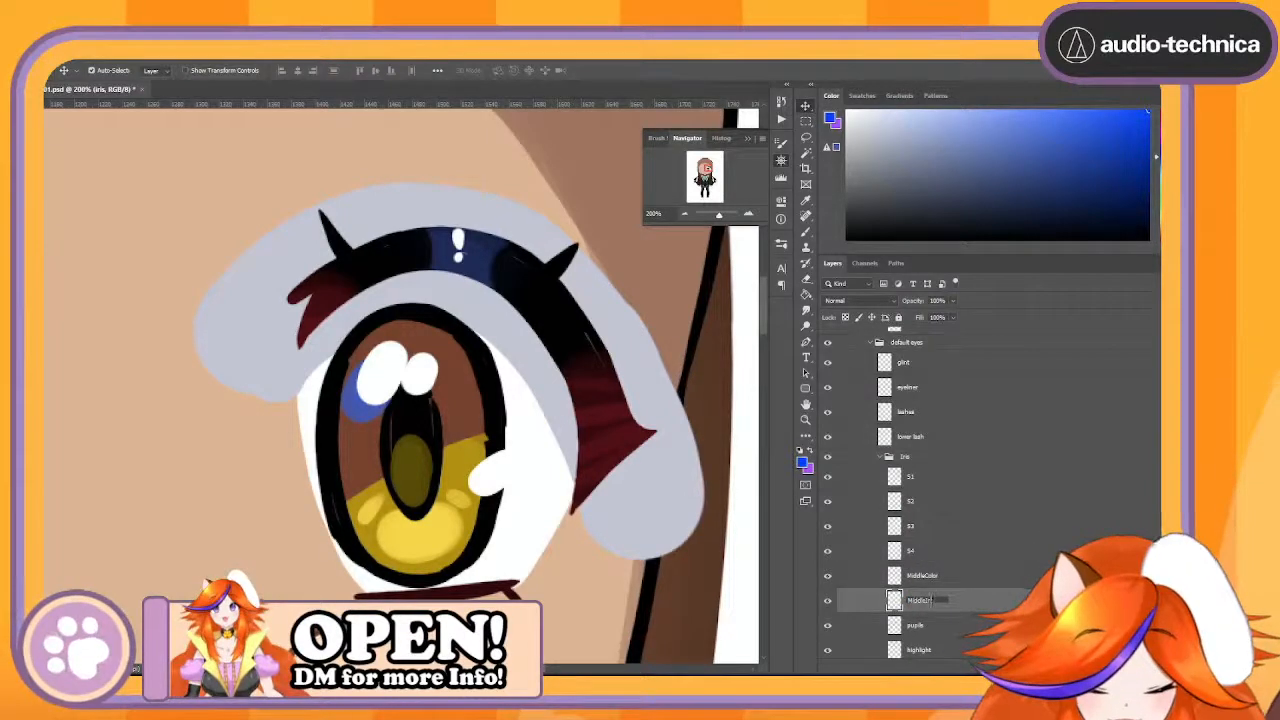
key("Return")
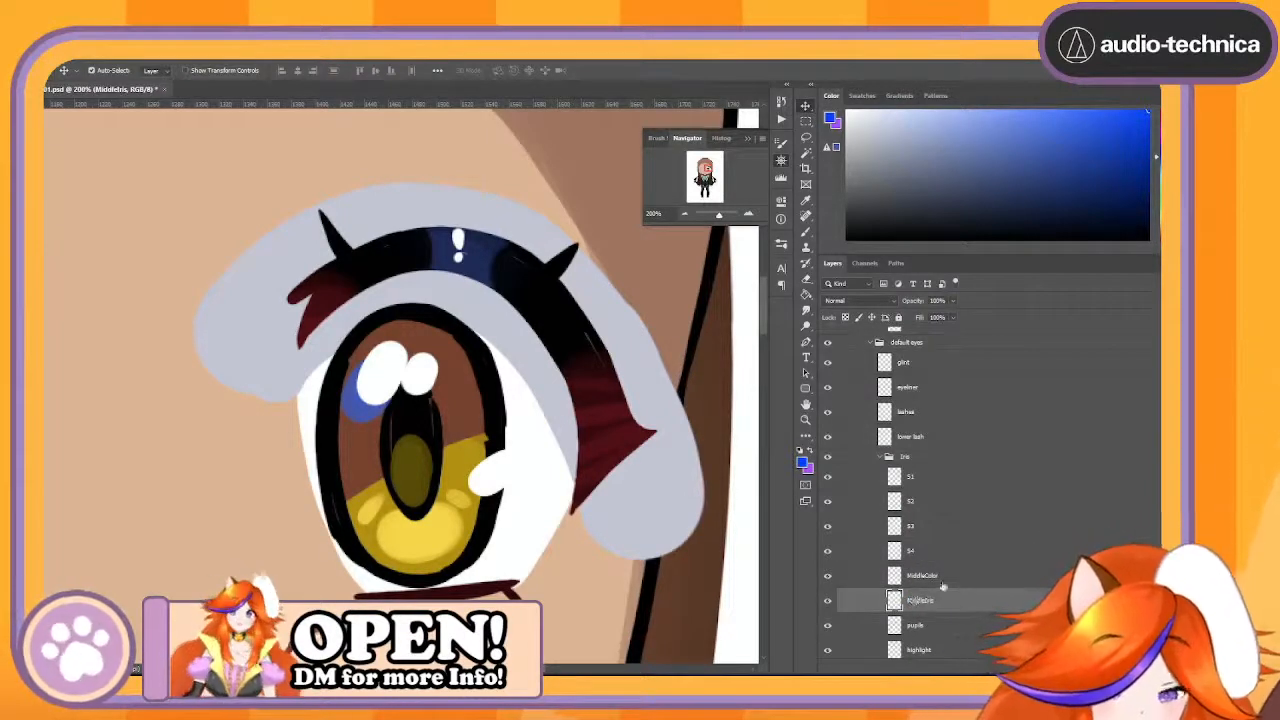
- Rename the pupils layer in the Iris group to IrisLine
scroll(942, 587, "down", 1)
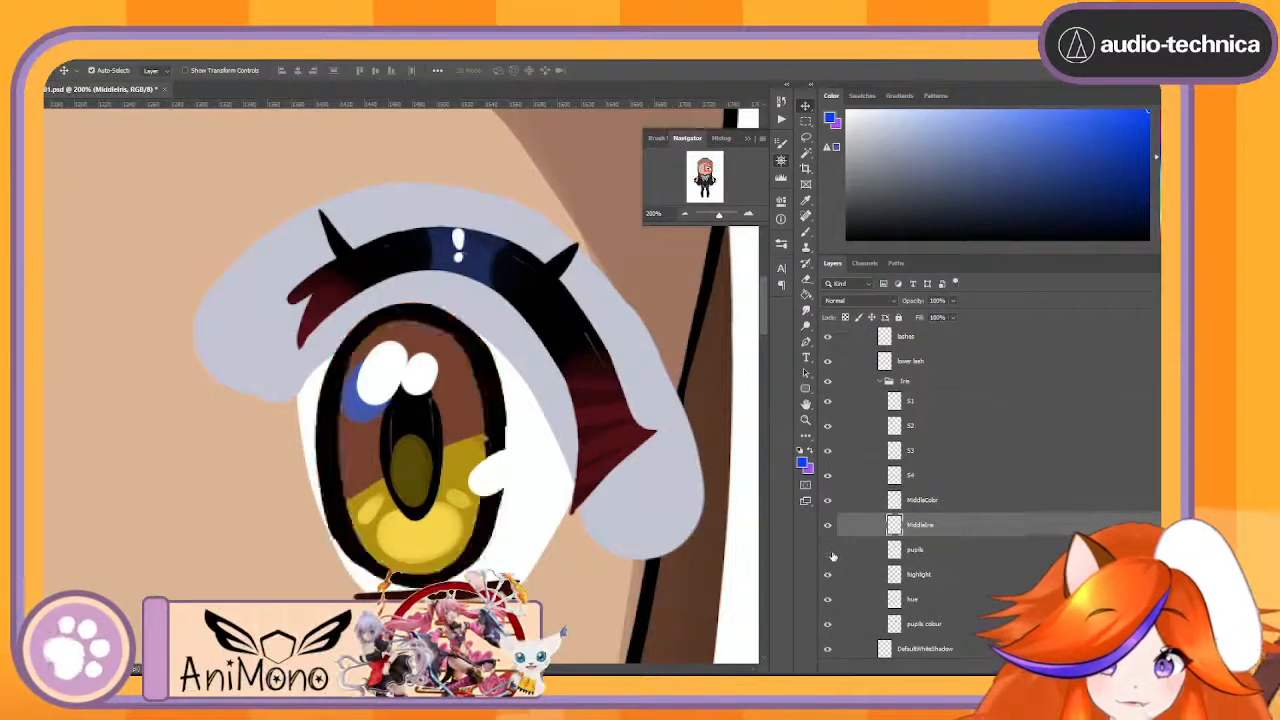
double_click(914, 551)
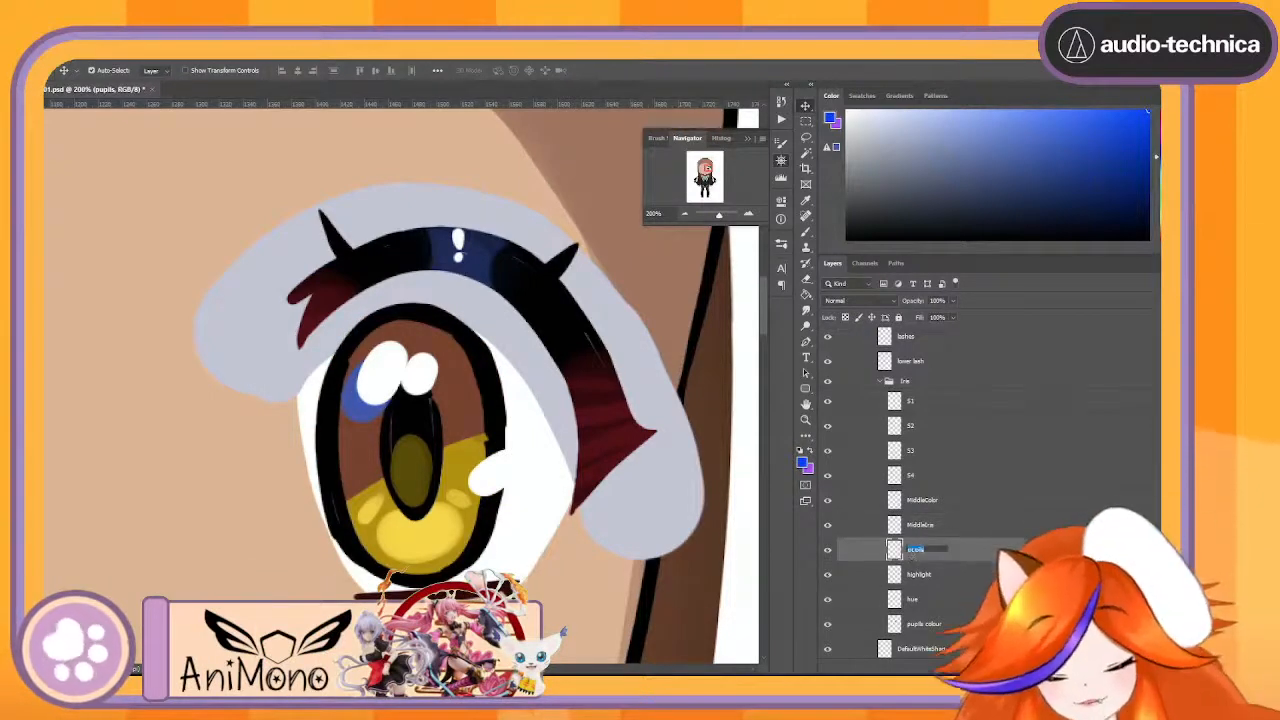
type("p")
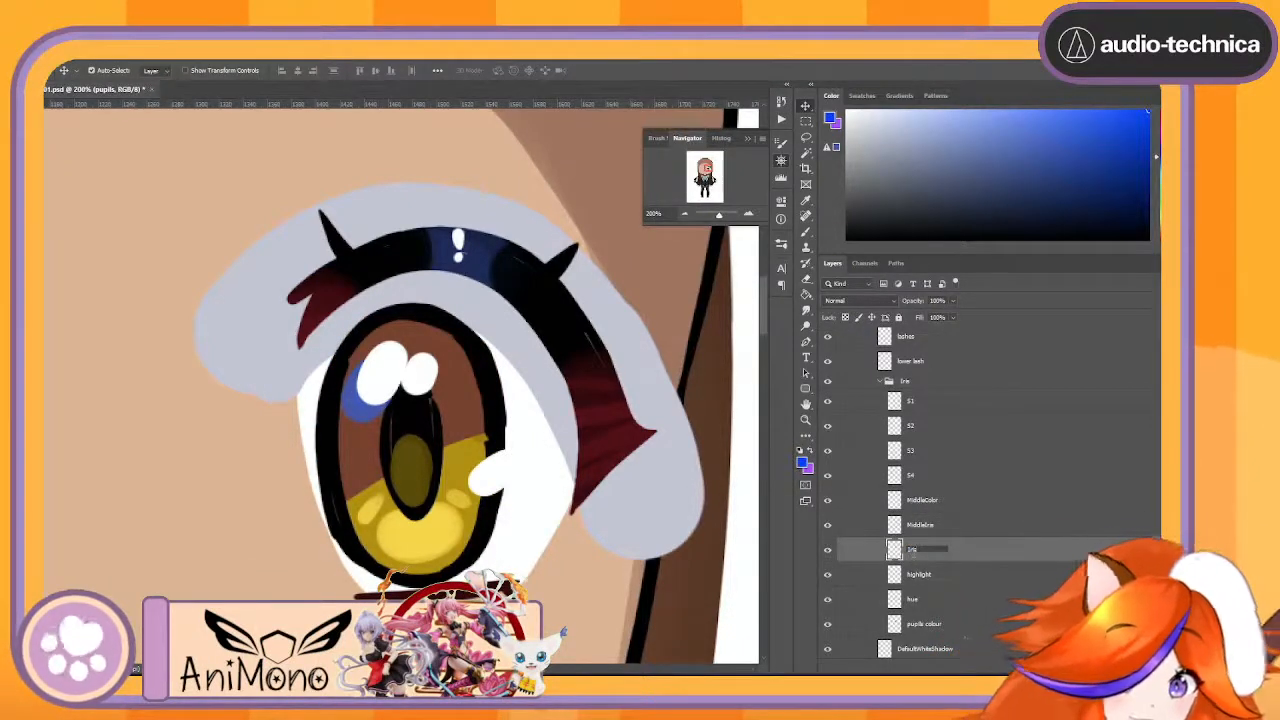
type("risLine")
key("Return")
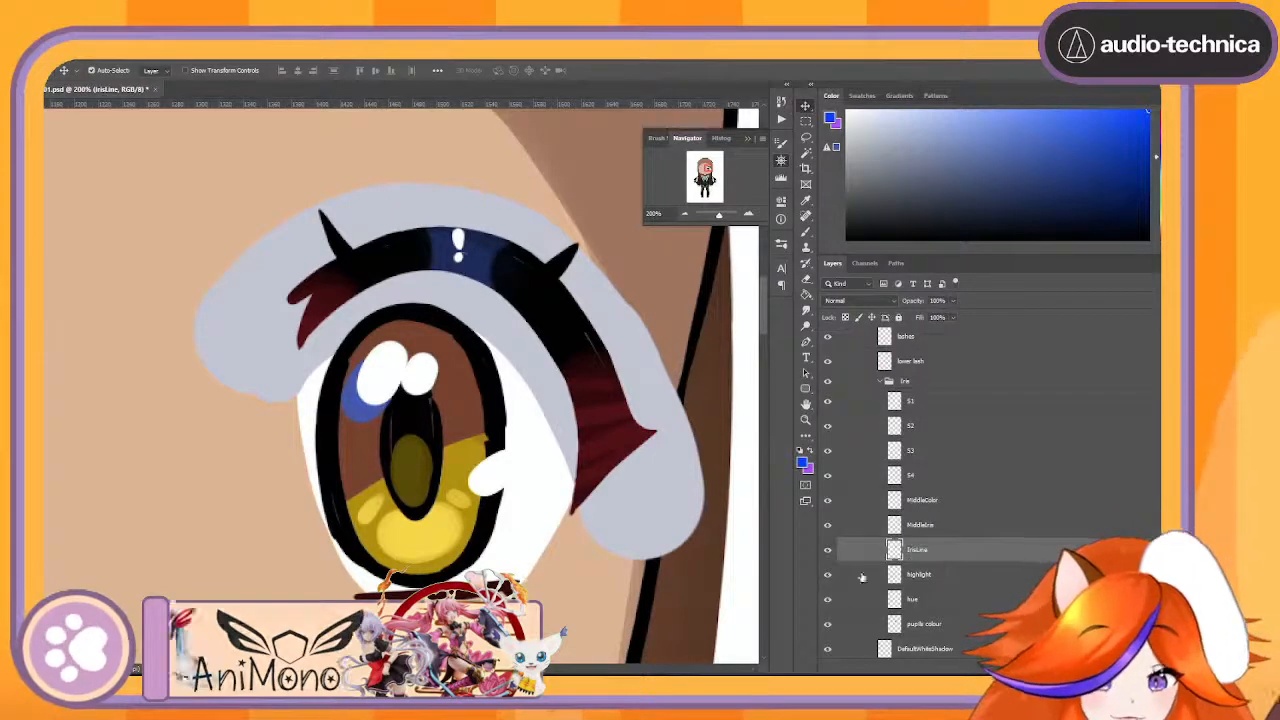
- Rename the highlight layer in the Iris group to LowerShine
left_click(826, 577)
left_click(827, 575)
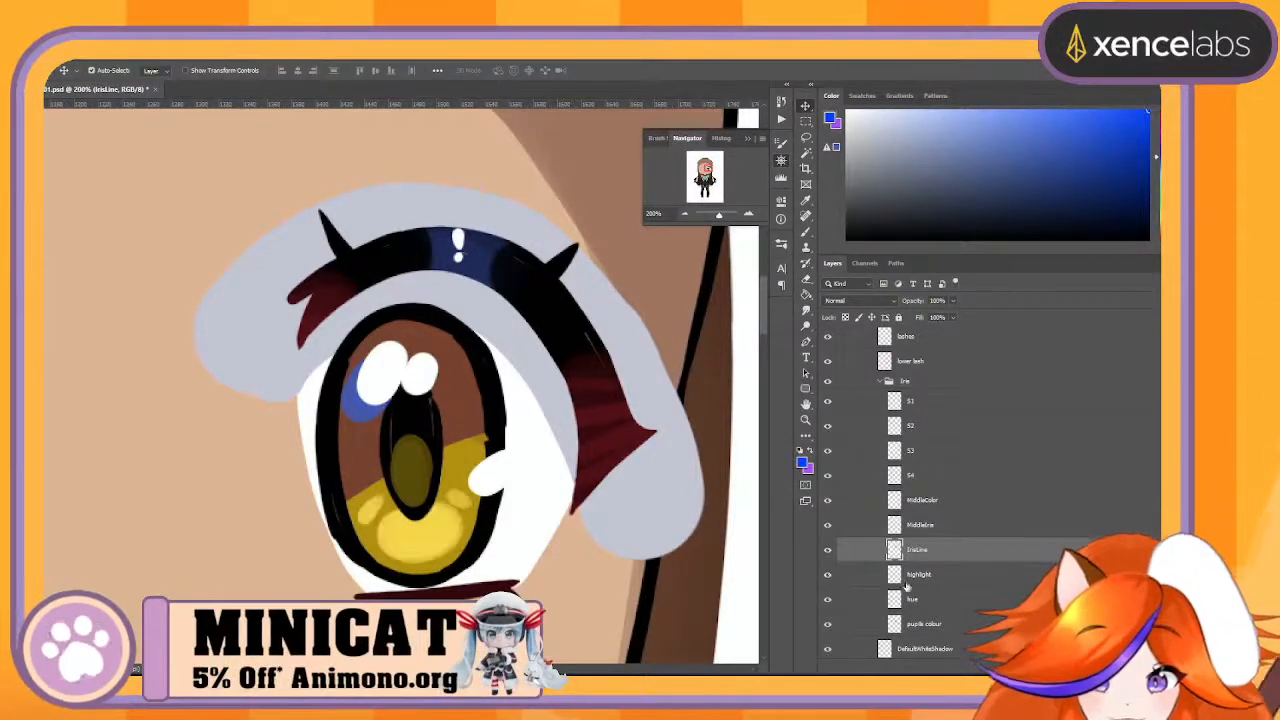
double_click(918, 577)
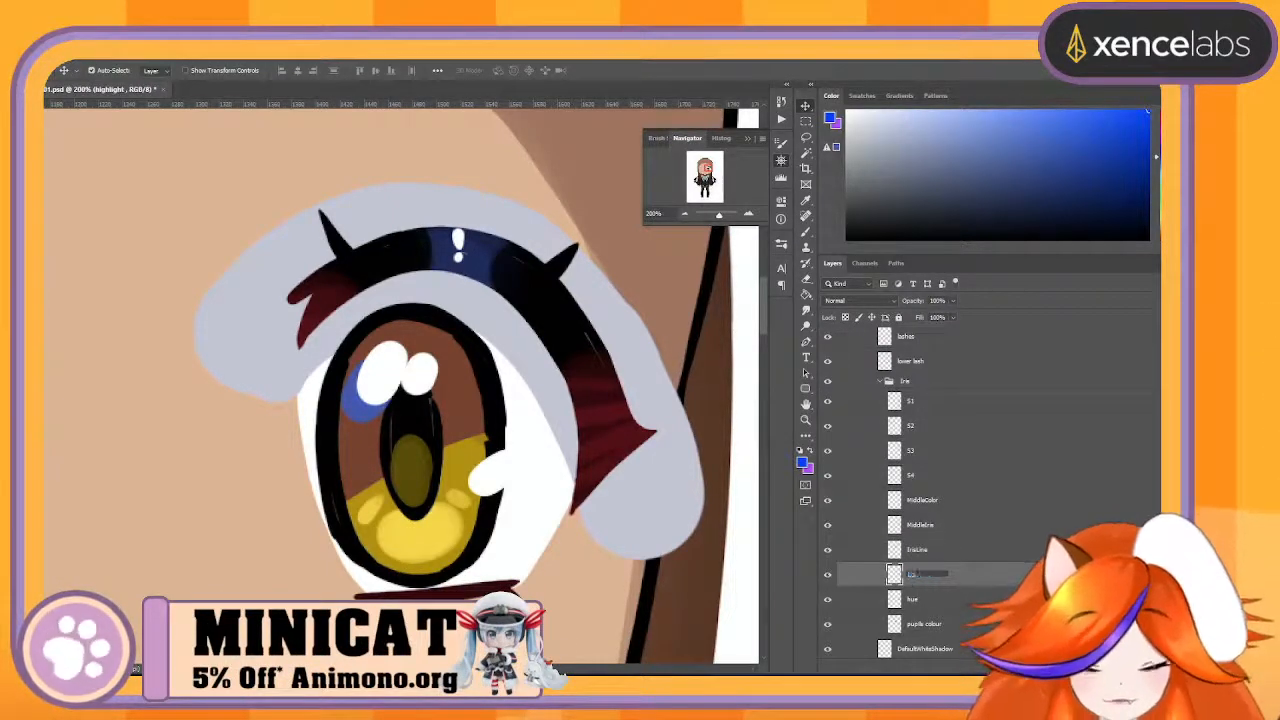
type("LowerShi")
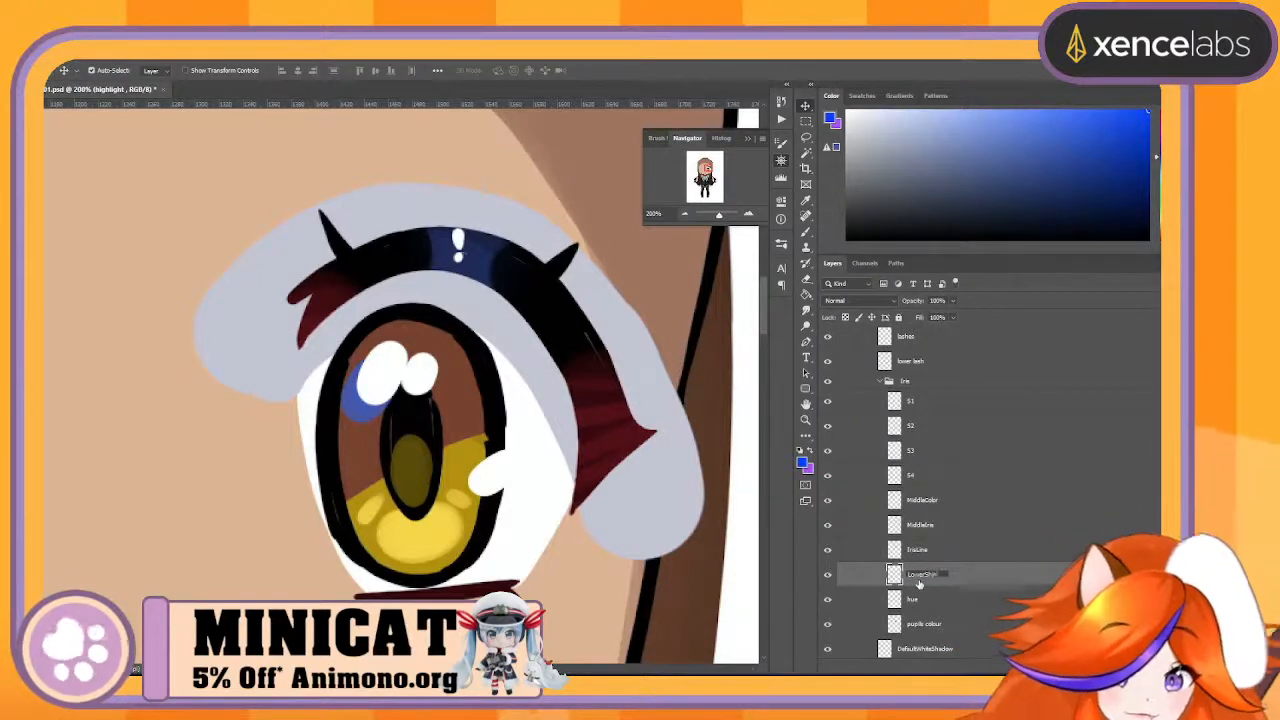
type("ne")
key("Return")
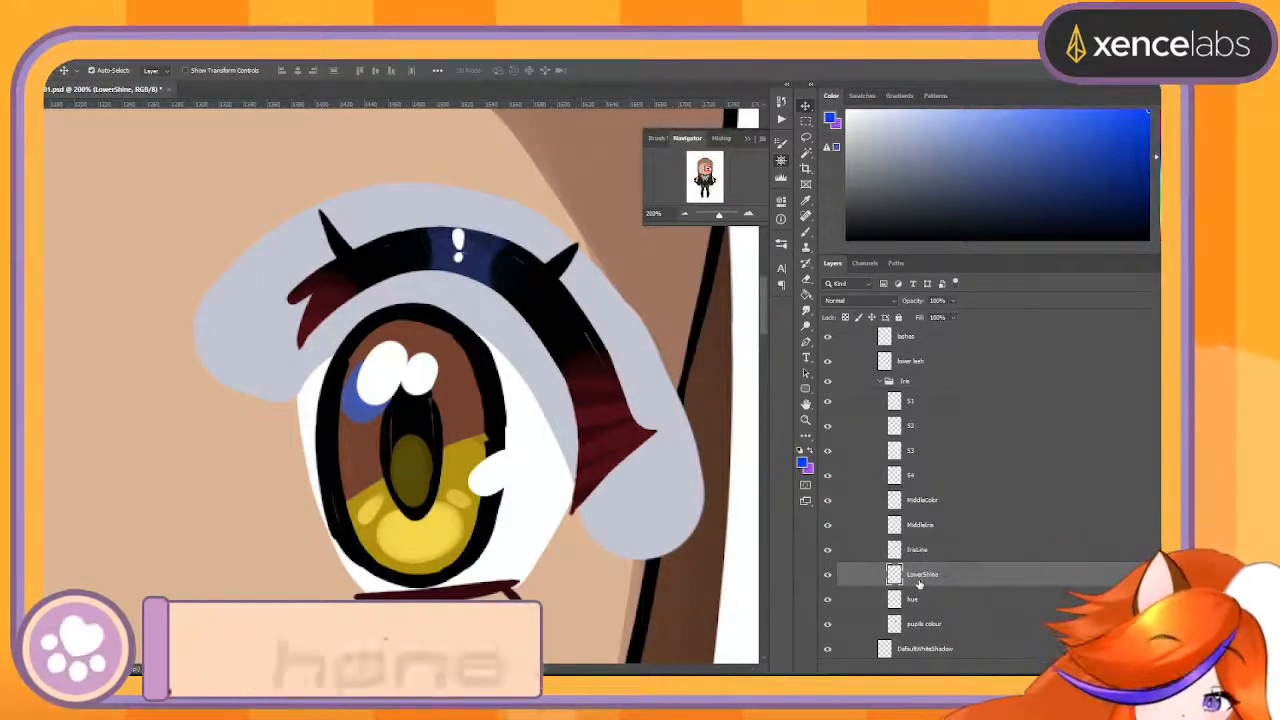
- Rename the hue layer to LowerColor and the pupils colour layer below it to BaseColor
left_click(875, 598)
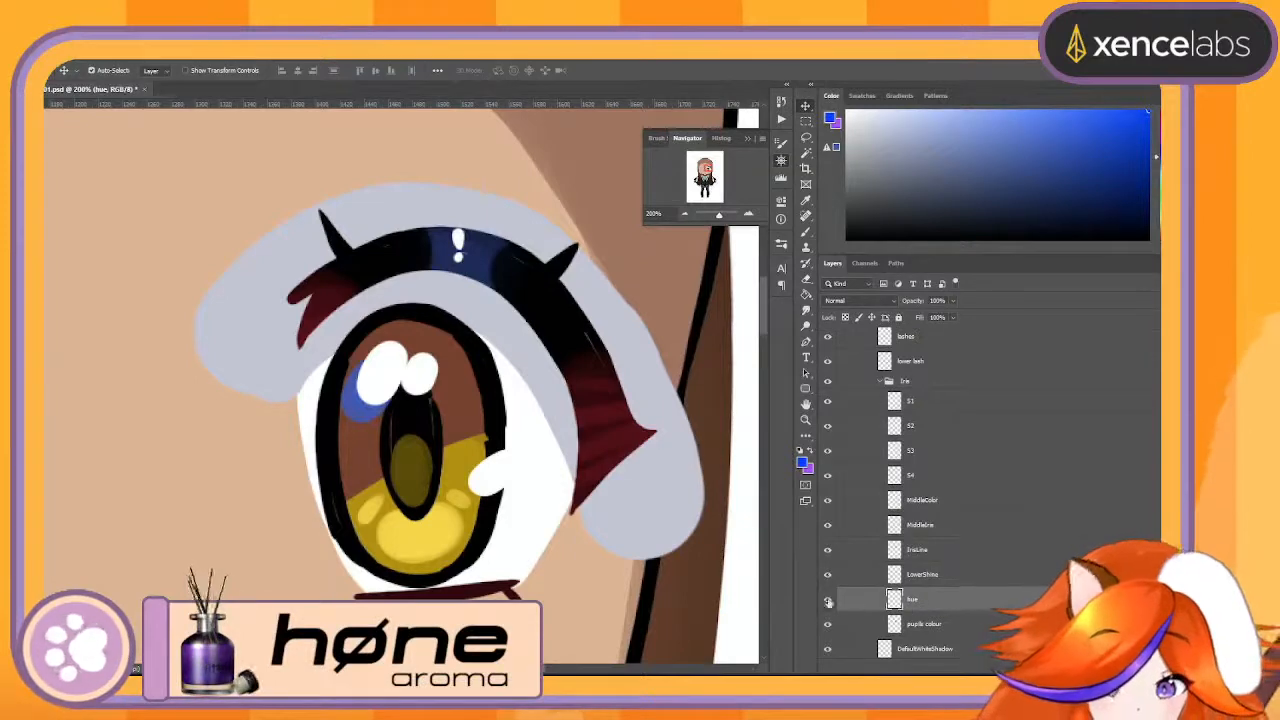
left_click(826, 601)
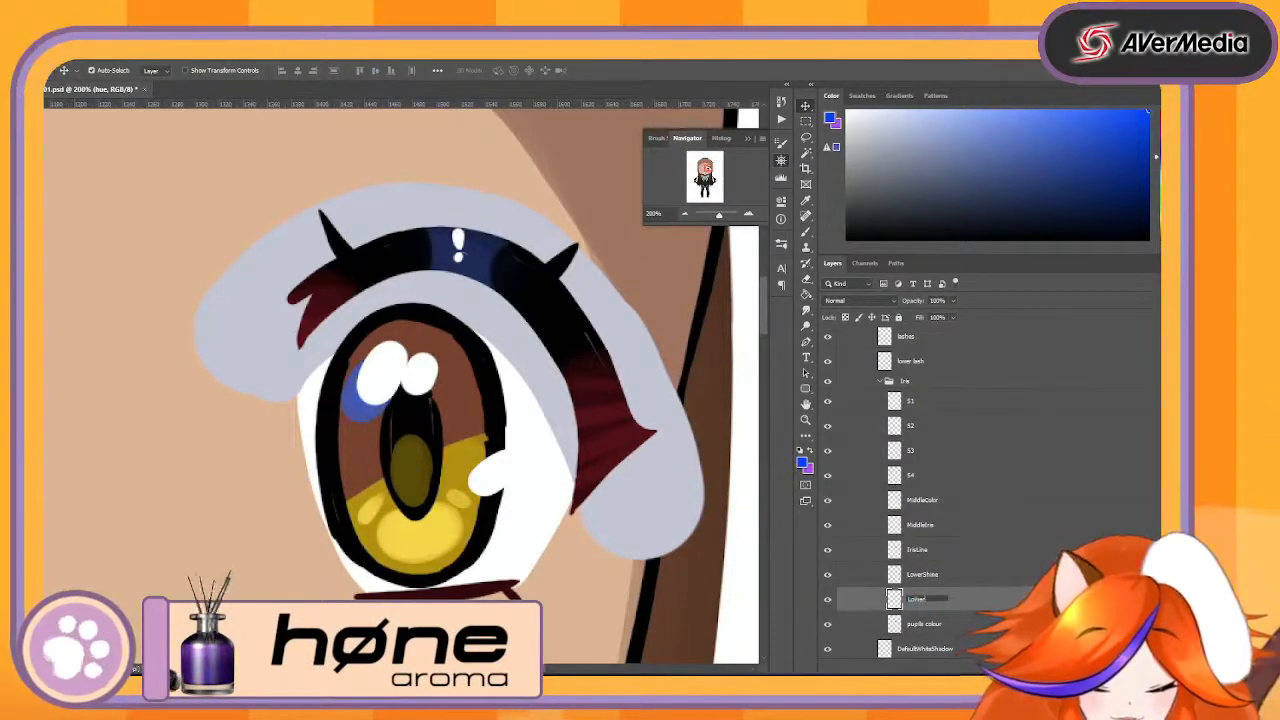
type("LowerColor")
key("Return")
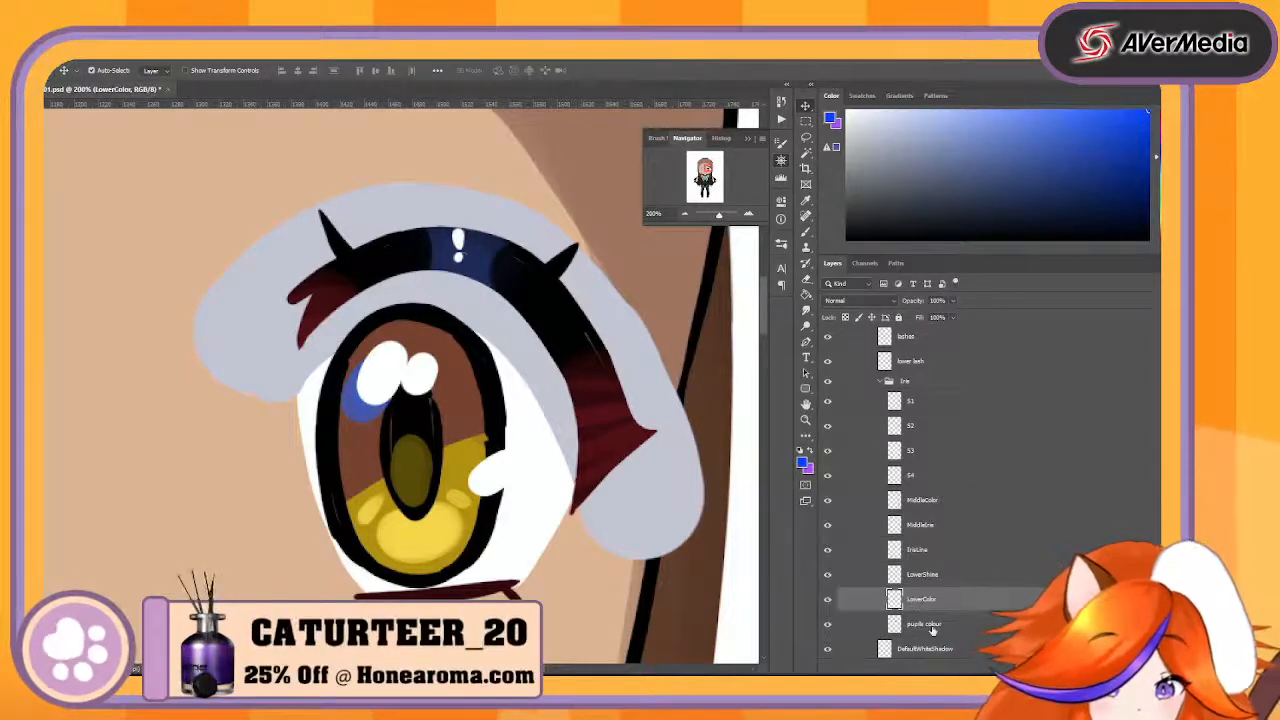
double_click(932, 626)
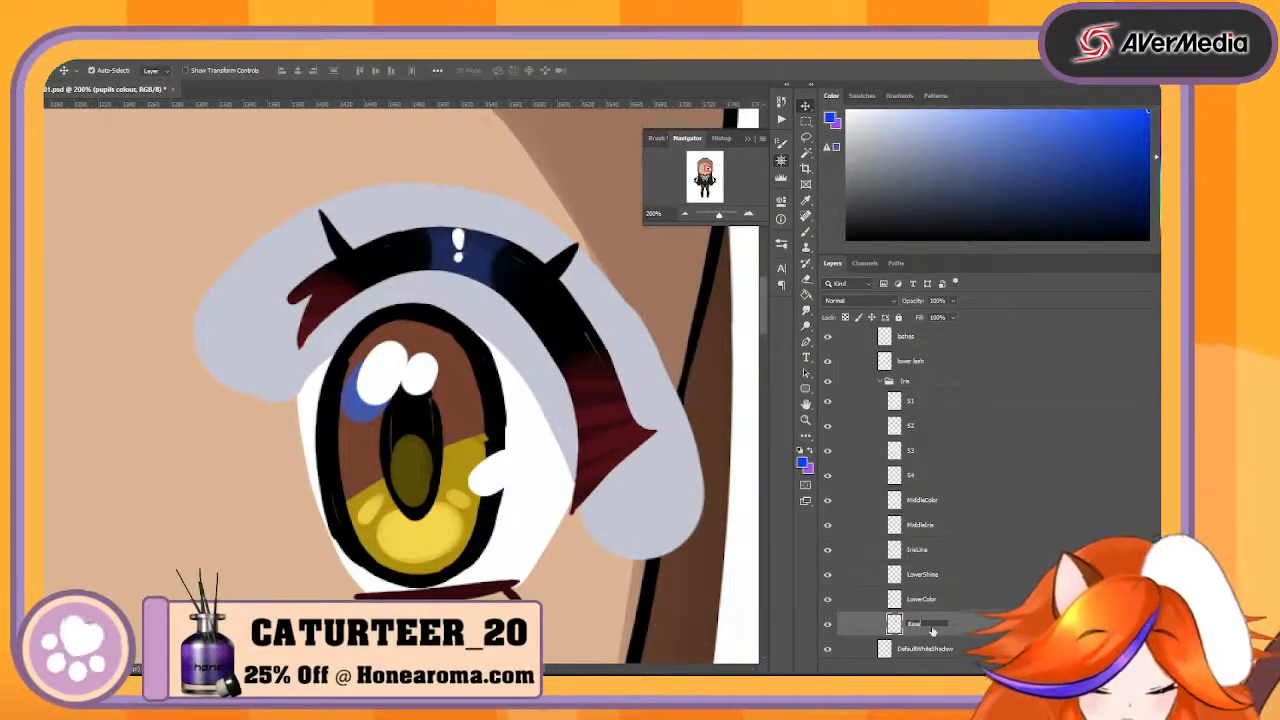
- Duplicate the LowerShine layer twice, then hide the original and the first copy
left_click(962, 577)
key("ctrl+j")
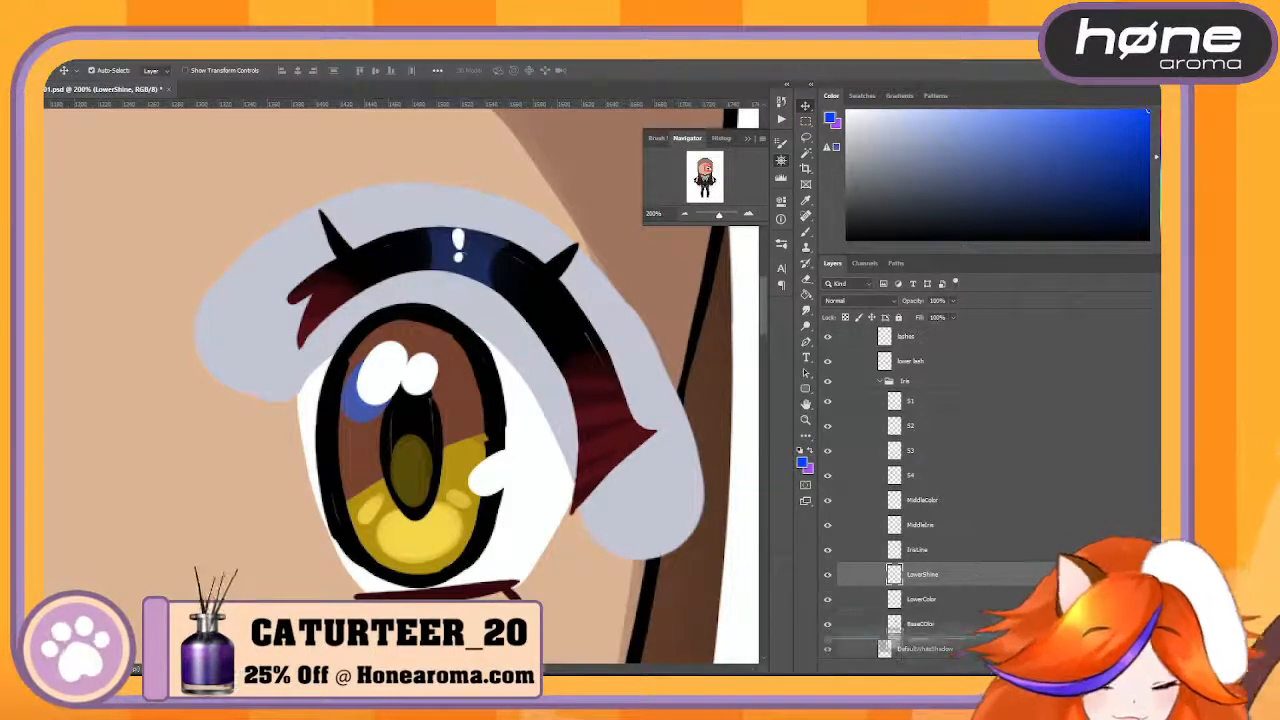
left_click_drag(988, 577, 1024, 667)
left_click(829, 599)
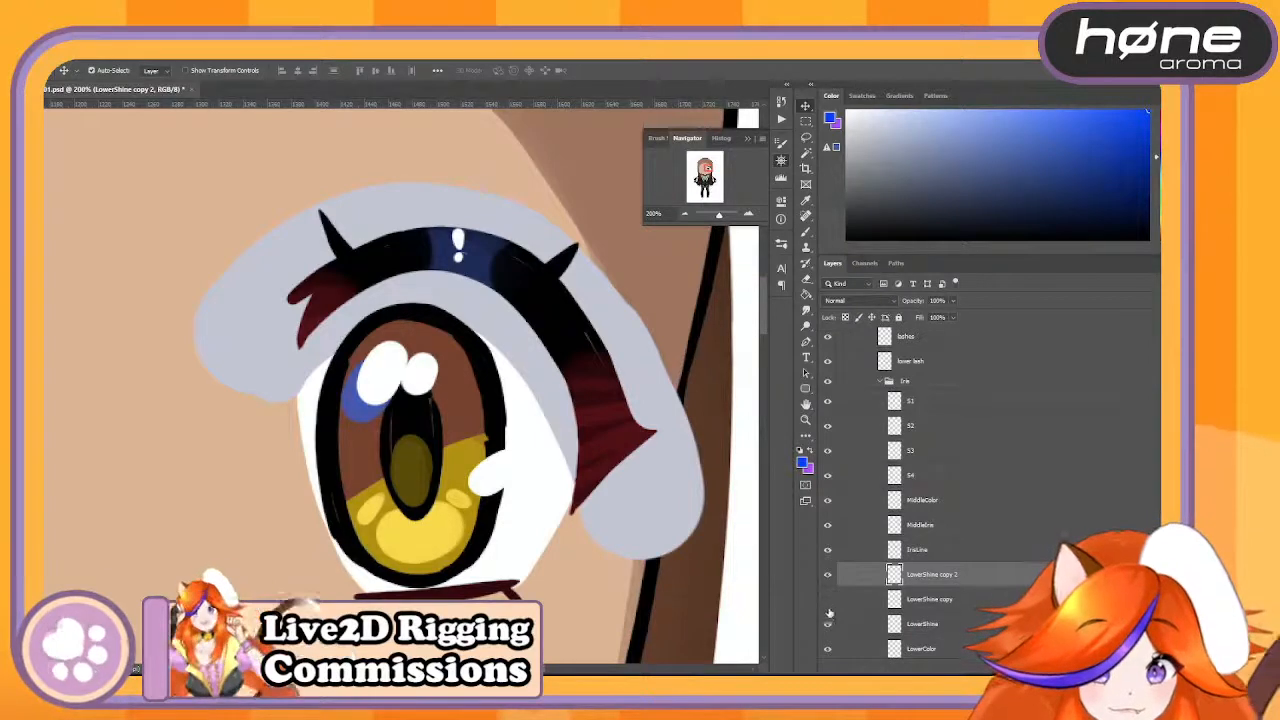
left_click(828, 621)
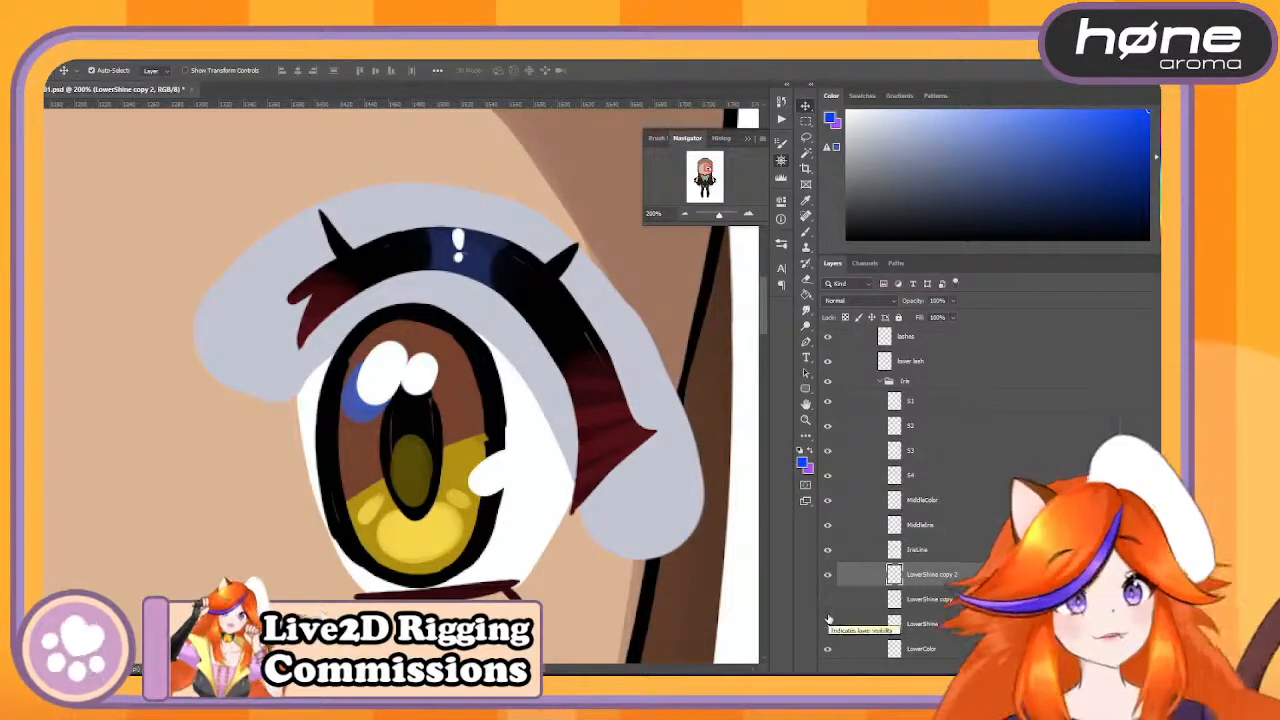
- Erase the small side highlights from LowerShine copy 2, keeping the large central one, and switch visibility to LowerShine copy
key("e")
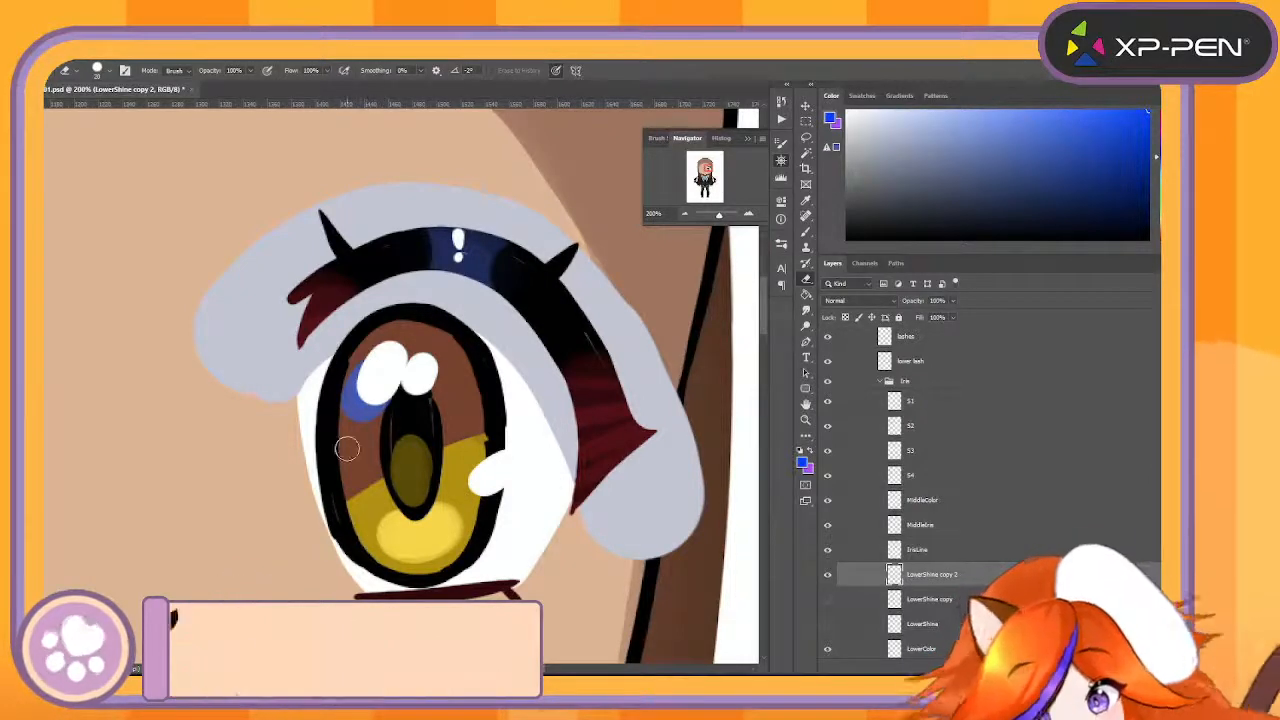
left_click(828, 575)
left_click(828, 600)
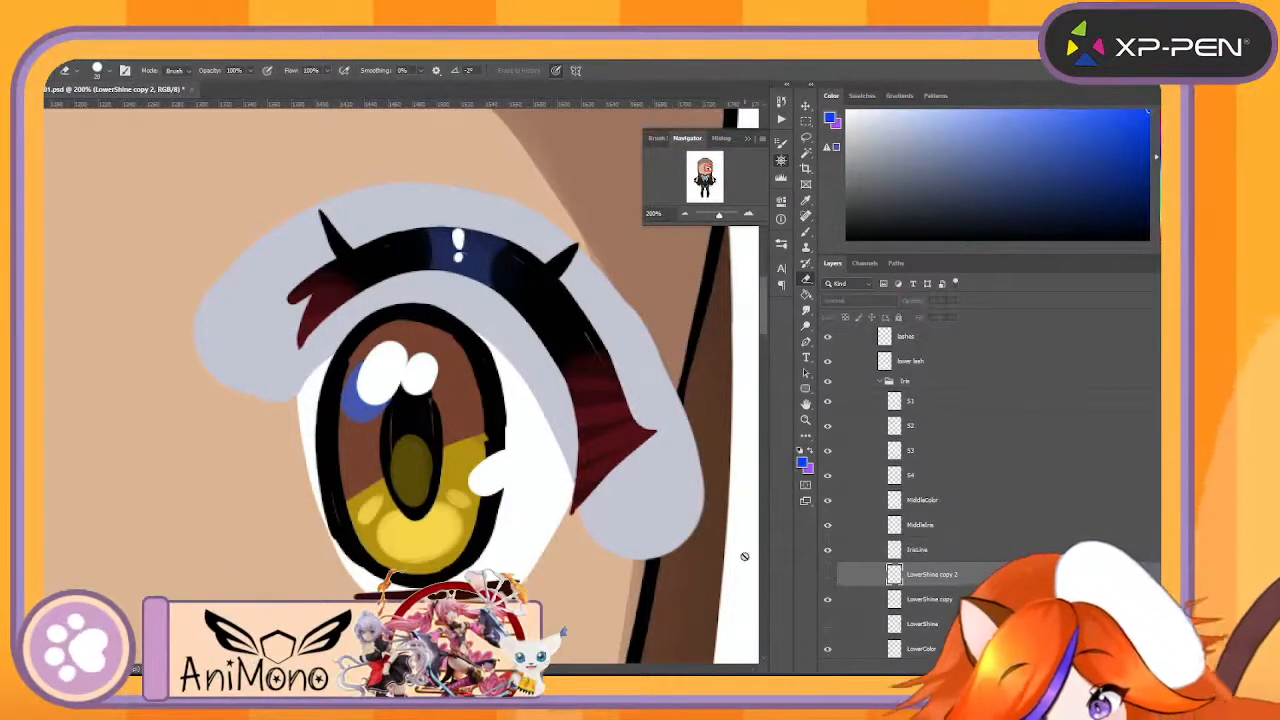
- Erase the large central and small right highlights from LowerShine copy, keeping only the small left one
key("b")
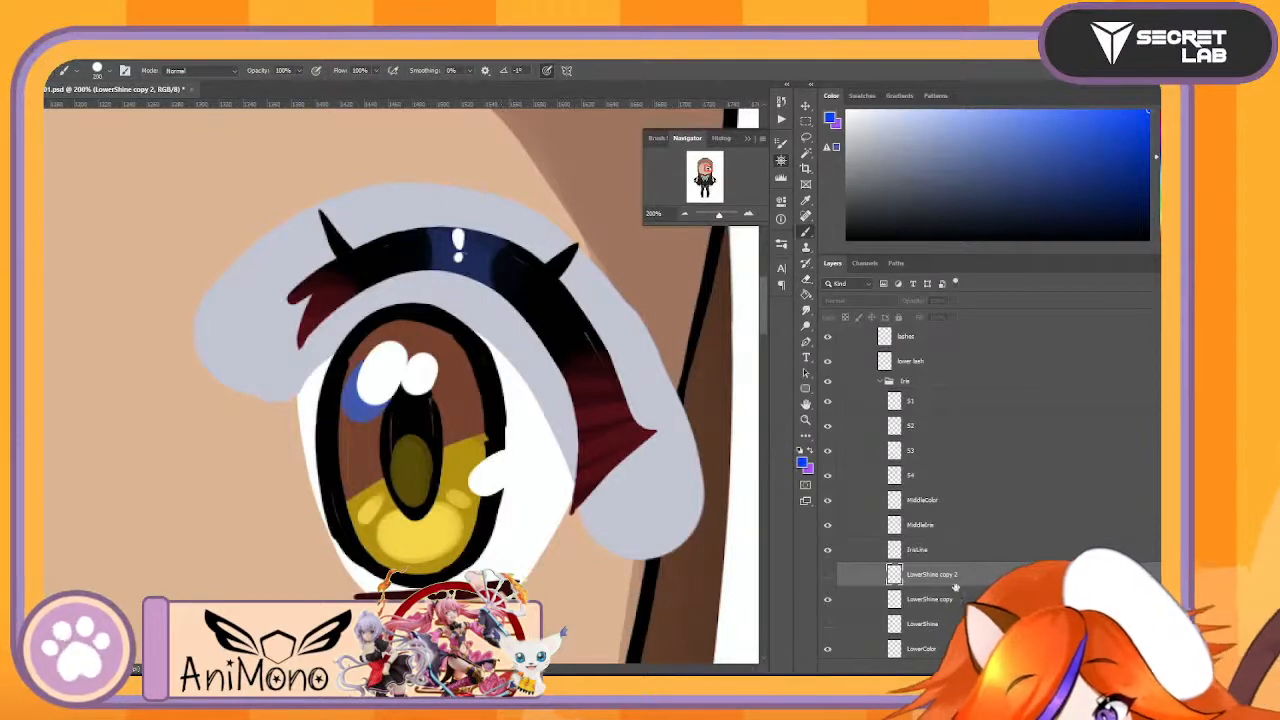
left_click(945, 599)
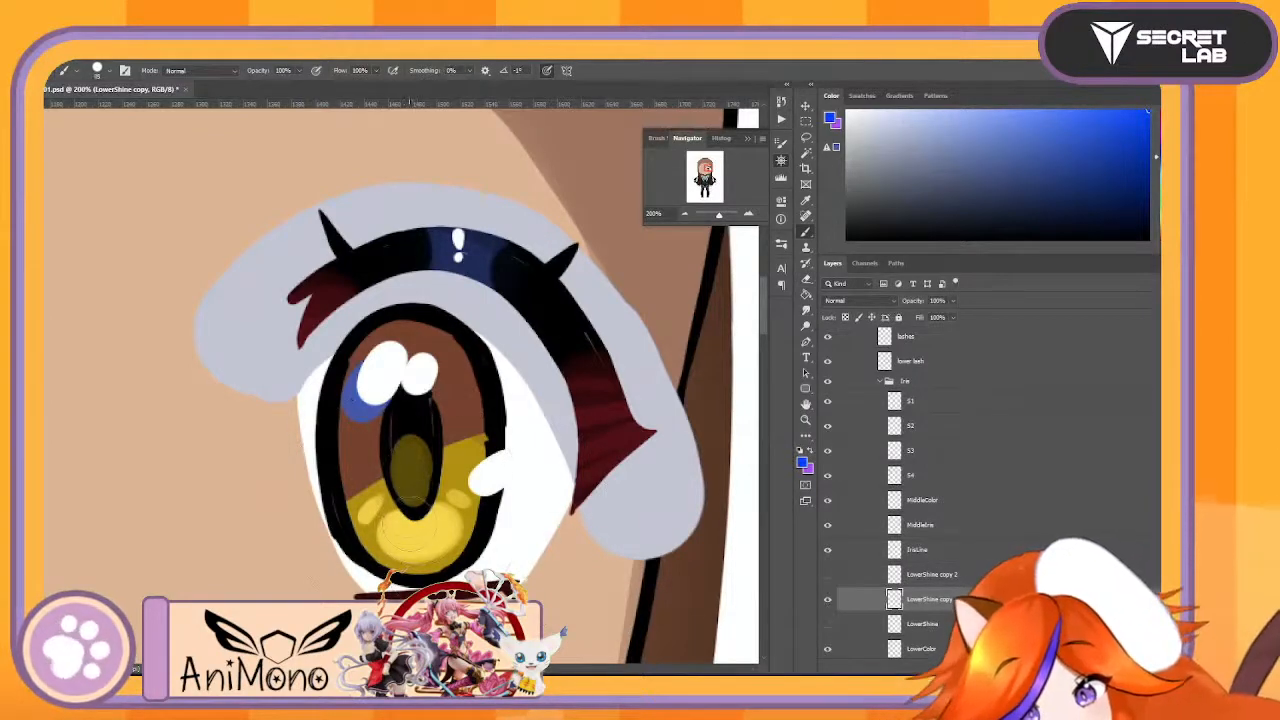
mouse_move(405, 528)
left_mouse_down()
mouse_move(413, 500)
mouse_move(420, 543)
mouse_move(460, 508)
left_mouse_up()
key("e")
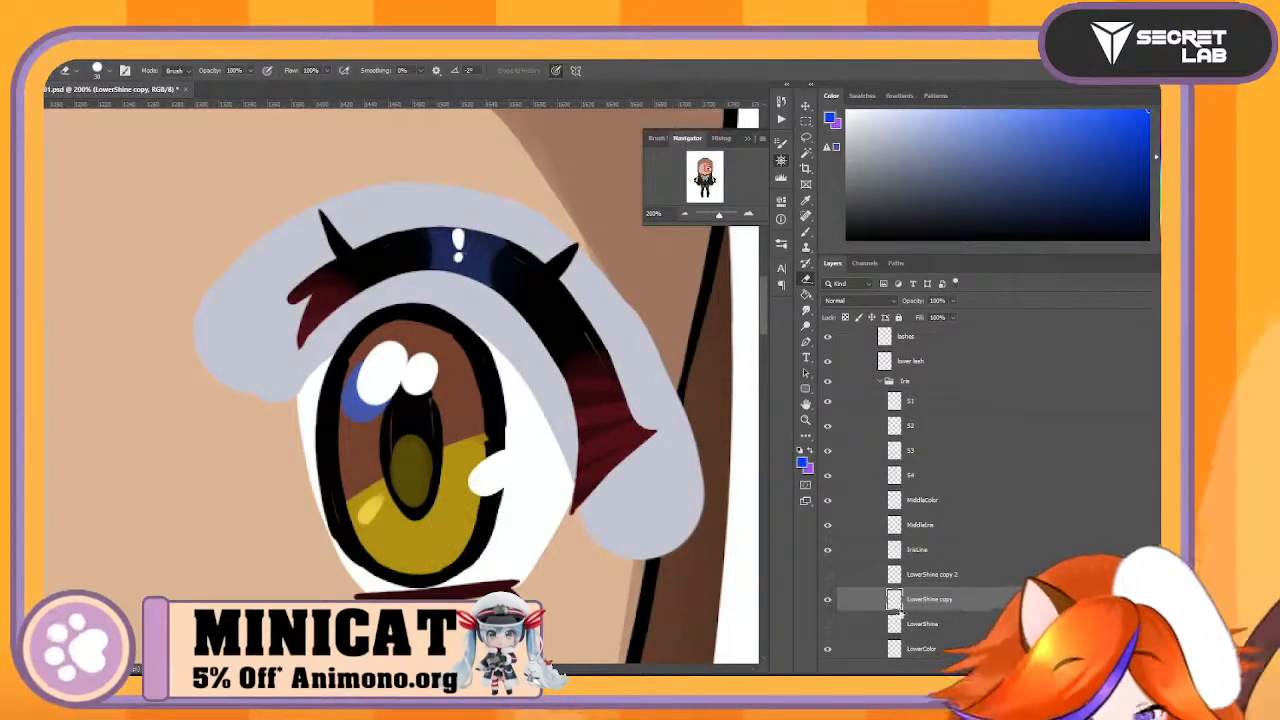
- Show the original LowerShine instead of its copy and erase everything on it except the small right highlight
left_click(827, 600)
left_click(827, 624)
left_click(896, 624)
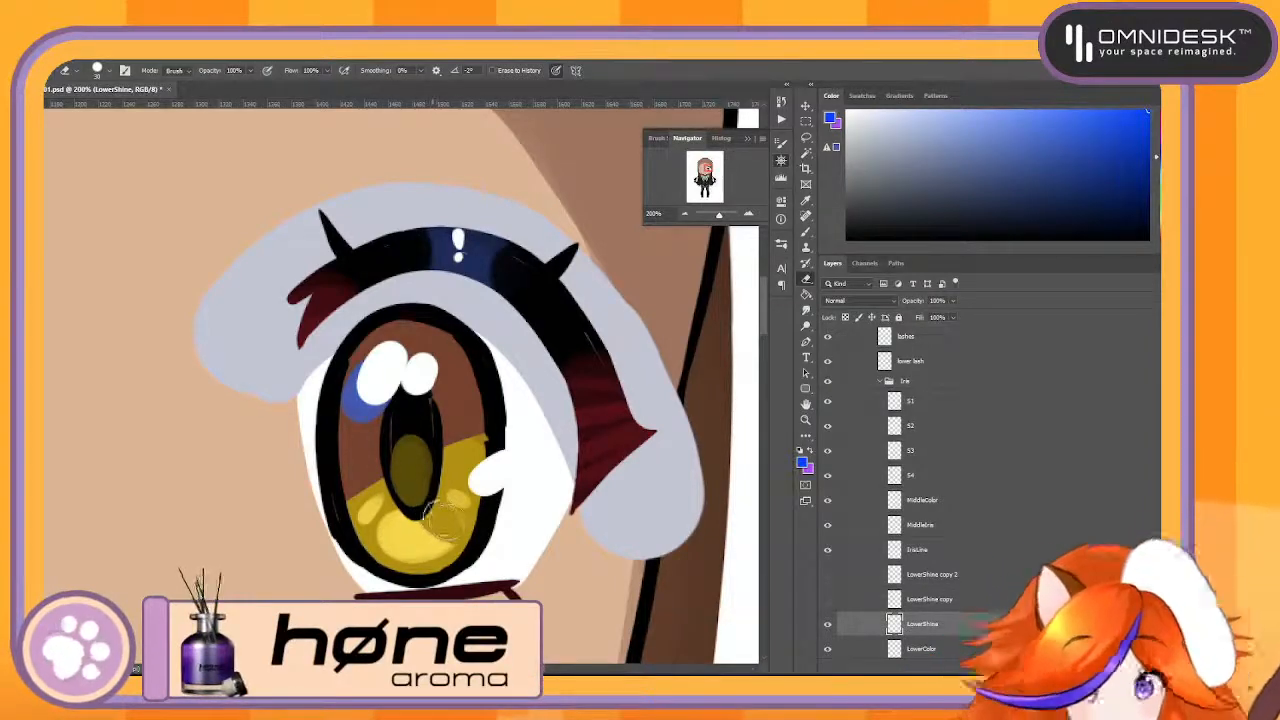
mouse_move(455, 525)
left_mouse_down()
mouse_move(417, 513)
mouse_move(430, 535)
mouse_move(382, 483)
mouse_move(360, 545)
left_mouse_up()
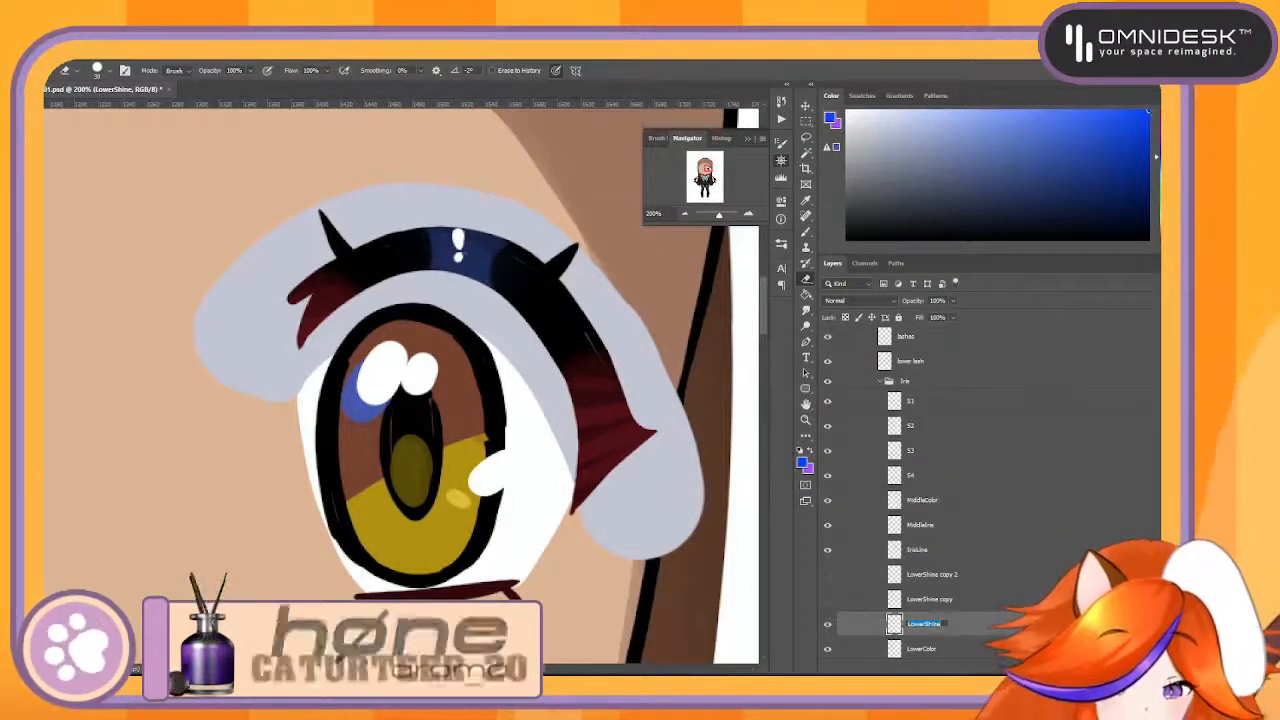
- Show LowerShine copy, move it above LowerShine copy 2 and rename it to LowerShine1
left_click(827, 599)
left_click(922, 599)
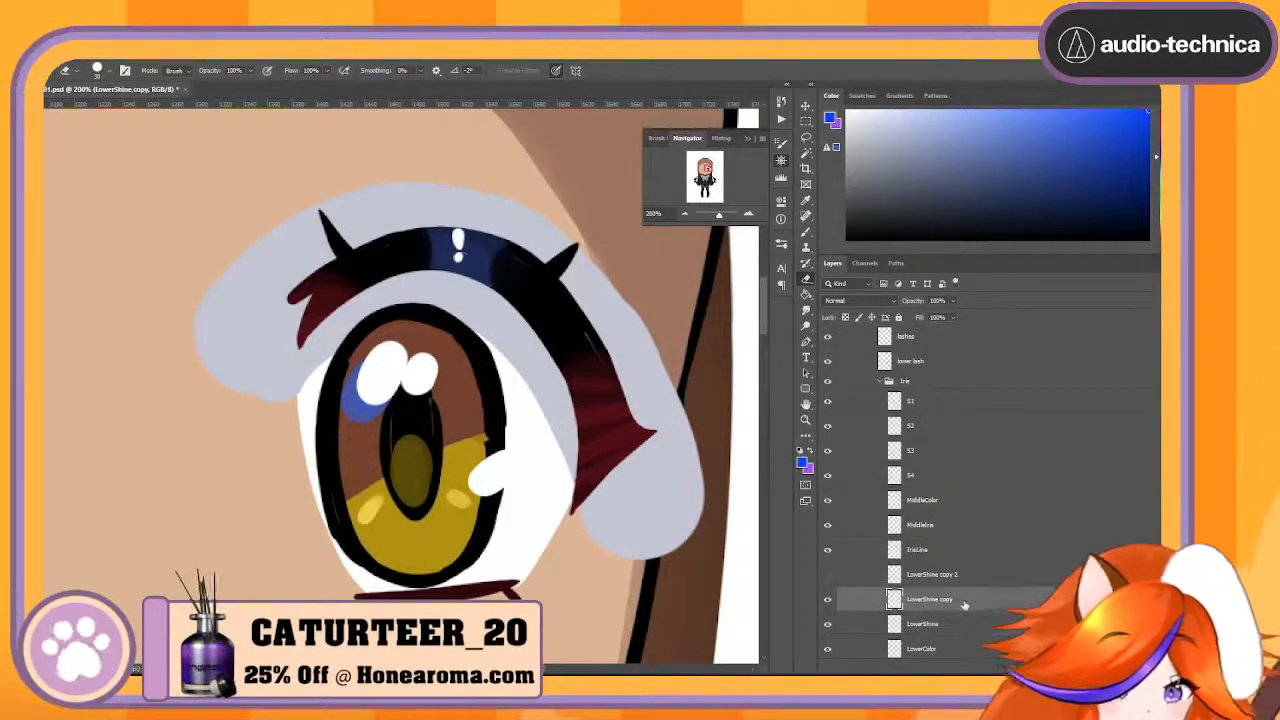
left_click_drag(987, 579, 951, 579)
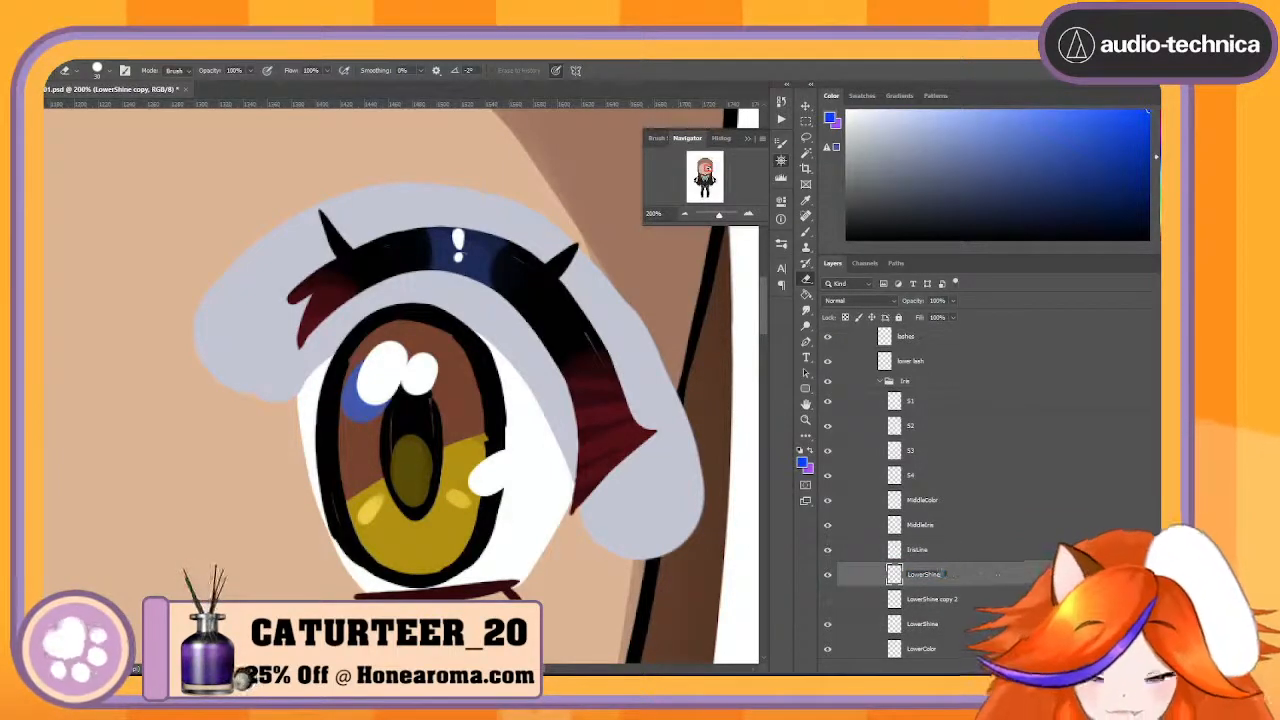
- Rename LowerShine copy 2 to LowerShine2 and make it visible, and rename the original LowerShine to LowerShine3
double_click(950, 599)
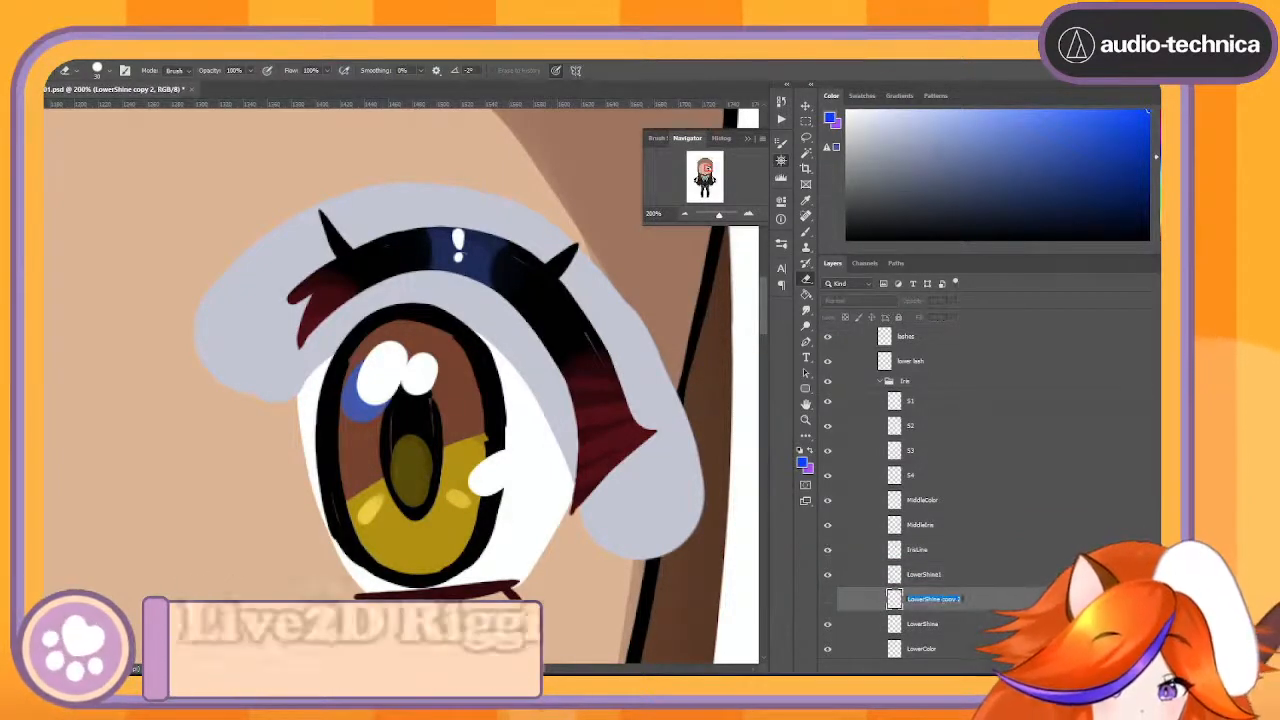
type("LowerShine2")
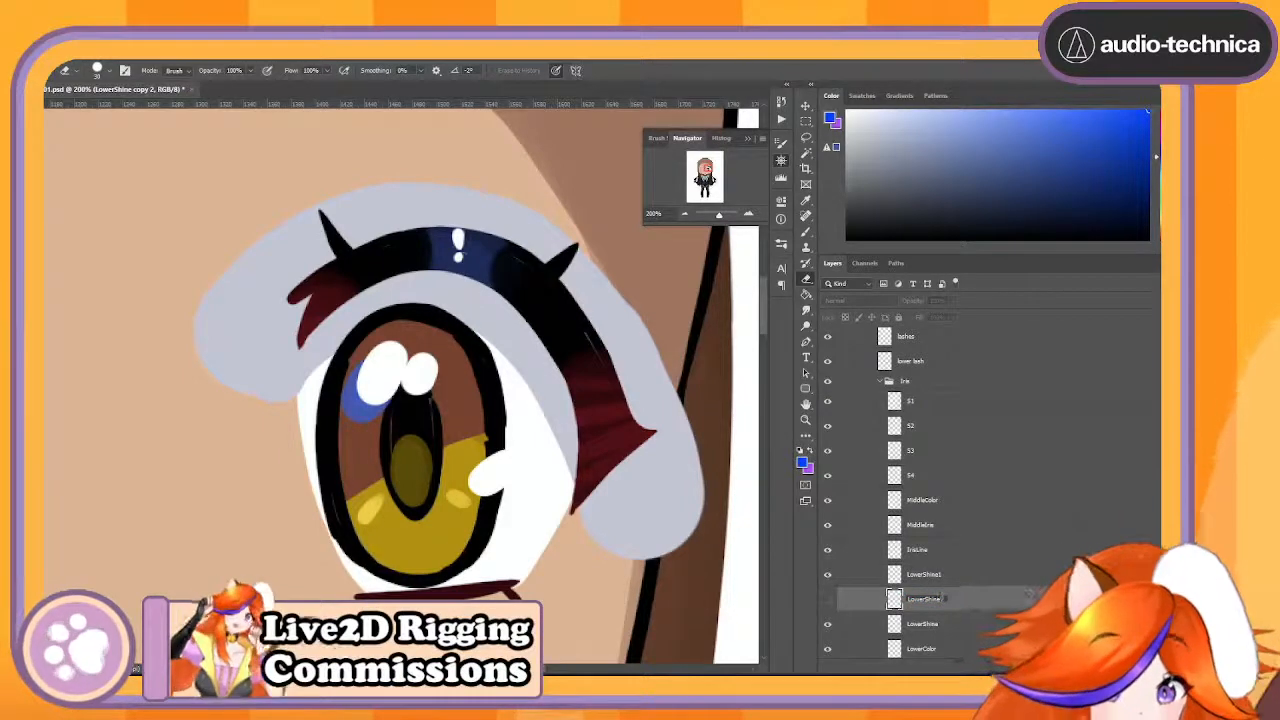
key("Return")
double_click(937, 625)
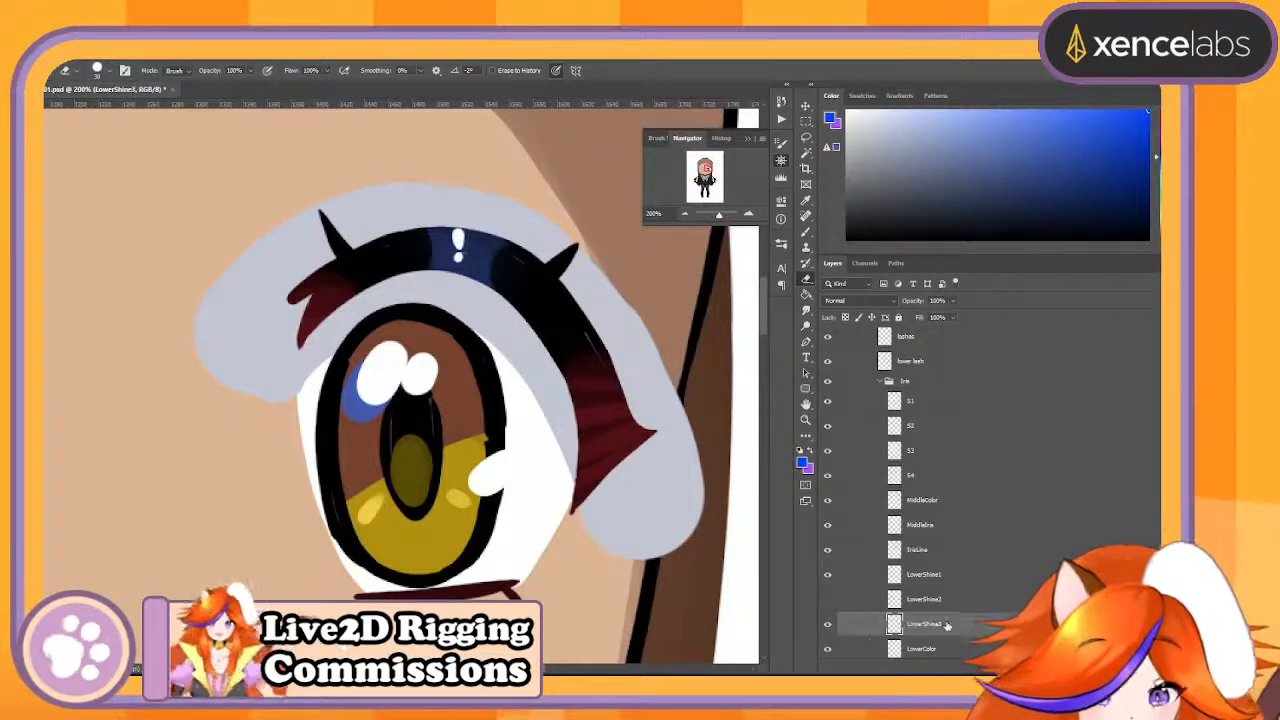
left_click(827, 599)
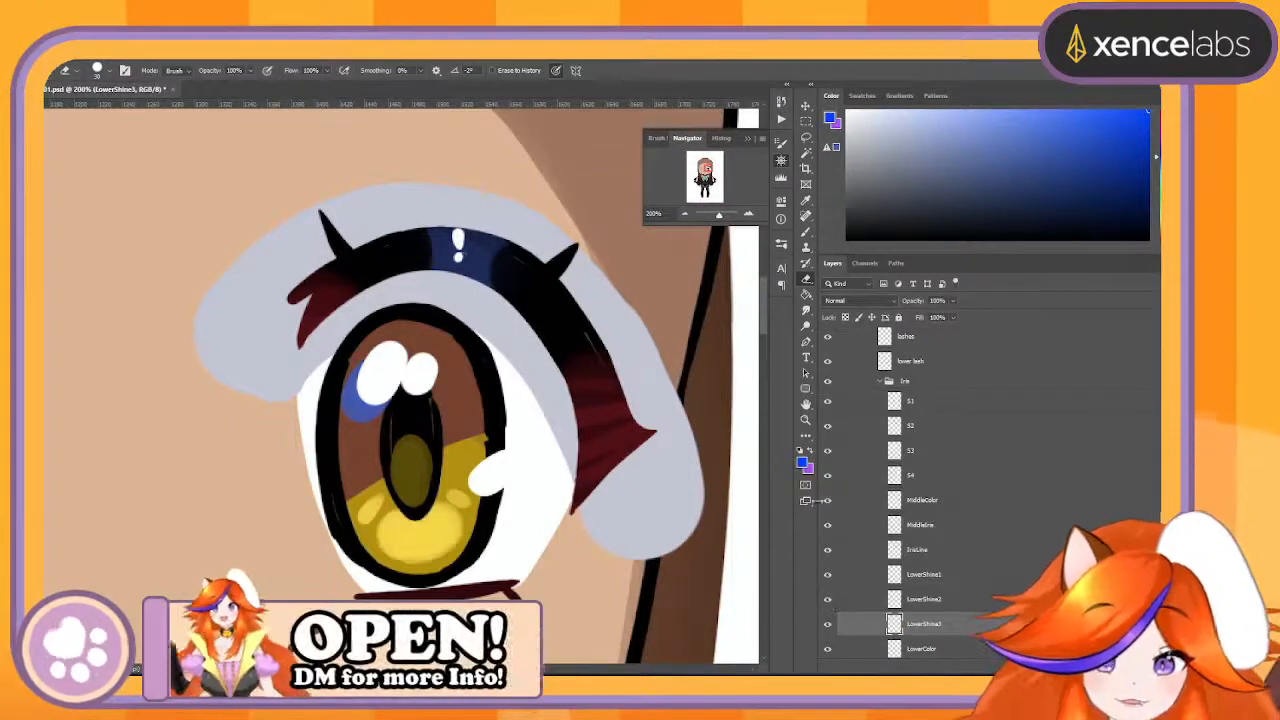
- Collapse the Iris group and toggle its visibility to check the complete iris on the face
left_click(686, 217)
left_click(686, 217)
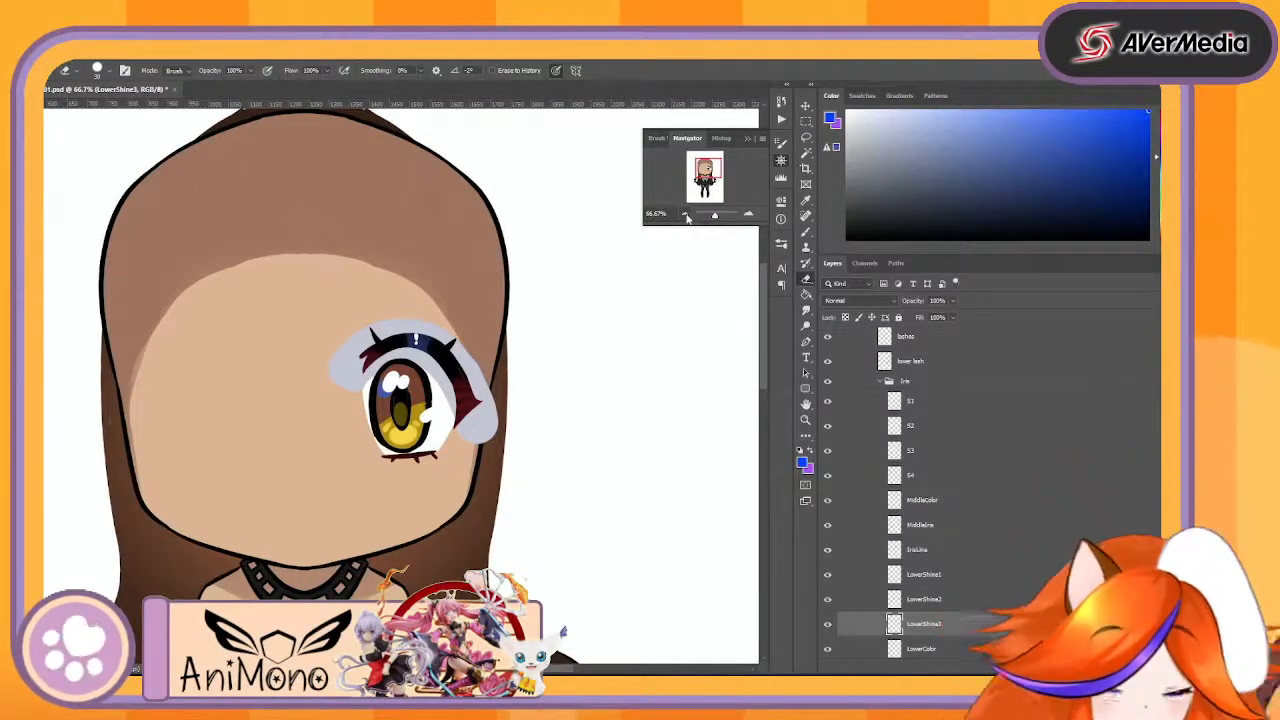
scroll(950, 560, "down", 3)
scroll(914, 541, "up", 4)
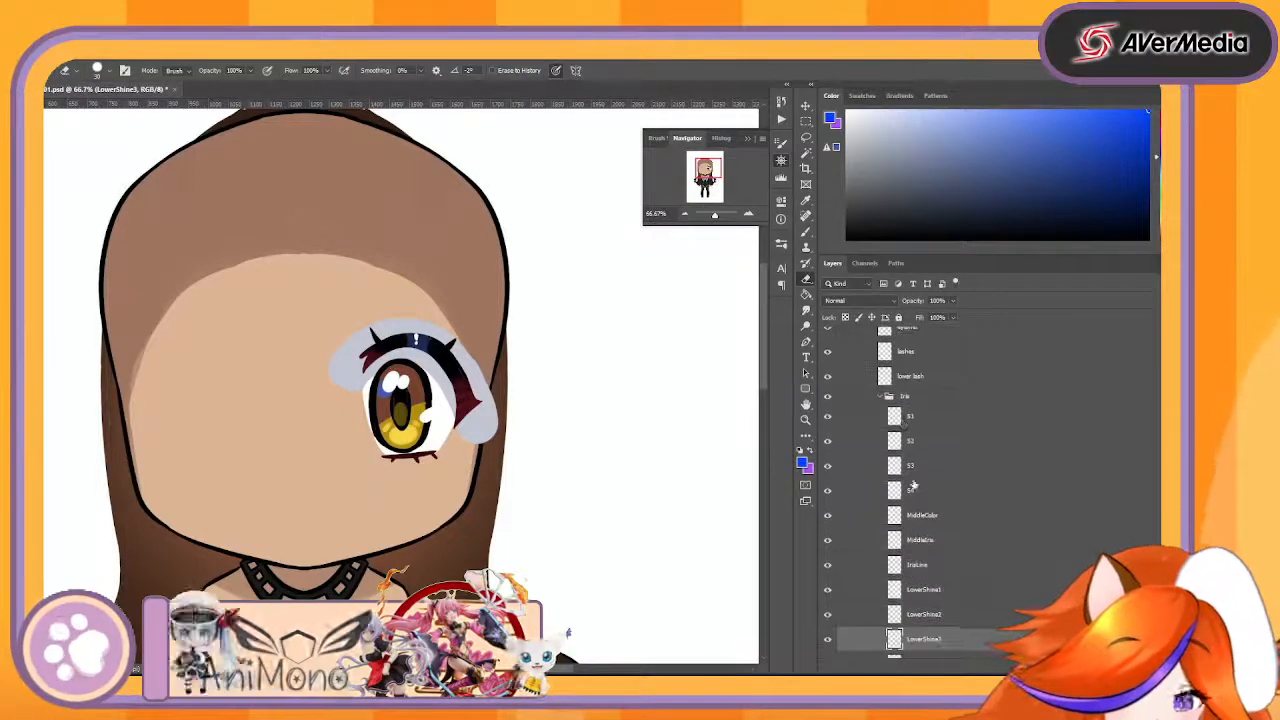
left_click(880, 398)
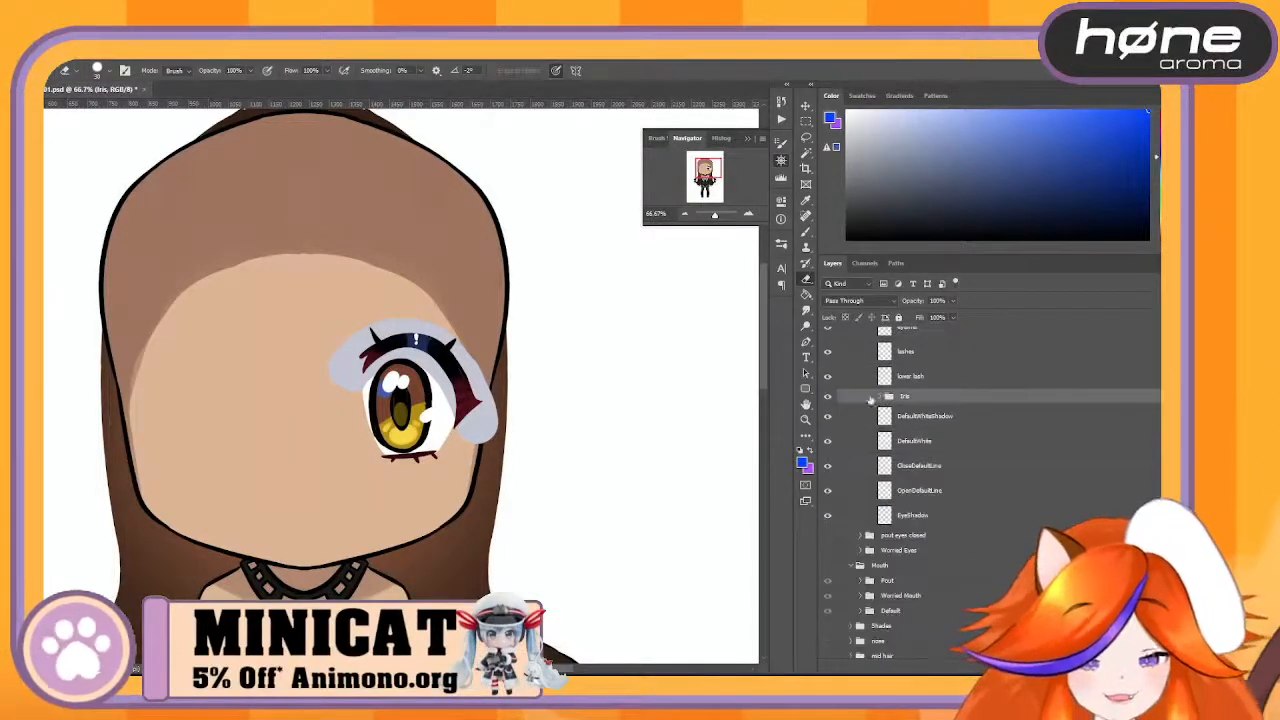
left_click(828, 397)
left_click(828, 397)
left_click(828, 397)
left_click(828, 397)
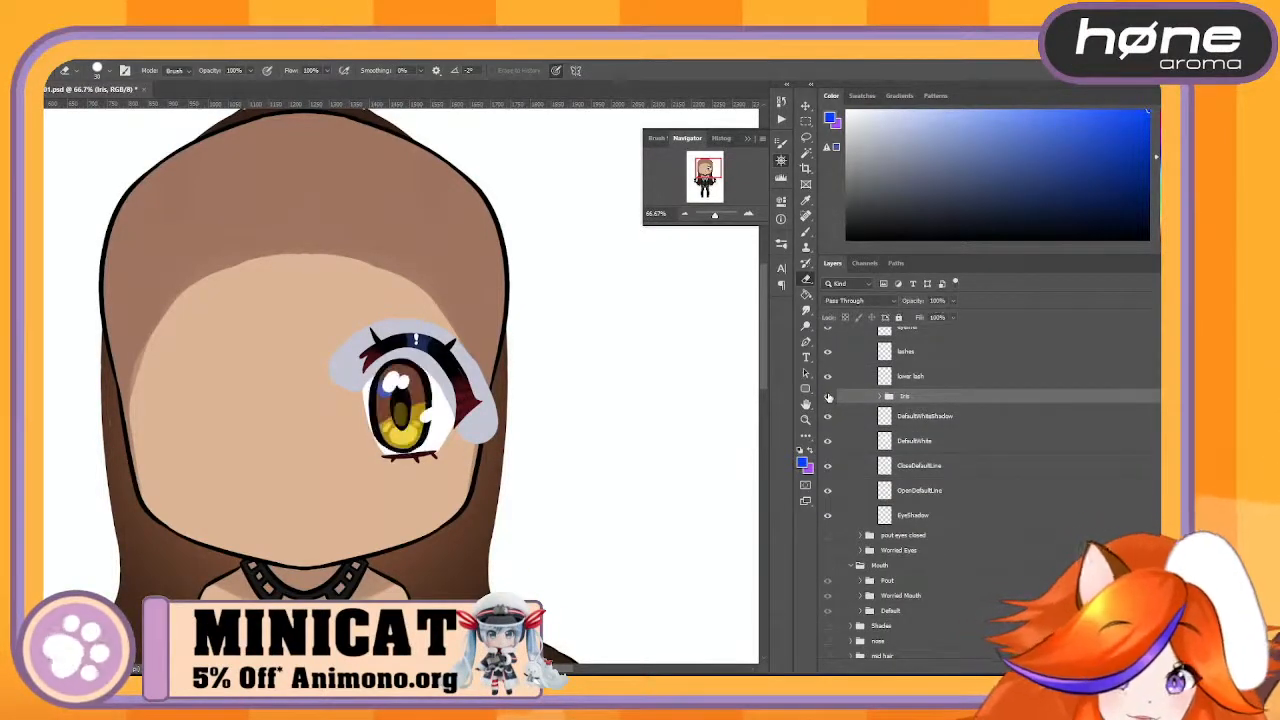
scroll(950, 430, "up", 1)
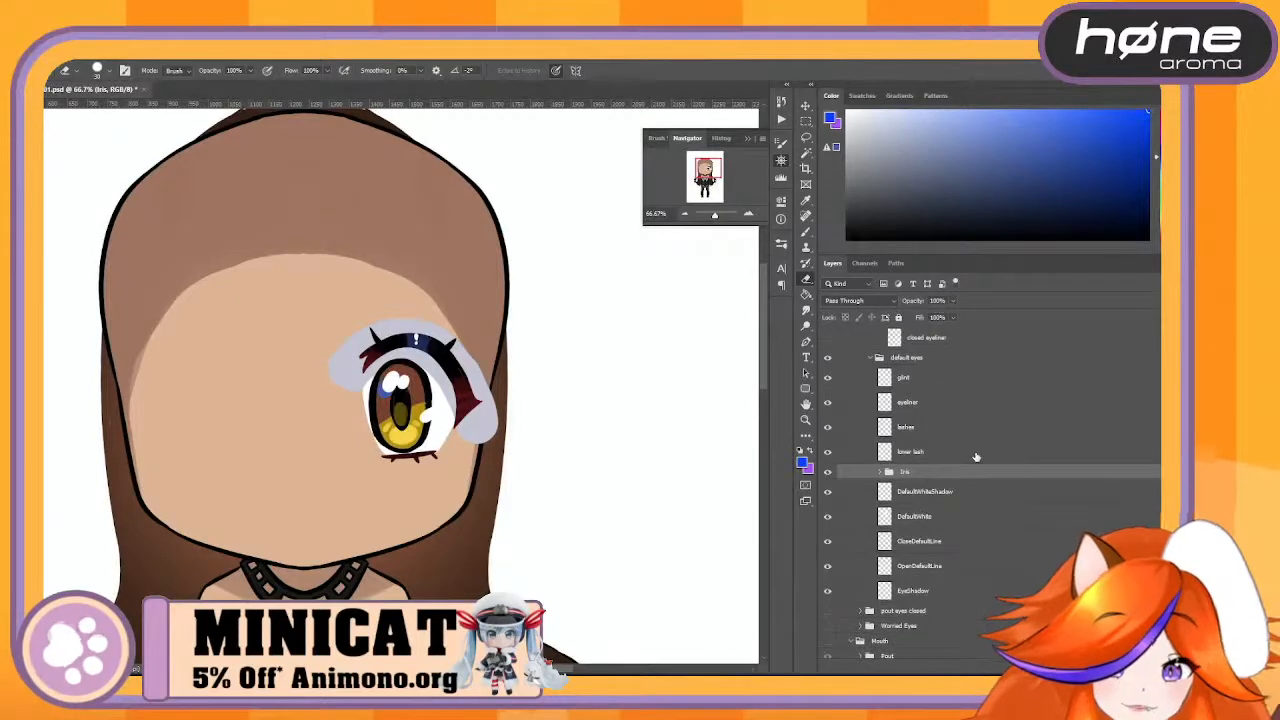
- Hide the Iris group and the DefaultWhiteShadow, DefaultWhite, CloseDefaultLine, OpenDefaultLine and EyeShadow layers in the default eyes group
left_click(828, 472)
left_click(829, 492)
left_click(829, 517)
left_click(830, 542)
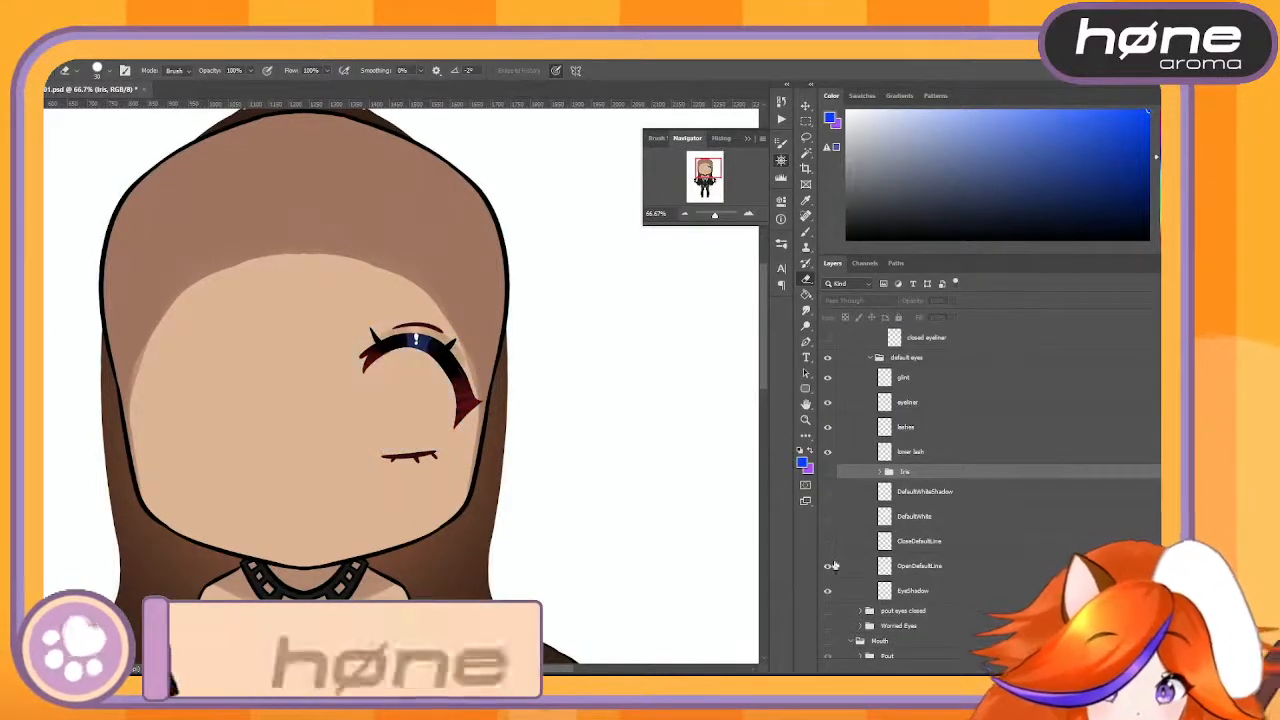
left_click(828, 566)
left_click(828, 591)
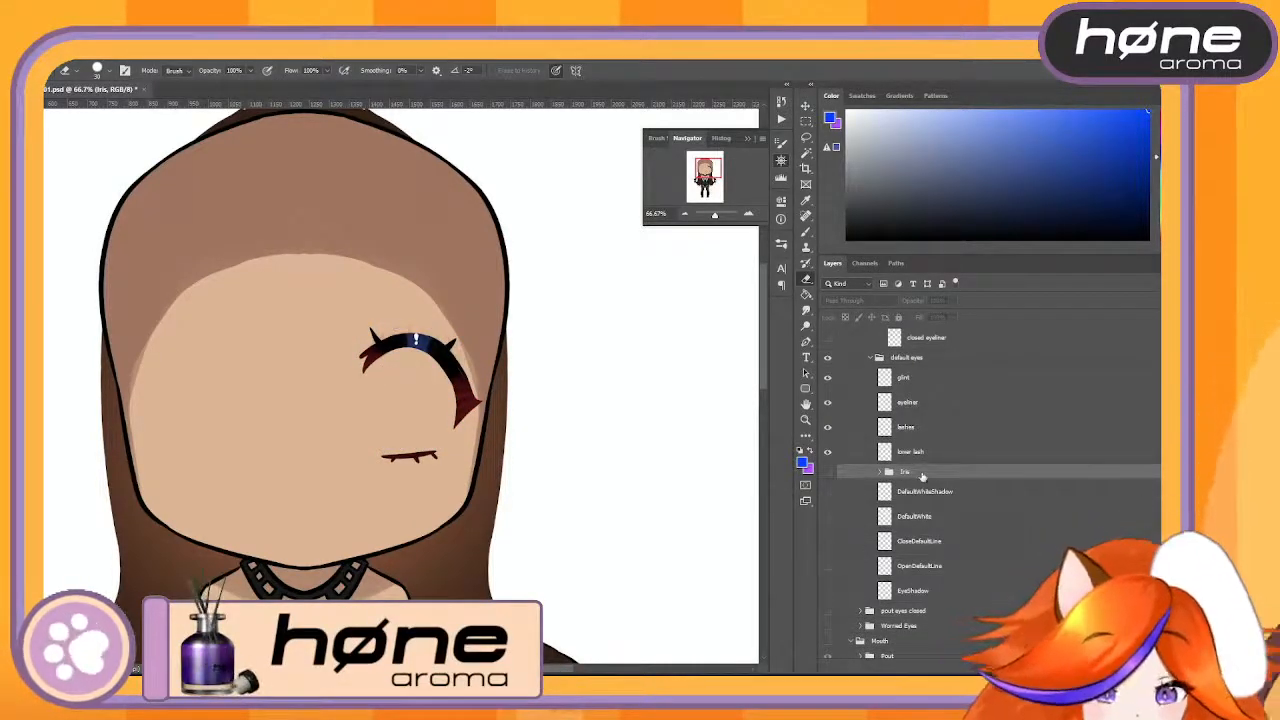
- Identify the lower lash layer by toggling its visibility and rename it to LowerLash
scroll(922, 477, "up", 1)
left_click(900, 514)
left_click(828, 513)
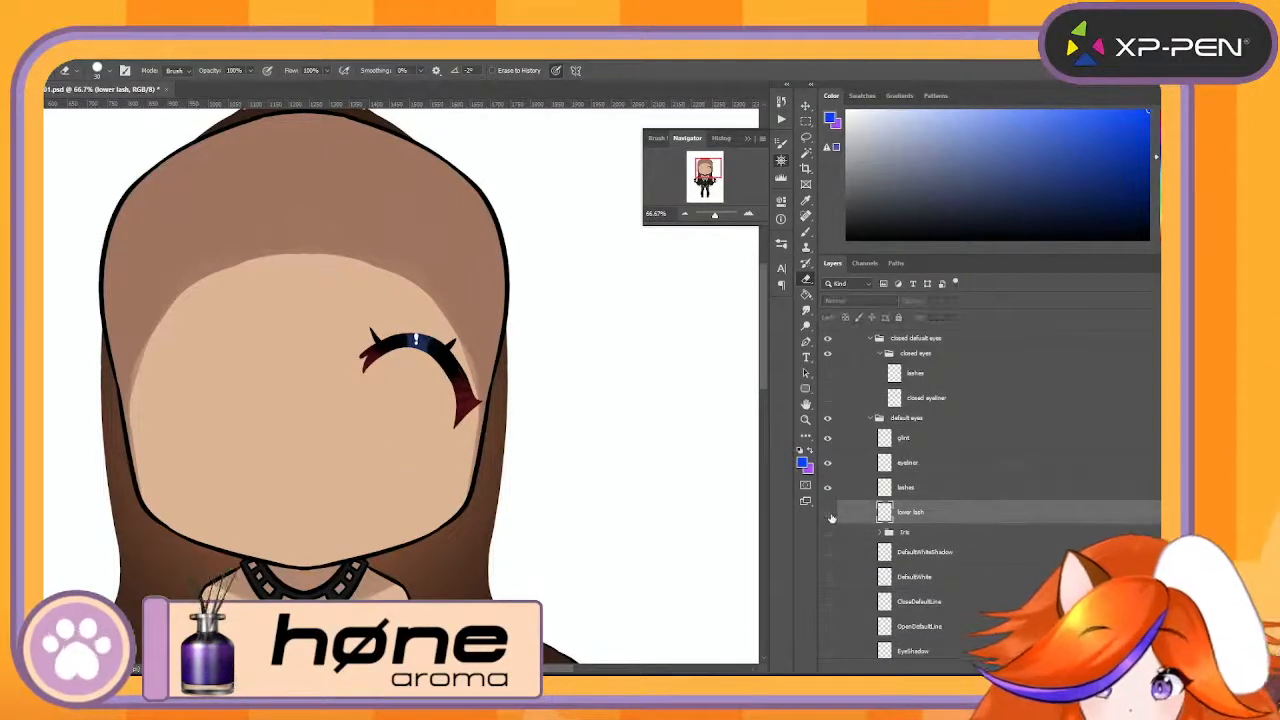
left_click(829, 514)
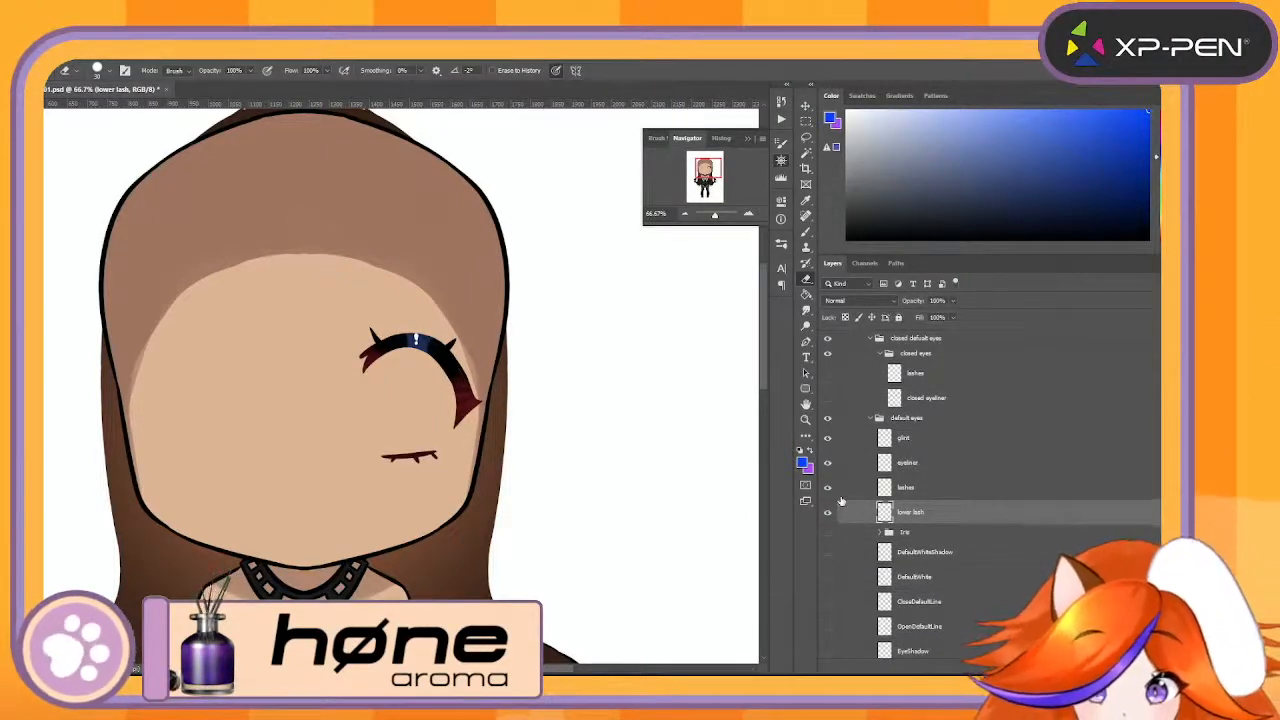
double_click(911, 512)
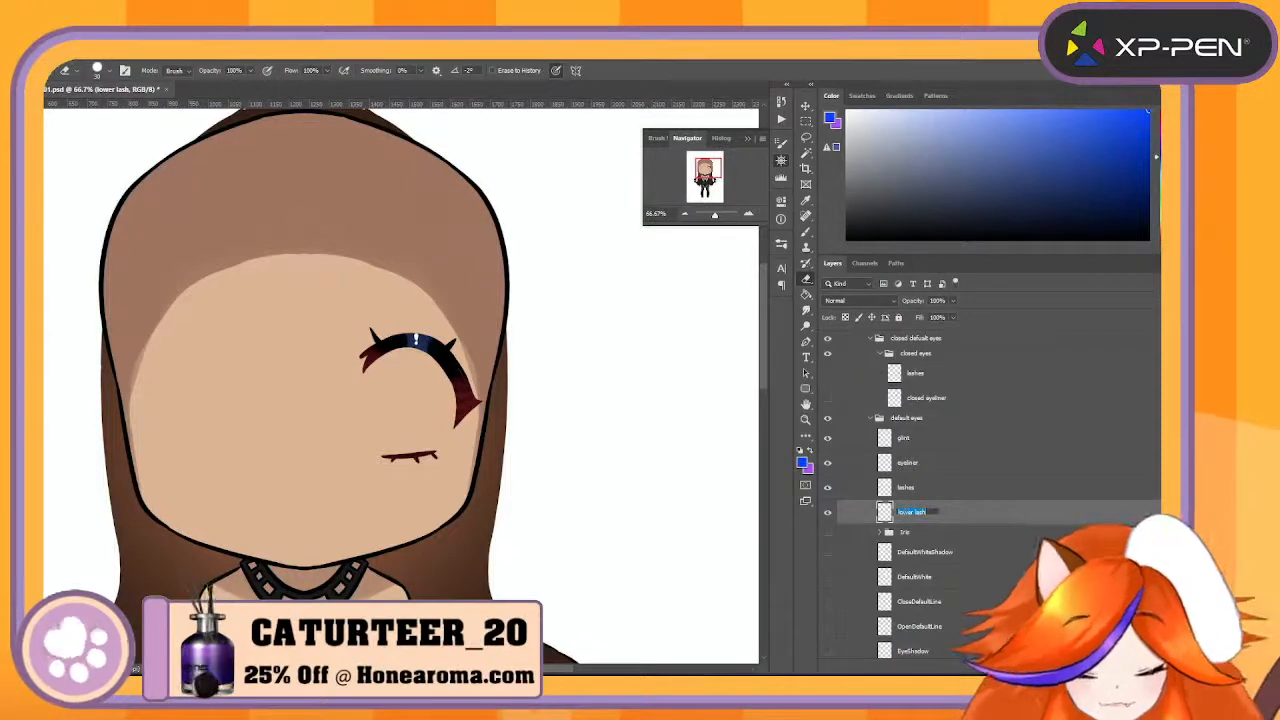
type("LowerLash")
key("Return")
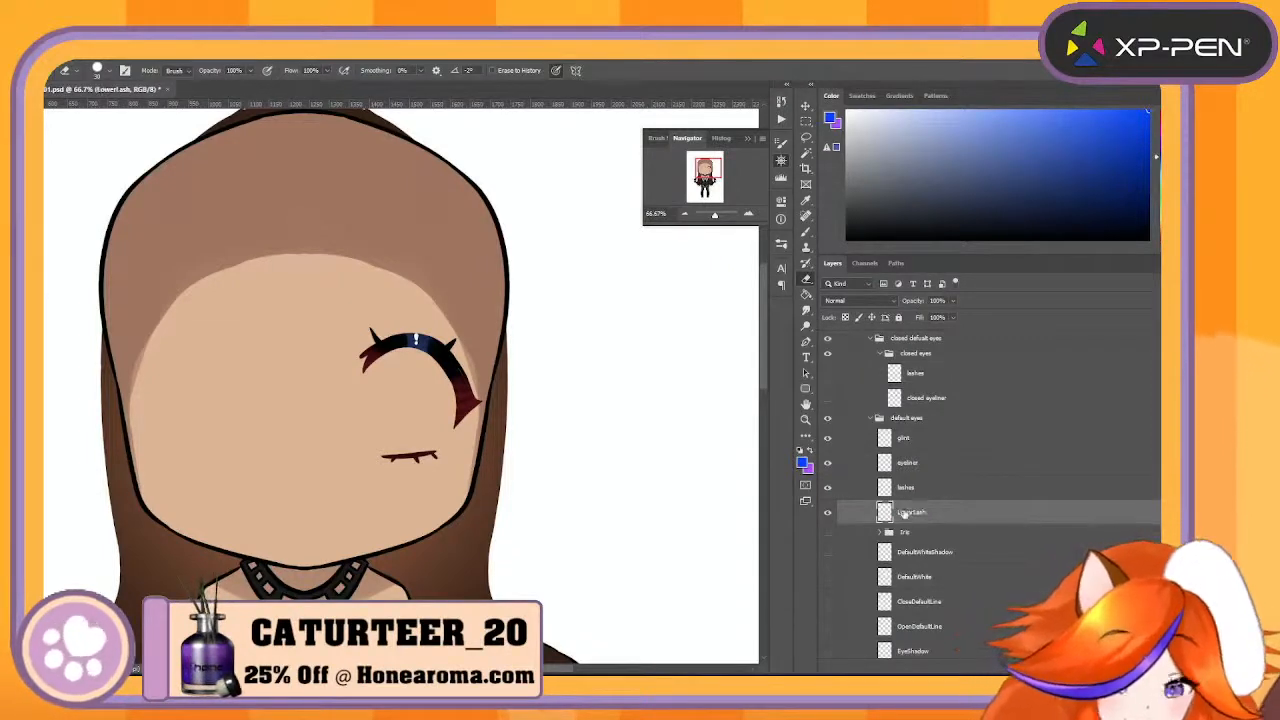
- Hide LowerLash, duplicate the lashes layer, and erase the inner upper lash from the original so the two lashes are on separate layers
left_click(827, 512)
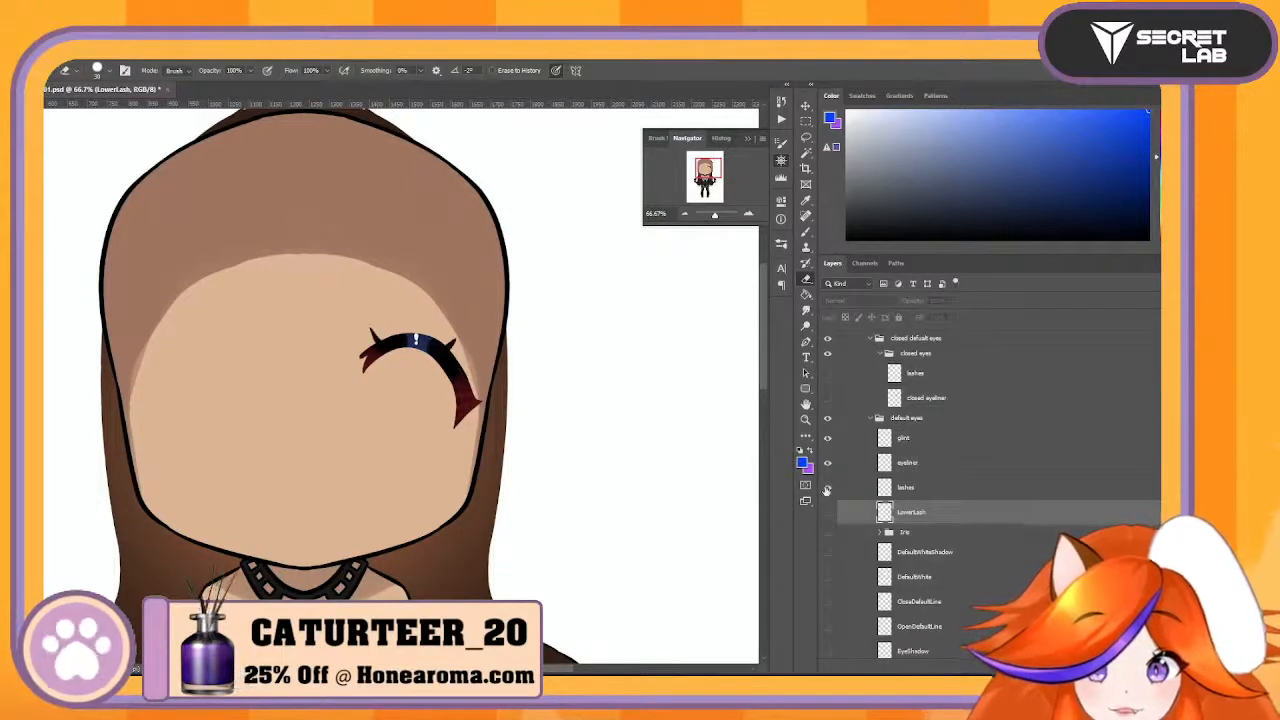
left_click(1006, 470)
left_click_drag(1008, 492, 1010, 668)
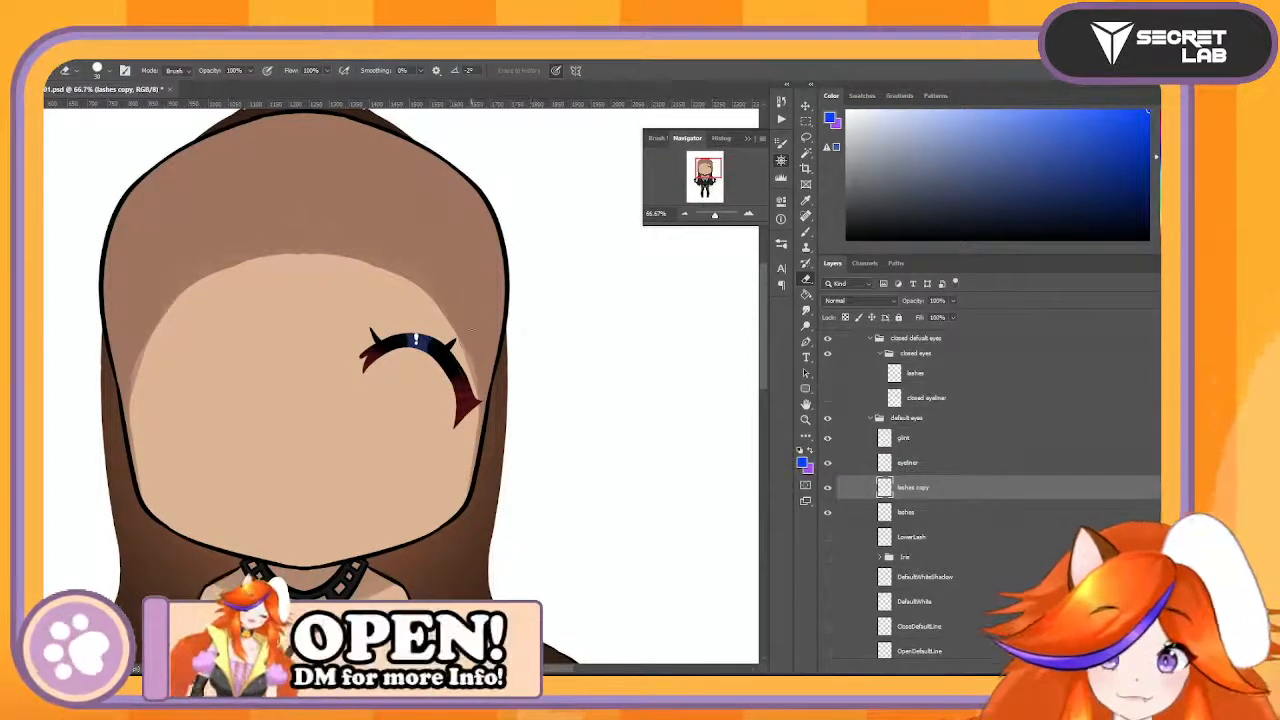
left_click(968, 511)
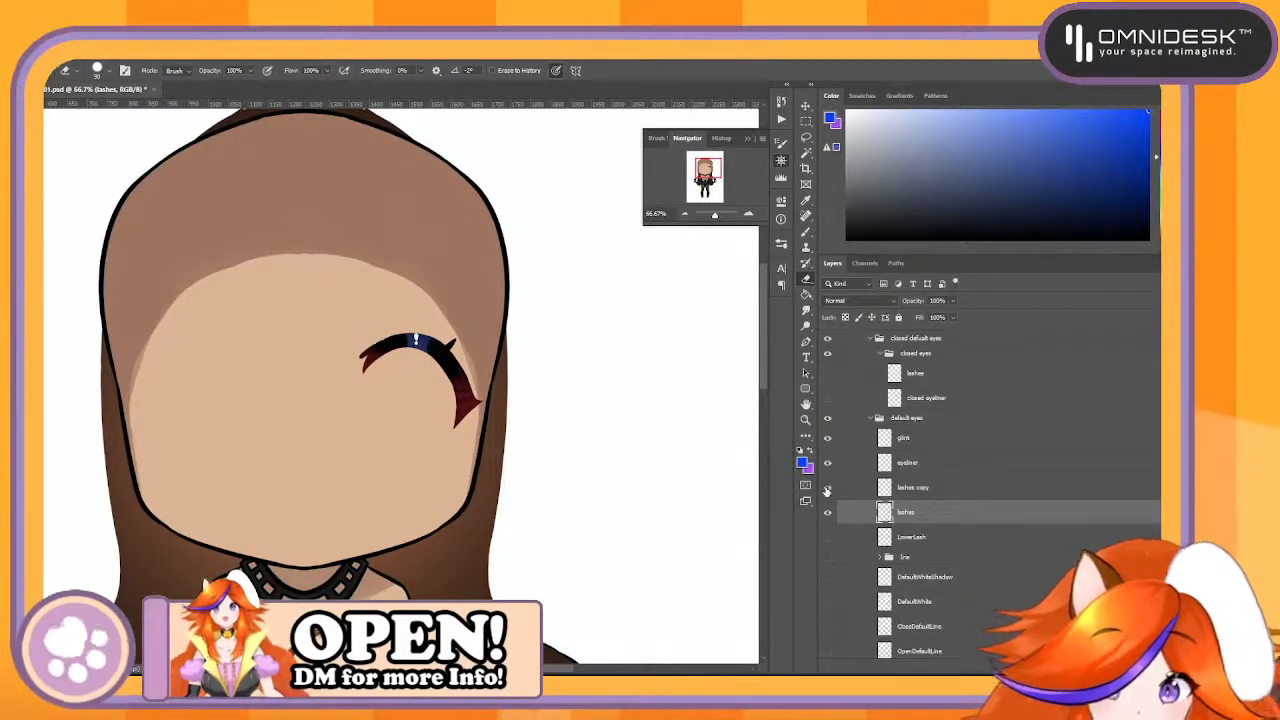
- Rename the lashes copy layer to L1 and the original lashes layer to L2
double_click(920, 489)
type("L1")
key("Return")
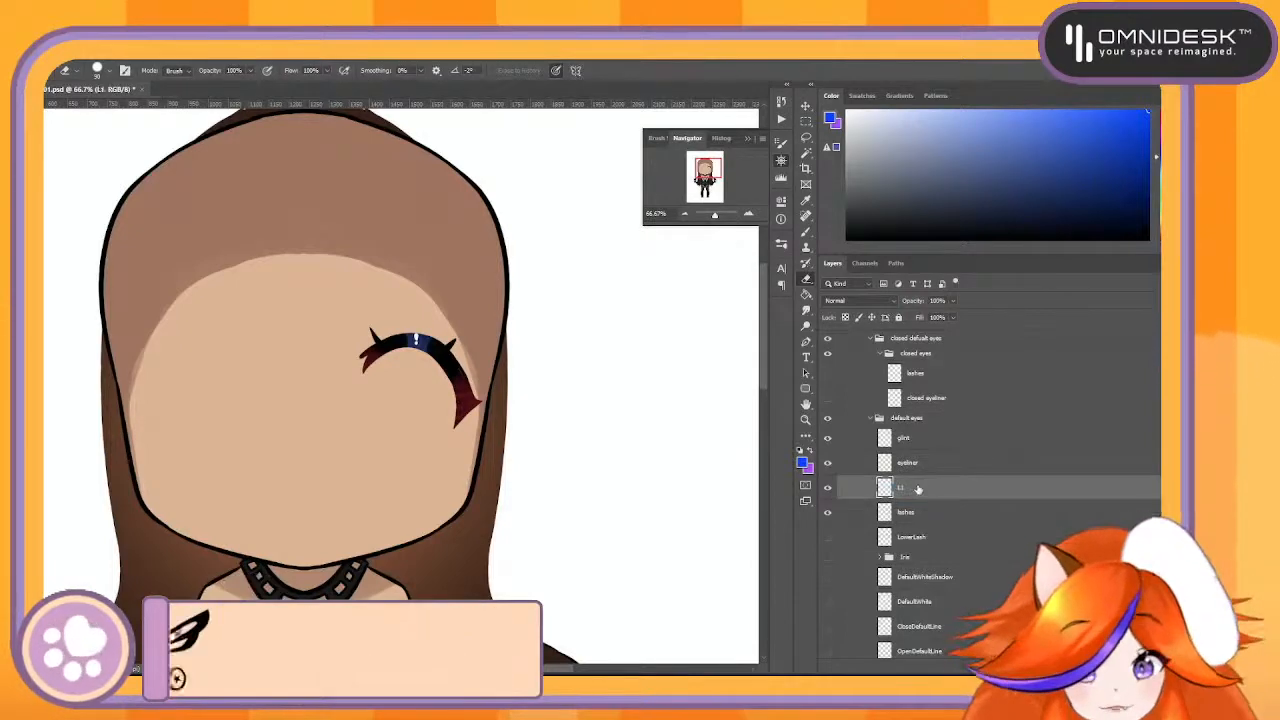
double_click(906, 512)
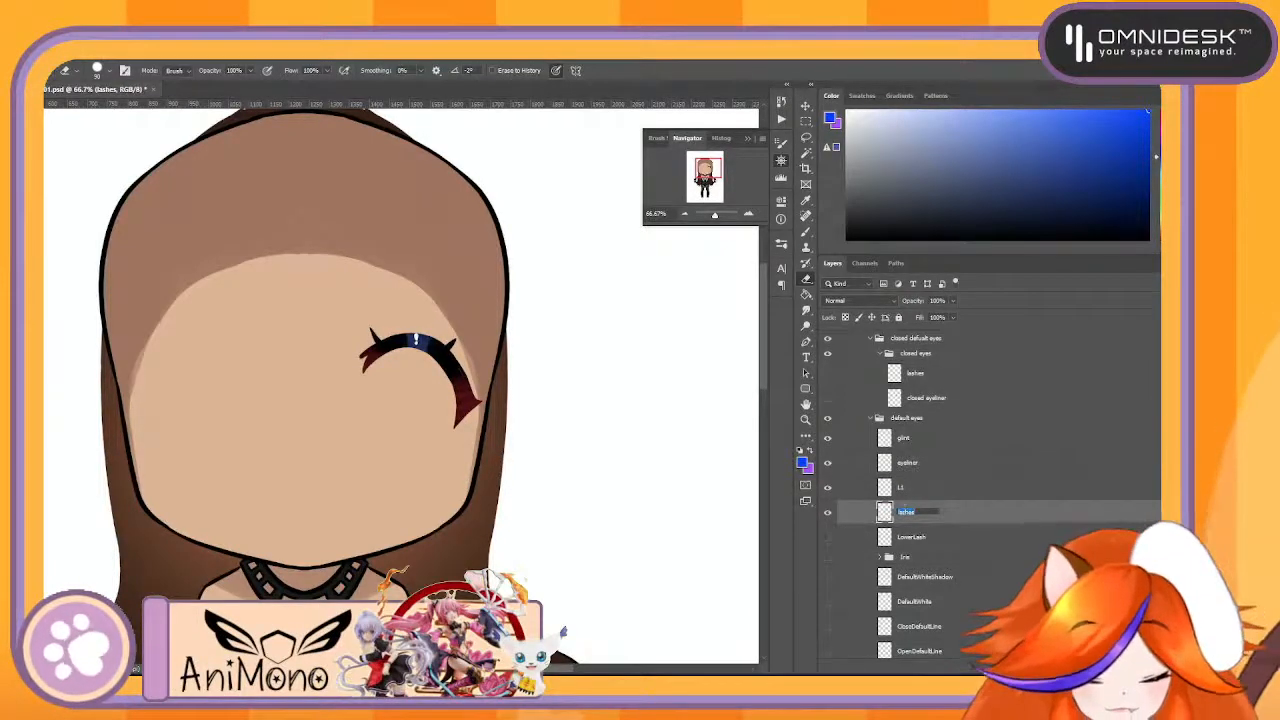
type("L2")
key("Return")
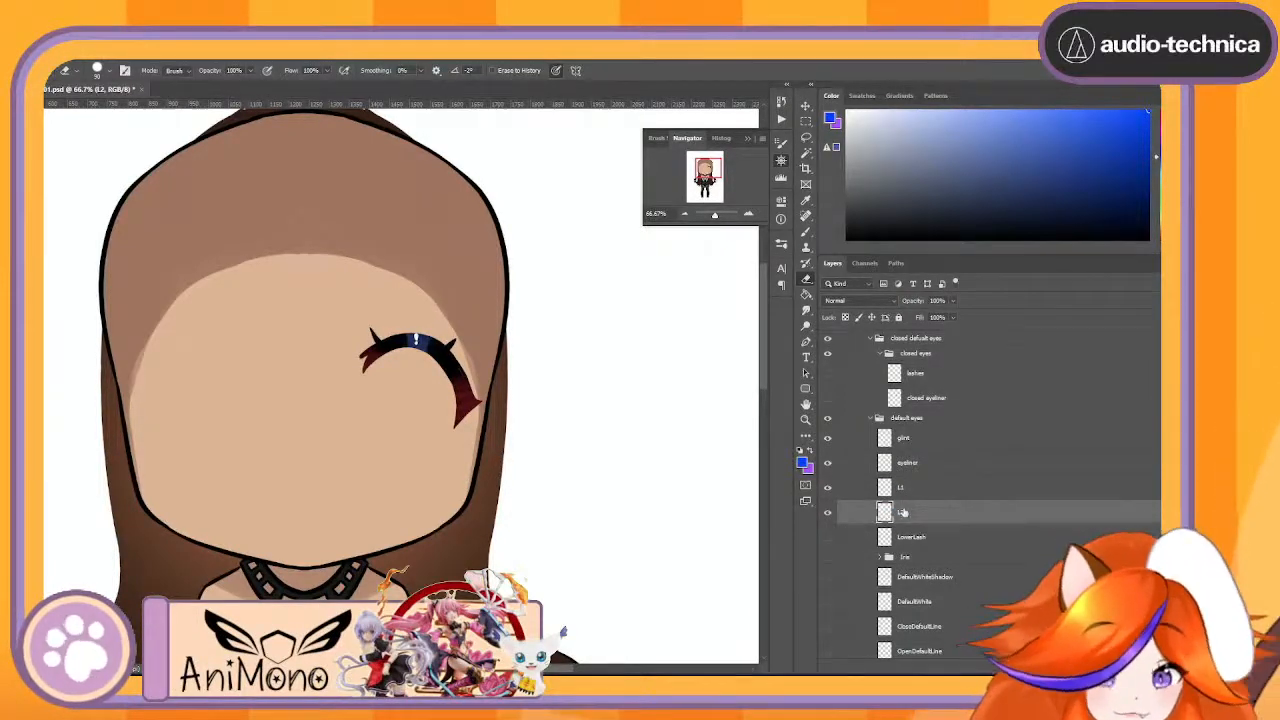
- Compare the default eyeliner's shape with the closed eyeliner up close by toggling the visibility of both layers
left_click(827, 463)
left_click(827, 463)
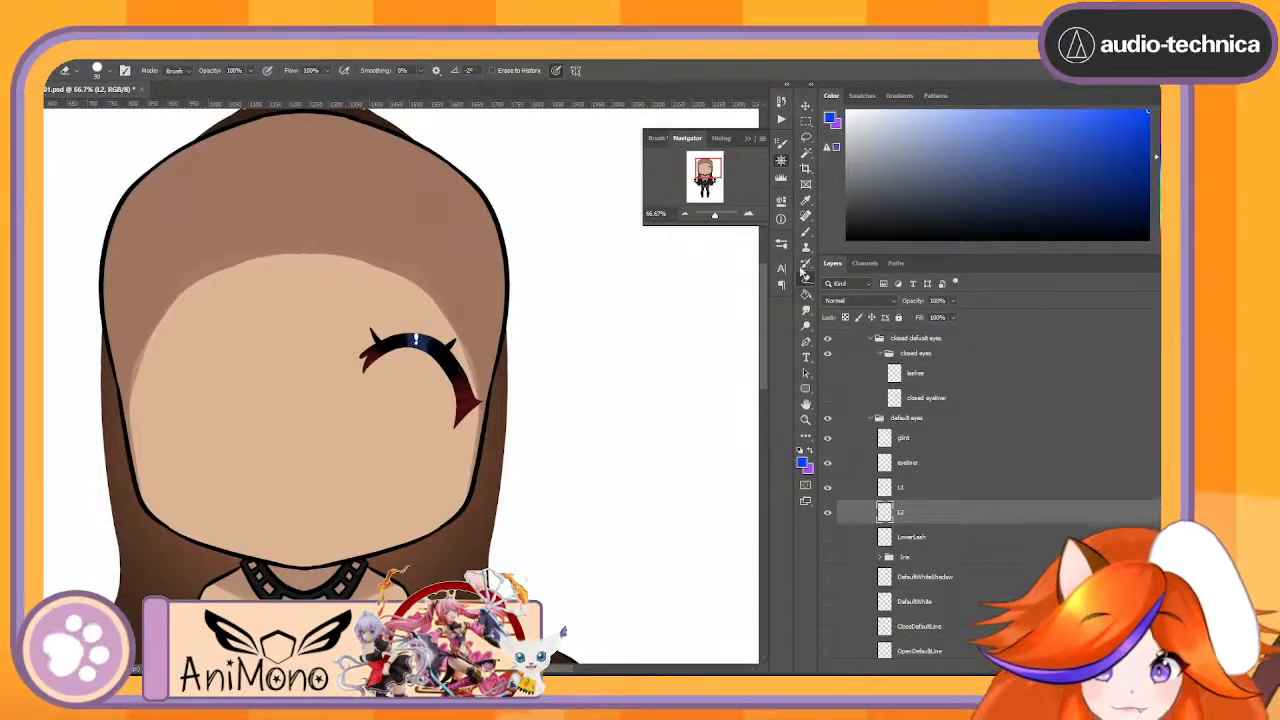
left_click(749, 213)
left_click(749, 213)
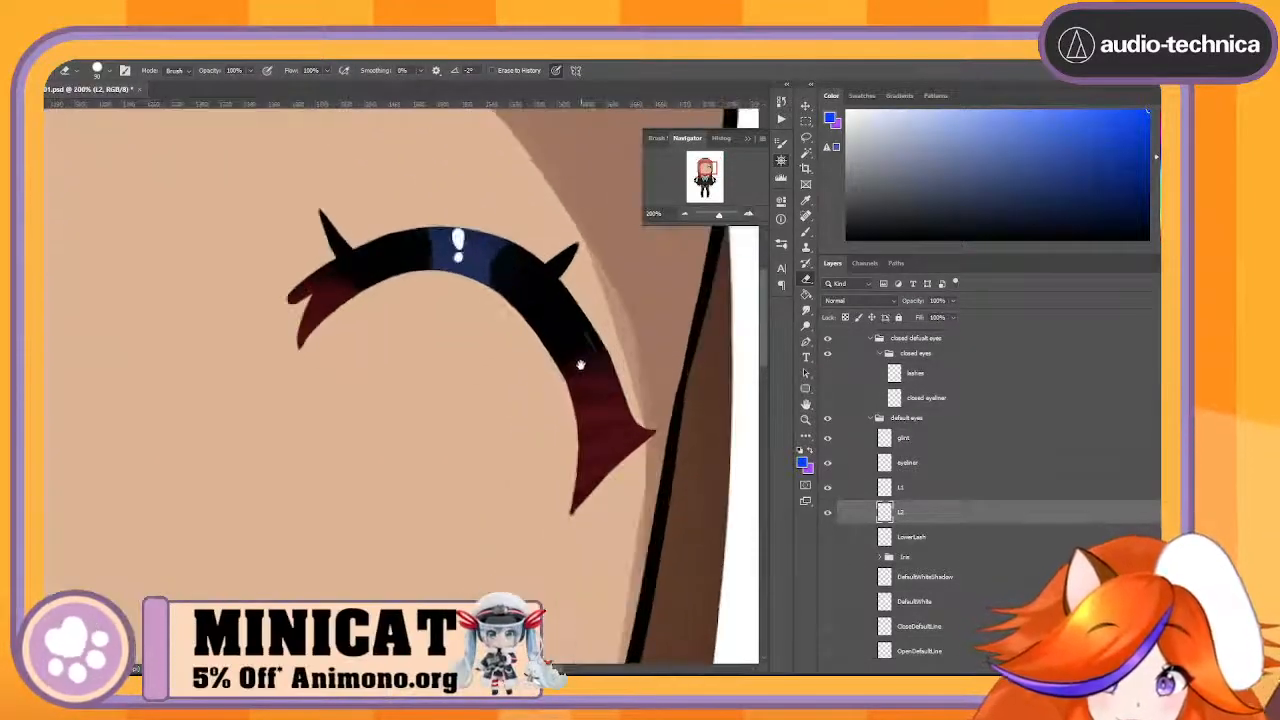
left_click_drag(580, 363, 546, 451)
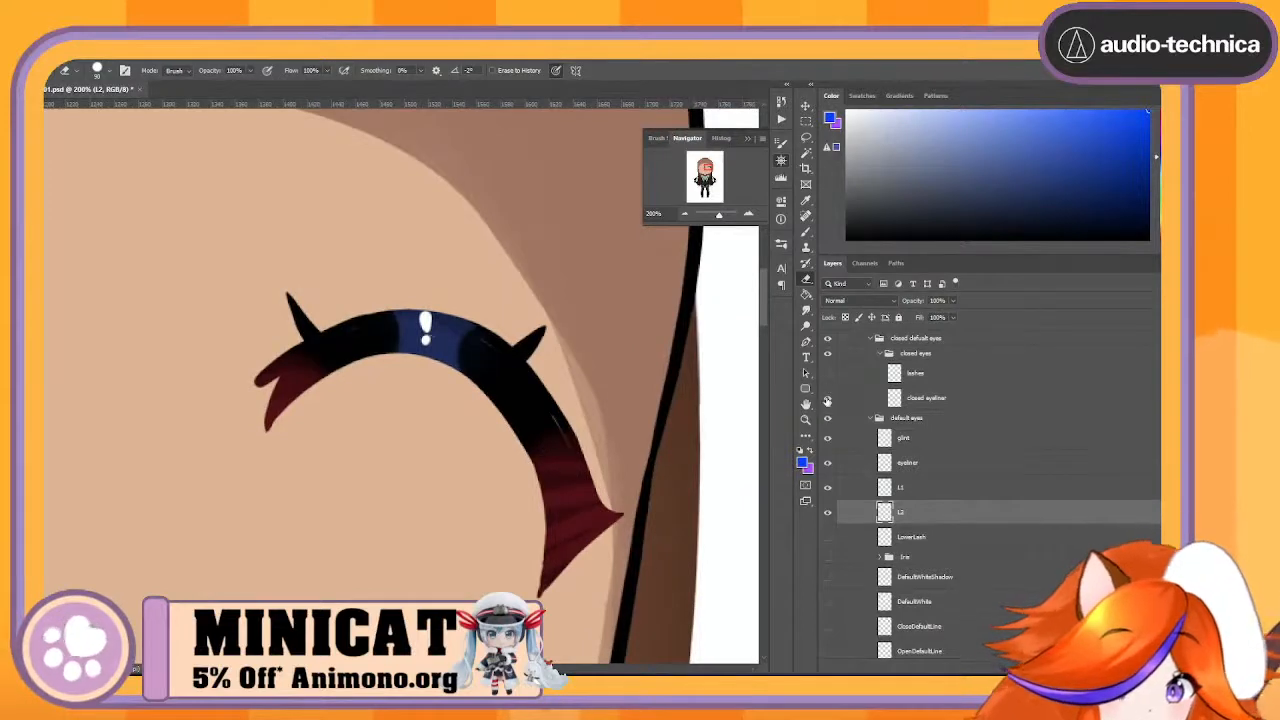
left_click(827, 400)
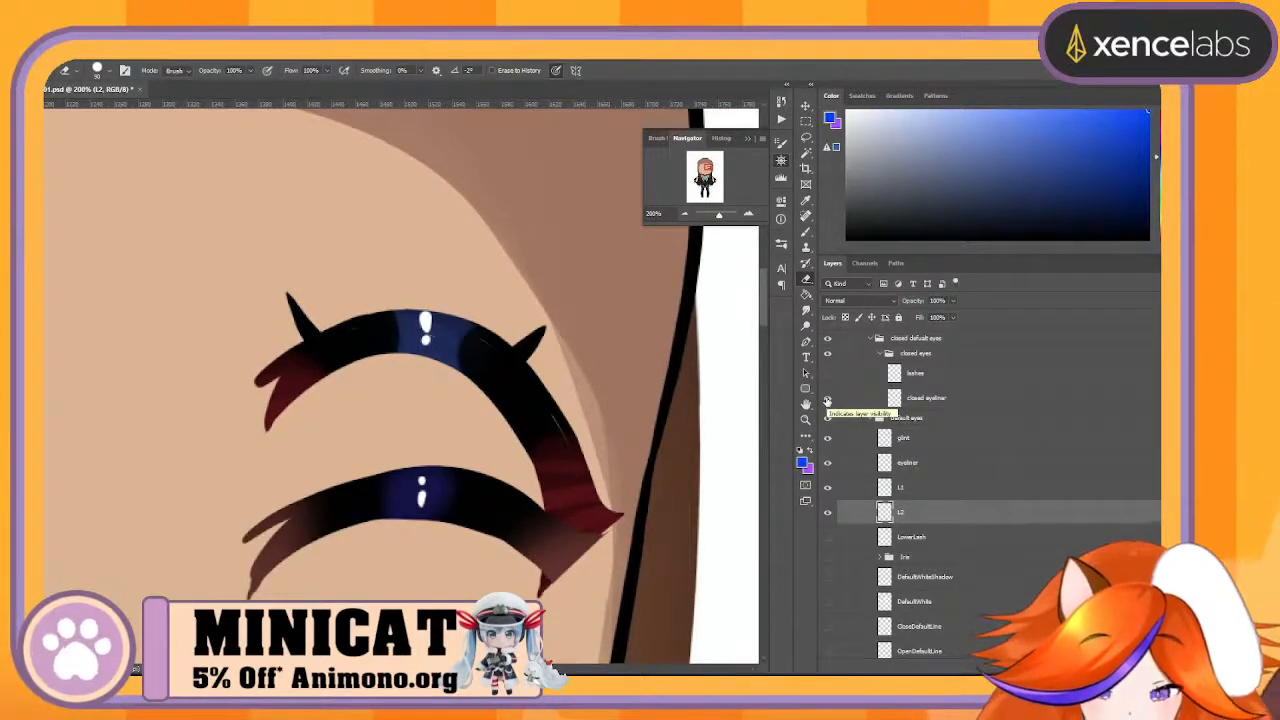
left_click(827, 400)
left_click(827, 400)
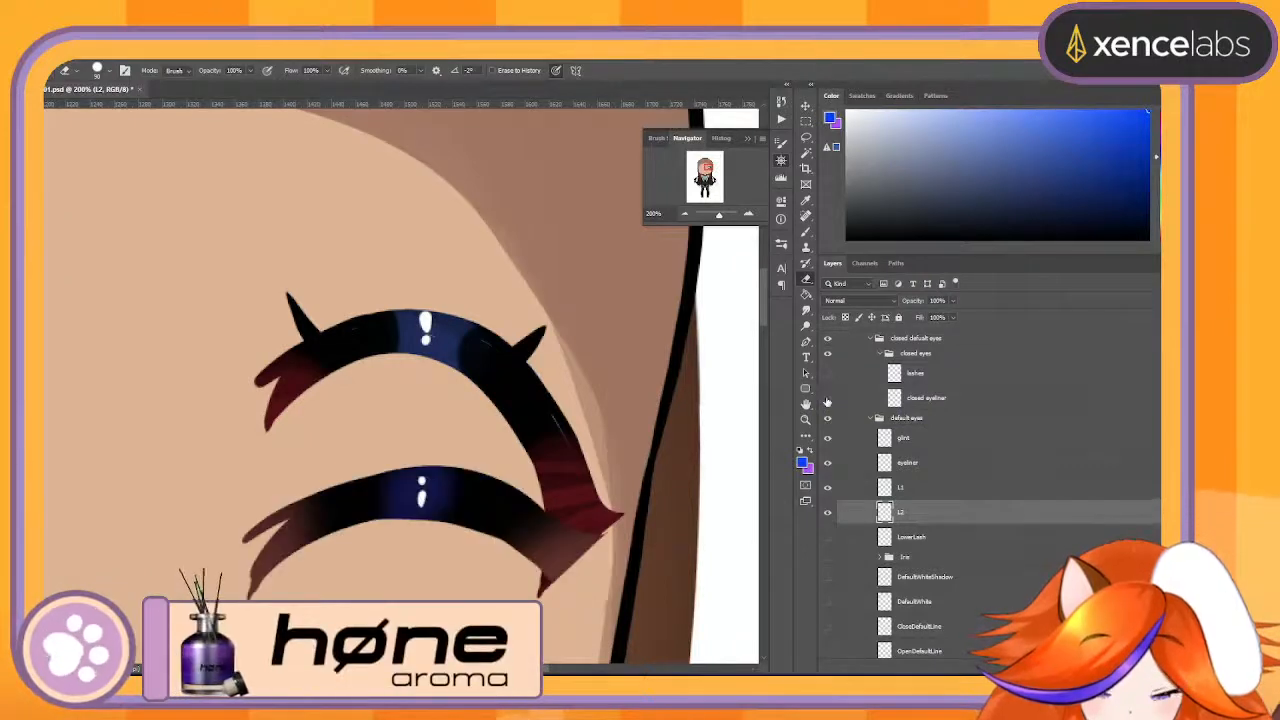
left_click(827, 400)
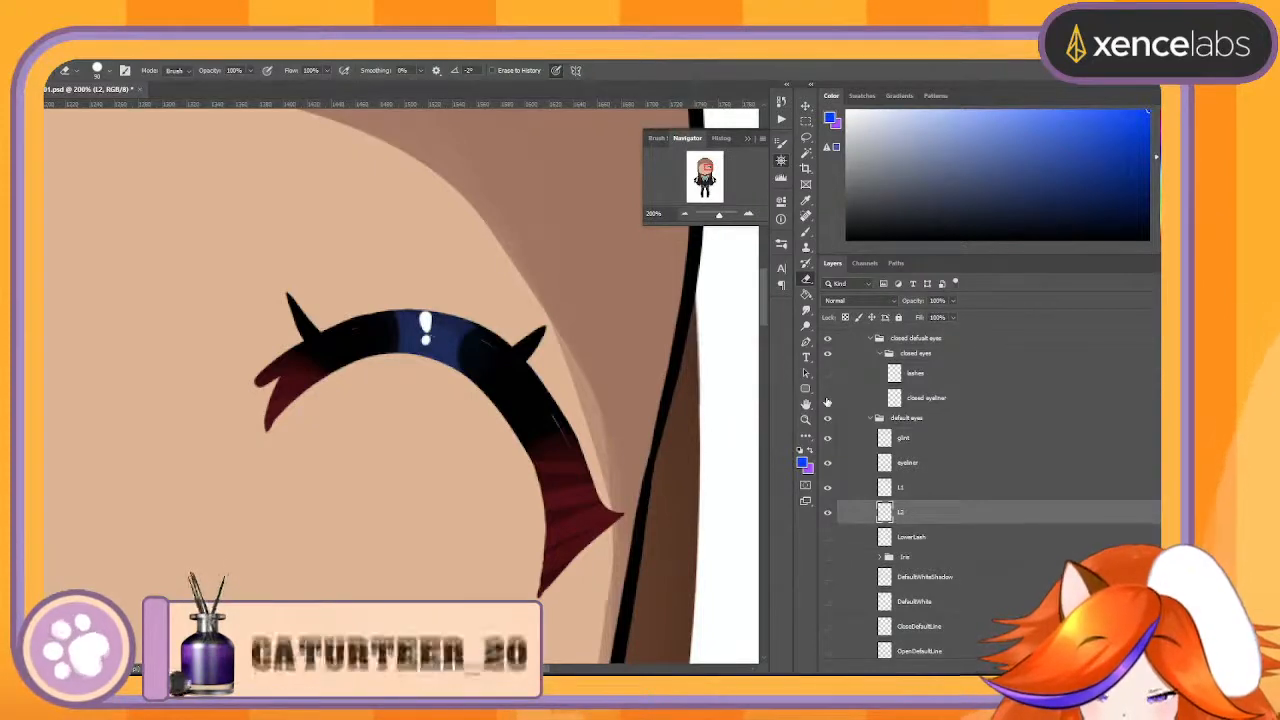
left_click(827, 400)
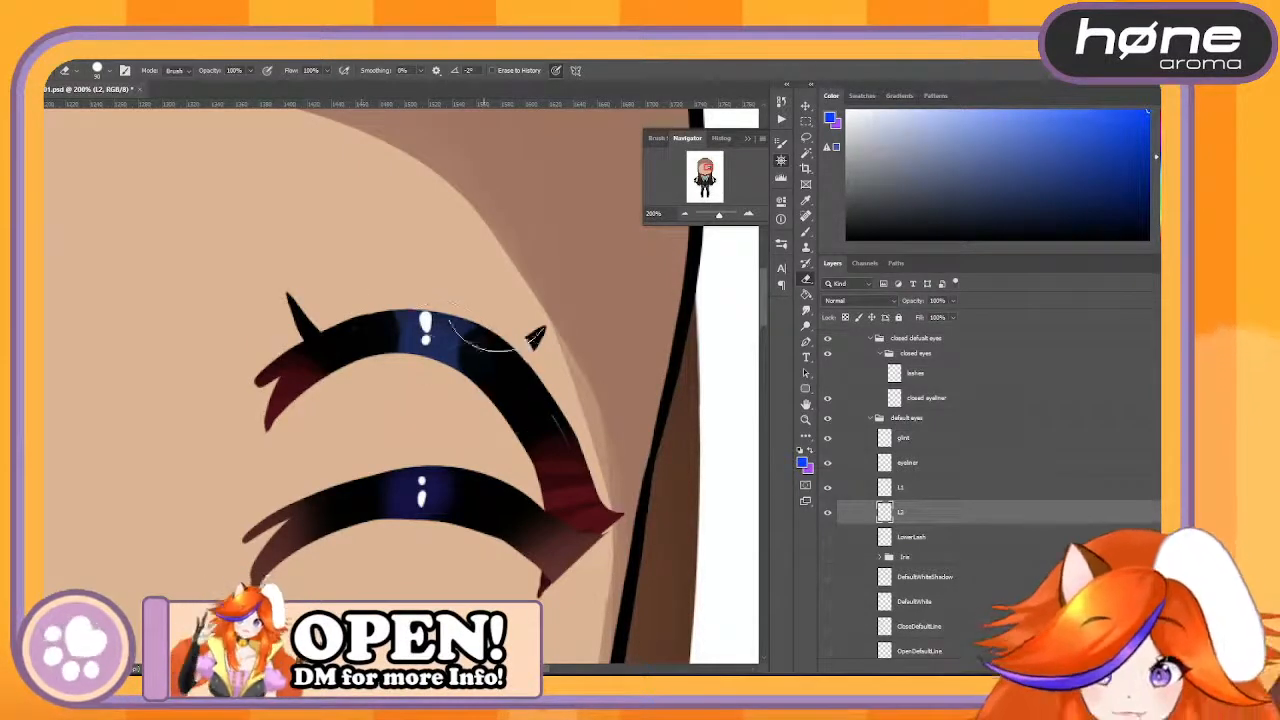
- Merge the glint layer down into the default eyes' eyeliner layer and hide the closed eyeliner layer
left_click(1016, 466)
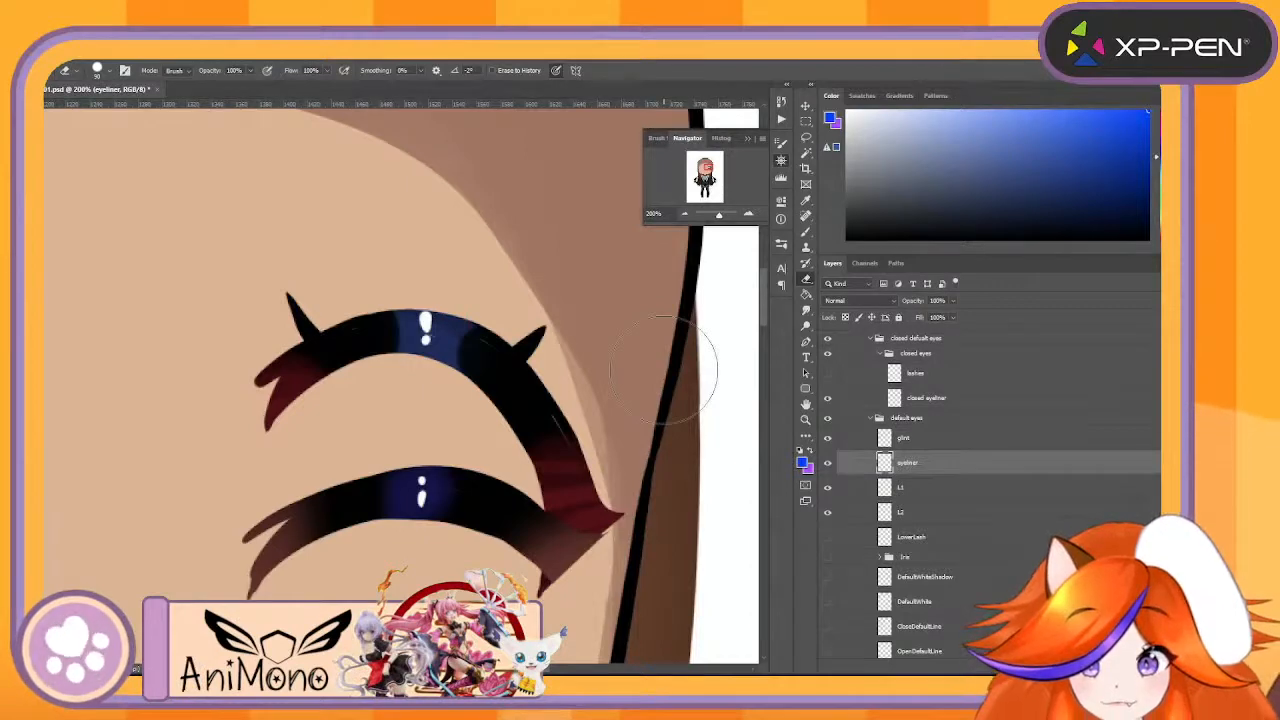
left_click(954, 441)
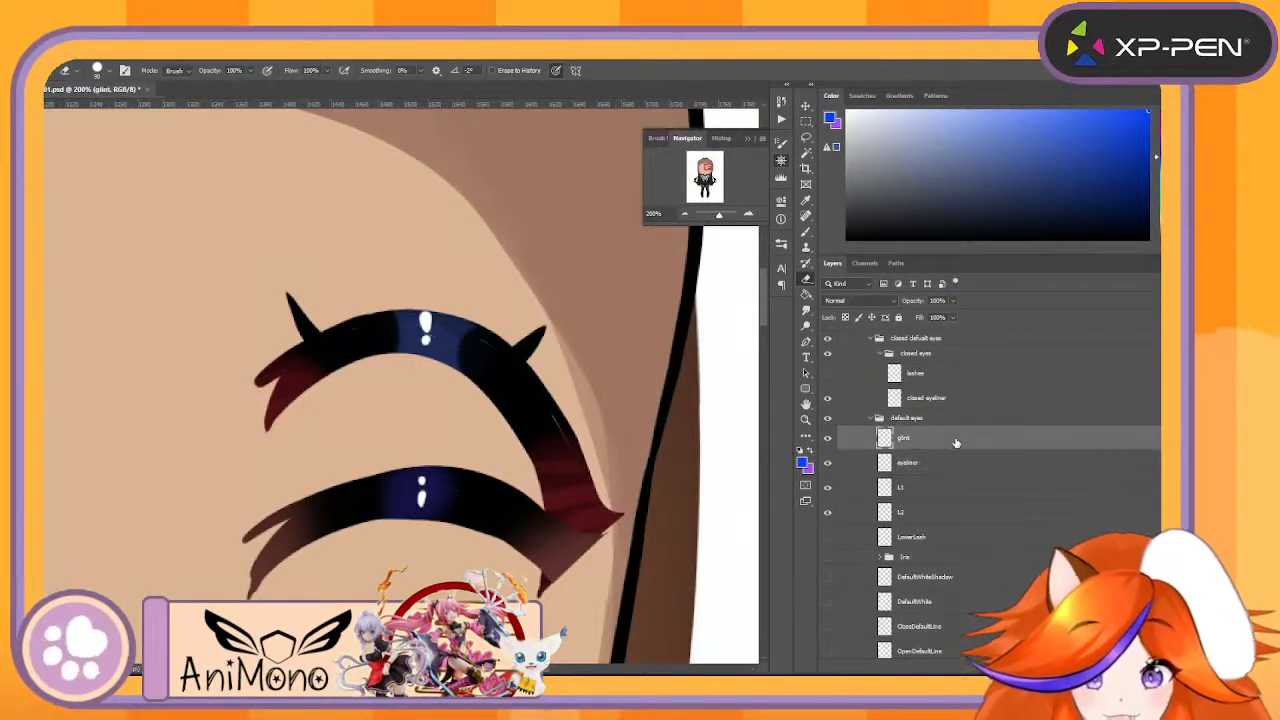
right_click(932, 450)
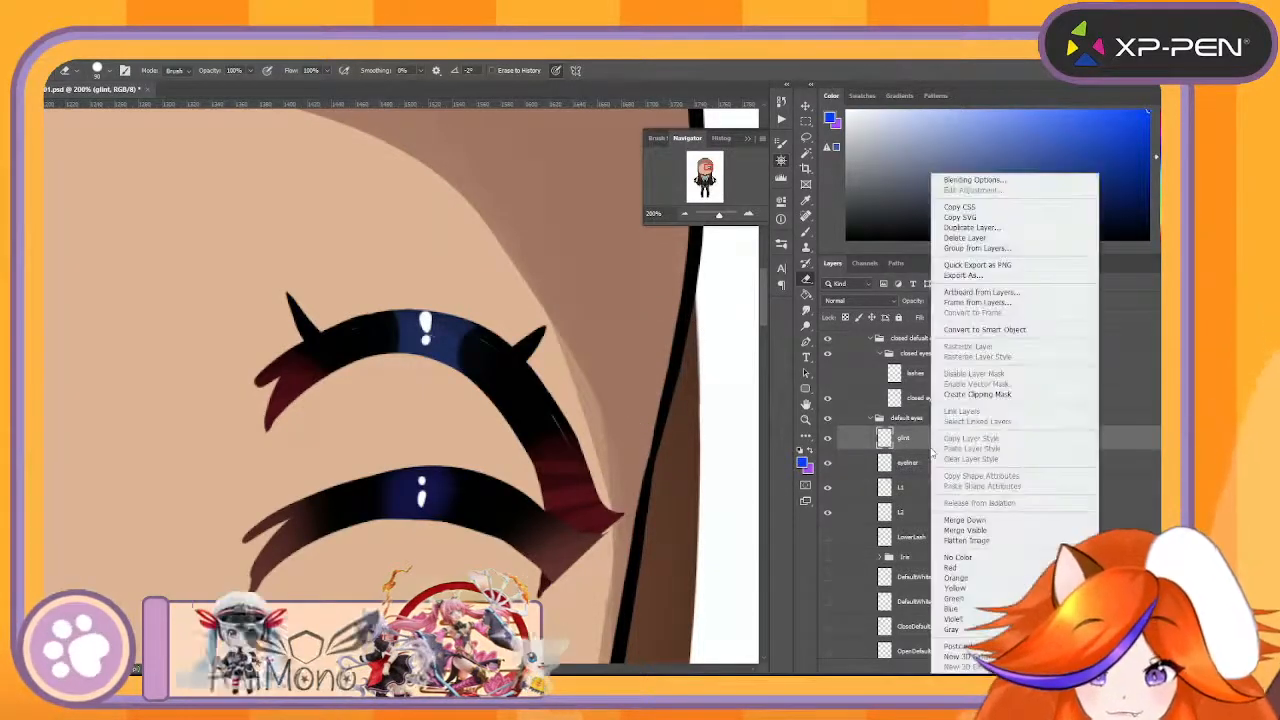
left_click(990, 521)
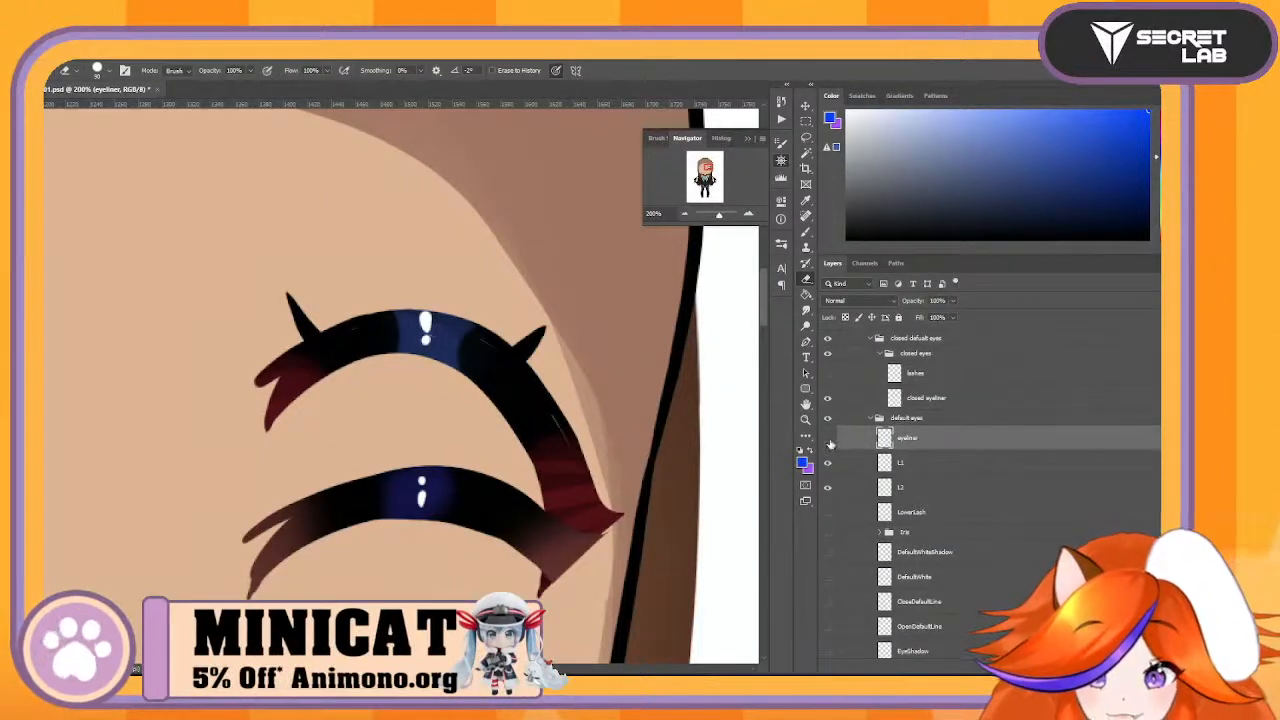
left_click(829, 443)
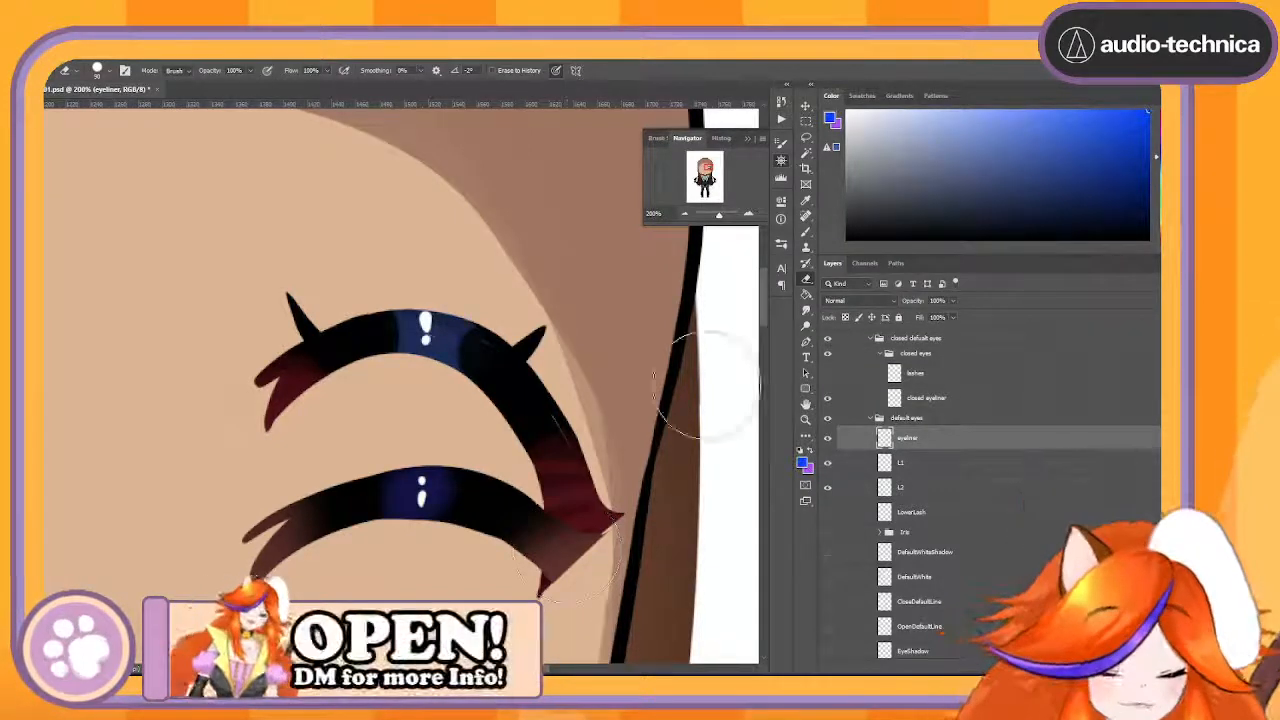
left_click(807, 122)
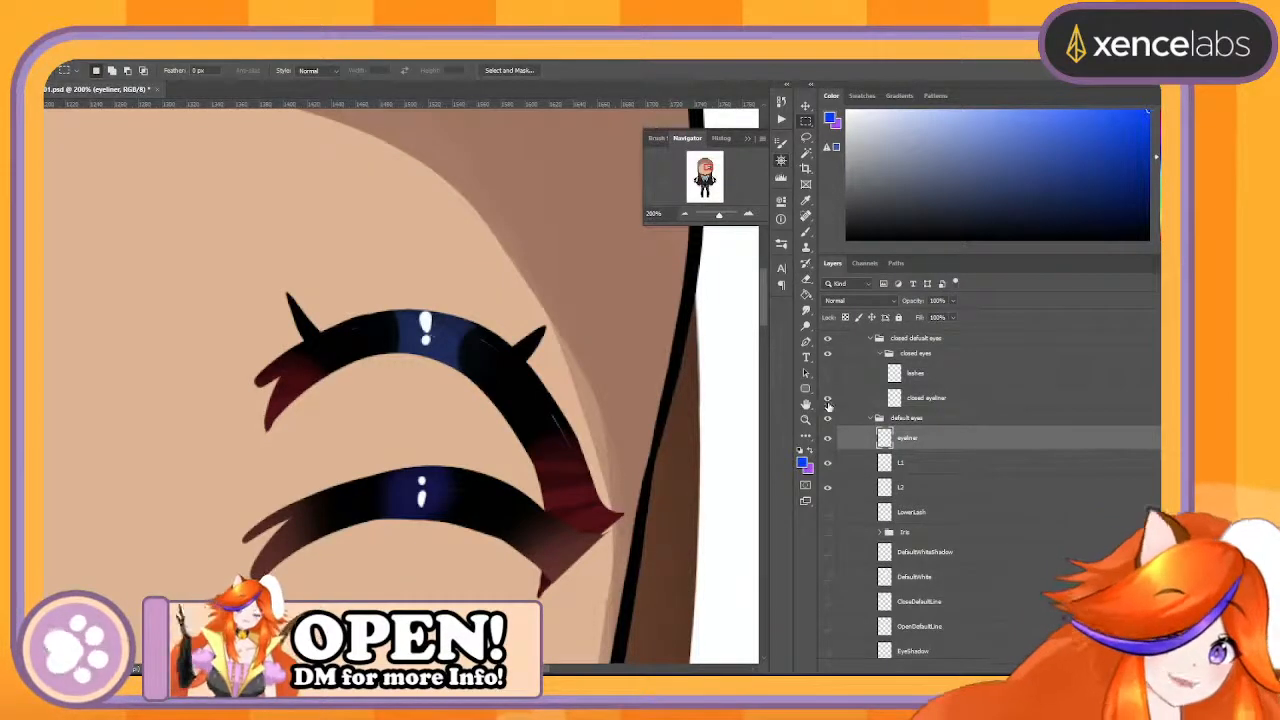
left_click(828, 410)
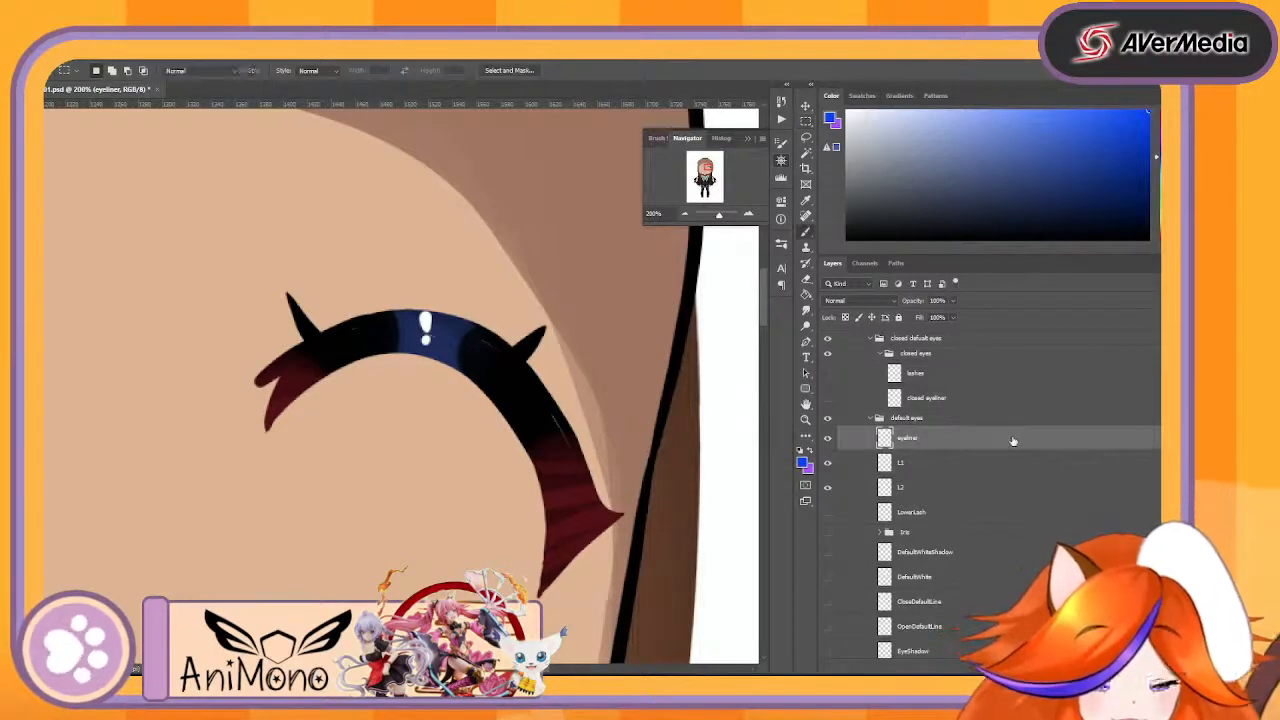
key("b")
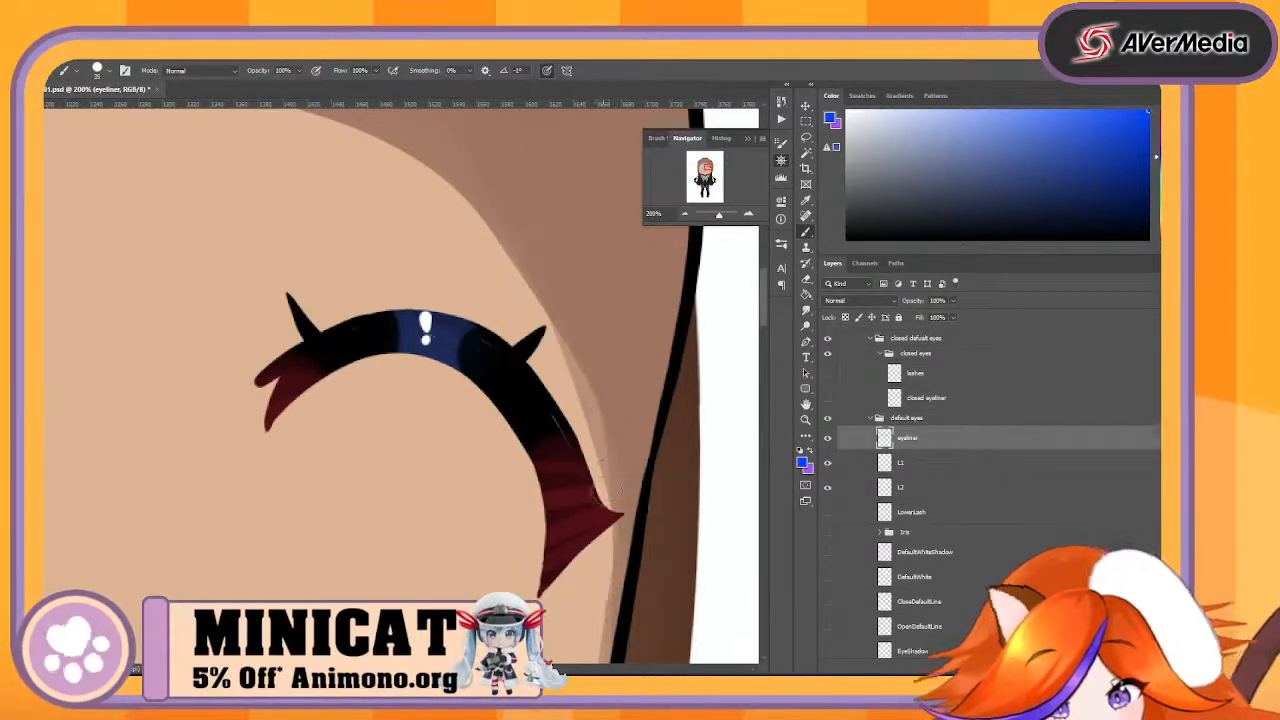
left_click_drag(610, 490, 588, 490)
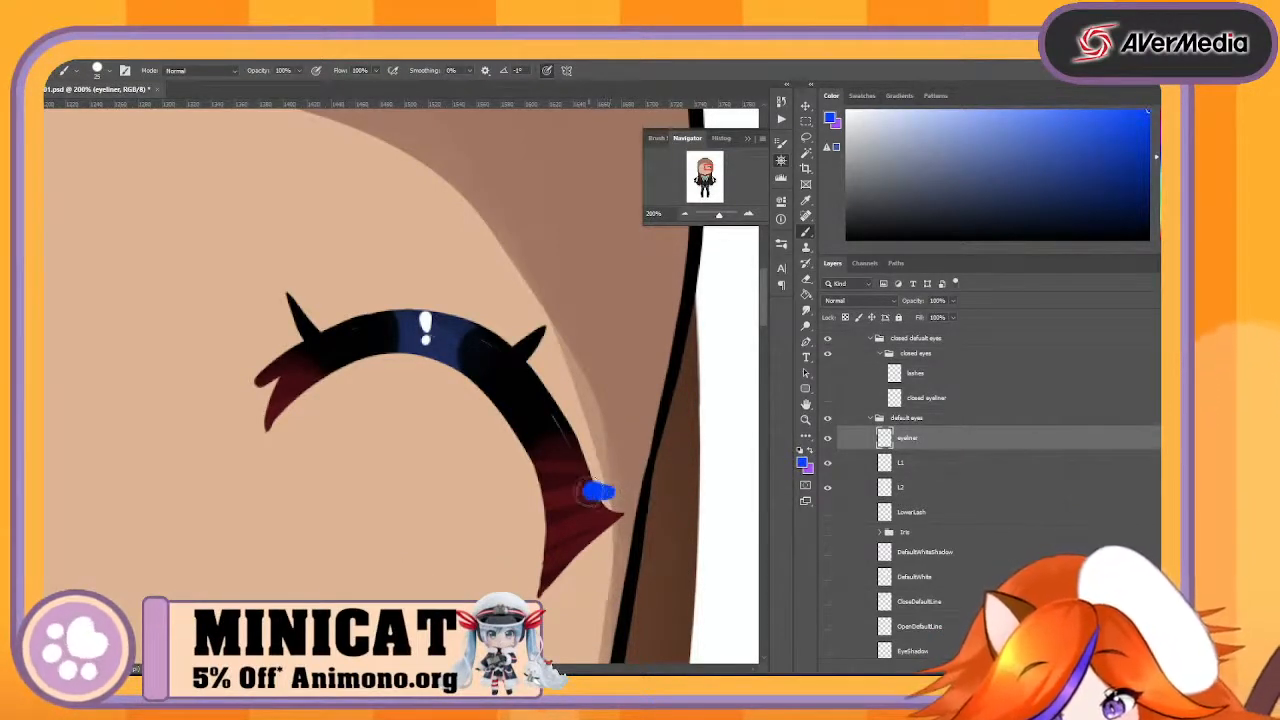
key("ctrl+z")
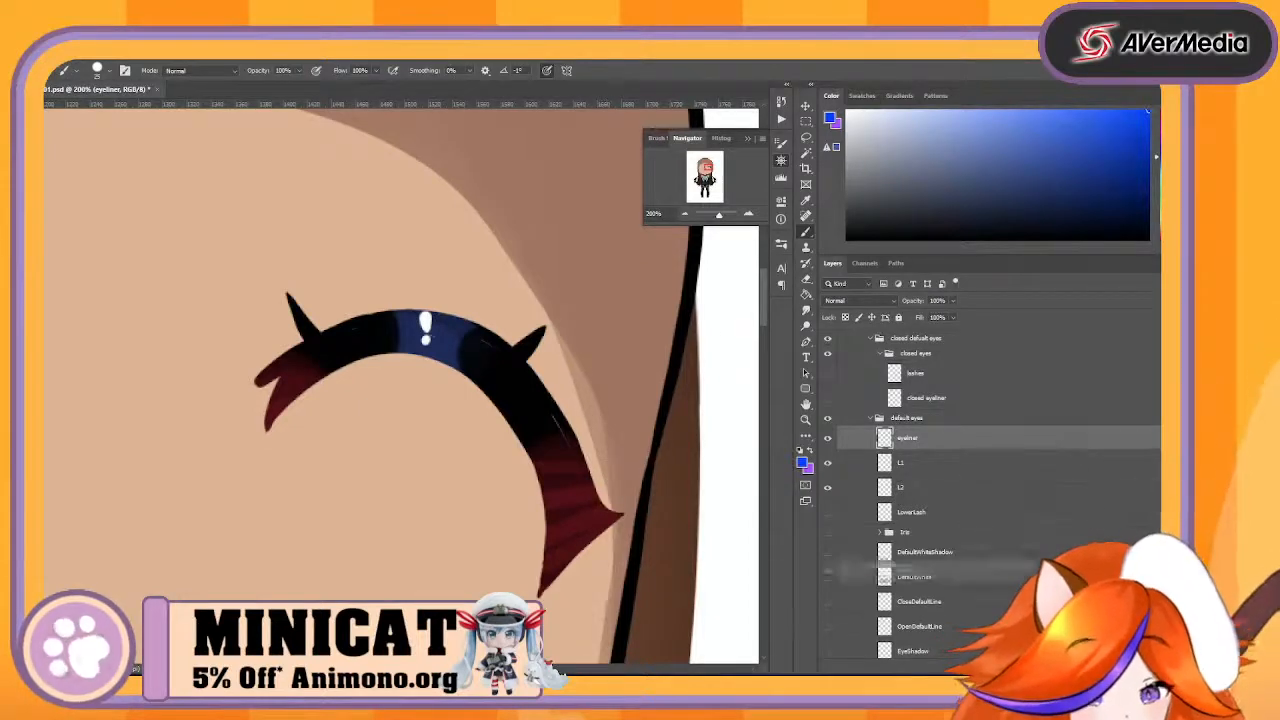
- Duplicate the merged eyeliner layer and hide the original eyeliner to isolate the copy for erasing
key("ctrl+j")
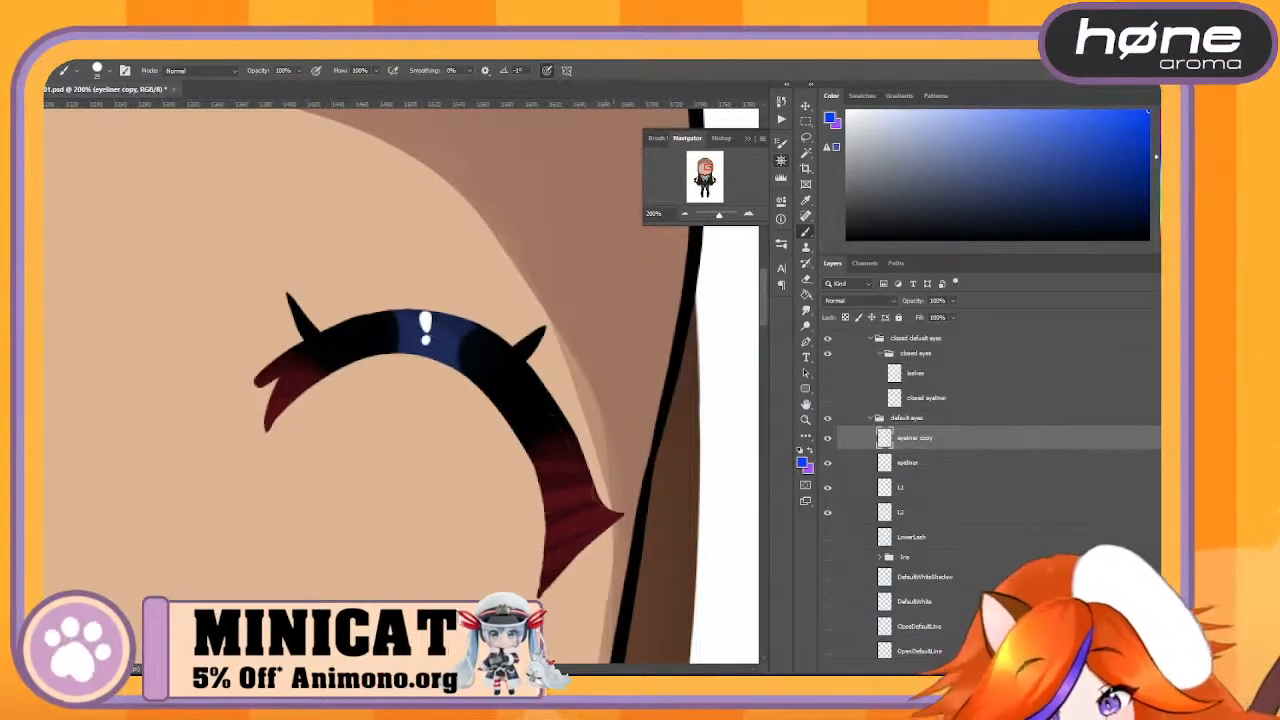
left_click_drag(614, 490, 596, 492)
key("ctrl+z")
key("e")
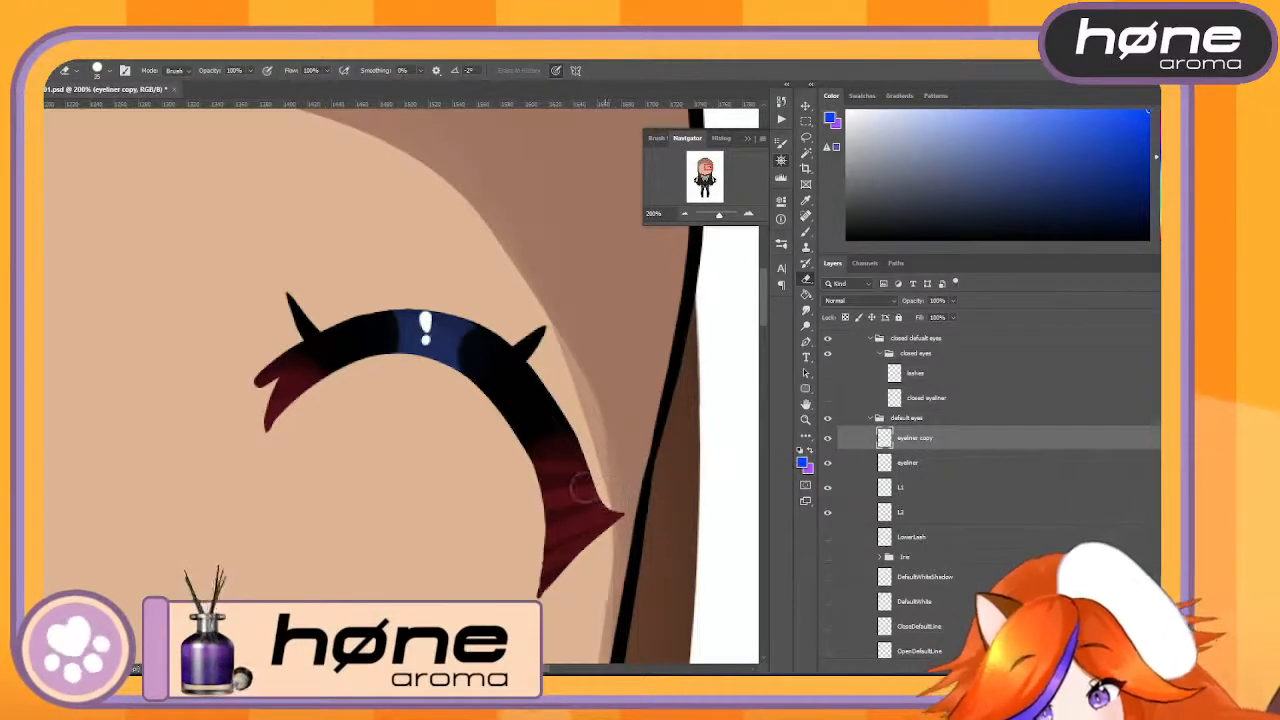
left_click(827, 462)
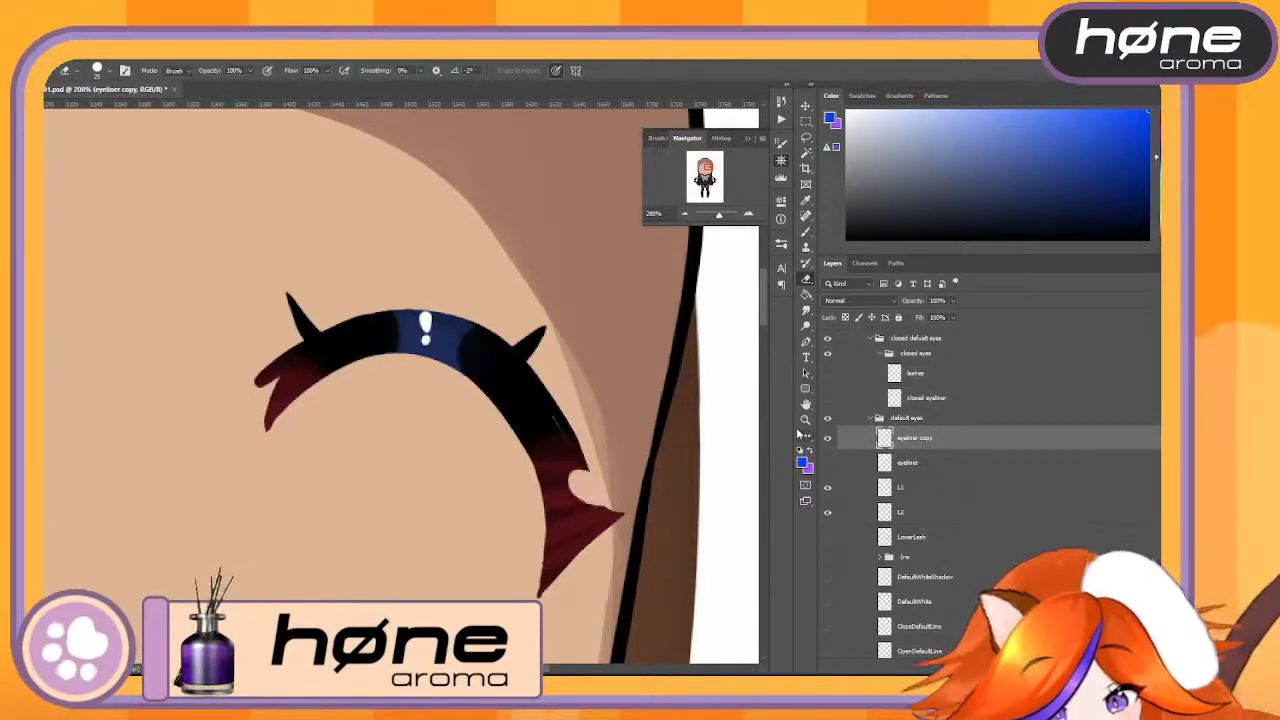
left_click(827, 462)
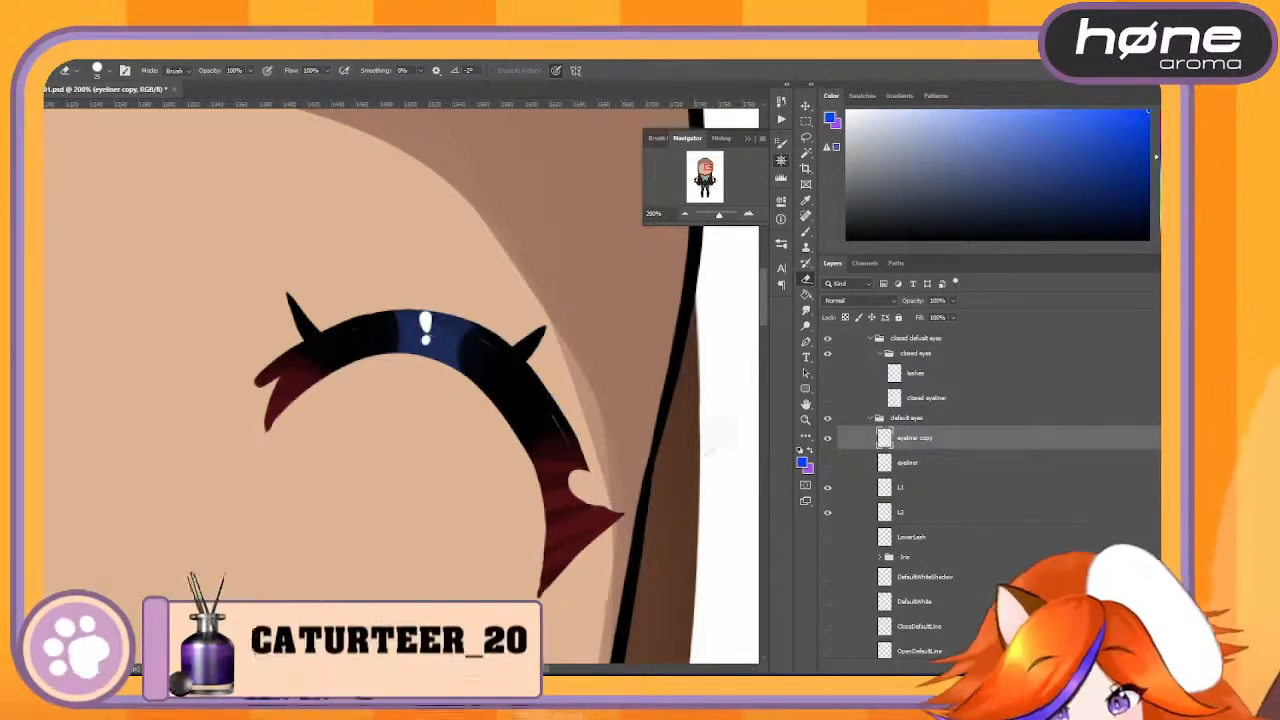
left_click(827, 463)
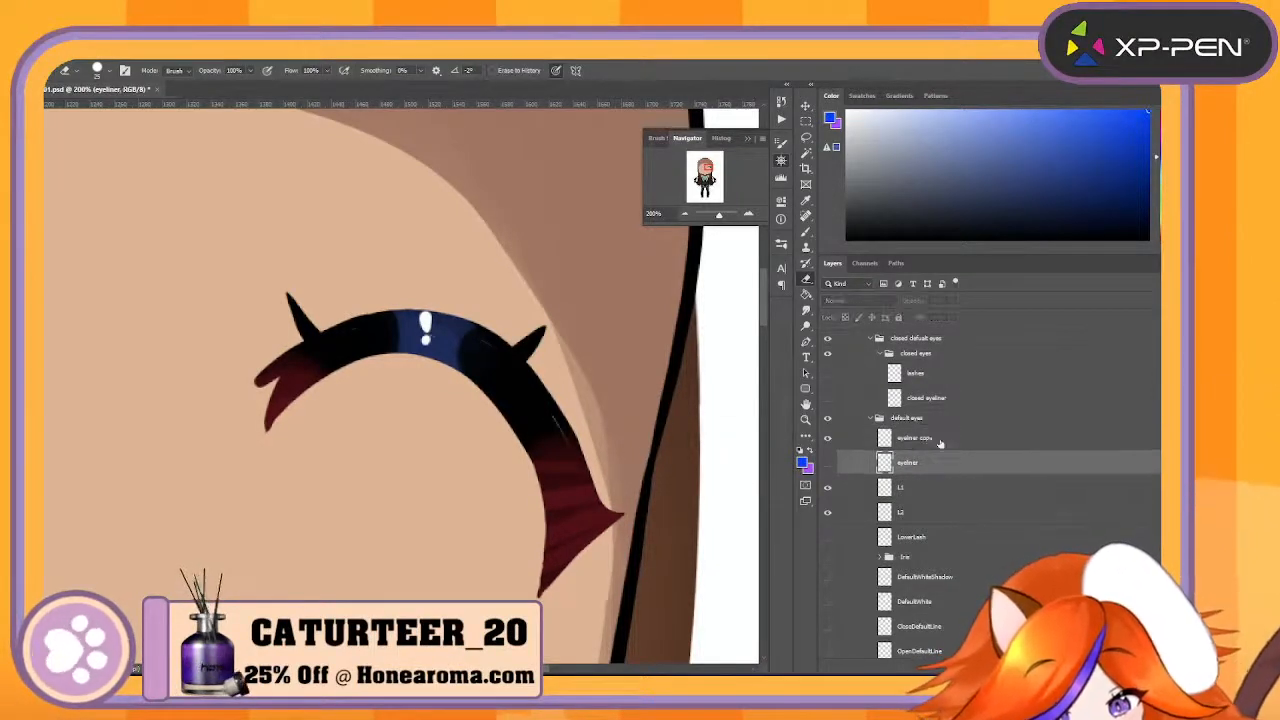
- Erase everything except the red outer-corner wing from the eyeliner copy and rename that layer to SideLash
mouse_move(610, 490)
left_mouse_down()
mouse_move(548, 476)
mouse_move(575, 474)
left_mouse_up()
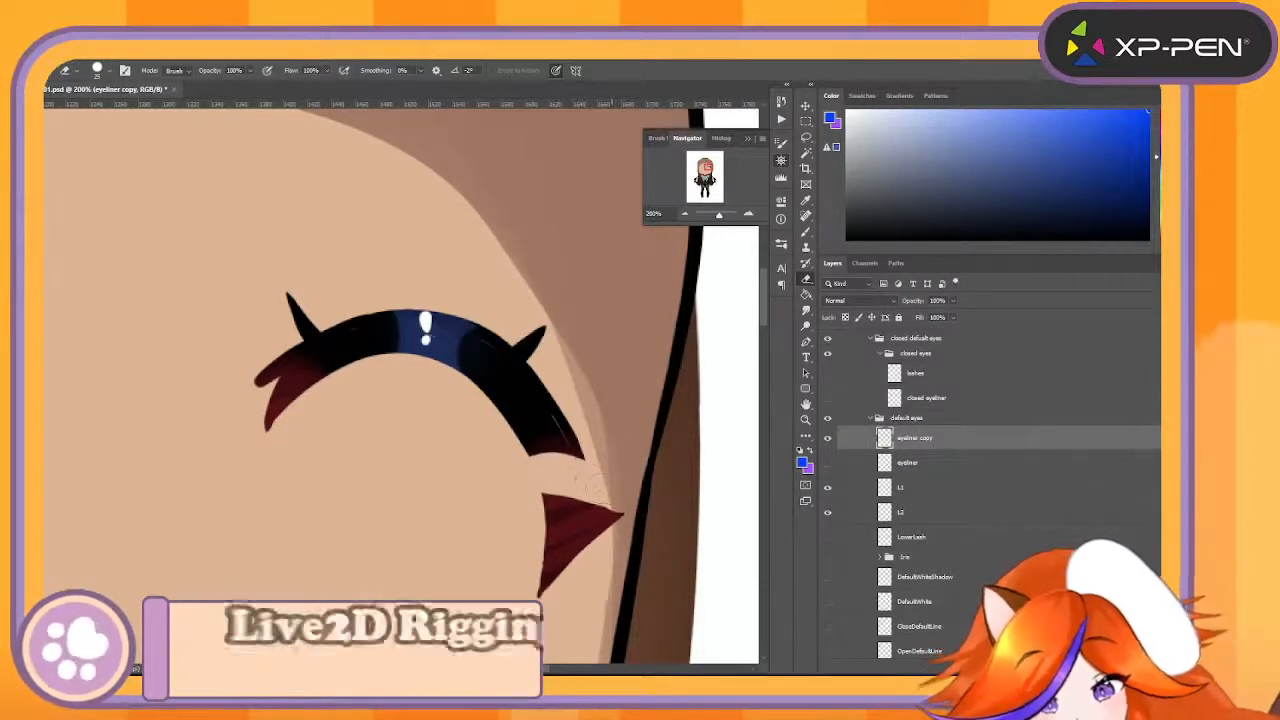
key("ctrl+z")
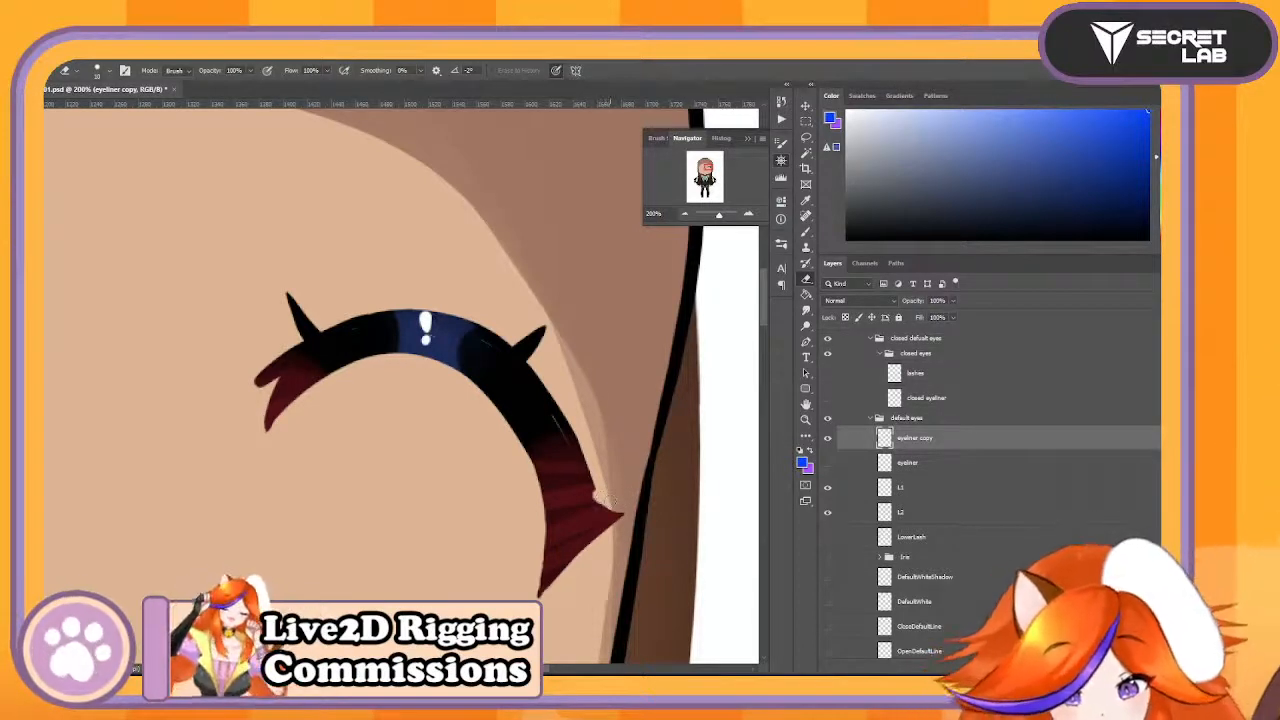
mouse_move(597, 492)
left_mouse_down()
mouse_move(530, 478)
mouse_move(588, 482)
mouse_move(500, 430)
mouse_move(523, 394)
mouse_move(380, 312)
mouse_move(264, 410)
left_mouse_up()
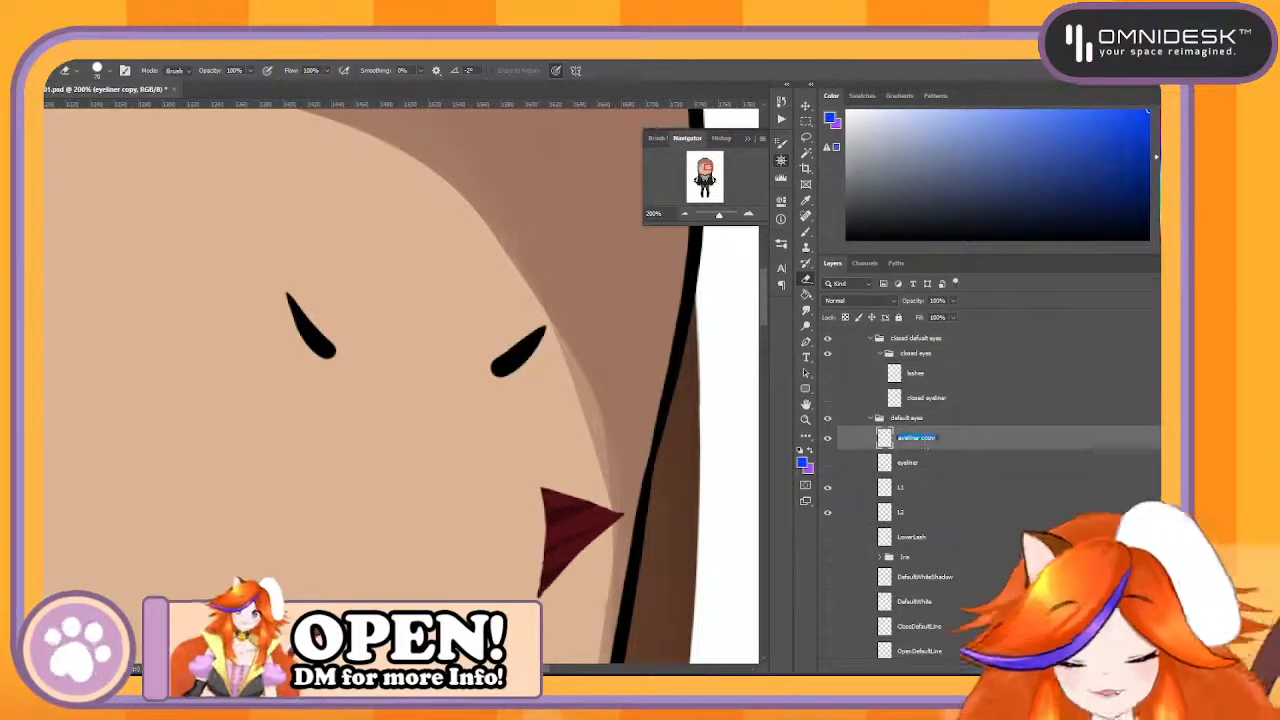
type("SideLash")
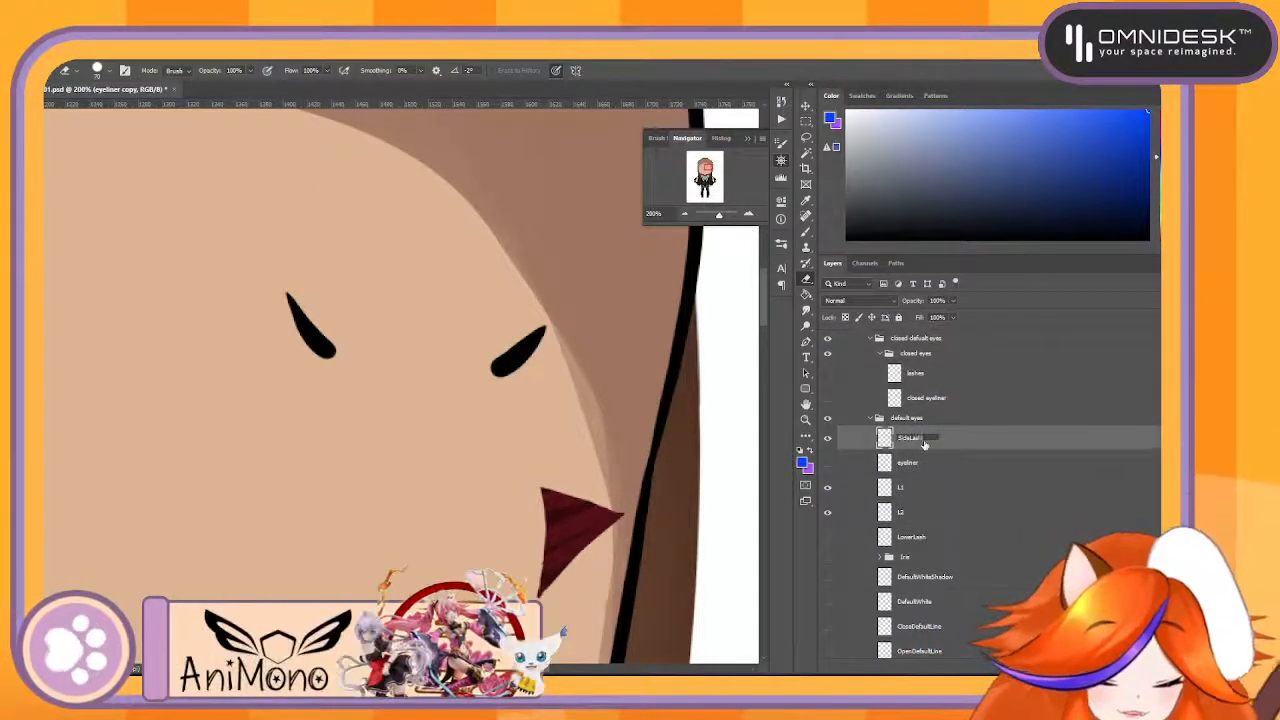
key("Return")
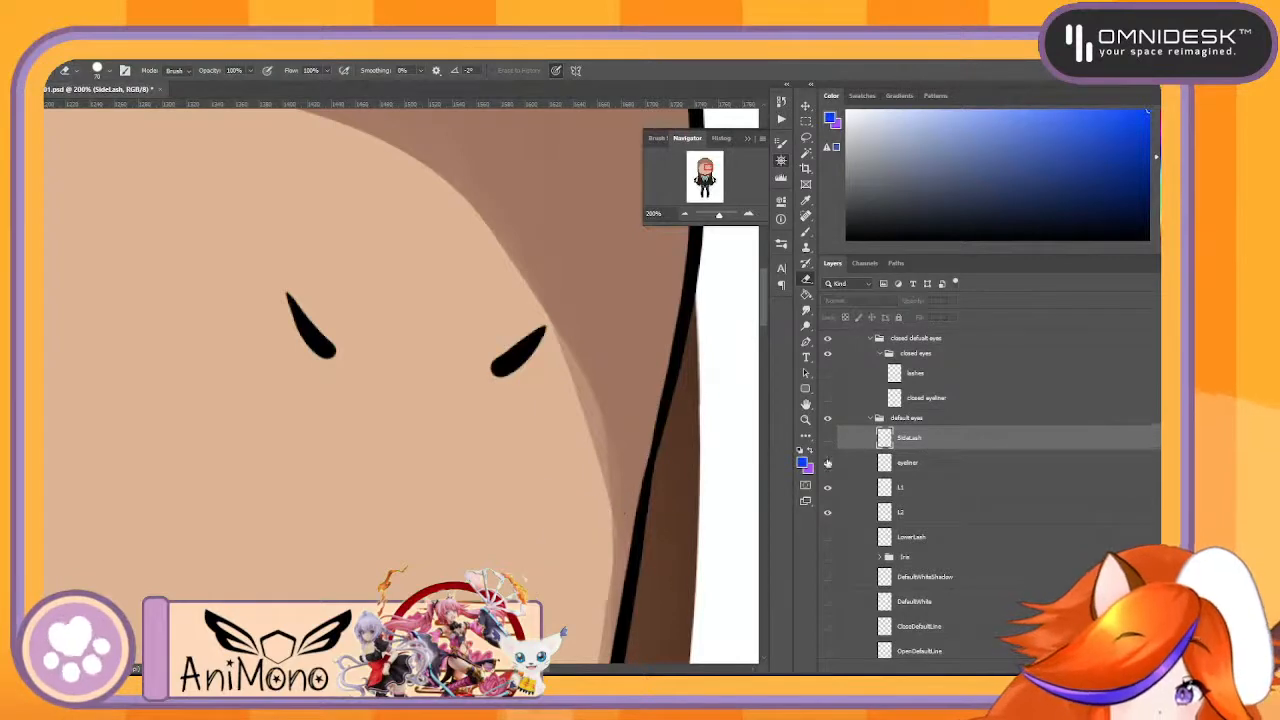
- Hide SideLash, show the original eyeliner layer, and erase the red outer-corner wing from it
left_click(827, 462)
left_click(917, 467)
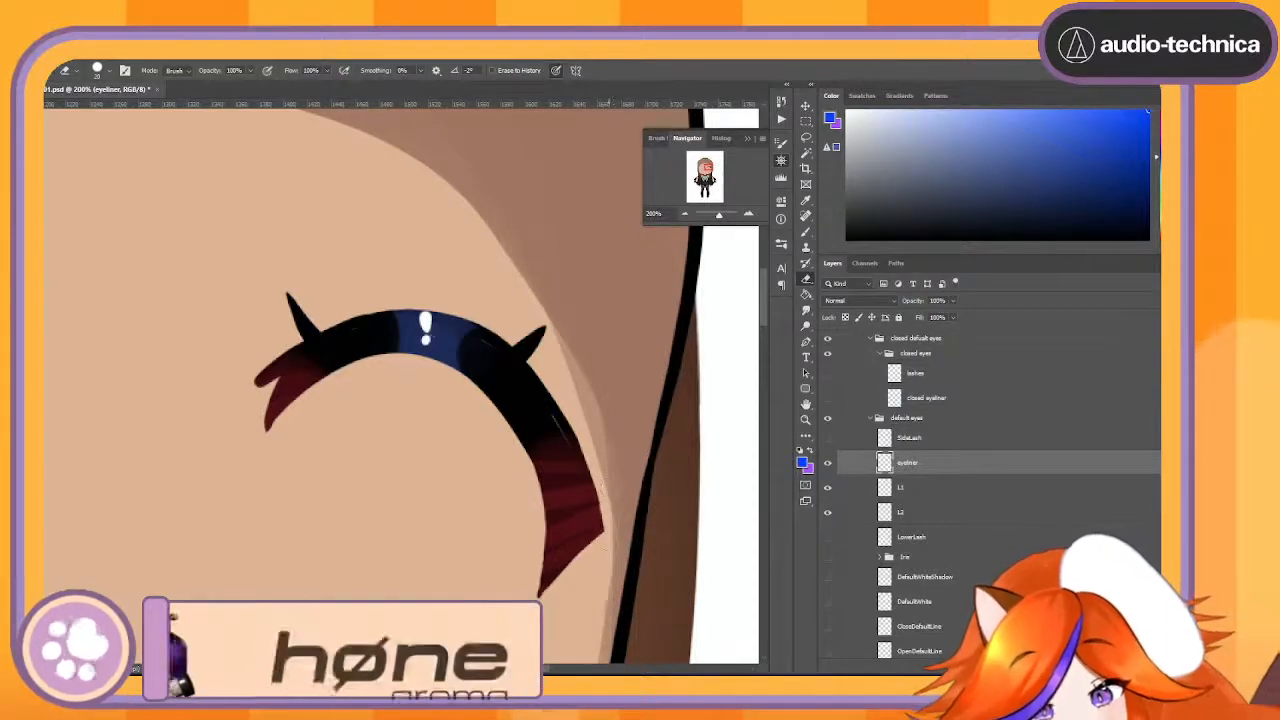
mouse_move(616, 517)
left_mouse_down()
mouse_move(538, 541)
mouse_move(552, 565)
left_mouse_up()
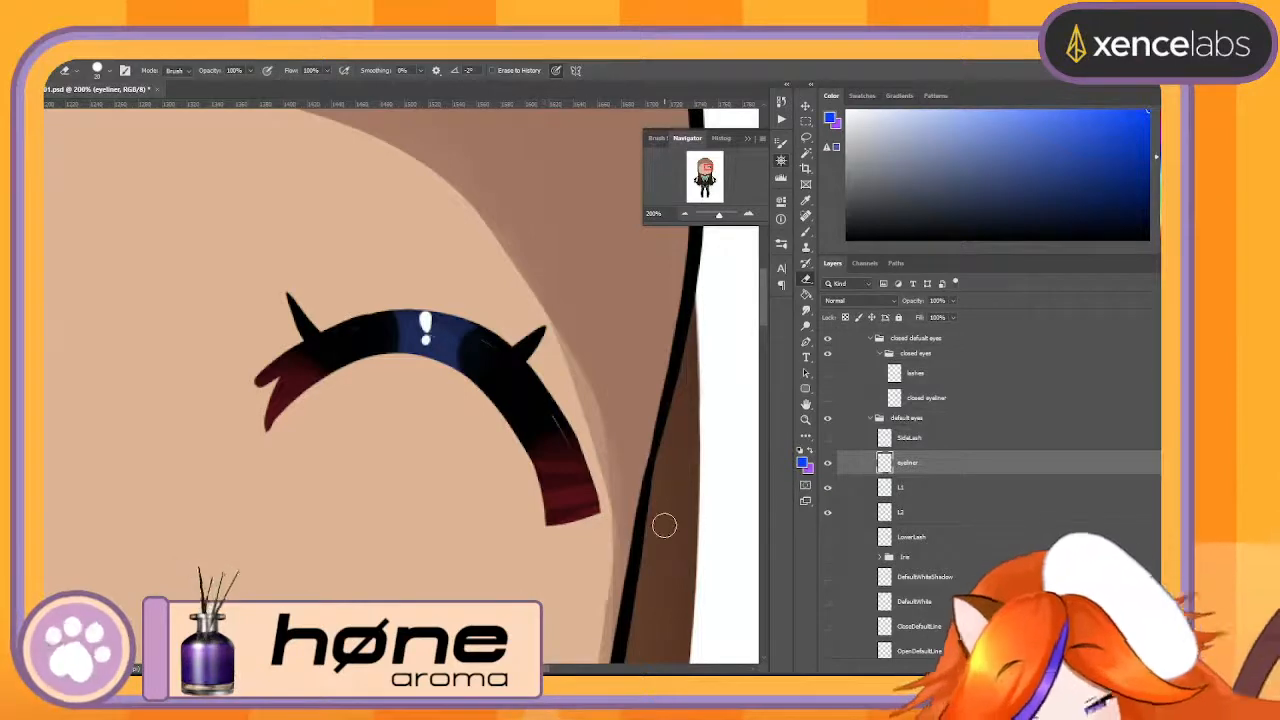
- Toggle the SideLash layer's visibility to check the split wing against the eyeliner, leaving SideLash visible
left_click(827, 438)
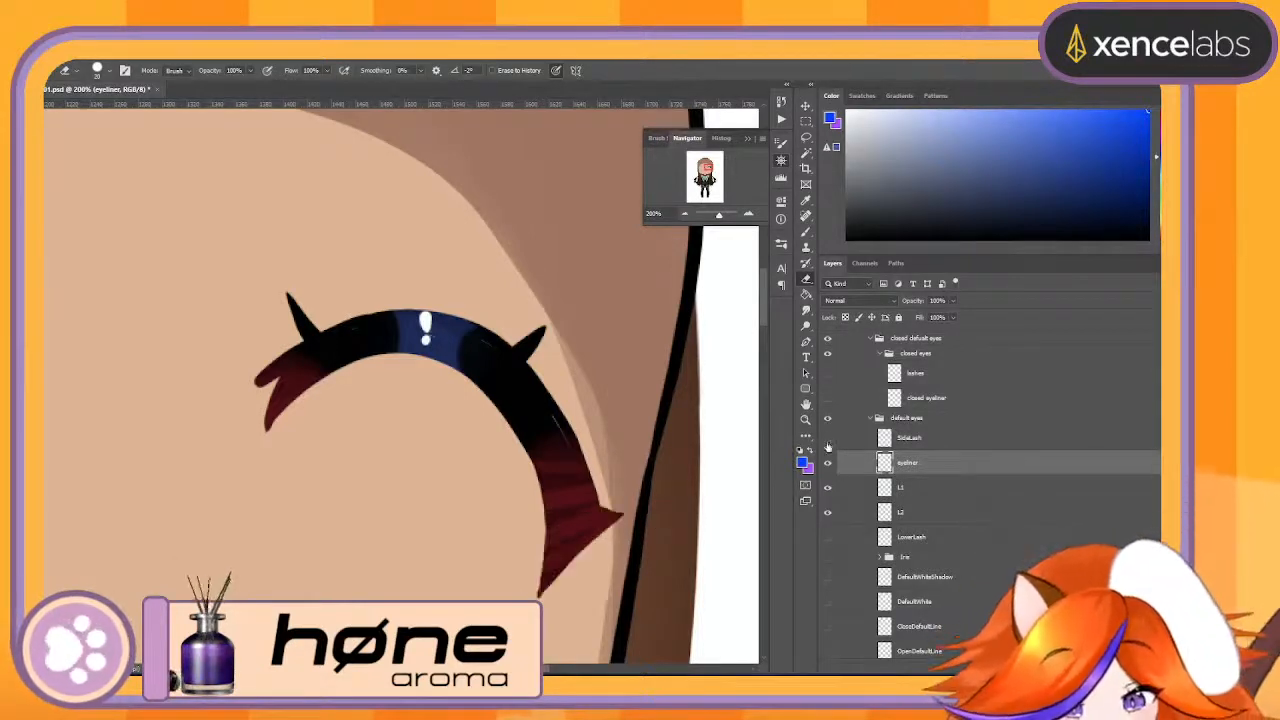
left_click(828, 440)
left_click(828, 439)
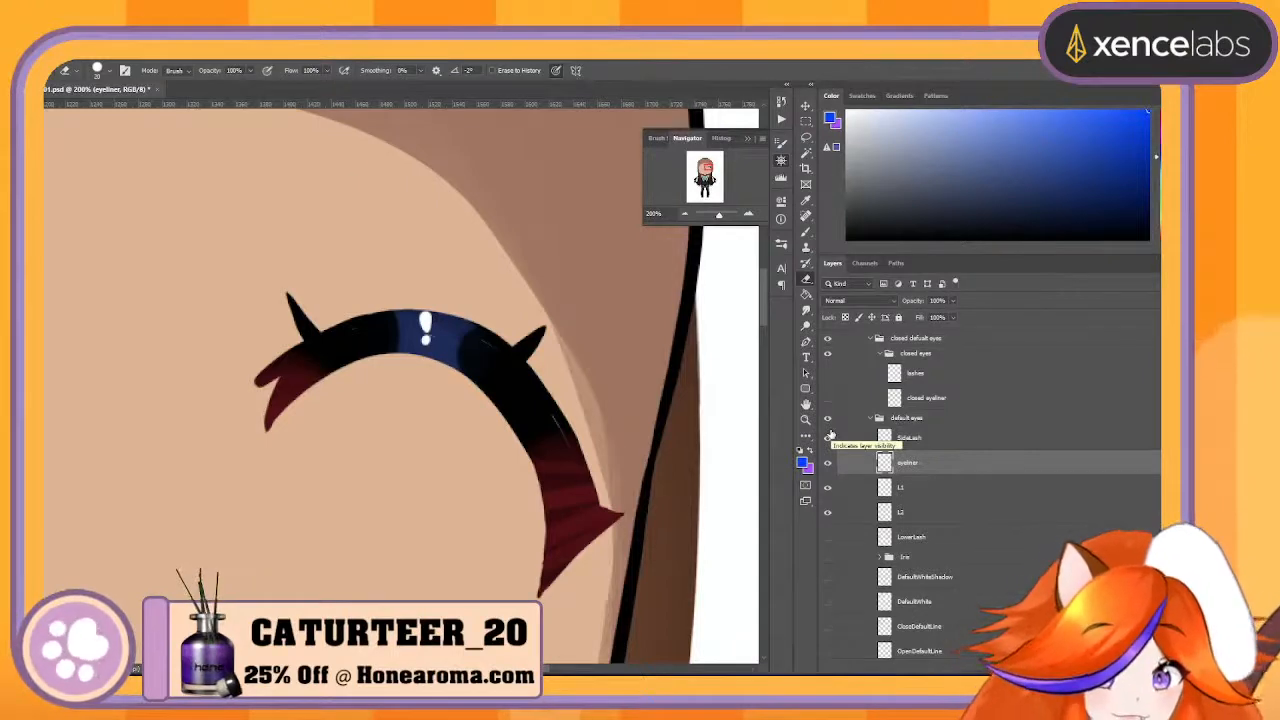
- Rename the default eyes' eyeliner layer Upperlash and move SideLash directly below it
double_click(907, 462)
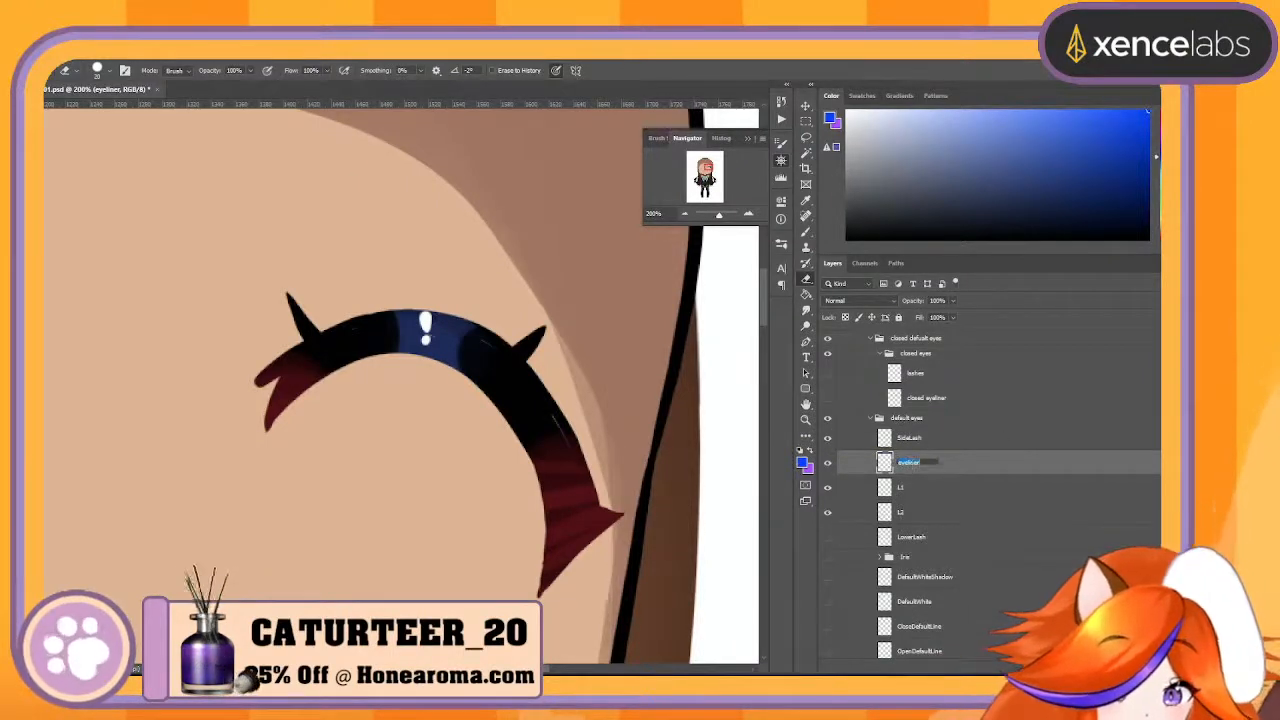
type("Upp")
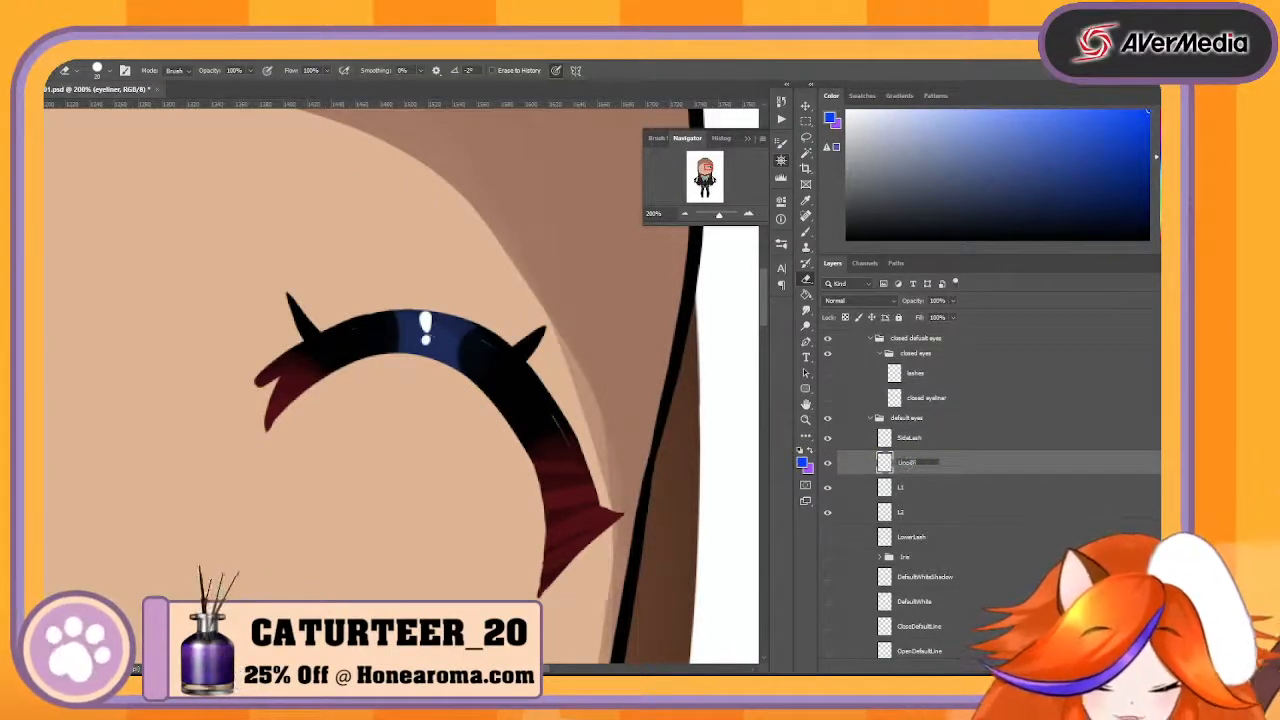
type("erlash")
key("Return")
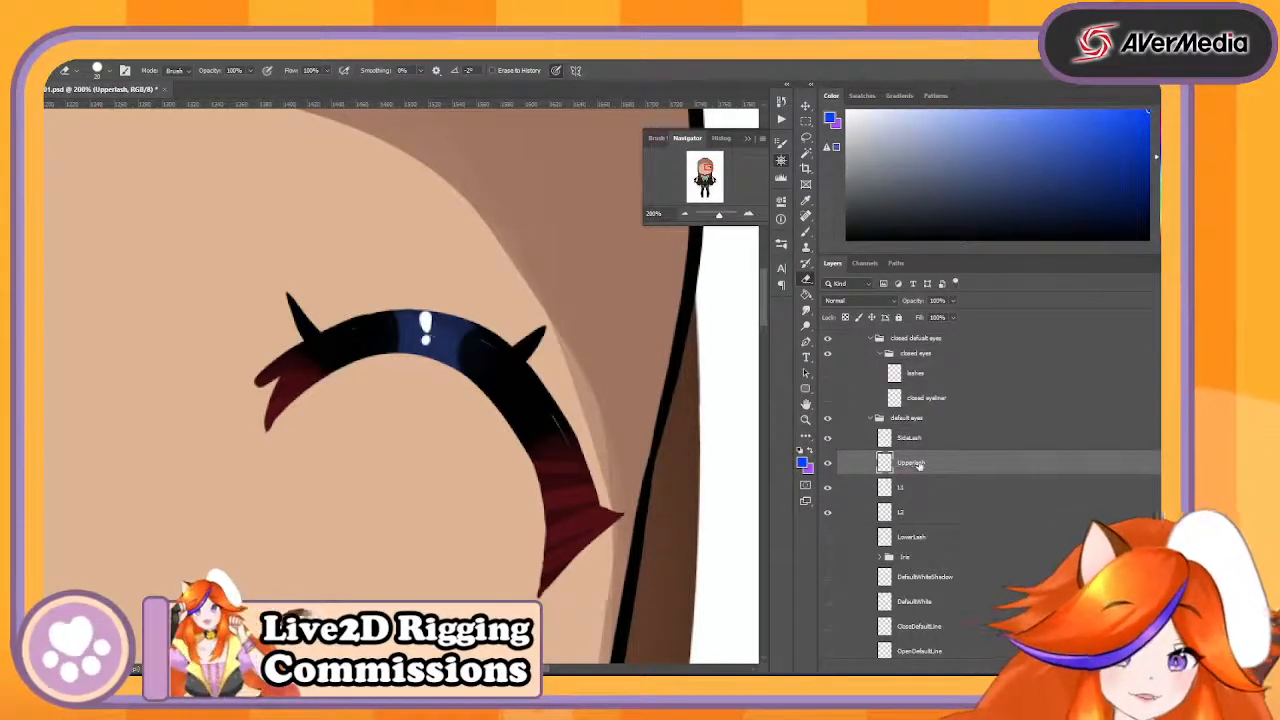
left_click_drag(940, 447, 940, 486)
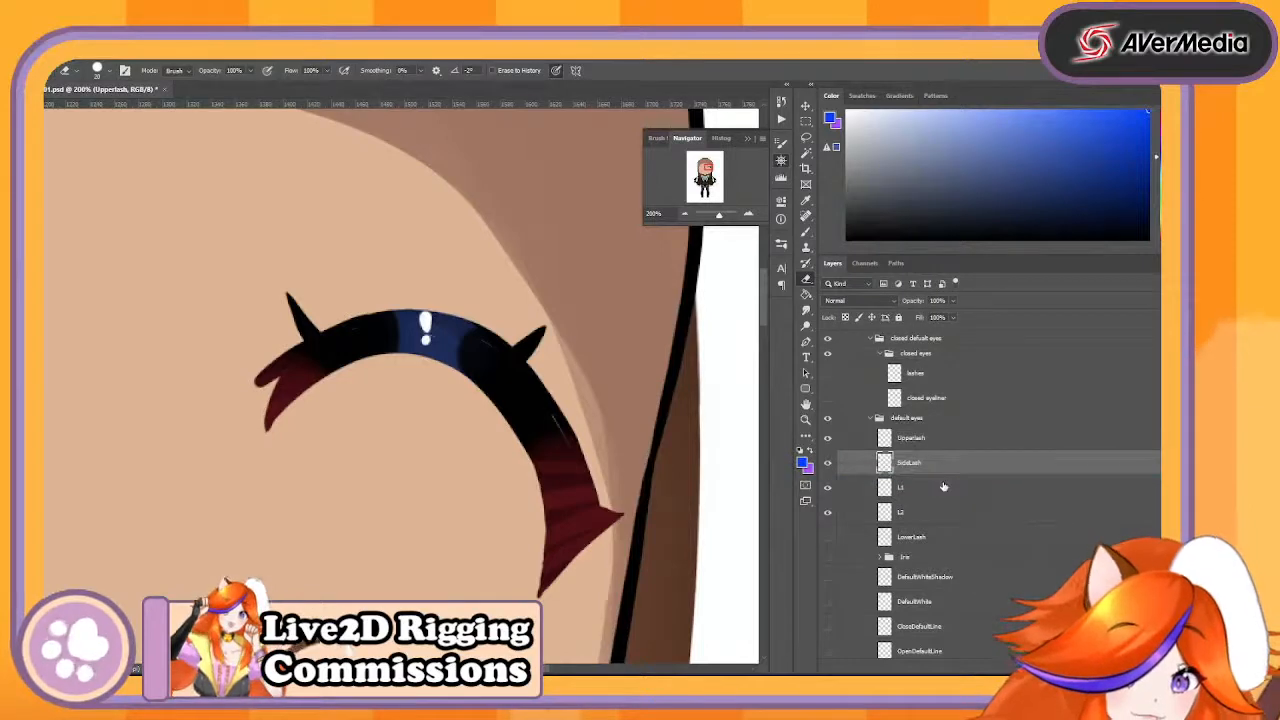
- Show the closed eyeliner layer in the closed eyes group and rename it CloseLash
left_click(828, 399)
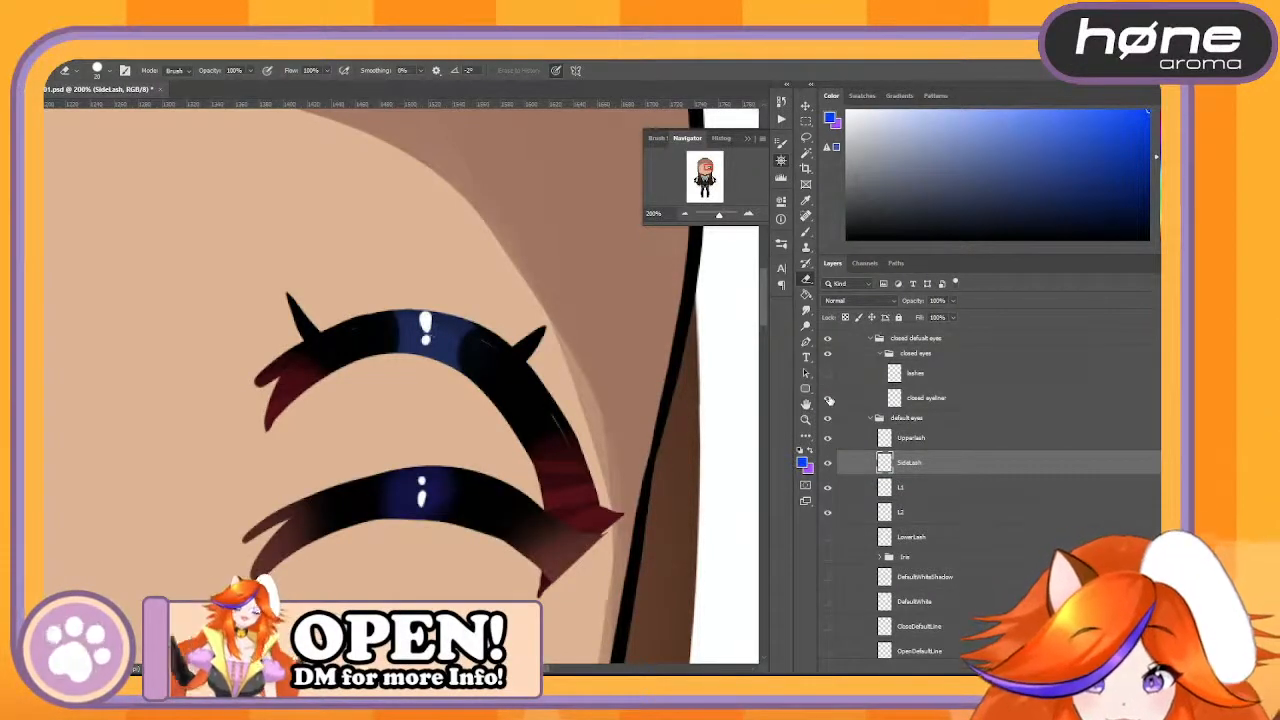
left_click(938, 400)
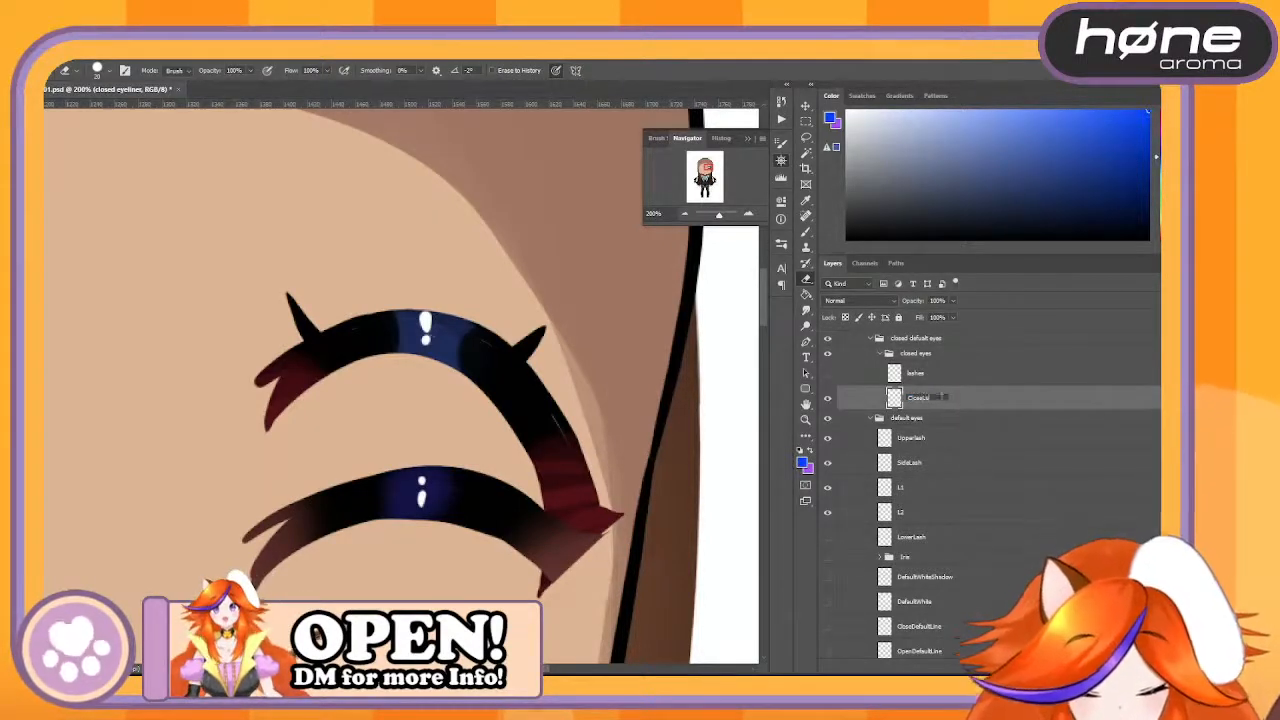
key("Return")
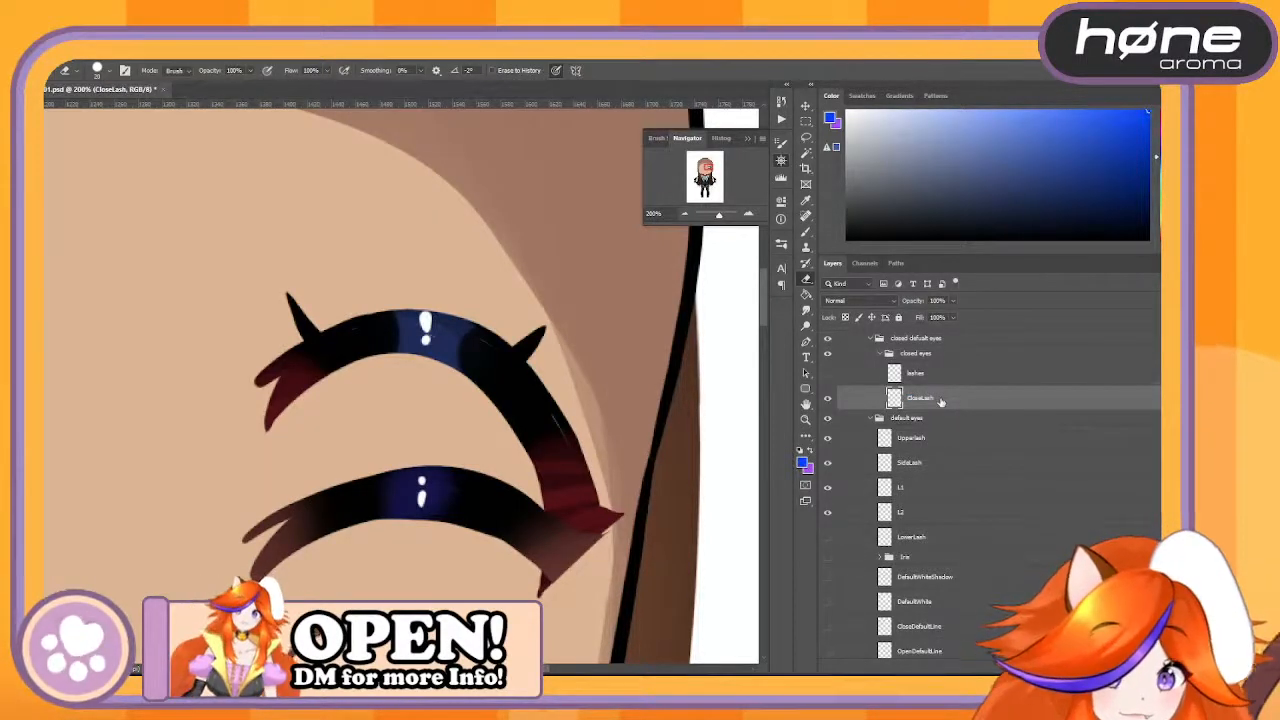
- Show the closed eyes' lashes layer, rename it Default Lash Ref and move it into the Ref group
left_click(828, 373)
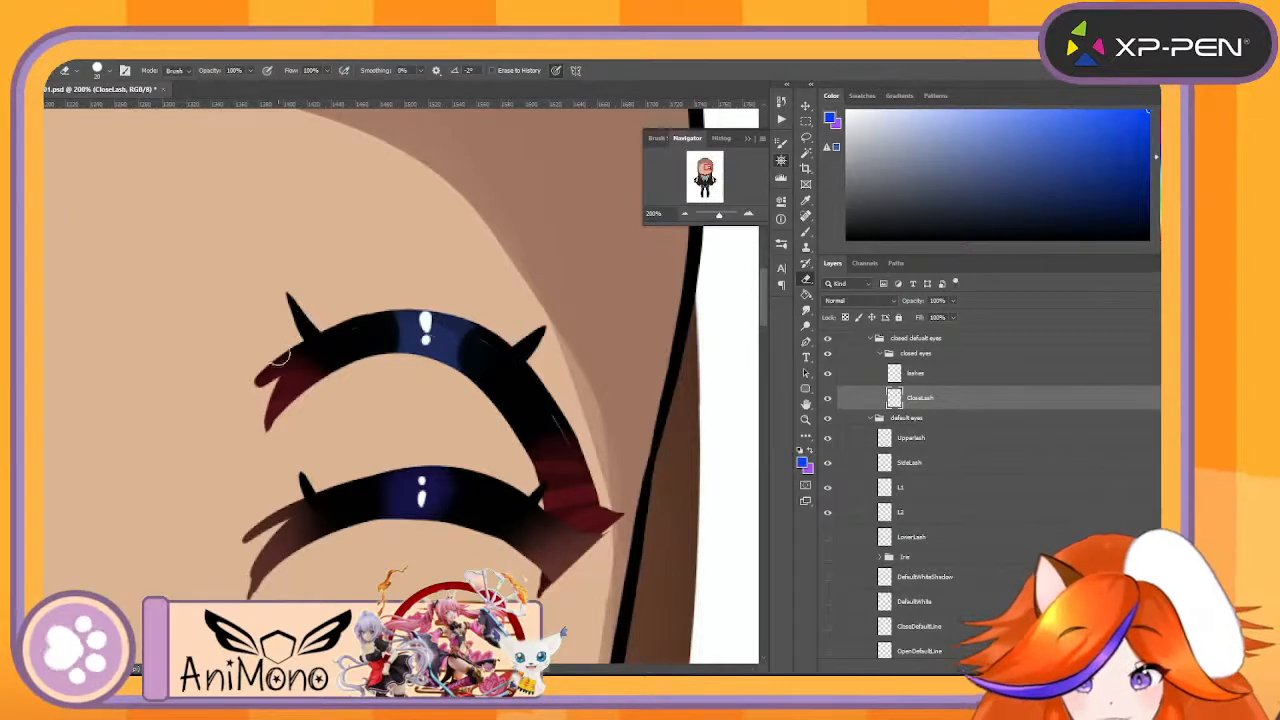
double_click(913, 375)
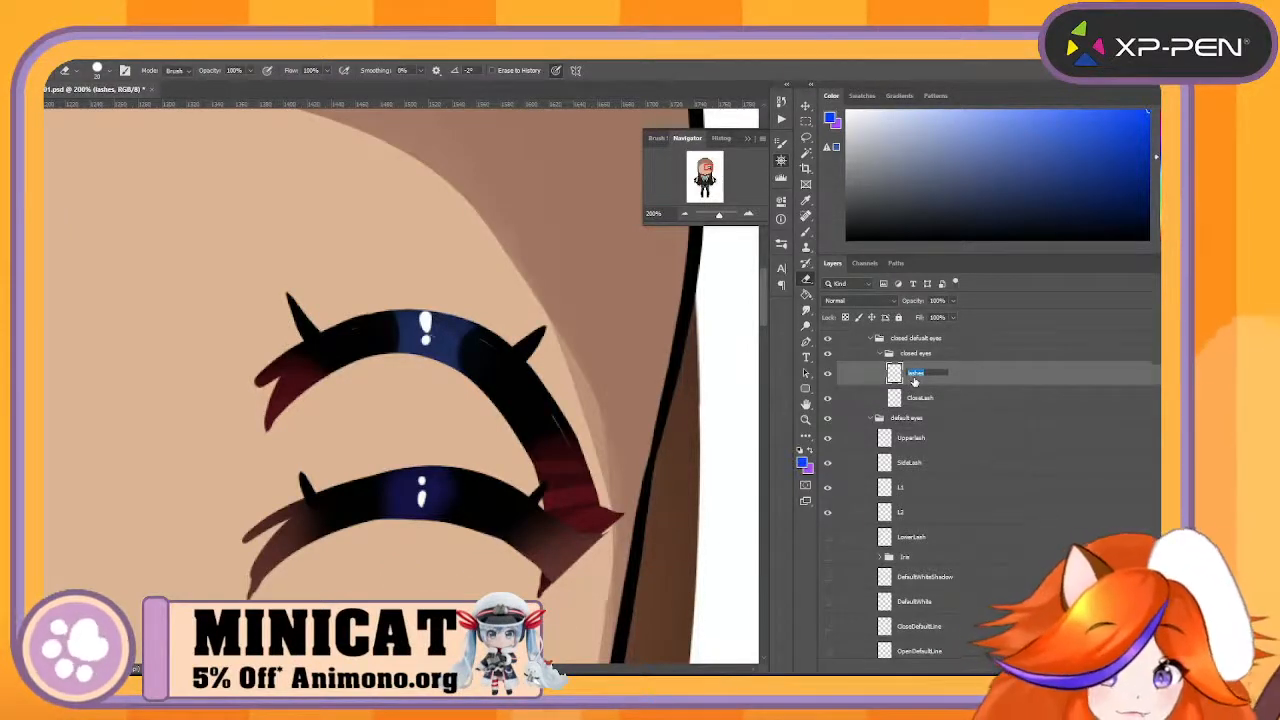
double_click(910, 463)
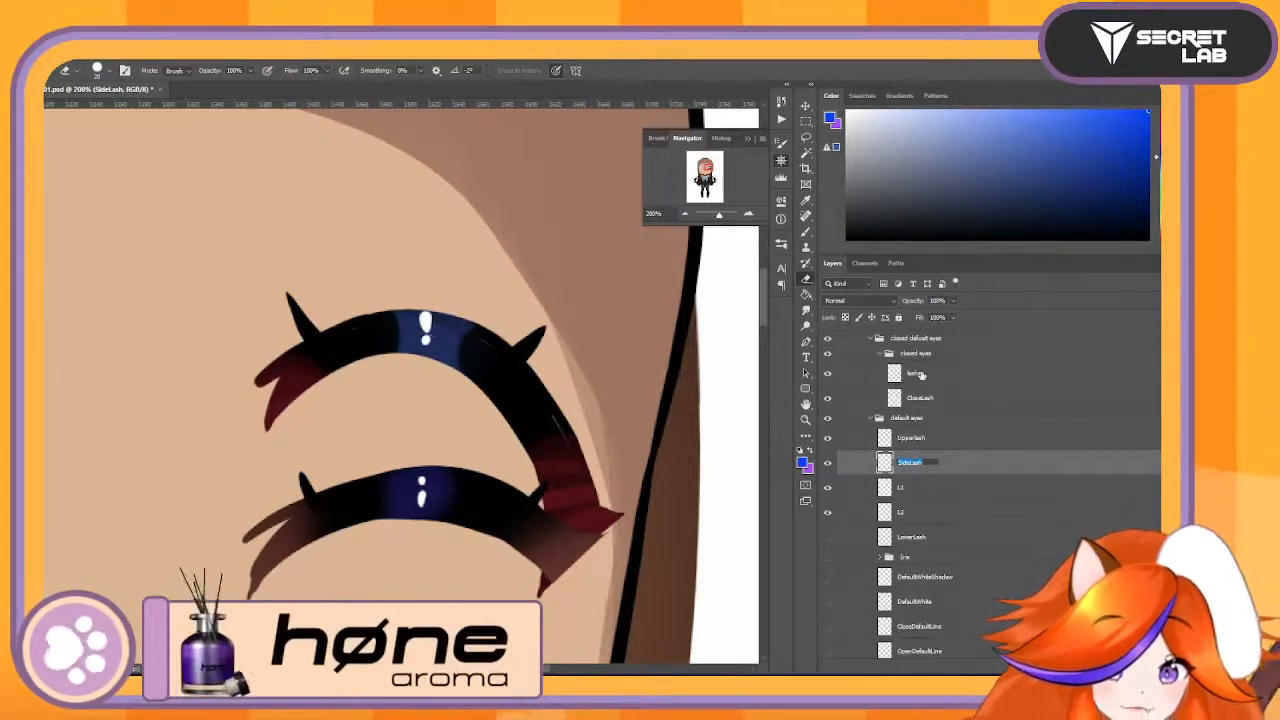
double_click(915, 373)
type("Lower")
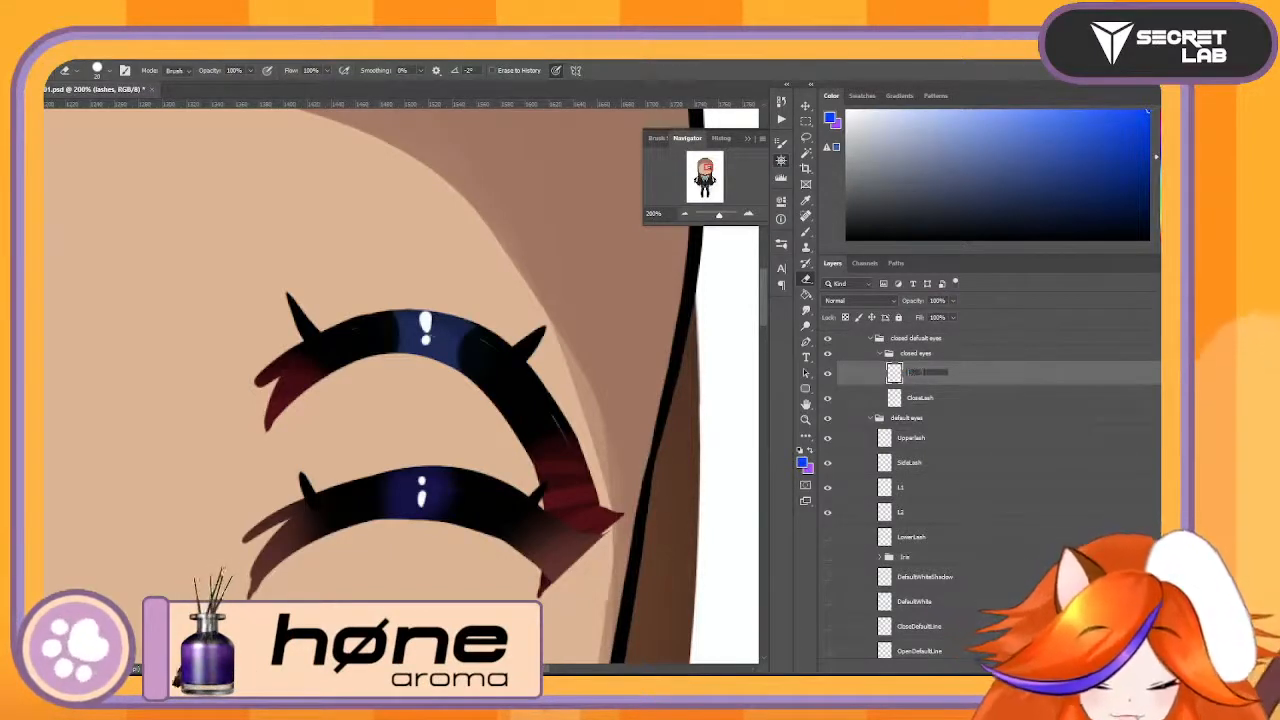
type("Default")
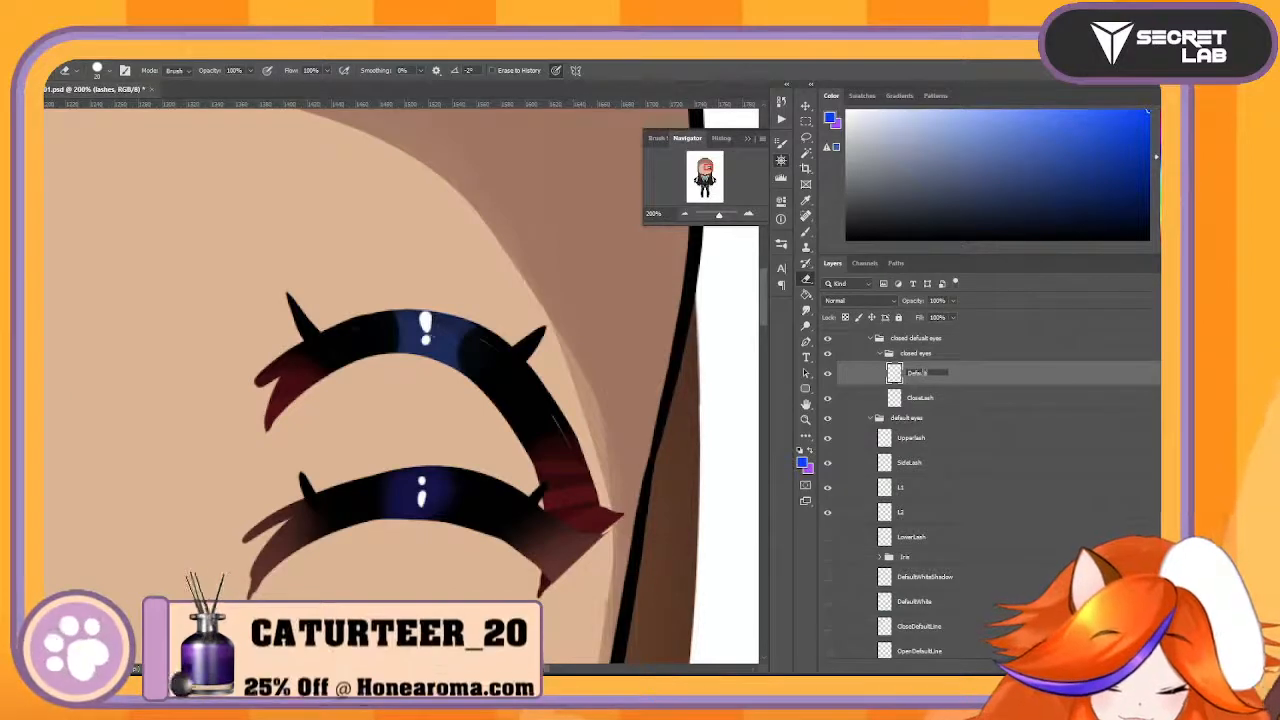
type(" Lash Red")
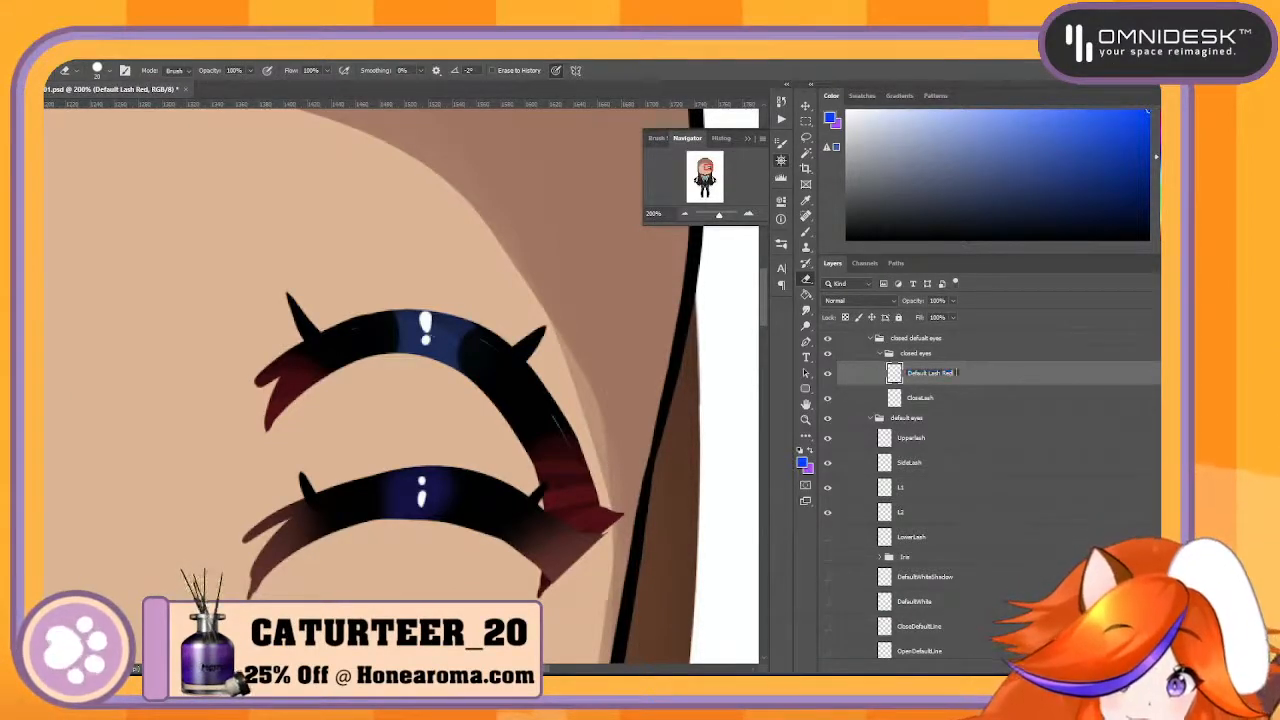
type("f")
key("Return")
scroll(1034, 426, "up", 5)
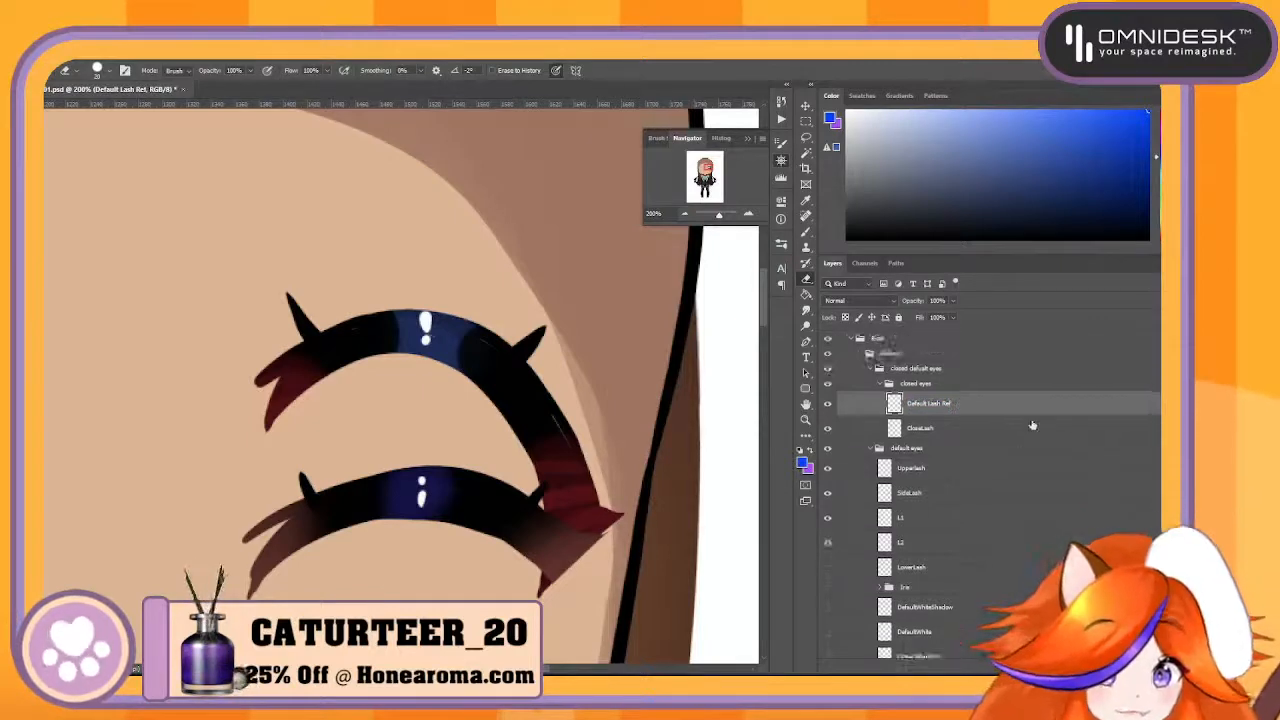
left_click_drag(969, 525, 973, 352)
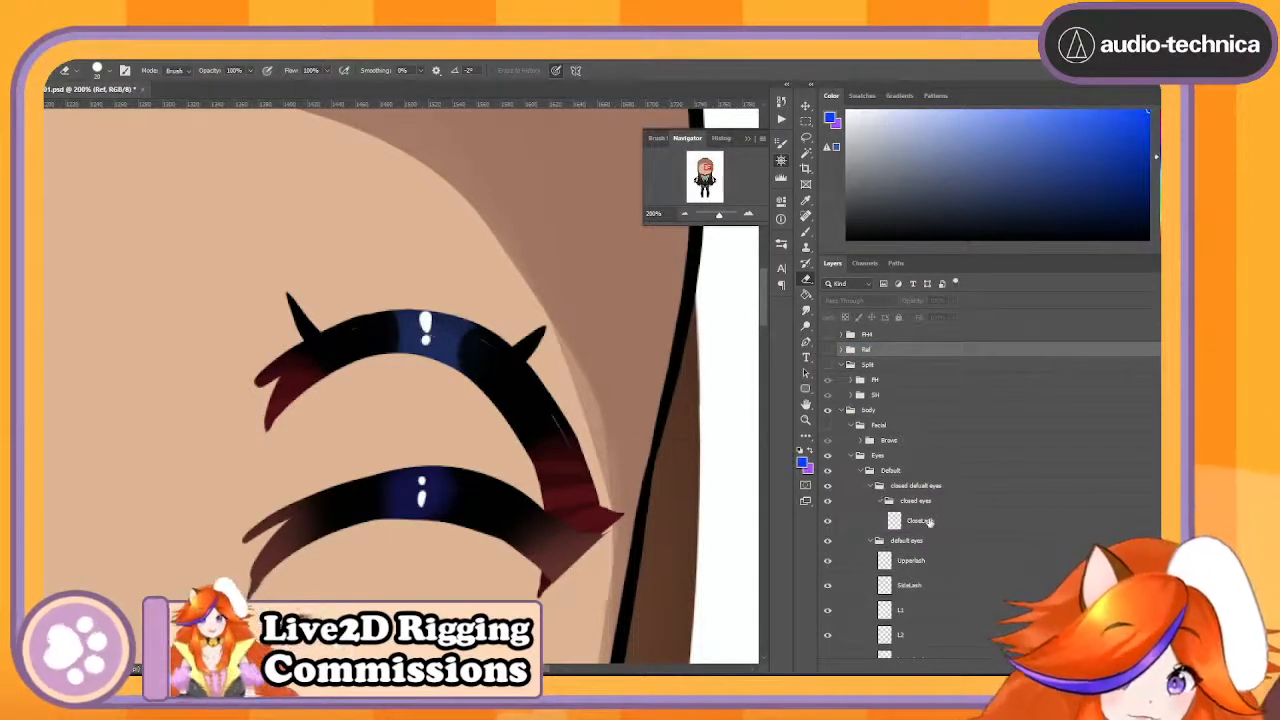
- Move CloseLash to the top of the default eyes group and delete the emptied closed default eyes and closed eyes groups
left_click_drag(928, 521, 944, 562)
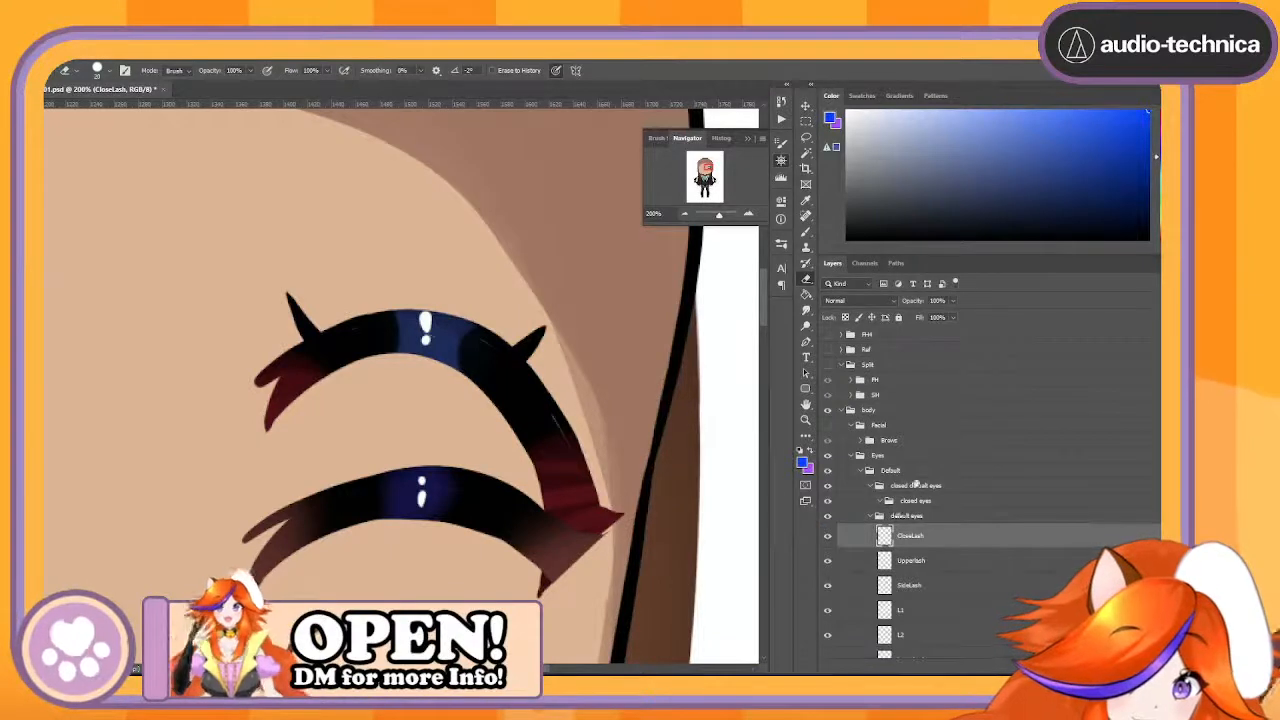
left_click(909, 502)
left_click(918, 488, "shift")
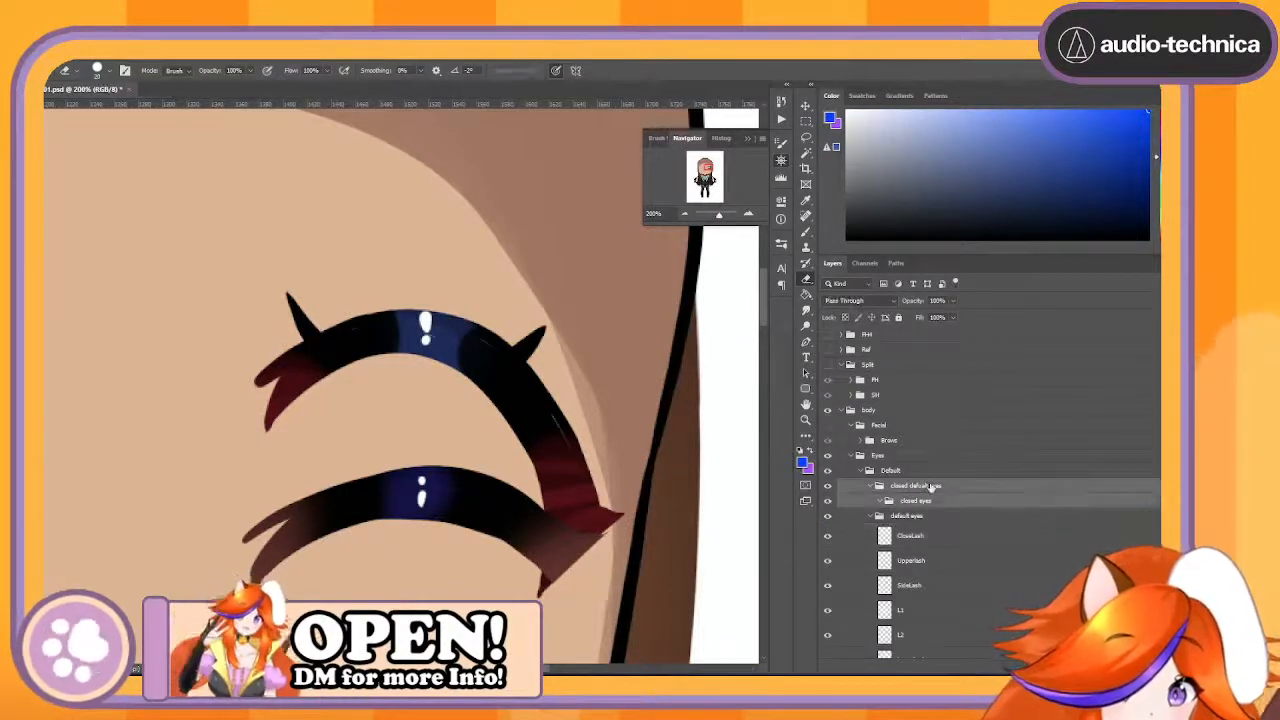
left_click_drag(931, 486, 1148, 666)
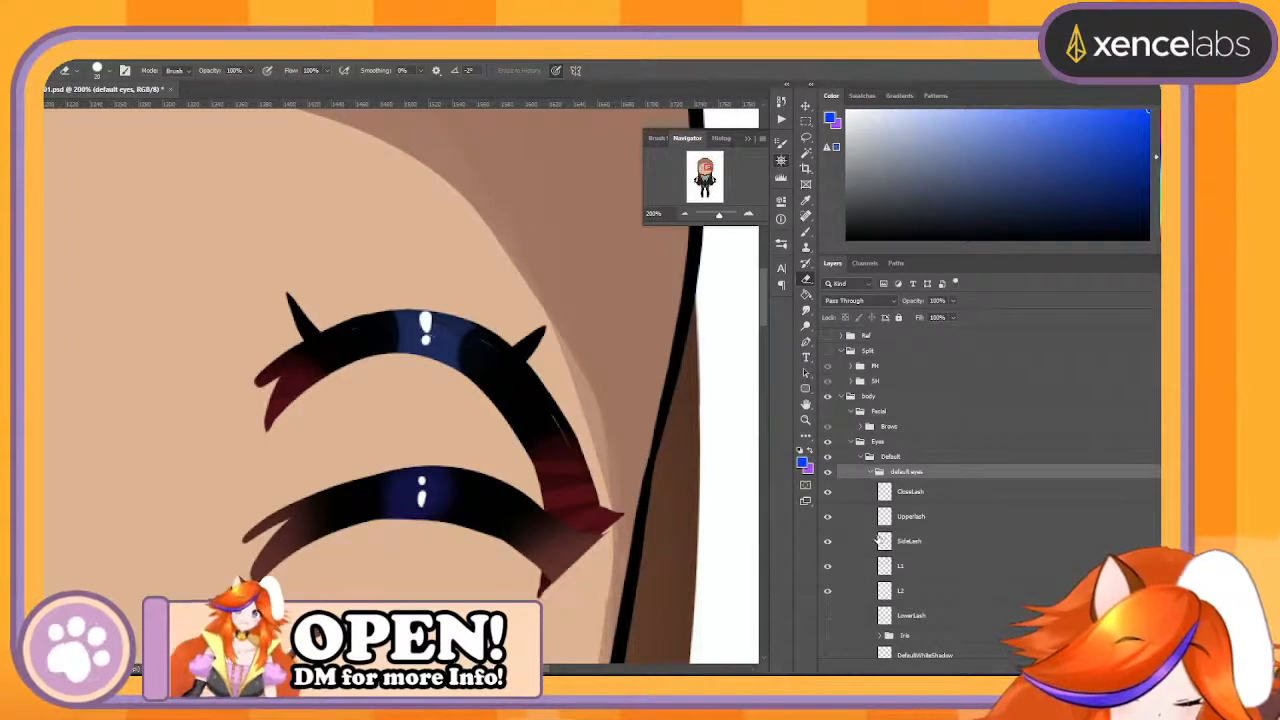
- Show the hidden layers of the default eyes group, from LowerLash and the iris group down to EyeShadow
scroll(878, 540, "down", 3)
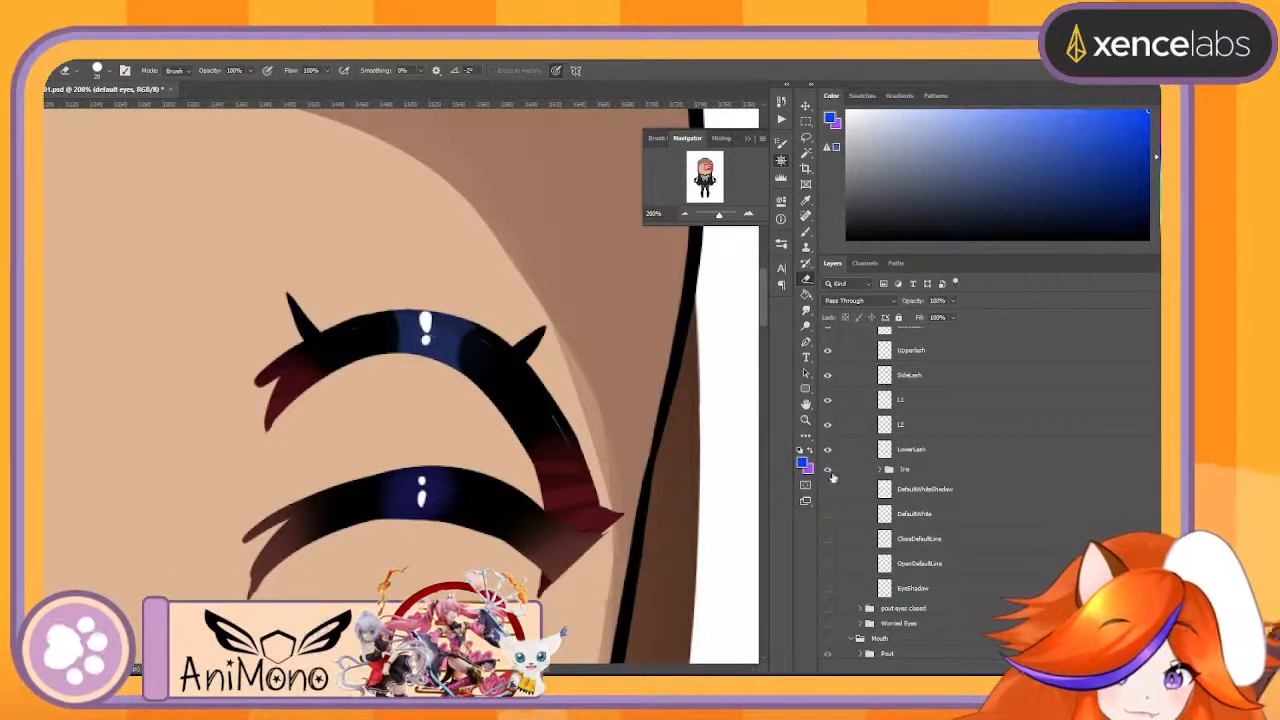
left_click_drag(832, 478, 831, 533)
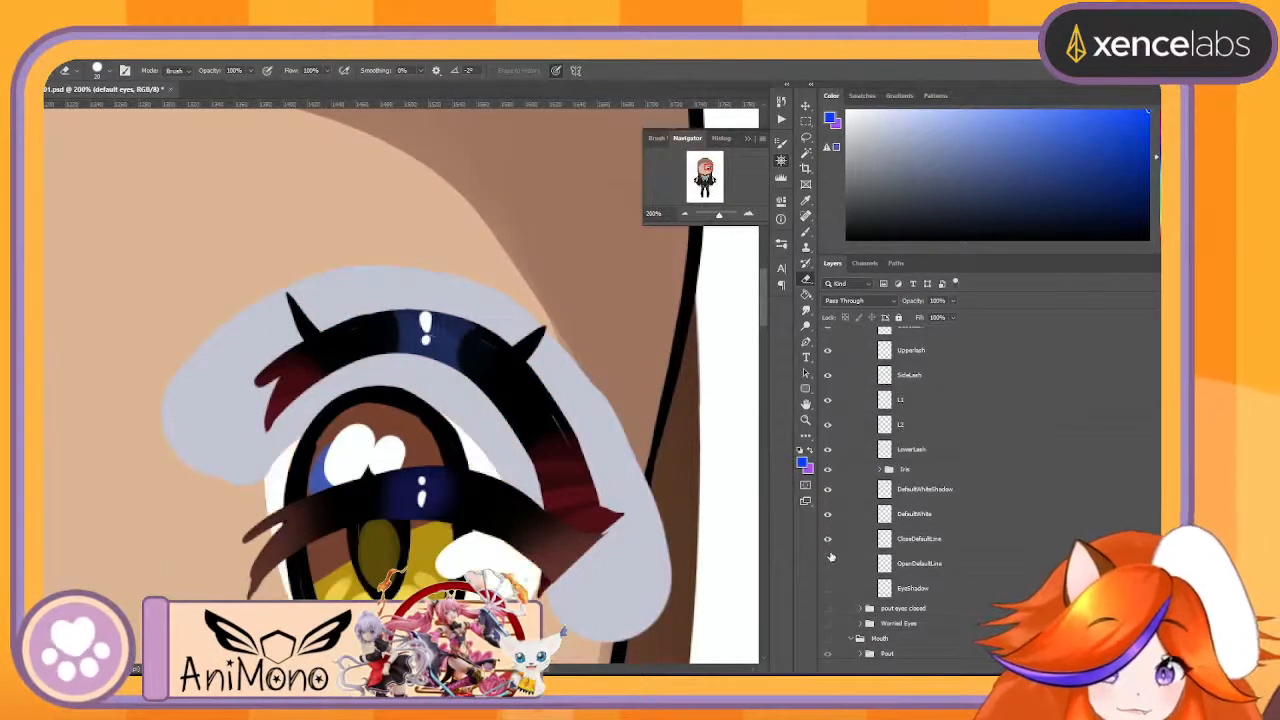
scroll(906, 590, "up", 2)
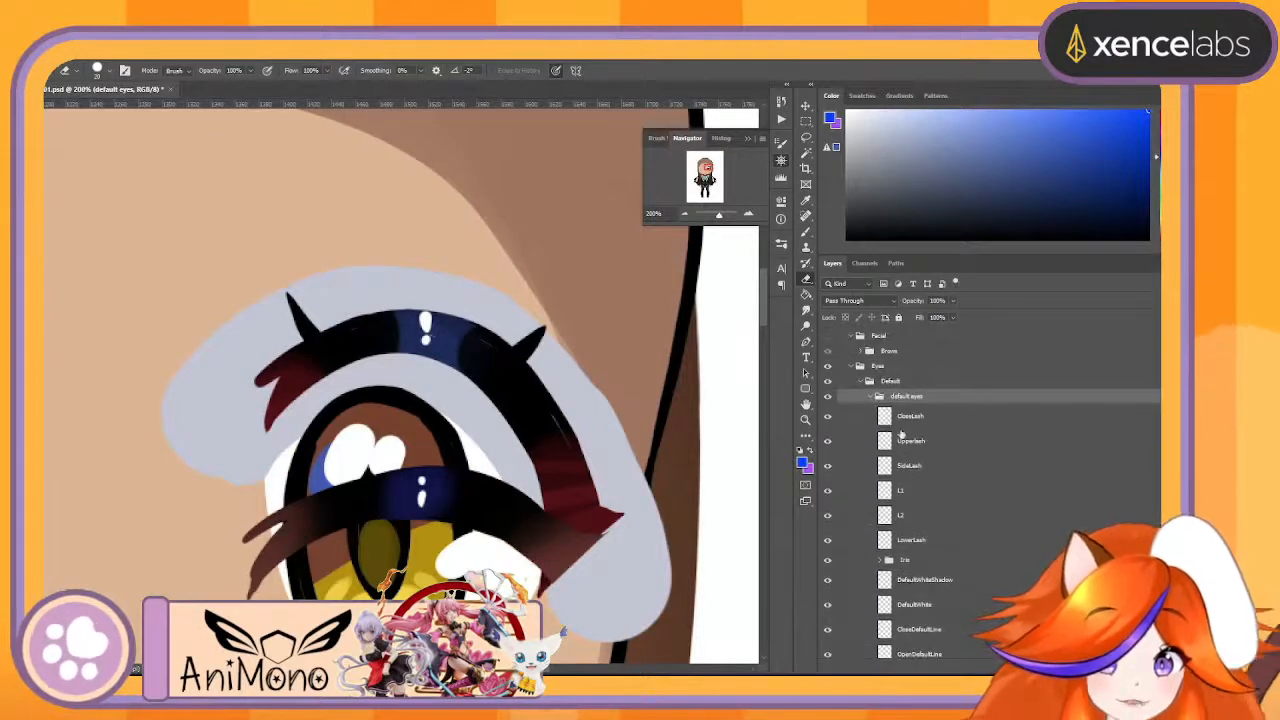
- Move all contents of the default eyes group directly into its parent Default group and delete the emptied default eyes group
left_click(859, 381)
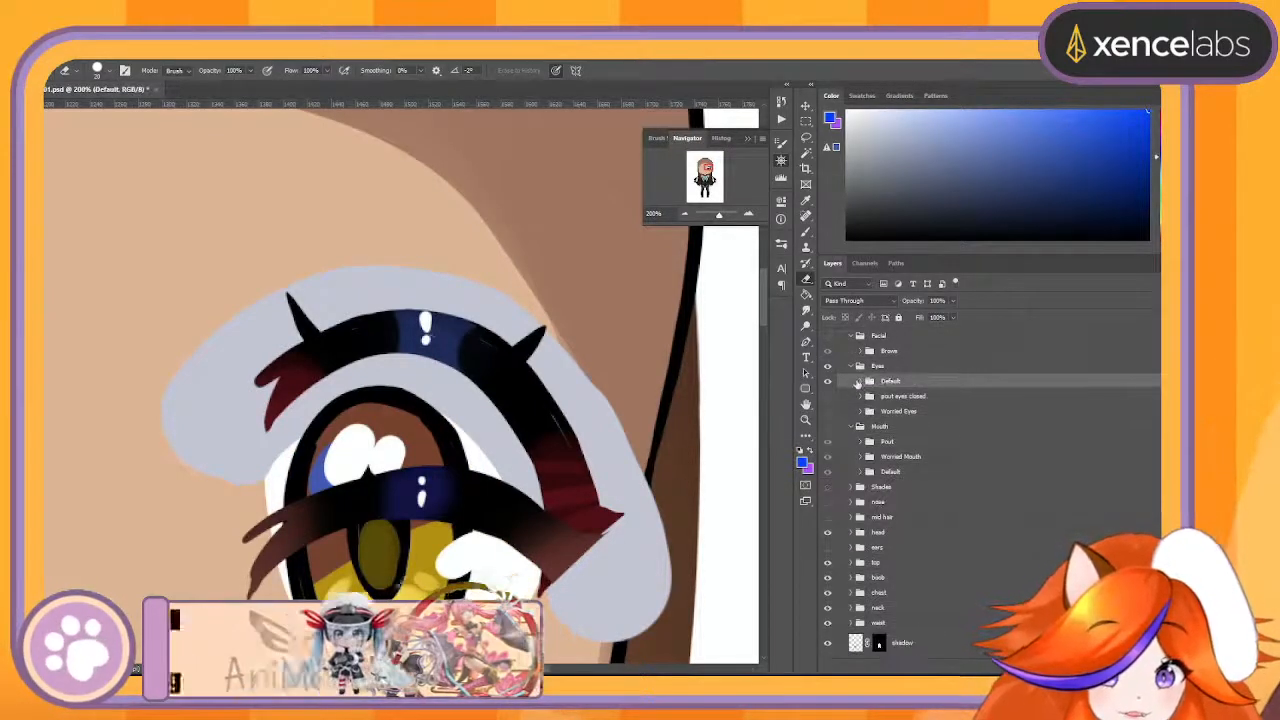
left_click(859, 382)
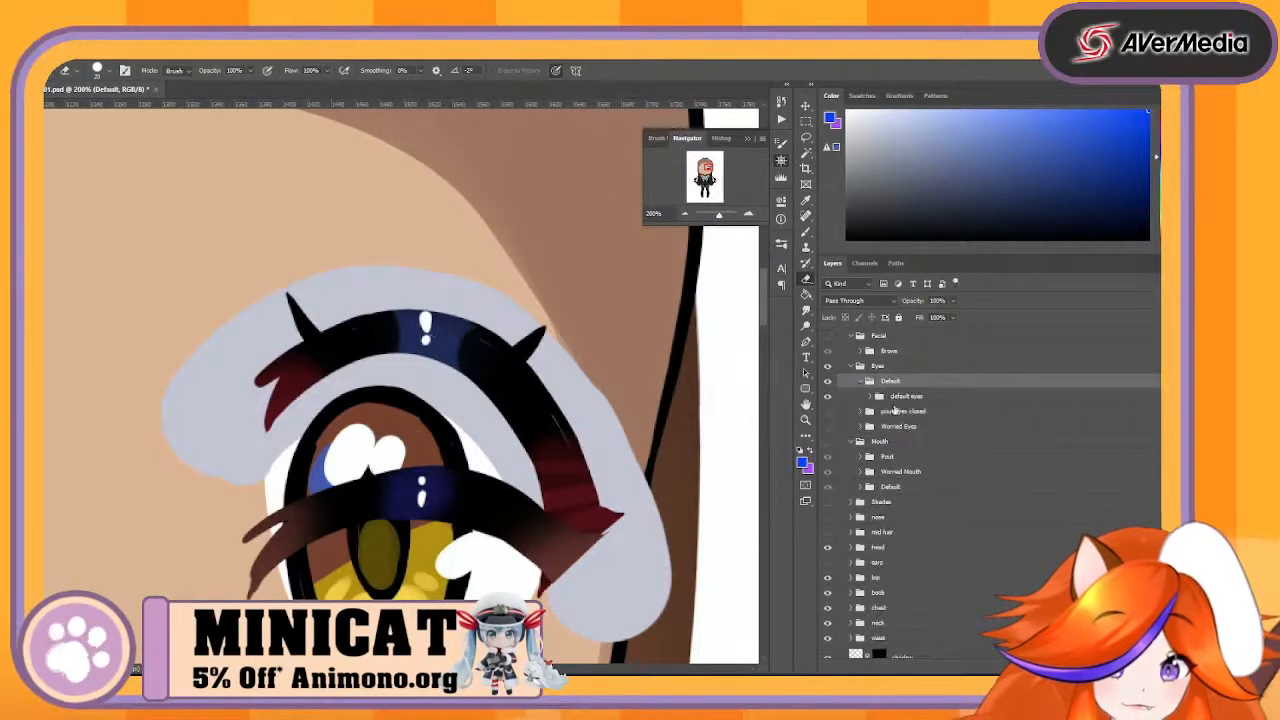
left_click(872, 397)
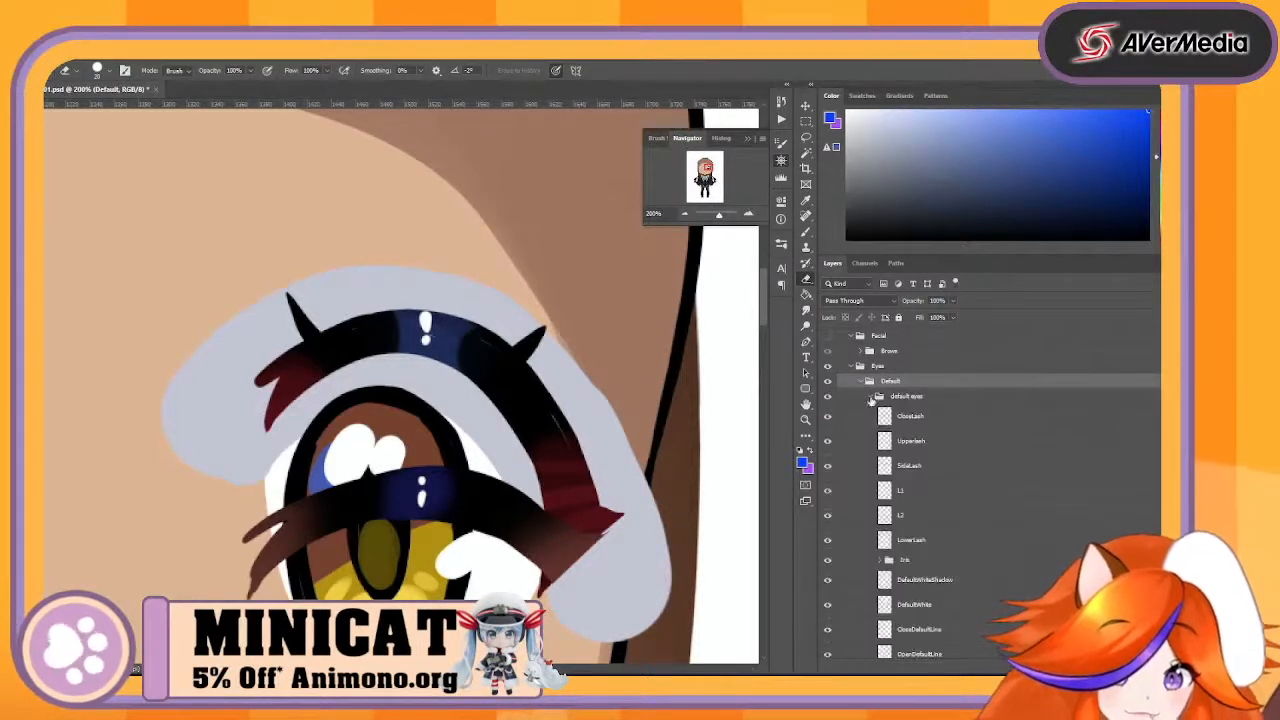
left_click(871, 397)
left_click(871, 397)
scroll(940, 457, "down", 5)
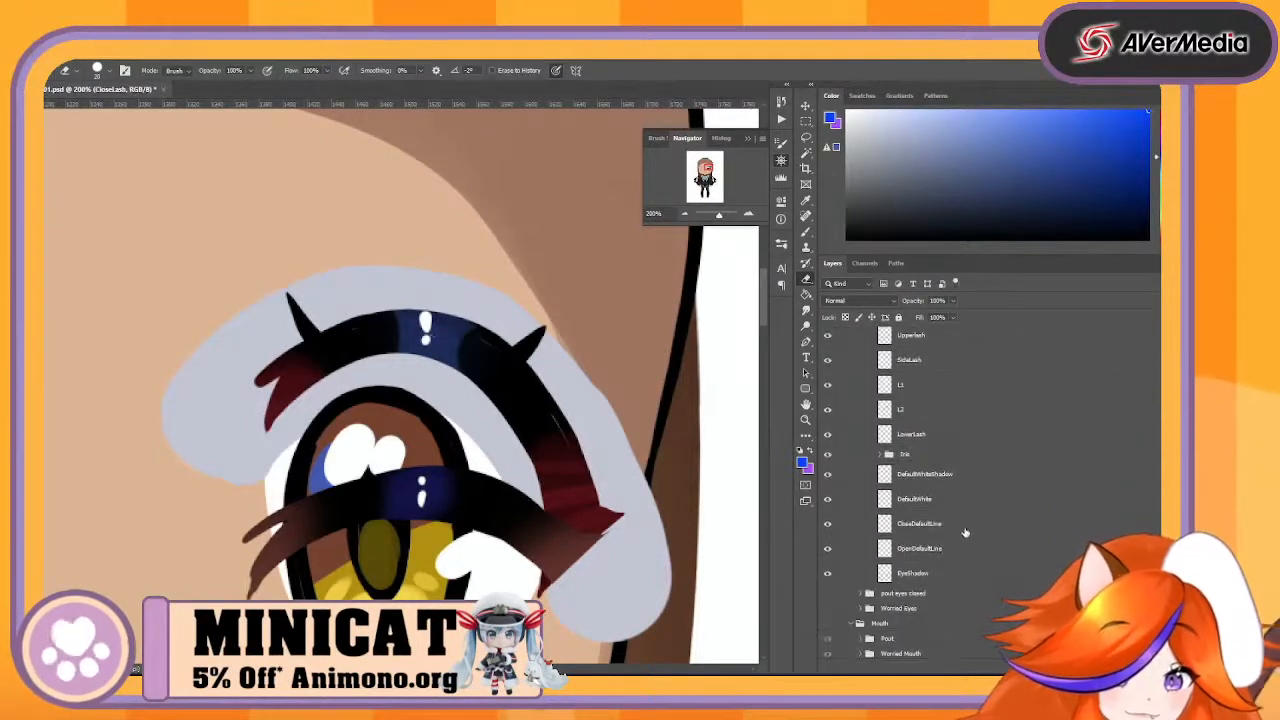
scroll(940, 457, "up", 6)
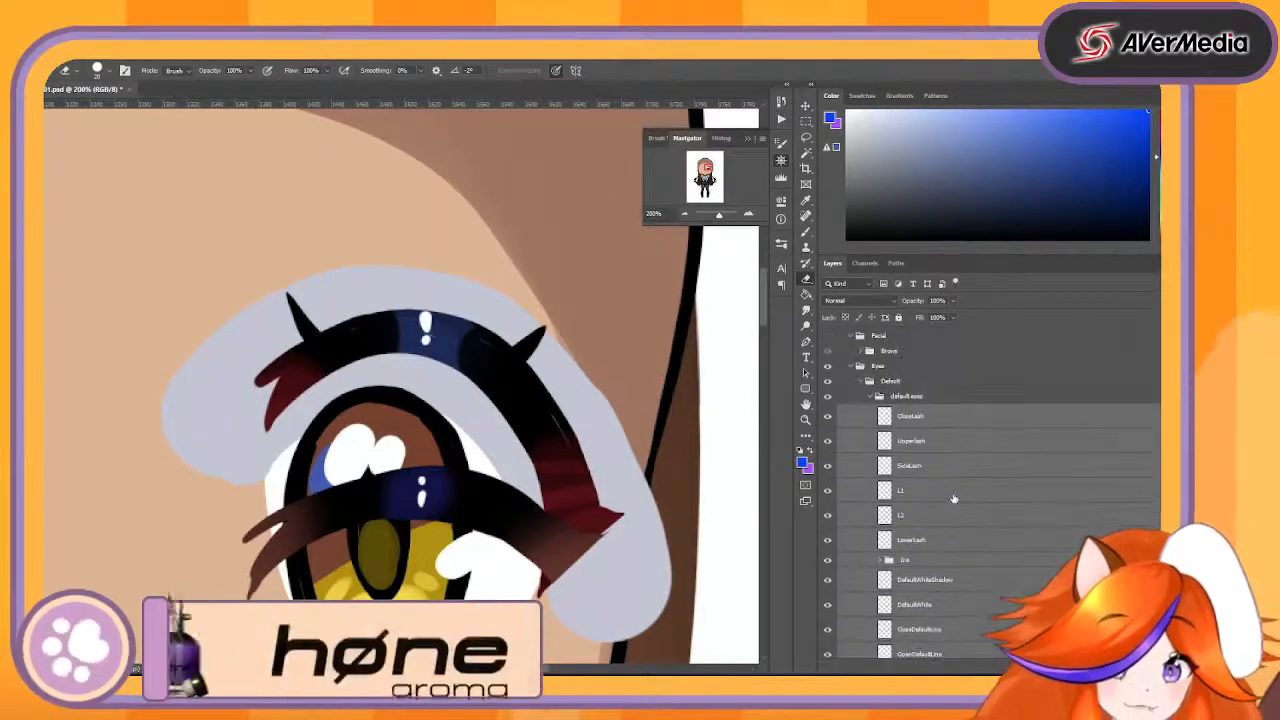
scroll(915, 505, "down", 4)
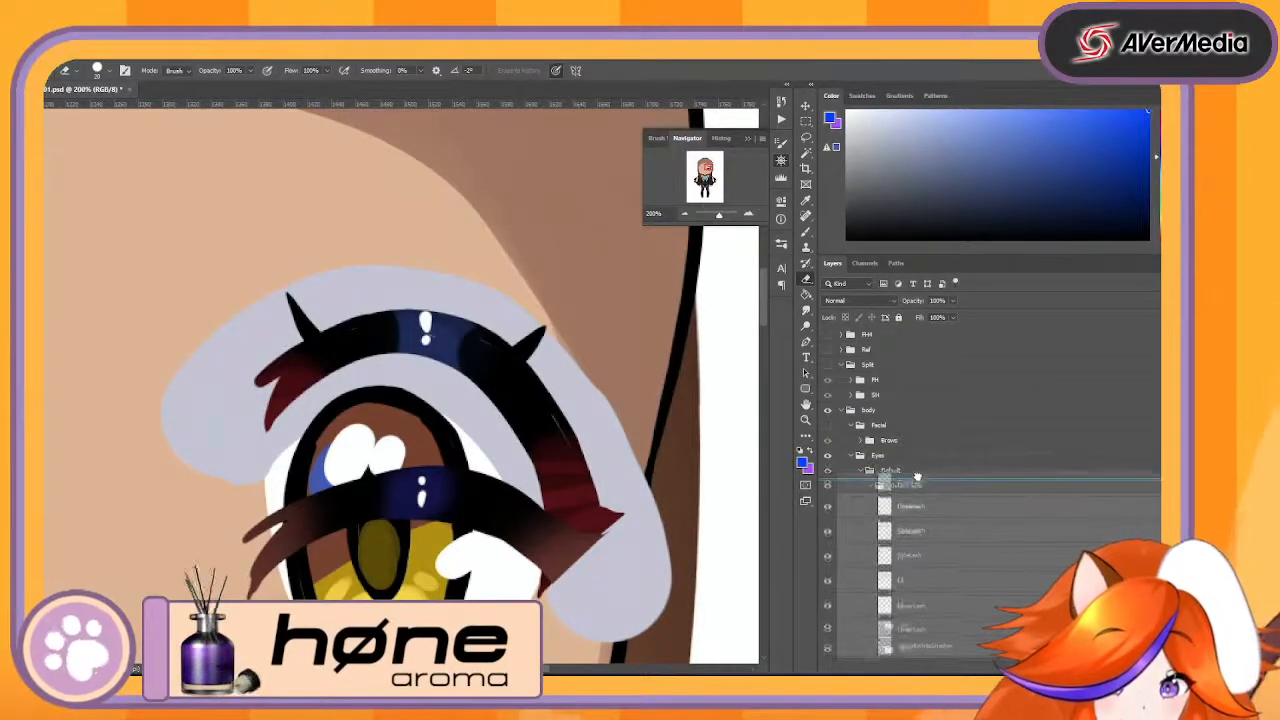
scroll(917, 521, "down", 4)
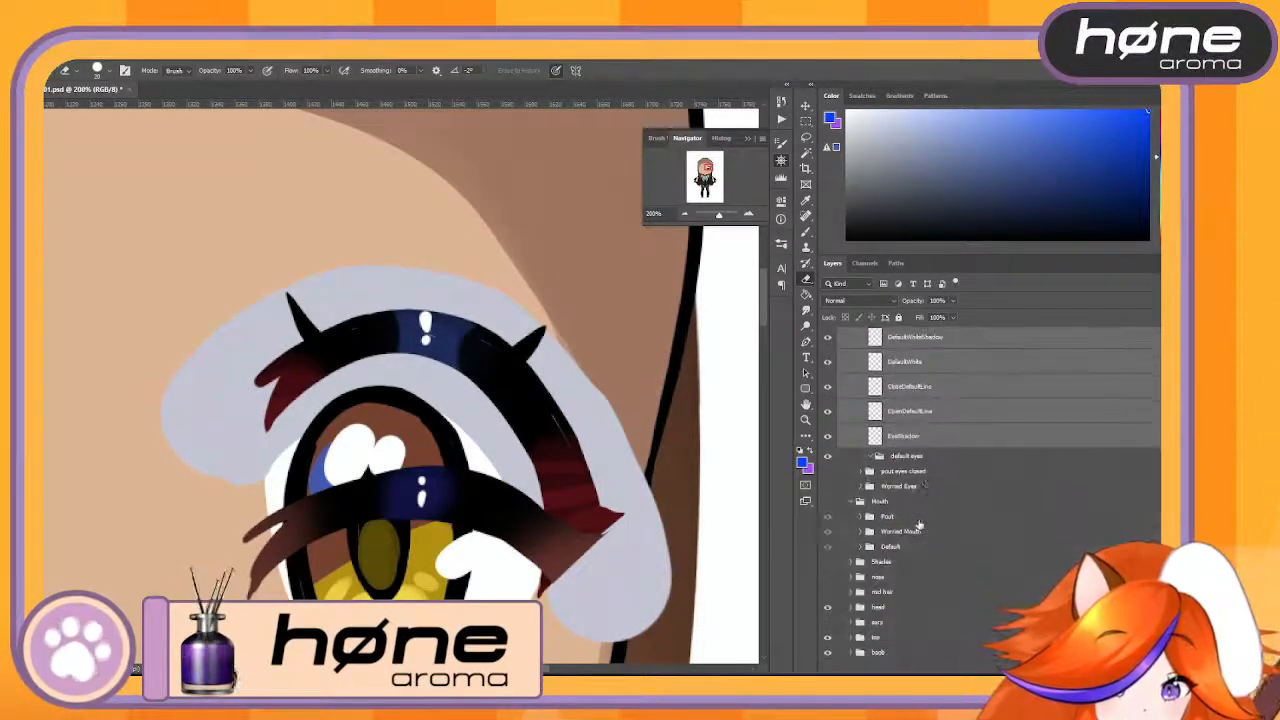
left_click(920, 456)
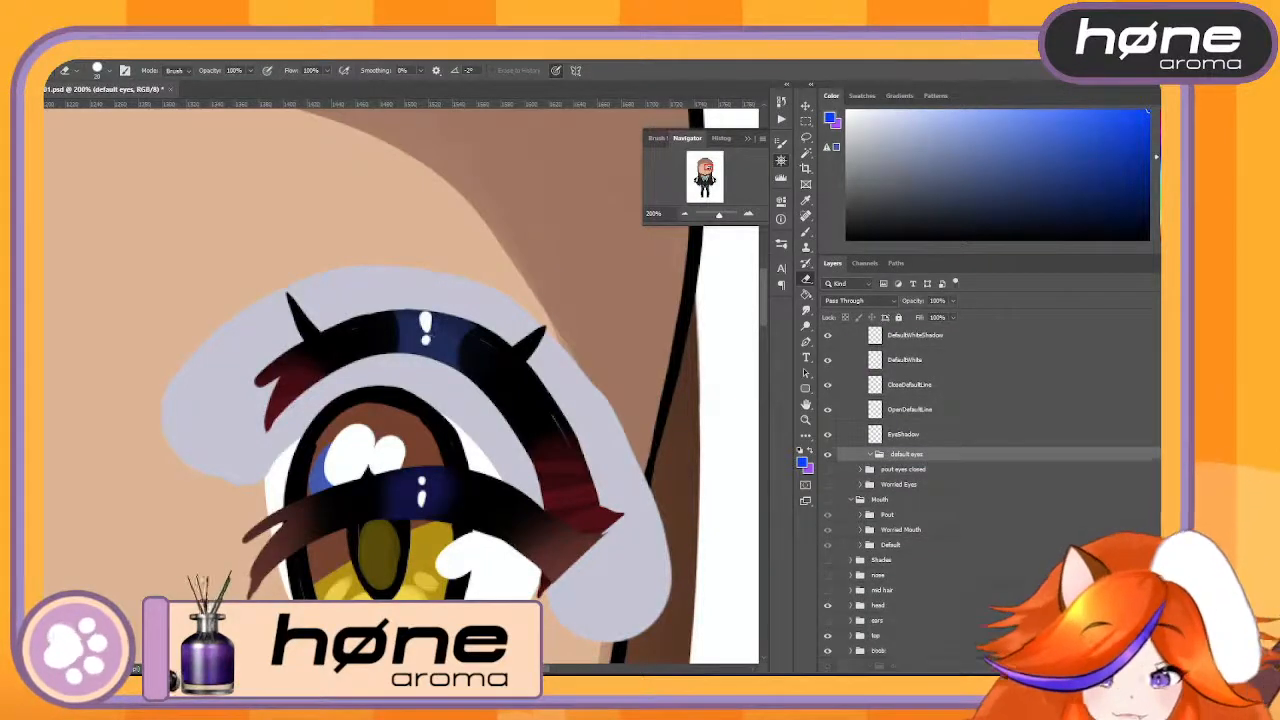
left_click(903, 434)
- Collapse the Default eyes group and toggle it against the Worried Eyes group to compare the two eye shapes
scroll(950, 540, "up", 5)
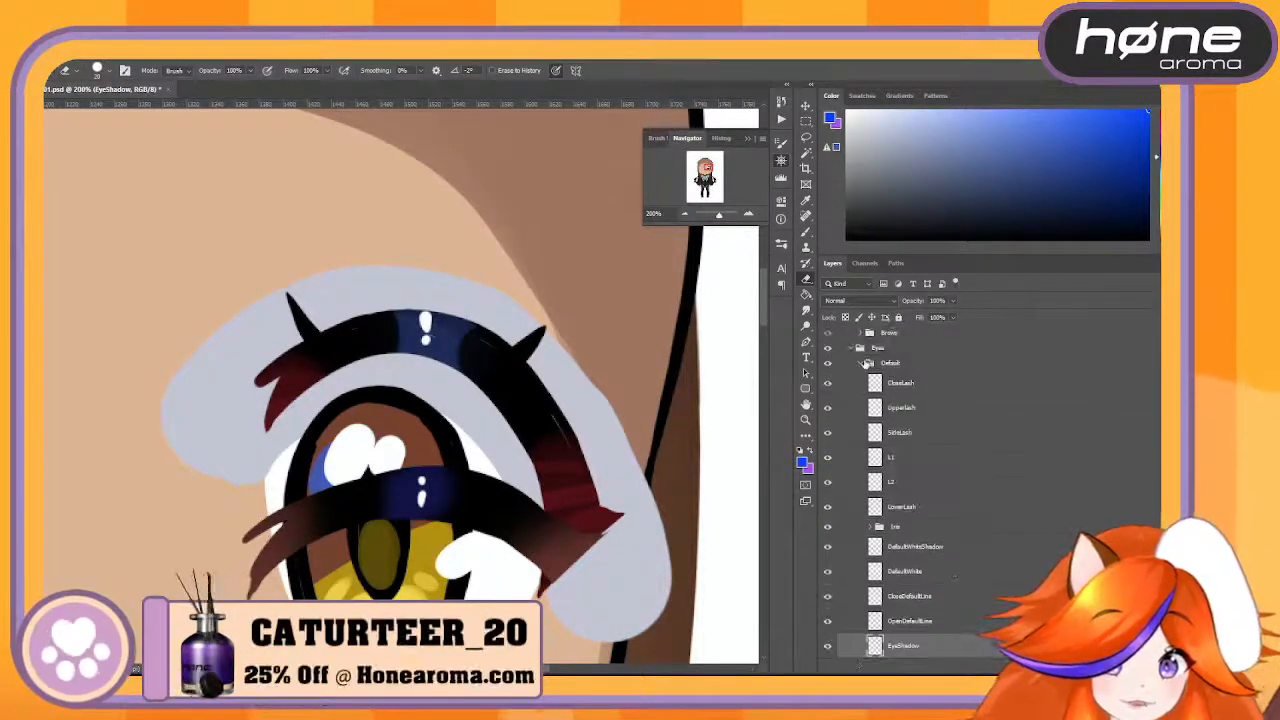
left_click(862, 366)
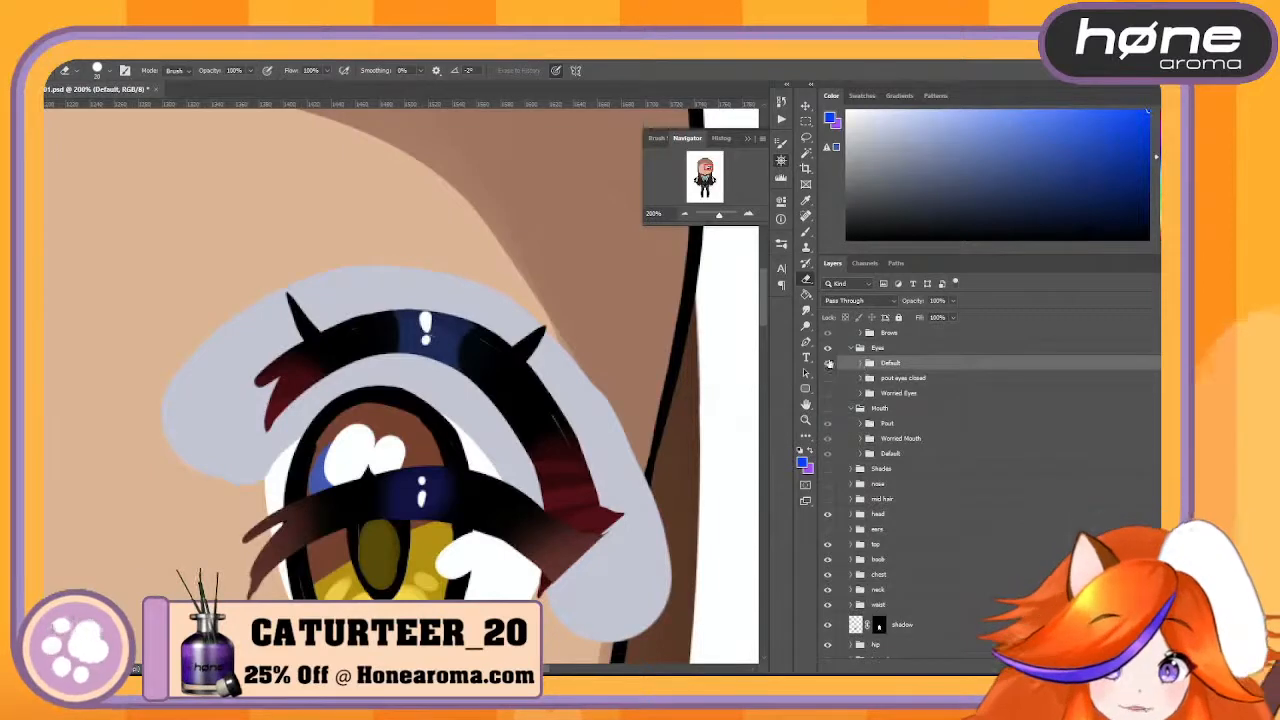
left_click(828, 363)
left_click(827, 393)
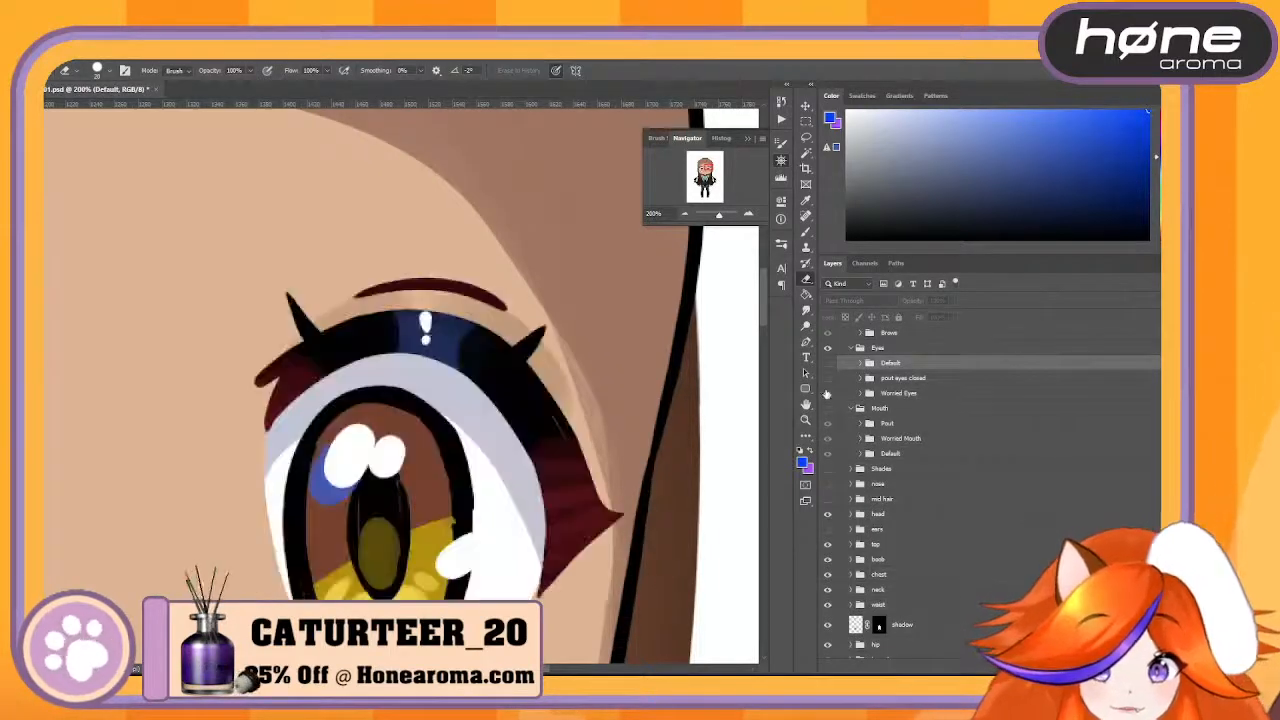
left_click(827, 363)
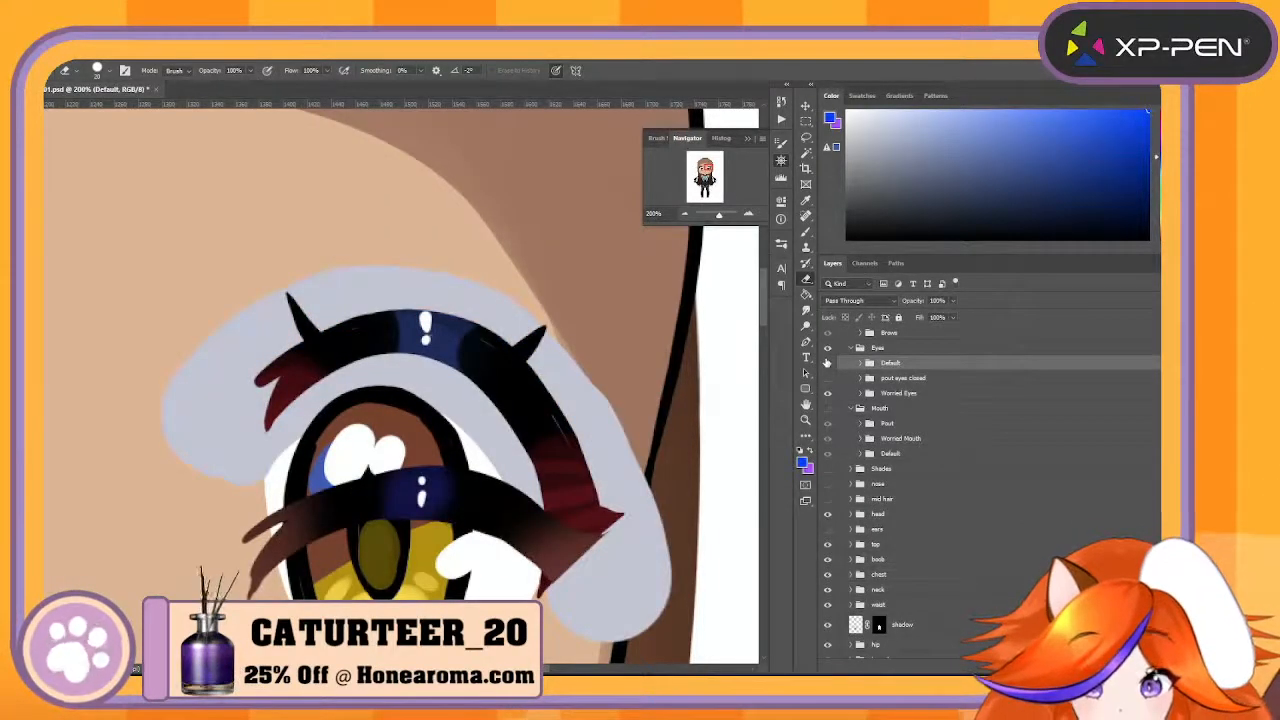
- Check the Default and Worried Eyes groups against each other by hiding and showing them over the face
left_click(829, 394)
left_click(828, 364)
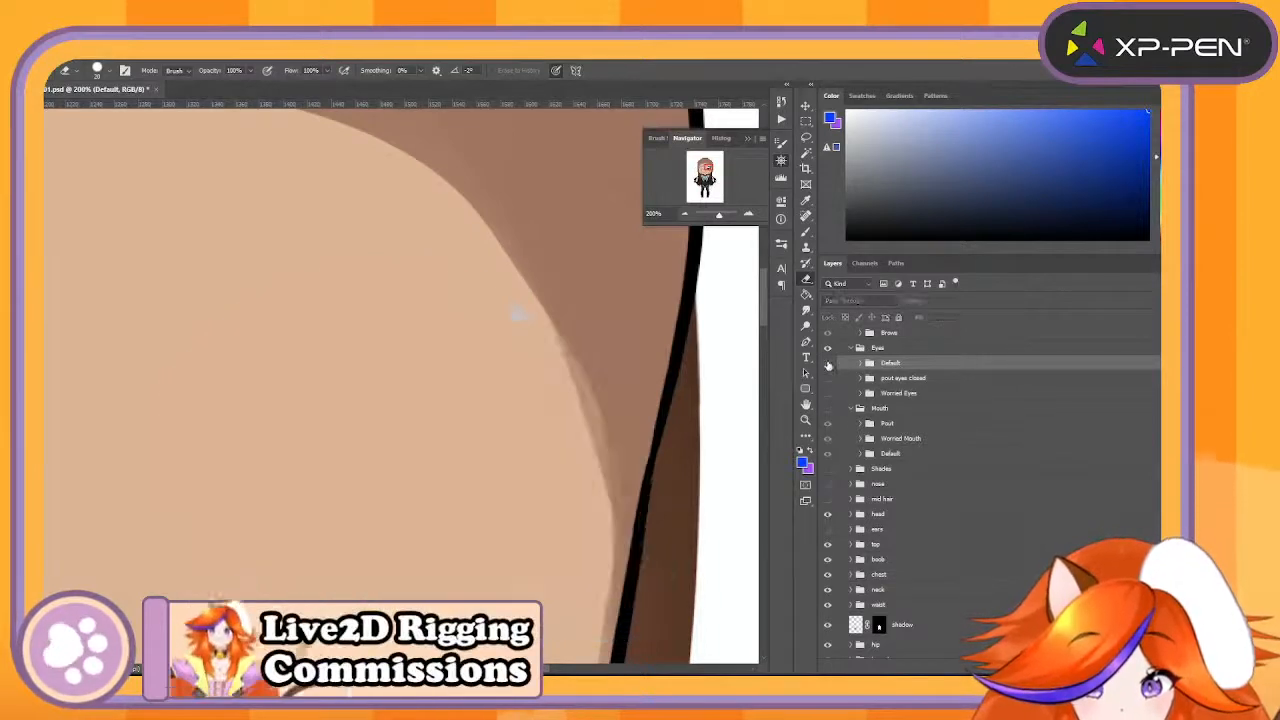
left_click(829, 394)
left_click(828, 364)
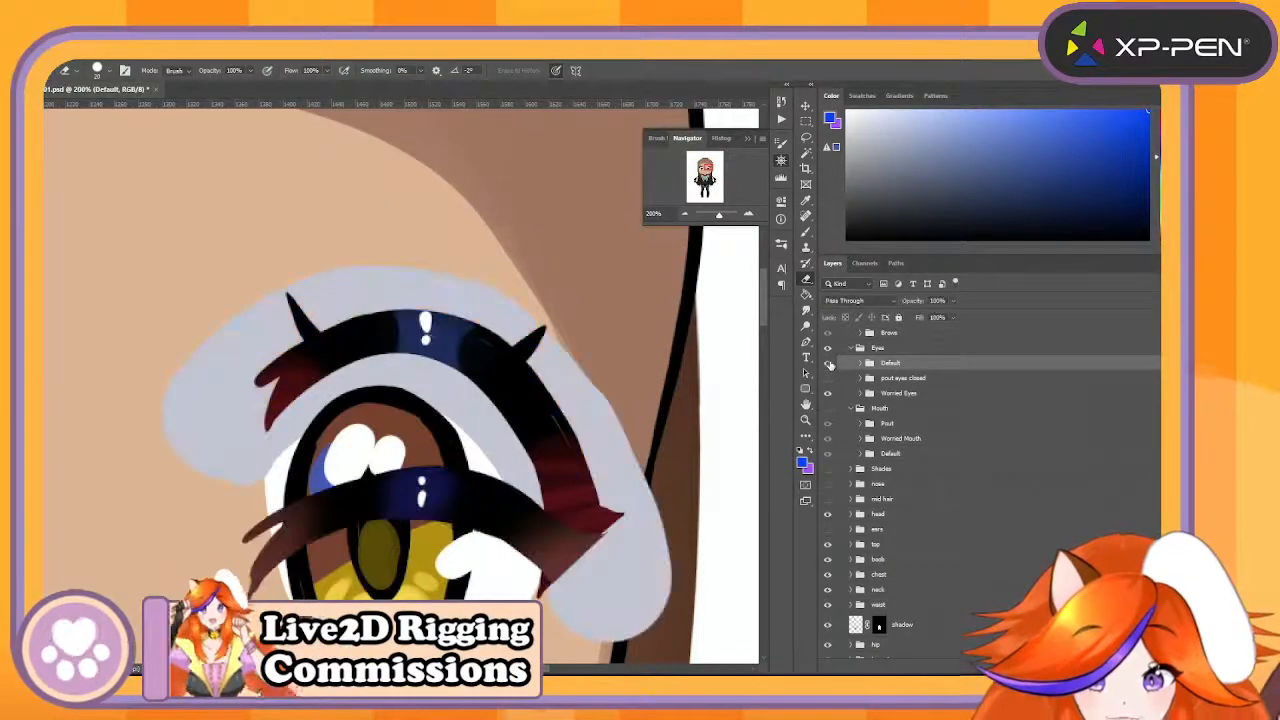
left_click(828, 364)
left_click(828, 364)
left_click(828, 364)
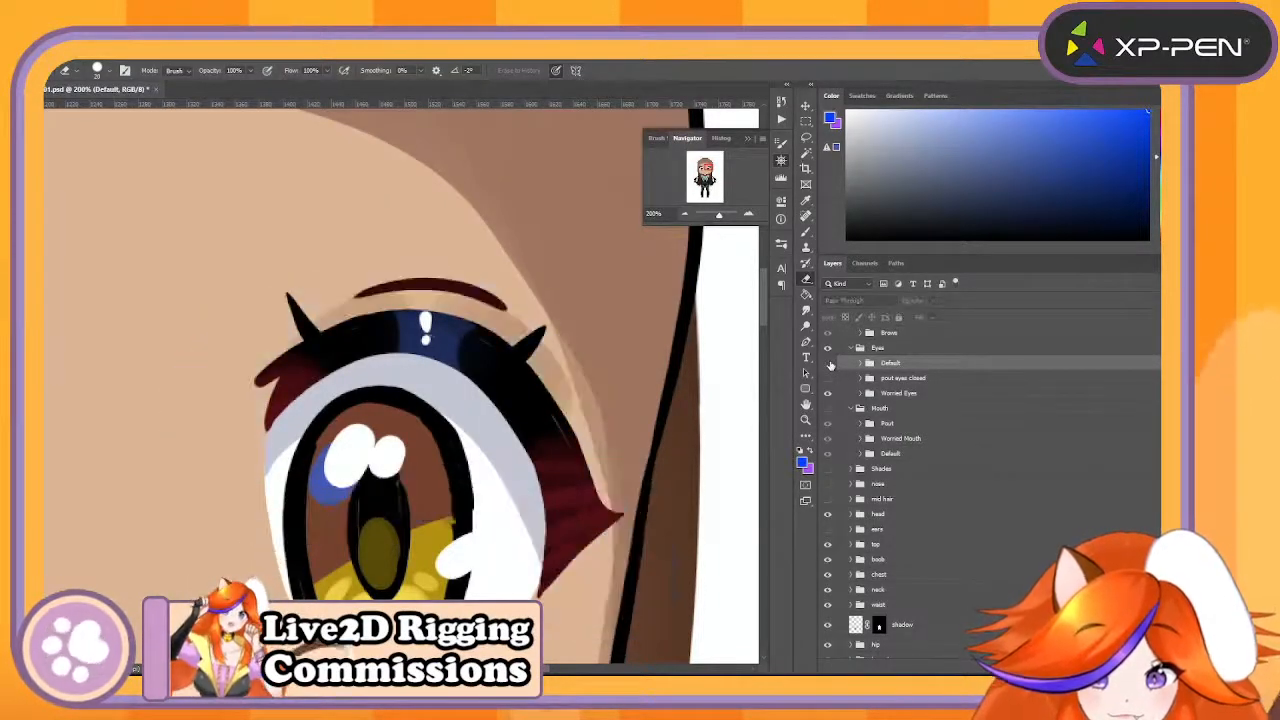
left_click(828, 364)
left_click(828, 364)
left_click(828, 364)
left_click(828, 364)
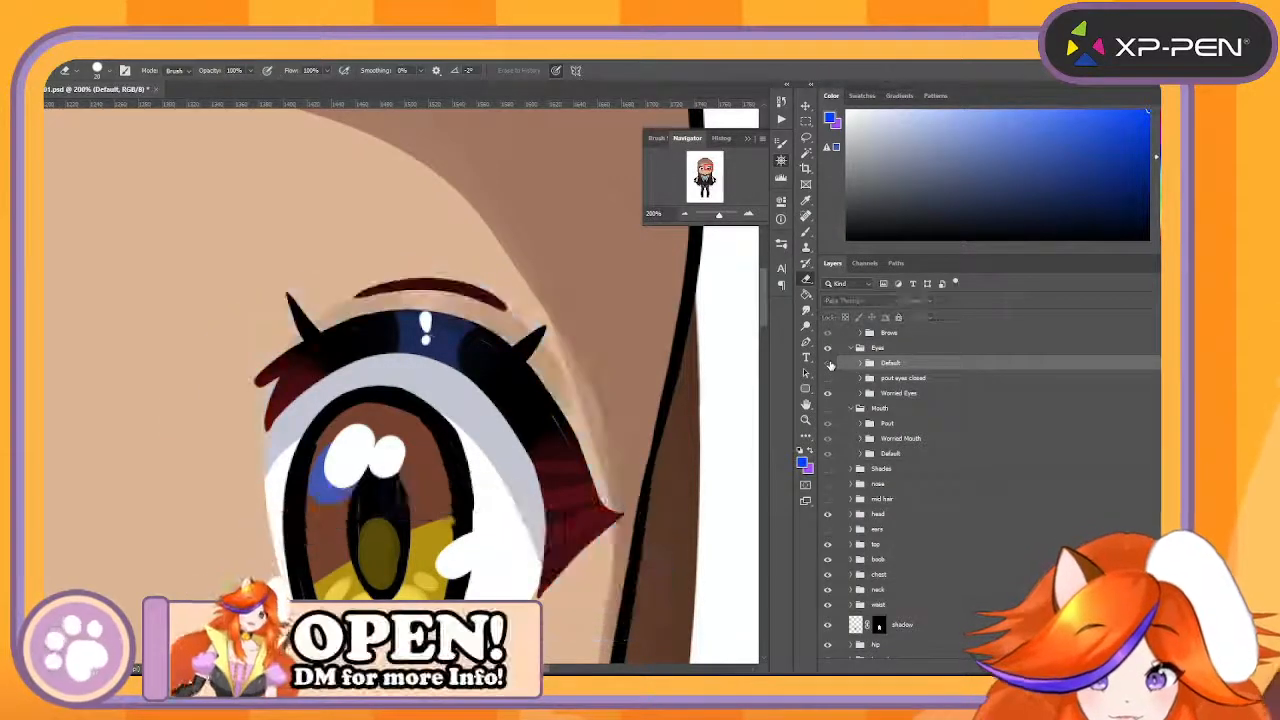
left_click(828, 364)
left_click(828, 364)
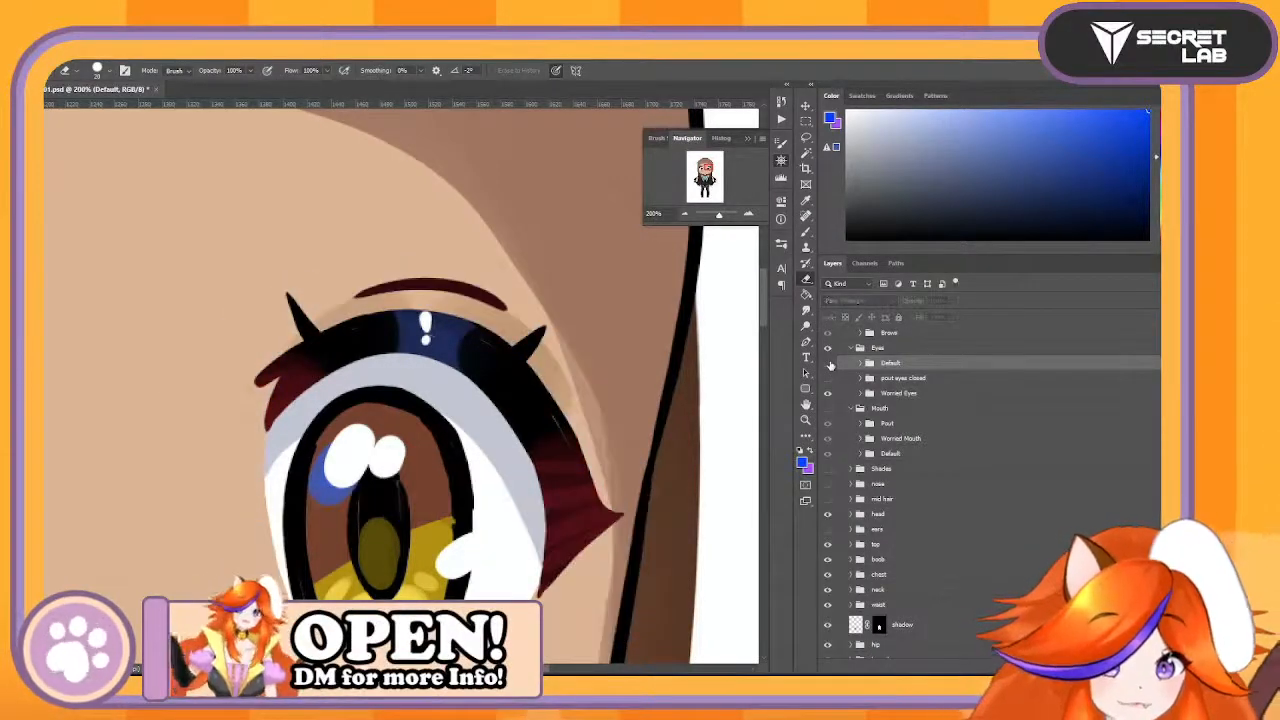
- Delete the Worried Eyes group from the Eyes group
left_click_drag(929, 396, 1148, 667)
scroll(938, 412, "up", 3)
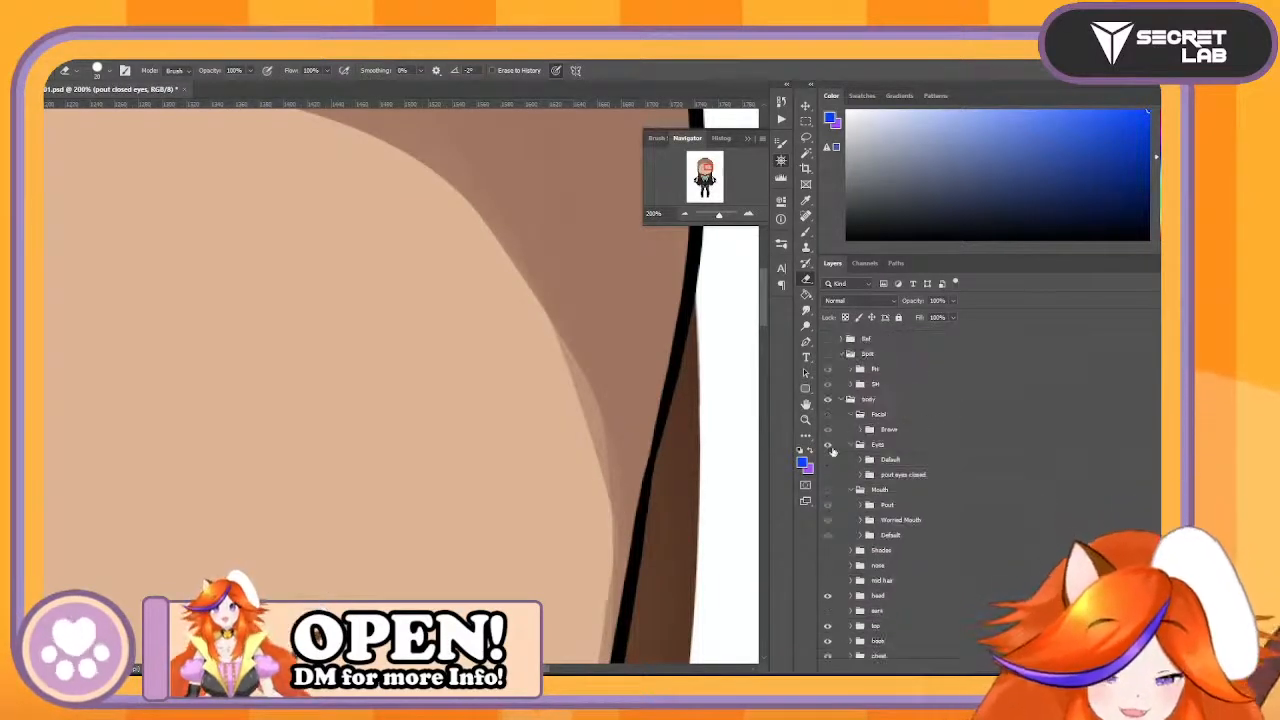
left_click(836, 459)
left_click(836, 461)
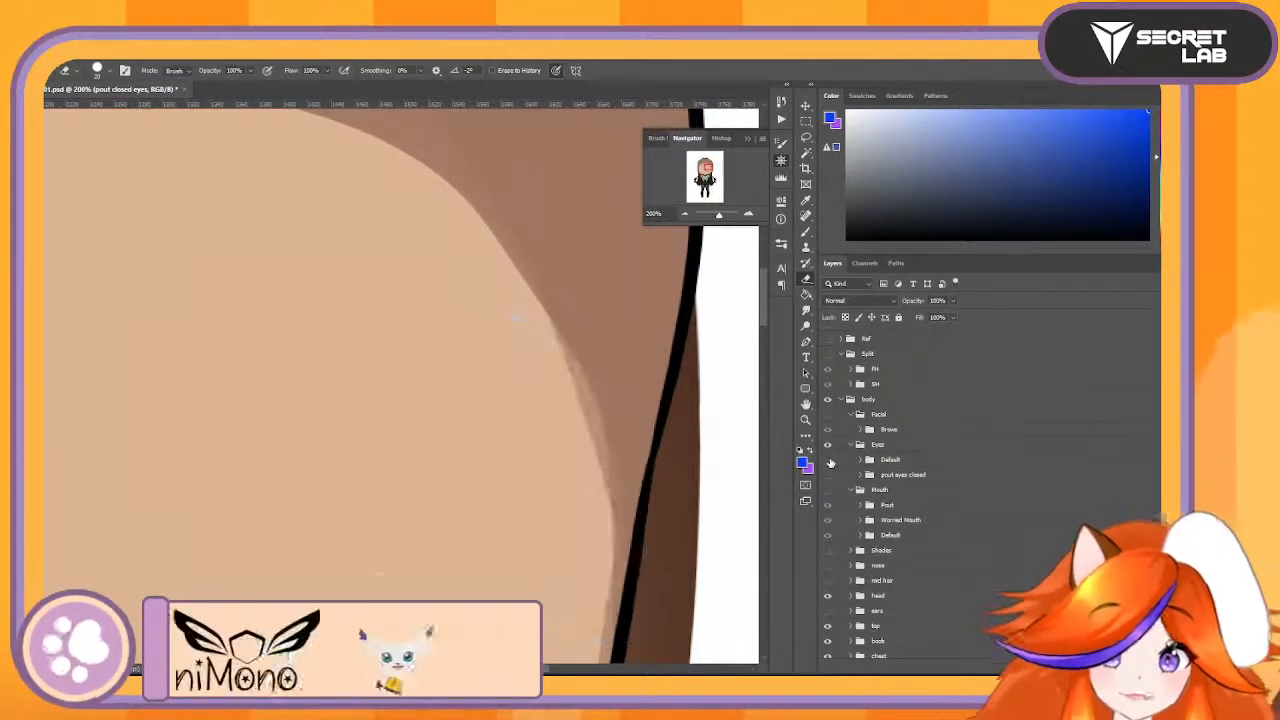
- Show the pout eyes closed group and inspect what its glint, lid and pout closed eyes layers contain
left_click(826, 475)
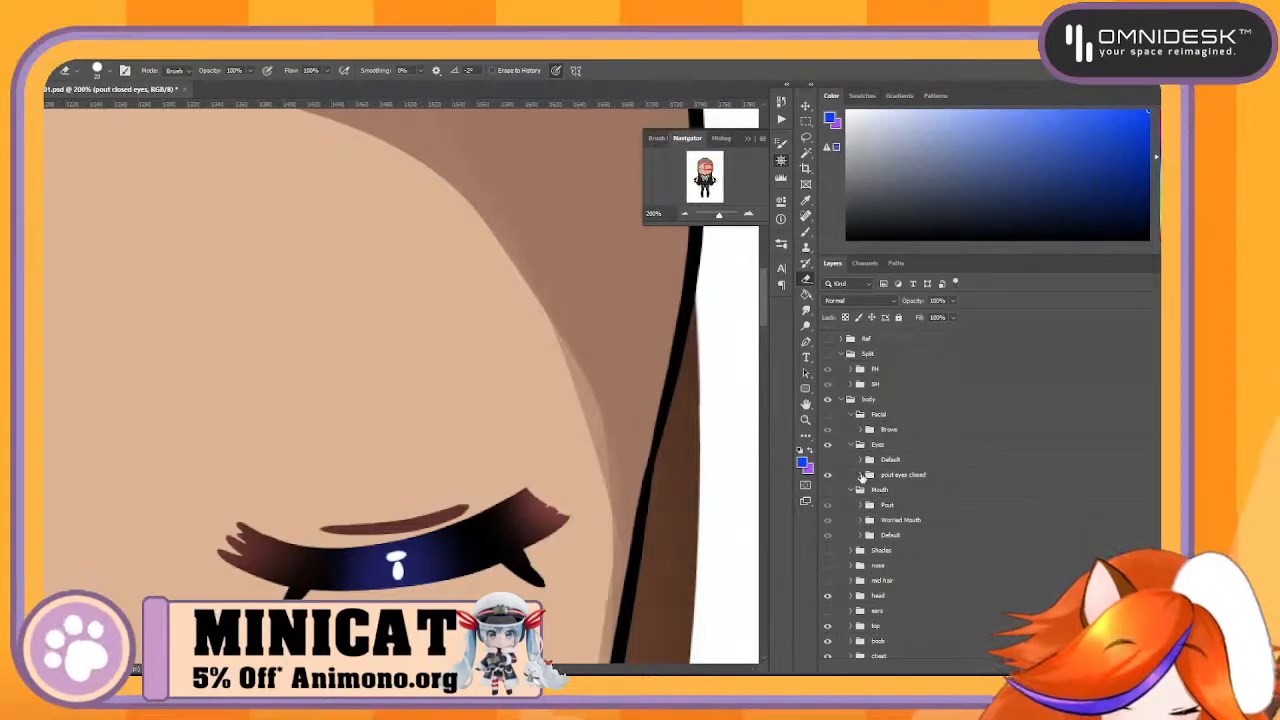
left_click(862, 476)
left_click(870, 497)
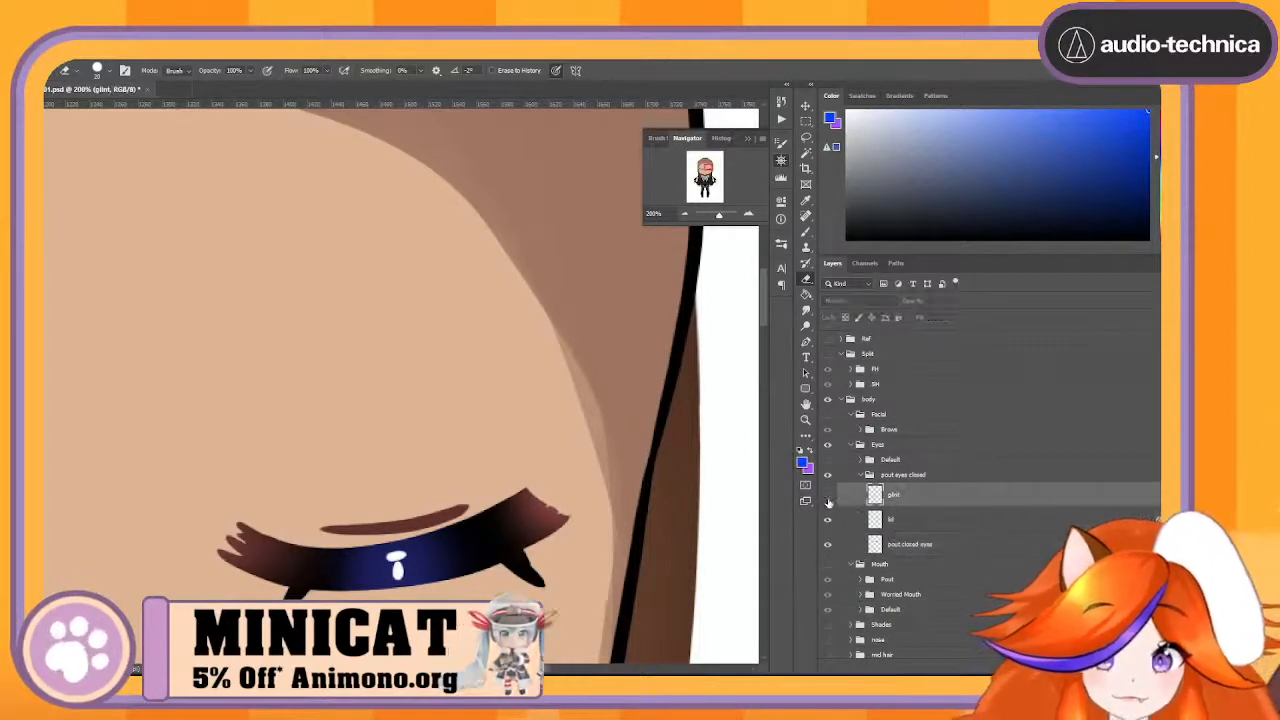
left_click(827, 497)
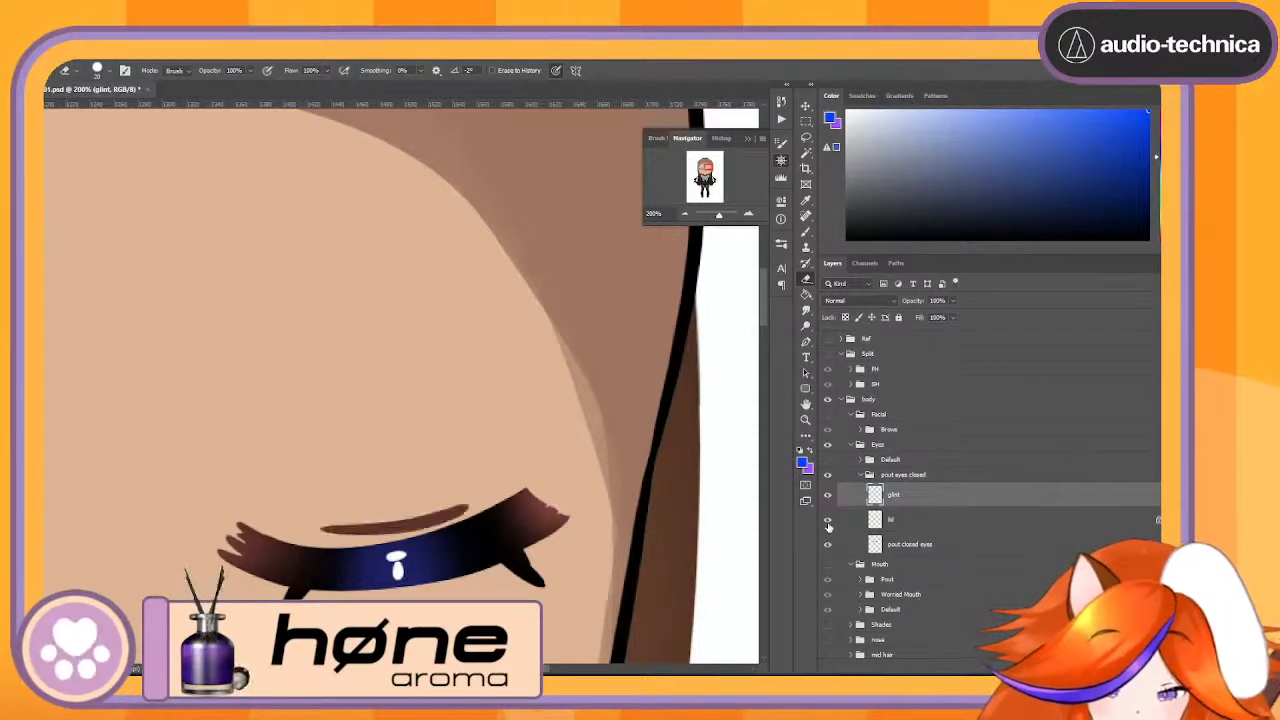
left_click(930, 544)
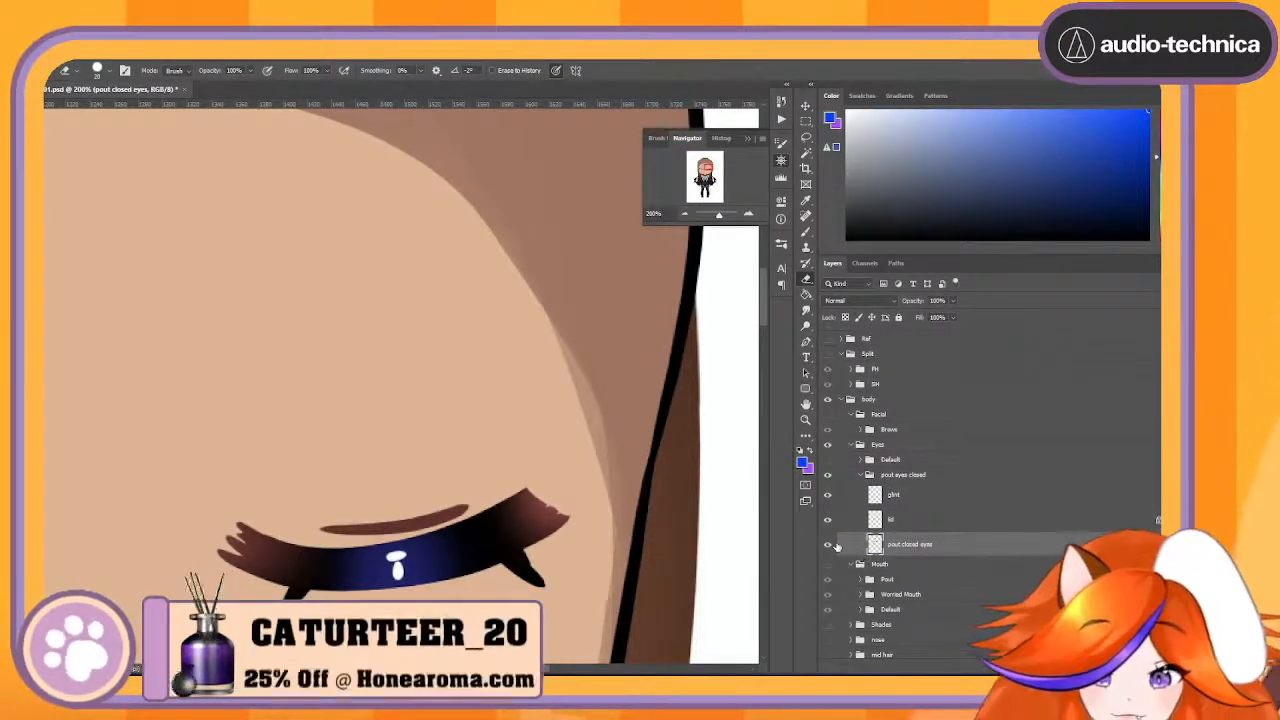
left_click(827, 546)
left_click(827, 546)
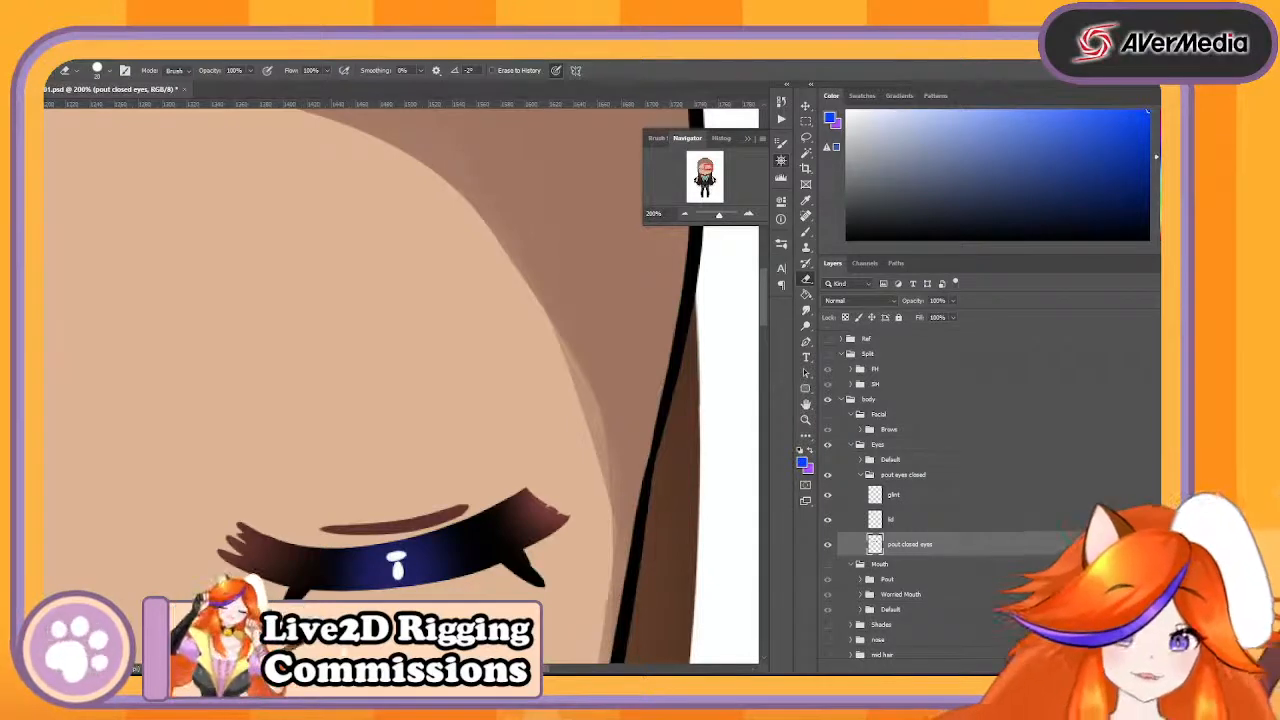
left_click(860, 476)
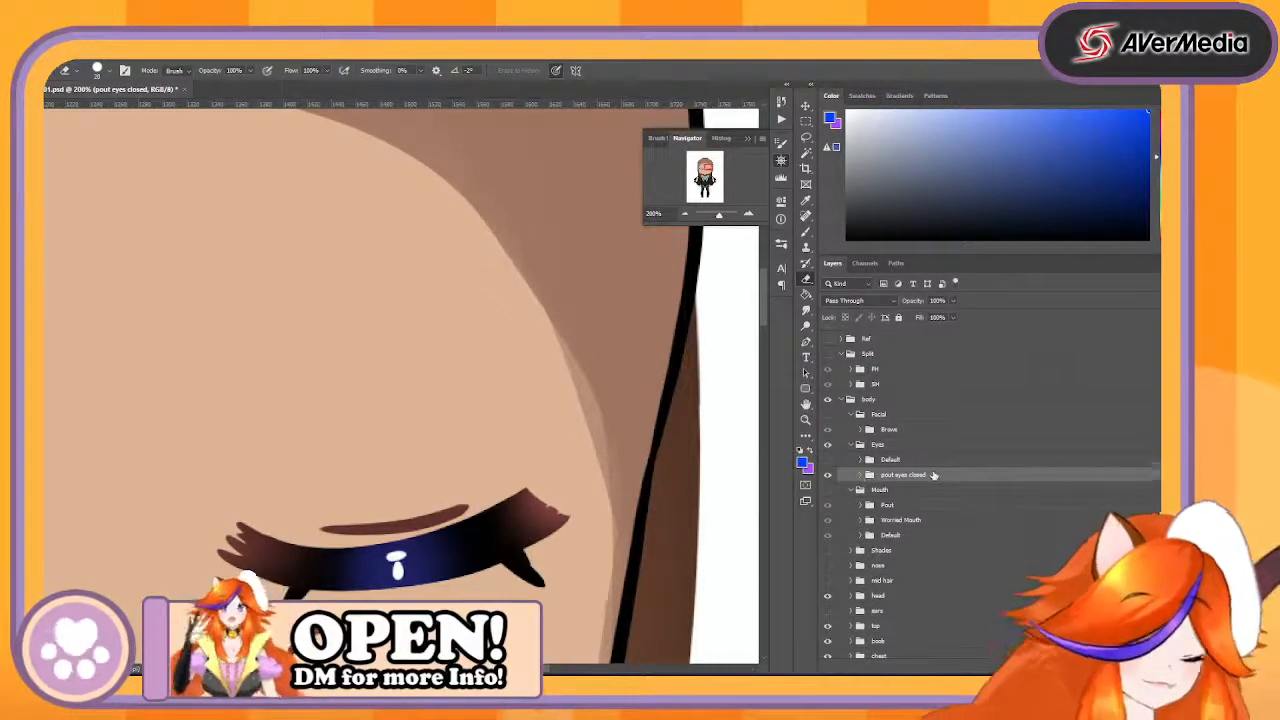
left_click(859, 475)
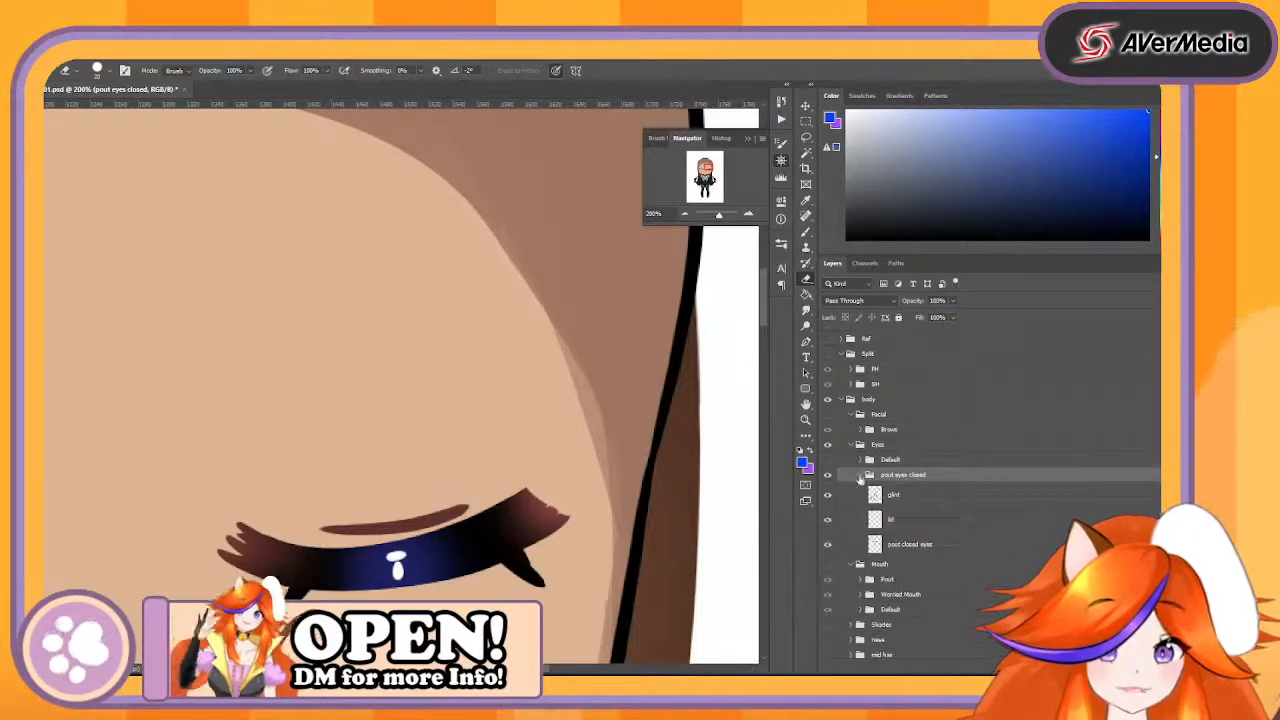
- Try merging the glint and lid layers of the pout eyes closed group into one layer named PoutLash
left_click(925, 501)
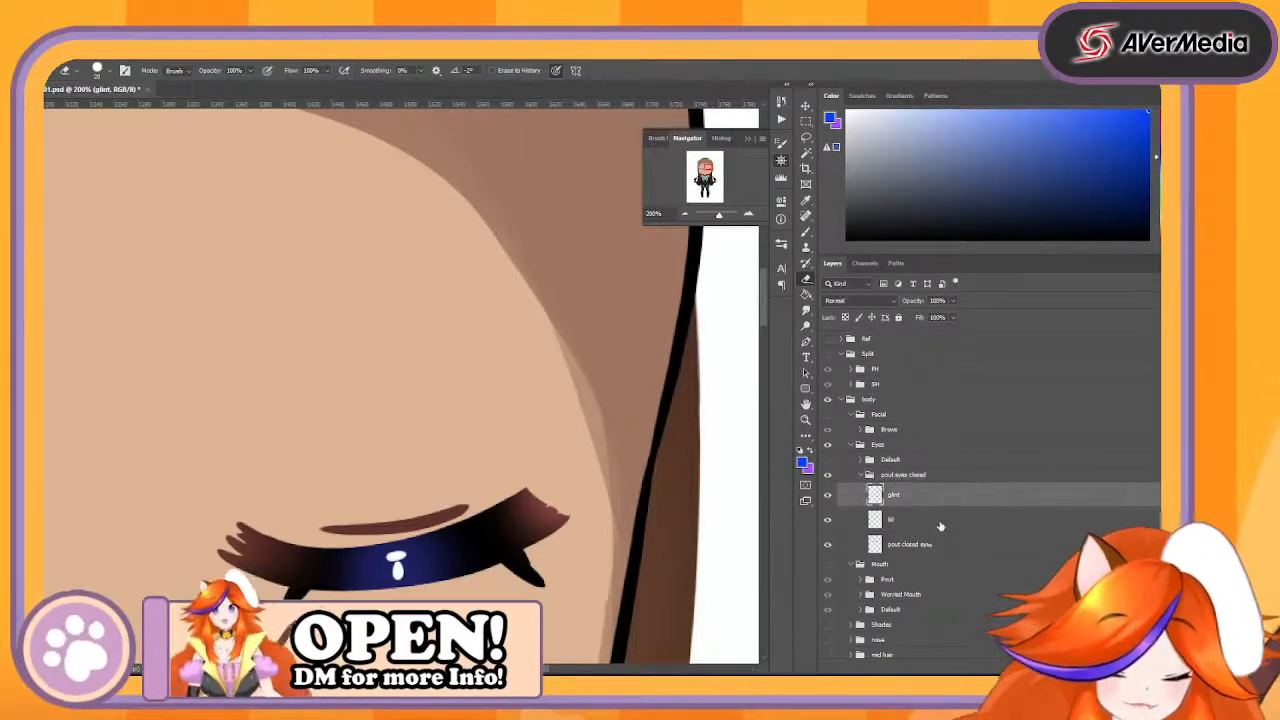
left_click(941, 523, "shift")
right_click(943, 527)
left_click(1000, 520)
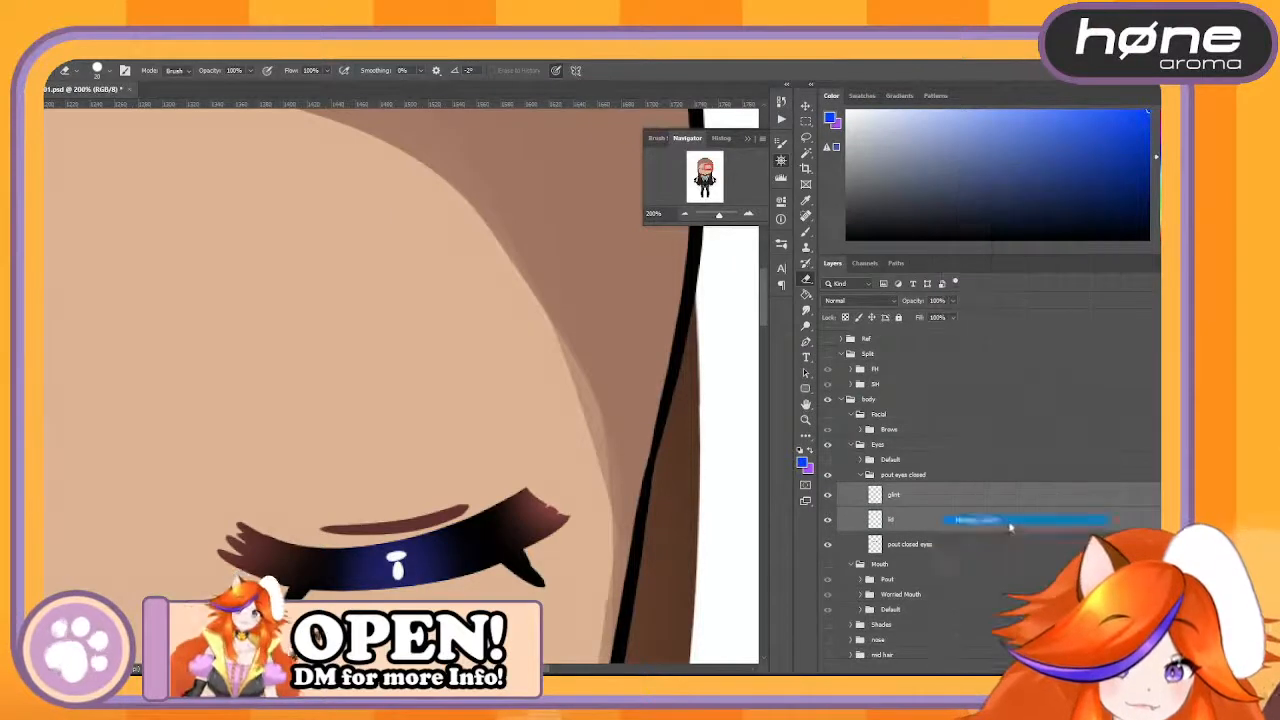
double_click(894, 494)
type("l")
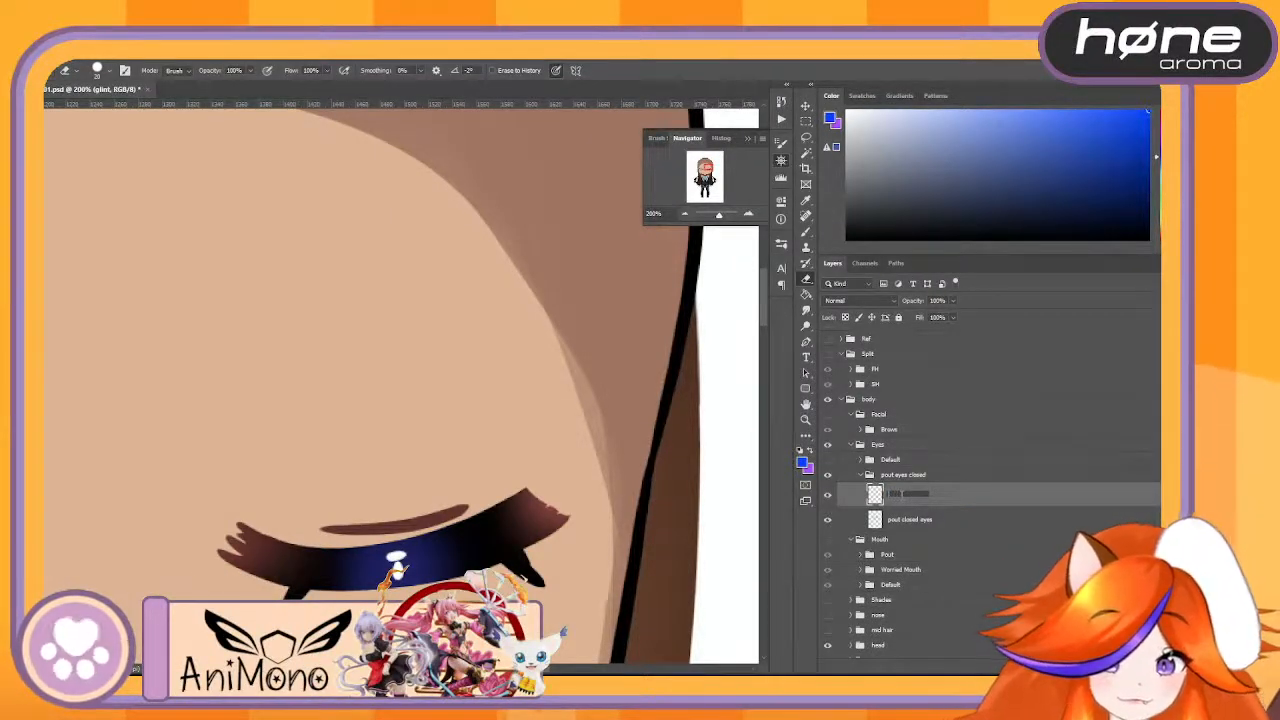
type("out")
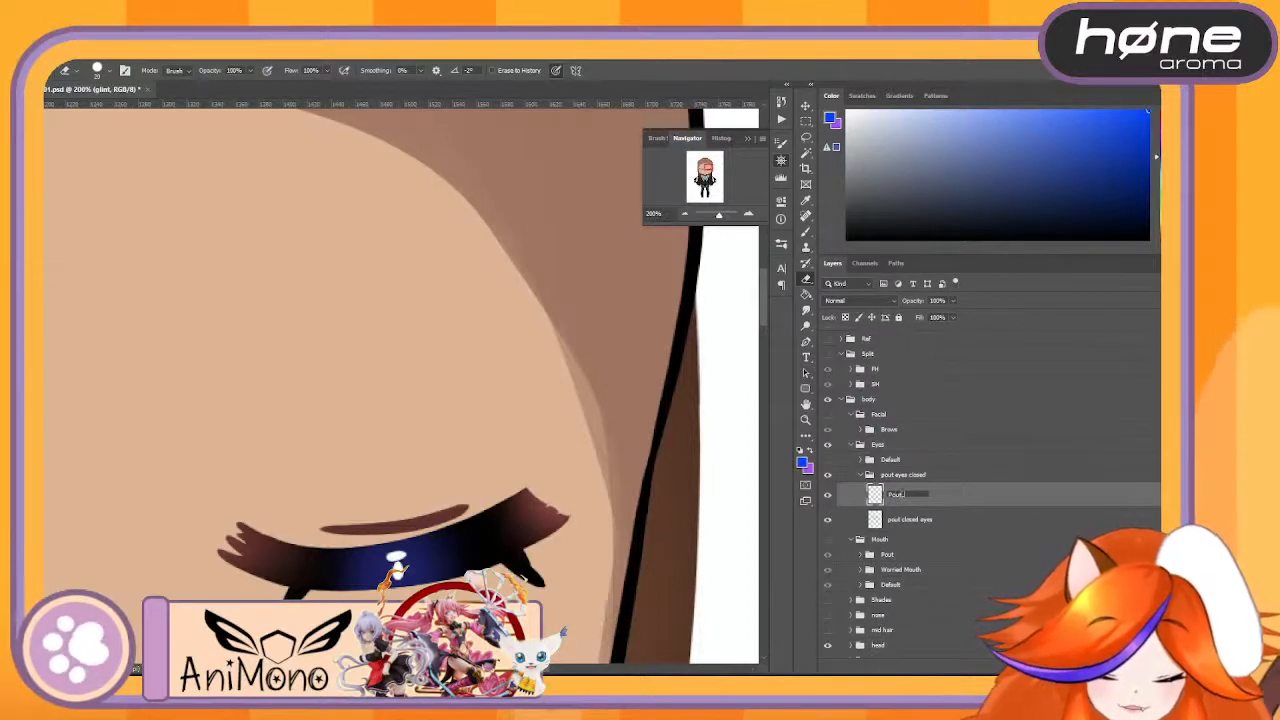
type("Lash")
key("Return")
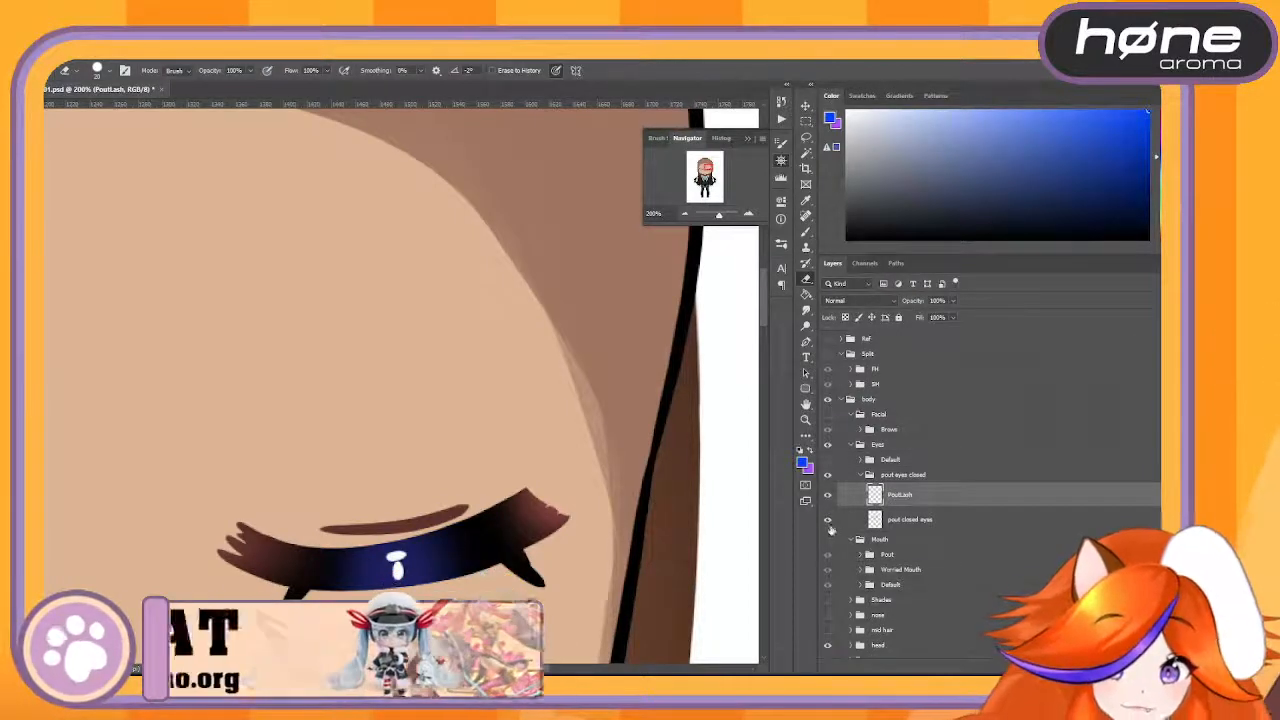
- Check the pout closed eyes layer by toggling its visibility, and undo the merge and renaming of the glint and lid layers
left_click(827, 520)
left_click(827, 520)
left_click(827, 520)
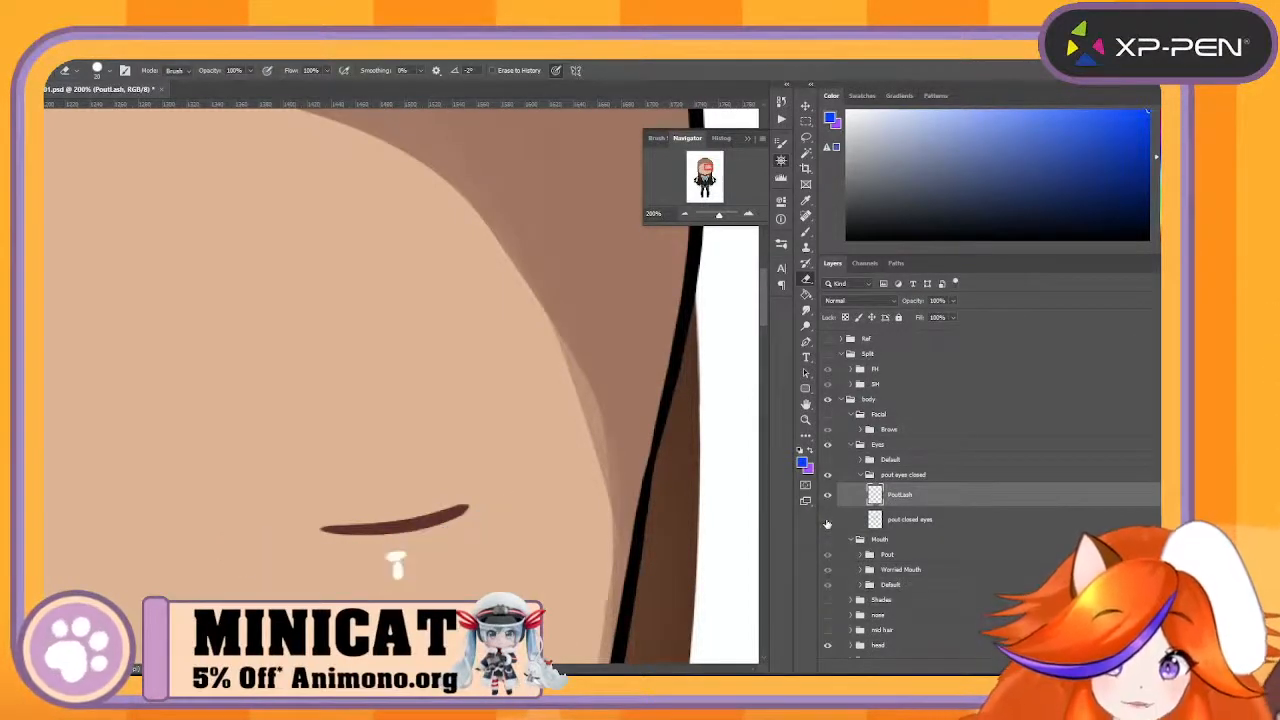
left_click(827, 520)
key("ctrl+z")
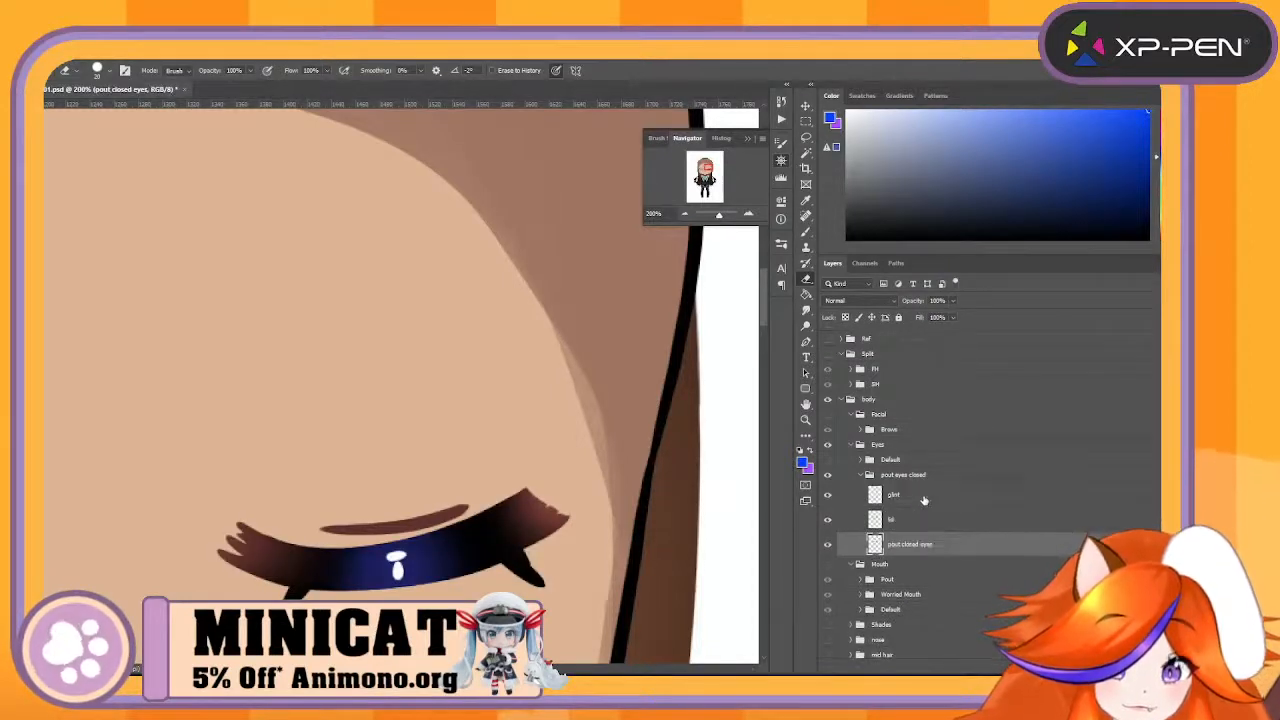
double_click(923, 499)
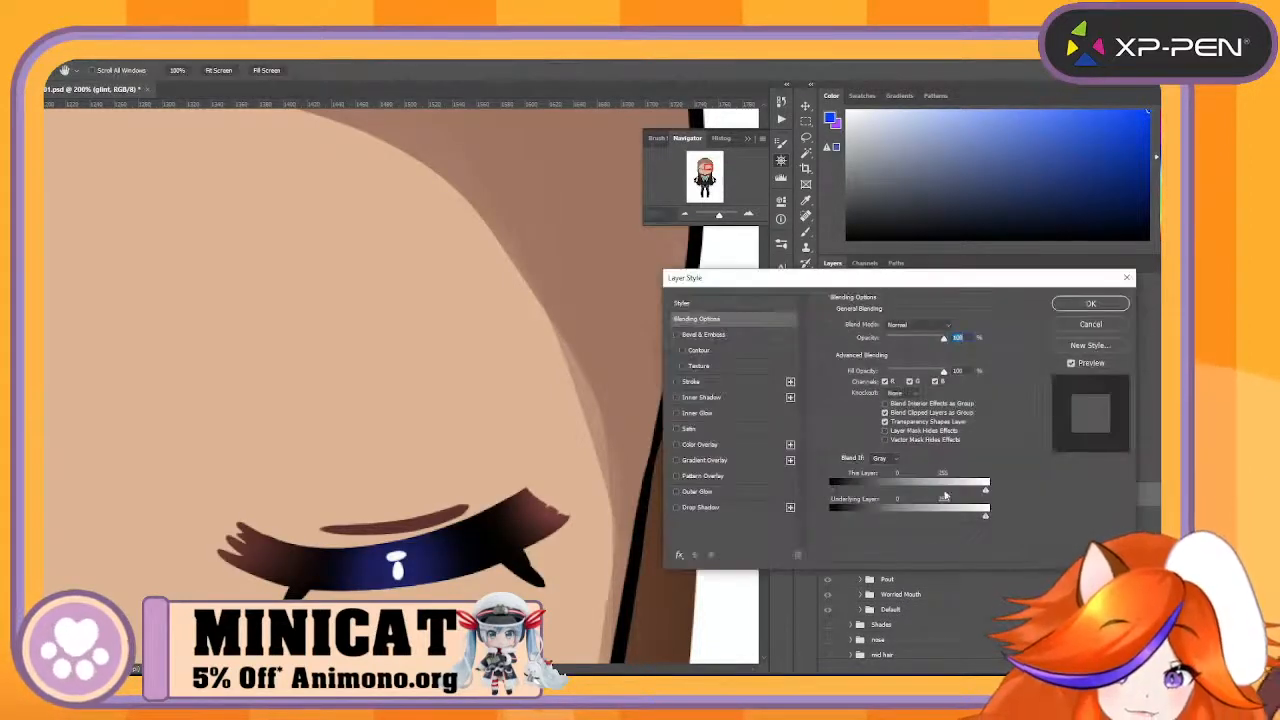
left_click(1090, 325)
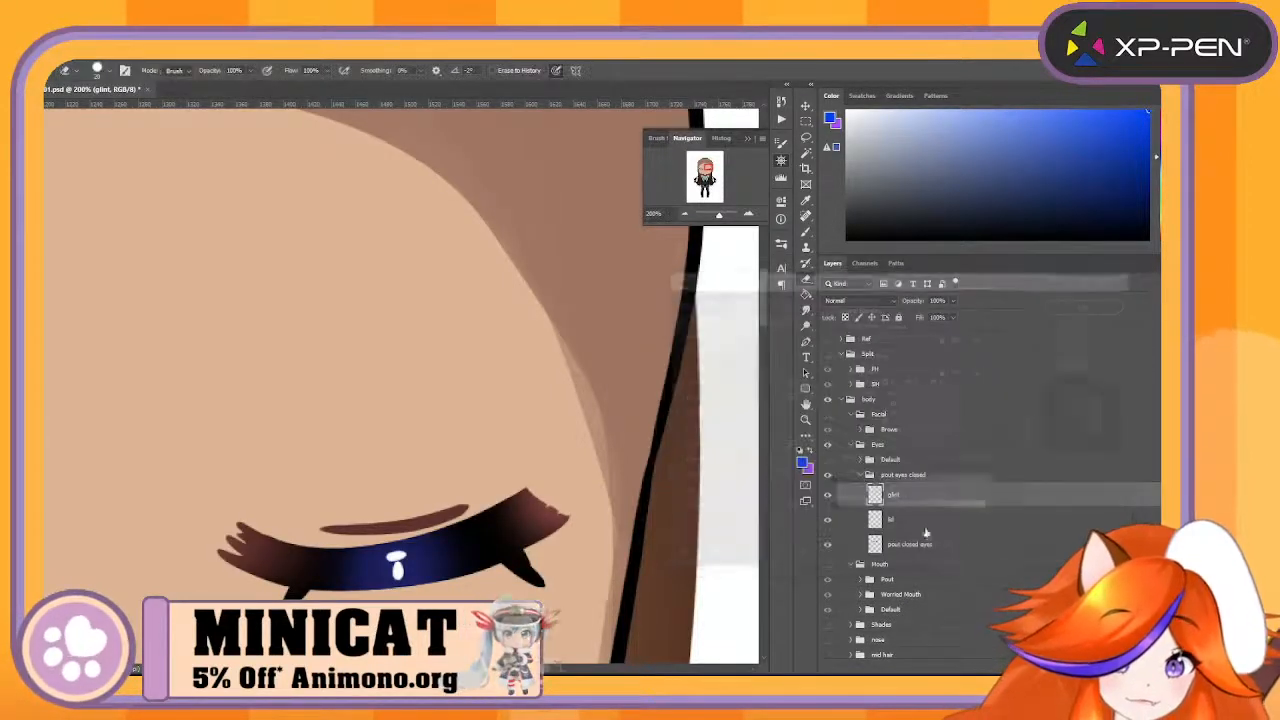
- Toggle the pout closed eyes and lid layers to identify their parts, and rename the lid layer PoutEyeline
left_click(827, 545)
left_click(827, 546)
left_click(827, 546)
left_click(827, 546)
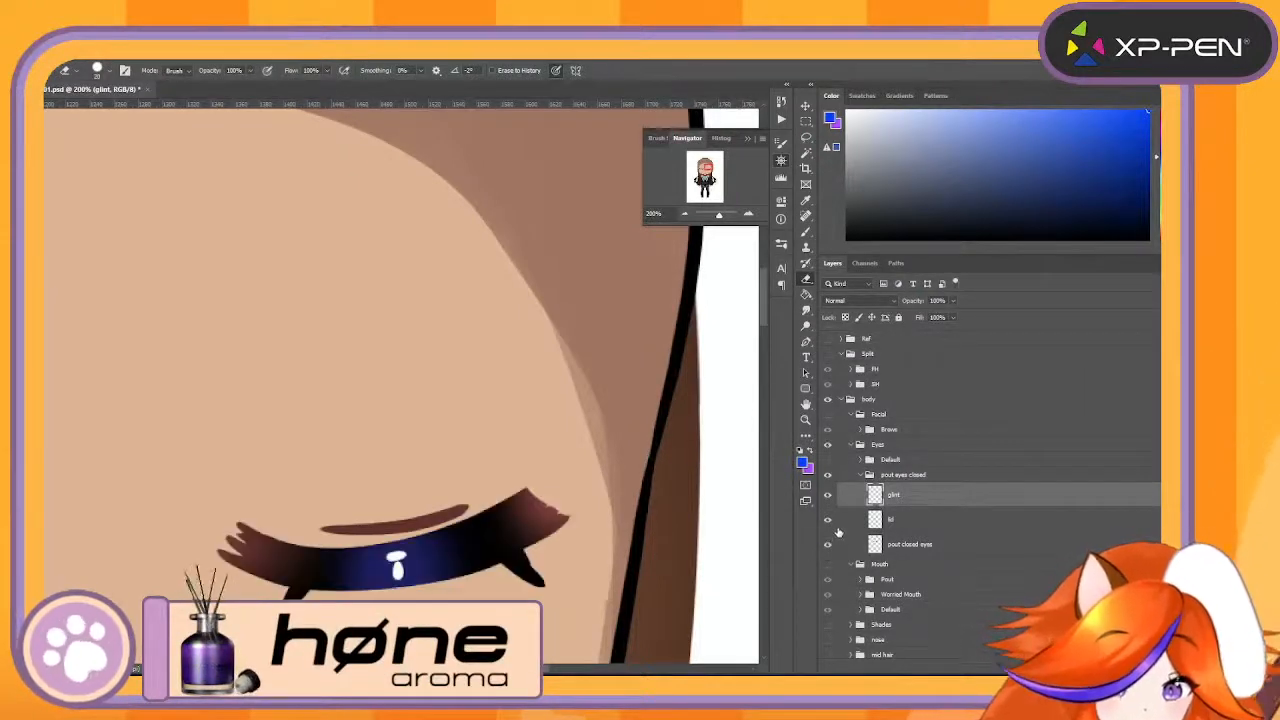
left_click(889, 521)
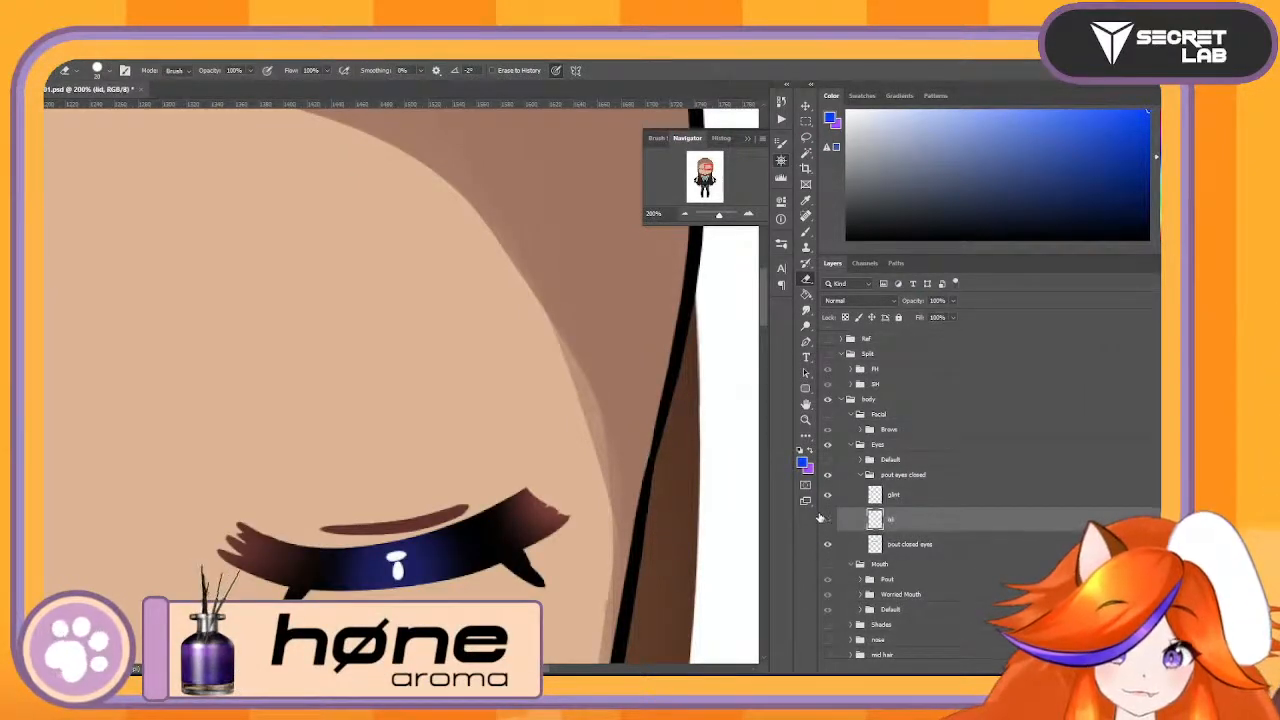
left_click(827, 519)
left_click(827, 519)
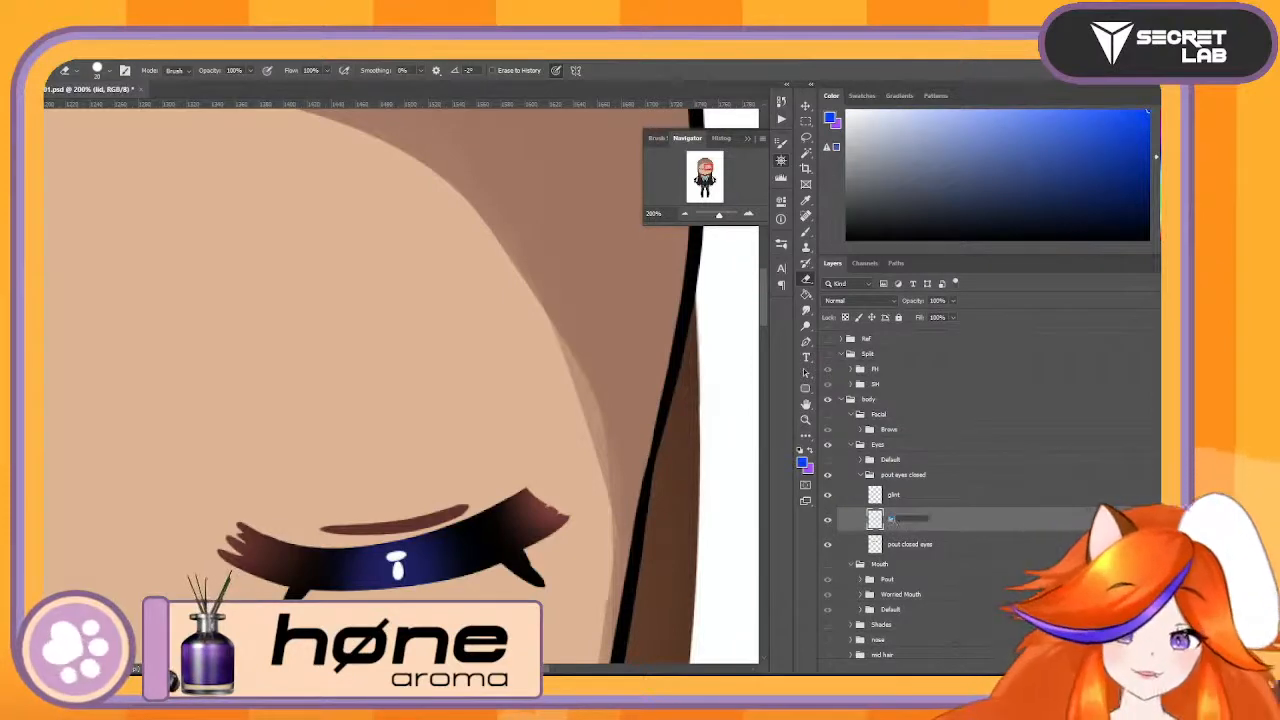
type("Pou")
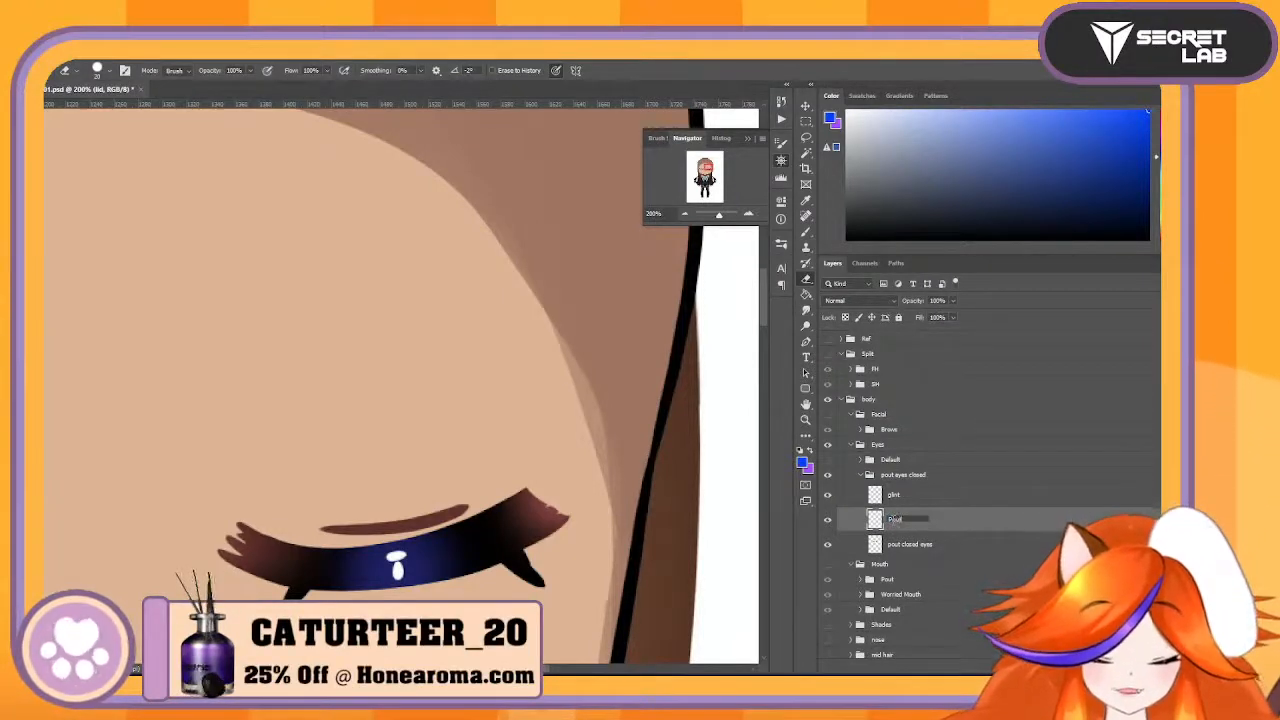
type("tEyeline")
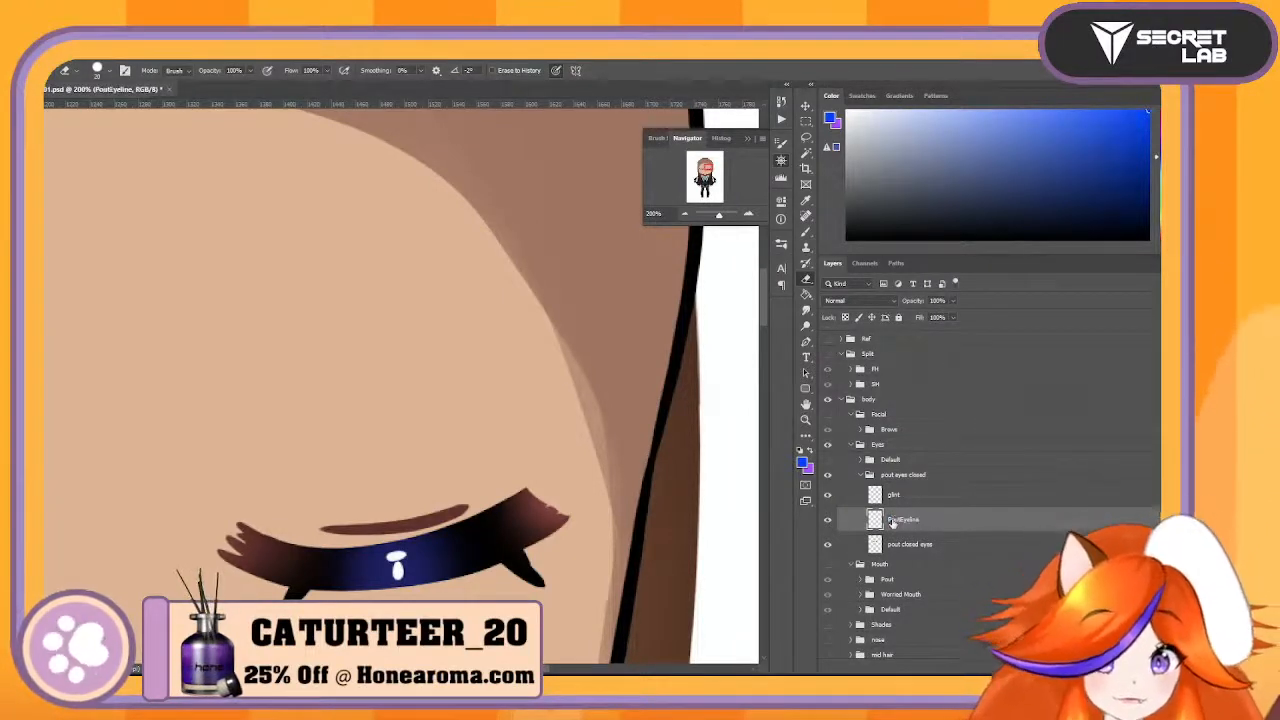
- Move the glint layer below PoutEyeline and merge it down into the pout closed eyes layer
left_click(930, 500)
left_click_drag(930, 500, 918, 527)
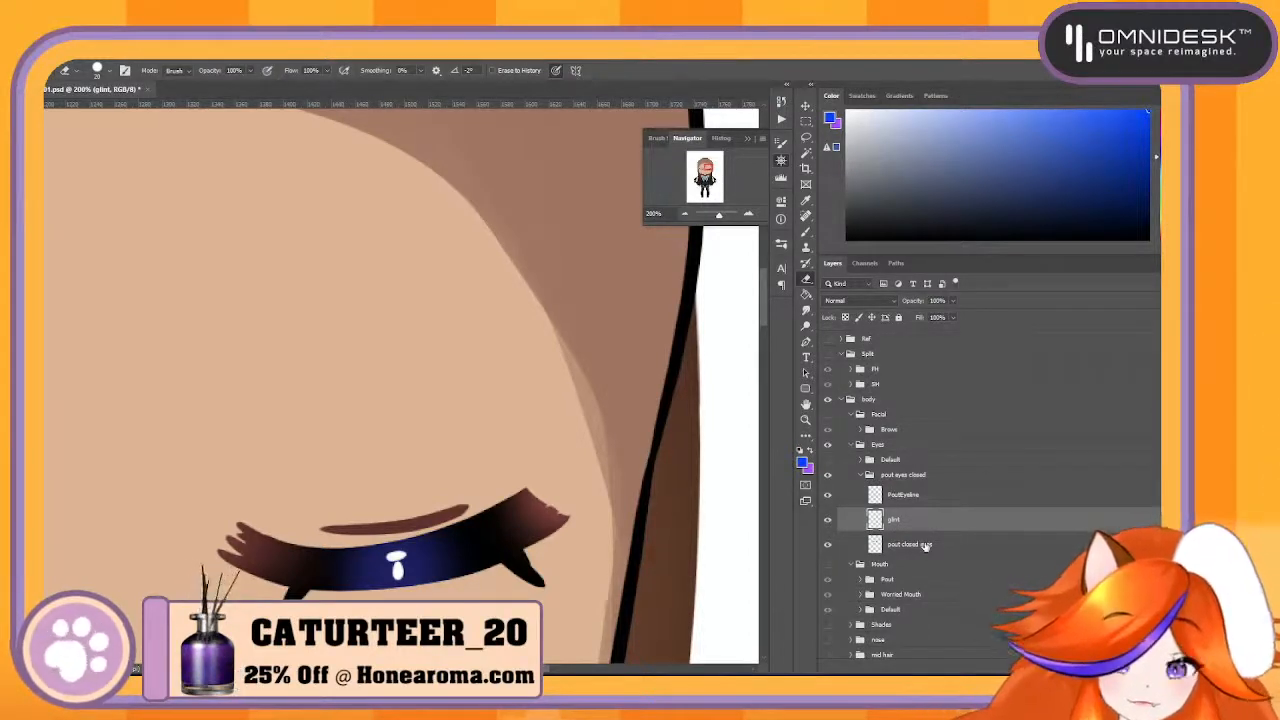
right_click(926, 520)
left_click(985, 520)
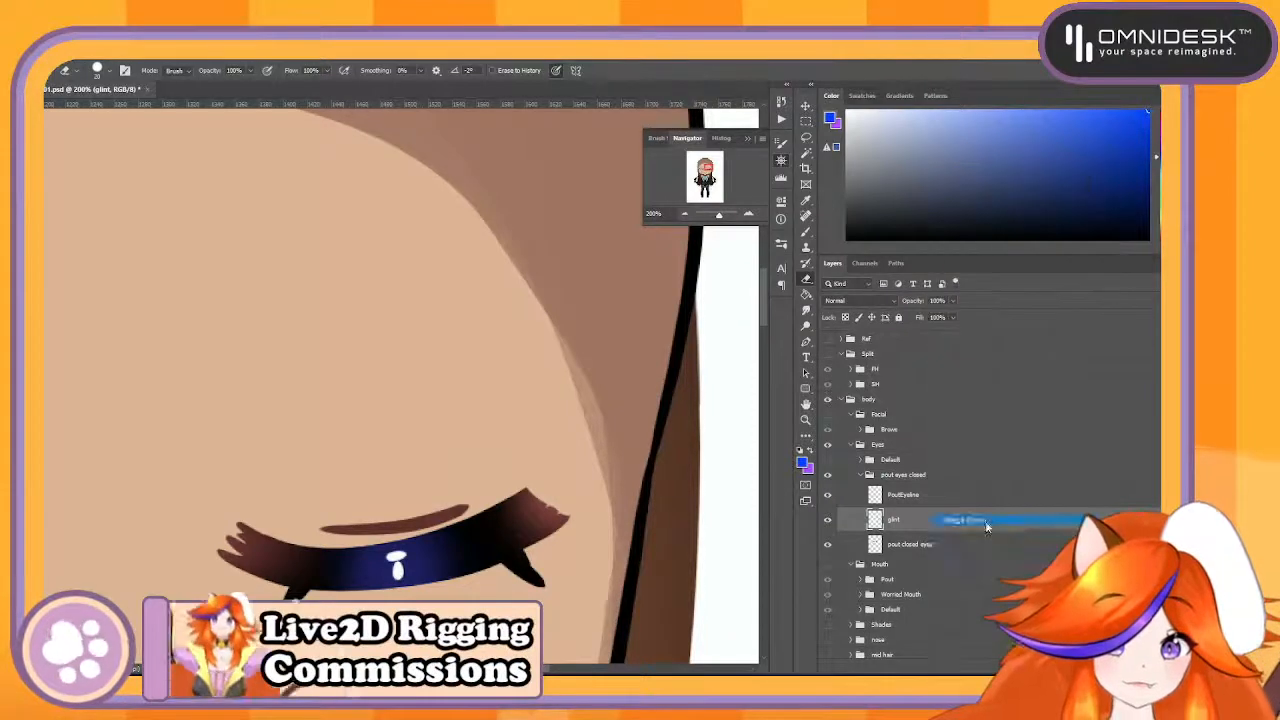
- Rename the merged pout closed eyes layer ClosePout
double_click(923, 521)
type("C")
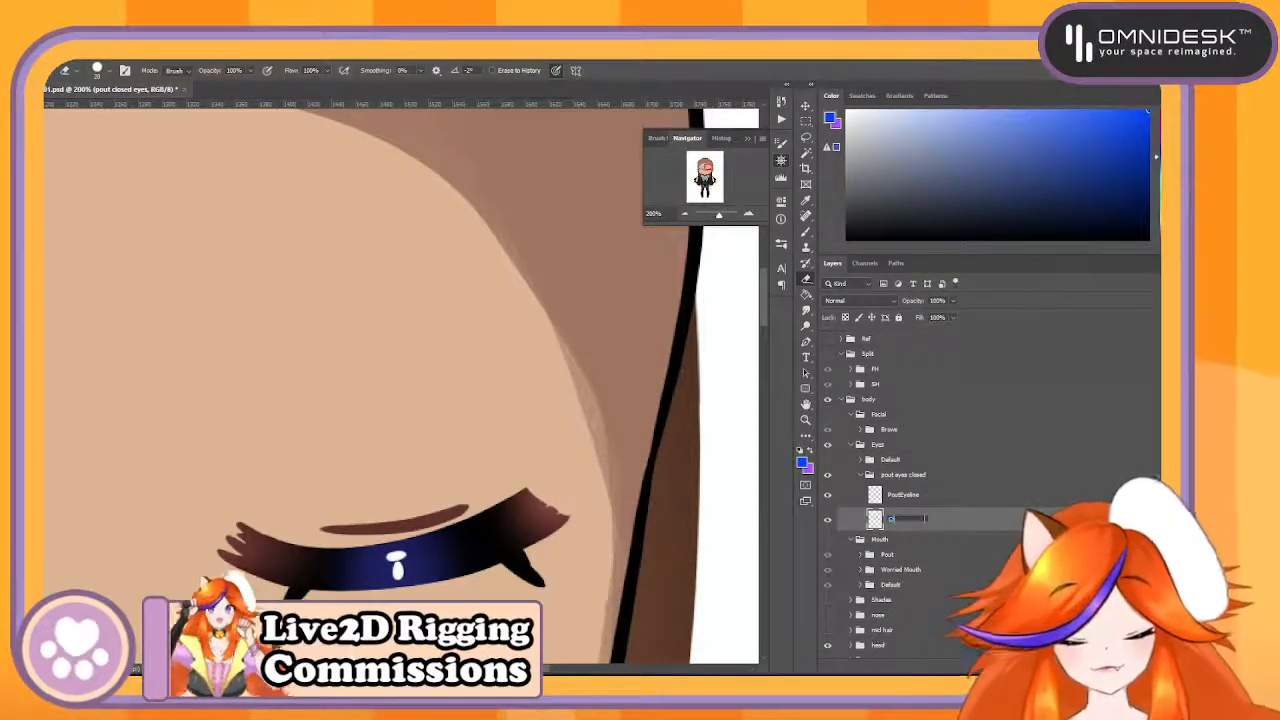
type("losePout")
key("Return")
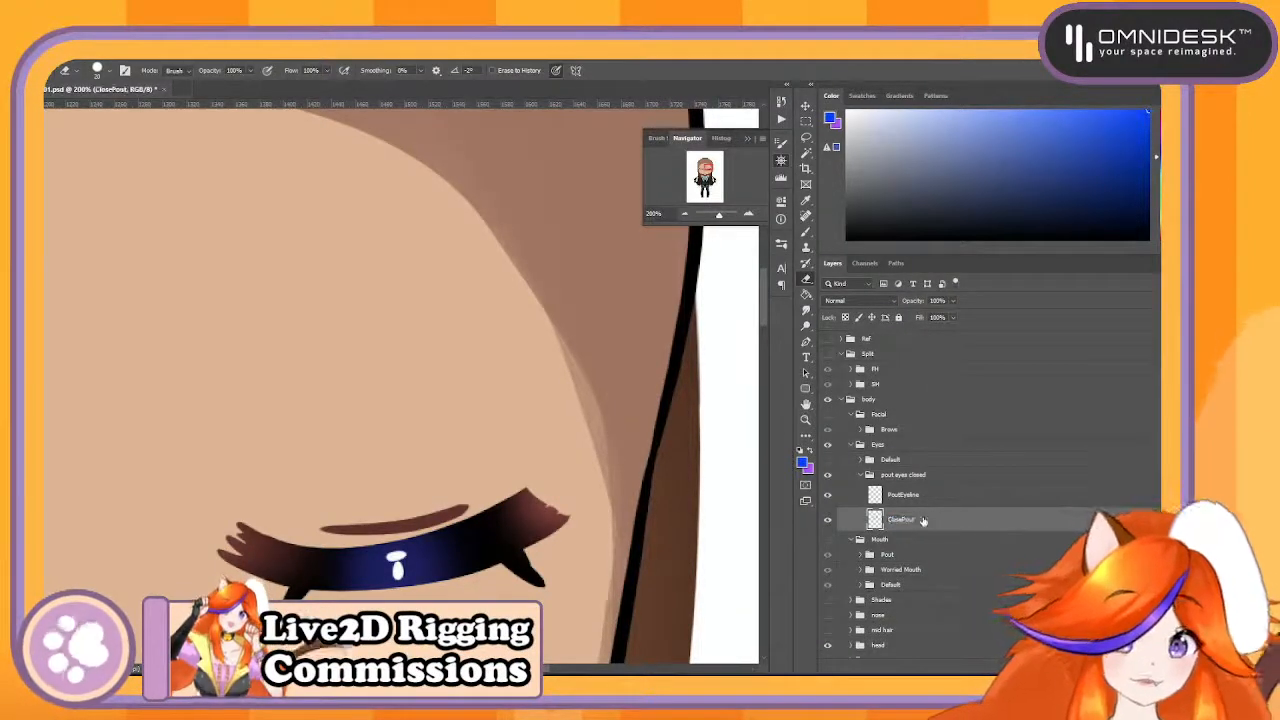
- Collapse the pout eyes closed group and rename it Pout
left_click(862, 476)
double_click(900, 475)
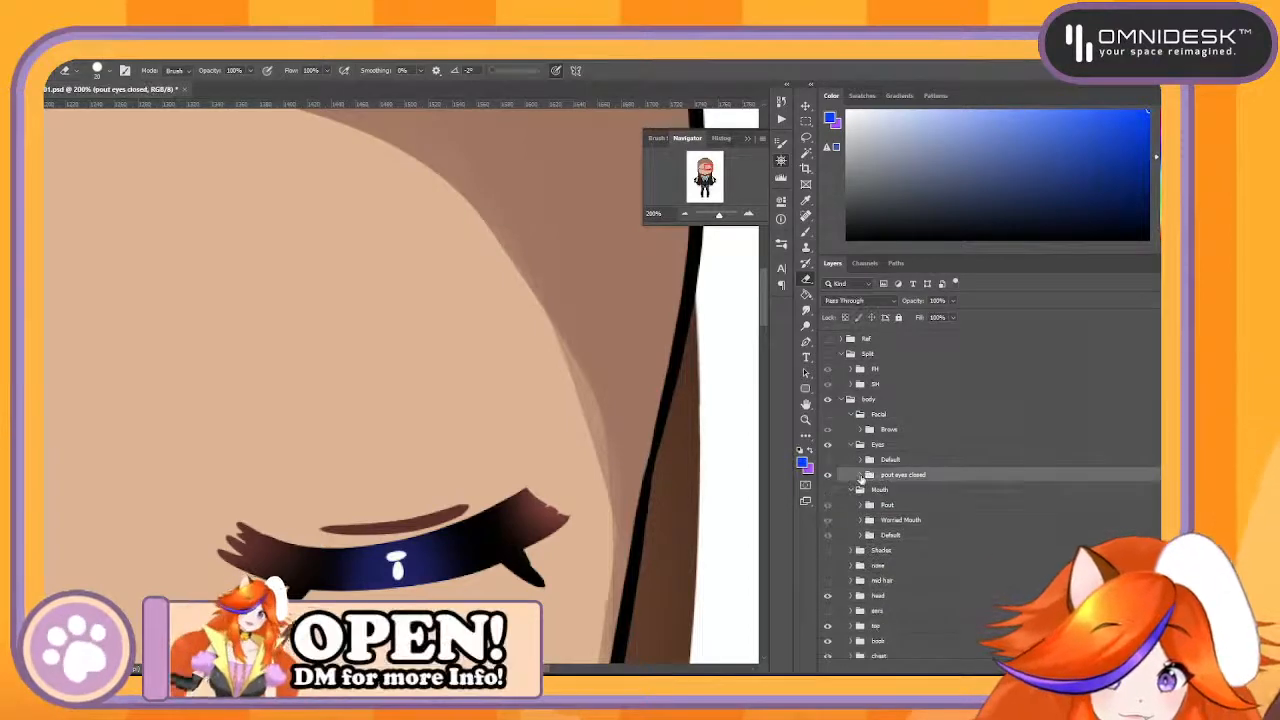
type("Pout")
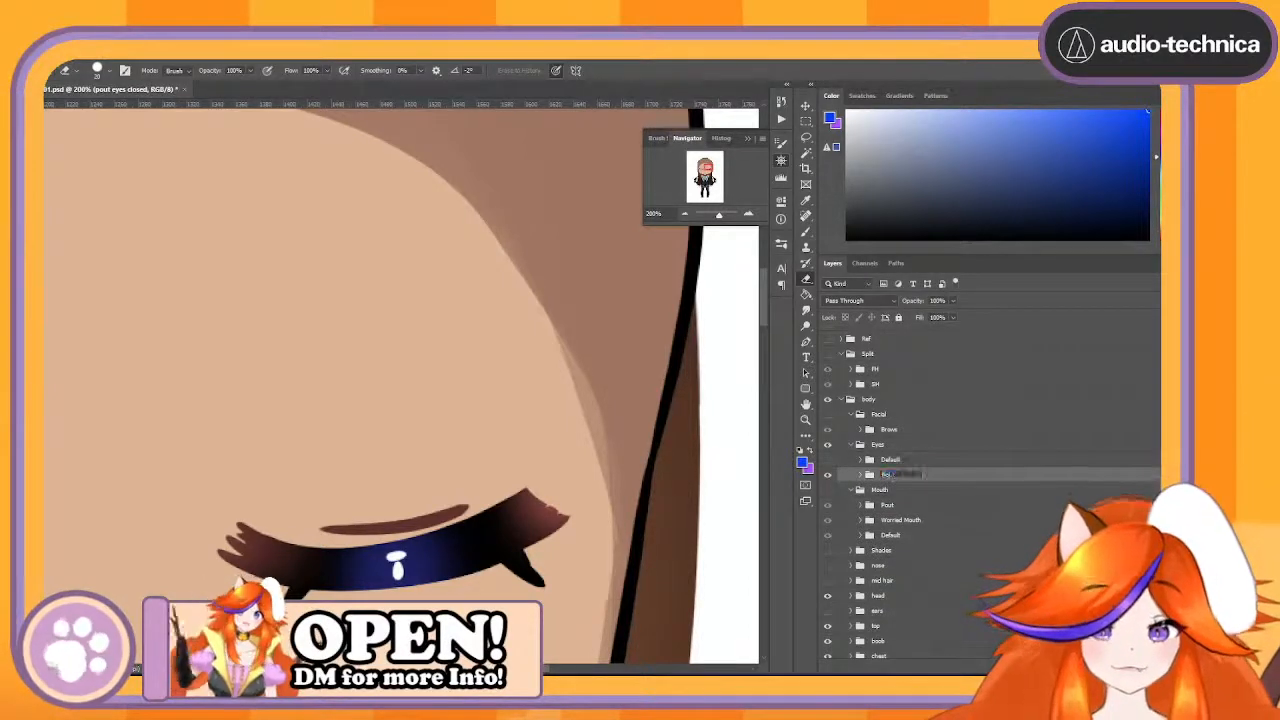
key("Return")
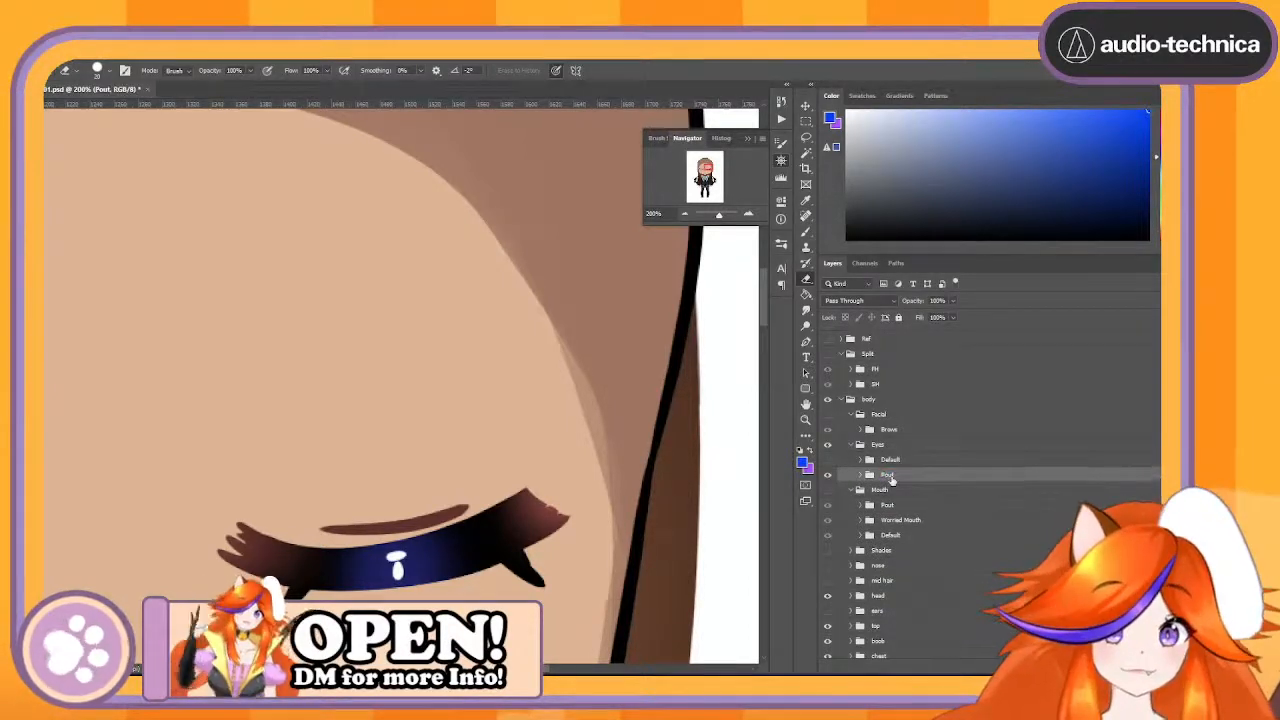
- Show the Default eyes, collapse the Eyes group and move it into the Facial group, directly beneath the Brows group
left_click(827, 459)
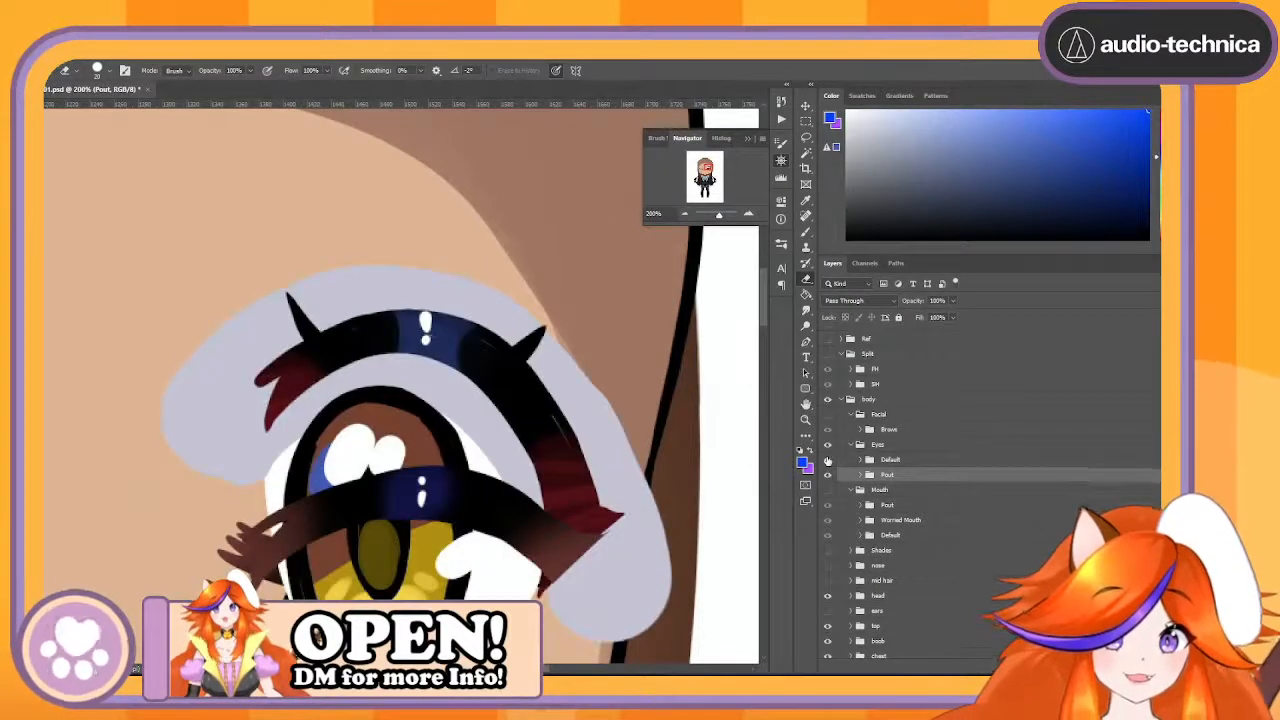
left_click(851, 445)
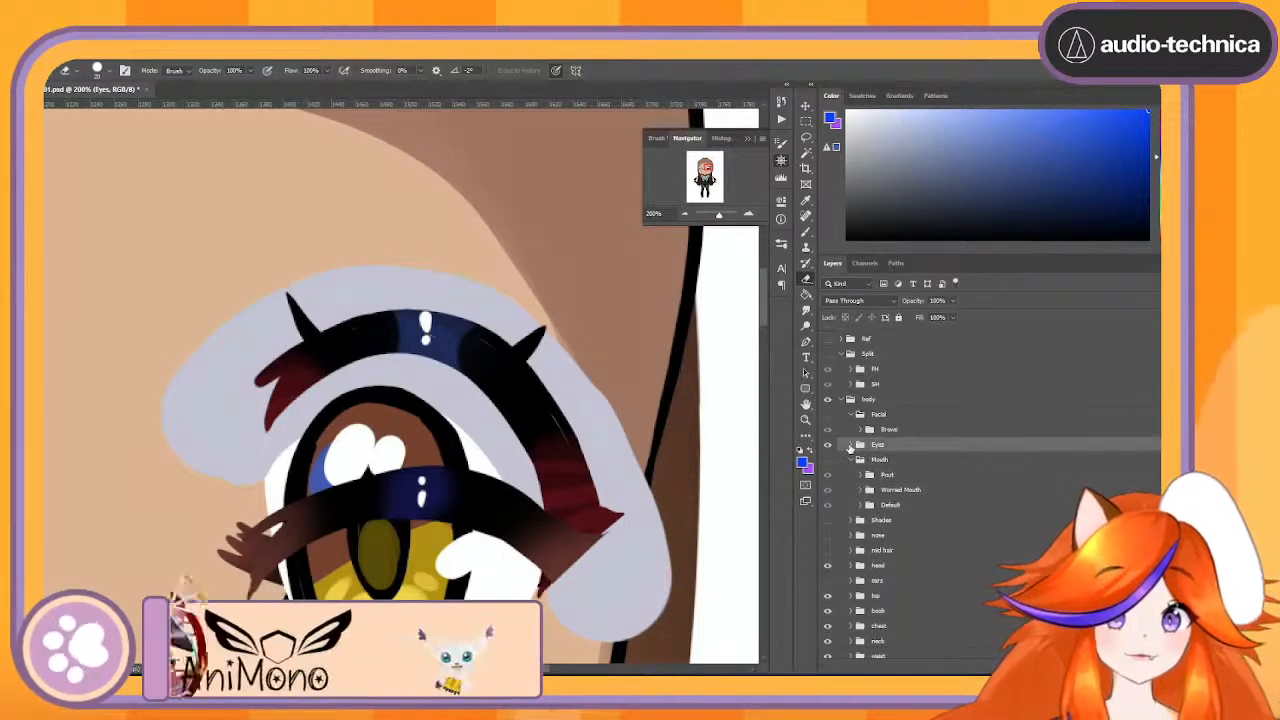
left_click_drag(894, 447, 908, 429)
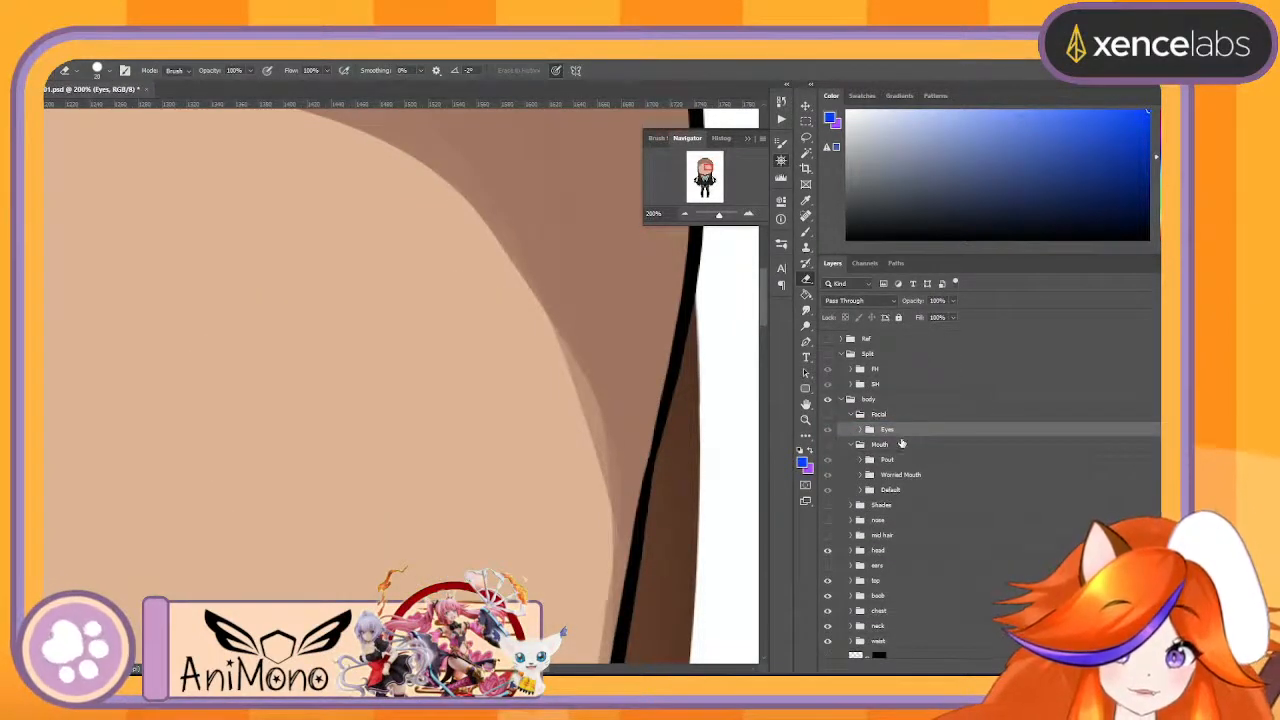
key("ctrl+z")
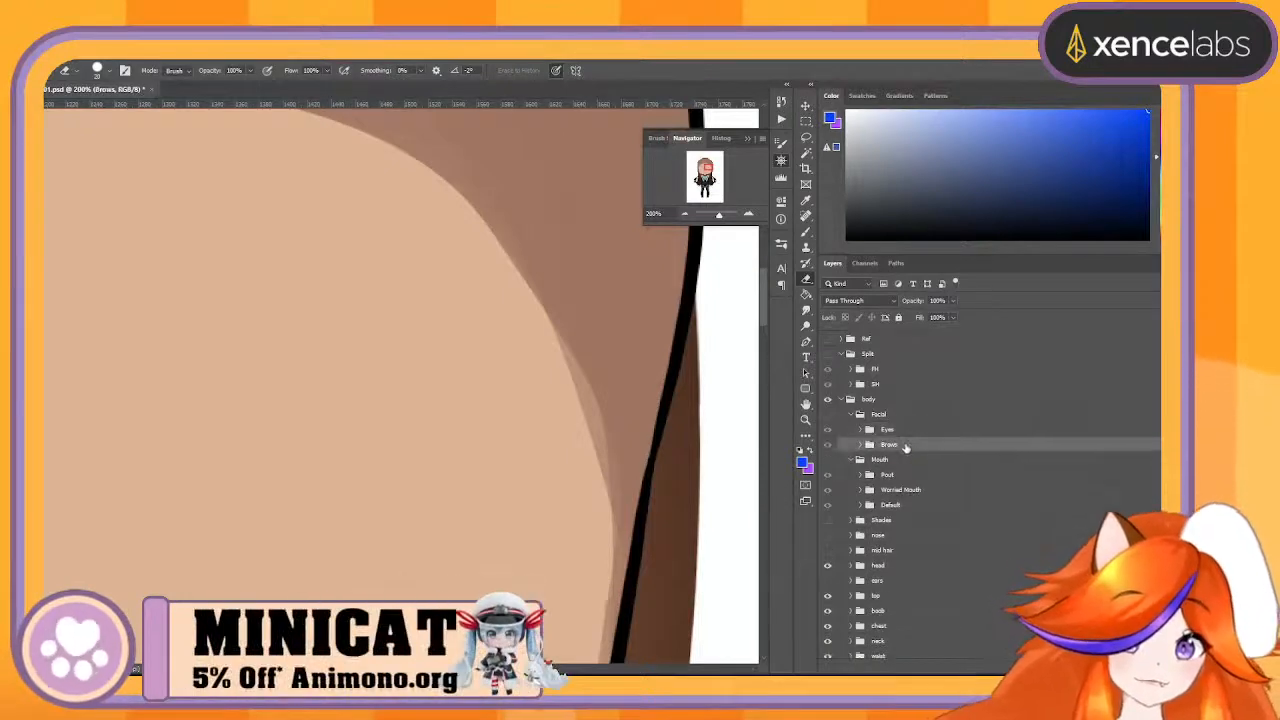
double_click(950, 442)
key("Escape")
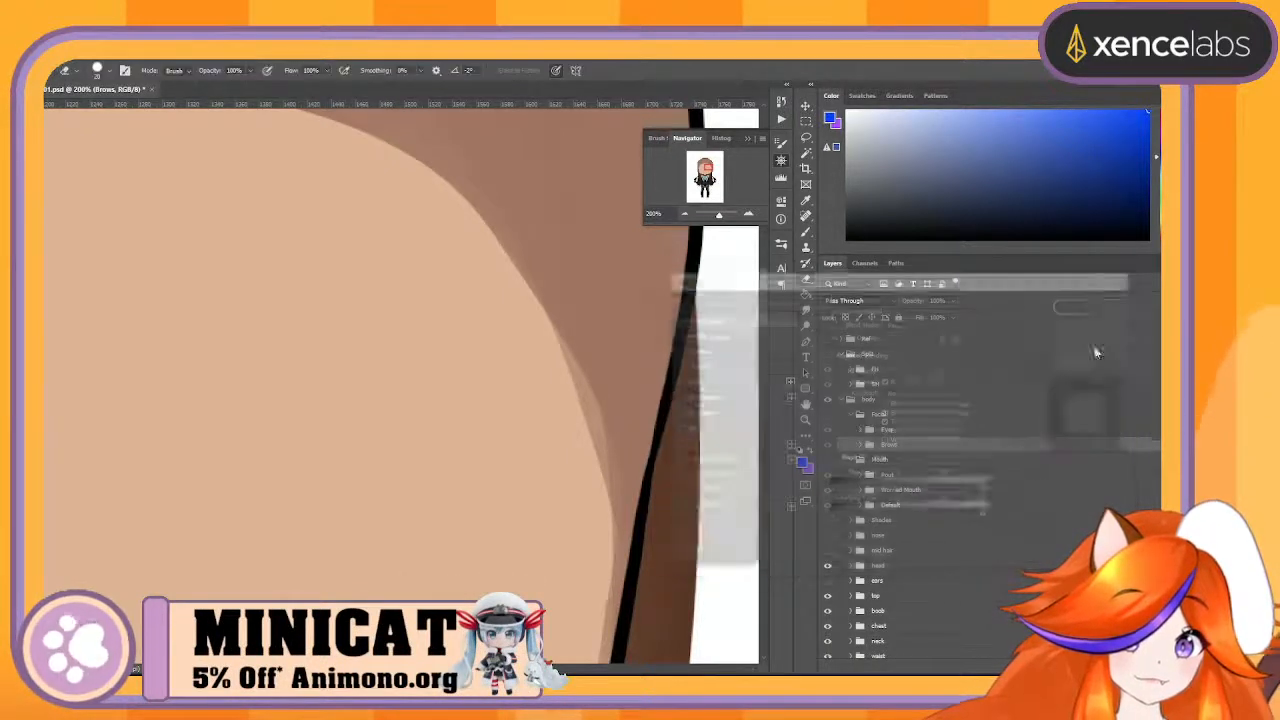
left_click_drag(1004, 444, 1022, 425)
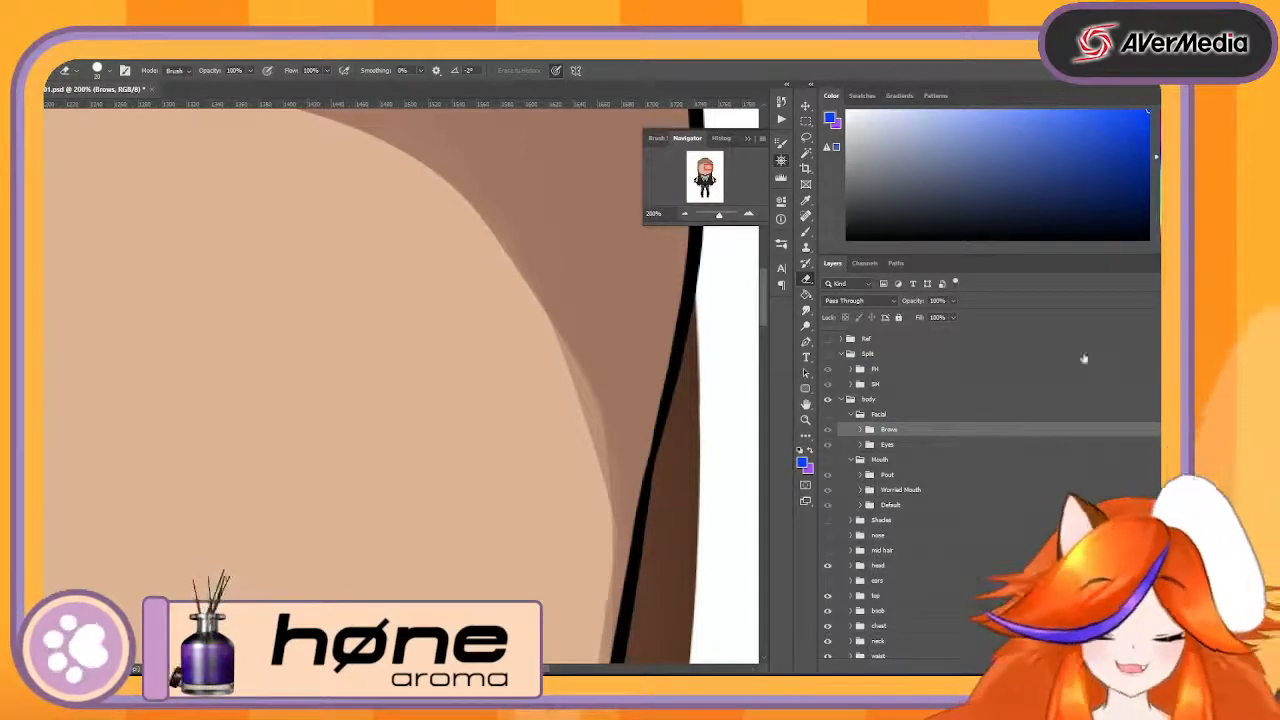
- Show the Mouth group briefly to check it on the face, hide it again and collapse it
left_click(829, 461)
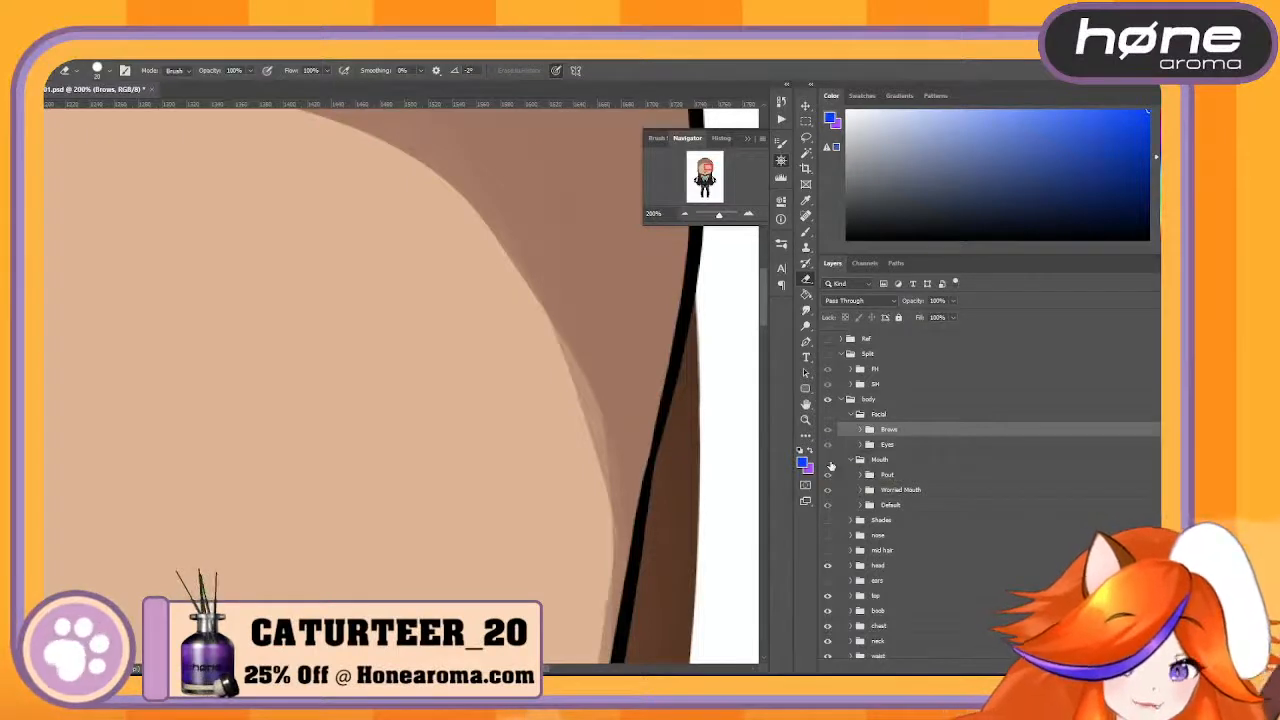
left_click(688, 216)
left_click(688, 216)
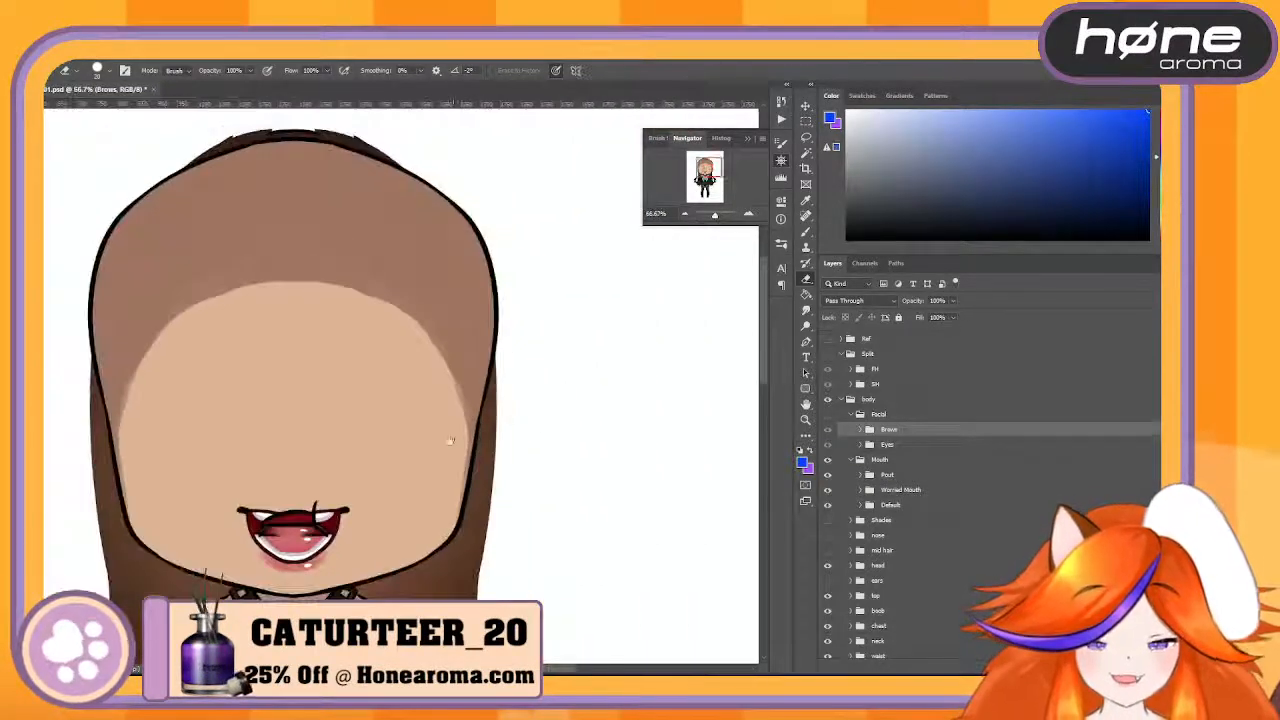
left_click_drag(449, 443, 613, 298)
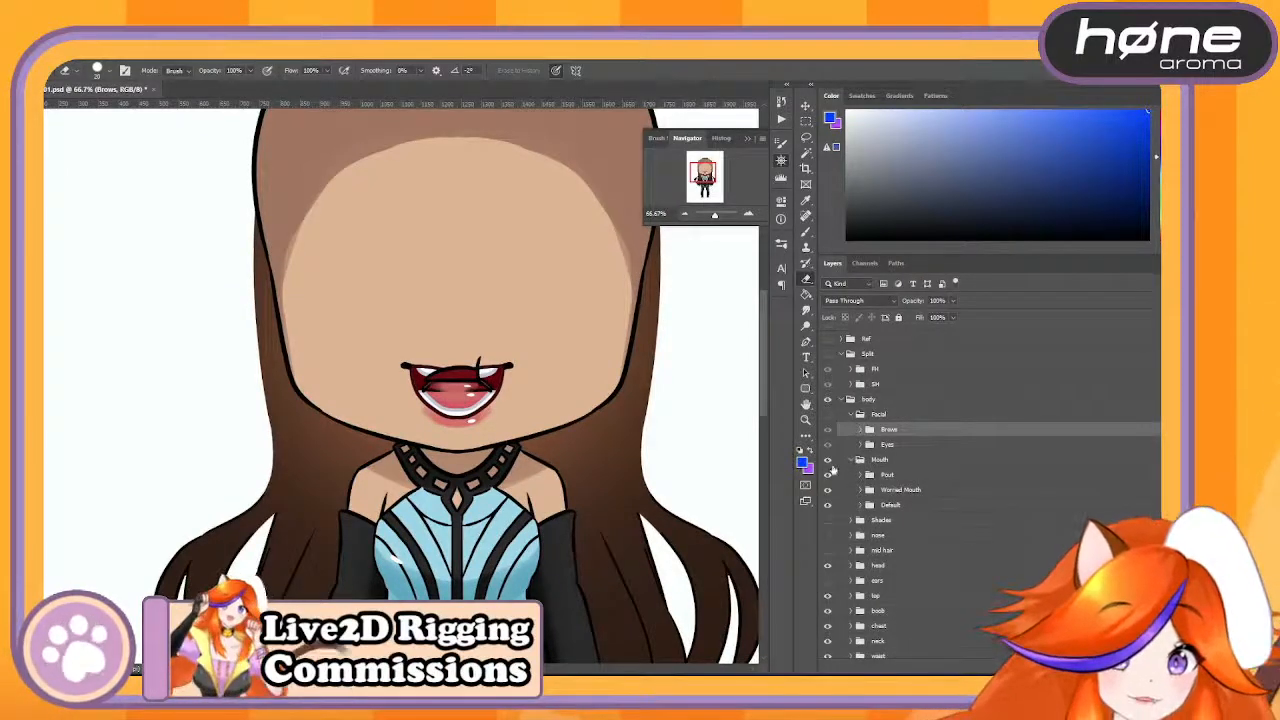
left_click(828, 460)
left_click(851, 461)
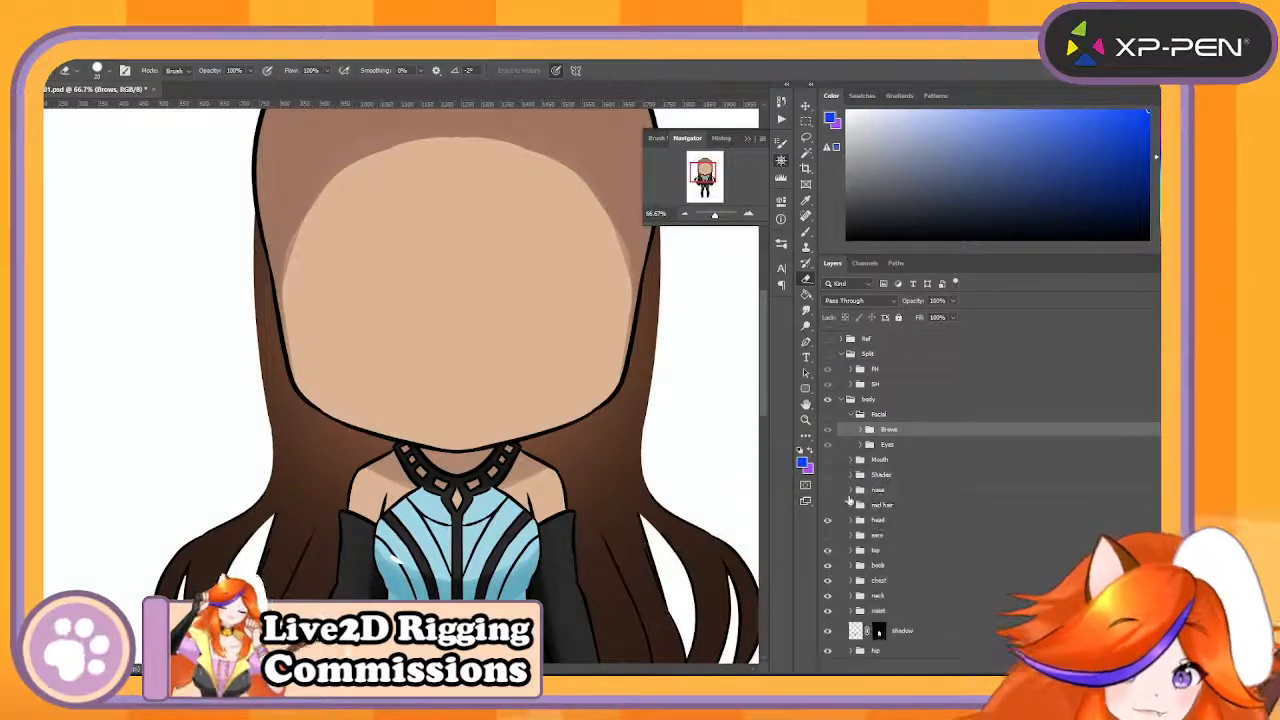
- Move the Shades group into the Facial group between Brows and Eyes, and make the Facial group visible
left_click(829, 476)
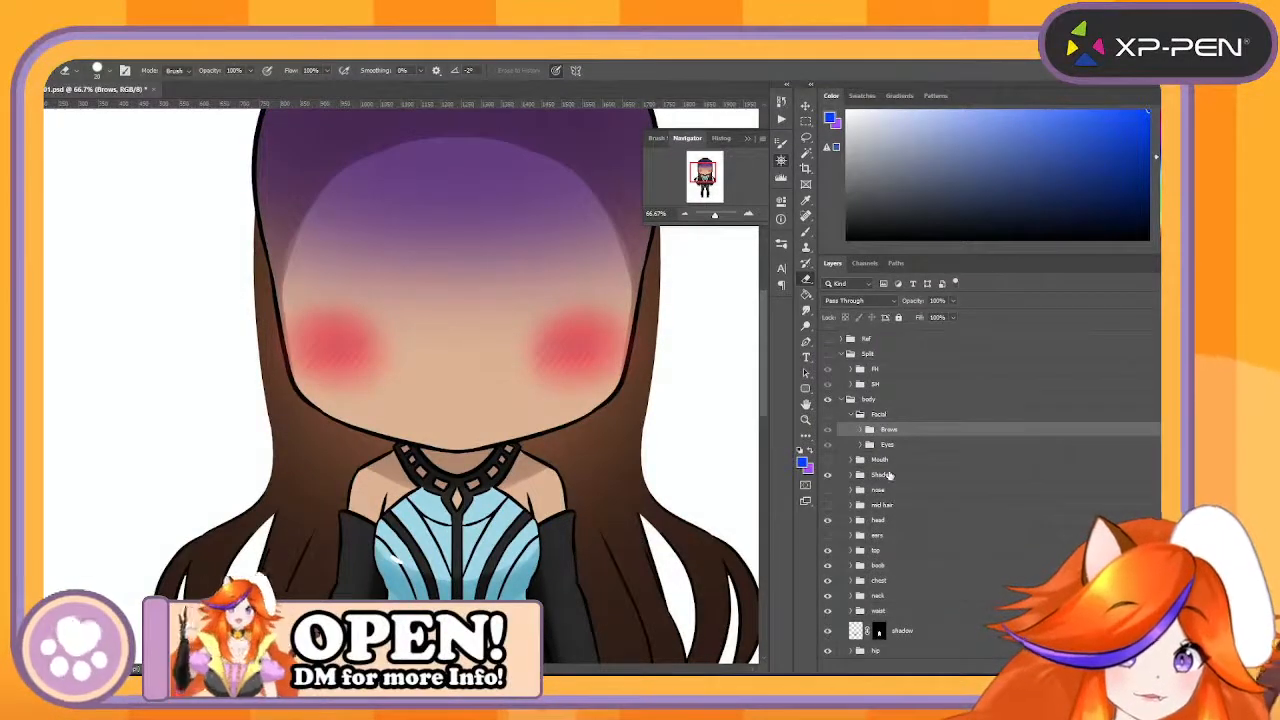
left_click(891, 477)
mouse_move(900, 467)
left_mouse_down()
mouse_move(937, 417)
mouse_move(937, 469)
mouse_move(946, 443)
left_mouse_up()
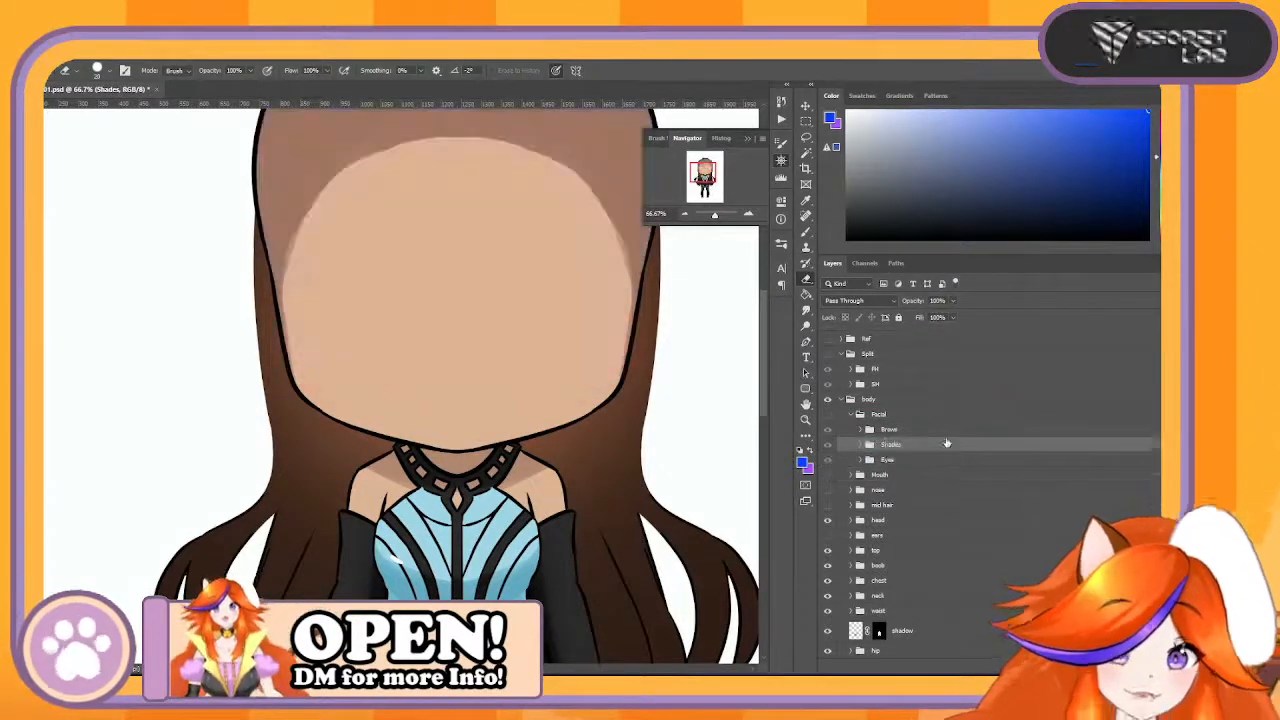
left_click(828, 413)
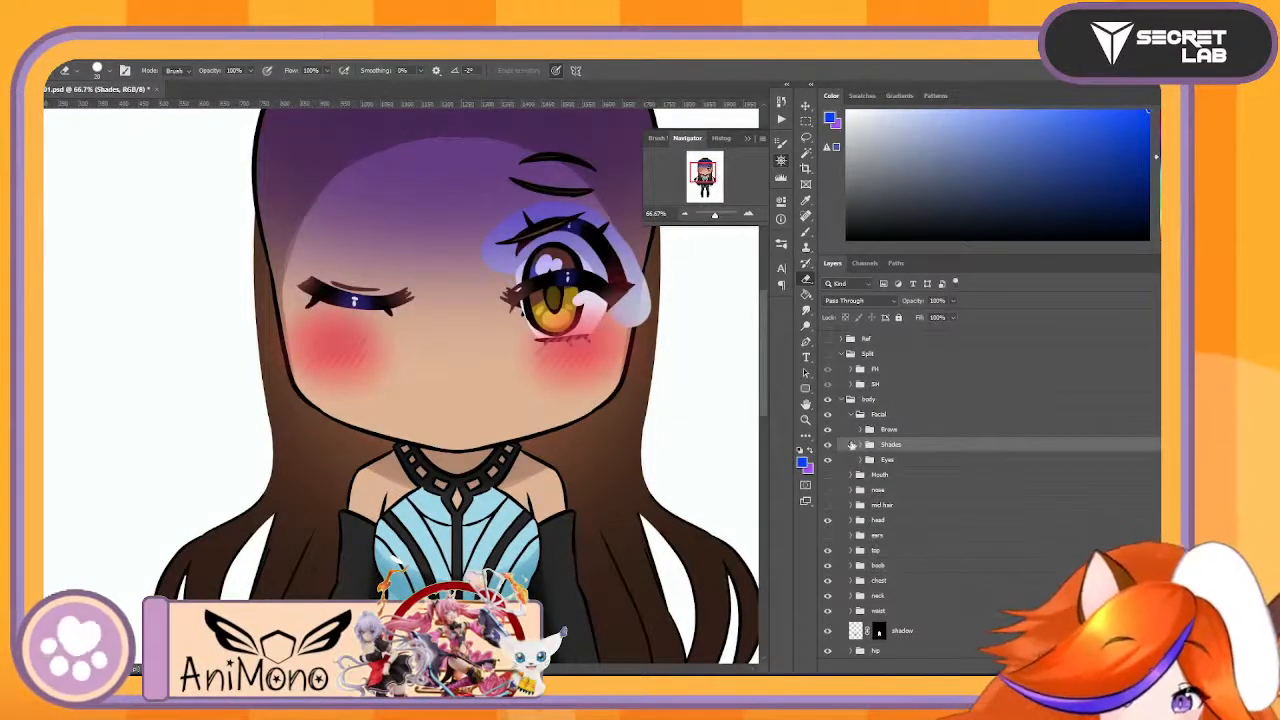
- Delete the layer mask of the hue layer in the Shades group and rename the layer WorrideShade
left_click(861, 445)
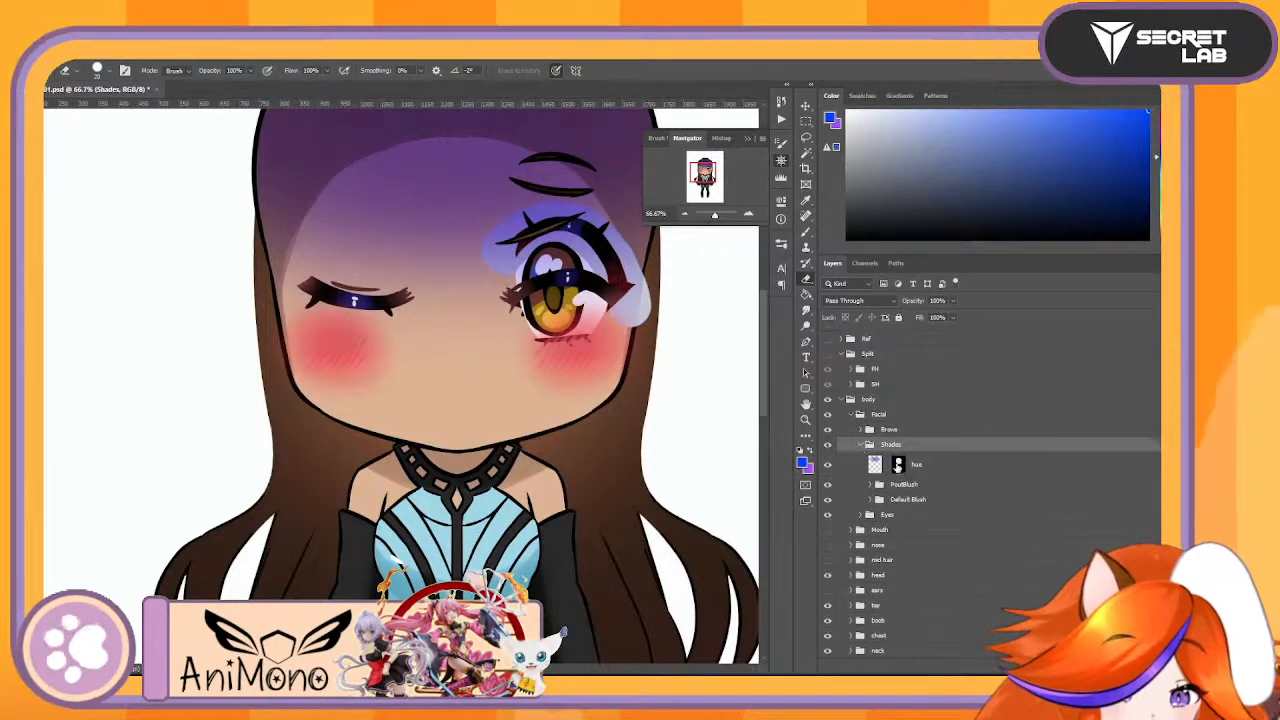
left_click_drag(899, 465, 1148, 667)
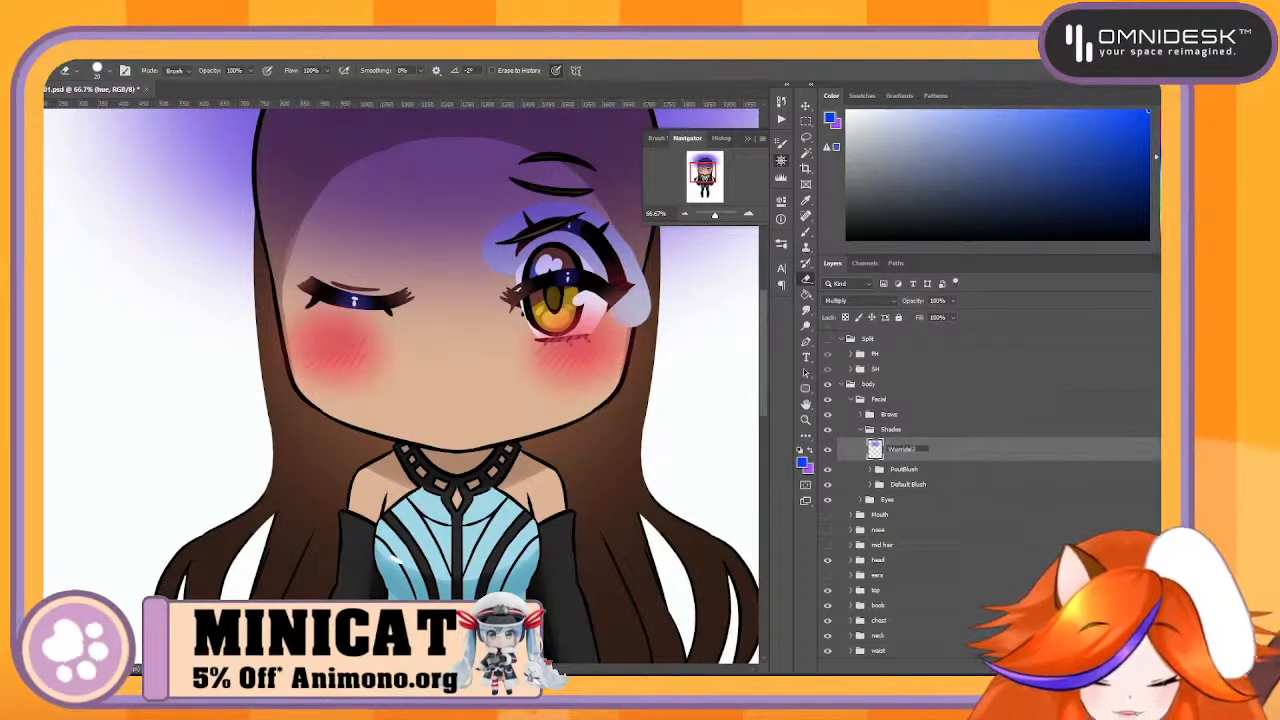
type("WorrideShade")
key("Return")
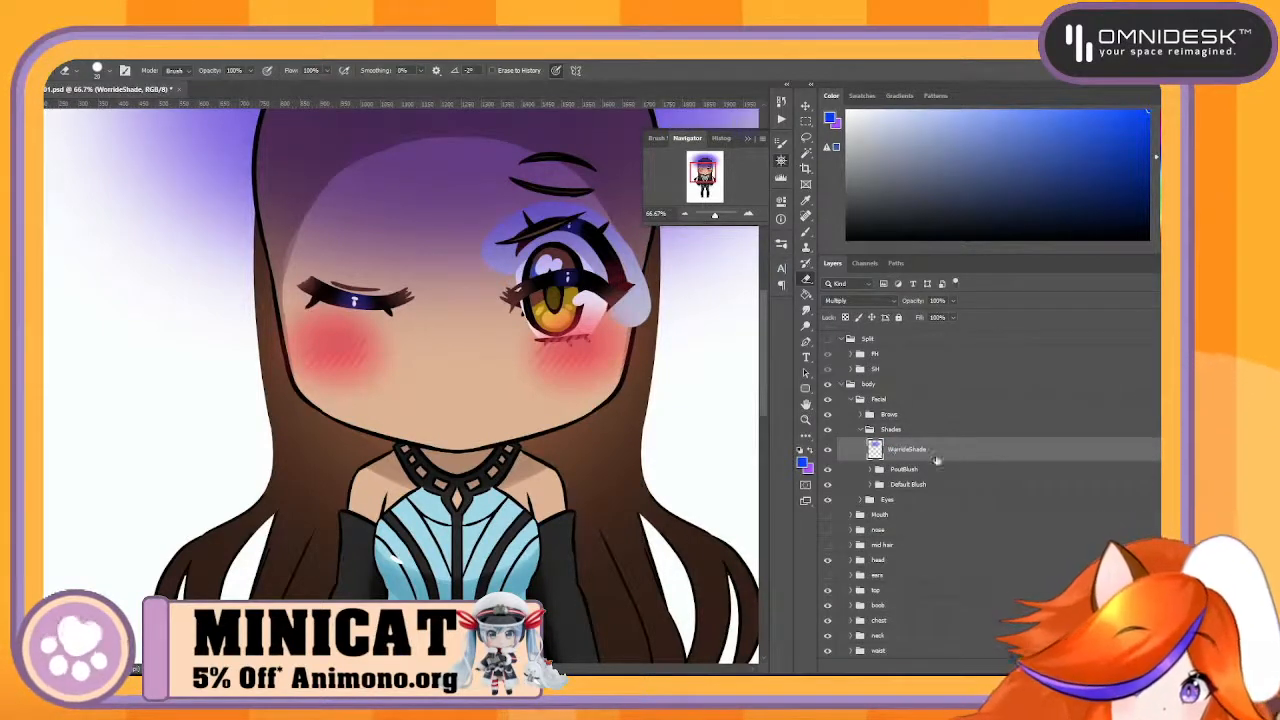
- Toggle the PoutBlush group to identify it, and merge the group into a single layer
left_click(915, 469)
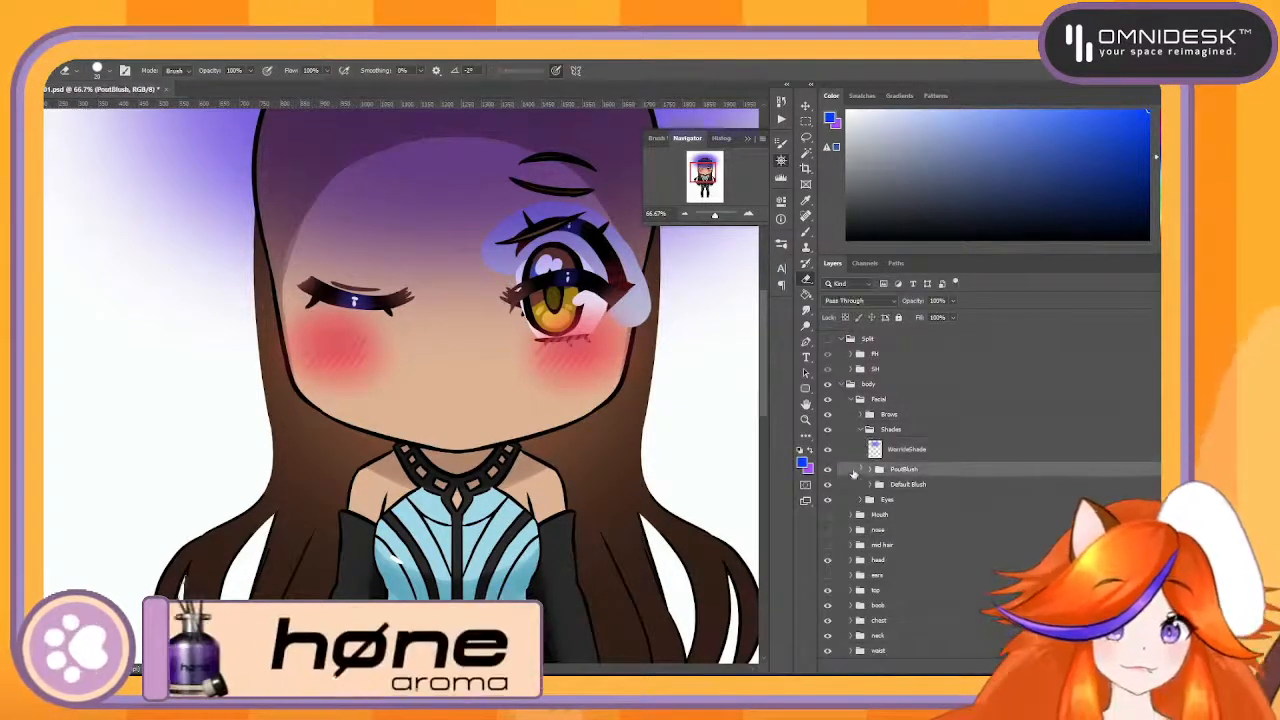
left_click(827, 469)
left_click(827, 469)
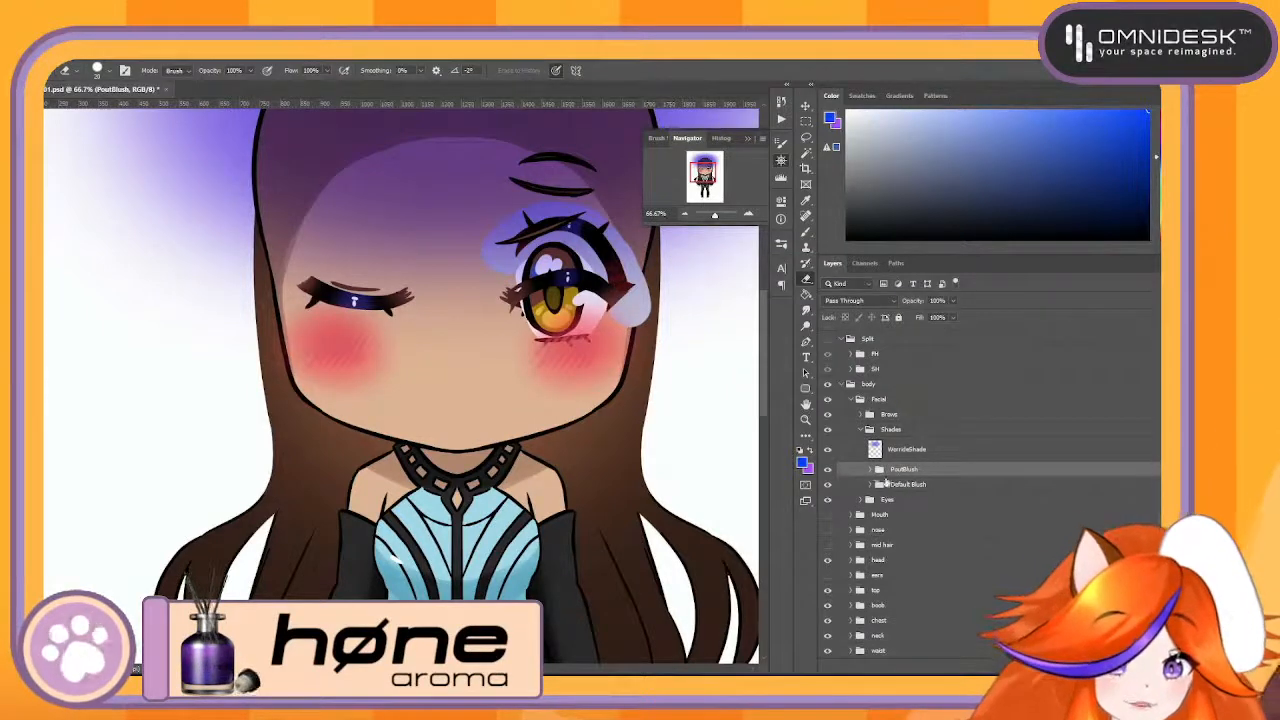
left_click(870, 470)
left_click(934, 495)
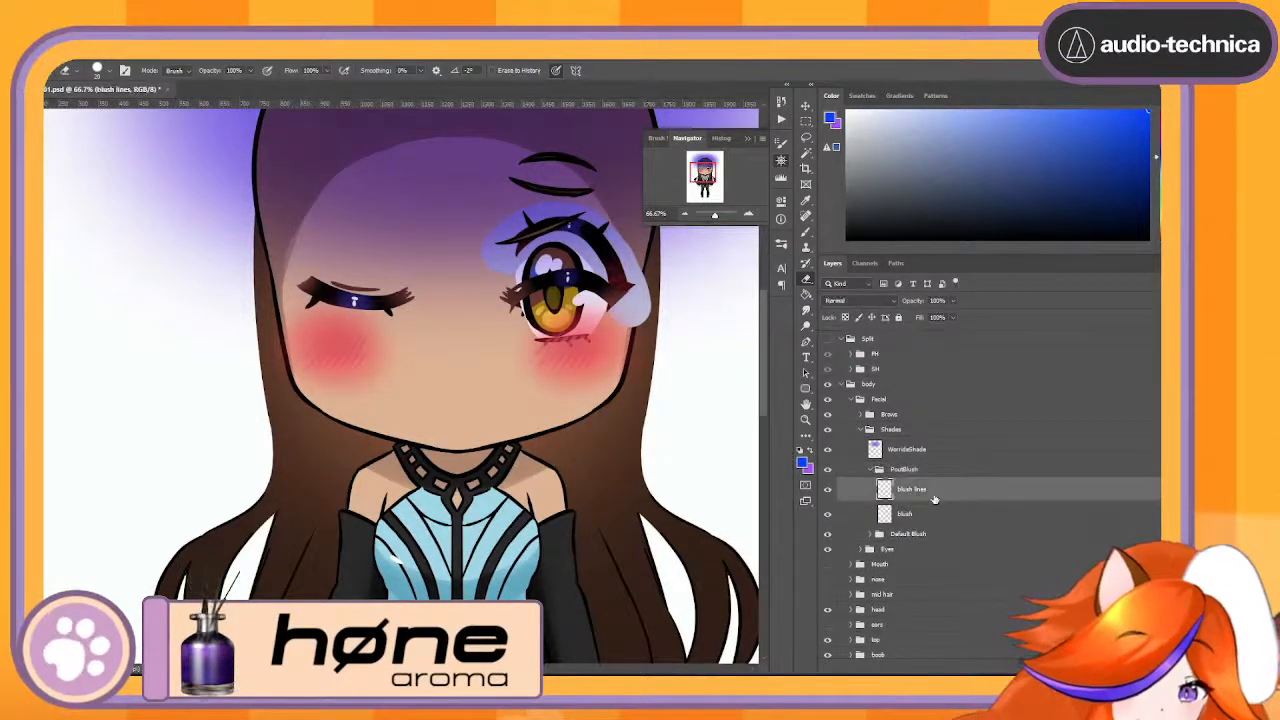
right_click(937, 474)
left_click(981, 578)
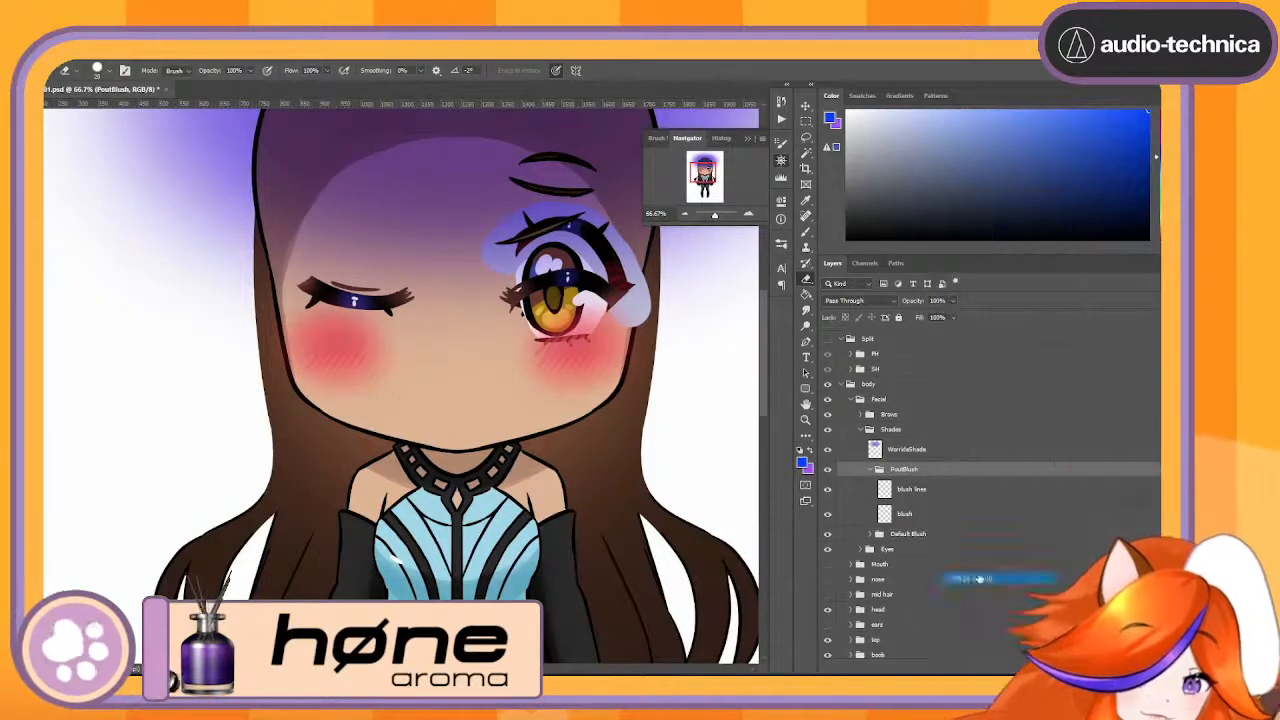
- Merge the Default Blush group, with its blush lines and blush layers, into a single layer
left_click(877, 494)
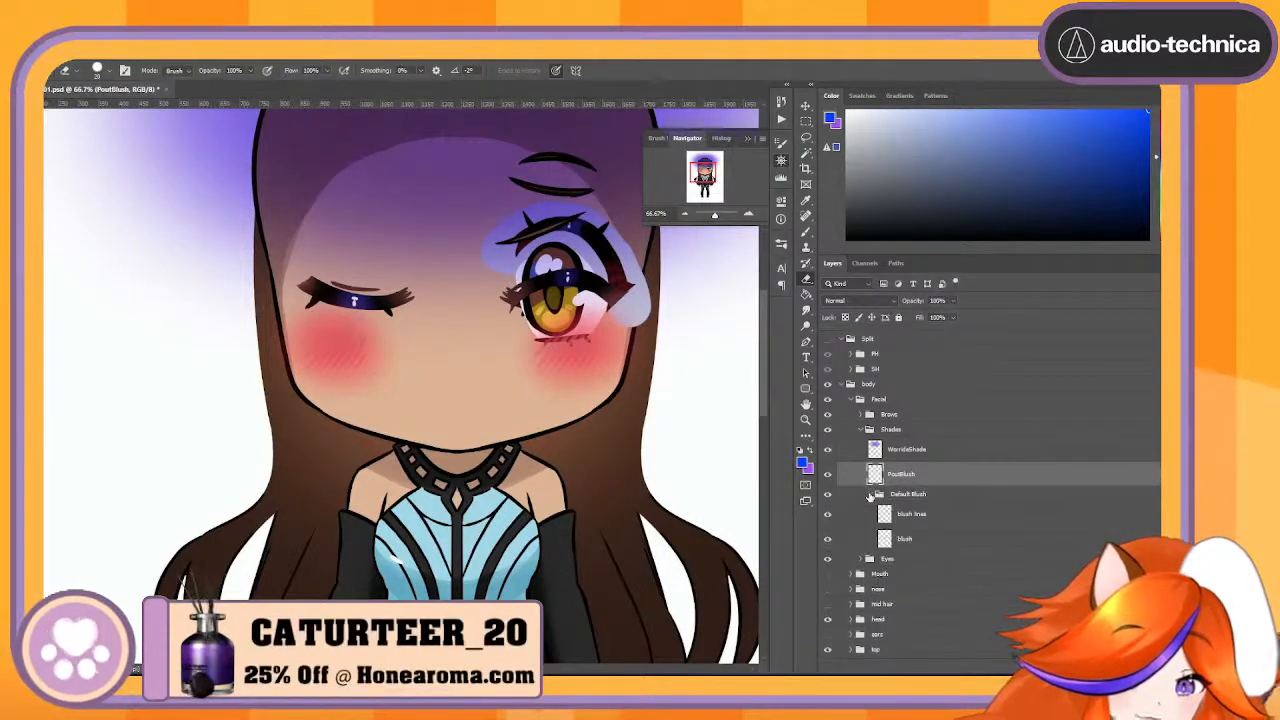
left_click(934, 495)
right_click(934, 496)
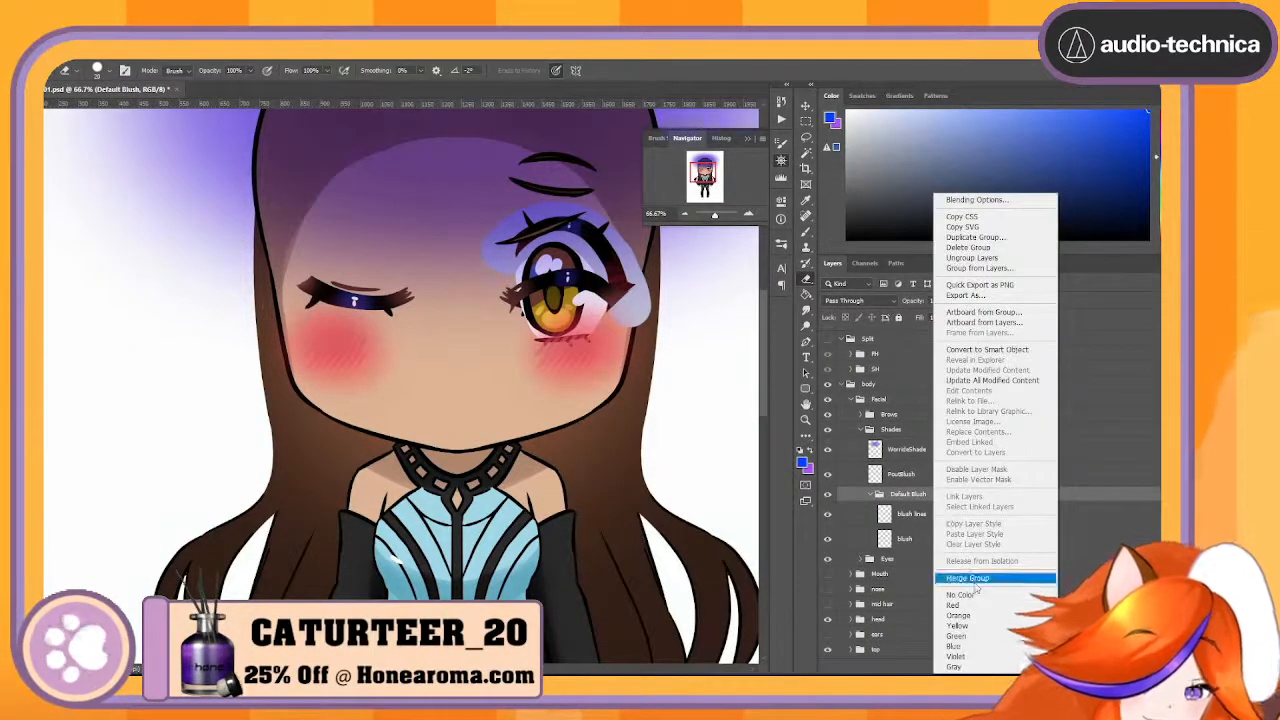
left_click(970, 569)
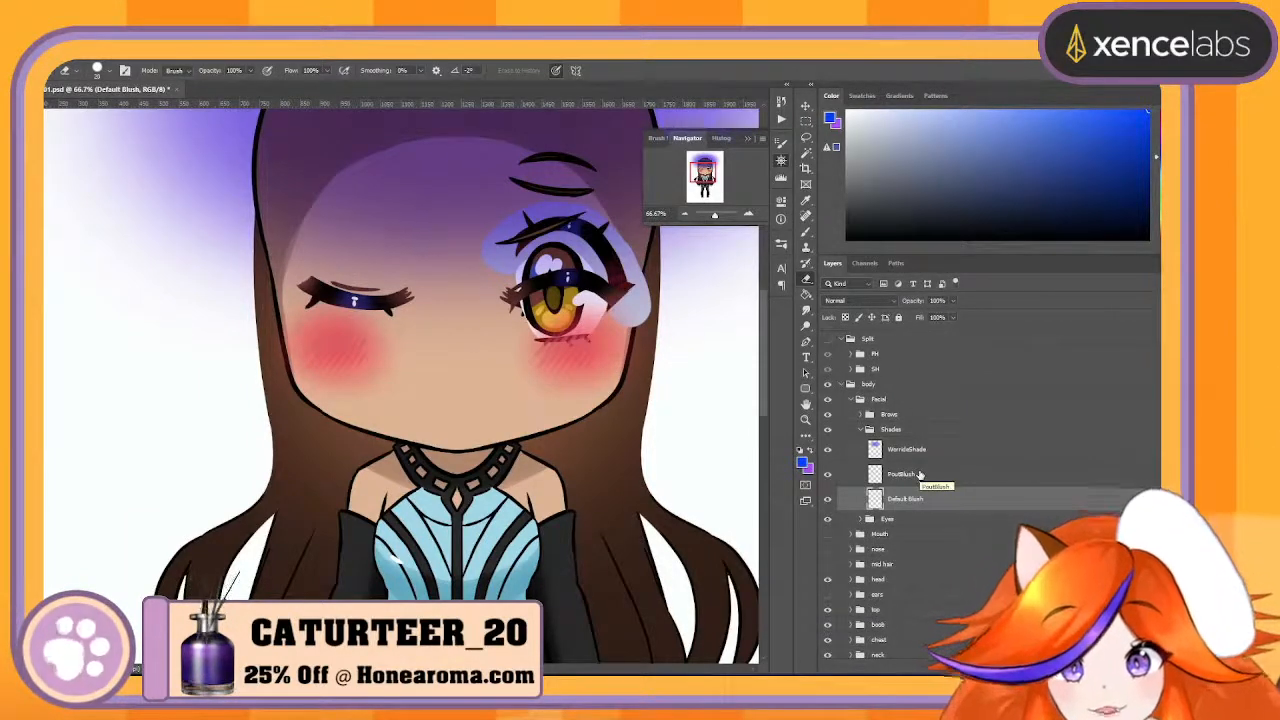
- Hide the Pout eyes group and the DefaultWhiteShadow layer inside the Default eyes group
left_click(748, 214)
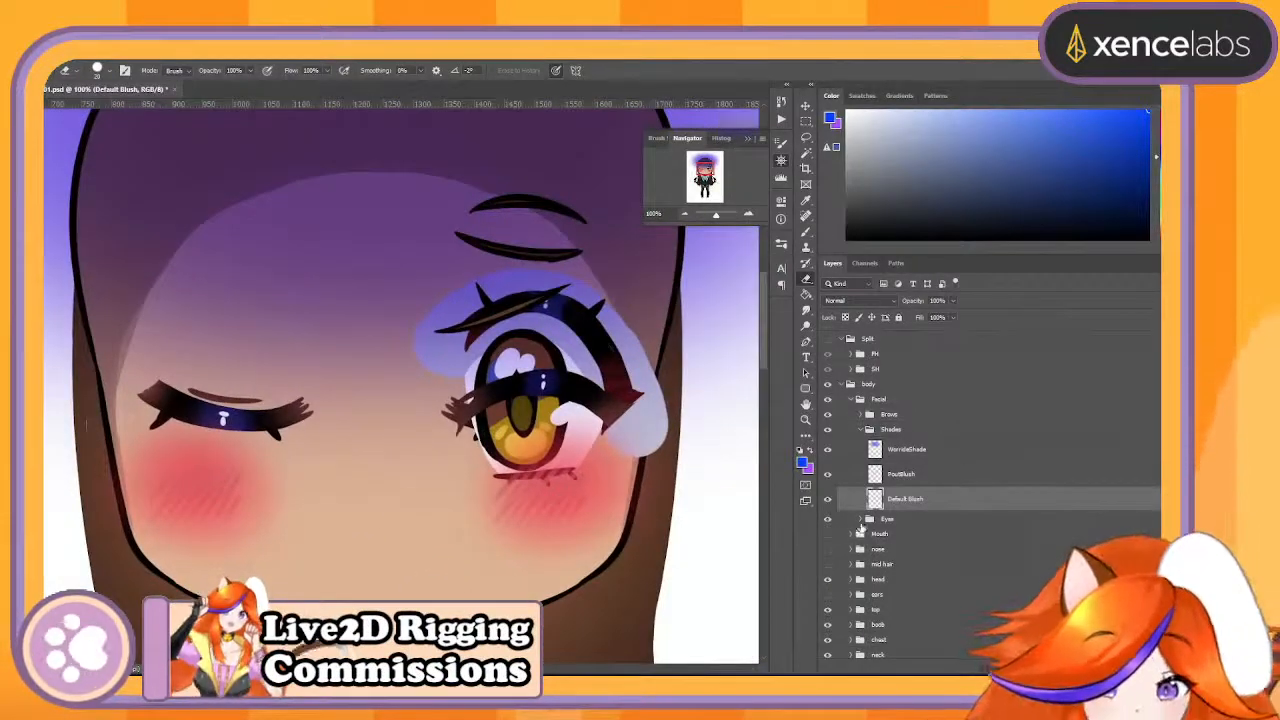
left_click(860, 519)
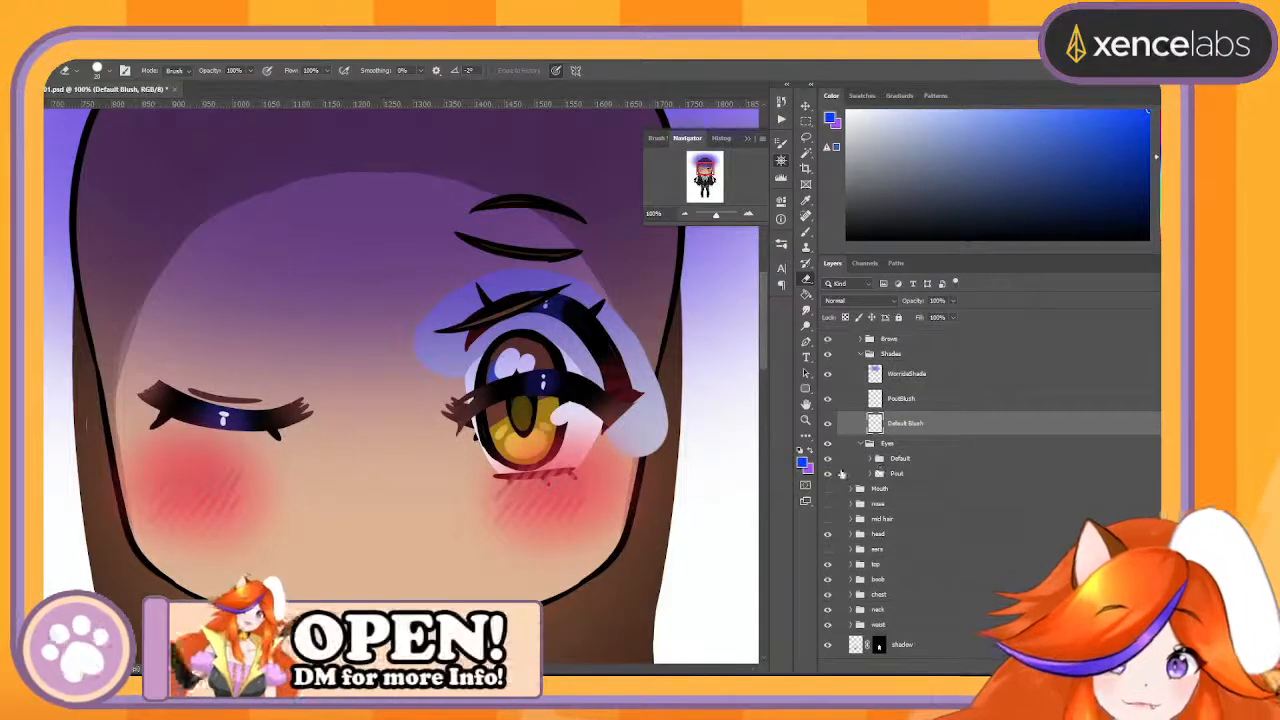
left_click(827, 473)
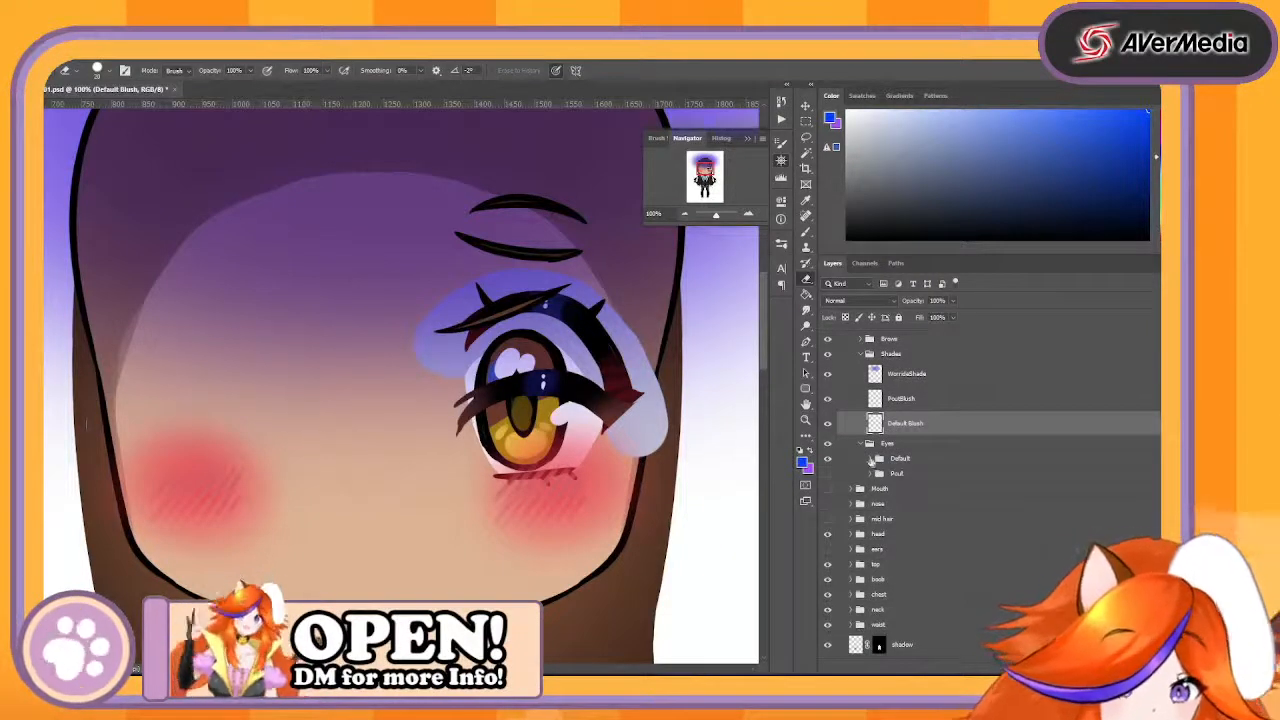
left_click(870, 459)
scroll(958, 532, "down", 2)
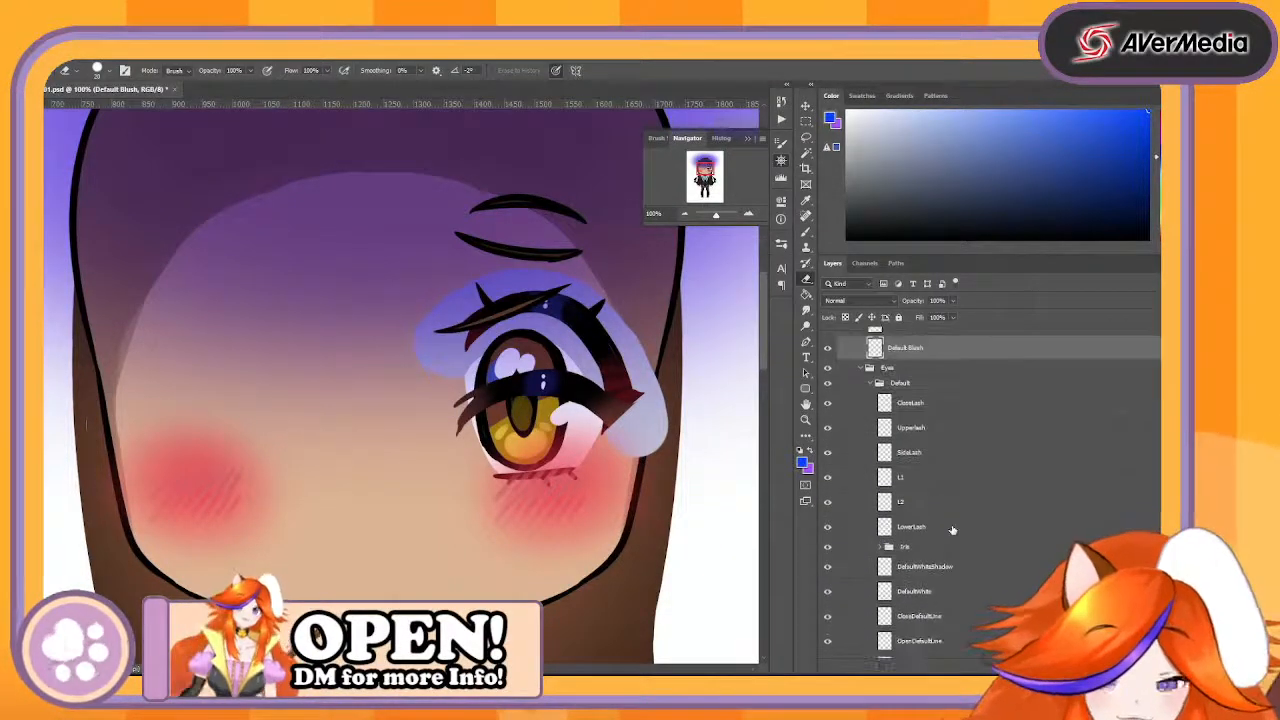
scroll(950, 526, "down", 3)
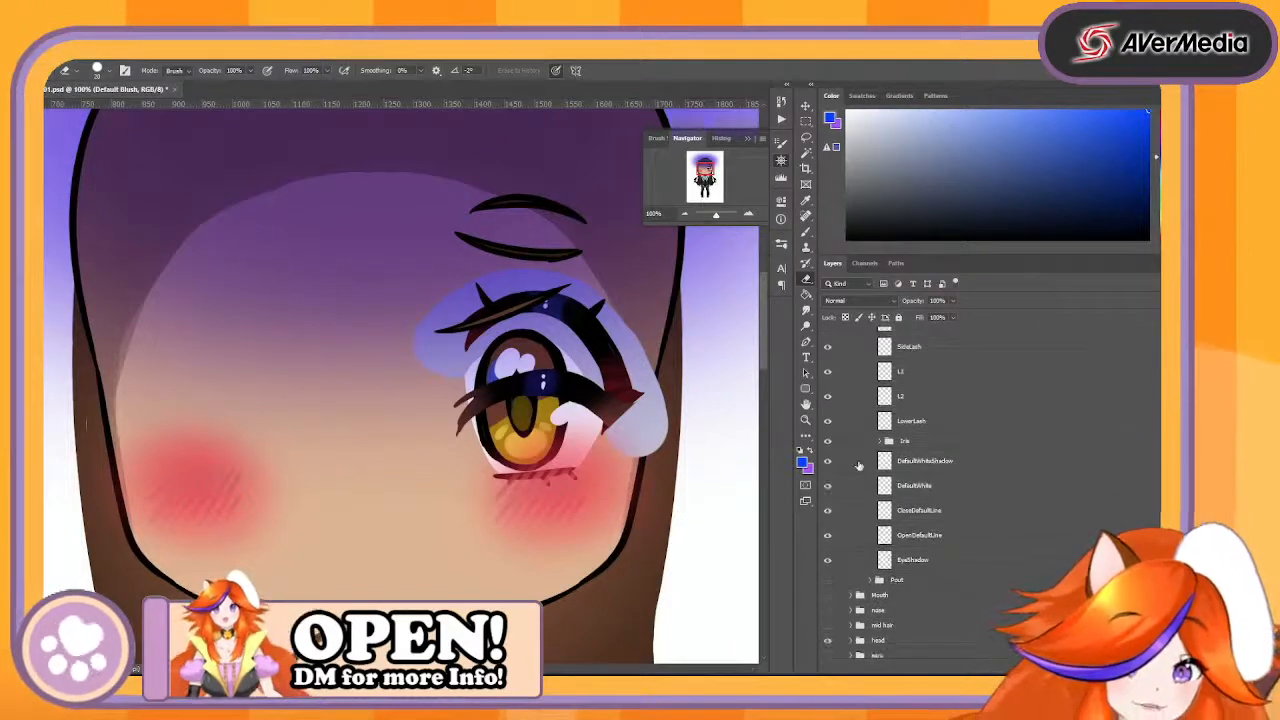
left_click(827, 461)
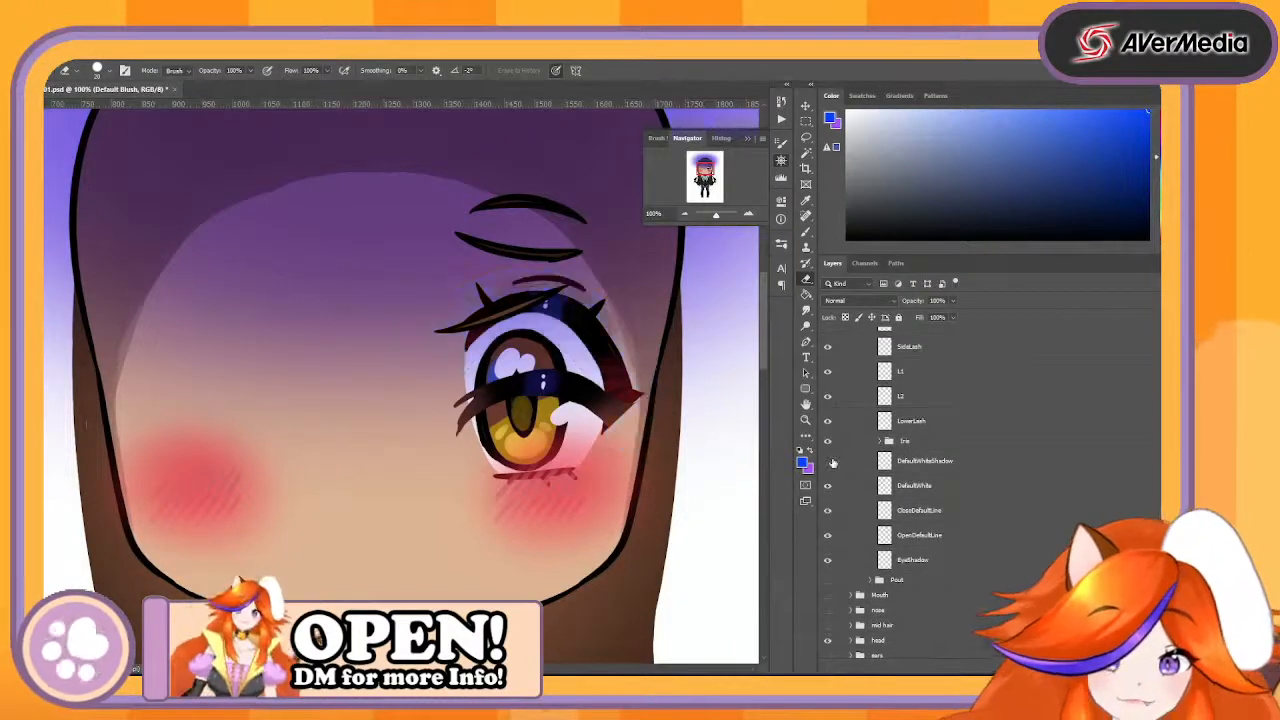
- Move the WorrideShade layer into the Default eyes group, between OpenDefaultLine and EyeShadow, and check the shading on the whole face
left_click(749, 214)
left_click(749, 214)
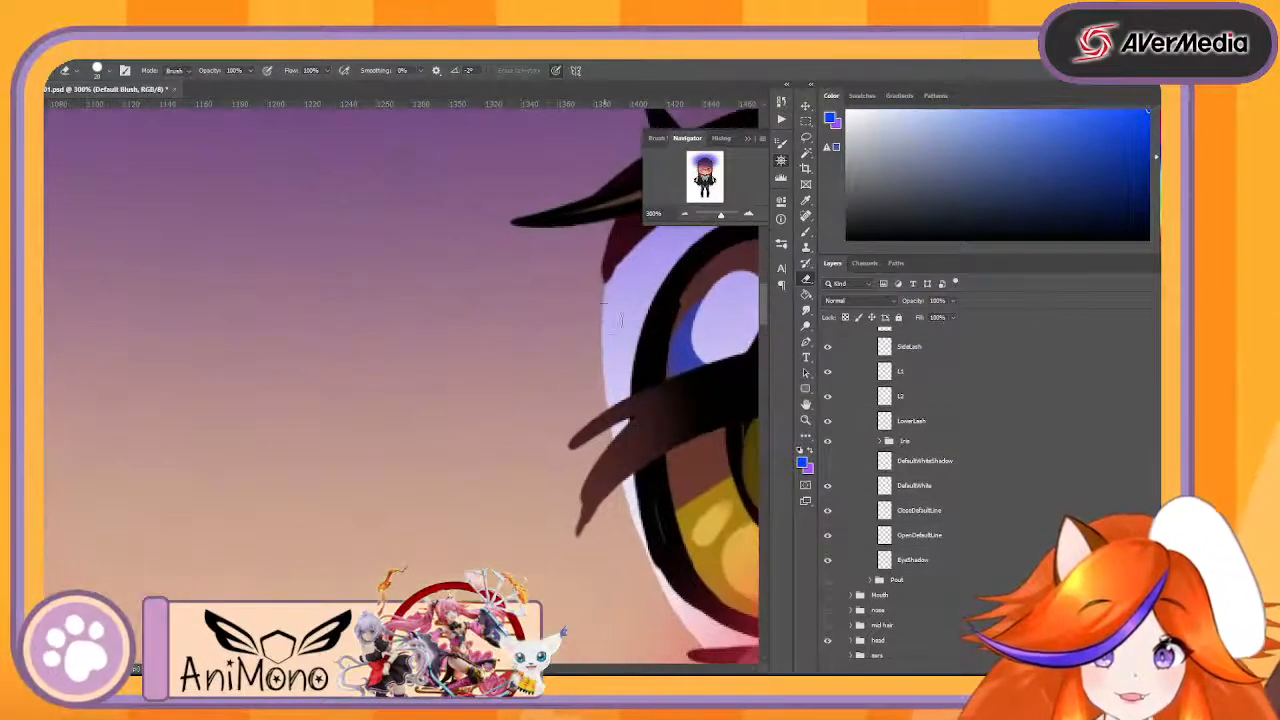
left_click(686, 215)
left_click_drag(632, 297, 342, 433)
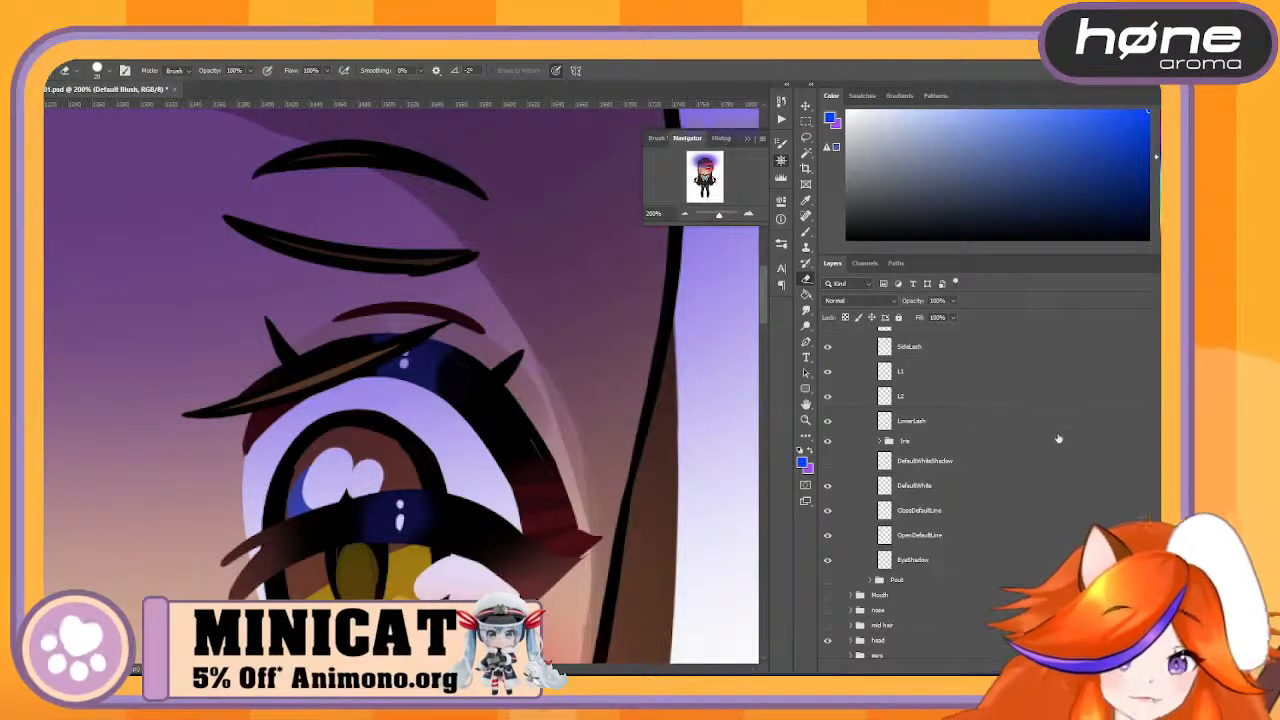
scroll(1040, 438, "up", 5)
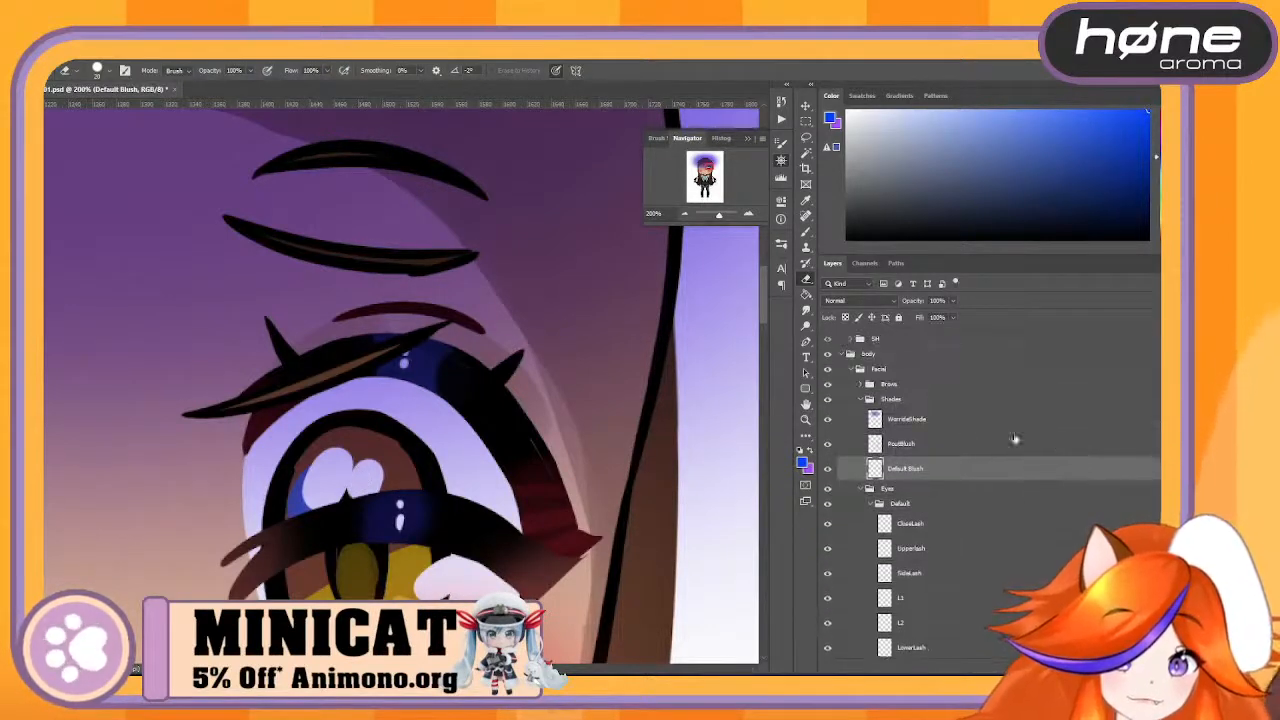
left_click(966, 420)
scroll(966, 405, "down", 3)
scroll(963, 410, "up", 2)
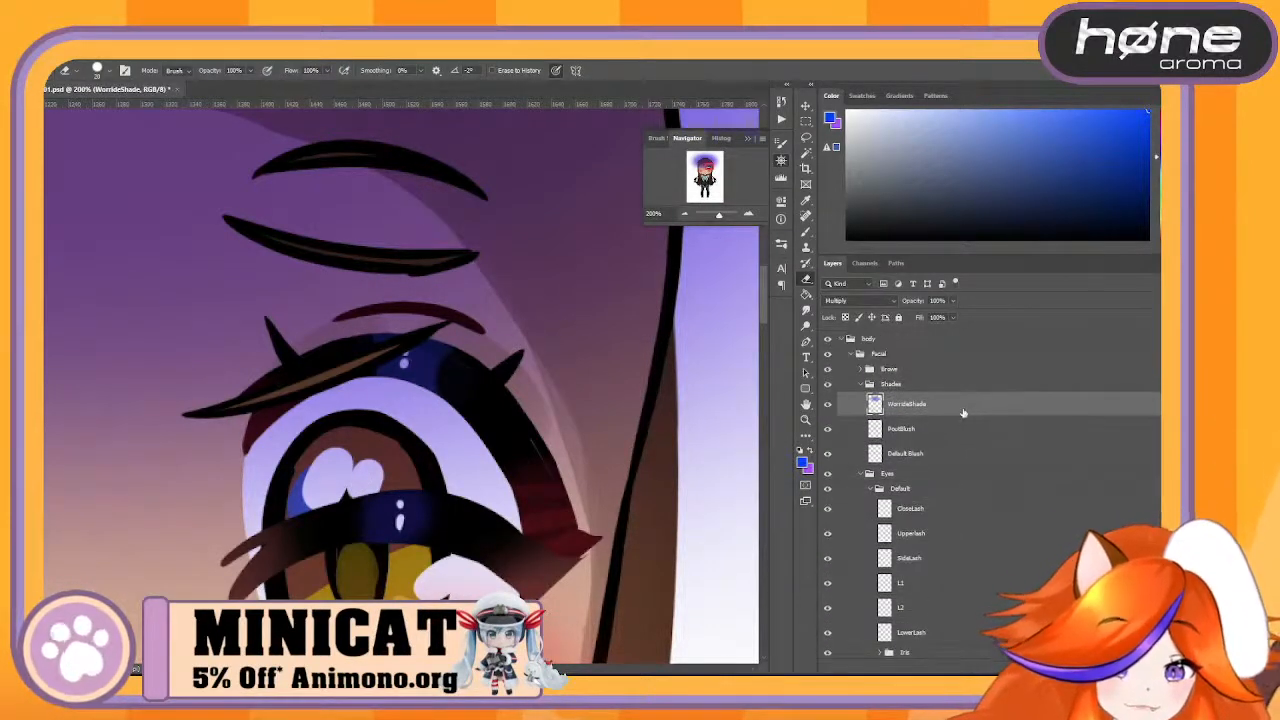
left_click_drag(963, 413, 1015, 602)
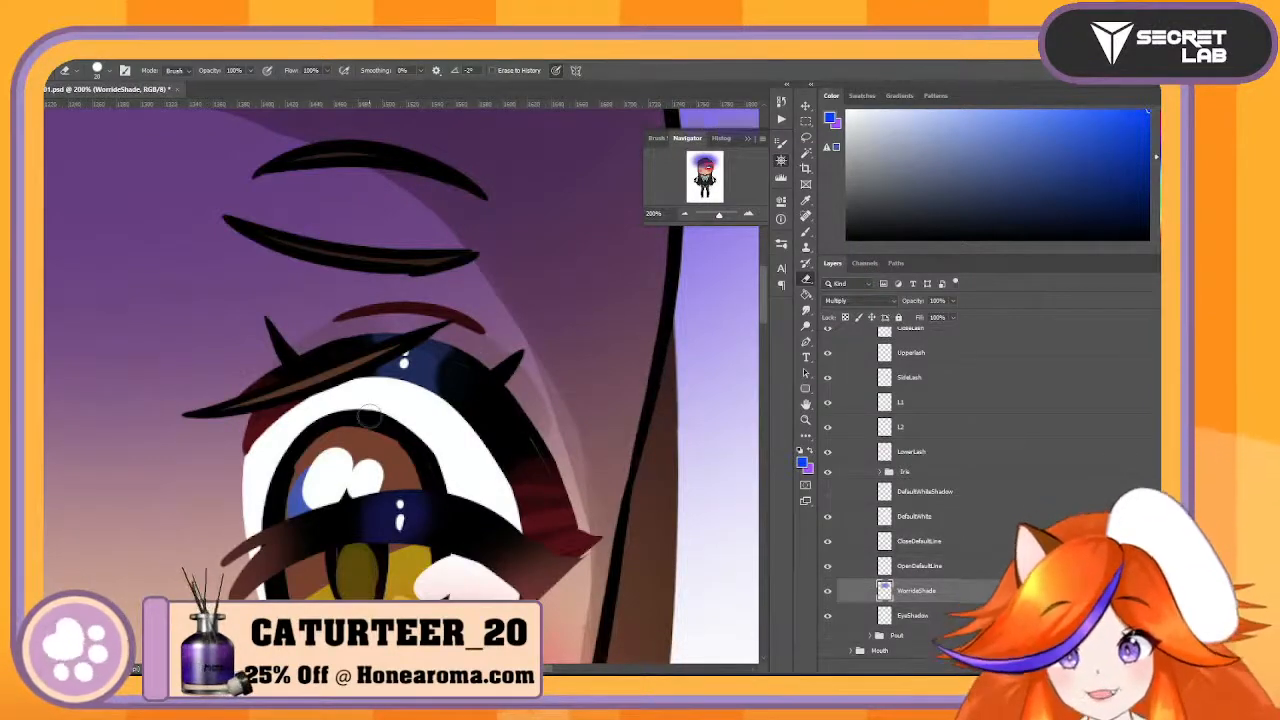
left_click_drag(688, 224, 714, 216)
left_click_drag(567, 298, 573, 465)
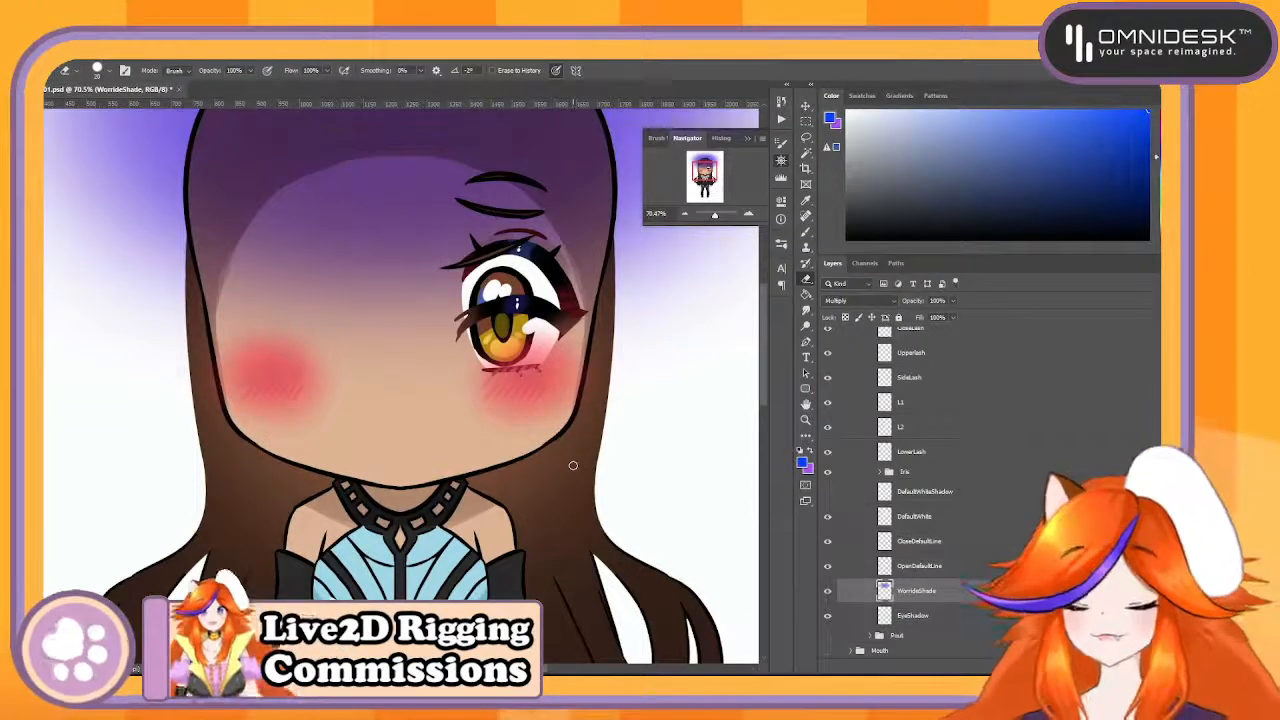
- Move the WorrideShade layer back to the top of the Shades group, above PoutBlush
key("ctrl+bracketright")
key("ctrl+bracketright")
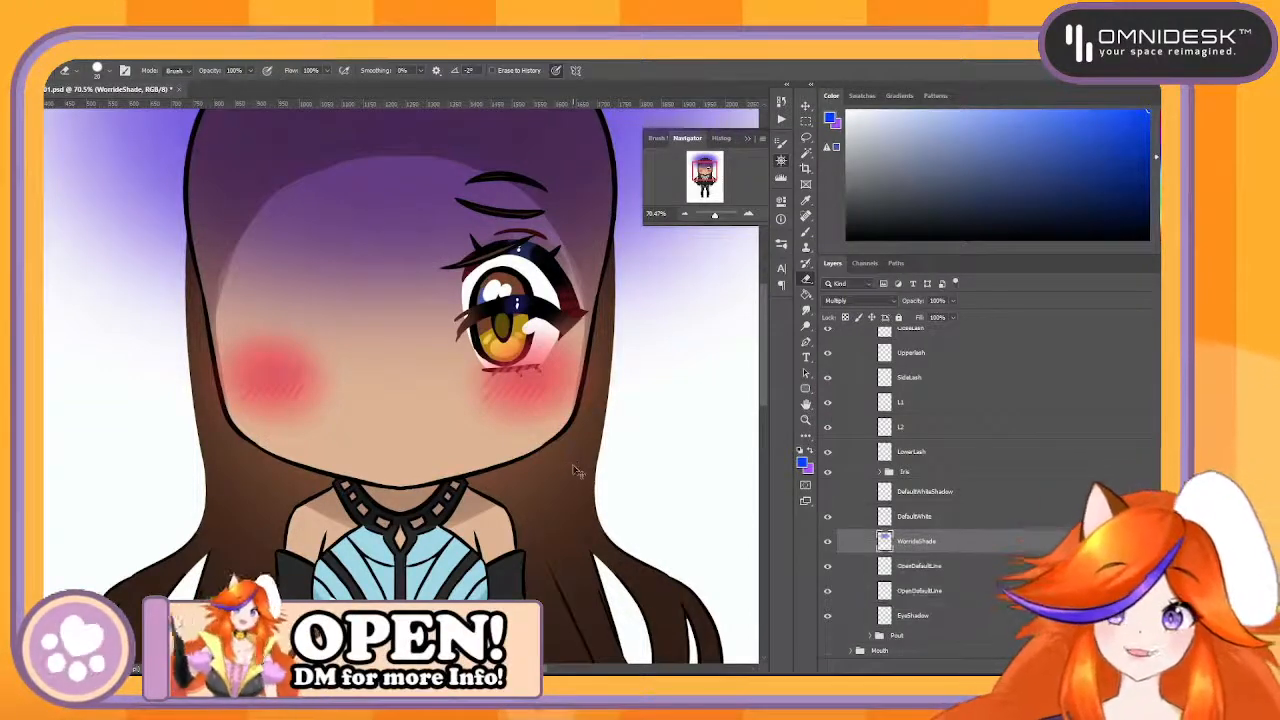
key("ctrl+shift+bracketright")
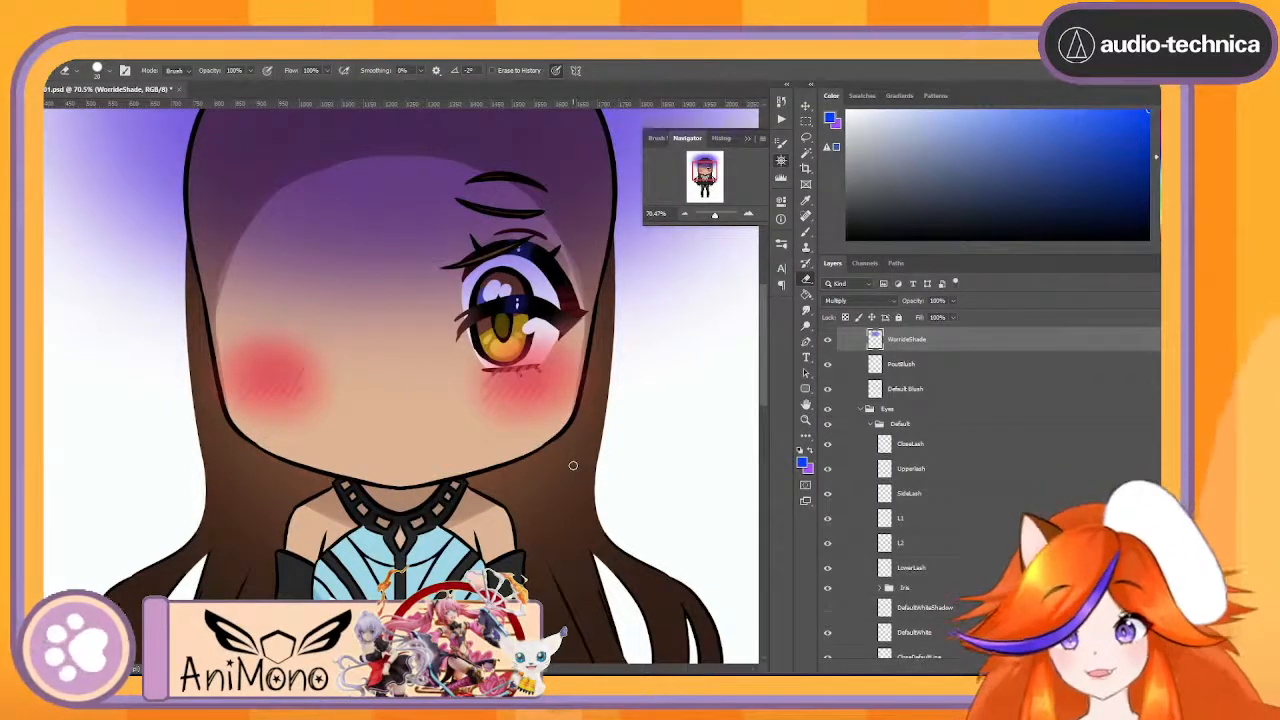
left_click_drag(976, 346, 1011, 592)
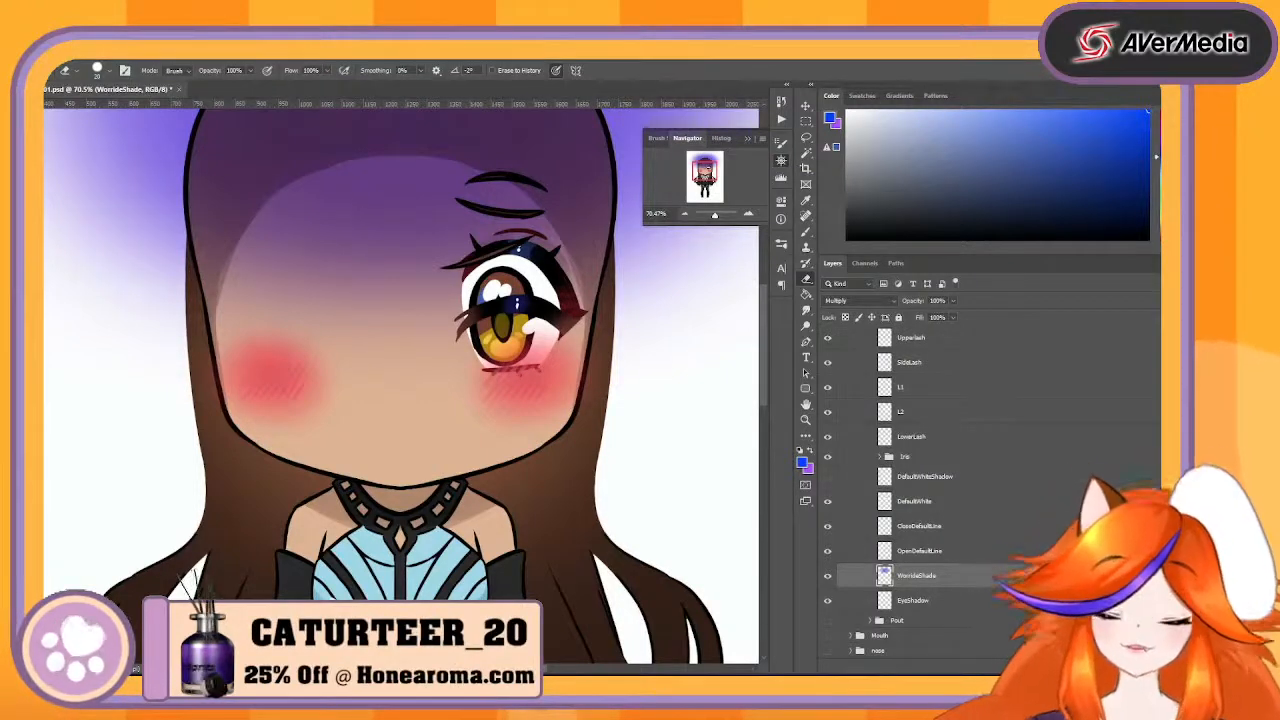
key("ctrl+z")
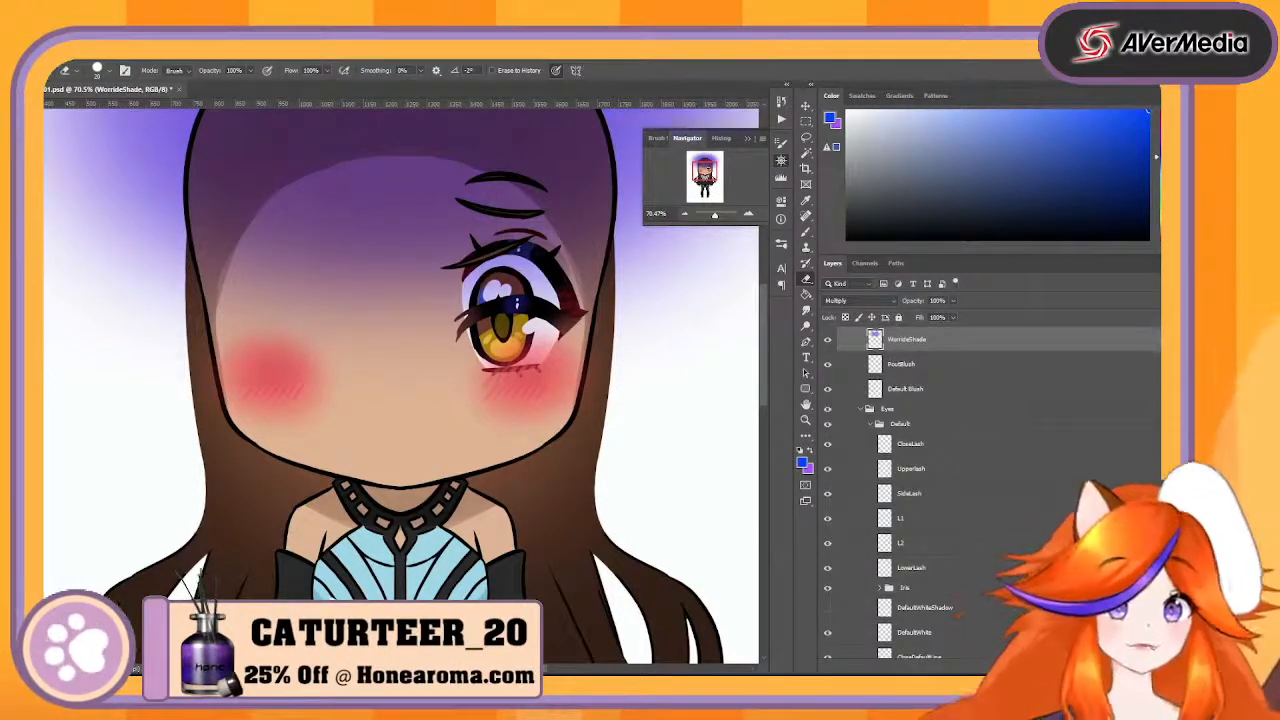
- Move the EyeShadow layer out of the Default eyes group to just above the Mouth group, and collapse the Eyes group
left_click(940, 366)
left_click(936, 390)
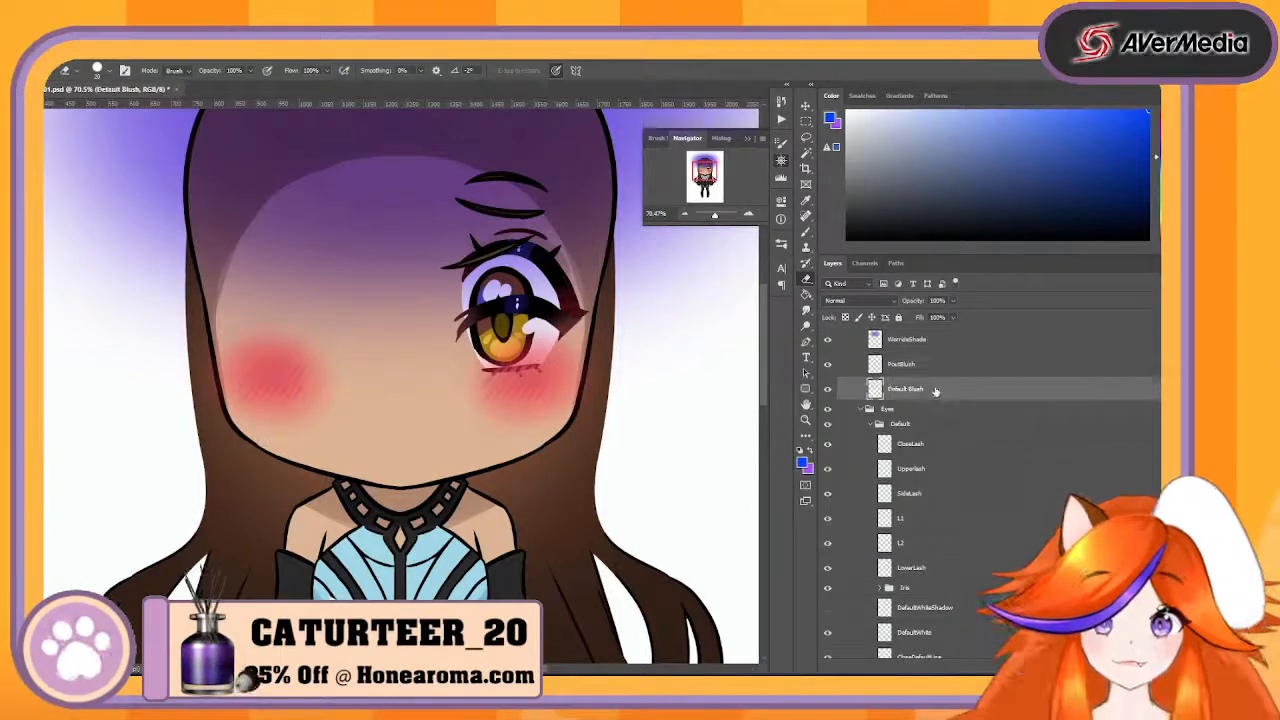
scroll(954, 386, "up", 2)
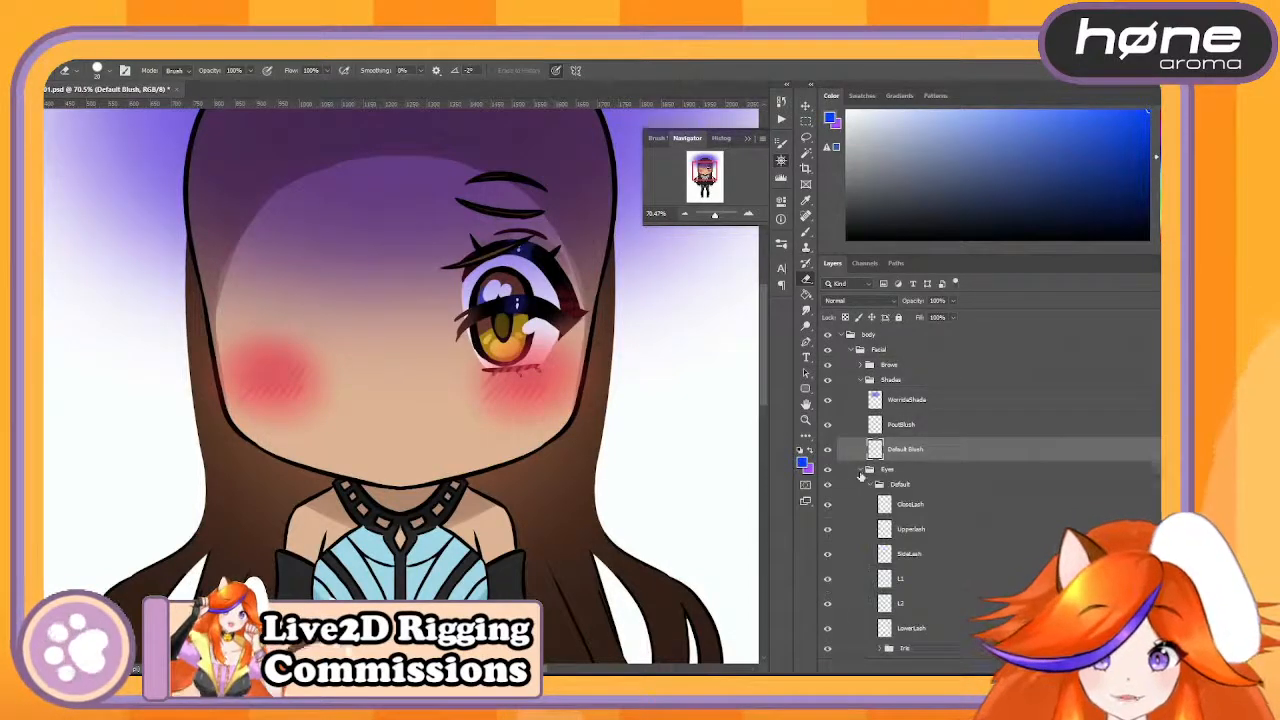
scroll(983, 490, "down", 3)
scroll(983, 490, "down", 4)
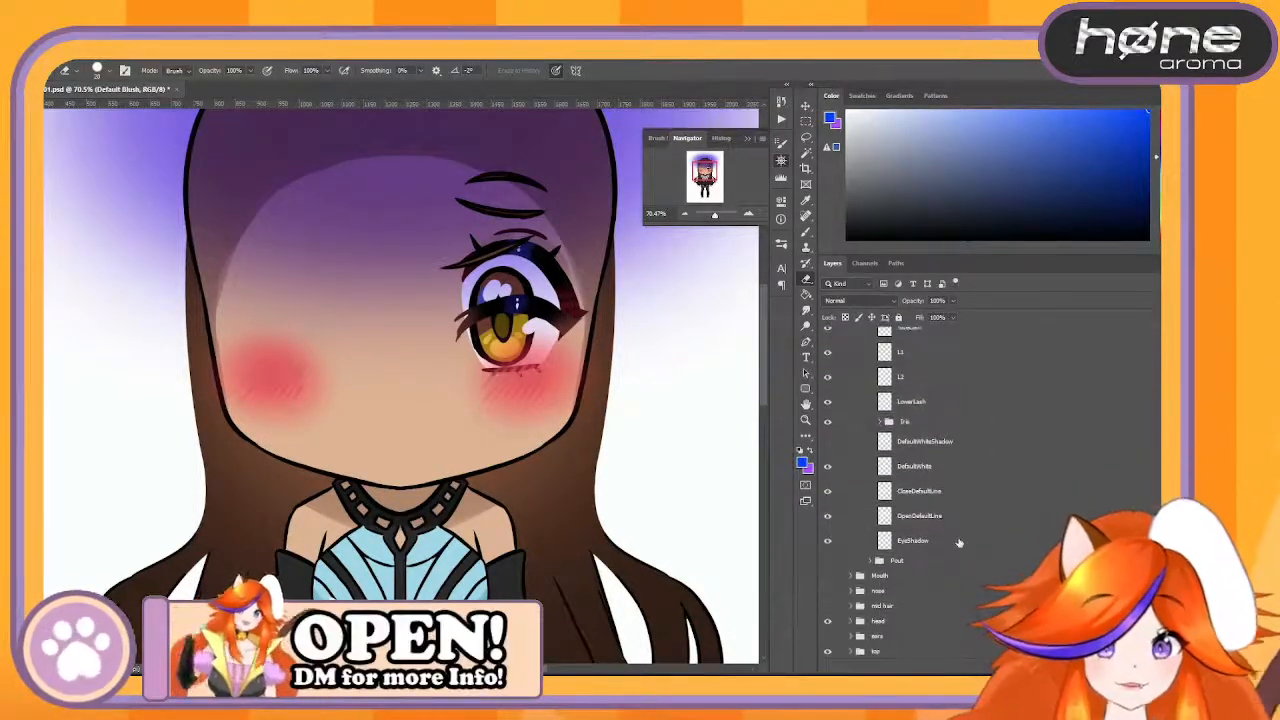
left_click(958, 542)
mouse_move(956, 546)
left_mouse_down()
mouse_move(963, 580)
mouse_move(966, 545)
mouse_move(966, 568)
left_mouse_up()
scroll(864, 422, "up", 4)
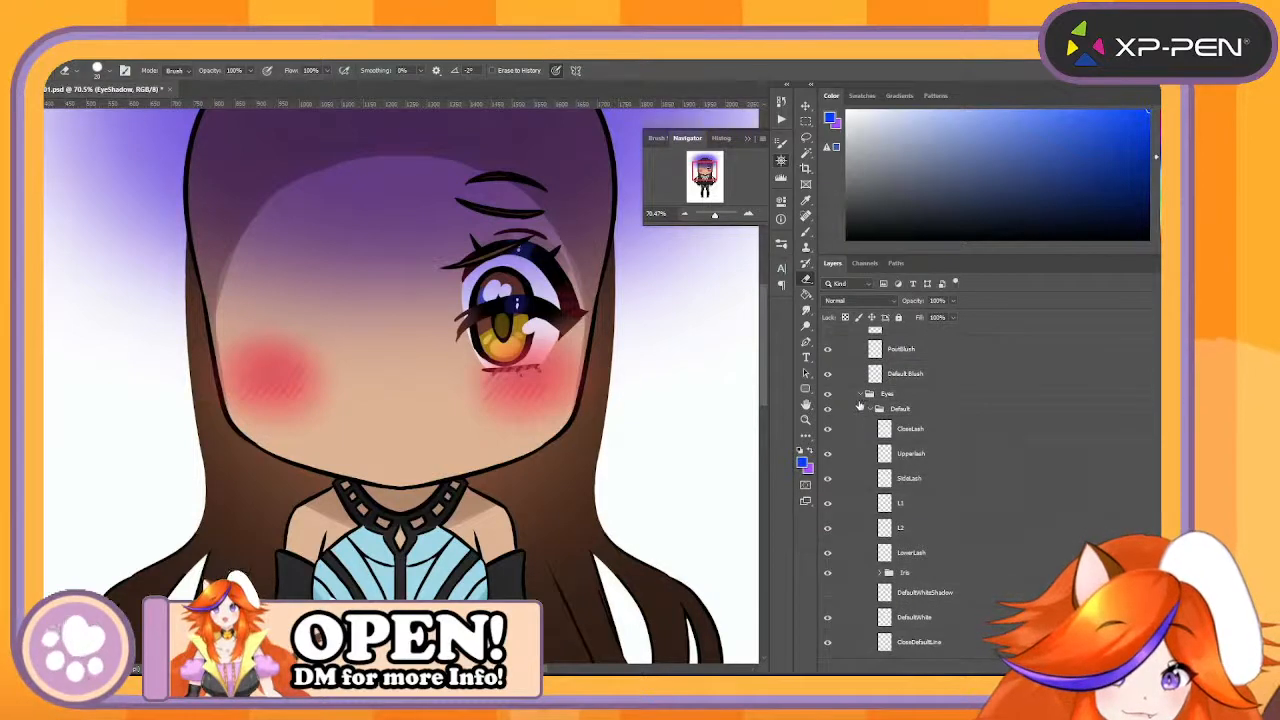
left_click(861, 395)
scroll(926, 503, "up", 4)
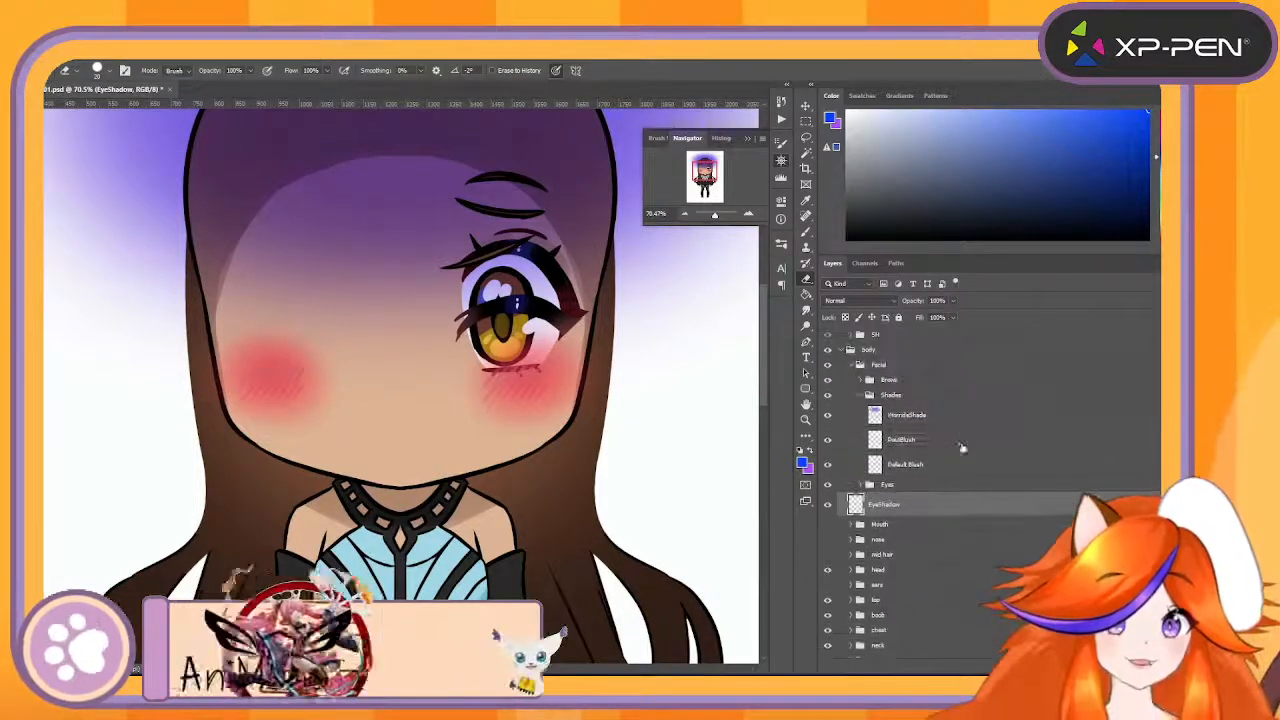
- Move the PoutBlush and Default Blush layers out of the Shades group to directly below EyeShadow
left_click(925, 502)
left_click(925, 524, "shift")
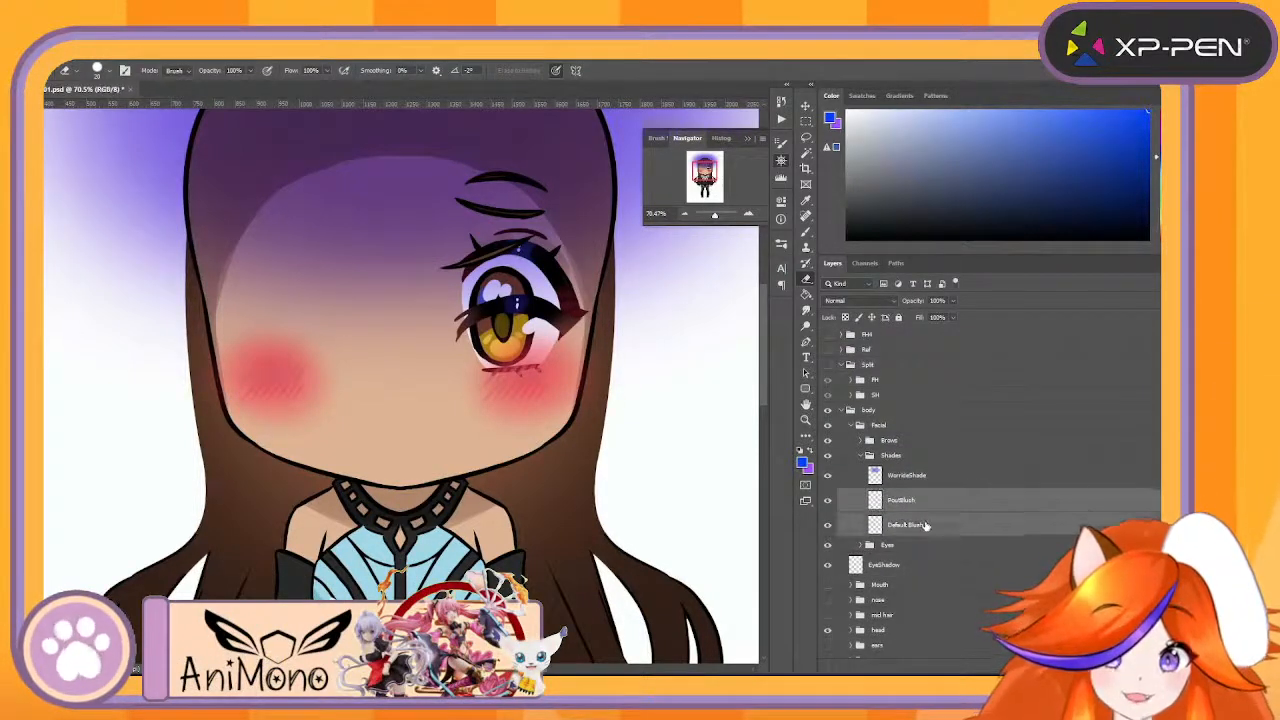
left_click_drag(921, 501, 945, 581)
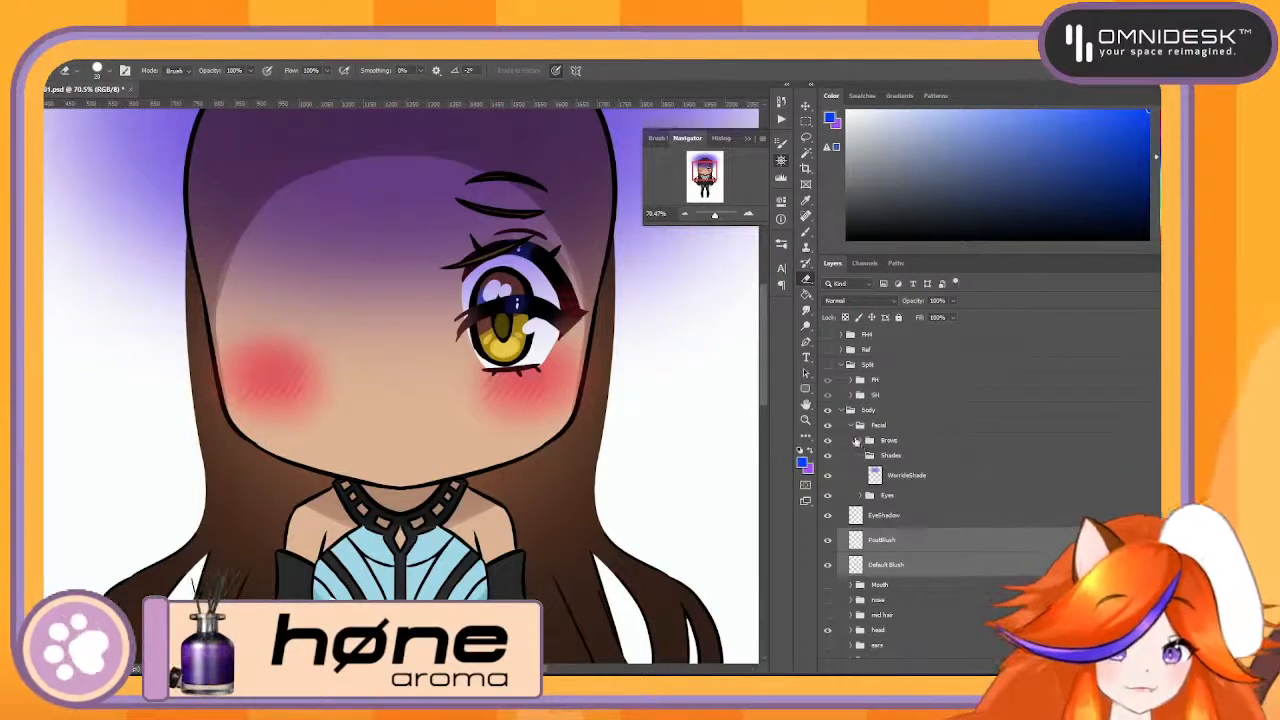
- Move EyeShadow, PoutBlush and Default Blush together into the Facial group, directly below the Eyes group
left_click(914, 521)
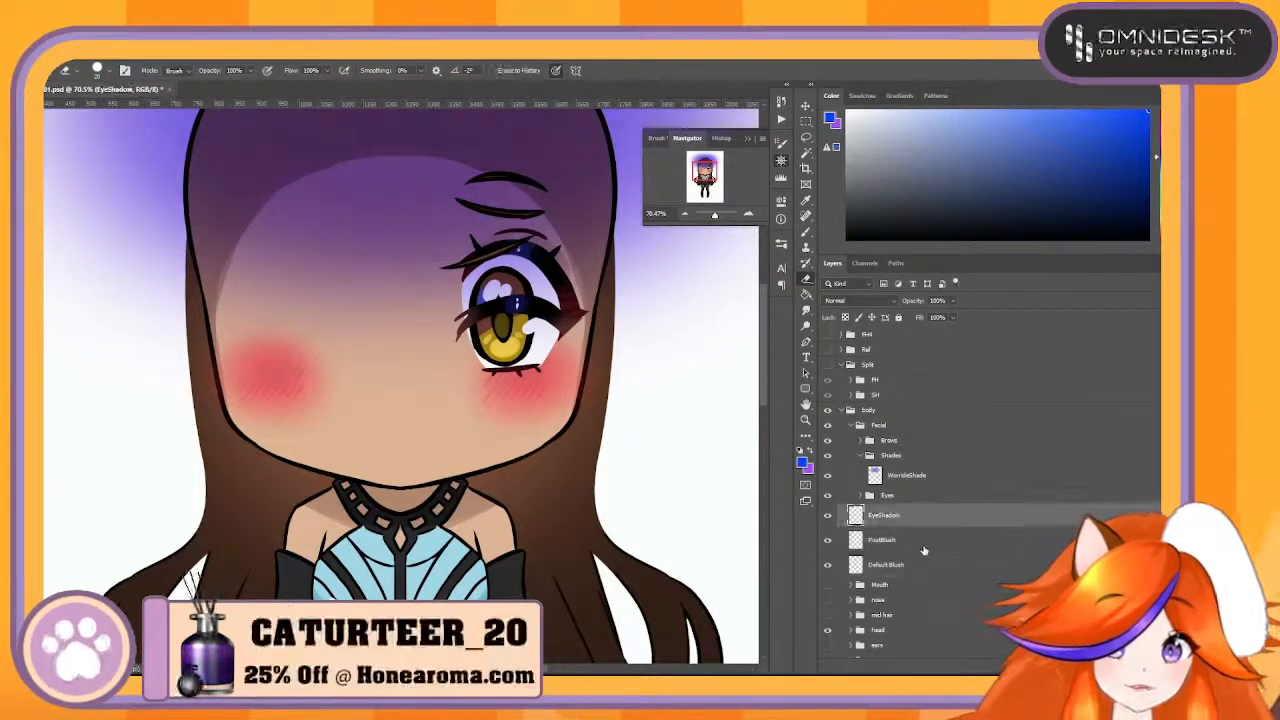
left_click(923, 564, "shift")
left_click_drag(922, 515, 935, 500)
key("ctrl+z")
left_click(931, 519)
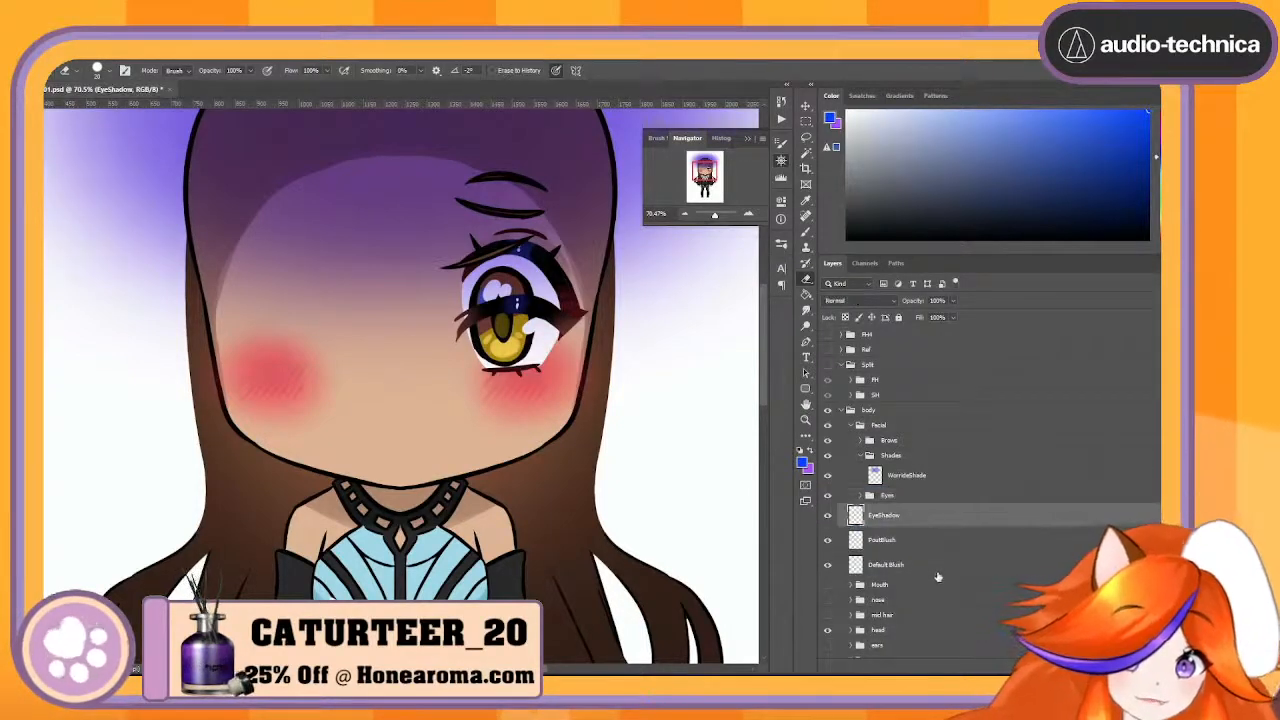
left_click(932, 572, "shift")
left_click_drag(930, 518, 936, 502)
- Rename the EyeShadow layer as DefaultEyeShadow
left_click(891, 521)
double_click(893, 516)
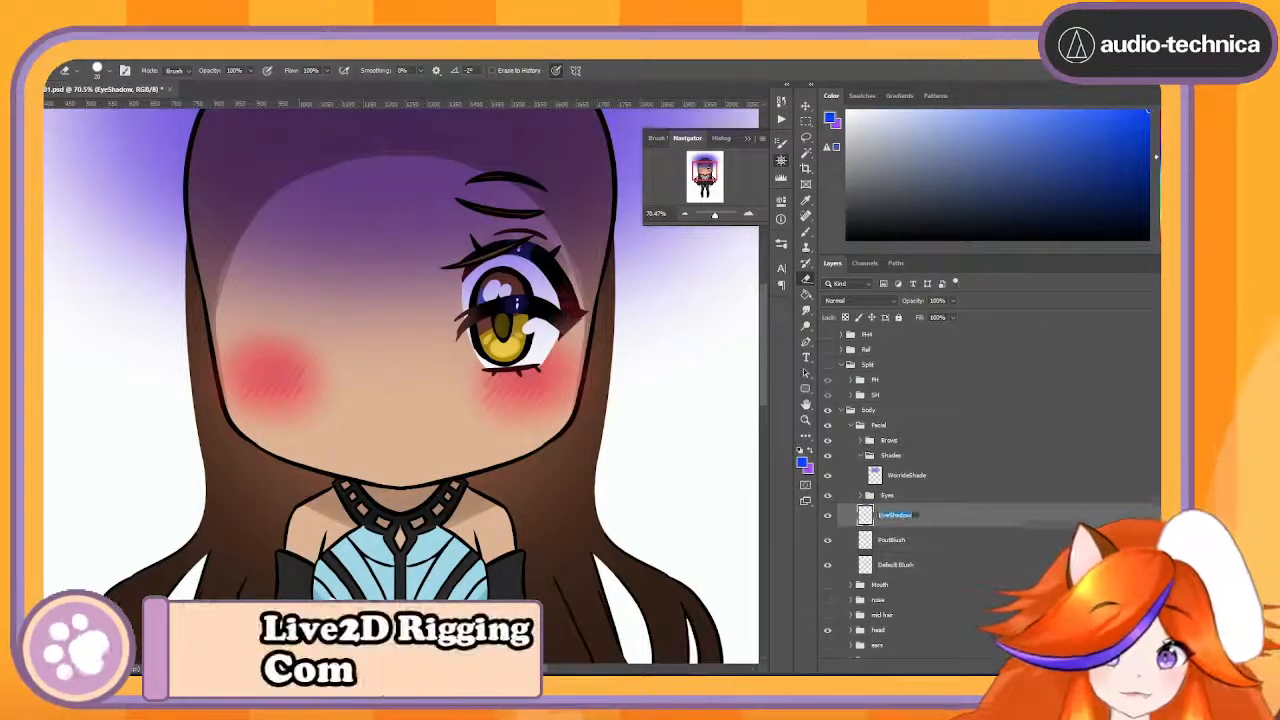
key("Home")
type("Default")
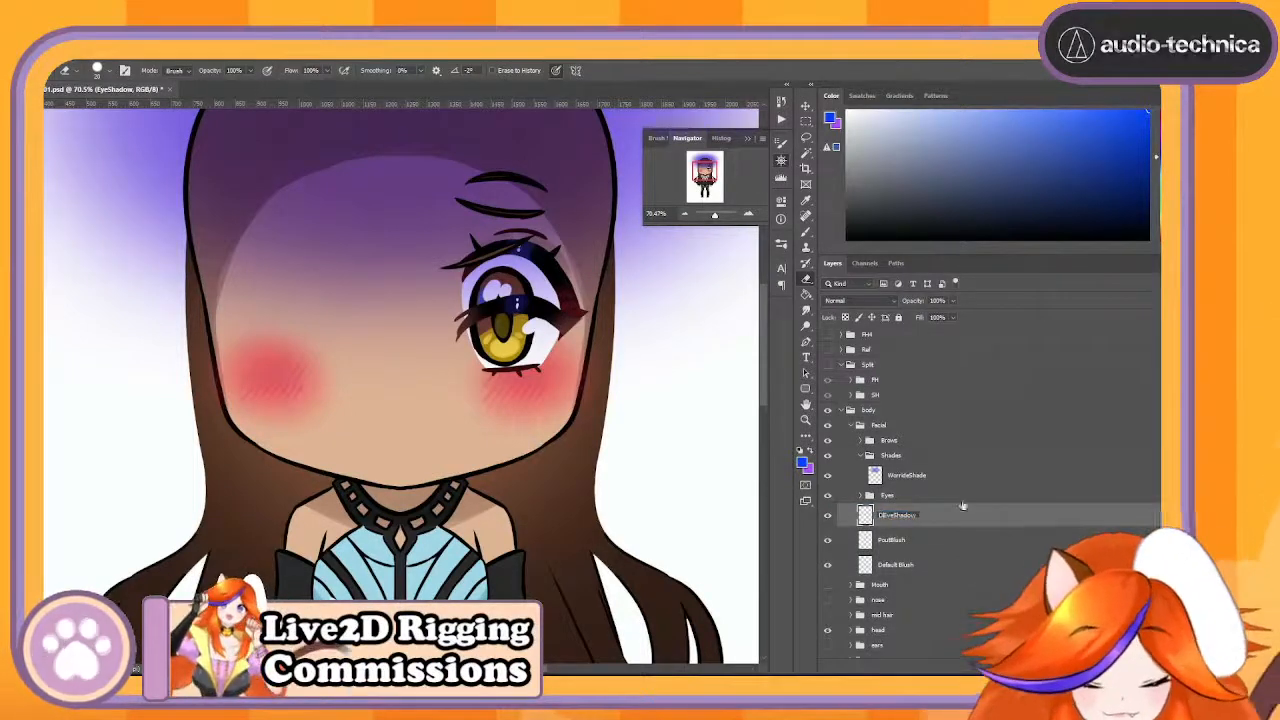
key("Return")
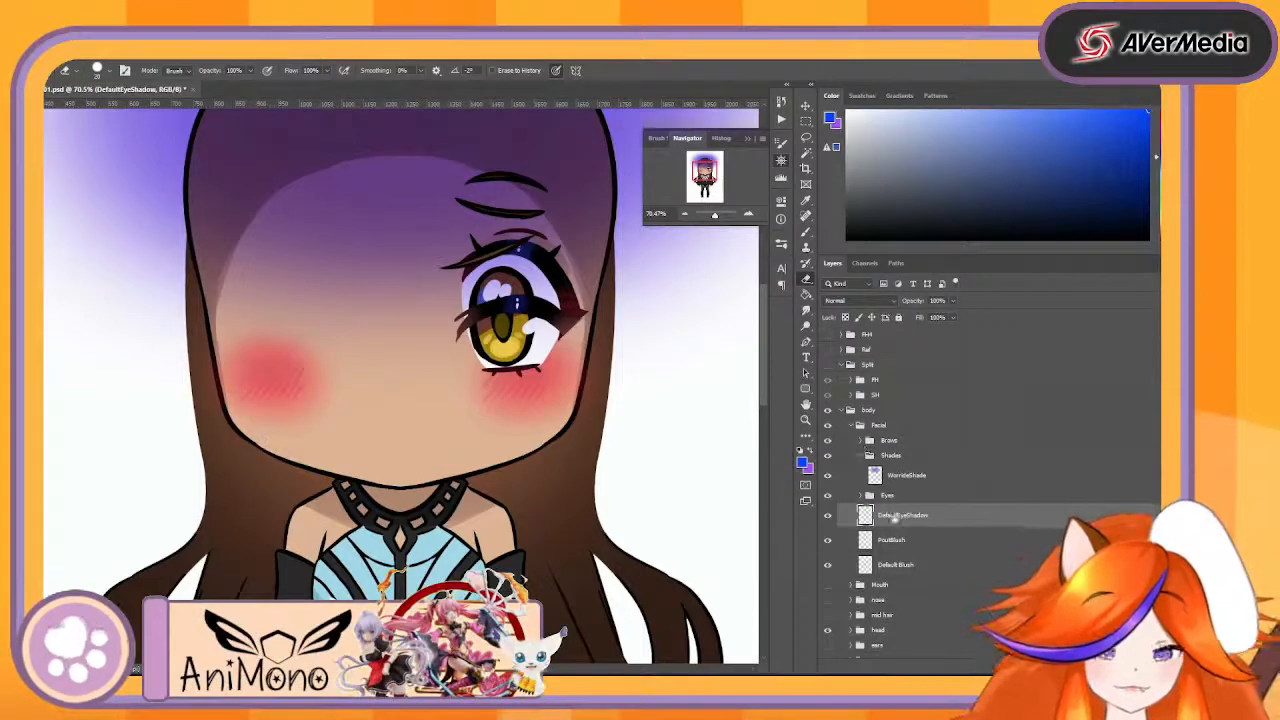
- Group the PoutBlush and Default Blush layers and name the group Shade
left_click(955, 549)
left_click(950, 563, "shift")
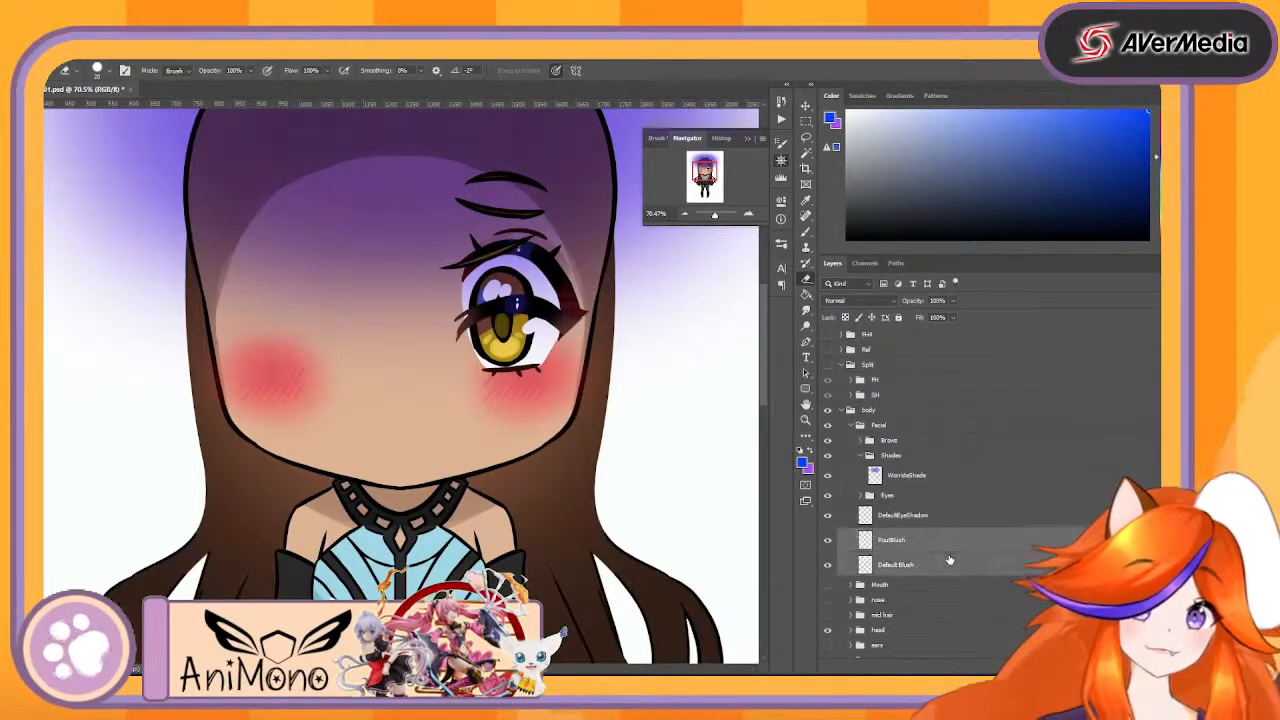
key("ctrl+g")
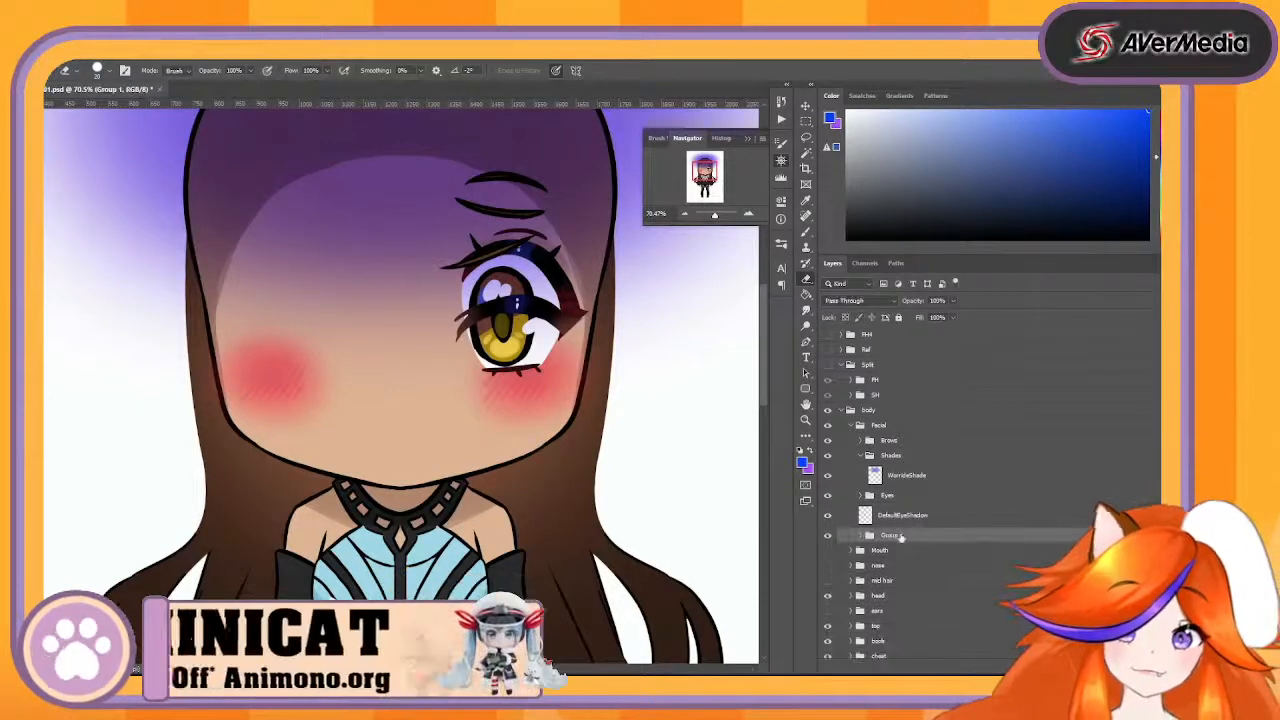
double_click(901, 536)
type("Shade")
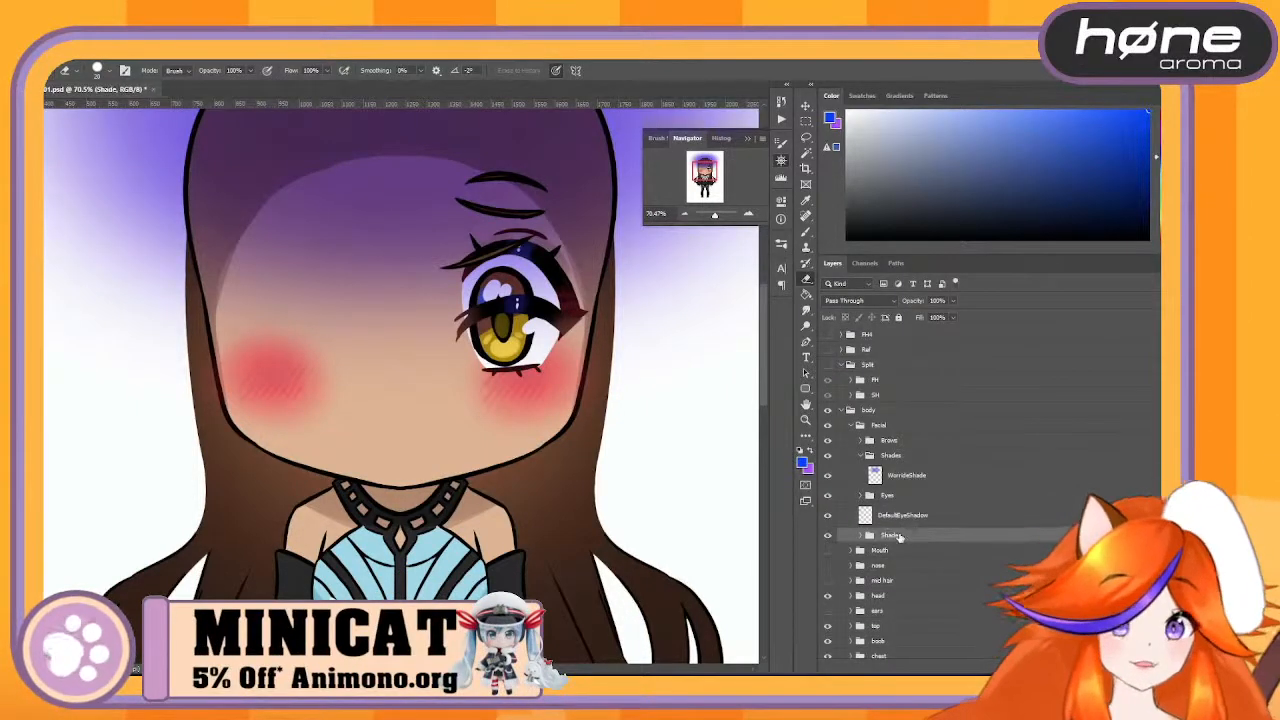
- Remove the old Shades group while keeping WorrideShade in Facial, and rename the Shade group as Blush
left_click_drag(918, 471, 1034, 669)
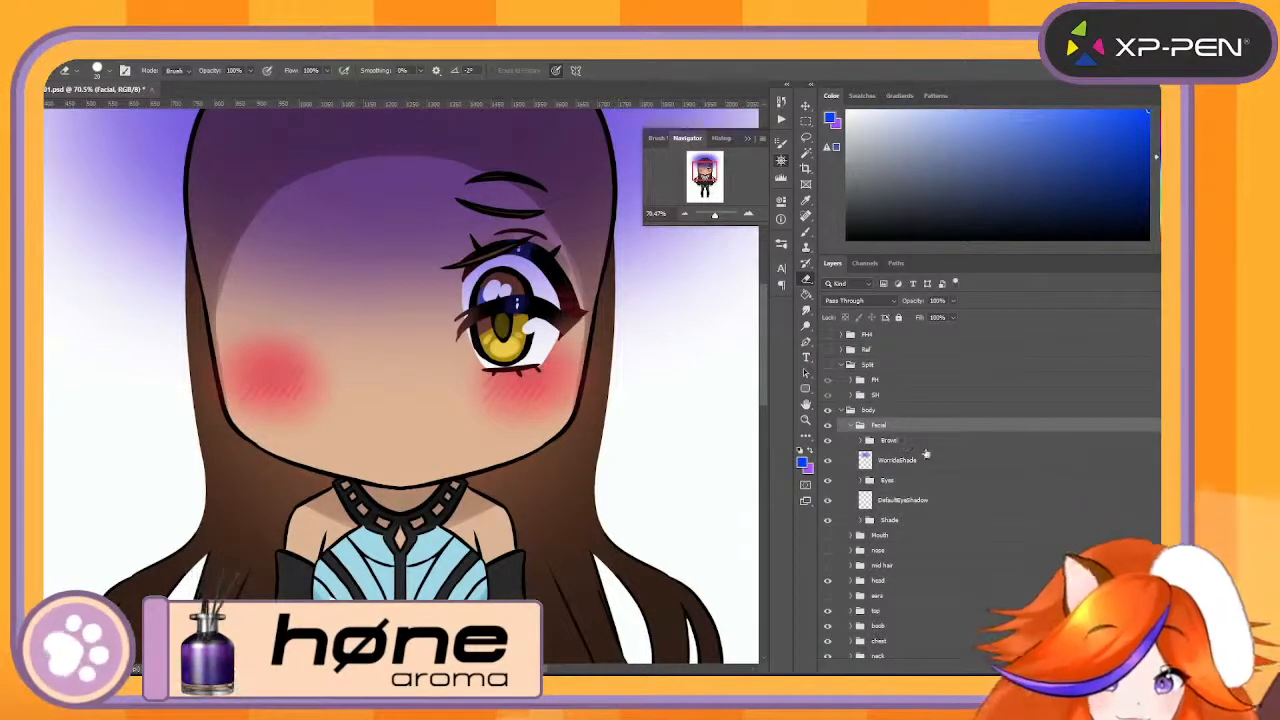
left_click(925, 503)
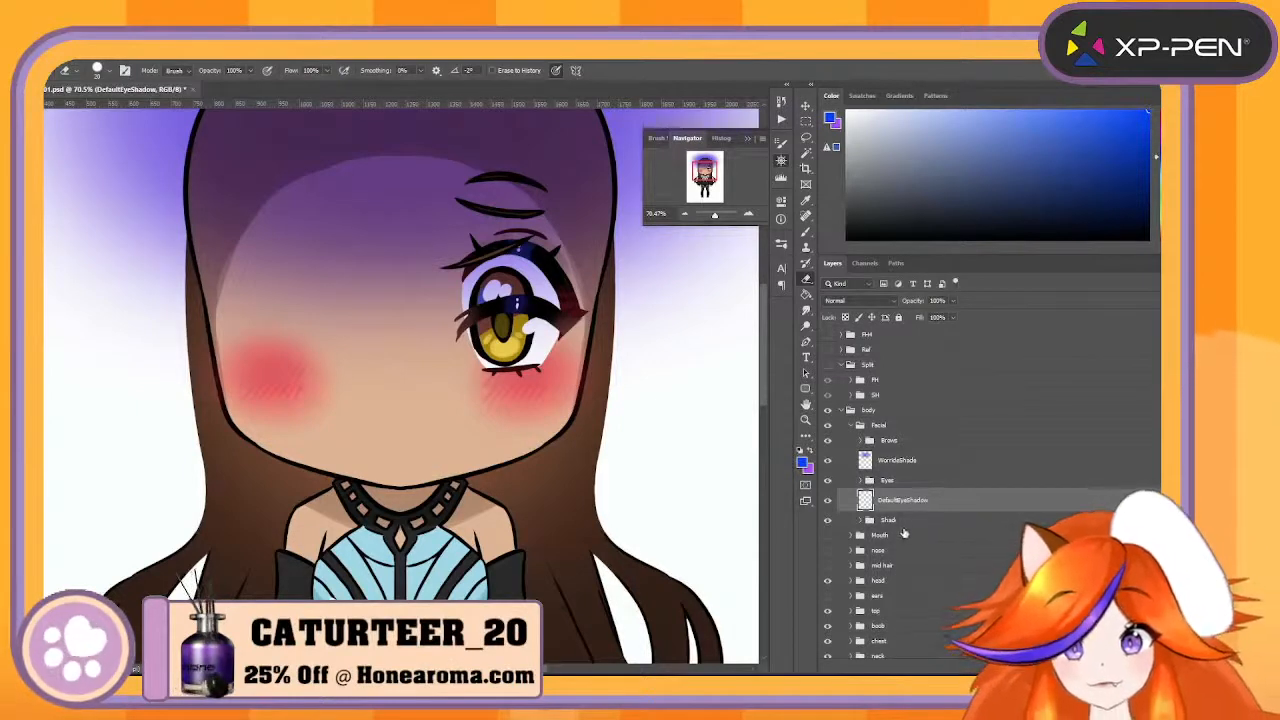
left_click(887, 522)
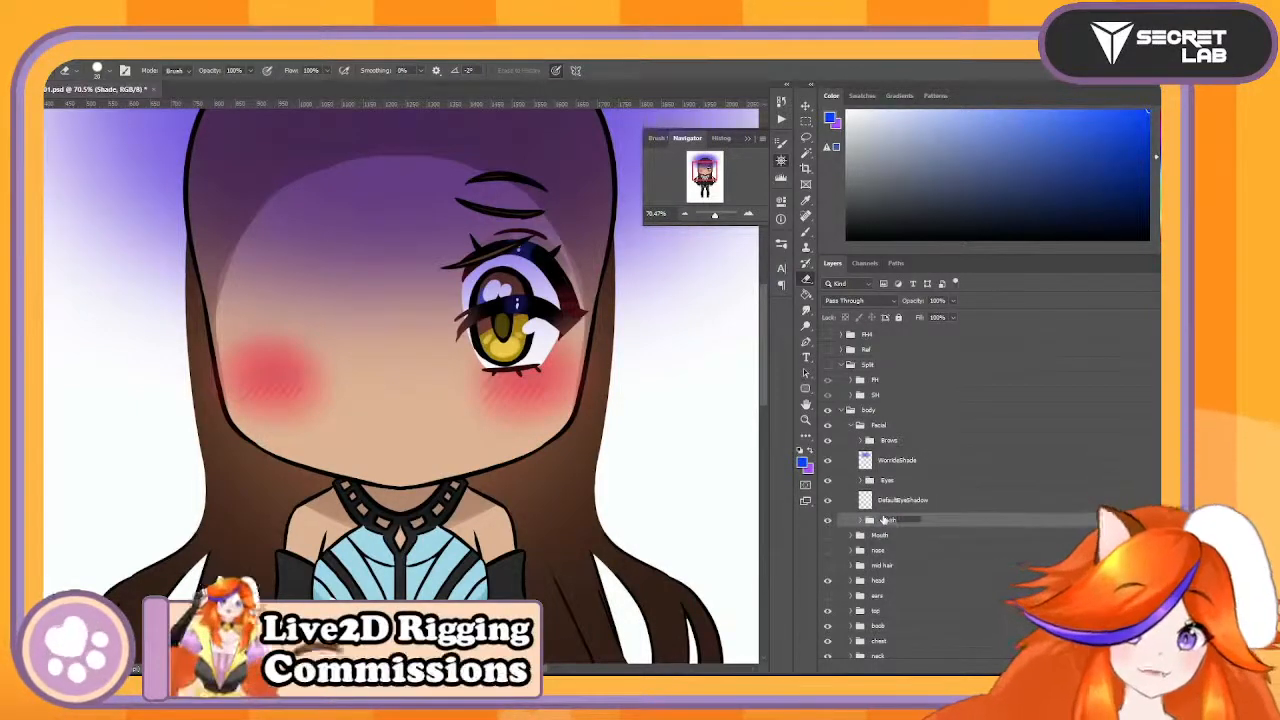
key("Return")
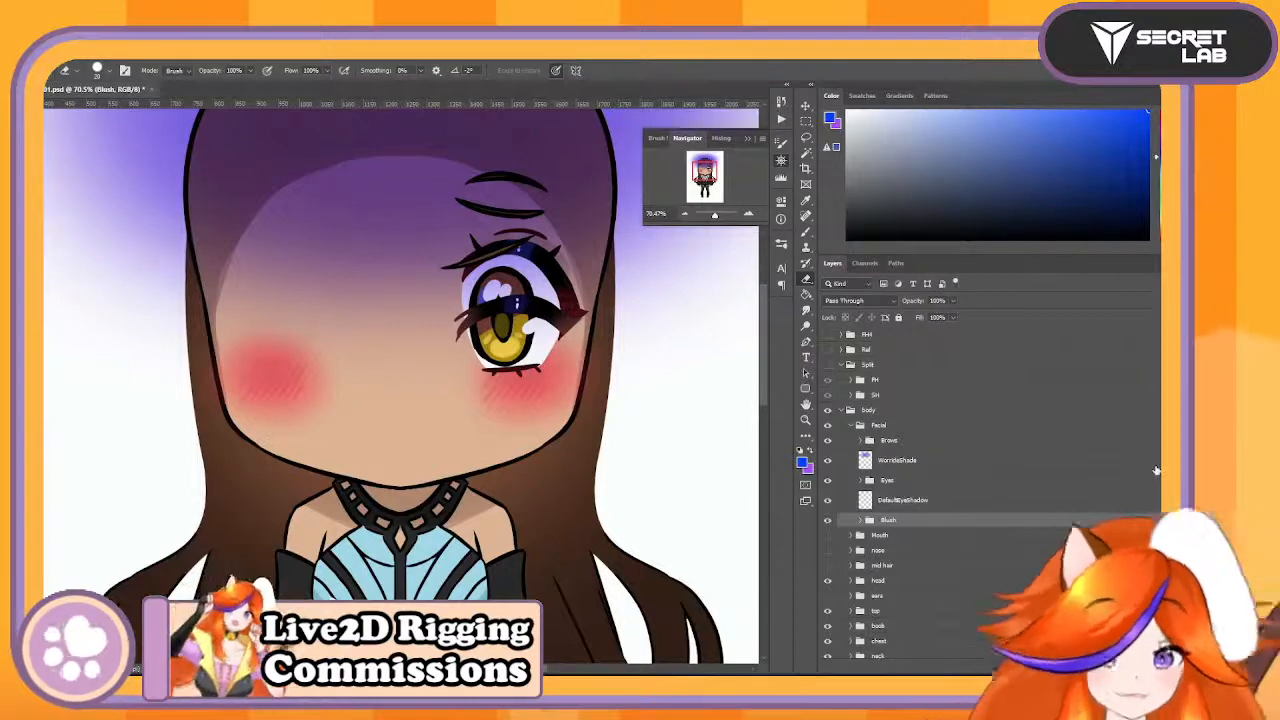
- Show and expand the nose group, and move its NoseLine layer into the Facial group between Brows and WorrideShade
left_click(851, 427)
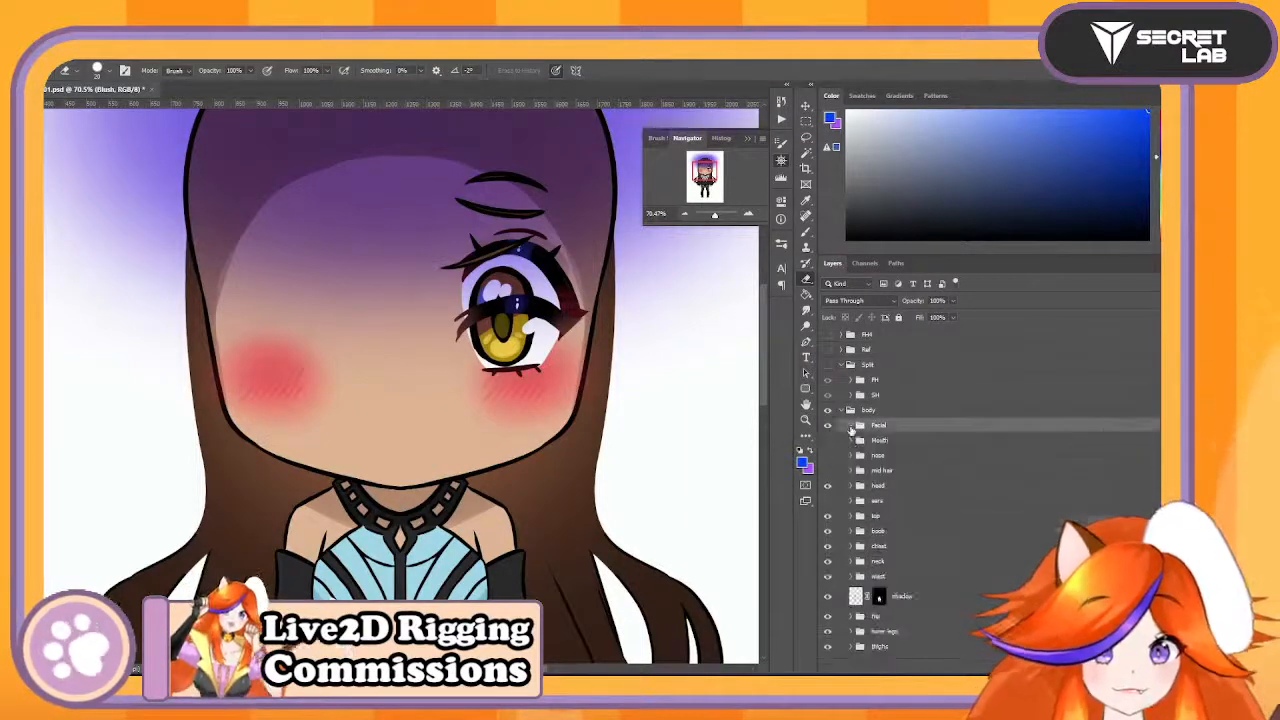
left_click(868, 443)
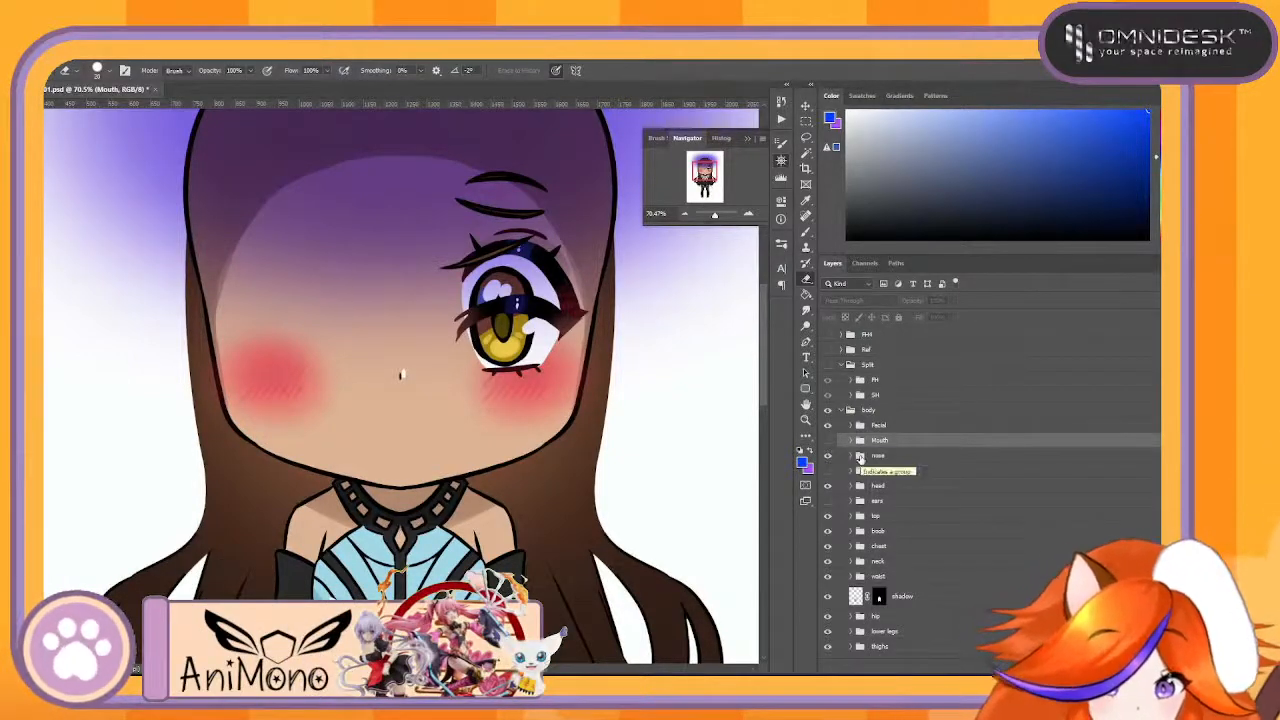
left_click(852, 456)
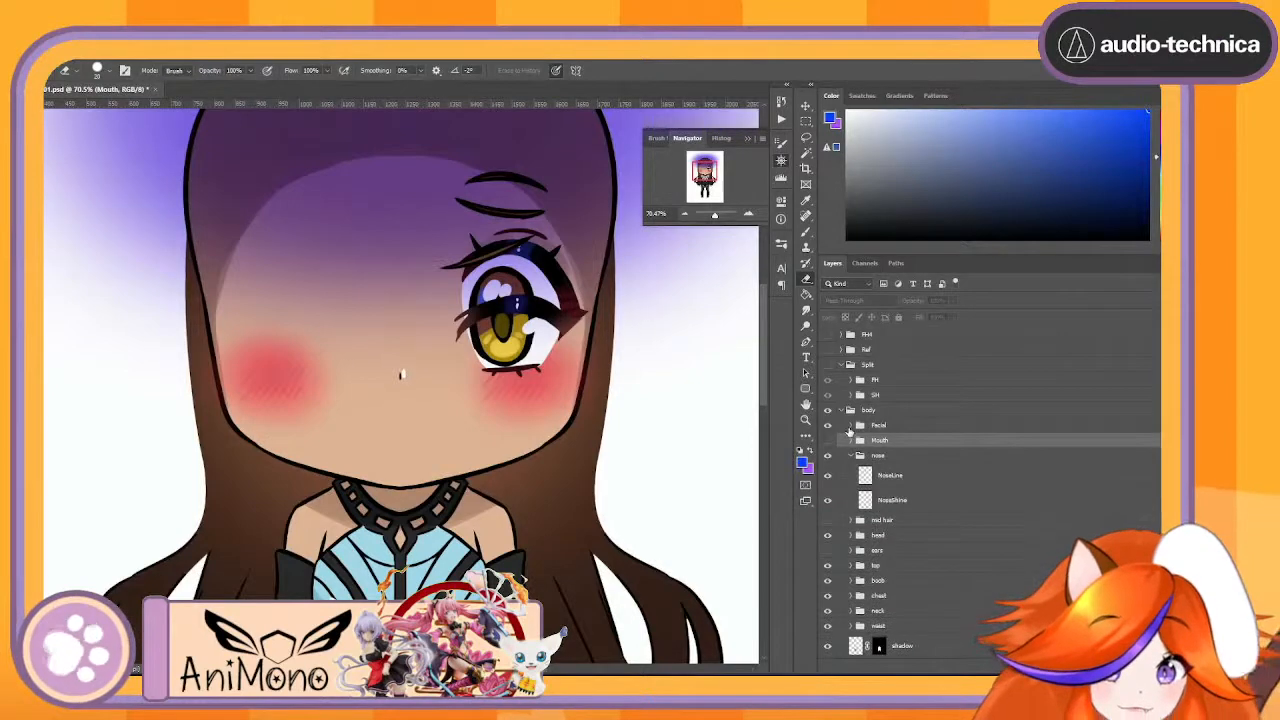
left_click(850, 426)
scroll(880, 465, "down", 1)
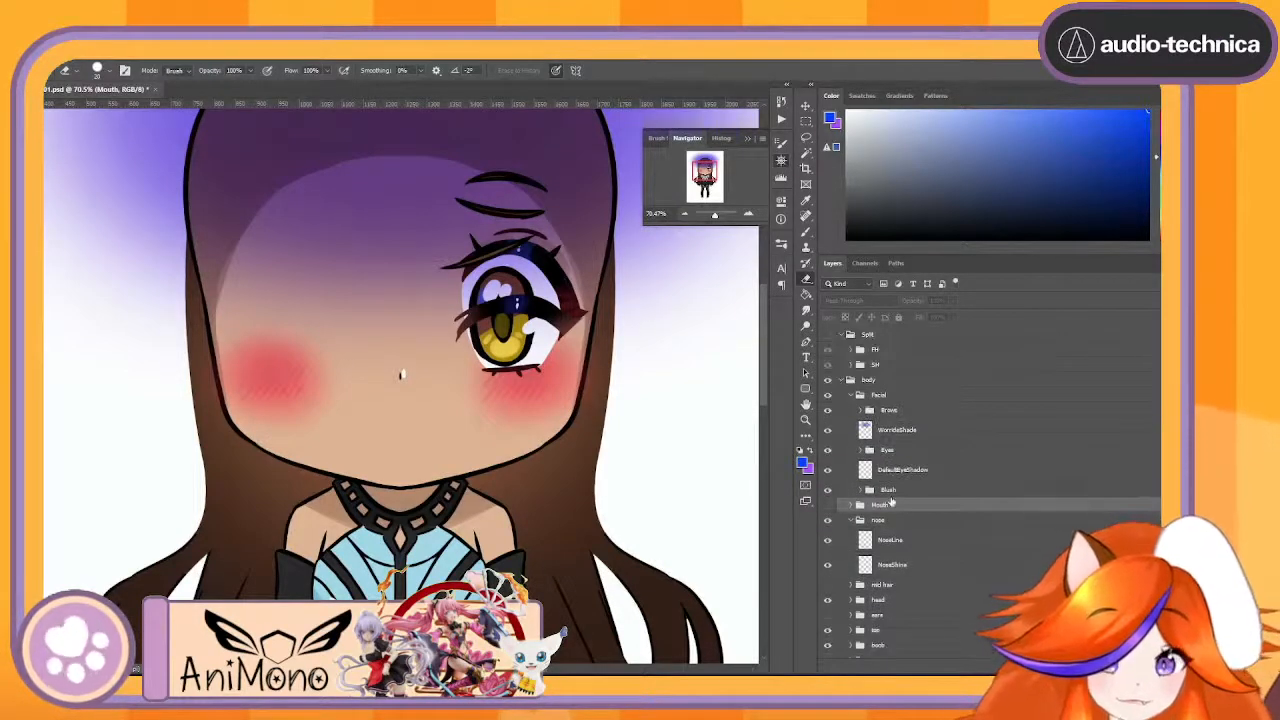
left_click(906, 543)
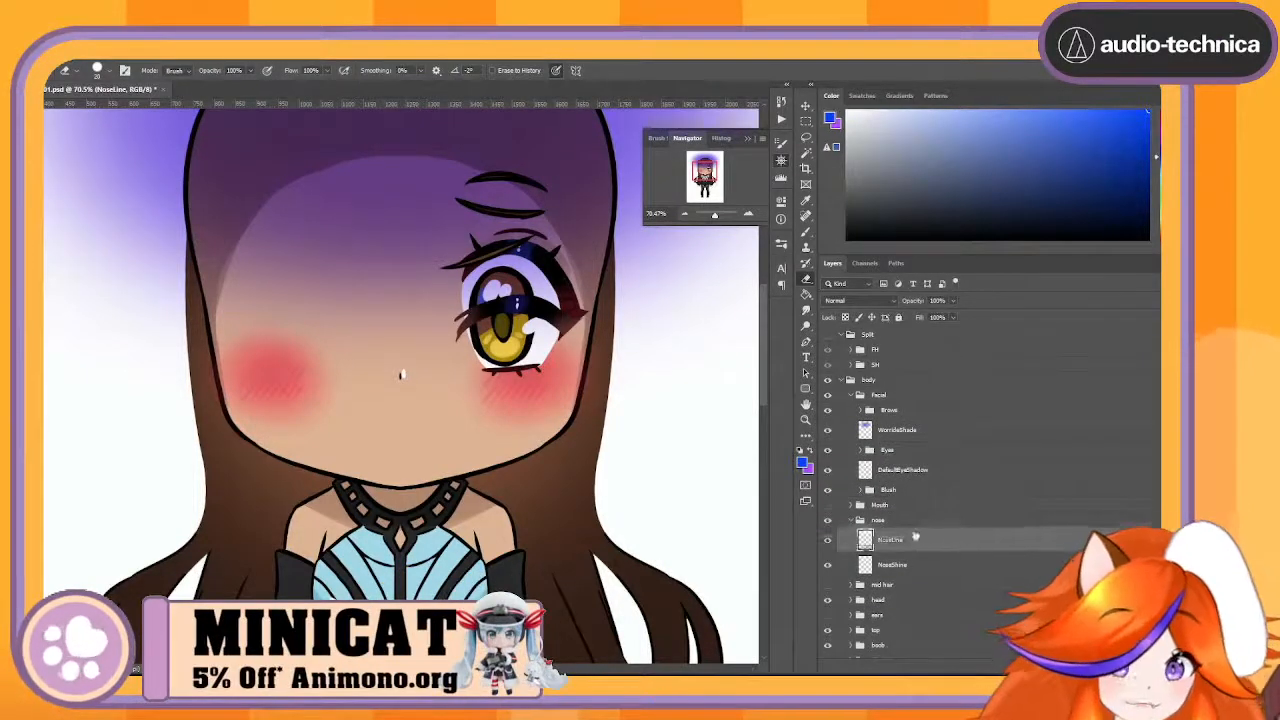
left_click_drag(915, 537, 895, 425)
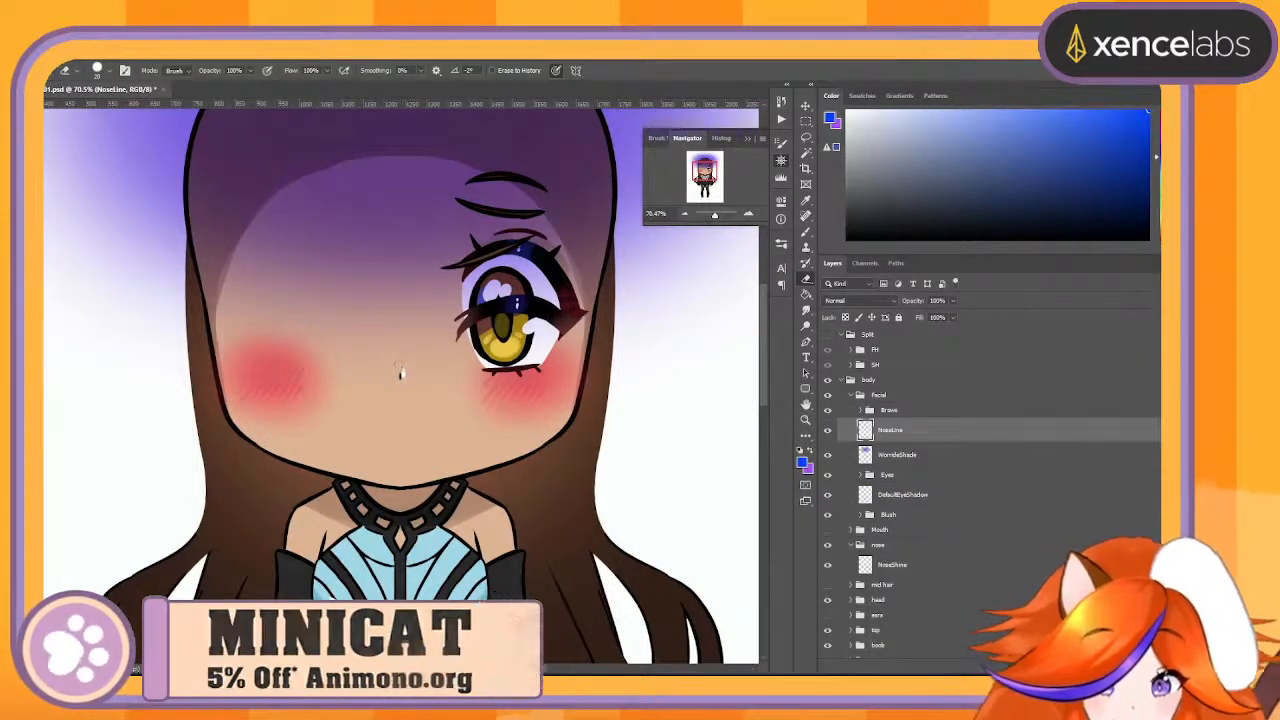
left_click(922, 457)
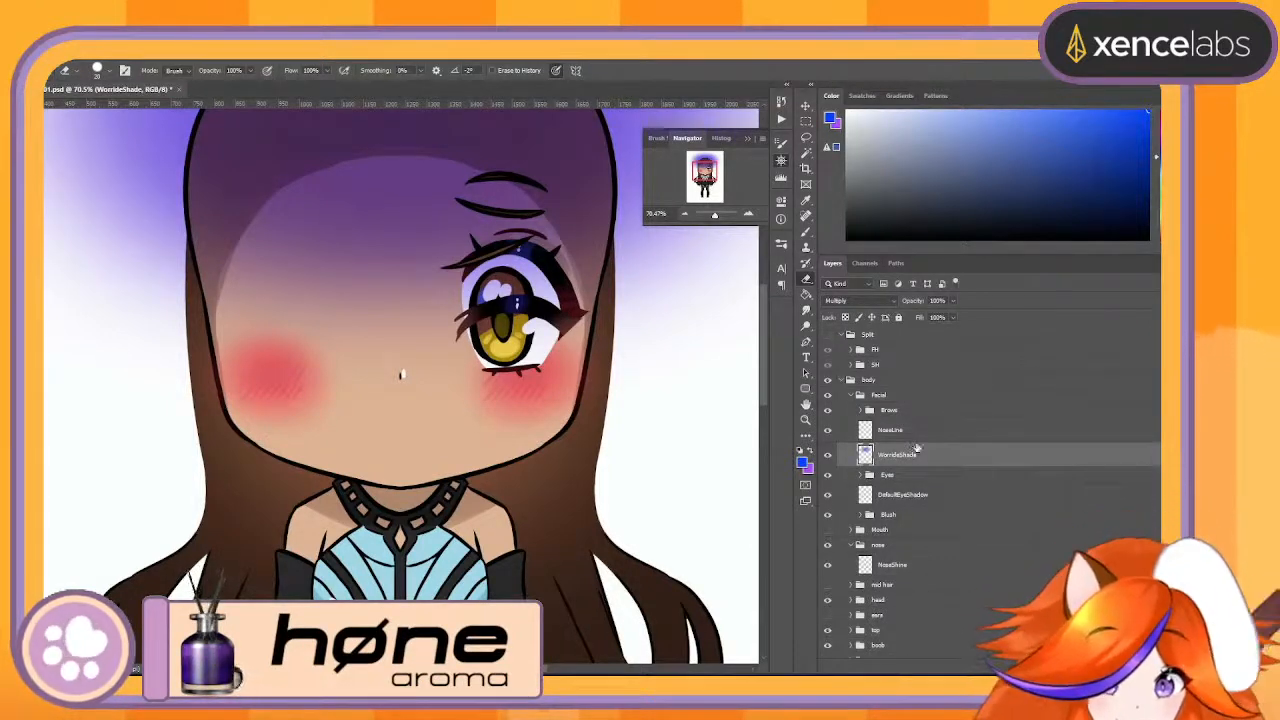
left_click(919, 438)
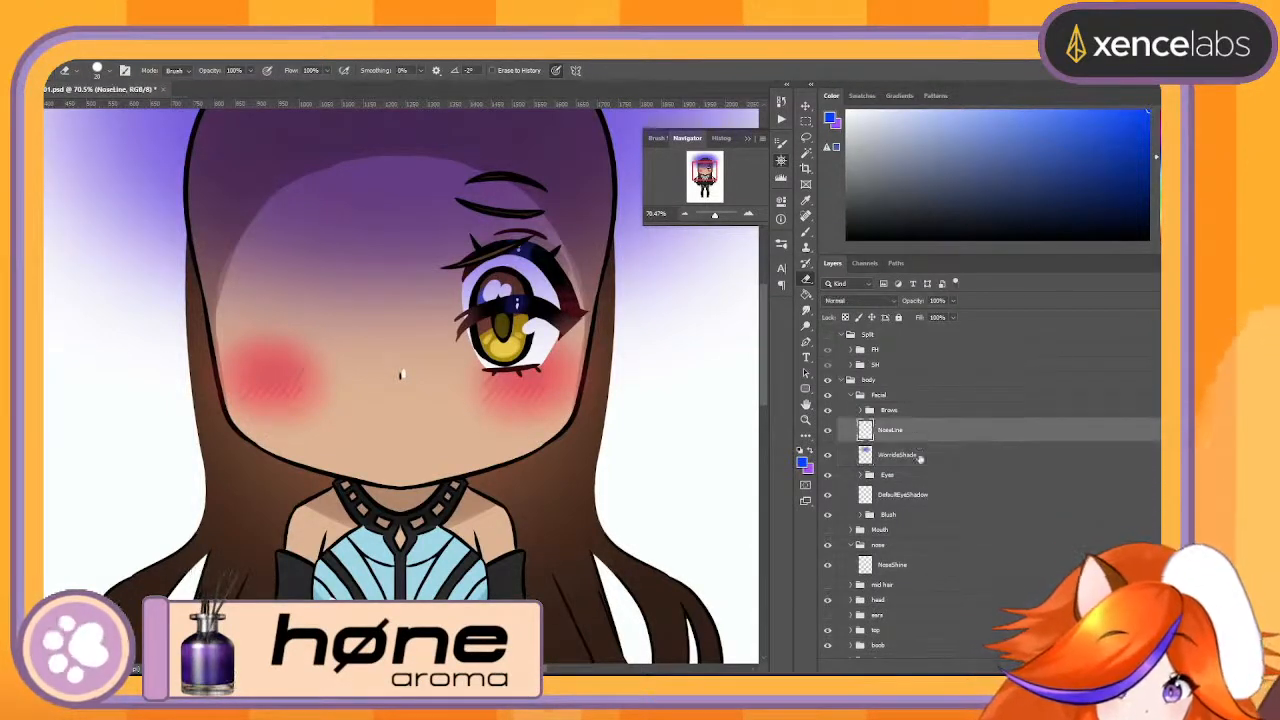
- Move the NoseShine layer into the Facial group below Blush, and place DefaultEyeShadow beneath it
left_click_drag(915, 566, 968, 508)
left_click_drag(909, 538, 914, 506)
left_click(915, 533)
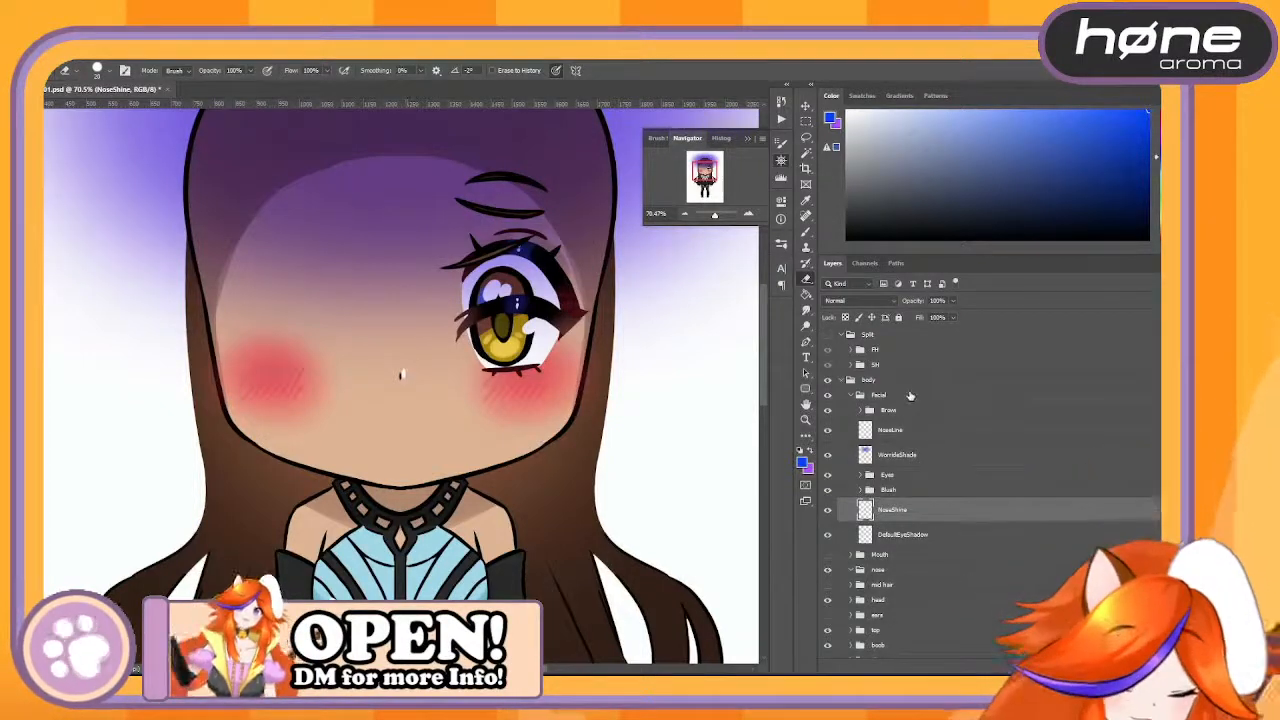
- Delete the emptied nose group and collapse the Facial group
left_click(901, 569)
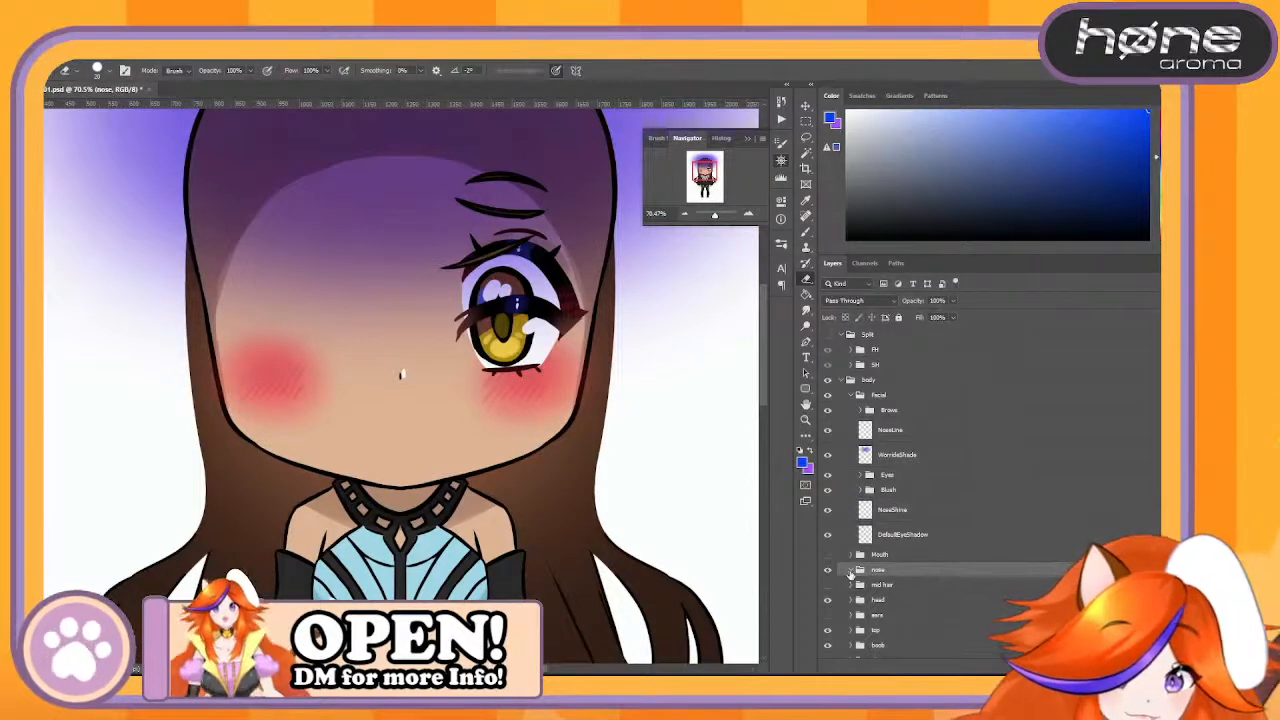
left_click_drag(908, 574, 1146, 665)
scroll(852, 416, "up", 1)
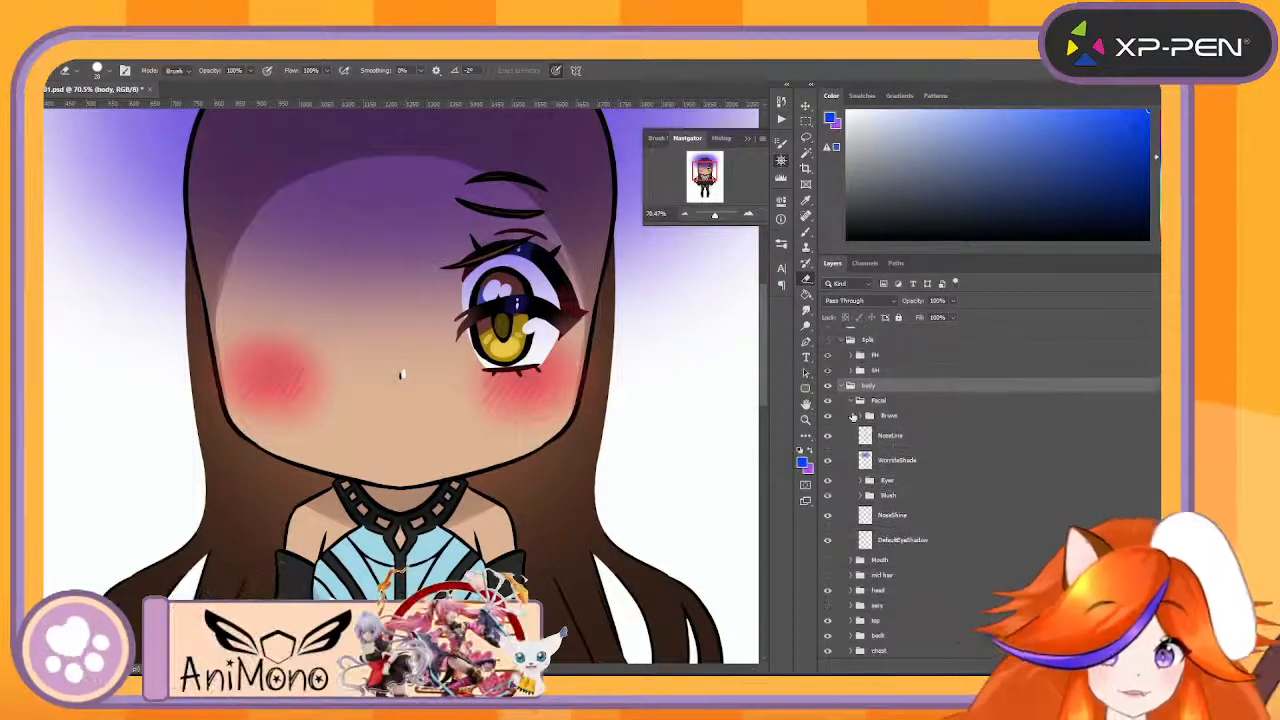
left_click(849, 401)
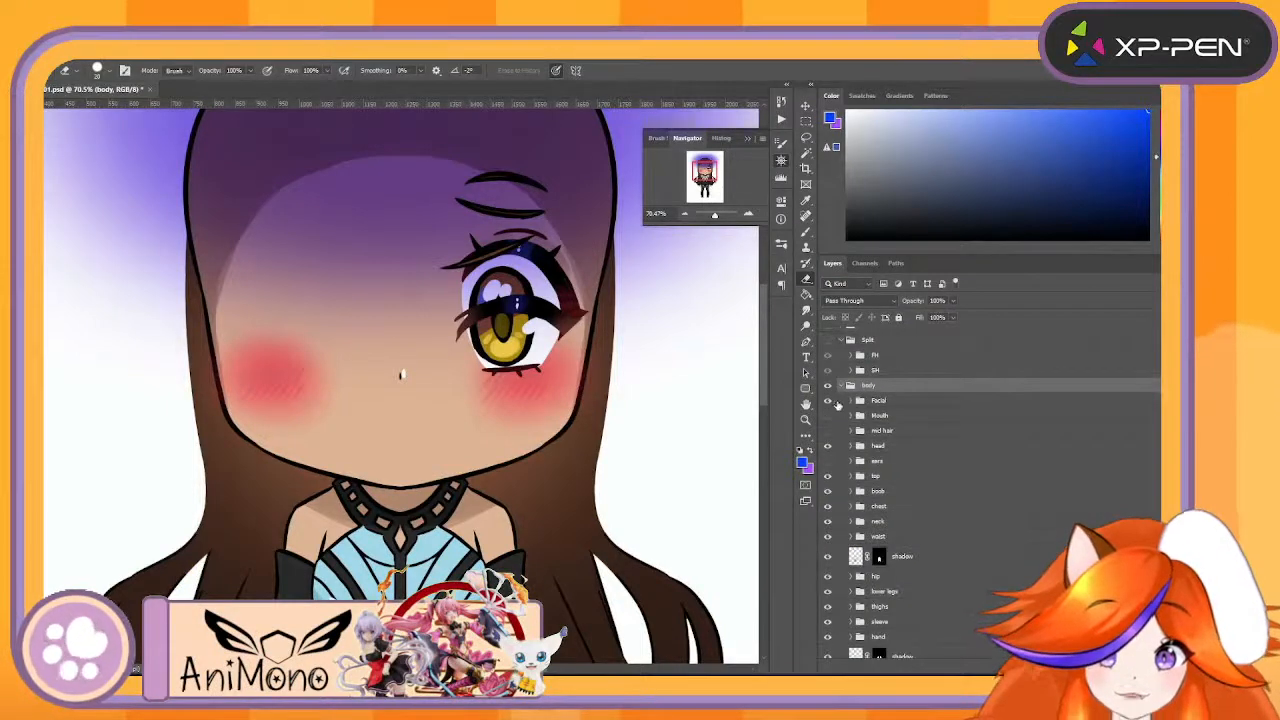
- Hide the Facial group inside the body group
left_click(828, 401)
left_click(828, 401)
left_click(828, 401)
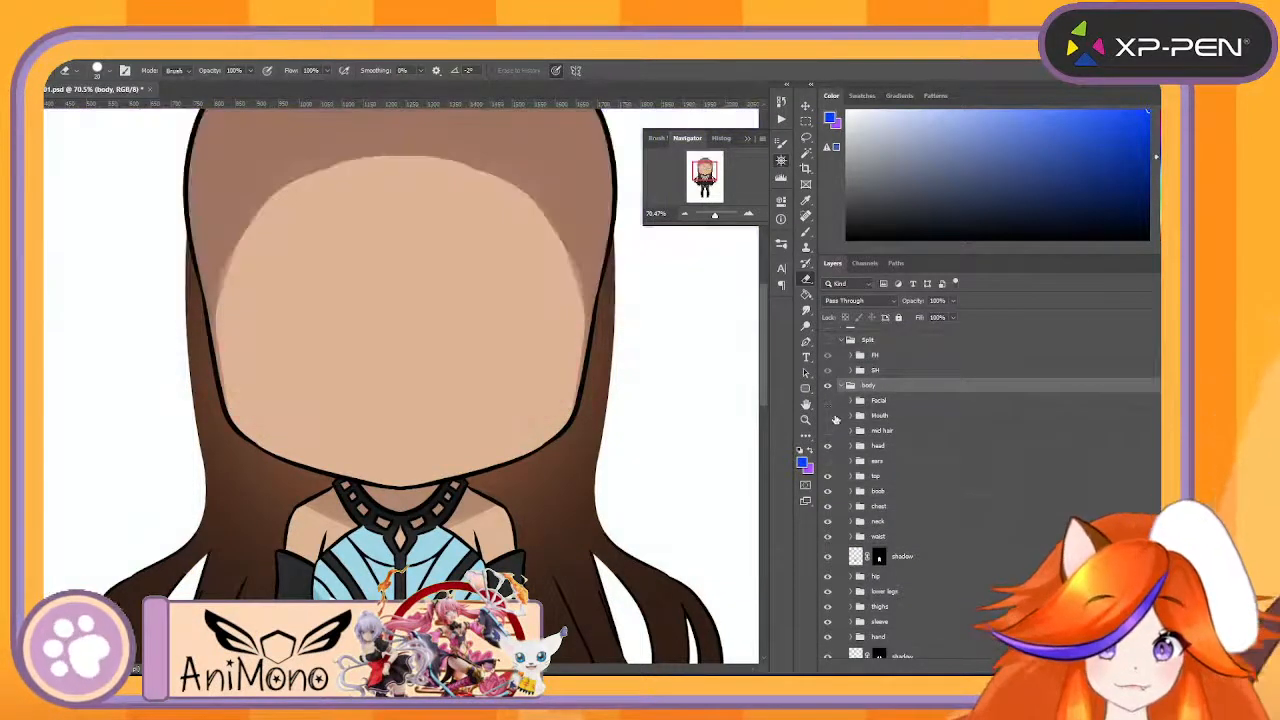
- Show and expand the Mouth group, and move its Default group above Pout, with Pout and Worried Mouth hidden
left_click(828, 415)
left_click(828, 415)
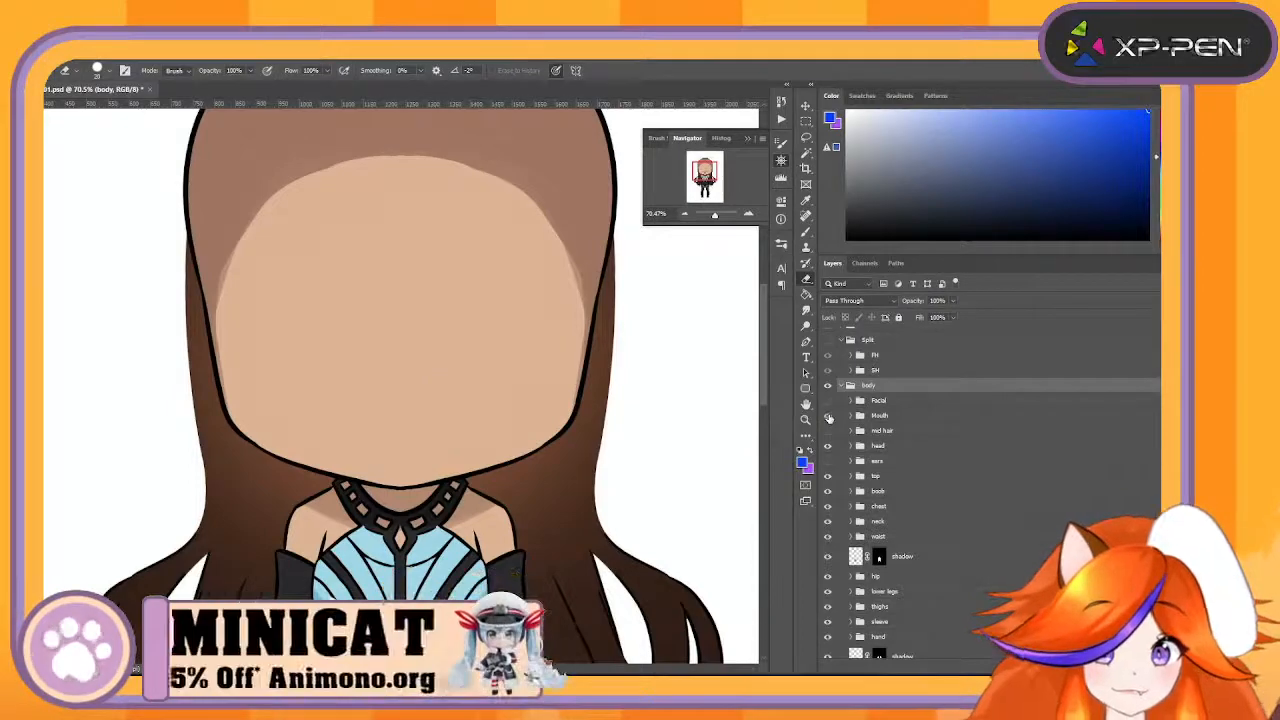
left_click(828, 415)
left_click(850, 416)
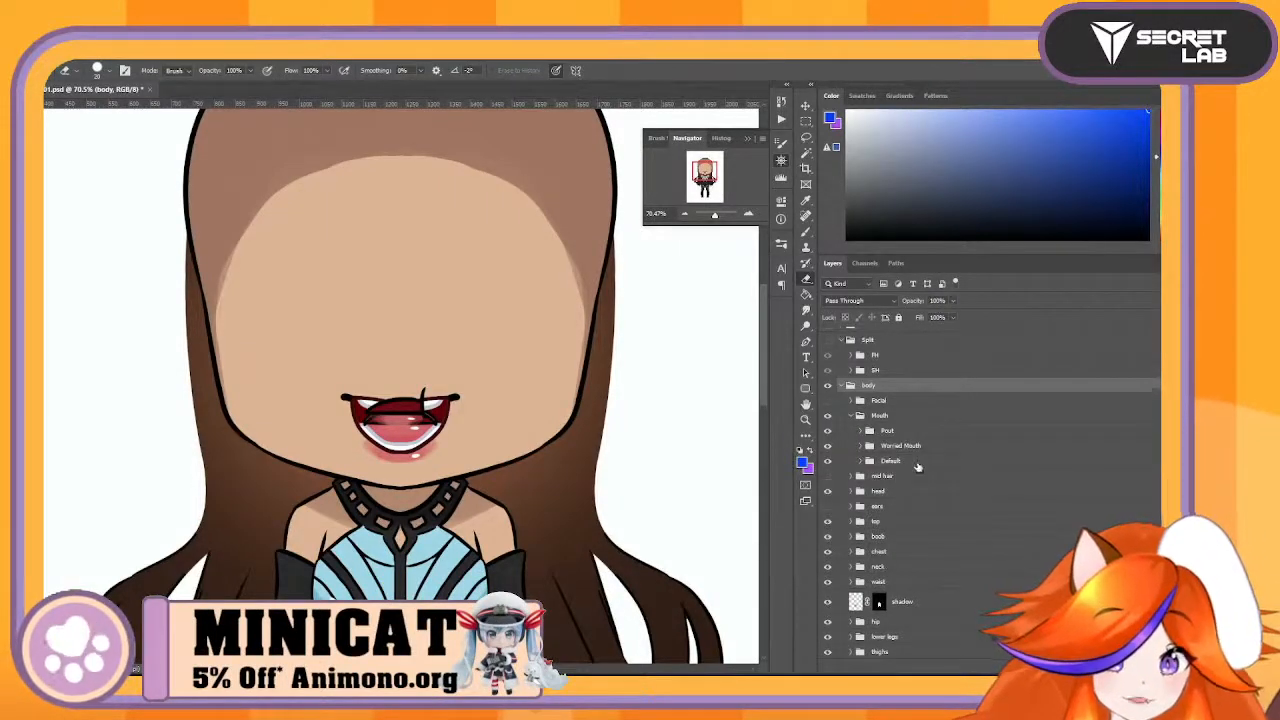
left_click_drag(918, 462, 943, 423)
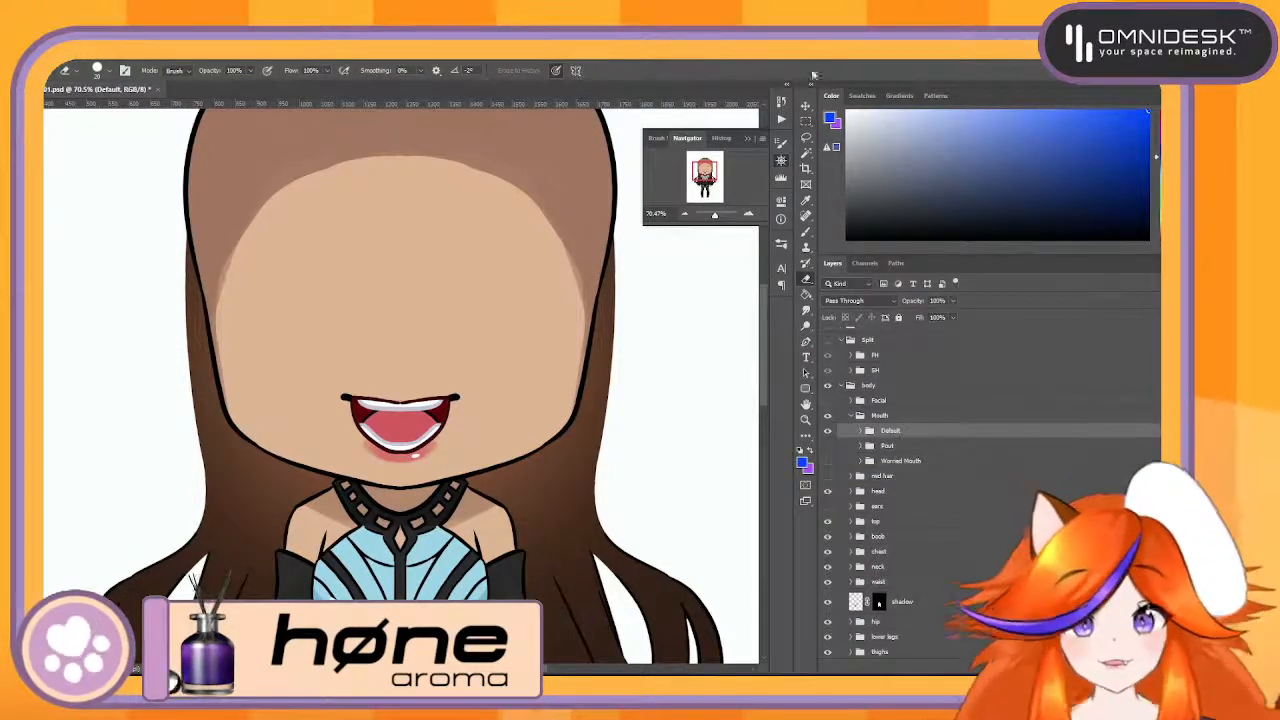
- Delete the layer masks from the bottom teeth and upper teeth groups of the Default open mouth
left_click(748, 216)
left_click(748, 216)
left_click(748, 216)
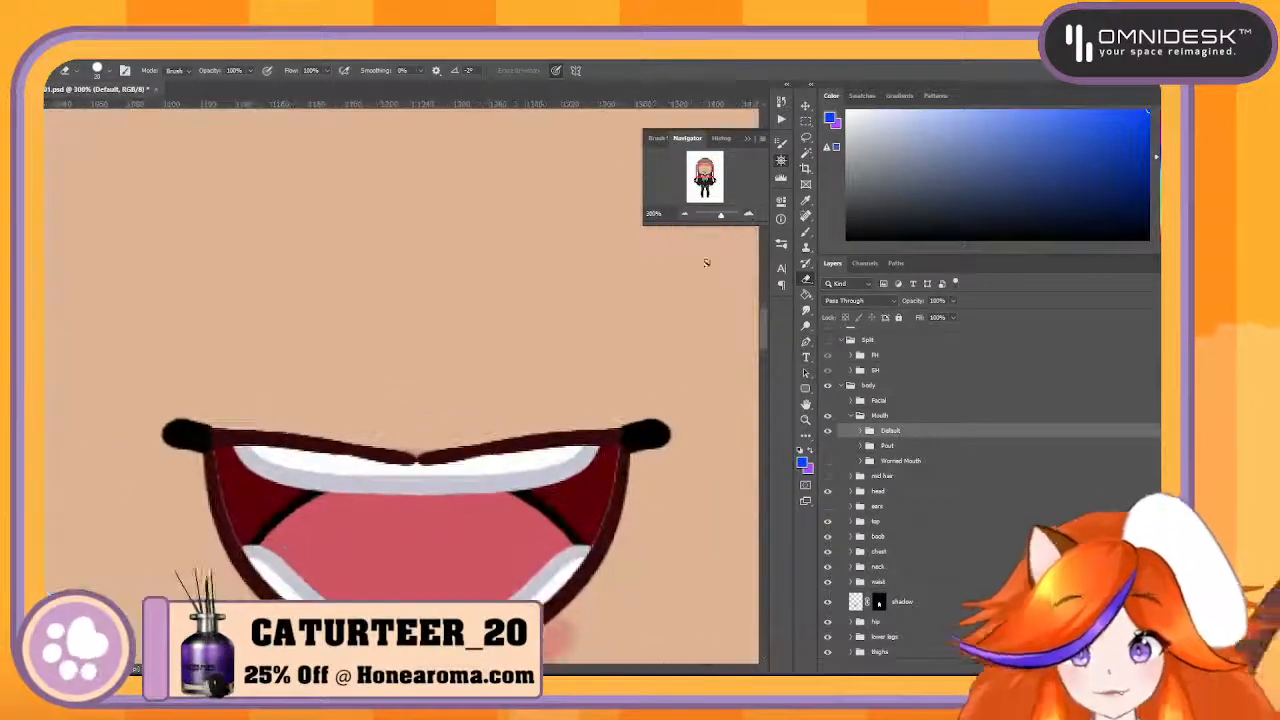
left_click(806, 105)
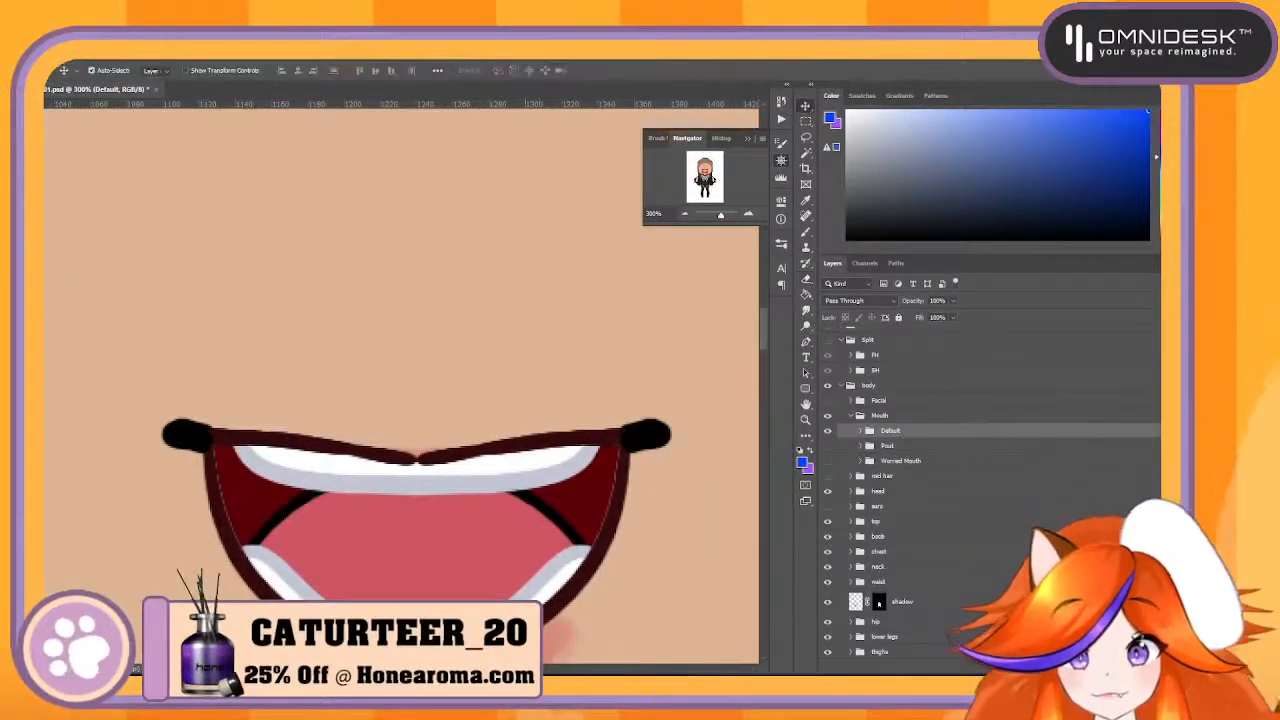
left_click(553, 580)
scroll(970, 486, "down", 3)
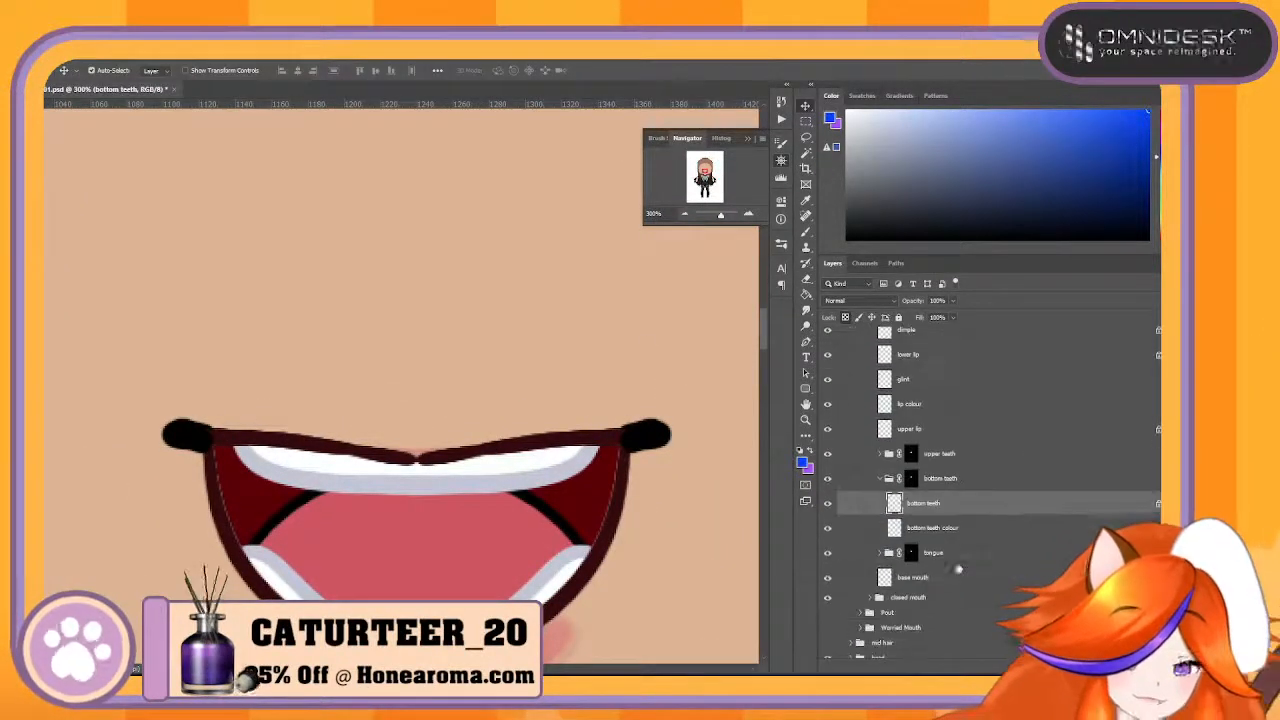
left_click(911, 478)
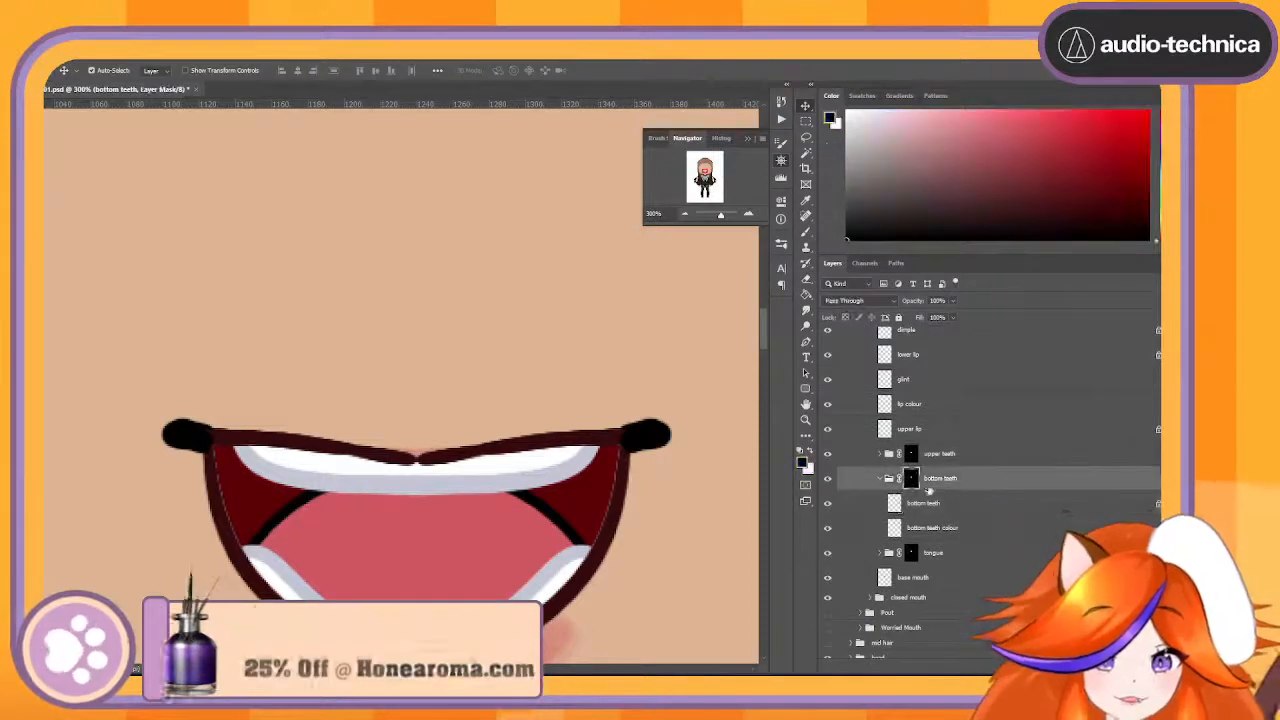
key("Delete")
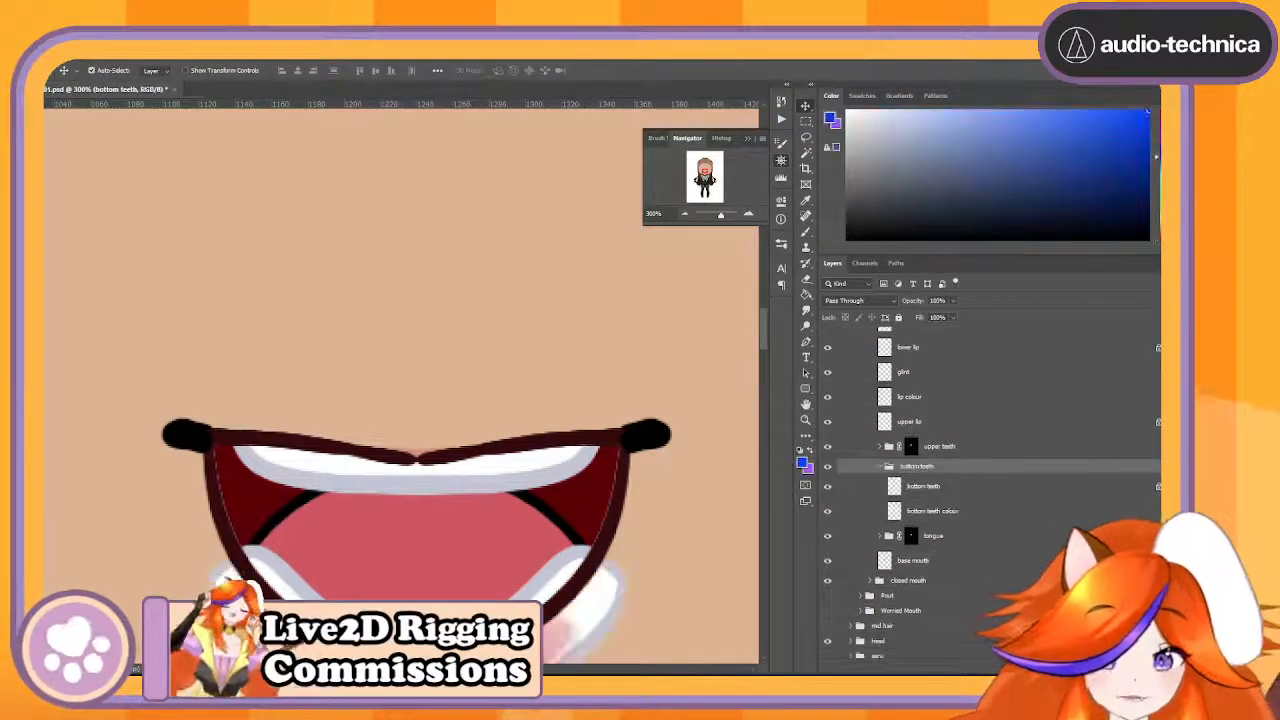
left_click(910, 447)
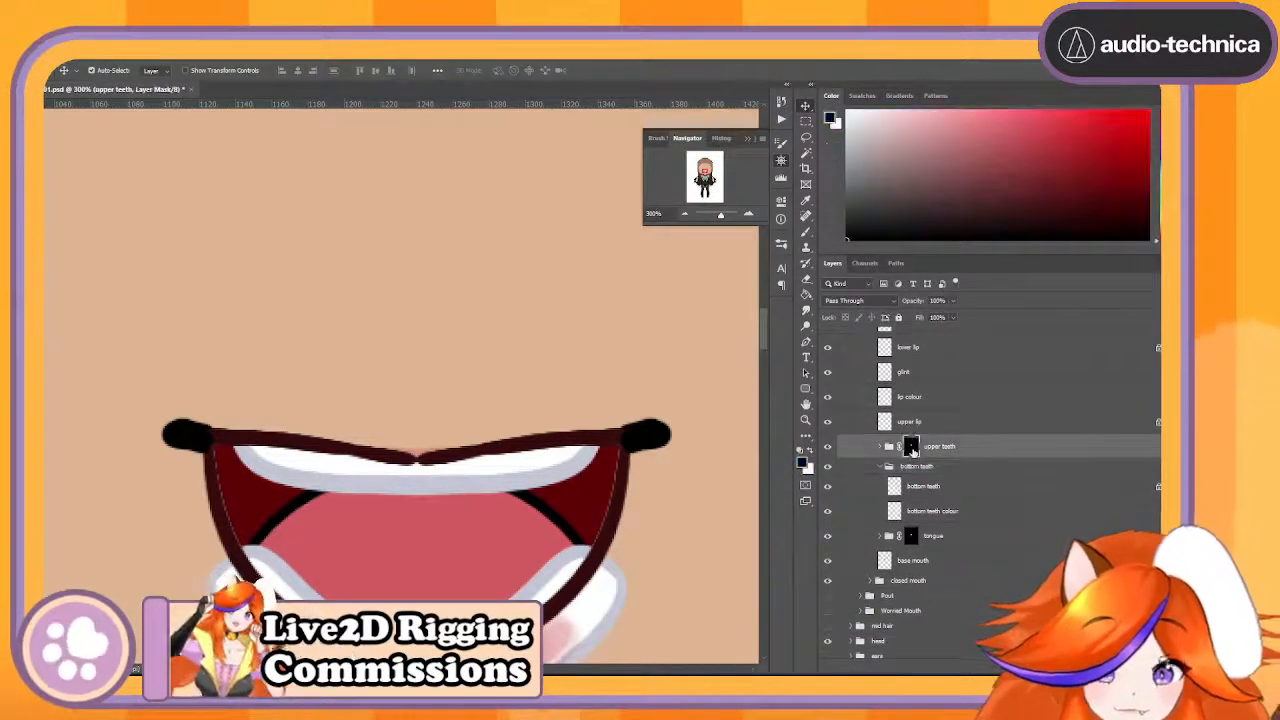
key("Delete")
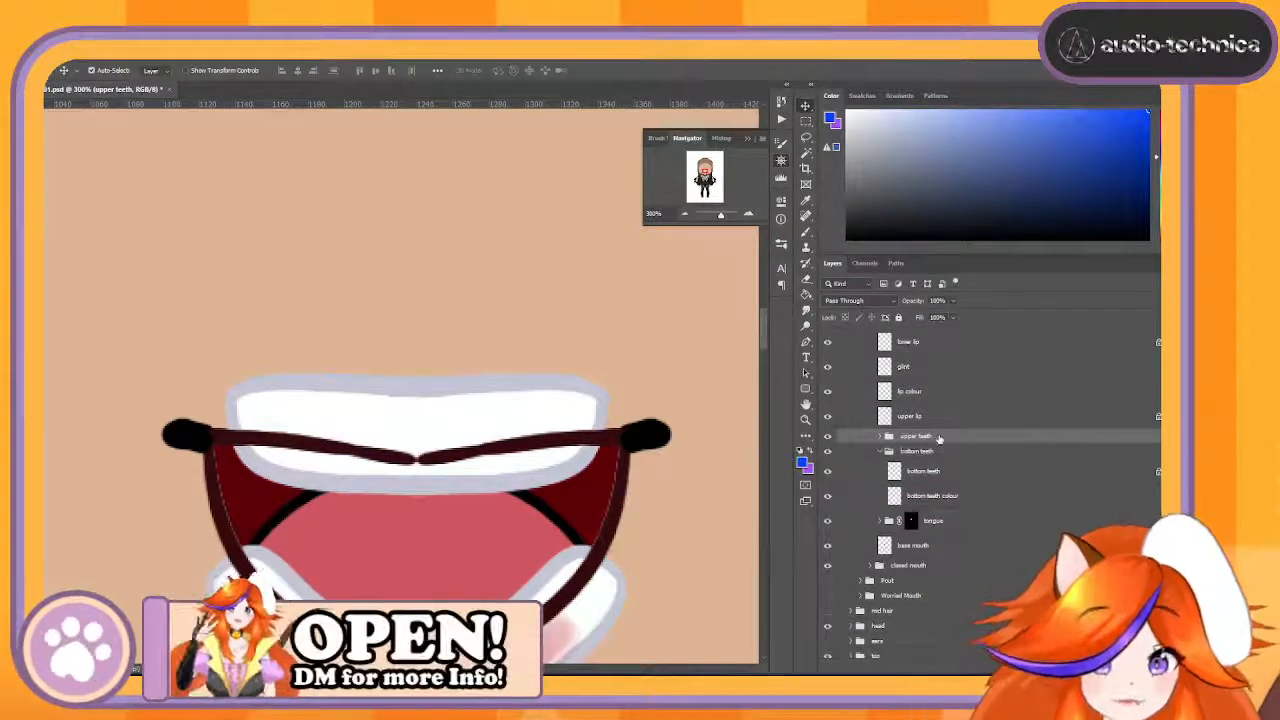
- Merge the upper teeth group and the bottom teeth group into one layer each
right_click(940, 440)
left_click(995, 579)
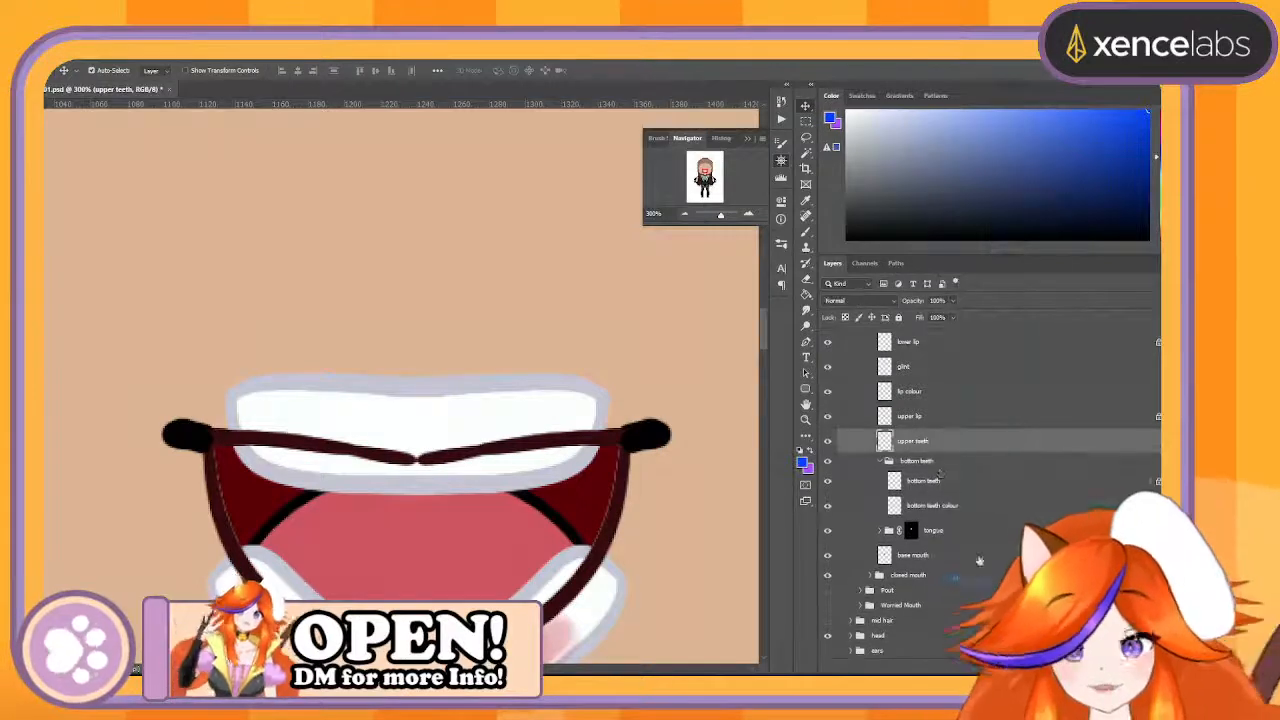
right_click(940, 462)
left_click(975, 578)
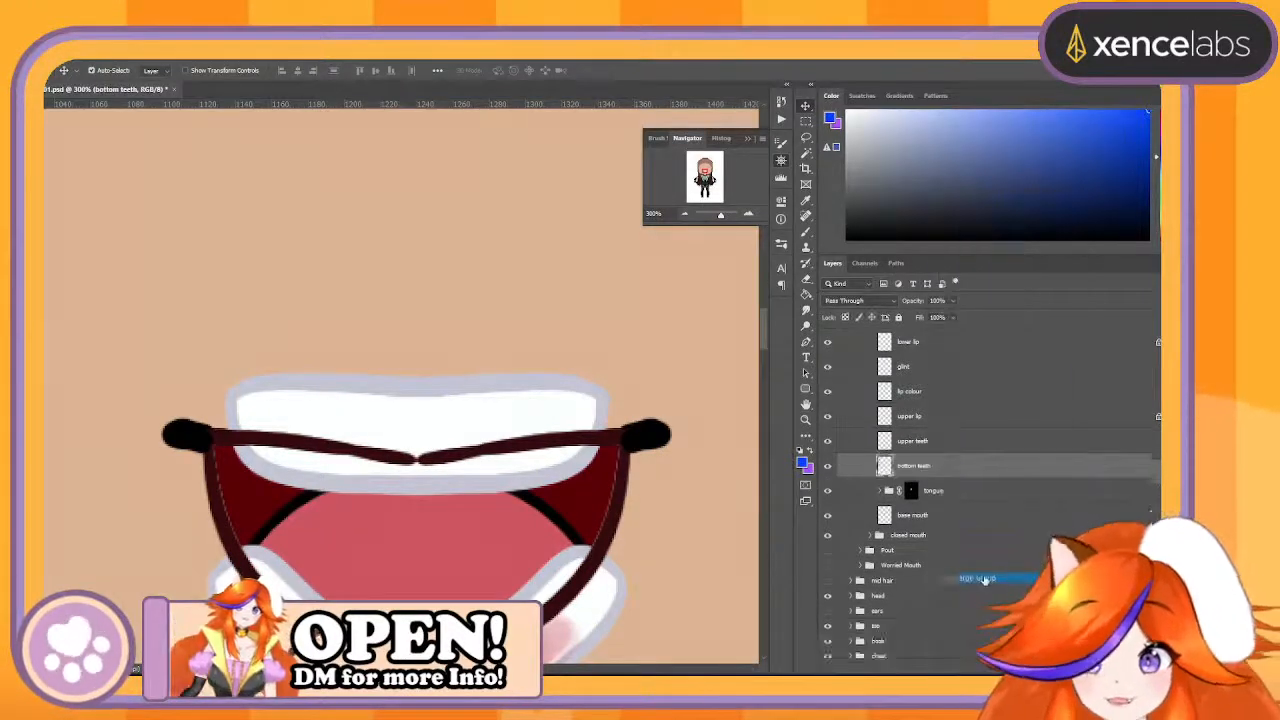
- Inspect the upper lip line over the teeth by toggling the upper lip layer's visibility
scroll(705, 560, "down", 3)
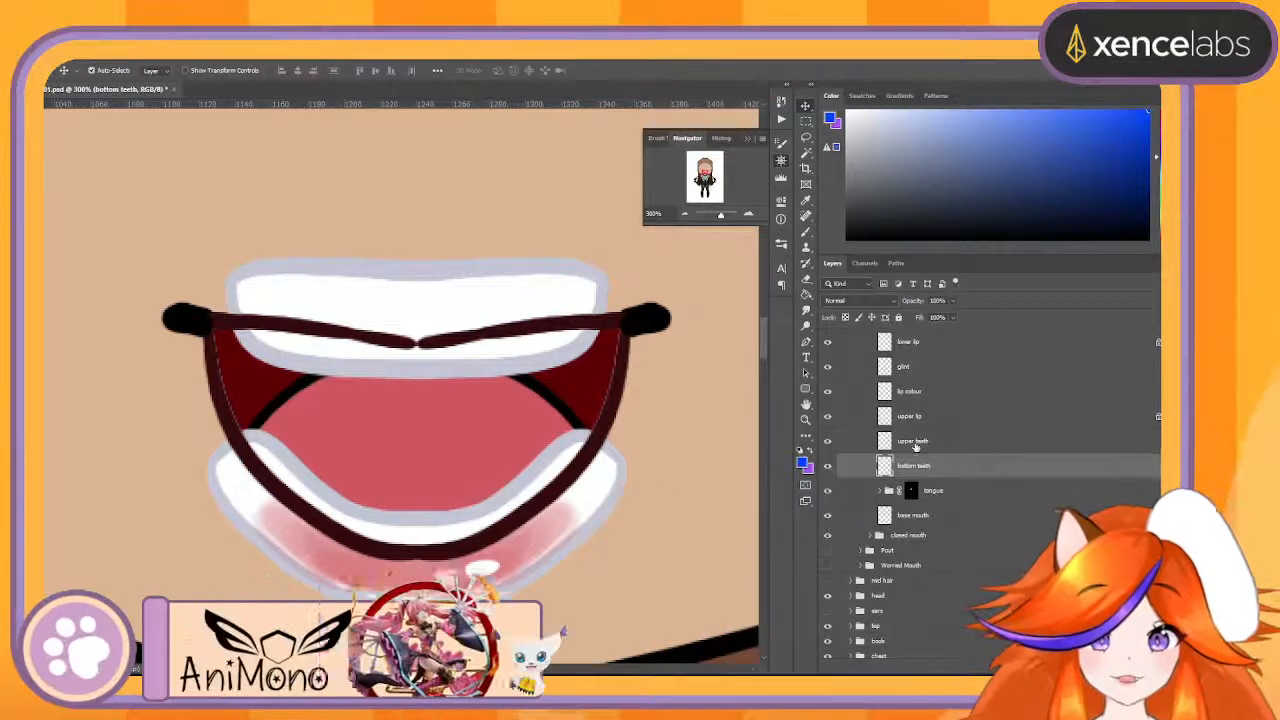
left_click(908, 418)
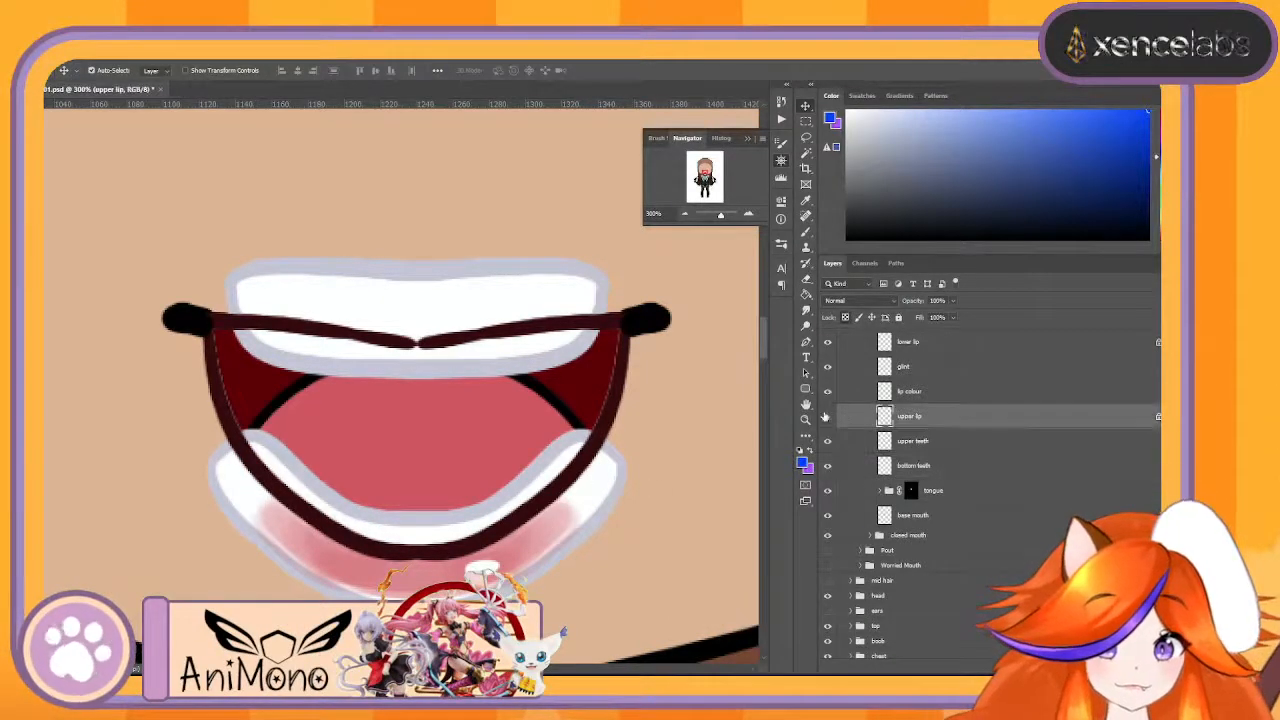
left_click(827, 416)
left_click(827, 416)
left_click(827, 416)
left_click(827, 416)
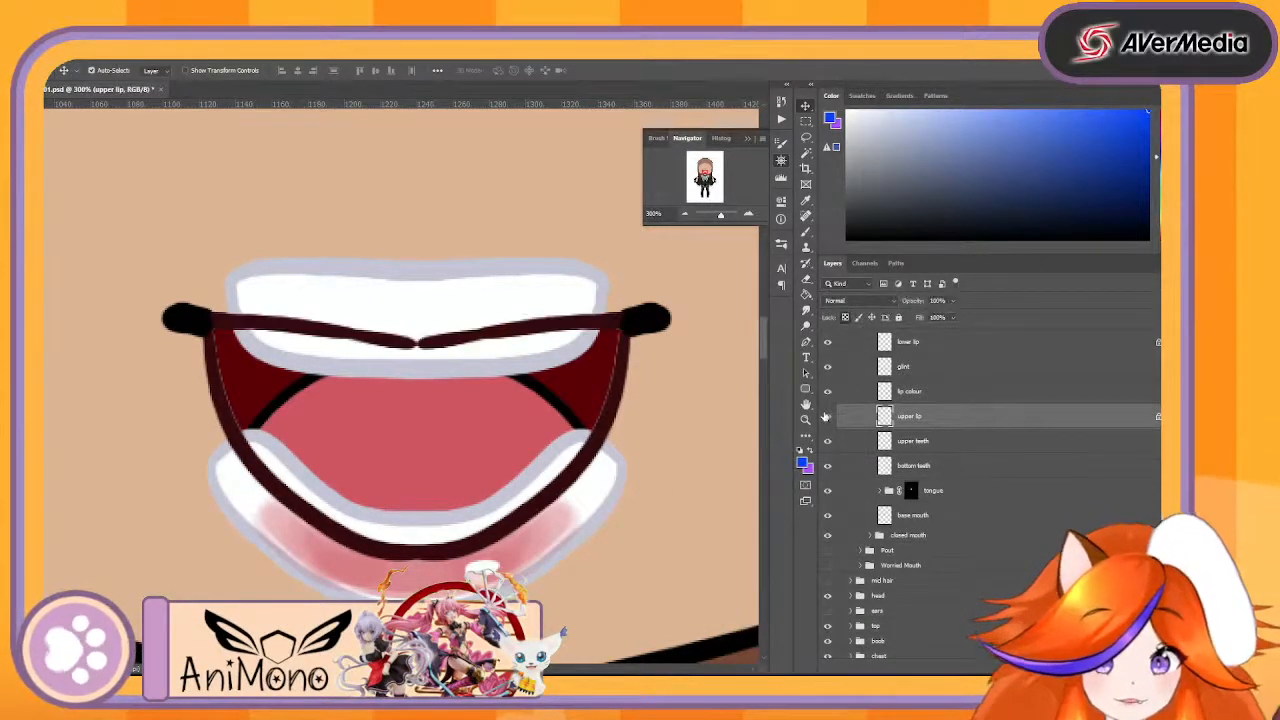
scroll(960, 455, "up", 3)
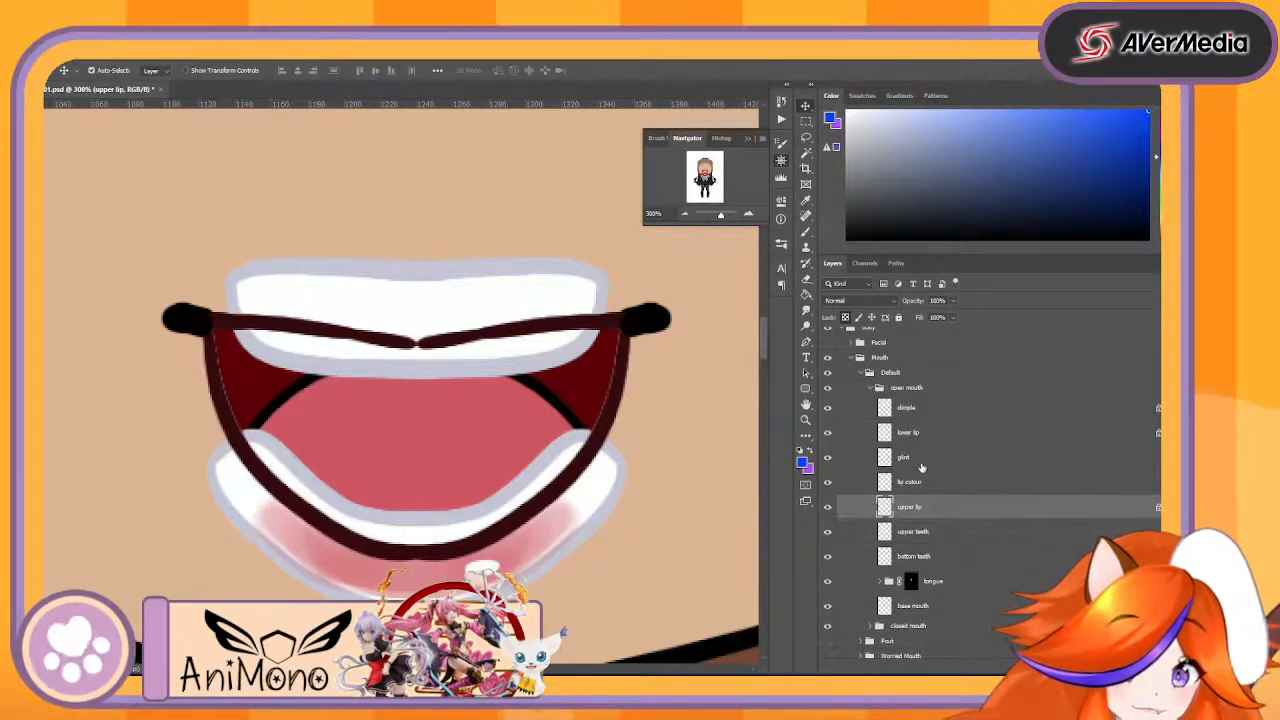
- Hide the closed mouth group and check the open mouth's dimple layer by toggling its visibility
left_click(918, 460)
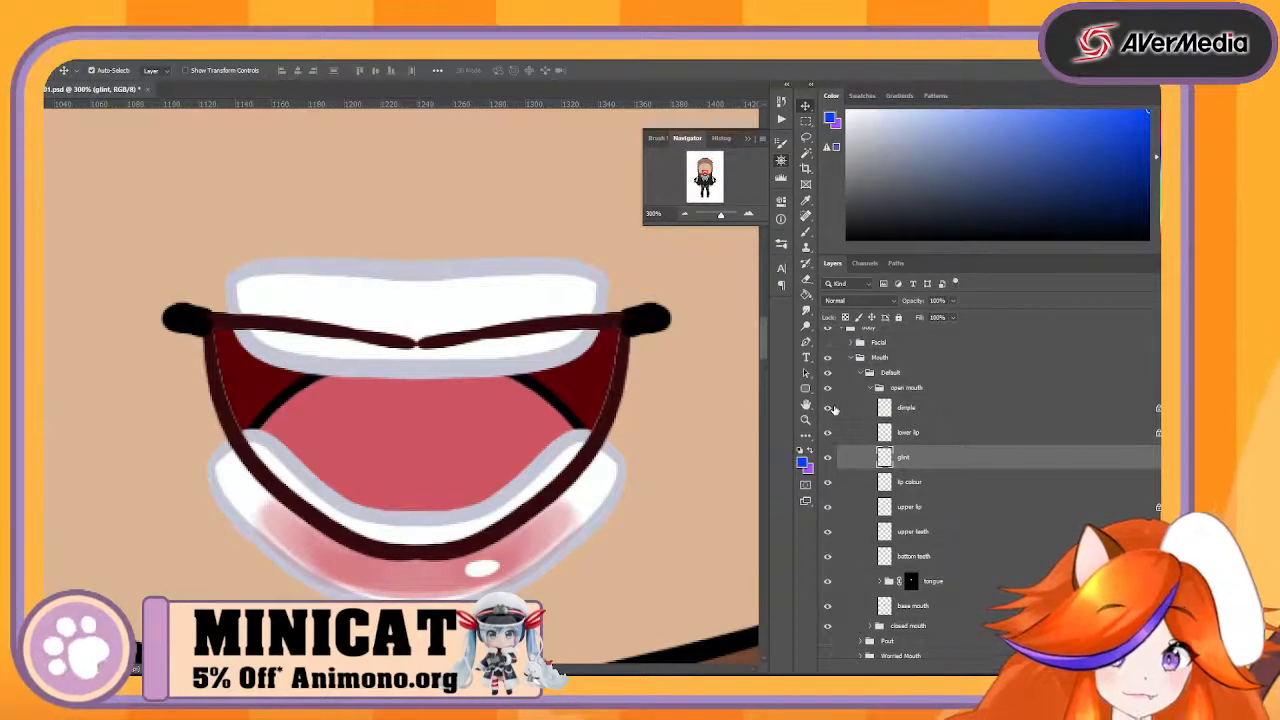
scroll(937, 537, "down", 2)
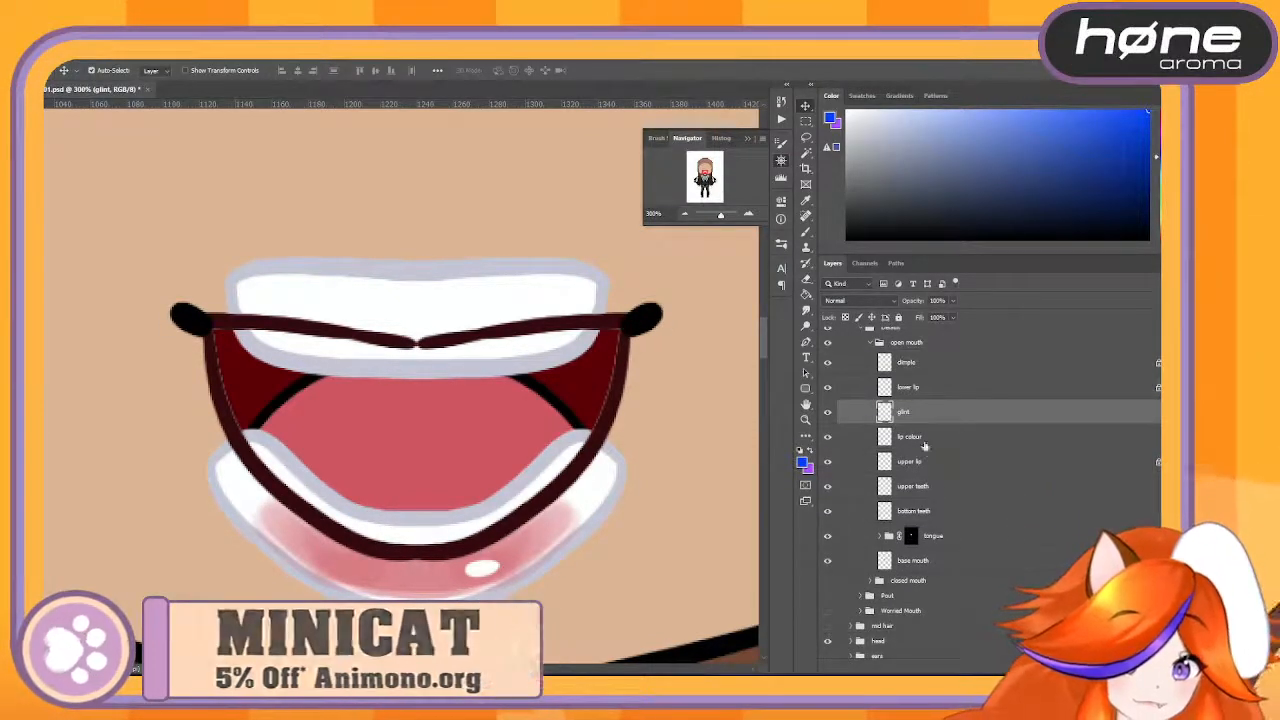
scroll(928, 453, "up", 2)
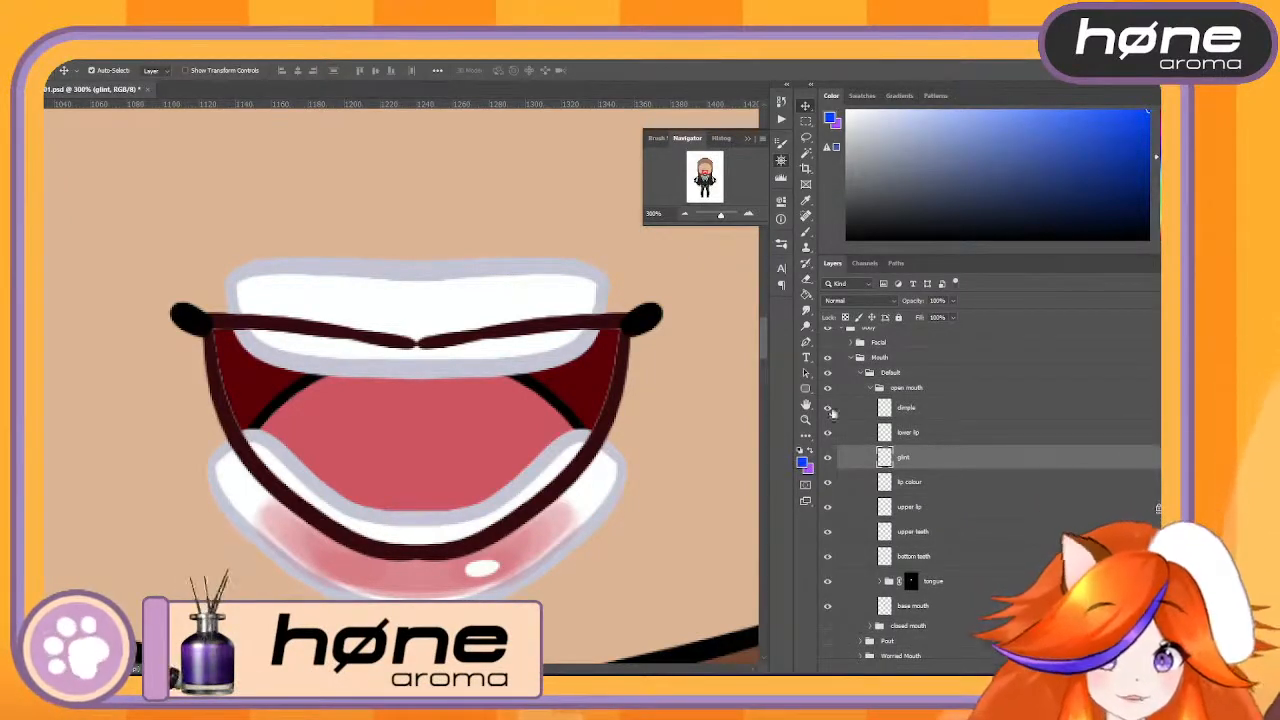
left_click(829, 408)
left_click(829, 408)
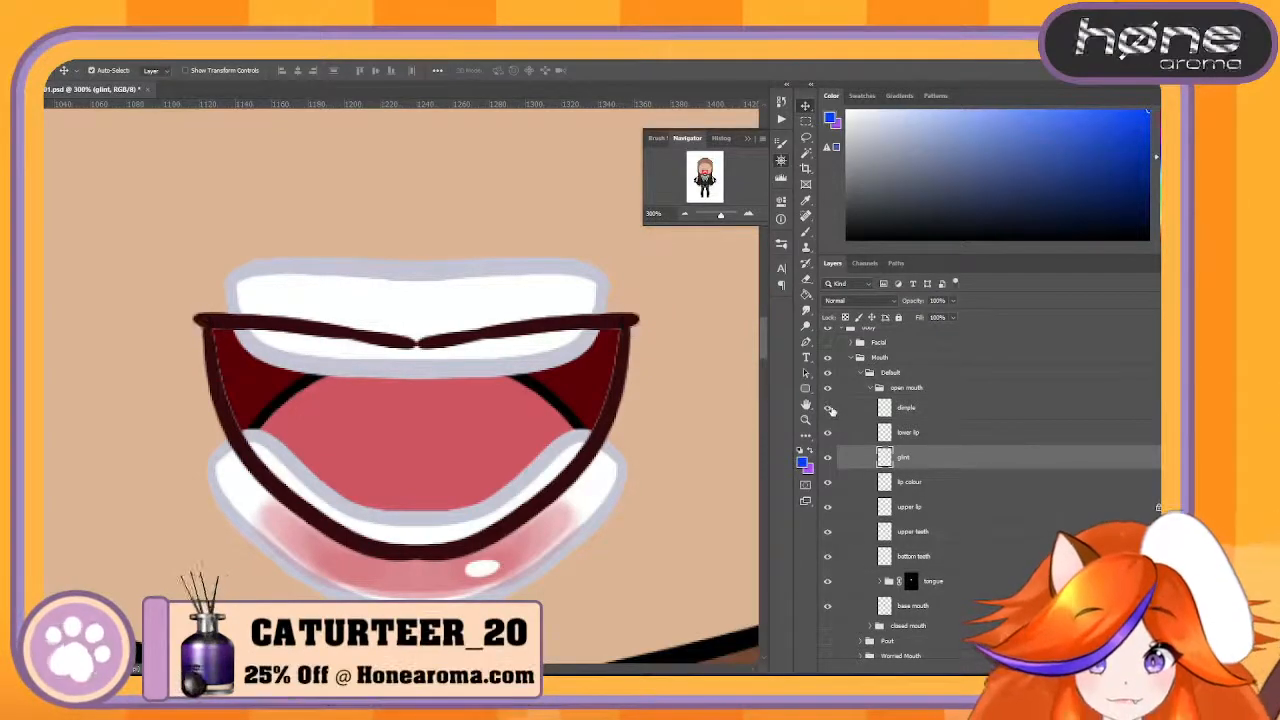
left_click(829, 408)
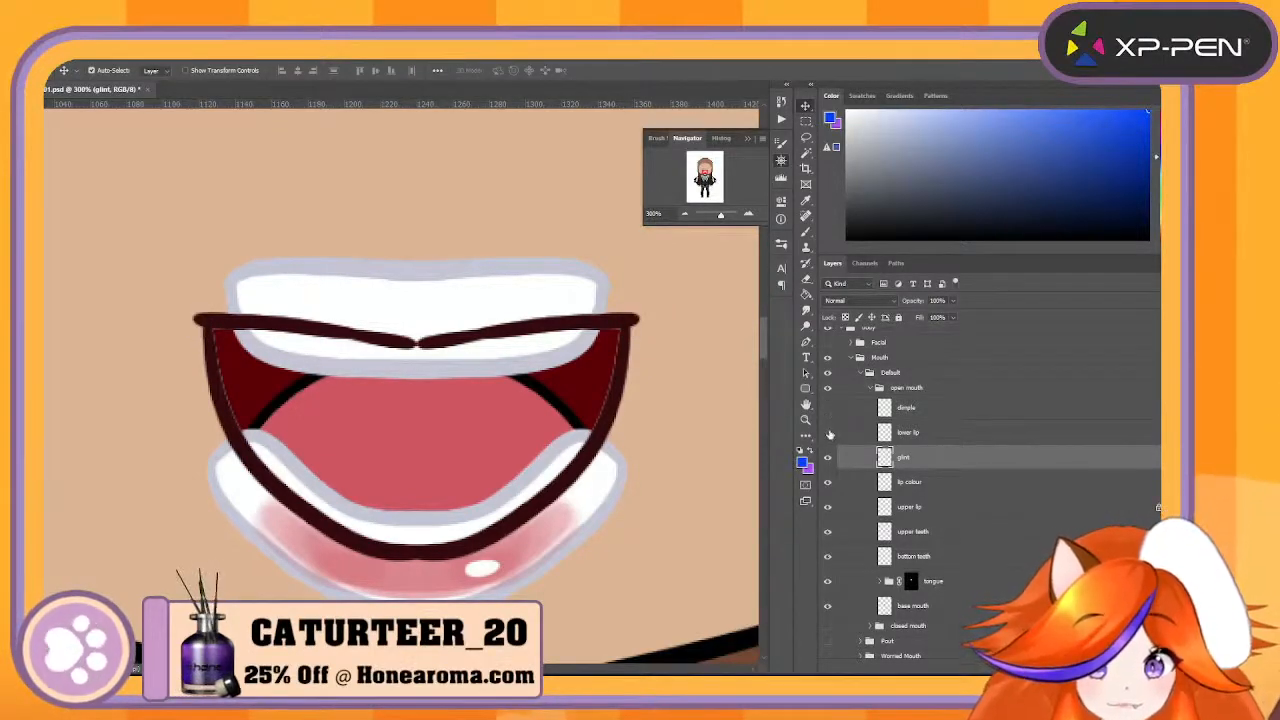
- Check the lower lip outline by toggling the lower lip layer, and leave that layer hidden
left_click(829, 433)
left_click(829, 433)
left_click(829, 433)
left_click(829, 433)
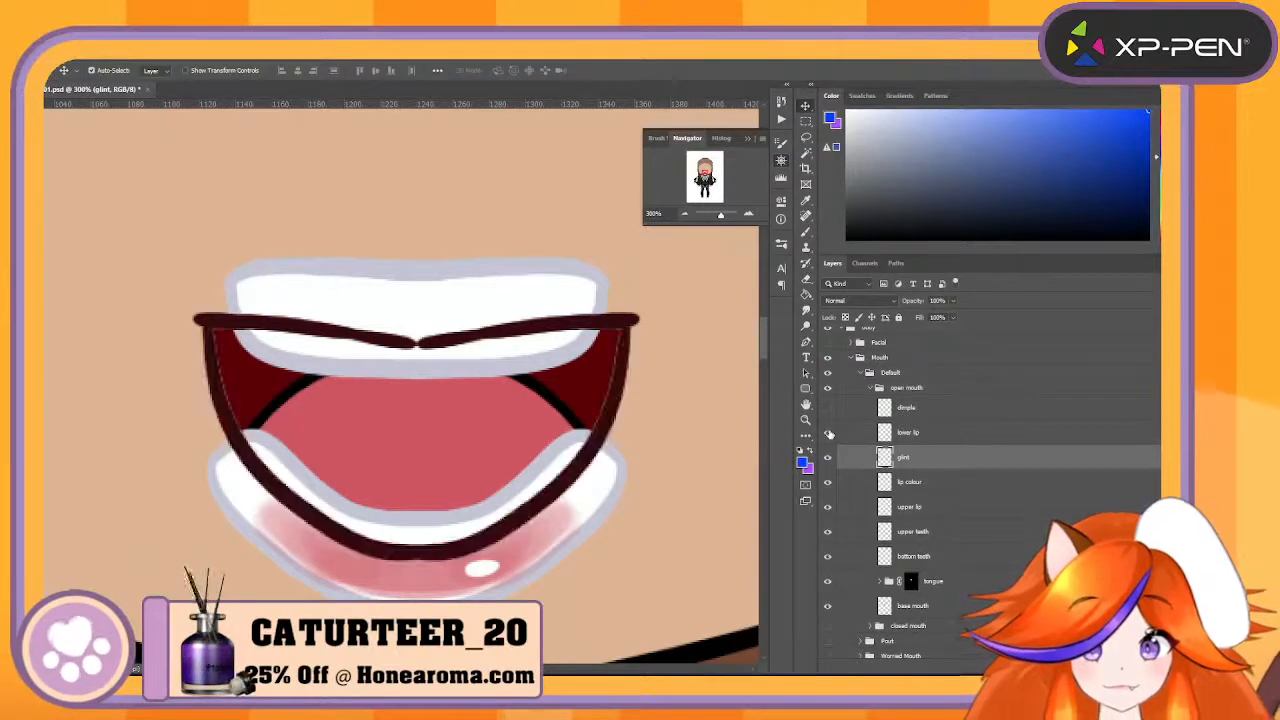
left_click(829, 433)
left_click(829, 433)
left_click(829, 433)
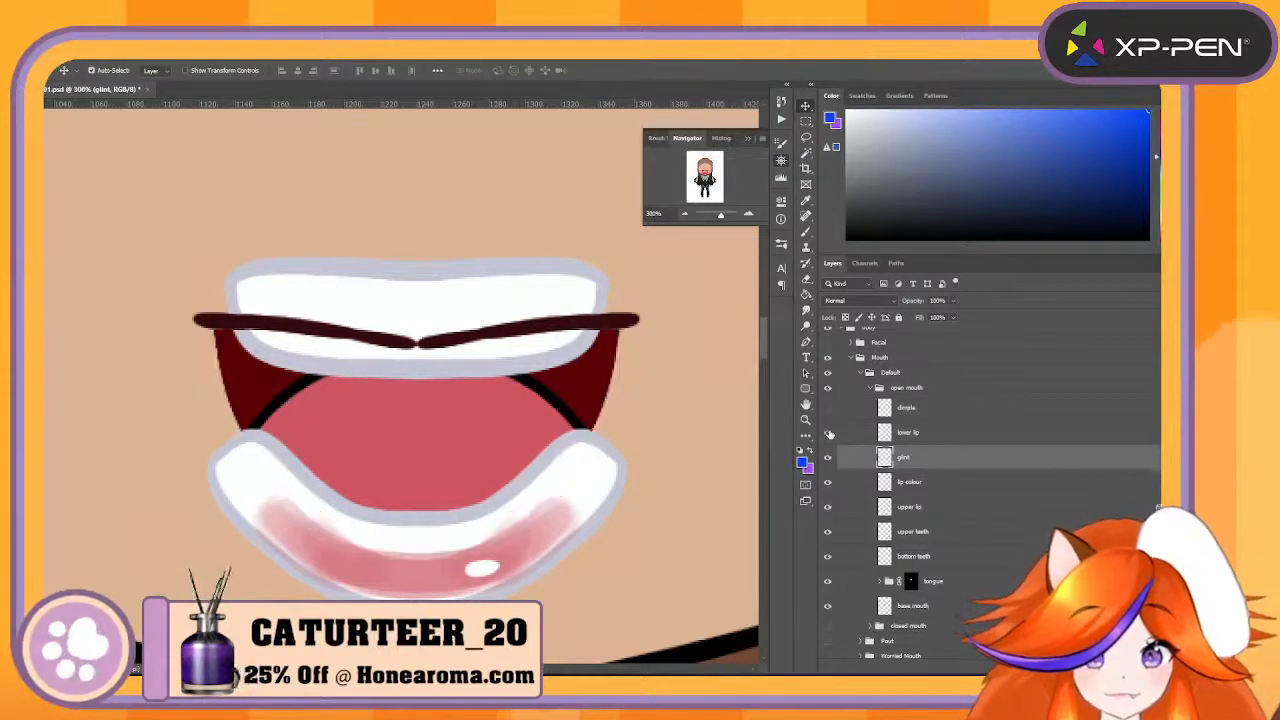
left_click(829, 433)
left_click(829, 433)
- Show the dimple layer again, toggling it to check the mouth corners
left_click(829, 408)
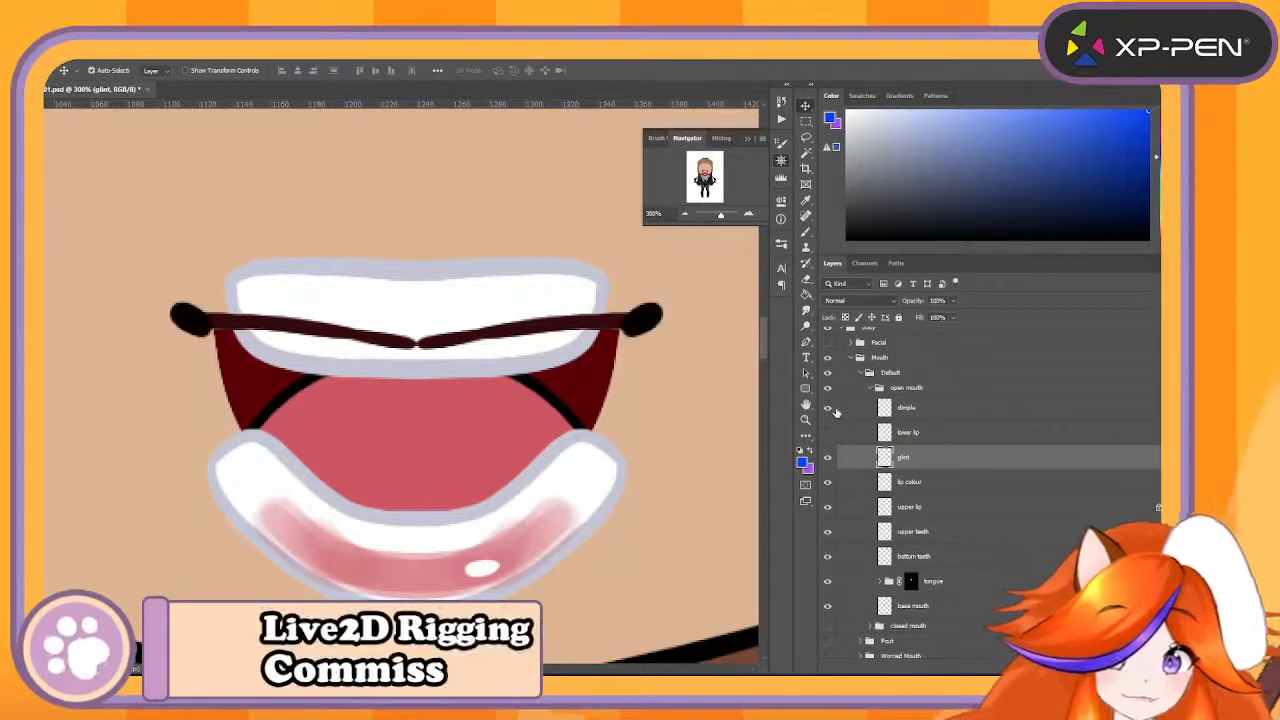
left_click(829, 408)
left_click(829, 408)
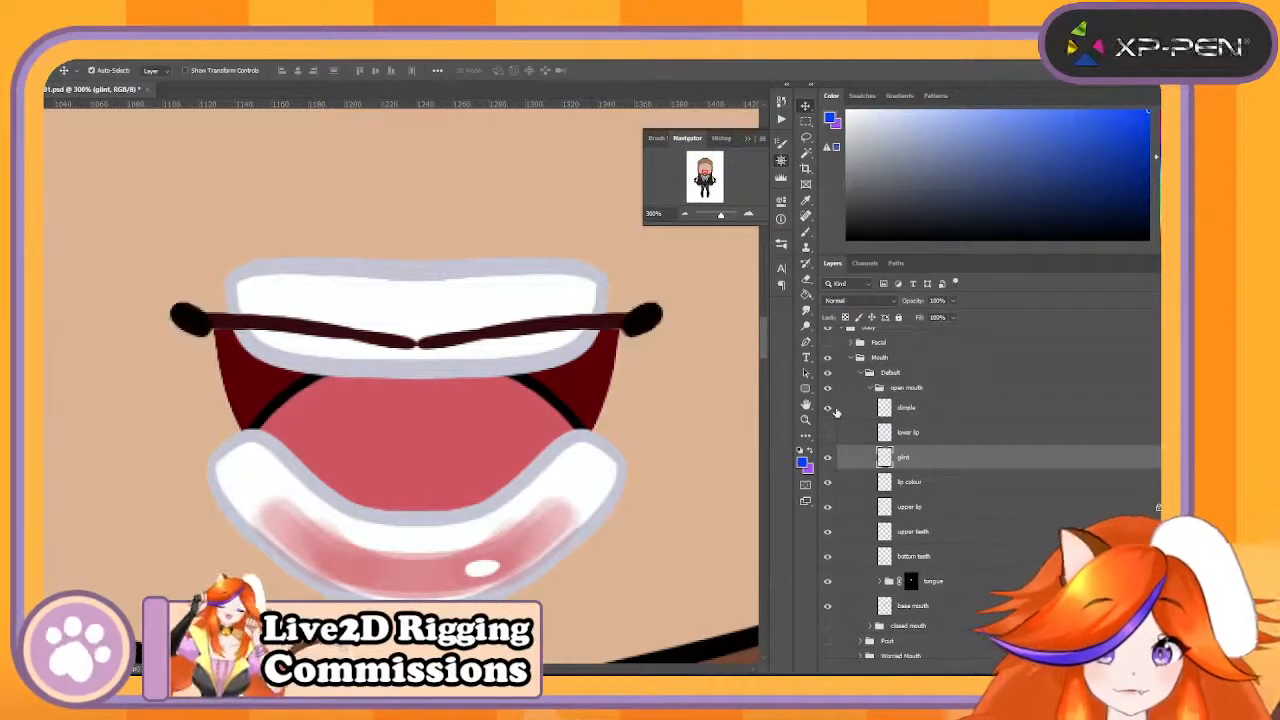
left_click(827, 432)
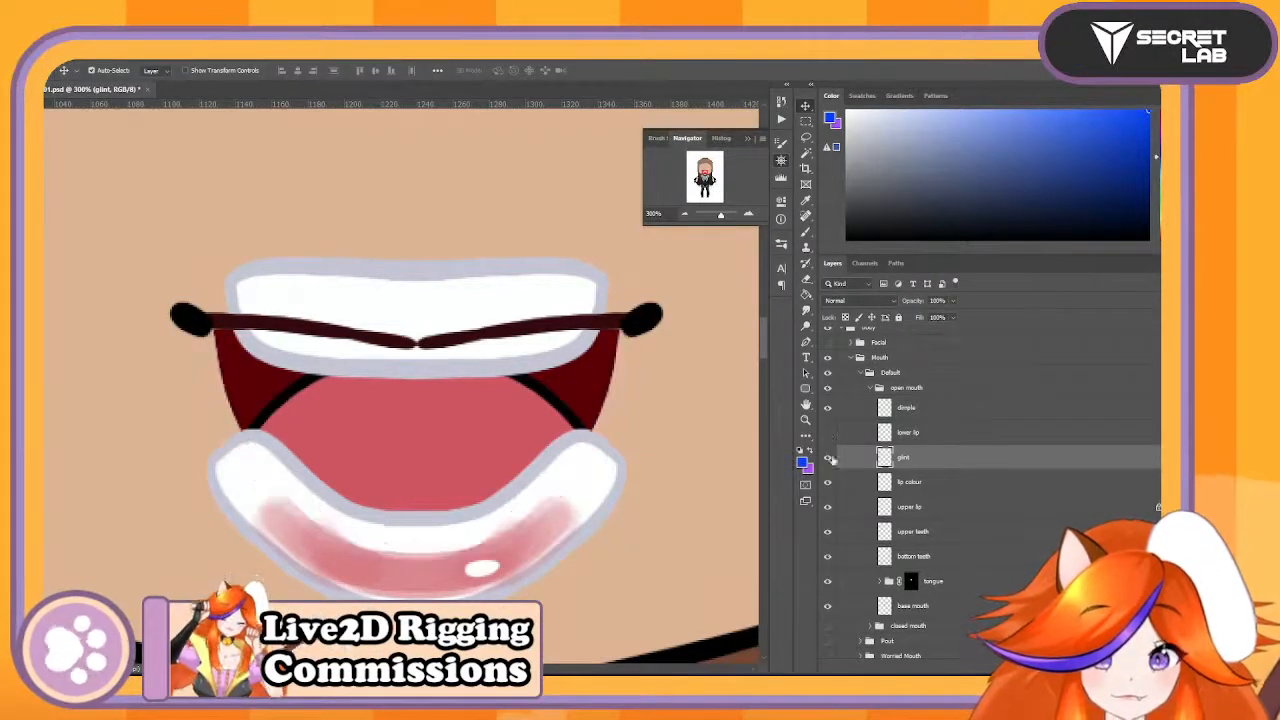
- Hide the glint layer and inspect the lip colour layer by toggling its visibility
left_click(827, 482)
left_click(827, 482)
left_click(827, 482)
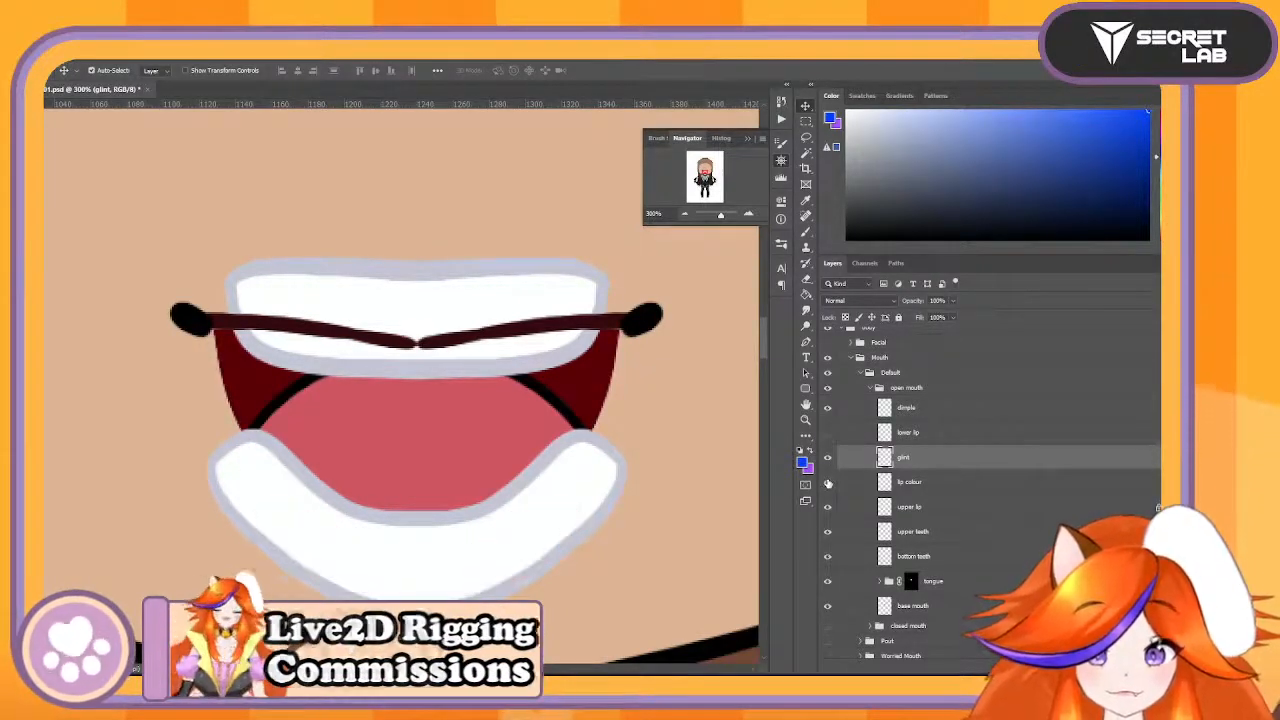
left_click(827, 482)
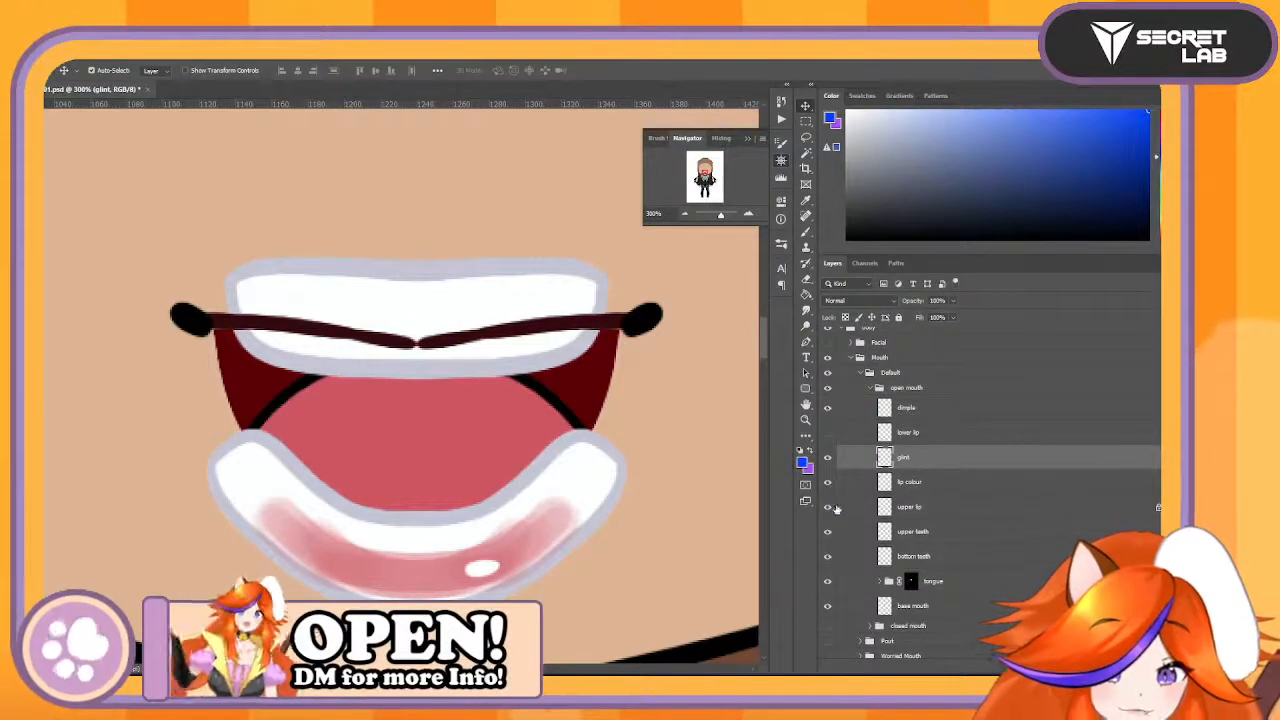
left_click(827, 457)
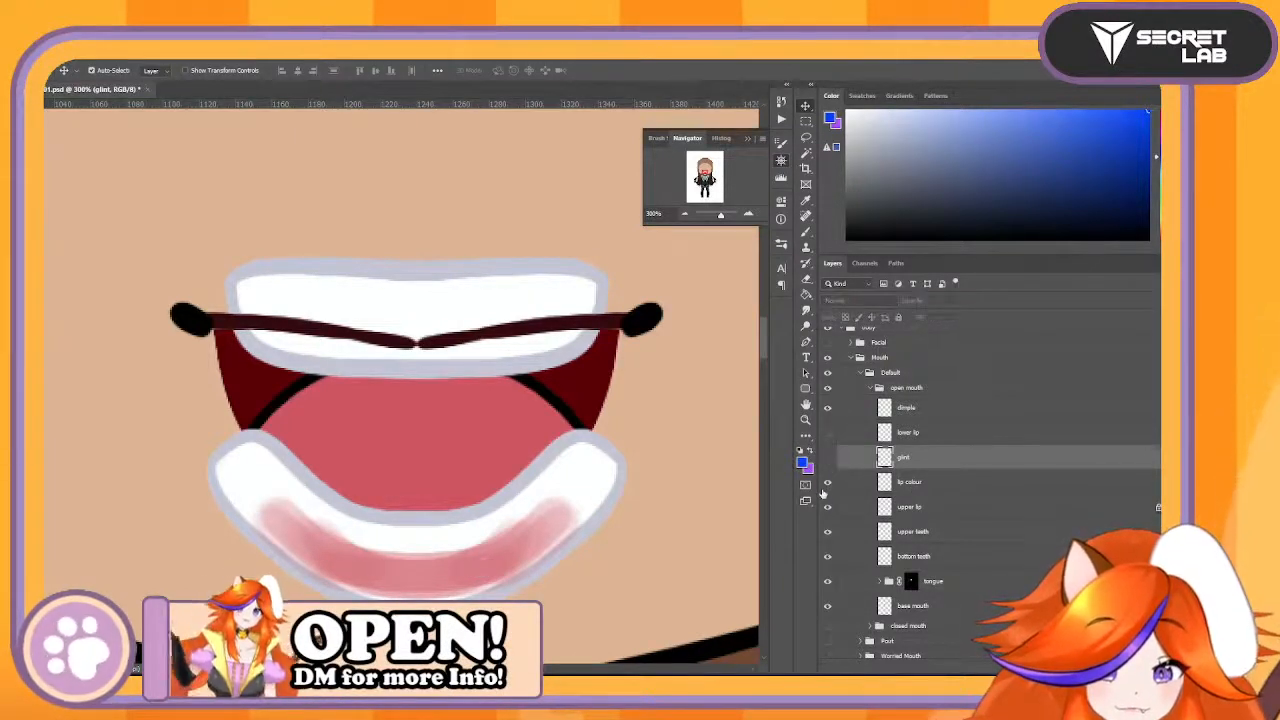
left_click(827, 482)
left_click(827, 482)
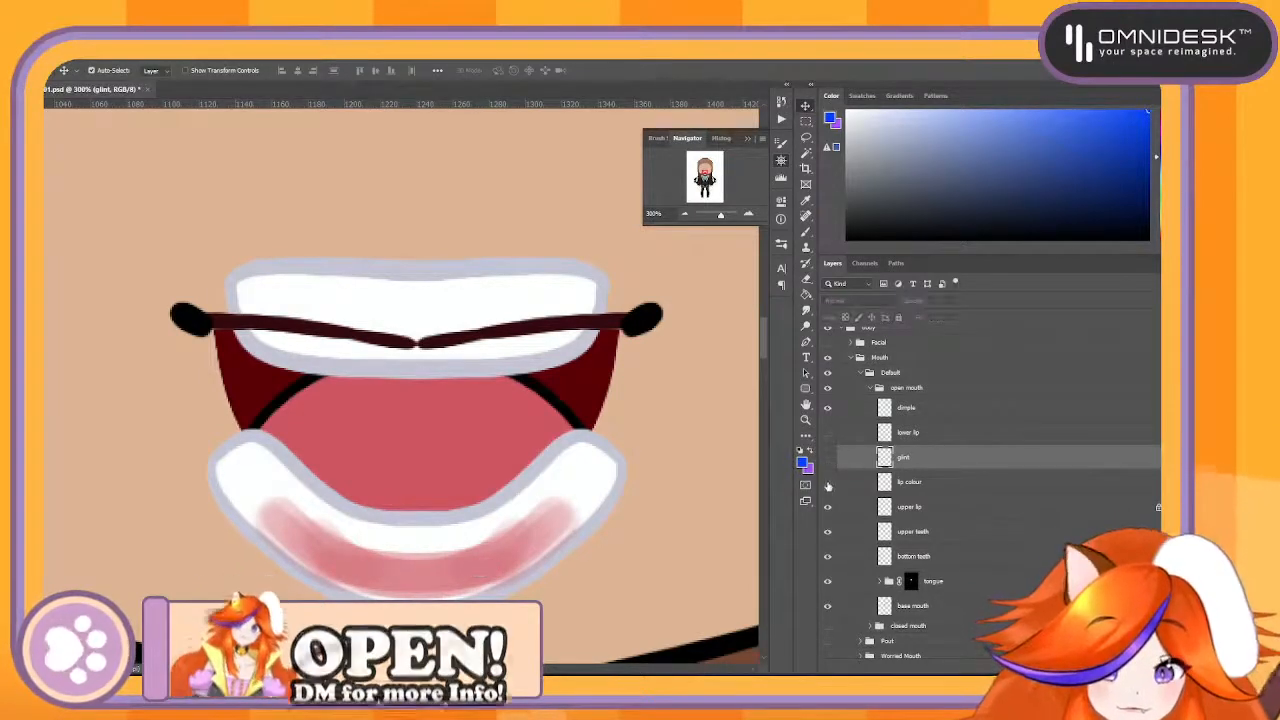
- Hide the lip colour and upper lip layers of the open mouth
left_click_drag(827, 482, 824, 515)
left_click(824, 515)
left_click(824, 515)
left_click(824, 515)
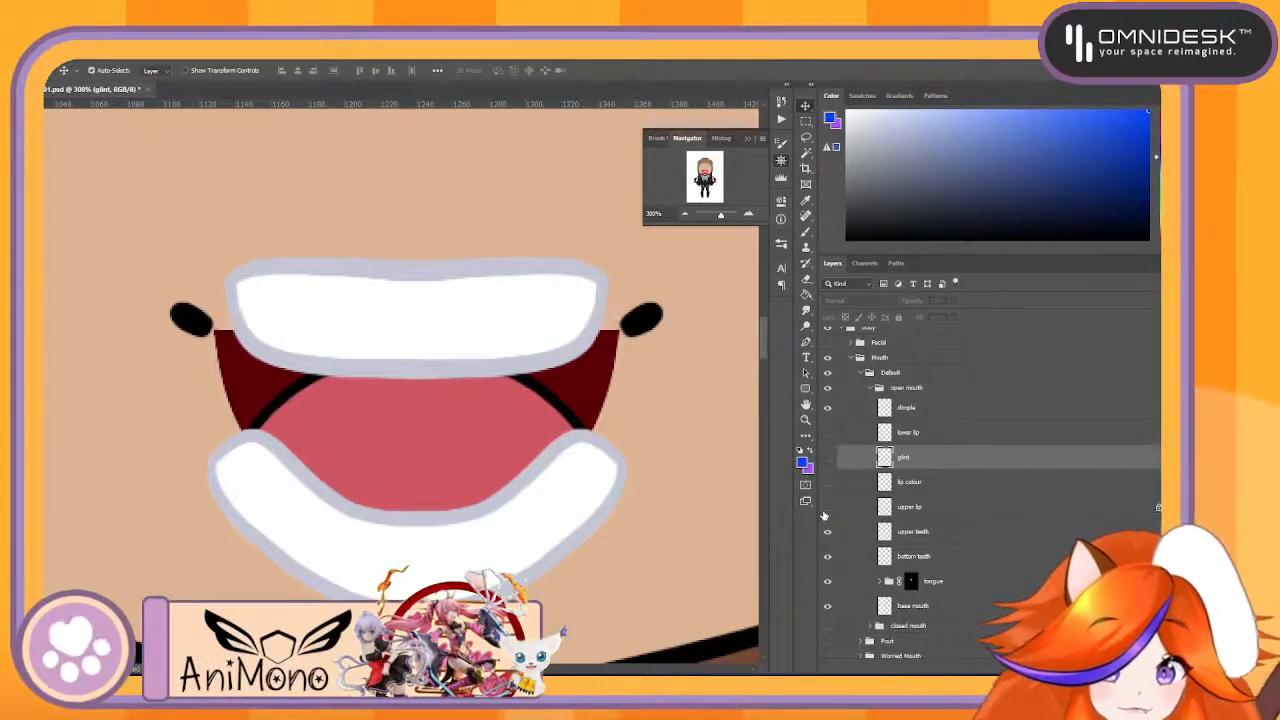
- Hide the upper teeth and bottom teeth layers of the open mouth
left_click(827, 533)
left_click(827, 533)
left_click(827, 533)
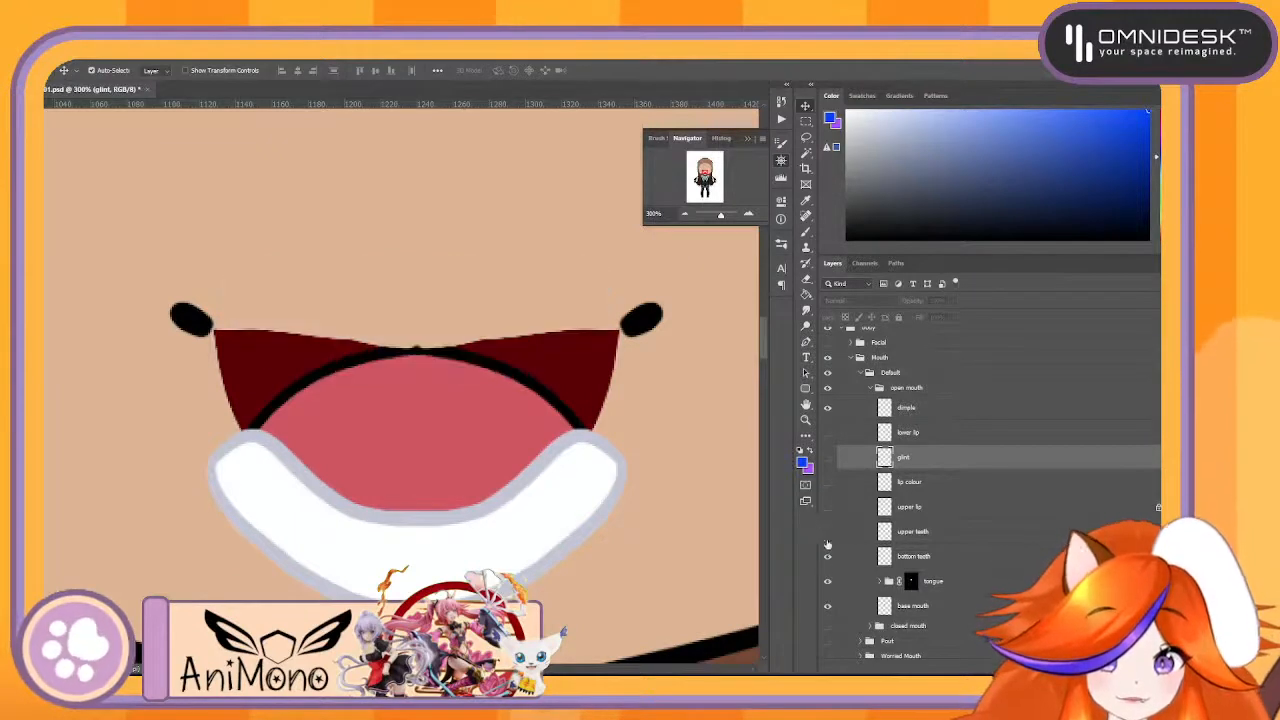
left_click(826, 556)
- Delete the tongue group's layer mask and show the bottom teeth and upper teeth layers again
scroll(859, 542, "down", 1)
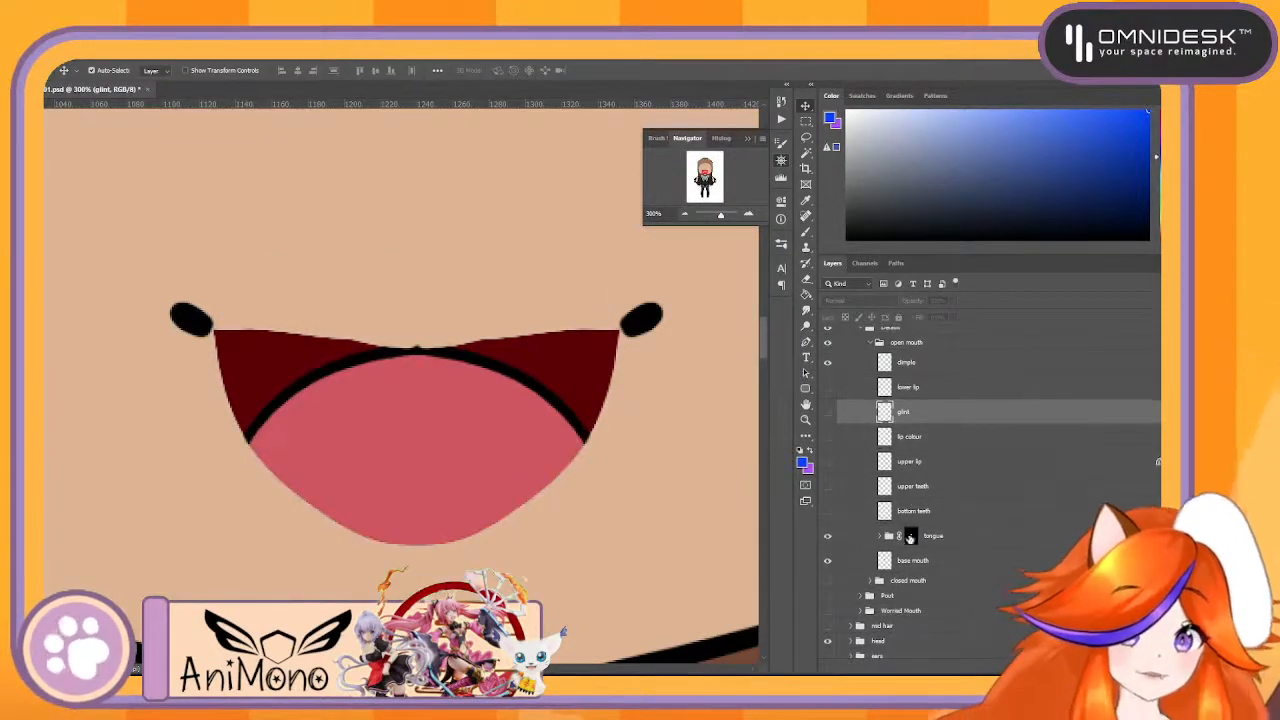
left_click(911, 536)
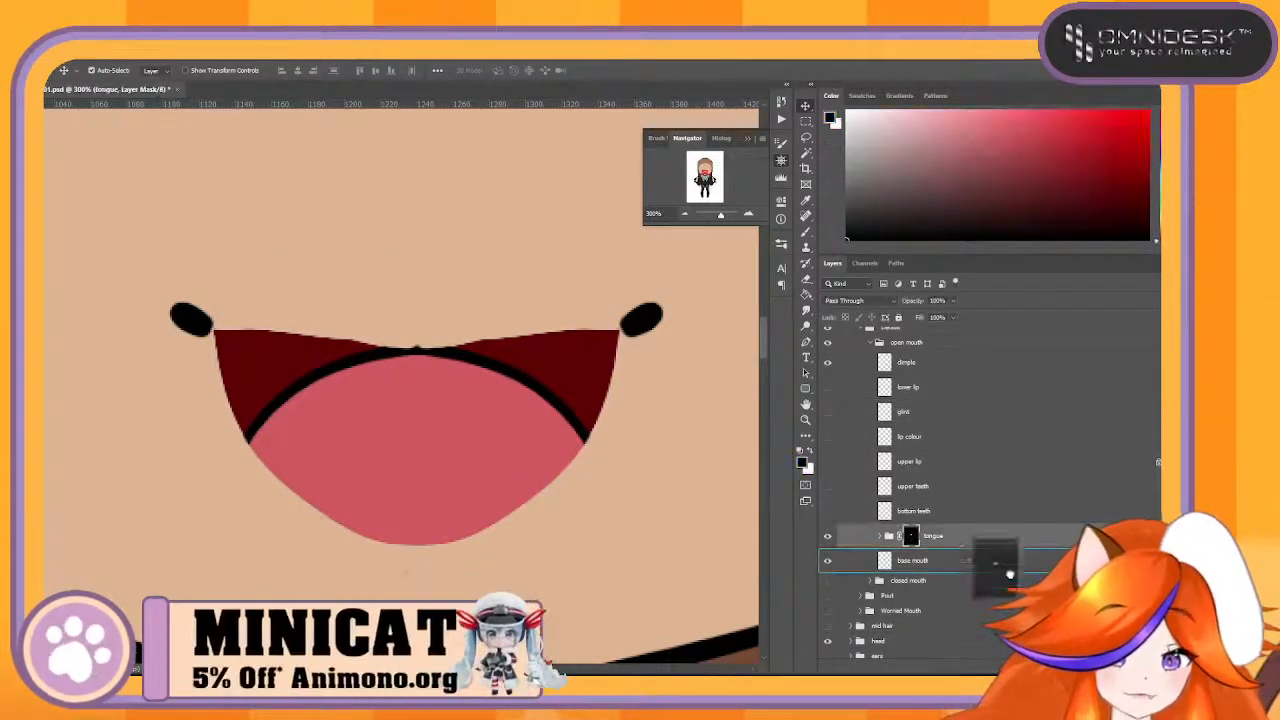
key("Delete")
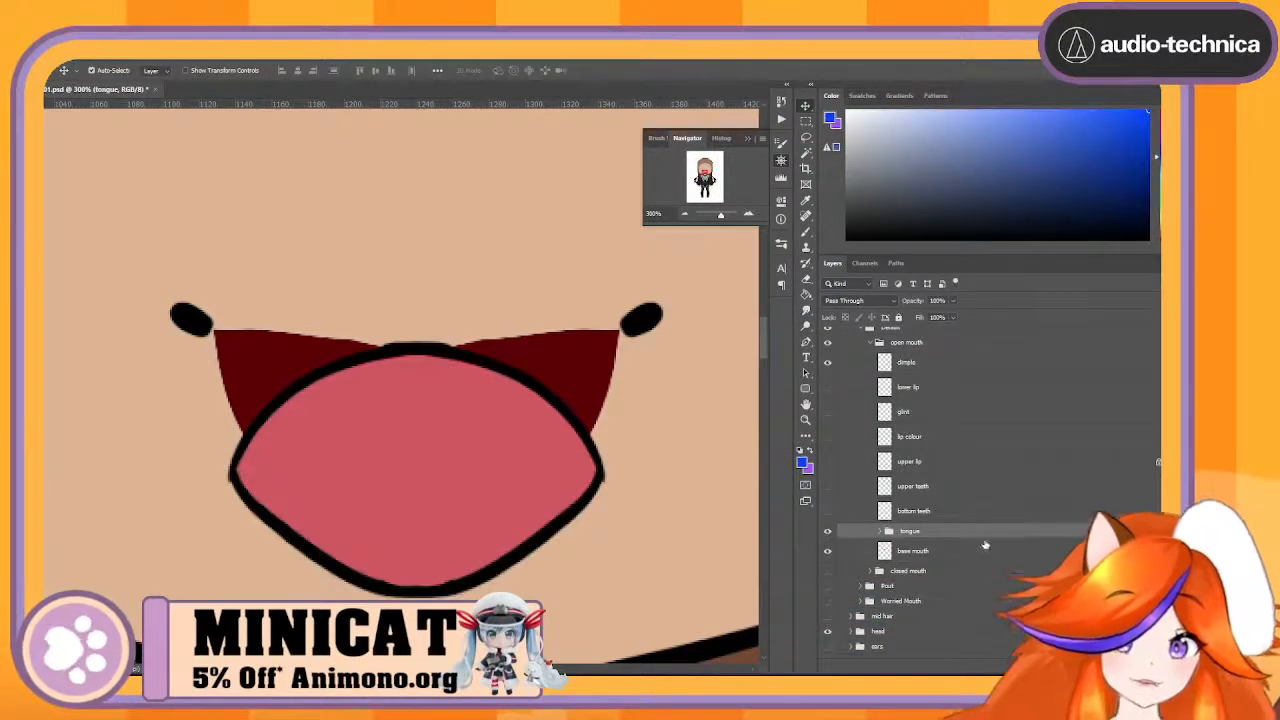
left_click(828, 511)
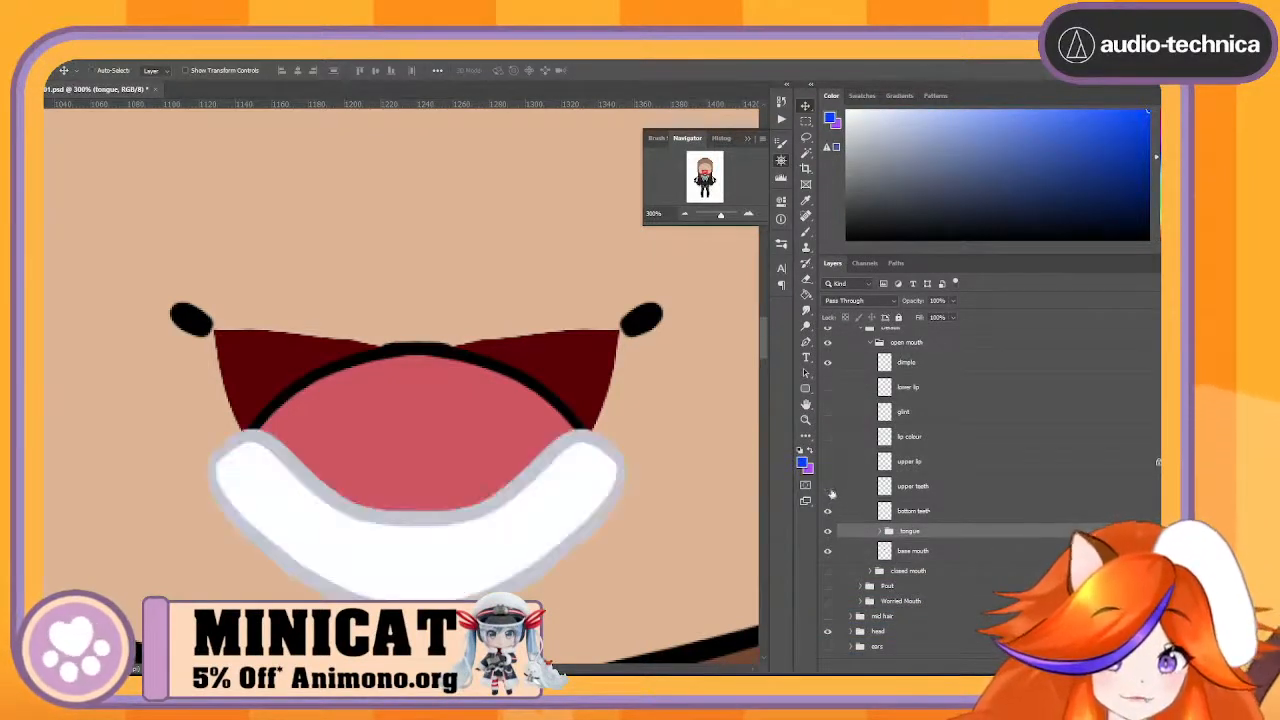
left_click(828, 487)
- Merge the open mouth's tongue group, holding the tongue and tongue colour layers, into a single layer
left_click(937, 553)
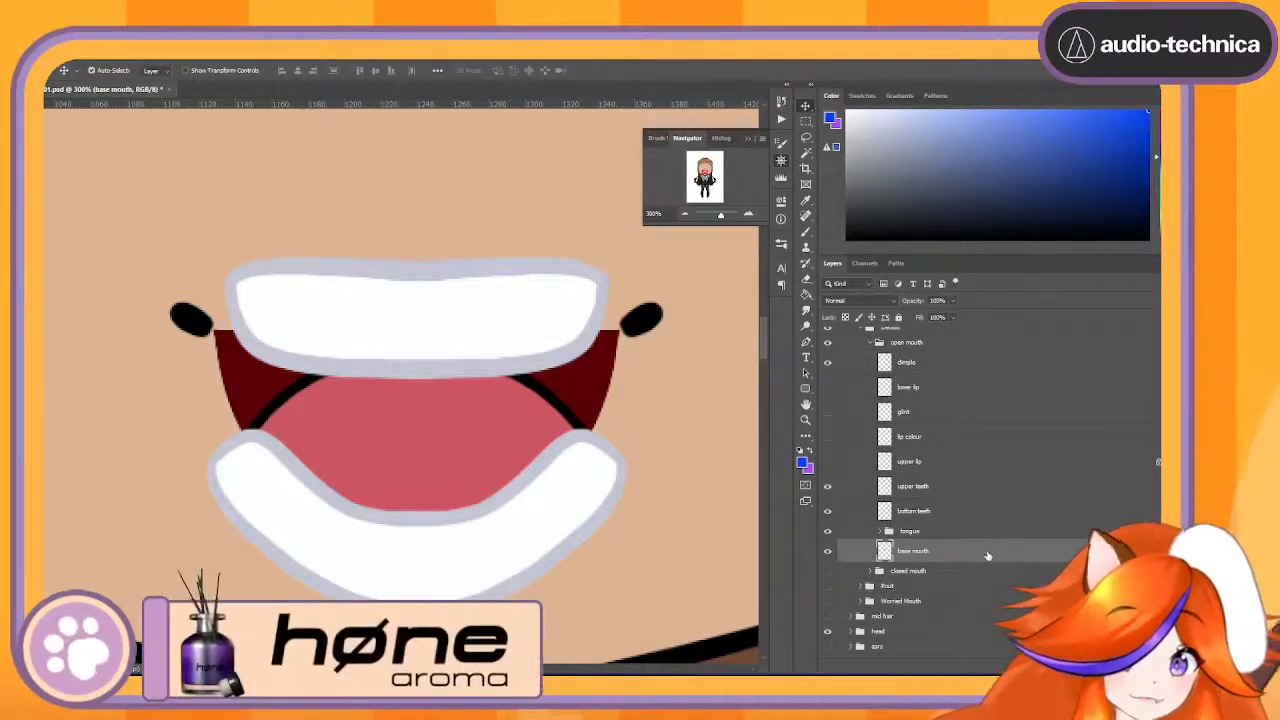
left_click(879, 532)
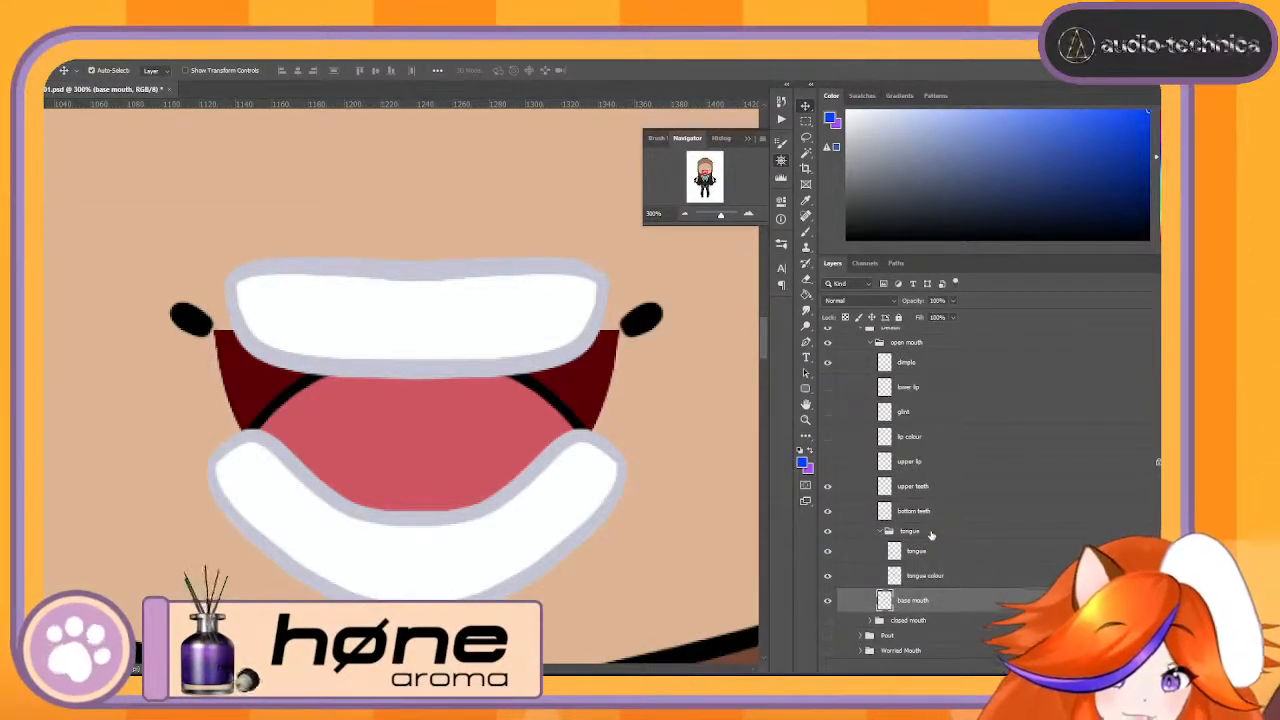
left_click(935, 535)
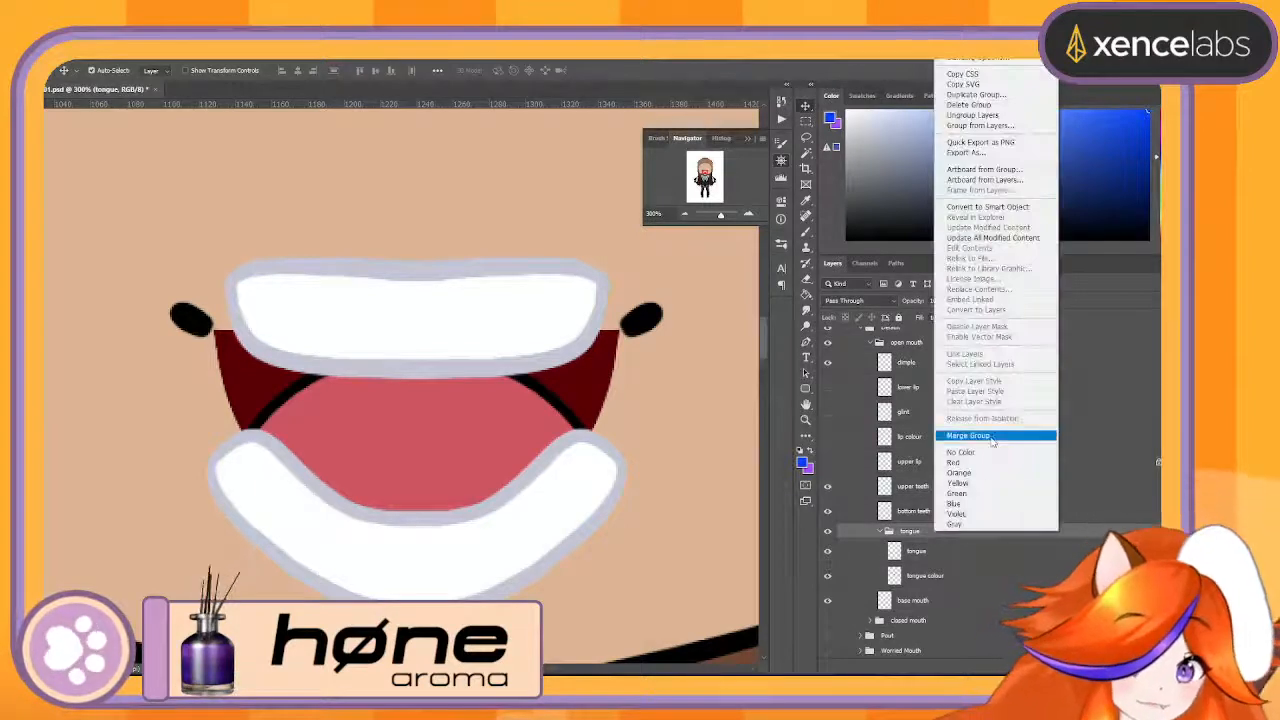
left_click(975, 440)
- Move the closed mouth group into the open mouth group, between the upper lip and upper teeth layers
left_click(958, 560)
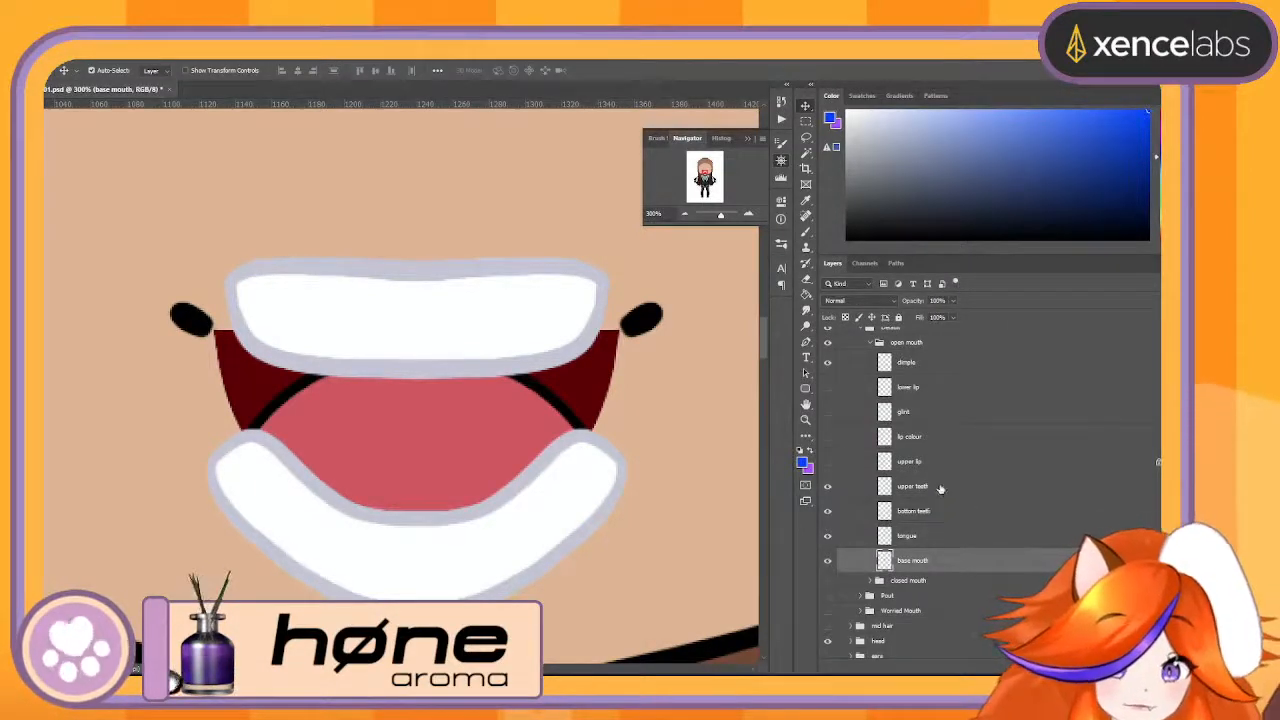
left_click(940, 487, "shift")
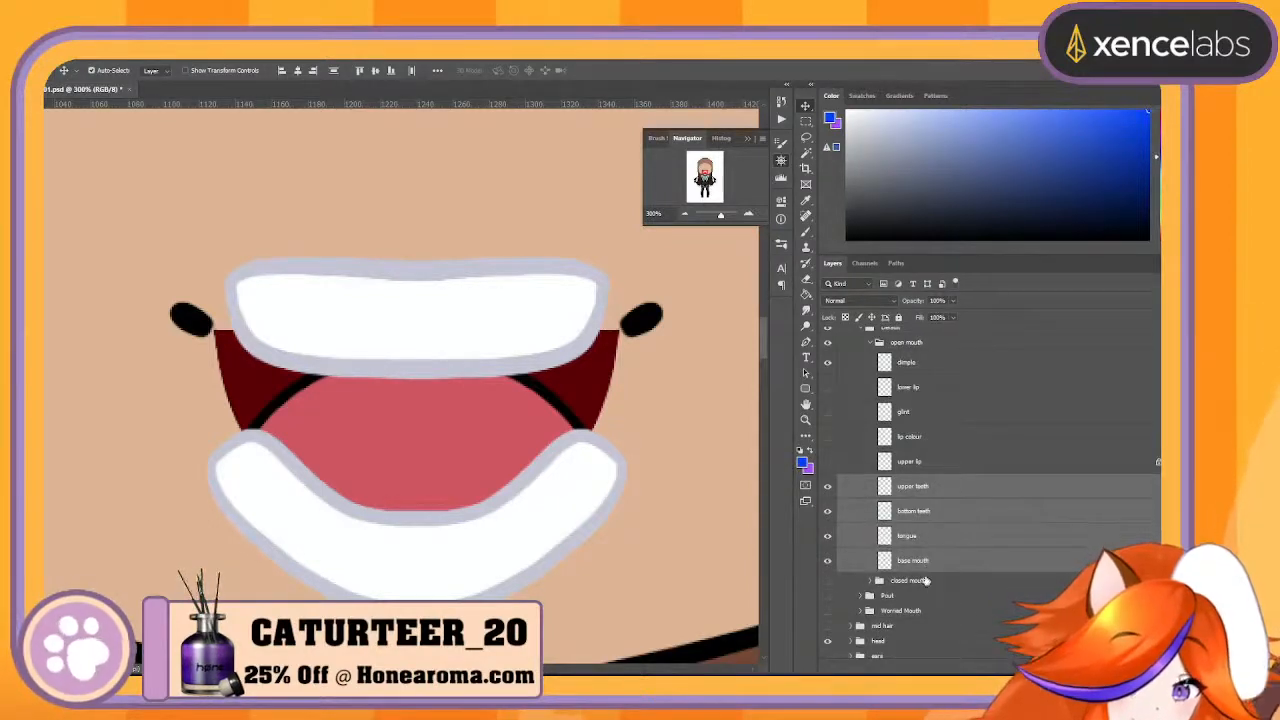
left_click_drag(926, 580, 963, 473)
- Hide the upper teeth, bottom teeth, tongue and base mouth layers, and show the closed mouth group
left_click(827, 501)
left_click(827, 526)
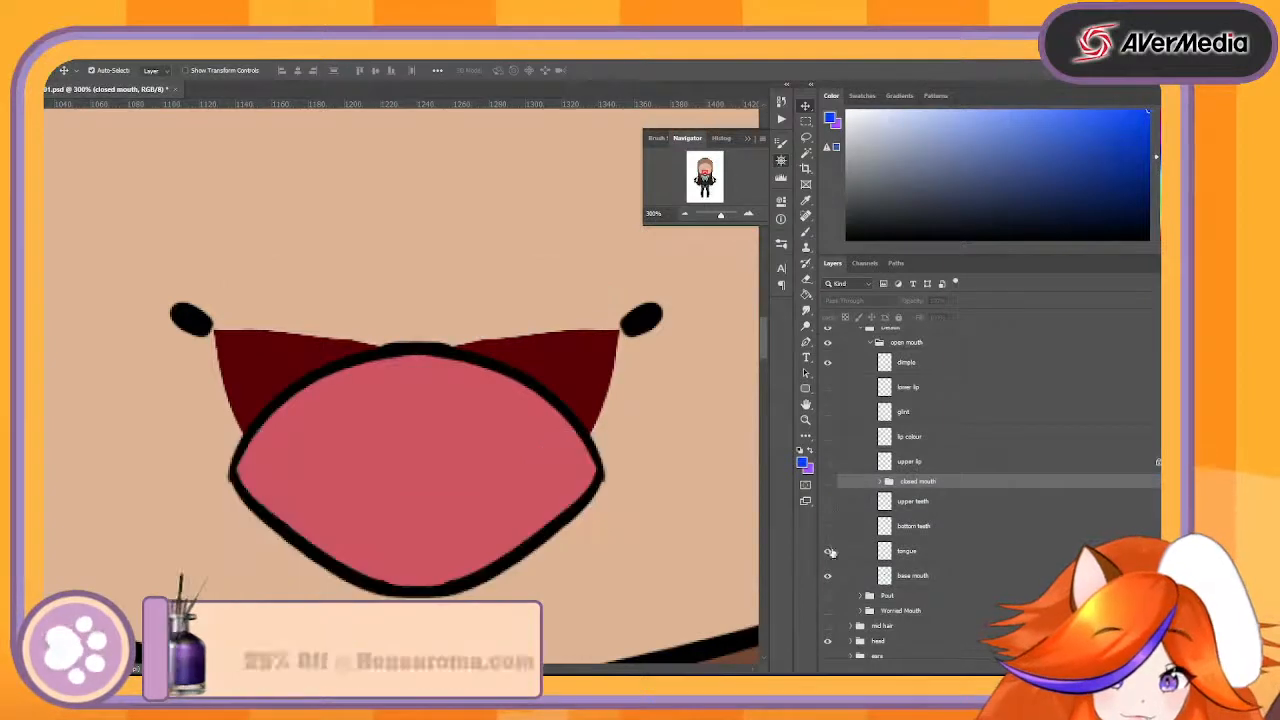
left_click(827, 551)
left_click(827, 576)
left_click(827, 482)
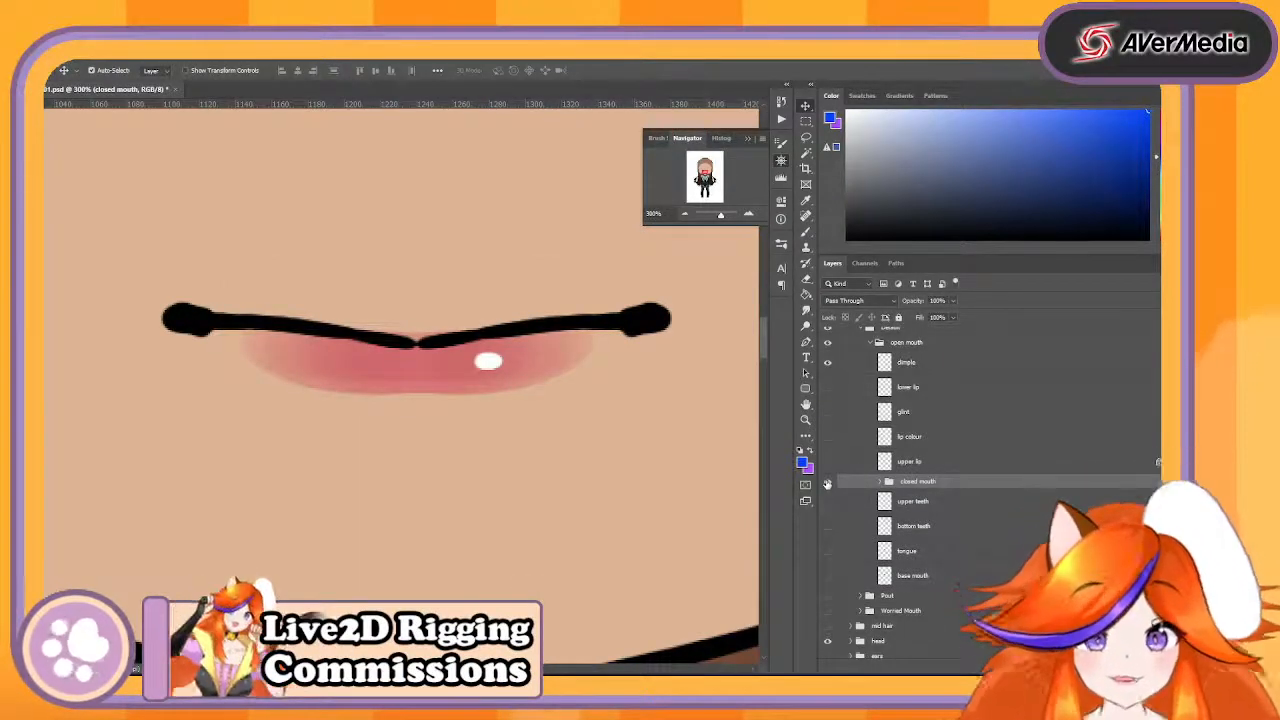
- Expand the closed mouth group and toggle its dimples layer to compare the mouth corners with the open mouth's dimple
left_click(880, 481)
left_click(920, 517)
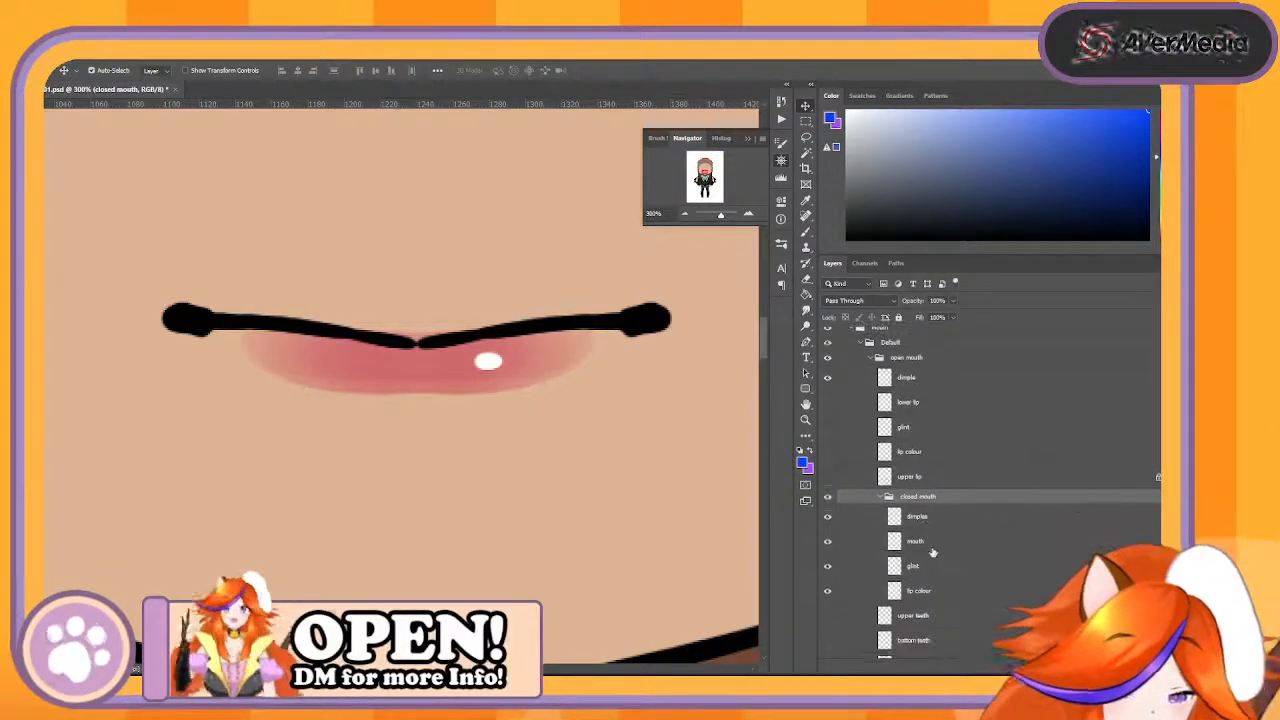
left_click(828, 517)
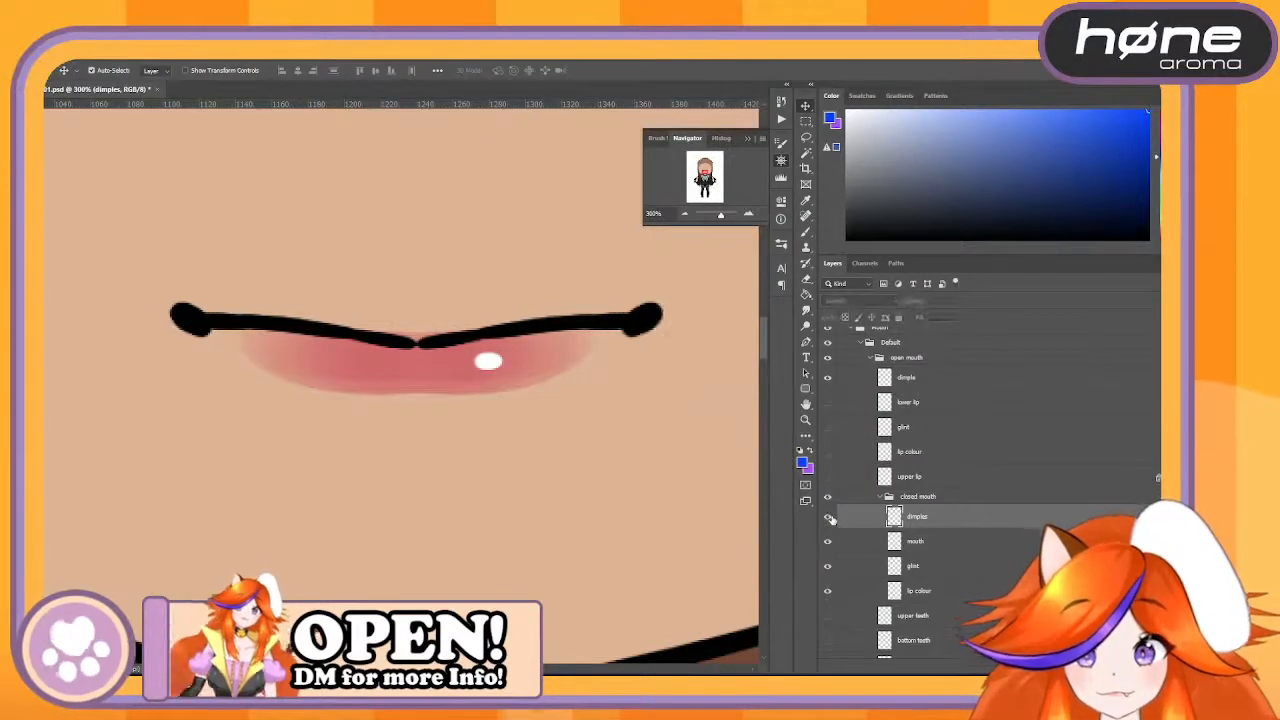
left_click(829, 517)
left_click(829, 517)
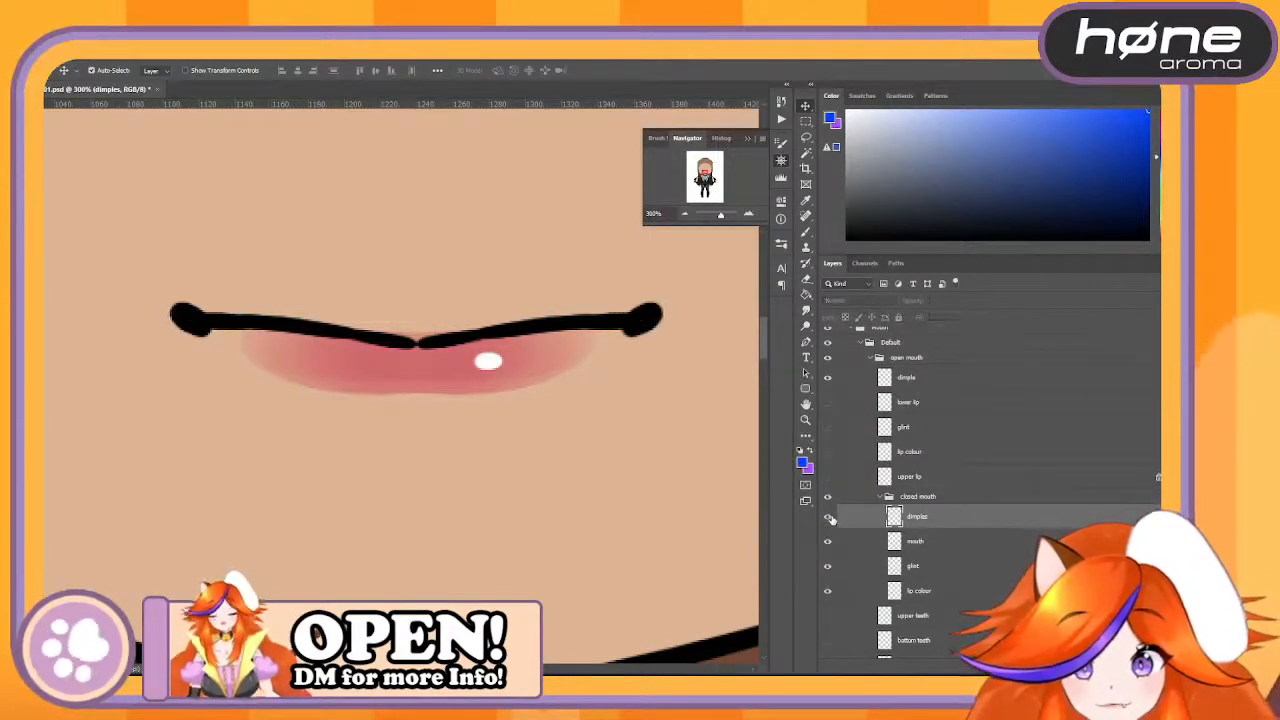
left_click(829, 517)
left_click(829, 517)
left_click(828, 517)
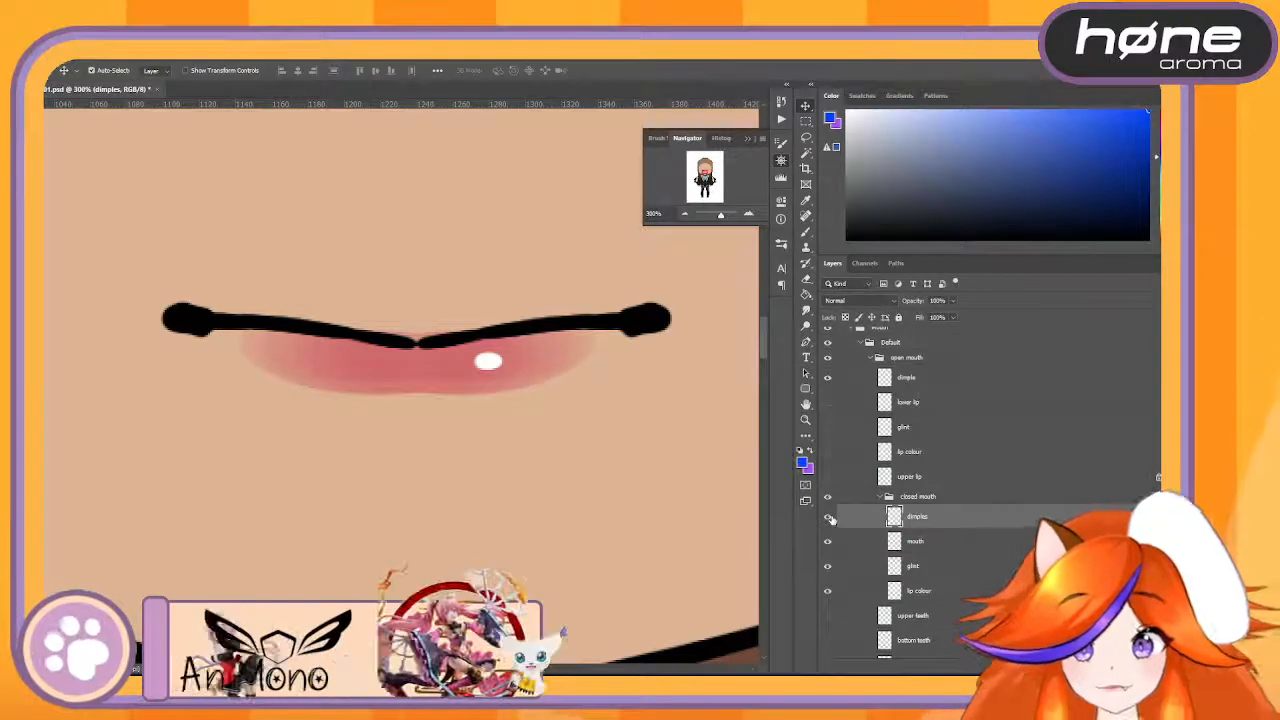
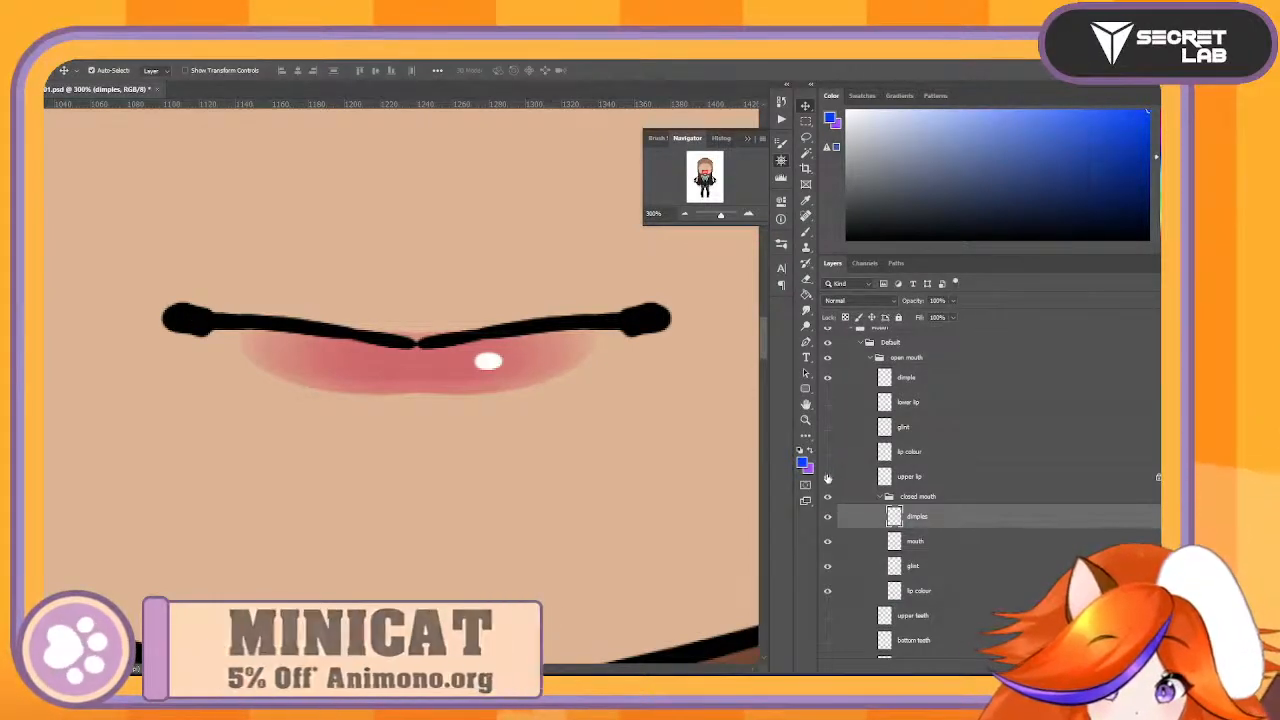
- Toggle the open mouth's upper lip layer to compare it with the closed mouth line, leaving the upper lip shown
left_click(828, 478)
left_click(828, 478)
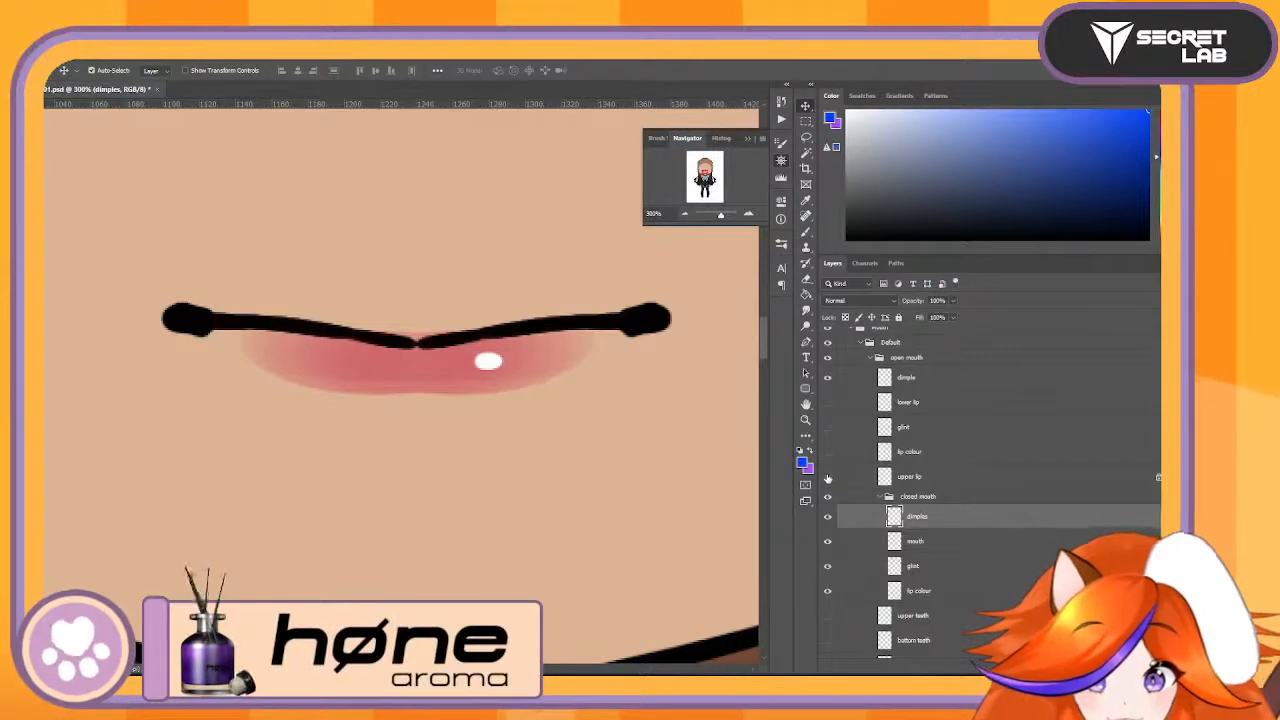
left_click(828, 478)
left_click(828, 478)
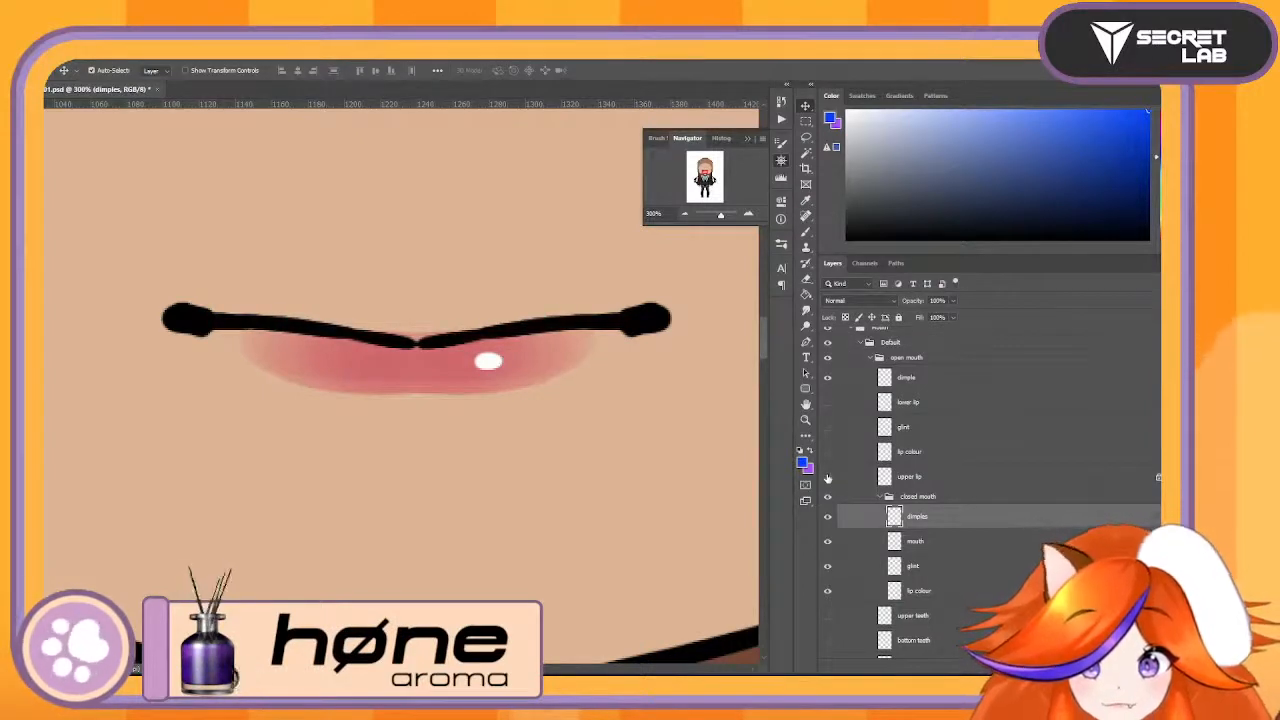
left_click(828, 478)
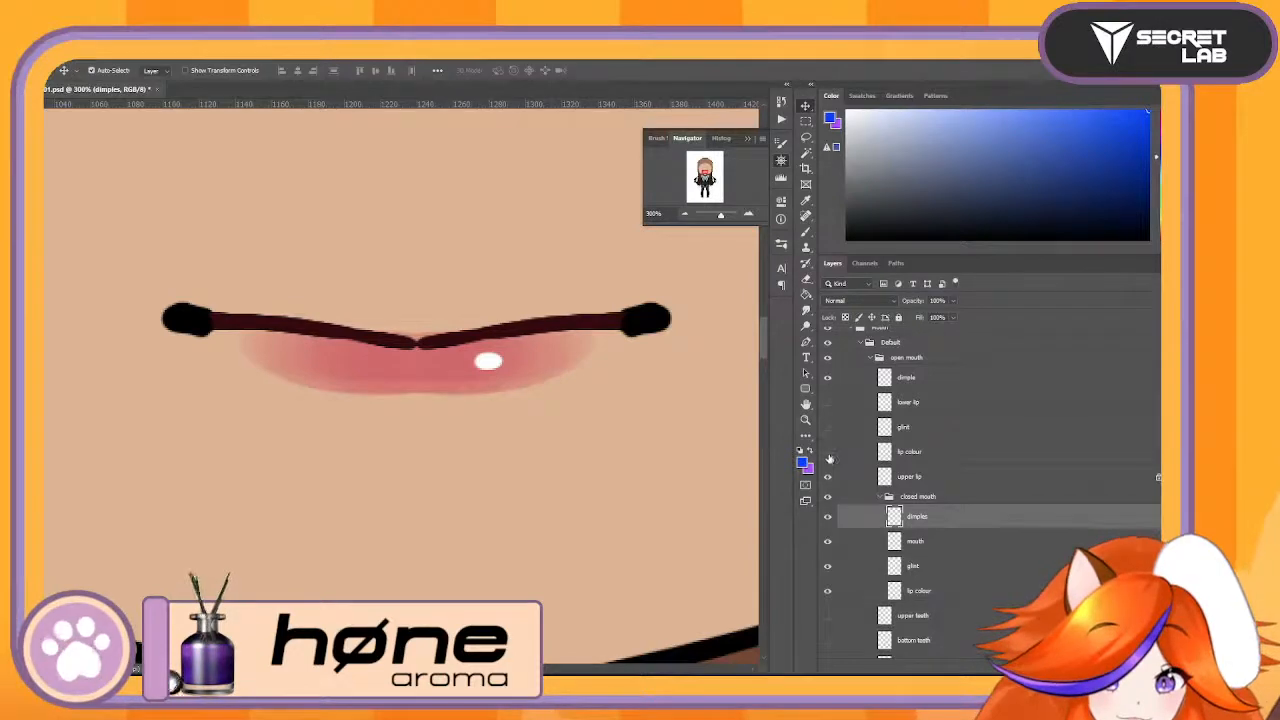
- Compare the open mouth's dimple and closed mouth's dimples by toggling them, leaving the dimple hidden and the dimples shown
left_click(826, 382)
left_click(826, 382)
left_click(826, 382)
left_click(826, 382)
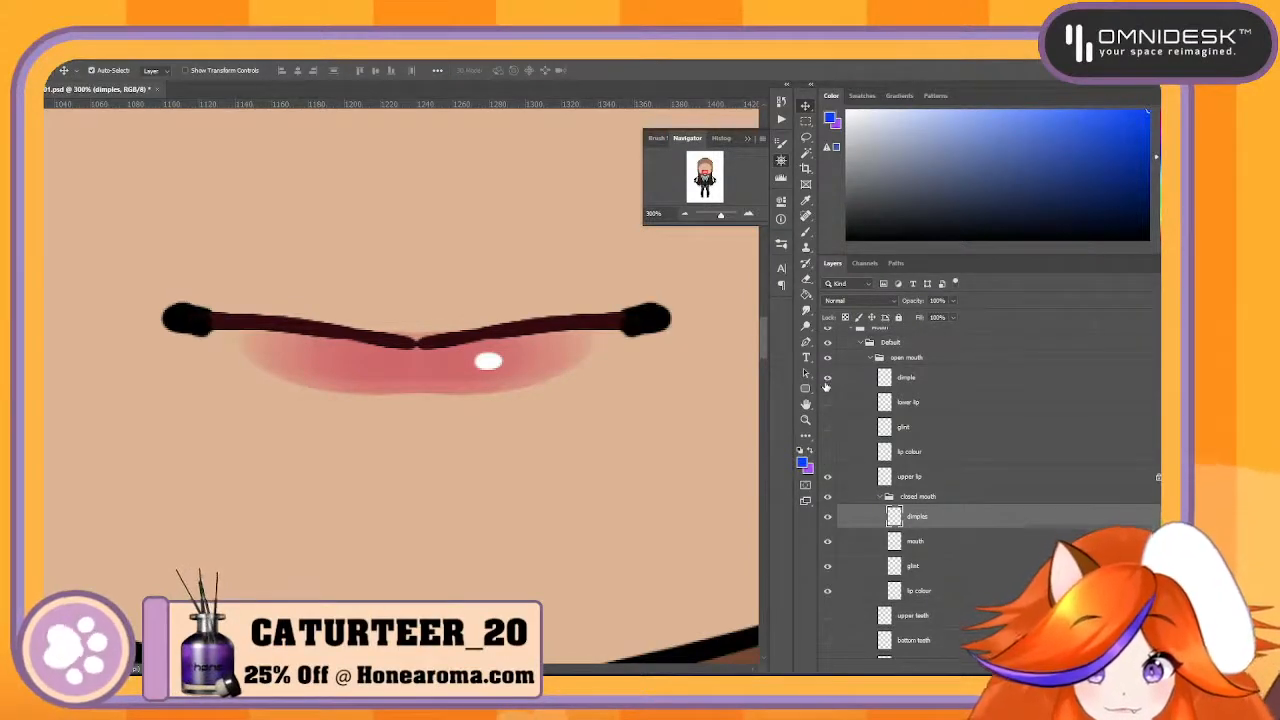
left_click(826, 382)
left_click(826, 382)
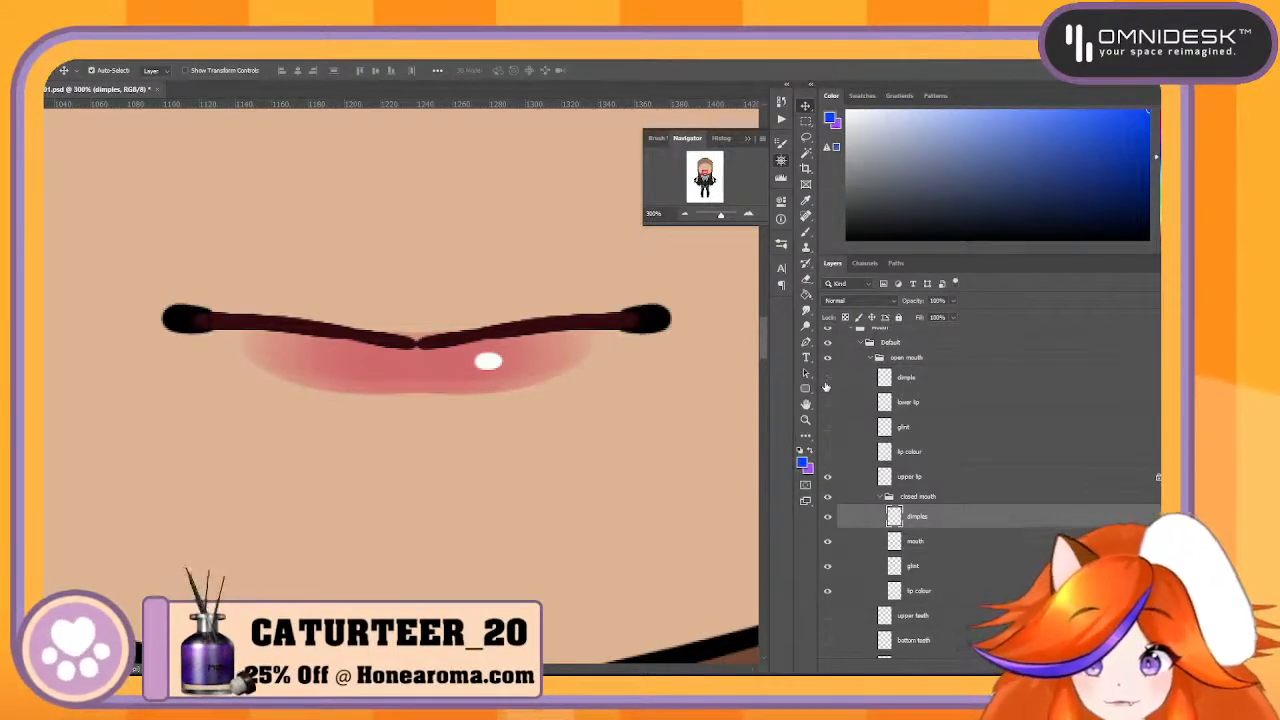
left_click(828, 517)
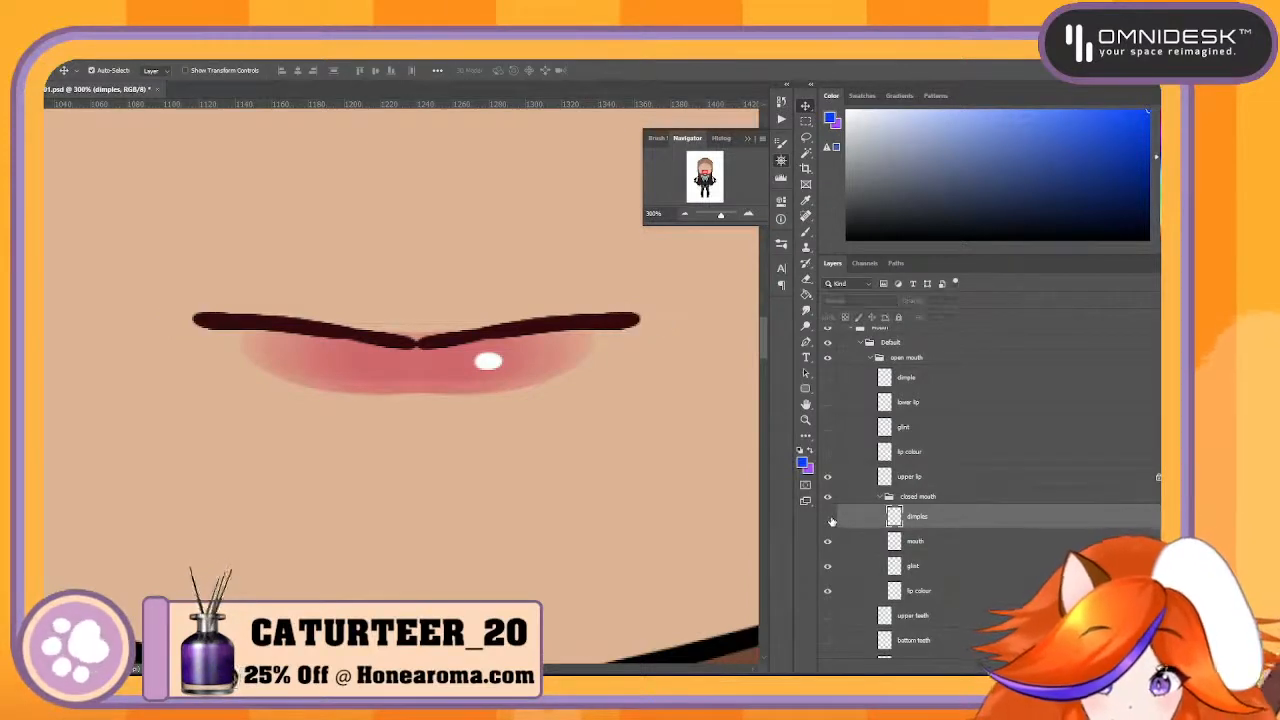
left_click(828, 517)
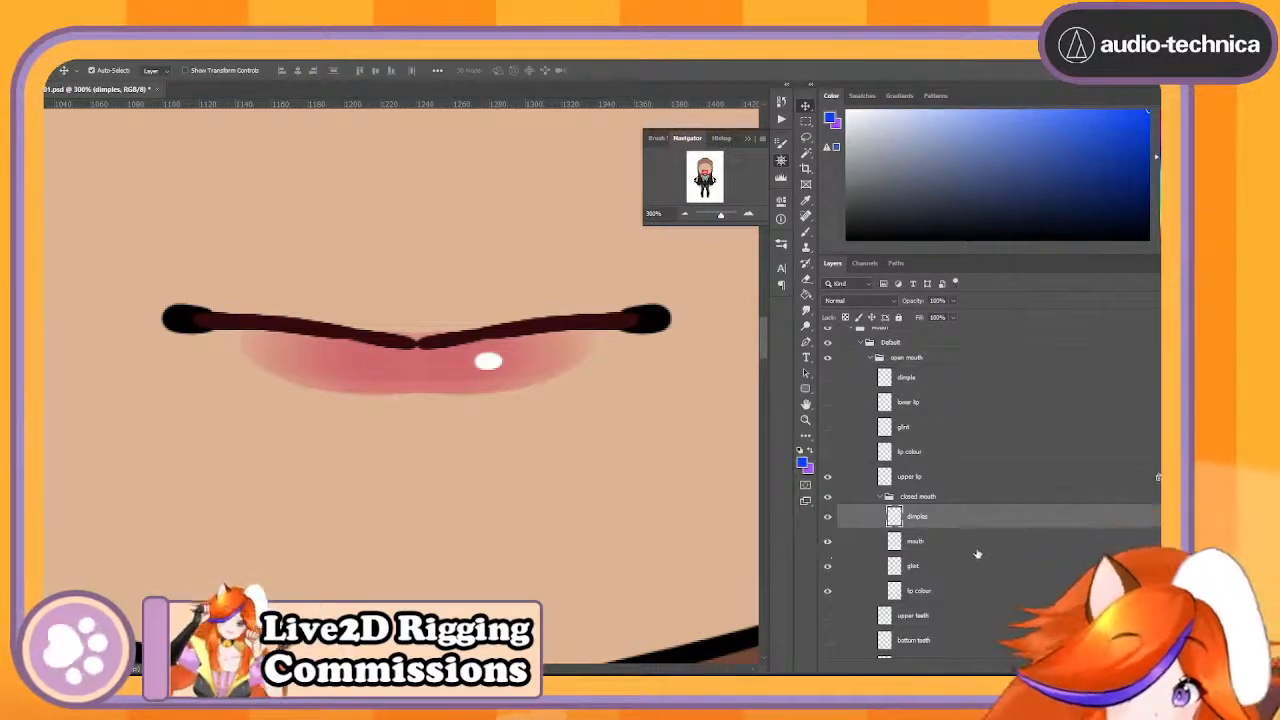
- Examine how the open mouth's upper lip overlaps the closed mouth line by toggling the upper lip layer's visibility
left_click(930, 568)
left_click(940, 539)
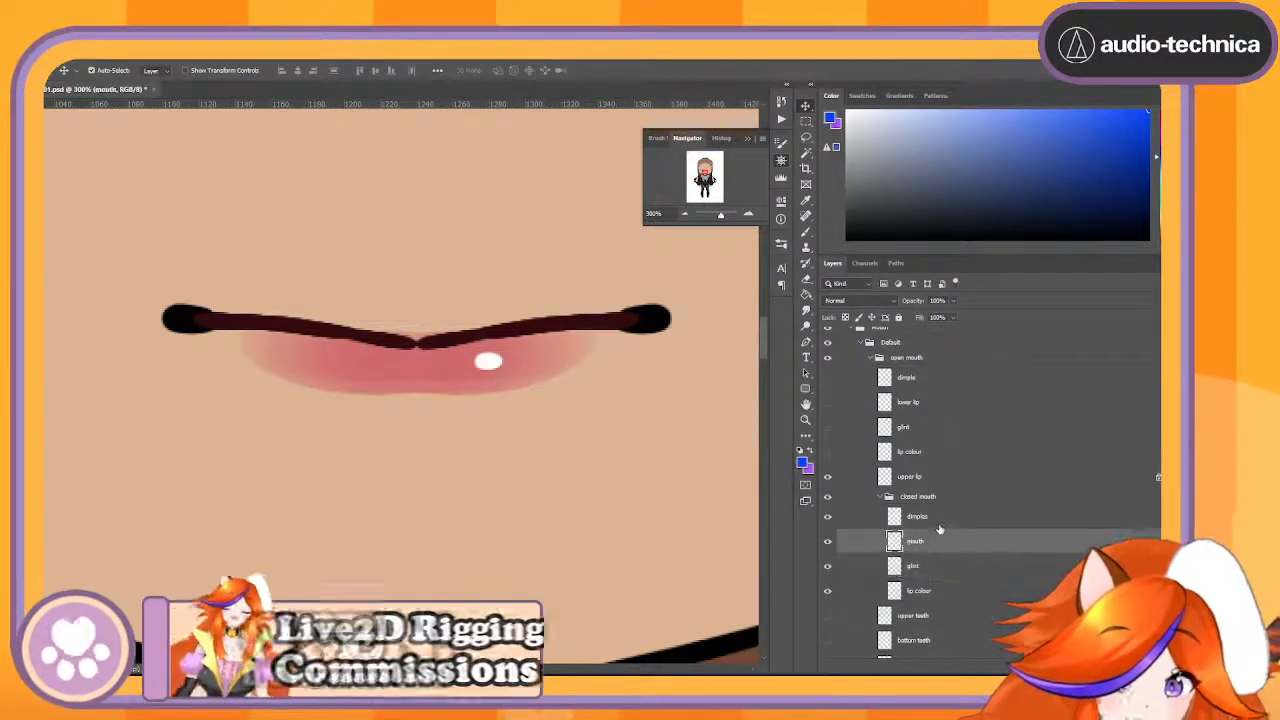
left_click(940, 520)
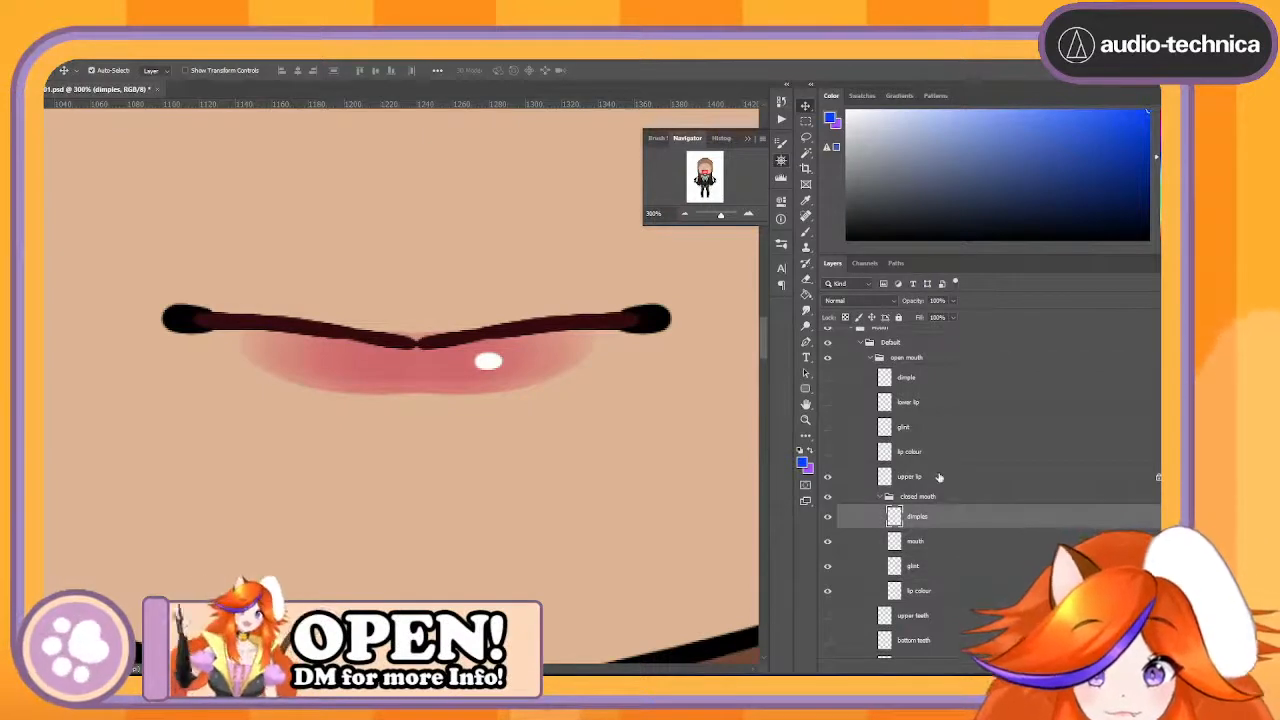
left_click(939, 478)
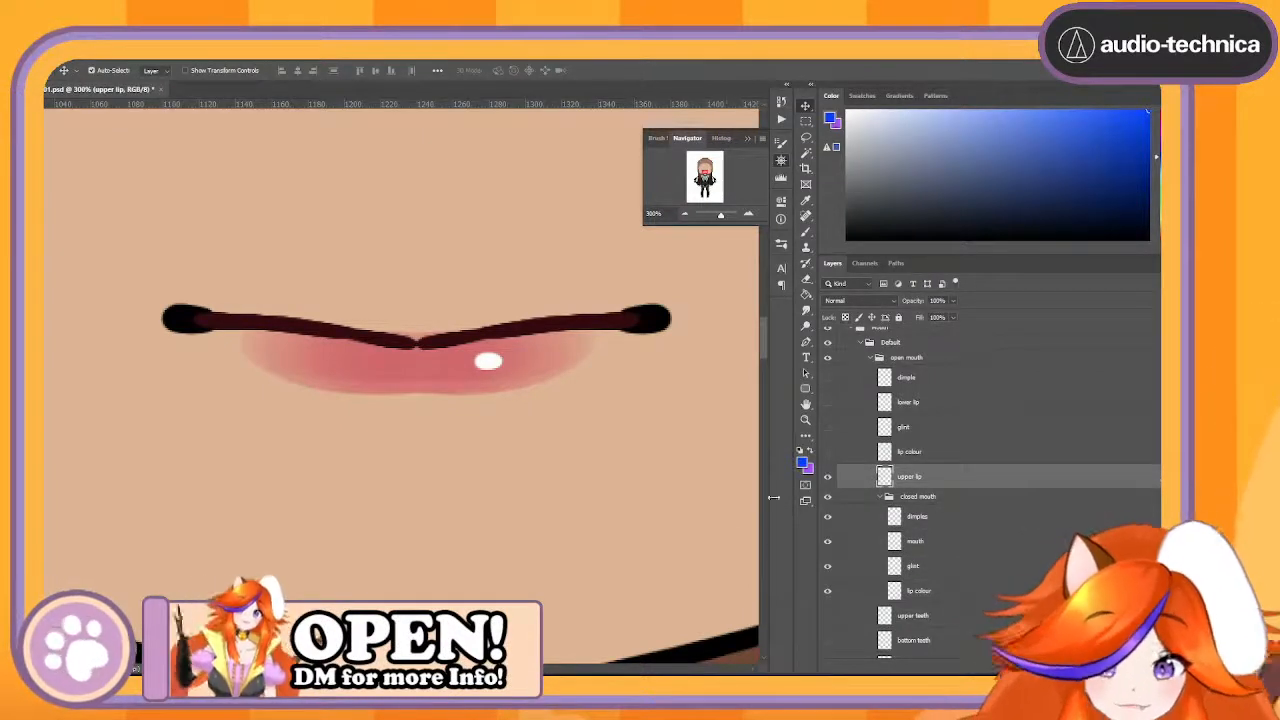
left_click(829, 478)
left_click(829, 478)
left_click(829, 478)
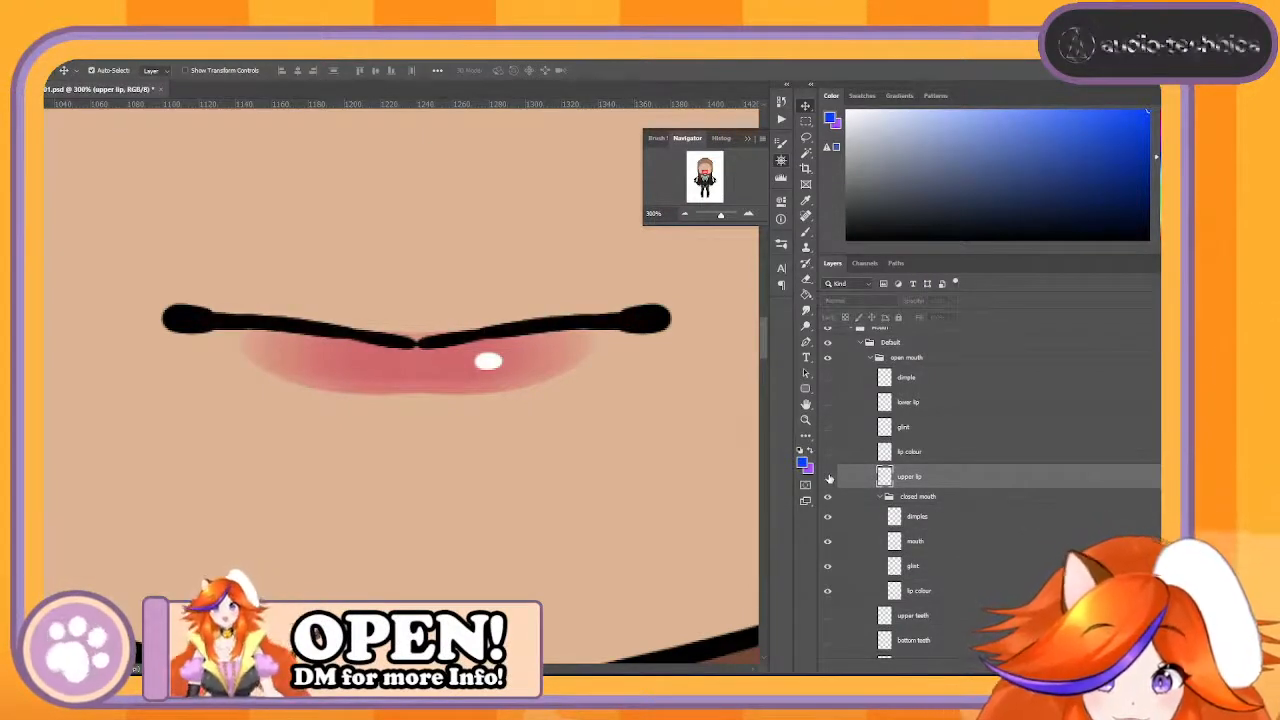
left_click(829, 478)
left_click(828, 477)
left_click(828, 477)
left_click(828, 477)
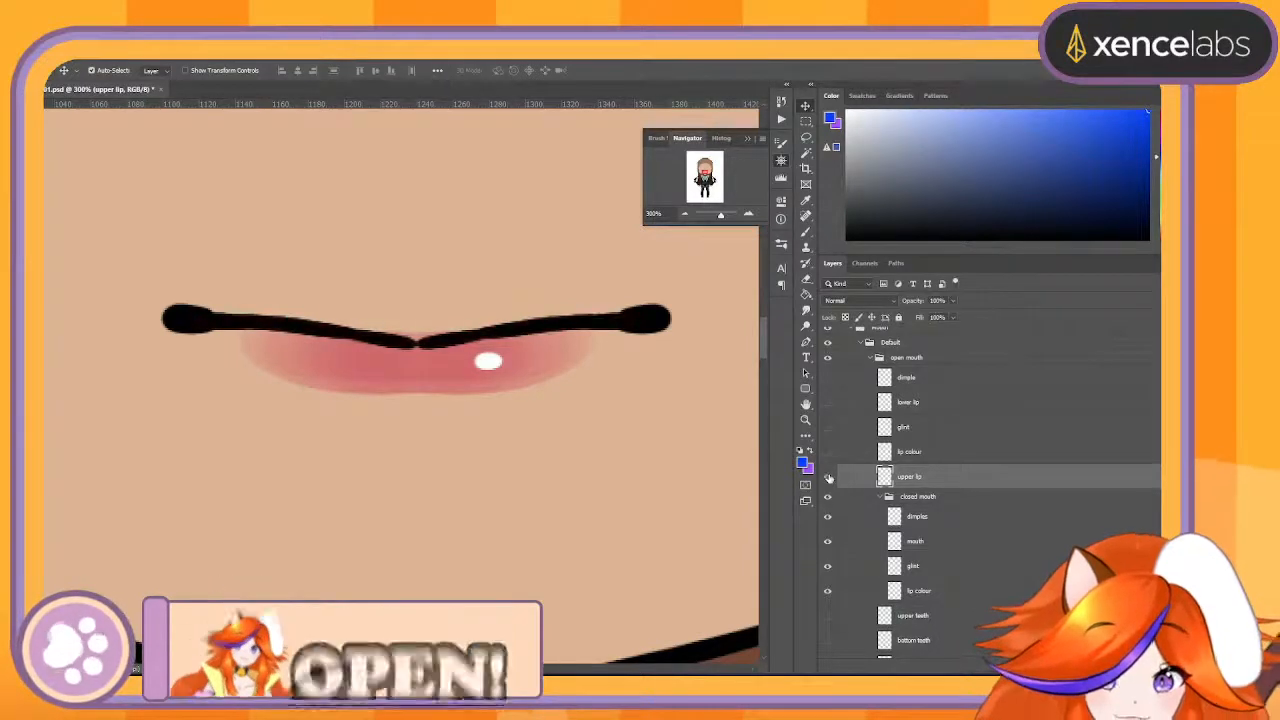
left_click(828, 477)
left_click(828, 477)
left_click(828, 477)
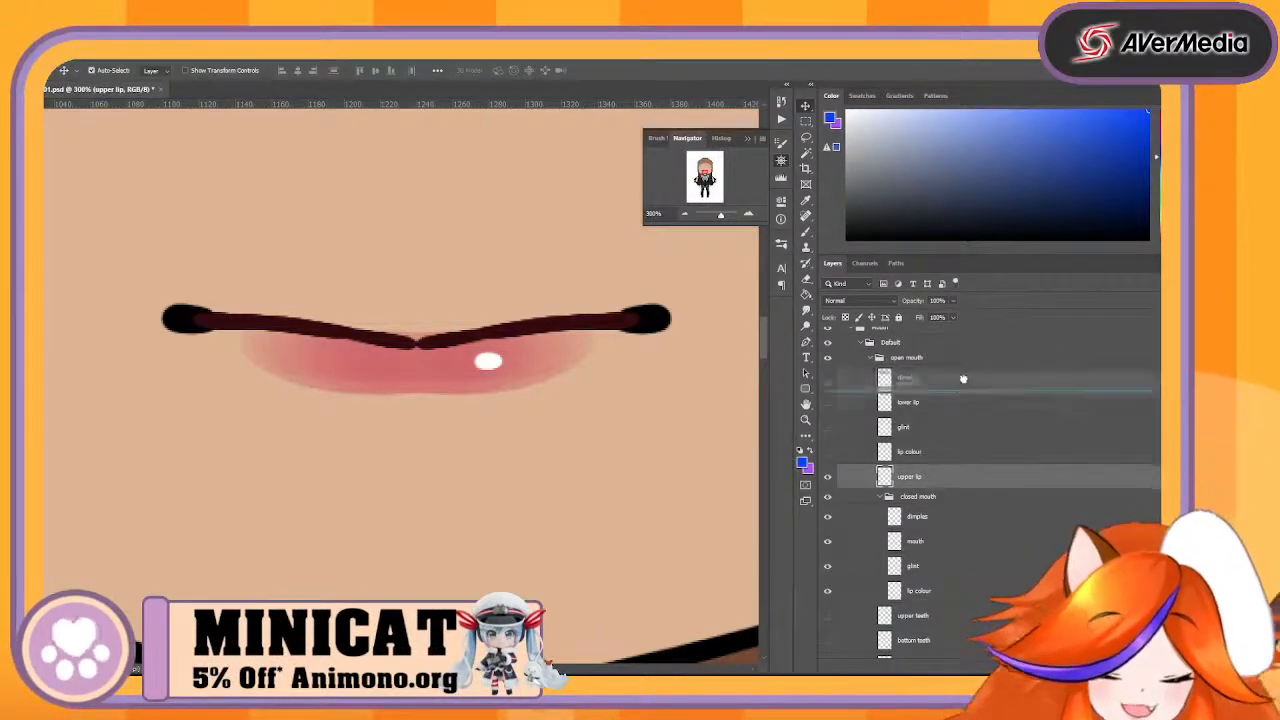
- Move the upper lip layer to the top of the open mouth group and the closed mouth's mouth layer directly beneath it
key("ctrl+shift+]")
left_click(972, 518)
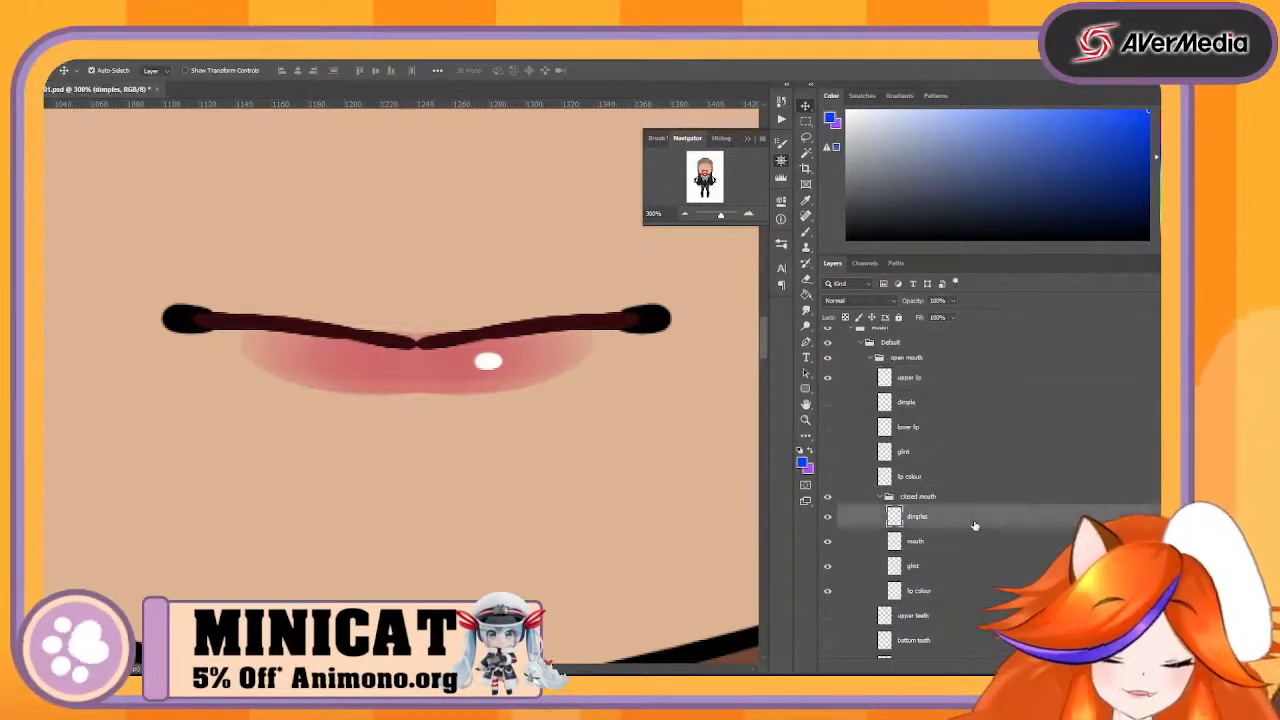
left_click(972, 591)
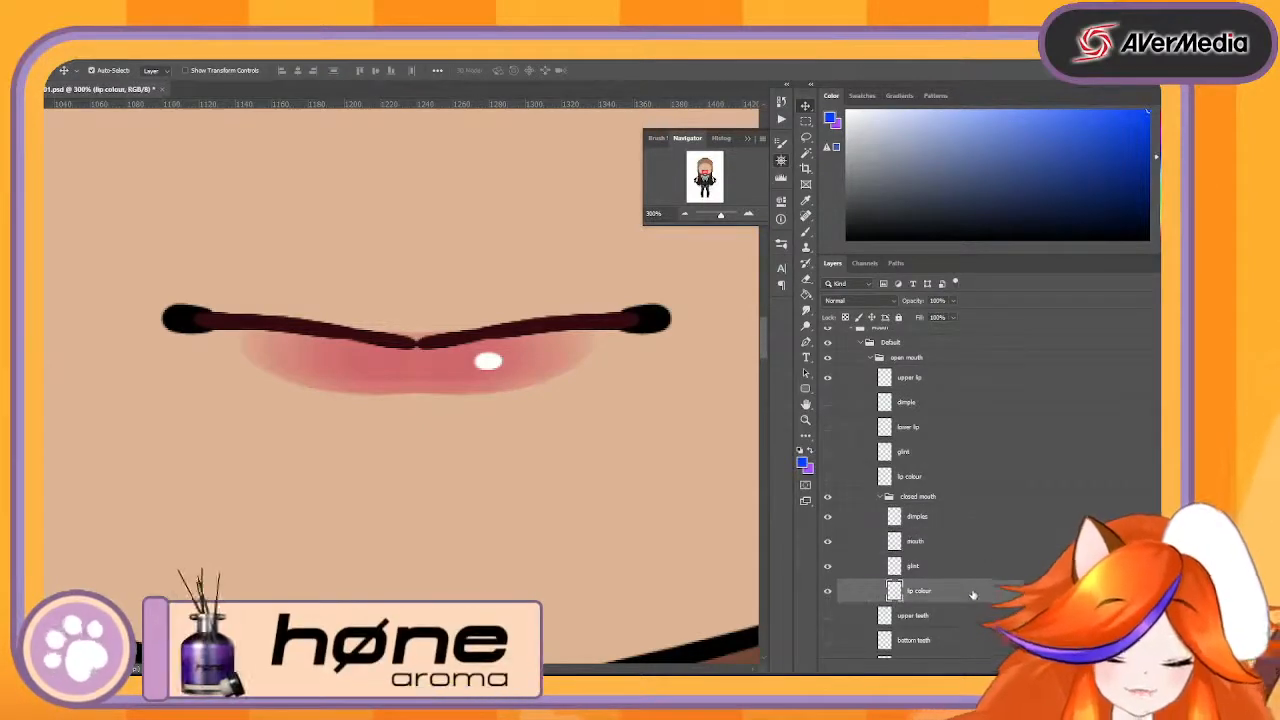
left_click(957, 520)
left_click(954, 545)
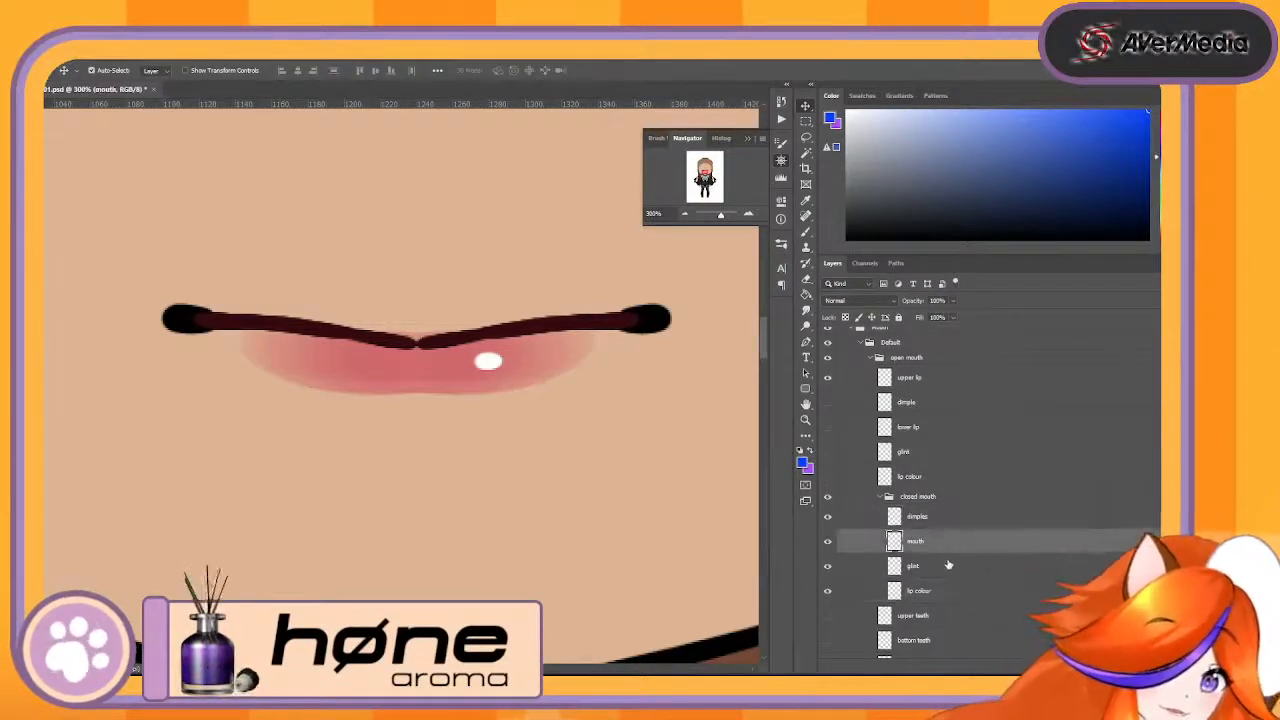
left_click(950, 567)
left_click(942, 589)
left_click(954, 519)
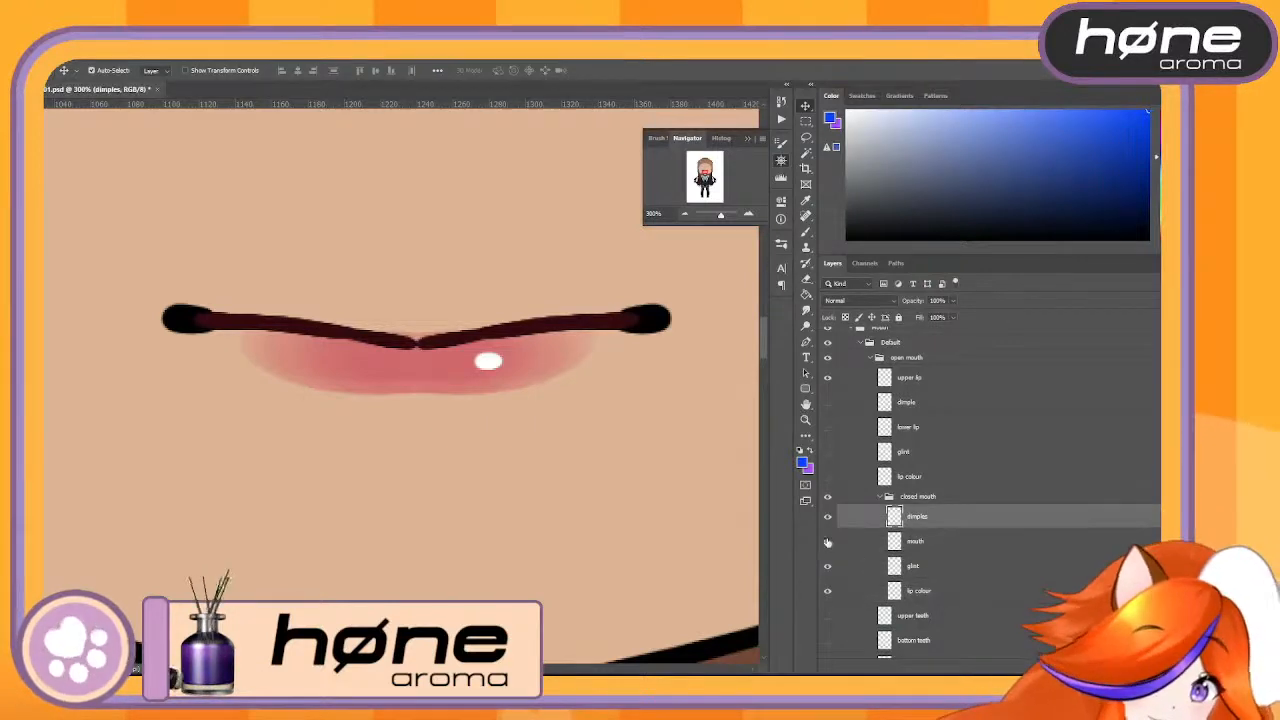
left_click(951, 541)
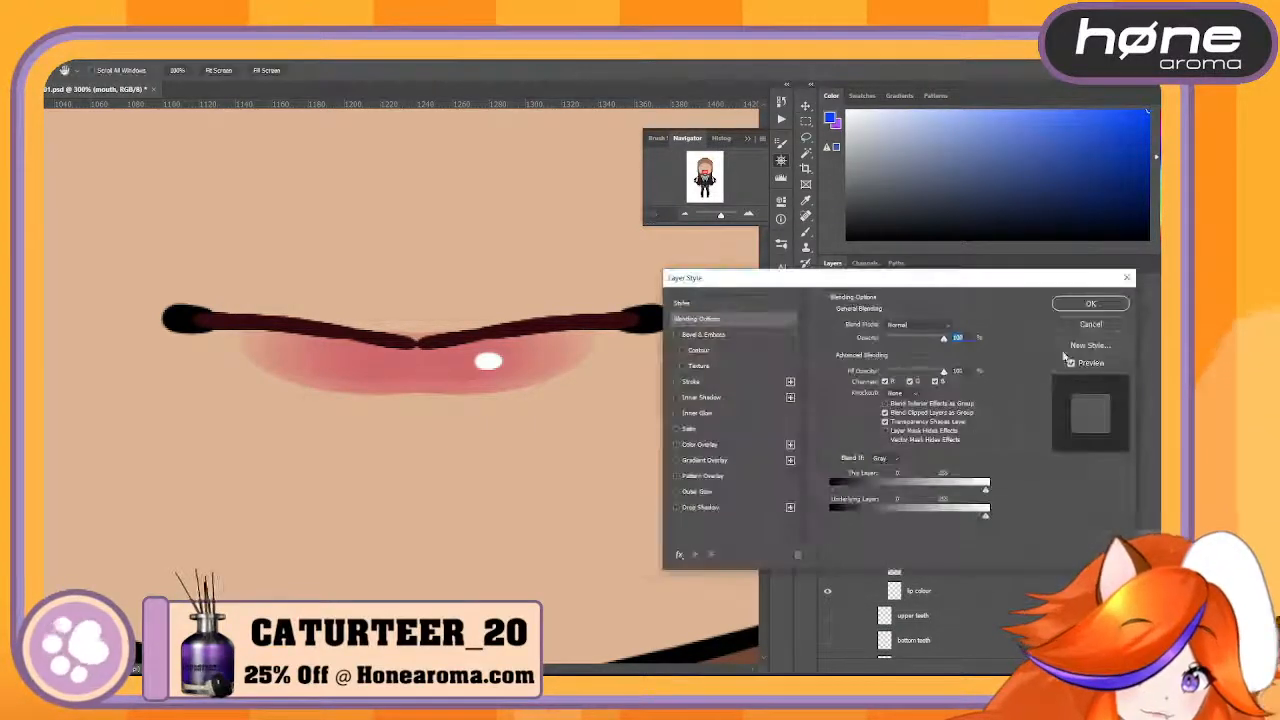
left_click(1073, 328)
left_click_drag(958, 555, 985, 397)
- Rename the mouth layer beneath the upper lip as UpperMouthBlack
double_click(907, 401)
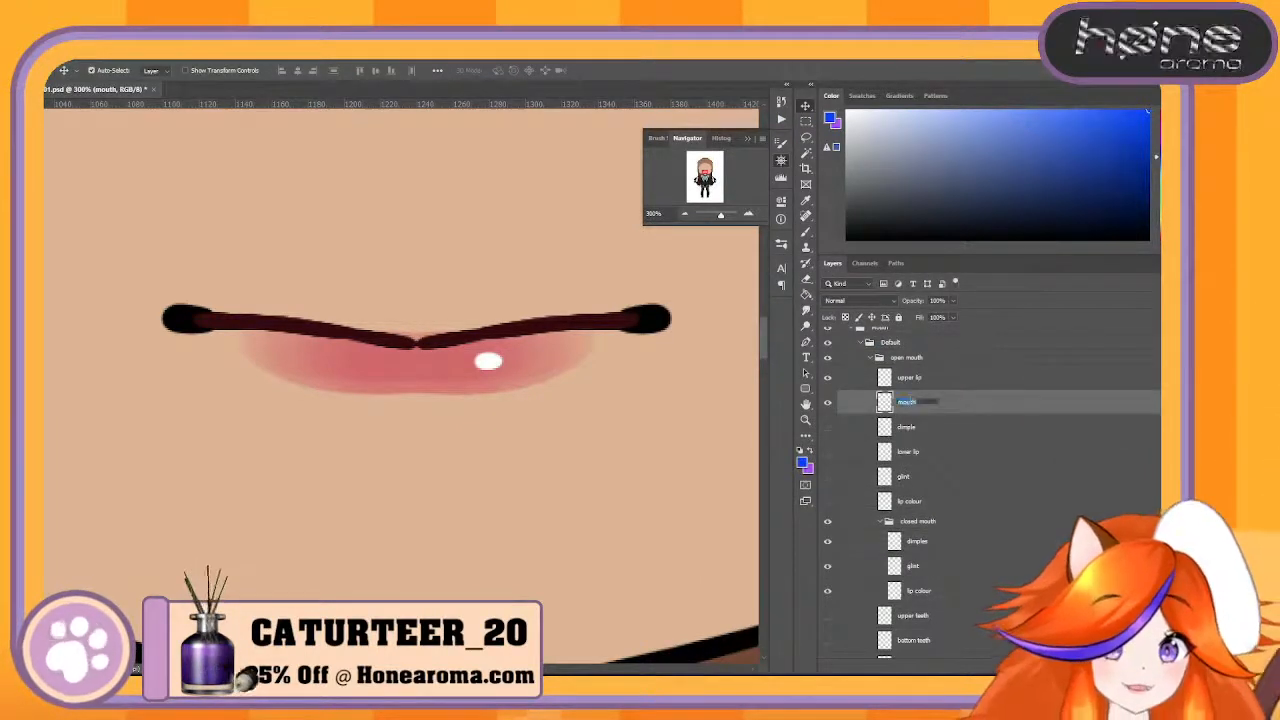
type("Upper")
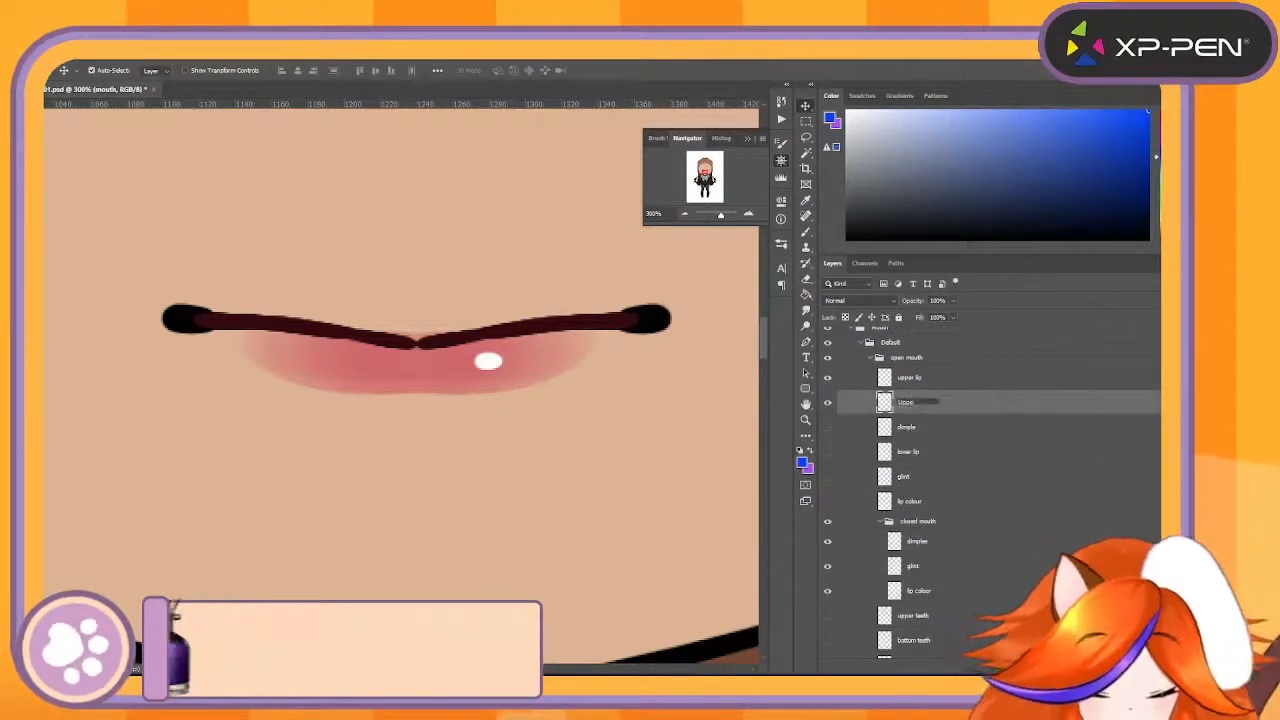
type("MouthBack")
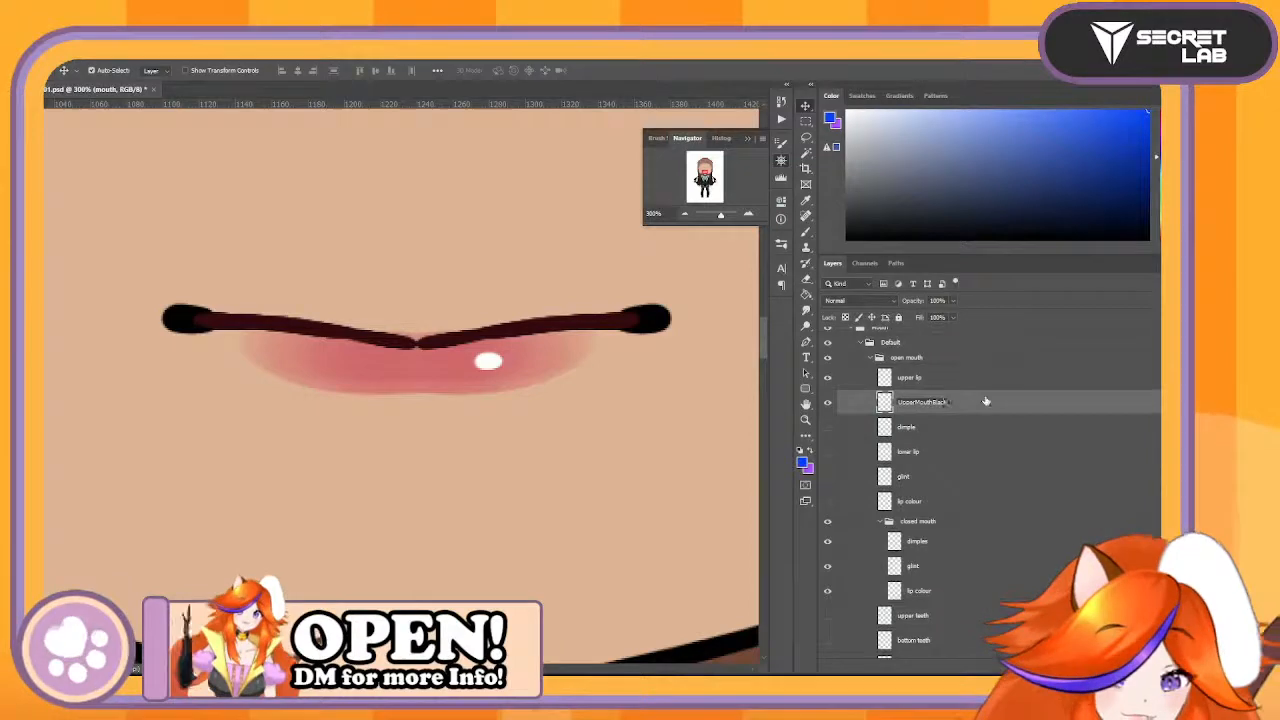
key("Return")
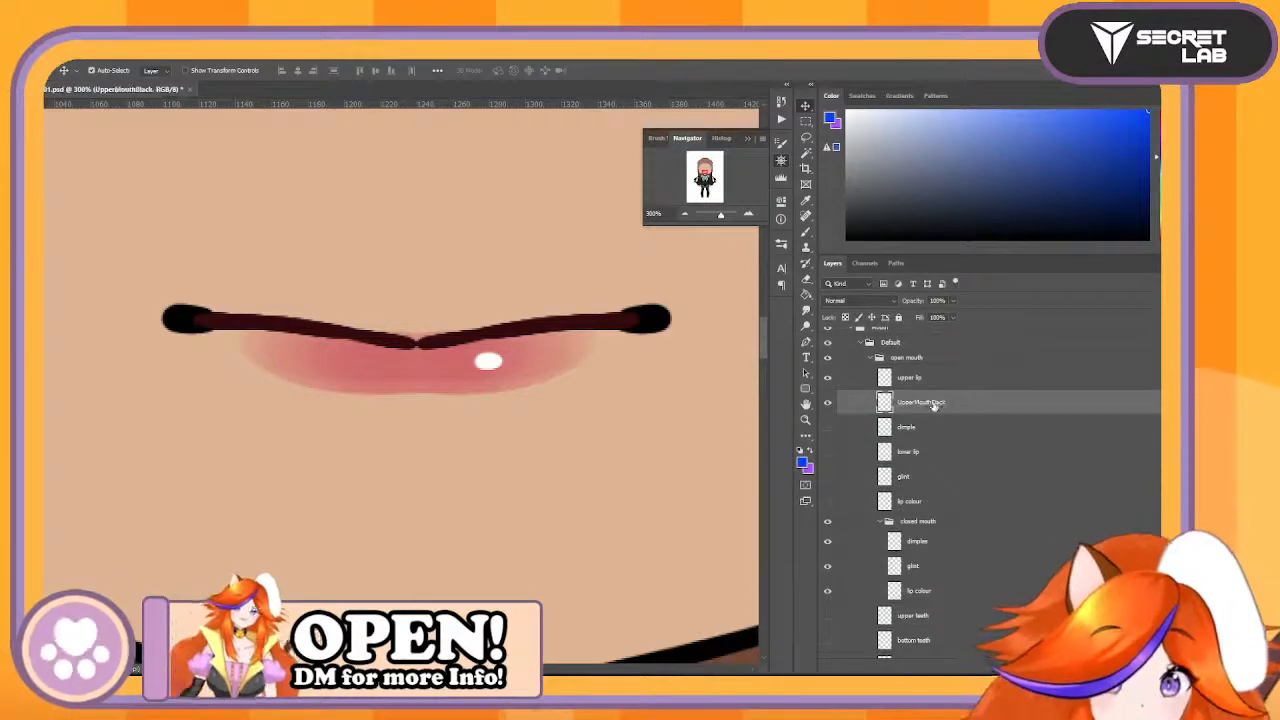
- Check the two upper mouth lines by toggling their visibility, and rename the upper lip layer as UpperMouthBrown
left_click(827, 386)
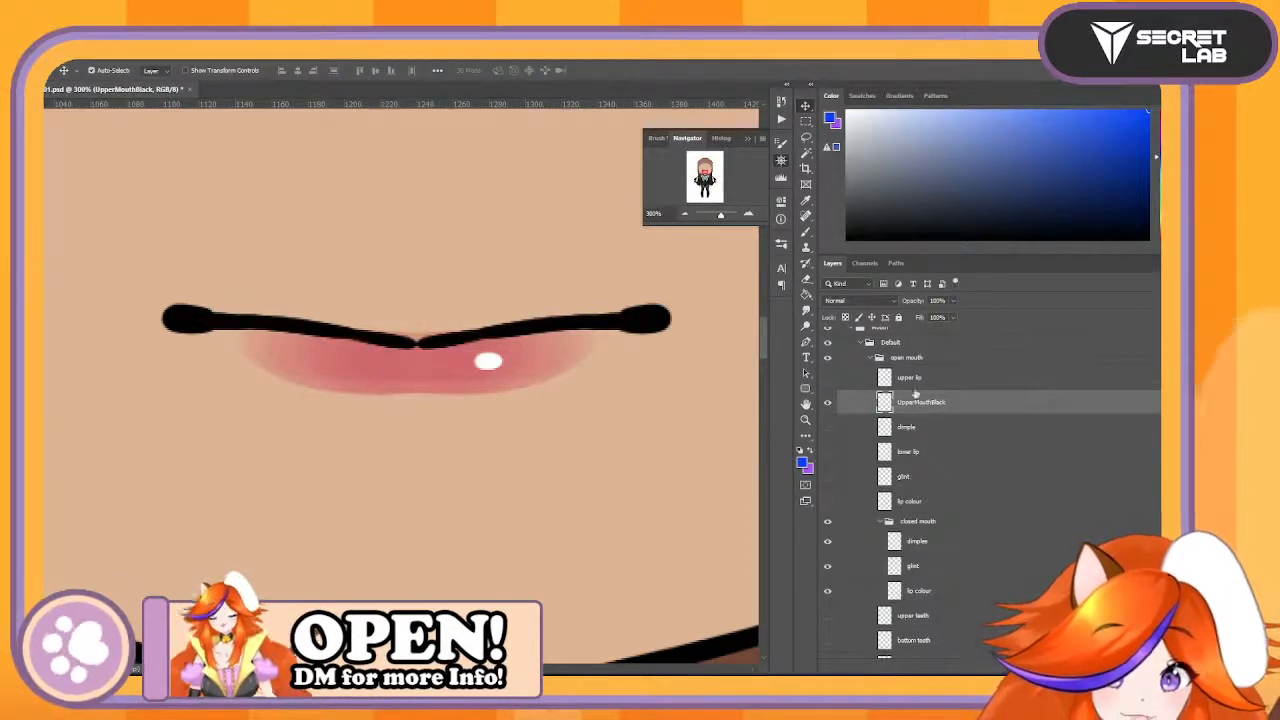
left_click(826, 401)
left_click(826, 401)
left_click(826, 401)
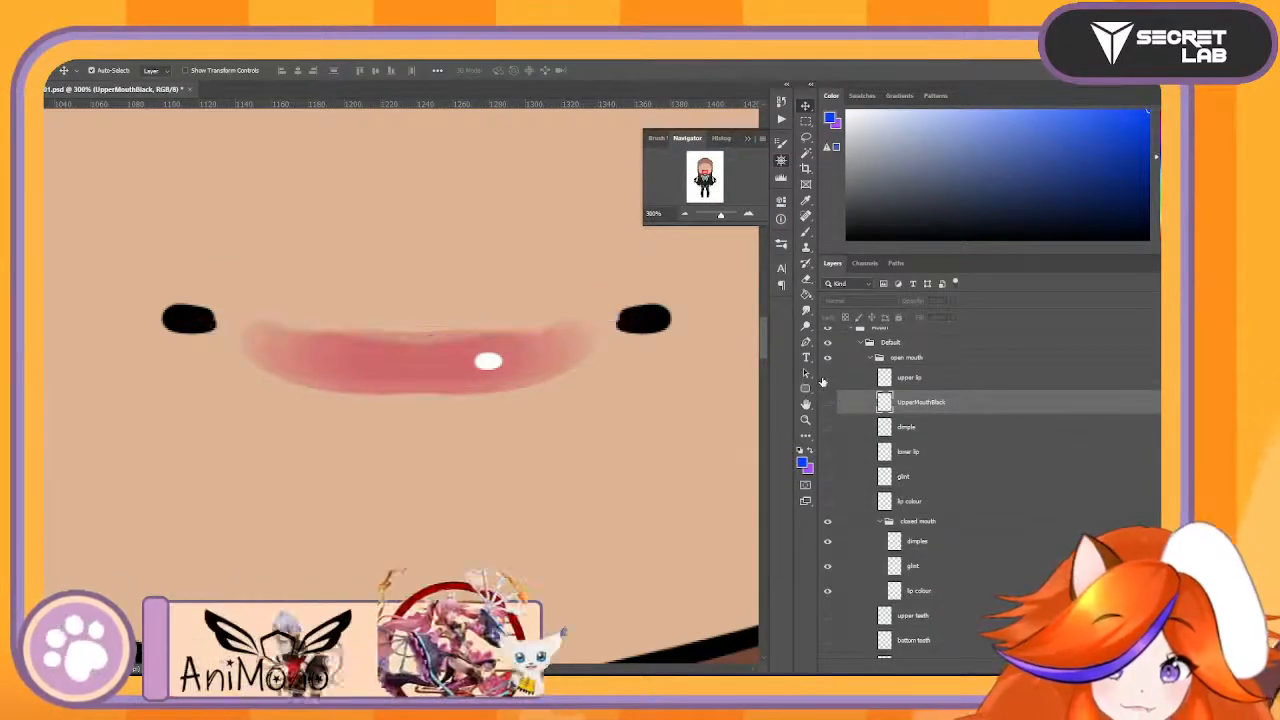
left_click(826, 378)
double_click(904, 378)
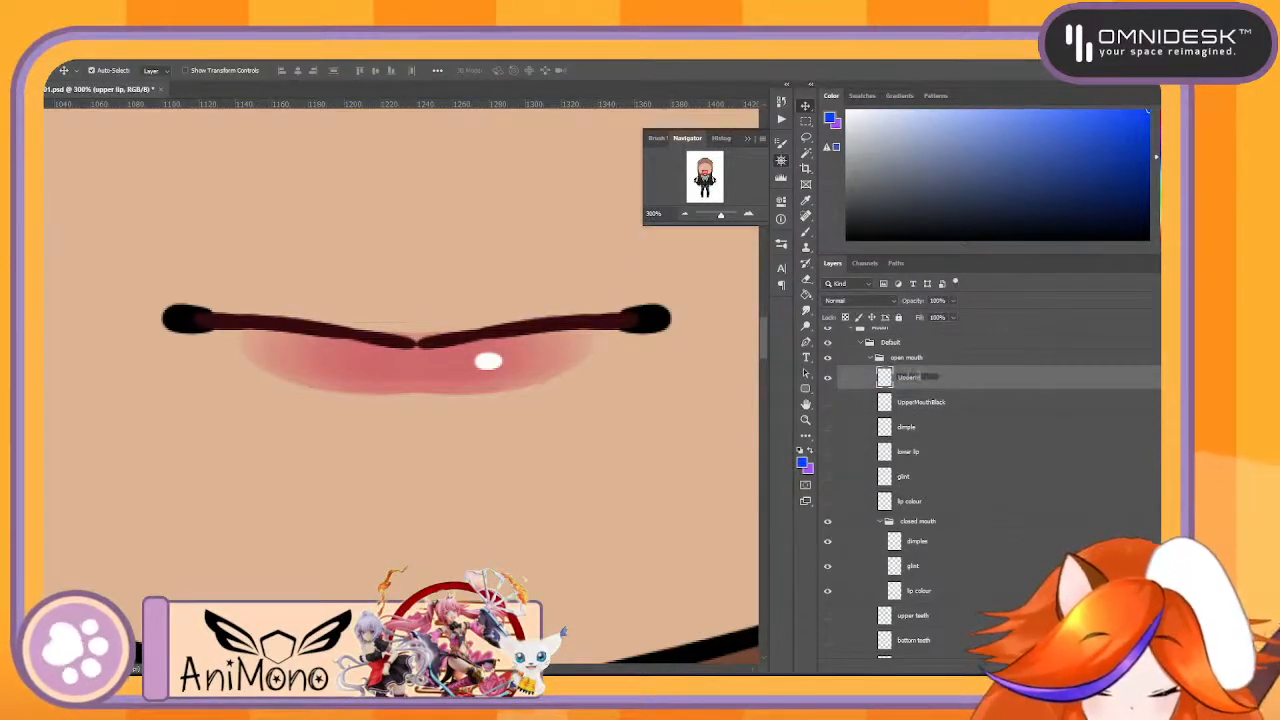
type("UpperMouthBr")
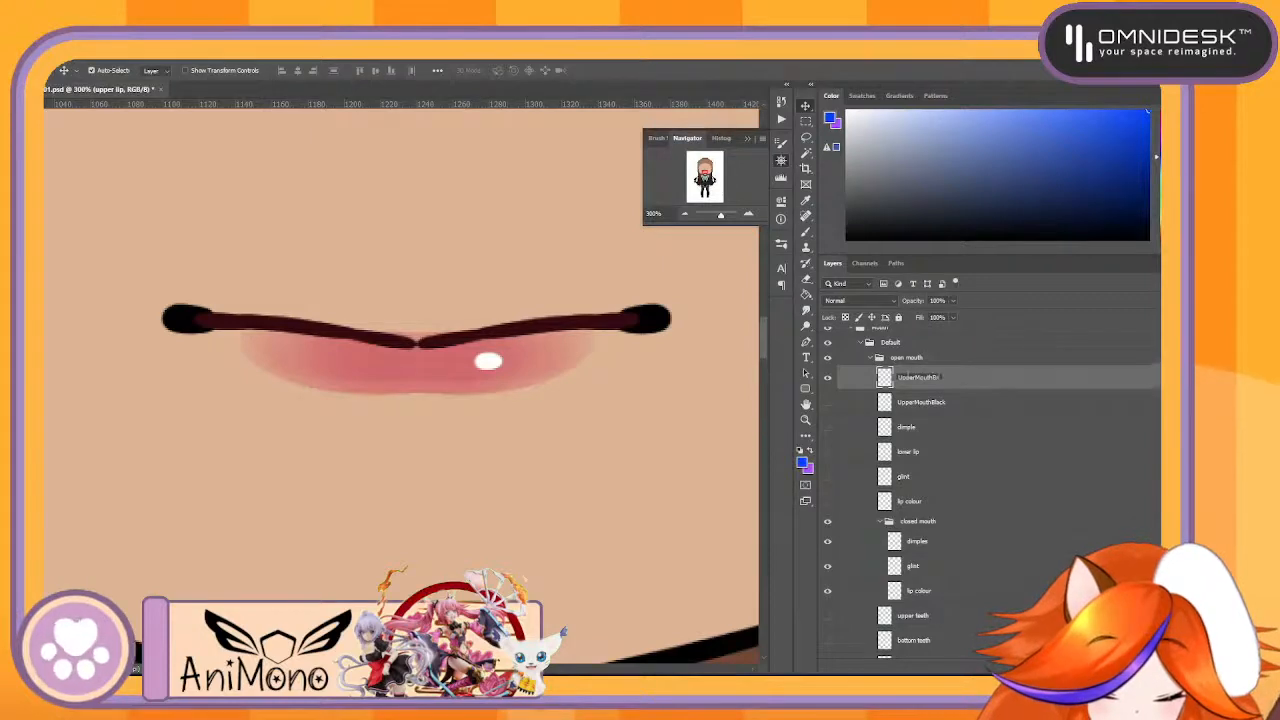
type("own")
key("Return")
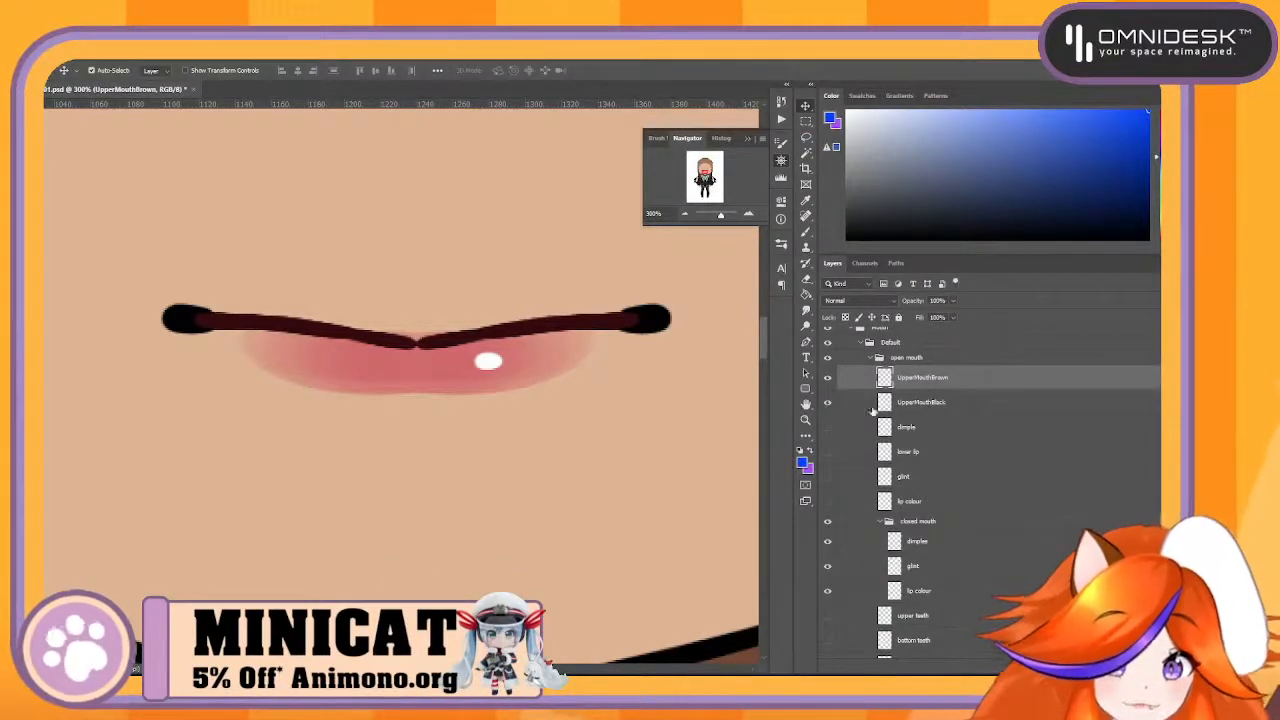
- Rename the black upper mouth line layer as UpperMouth1 and the brown one as UpperMouth2
double_click(937, 403)
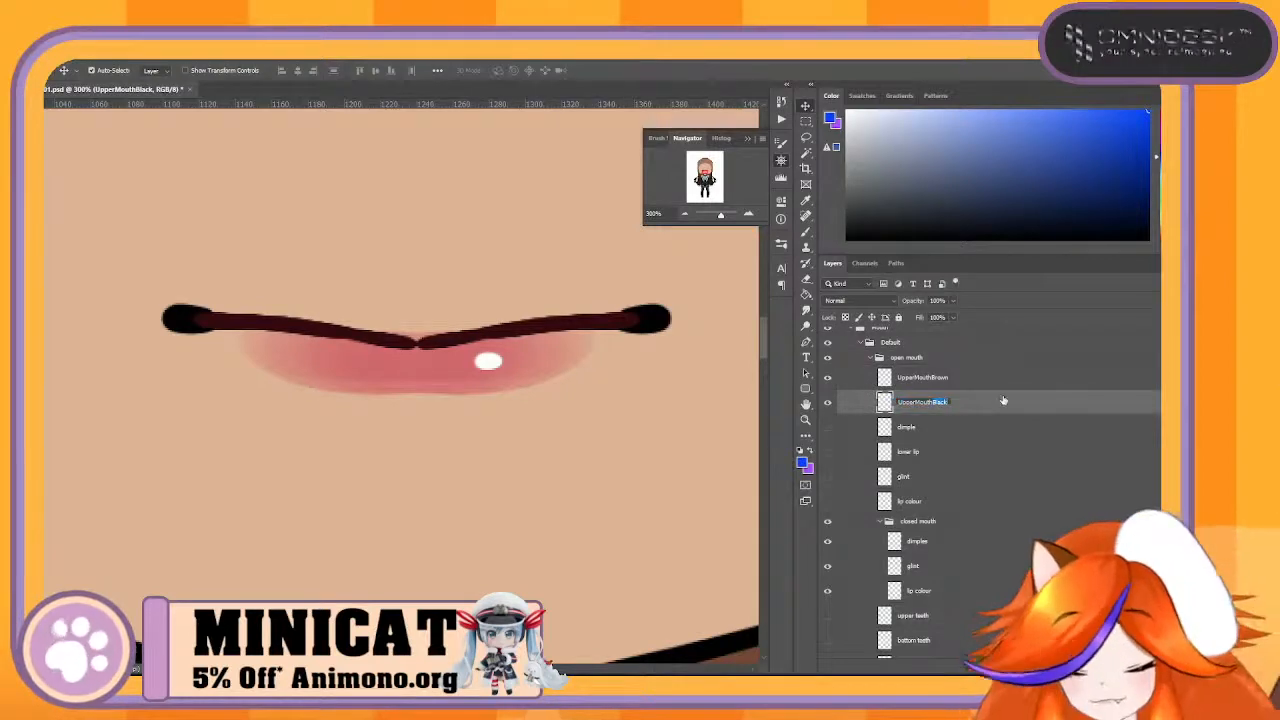
key("BackSpace")
double_click(941, 378)
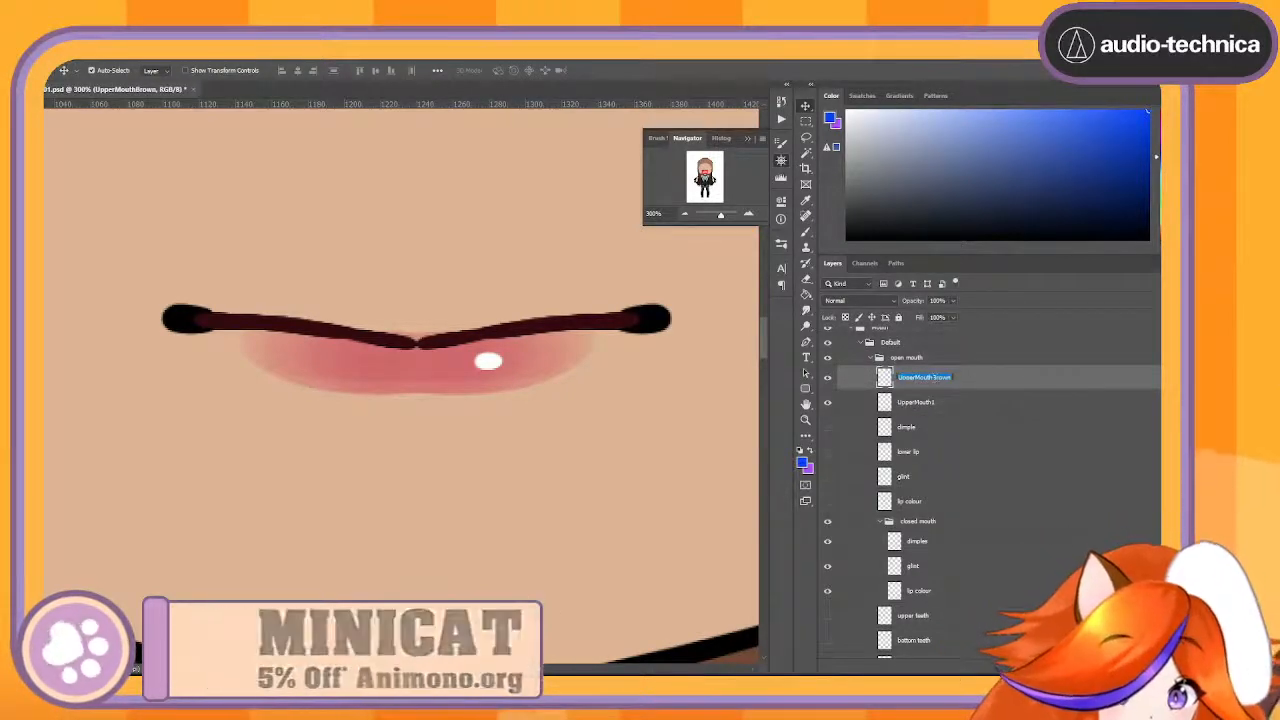
left_click_drag(931, 378, 975, 383)
type("2")
left_click(1030, 406)
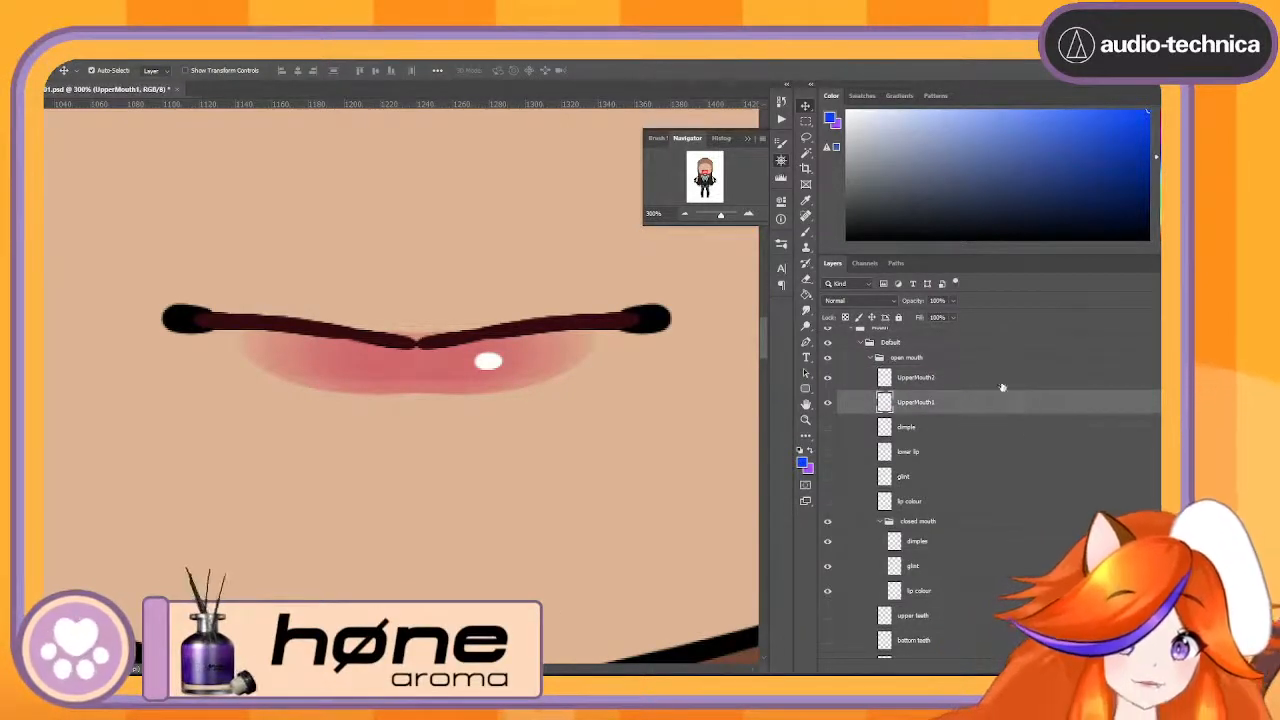
- Move the closed mouth's dimples layer to the top of the open mouth group, above UpperMouth2
left_click(999, 381)
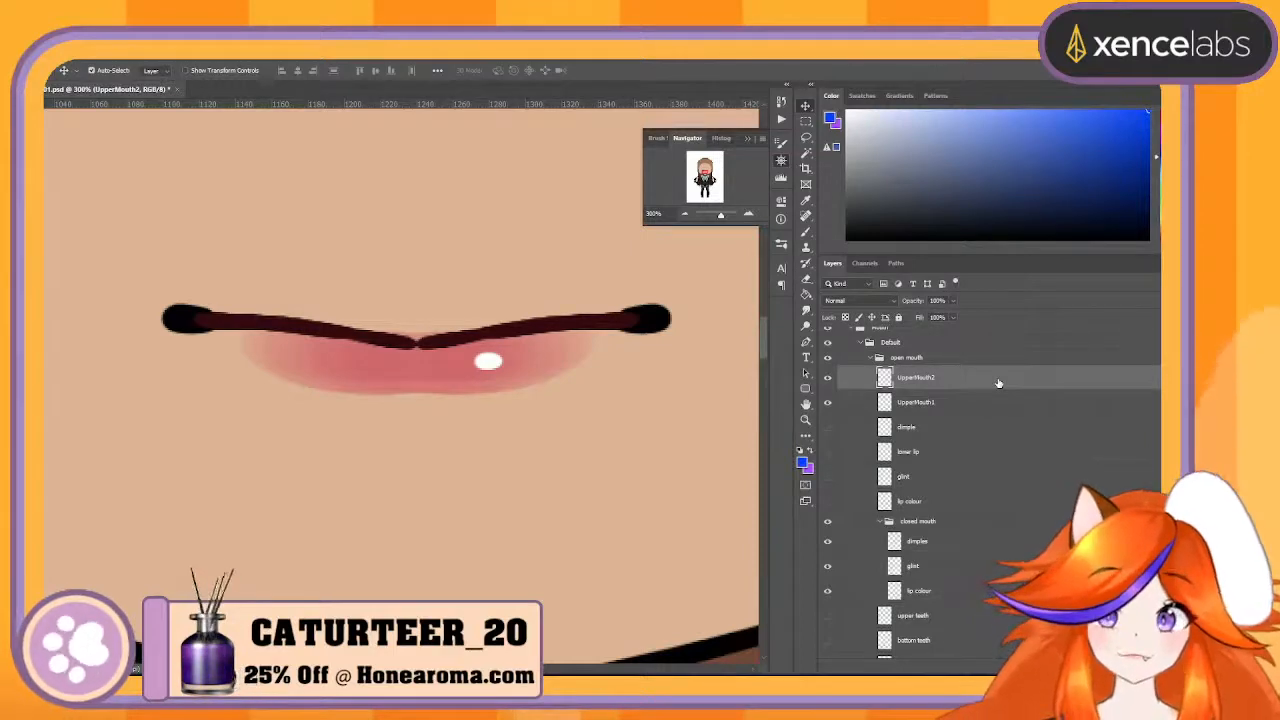
left_click(898, 437)
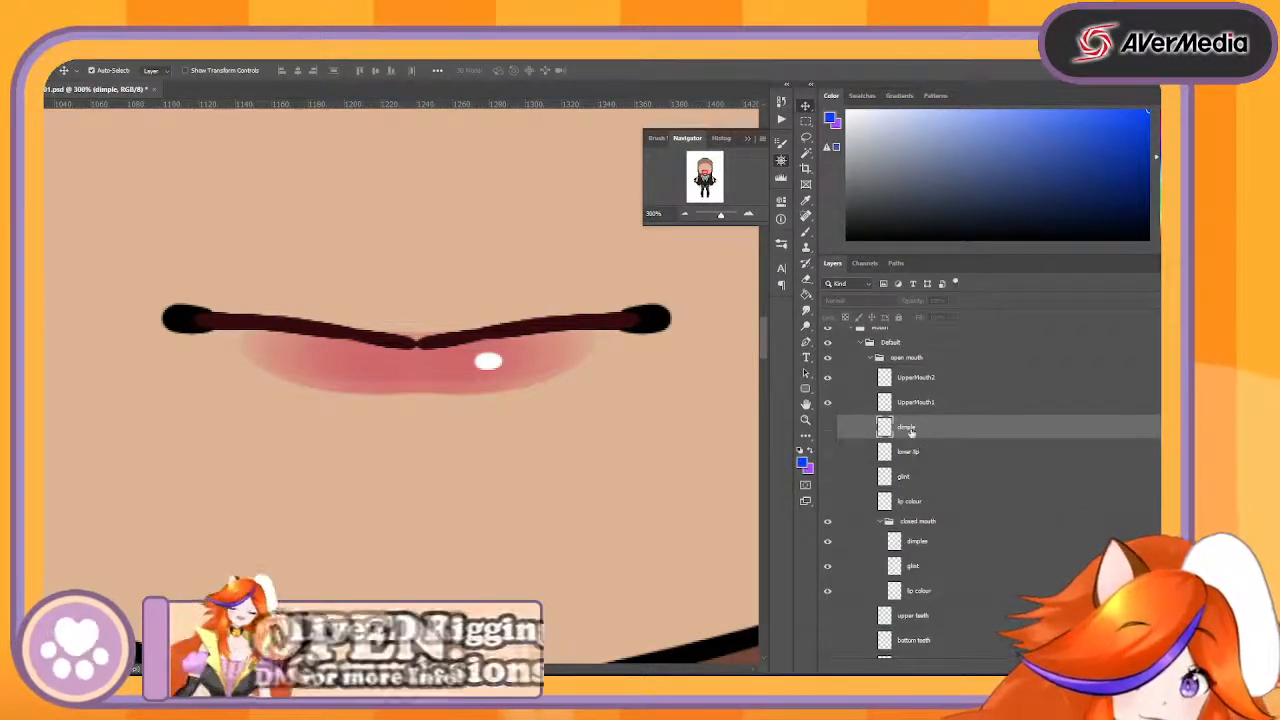
left_click(977, 509)
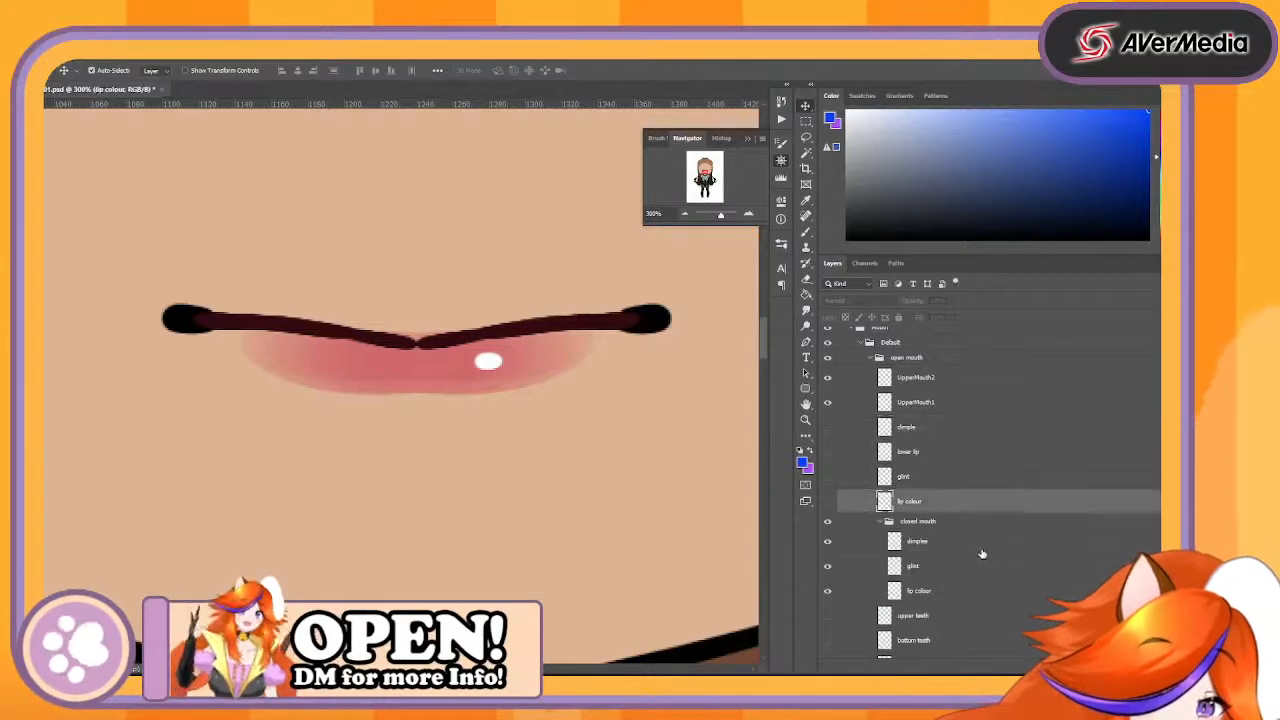
left_click(976, 548)
left_click(828, 542)
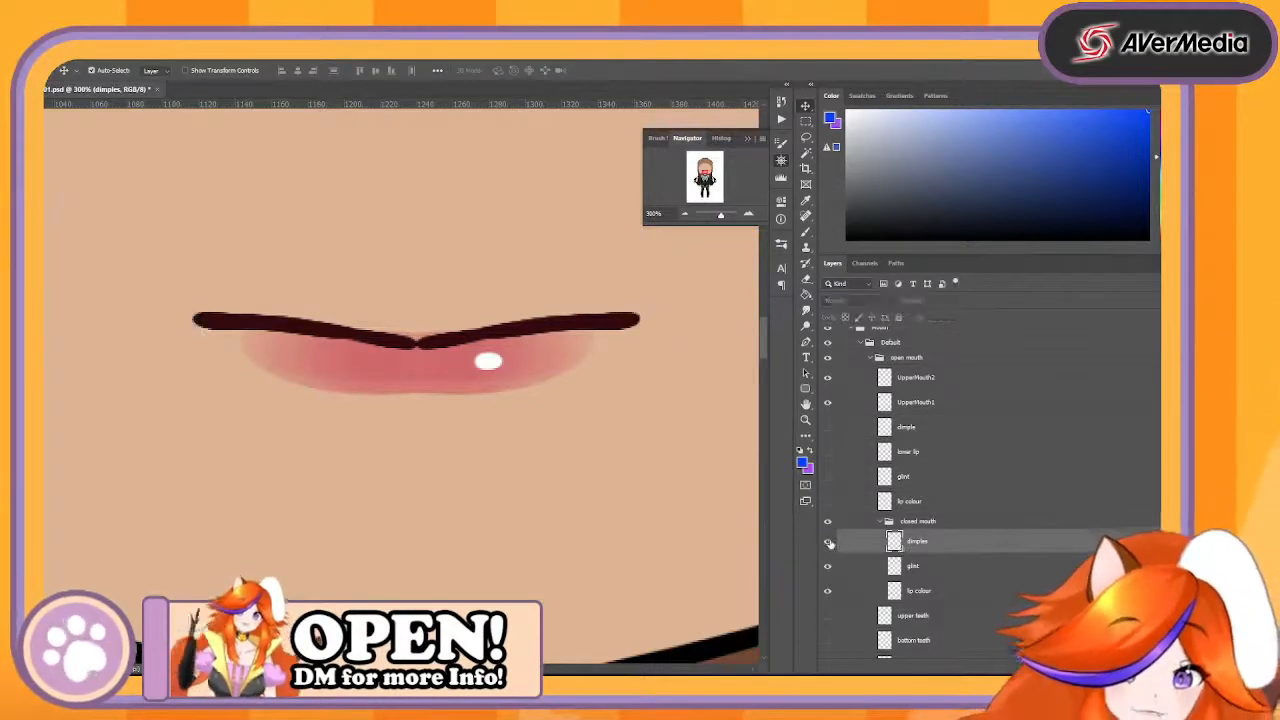
left_click(828, 542)
left_click_drag(944, 545, 1000, 377)
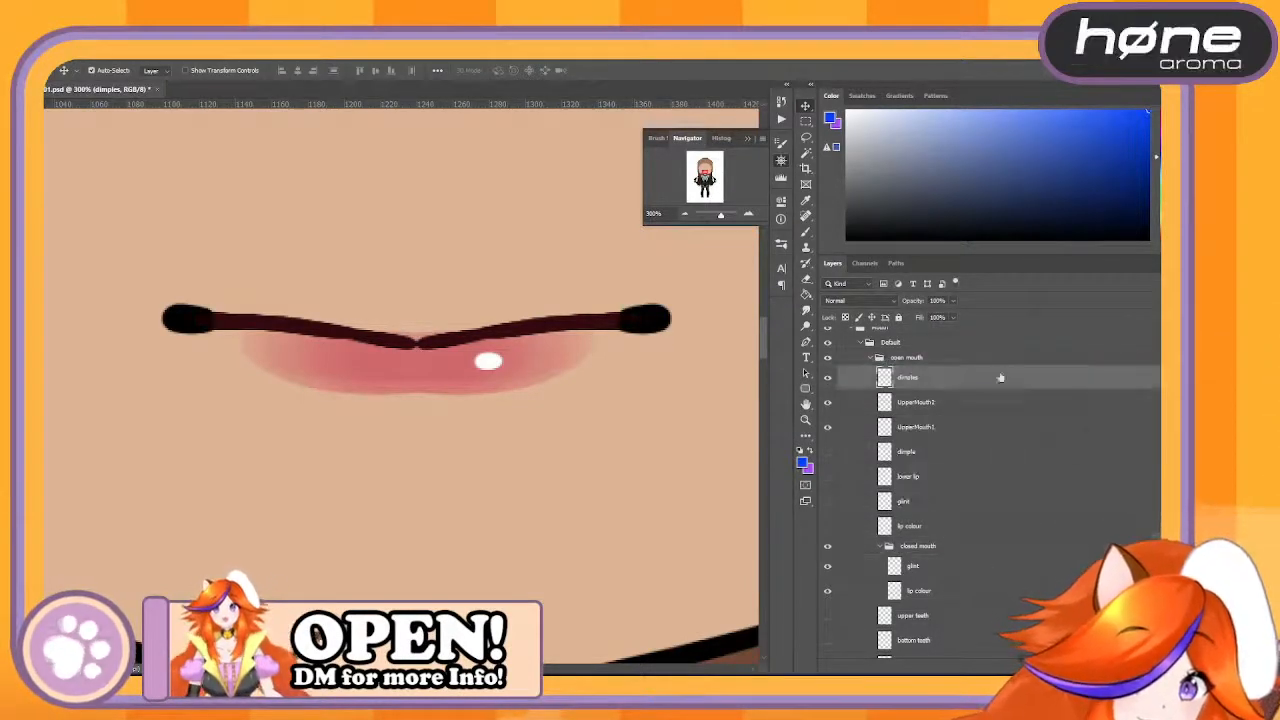
- Compare the glint and lip colour layers of the open mouth with those of the closed mouth
right_click(927, 379)
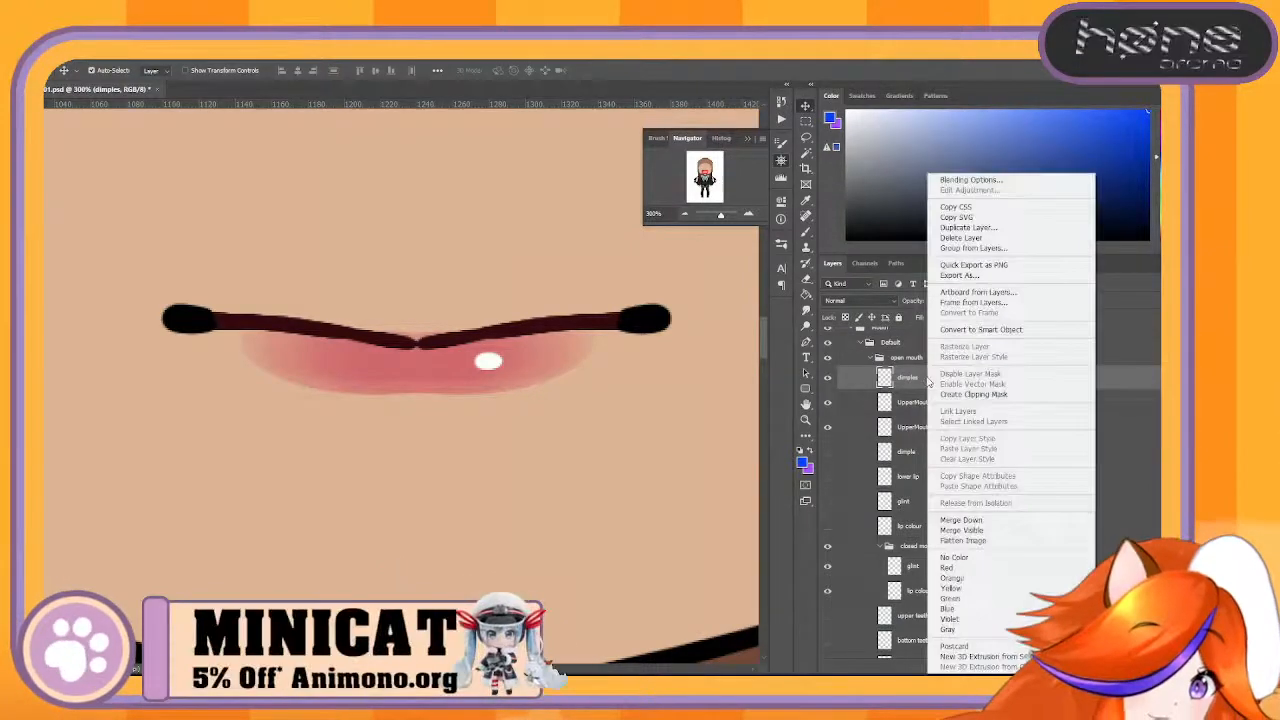
left_click(905, 526)
left_click(962, 567)
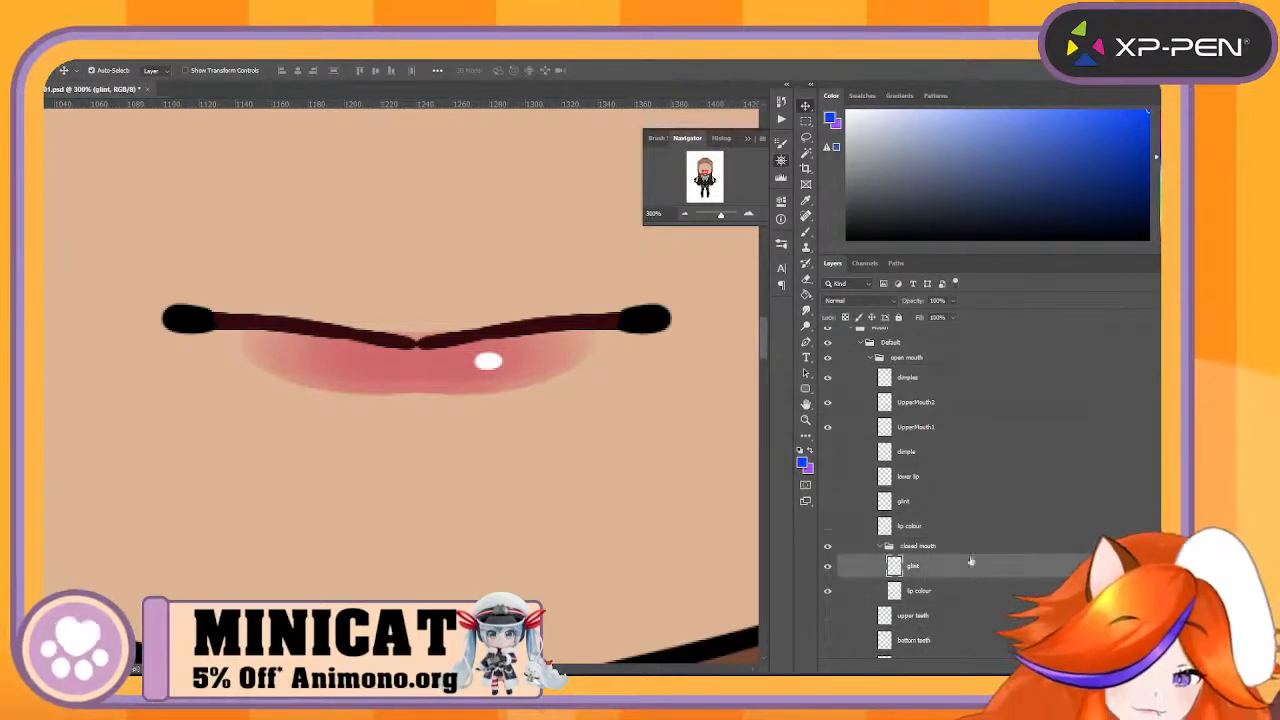
left_click(960, 501)
left_click(951, 526)
left_click(962, 590)
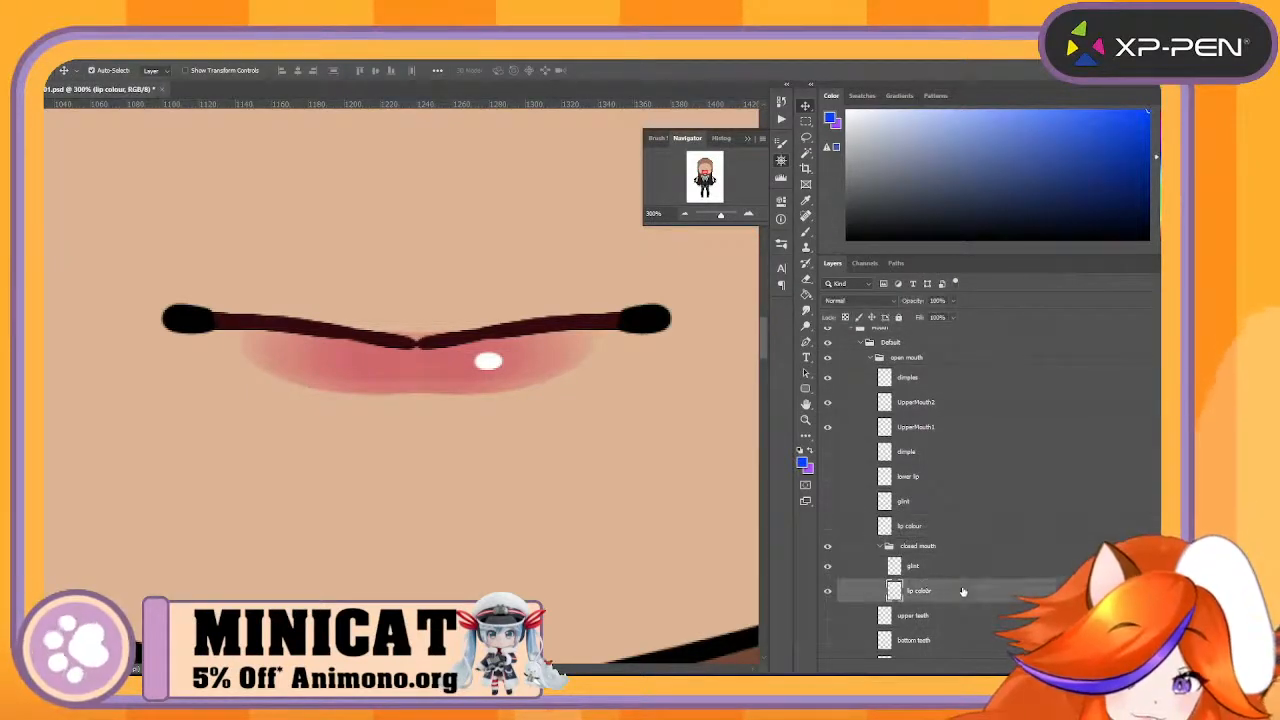
- Delete the hidden dimple layer beneath UpperMouth1 in the open mouth group
scroll(928, 466, "down", 1)
double_click(918, 437)
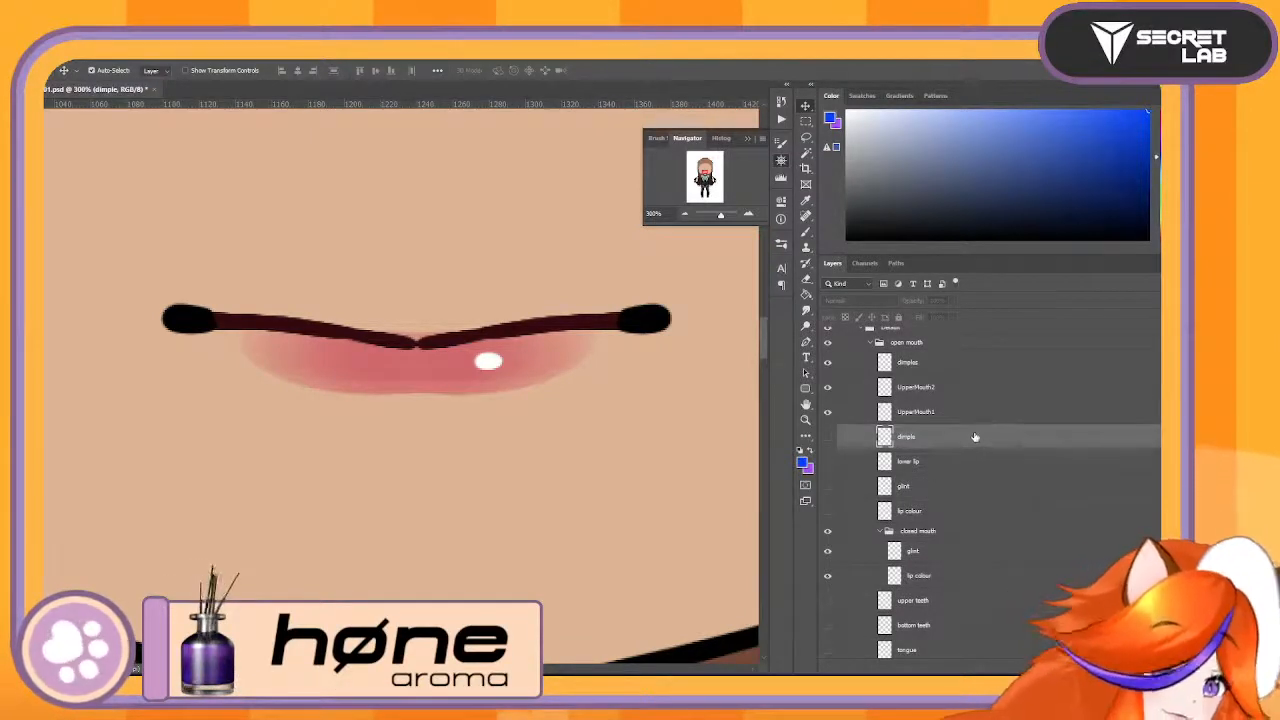
left_click_drag(975, 439, 1145, 672)
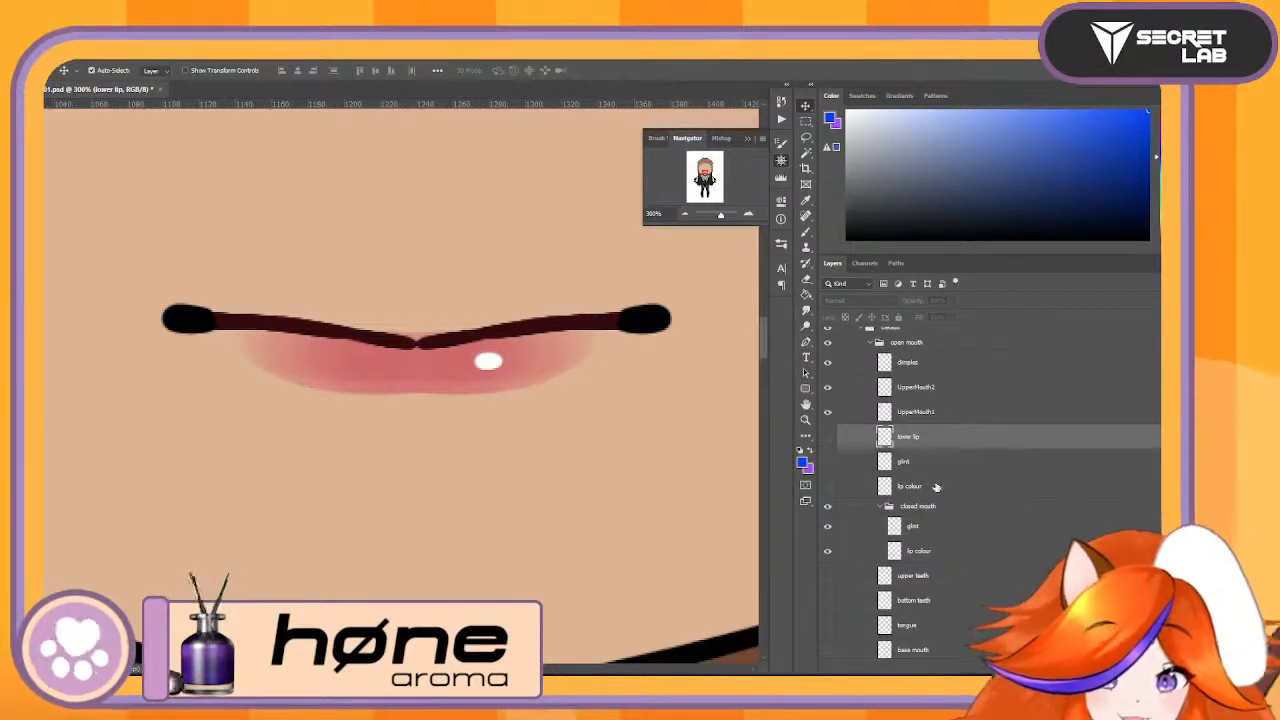
- Show the open mouth's lower lip layer and check its outline by toggling its visibility
left_click(827, 437)
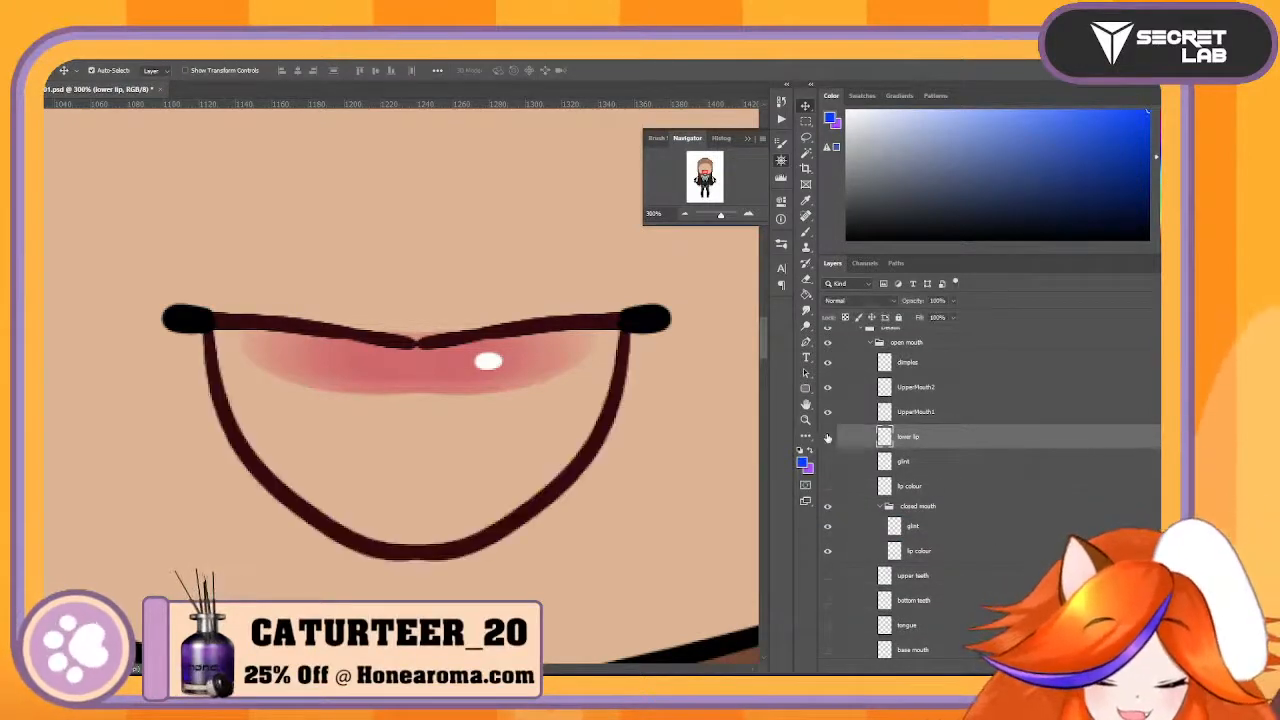
left_click(827, 437)
left_click(827, 437)
left_click(827, 437)
left_click(827, 437)
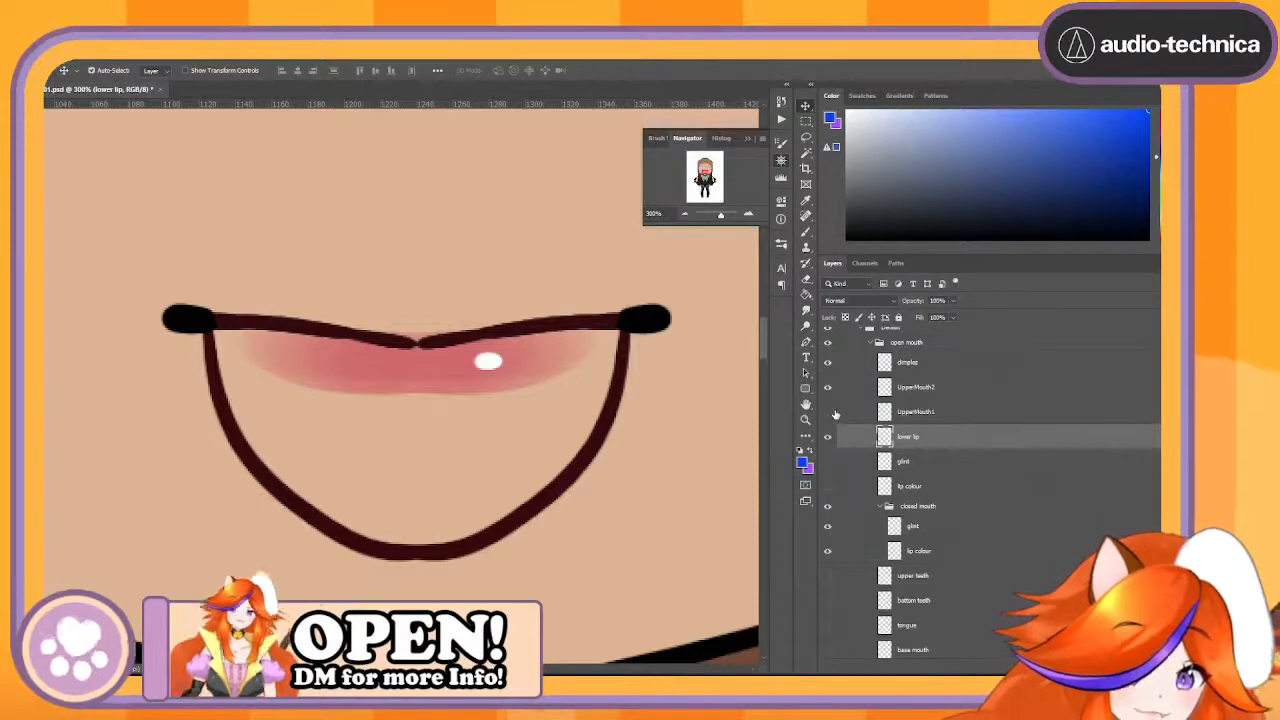
- Duplicate the UpperMouth2 and lower lip layers together and merge the two copies into one layer
left_click(954, 390, "ctrl")
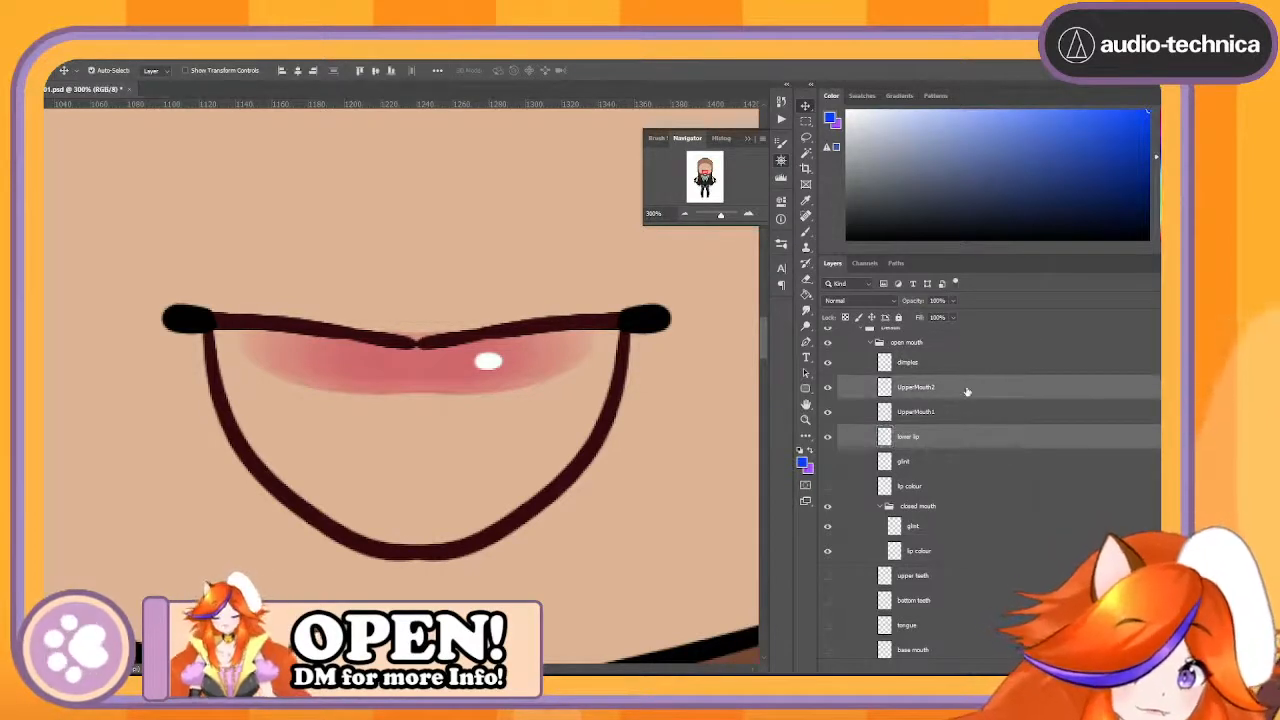
left_click_drag(966, 393, 1020, 672)
right_click(1021, 389)
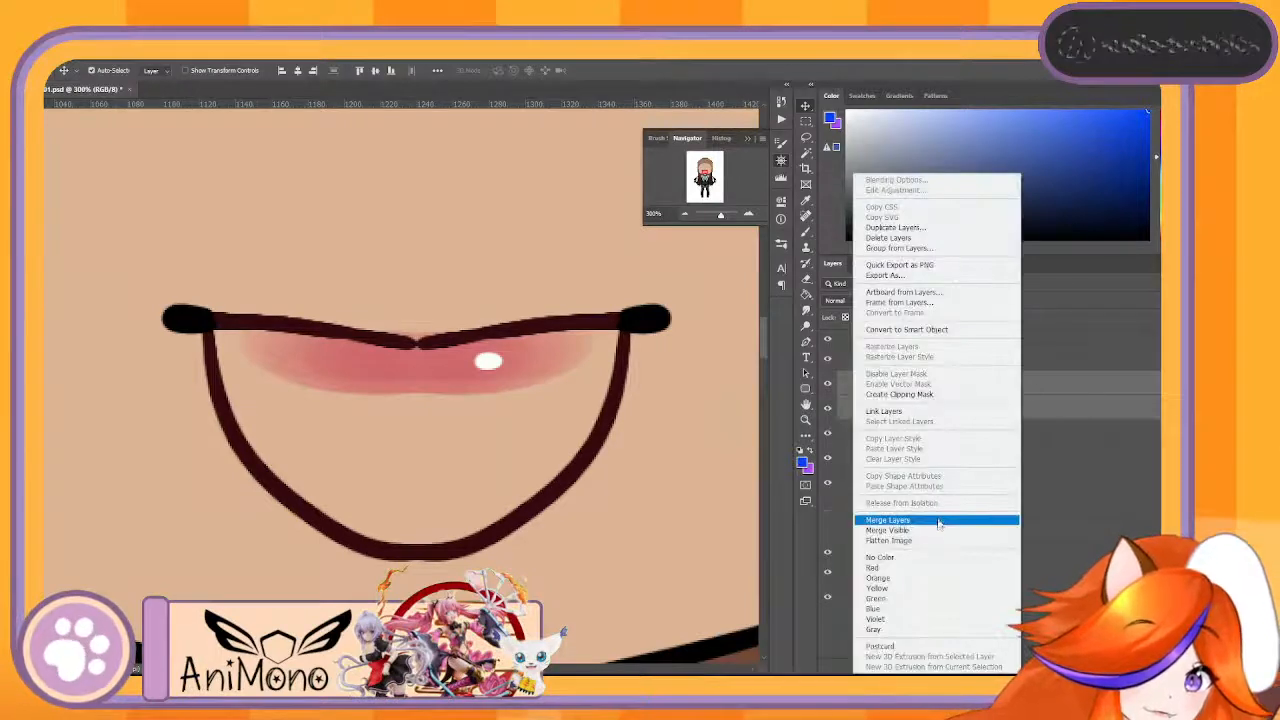
left_click(898, 520)
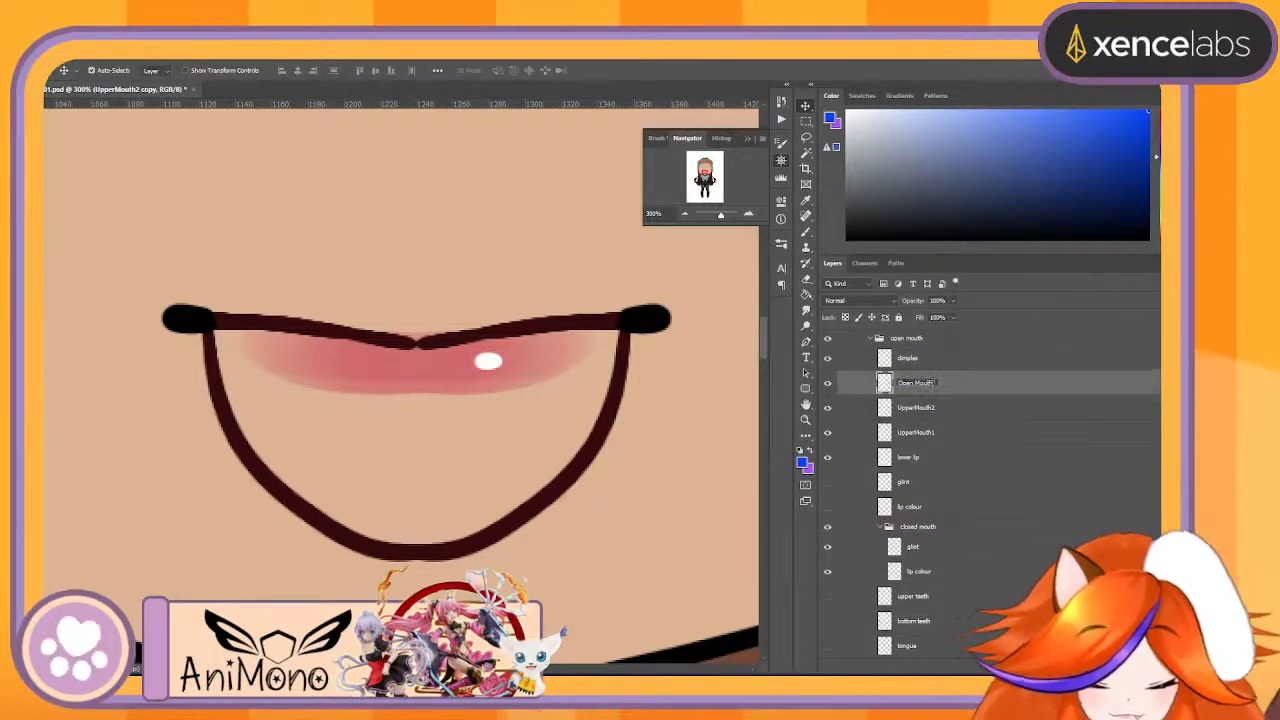
- Rename the merged mouth outline copy as Open Mouth Ref and move it into the Ref group
type("Ref")
key("Return")
scroll(968, 425, "up", 3)
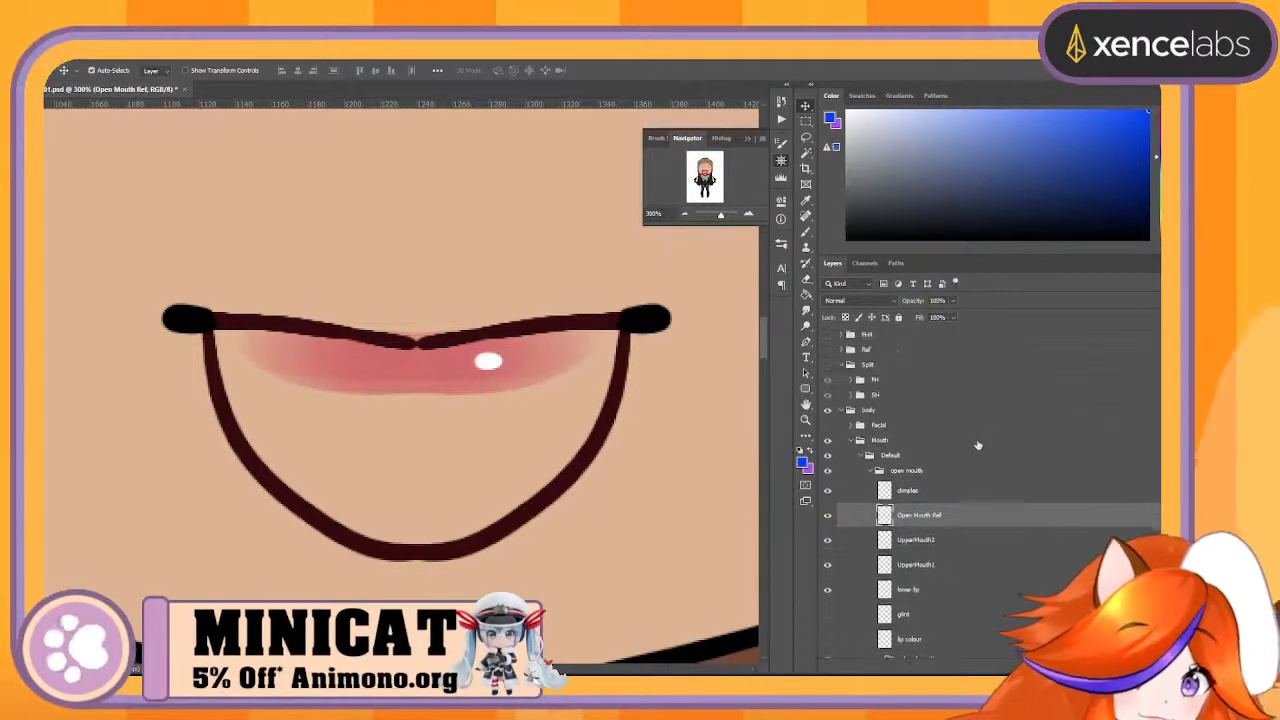
left_click_drag(943, 514, 921, 353)
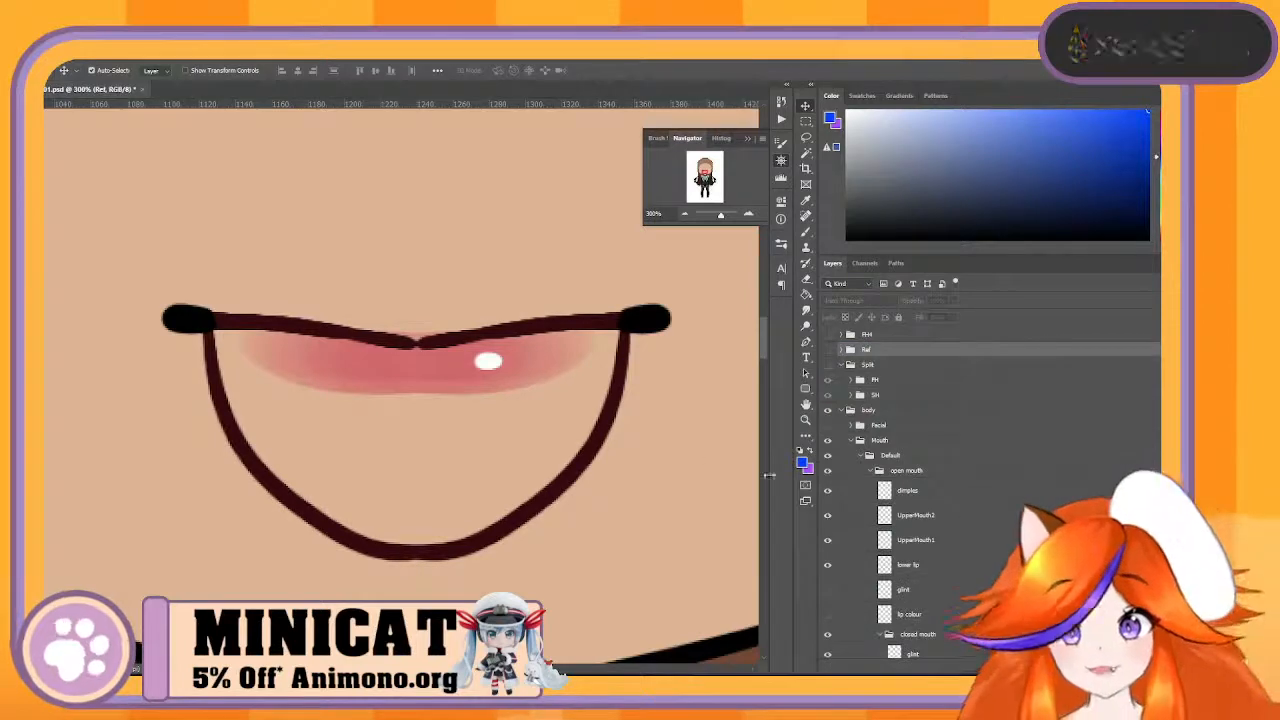
- Sample the lower lip's dark brown for the Brush and set a vertical paint symmetry axis through the mouth's centre
left_click(590, 466)
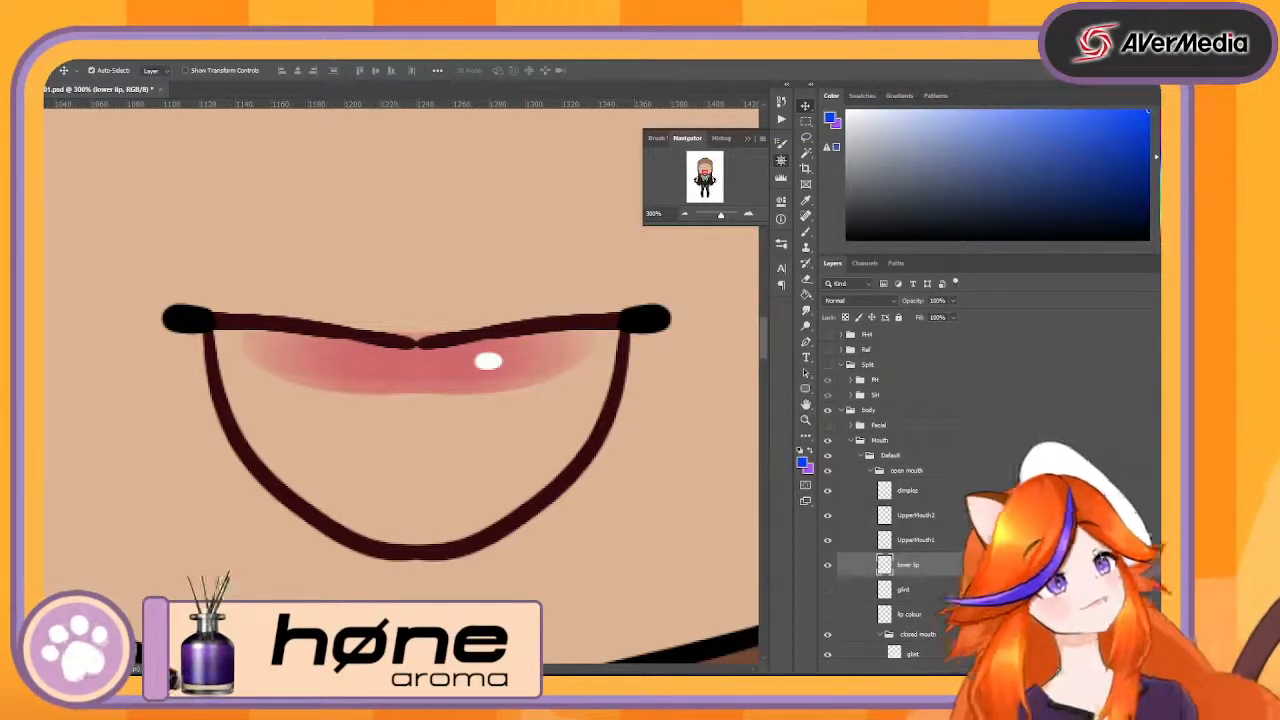
key("b")
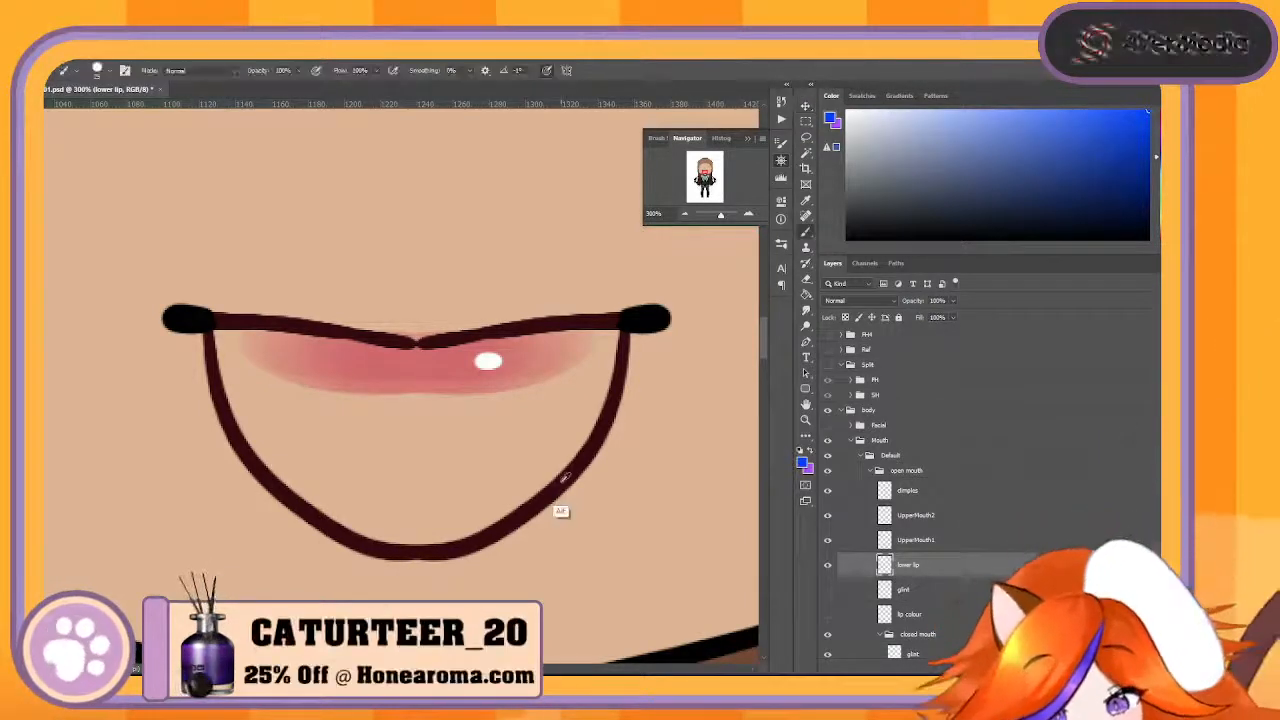
left_click(560, 508, "alt")
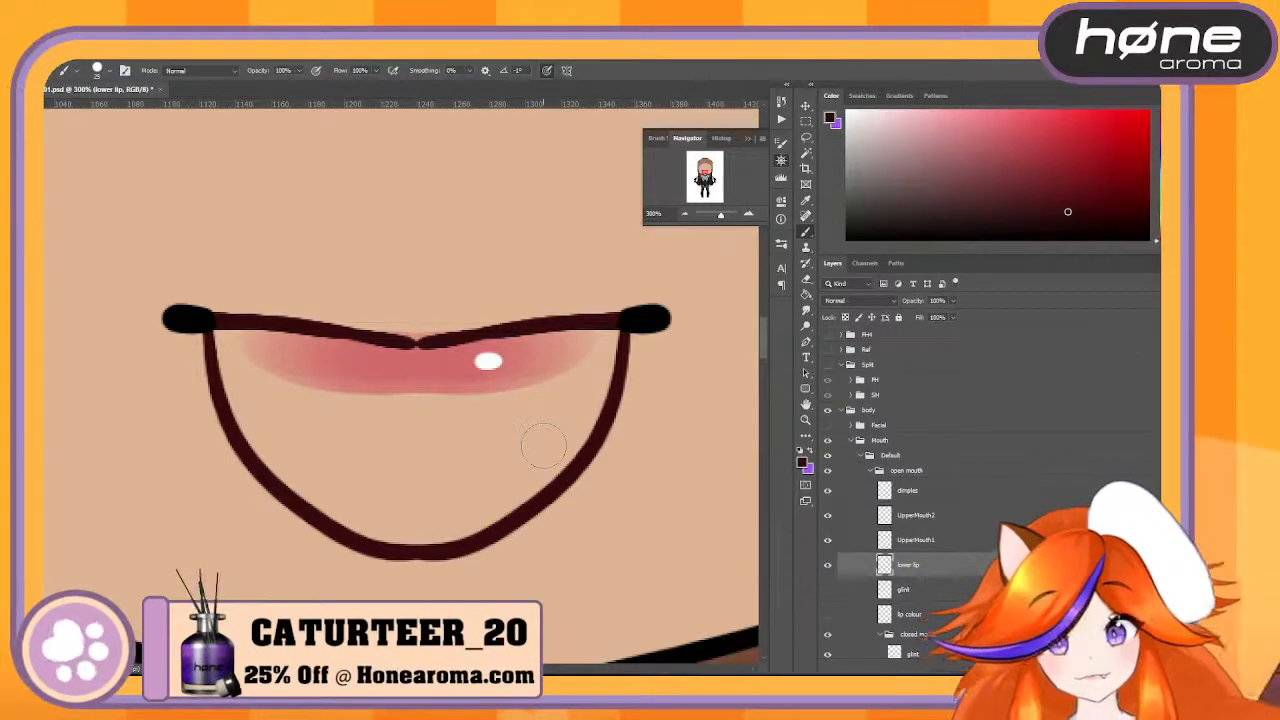
left_click(566, 70)
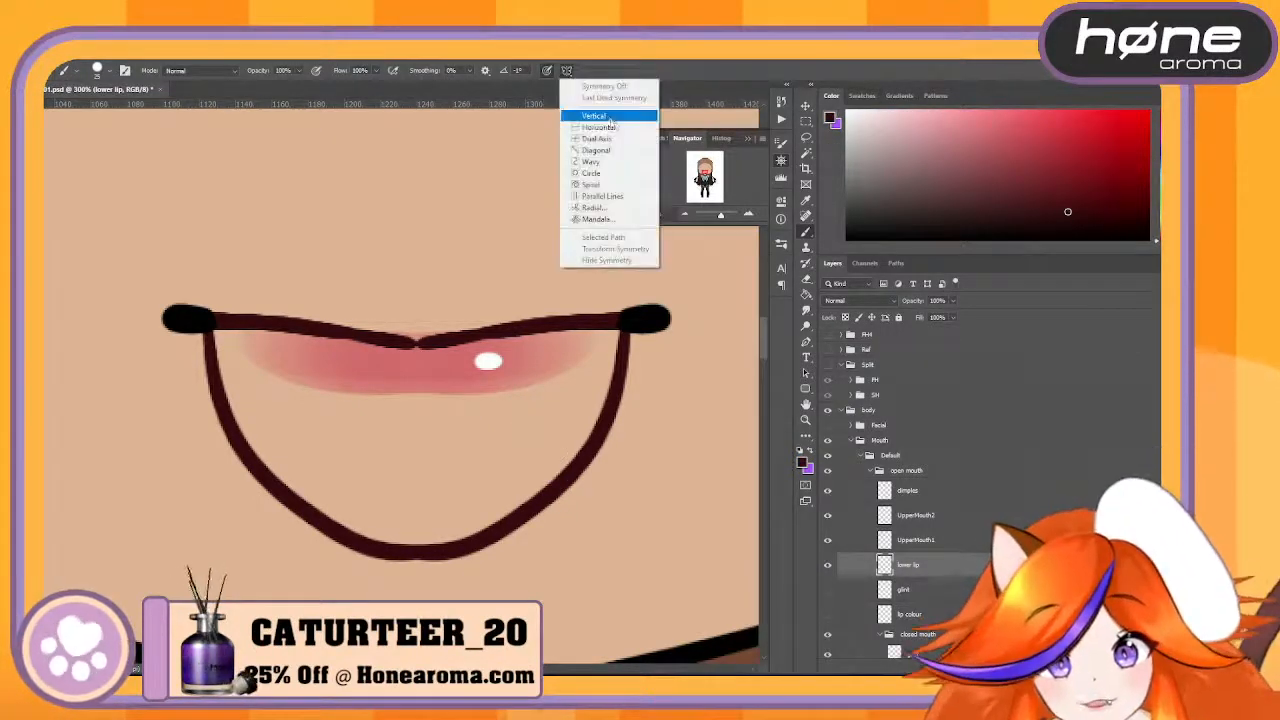
left_click(615, 117)
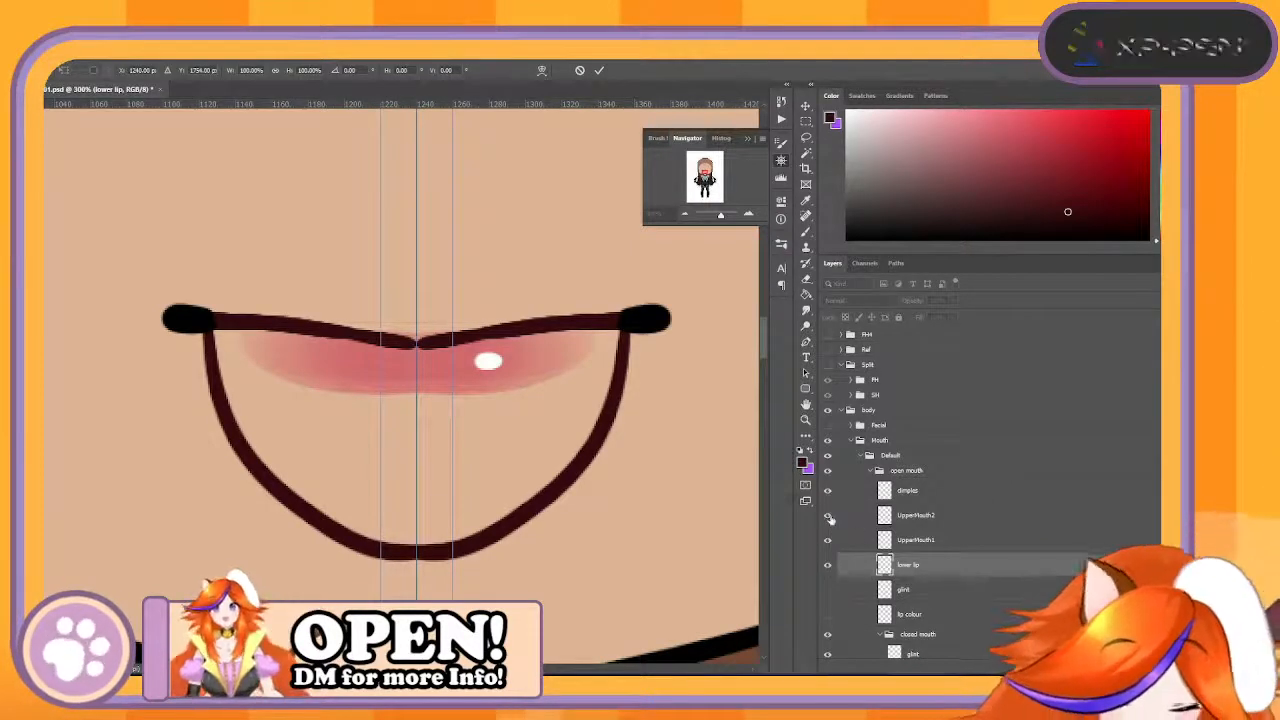
key("Return")
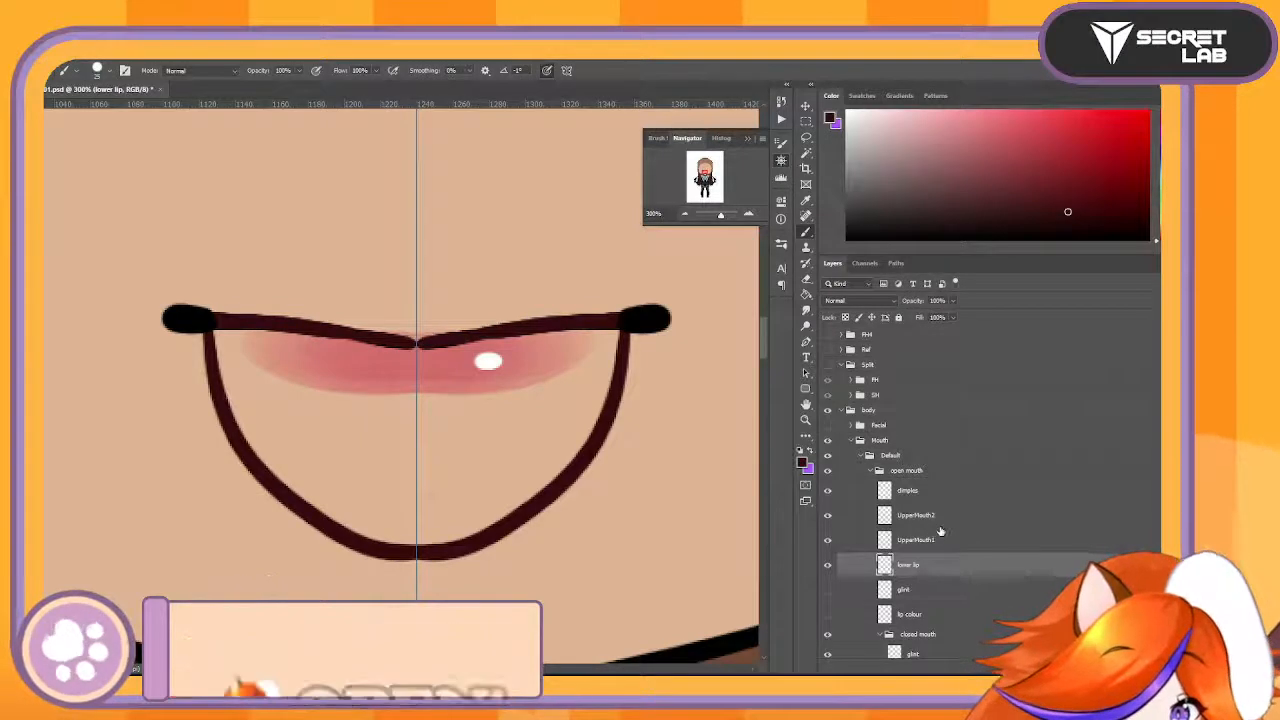
- Duplicate the UpperMouth2 layer and hide the original, UpperMouth1, lower lip and dimples layers
left_click(950, 516)
key("ctrl+j")
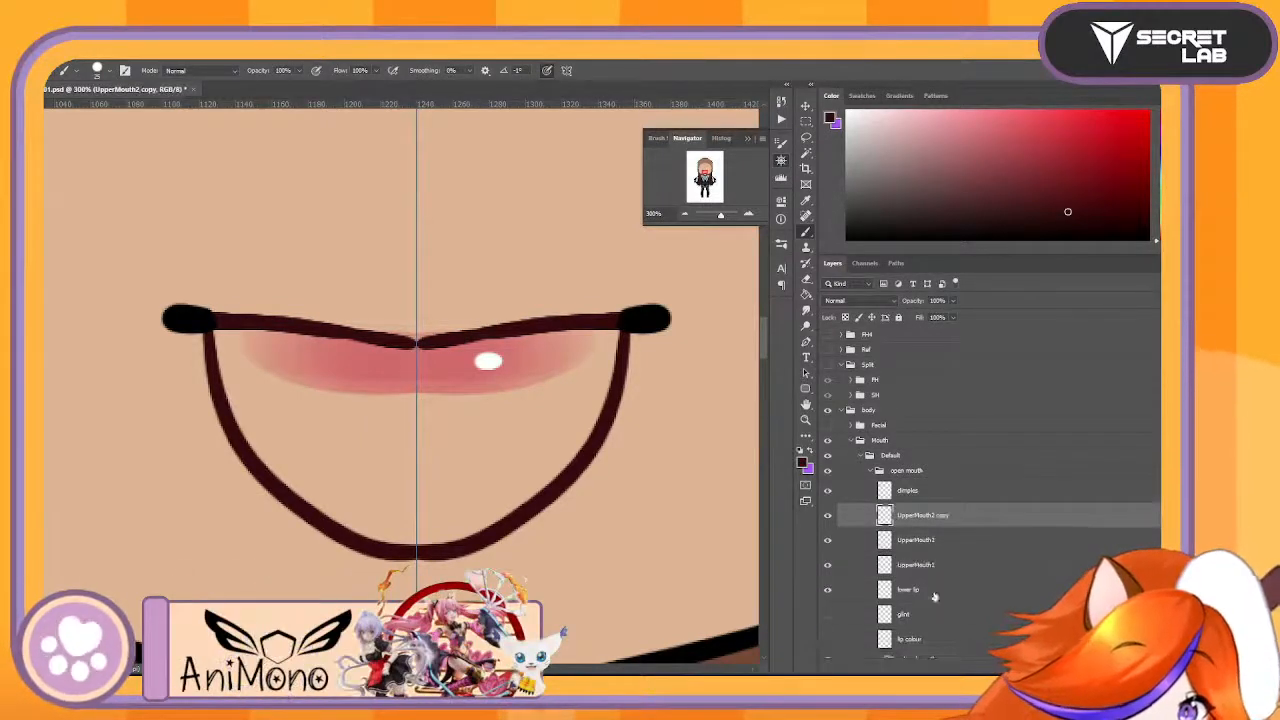
left_click(829, 567)
left_click(829, 591)
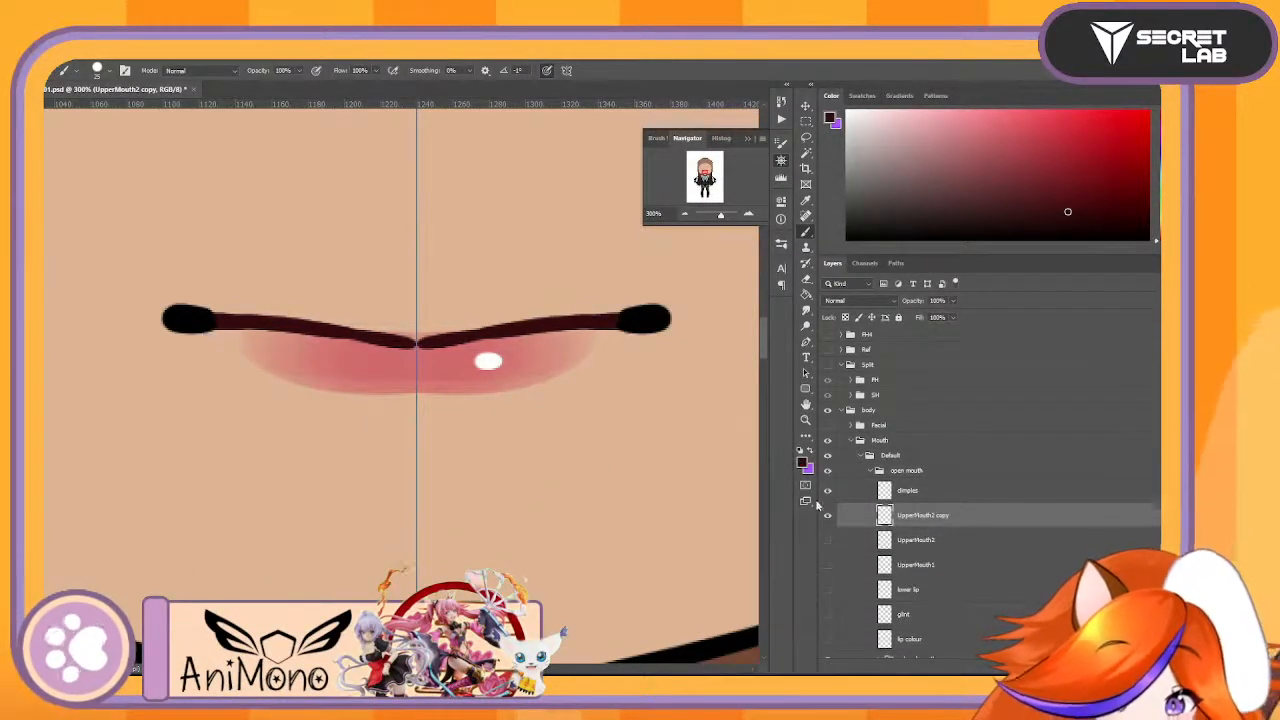
left_click(829, 493)
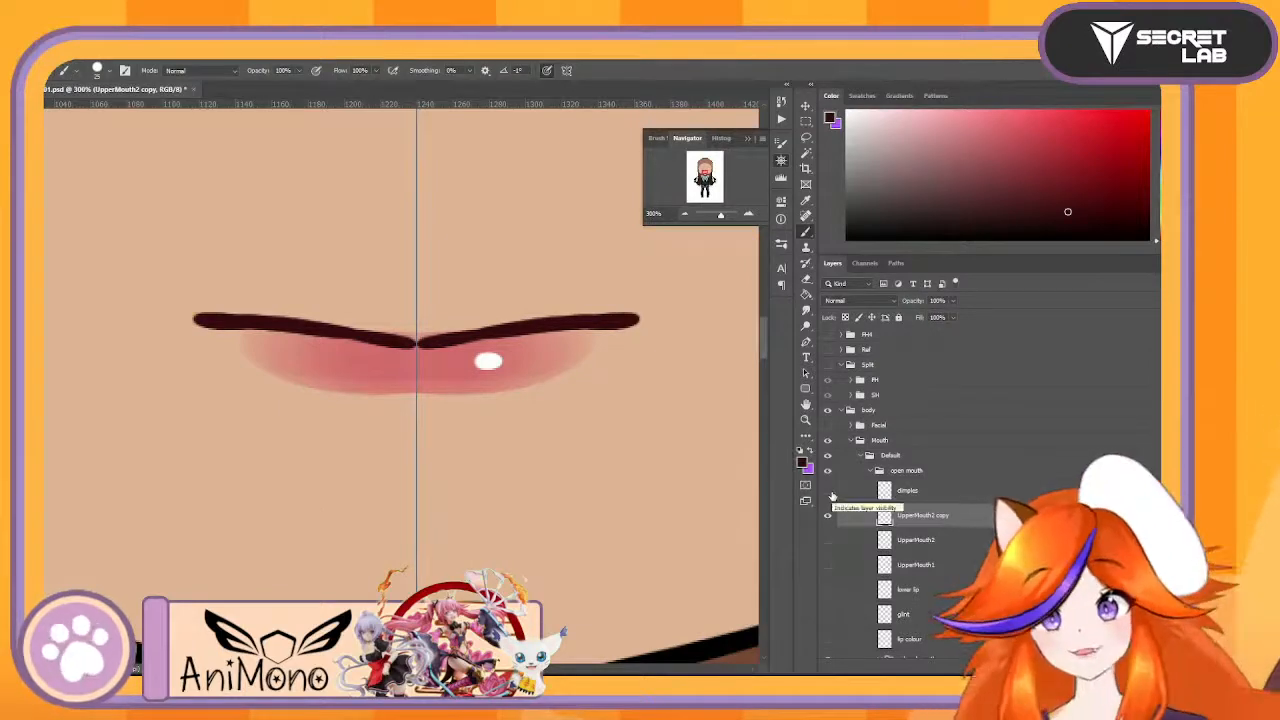
- Paint and erase symmetrically on the UpperMouth2 copy to turn its notched centre into one smooth, continuous curve
key("e")
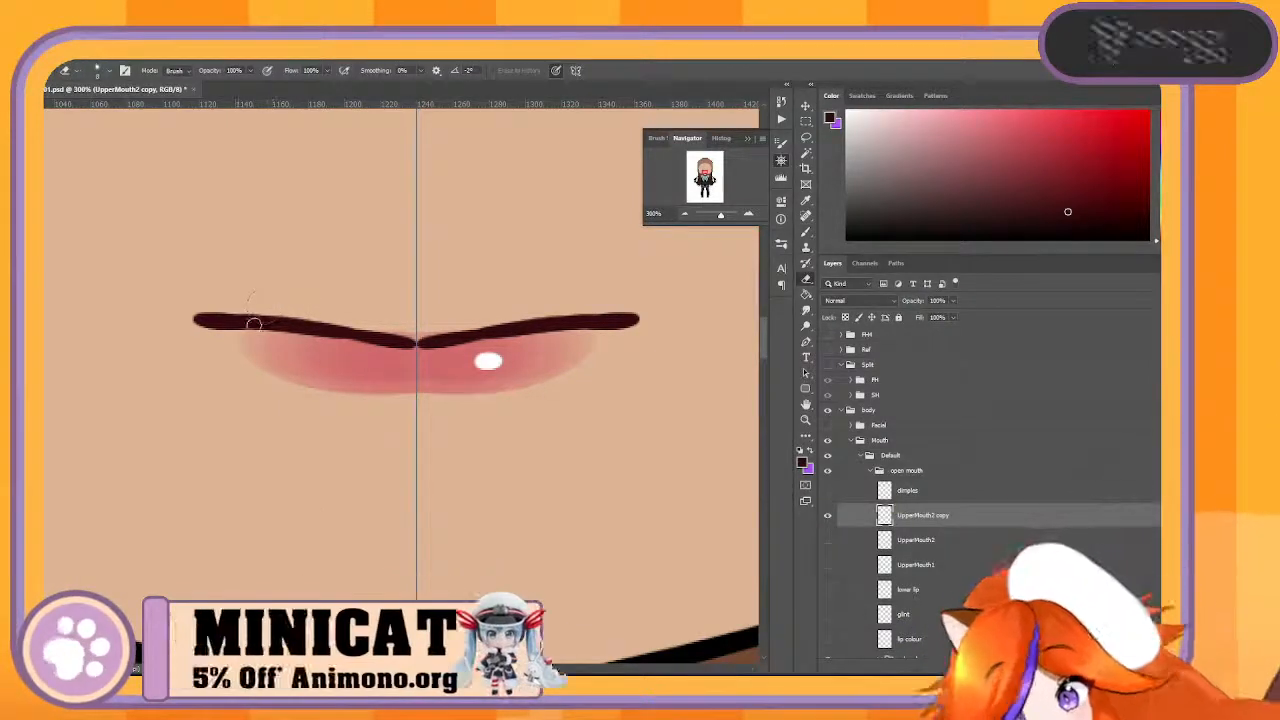
key("b")
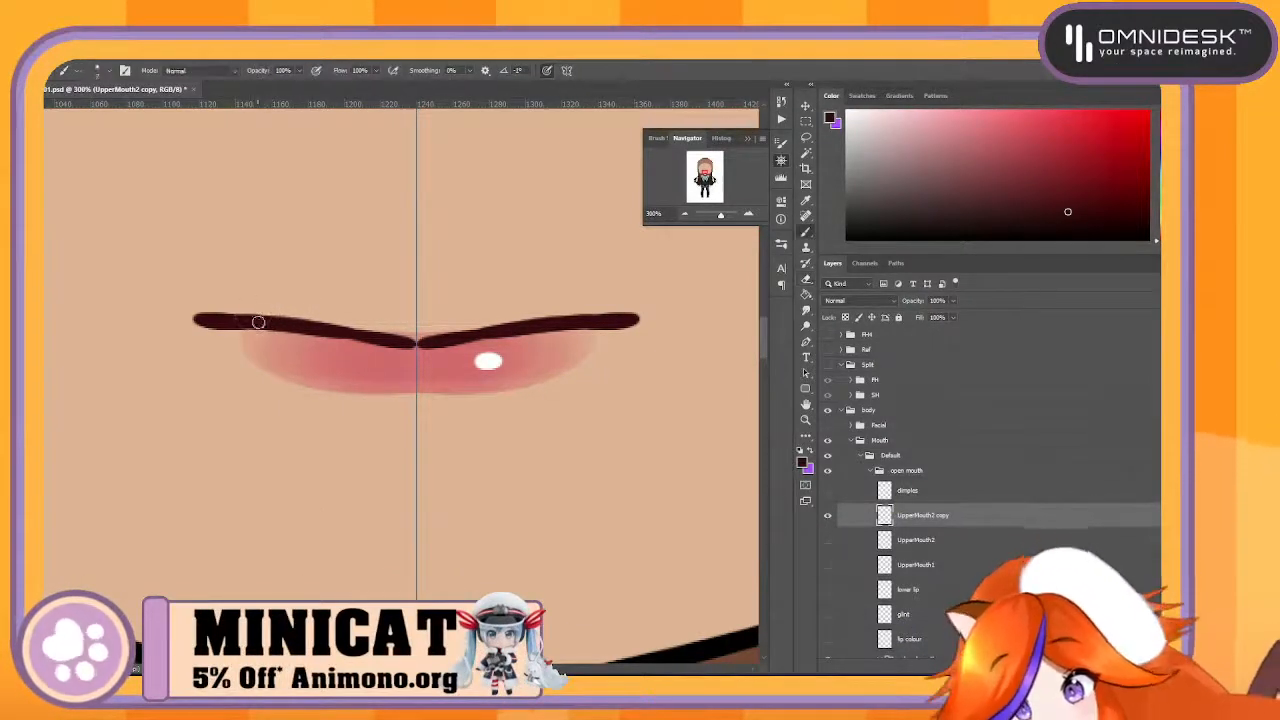
mouse_move(358, 328)
left_mouse_down()
mouse_move(418, 336)
mouse_move(340, 326)
mouse_move(372, 331)
left_mouse_up()
key("ctrl+z")
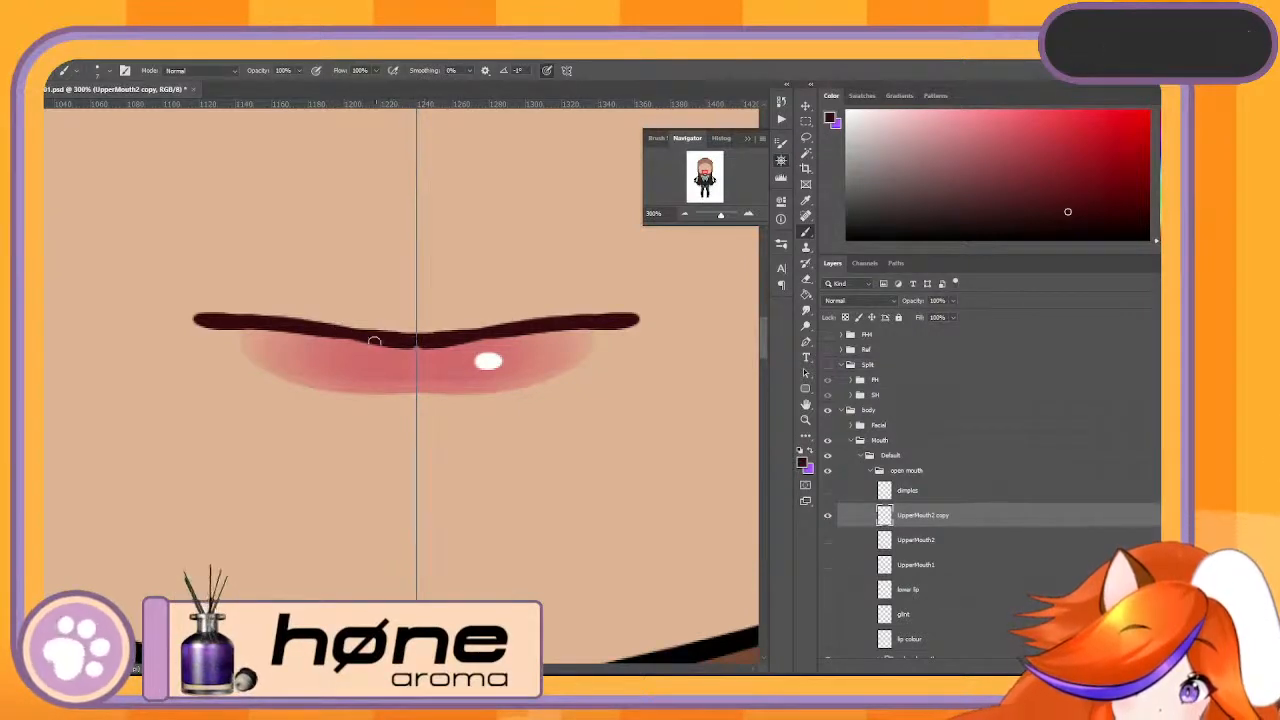
key("e")
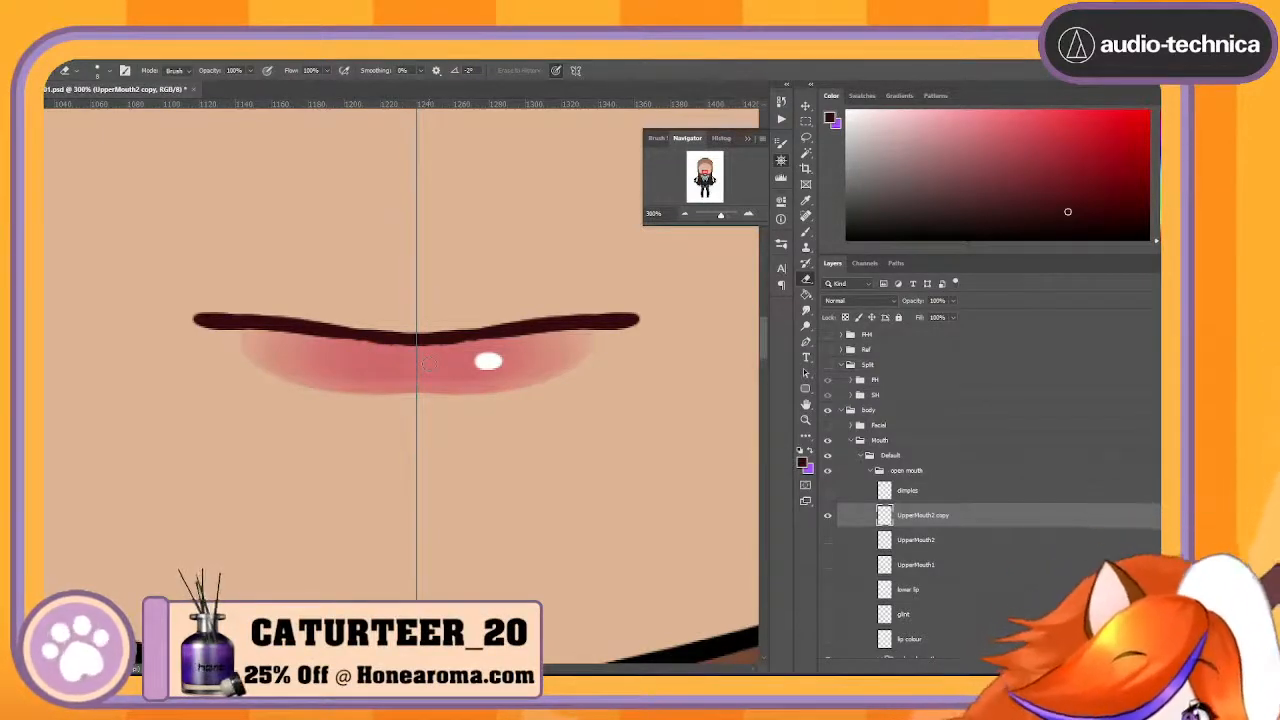
- Rename the UpperMouth2 copy layer as LowerMouth
double_click(938, 516)
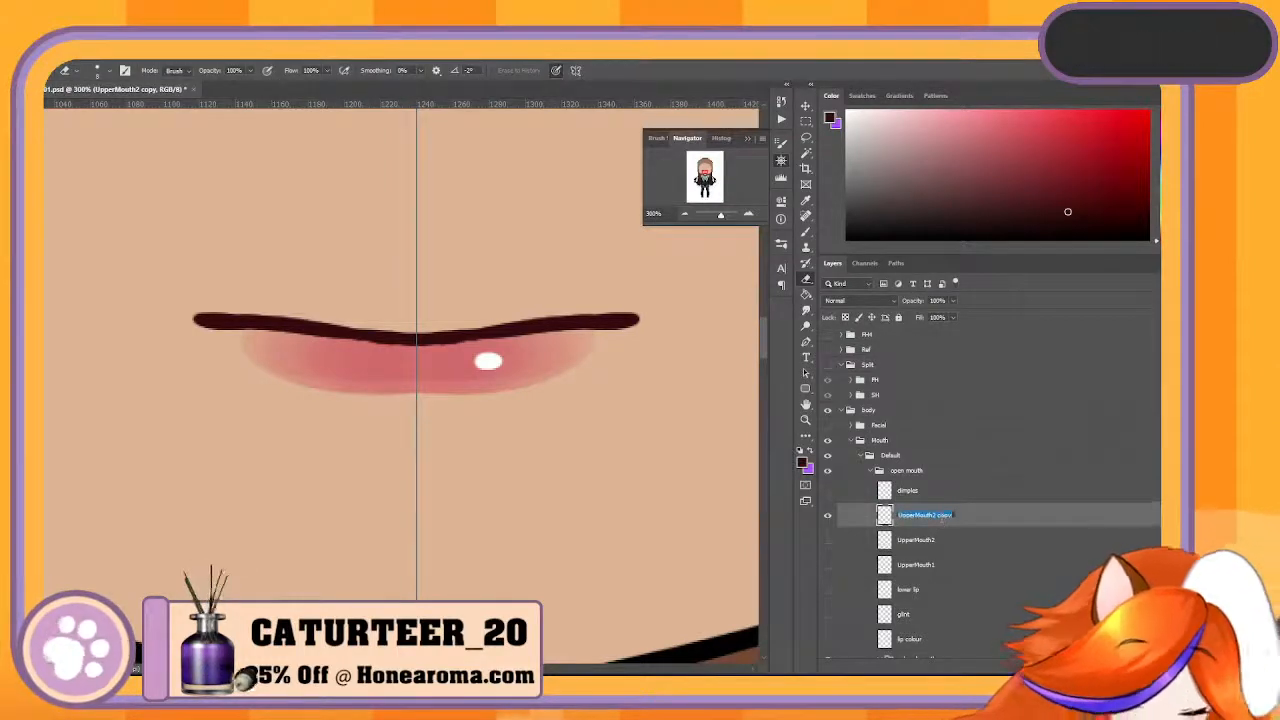
type("LowerMouth")
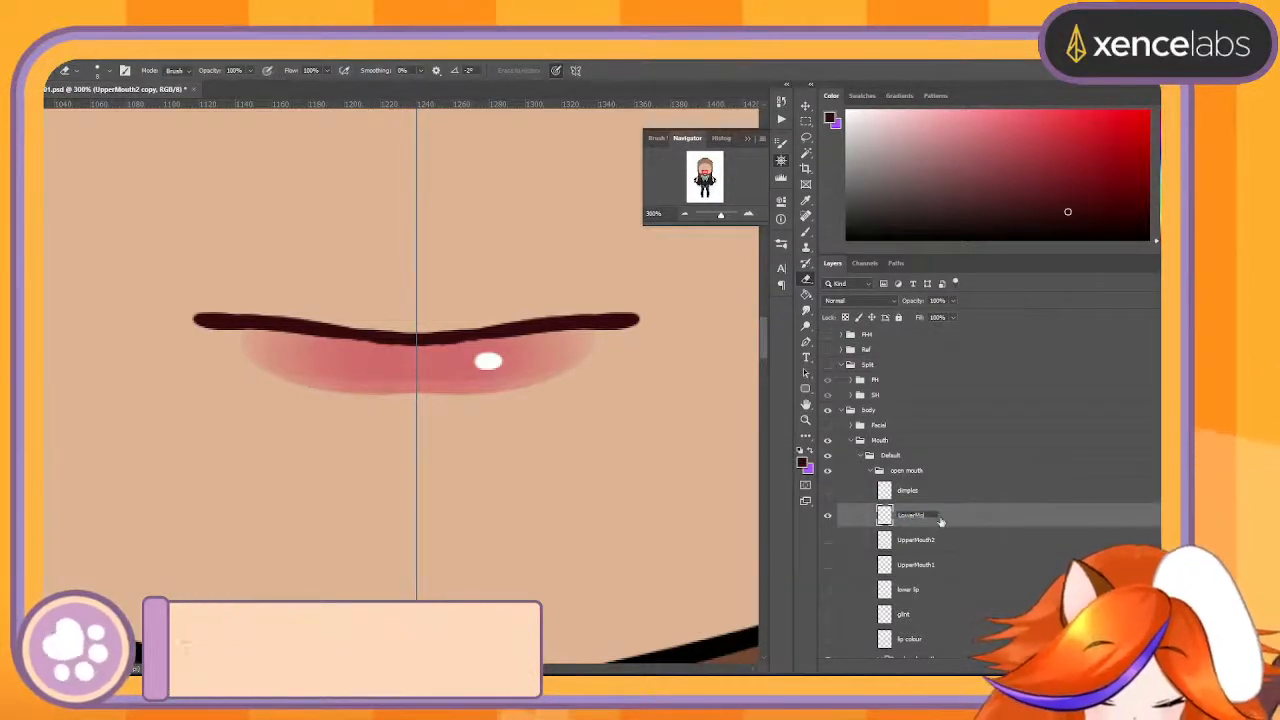
key("Return")
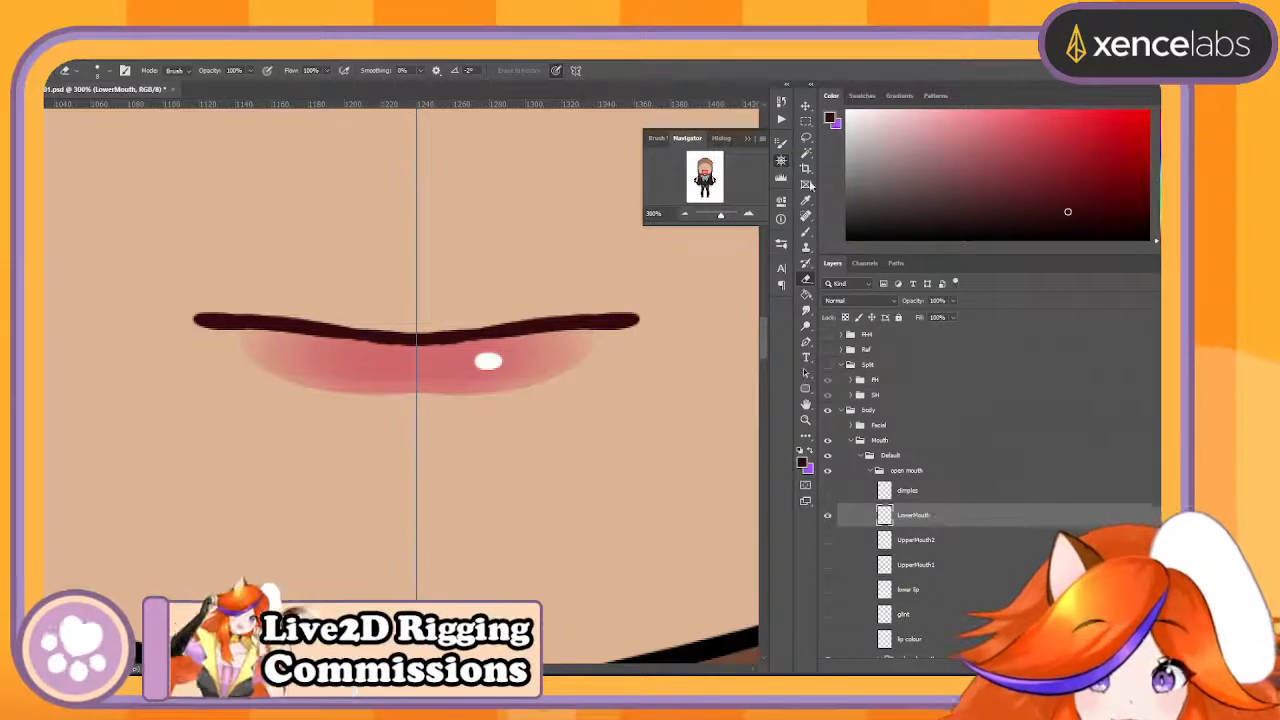
- Locate the closed mouth's glint layer and show the open mouth's lip colour and glint layers
key("v")
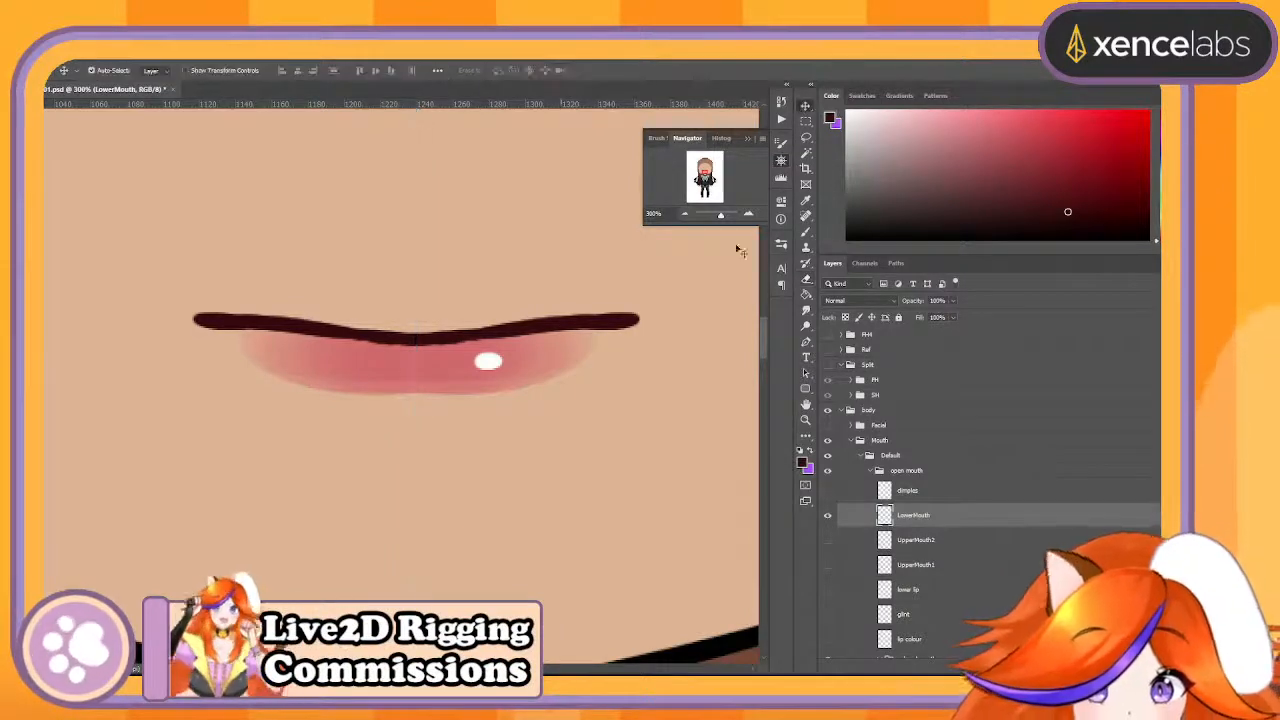
left_click(488, 362)
scroll(1028, 585, "up", 3)
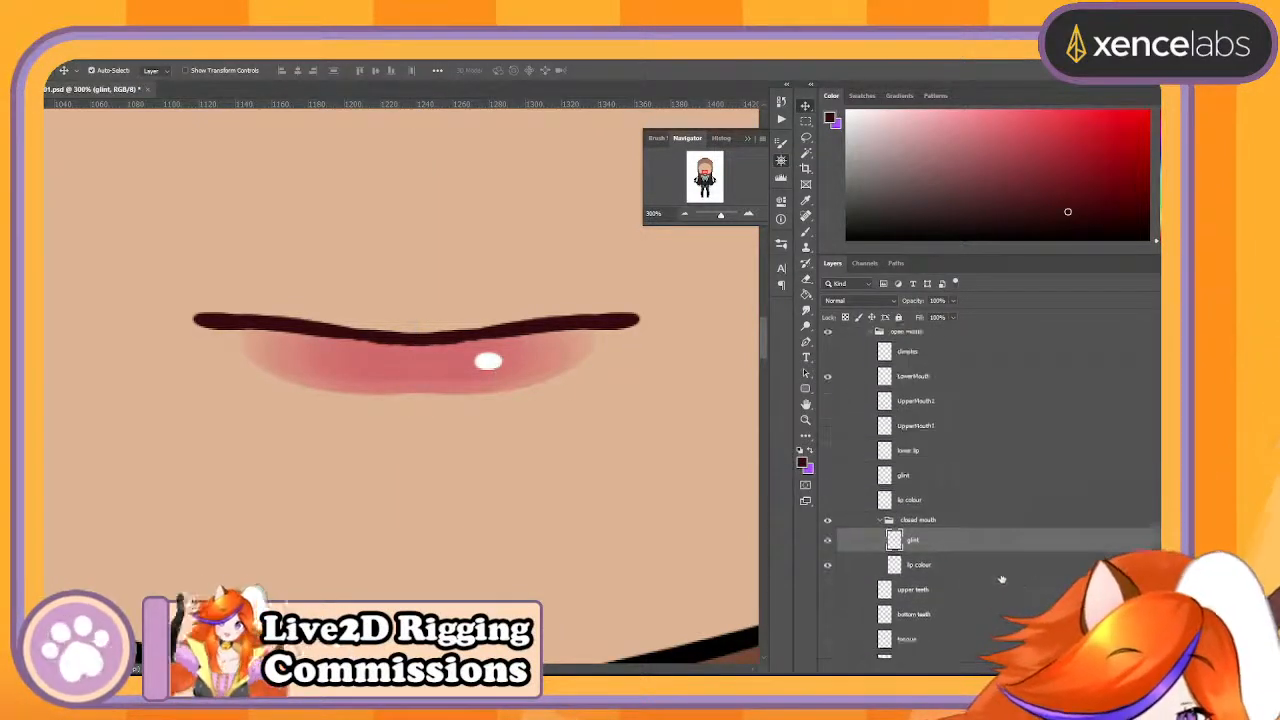
left_click(827, 576)
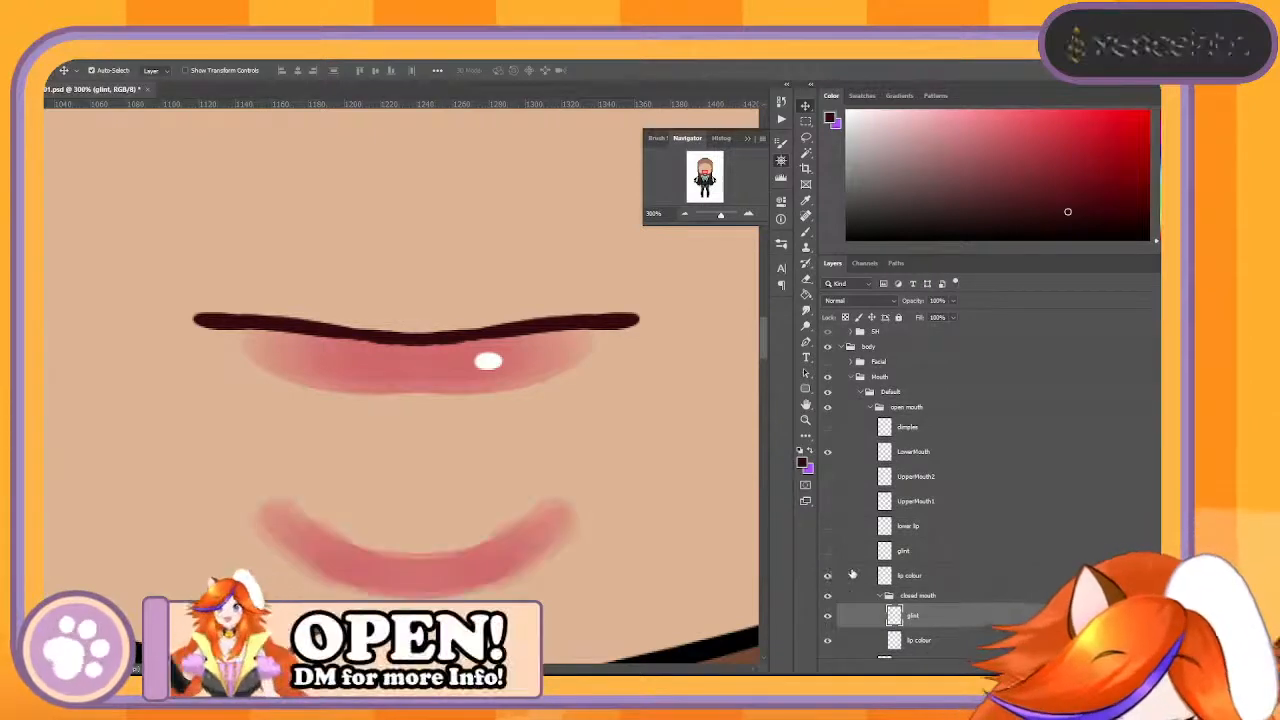
left_click(964, 553, "ctrl")
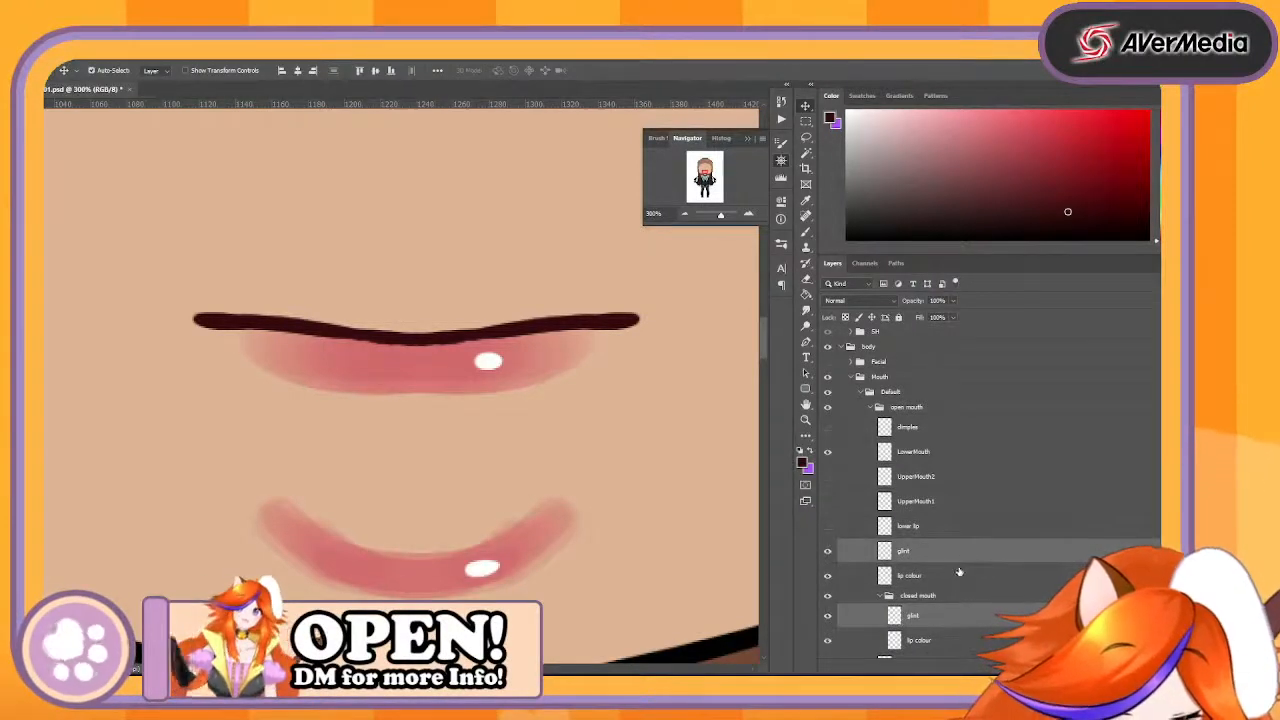
- Merge the open mouth's glint and lip colour layers and rename the result as Lipstick Ref
left_click(959, 572, "shift")
right_click(971, 562)
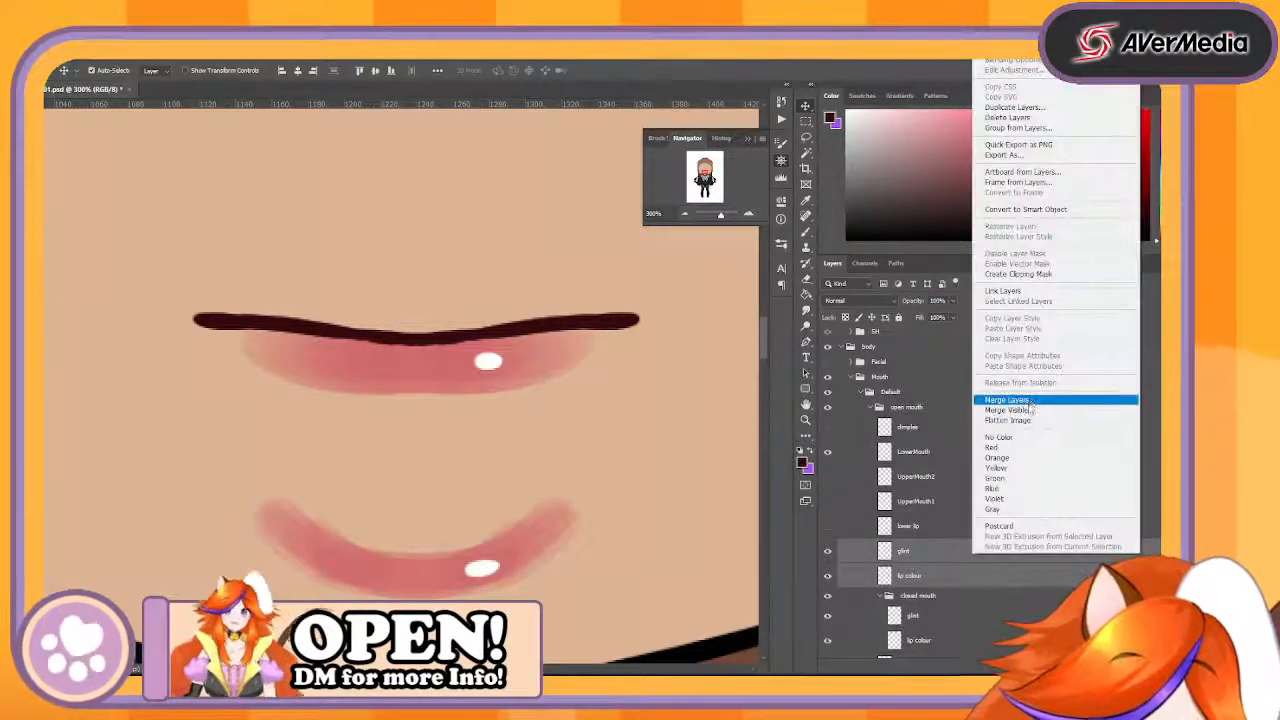
left_click(1008, 400)
type("Lips")
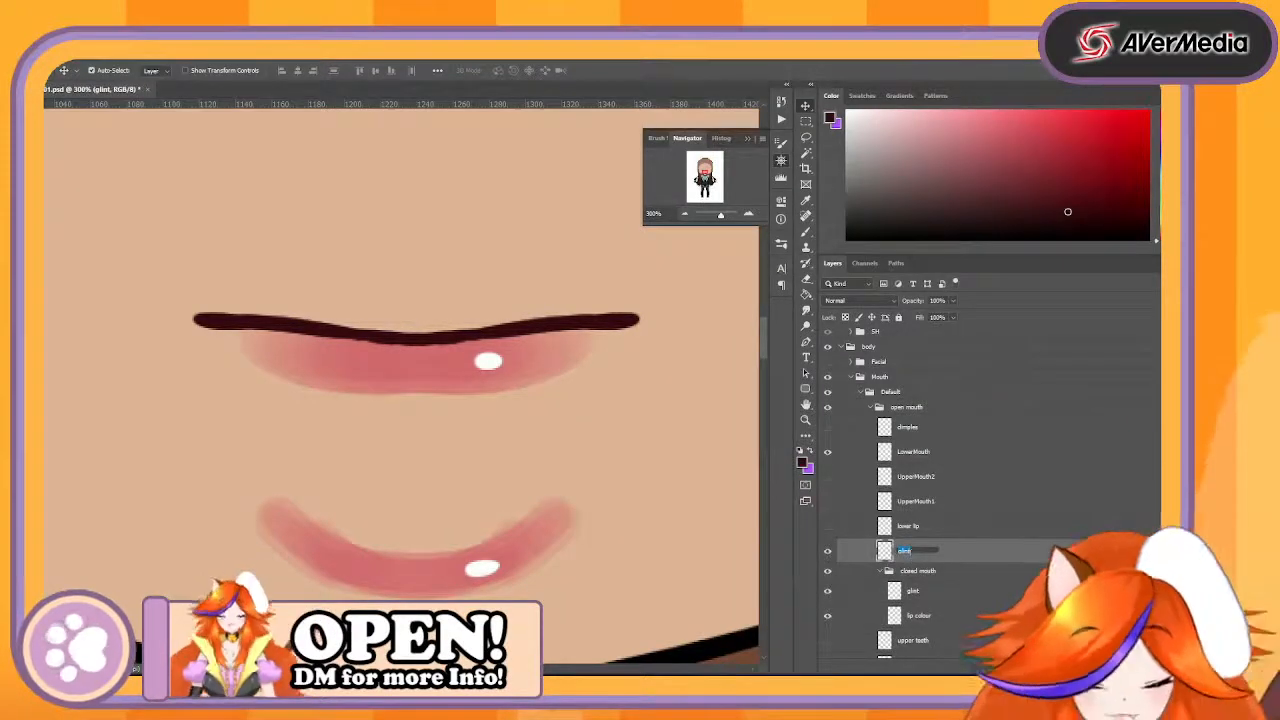
type("tic")
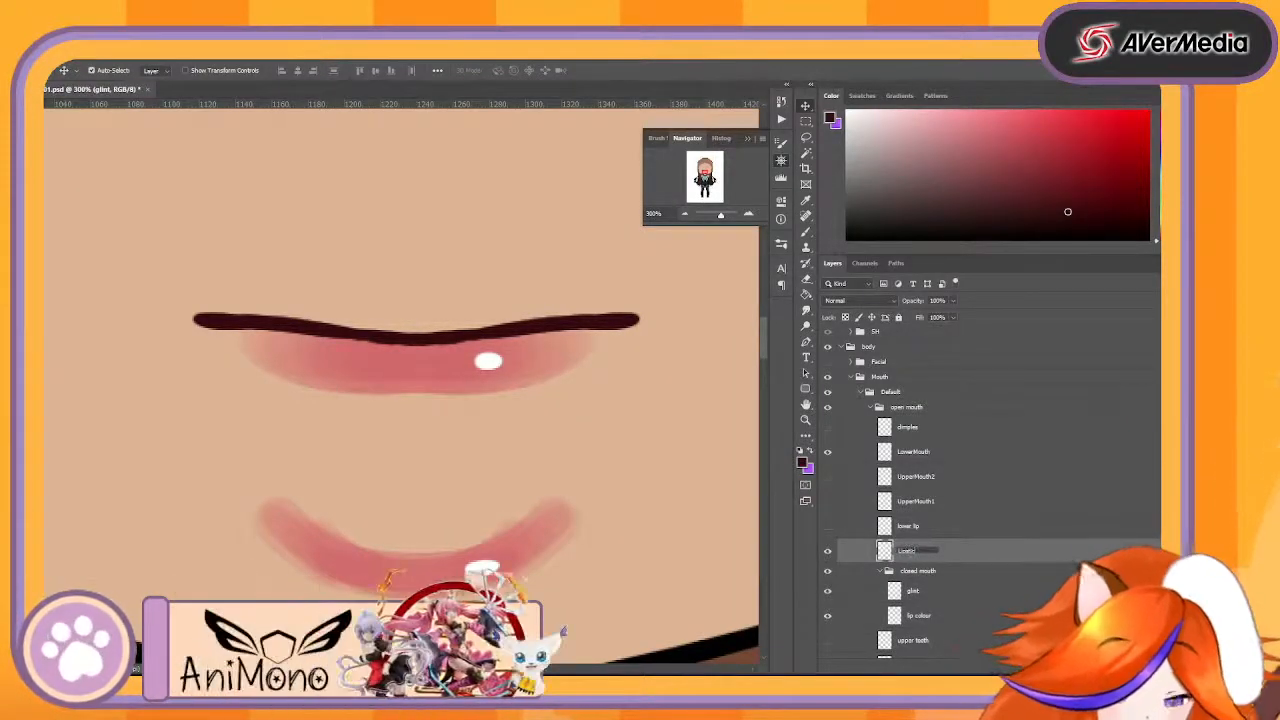
type("k")
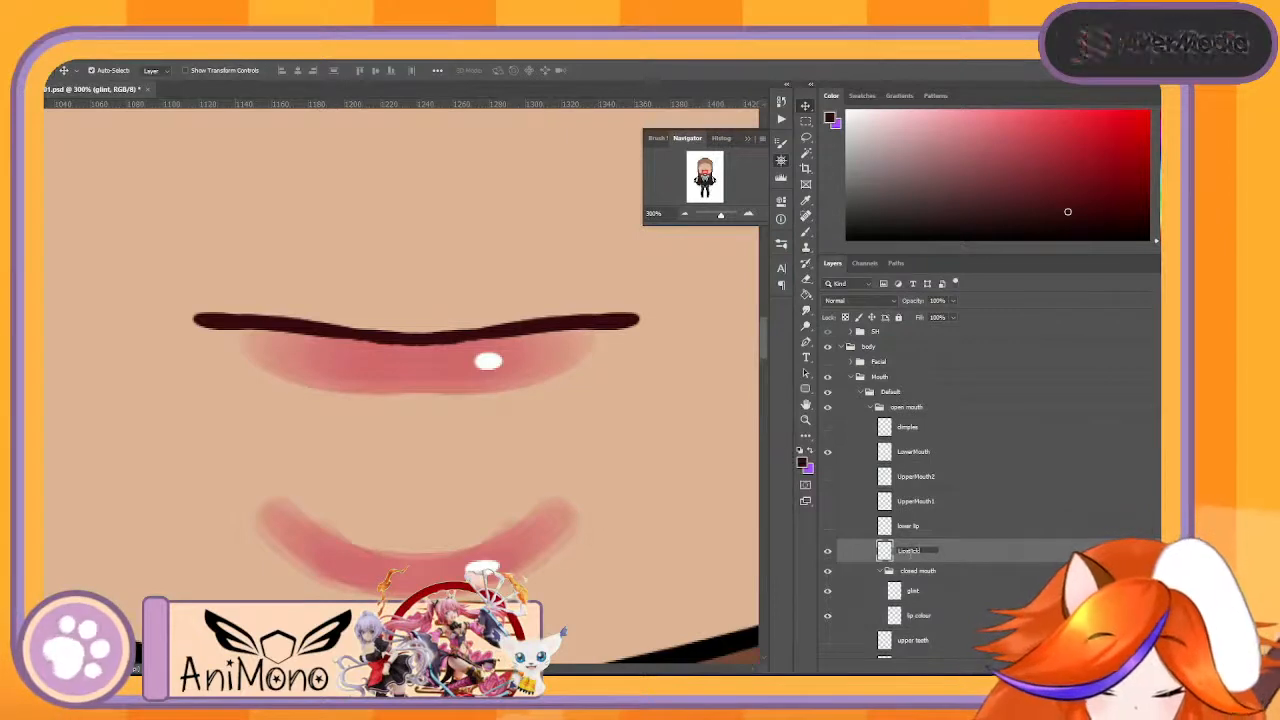
type(" Ref")
key("Return")
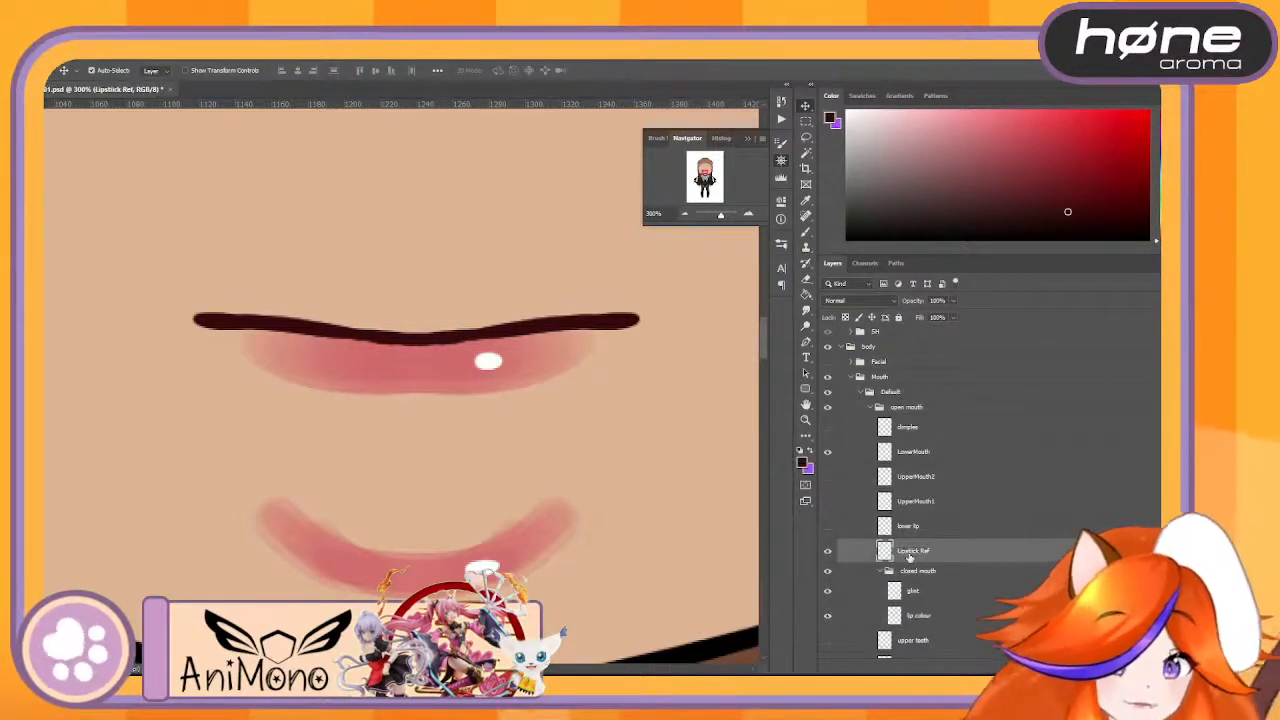
- Check the Lipstick Ref layer's visibility and move it into the Ref group
left_click(827, 552)
left_click(827, 552)
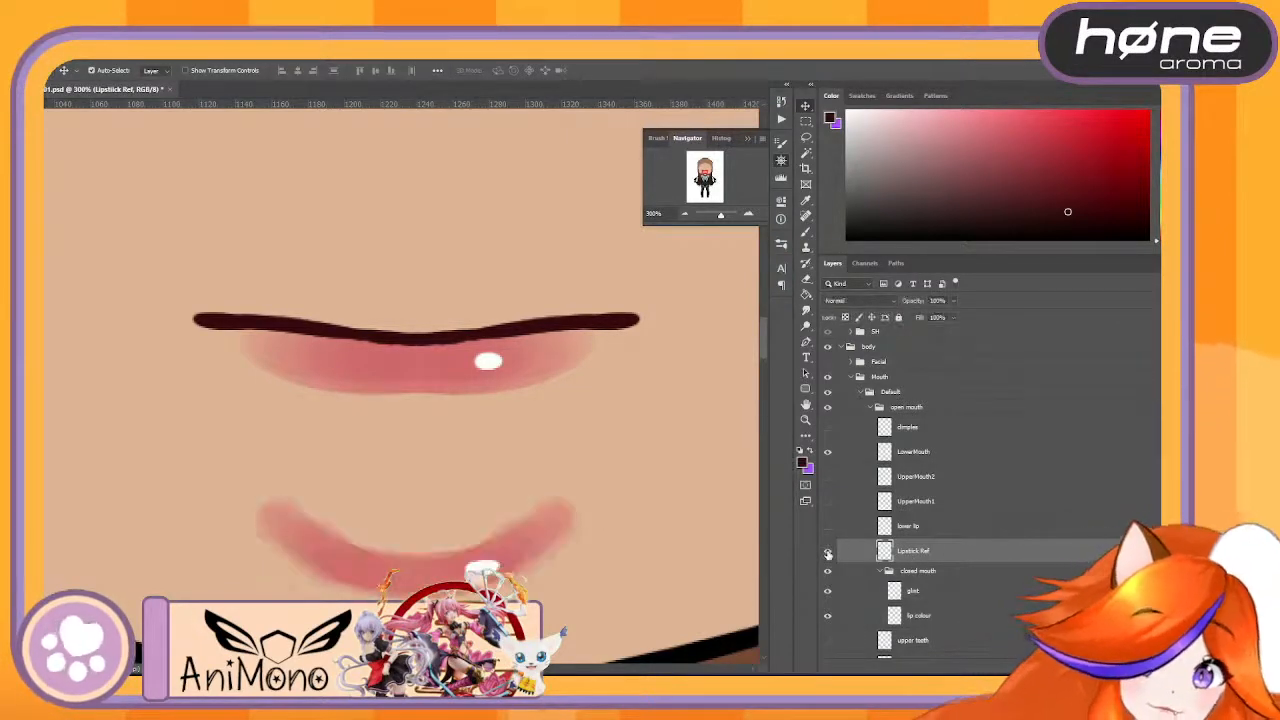
left_click_drag(906, 560, 924, 357)
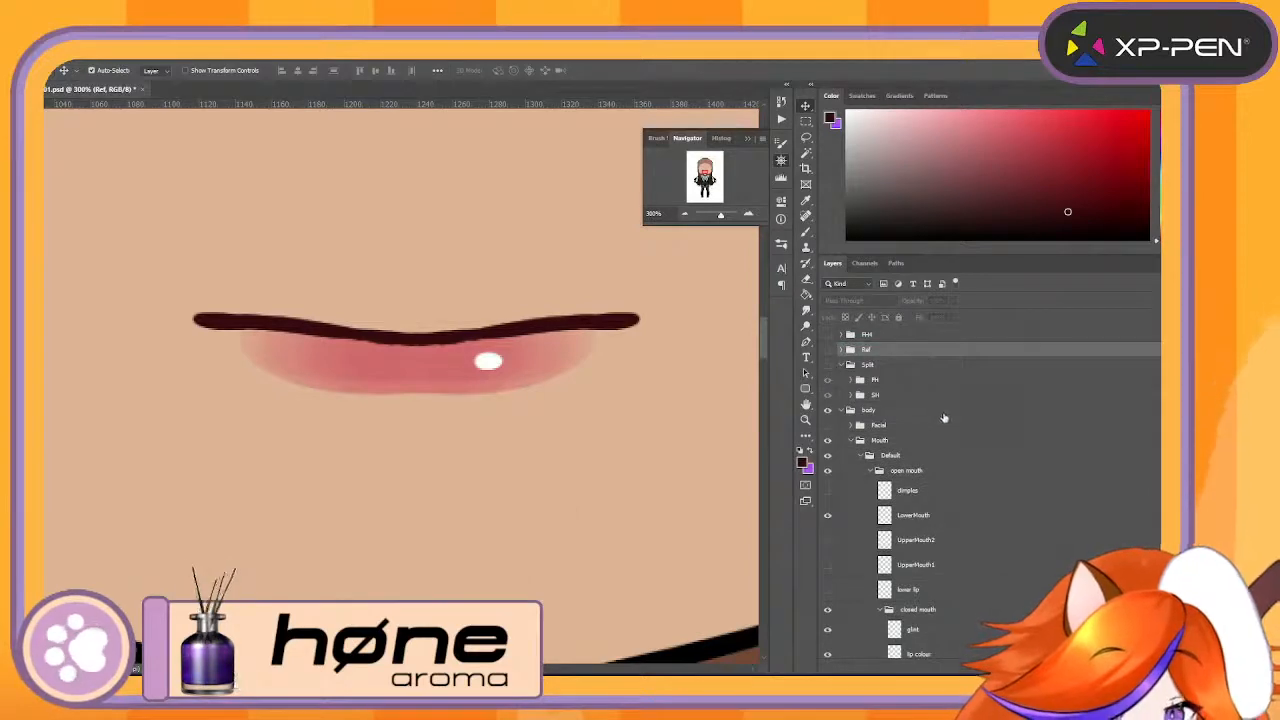
- Merge the closed mouth's lip colour and glint layers, move the result above the closed mouth group and rename it Lipstick
left_click(450, 372)
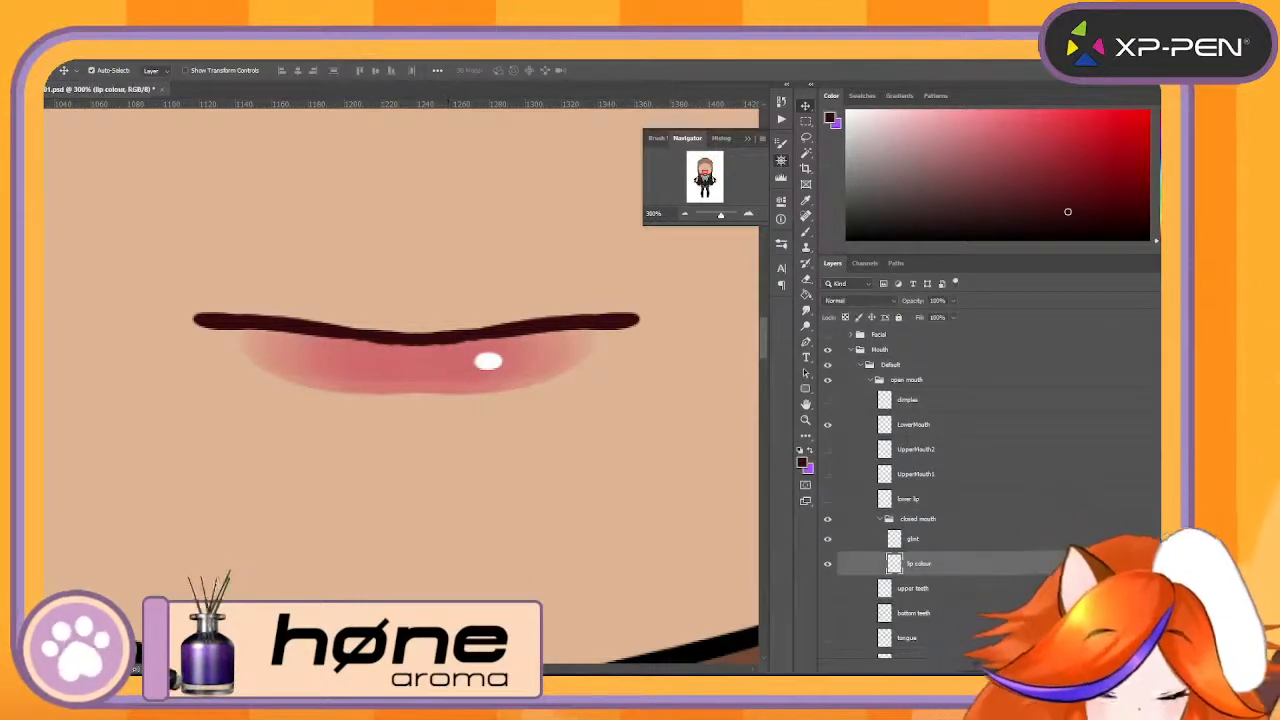
left_click(957, 543, "ctrl")
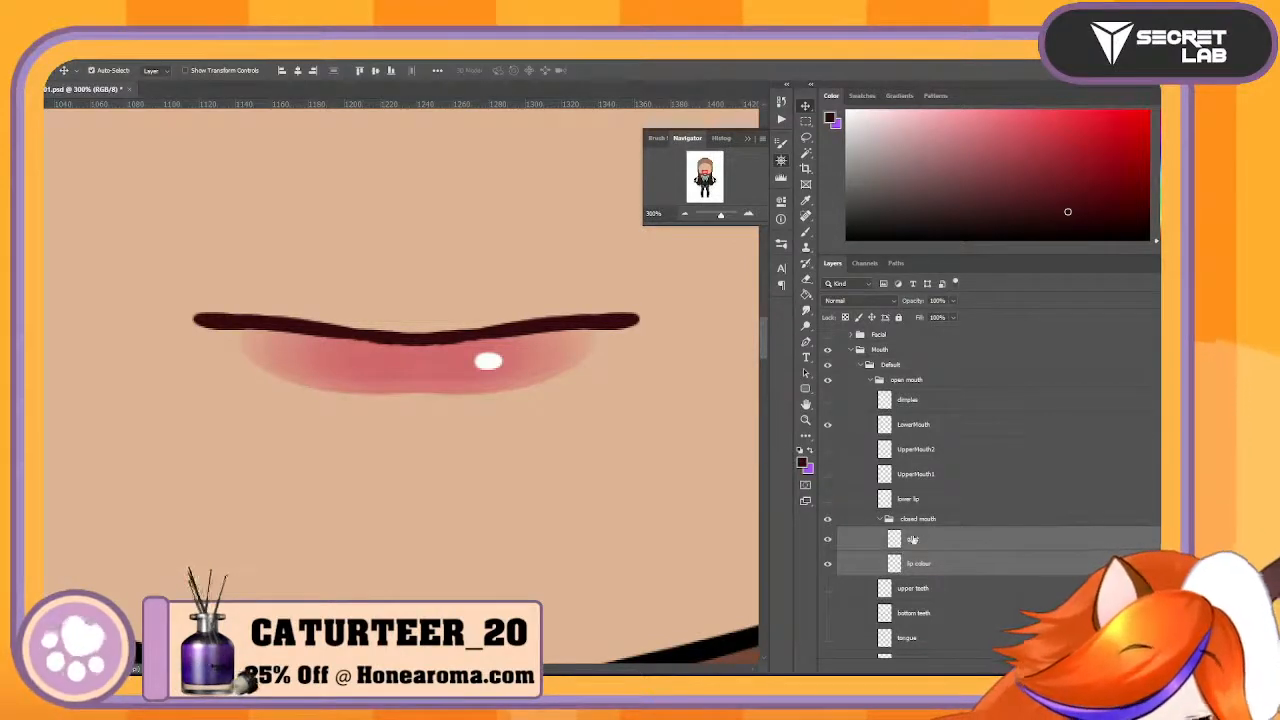
right_click(912, 540)
left_click(930, 523)
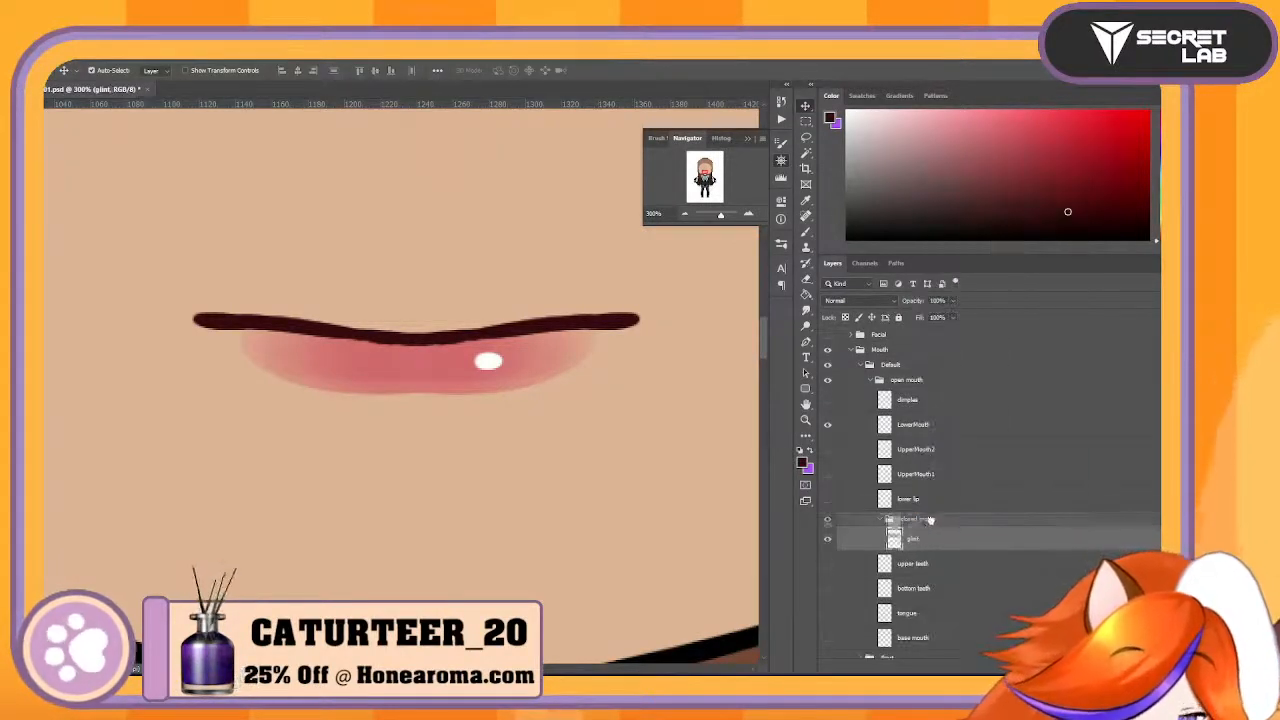
left_click_drag(930, 520, 929, 511)
double_click(904, 523)
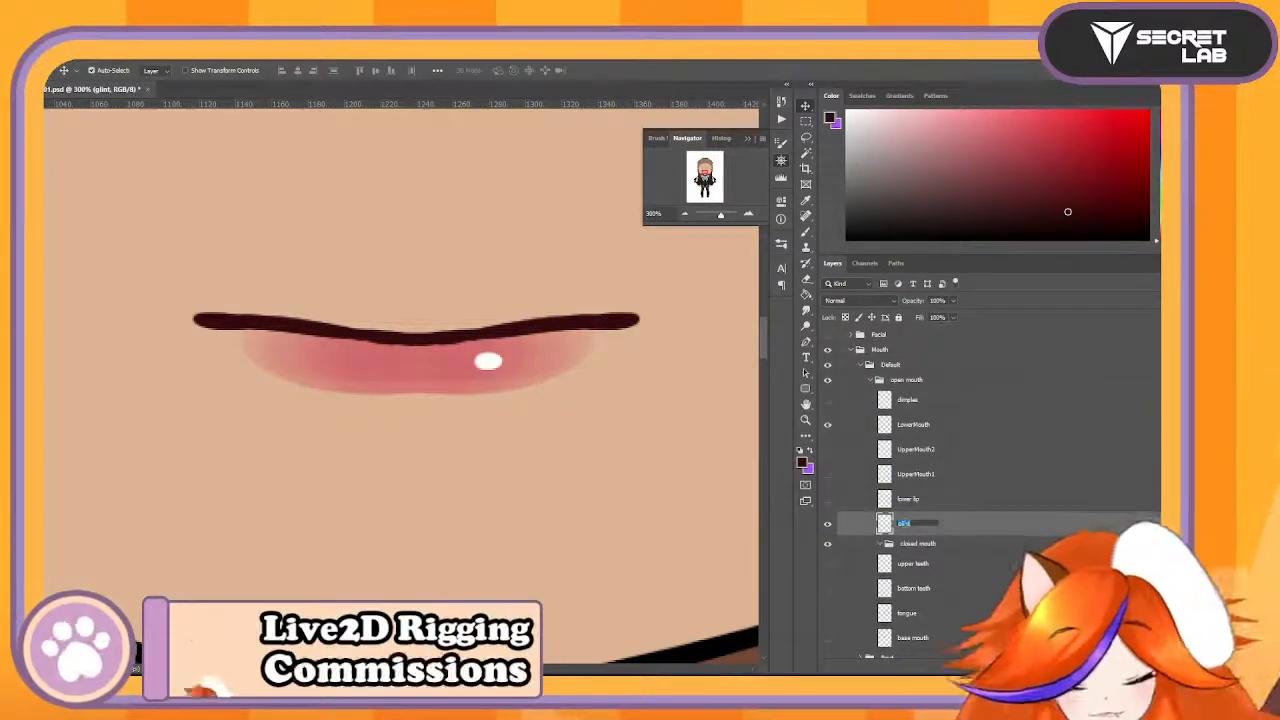
type("LipsHi")
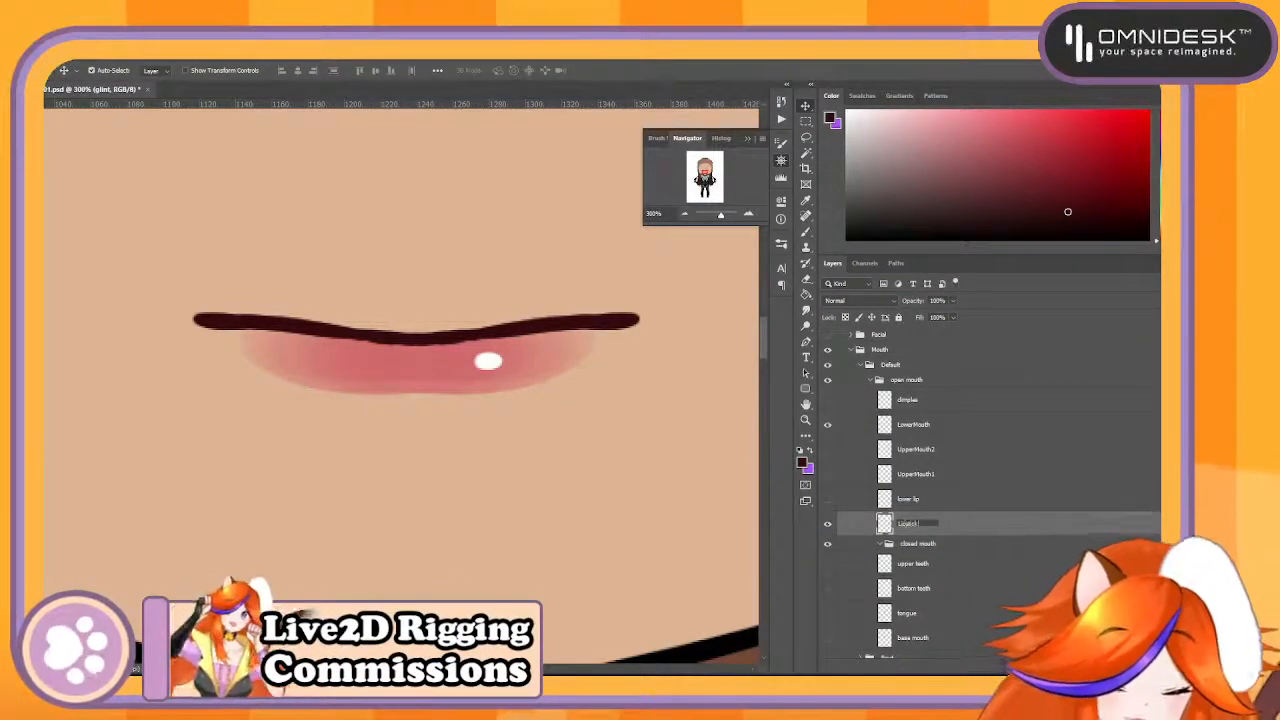
key("Return")
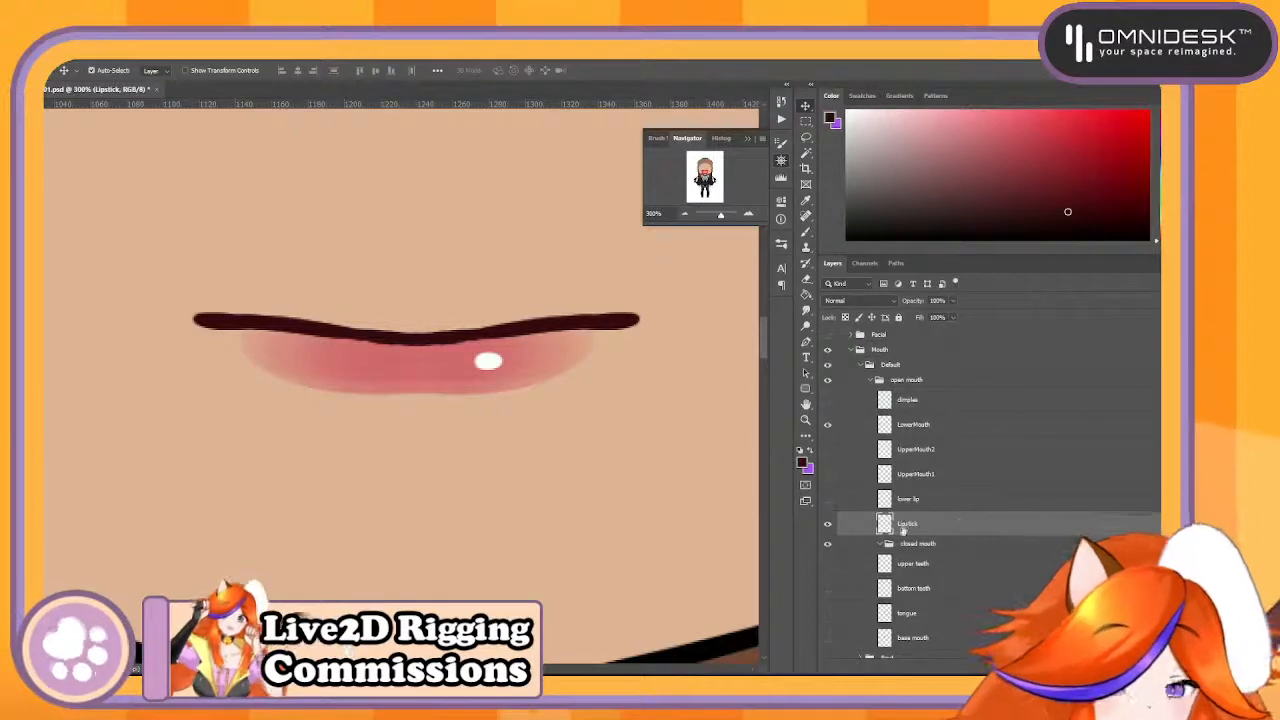
- Move the Lipstick layer above the lower lip layer, then hide Lipstick and show lower lip
left_click_drag(962, 518, 966, 489)
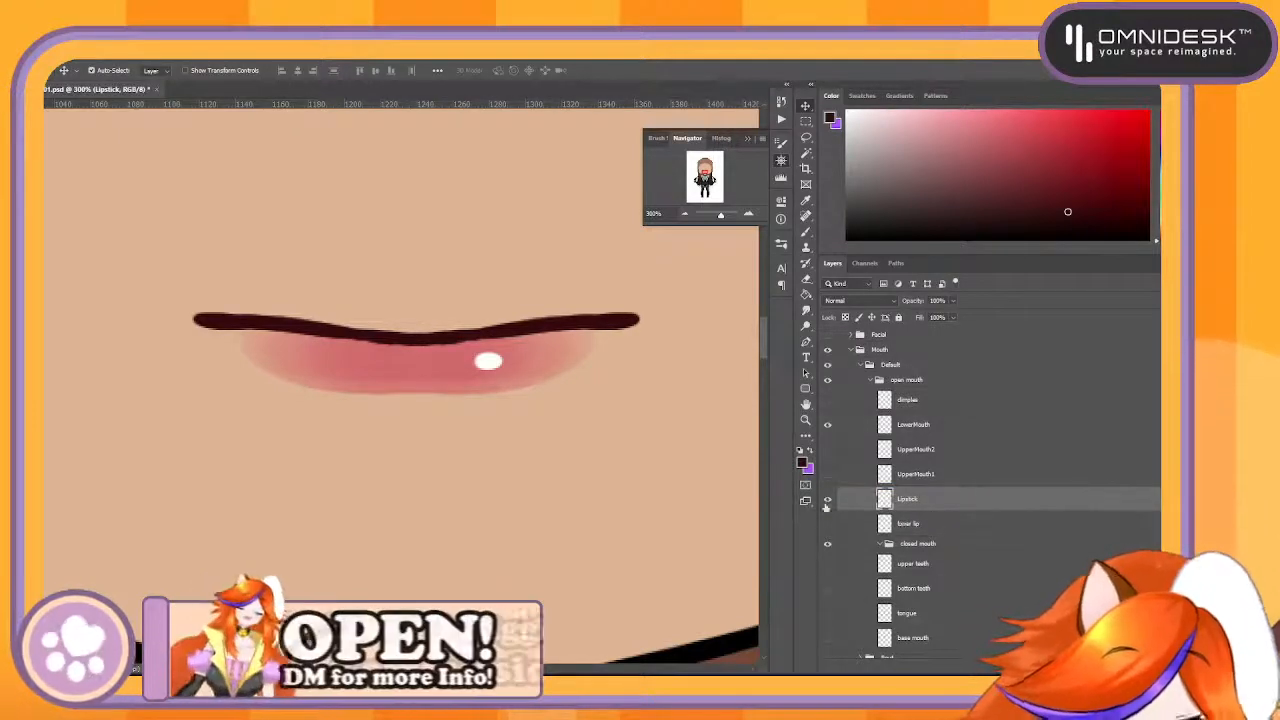
left_click(828, 501)
left_click(828, 524)
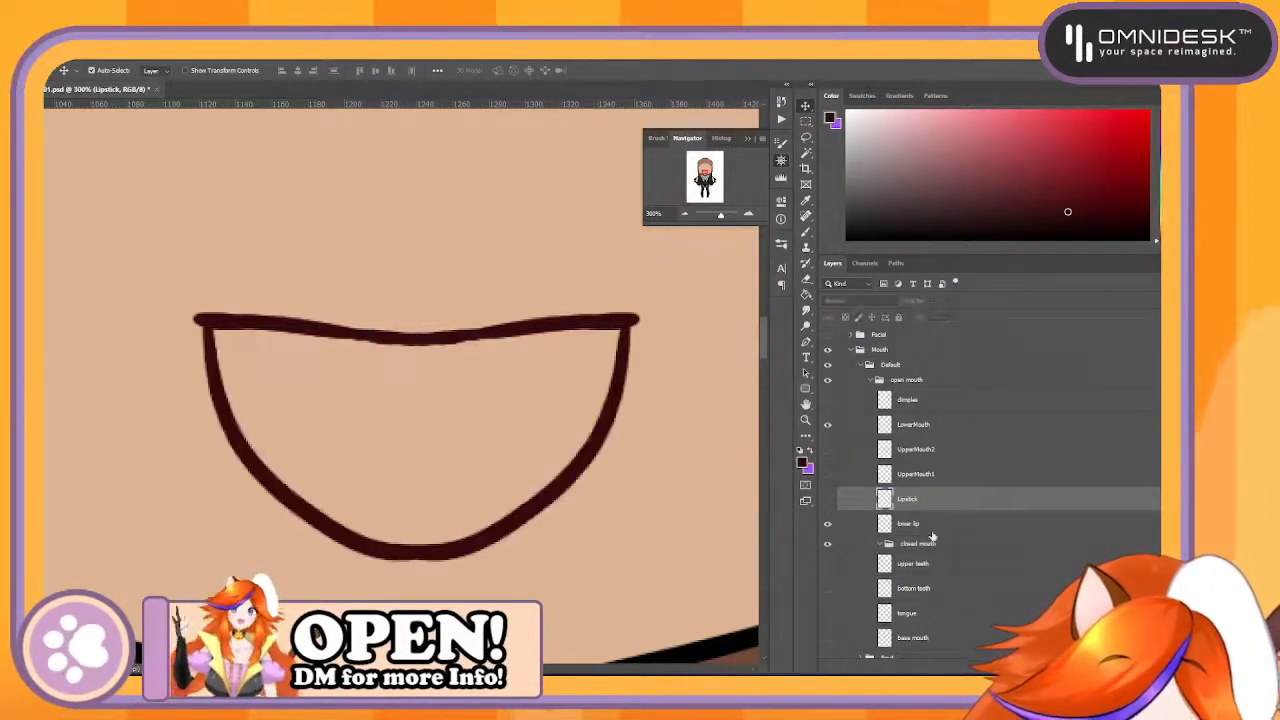
left_click(827, 524)
left_click(827, 524)
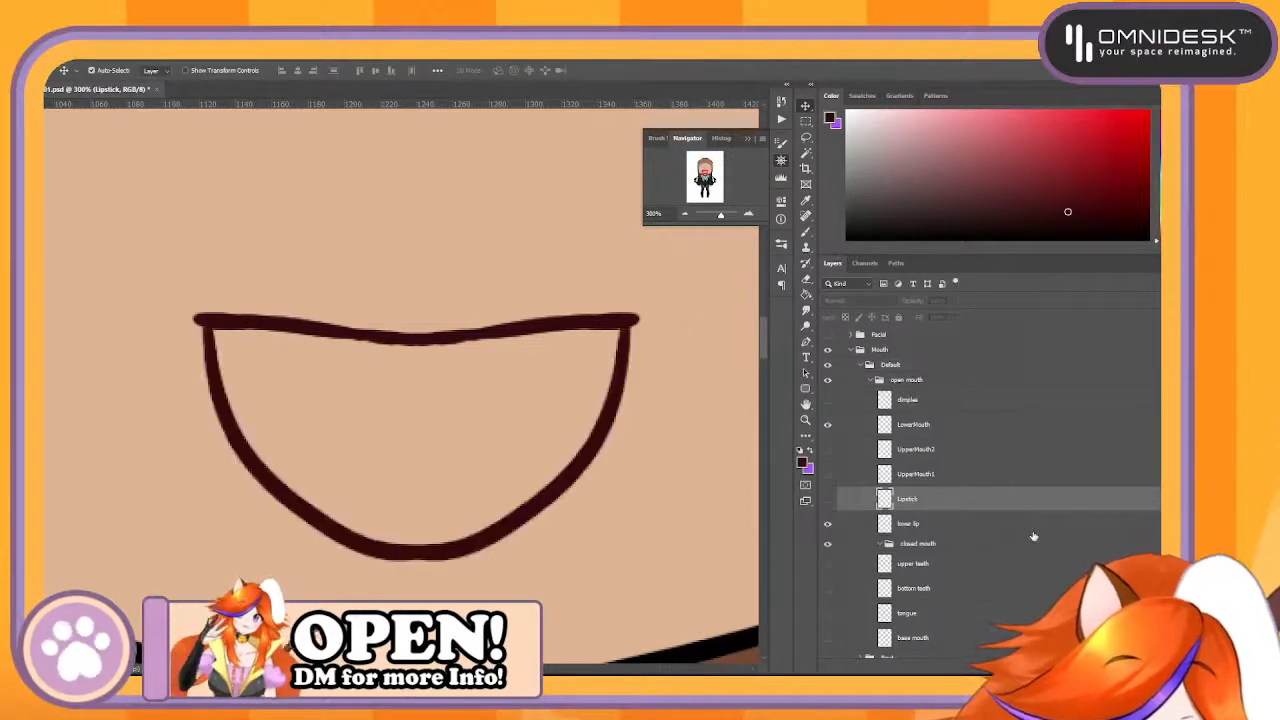
- Delete the lower lip layer and move LowerMouth directly beneath the Lipstick layer
left_click_drag(1037, 525, 1148, 672)
left_click_drag(949, 430, 937, 500)
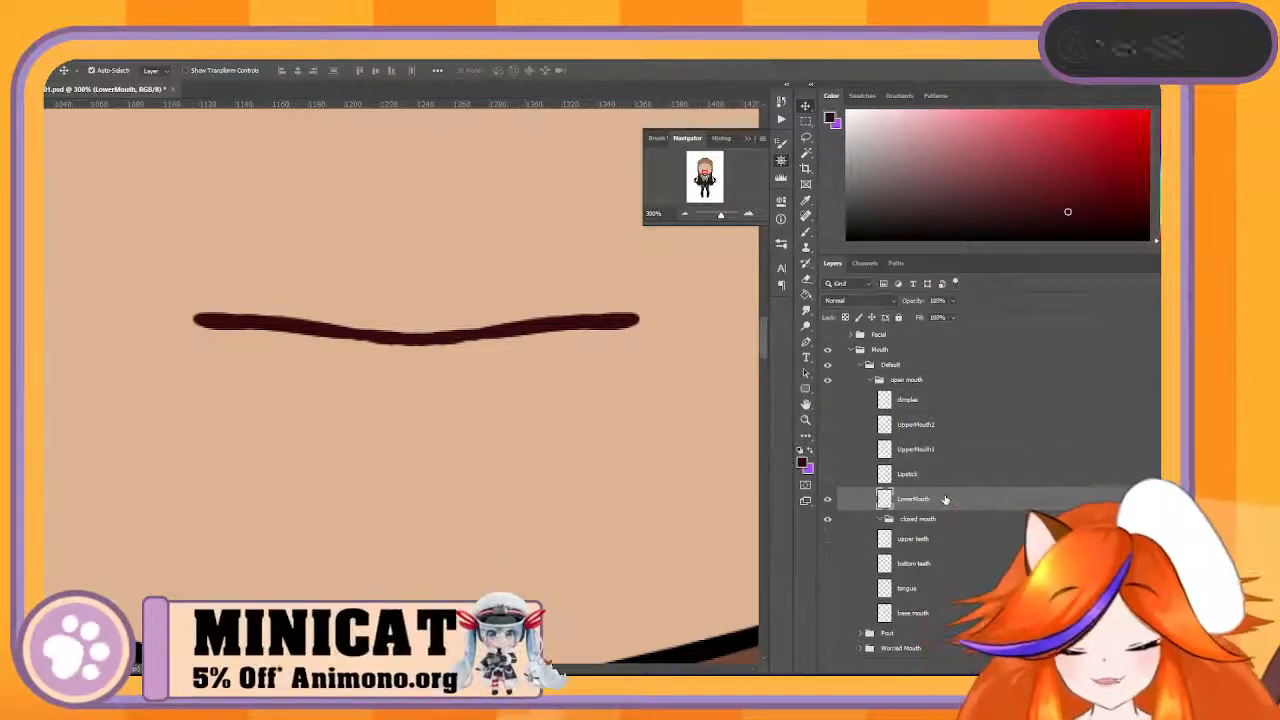
- Sample the face's skin tone for the brush and hide the head group
key("b")
left_click(563, 402, "alt")
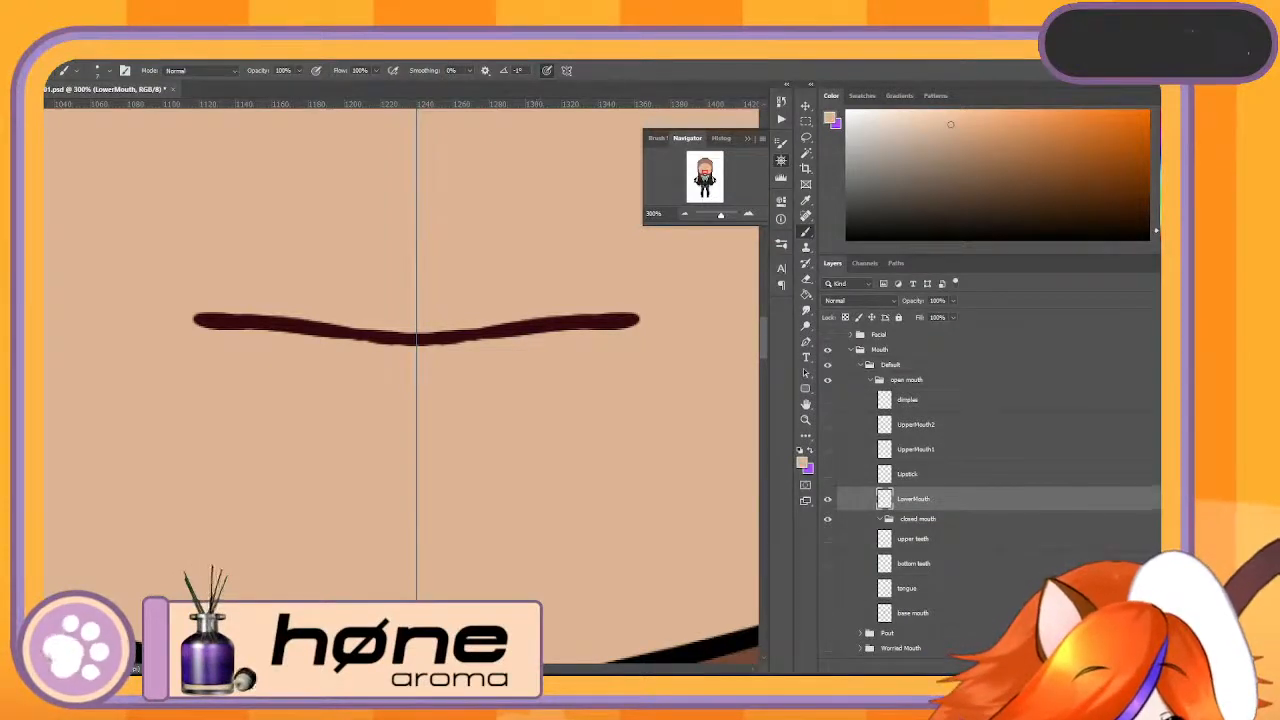
scroll(883, 501, "down", 5)
left_click(827, 486)
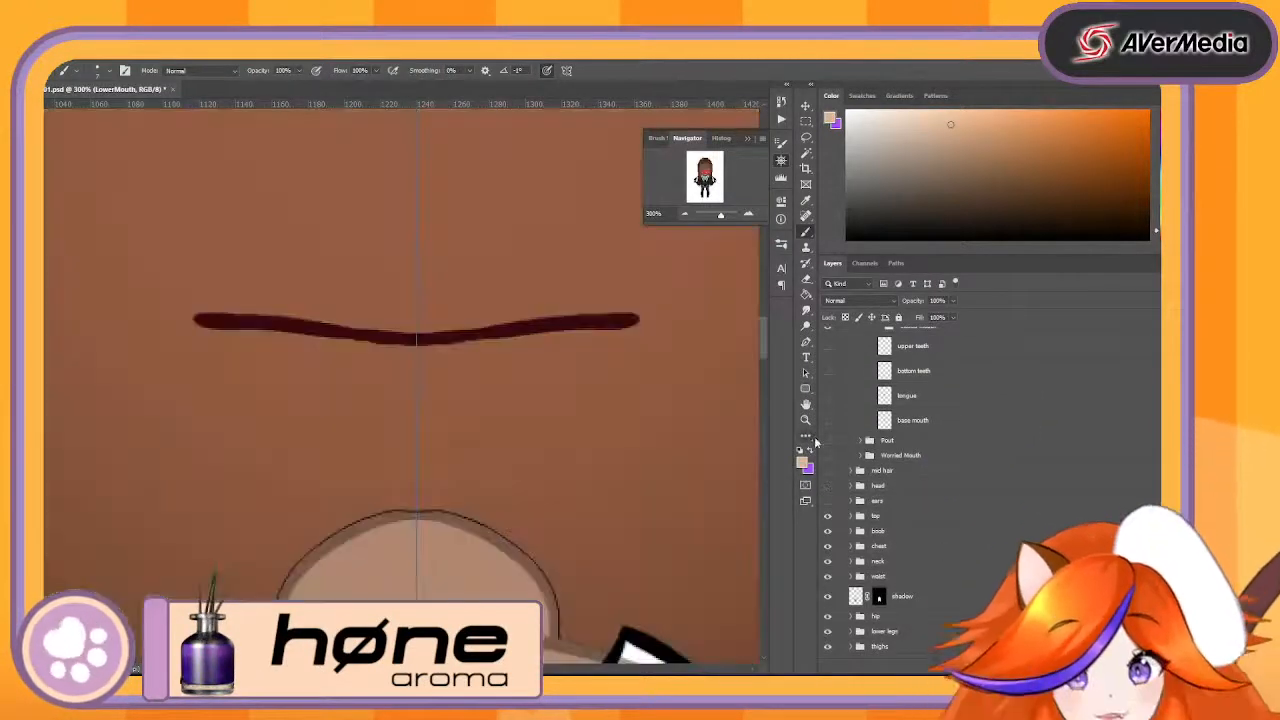
- Create a new layer directly beneath LowerMouth, above the closed mouth group, and enlarge the brush
left_click(1062, 396)
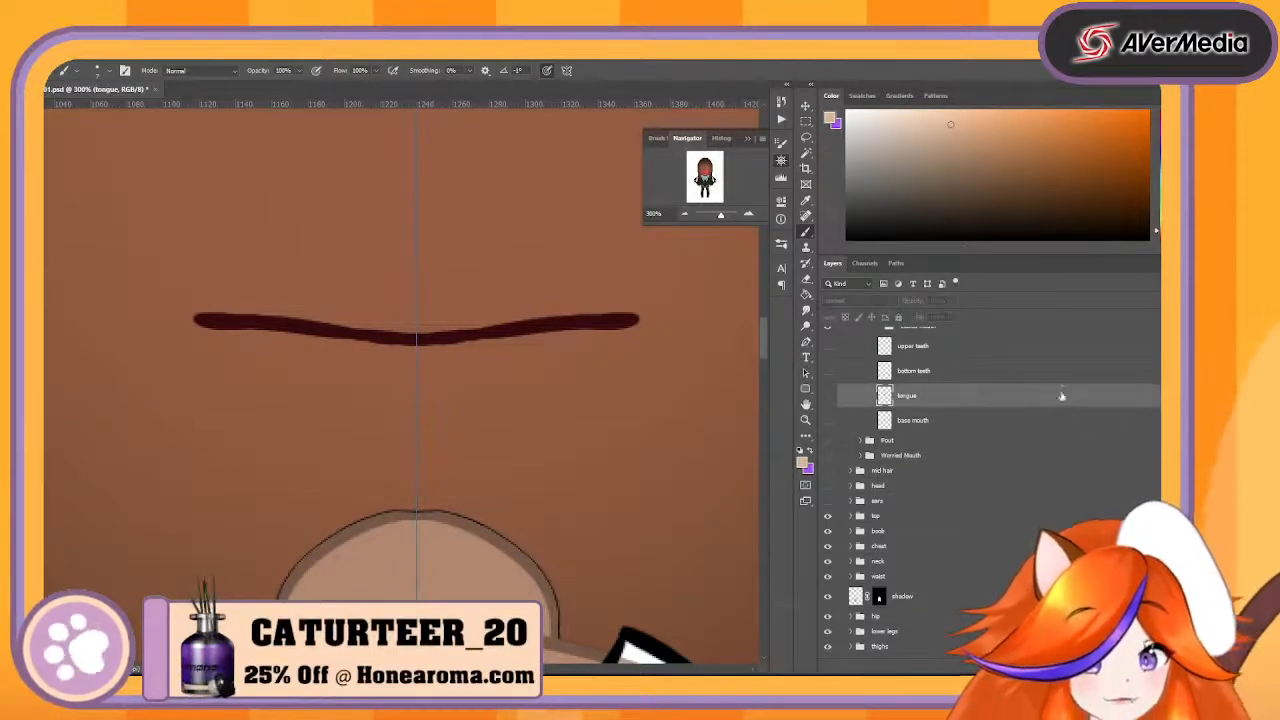
scroll(1157, 393, "up", 4)
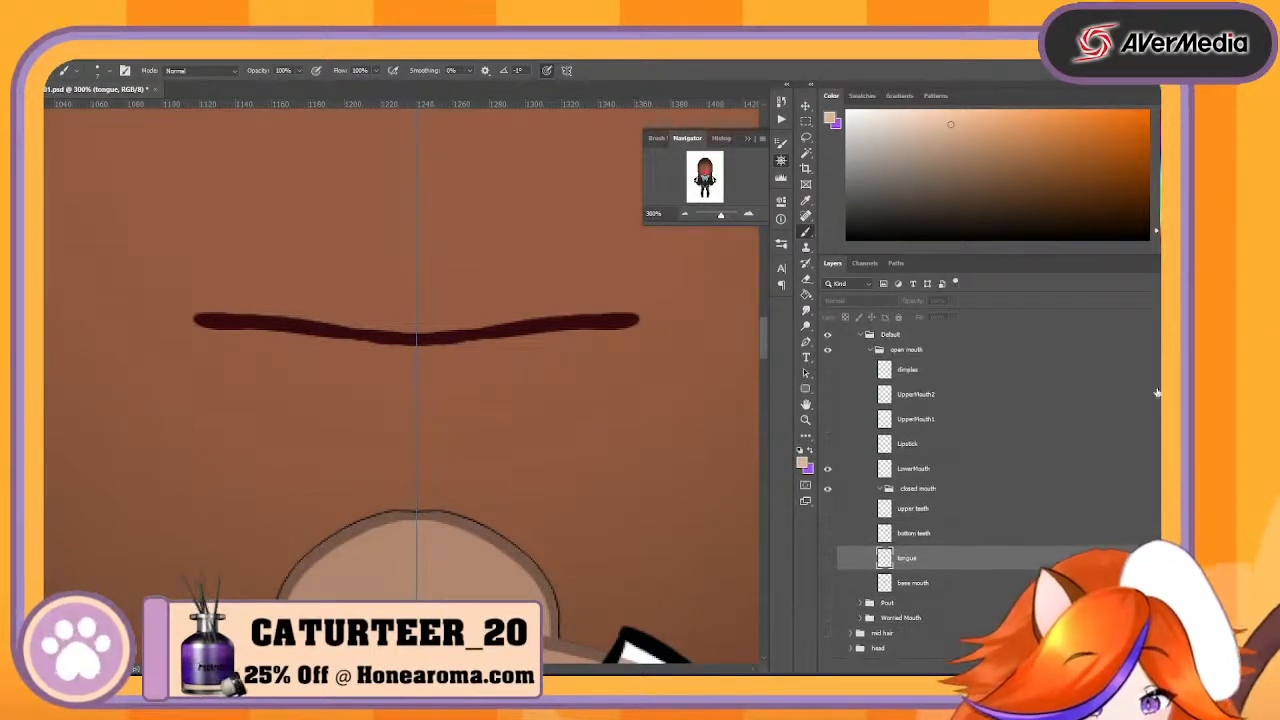
left_click(1037, 491)
left_click(1034, 666)
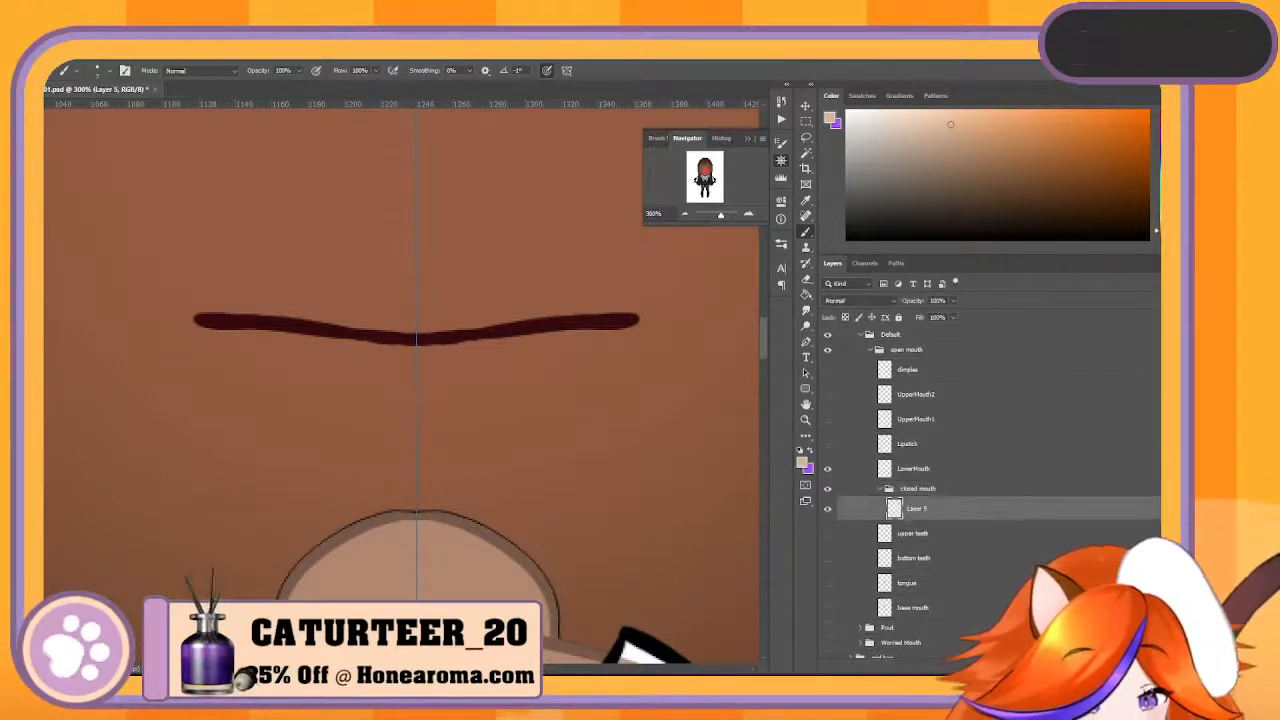
left_click_drag(1026, 513, 1024, 477)
left_click_drag(1025, 479, 1016, 477)
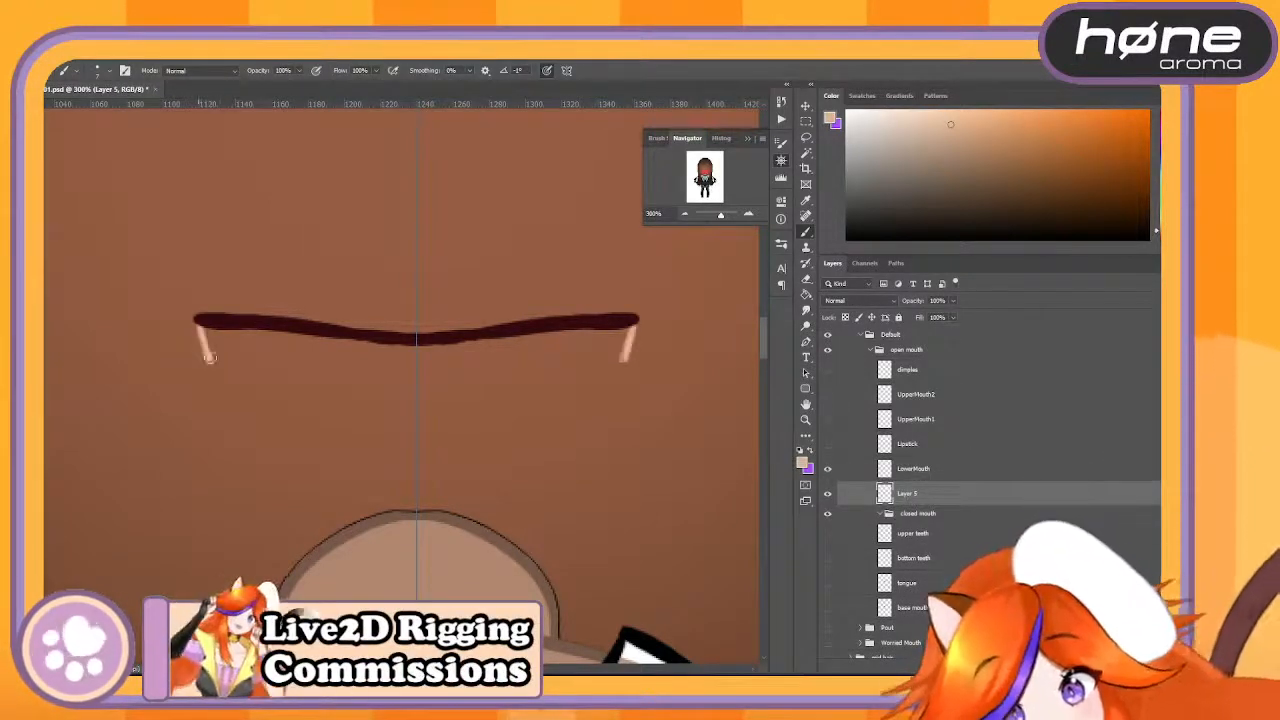
key("]")
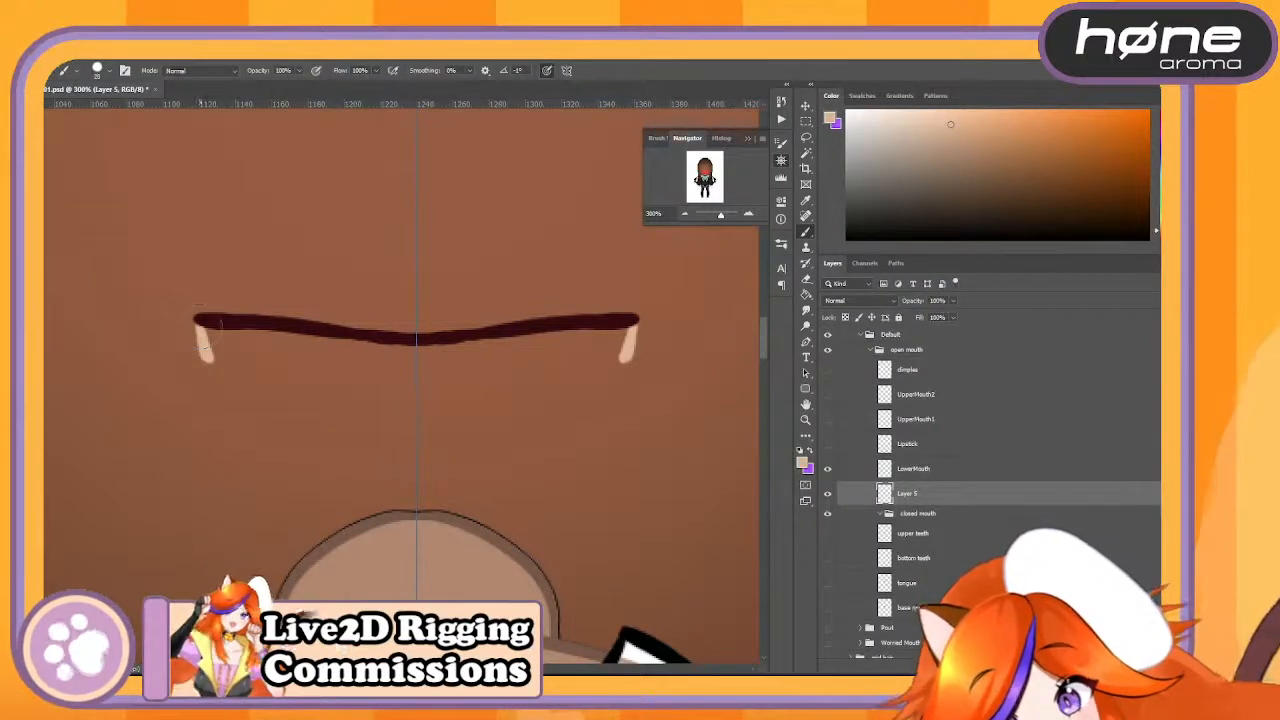
mouse_move(204, 340)
left_mouse_down()
mouse_move(245, 498)
mouse_move(315, 562)
mouse_move(415, 566)
left_mouse_up()
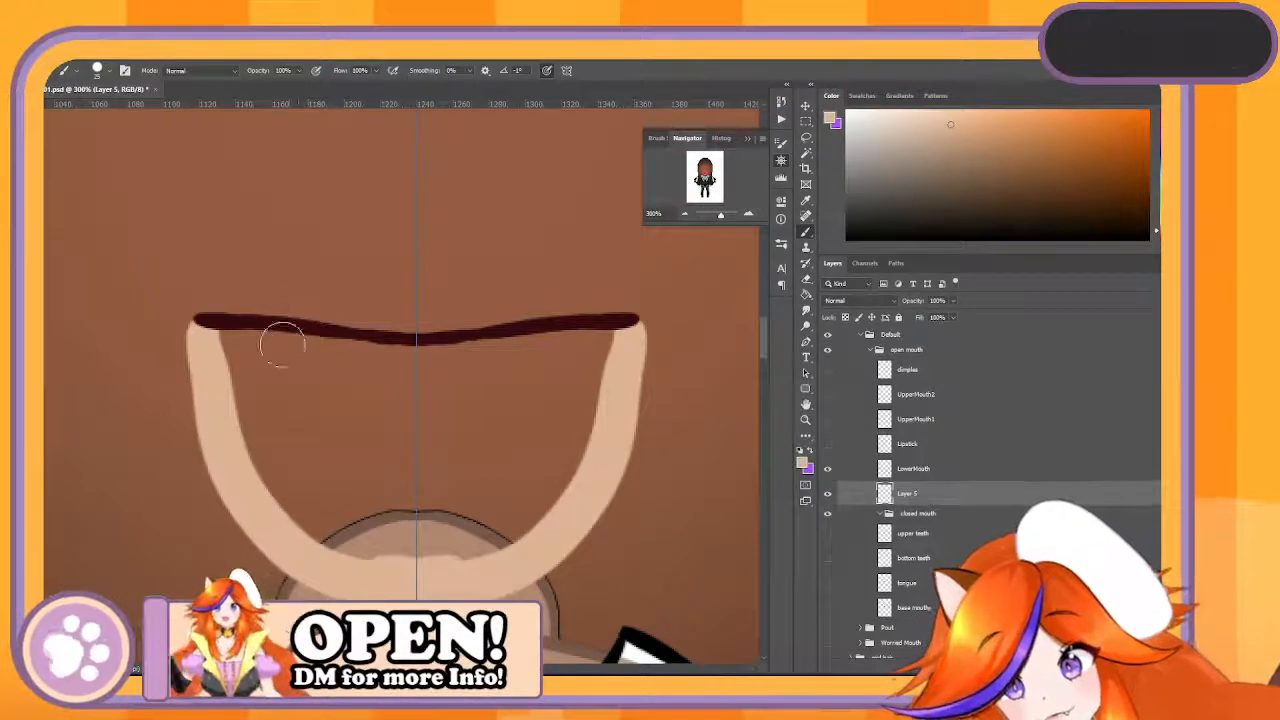
key("ctrl+z")
key("ctrl+z")
- Paint a symmetrical, filled skin-coloured bowl shape beneath the mouth line and erase the edges overhanging the line's ends
mouse_move(204, 328)
left_mouse_down()
mouse_move(272, 450)
mouse_move(325, 476)
mouse_move(420, 496)
left_mouse_up()
mouse_move(352, 470)
left_mouse_down()
mouse_move(222, 410)
mouse_move(210, 336)
mouse_move(272, 438)
mouse_move(392, 488)
left_mouse_up()
mouse_move(222, 418)
left_mouse_down()
mouse_move(312, 484)
mouse_move(398, 496)
left_mouse_up()
left_click_drag(258, 390, 388, 476)
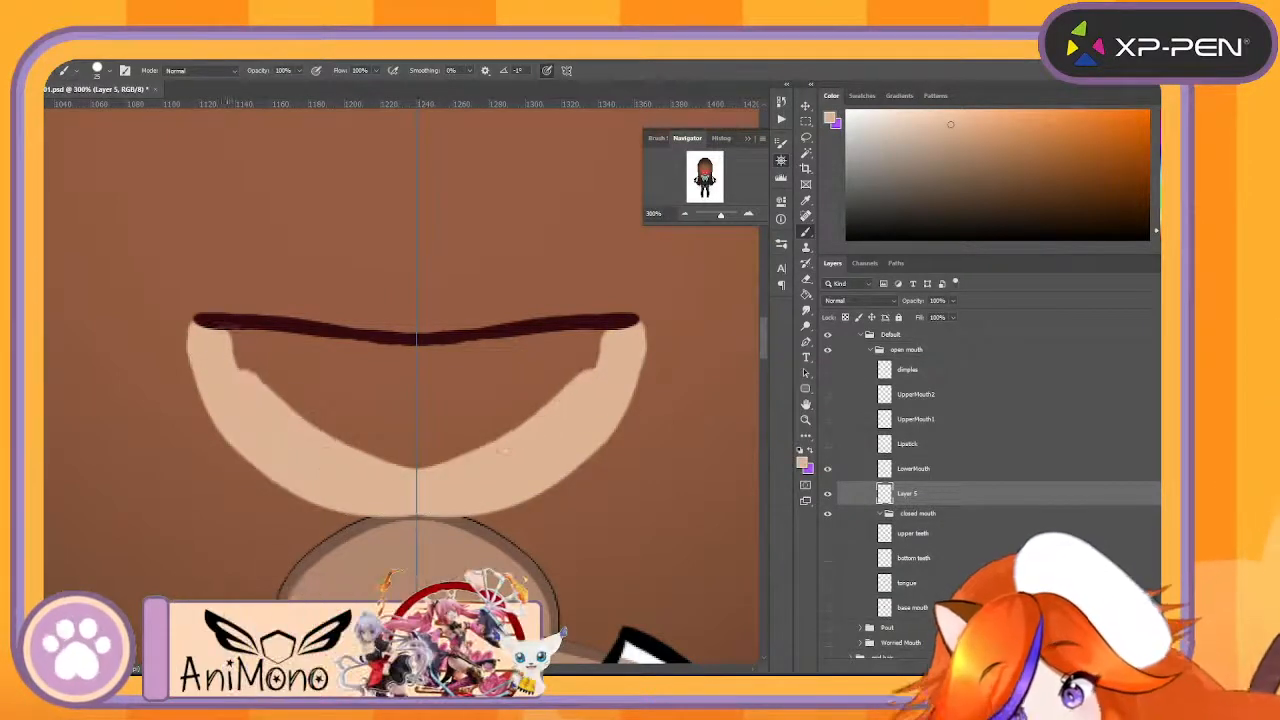
left_click_drag(228, 346, 402, 370)
mouse_move(402, 370)
left_mouse_down()
mouse_move(254, 372)
mouse_move(396, 440)
left_mouse_up()
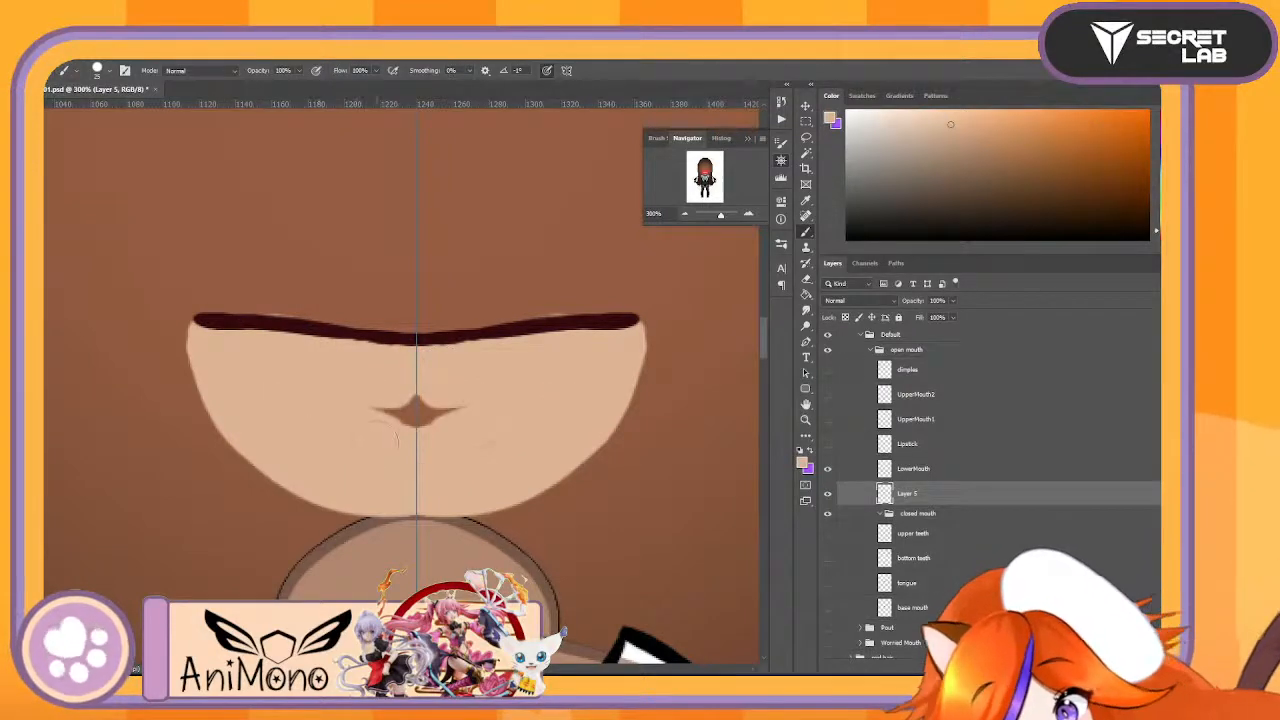
key("e")
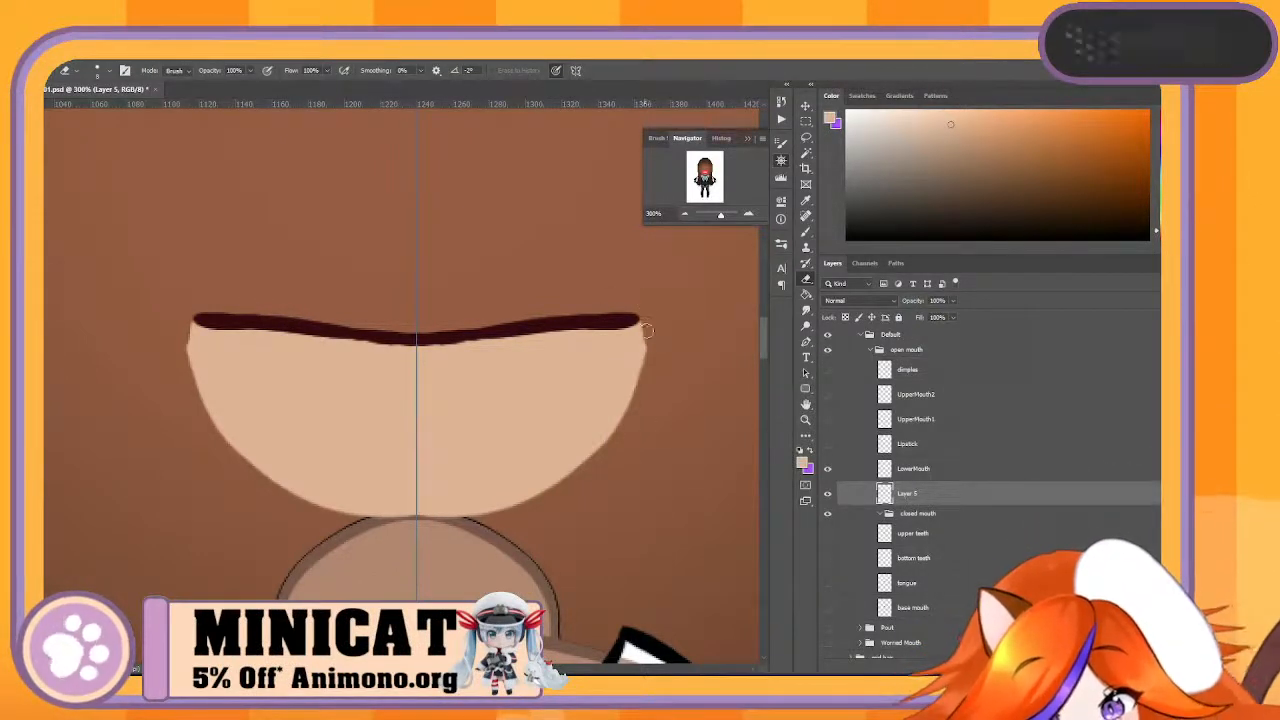
left_click_drag(648, 331, 646, 384)
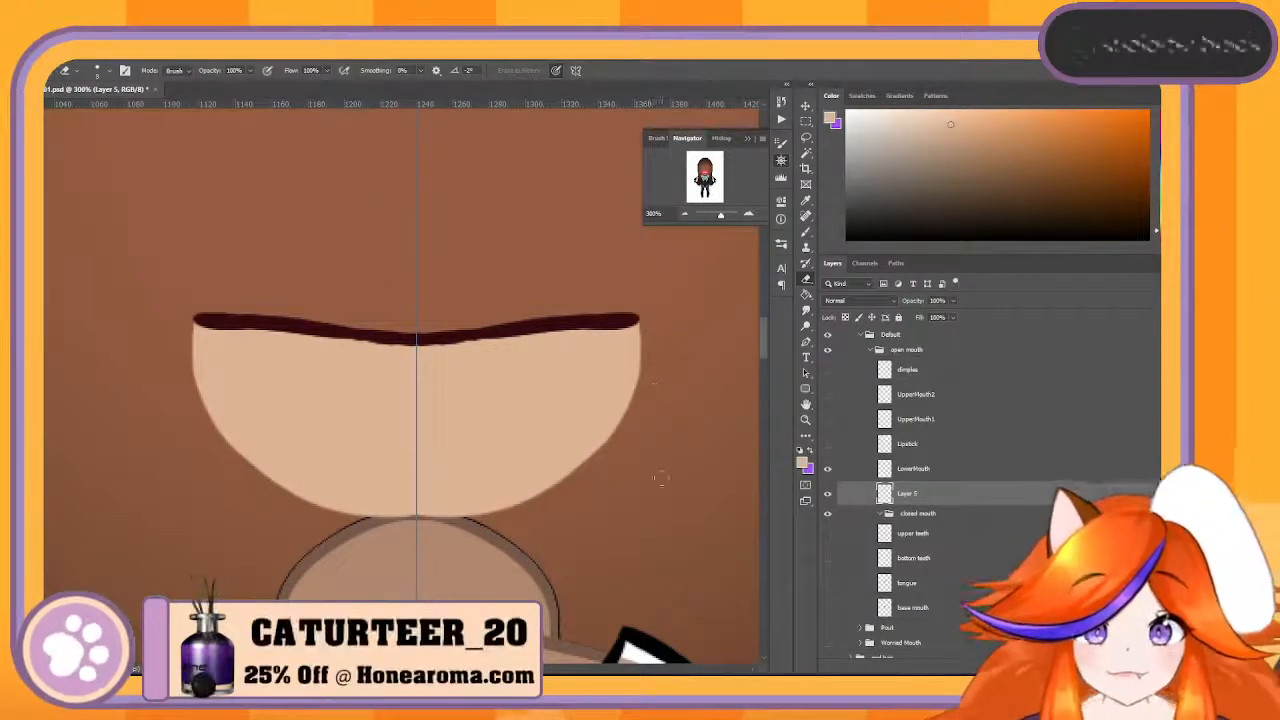
- Merge the painted skin layer with the mouth line into the LowerMouth layer
double_click(908, 494)
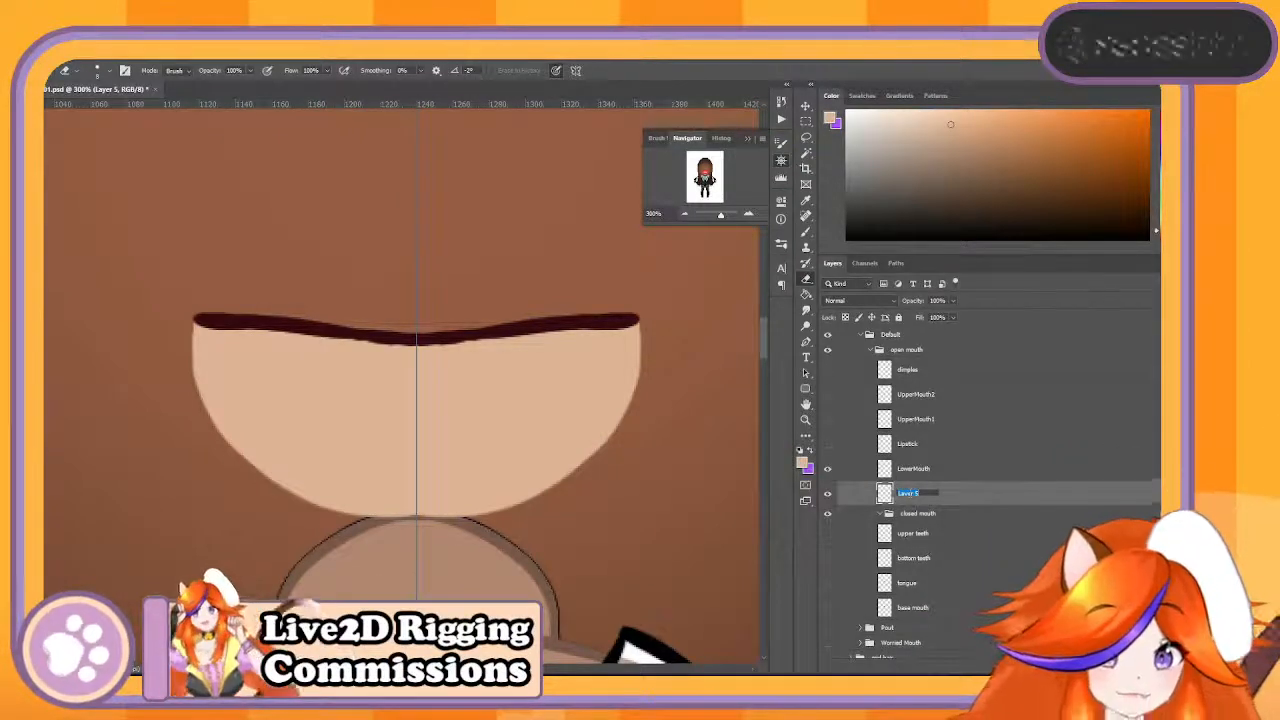
left_click(1090, 472)
left_click(1066, 488, "shift")
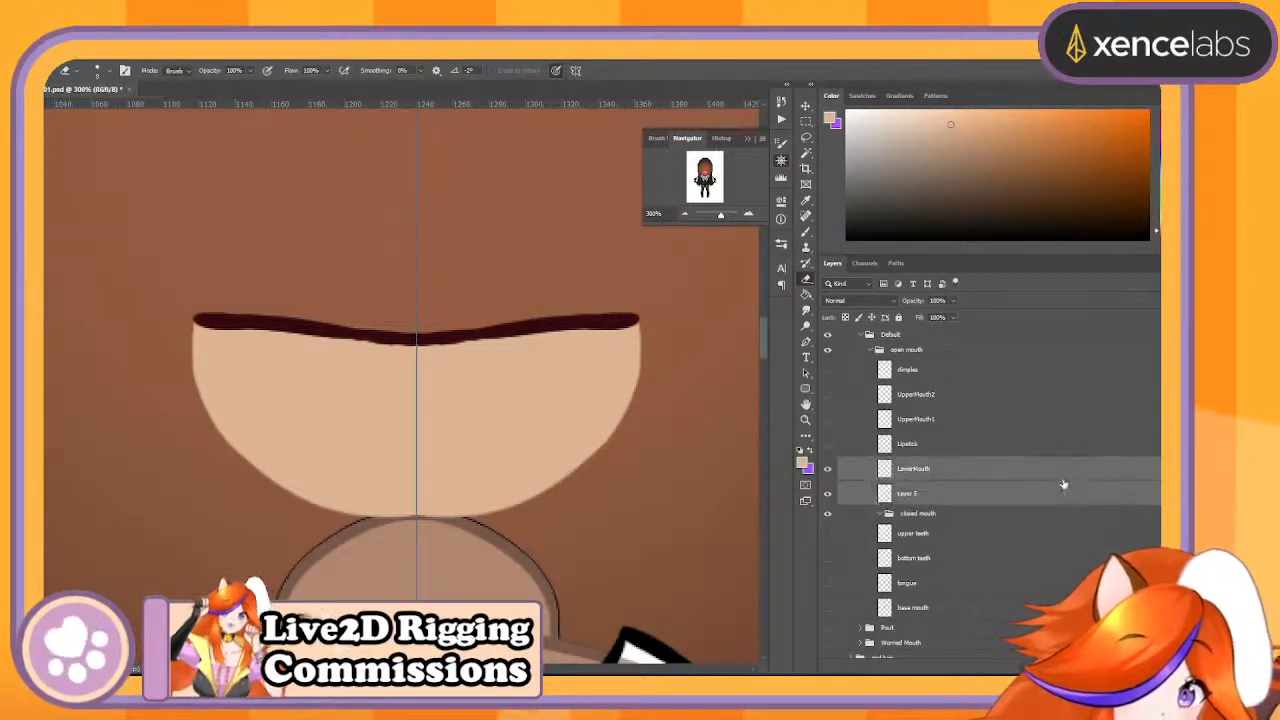
right_click(1061, 470)
left_click(950, 520)
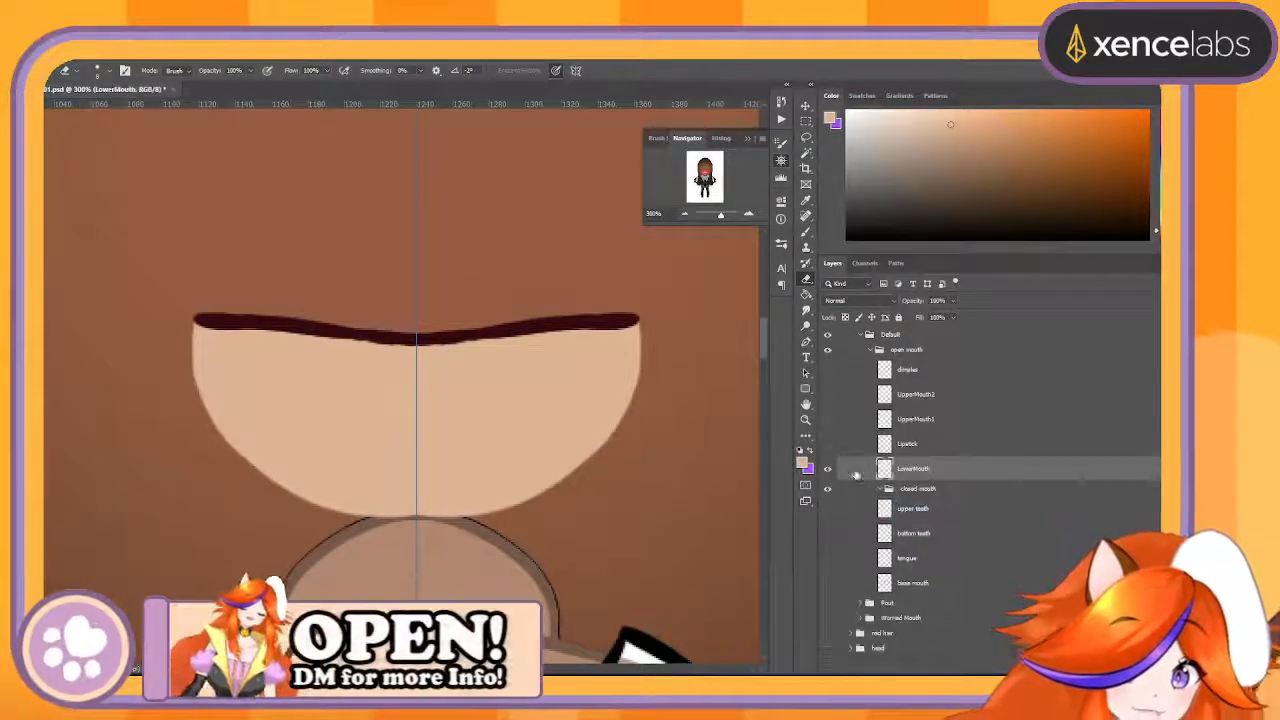
- Toggle the LowerMouth and Lipstick layers' visibility to check how the lipstick sits on the merged lower mouth
left_click(828, 469)
left_click(828, 469)
left_click(828, 469)
left_click(828, 469)
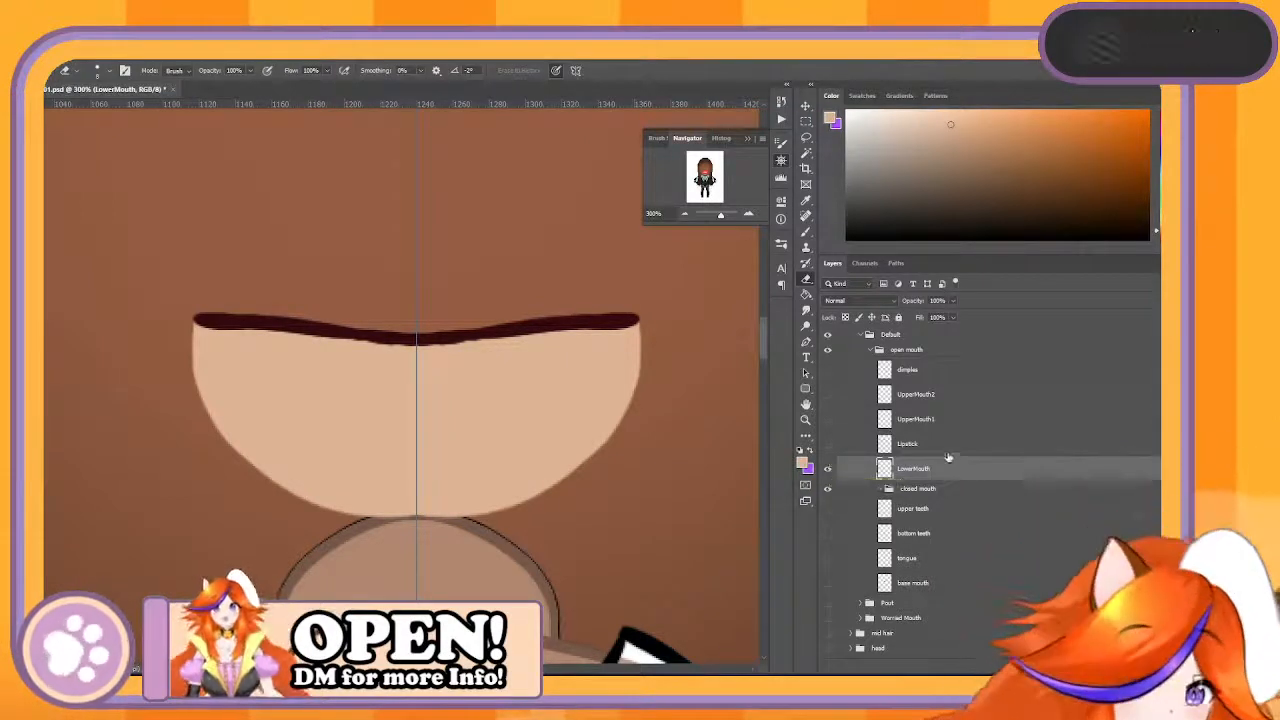
left_click(917, 447)
left_click(830, 445)
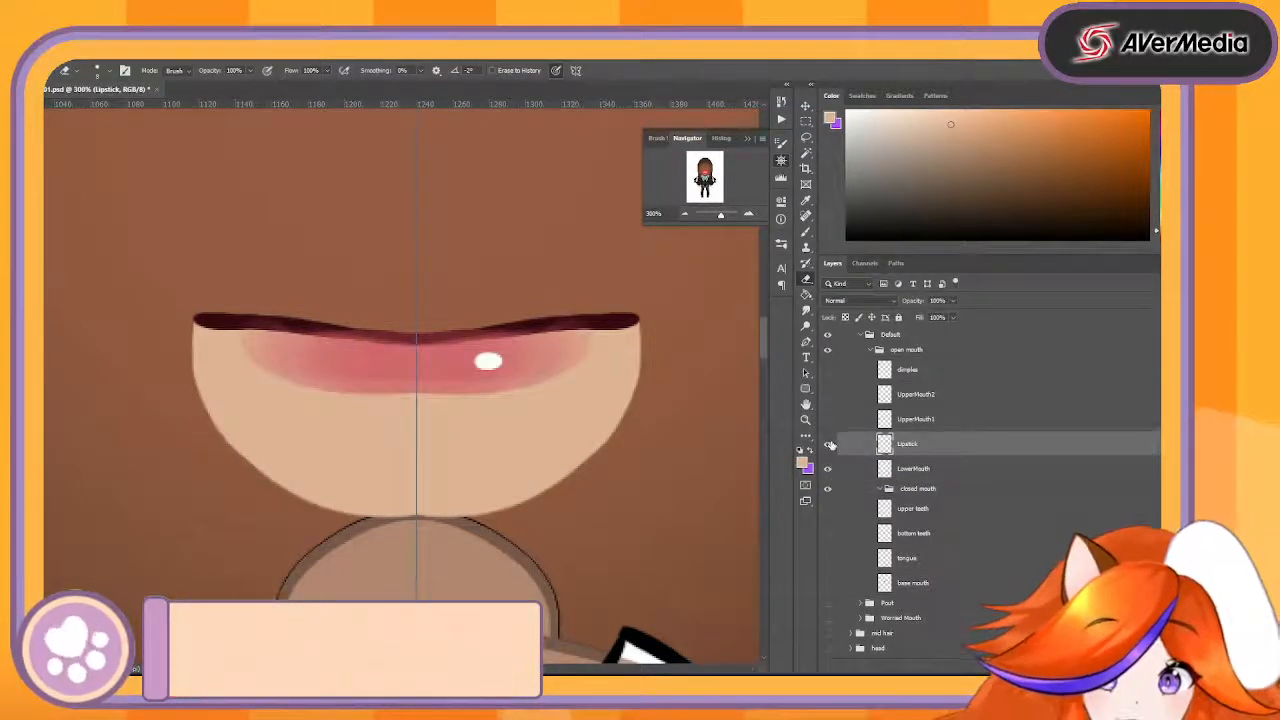
left_click(830, 445)
left_click(830, 445)
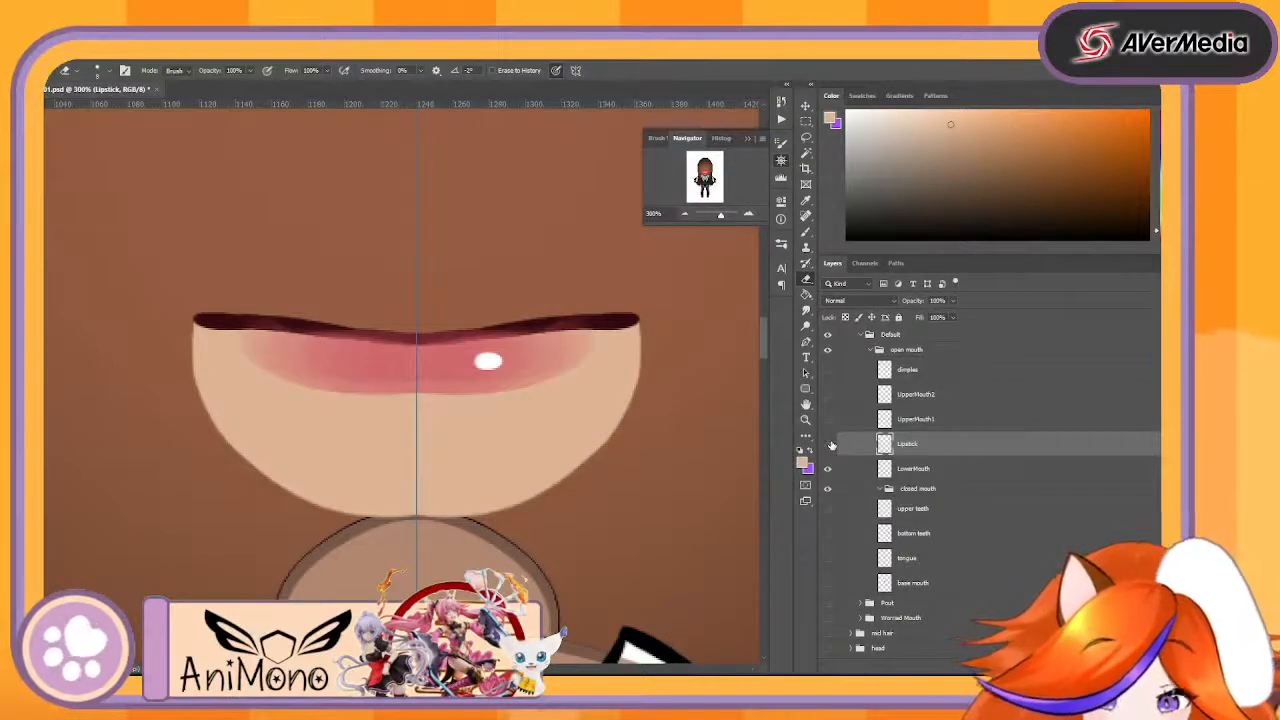
- Check the Lipstick layer's visibility, and show the UpperMouth1, UpperMouth2 and dimples layers above it
left_click(829, 444)
left_click(827, 444)
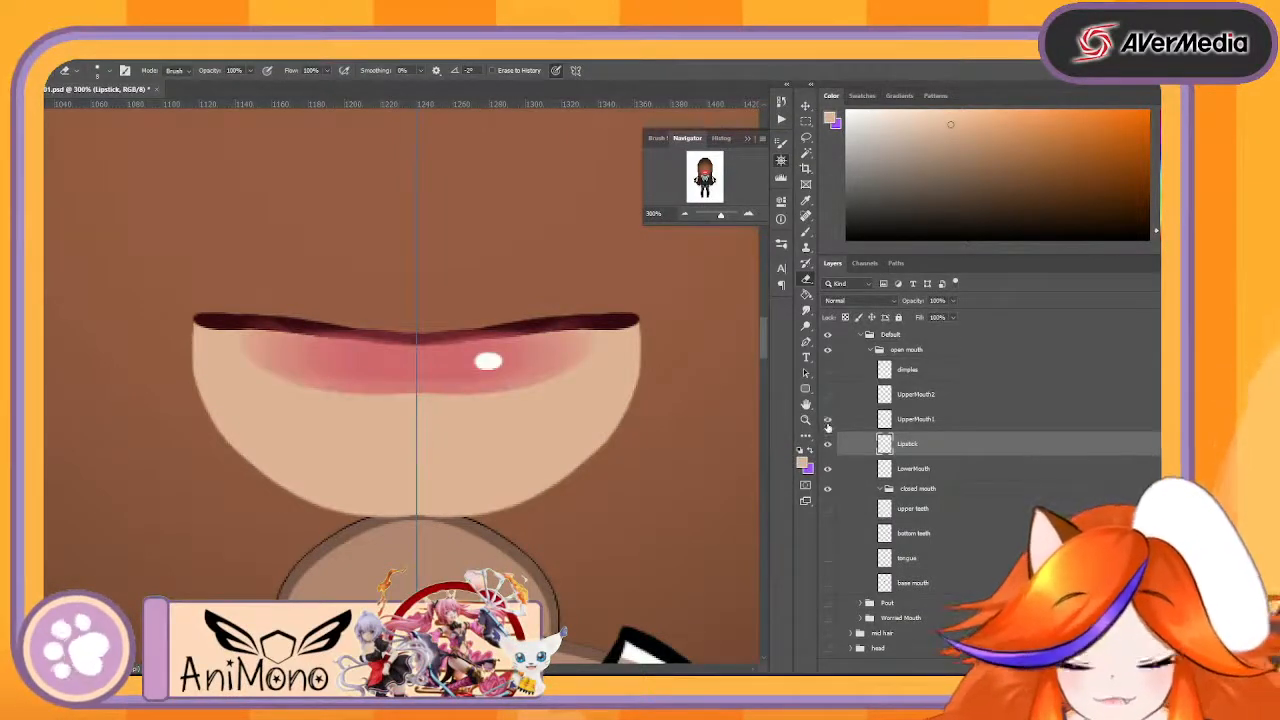
left_click(827, 419)
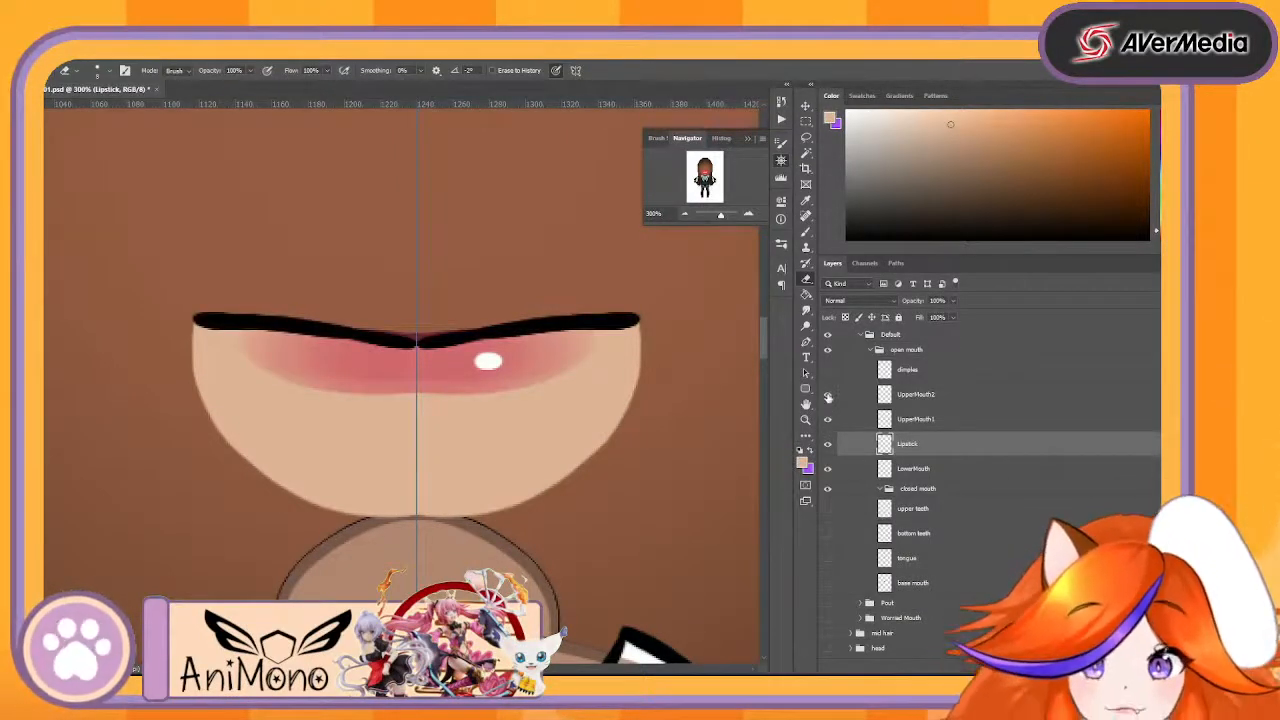
left_click(828, 395)
left_click(828, 370)
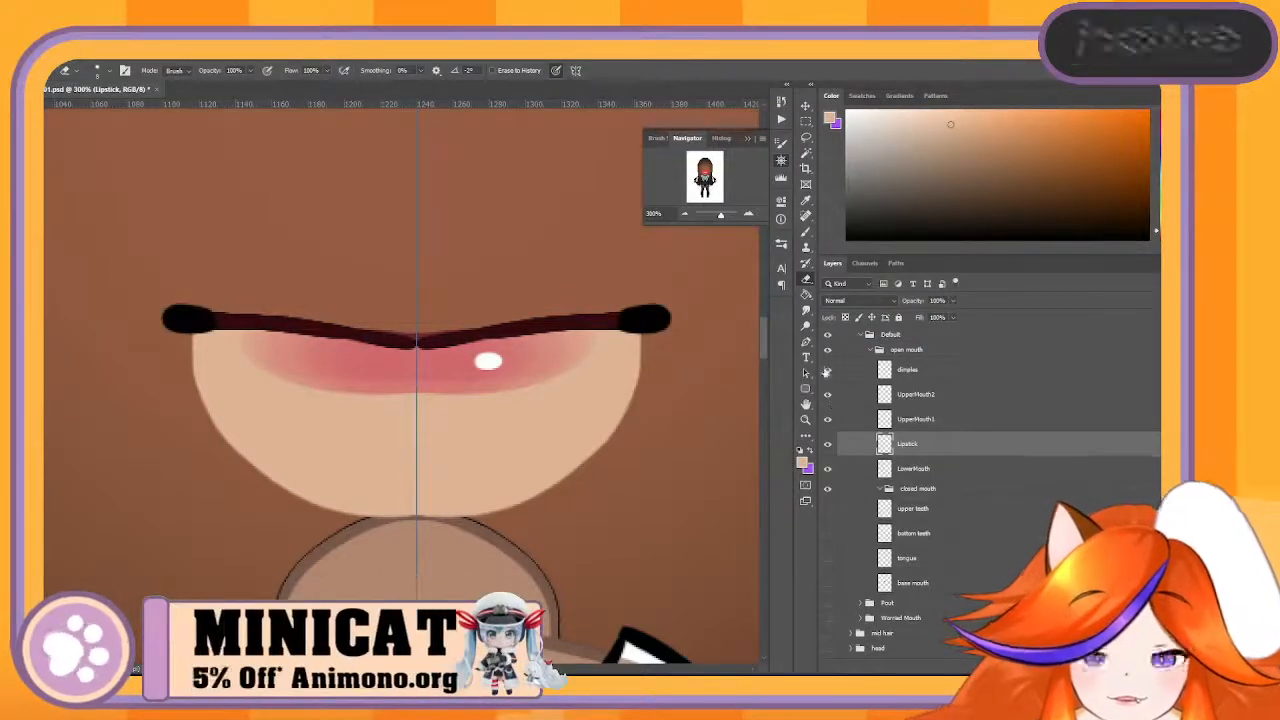
left_click(828, 370)
left_click(828, 370)
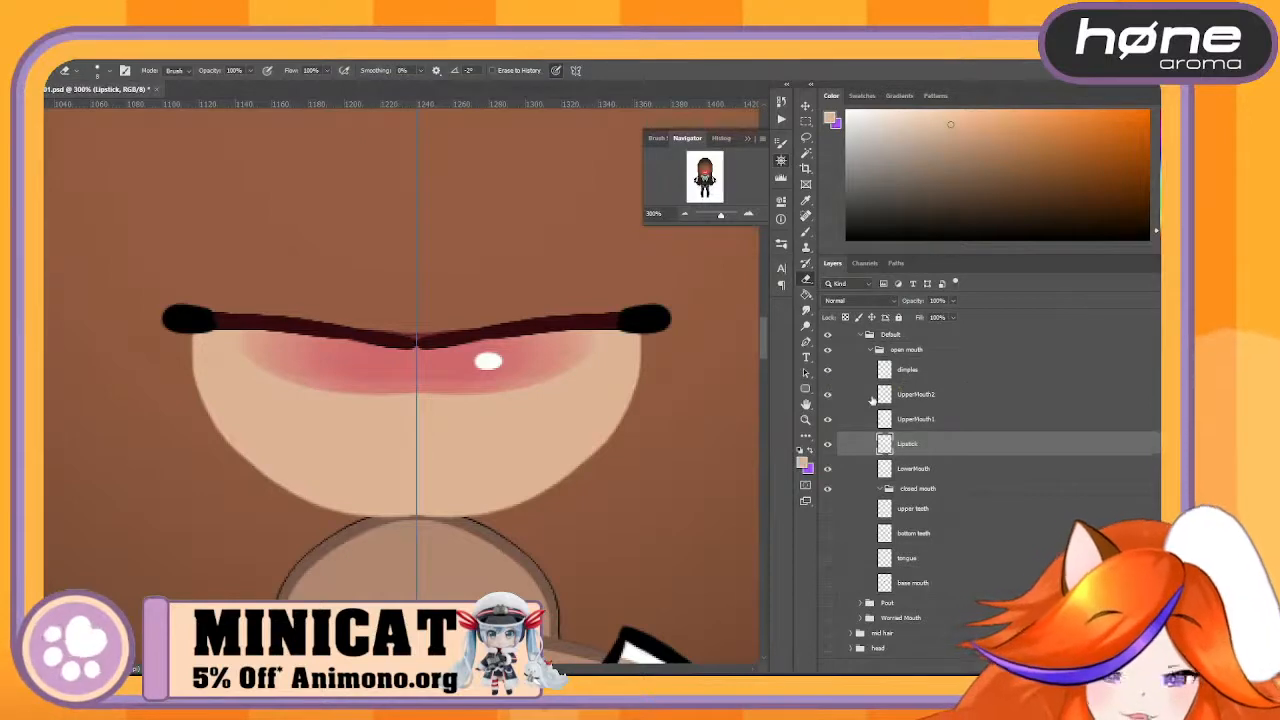
- Hide the Lipstick and LowerMouth layers and create a new layer directly above Lipstick
left_click(833, 445)
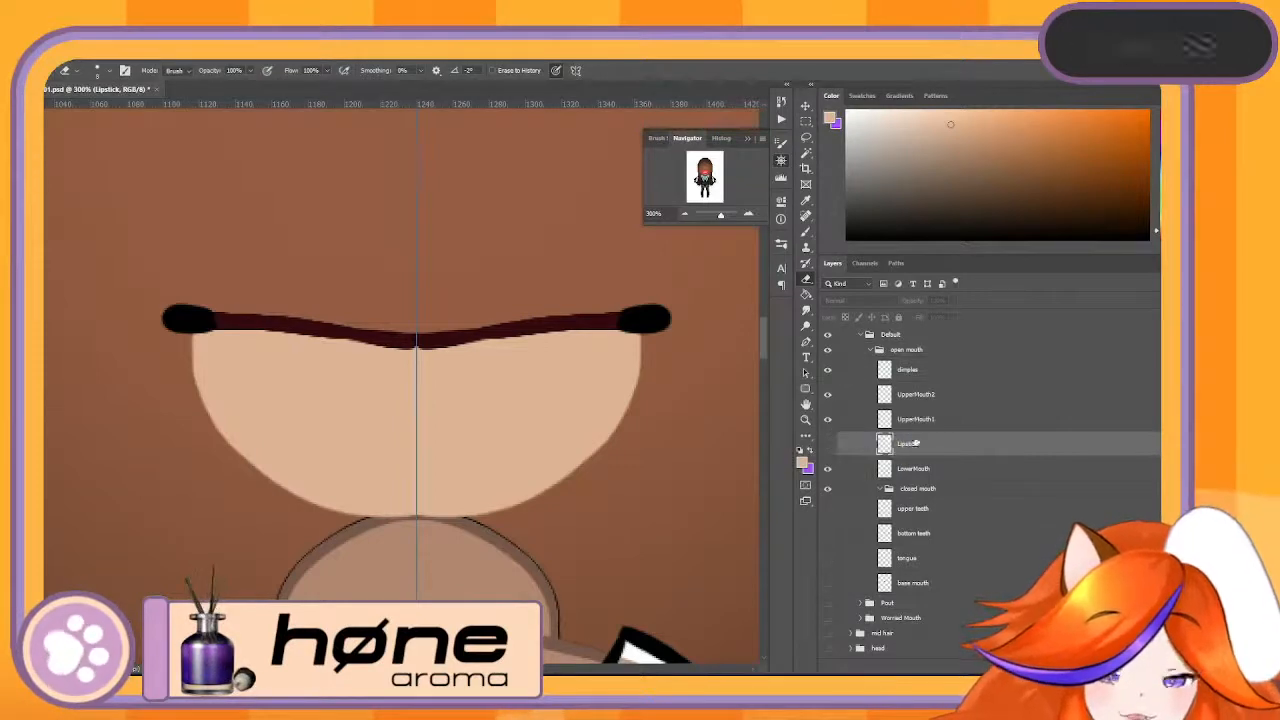
left_click(836, 467)
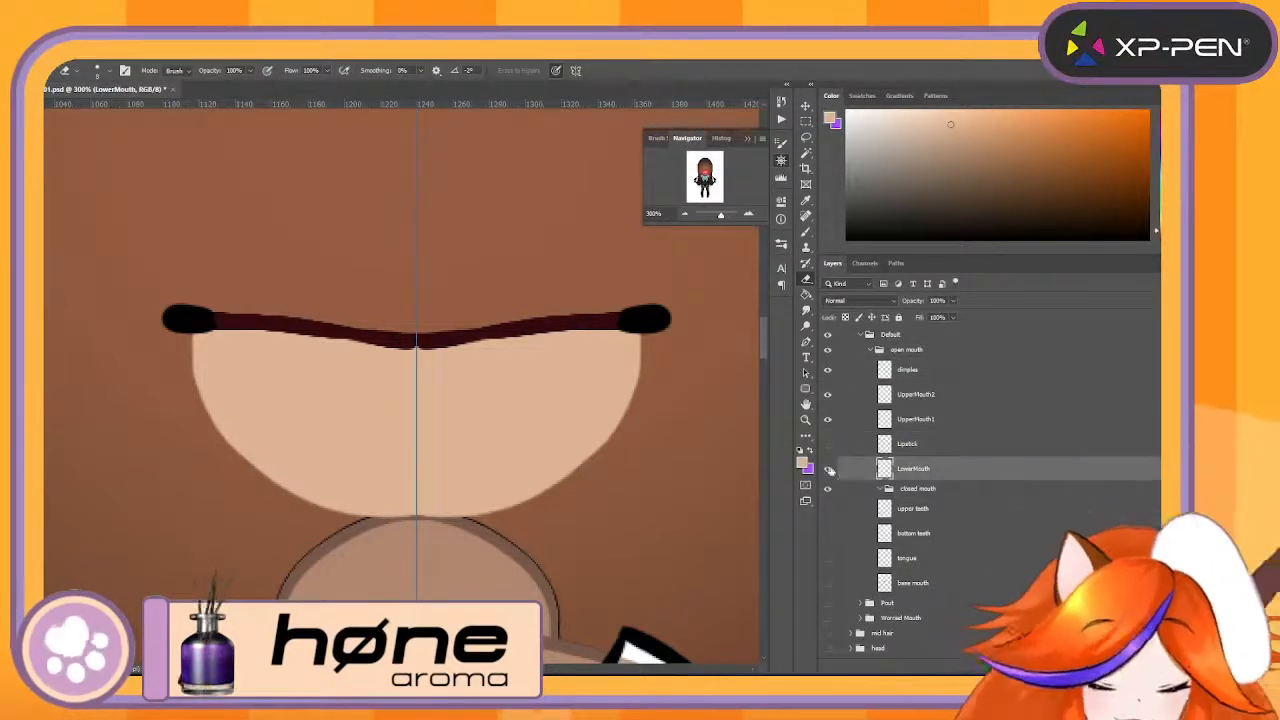
left_click(828, 469)
left_click(953, 441)
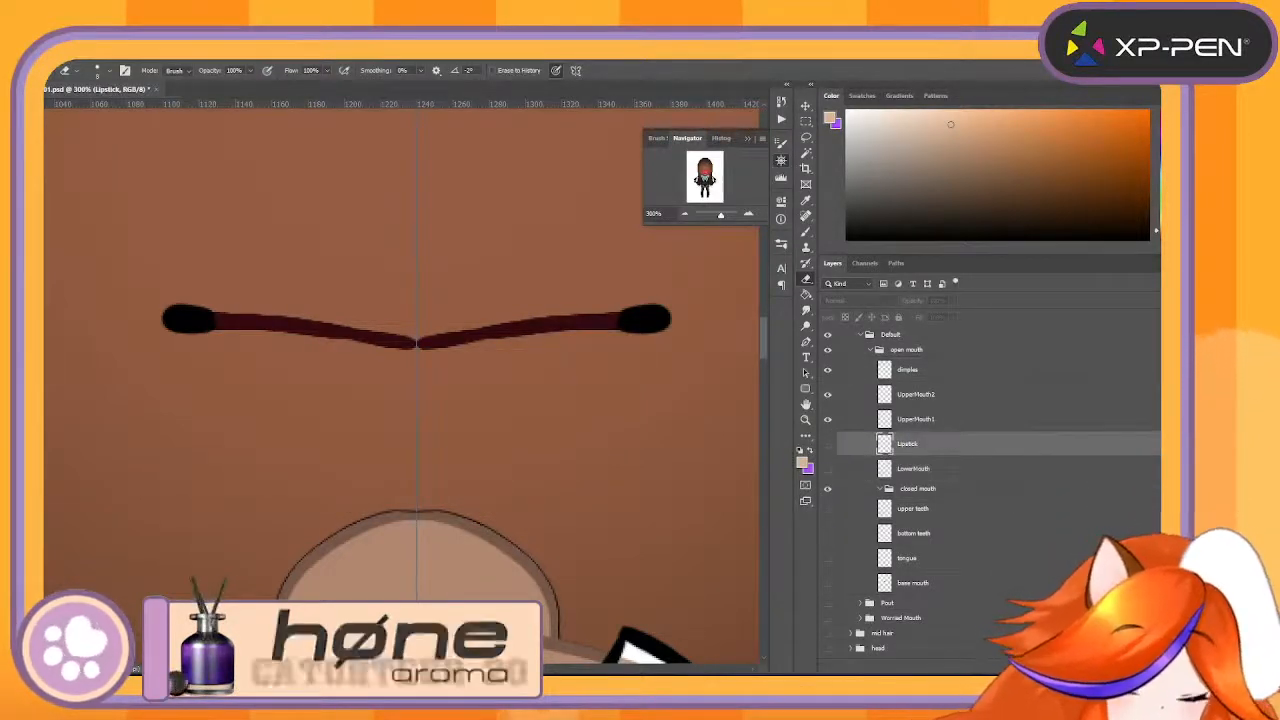
key("ctrl+alt+shift+n")
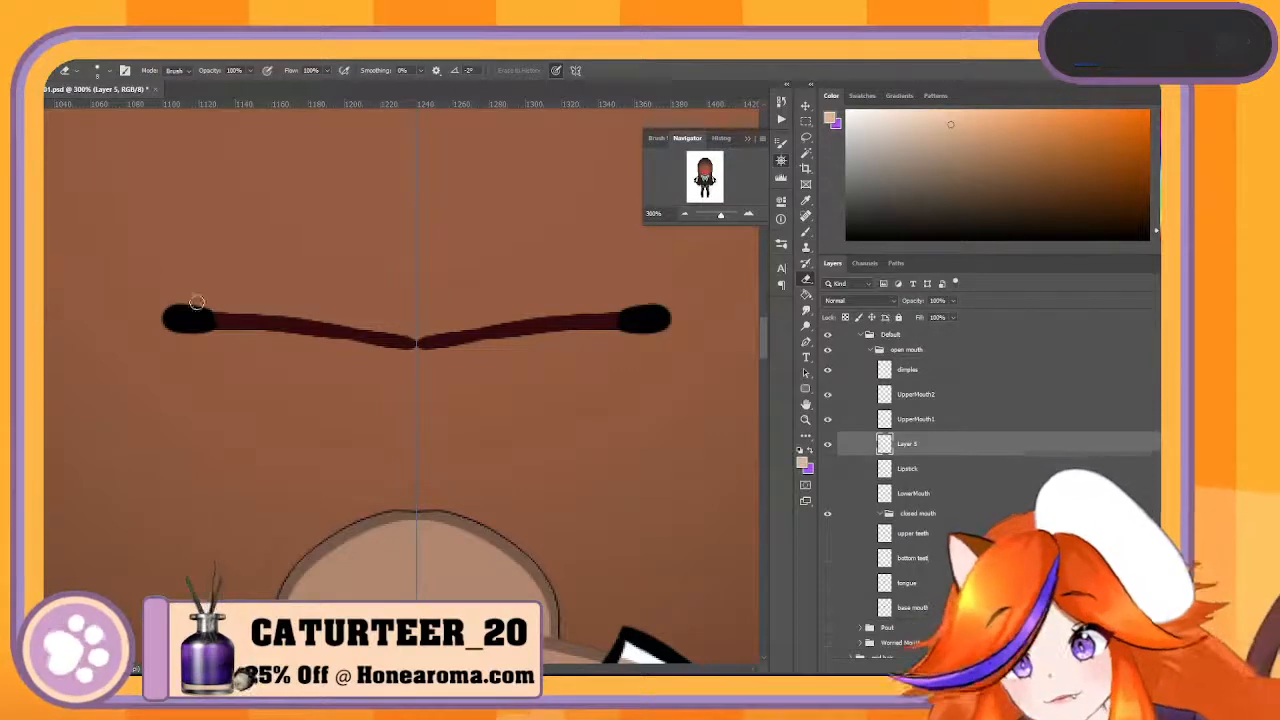
- Paint a symmetrical, filled skin-coloured dome above the upper mouth line, spanning from dimple to dimple, and round off its top edge
key("b")
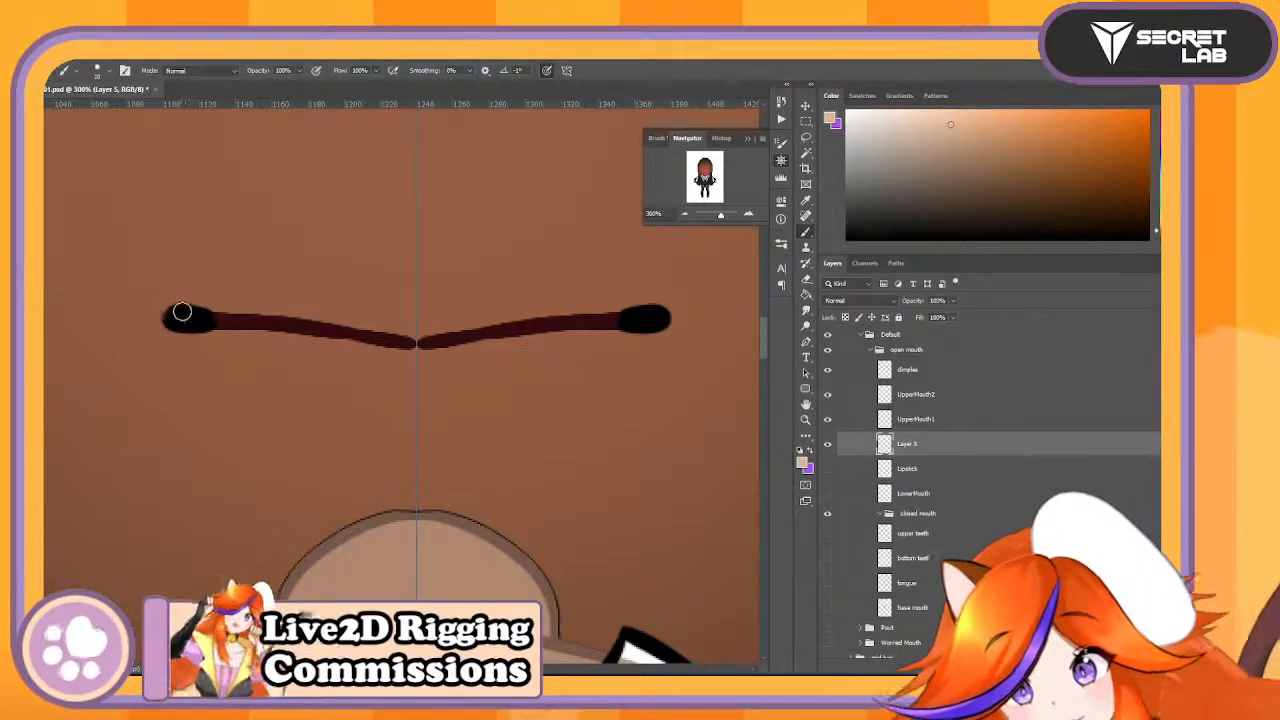
mouse_move(180, 300)
left_mouse_down()
mouse_move(190, 213)
mouse_move(257, 150)
left_mouse_up()
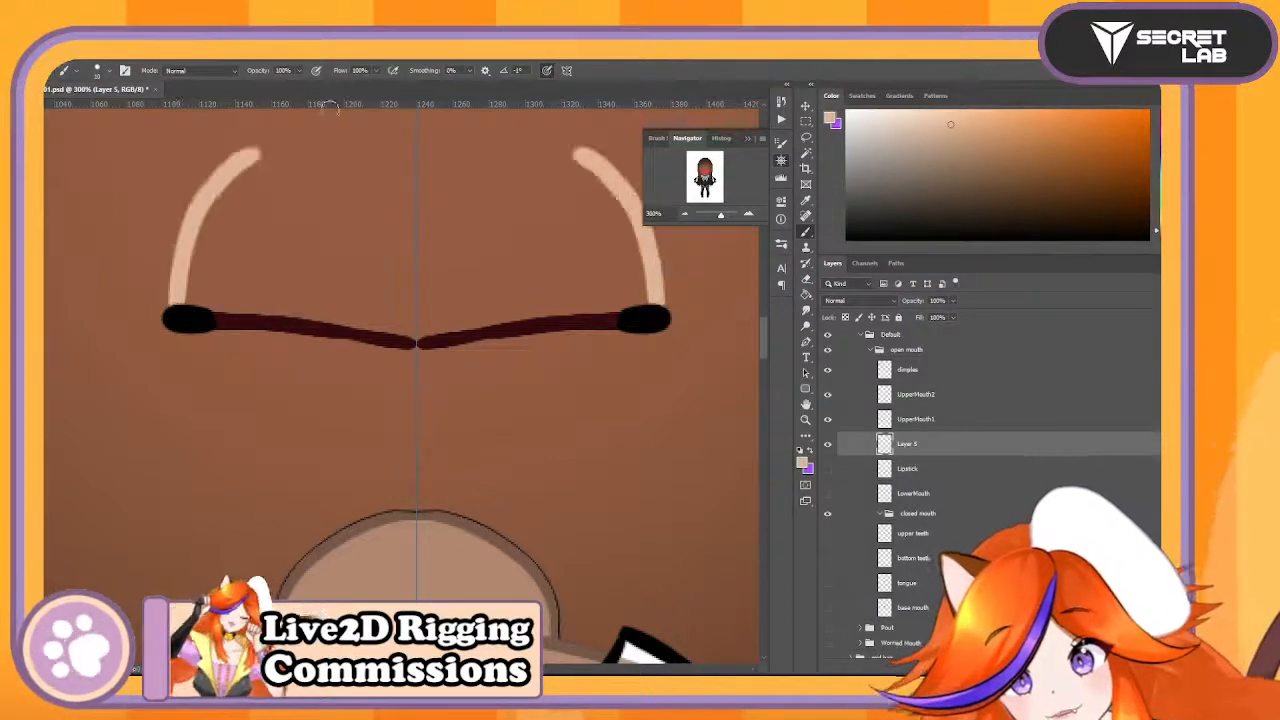
mouse_move(763, 335)
left_mouse_down()
mouse_move(769, 307)
mouse_move(766, 320)
left_mouse_up()
mouse_move(205, 400)
left_mouse_down()
mouse_move(295, 318)
mouse_move(417, 287)
left_mouse_up()
left_click_drag(305, 304, 250, 331)
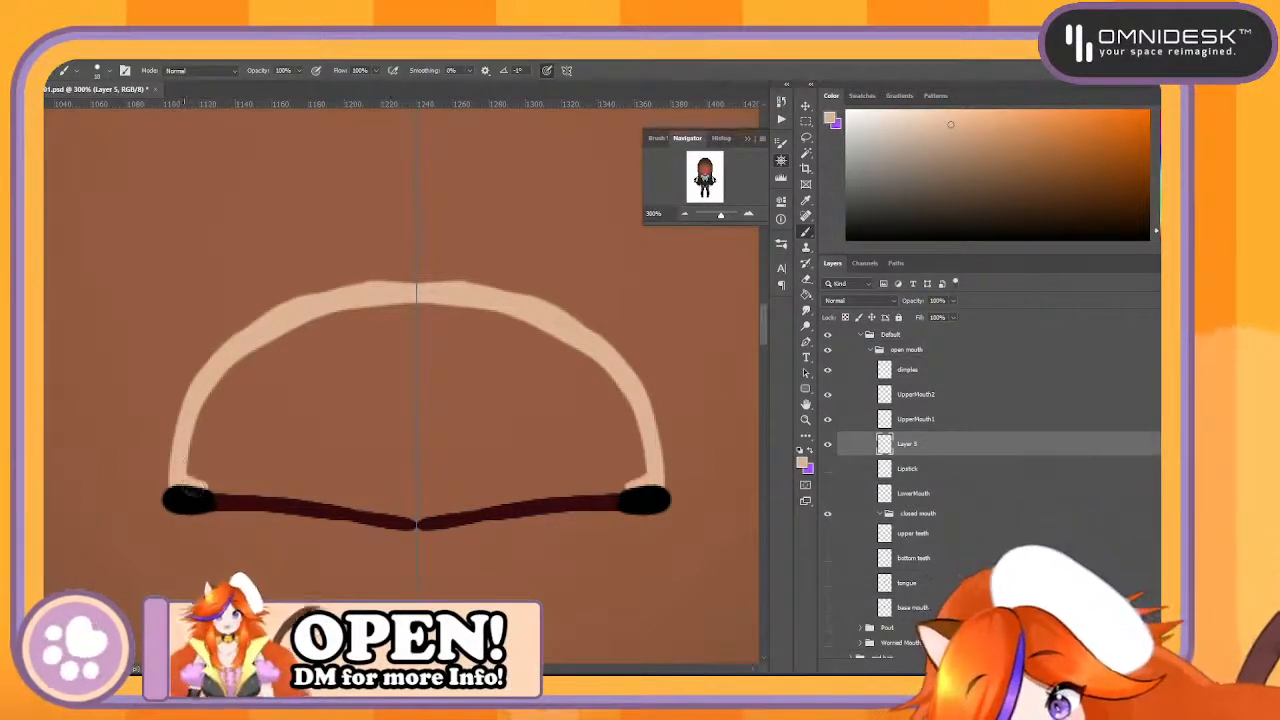
left_click_drag(252, 493, 418, 517)
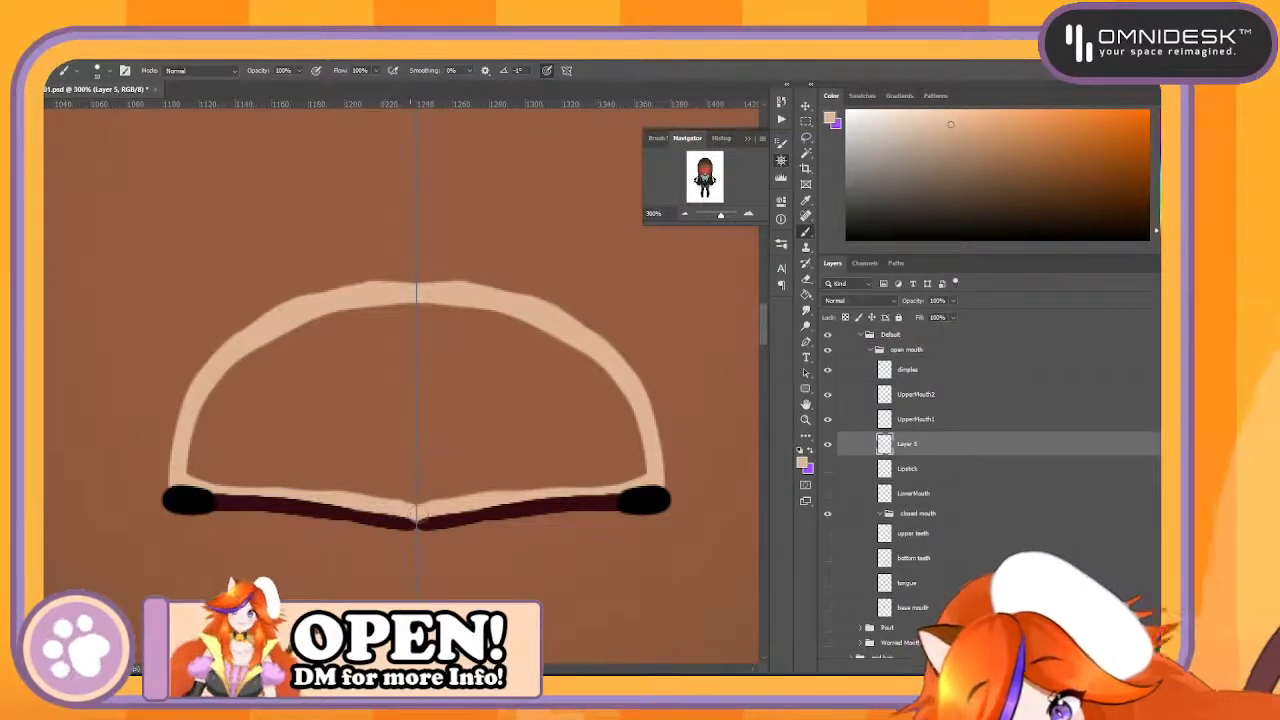
mouse_move(194, 451)
left_mouse_down()
mouse_move(237, 396)
mouse_move(292, 354)
mouse_move(355, 331)
mouse_move(440, 354)
mouse_move(287, 401)
mouse_move(234, 490)
mouse_move(295, 471)
mouse_move(395, 481)
mouse_move(320, 421)
mouse_move(416, 358)
left_mouse_up()
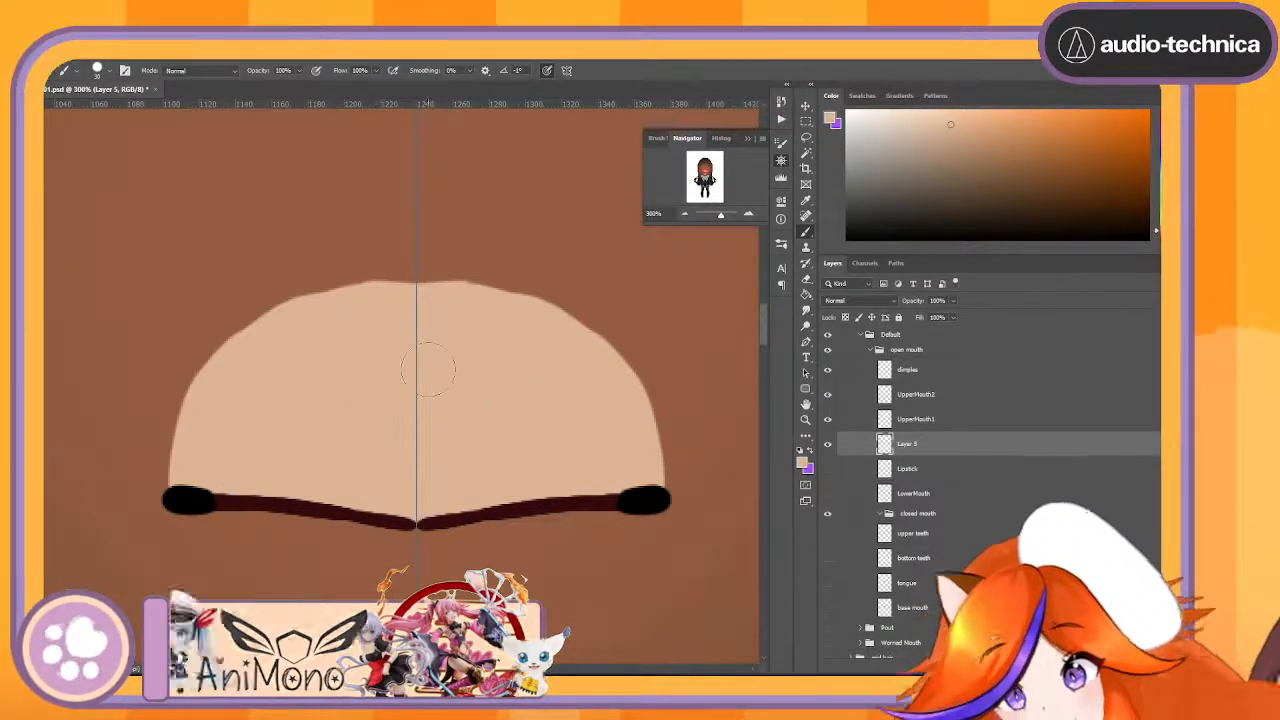
mouse_move(268, 340)
left_mouse_down()
mouse_move(375, 270)
mouse_move(441, 279)
left_mouse_up()
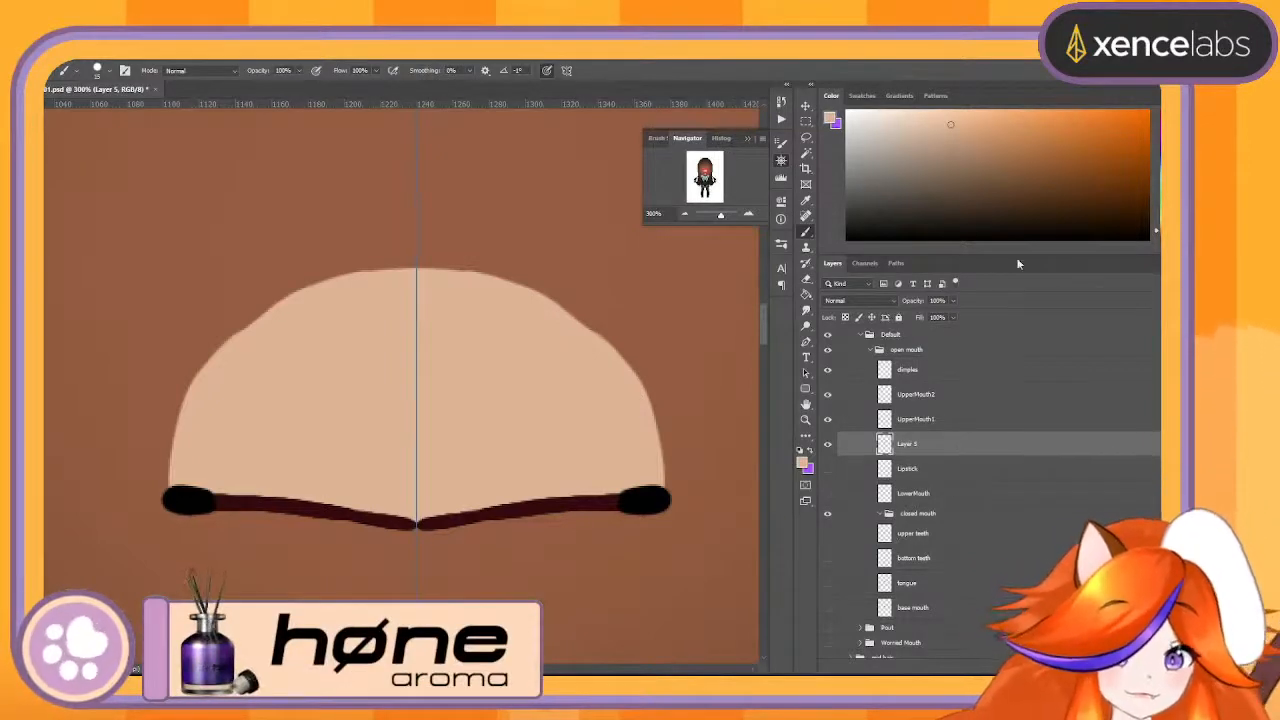
- Duplicate the painted skin layer and the dimples layer, and place the original dimples directly above UpperMouth1
left_click_drag(1037, 449, 1037, 668)
left_click_drag(919, 374, 925, 664)
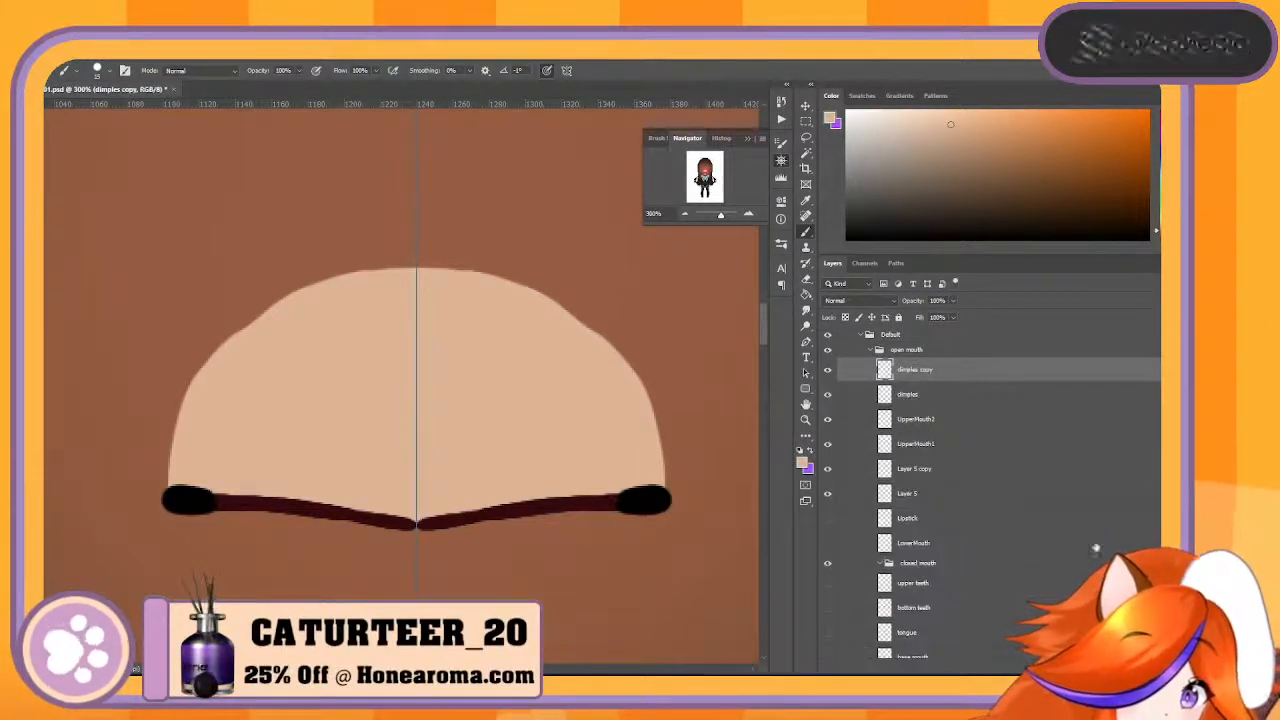
left_click_drag(939, 402, 983, 437)
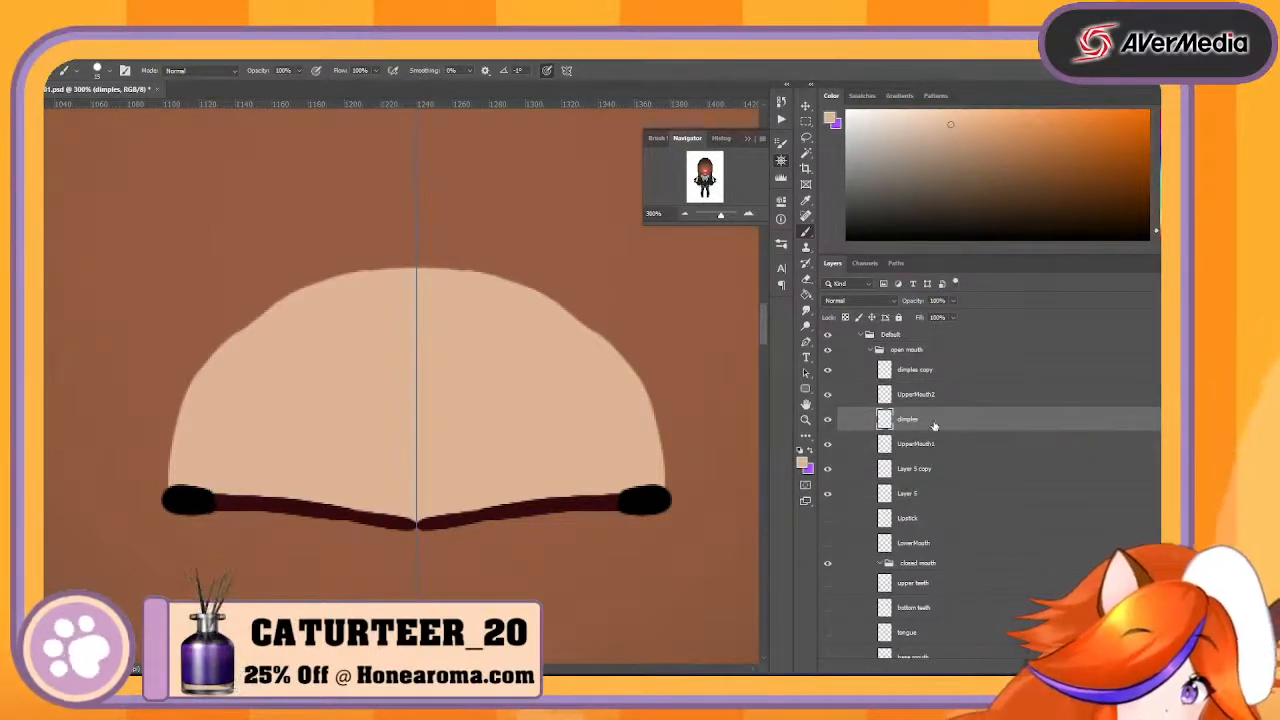
- Merge the dimples layer down into UpperMouth1 and the dimples copy down into UpperMouth2
right_click(933, 424)
left_click(1022, 520)
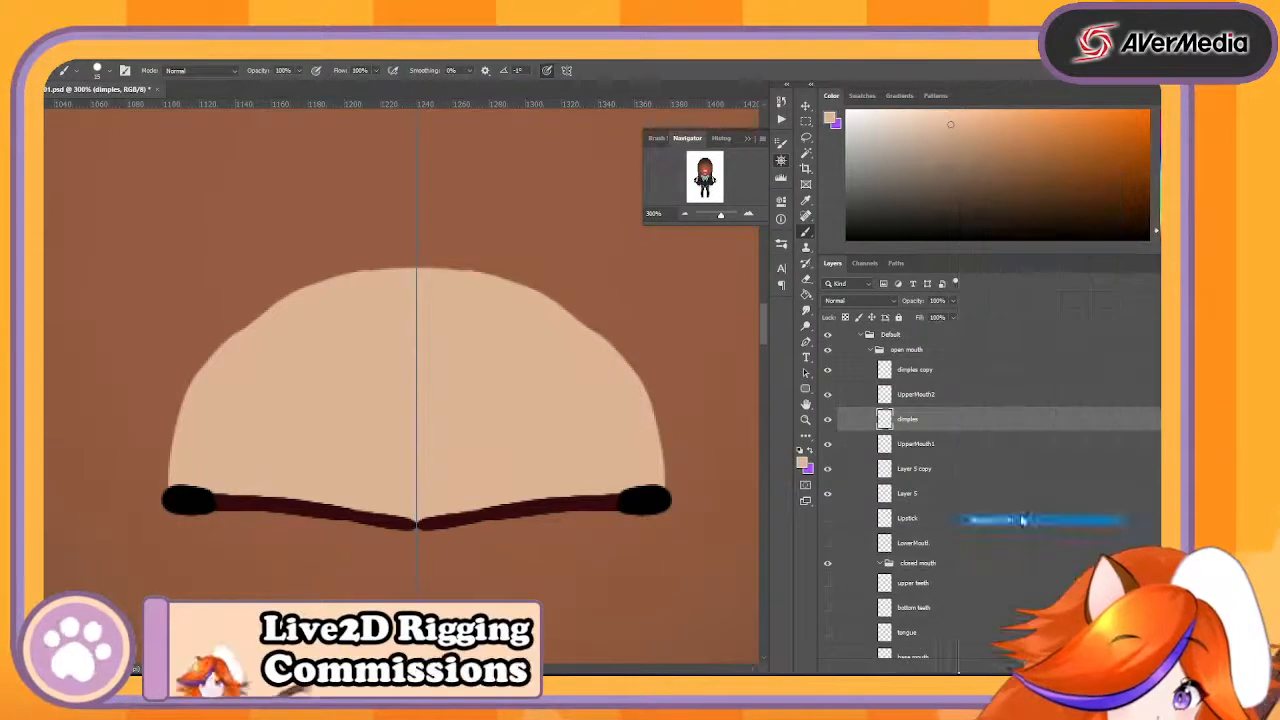
right_click(950, 377)
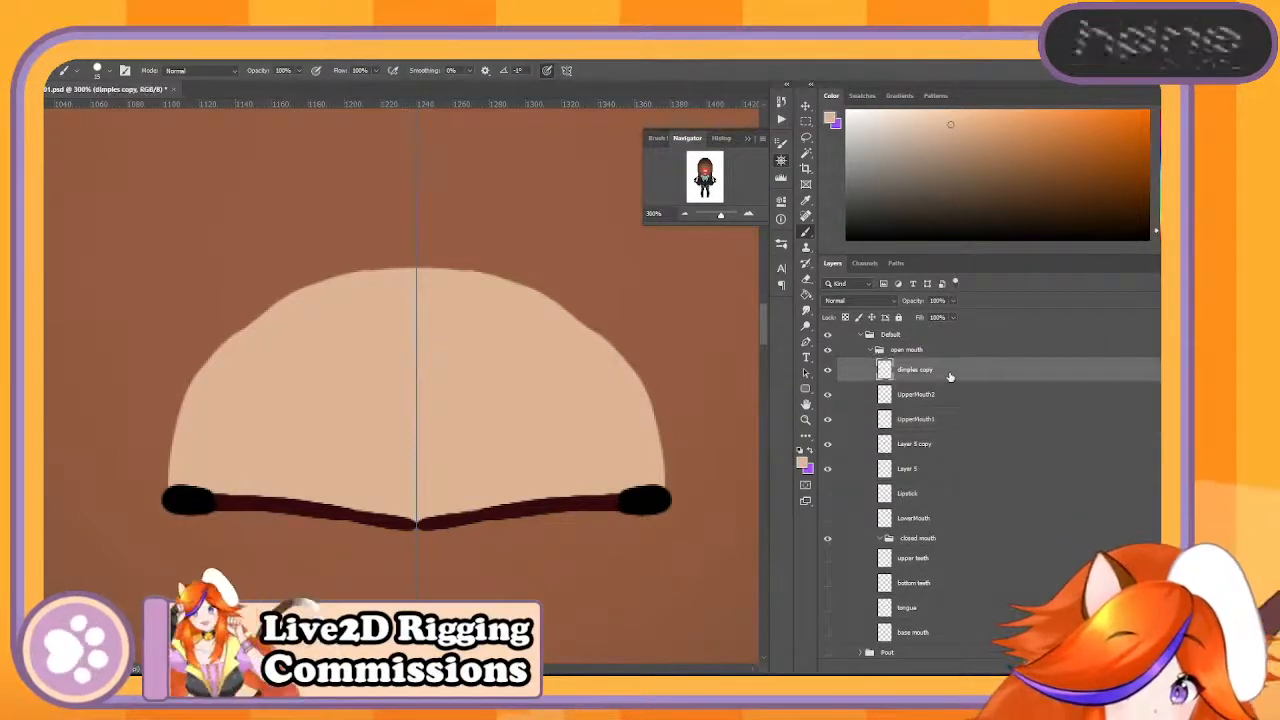
left_click(1032, 521)
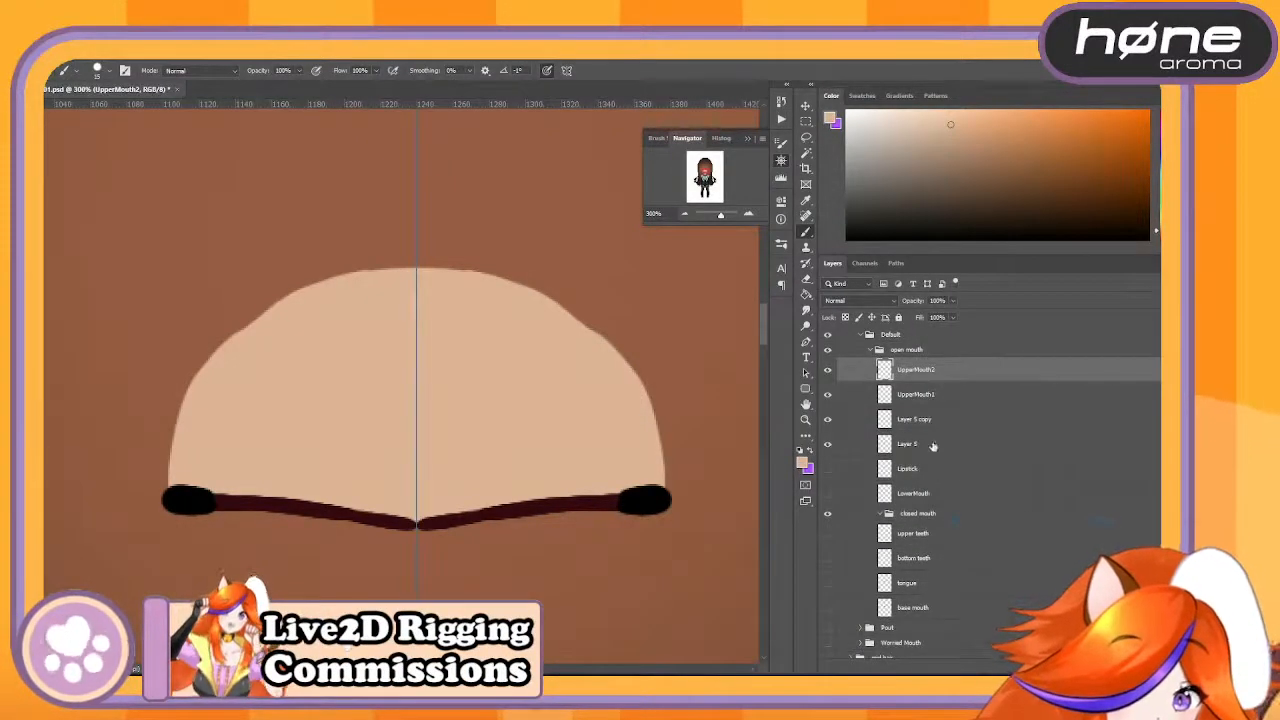
- Place the skin copy beneath UpperMouth2 and merge the two, and merge the original skin layer into UpperMouth1
left_click(907, 421)
left_click_drag(960, 416, 977, 370)
right_click(977, 394)
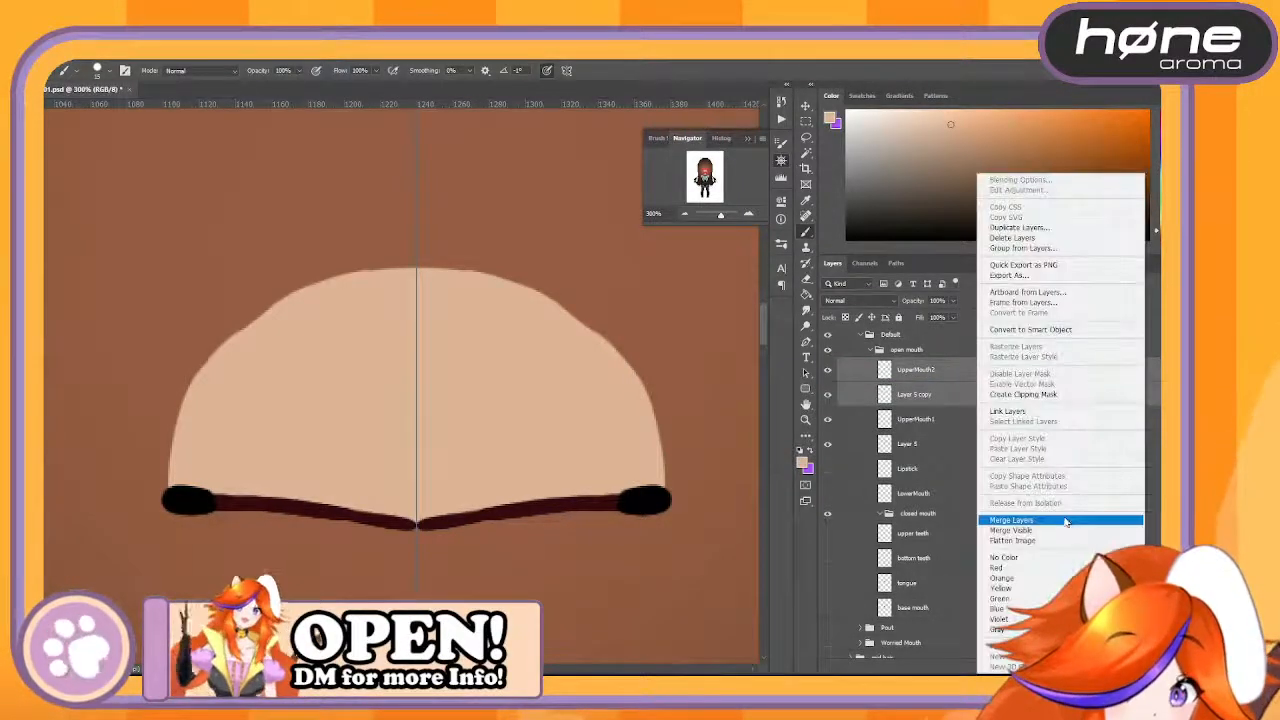
left_click(1032, 520)
left_click(943, 419, "shift")
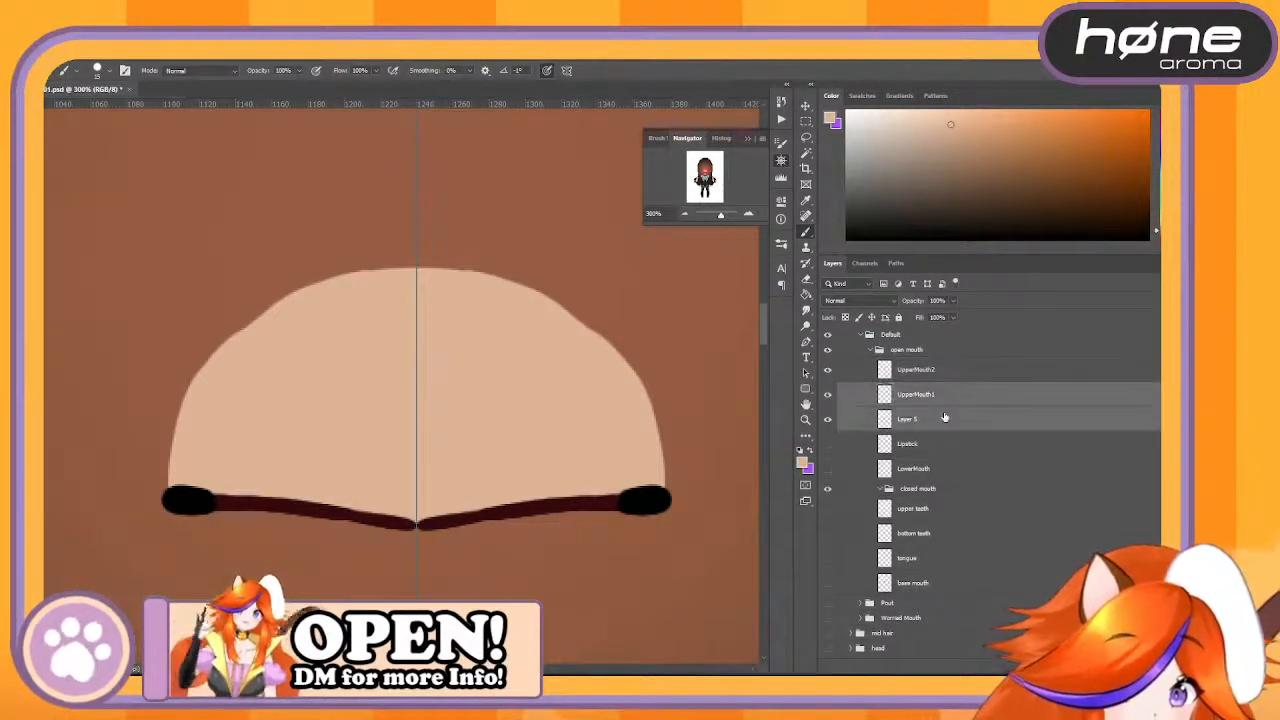
right_click(944, 417)
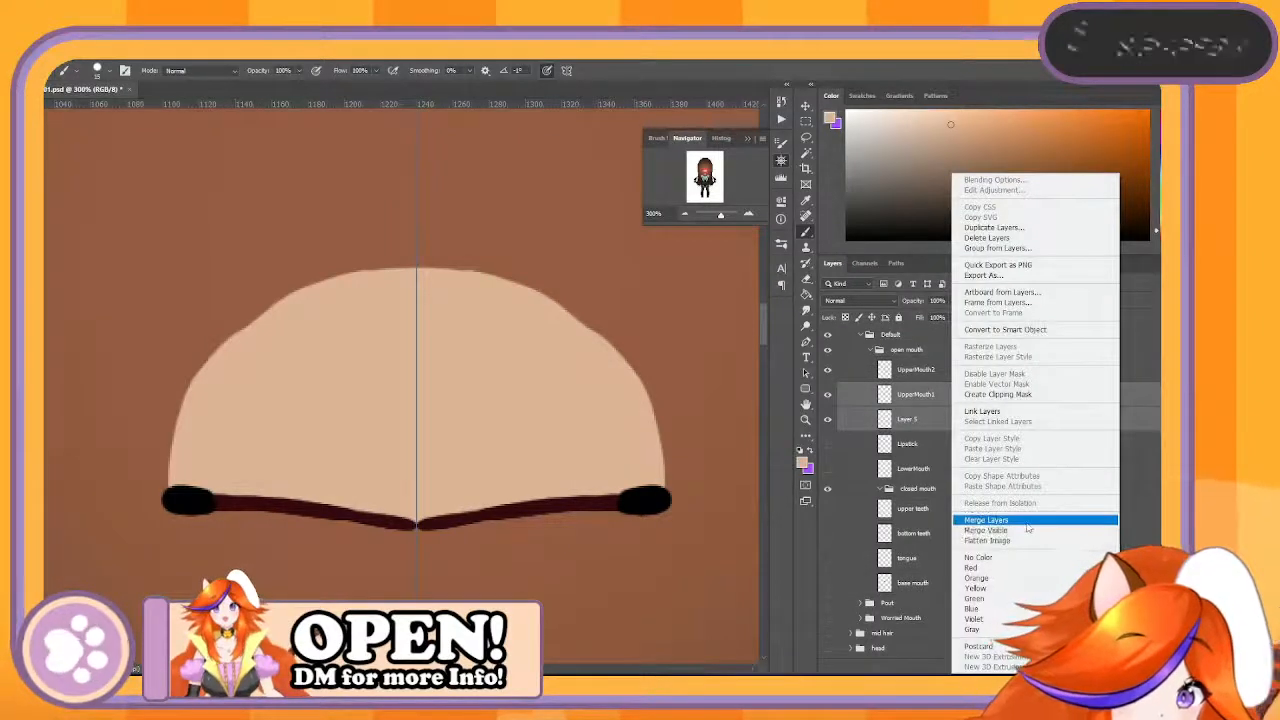
left_click(970, 522)
- Try moving the UpperMouth2 layer upward to check it against UpperMouth1, and undo the move
left_click(686, 215)
left_click(686, 215)
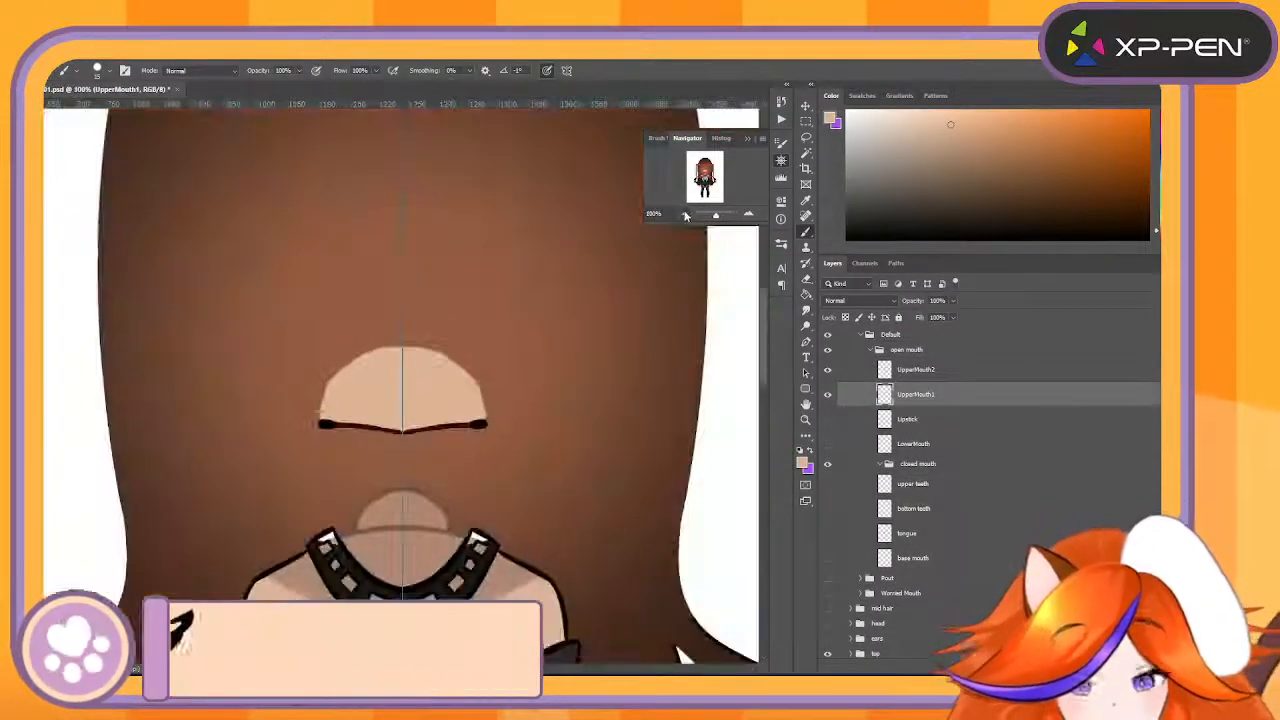
left_click(749, 218)
left_click(749, 218)
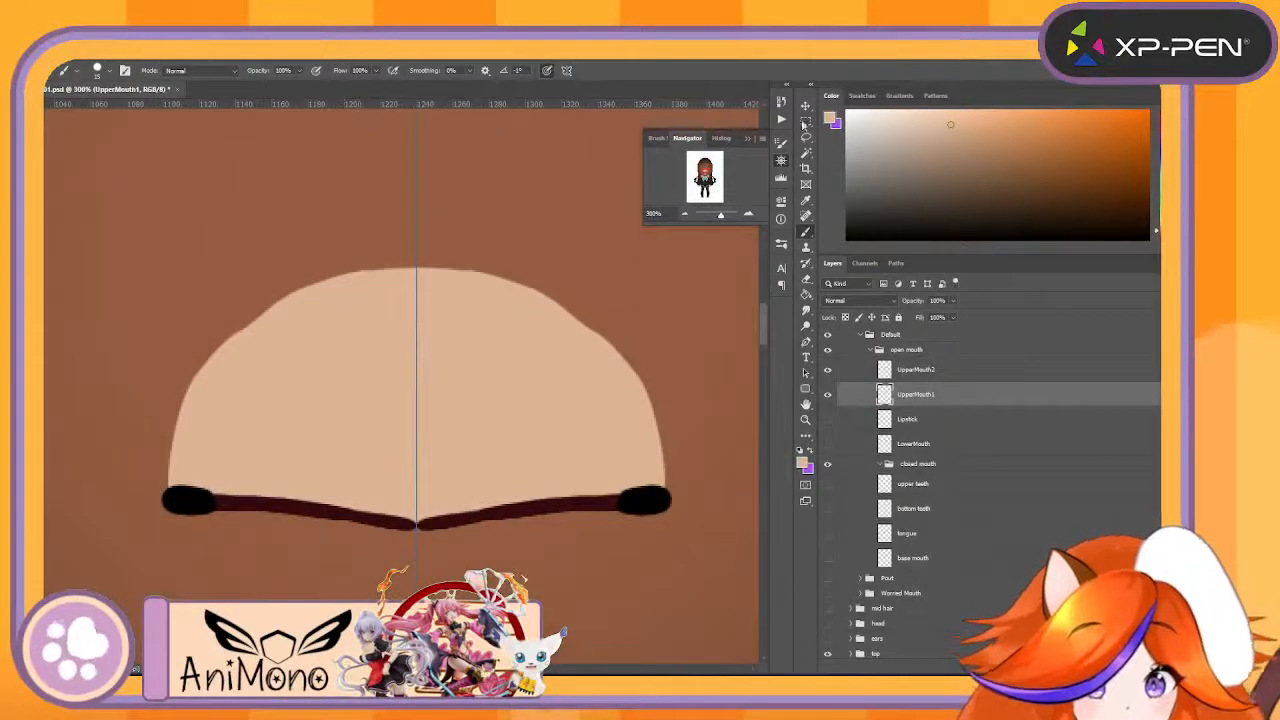
key("v")
left_click_drag(440, 452, 423, 374)
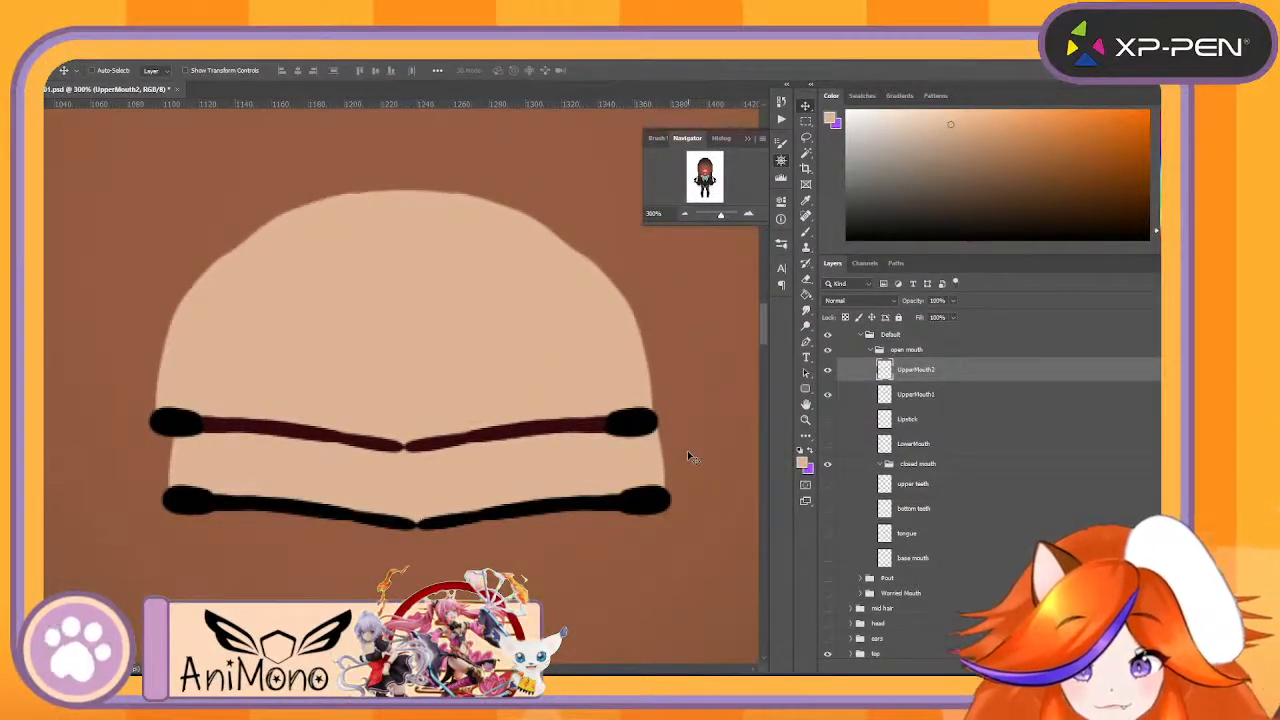
key("ctrl+z")
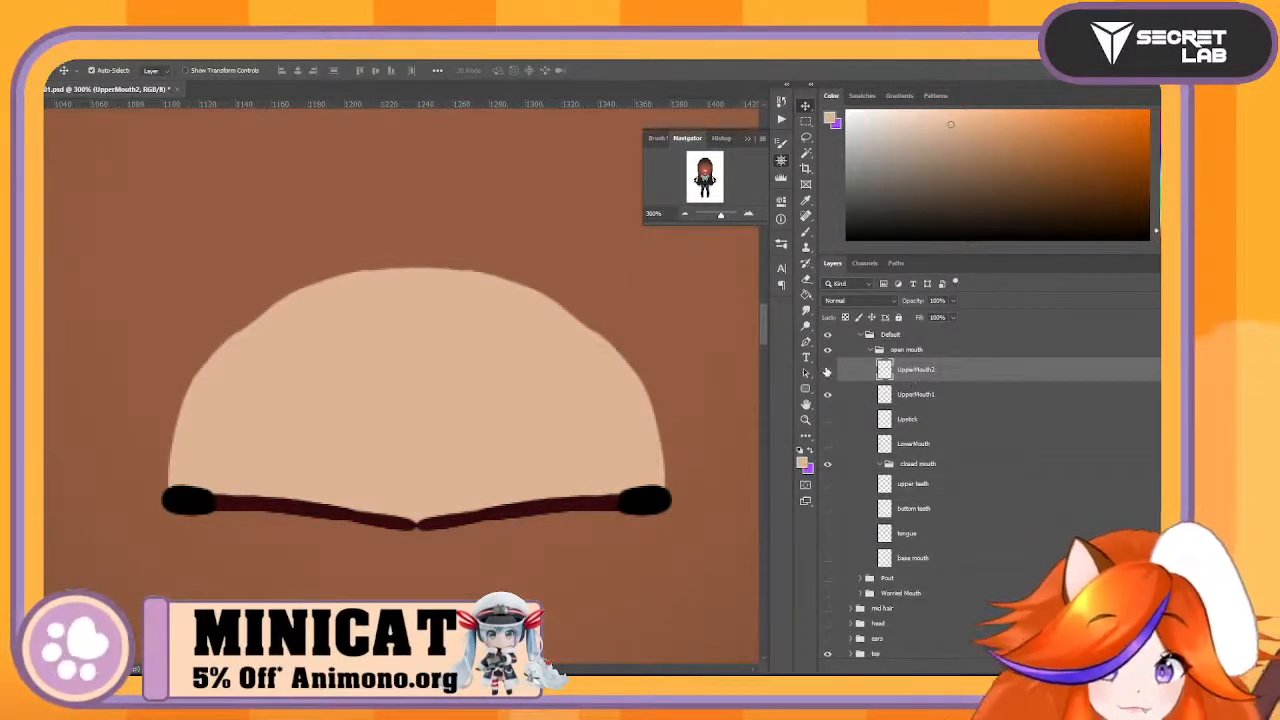
- Toggle the UpperMouth2 layer's visibility to compare its line with the UpperMouth1 line underneath
left_click(827, 370)
left_click(827, 370)
left_click(827, 370)
left_click(827, 370)
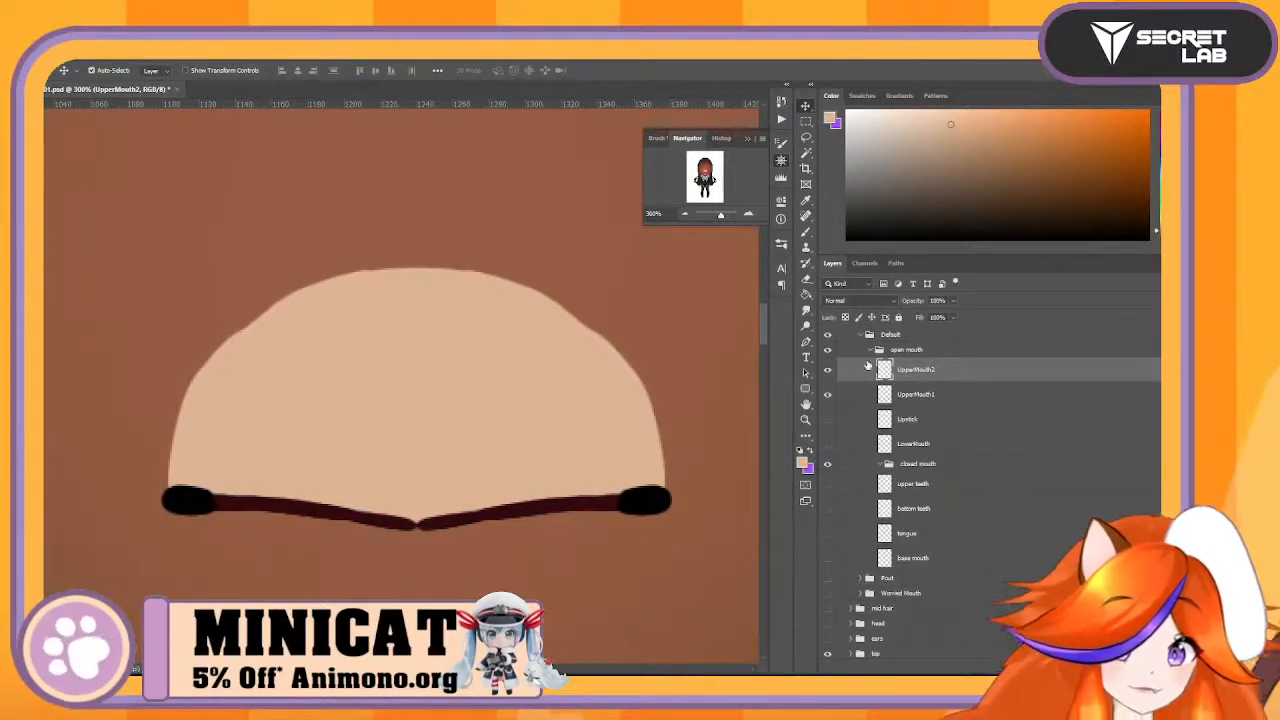
- Show the Lipstick and LowerMouth layers, and widen LowerMouth on both sides so its edges reach beneath the dimples
left_click(827, 419)
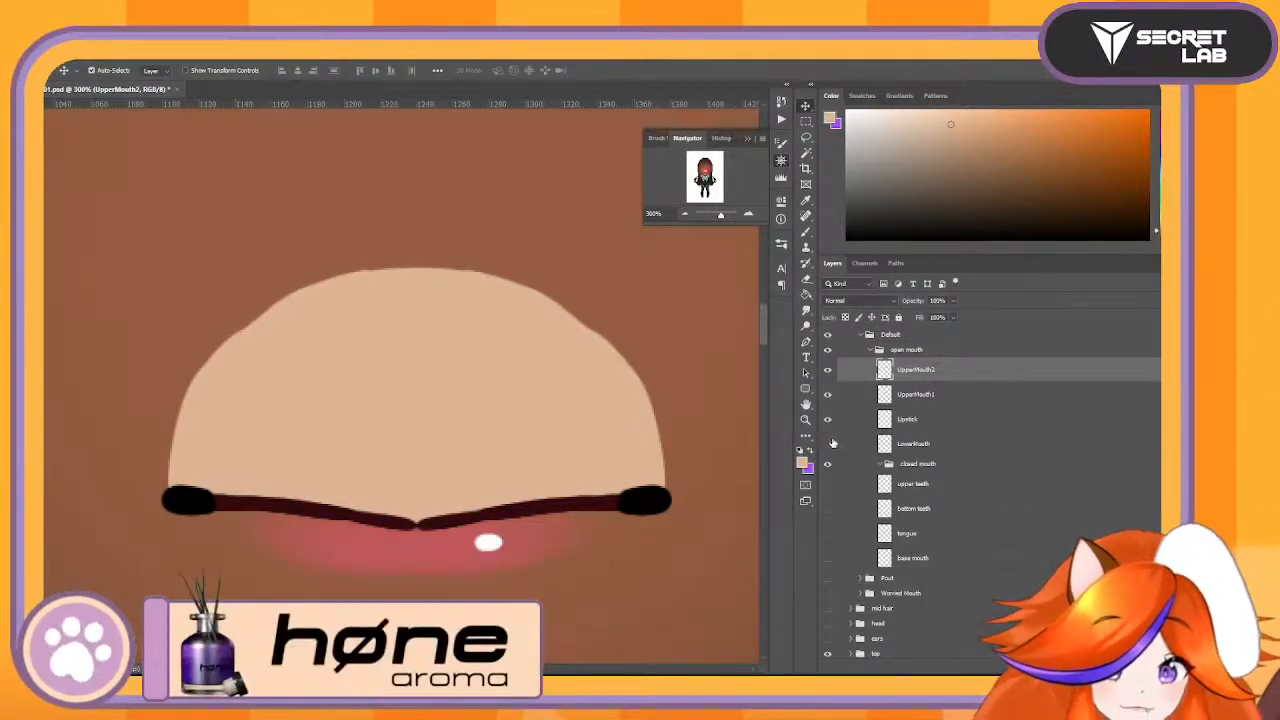
left_click(828, 444)
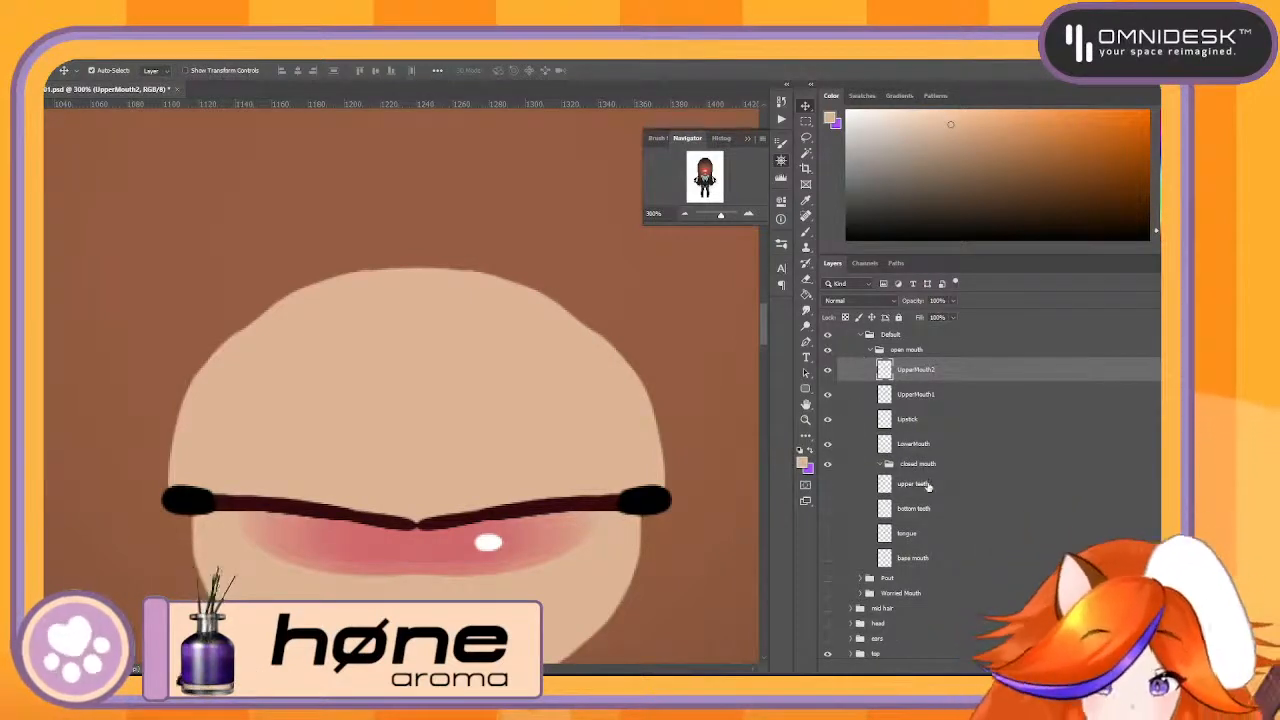
left_click(949, 447)
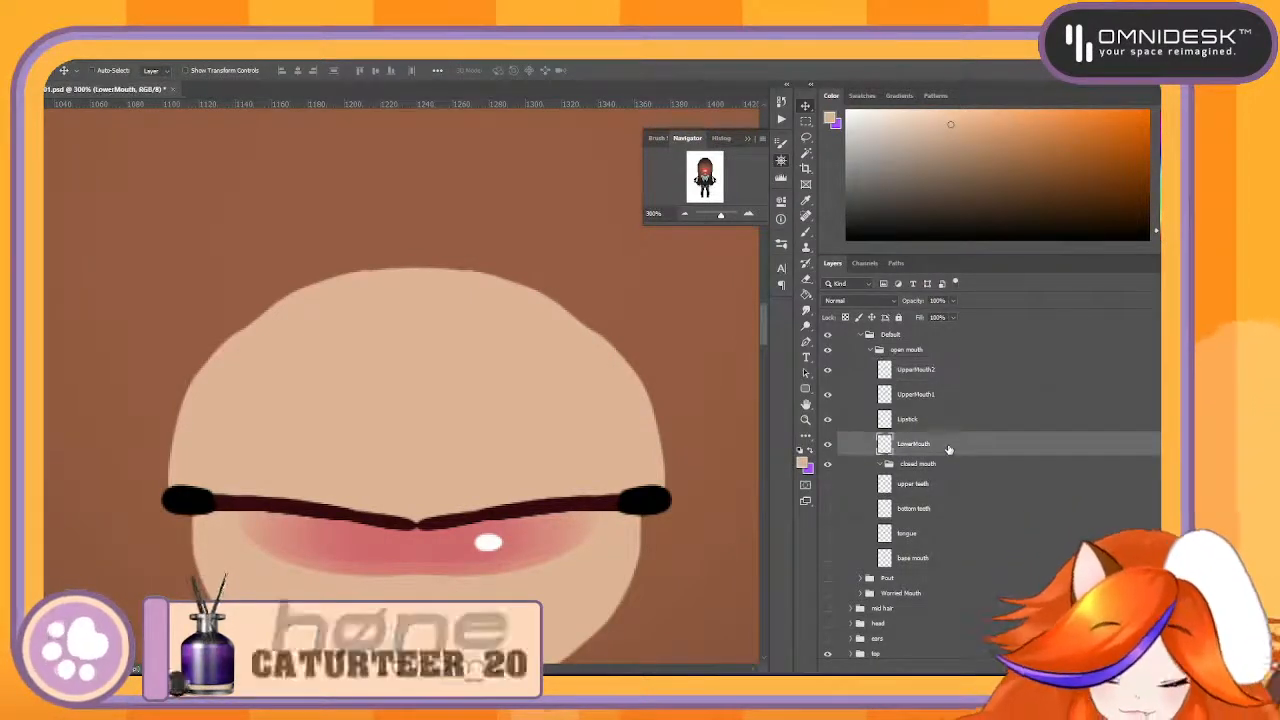
key("ctrl+t")
left_click_drag(645, 493, 660, 486)
key("Return")
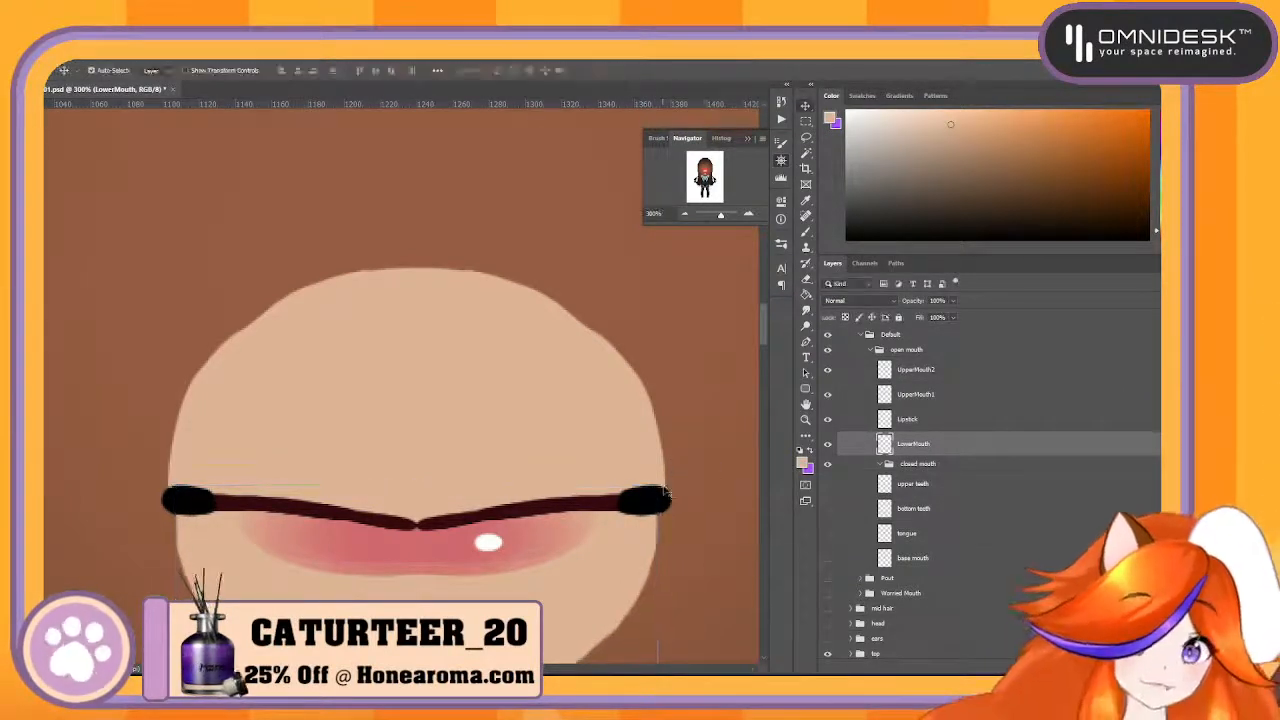
- Select the closed mouth group, check the open mouth group's visibility and show the upper teeth layer
scroll(913, 470, "up", 2)
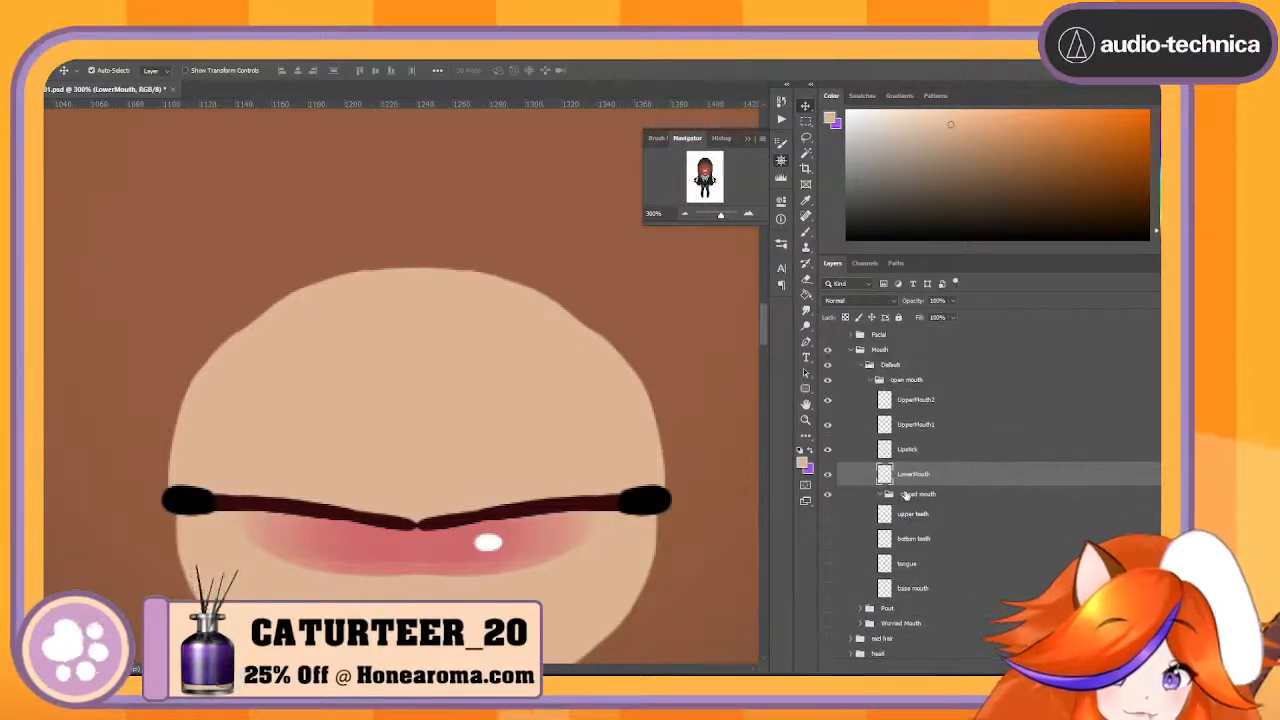
left_click(918, 402)
left_click(930, 476)
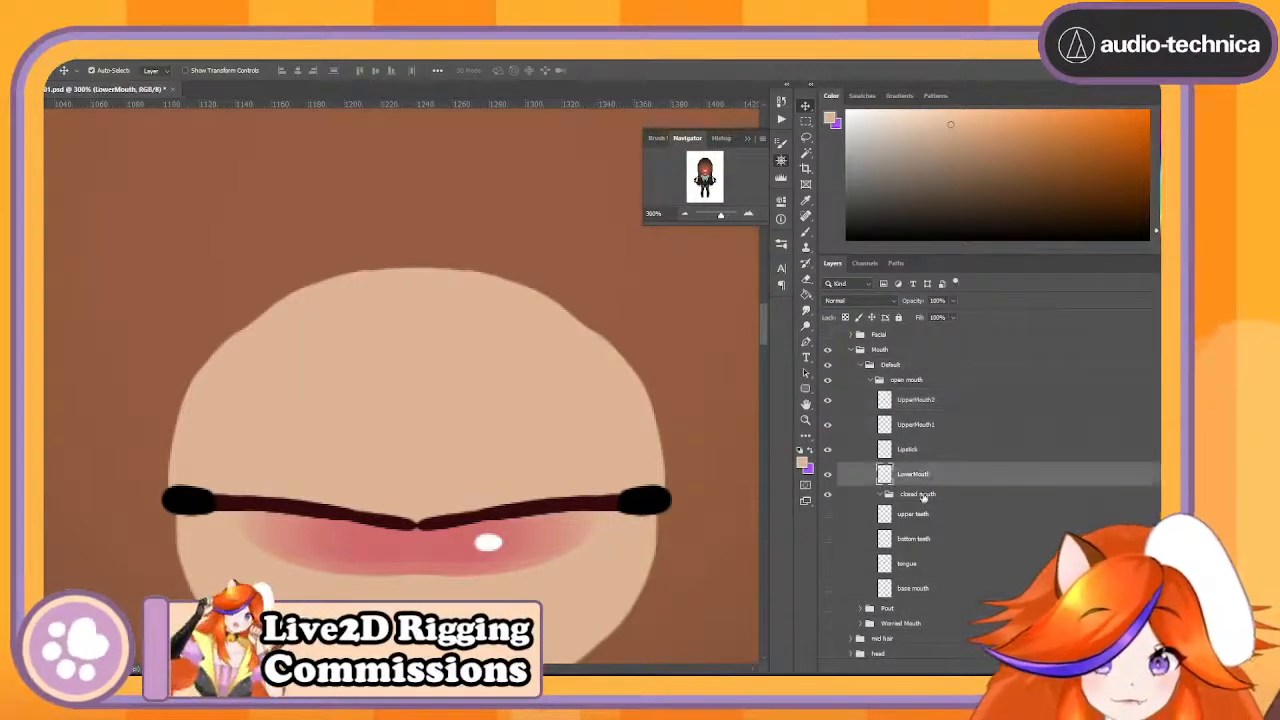
left_click(920, 496)
left_click_drag(922, 497, 938, 482)
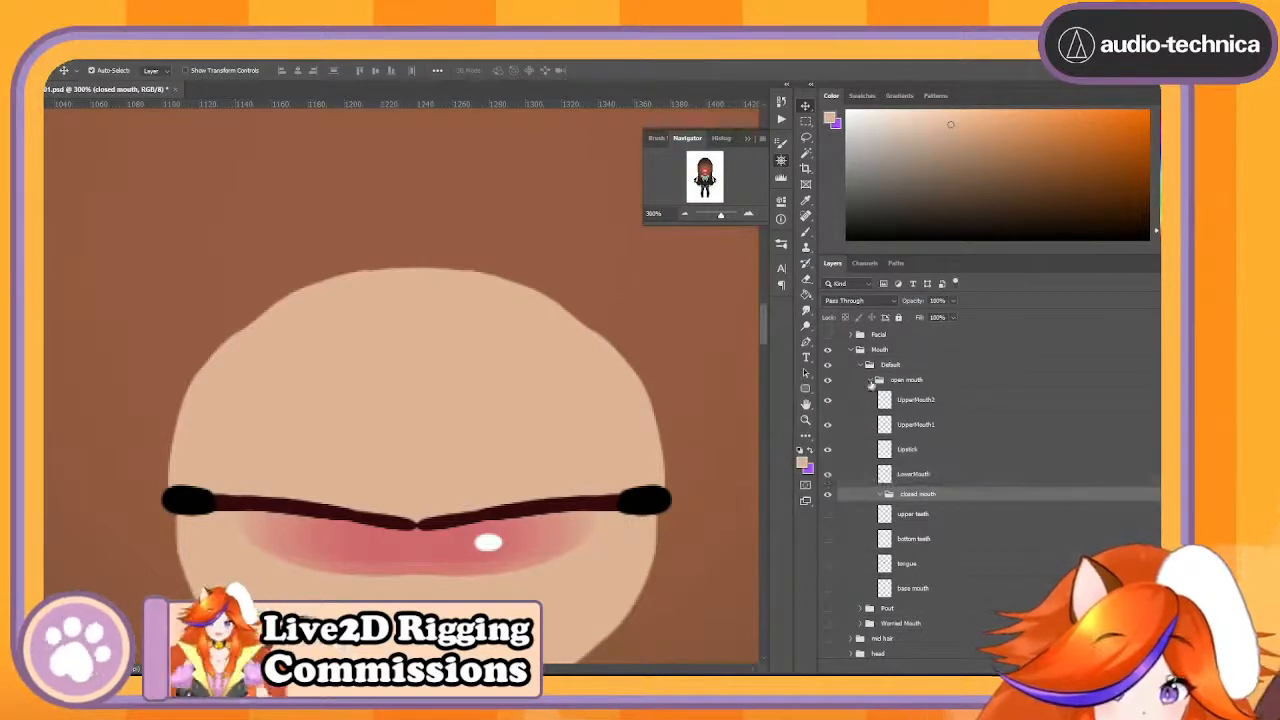
left_click(829, 381)
left_click(829, 381)
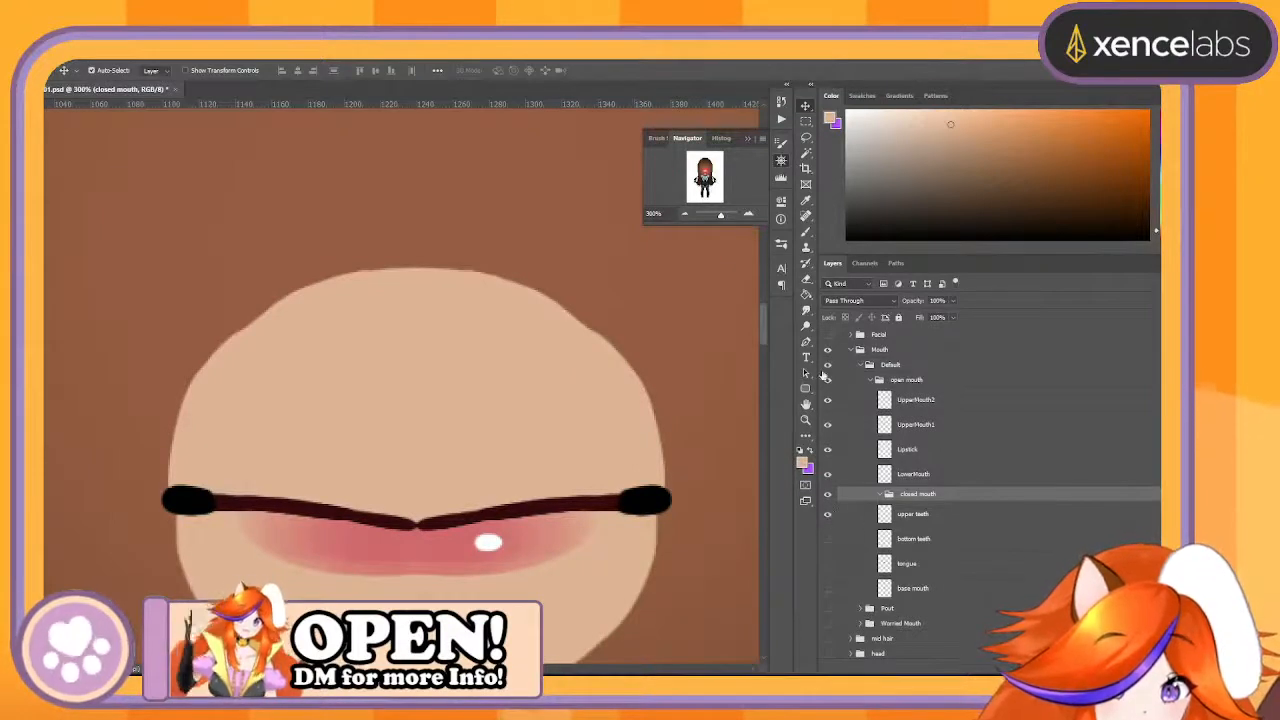
- Show the bottom teeth, tongue and base mouth layers, and rename the closed mouth group as Inner Mouth
left_click(829, 381)
left_click(829, 381)
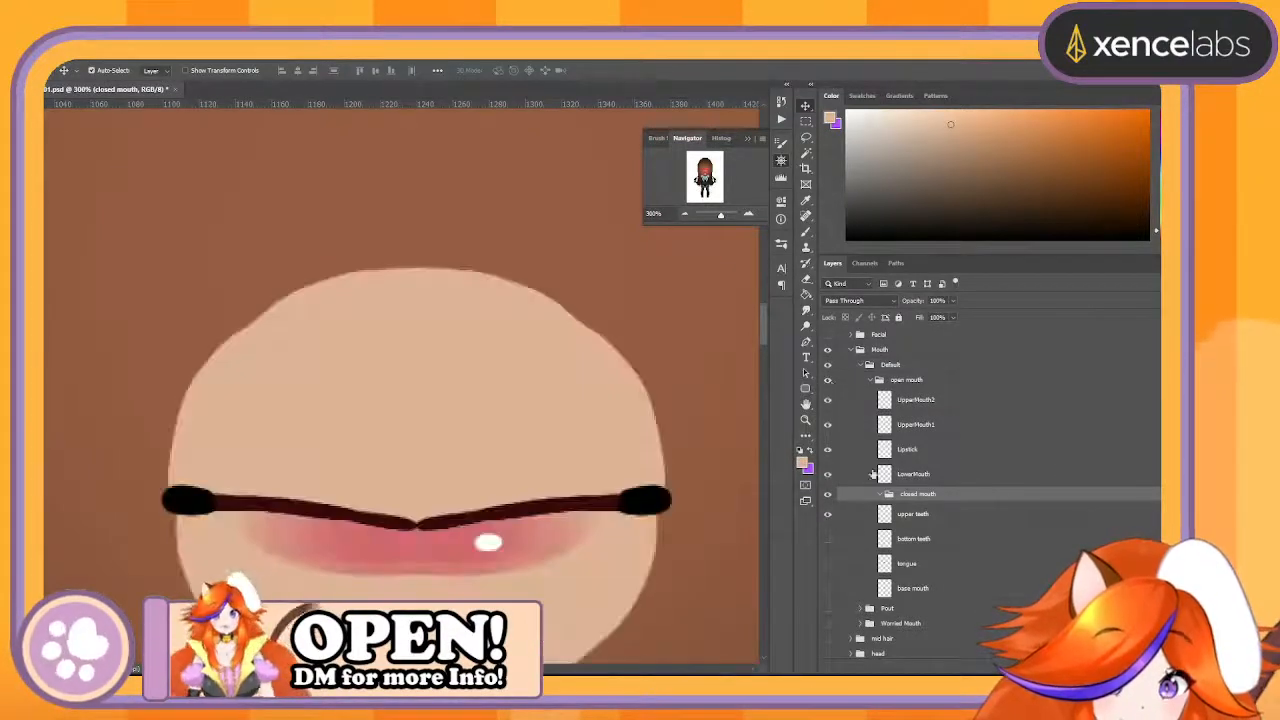
left_click(827, 539)
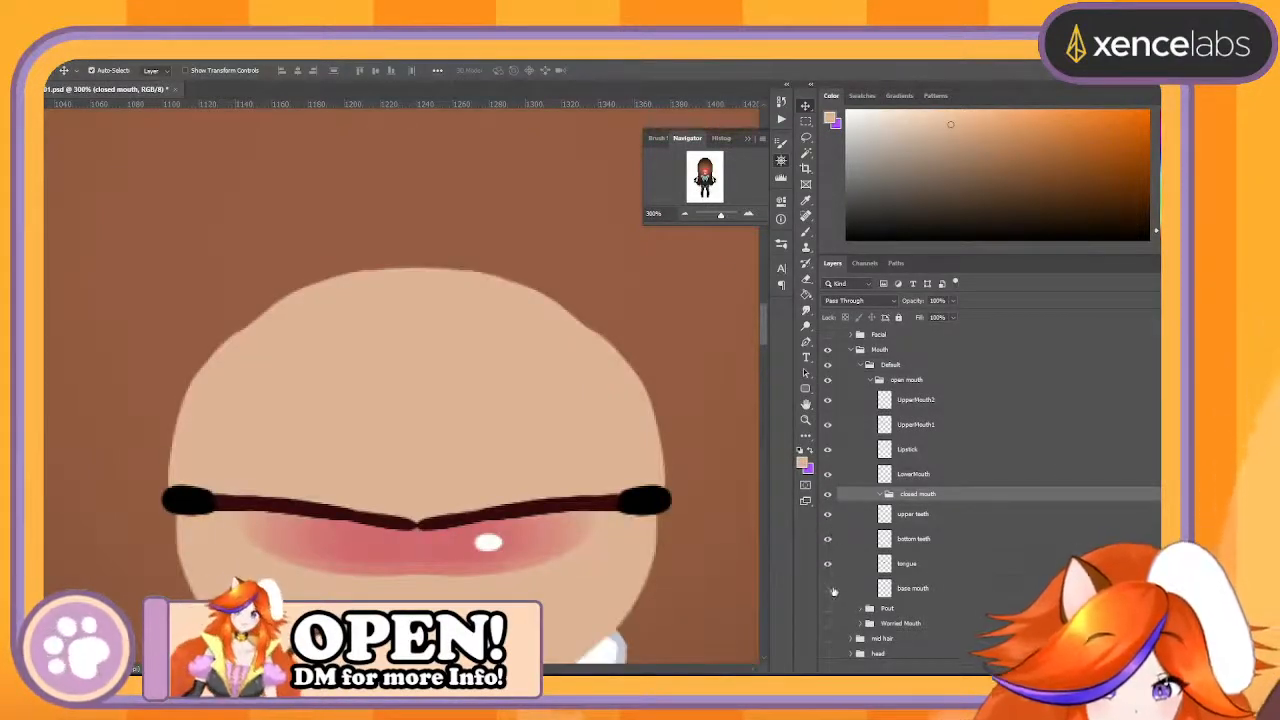
left_click(830, 589)
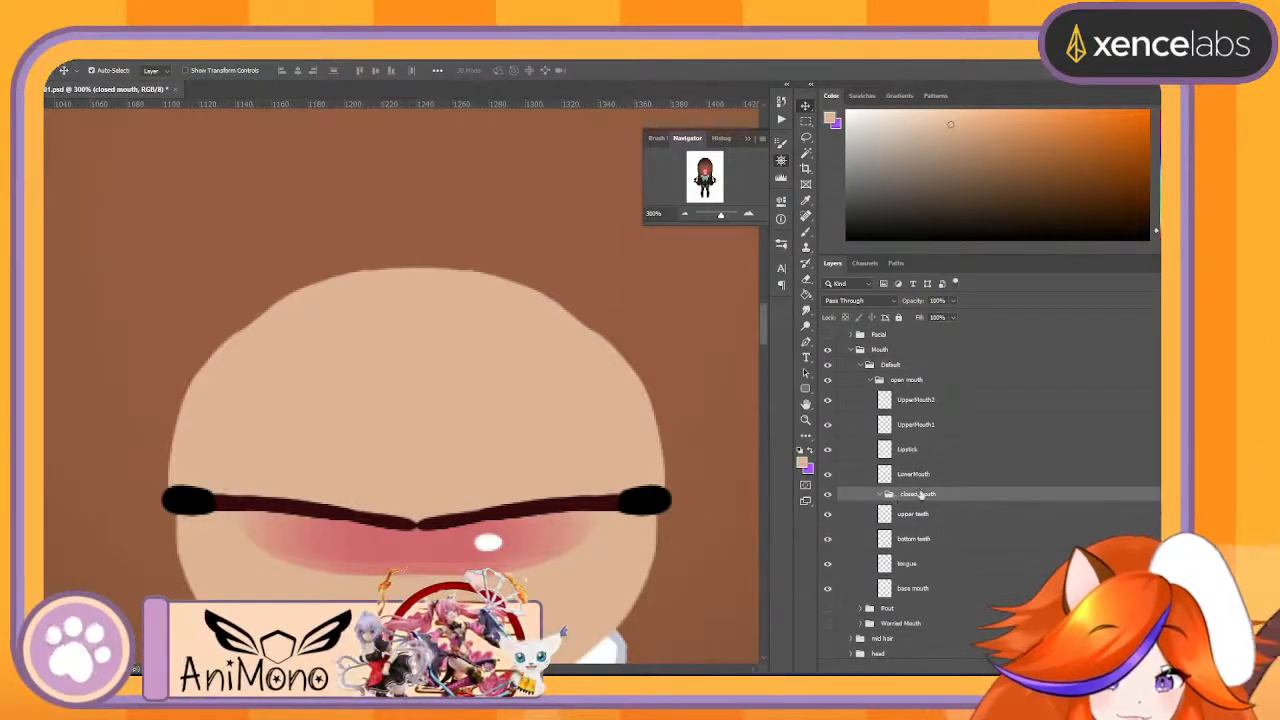
type("Inner M")
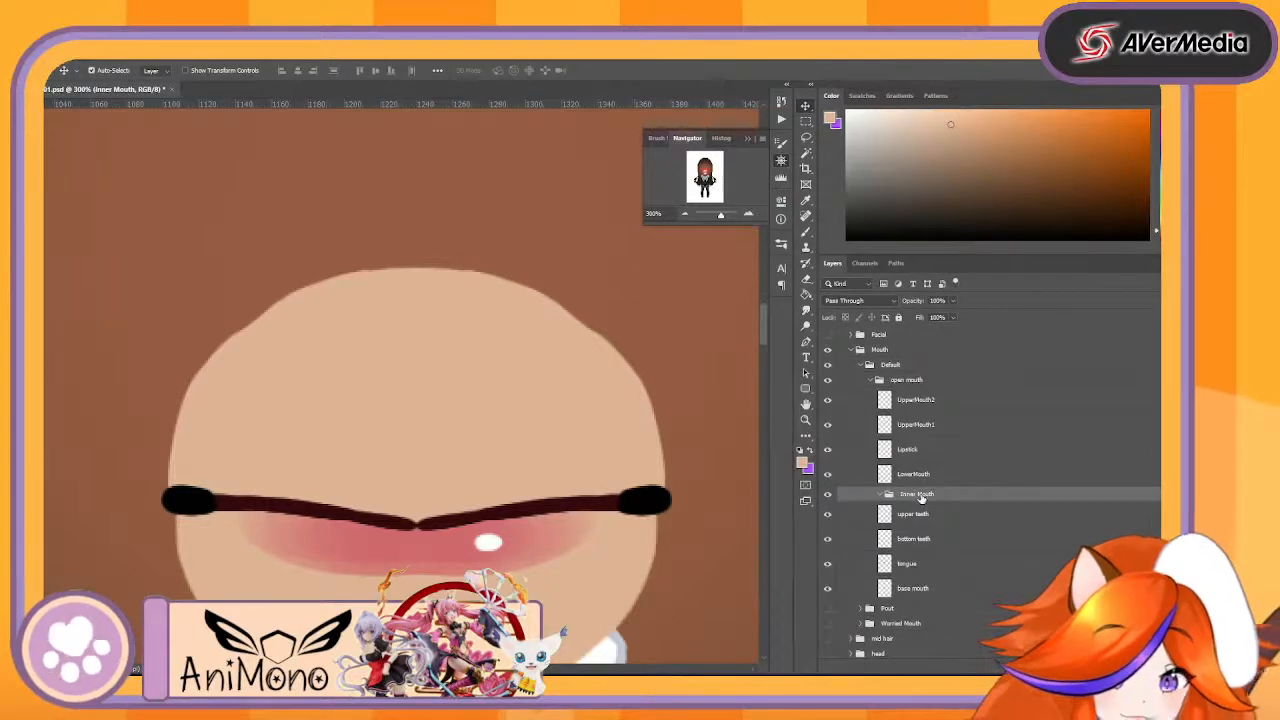
- Duplicate the base mouth layer, rename the copy as base mouth Ref and move it into the Ref group
left_click_drag(953, 592, 1045, 668)
key("ctrl+z")
left_click_drag(946, 587, 1030, 667)
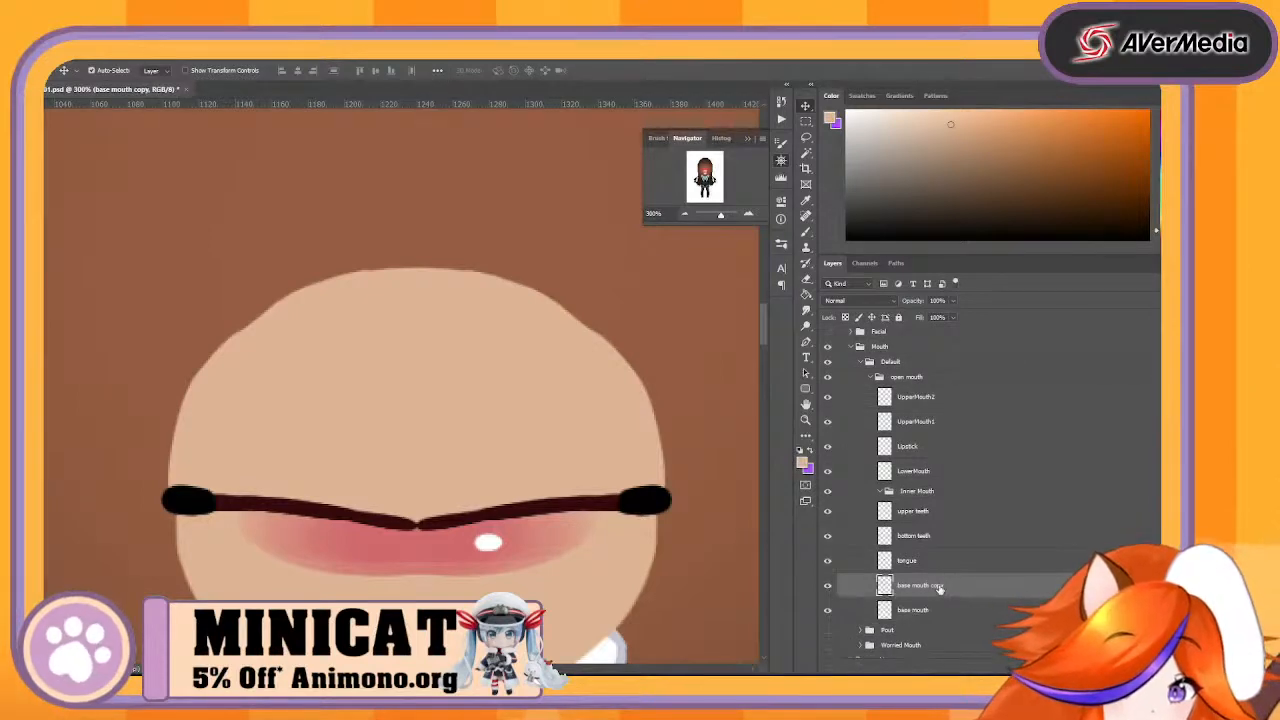
left_click(936, 585)
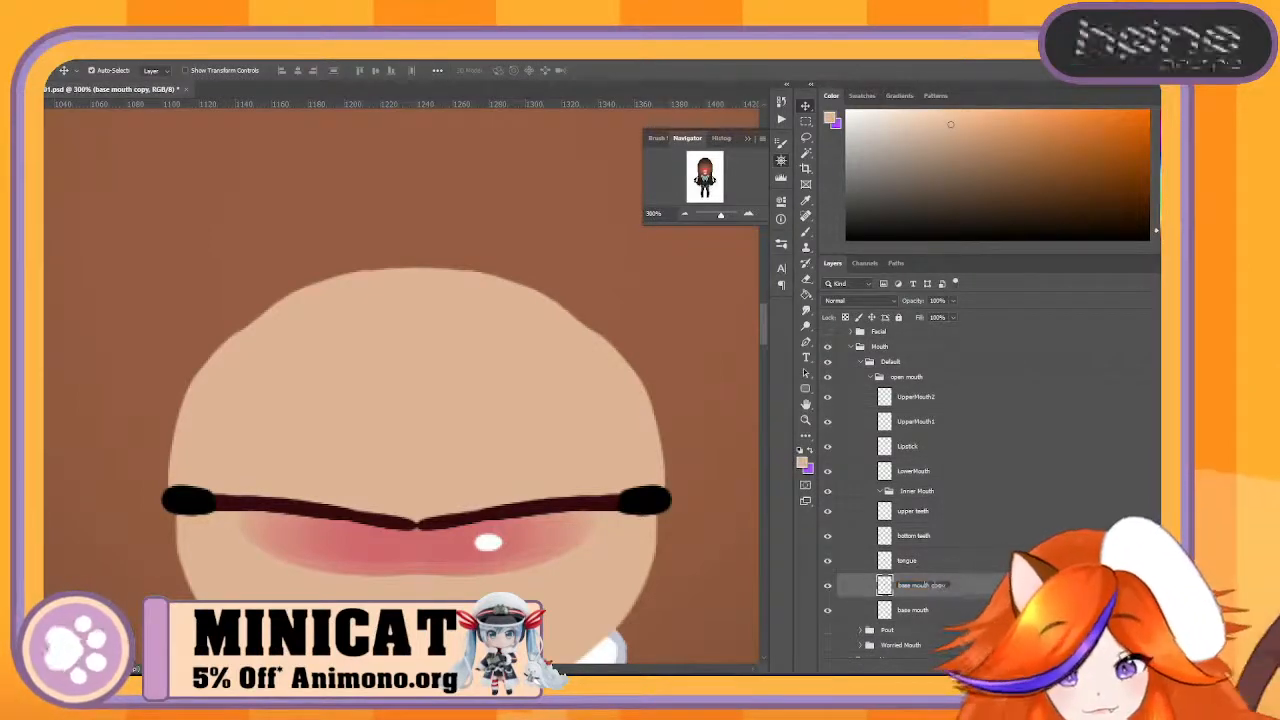
type("Ref")
key("Return")
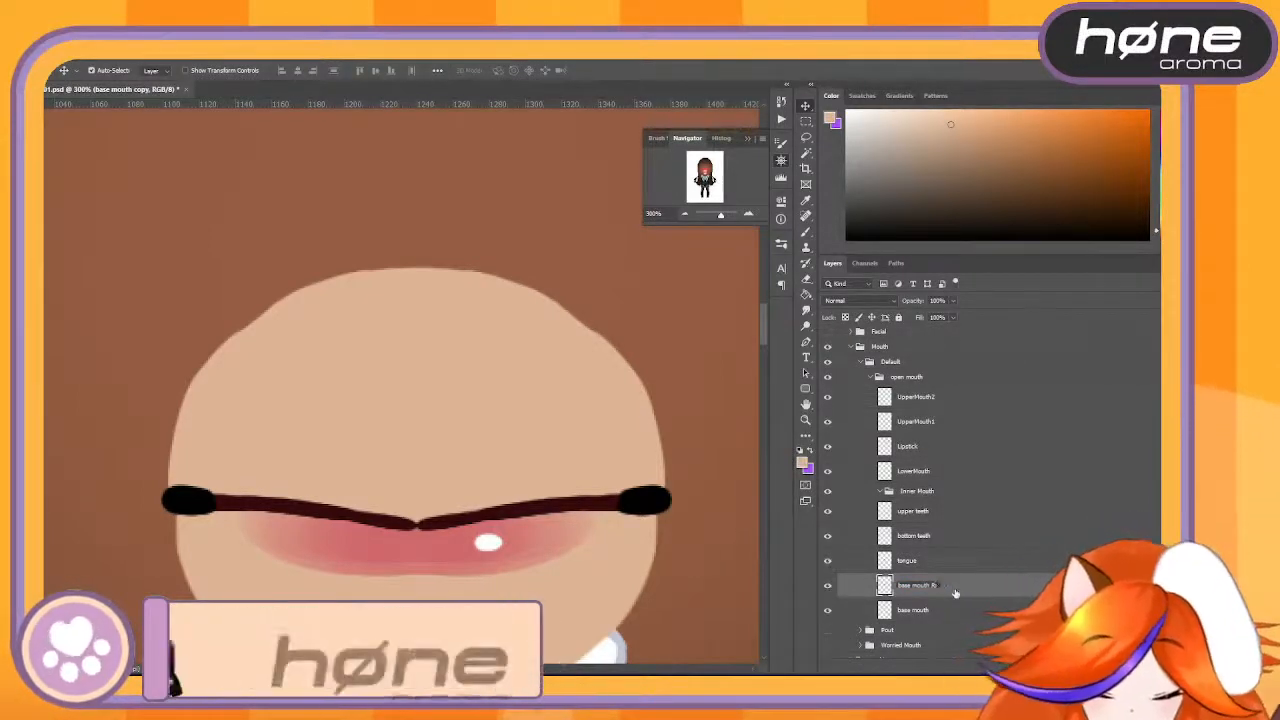
left_click_drag(955, 593, 975, 352)
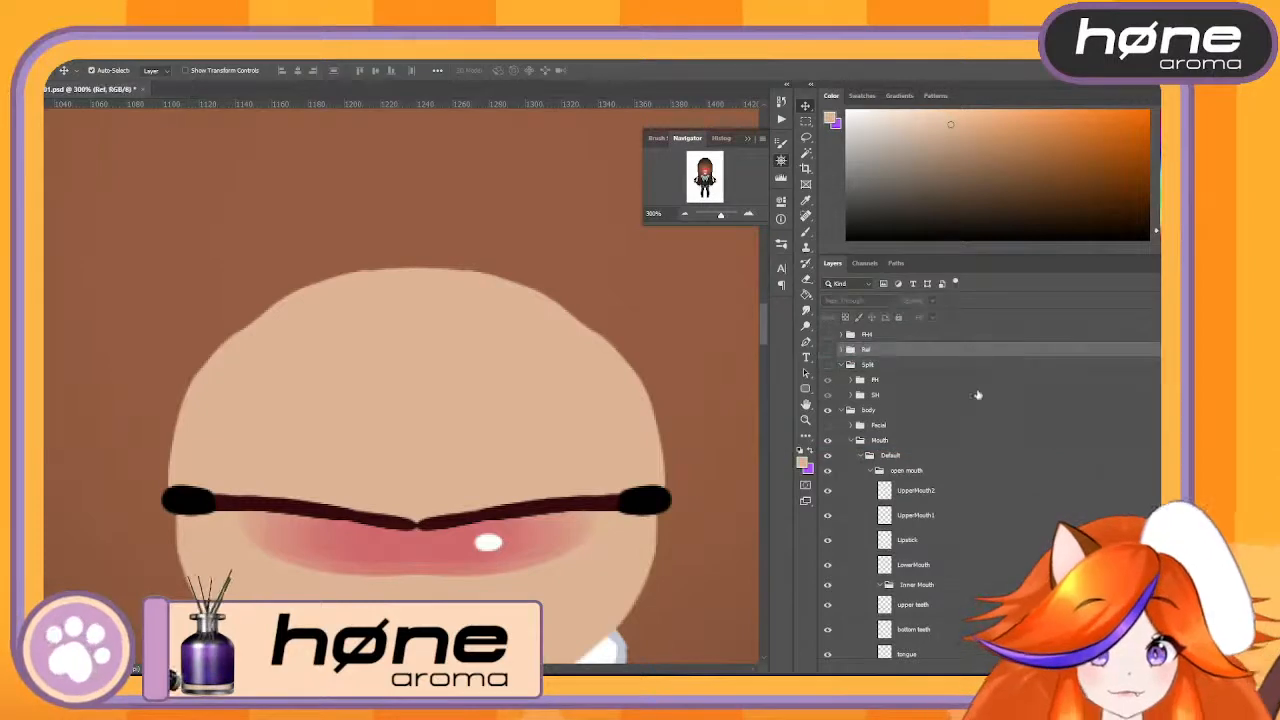
- Isolate the base mouth by hiding UpperMouth2, UpperMouth1, Lipstick, LowerMouth, upper teeth, bottom teeth and tongue
scroll(990, 443, "down", 5)
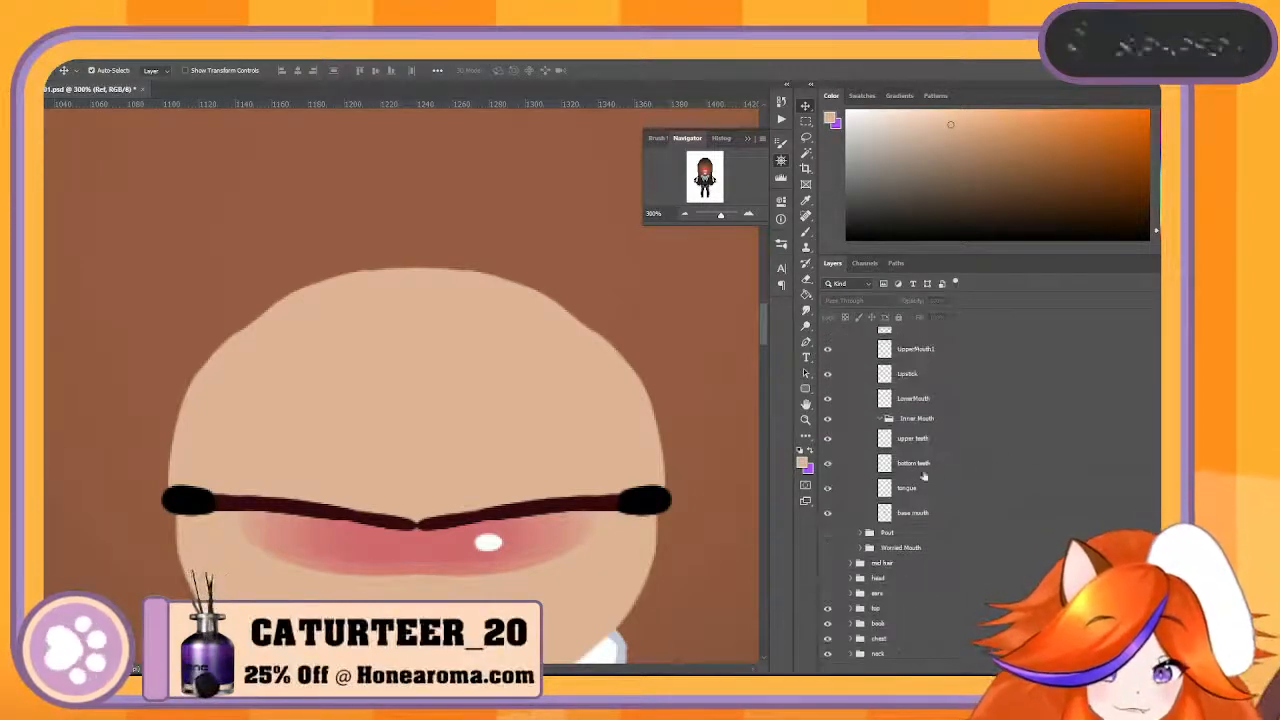
scroll(960, 460, "up", 3)
left_click(828, 409)
left_click(838, 414)
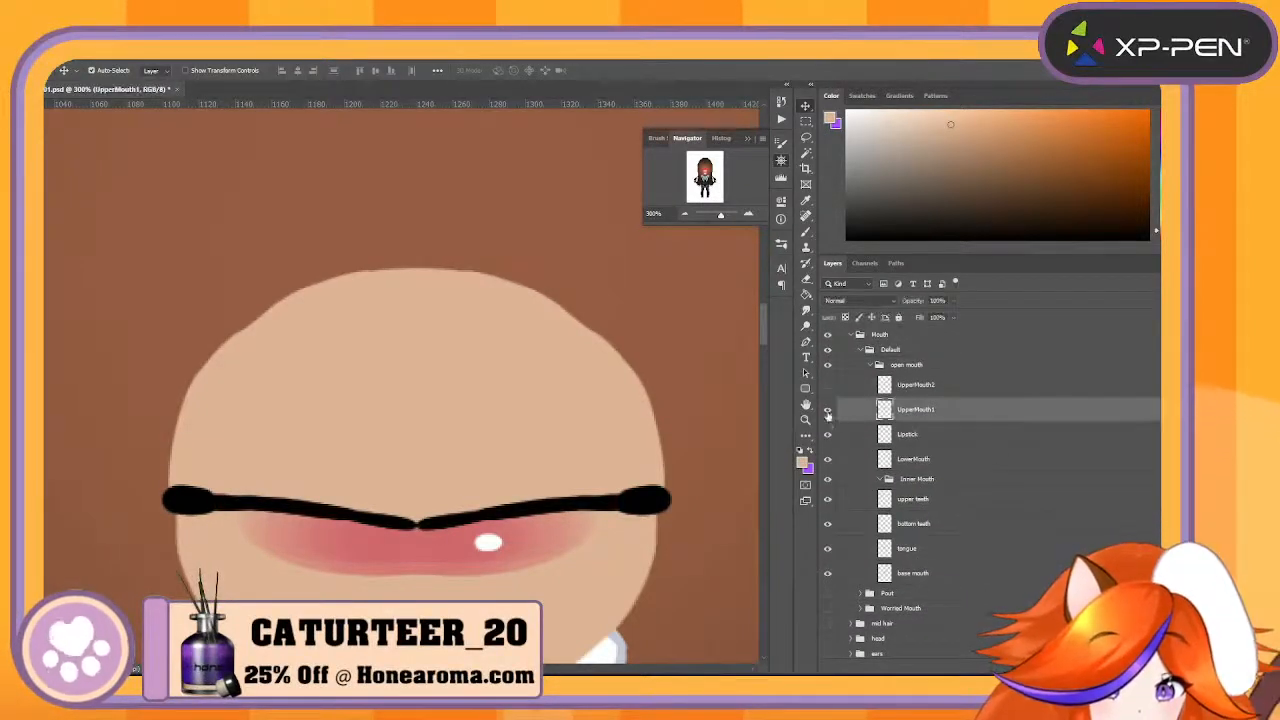
left_click(828, 411)
left_click(828, 434)
left_click(830, 460)
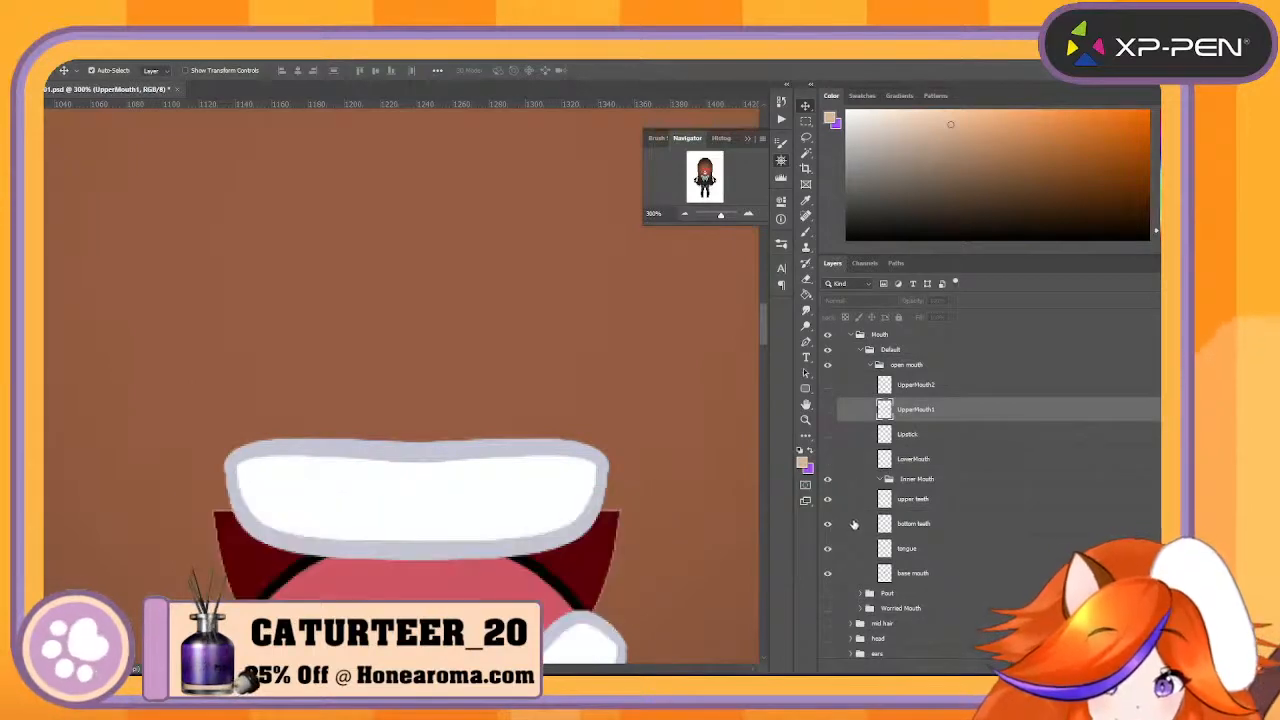
left_click(838, 505)
left_click(828, 499)
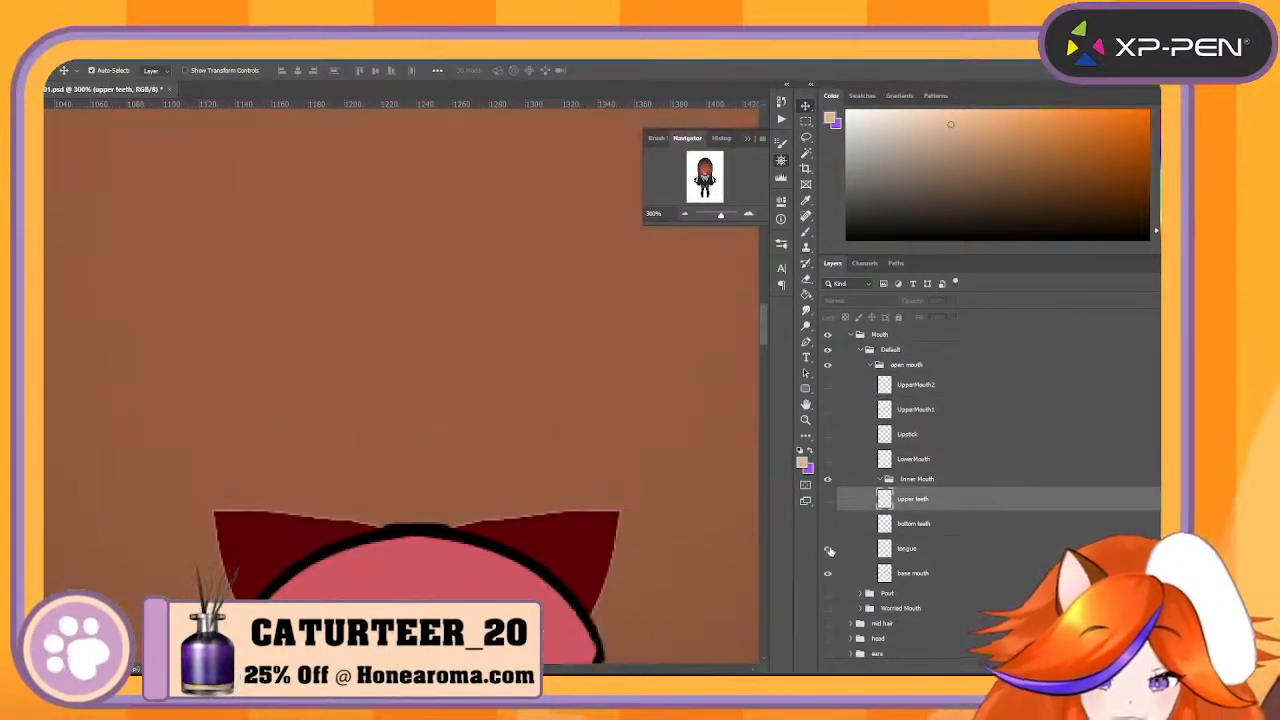
left_click(828, 548)
scroll(900, 500, "down", 3)
scroll(583, 488, "down", 2)
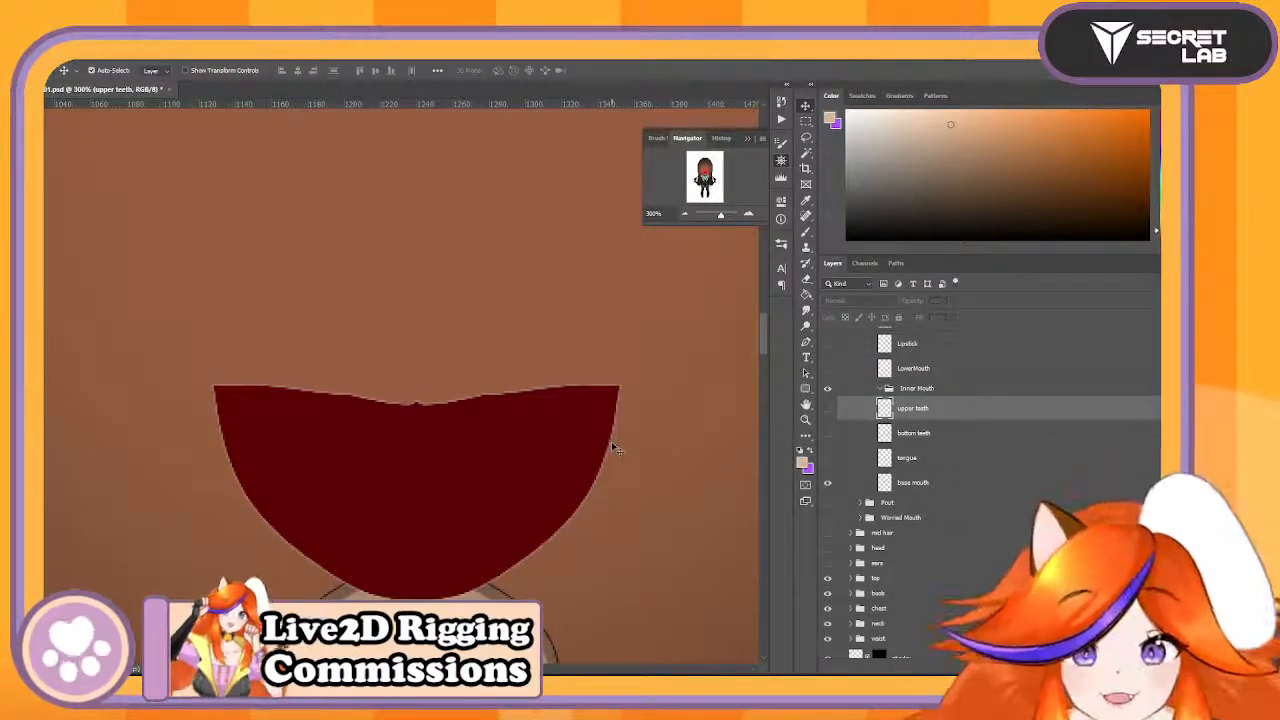
- Brush symmetrically on the base mouth layer with its sampled dark red, extending the shape upward and rounding its sides
left_click(806, 231)
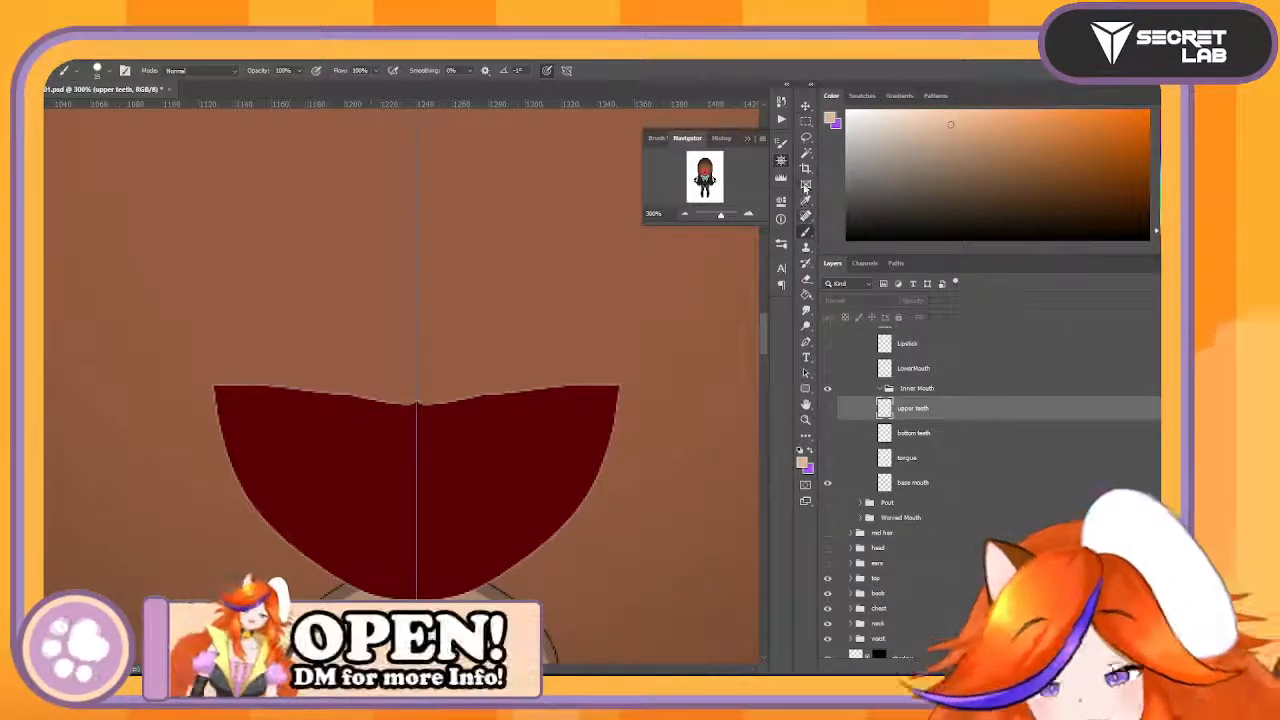
left_click(351, 435, "alt")
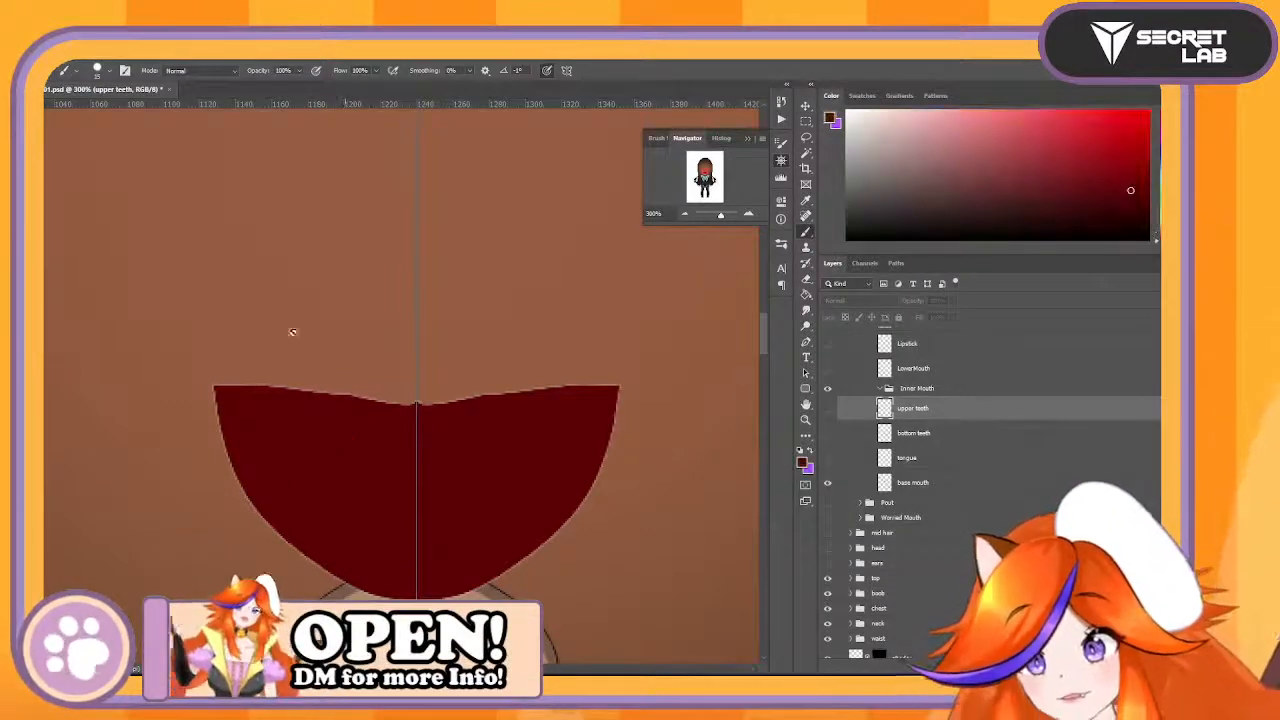
left_click(1002, 482)
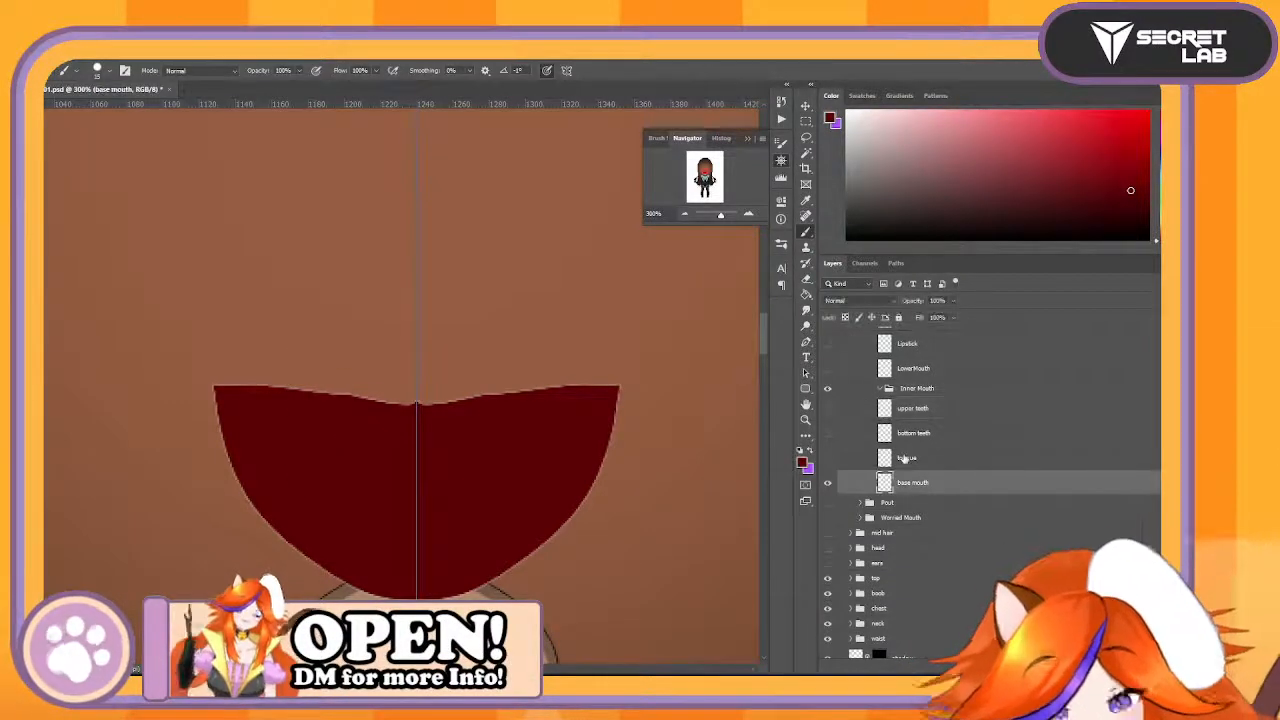
mouse_move(240, 403)
left_mouse_down()
mouse_move(436, 399)
mouse_move(349, 384)
mouse_move(234, 402)
mouse_move(221, 391)
mouse_move(392, 366)
mouse_move(461, 376)
mouse_move(396, 364)
mouse_move(226, 395)
mouse_move(233, 379)
mouse_move(442, 365)
mouse_move(391, 342)
mouse_move(248, 393)
mouse_move(238, 413)
mouse_move(233, 381)
mouse_move(334, 325)
mouse_move(442, 331)
mouse_move(520, 358)
mouse_move(428, 419)
mouse_move(234, 379)
mouse_move(241, 470)
mouse_move(313, 553)
left_mouse_up()
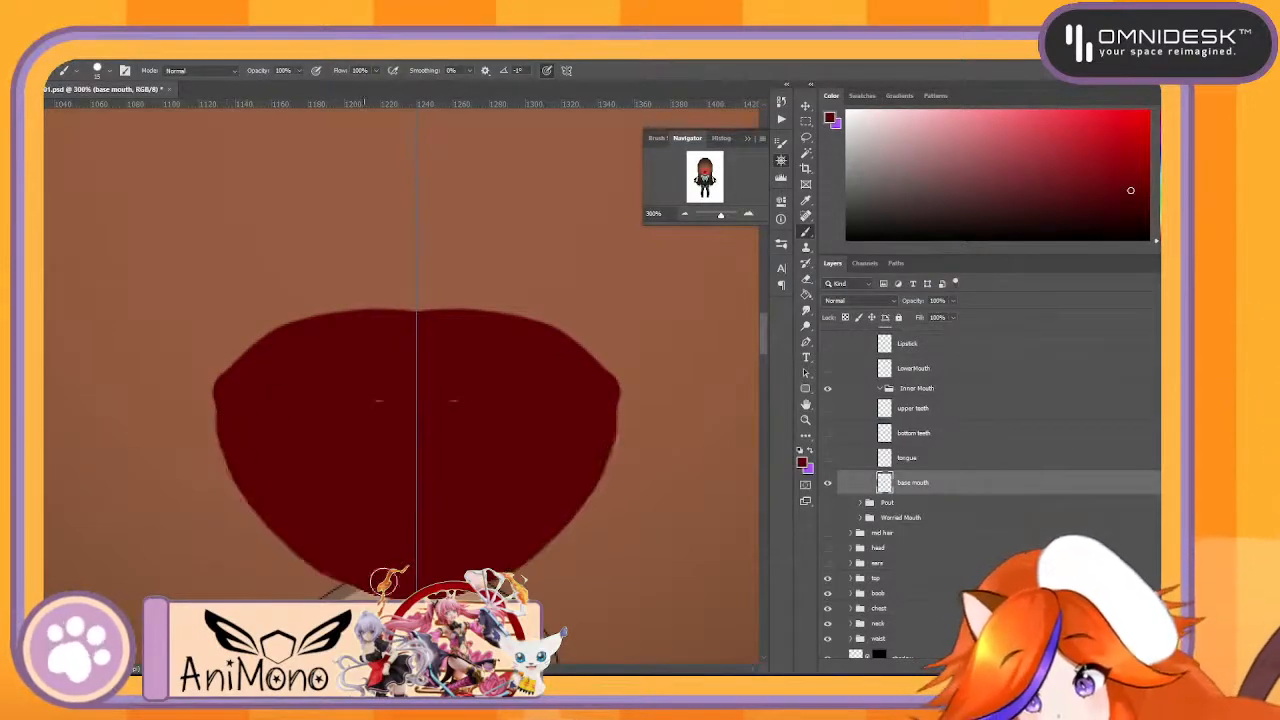
mouse_move(249, 494)
left_mouse_down()
mouse_move(223, 425)
mouse_move(252, 344)
mouse_move(315, 321)
mouse_move(441, 327)
mouse_move(354, 319)
mouse_move(232, 411)
mouse_move(246, 353)
mouse_move(323, 308)
mouse_move(446, 297)
mouse_move(318, 301)
mouse_move(244, 375)
mouse_move(252, 342)
mouse_move(313, 290)
mouse_move(441, 279)
left_mouse_up()
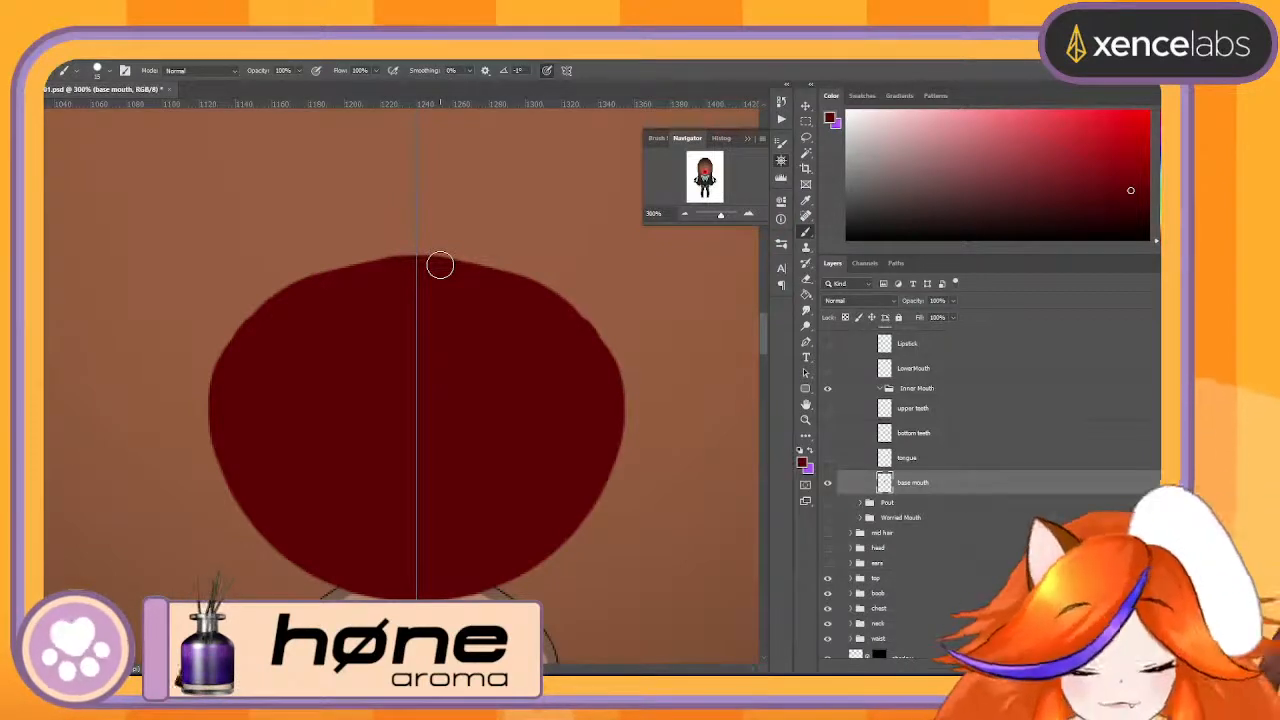
- Show the tongue, both teeth layers, both upper mouth layers, Lipstick and LowerMouth again over the enlarged base mouth
left_click(827, 457)
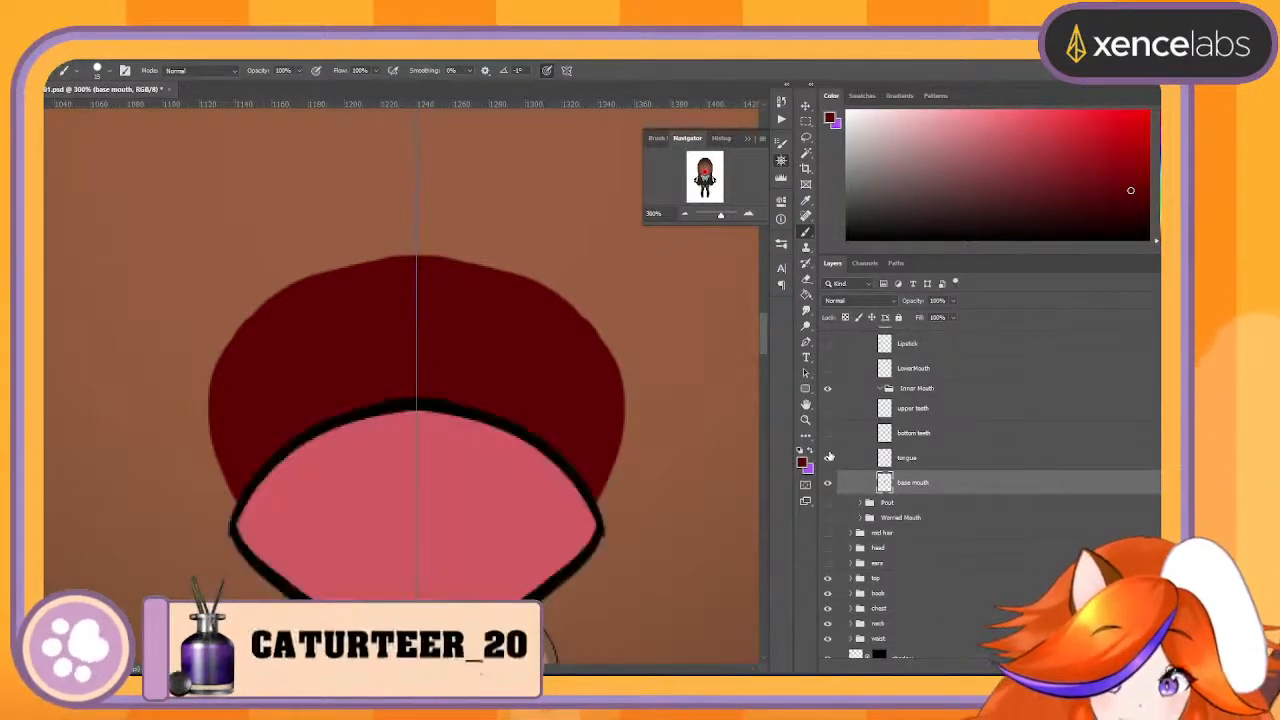
left_click(827, 433)
left_click(827, 408)
left_click(827, 388)
scroll(830, 420, "up", 4)
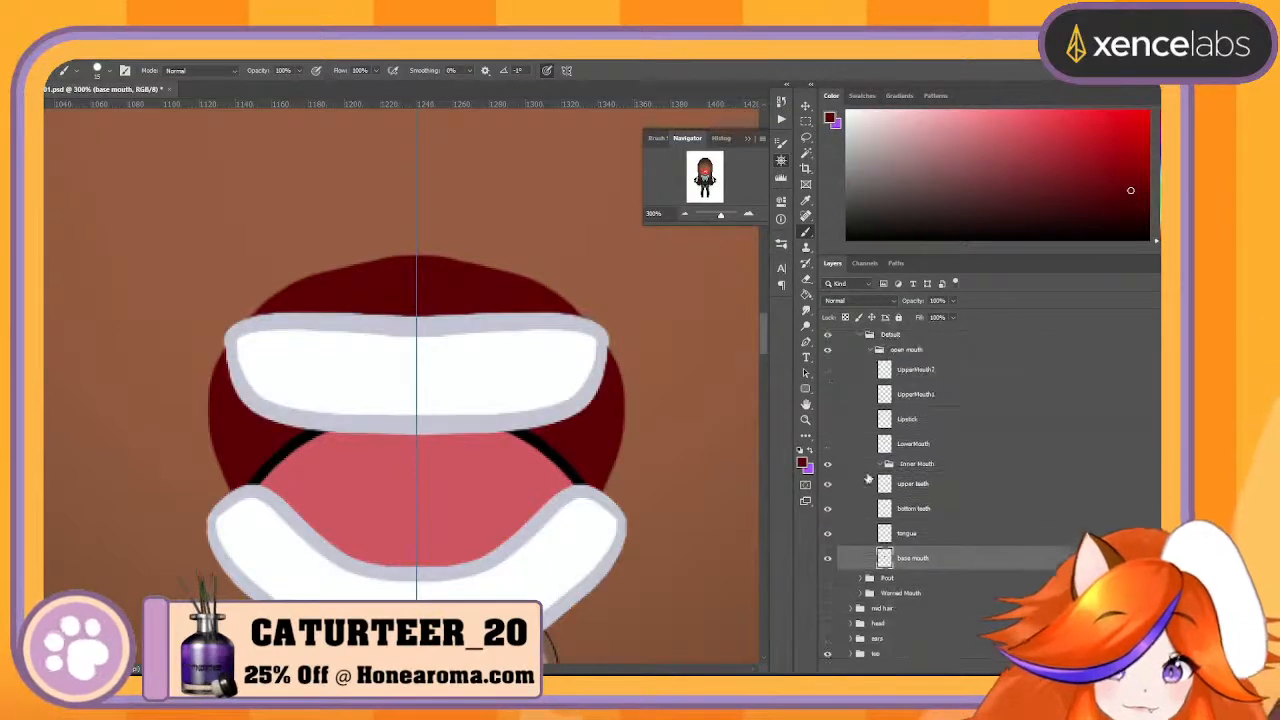
left_click(827, 399)
left_click(827, 424)
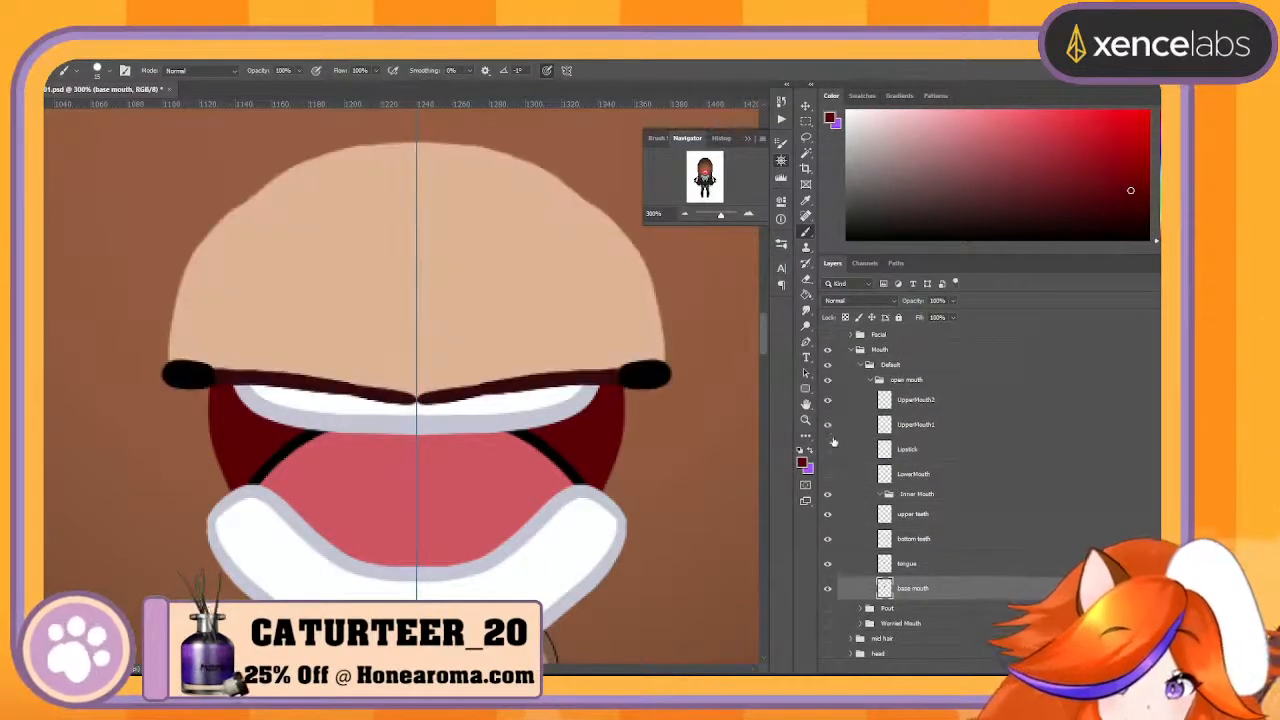
left_click(827, 449)
left_click(827, 473)
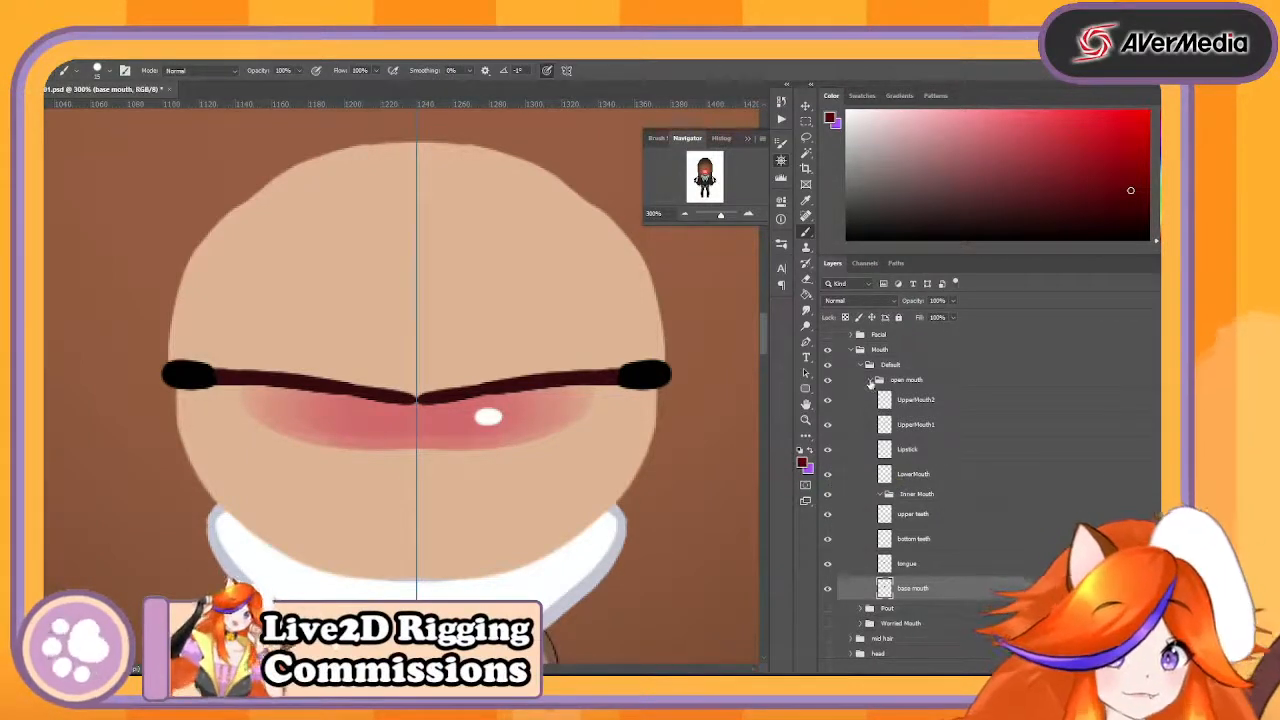
- Rename the open mouth group as Default and put it directly inside Mouth in place of the outer Default group
left_click(871, 381)
double_click(906, 380)
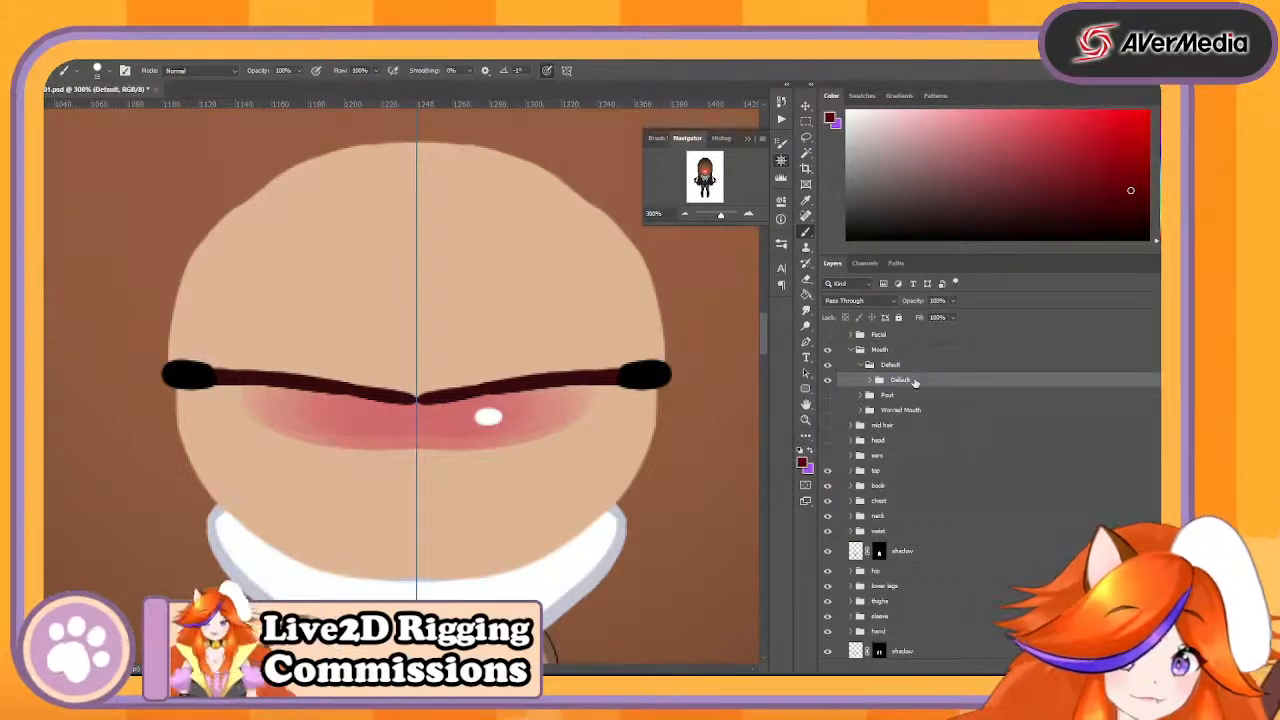
left_click_drag(915, 382, 906, 675)
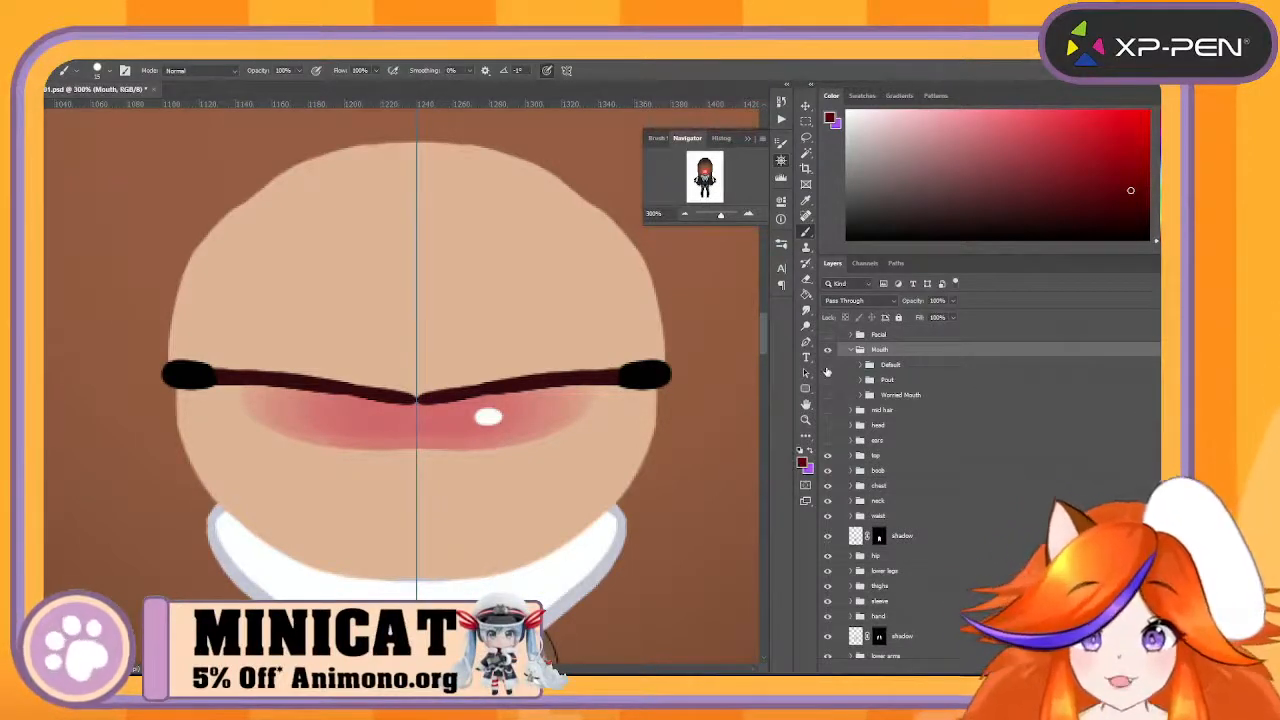
- Hide the Default mouth group and show the Pout group, viewed at 200%
left_click(827, 368)
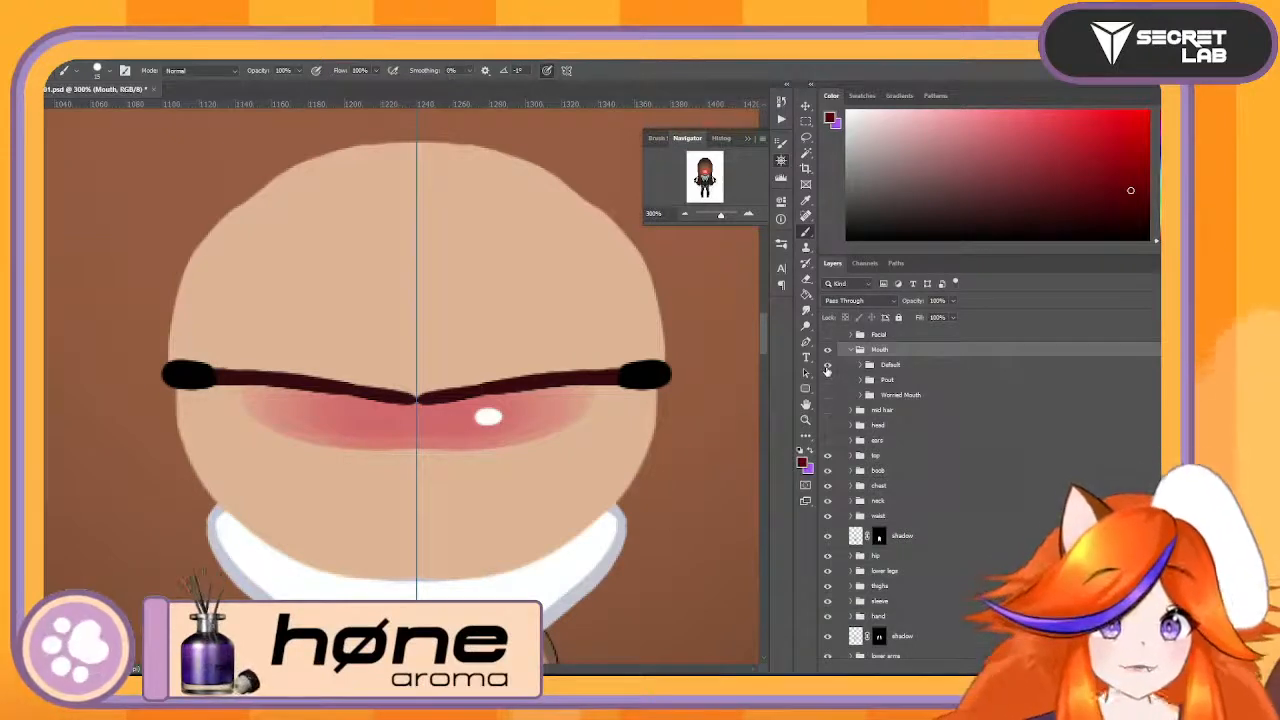
left_click(827, 364)
left_click(827, 380)
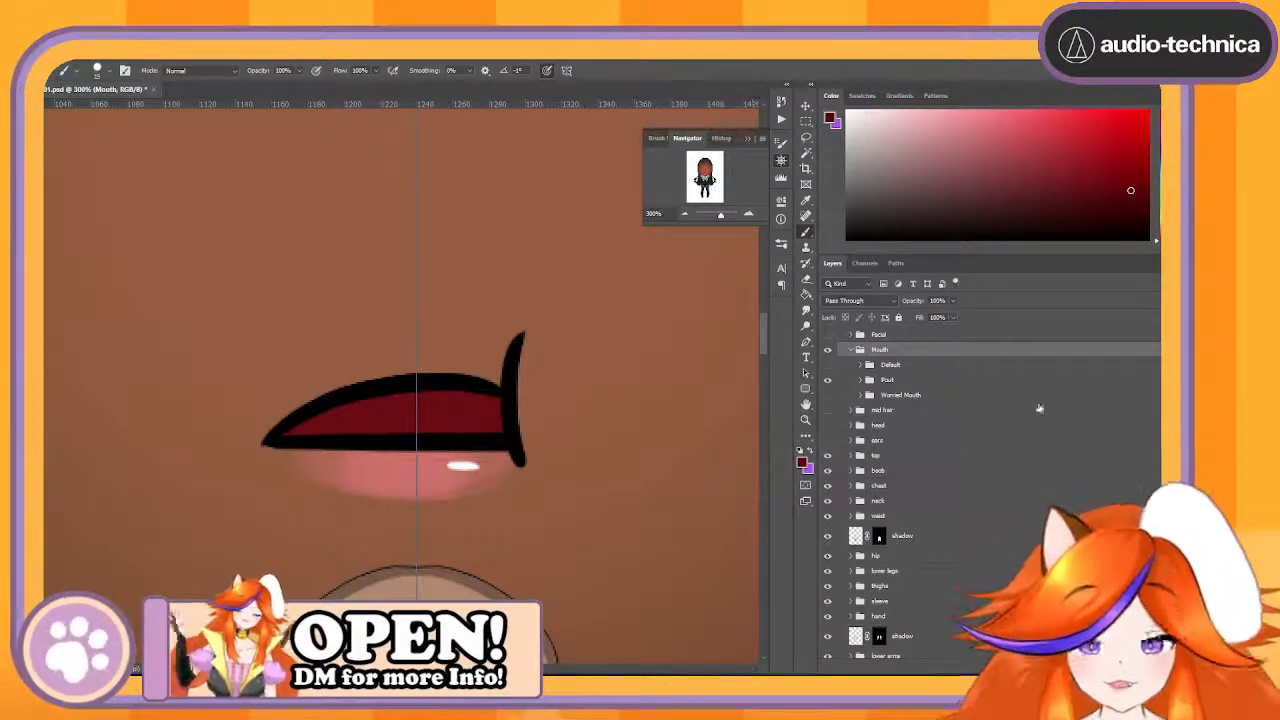
left_click(684, 215)
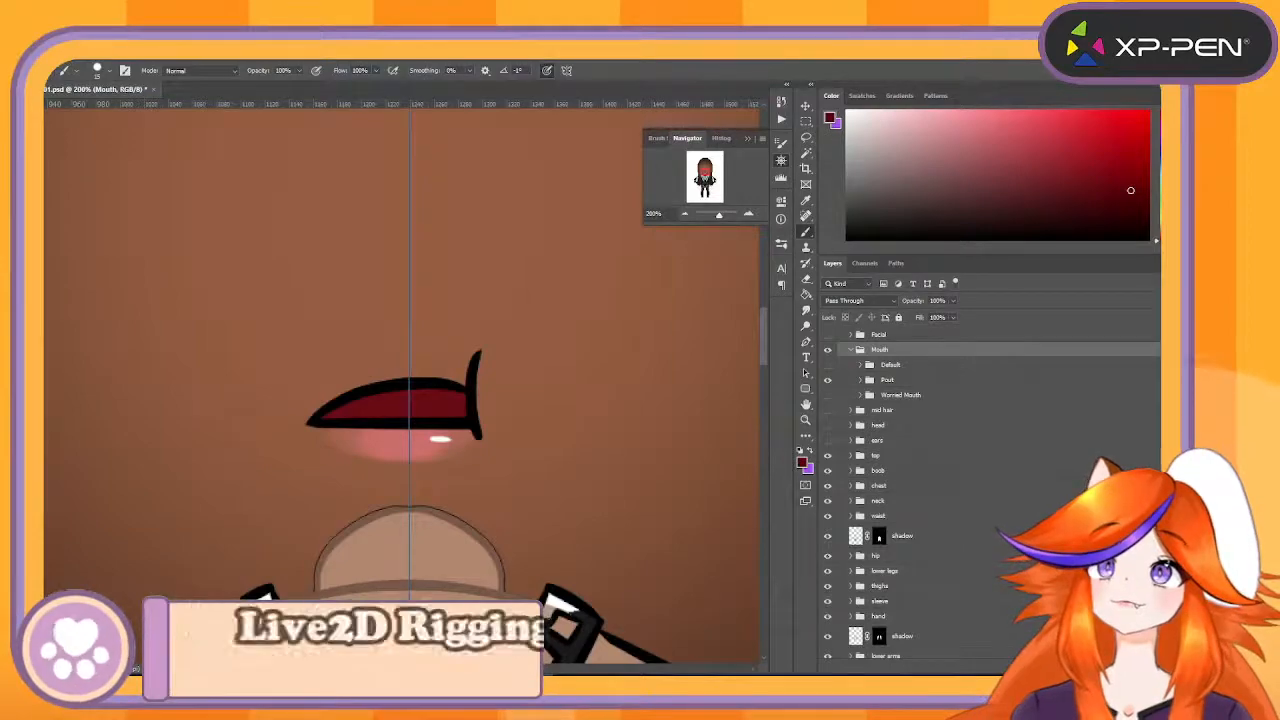
- Switch to YouTube in the browser and copy the share link of the Full Live2D Rigging playlist
left_click_drag(44, 430, 672, 42)
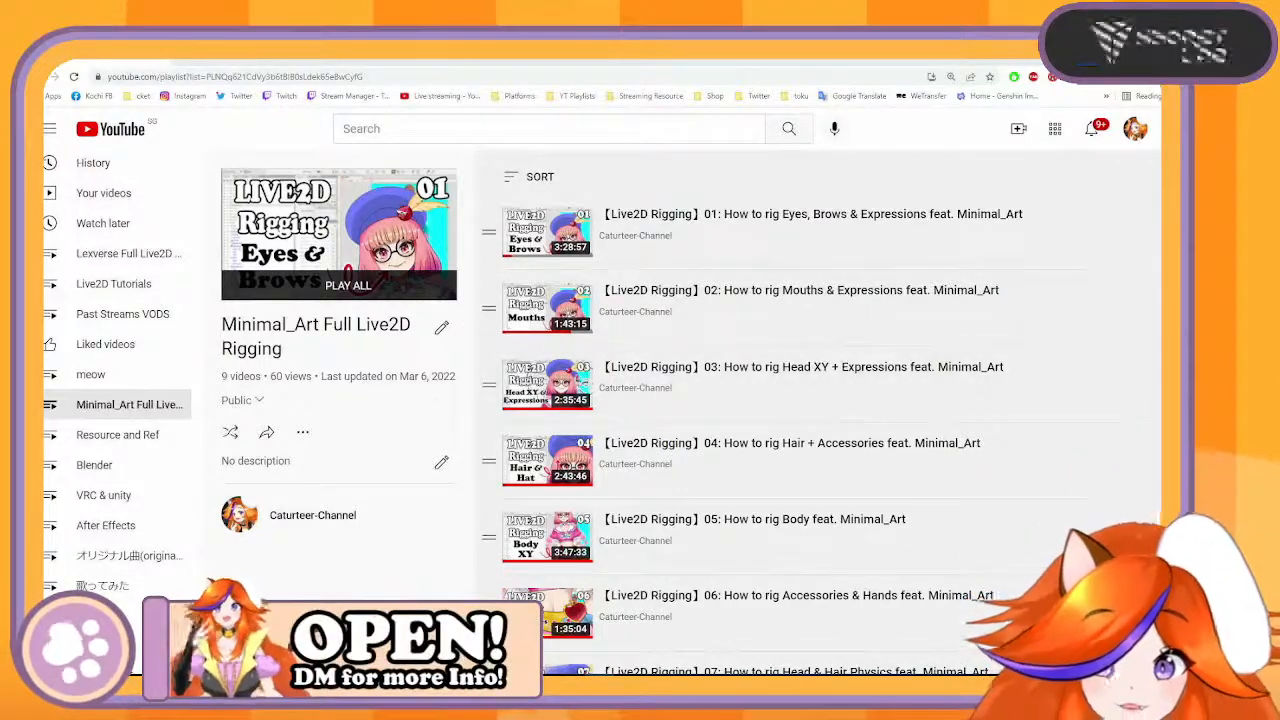
left_click(266, 432)
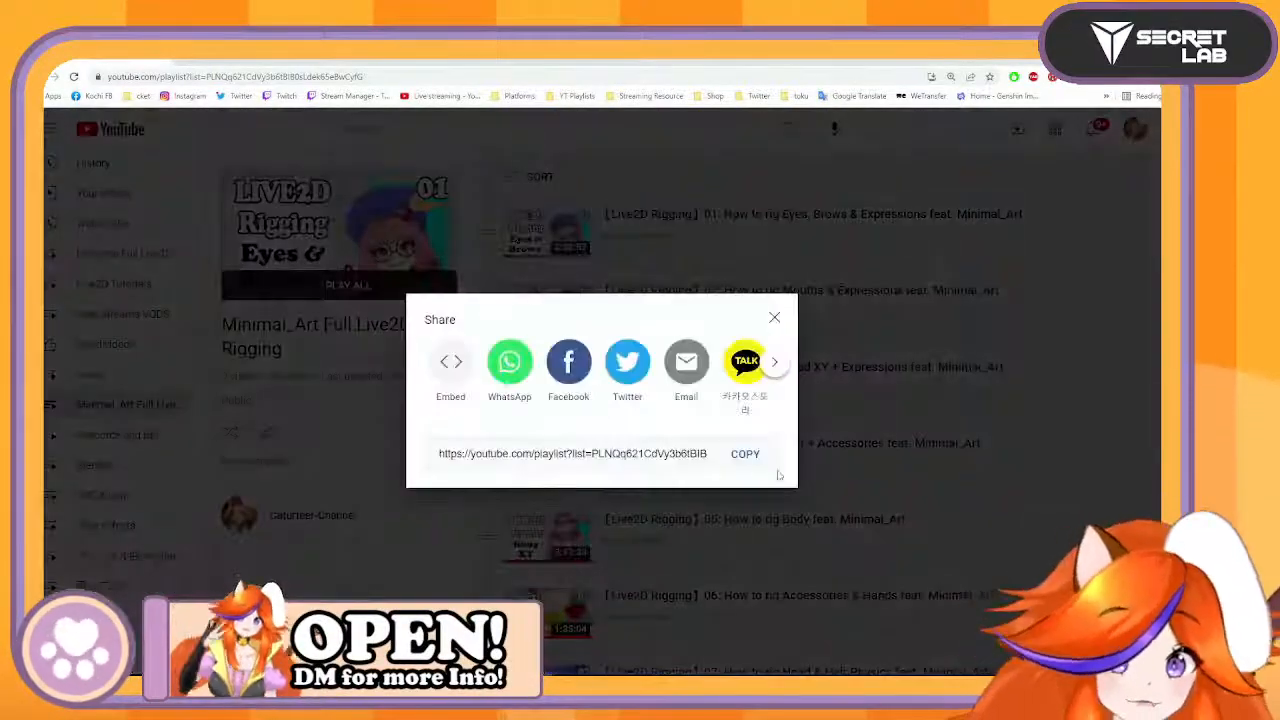
left_click(745, 454)
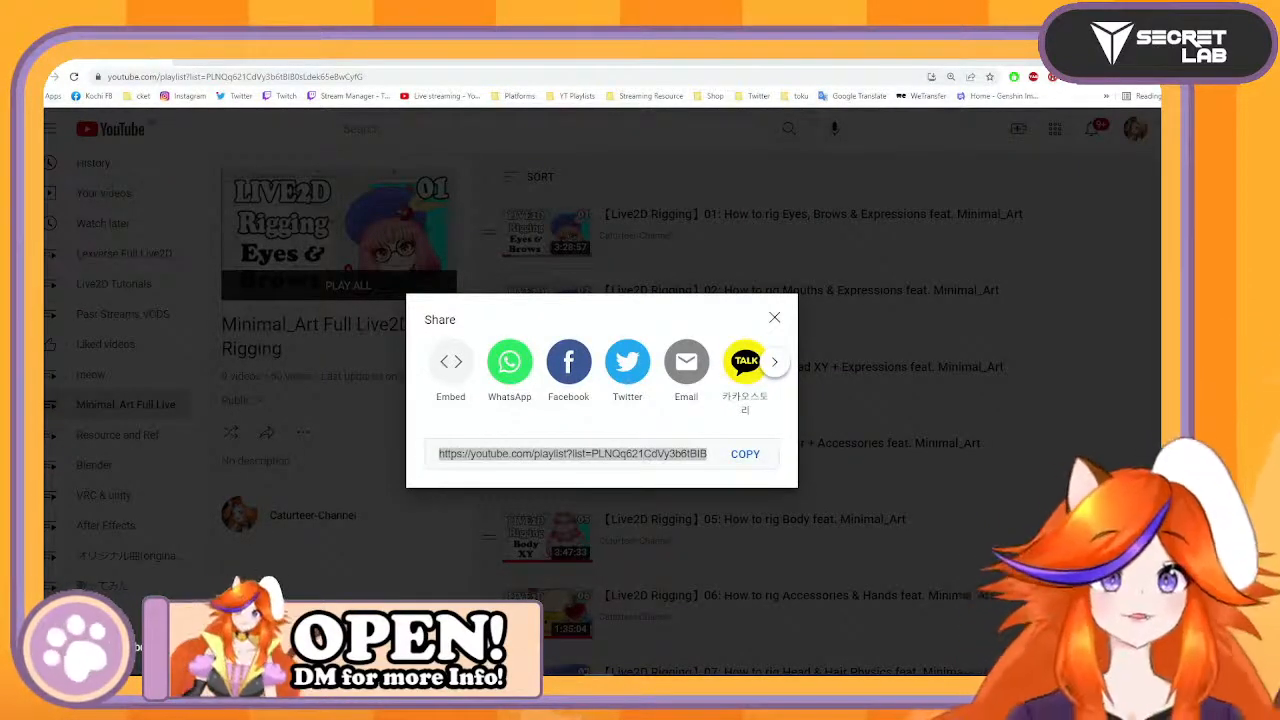
left_click(775, 320)
- Look through the list of rigging videos in the open YouTube playlist
scroll(845, 349, "down", 2)
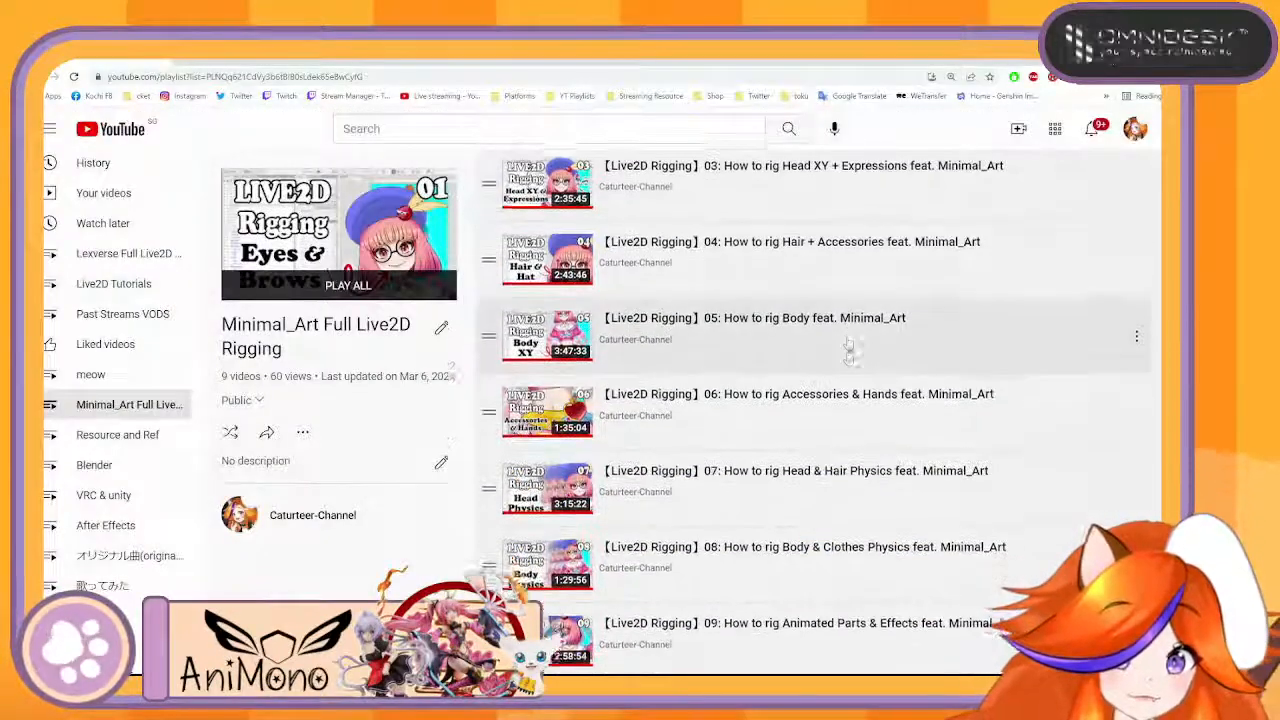
scroll(910, 474, "up", 1)
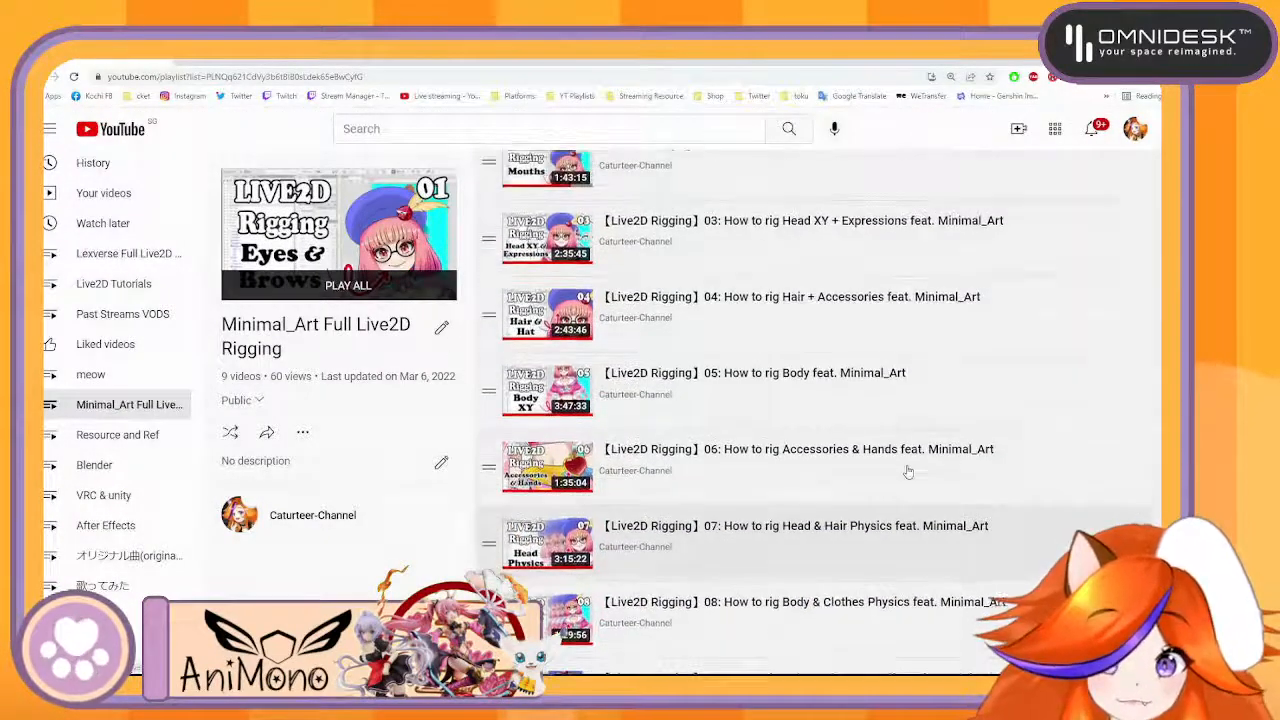
scroll(908, 472, "up", 1)
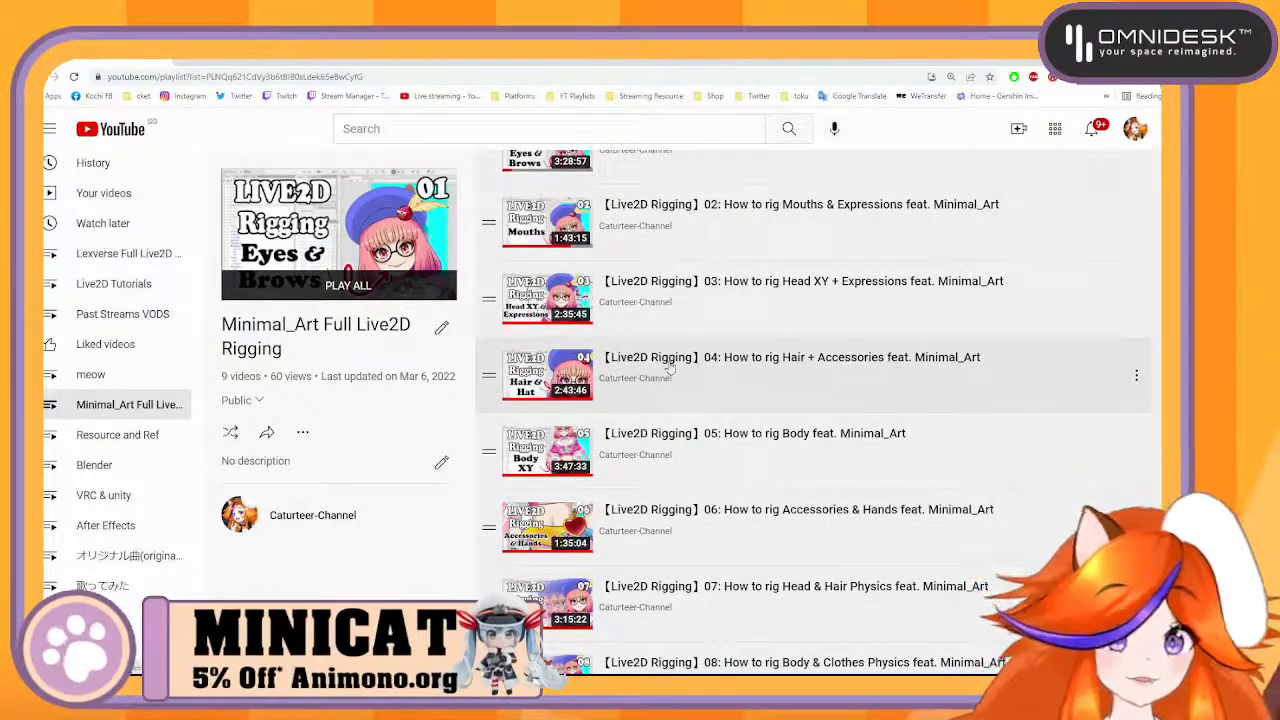
scroll(700, 235, "up", 2)
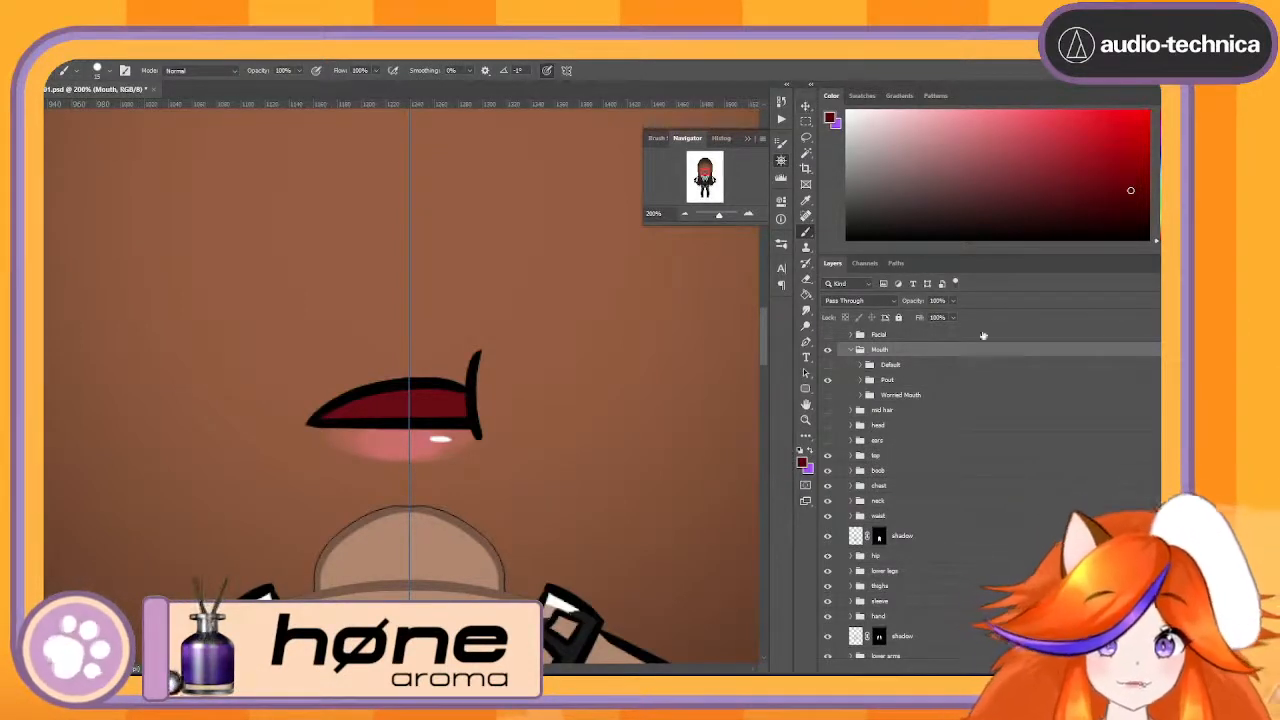
- Return to Photoshop, expand the Pout group and hide the pout mouth open group to inspect the closed version
left_click(861, 381)
left_click(827, 396)
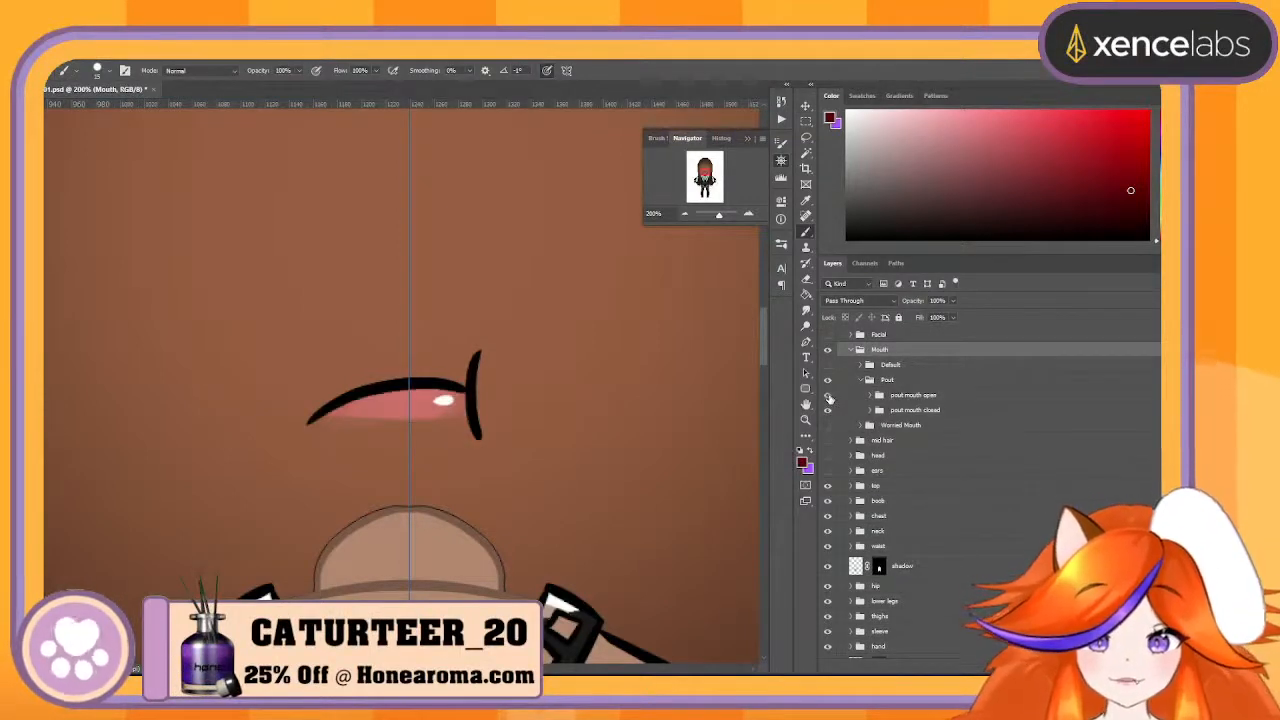
- Compare the open and closed pout mouths by toggling the pout mouth open group, and check which layers that group contains
left_click(827, 396)
left_click(827, 396)
left_click(827, 396)
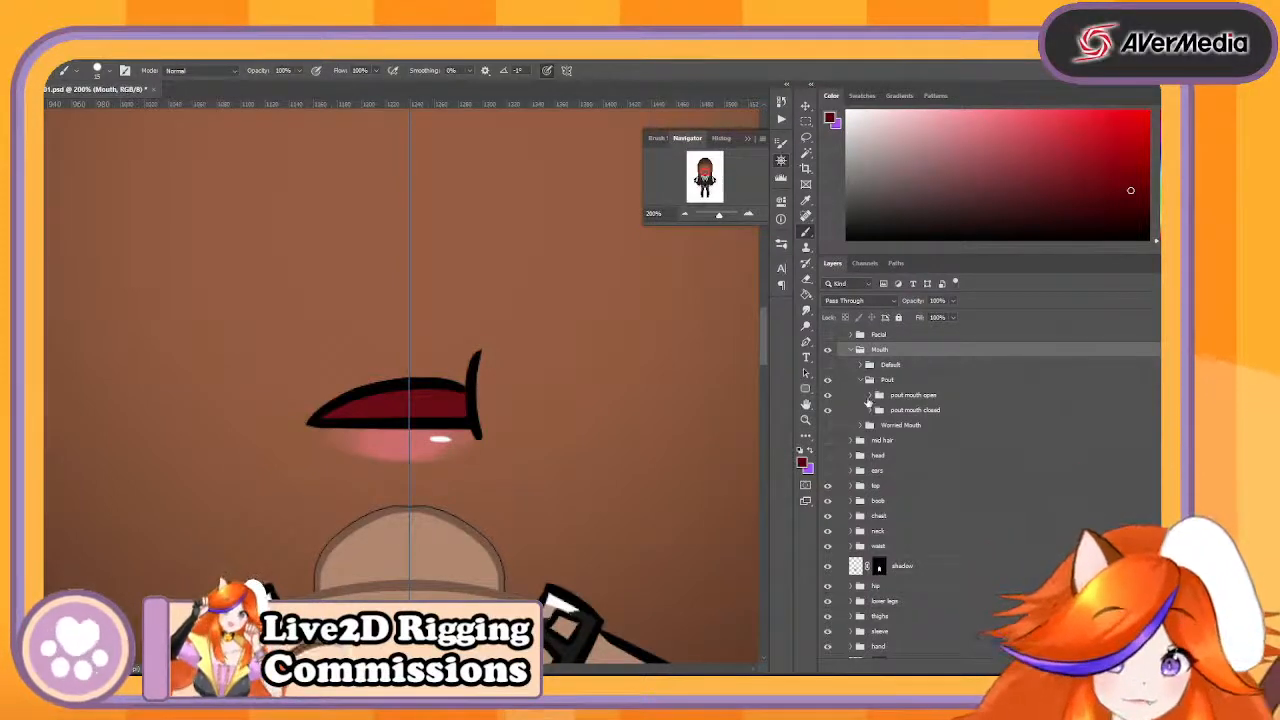
left_click(870, 398)
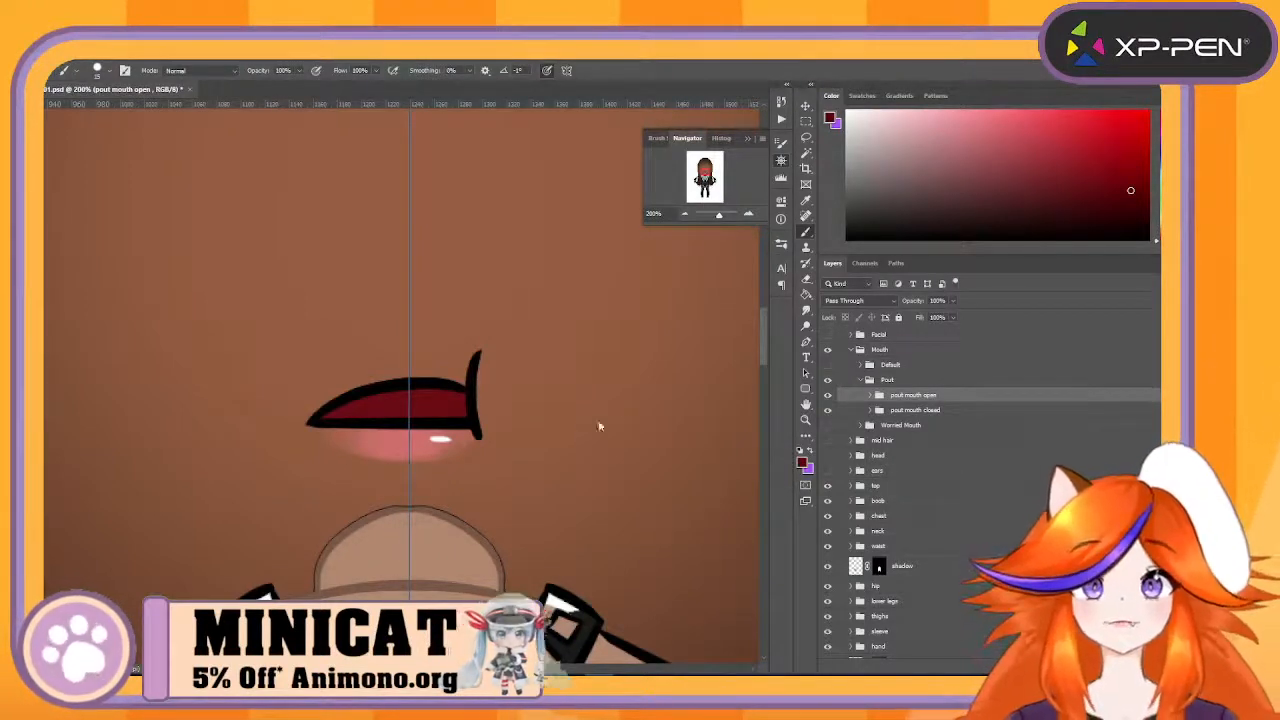
left_click(828, 396)
left_click(828, 396)
left_click(828, 396)
left_click(828, 396)
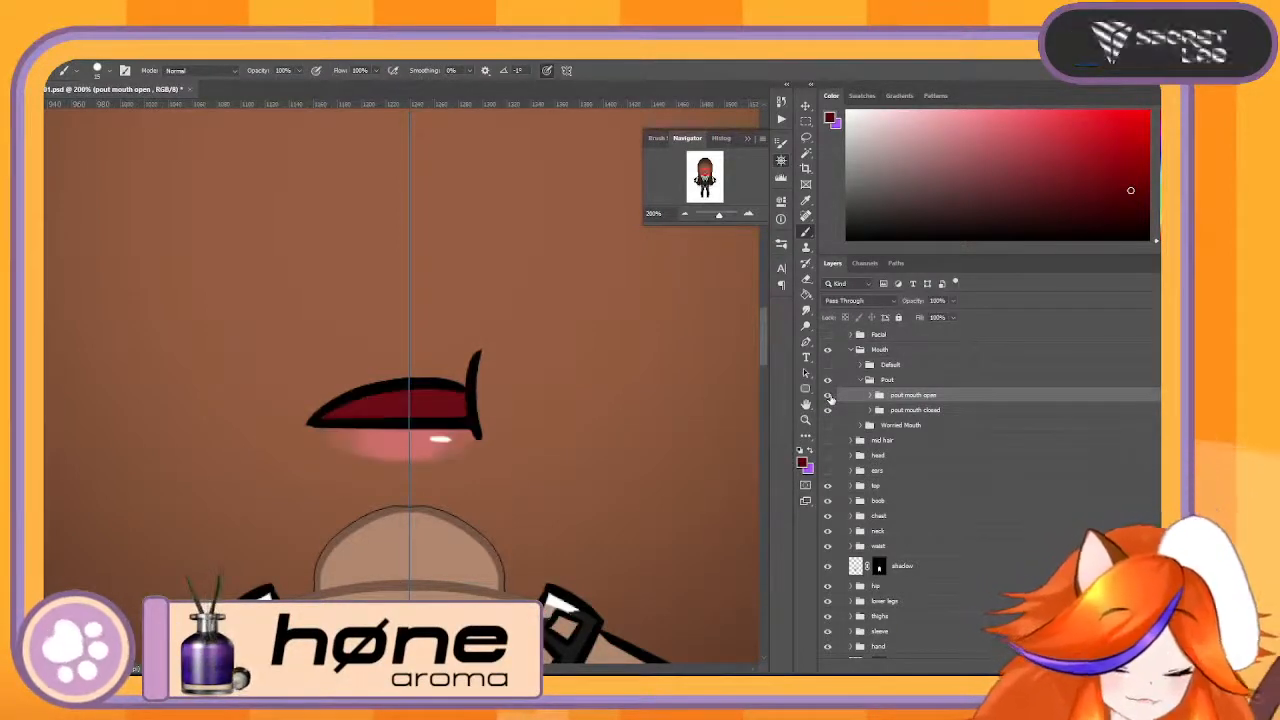
left_click(869, 396)
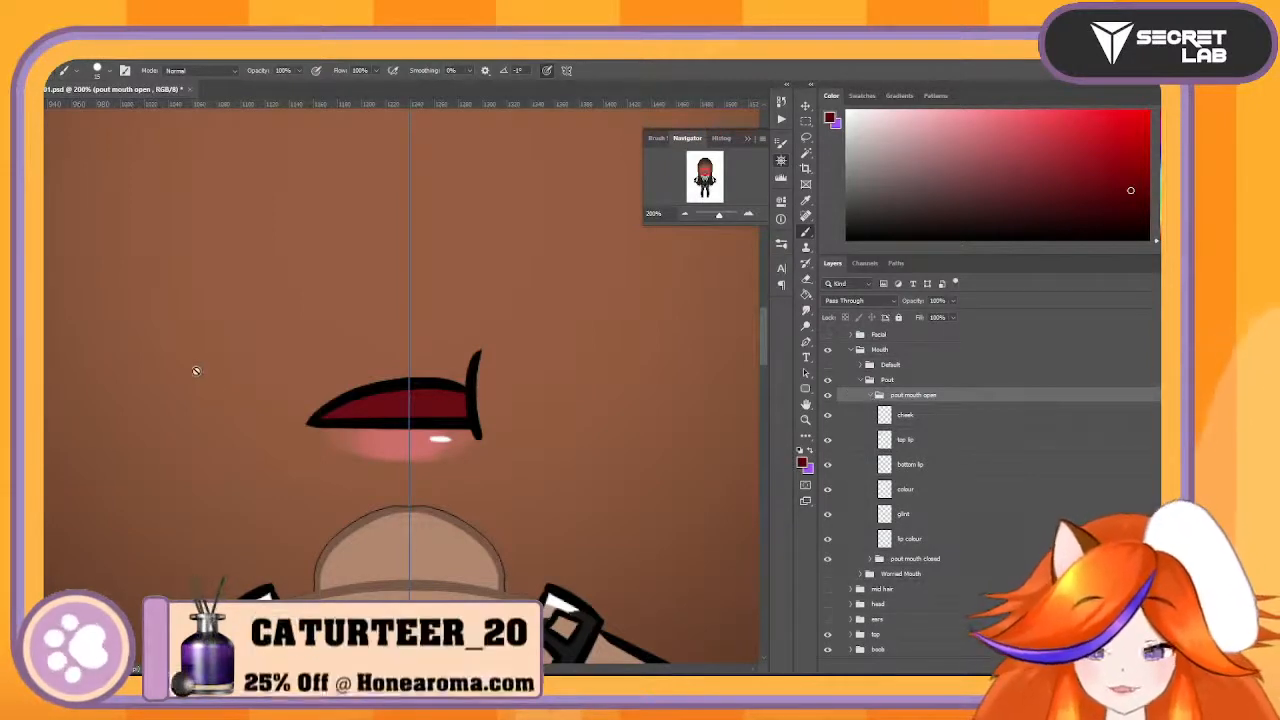
left_click(869, 396)
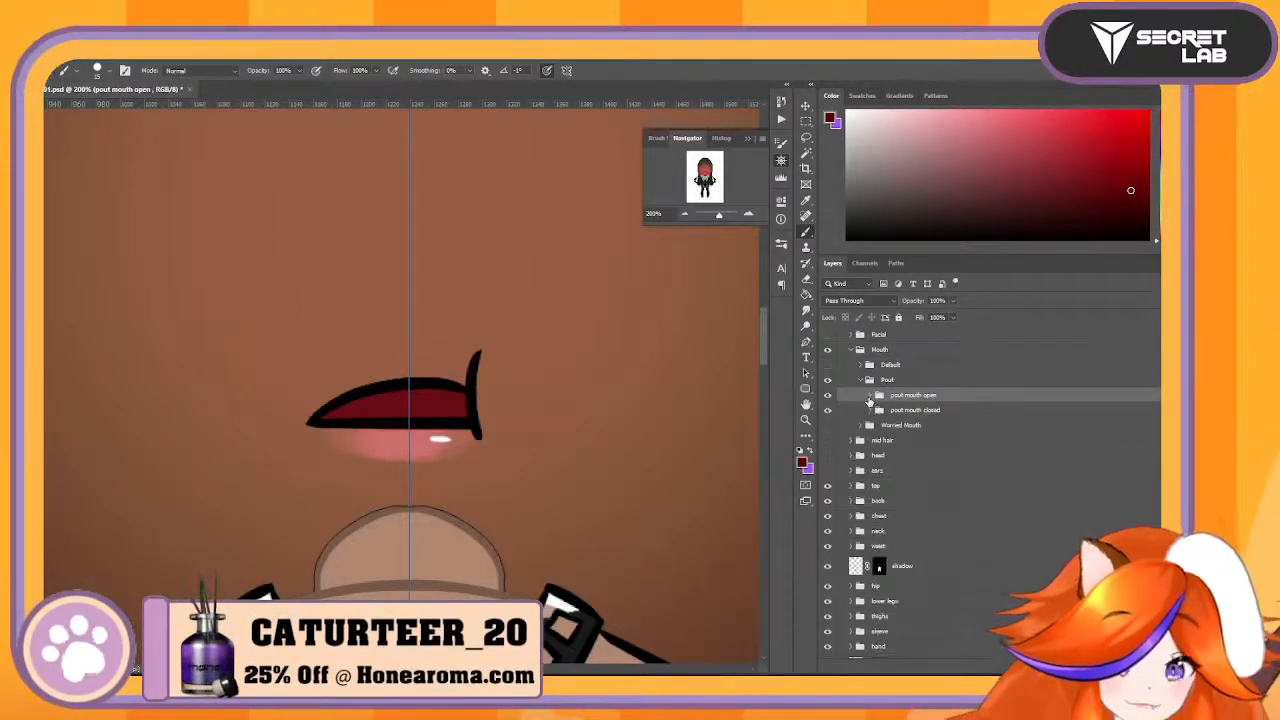
left_click(828, 398)
left_click(828, 398)
left_click(828, 398)
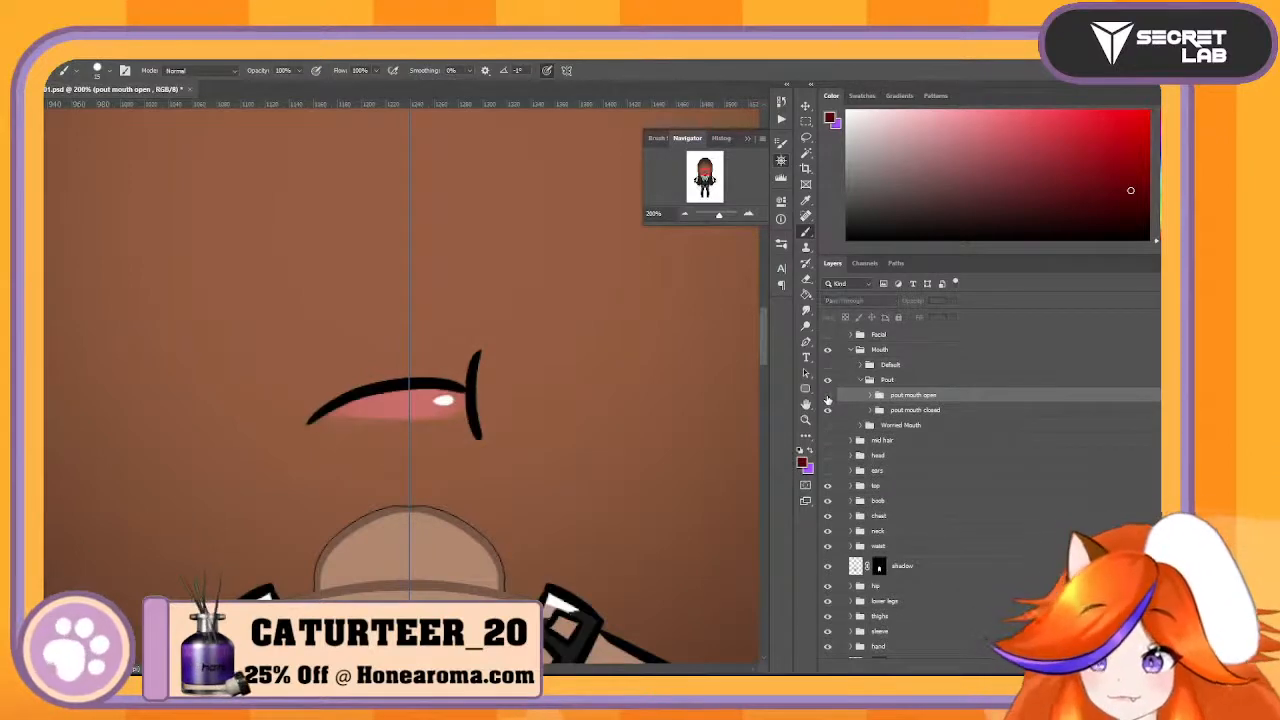
left_click(828, 398)
left_click(828, 398)
left_click(828, 398)
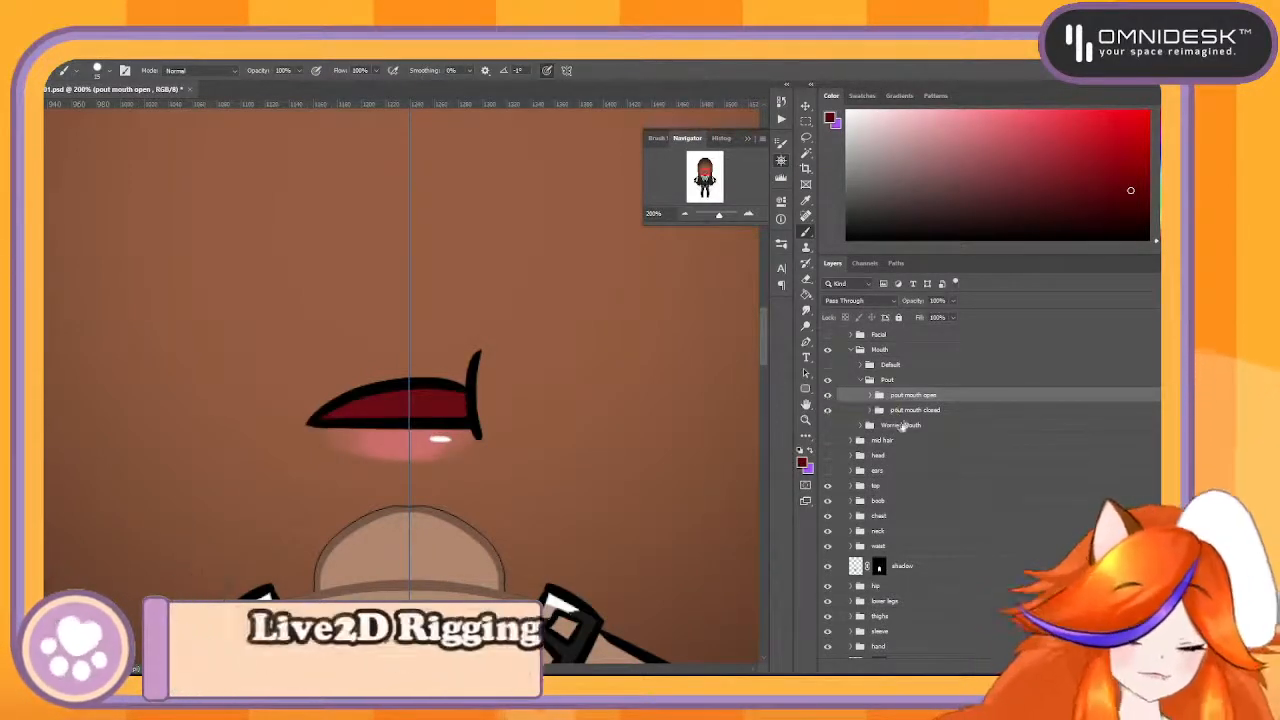
- Delete the cheek and top lip layers from the pout mouth open group
left_click(872, 396)
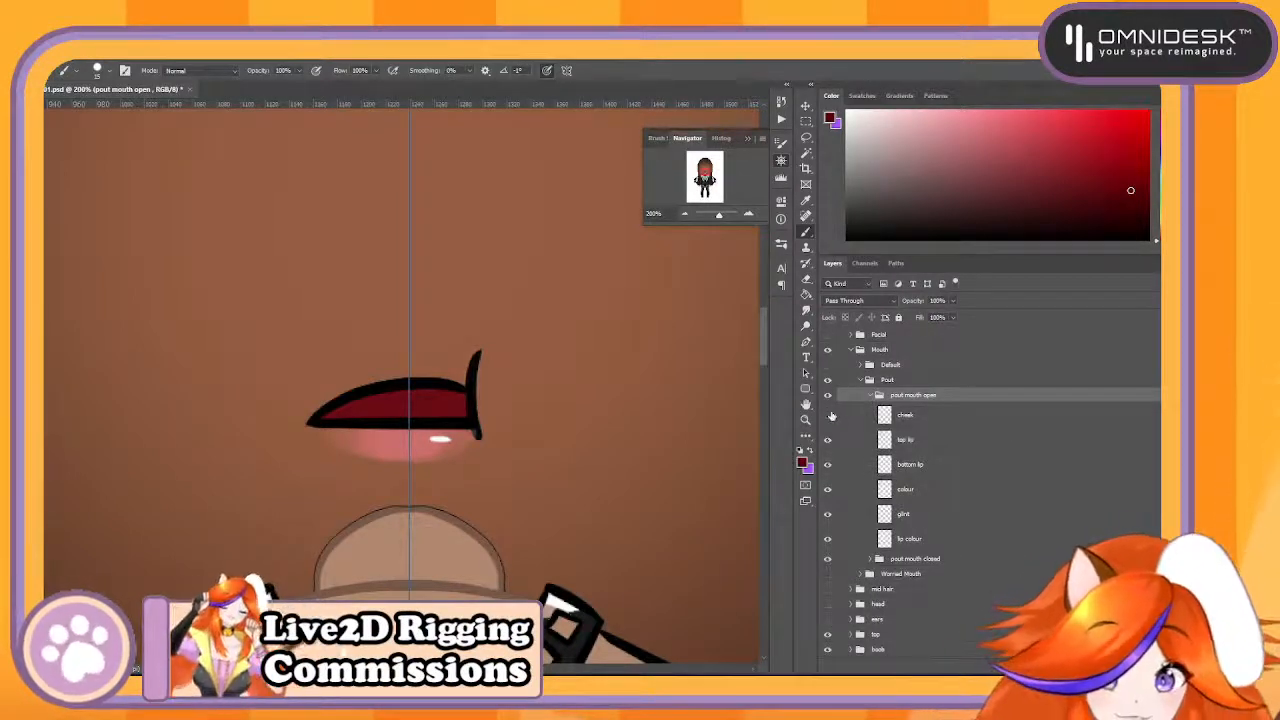
left_click(933, 415)
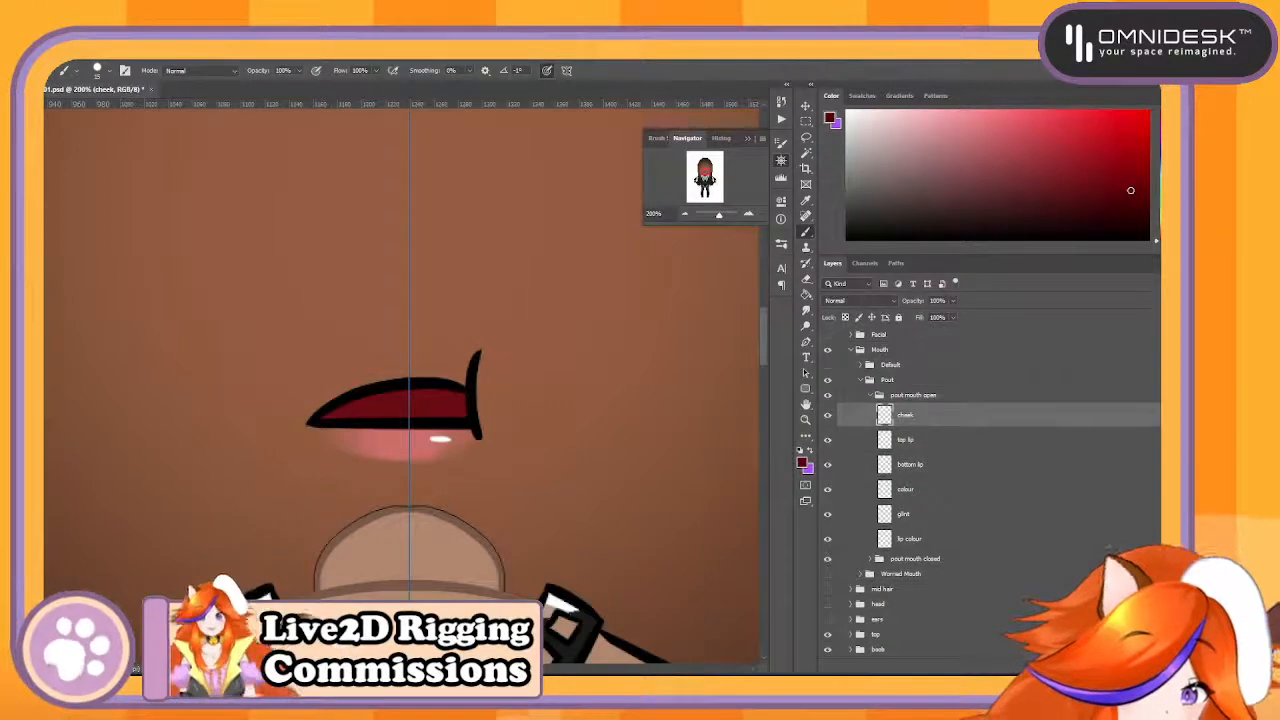
key("Delete")
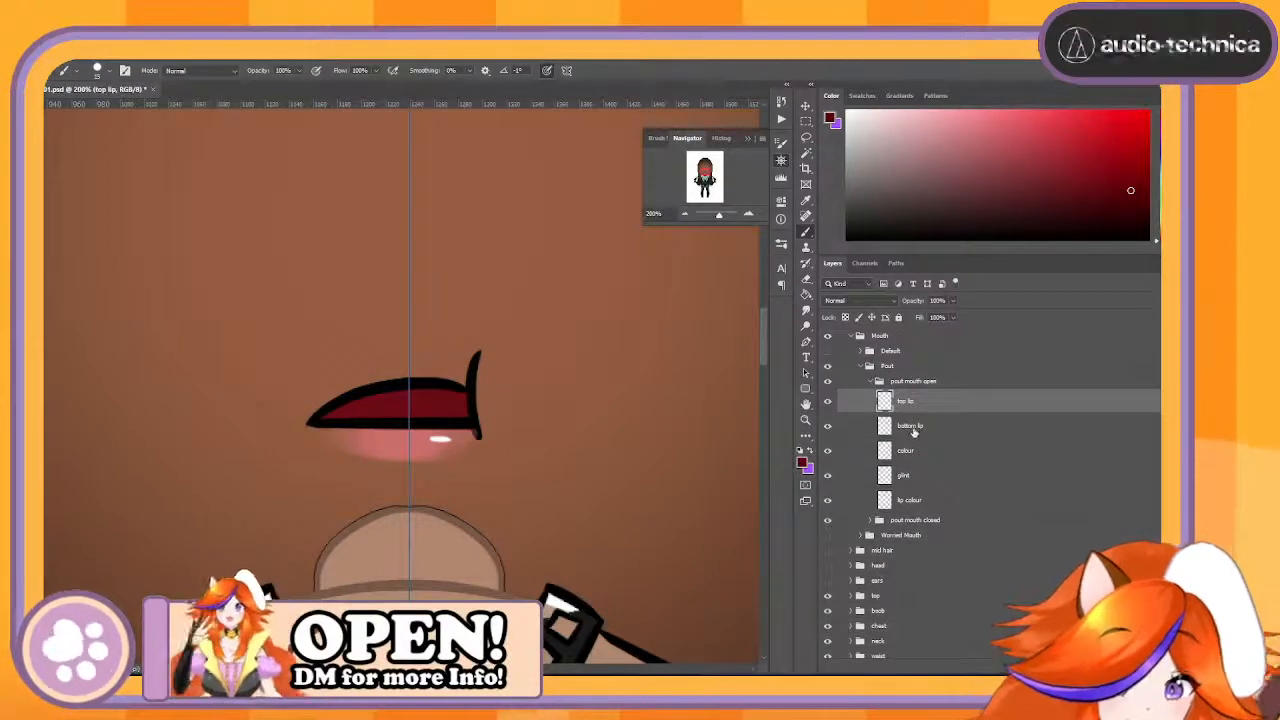
left_click(860, 426)
left_click(828, 426)
left_click(828, 427)
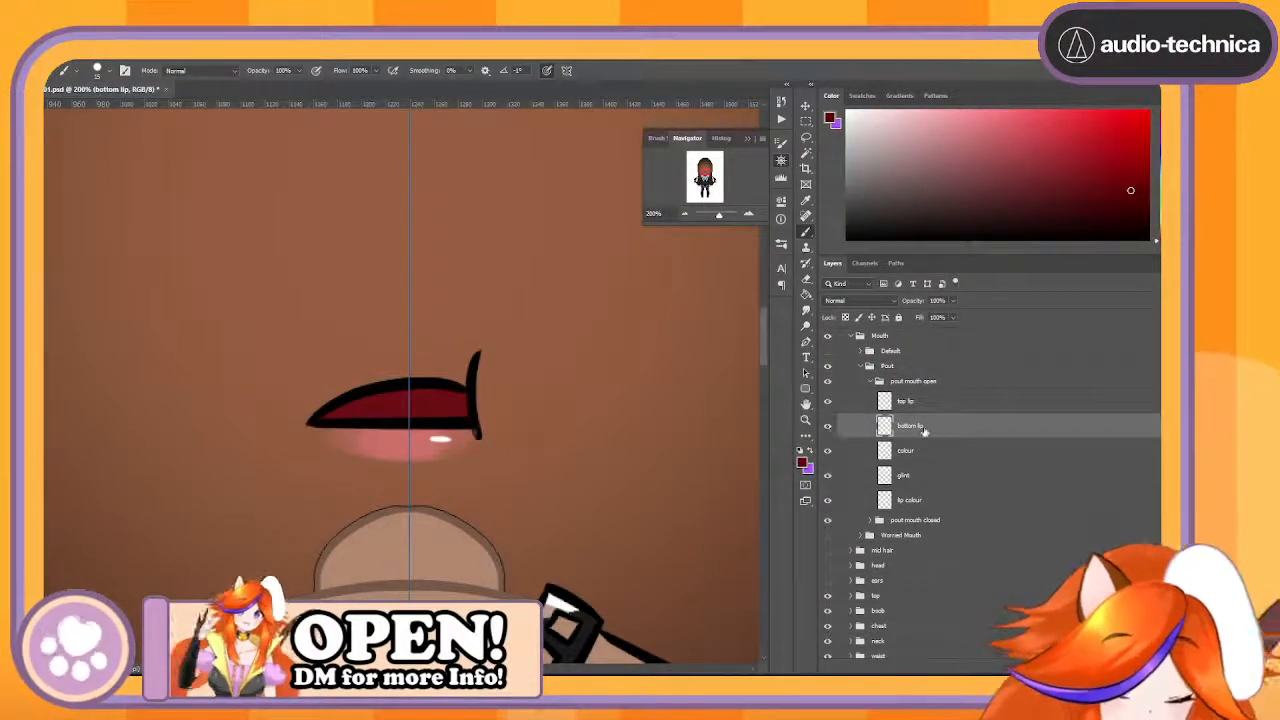
left_click(855, 403)
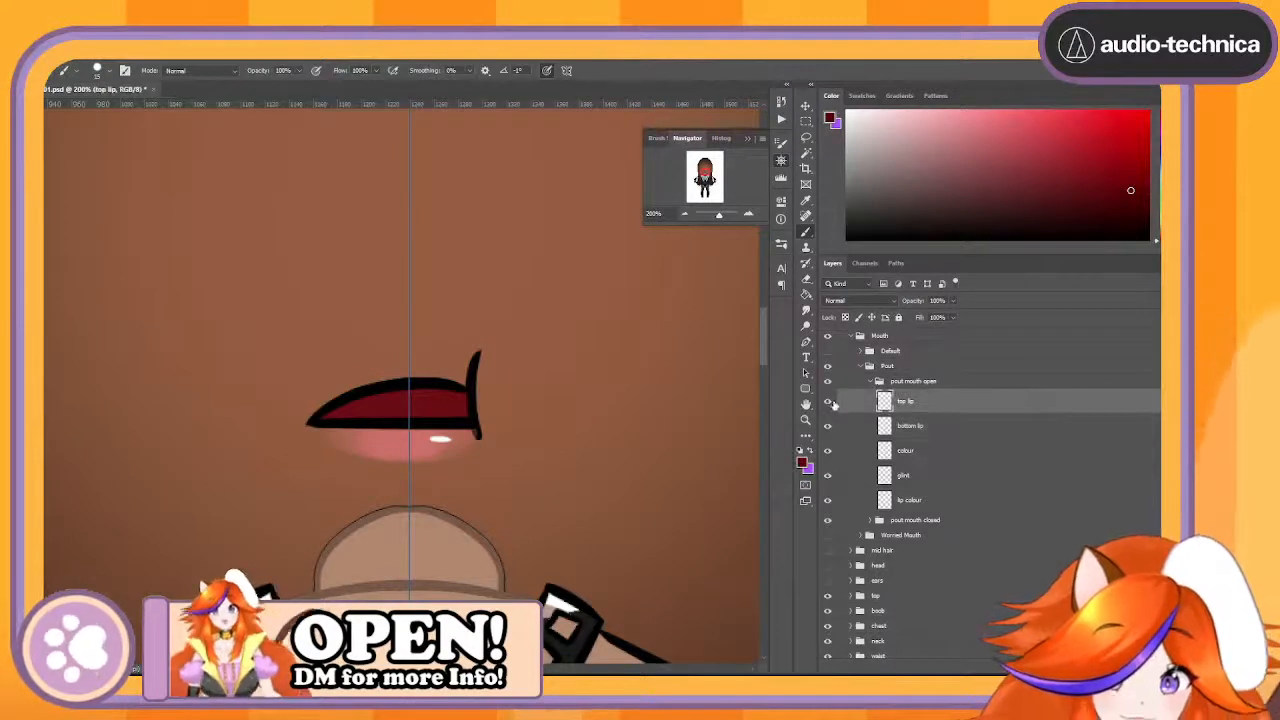
left_click_drag(853, 404, 884, 660)
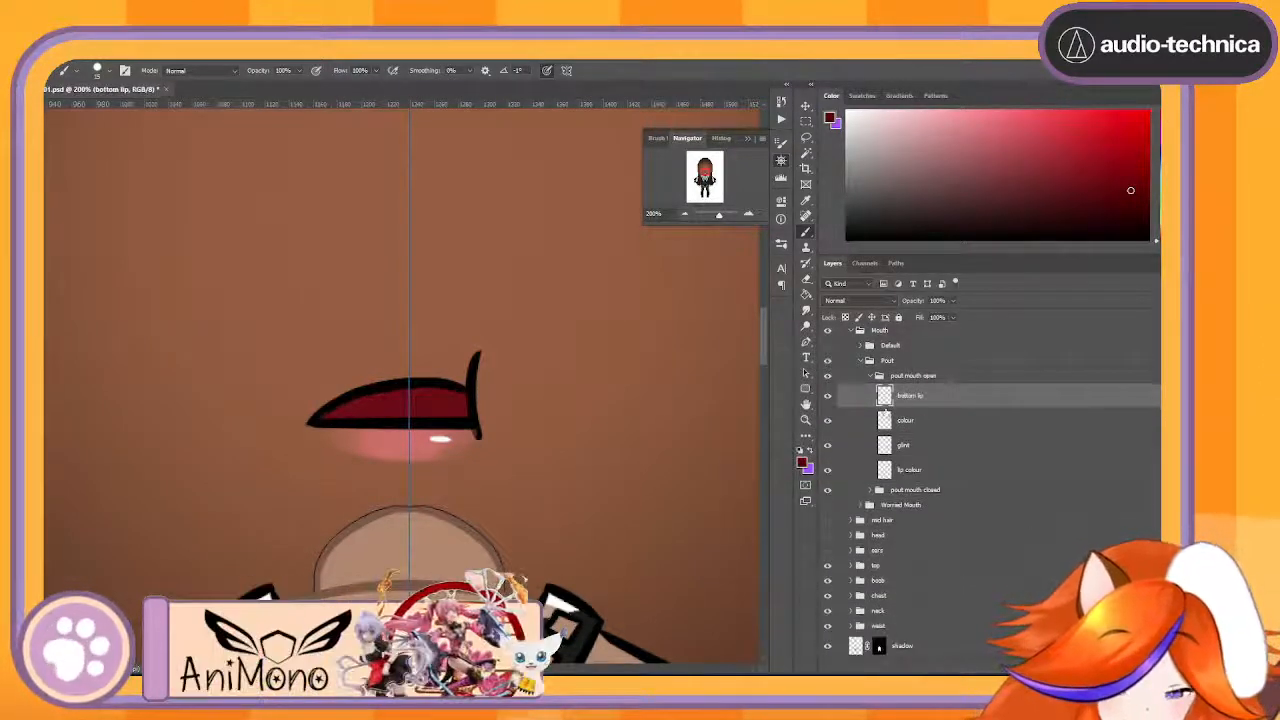
- Merge the glint and lip colour layers of the open pout mouth and name the merged layer Lipstick
left_click(930, 425)
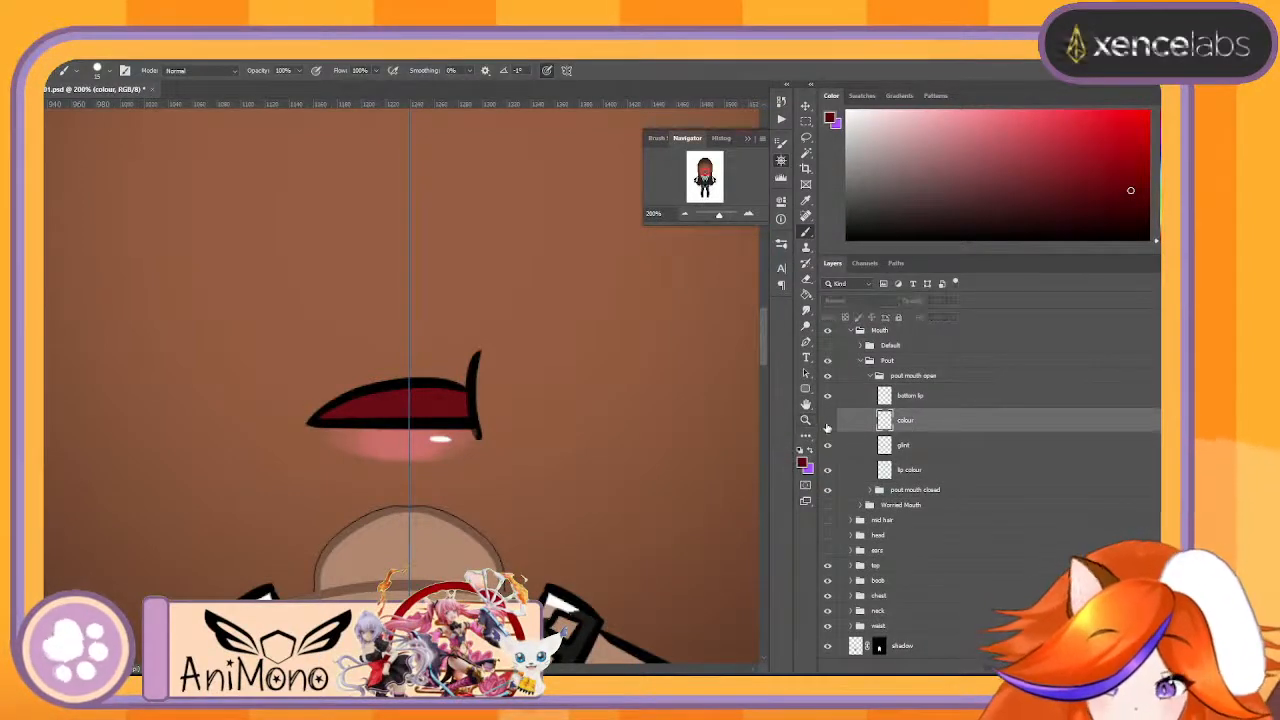
left_click(874, 452)
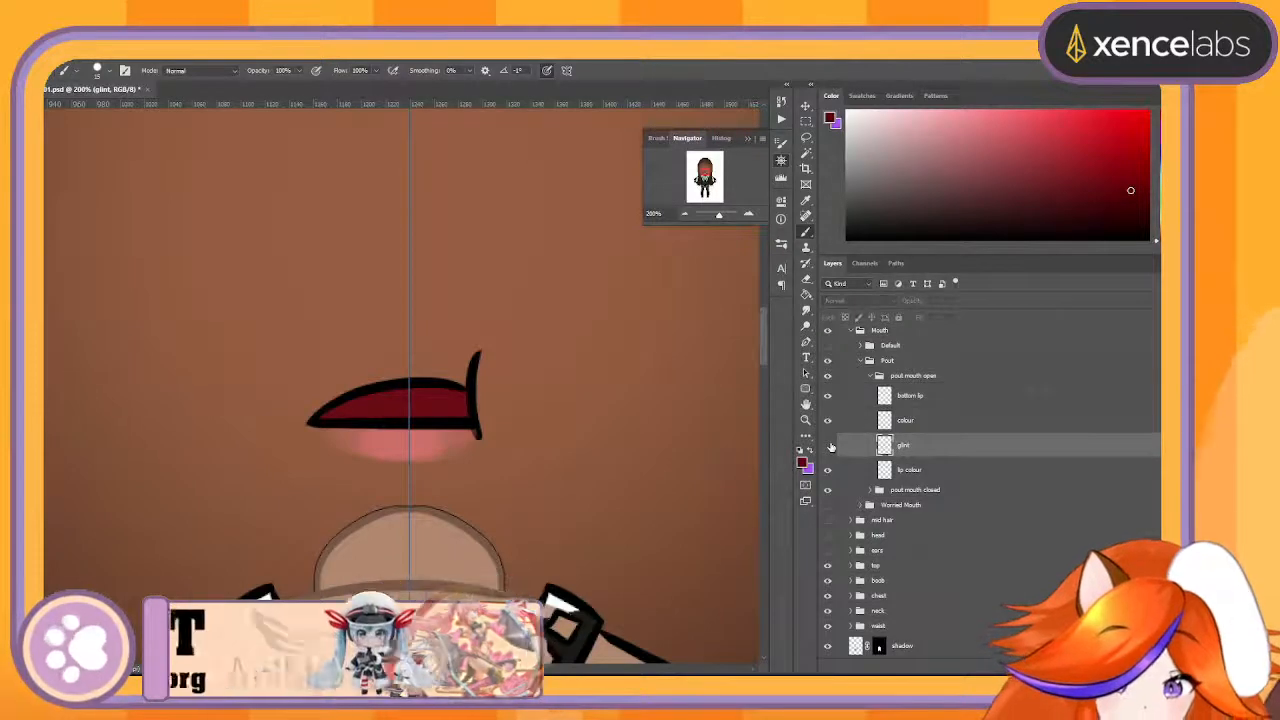
left_click(934, 470, "shift")
right_click(943, 450)
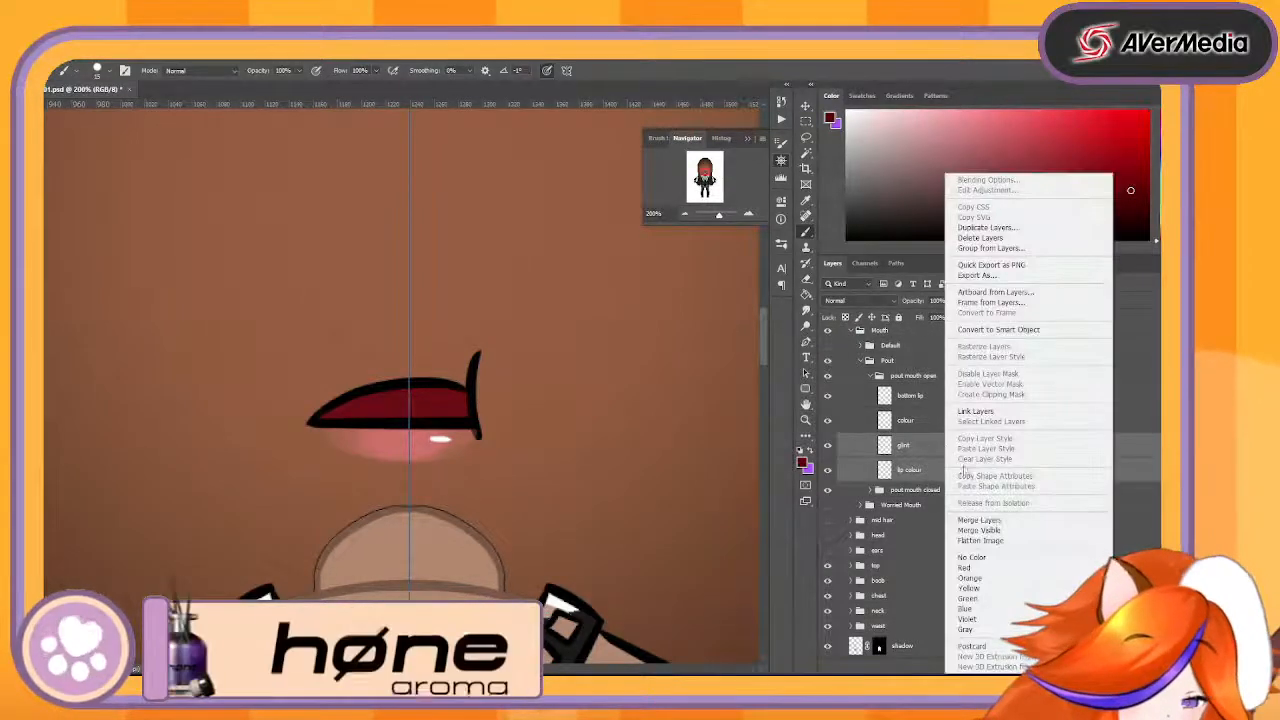
left_click(1000, 520)
double_click(913, 450)
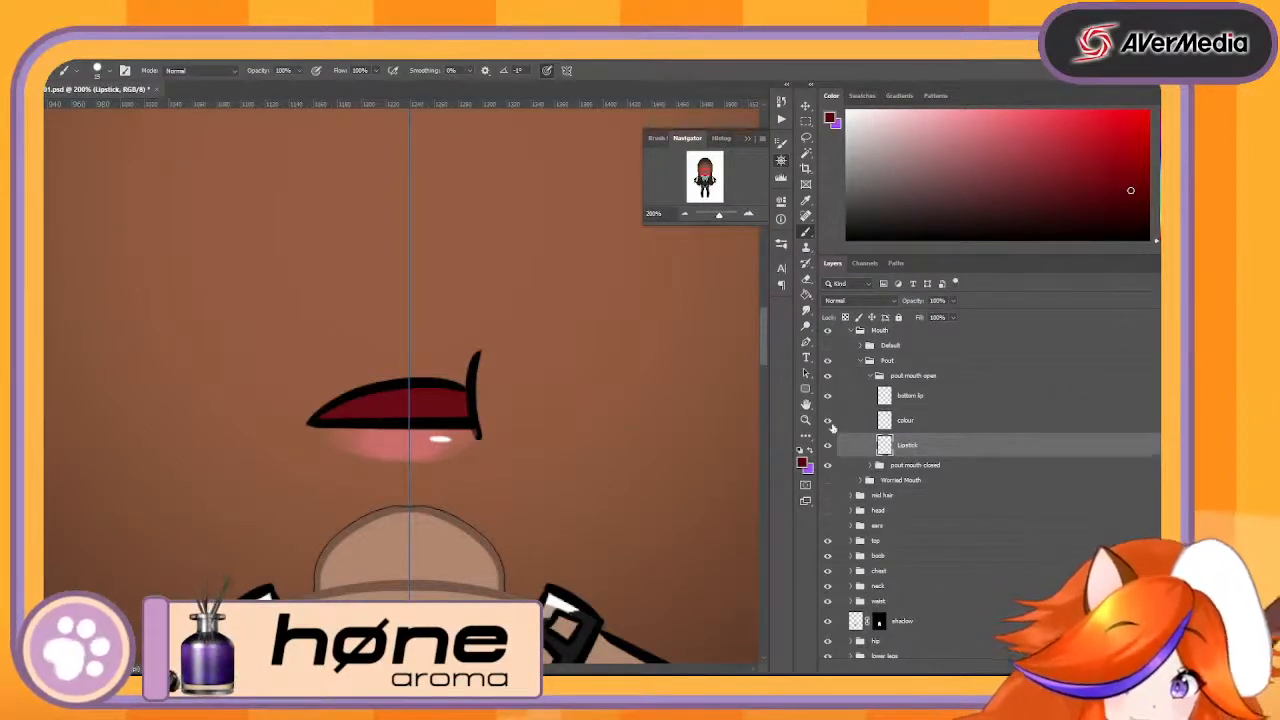
- Hide the pout mouth closed group, make the colour layer active and sample the inner mouth's dark red for the brush
left_click(828, 421)
left_click(828, 421)
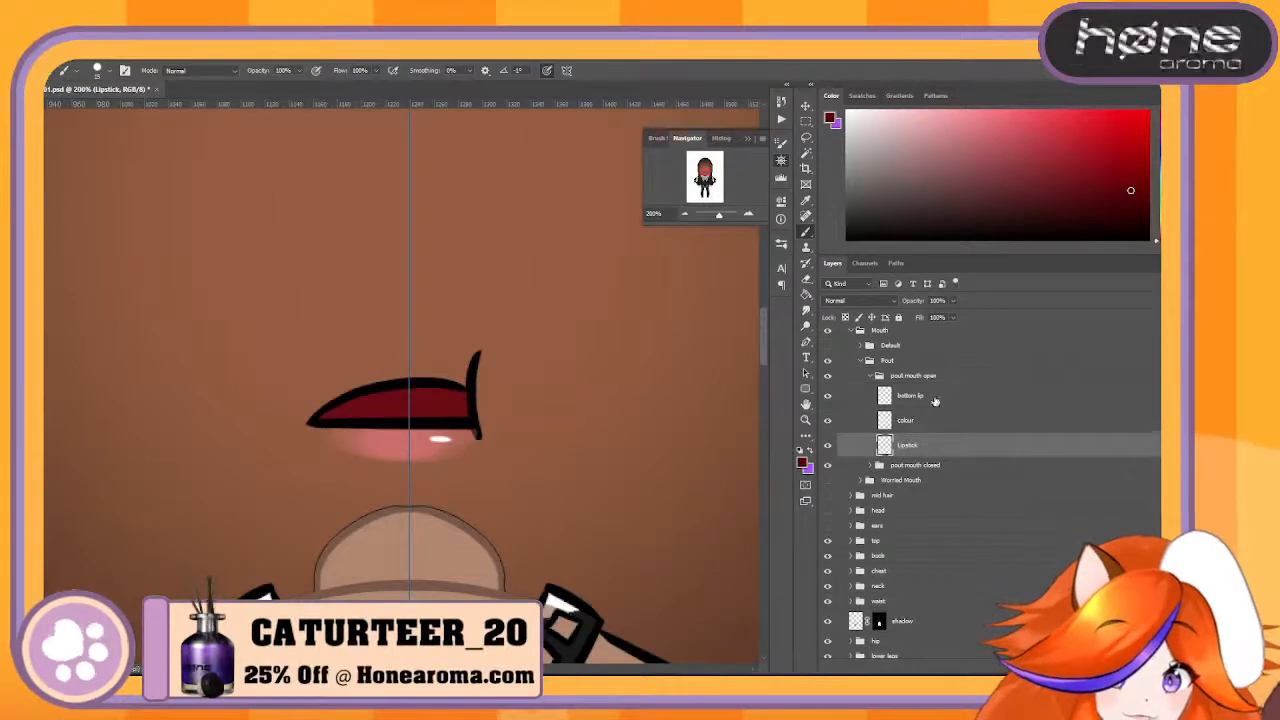
left_click(940, 397)
left_click(940, 422)
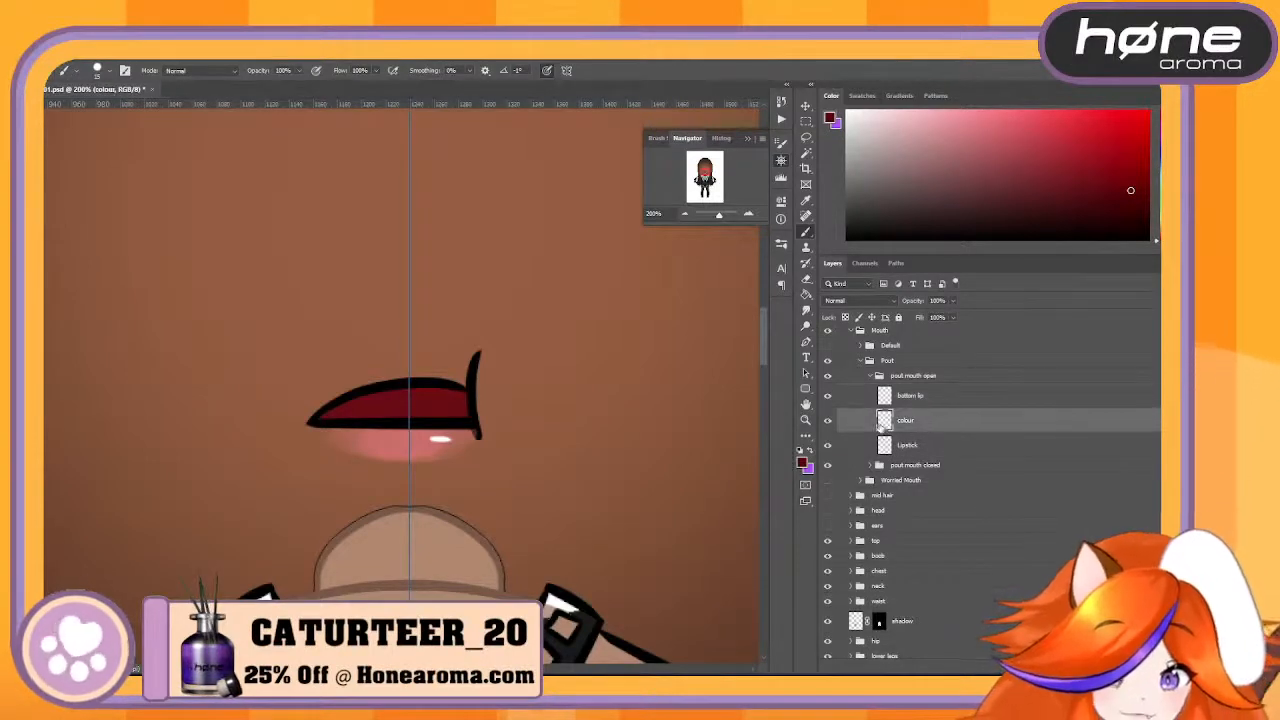
left_click(827, 466)
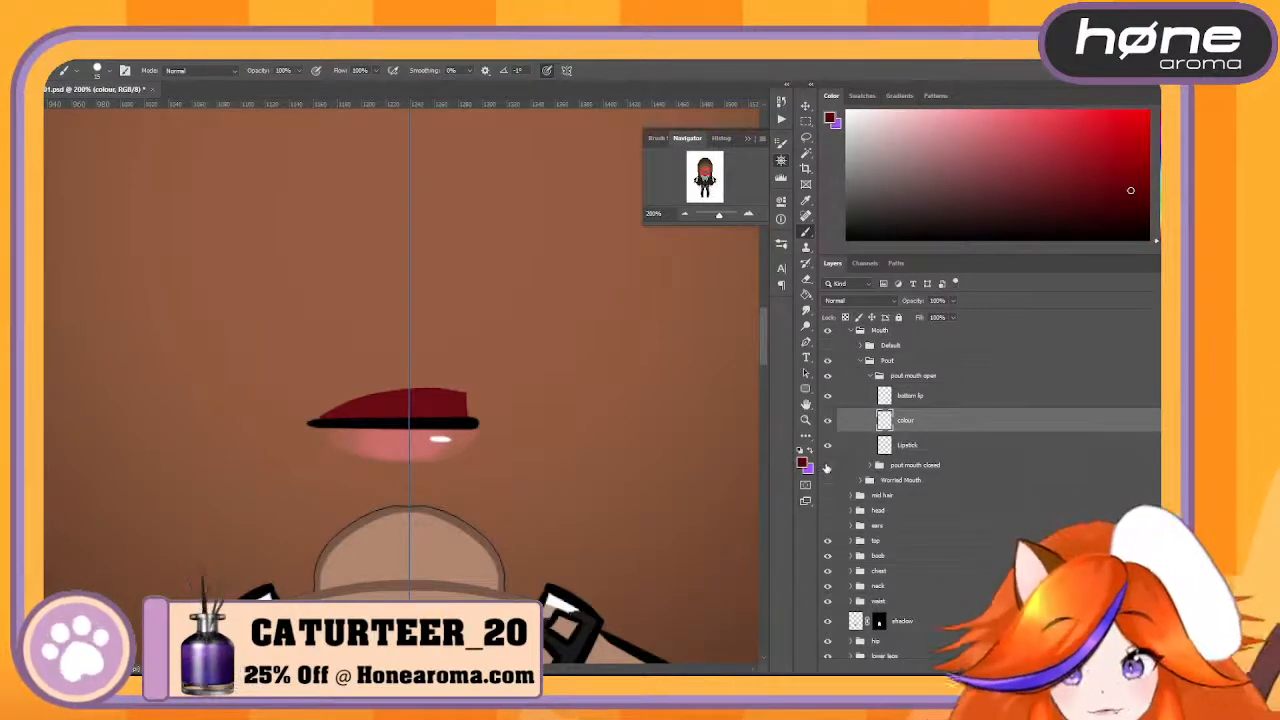
key("e")
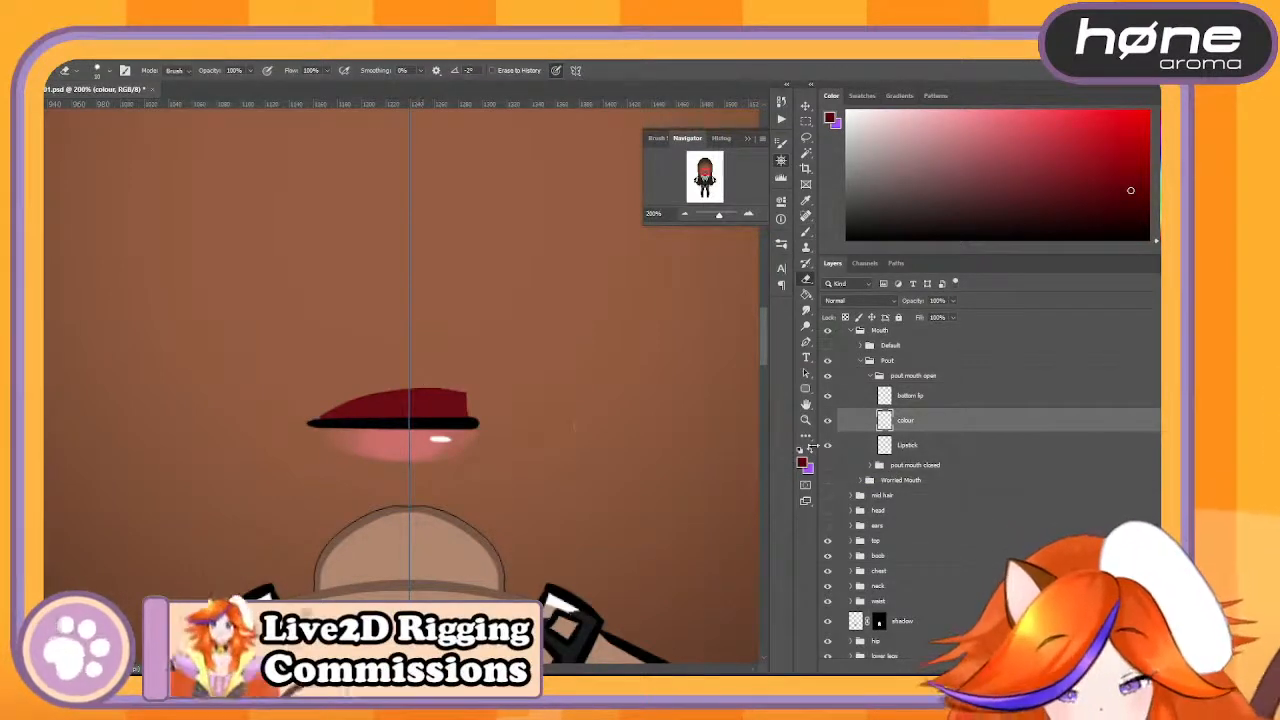
key("b")
left_click(429, 400, "alt")
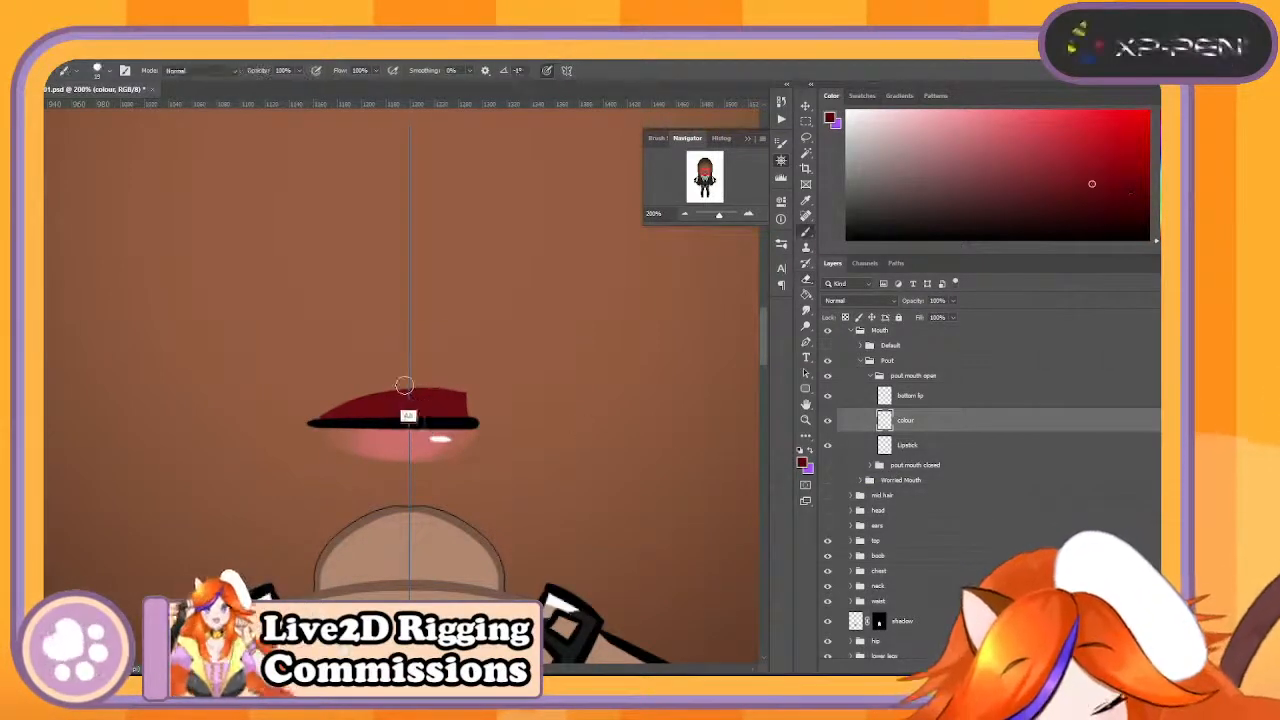
- Undo the mirrored test stroke beside the mouth and turn off the brush's paint symmetry
mouse_move(326, 411)
left_mouse_down()
mouse_move(309, 412)
mouse_move(317, 381)
left_mouse_up()
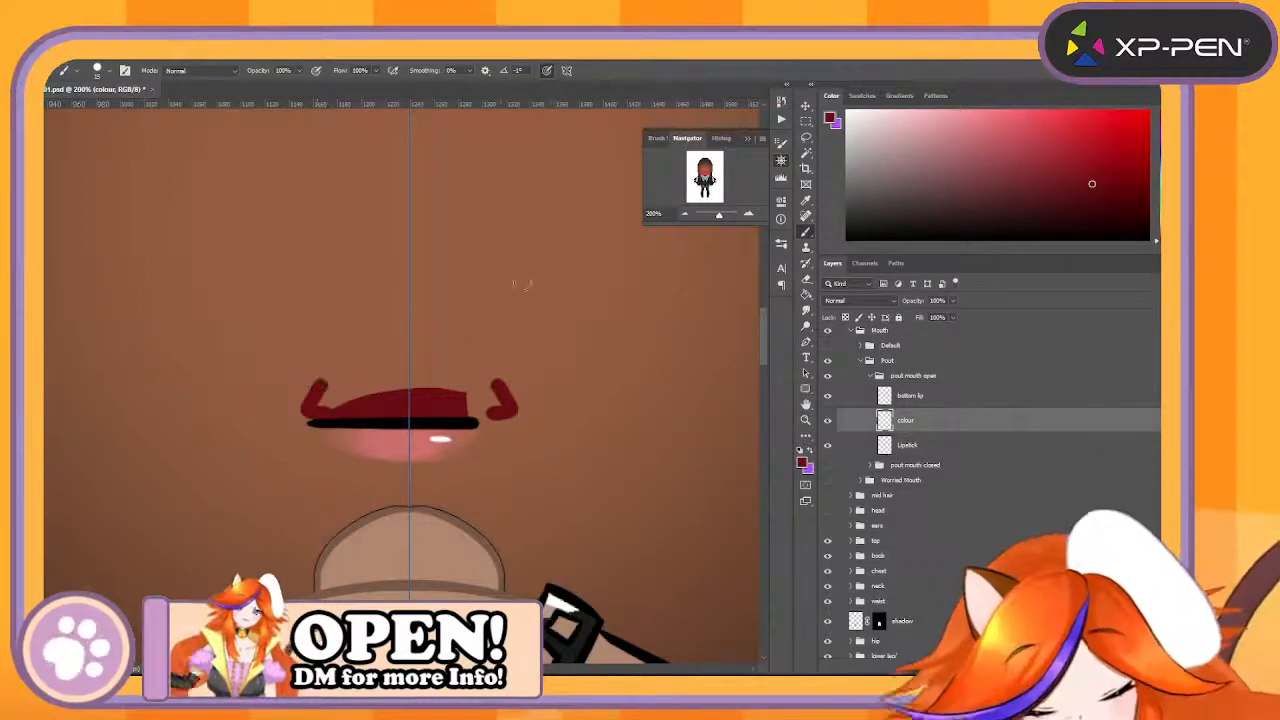
key("ctrl+z")
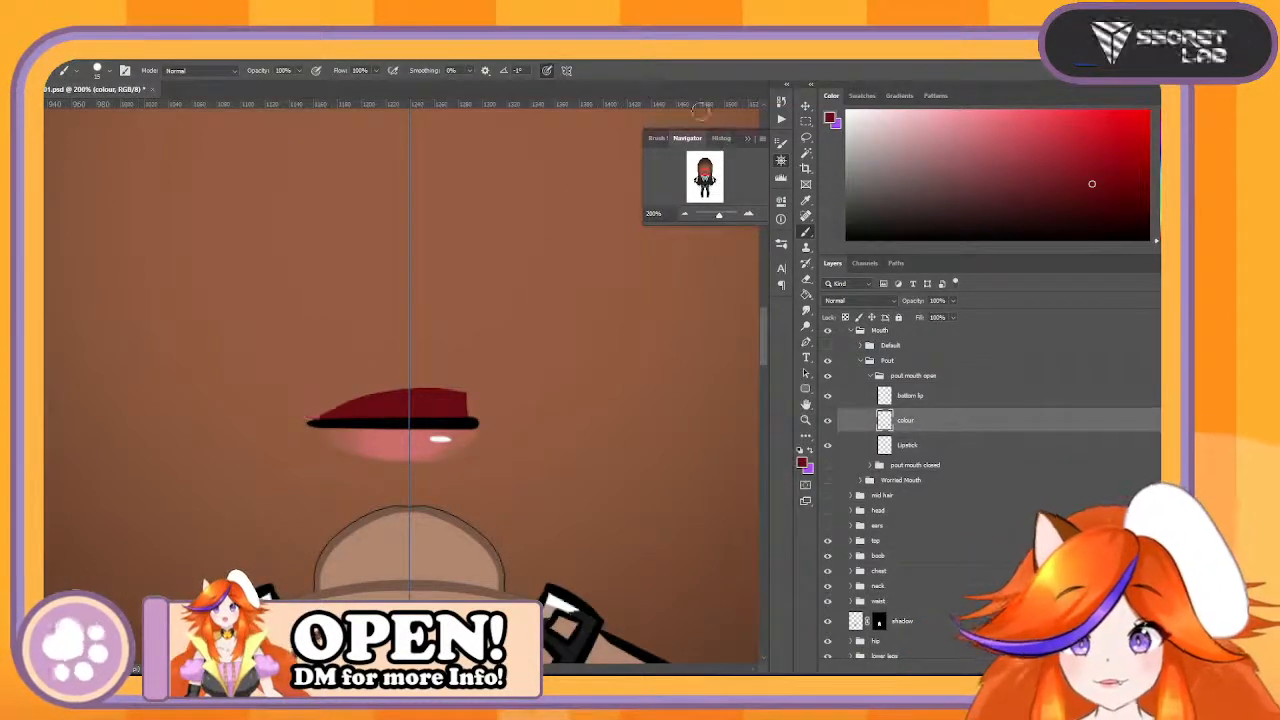
left_click(566, 70)
left_click(637, 87)
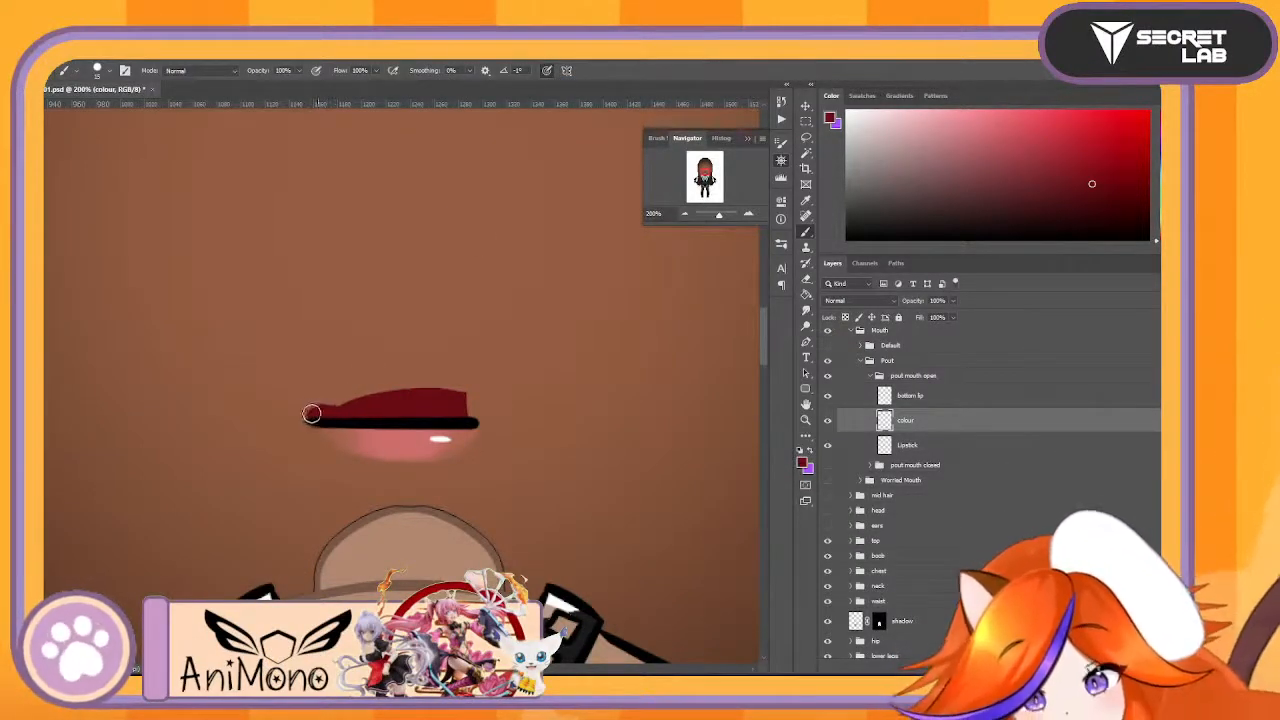
- Paint a tall dark red dome above the bottom lip on the colour layer and fill it in solidly
mouse_move(342, 347)
left_mouse_down()
mouse_move(391, 330)
mouse_move(454, 342)
left_mouse_up()
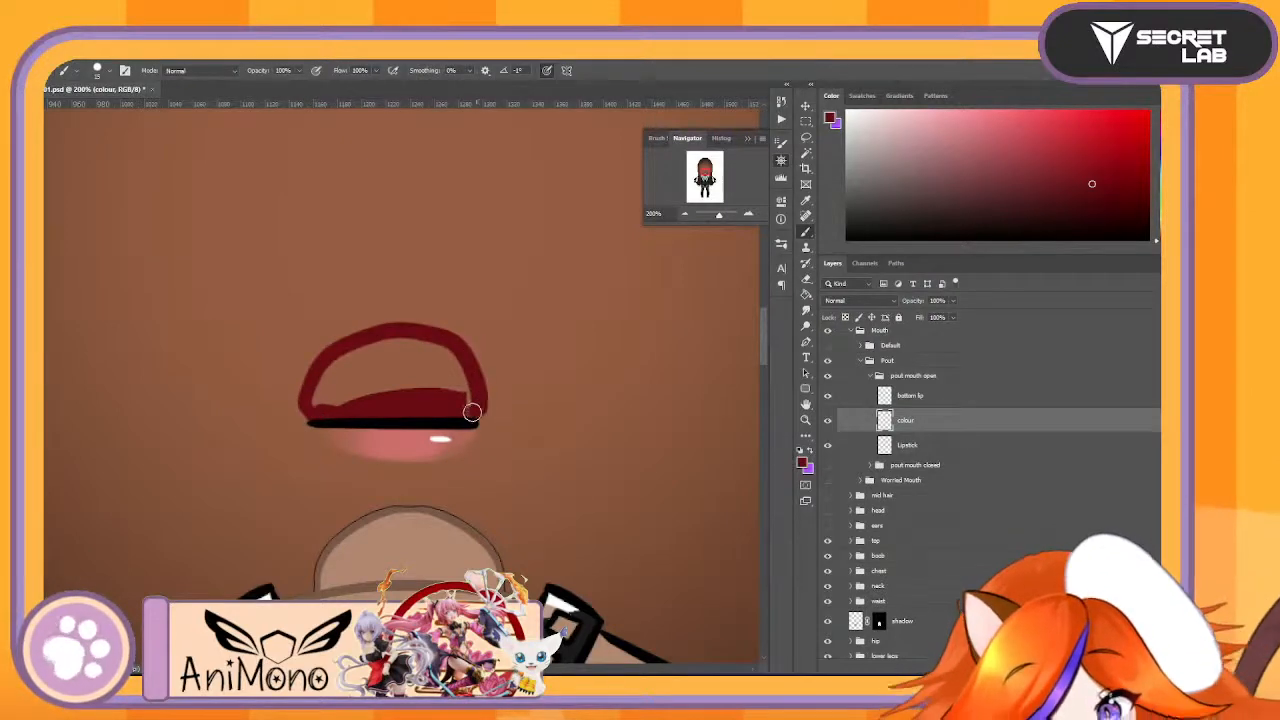
mouse_move(472, 410)
left_mouse_down()
mouse_move(440, 350)
mouse_move(335, 378)
mouse_move(314, 402)
mouse_move(350, 362)
mouse_move(336, 370)
mouse_move(420, 349)
mouse_move(327, 377)
left_mouse_up()
mouse_move(420, 355)
left_mouse_down()
mouse_move(382, 342)
mouse_move(331, 382)
mouse_move(334, 398)
mouse_move(383, 386)
mouse_move(377, 366)
mouse_move(421, 380)
left_mouse_up()
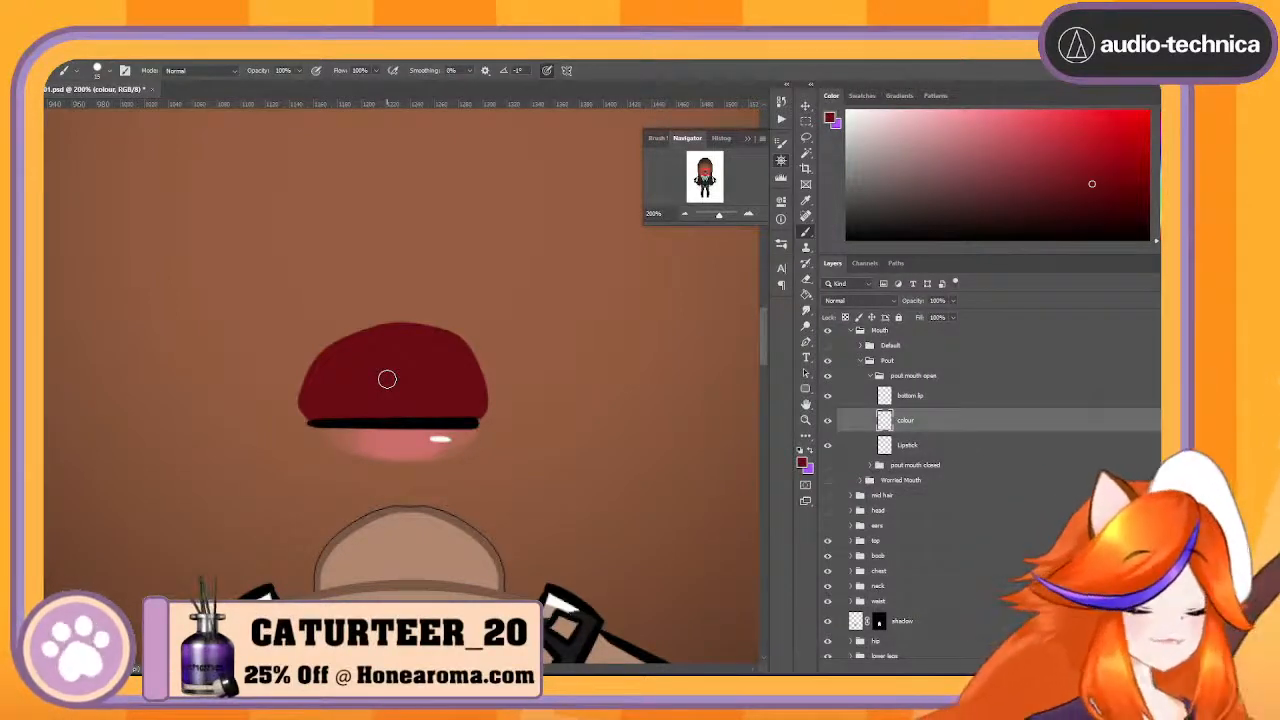
- Show the pout mouth closed group and move it inside the pout mouth open group, above the bottom lip layer
left_click(956, 402)
left_click(943, 441)
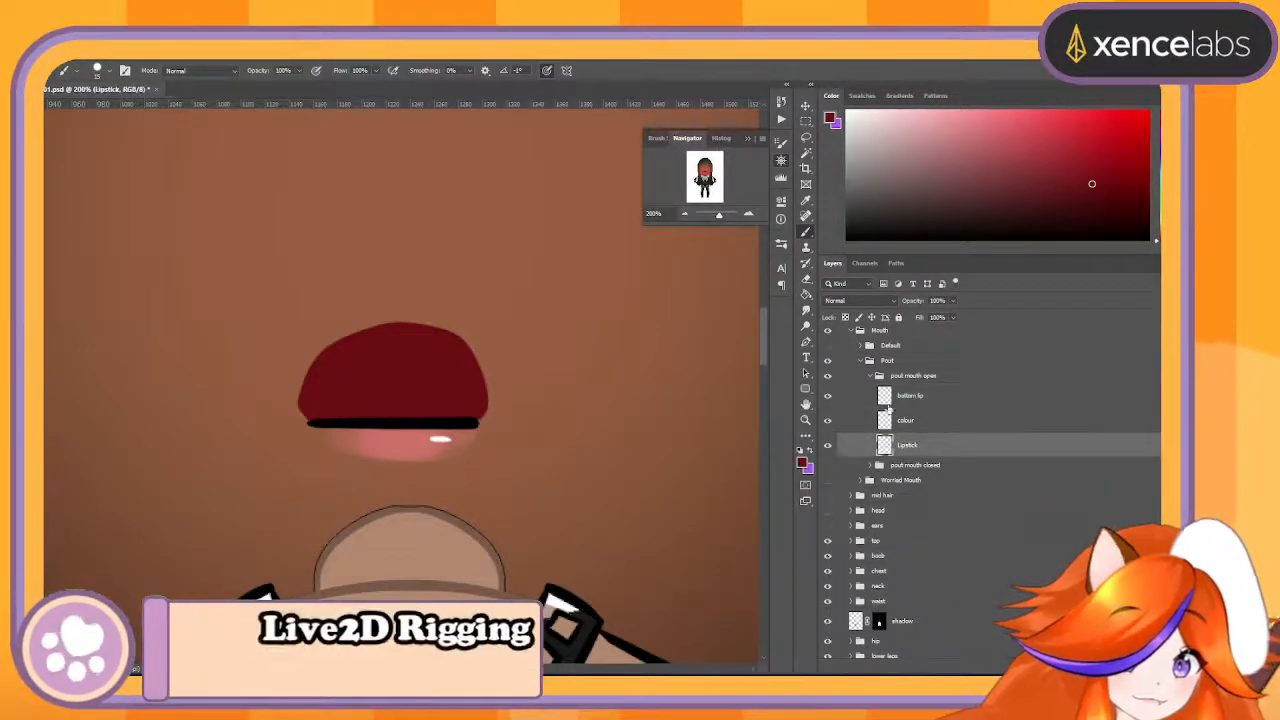
left_click(826, 375)
left_click(826, 375)
left_click(826, 375)
left_click(826, 375)
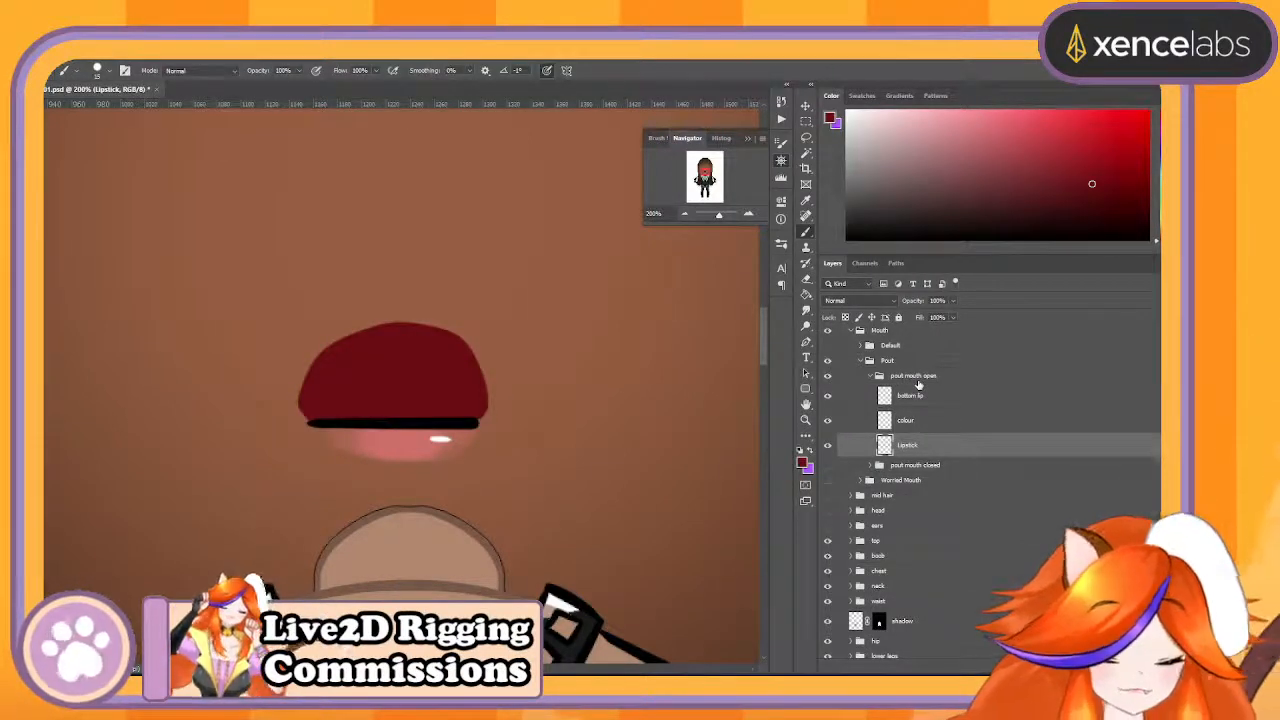
left_click(828, 466)
left_click_drag(966, 466, 975, 388)
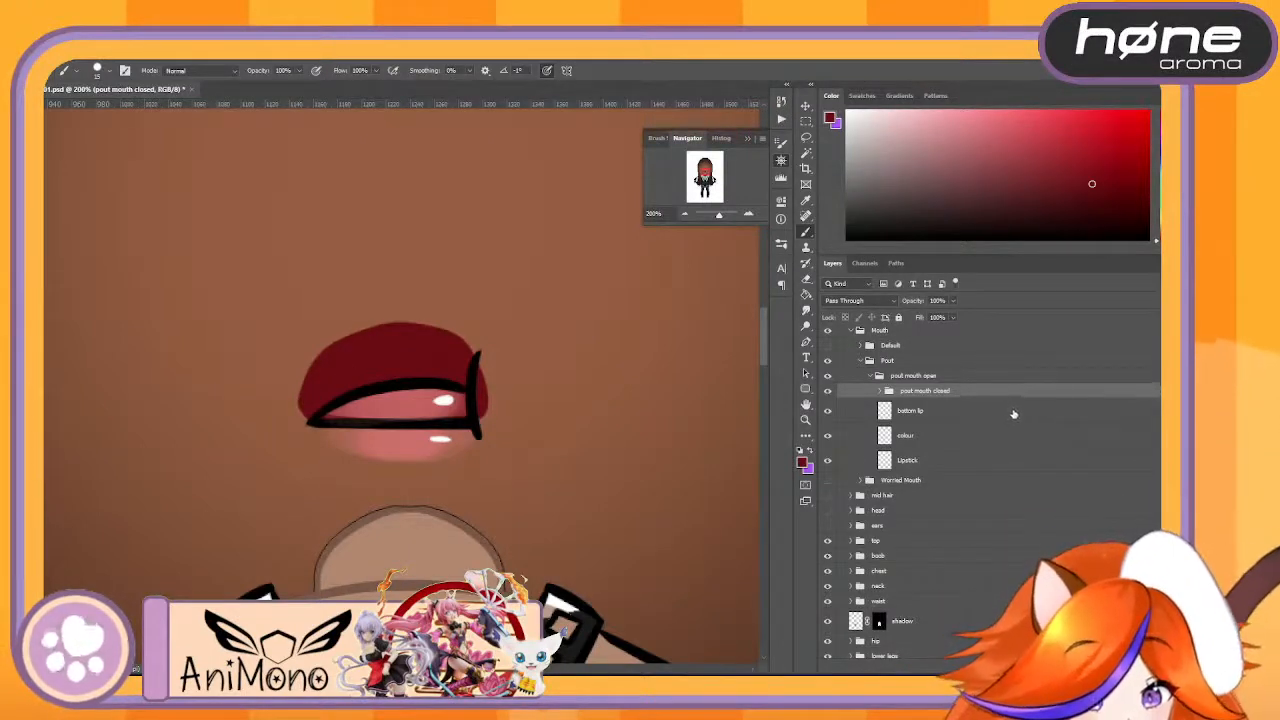
- Sample the black line colour and extend the line on the bottom lip layer slightly past both mouth corners
left_click(1013, 413)
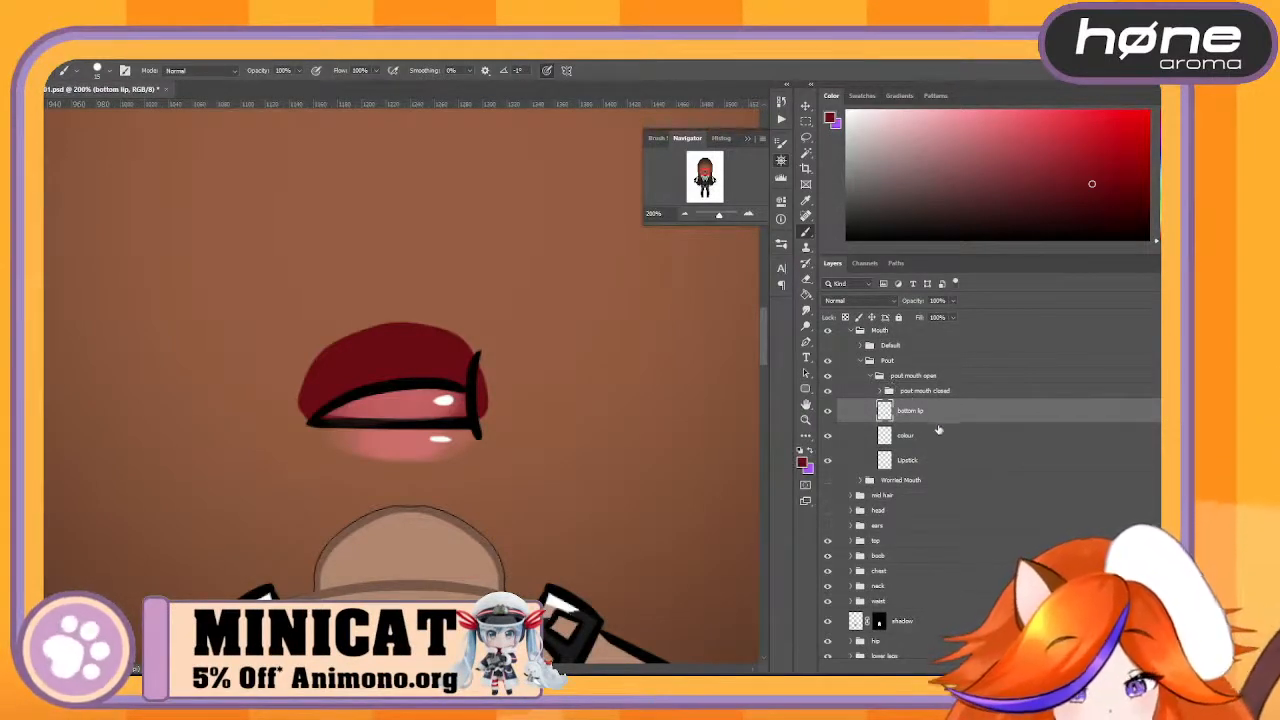
left_click(950, 437)
left_click(940, 413)
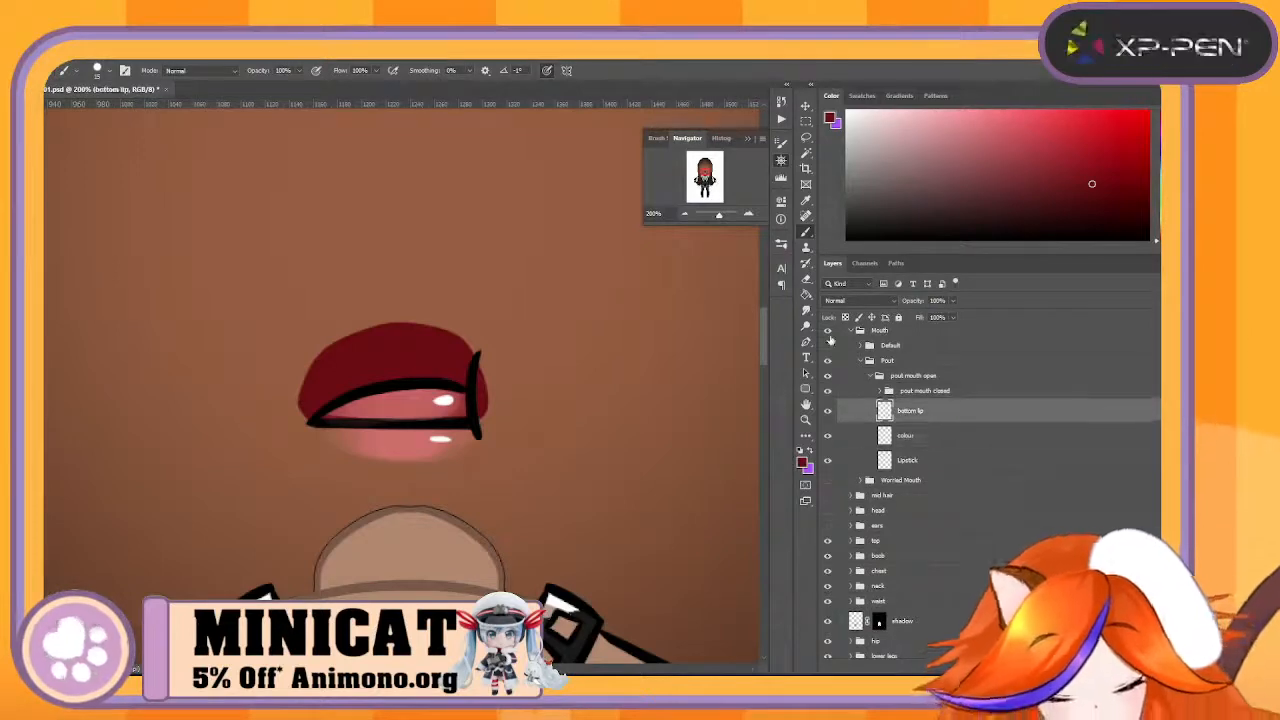
left_click(365, 414, "alt")
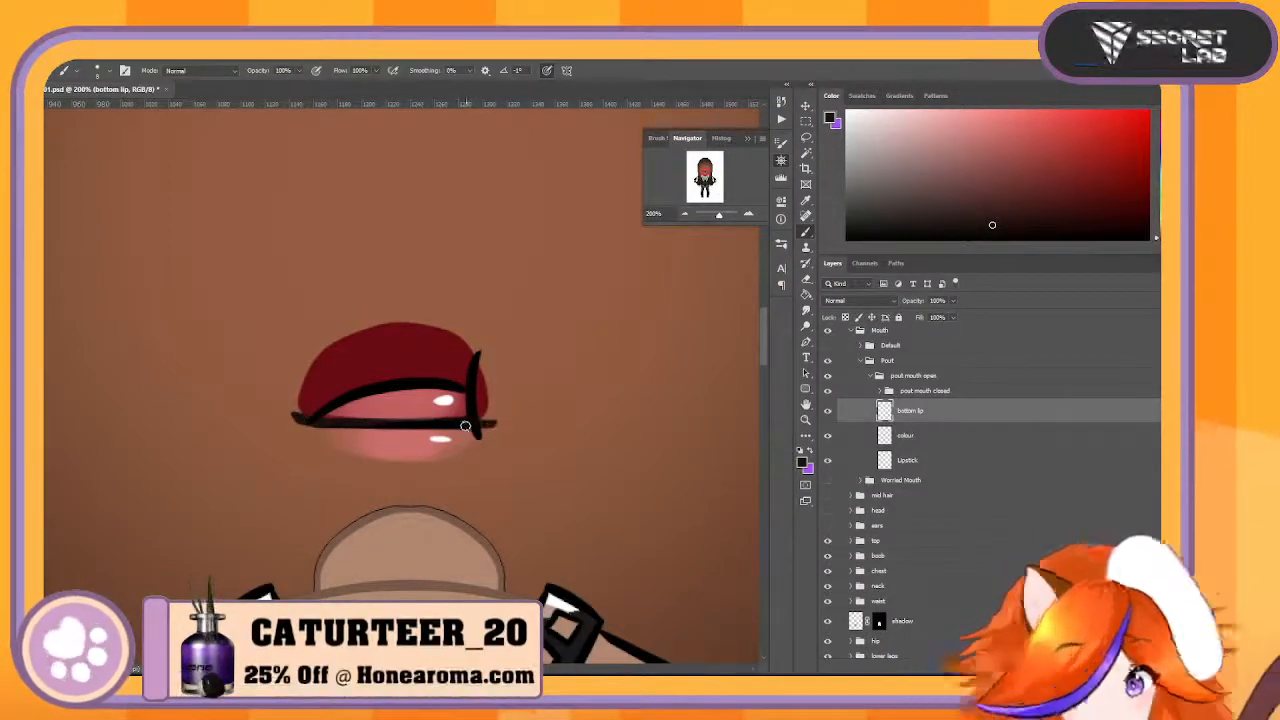
left_click_drag(466, 425, 489, 423)
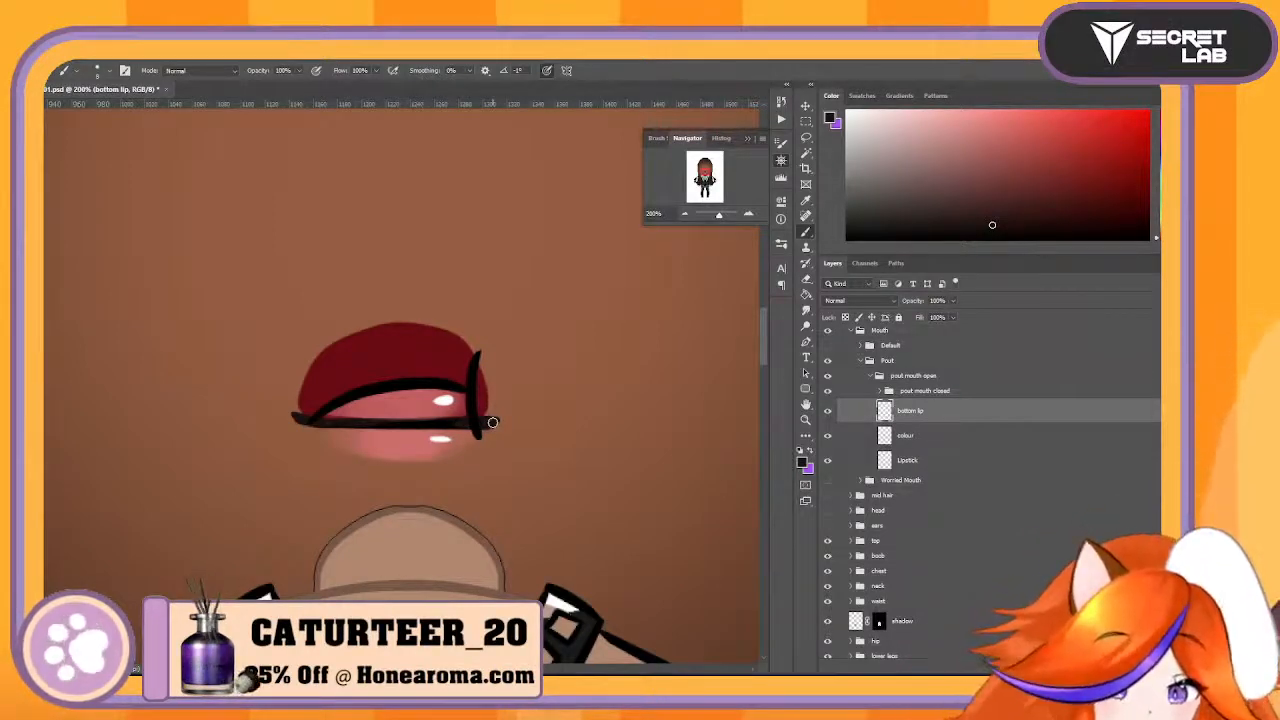
- Fill the mouth corner on the colour layer with sampled dark red and merge that layer with the bottom lip layer
left_click(950, 437)
left_click(357, 355, "alt")
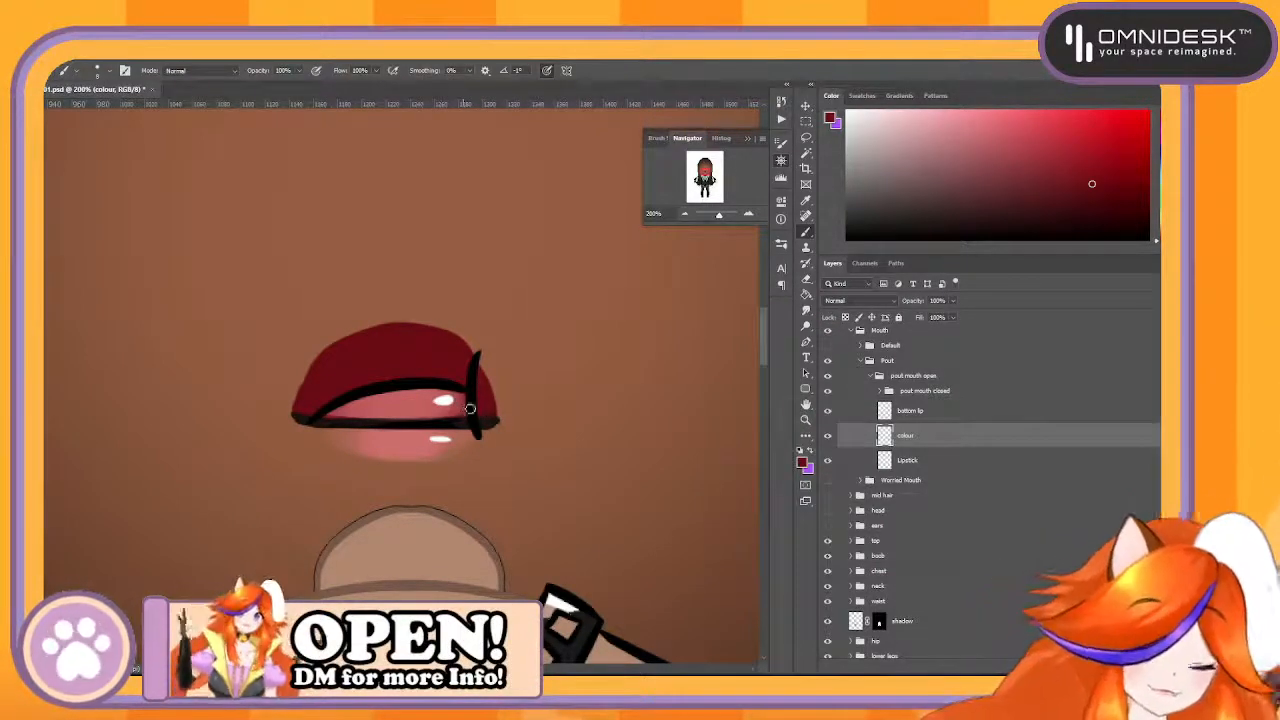
left_click(975, 419, "ctrl")
right_click(975, 419)
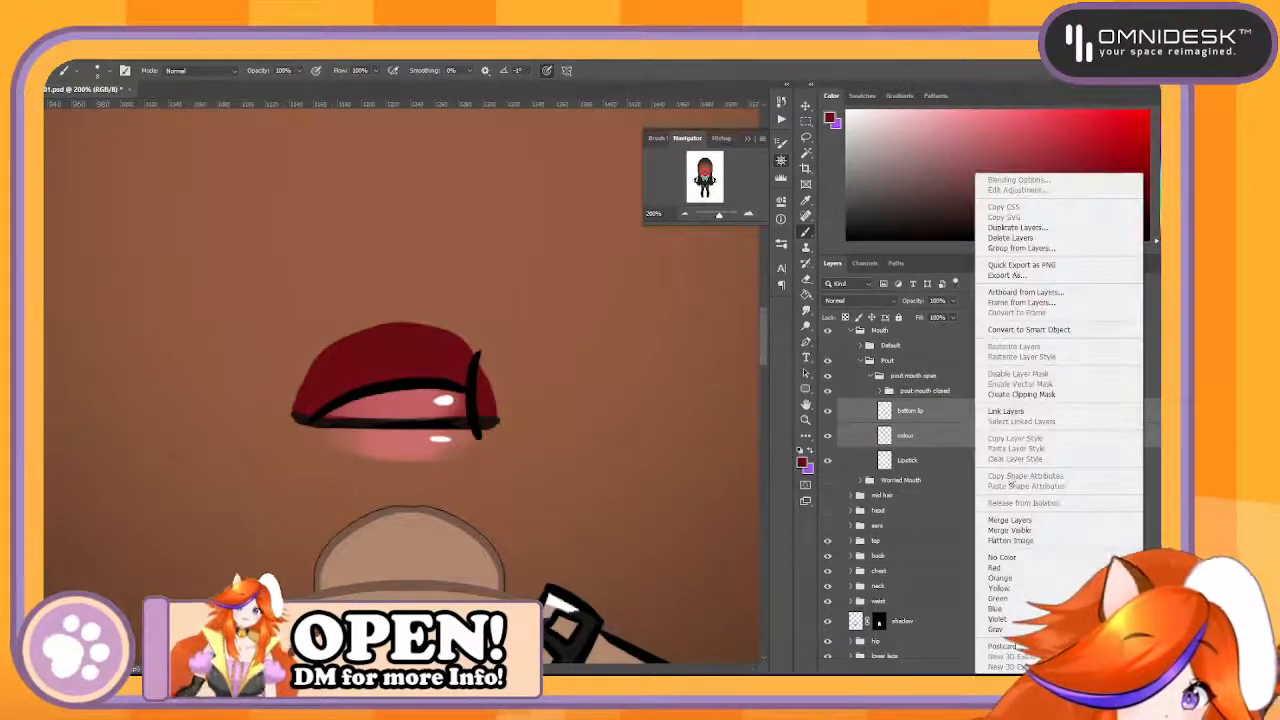
left_click(1060, 520)
- Rename the merged bottom lip layer BottomPout and the Lipstick layer below it PoutLipstick
double_click(916, 412)
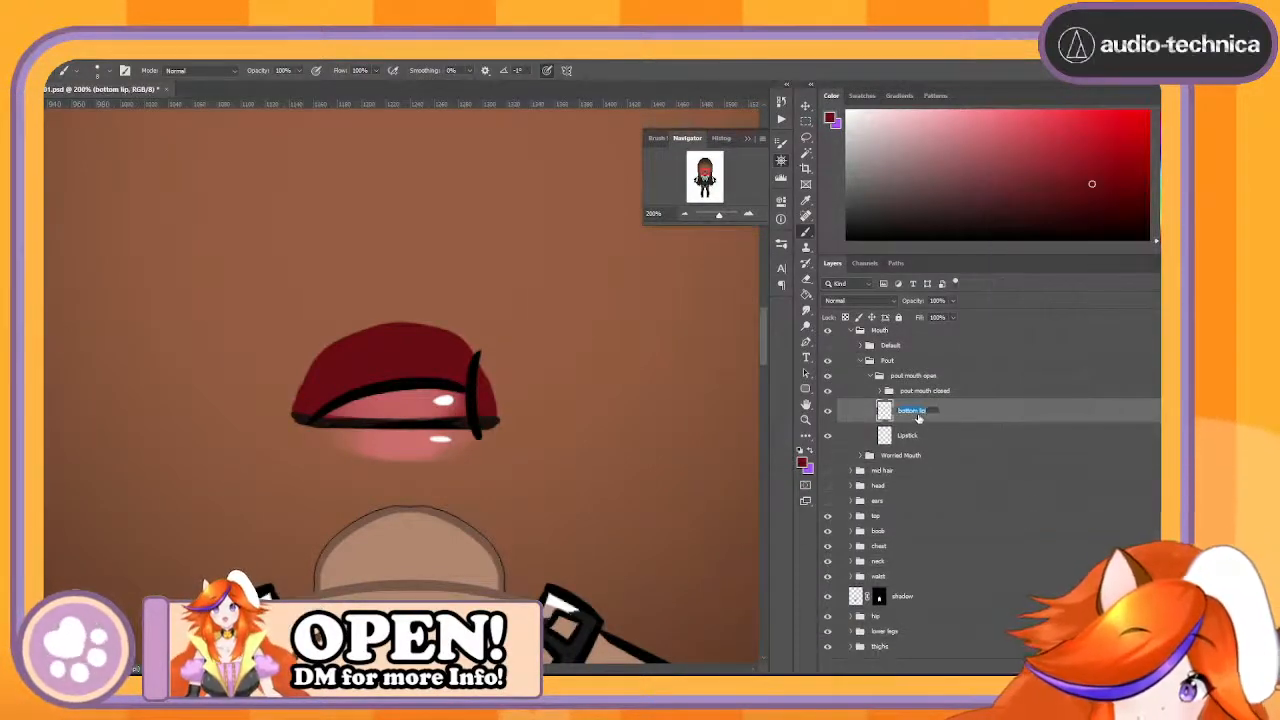
type("B")
type("om")
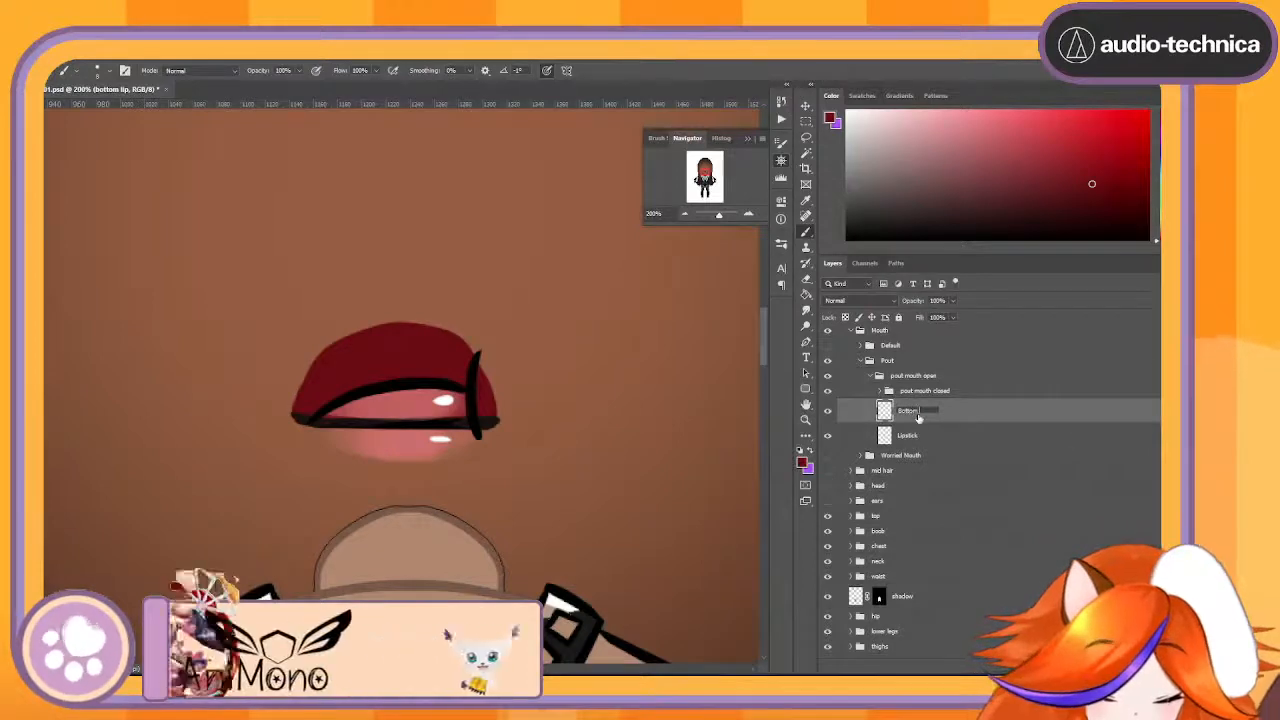
type("Pout")
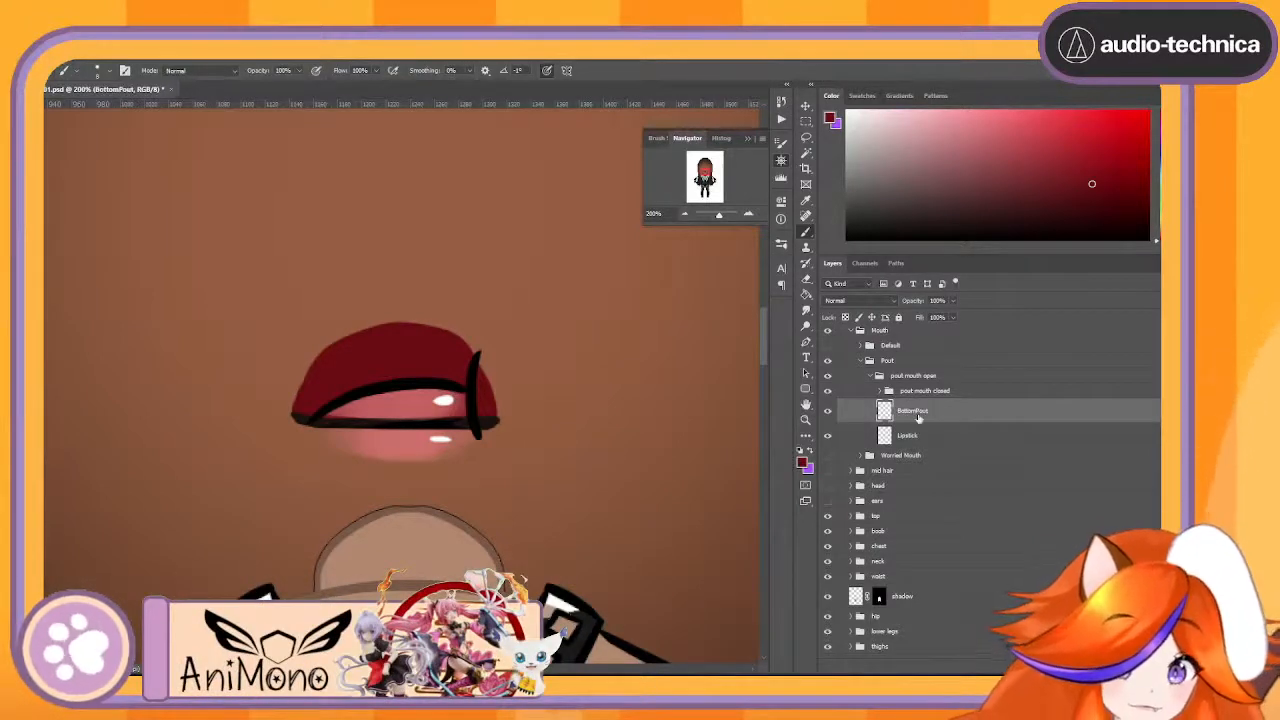
key("Tab")
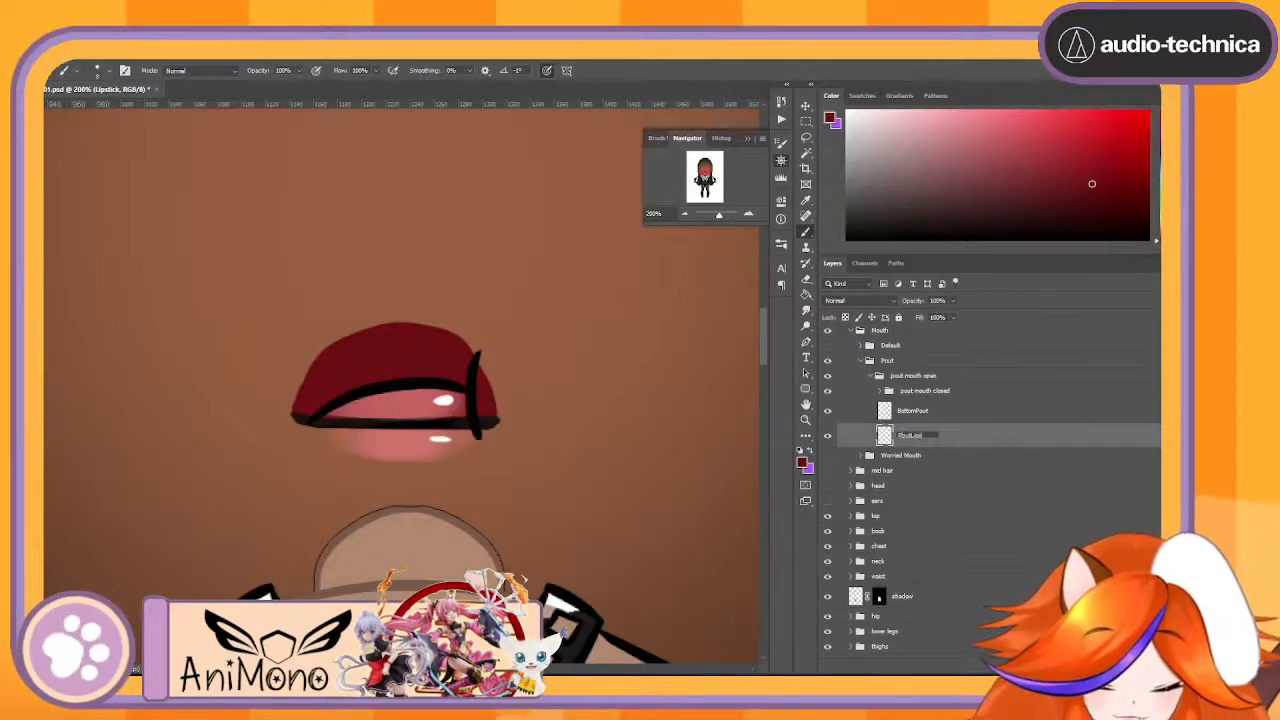
type("PoutLipstick")
key("Return")
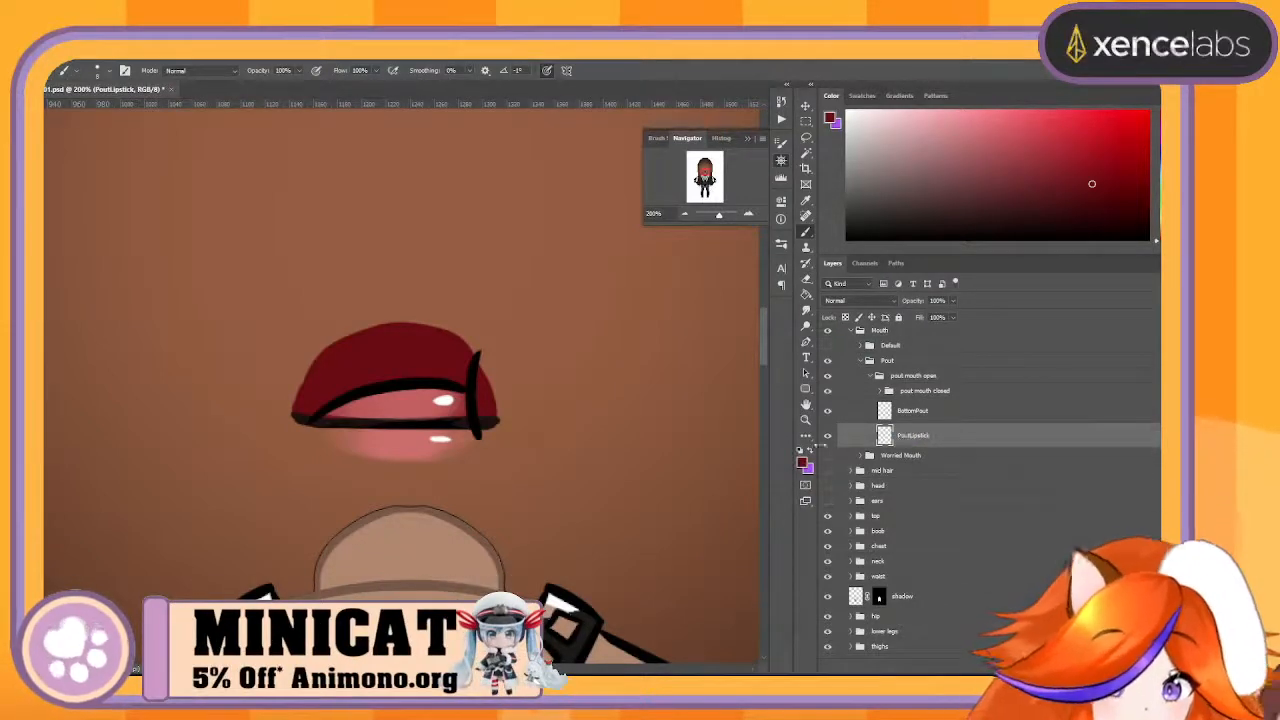
- Hide the BottomPout and PoutLipstick layers, then expand the pout mouth closed group and check what its cheek layer contains
left_click(828, 411)
left_click(828, 436)
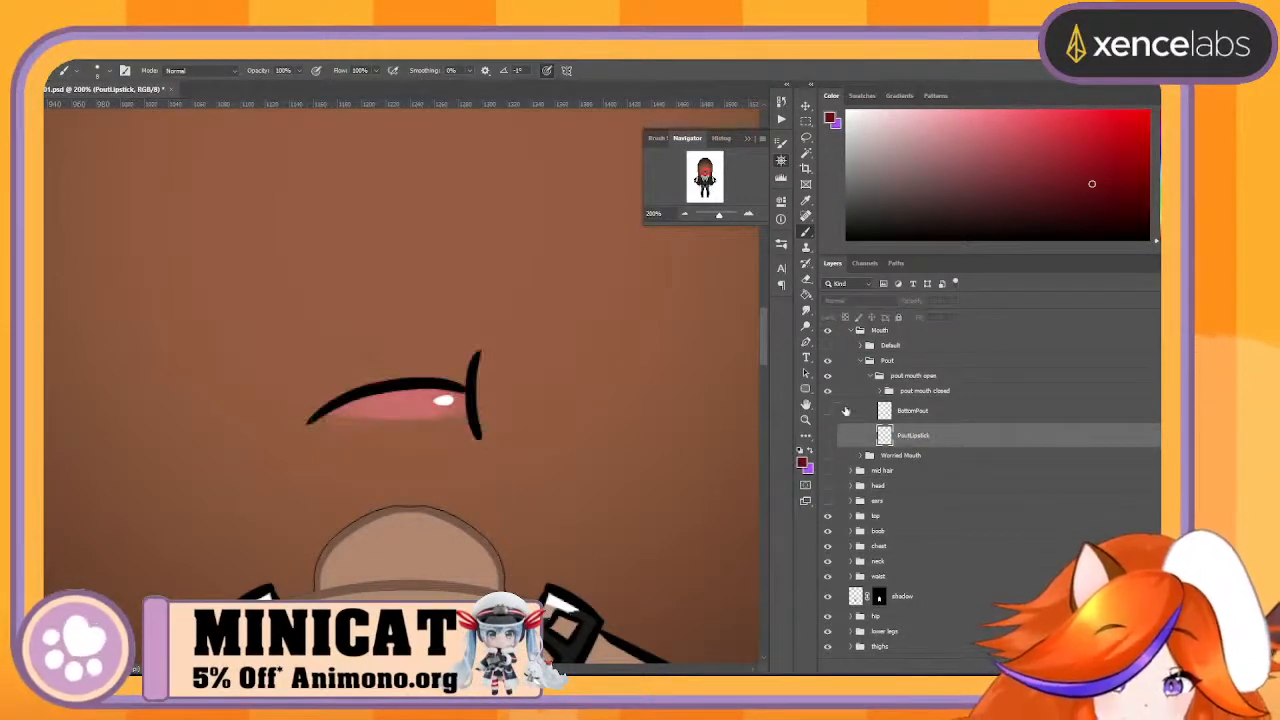
left_click(884, 391)
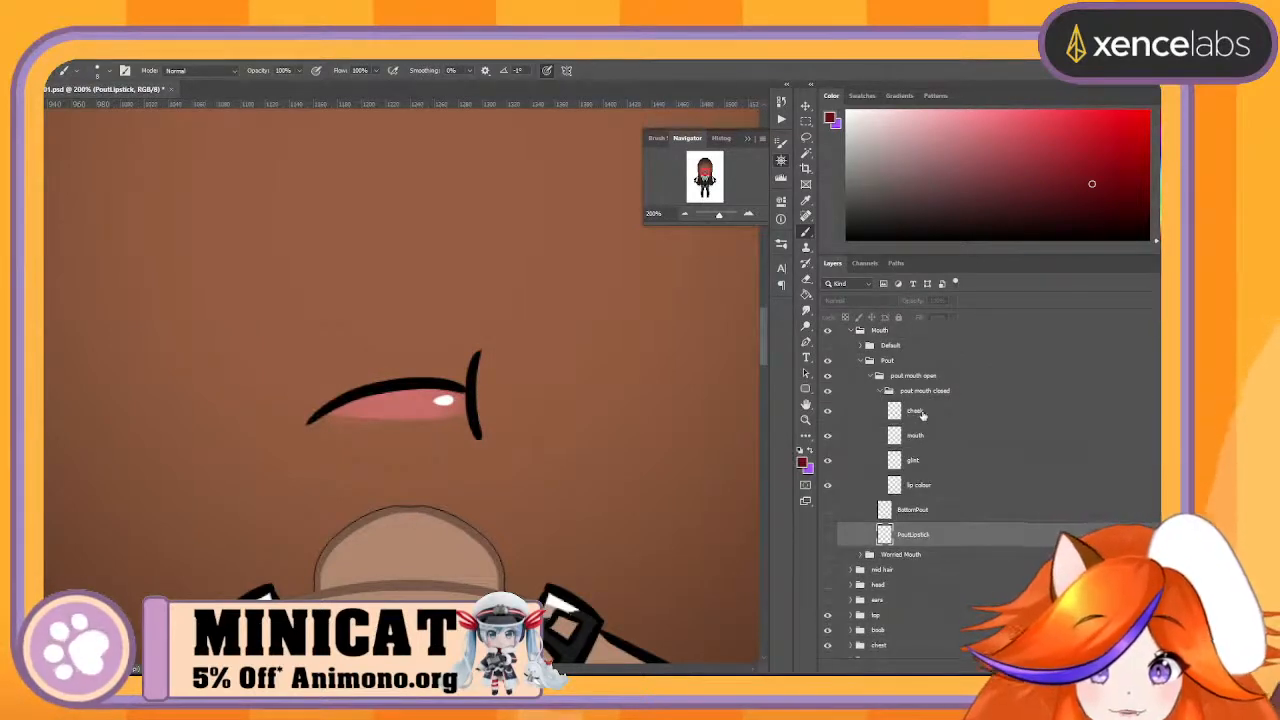
left_click(915, 411)
left_click(828, 411)
left_click(828, 411)
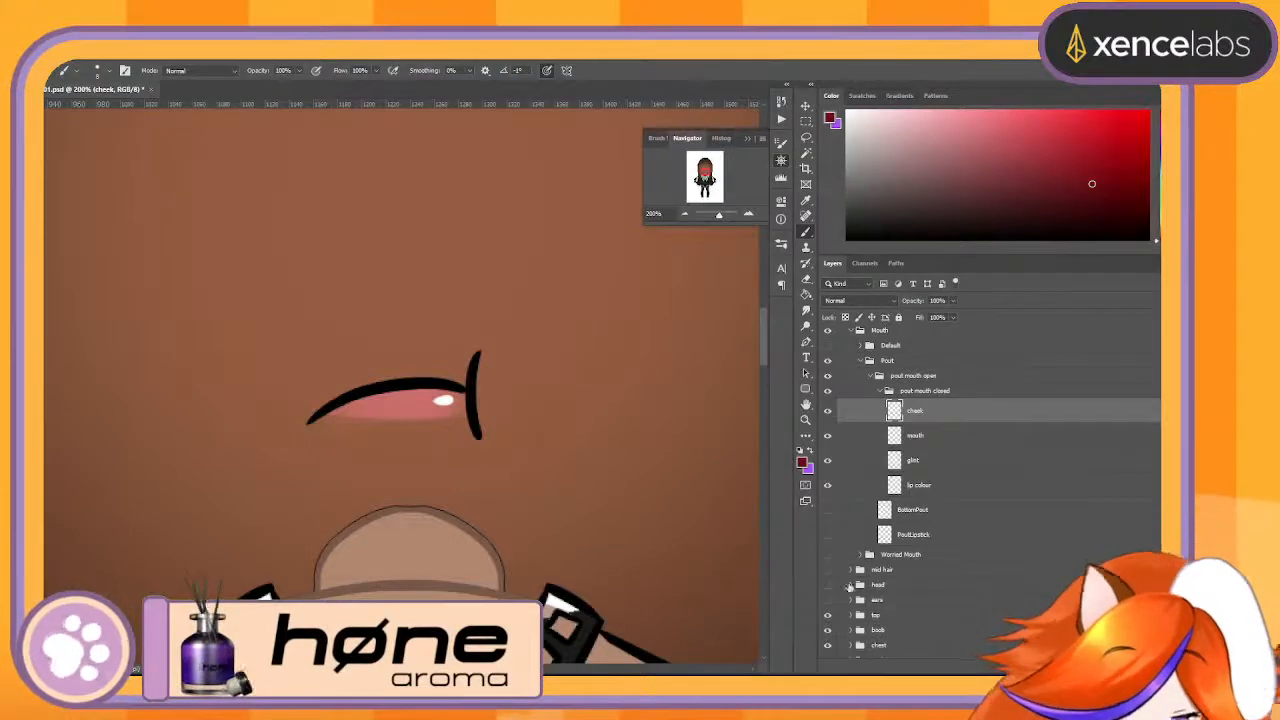
- Sample the face's skin colour by showing the head group briefly, and hide the group again
left_click(826, 584)
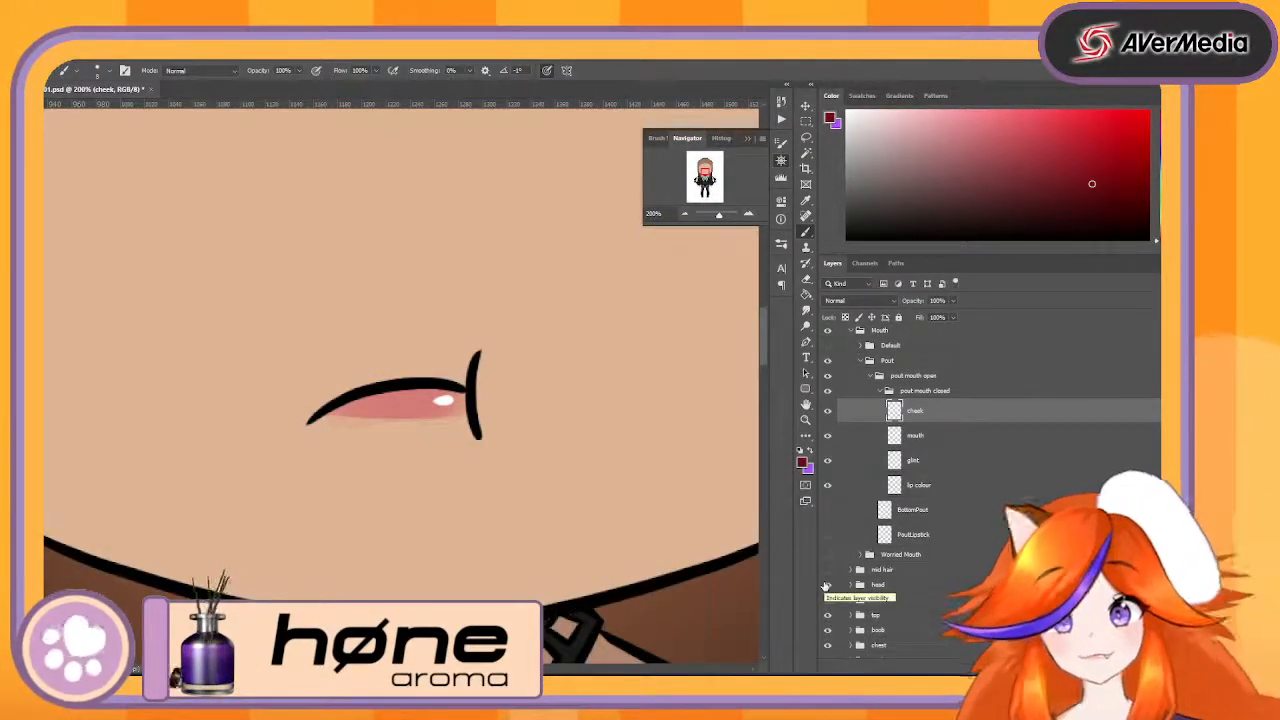
key("e")
key("b")
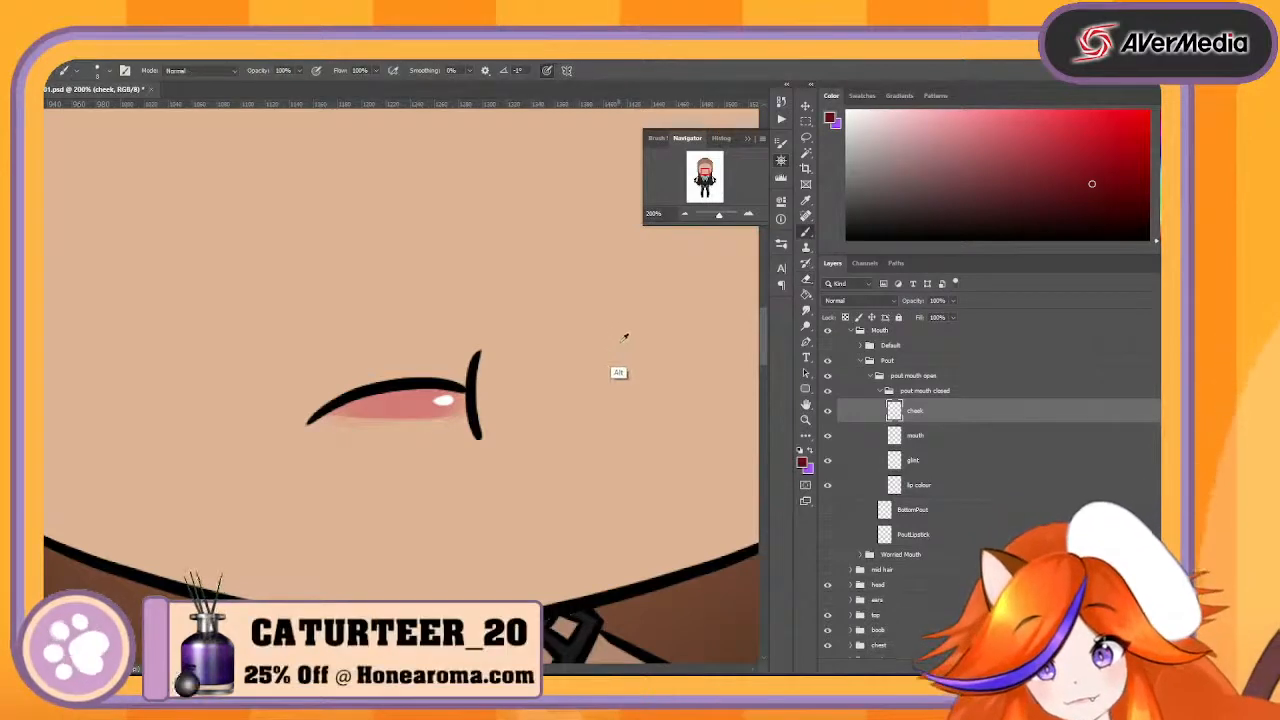
left_click(616, 310, "alt")
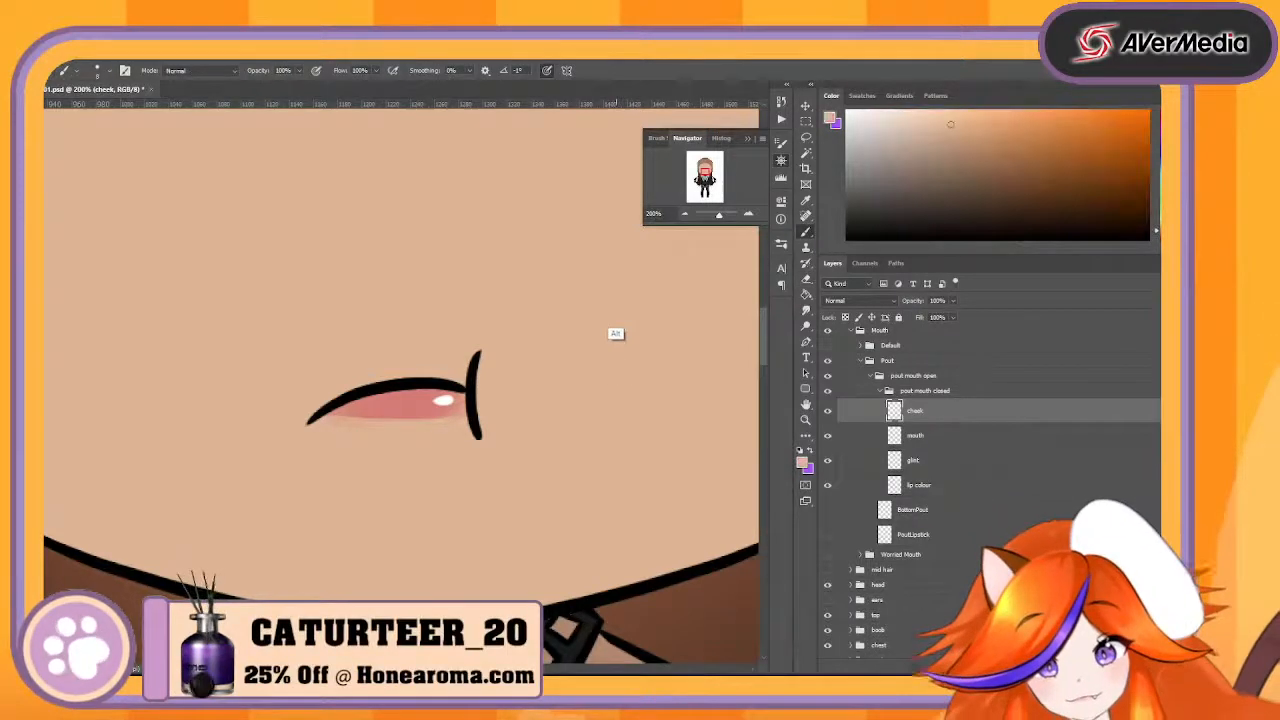
left_click(827, 585)
- Add a new layer between the cheek and mouth layers in the pout mouth closed group
left_click(949, 436)
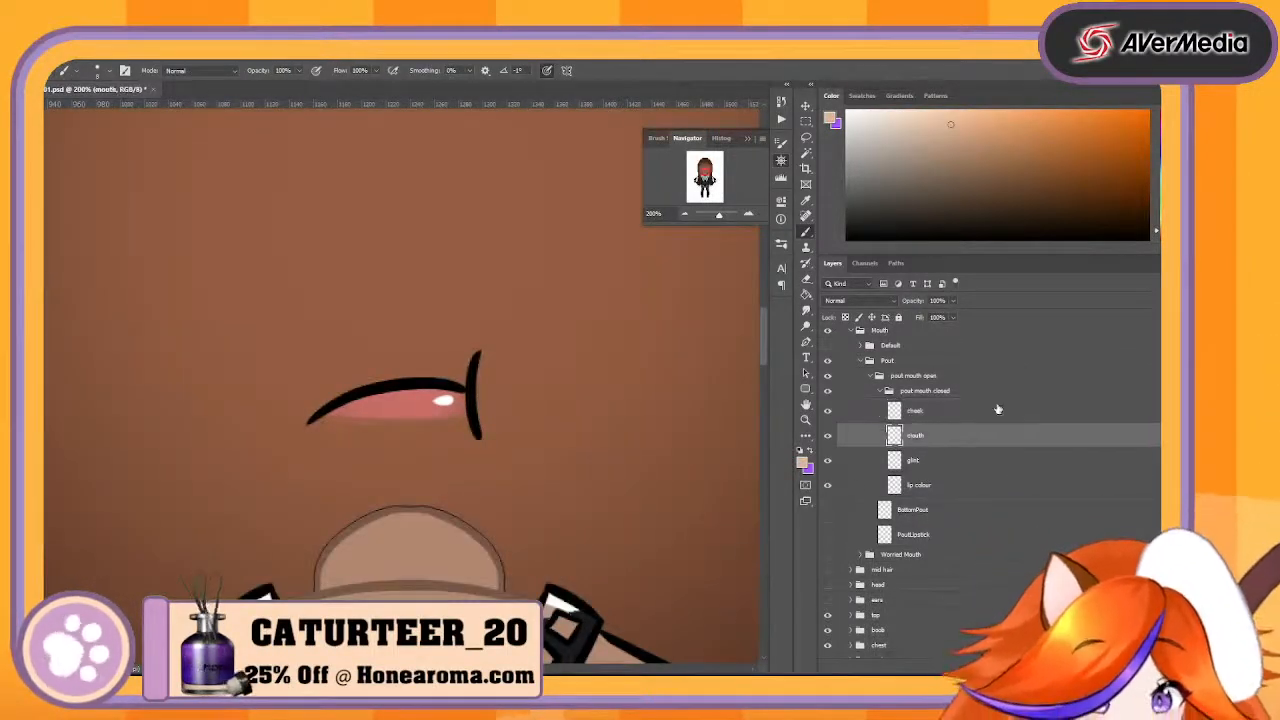
left_click(997, 409)
left_click(1036, 665)
left_click_drag(968, 415, 955, 447)
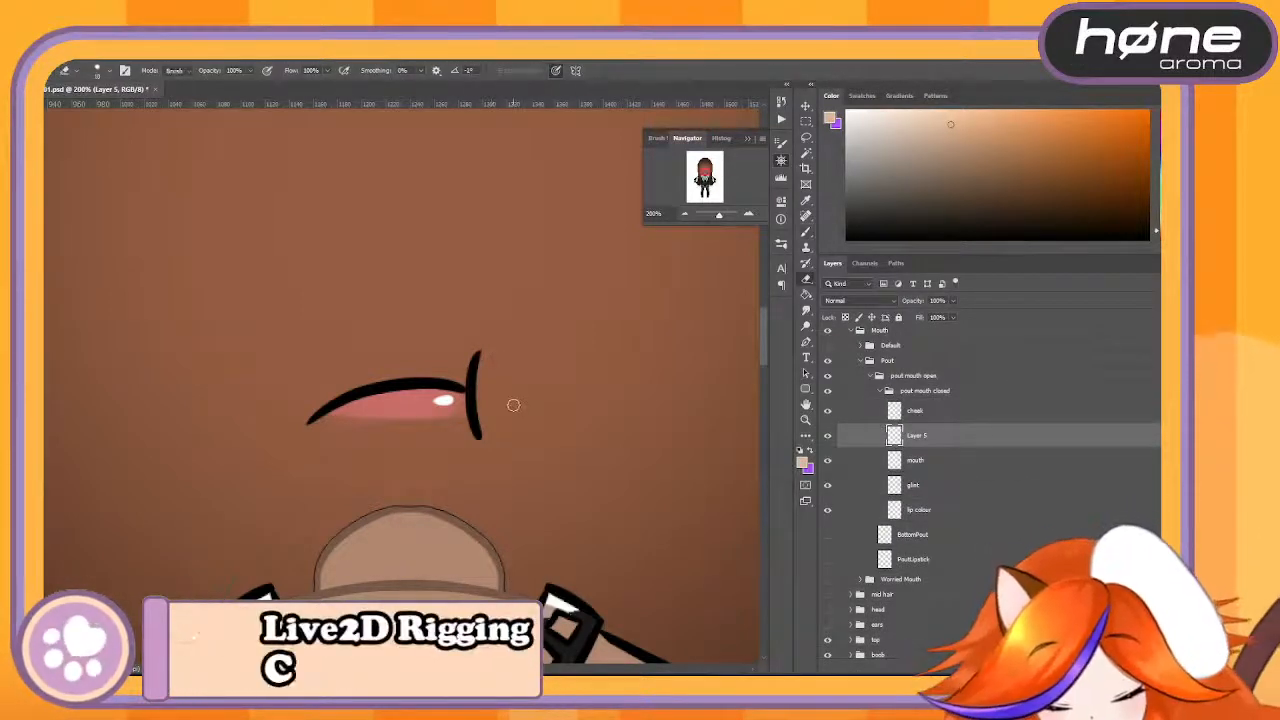
mouse_move(506, 403)
left_mouse_down()
mouse_move(496, 356)
mouse_move(486, 374)
mouse_move(494, 346)
mouse_move(524, 354)
mouse_move(531, 428)
mouse_move(499, 436)
mouse_move(478, 392)
left_mouse_up()
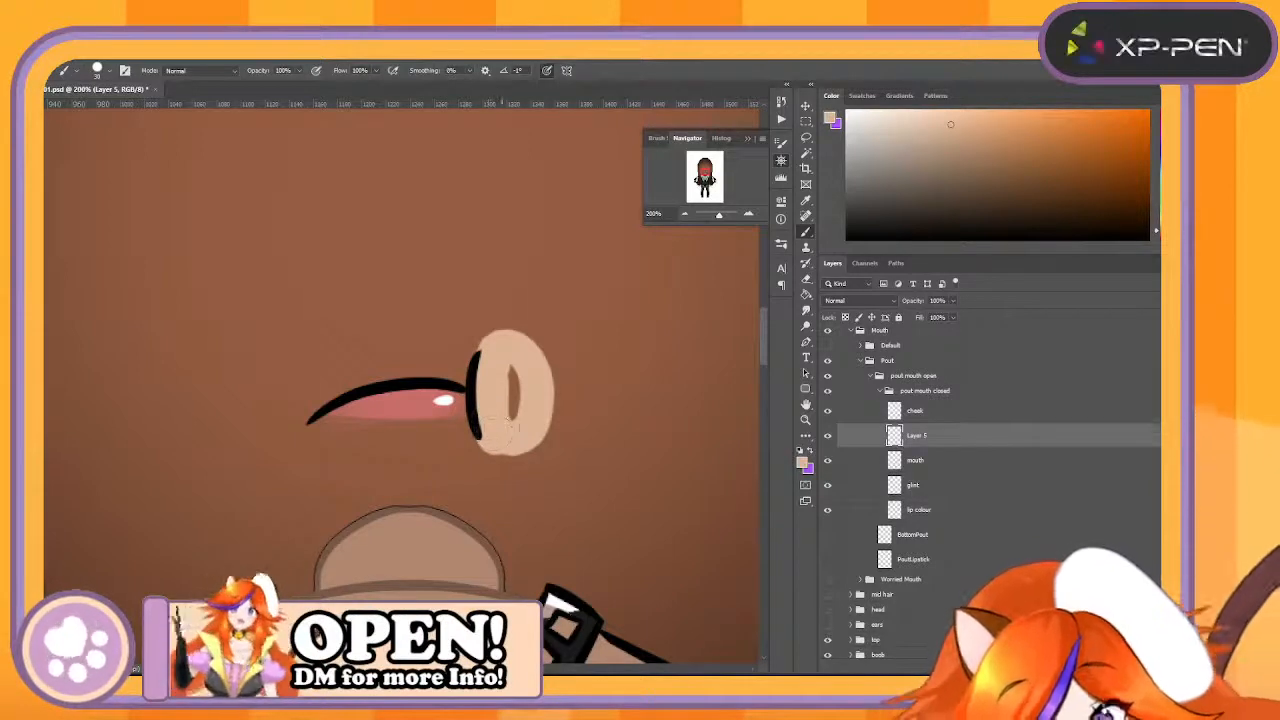
key("ctrl+z")
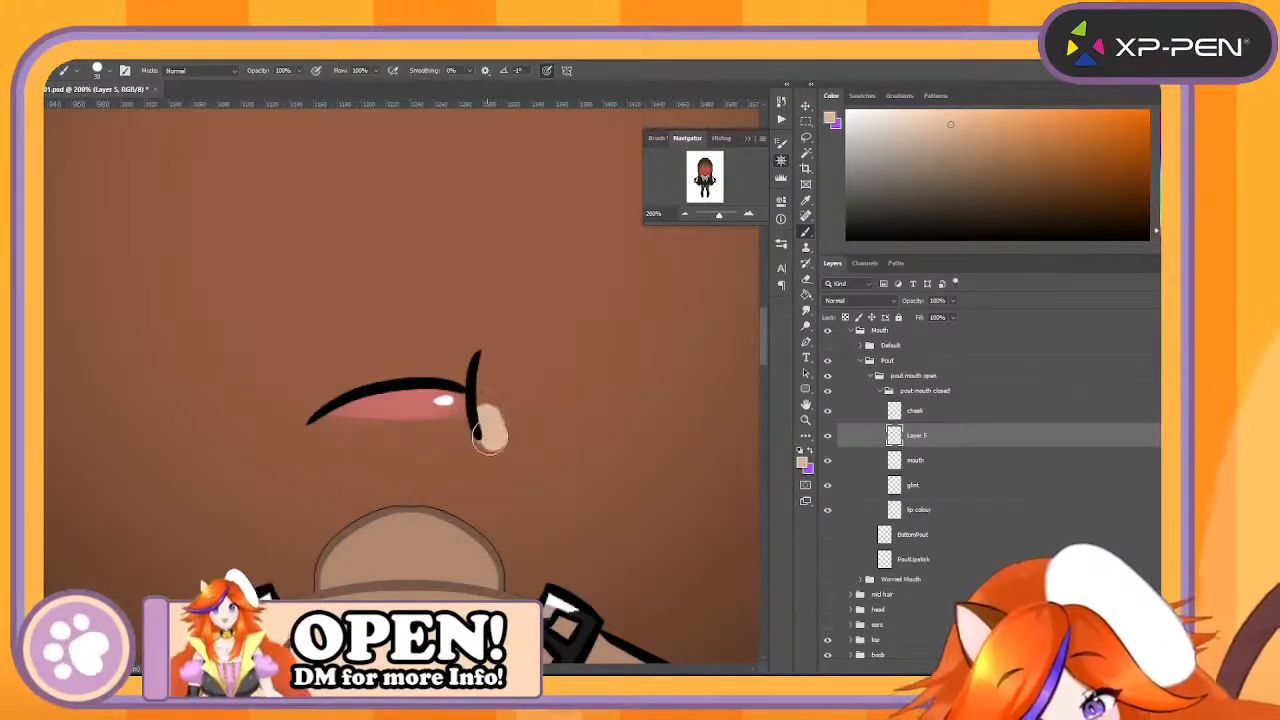
key("ctrl+z")
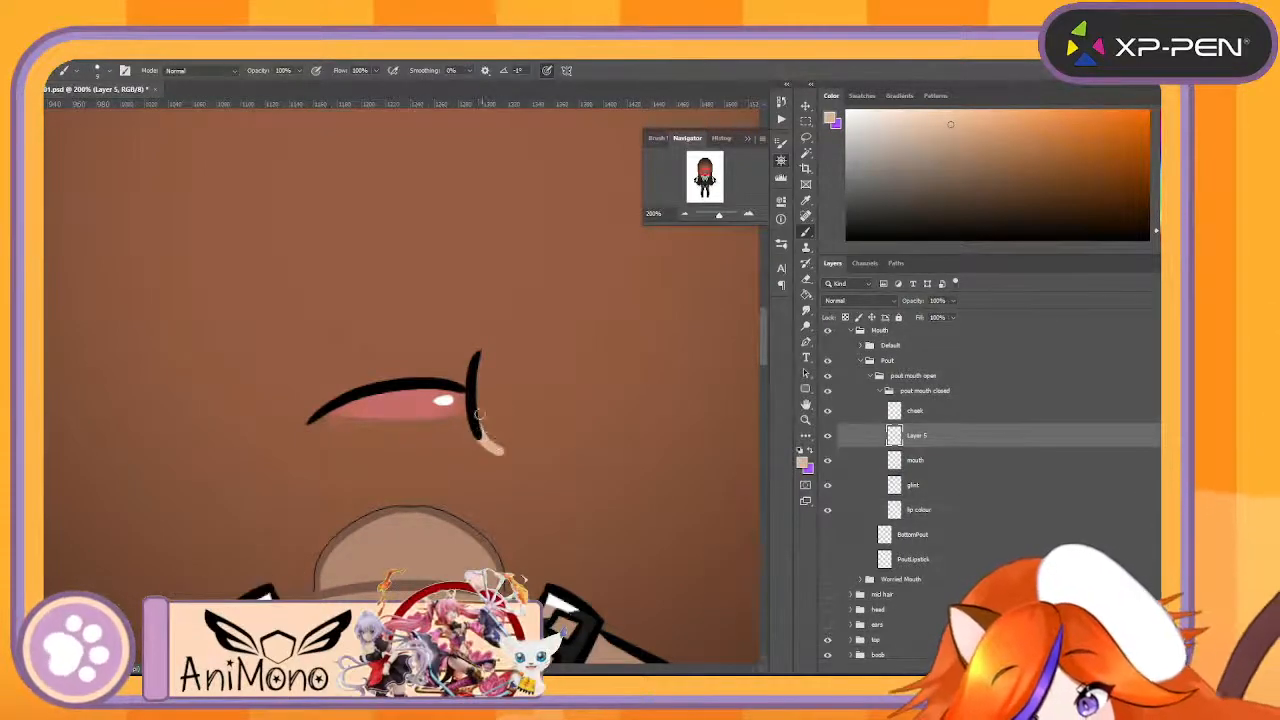
- Paint a solid skin-coloured oval on the new layer along the outer side of the black cheek line
mouse_move(484, 358)
left_mouse_down()
mouse_move(530, 378)
mouse_move(535, 415)
left_mouse_up()
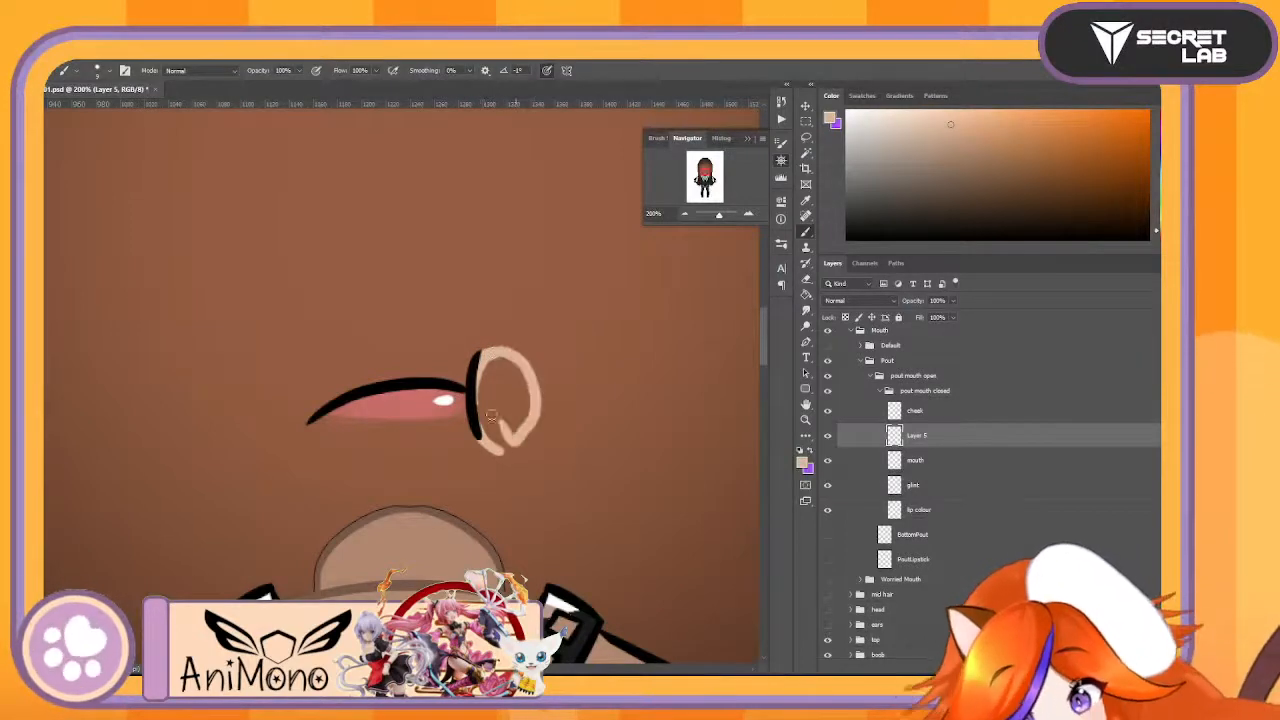
key("e")
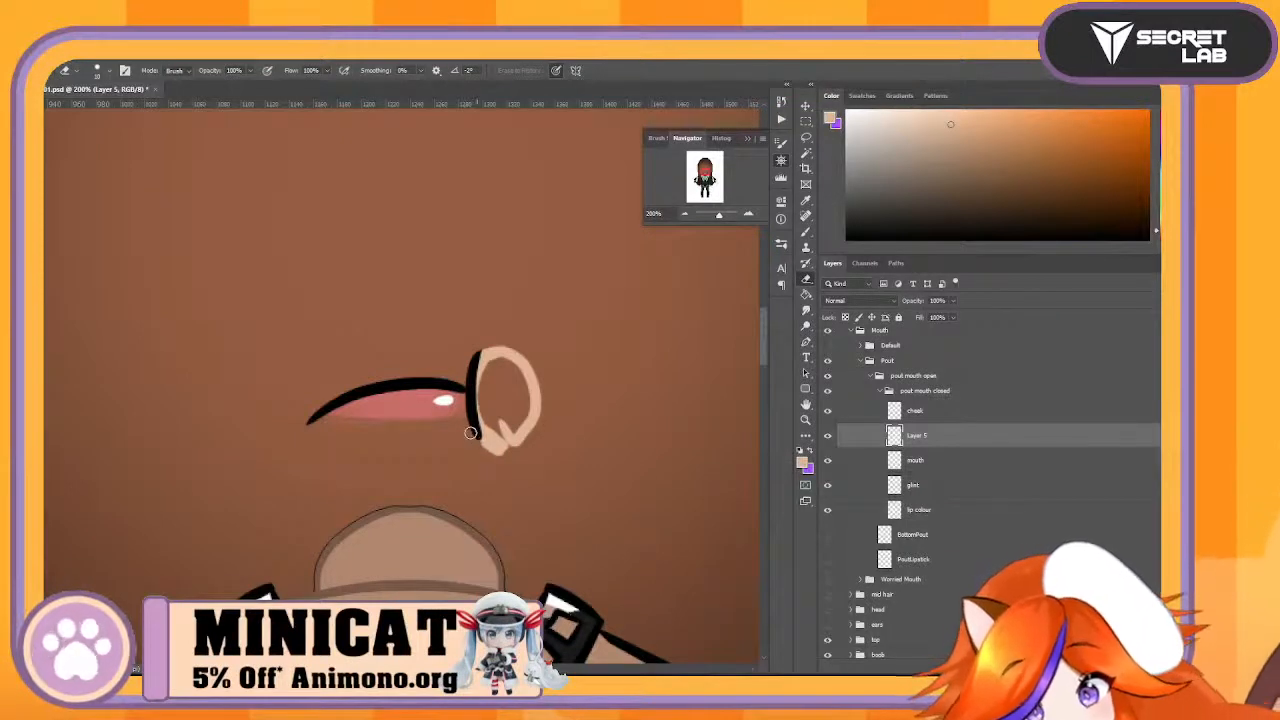
key("b")
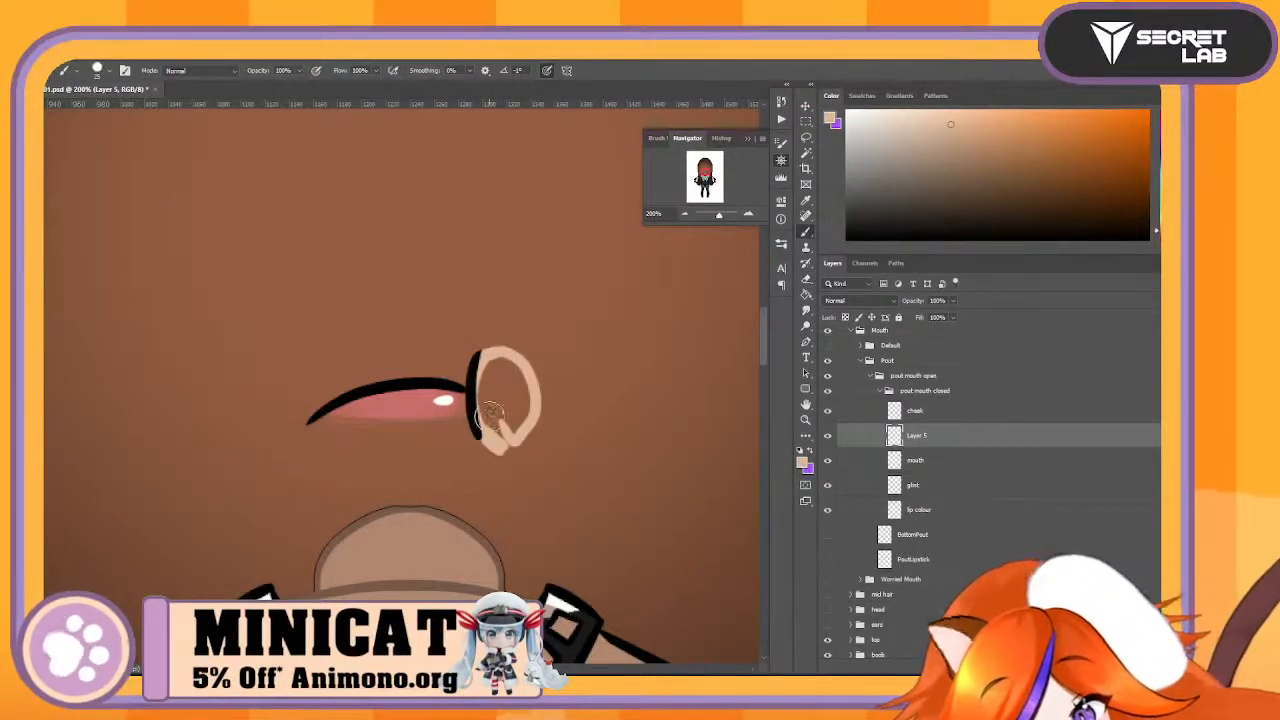
mouse_move(490, 412)
left_mouse_down()
mouse_move(505, 392)
mouse_move(500, 365)
mouse_move(505, 425)
mouse_move(485, 422)
left_mouse_up()
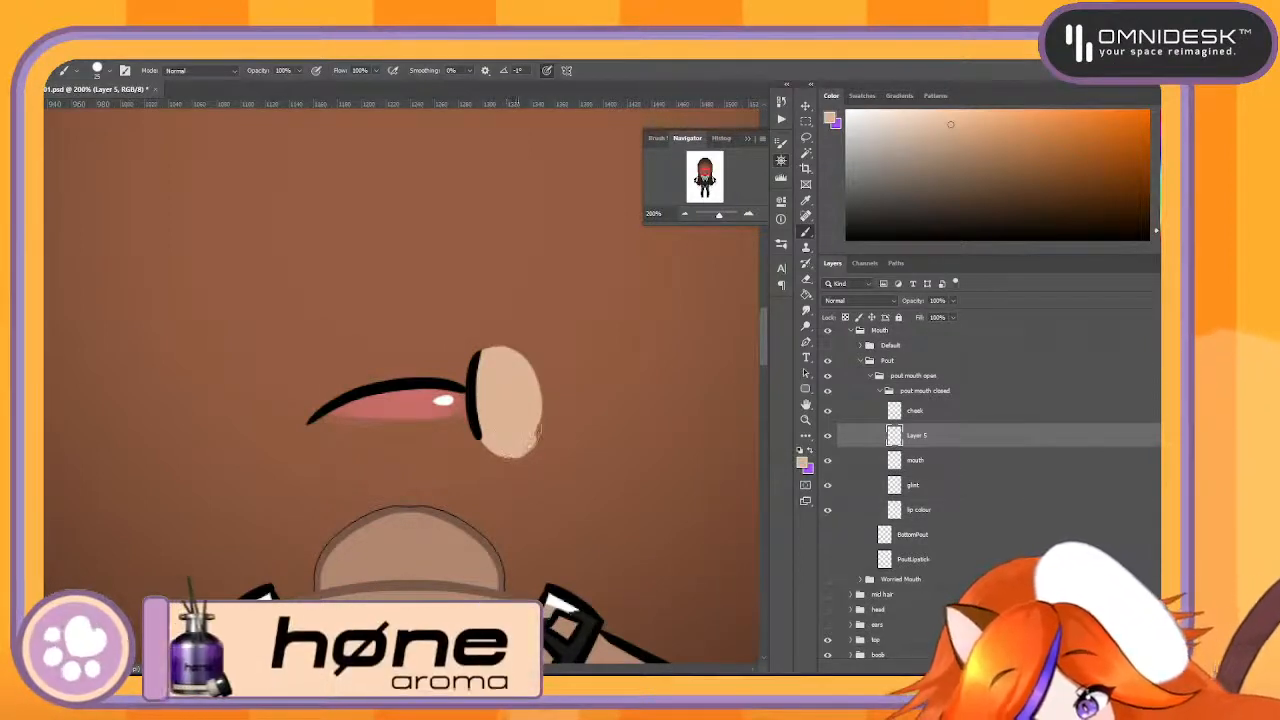
- Merge the skin patch layer with the cheek layer and rename the result PoutCheek
left_click(960, 418, "ctrl")
right_click(960, 420)
left_click(1042, 521)
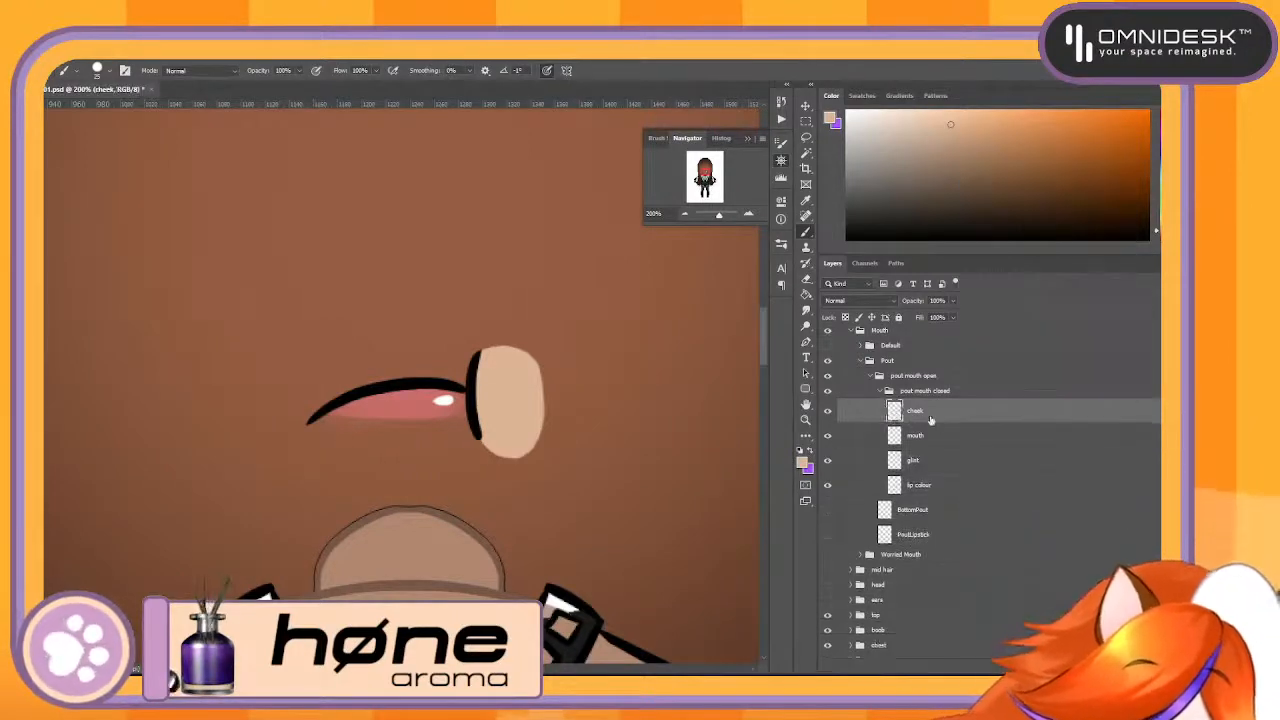
double_click(918, 412)
type("PoutC")
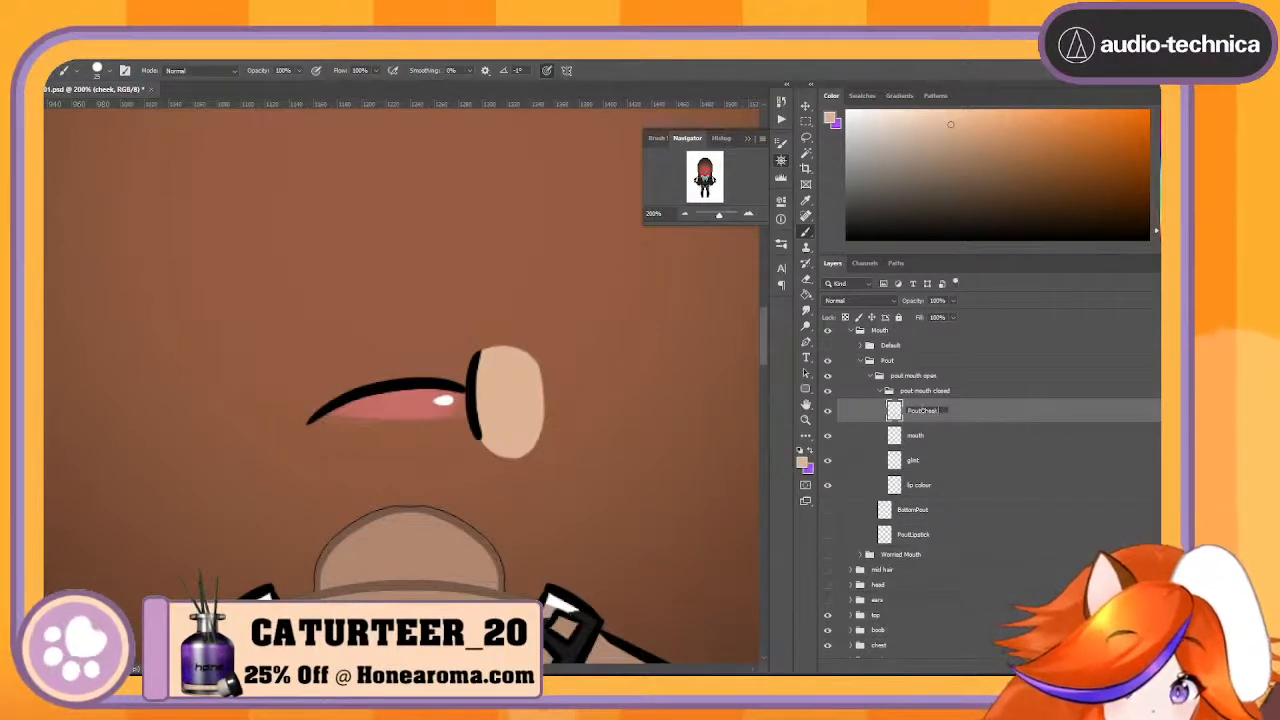
type("hee")
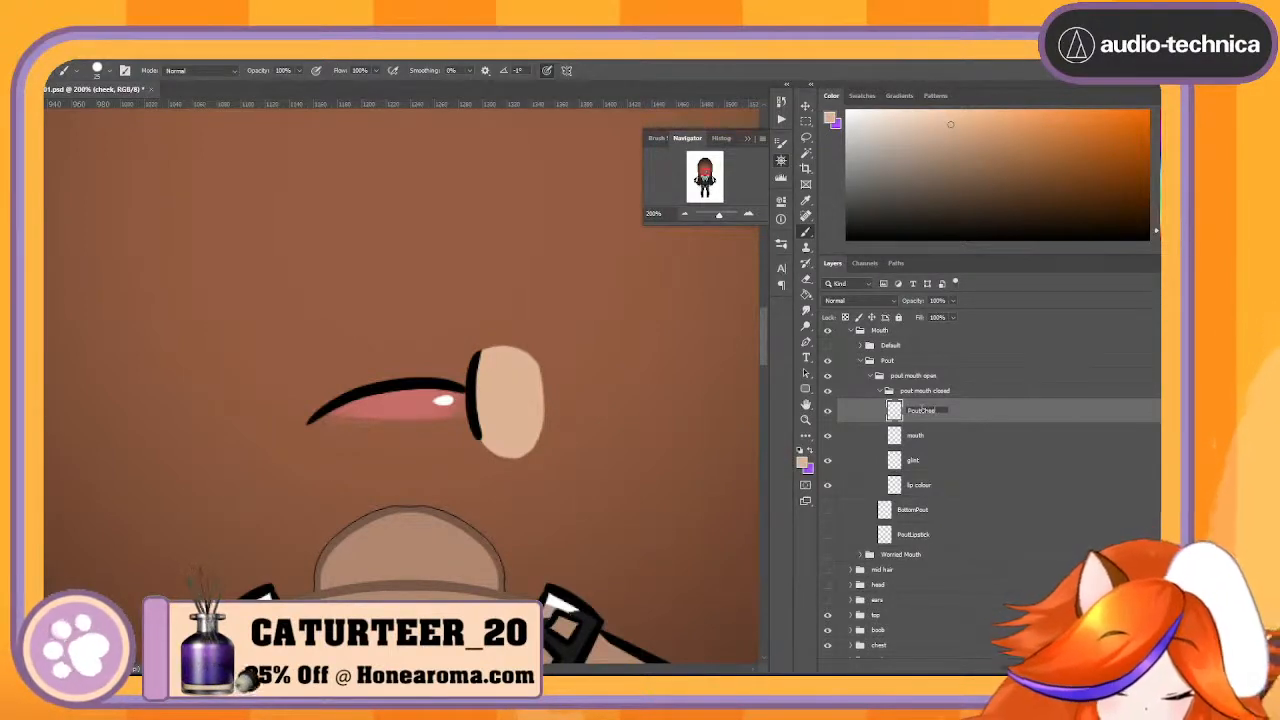
type("k")
key("Return")
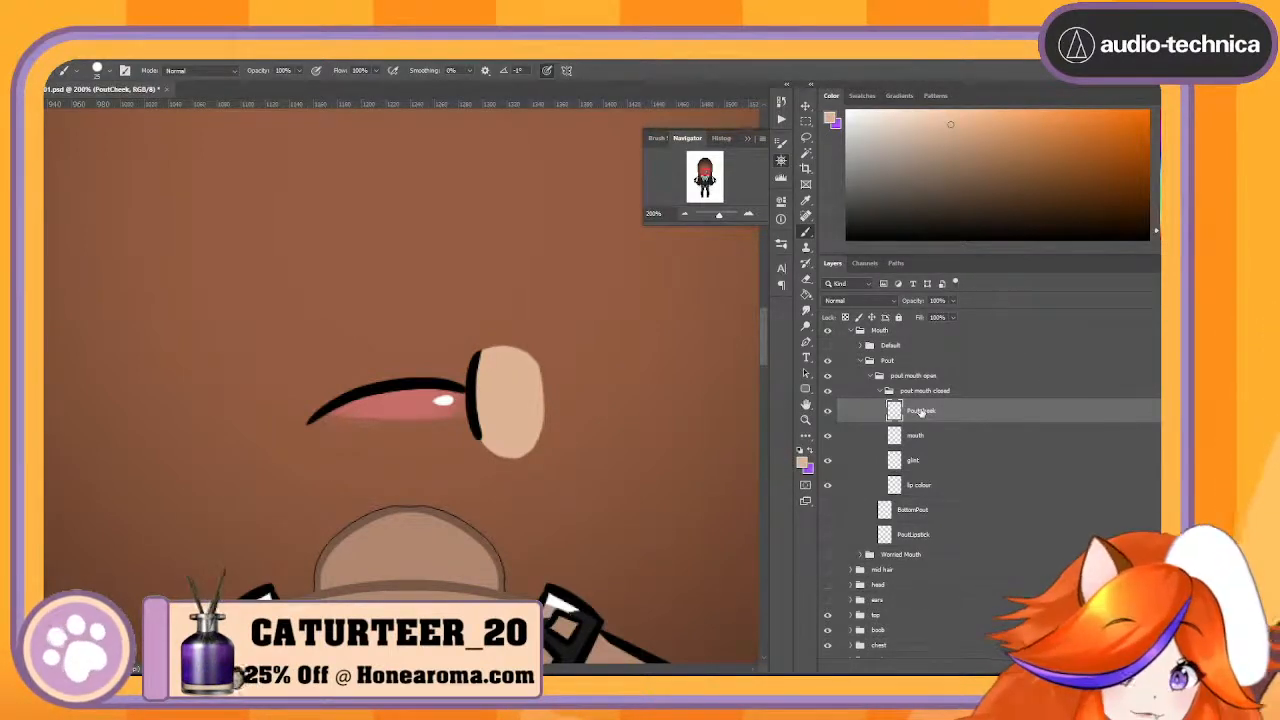
- Check the mouth layer's content by toggling its visibility, and delete the glint and lip colour layers
left_click(827, 437)
left_click(827, 437)
left_click(827, 437)
left_click(827, 437)
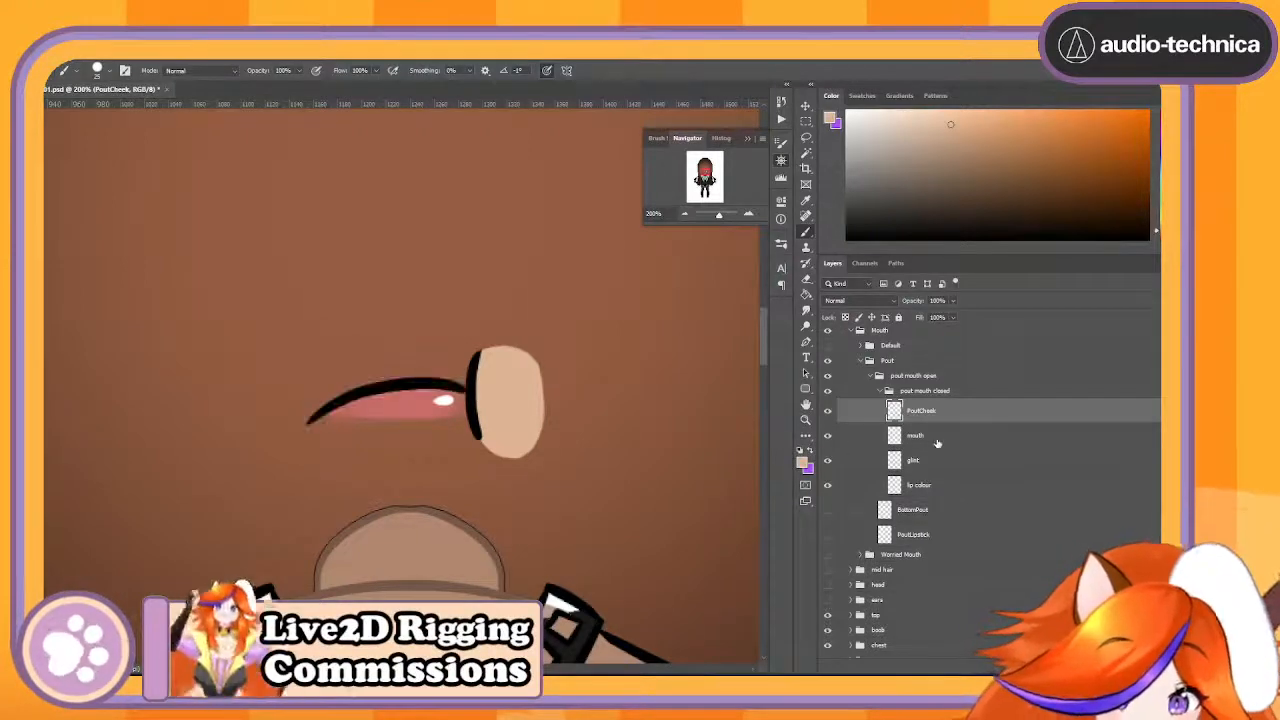
left_click(937, 443)
left_click(938, 465)
left_click(953, 485, "shift")
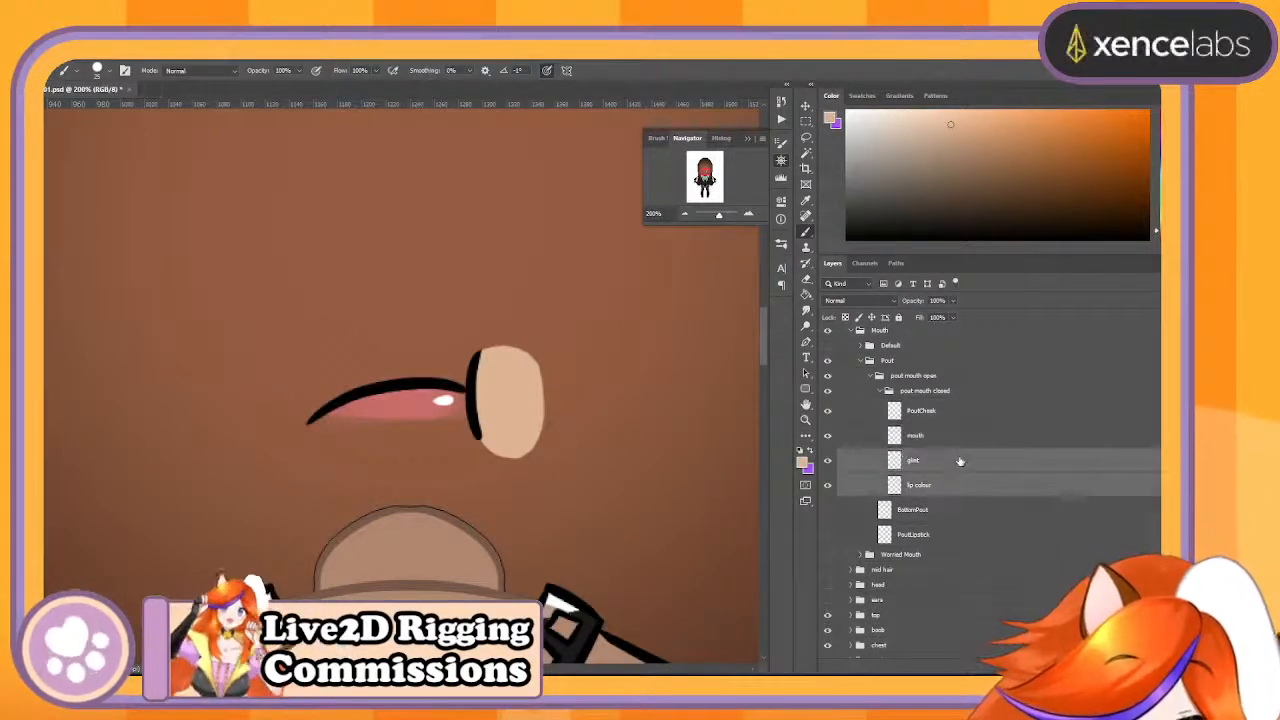
key("Delete")
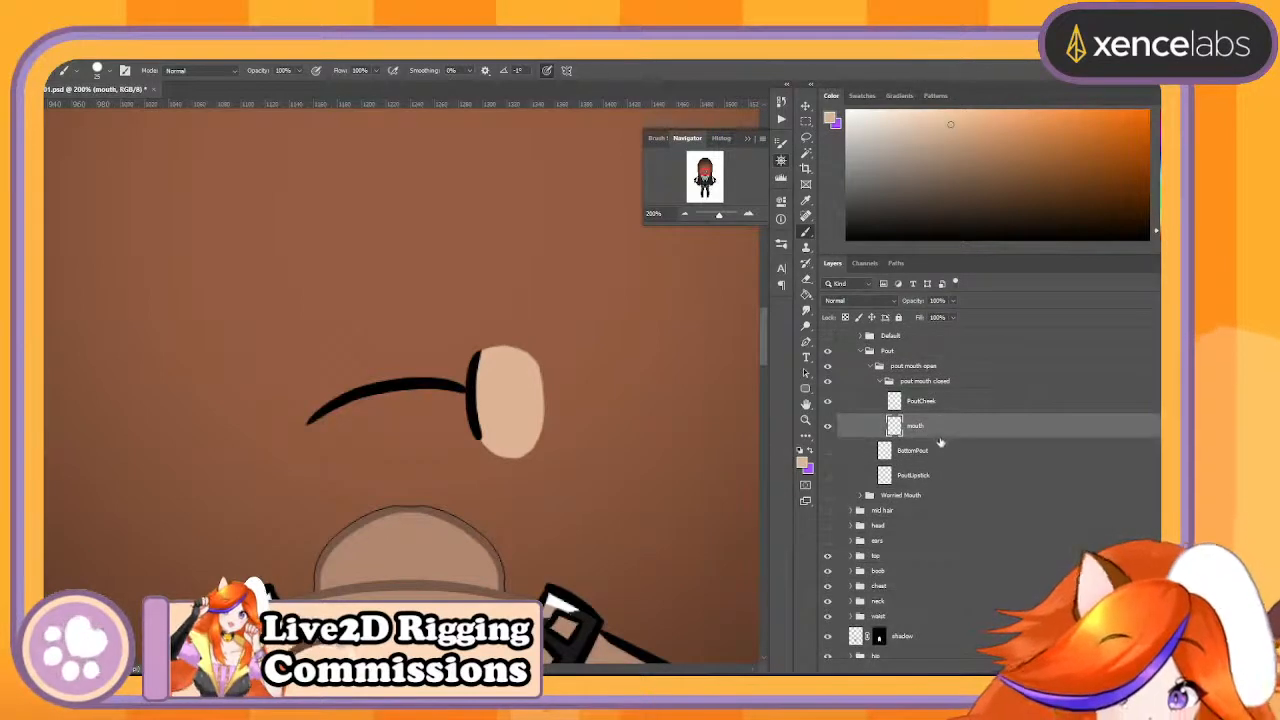
- Add a new layer directly beneath the mouth layer and hide the PoutCheek layer
key("ctrl+shift+alt+n")
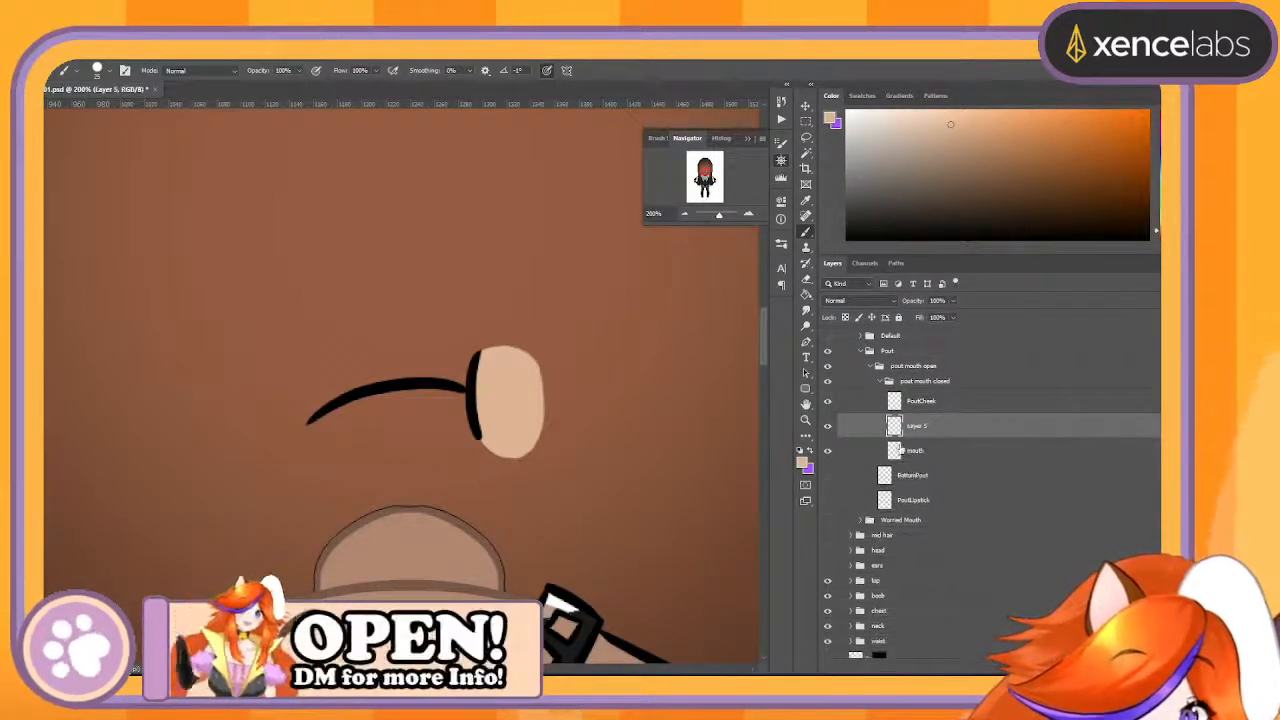
left_click(827, 401)
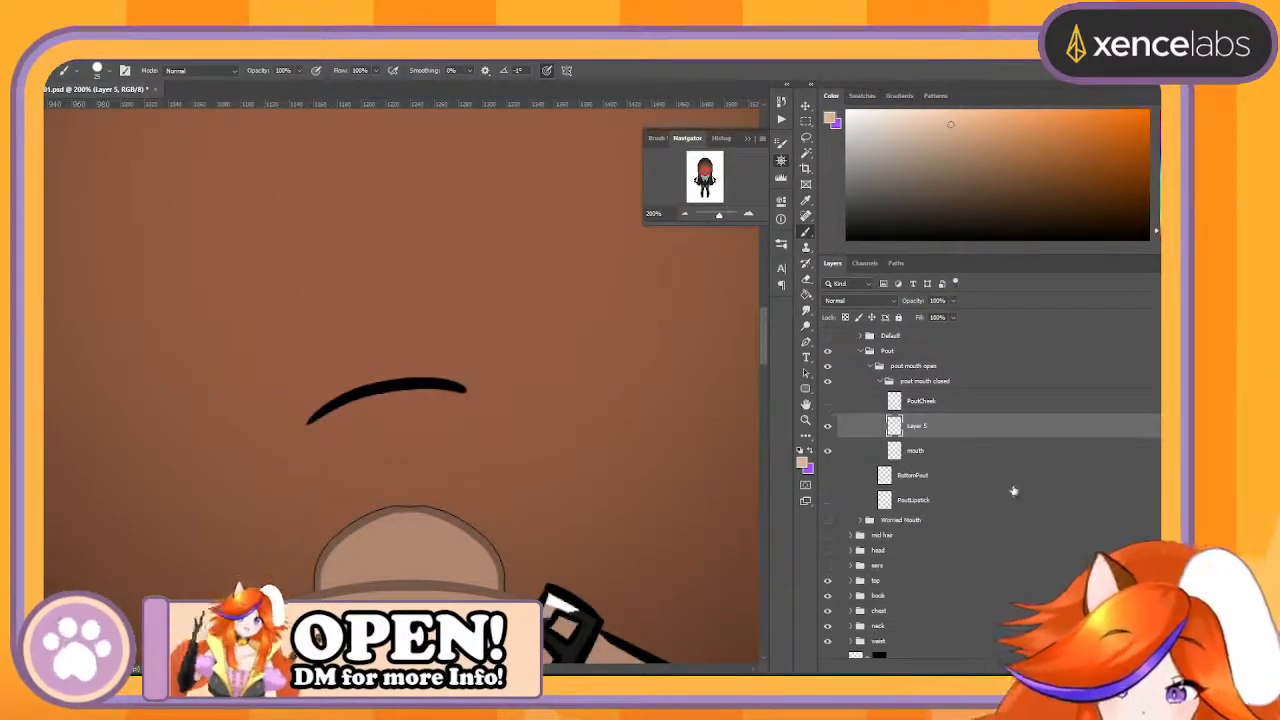
left_click(1001, 457)
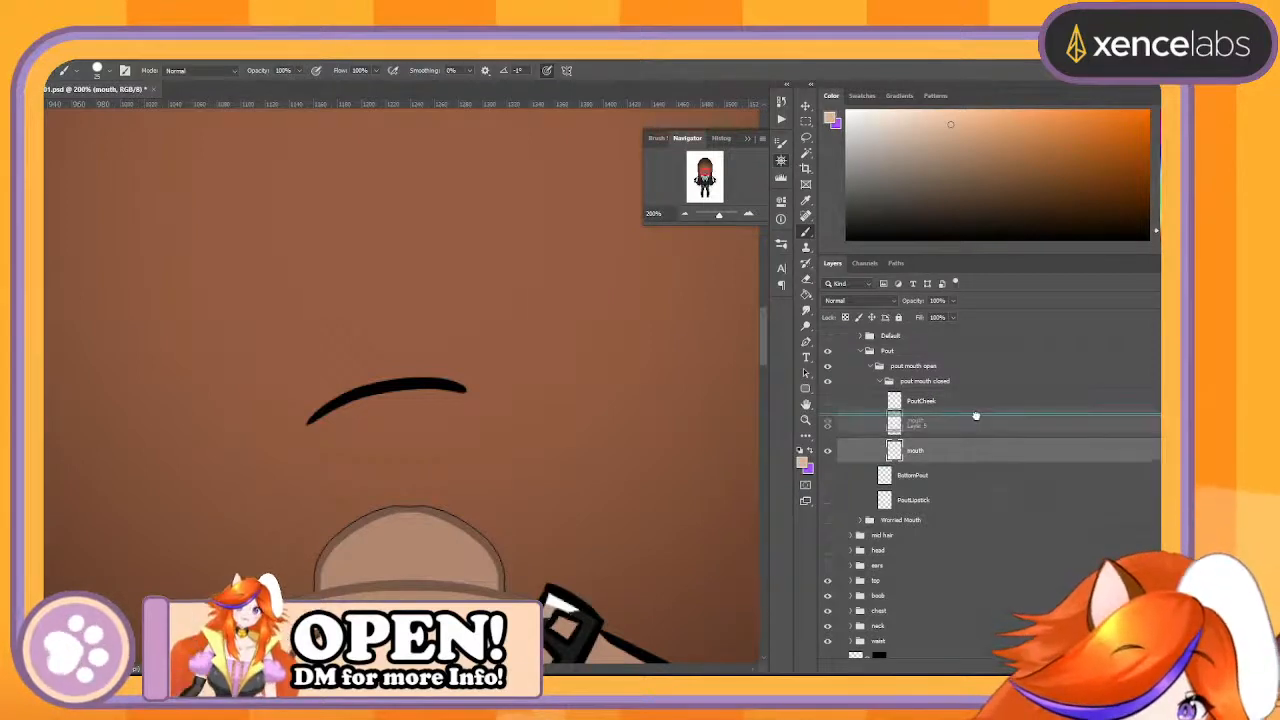
left_click_drag(975, 425, 966, 452)
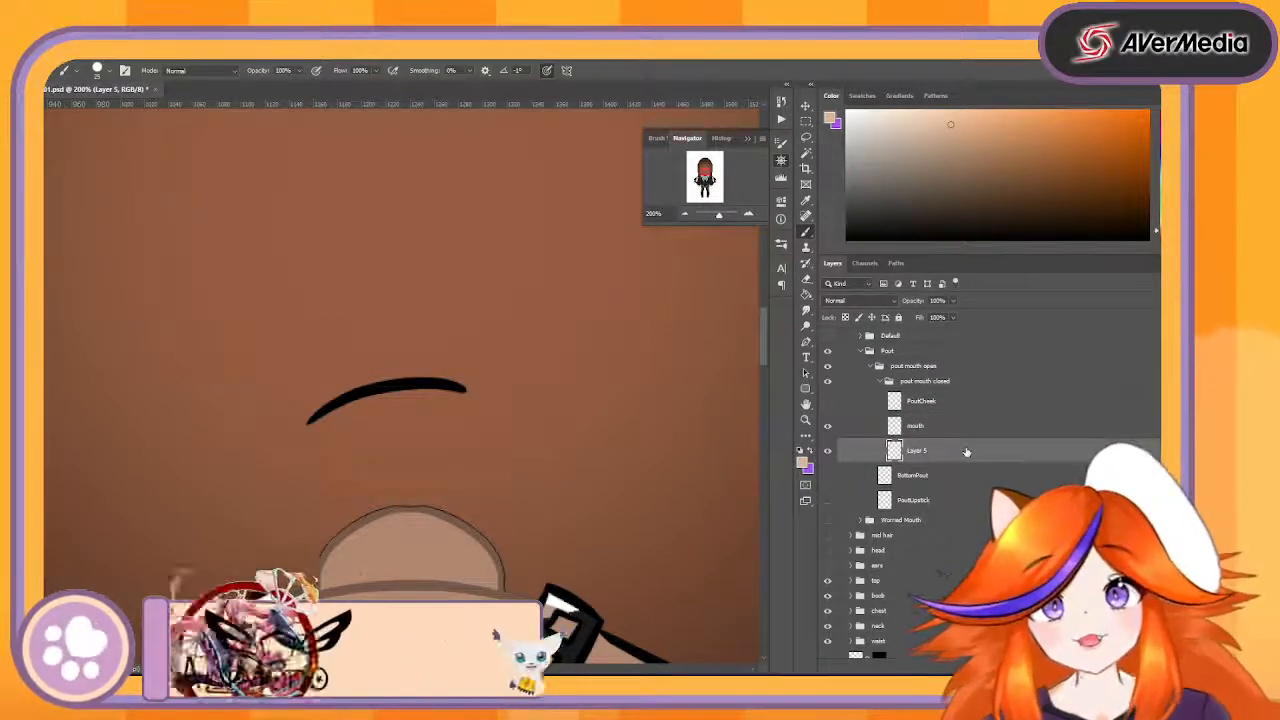
- Paint a solid skin-coloured arch on the new layer above the black mouth line, reaching past both ends
mouse_move(293, 386)
left_mouse_down()
mouse_move(314, 403)
mouse_move(303, 407)
left_mouse_up()
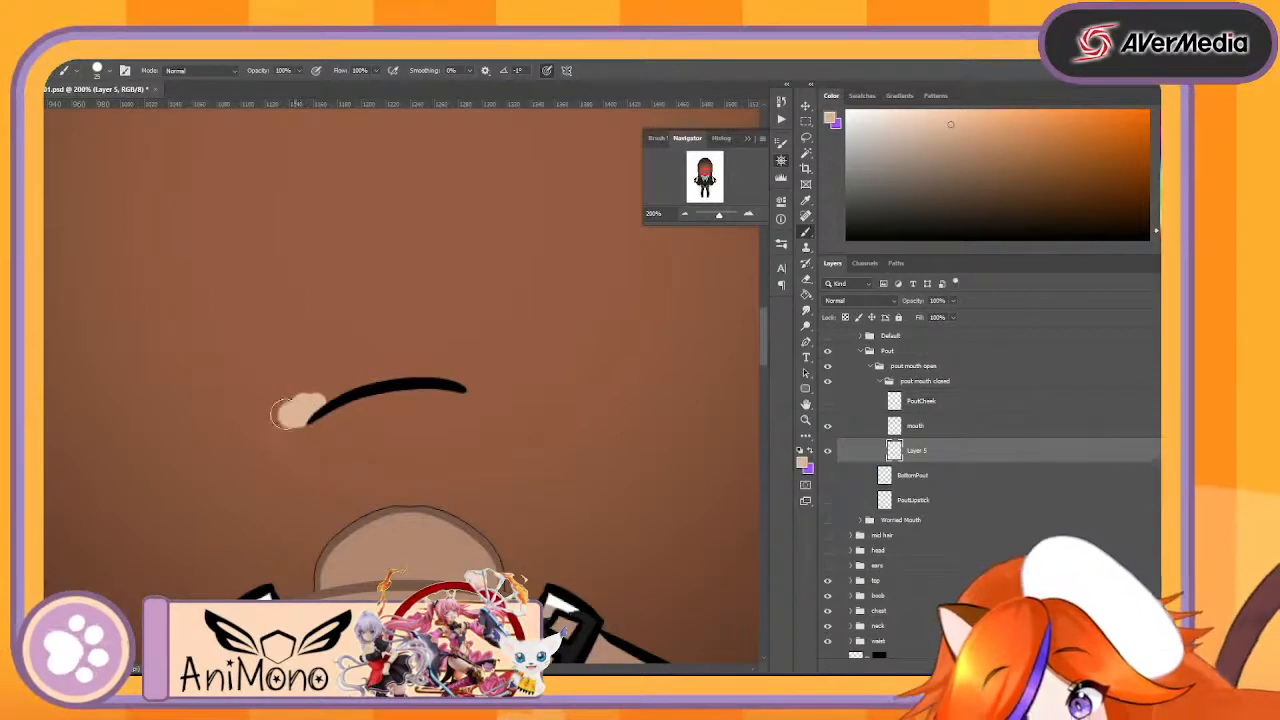
mouse_move(283, 413)
left_mouse_down()
mouse_move(357, 311)
mouse_move(462, 372)
mouse_move(418, 336)
left_mouse_up()
mouse_move(300, 383)
left_mouse_down()
mouse_move(384, 341)
mouse_move(440, 366)
mouse_move(315, 388)
left_mouse_up()
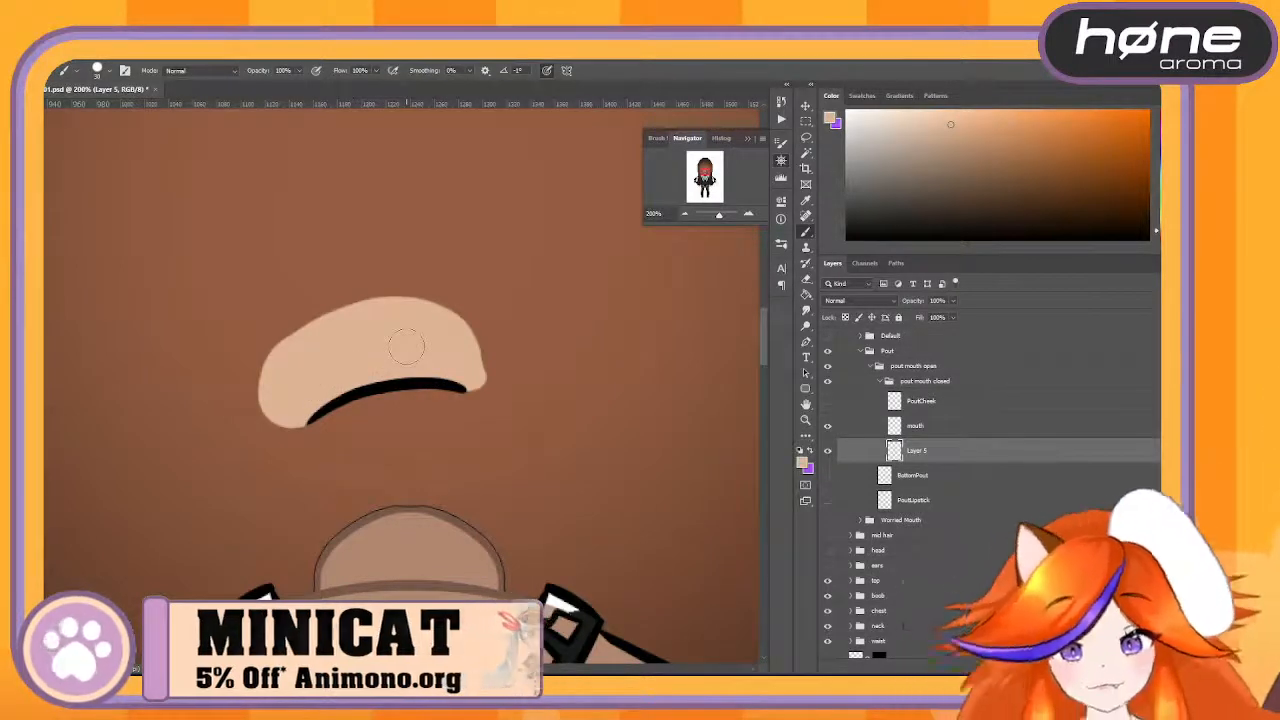
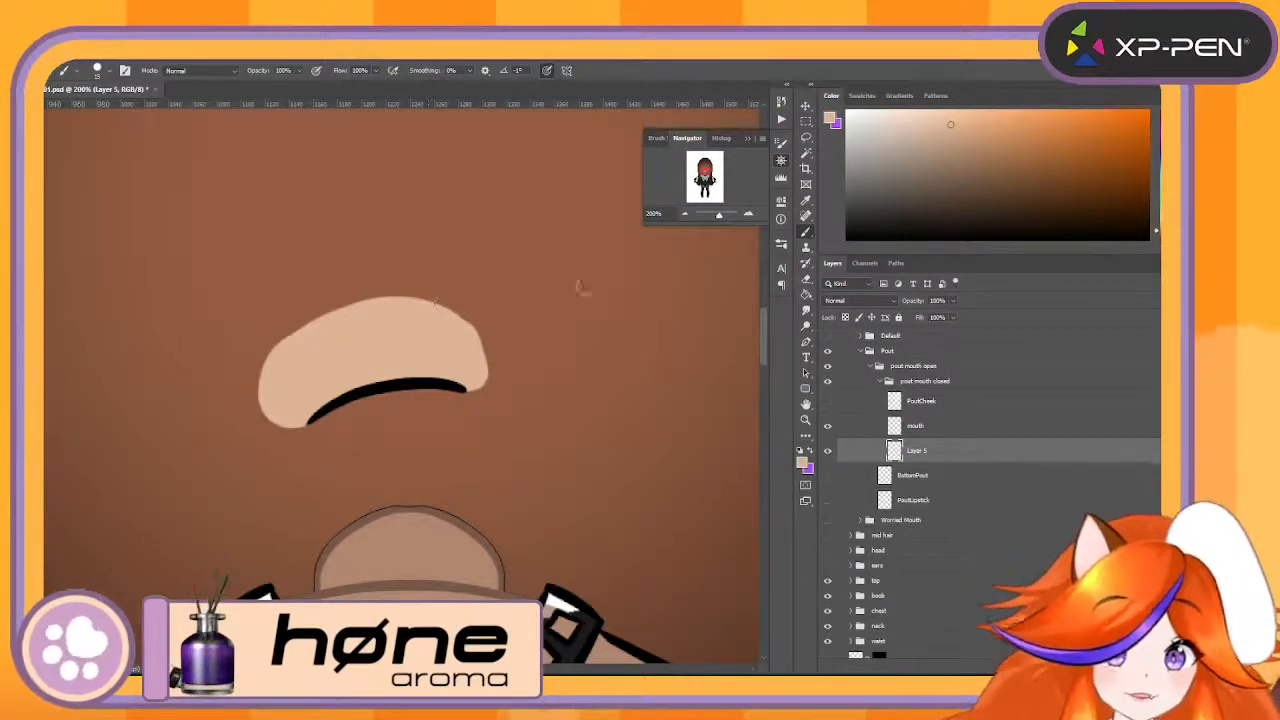
- Merge Layer 5 with the mouth layer in the pout mouth closed group and rename the result PoutUpper
left_click(950, 430, "shift")
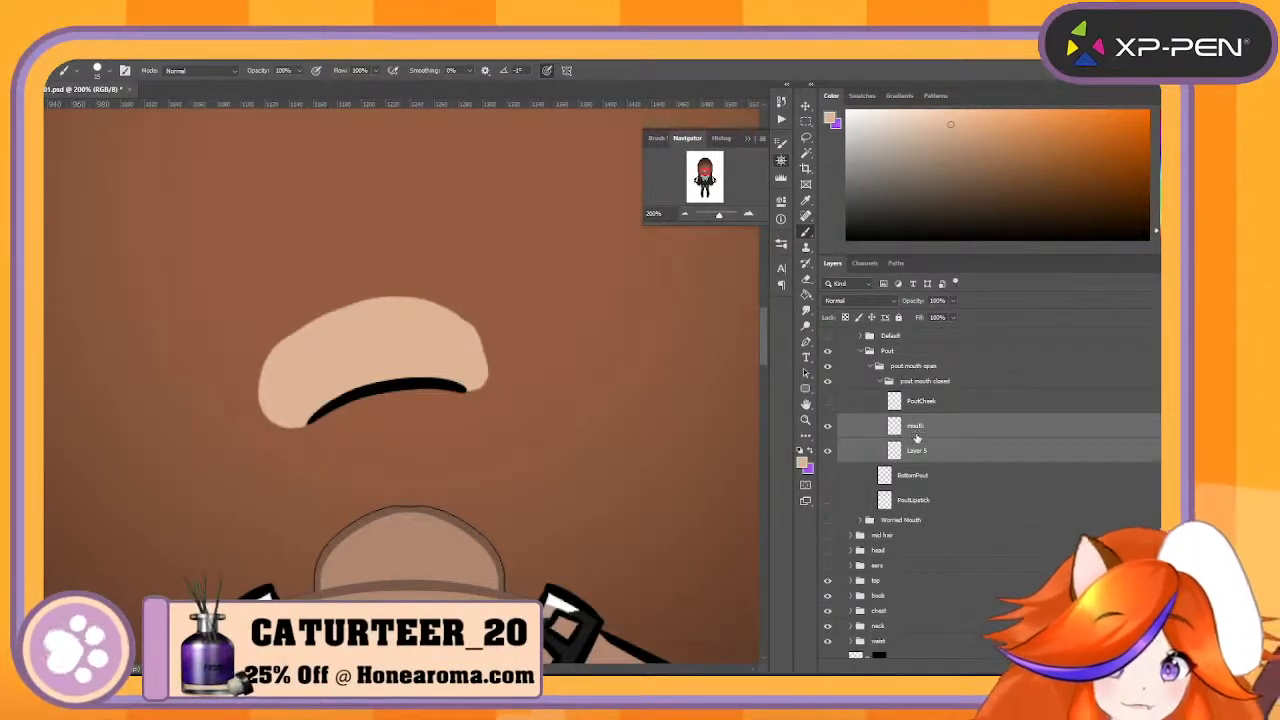
right_click(1006, 449)
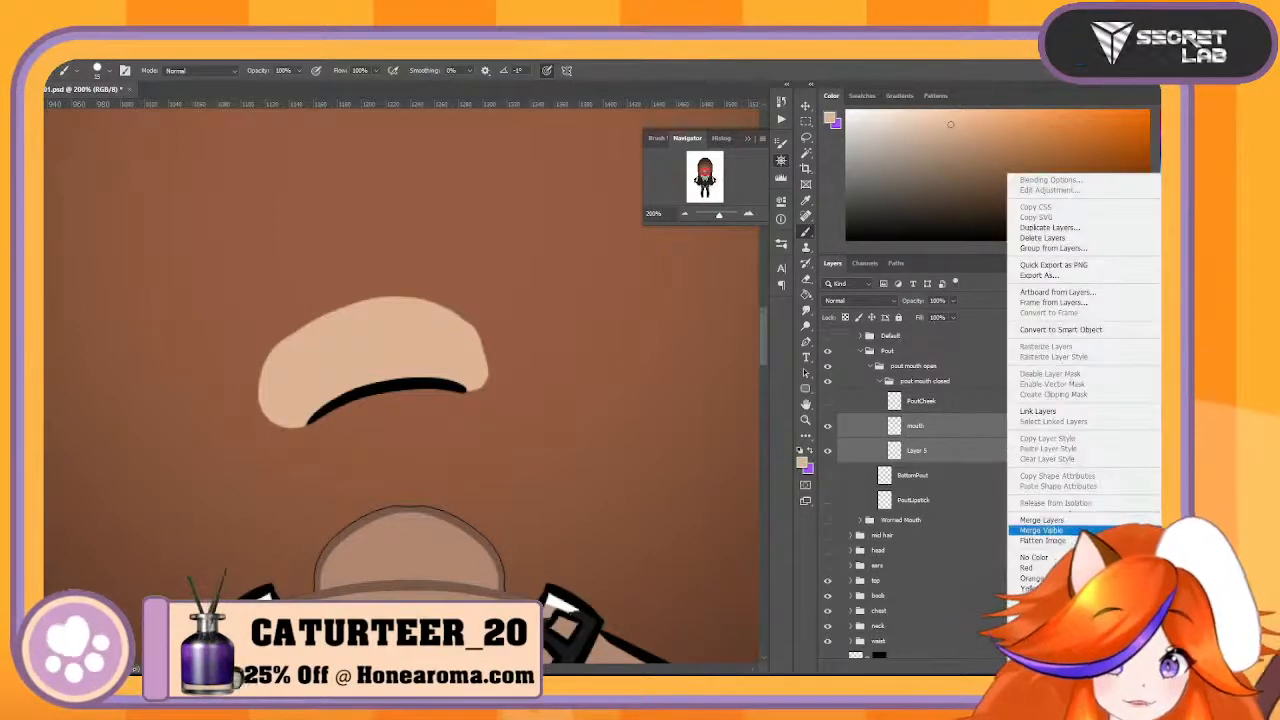
left_click(1080, 521)
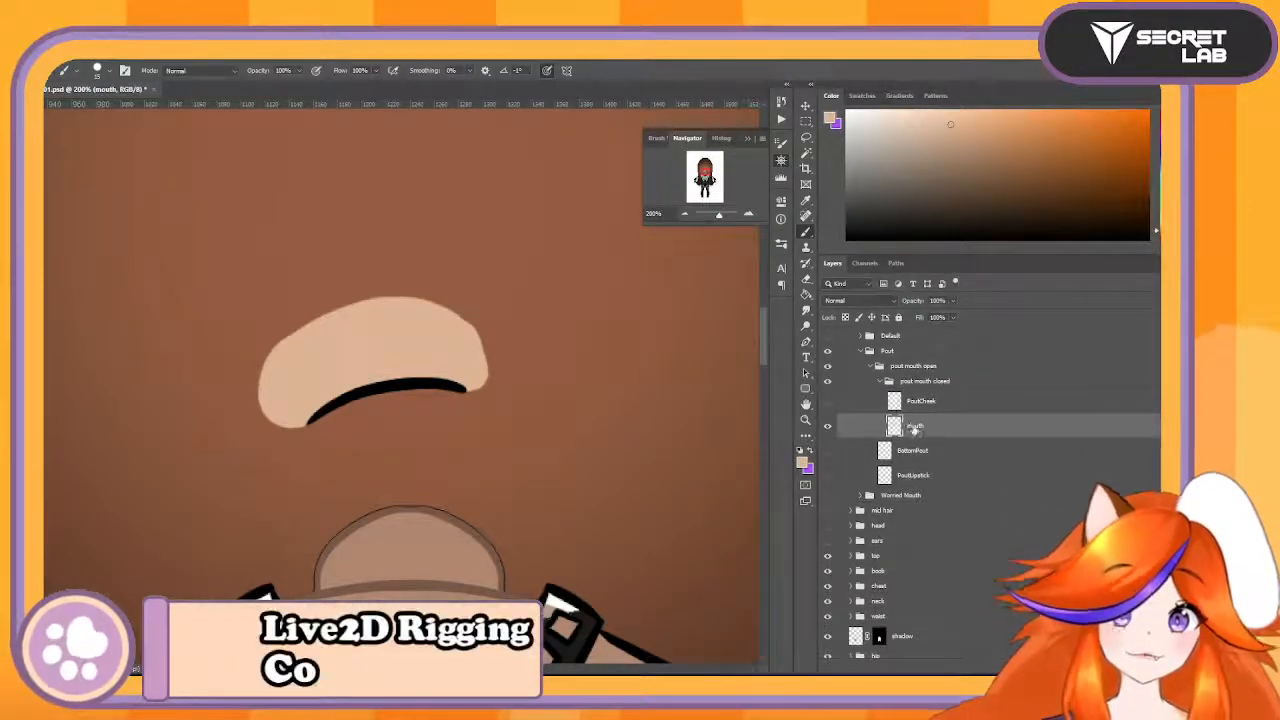
double_click(916, 425)
type("Pout")
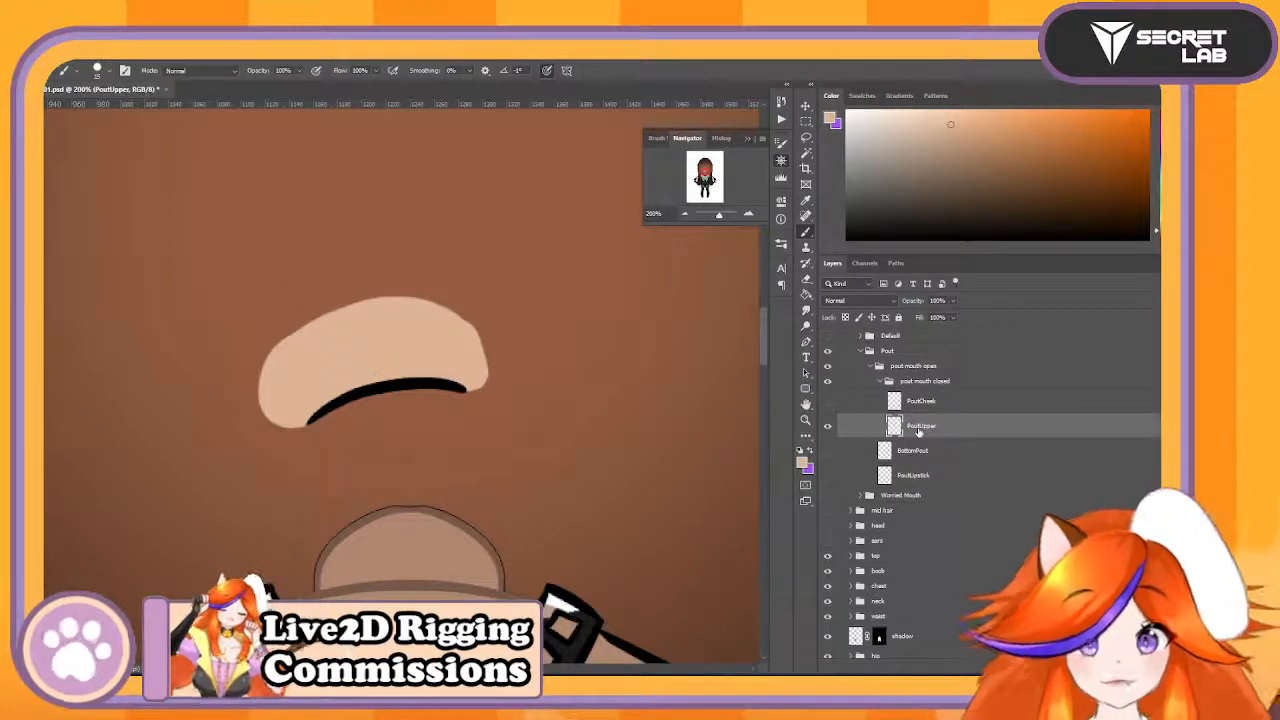
- Make the PoutCheek, BottomPout and PoutLipstick layers visible alongside PoutUpper
left_click(827, 401)
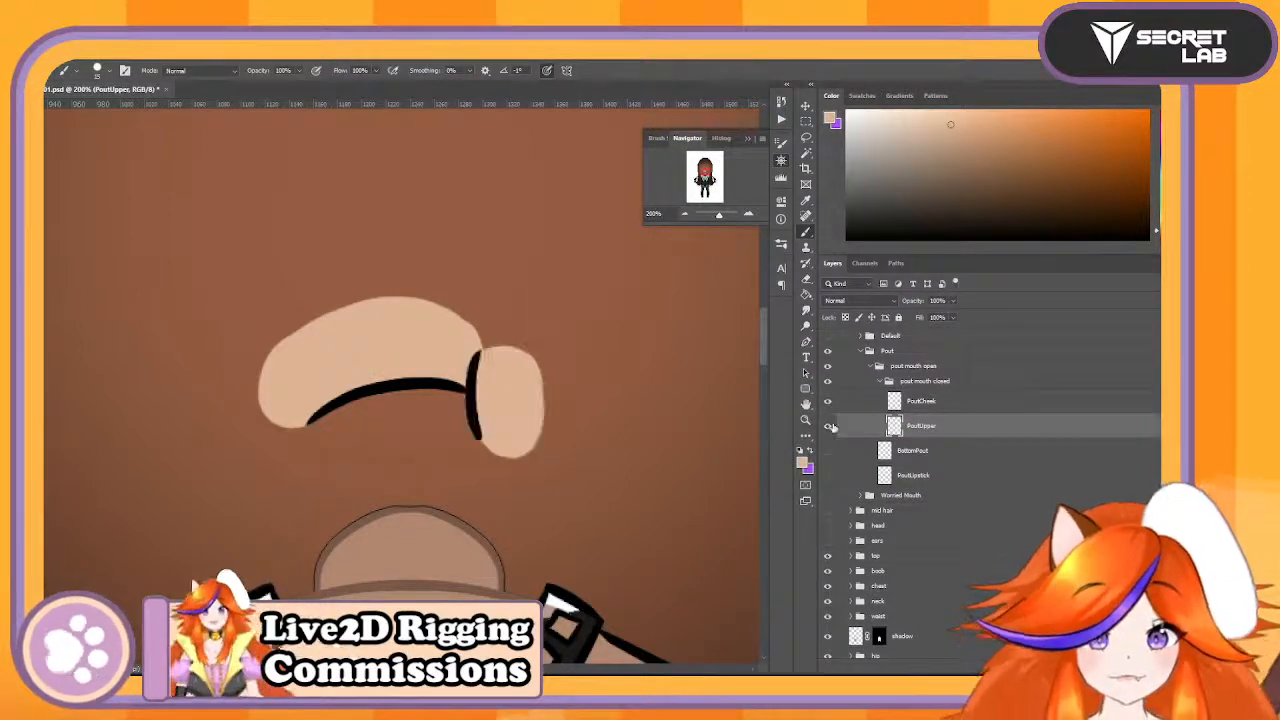
left_click(827, 450)
left_click(828, 475)
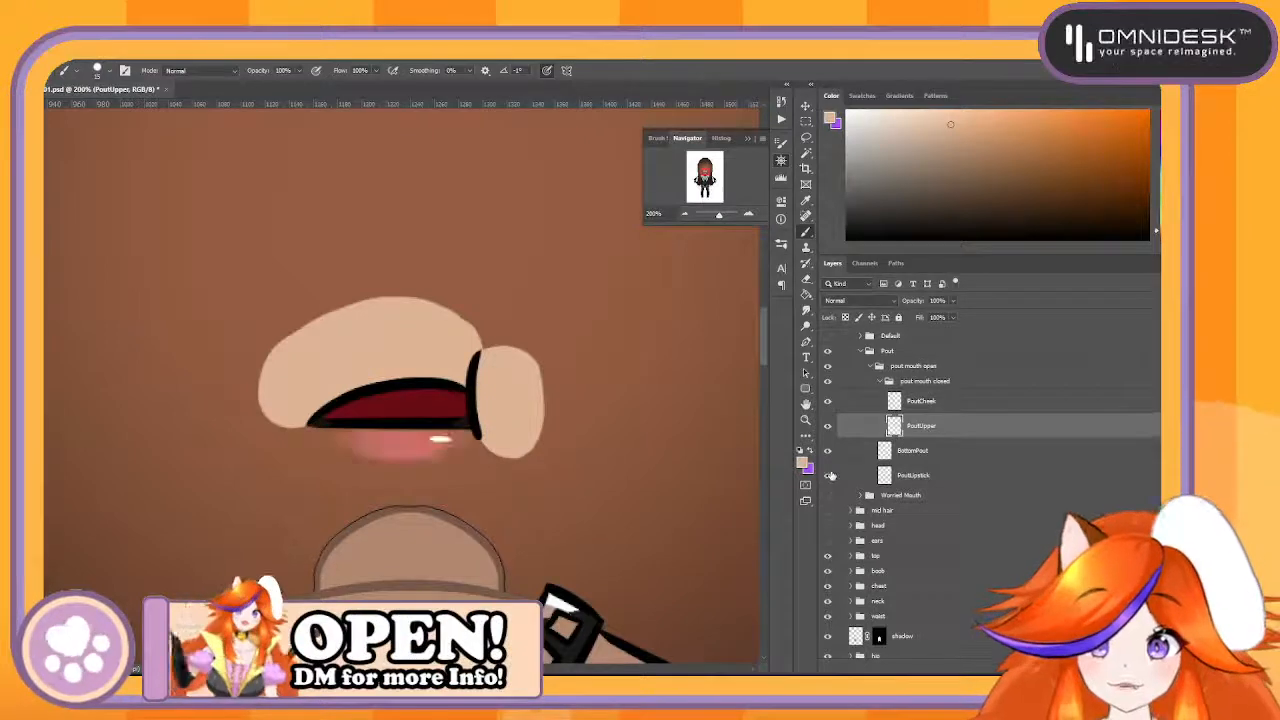
- Save the document as a new PSD version with the file number raised to 002
key("ctrl+shift+s")
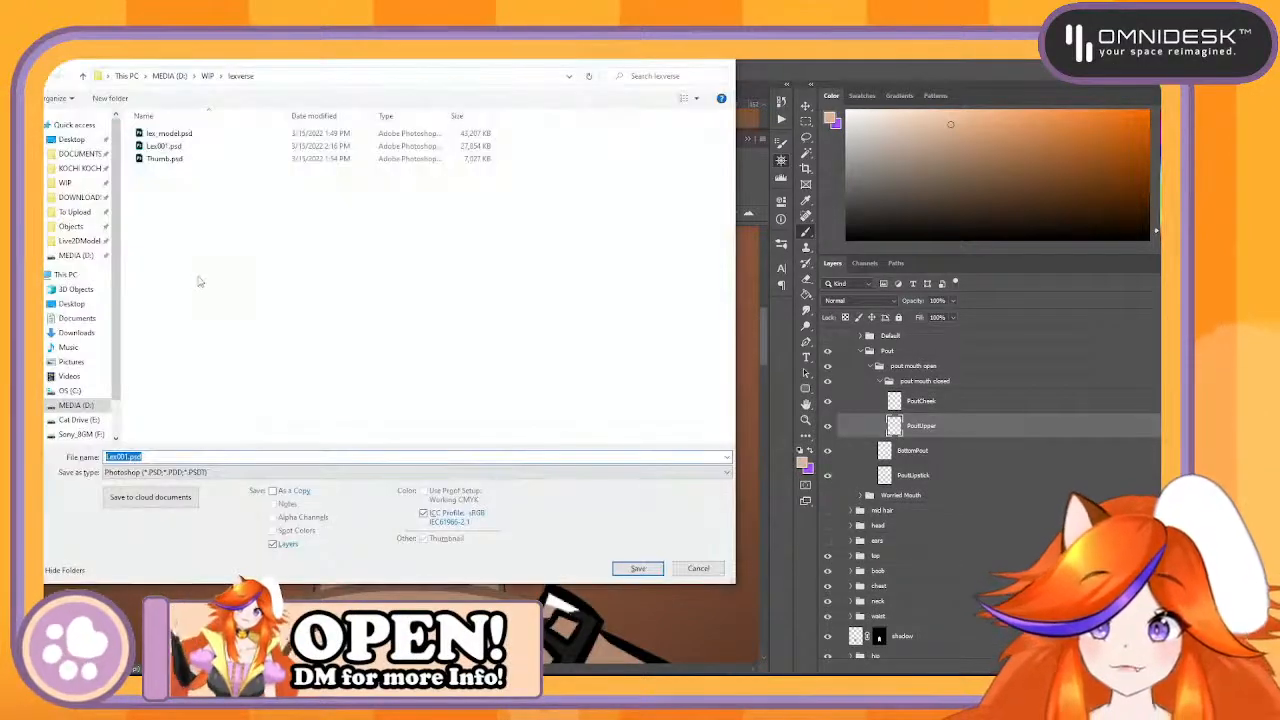
left_click(129, 457)
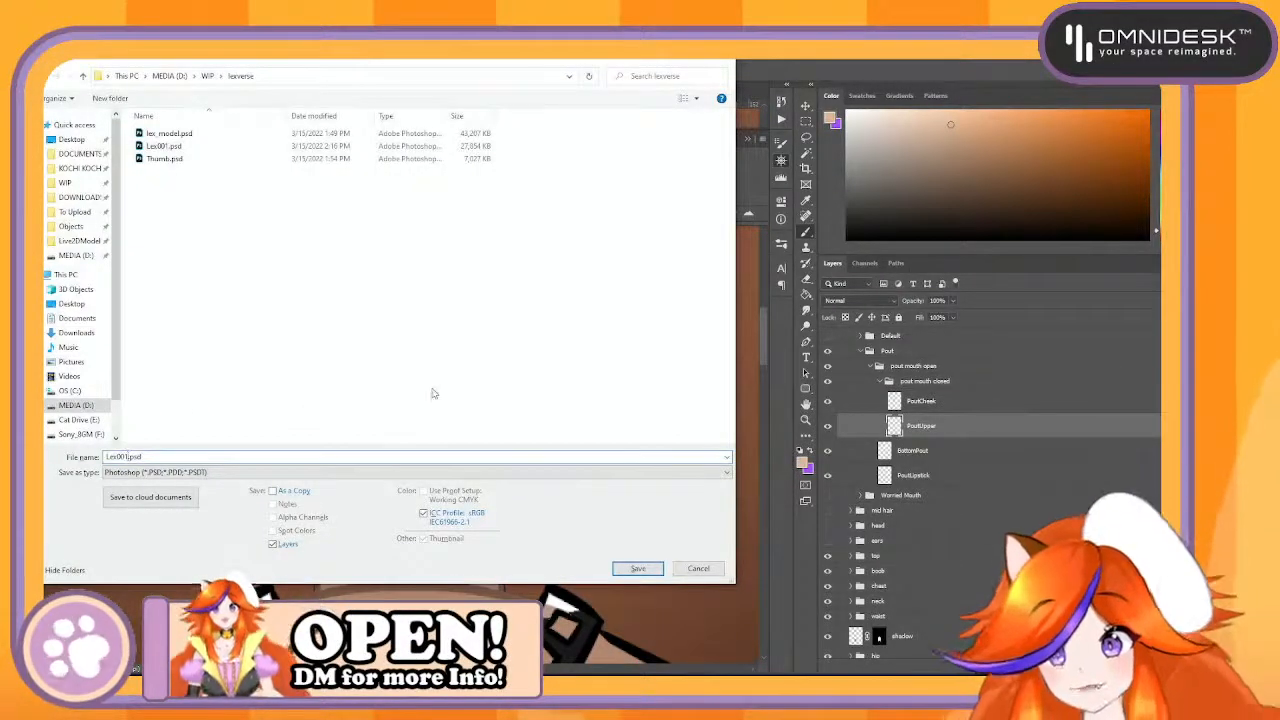
key("Return")
key("Return")
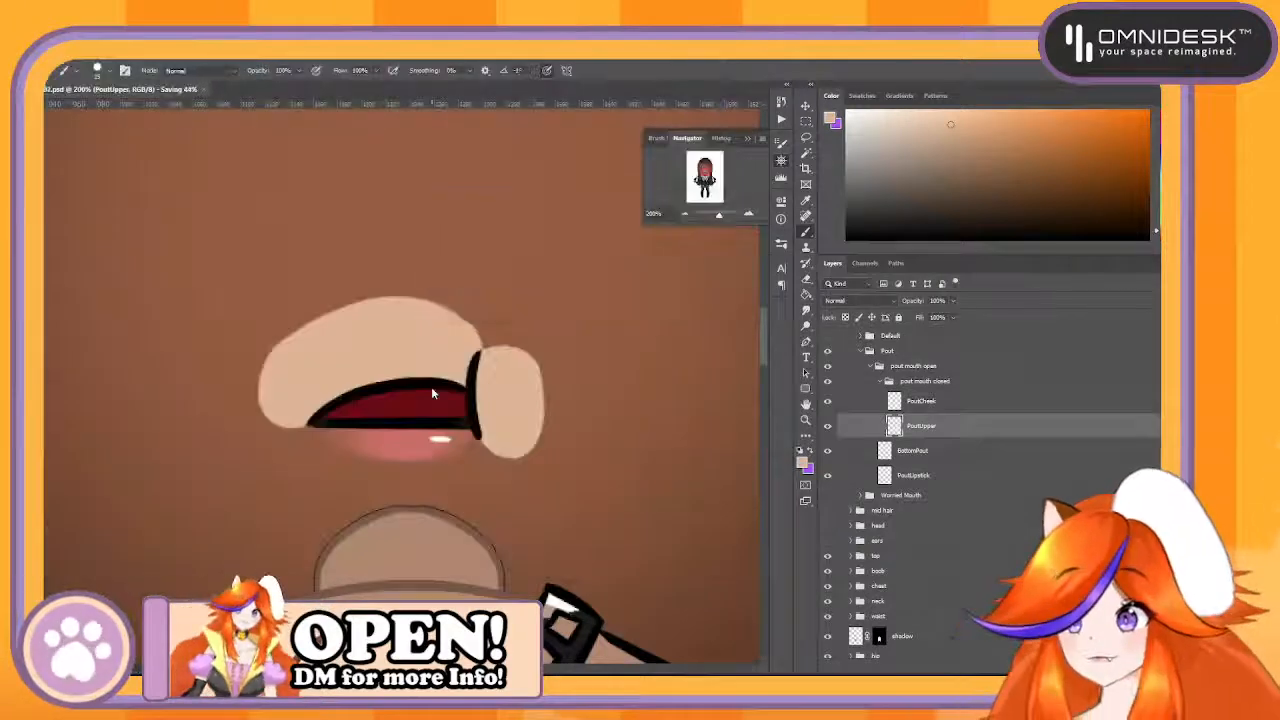
- Move the PoutCheek and PoutUpper layers out of the pout mouth closed group into pout mouth open
left_click(923, 450)
left_click(940, 428)
left_click(951, 404, "shift")
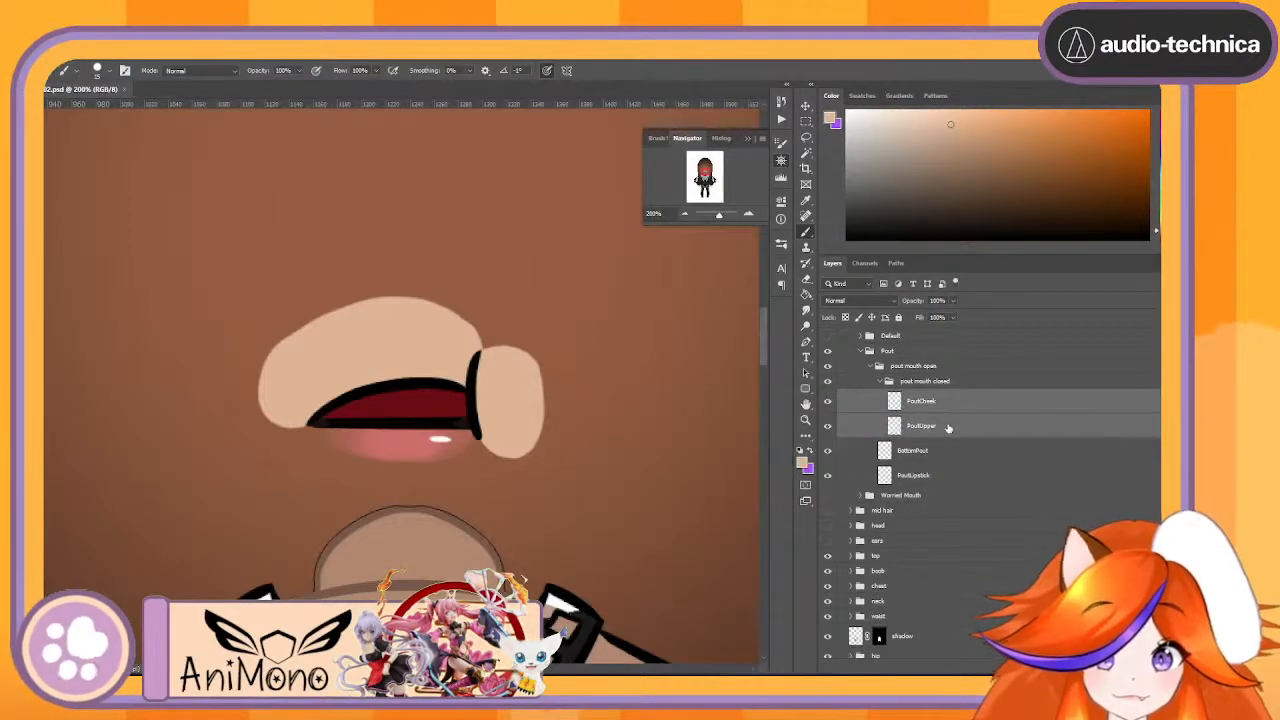
left_click_drag(949, 428, 955, 443)
- Try shifting the BottomPout and PoutLipstick layers together upward behind the upper pout with Free Transform
left_click(950, 450)
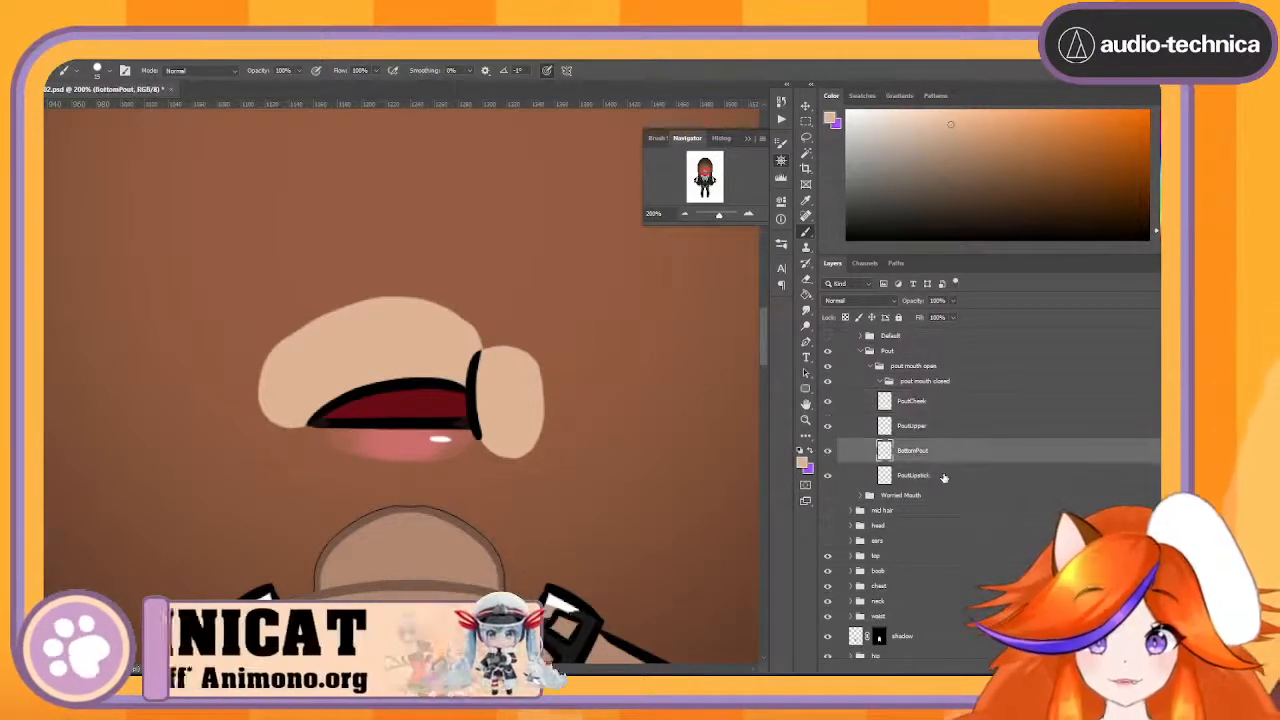
left_click(944, 476, "shift")
key("ctrl+t")
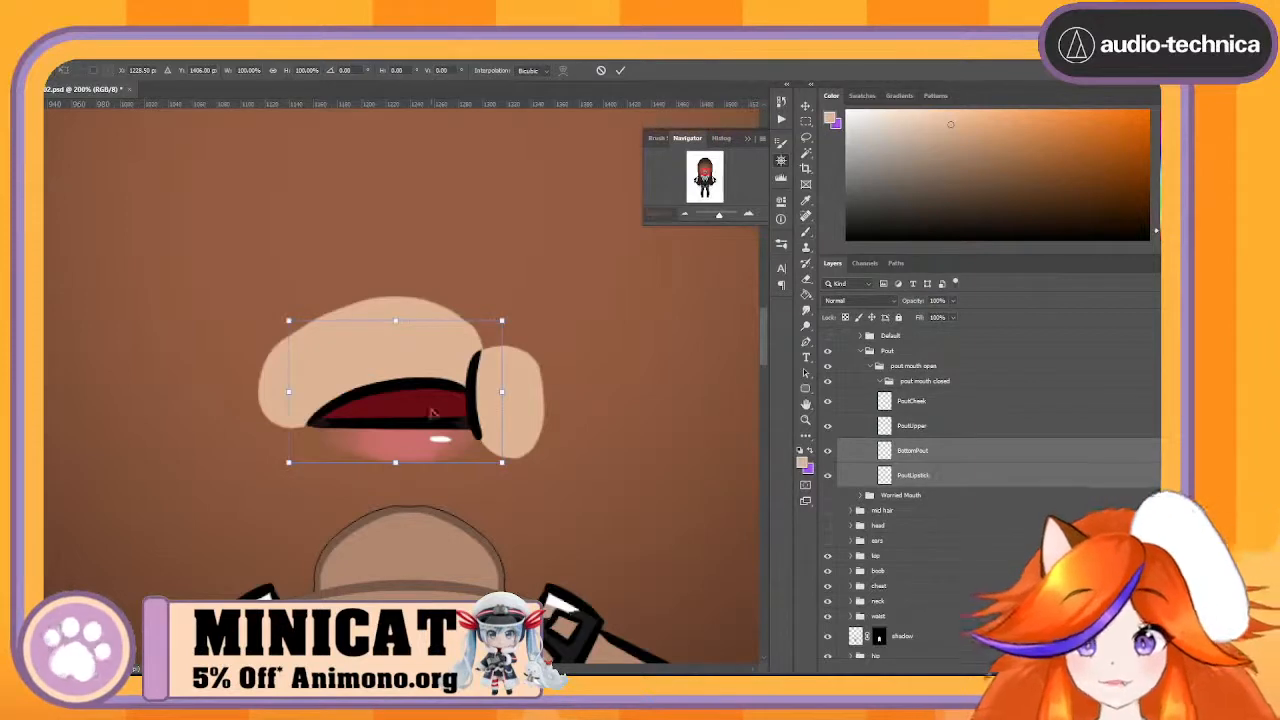
left_click_drag(433, 412, 418, 362)
key("Return")
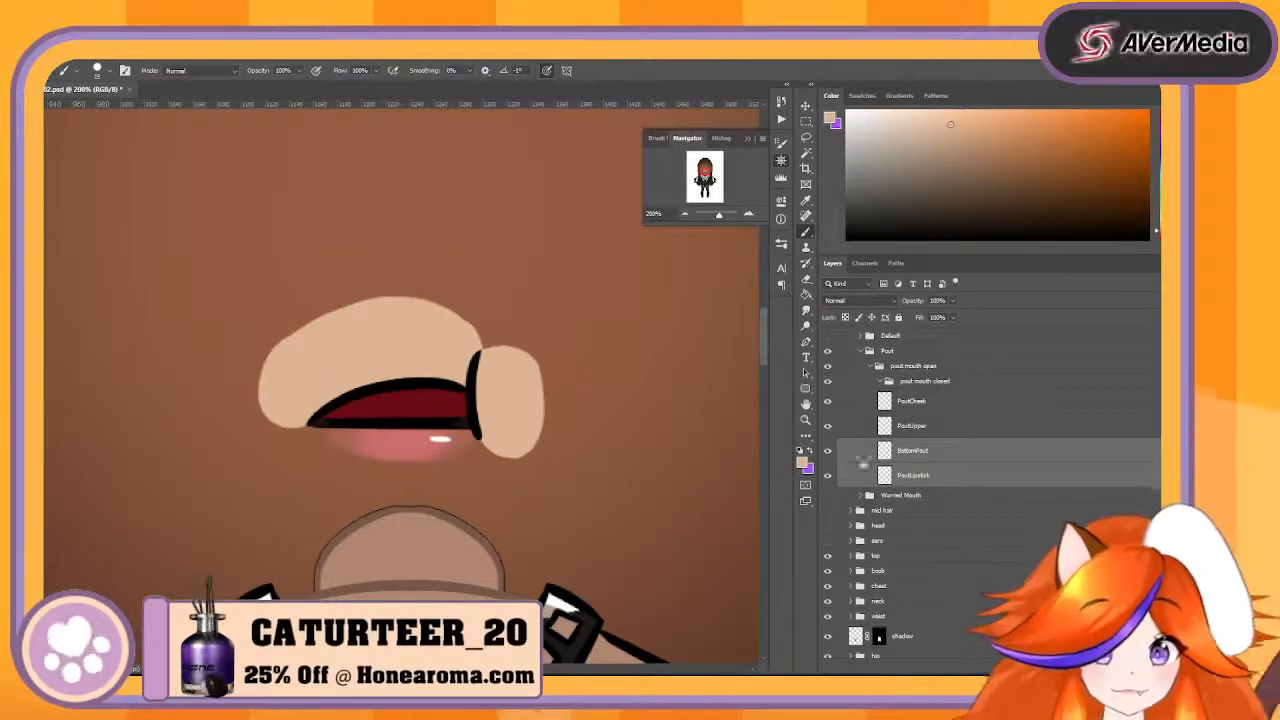
- Move the four pout layers directly into the Pout group and delete the emptied pout mouth open group
left_click(928, 401)
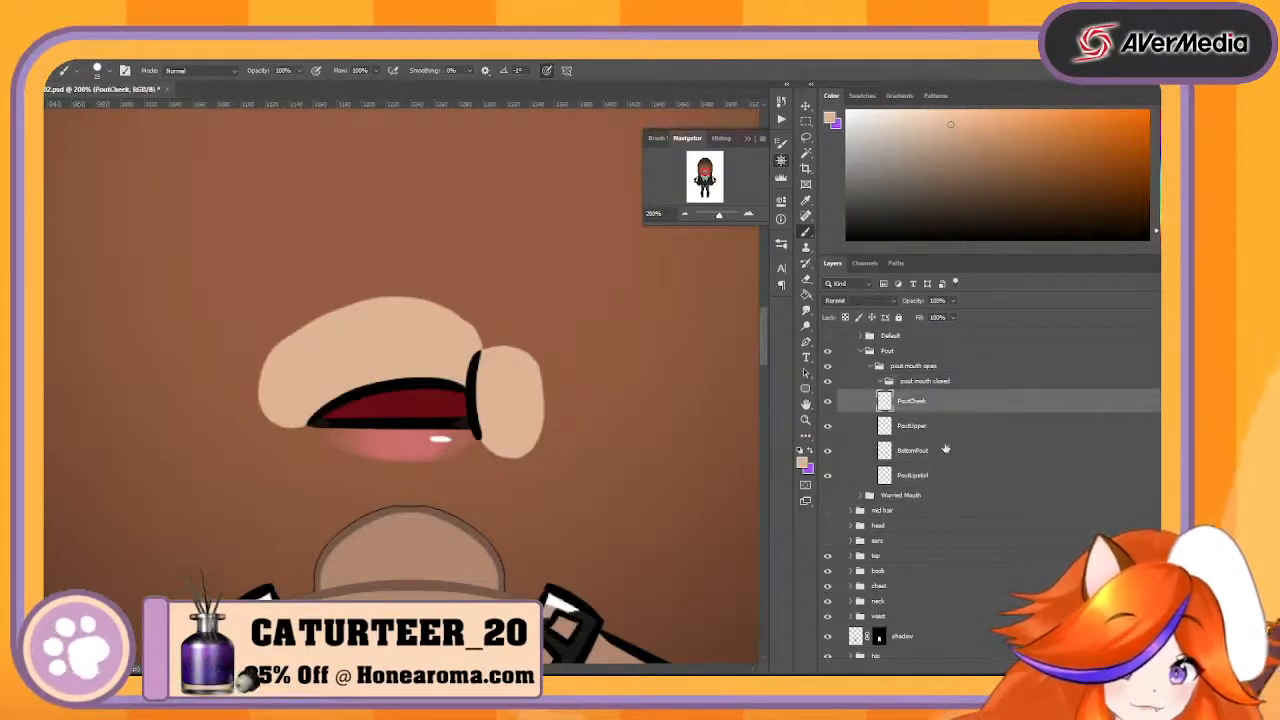
left_click(951, 477, "shift")
left_click_drag(935, 399, 944, 358)
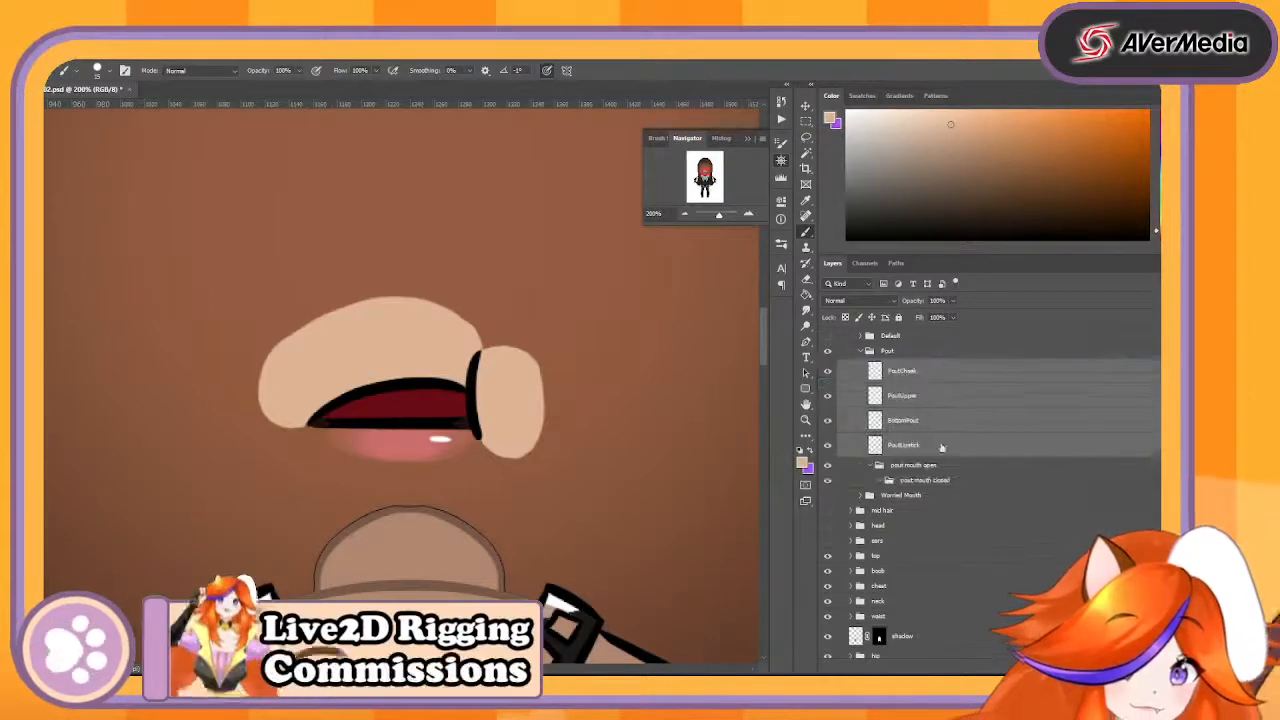
left_click(933, 465)
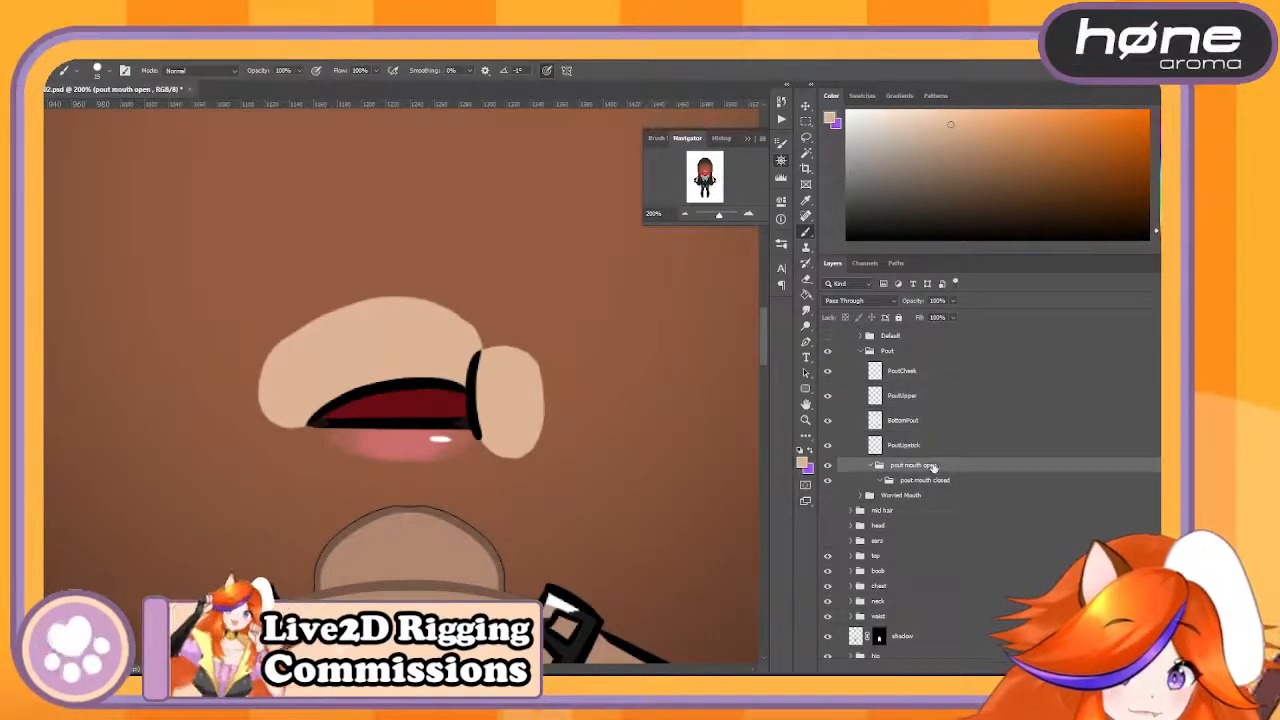
key("Delete")
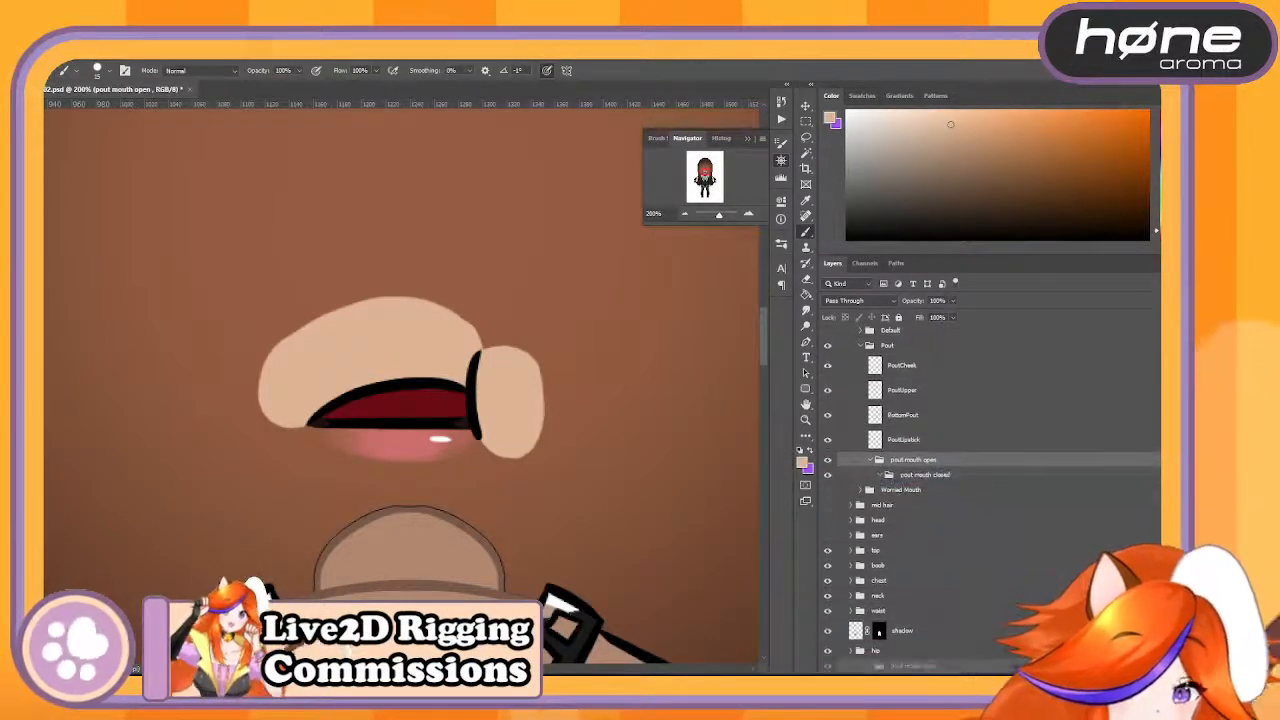
left_click(966, 442)
- Collapse and hide the Pout group, and show and expand the Worried Mouth group
left_click(861, 346)
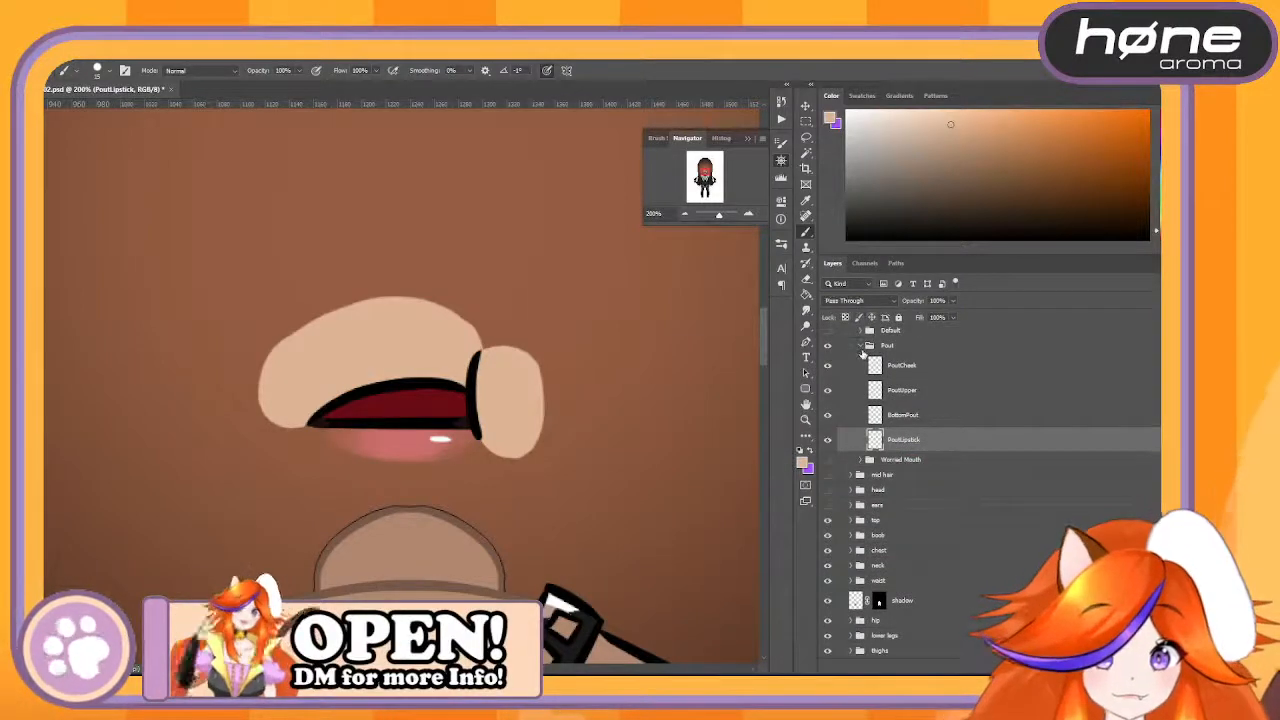
left_click(829, 346)
left_click(828, 361)
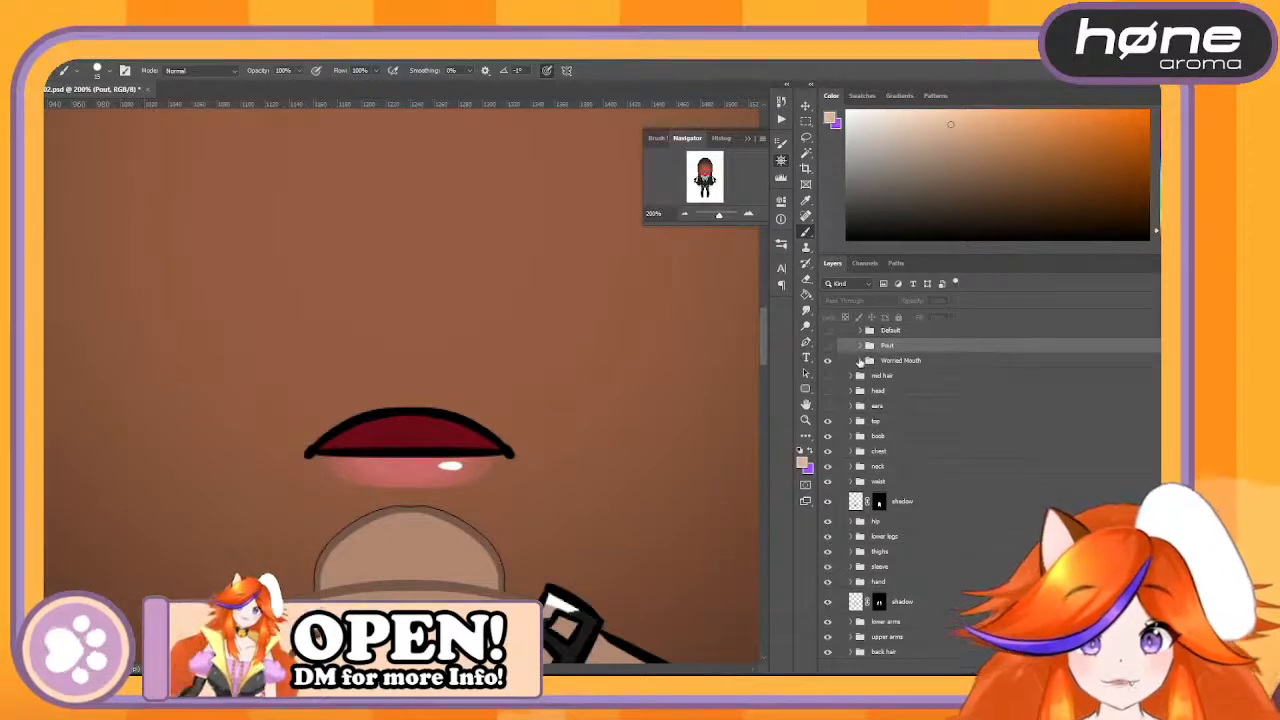
left_click(860, 361)
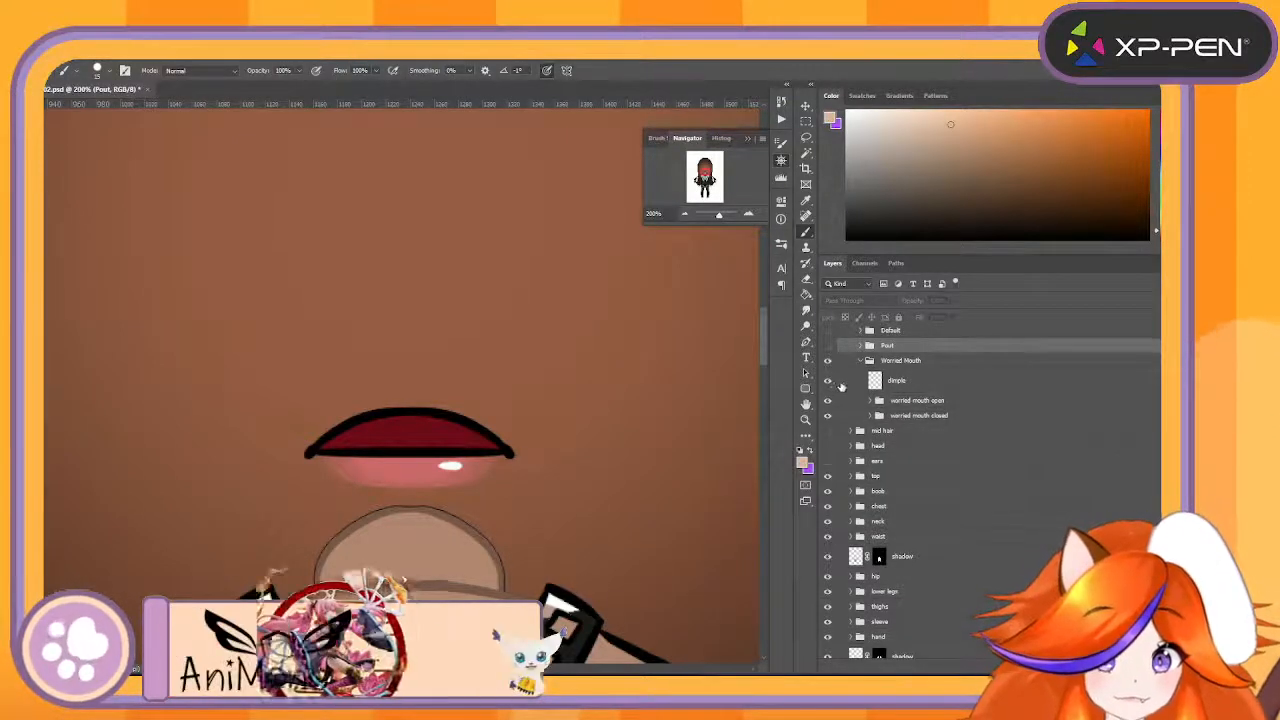
- Compare the open and closed worried mouths with and without the dimple by toggling their visibility
left_click(828, 381)
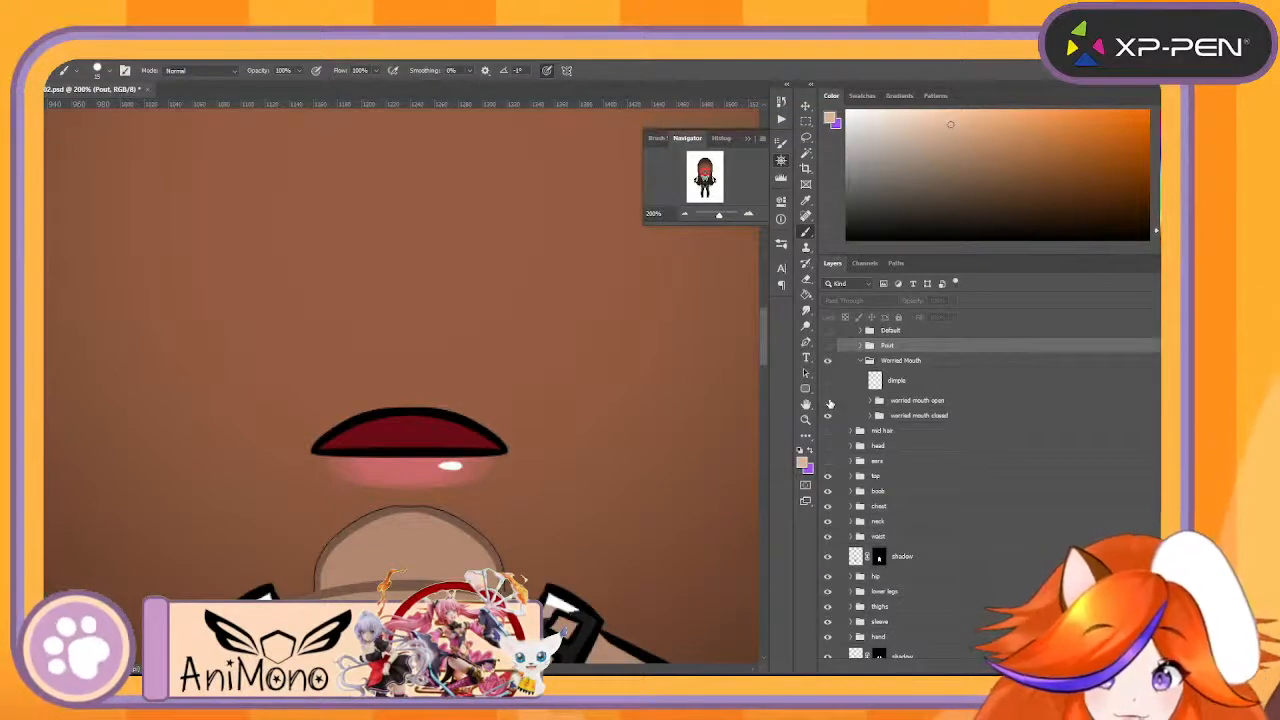
left_click(828, 401)
left_click(828, 401)
left_click(828, 401)
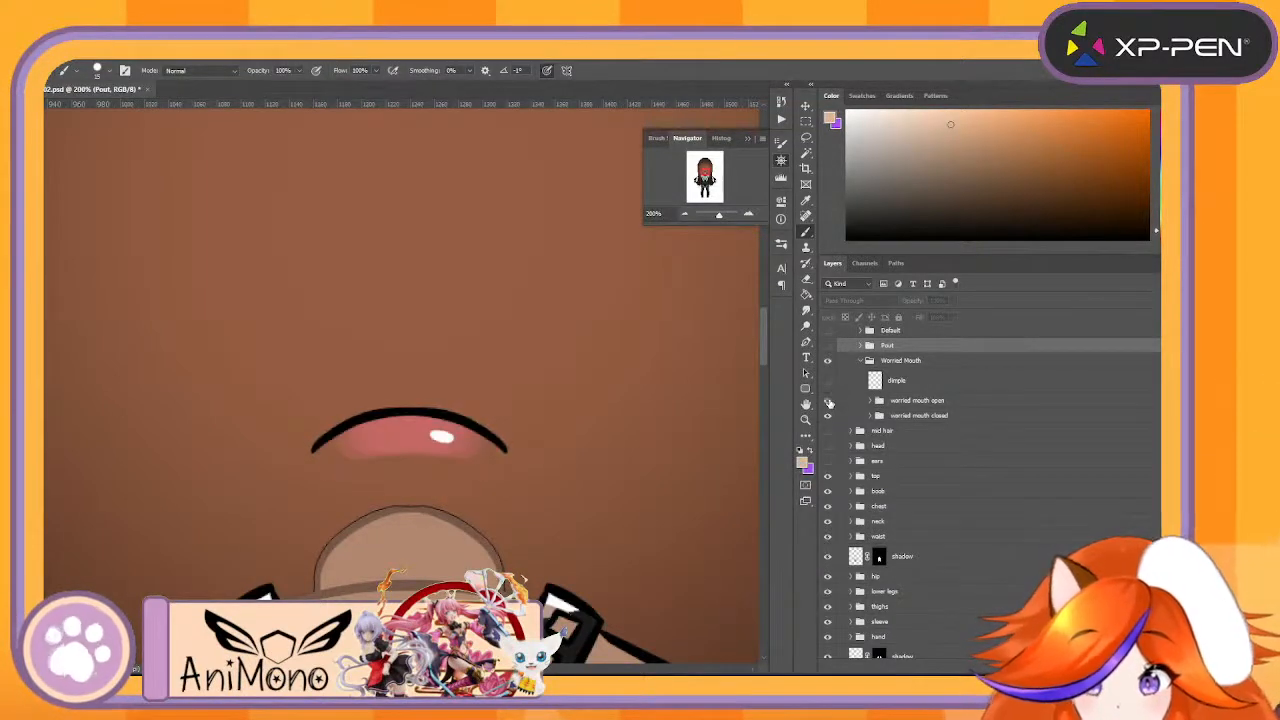
left_click(828, 401)
left_click(828, 401)
left_click(828, 401)
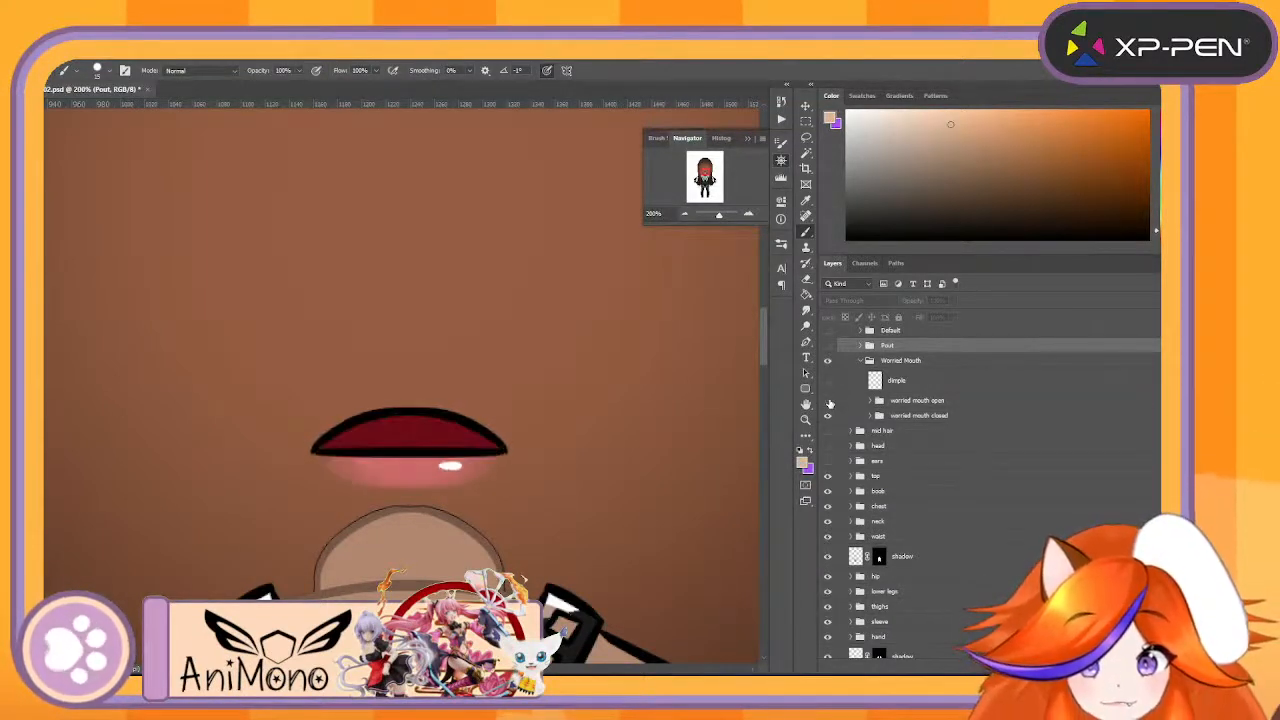
left_click(828, 401)
left_click(828, 401)
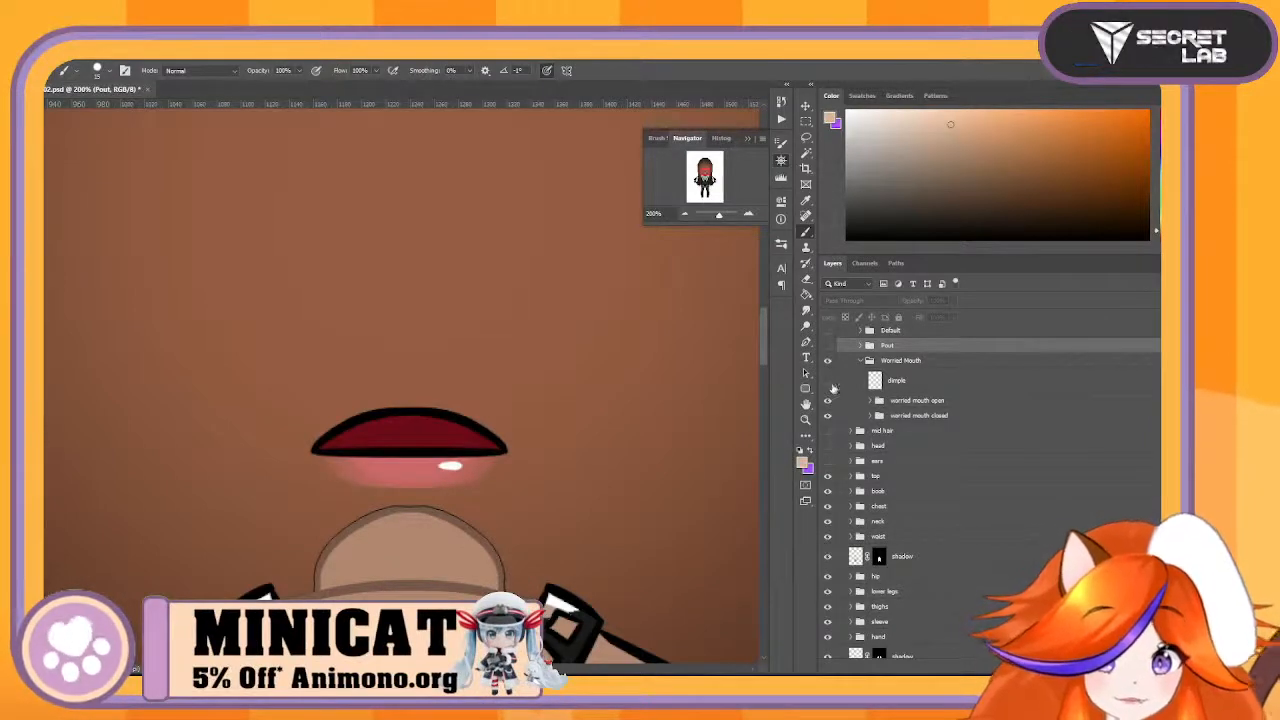
left_click(829, 381)
- Move the top lip layer out of worried mouth open and merge it with the dimple layer
left_click(908, 382)
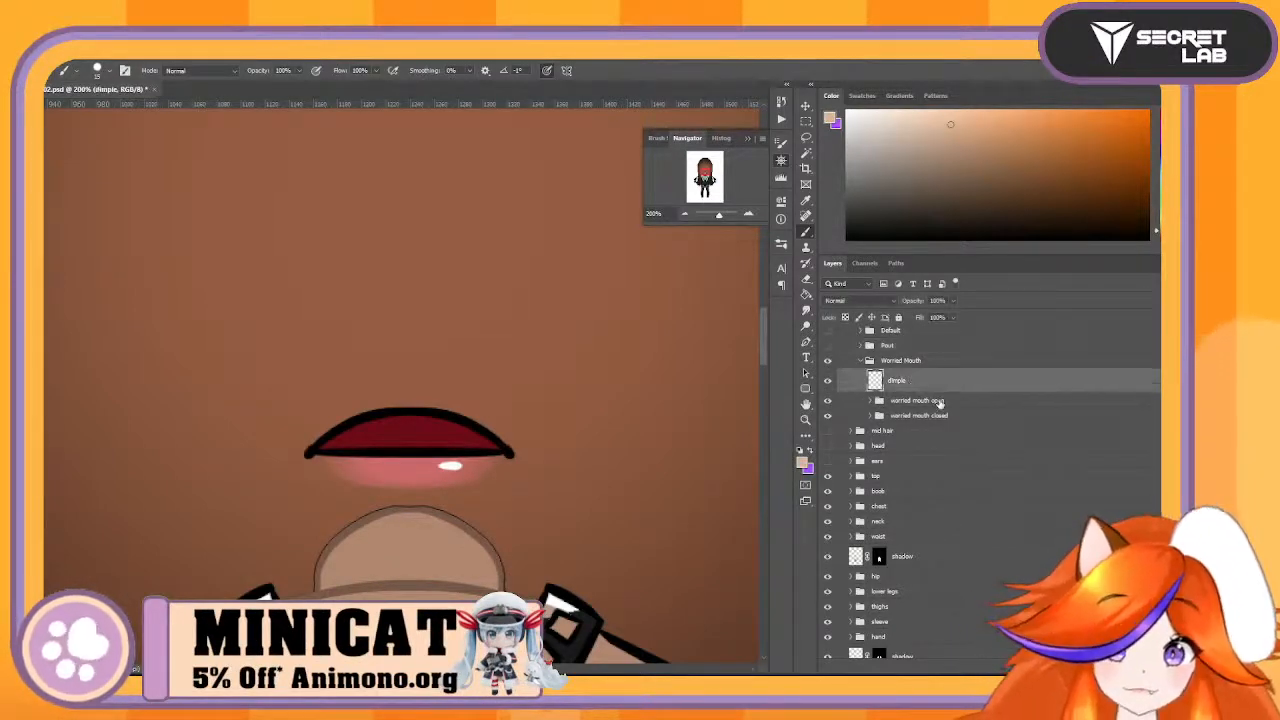
left_click(871, 401)
left_click_drag(909, 422, 940, 397)
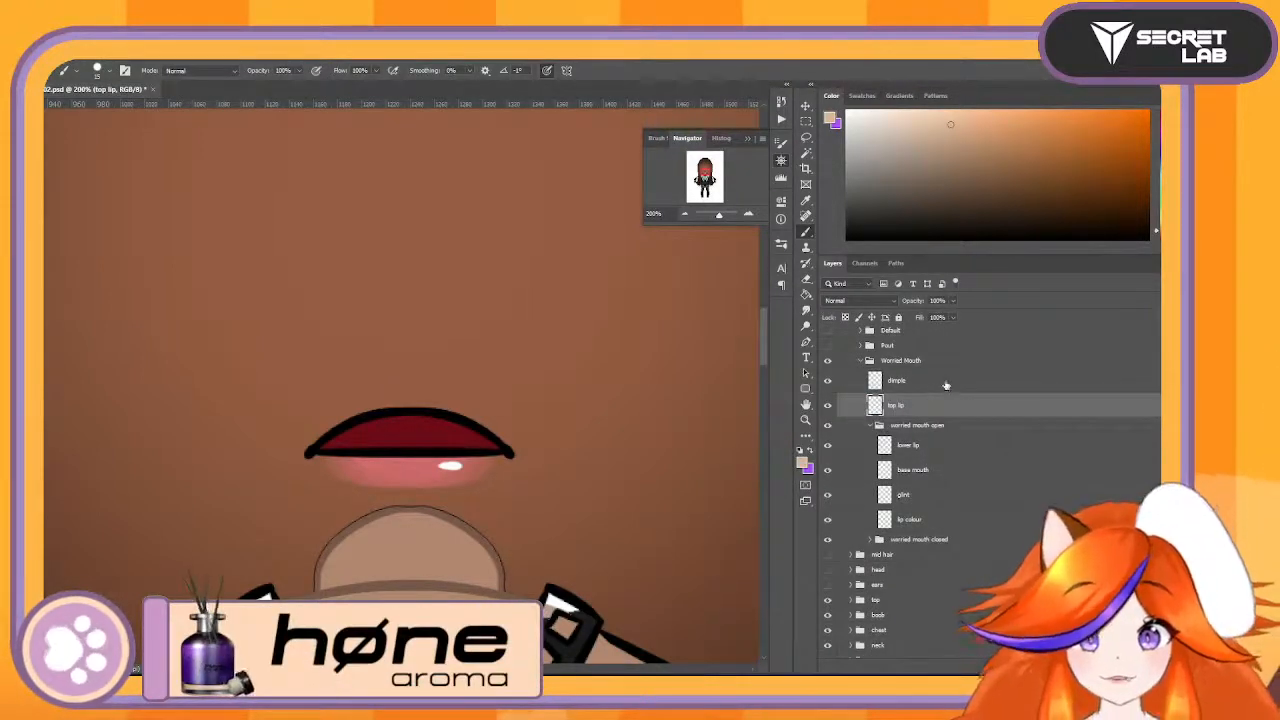
left_click(946, 383, "shift")
right_click(946, 383)
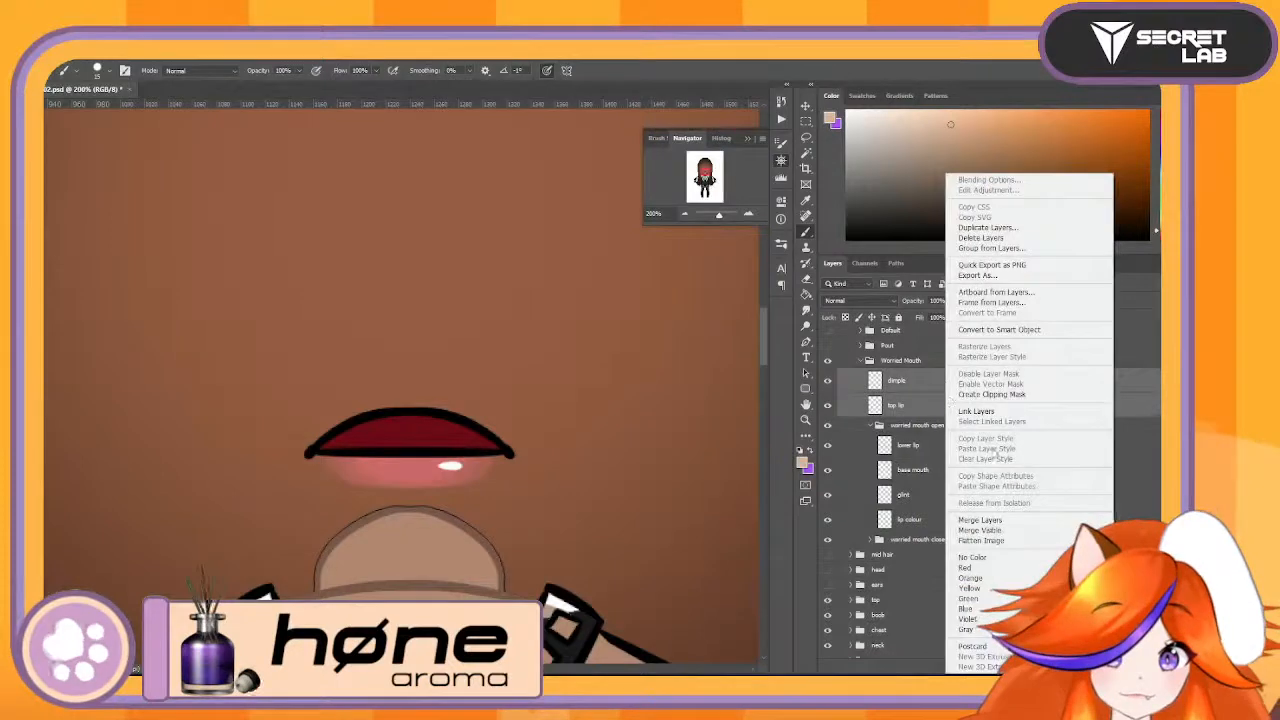
left_click(1006, 521)
- Check what the lower lip layer contains by toggling its visibility
left_click(908, 420)
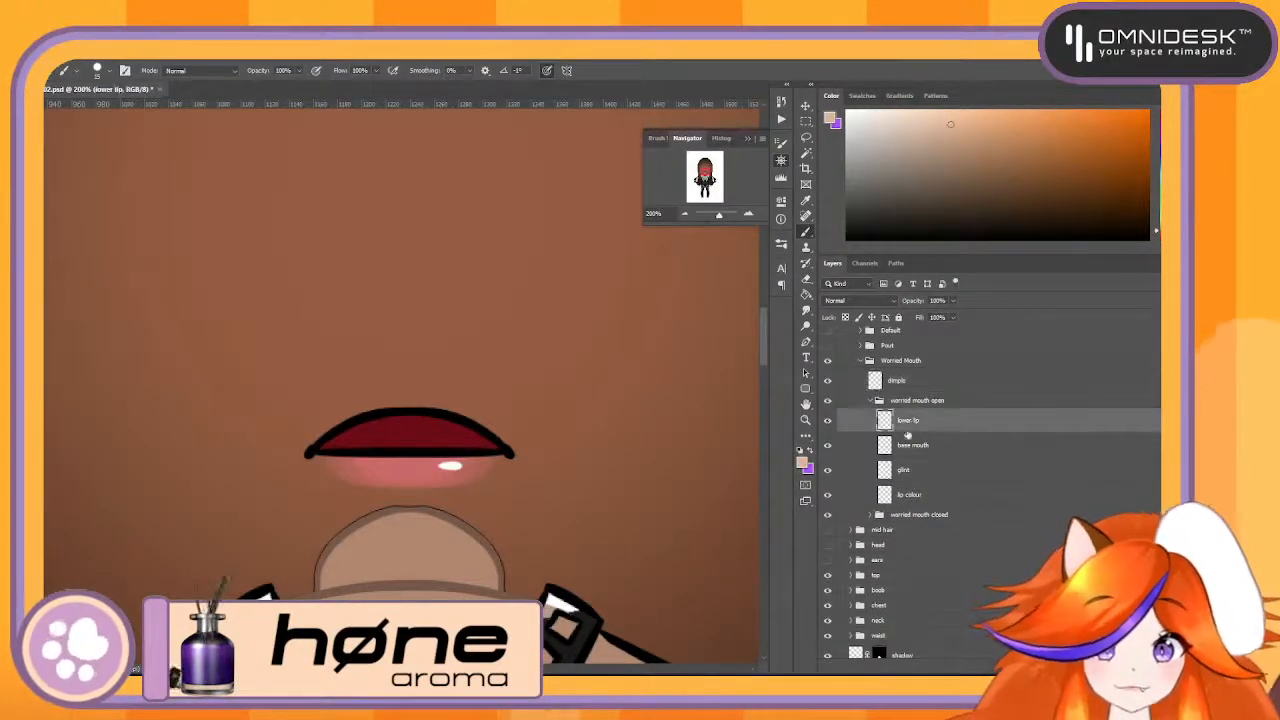
left_click(830, 420)
left_click(830, 420)
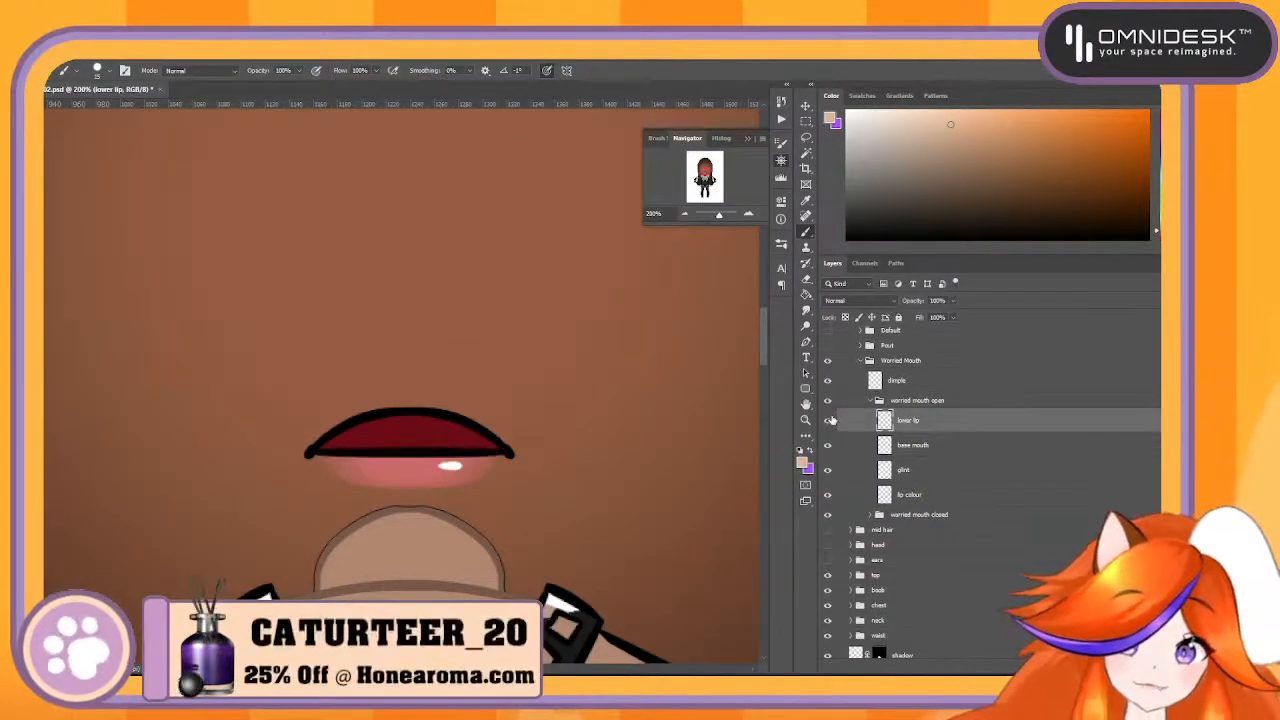
- Merge the glint and lip colour layers of the worried mouth open group into one layer
left_click(948, 446)
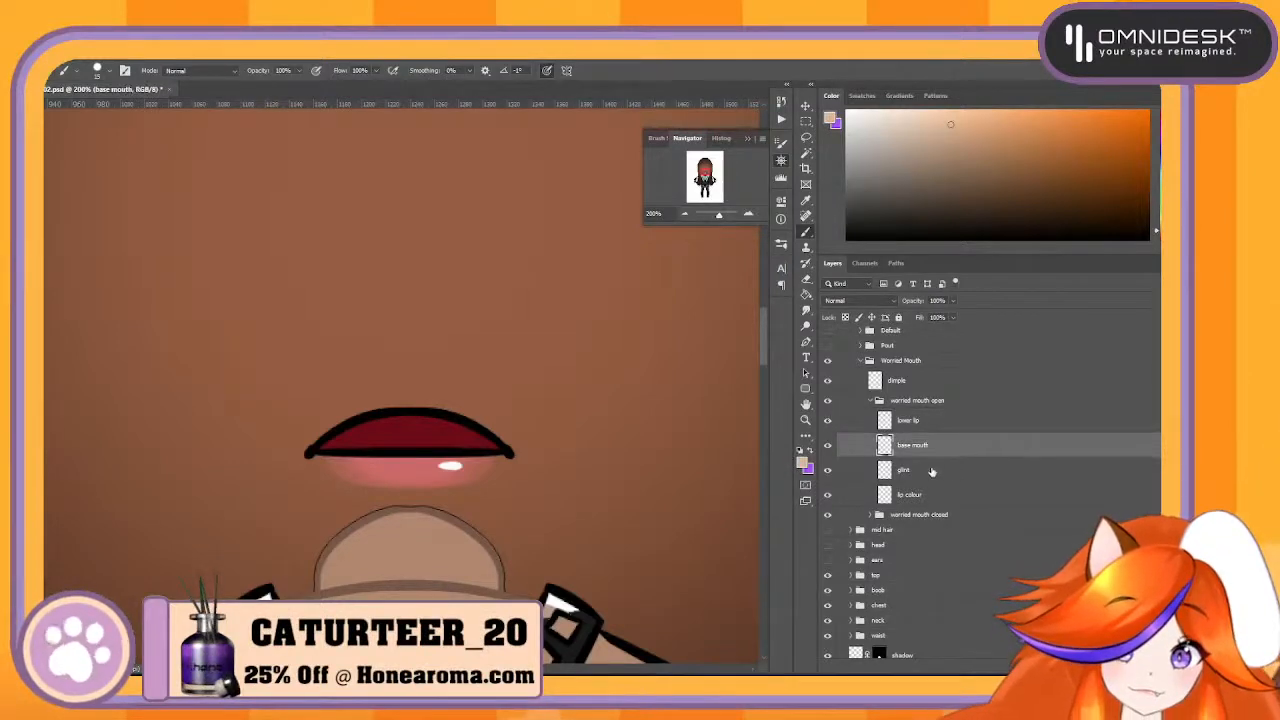
left_click(926, 470)
left_click(922, 494, "shift")
right_click(929, 480)
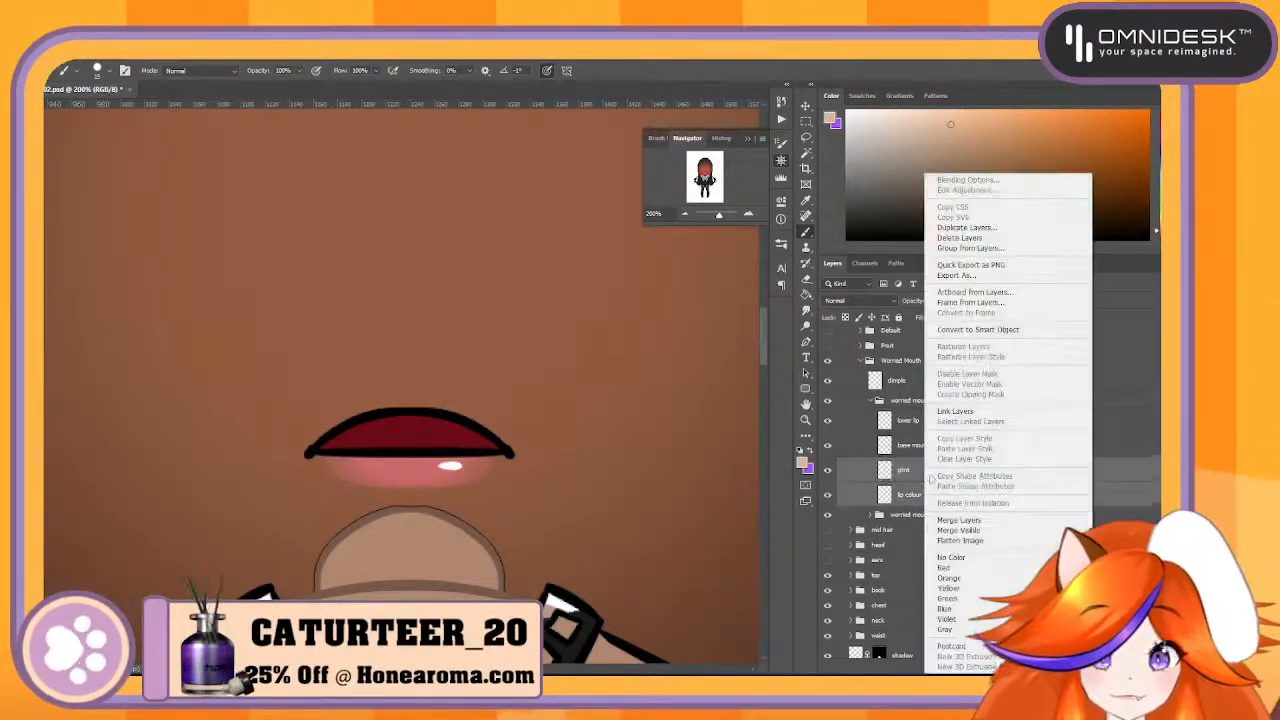
left_click(960, 520)
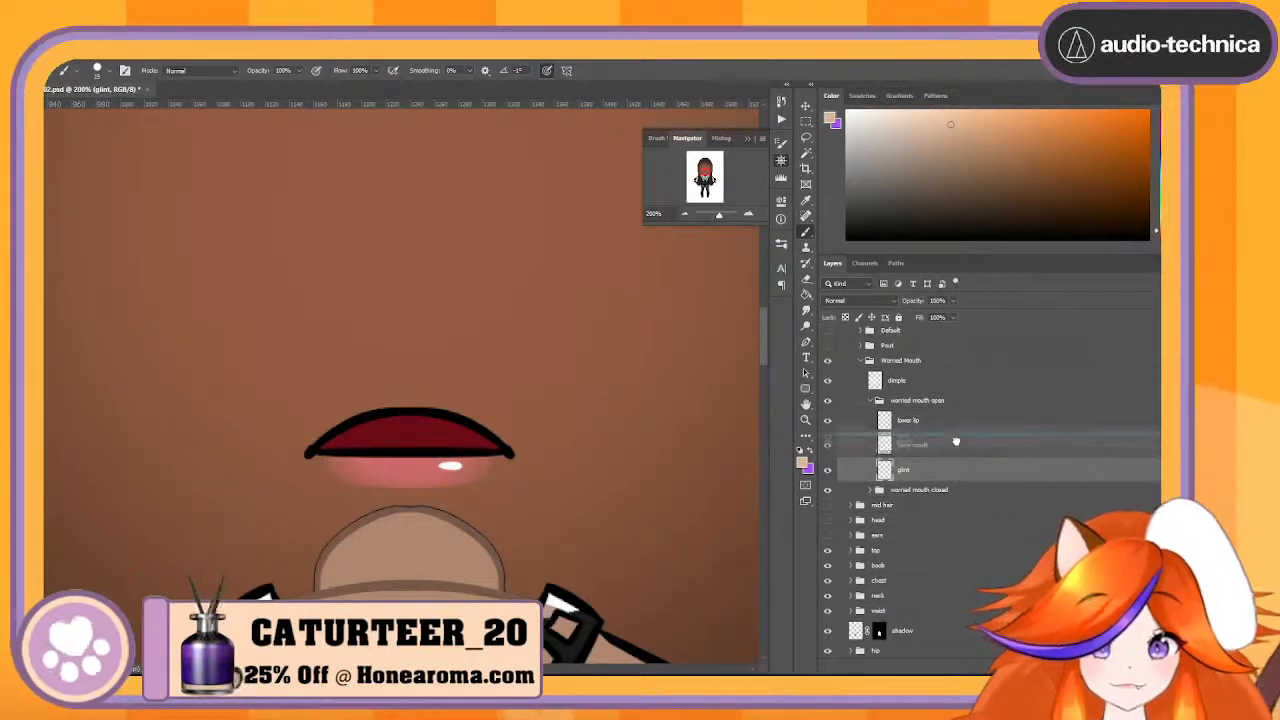
- Try the merged glint layer above base mouth and return it to its place below
left_click_drag(955, 437, 956, 440)
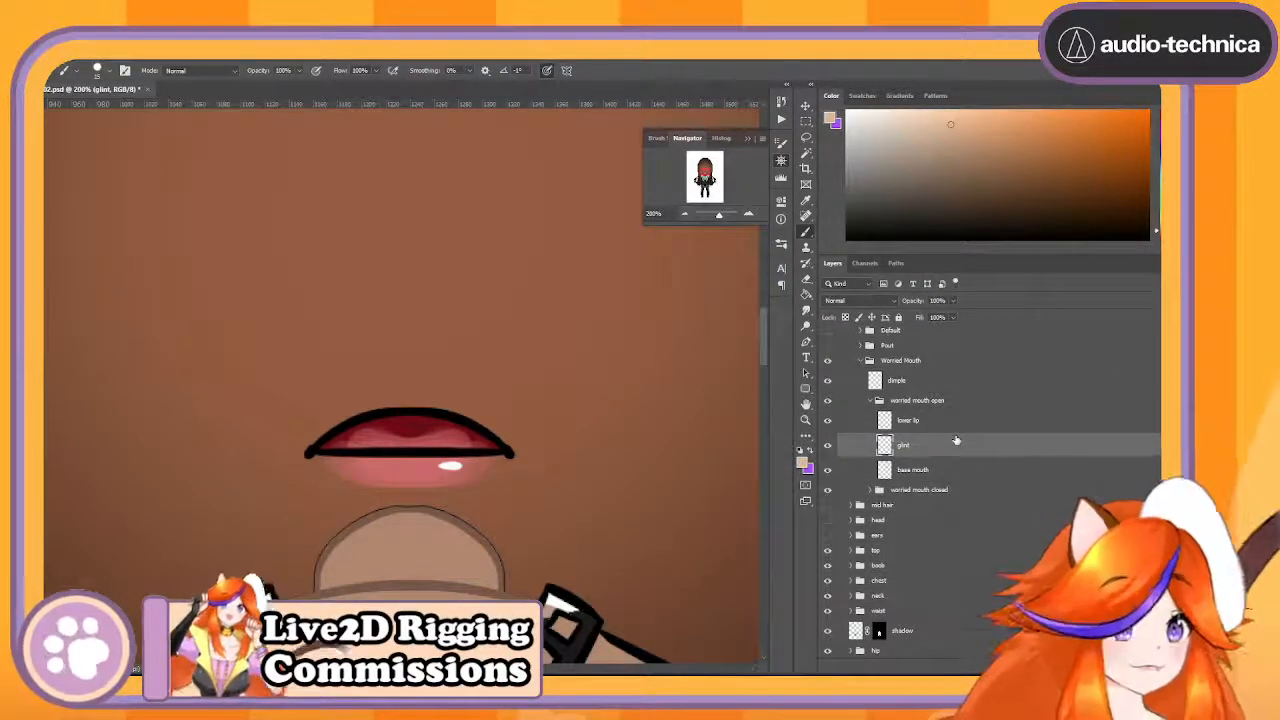
key("e")
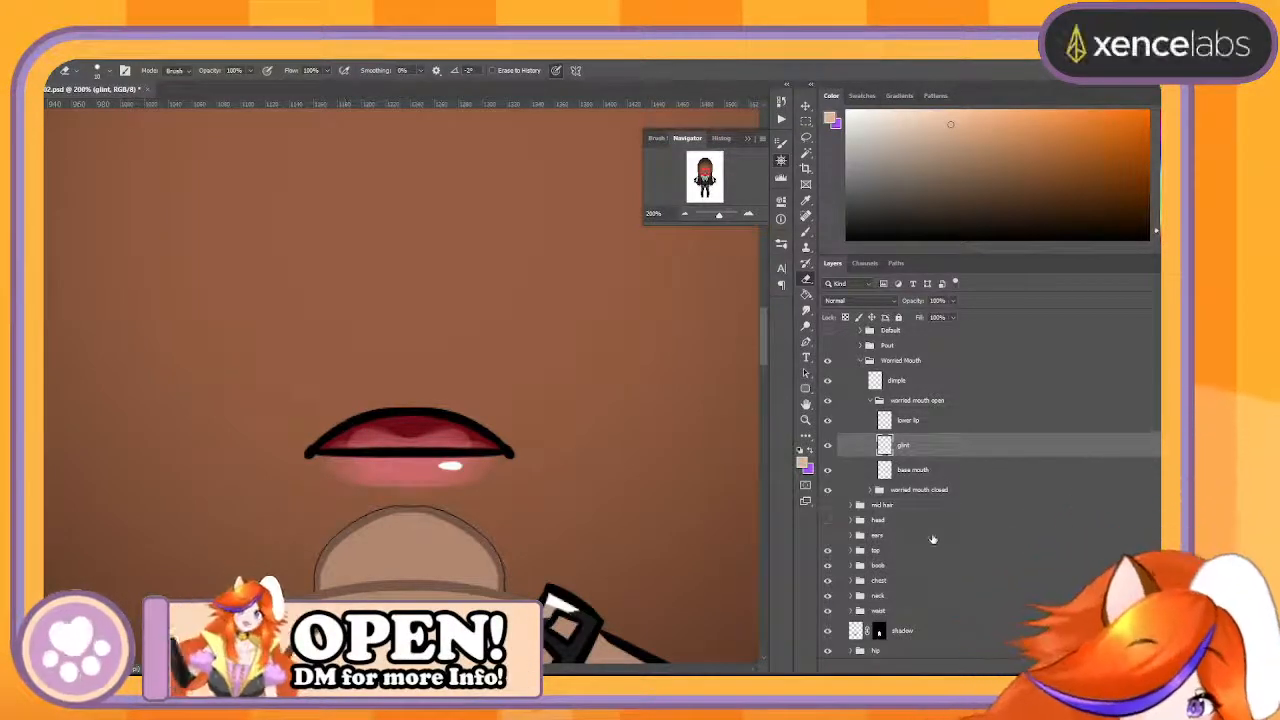
left_click_drag(936, 444, 944, 476)
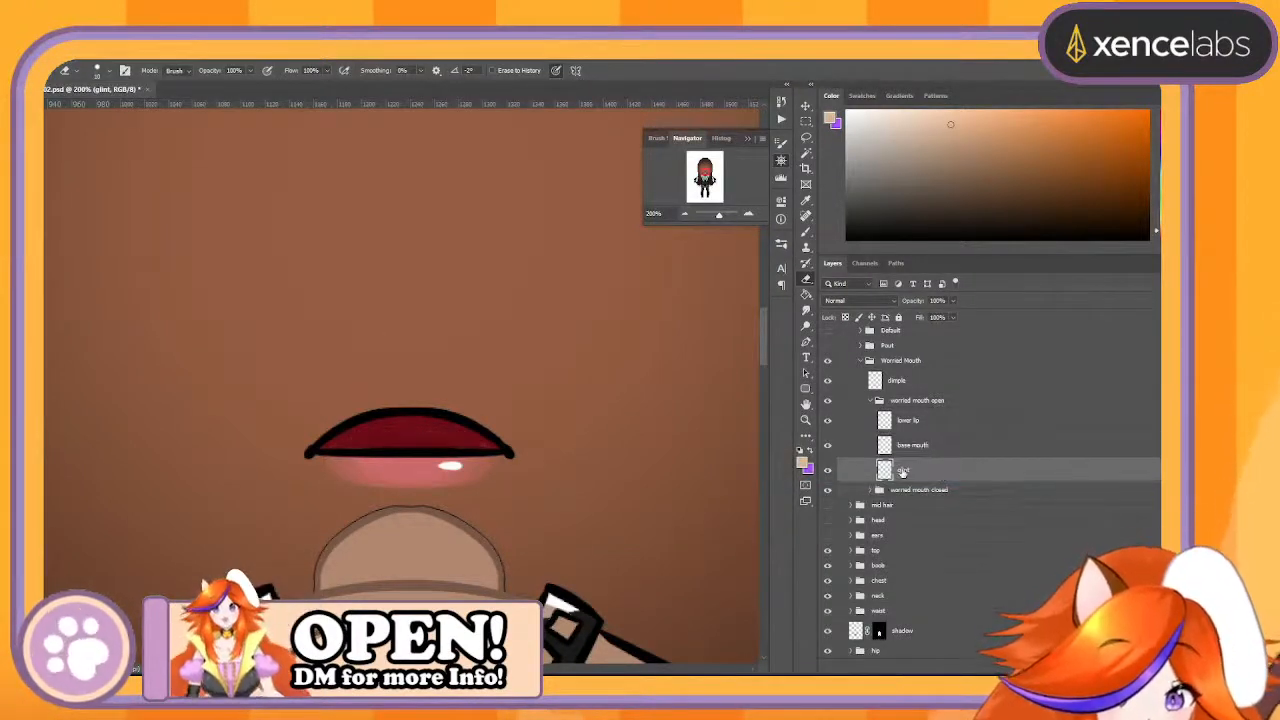
- Rename the merged glint layer "Lipstick" and check the base mouth layer by toggling its visibility
type("Lipstick")
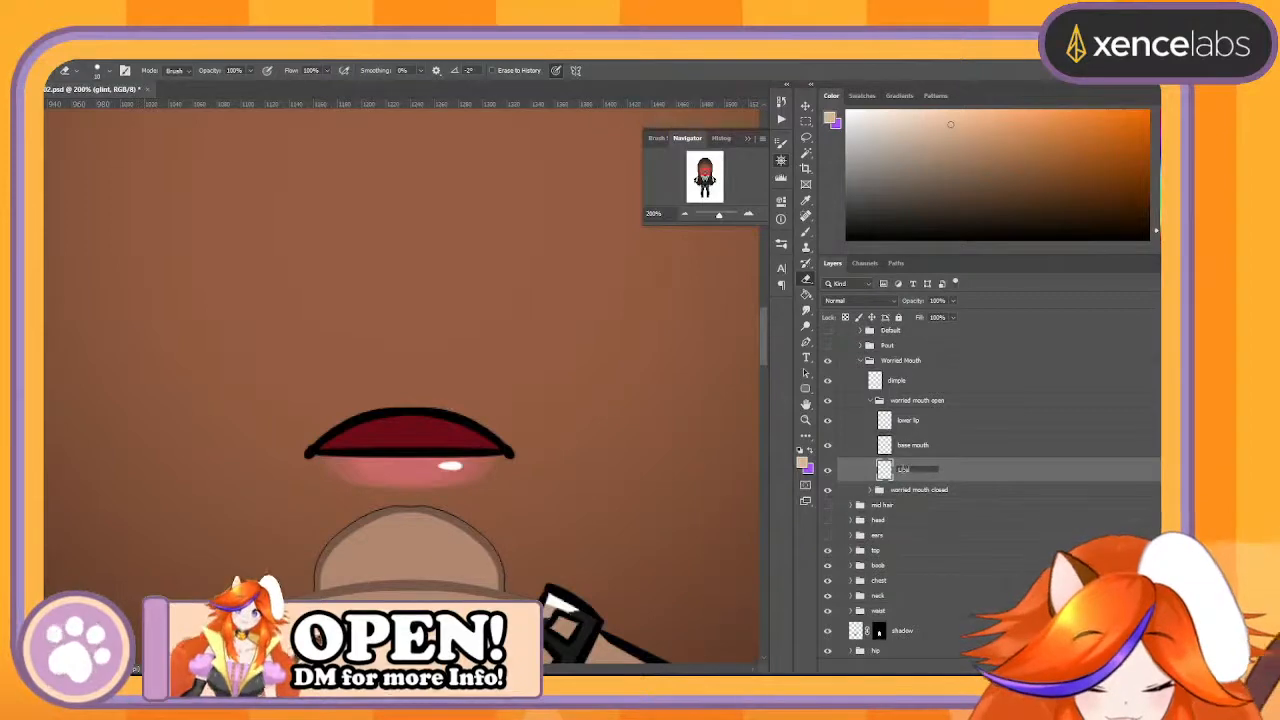
key("Return")
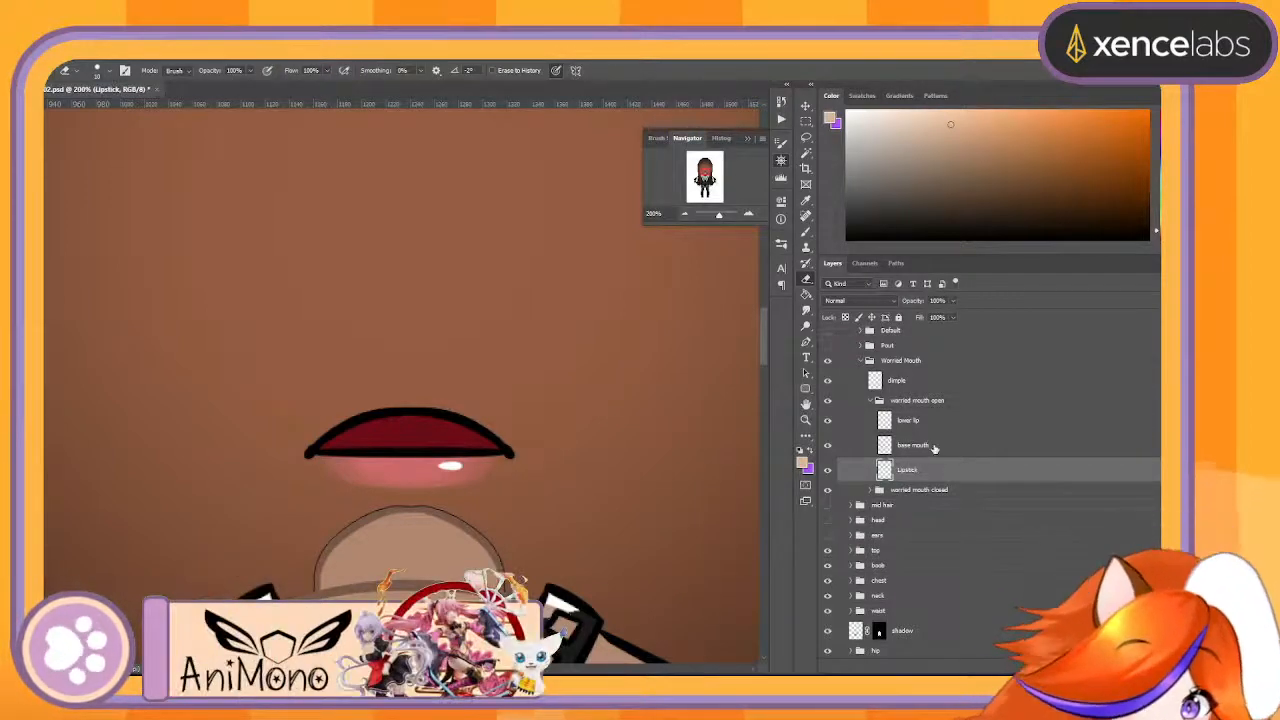
left_click(872, 450)
left_click(828, 447)
left_click(828, 447)
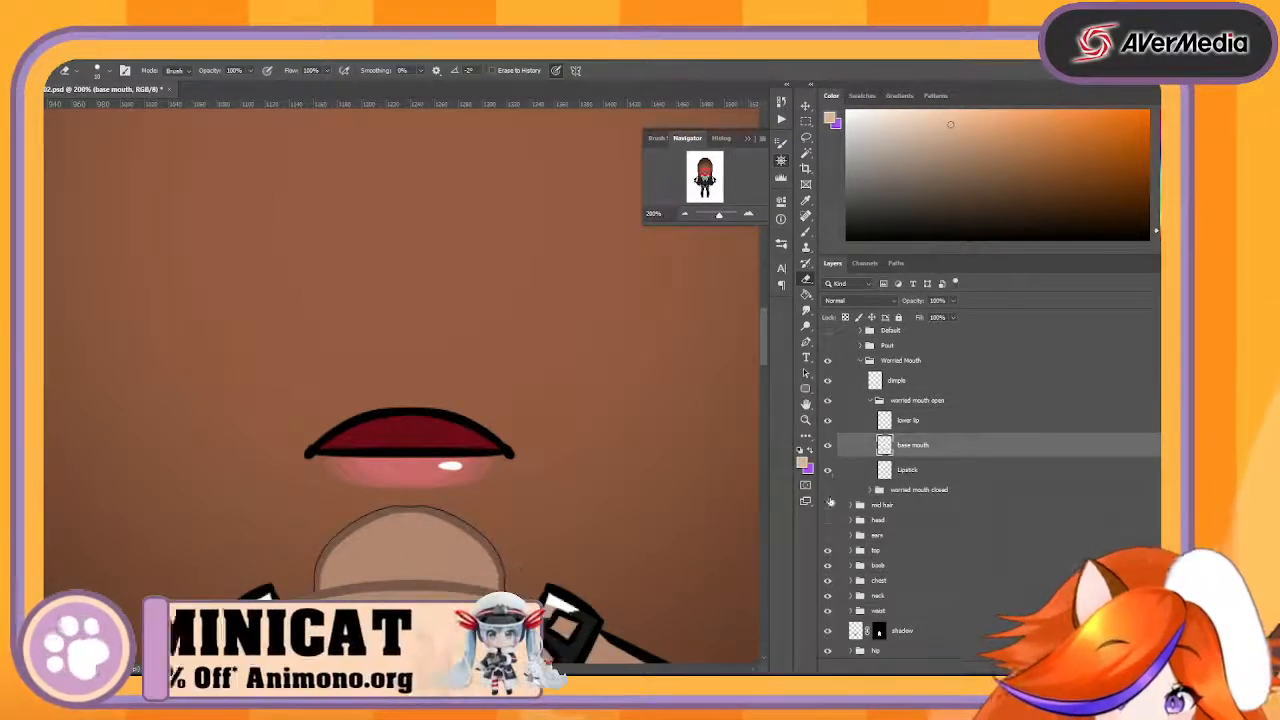
- Check the dimple layer's content by toggling its visibility and rename it "Upper Mouth"
left_click(827, 380)
left_click(827, 380)
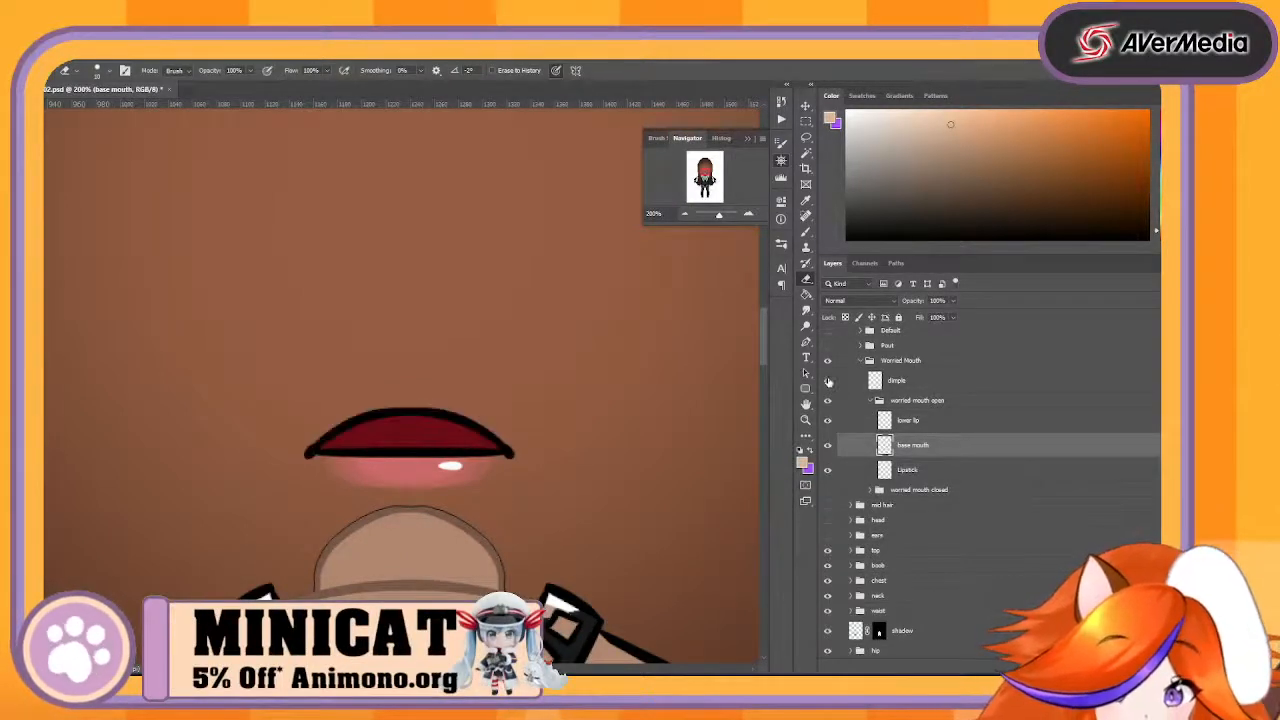
double_click(897, 381)
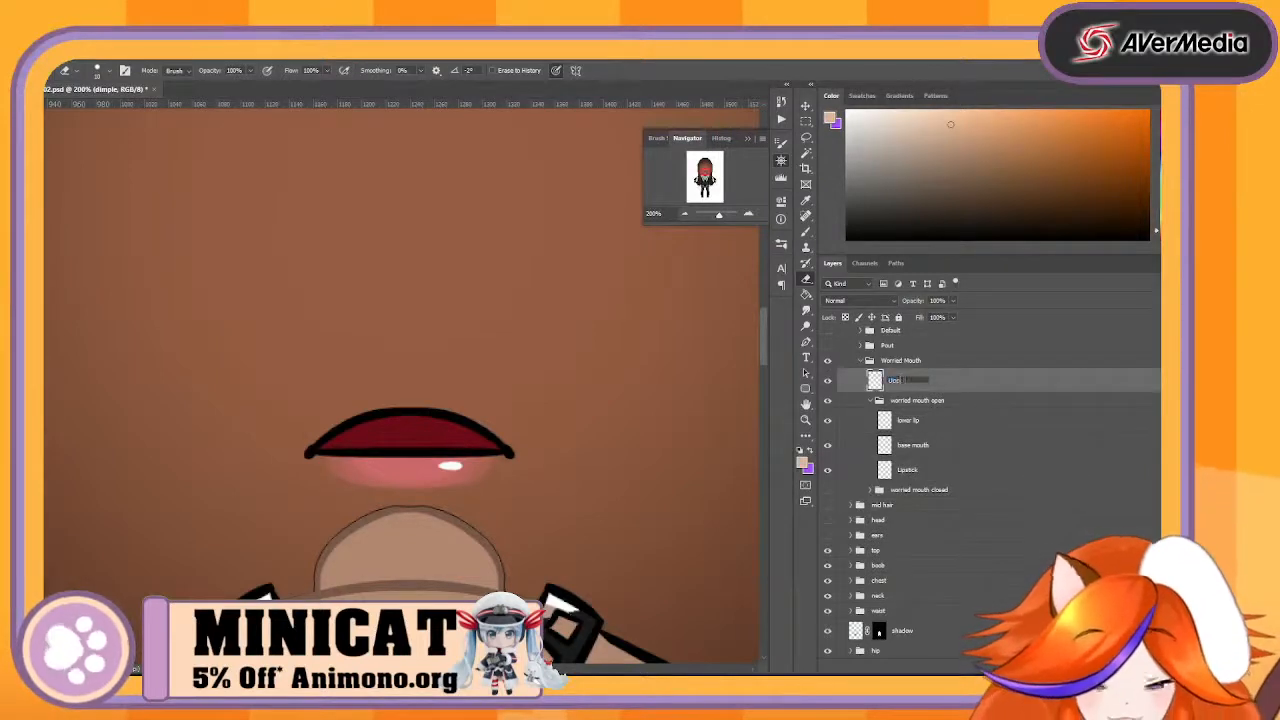
type("Upper Mouth")
key("Return")
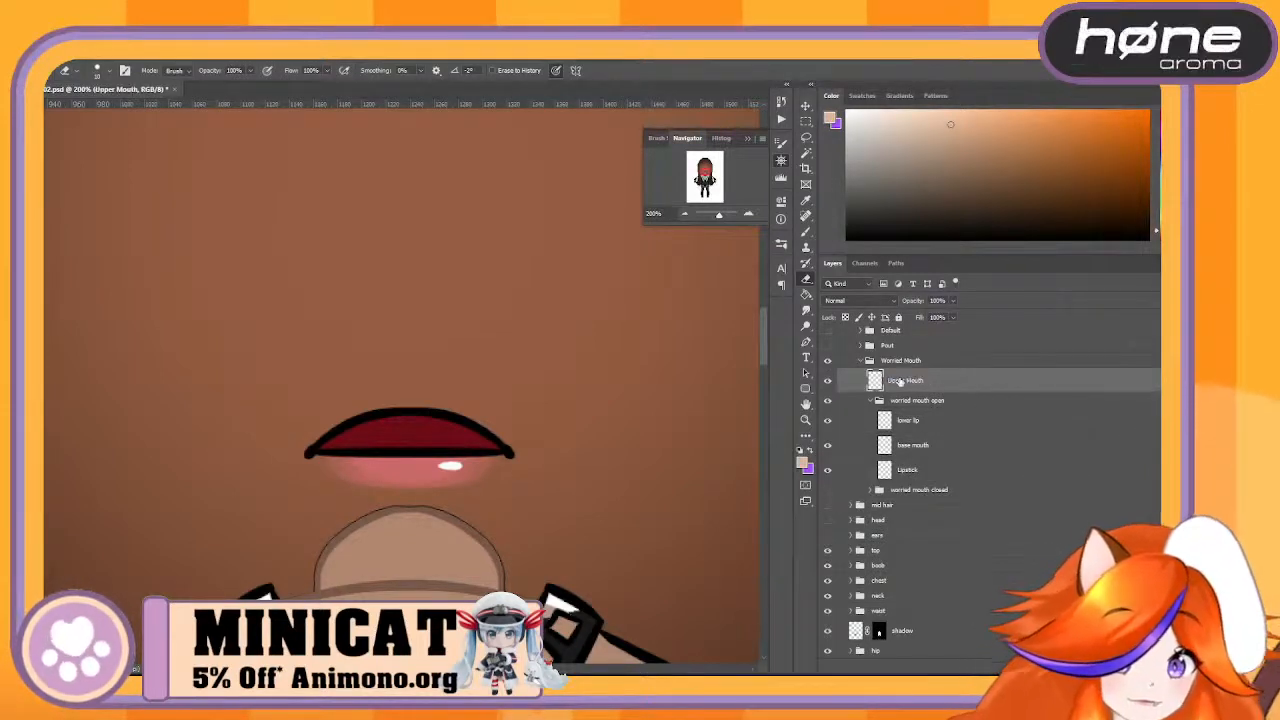
- Delete the worried mouth closed group from the Worried Mouth group
double_click(972, 488)
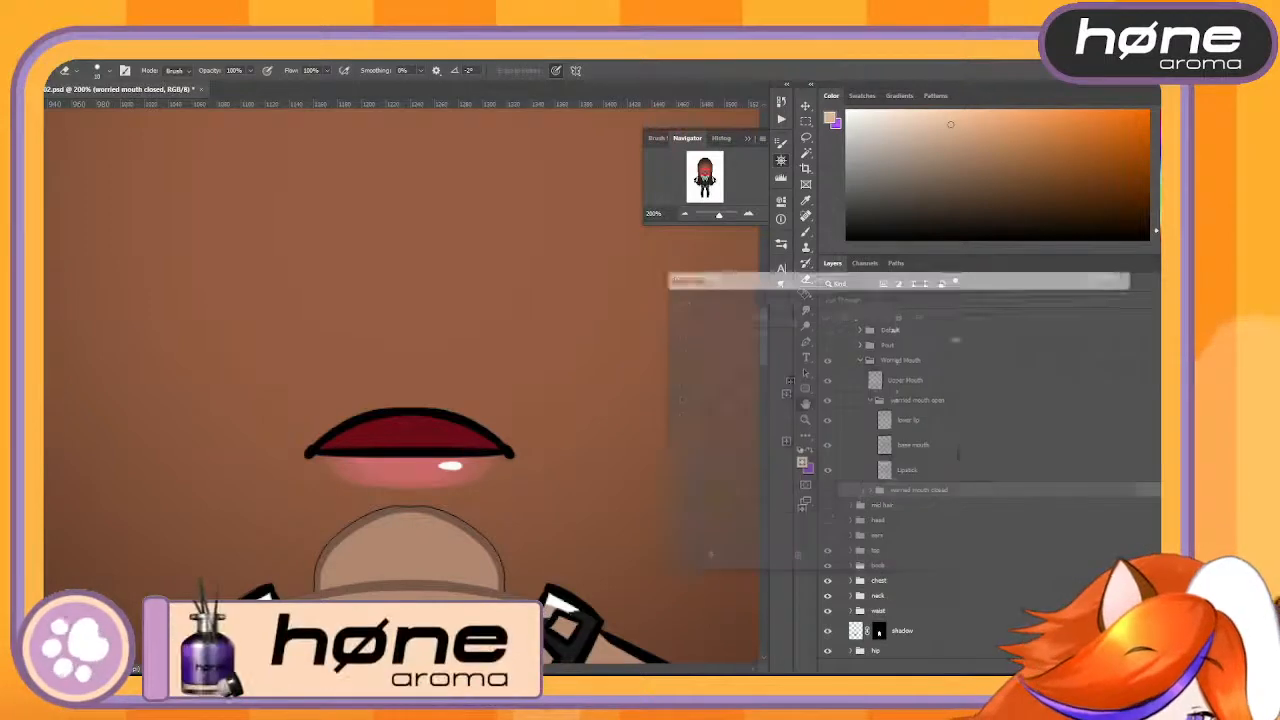
left_click(1077, 325)
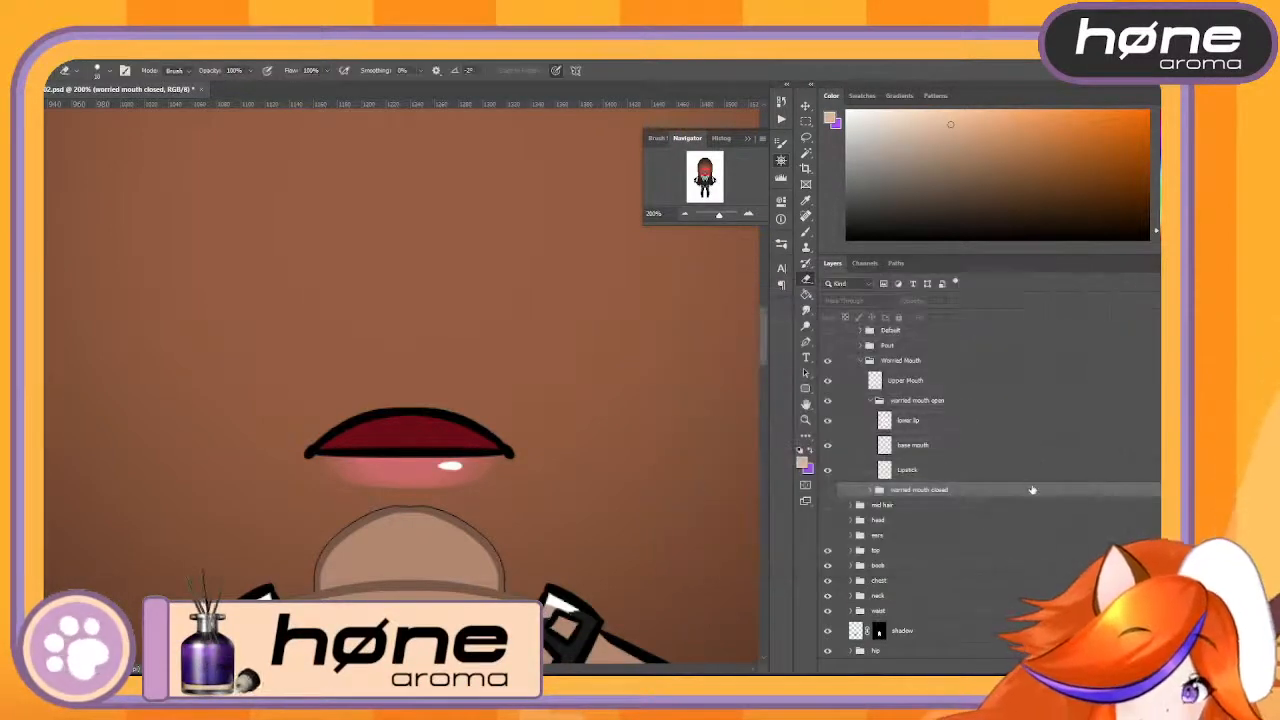
left_click_drag(1034, 490, 1148, 669)
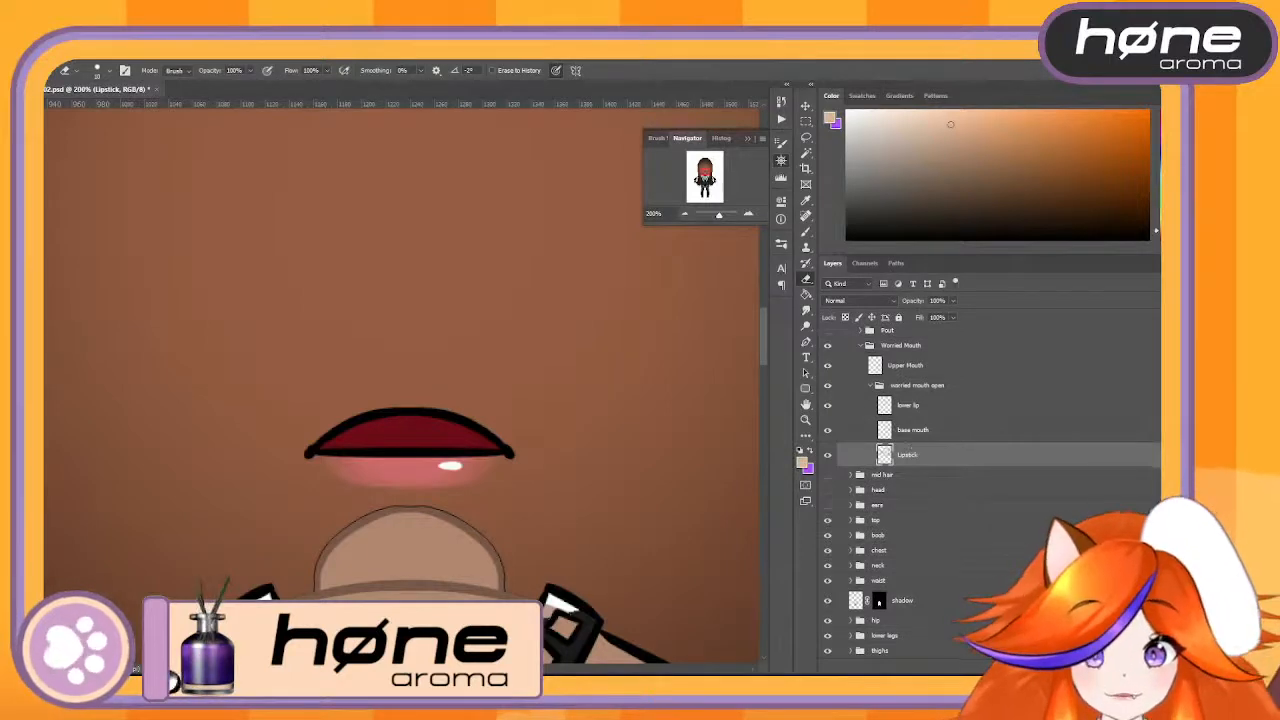
- Check the Lipstick layer by toggling its visibility and hide the Upper Mouth layer
left_click(828, 455)
left_click(828, 455)
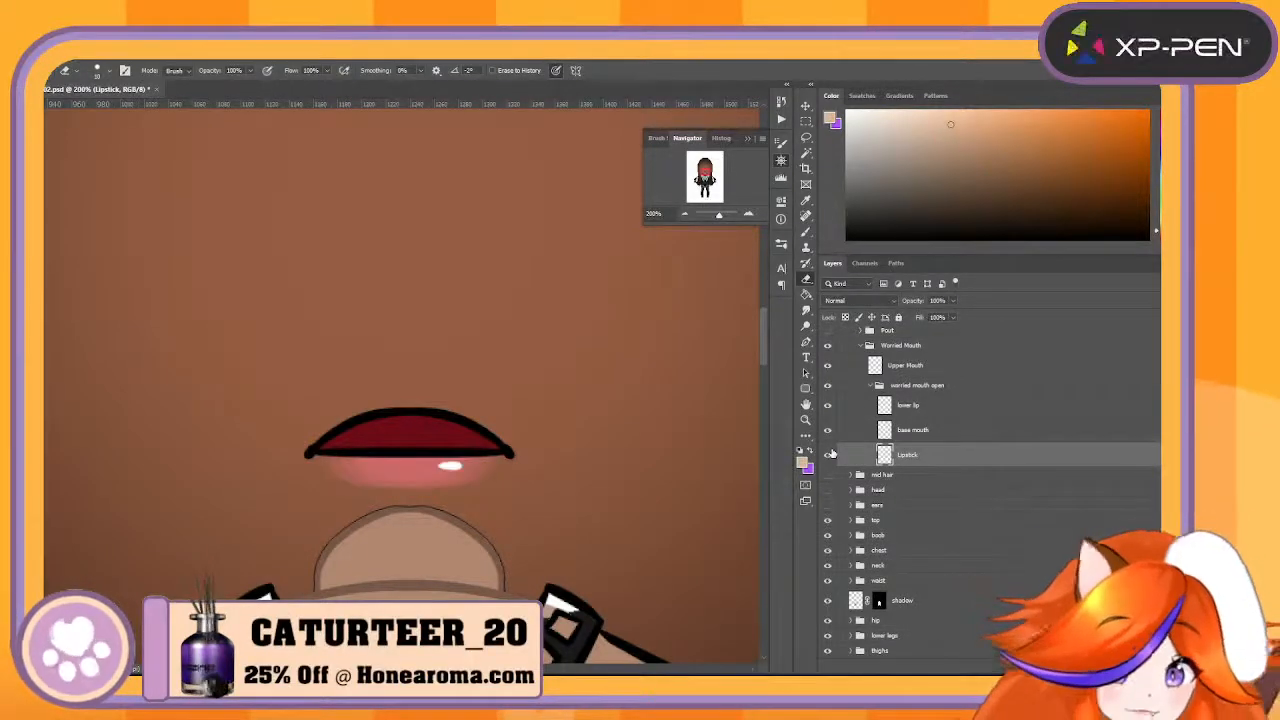
left_click(825, 372)
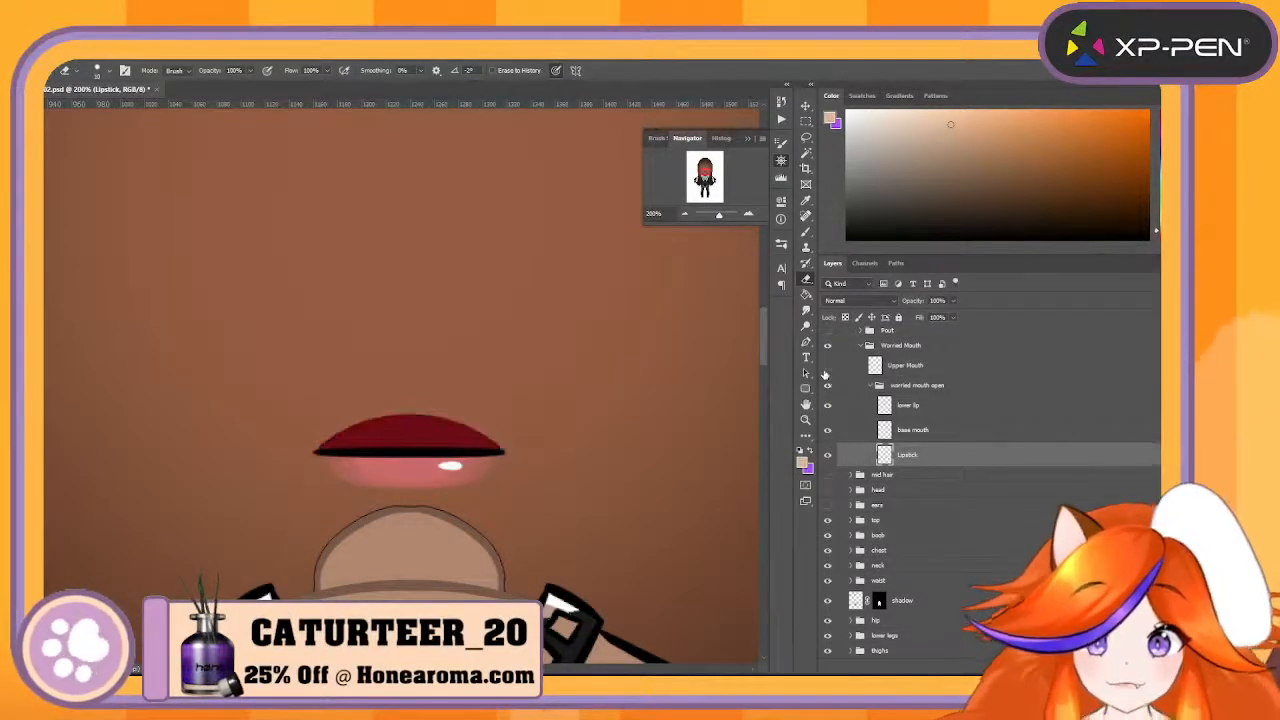
left_click(825, 372)
left_click(825, 372)
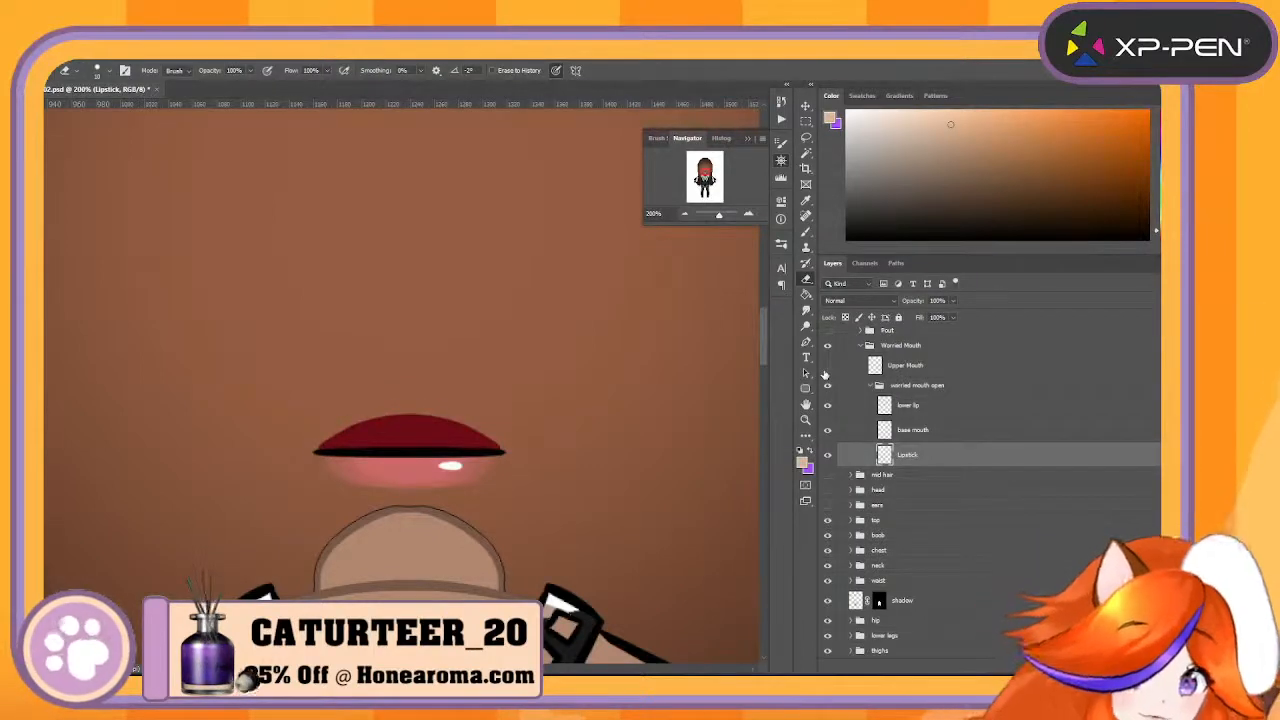
- Sample black from the lip line with a smaller brush and try extending its left corner on the lower lip layer
left_click(930, 410)
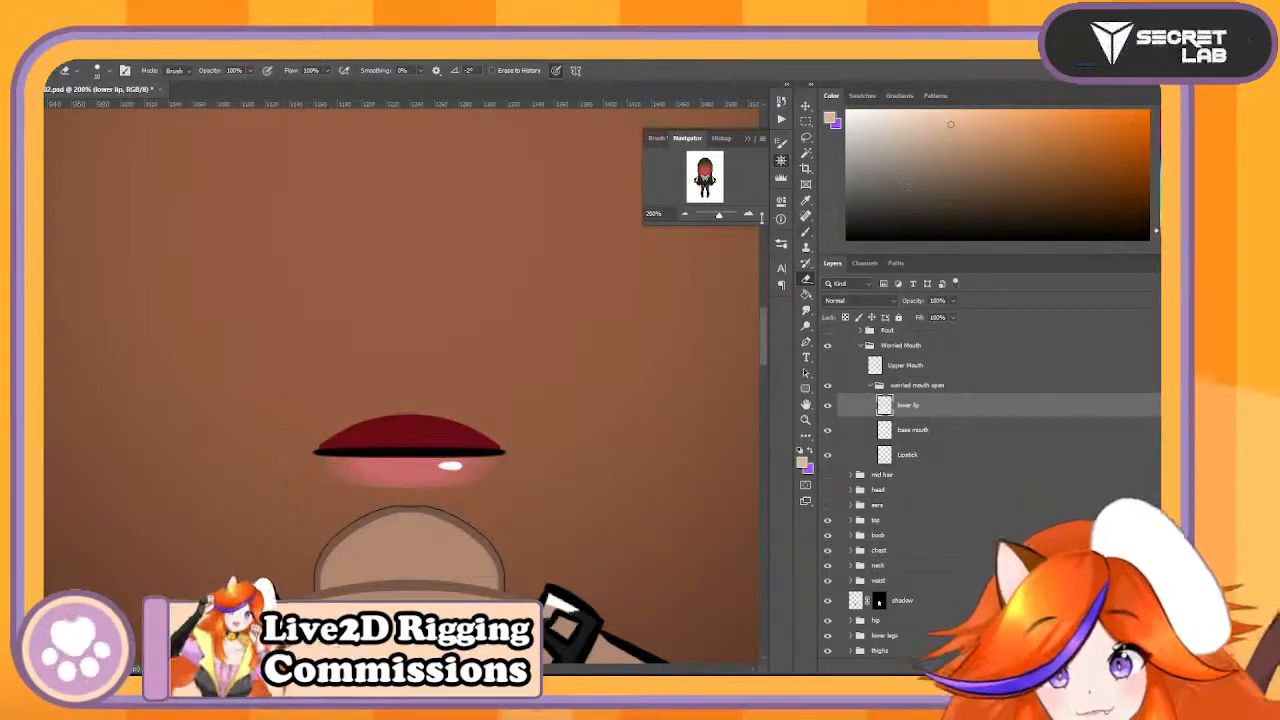
key("ctrl+plus")
key("b")
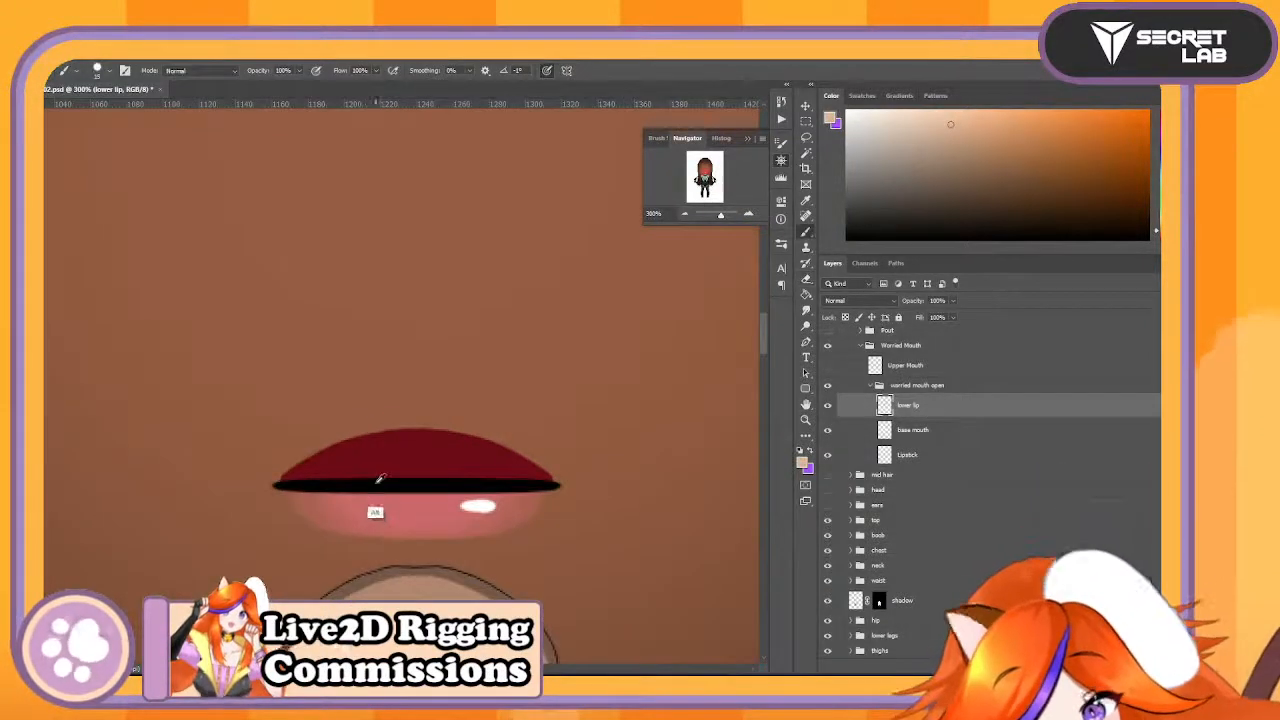
left_click(365, 484, "alt")
key("[")
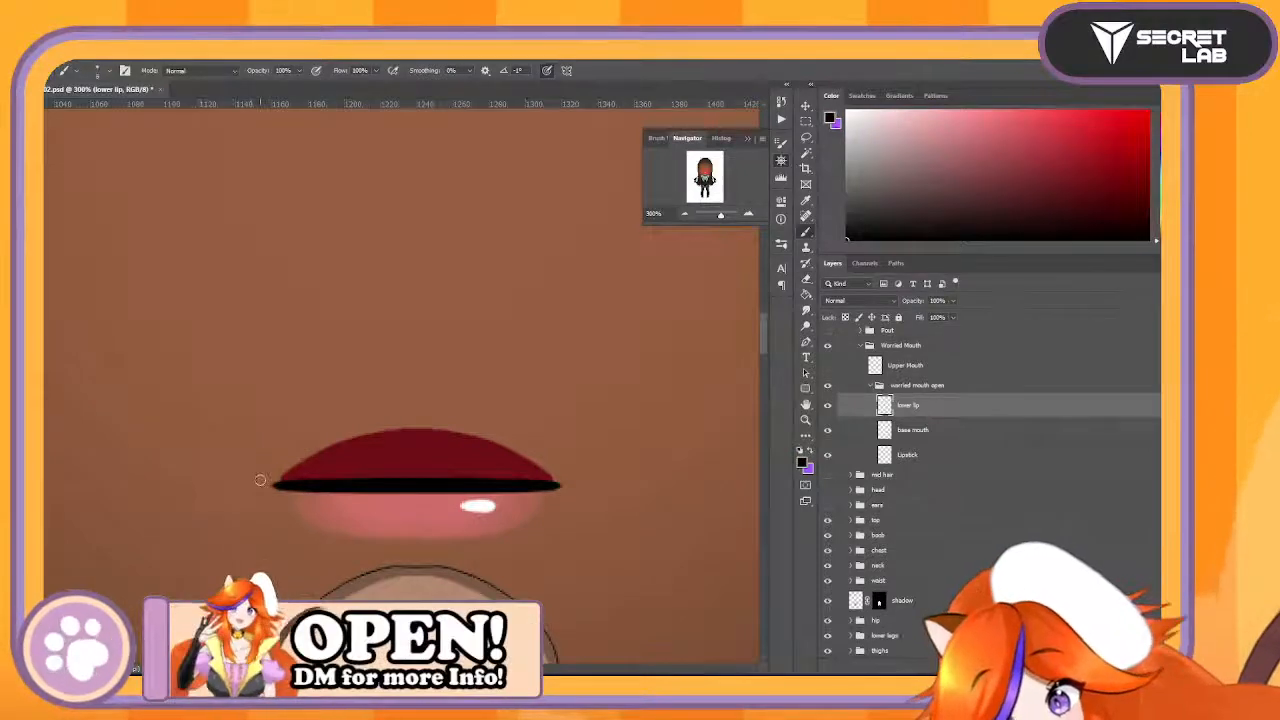
left_click_drag(280, 486, 260, 481)
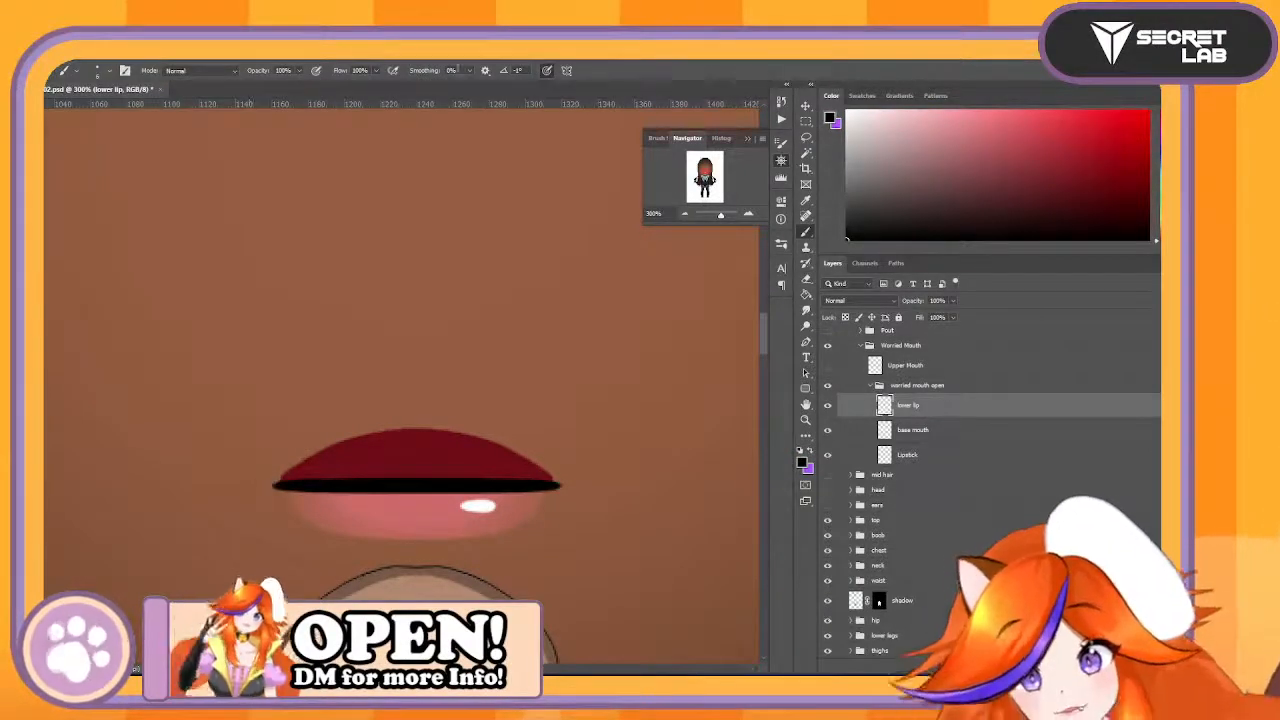
- Enable the last used vertical symmetry for the brush and extend both ends of the lower lip line outward and upward in black
left_click(567, 71)
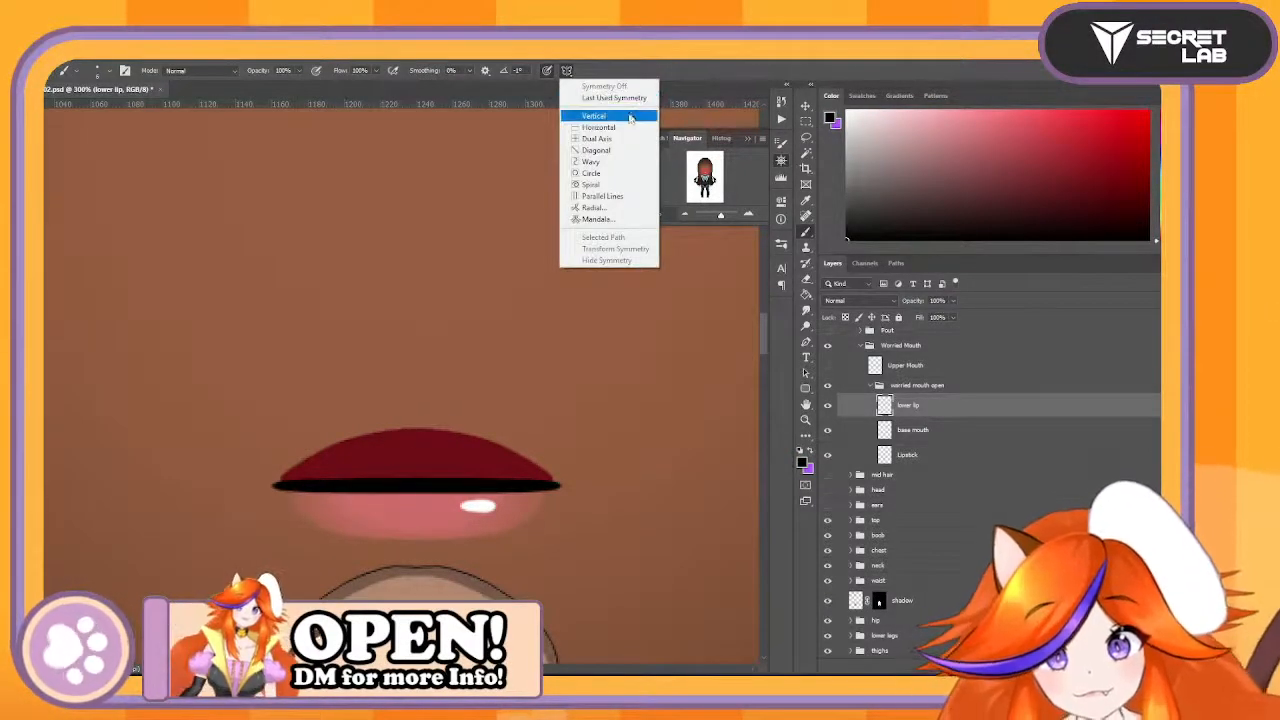
left_click(620, 98)
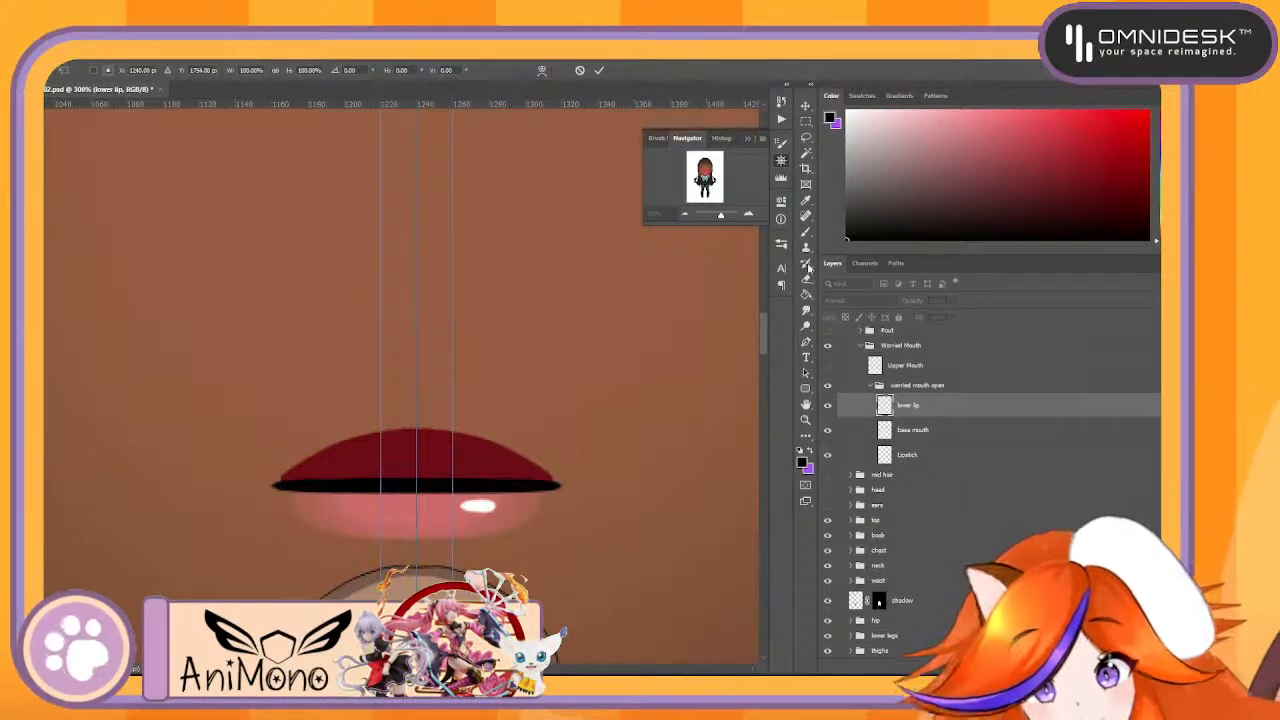
key("Return")
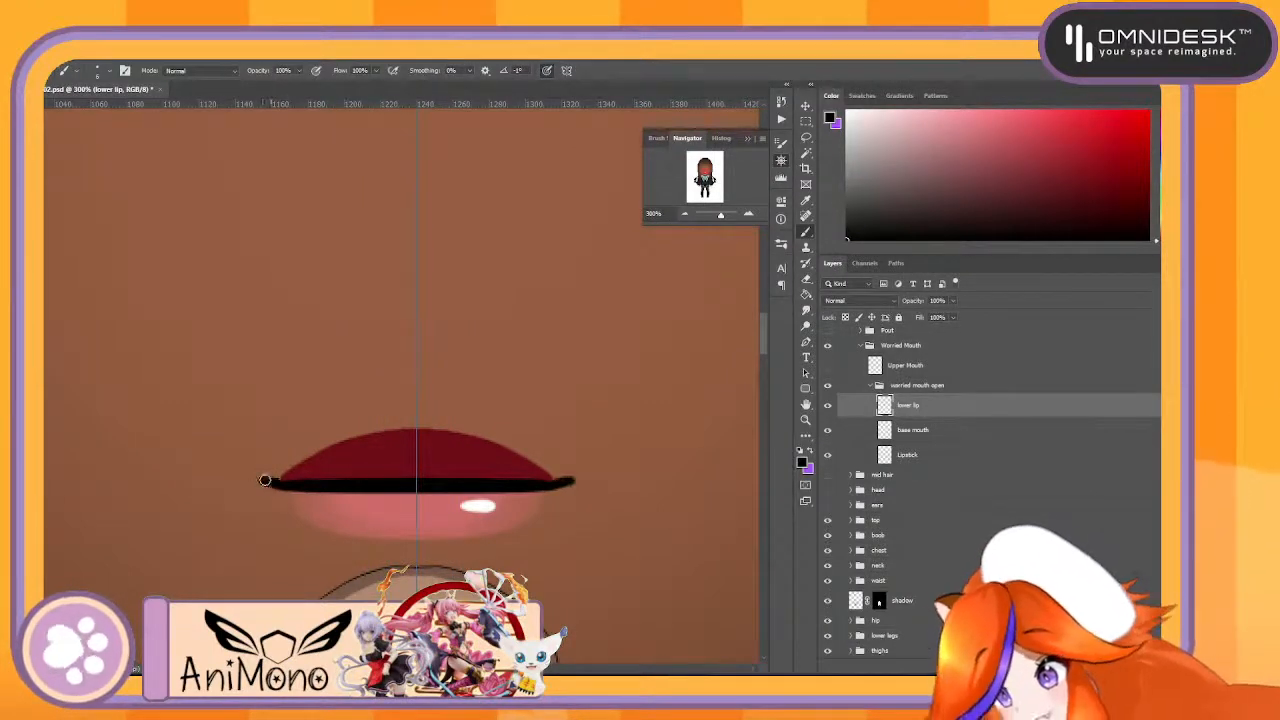
mouse_move(265, 480)
left_mouse_down()
mouse_move(298, 488)
mouse_move(248, 467)
mouse_move(289, 484)
mouse_move(259, 476)
left_mouse_up()
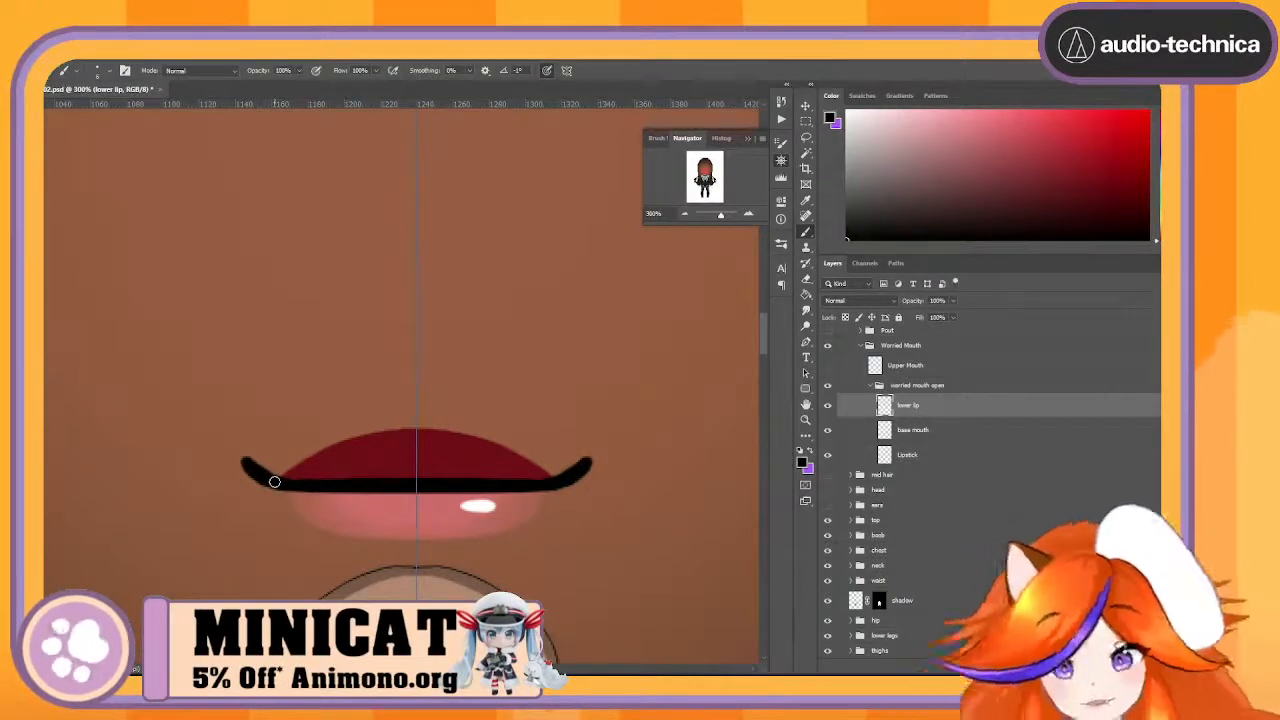
- Sample the dark red on the base mouth layer and paint the fill upward and out to the extended lip corners
left_click(1000, 433)
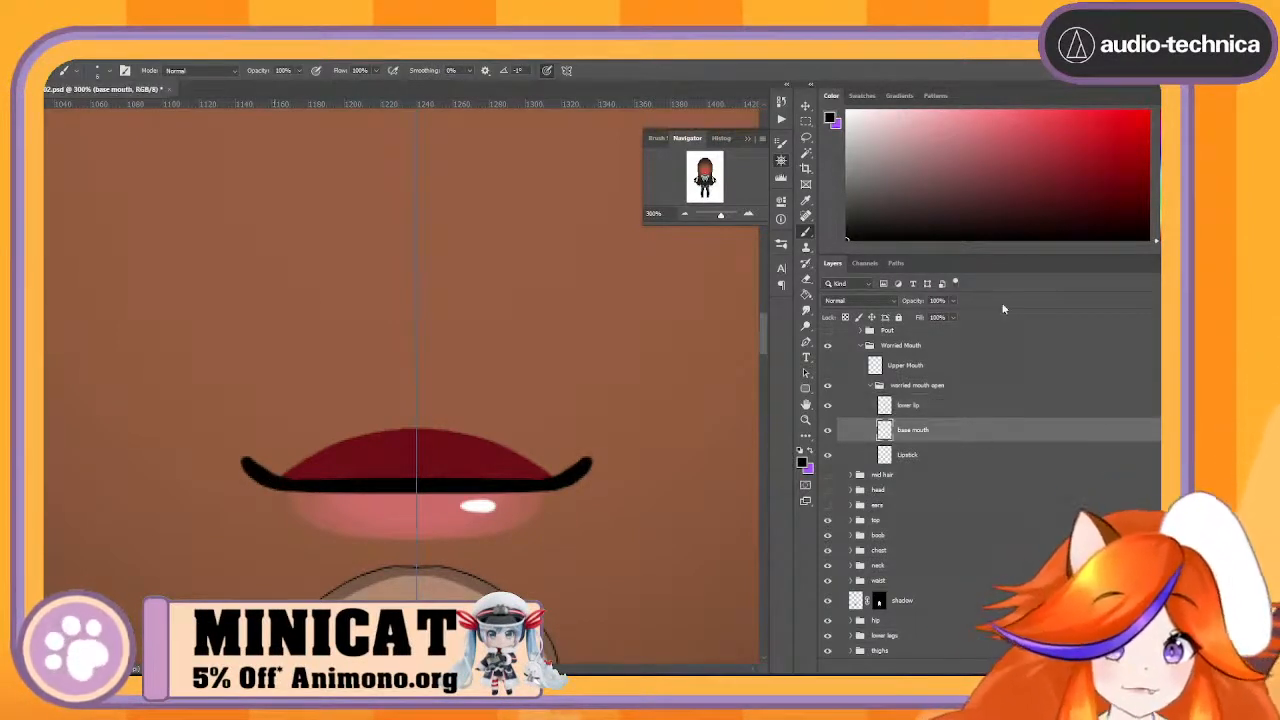
left_click(397, 447, "alt")
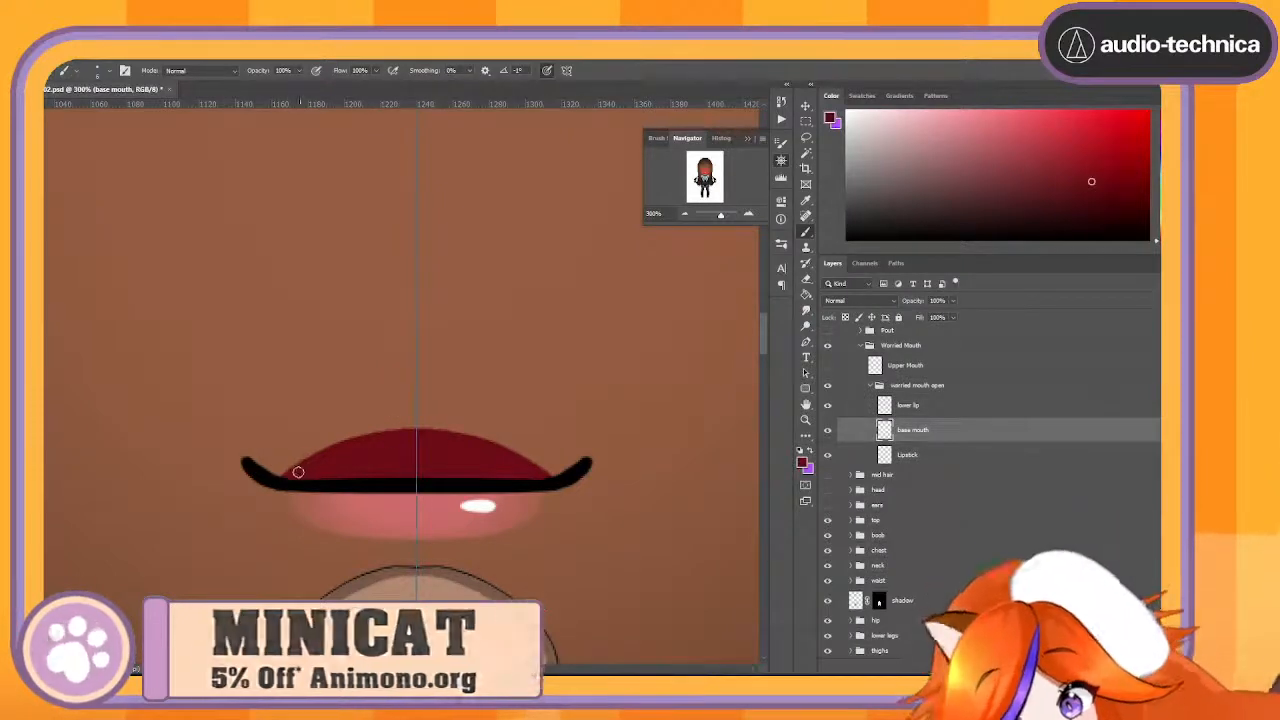
mouse_move(298, 472)
left_mouse_down()
mouse_move(256, 459)
mouse_move(289, 471)
mouse_move(250, 455)
mouse_move(274, 431)
mouse_move(355, 396)
mouse_move(415, 389)
mouse_move(280, 458)
mouse_move(269, 451)
mouse_move(282, 466)
mouse_move(308, 441)
mouse_move(362, 434)
mouse_move(324, 411)
mouse_move(425, 398)
mouse_move(356, 433)
left_mouse_up()
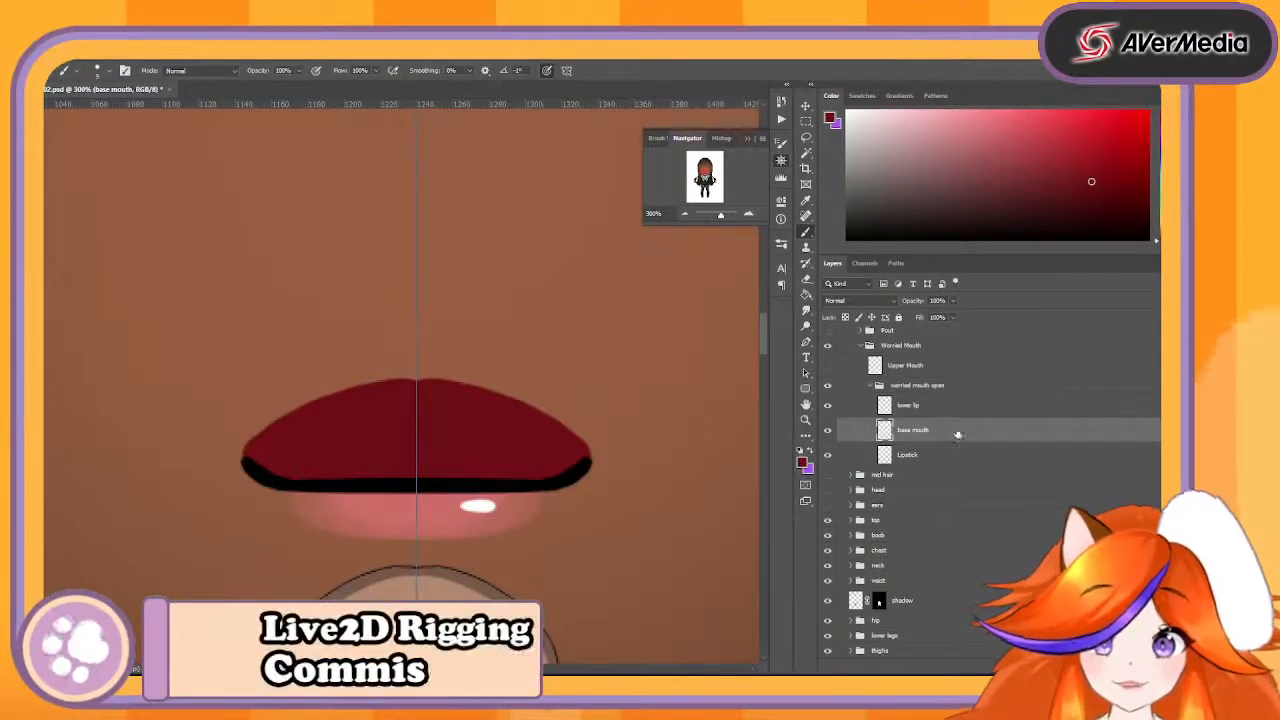
- Merge the lower lip and base mouth layers and rename the merged layer "LowerMouth"
left_click(951, 411, "shift")
right_click(951, 411)
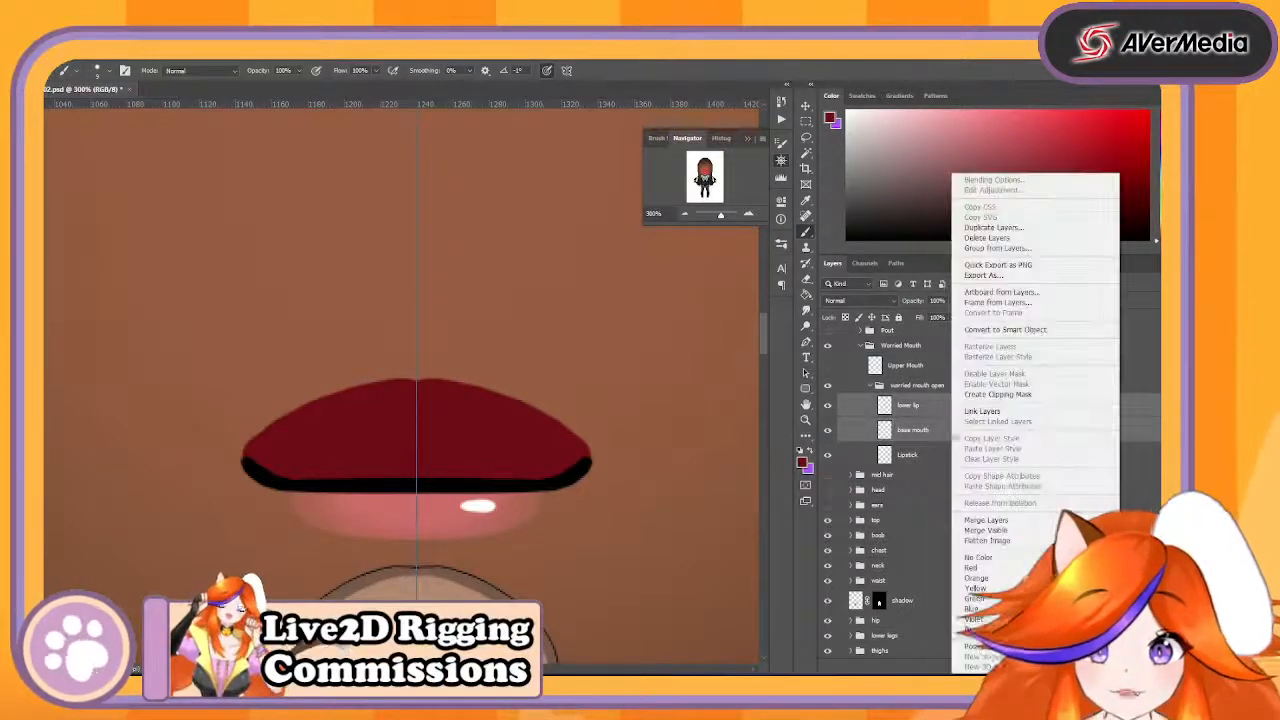
left_click(1010, 521)
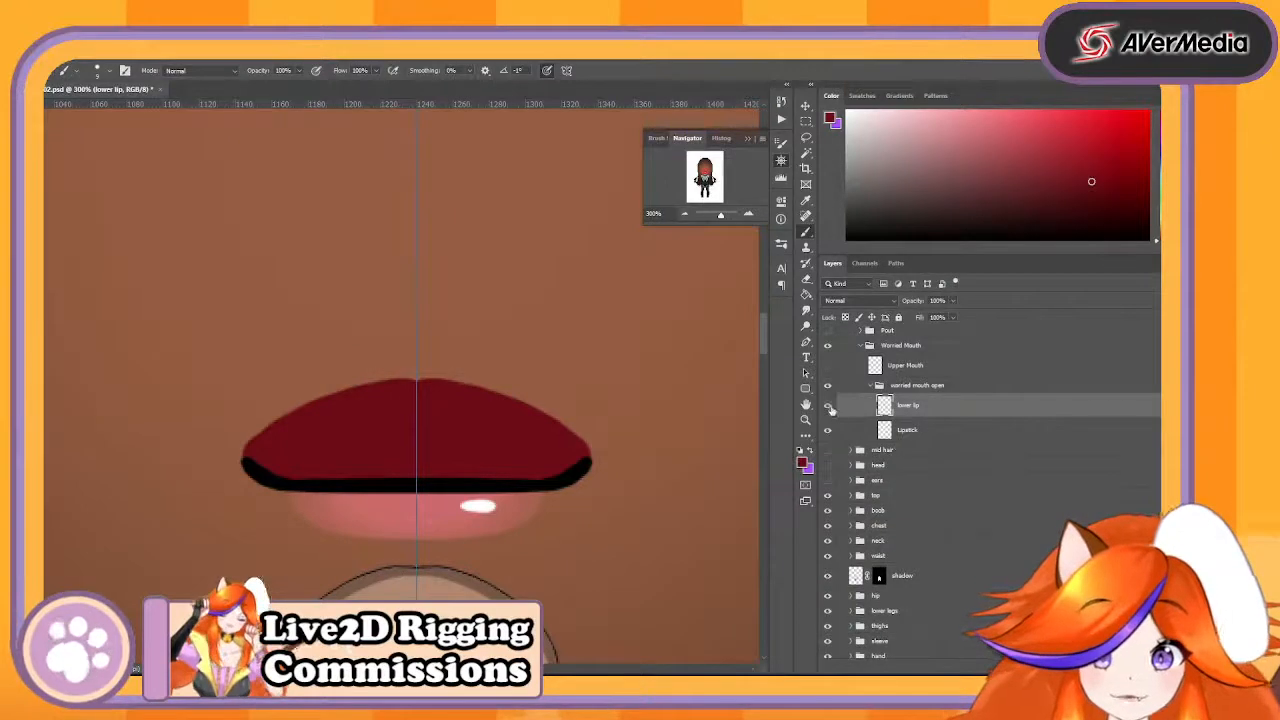
left_click(827, 406)
left_click(827, 406)
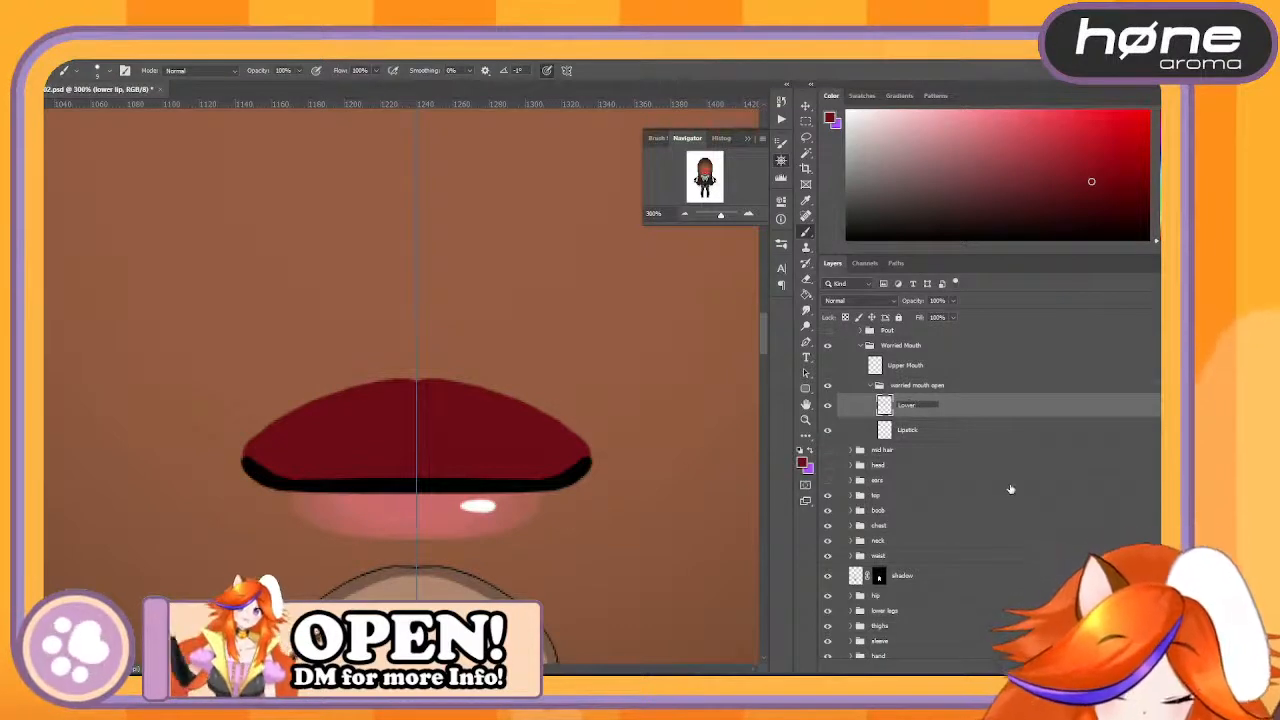
type("Mouth")
key("Return")
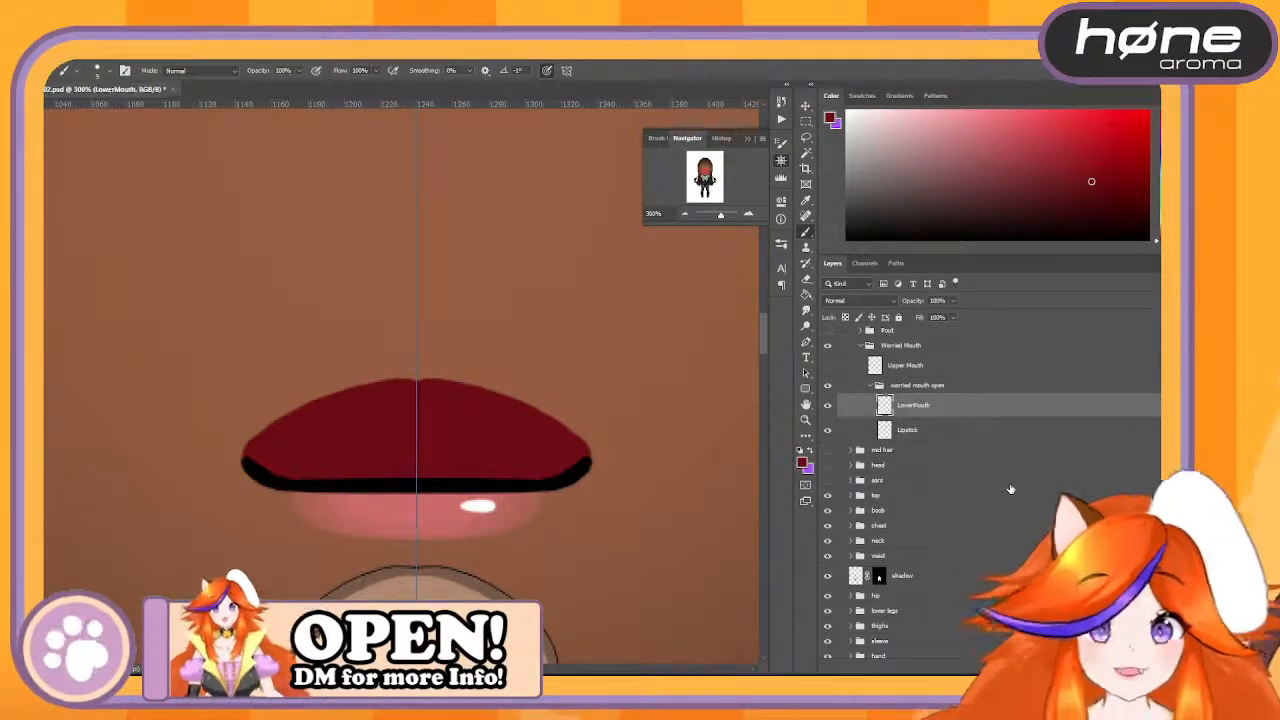
- Show the Upper Mouth layer and hide the LowerMouth and Lipstick layers
left_click(827, 365)
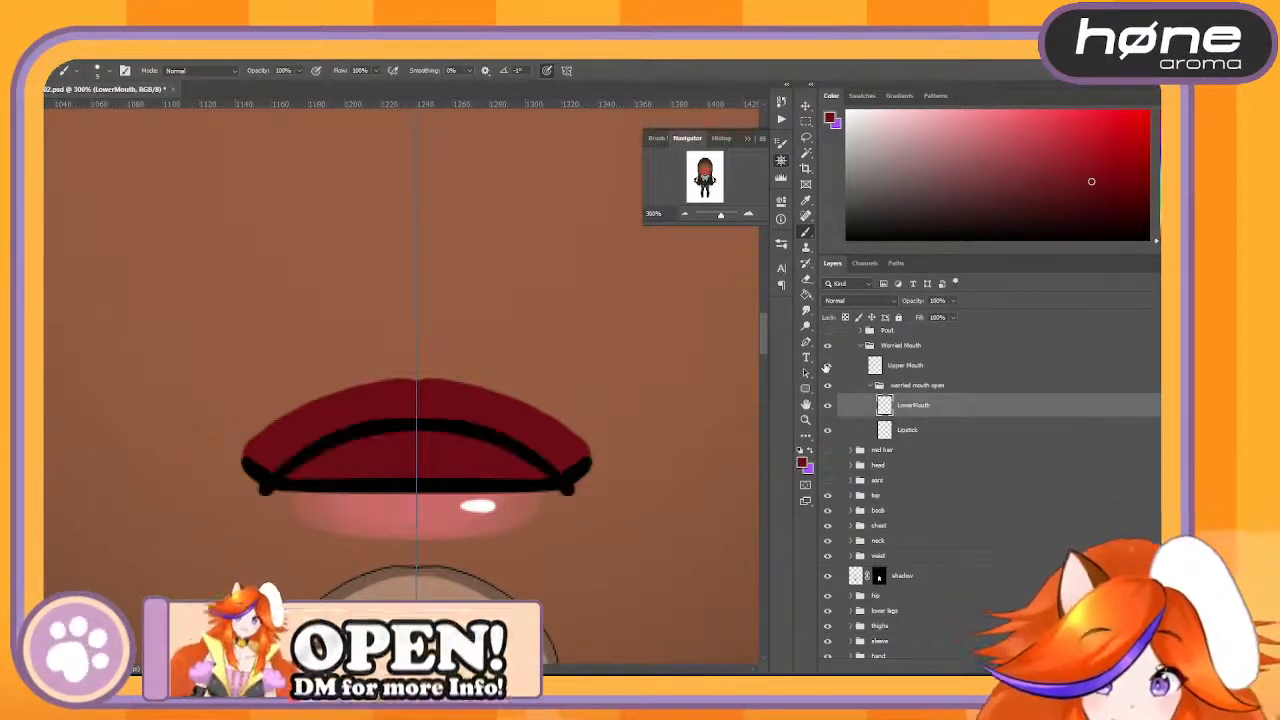
left_click(827, 405)
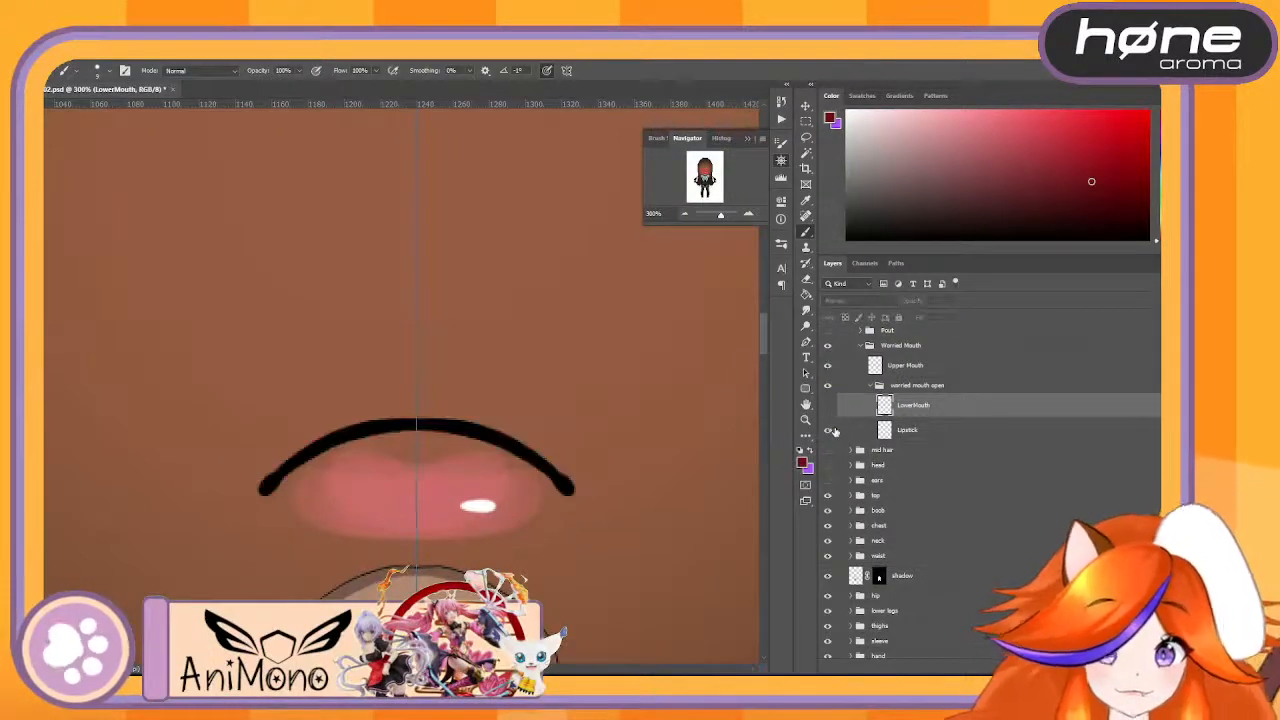
left_click(827, 430)
- Add a new empty layer between the Upper Mouth layer and the worried mouth open group
left_click(963, 388)
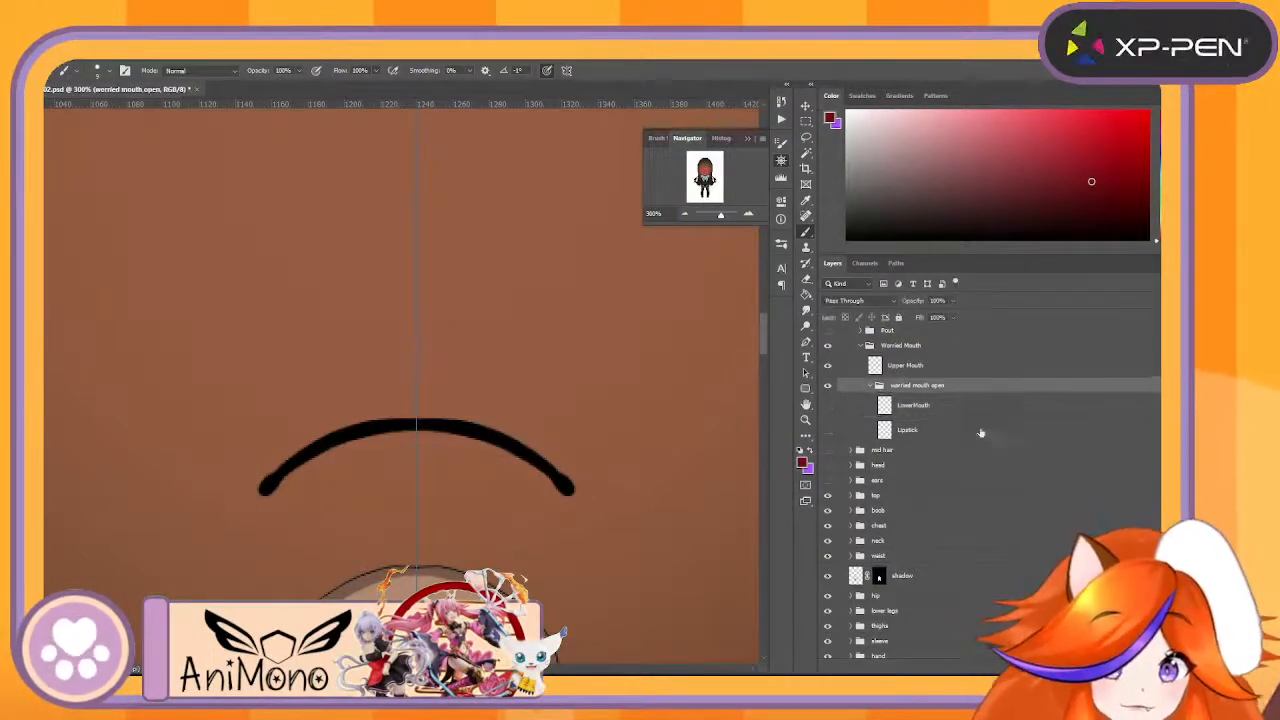
key("ctrl+shift+alt+n")
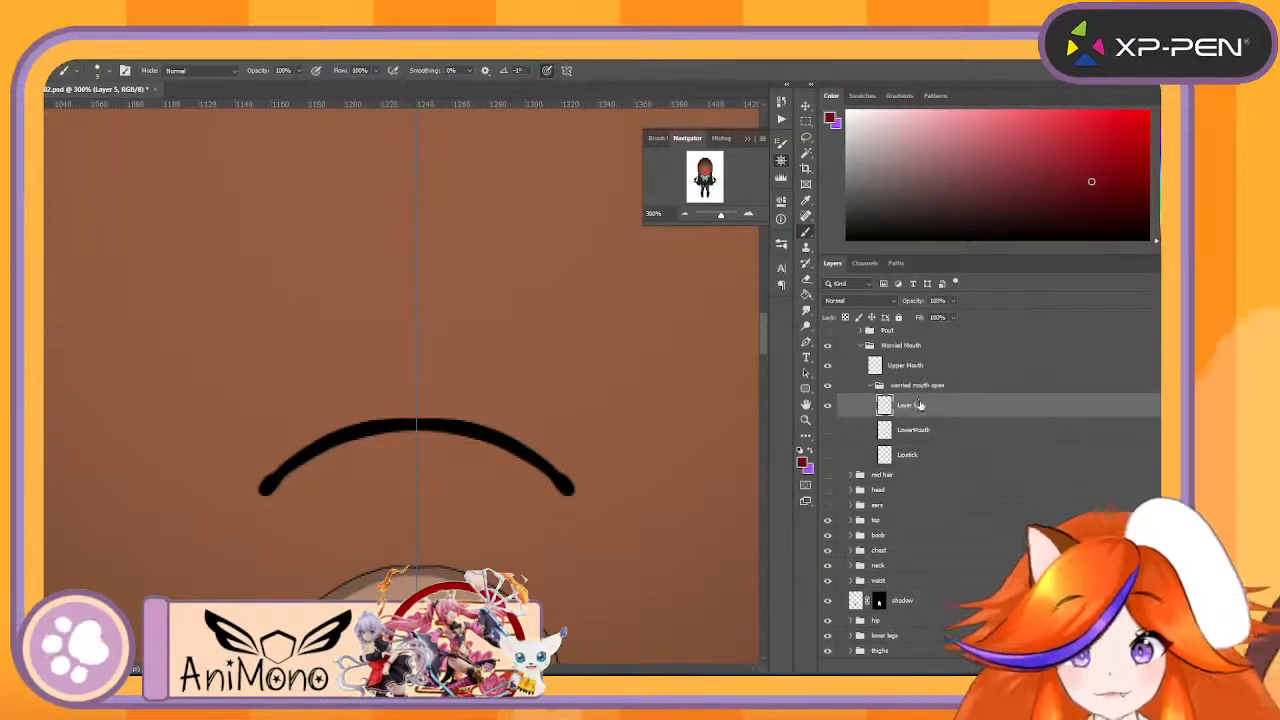
left_click_drag(918, 404, 930, 381)
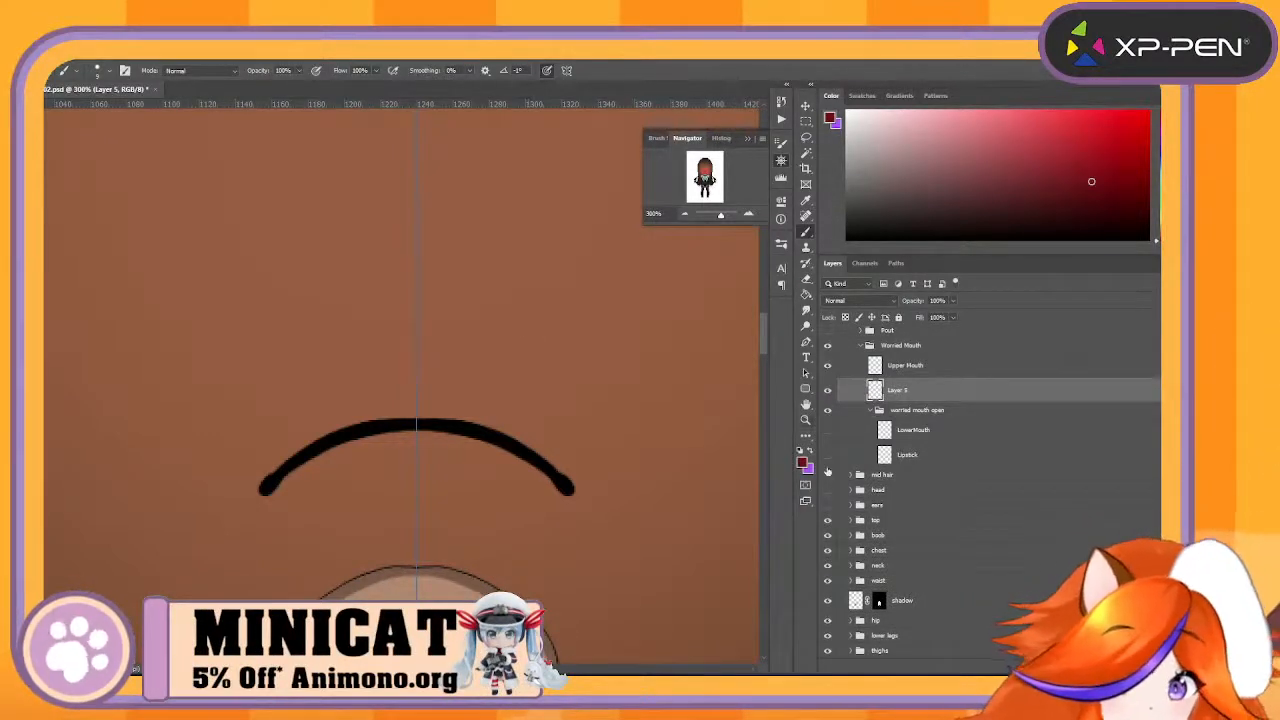
- Sample the face skin colour by temporarily showing the head group, and hide the group again
left_click(828, 490)
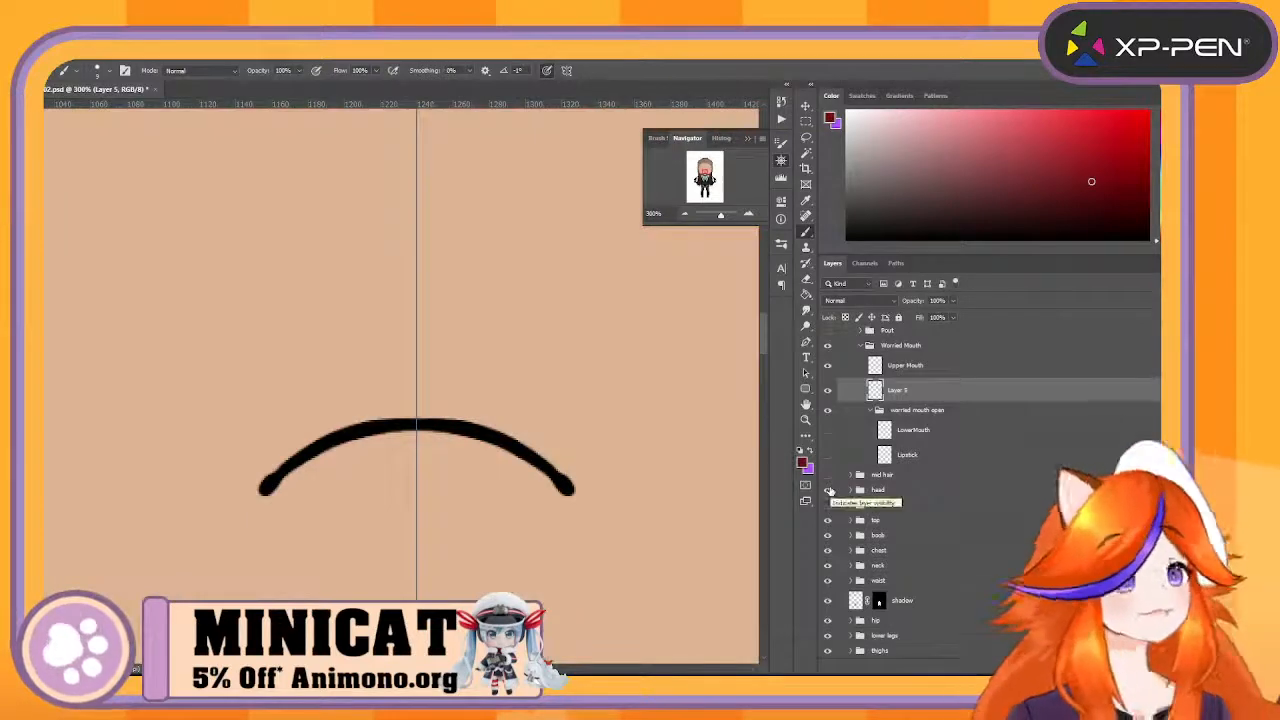
left_click(688, 283, "alt")
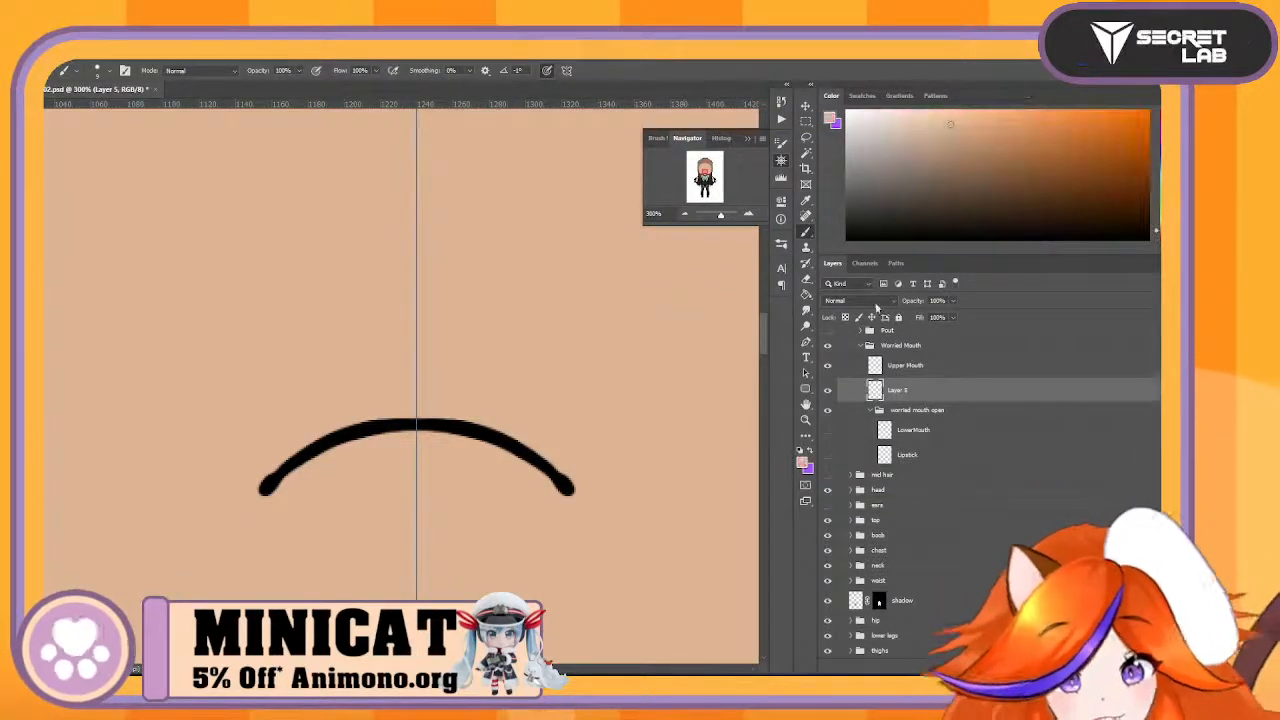
left_click(828, 490)
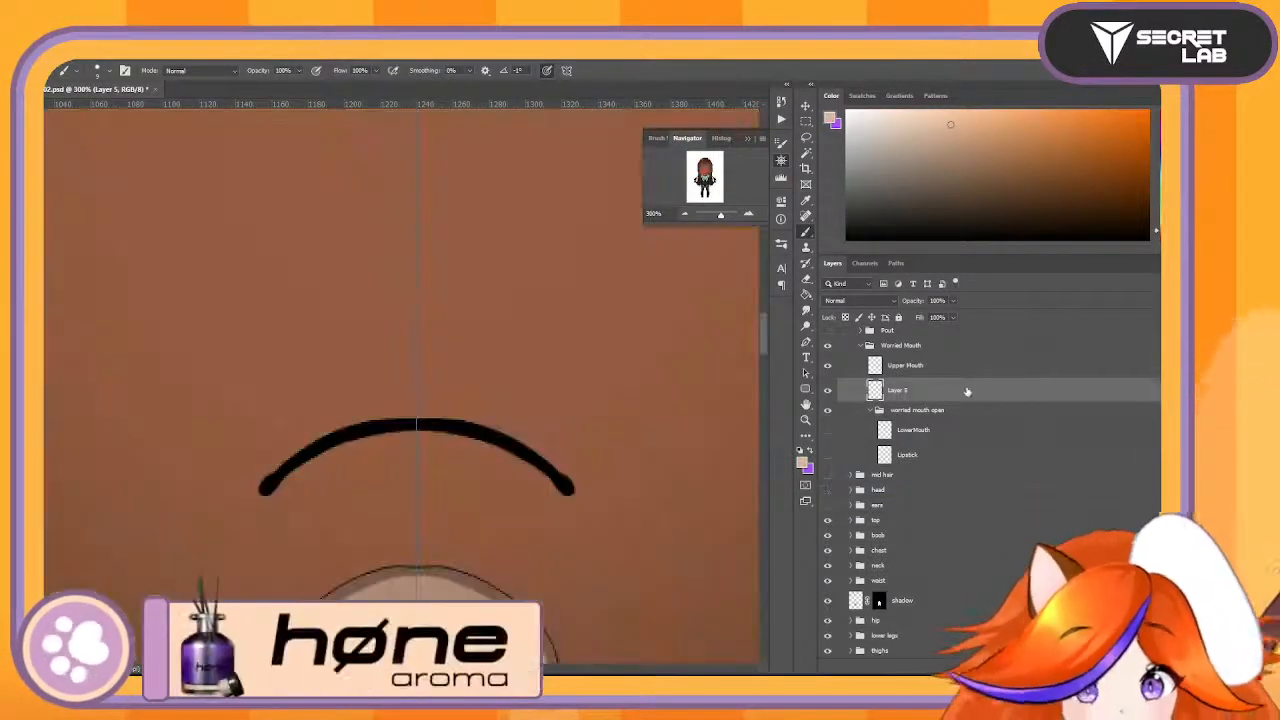
- Paint a solid skin-coloured patch above the upper lip line on the new layer, mirrored across the centre line
mouse_move(256, 468)
left_mouse_down()
mouse_move(265, 480)
mouse_move(252, 408)
left_mouse_up()
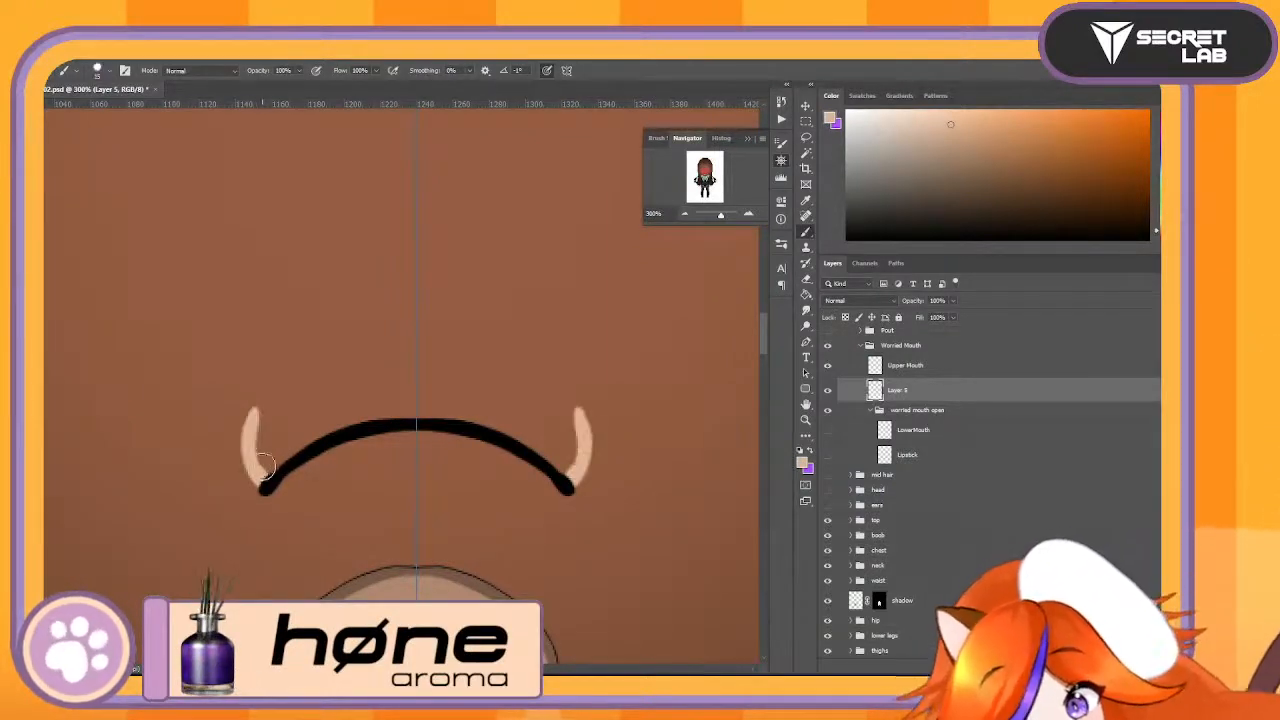
mouse_move(264, 466)
left_mouse_down()
mouse_move(253, 404)
mouse_move(326, 350)
mouse_move(414, 342)
left_mouse_up()
mouse_move(262, 400)
left_mouse_down()
mouse_move(305, 322)
mouse_move(417, 278)
left_mouse_up()
key("ctrl+z")
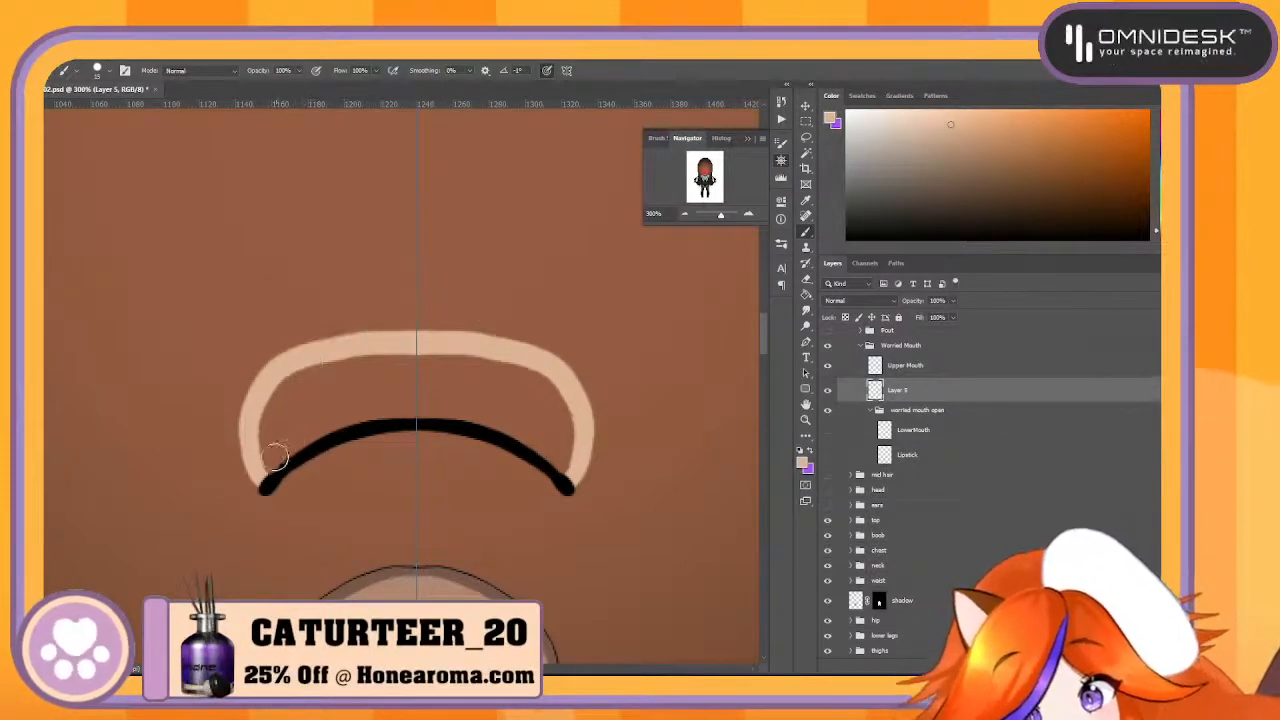
mouse_move(255, 450)
left_mouse_down()
mouse_move(267, 358)
mouse_move(419, 300)
mouse_move(326, 338)
mouse_move(370, 316)
left_mouse_up()
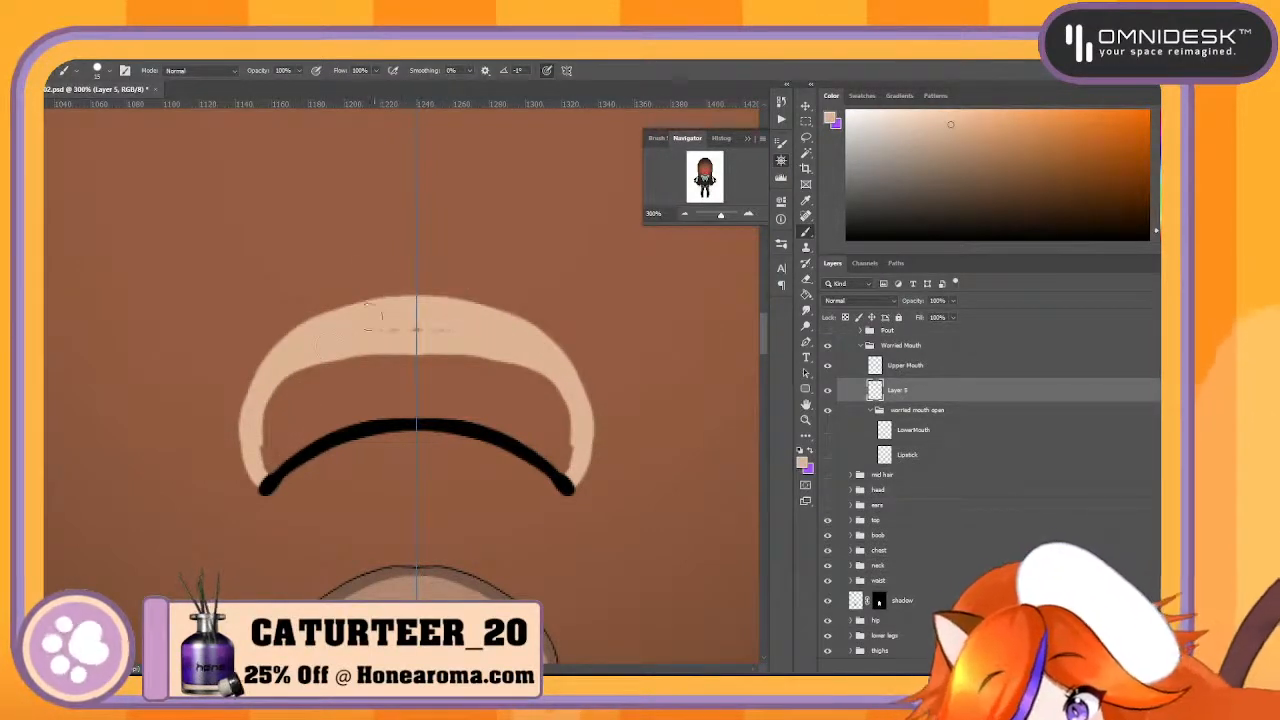
mouse_move(278, 415)
left_mouse_down()
mouse_move(268, 471)
mouse_move(341, 415)
mouse_move(405, 405)
left_mouse_up()
mouse_move(292, 452)
left_mouse_down()
mouse_move(280, 468)
mouse_move(282, 400)
mouse_move(350, 365)
mouse_move(440, 362)
mouse_move(322, 392)
mouse_move(460, 357)
left_mouse_up()
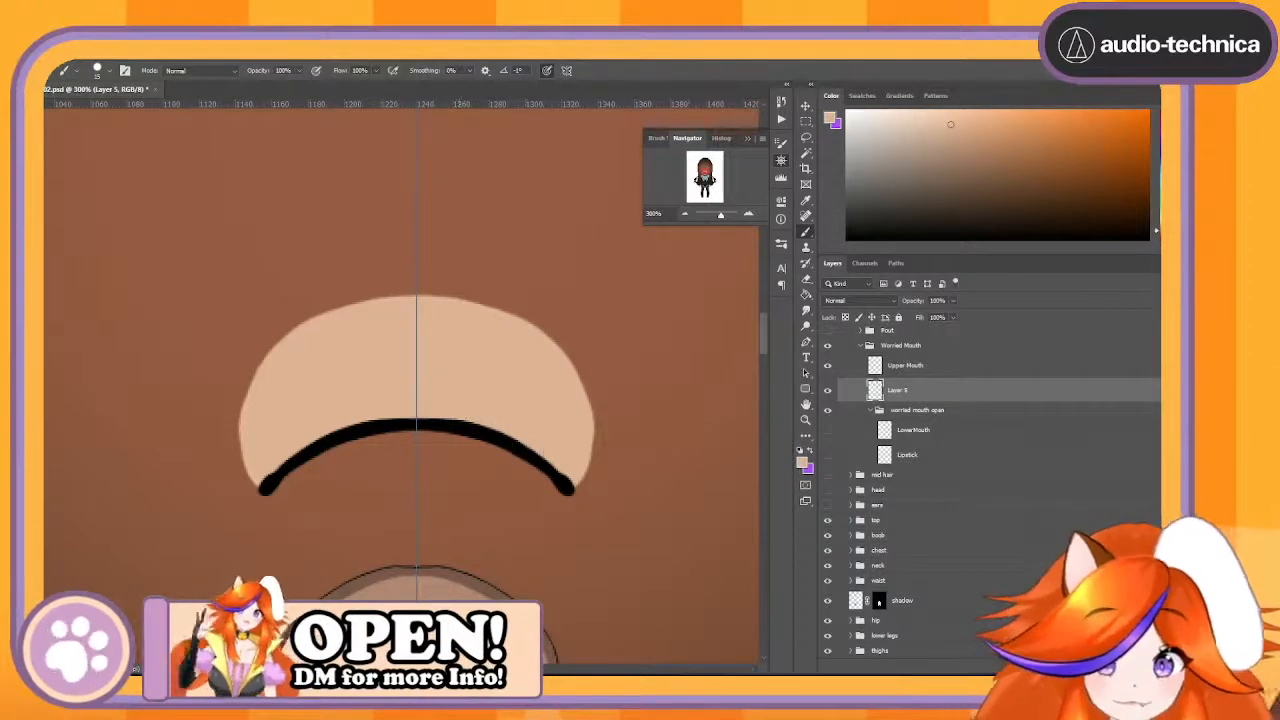
- Merge the painted skin patch layer with the Upper Mouth layer
left_click(962, 374, "shift")
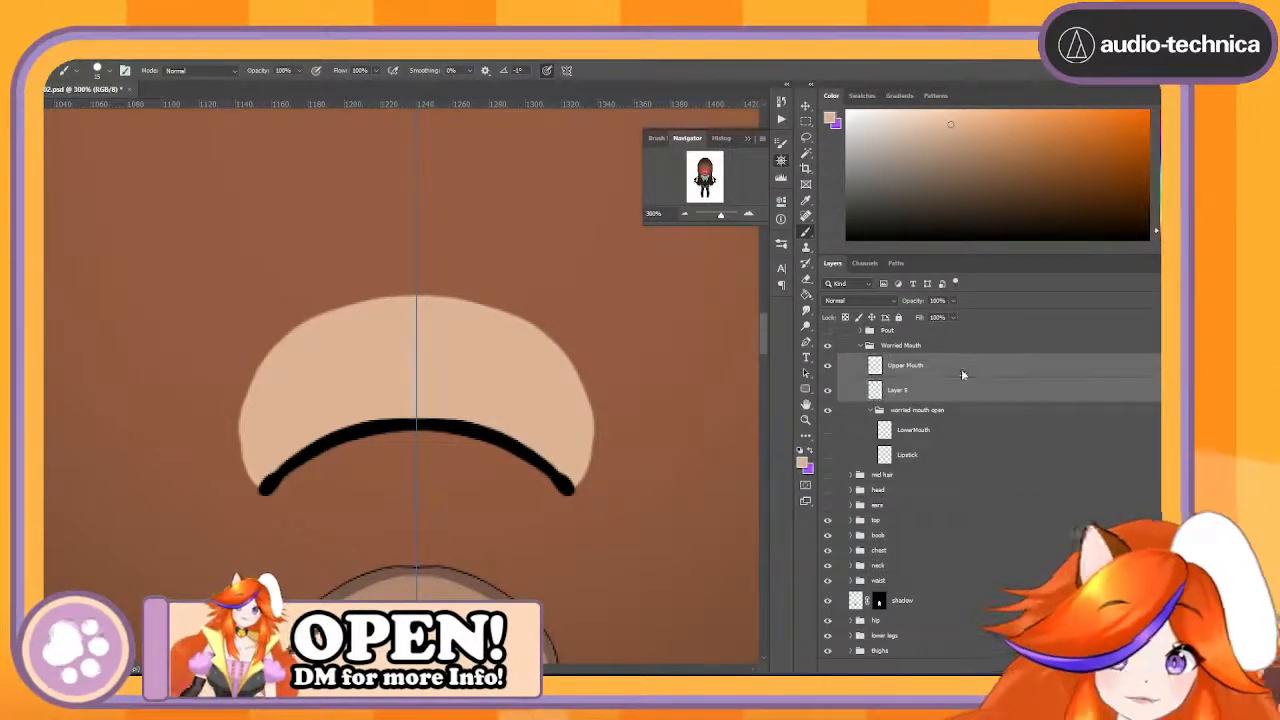
right_click(963, 374)
left_click(1054, 522)
- Dissolve the worried mouth open group inside Worried Mouth and show its LowerMouth and Lipstick layers
left_click(943, 410)
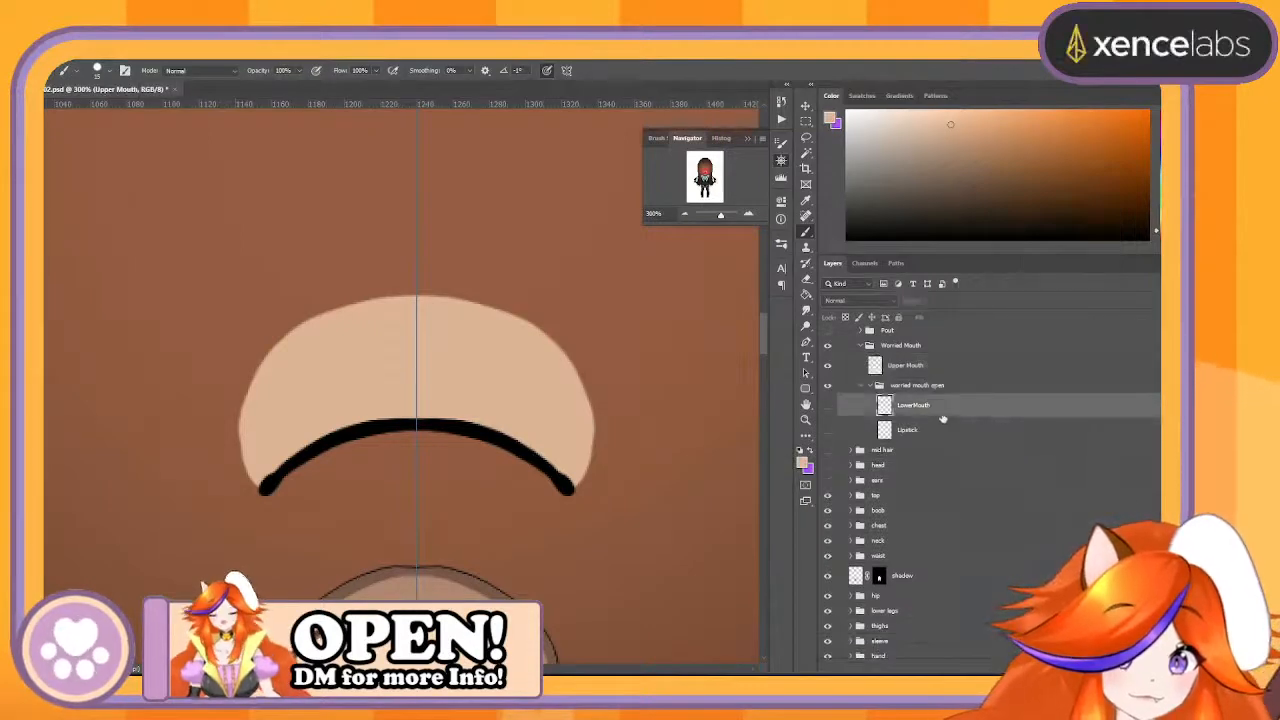
left_click(937, 431, "shift")
mouse_move(945, 409)
left_mouse_down()
mouse_move(946, 371)
mouse_move(946, 385)
left_mouse_up()
left_click(943, 436)
left_click_drag(948, 438, 1149, 668)
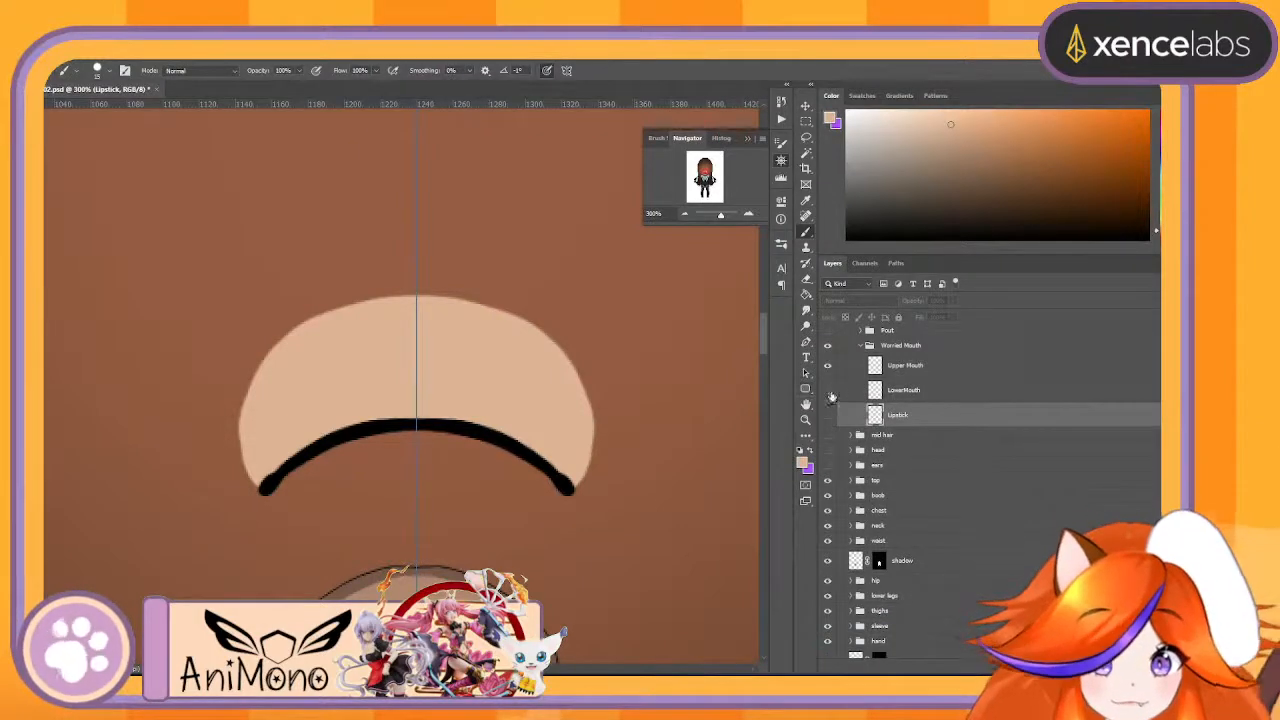
left_click(828, 391)
left_click(829, 415)
- Rename the Upper Mouth layer "WorriedUpper"
double_click(915, 365)
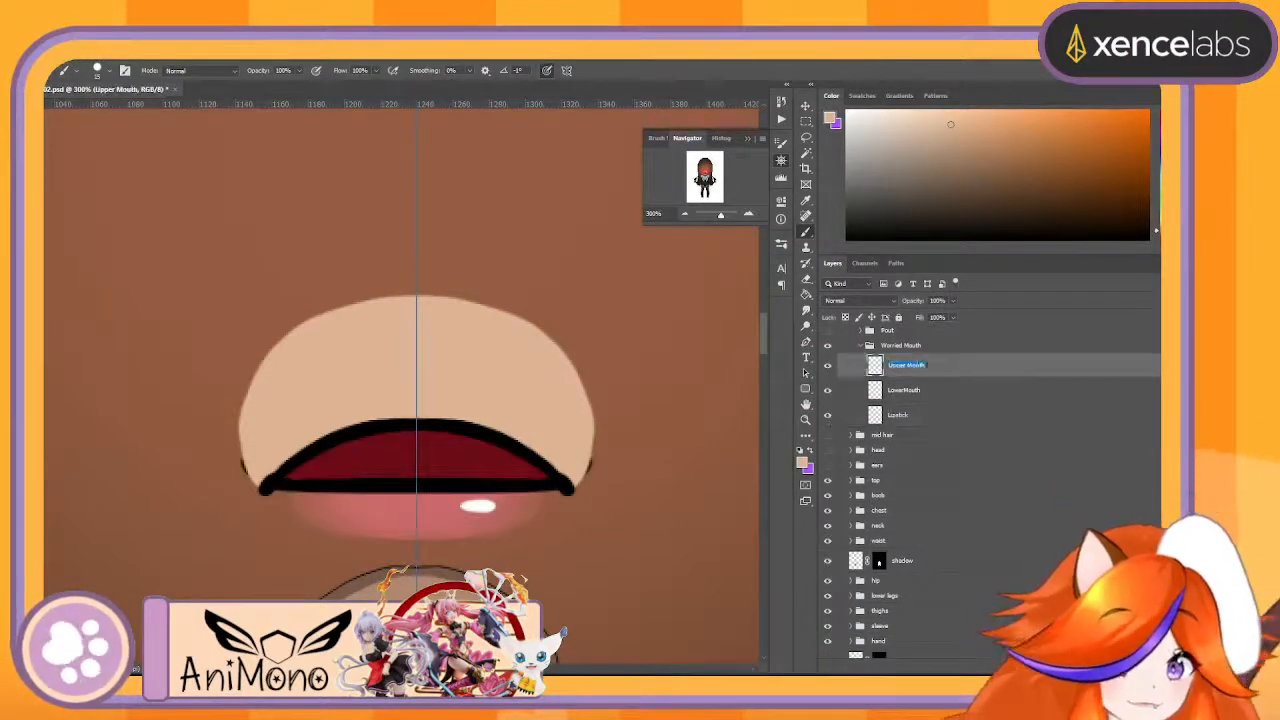
type("Uppermo")
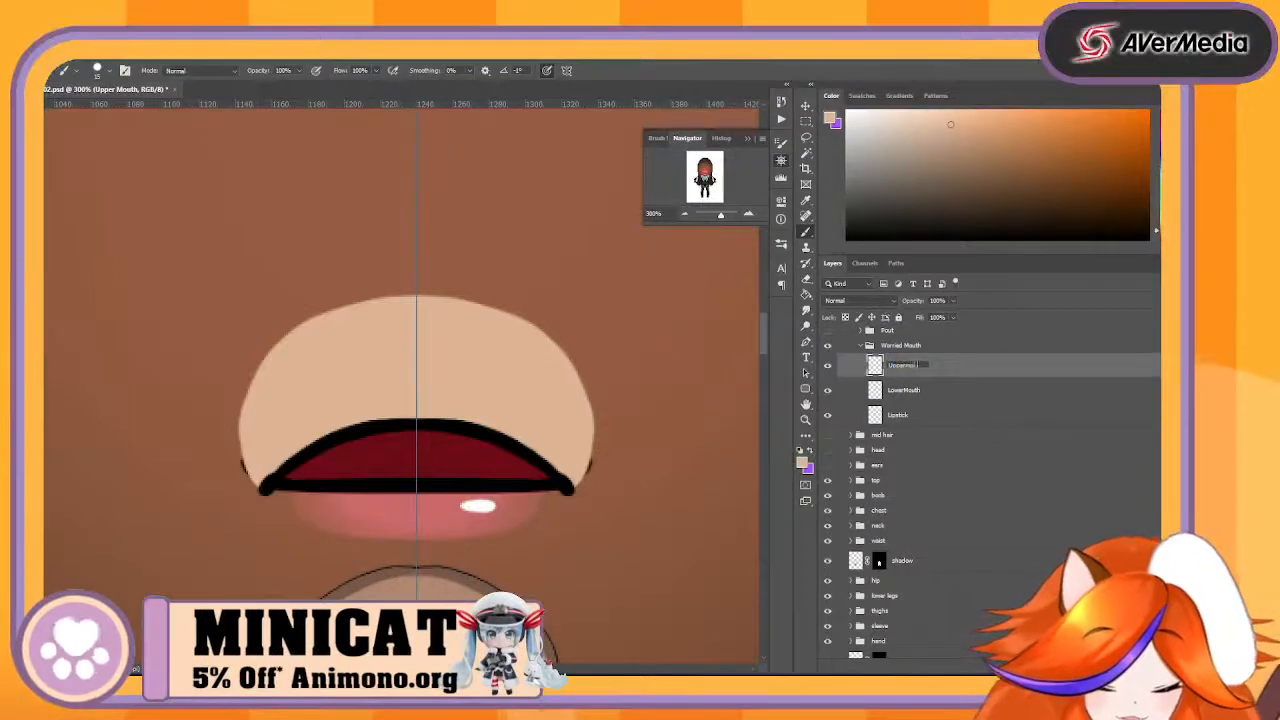
type("uth")
key("Return")
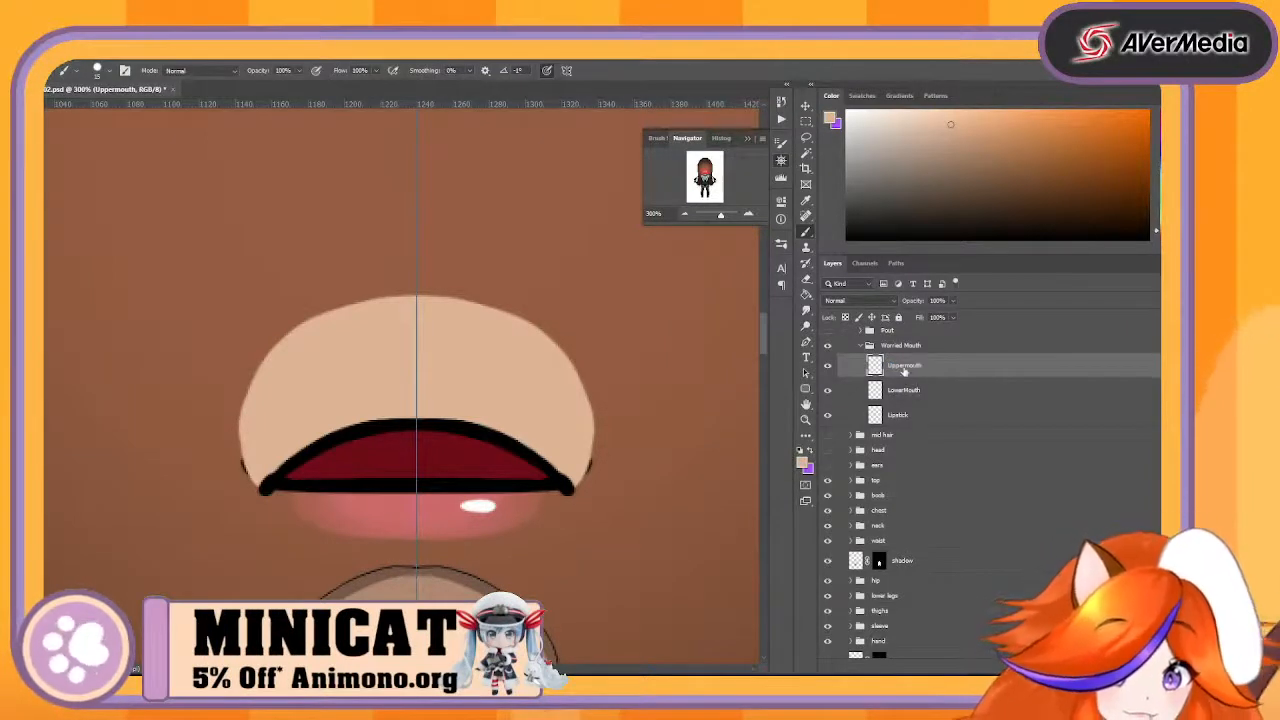
double_click(904, 370)
type("Worr")
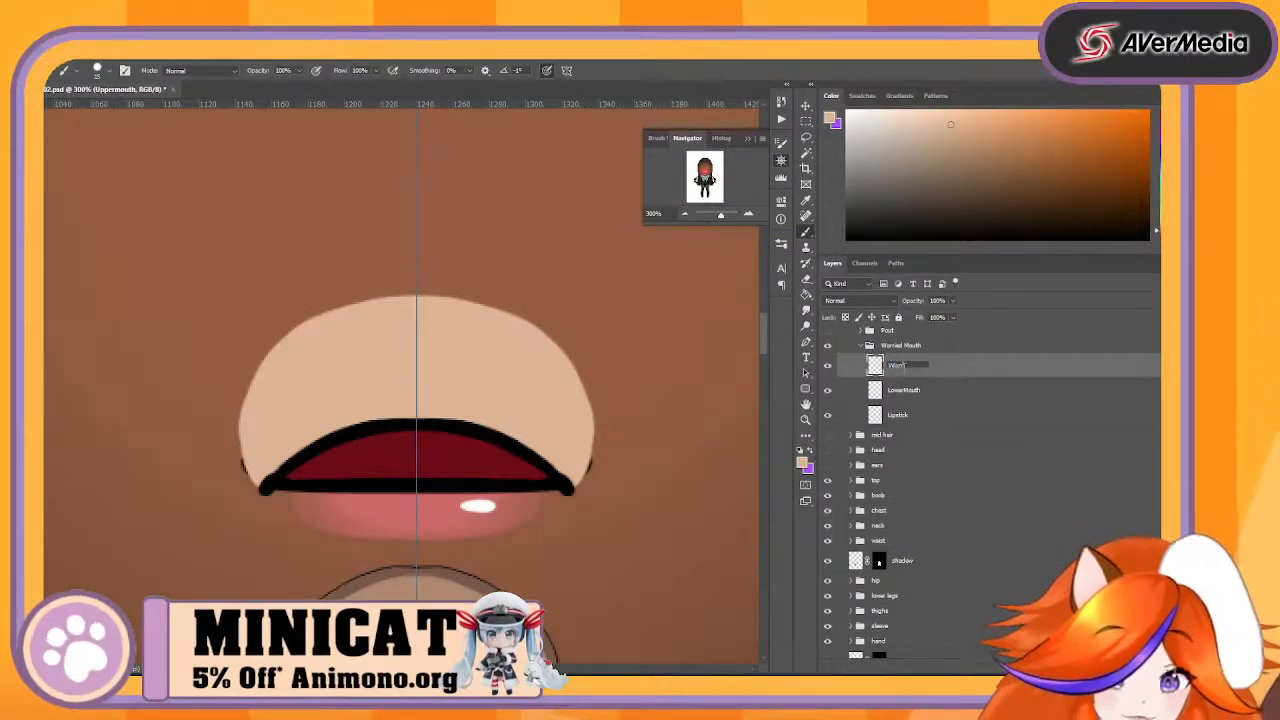
type("iedUpper")
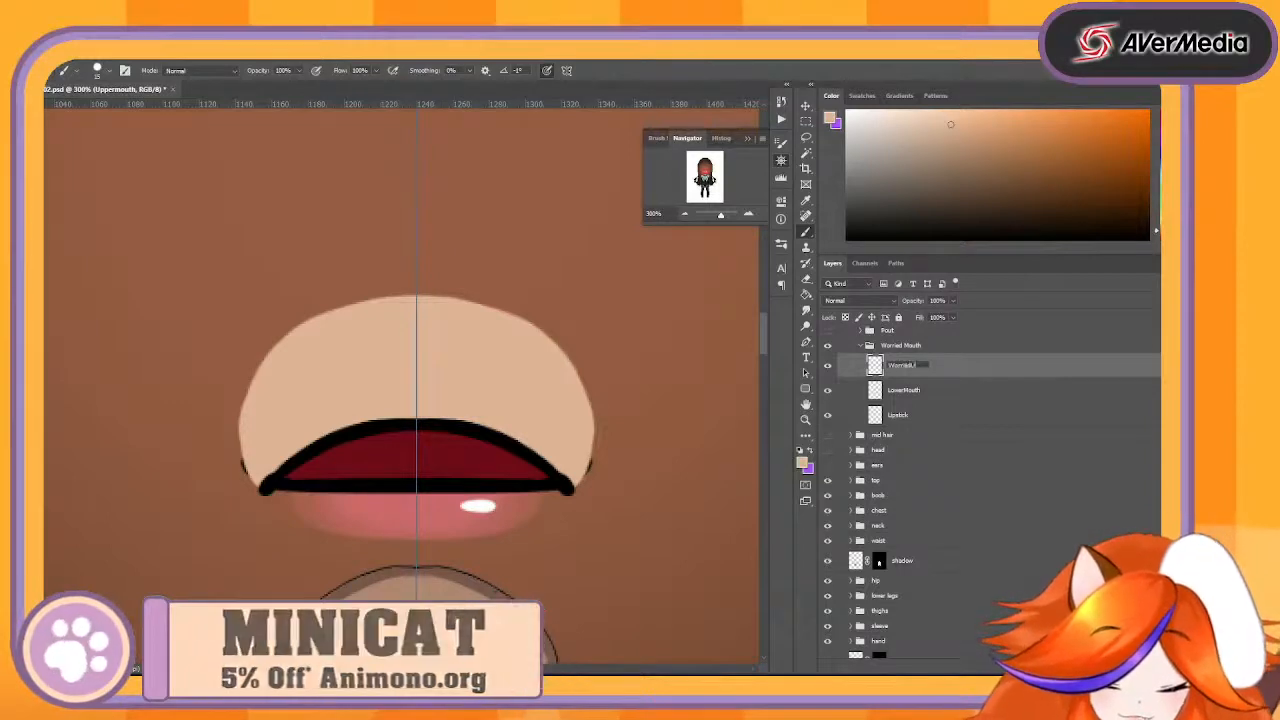
key("Return")
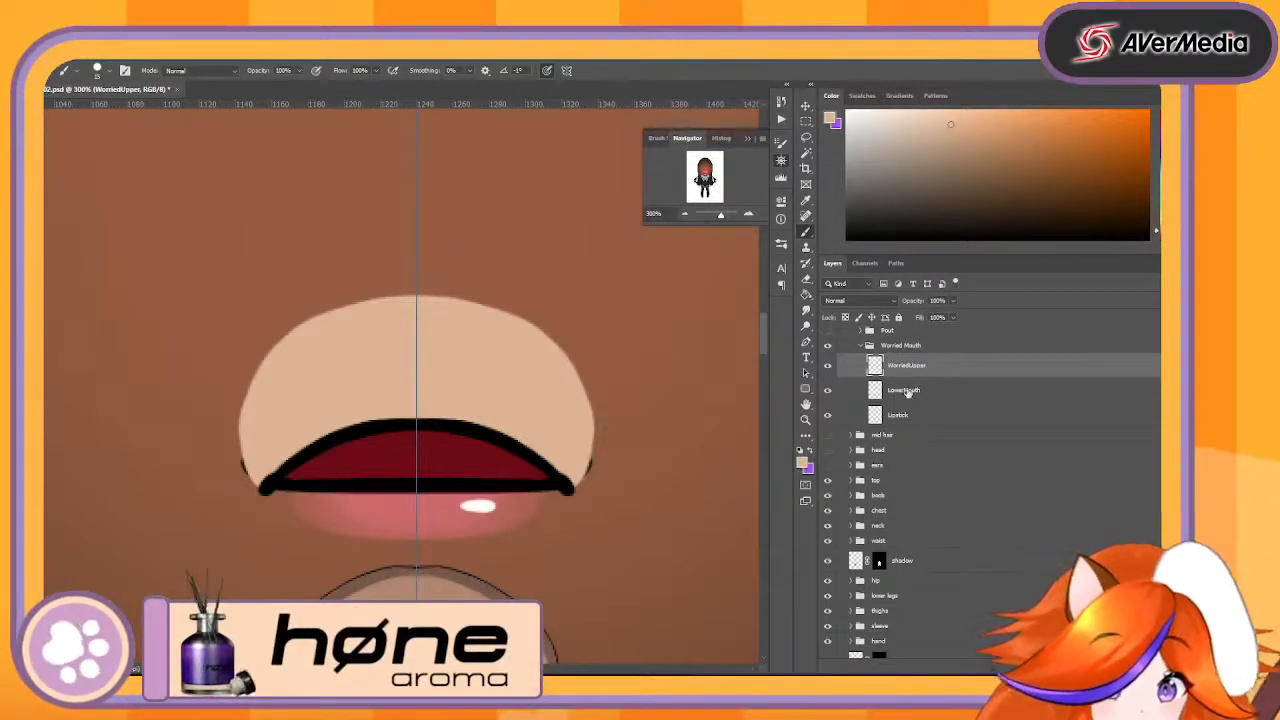
- Rename the LowerMouth layer "WorriedLower" and the Lipstick layer "Worried Lipstick"
double_click(904, 390)
type("Worried")
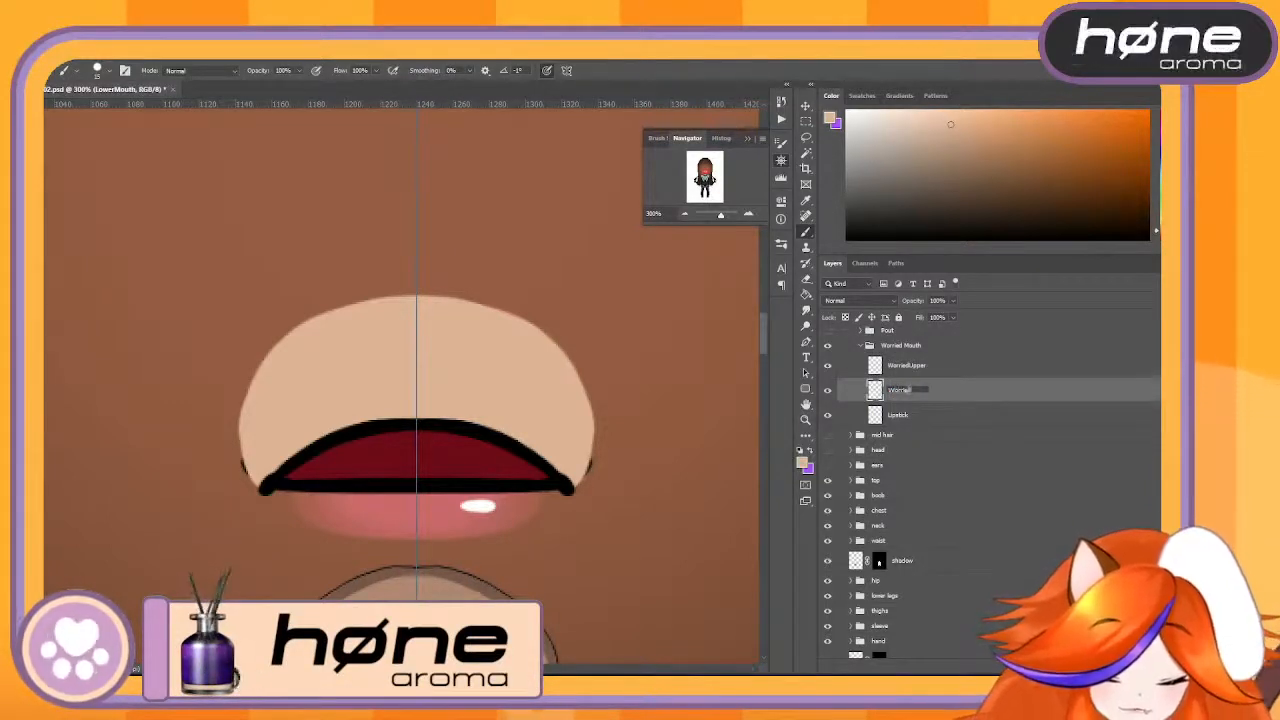
type("Lower")
key("Return")
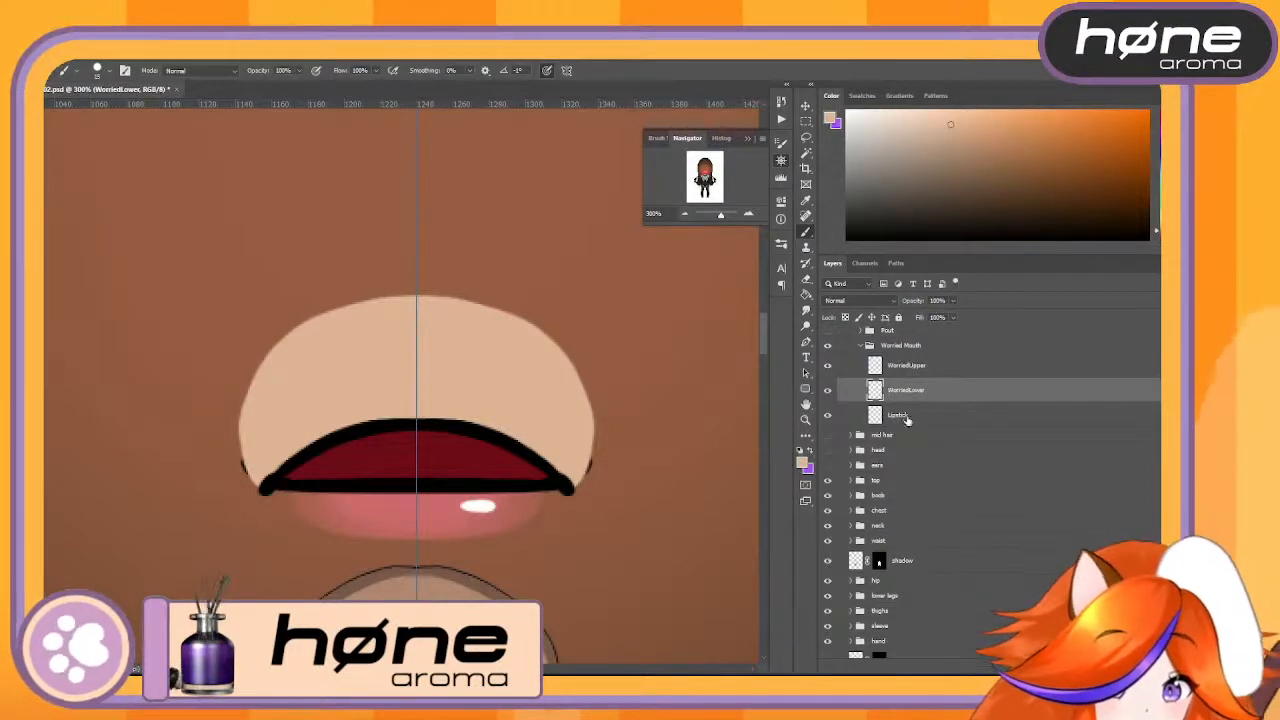
double_click(900, 415)
type("Worried")
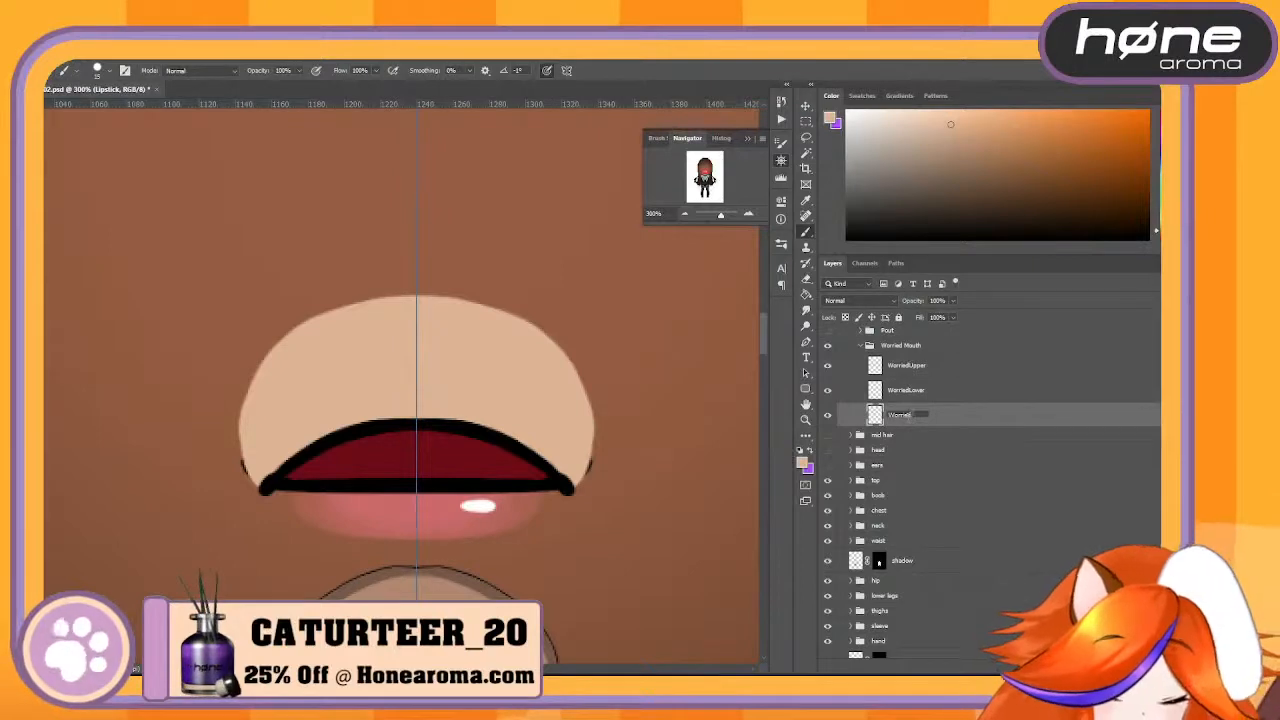
key("Return")
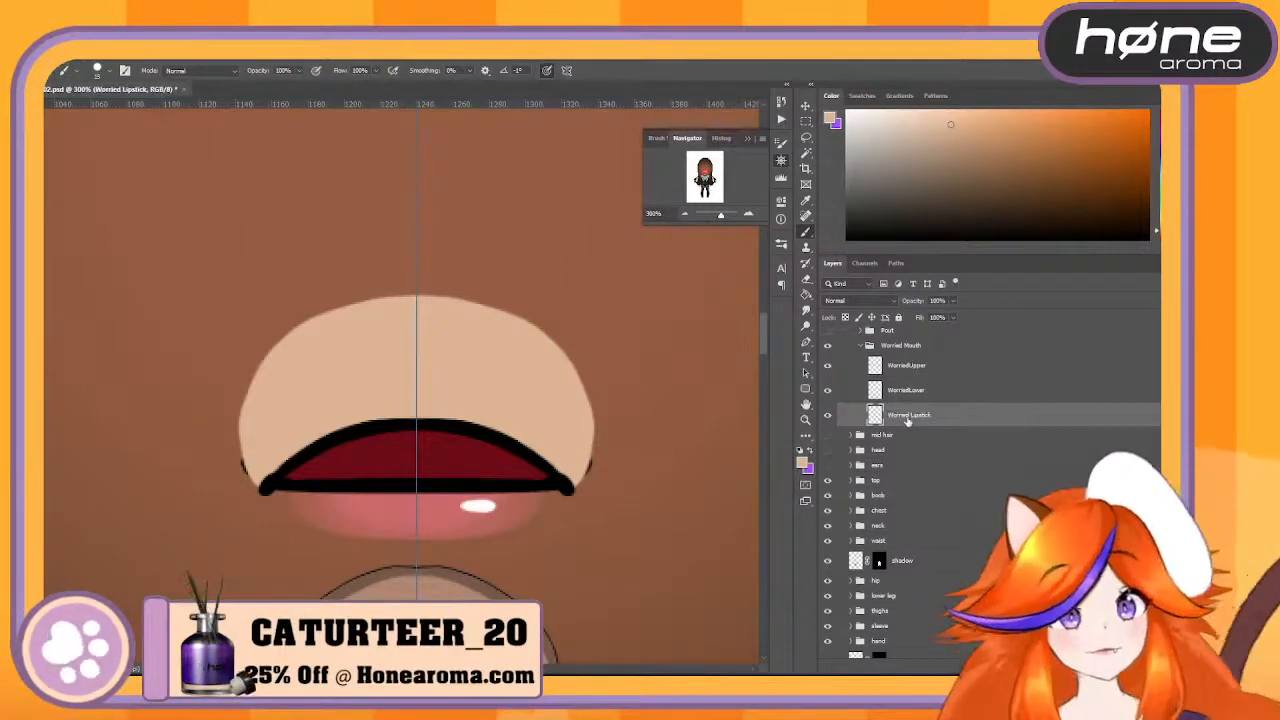
- Collapse the Worried Mouth group and check the mouth by switching the group's visibility off and on
left_click(887, 352)
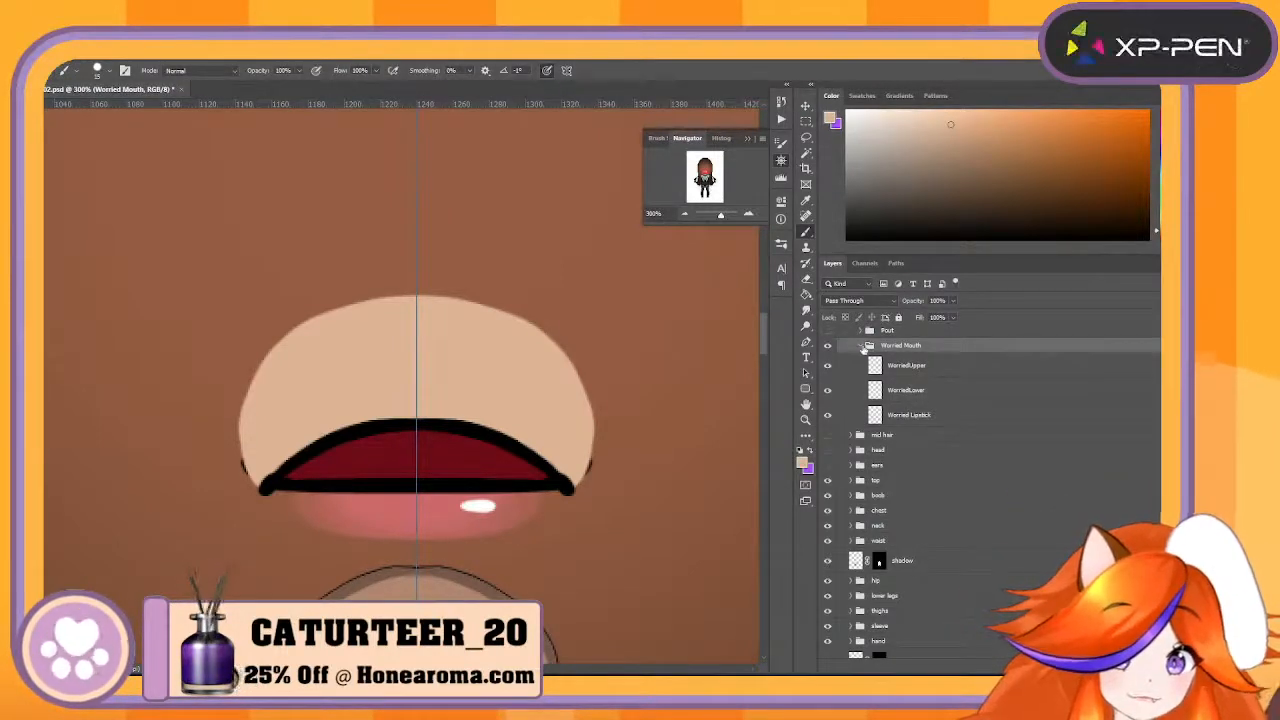
left_click(860, 345)
left_click(827, 345)
left_click(829, 345)
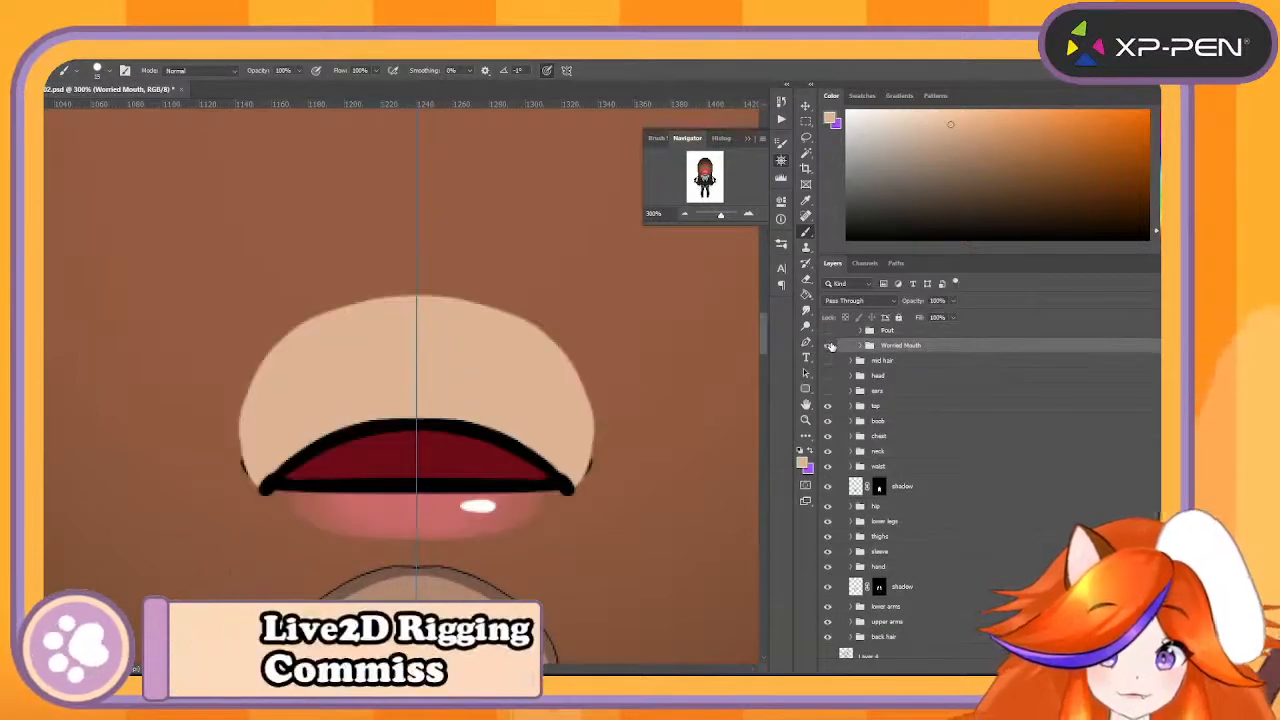
- Try moving the WorriedUpper artwork aside to expose the lower mouth, and undo the move
left_click(807, 106)
left_click_drag(556, 407, 682, 326)
key("ctrl+z")
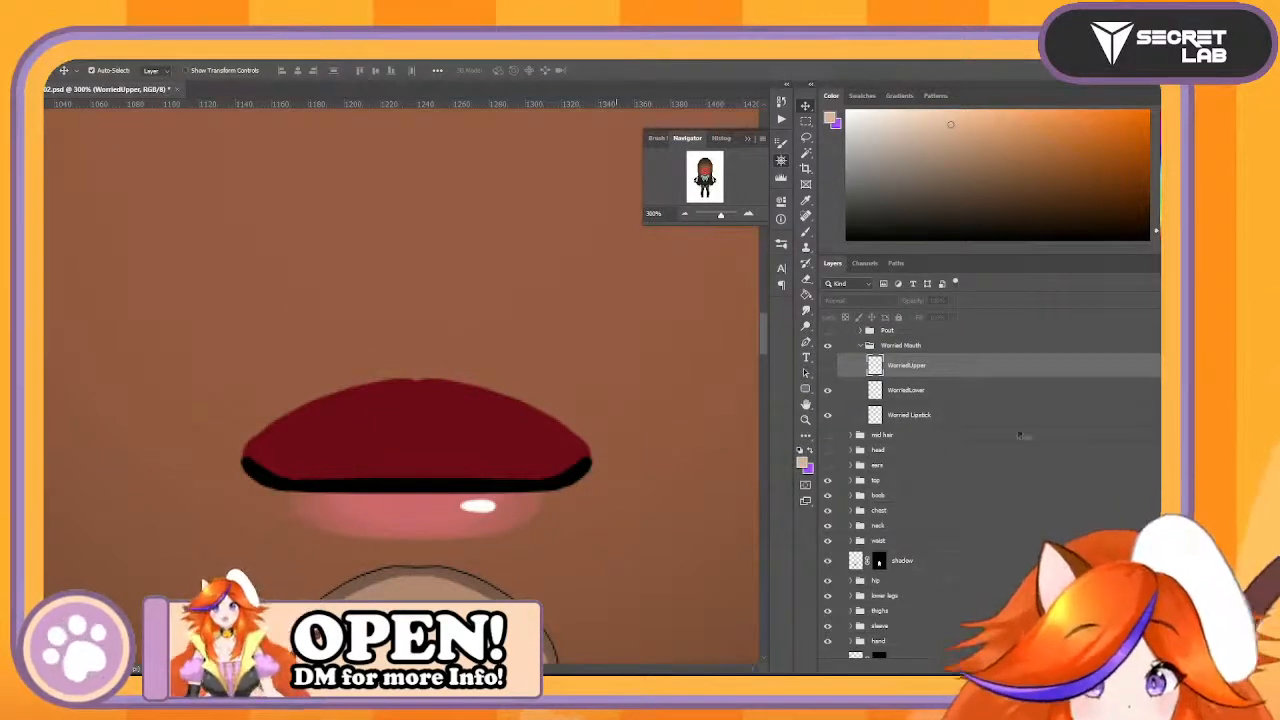
- Erase the protruding outer corners of the mouth on the WorriedLower layer, checking them against WorriedUpper, and leave WorriedUpper shown
left_click(1025, 389)
key("e")
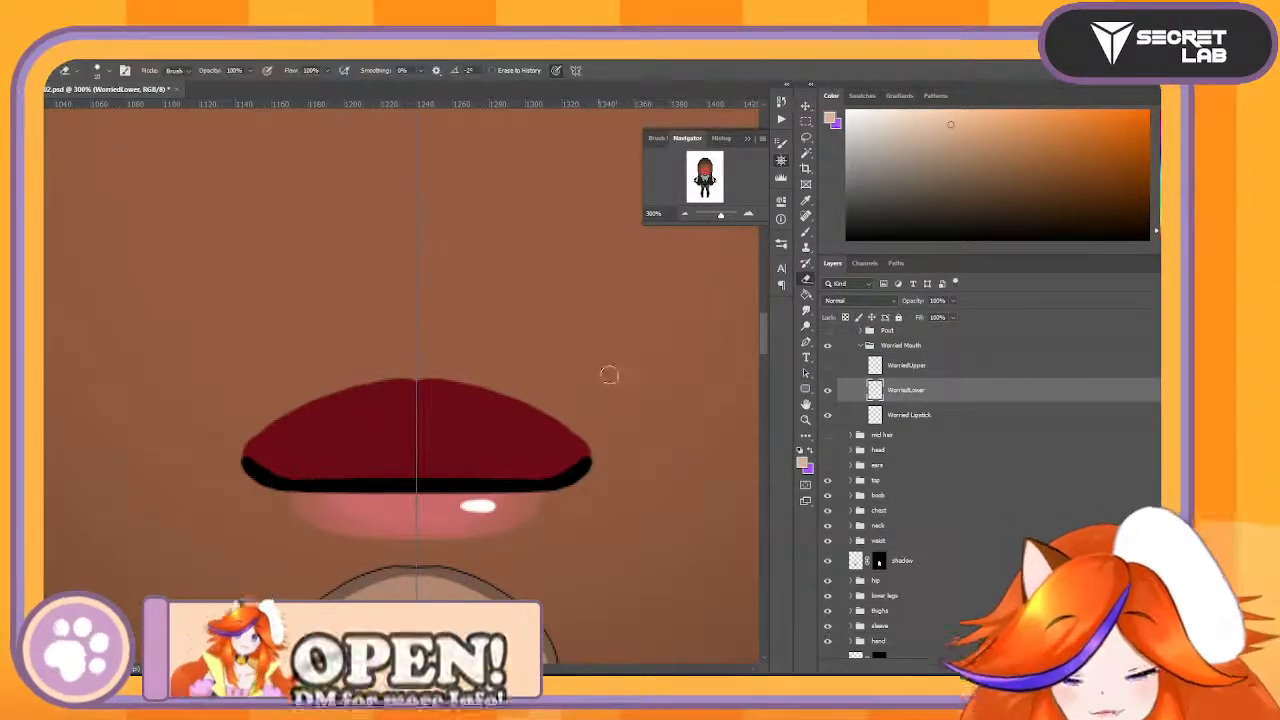
mouse_move(598, 470)
left_mouse_down()
mouse_move(589, 426)
mouse_move(570, 400)
mouse_move(583, 486)
left_mouse_up()
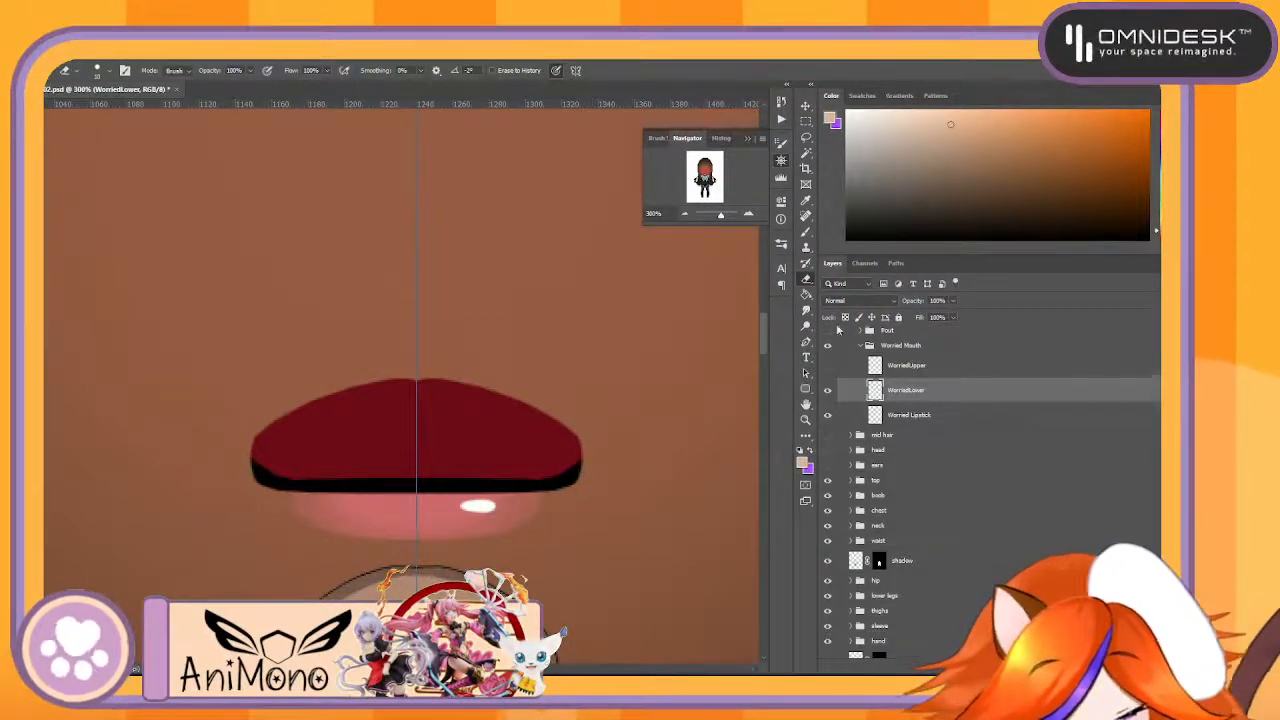
left_click(827, 365)
left_click(827, 367)
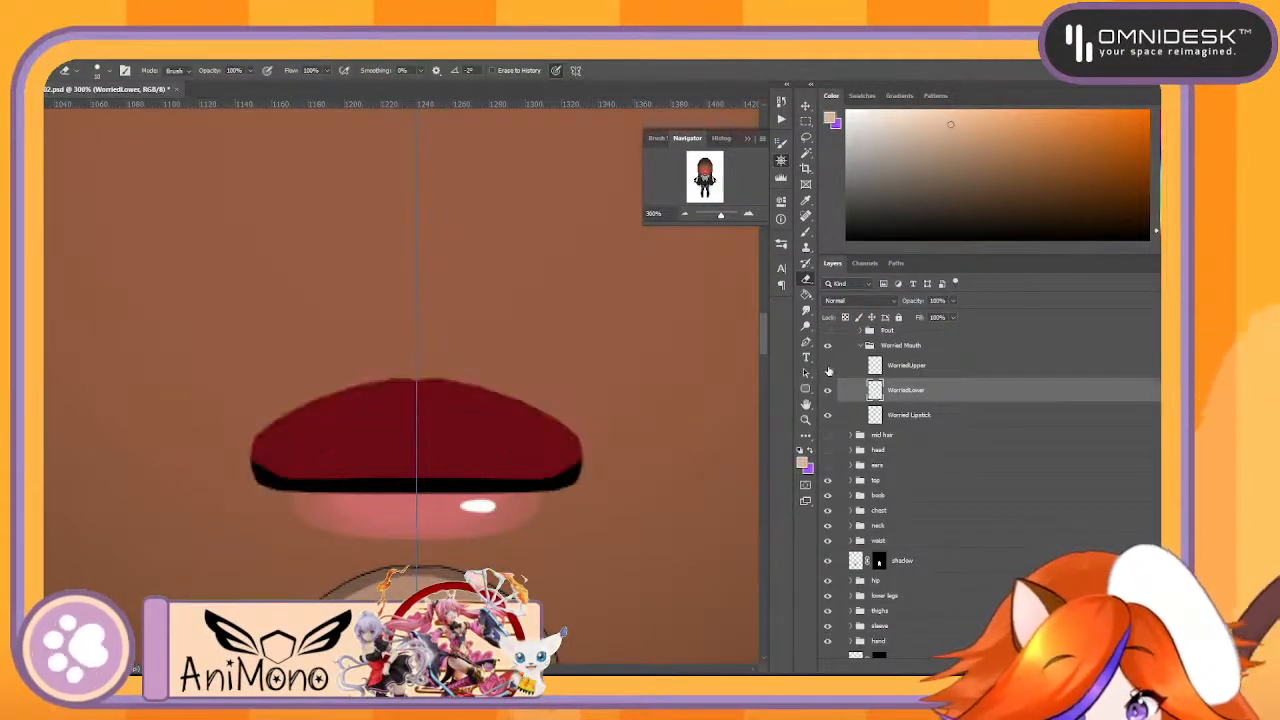
left_click(827, 366)
left_click(827, 366)
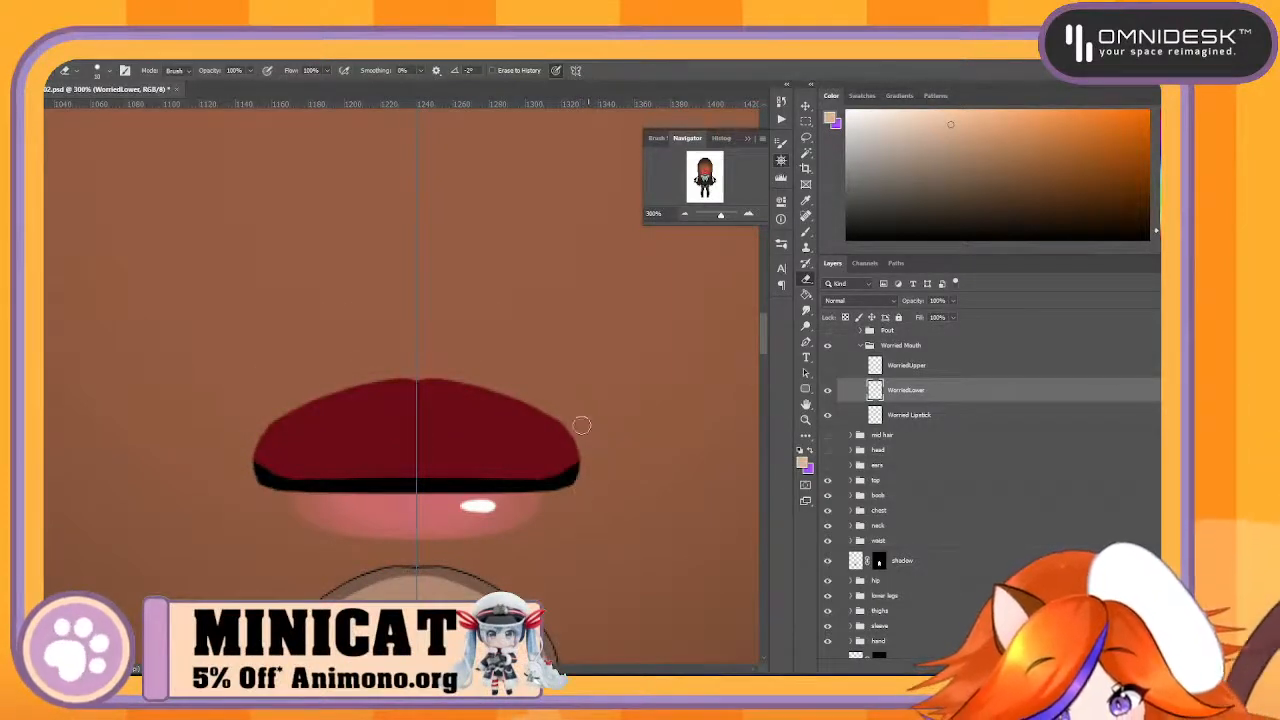
left_click(827, 366)
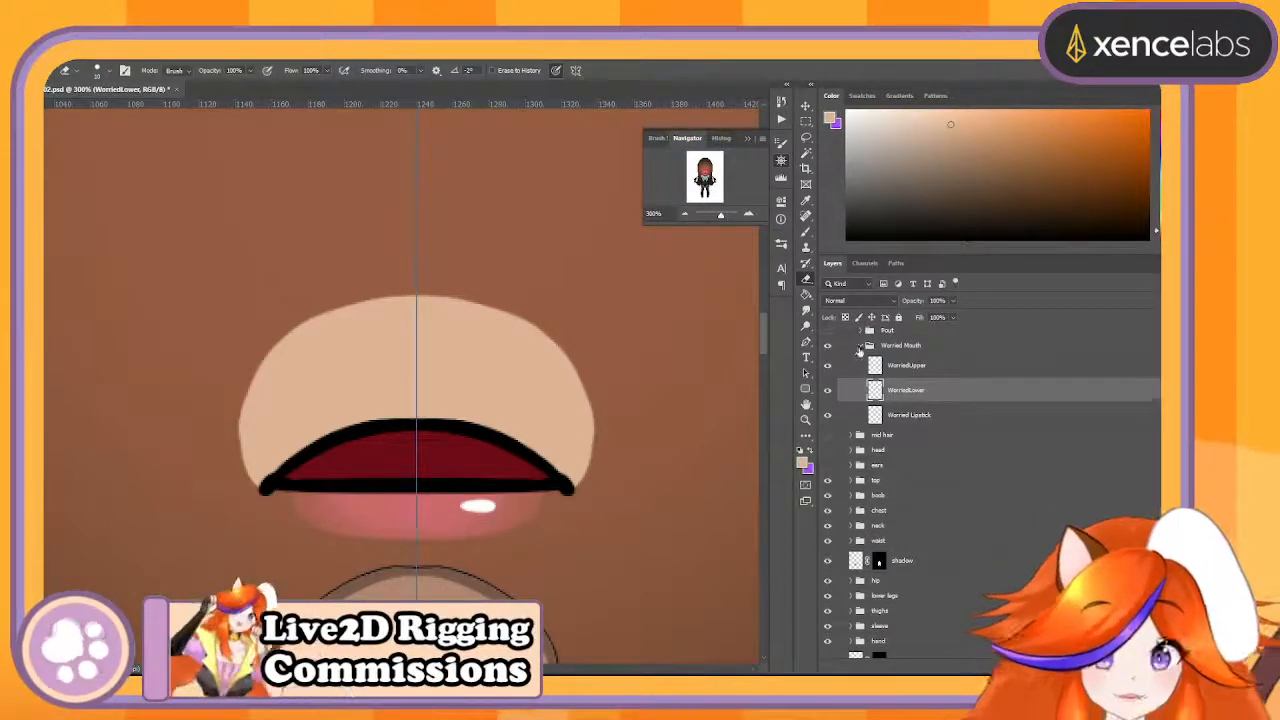
- Collapse the Worried Mouth group and show the Pout and Default mouth groups
left_click(859, 347)
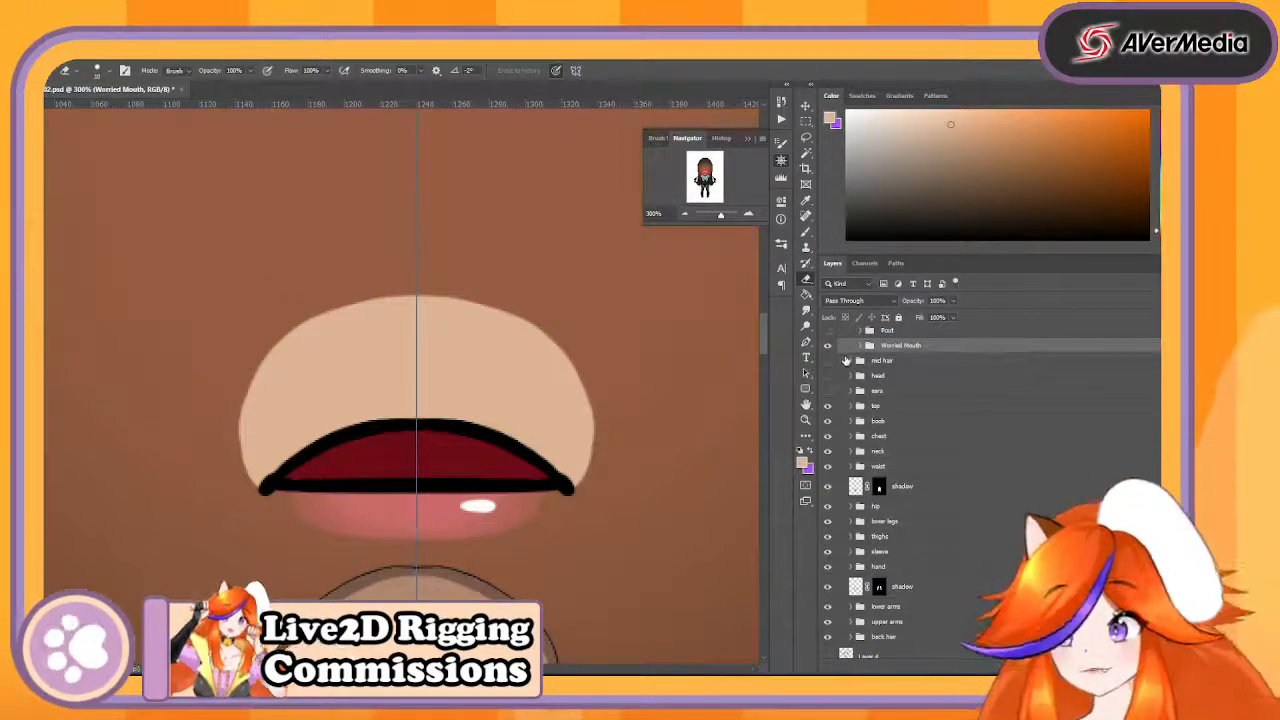
scroll(857, 398, "up", 2)
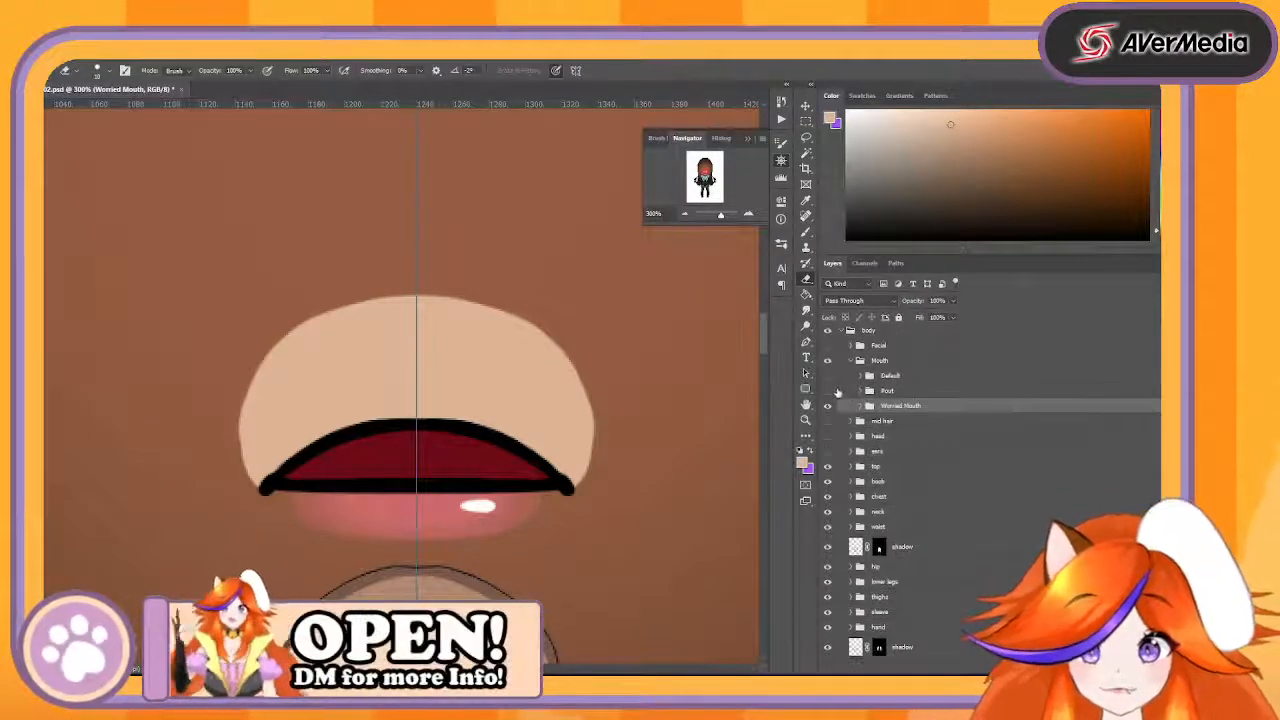
left_click(829, 392)
left_click(828, 378)
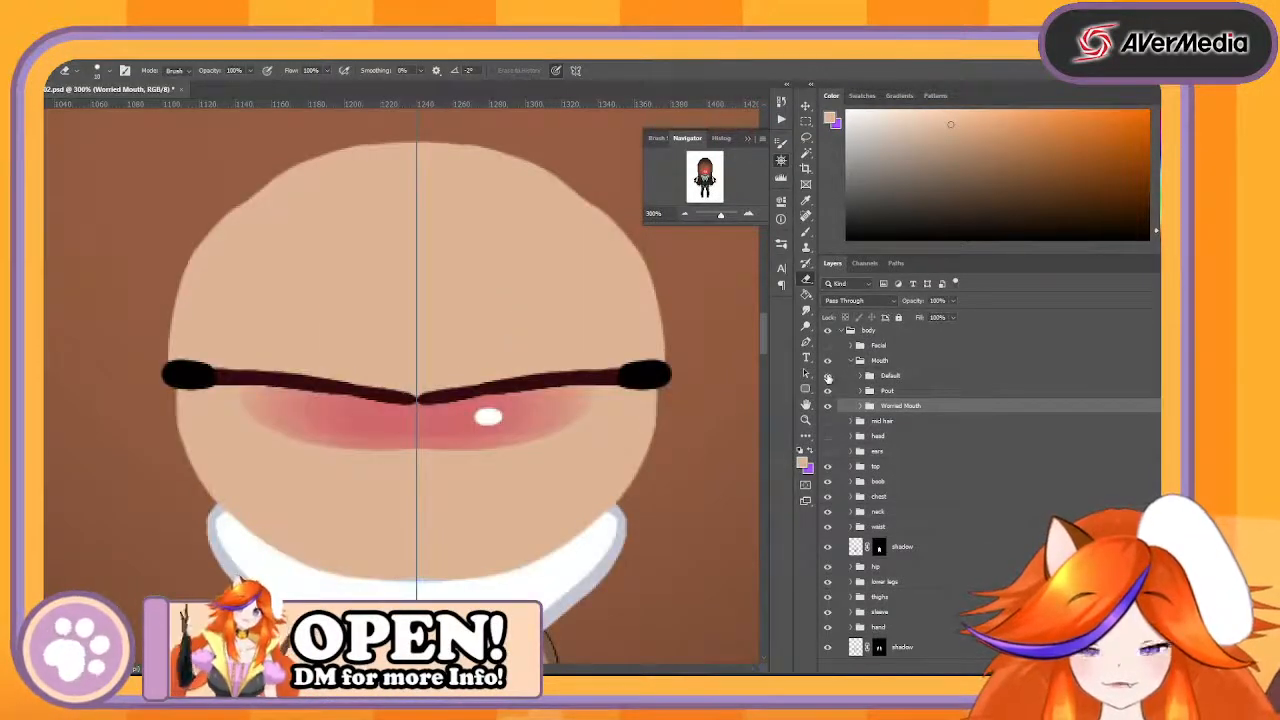
- Move the collapsed Mouth group into the Facial group below DefaultEyeShadow, and show the Facial group
left_click(851, 361)
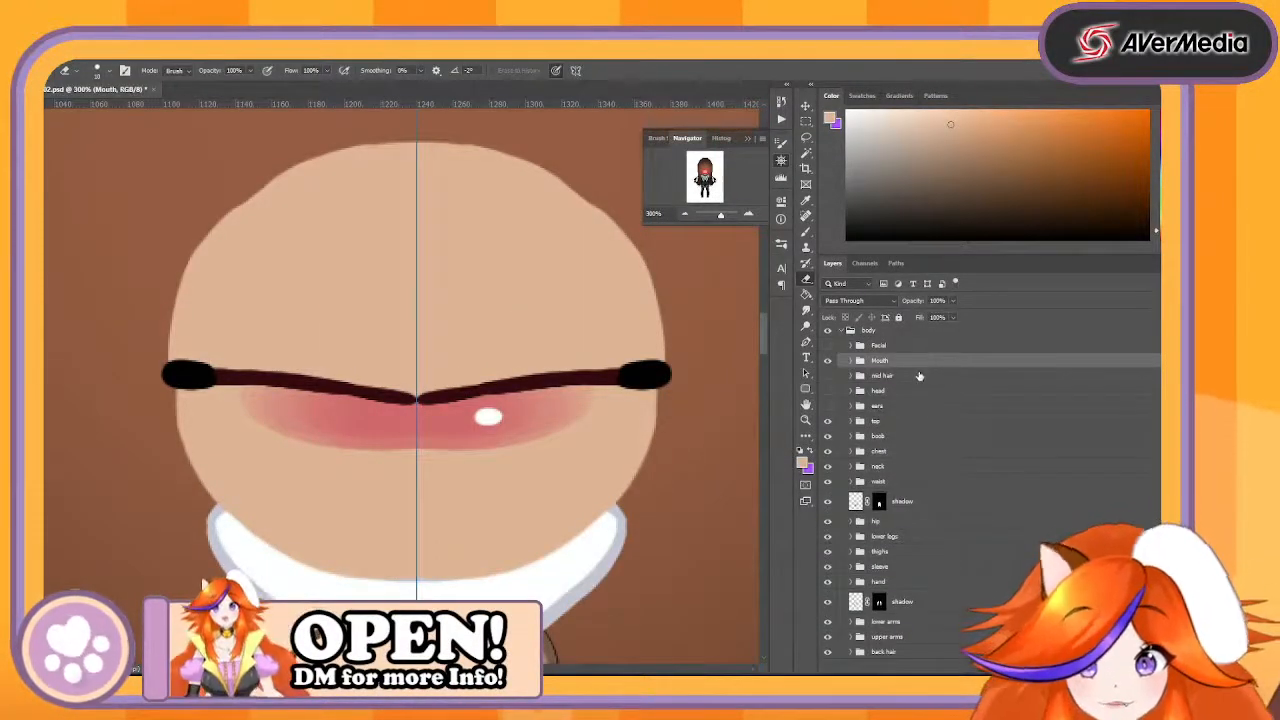
left_click(851, 345)
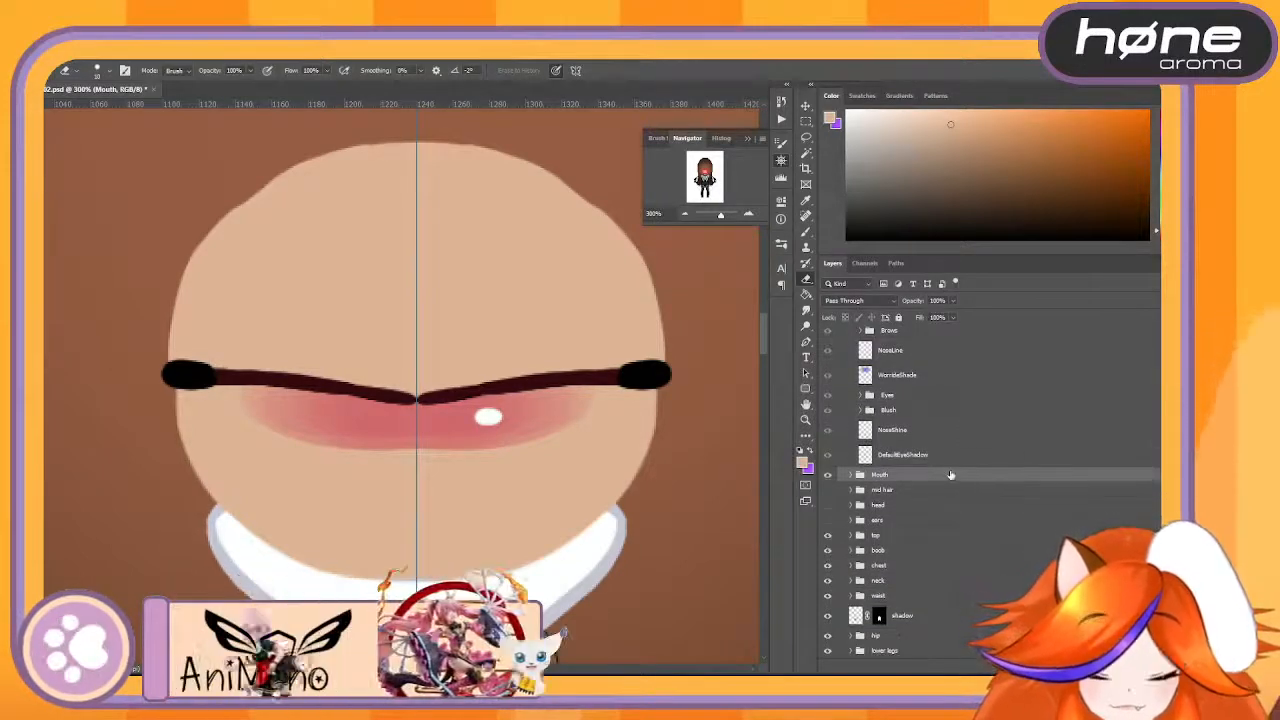
left_click_drag(952, 468, 955, 467)
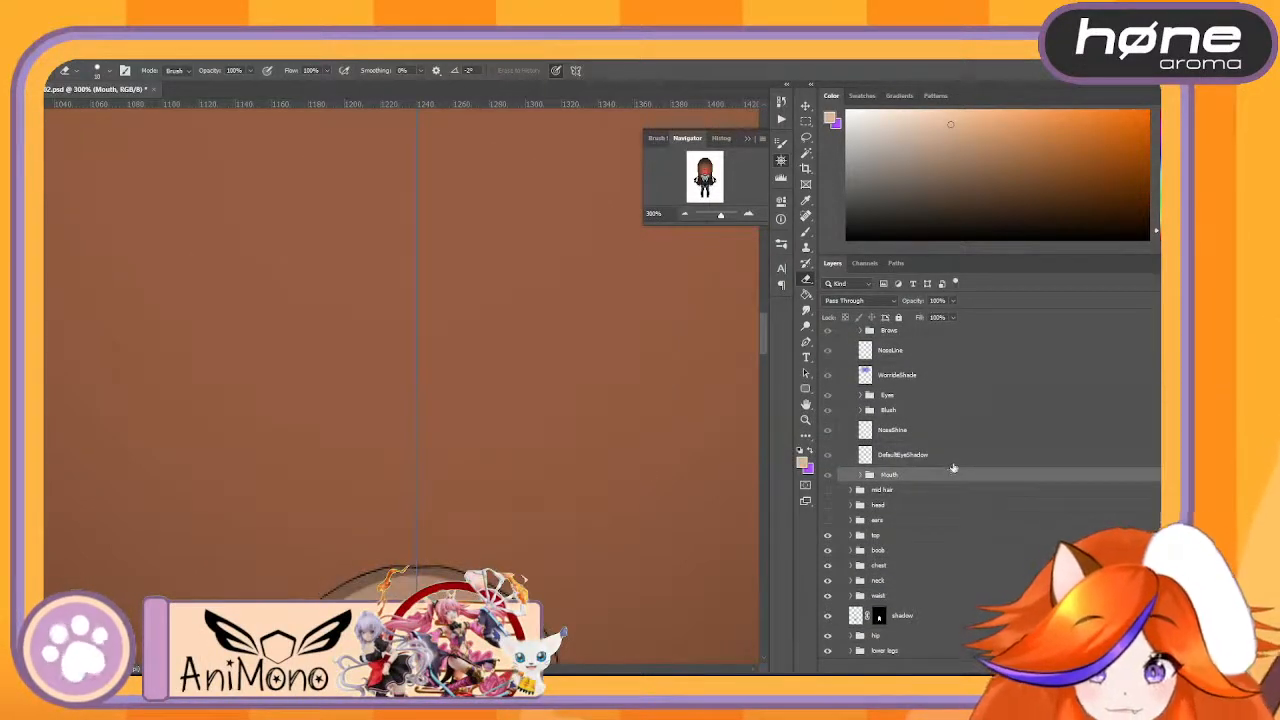
scroll(953, 470, "up", 2)
left_click(828, 360)
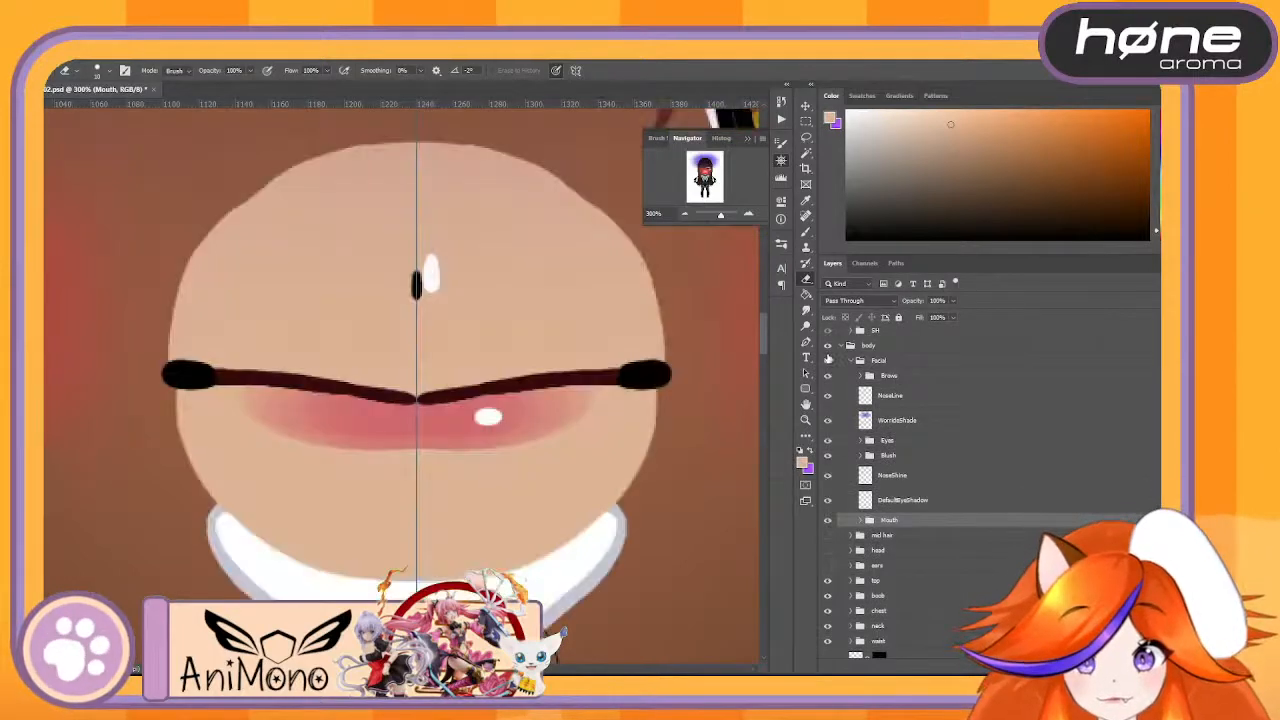
- Examine the whole face at 66.67% zoom while switching the Facial group's visibility
left_click(685, 214)
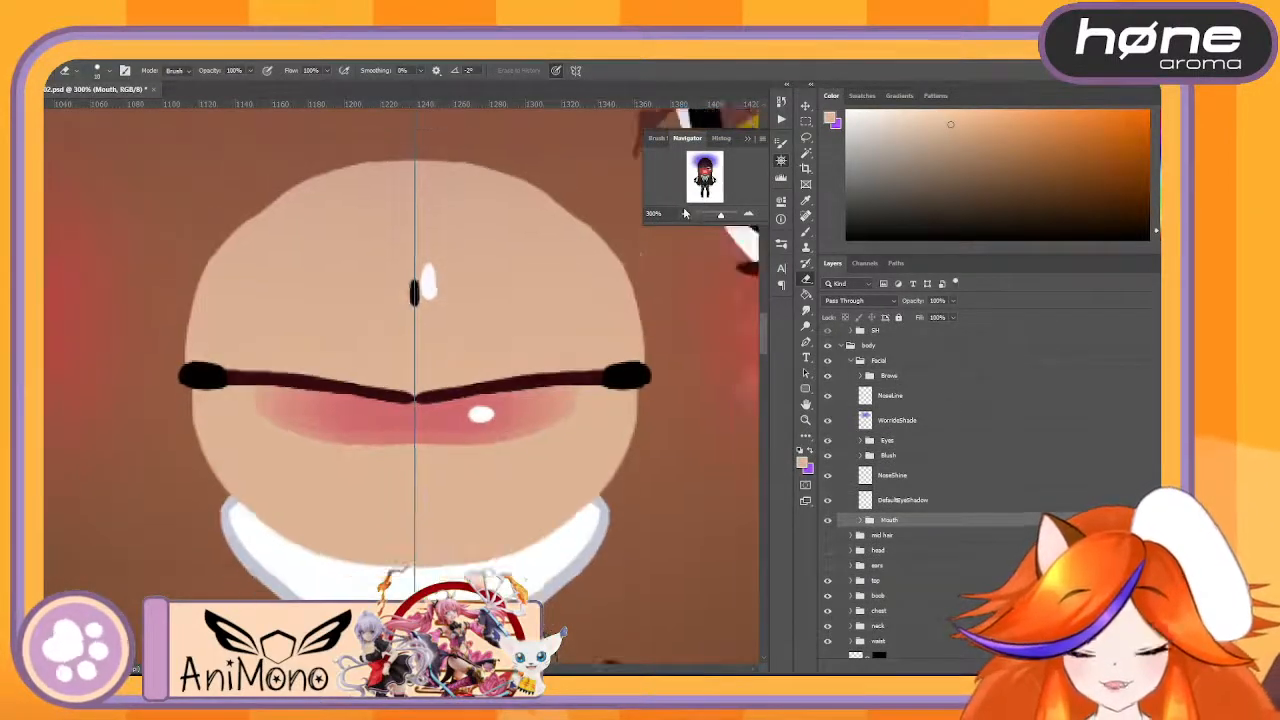
left_click(685, 214)
left_click(685, 214)
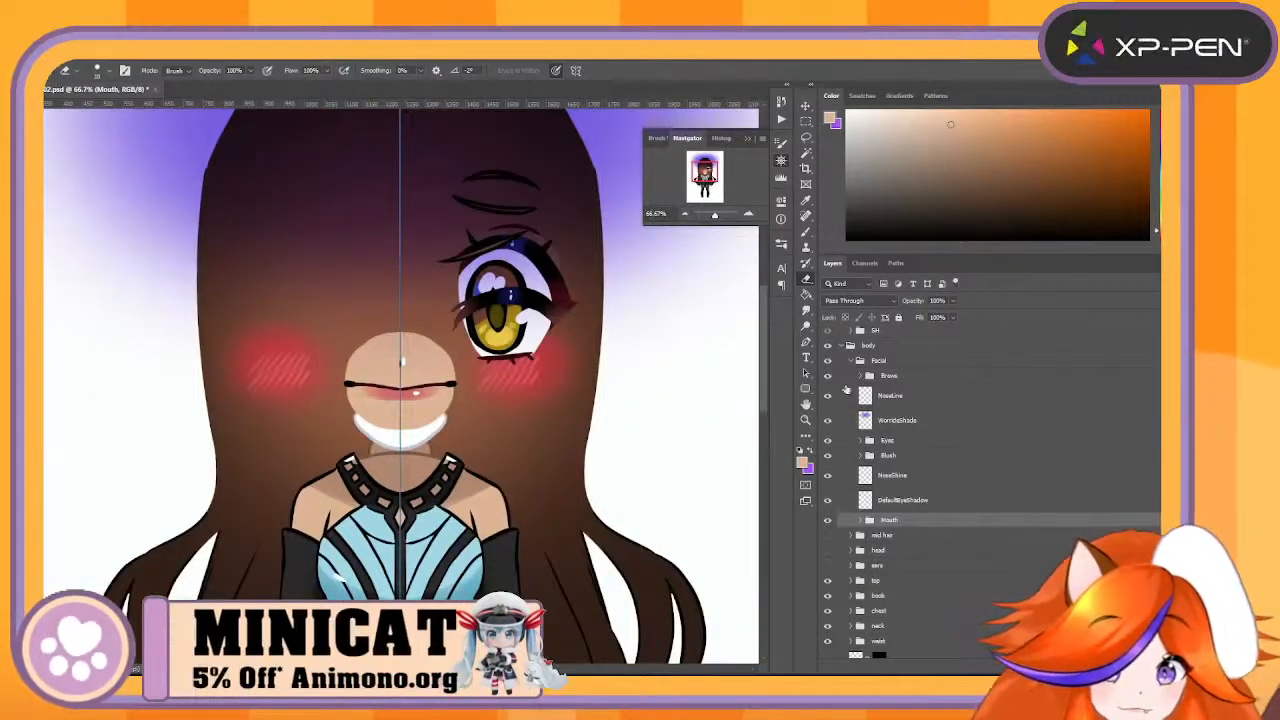
left_click(830, 361)
left_click(830, 361)
- Compare the head with the Facial group hidden and shown, leaving the group visible
left_click(830, 361)
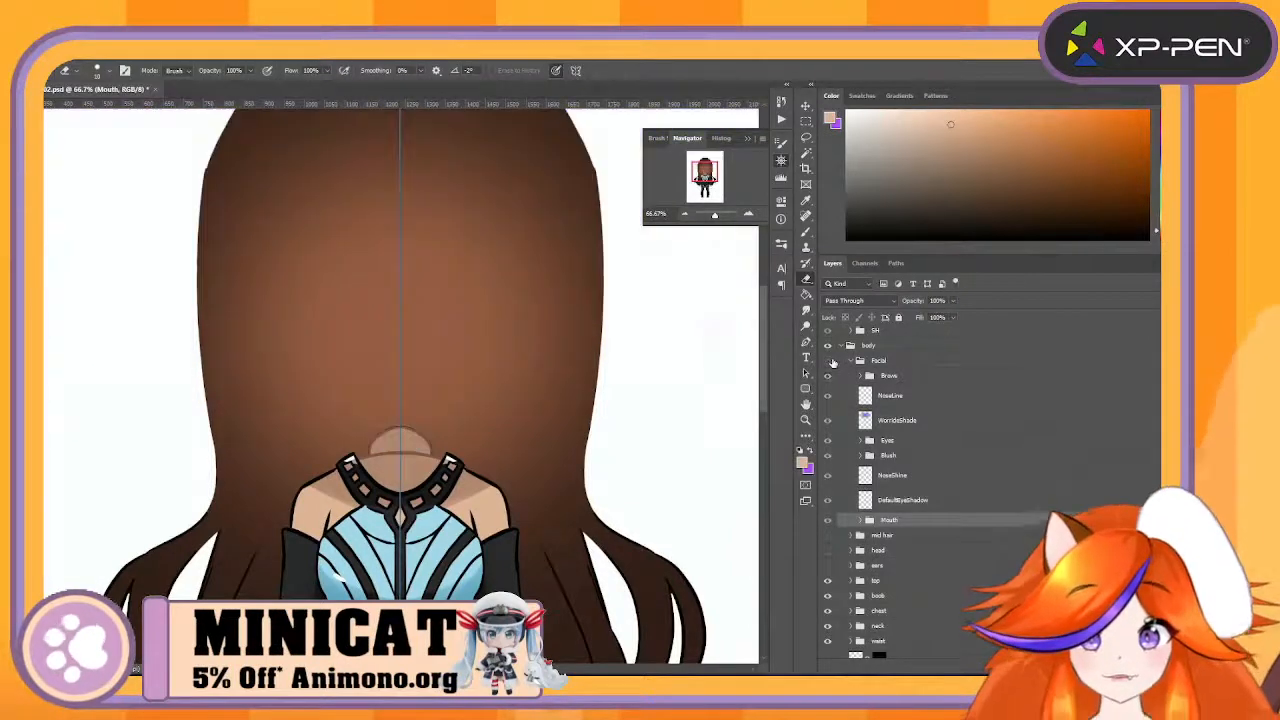
left_click(830, 361)
left_click(830, 361)
left_click(831, 361)
left_click(831, 361)
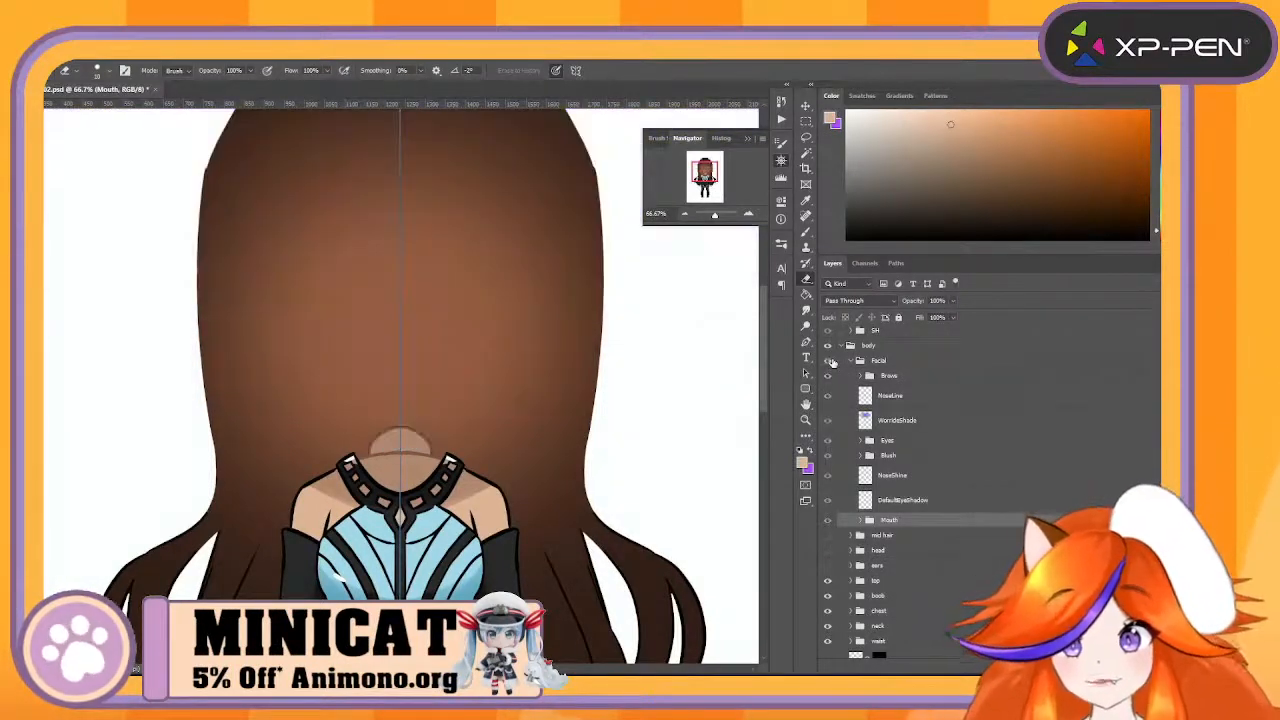
left_click(831, 361)
left_click(831, 361)
left_click(831, 361)
left_click(831, 361)
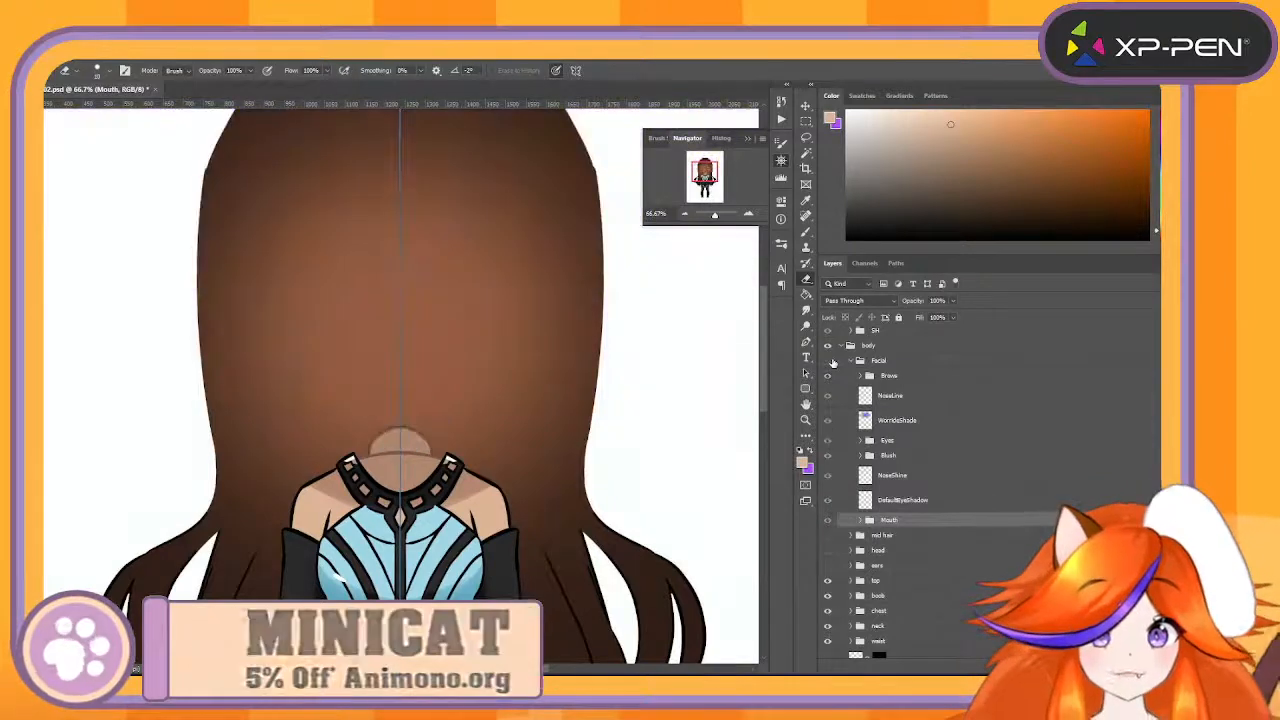
left_click(831, 361)
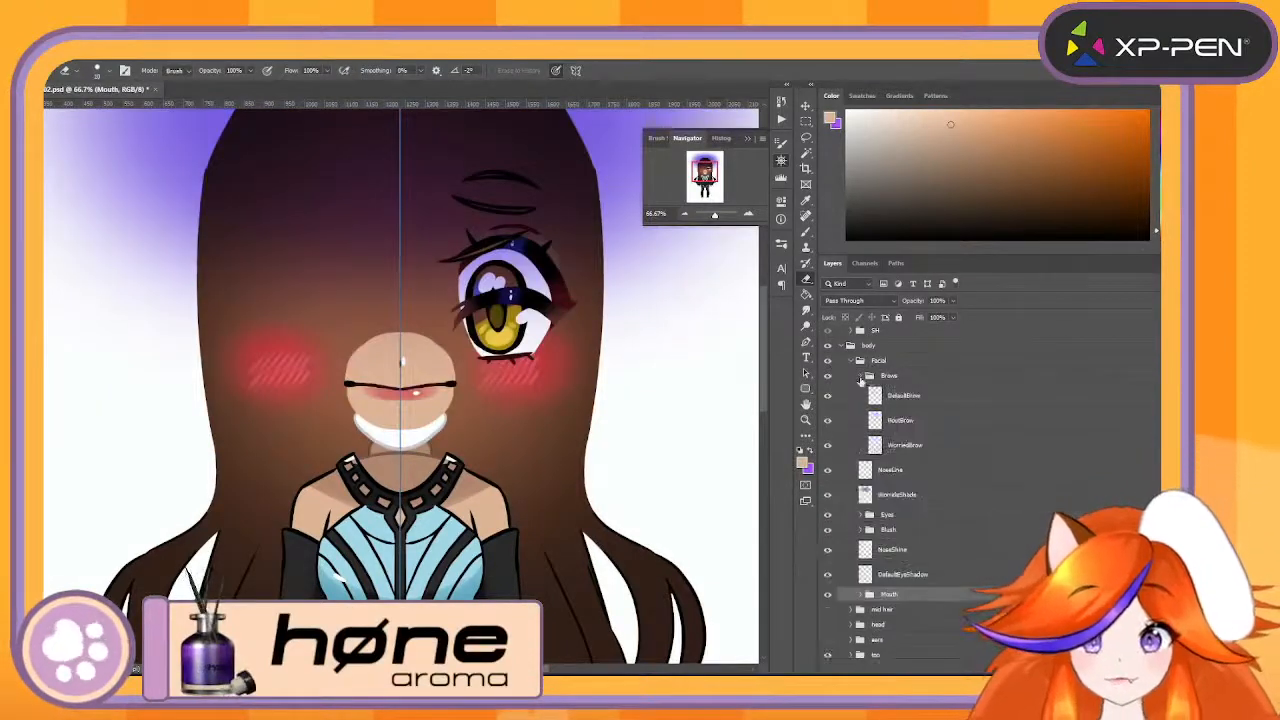
- Collapse the Facial group inside the body group and hide it
left_click(852, 361)
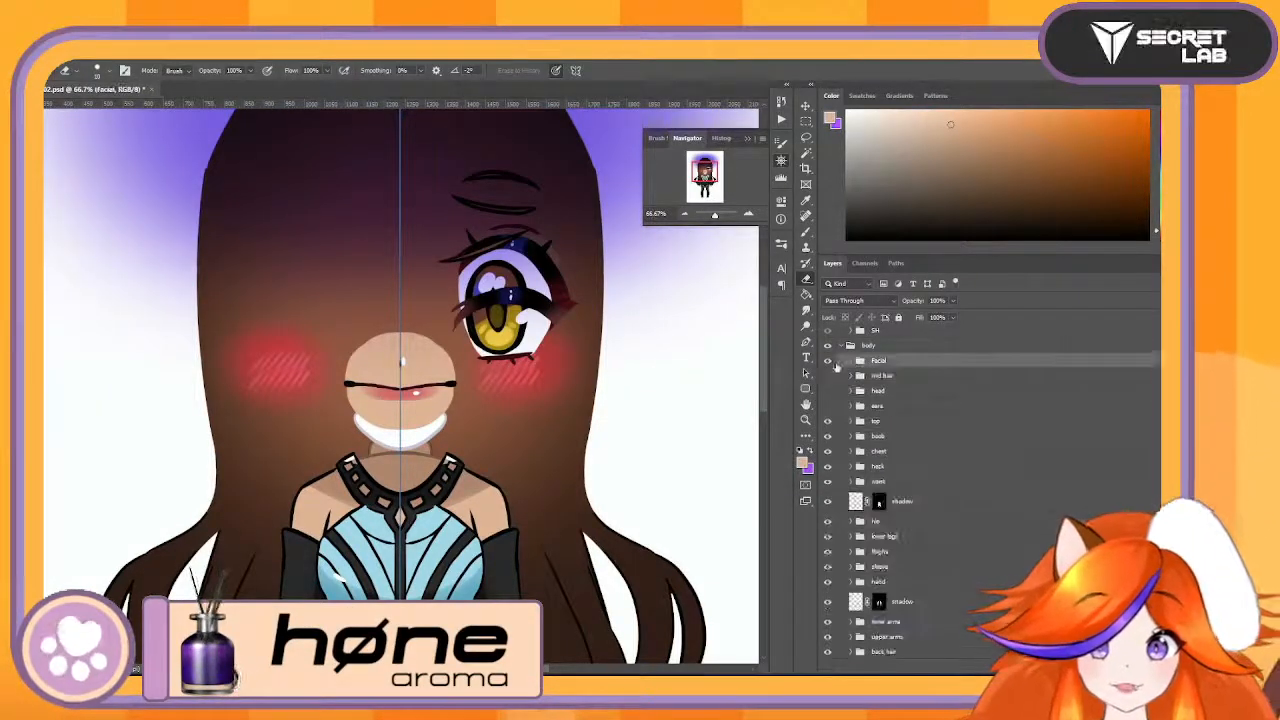
left_click(830, 361)
left_click(830, 361)
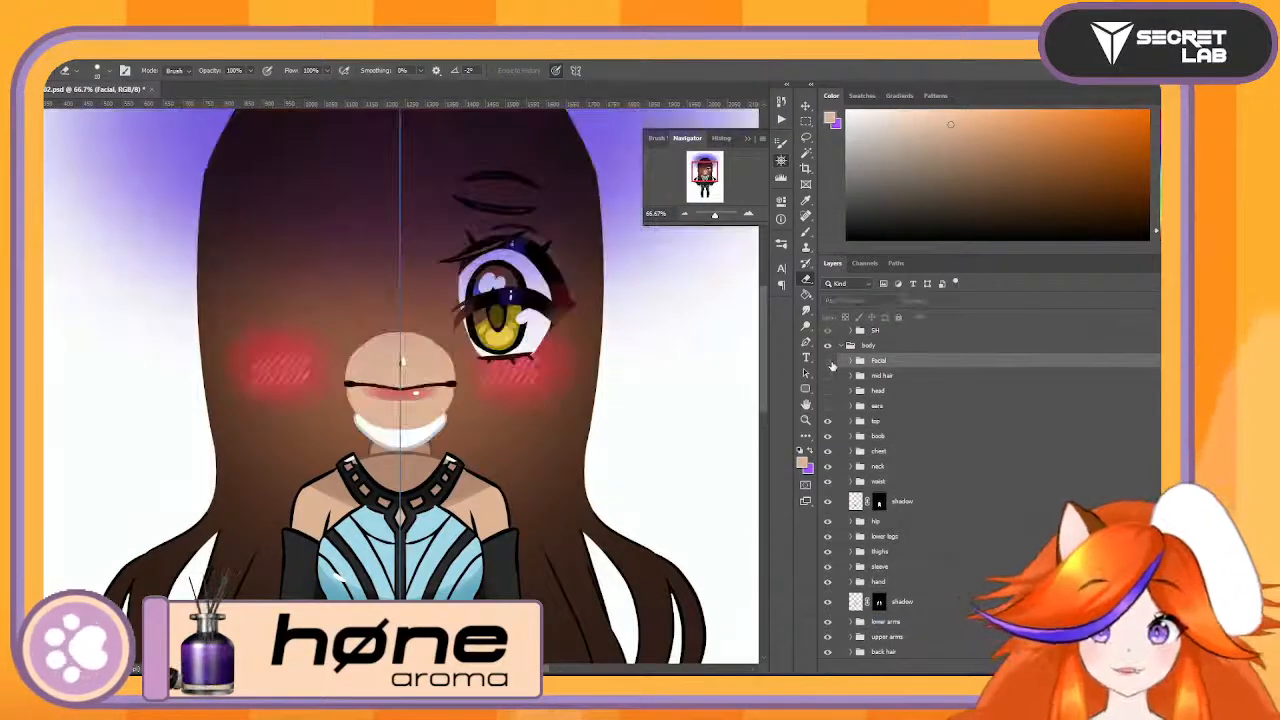
left_click(831, 361)
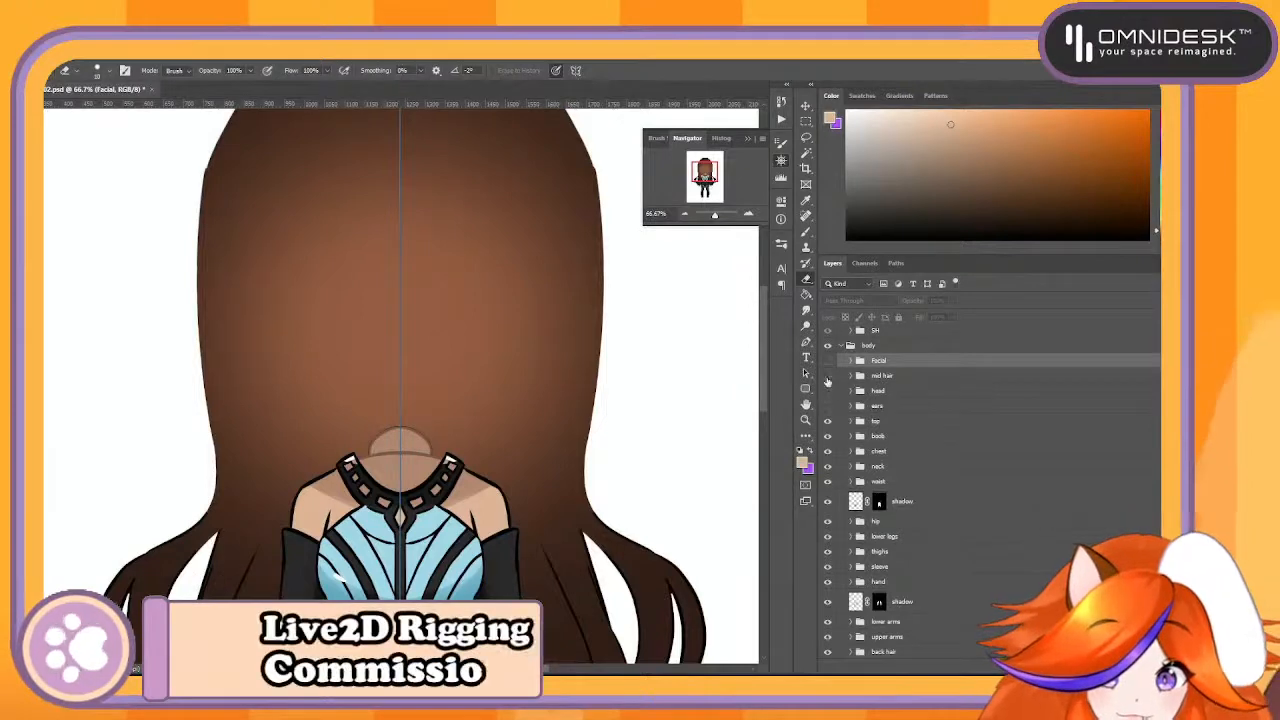
- Show the mid hair group and view the hair at 50% zoom
left_click(827, 376)
left_click(684, 215)
left_click(684, 215)
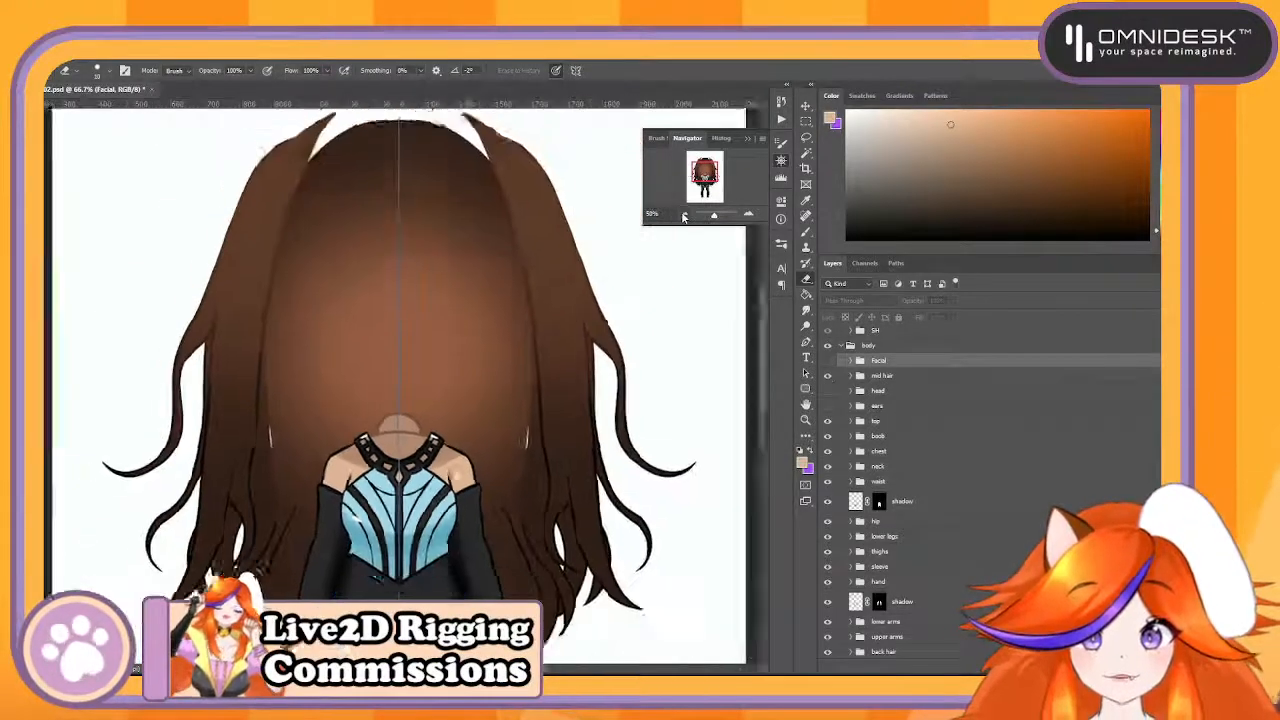
left_click(684, 215)
left_click(748, 215)
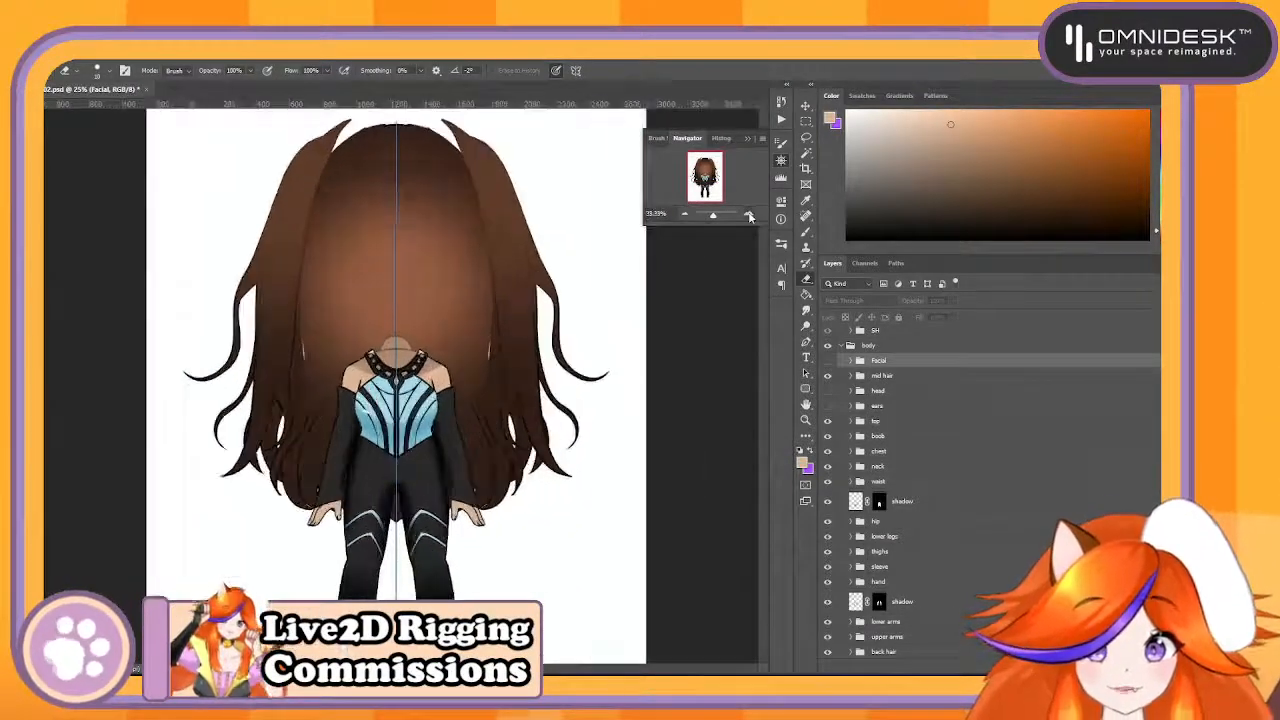
left_click(748, 215)
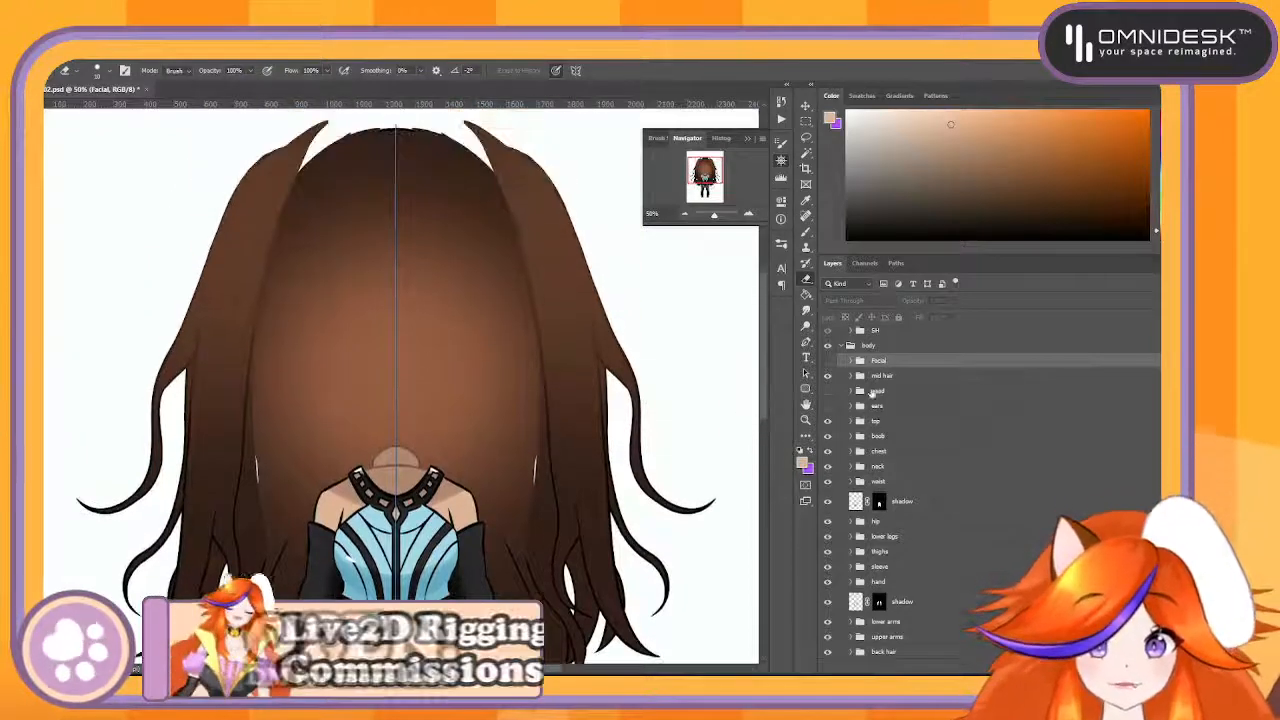
- Expand the mid hair group and inspect the highlight layer's effect by switching its visibility
left_click(850, 375)
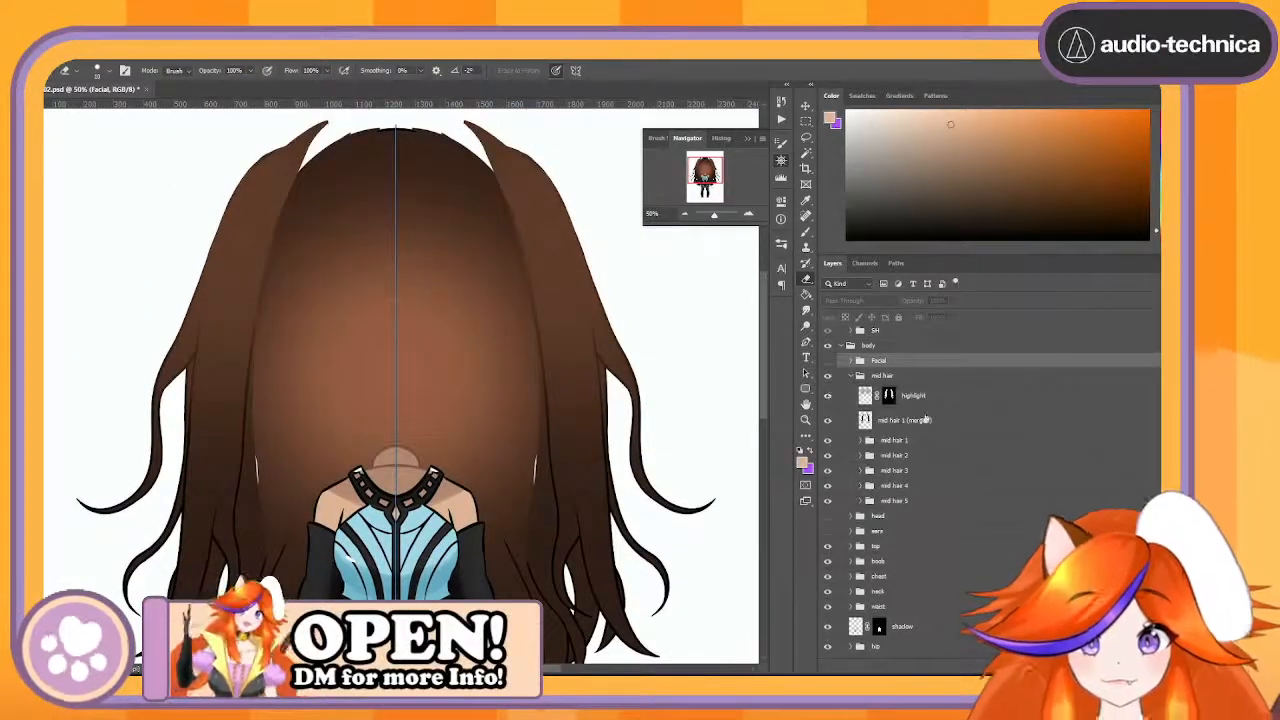
right_click(889, 396)
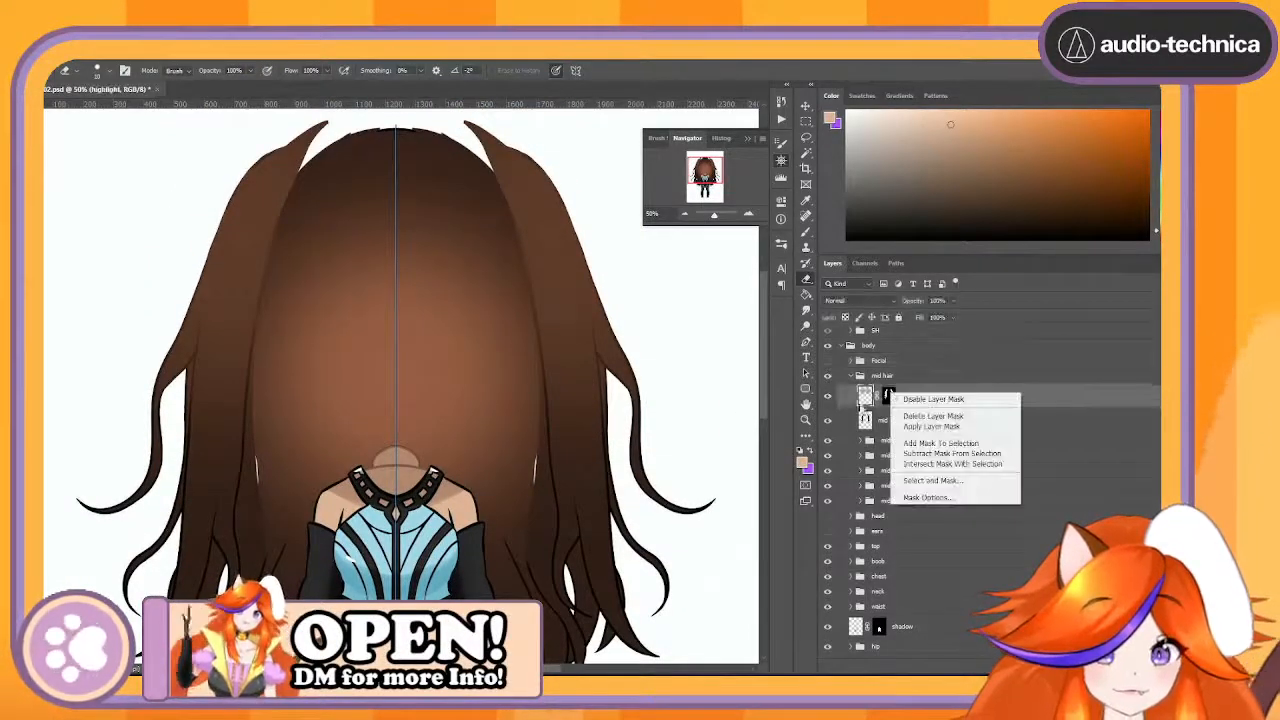
left_click(830, 395)
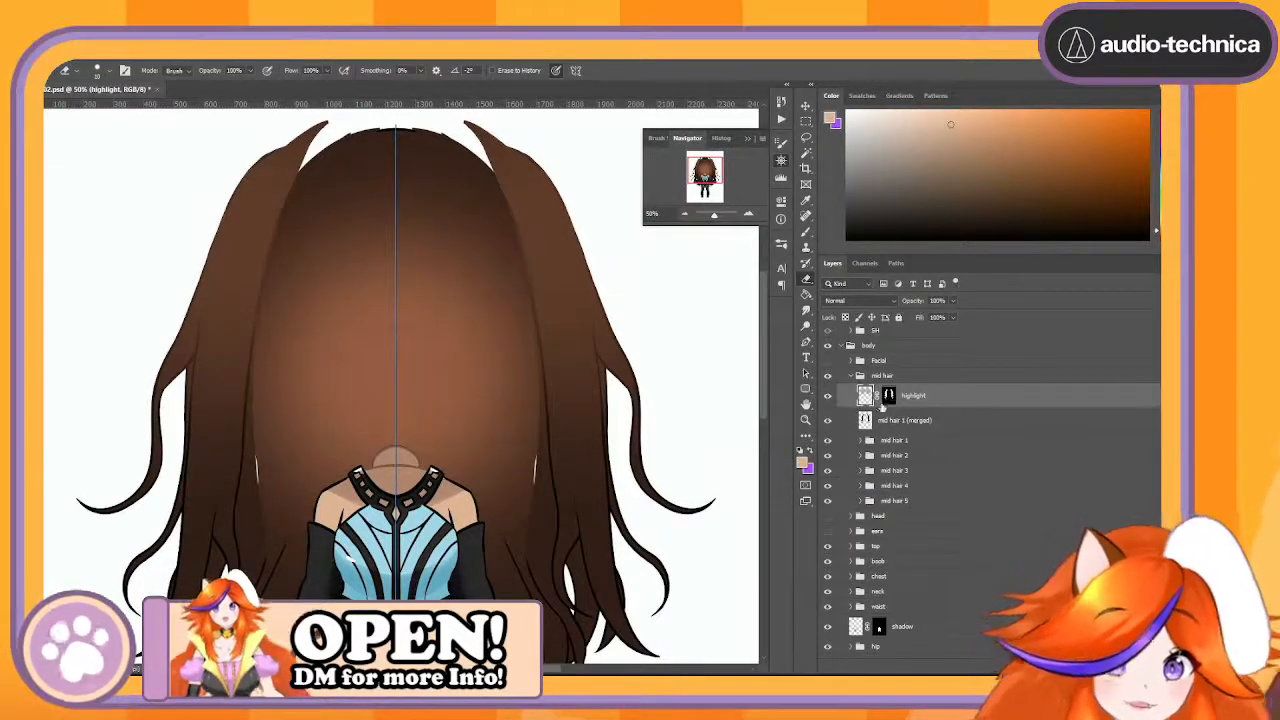
left_click(828, 396)
left_click(828, 396)
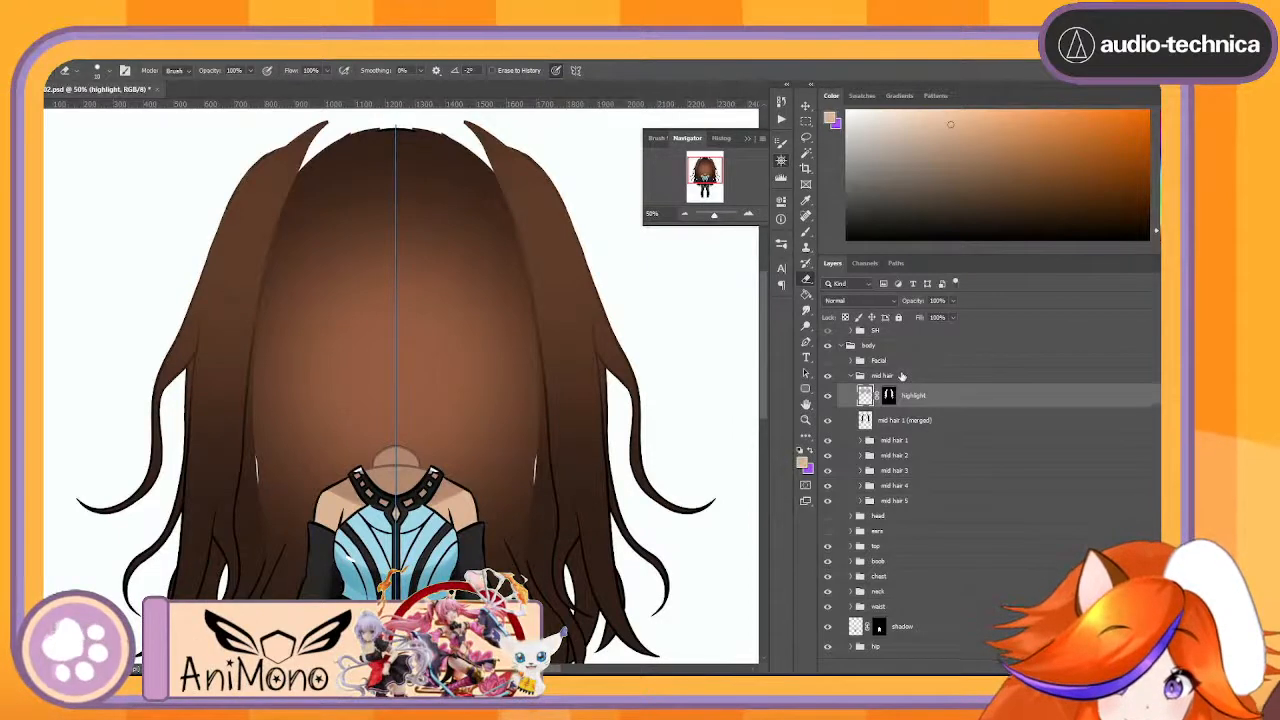
- Merge the highlight layer with mid hair 1 (merged), compare the hair with it hidden and shown, and undo the merge
left_click(939, 422, "shift")
right_click(939, 422)
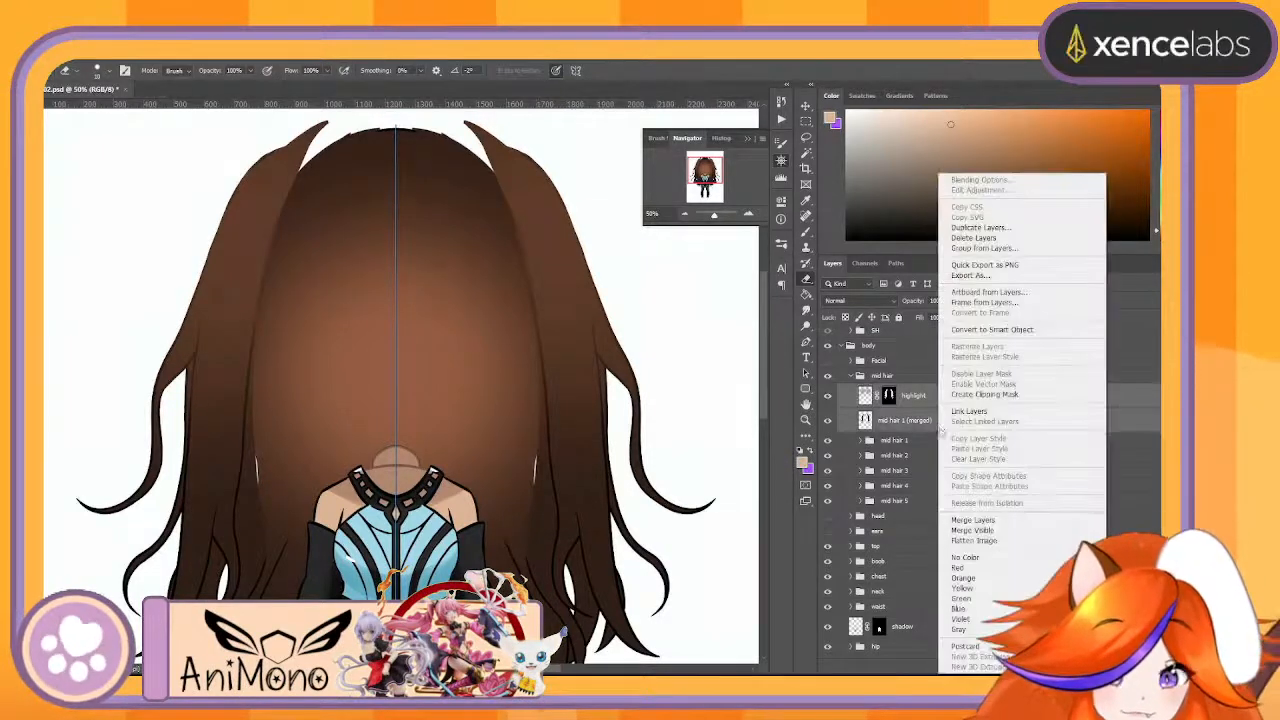
left_click(1018, 522)
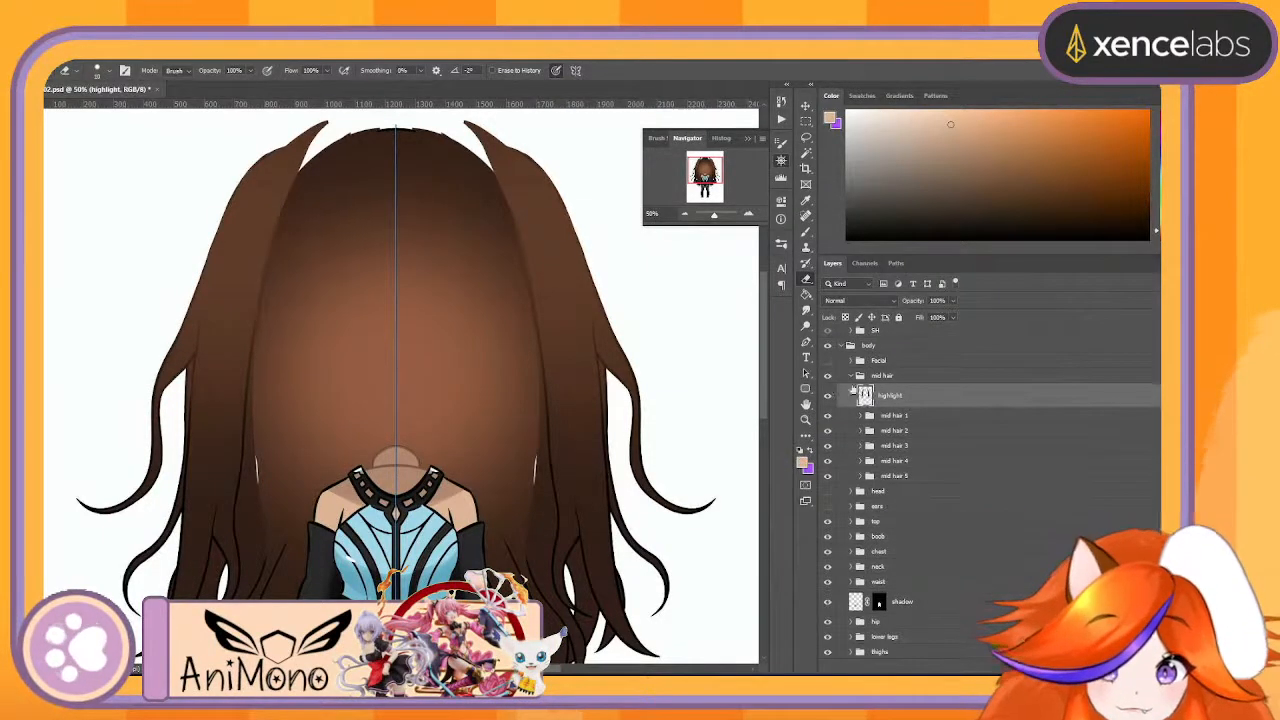
left_click(828, 397)
left_click(828, 397)
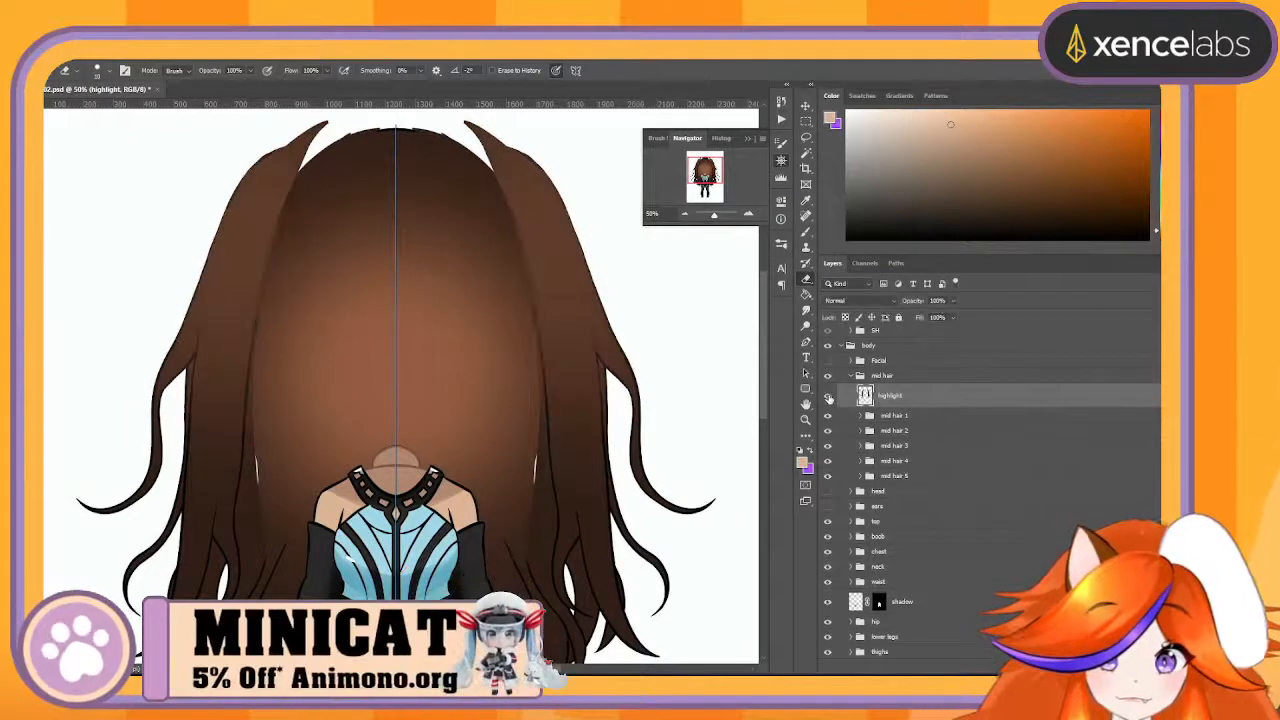
left_click(828, 397)
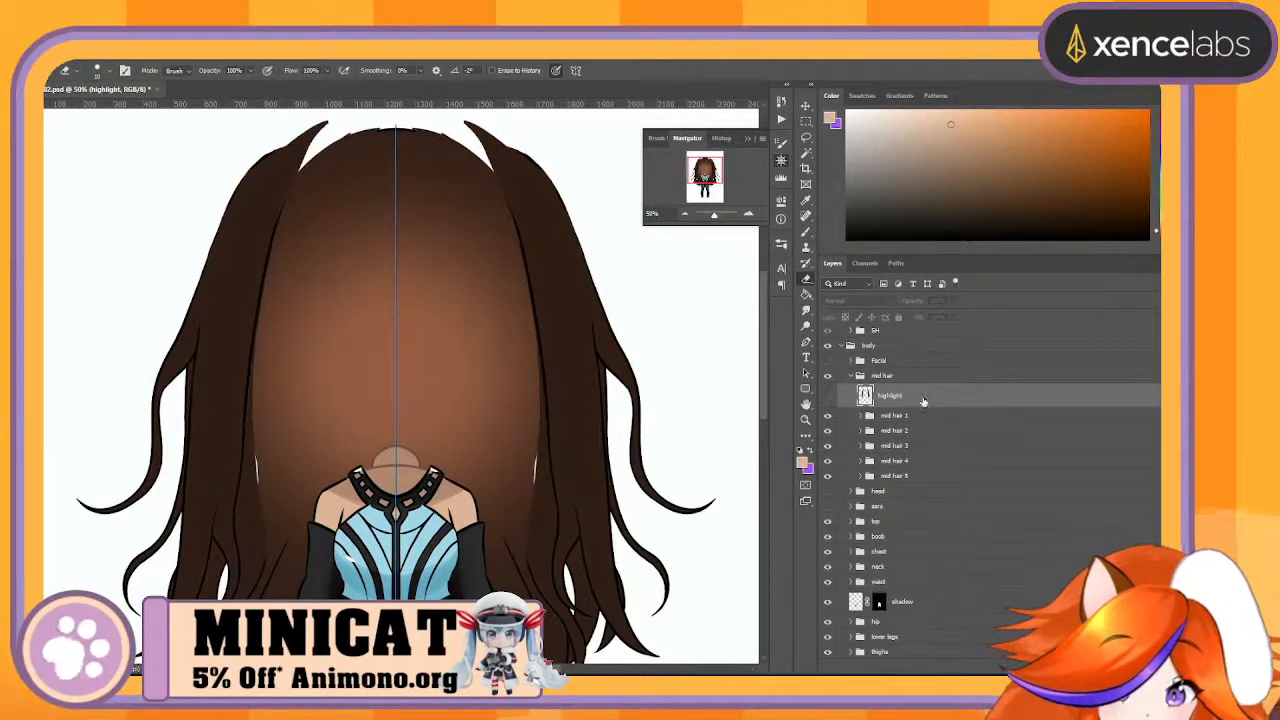
key("ctrl+z")
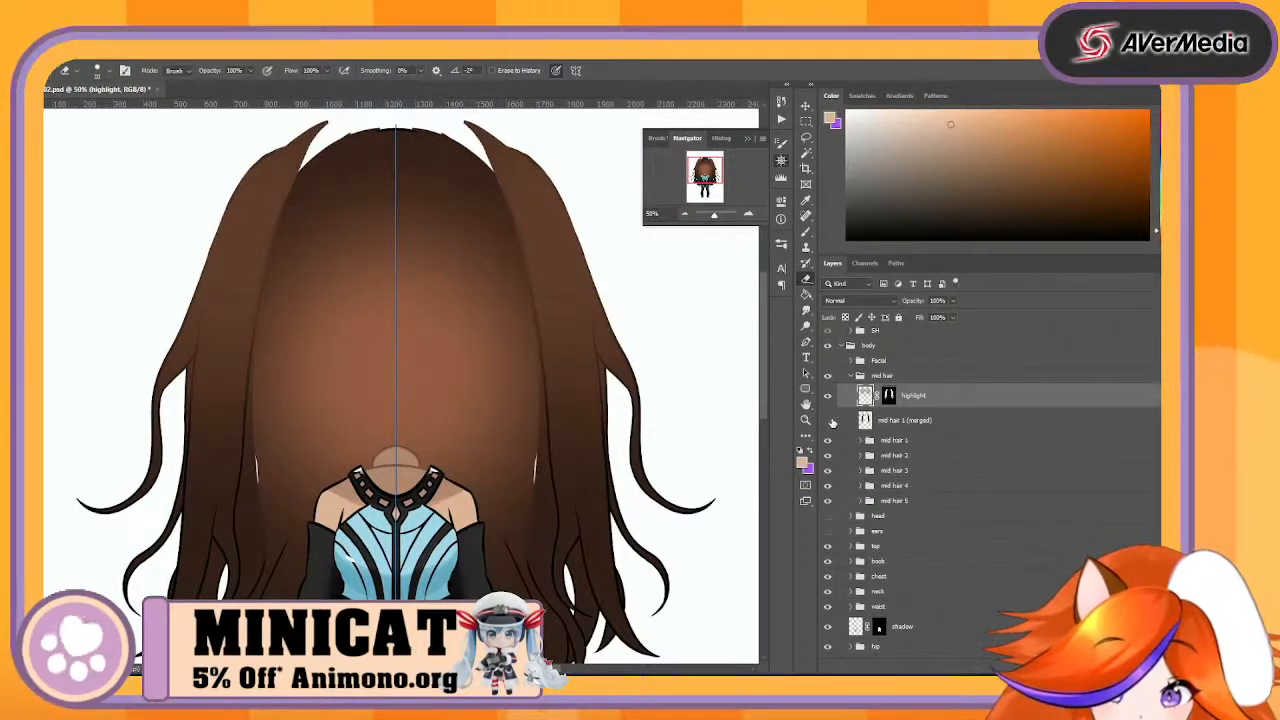
- Hide the mid hair 1 (merged) layer and check the mid hair 1 group's contents by switching its visibility
left_click(827, 420)
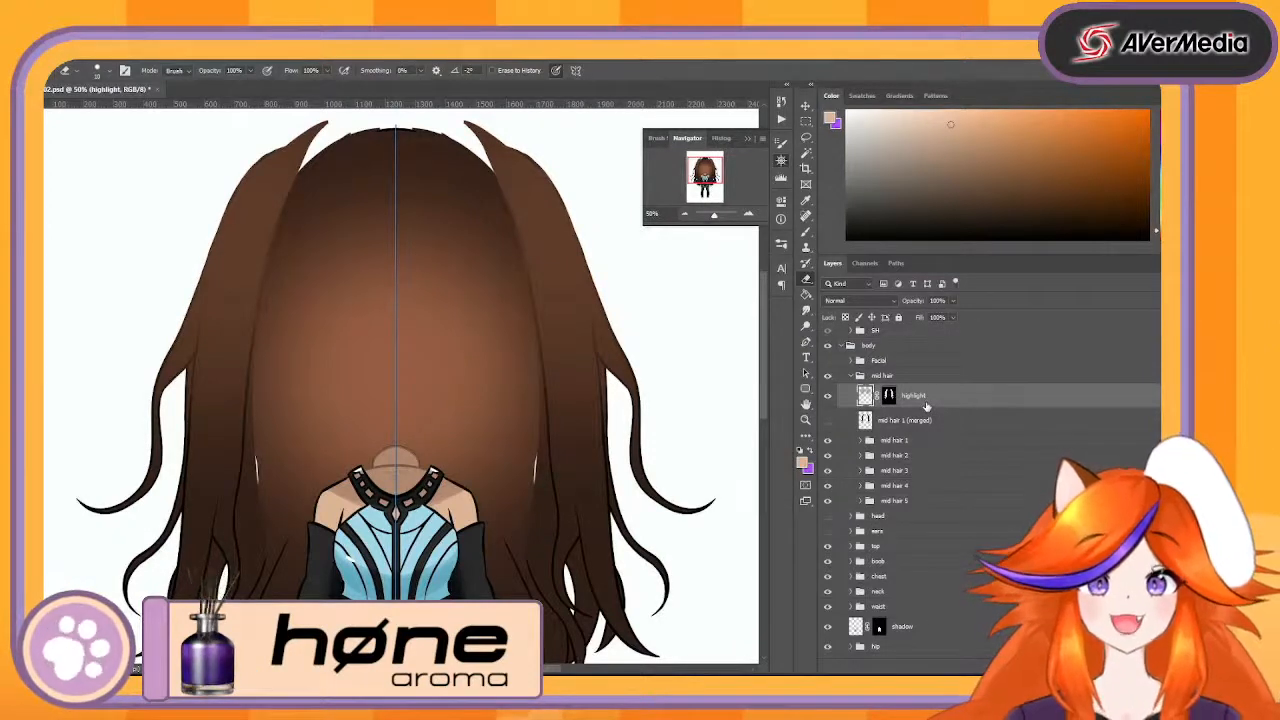
left_click(860, 441)
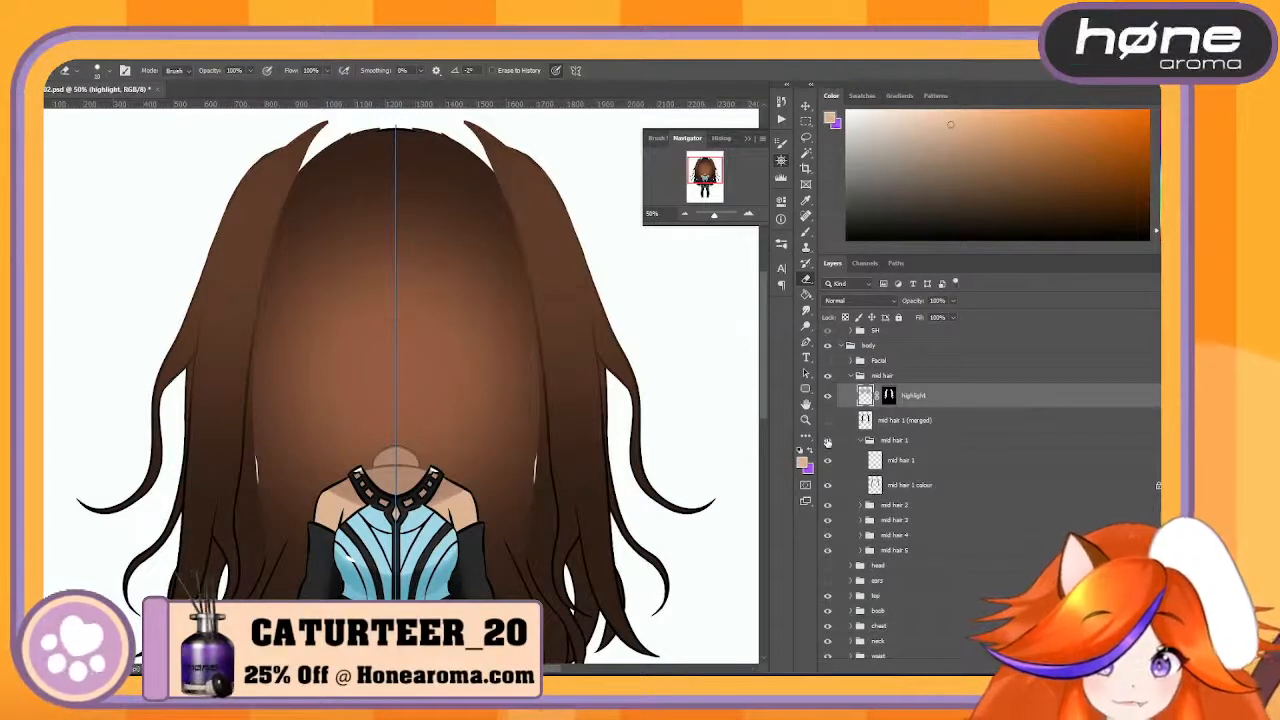
left_click(827, 441)
left_click(827, 441)
left_click(827, 441)
left_click(827, 441)
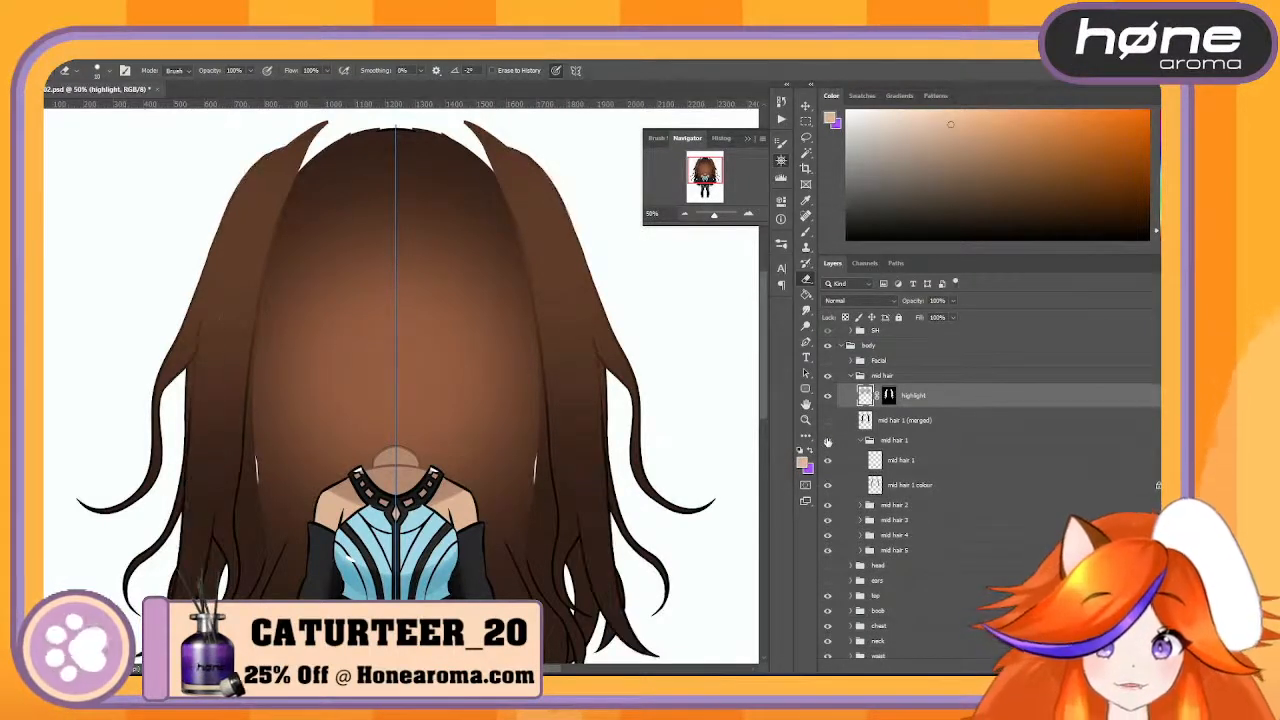
left_click(860, 441)
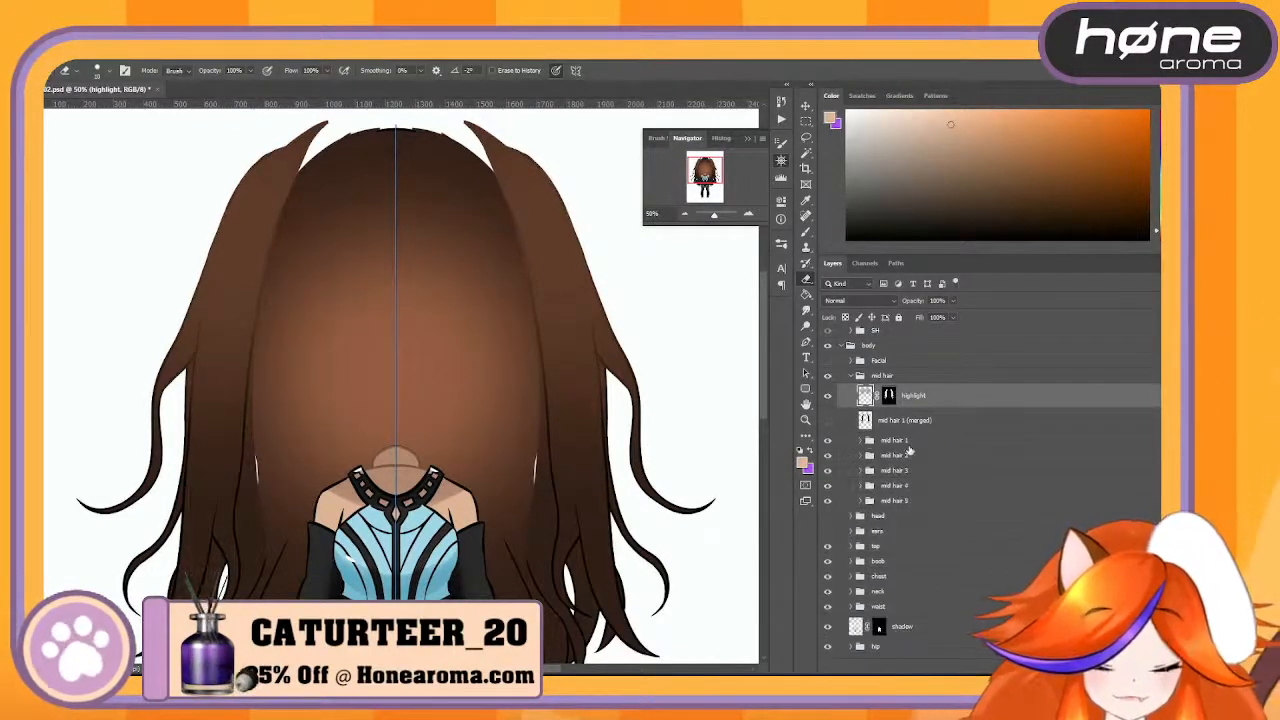
- Merge the mid hair 1 and mid hair 2 groups each into a single layer
right_click(906, 443)
left_click(1007, 580)
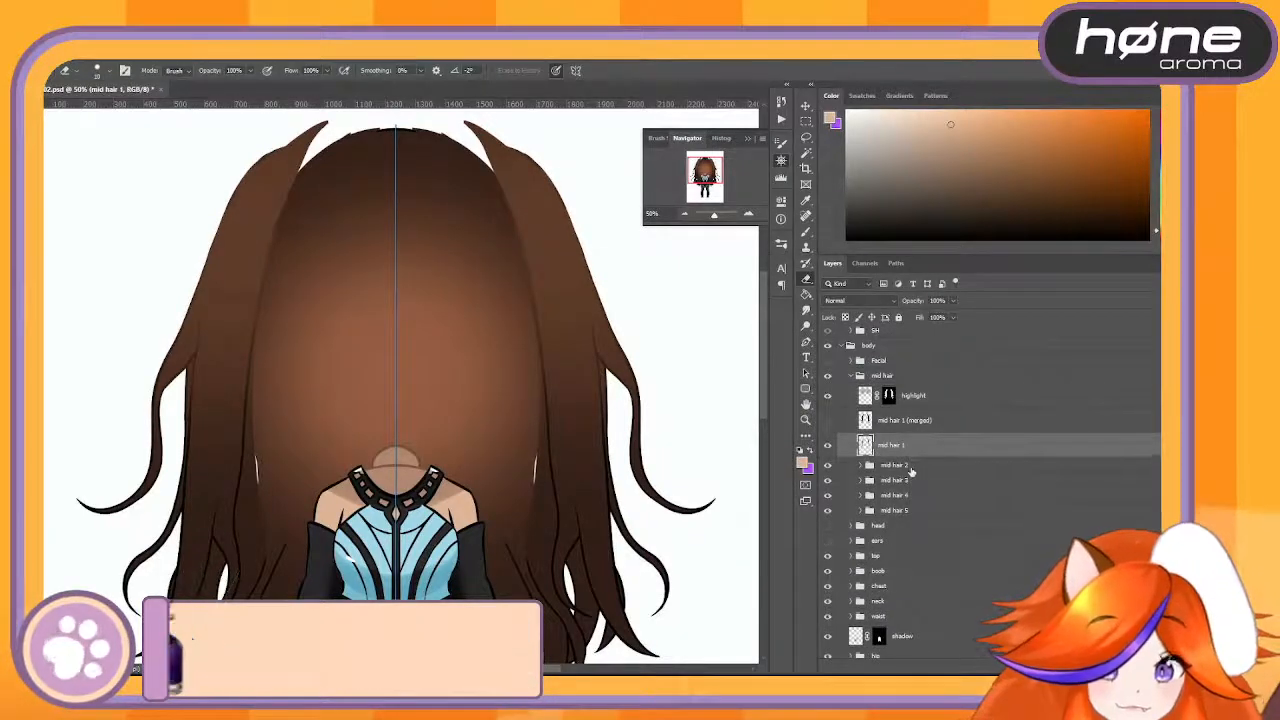
left_click(910, 466)
right_click(912, 466)
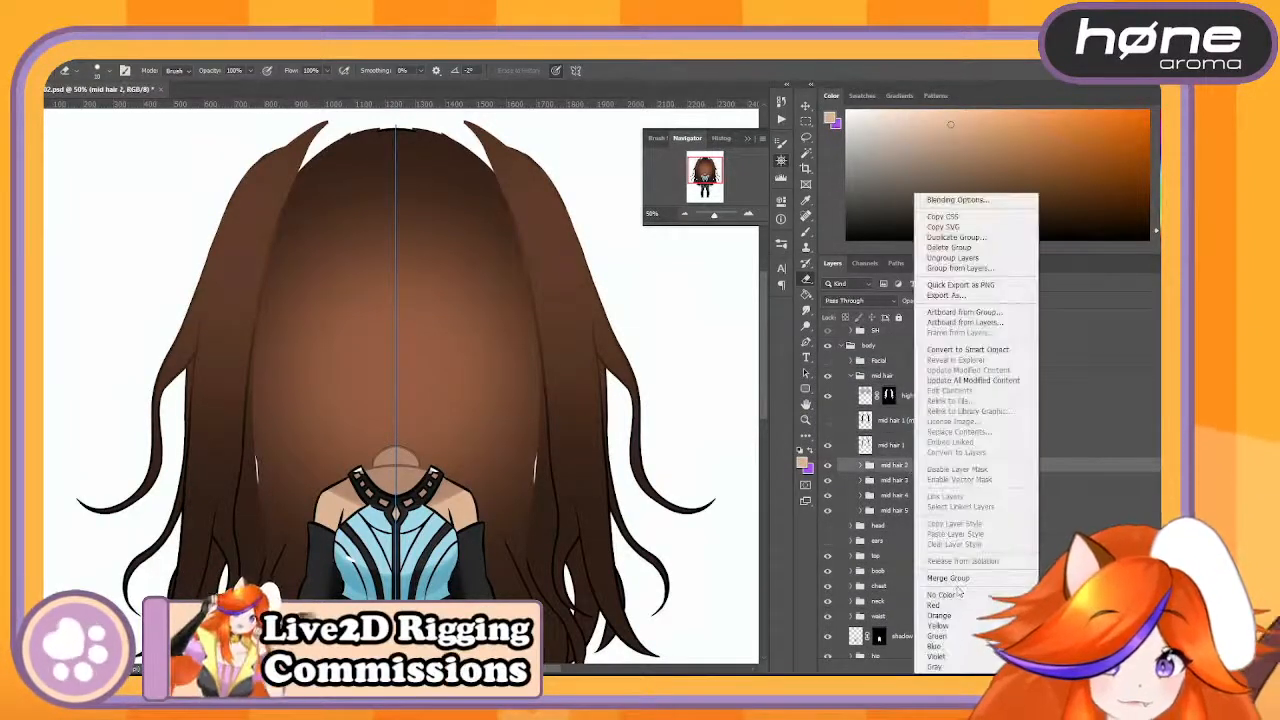
left_click(950, 578)
- Merge the mid hair 3, mid hair 4 and mid hair 5 groups each into a single layer
left_click(901, 491)
right_click(903, 491)
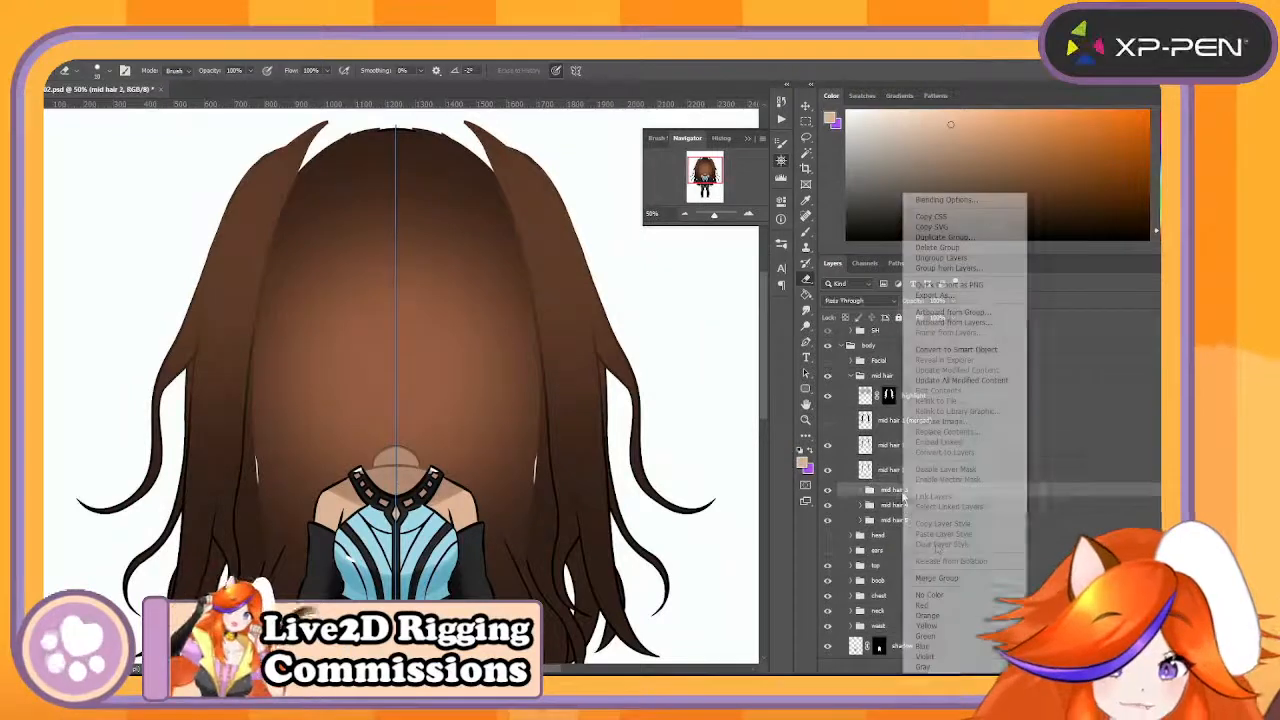
left_click(948, 578)
left_click(910, 518)
right_click(910, 518)
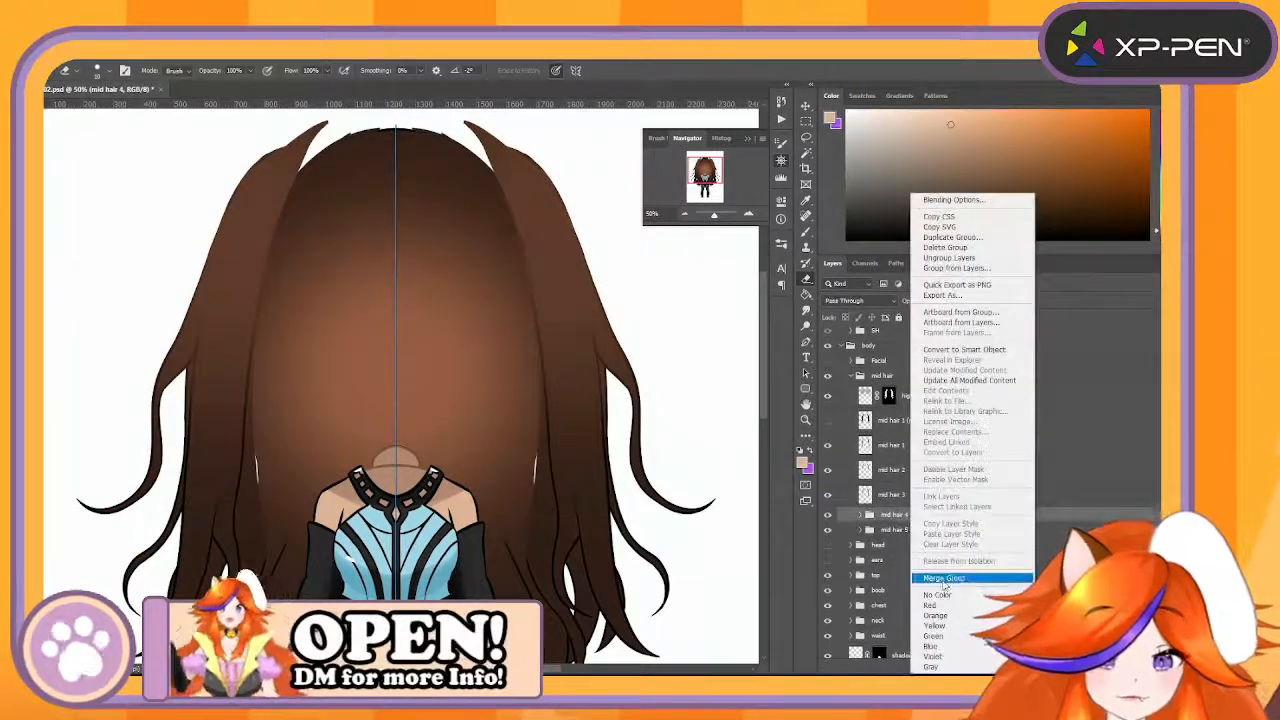
left_click(944, 578)
left_click(909, 542)
right_click(909, 542)
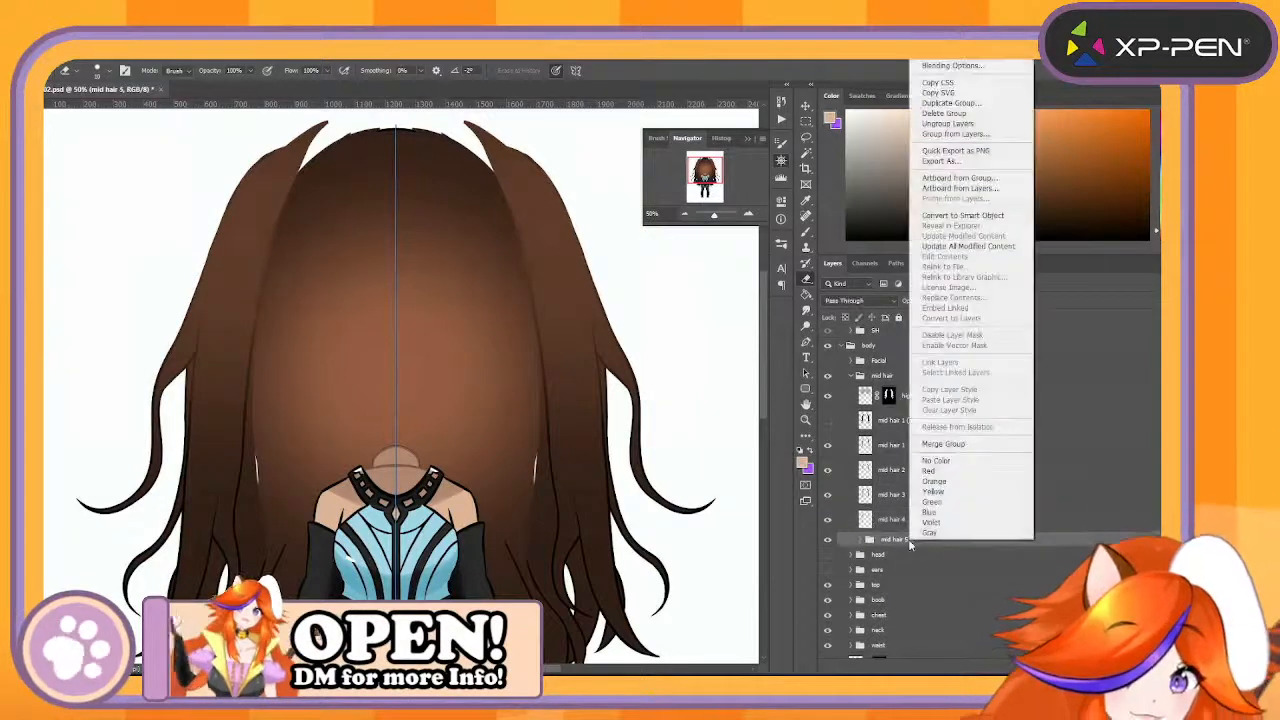
left_click(945, 446)
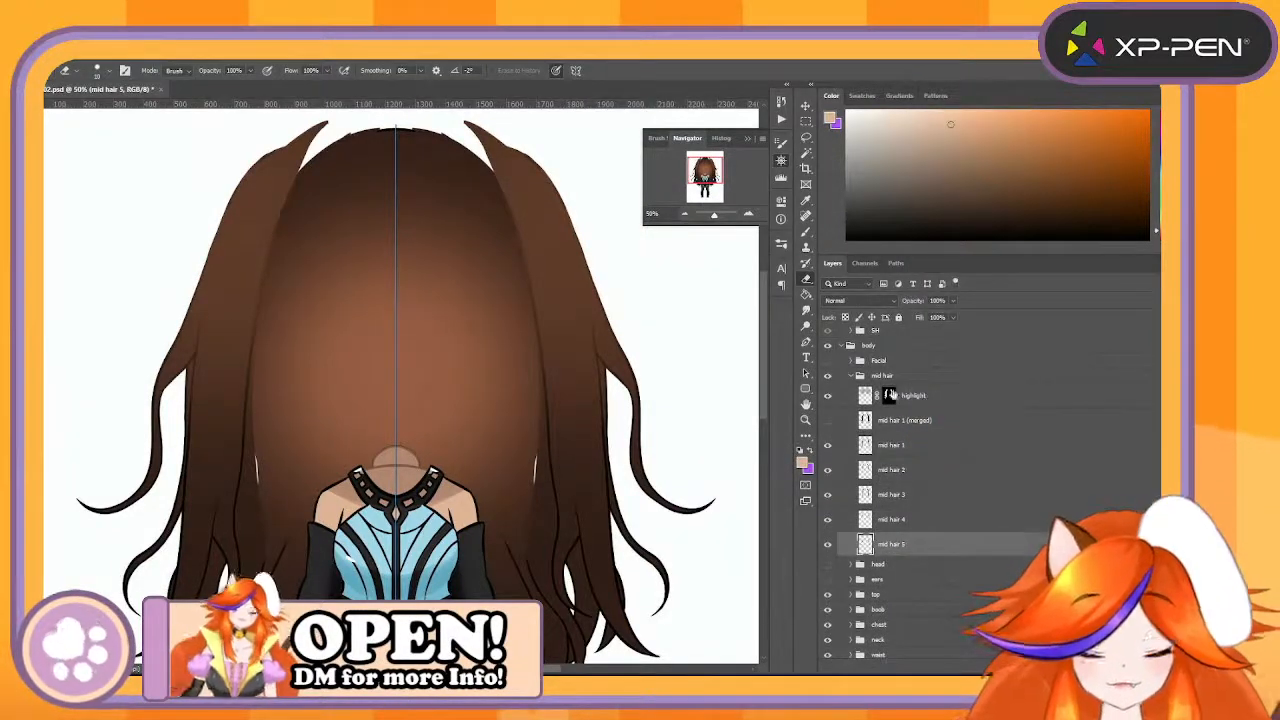
- Delete the mid hair 1 (merged) layer and remove the layer mask from the highlight layer
left_click(958, 420)
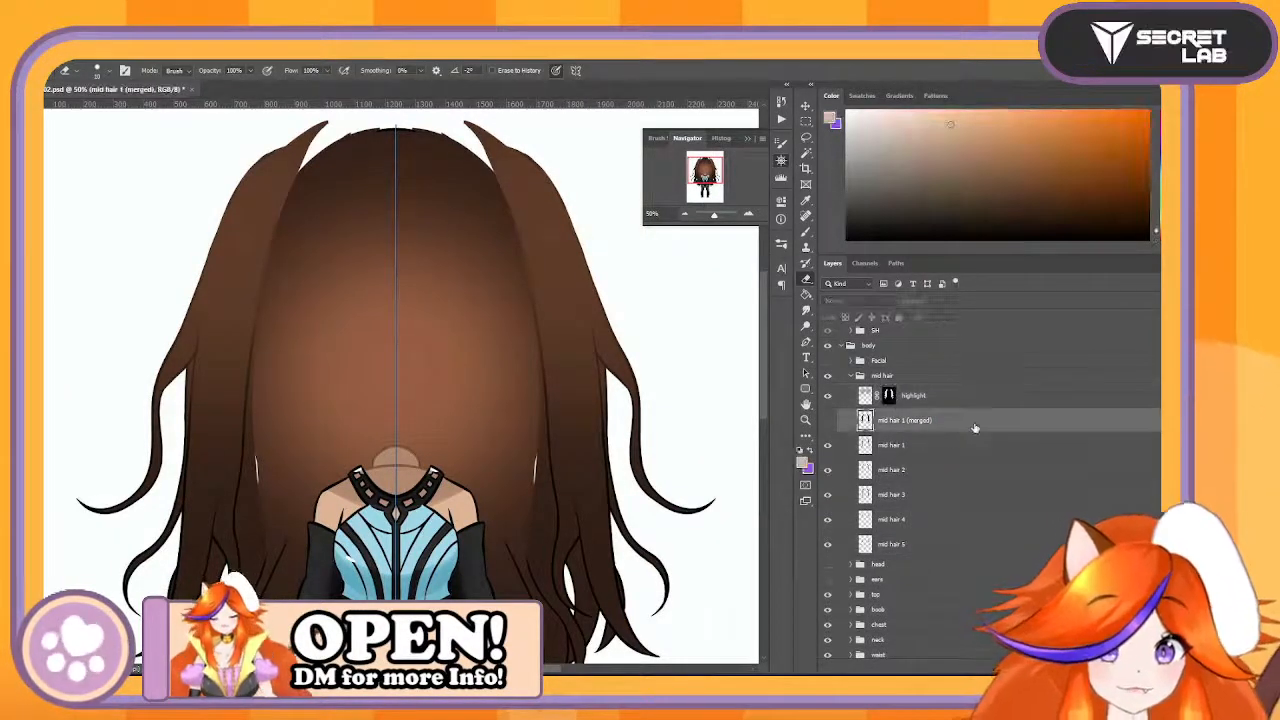
left_click_drag(978, 428, 1050, 677)
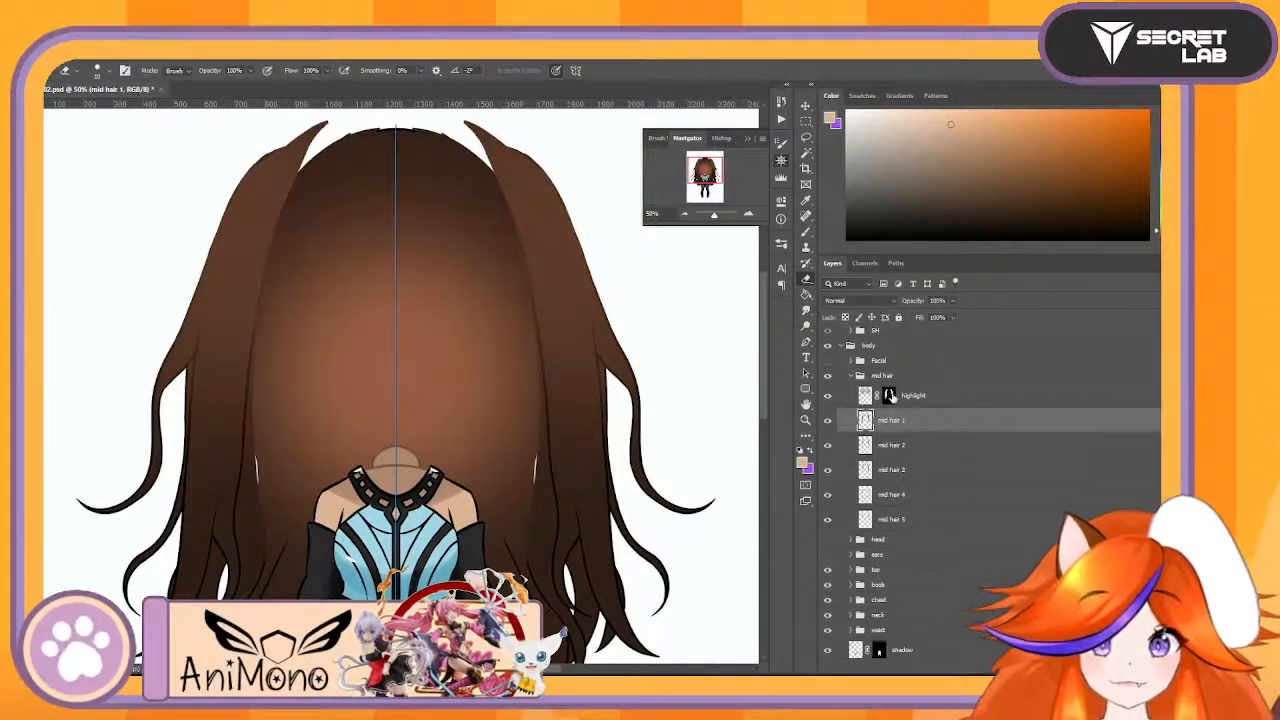
scroll(892, 397, "down", 1)
left_click(915, 396)
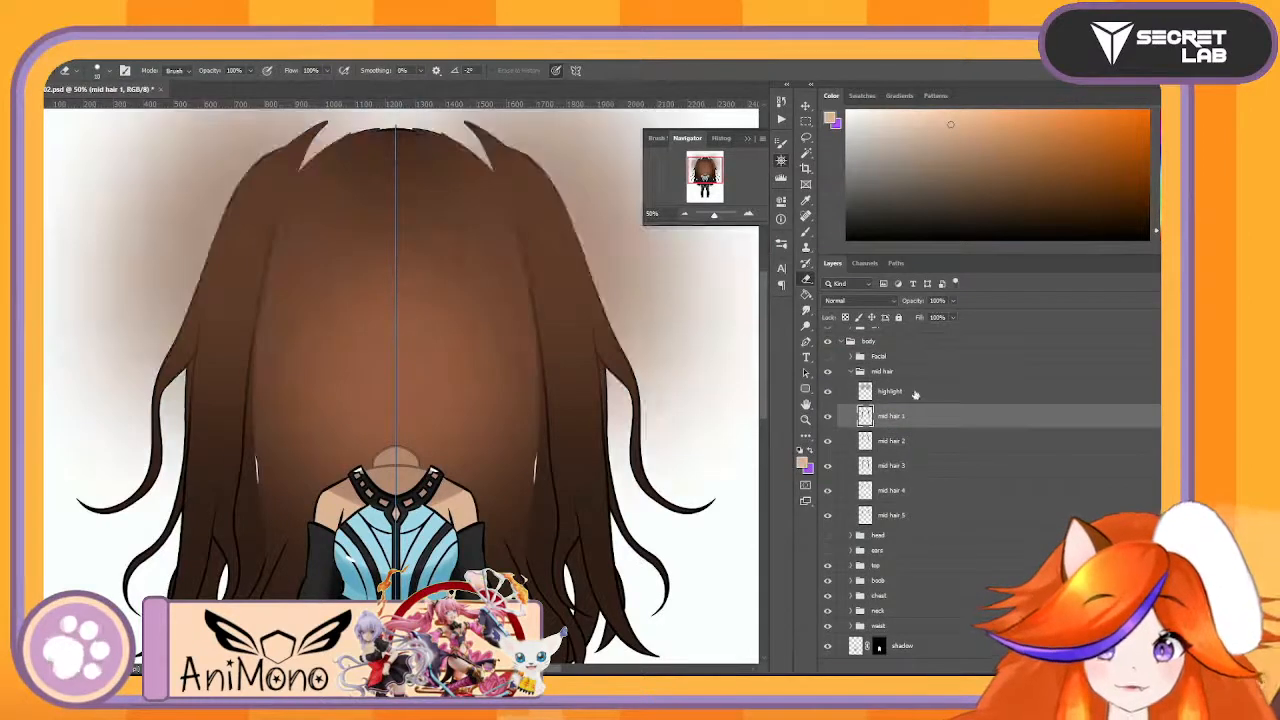
- Duplicate the highlight layer four times so each of the five mid hair layers has its own highlight
left_click(918, 393)
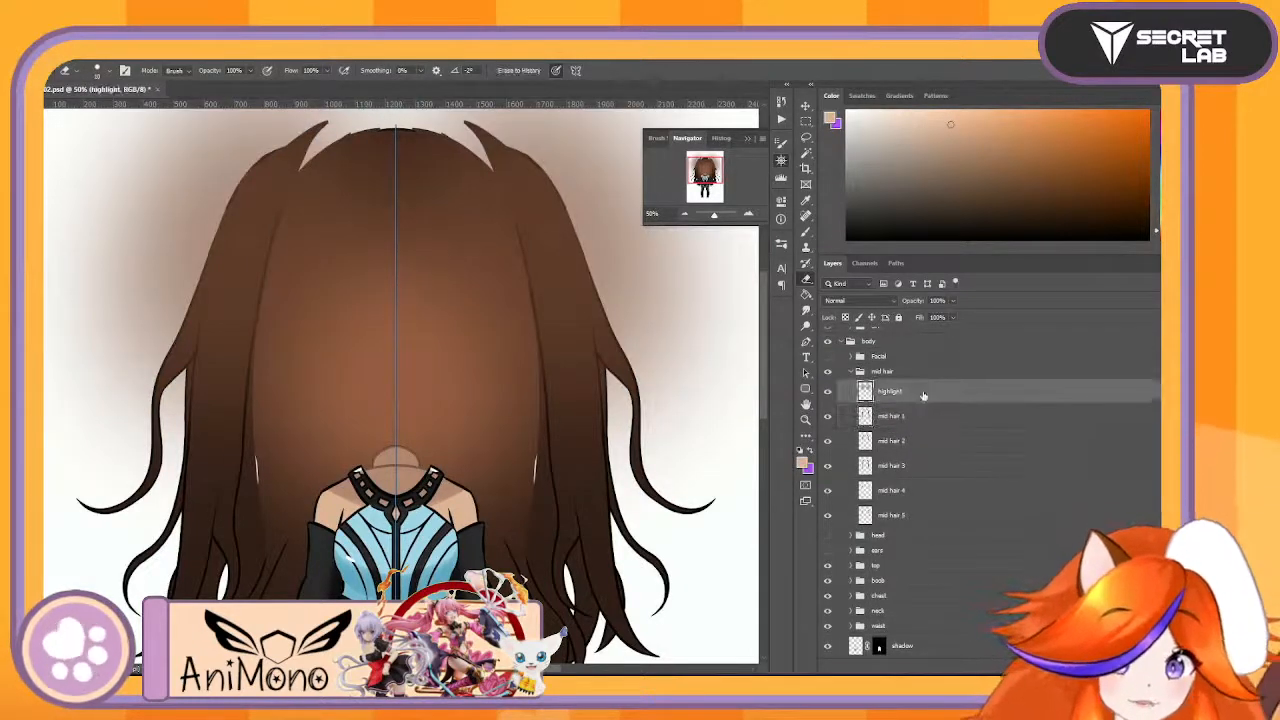
key("ctrl+j")
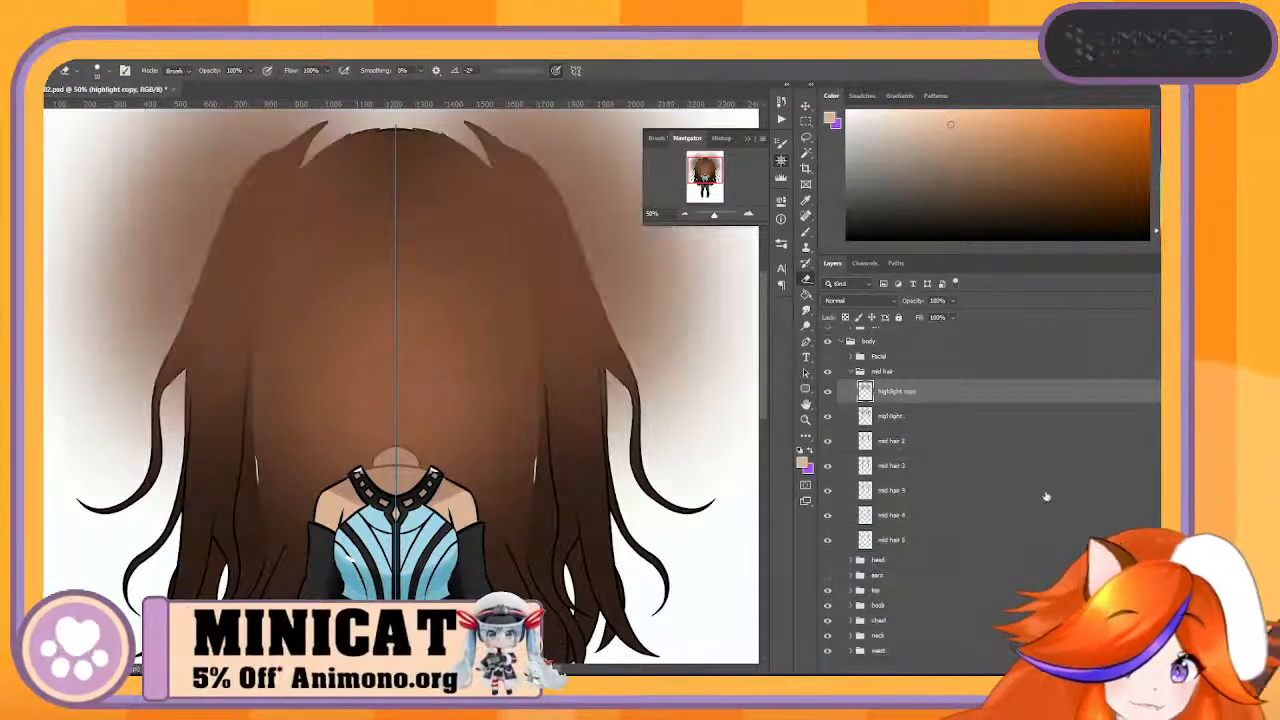
left_click(945, 416, "shift")
left_click_drag(945, 416, 1015, 679)
left_click(925, 389)
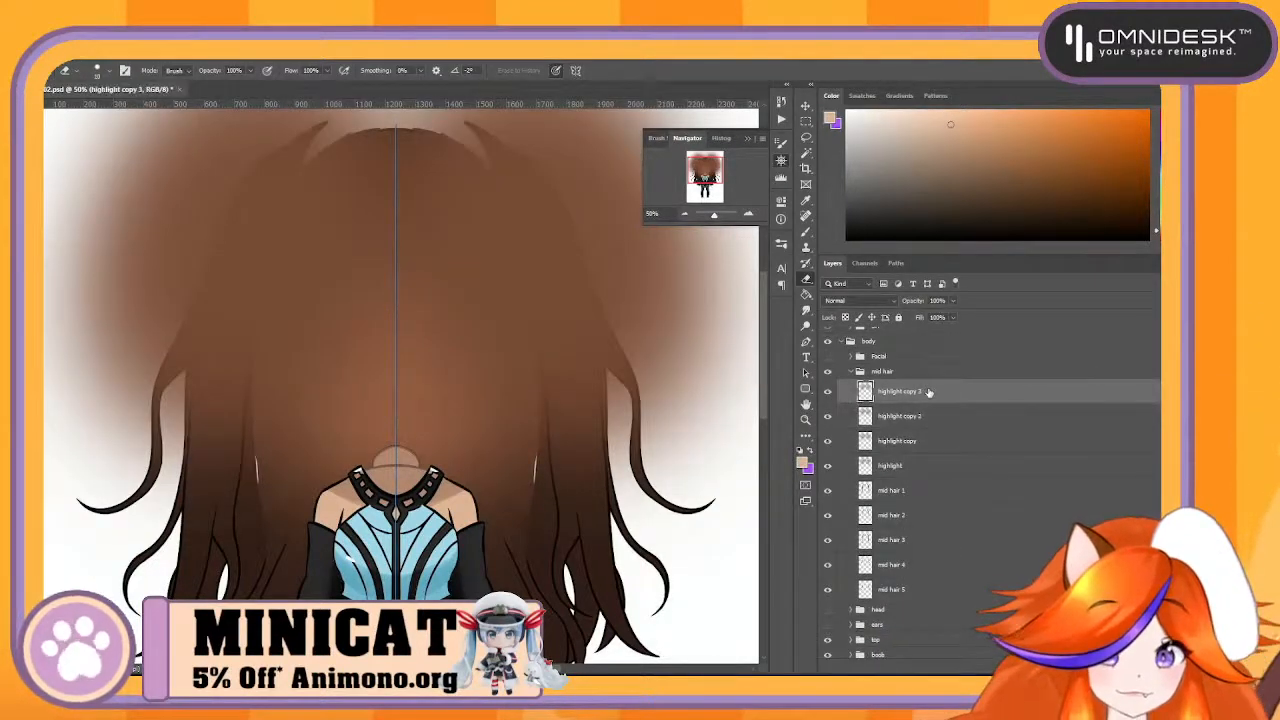
left_click_drag(929, 392, 1015, 679)
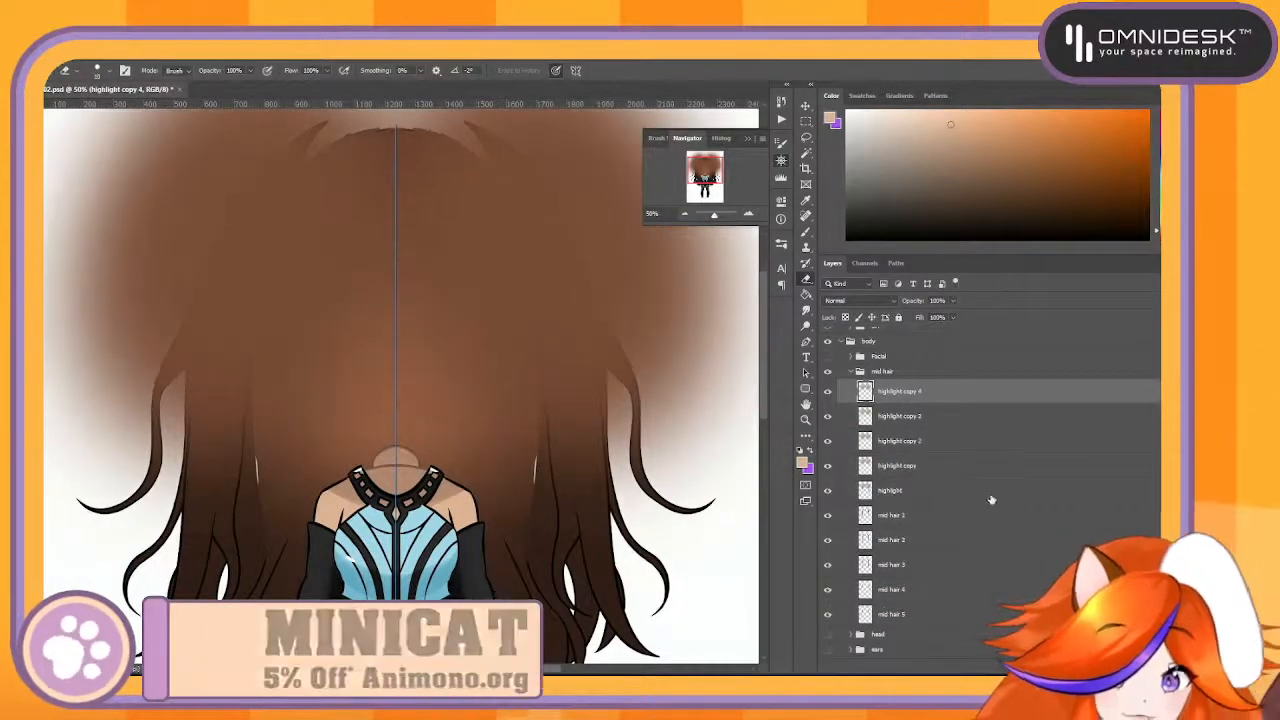
- Move highlight above mid hair 5 and highlight copy above mid hair 4, masking each to the shape of its hair layer
left_click_drag(932, 491, 970, 605)
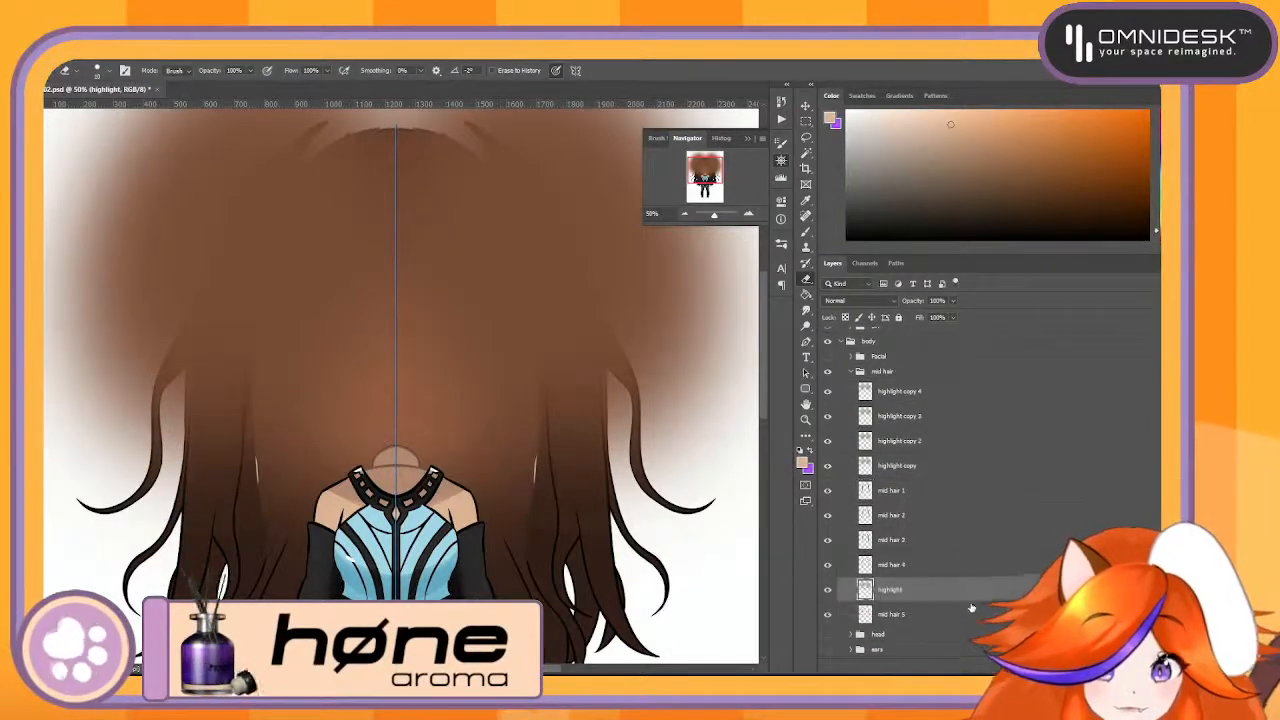
left_click_drag(865, 553, 960, 679)
left_click_drag(923, 404, 962, 678)
scroll(942, 453, "up", 1)
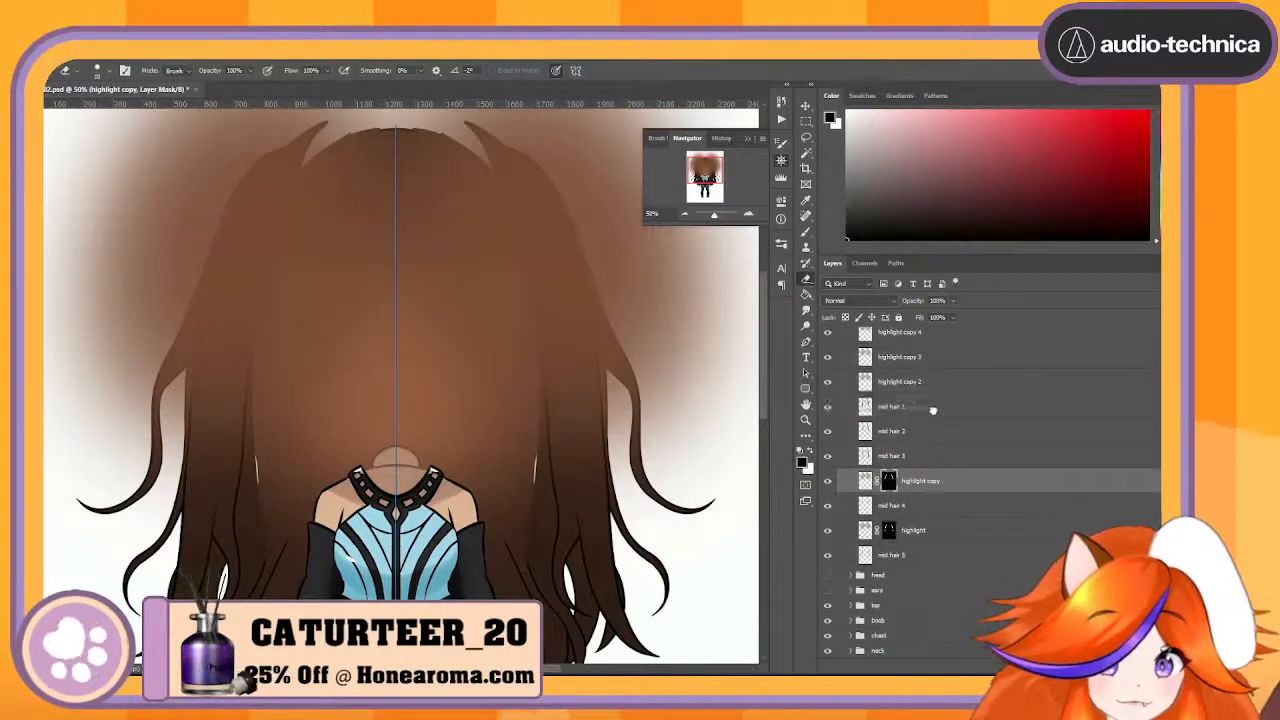
- Move highlight copy 2 above mid hair 3 and highlight copy 3 above mid hair 2, masking each to its hair layer's shape
left_click_drag(932, 410, 932, 443)
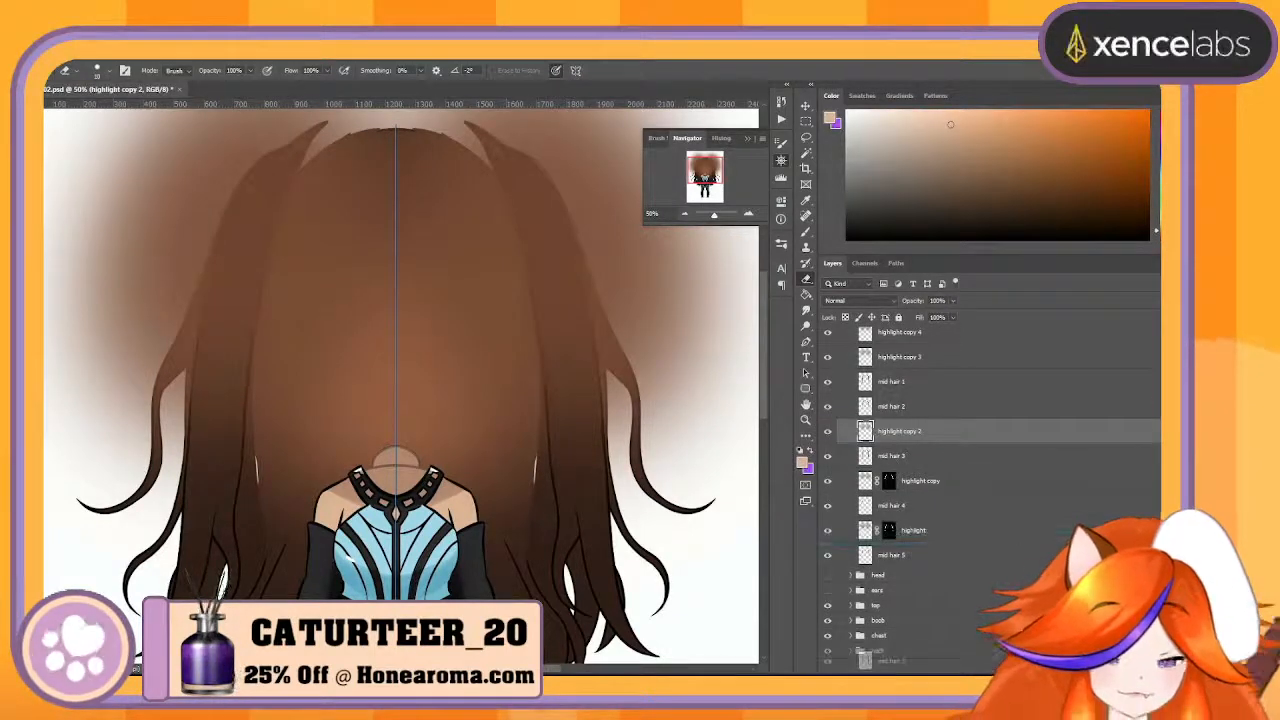
left_click_drag(962, 661, 962, 678)
left_click_drag(930, 358, 962, 678)
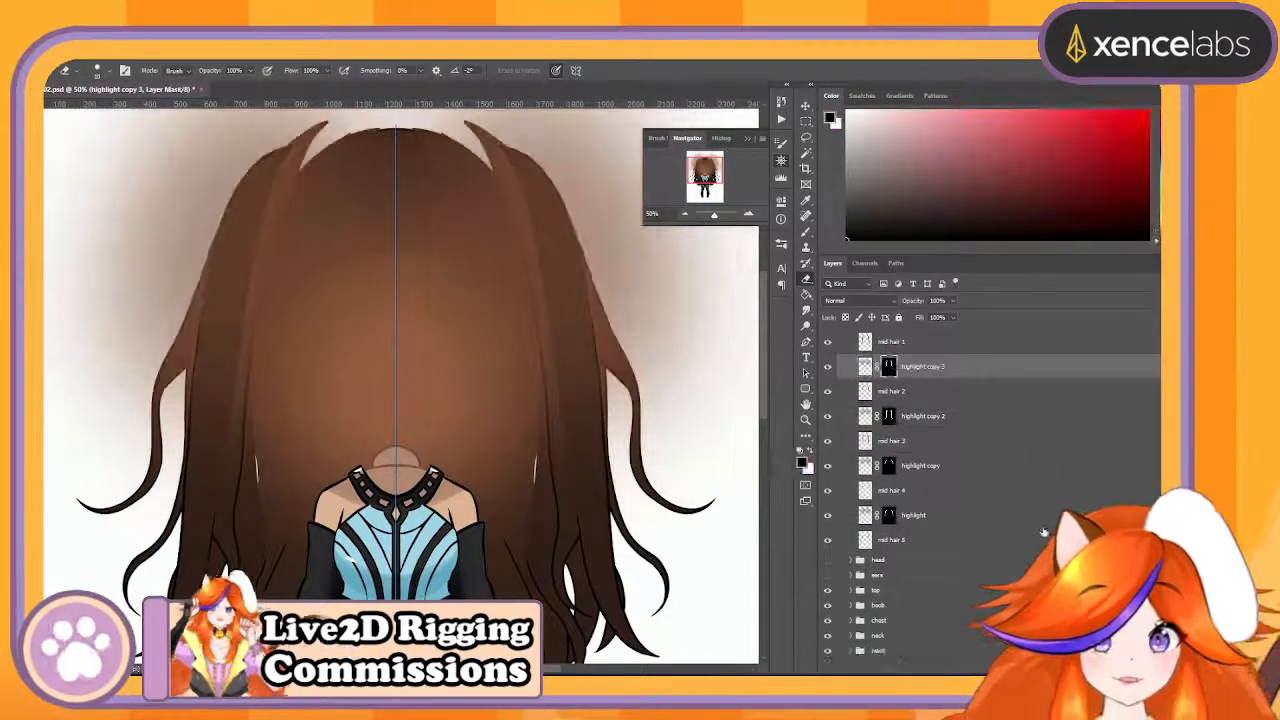
- Mask the highlight copy 4 layer to the shape of the mid hair 1 layer
scroll(938, 397, "up", 3)
left_click(947, 397)
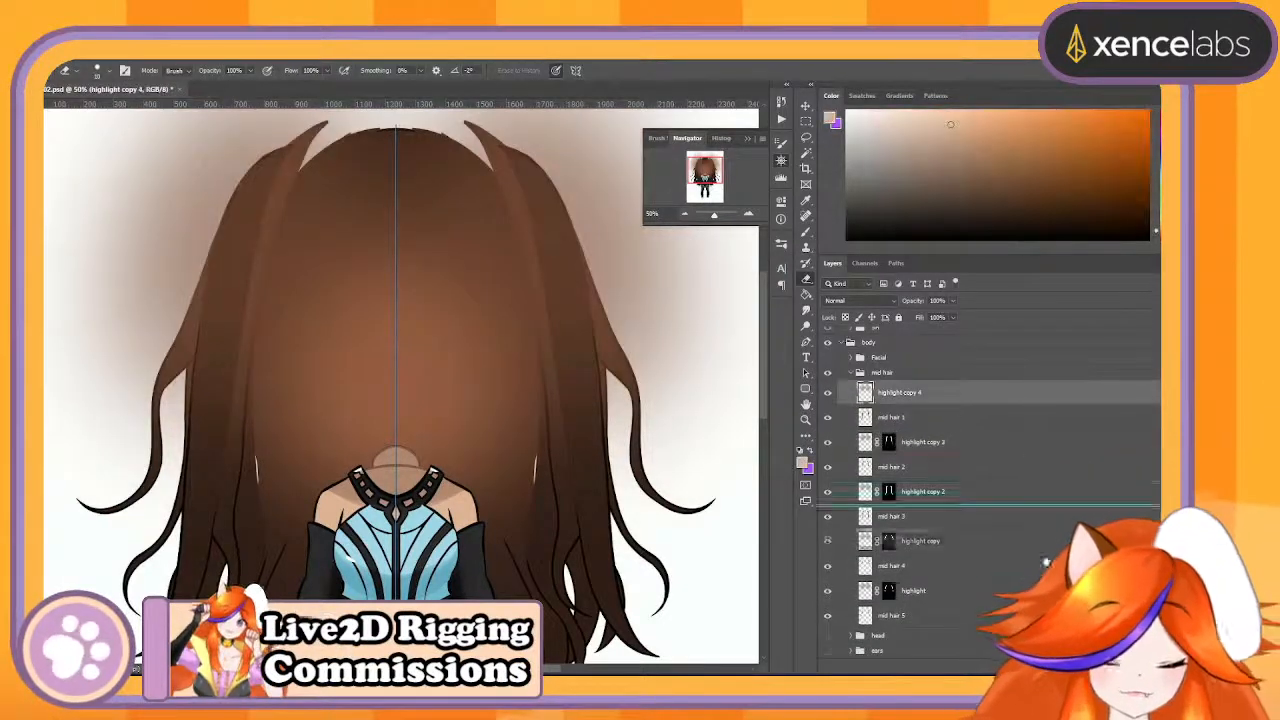
scroll(953, 421, "down", 1)
left_click_drag(960, 664, 962, 677)
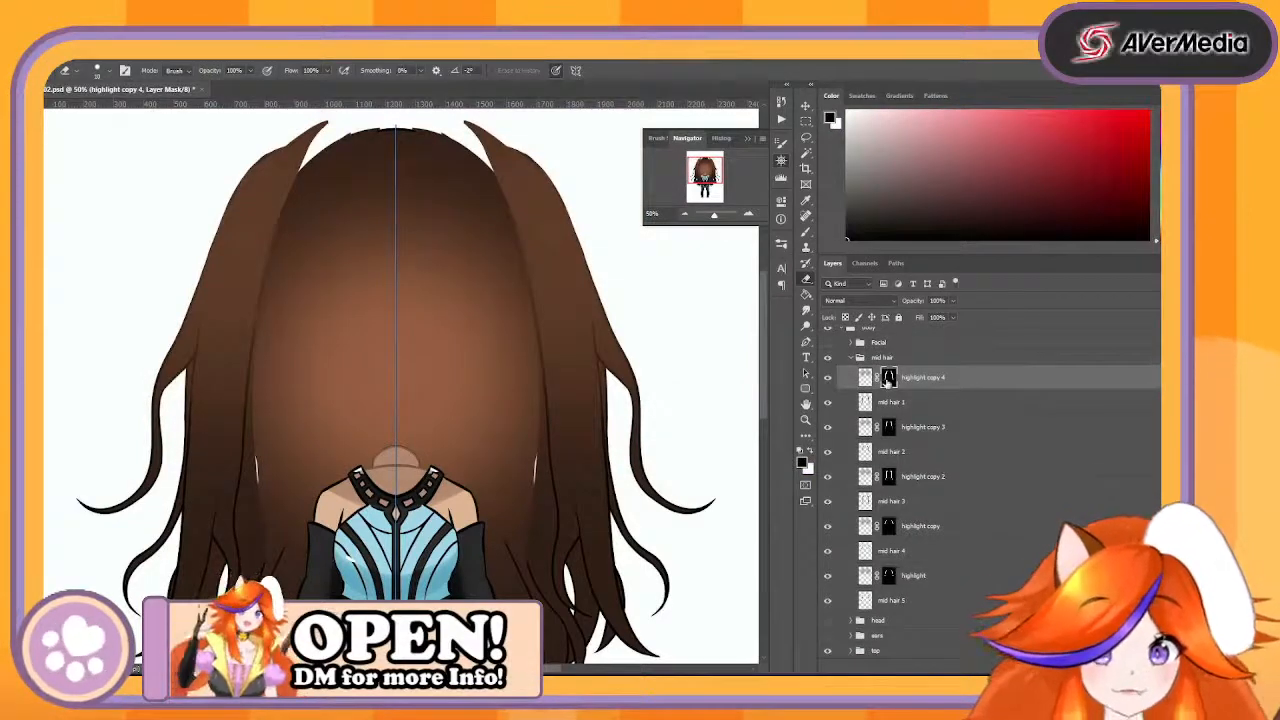
- Apply the layer masks of all five highlight layers in the mid hair group
right_click(888, 380)
left_click(895, 420)
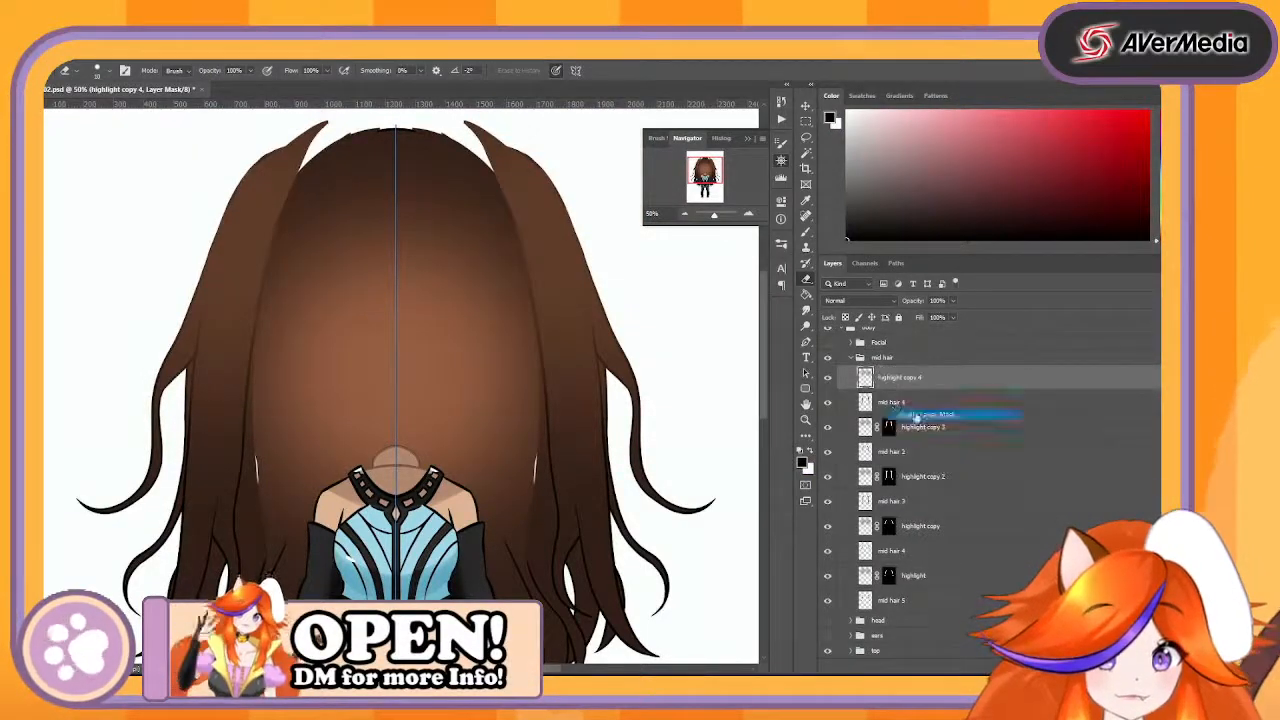
right_click(889, 427)
left_click(905, 457)
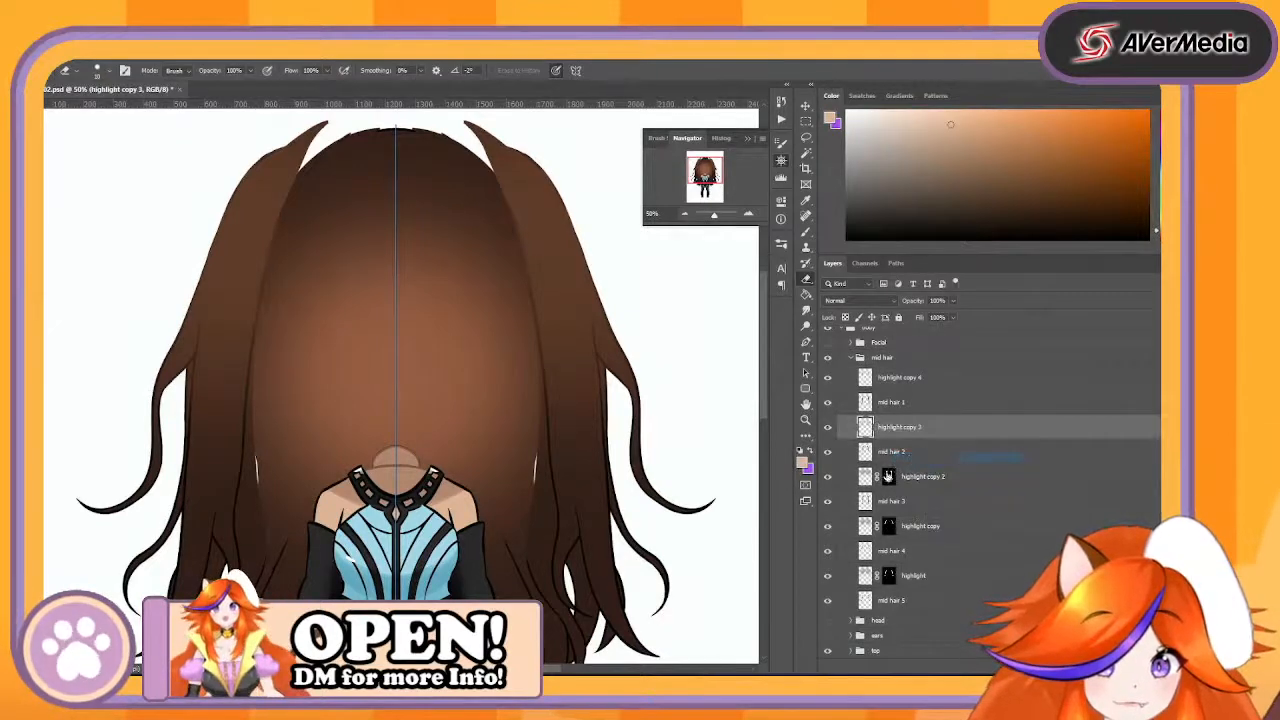
right_click(889, 477)
left_click(905, 507)
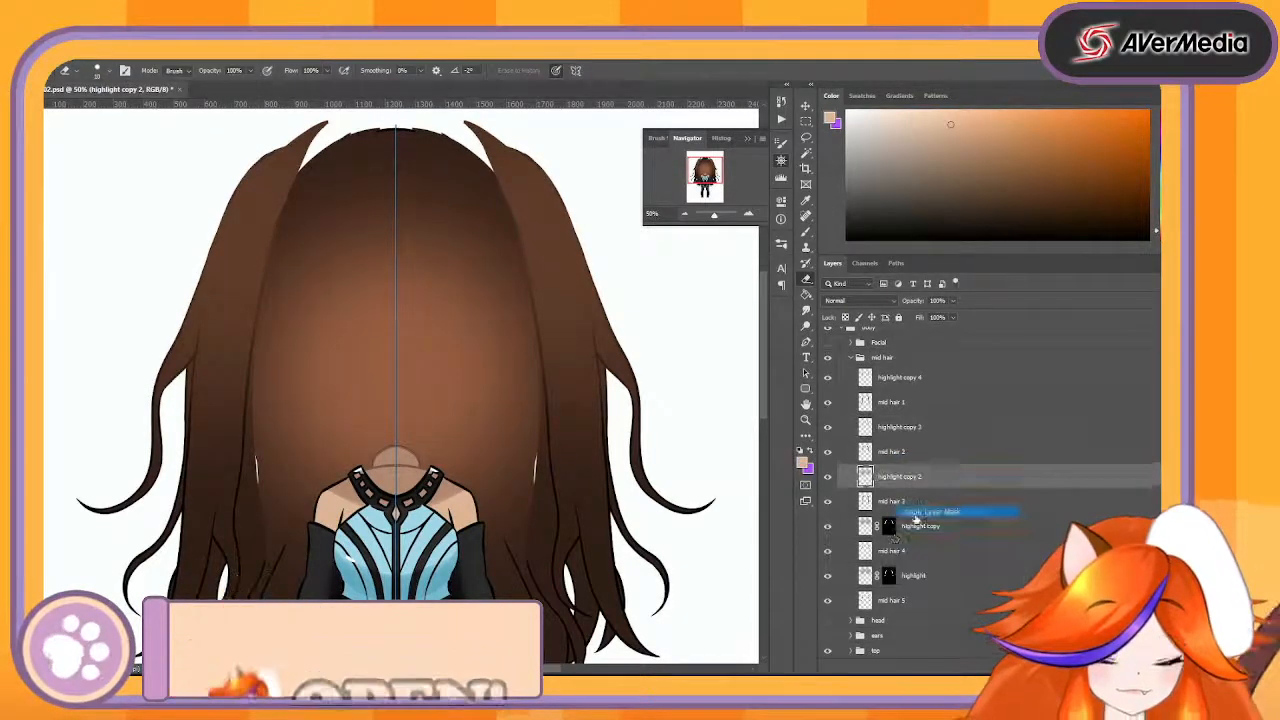
right_click(890, 530)
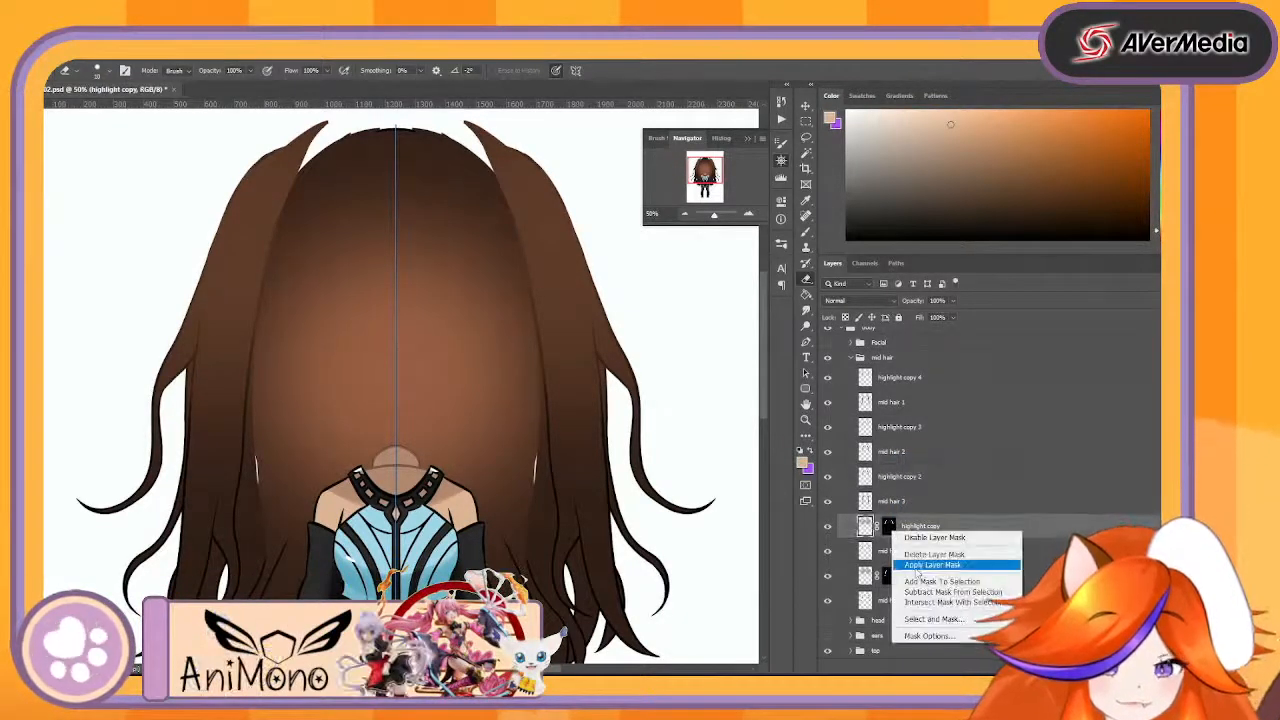
left_click(905, 557)
right_click(889, 576)
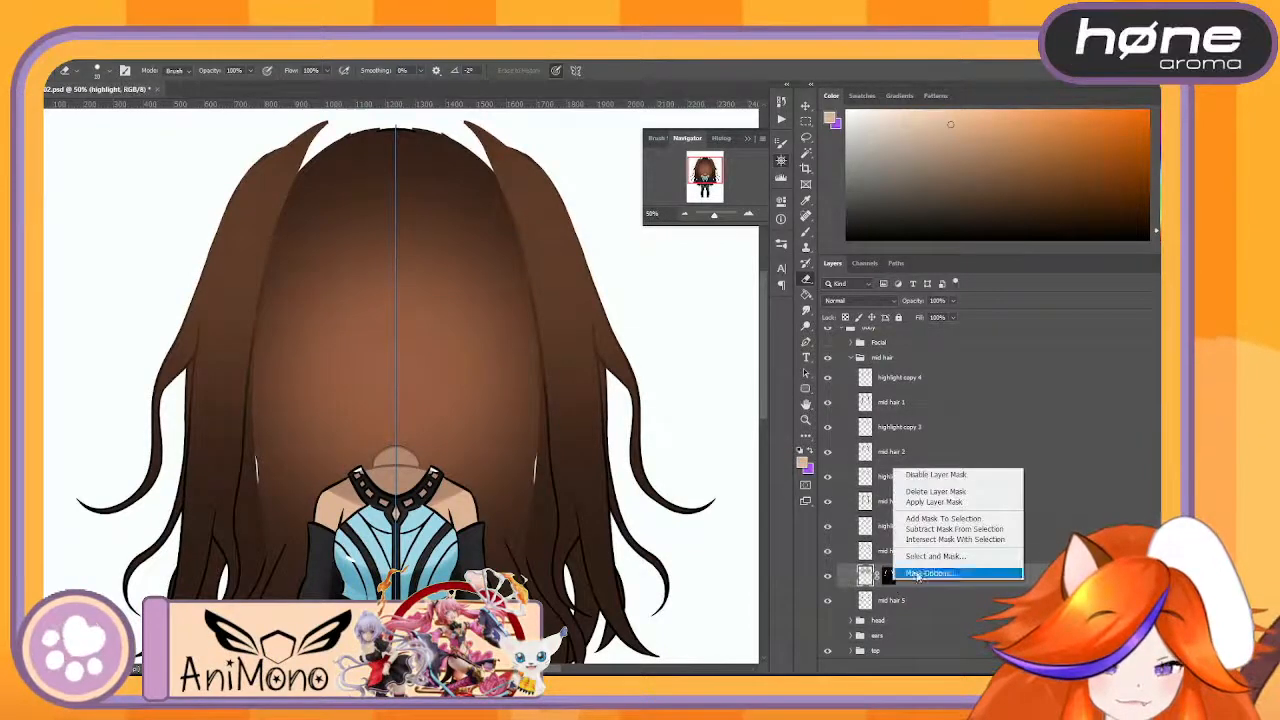
left_click(937, 503)
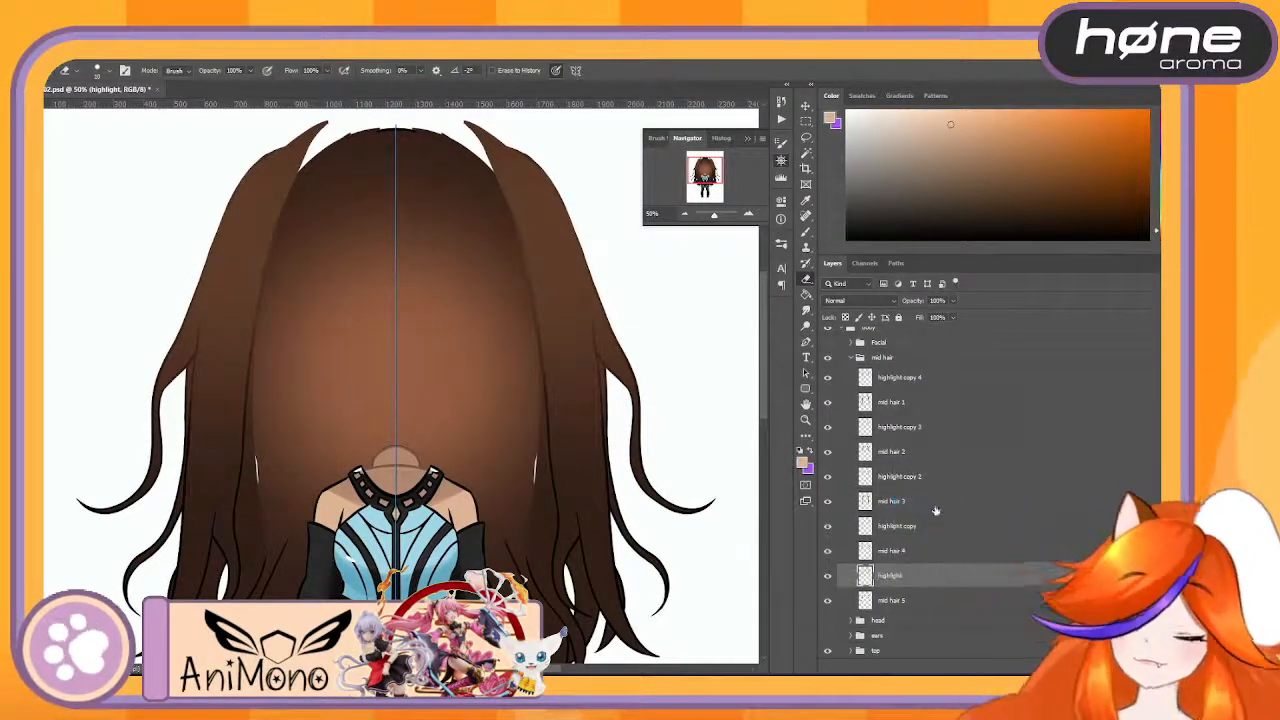
left_click(926, 597)
left_click(922, 582, "shift")
double_click(922, 582)
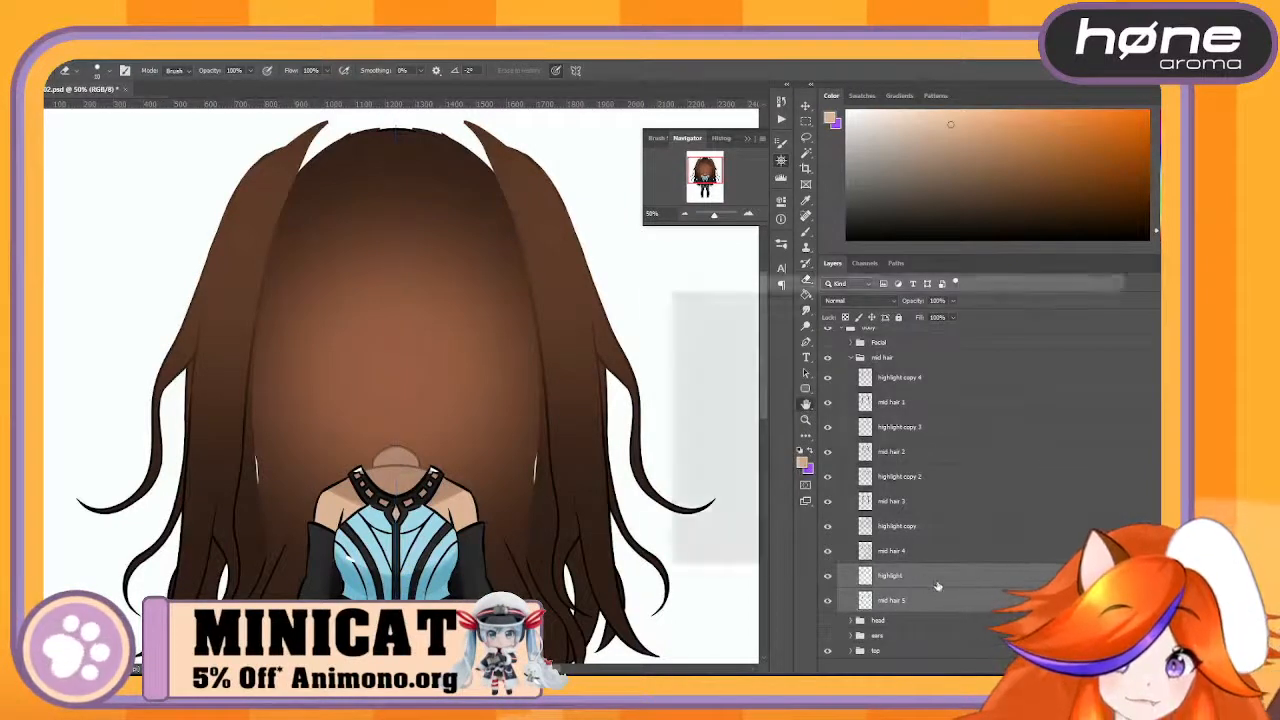
left_click(1115, 306)
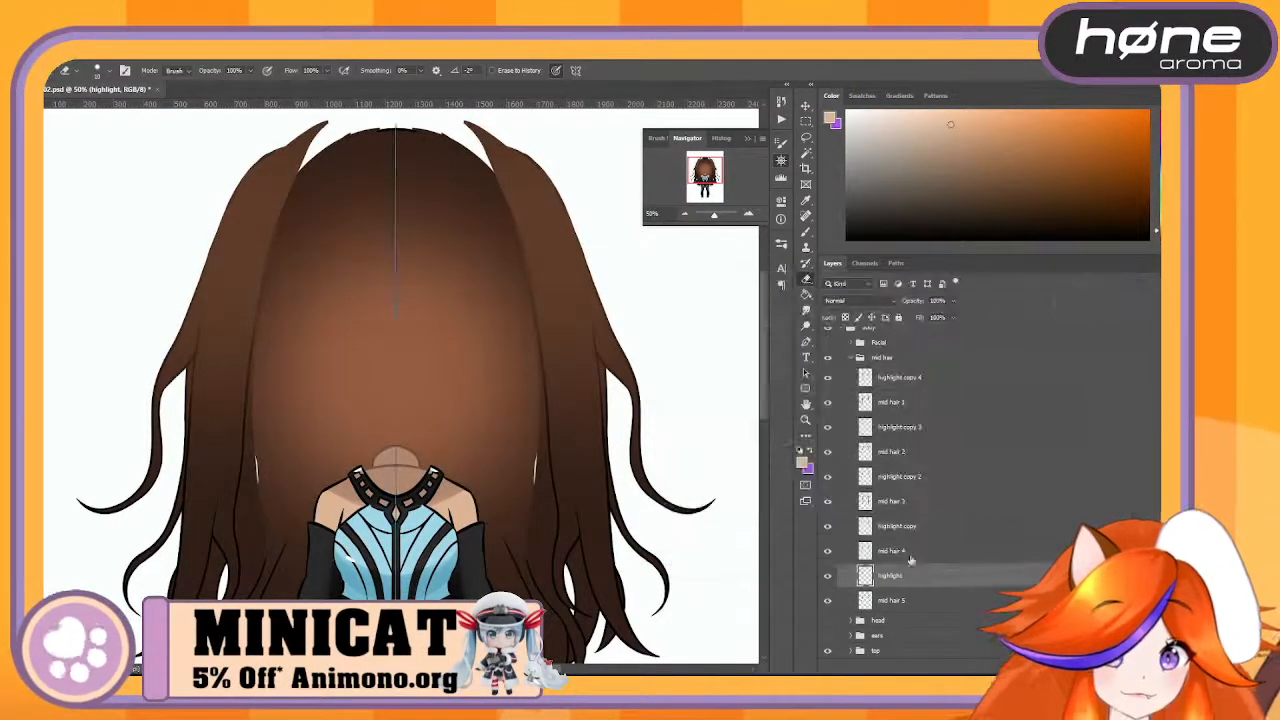
left_click(895, 552)
- Merge the highlight layer down into mid hair 5 and highlight copy down into mid hair 4
left_click(895, 578)
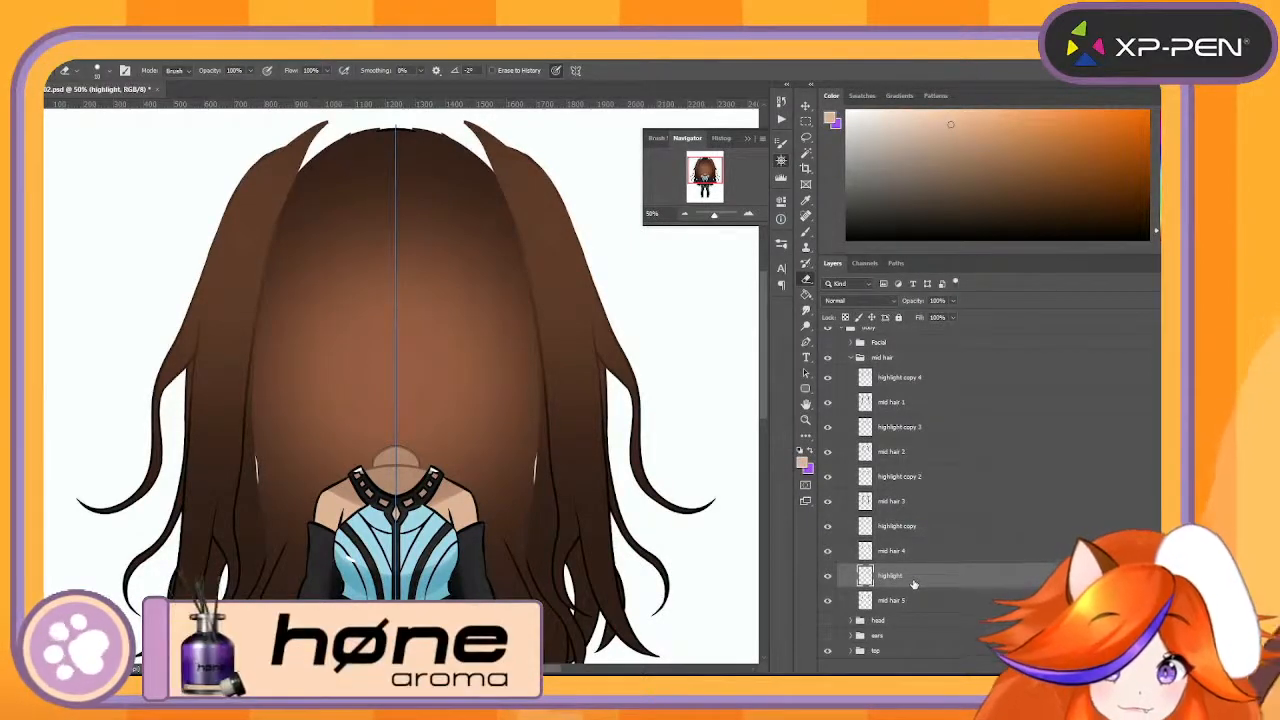
right_click(884, 578)
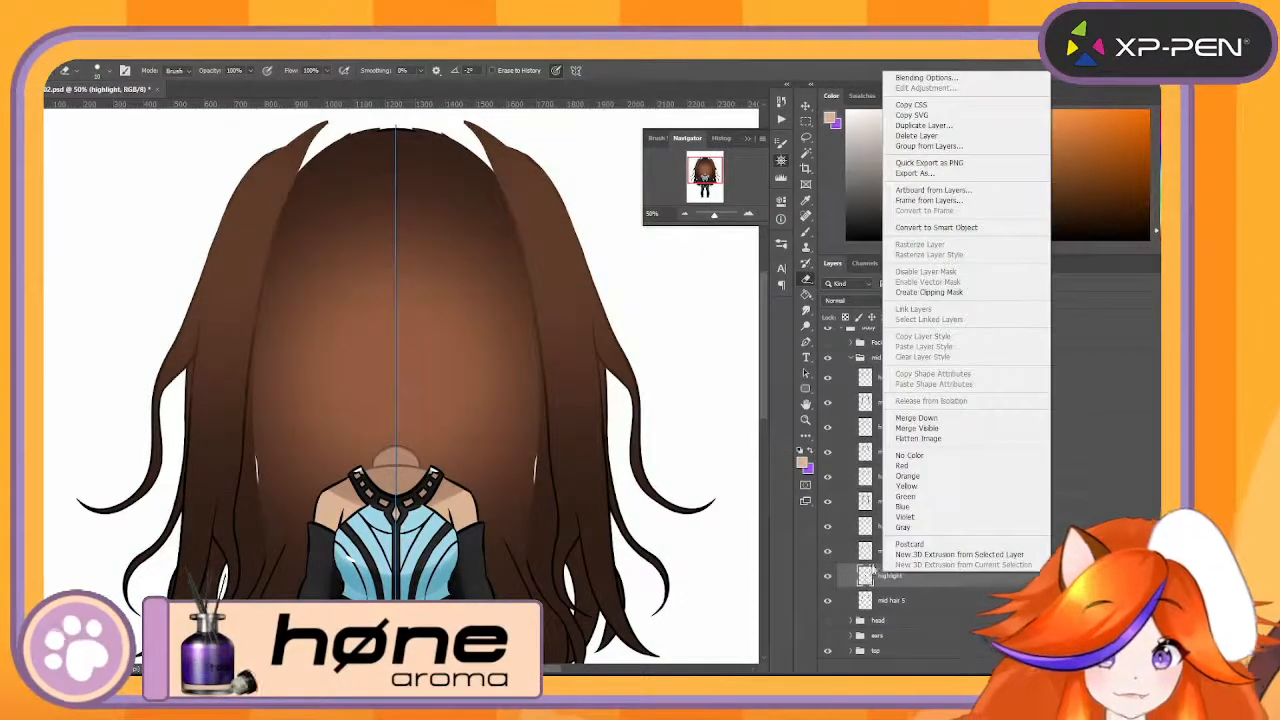
left_click(916, 418)
right_click(865, 530)
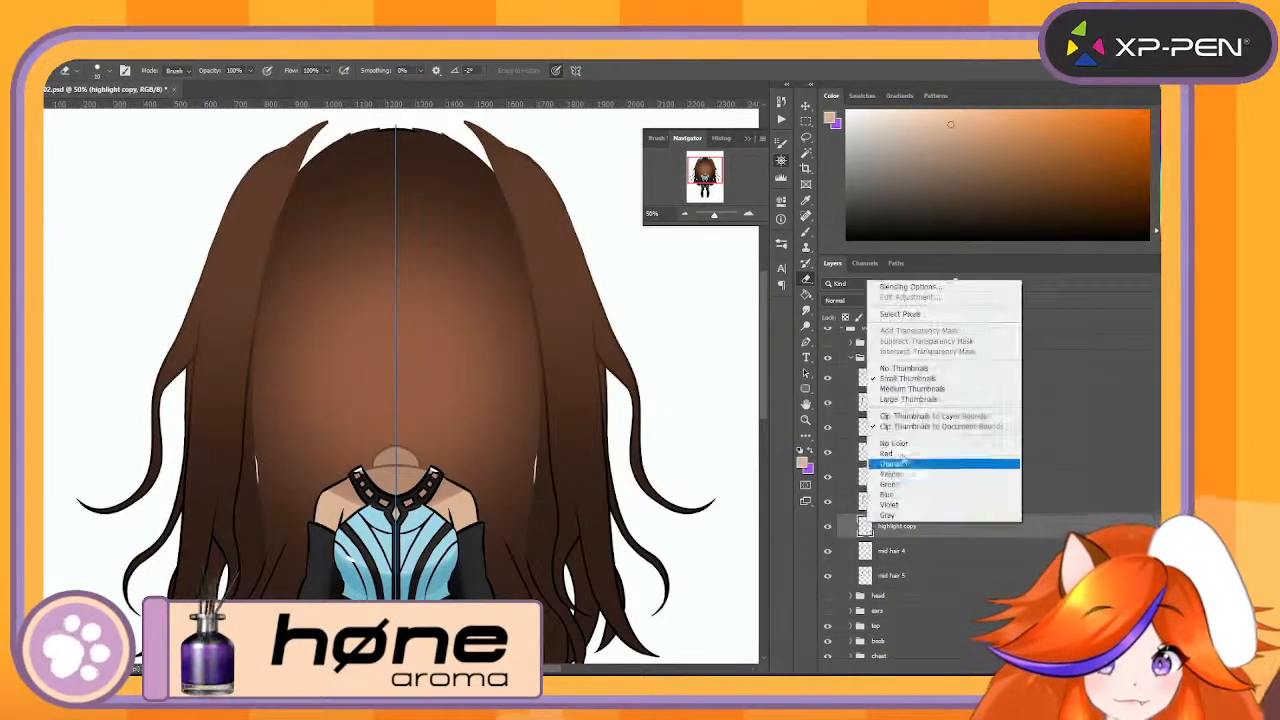
left_click(991, 599)
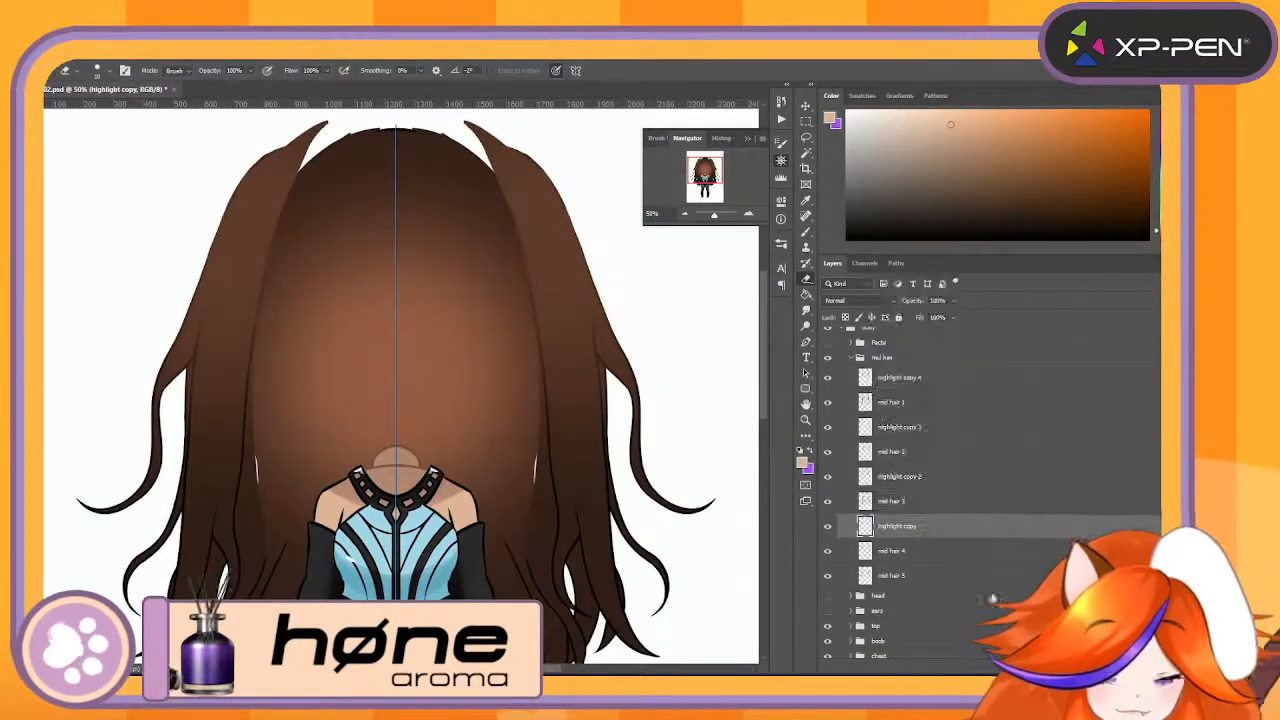
right_click(923, 531)
left_click(916, 521)
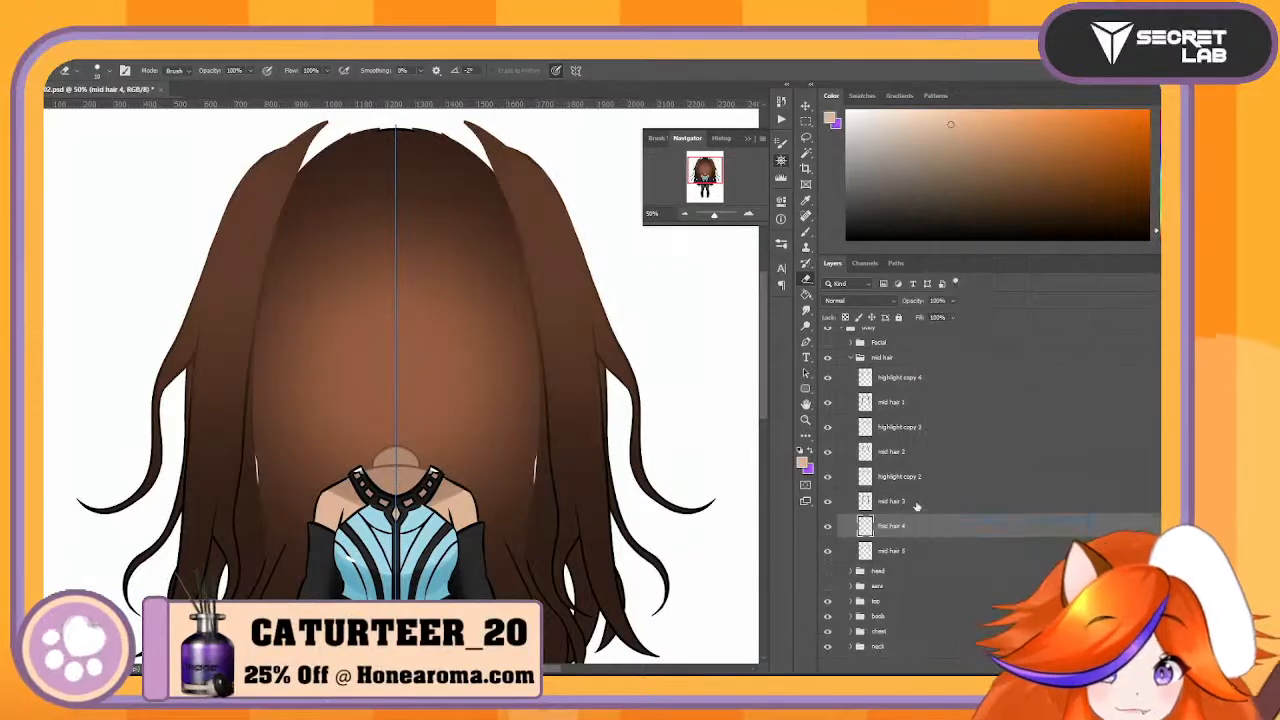
- Merge highlight copy 2, 3 and 4 down into mid hair 3, mid hair 2 and mid hair 1 respectively
right_click(916, 480)
left_click(918, 521)
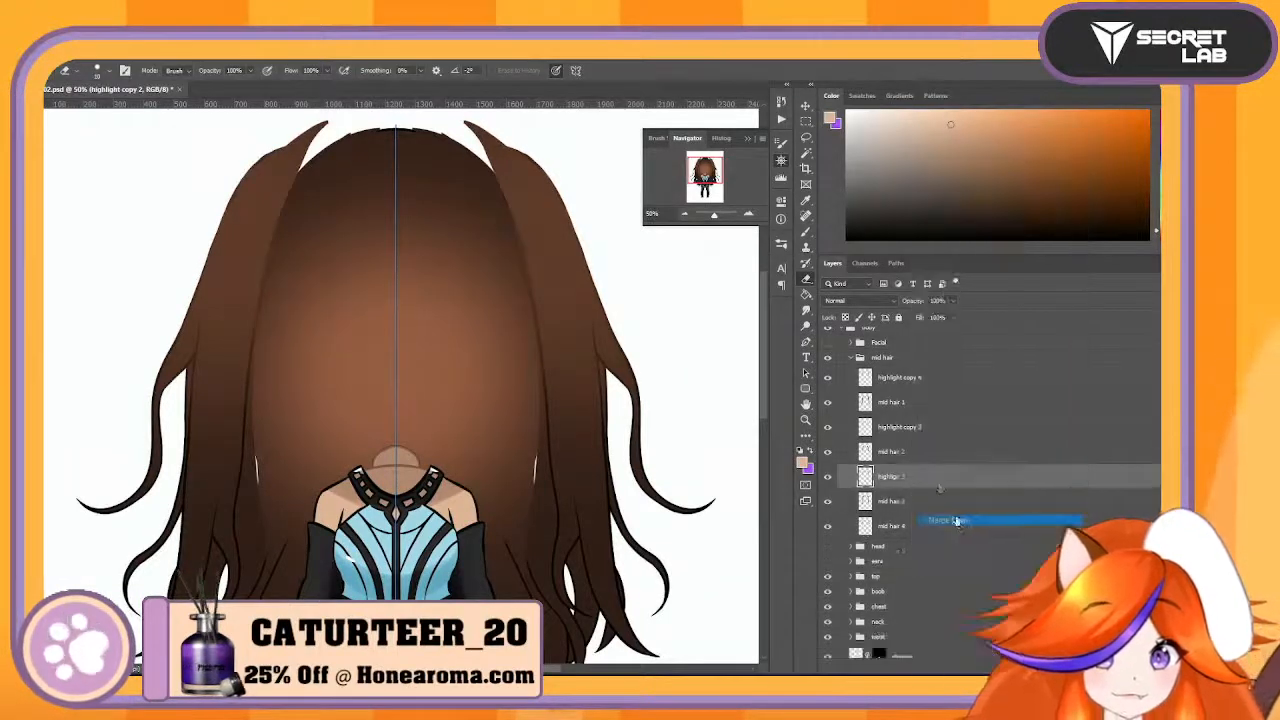
right_click(939, 432)
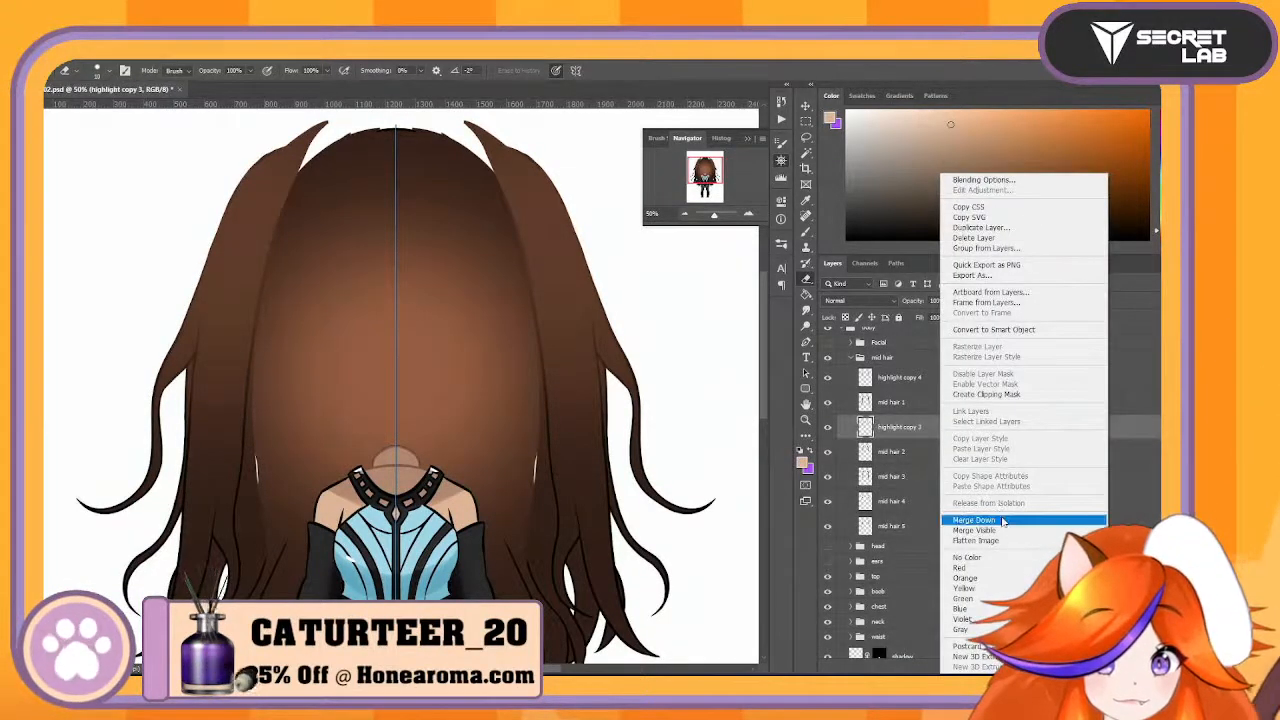
left_click(1003, 521)
right_click(930, 377)
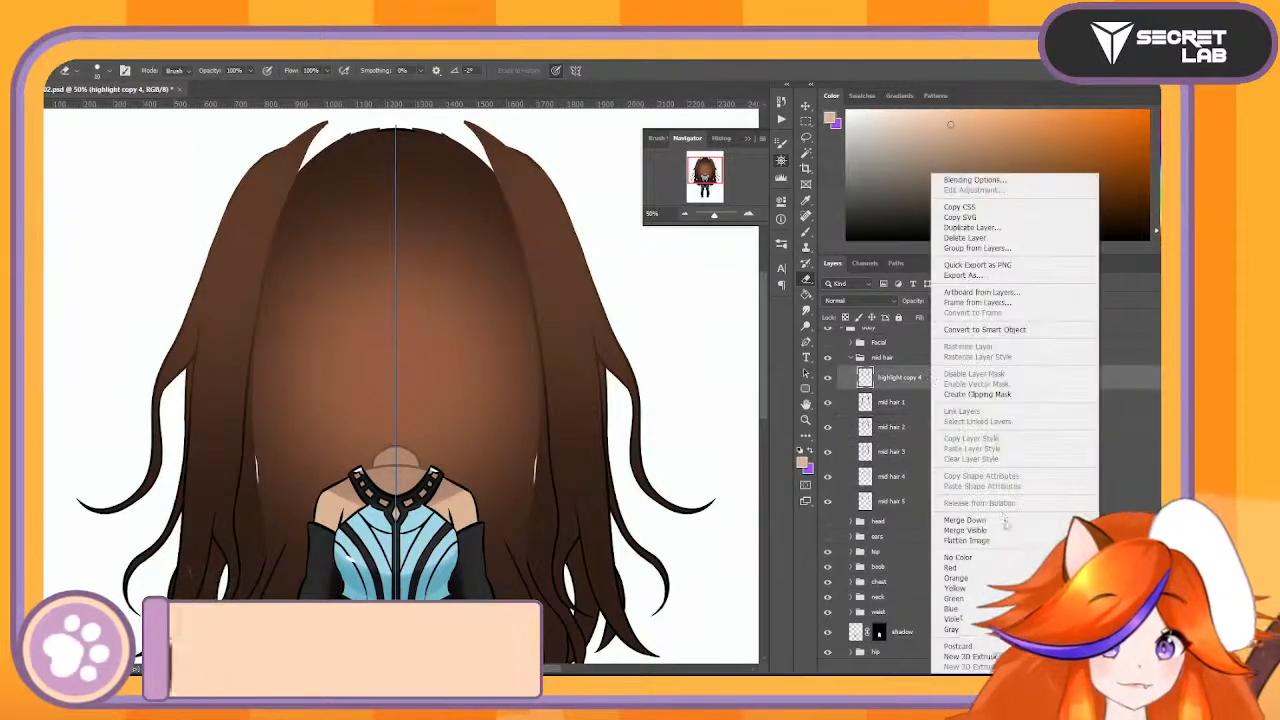
left_click(1001, 519)
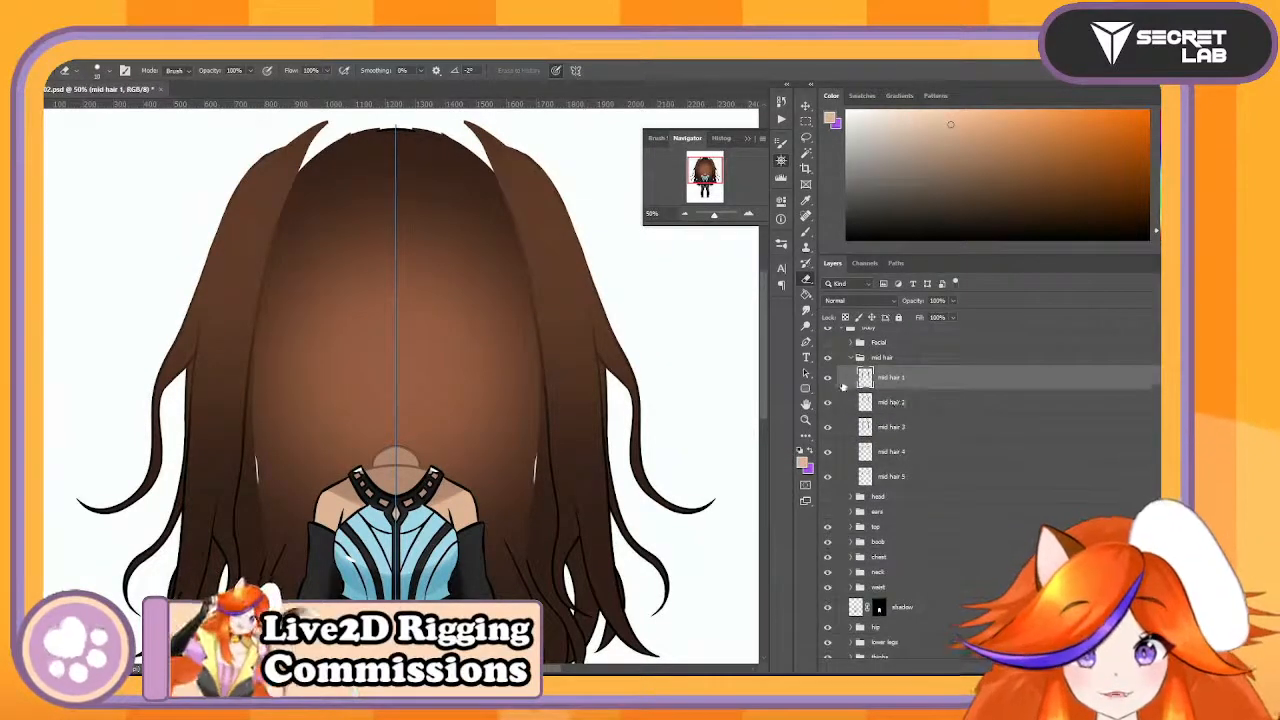
- Rename the five mid hair layers in order as MH1, MH2, MH3, MH4 and MH5
double_click(886, 378)
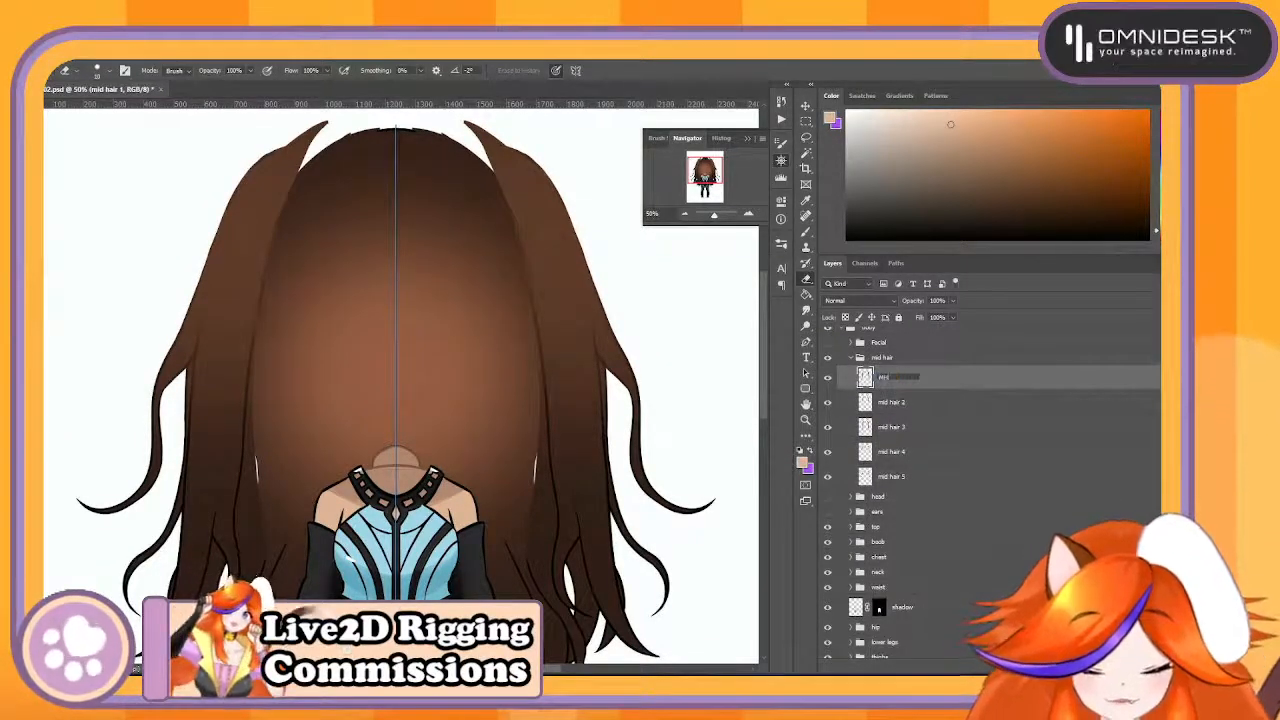
type("MH1")
key("Tab")
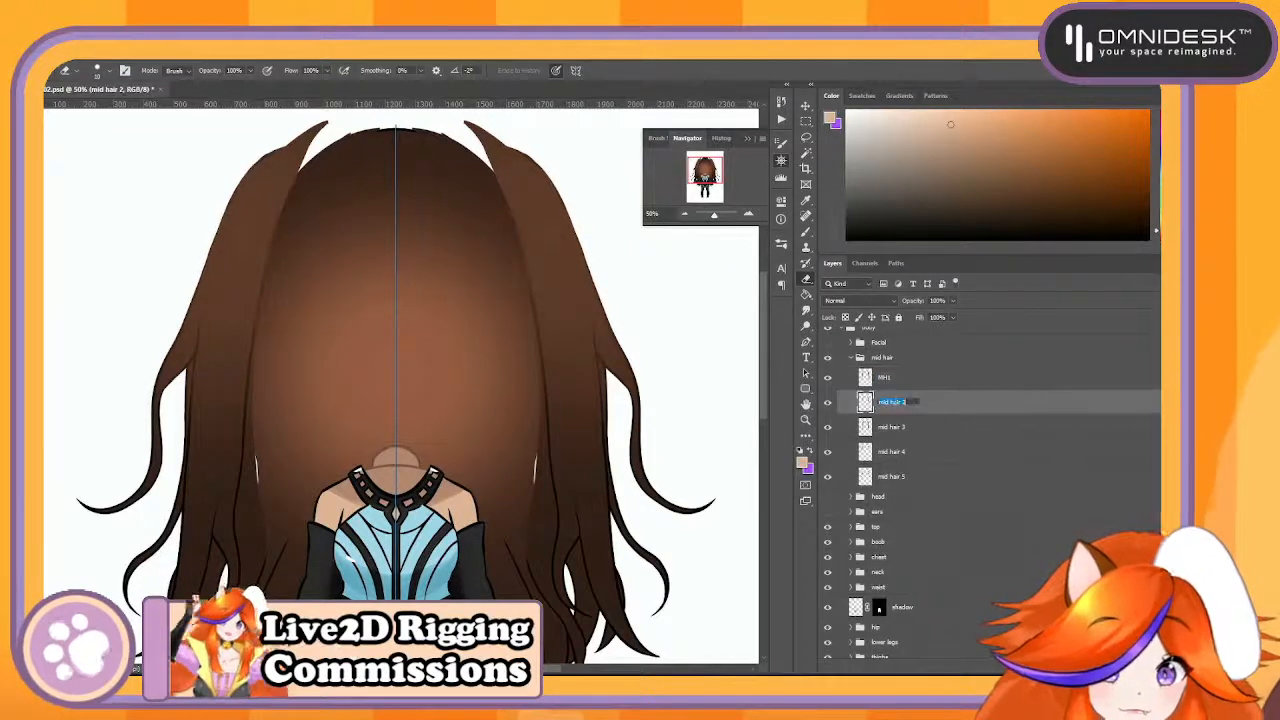
type("MH2")
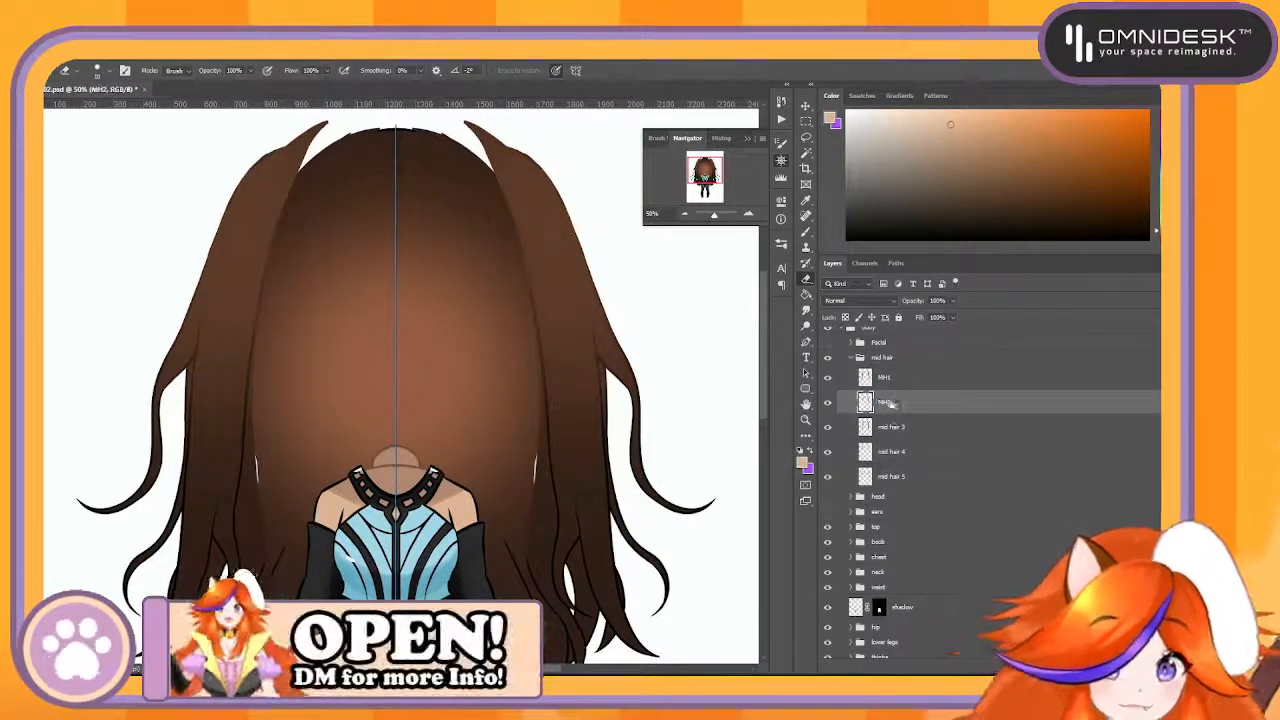
double_click(898, 427)
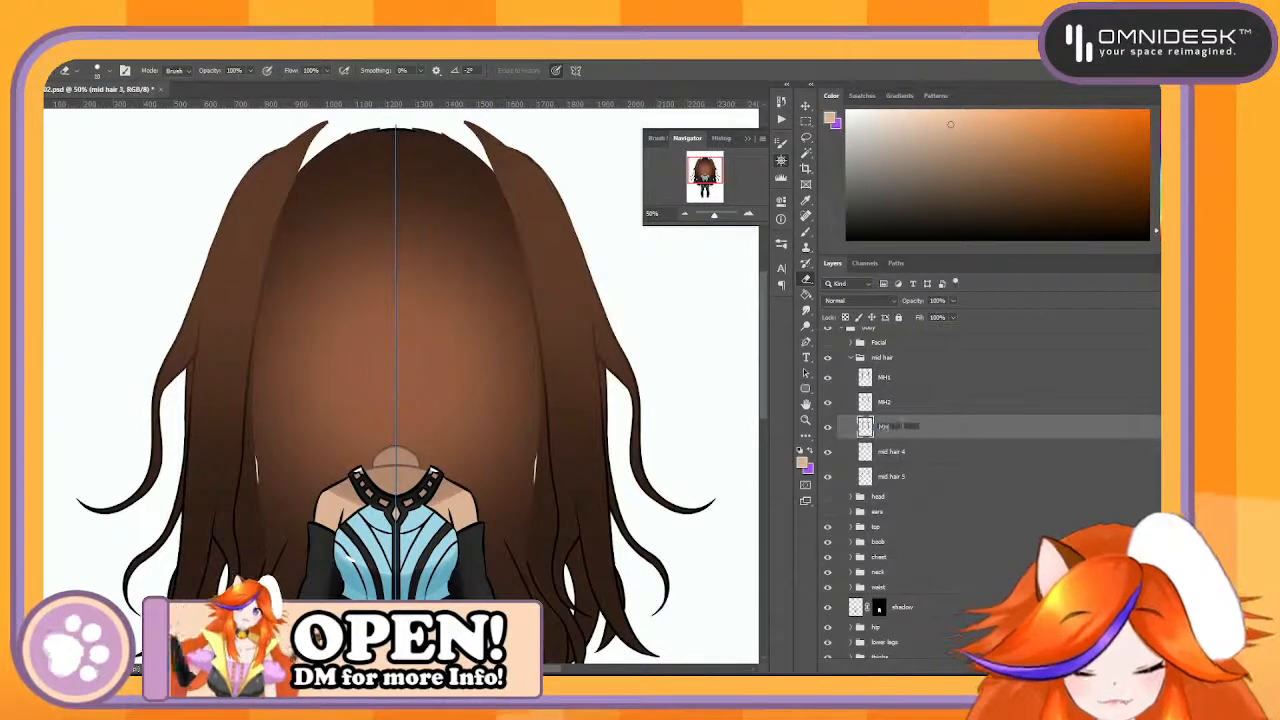
double_click(899, 453)
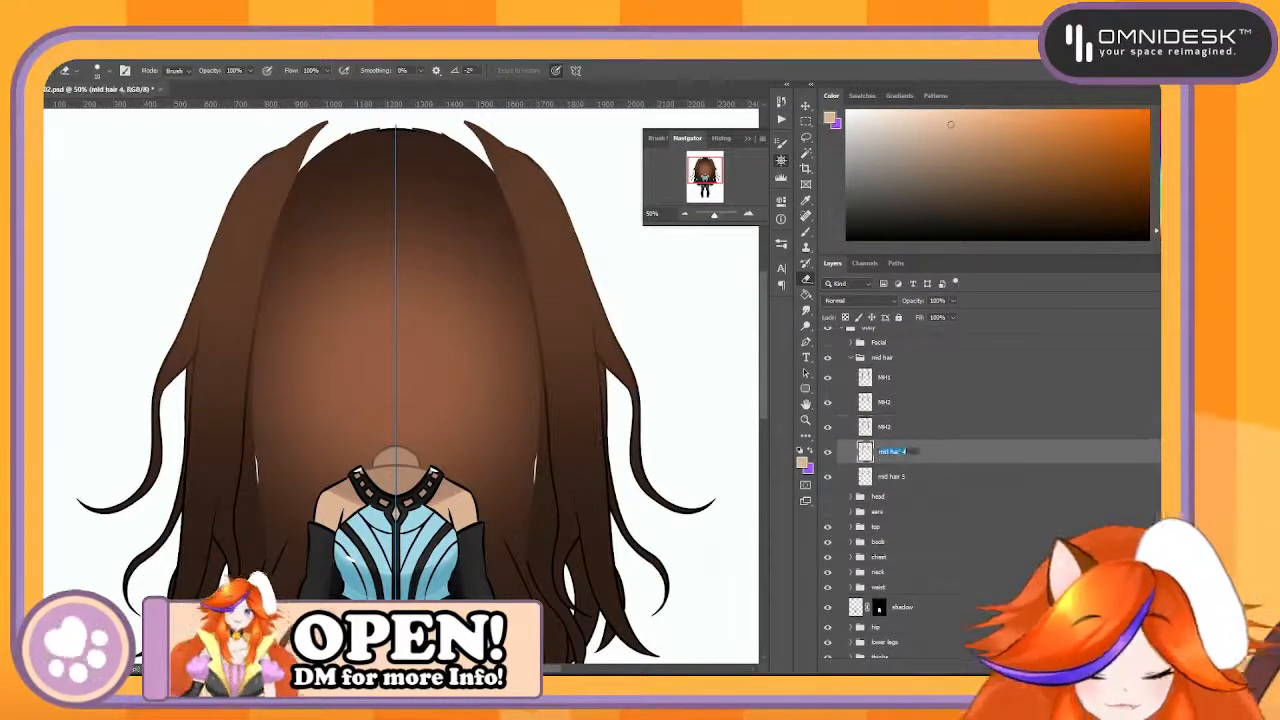
type("MH4")
key("Return")
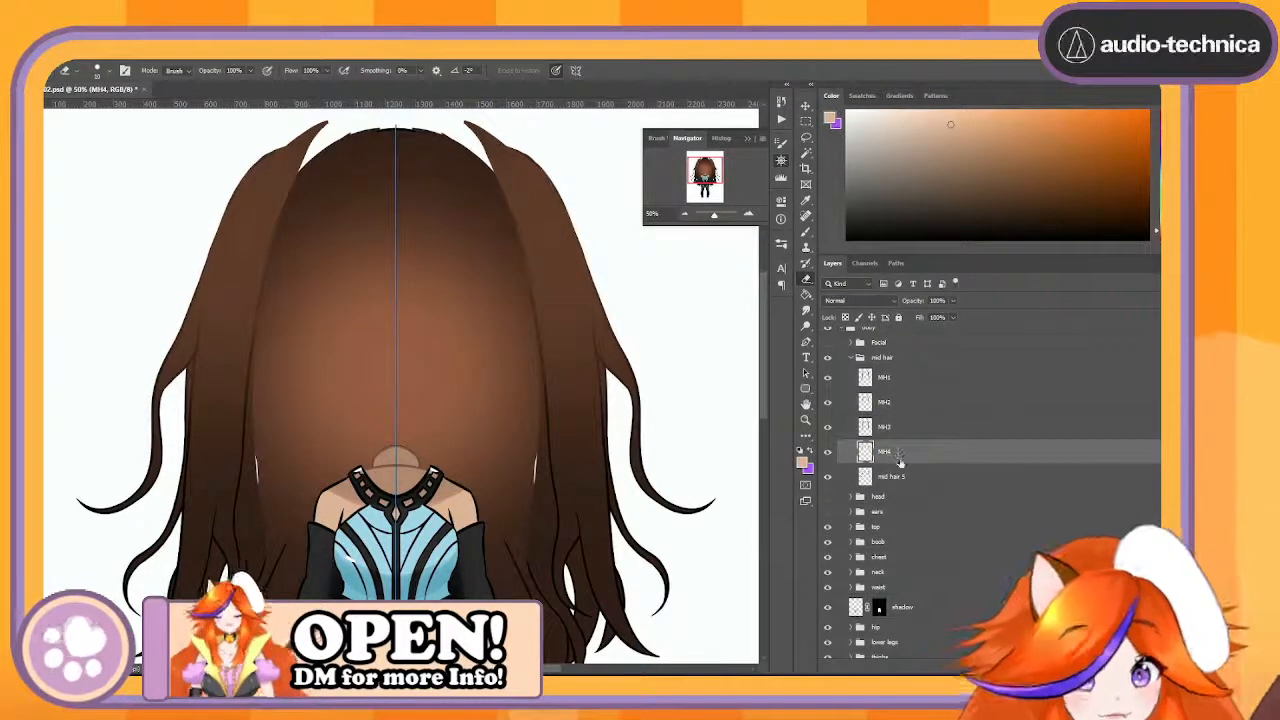
double_click(899, 477)
type("MH5")
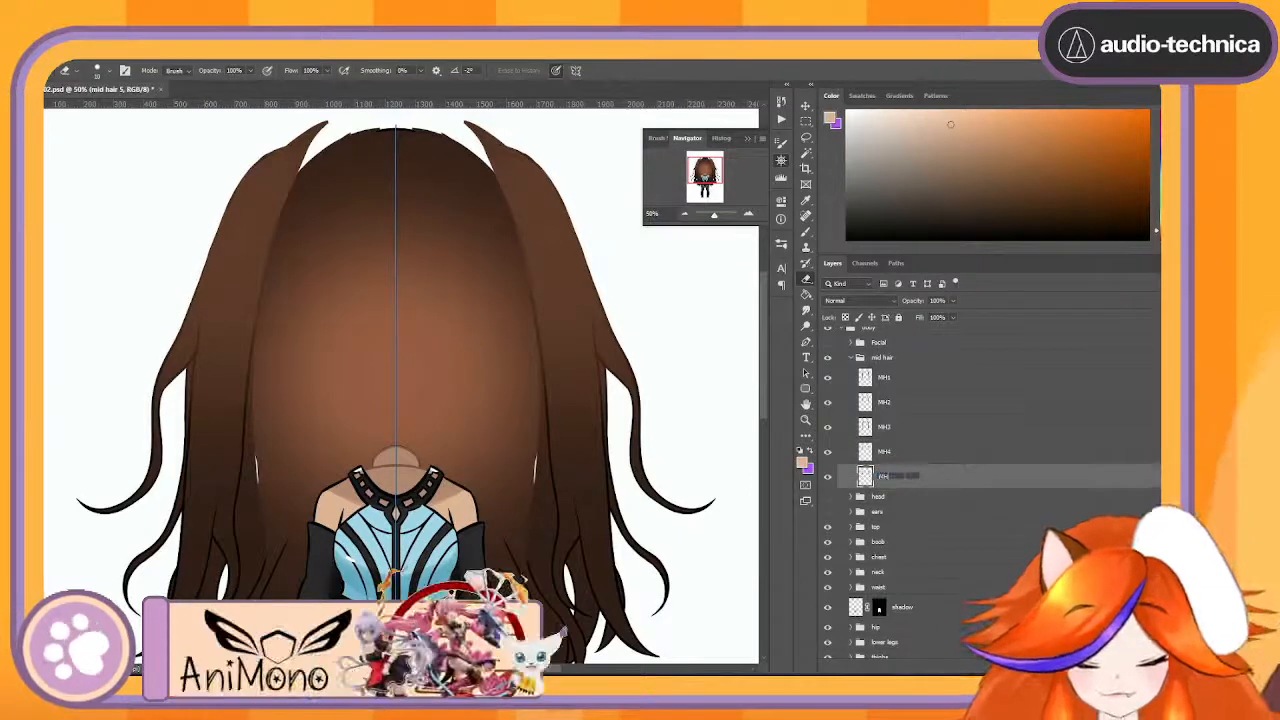
key("Return")
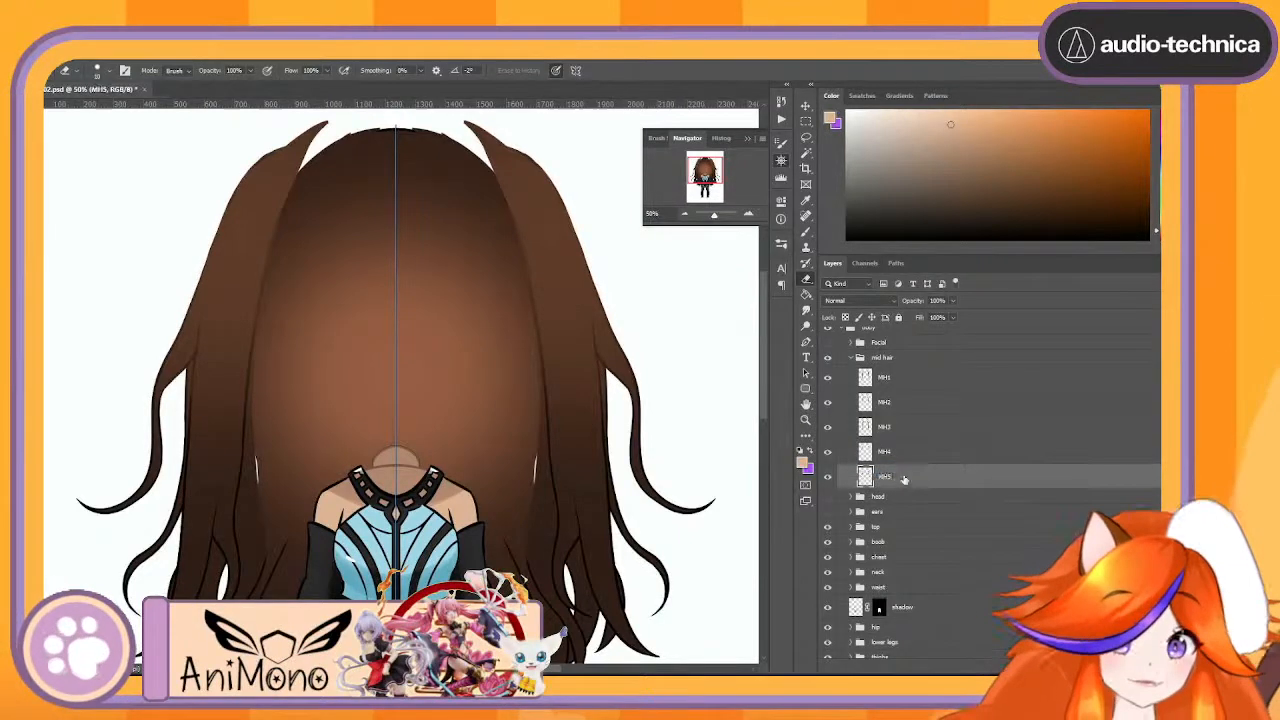
- Rename the mid hair group as MH, duplicate the group and expand the copy
double_click(878, 362)
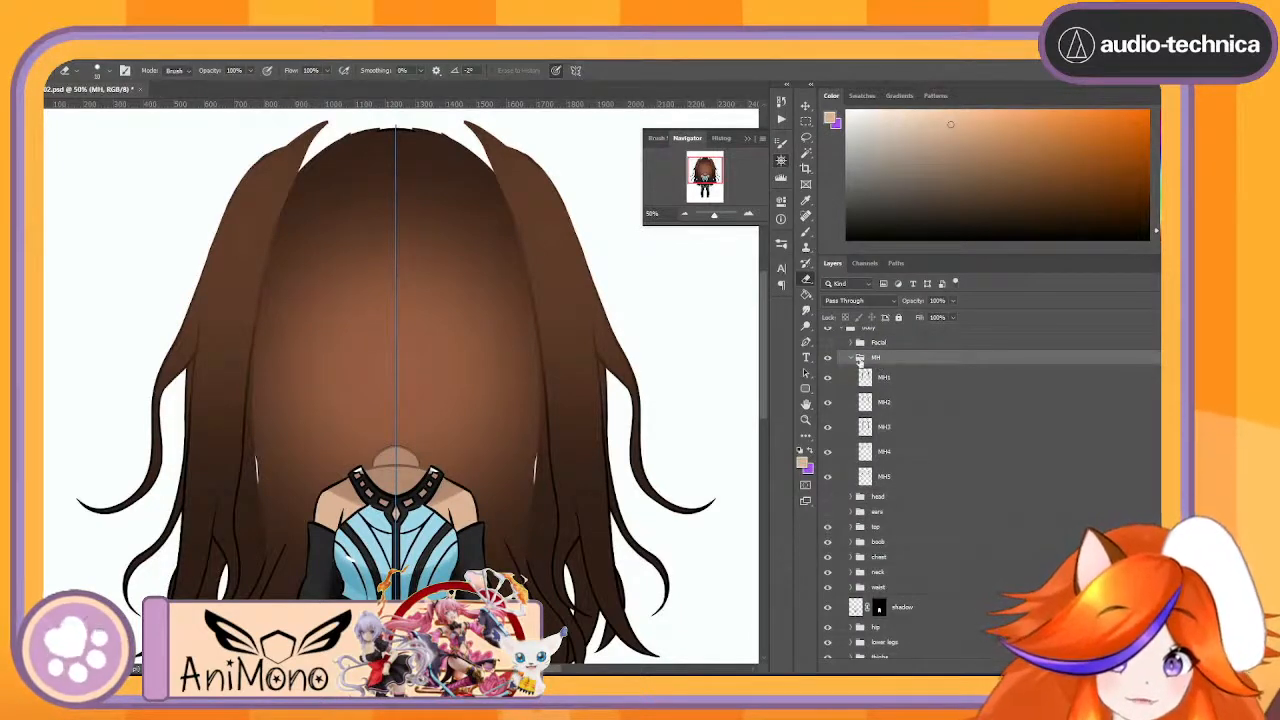
left_click(854, 358)
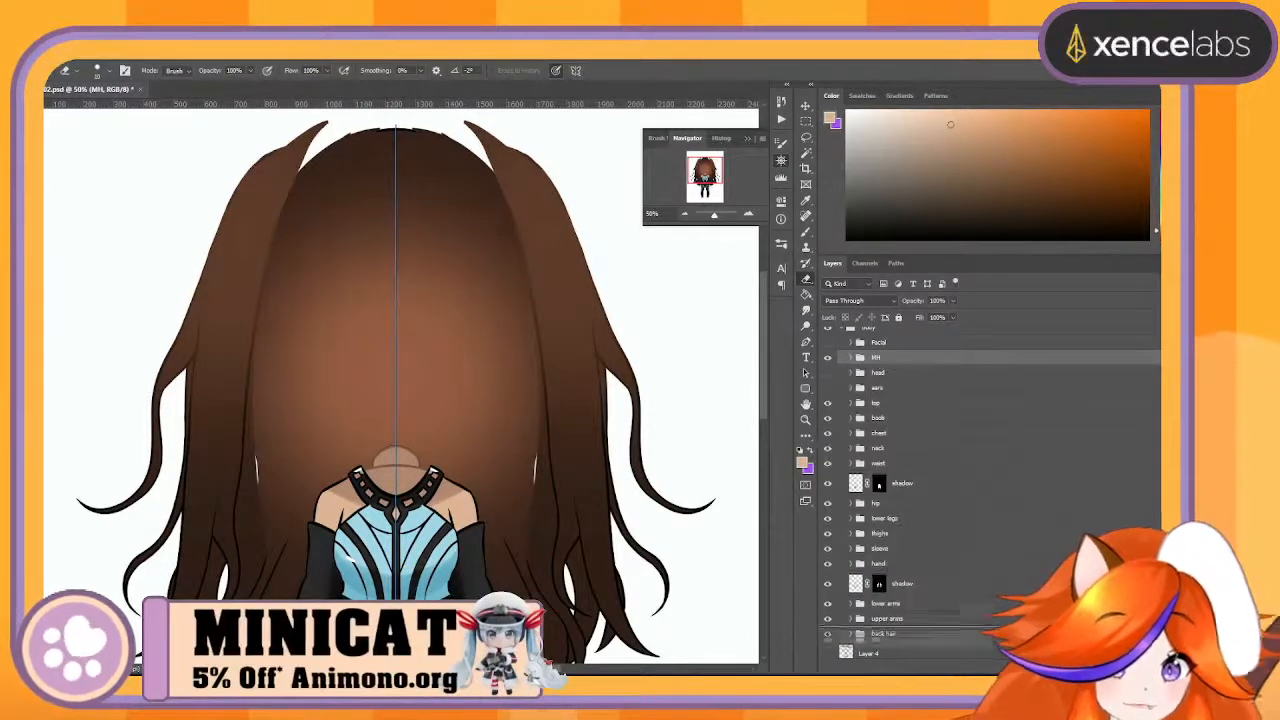
key("ctrl+j")
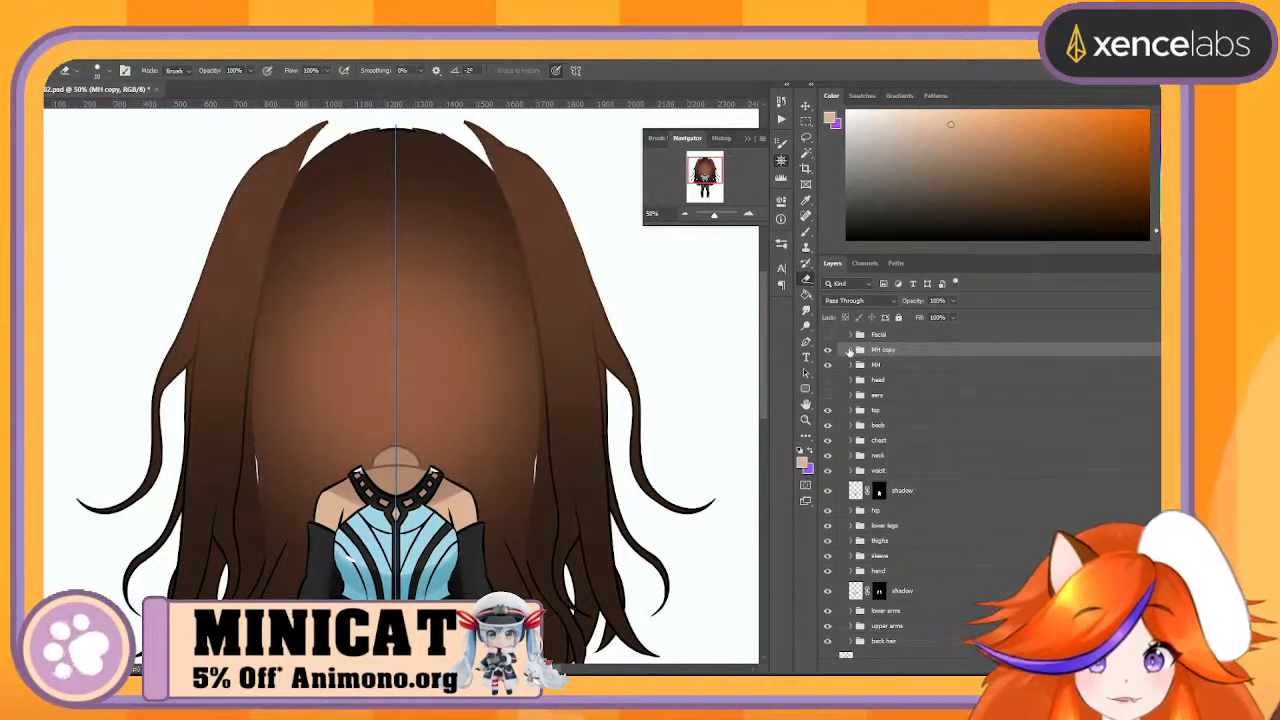
left_click(850, 350)
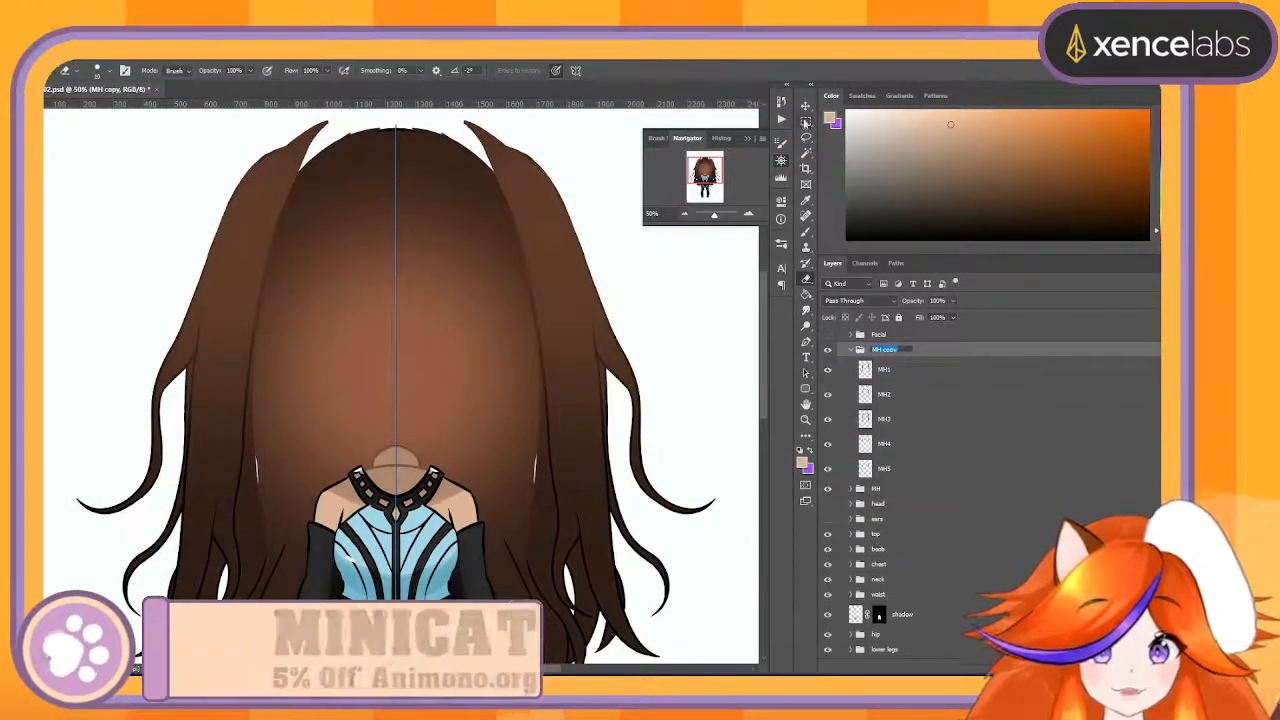
- Select the canvas half to the right of the character's centre line with the Rectangular Marquee and erase it from MH1 to MH5 in MH copy
left_click(806, 121)
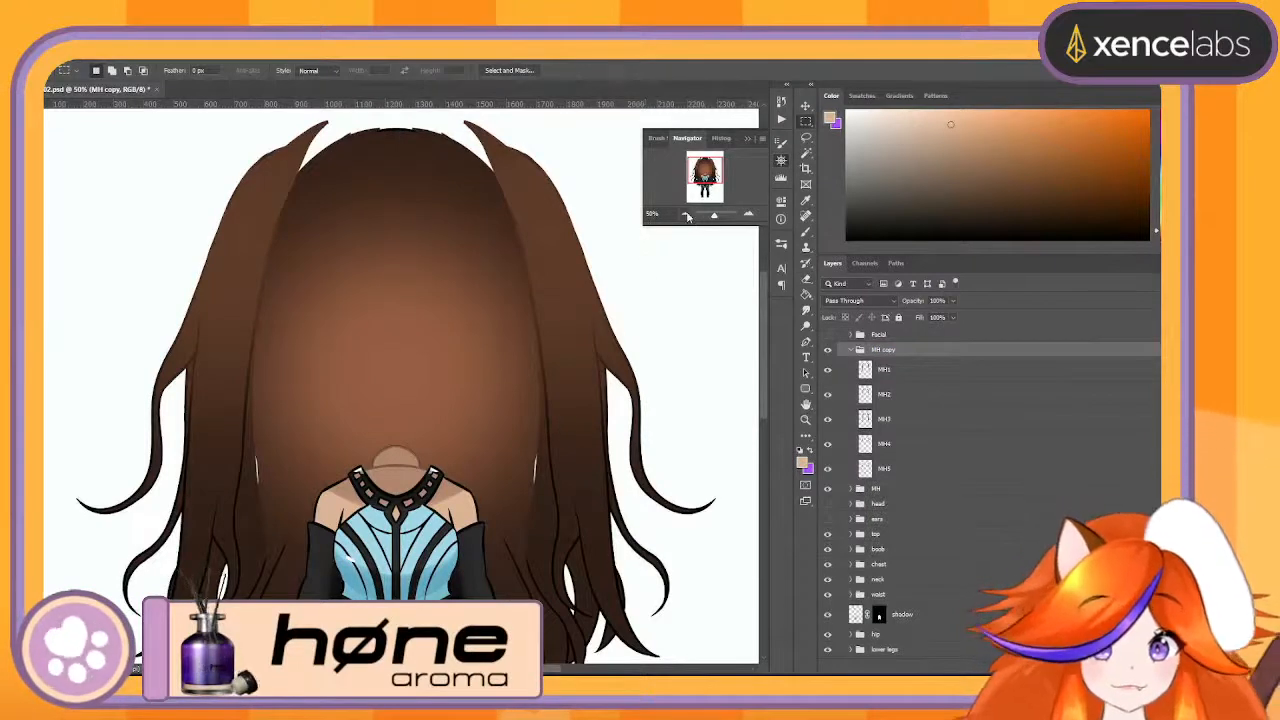
key("ctrl+minus")
key("ctrl+minus")
left_click_drag(390, 143, 660, 597)
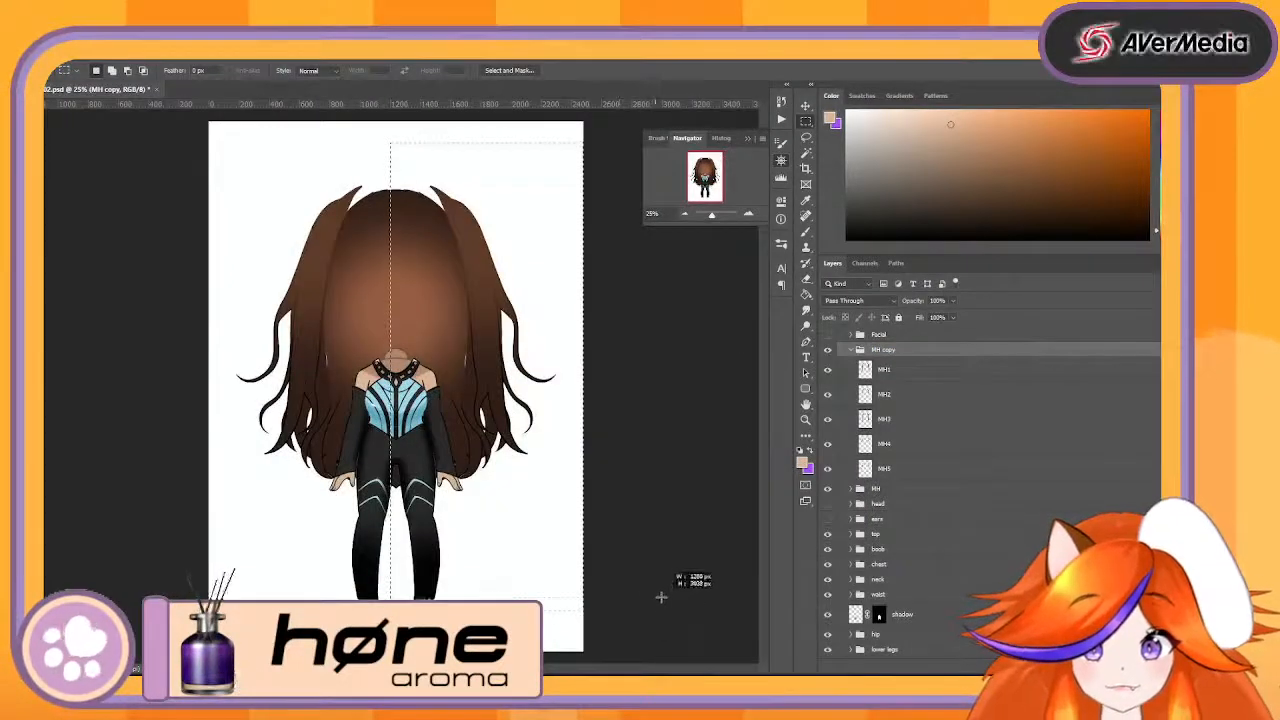
left_click(929, 372)
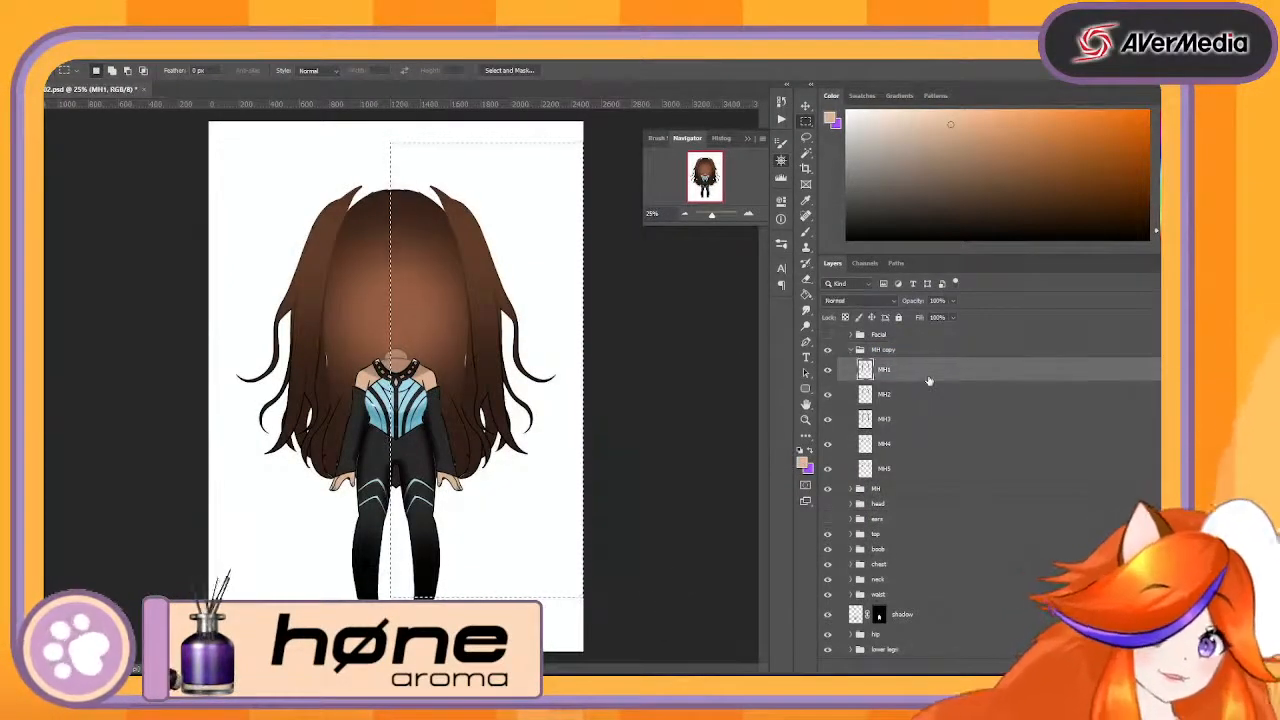
left_click(932, 395)
left_click(926, 420)
left_click(919, 443)
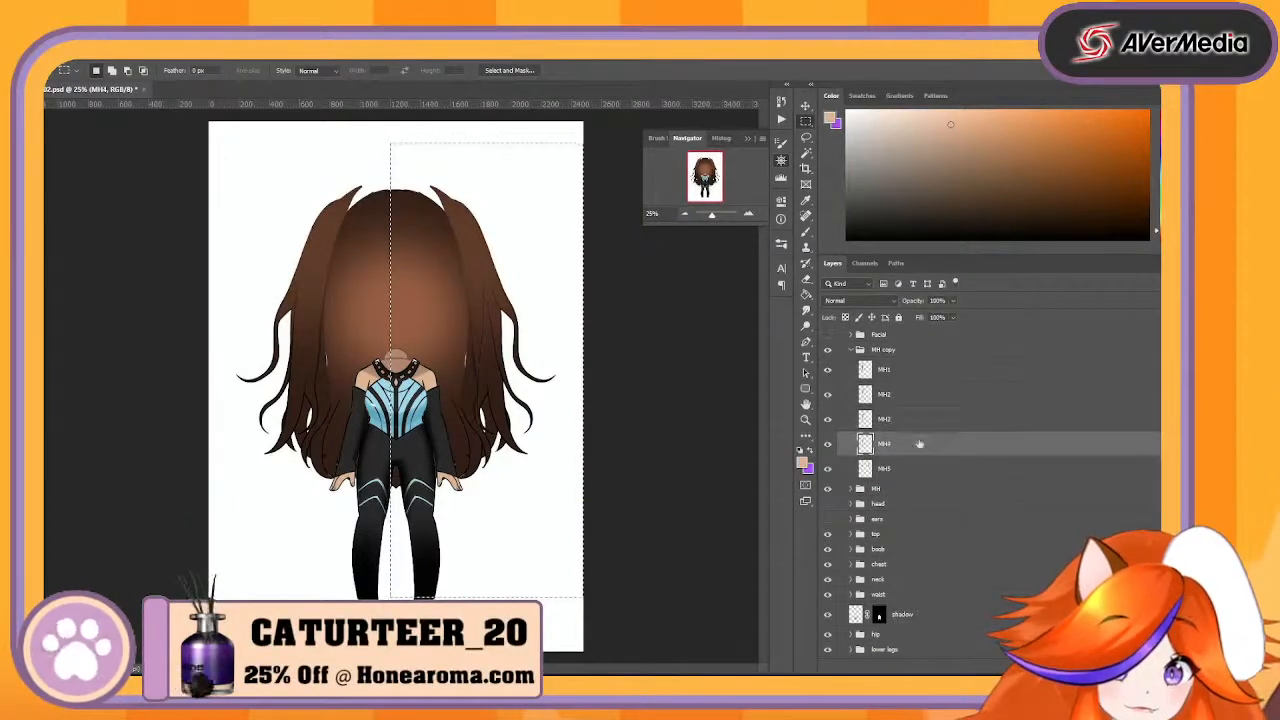
left_click(921, 470)
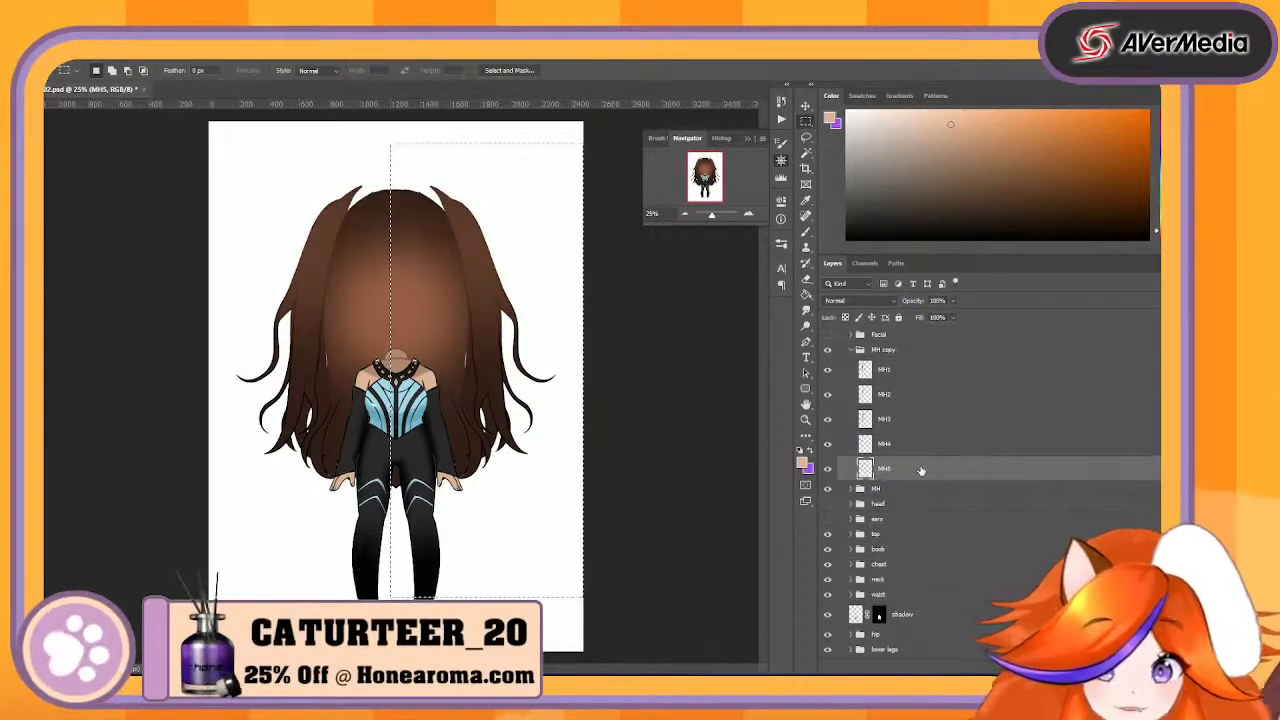
- Invert the selection and delete the opposite half of the hair from layers MH1 to MH5 in the original MH group
left_click(851, 489)
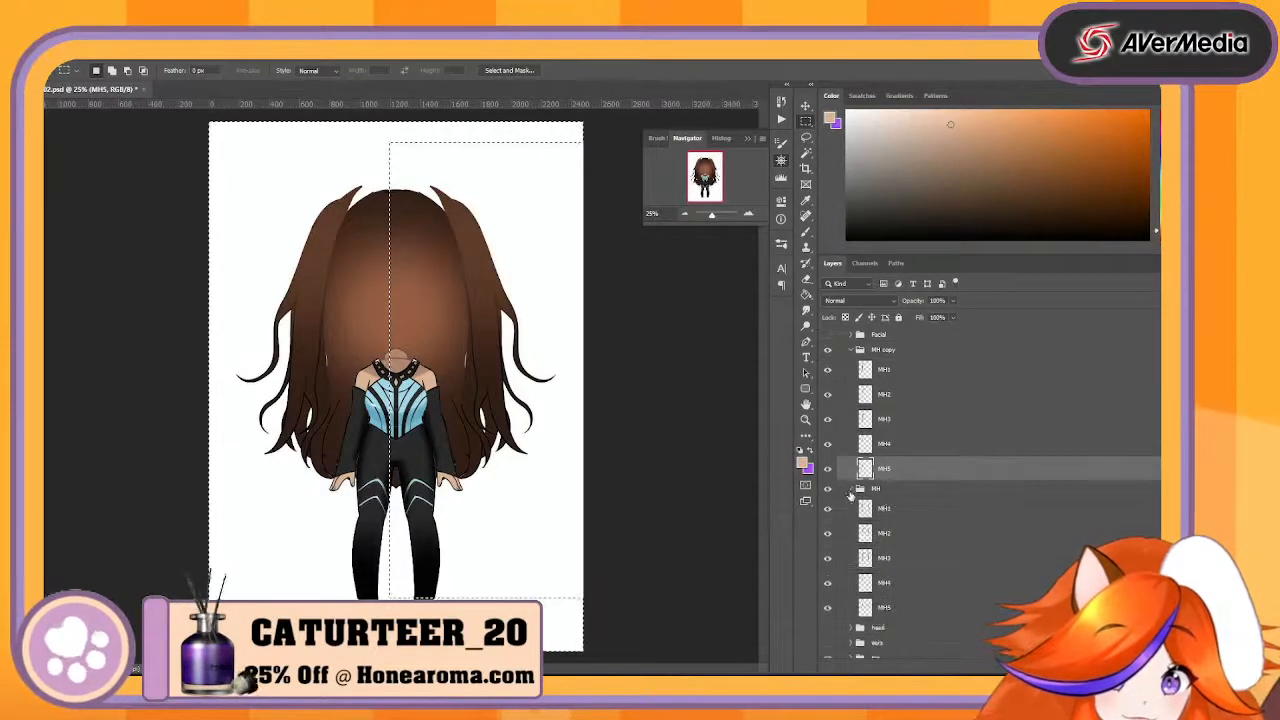
left_click(881, 509)
left_click(905, 534)
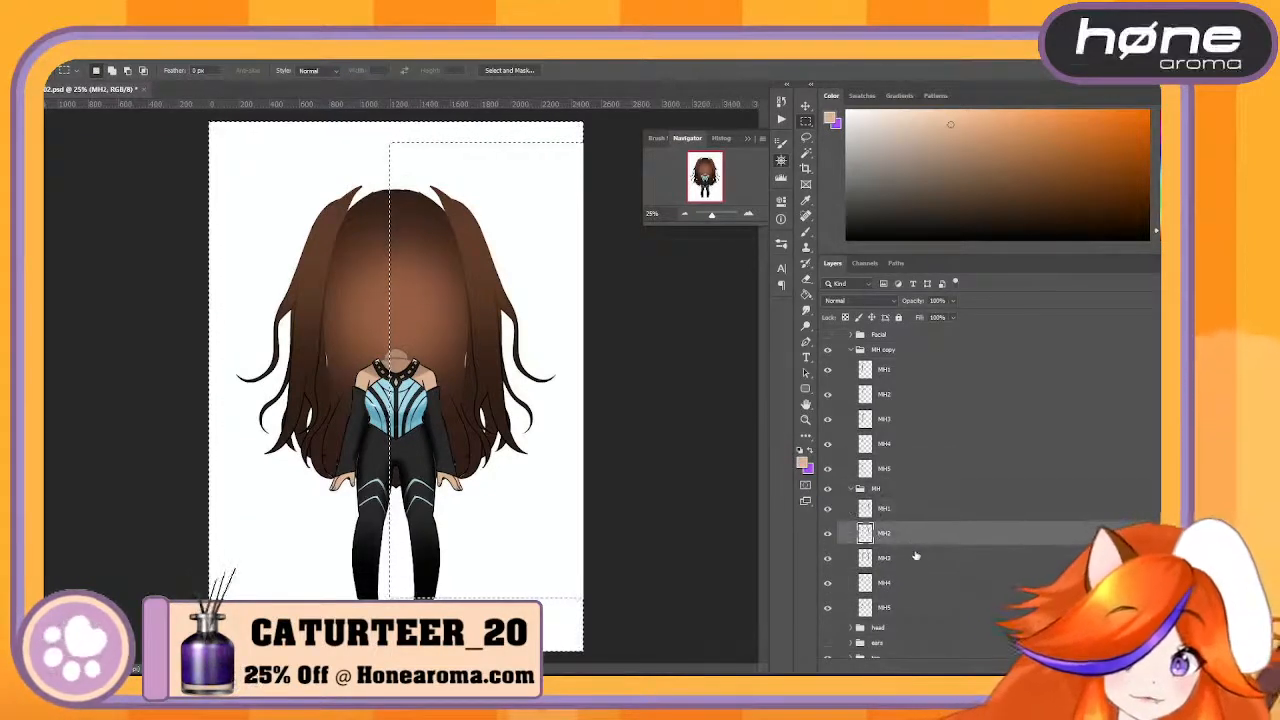
left_click(918, 560)
left_click(927, 583)
left_click(936, 609)
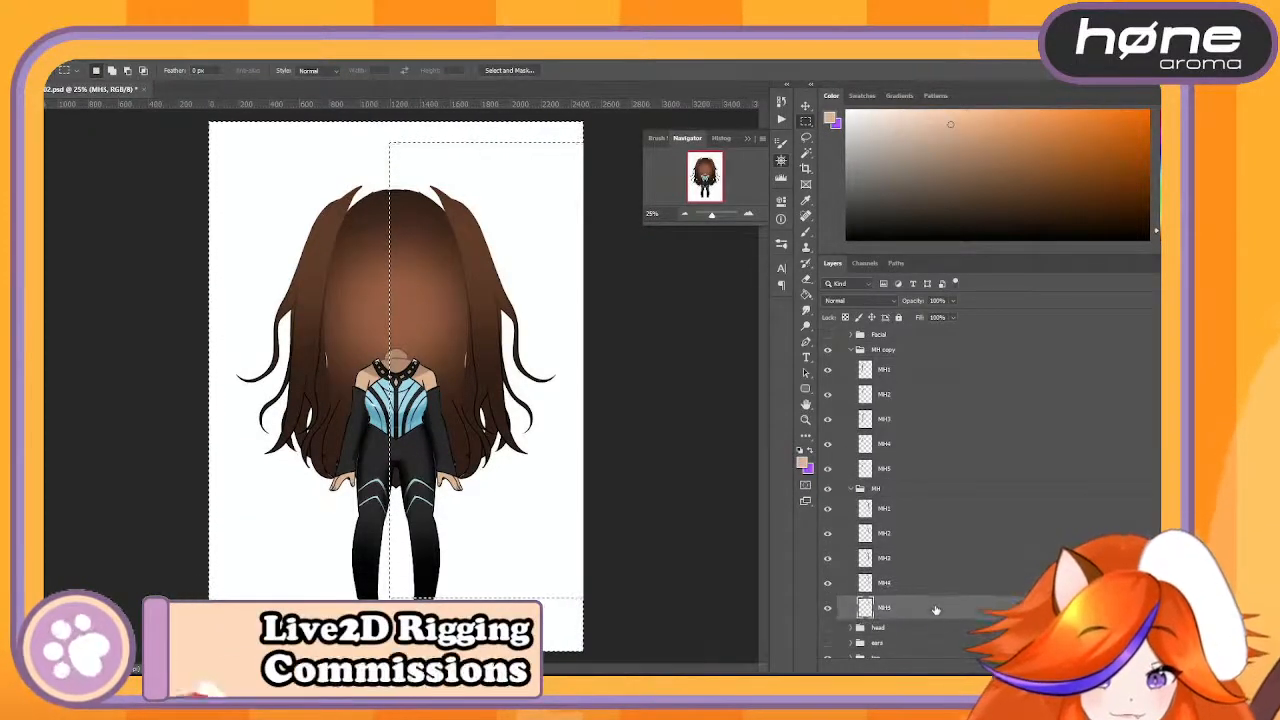
- Rename the original MH group as MHR and the MH copy group as MHL, and collapse both groups
double_click(875, 489)
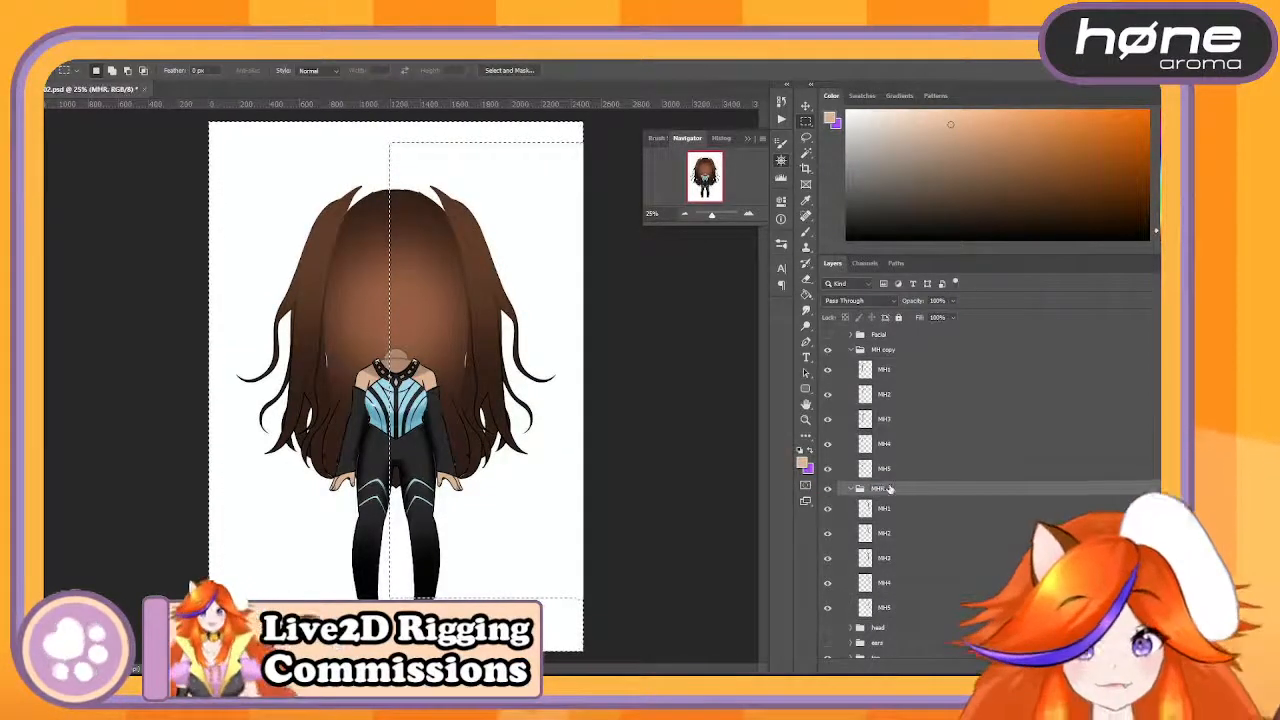
double_click(883, 350)
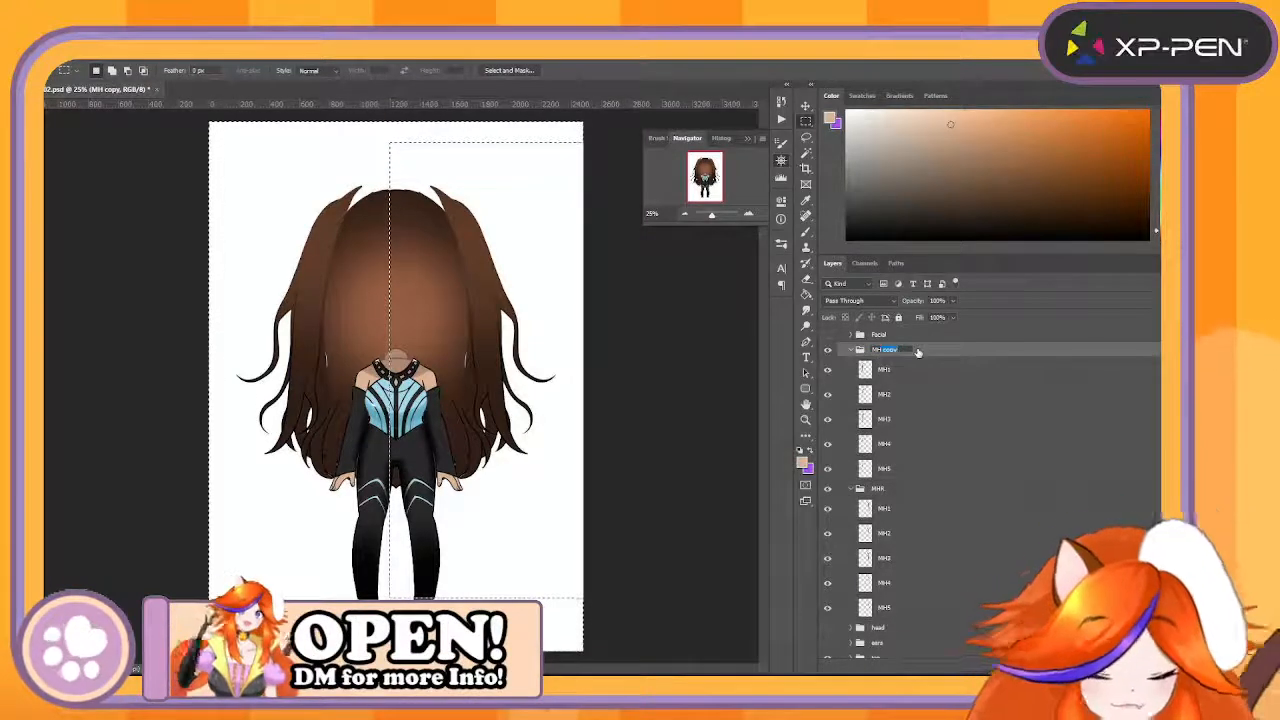
left_click(886, 488)
left_click(852, 489)
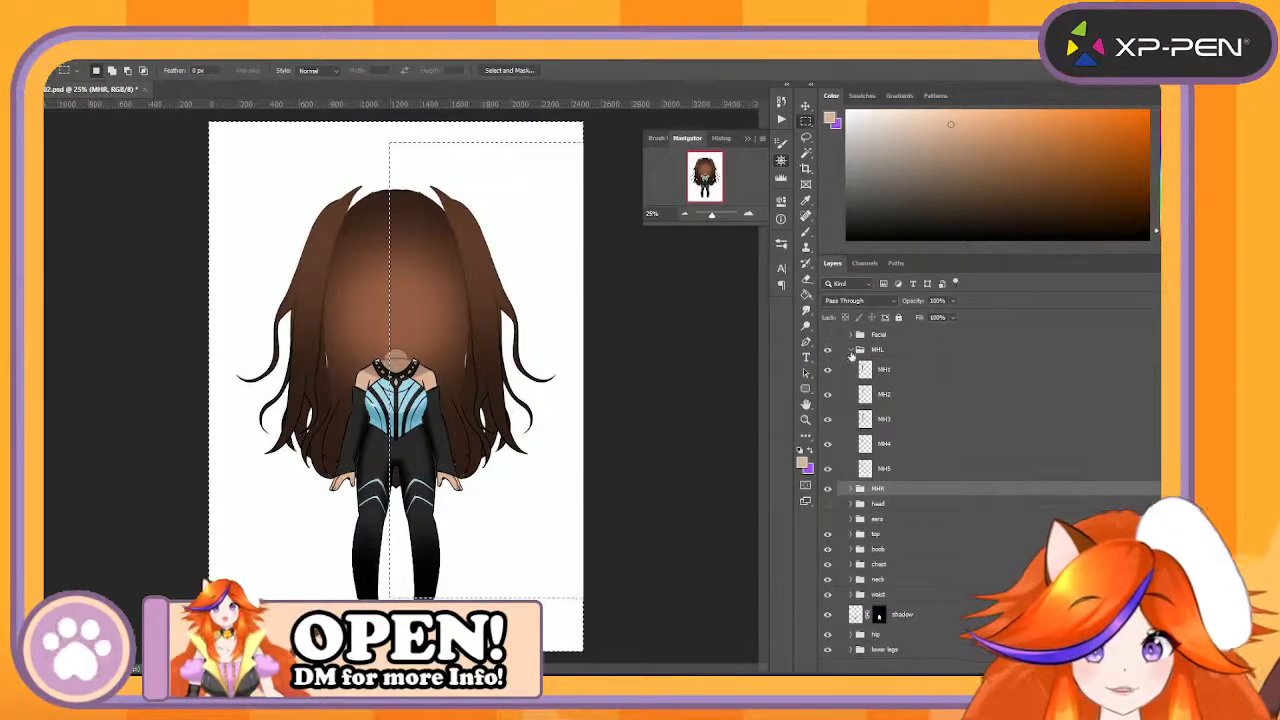
left_click(852, 350)
- Place the MHR group above MHL and combine both into a new group named MH
left_click_drag(899, 440, 903, 422)
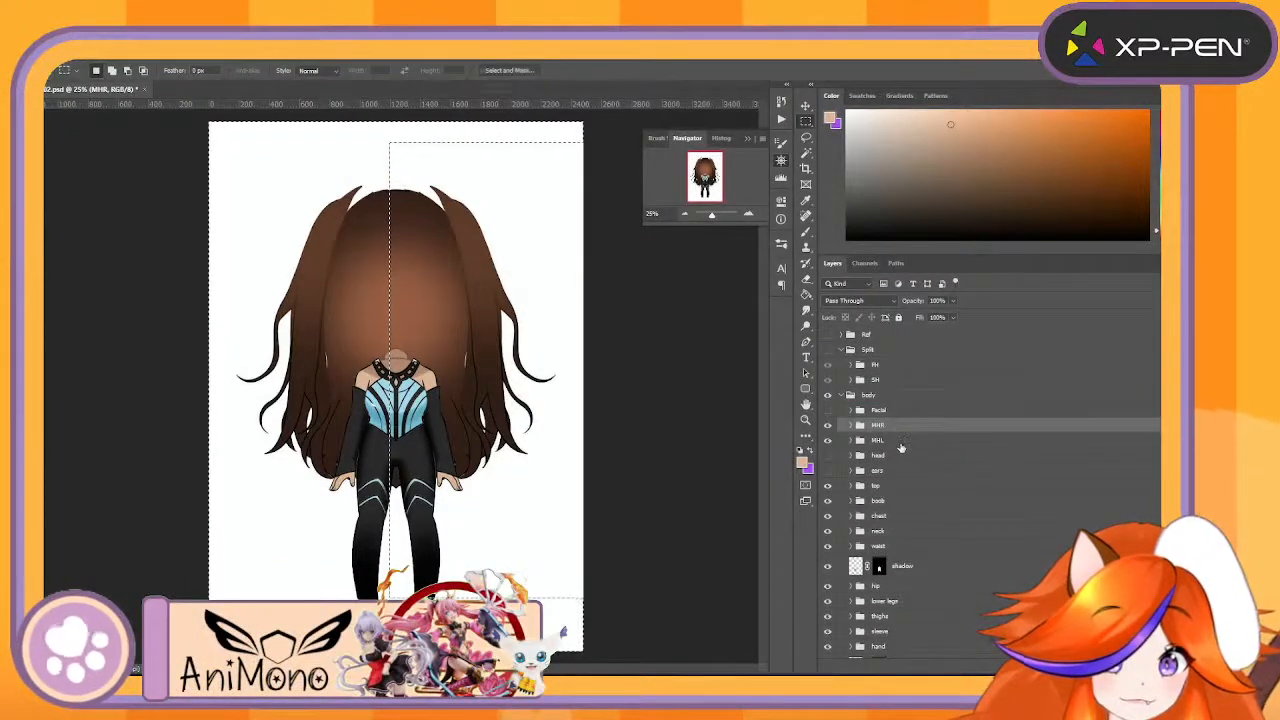
left_click(901, 445, "shift")
key("ctrl+g")
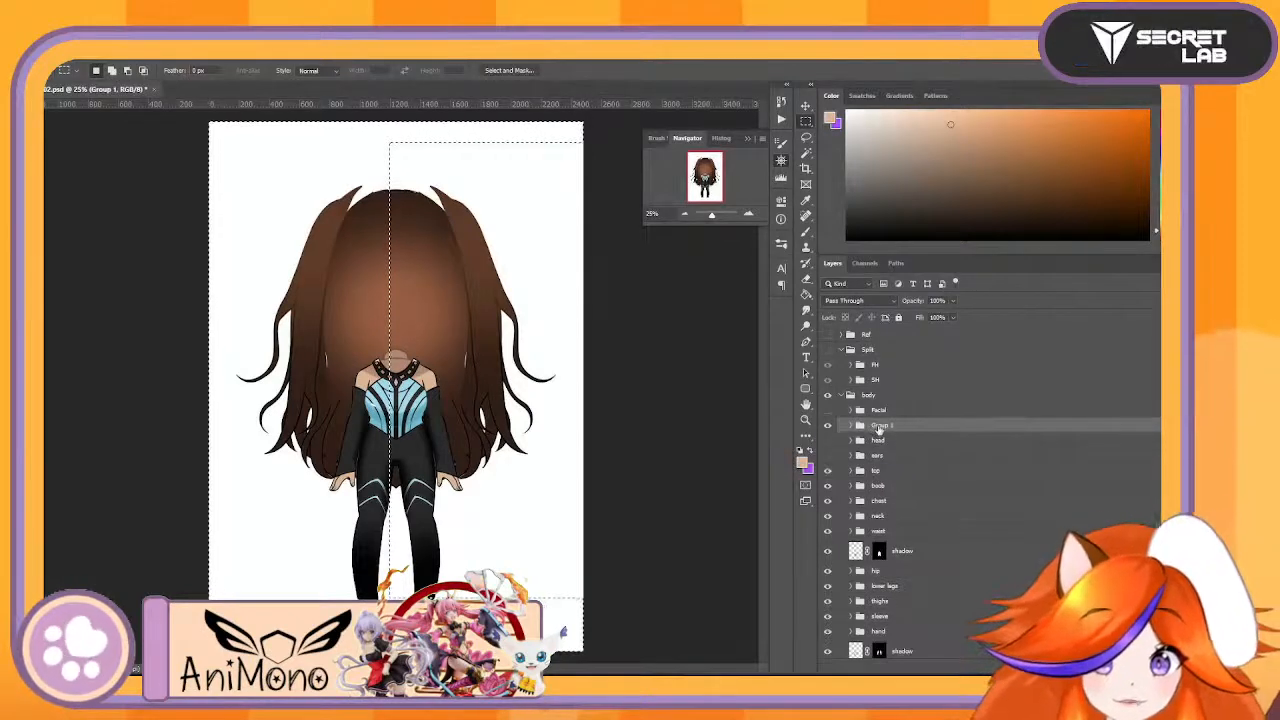
type("MH")
key("Return")
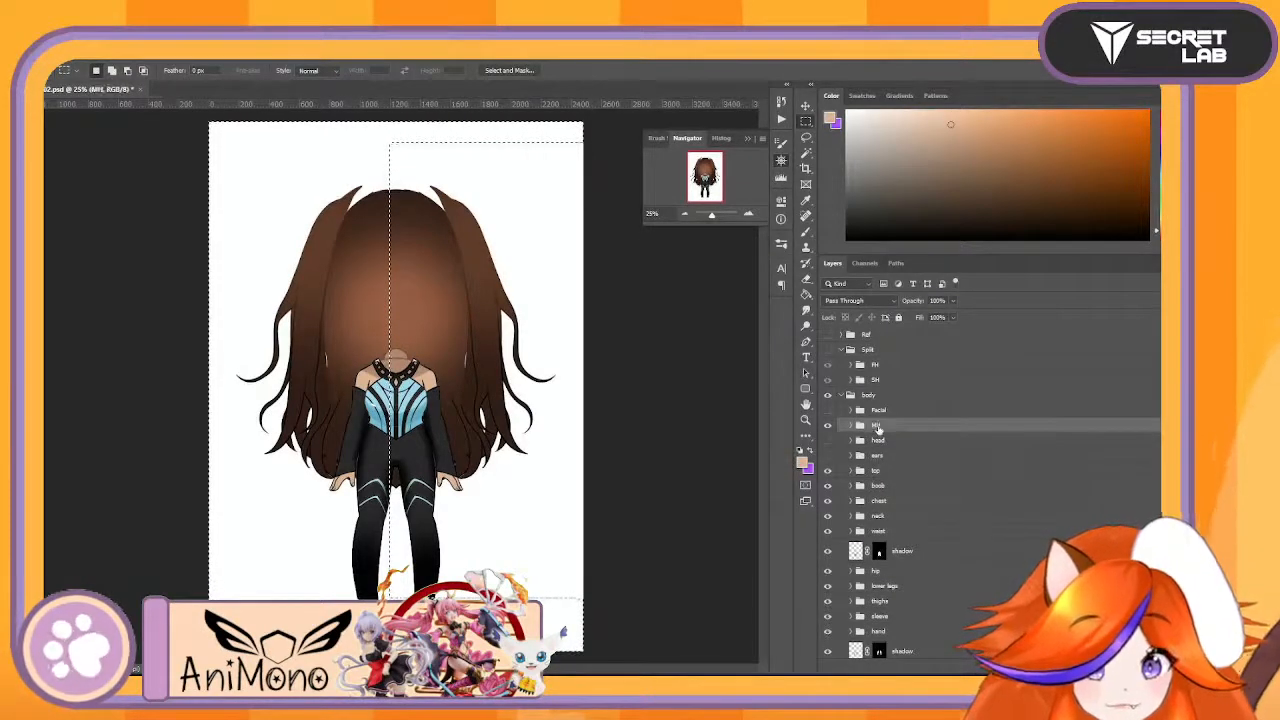
- Check the hair split by toggling the visibility of MHR, MHL and the whole MH group
left_click(850, 426)
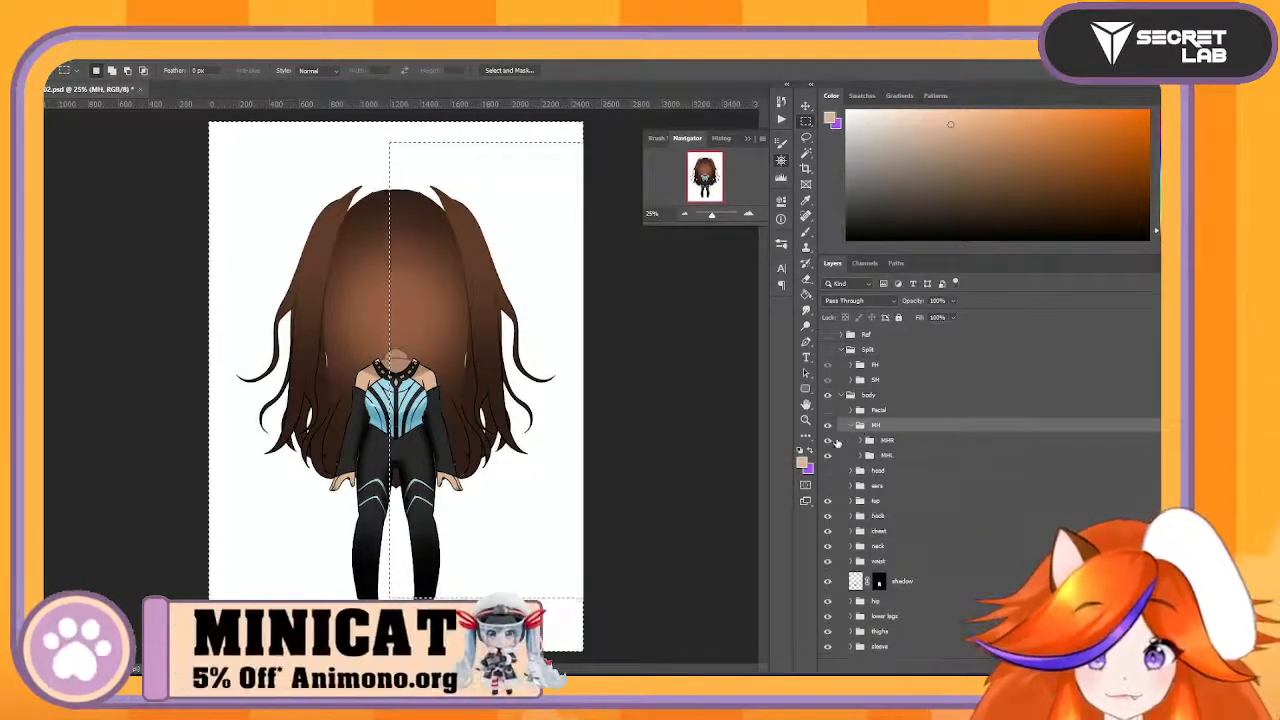
left_click(828, 440)
left_click(828, 440)
left_click(828, 440)
left_click(828, 440)
left_click(828, 440)
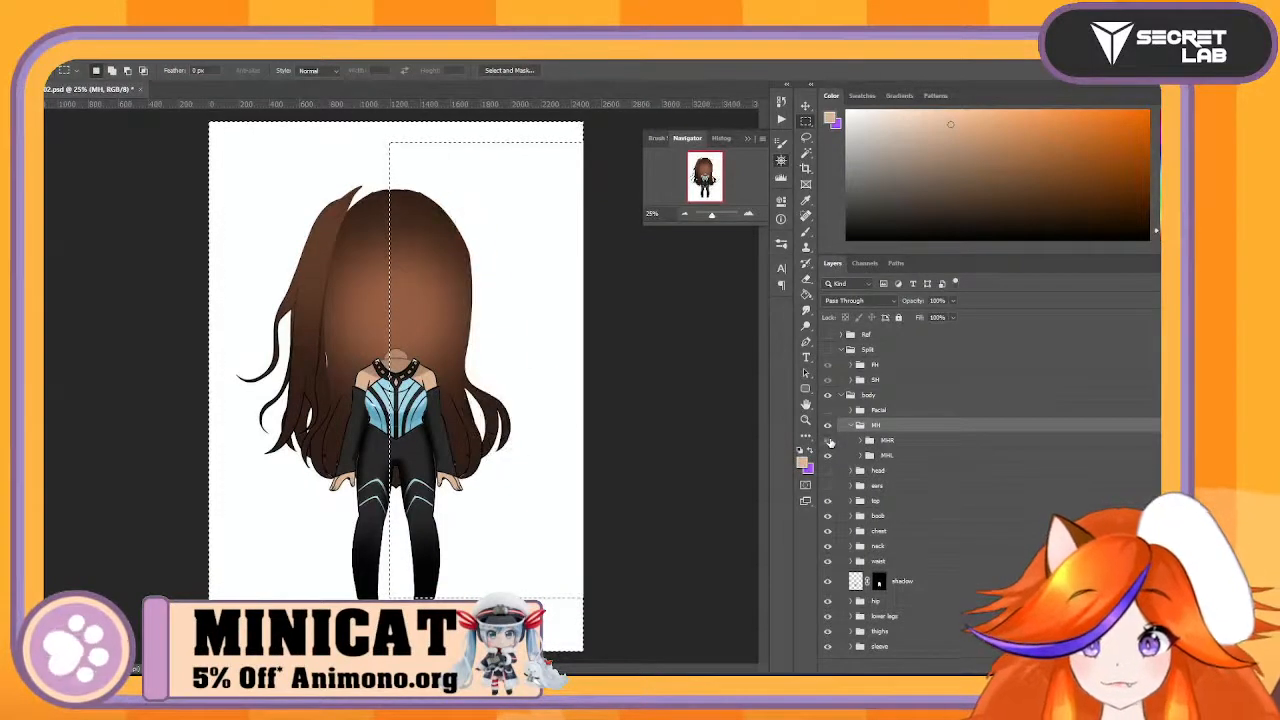
left_click(828, 440)
left_click(828, 440)
left_click(828, 440)
left_click(828, 455)
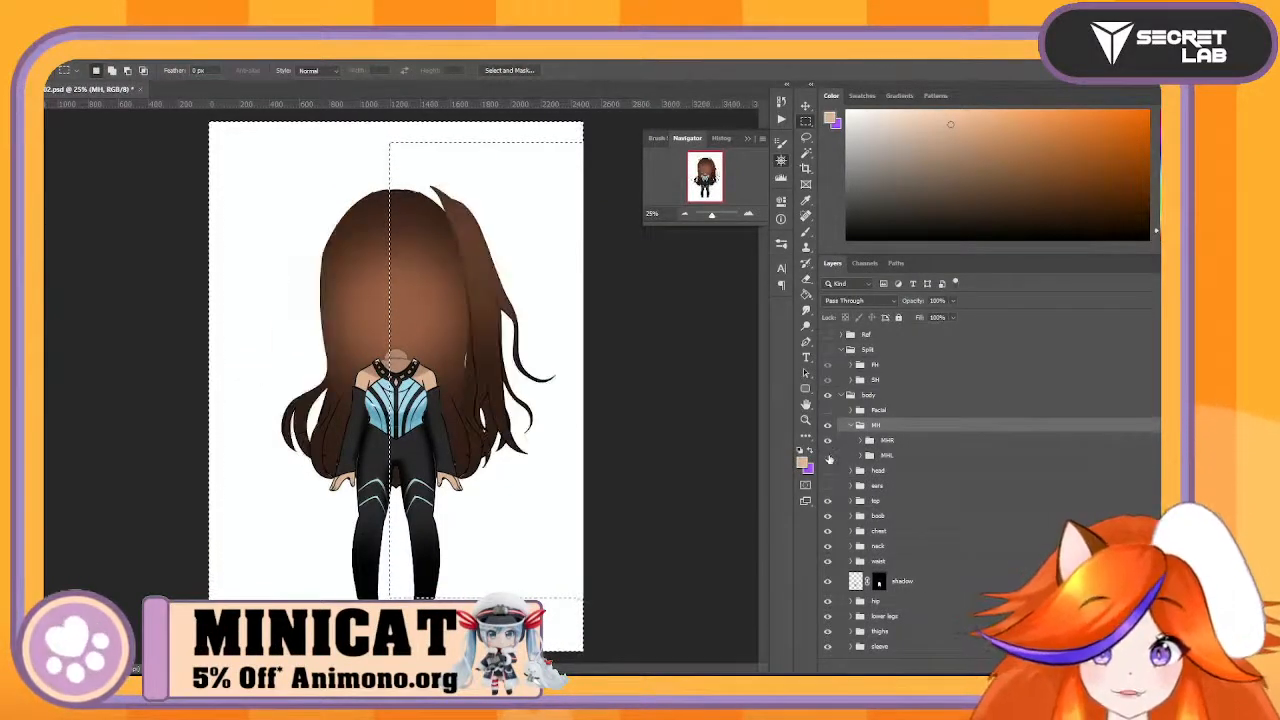
left_click(828, 455)
left_click(828, 456)
left_click(828, 456)
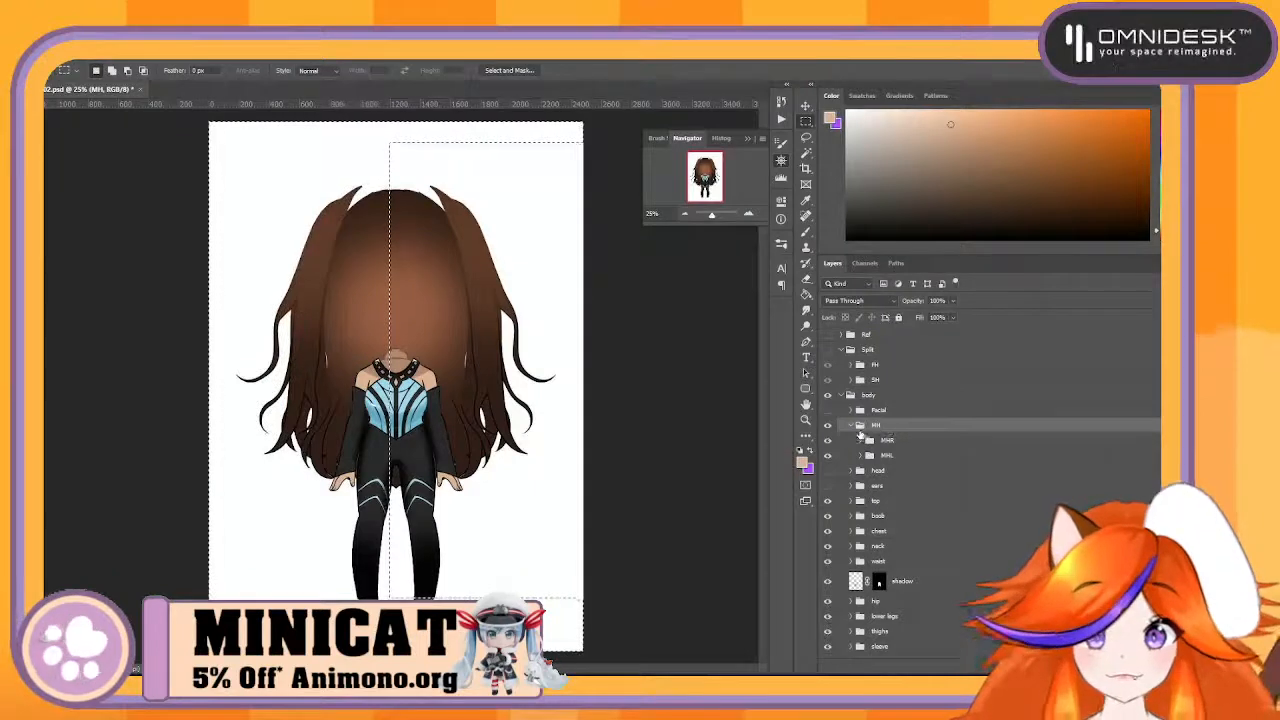
left_click(855, 427)
left_click(827, 426)
left_click(827, 426)
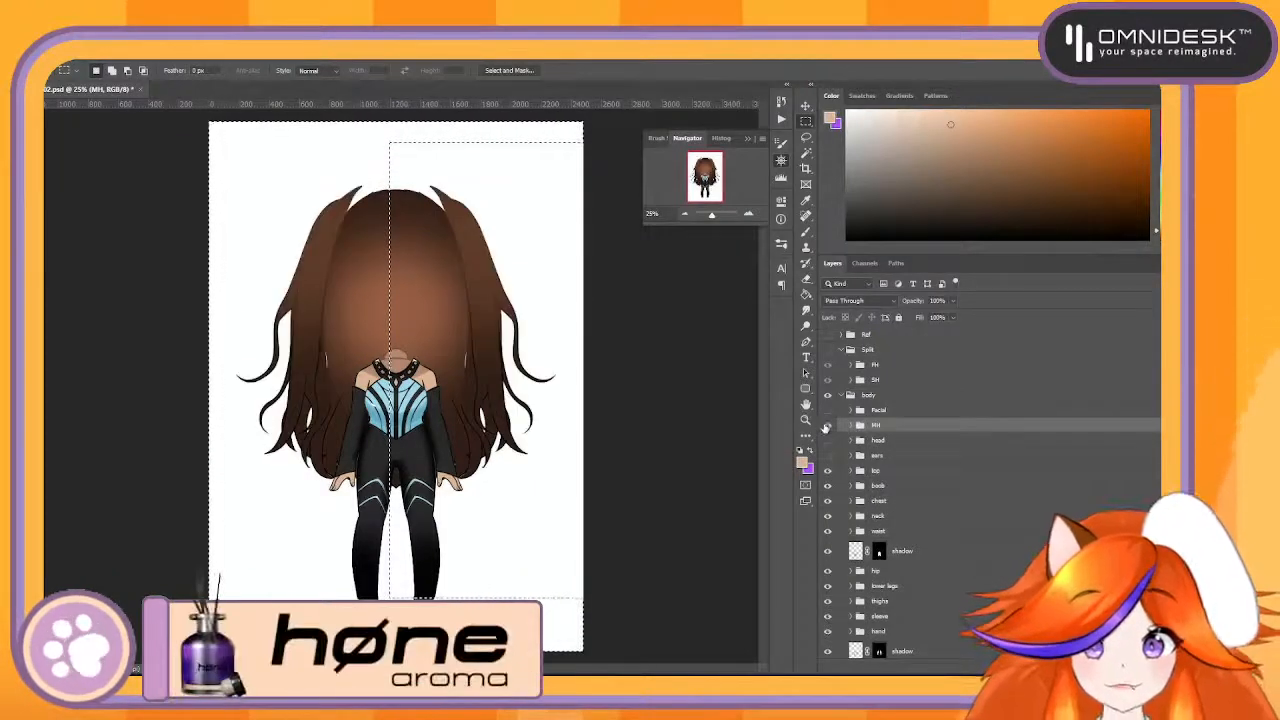
- Hide the MH group, show the head group and delete the layer mask of the head's shadow layer
left_click(827, 426)
left_click(828, 441)
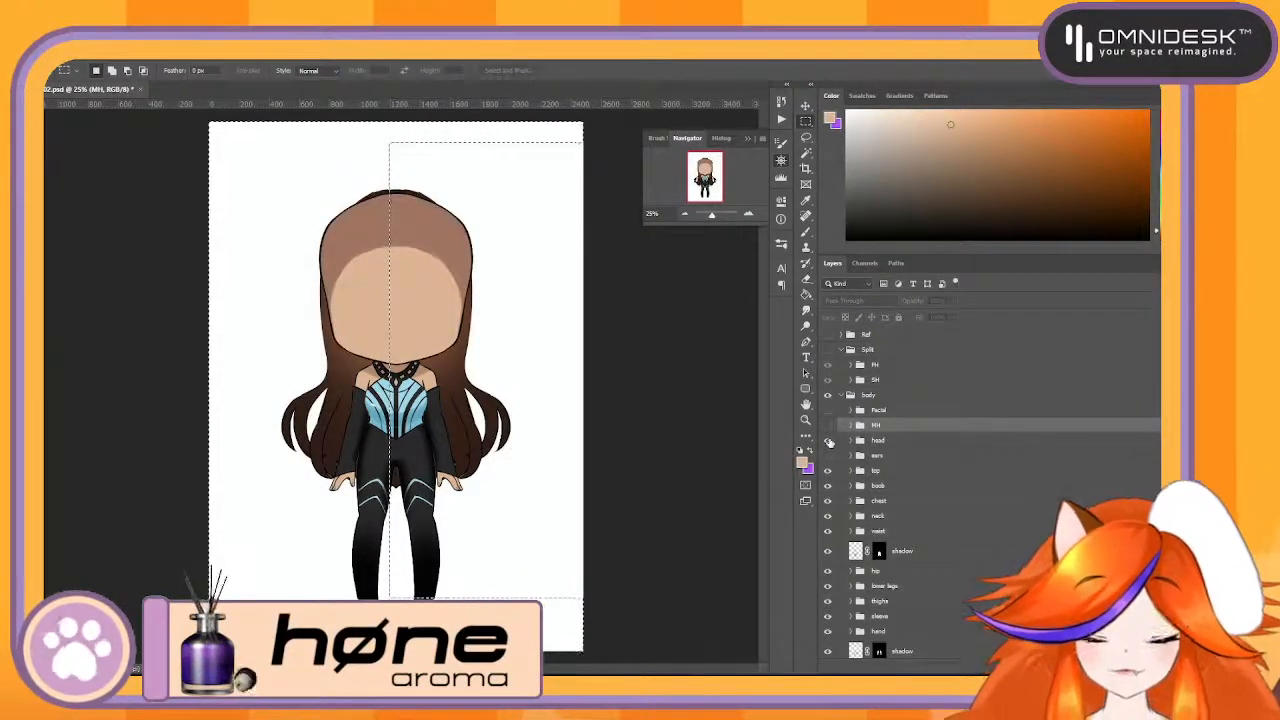
left_click(852, 441)
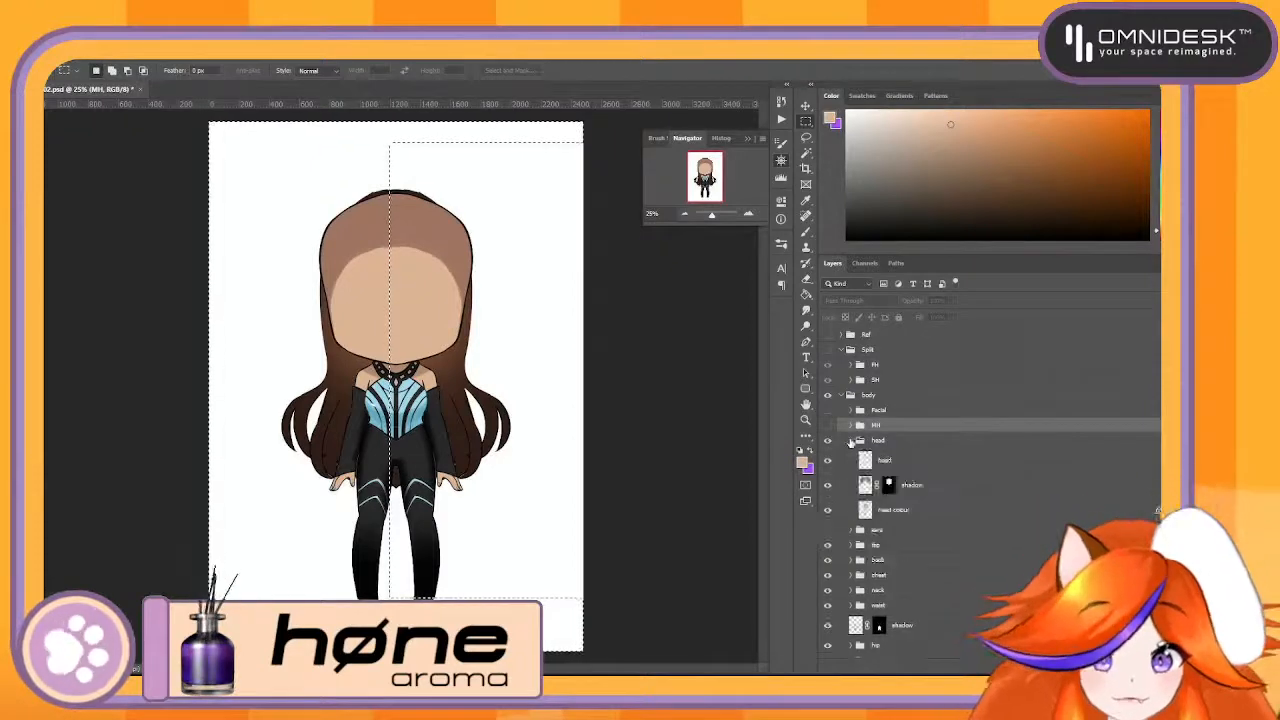
left_click(900, 485)
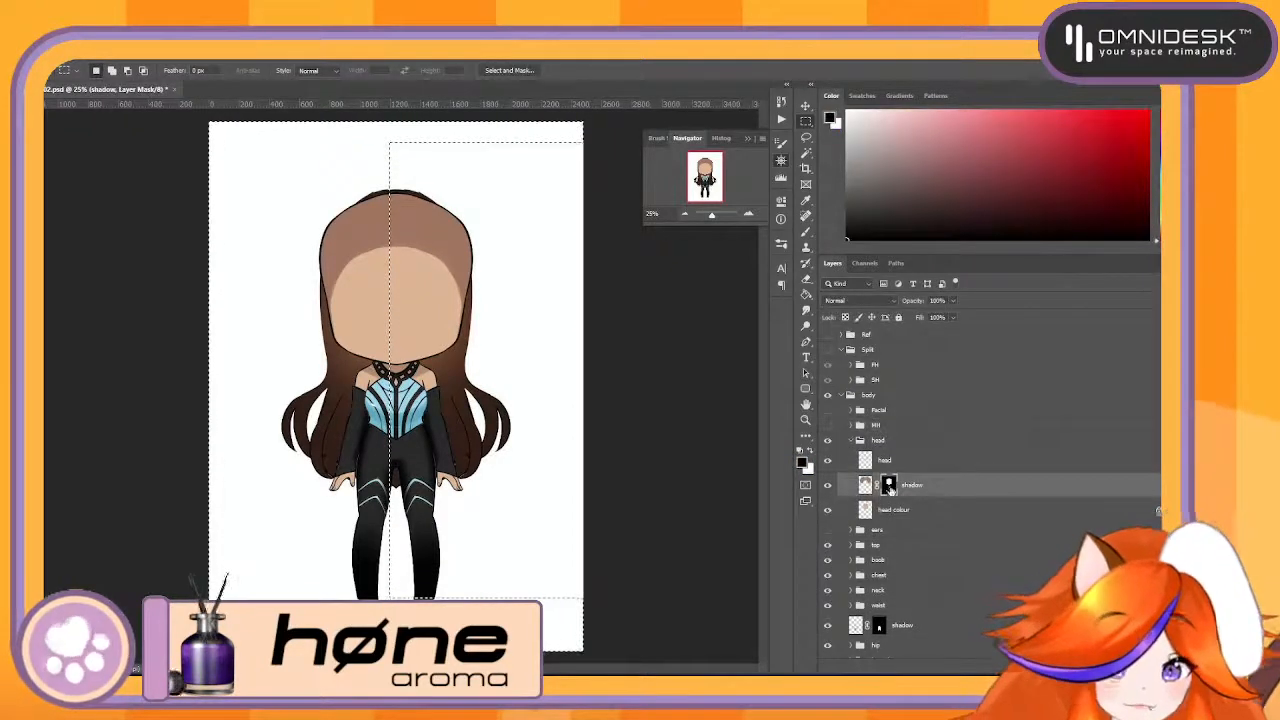
left_click(622, 314)
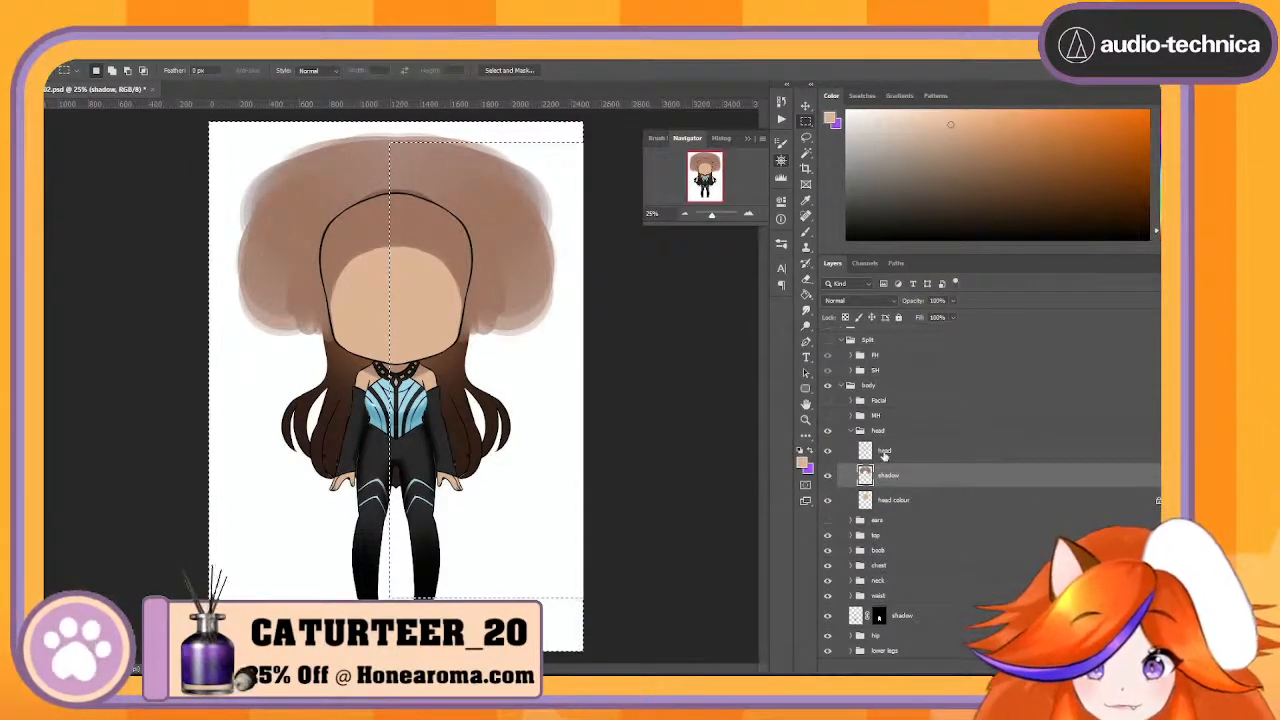
- Rename the head line layer as Headline and move it into the Facial group between Eyes and Blush
double_click(884, 451)
type("Headline")
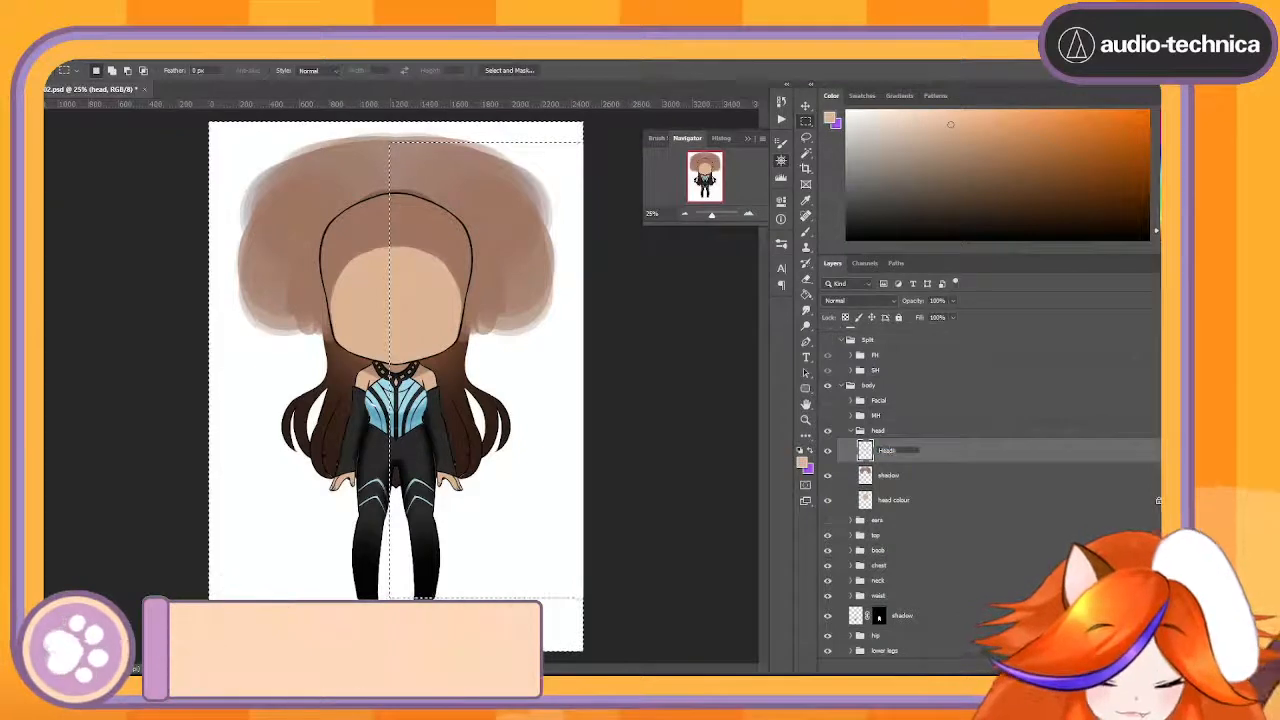
key("Return")
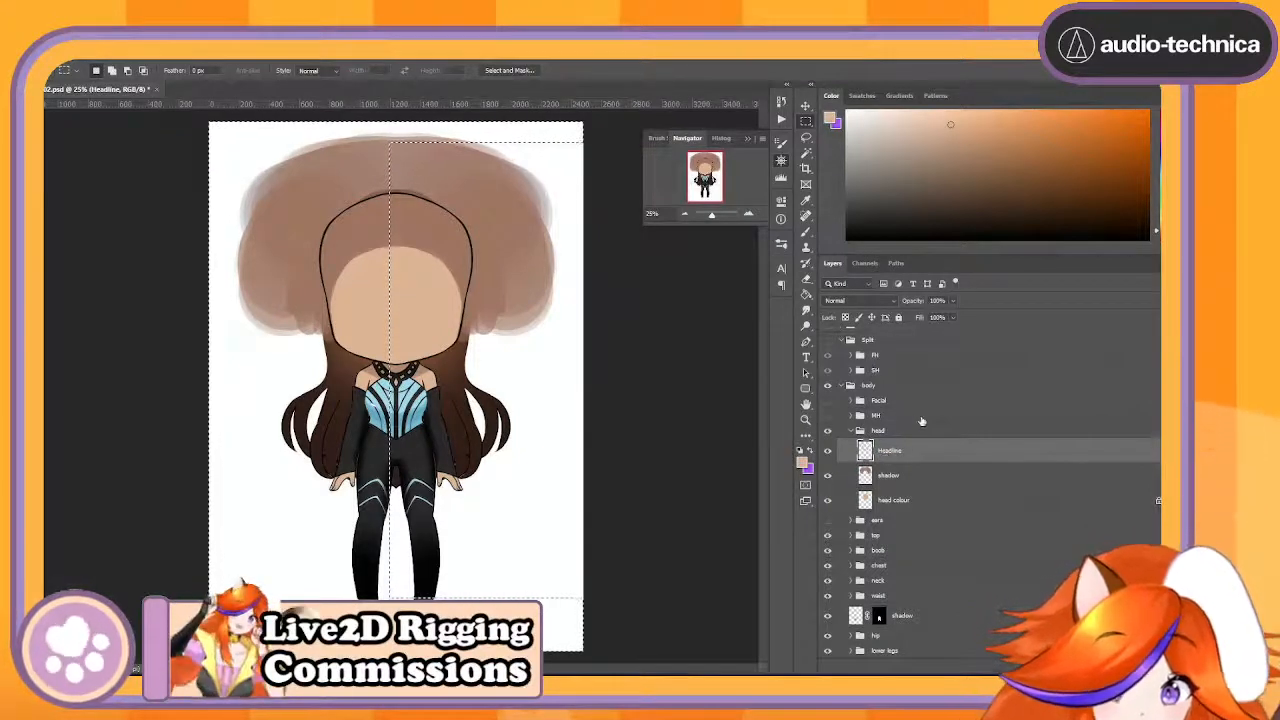
left_click(852, 401)
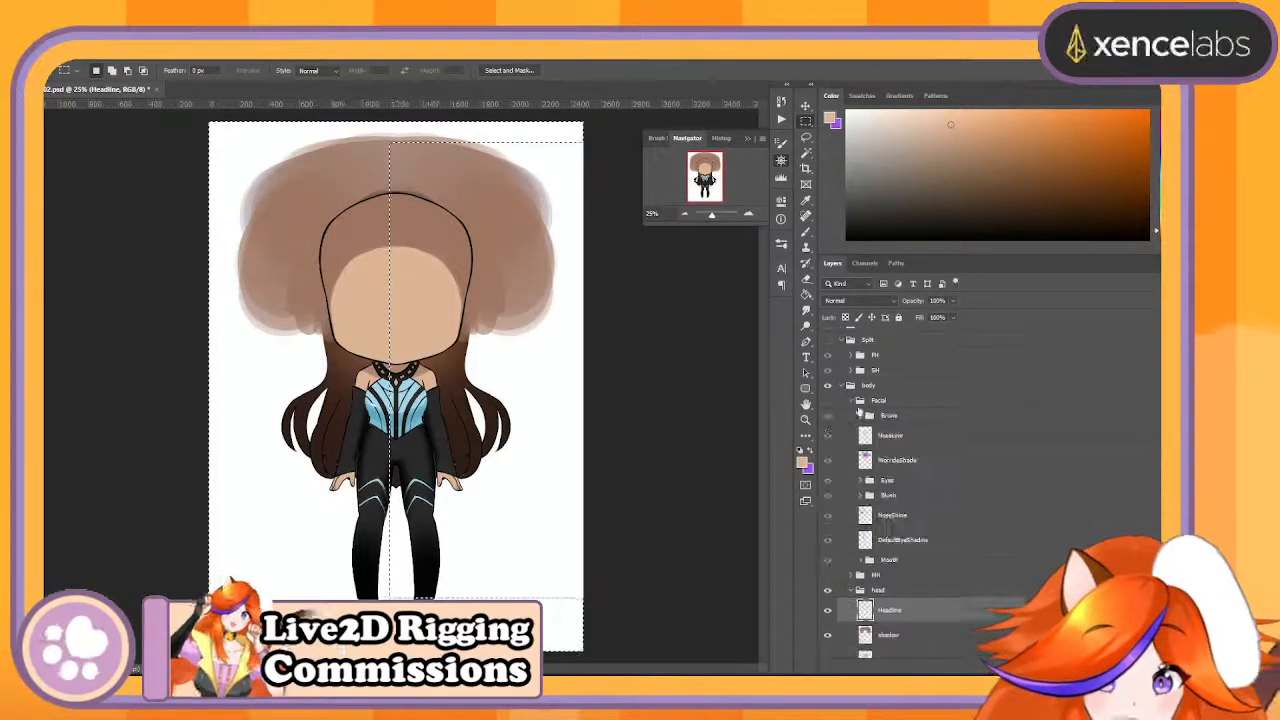
scroll(994, 455, "down", 2)
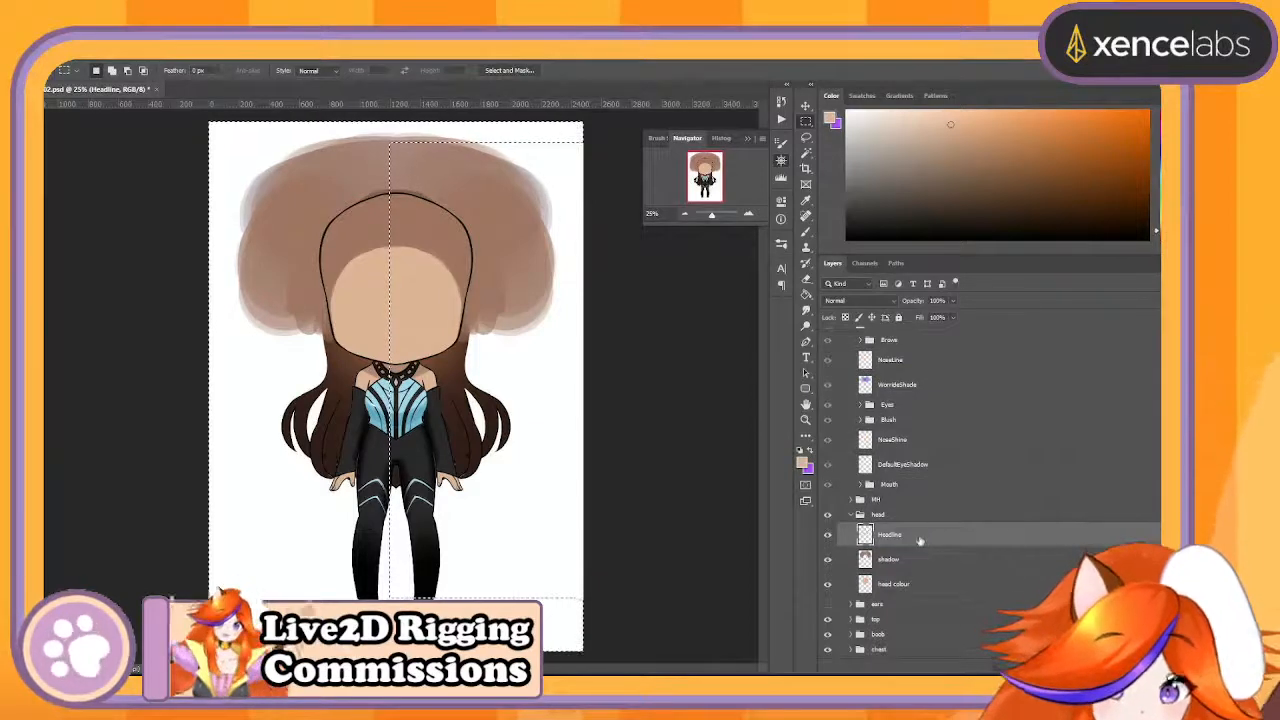
left_click_drag(922, 540, 970, 417)
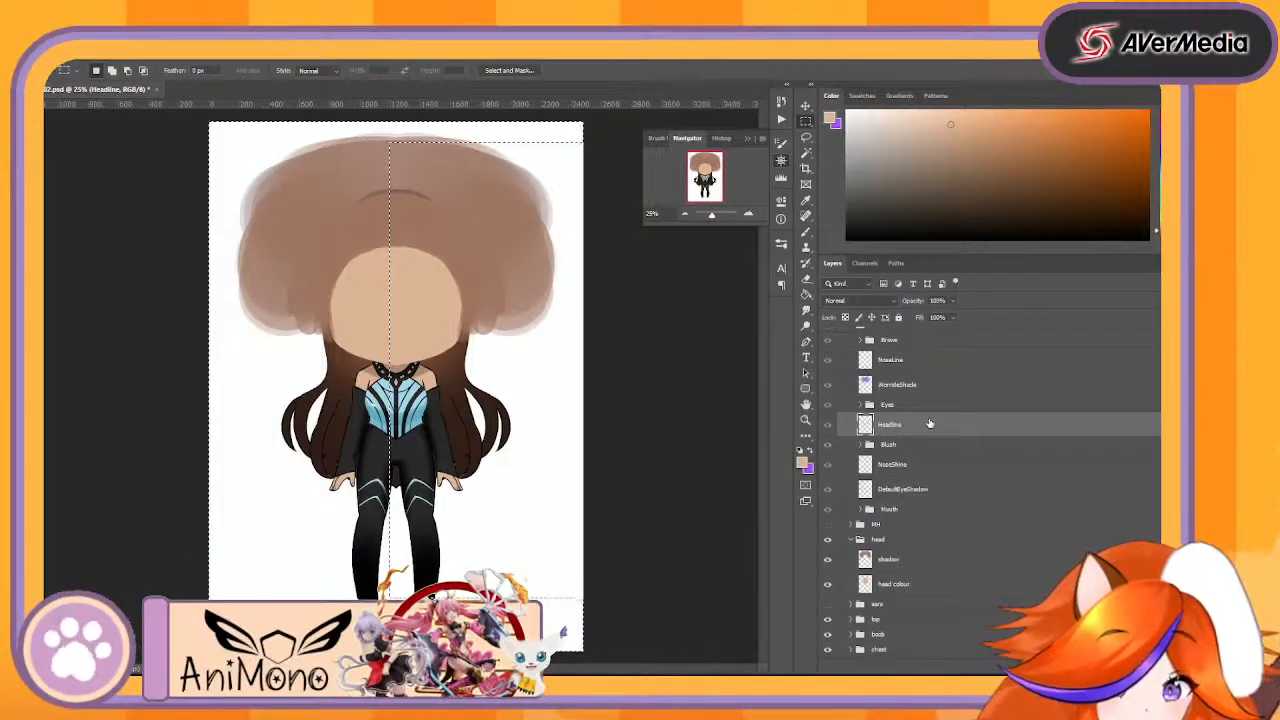
- Move the head's shadow layer into the Facial group below Blush, and head colour out of the head group to just below MH
left_click_drag(909, 561, 1028, 474)
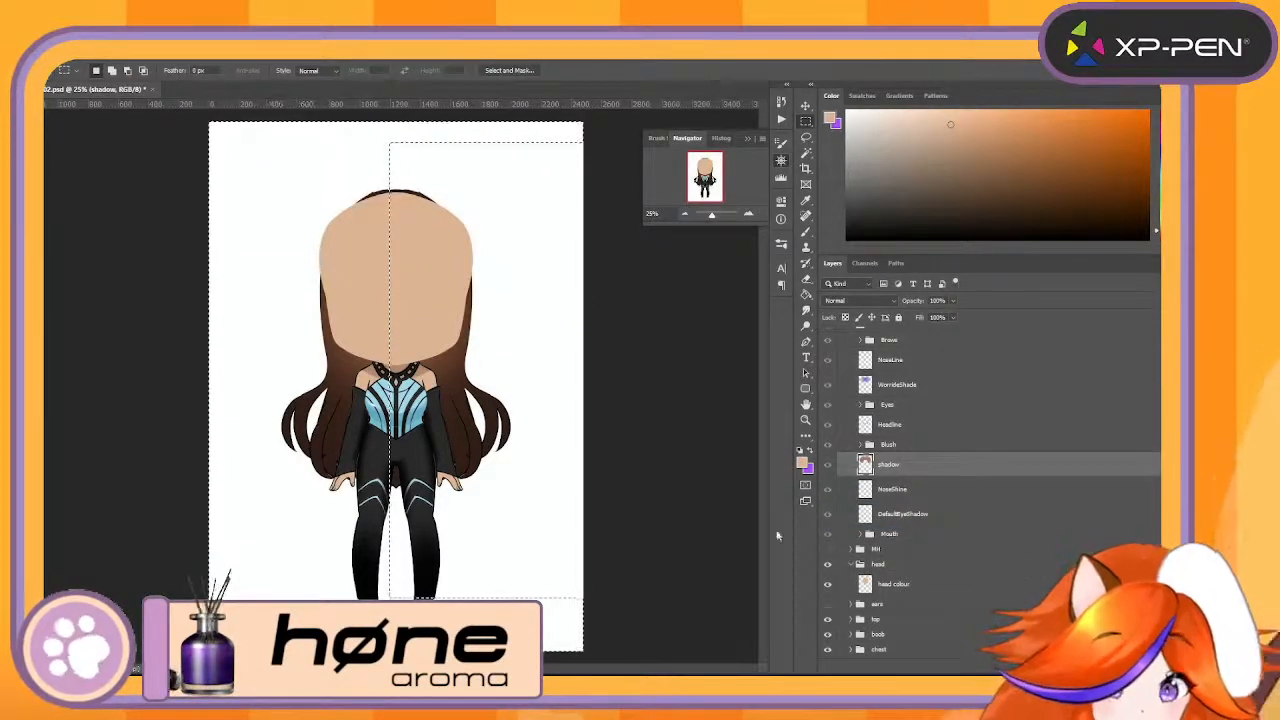
scroll(985, 552, "down", 1)
left_click(936, 570)
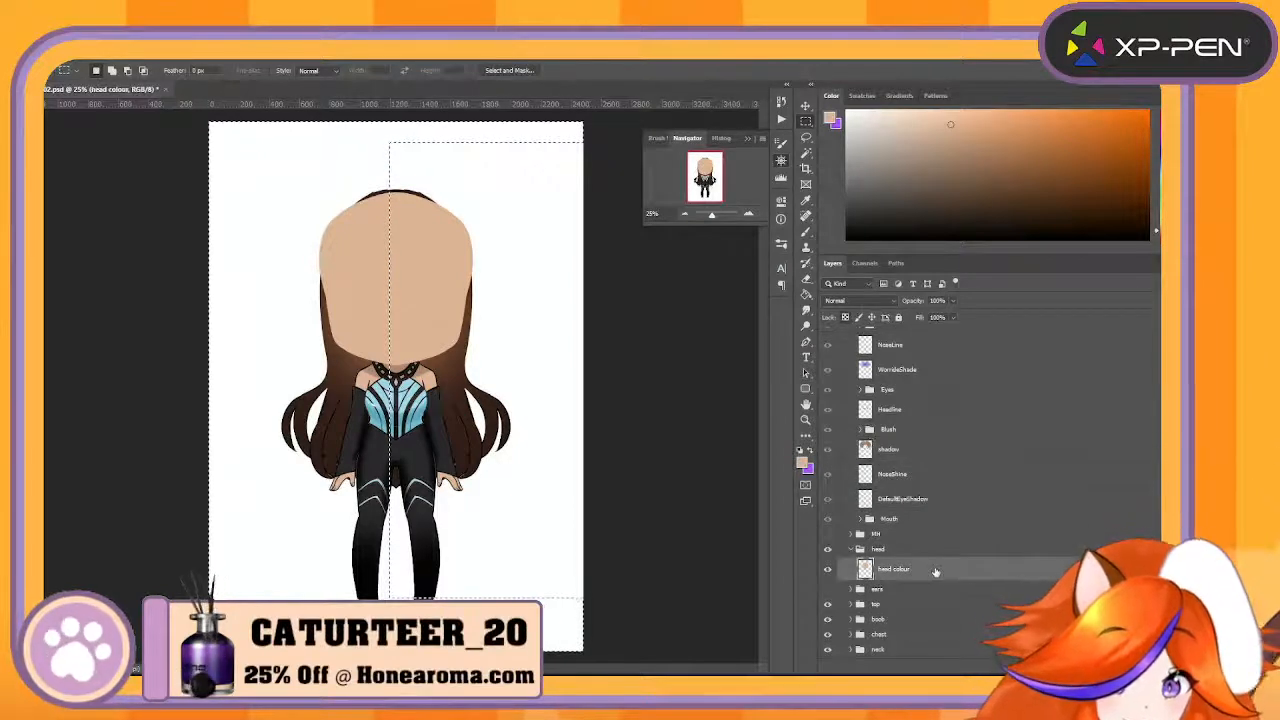
left_click_drag(935, 571, 952, 538)
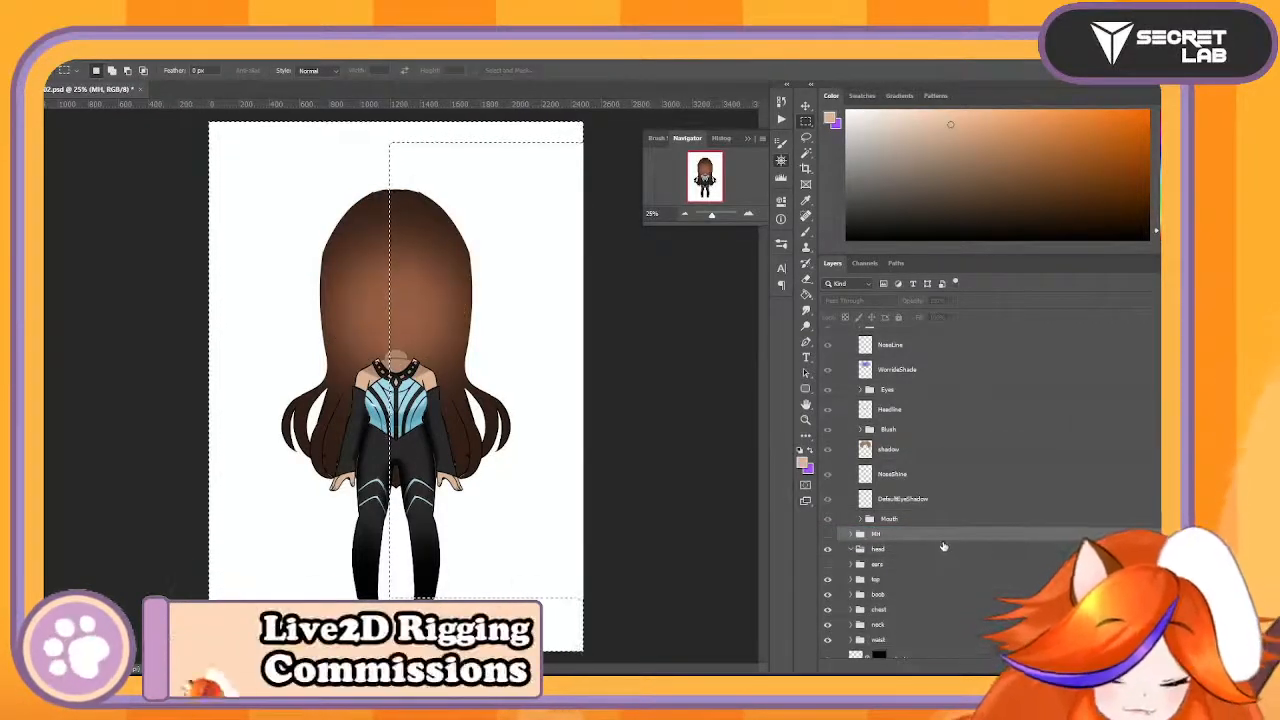
left_click_drag(891, 572, 909, 544)
scroll(912, 568, "up", 3)
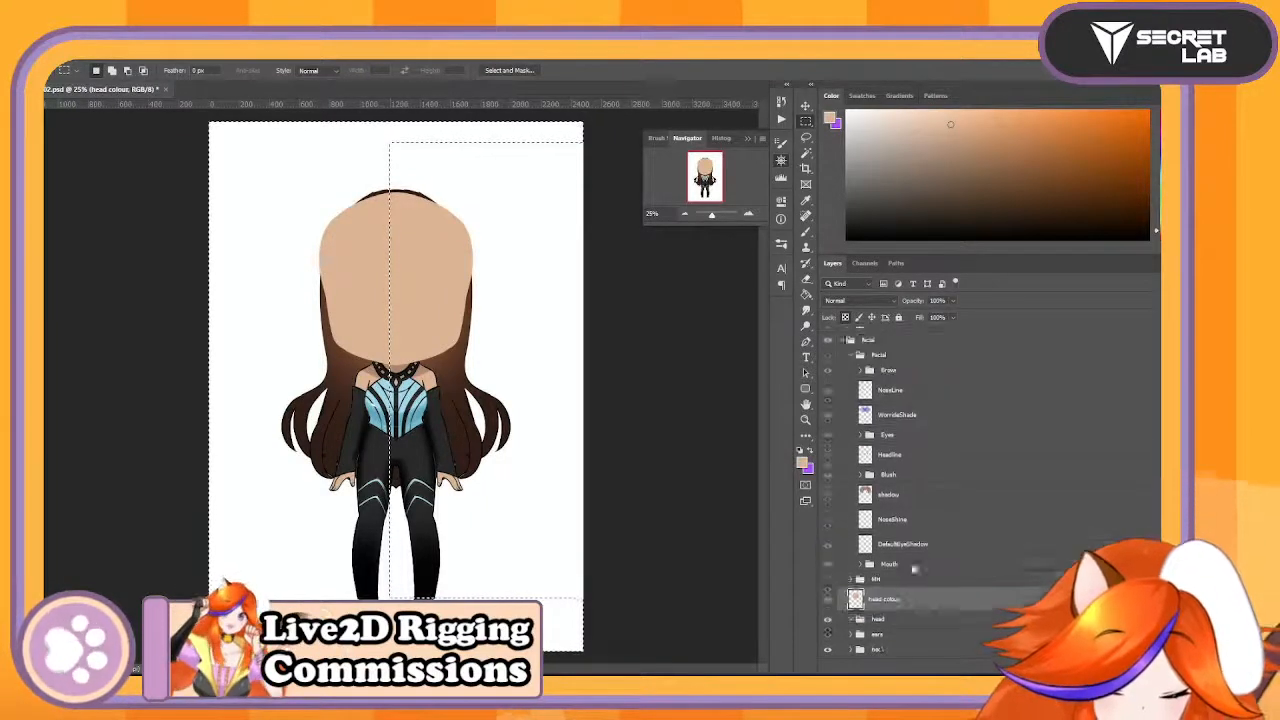
scroll(890, 510, "down", 4)
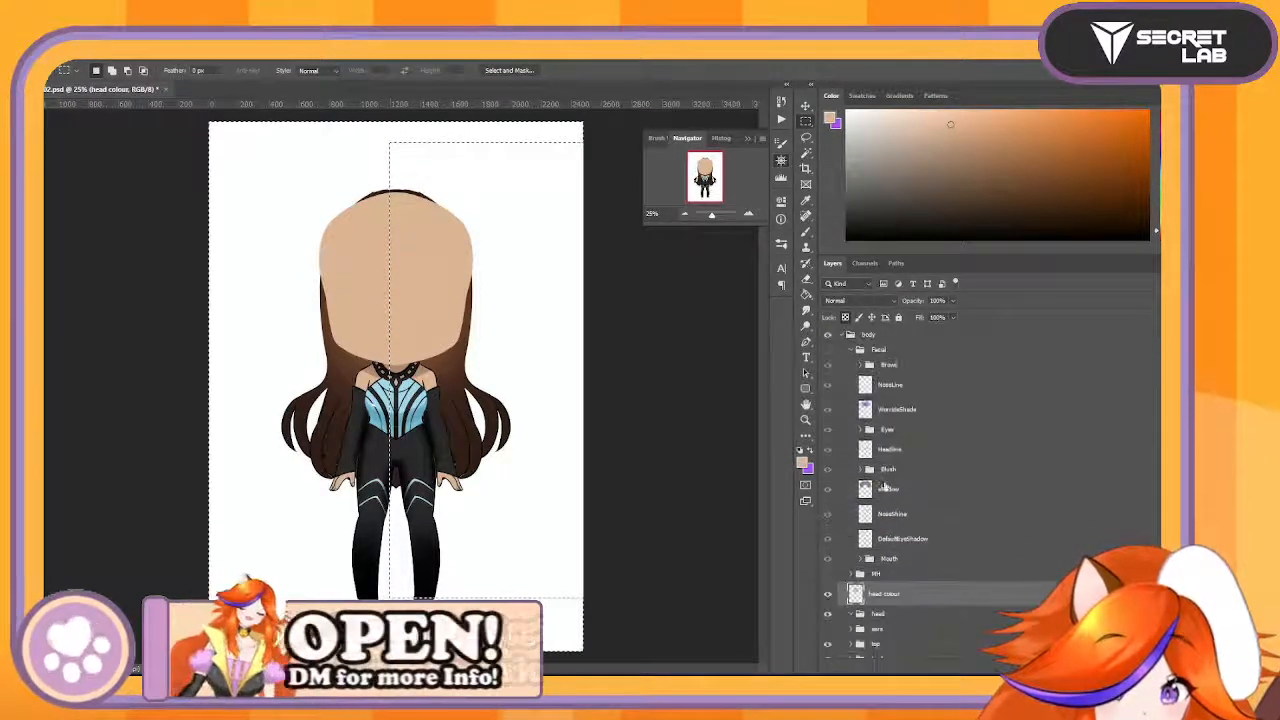
scroll(912, 542, "up", 1)
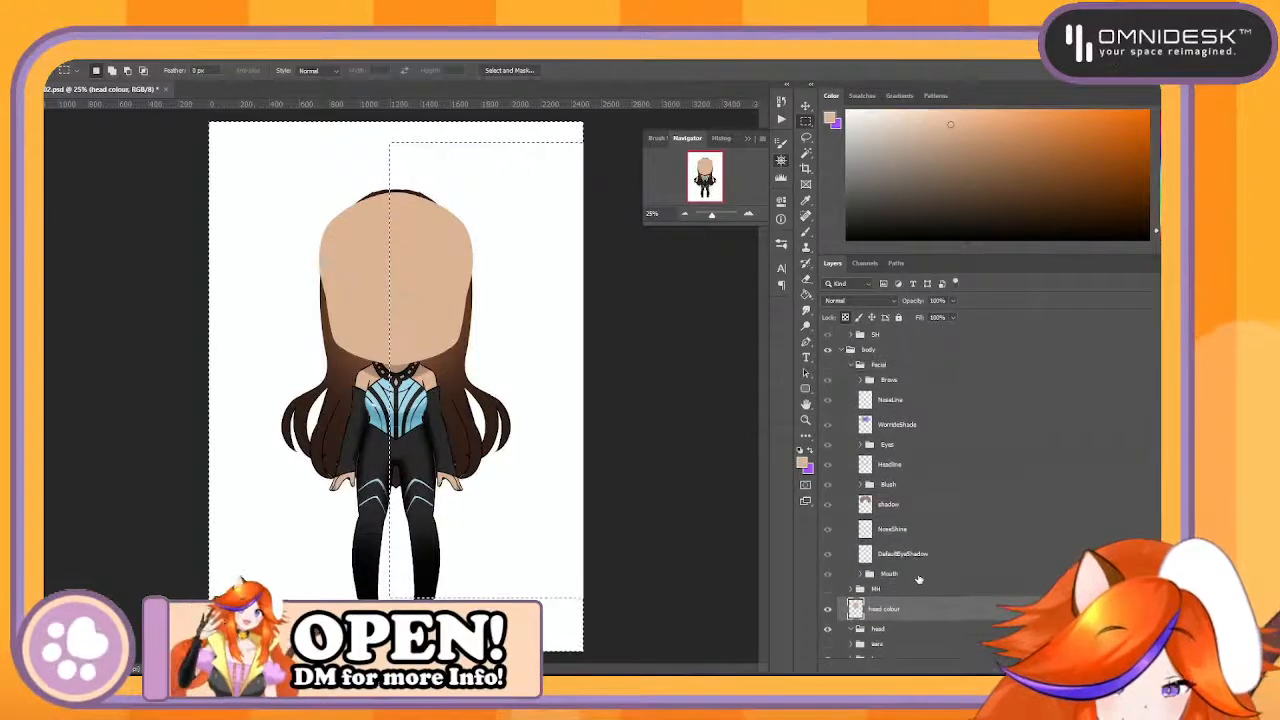
left_click(880, 590)
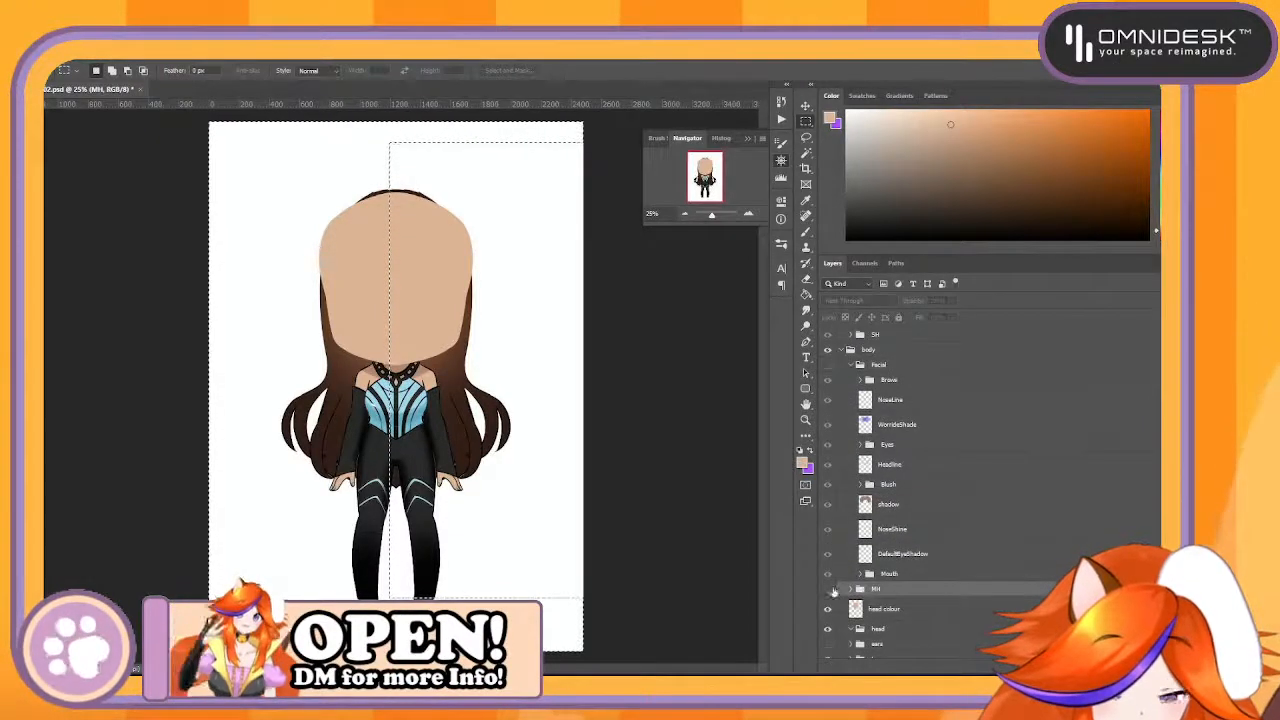
- Show the MH and Facial groups and collapse the Facial group
left_click(828, 589)
left_click(899, 556)
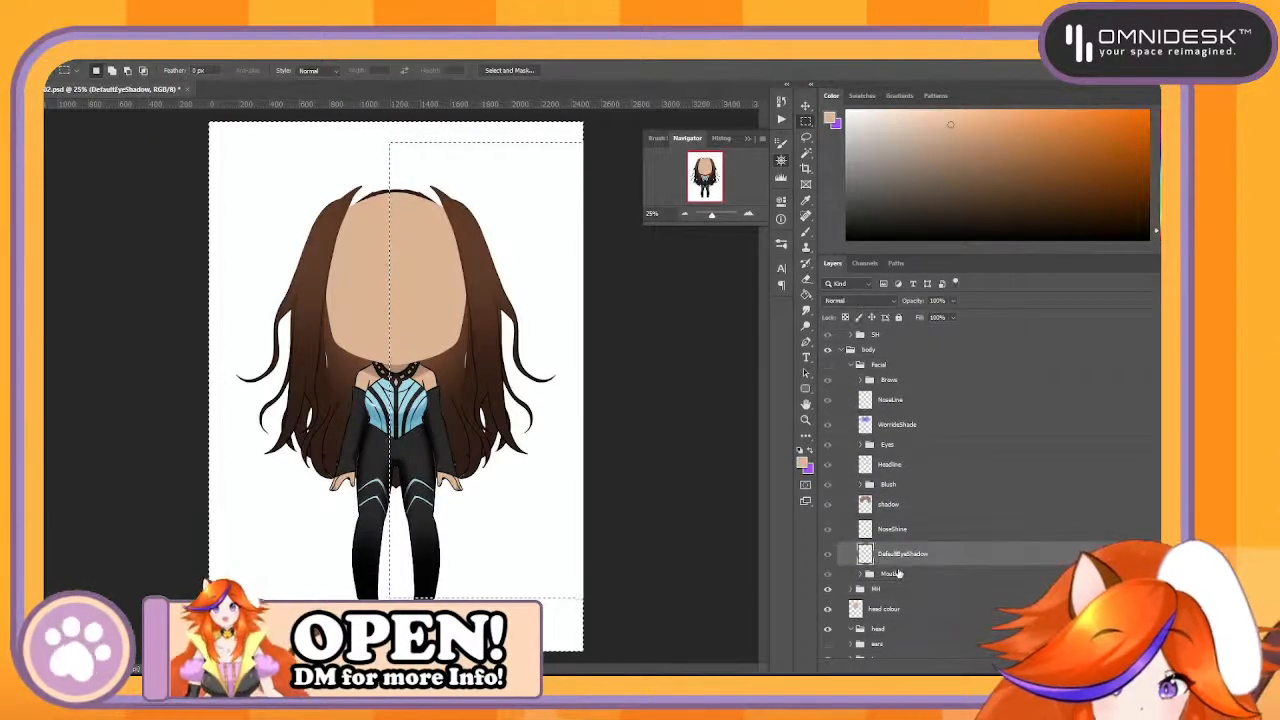
left_click(852, 367)
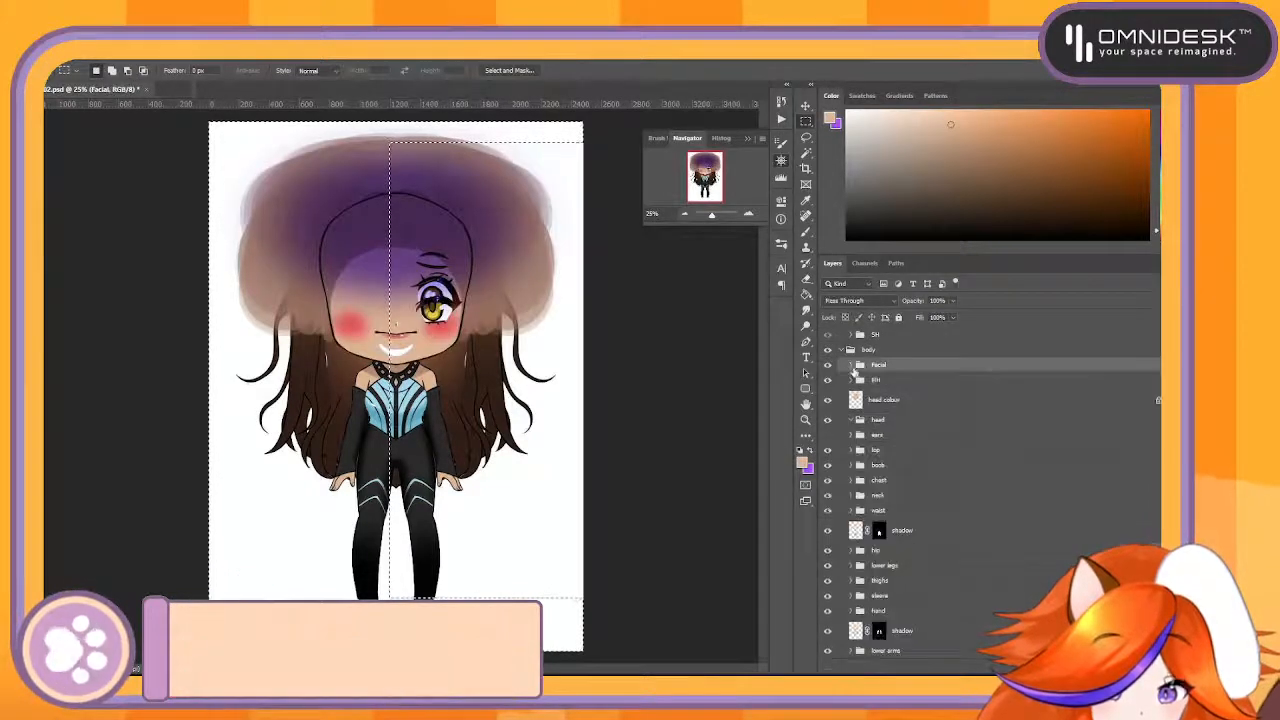
- Rename the head colour layer as HeadColor and group it together with Facial and MH
left_click(901, 401, "shift")
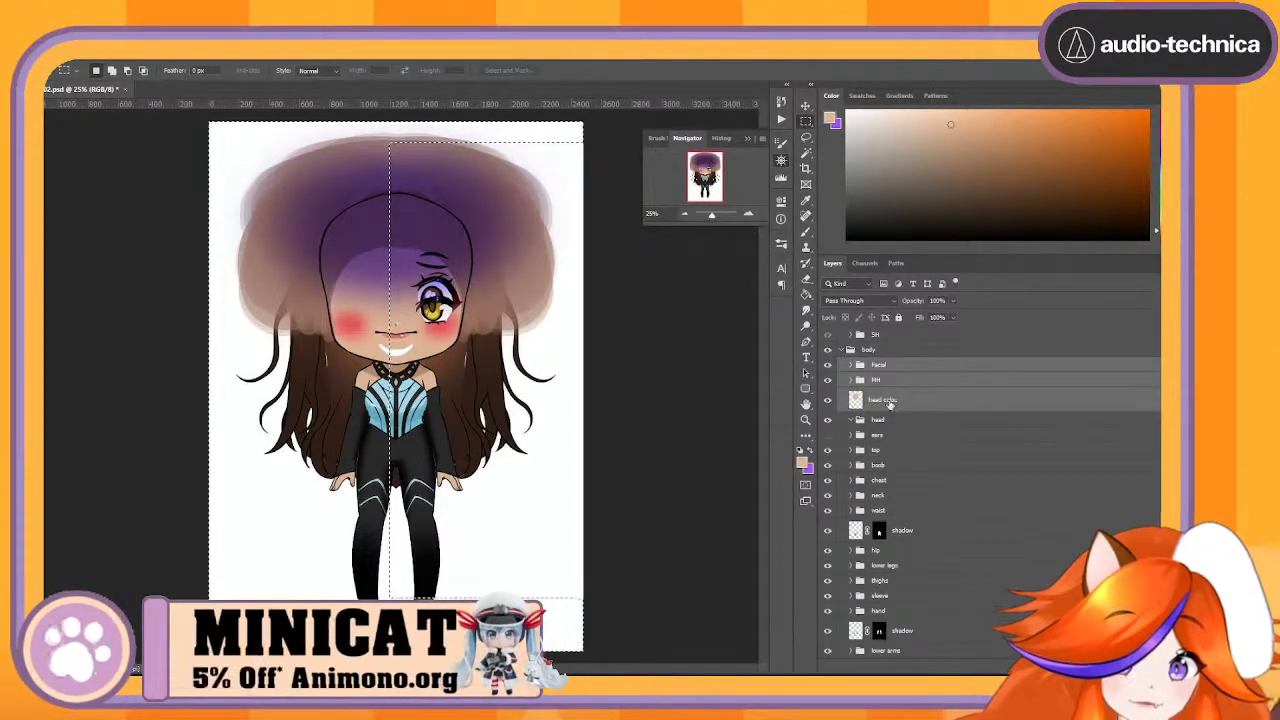
double_click(887, 399)
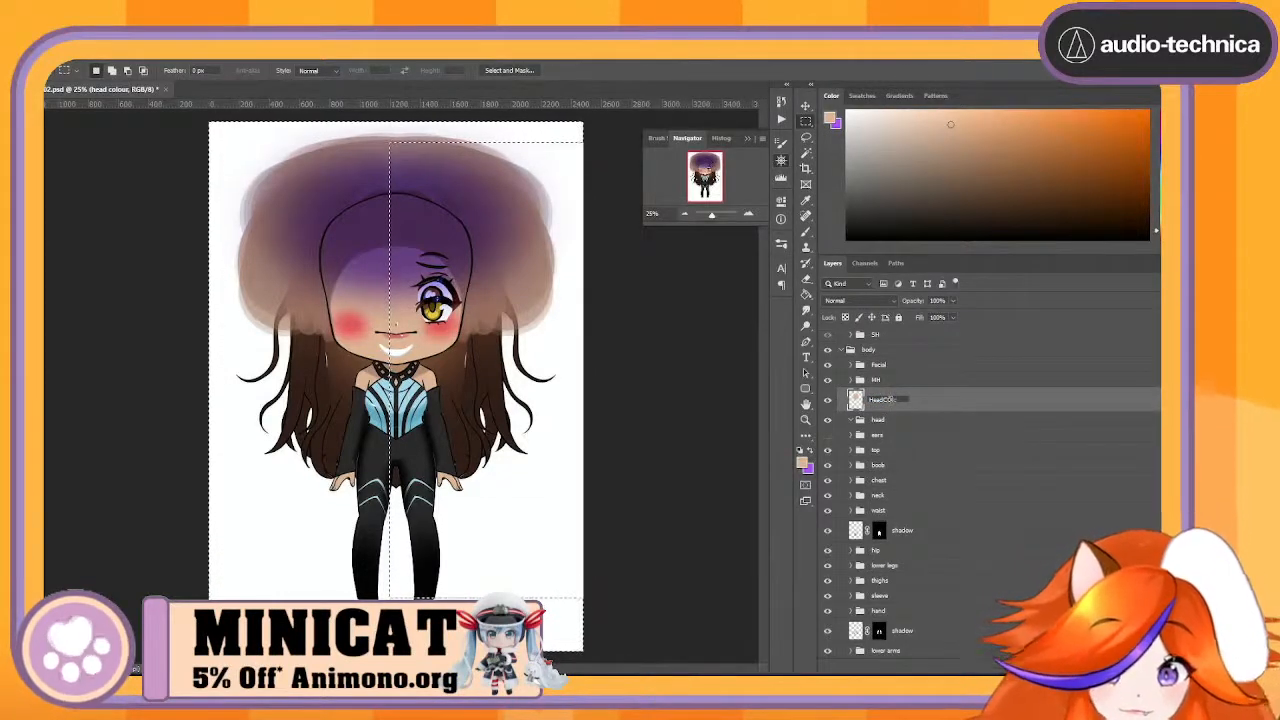
type("HeadColor")
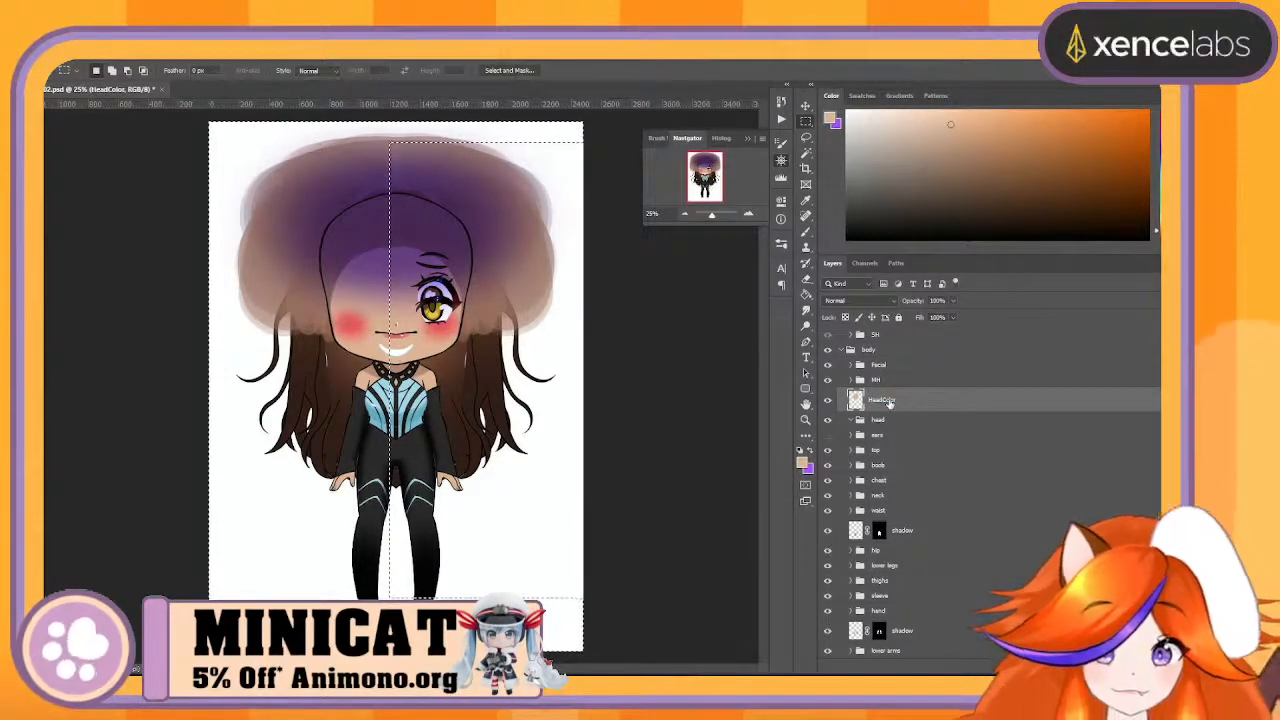
left_click(893, 366)
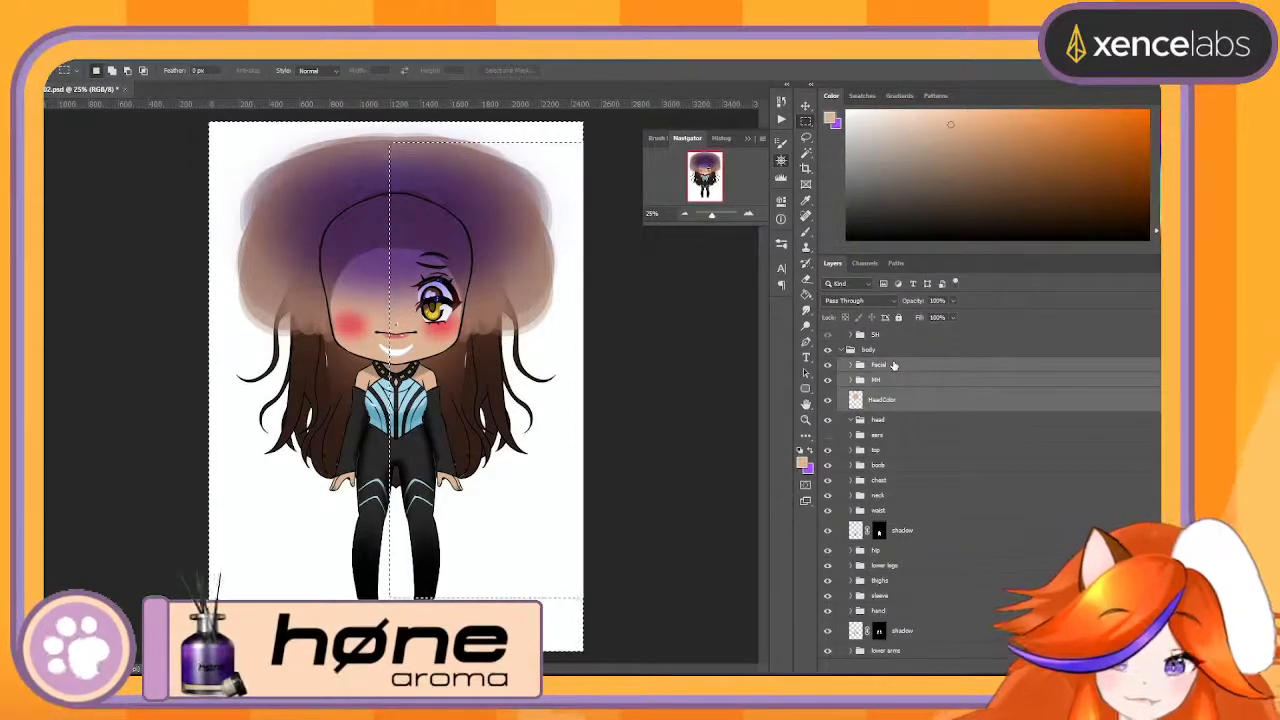
key("ctrl+g")
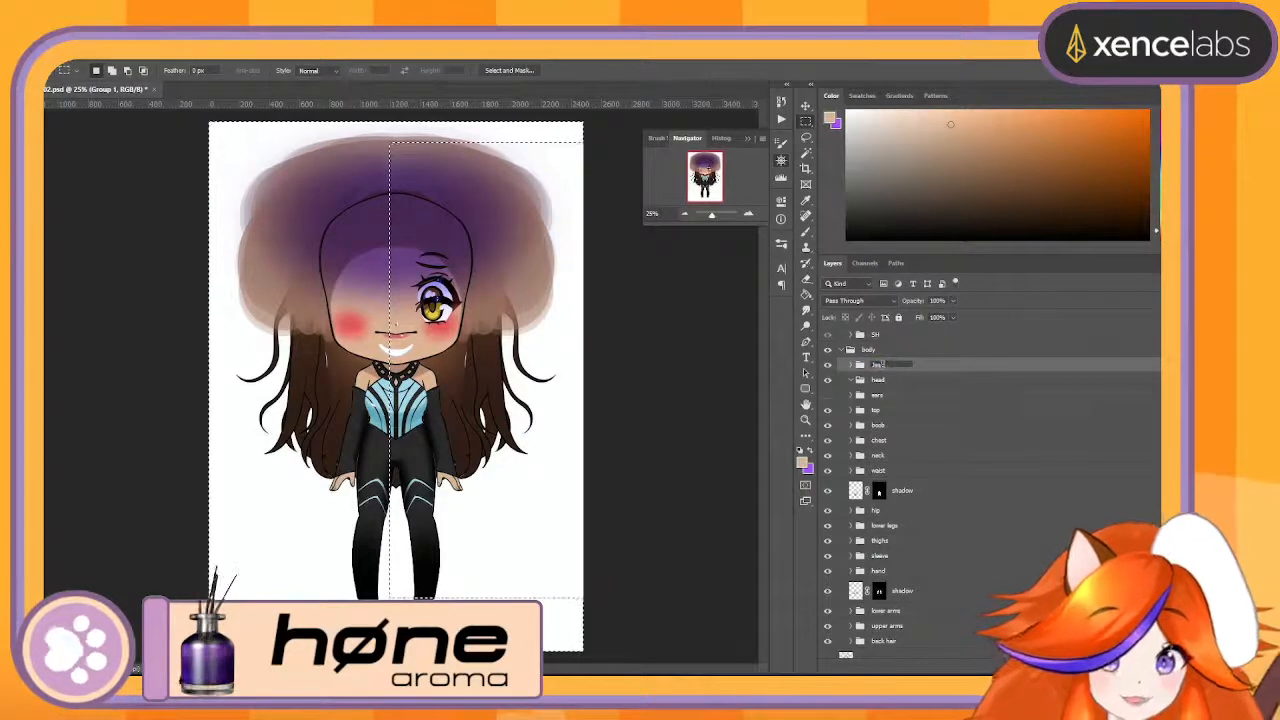
scroll(888, 375, "up", 2)
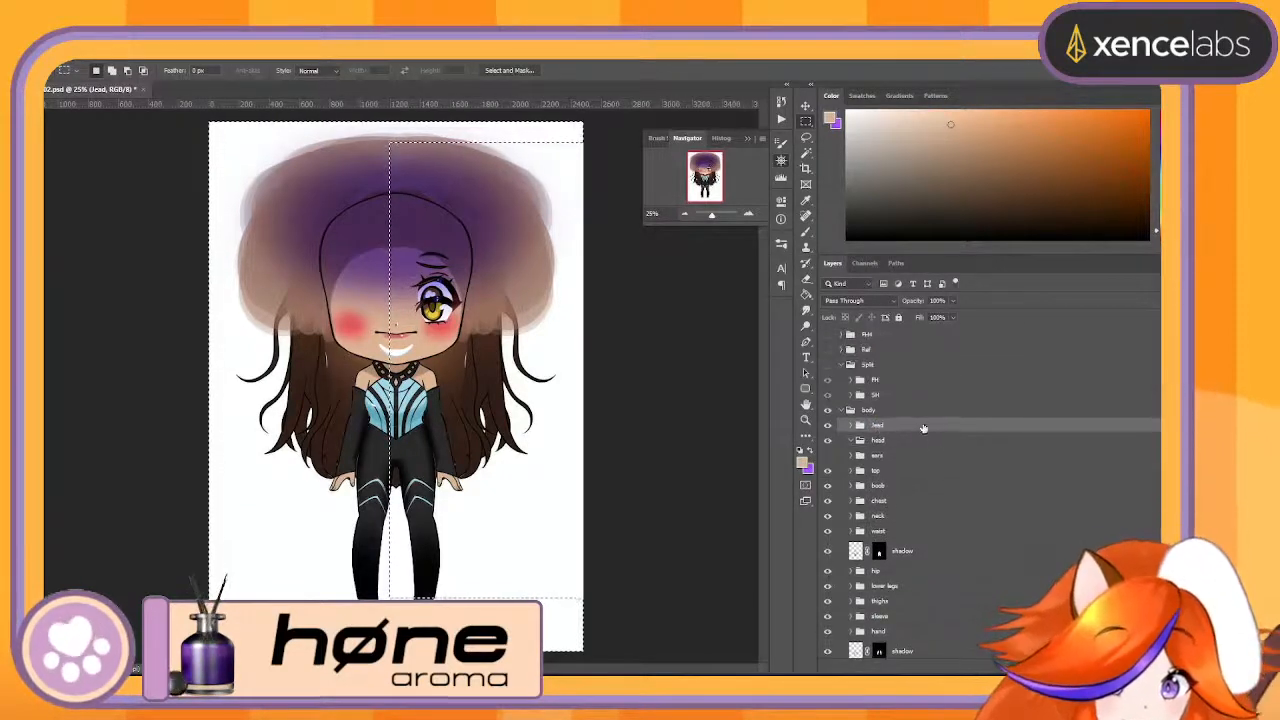
left_click_drag(927, 412, 931, 402)
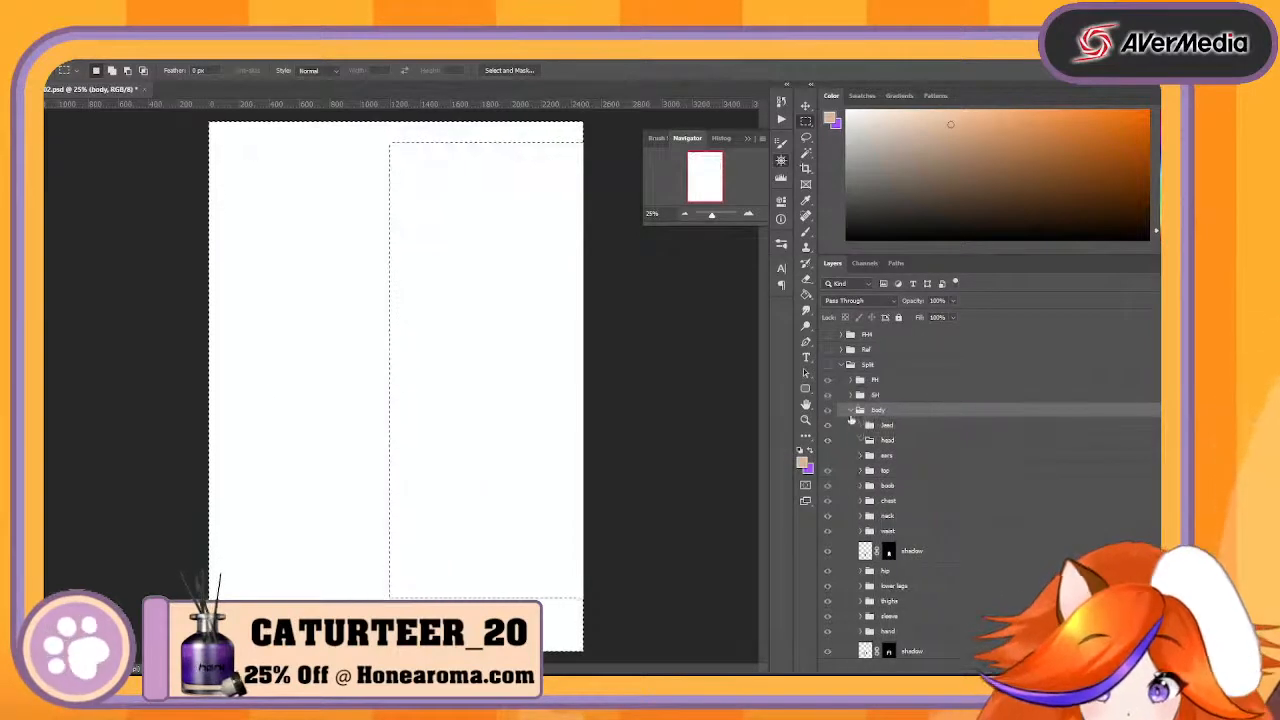
left_click(851, 411)
left_click(851, 411)
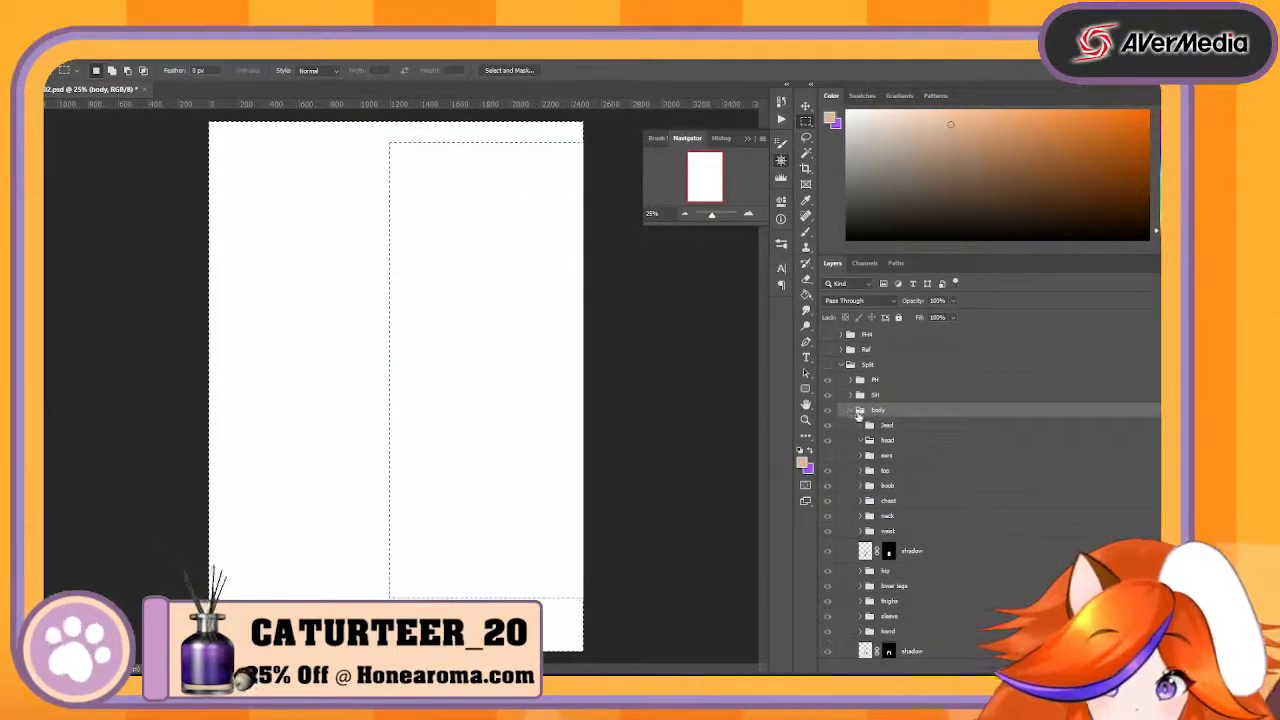
key("ctrl+z")
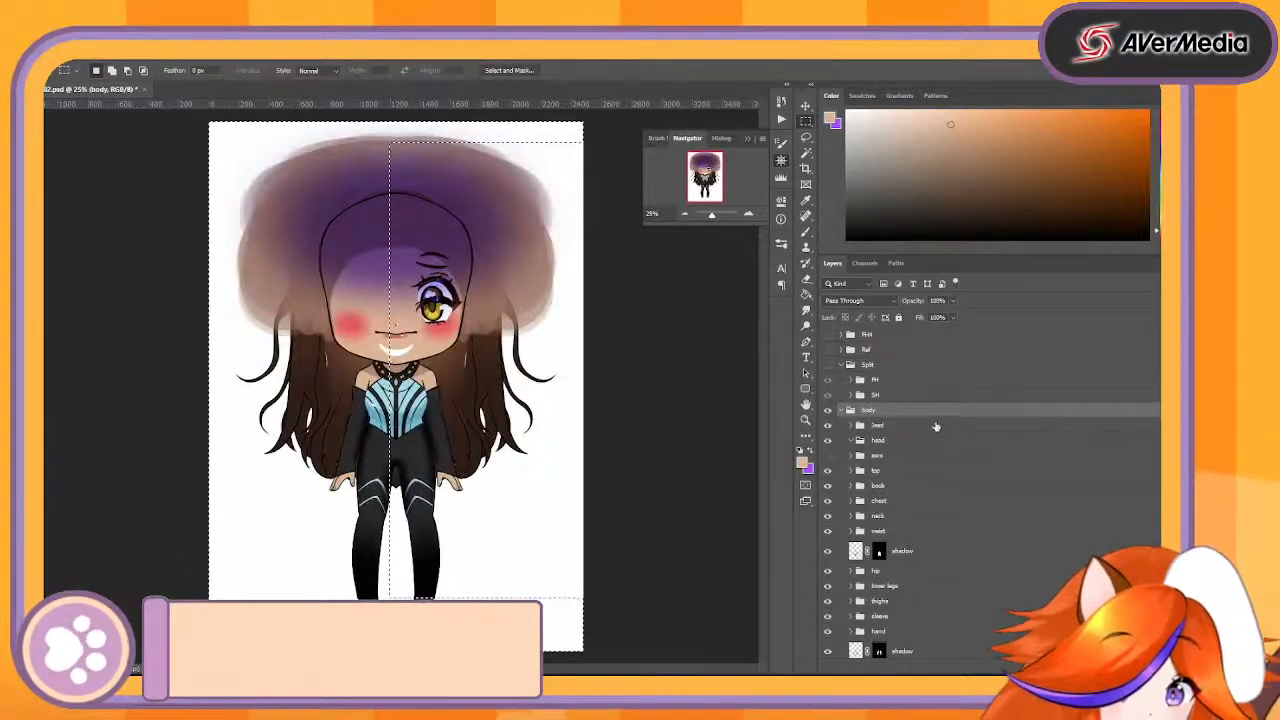
- Rename the new group holding Facial, MH and HeadColor as head and move it into the Split group below SH
left_click(930, 430)
double_click(876, 428)
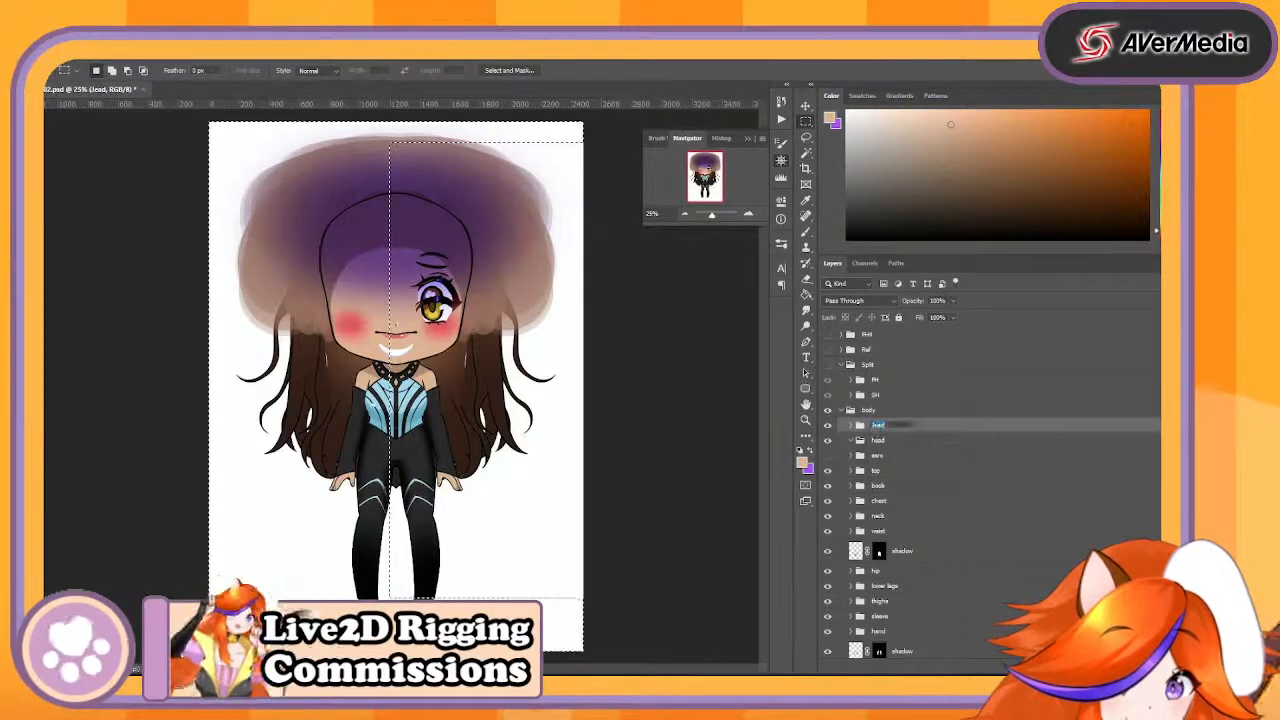
type("h")
key("Return")
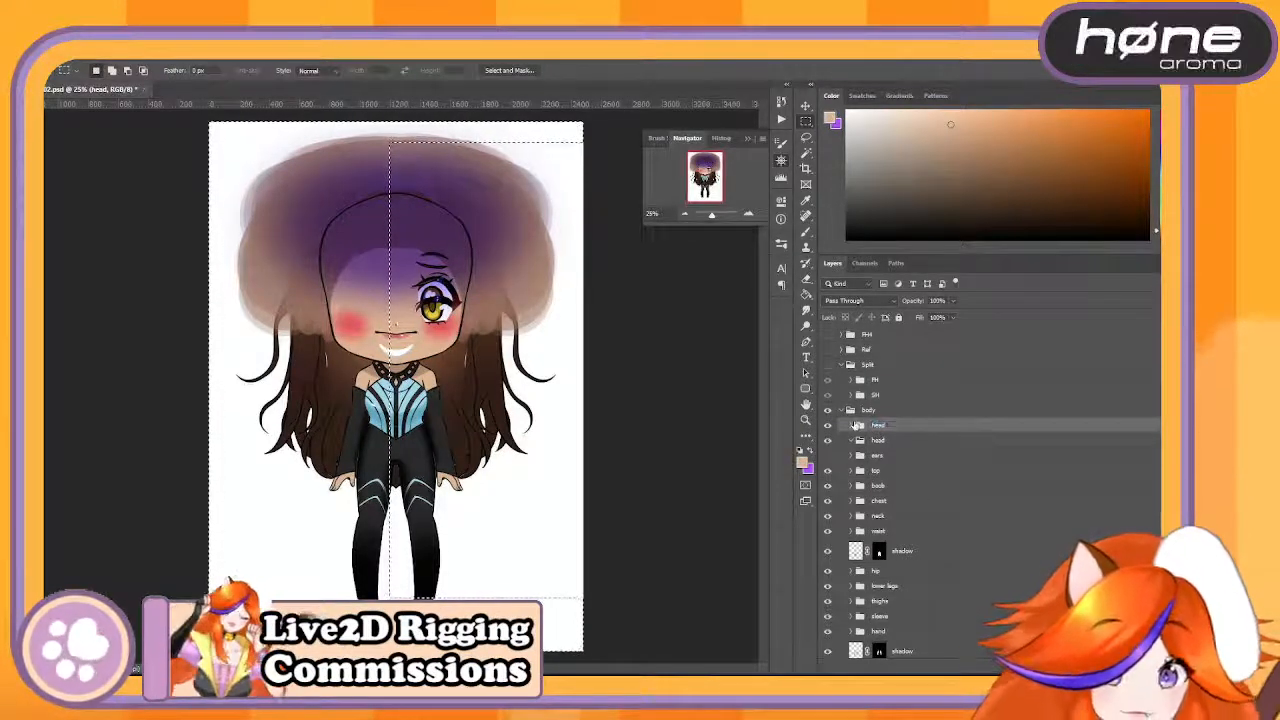
left_click_drag(926, 403, 870, 410)
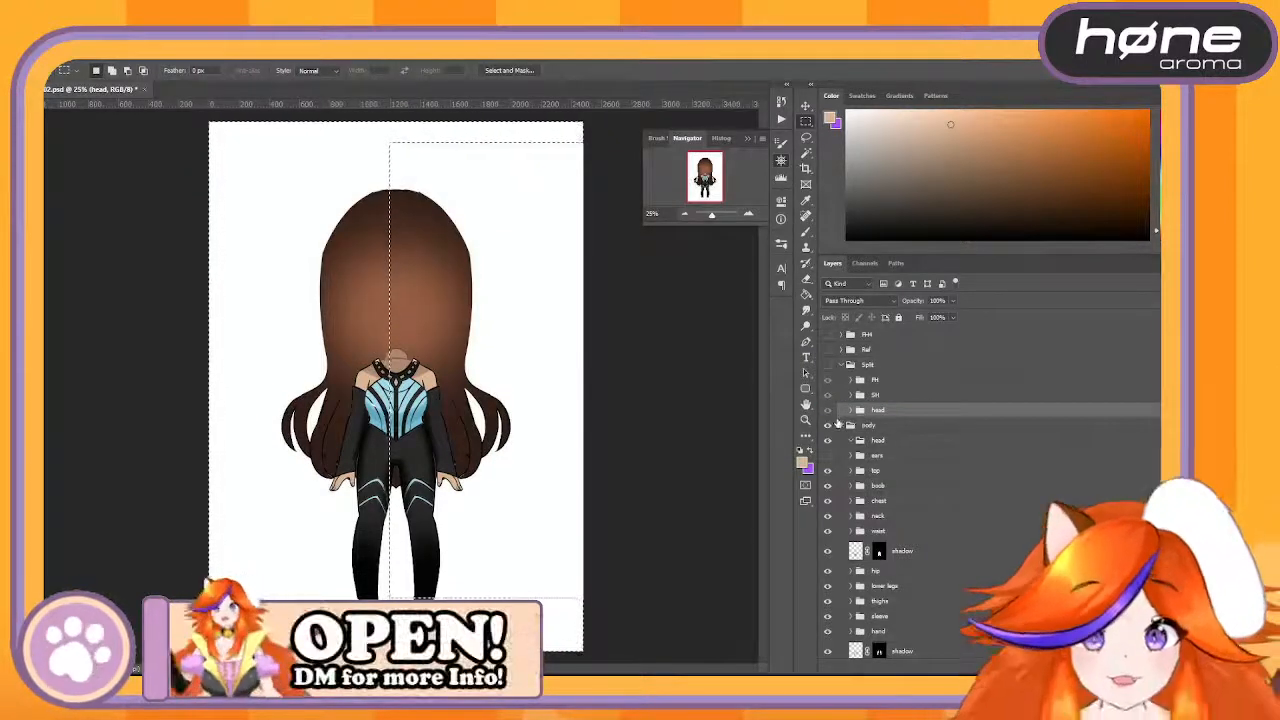
left_click(849, 411)
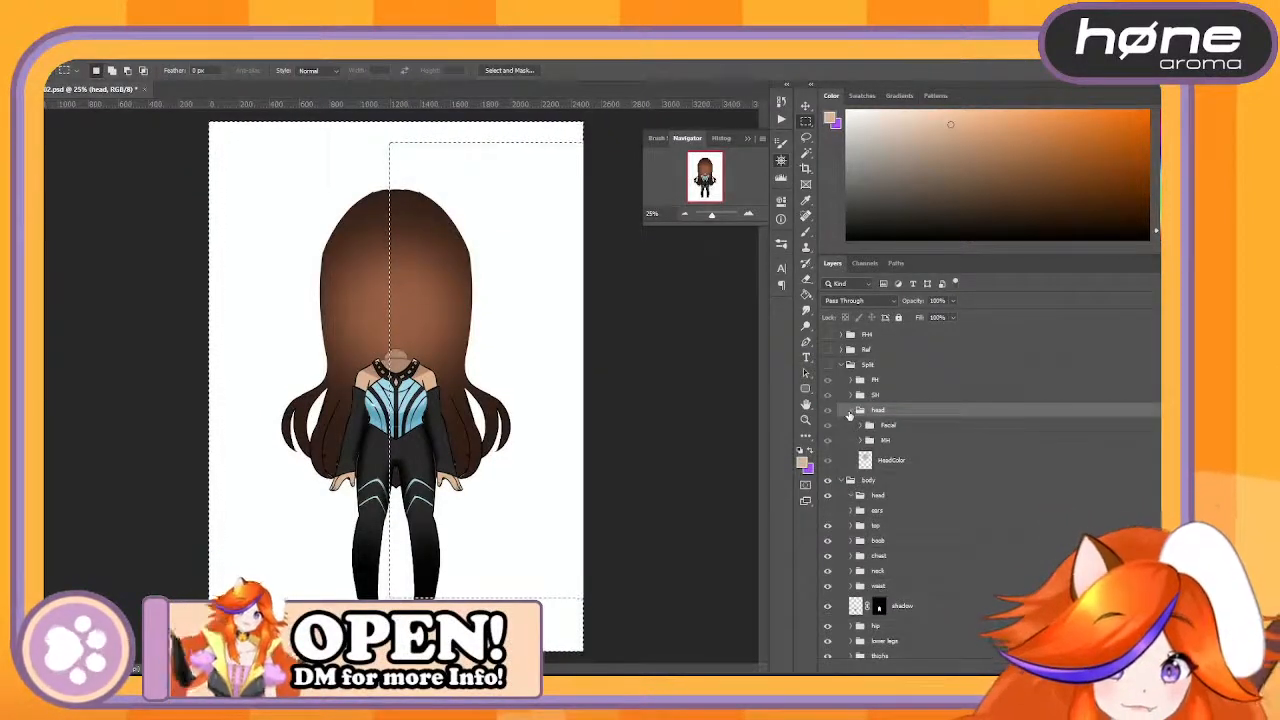
left_click(850, 412)
left_click(850, 412)
left_click(850, 412)
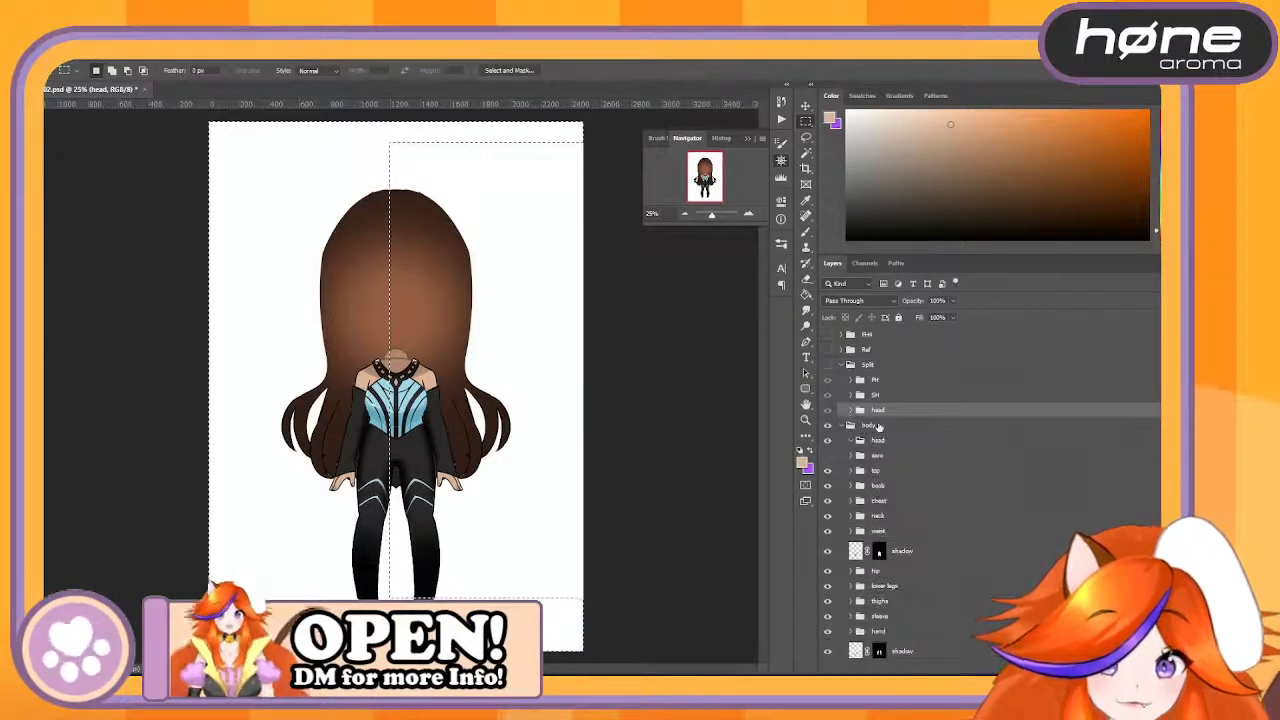
- Collapse the Split group and delete the leftover head group from the body group
left_click(845, 366)
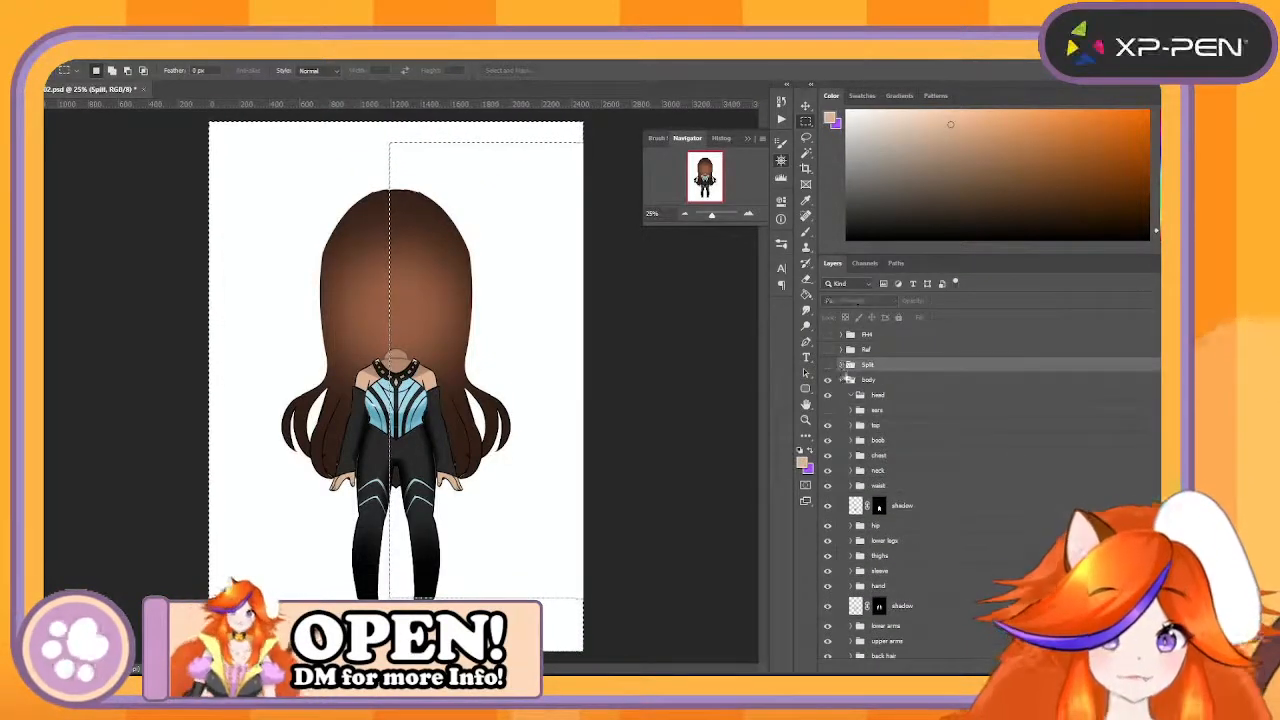
left_click(898, 396)
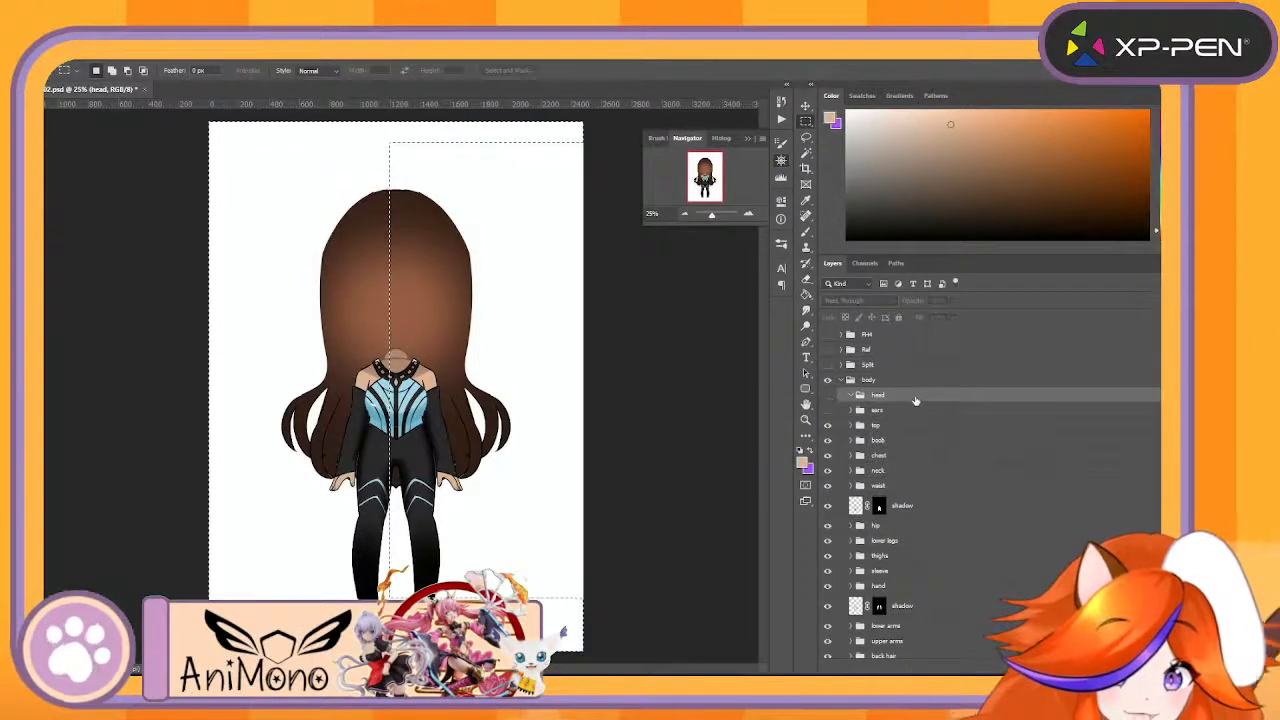
left_click_drag(915, 400, 1040, 654)
left_click_drag(858, 656, 858, 652)
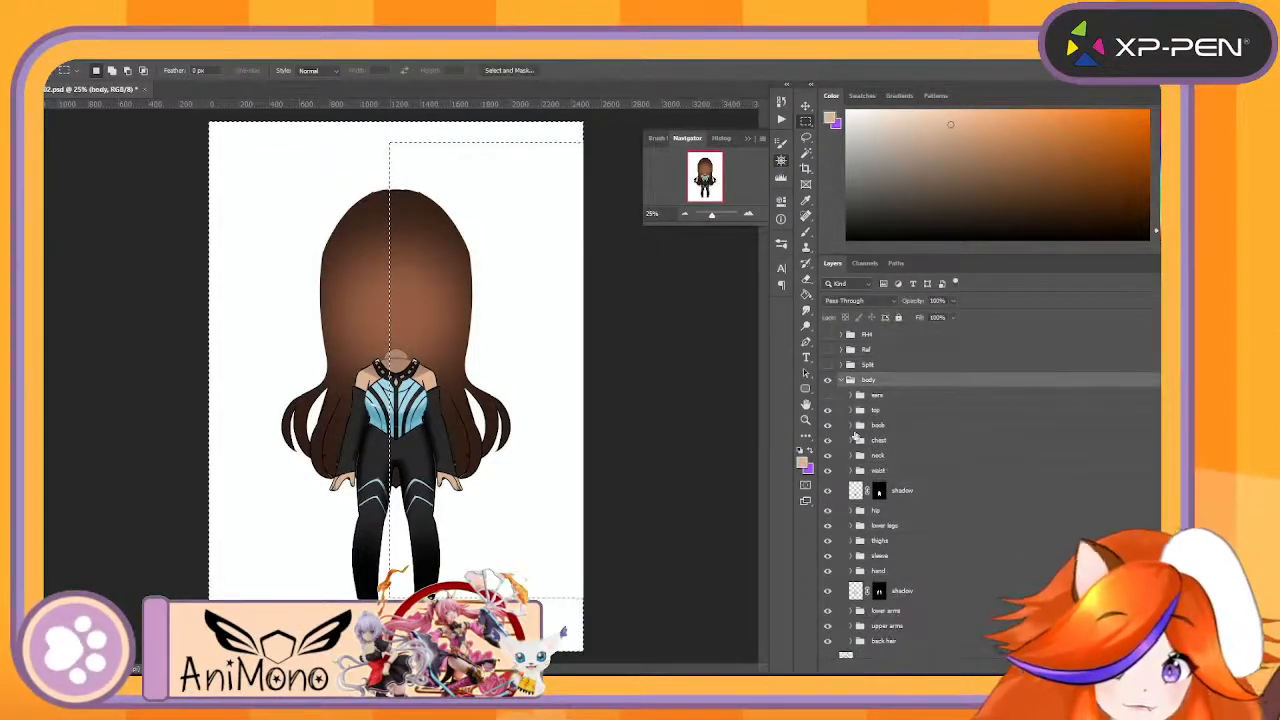
- Show the ears group in body and merge it into a single layer
left_click(827, 395)
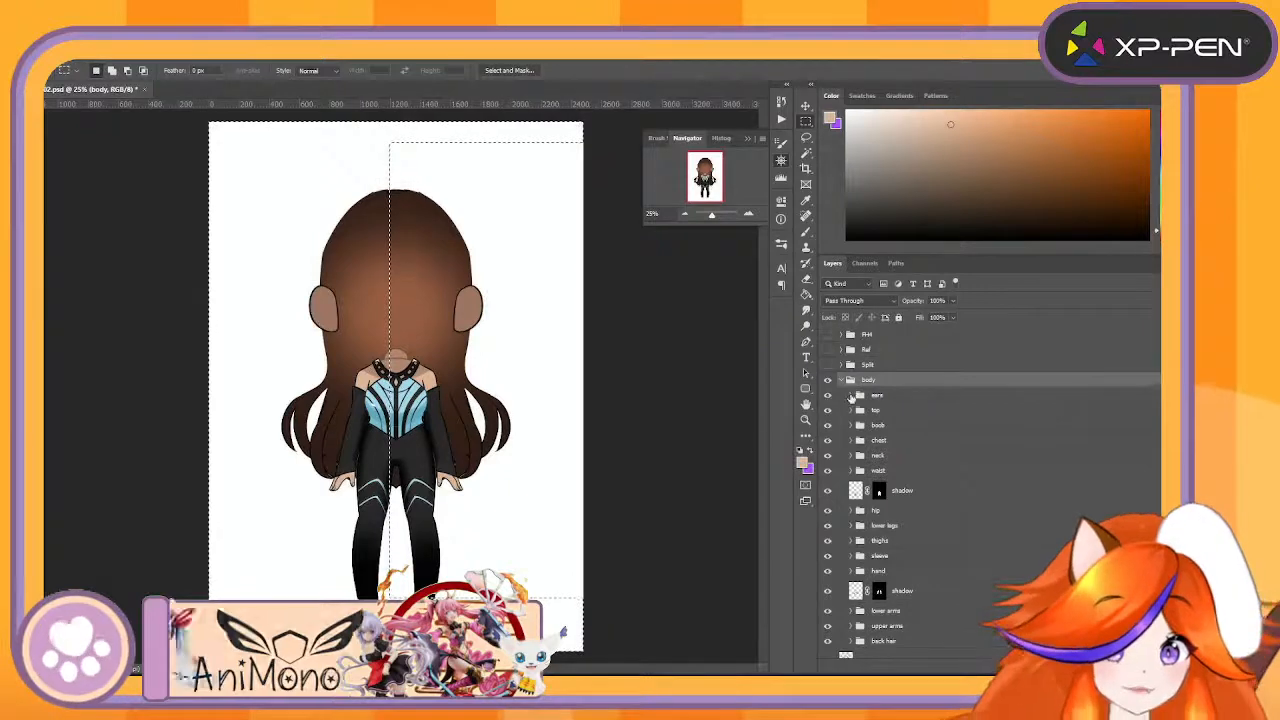
left_click(850, 395)
left_click(887, 397)
right_click(887, 397)
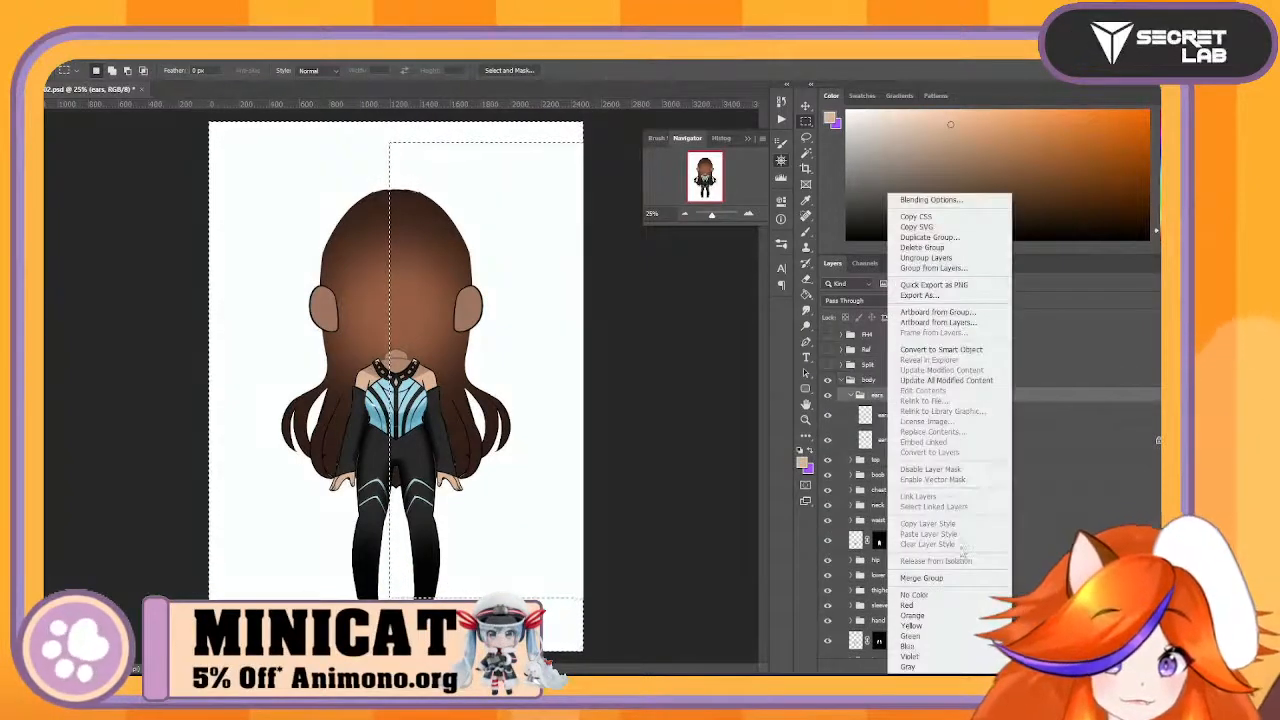
left_click(915, 578)
- Duplicate the merged ears layer and use the half-canvas selection to keep one ear on each layer
left_click_drag(855, 400, 1008, 668)
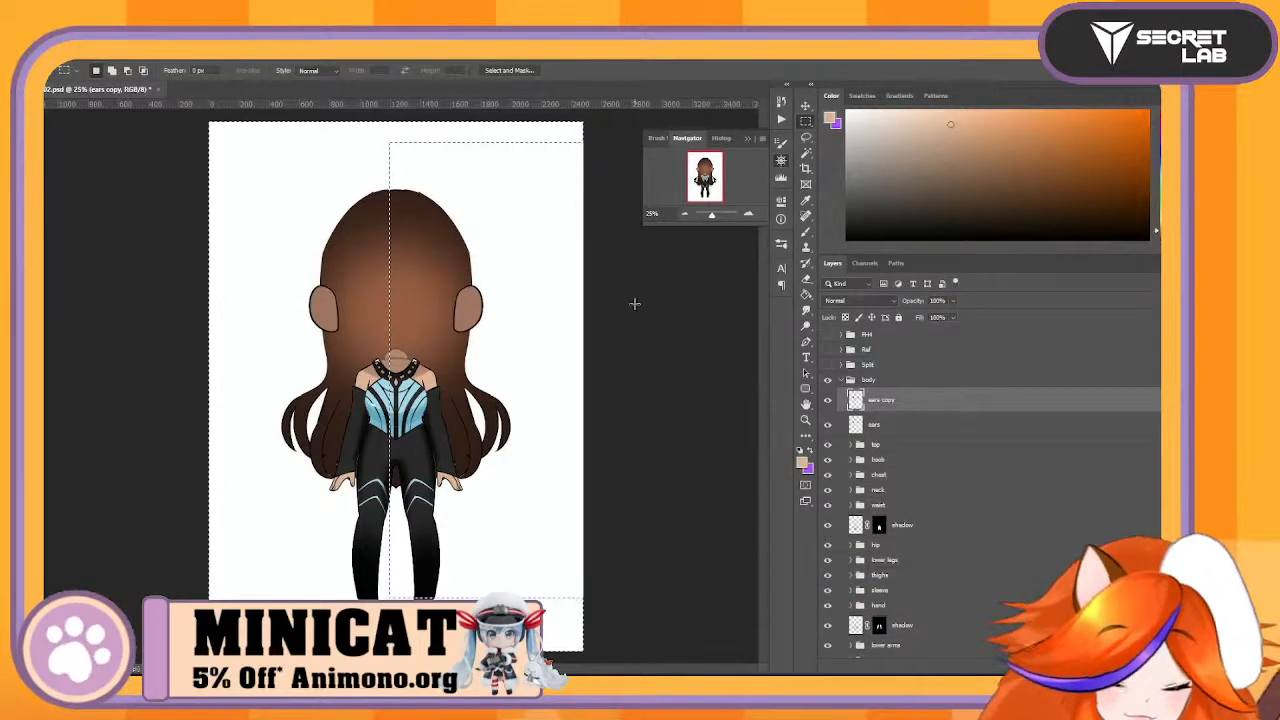
left_click(912, 424)
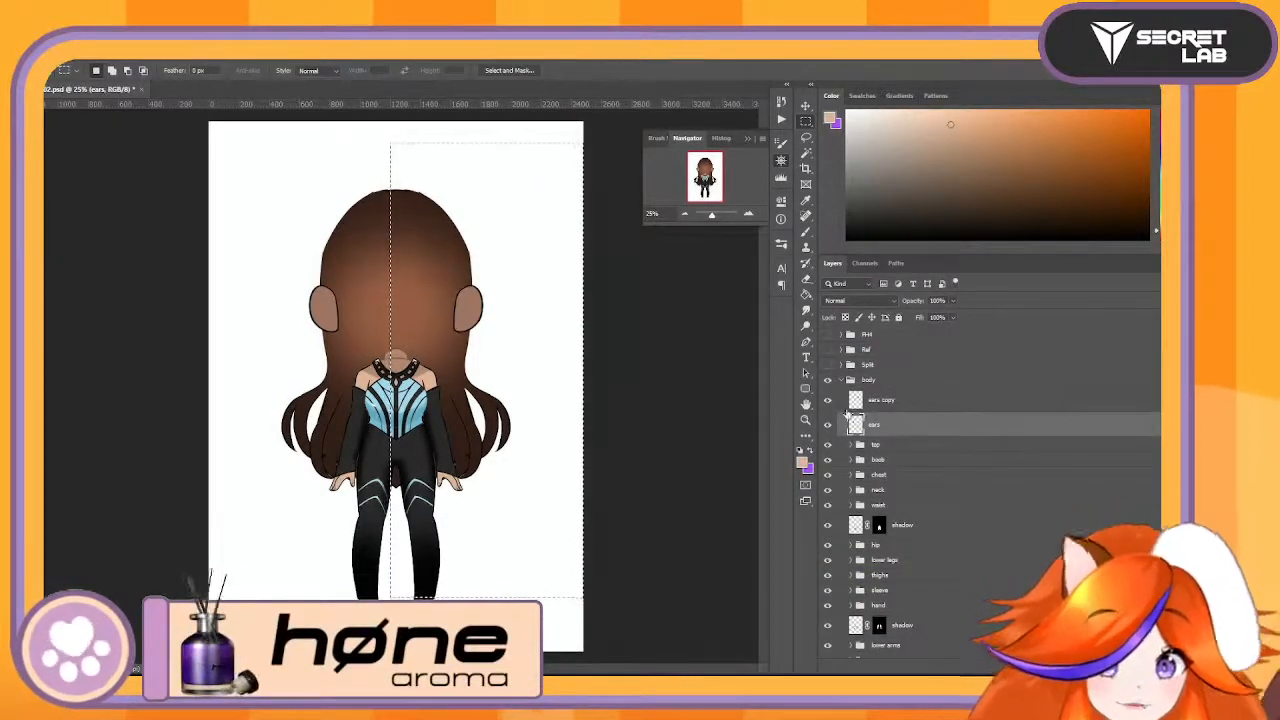
left_click(829, 401)
- Rename the ears copy layer as EarR and the original ears layer as EarL
double_click(881, 399)
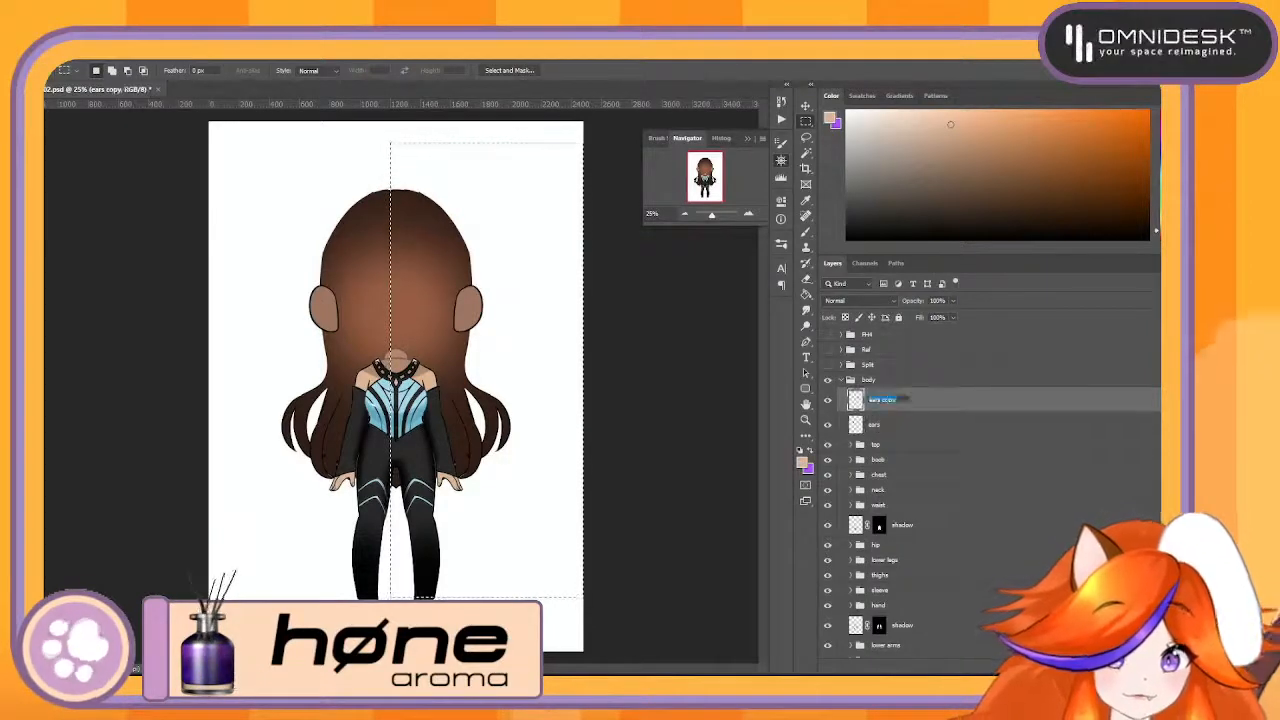
type("EarR")
key("Return")
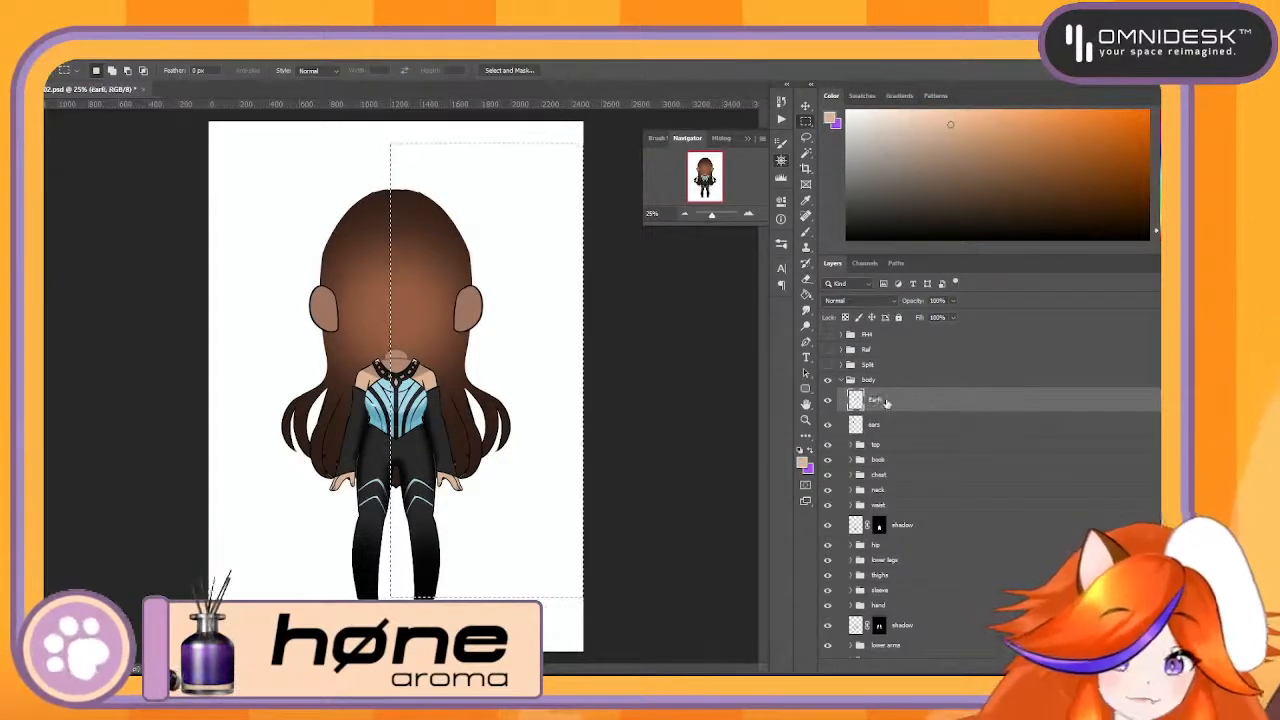
double_click(876, 425)
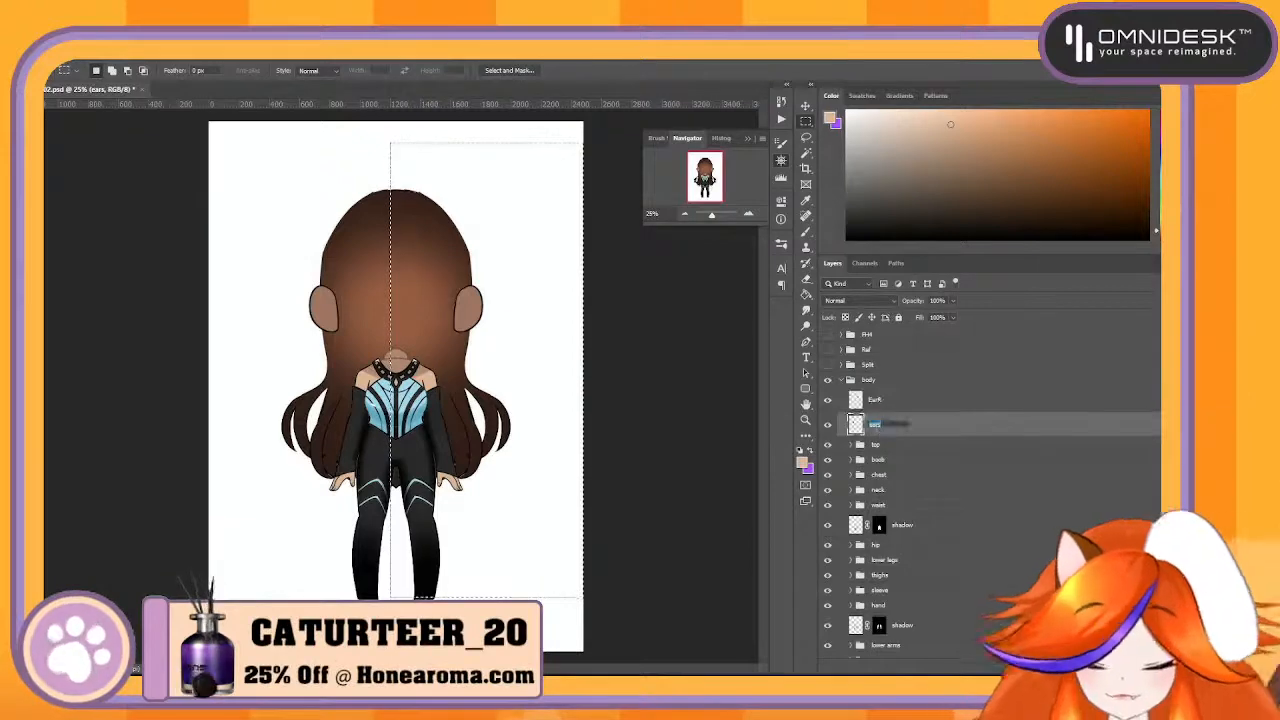
type("EarL")
key("Return")
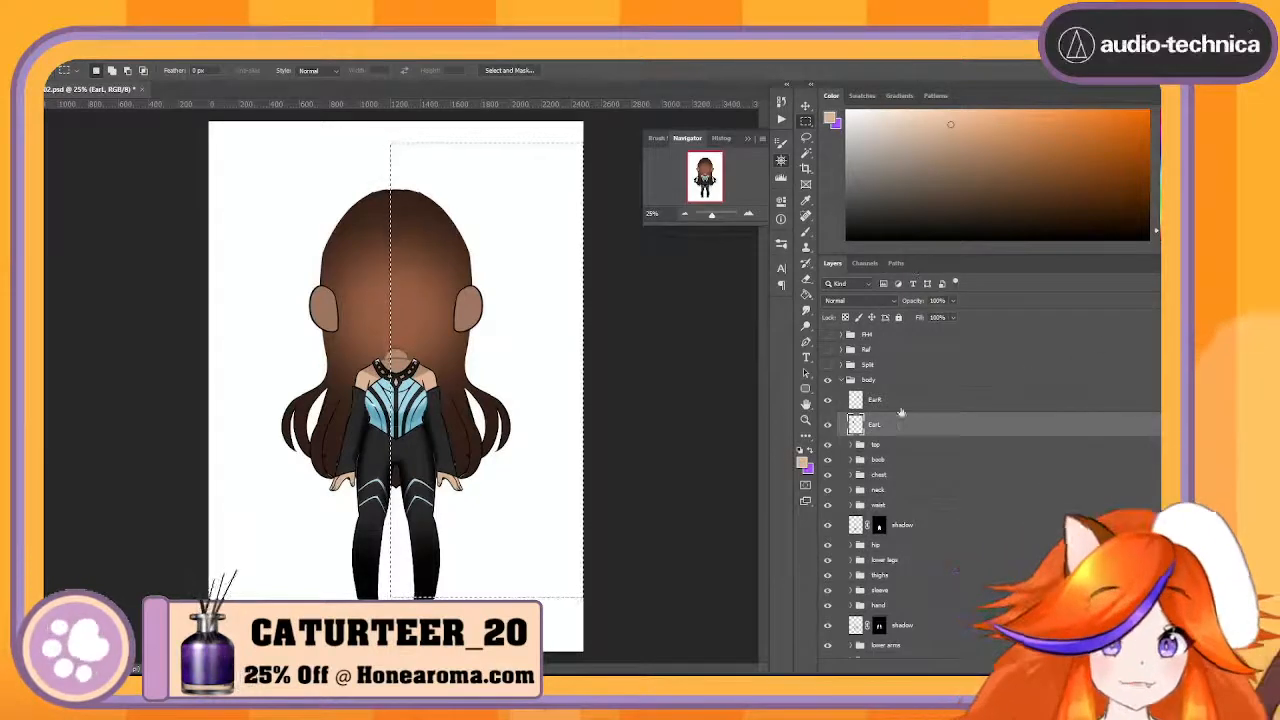
- Move the EarR and EarL layers into the Split group below head, and collapse Split
left_click(902, 406, "shift")
left_click(842, 365)
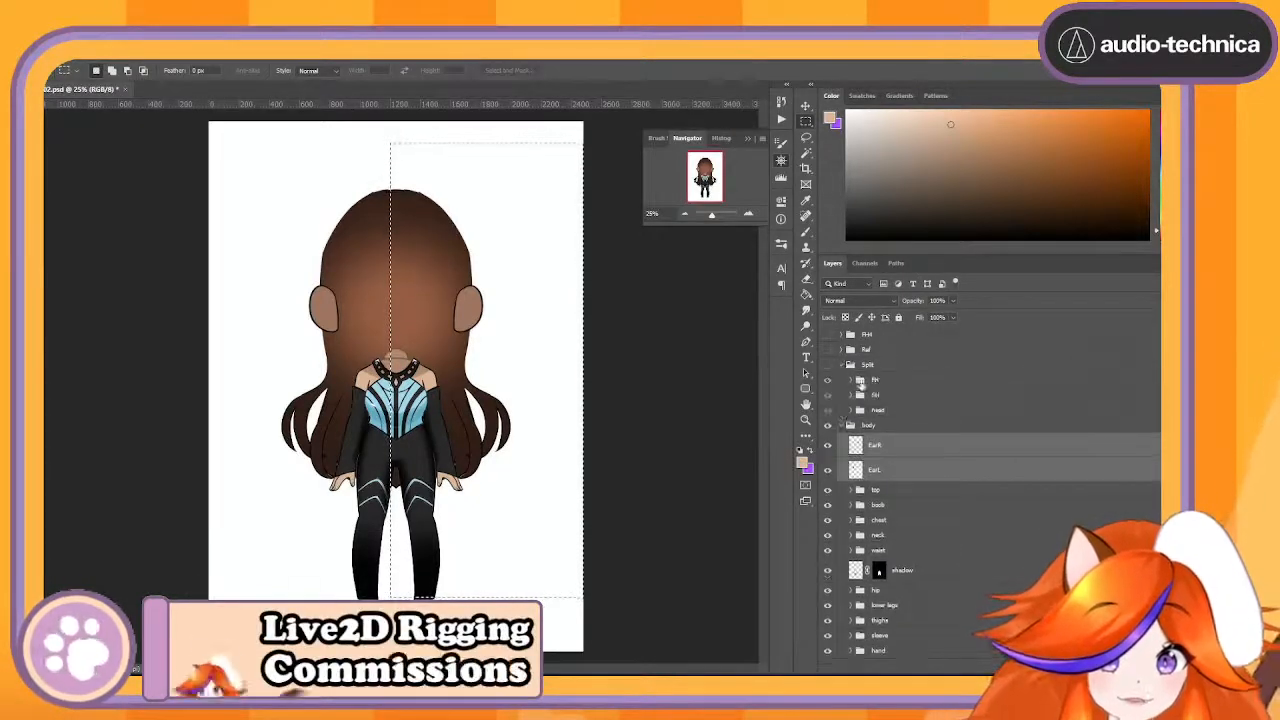
scroll(963, 452, "down", 3)
mouse_move(921, 401)
left_mouse_down()
mouse_move(933, 372)
mouse_move(946, 374)
mouse_move(941, 393)
left_mouse_up()
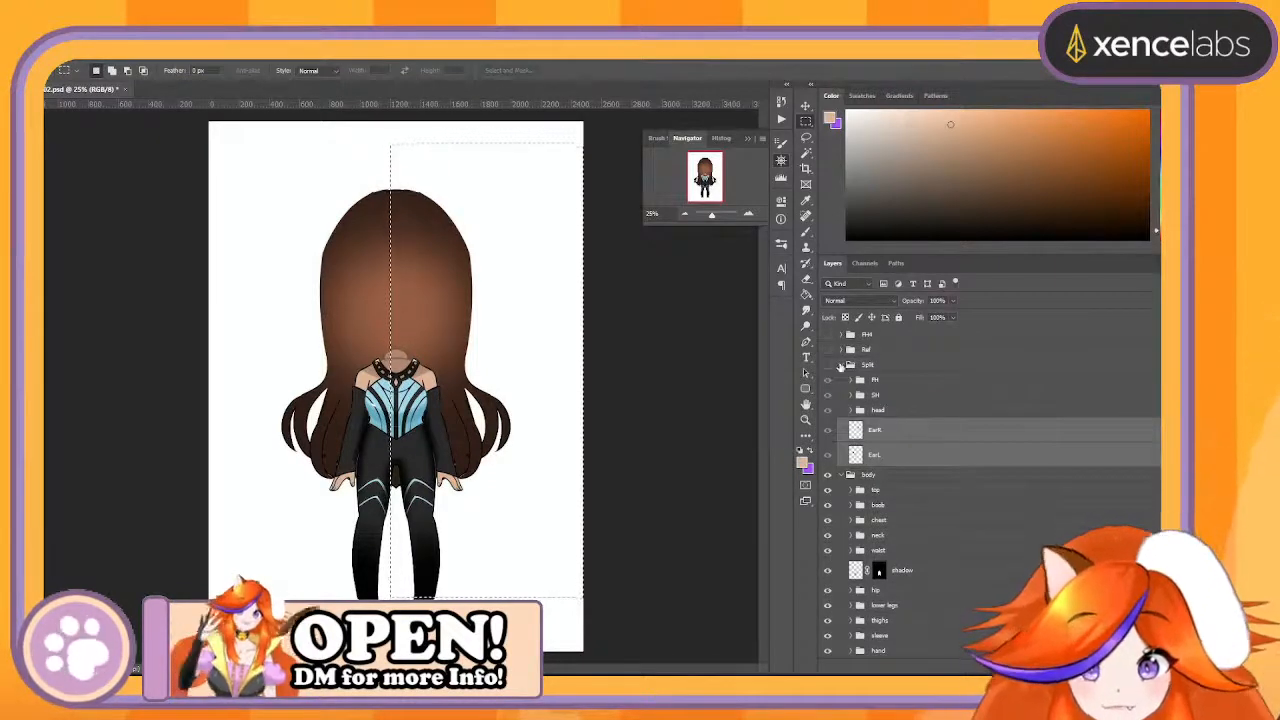
left_click(840, 366)
- Expand the top group in body, check what the glint layer contains, and rename it as BoobShine
left_click(874, 396)
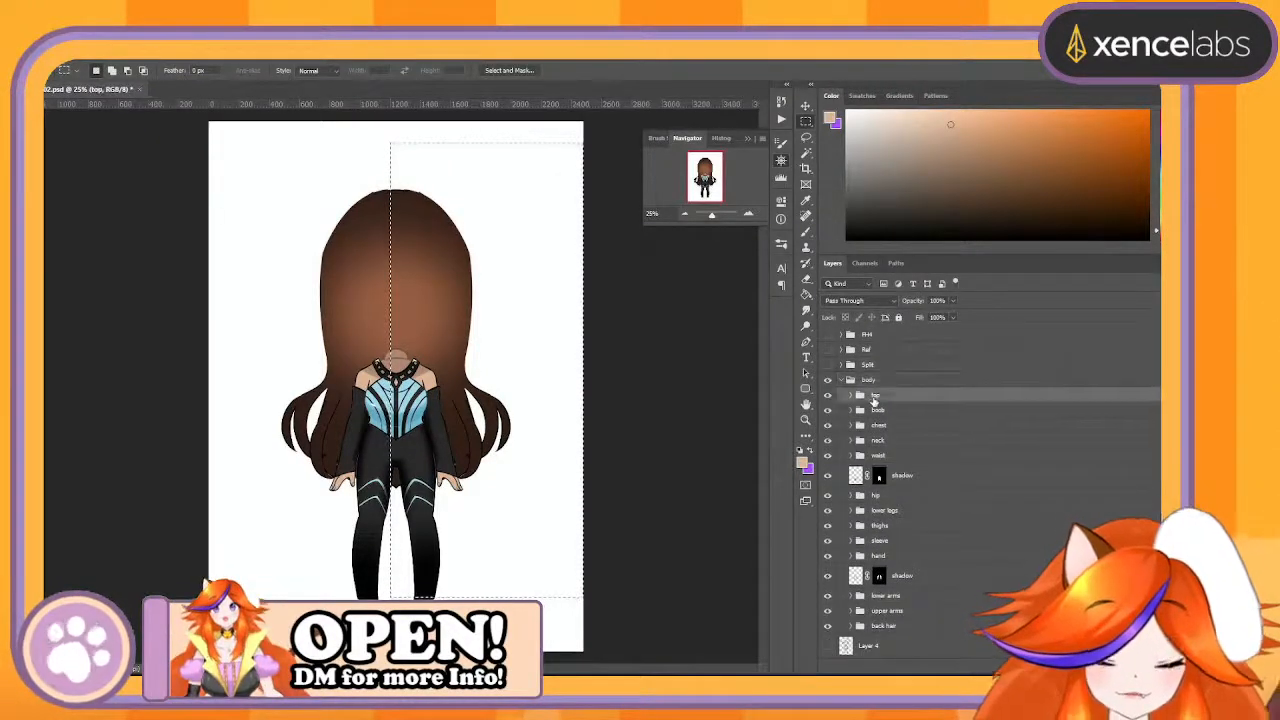
left_click(851, 396)
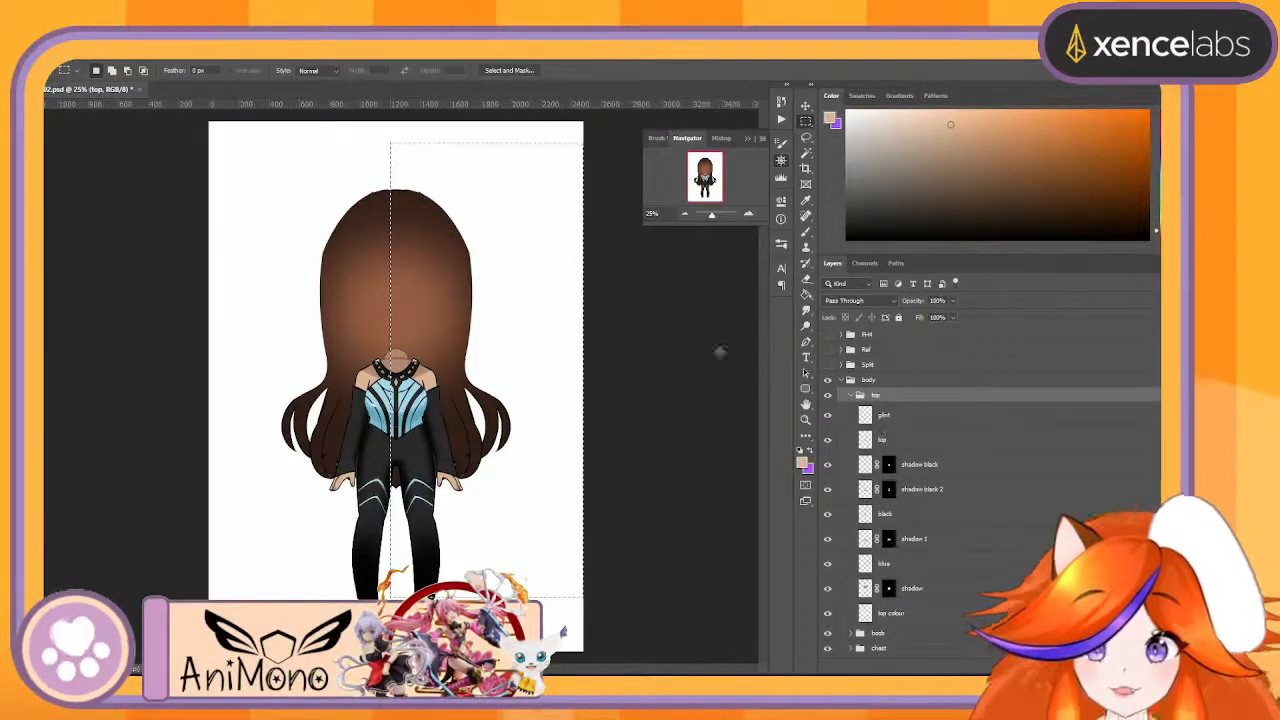
left_click(748, 215)
left_click(748, 215)
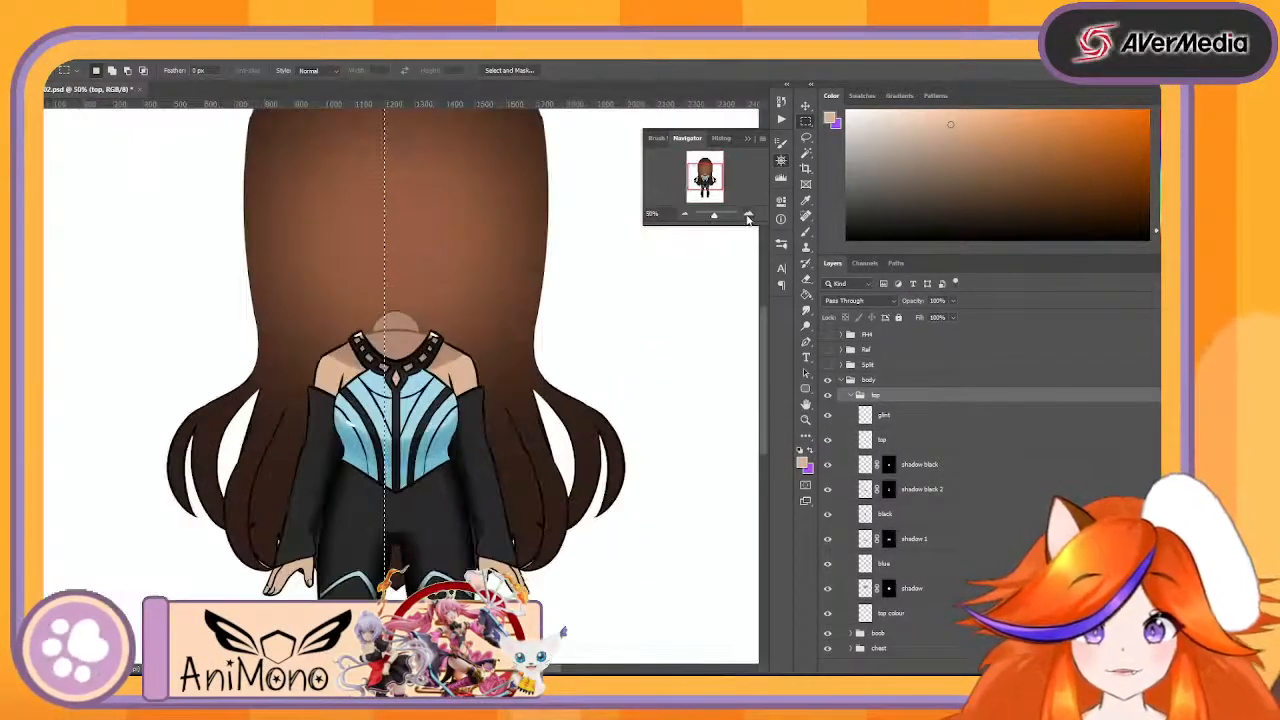
left_click(748, 215)
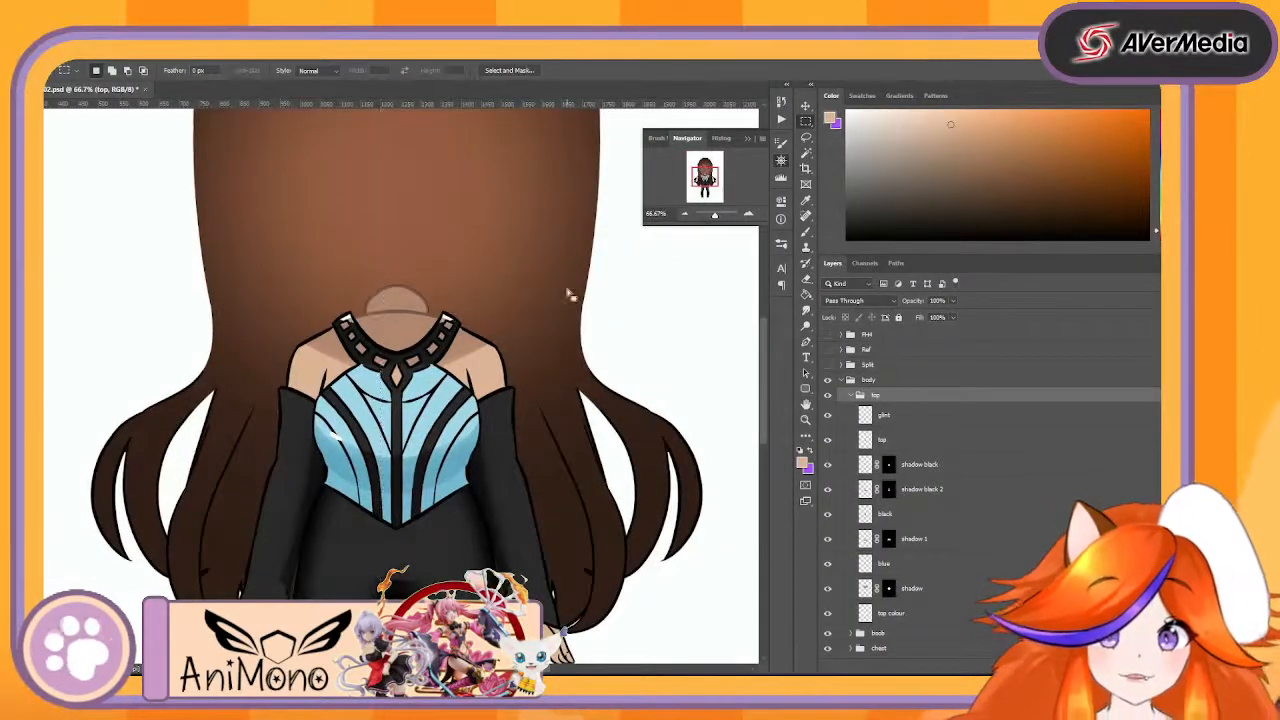
left_click(748, 214)
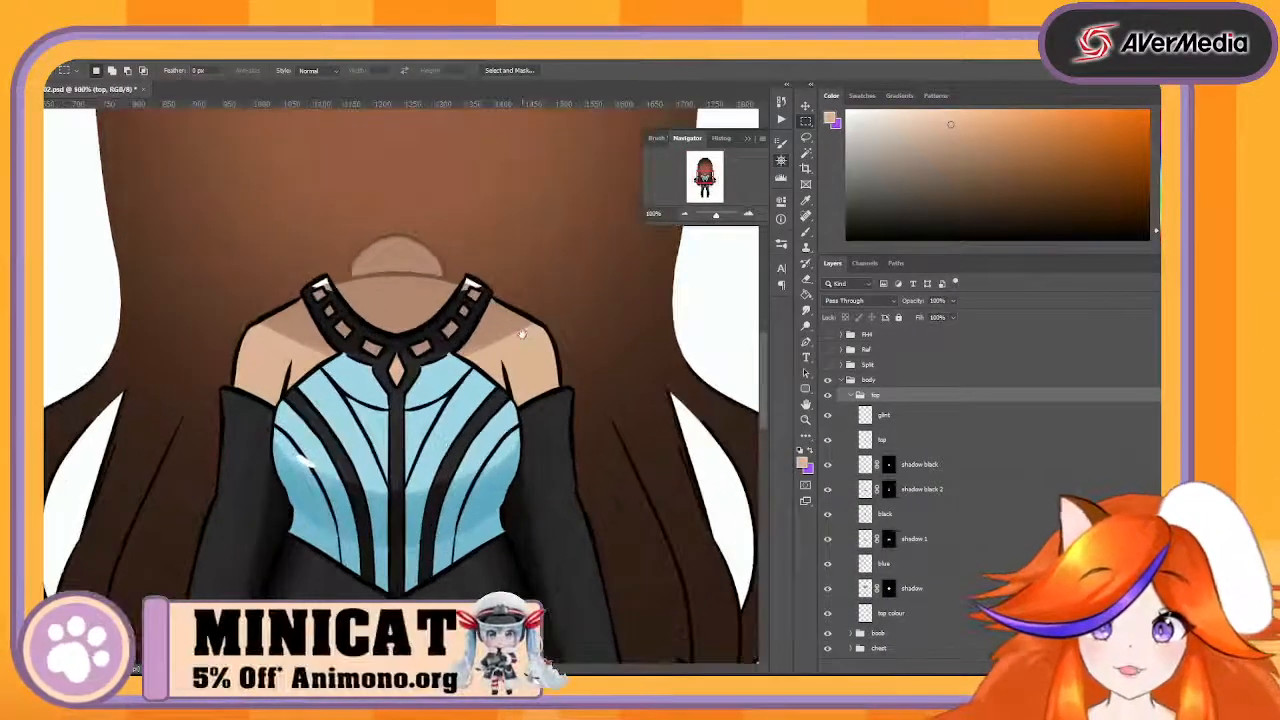
left_click_drag(521, 334, 528, 422)
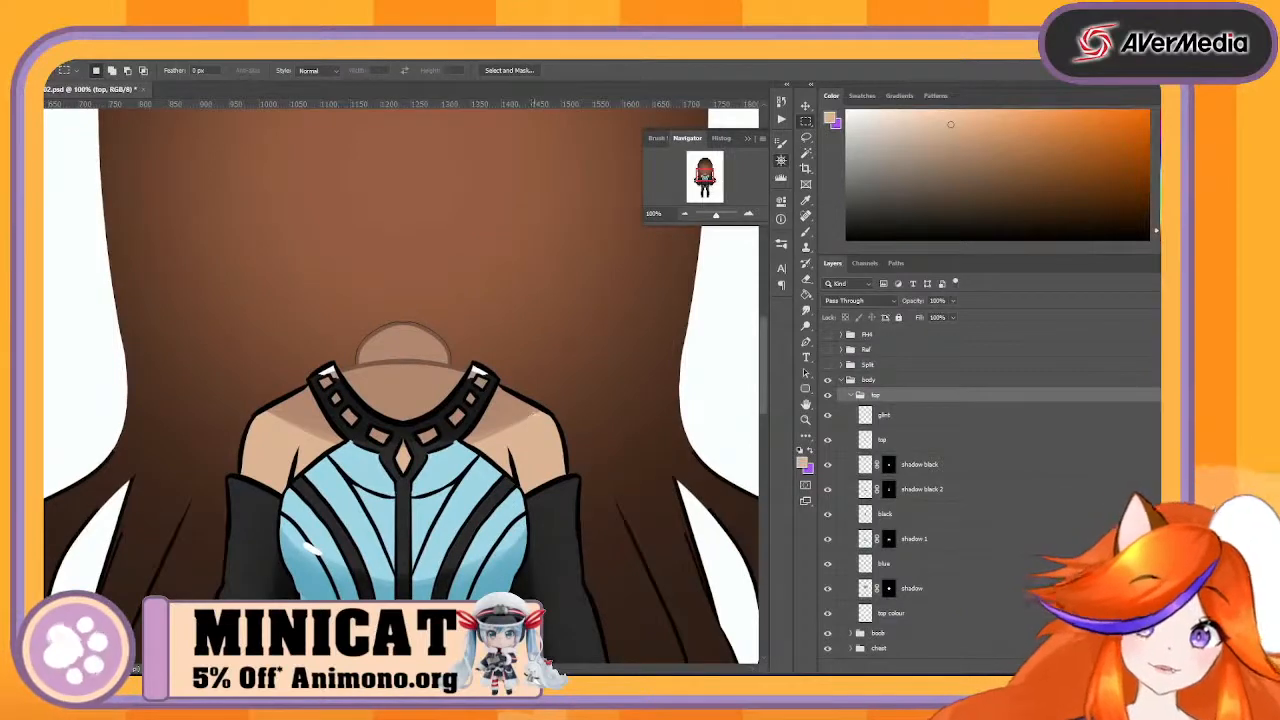
left_click(891, 422)
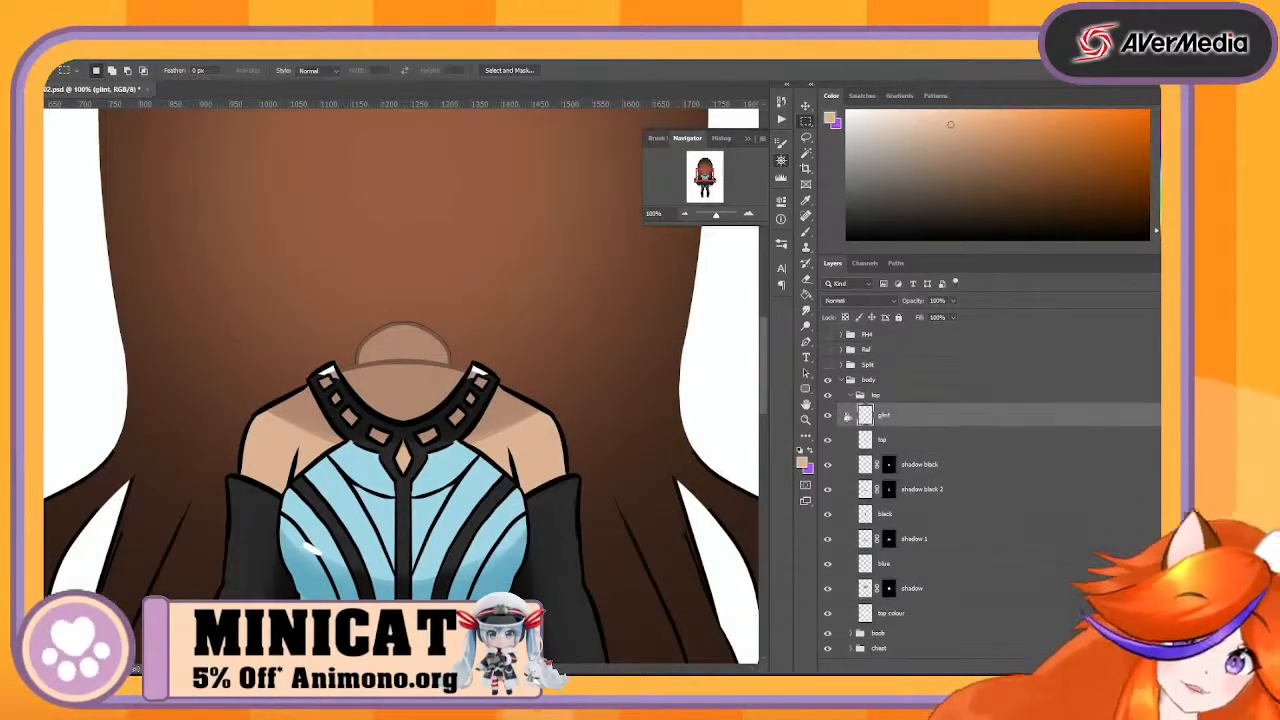
left_click(827, 419)
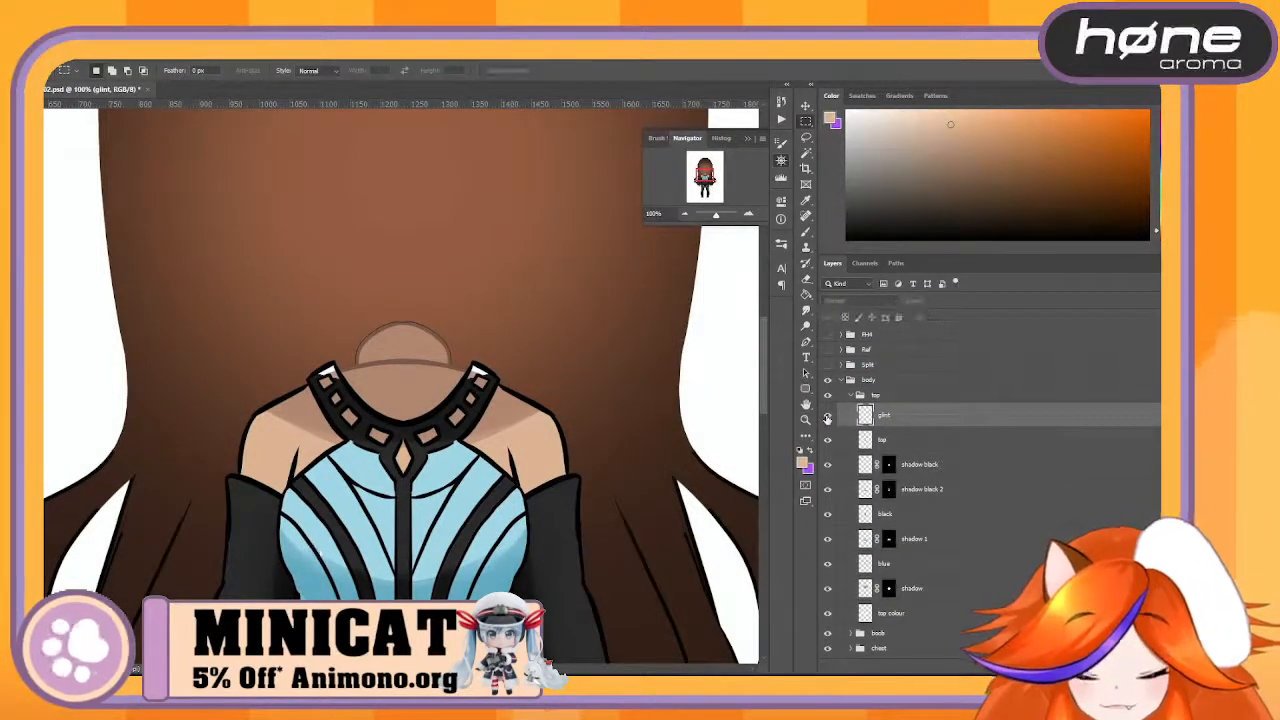
left_click(827, 419)
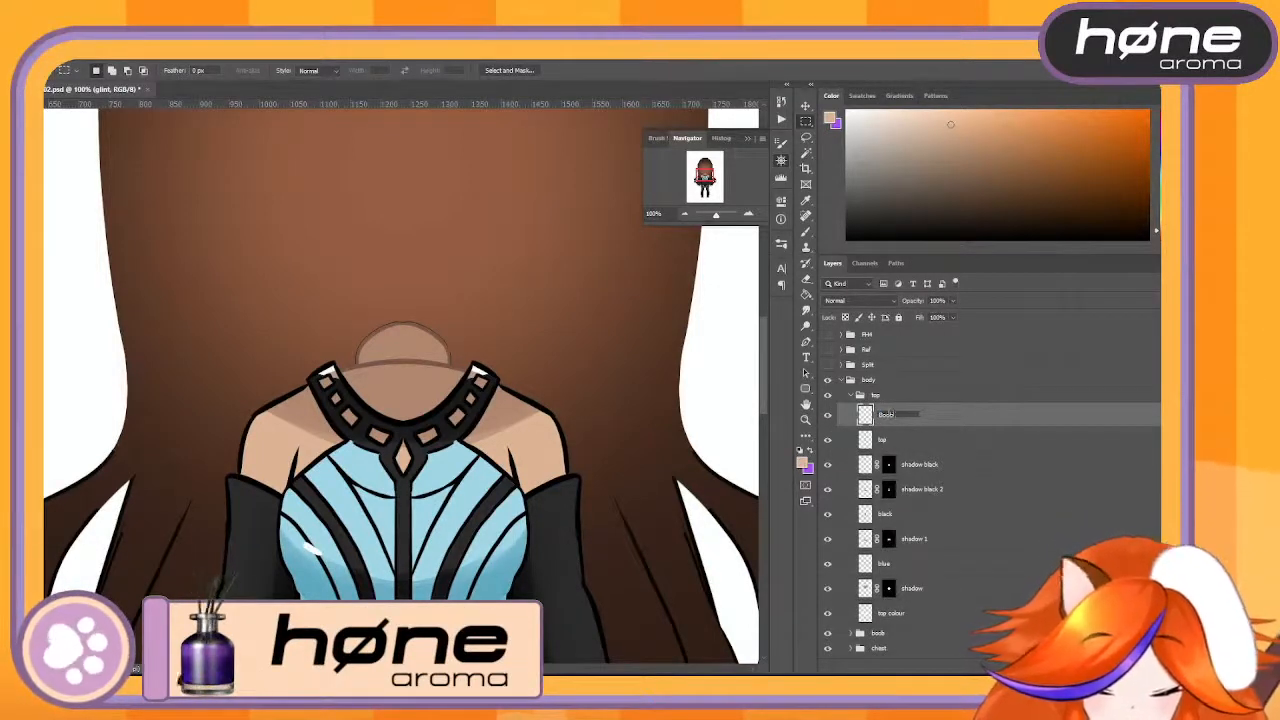
key("Return")
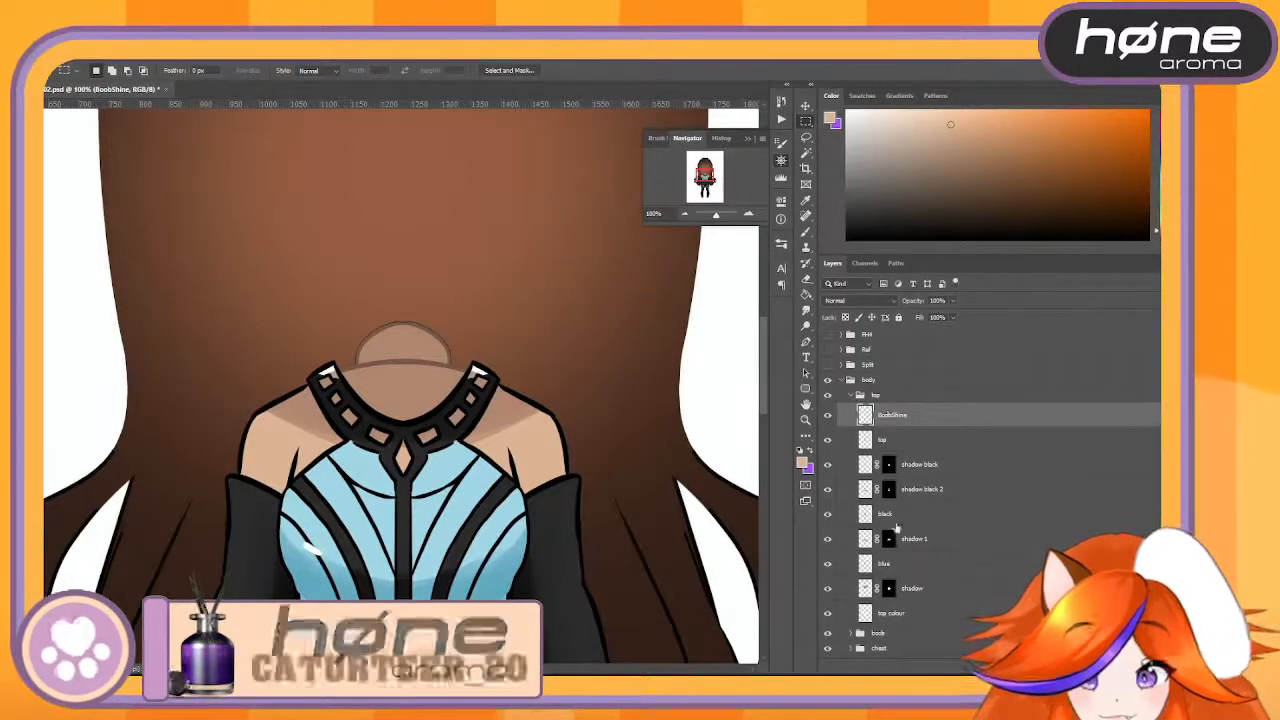
- Toggle the visibility of the top and shadow black layers to examine what each adds to the outfit
left_click(827, 440)
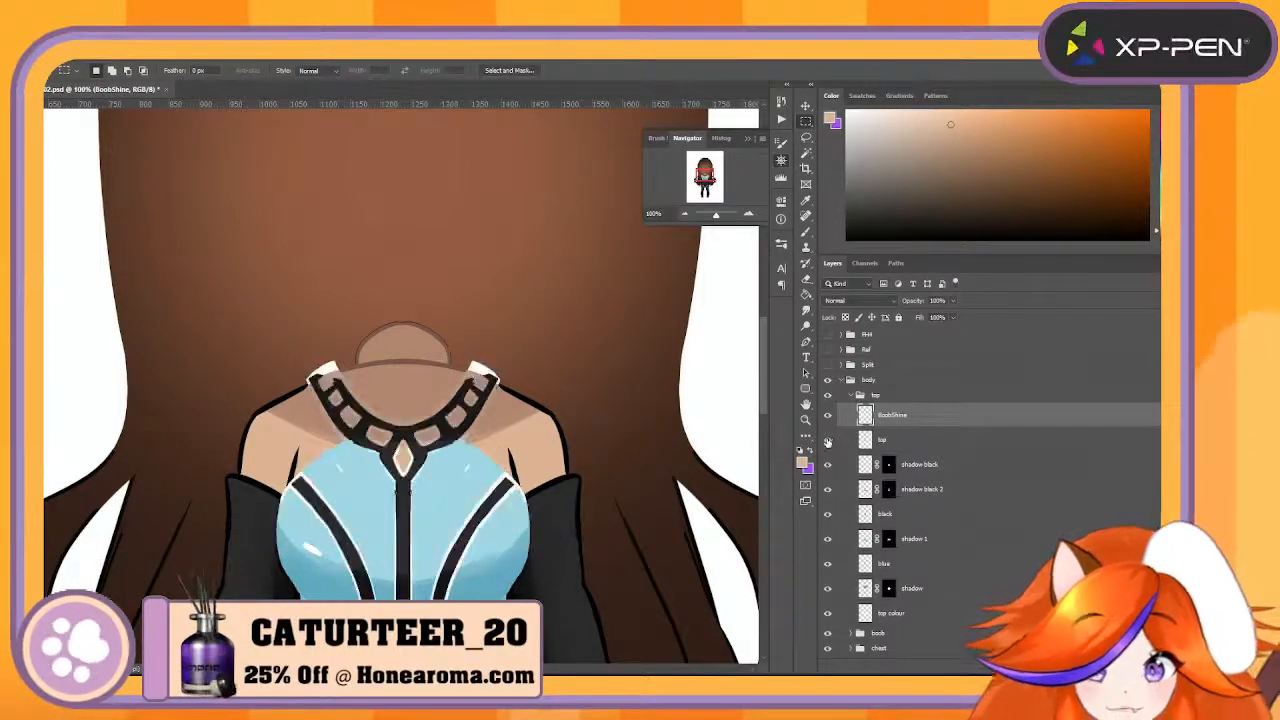
left_click(827, 440)
left_click(827, 440)
left_click(827, 440)
left_click(827, 440)
left_click(827, 440)
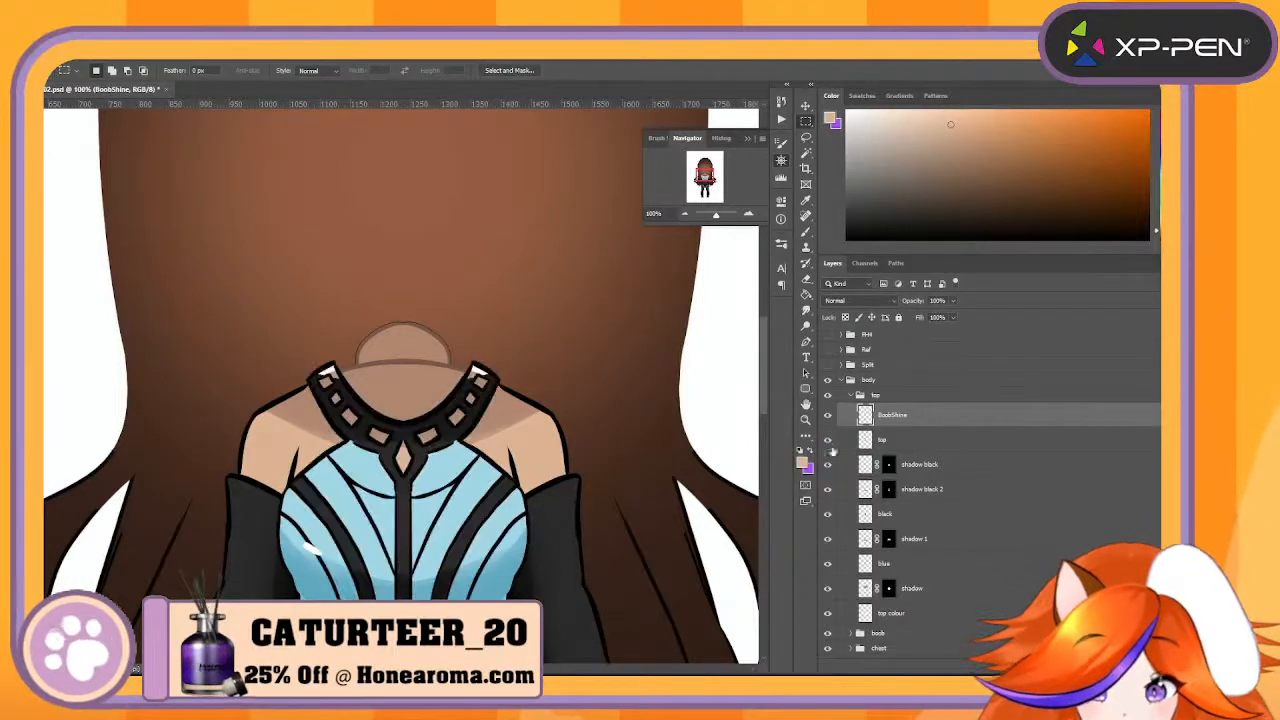
left_click(827, 464)
left_click(827, 464)
left_click(827, 464)
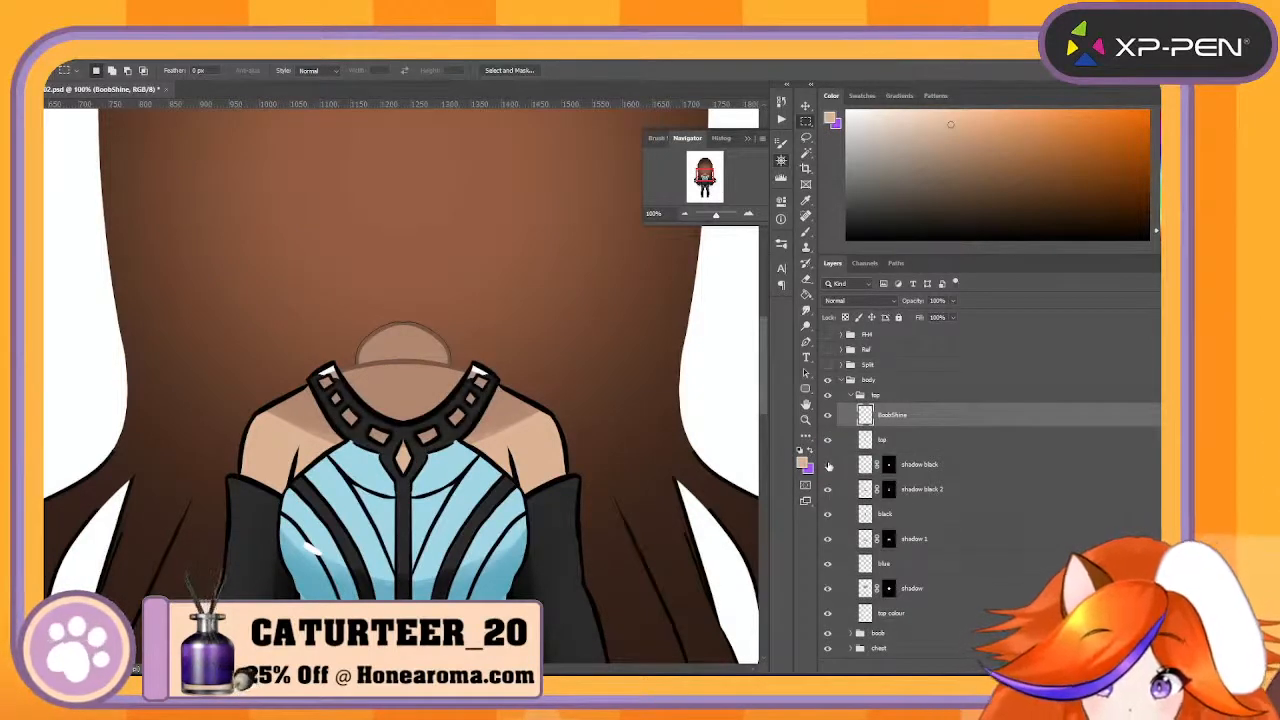
left_click(827, 464)
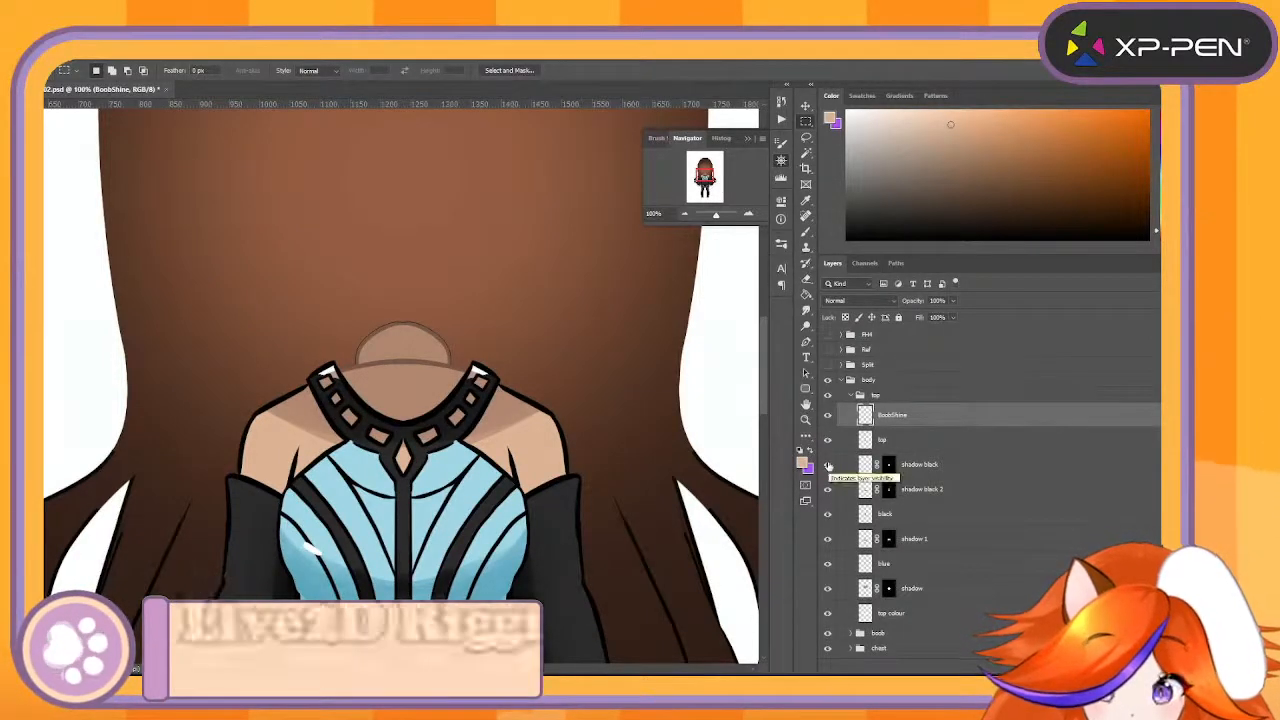
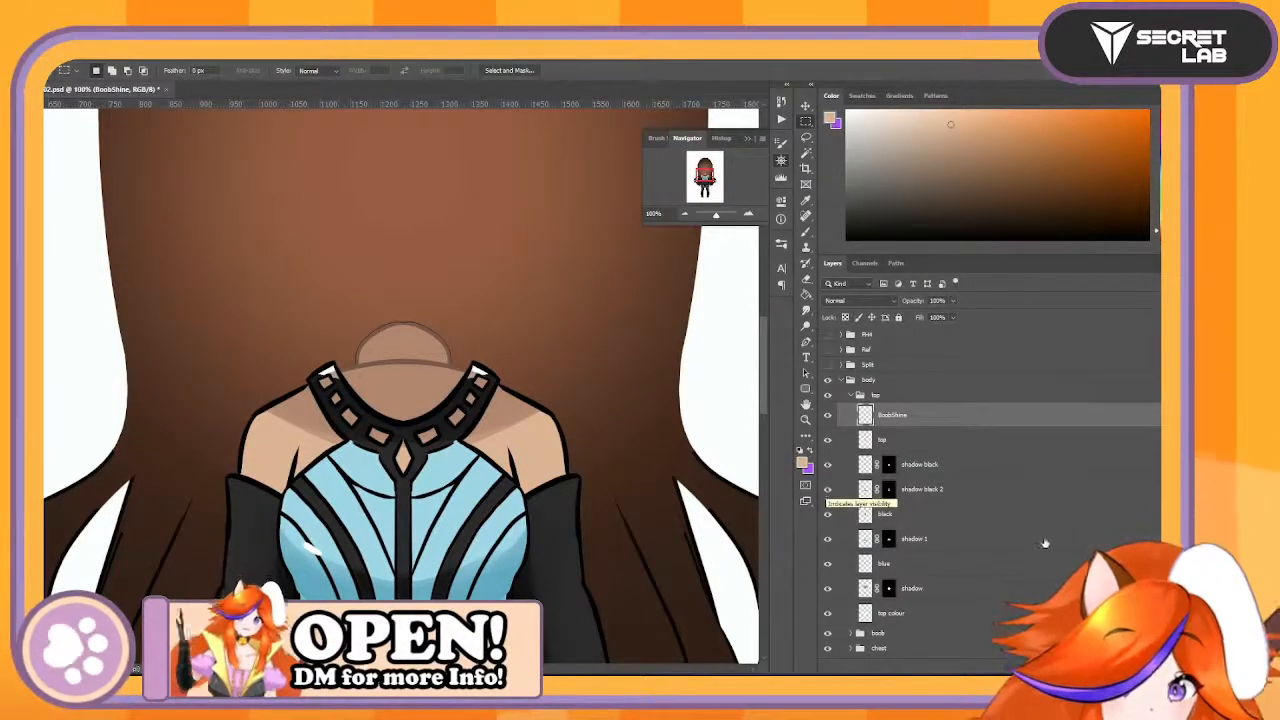
- Toggle the visibility of the black and shadow 1 layers to examine what each adds to the outfit
scroll(1040, 545, "down", 1)
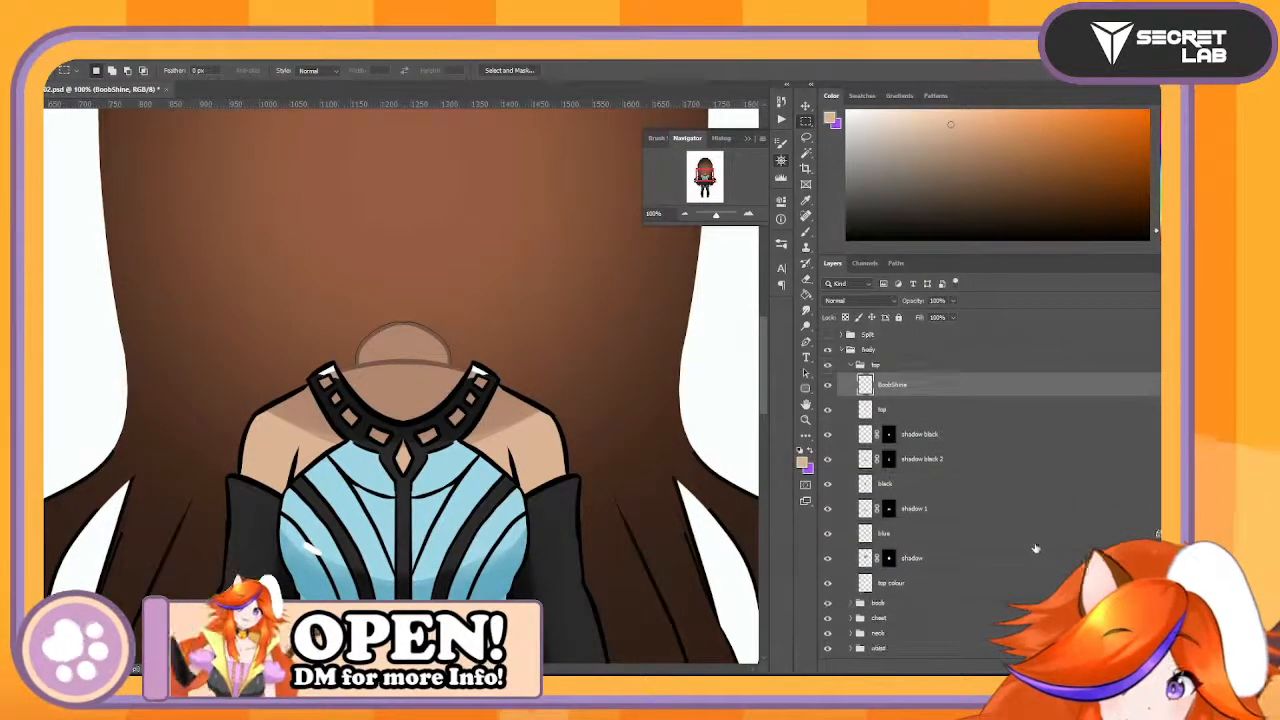
left_click(829, 485)
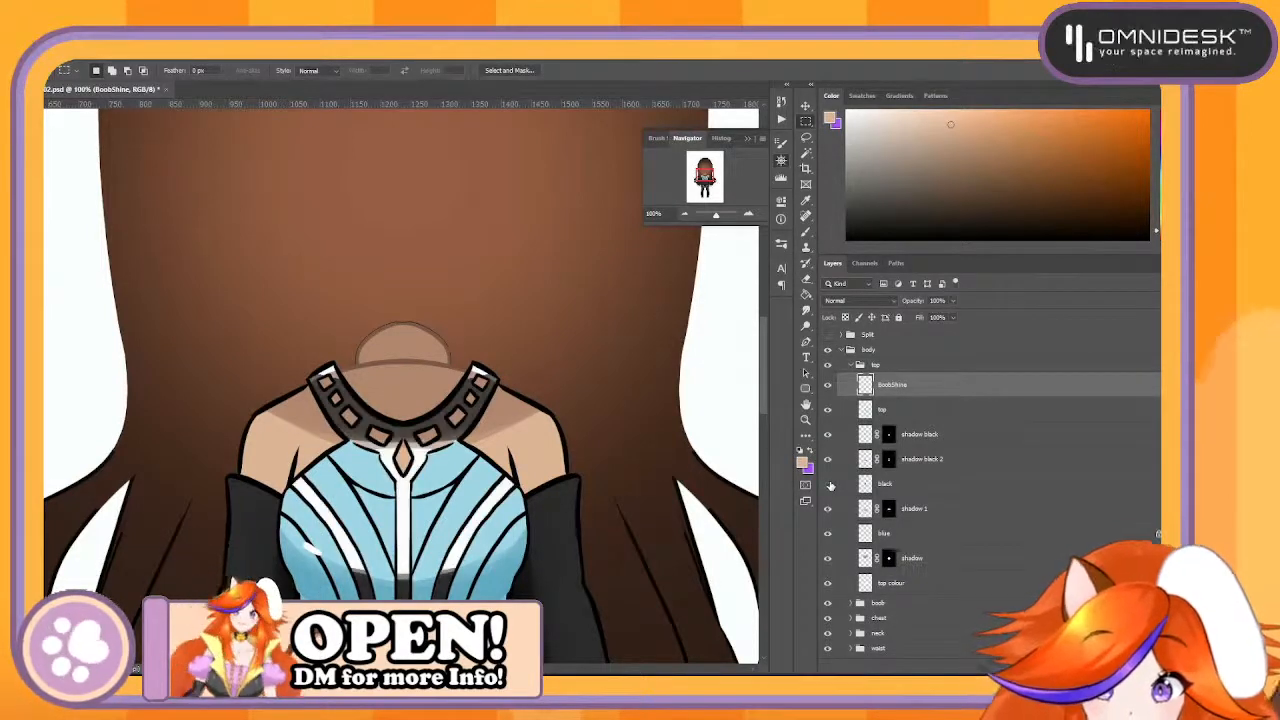
left_click(829, 485)
left_click(830, 486)
left_click(829, 487)
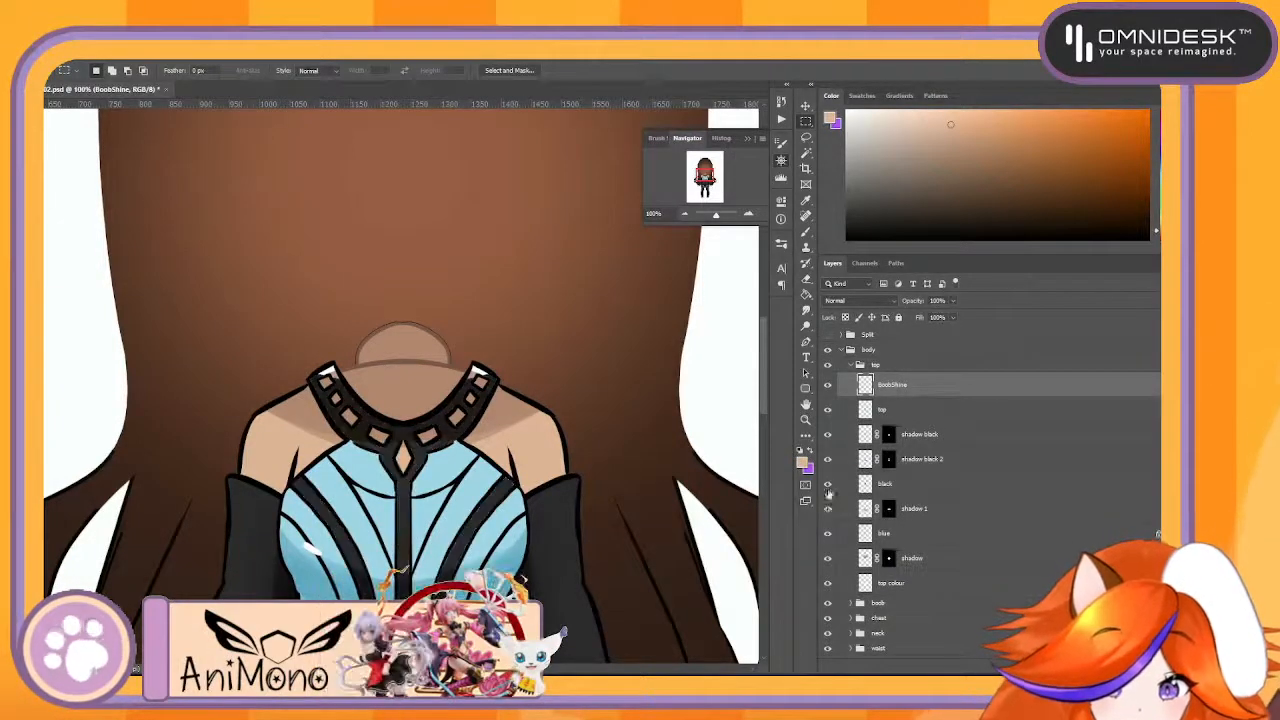
left_click(828, 510)
left_click(828, 510)
left_click(828, 510)
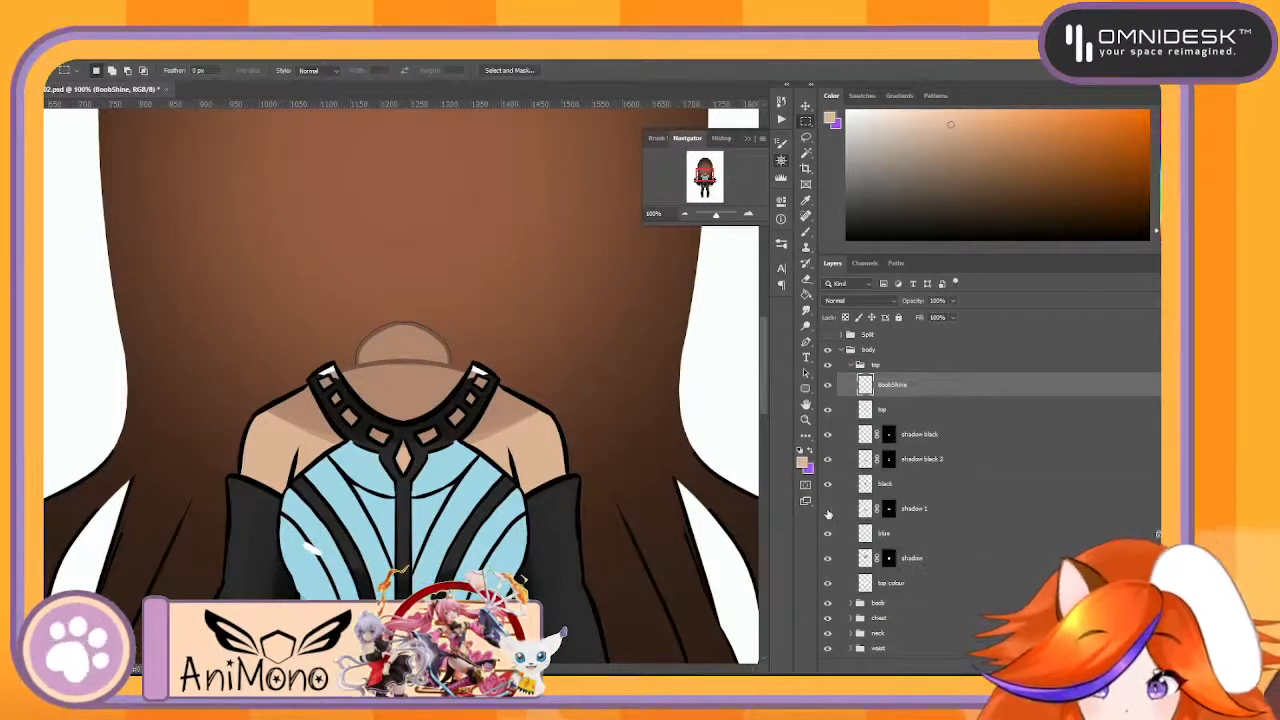
left_click(828, 510)
left_click(828, 511)
left_click(828, 512)
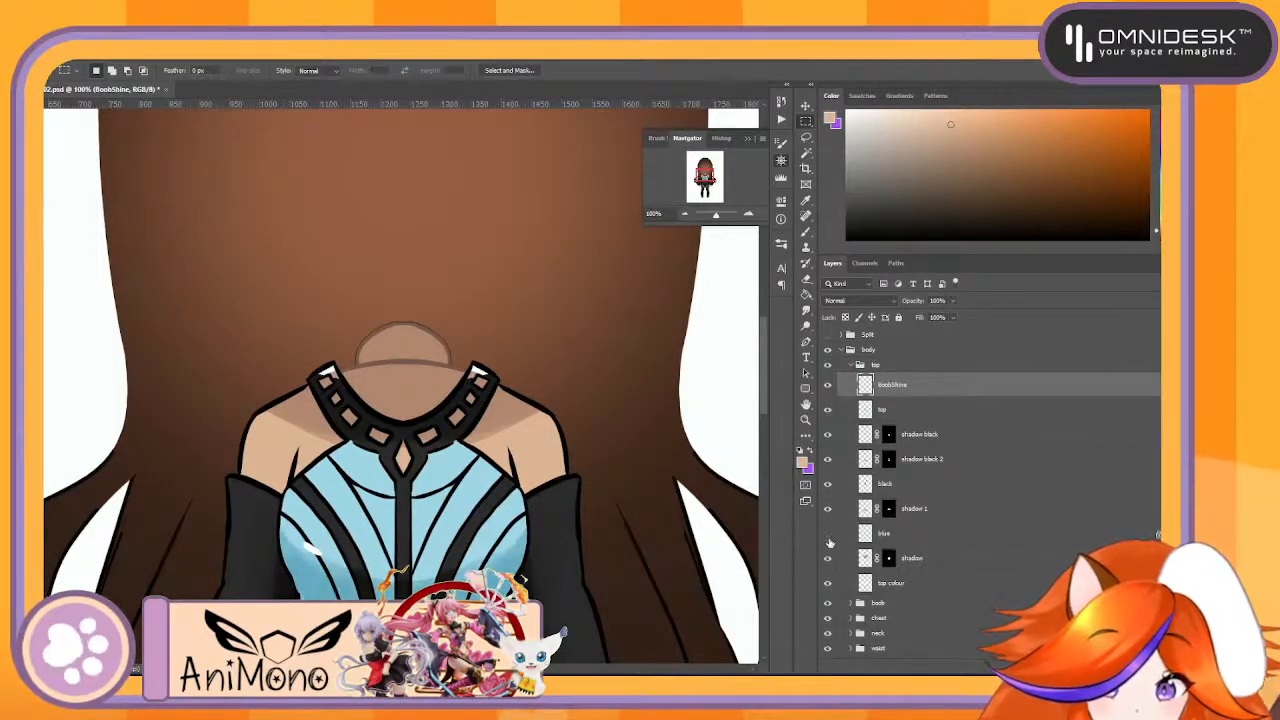
- Toggle the blue layer and the shadow layer below it to examine what each contributes to the outfit and skin
left_click(829, 541)
left_click(829, 541)
left_click(829, 538)
left_click(829, 538)
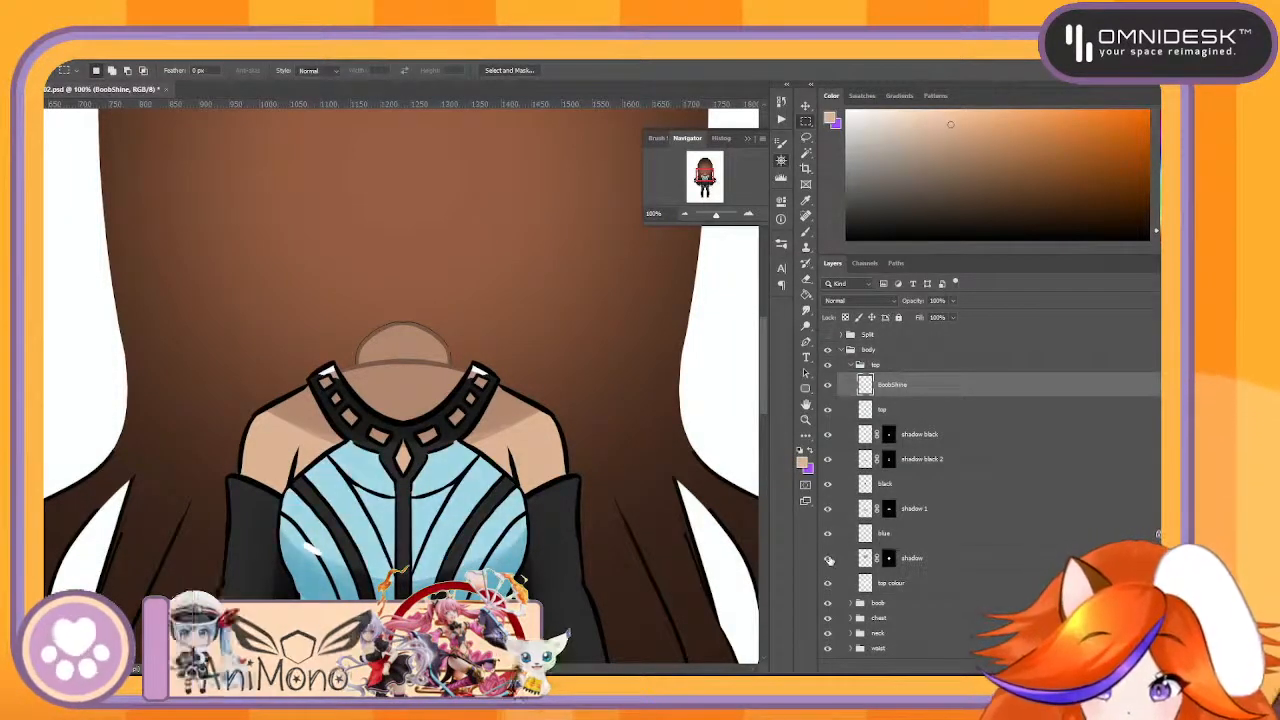
left_click(829, 559)
left_click(829, 559)
left_click(829, 559)
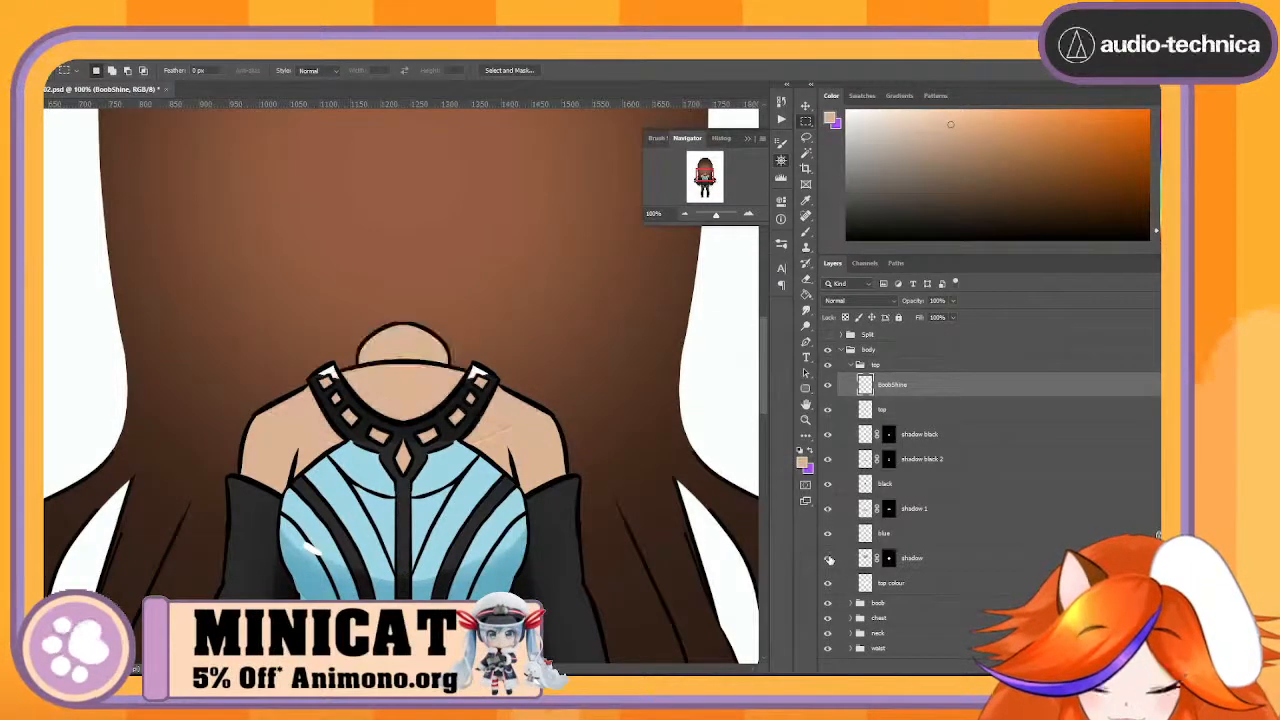
left_click(829, 559)
left_click(829, 559)
left_click(829, 559)
left_click(829, 559)
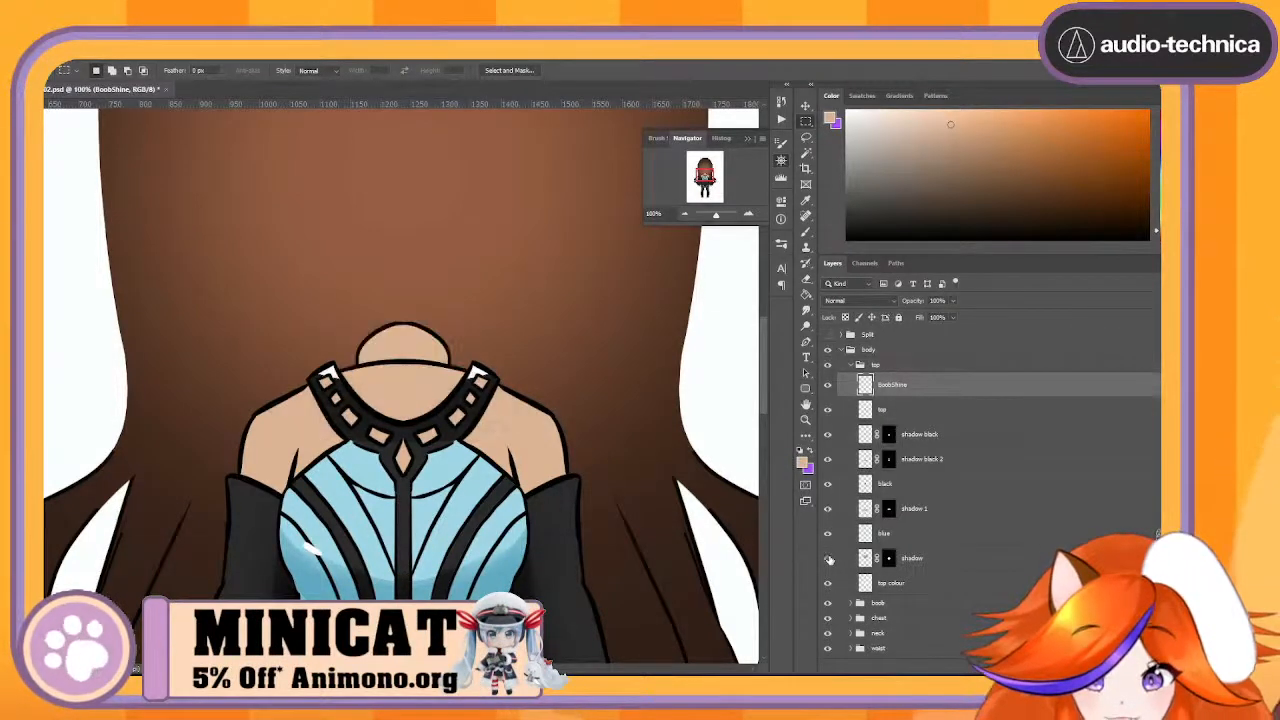
left_click(829, 559)
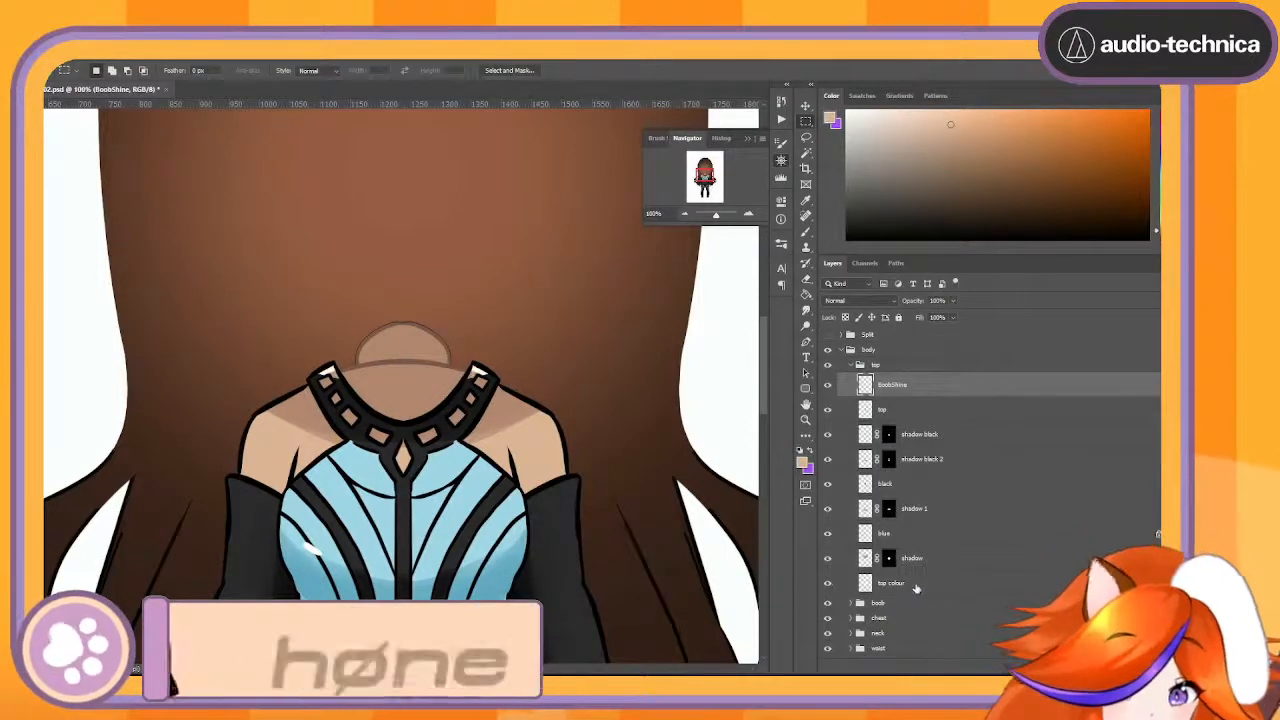
- Check what the top colour layer covers by temporarily moving it with Free Transform, and cancel the transform
left_click(895, 583)
key("ctrl+t")
left_click_drag(467, 432, 555, 347)
key("Escape")
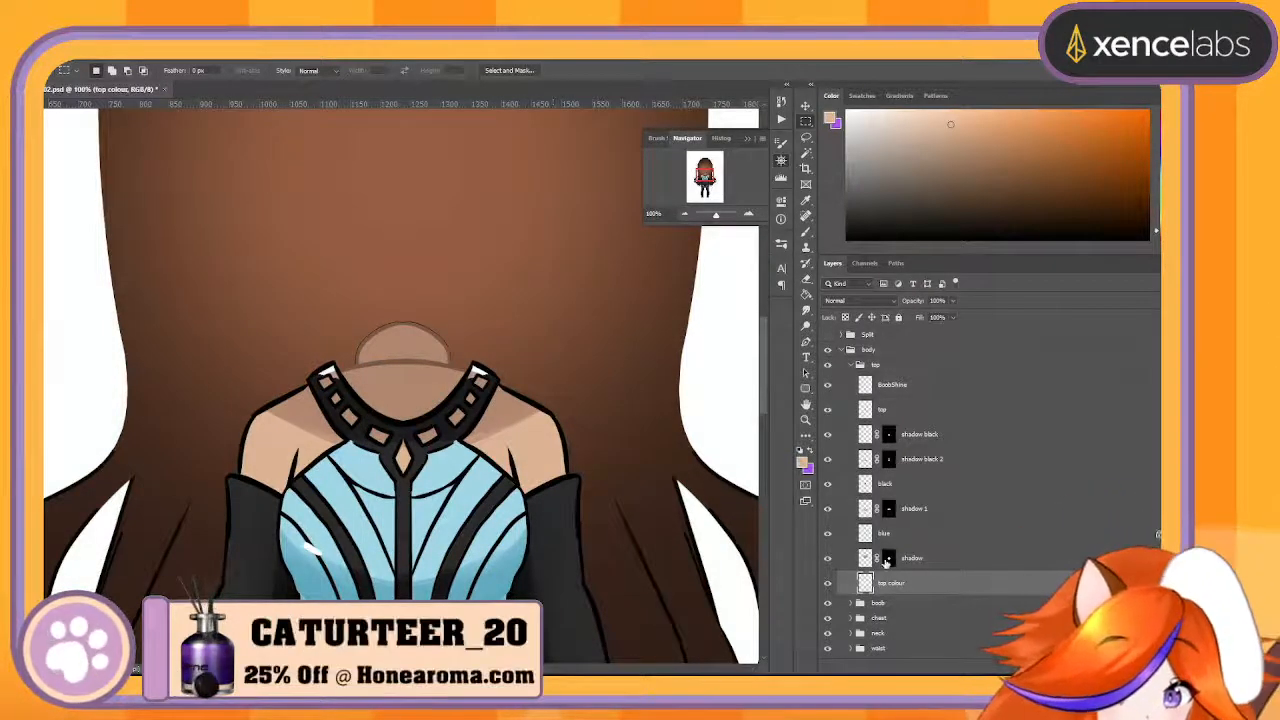
- Try deleting the layer masks of shadow and shadow 1 in the top group, and undo both deletions
left_click(885, 563)
scroll(885, 563, "down", 4)
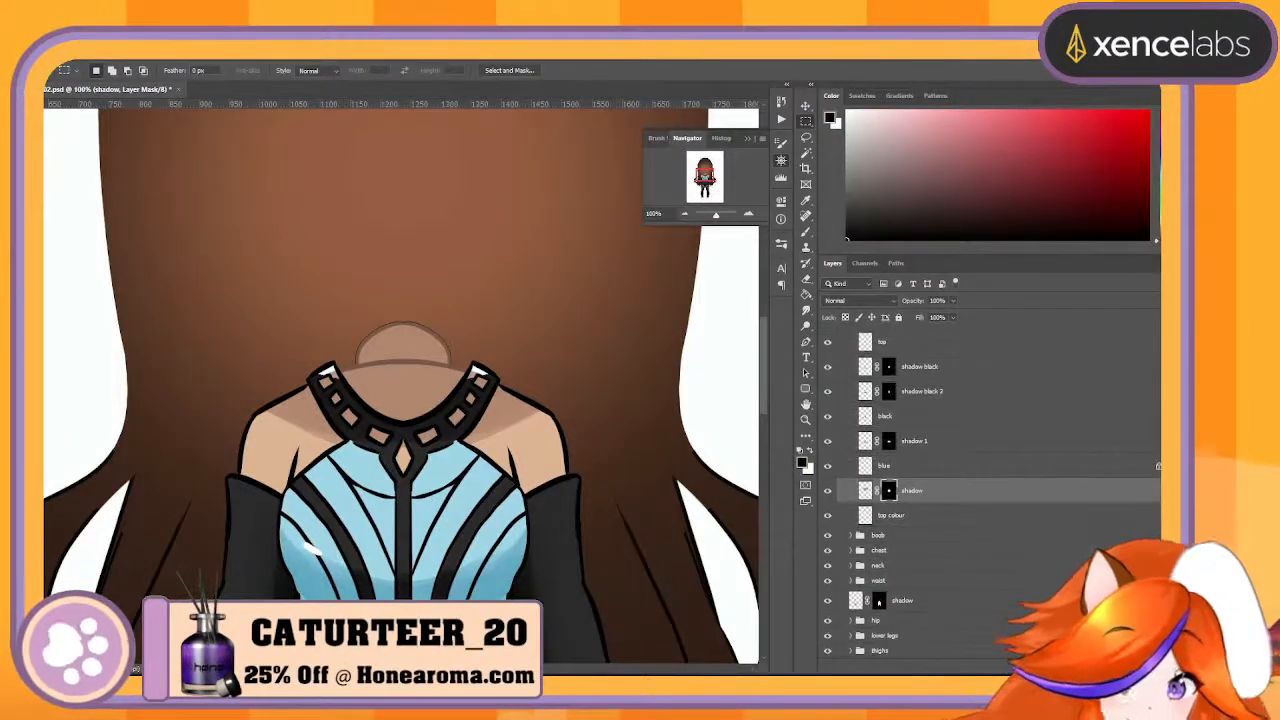
key("Delete")
scroll(963, 496, "up", 4)
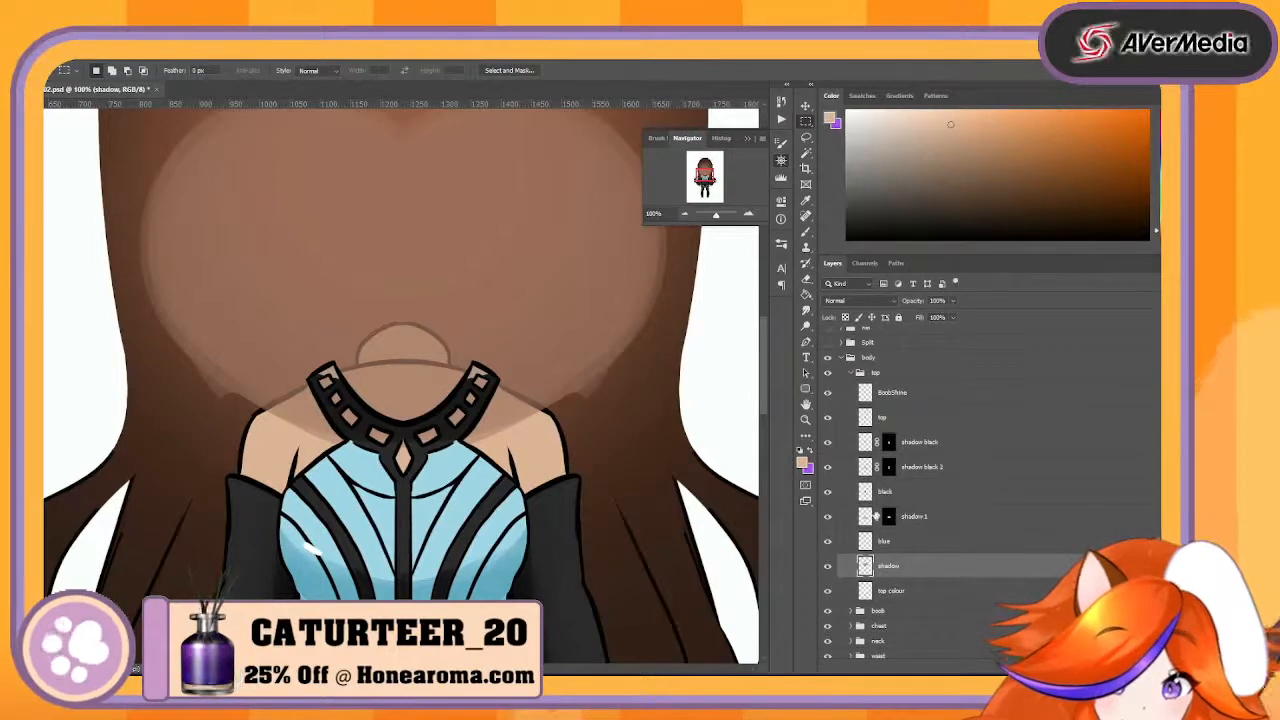
left_click(888, 518)
scroll(888, 518, "down", 2)
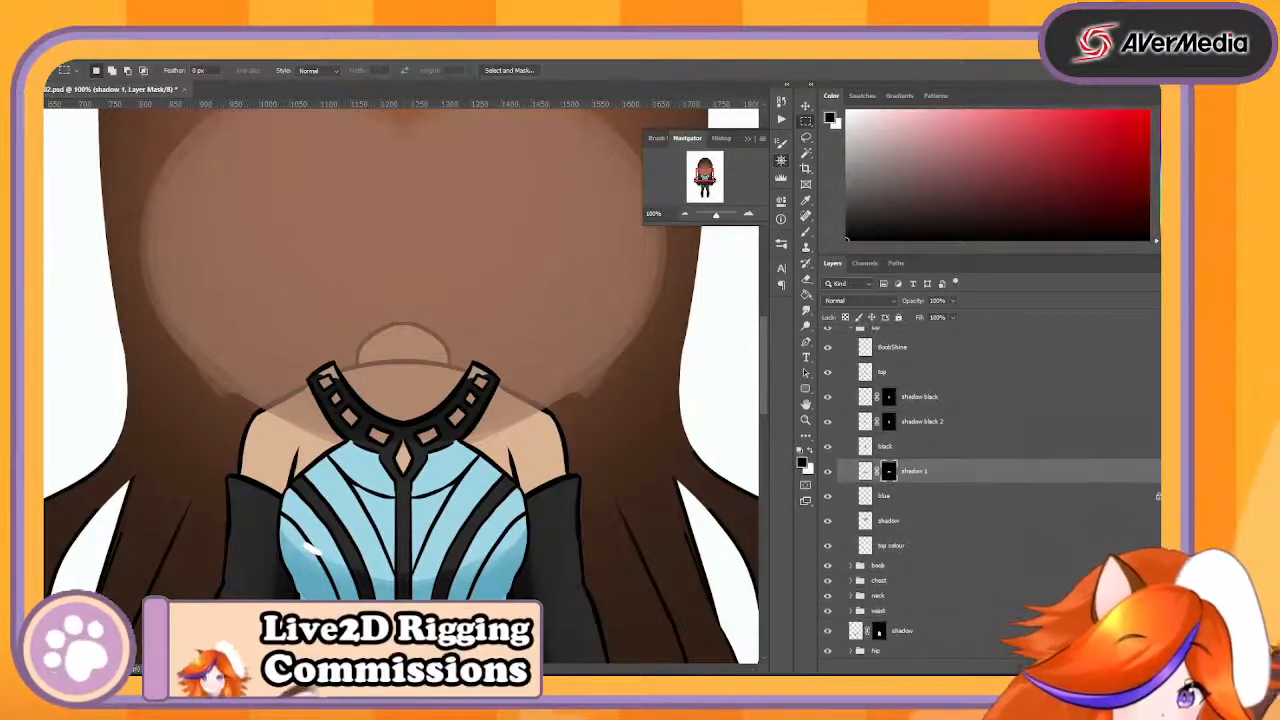
key("Delete")
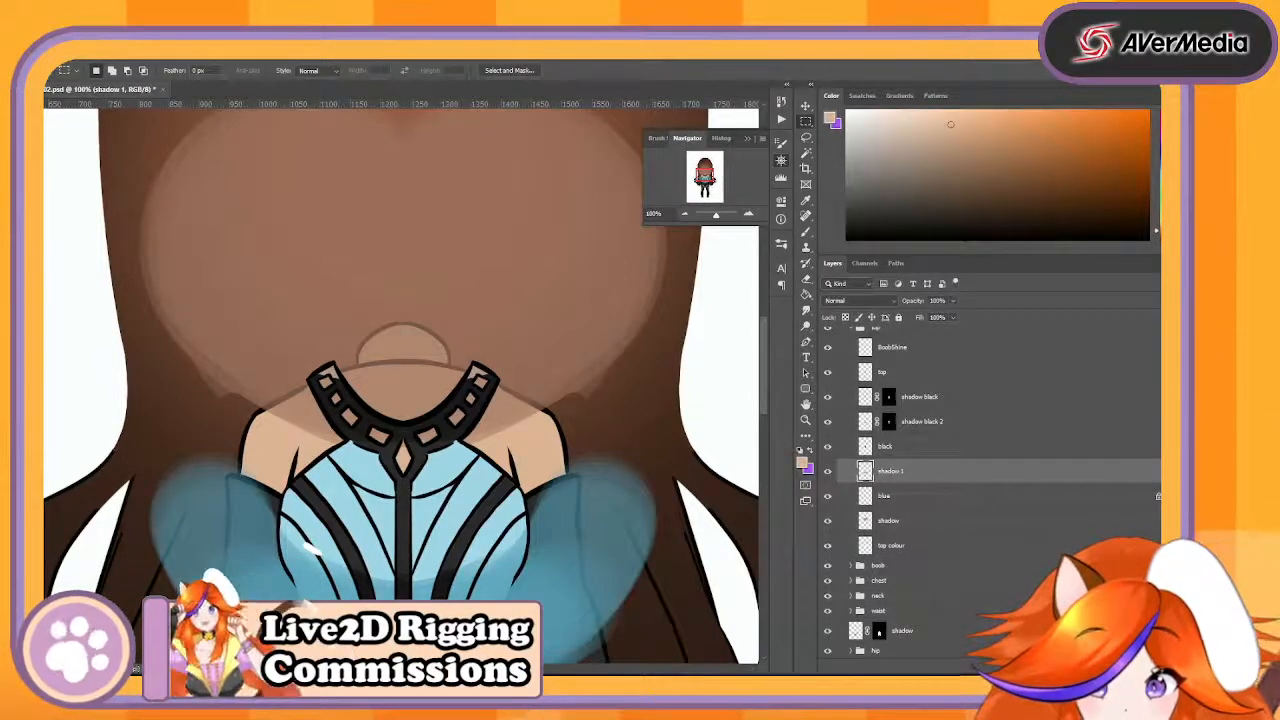
key("ctrl+z")
key("ctrl+z")
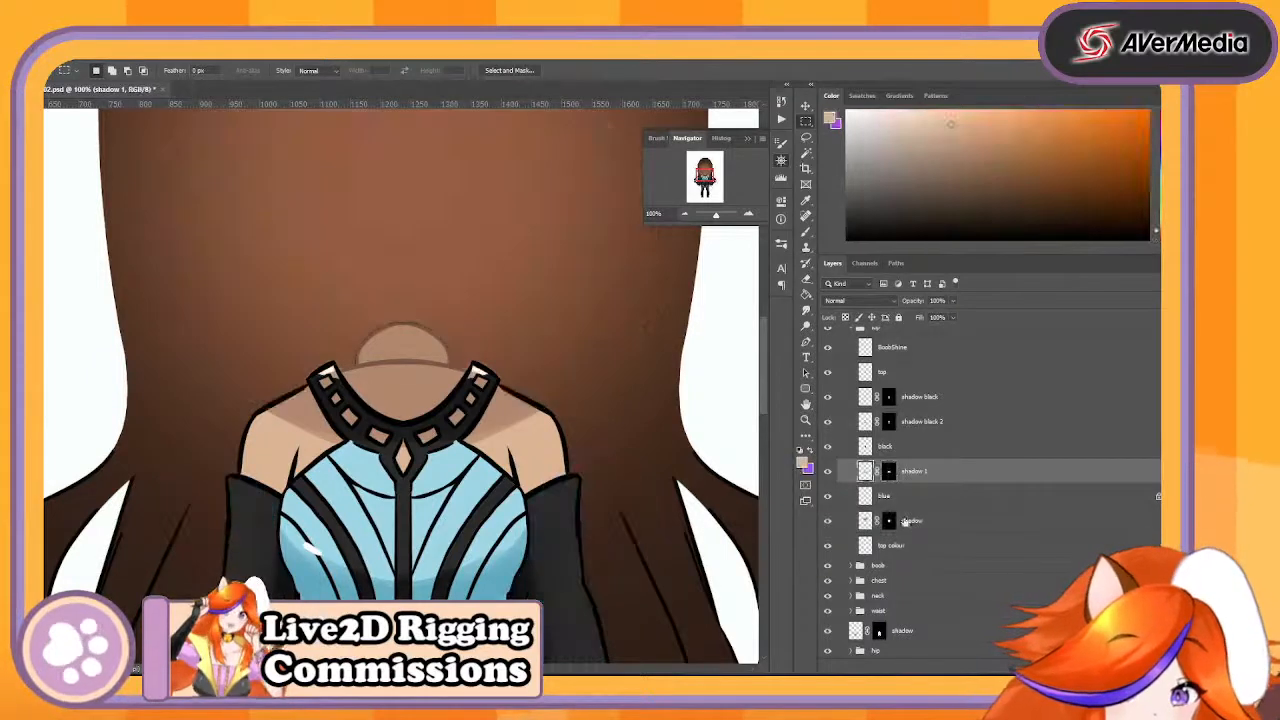
- Check which areas the shadow layer in the top group darkens, and move it directly below top colour
left_click(921, 526)
left_click(830, 522)
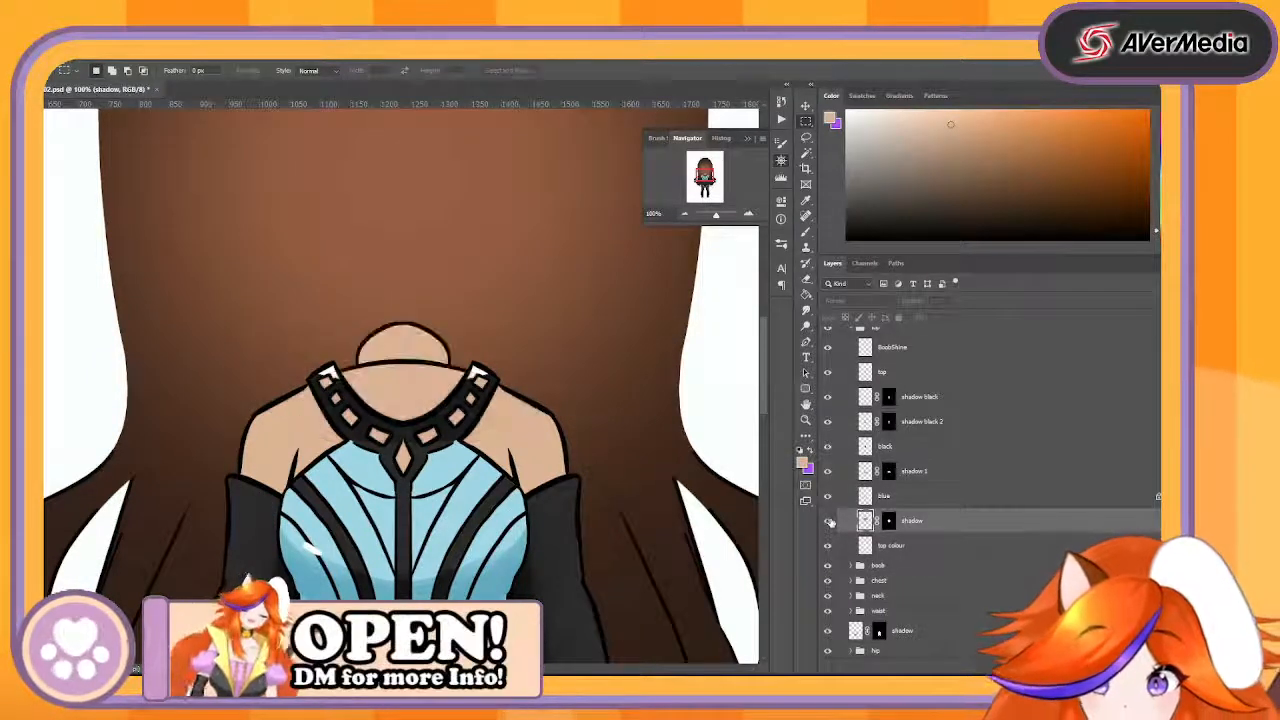
left_click(830, 522)
left_click(830, 522)
left_click(830, 522)
left_click(830, 522)
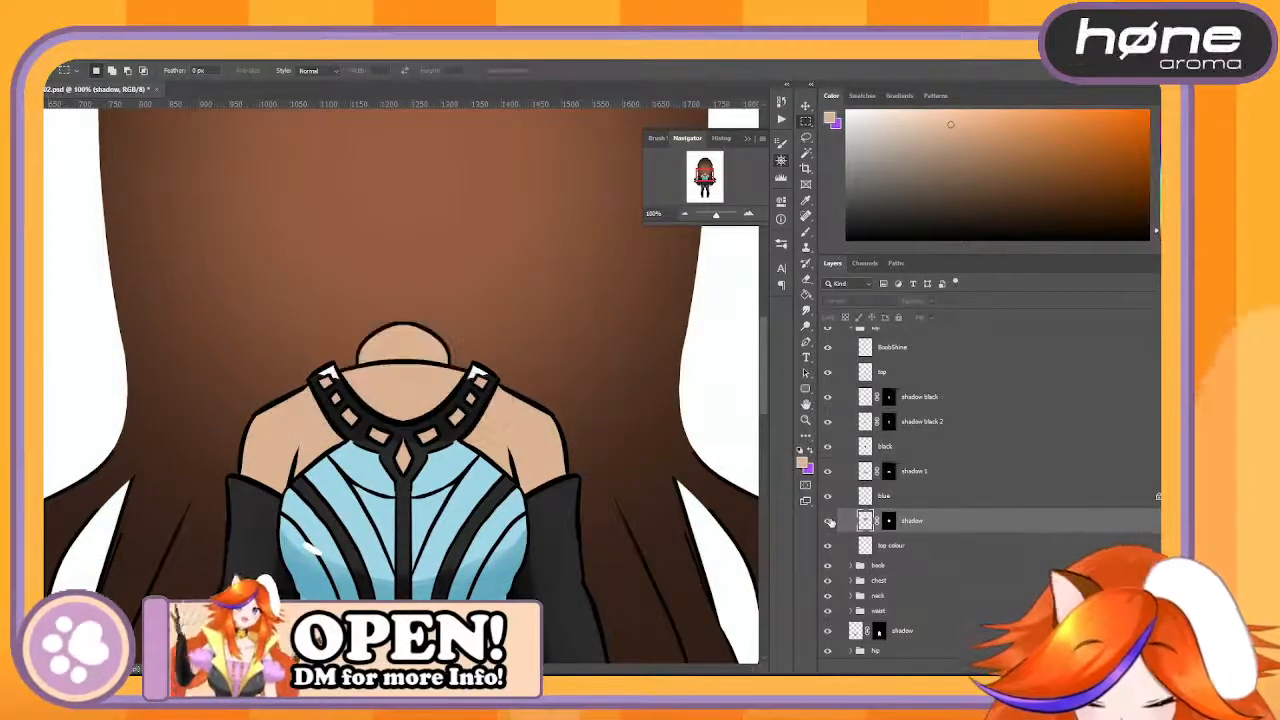
left_click(830, 522)
left_click_drag(968, 533, 986, 561)
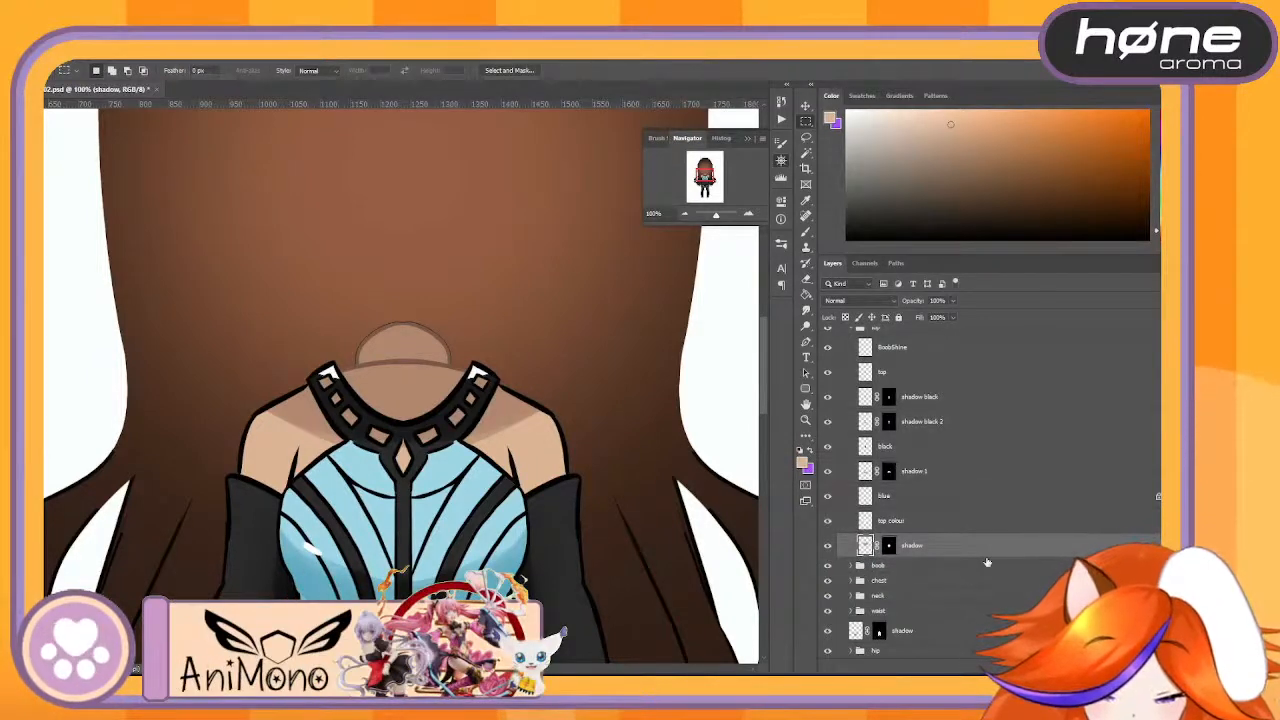
- Examine the white patches on the collar by temporarily moving their layer aside, and undo the move
left_click(748, 214)
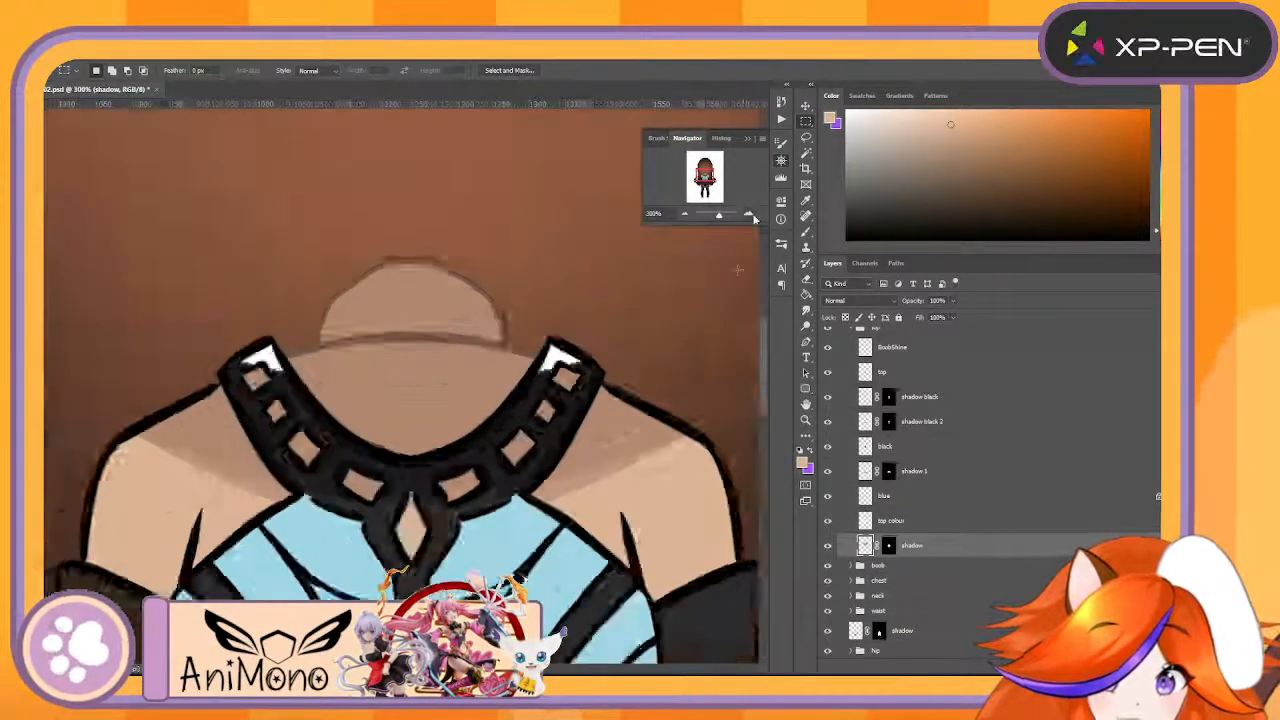
left_click(748, 214)
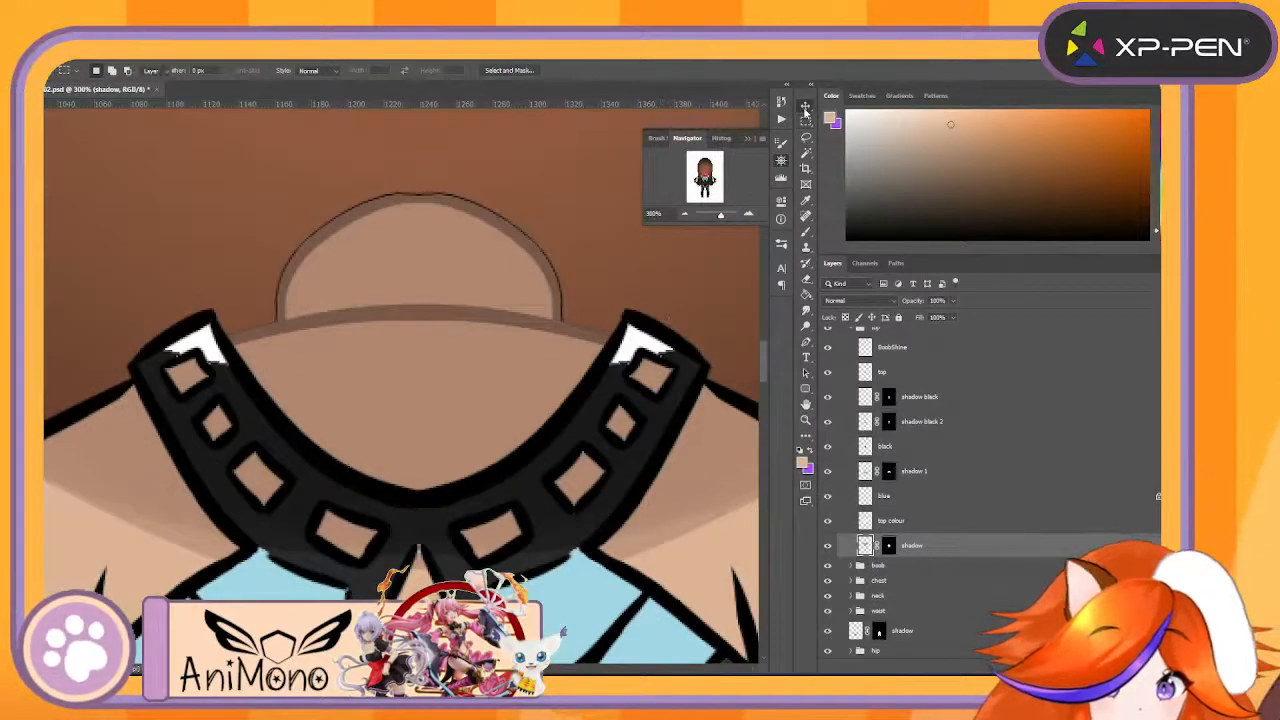
left_click(805, 105)
left_click(645, 345)
left_click_drag(645, 345, 688, 322)
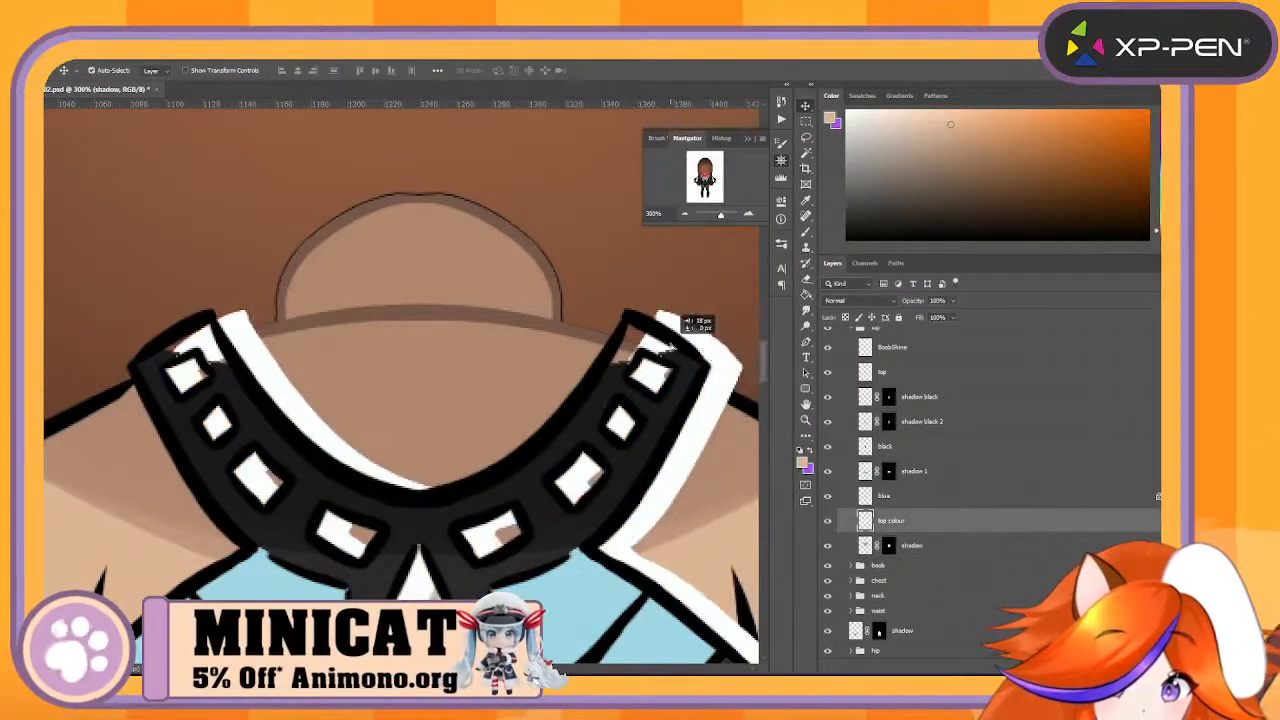
key("ctrl+z")
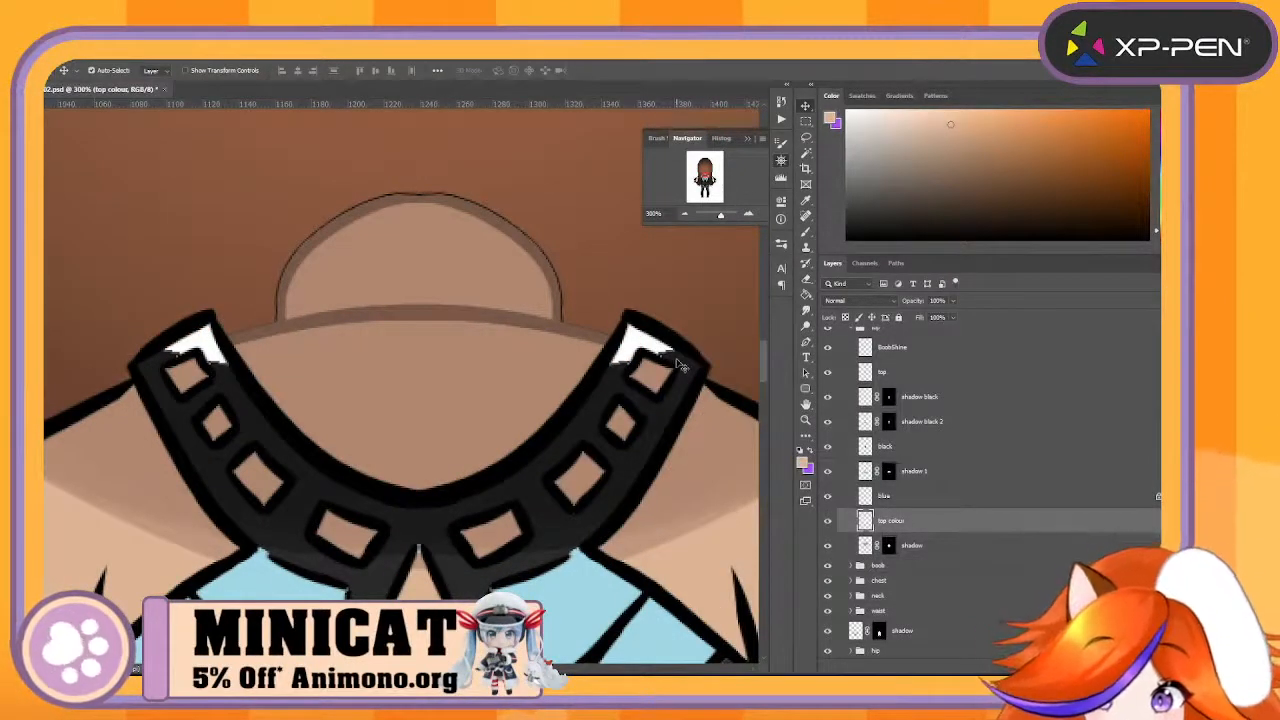
left_click(686, 213)
left_click(686, 213)
left_click(686, 213)
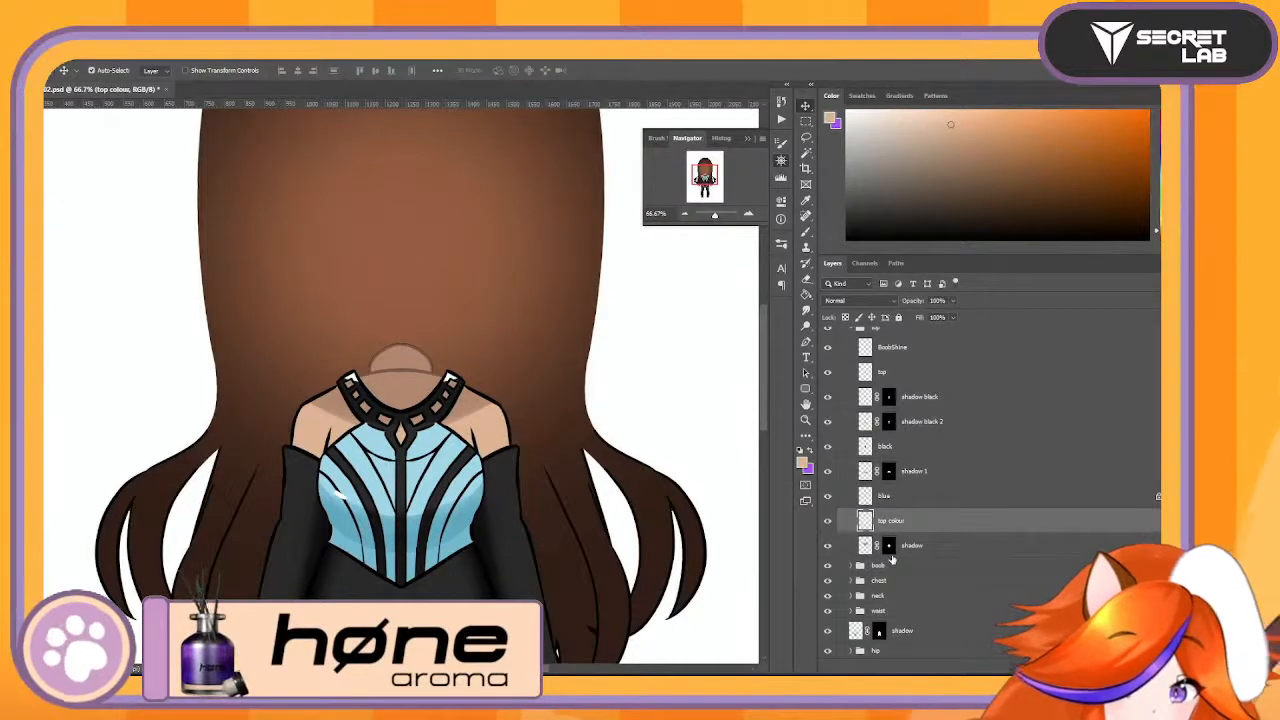
- Rename the shadow layer below top colour as UpperBodyShadow
double_click(888, 546)
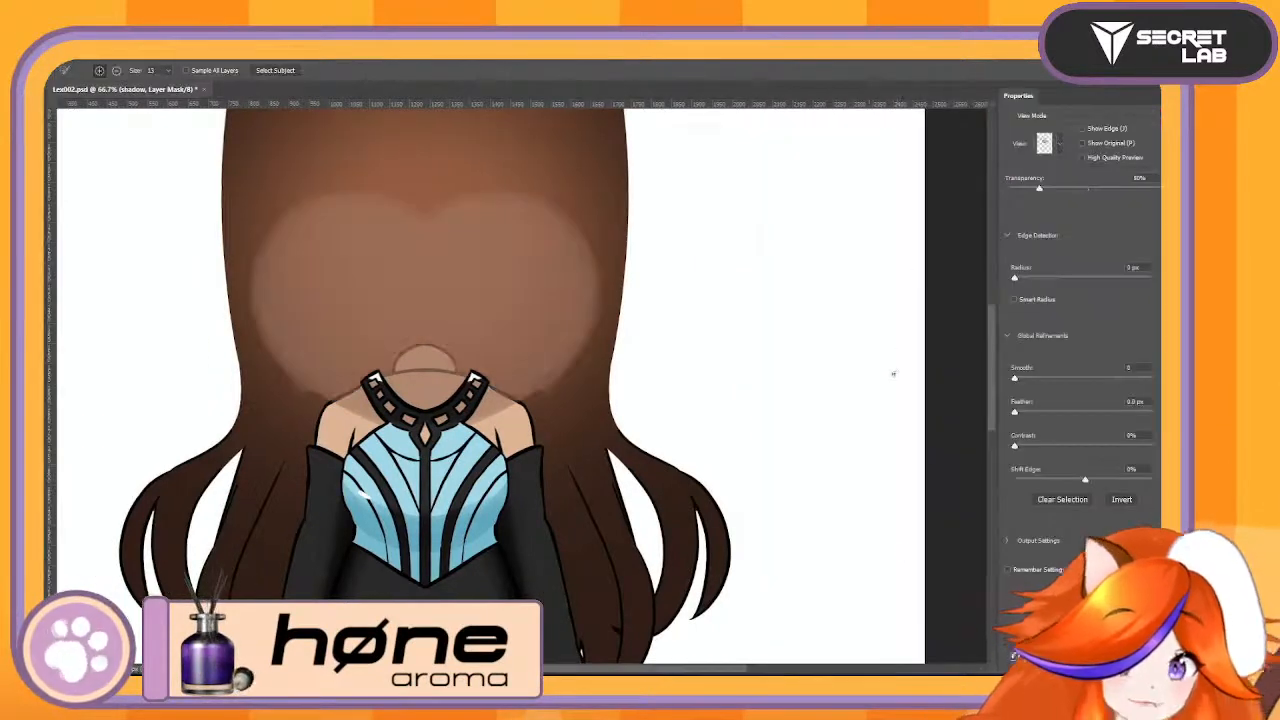
key("Escape")
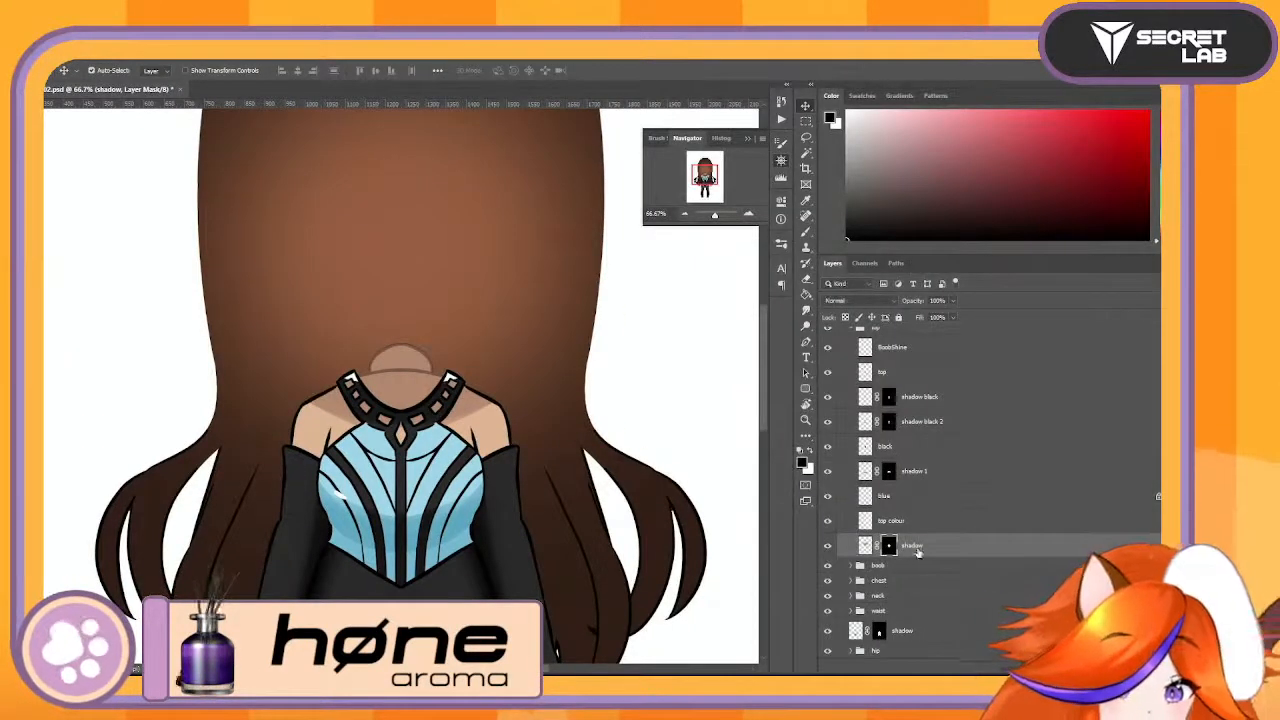
double_click(913, 546)
type("Up")
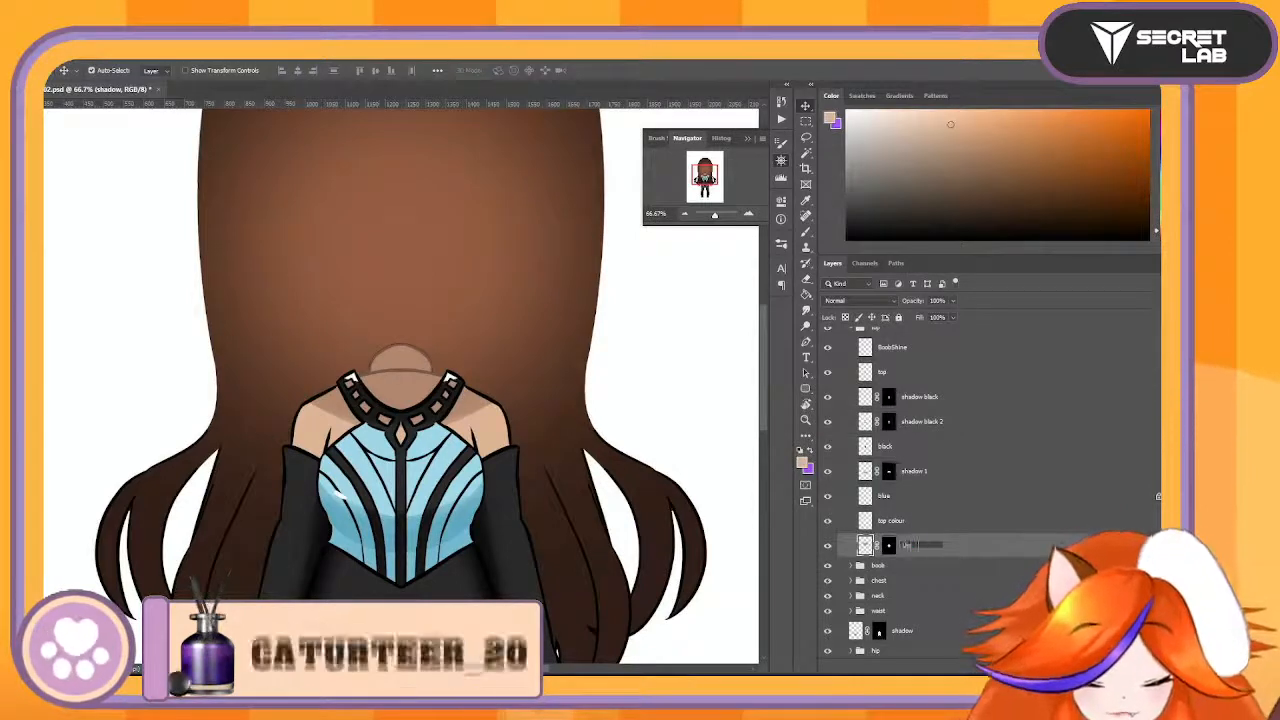
type("perBodyShadow")
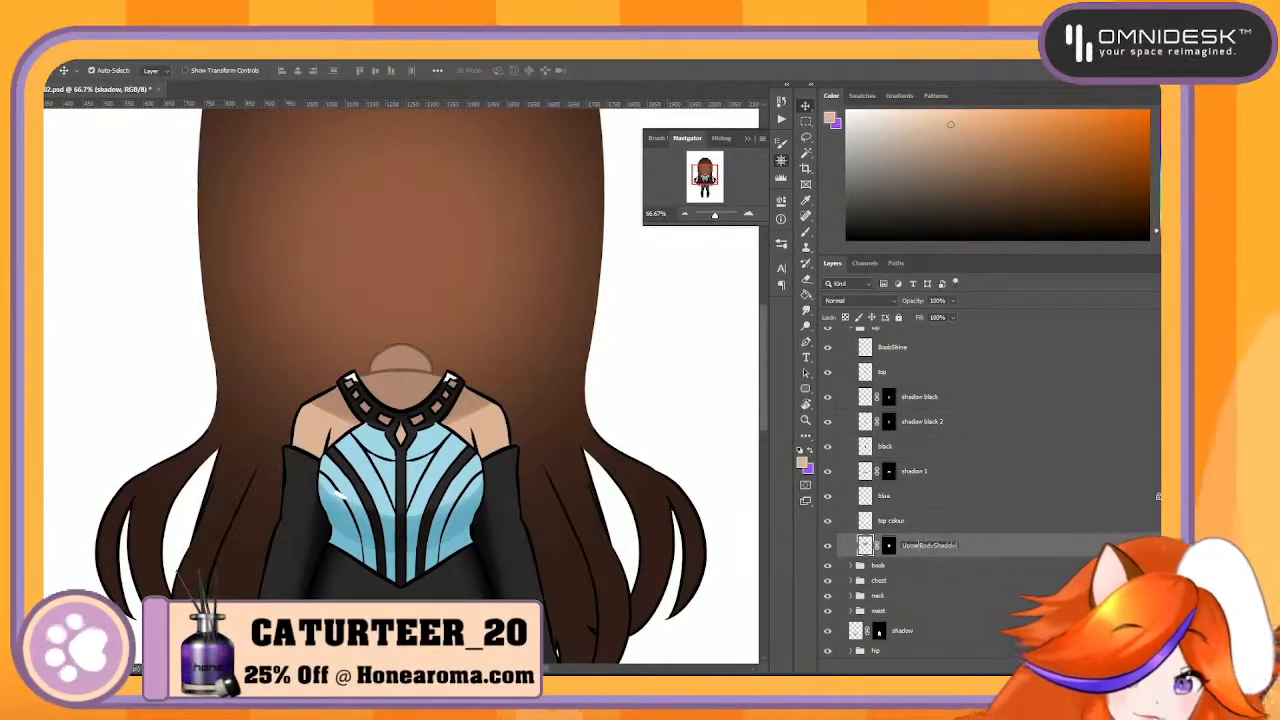
key("Return")
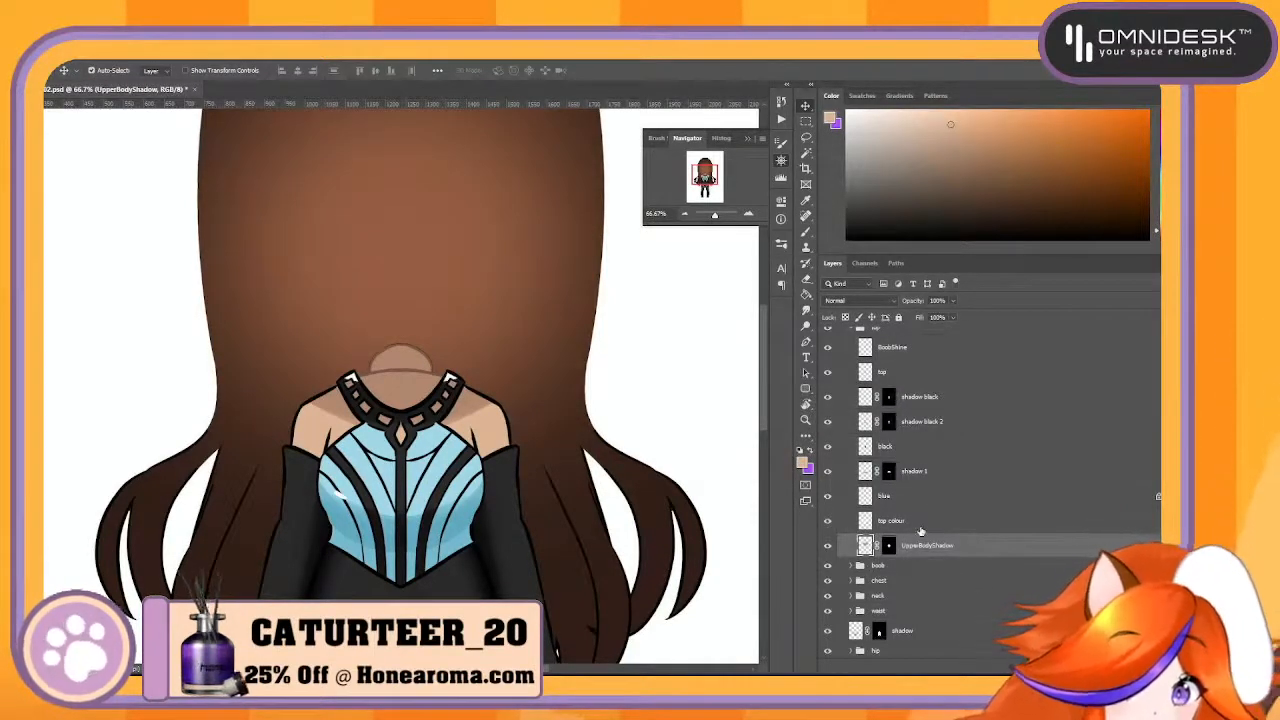
- Rename the top colour layer as ClothesTopBase and the blue layer as BlueBase
left_click(921, 528)
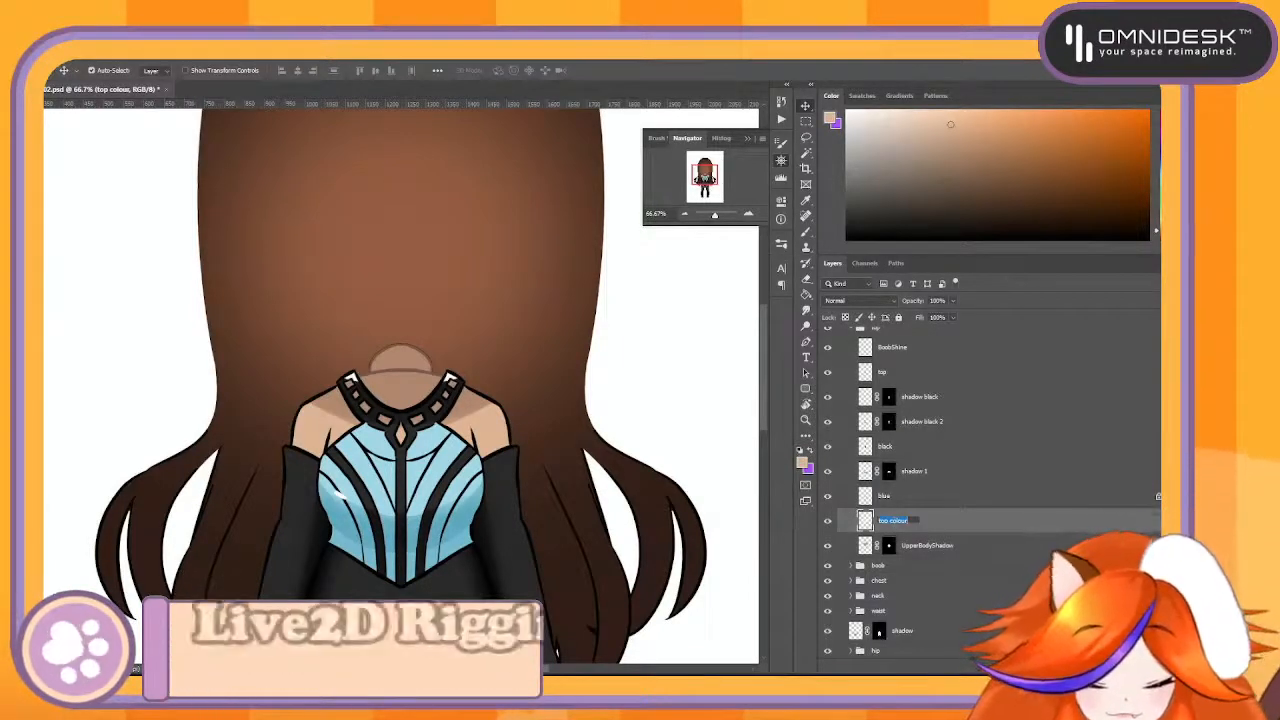
type("Clothes")
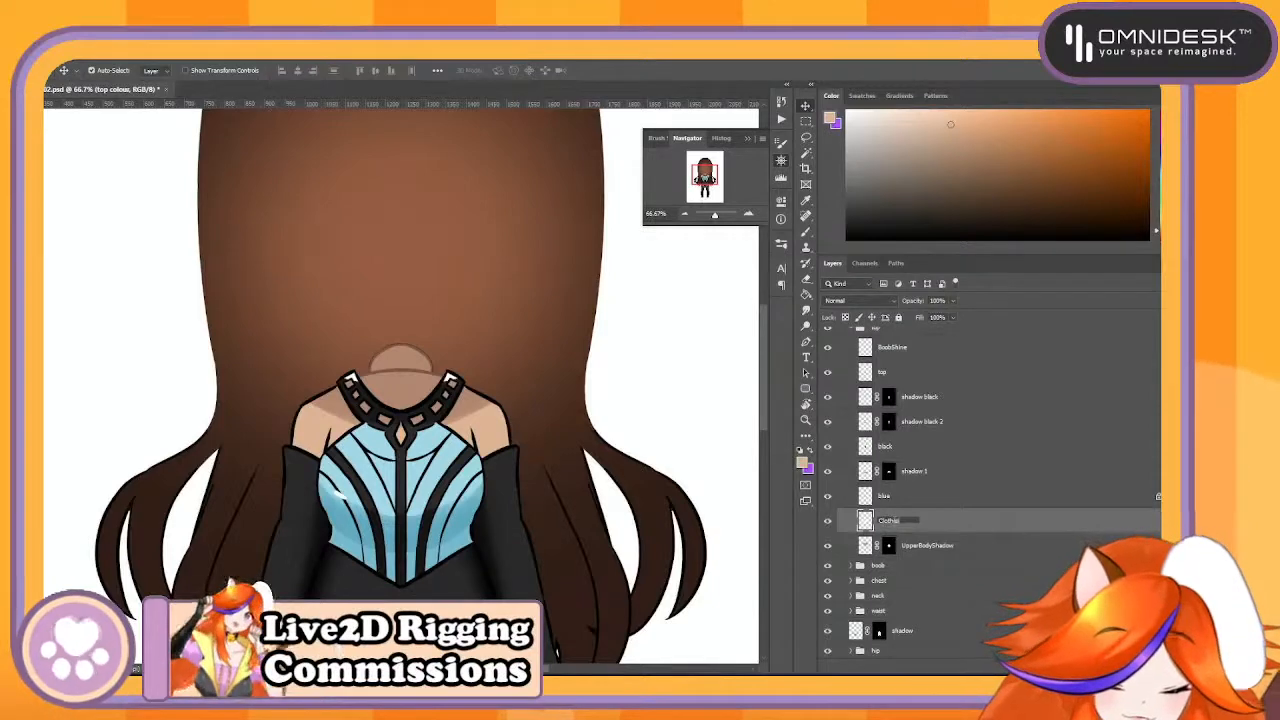
type("TopBase")
key("Return")
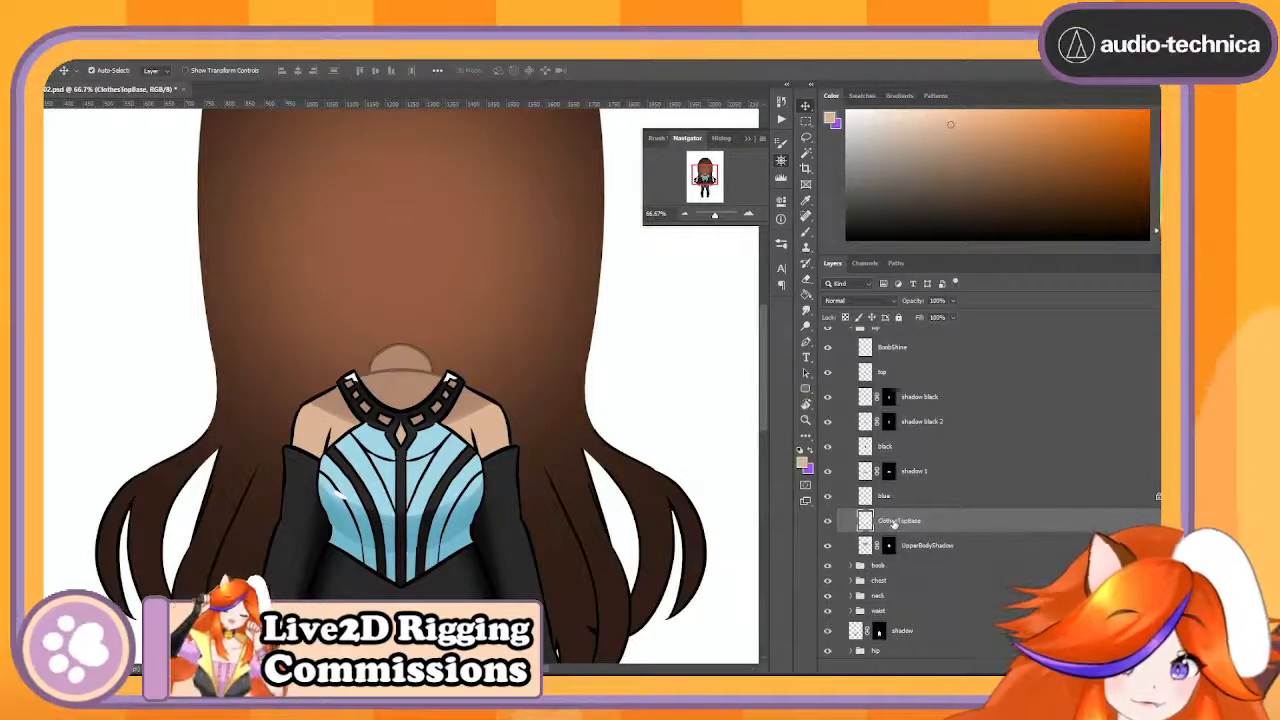
left_click(866, 496)
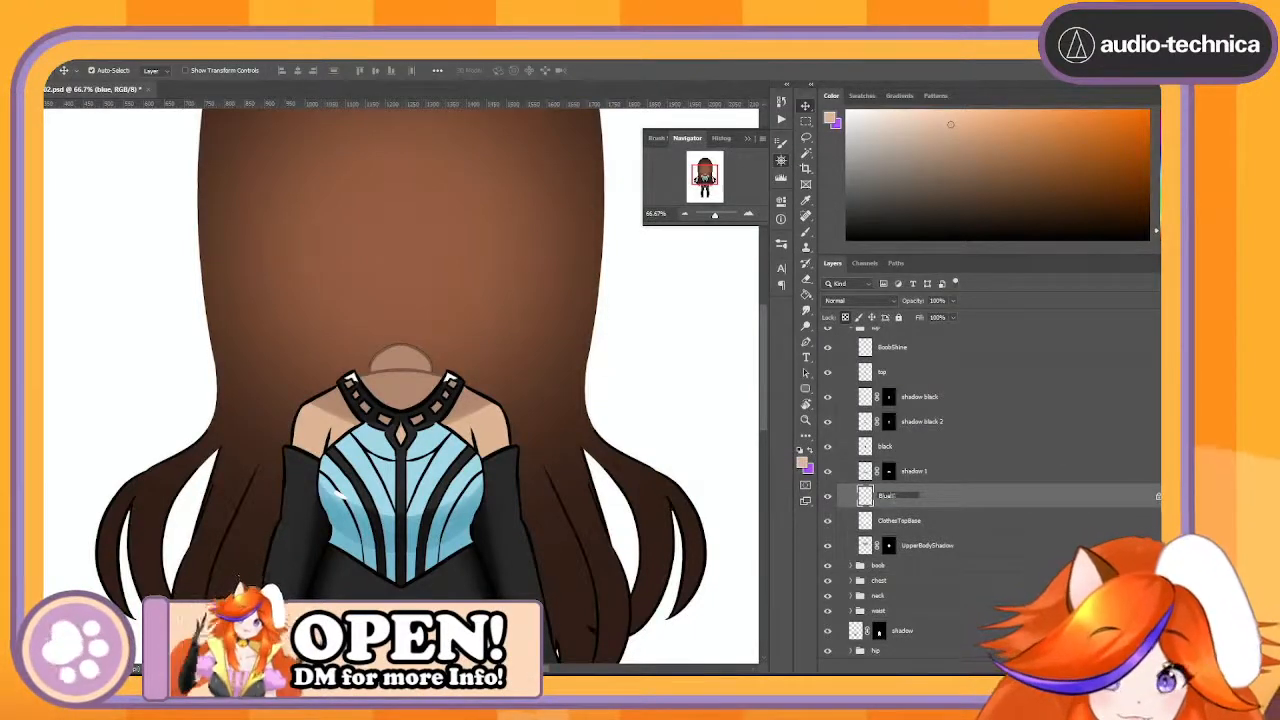
key("Return")
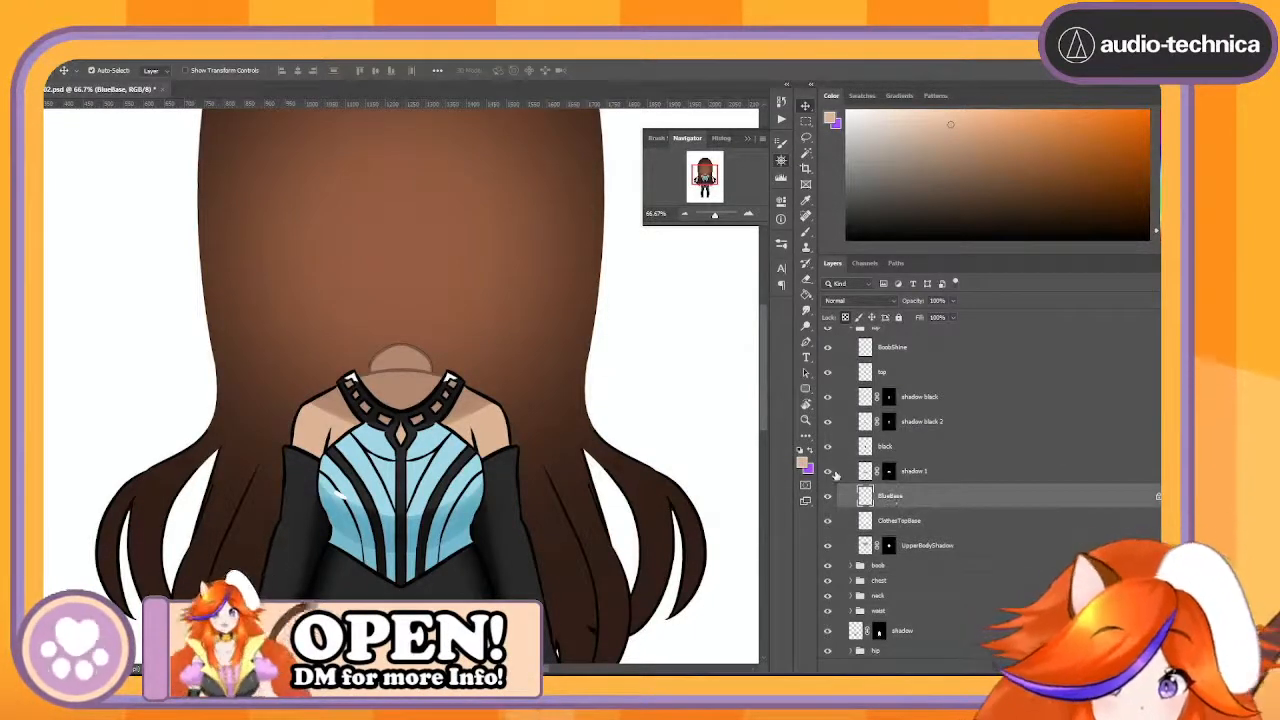
- Delete the layer mask of the shadow 1 layer above BlueBase
left_click(925, 472)
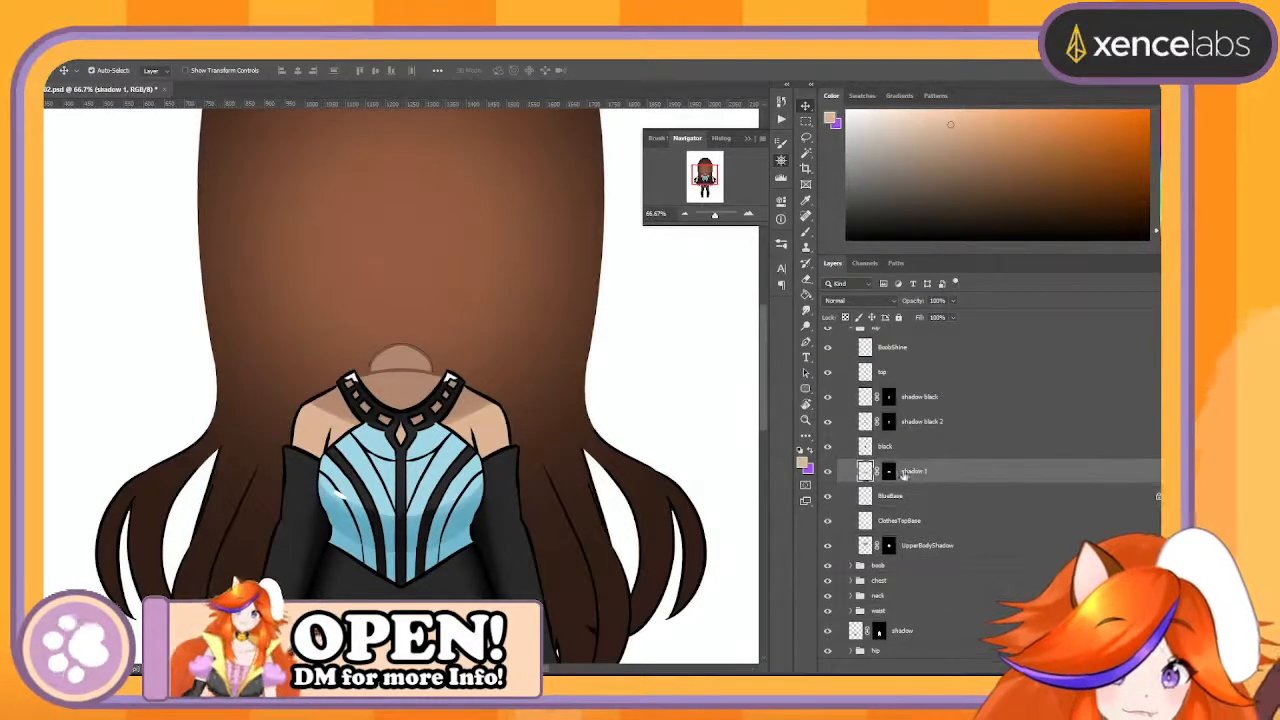
scroll(880, 462, "down", 1)
key("Delete")
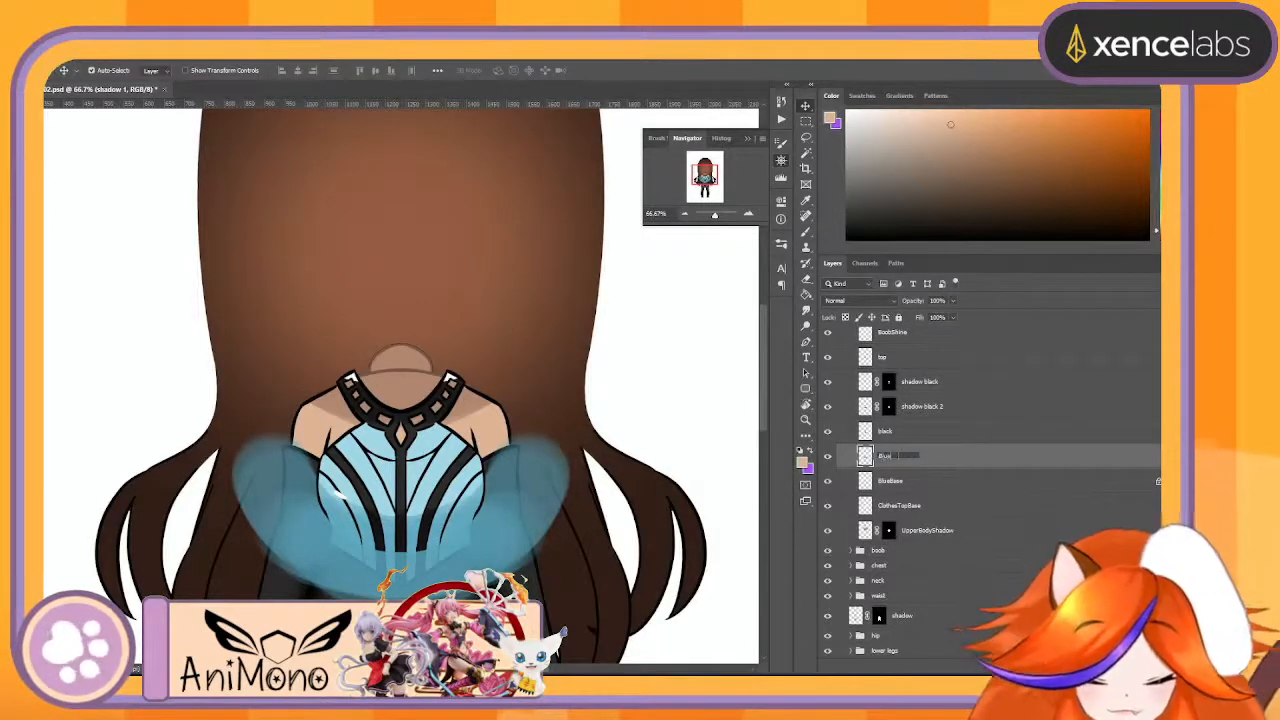
- Rename the shadow 1 layer as BlueShadow and the black layer below the two black shadows as BlackBase
type("ow")
key("Return")
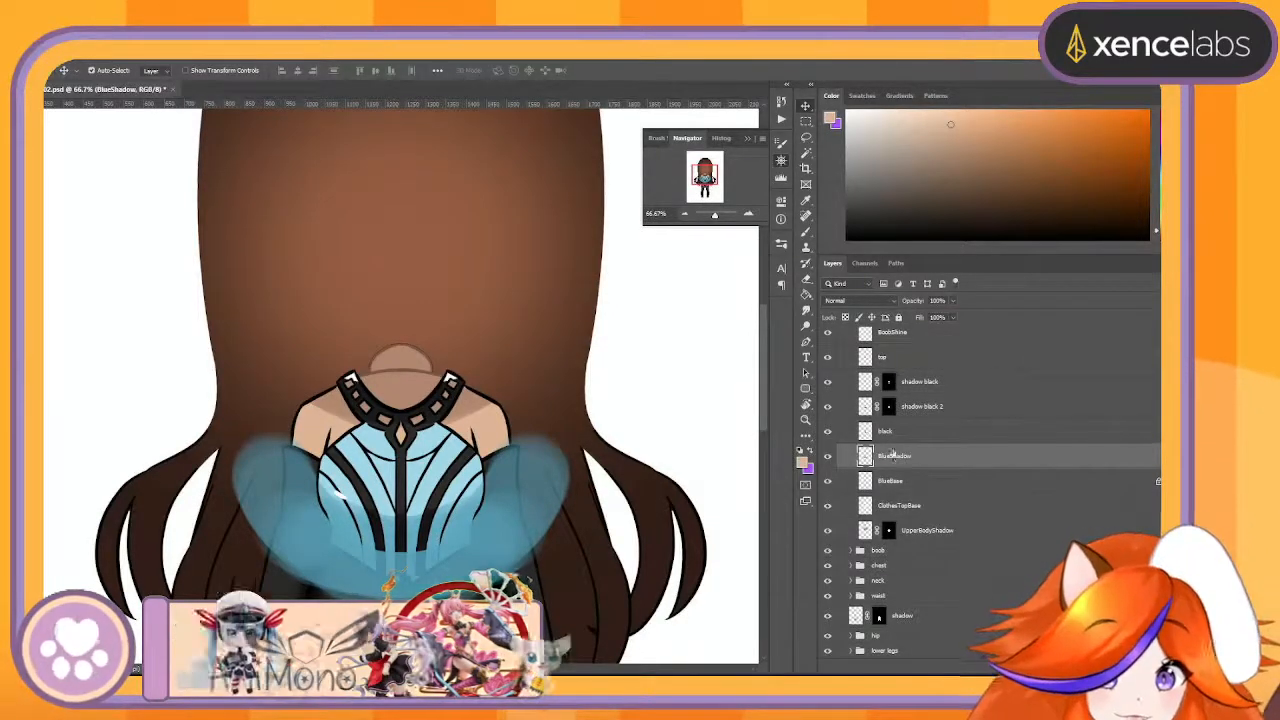
left_click(840, 430)
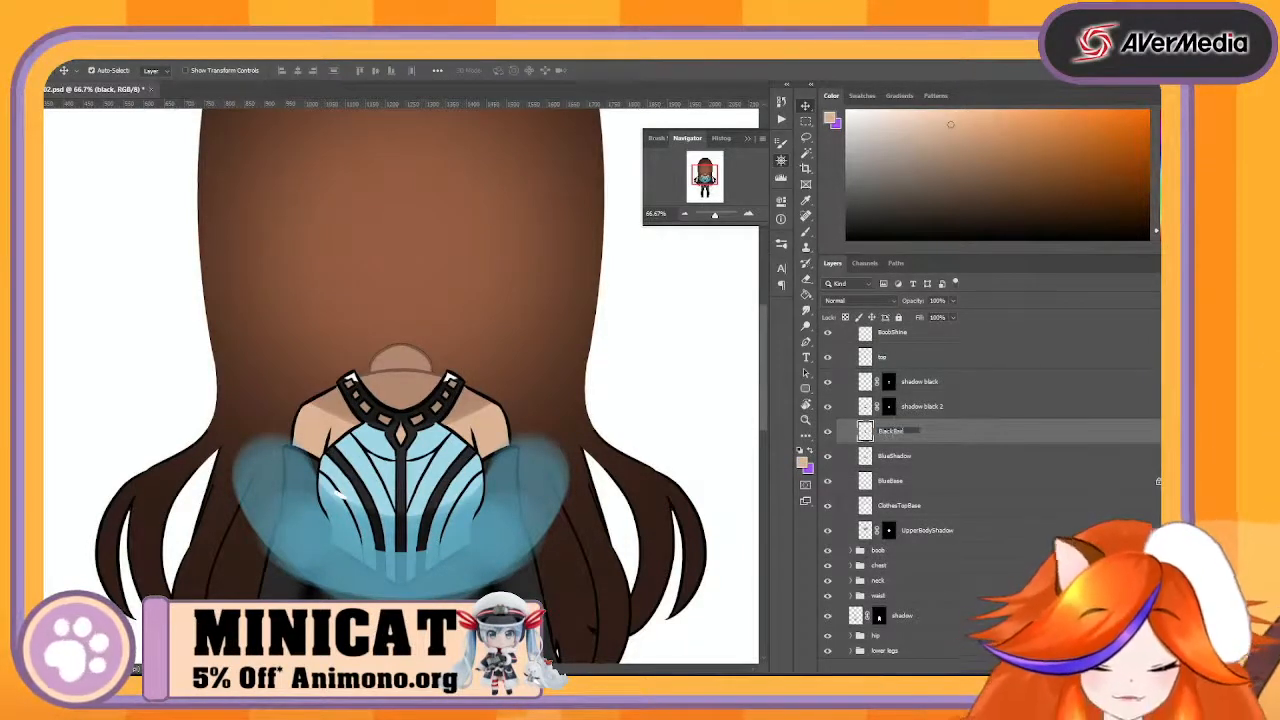
- Delete the layer mask of the shadow black 2 layer and rename it as LowerBlackShadow
left_click_drag(890, 410, 887, 410)
left_click(829, 406)
left_click(829, 406)
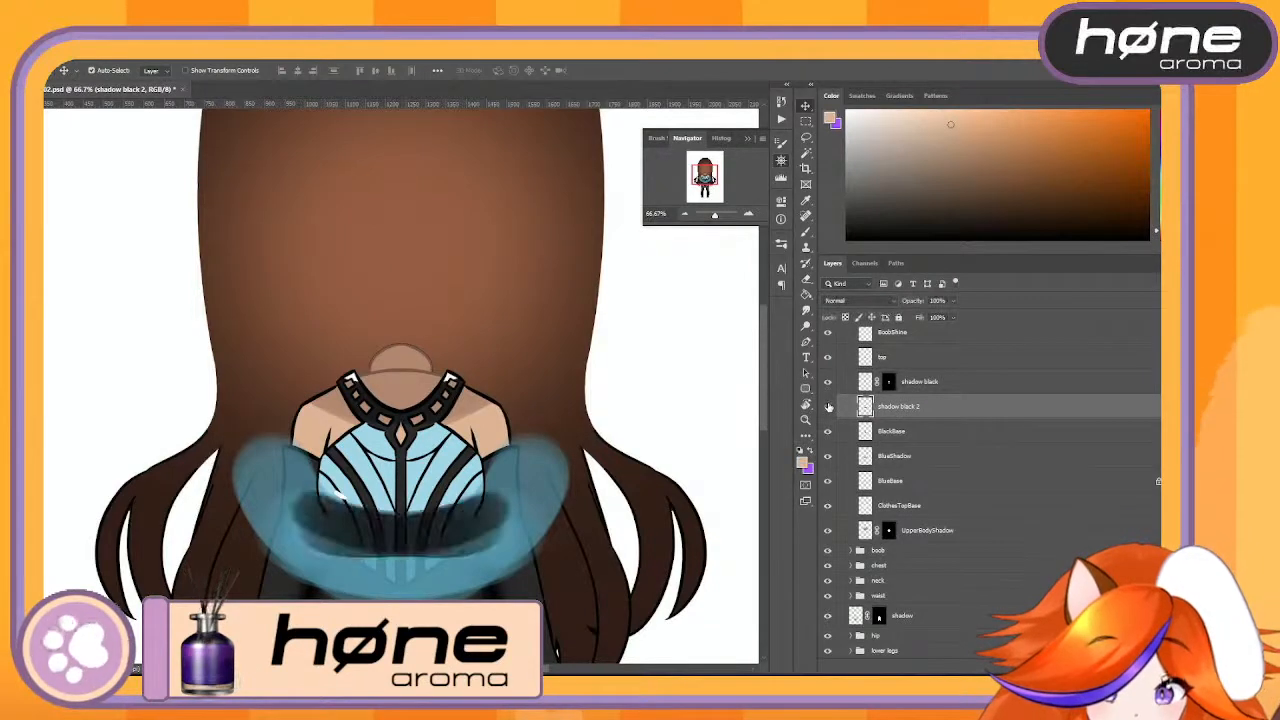
left_click(829, 406)
left_click(829, 406)
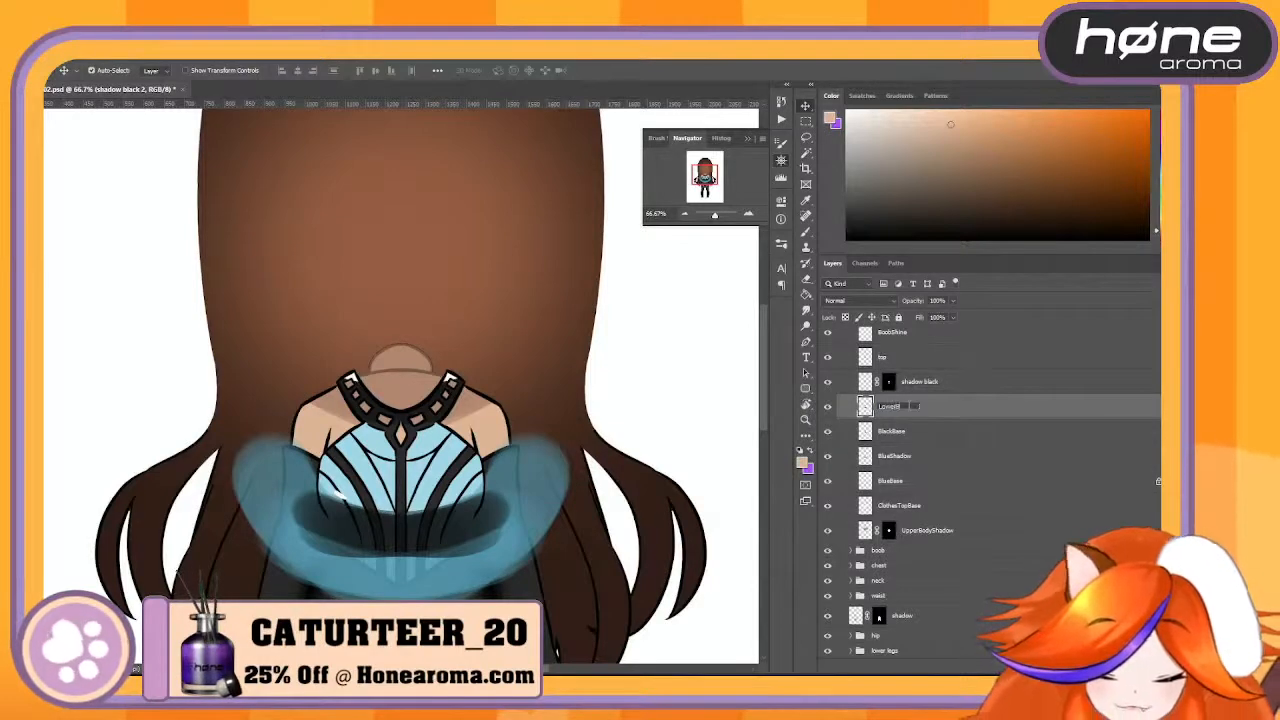
type("w")
key("Return")
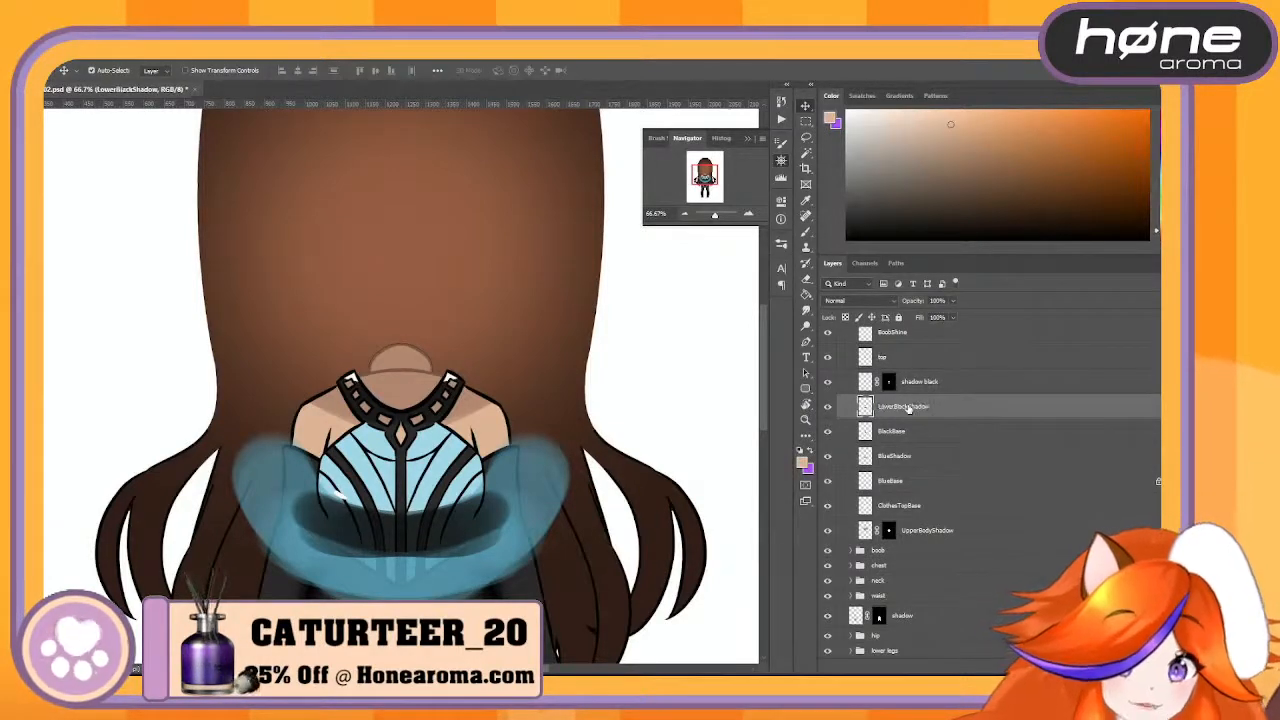
- Remove the mask from the shadow black layer and rename the layer as UpperBlackShadow
left_click(889, 382)
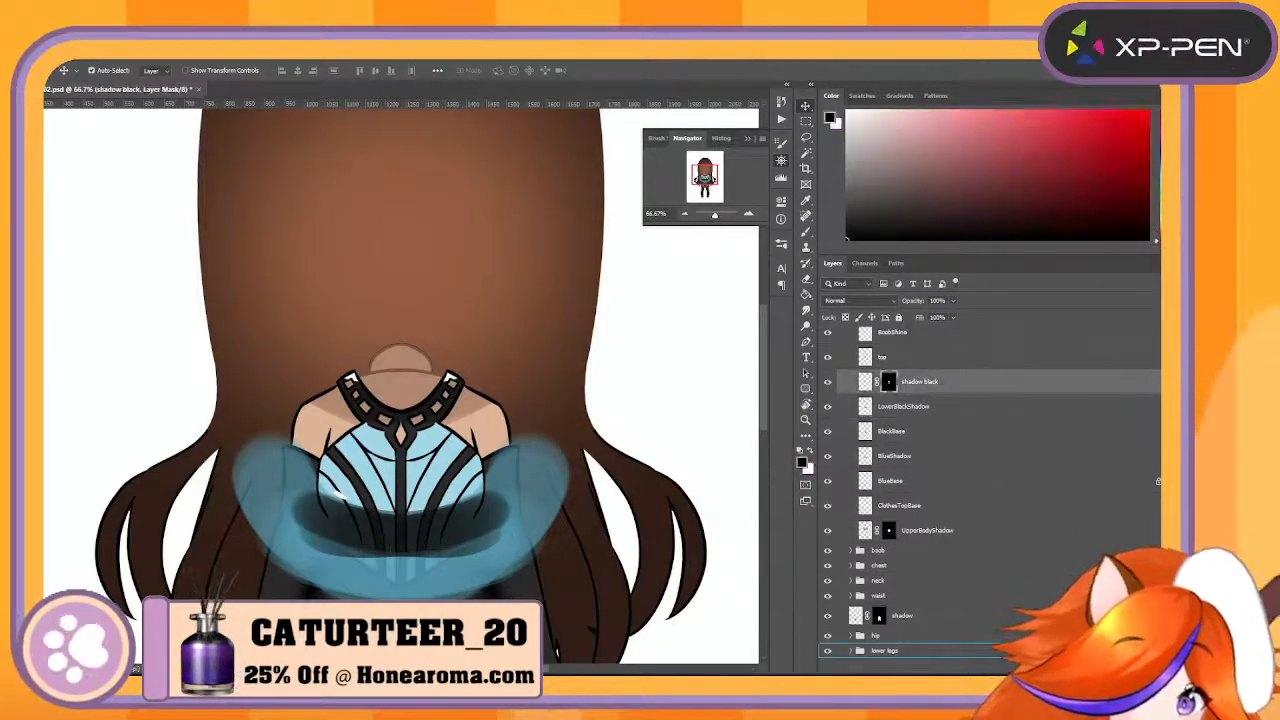
scroll(893, 390, "down", 1)
left_click(939, 383)
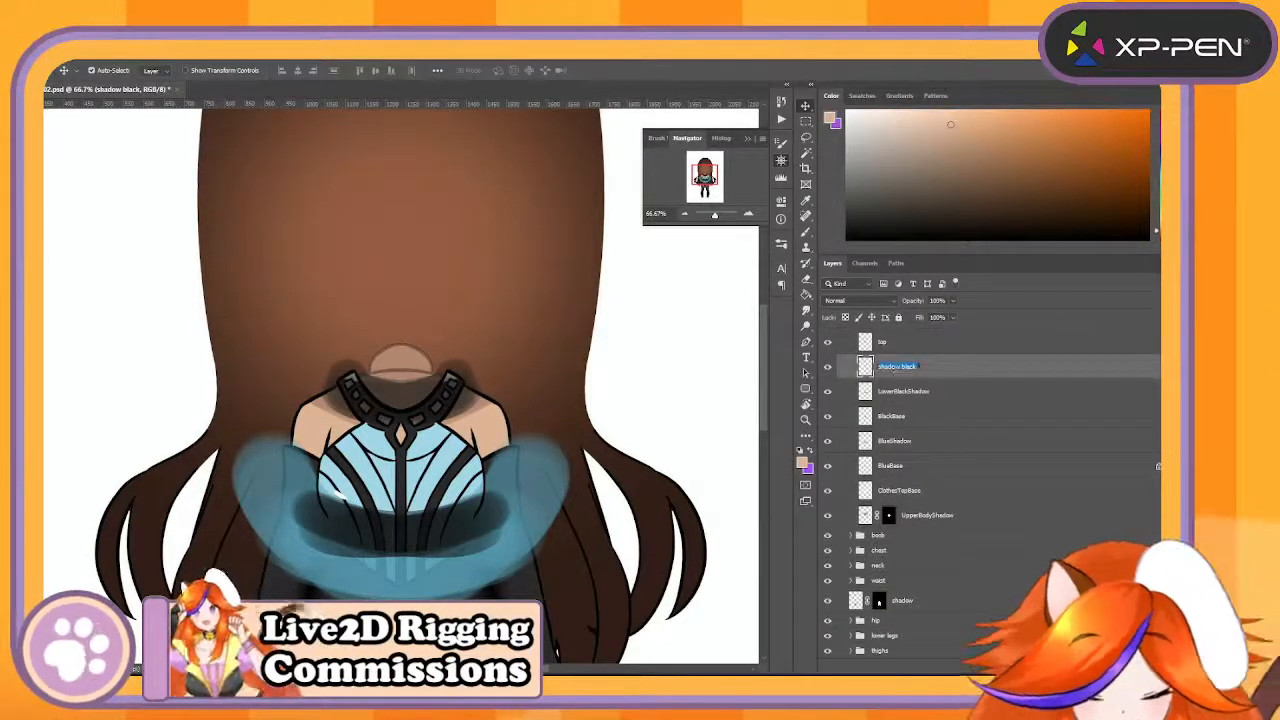
type("UpperBlack")
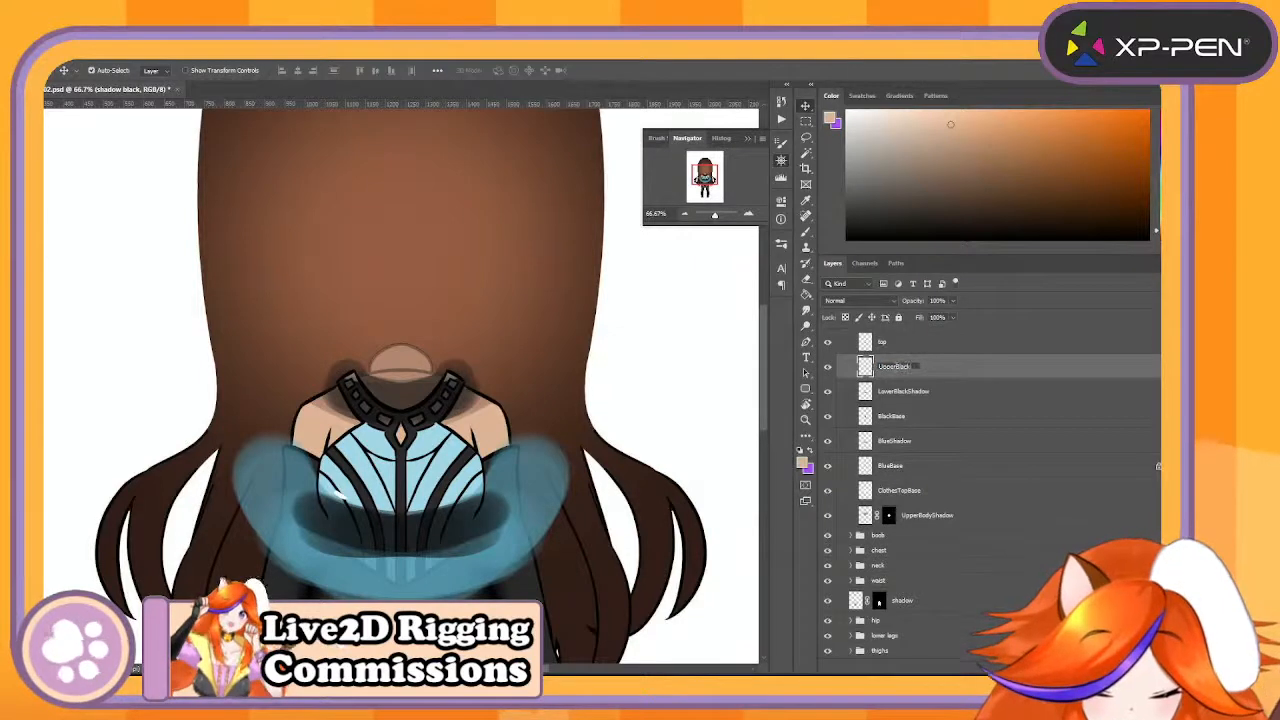
type("Shadow")
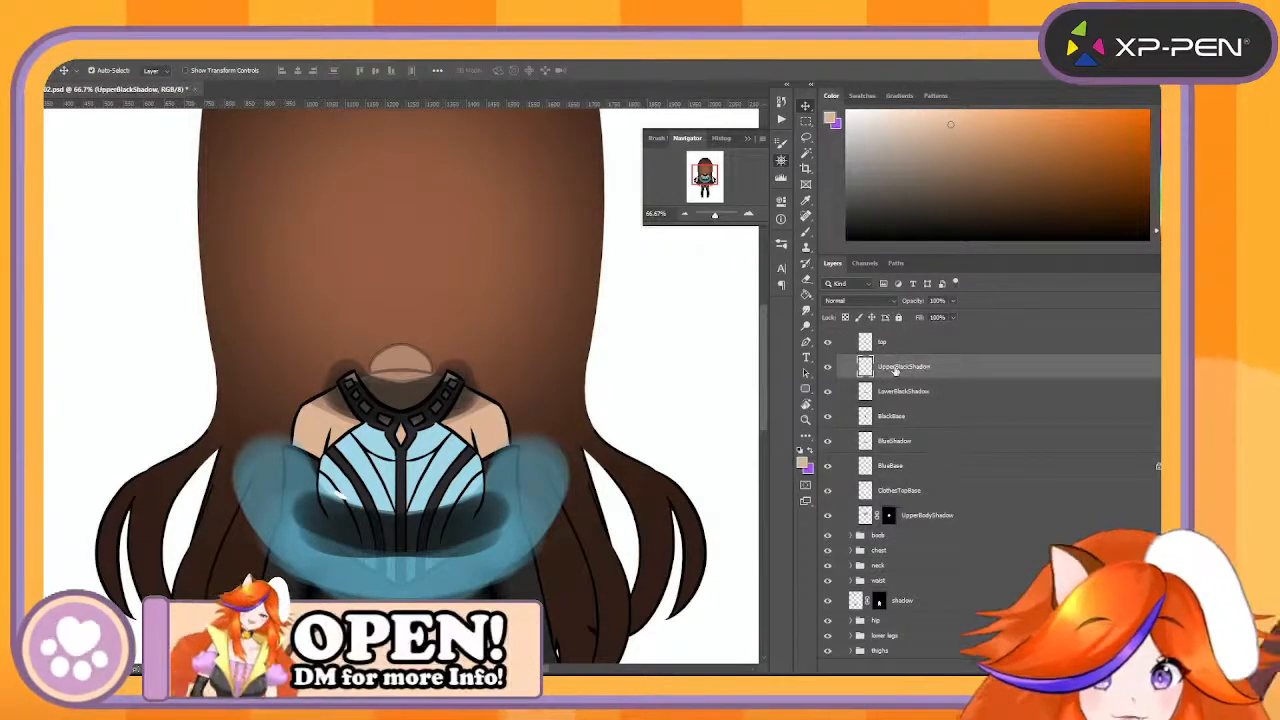
key("Return")
- Rename the line layer between BoobShine and UpperBlackShadow as ShopLine
scroll(916, 423, "up", 3)
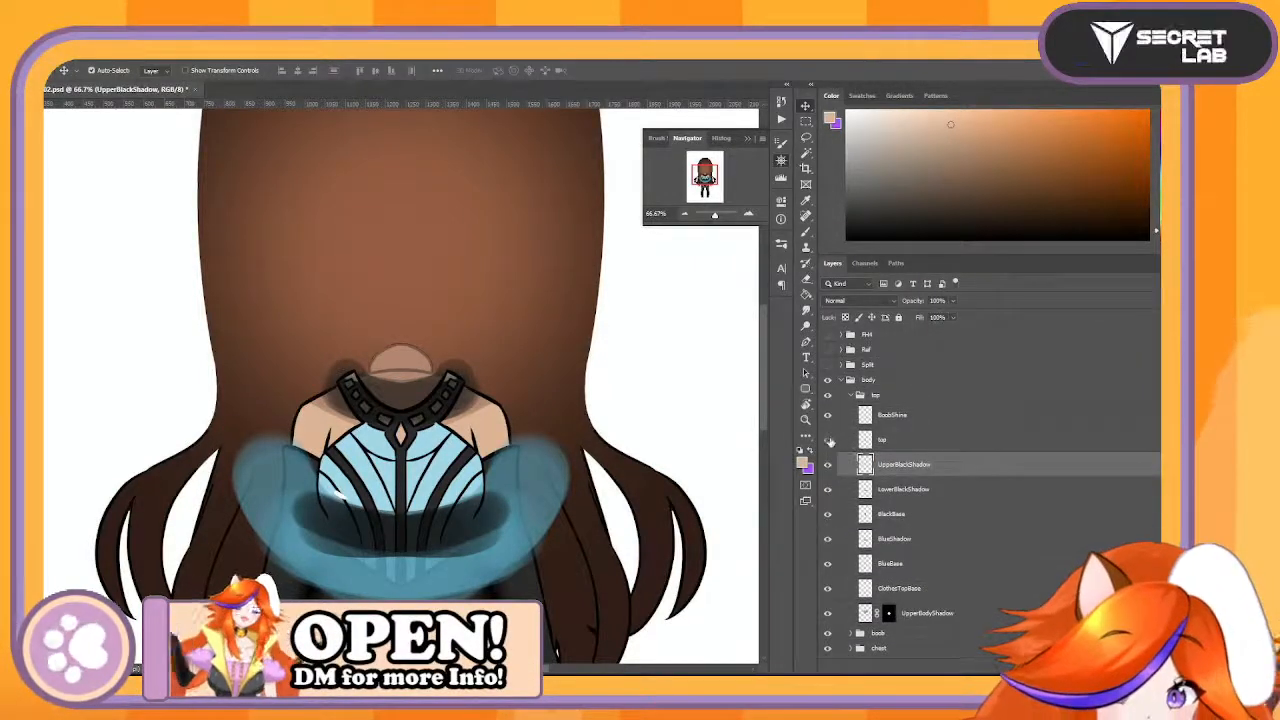
double_click(882, 442)
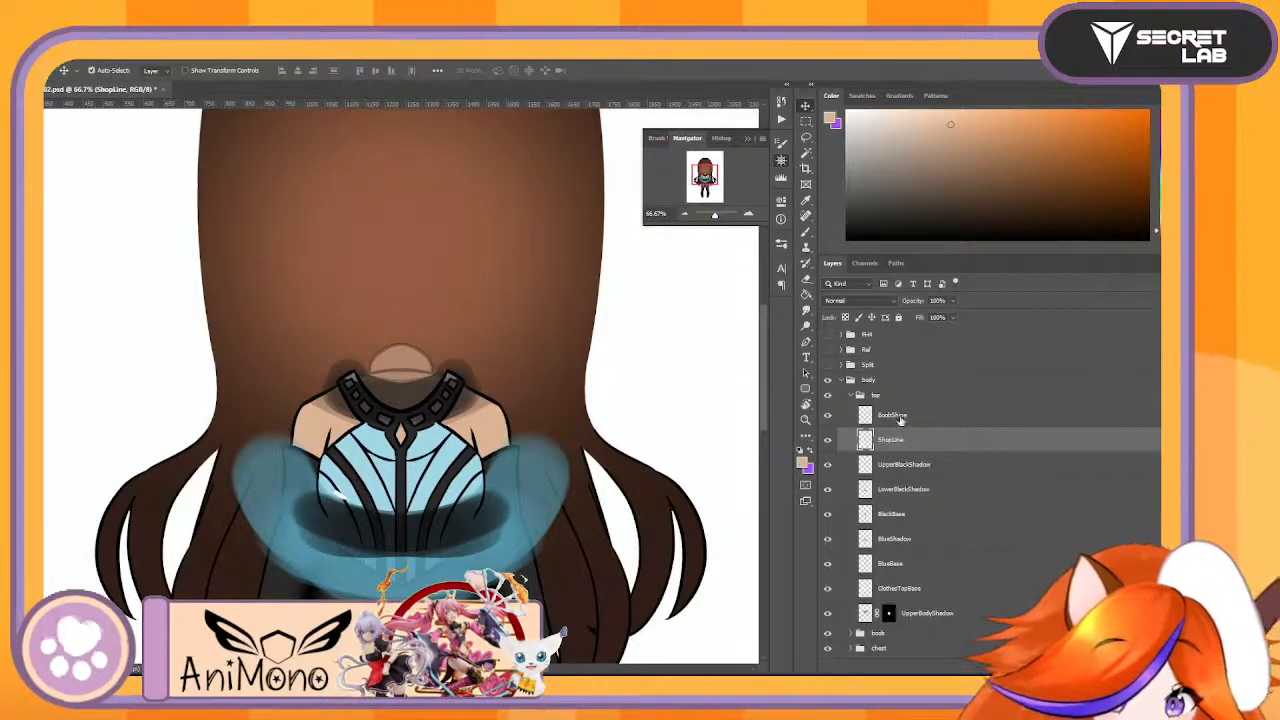
- Group the layers from BoobShine down to ClothesTopBase and name the group BoobaClothes
left_click(866, 414)
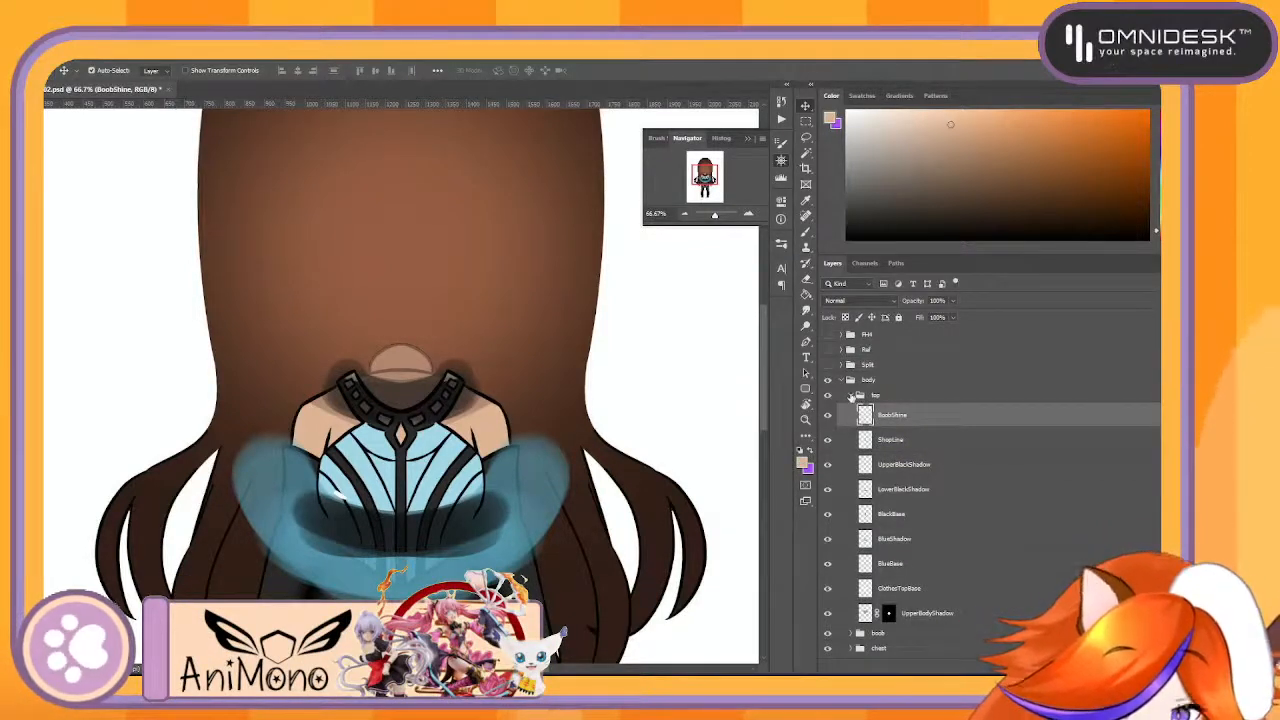
left_click(935, 590)
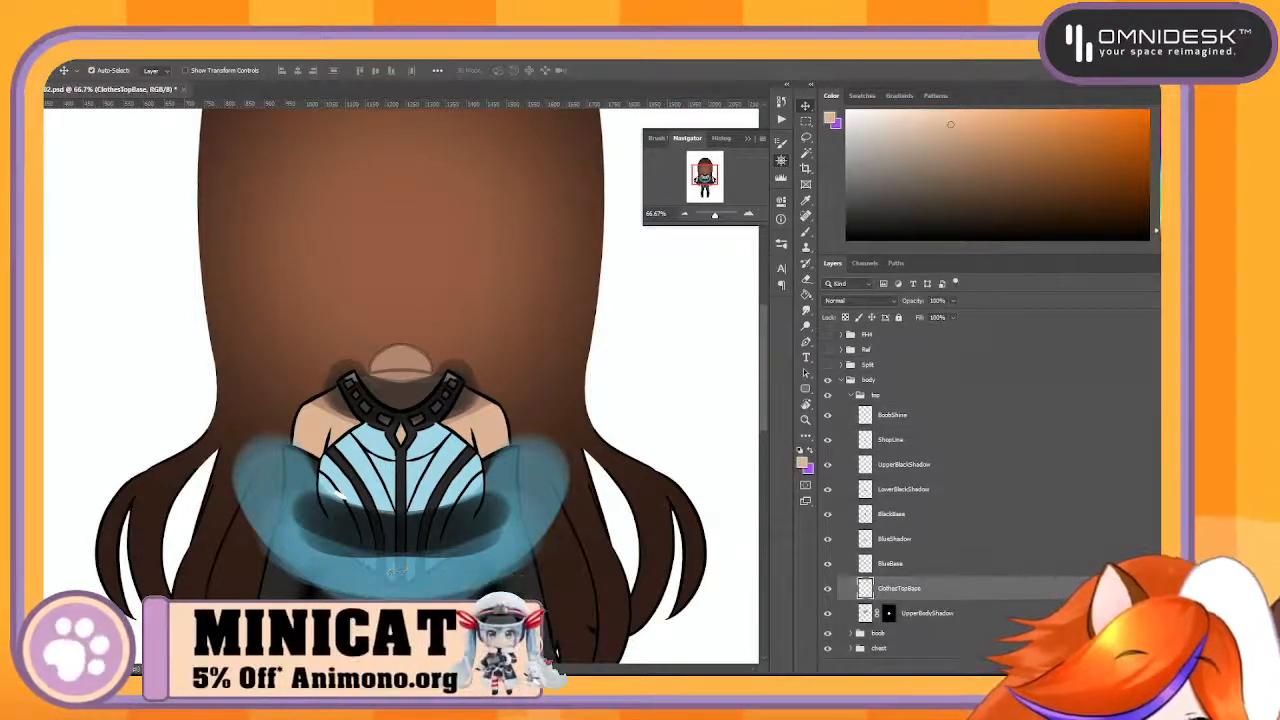
left_click(919, 416, "shift")
key("ctrl+g")
double_click(893, 410)
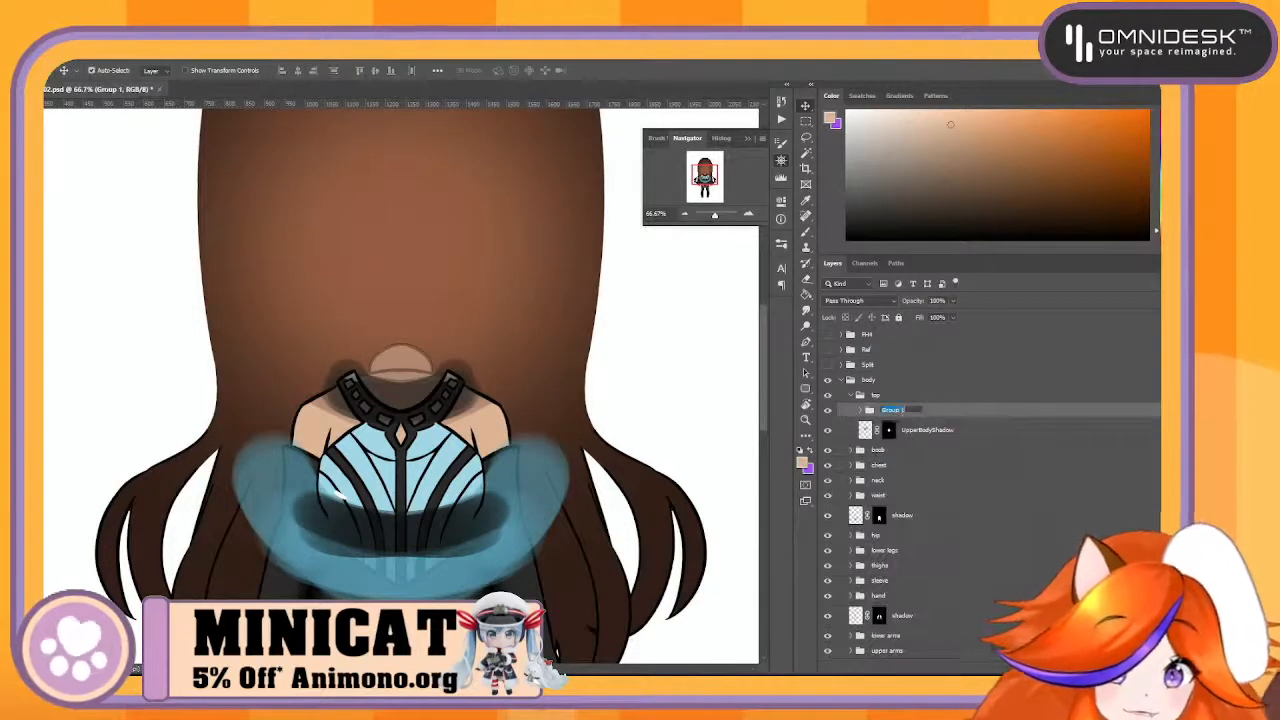
type("Boobs")
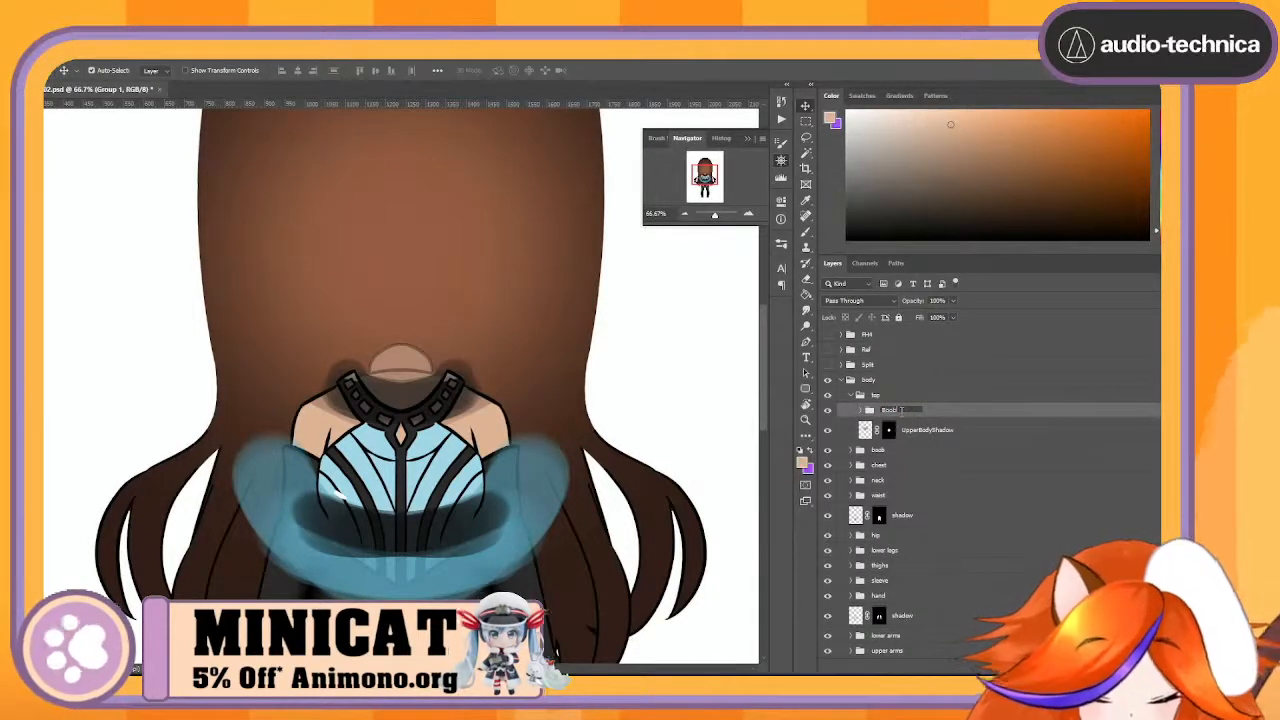
type("Cl")
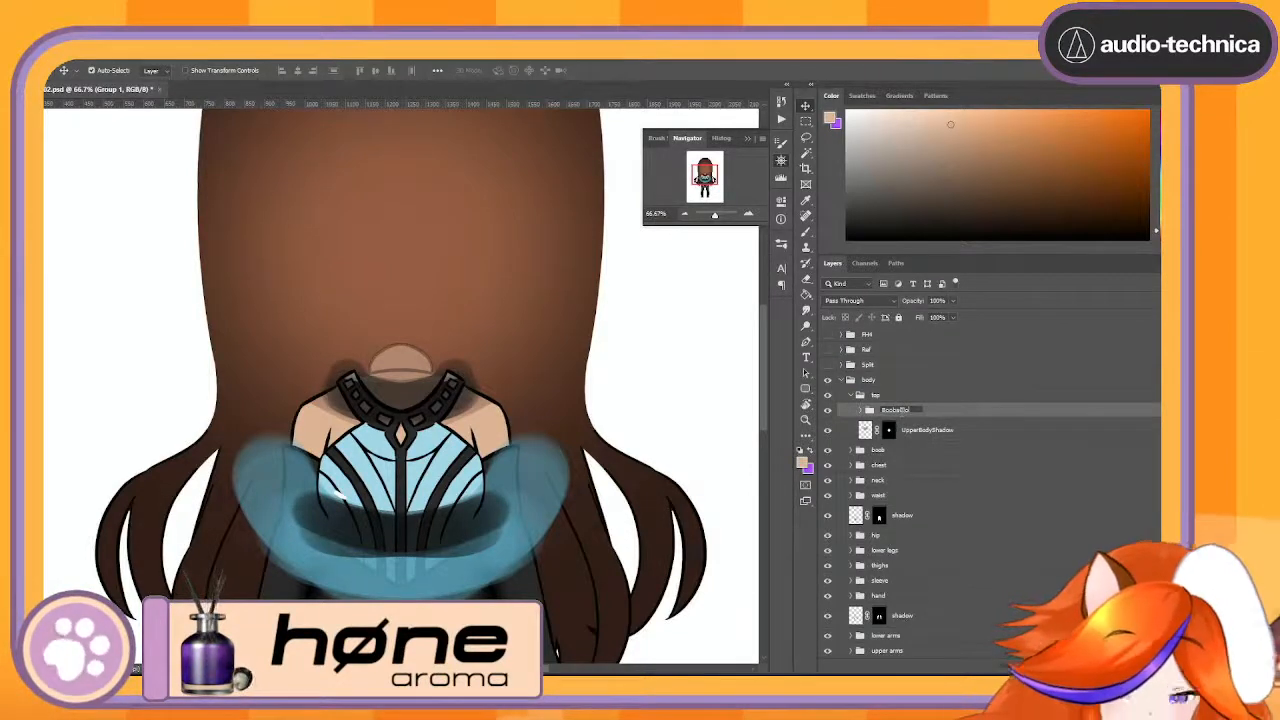
type("othes")
key("Return")
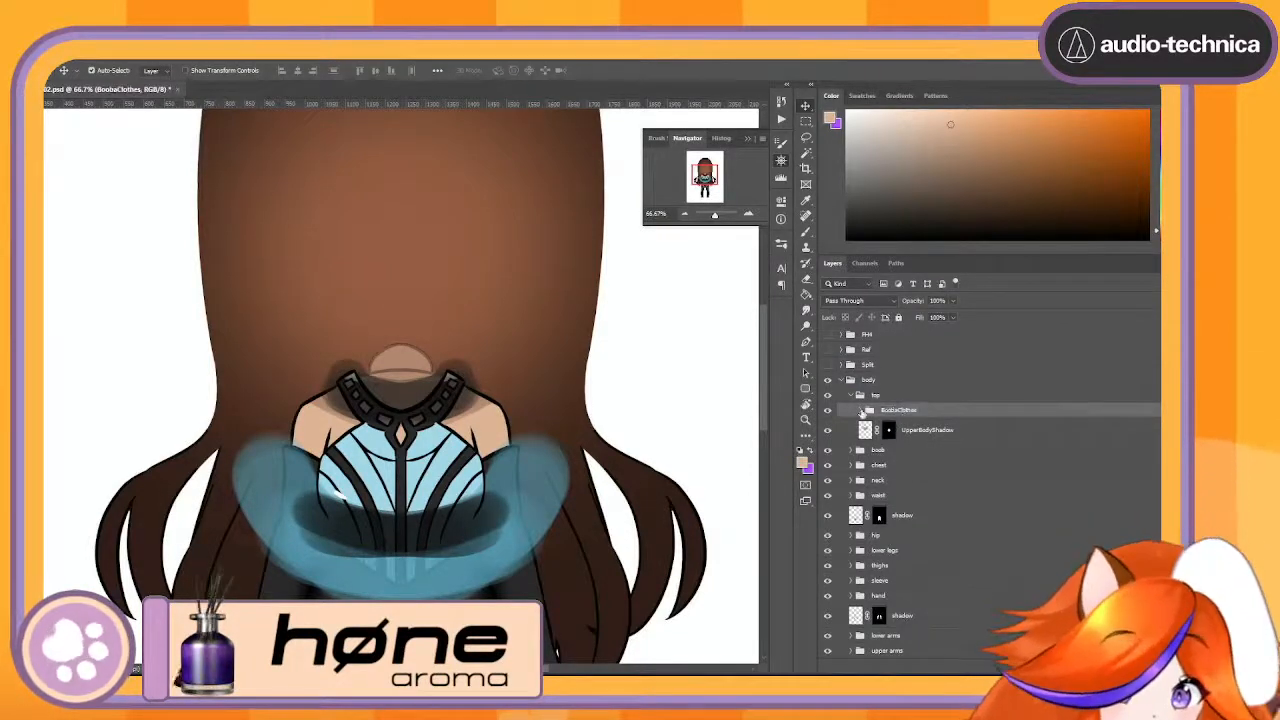
- Compare the figure with and without the BoobaClothes group, then leave the group hidden and select UpperBodyShadow
left_click(827, 412)
left_click(827, 412)
left_click(827, 412)
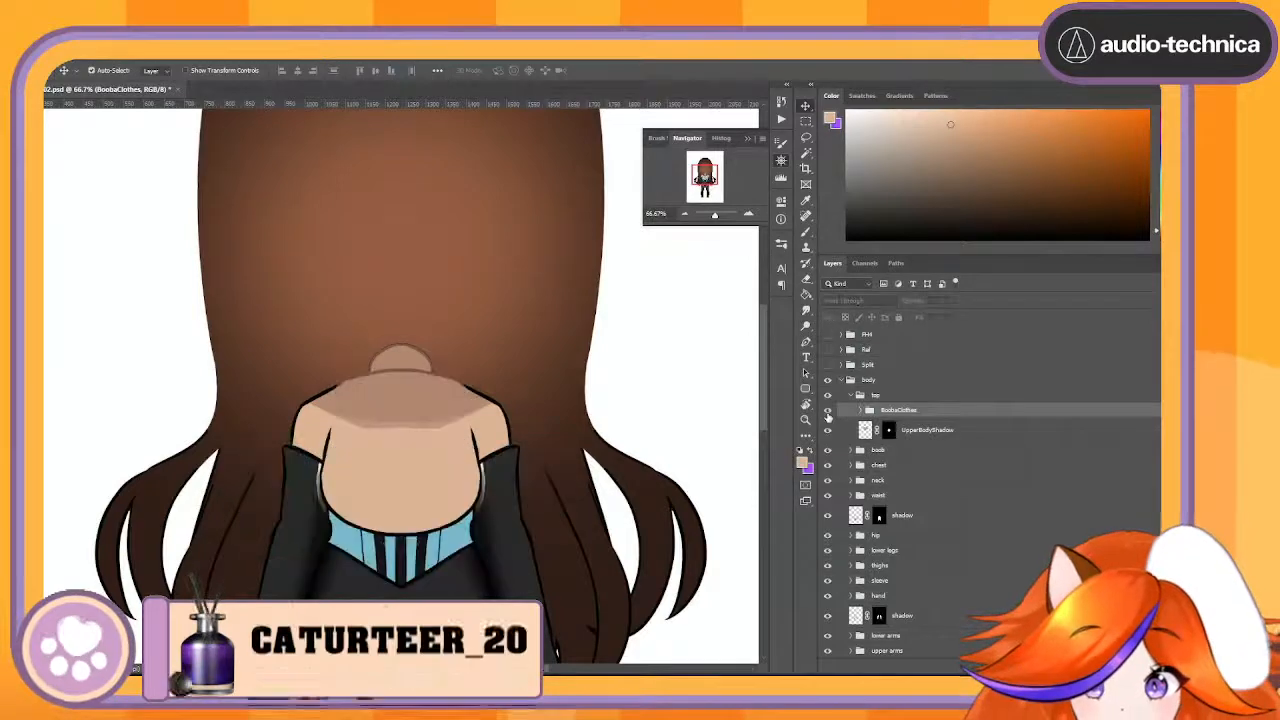
left_click(827, 412)
left_click(827, 411)
left_click(827, 411)
left_click(827, 411)
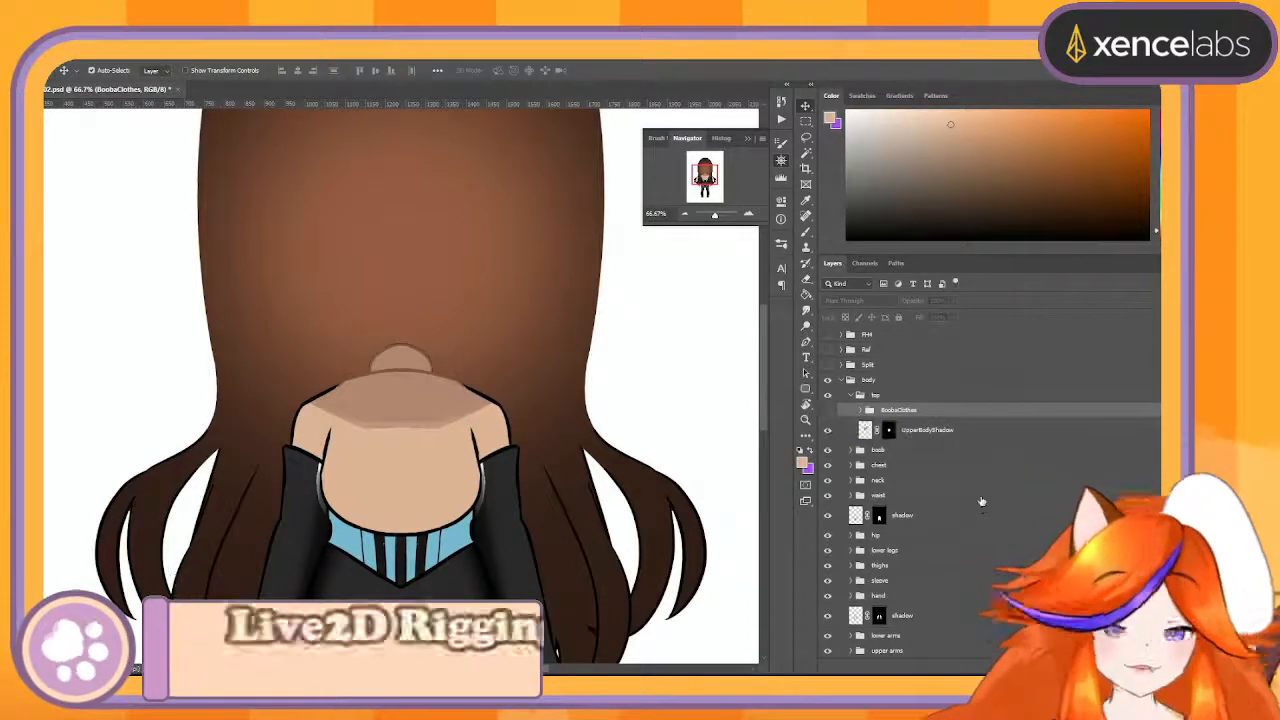
left_click(920, 433)
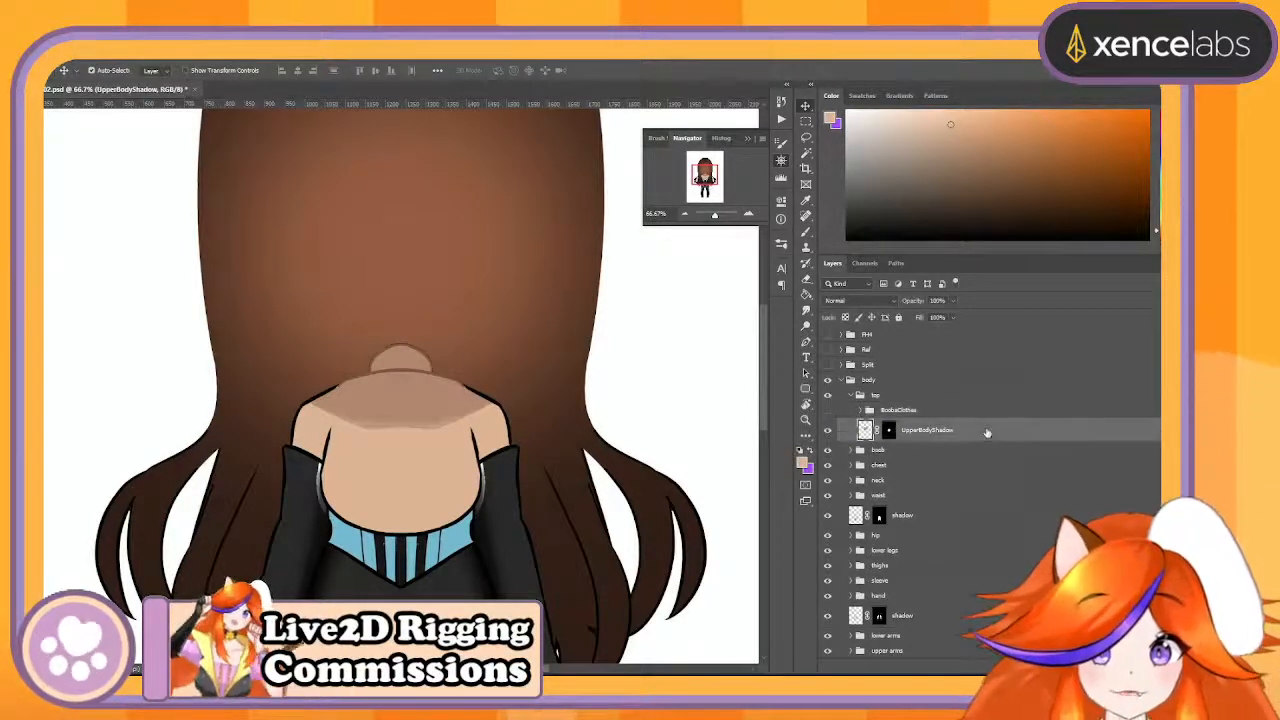
left_click(958, 412)
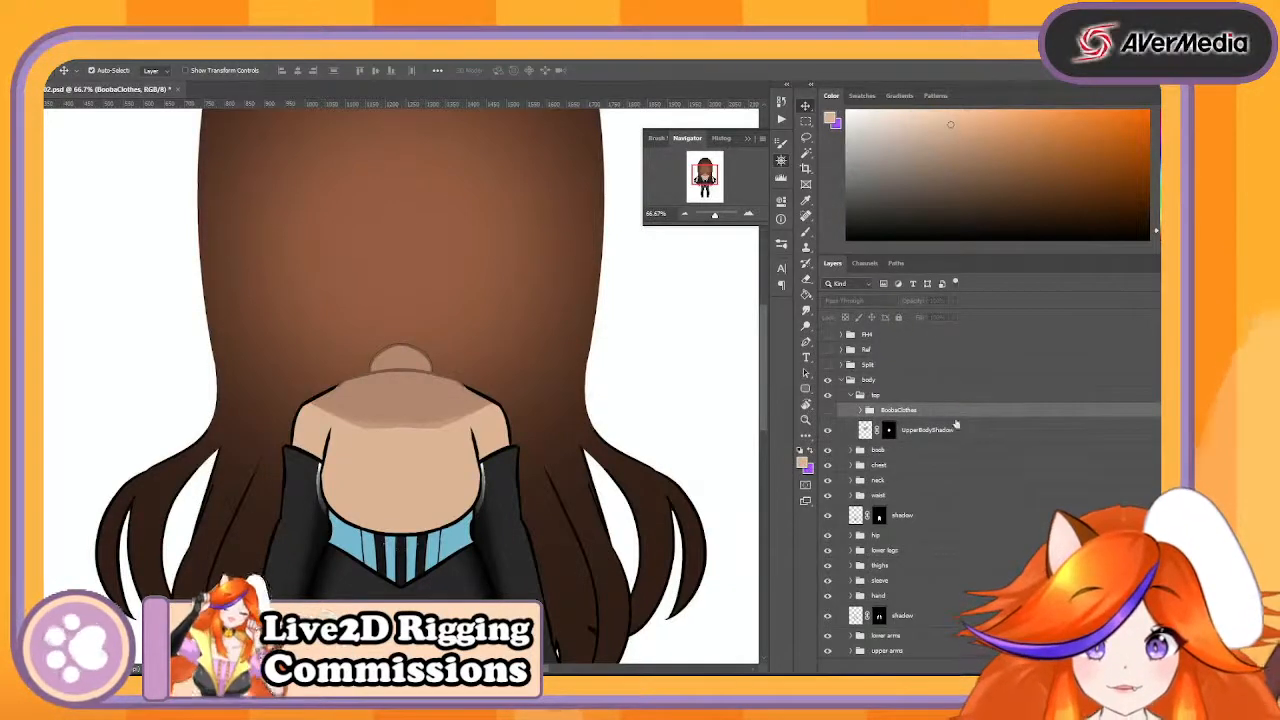
left_click(1017, 437)
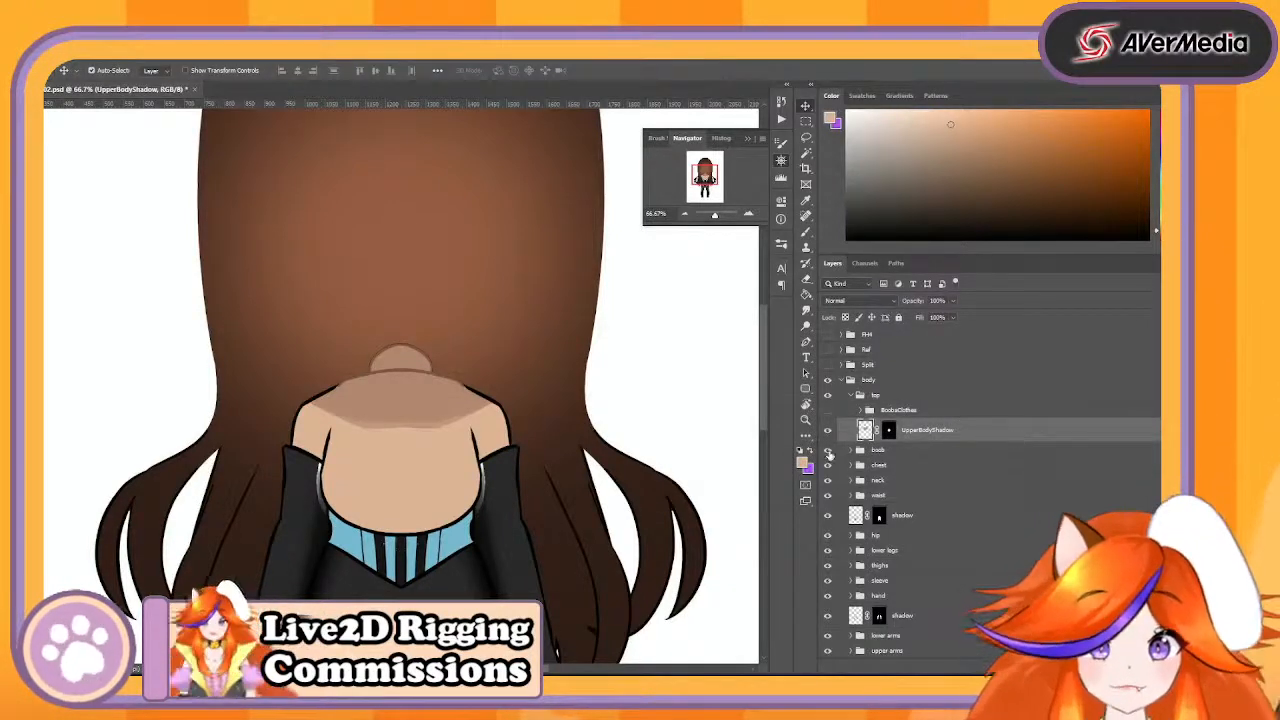
- Examine the boob group by switching the visibility of the group, its line layer and its colour layer
left_click(829, 454)
left_click(829, 454)
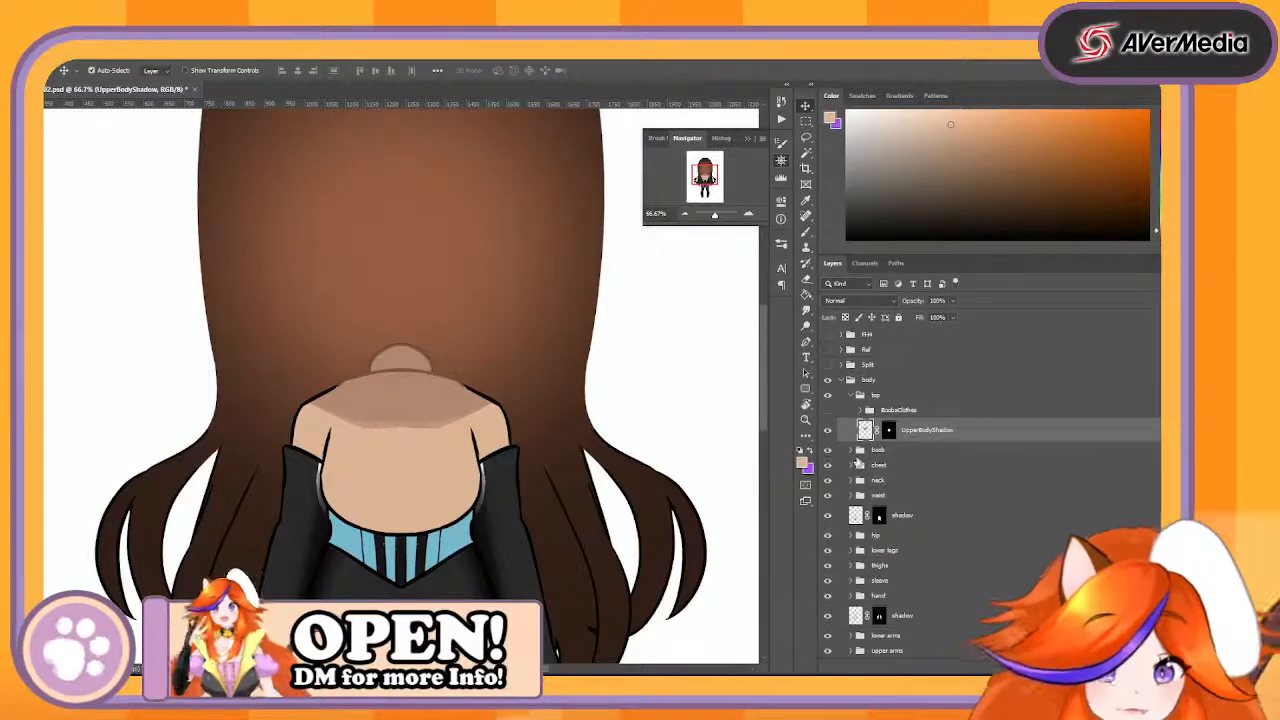
left_click(852, 451)
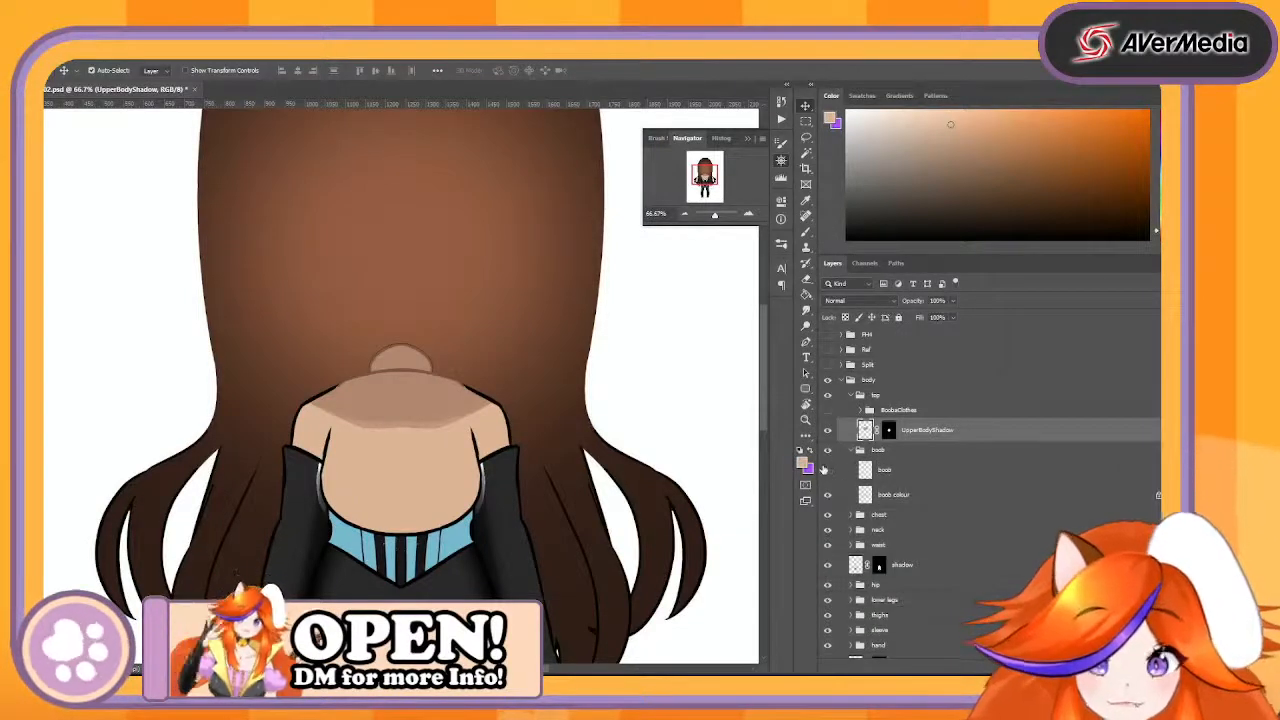
left_click(825, 469)
left_click(825, 469)
left_click(825, 469)
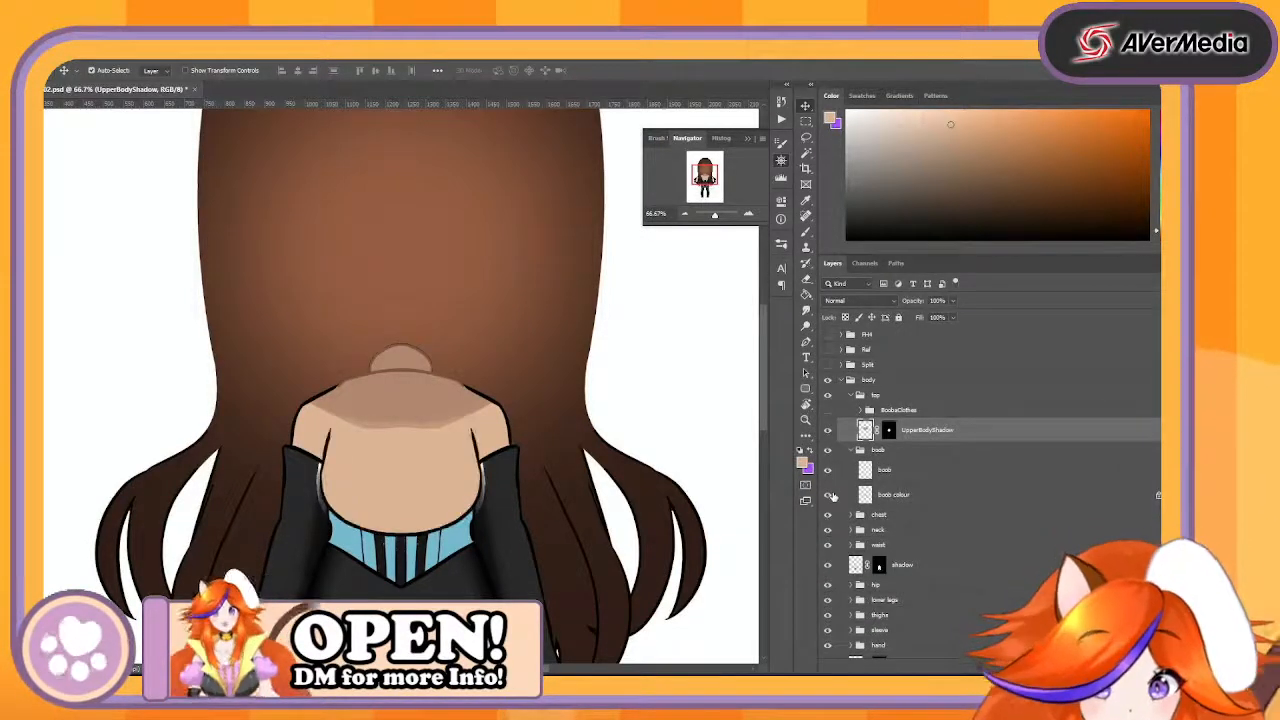
left_click(827, 495)
left_click(827, 495)
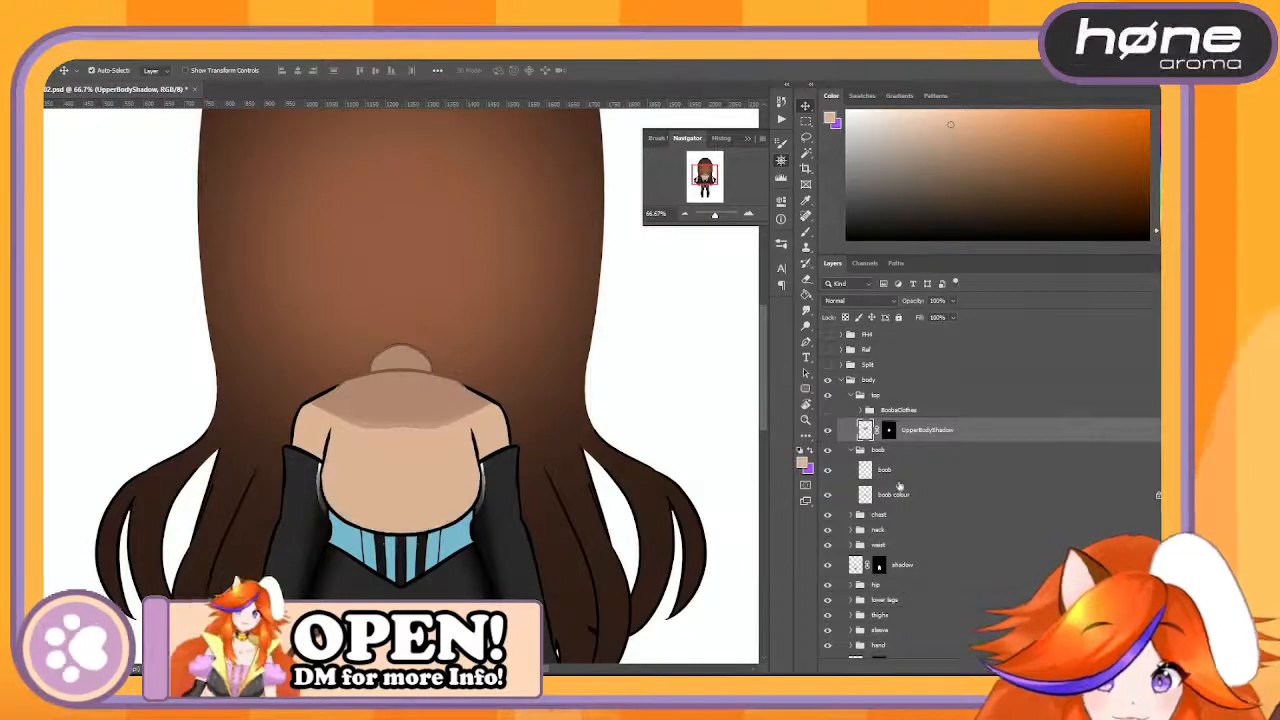
- Check the artwork beneath the boob group by temporarily moving parts of the body aside, and undo the moves
left_click(880, 451)
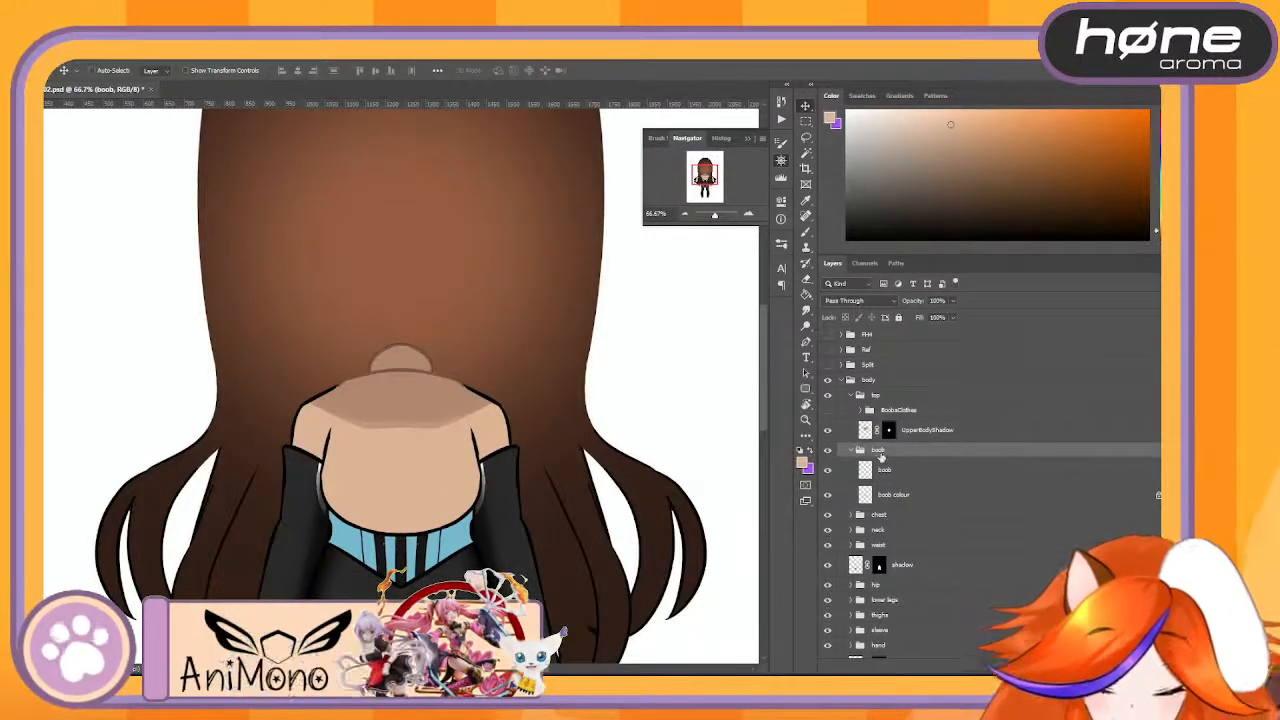
key("ctrl+t")
left_click_drag(388, 457, 493, 472)
key("Return")
key("ctrl+z")
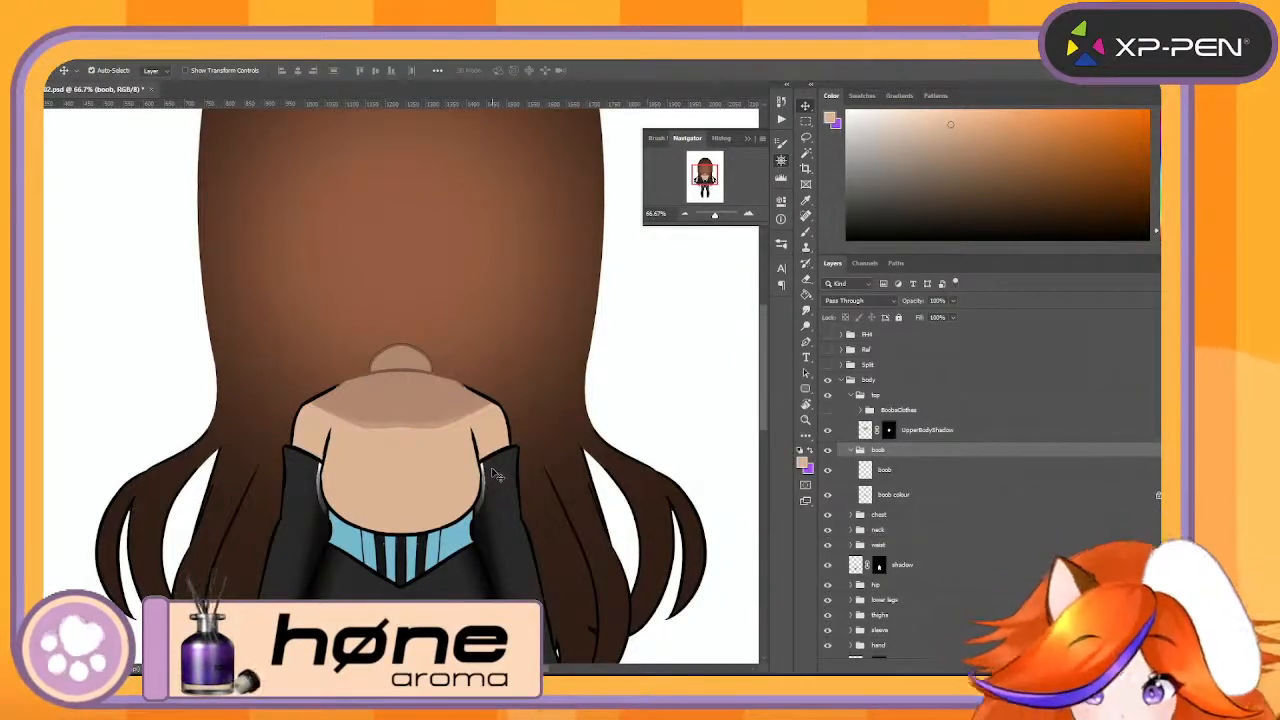
left_click_drag(497, 424, 569, 428)
key("ctrl+z")
key("ctrl+z")
- Hide the UpperBodyShadow layer and inspect the chest group's visibility and contents
left_click(503, 437)
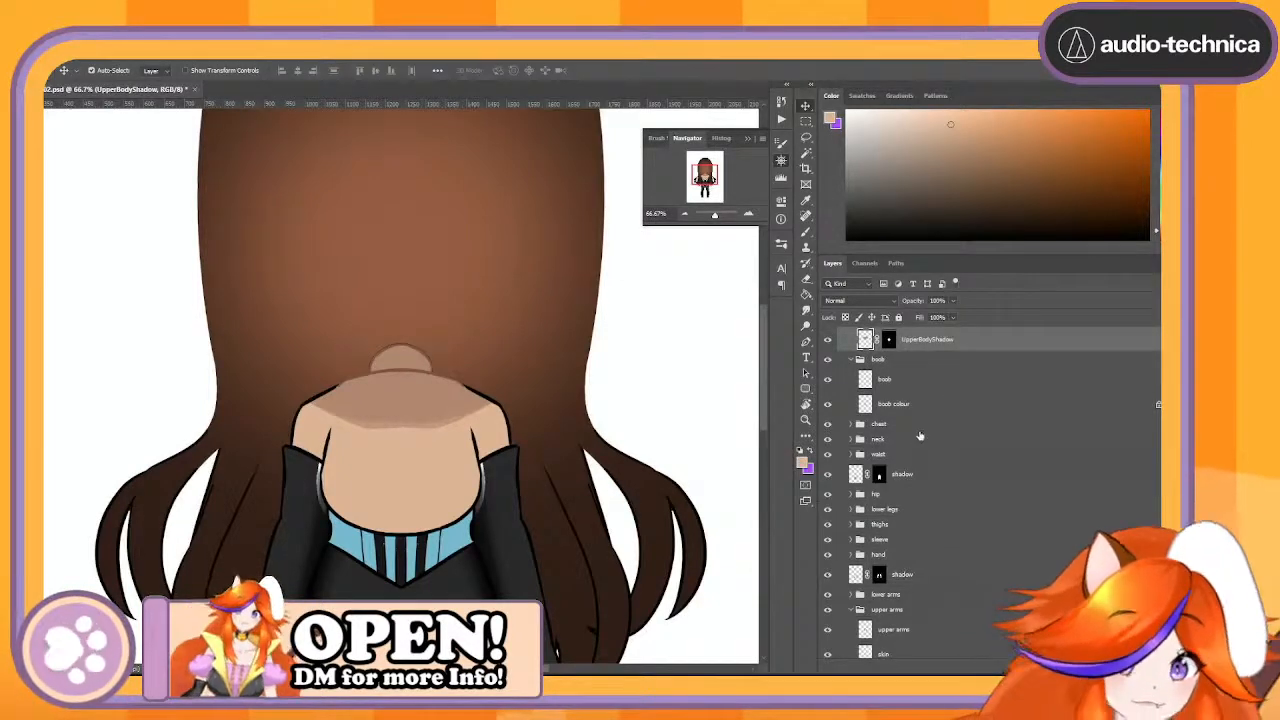
left_click(828, 340)
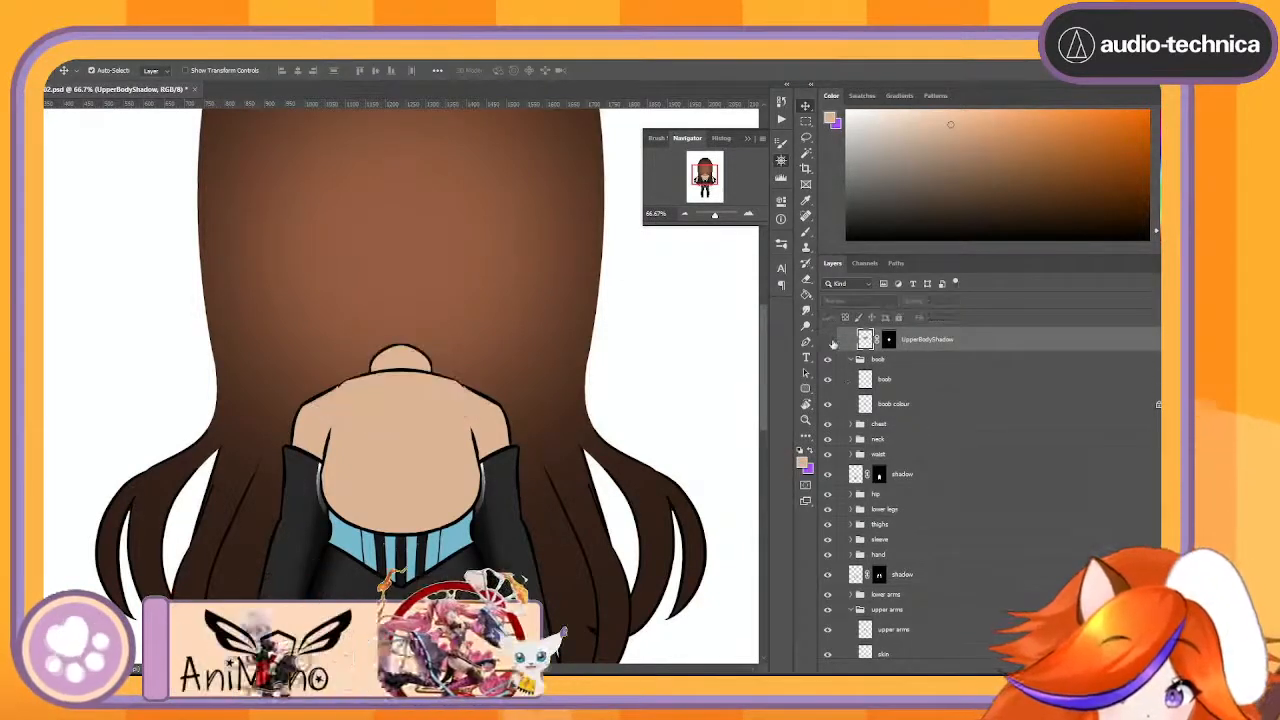
left_click(827, 425)
left_click(828, 427)
left_click(828, 427)
left_click(828, 427)
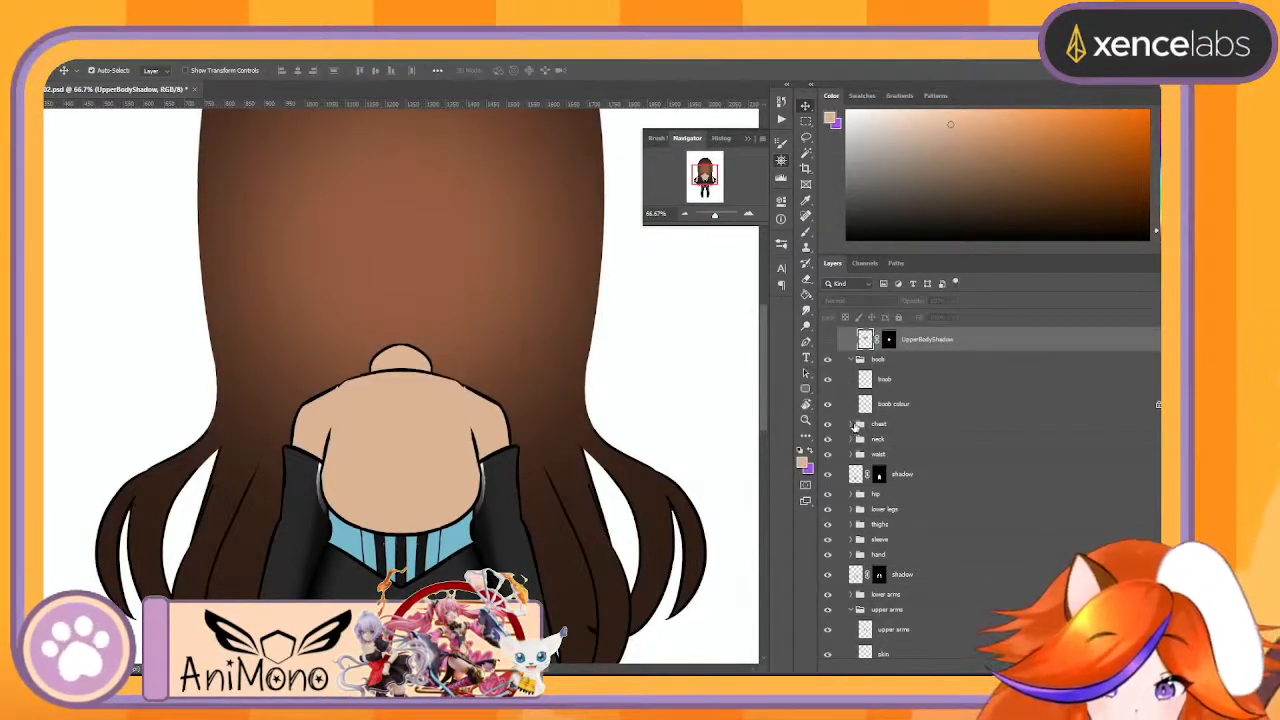
left_click(851, 425)
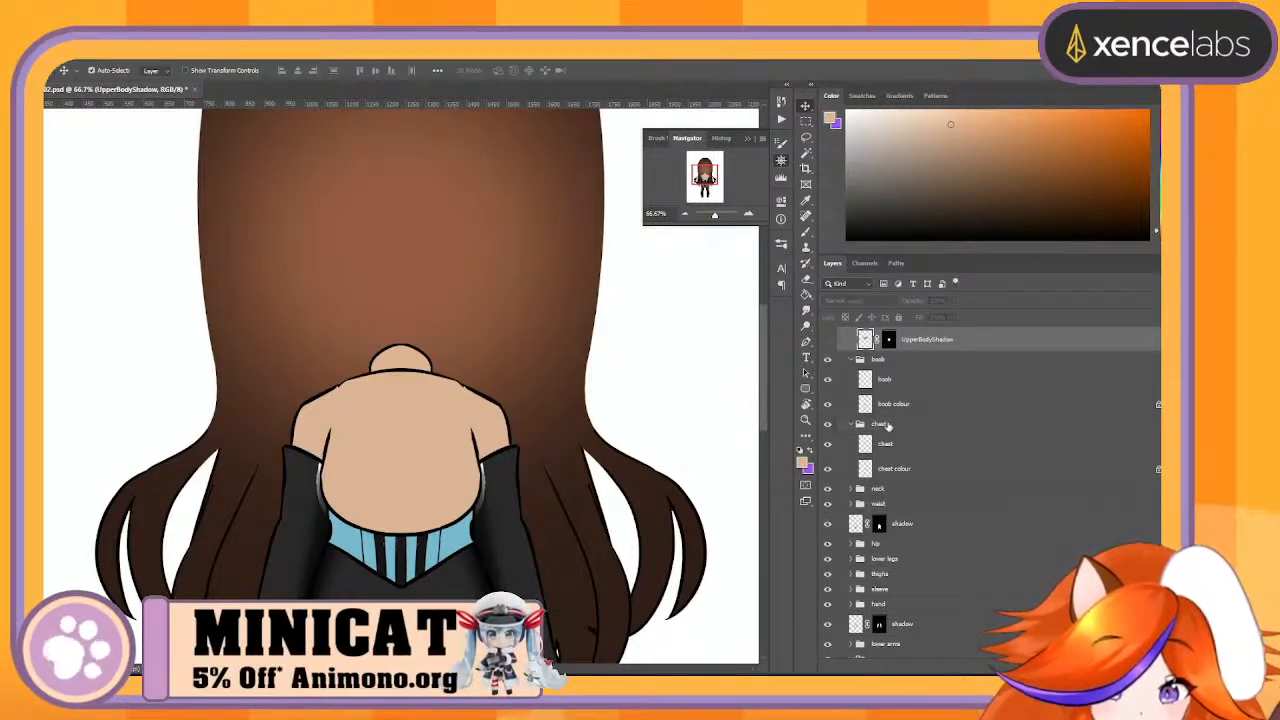
left_click(887, 426)
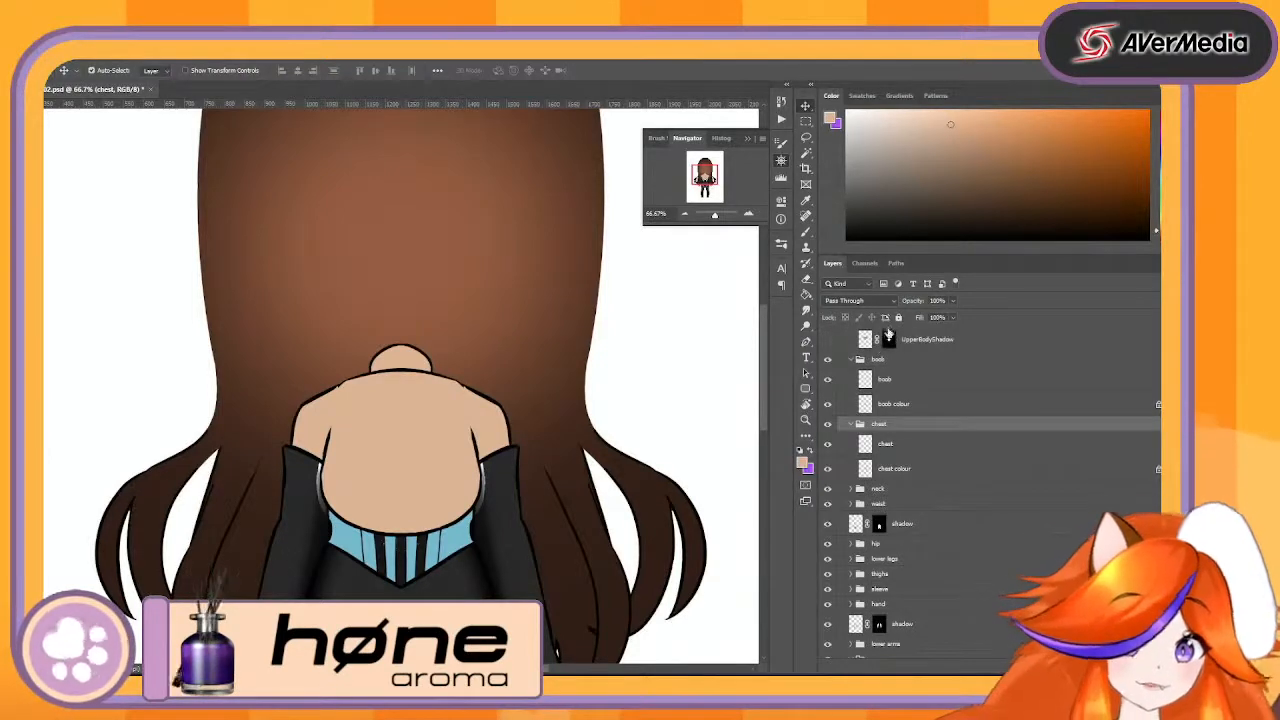
- Delete the layer mask of the UpperBodyShadow layer
scroll(1044, 532, "down", 1)
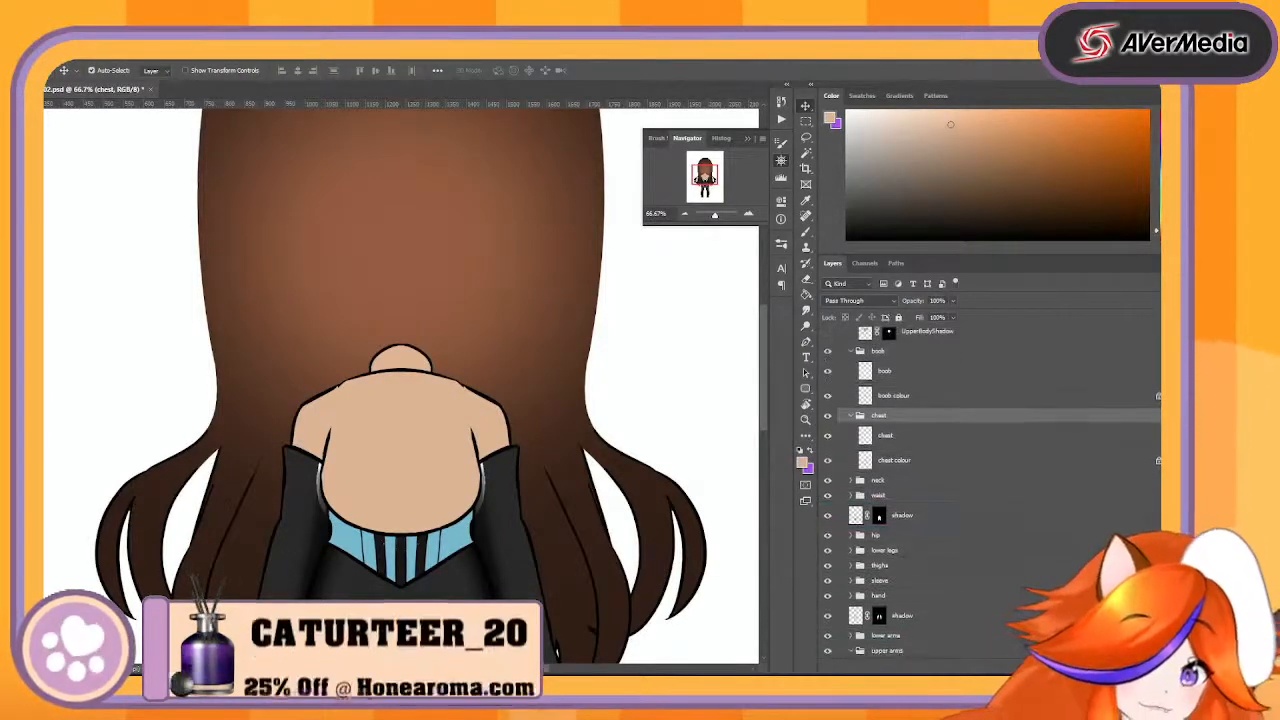
scroll(1045, 532, "up", 3)
left_click(909, 379)
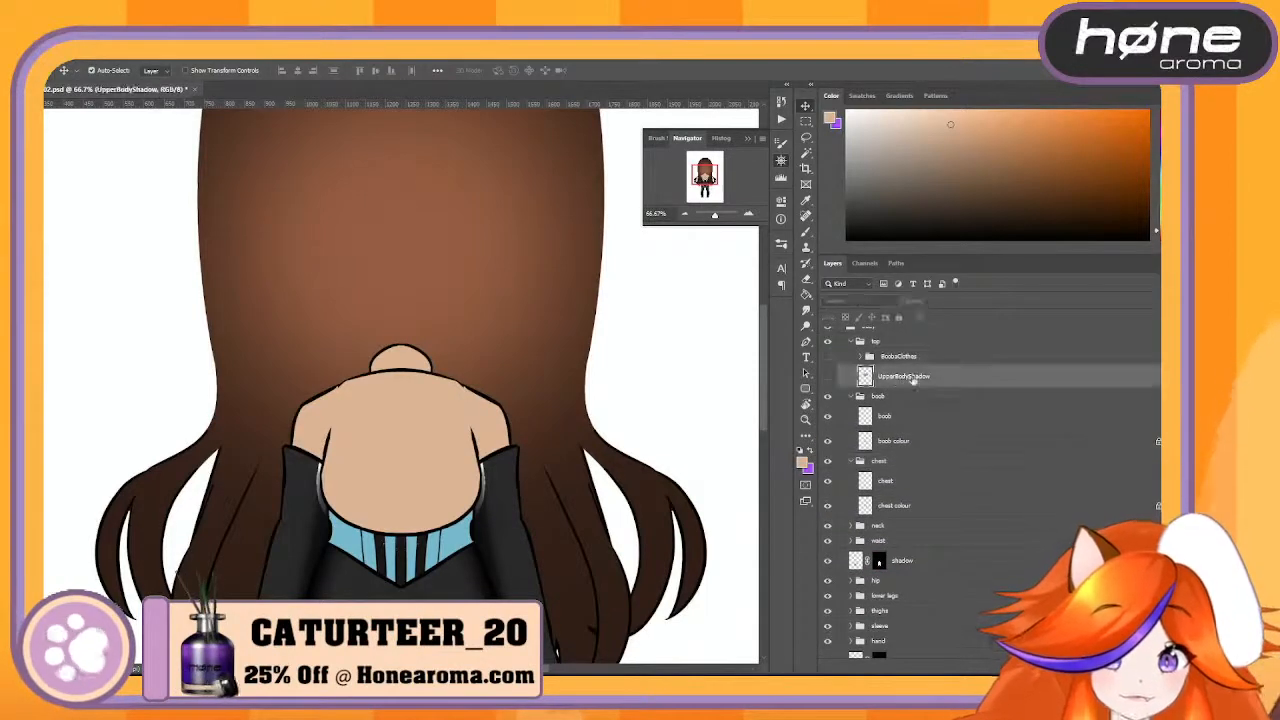
- Duplicate the UpperBodyShadow layer, place the copy inside the boob group above the boob colour layer, and make it visible
scroll(911, 379, "down", 1)
scroll(990, 490, "down", 1)
key("ctrl+j")
scroll(909, 431, "up", 4)
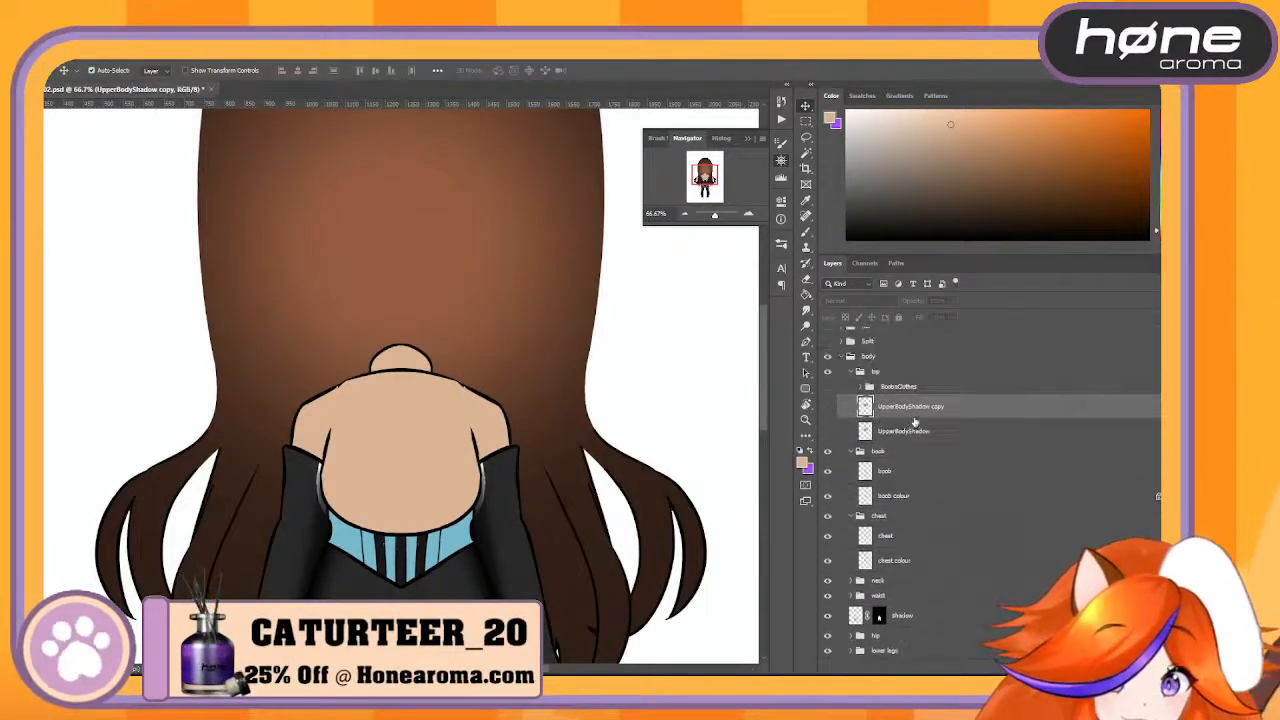
left_click_drag(918, 408, 962, 478)
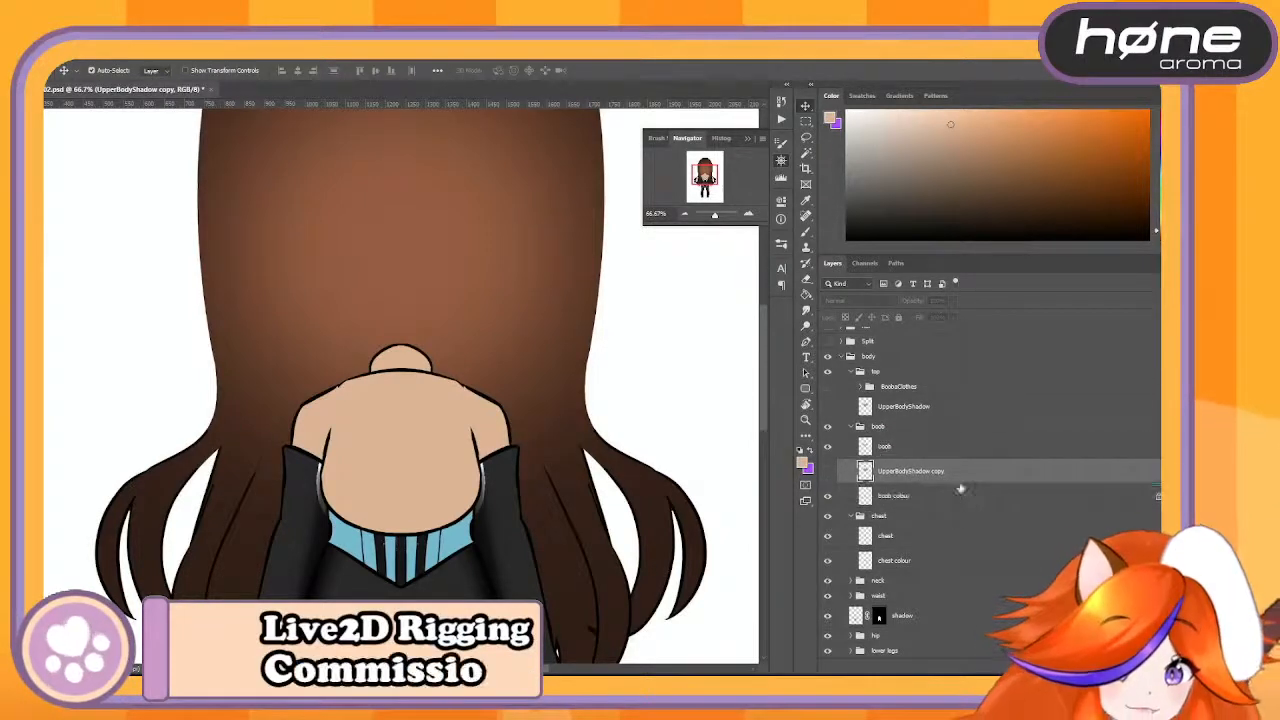
left_click(827, 472)
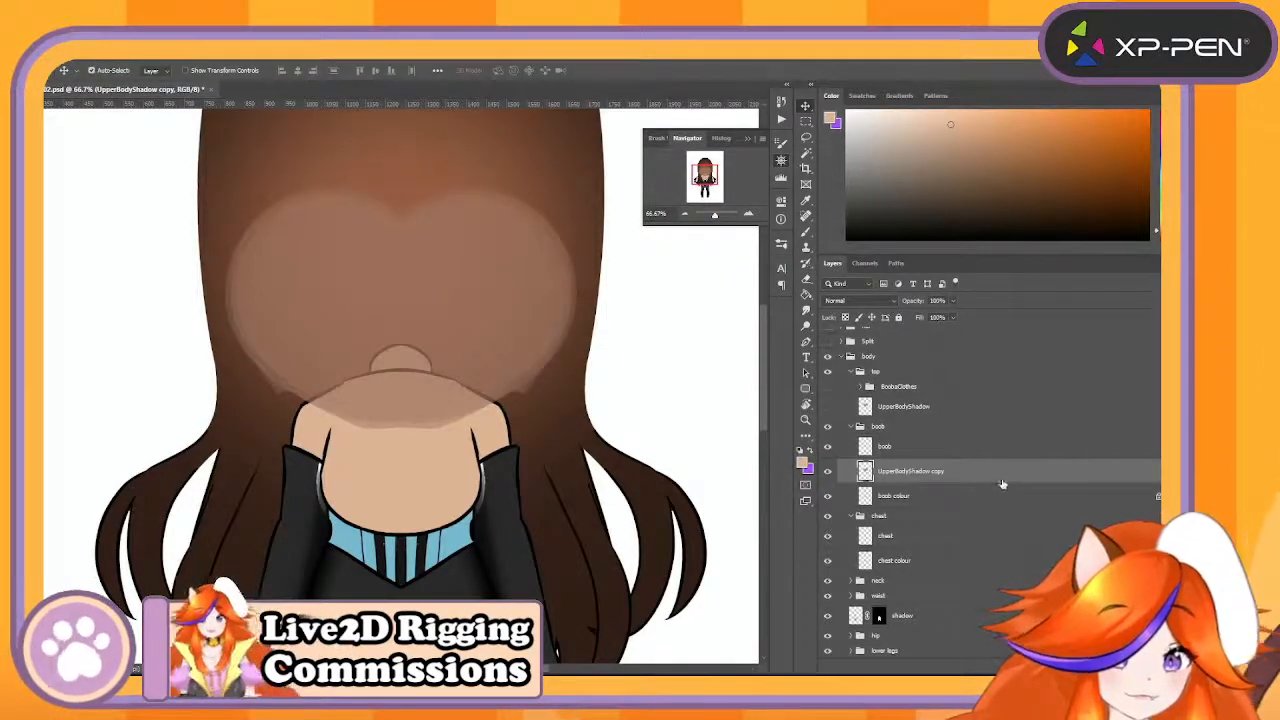
- Add a layer mask to the UpperBodyShadow copy based on the outline of the boob colour layer
scroll(1002, 484, "down", 2)
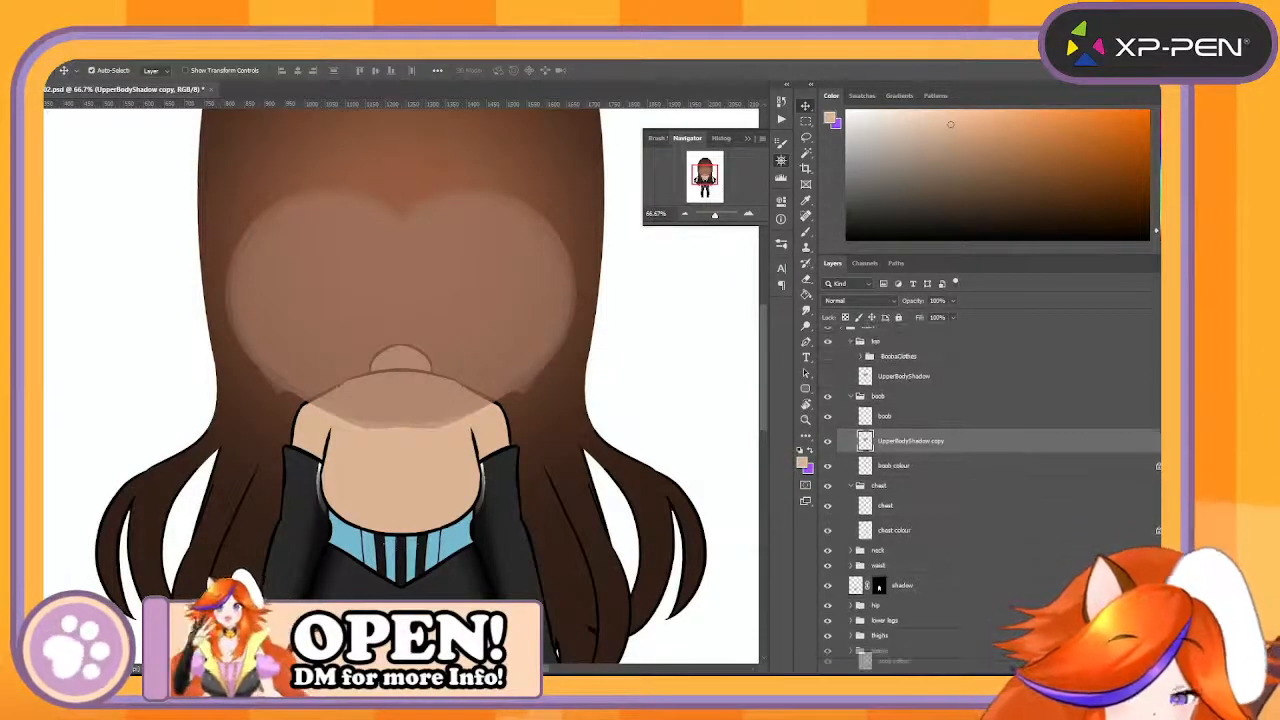
left_click(865, 466, "ctrl")
left_click(976, 667)
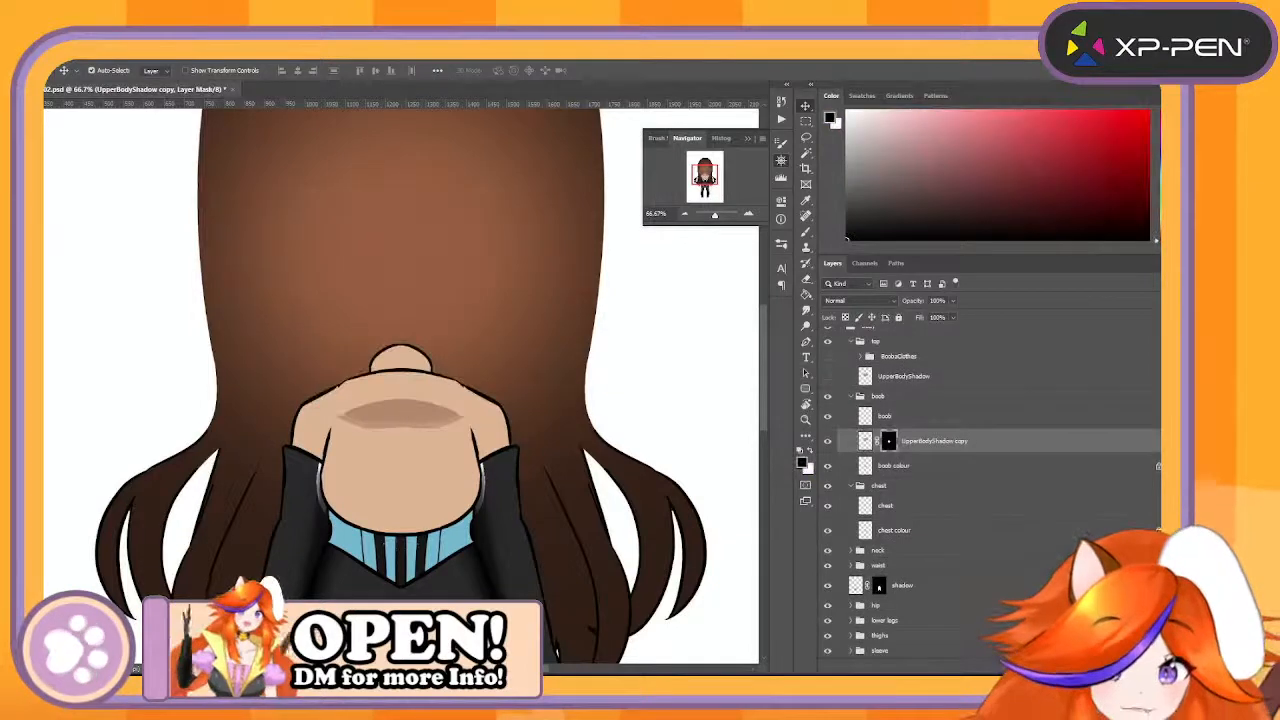
- Merge the boob group into a single layer and rename that layer Boobs
right_click(898, 396)
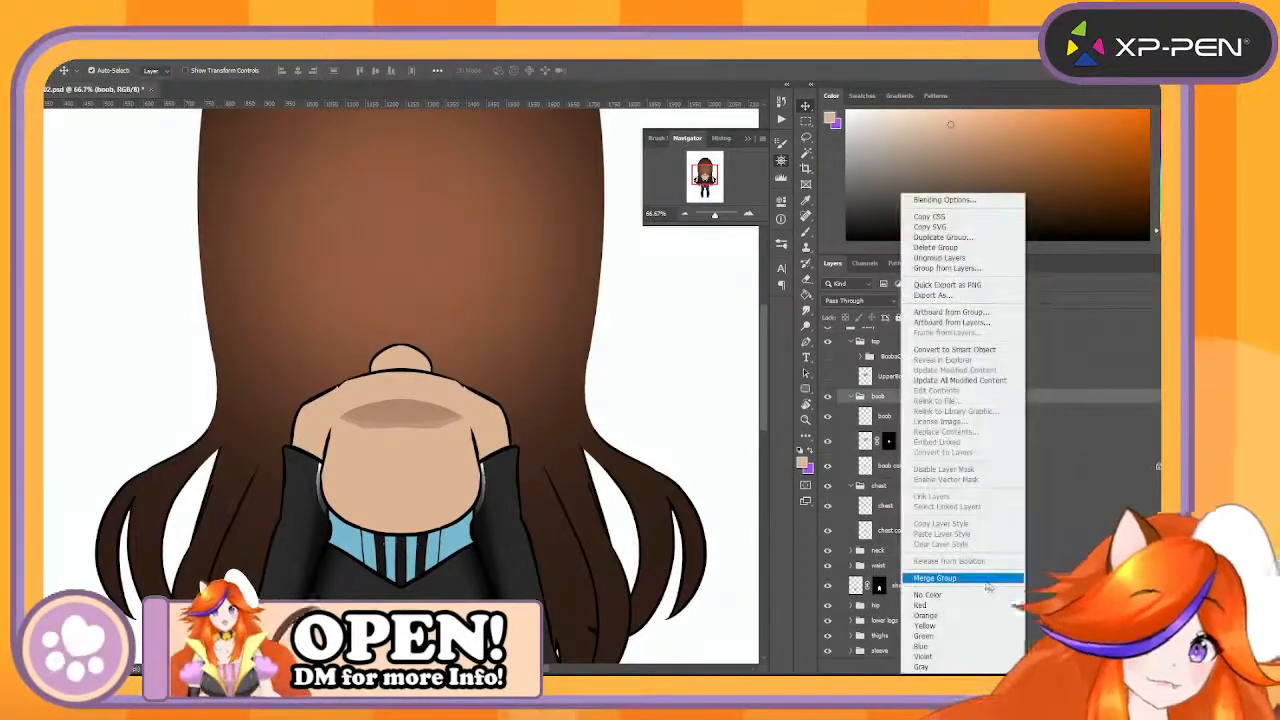
left_click(983, 580)
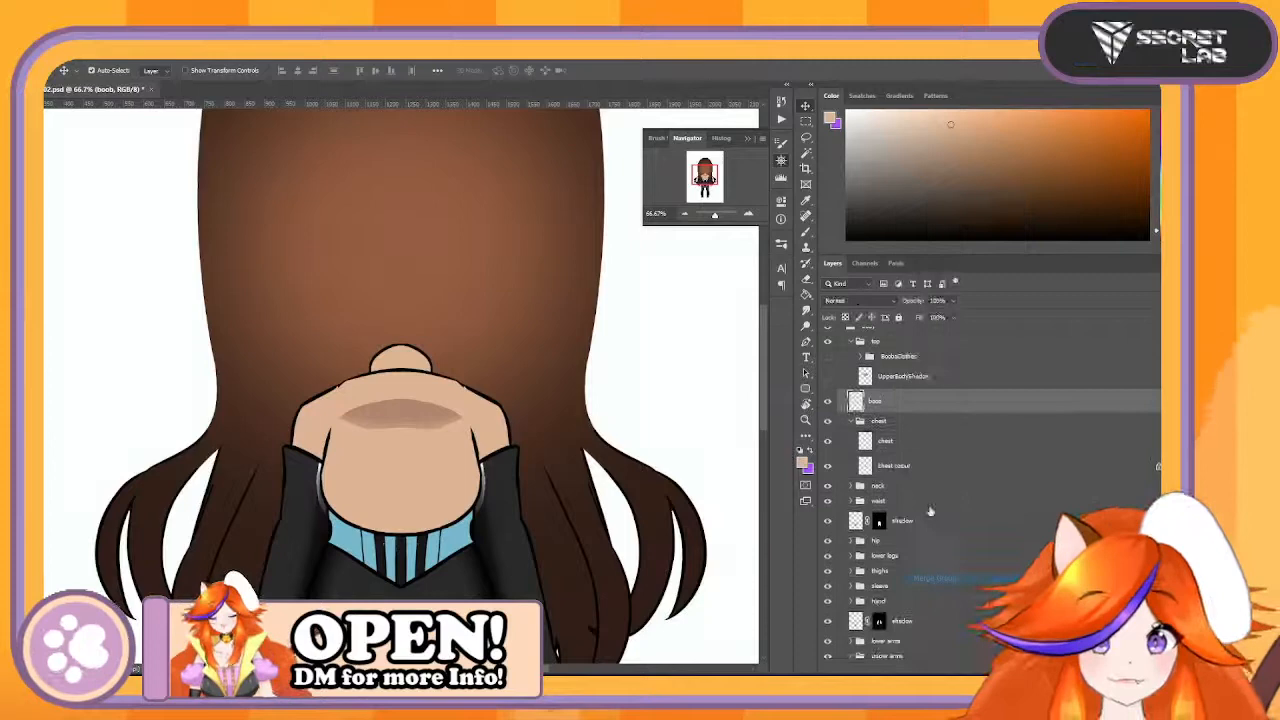
double_click(877, 400)
type("Boobs")
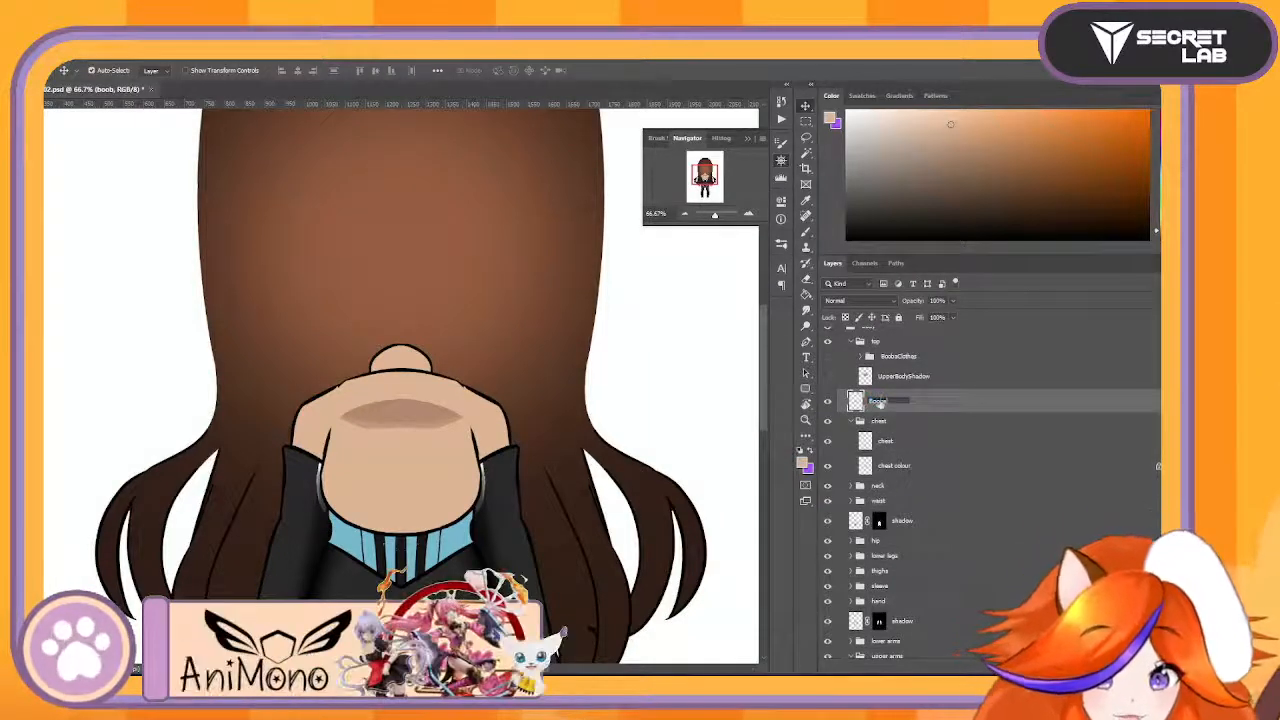
- Duplicate UpperBodyShadow into the chest group above chest colour, show it, and mask it to the chest colour shape
left_click(894, 378)
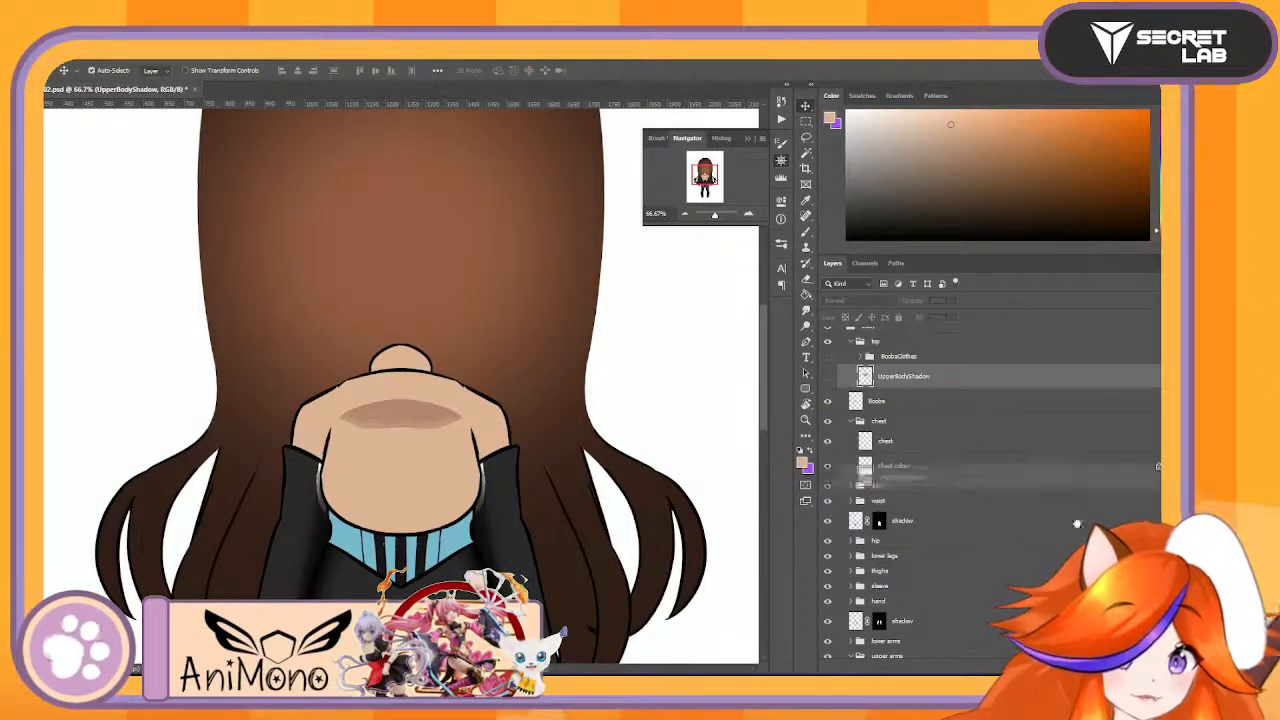
key("ctrl+j")
left_click_drag(970, 388, 991, 478)
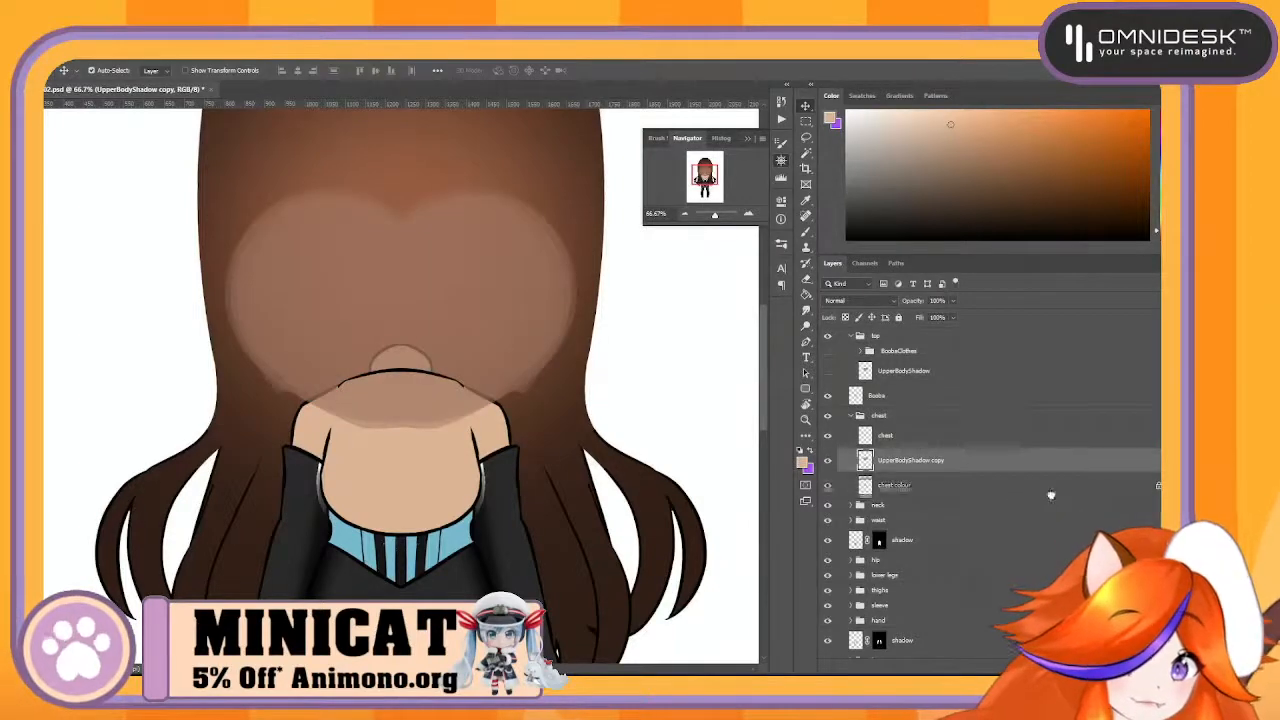
left_click(882, 660, "alt")
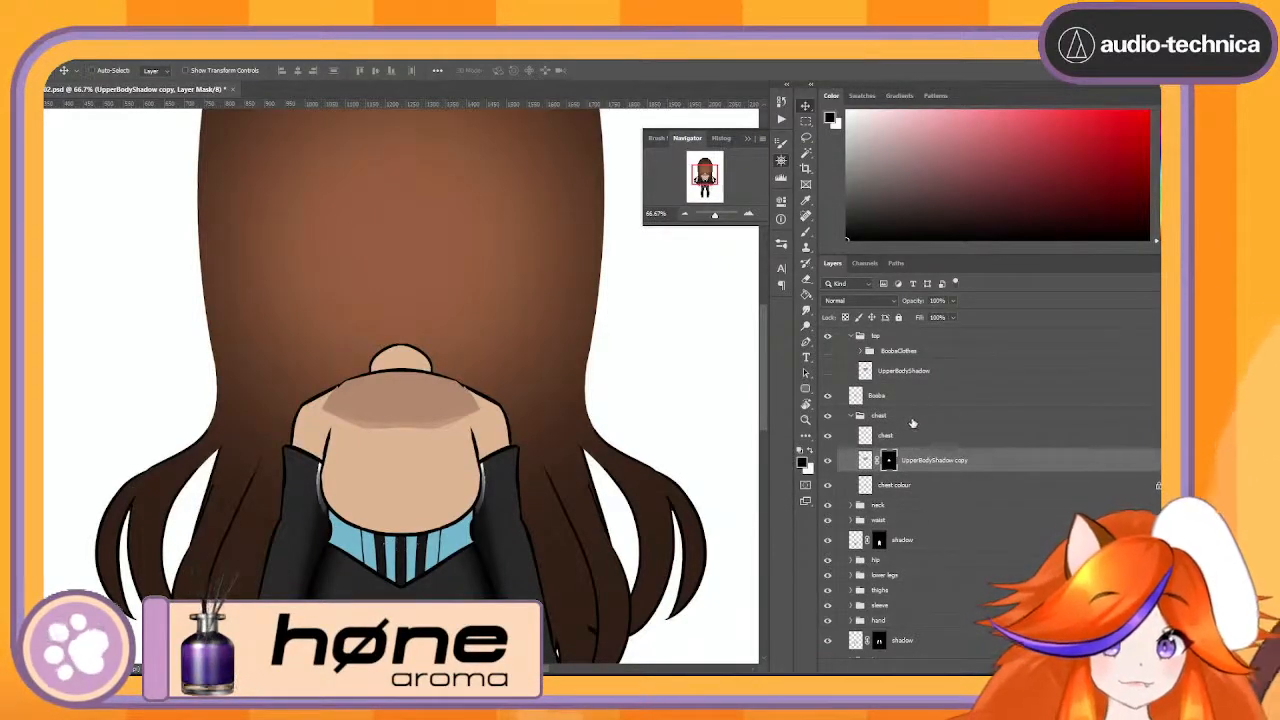
- Merge the chest group together with its masked UpperBodyShadow copy into one layer
left_click(911, 419)
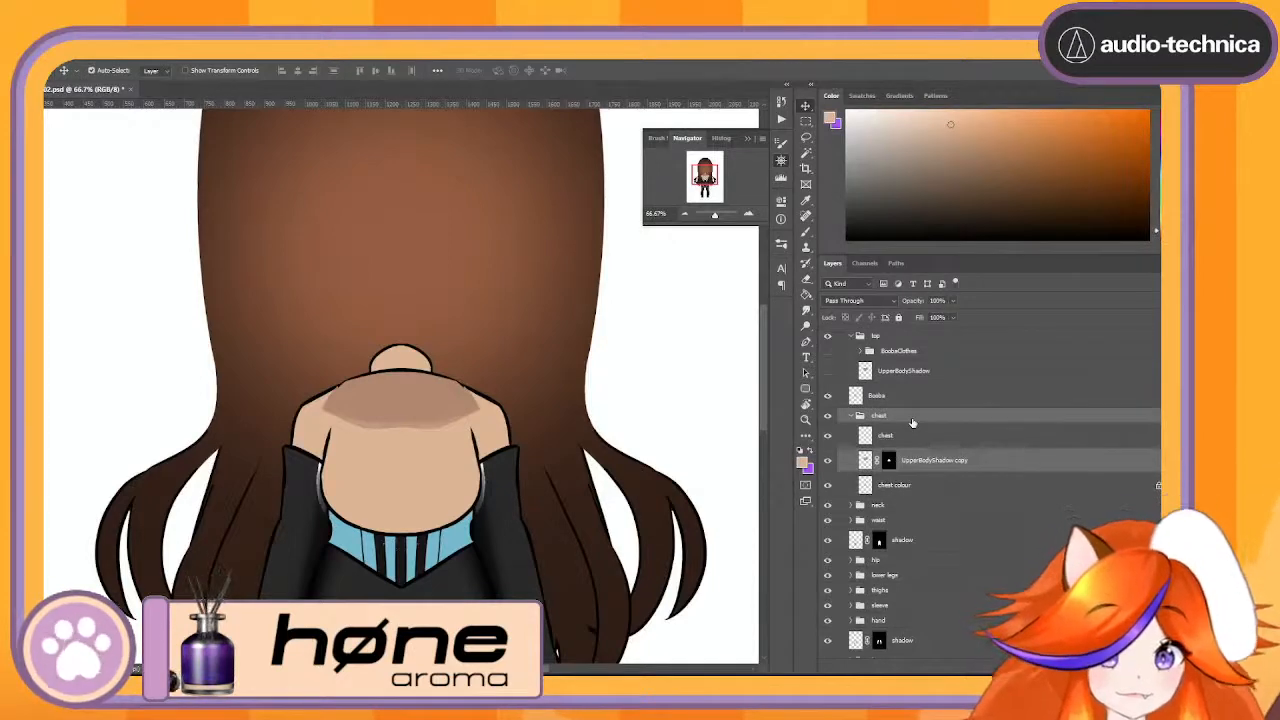
right_click(912, 422)
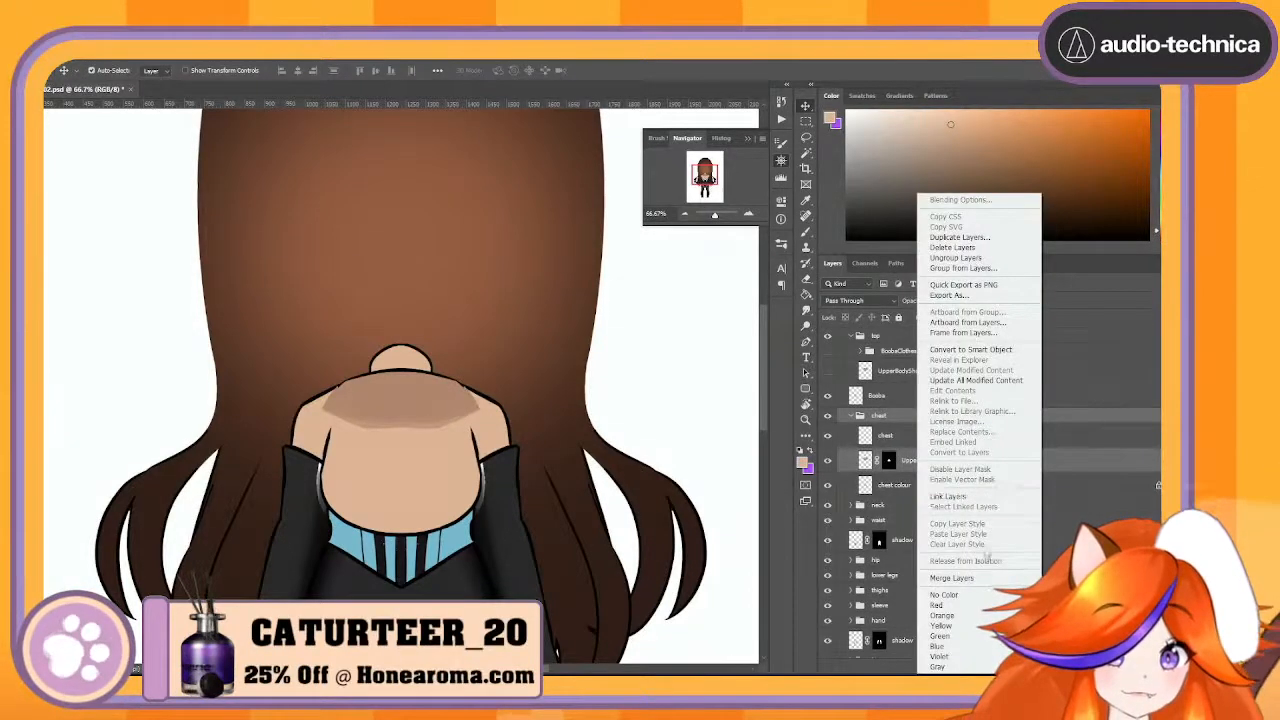
left_click(952, 578)
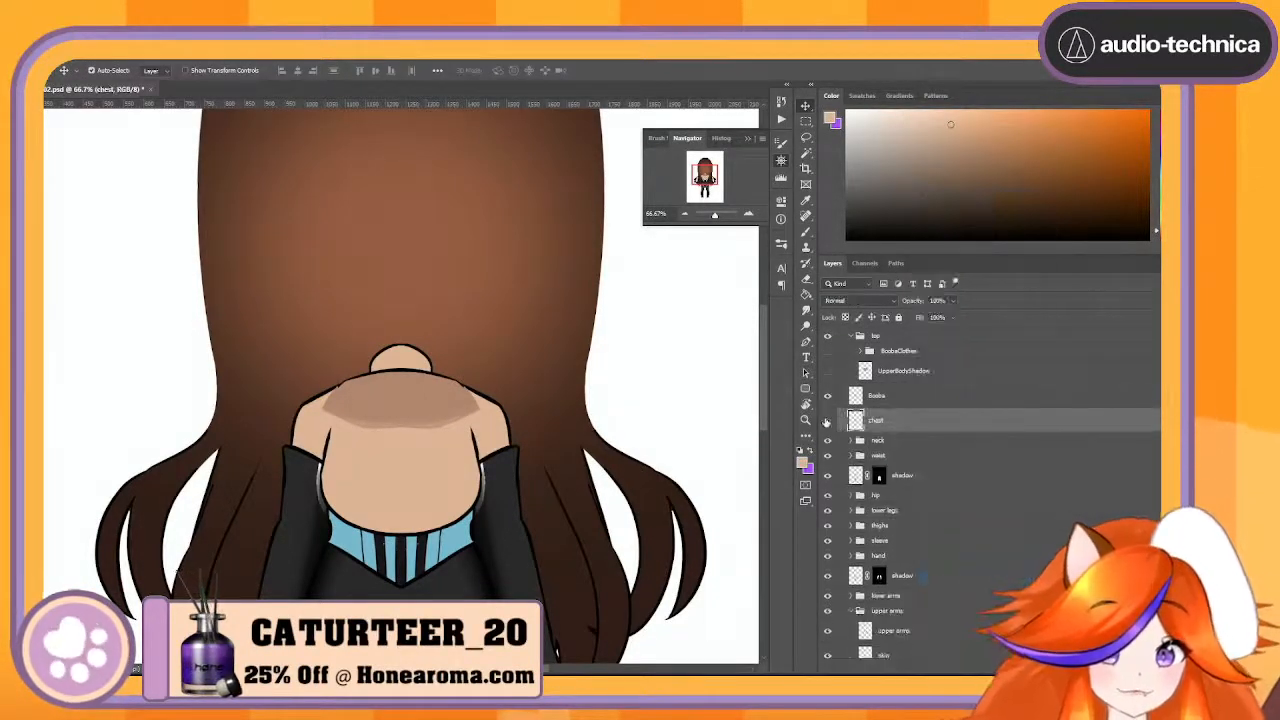
- Check the merged chest and Boobs layers by switching the visibility of each off and on
left_click(827, 421)
left_click(827, 421)
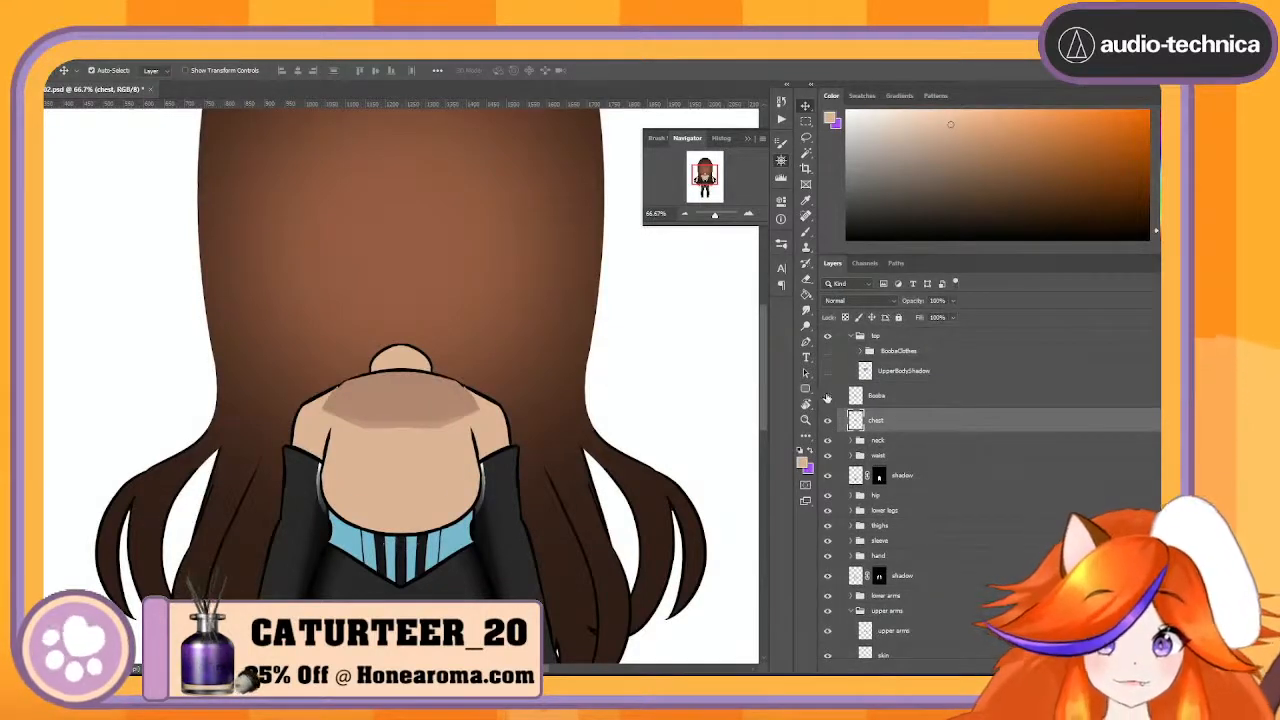
left_click(827, 396)
left_click(827, 396)
left_click(827, 396)
left_click(827, 396)
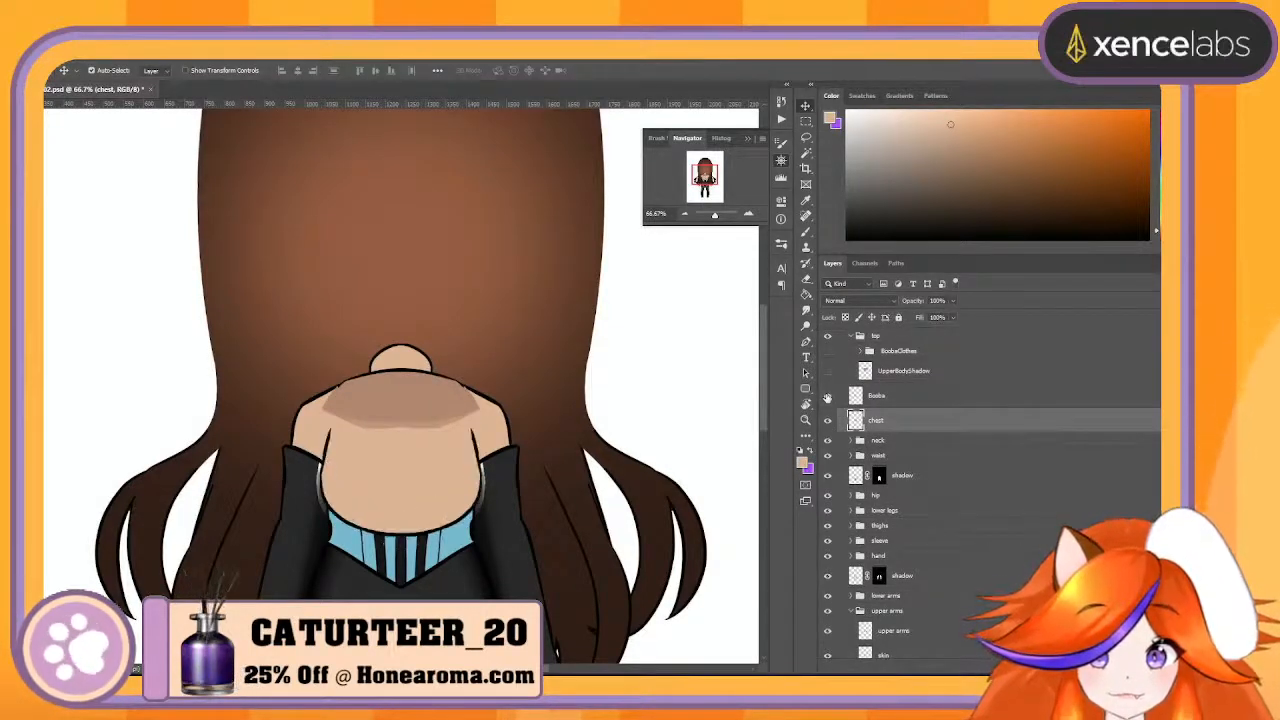
- Preview the clothing group over the chest, then try moving the neck group above the chest layer and undo it
left_click(912, 442)
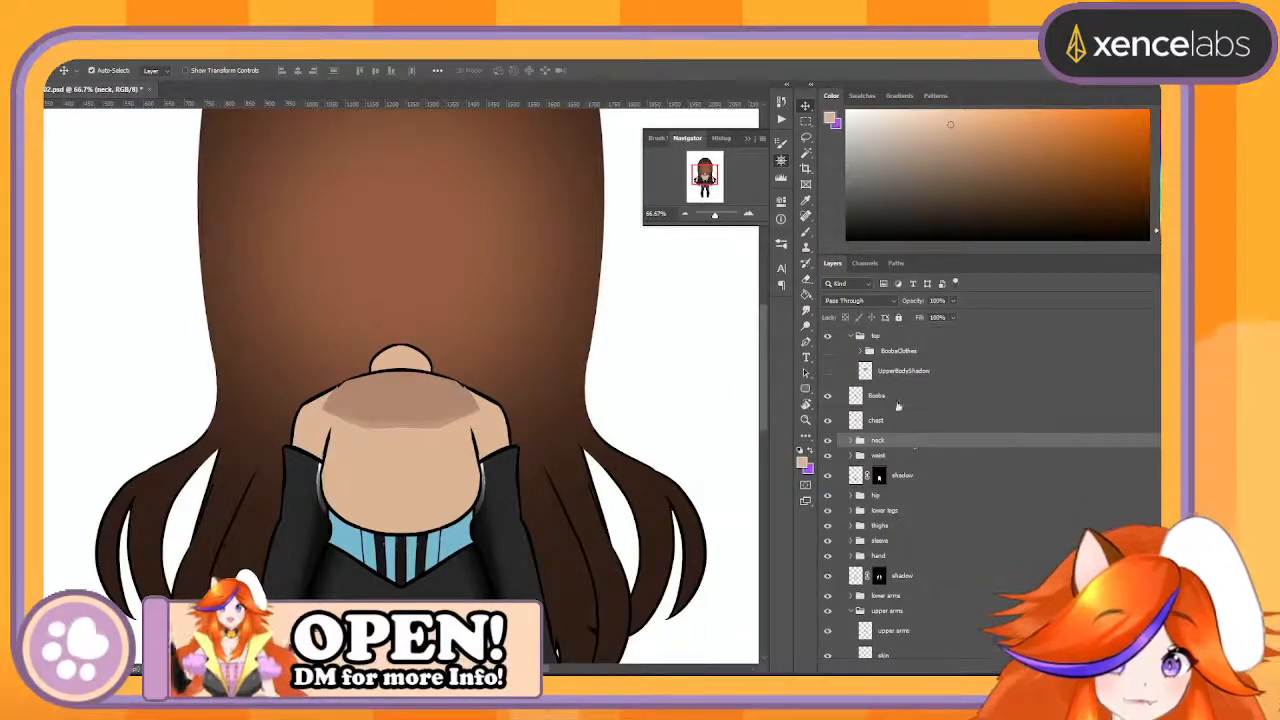
left_click(827, 352)
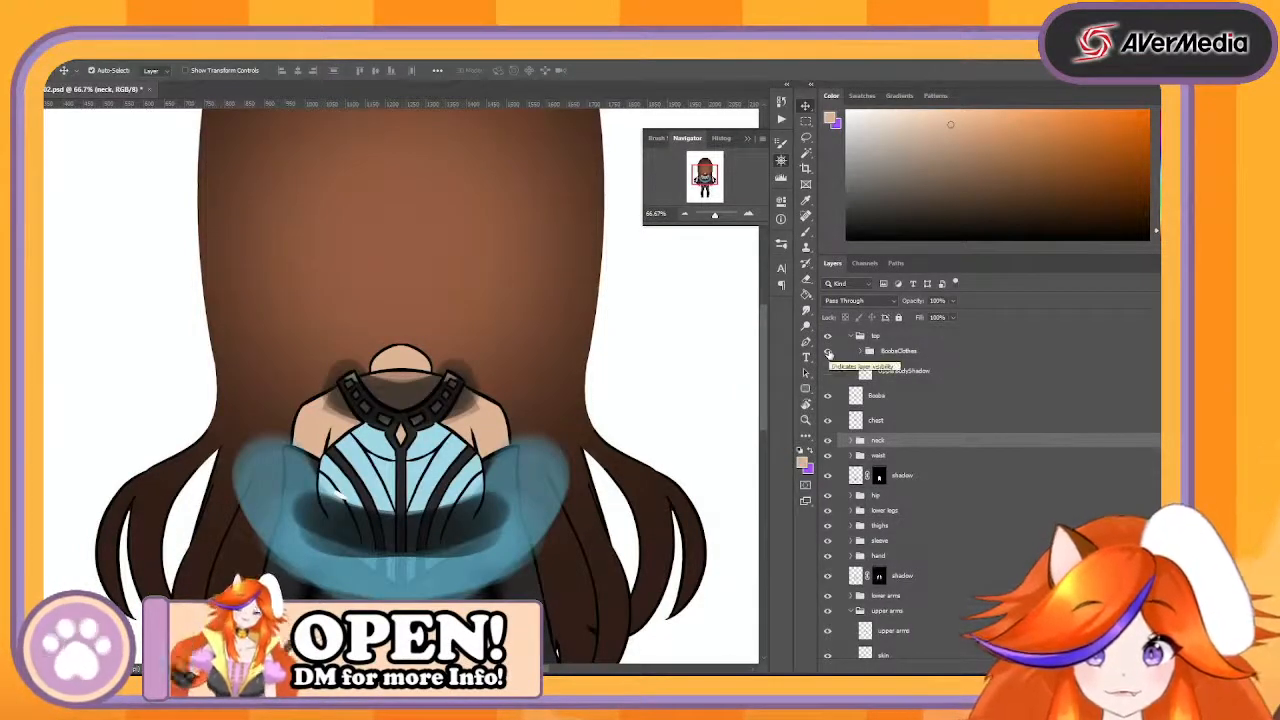
left_click(827, 352)
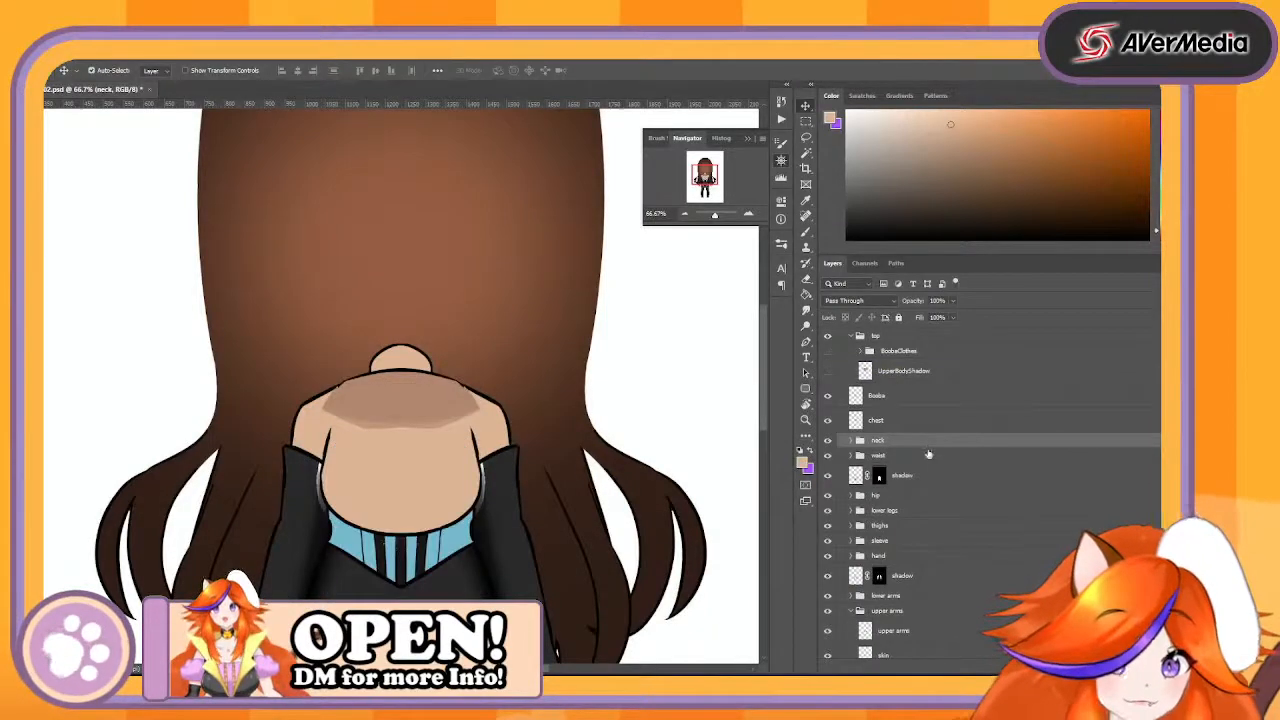
left_click_drag(920, 442, 912, 391)
key("ctrl+z")
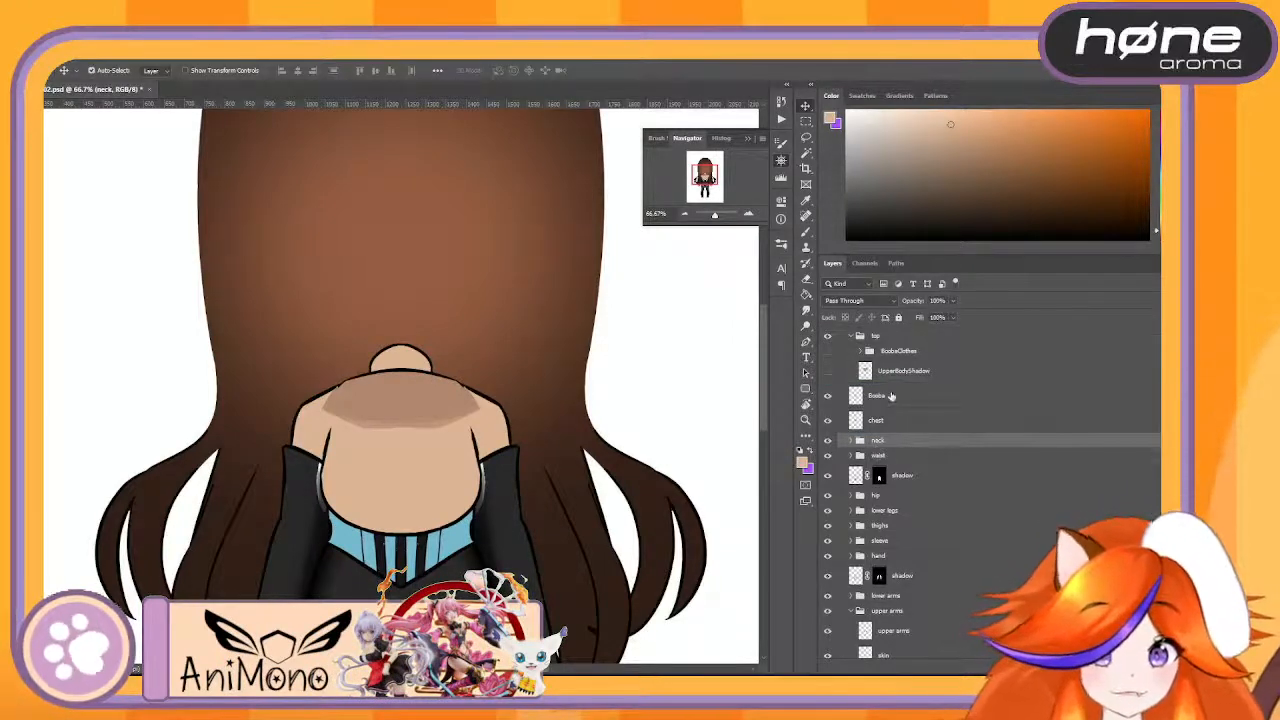
- Duplicate UpperBodyShadow again, place the copy above the merged chest layer, expand the neck group, and toggle the copy's visibility
left_click(936, 373)
key("ctrl+j")
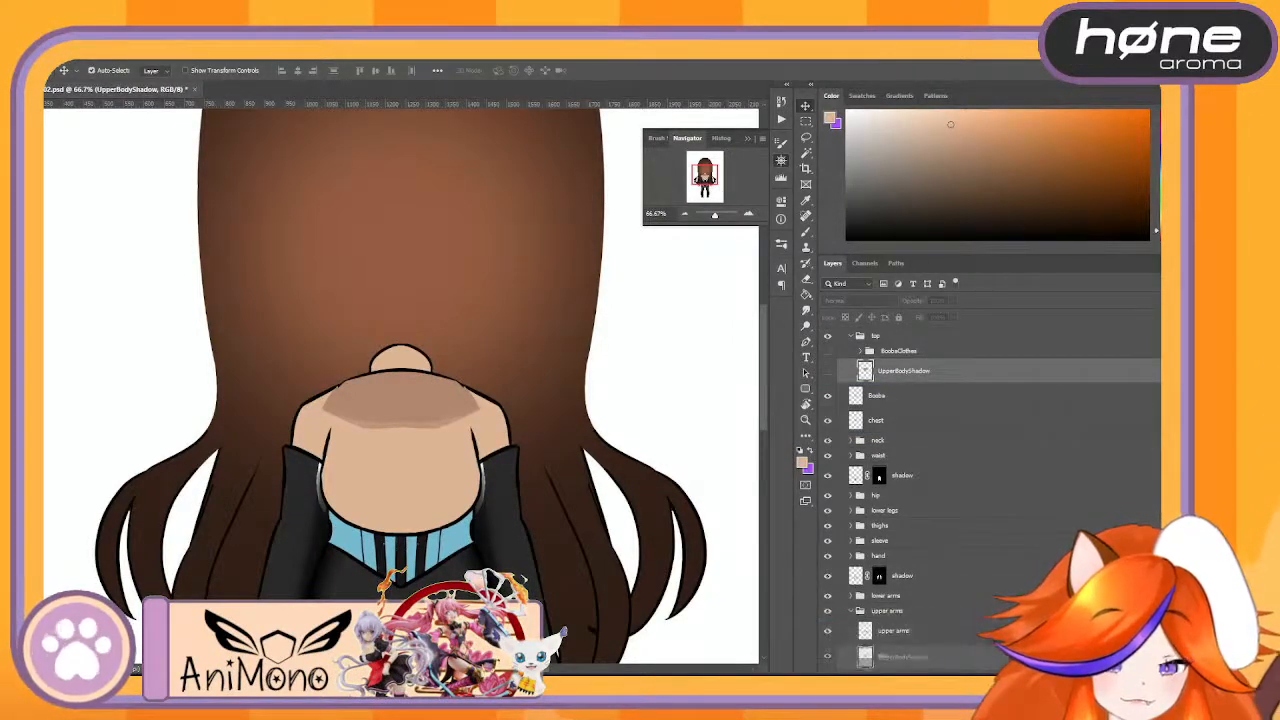
left_click_drag(905, 371, 967, 412)
left_click(851, 466)
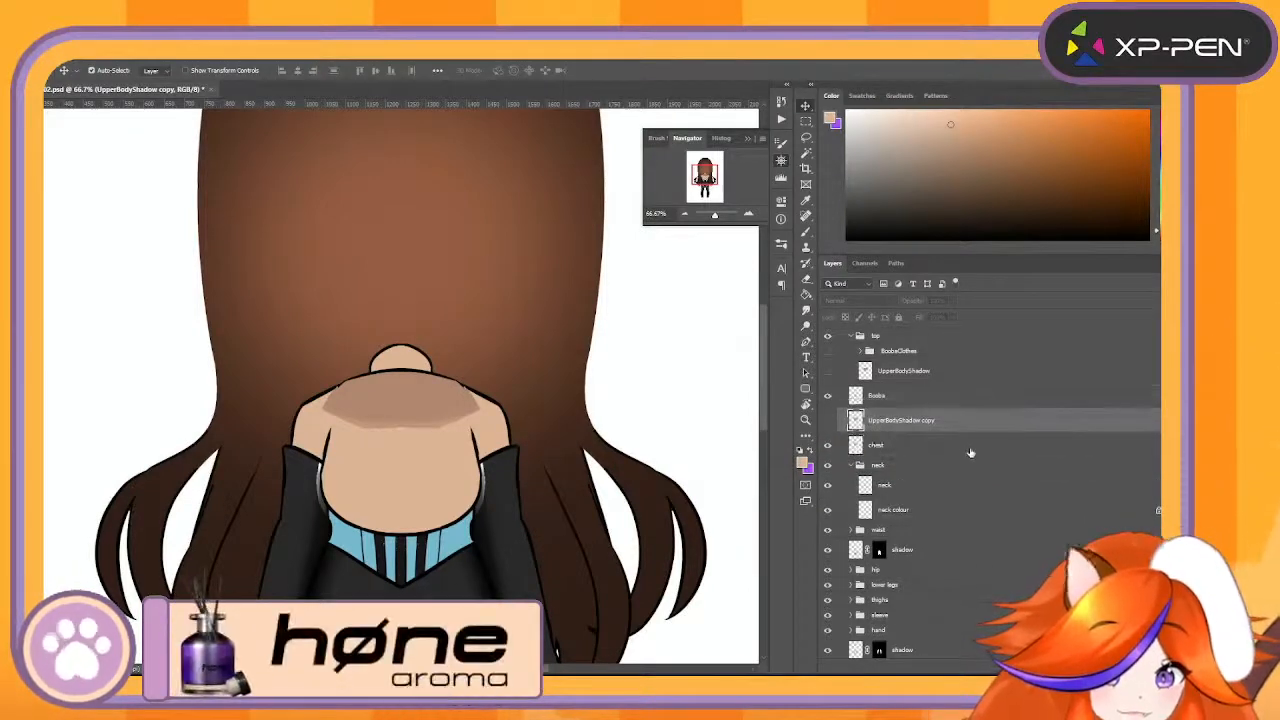
left_click(827, 421)
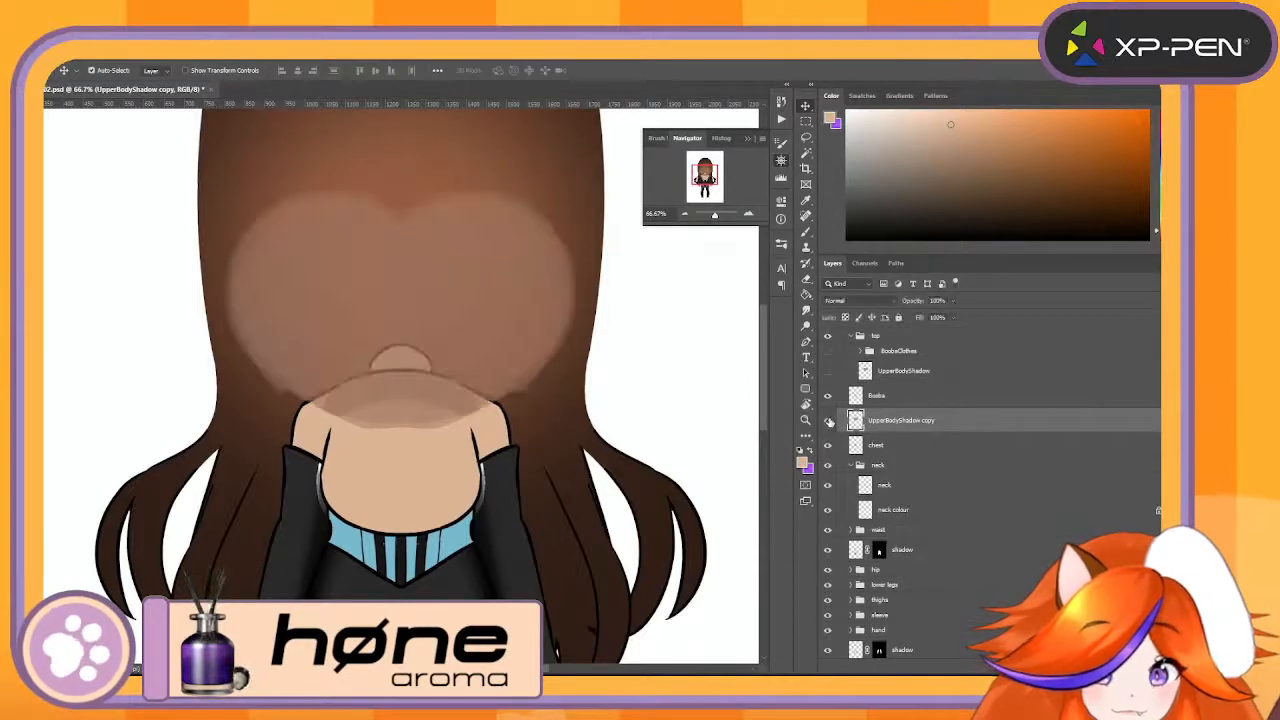
left_click(828, 421)
left_click(828, 421)
left_click(828, 421)
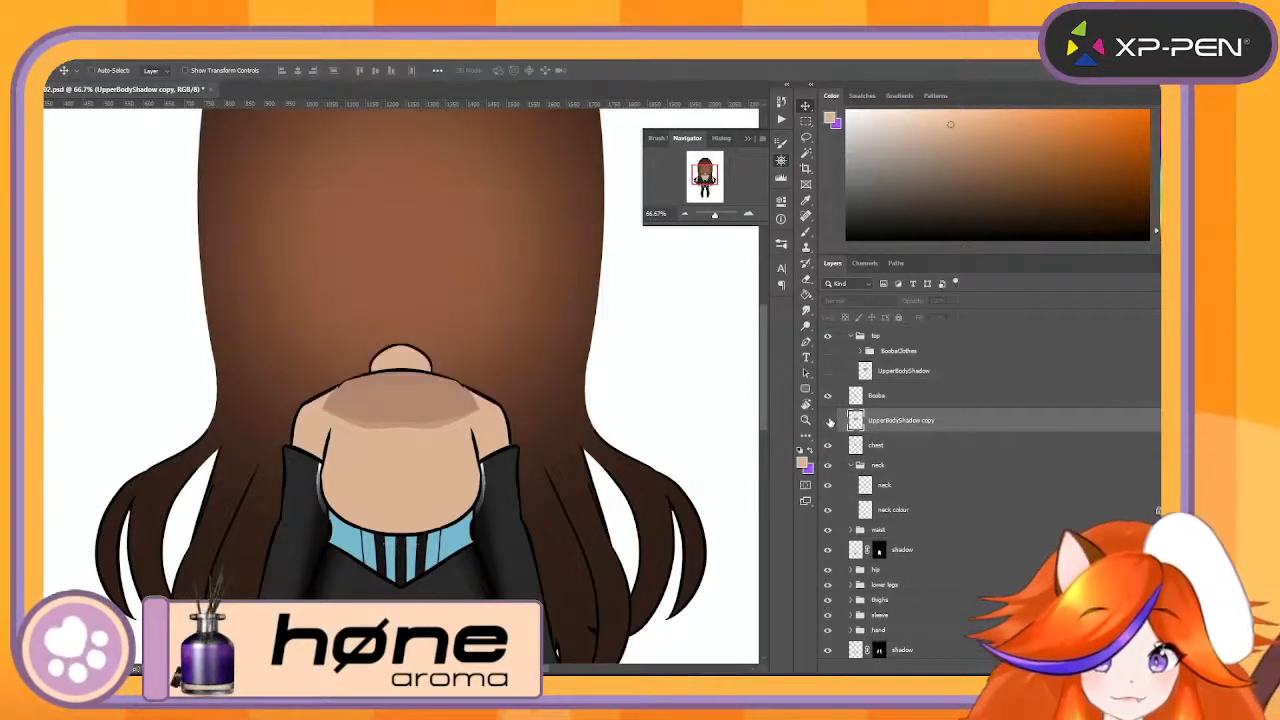
- Undo the latest shadow duplication and the chest merge to restore the chest group with its masked shadow copy
left_click_drag(900, 421, 990, 458)
key("ctrl+z")
key("ctrl+z")
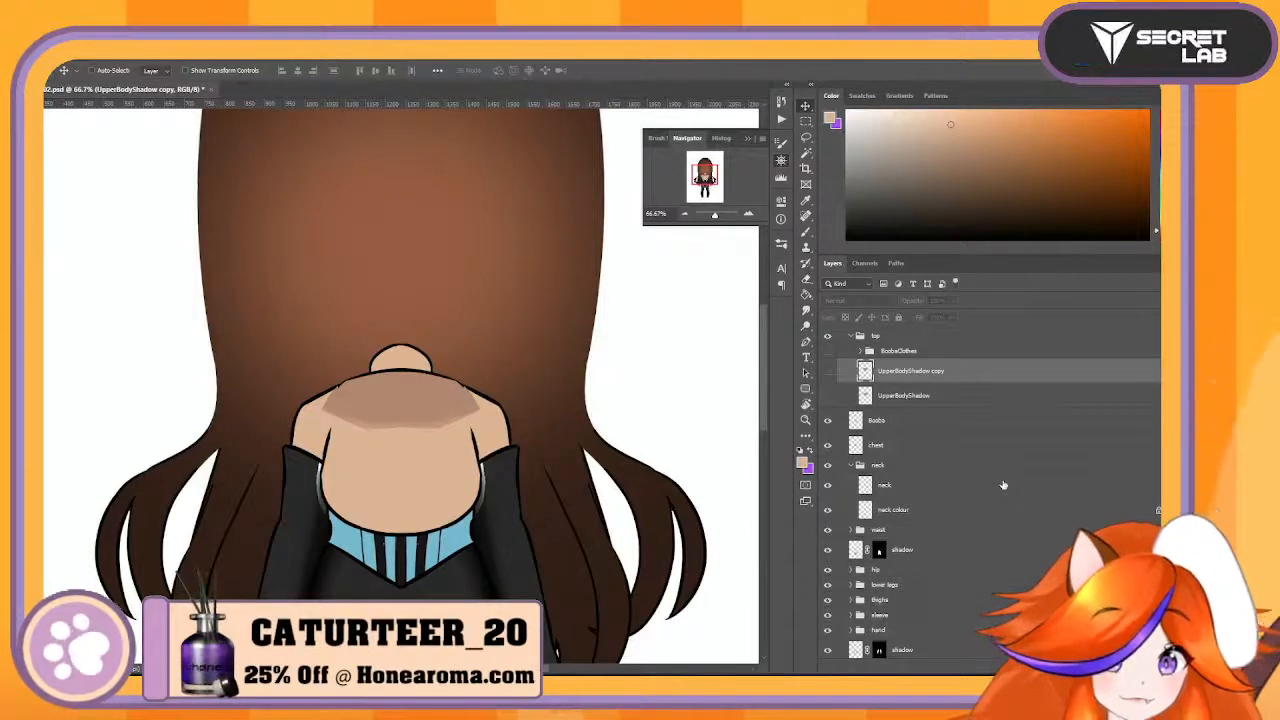
key("ctrl+z")
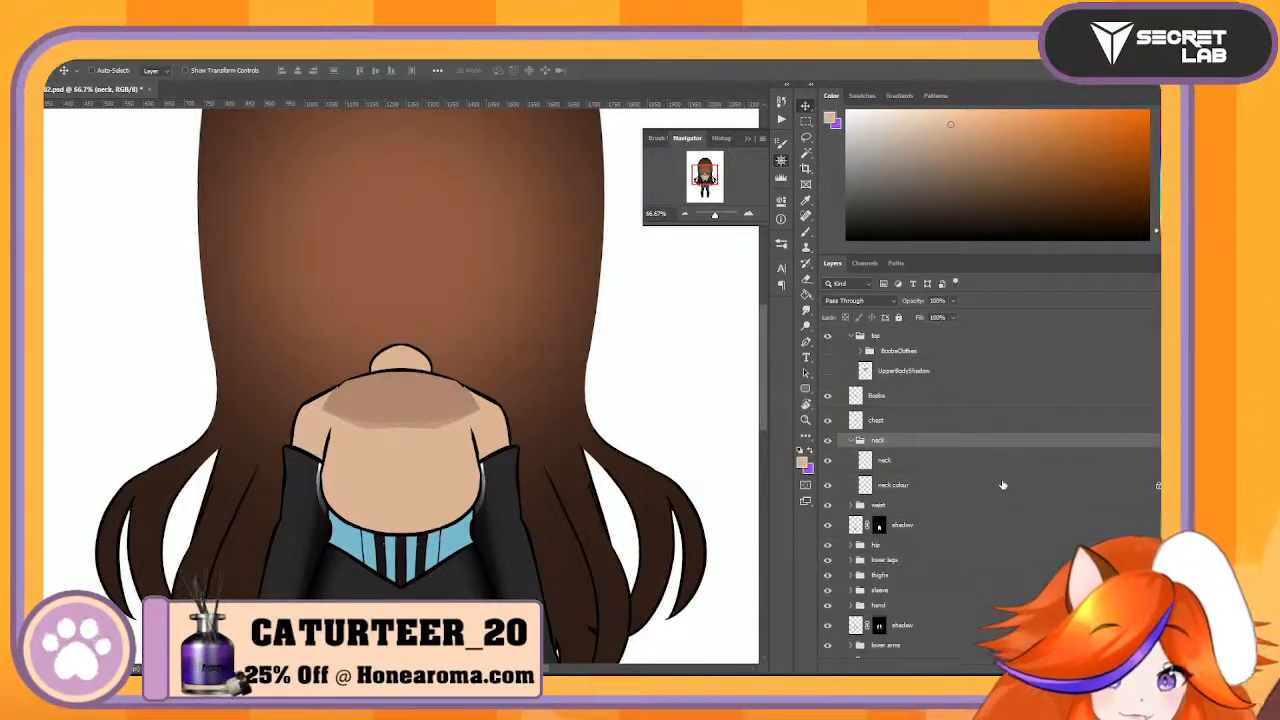
key("ctrl+z")
key("ctrl+z")
key("ctrl+z")
key("ctrl+z")
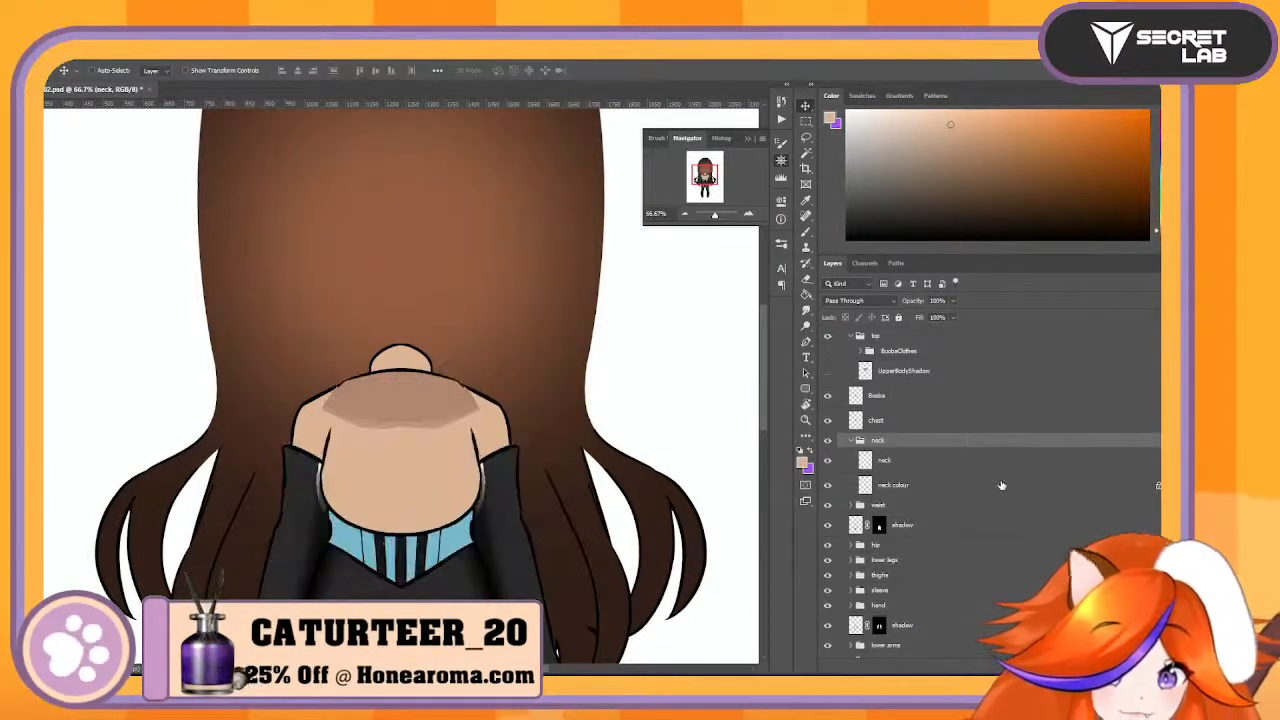
key("ctrl+shift+z")
key("ctrl+shift+z")
key("ctrl+shift+z")
key("ctrl+shift+z")
key("ctrl+shift+z")
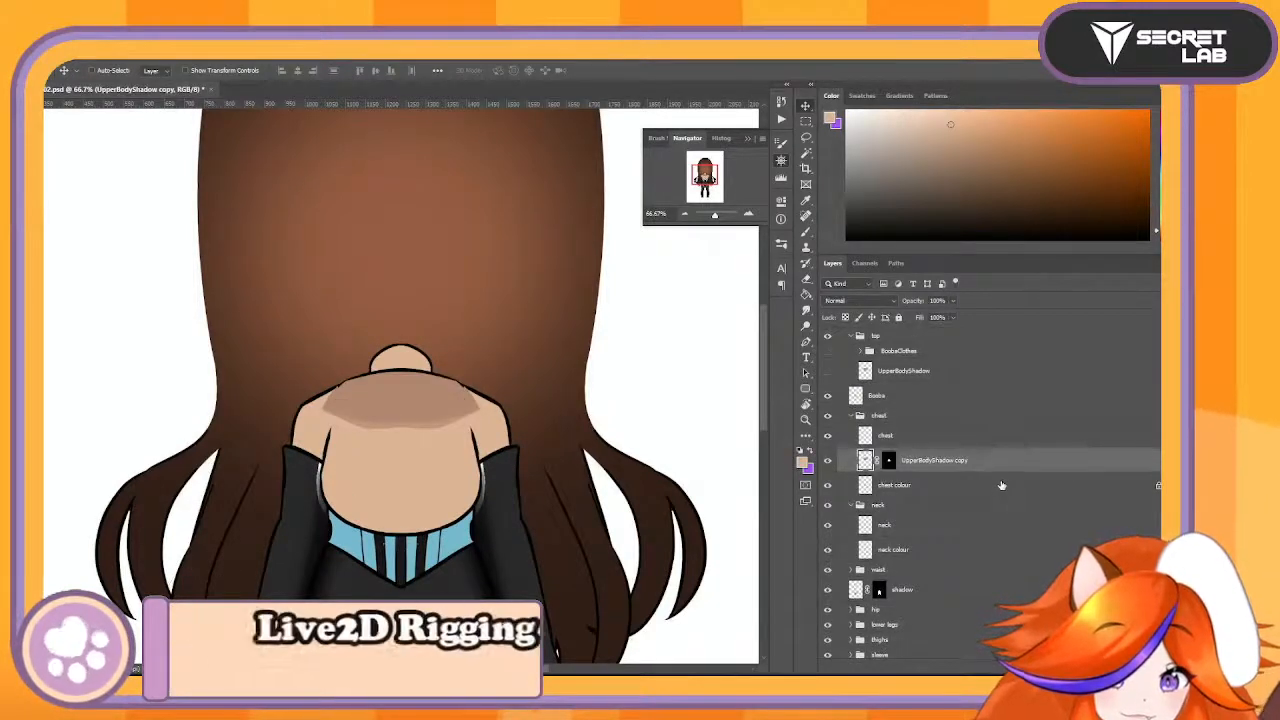
- Move the masked UpperBodyShadow copy out of the chest group to directly above it, and delete its layer mask
left_click(888, 461)
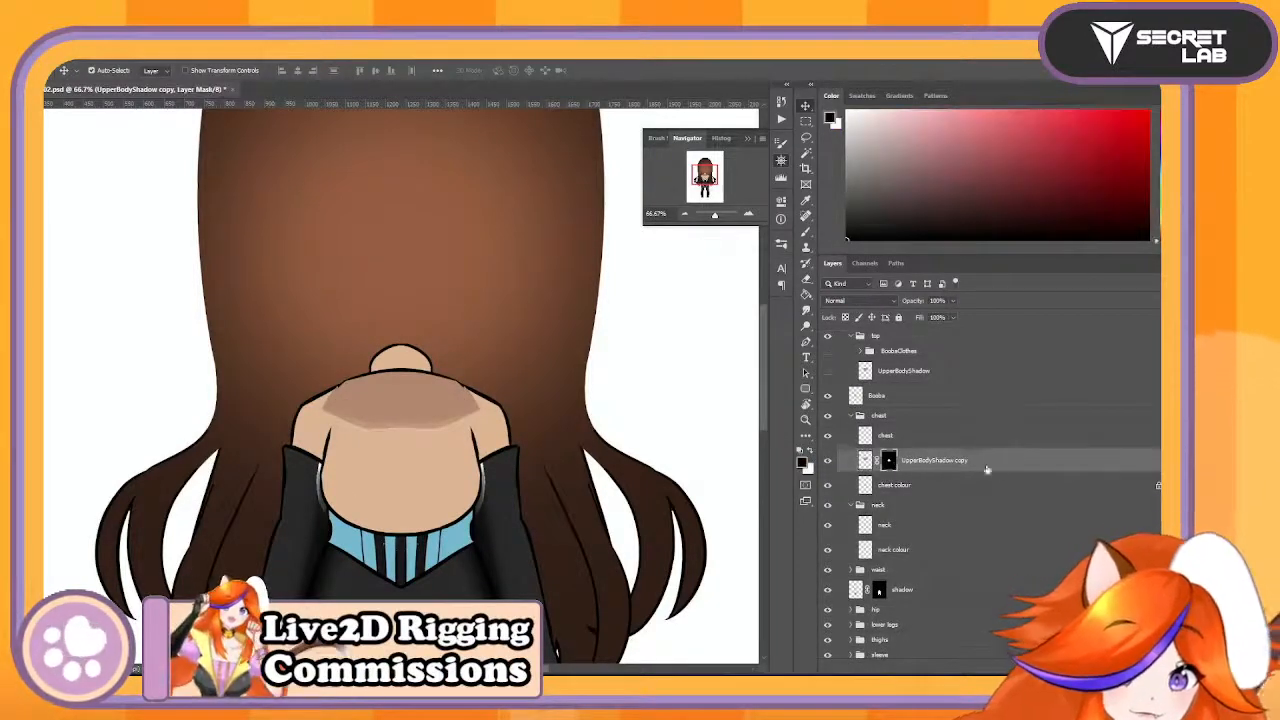
left_click_drag(1003, 466, 1000, 408)
left_click(879, 420)
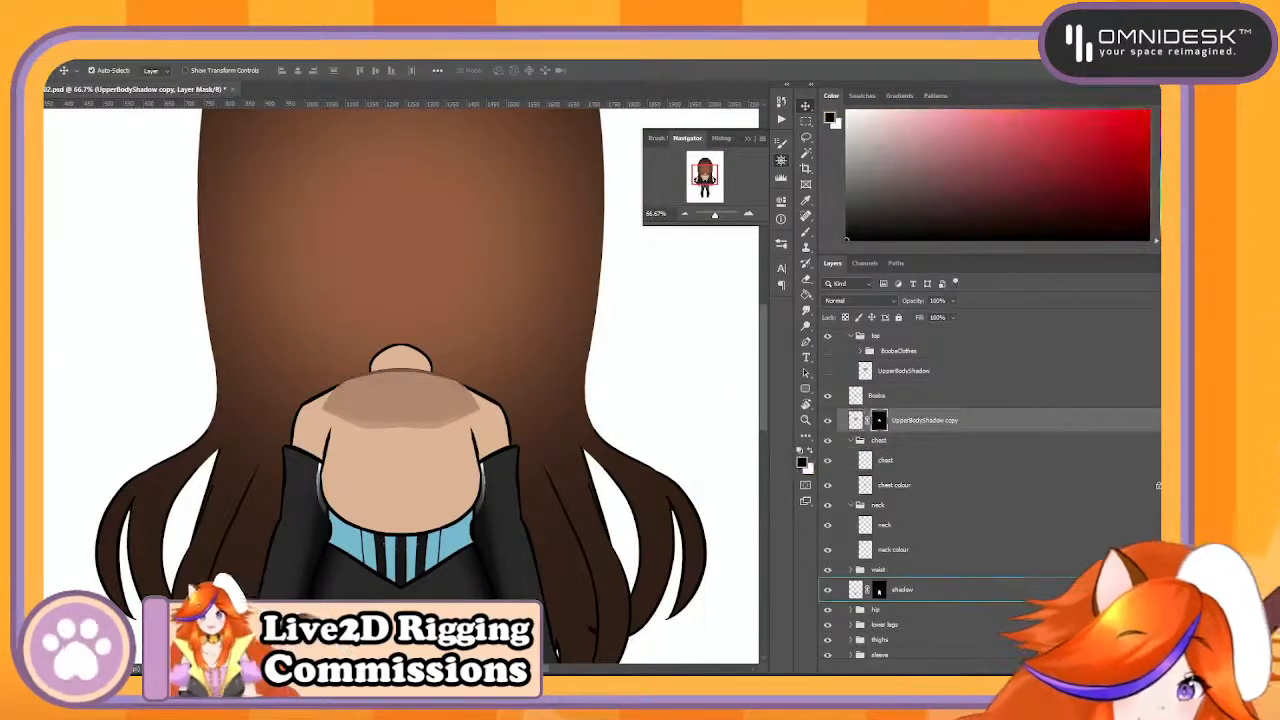
left_click_drag(879, 420, 1148, 667)
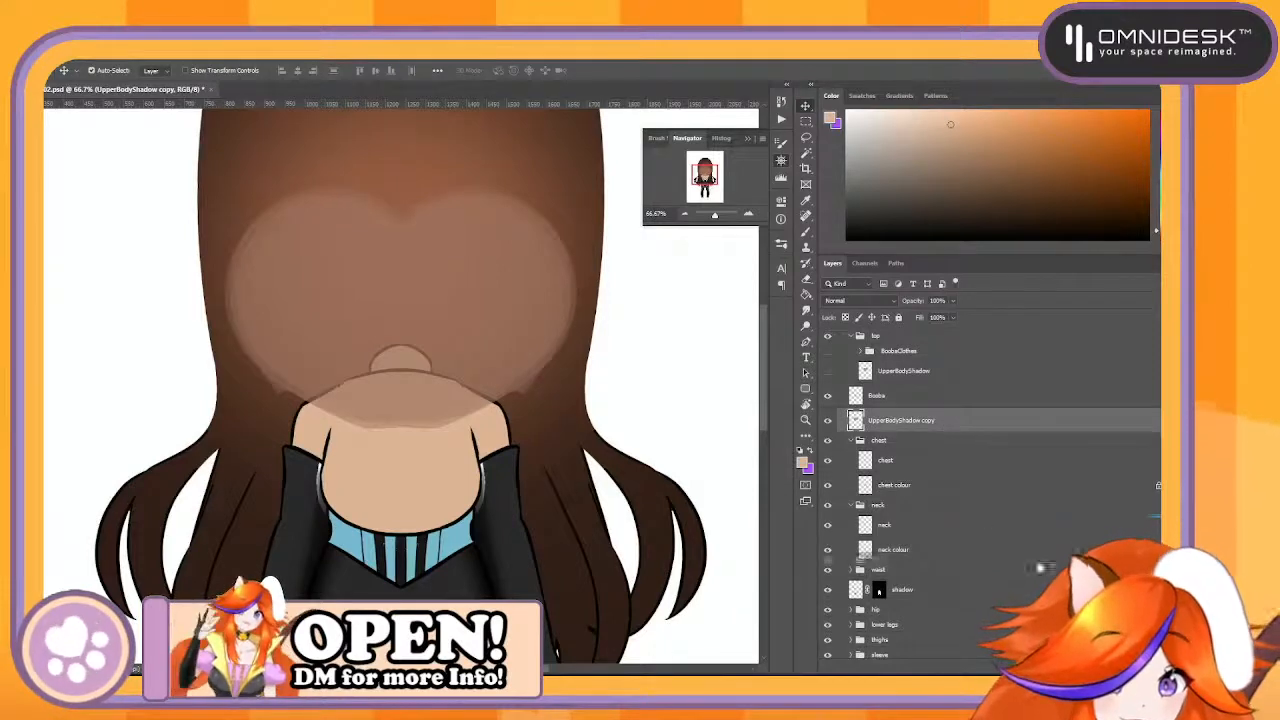
key("ctrl+z")
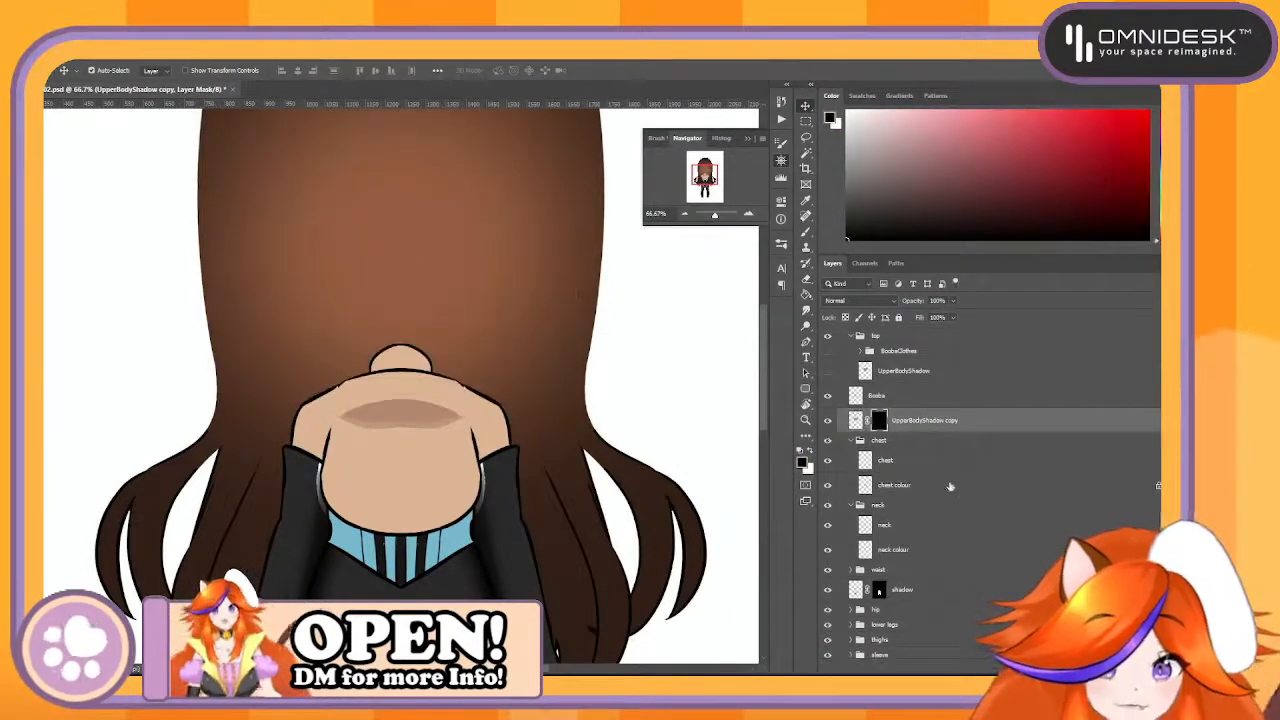
key("ctrl+shift+z")
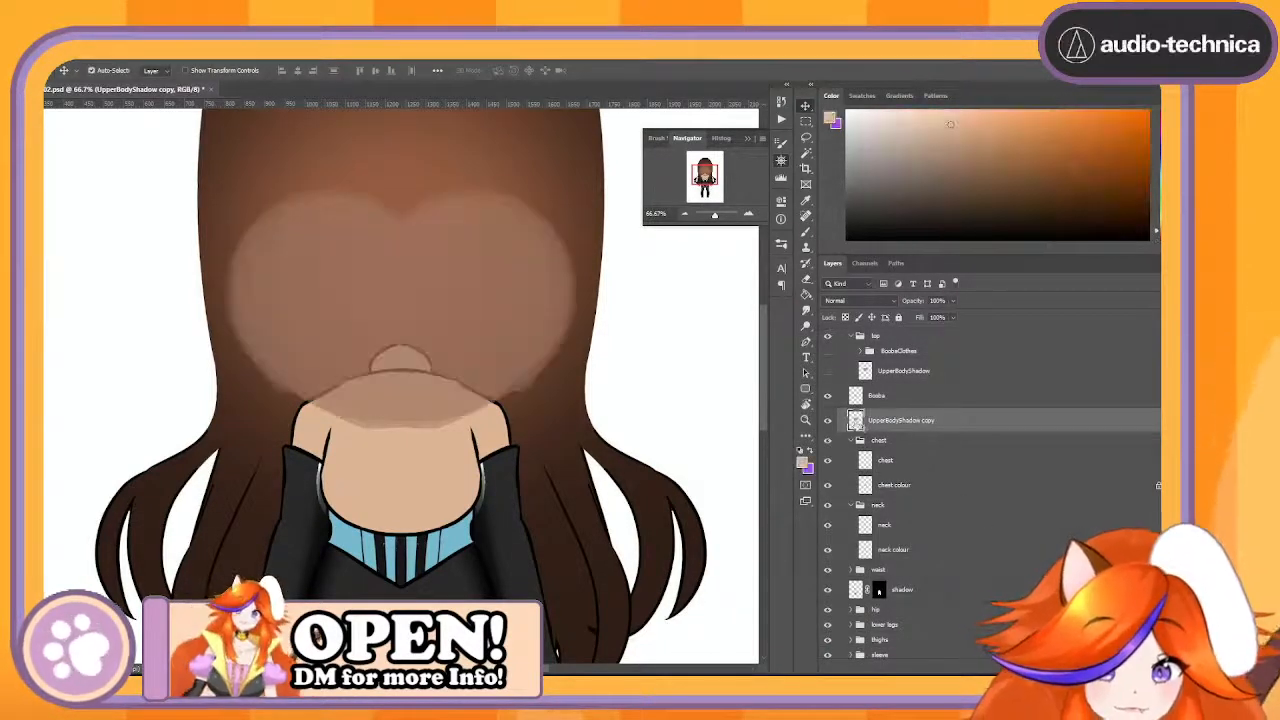
- Merge the chest group into a single layer
left_click(891, 444)
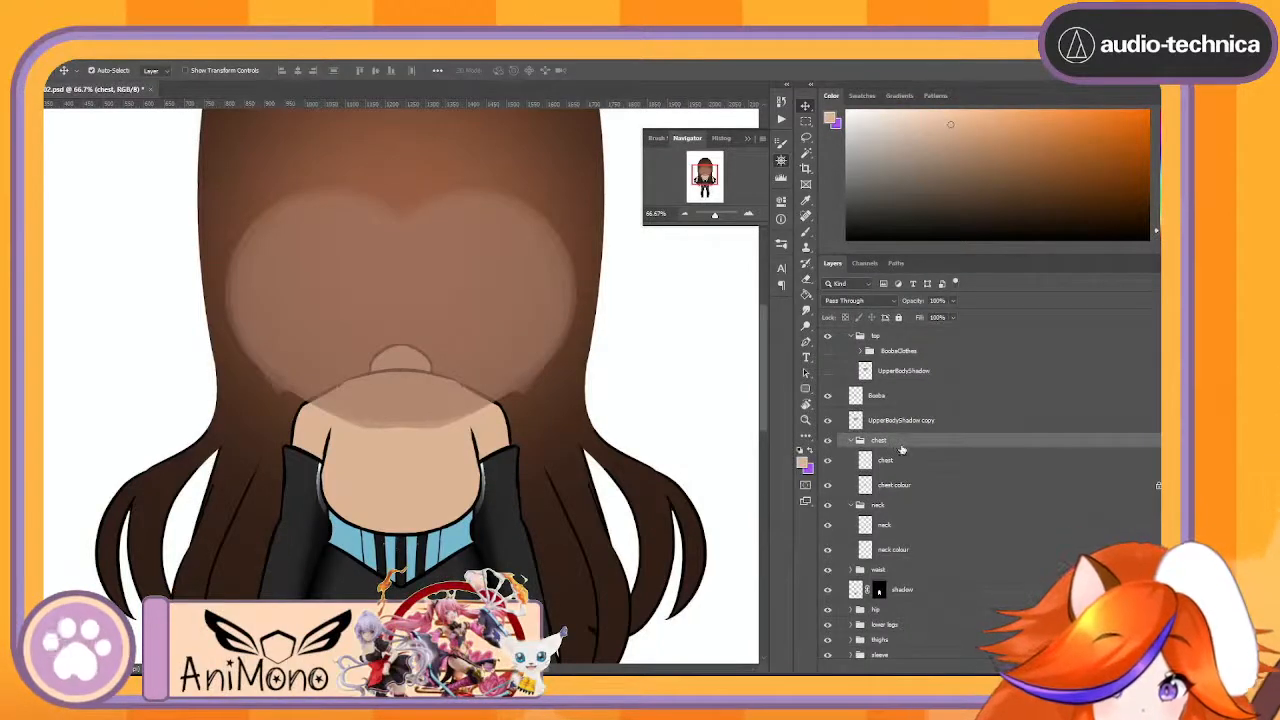
right_click(898, 448)
left_click(966, 582)
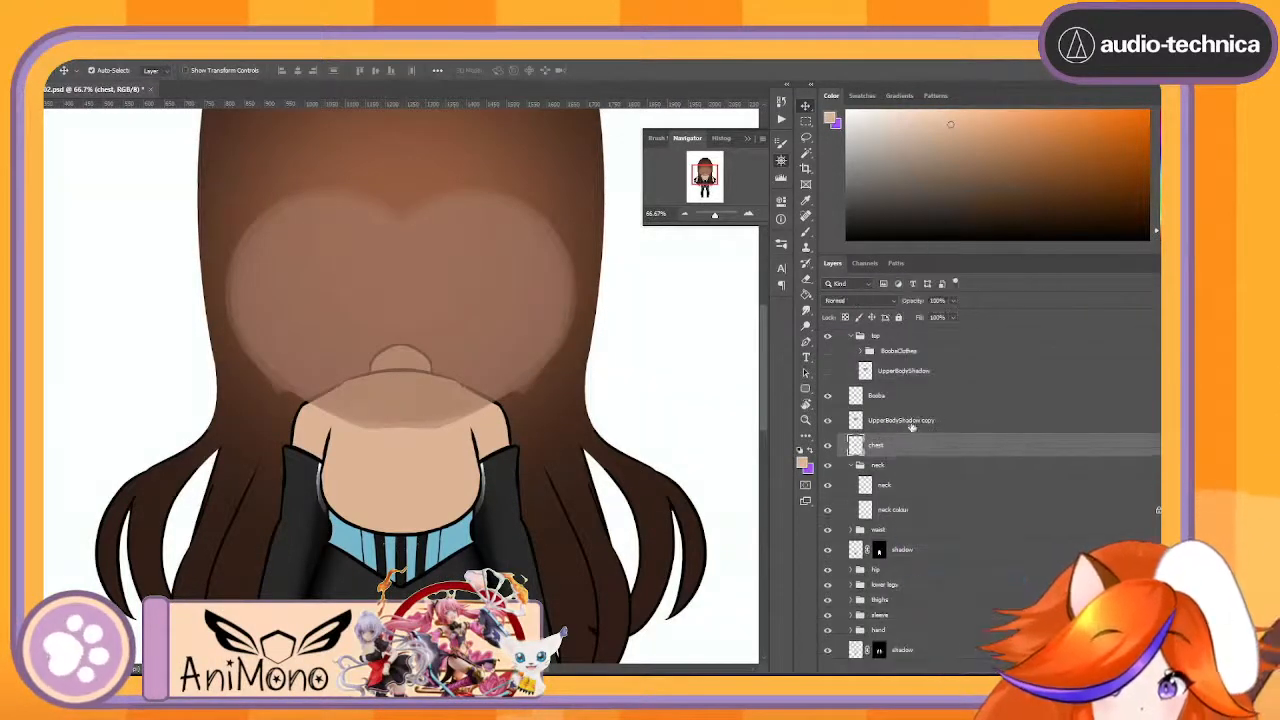
- Mask the UpperBodyShadow copy to the outline of the chest layer
left_click(912, 426)
left_click(856, 446, "ctrl")
left_click(966, 667)
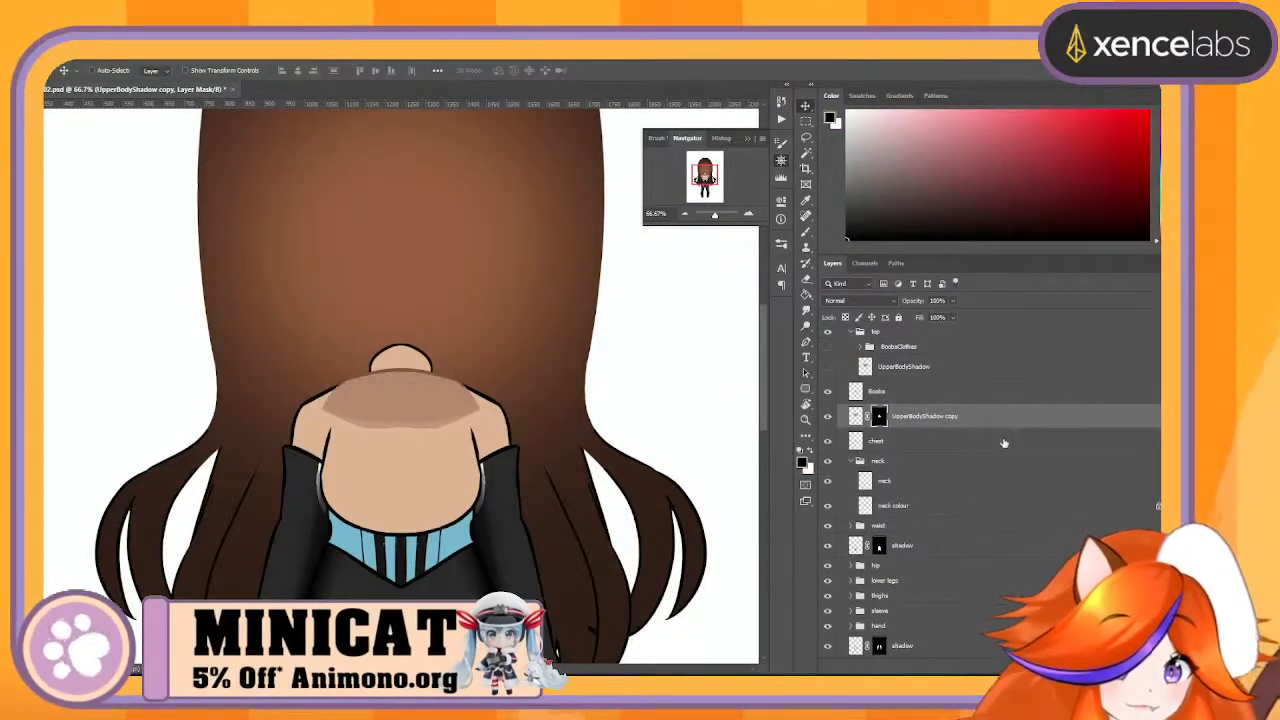
- Merge the masked UpperBodyShadow copy with the chest layer, compare the result by toggling it, and leave the chest hidden
left_click(1002, 444, "shift")
left_click(1011, 418)
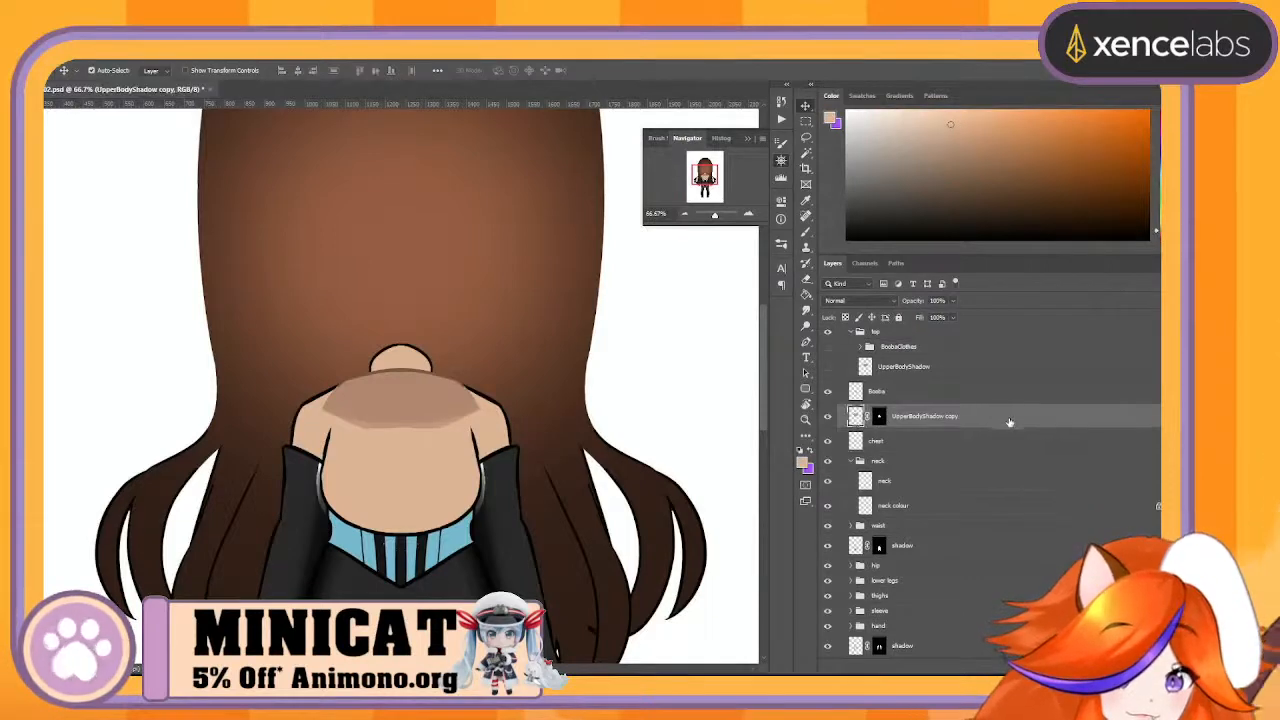
right_click(1015, 420)
left_click(953, 522)
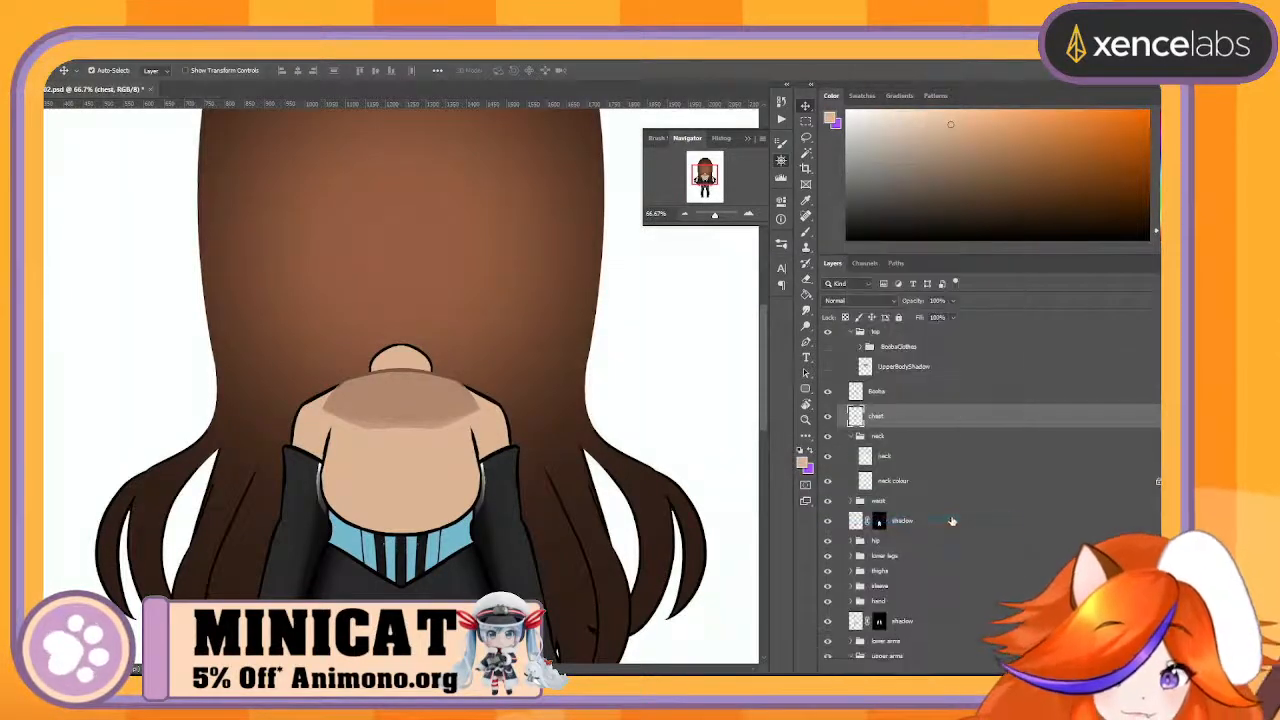
left_click(830, 417)
left_click(830, 417)
left_click(830, 417)
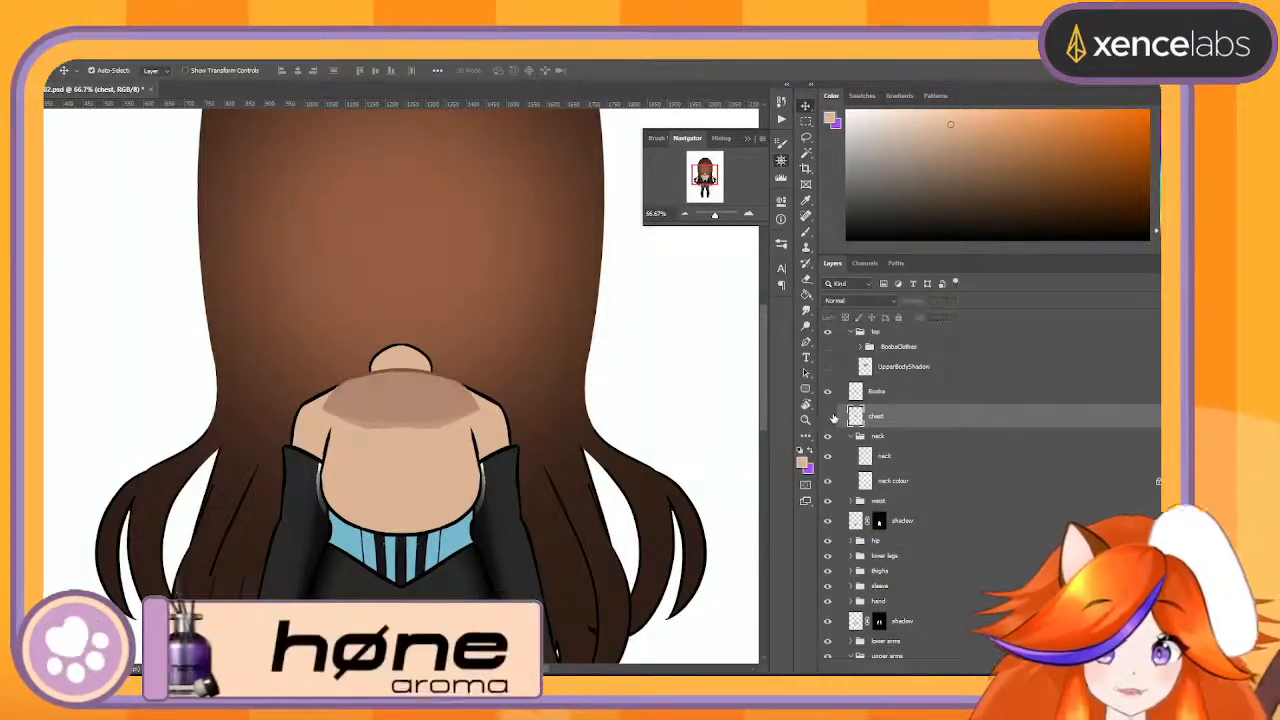
left_click(831, 417)
left_click(832, 417)
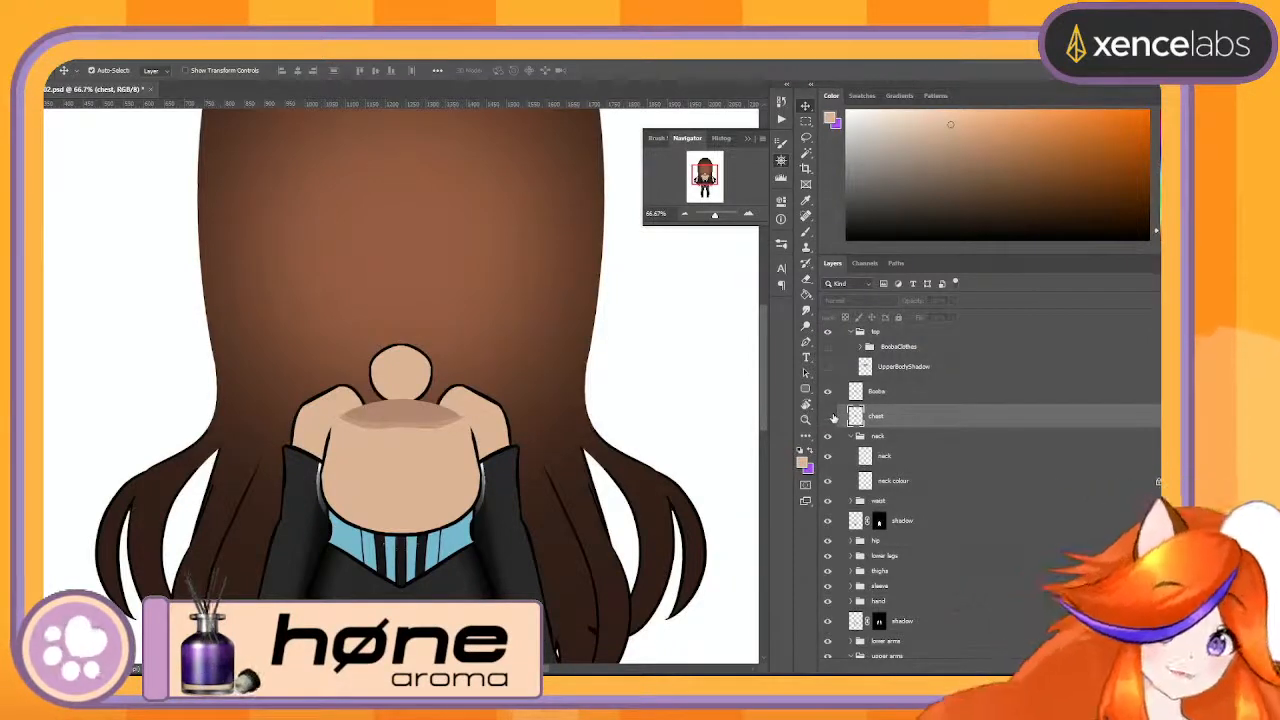
- Duplicate the UpperBodyShadow layer and place the copy inside the neck group, above the neck line layer
left_click(916, 437)
left_click_drag(905, 368, 1030, 666)
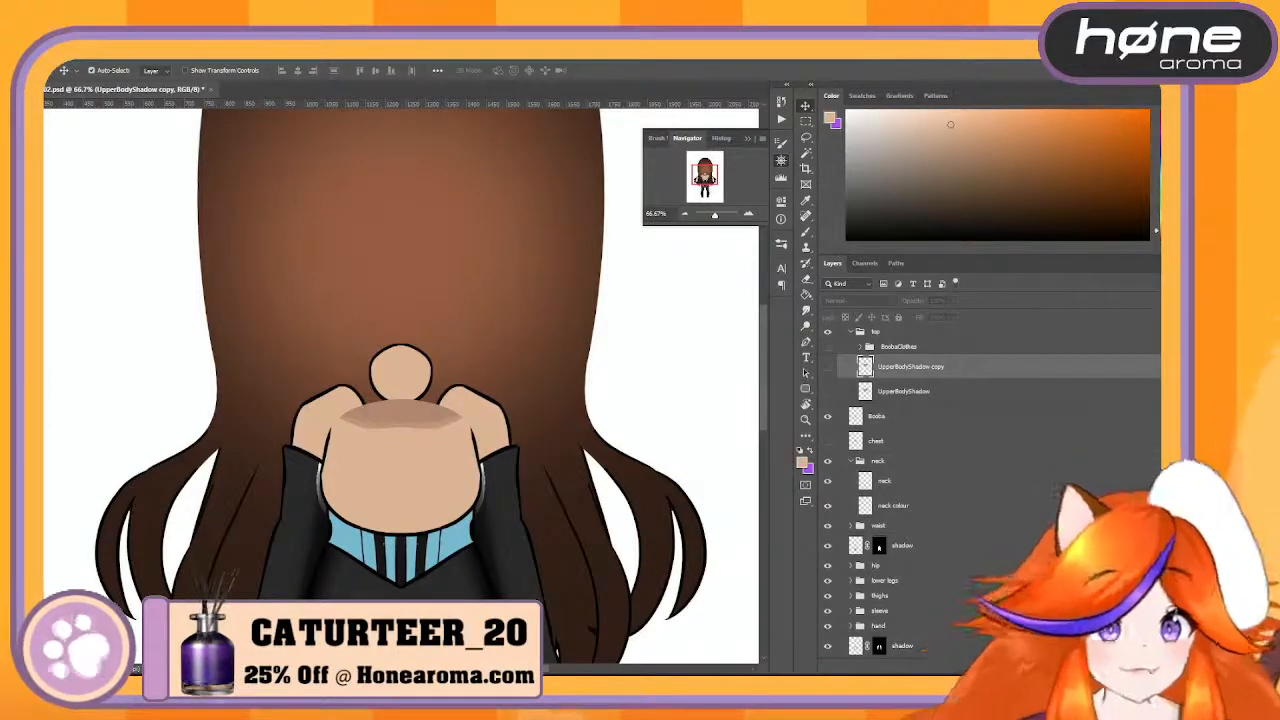
left_click_drag(1000, 525, 1005, 476)
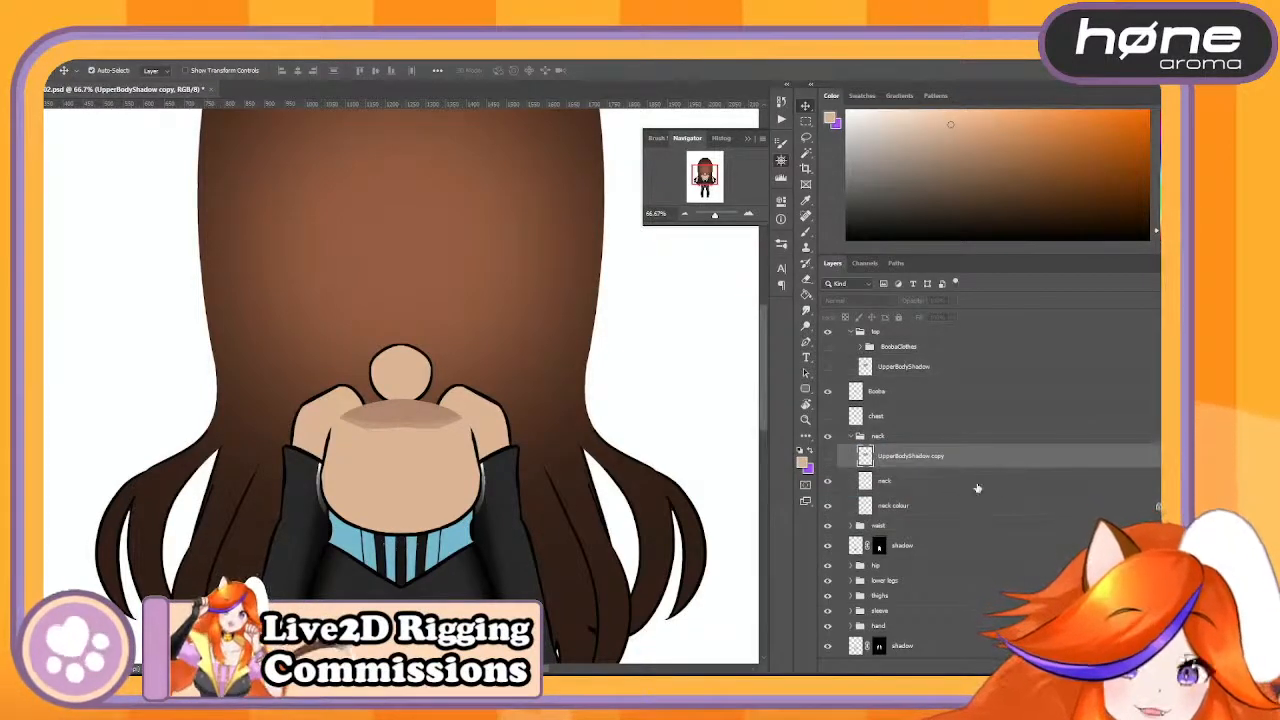
- Merge the neck and neck colour layers into one neck layer
left_click(977, 487)
left_click(966, 510, "shift")
right_click(961, 492)
left_click(973, 520)
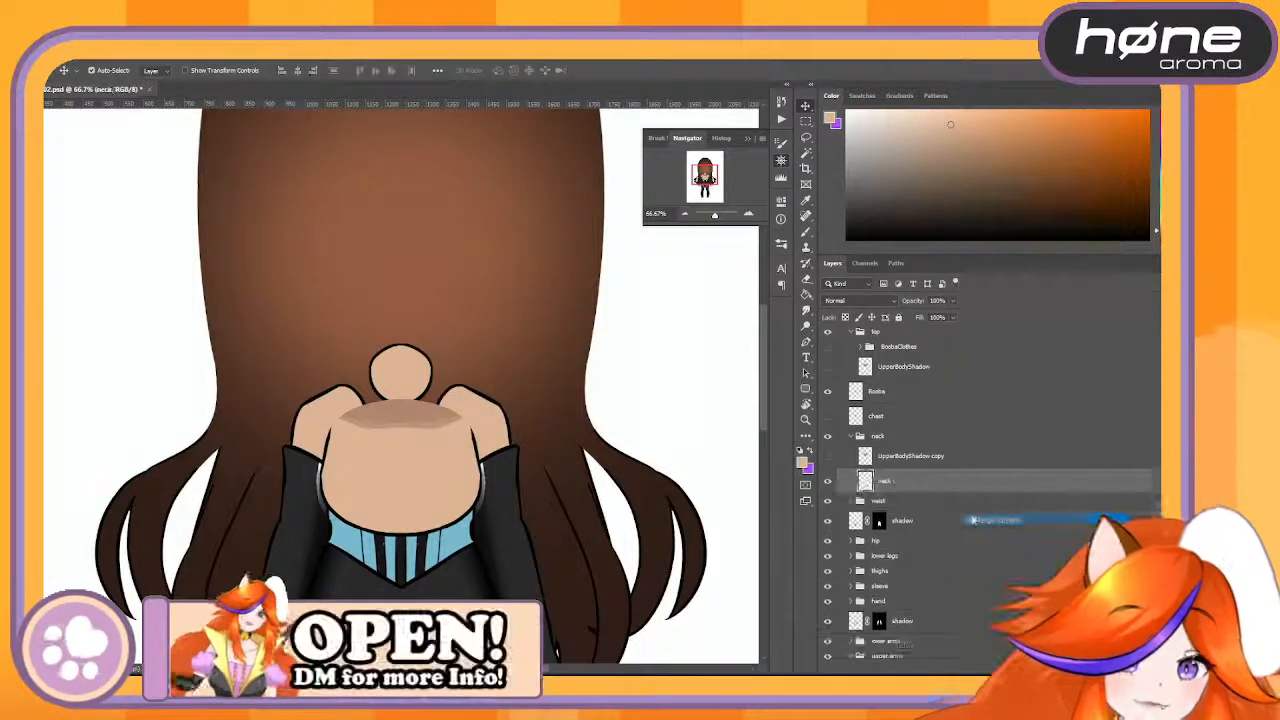
- Show the UpperBodyShadow copy in the neck group and mask it to the outline of the neck layer
left_click(828, 457)
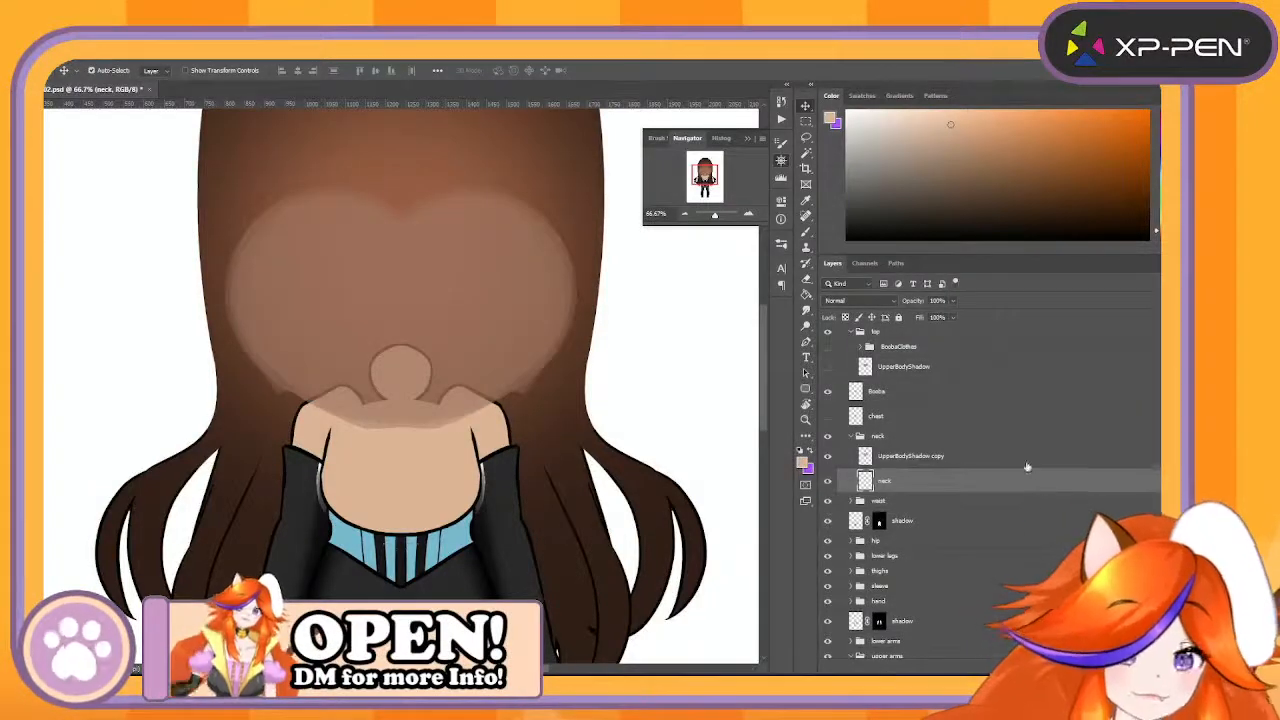
left_click(1027, 465)
left_click(865, 481, "ctrl")
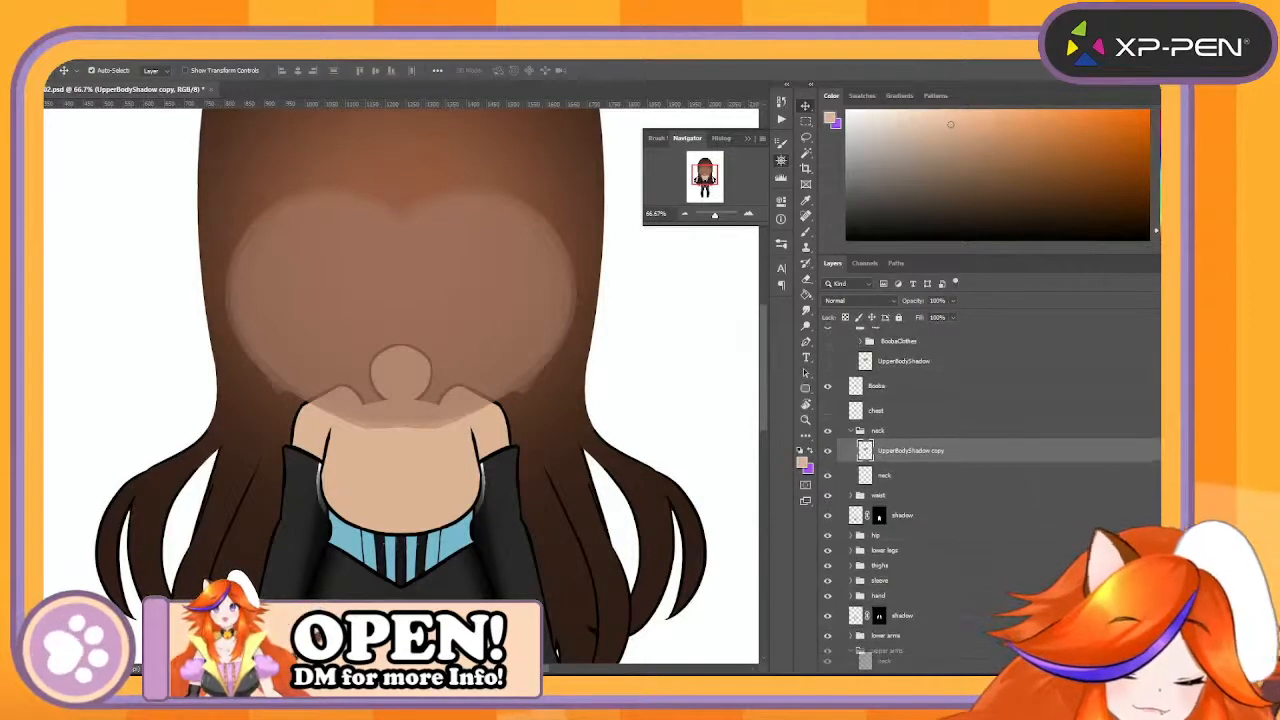
left_click(970, 667)
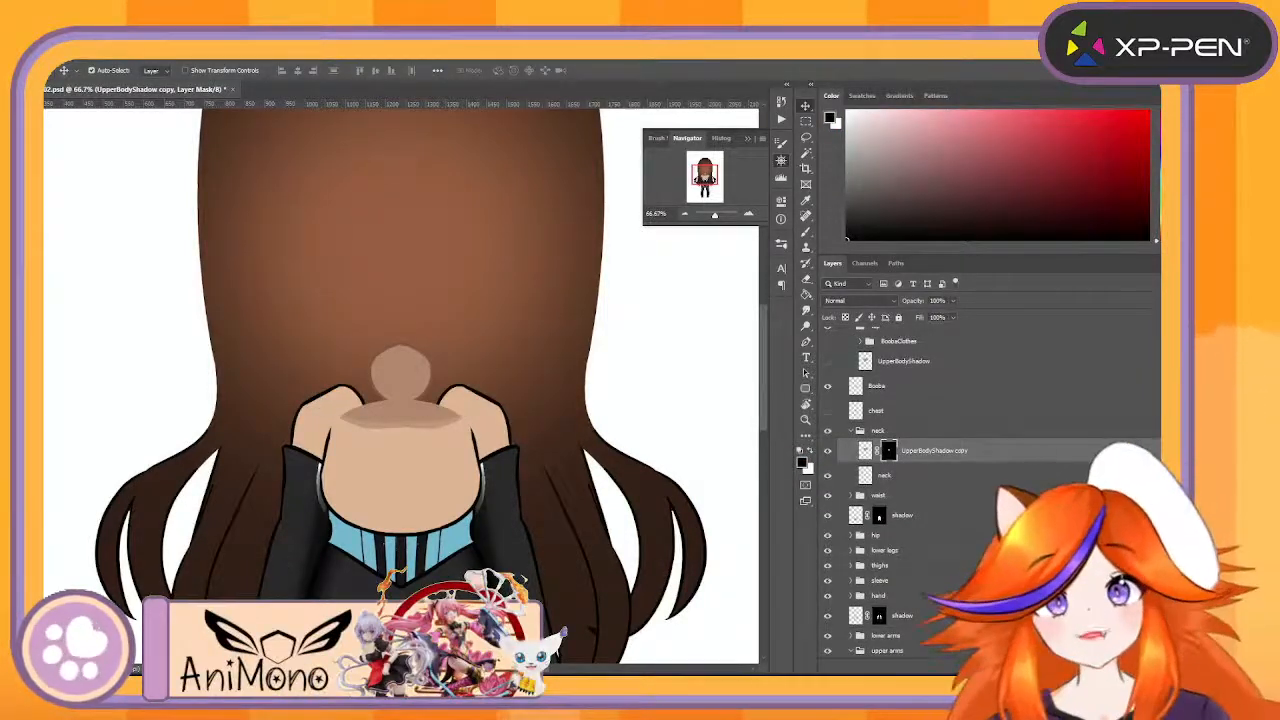
- Merge the neck group into a single layer
left_click(936, 433)
right_click(938, 436)
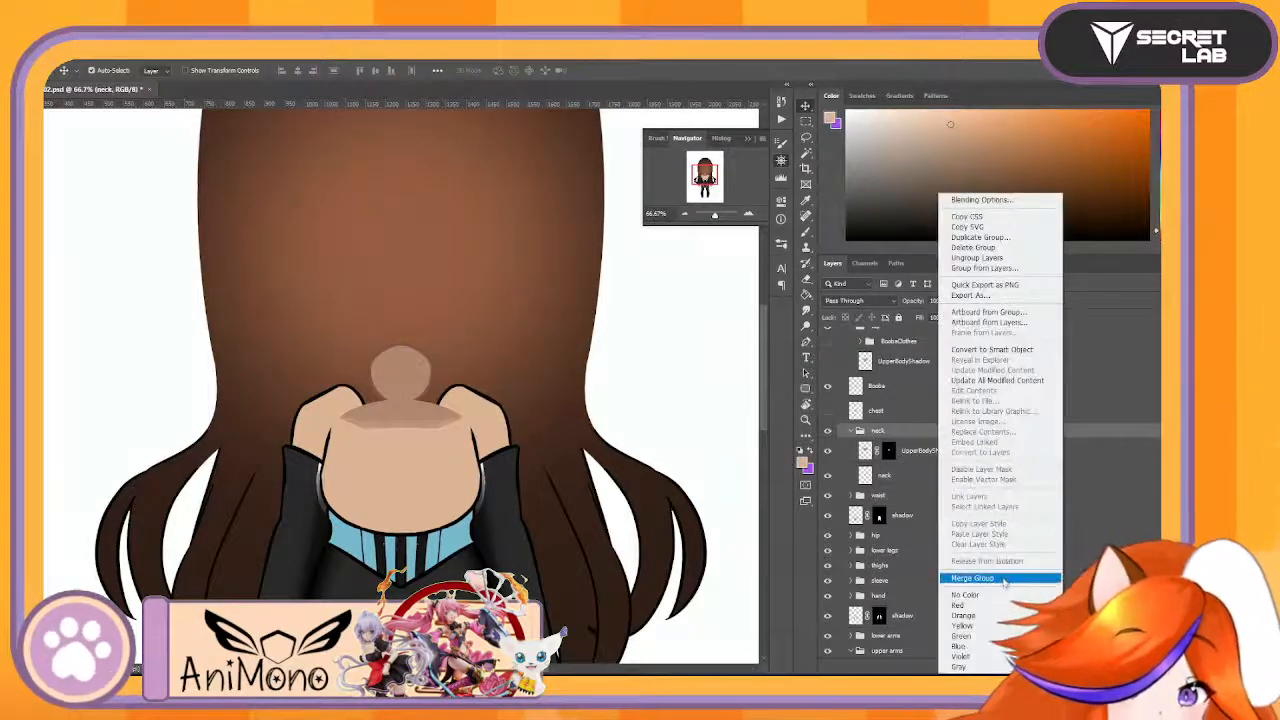
left_click(1000, 578)
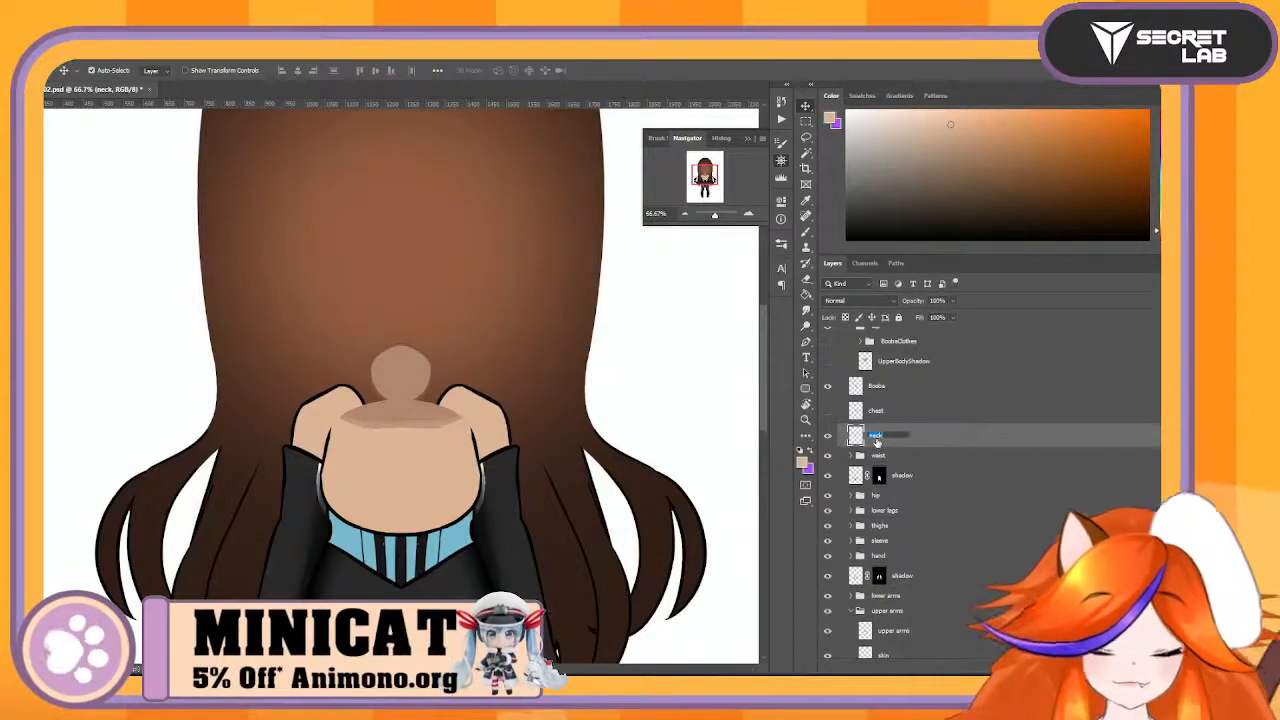
- Check the merged neck layer by toggling its visibility, and hide both the neck and Booba layers
left_click(829, 438)
left_click(829, 438)
left_click(829, 438)
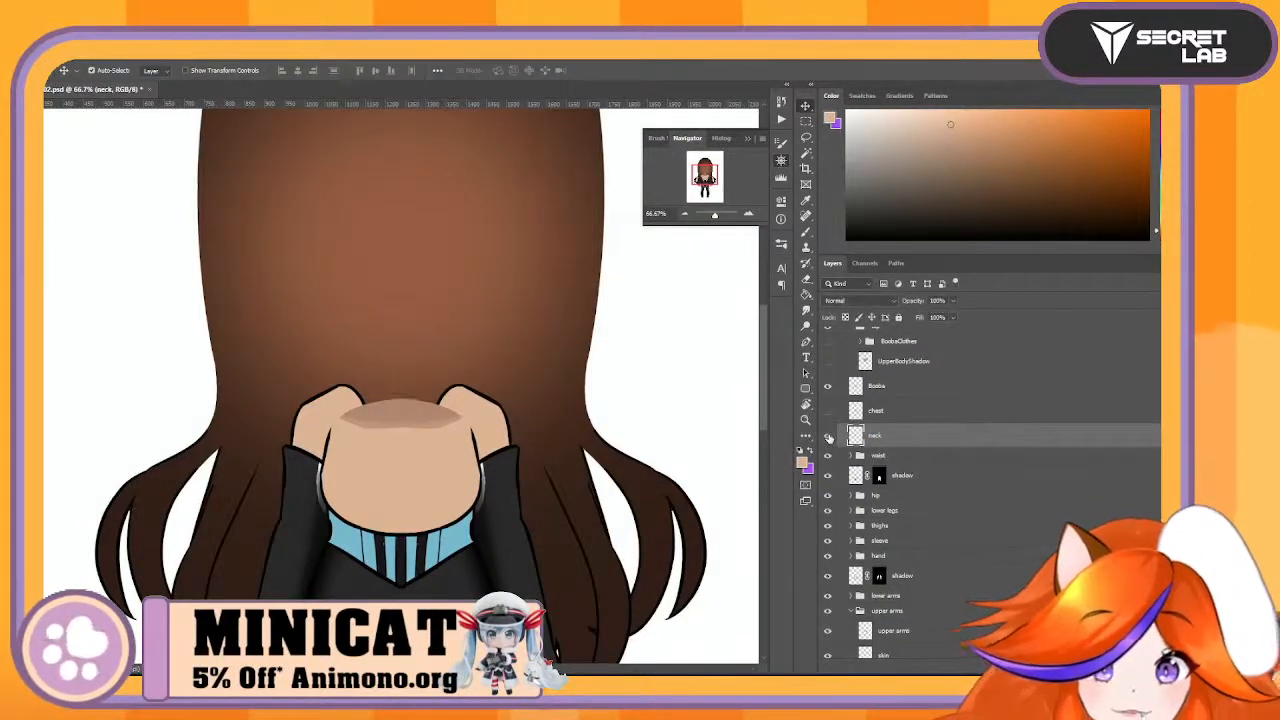
left_click(829, 438)
left_click(829, 438)
left_click(829, 438)
left_click(829, 438)
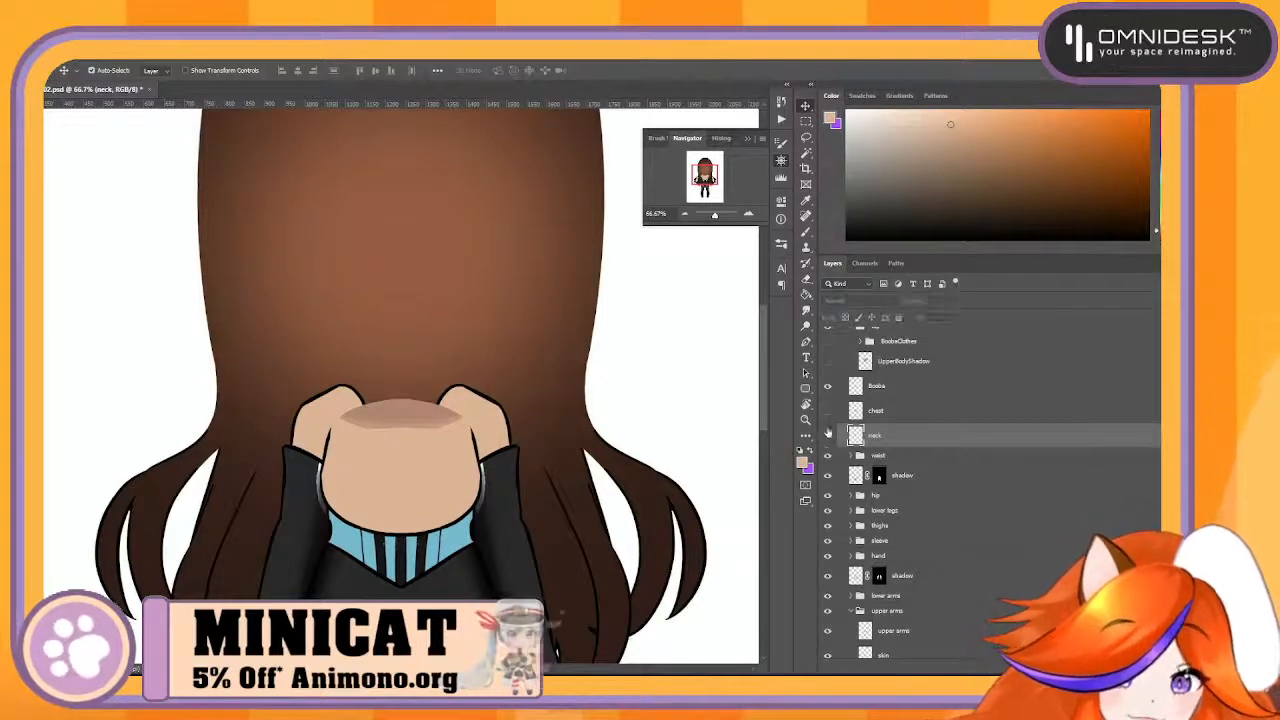
left_click(827, 388)
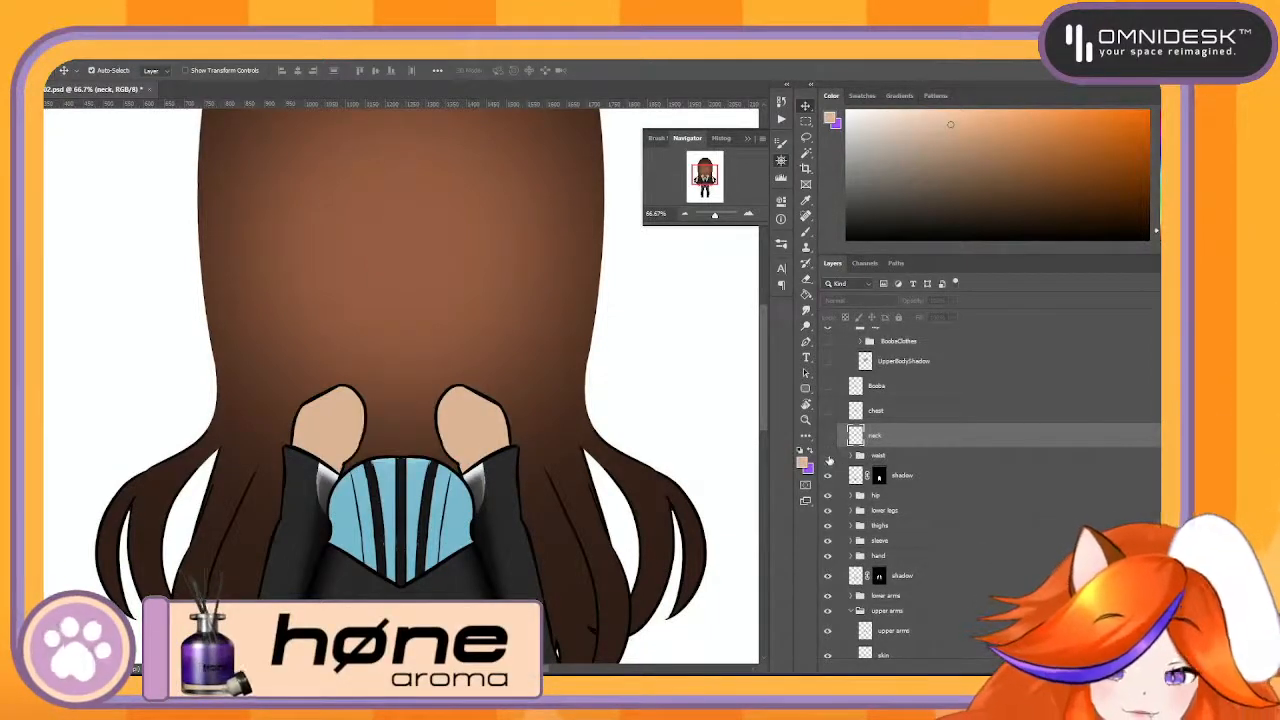
- Expand the waist group and toggle its shadow layers and the shadow below it to examine what each one affects
left_click(829, 460)
left_click(851, 457)
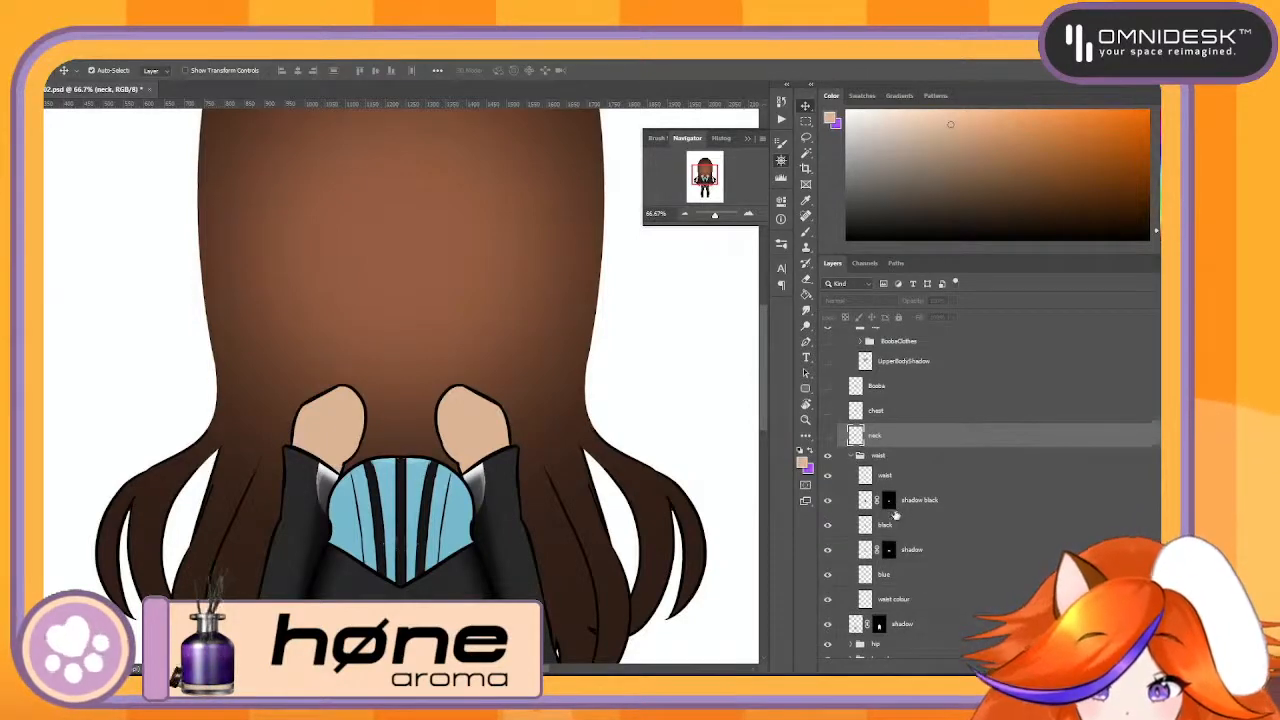
left_click(886, 503)
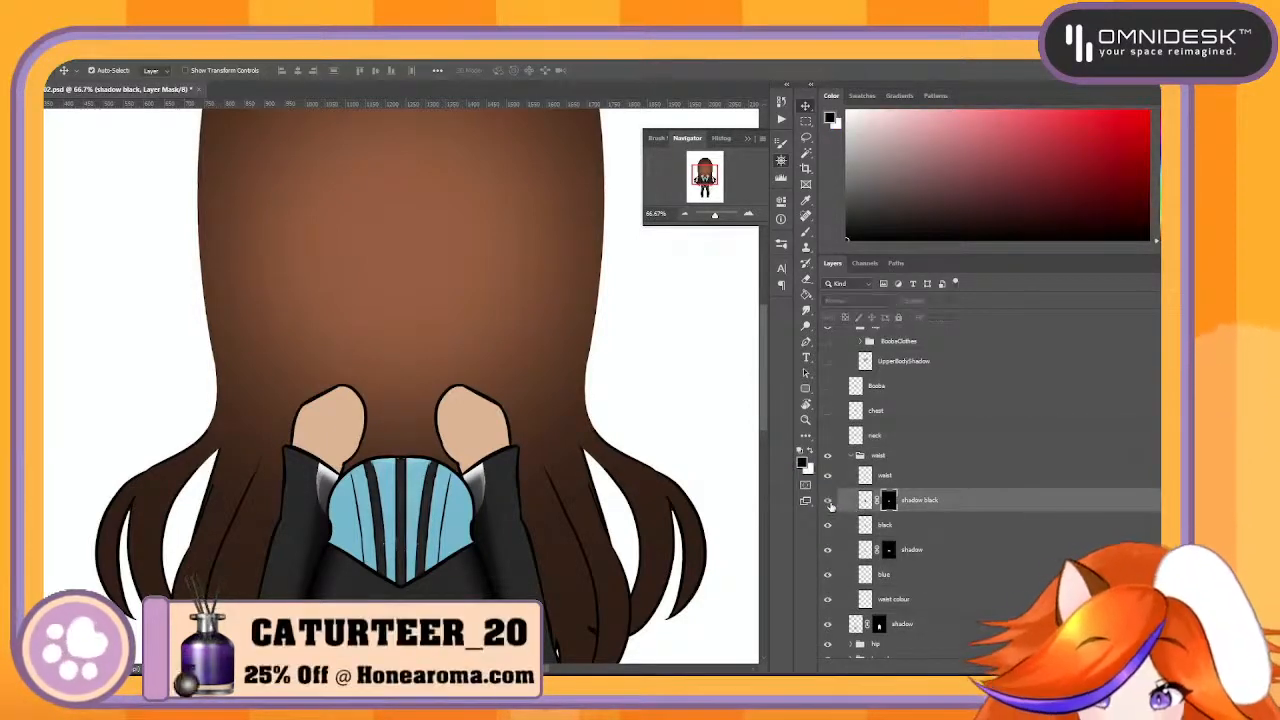
left_click(827, 500)
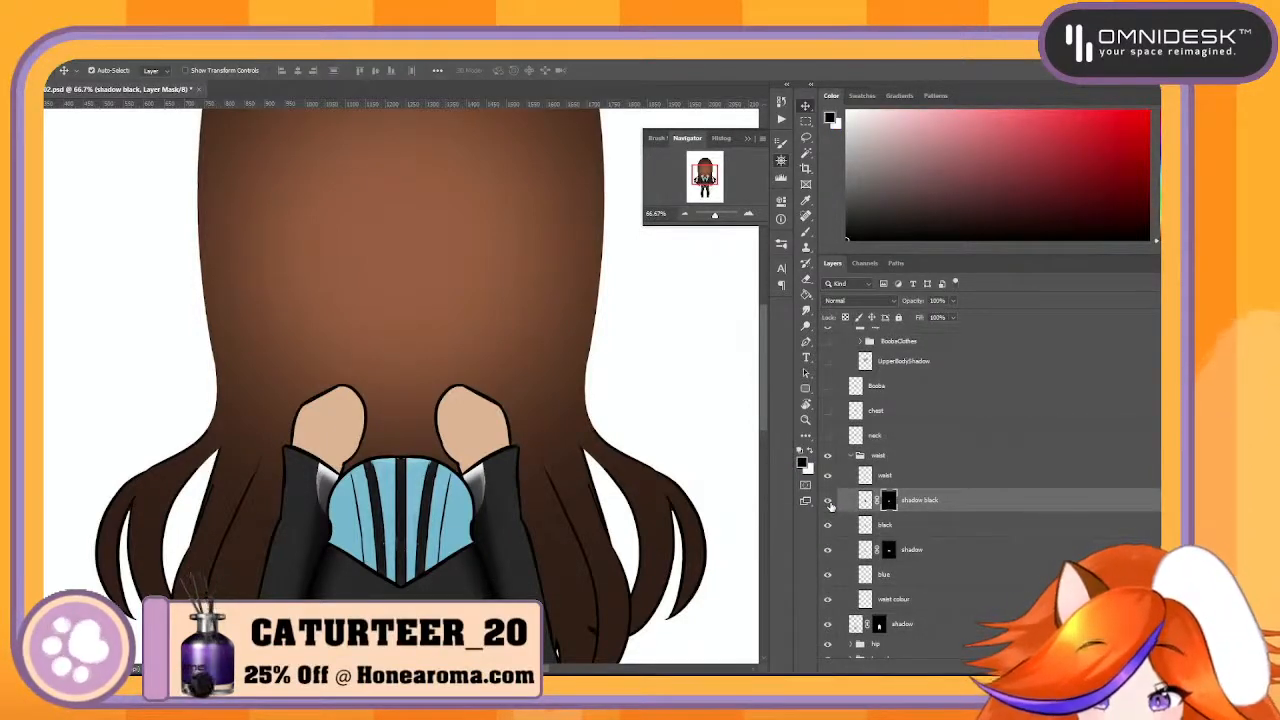
left_click(828, 550)
left_click(828, 550)
left_click(828, 551)
left_click(828, 551)
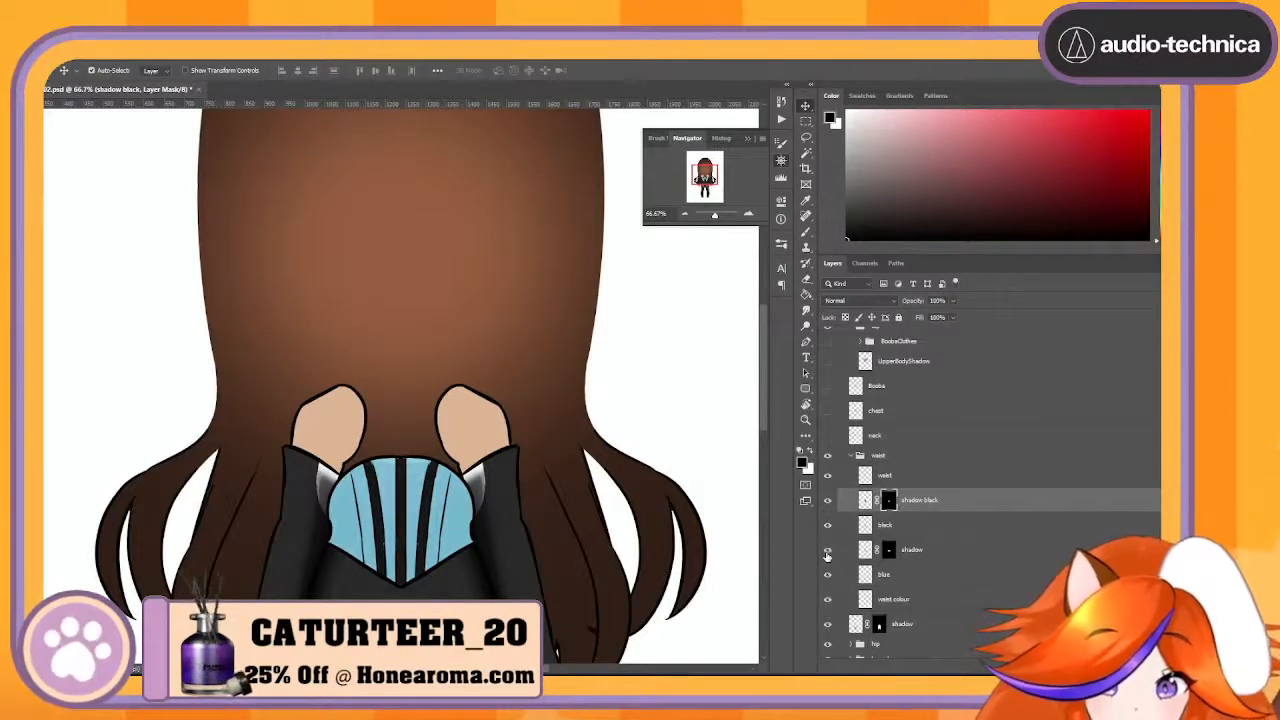
scroll(827, 555, "down", 2)
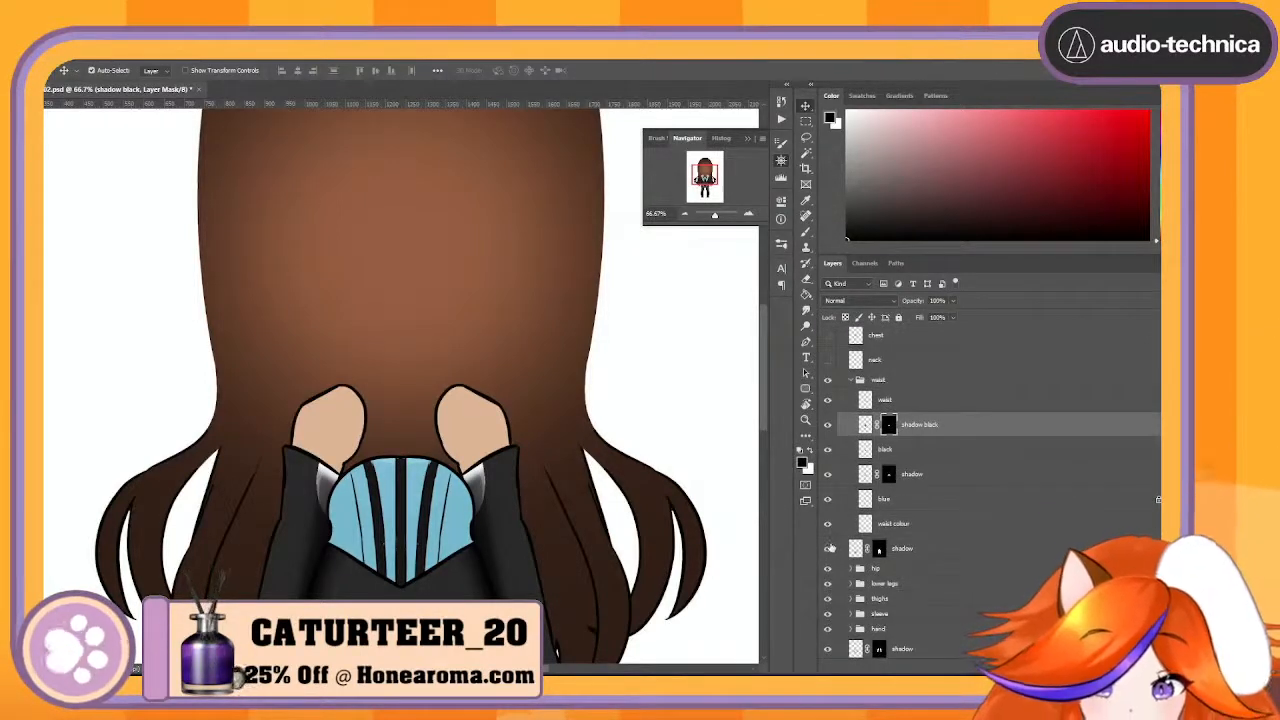
left_click(828, 549)
left_click(828, 549)
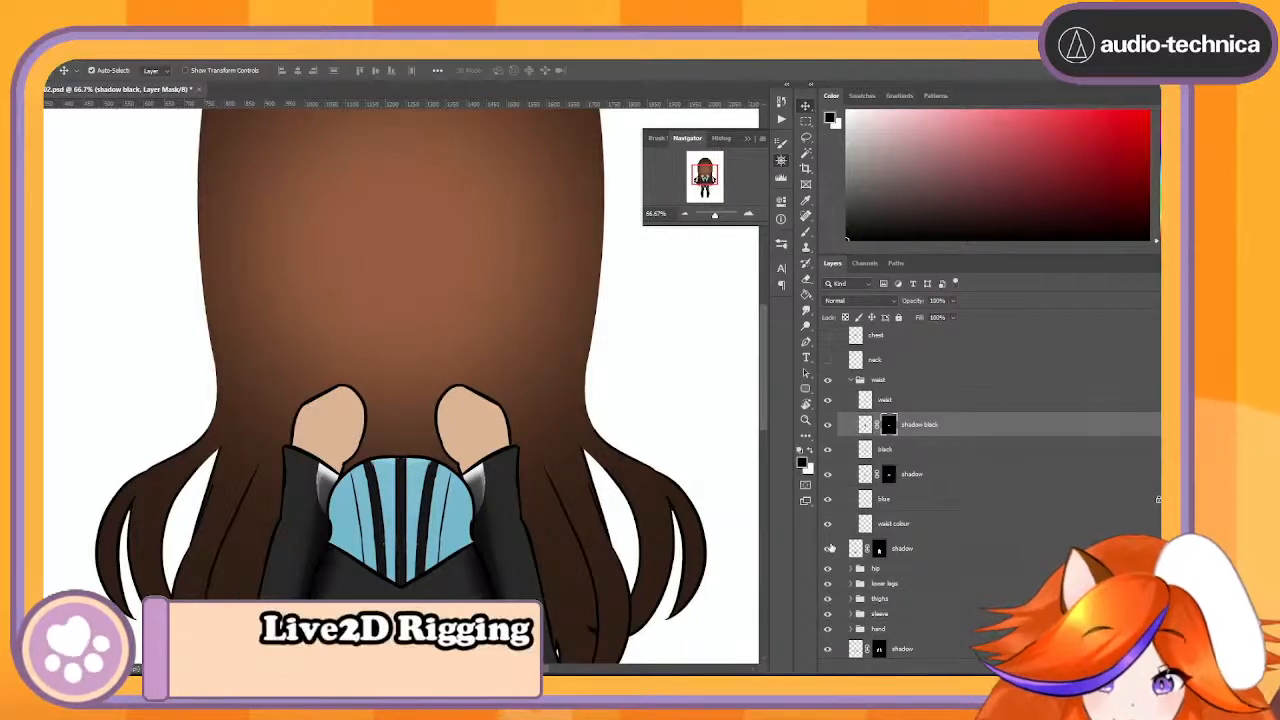
- Hide the shadow black, black, shadow and blue layers in the waist group, and check the waist colour layer
left_click(887, 524)
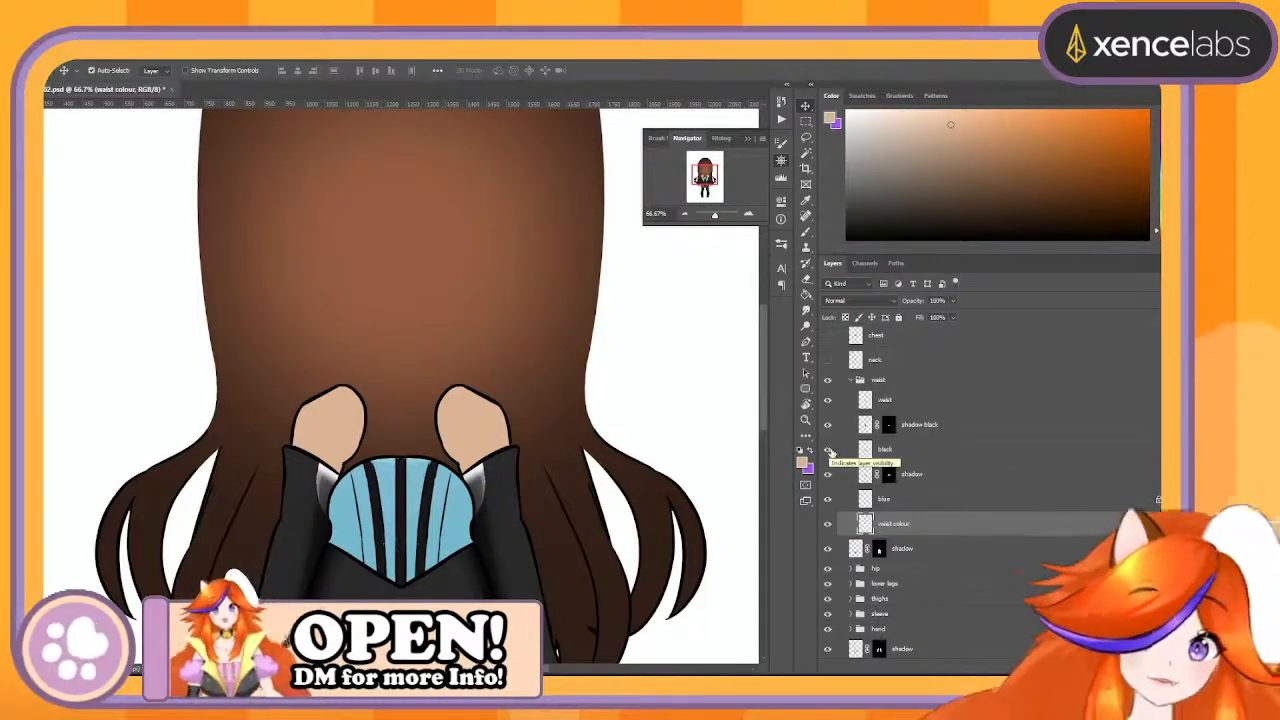
left_click_drag(839, 427, 836, 450)
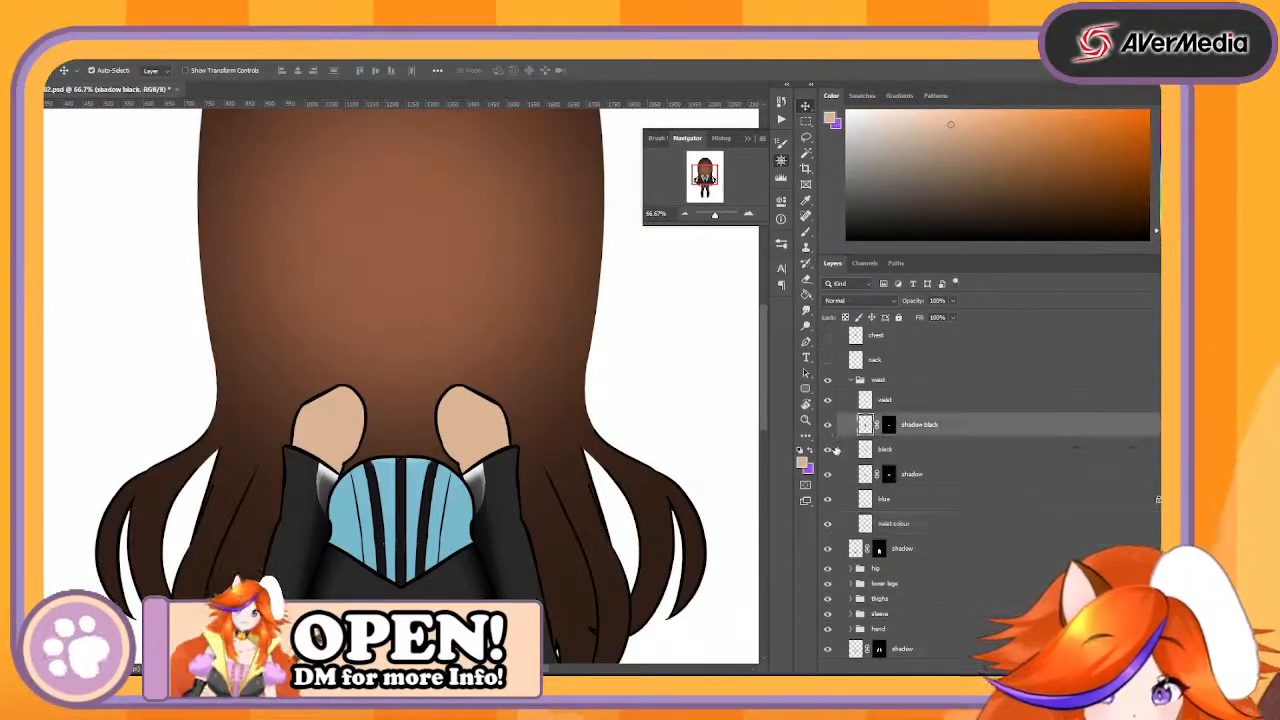
left_click(828, 425)
left_click(828, 449)
left_click(828, 475)
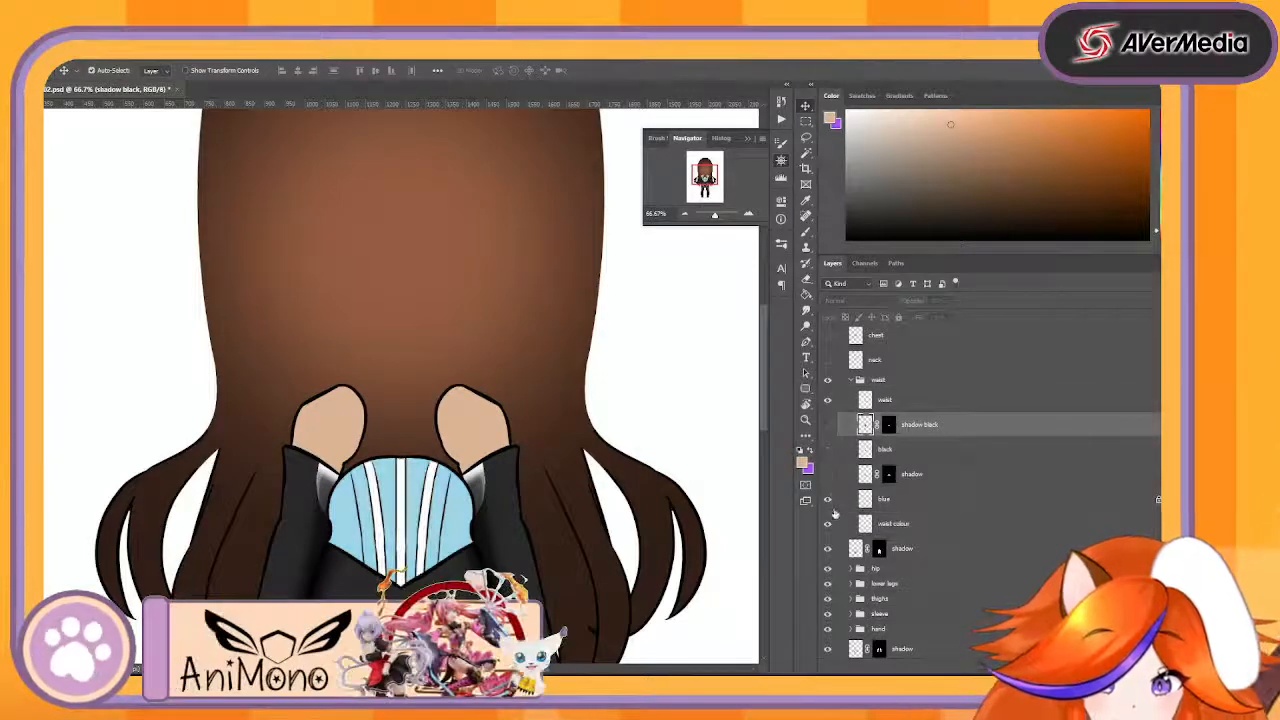
left_click(828, 499)
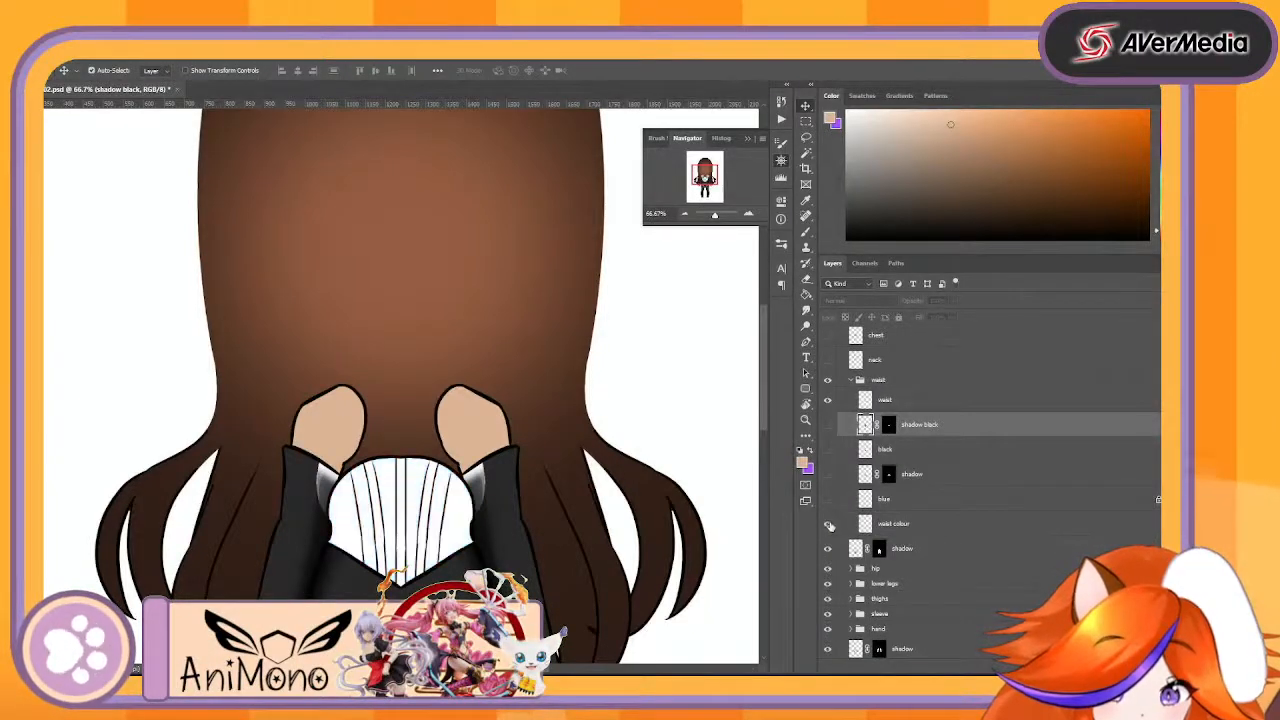
left_click(828, 524)
left_click(828, 524)
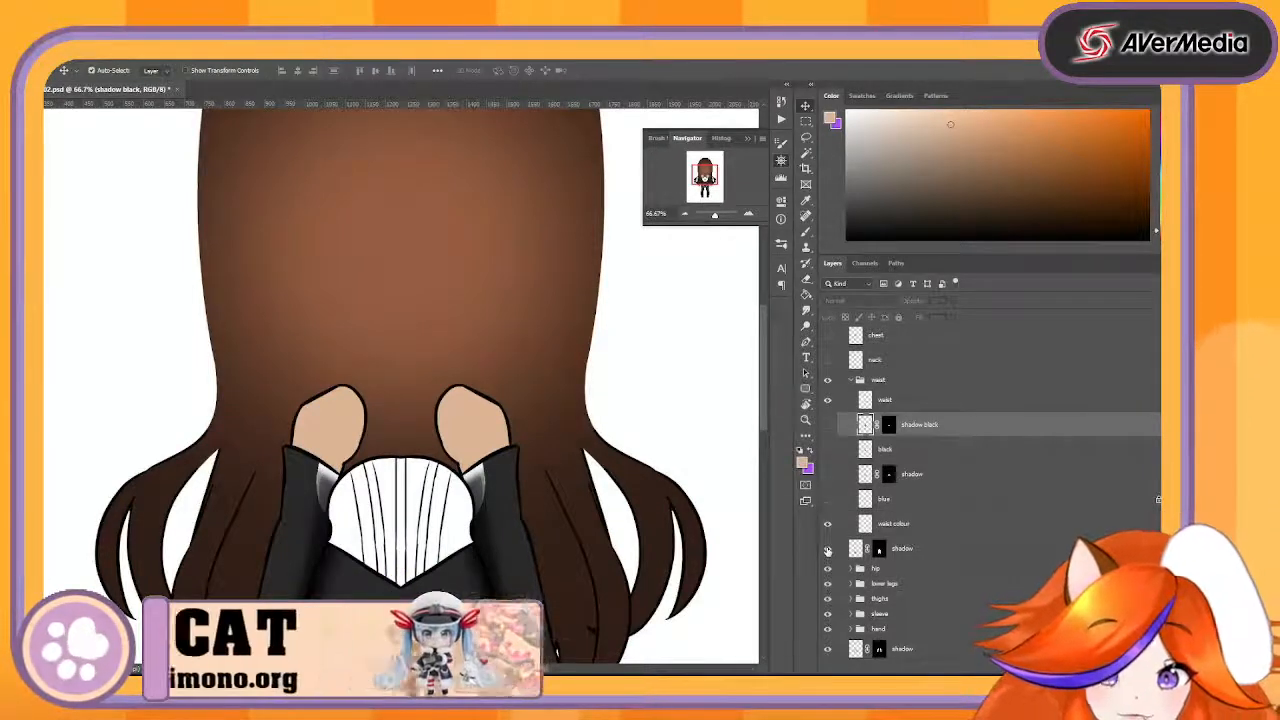
- Look into the lower arms group, and collapse both the lower arms and upper arms groups
scroll(840, 565, "down", 3)
scroll(843, 575, "down", 4)
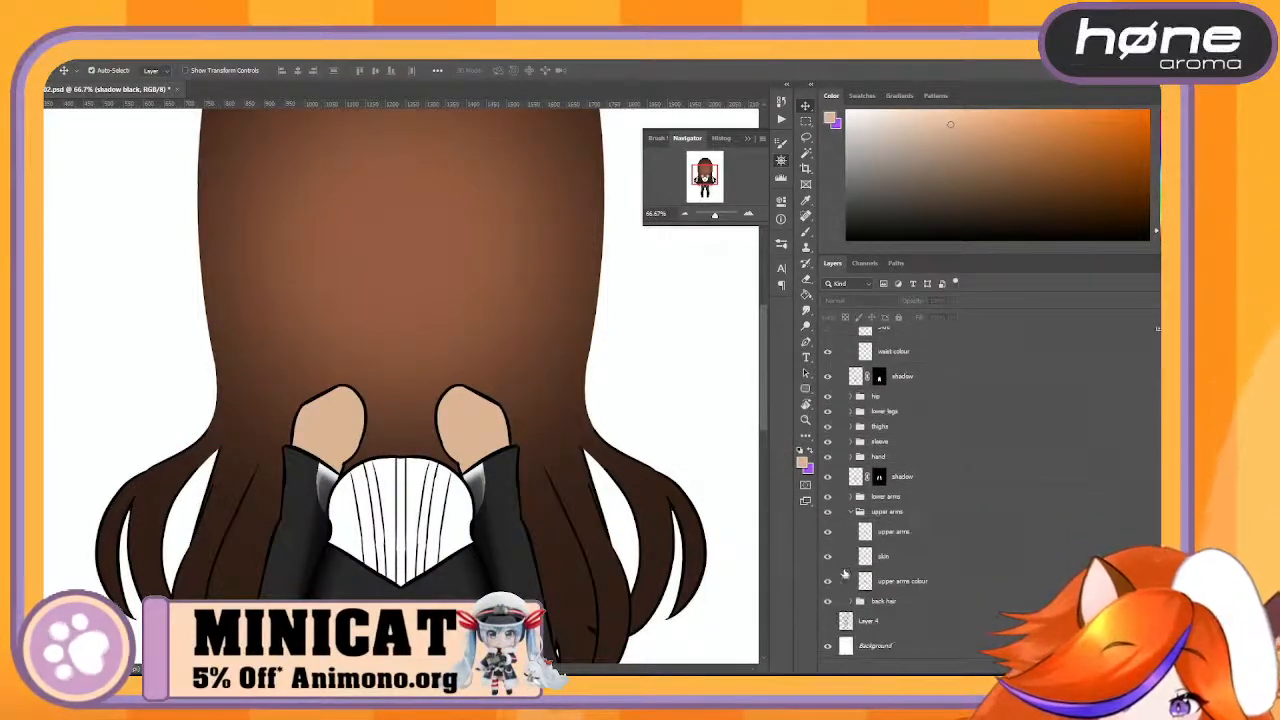
left_click(850, 498)
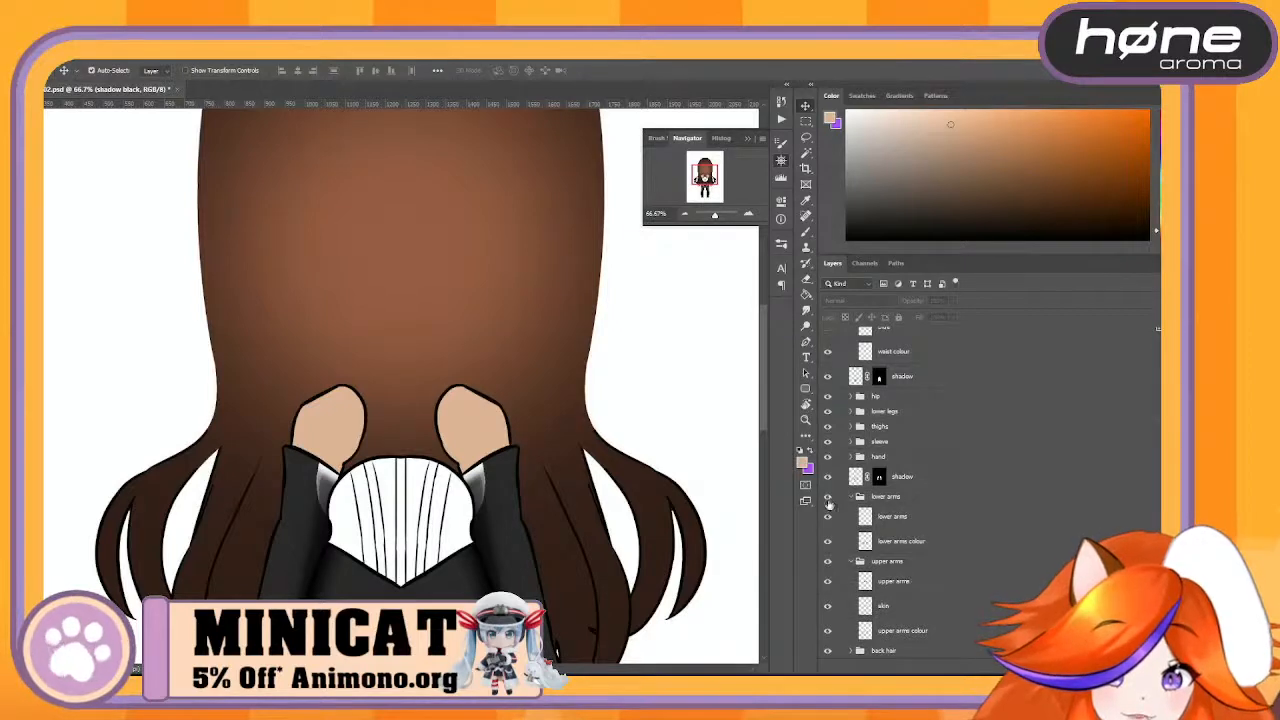
left_click(851, 497)
left_click(849, 512)
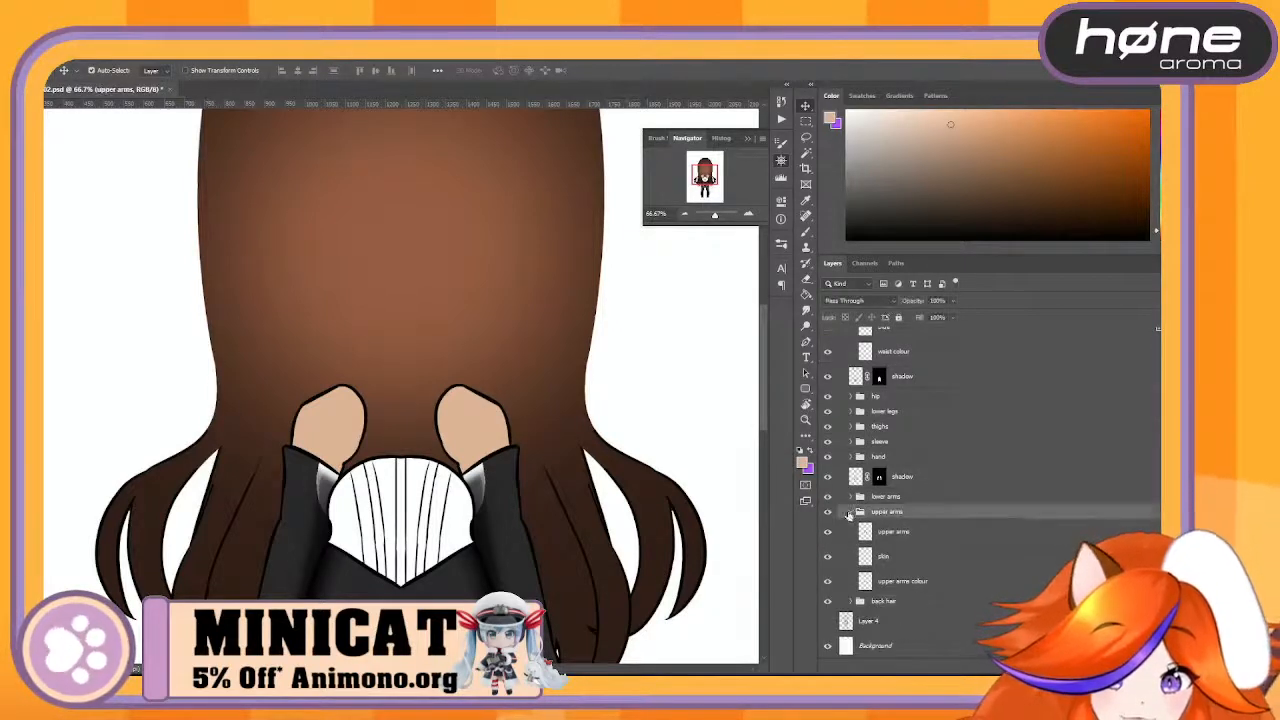
left_click(851, 512)
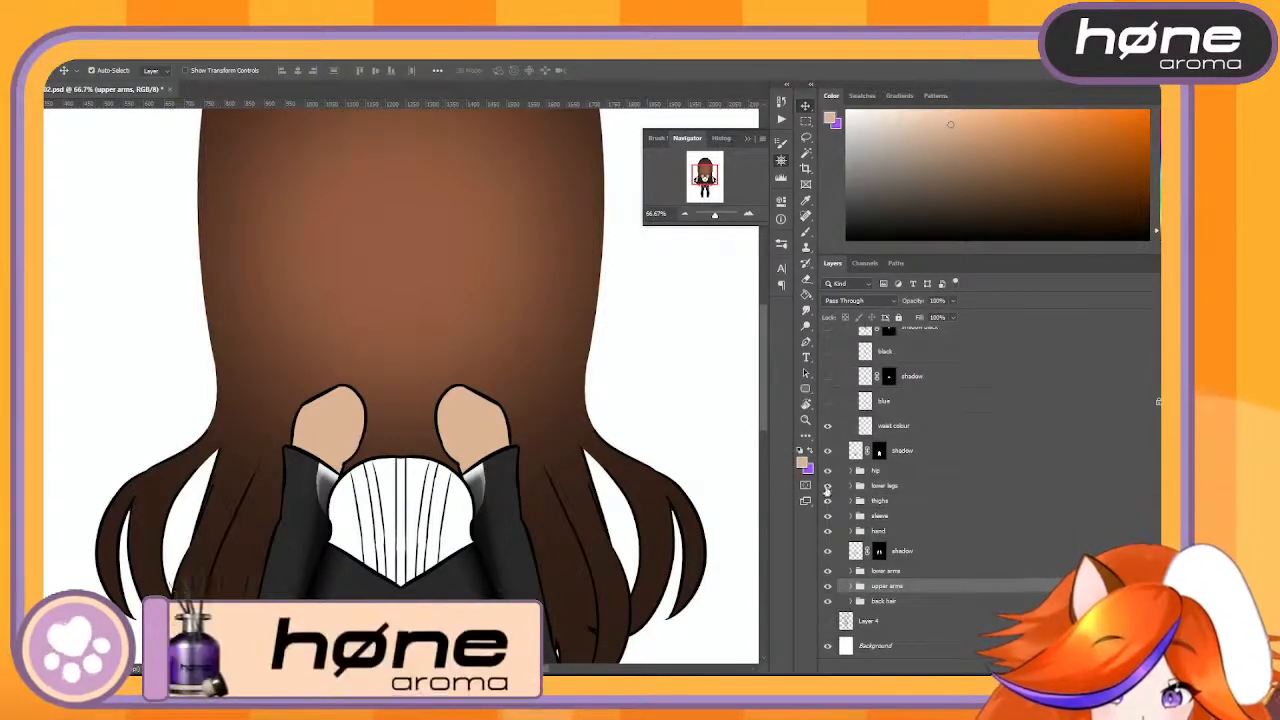
- Hide all body-part groups, the back hair and the shadow layers below the waist group, and select the waist colour layer
left_click(829, 518)
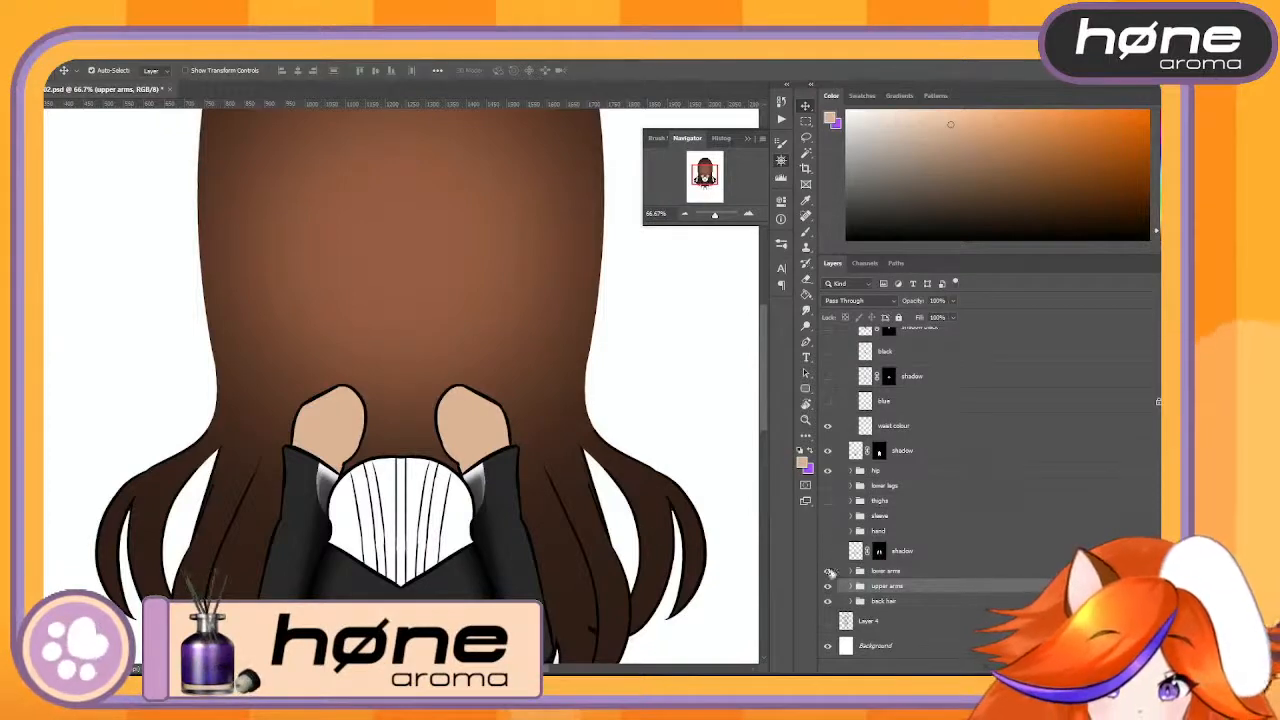
left_click(828, 571)
left_click(828, 586)
left_click(828, 601)
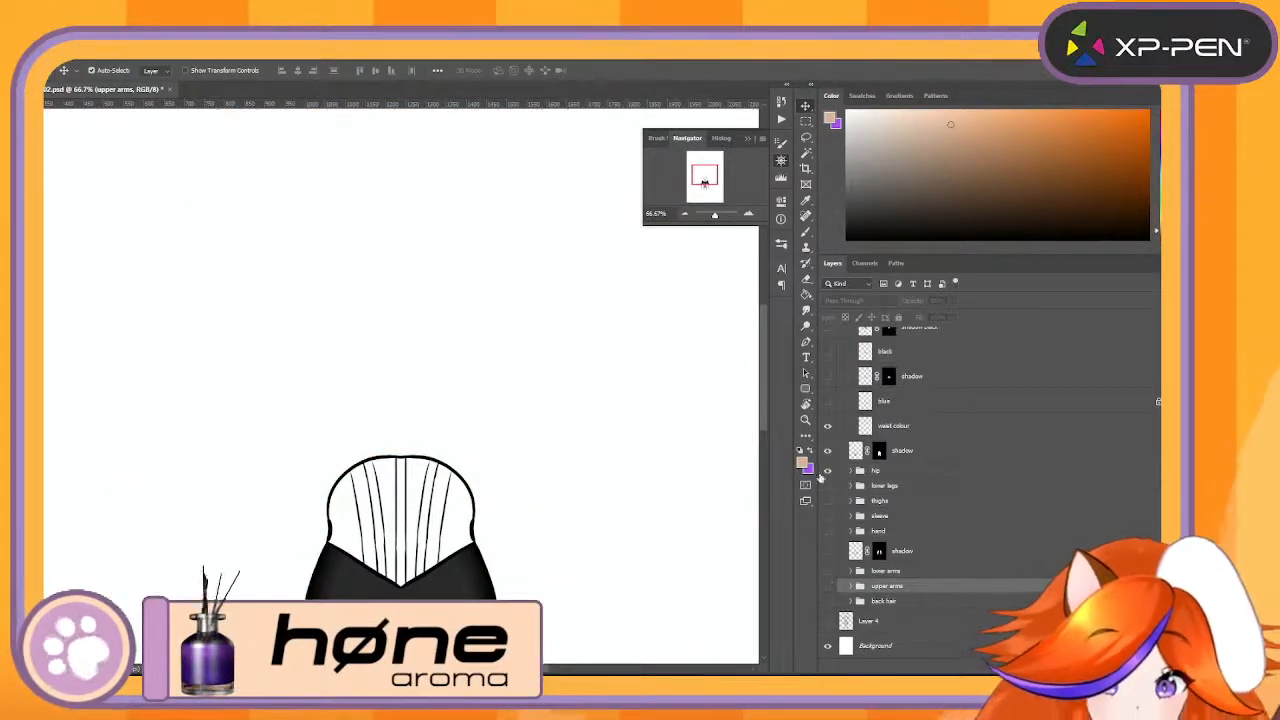
left_click(827, 470)
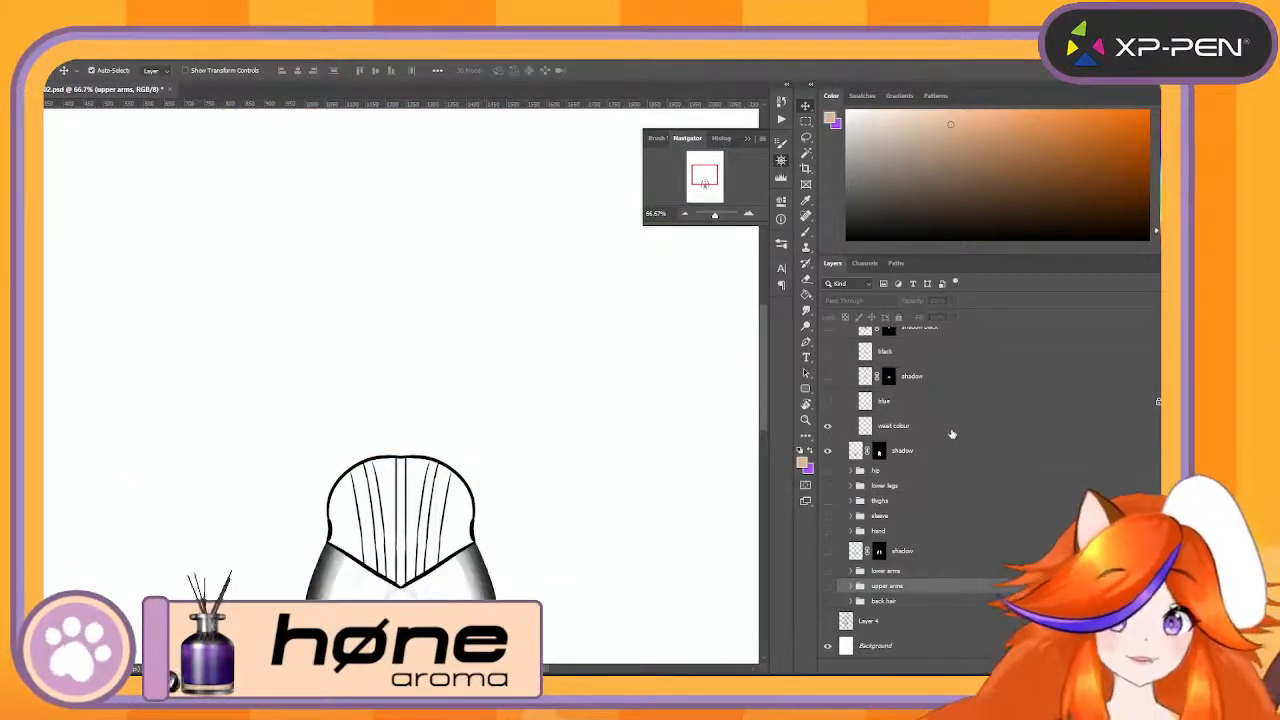
left_click(952, 434)
left_click(829, 451)
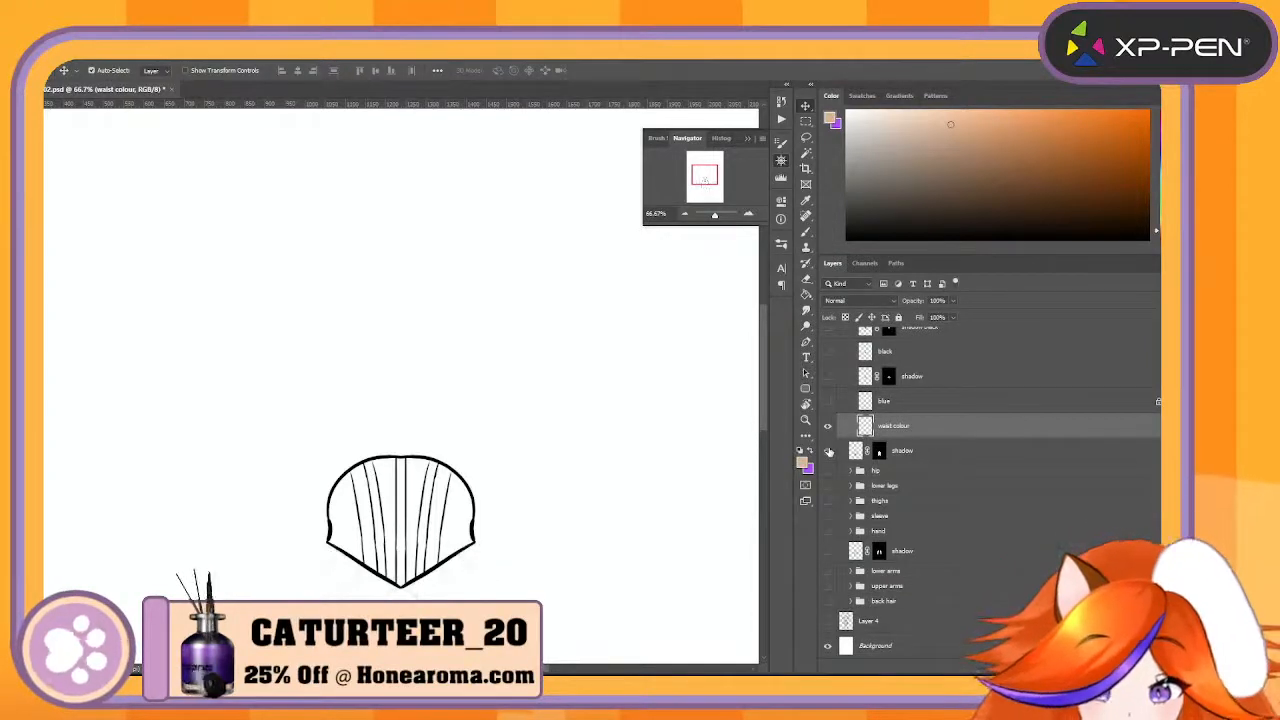
- Hide the shadow layer below the waist group and show the group's shadow black and black layers
left_click(829, 451)
left_click(829, 451)
scroll(1049, 481, "up", 5)
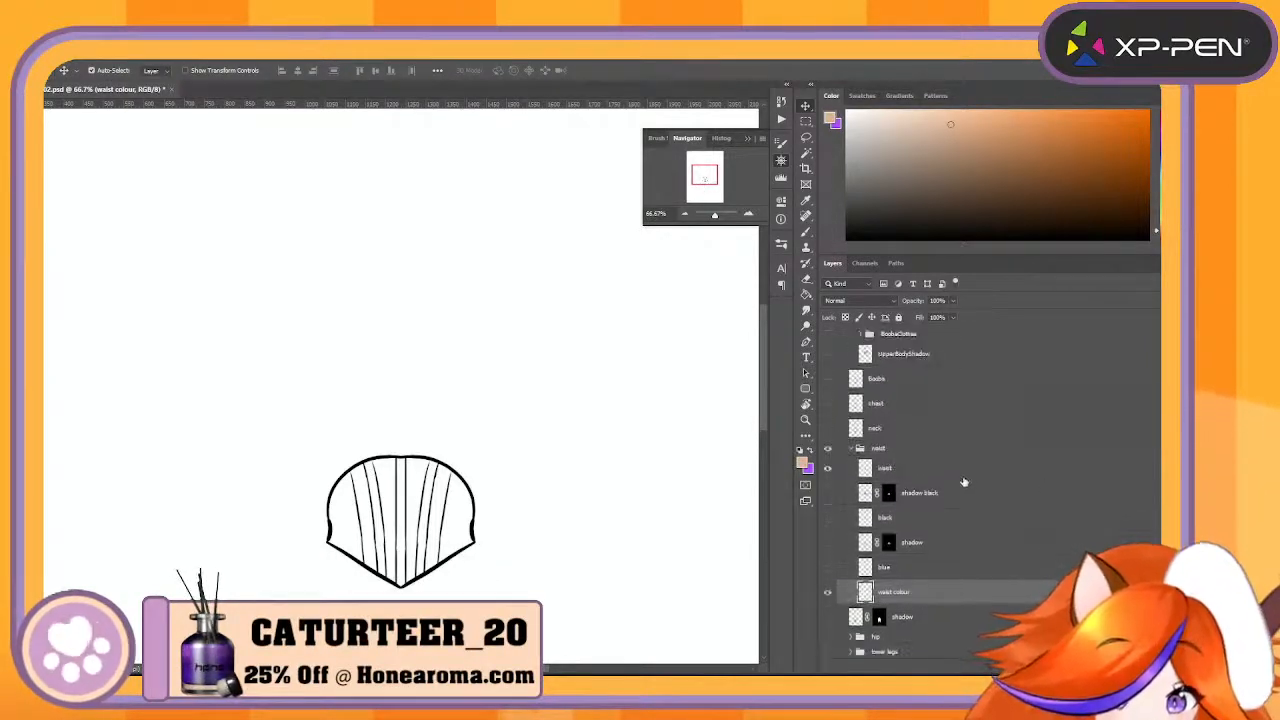
left_click(917, 490)
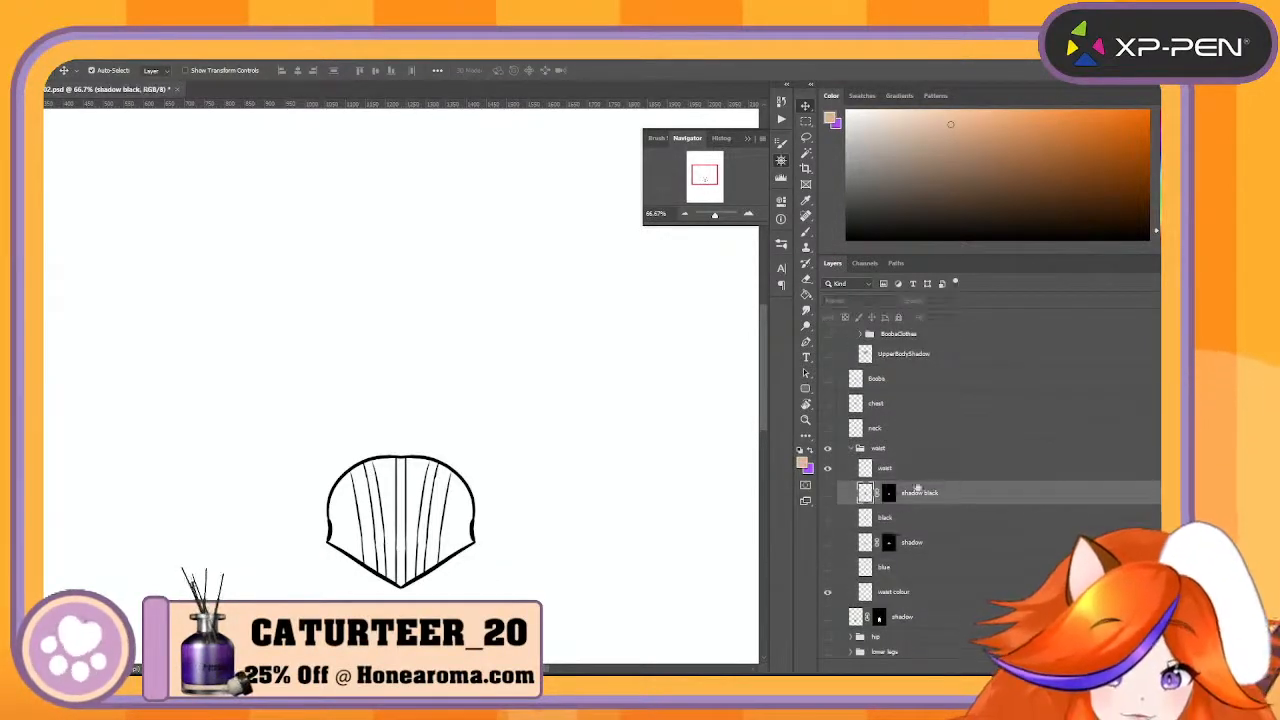
left_click(830, 493)
left_click(831, 493)
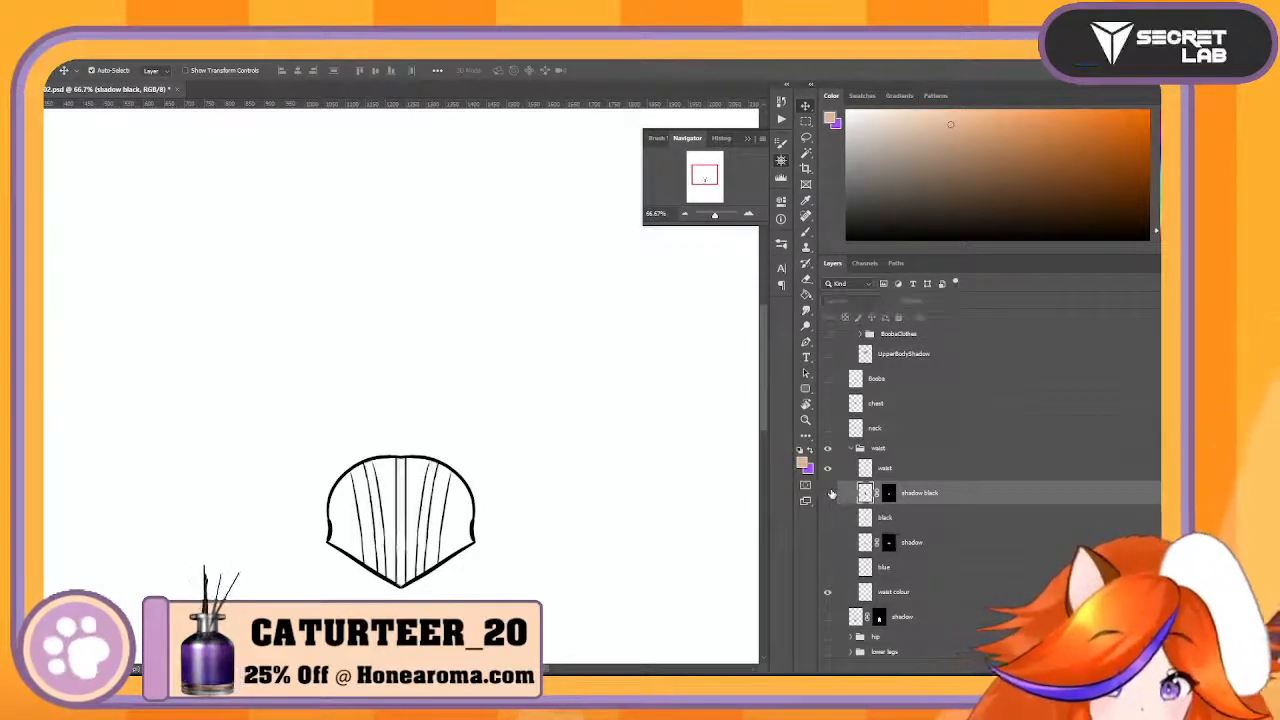
left_click(831, 493)
left_click(886, 469)
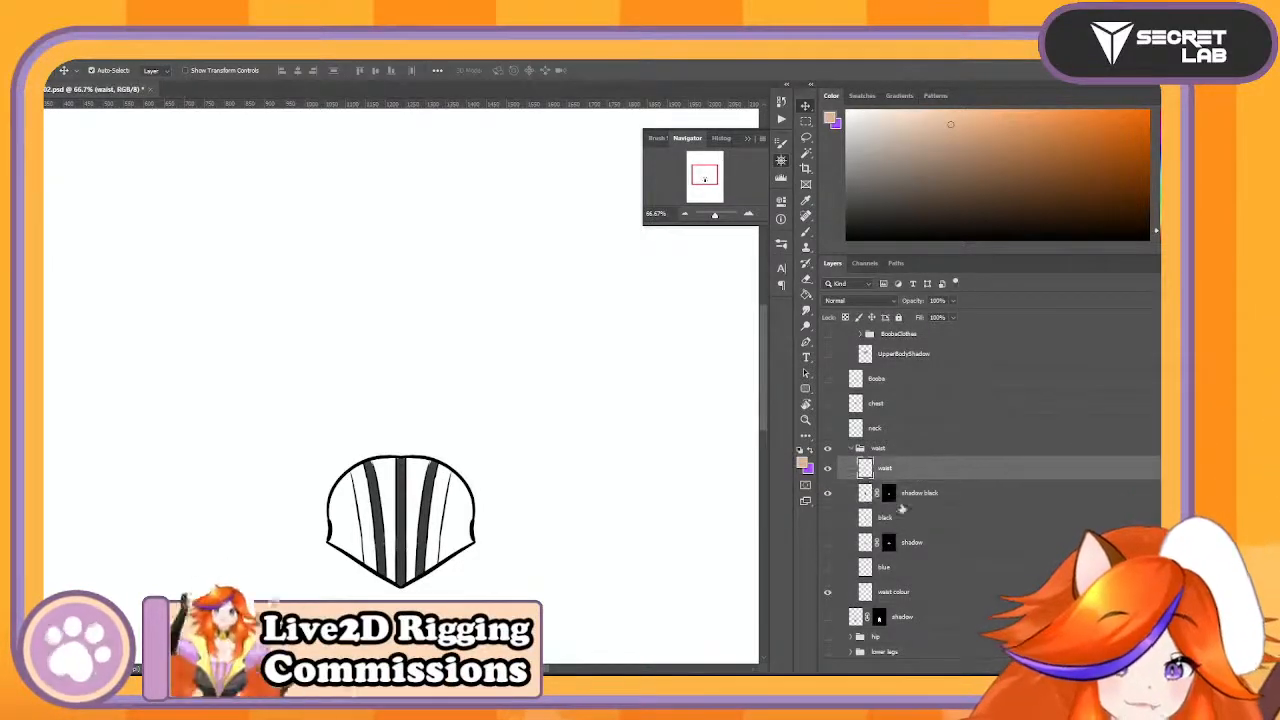
left_click(828, 517)
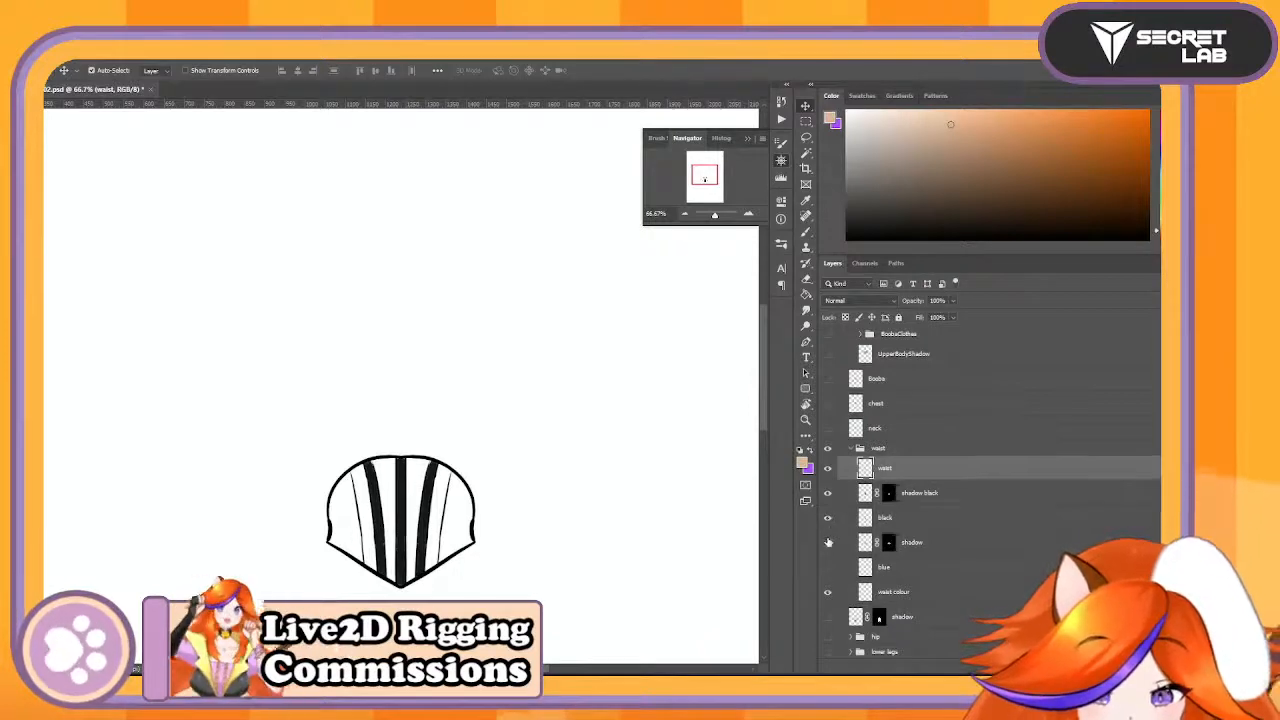
- Toggle the waist group's shadow layer to examine which area it affects, leaving it hidden
left_click(828, 542)
left_click(828, 542)
left_click(828, 542)
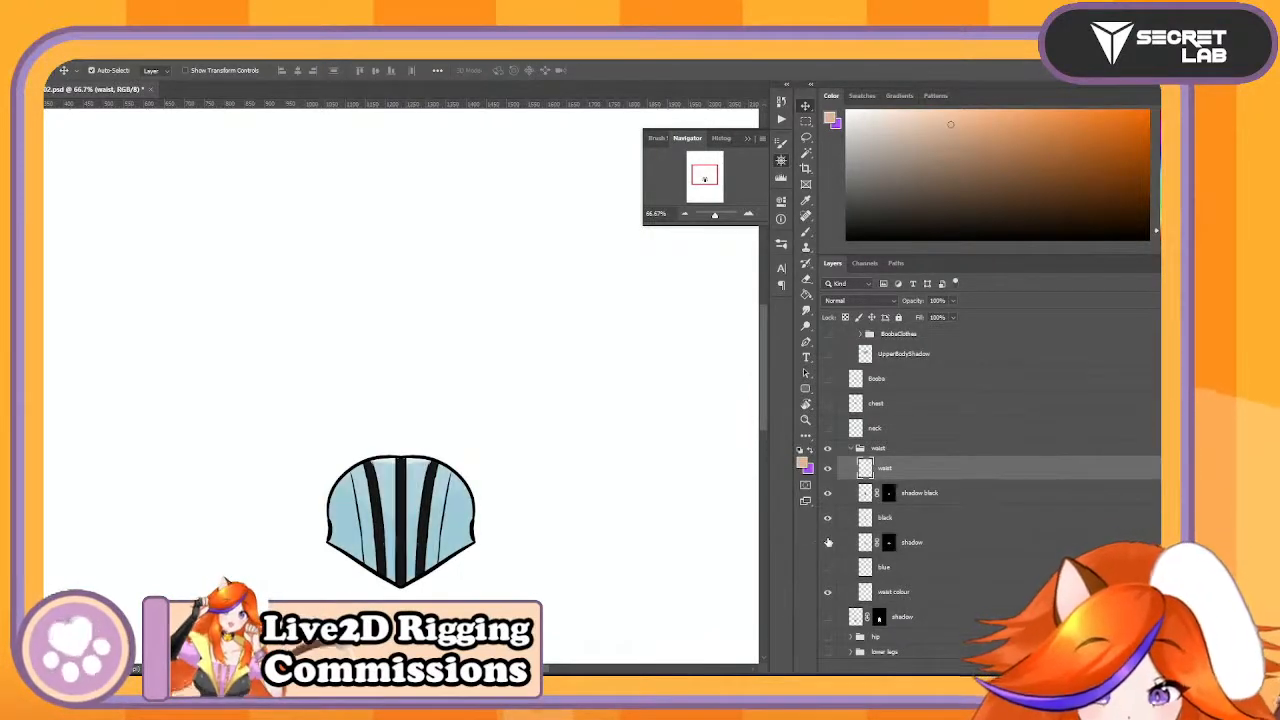
left_click(828, 542)
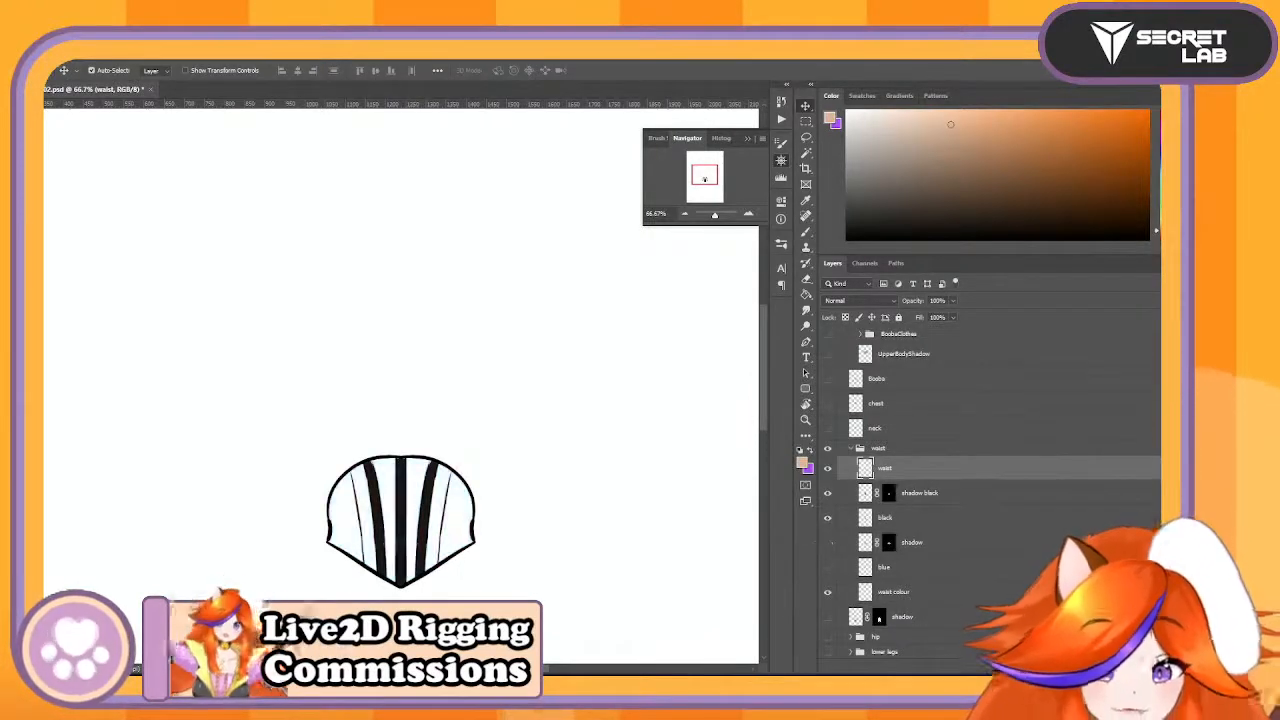
- Duplicate the waist, shadow black and black layers, merge the copies into one layer, and hide the originals
left_click_drag(1028, 551, 1036, 666)
right_click(941, 478)
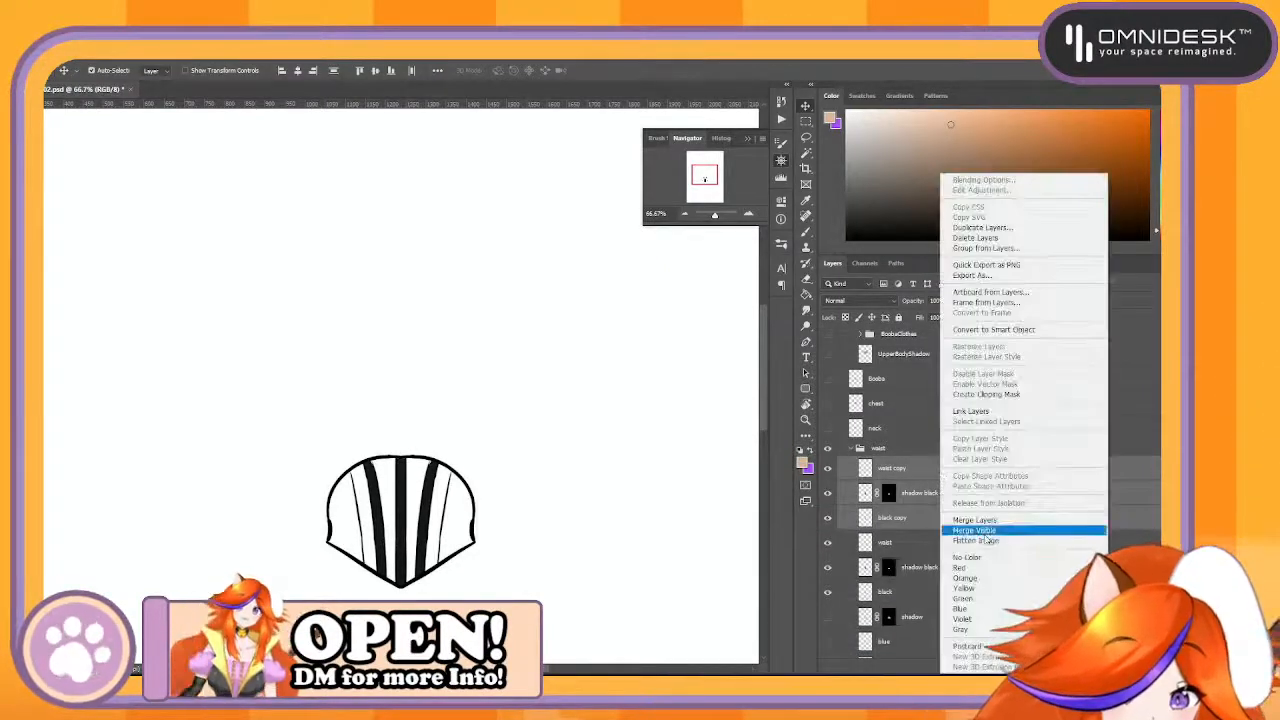
left_click(993, 521)
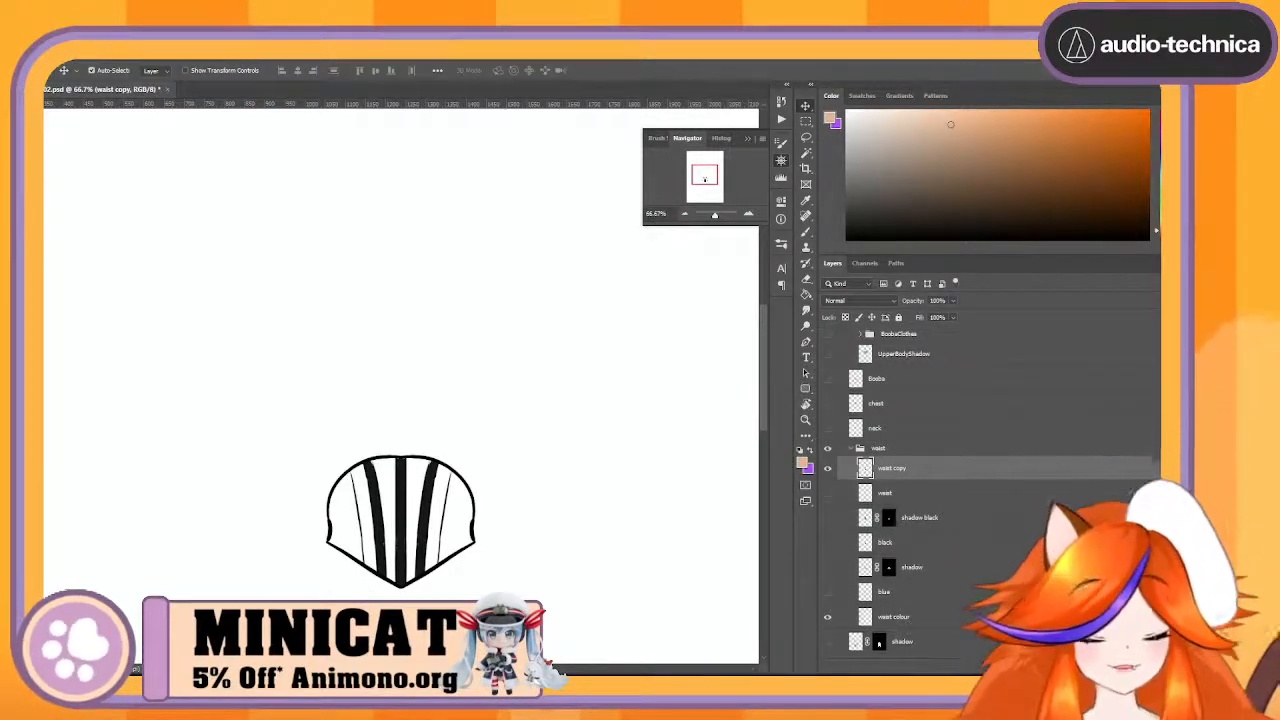
- Brush over the flaws in the dark stripes of the merged waist copy with black, using vertical symmetry
left_click(806, 231)
key("ctrl+plus")
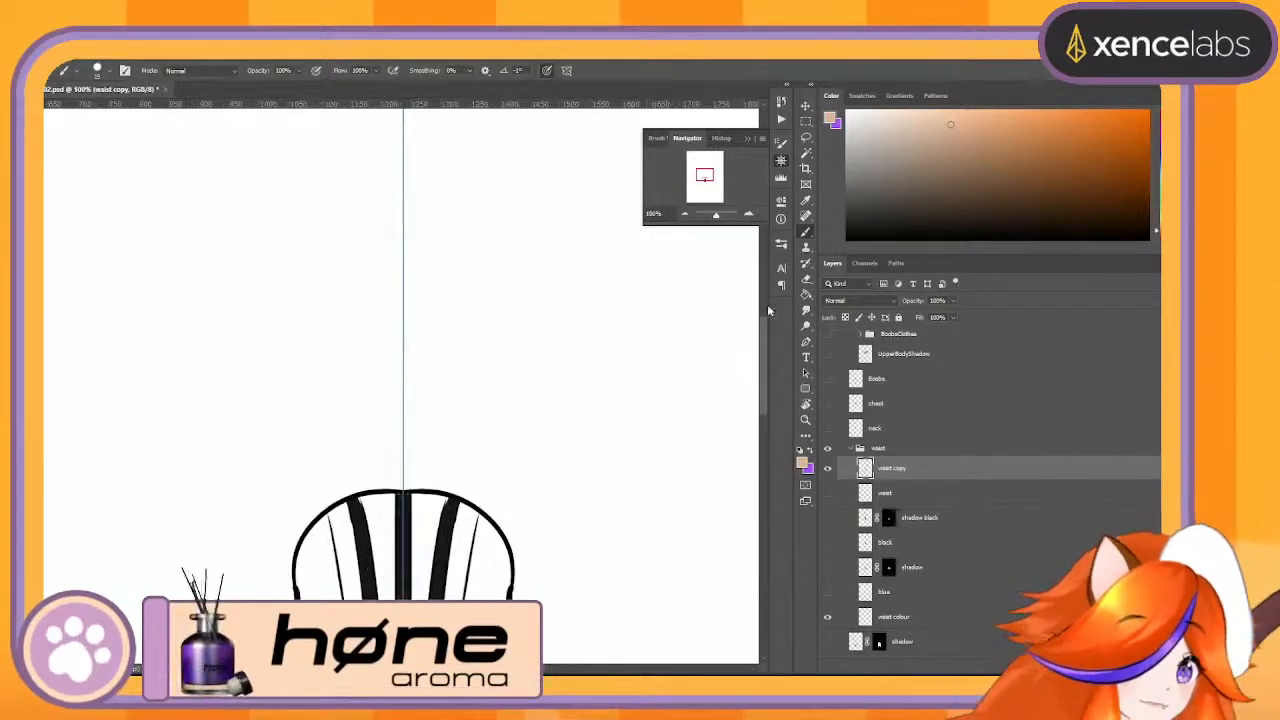
left_click_drag(765, 351, 764, 383)
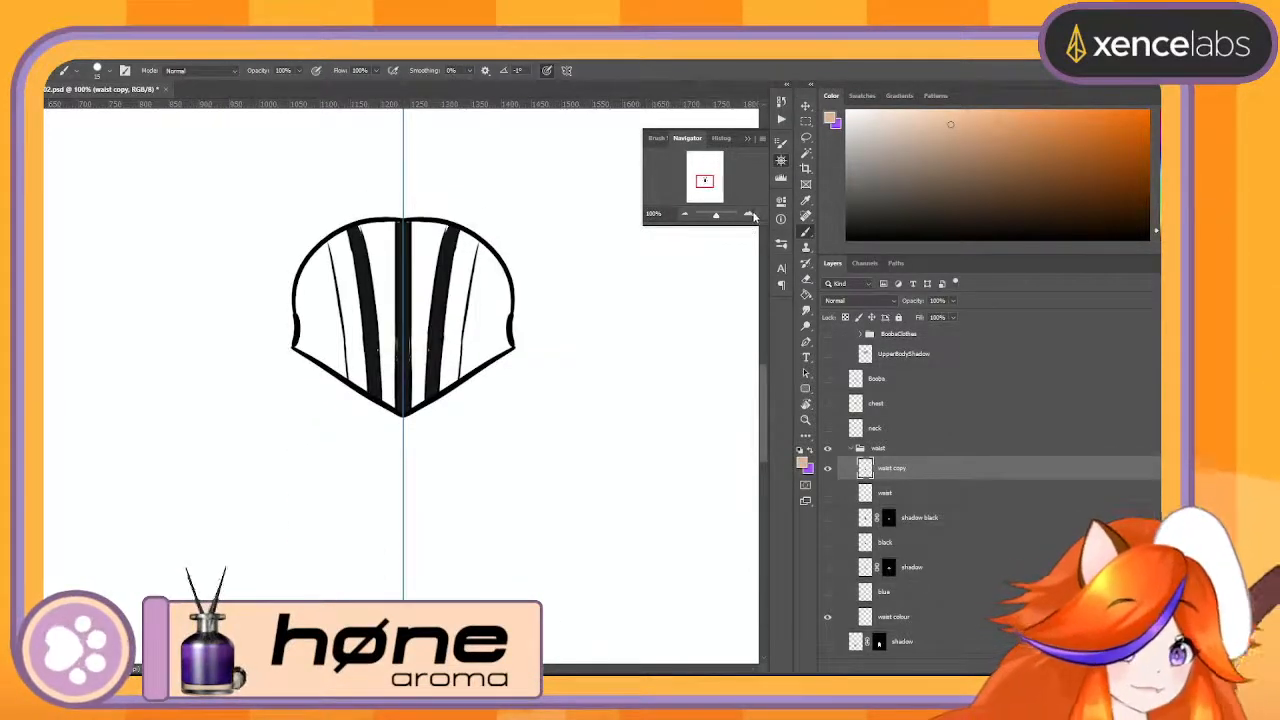
left_click(750, 214)
scroll(760, 353, "up", 3)
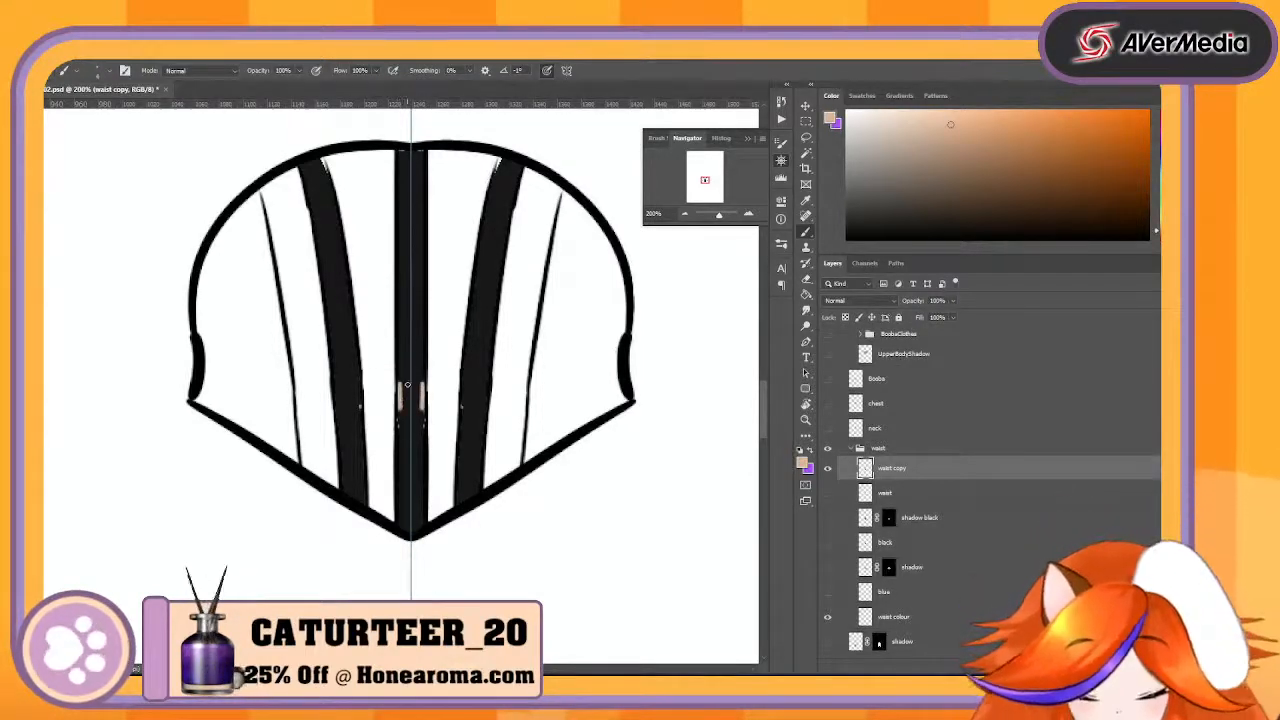
left_click(407, 385, "alt")
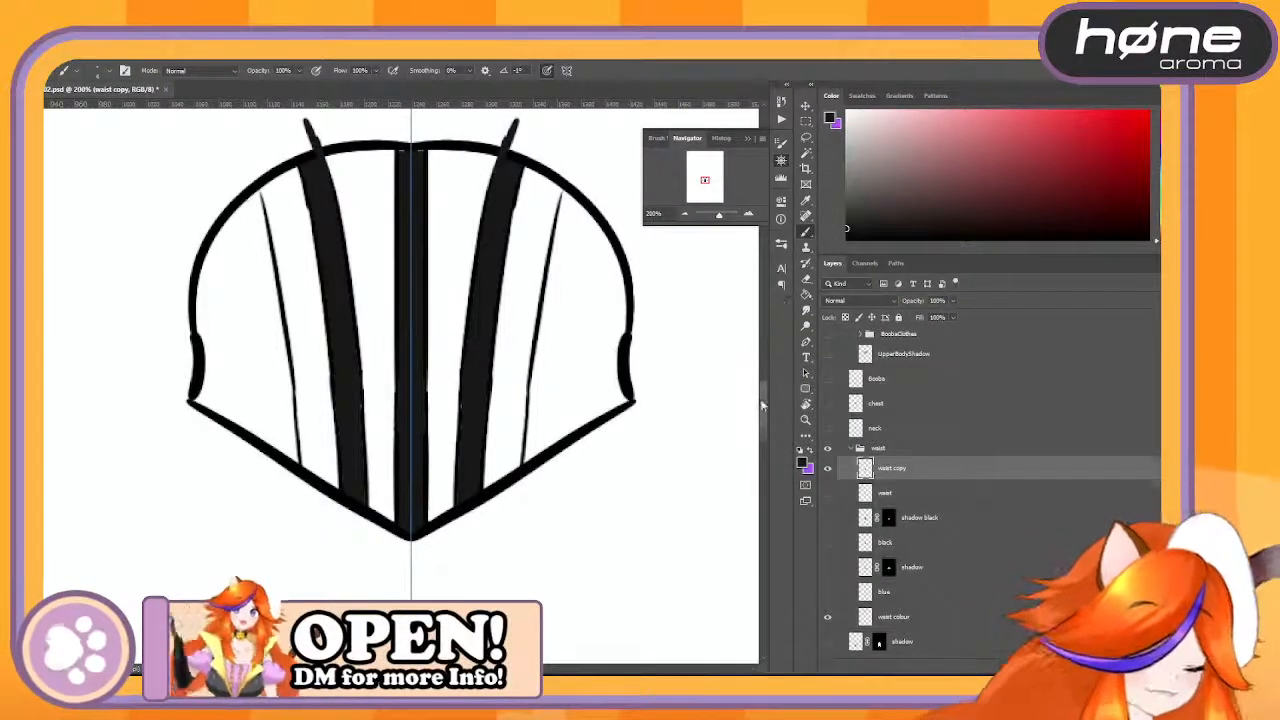
- Extend the two curved stripes and the centre stripe in black beyond the waist's upper outline
left_click_drag(762, 405, 767, 380)
mouse_move(303, 338)
left_mouse_down()
mouse_move(300, 400)
mouse_move(286, 330)
mouse_move(302, 348)
left_mouse_up()
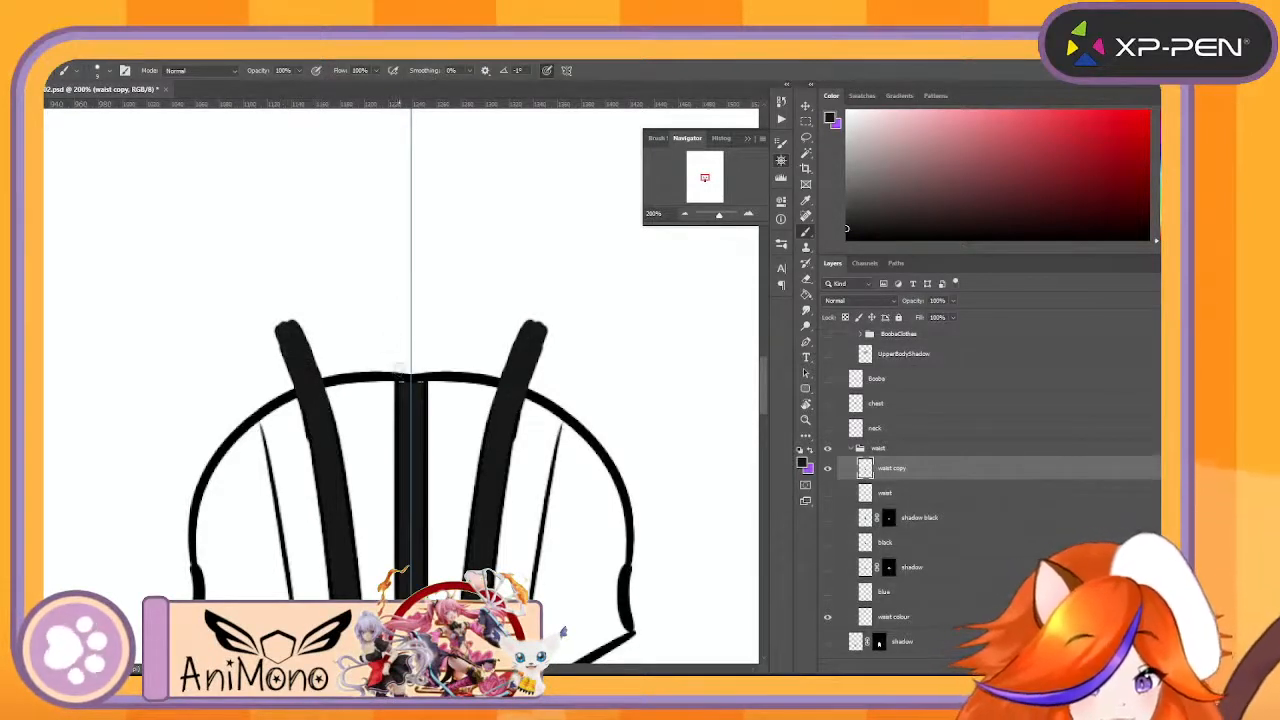
mouse_move(404, 378)
left_mouse_down()
mouse_move(399, 333)
mouse_move(410, 394)
left_mouse_up()
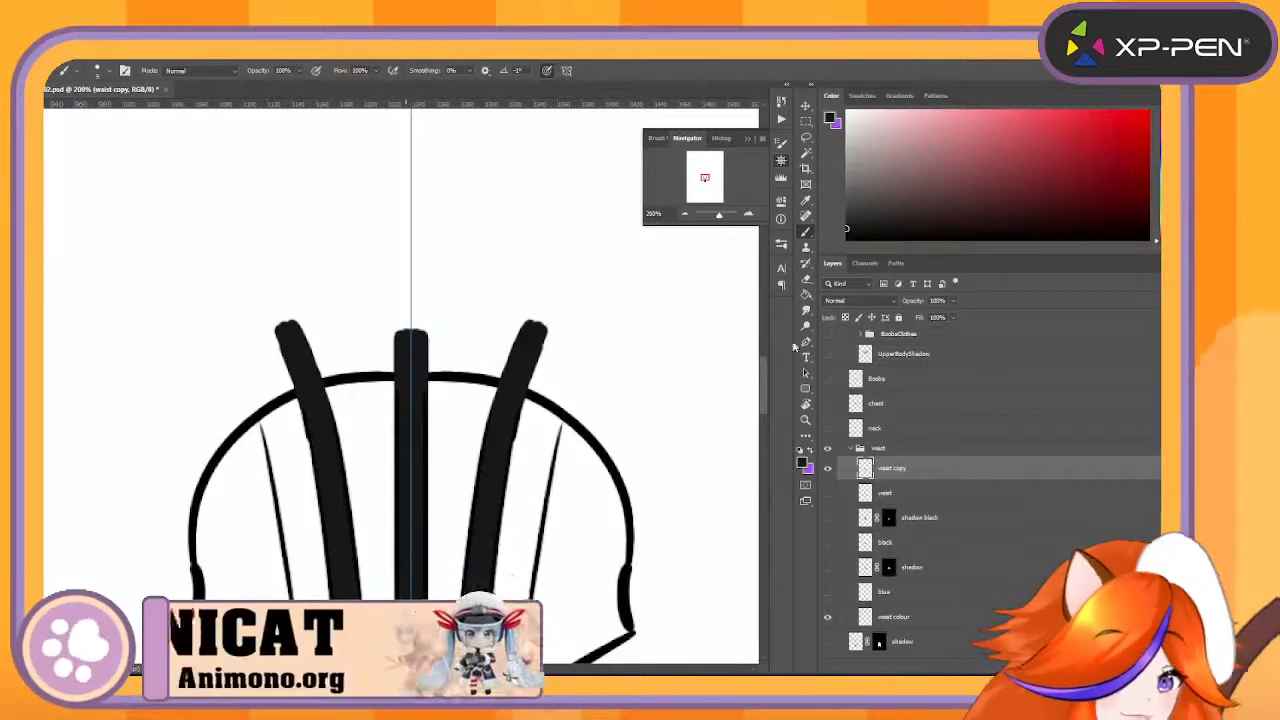
- Extend the centre stripe, the curved stripes and the thin outer lines in black below the waist's lower outline
scroll(764, 400, "down", 5)
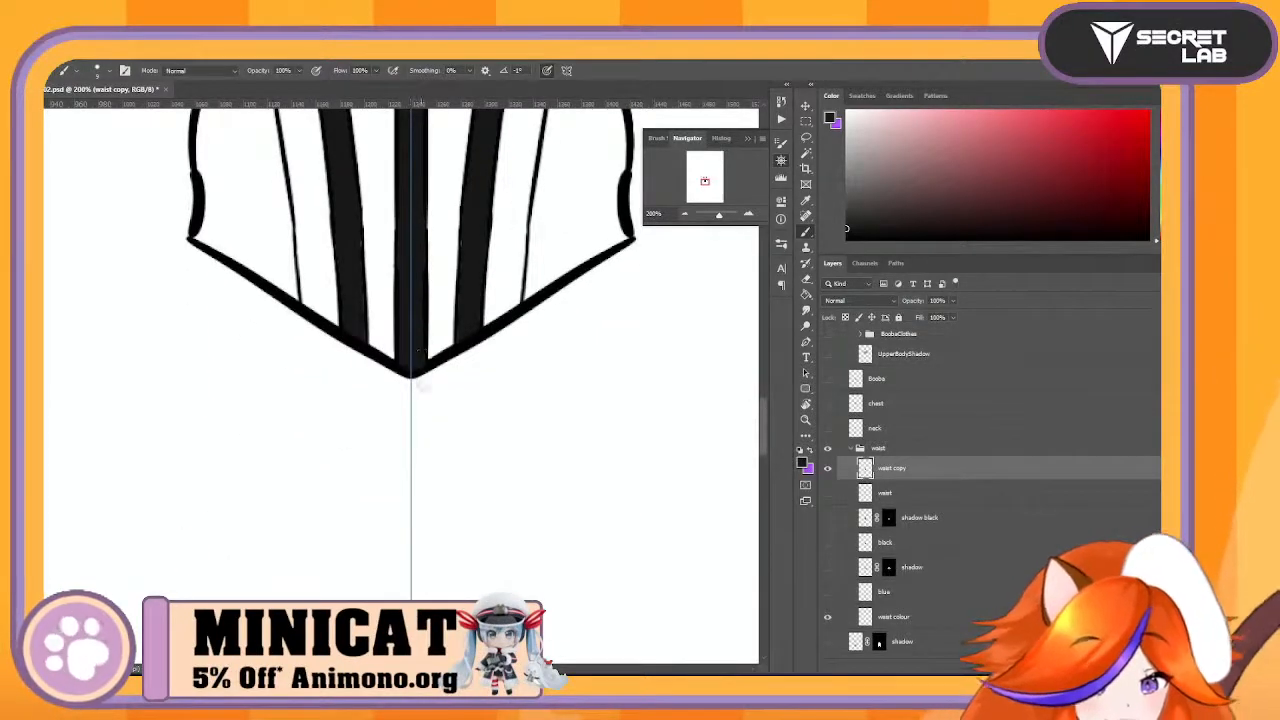
left_click_drag(411, 410, 415, 369)
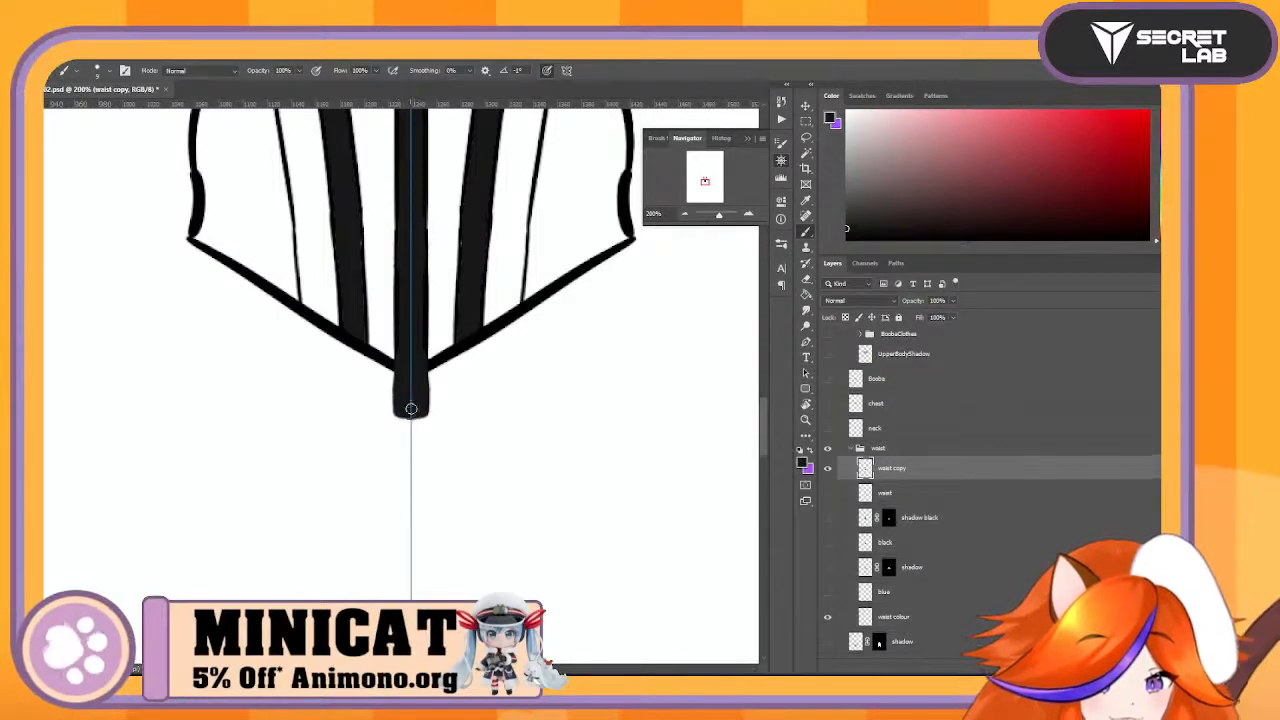
mouse_move(362, 335)
left_mouse_down()
mouse_move(366, 386)
mouse_move(346, 317)
mouse_move(349, 400)
left_mouse_up()
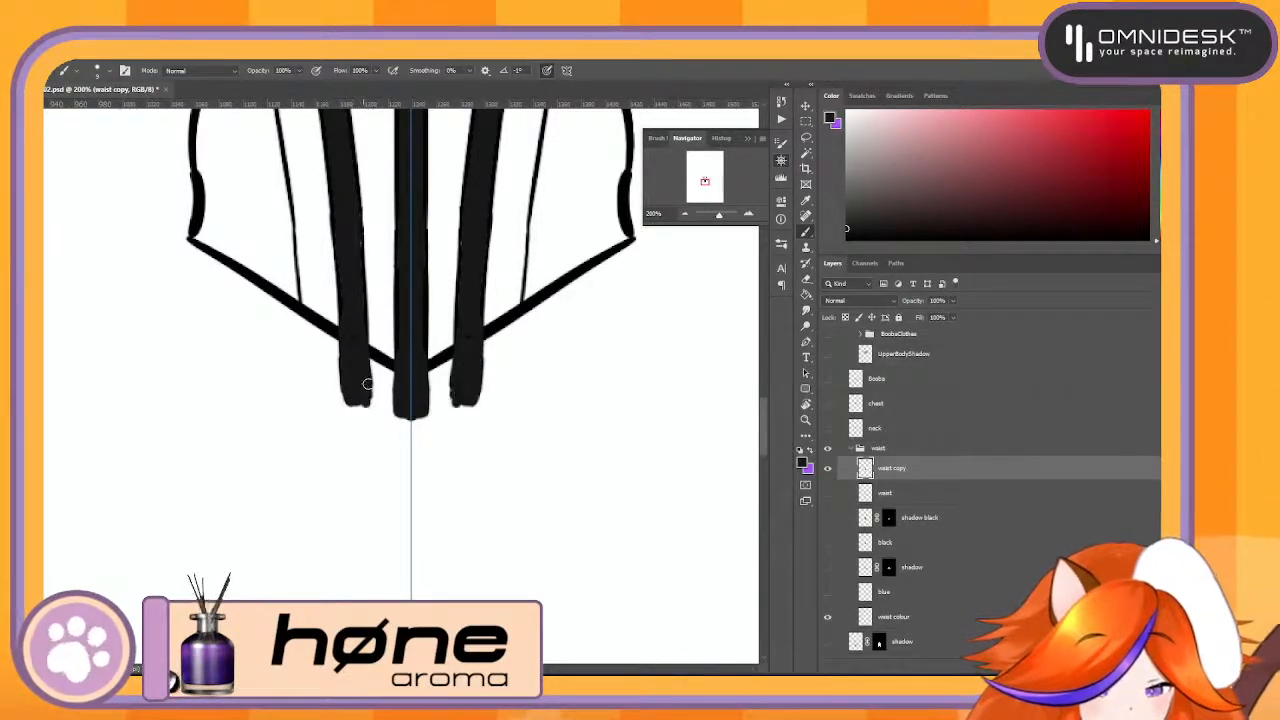
left_click_drag(299, 296, 307, 376)
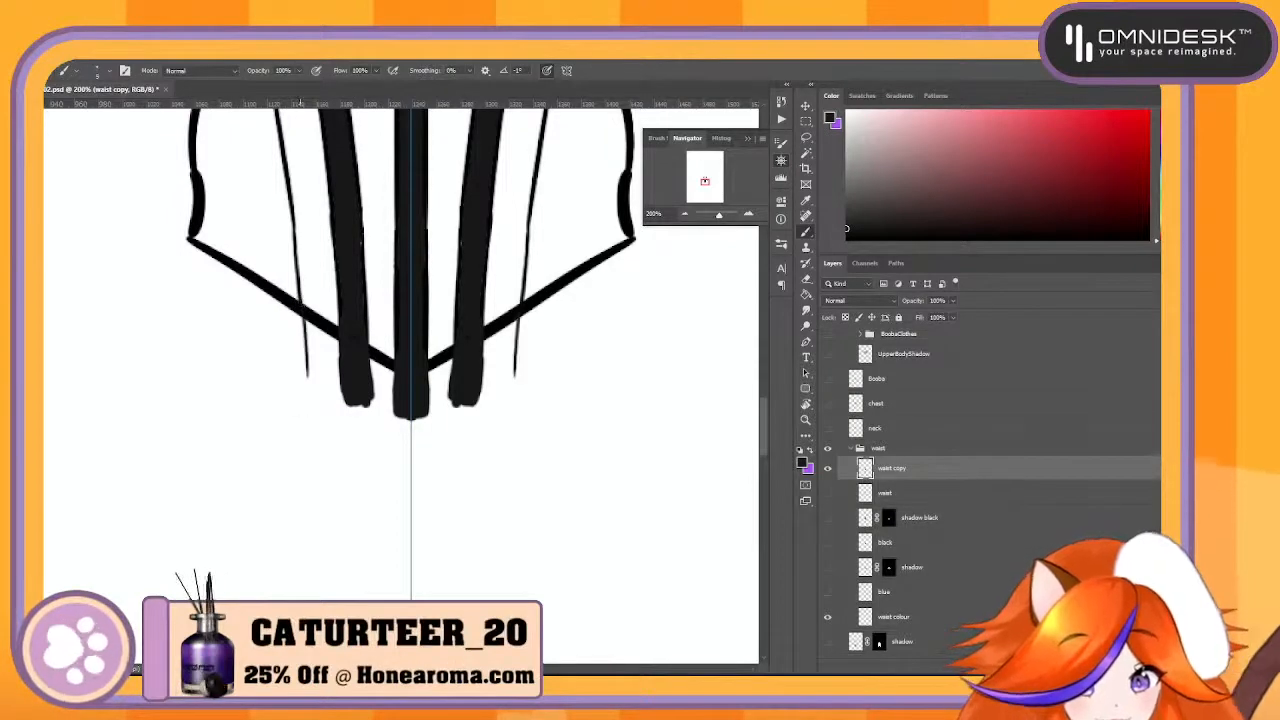
key("ctrl+z")
left_click_drag(299, 312, 302, 372)
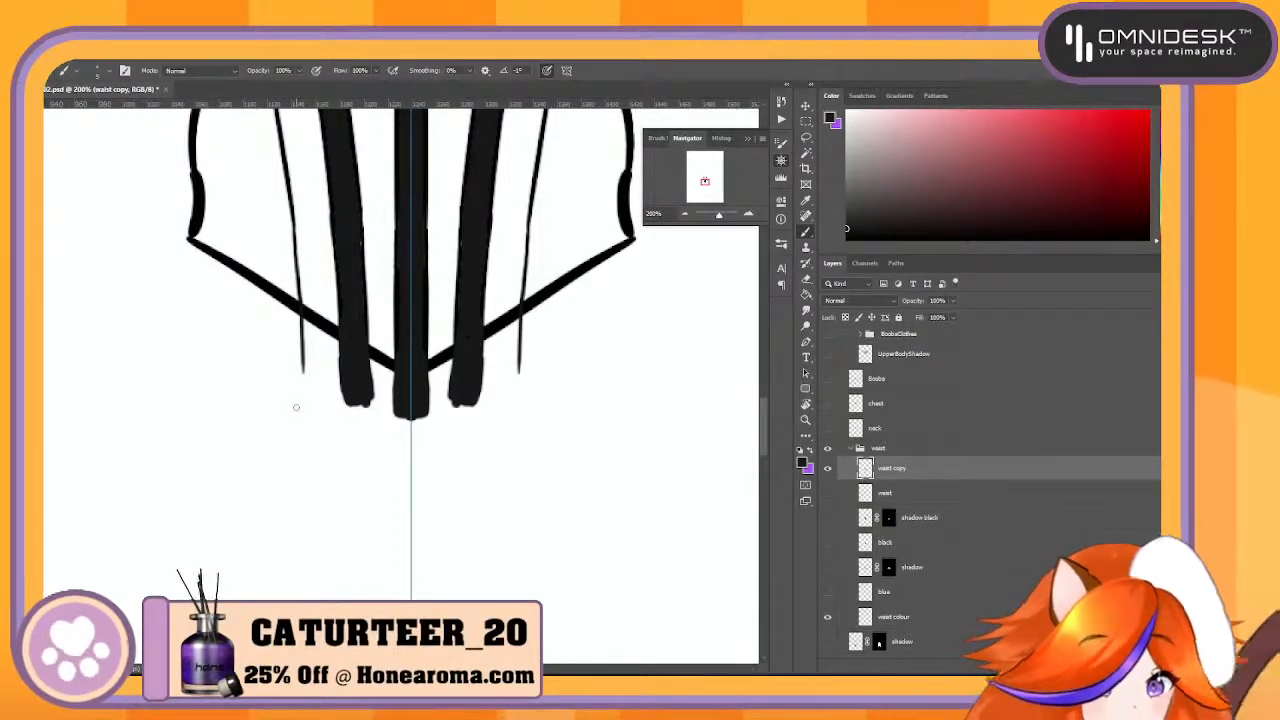
- Erase the waist's upper and side outline around the stripes on the waist copy layer
left_click_drag(767, 444, 767, 396)
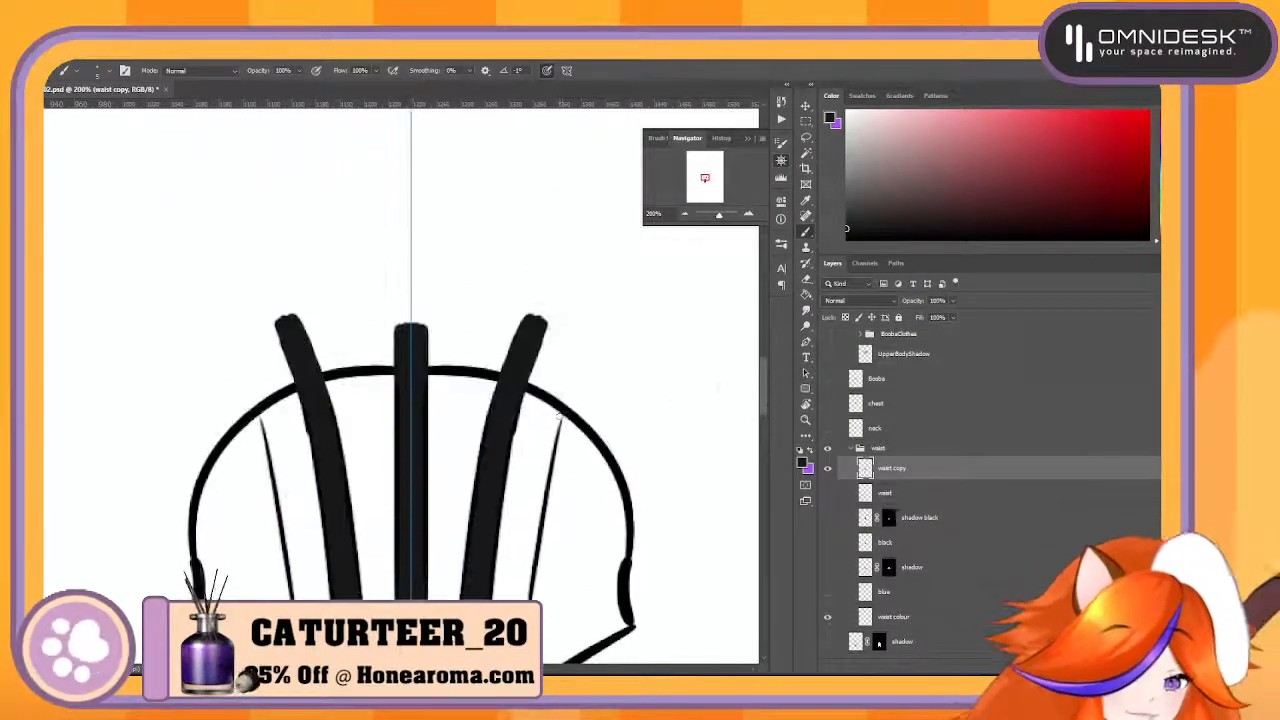
key("e")
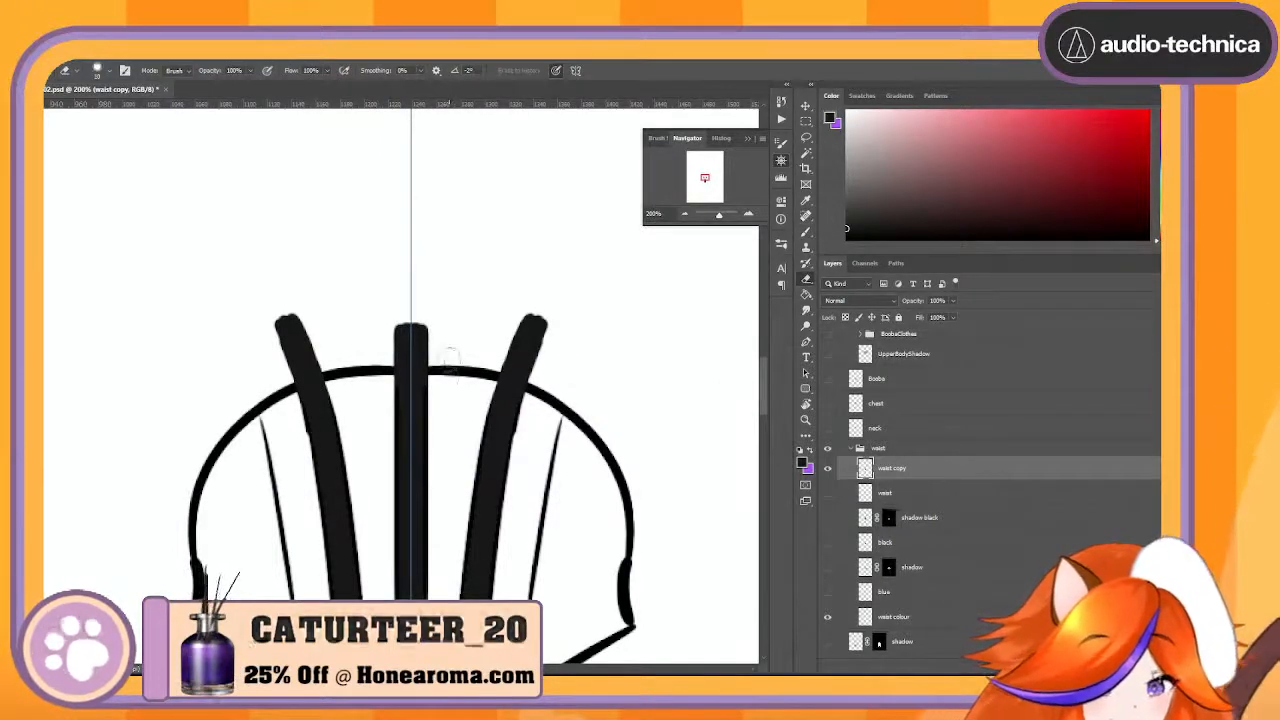
left_click_drag(457, 372, 433, 372)
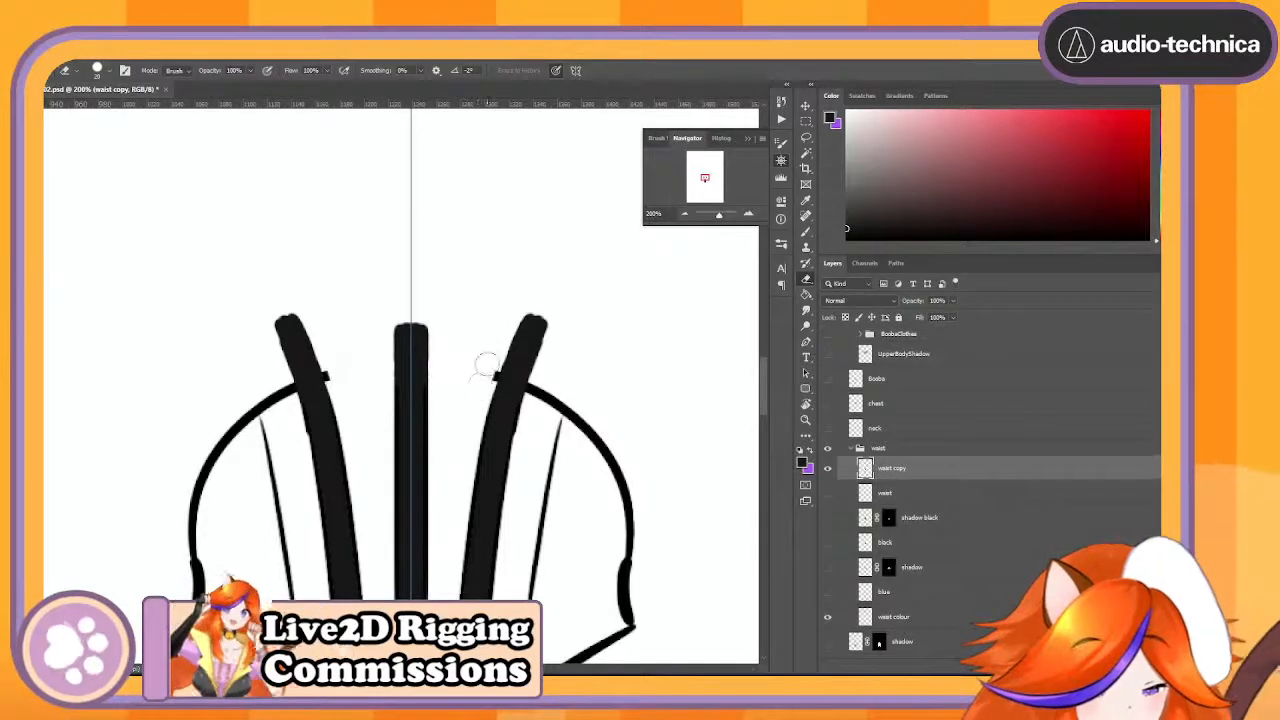
mouse_move(543, 380)
left_mouse_down()
mouse_move(610, 469)
mouse_move(602, 438)
mouse_move(635, 583)
mouse_move(629, 502)
left_mouse_up()
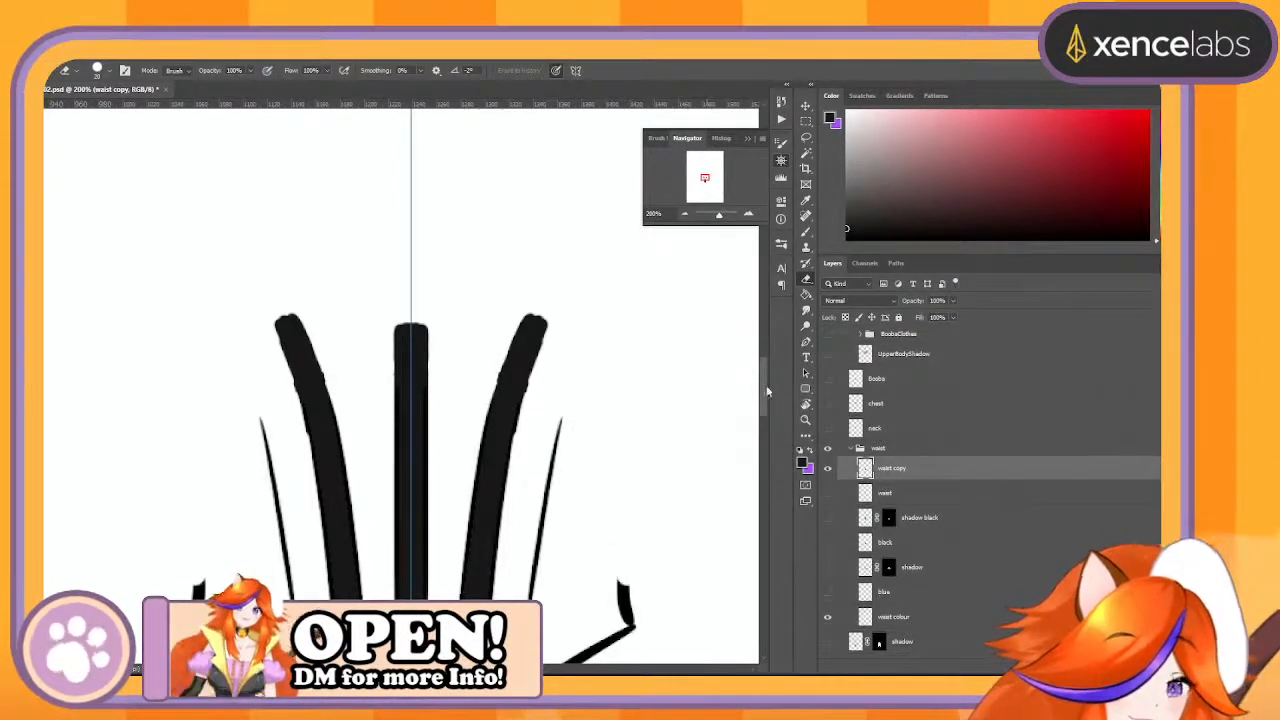
- Erase the waist's lower outline, using a smaller eraser for the pieces between the stripes and thin lines
mouse_move(767, 388)
left_mouse_down()
mouse_move(766, 442)
mouse_move(765, 418)
left_mouse_up()
mouse_move(548, 410)
left_mouse_down()
mouse_move(547, 385)
mouse_move(537, 413)
mouse_move(623, 331)
mouse_move(627, 298)
left_mouse_up()
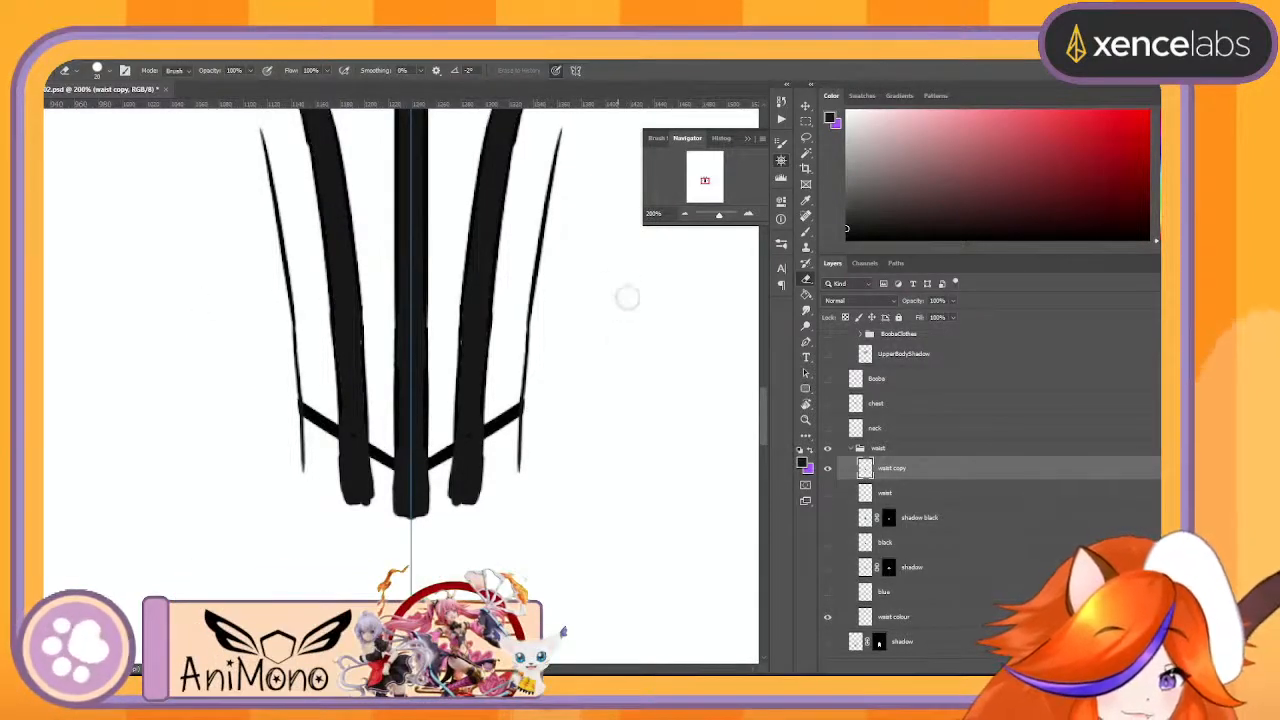
key("bracketleft")
key("bracketleft")
key("bracketleft")
key("bracketleft")
mouse_move(498, 411)
left_mouse_down()
mouse_move(496, 449)
mouse_move(489, 430)
left_mouse_up()
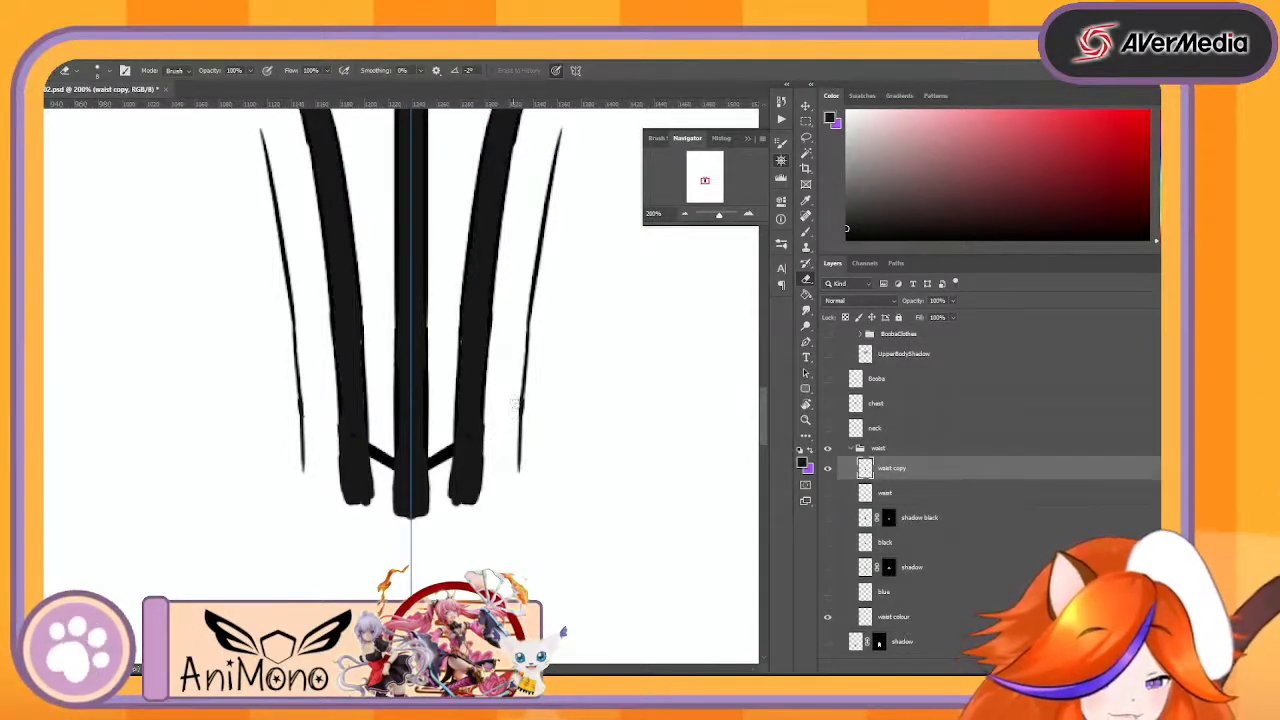
left_click_drag(455, 453, 433, 466)
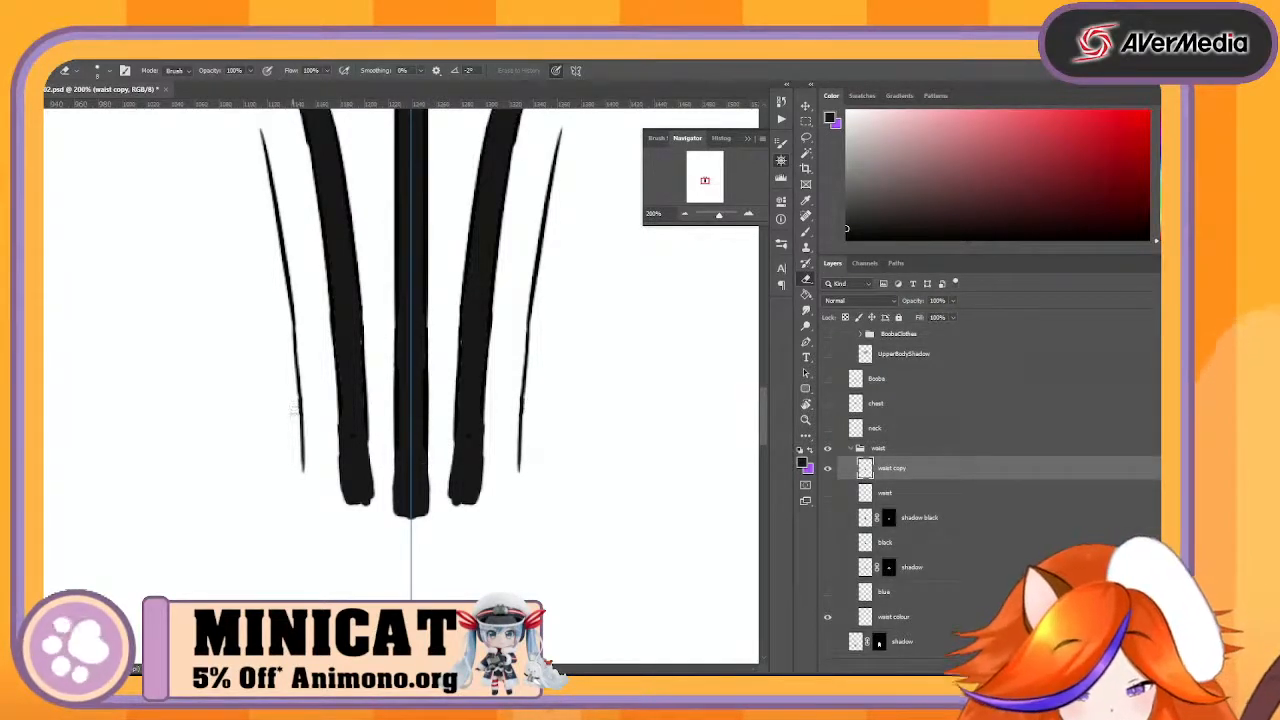
left_click_drag(294, 408, 295, 413)
- Rename the waist copy layer as BlackWaistlines
left_click(687, 215)
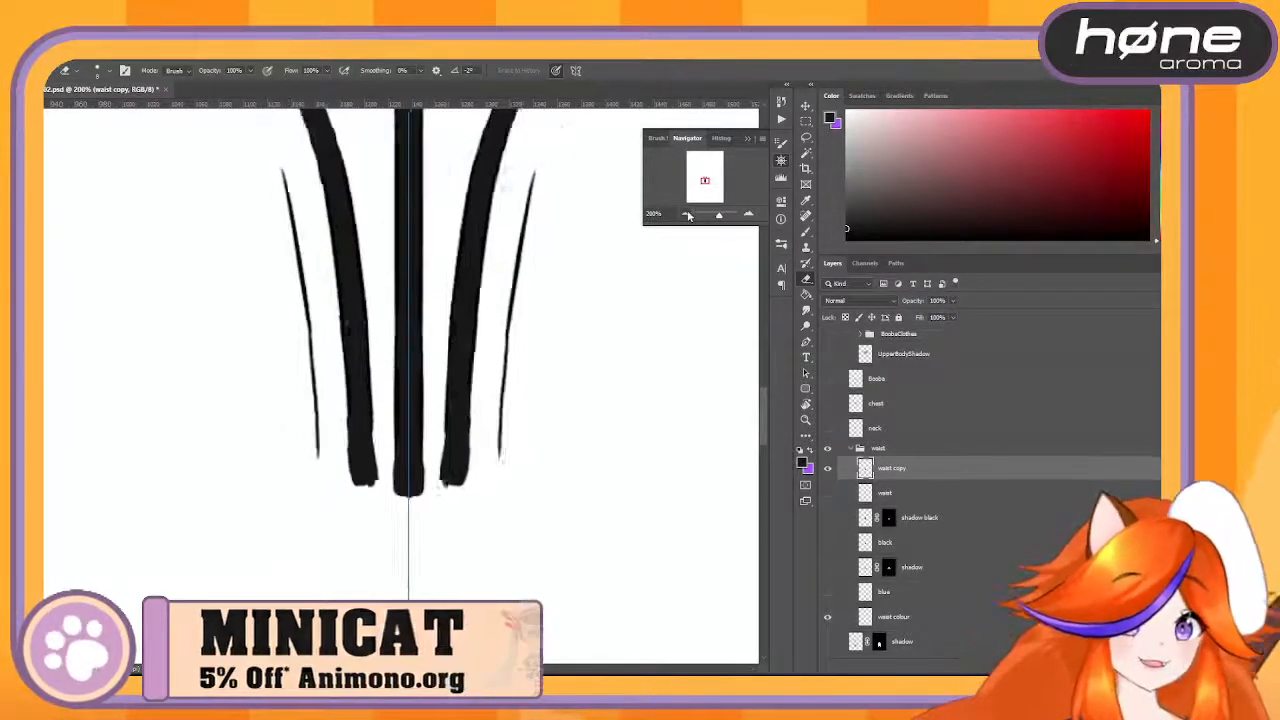
left_click(687, 215)
left_click(687, 215)
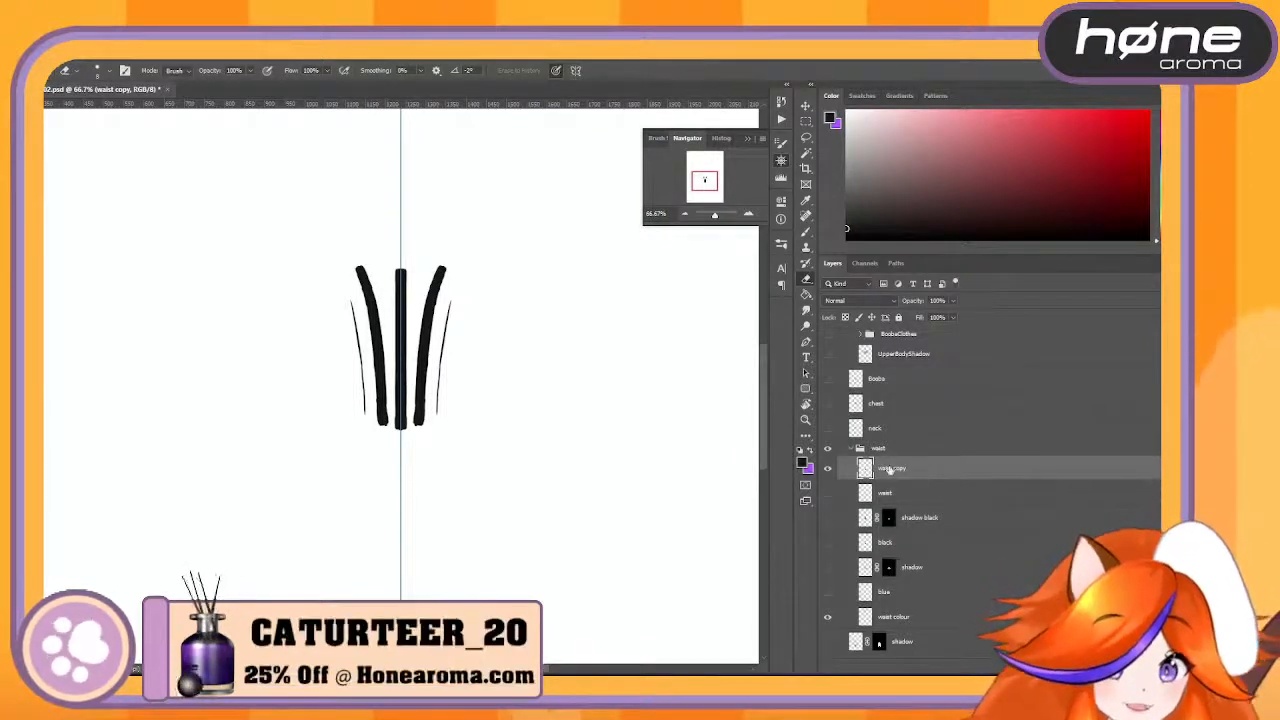
double_click(892, 468)
type("bl")
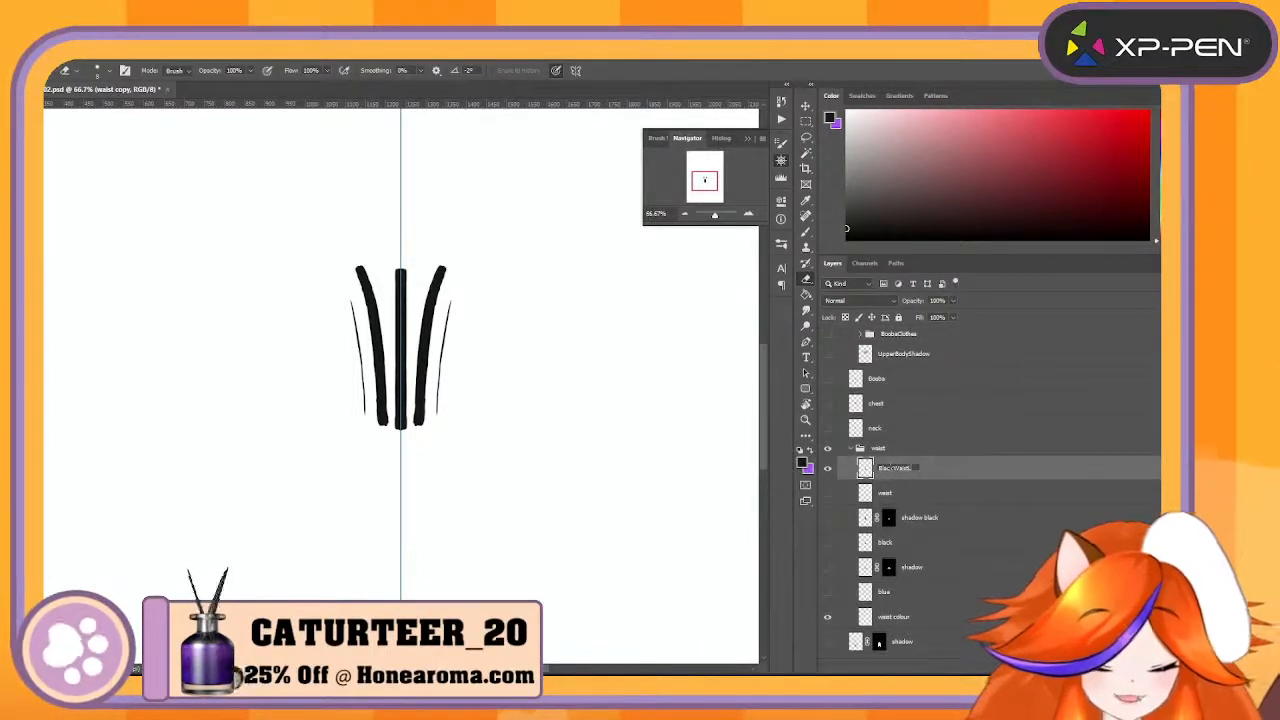
type("ackWaistLines")
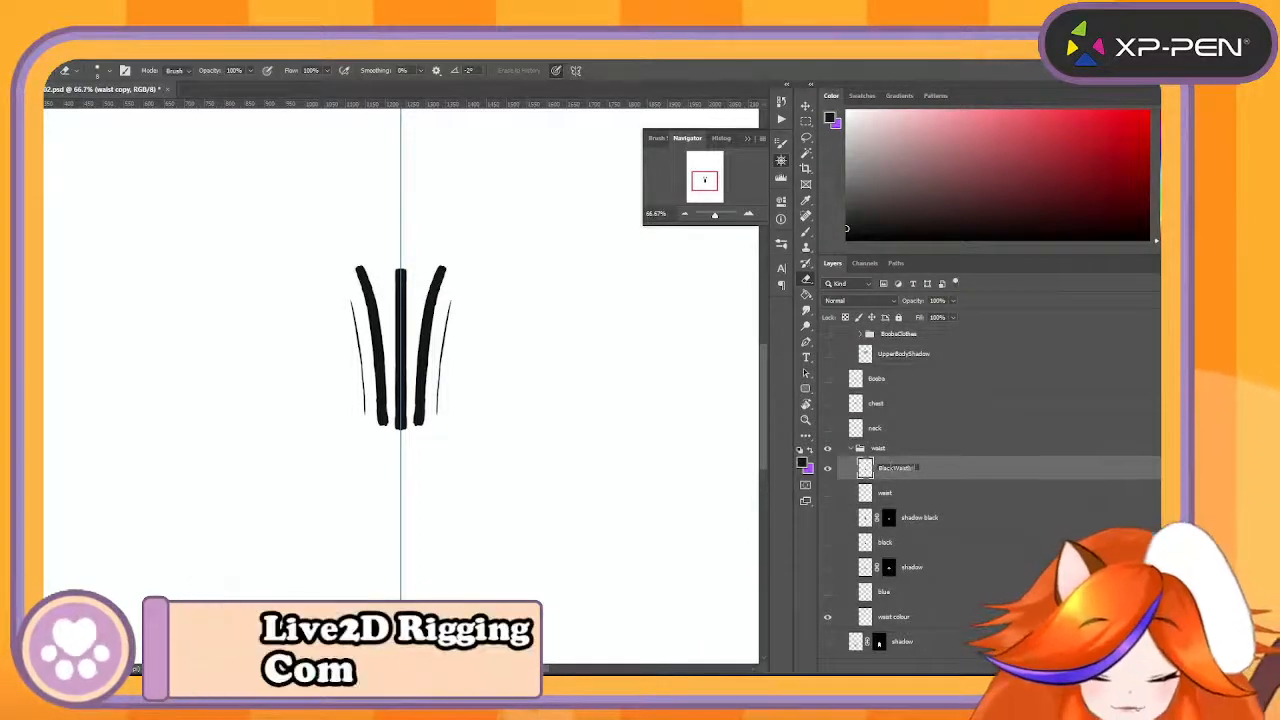
key("Return")
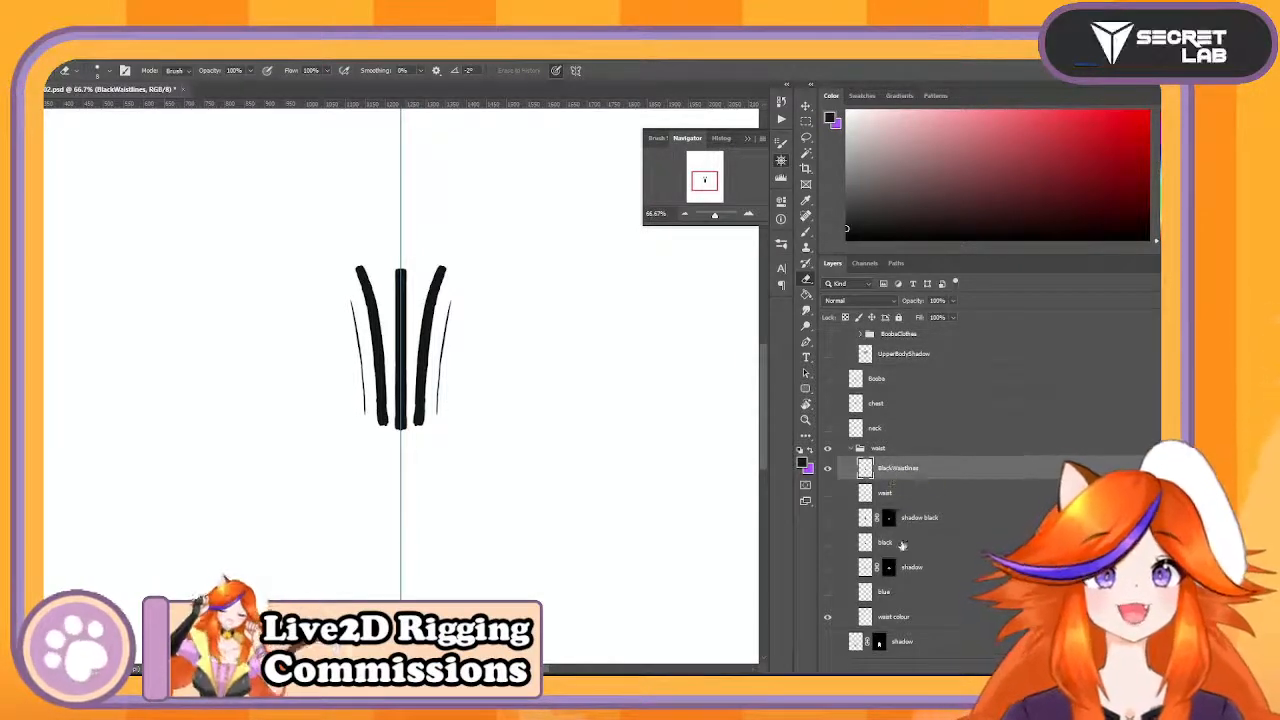
- Hide the BlackWaistlines layer, then show and select the original waist line layer
left_click(827, 473)
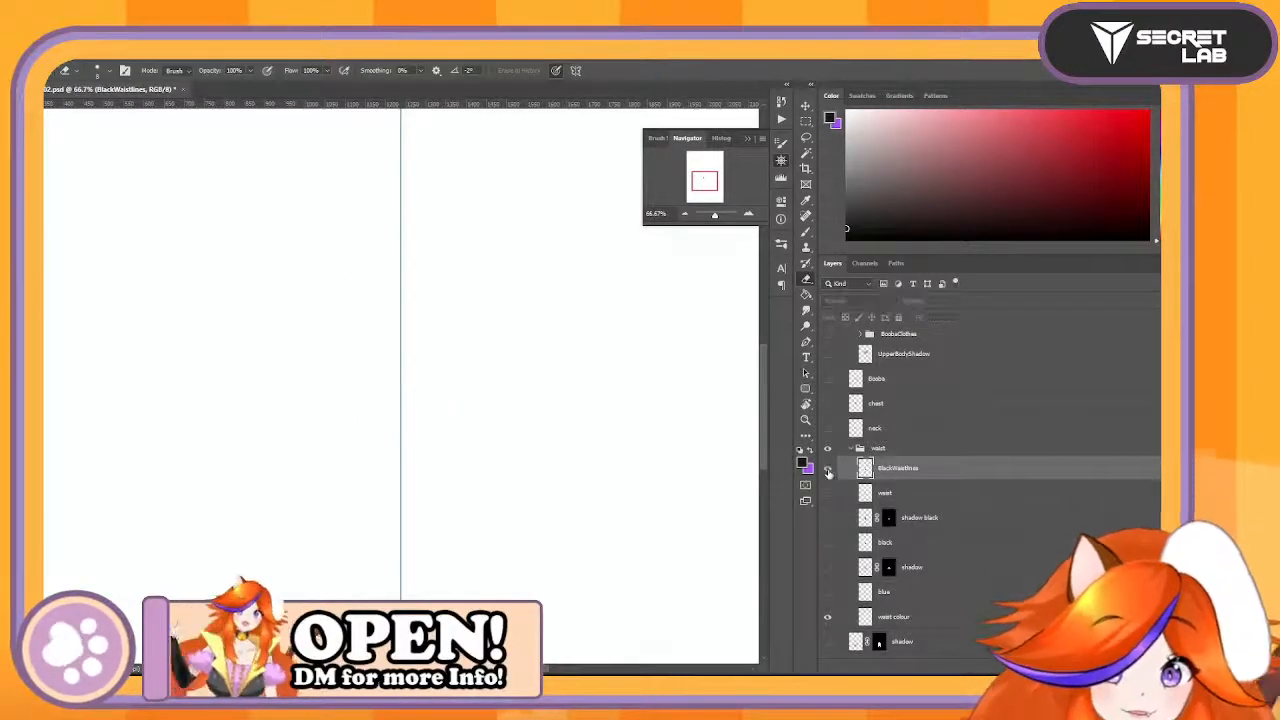
left_click(827, 473)
left_click(827, 470)
left_click(830, 494)
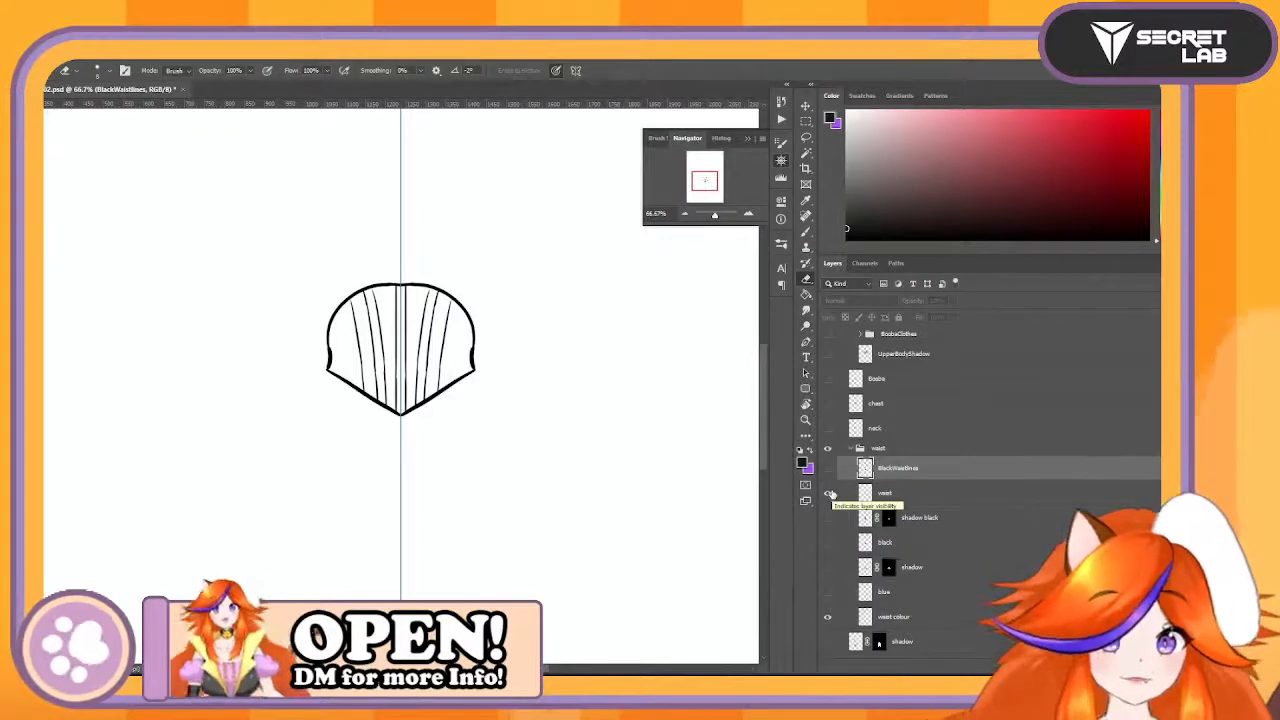
left_click(1017, 491)
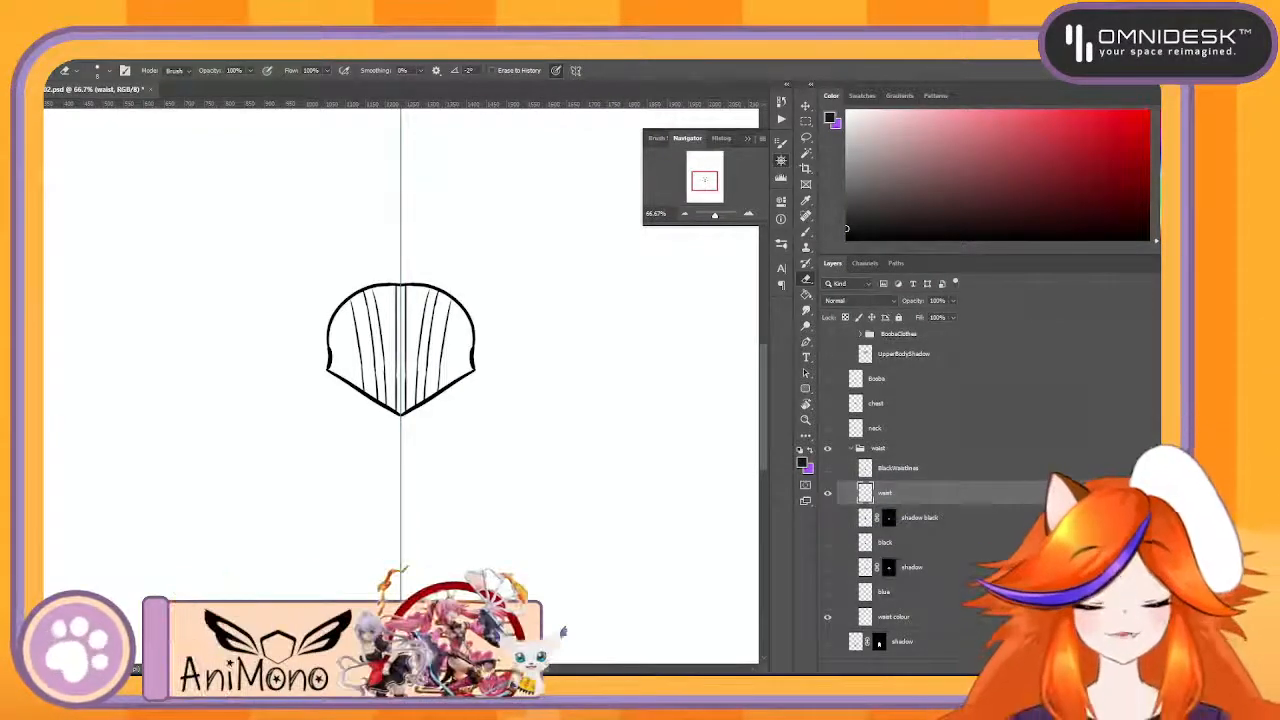
- Erase the lower ends of the stripe lines where they meet the lower outline on the waist layer
left_click(749, 215)
left_click(749, 215)
key("b")
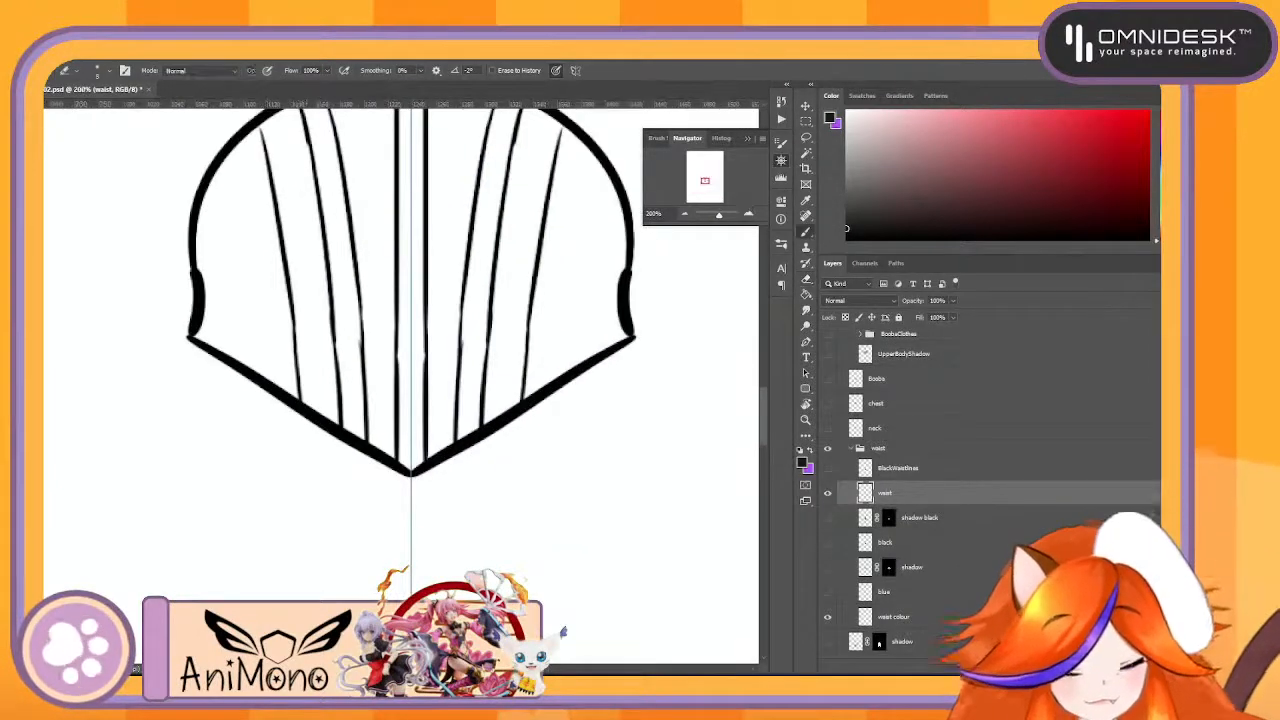
left_click_drag(289, 357, 352, 418)
key("e")
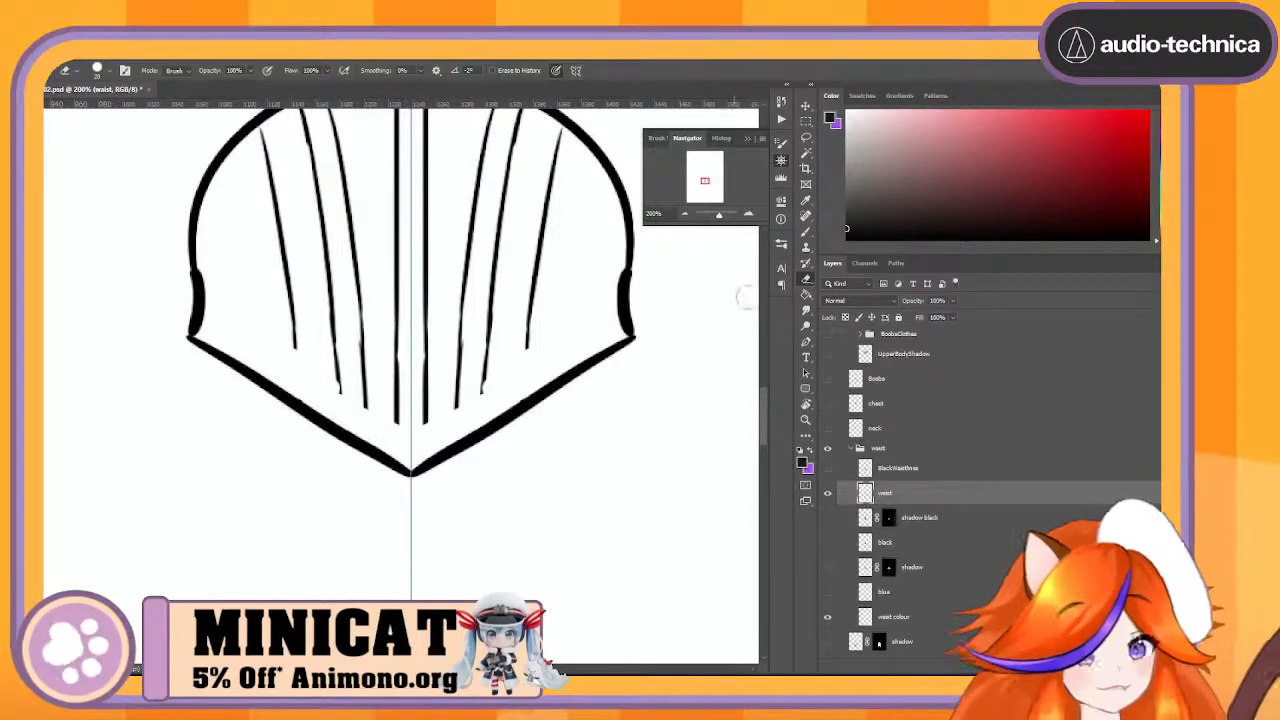
- Erase the stripe lines' upper ends and all their remaining parts inside the waist, keeping only the outer outline
scroll(762, 413, "up", 3)
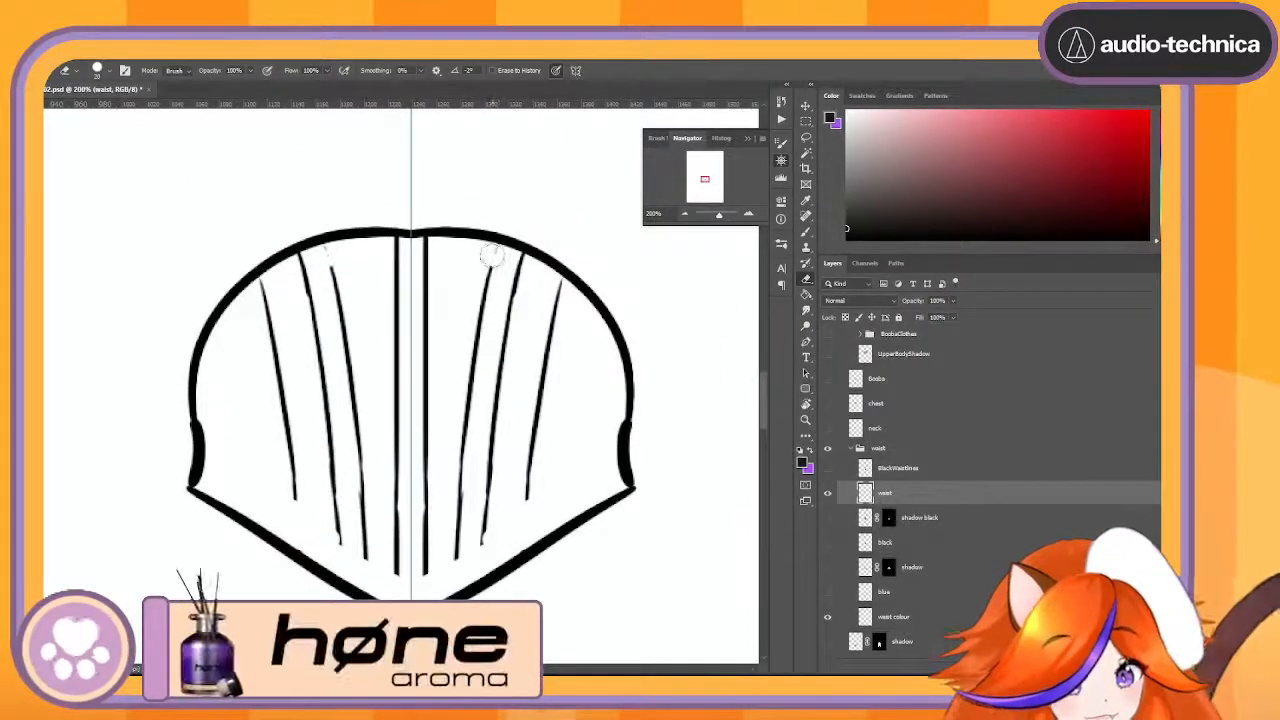
left_click_drag(517, 266, 522, 264)
left_click(559, 291)
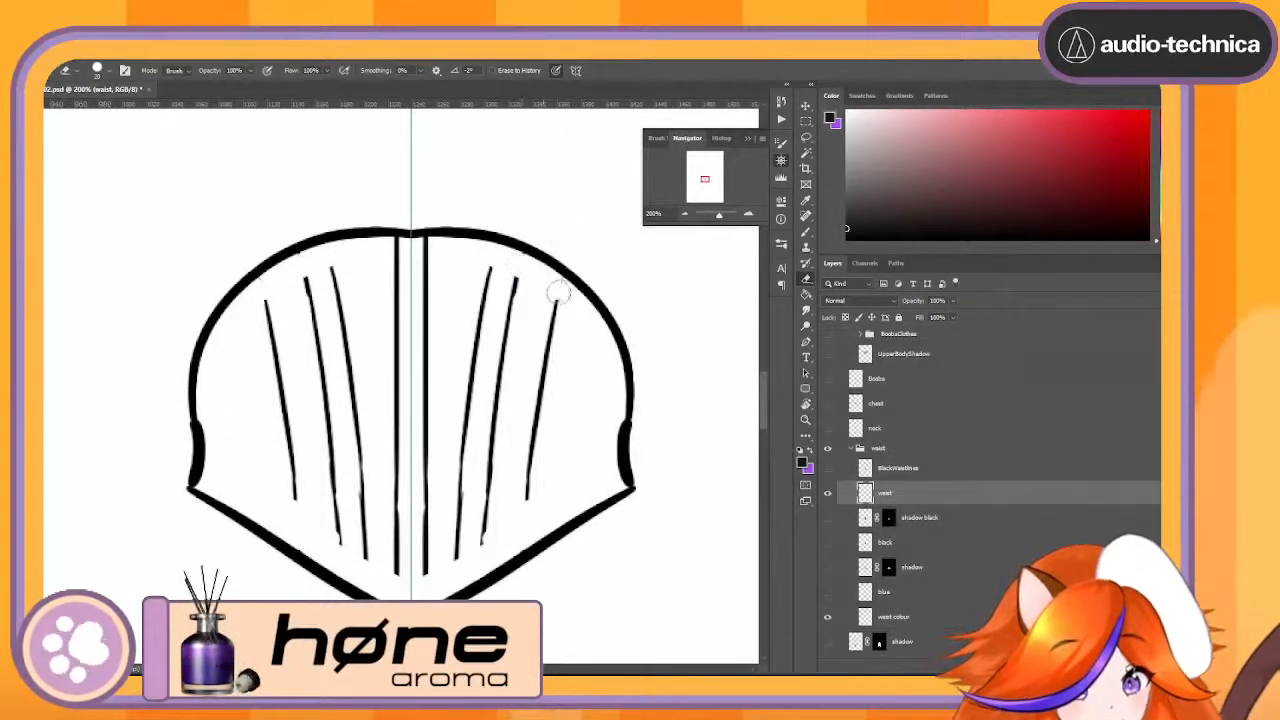
left_click_drag(422, 252, 429, 250)
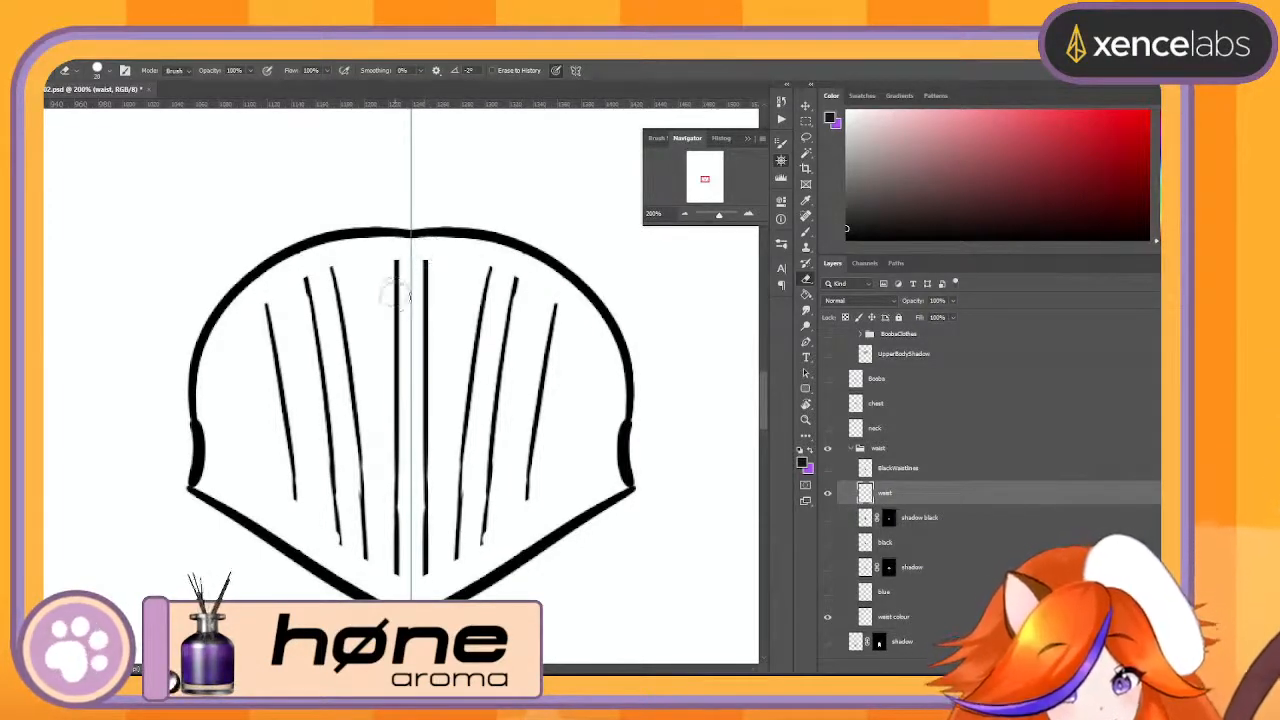
mouse_move(386, 271)
left_mouse_down()
mouse_move(409, 571)
mouse_move(422, 551)
mouse_move(334, 521)
mouse_move(295, 476)
mouse_move(270, 321)
mouse_move(326, 274)
mouse_move(339, 431)
mouse_move(347, 357)
mouse_move(340, 517)
left_mouse_up()
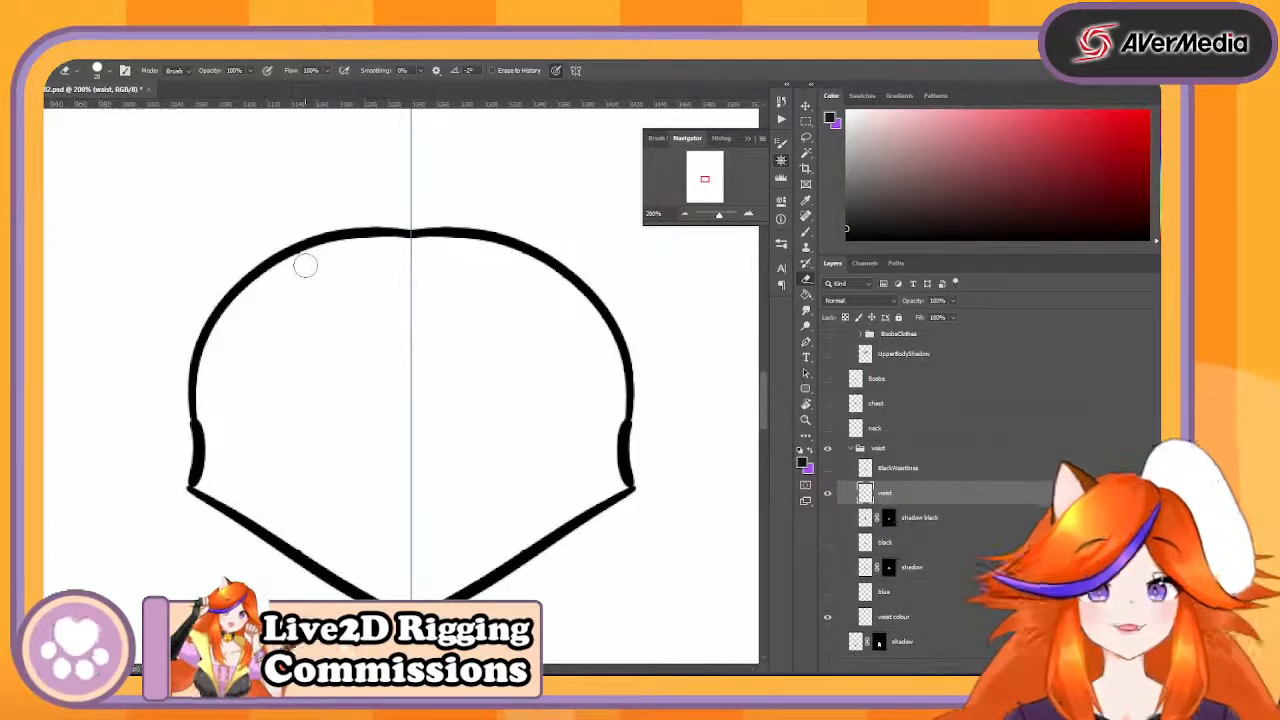
- Check the shadow black and black layers by showing them, then delete both from the waist group
left_click(829, 517)
left_click(829, 517)
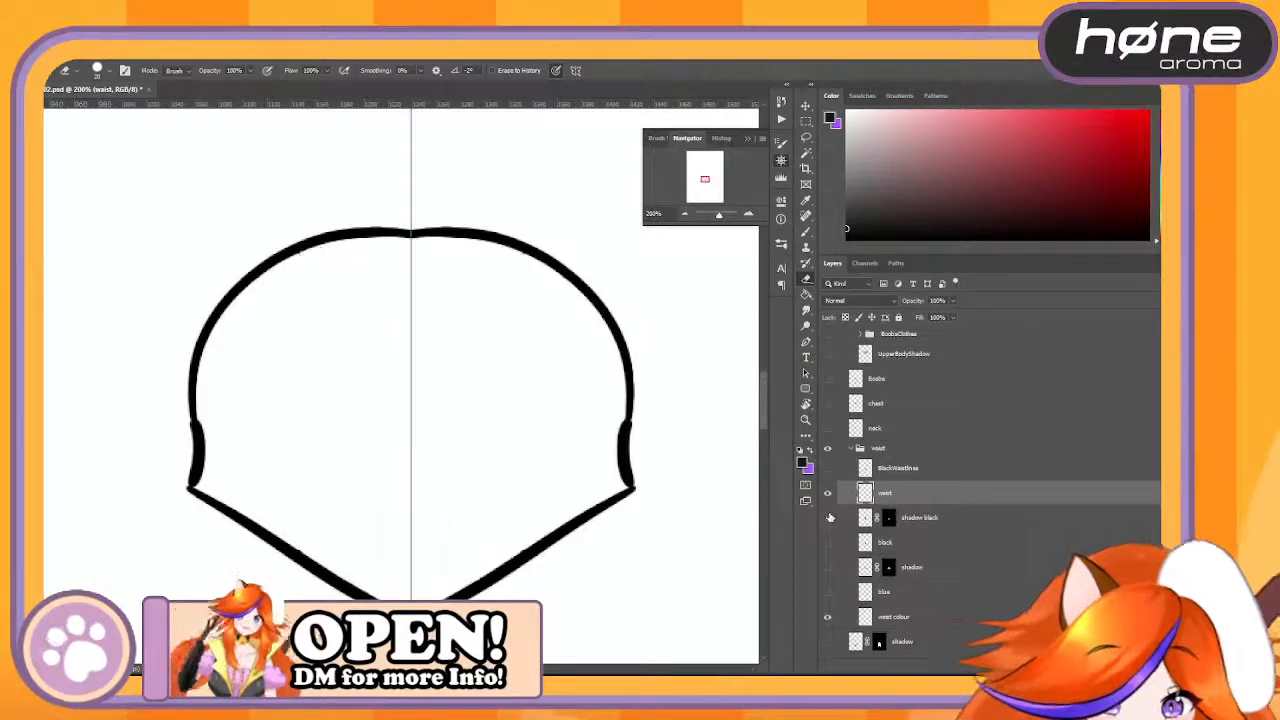
left_click(829, 517)
left_click(827, 542)
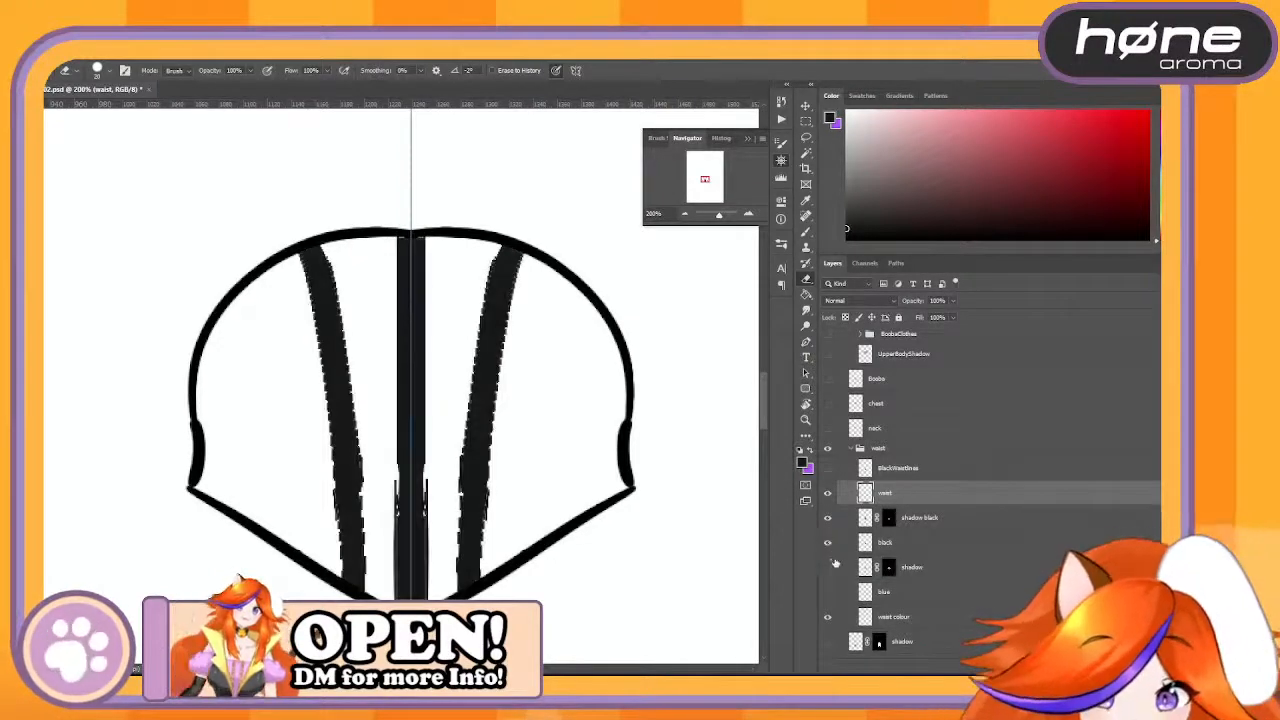
left_click(833, 567)
left_click(835, 567)
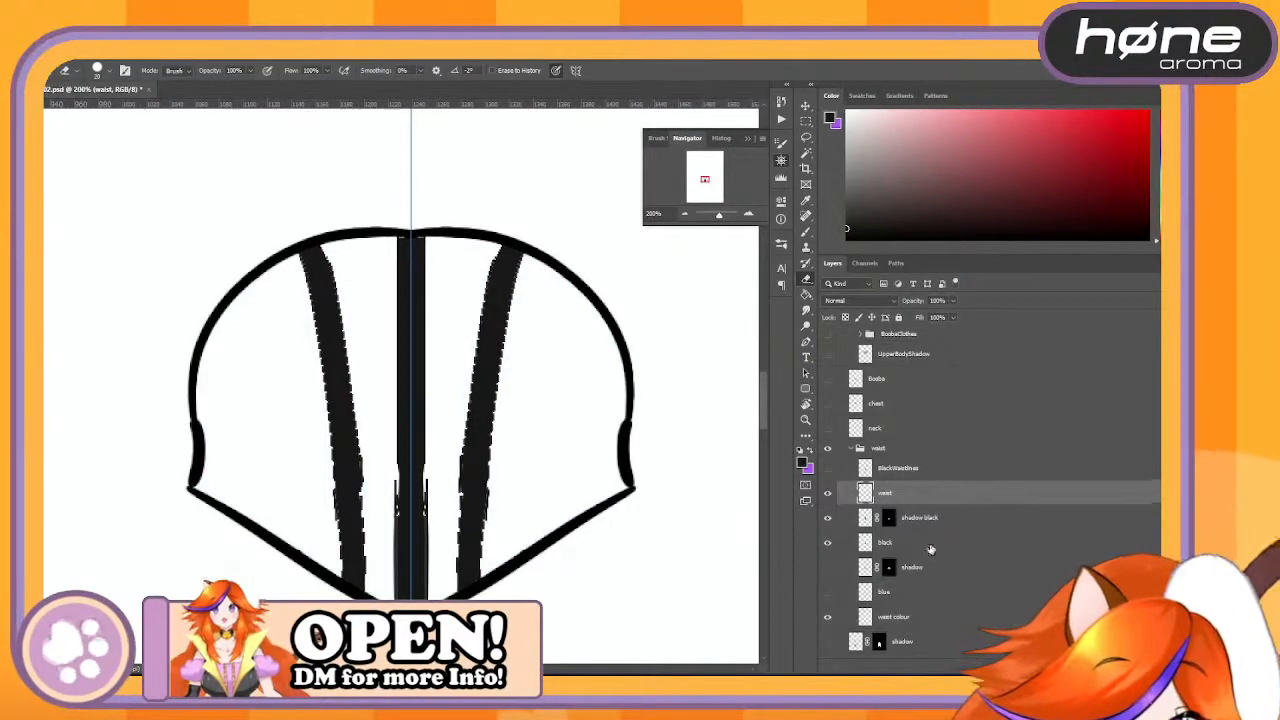
left_click(926, 545)
left_click(957, 520, "ctrl")
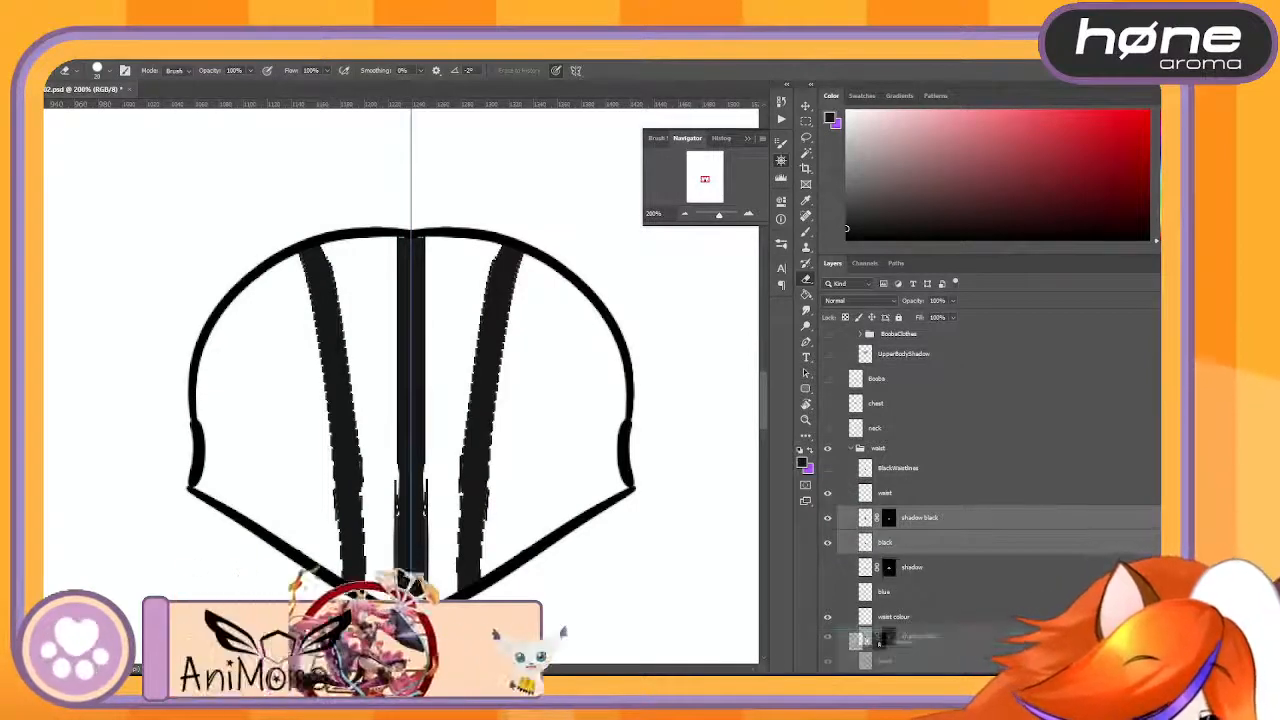
key("Delete")
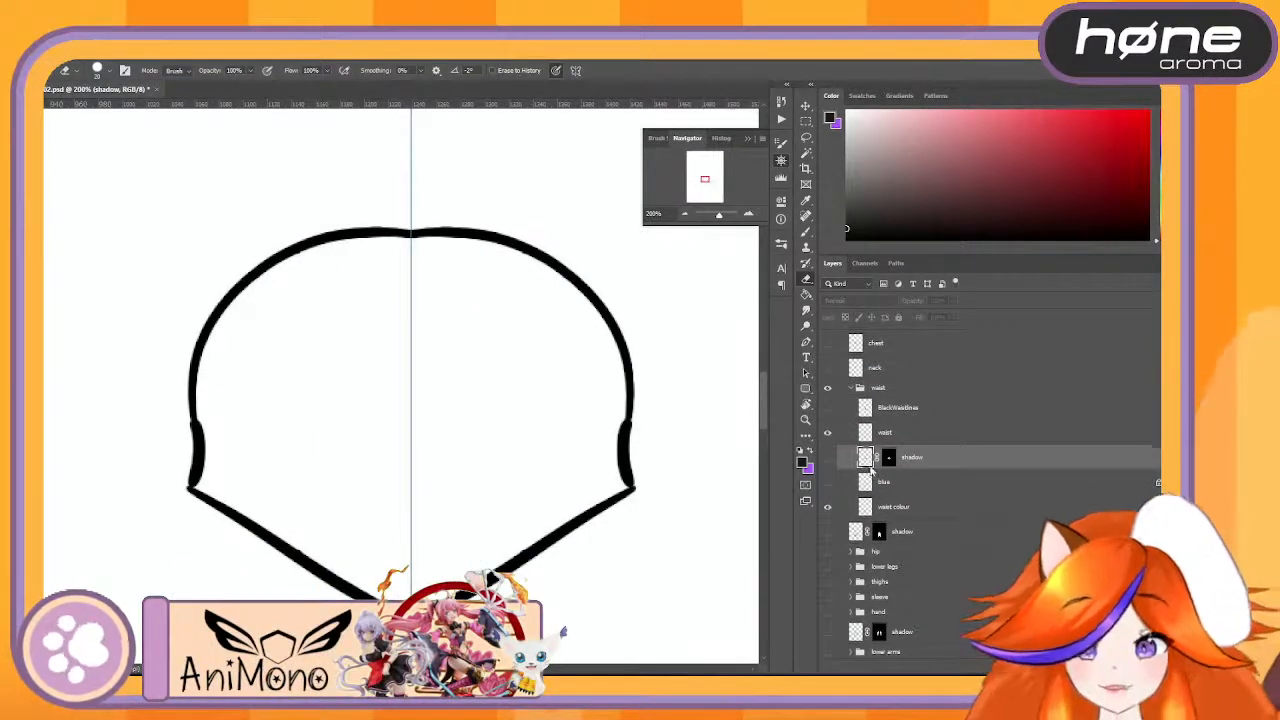
- Save the document as a new version named Lex003.psd with maximized compatibility
key("ctrl+shift+s")
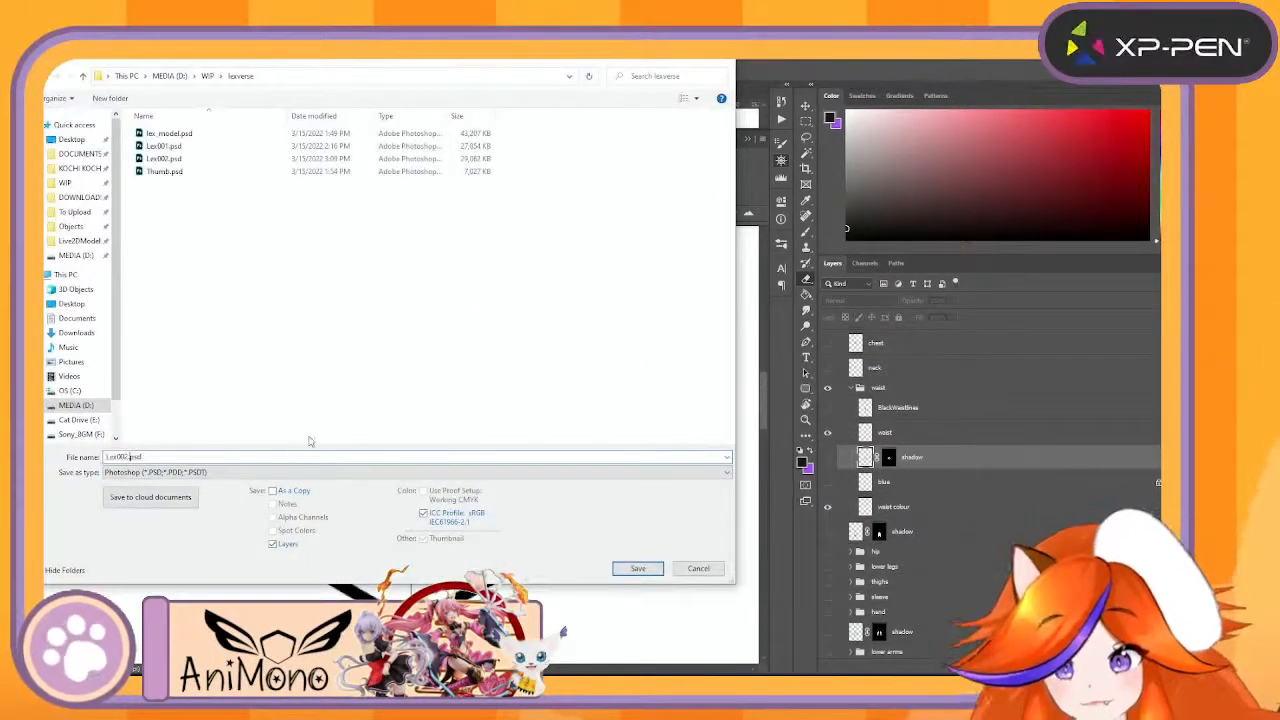
key("Return")
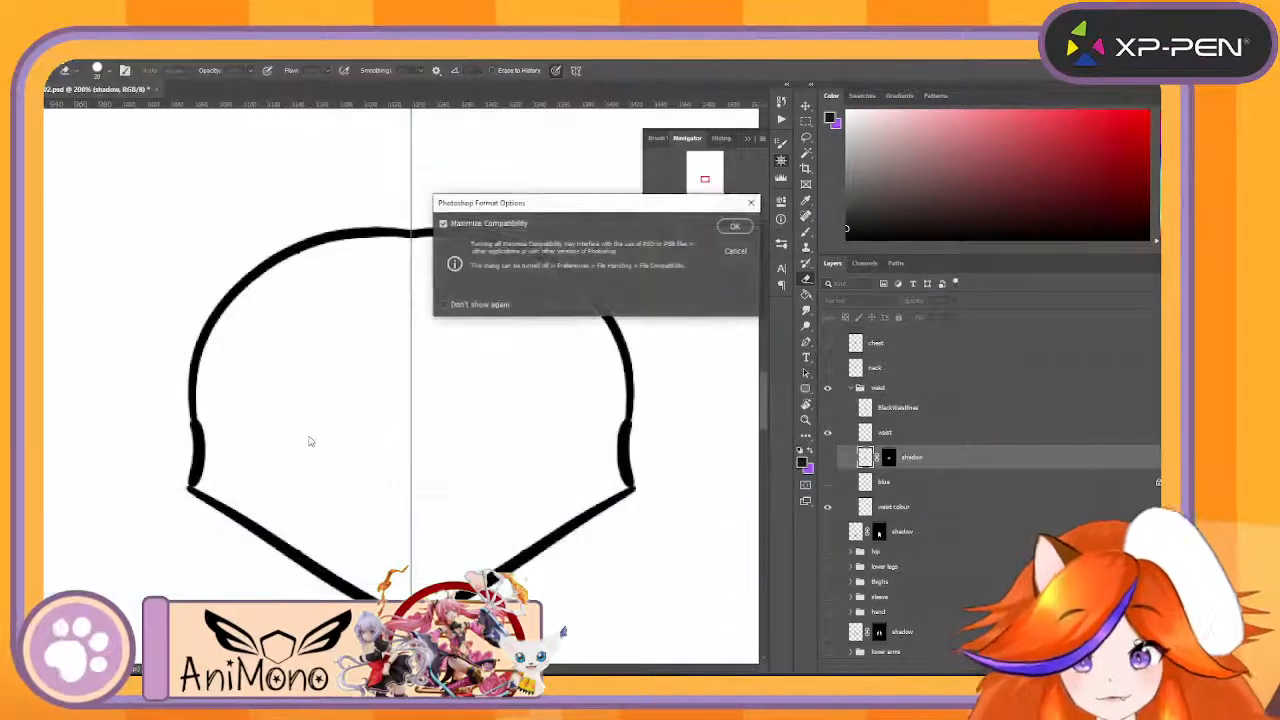
key("Return")
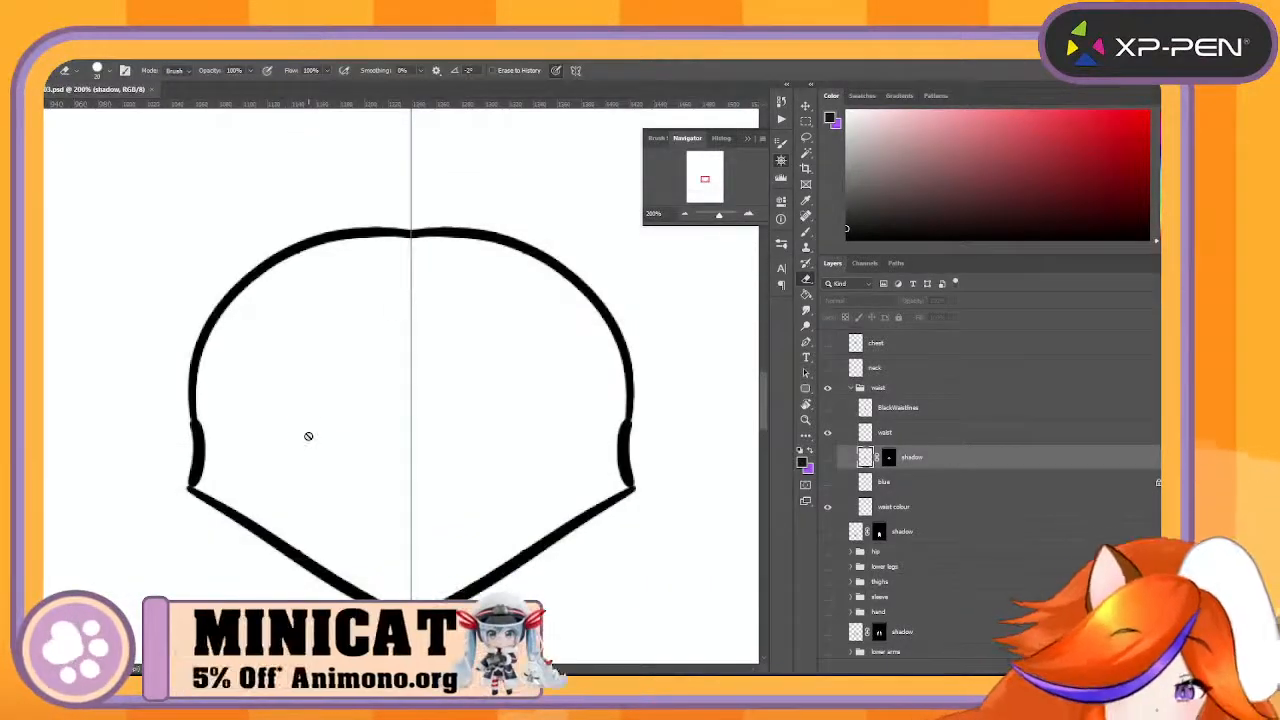
- Show the shadow layer in the waist group and delete its layer mask
left_click(826, 479)
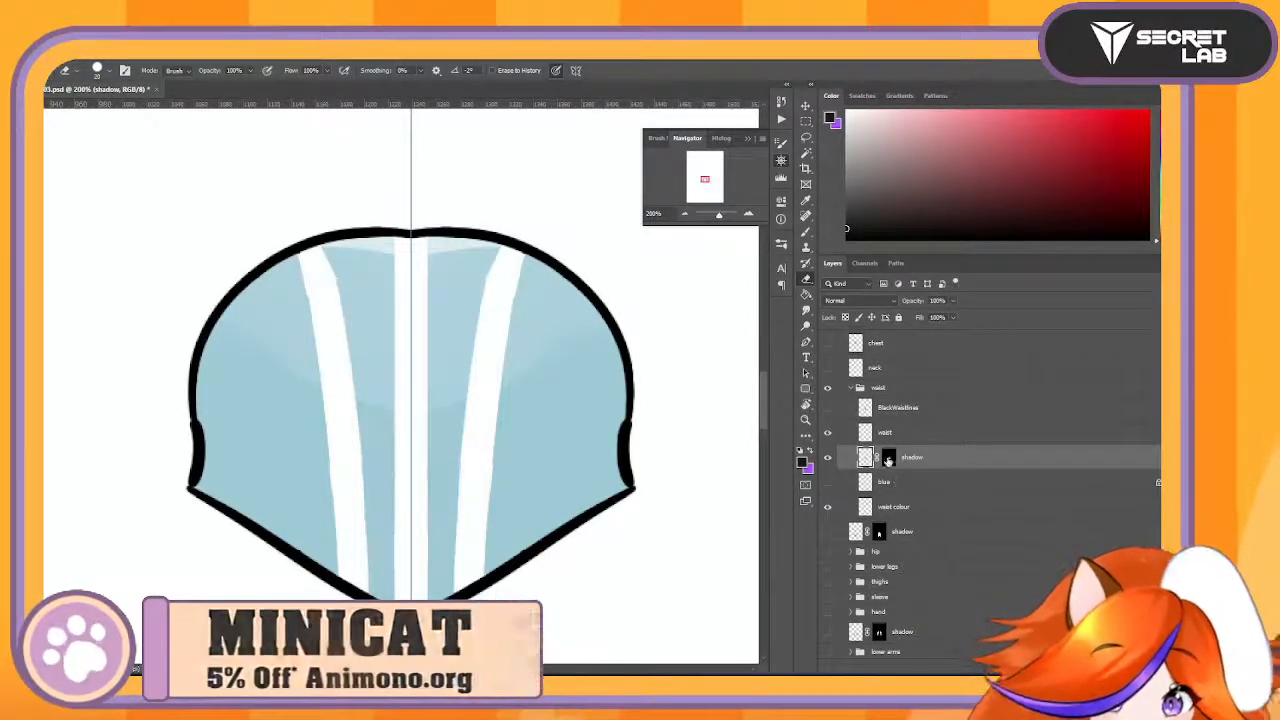
left_click_drag(888, 460, 1150, 668)
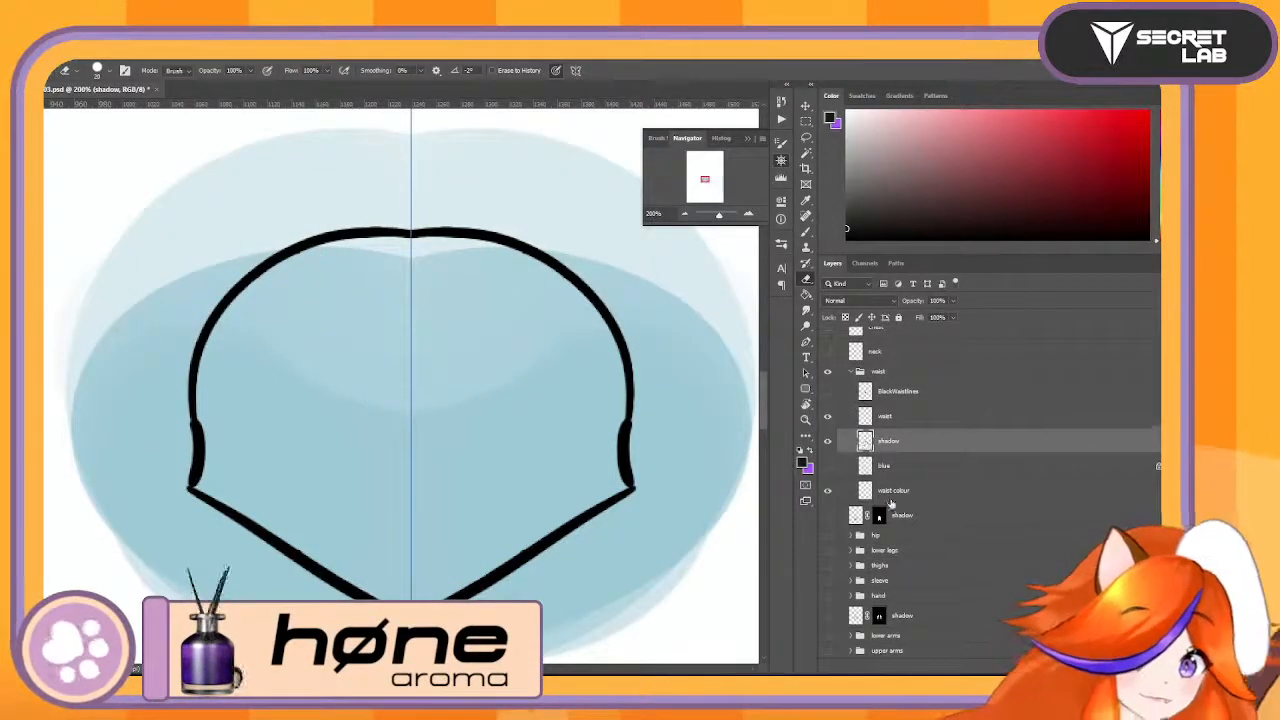
left_click(915, 492)
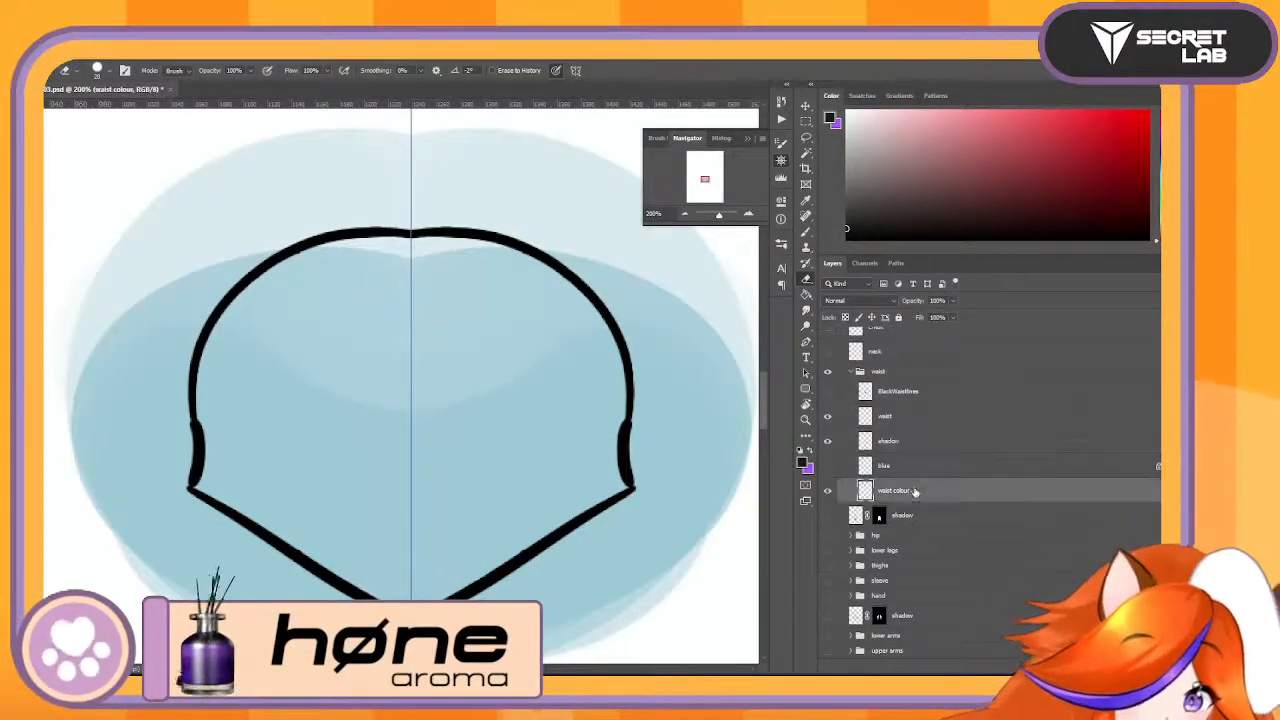
- Show and unlock the waist's blue layer, then hide the shadow layer above it
left_click(827, 466)
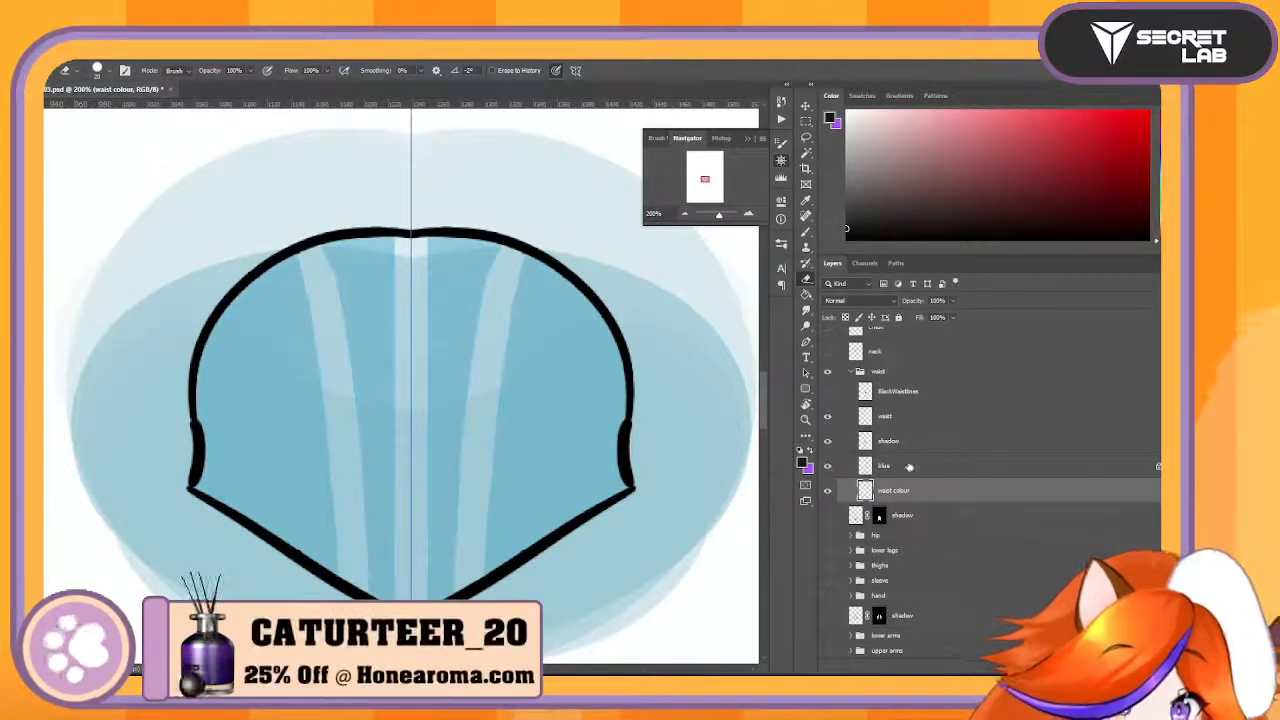
left_click(1000, 466)
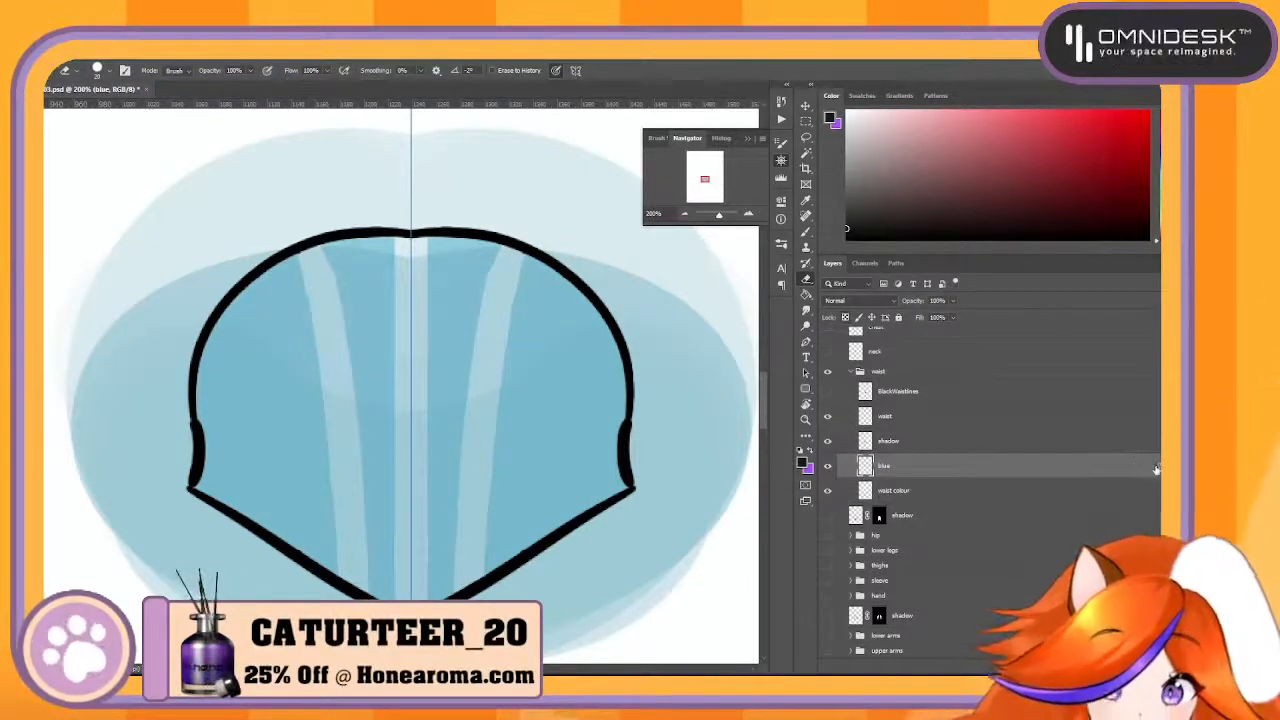
left_click(827, 441)
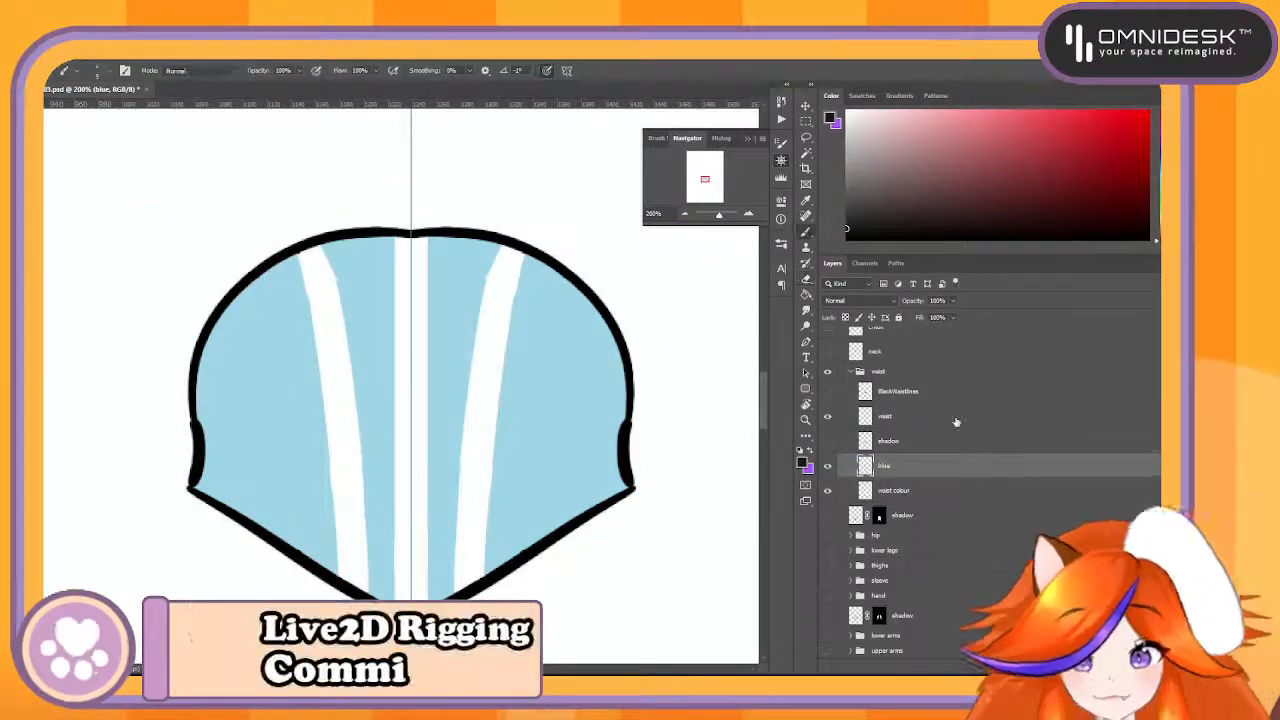
- Sample the waist's light blue and paint over the three white stripe gaps on the blue layer with an enlarged brush
key("b")
left_click(525, 361, "alt")
key("bracketright")
key("bracketright")
key("bracketright")
key("bracketright")
key("bracketright")
key("bracketright")
key("bracketright")
key("bracketright")
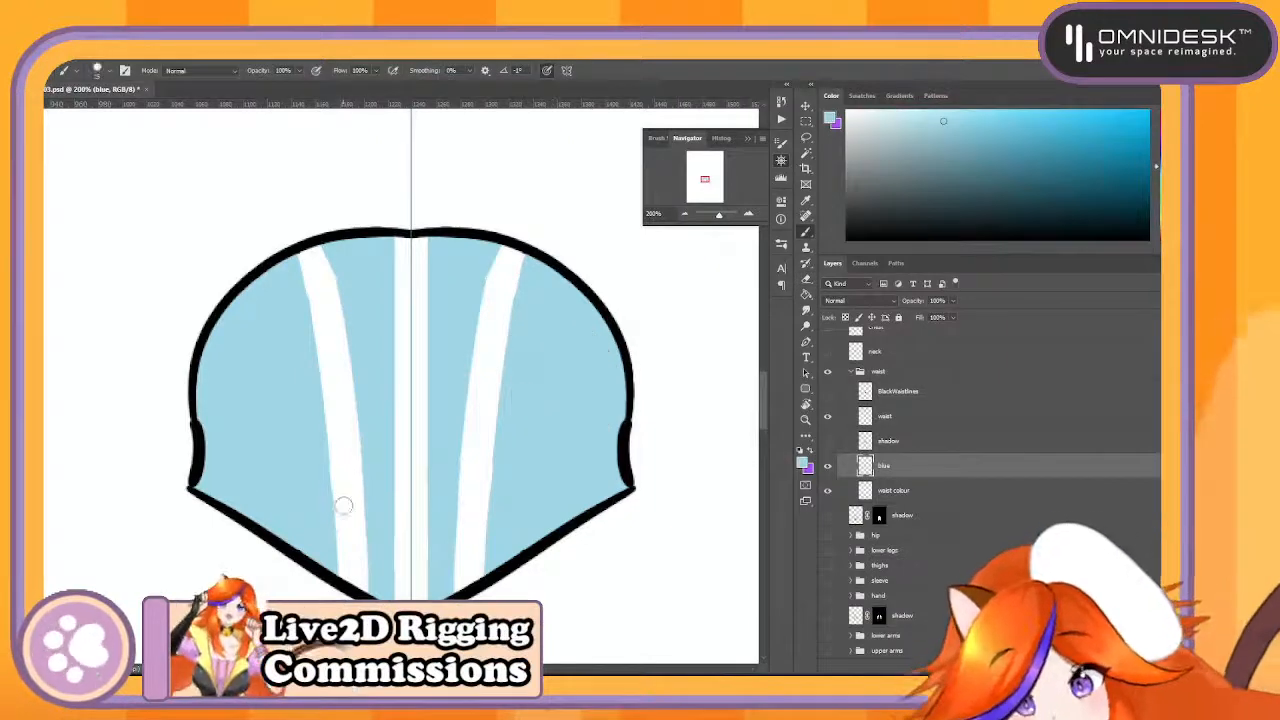
mouse_move(334, 512)
left_mouse_down()
mouse_move(373, 538)
mouse_move(356, 544)
mouse_move(369, 573)
left_mouse_up()
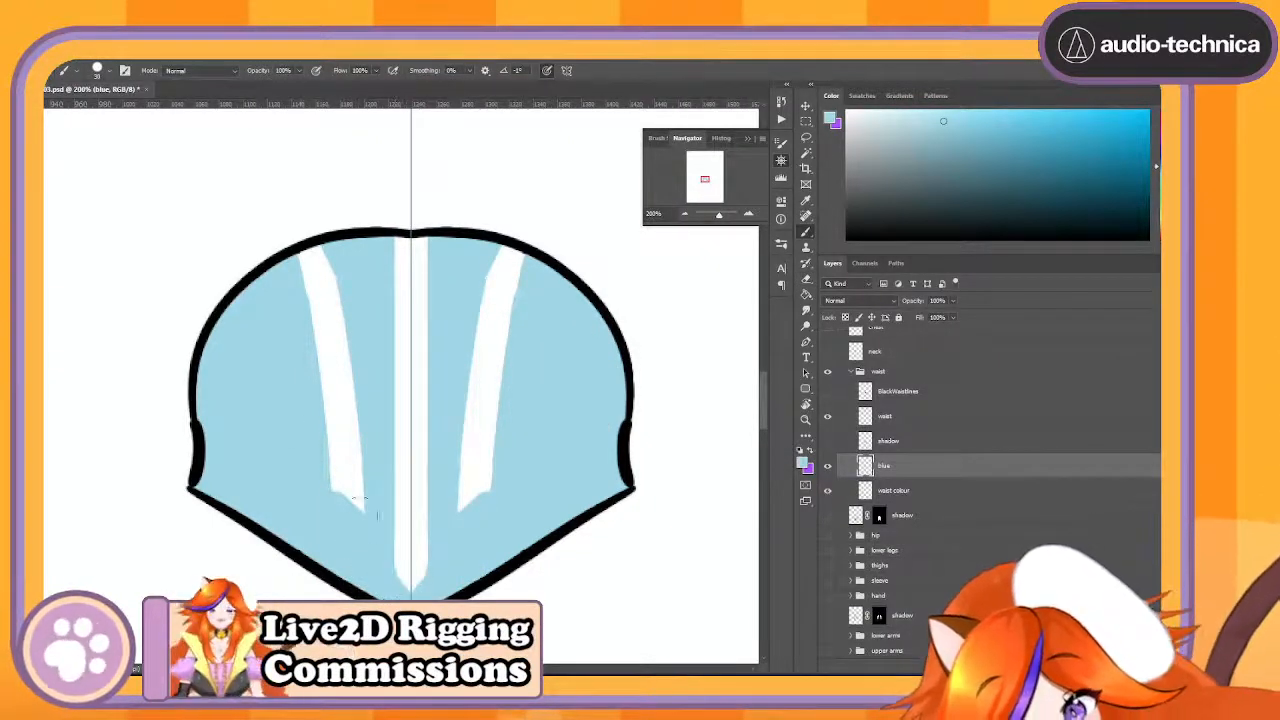
mouse_move(360, 515)
left_mouse_down()
mouse_move(323, 455)
mouse_move(420, 587)
mouse_move(400, 530)
mouse_move(425, 530)
mouse_move(400, 367)
mouse_move(305, 275)
mouse_move(320, 263)
mouse_move(325, 374)
left_mouse_up()
mouse_move(372, 266)
left_mouse_down()
mouse_move(400, 256)
mouse_move(396, 298)
mouse_move(444, 351)
left_mouse_up()
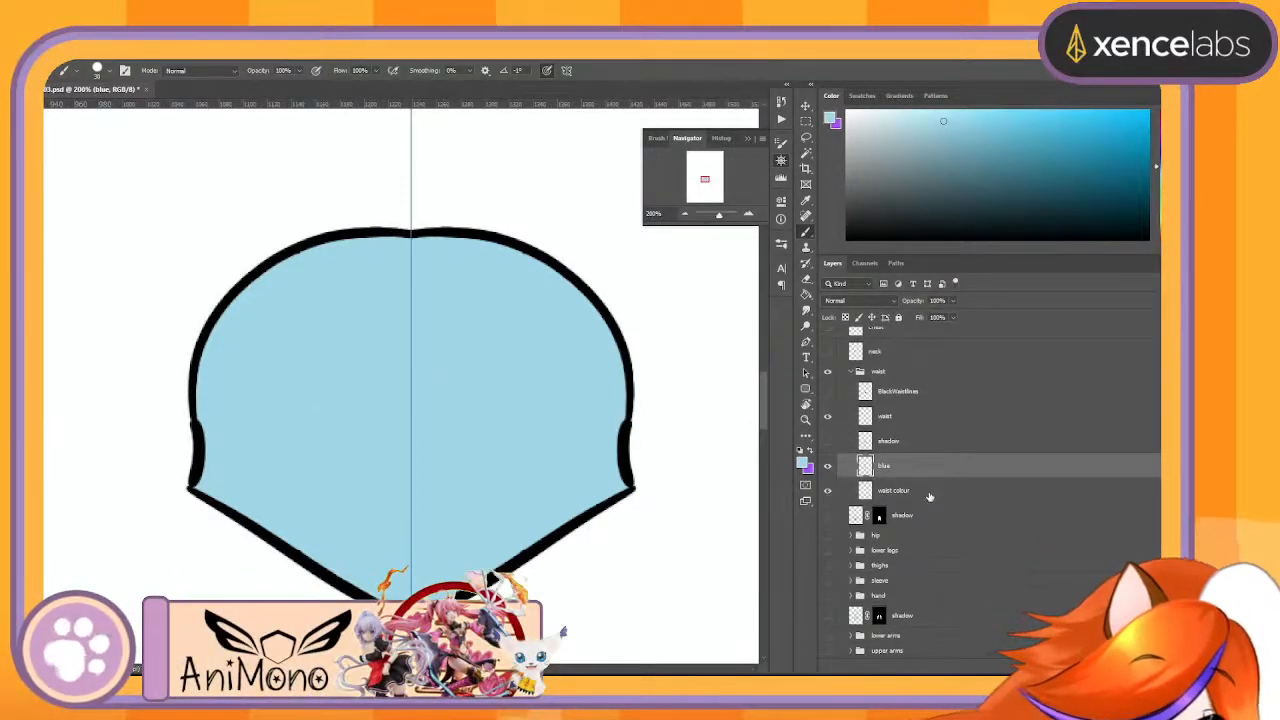
- Delete the waist colour layer and rename the blue layer as WaistColor
left_click_drag(950, 492, 952, 665)
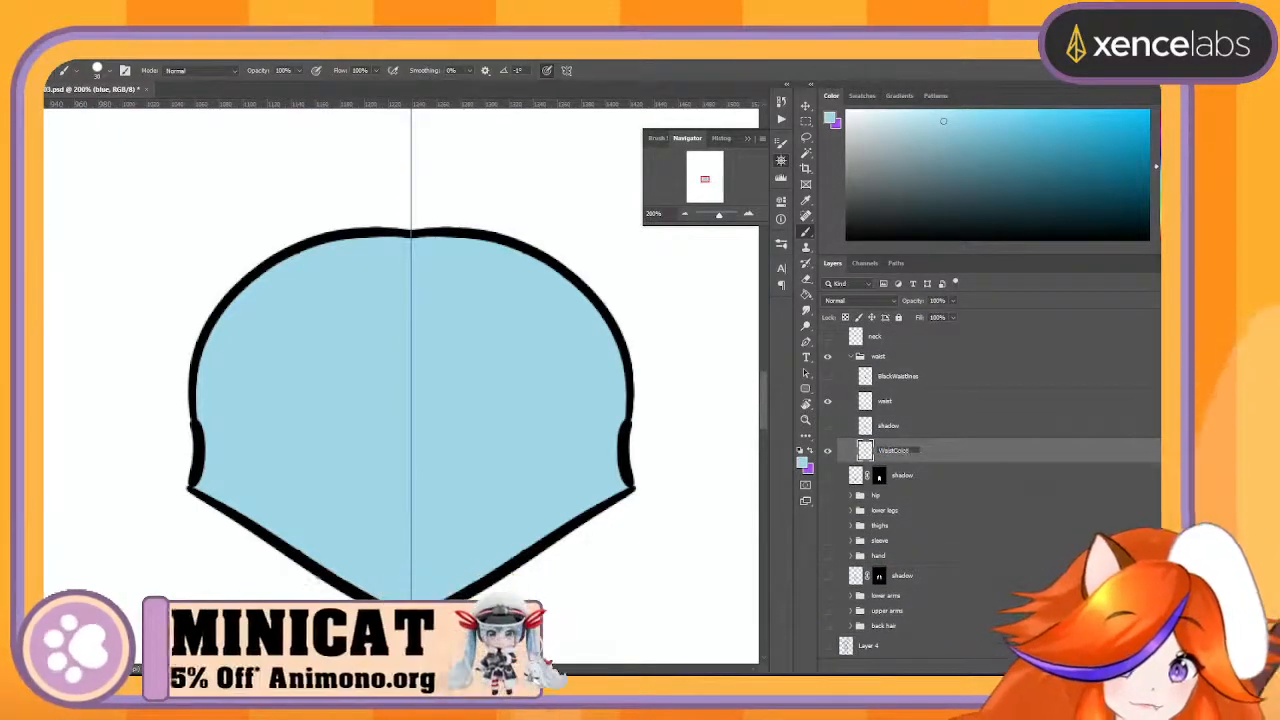
type("Color")
key("Return")
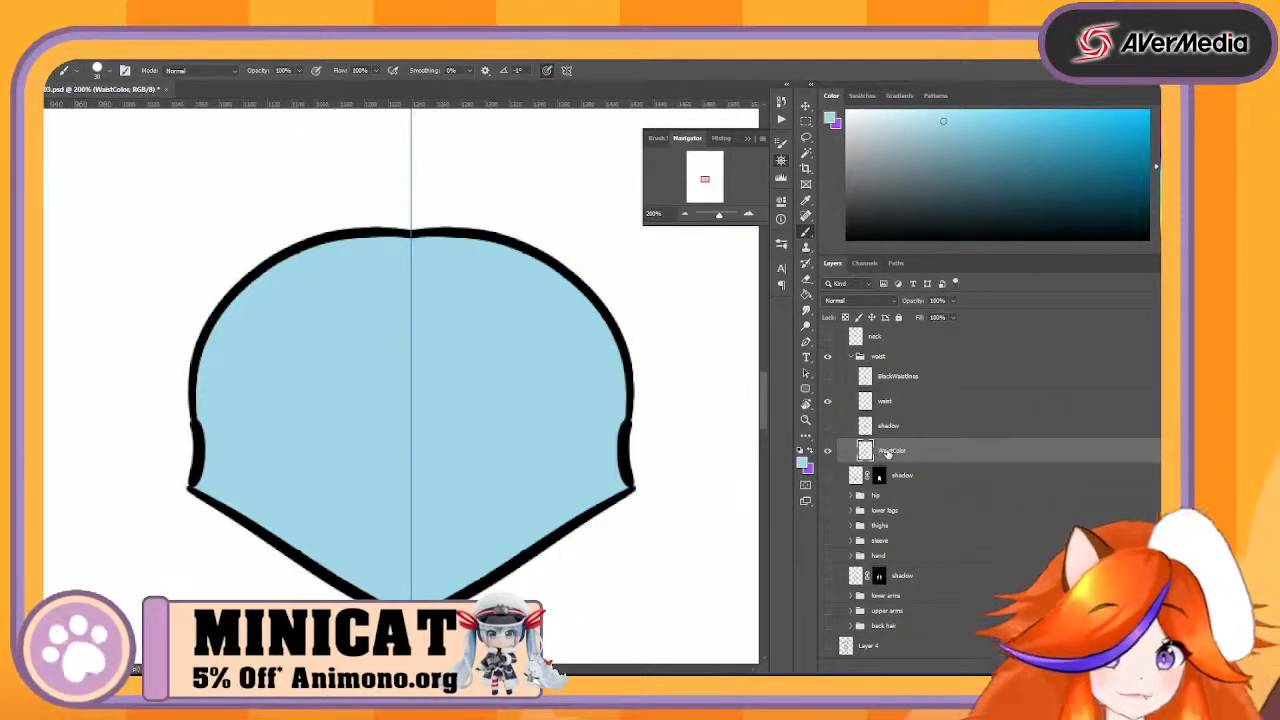
- Show the waist's shadow layer and rename it as WaistShadow
left_click(827, 425)
double_click(888, 425)
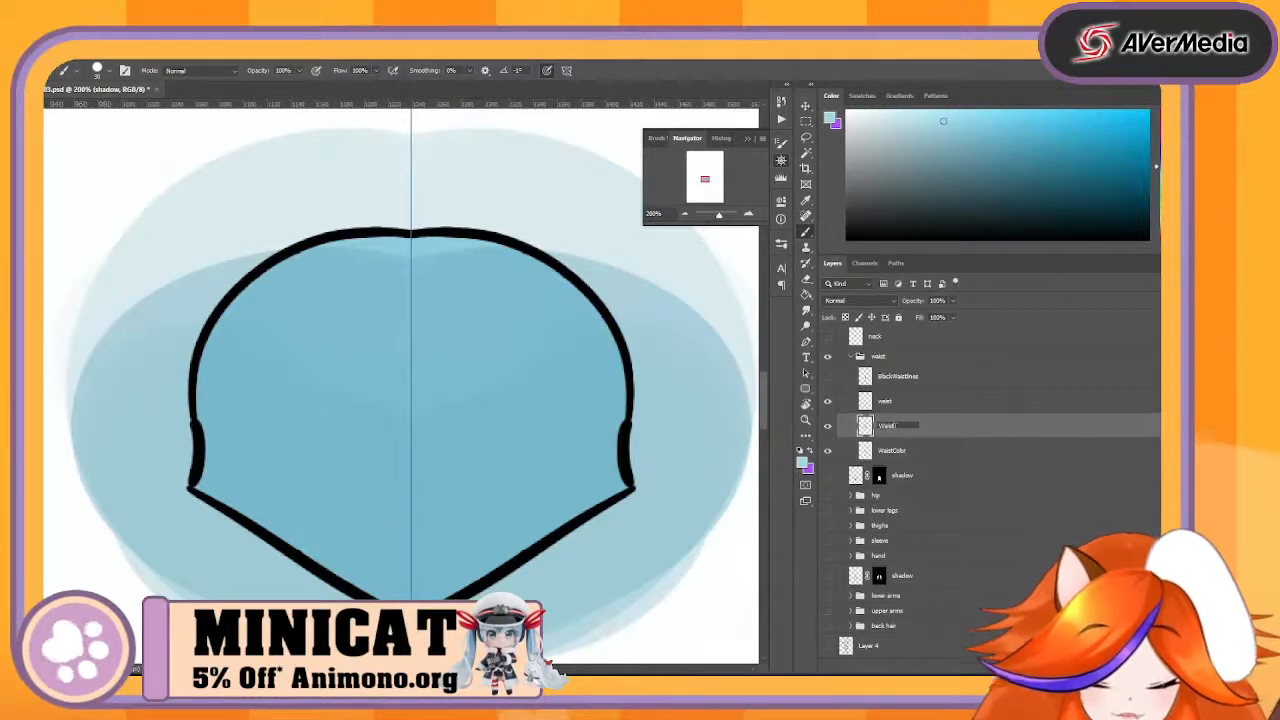
type("WaistShadow")
key("Return")
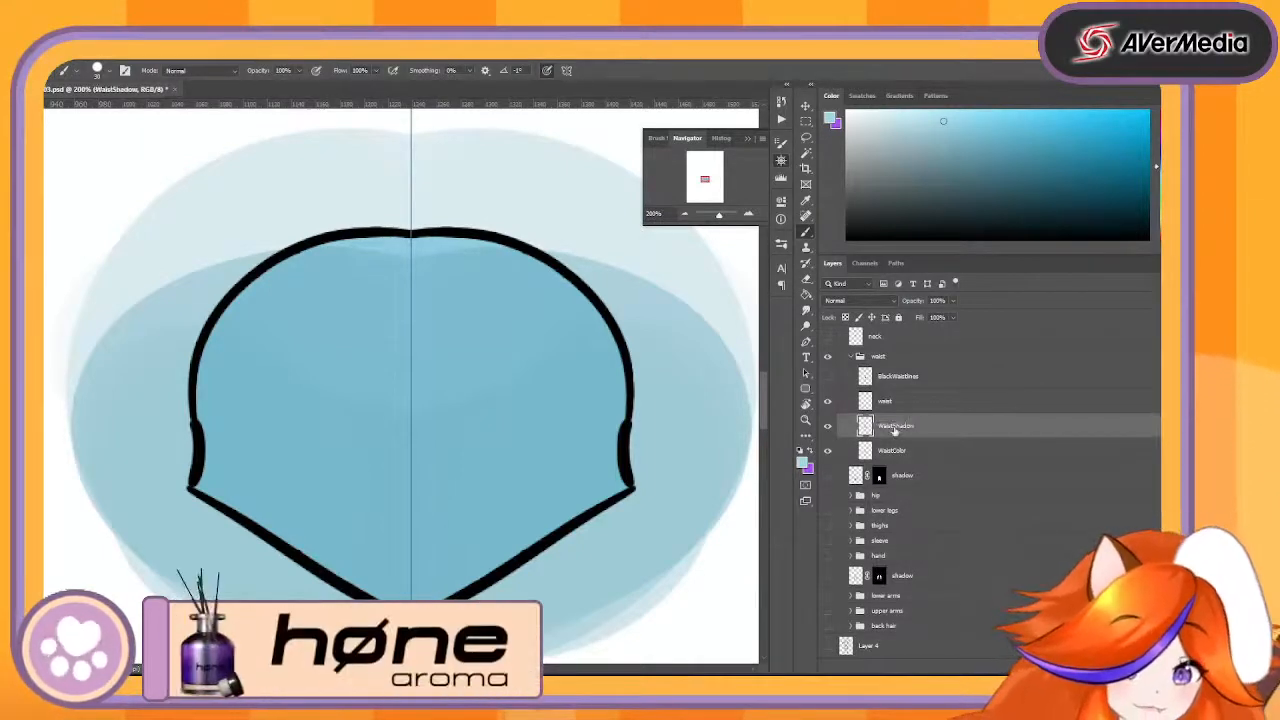
- Rename the waist outline layer as WaistLine, then show the BlackWaistlines layer and place it directly below
double_click(884, 401)
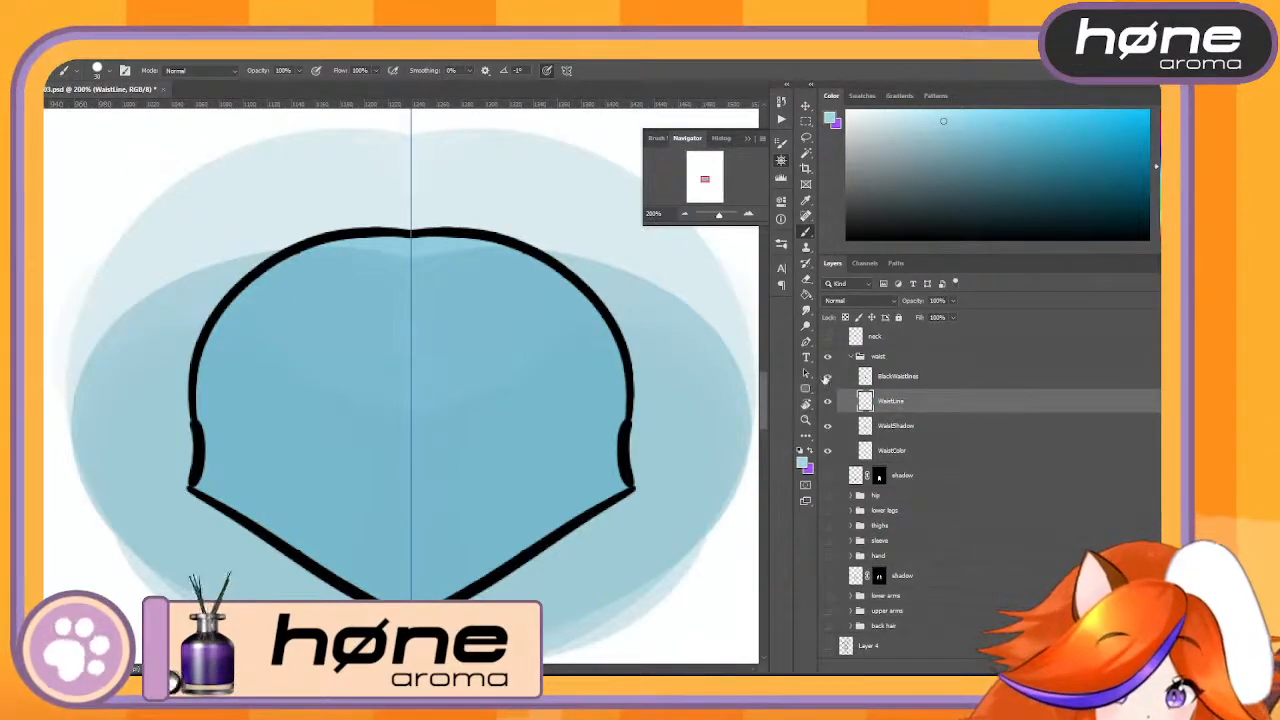
left_click(827, 376)
left_click_drag(941, 376, 957, 420)
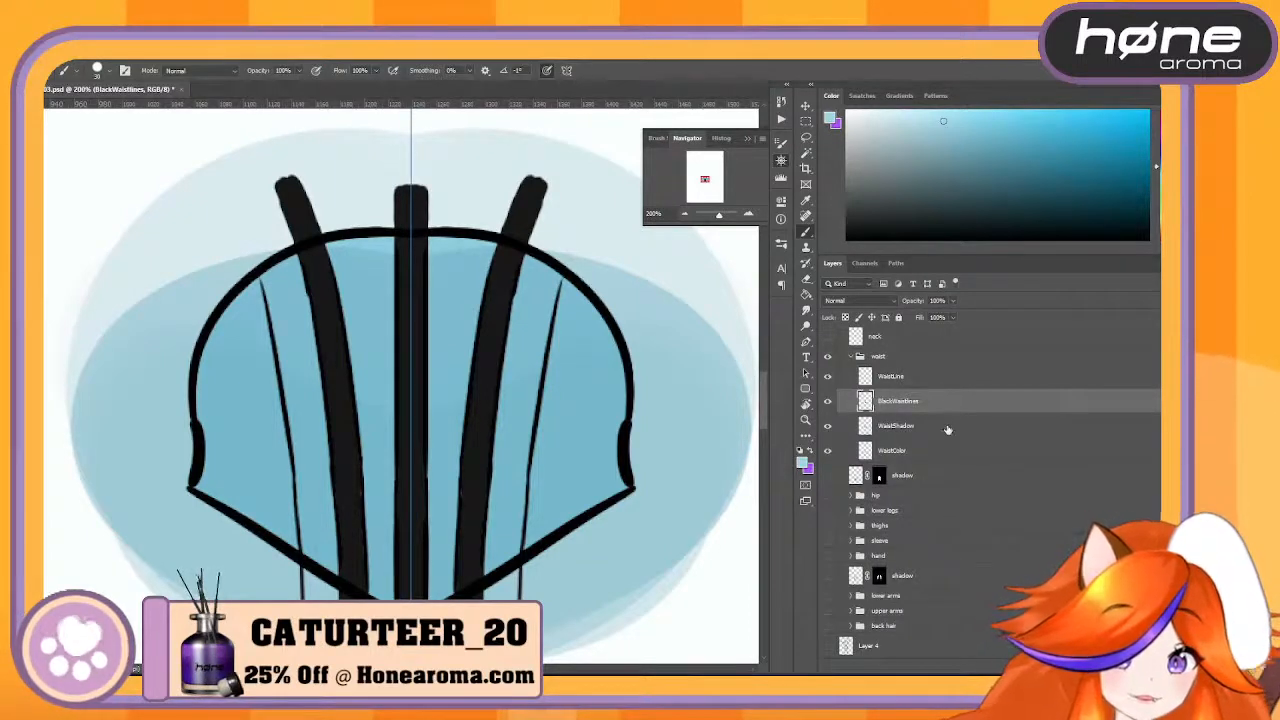
- Group the BlackWaistlines and WaistShadow layers and mask the group to the shape of the WaistColor layer
left_click(948, 430, "shift")
key("ctrl+g")
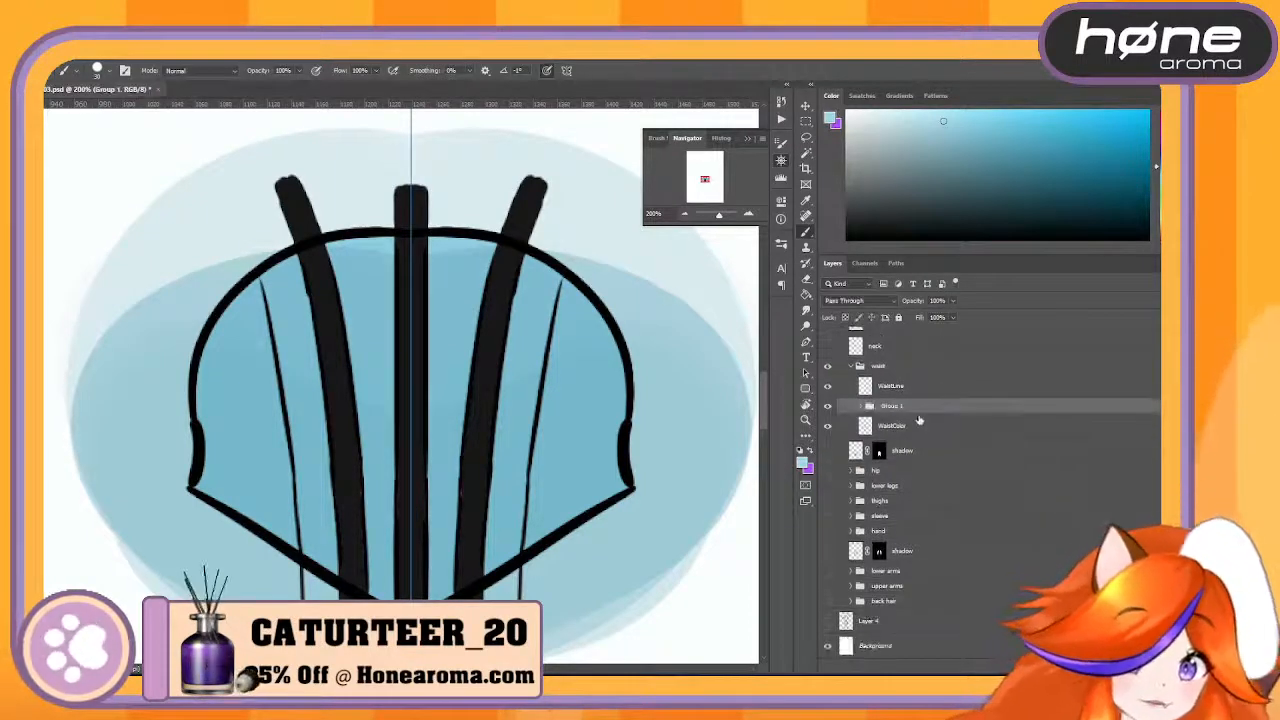
left_click_drag(941, 429, 966, 668)
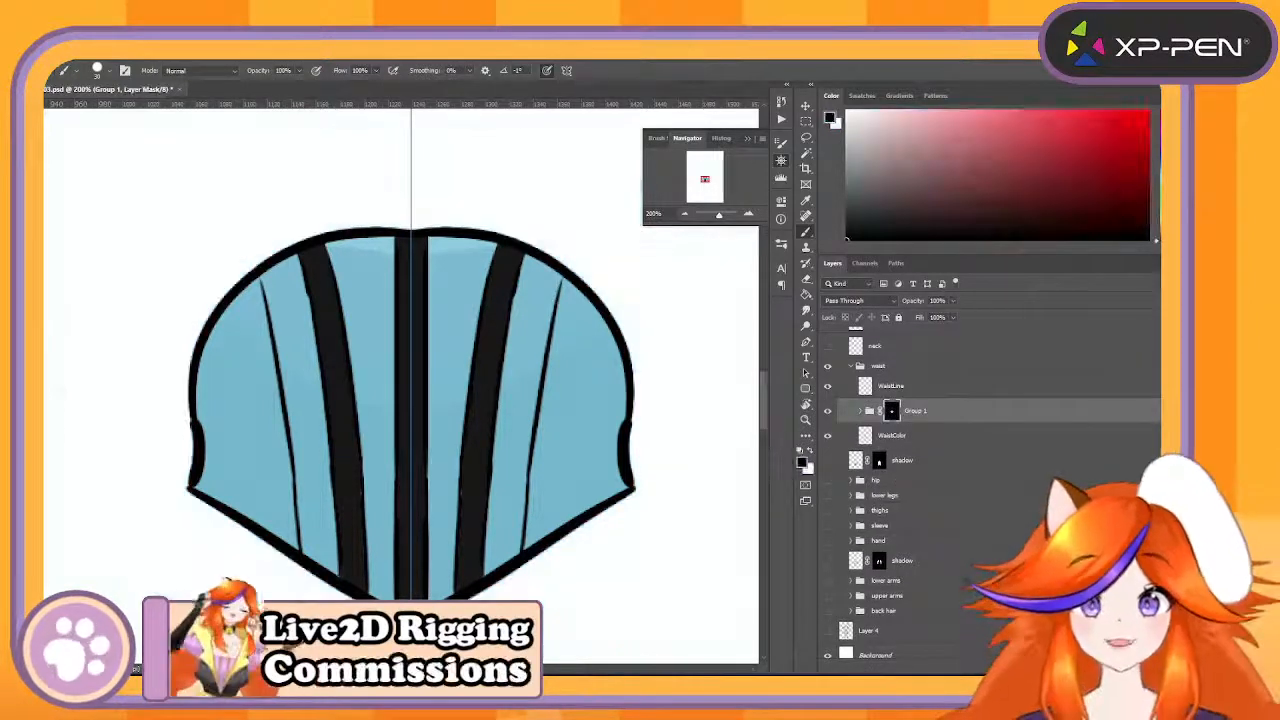
- Move the BlackWaistlines and WaistShadow artwork slightly lower, then take both layers out of their masked group and remove that group
left_click(871, 414)
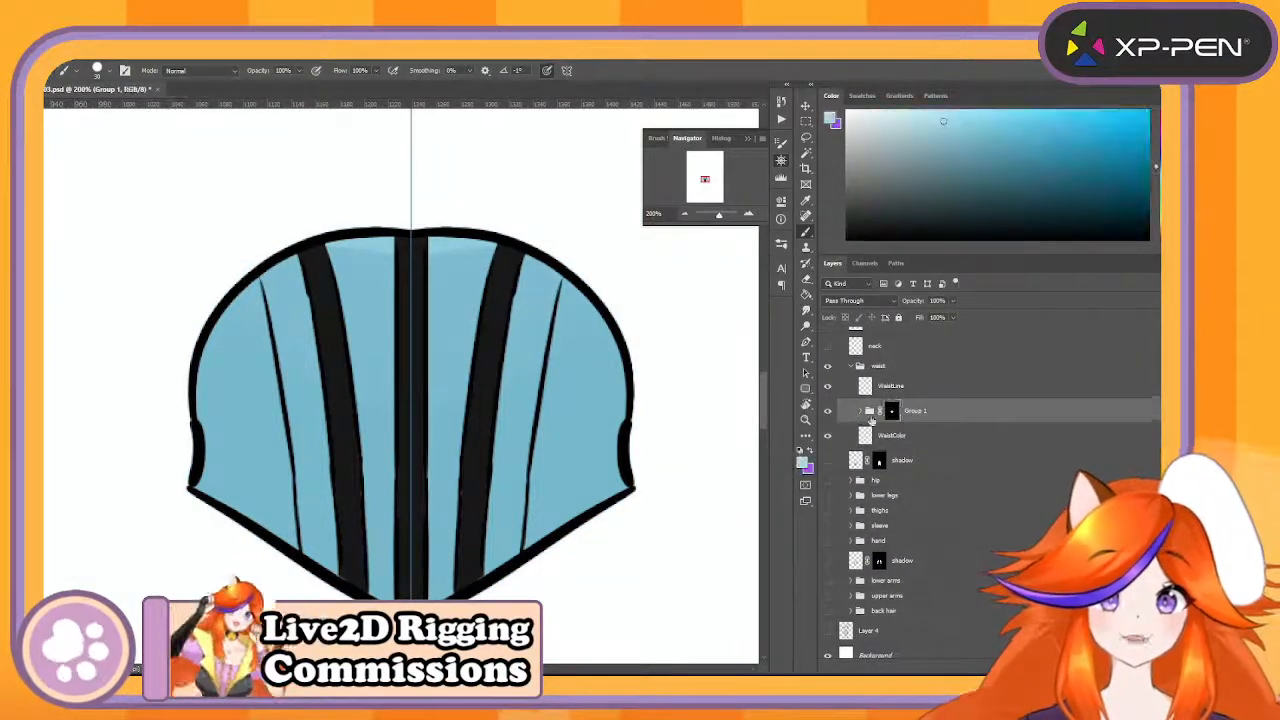
left_click(859, 412)
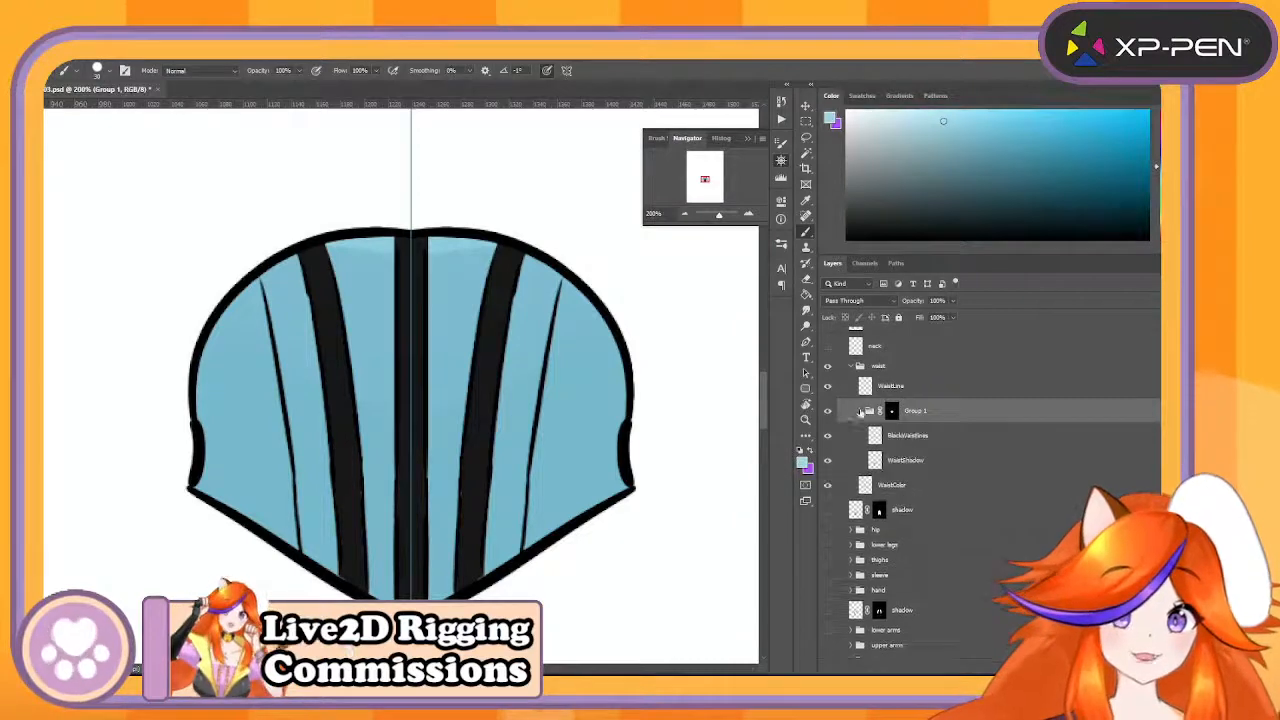
left_click(962, 434)
left_click(962, 455, "shift")
key("ctrl+t")
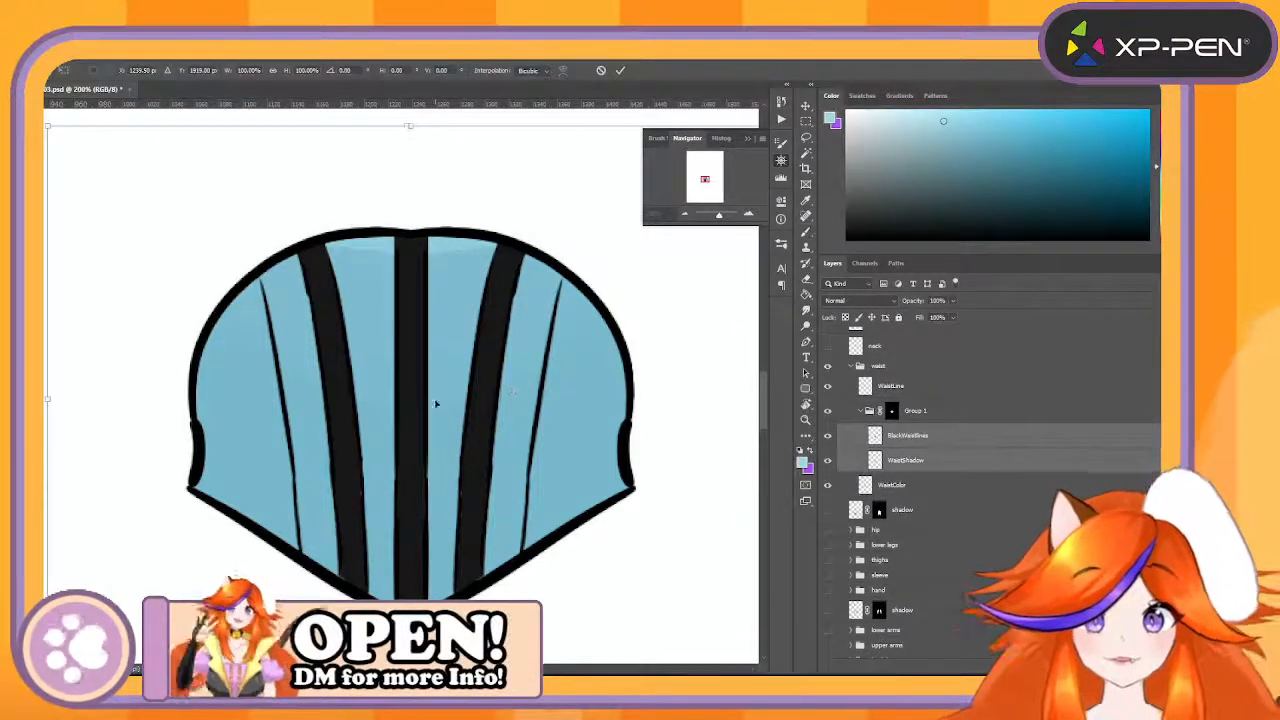
mouse_move(435, 403)
left_mouse_down()
mouse_move(405, 397)
mouse_move(460, 403)
mouse_move(399, 404)
mouse_move(471, 414)
mouse_move(393, 420)
mouse_move(455, 418)
mouse_move(410, 412)
mouse_move(440, 418)
left_mouse_up()
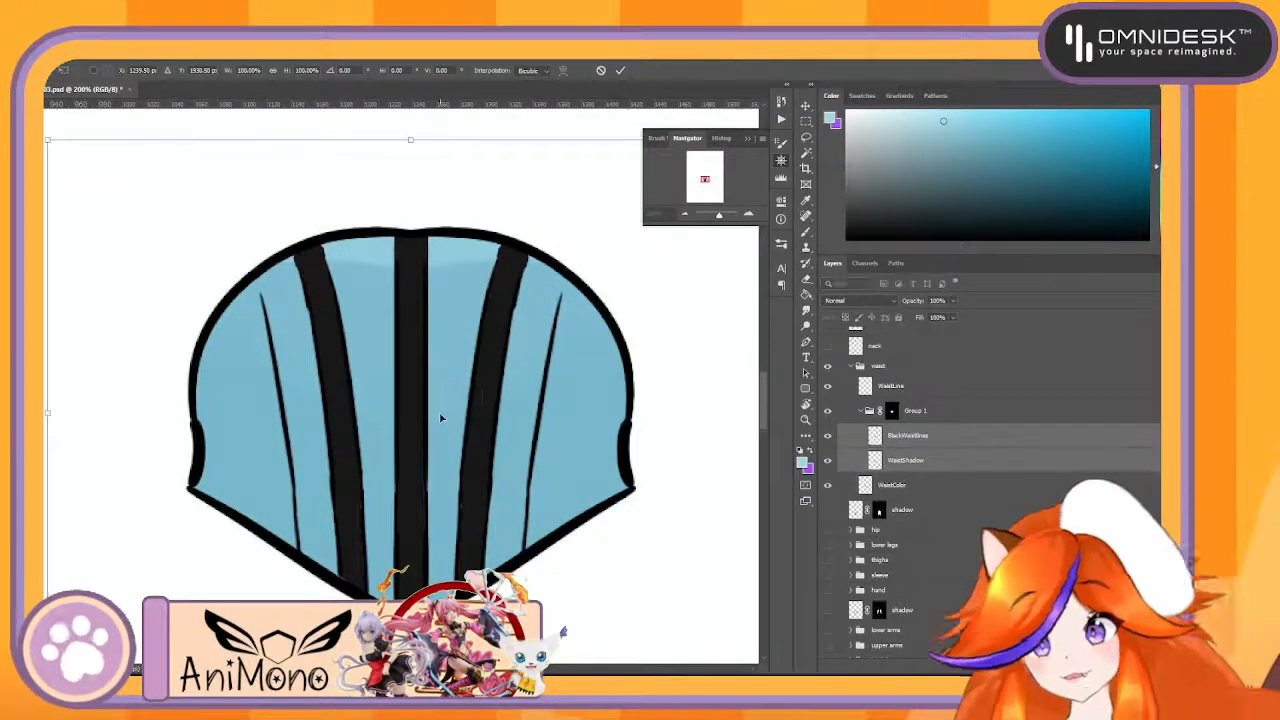
key("b")
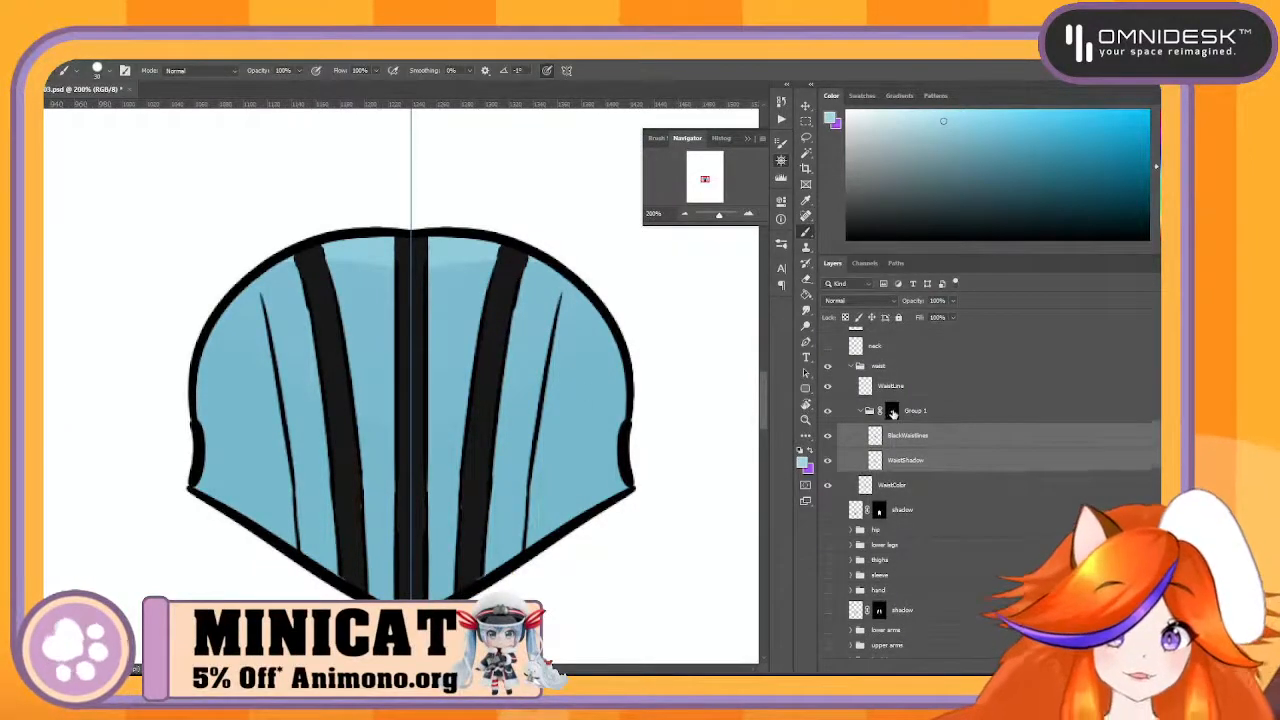
left_click_drag(918, 432, 1040, 669)
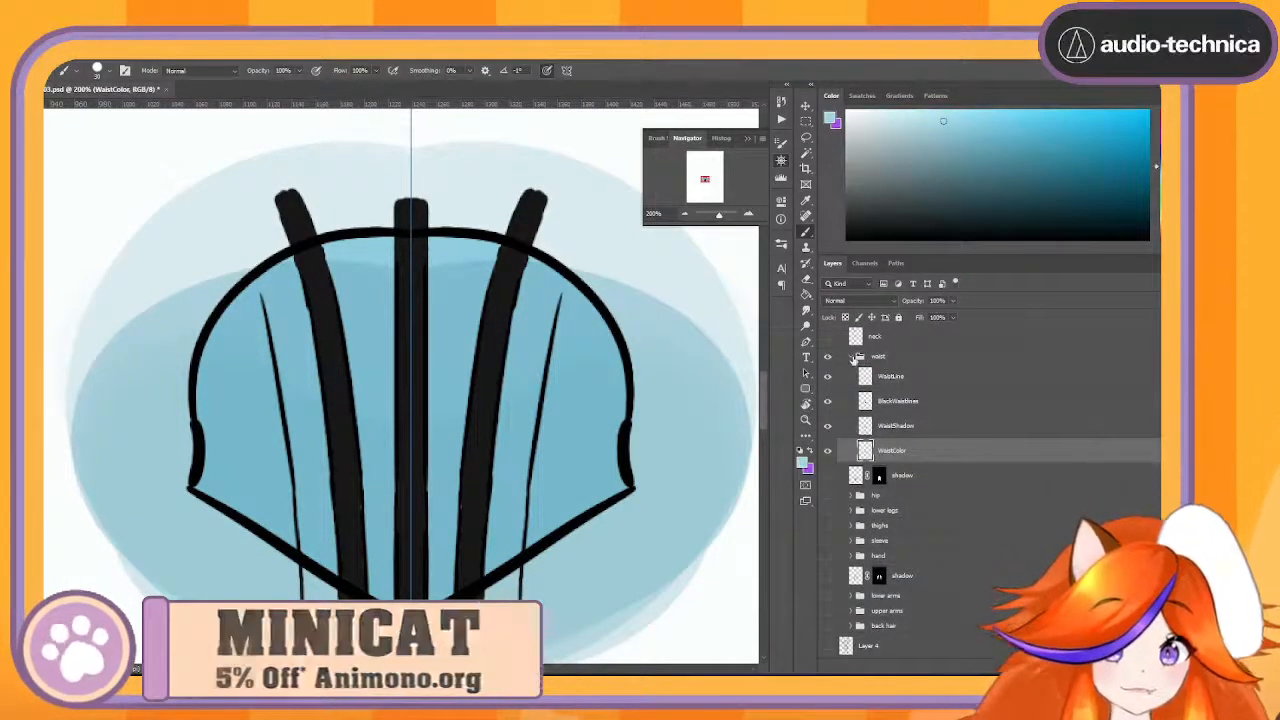
left_click(857, 358)
- Toggle the waist group's visibility to check its artwork up close and against the whole canvas
left_click(827, 431)
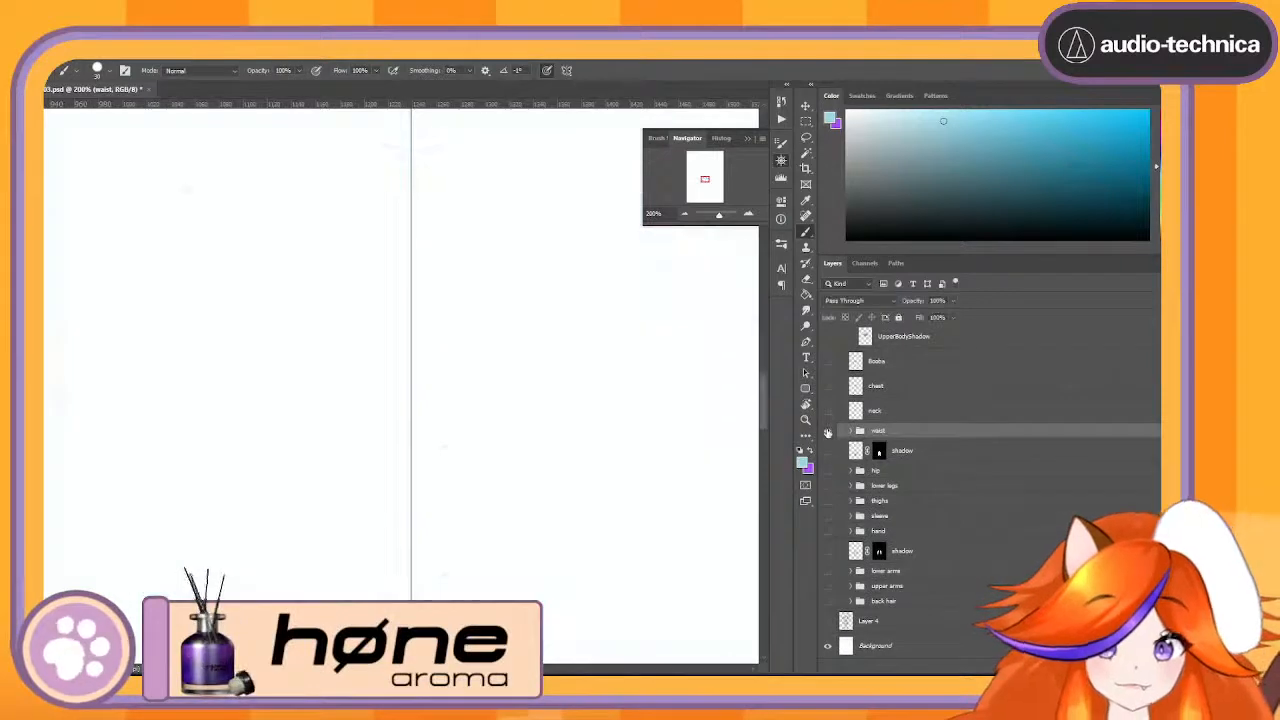
left_click(827, 431)
left_click(827, 431)
left_click(827, 431)
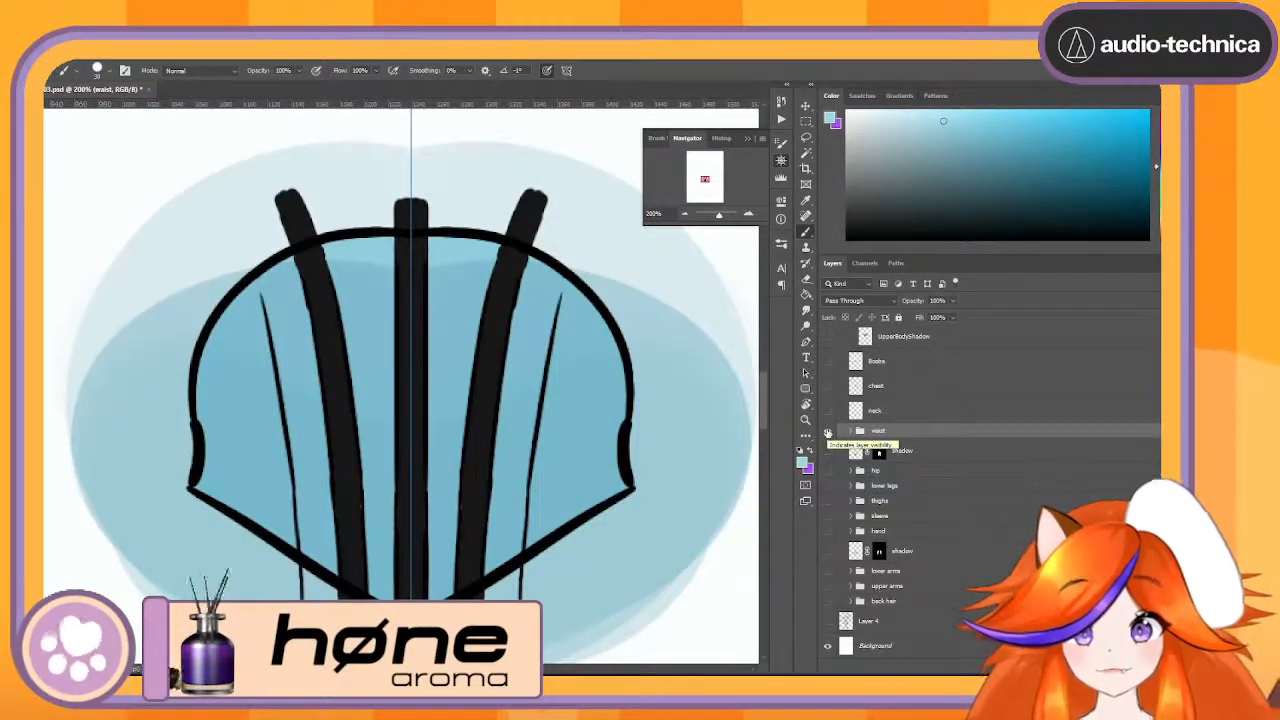
left_click(827, 431)
left_click(827, 431)
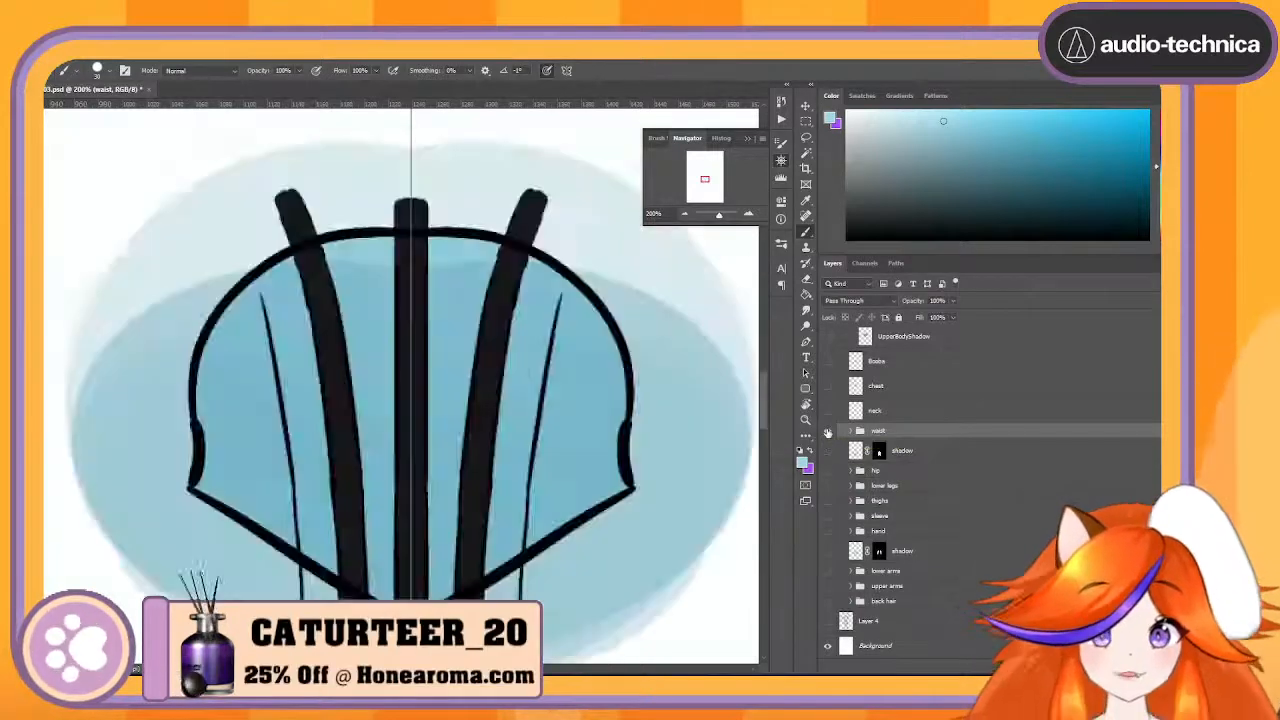
left_click(827, 431)
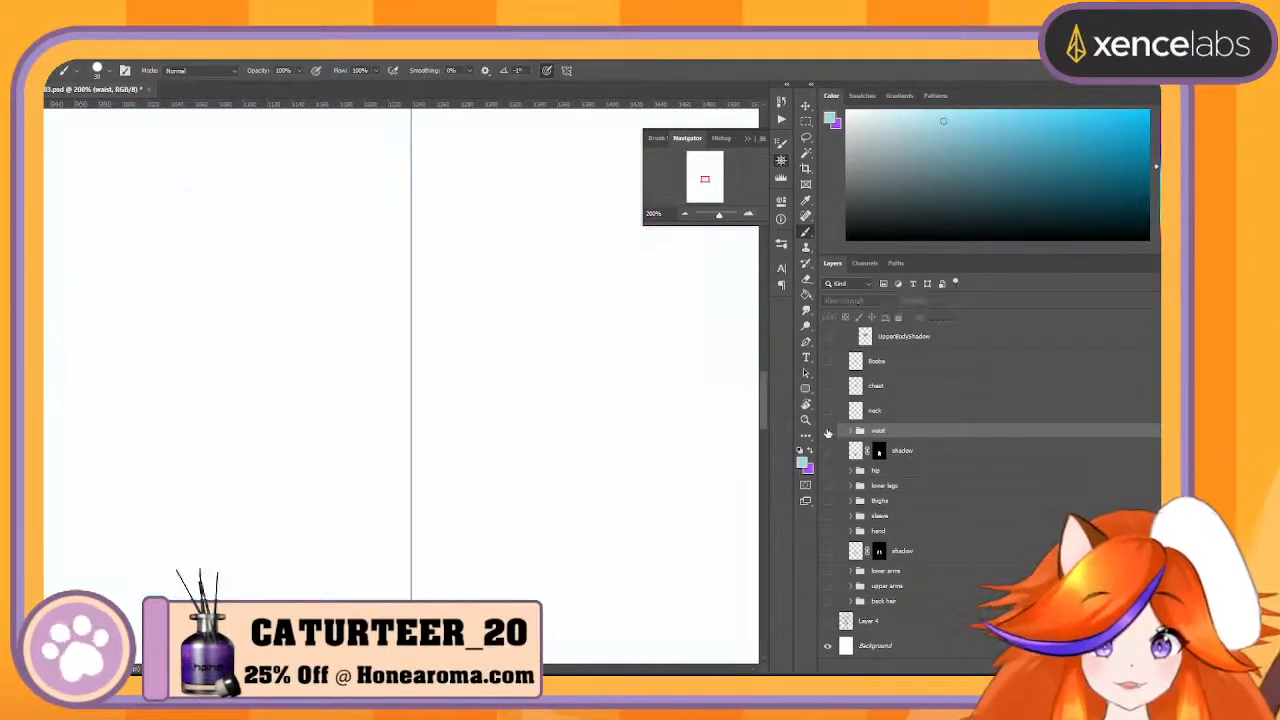
left_click(827, 431)
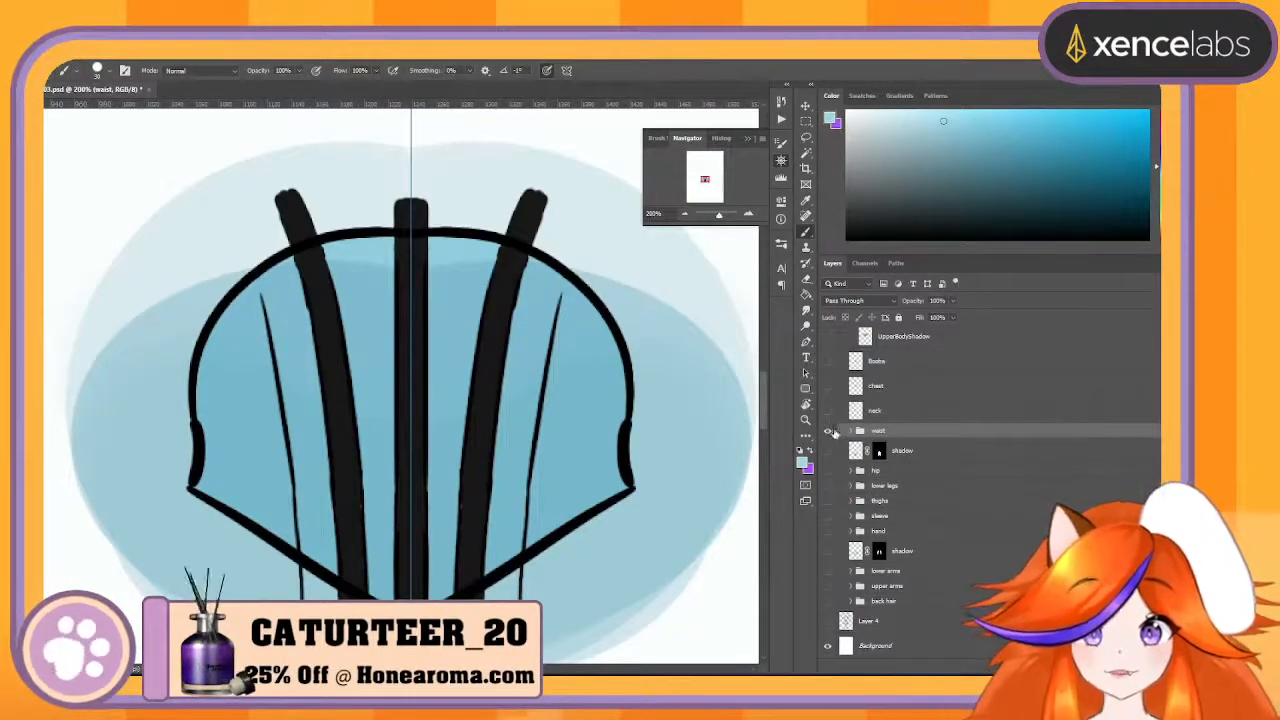
left_click(828, 431)
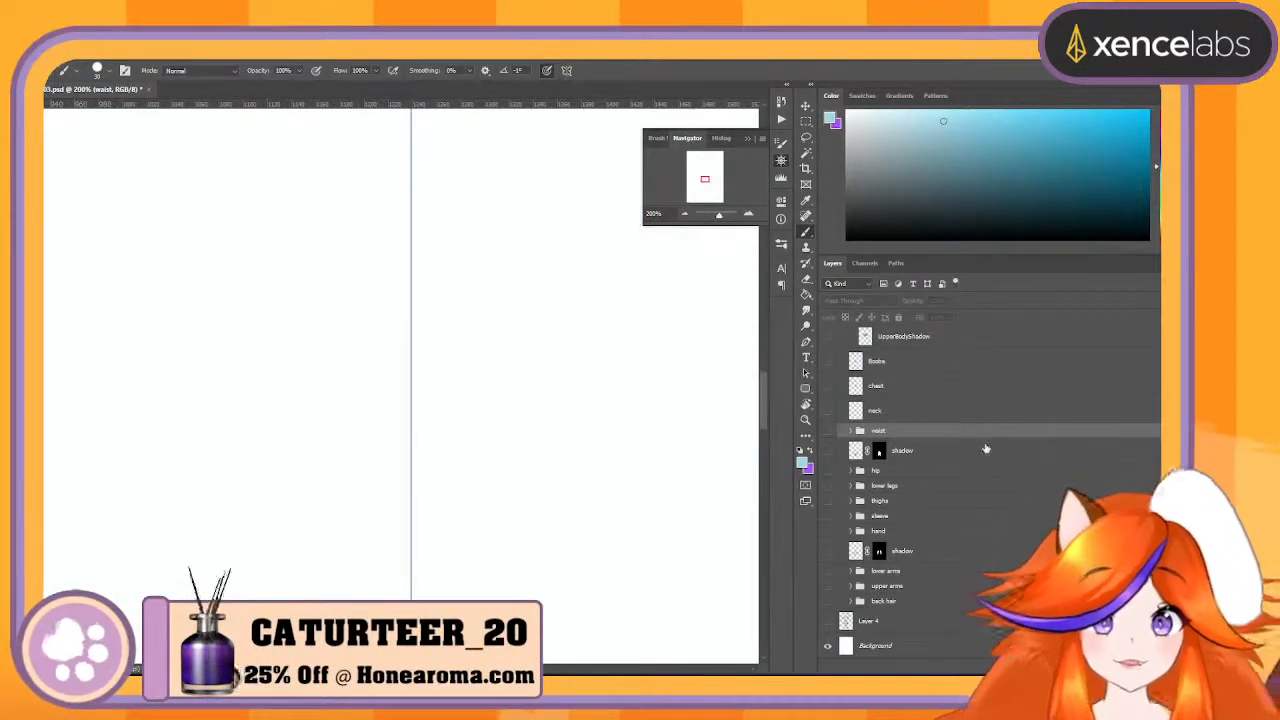
left_click(684, 214)
left_click(684, 214)
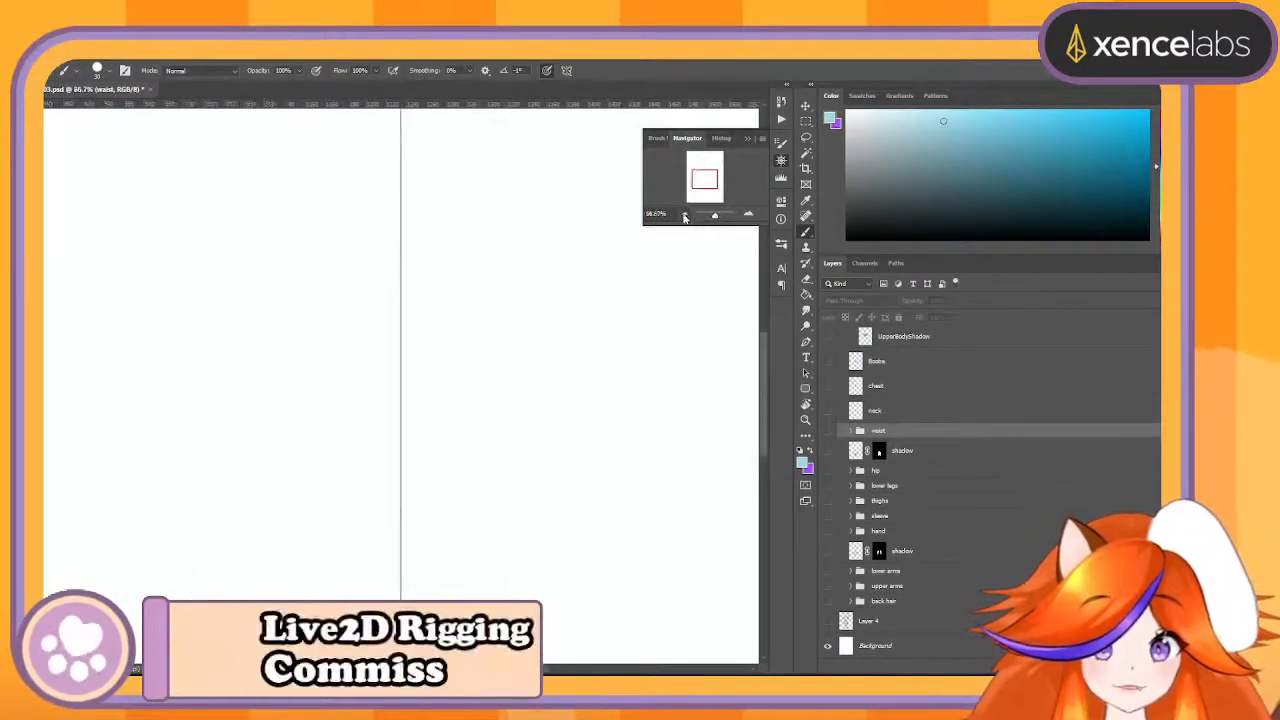
left_click(684, 214)
left_click(684, 214)
left_click(684, 214)
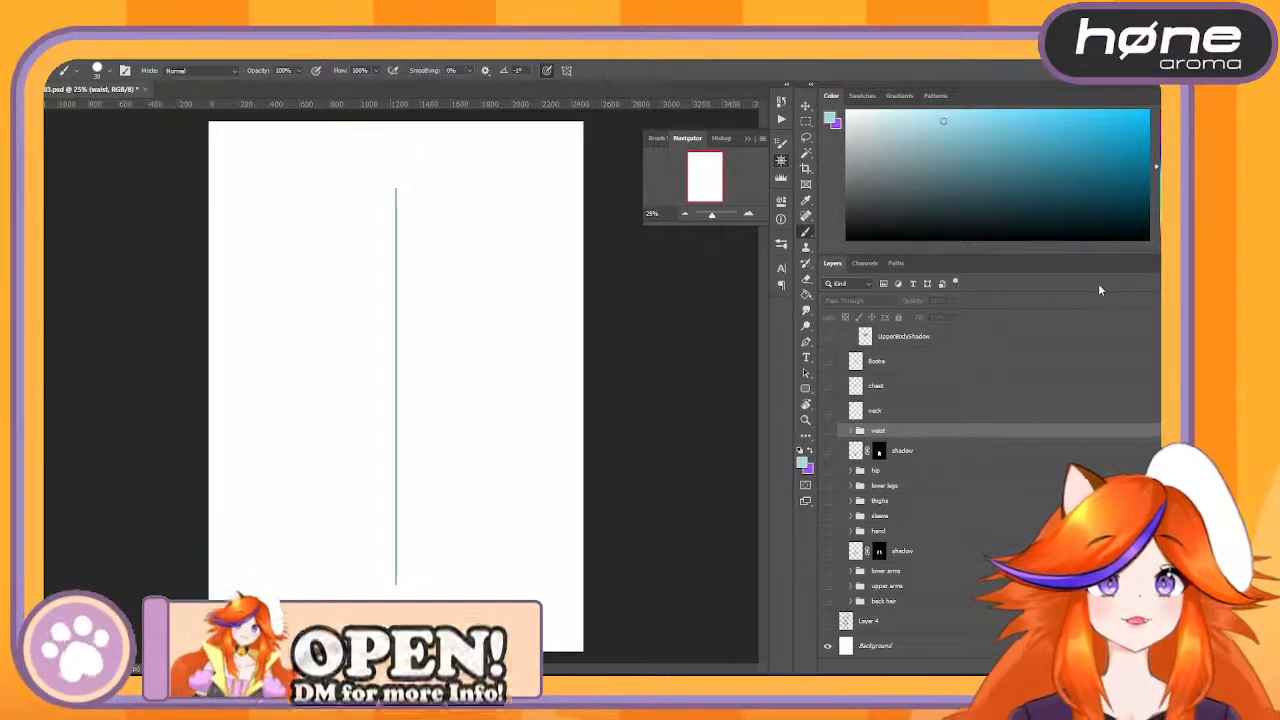
left_click(828, 431)
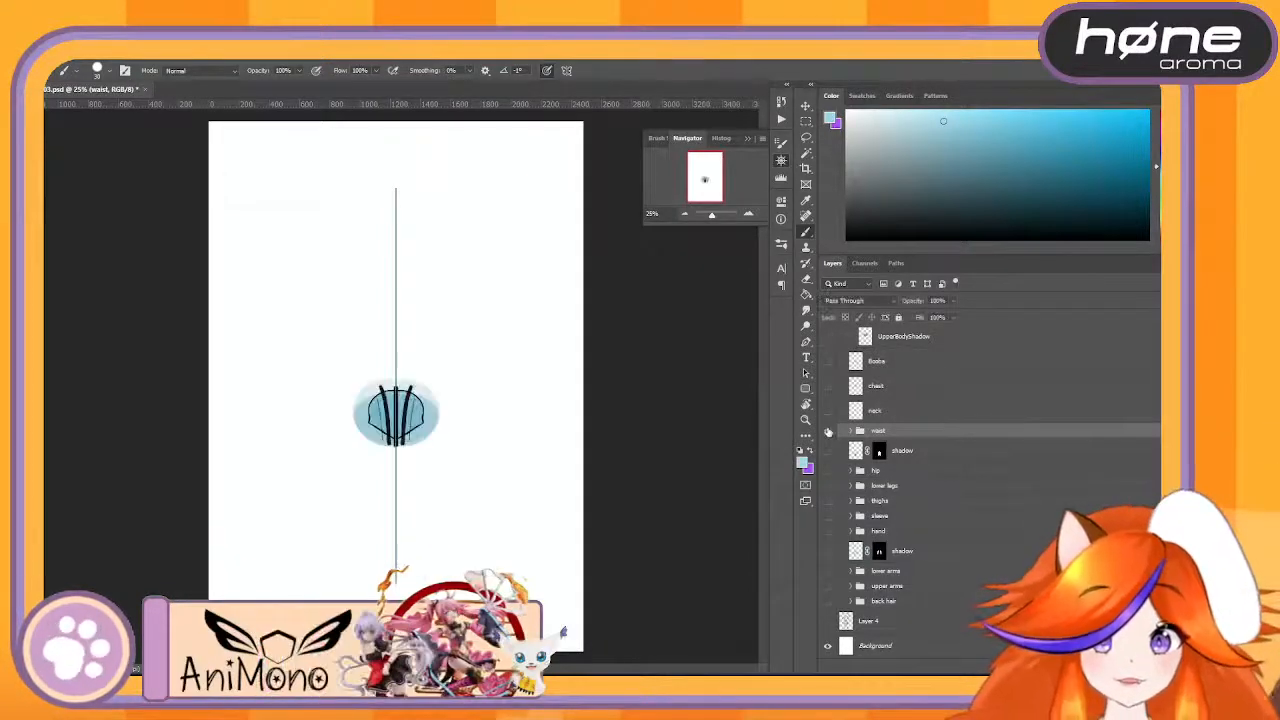
left_click(828, 431)
left_click(828, 431)
- Toggle the BoobaClothes group's visibility to compare the upper body clothing with the waist beneath it
scroll(836, 401, "up", 3)
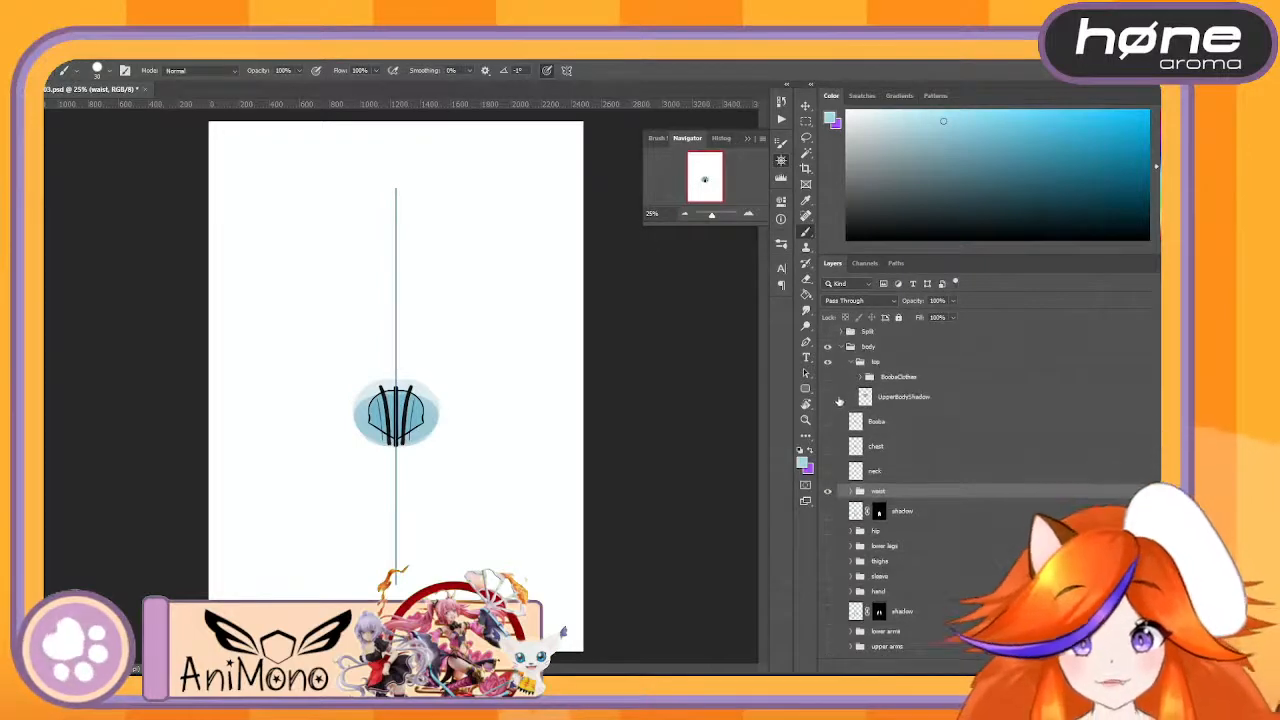
left_click(828, 411)
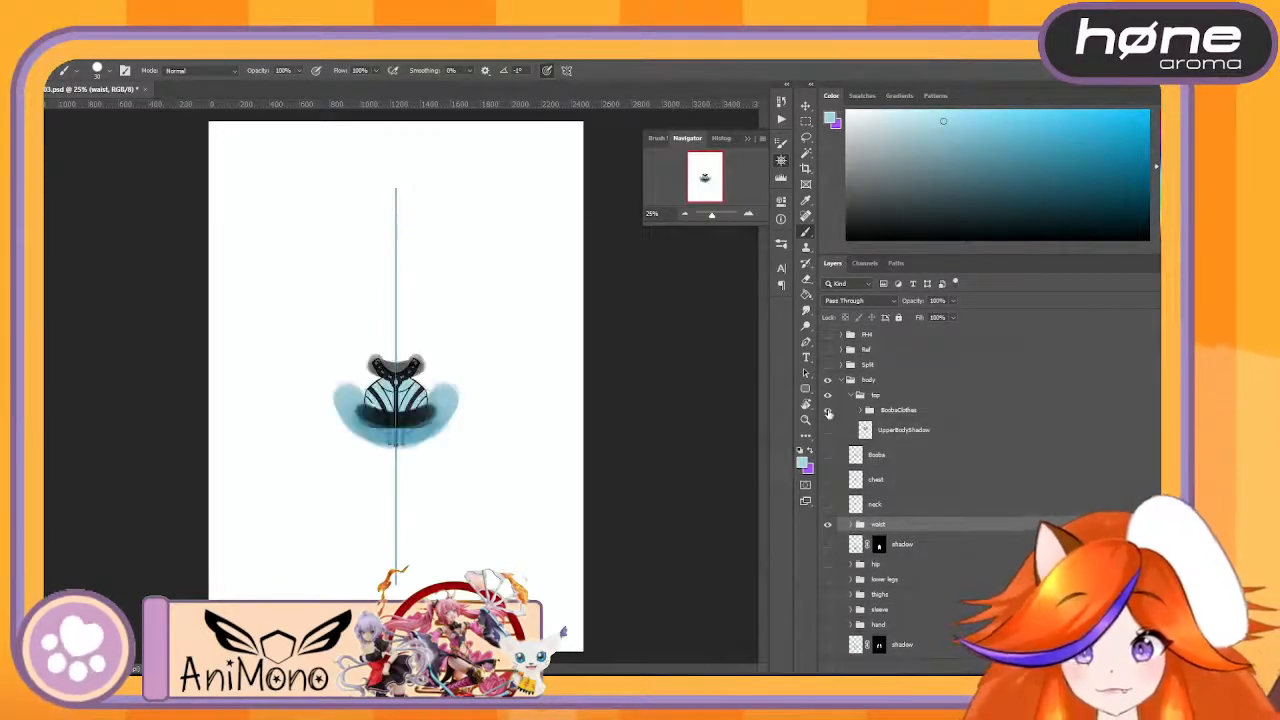
left_click(828, 411)
left_click(828, 411)
left_click(828, 411)
left_click(828, 411)
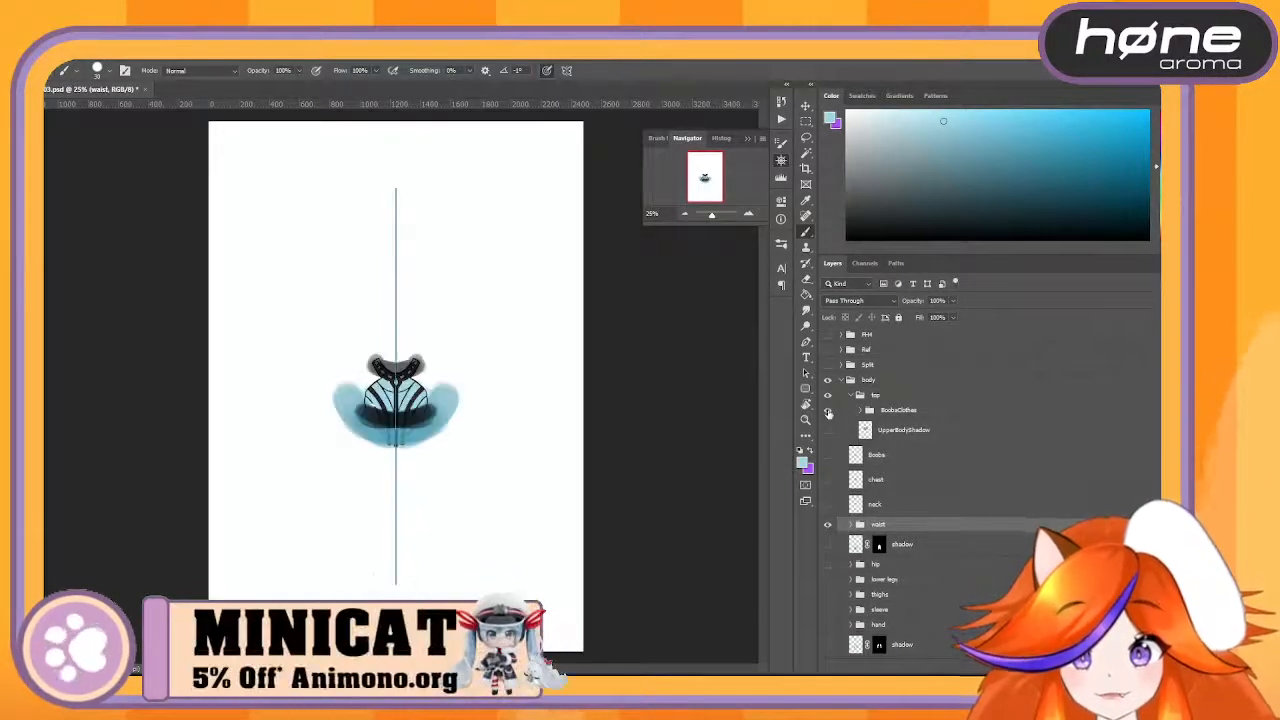
left_click(828, 411)
left_click(828, 411)
left_click(828, 411)
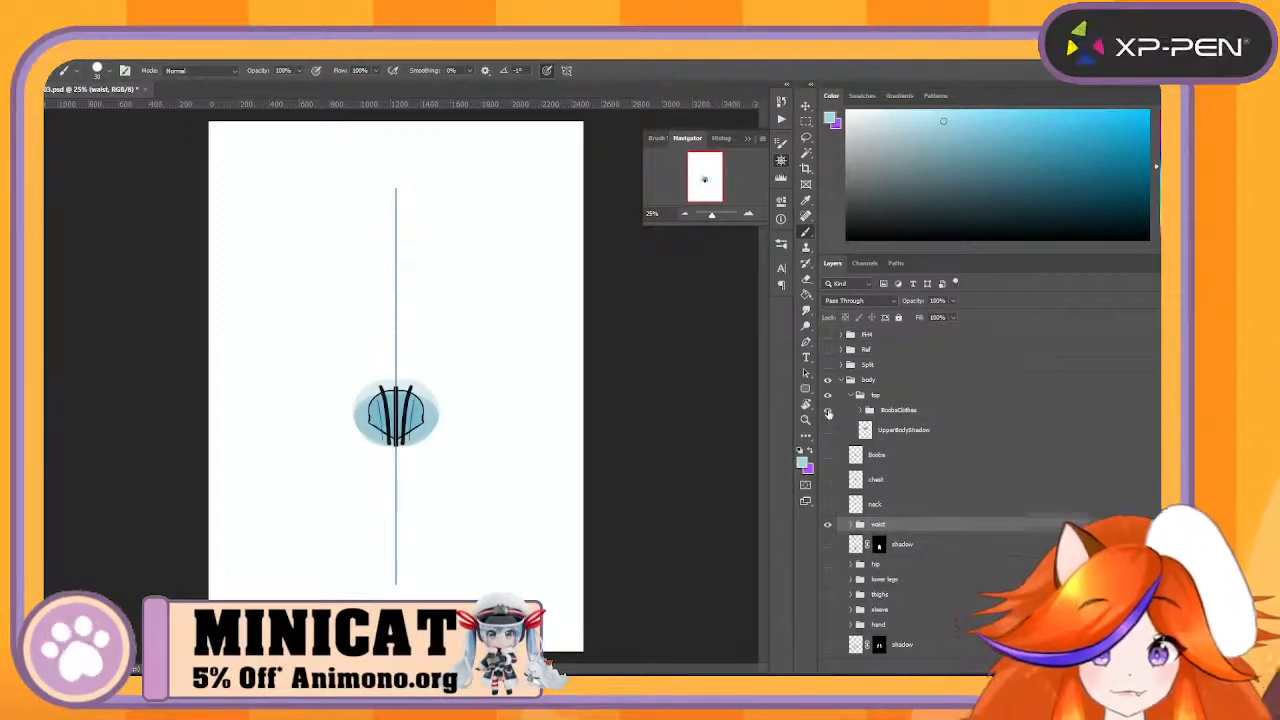
left_click(828, 411)
left_click(828, 411)
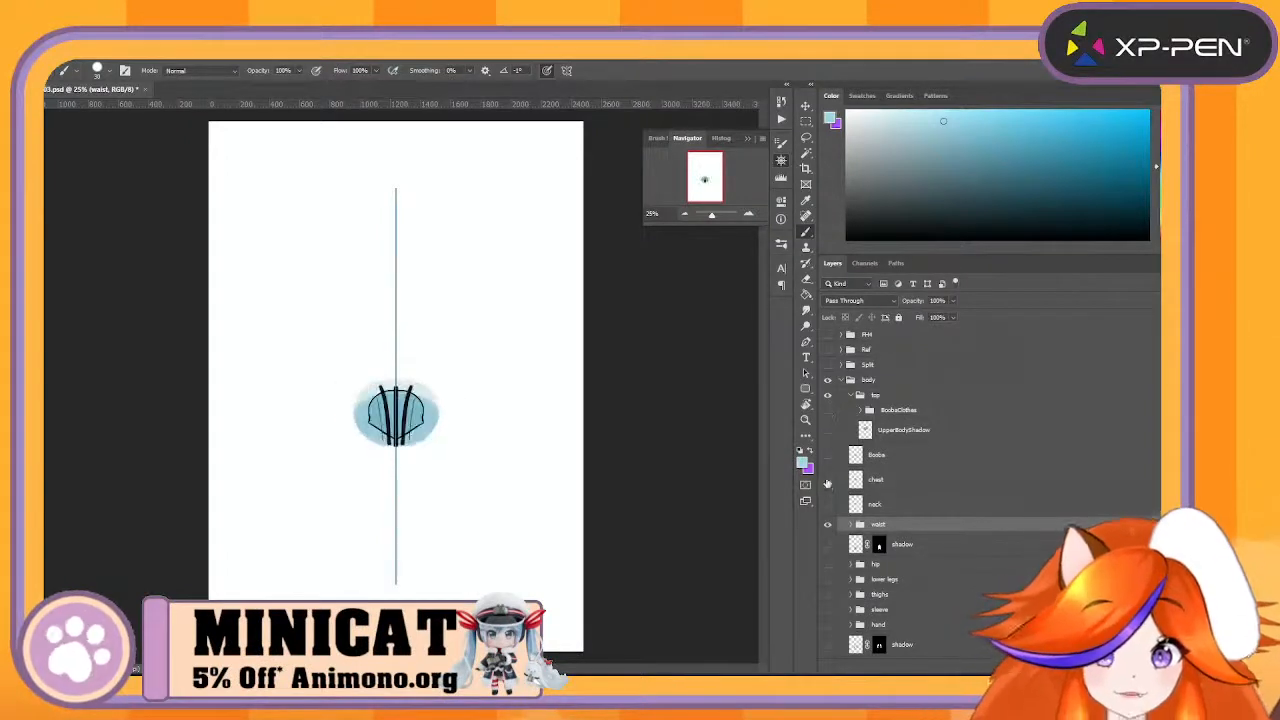
left_click(860, 411)
left_click(860, 411)
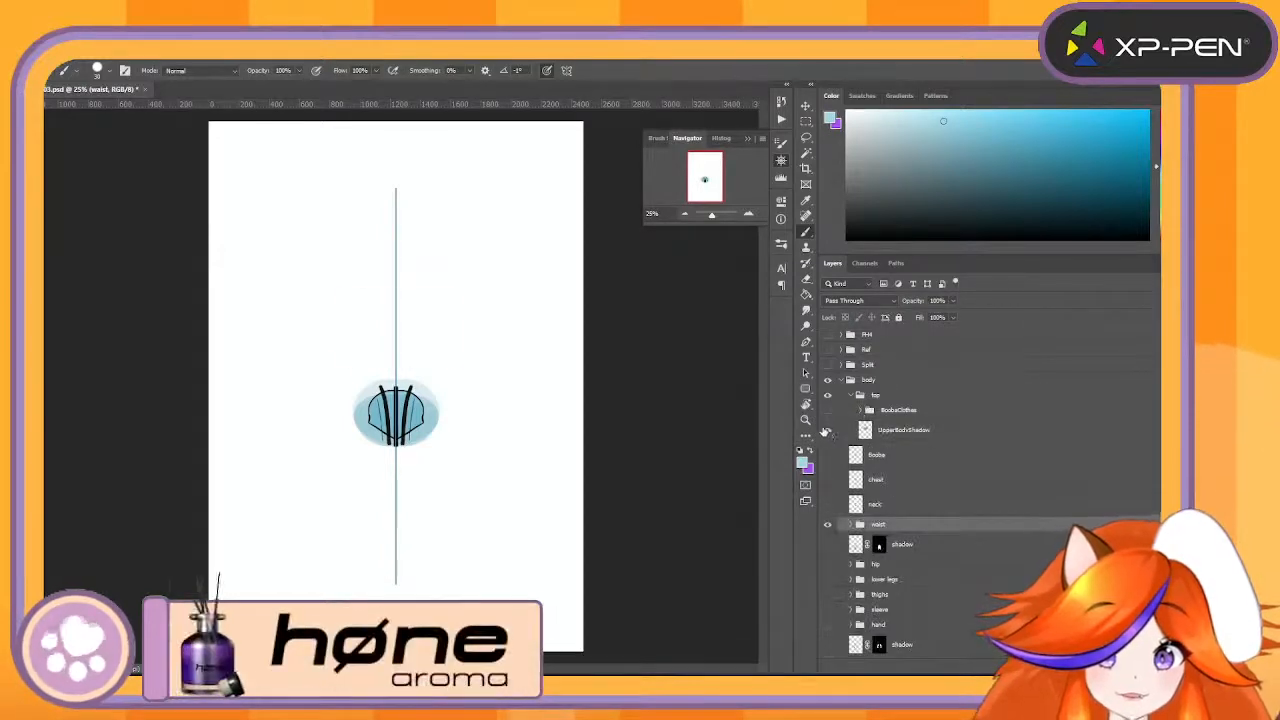
- Show the UpperBodyShadow layer in the top group and delete it
left_click(827, 430)
left_click(1005, 433)
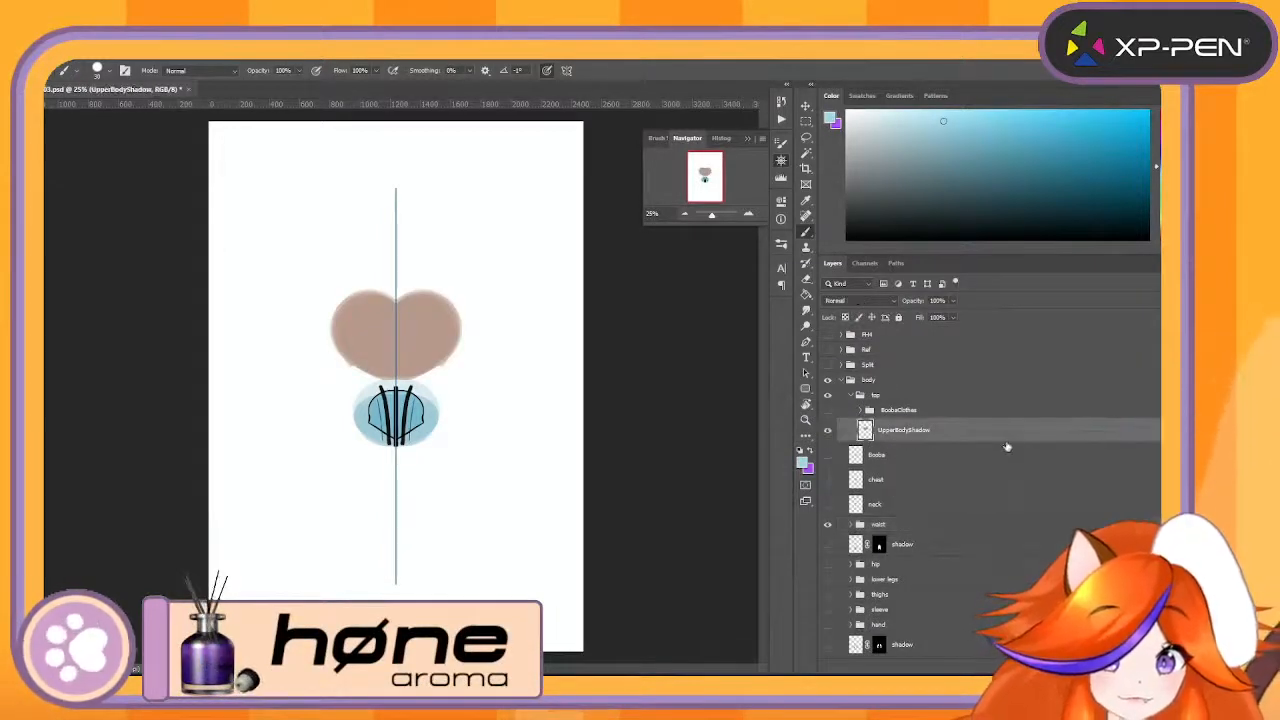
key("Delete")
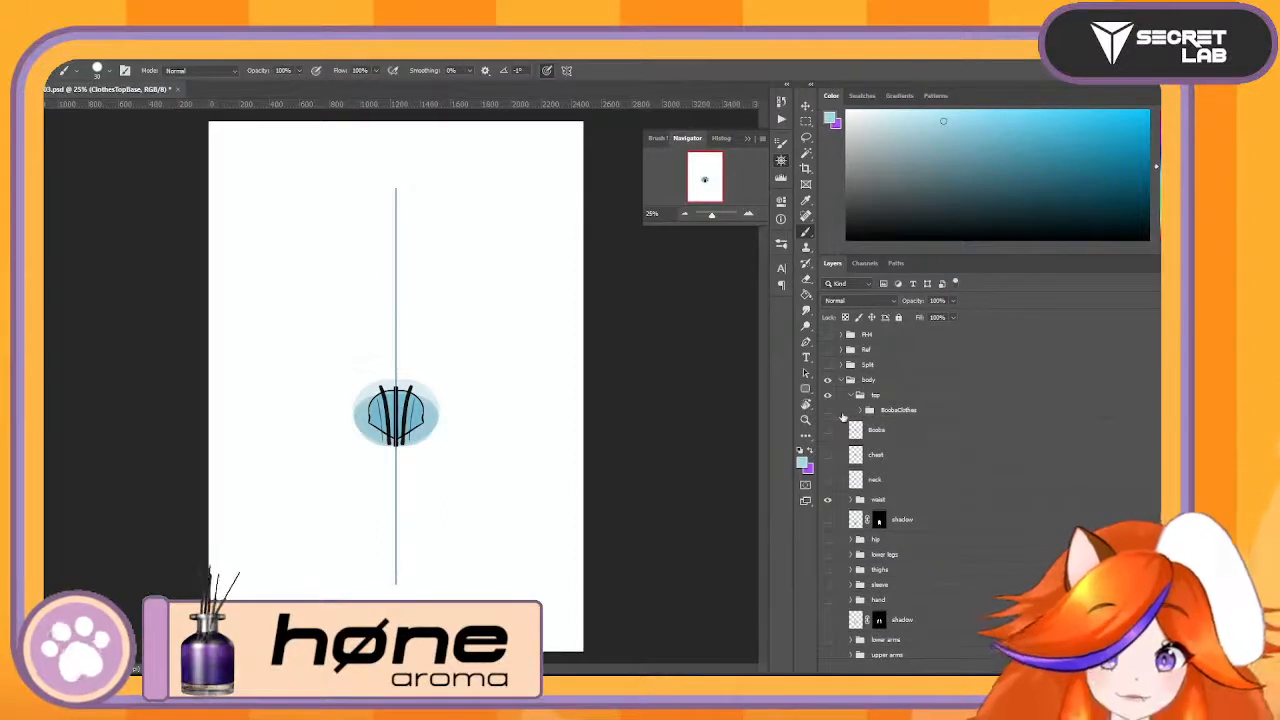
- Show BoobaClothes, Booba, chest and neck, and move the Booba, chest, neck and waist items into the top group
left_click(828, 410)
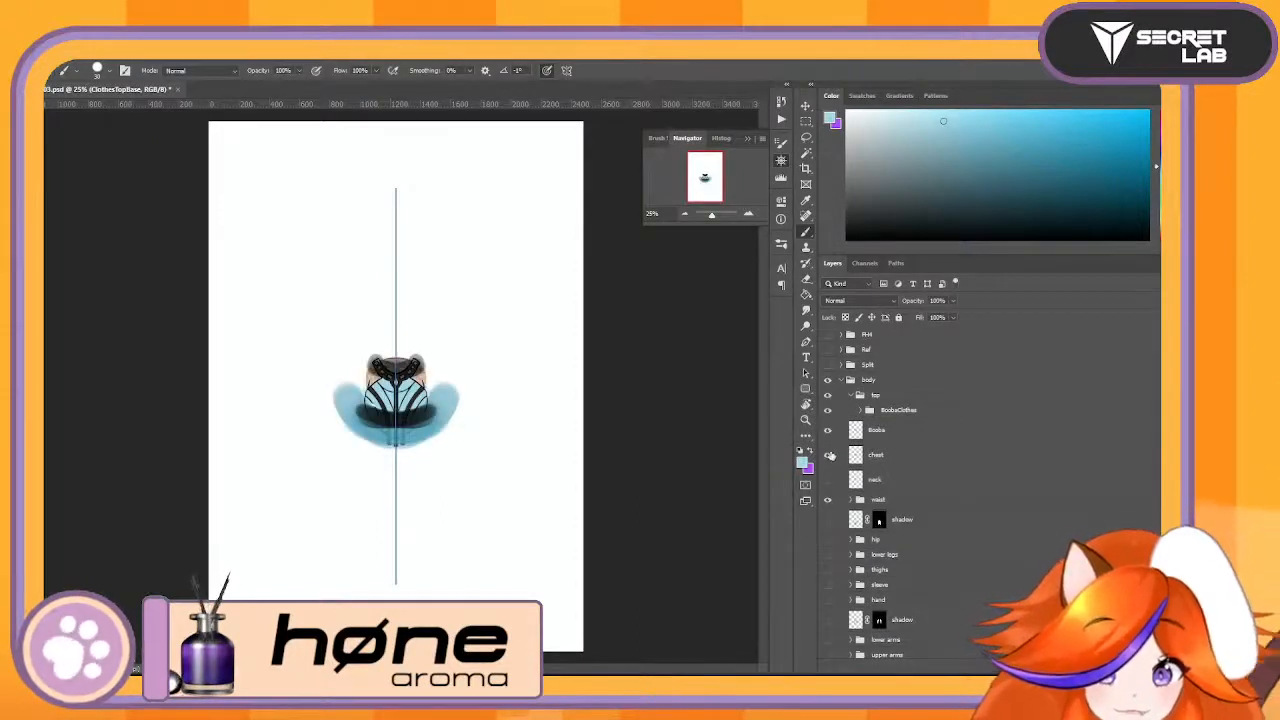
left_click(829, 455)
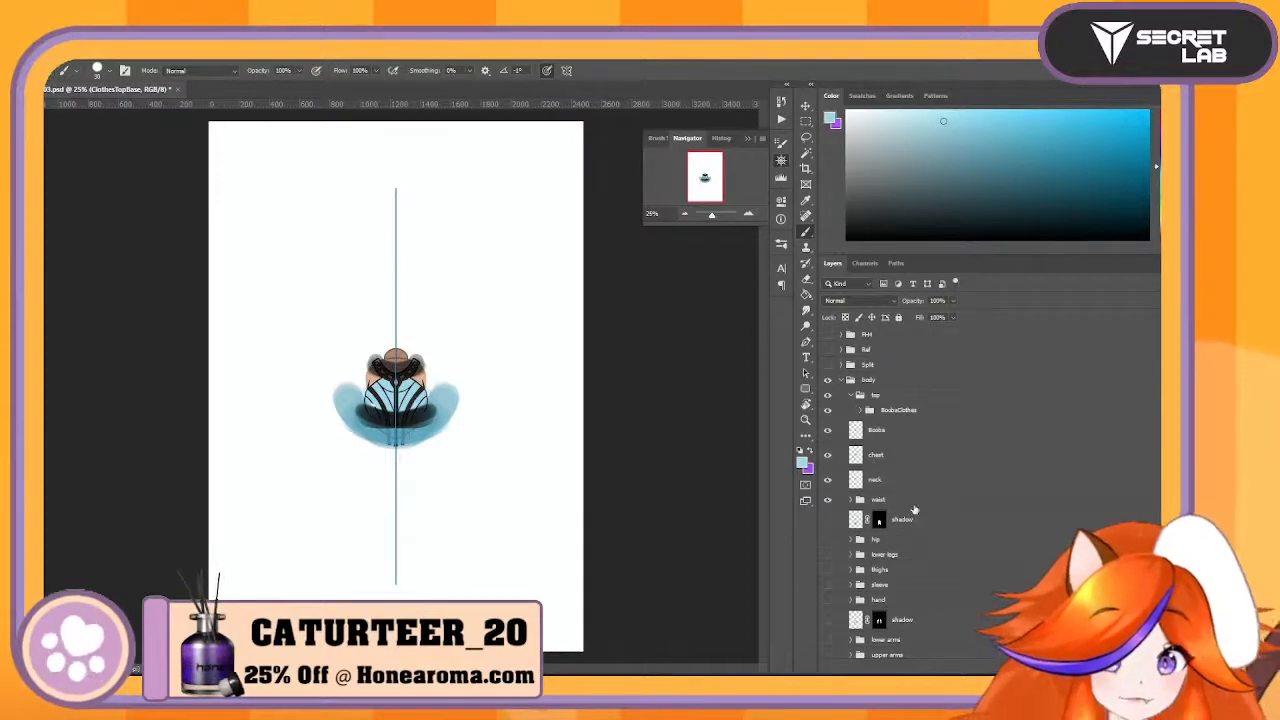
left_click(912, 500)
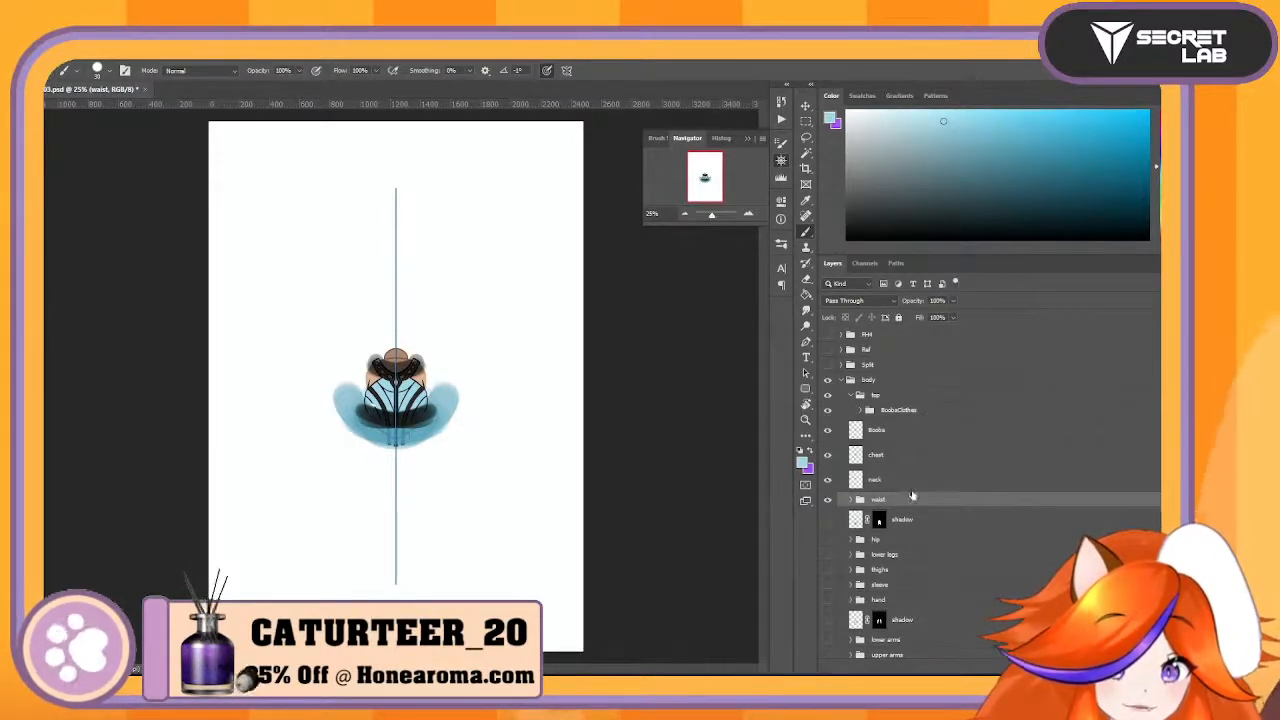
left_click(915, 435)
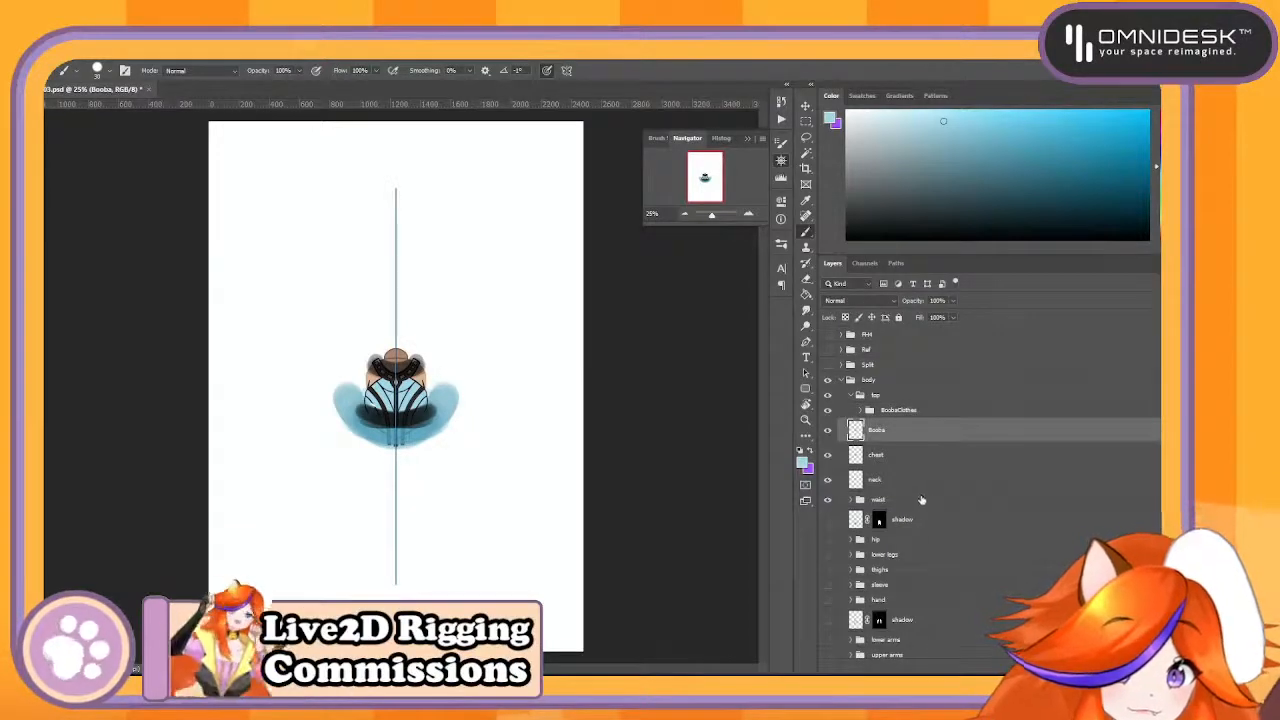
left_click(910, 486, "shift")
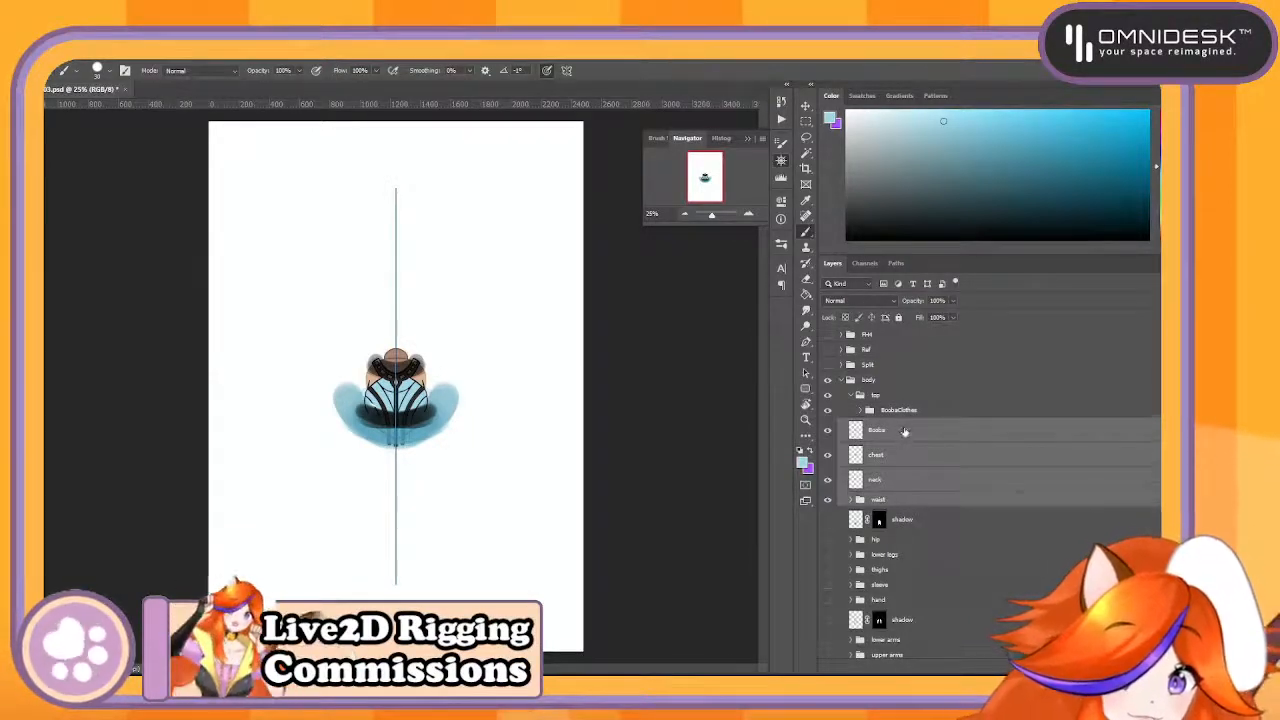
left_click_drag(904, 431, 913, 421)
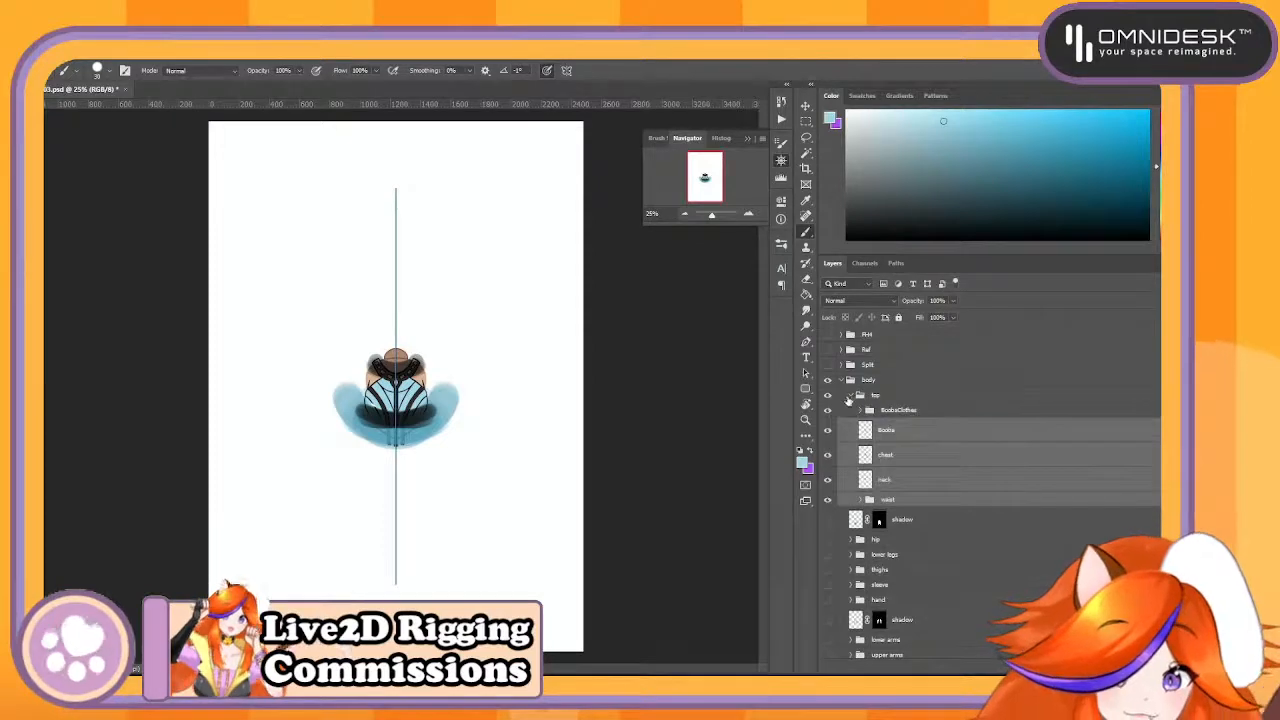
left_click(852, 396)
- Hide the top group and show the shadow layer beneath it along with the hip, lower legs and thighs groups
left_click(827, 396)
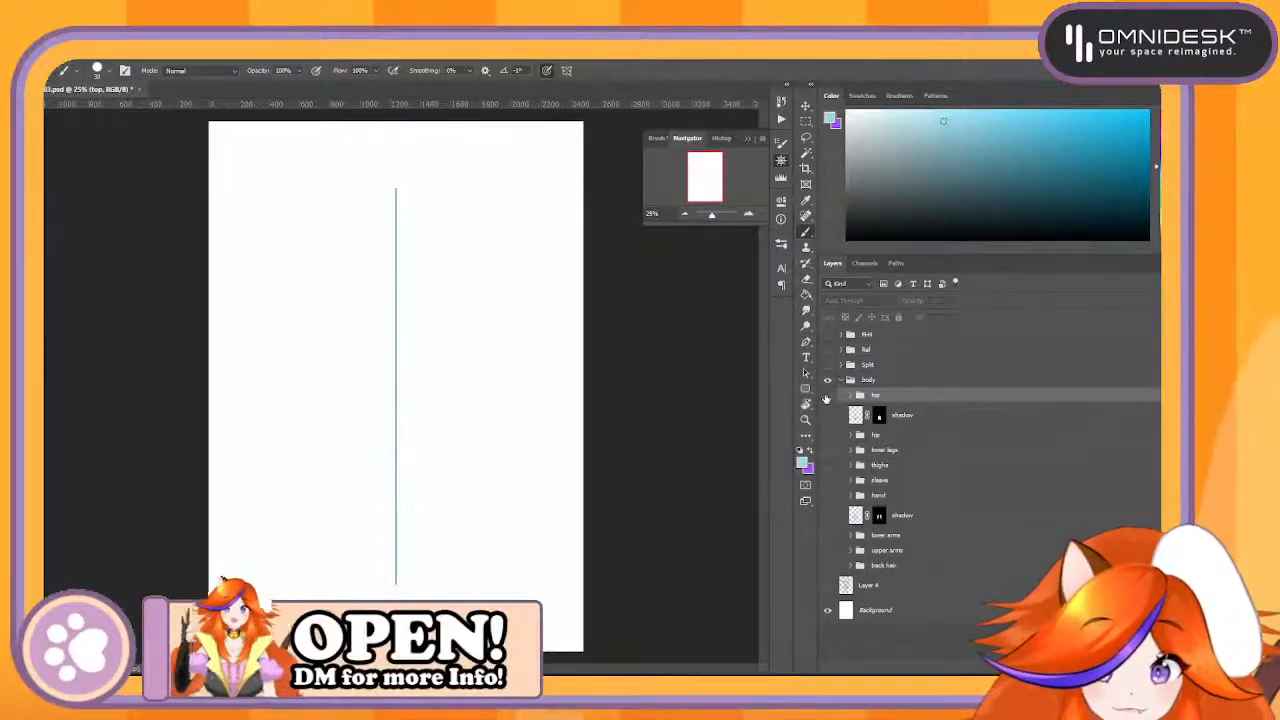
left_click(827, 396)
left_click(827, 396)
left_click(827, 396)
left_click(827, 396)
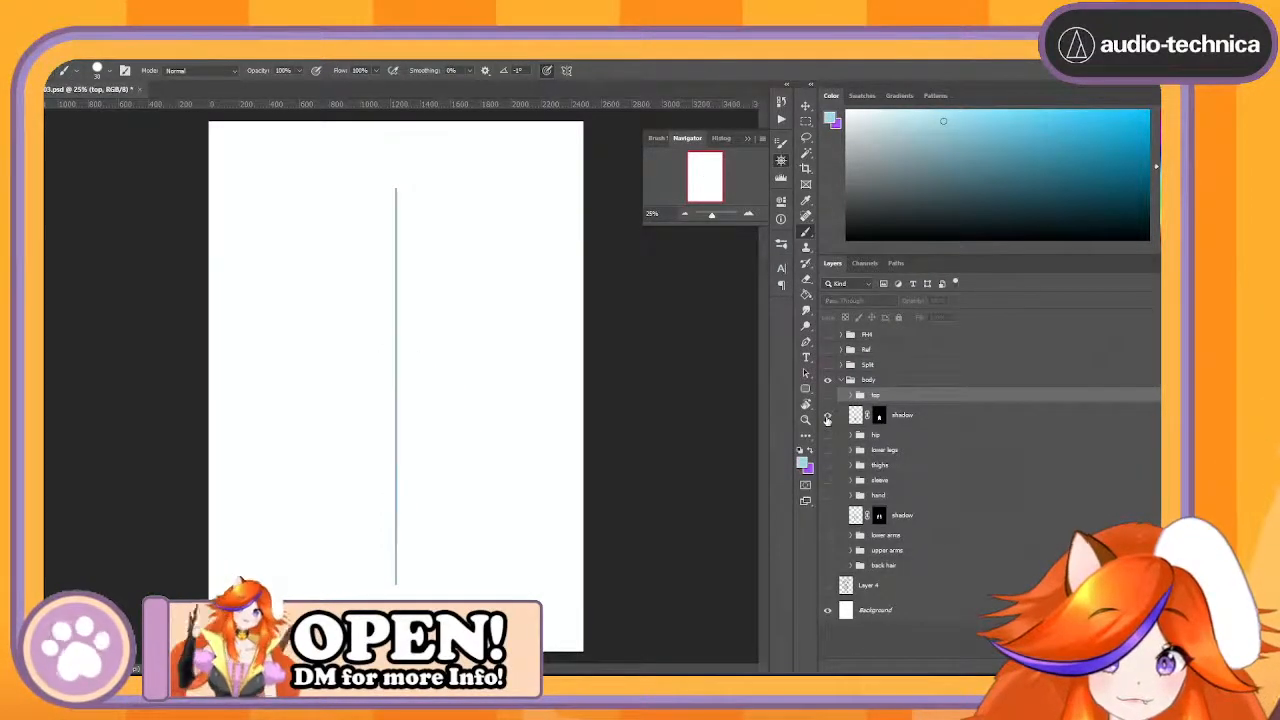
left_click(827, 417)
left_click(827, 437)
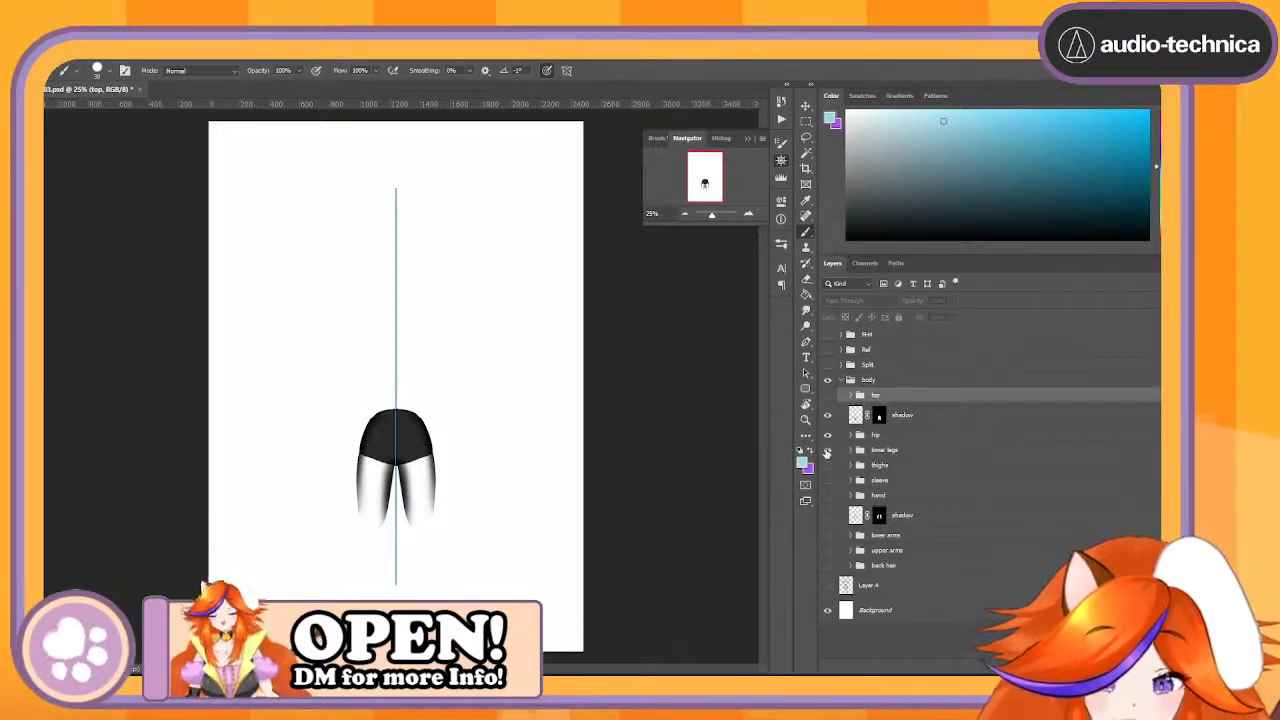
left_click(827, 450)
left_click(827, 465)
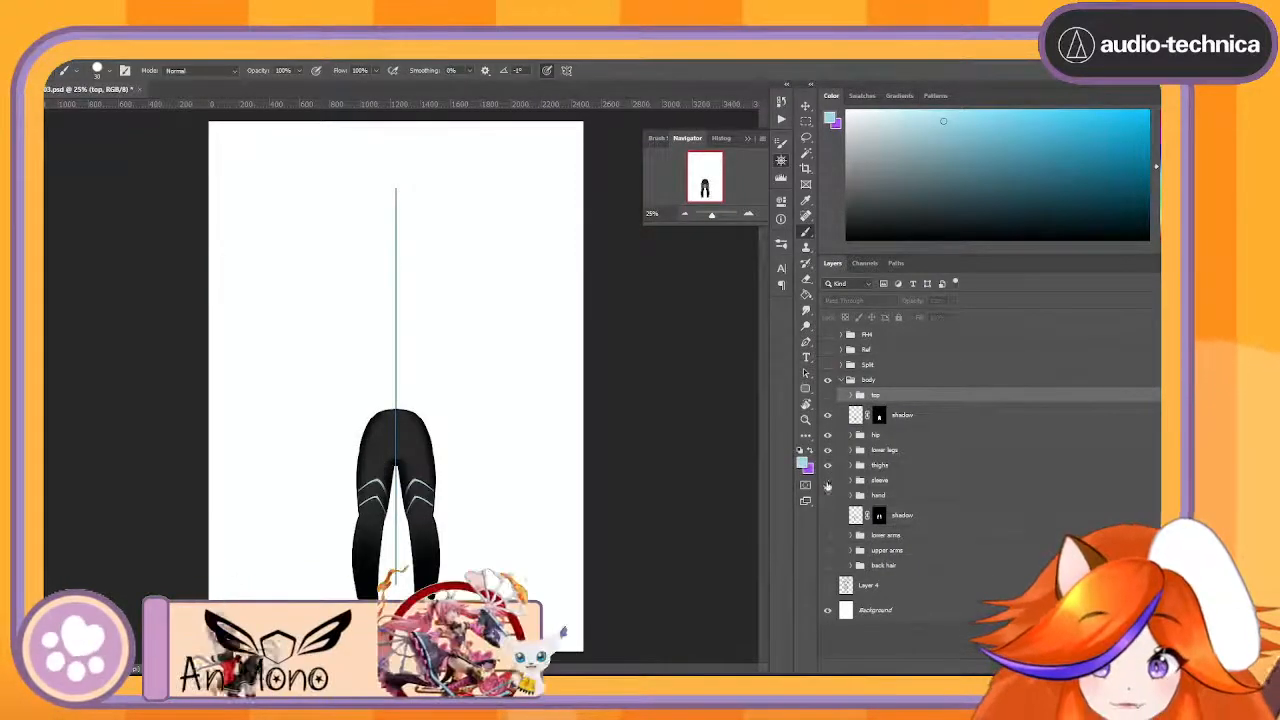
- Toggle the shadow layer above the hip group to examine its effect on the hips and thighs
left_click(748, 213)
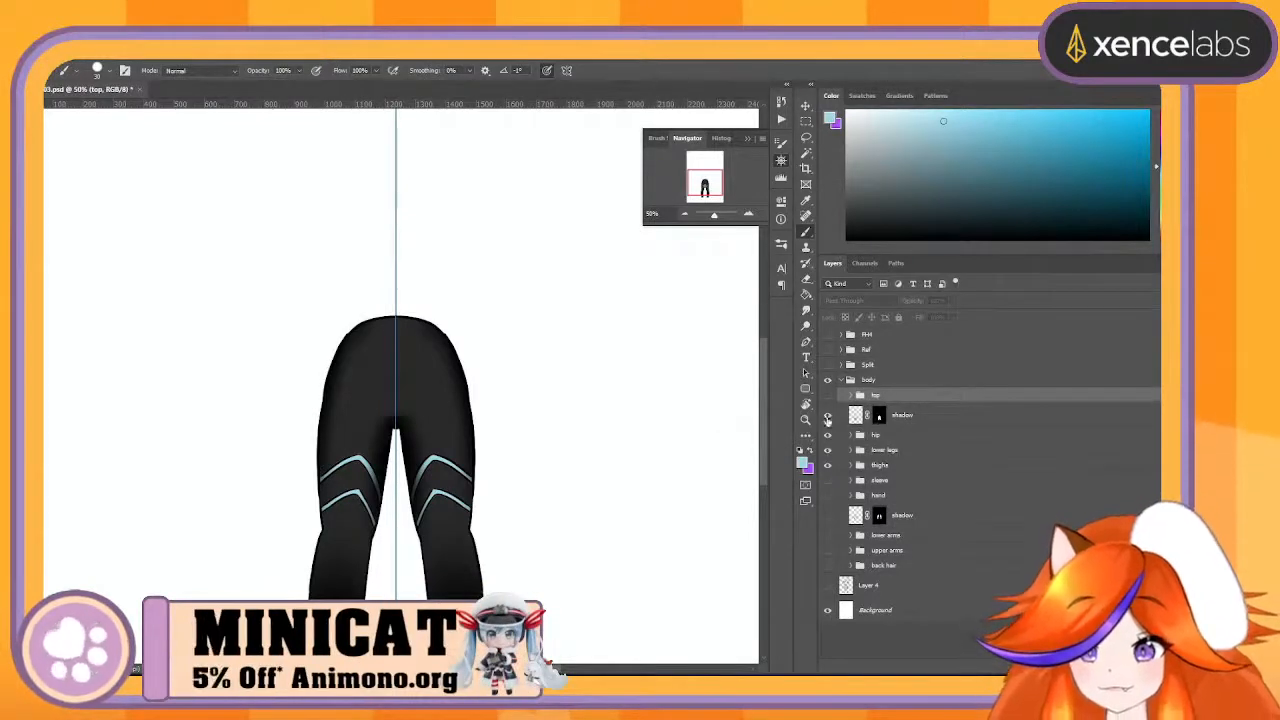
left_click(827, 415)
left_click(827, 415)
left_click(827, 415)
left_click(827, 415)
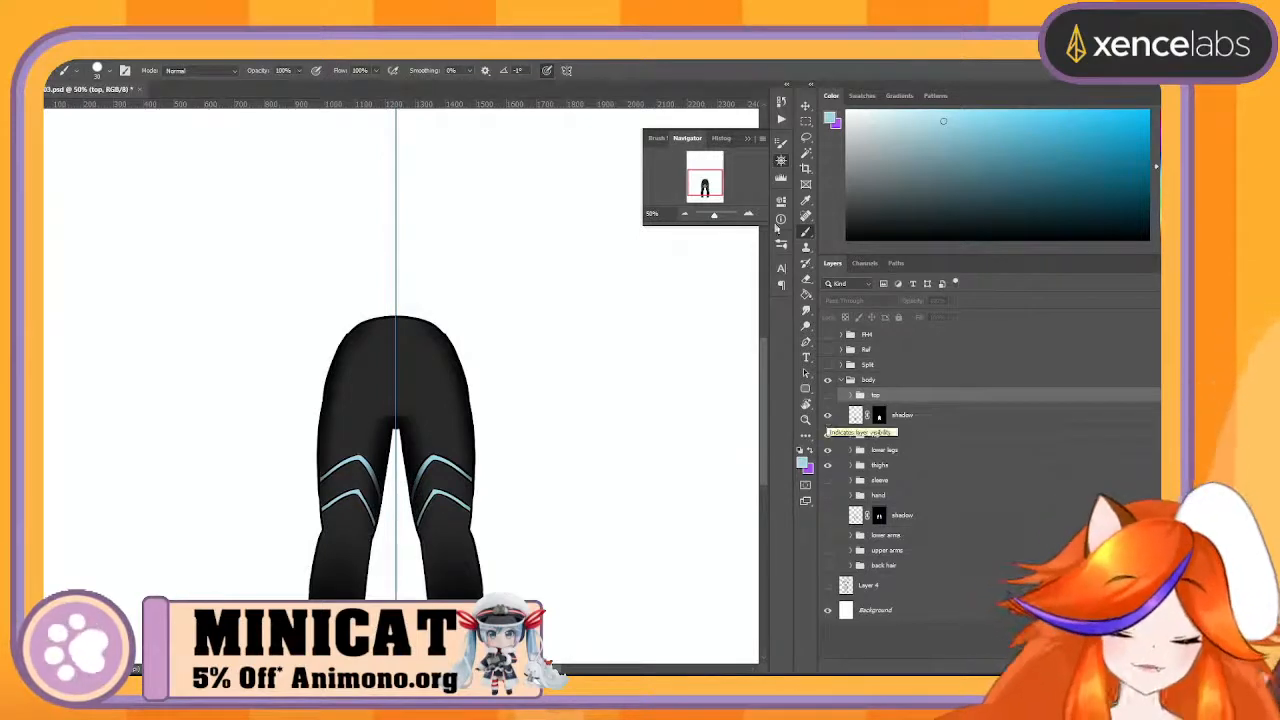
- Merge the hip group into a single layer
left_click(748, 215)
left_click(748, 216)
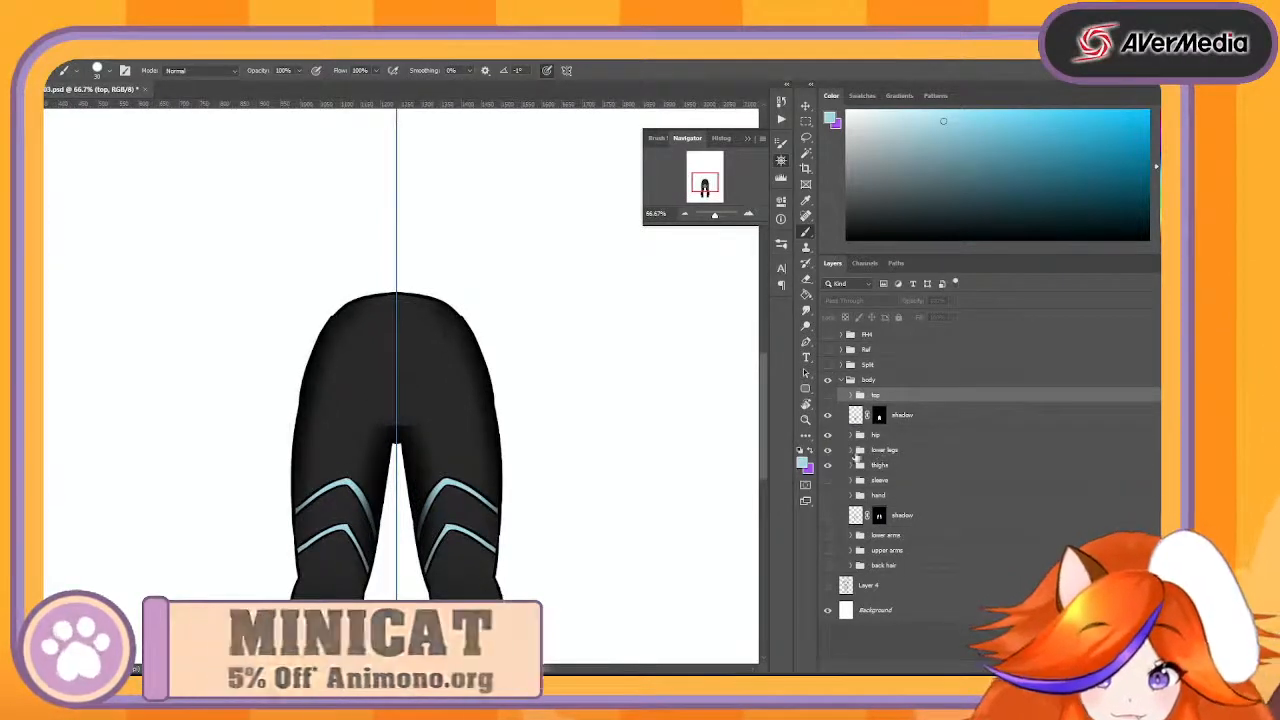
left_click(852, 435)
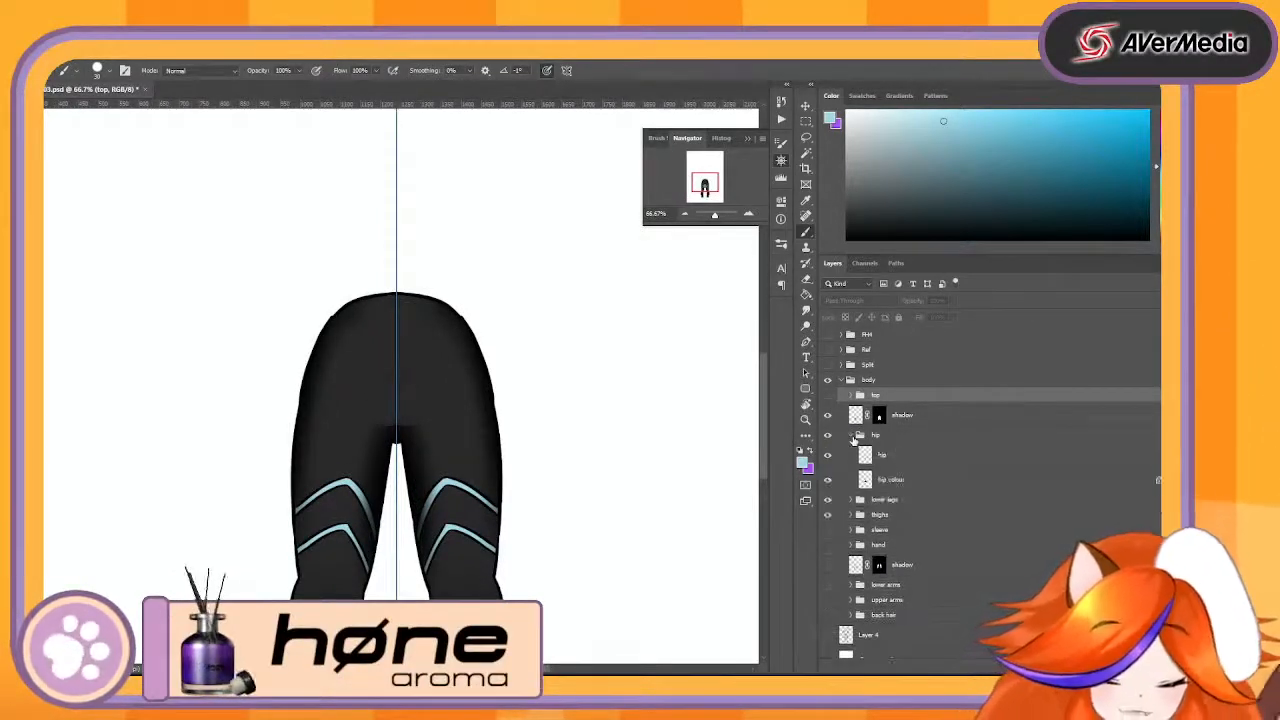
left_click(902, 436)
right_click(902, 436)
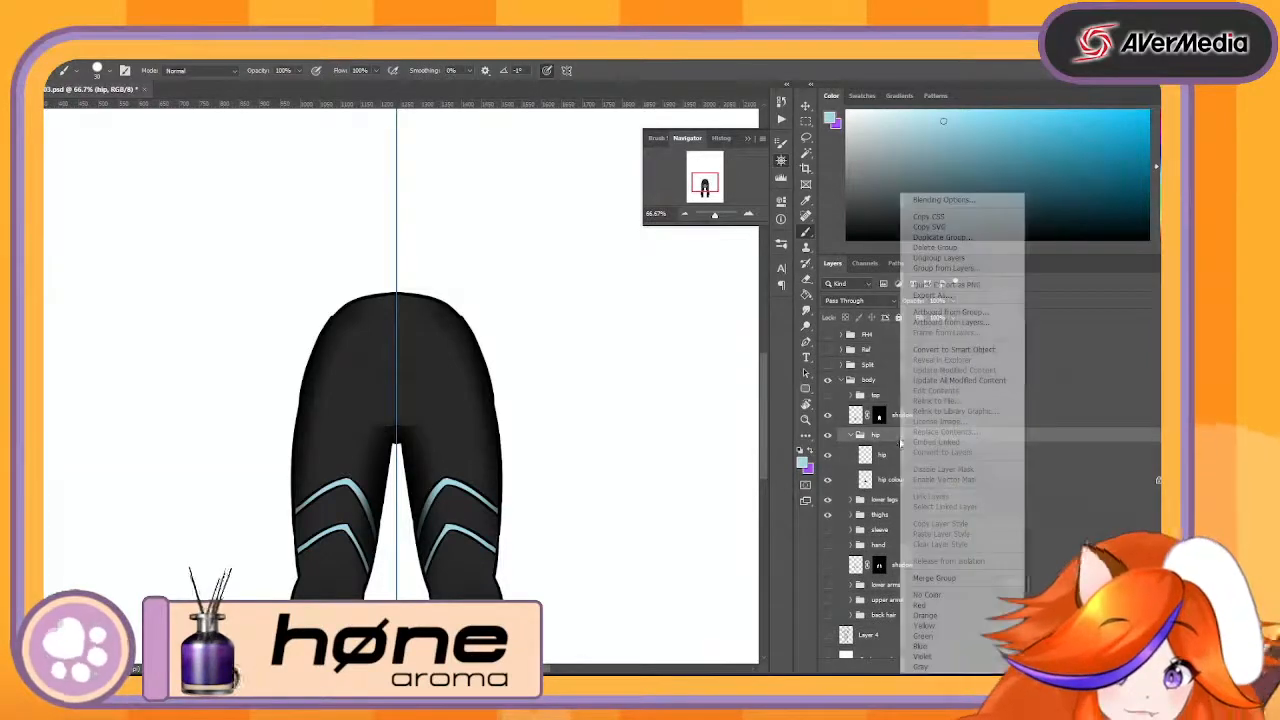
left_click(922, 578)
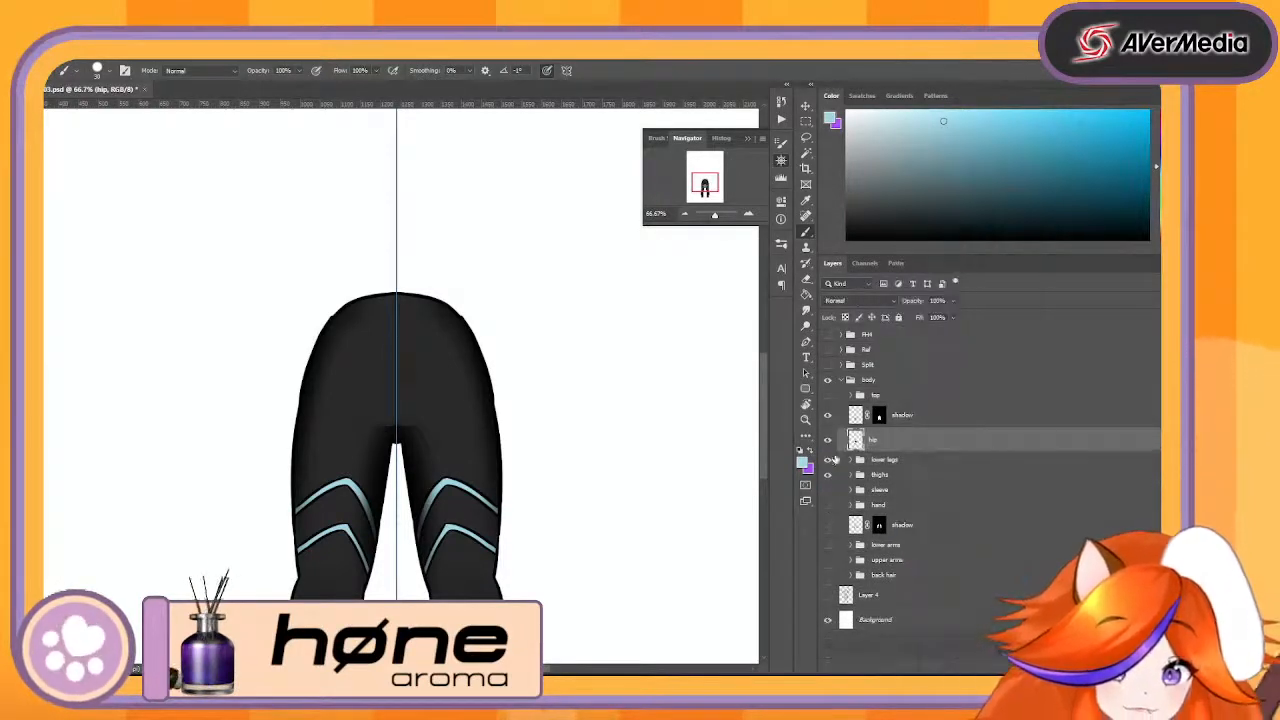
- Check the lower legs group by toggling its visibility, and merge it into a single layer
left_click(829, 460)
left_click(829, 460)
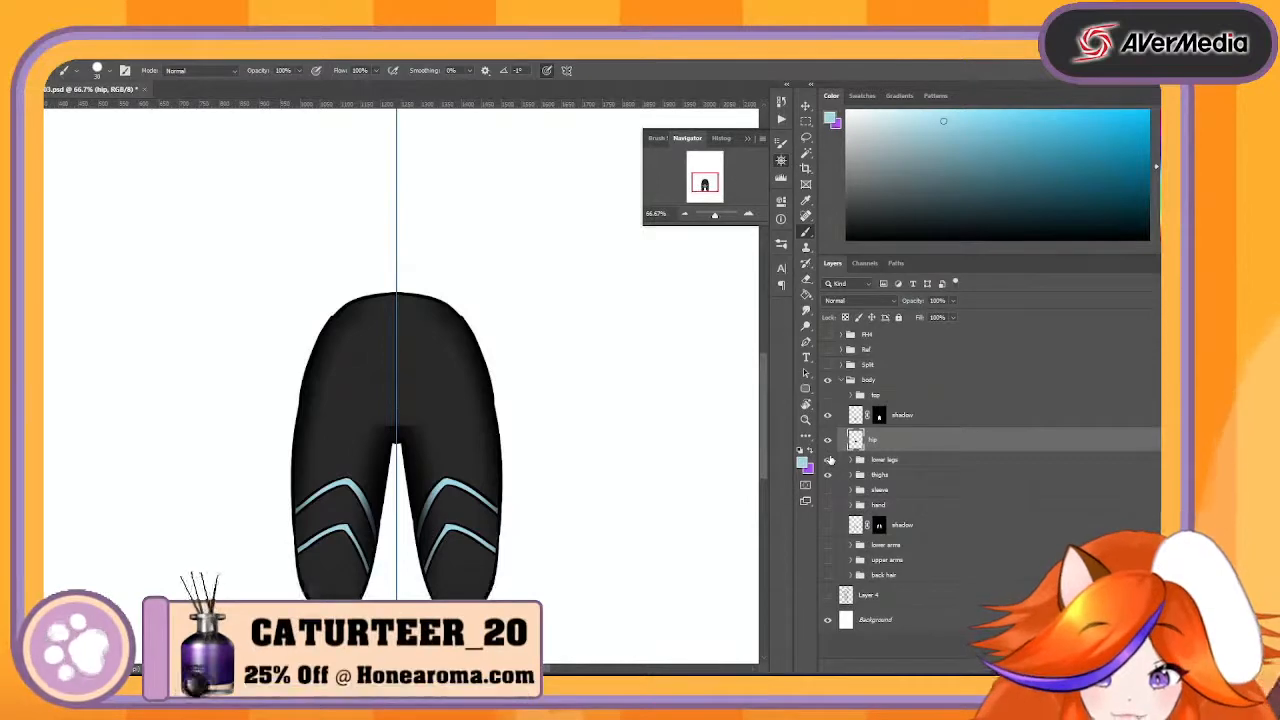
left_click(829, 460)
right_click(887, 462)
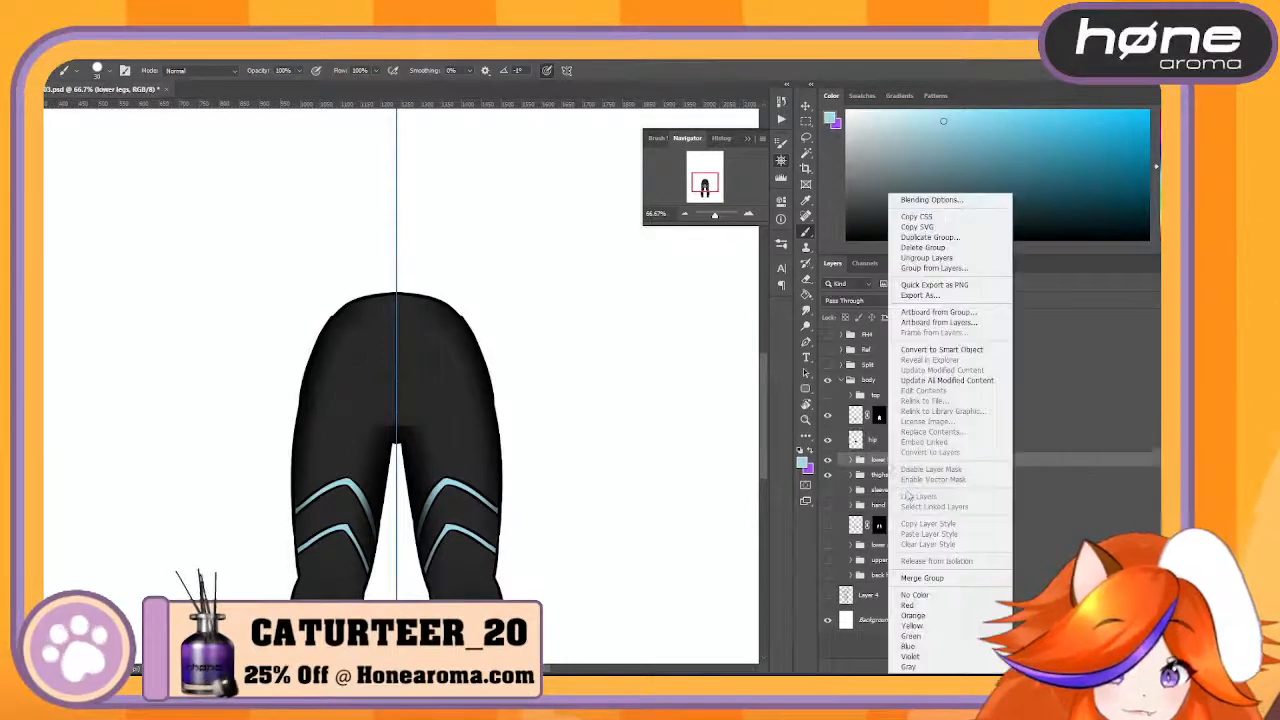
left_click(922, 578)
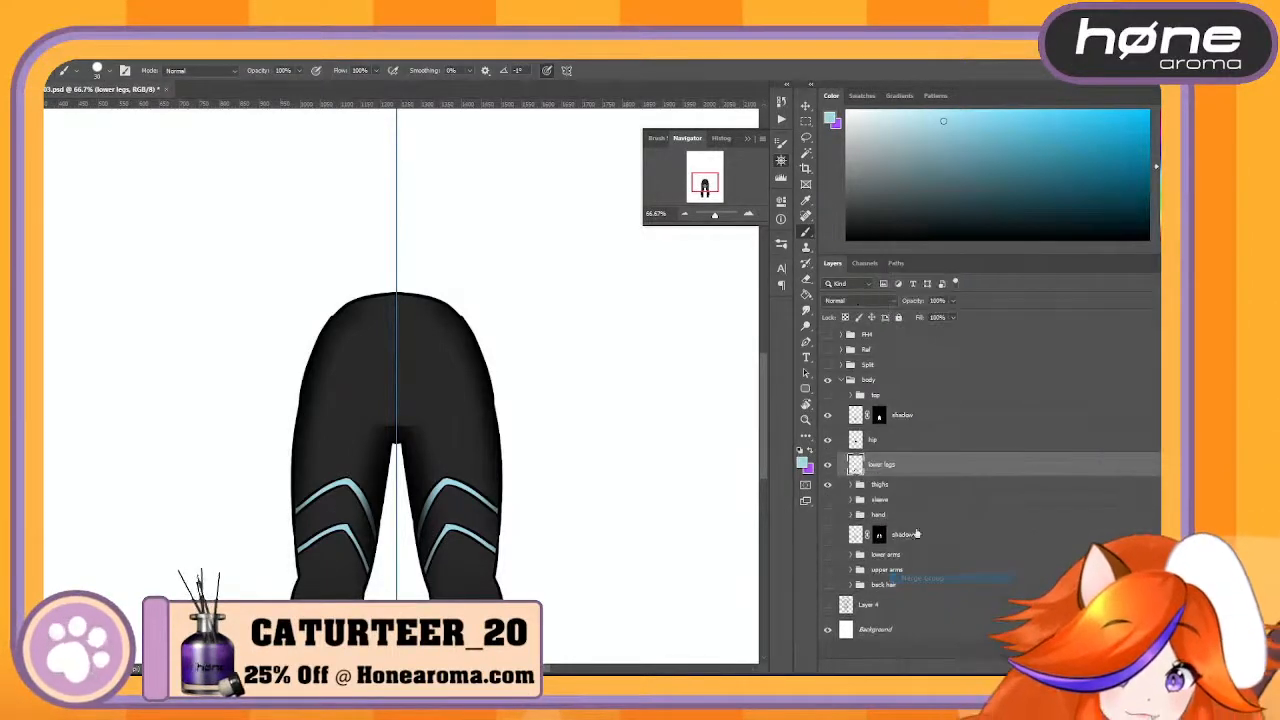
- Compare the hip, lower legs and thighs by toggling their visibility, and merge the thighs group into a single layer
left_click(827, 486)
left_click(827, 486)
left_click(827, 463)
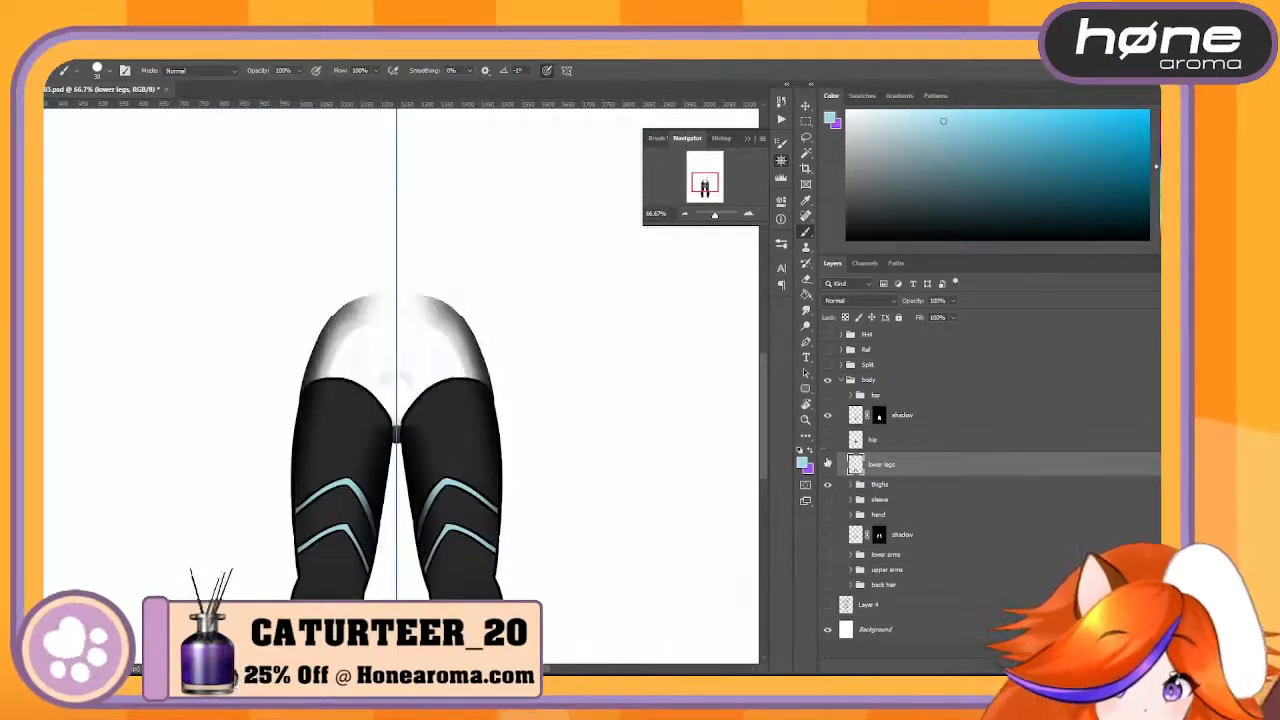
left_click(827, 486)
left_click(827, 486)
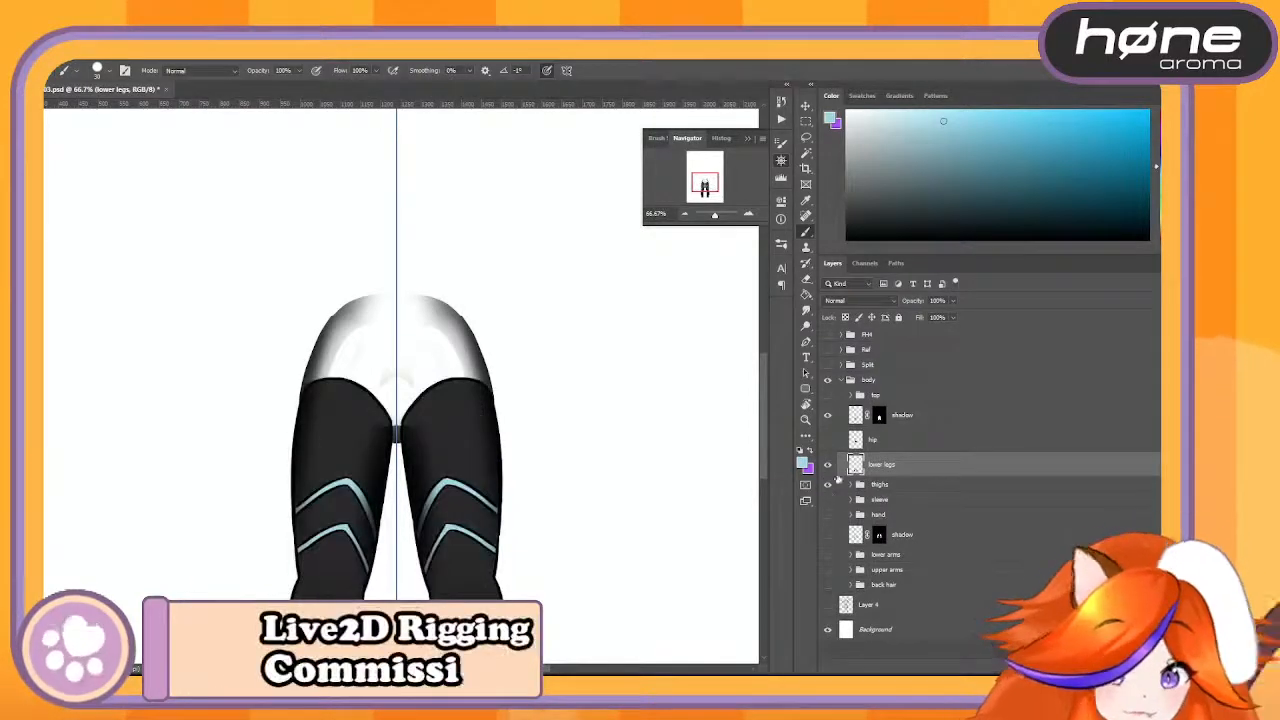
left_click(895, 484)
right_click(897, 486)
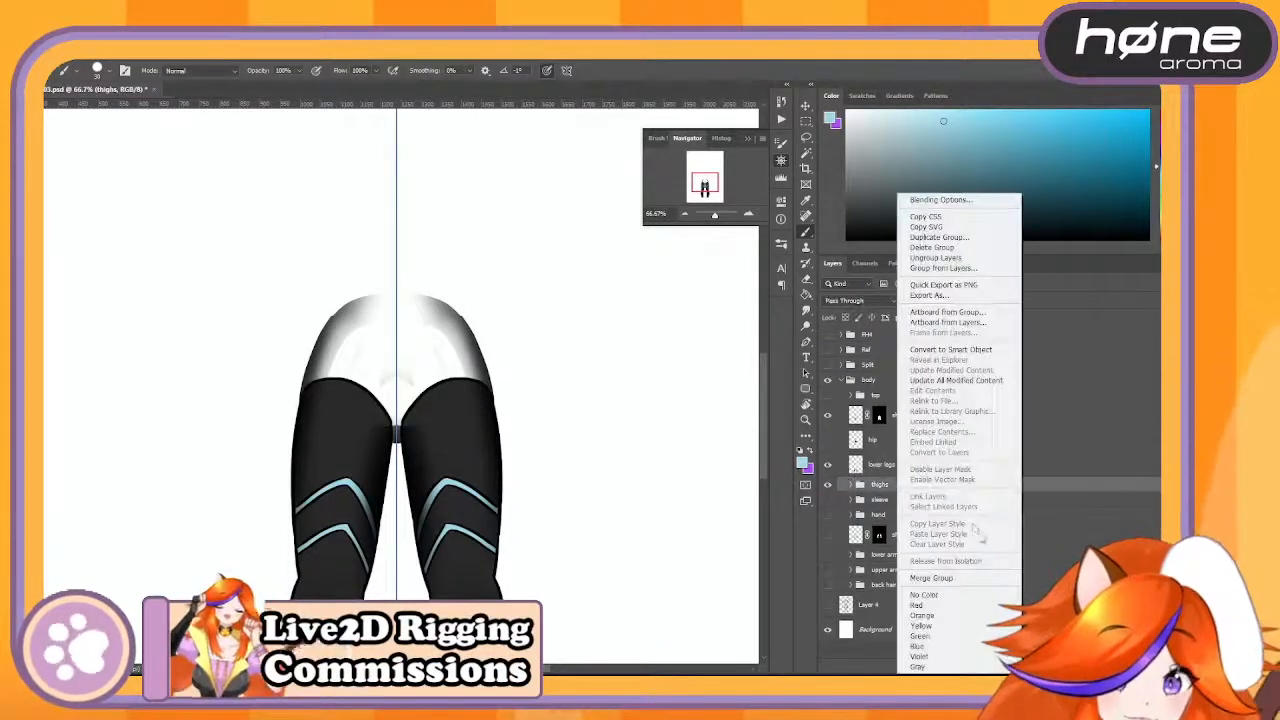
left_click(981, 579)
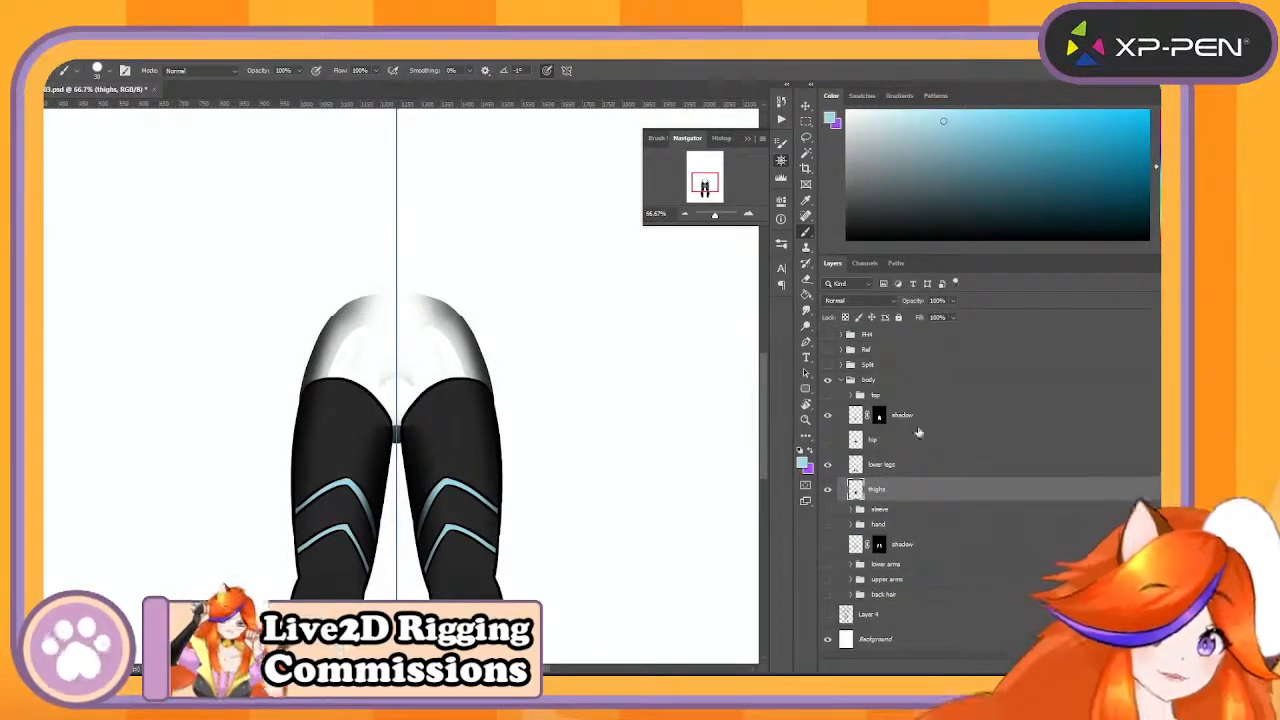
- Delete the layer mask from the shadow layer above the hip and duplicate that shadow layer twice
left_click(880, 421)
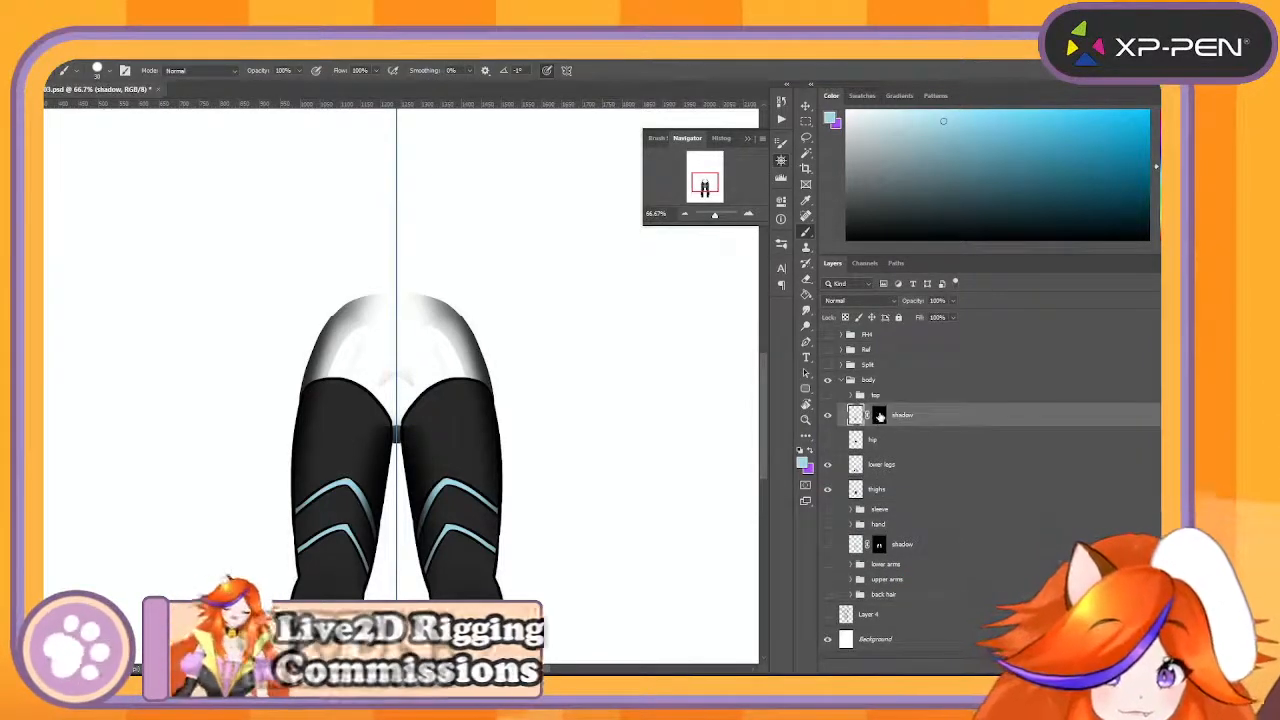
right_click(880, 416)
left_click(919, 435)
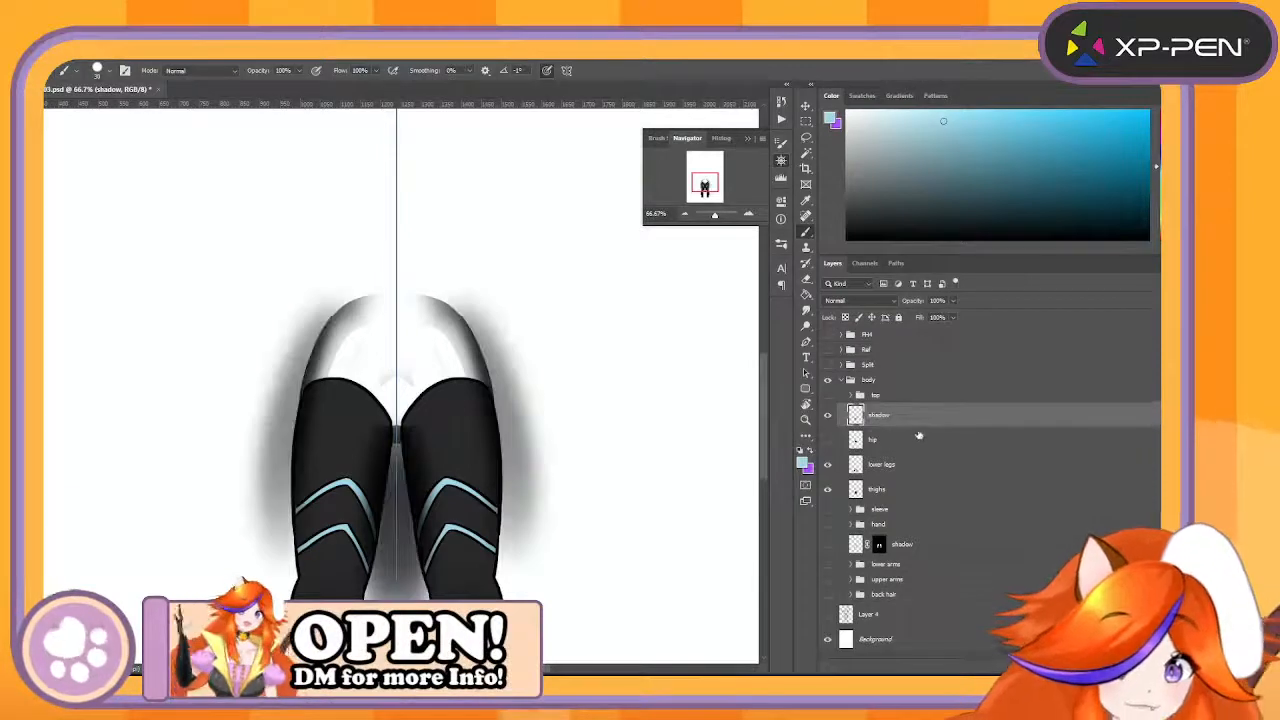
left_click_drag(935, 425, 1130, 667)
left_click_drag(892, 425, 1130, 667)
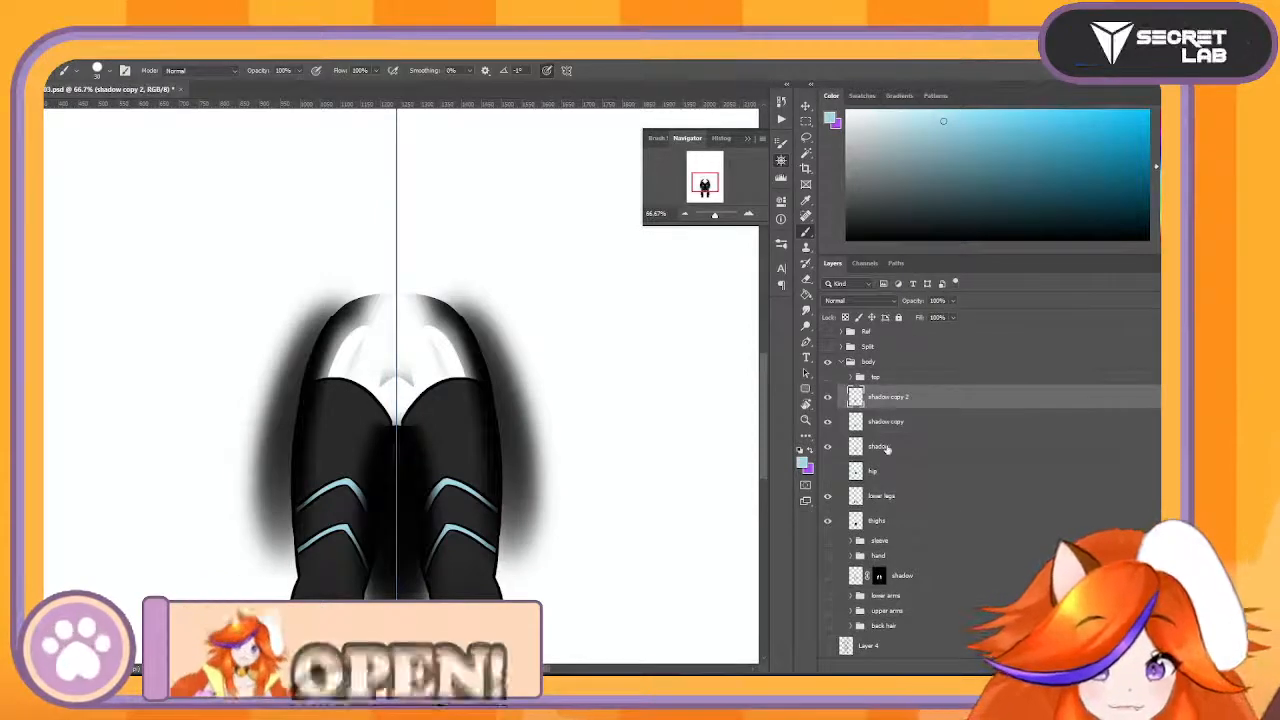
- Show the hip layer, mask the original shadow layer to the hip's shape and merge it down into the hip
left_click(880, 446)
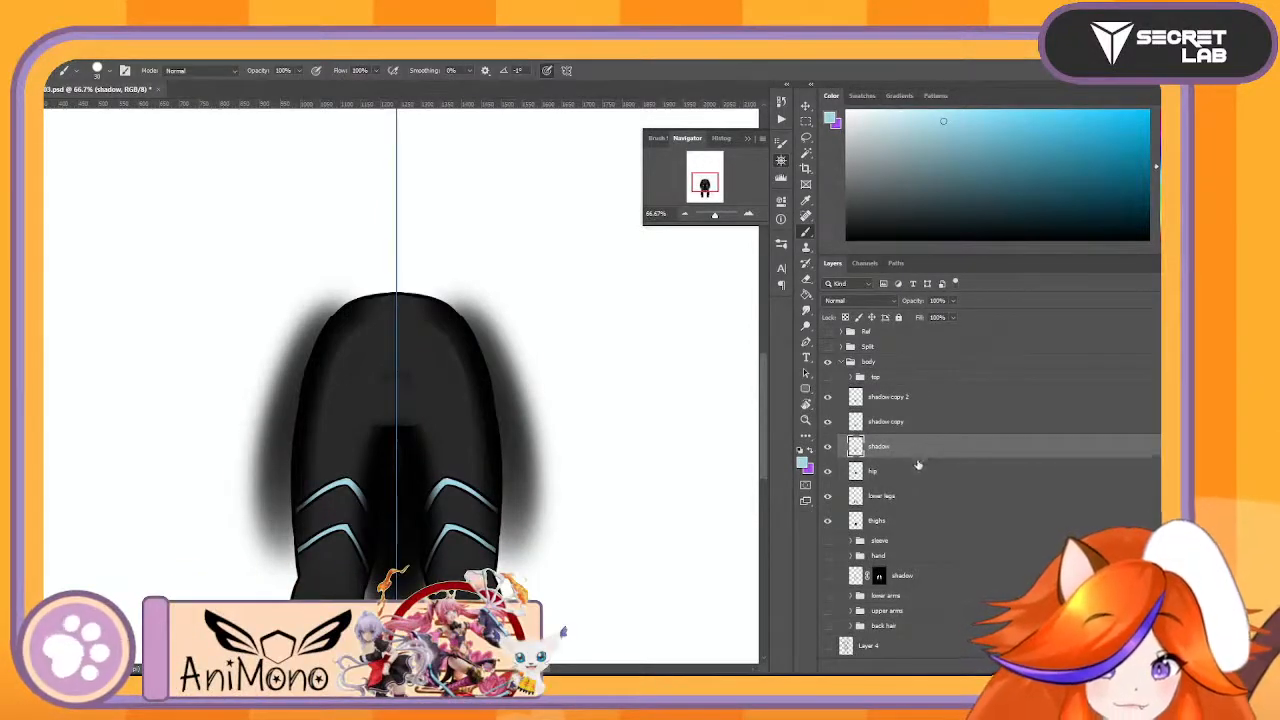
scroll(934, 471, "down", 1)
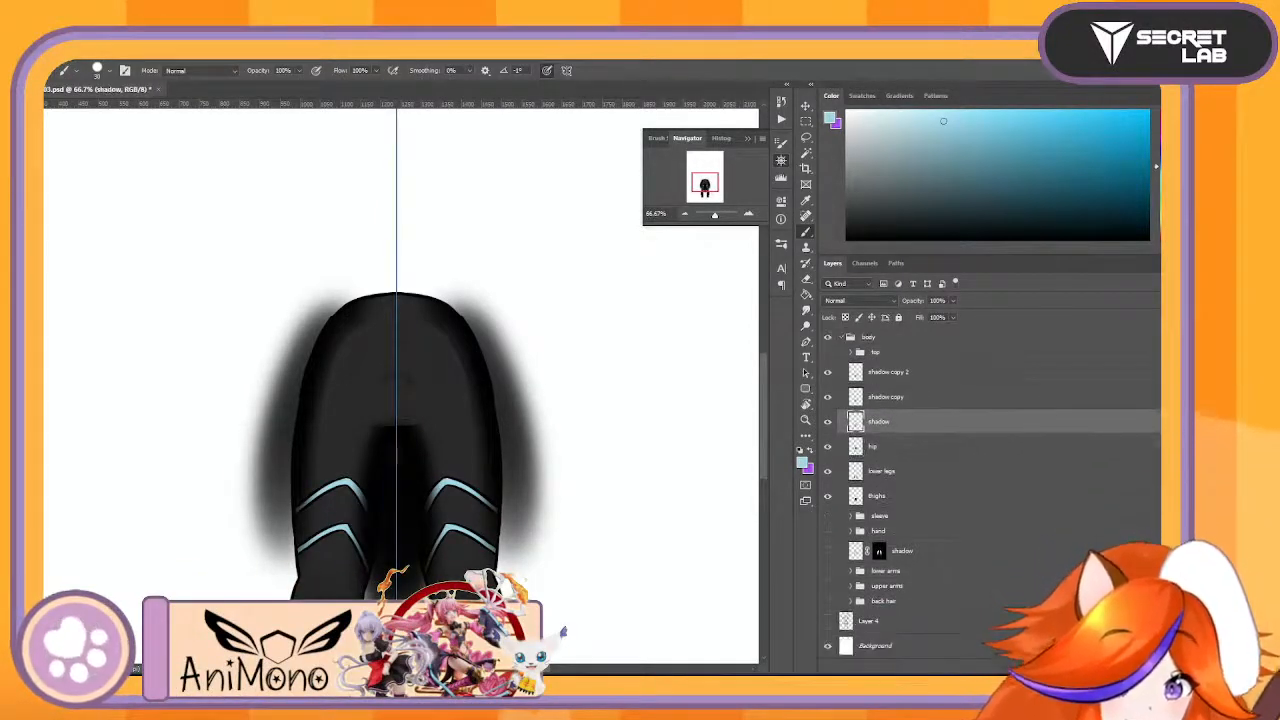
left_click_drag(957, 661, 963, 669)
right_click(957, 426)
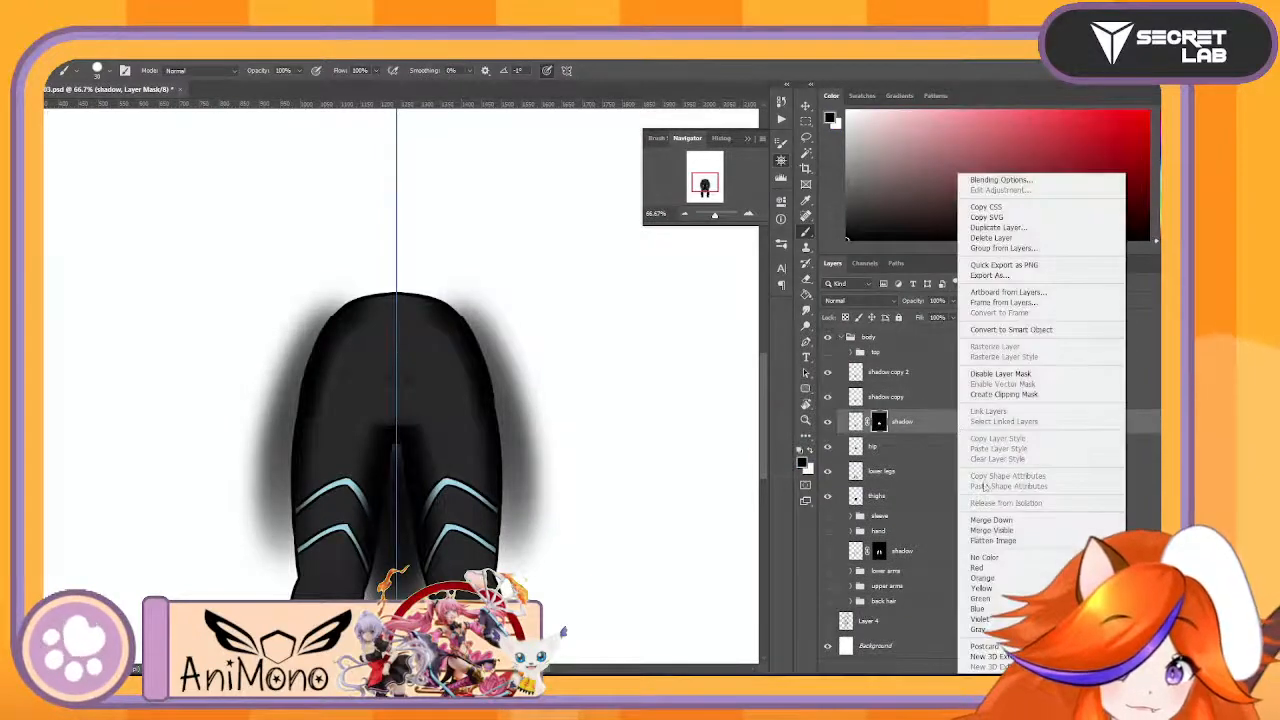
left_click(1000, 521)
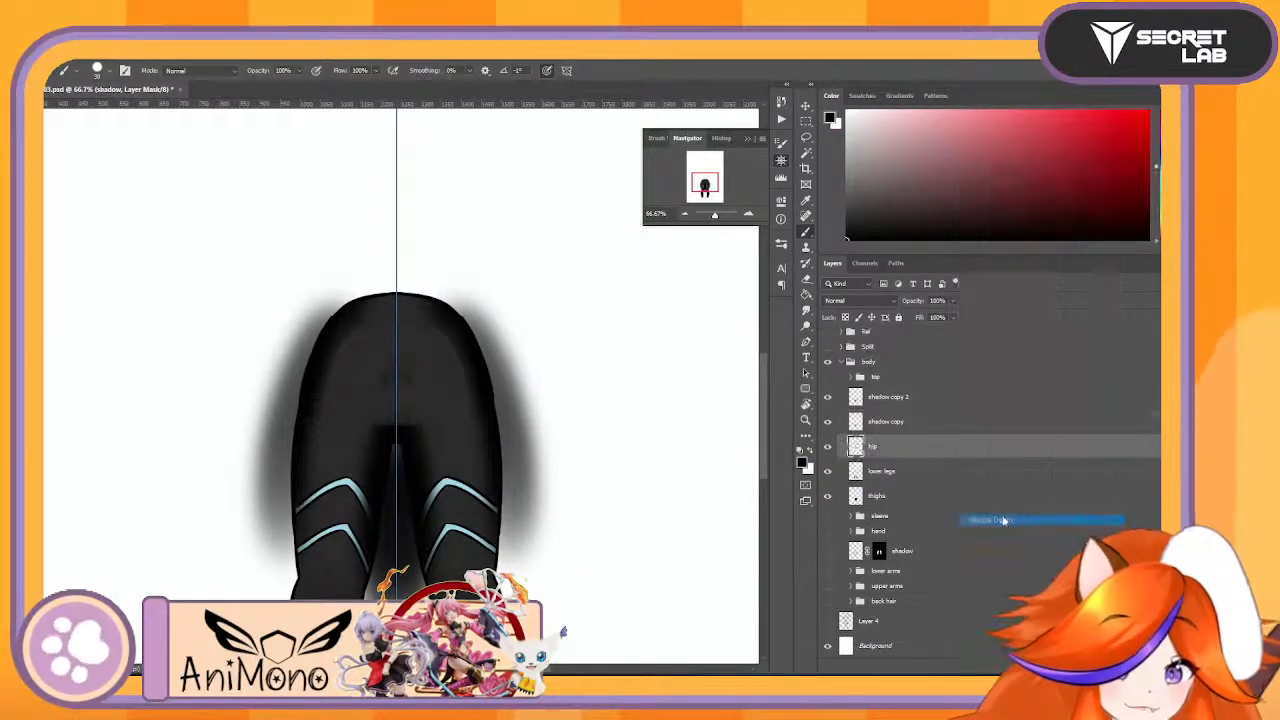
- Move shadow copy 2 directly above the lower legs, mask it to their shape and merge it down
left_click(916, 398)
left_click_drag(916, 398, 934, 470)
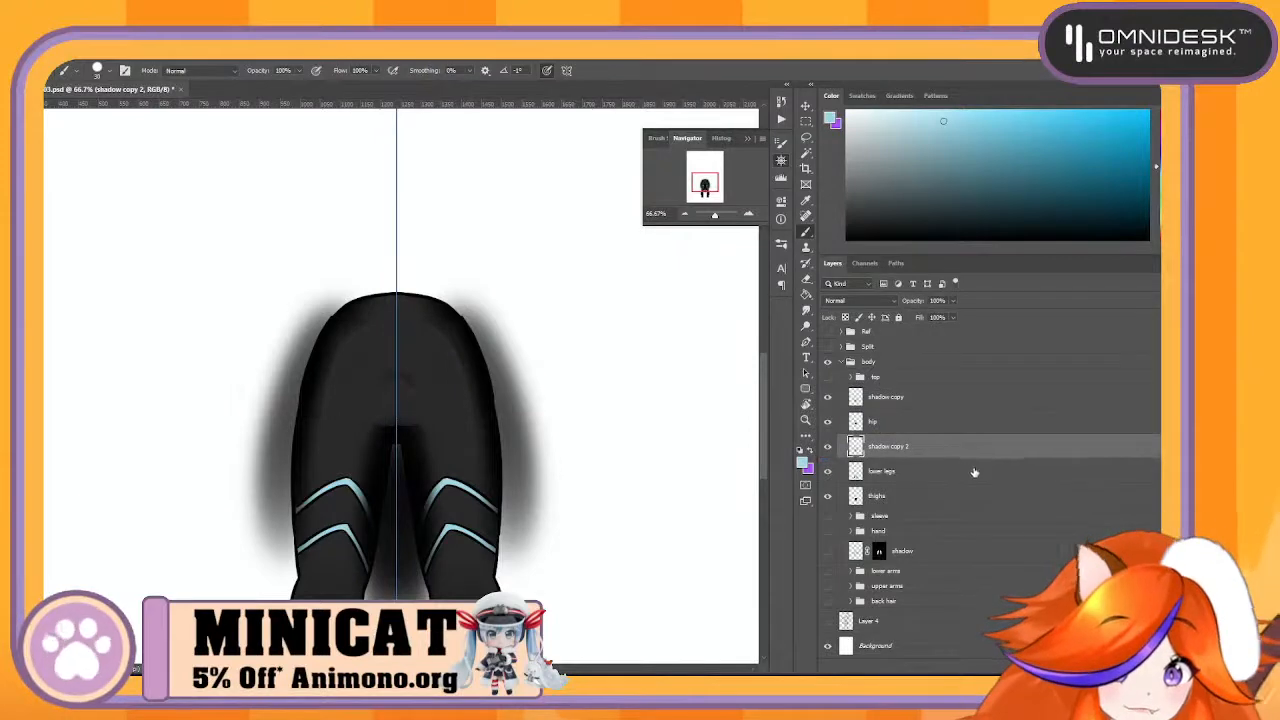
left_click_drag(922, 584, 960, 668)
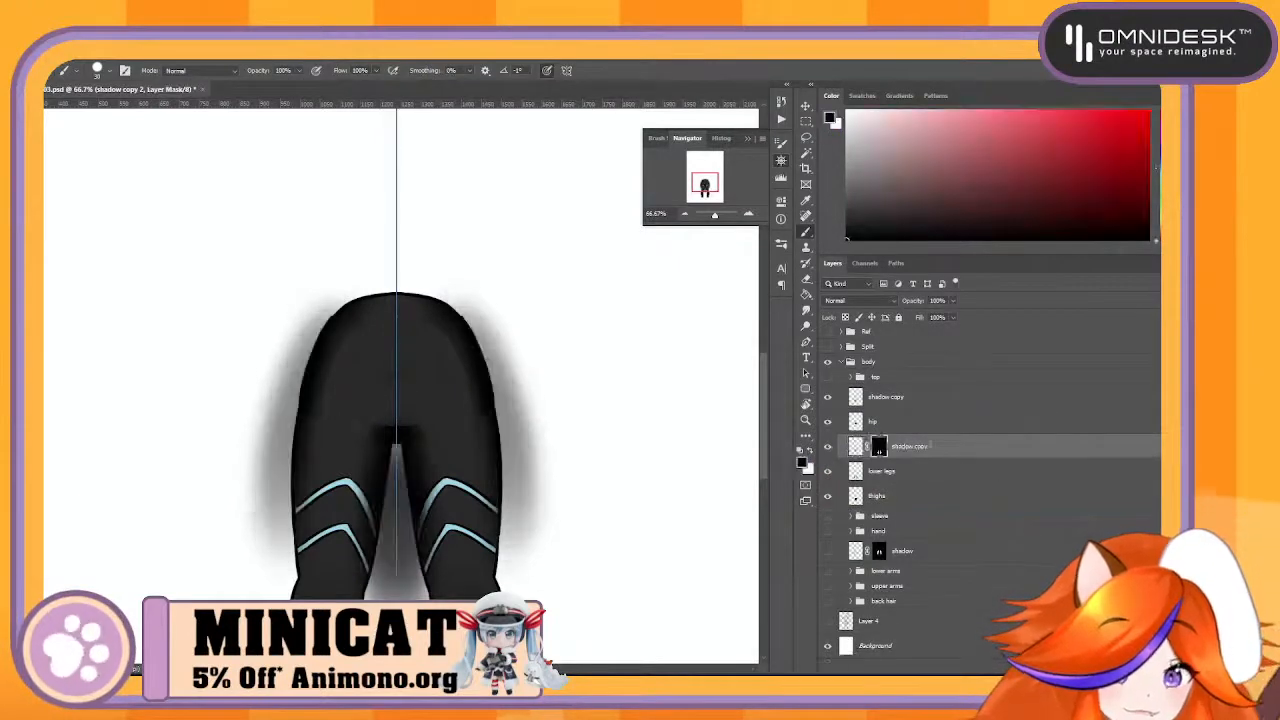
right_click(890, 451)
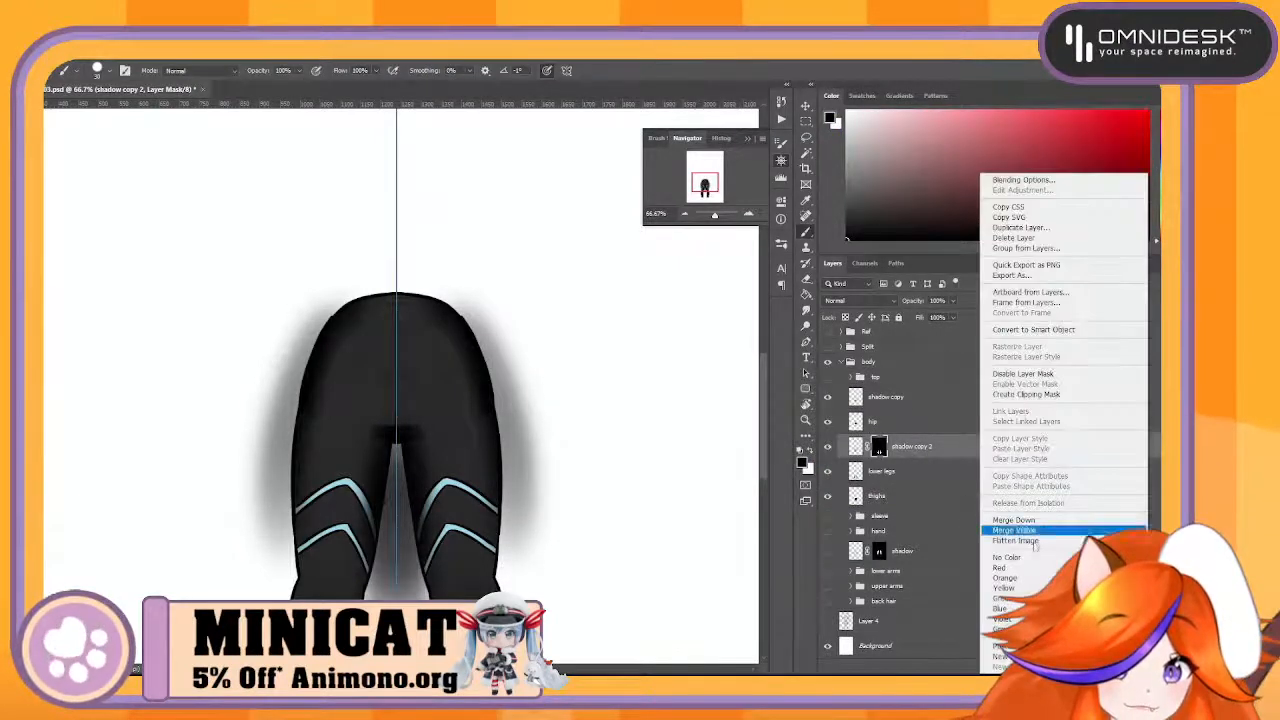
left_click(1048, 520)
- Move the remaining shadow copy directly above the thighs, mask it to their shape and merge it down
left_click_drag(900, 414, 1038, 670)
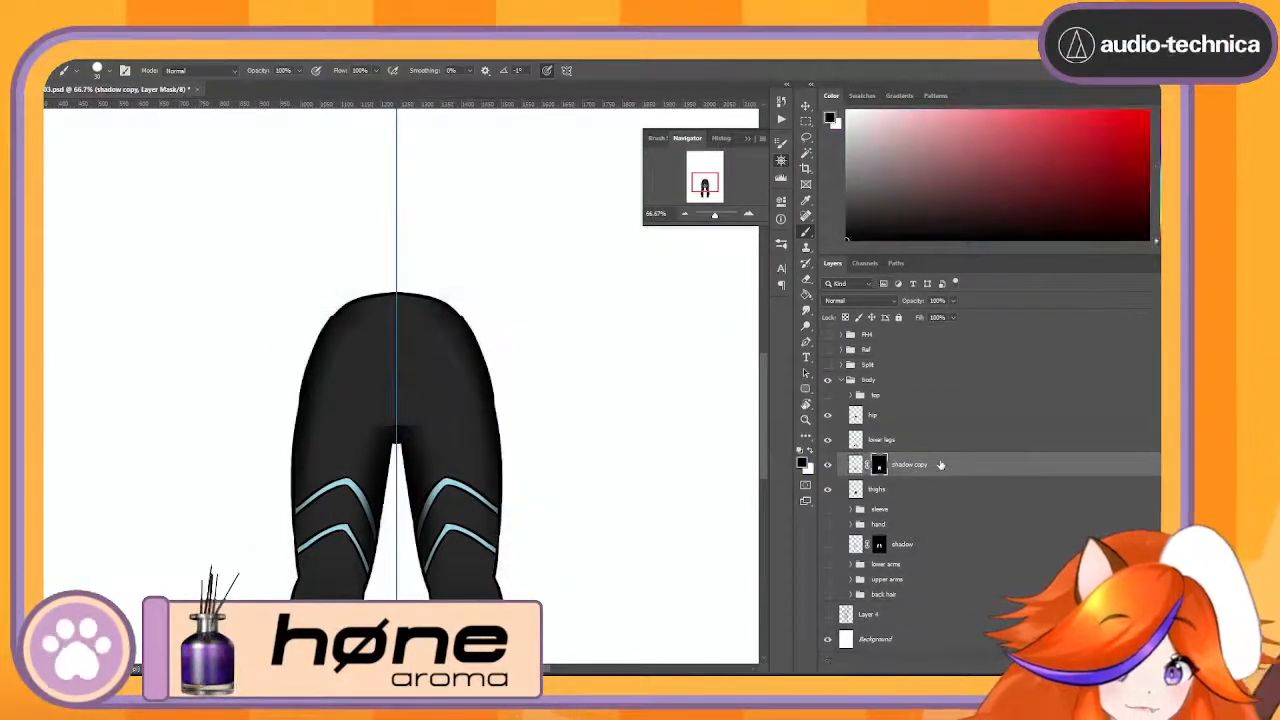
right_click(940, 465)
left_click(1005, 521)
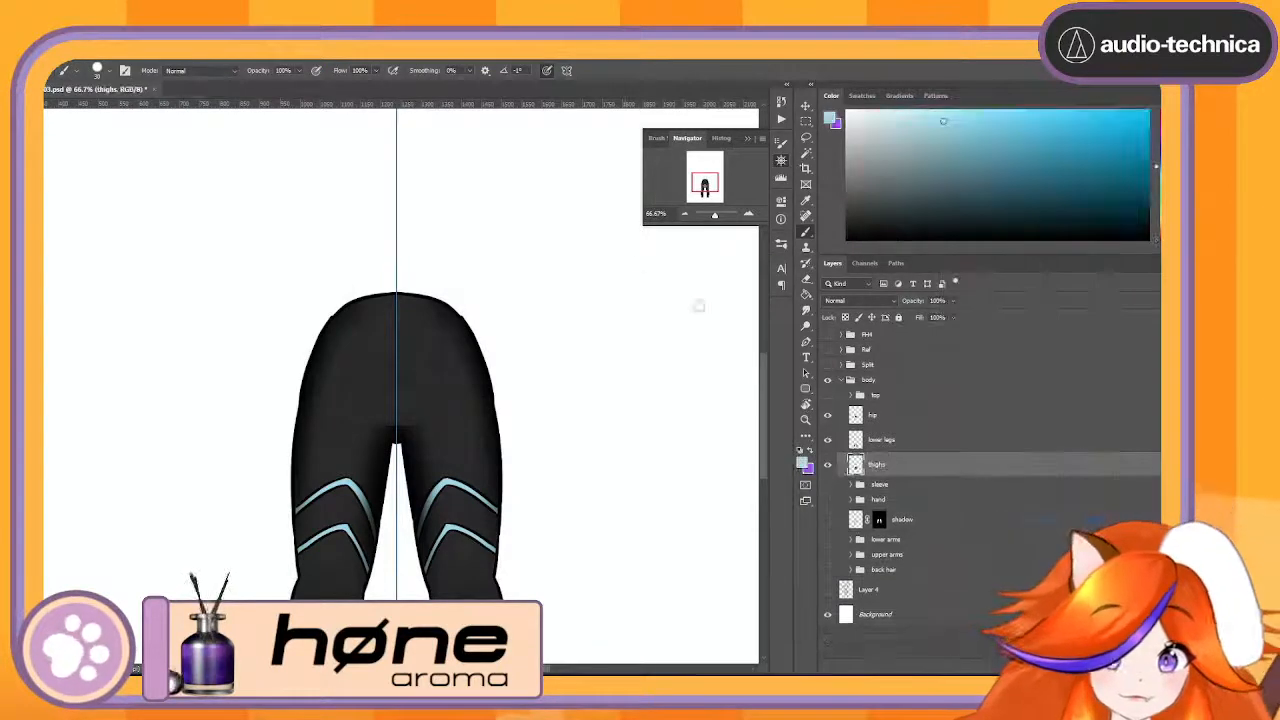
- Group the lower legs and thighs layers and name the group Legs
left_click(684, 214)
left_click(684, 214)
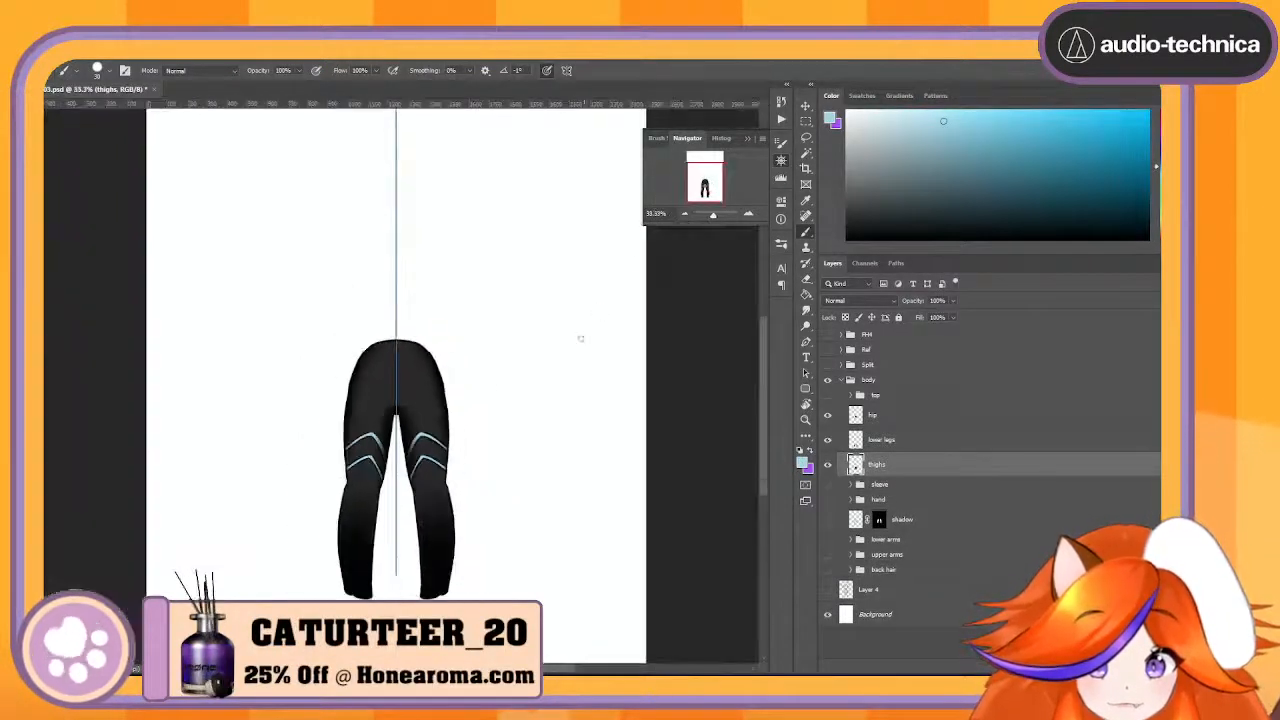
left_click(940, 442)
left_click(942, 461, "shift")
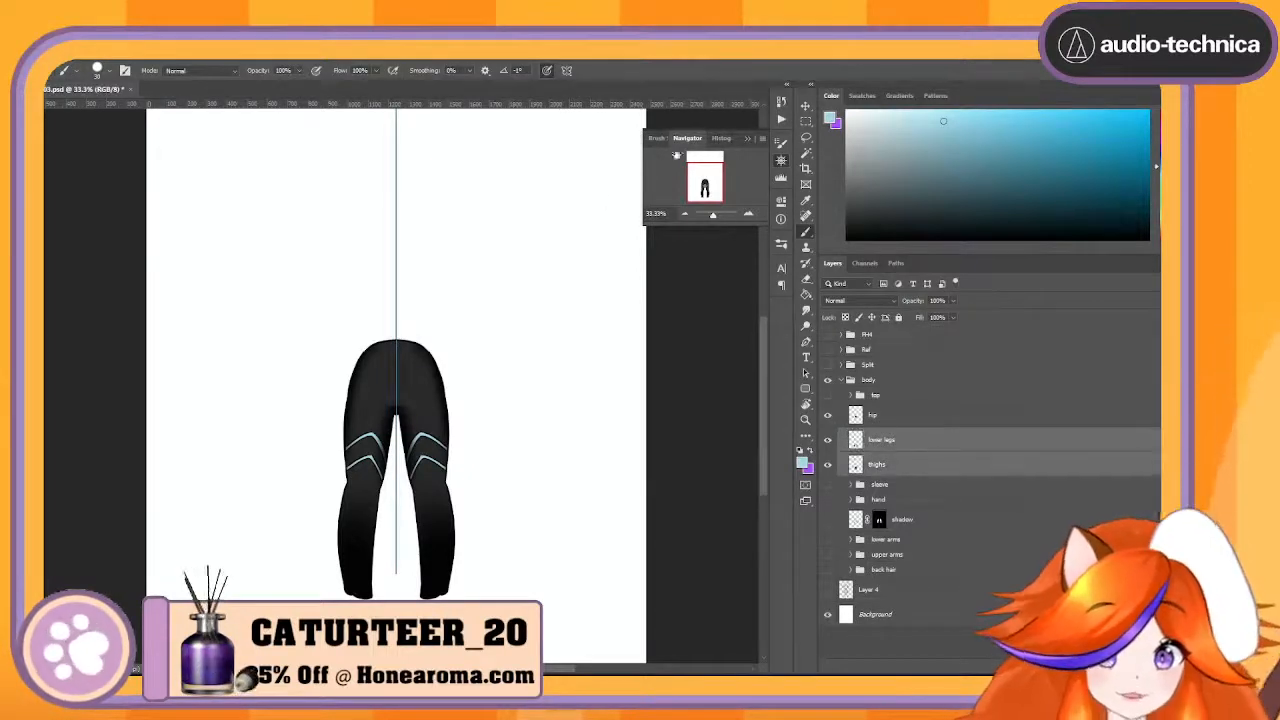
key("ctrl+g")
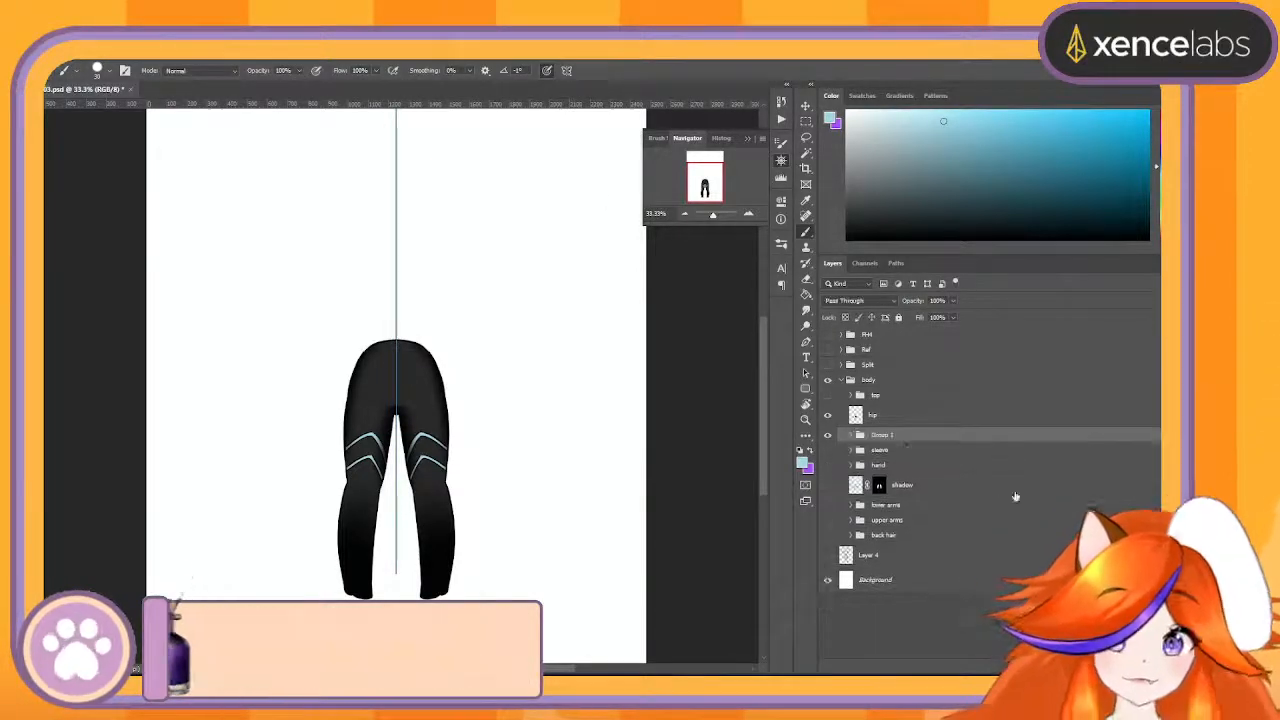
double_click(889, 435)
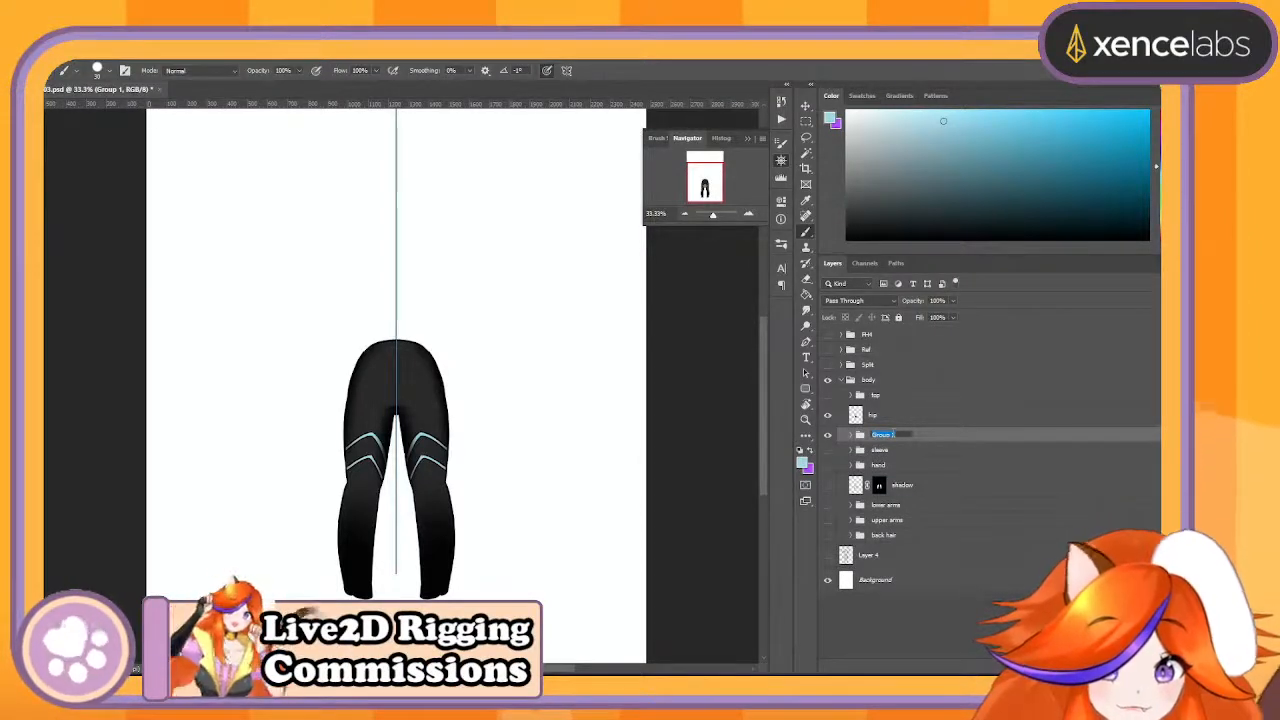
type("legs")
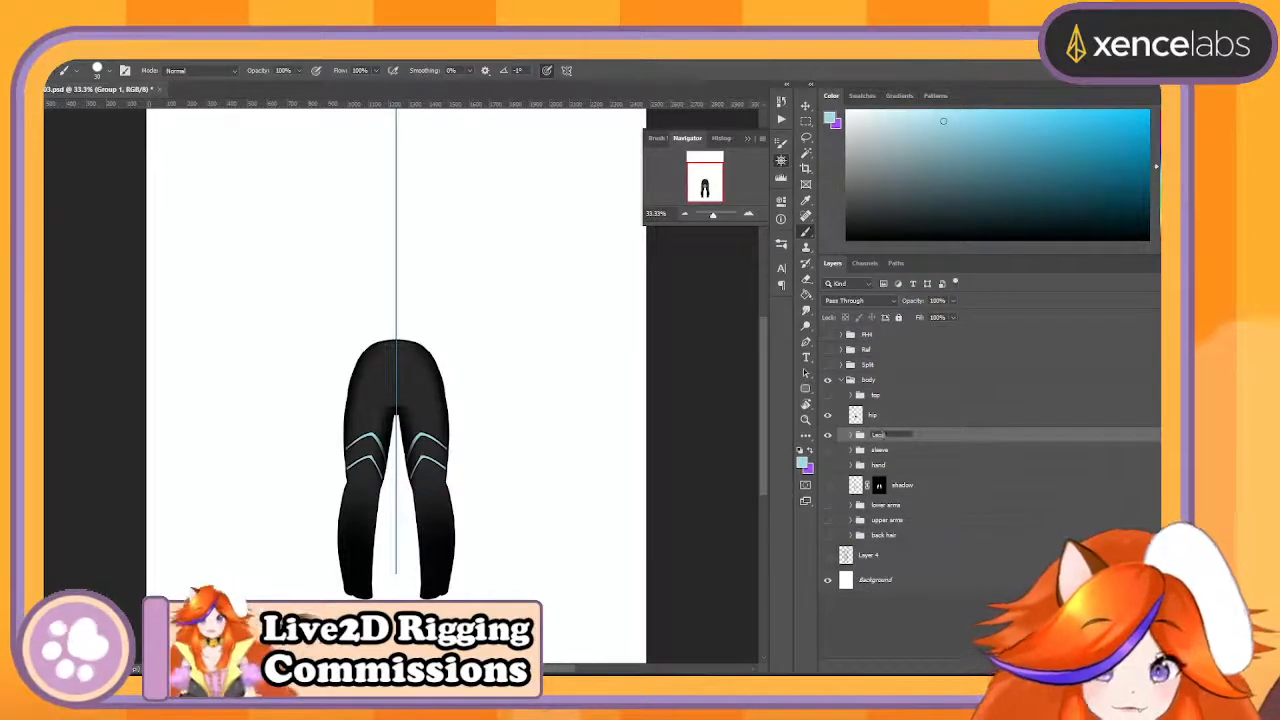
key("Return")
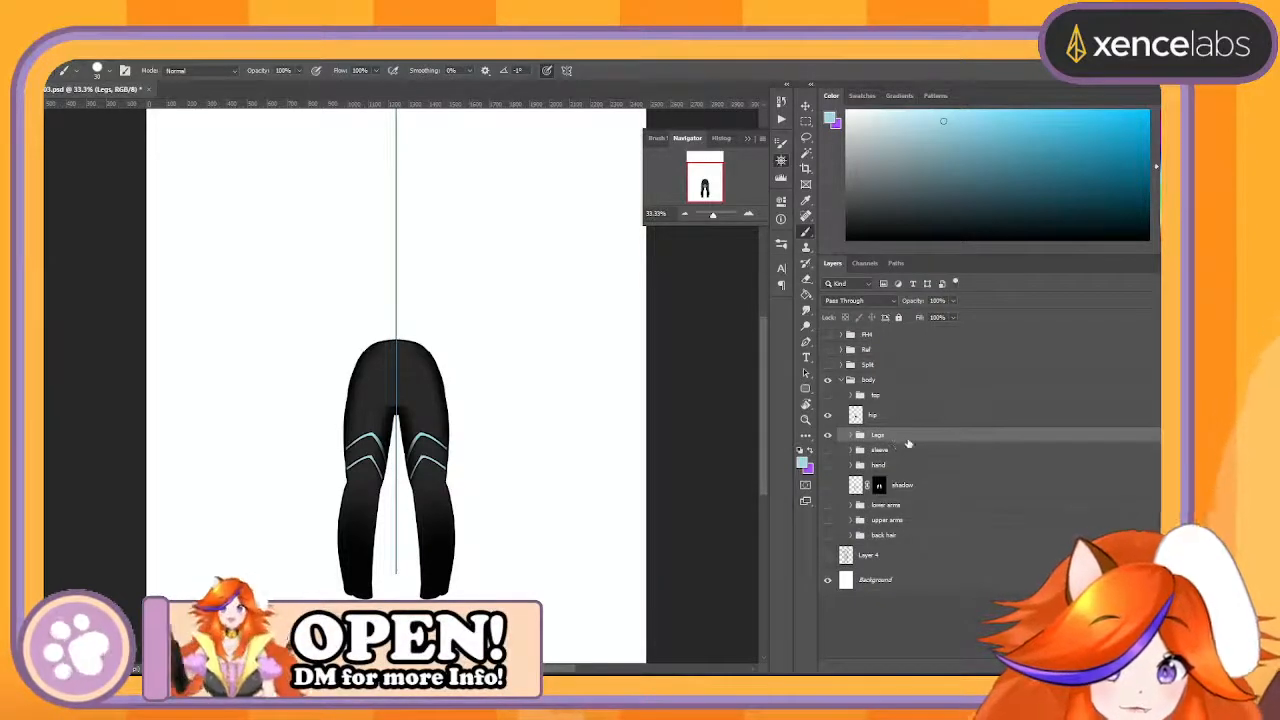
- Duplicate the Legs group and erase everything right of the centre guide from the copy's lower legs and thighs layers
left_click_drag(860, 613, 870, 645)
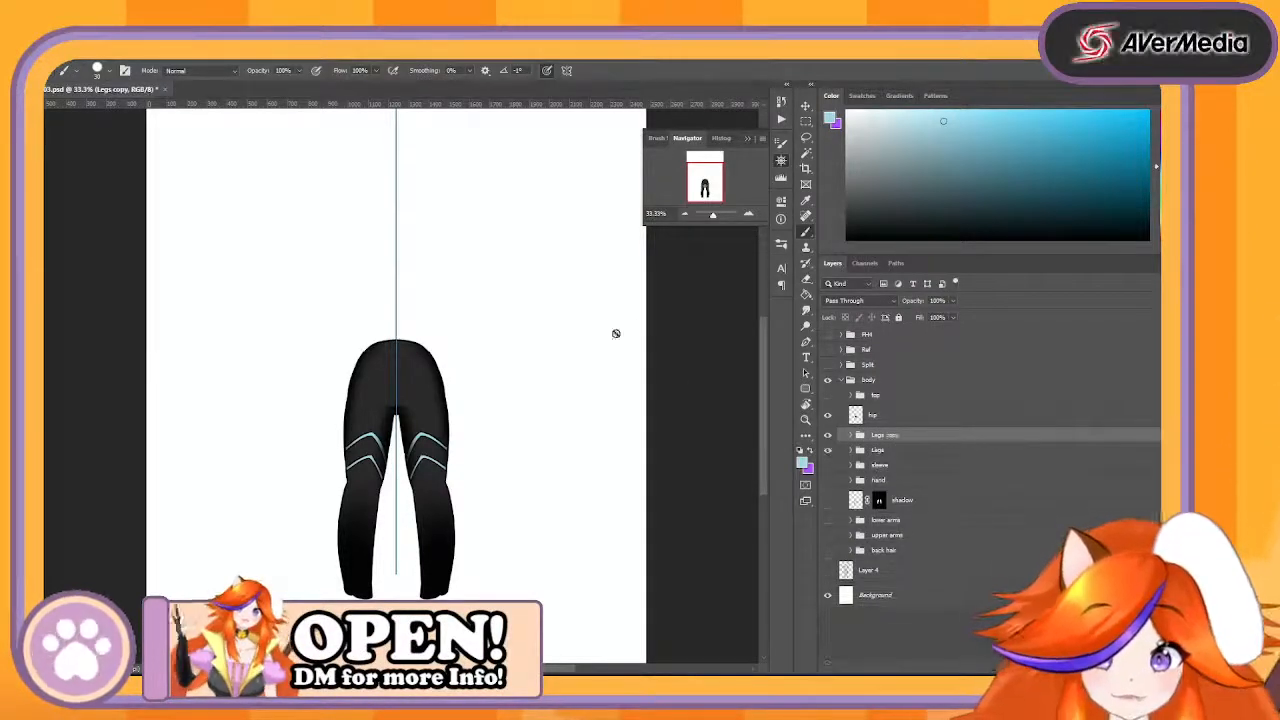
left_click(807, 122)
mouse_move(560, 270)
left_mouse_down()
mouse_move(450, 641)
mouse_move(397, 632)
left_mouse_up()
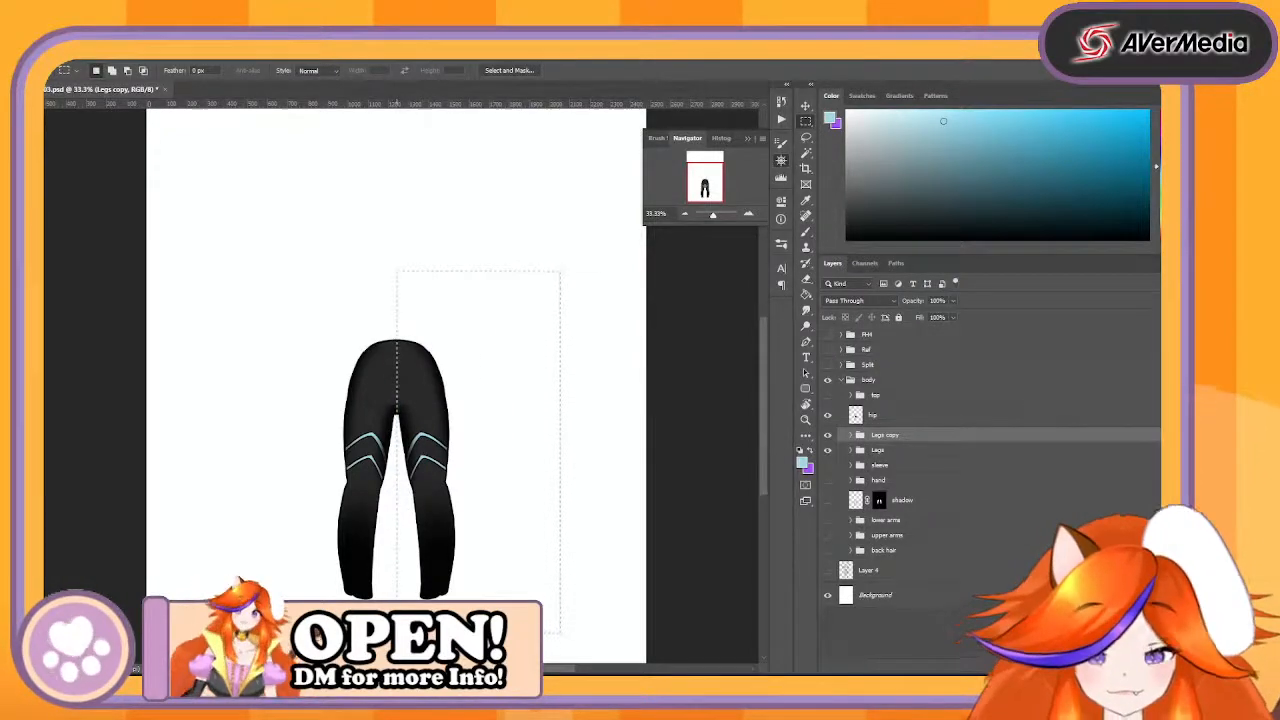
left_click(851, 435)
left_click(928, 484)
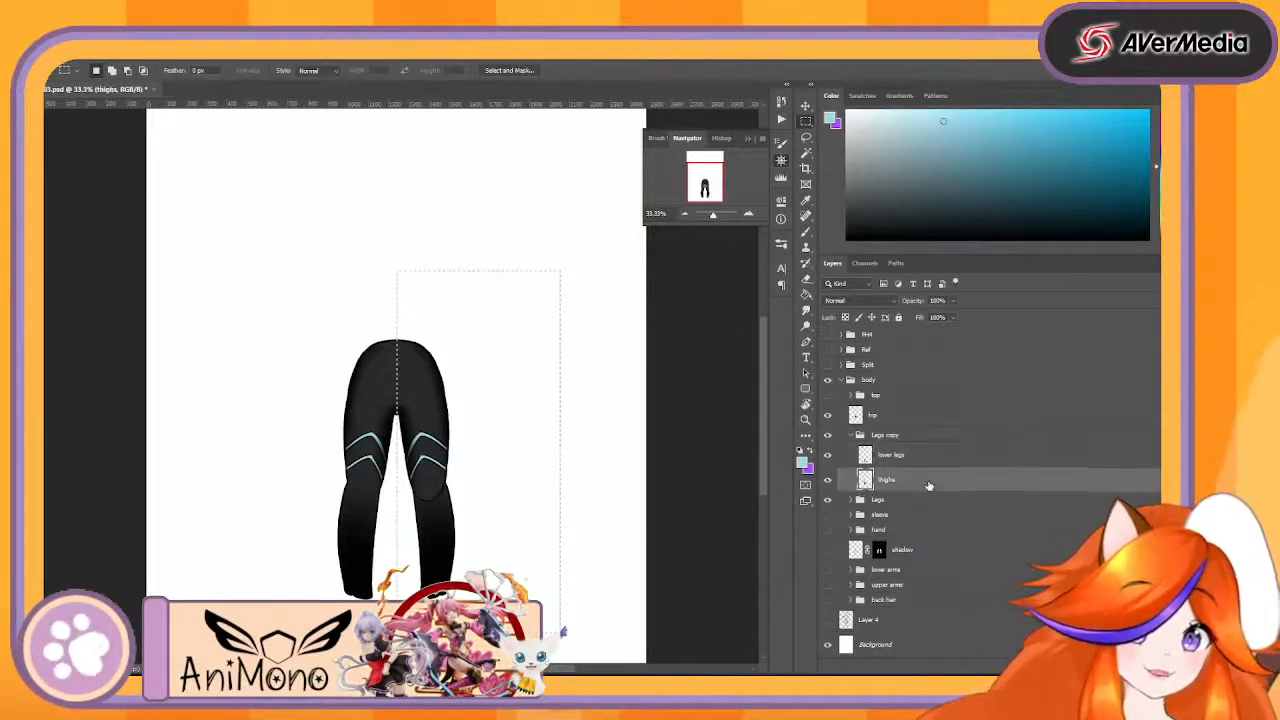
- Invert the selection and erase the opposite half from the lower legs and thighs layers in the original Legs group
left_click(851, 499)
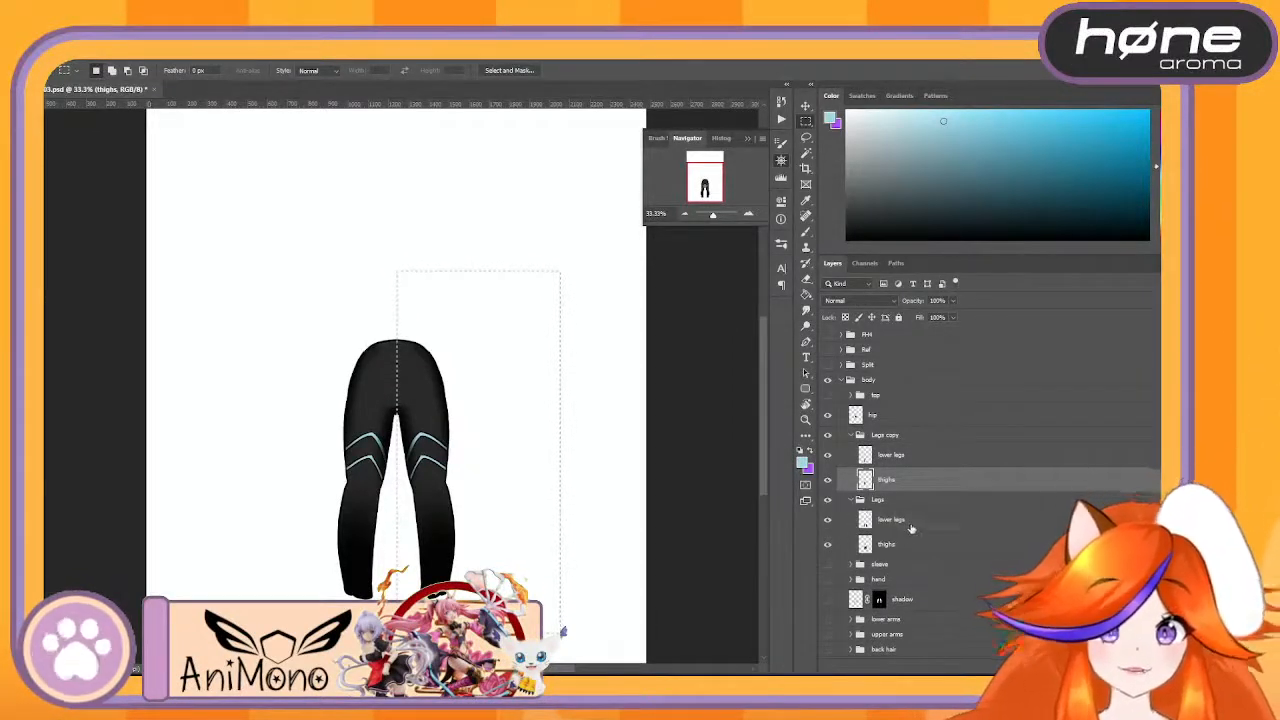
left_click(908, 522)
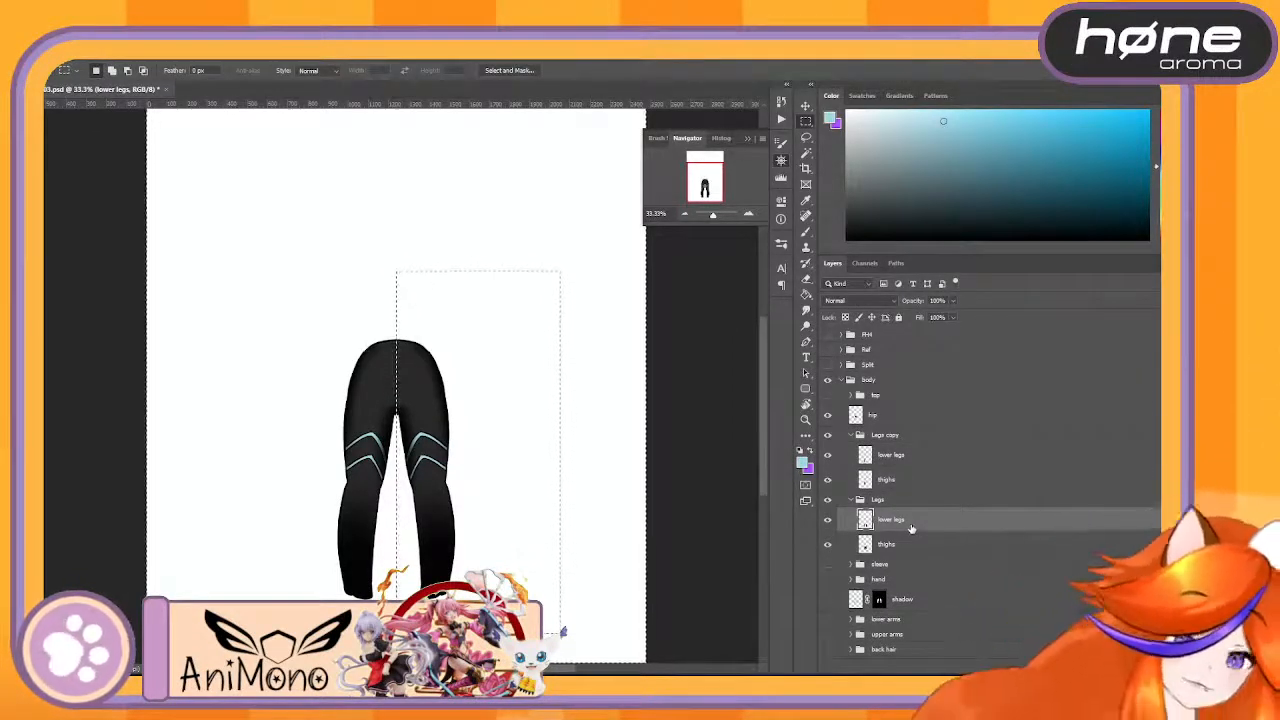
left_click(938, 545)
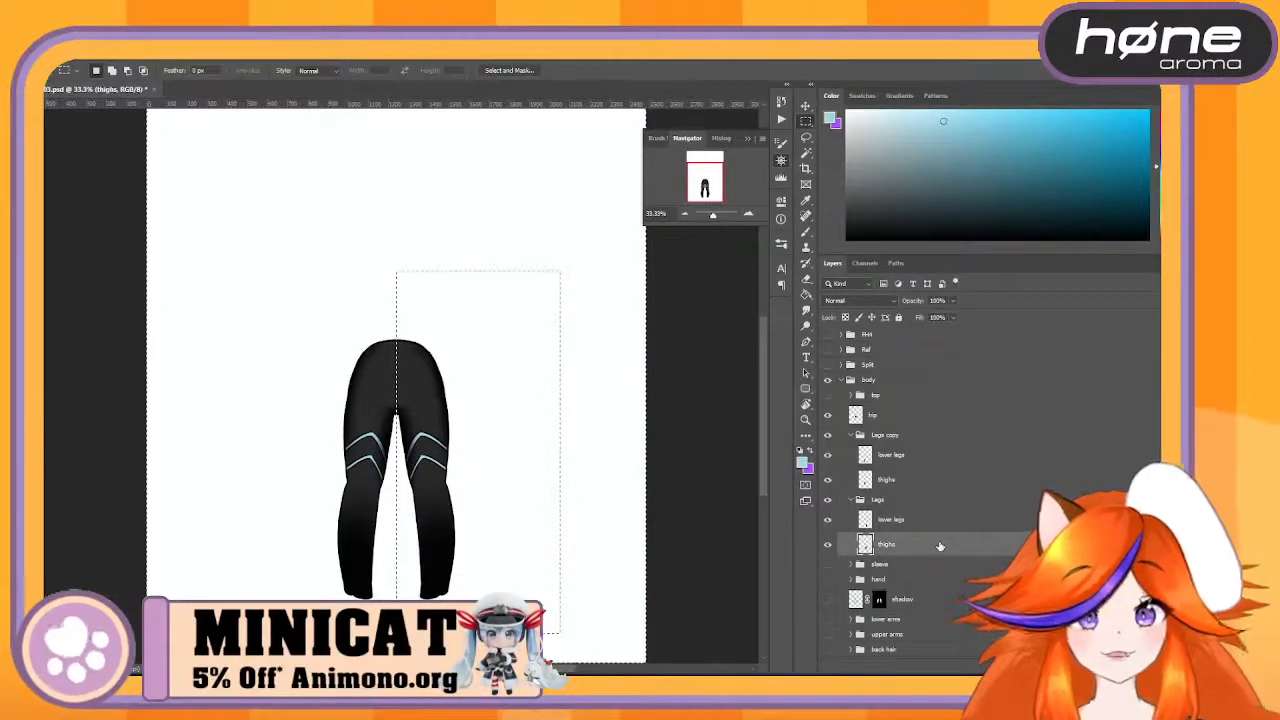
- Check which leg the original Legs group holds by toggling its visibility, and rename the group LegR
left_click(827, 500)
left_click(827, 500)
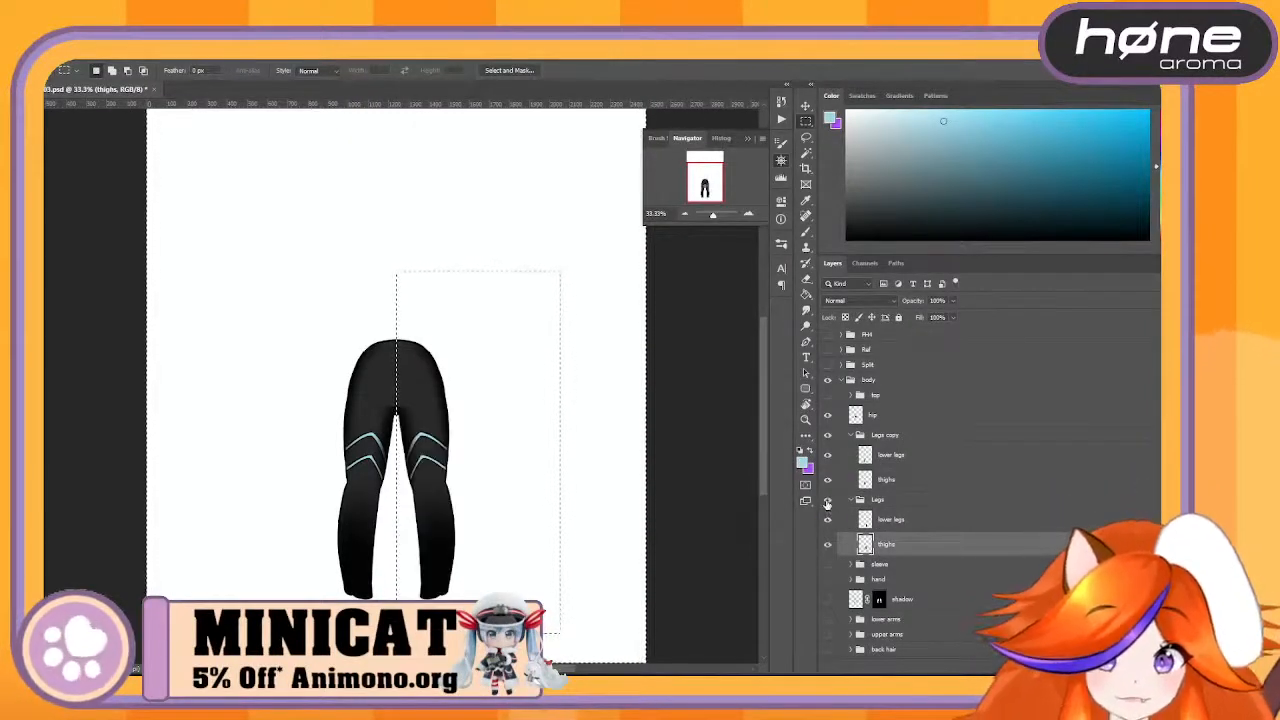
left_click(827, 500)
left_click(827, 500)
double_click(876, 499)
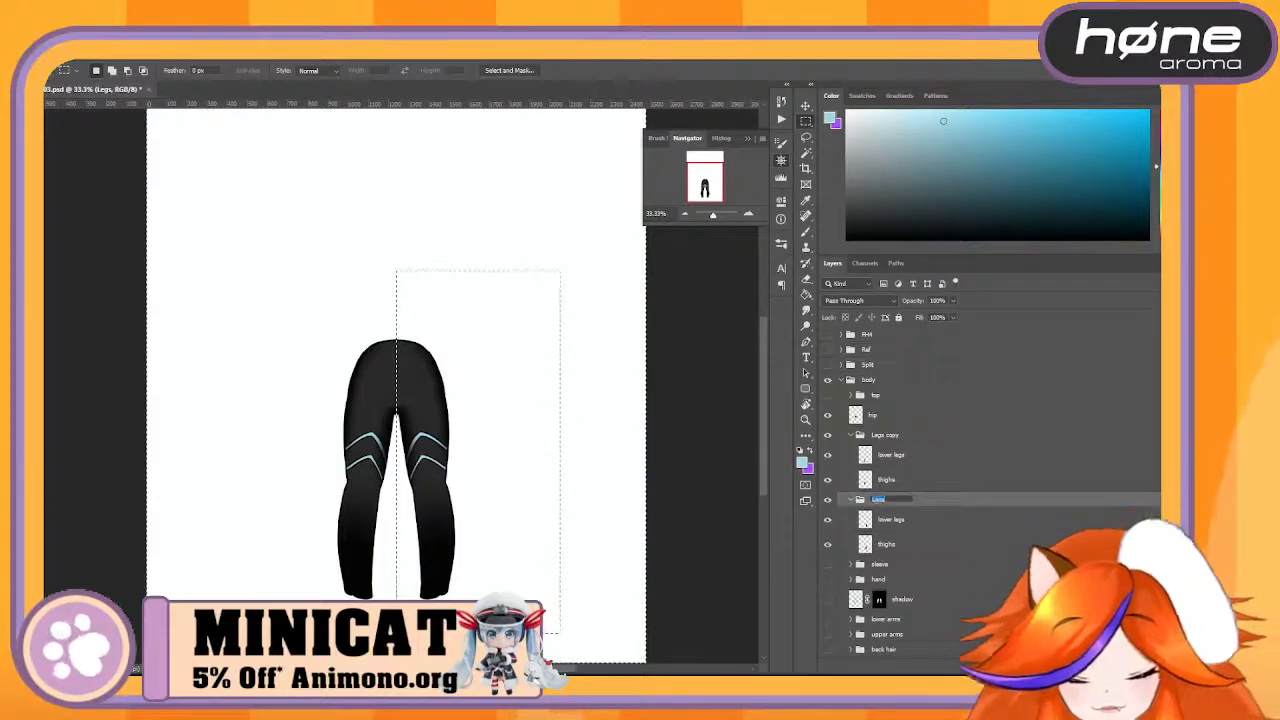
type("LegR")
key("Return")
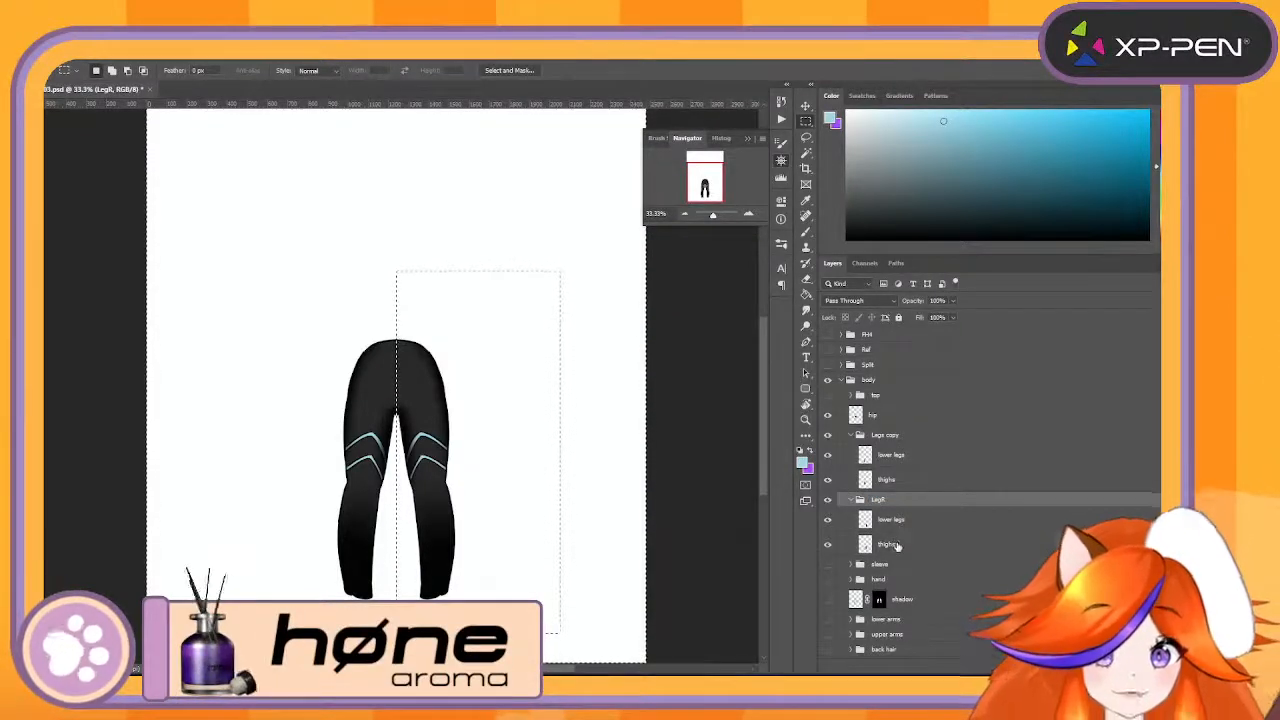
- Rename the LegR group's thighs layer UpperLeg and its lower legs layer LowerLeg
double_click(888, 544)
type("upper")
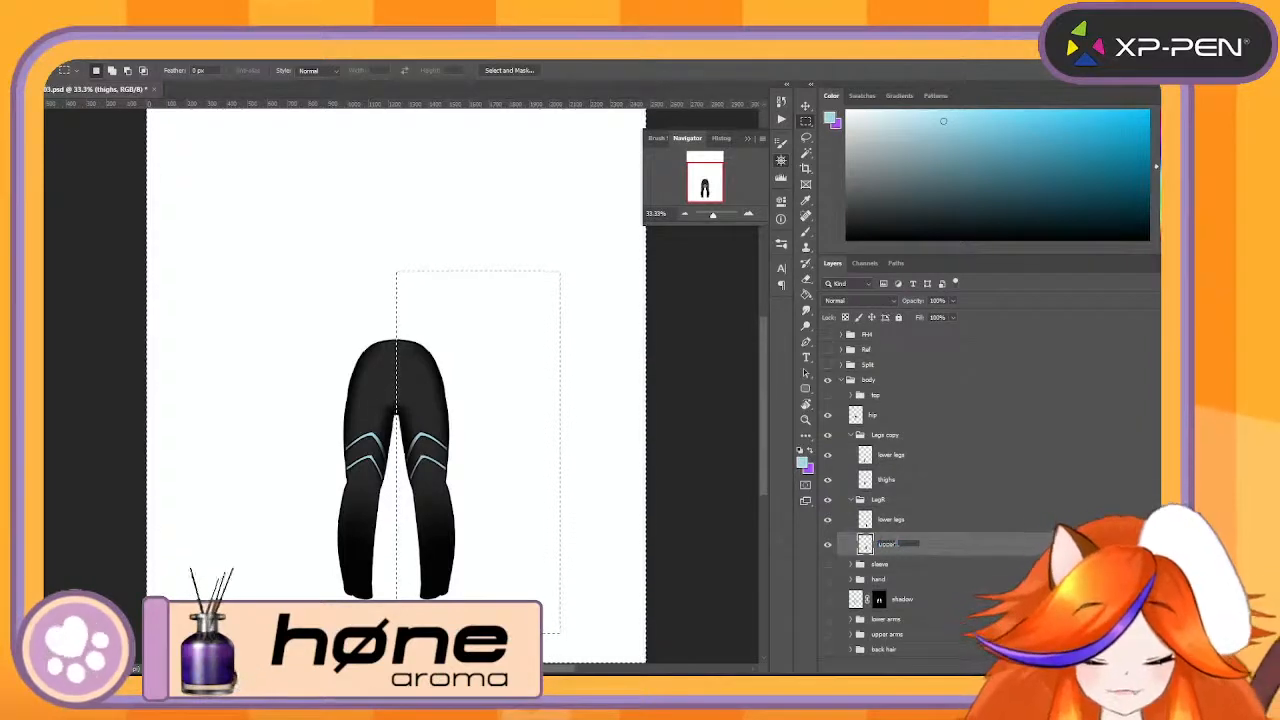
type("Leg")
key("Return")
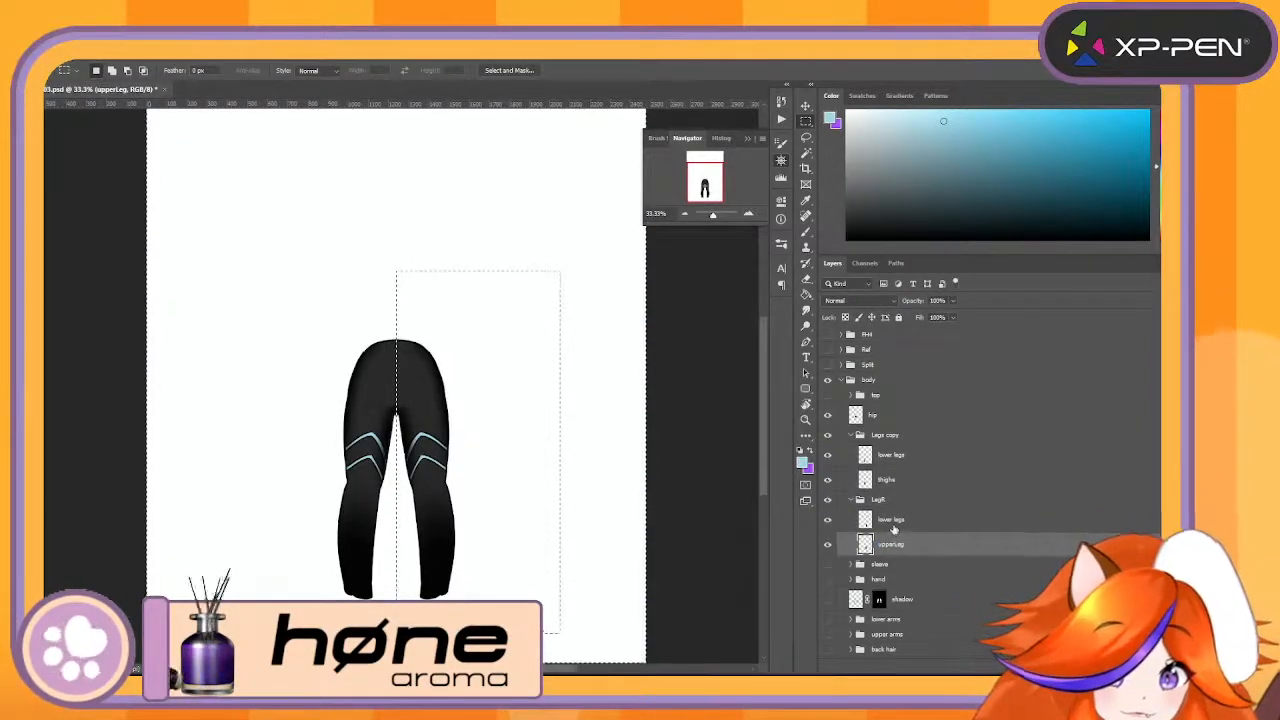
double_click(891, 520)
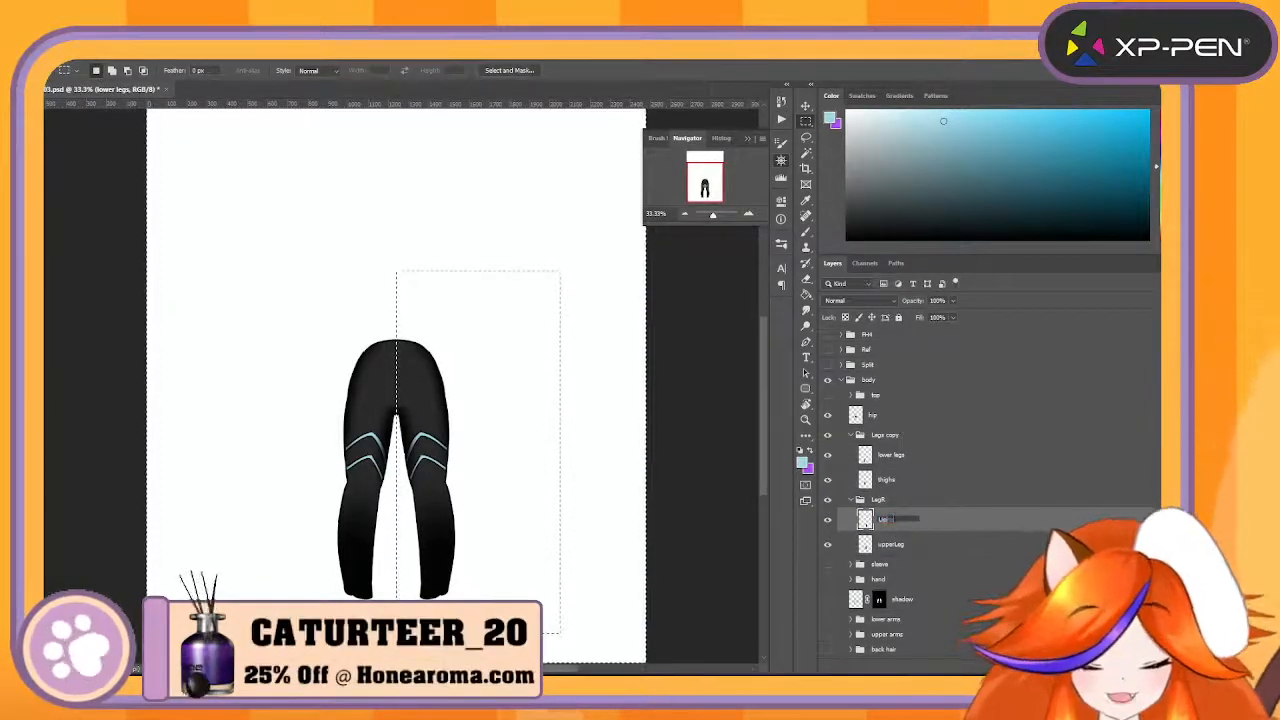
type("Uppe")
key("BackSpace")
key("BackSpace")
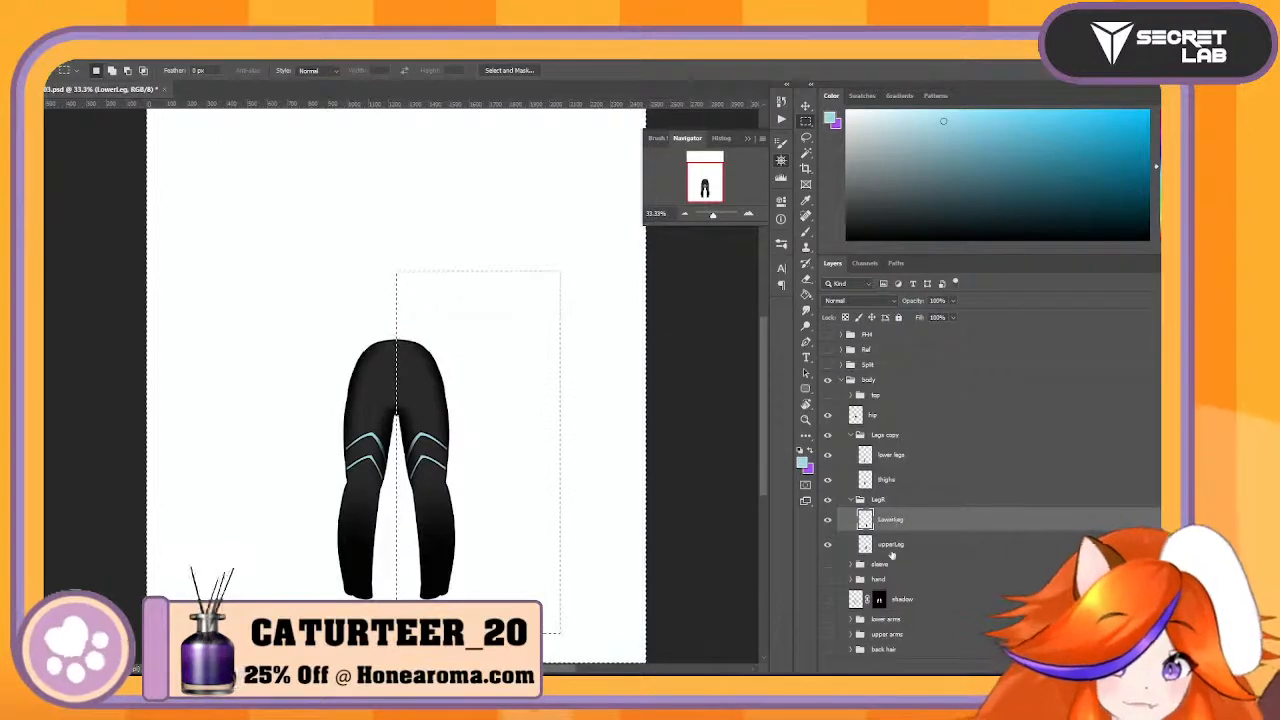
double_click(890, 544)
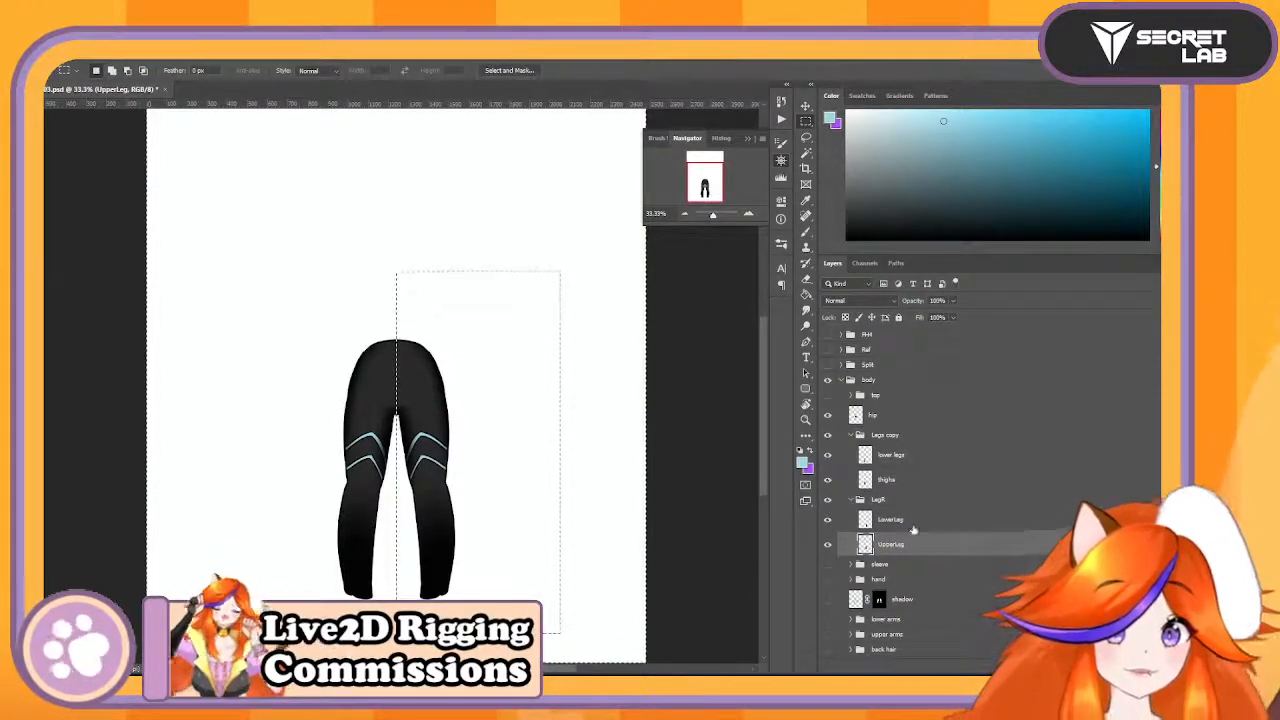
- Check the thighs layer in the Legs copy group, rename it UpperLeg and rename the lower legs layer above it LowerLeg
left_click(836, 480)
left_click(827, 480)
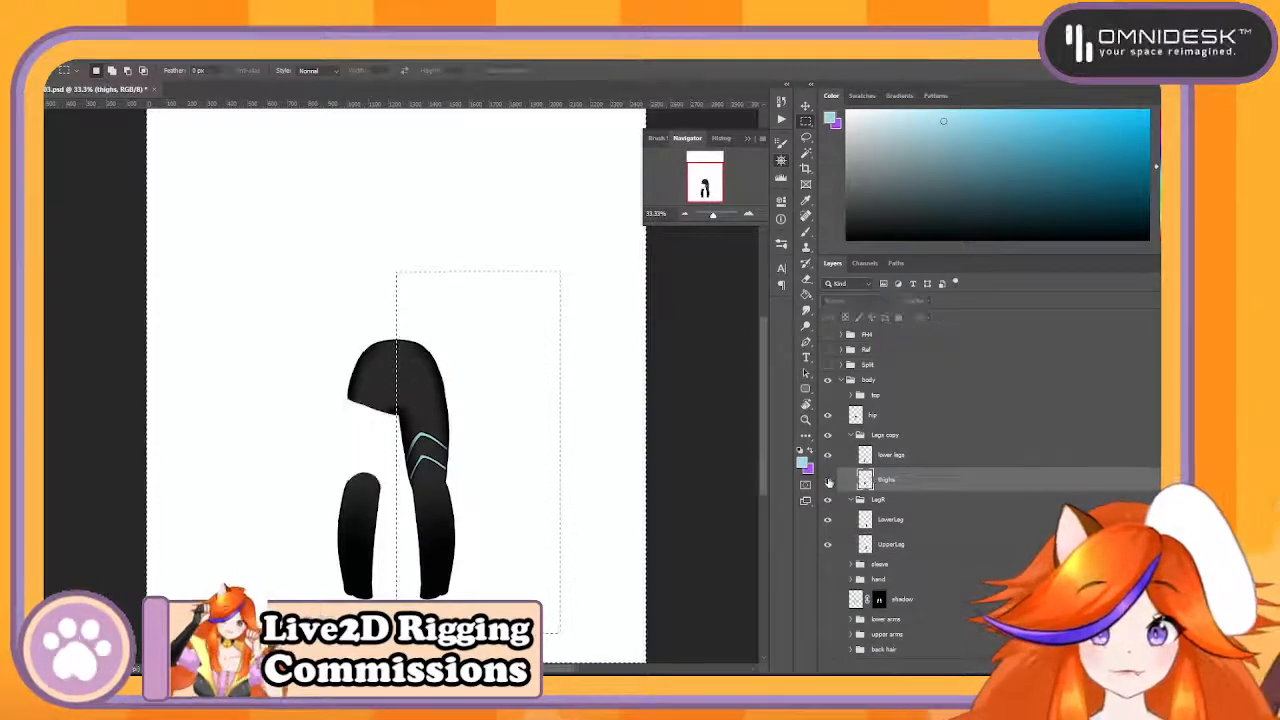
left_click(827, 481)
double_click(886, 479)
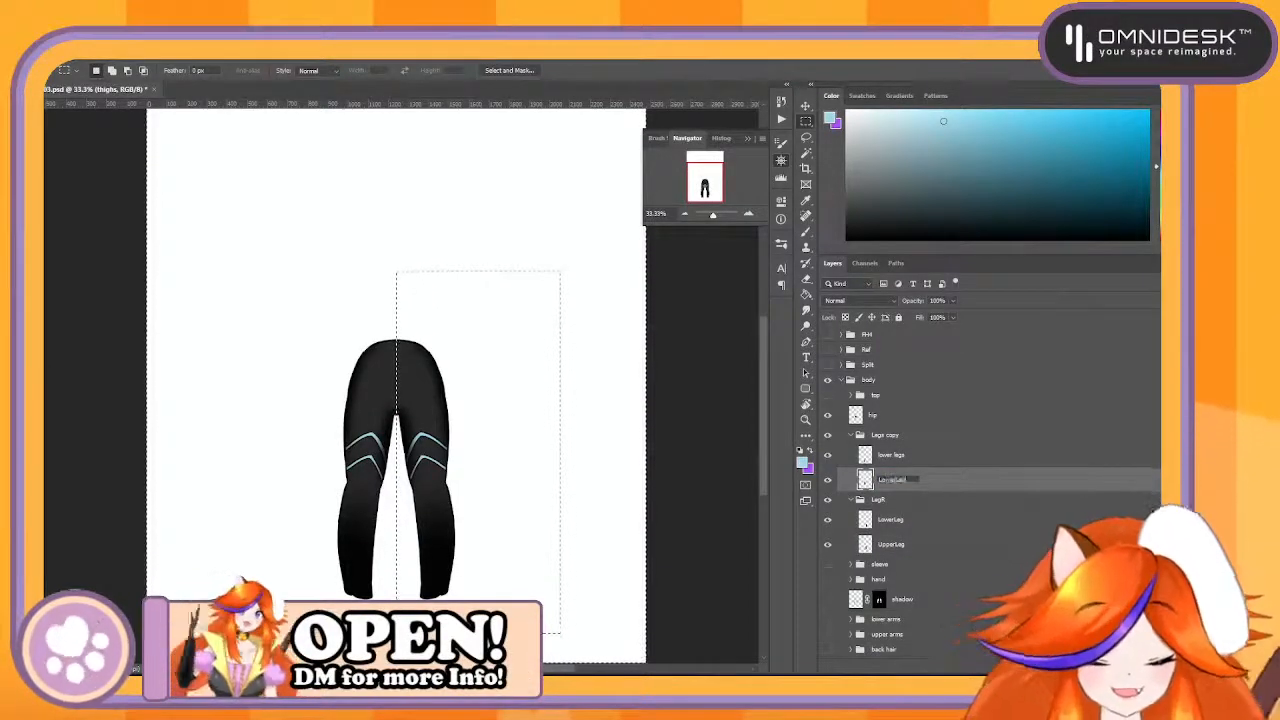
left_click(828, 481)
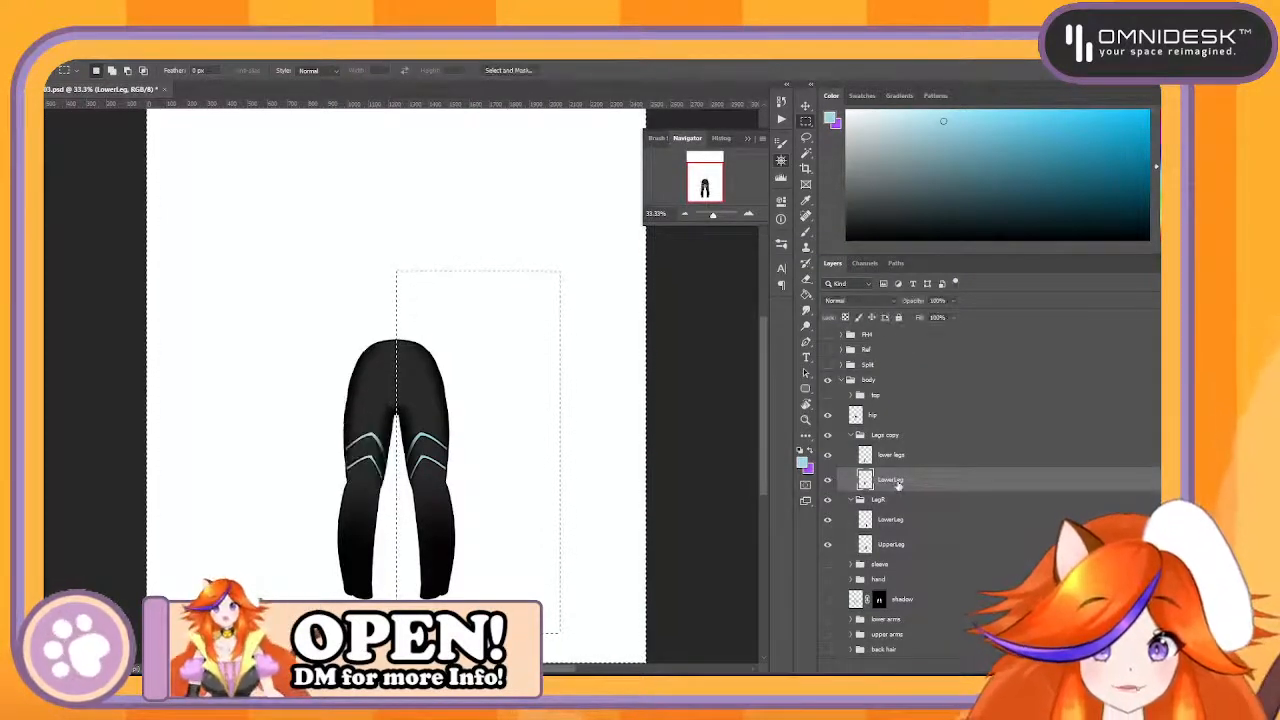
type("UpperLeg")
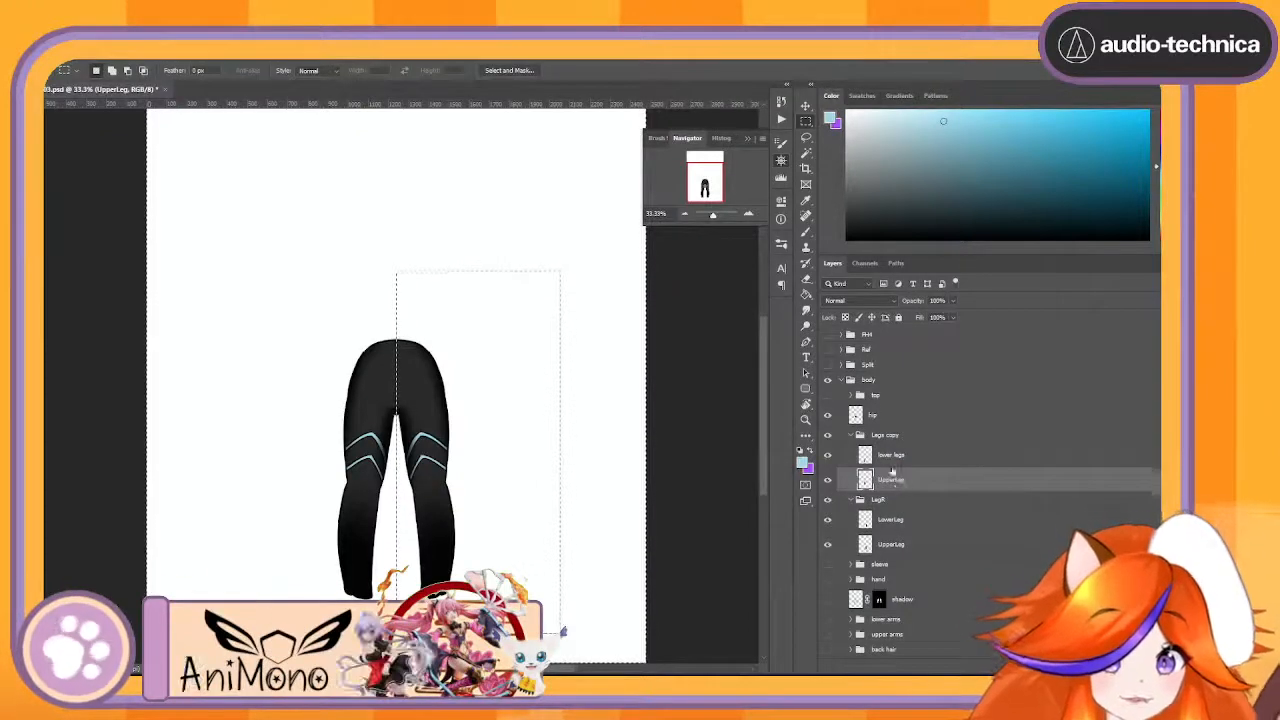
key("shift+Tab")
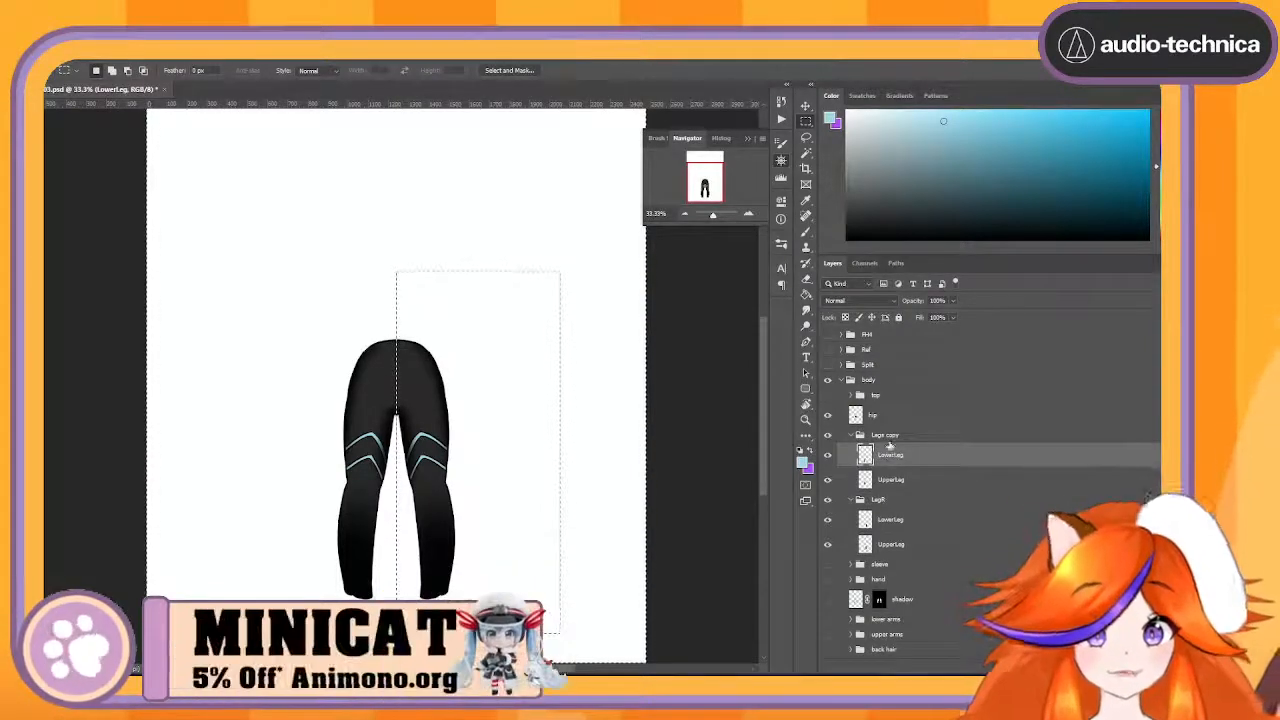
- Rename the Legs copy group LegsL, collapse both leg groups and select LegR
key("shift+Tab")
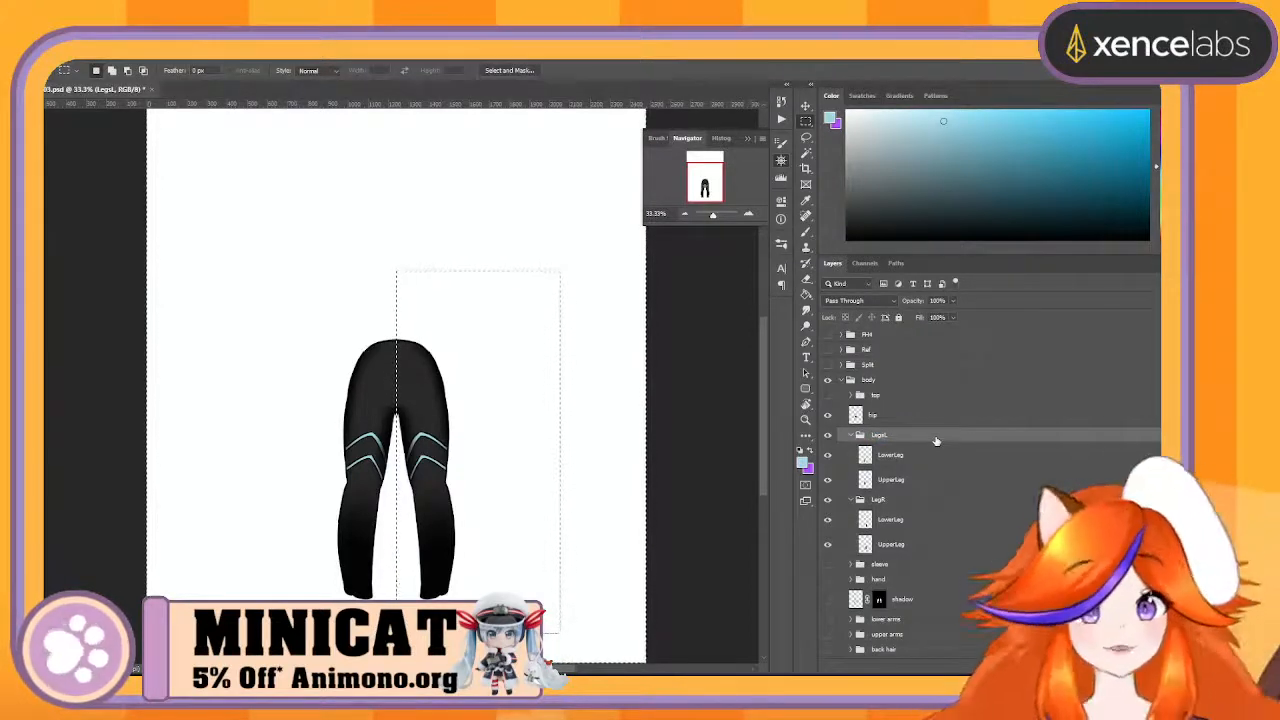
left_click(850, 436)
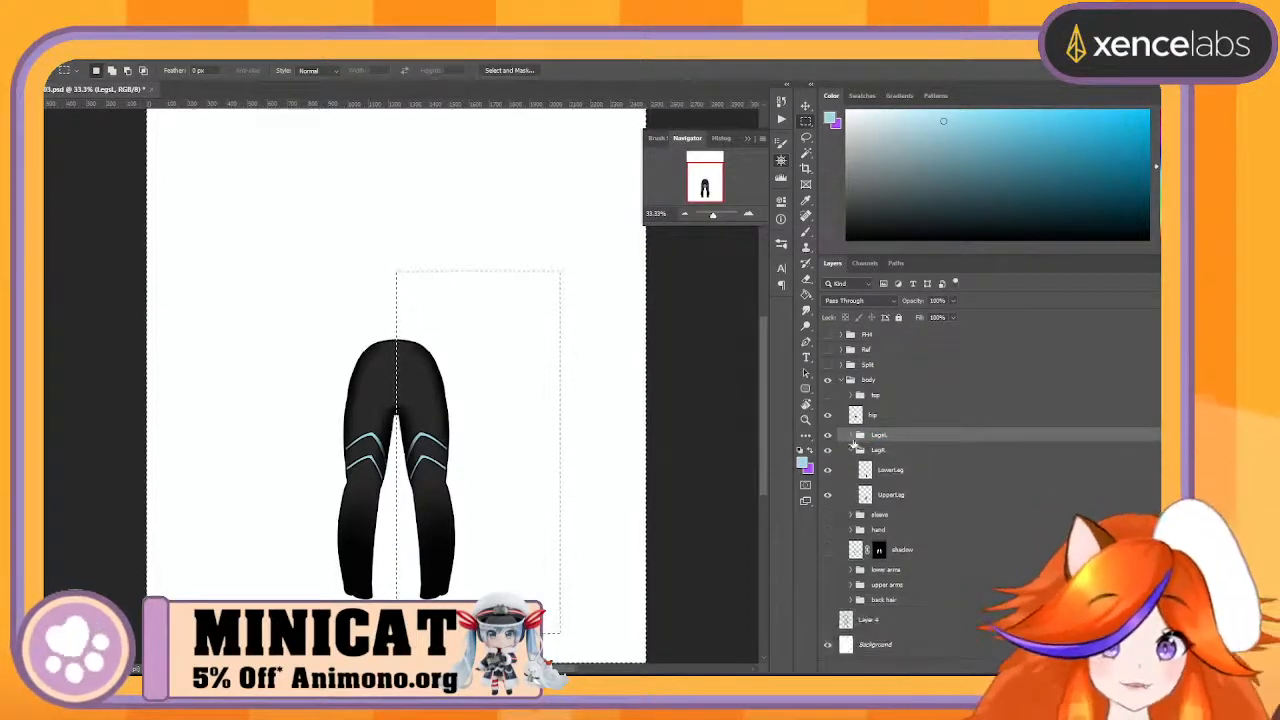
left_click(852, 450)
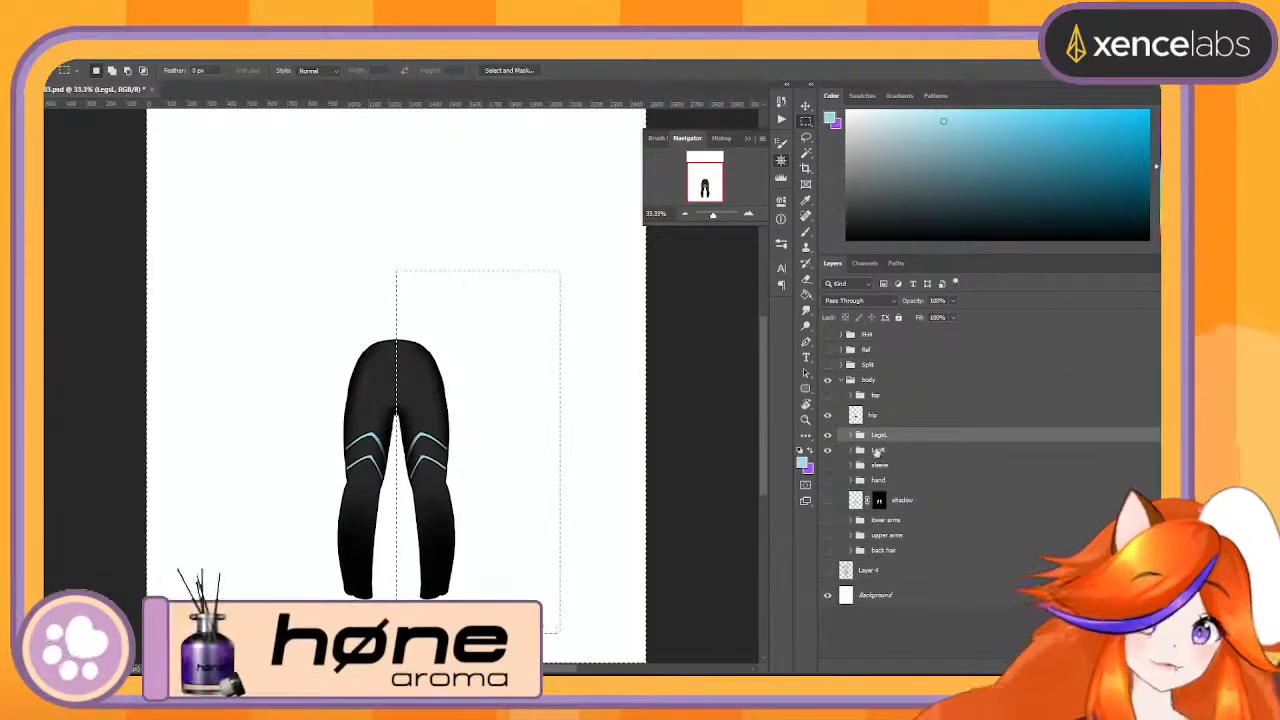
left_click(885, 449)
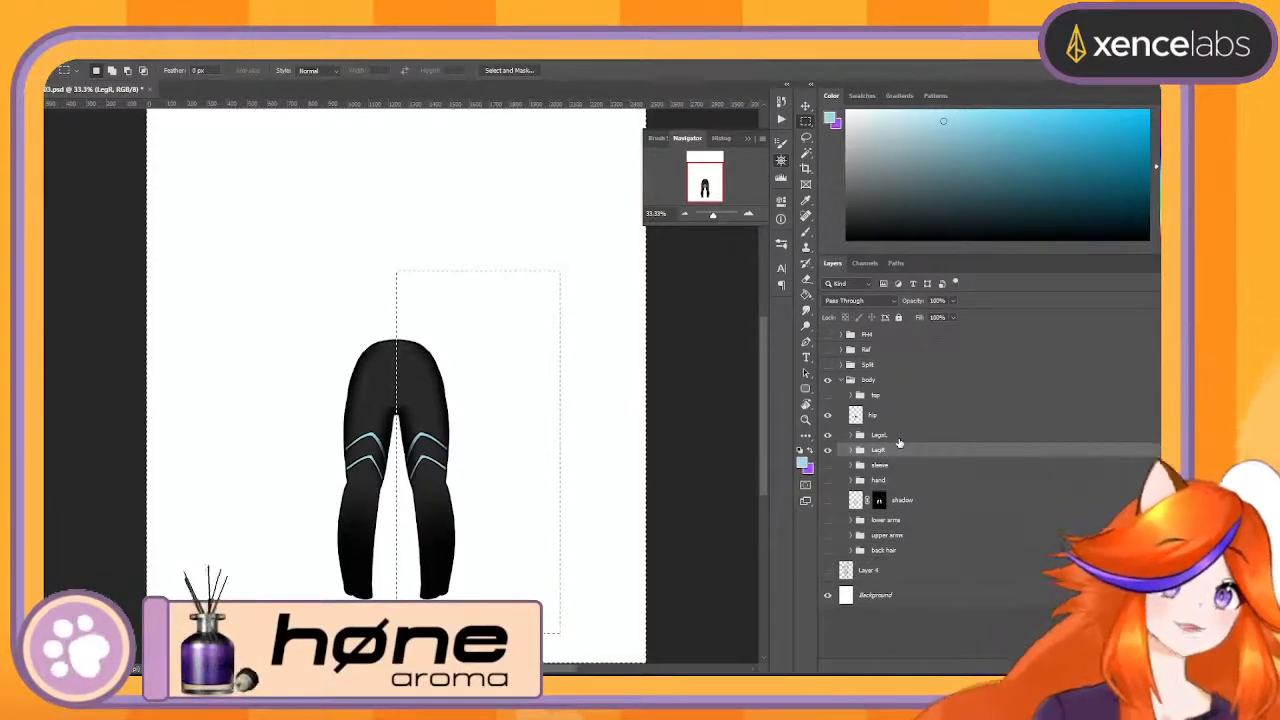
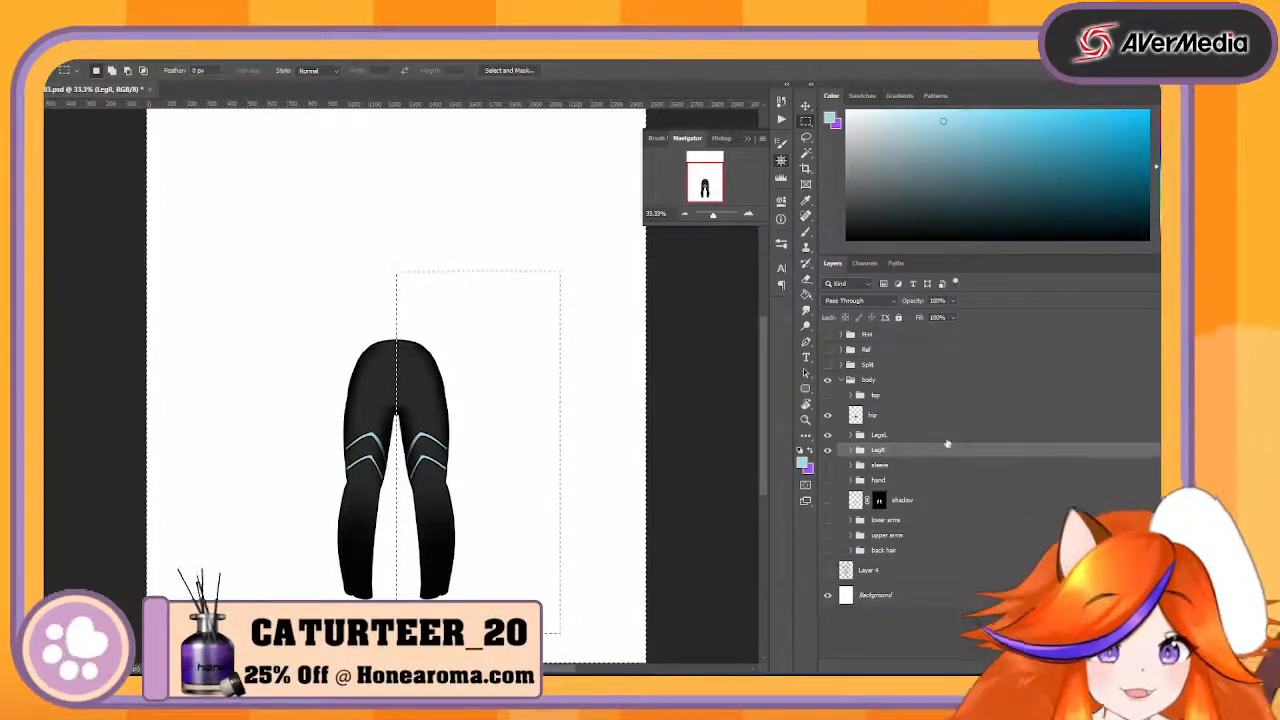
- Group the hip layer with the LegsL and LegR groups and name the new group Lower
left_click(914, 437, "shift")
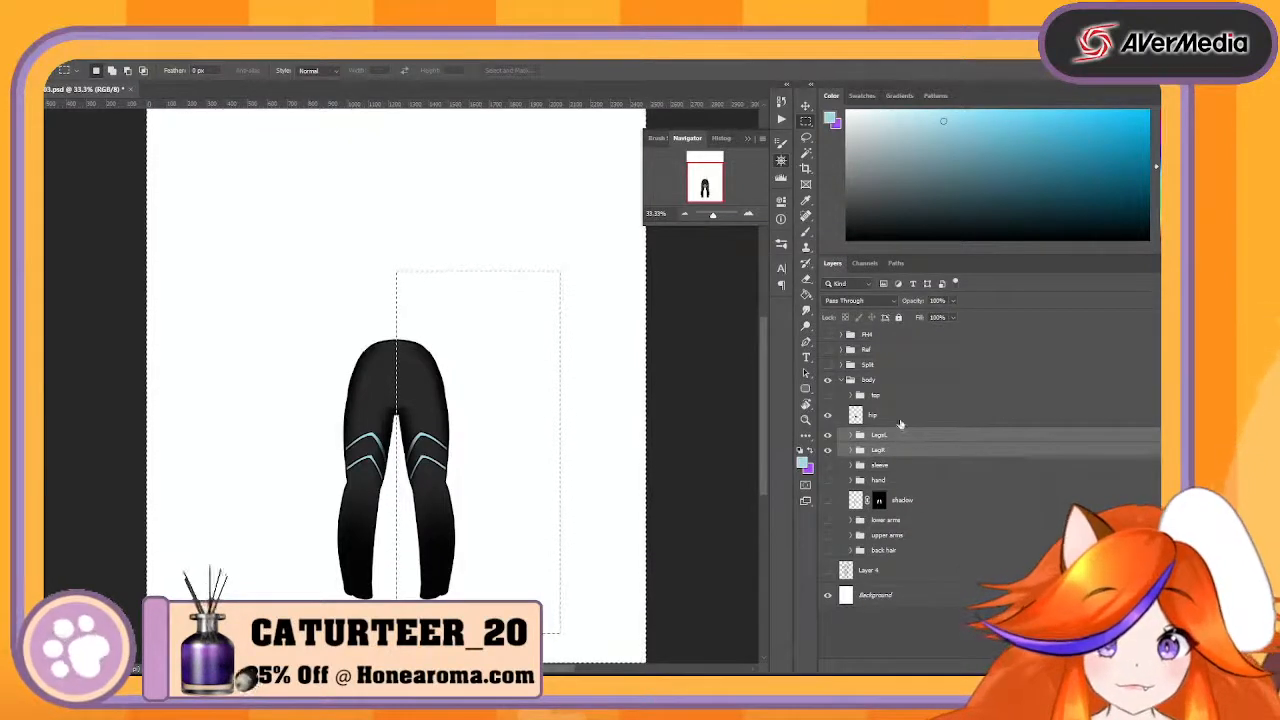
left_click(898, 418, "shift")
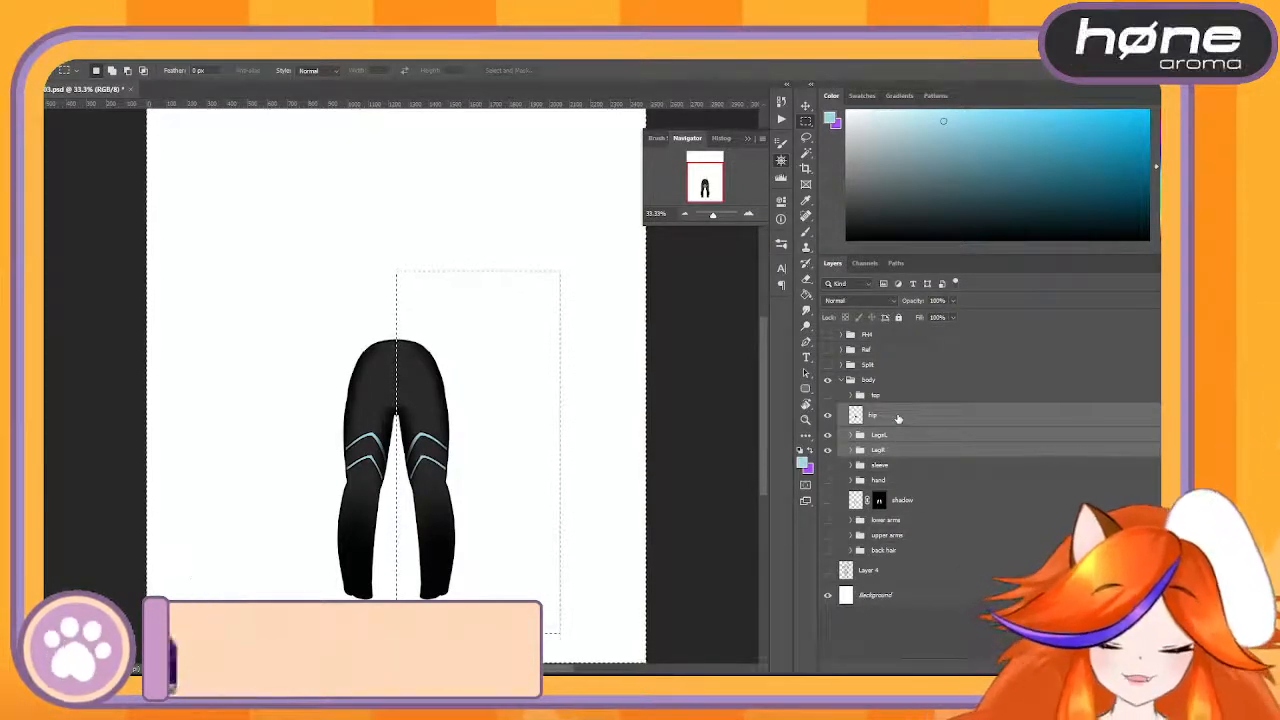
key("ctrl+g")
double_click(882, 410)
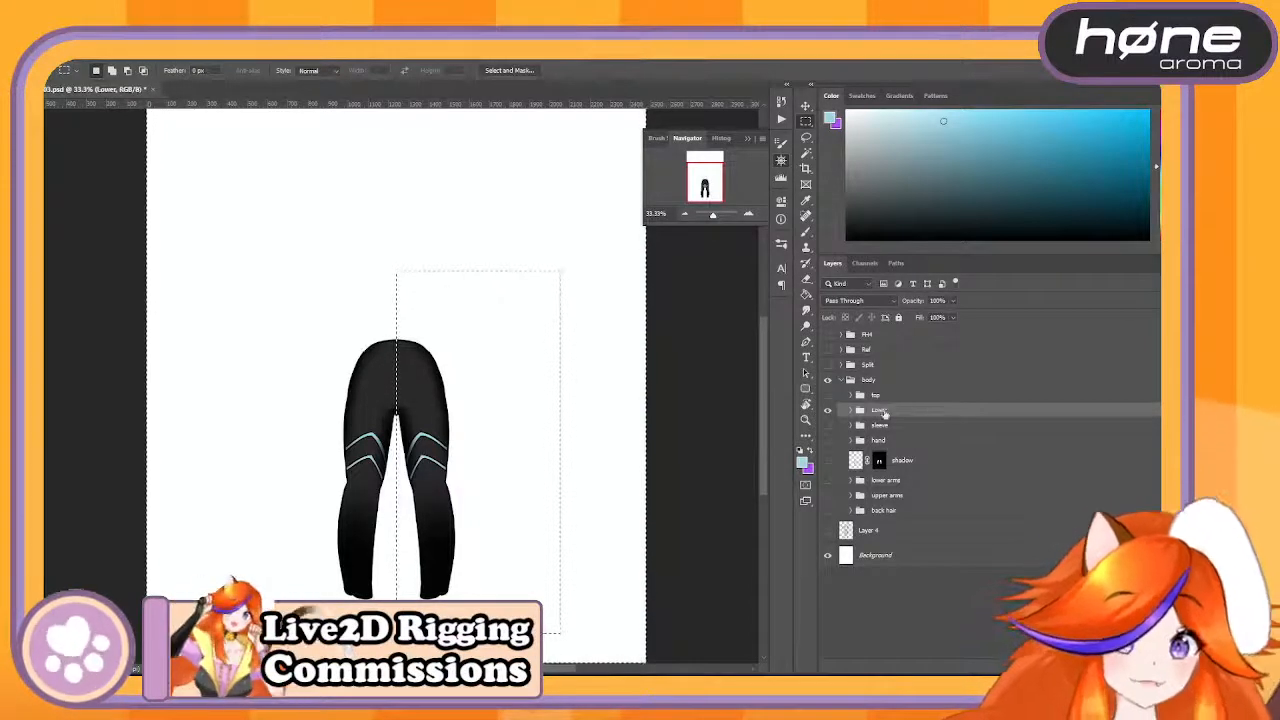
- Show the top group, group it together with the Lower group and name the new group BodyBase
left_click(827, 395)
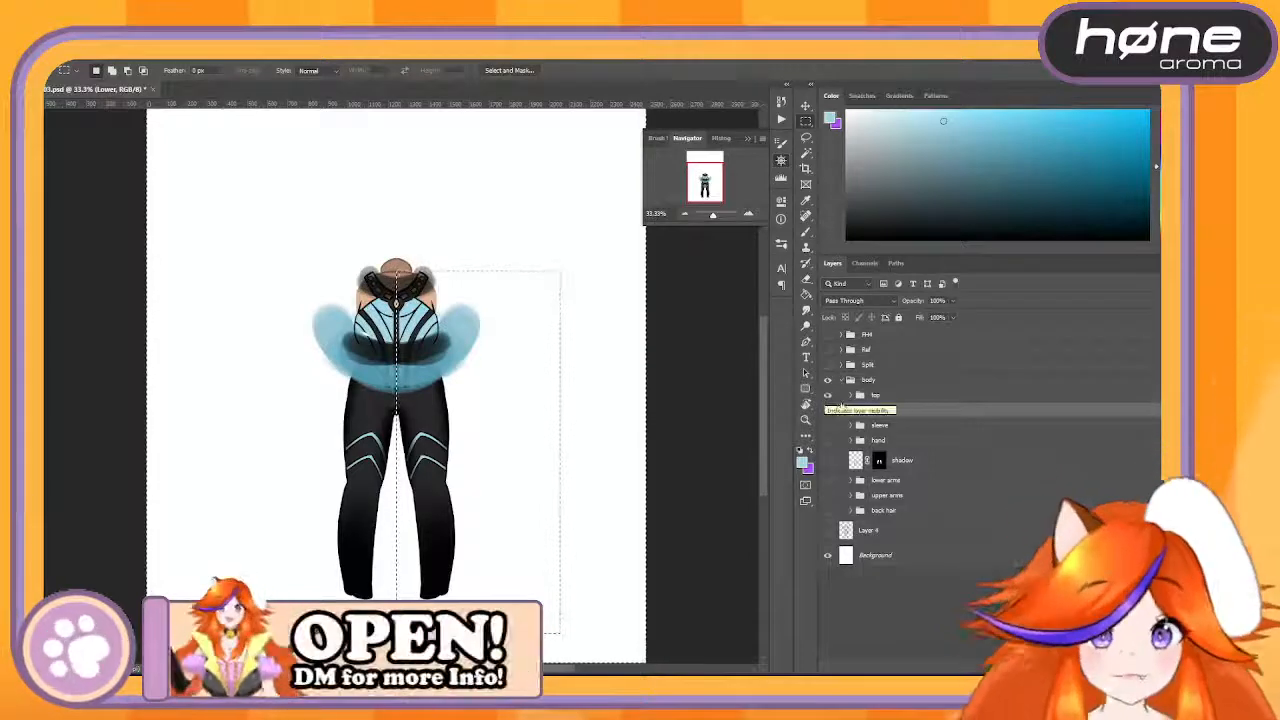
left_click(940, 397)
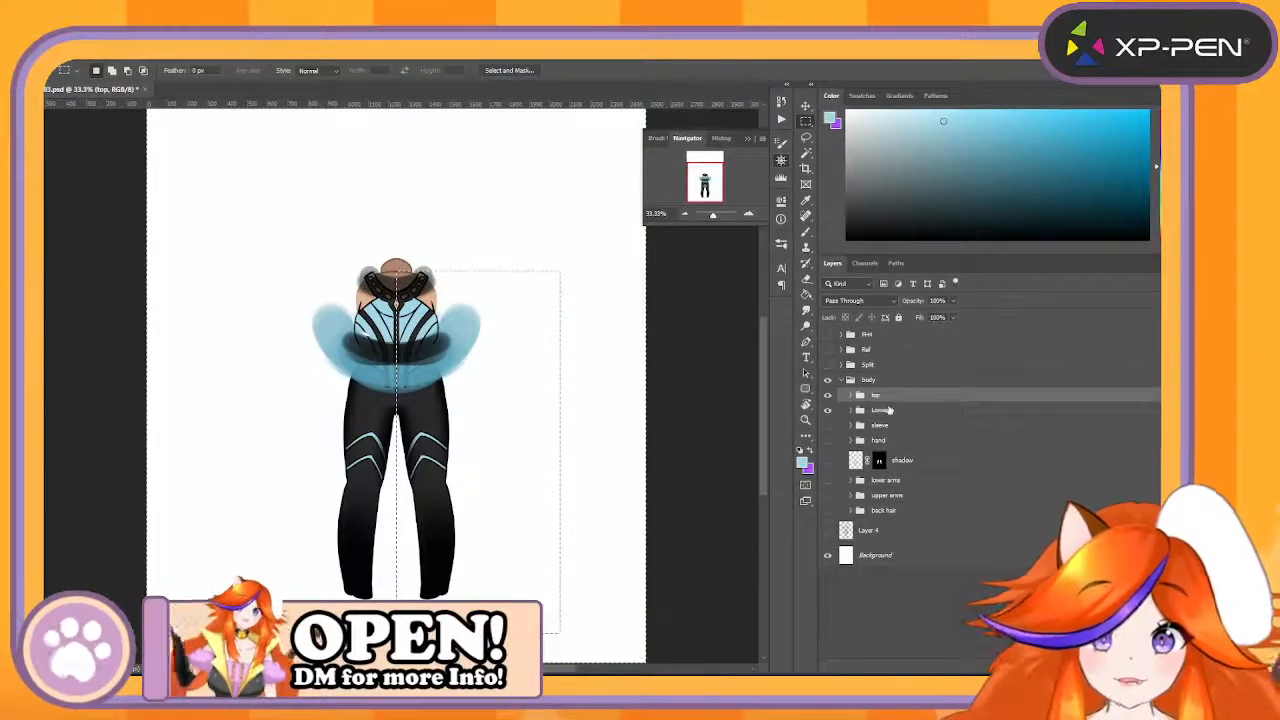
left_click(888, 412, "shift")
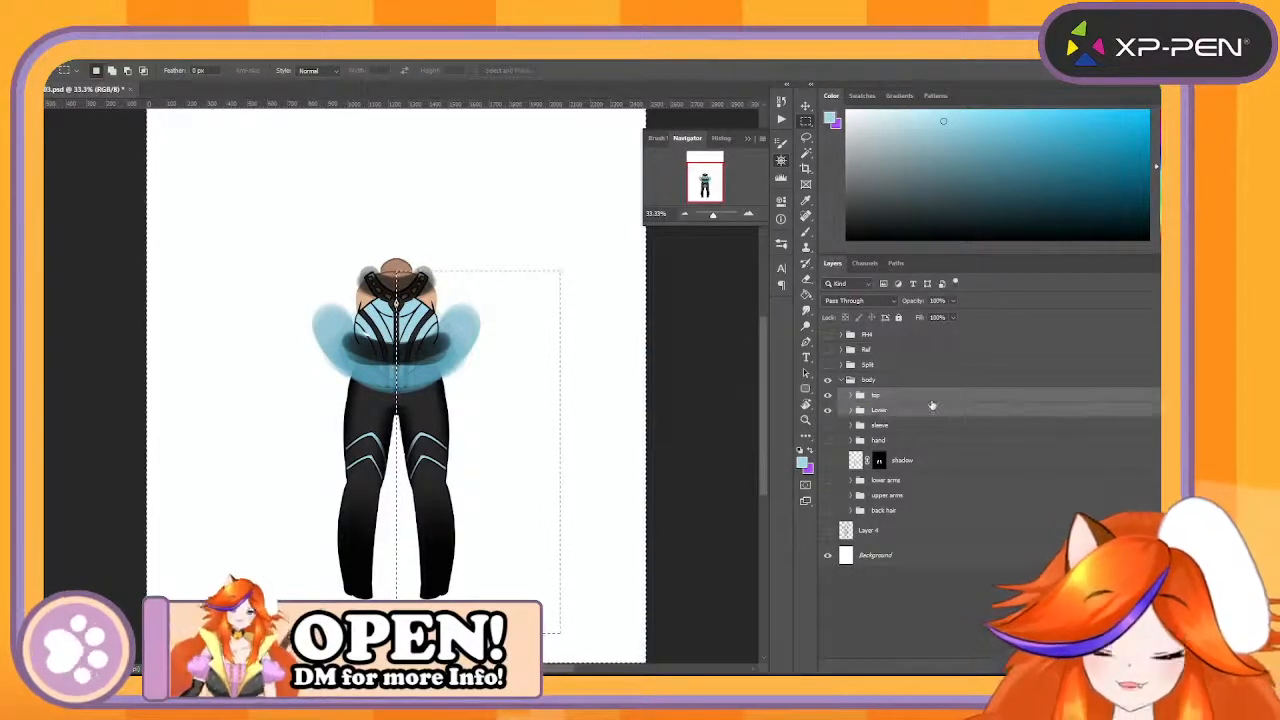
key("ctrl+g")
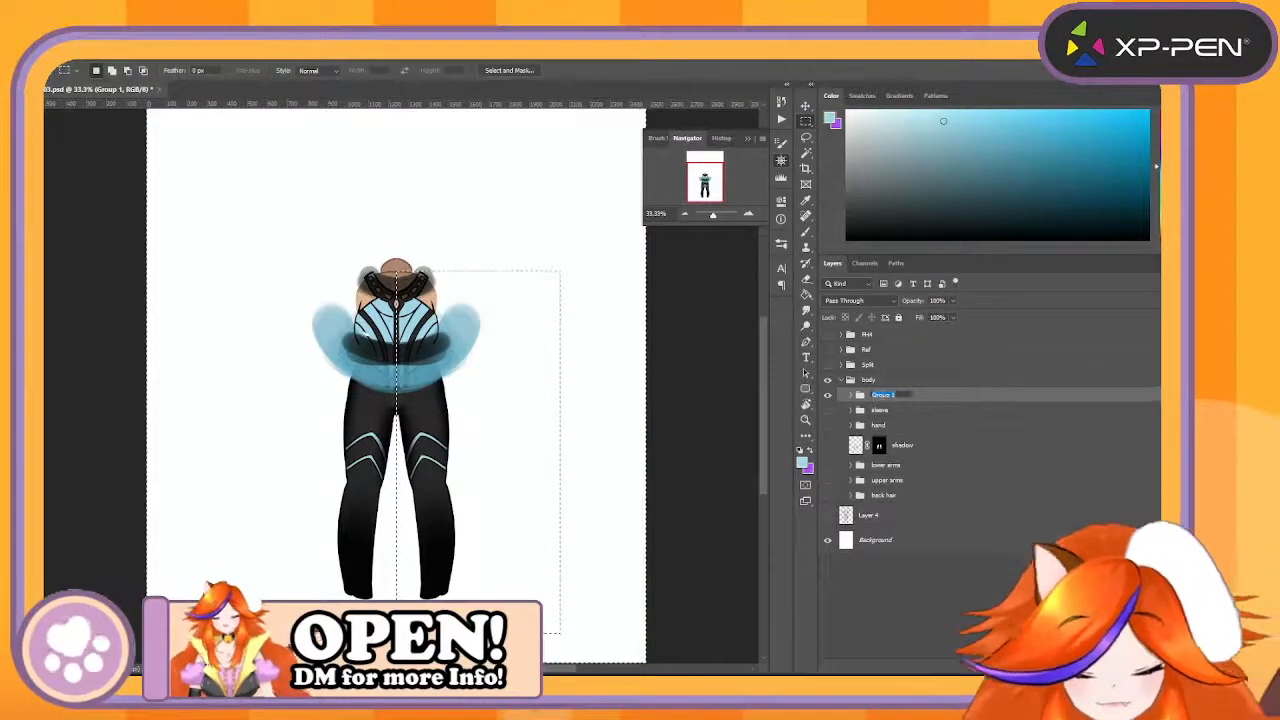
type("BodyBase")
key("Return")
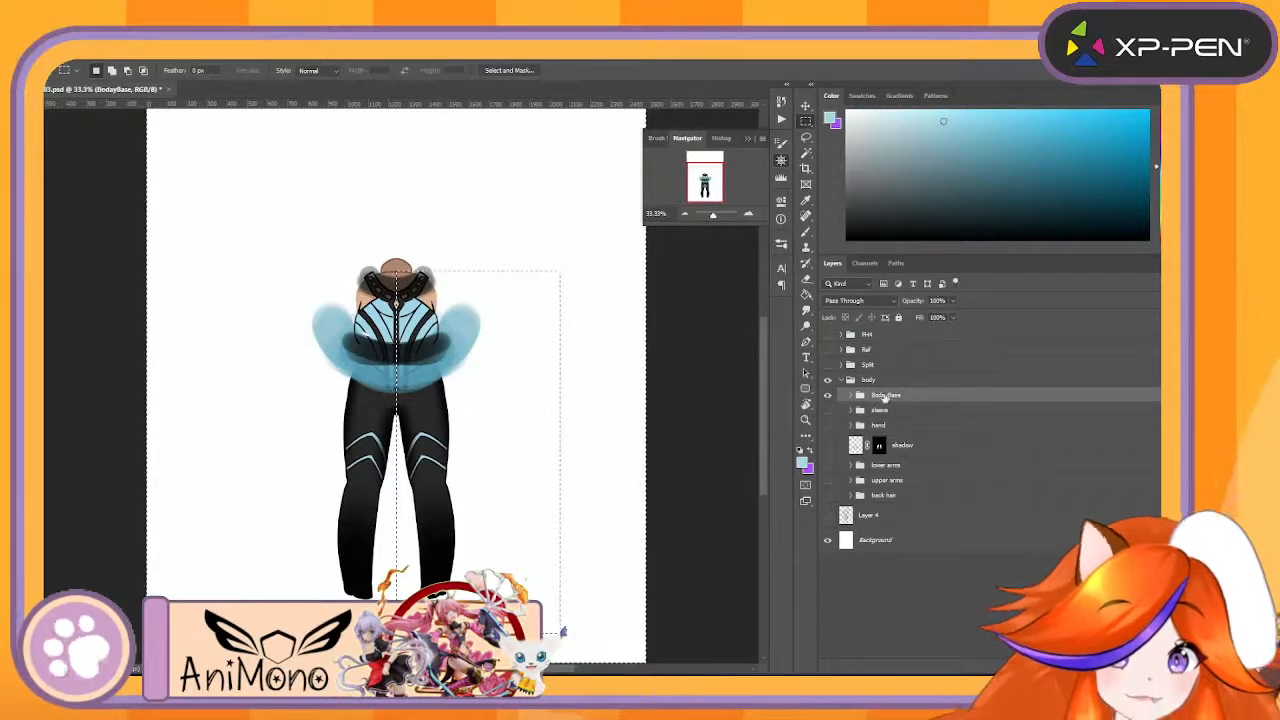
left_click(887, 395)
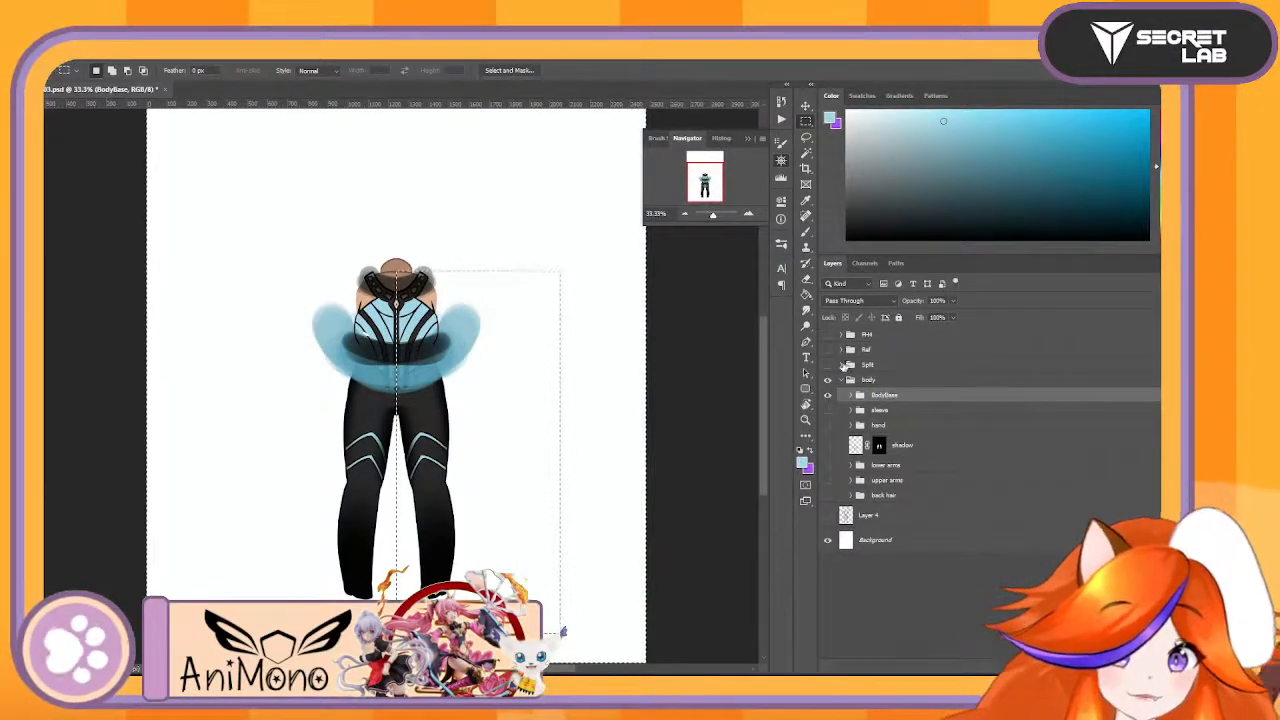
- Move the BodyBase group into the Split group beneath the EarL layer and collapse Split
left_click(849, 365)
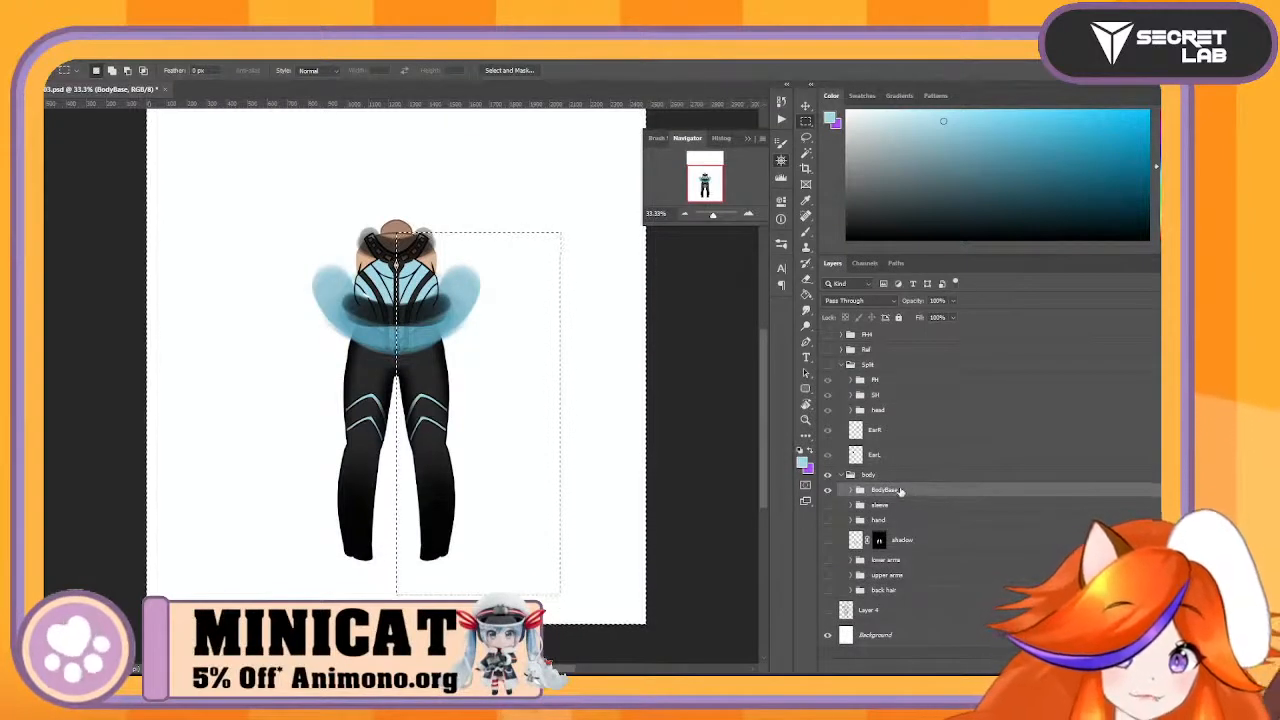
left_click_drag(900, 491, 919, 466)
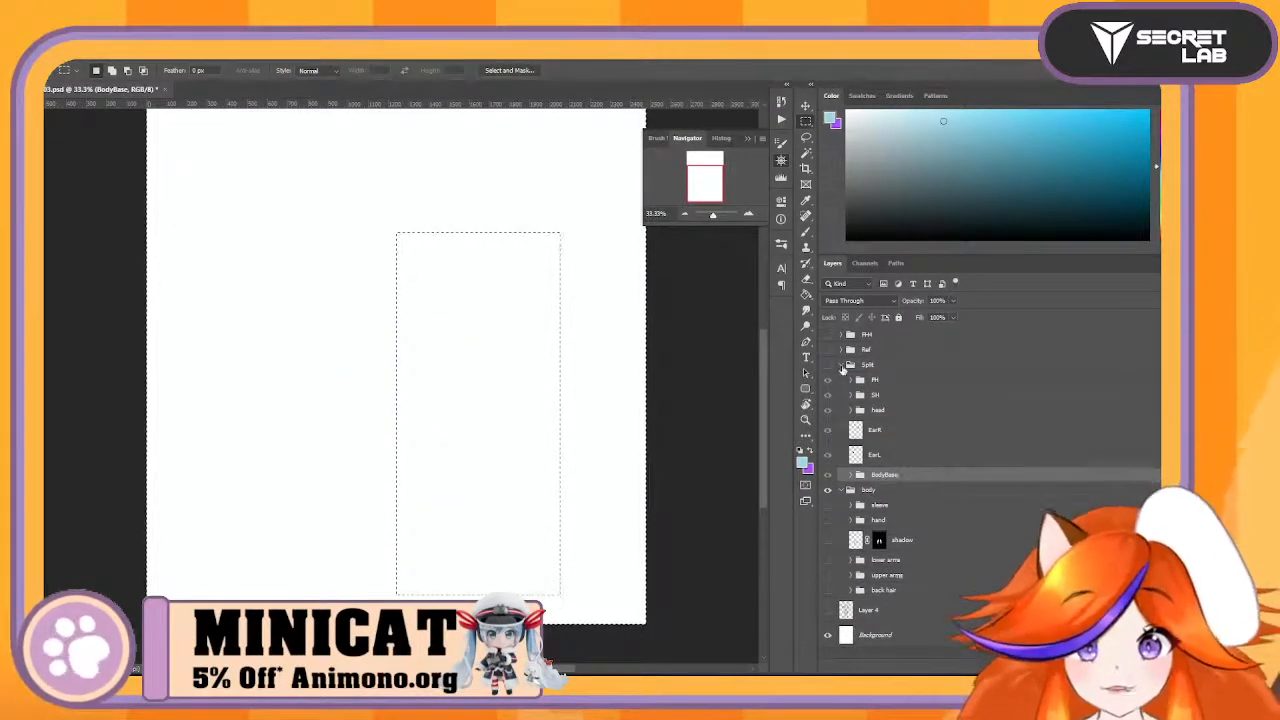
left_click(845, 366)
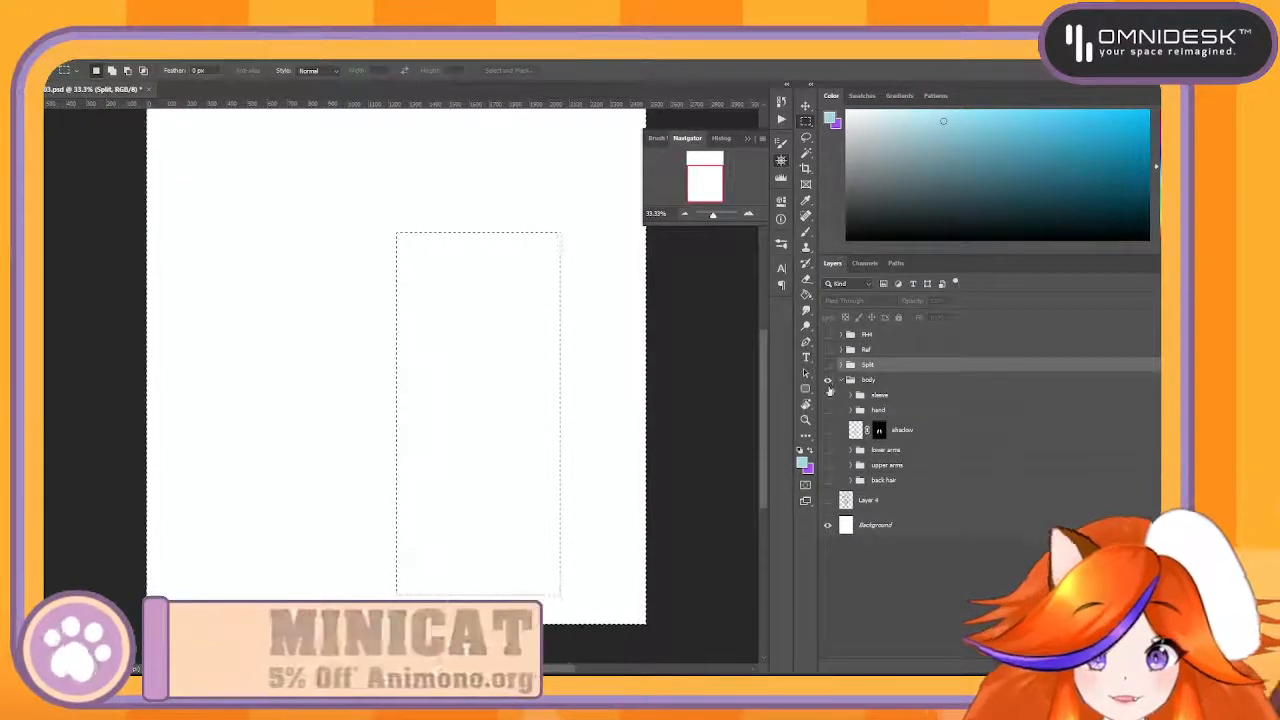
- Show the sleeve, hand, shadow, lower arms and upper arms layers, and check the back hair group, leaving it hidden
left_click(829, 393)
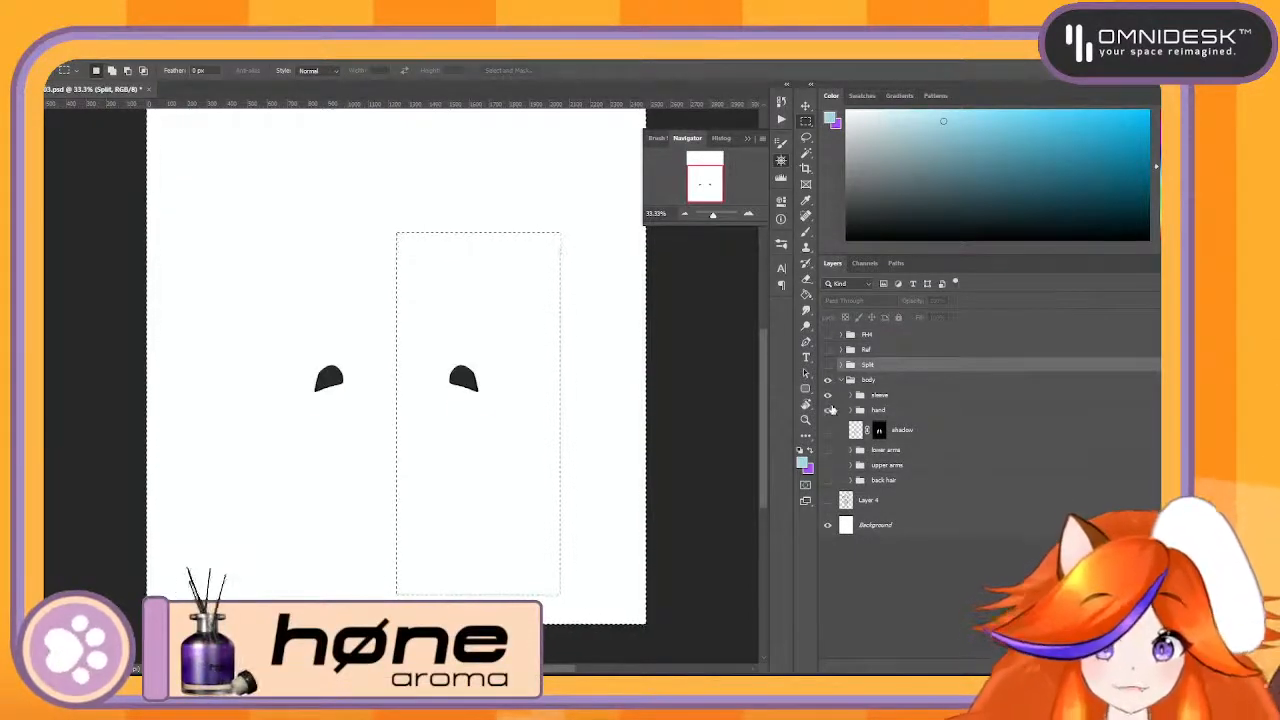
left_click(829, 410)
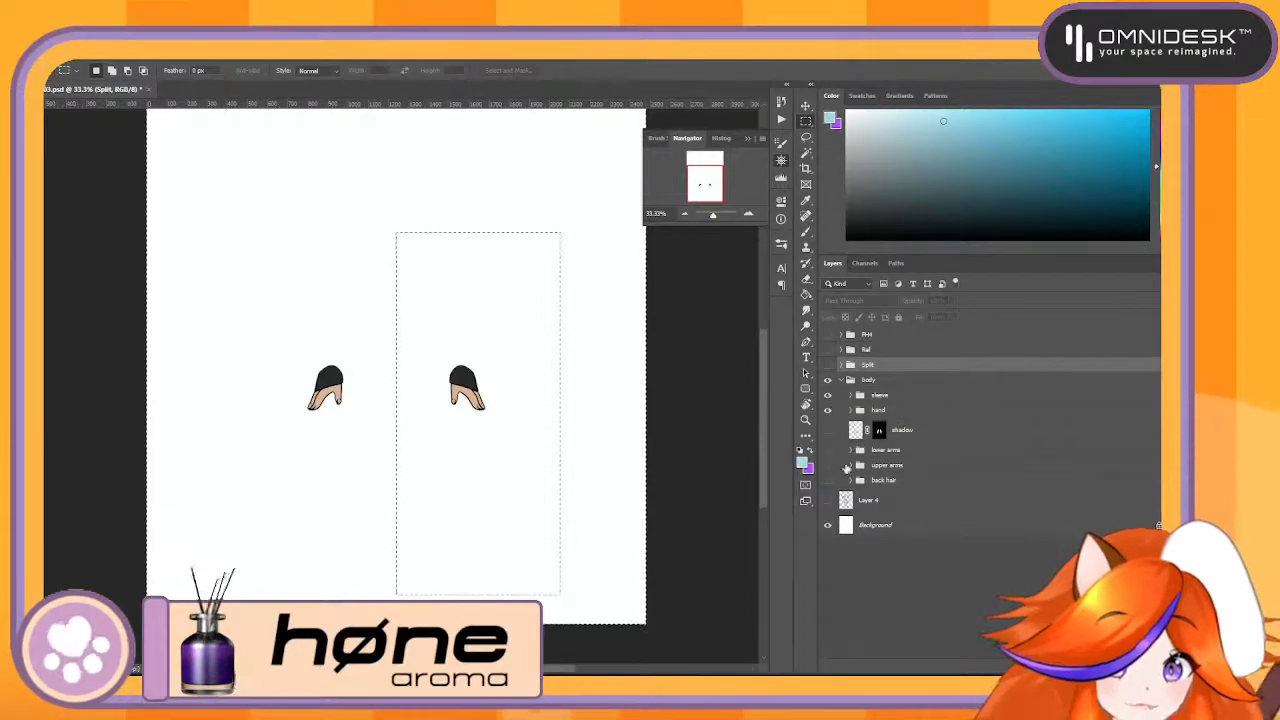
left_click(827, 429)
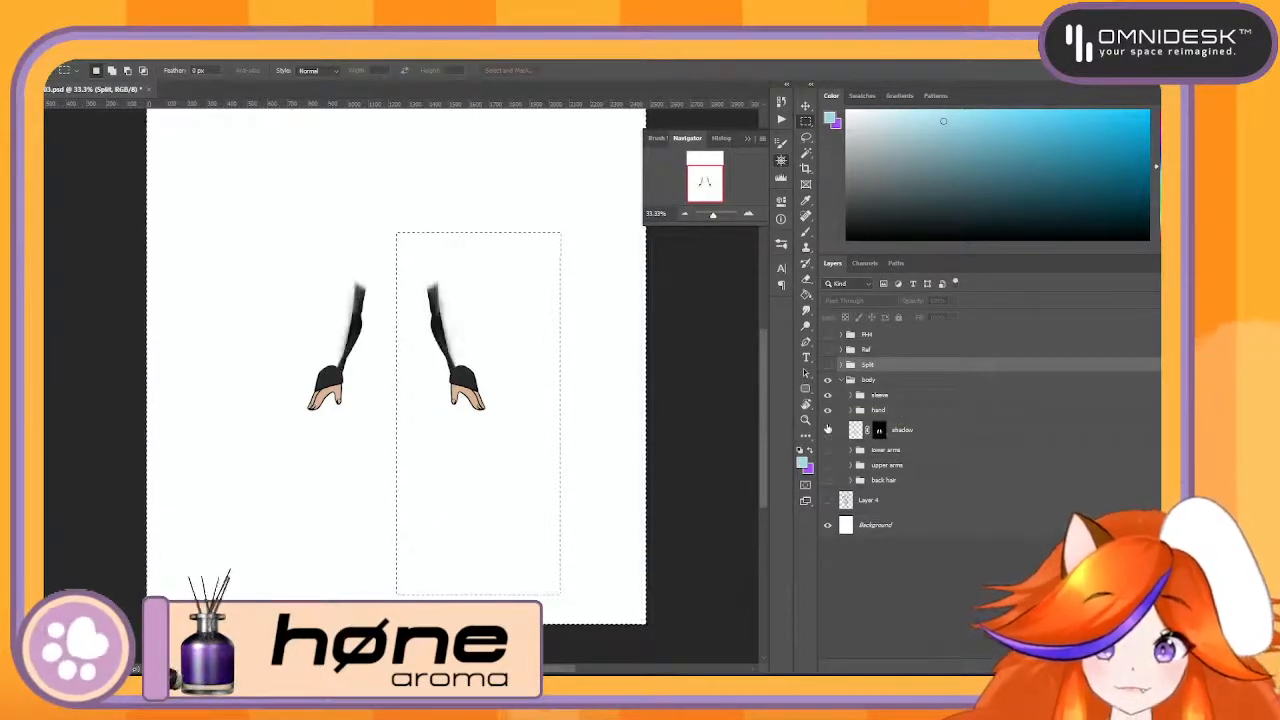
left_click(827, 429)
left_click(827, 429)
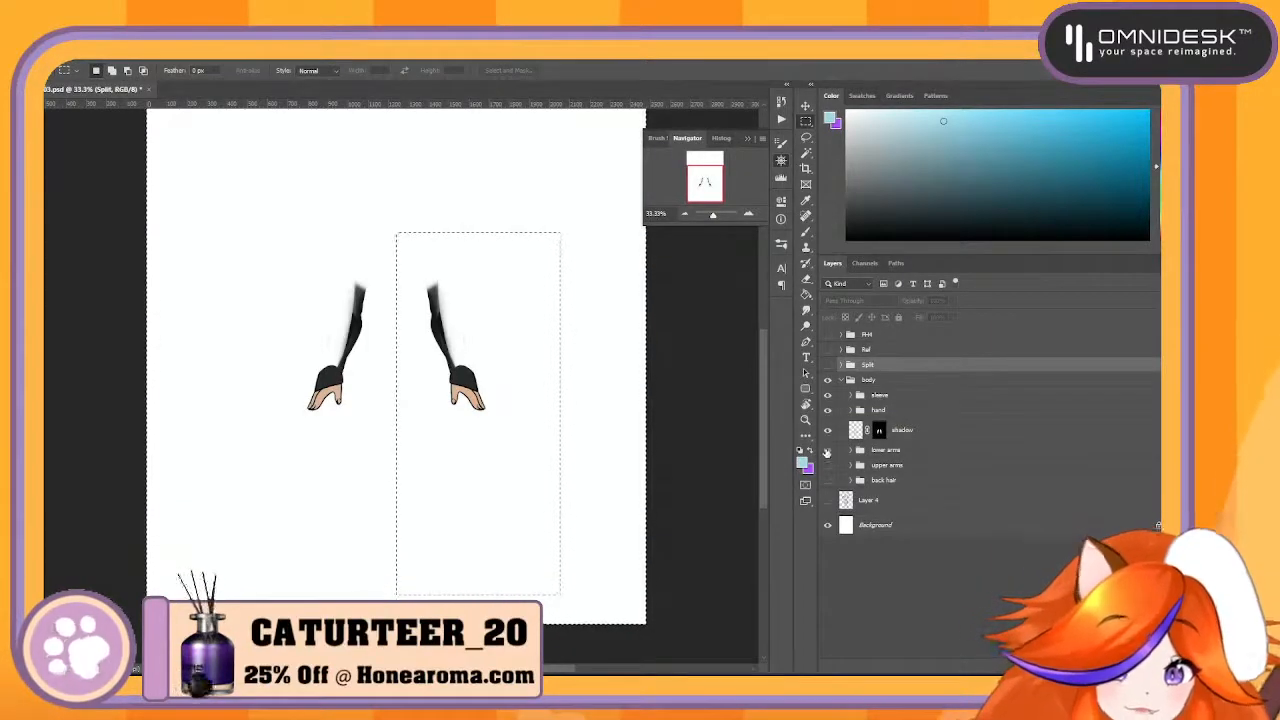
left_click(827, 450)
left_click(827, 465)
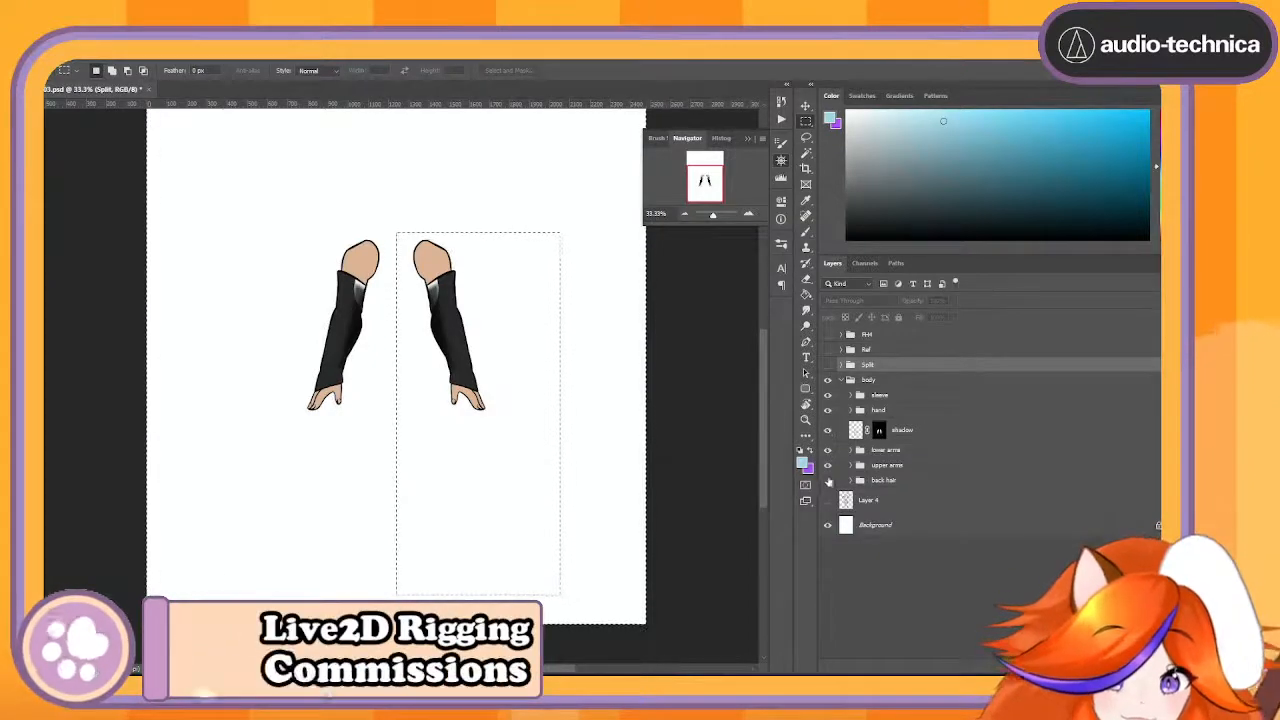
left_click(827, 480)
left_click(827, 480)
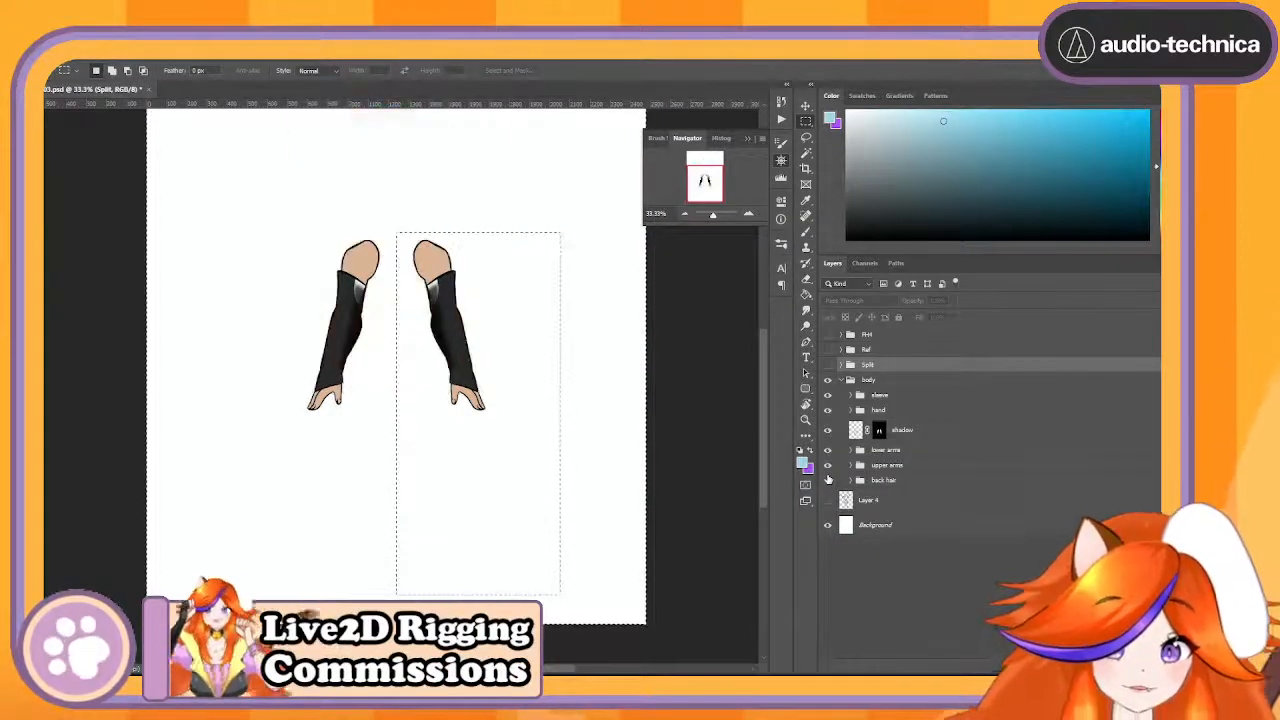
- Merge the sleeve group and the hand group into one layer each
left_click(936, 430)
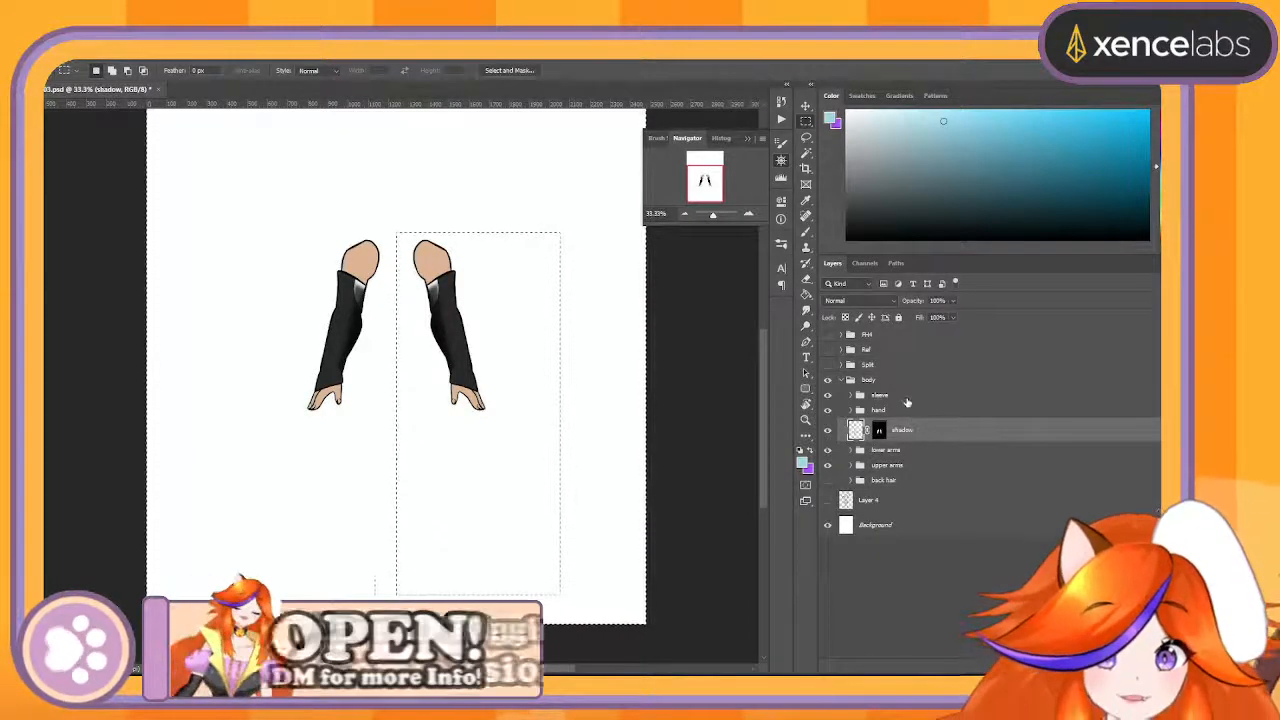
left_click(907, 400)
right_click(911, 398)
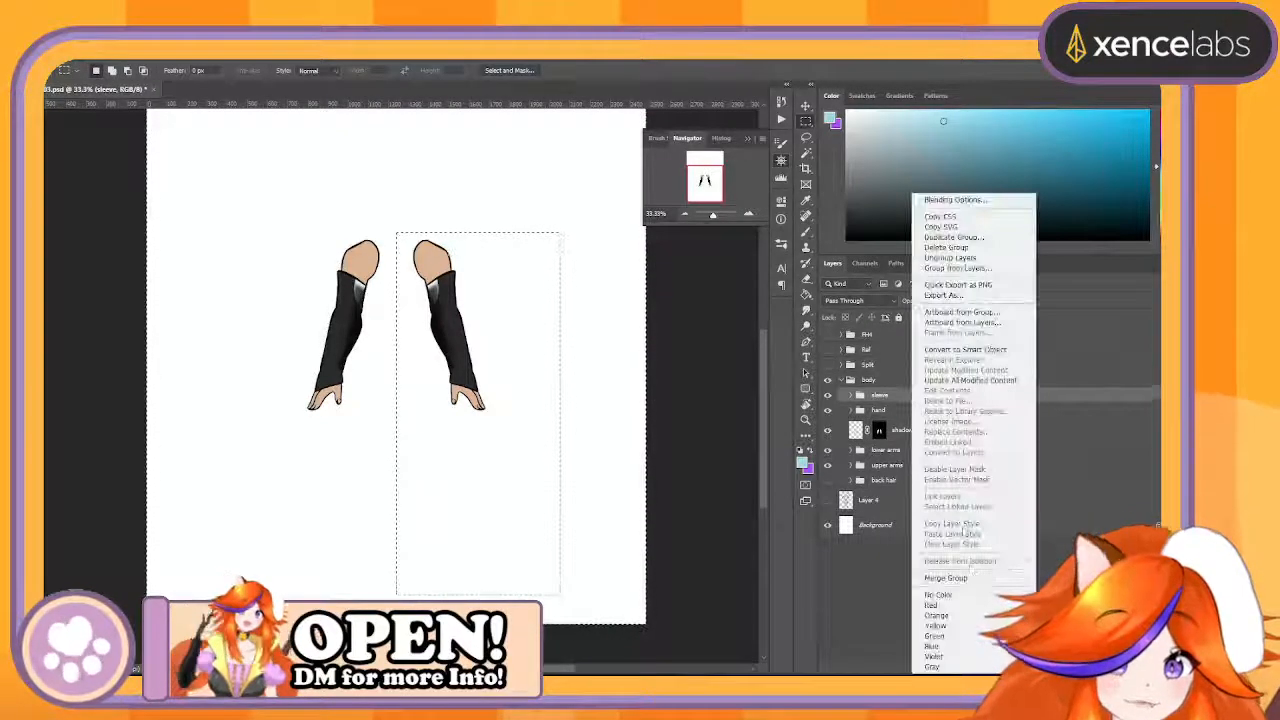
left_click(970, 582)
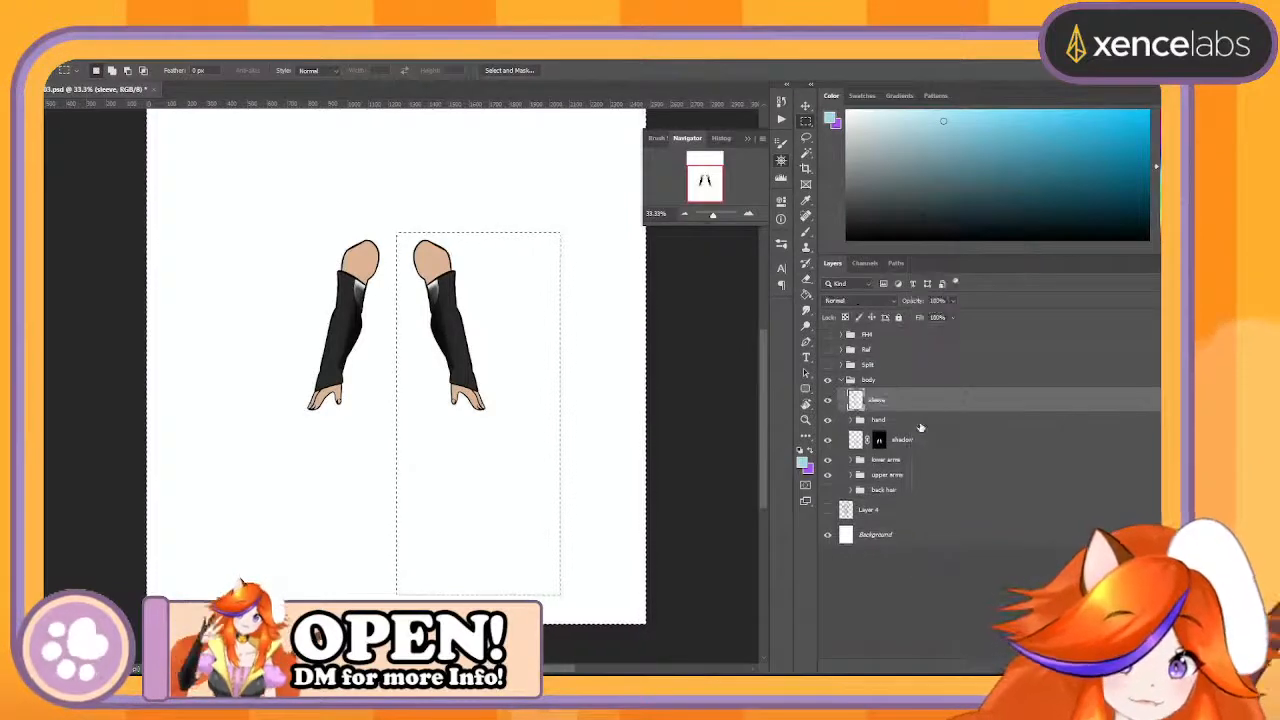
right_click(920, 428)
left_click(980, 578)
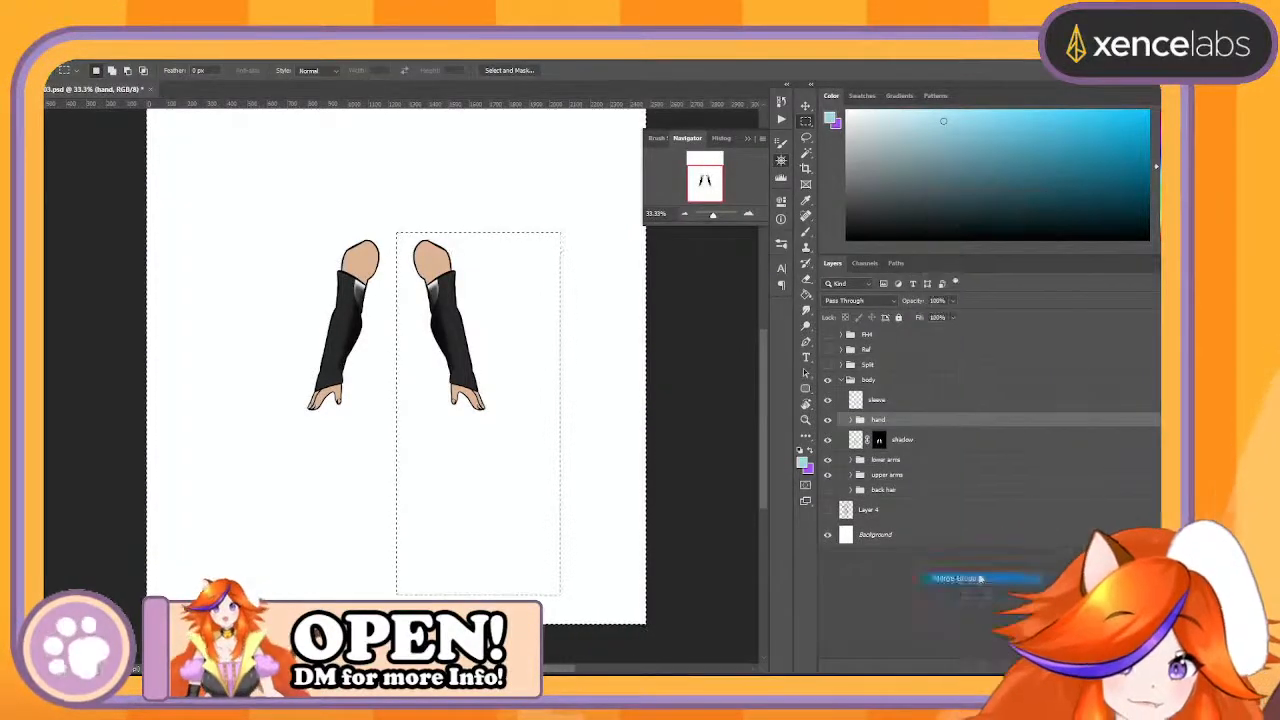
- Delete the layer mask from the arms' shadow layer
left_click(939, 456)
left_click(925, 485, "shift")
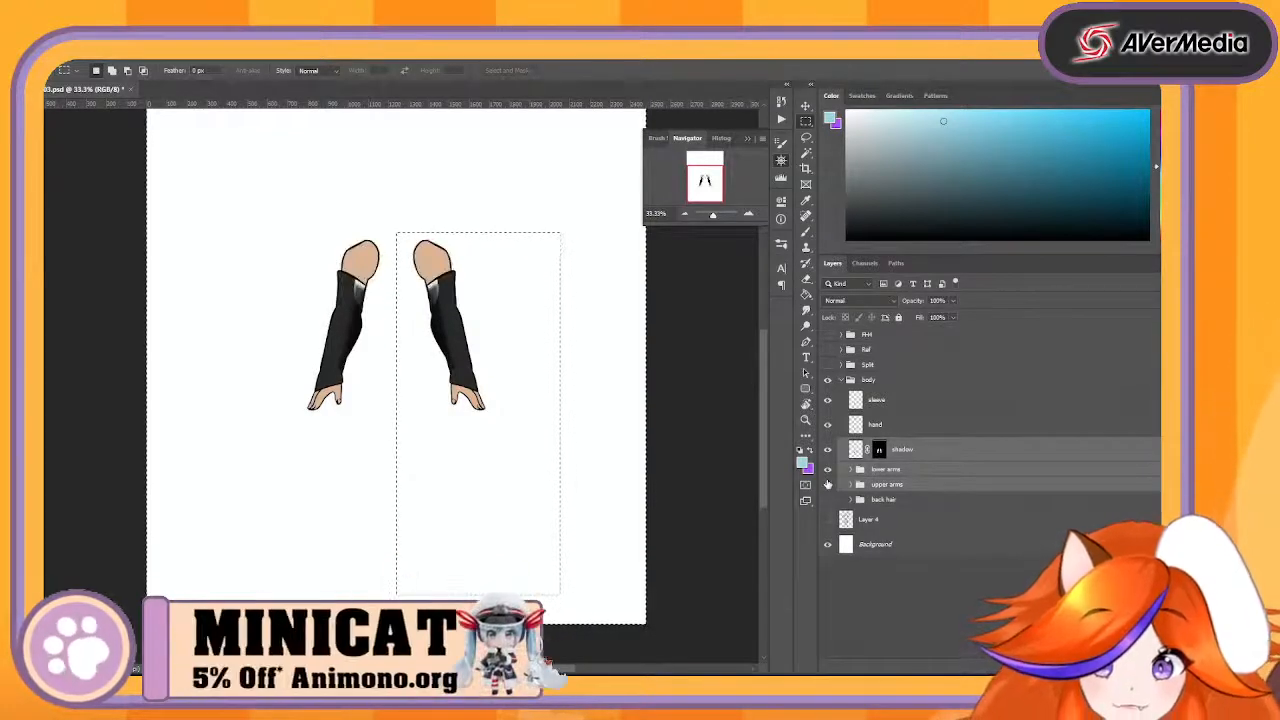
left_click(879, 450)
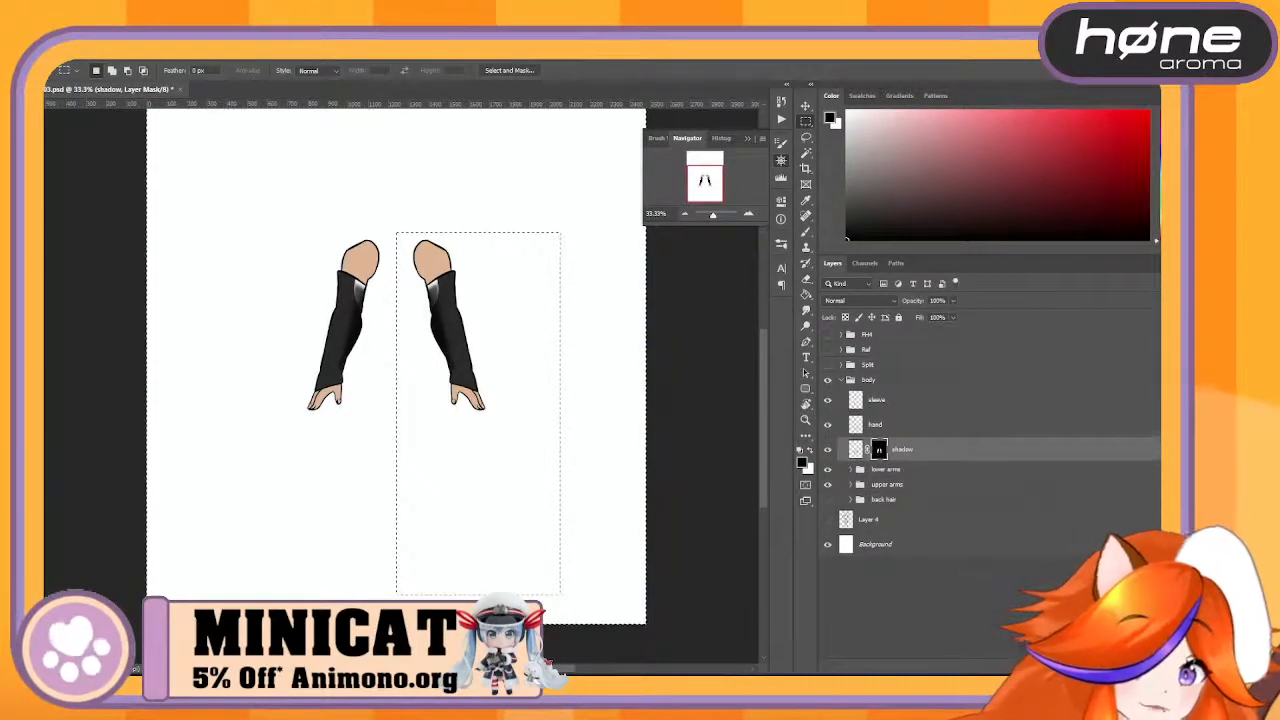
left_click(951, 477)
- Merge the lower arms group and the upper arms group into one layer each
left_click(911, 471)
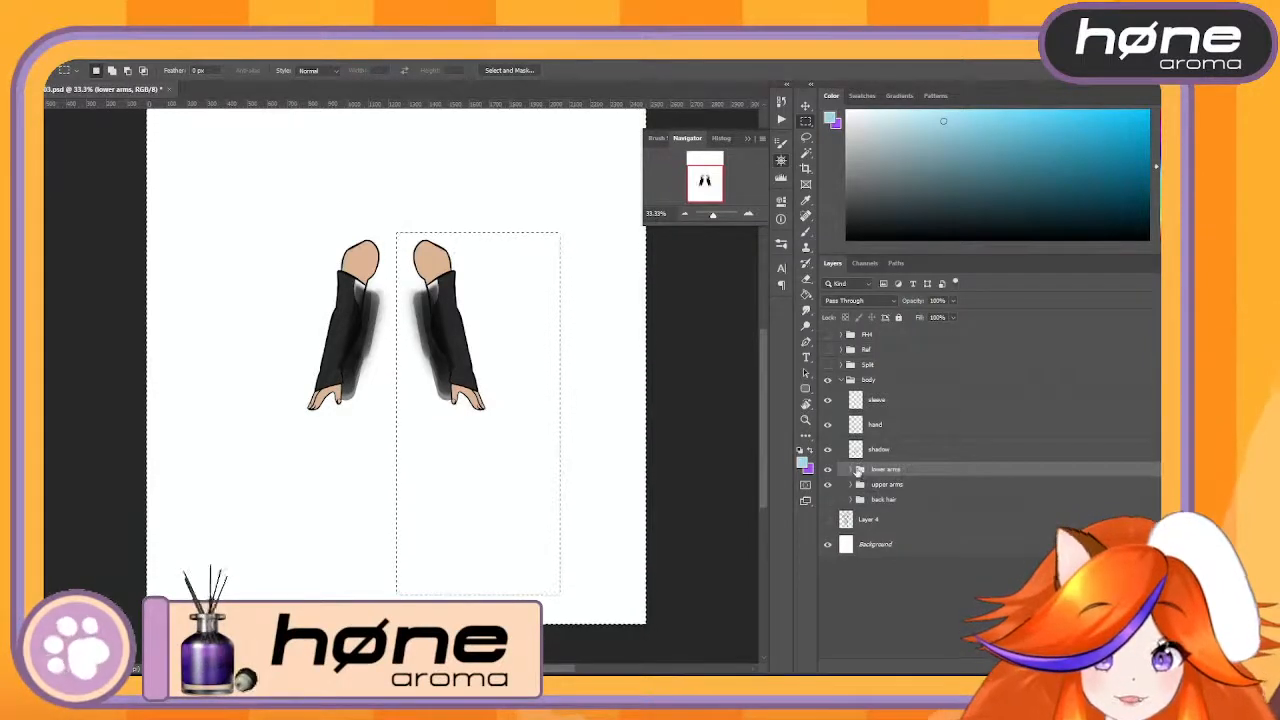
right_click(897, 470)
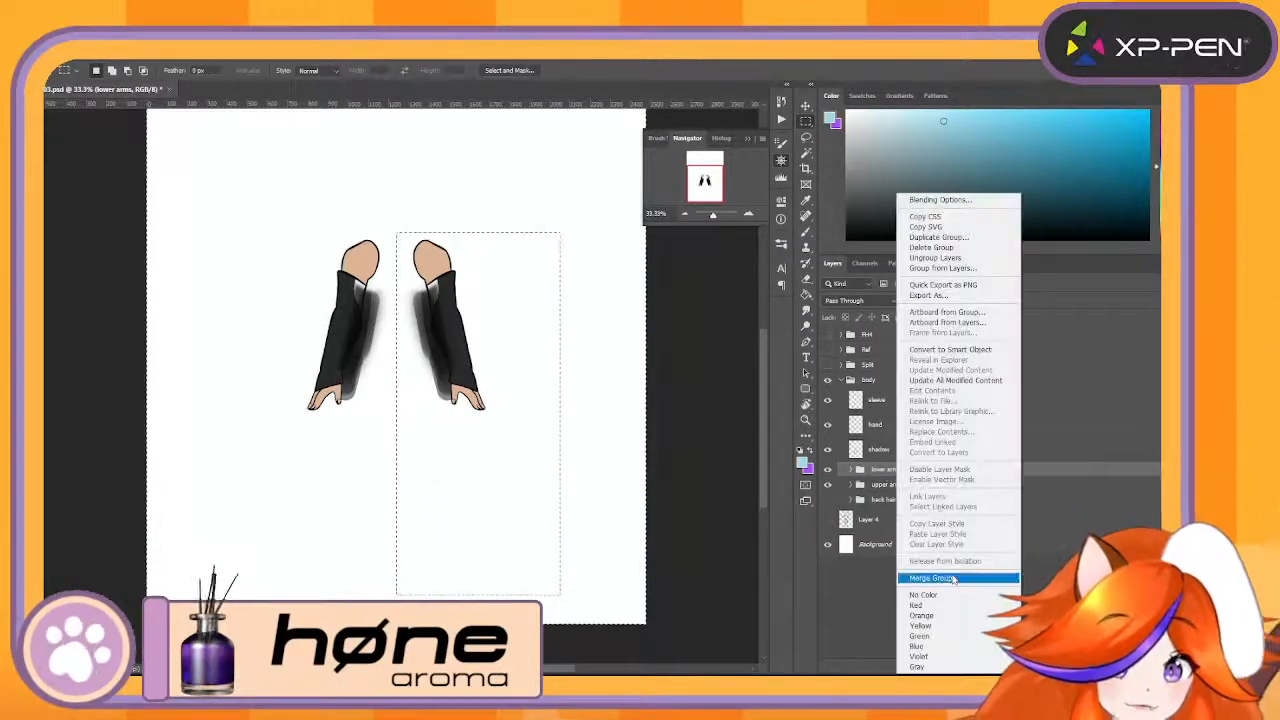
left_click(954, 578)
right_click(917, 497)
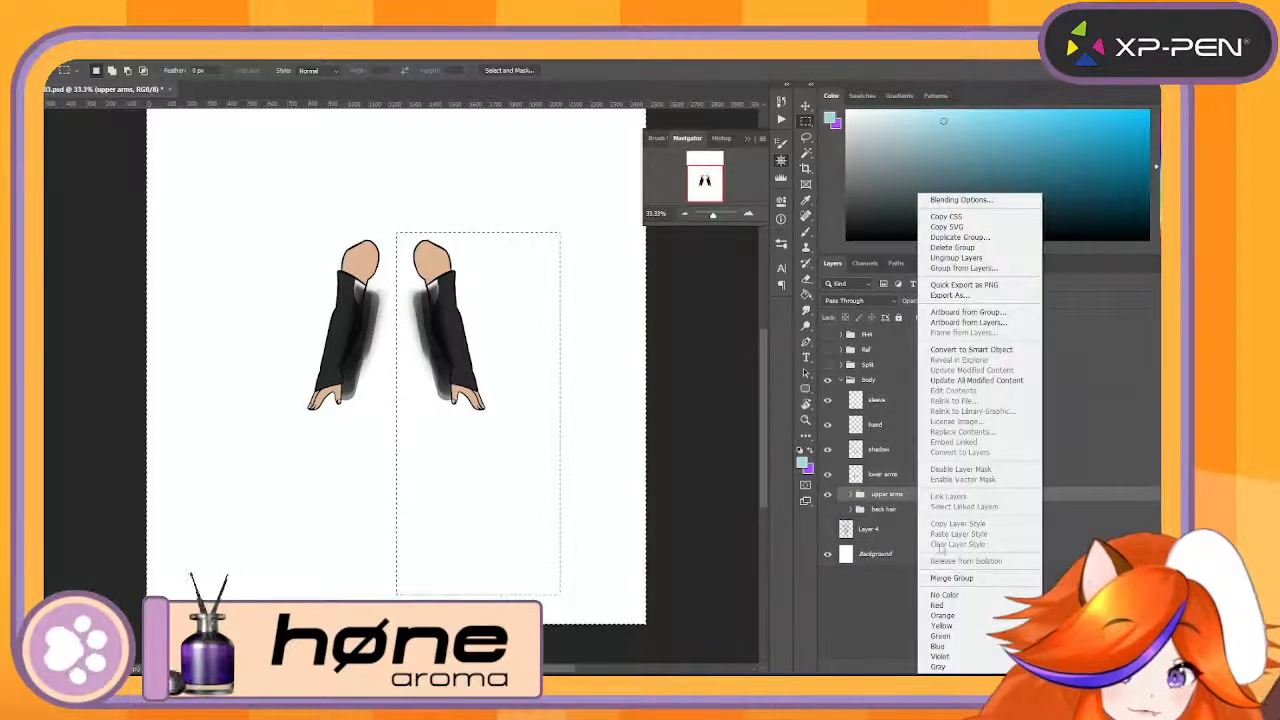
left_click(946, 566)
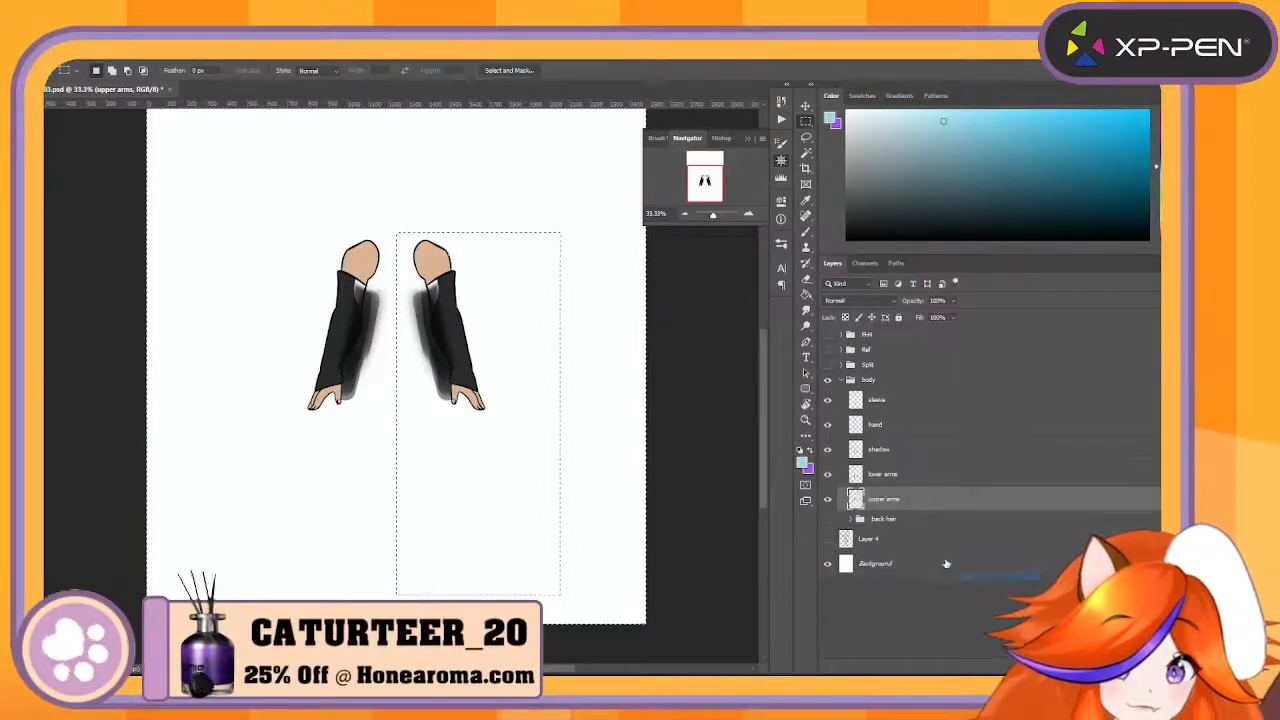
- Duplicate the shadow layer and place the copy directly above the upper arms layer
left_click(913, 453)
left_click(910, 474)
left_click(929, 455)
left_click_drag(934, 451, 1030, 668)
left_click_drag(927, 460, 937, 500)
- Mask the shadow copy to the upper arms' shape and merge it down into the upper arms layer
left_click_drag(1049, 528, 974, 668)
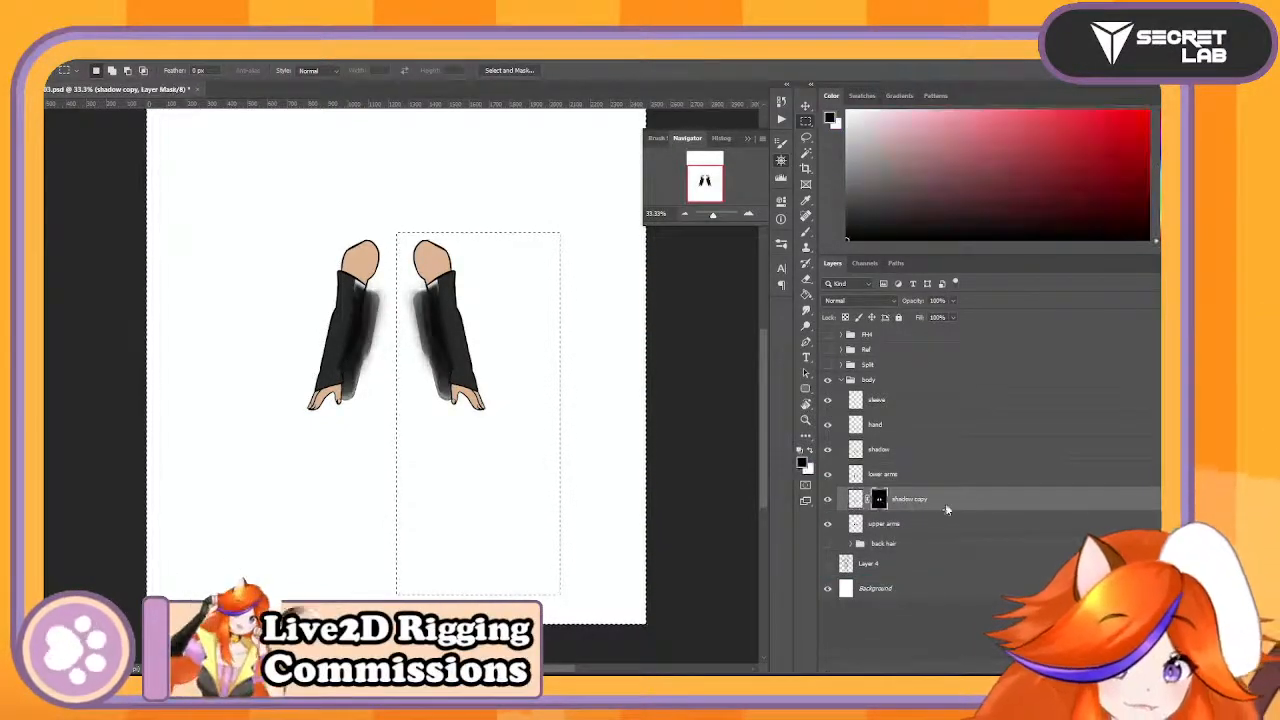
right_click(946, 510)
left_click(998, 521)
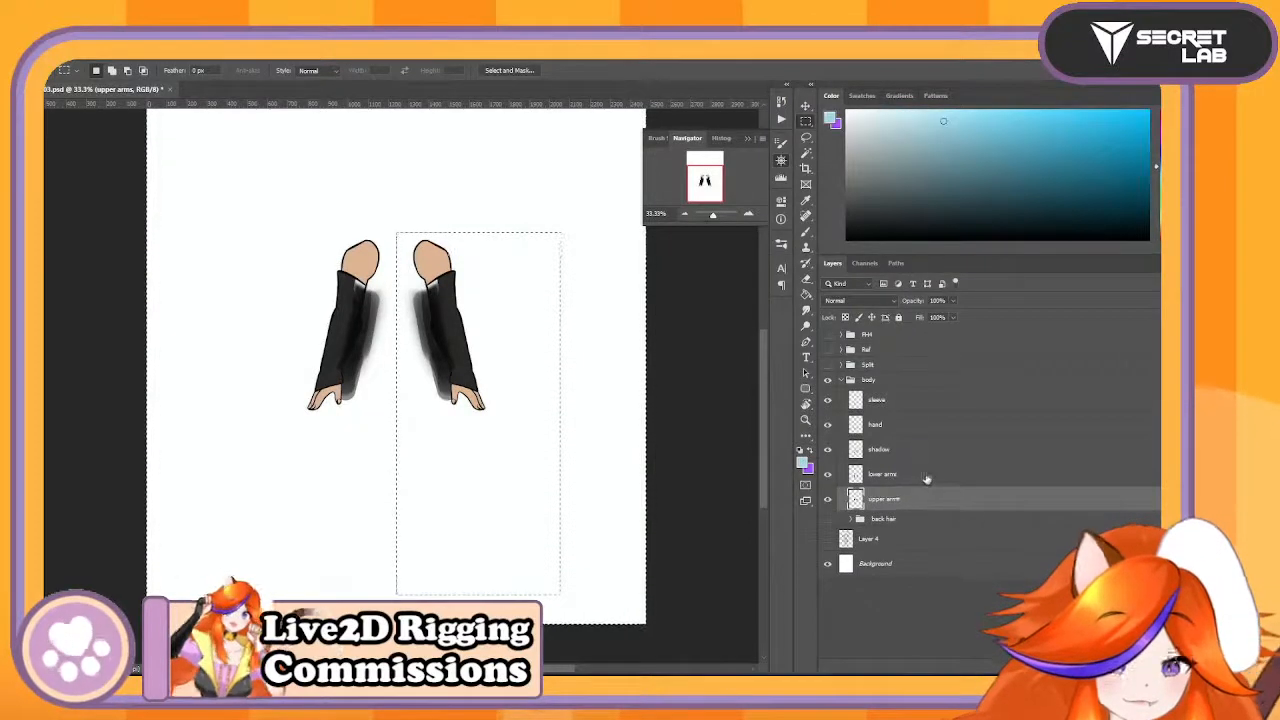
- Mask the original shadow layer to the lower arms' shape and merge it down into the lower arms layer
left_click(926, 455)
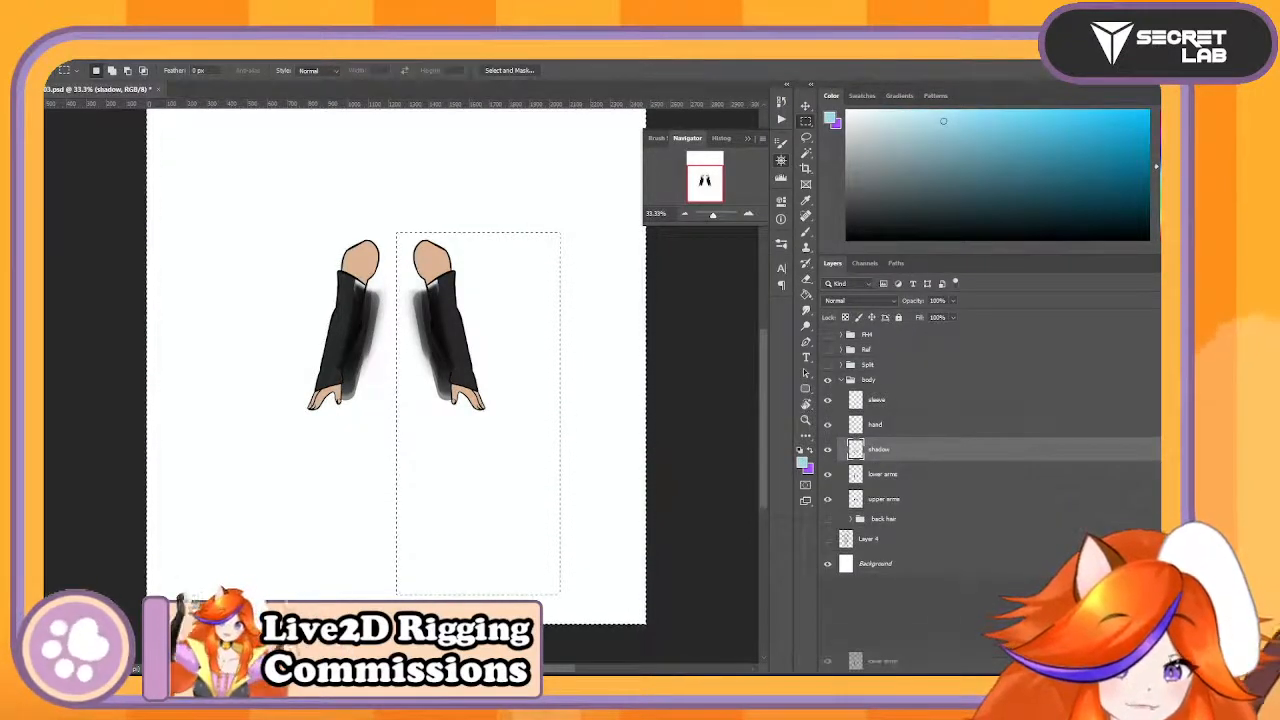
left_click_drag(1076, 661, 1078, 661)
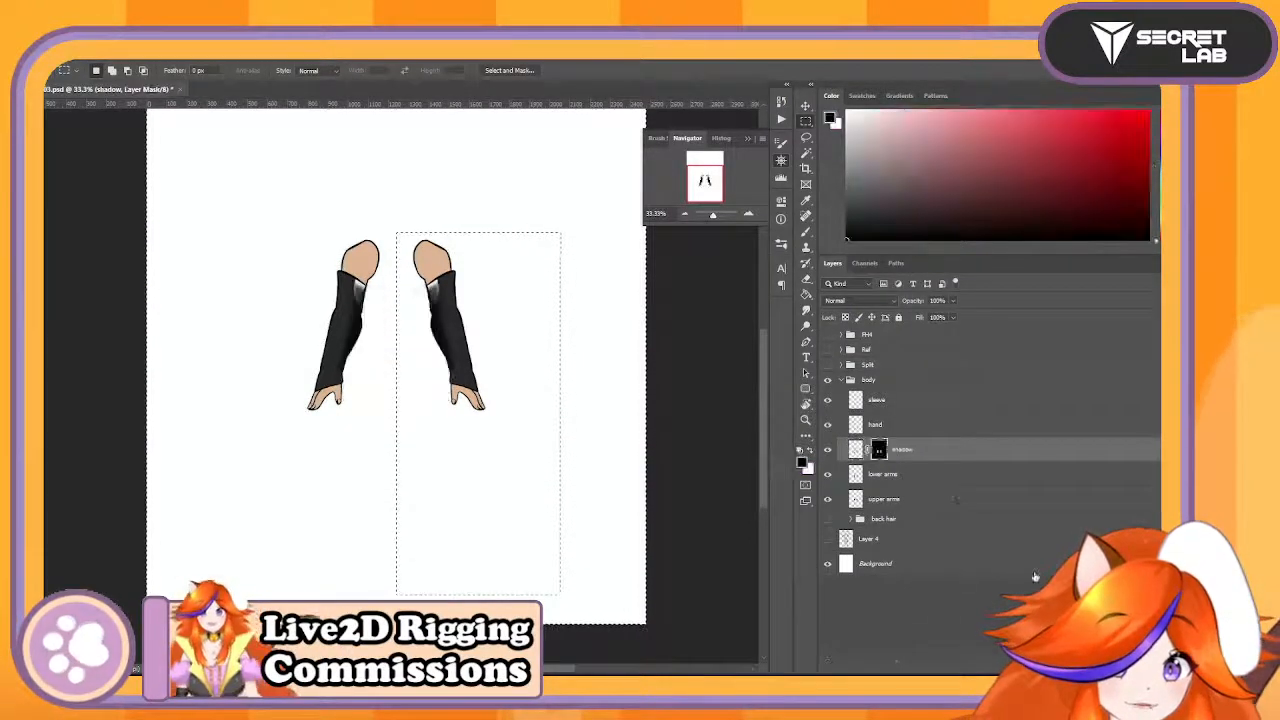
right_click(968, 443)
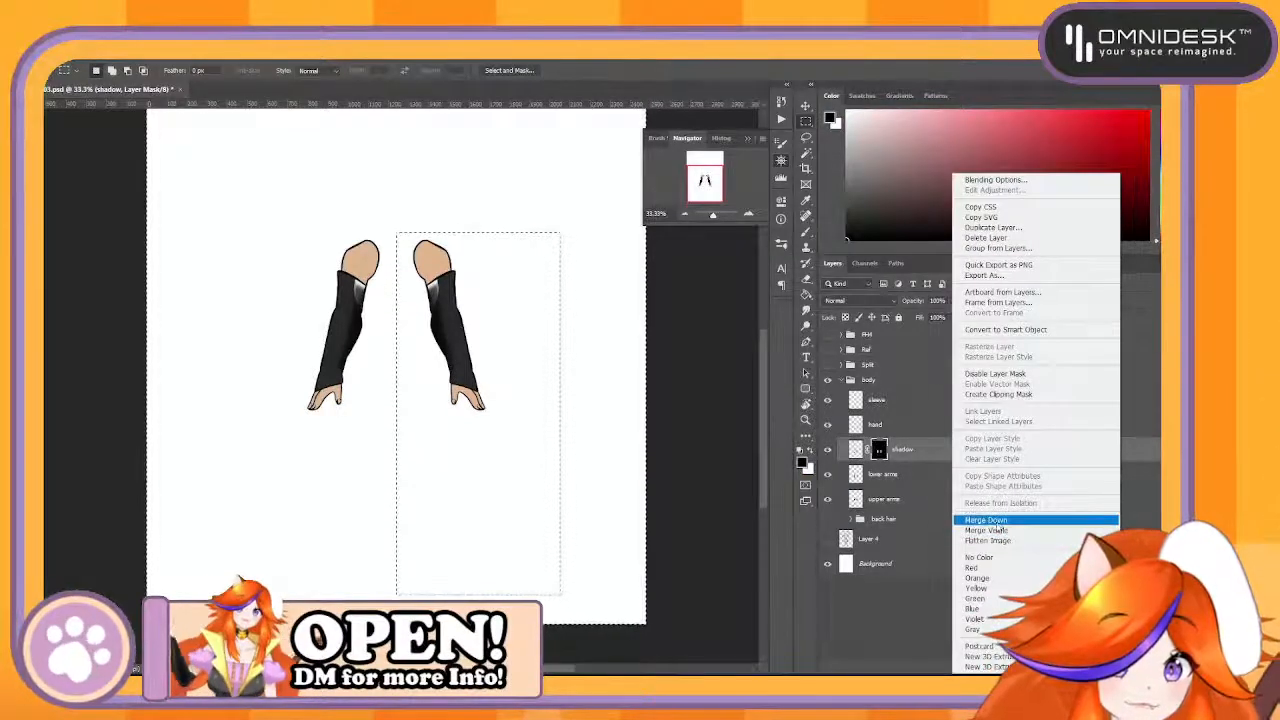
left_click(998, 521)
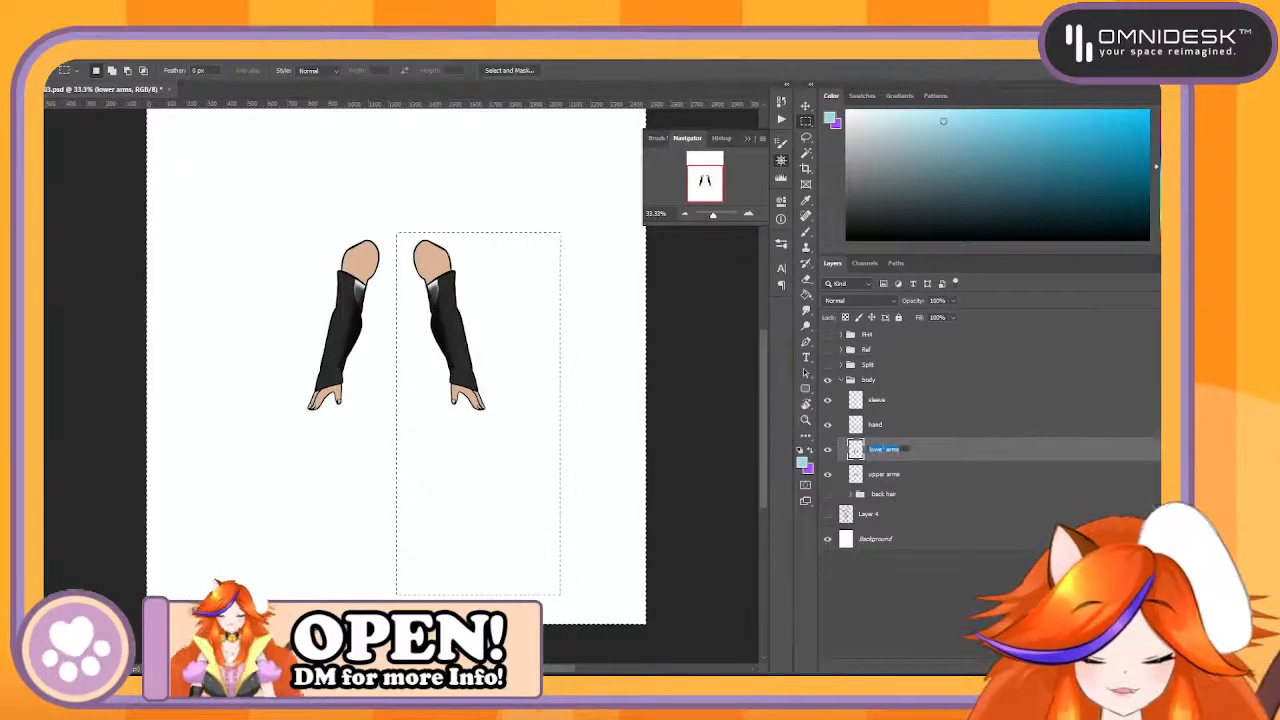
- Rename the lower arms layer Lower
type("Lower")
key("Return")
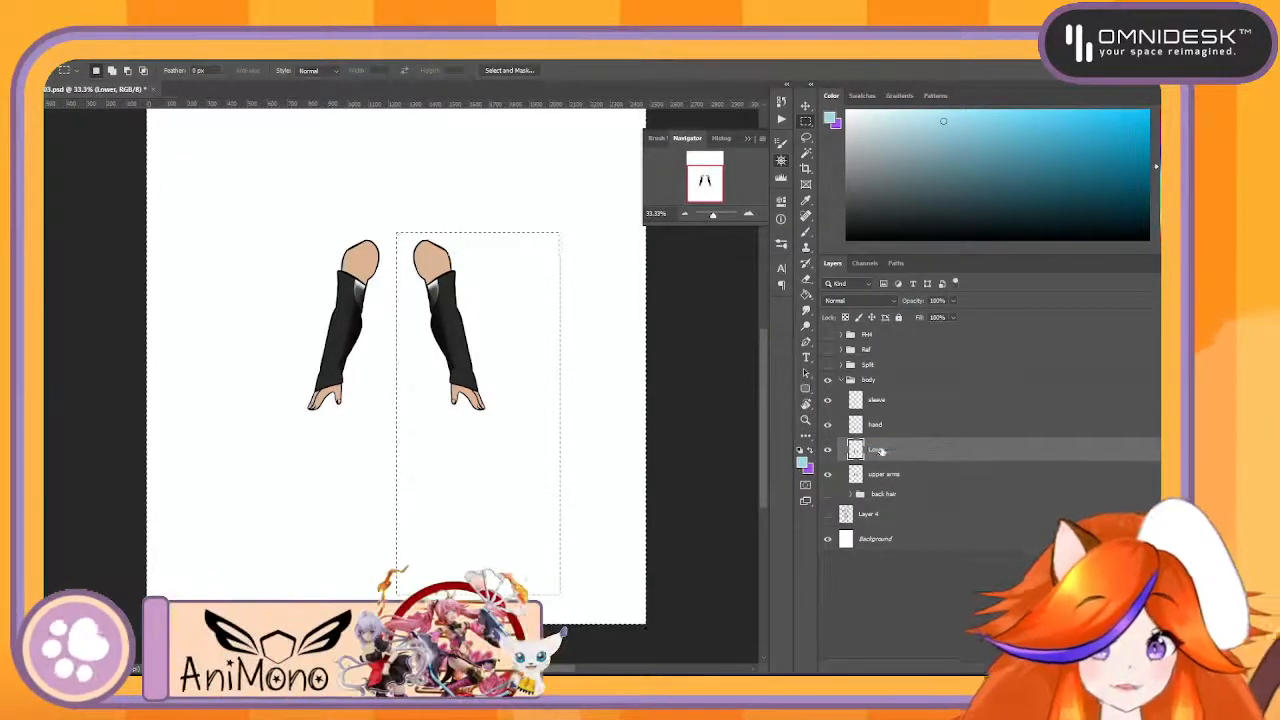
- Rename the upper arms layer Upper and group the sleeve, hand, Lower and Upper layers as hands
double_click(884, 474)
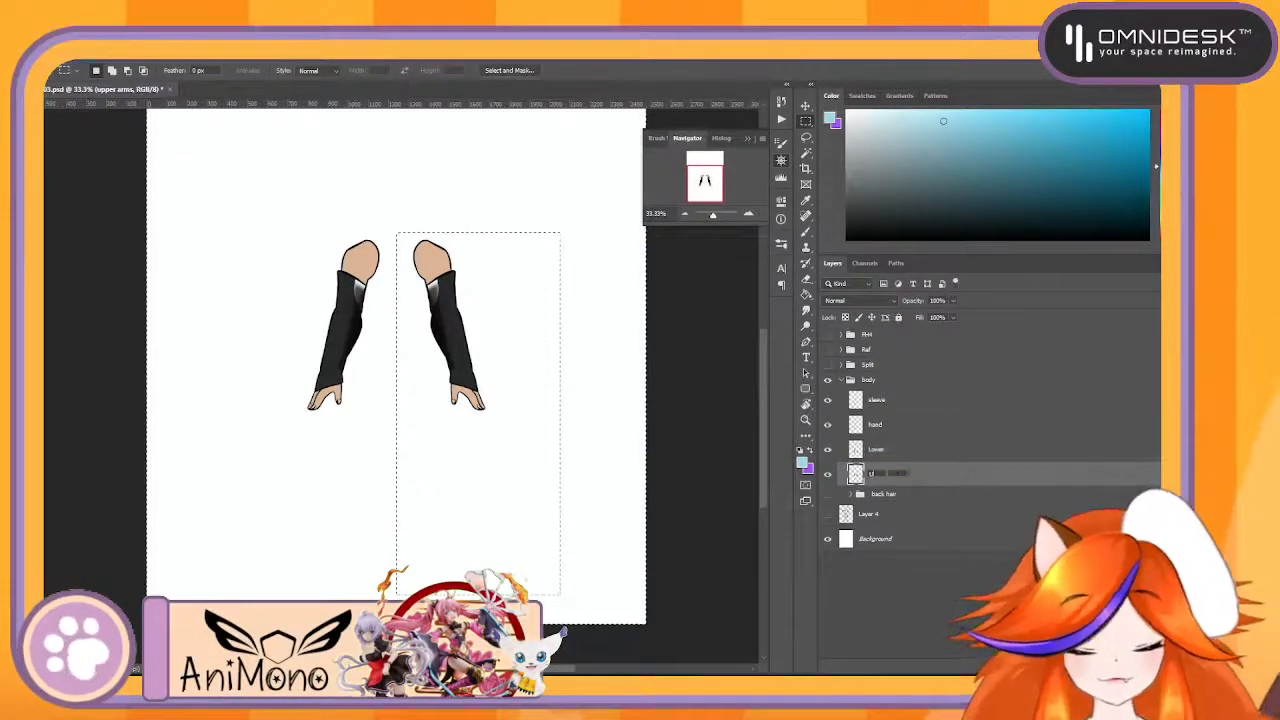
key("Return")
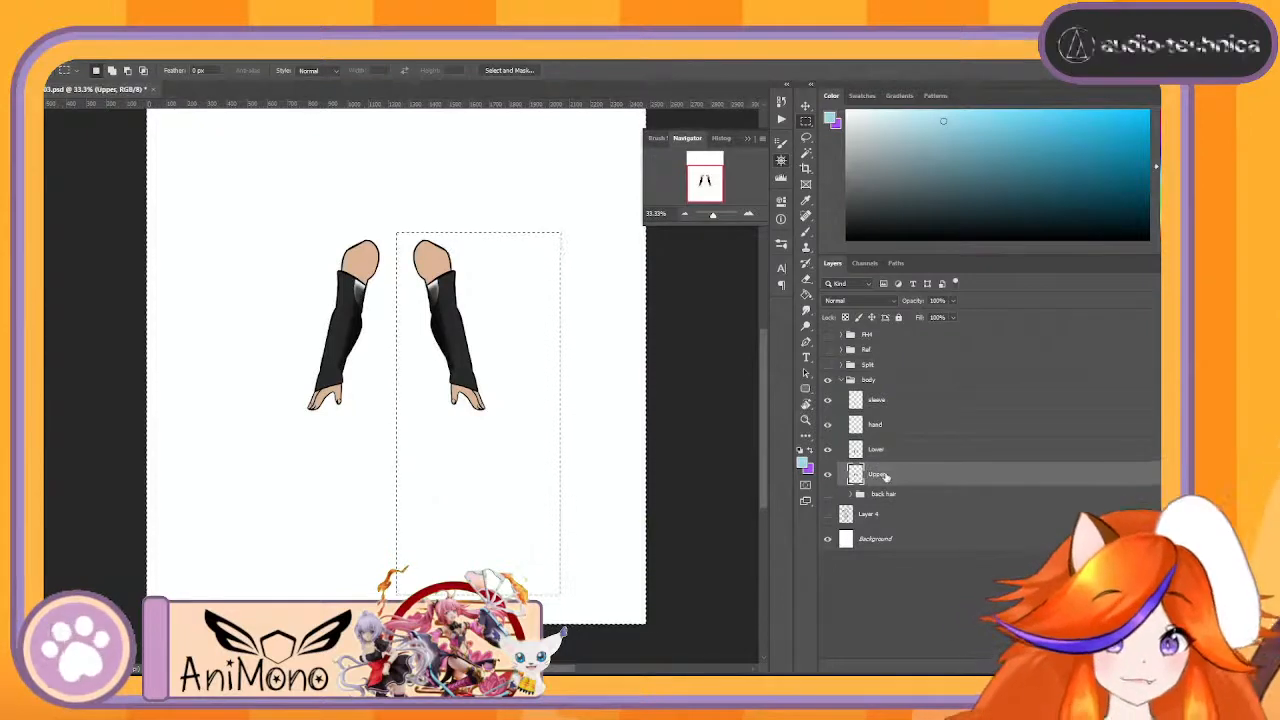
left_click(884, 400)
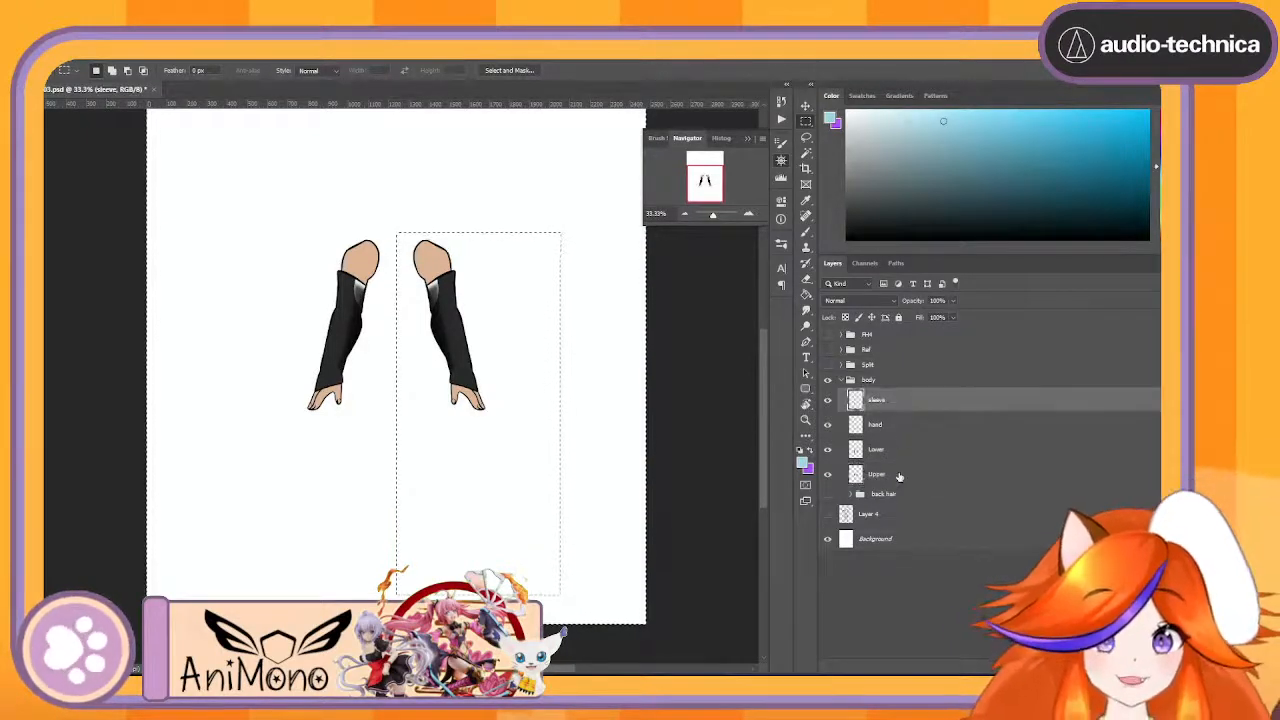
left_click(898, 477, "shift")
key("ctrl+g")
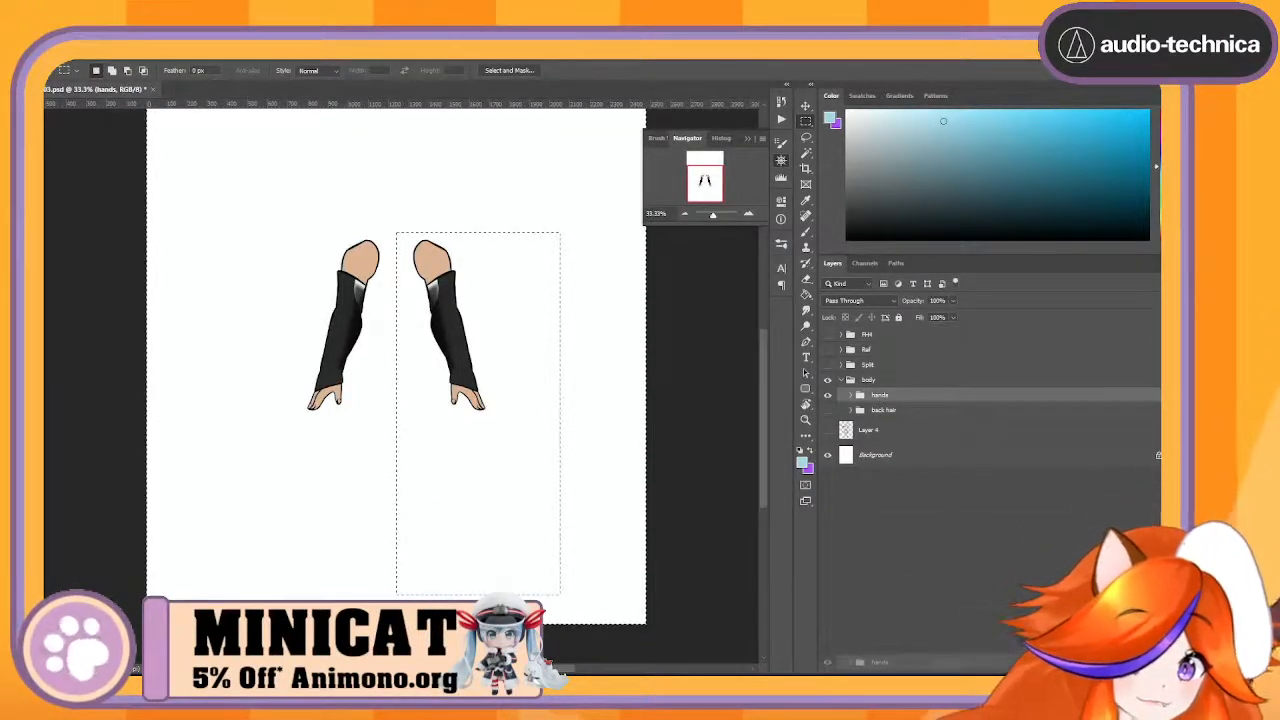
- Duplicate the hands group and clear everything outside the rectangle from all four layers of the original group
key("ctrl+j")
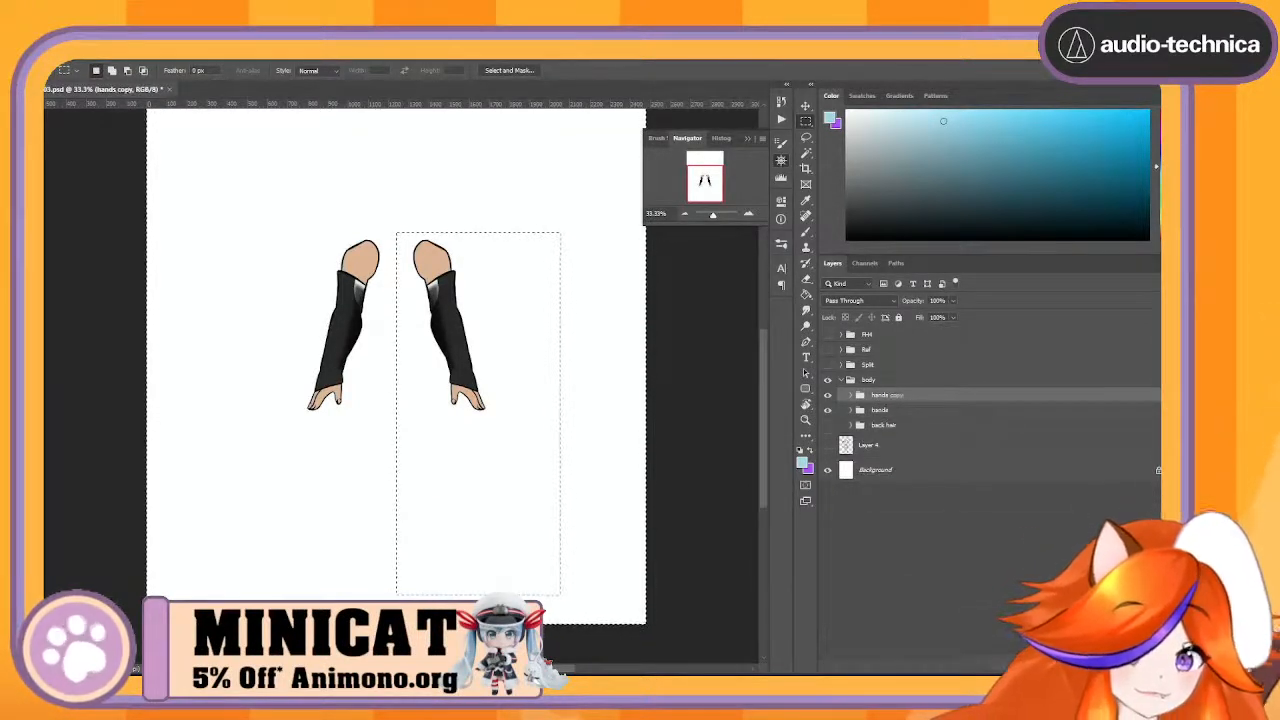
left_click(861, 412)
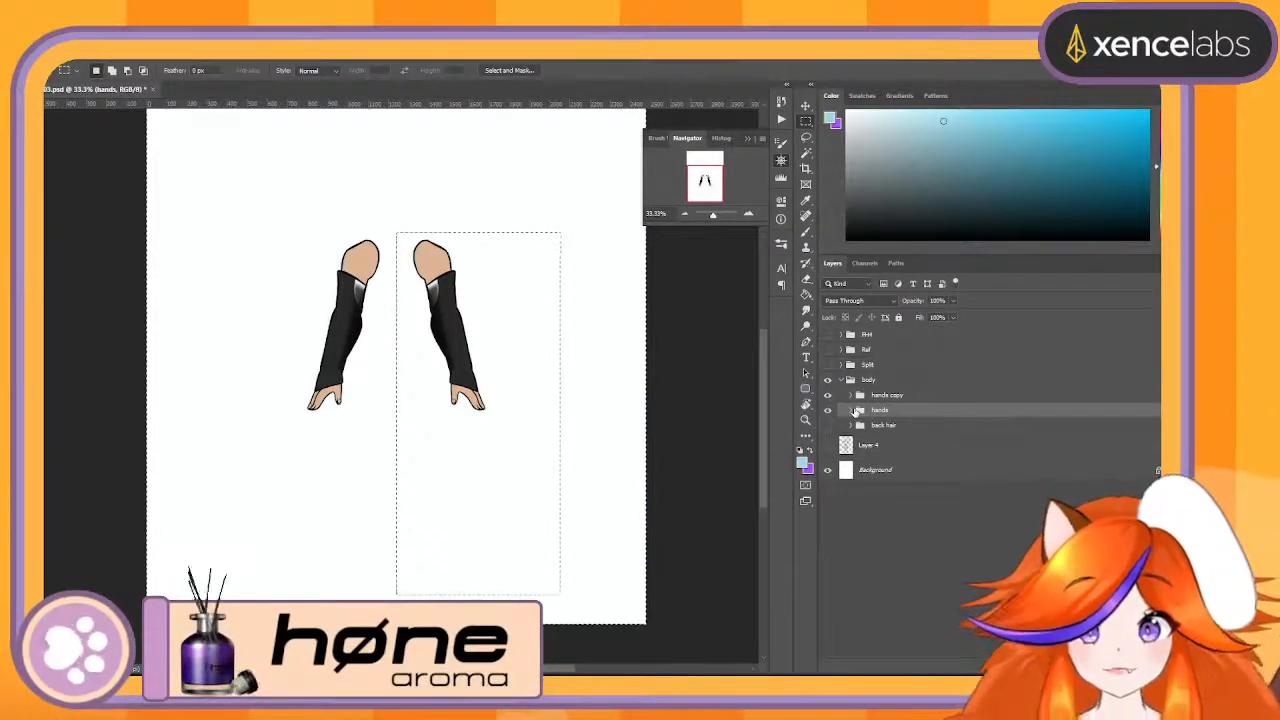
left_click(851, 411)
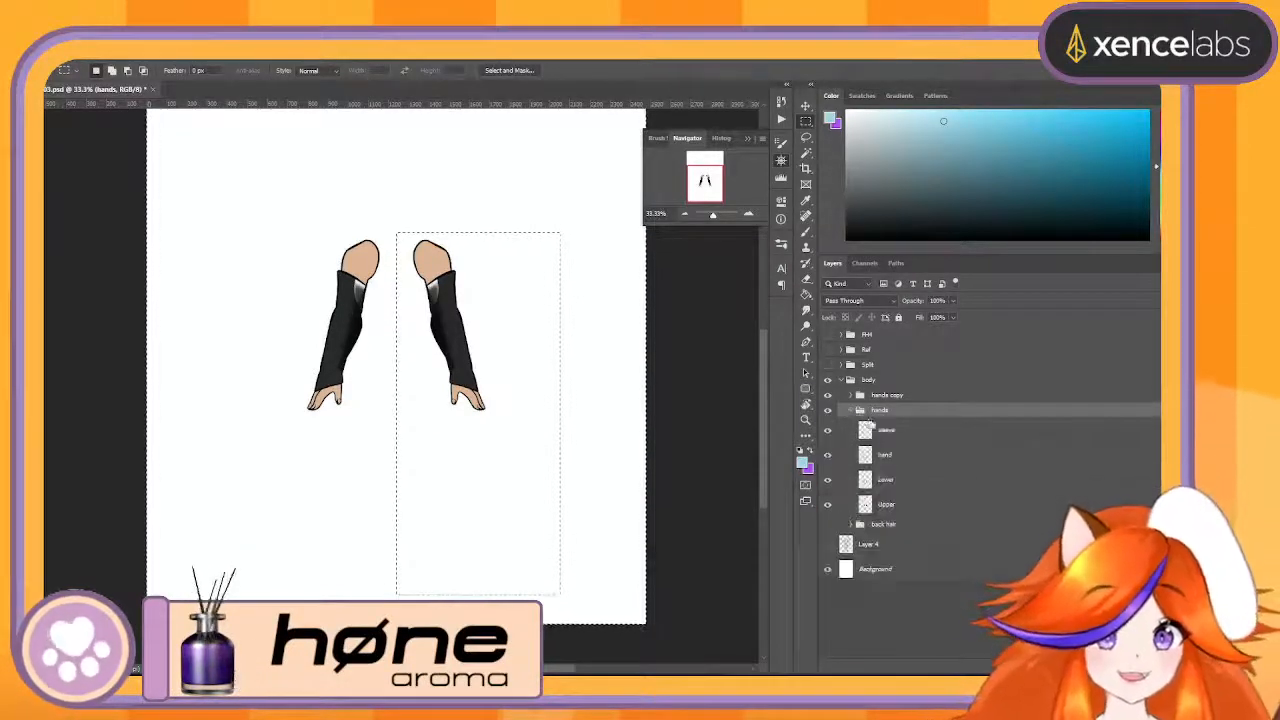
left_click(883, 430)
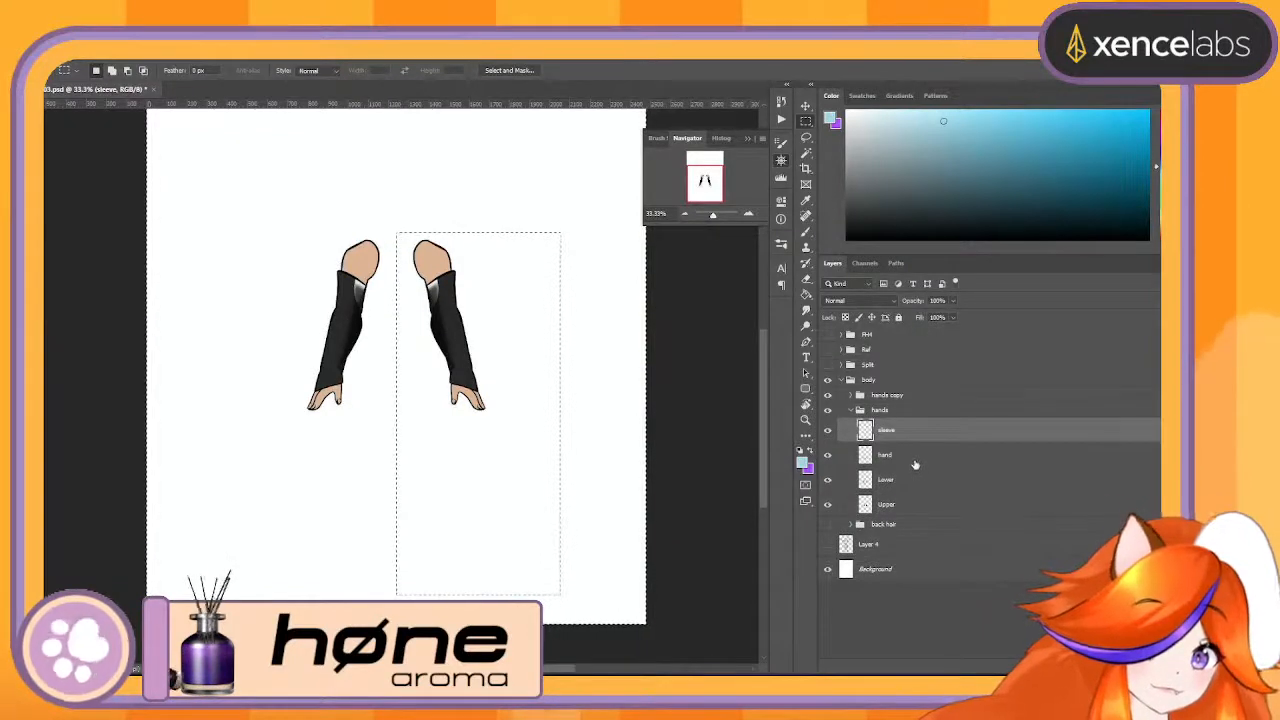
left_click(916, 456)
left_click(920, 480)
left_click(925, 504)
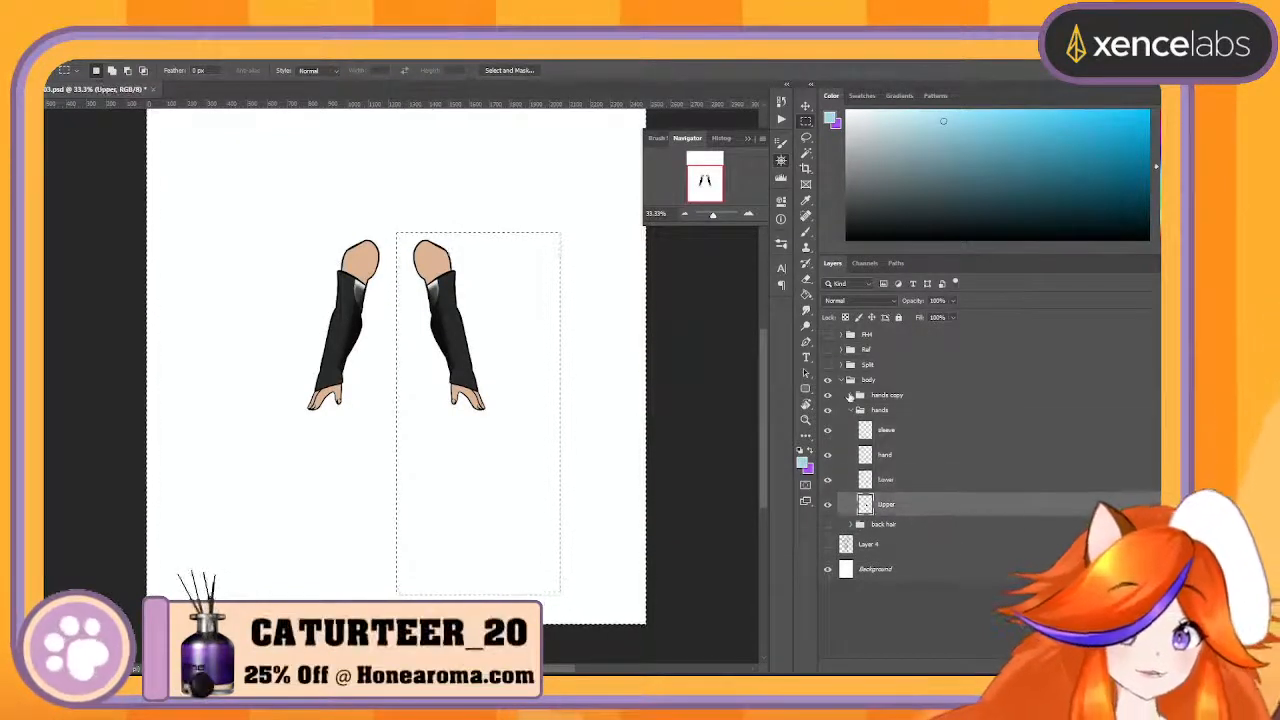
- Invert the selection and clear the arm inside the rectangle from all four layers of the hands copy group
left_click(850, 396)
left_click(884, 416)
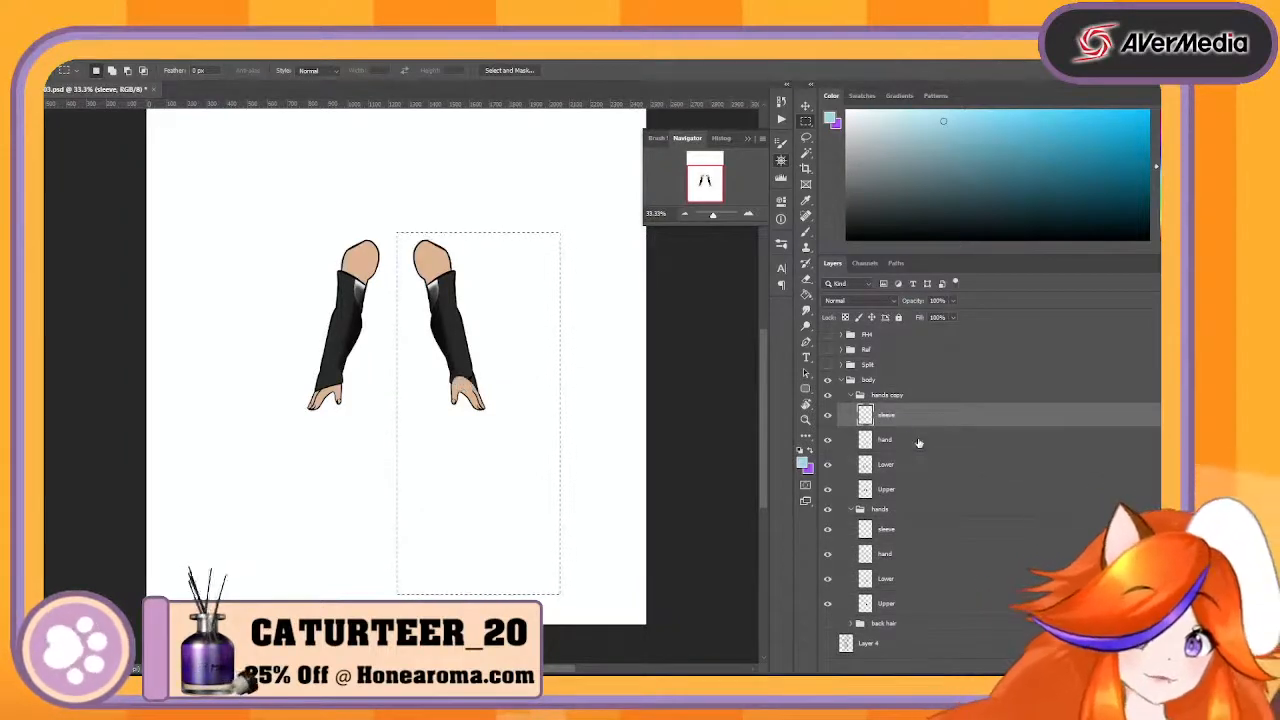
left_click(918, 441)
left_click(922, 466)
left_click(926, 489)
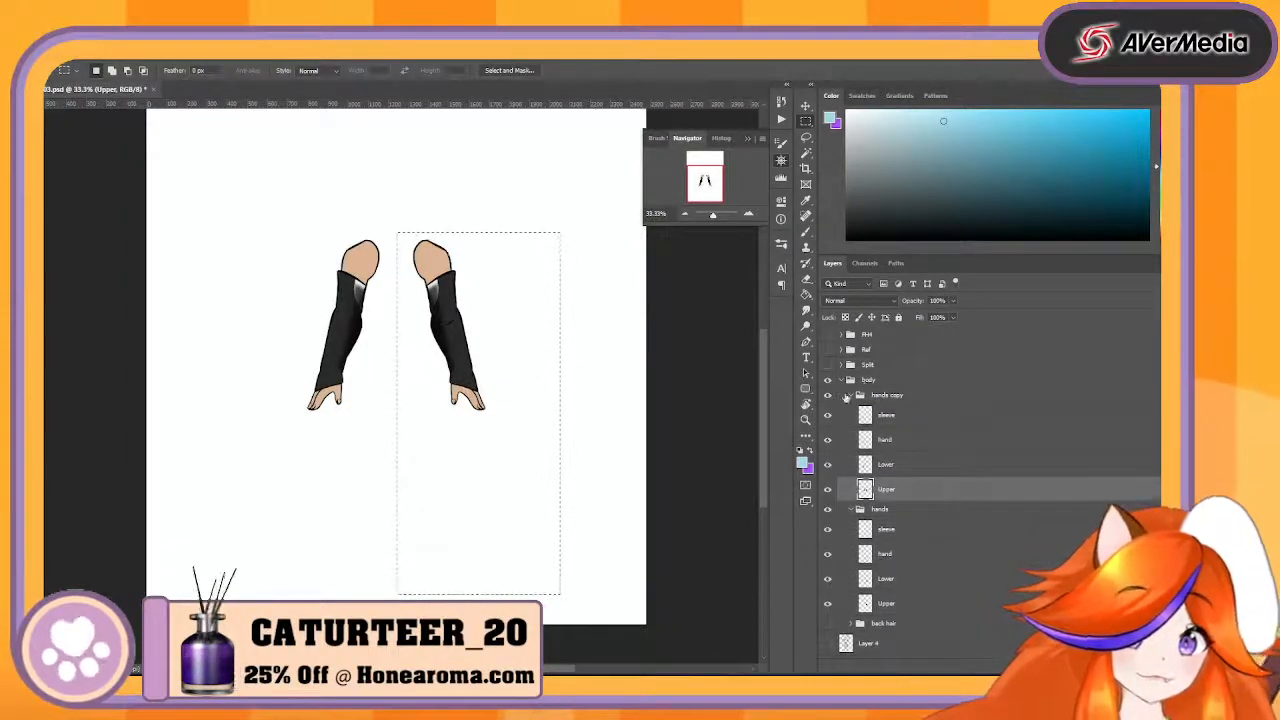
- Rename the hands copy group LArm and the original hands group RArm, and collapse both groups
left_click(827, 396)
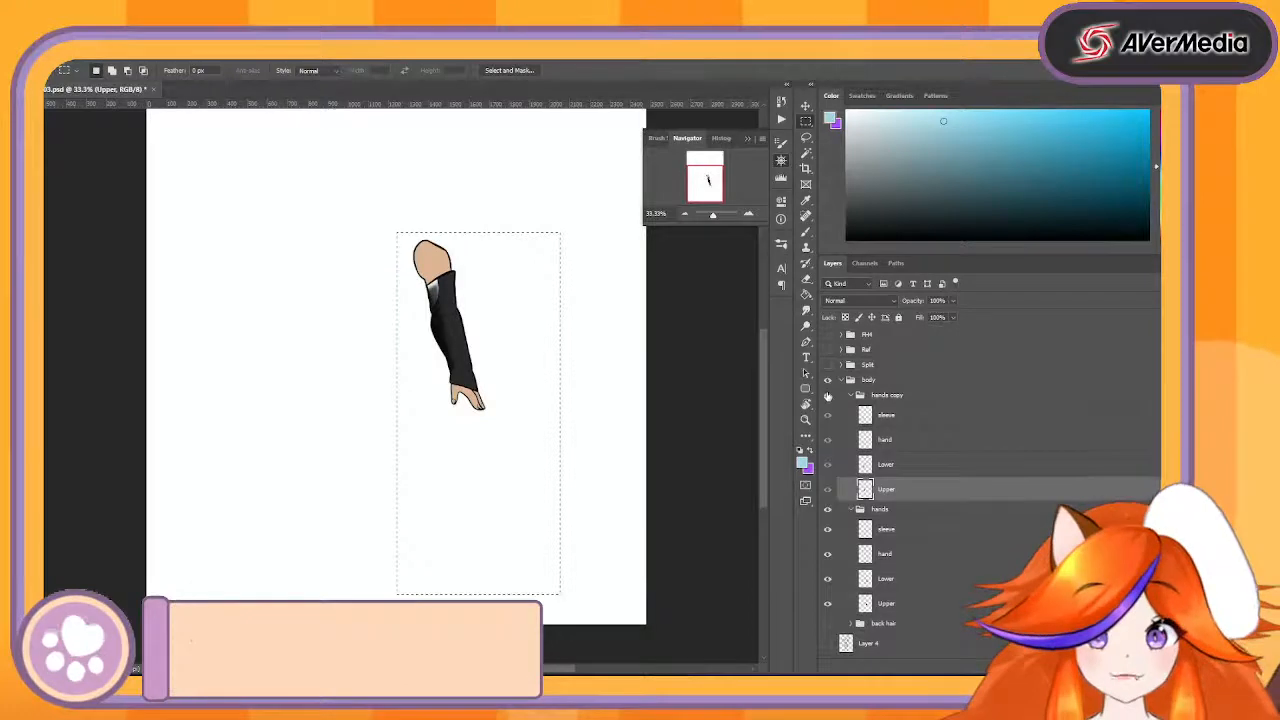
double_click(887, 395)
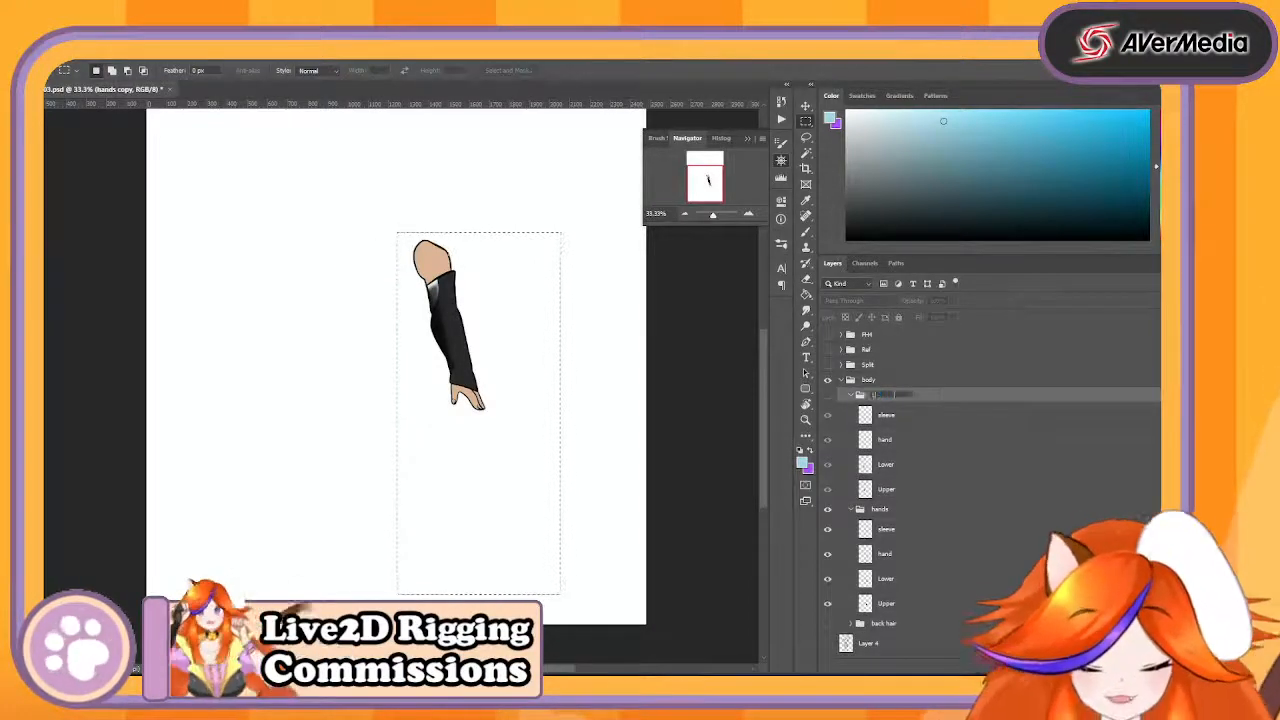
key("Return")
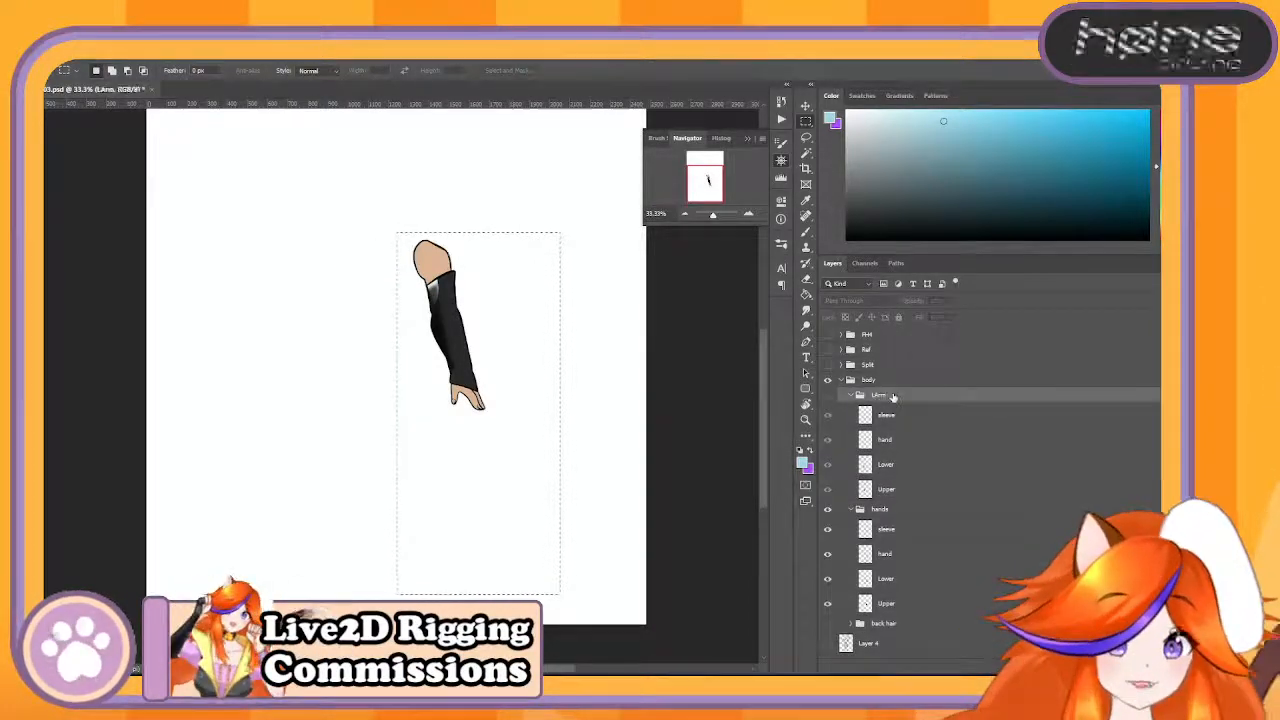
left_click(828, 396)
double_click(880, 510)
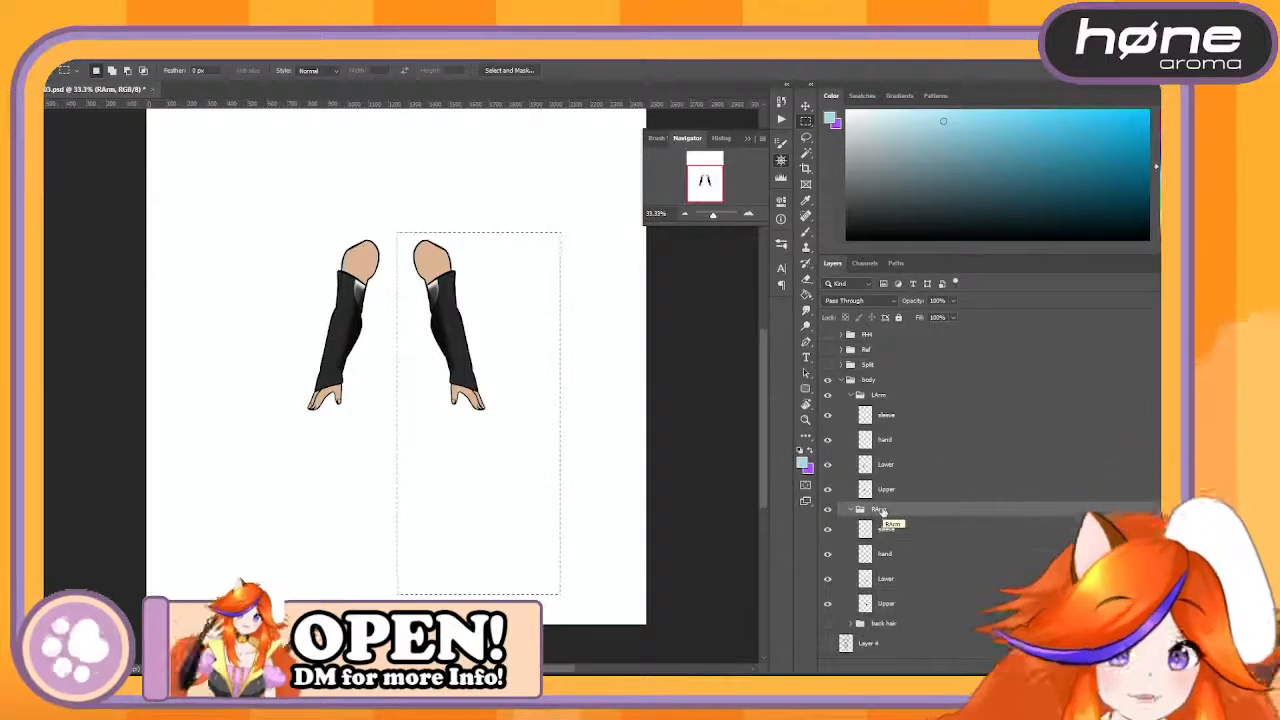
left_click(850, 396)
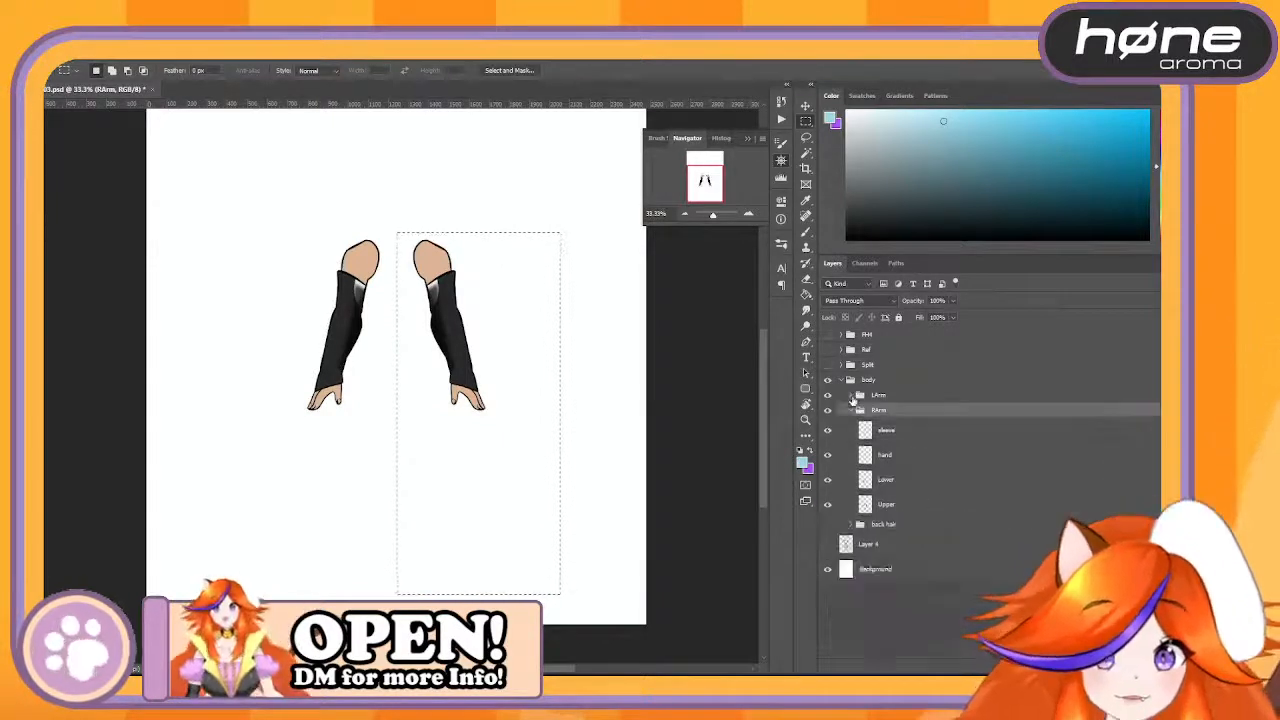
left_click(851, 411)
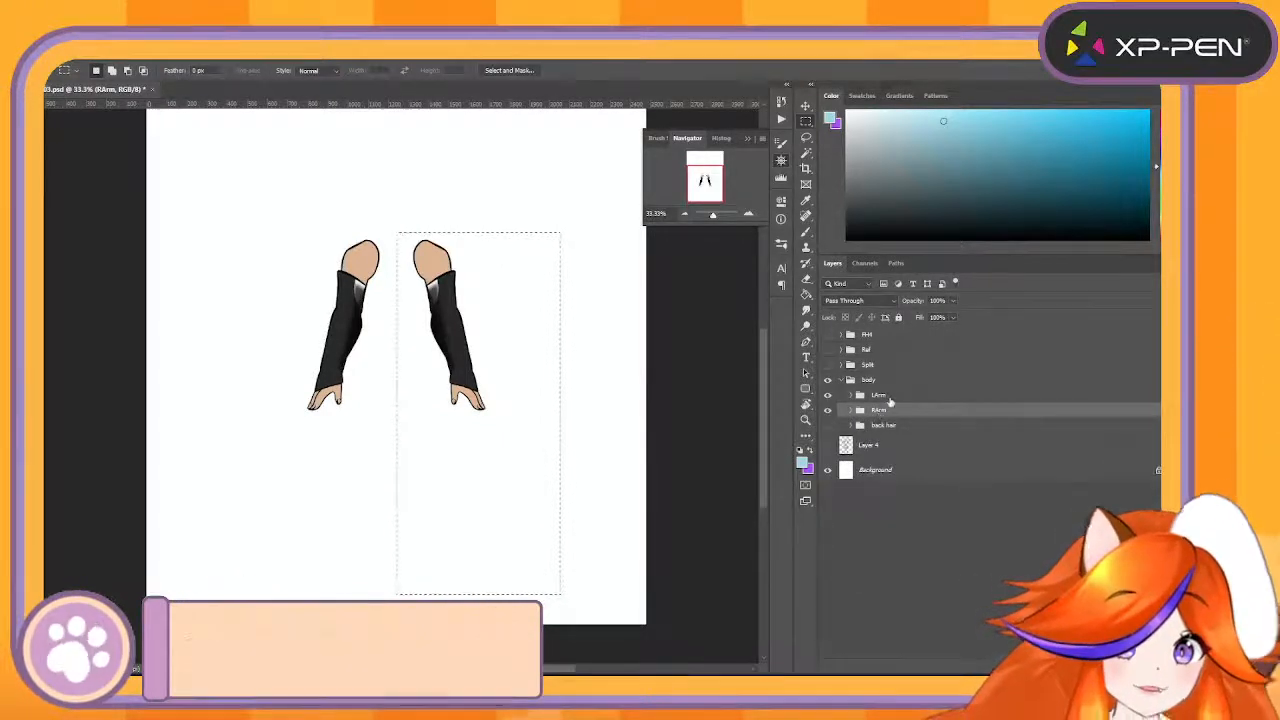
- Move the LArm and RArm groups together into the Split group, directly below BodyBase
left_click(887, 399, "shift")
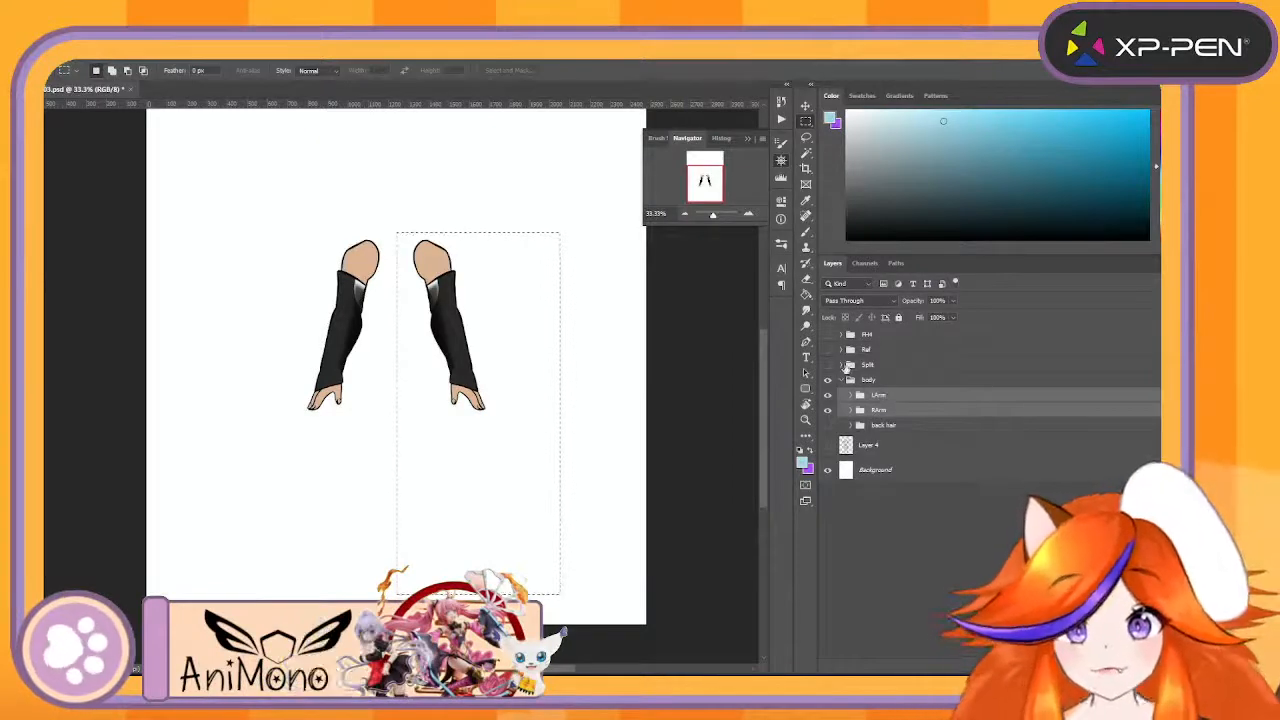
left_click(845, 366)
left_click_drag(917, 509, 935, 490)
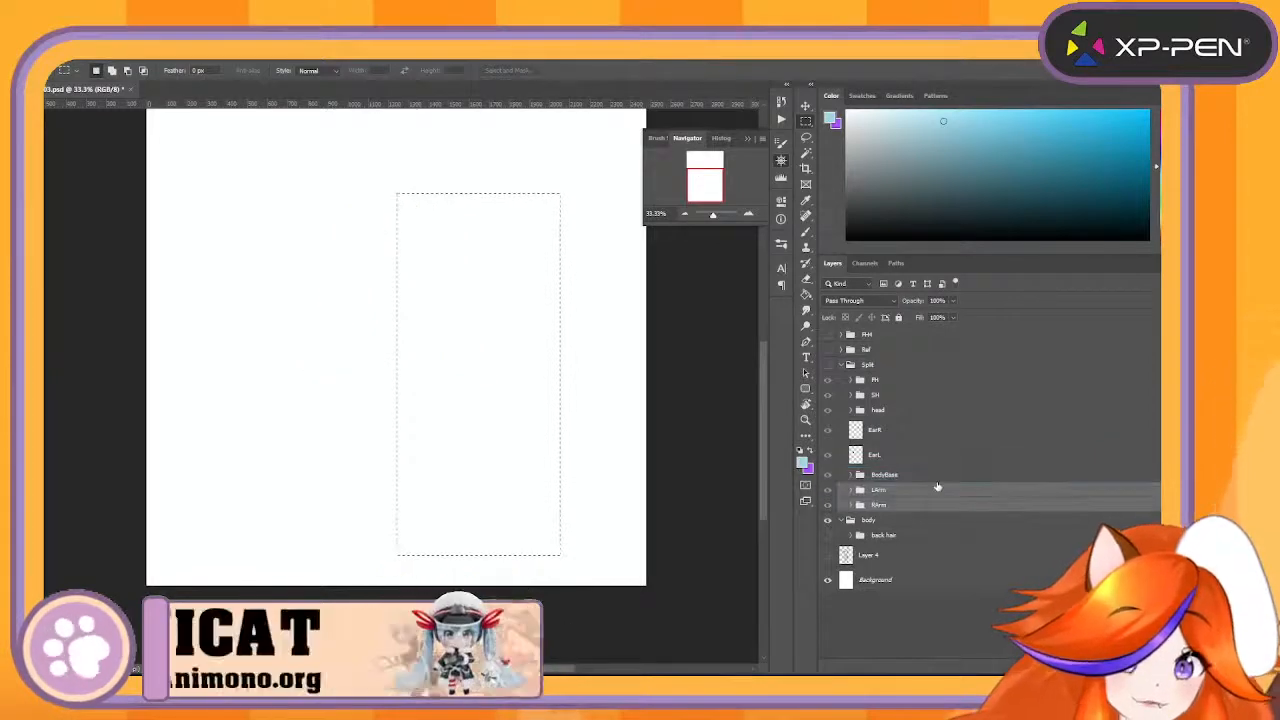
left_click(841, 366)
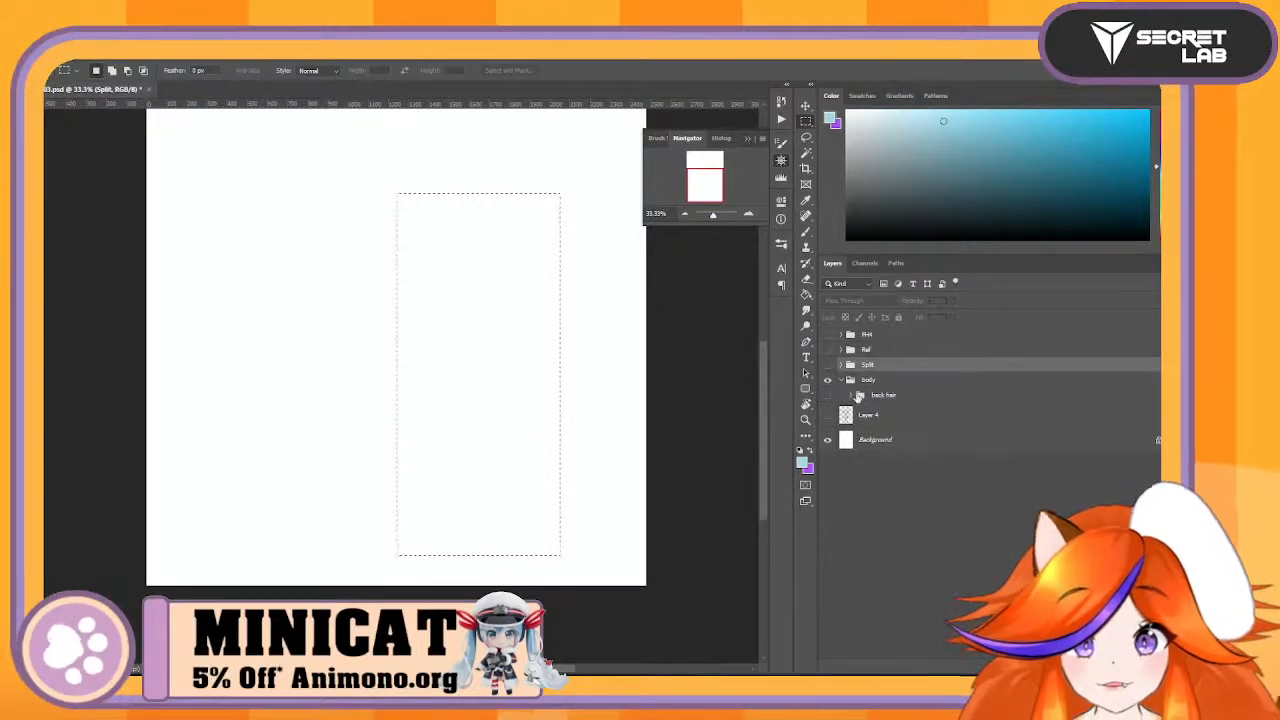
- Show the back hair group and move it out of the body group to directly above it
left_click(827, 396)
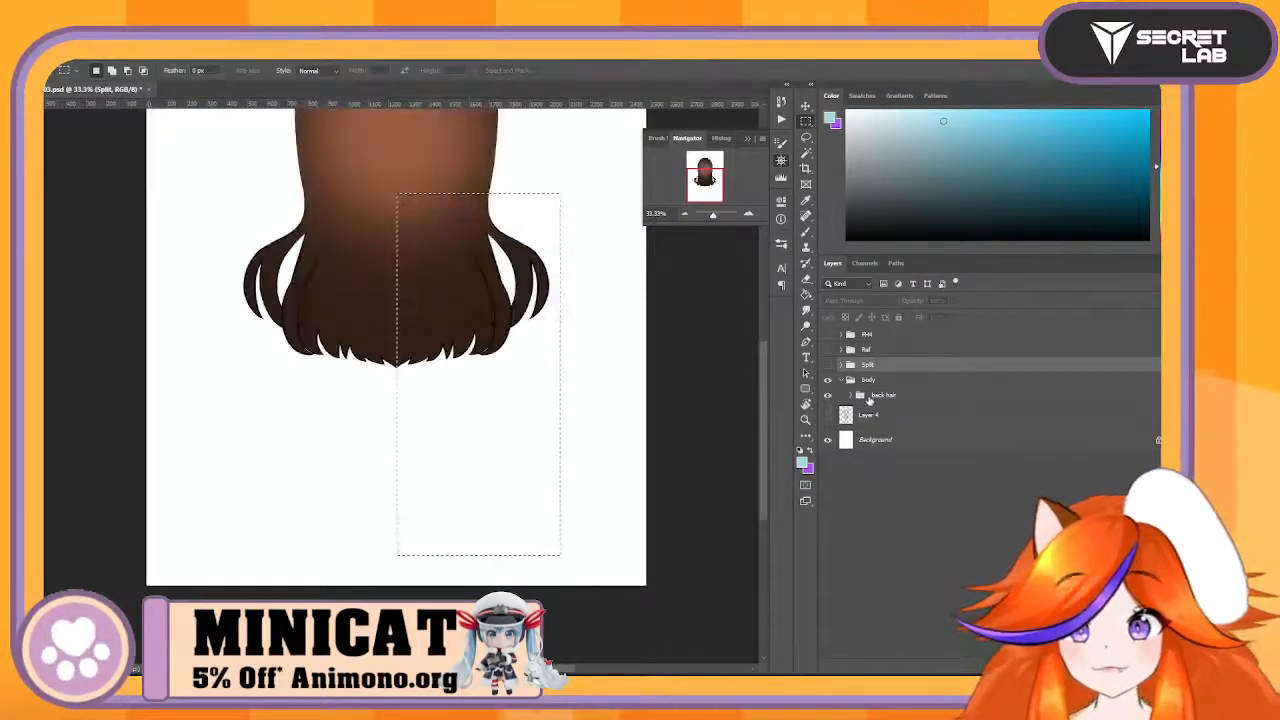
left_click(872, 396)
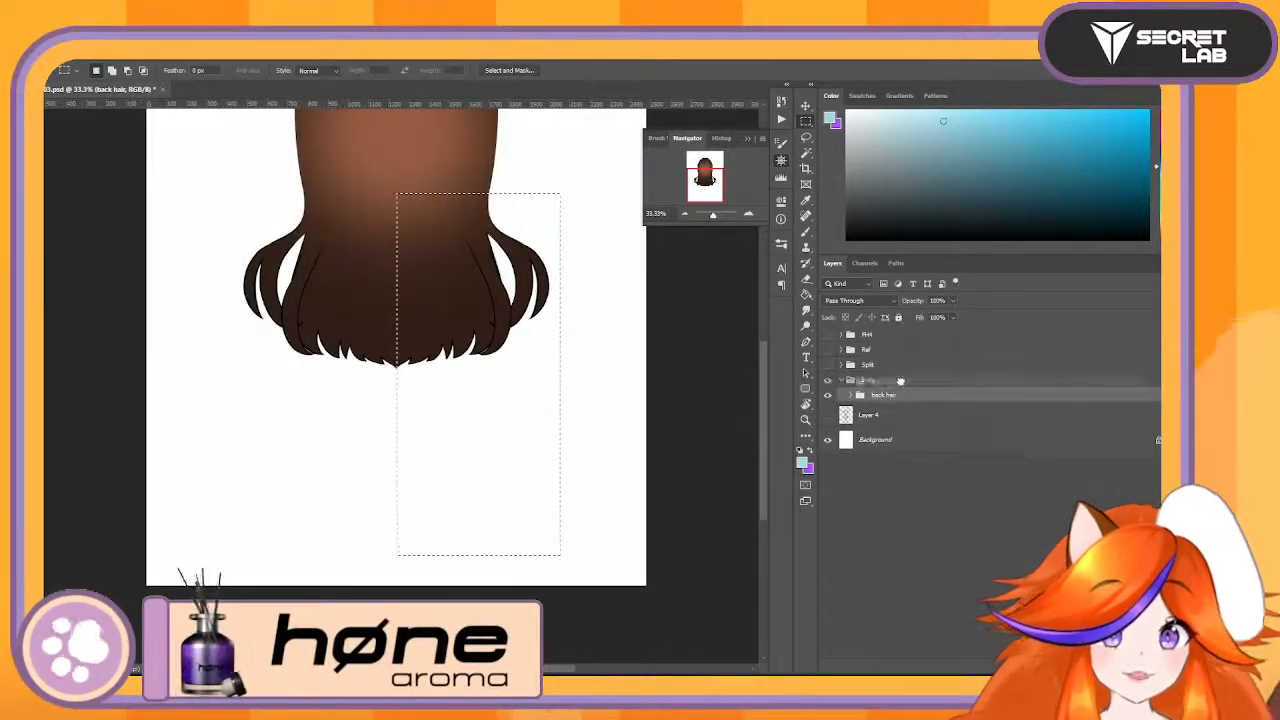
left_click_drag(900, 381, 899, 379)
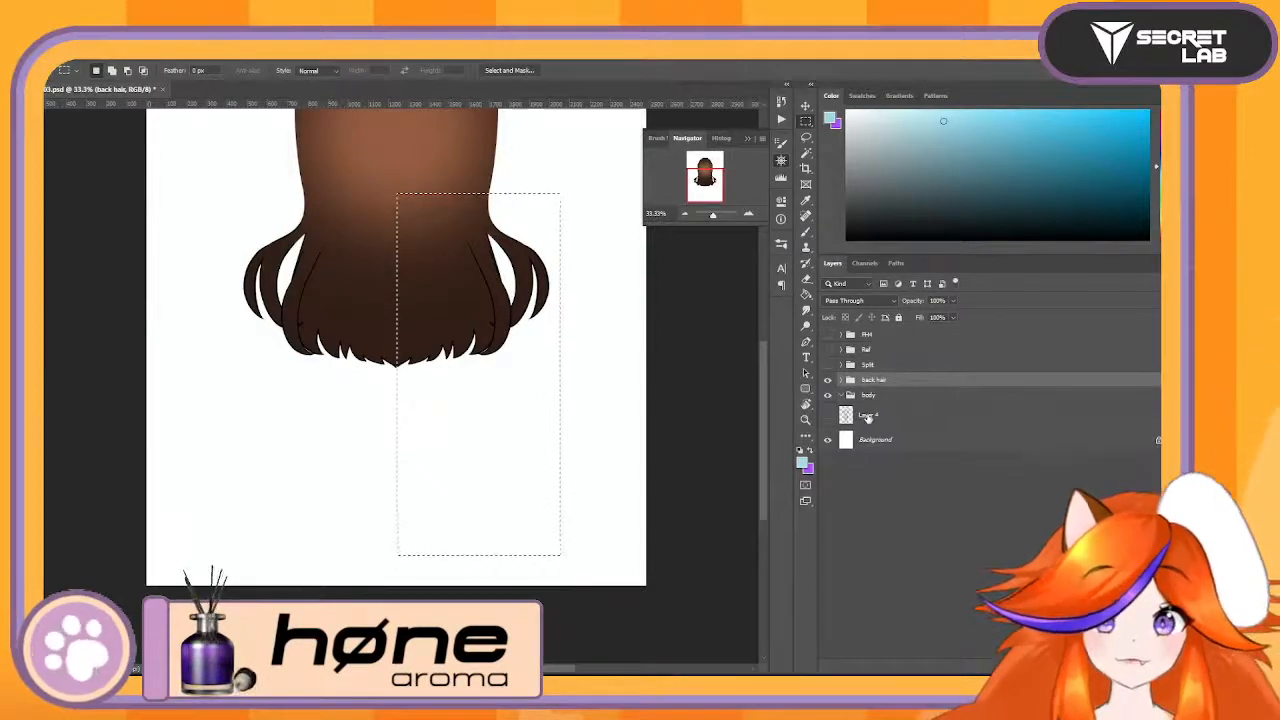
- Delete the empty body group, keeping Layer 4
left_click(867, 416)
left_click(885, 397, "ctrl")
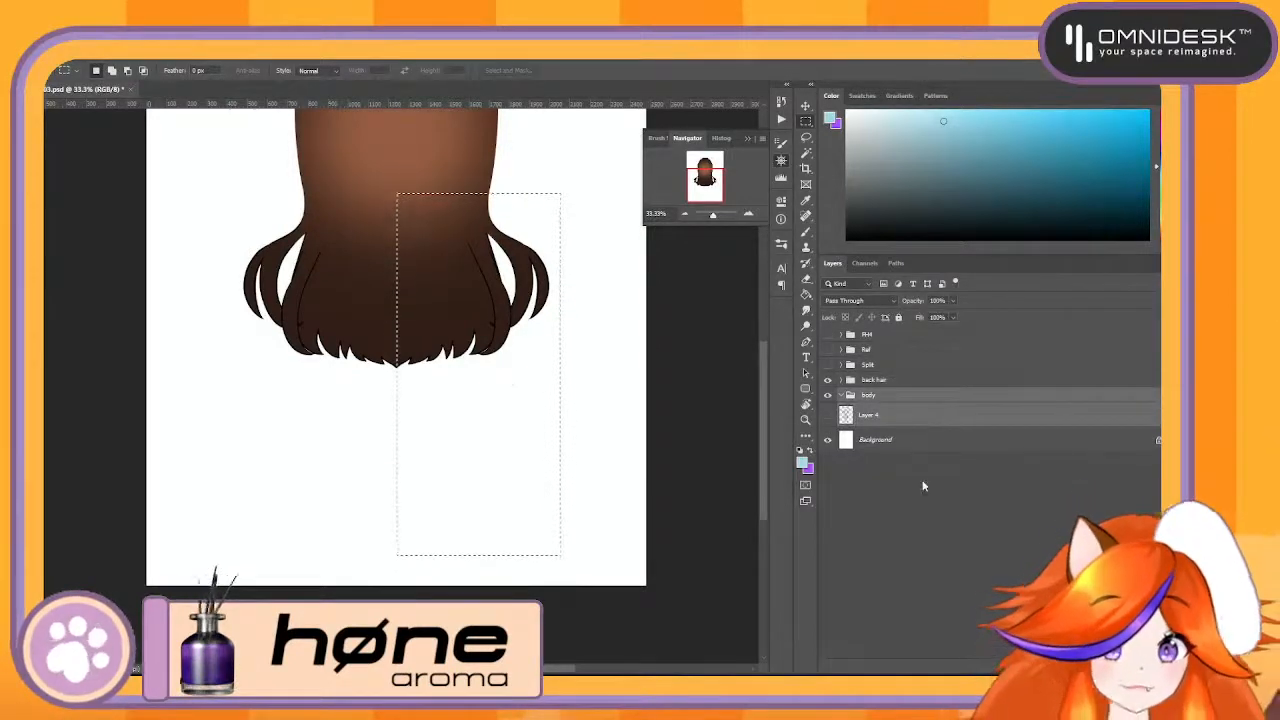
scroll(593, 397, "up", 5)
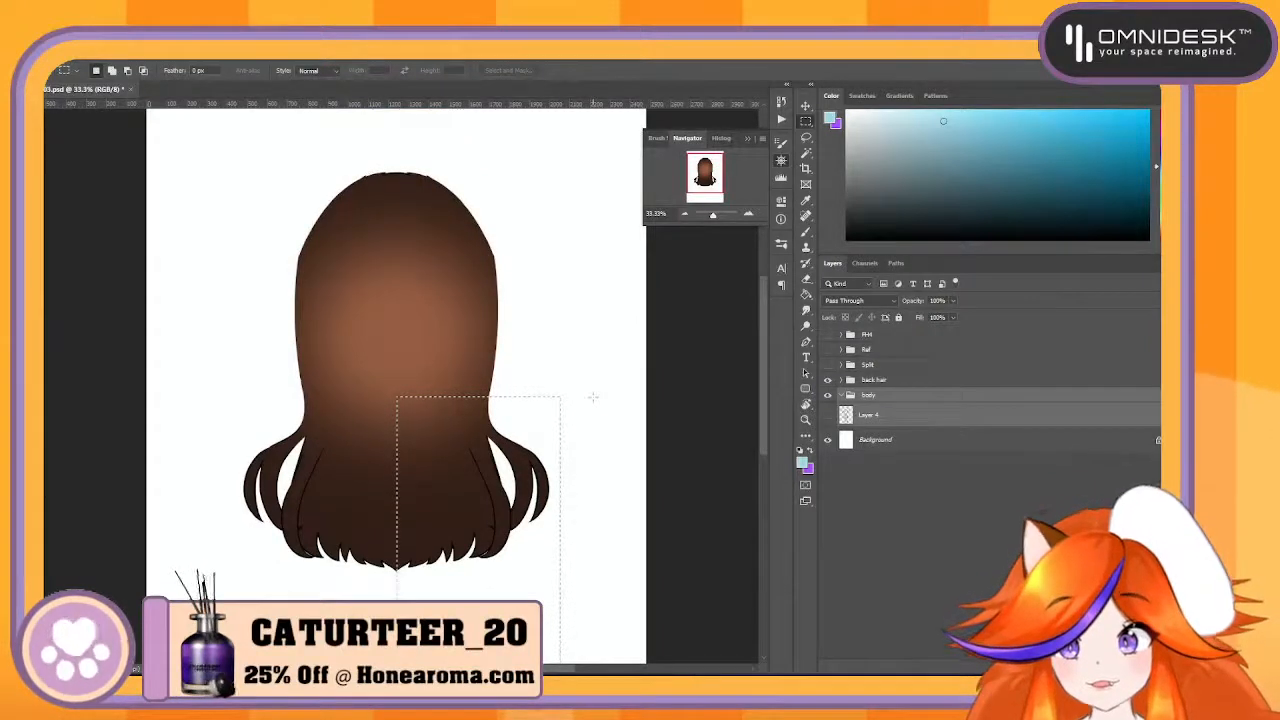
left_click(866, 413)
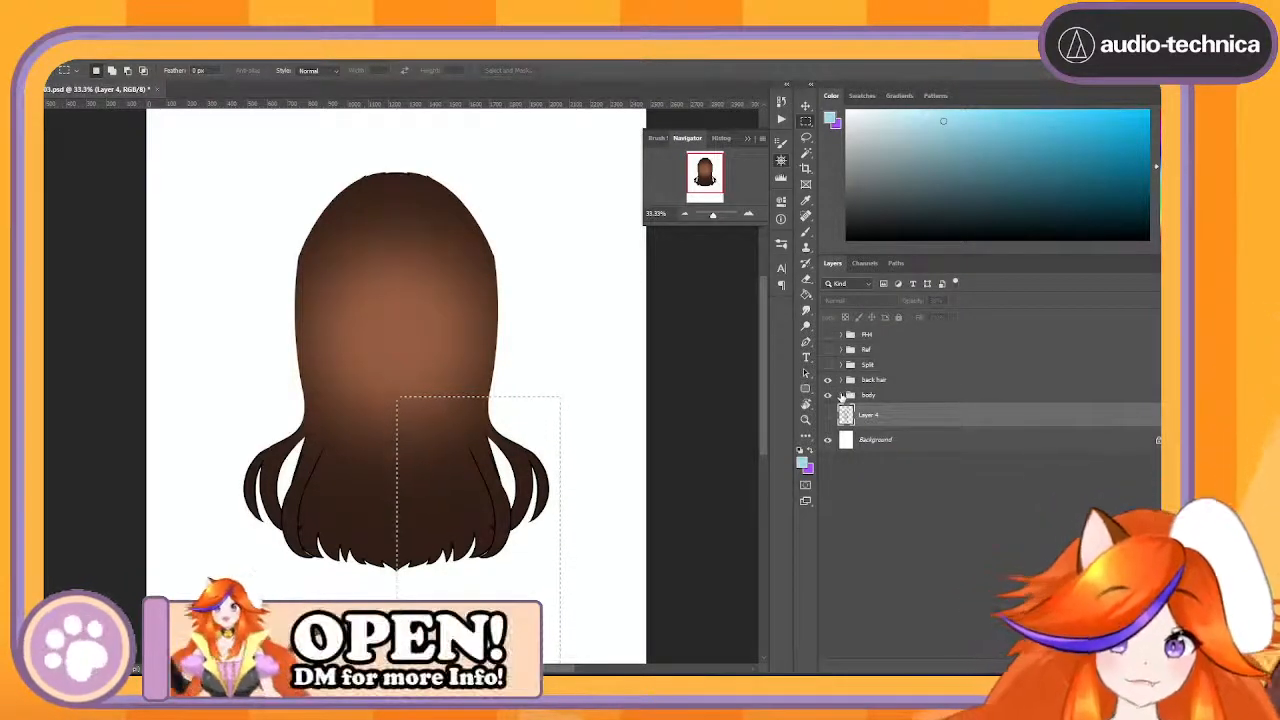
left_click(843, 399)
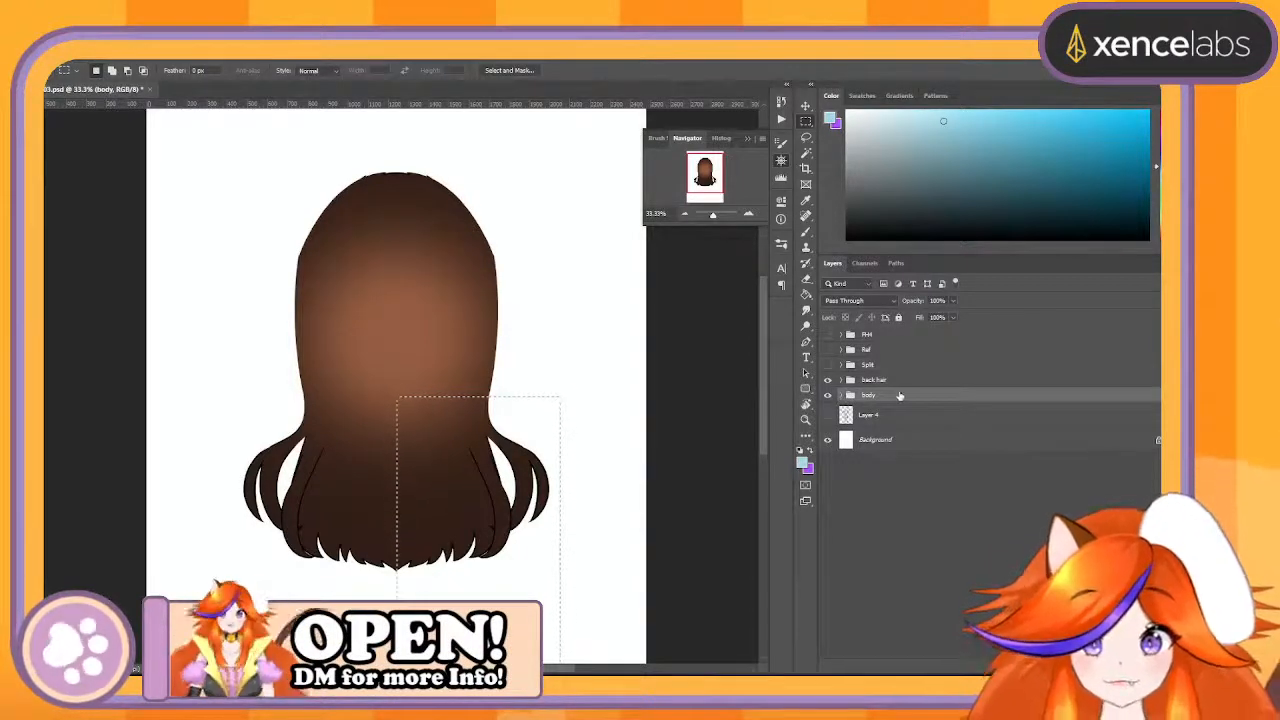
key("Delete")
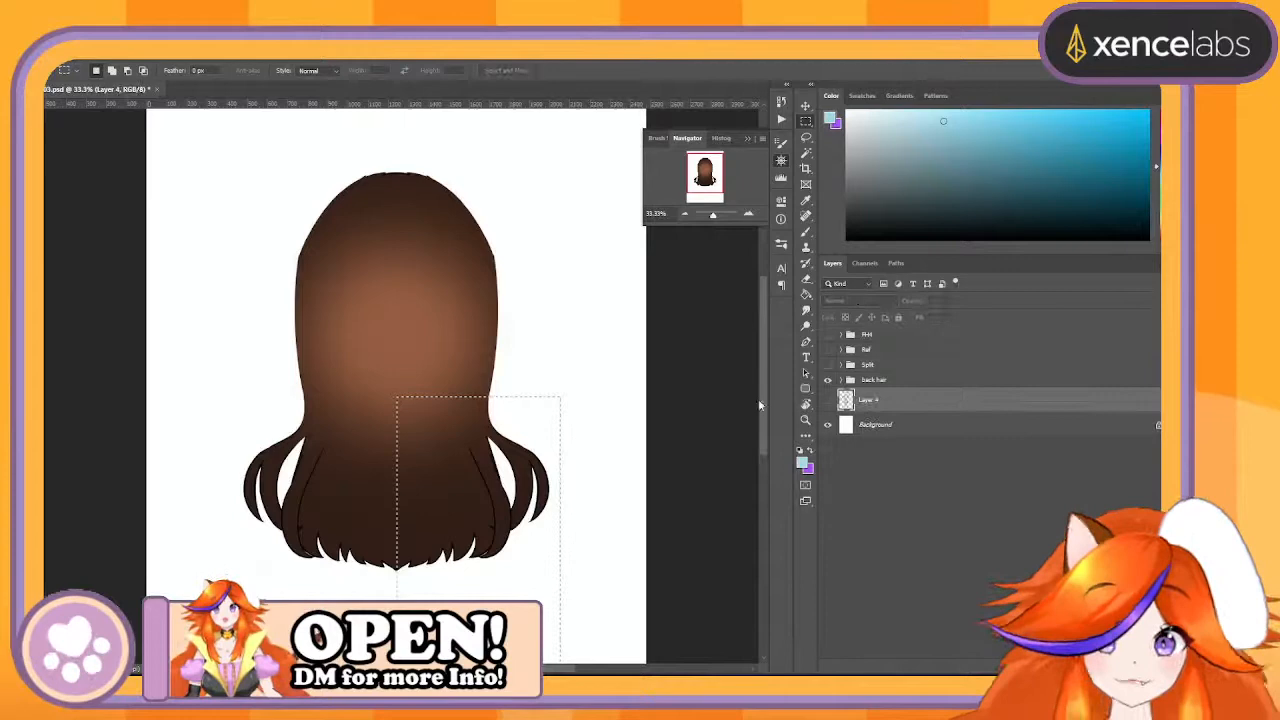
- Delete the layer mask from the back hair highlight layer and hide that layer
left_click(840, 380)
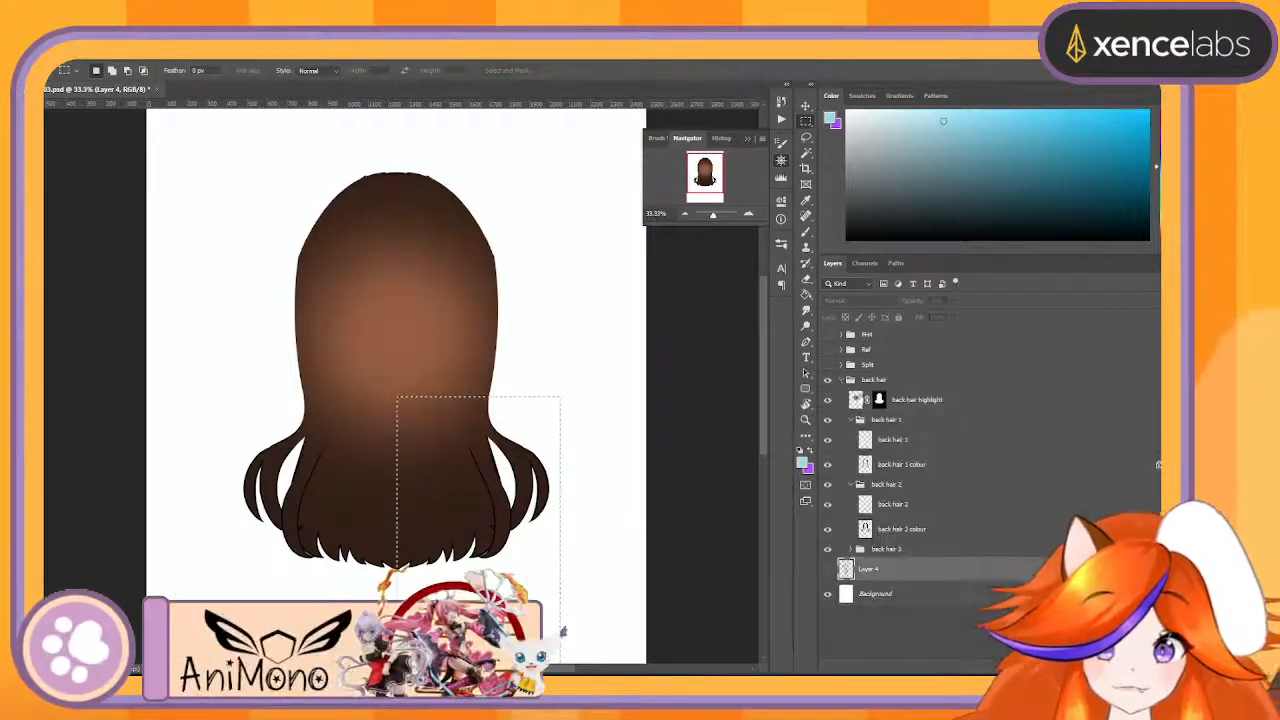
left_click(938, 404)
left_click(828, 401)
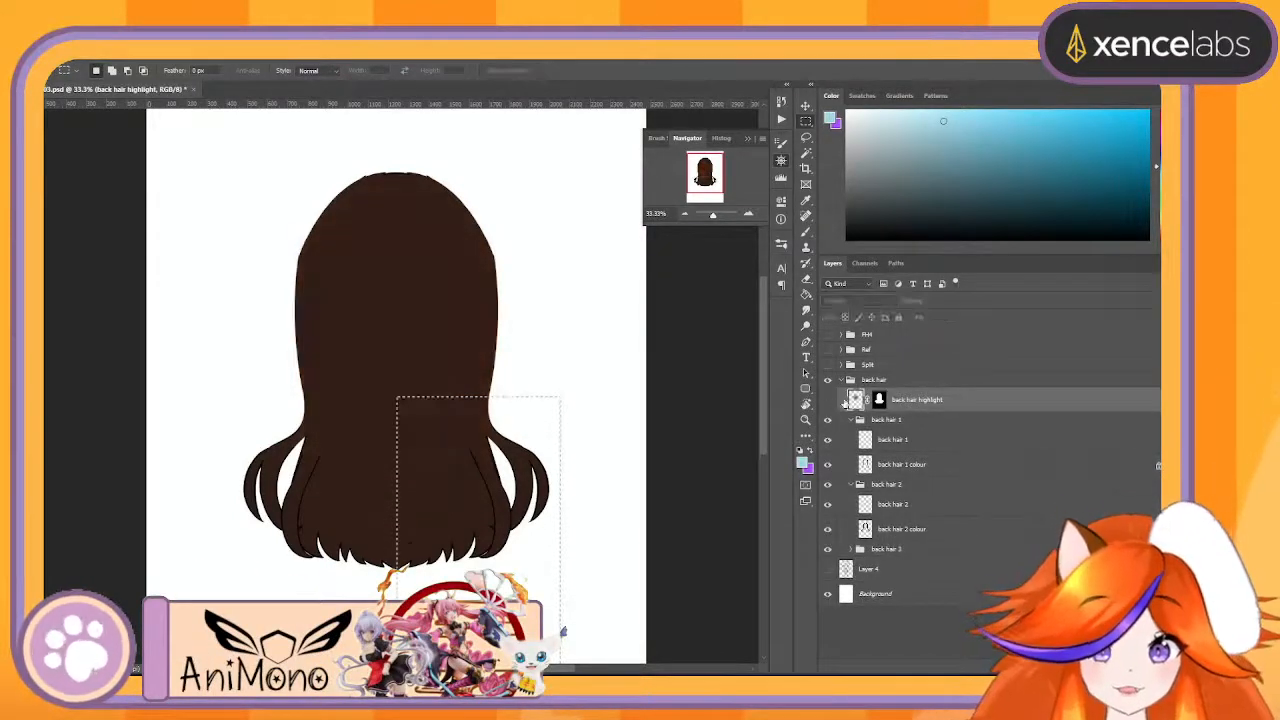
left_click(828, 401)
left_click(828, 401)
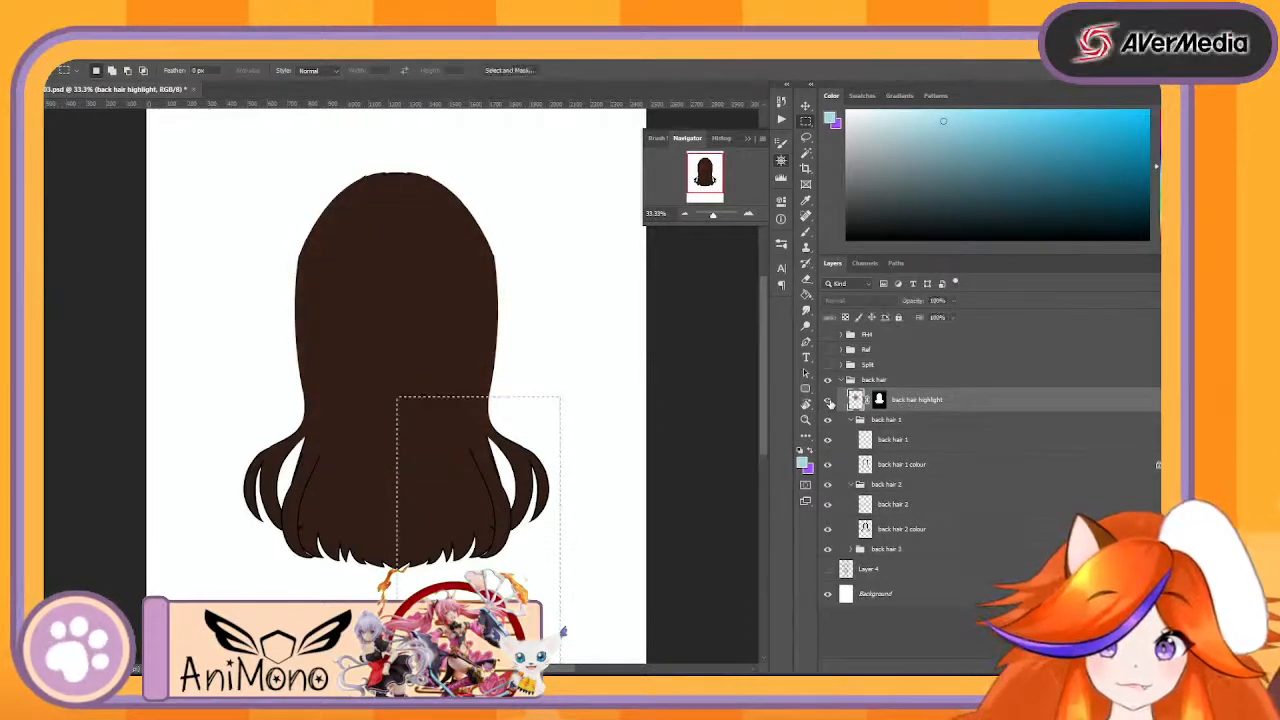
left_click(828, 401)
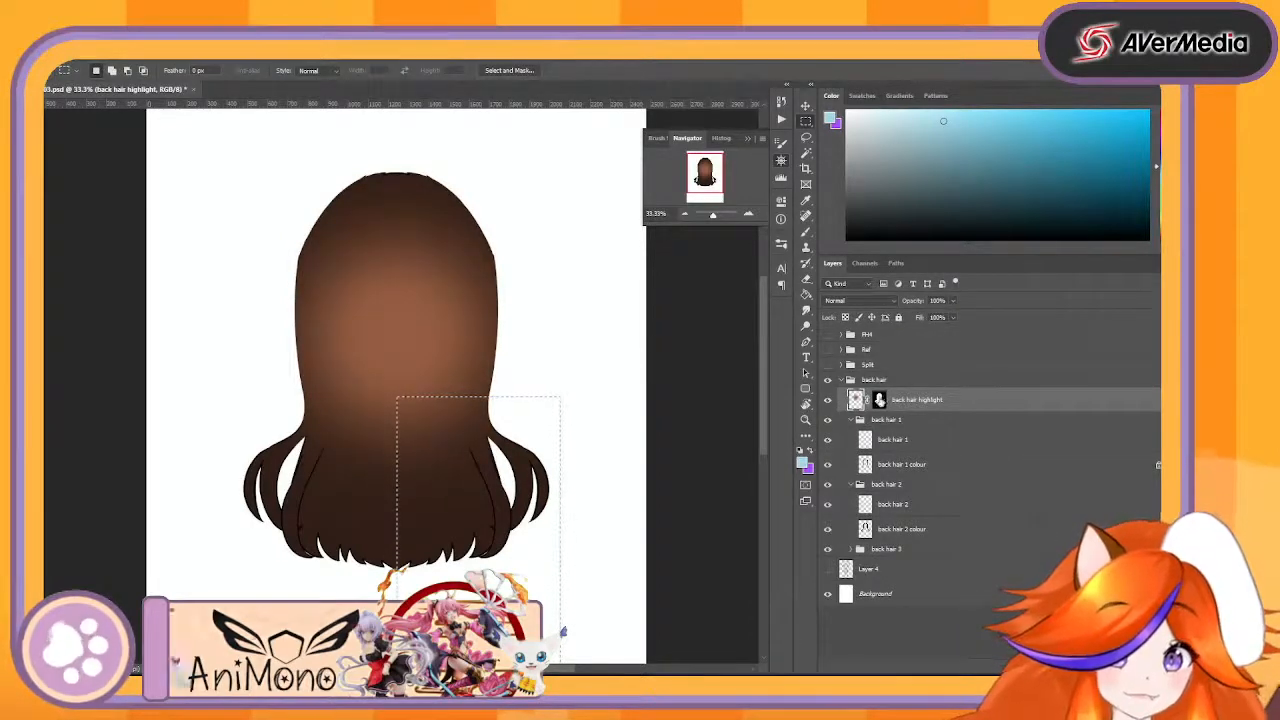
key("ctrl+z")
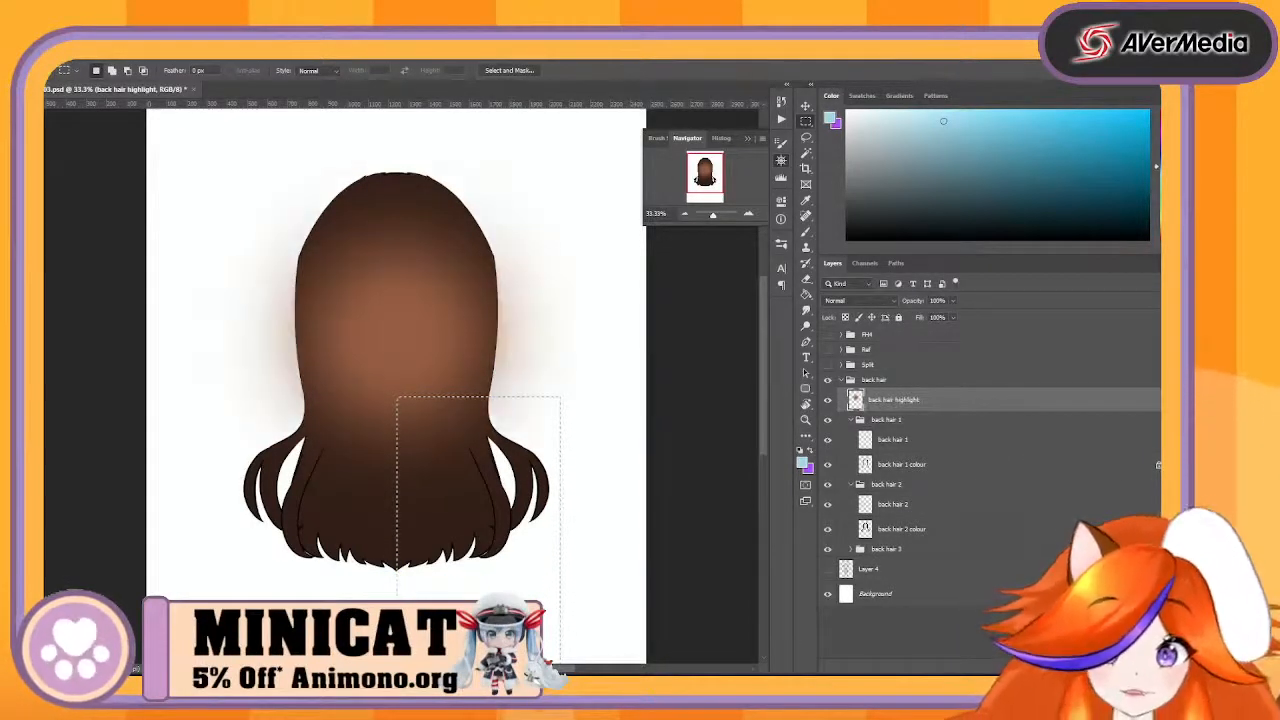
left_click(828, 401)
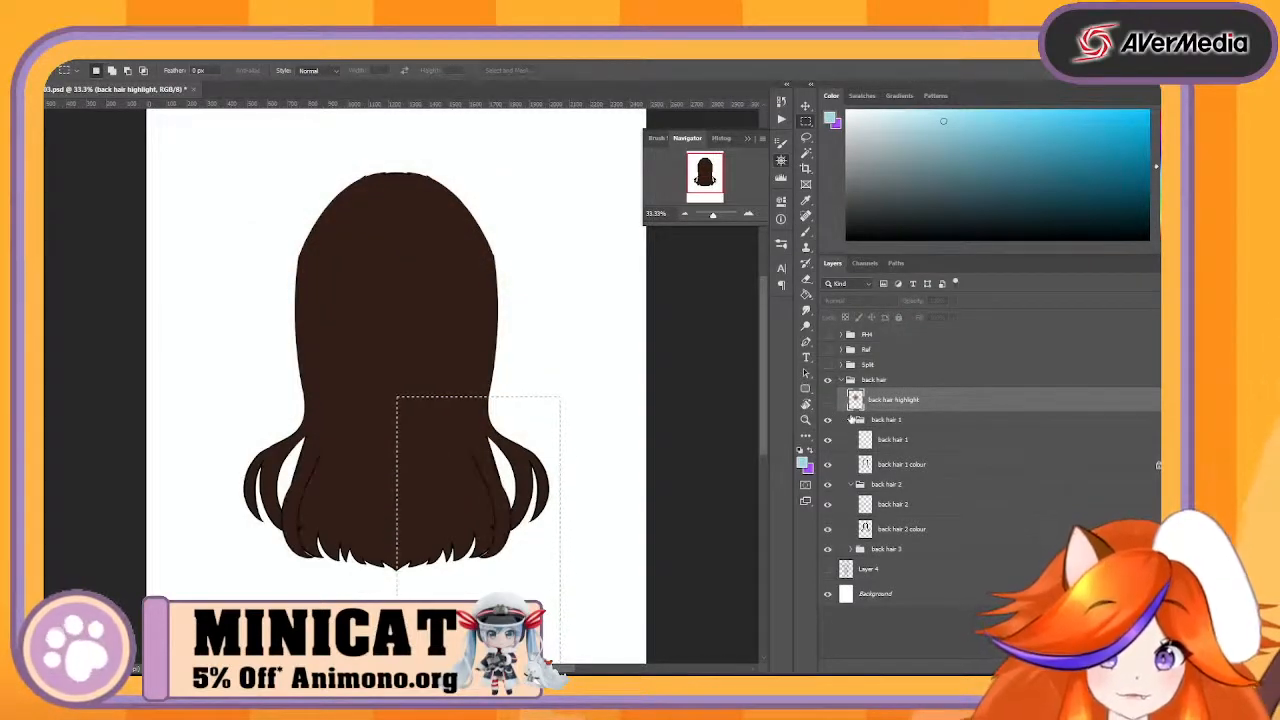
left_click(851, 419)
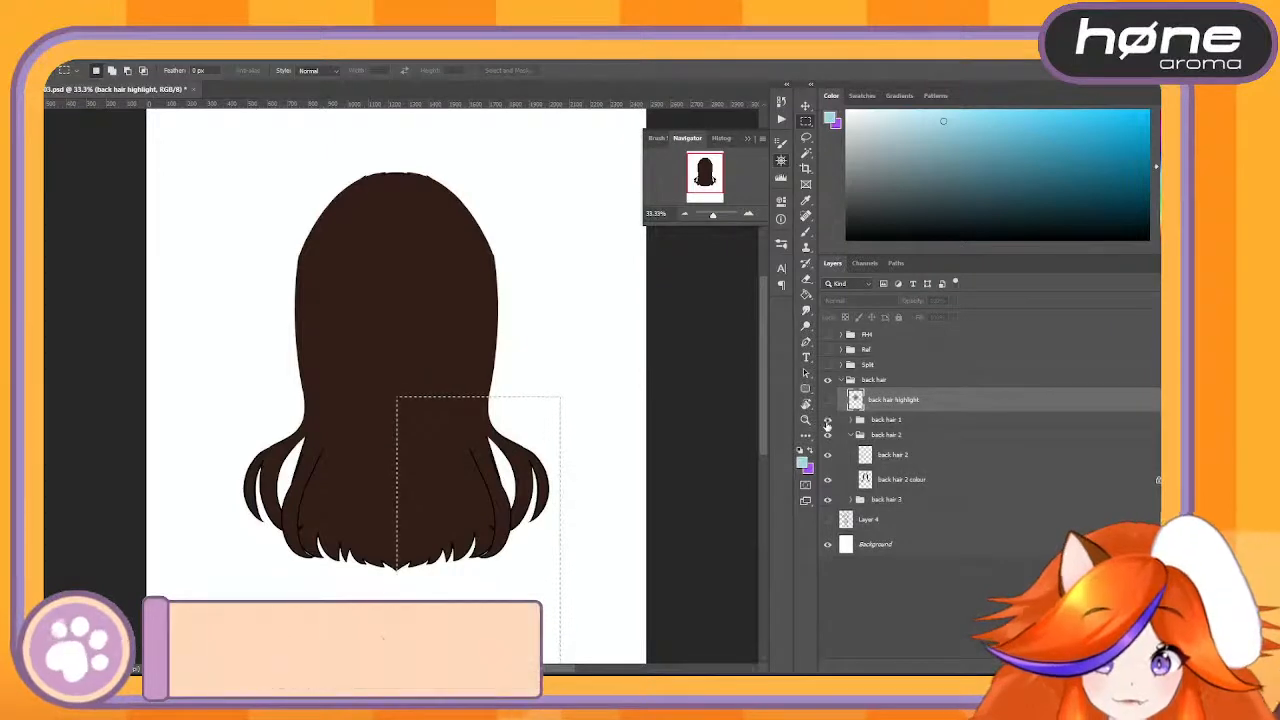
- Examine the strands in the back hair 1, back hair 2 and back hair 3 groups by toggling their visibility
left_click(827, 421)
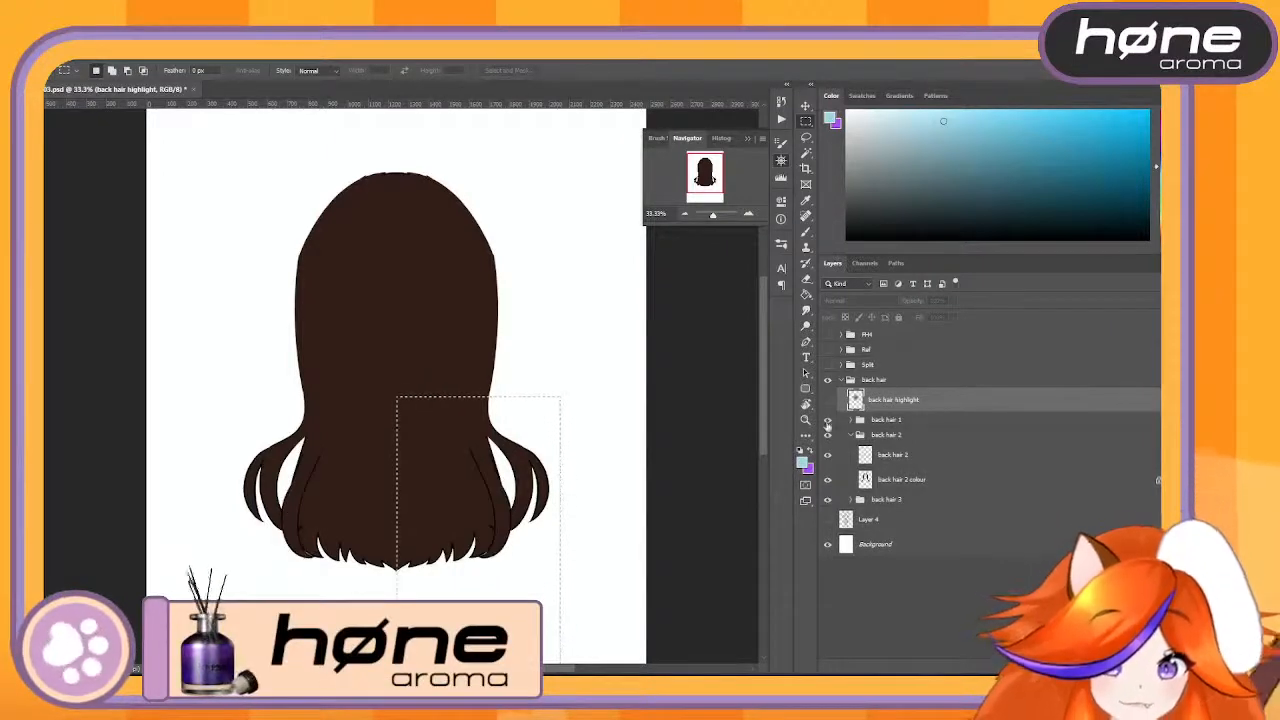
left_click(829, 437)
left_click(829, 437)
left_click(829, 437)
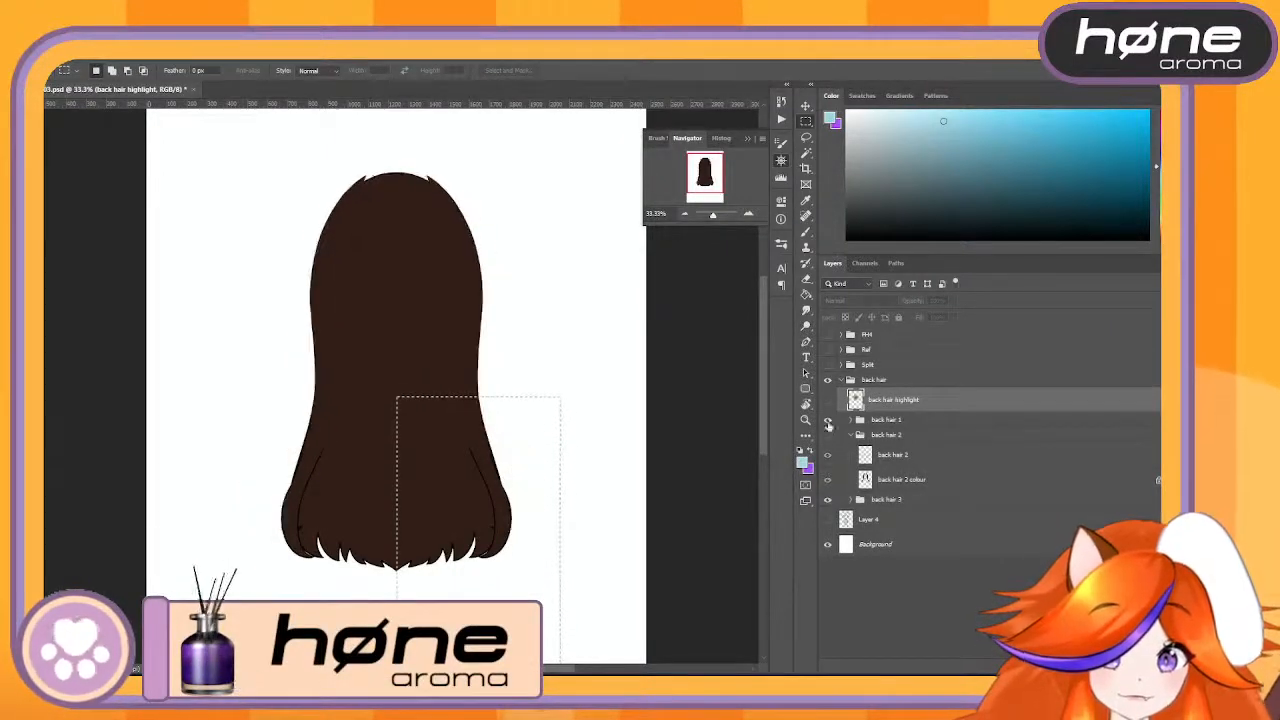
left_click(850, 435)
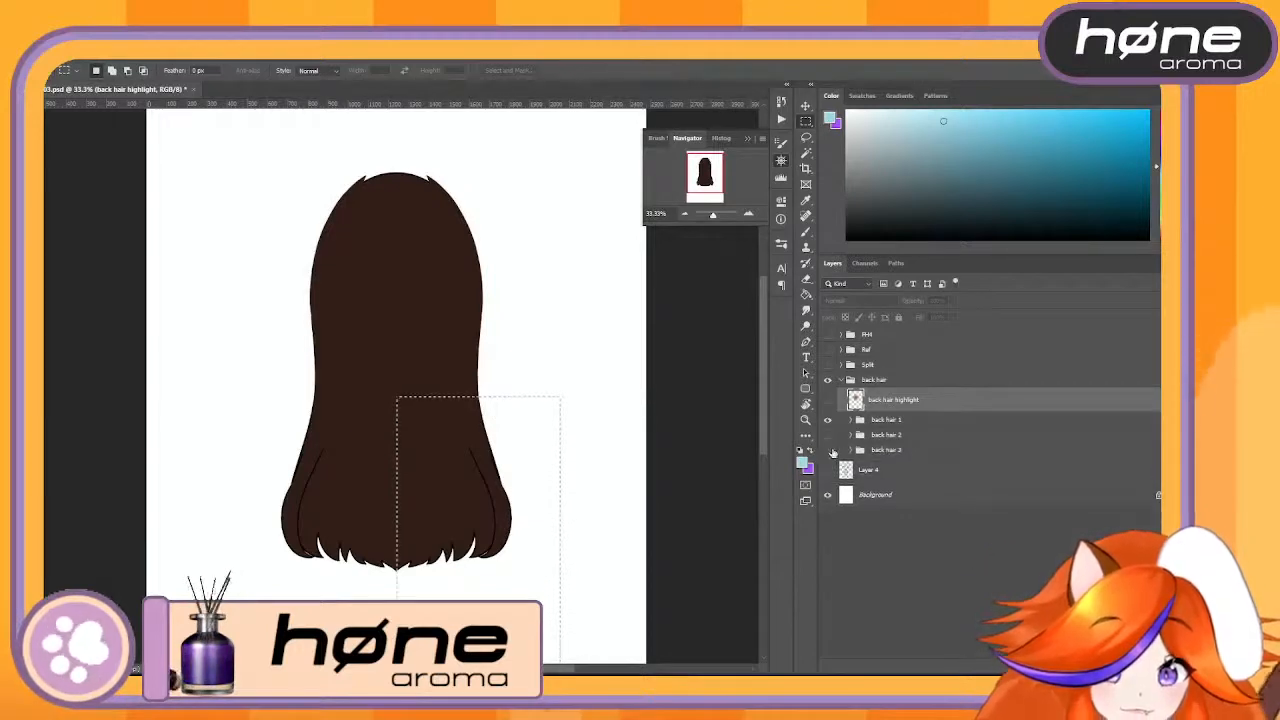
left_click(829, 450)
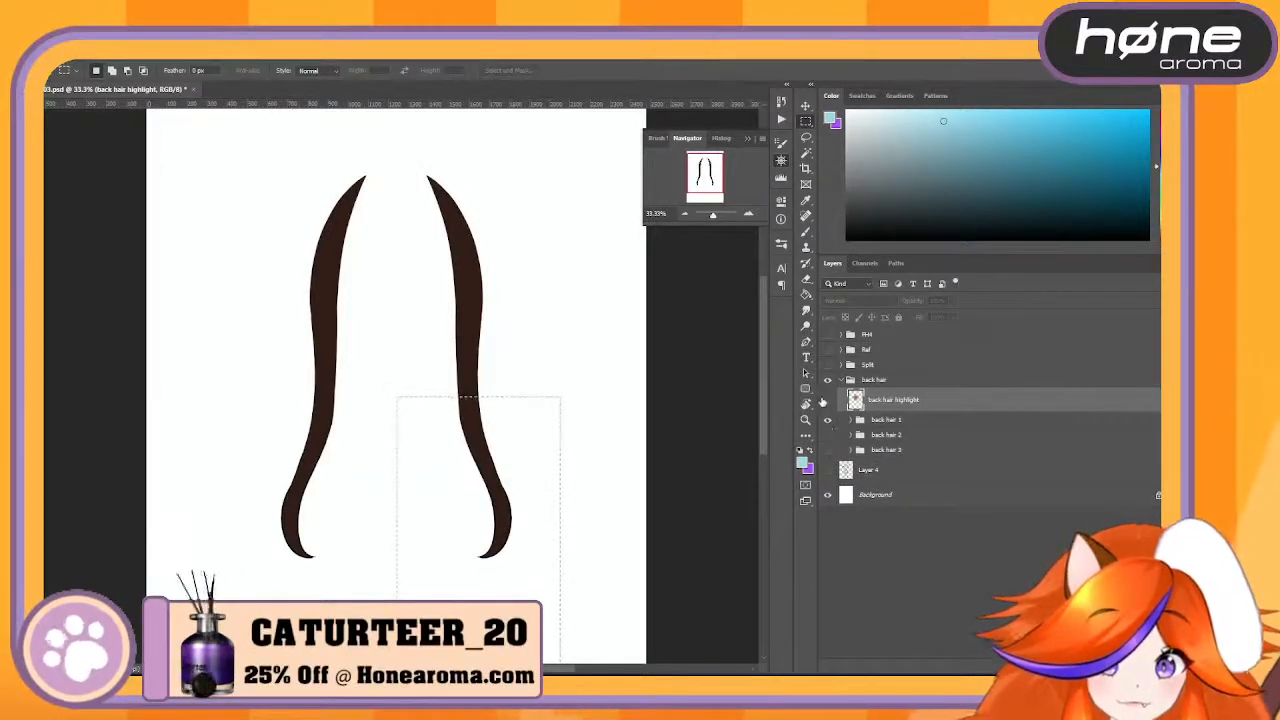
left_click(828, 435)
left_click(828, 435)
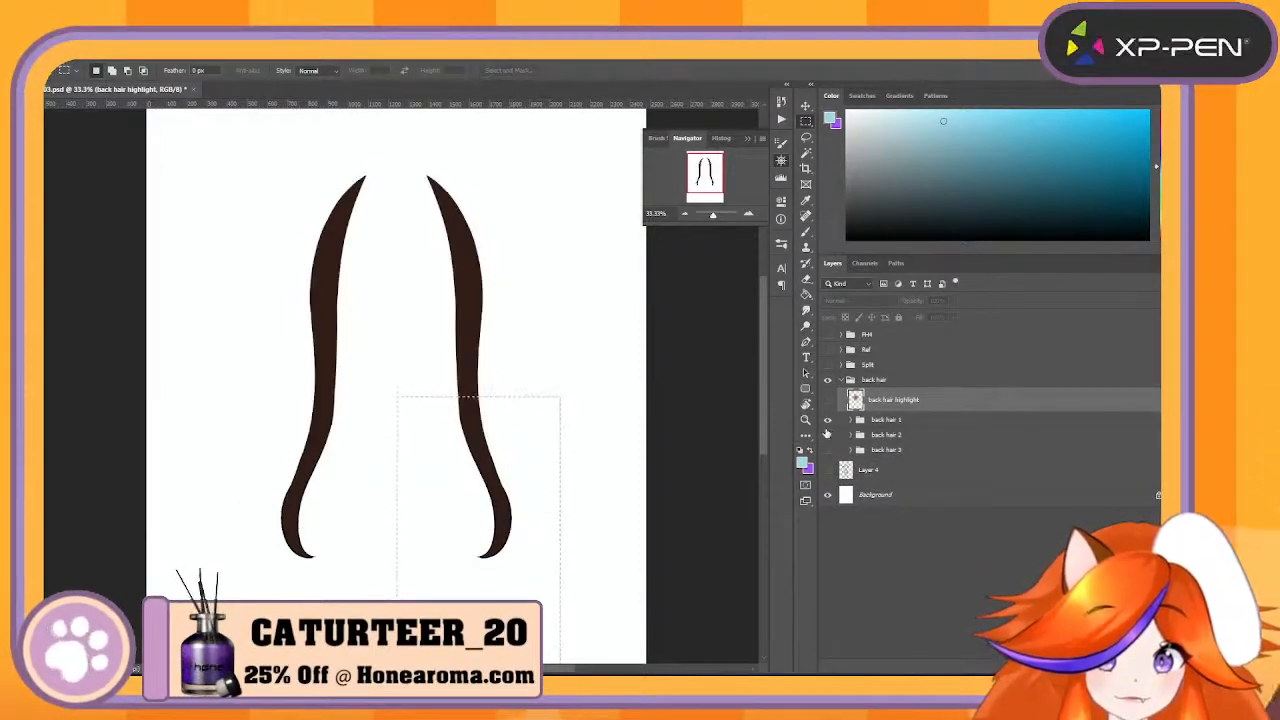
left_click(828, 435)
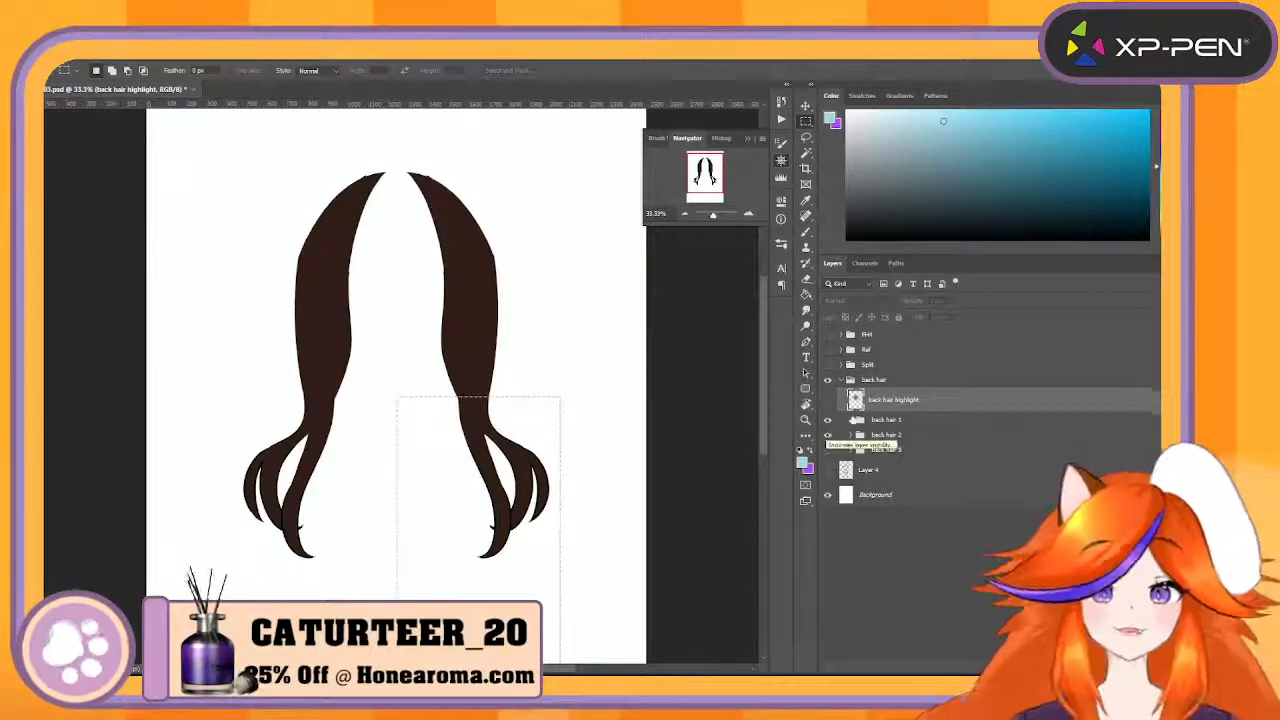
- Merge the back hair 1 group and the back hair 2 group each into a single layer
left_click(886, 420)
right_click(887, 420)
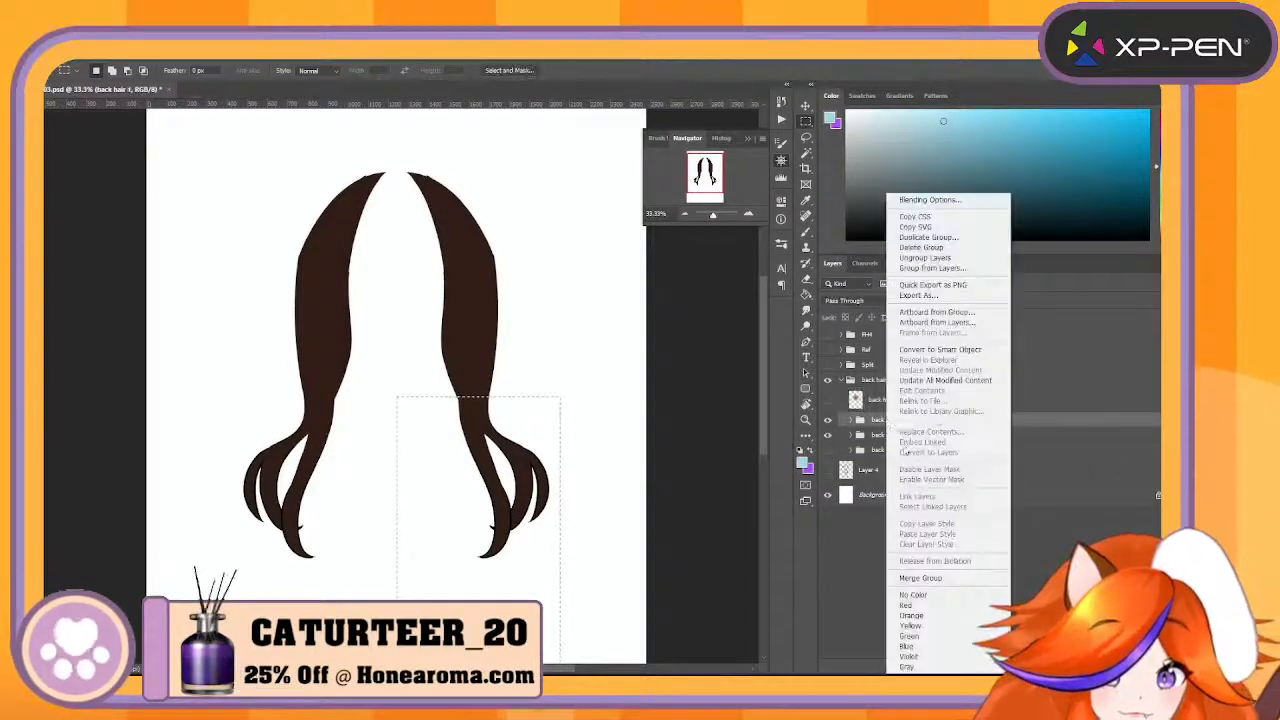
left_click(953, 578)
left_click(909, 444)
right_click(909, 444)
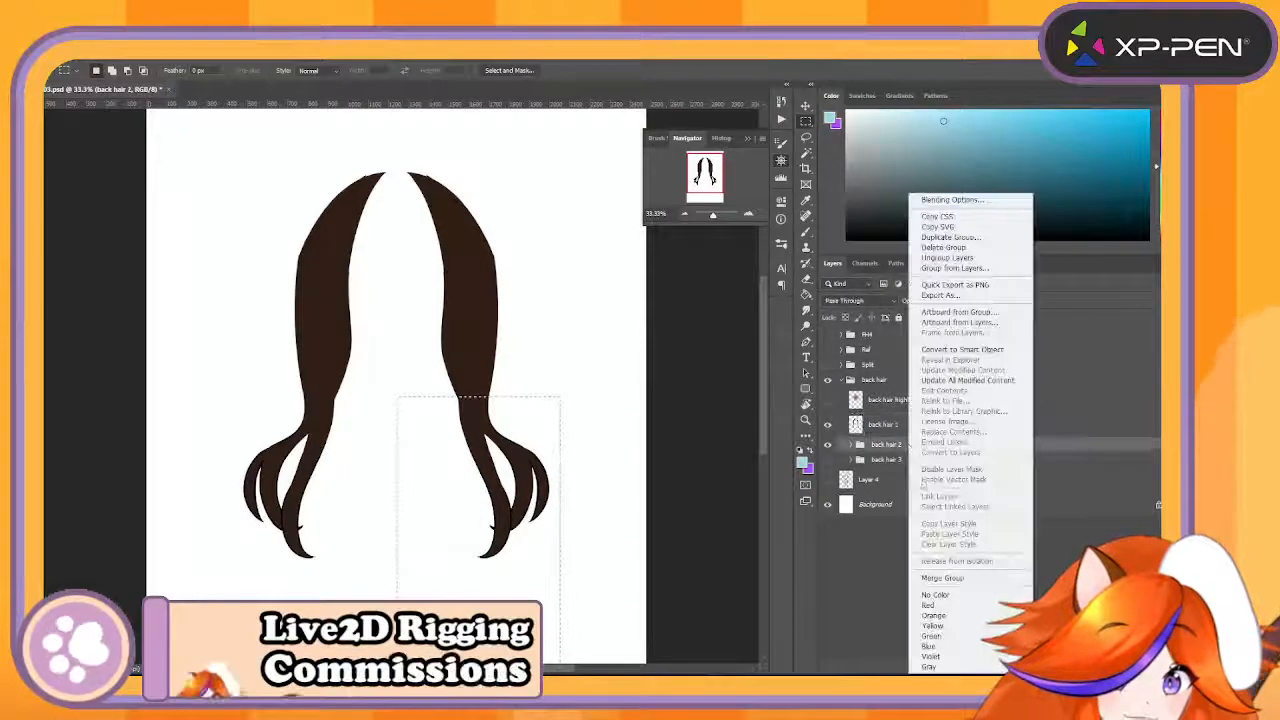
left_click(970, 578)
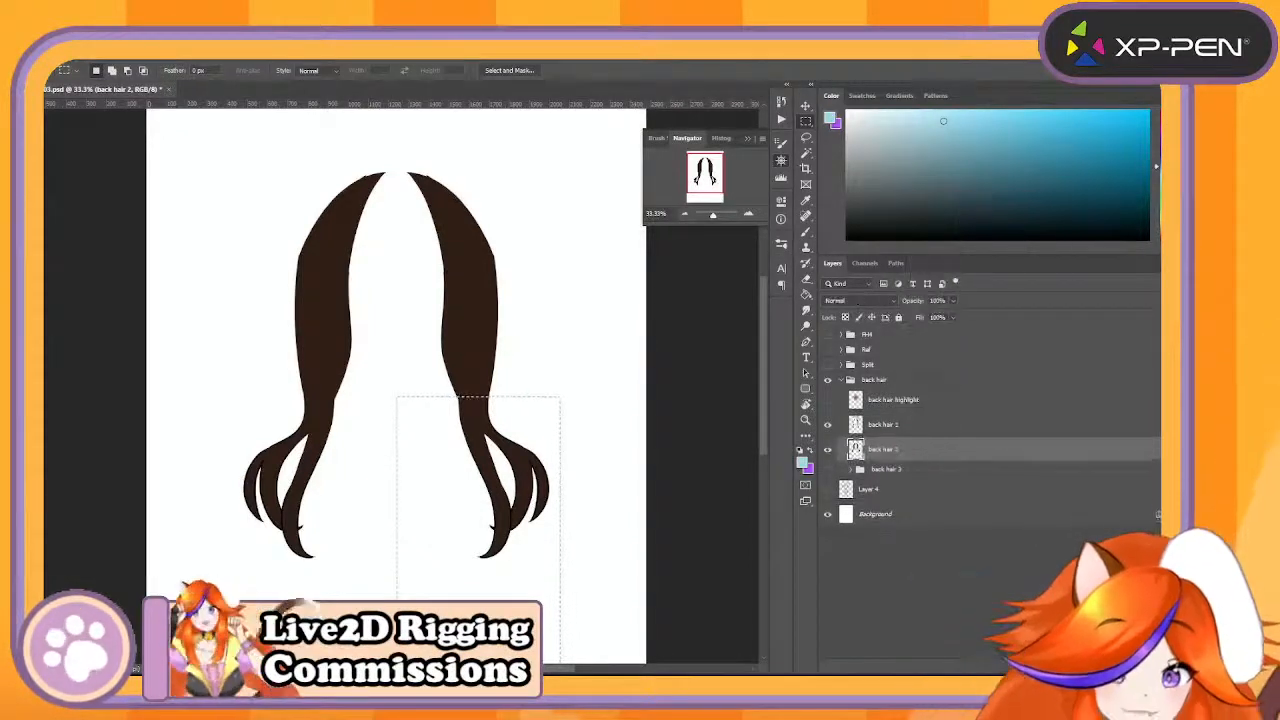
- Show the back hair highlight and the back hair 3 group, and merge that group into a single layer
left_click(828, 399)
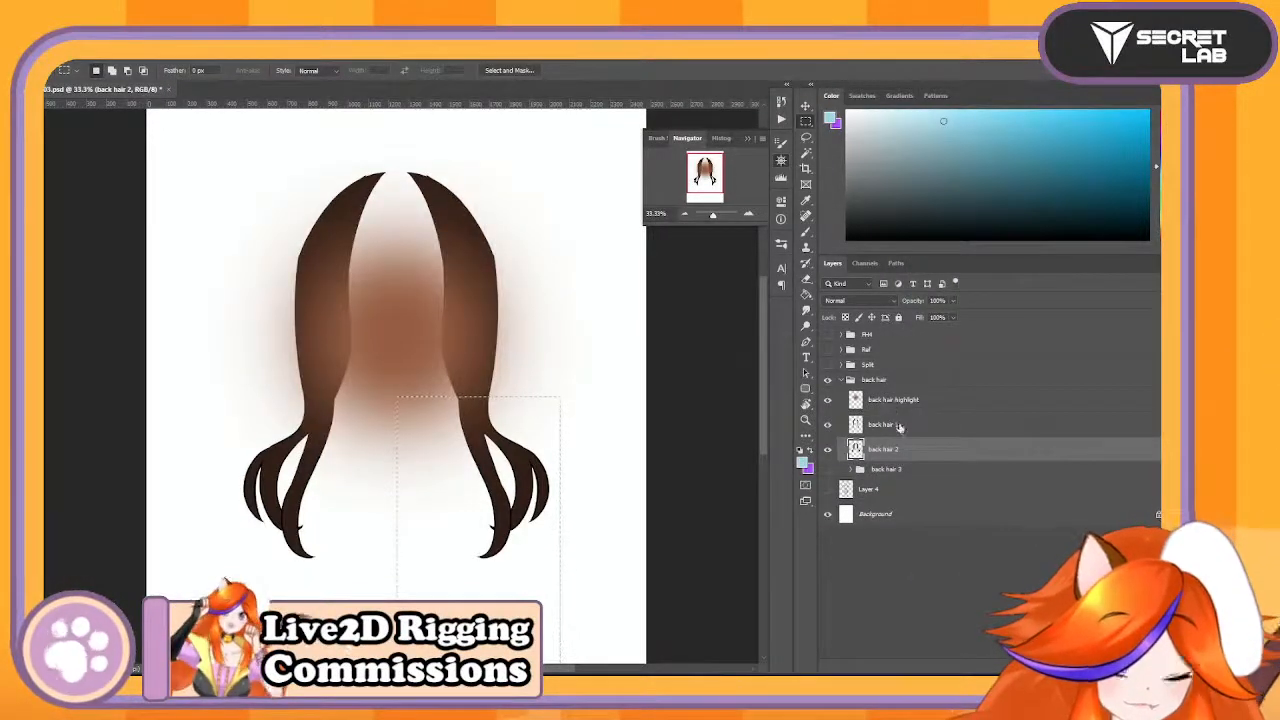
left_click(885, 469)
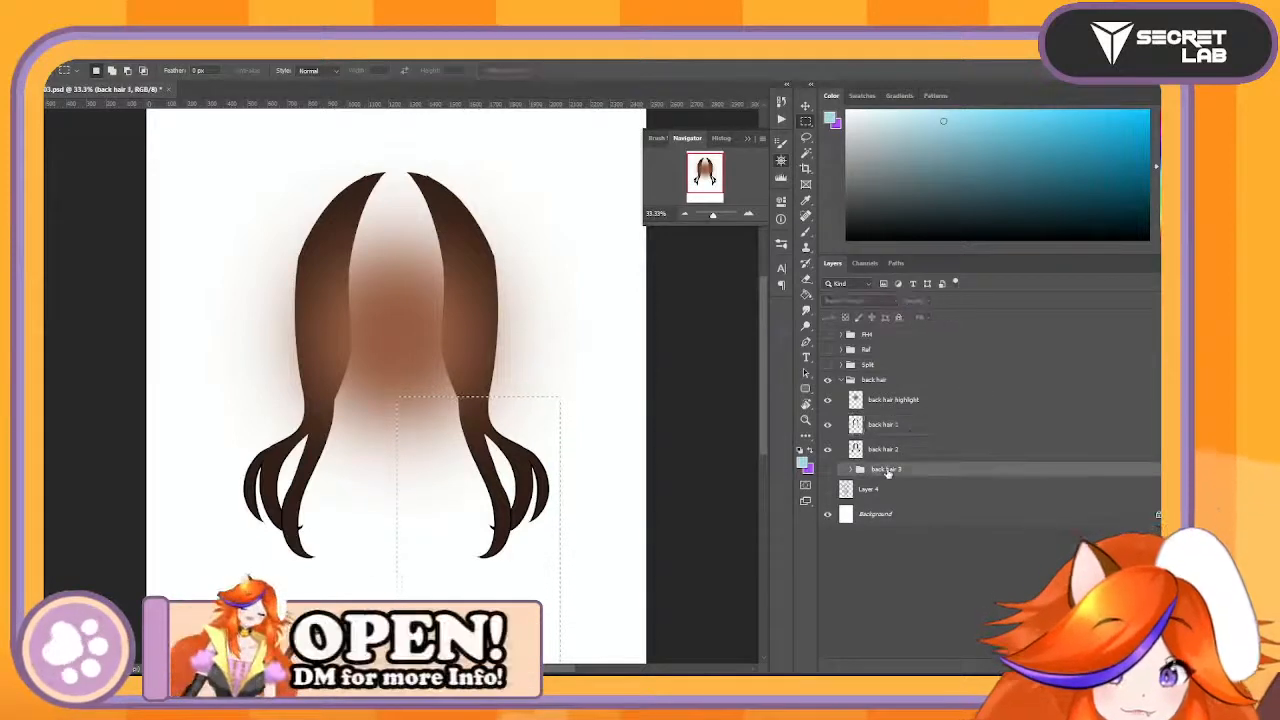
left_click(828, 469)
right_click(914, 469)
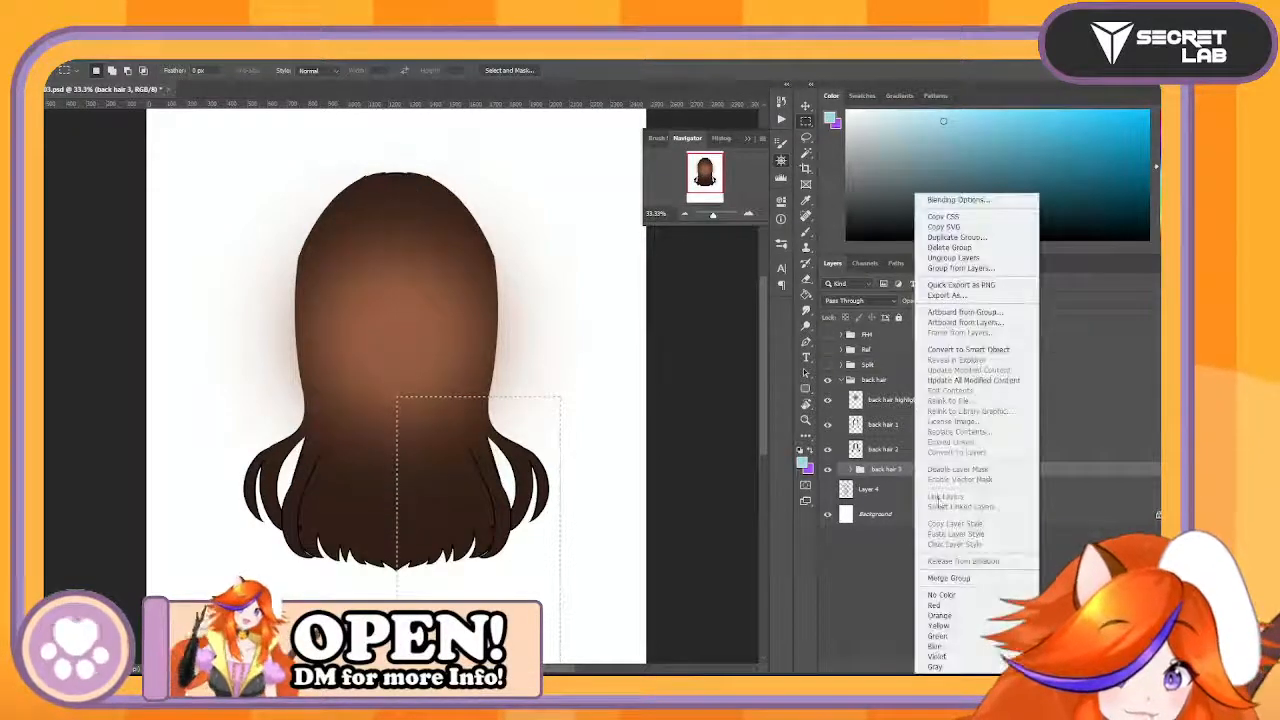
left_click(984, 579)
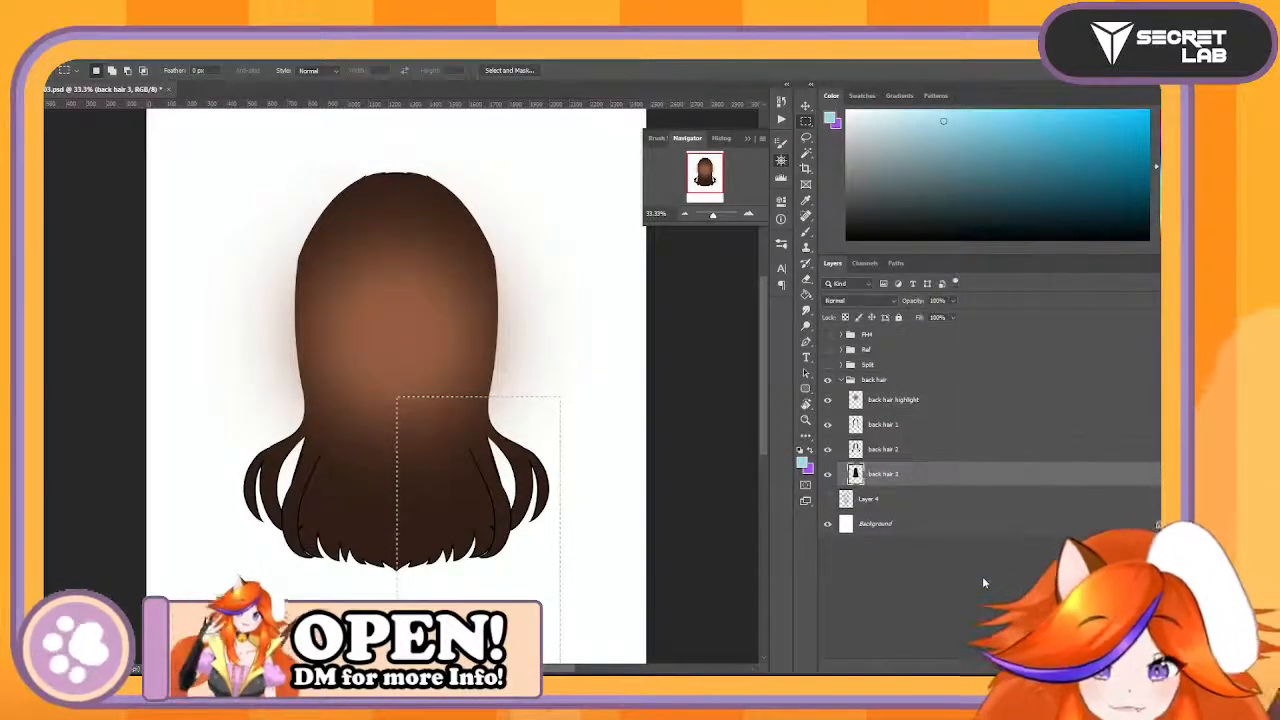
- Duplicate the back hair highlight layer twice so there is one highlight for each back hair layer
left_click(936, 425)
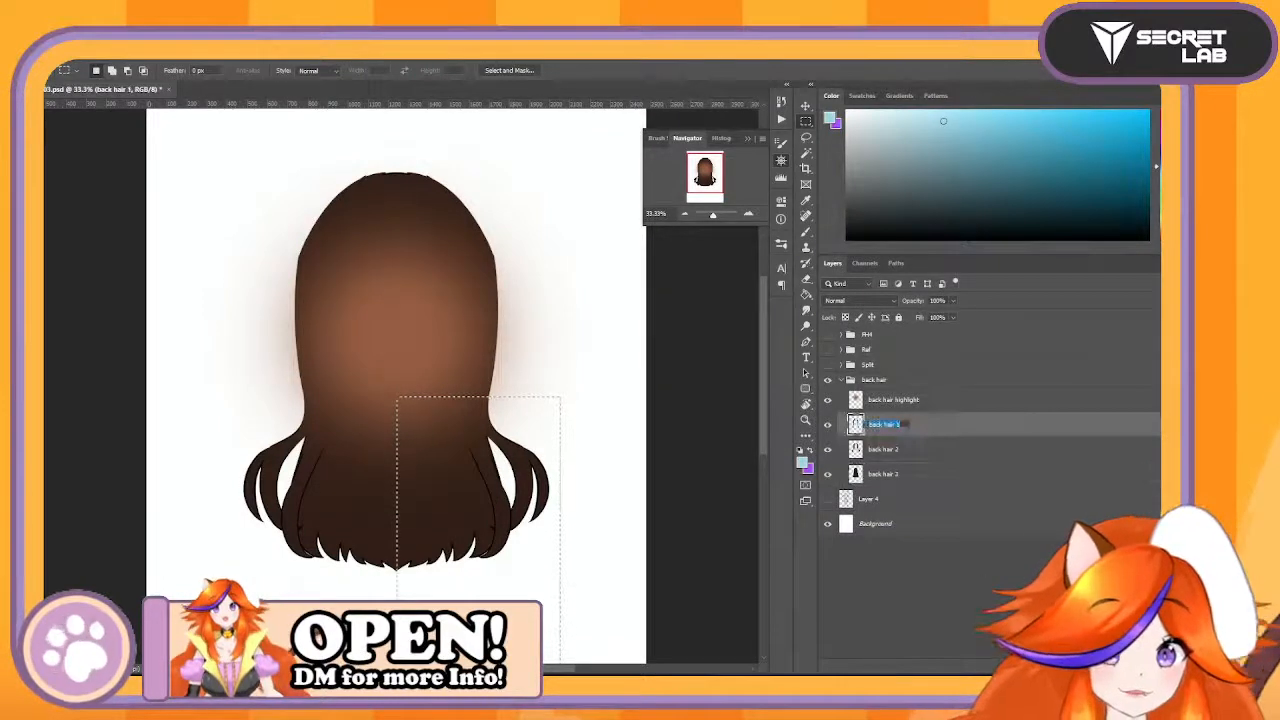
left_click_drag(946, 408, 1108, 668)
left_click_drag(986, 402, 1106, 667)
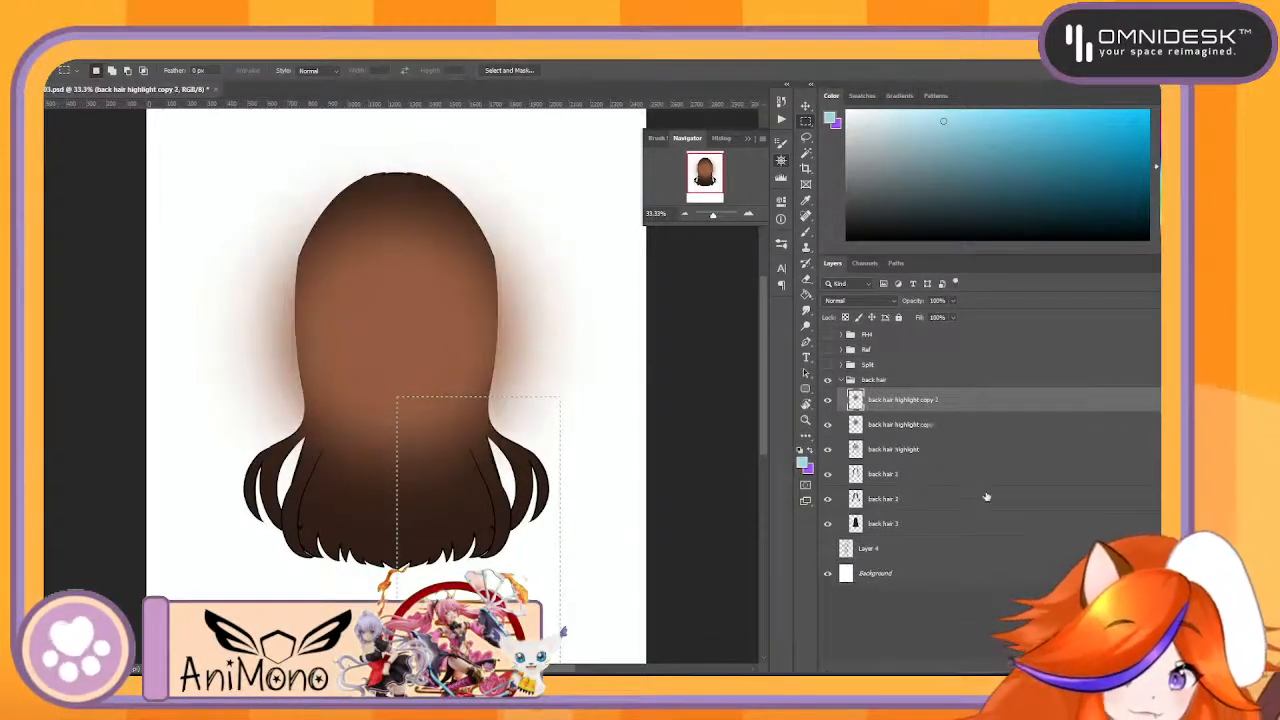
- Mask the original back hair highlight to the shape of back hair 1 and merge it down into that layer
left_click(954, 449)
left_click_drag(973, 474, 1051, 667)
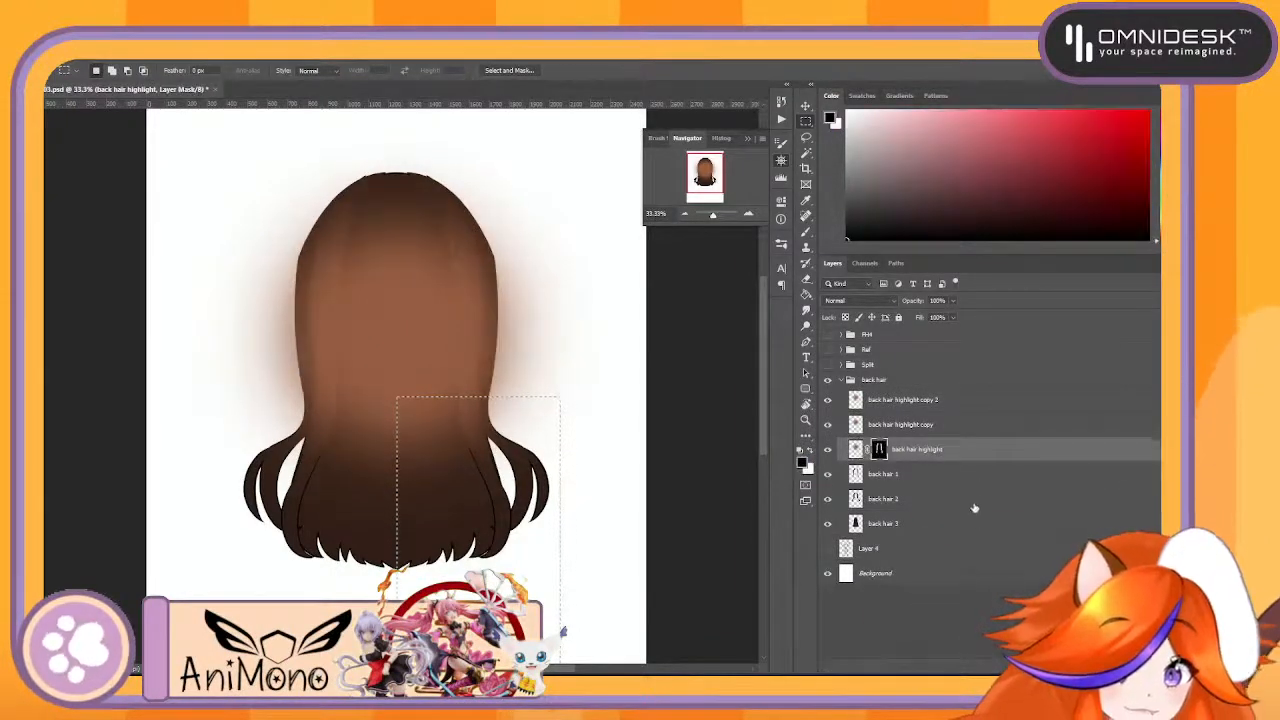
right_click(976, 449)
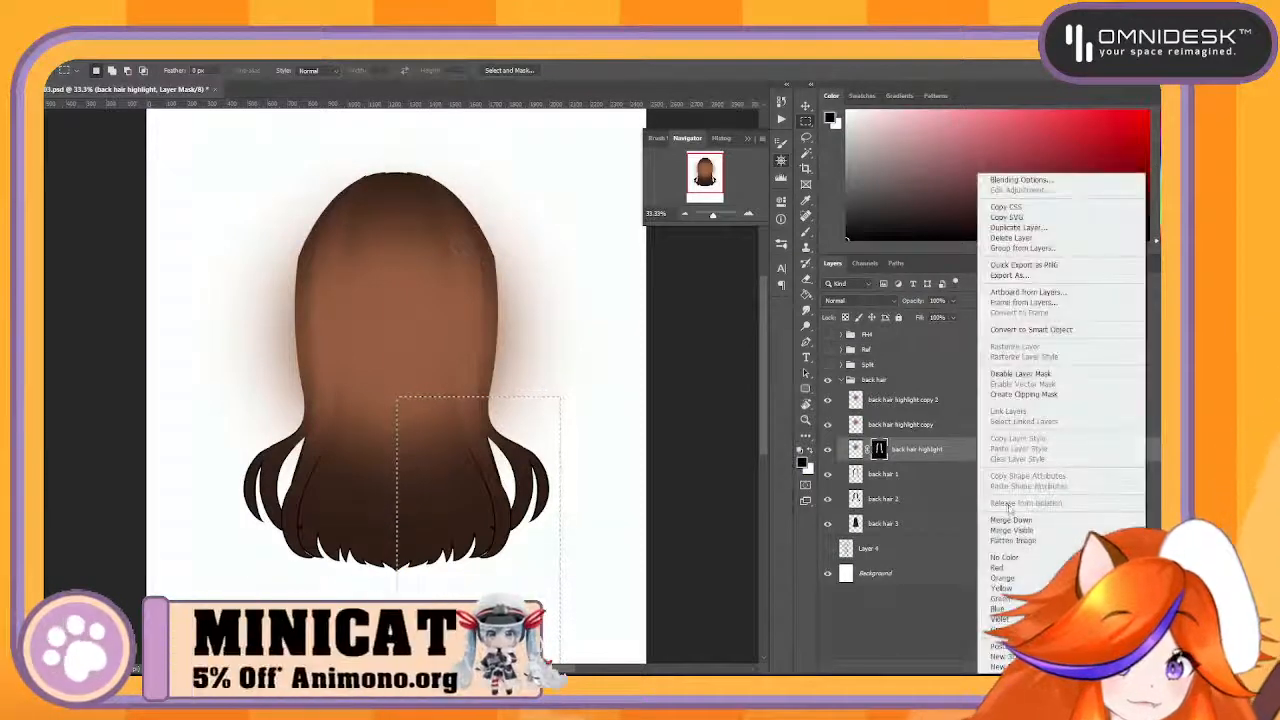
left_click(1025, 522)
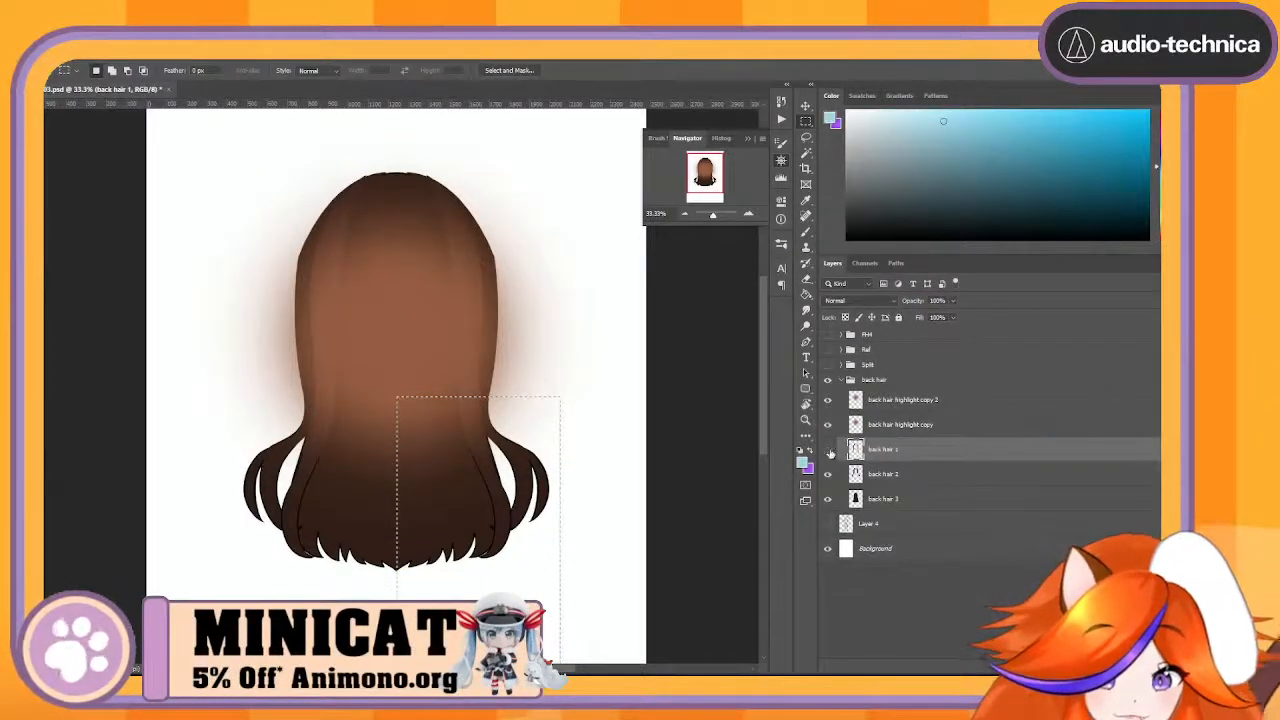
- Place back hair highlight copy directly above back hair 2, mask it to that layer's shape and merge it down
left_click_drag(928, 426, 951, 468)
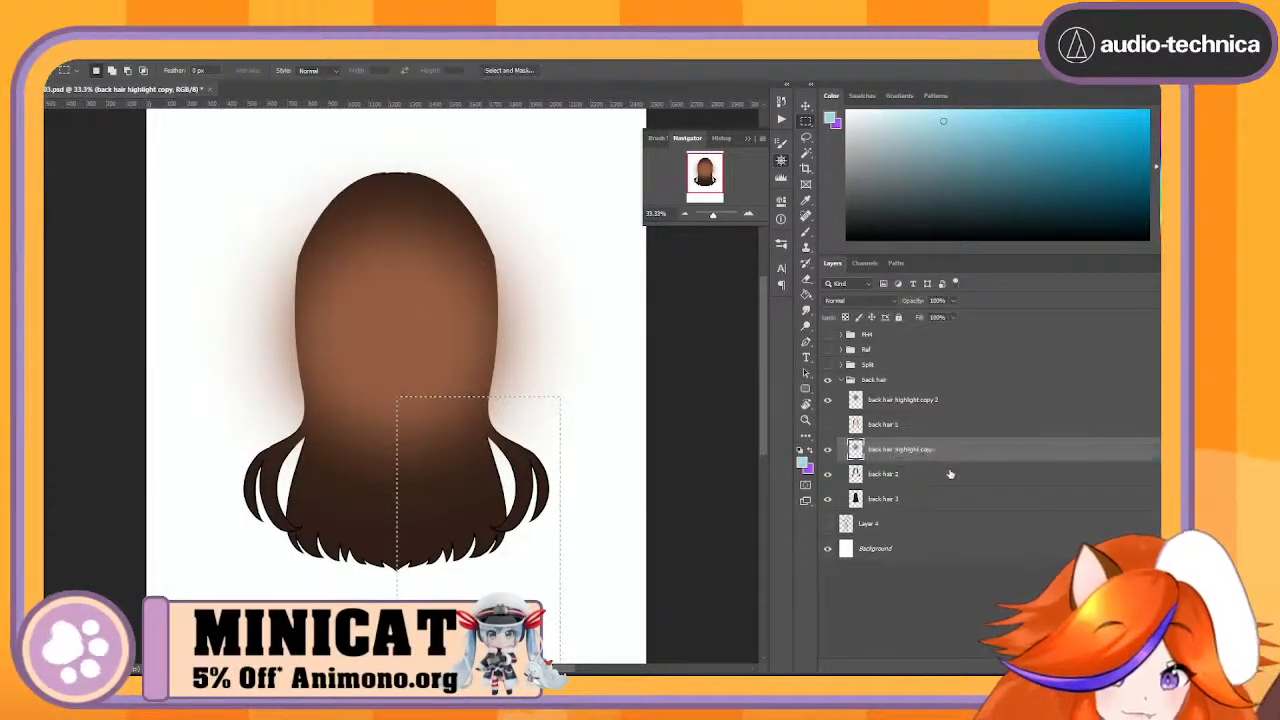
left_click(999, 472)
left_click(997, 459)
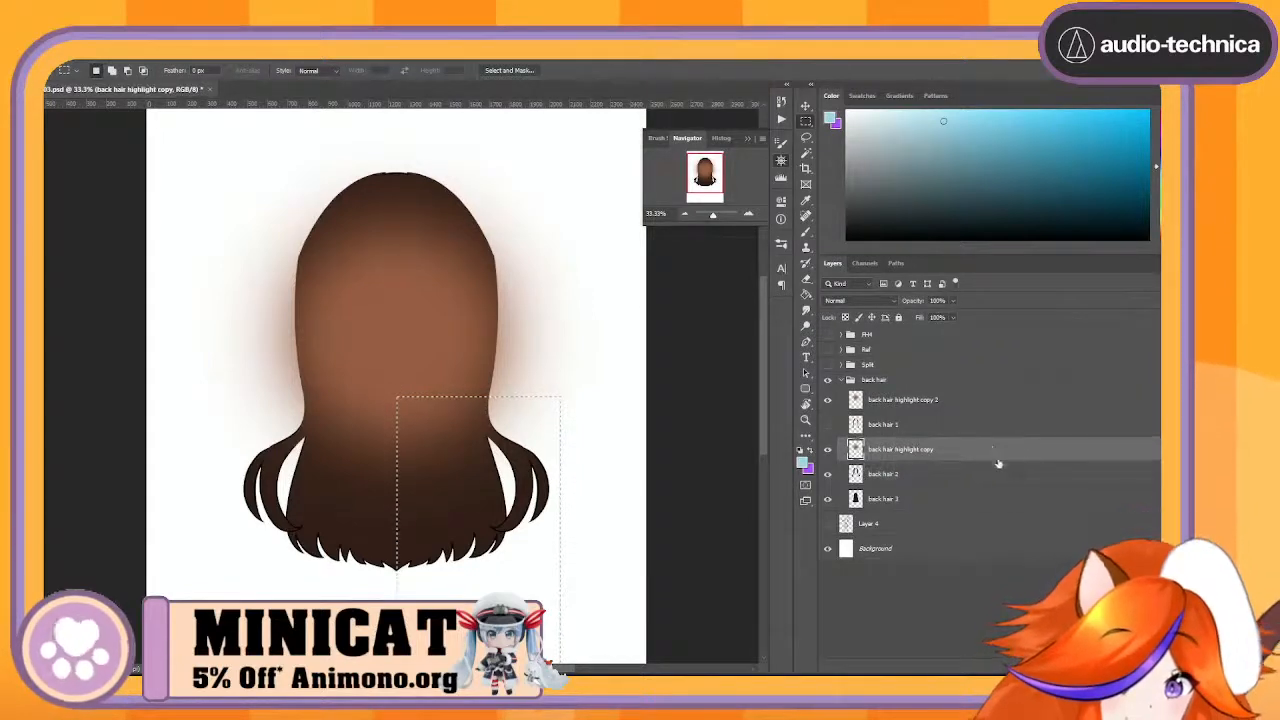
left_click_drag(1009, 477, 972, 667)
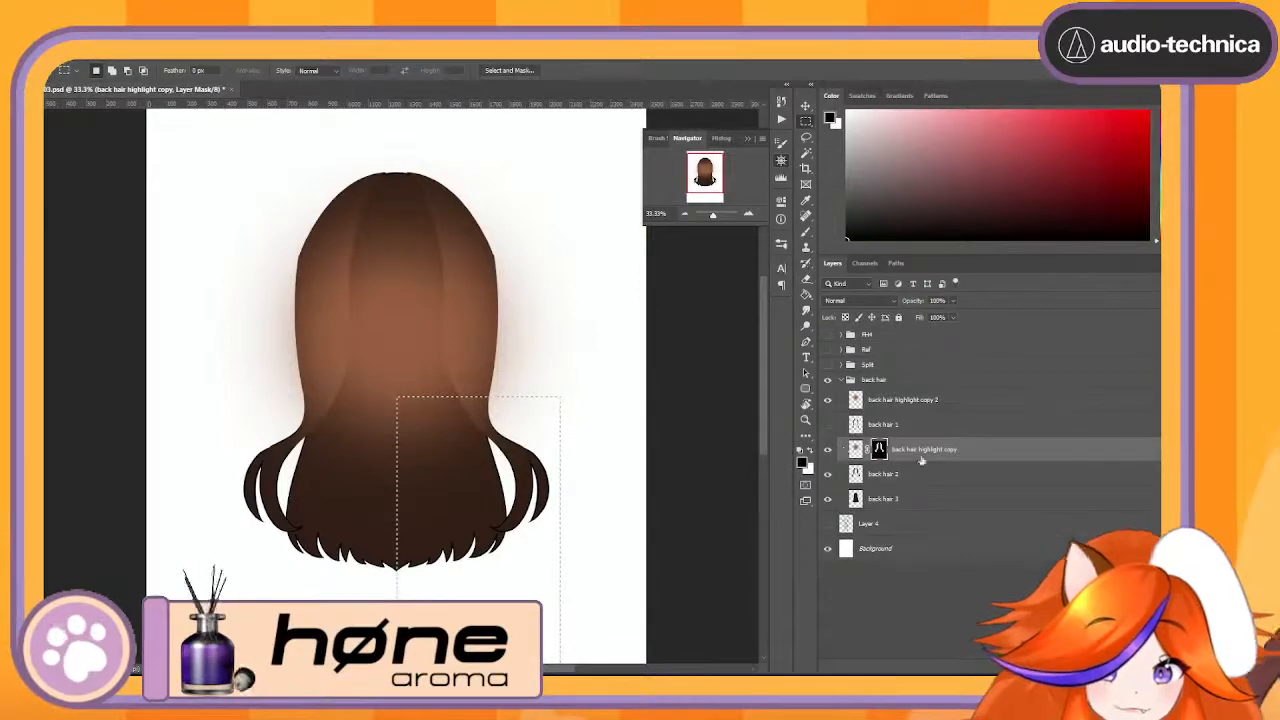
right_click(991, 459)
left_click(1040, 524)
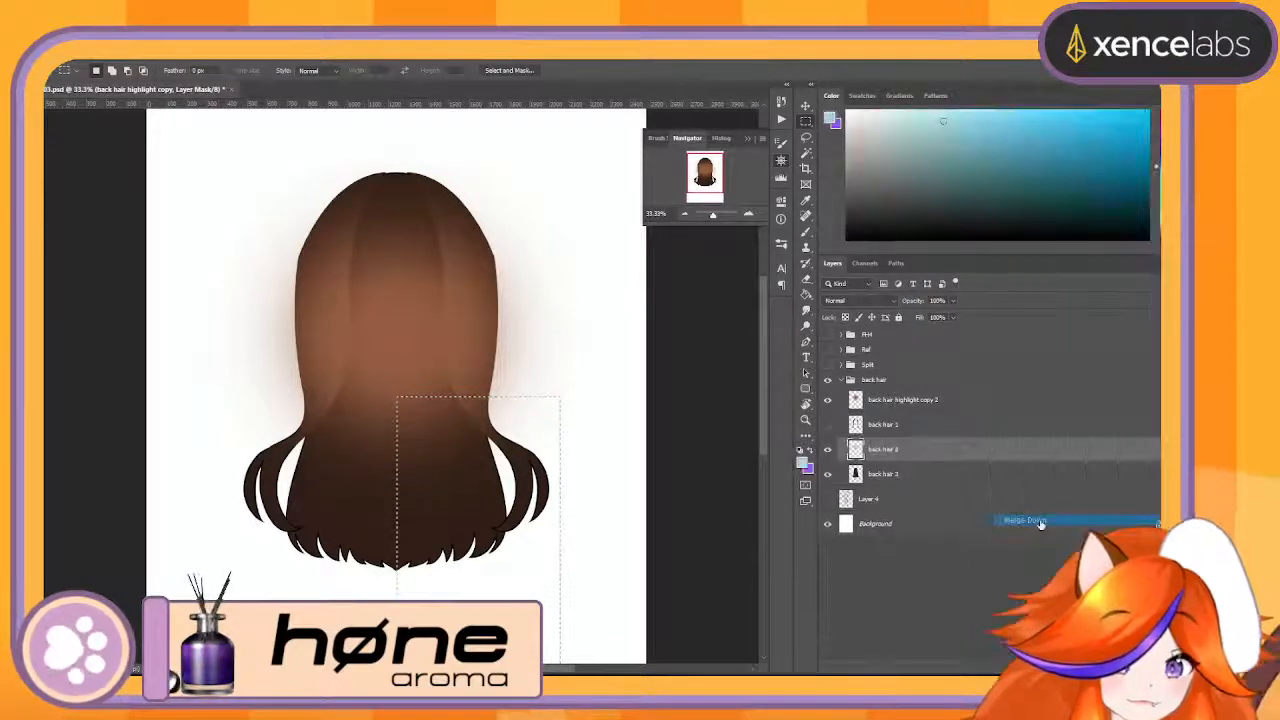
- Place the remaining highlight copy directly above back hair 3, mask it to that layer's shape and merge it down
left_click(950, 400)
left_click_drag(951, 400, 1038, 671)
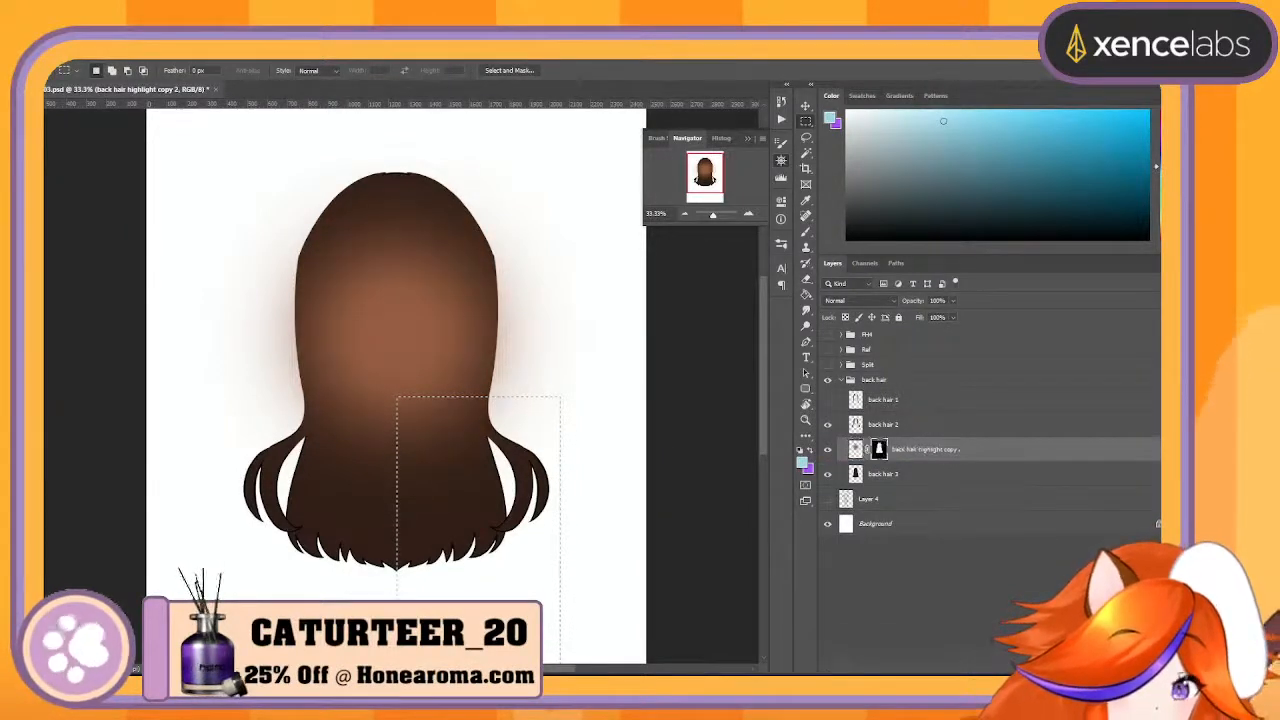
right_click(1003, 459)
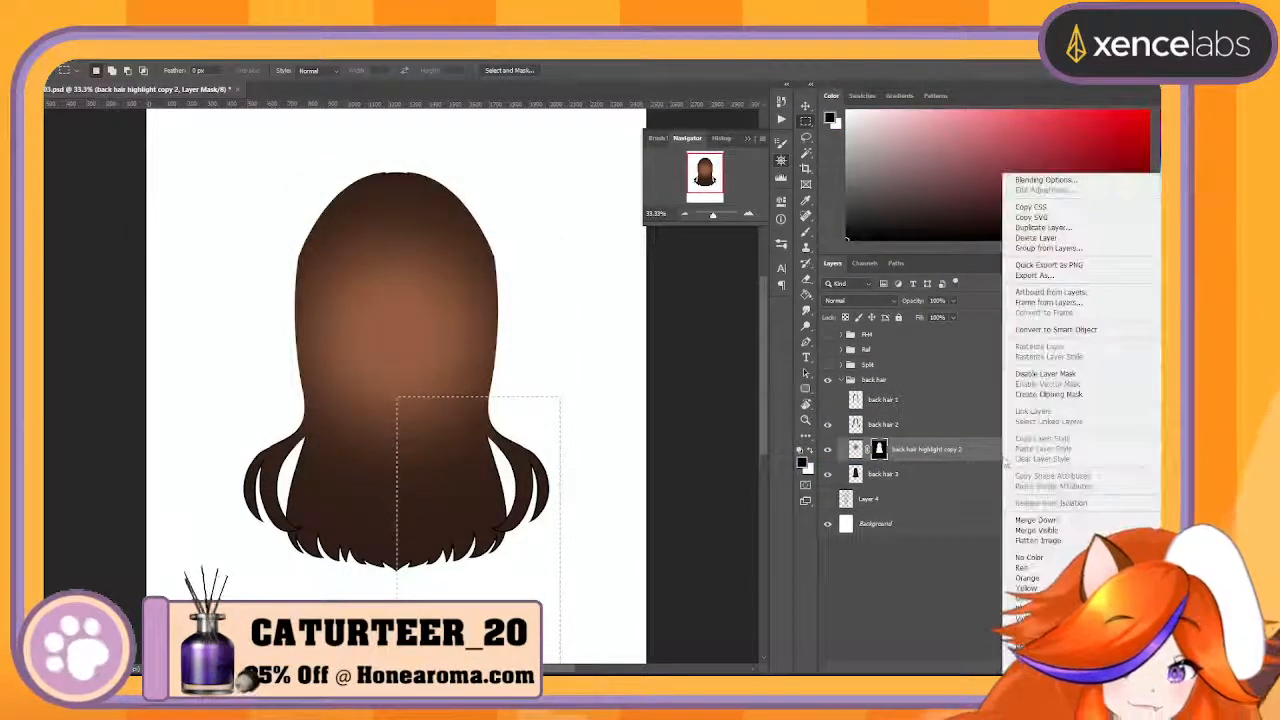
left_click(1074, 519)
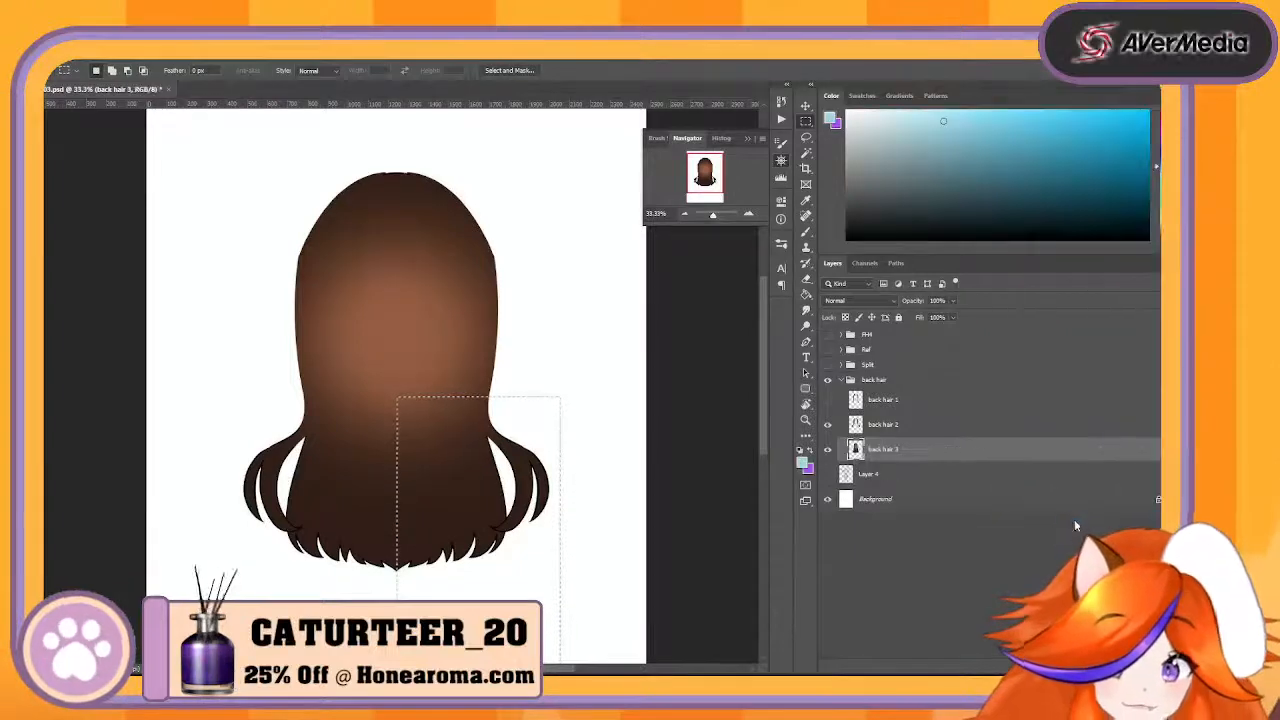
- Show back hair 1, then rename back hair 1 as BH1 and back hair 2 as BH2
left_click(829, 400)
double_click(884, 400)
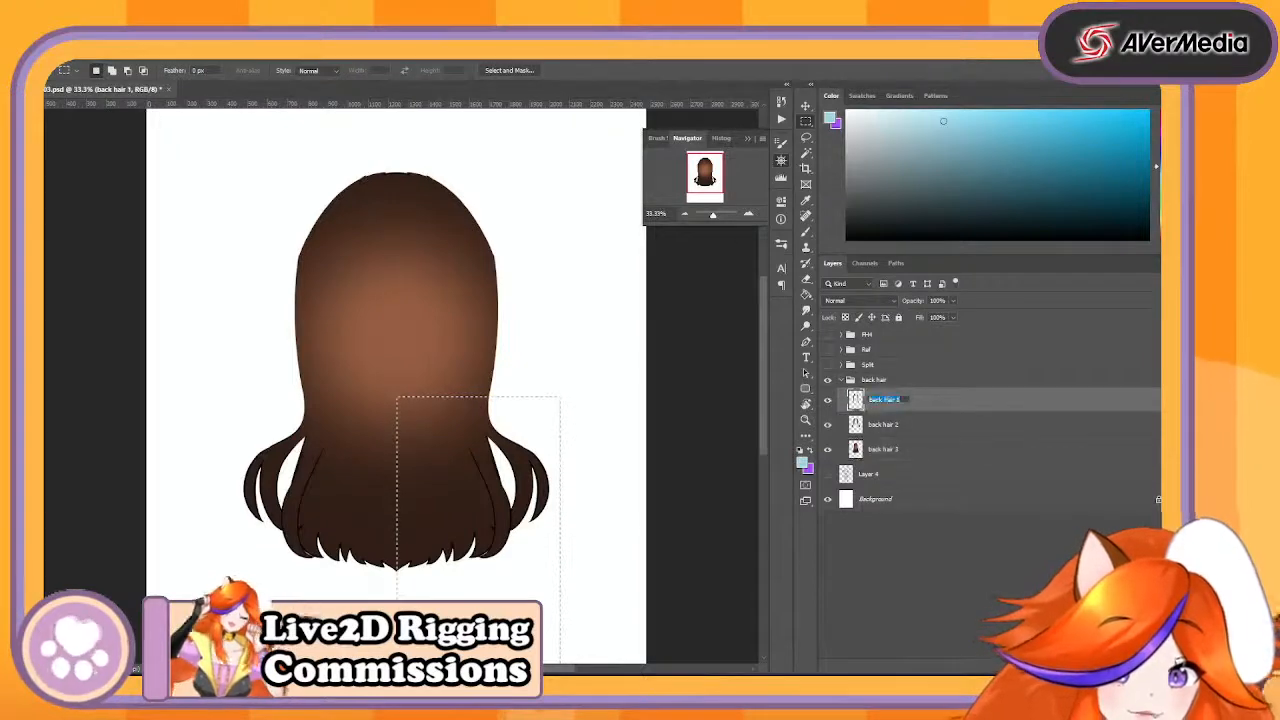
type("BH1")
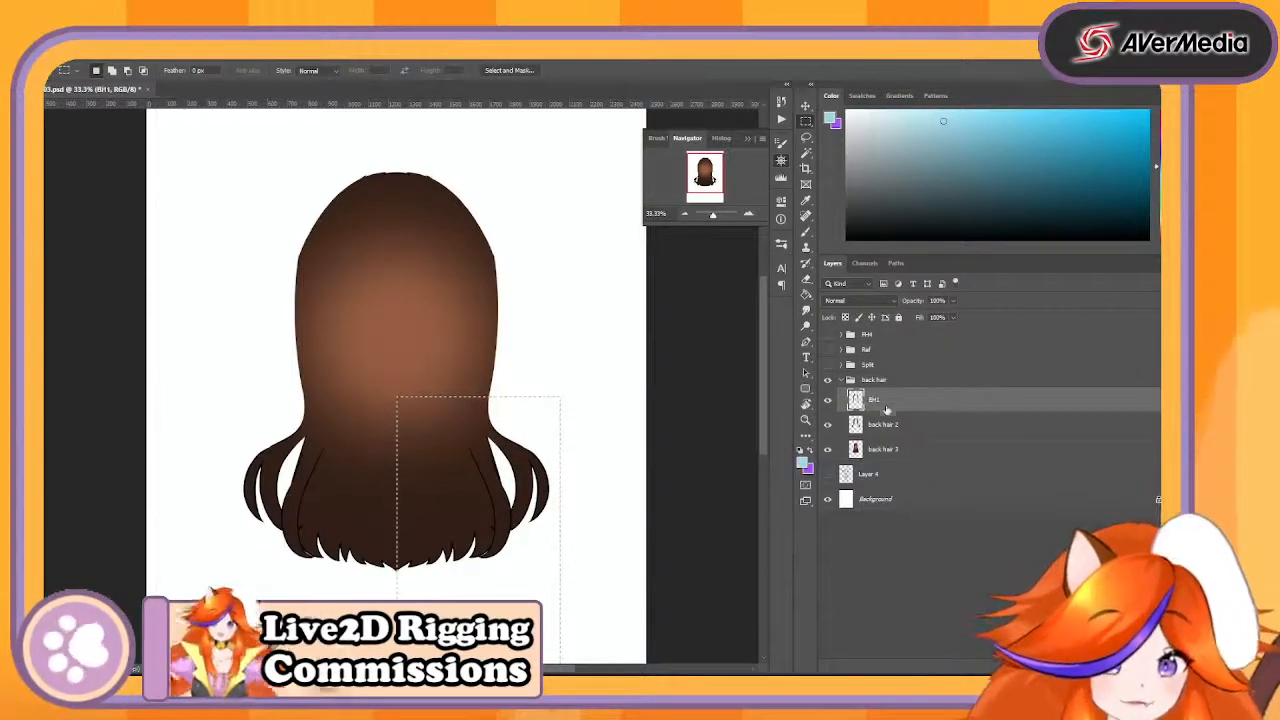
key("Tab")
type("BH2")
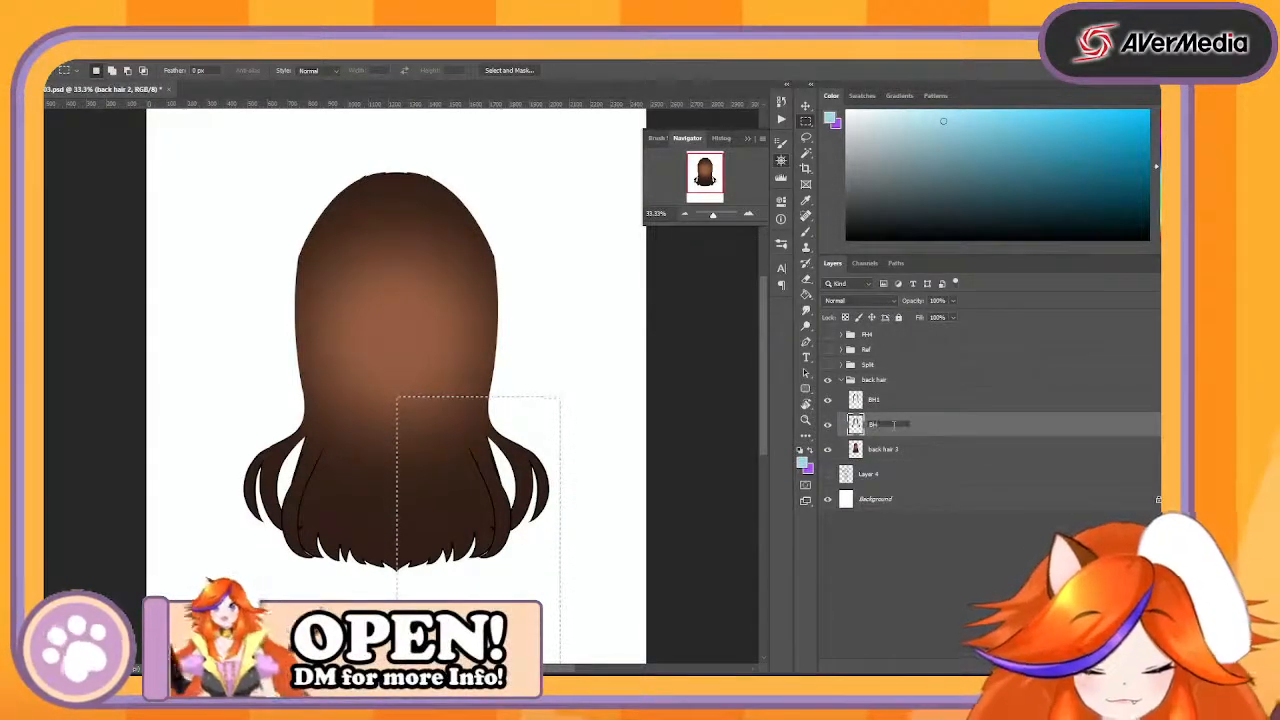
key("Return")
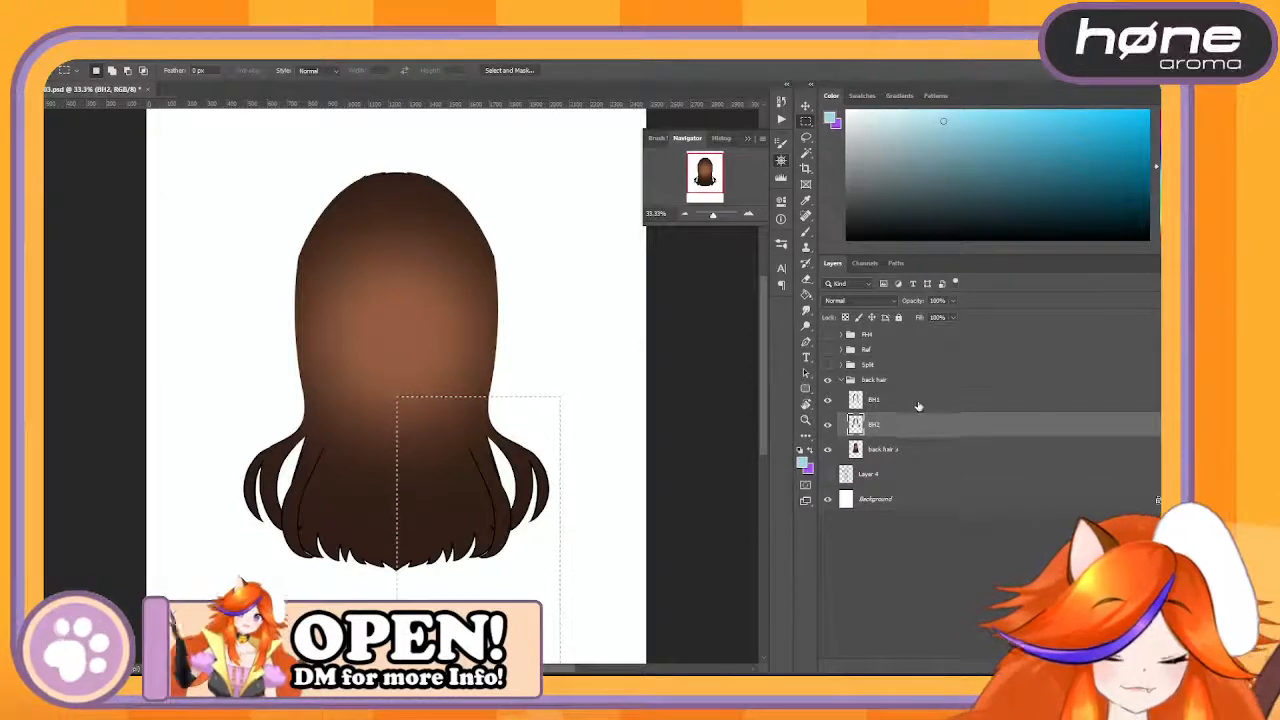
- Group the BH1 and BH2 layers and name the group BHS
left_click(919, 403, "shift")
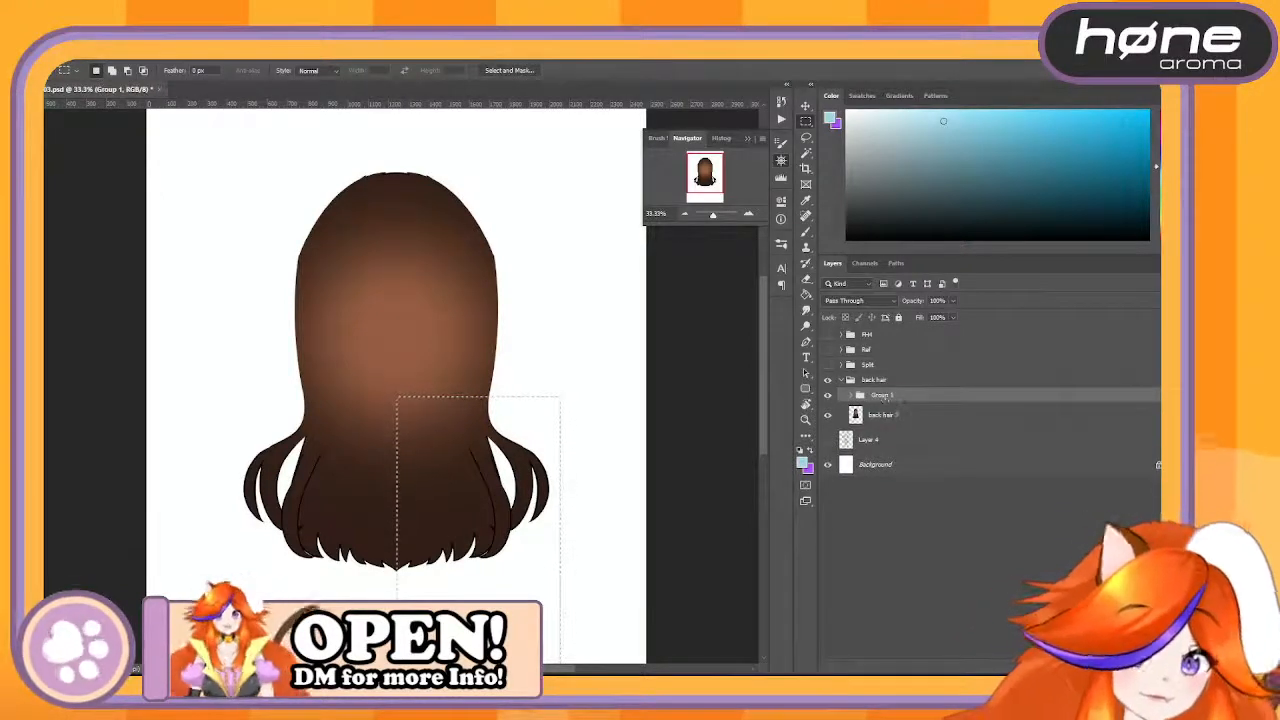
double_click(882, 395)
type("BHS")
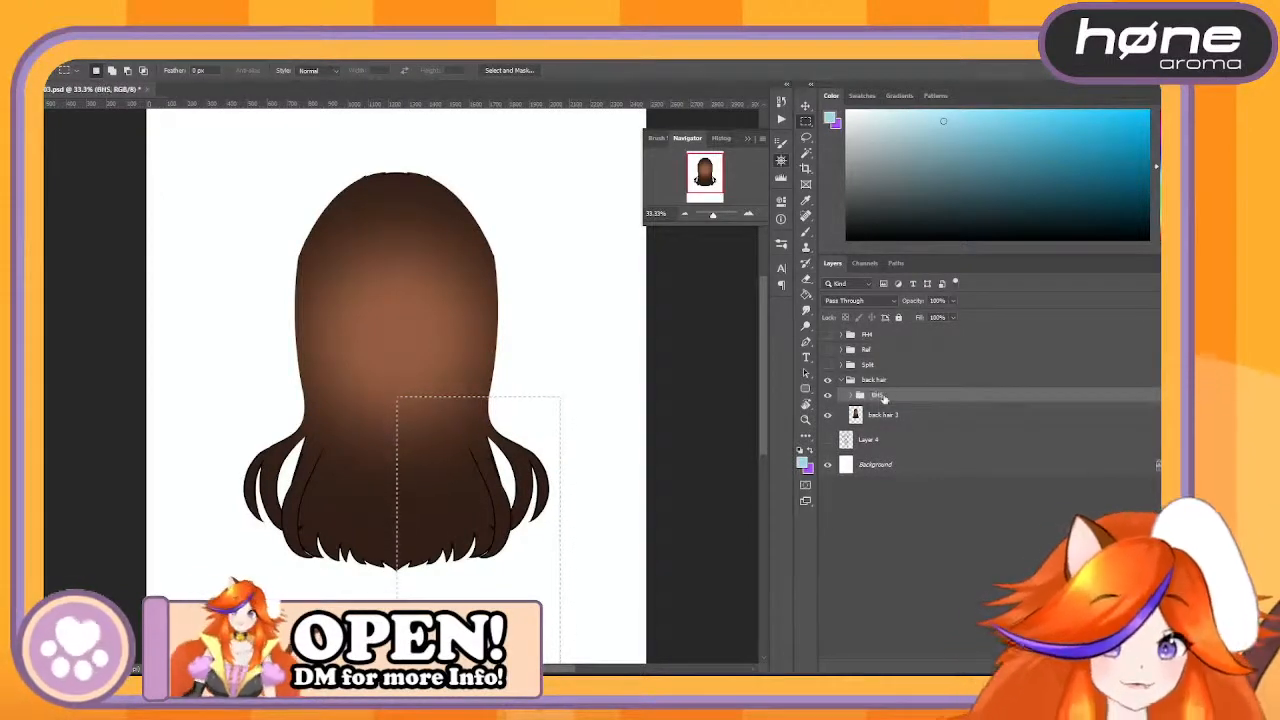
key("Return")
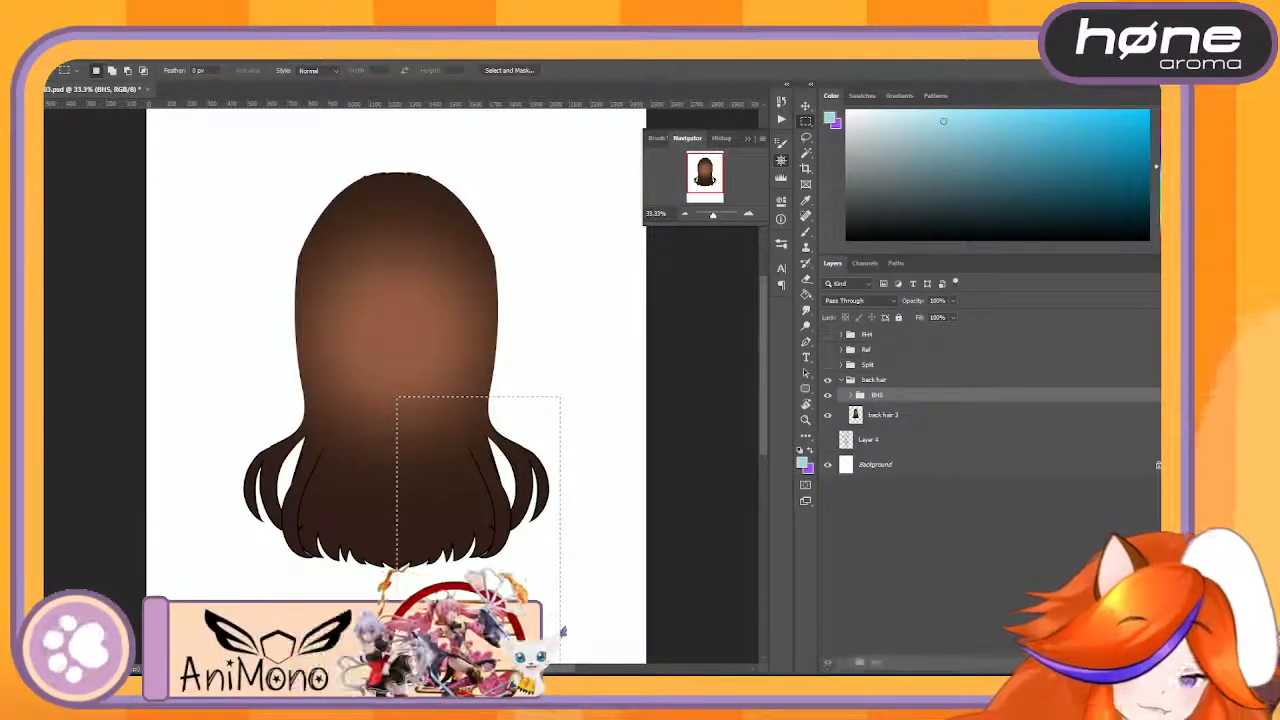
- Duplicate the BHS group and clear one half of the hair from the copy's BH1 and BH2 layers along the centre line
key("ctrl+j")
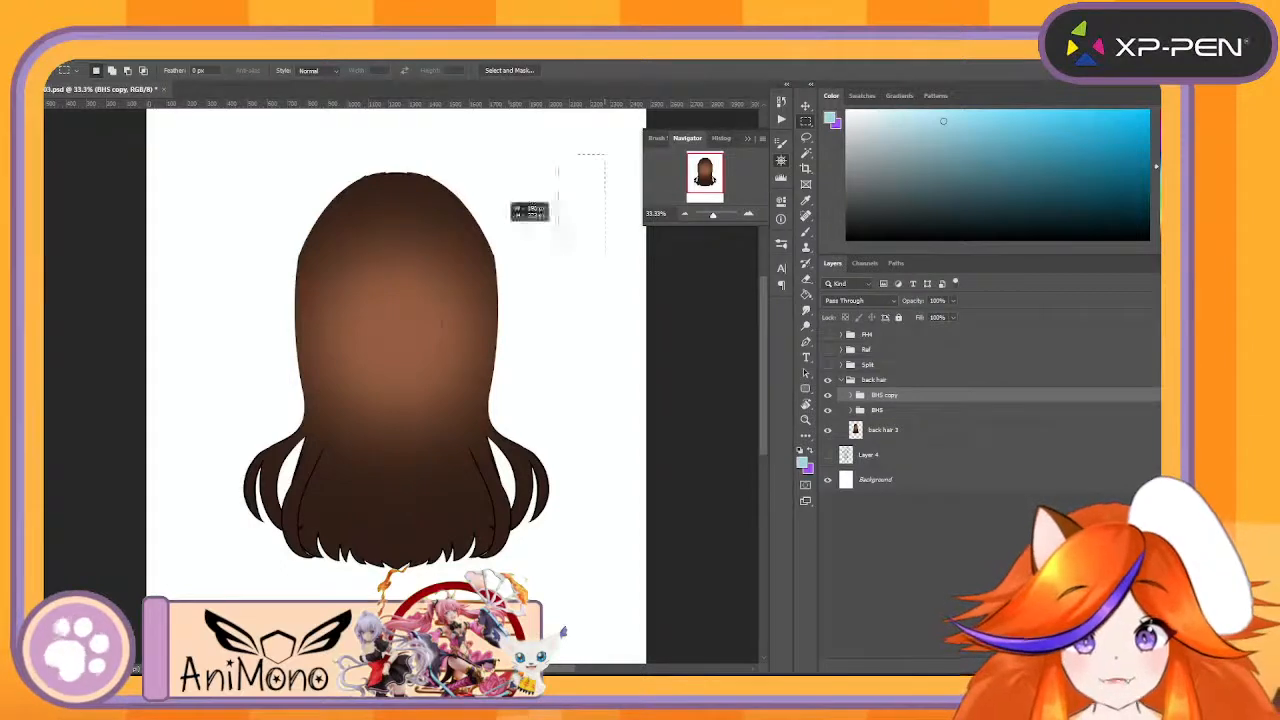
left_click_drag(557, 232, 396, 600)
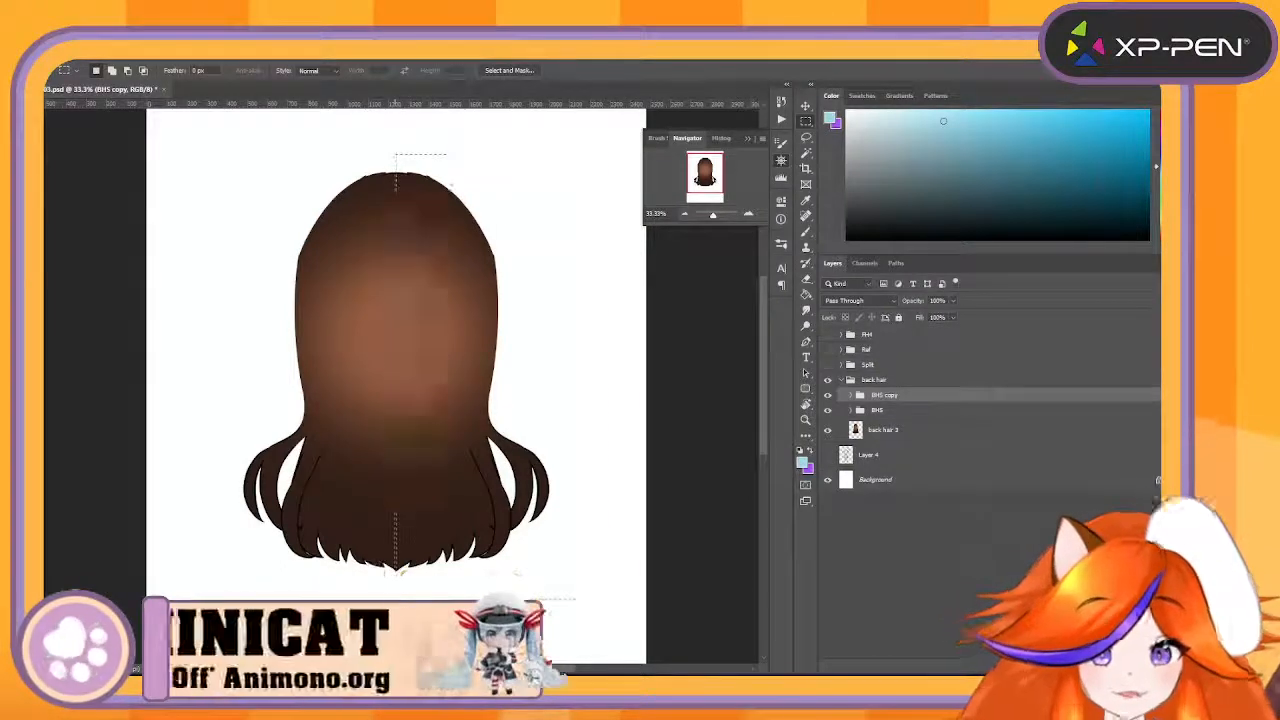
left_click(848, 398)
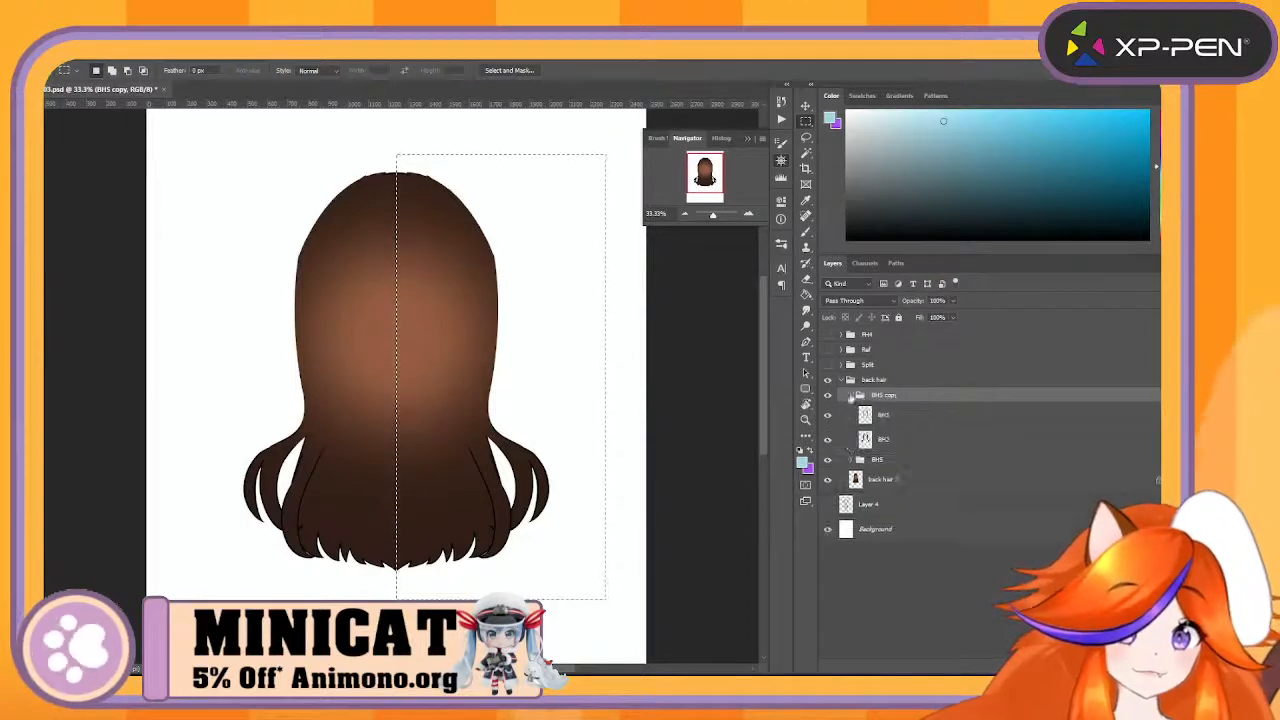
left_click(938, 421)
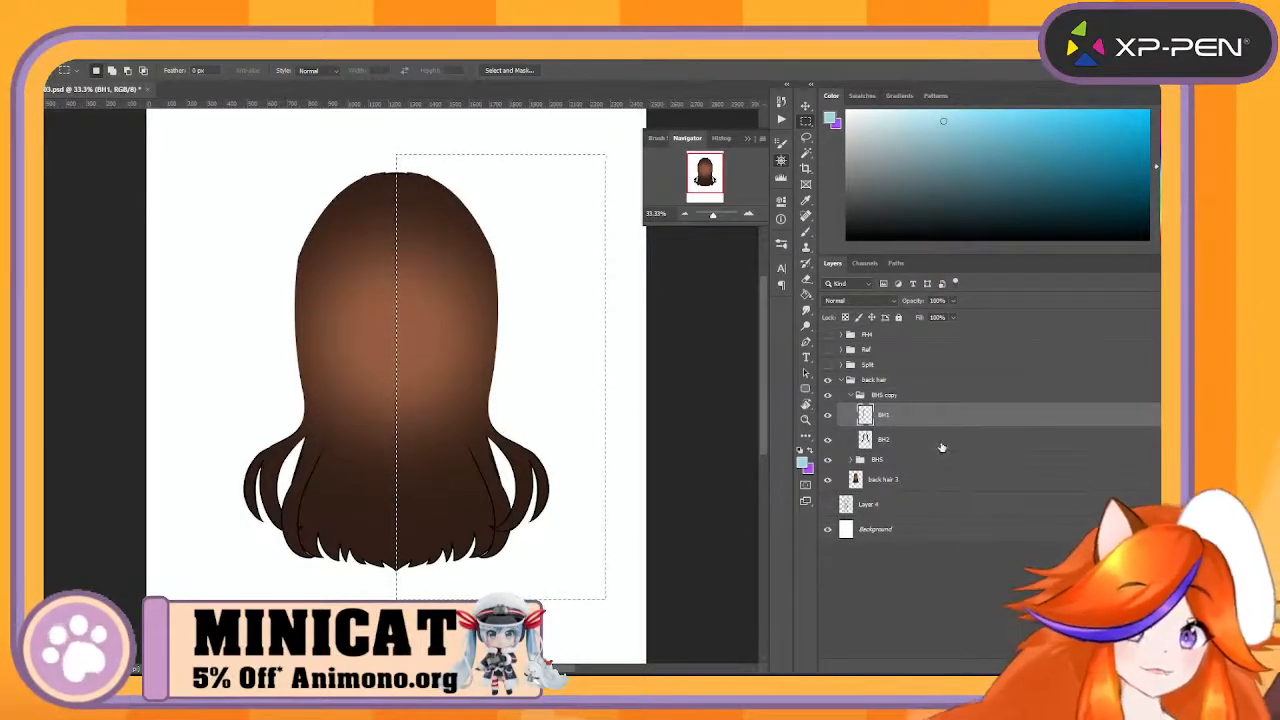
left_click(941, 447)
- Clear the opposite half of the hair from the BH1 and BH2 layers in the original BHS group
left_click(851, 460)
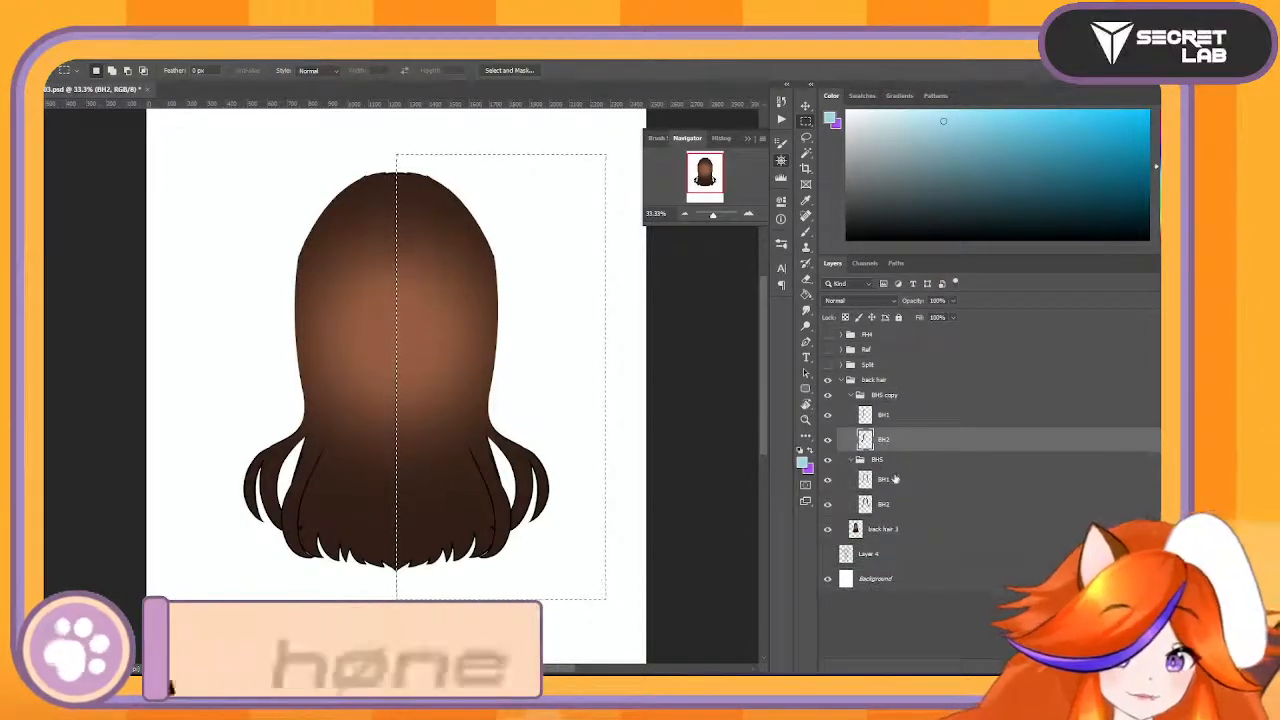
left_click(895, 479)
left_click(912, 506)
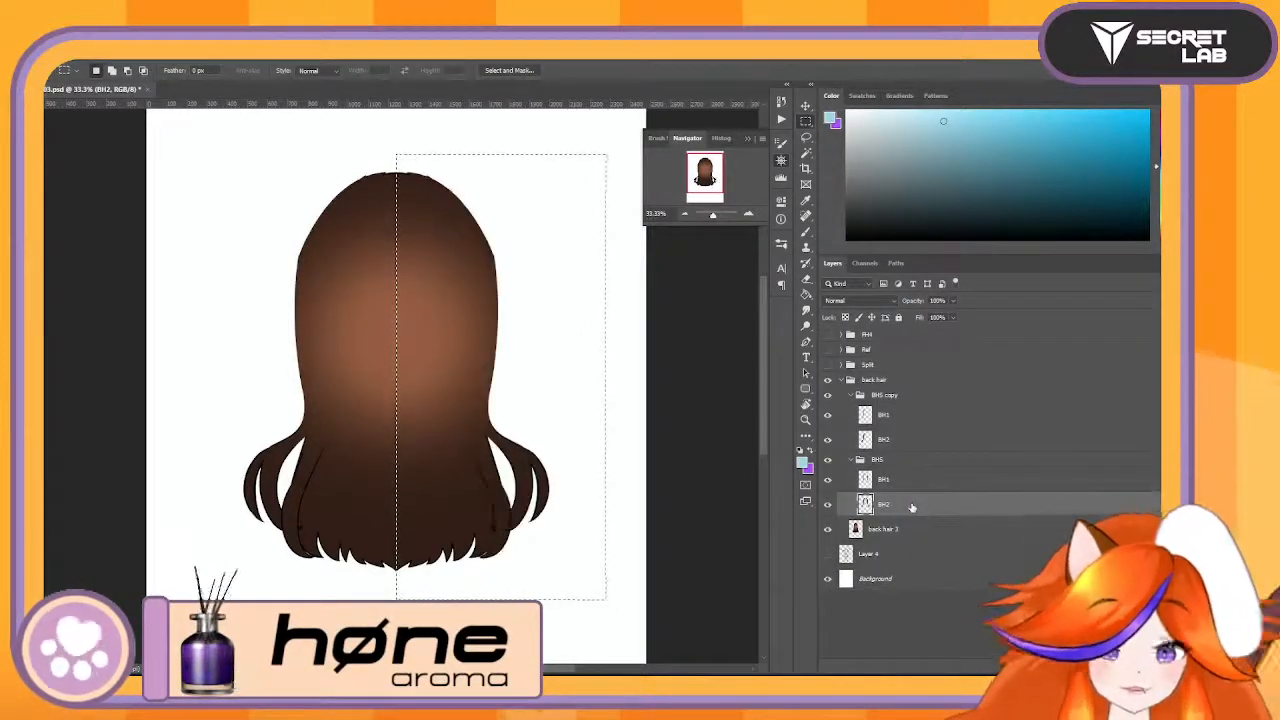
left_click(992, 483)
- Rename the original BHS group as BHR and its copy as BHL, then collapse both groups
double_click(877, 460)
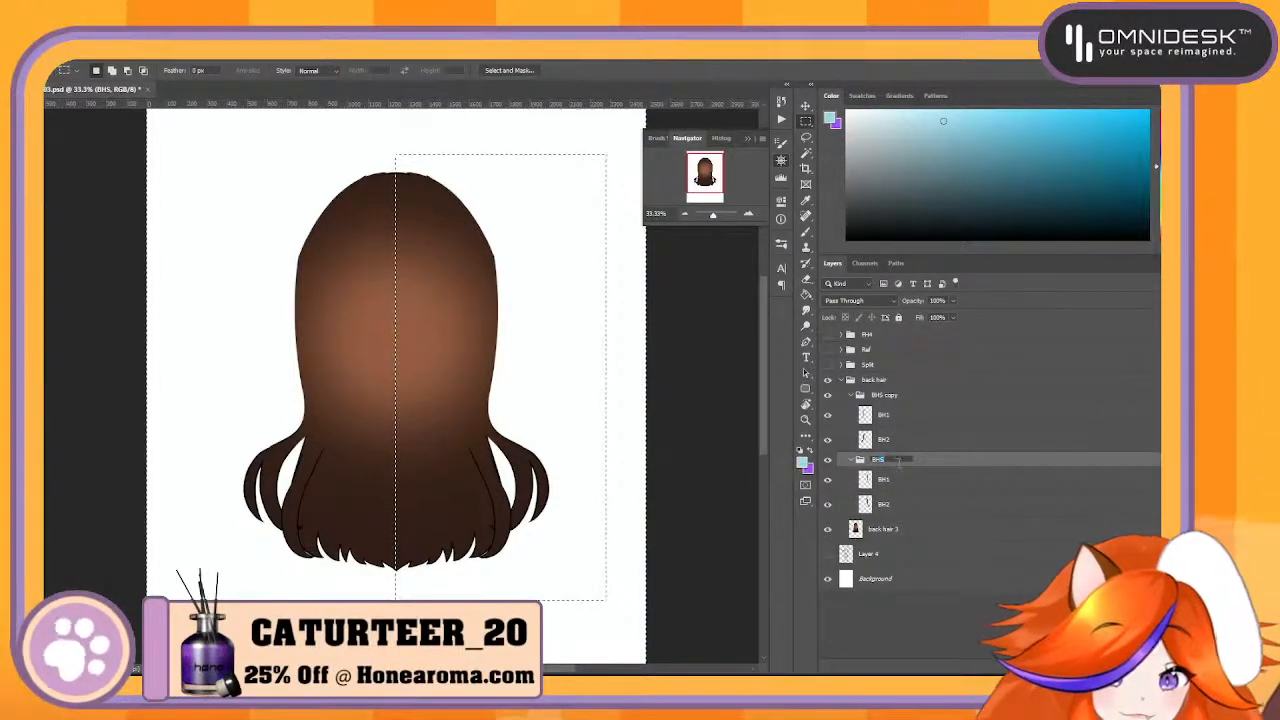
double_click(886, 396)
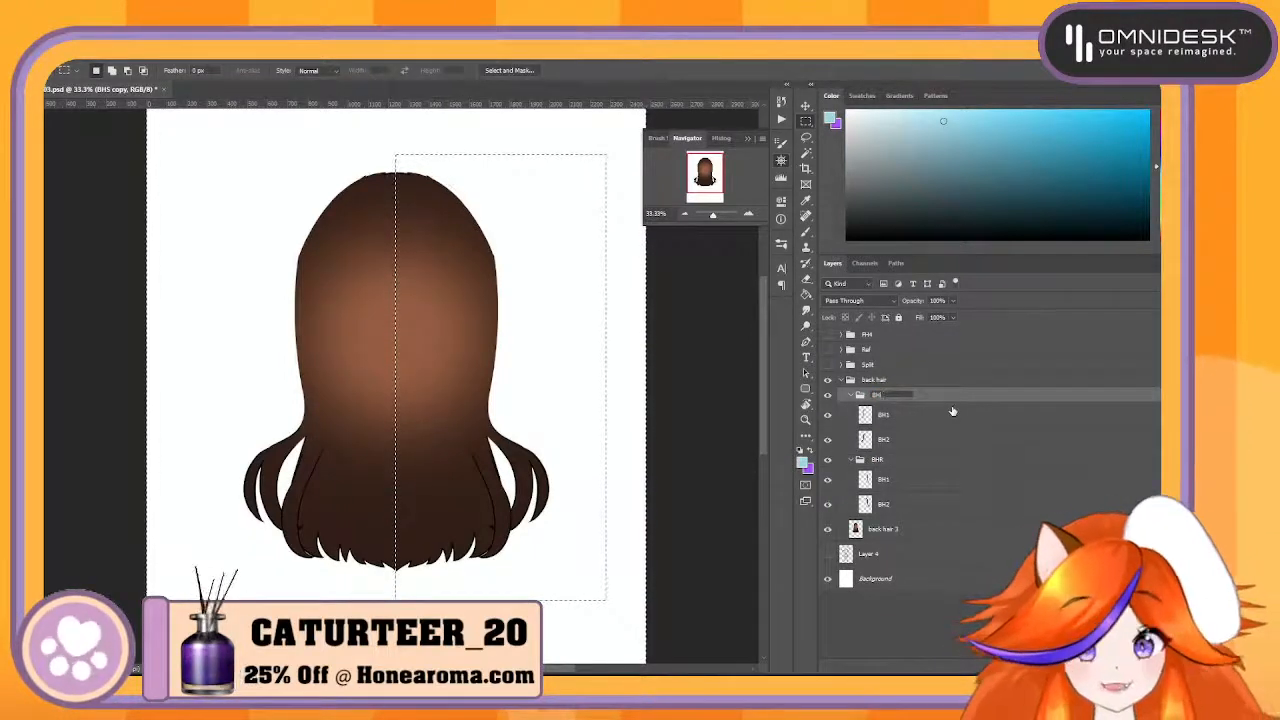
type("BHL")
key("Return")
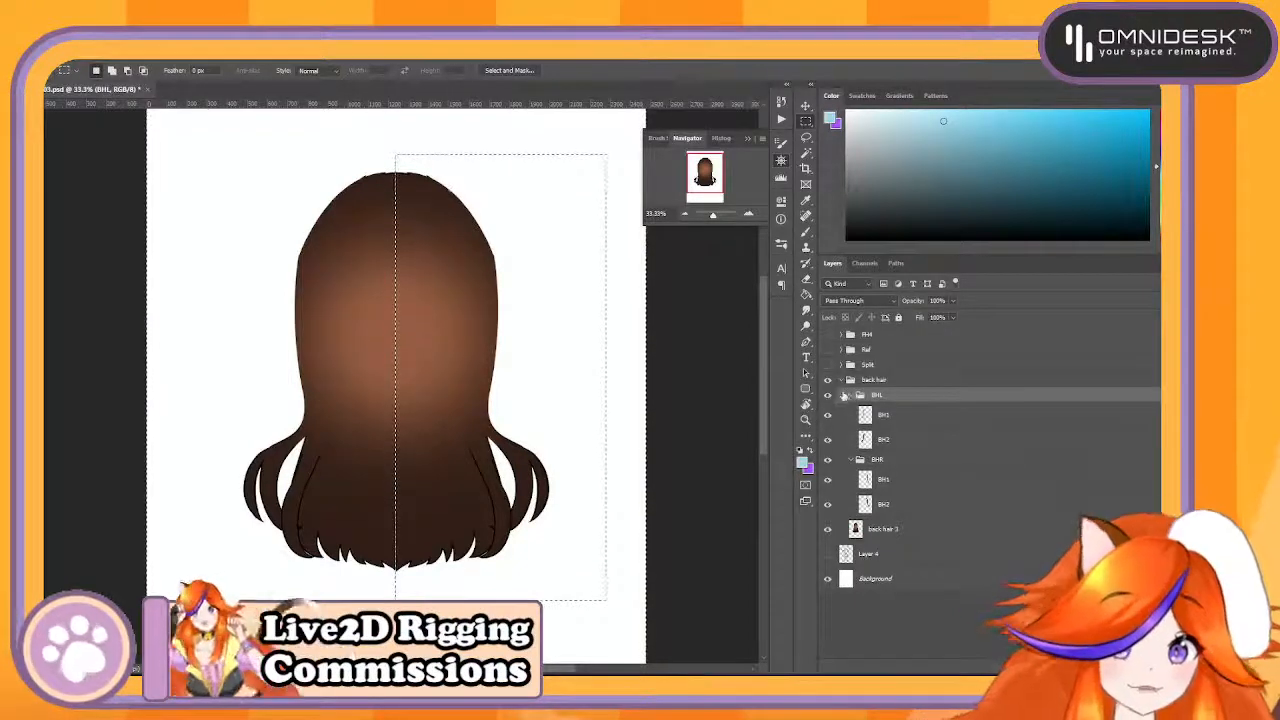
left_click(843, 396)
left_click(851, 411)
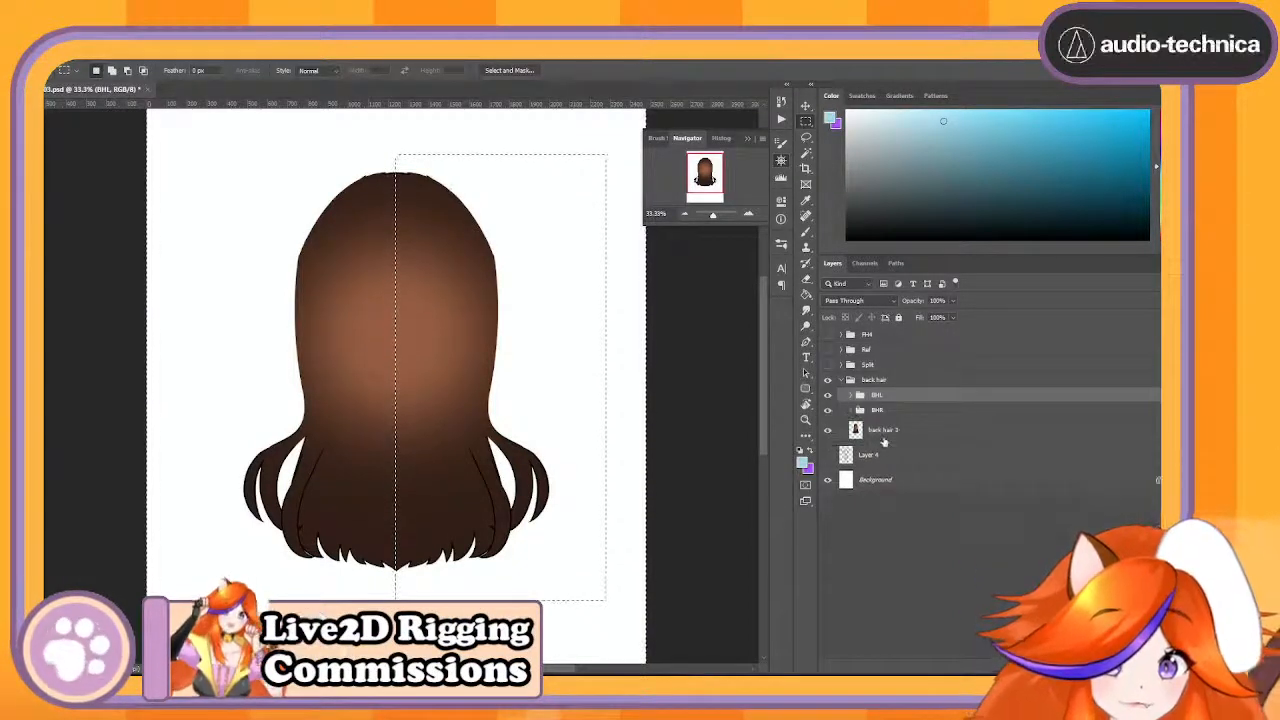
- Rename the back hair 3 layer as BHM and its parent back hair group as BH, then collapse the group
double_click(883, 430)
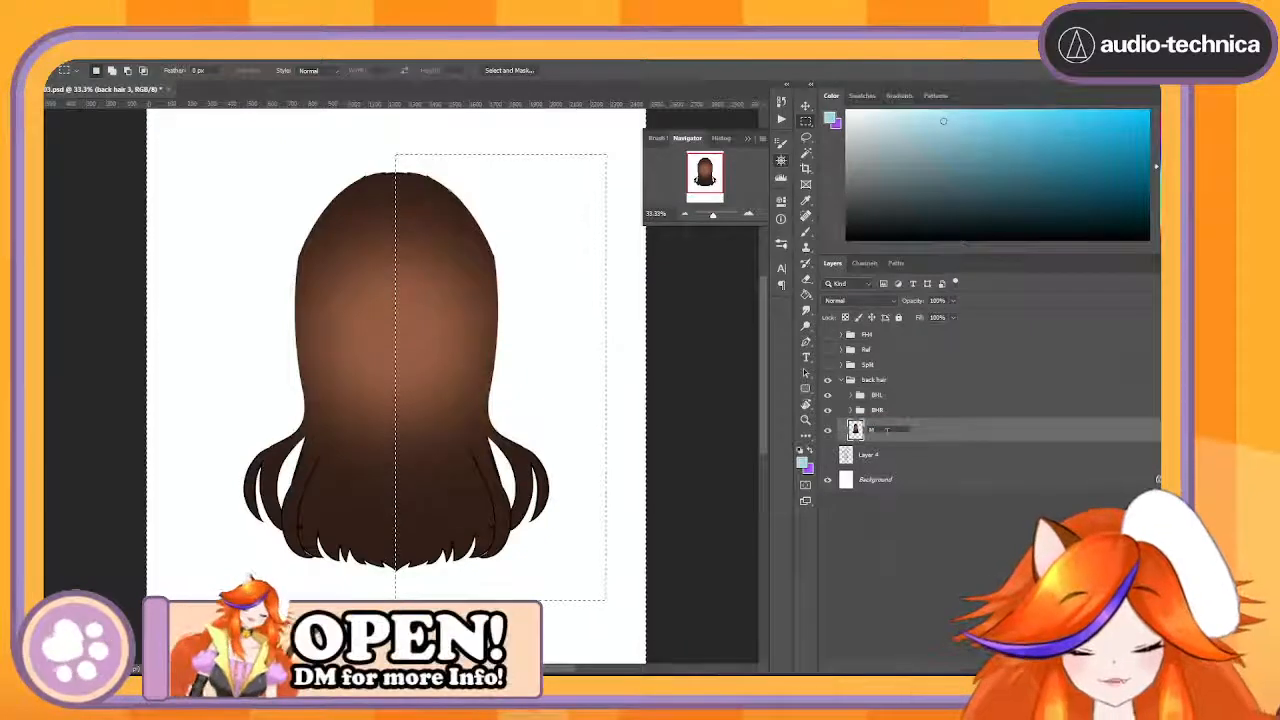
key("BackSpace")
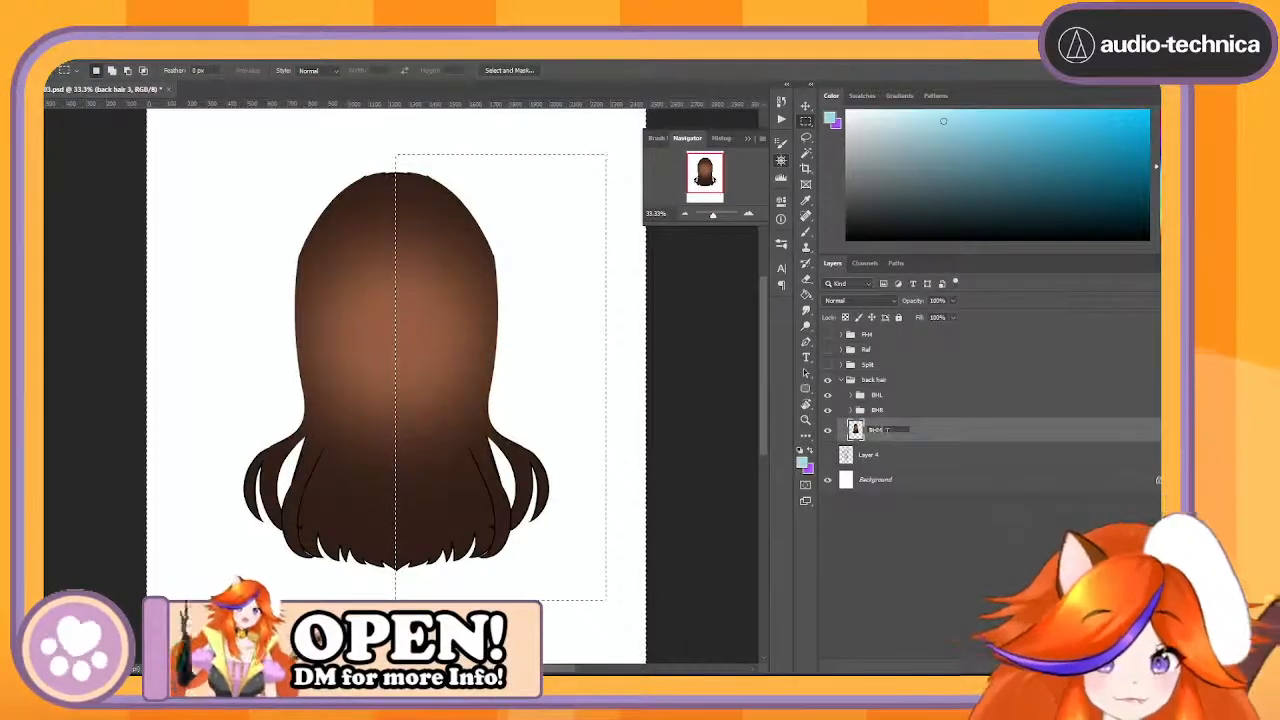
type("BHM")
key("Return")
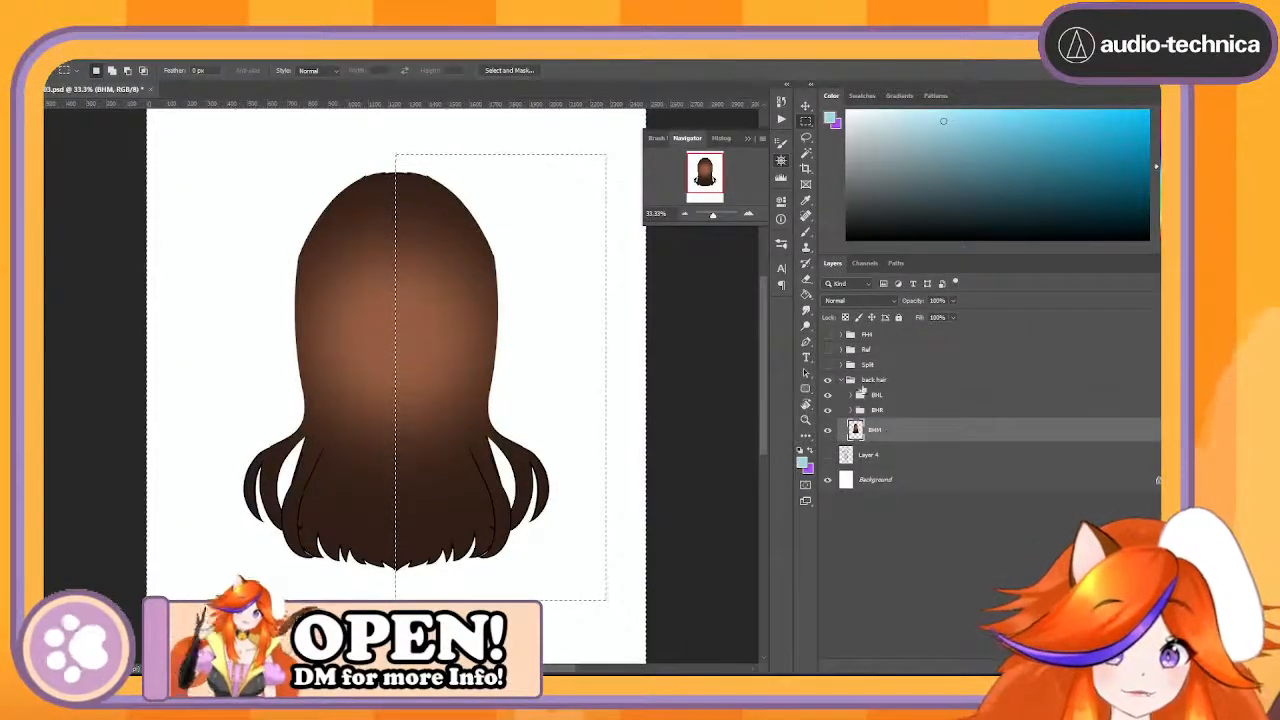
double_click(874, 380)
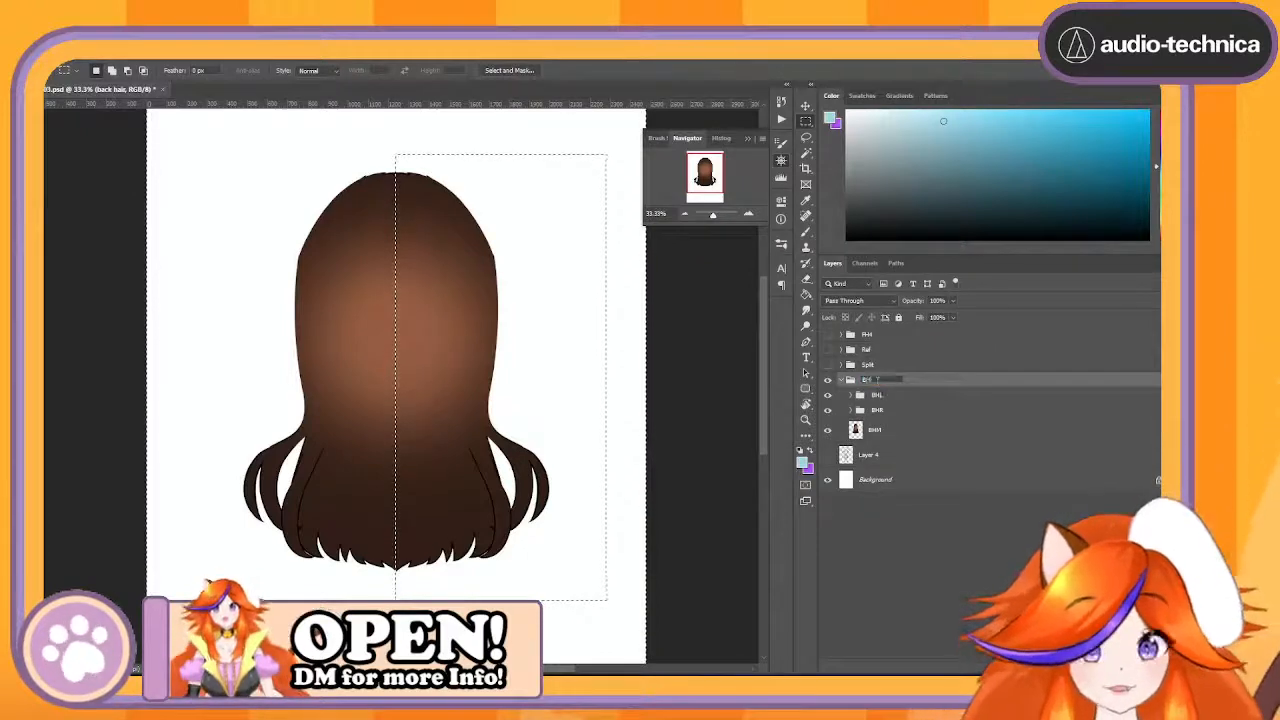
type("BH")
key("Return")
left_click(841, 380)
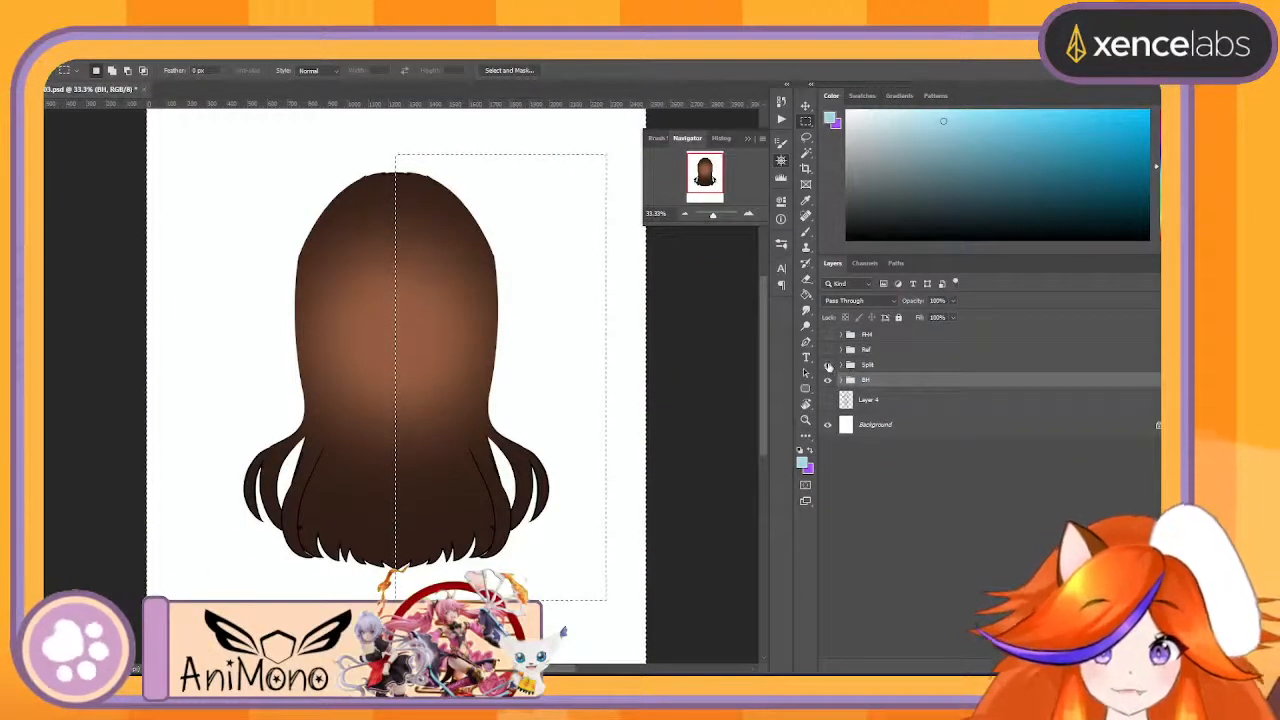
- Show the Split group and move the BH group inside it, below the RArm group
left_click(828, 365)
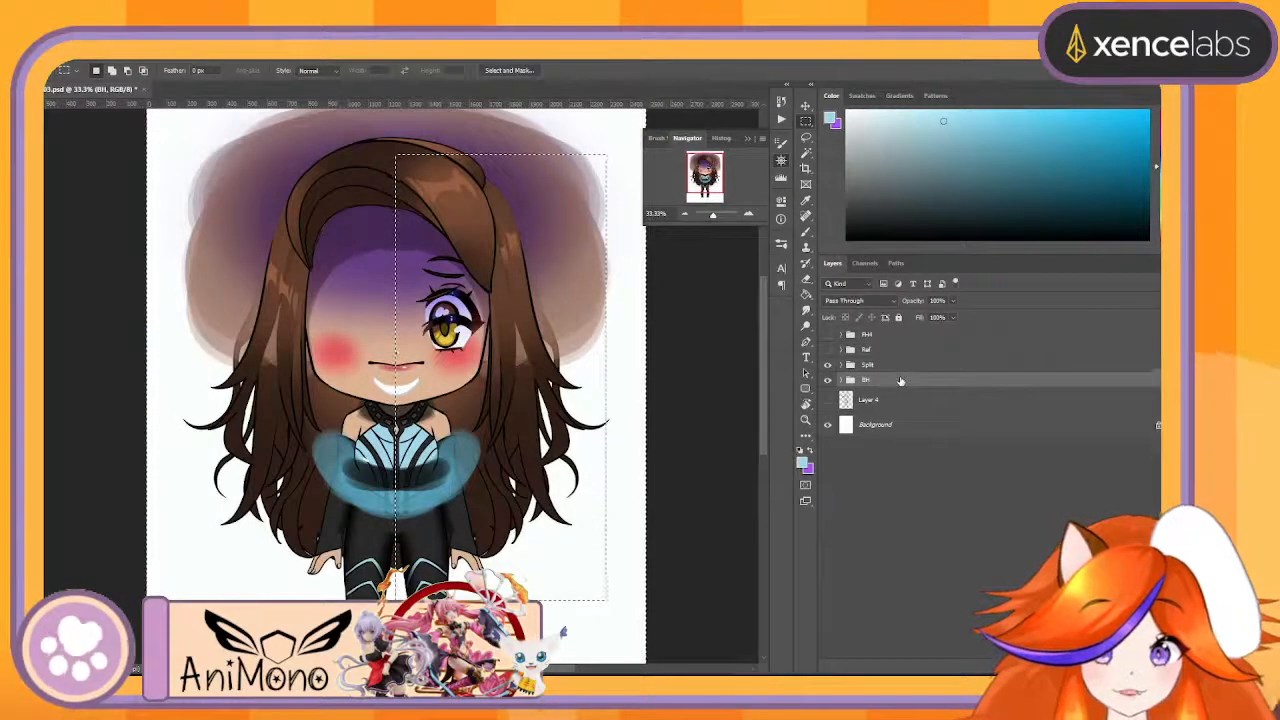
left_click(850, 365)
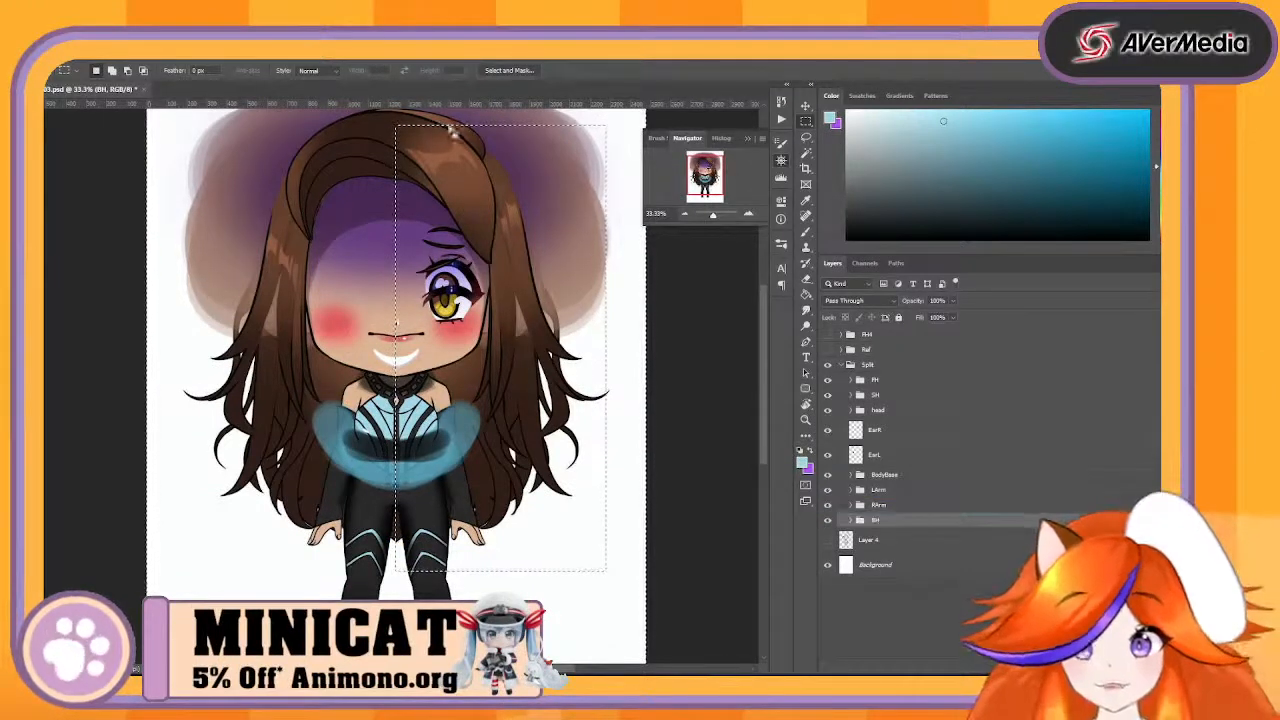
- Move the FHTop layer out of the FH group and place it directly below that group
left_click(806, 105)
scroll(610, 250, "up", 3)
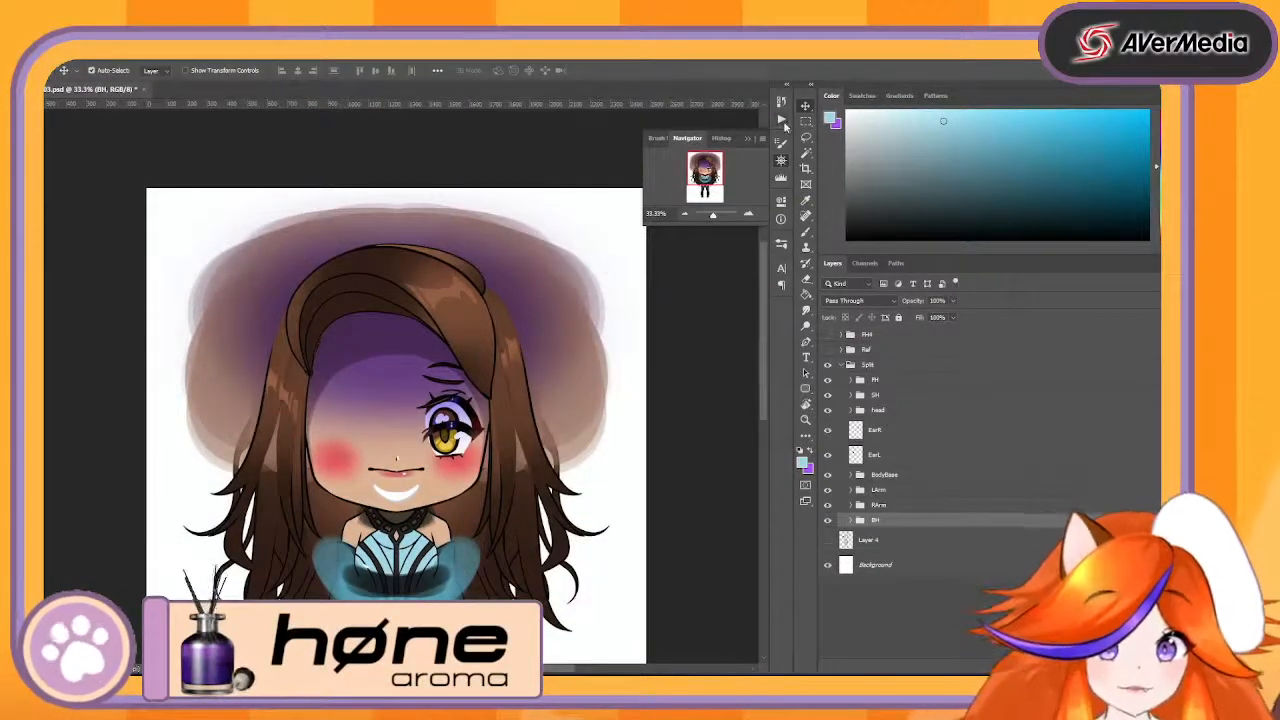
left_click(475, 322)
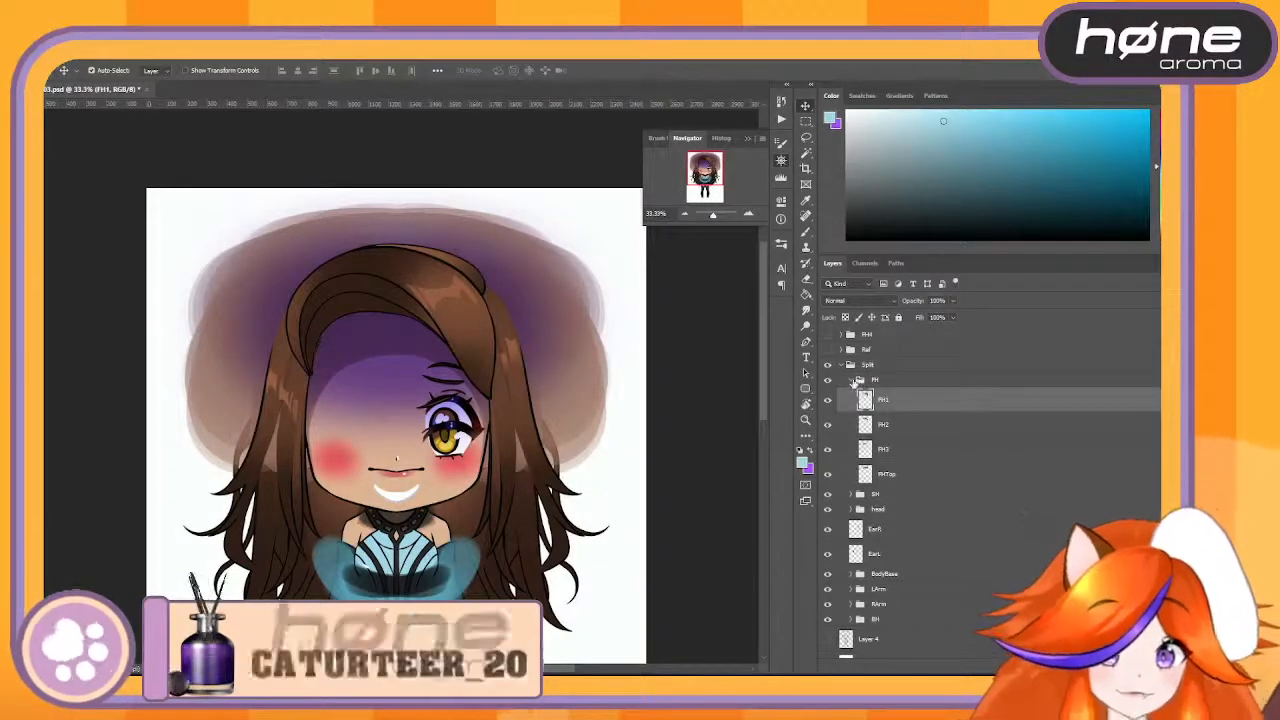
left_click(859, 381)
left_click(851, 381)
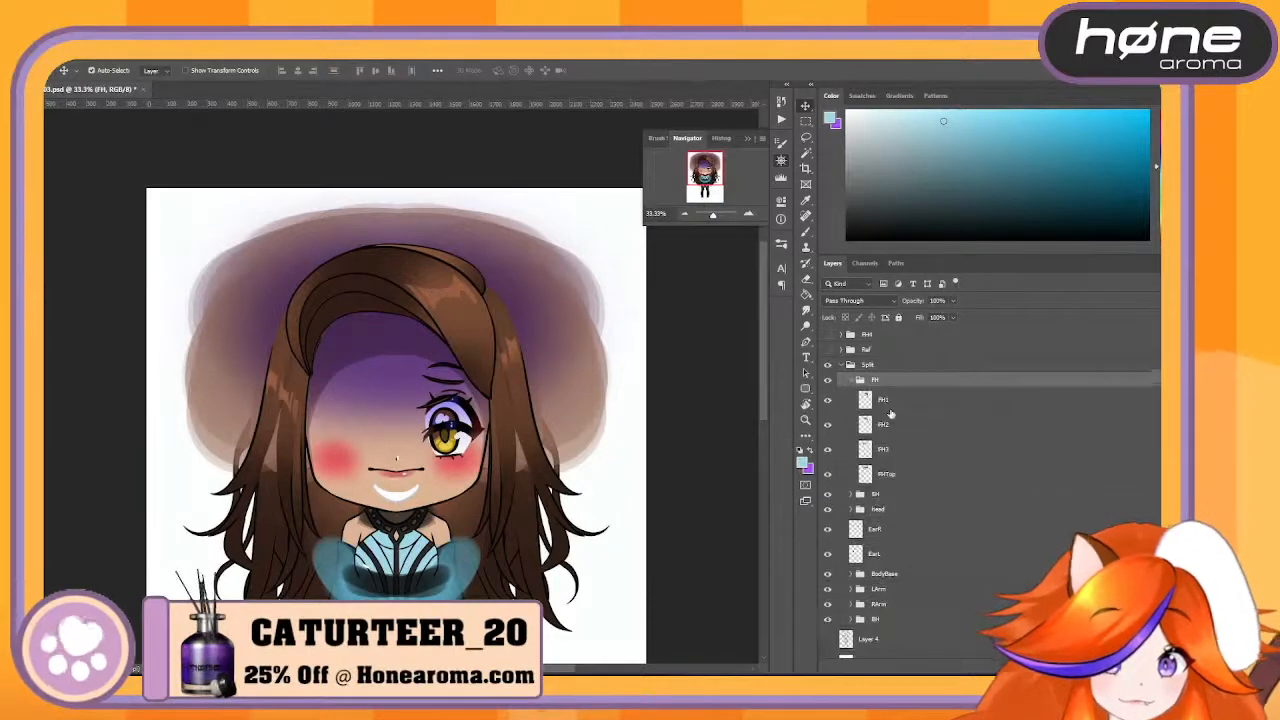
left_click(882, 402)
left_click(917, 452, "shift")
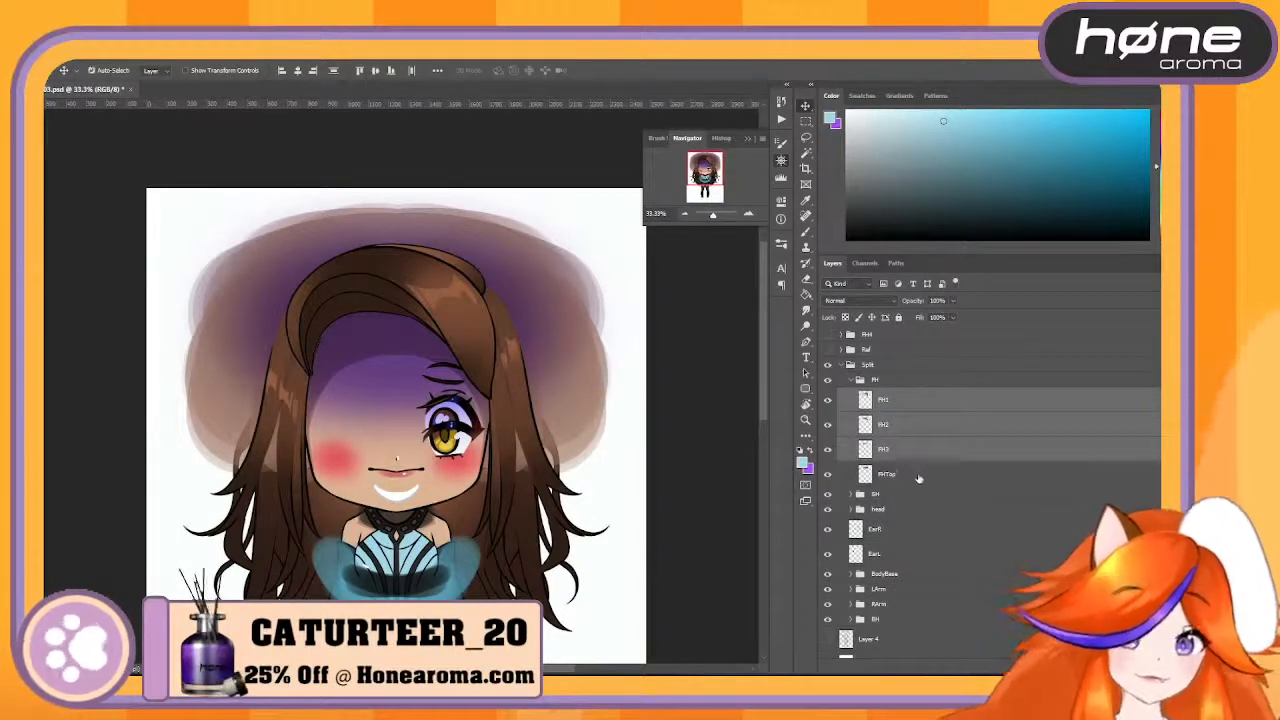
left_click_drag(917, 454, 920, 488)
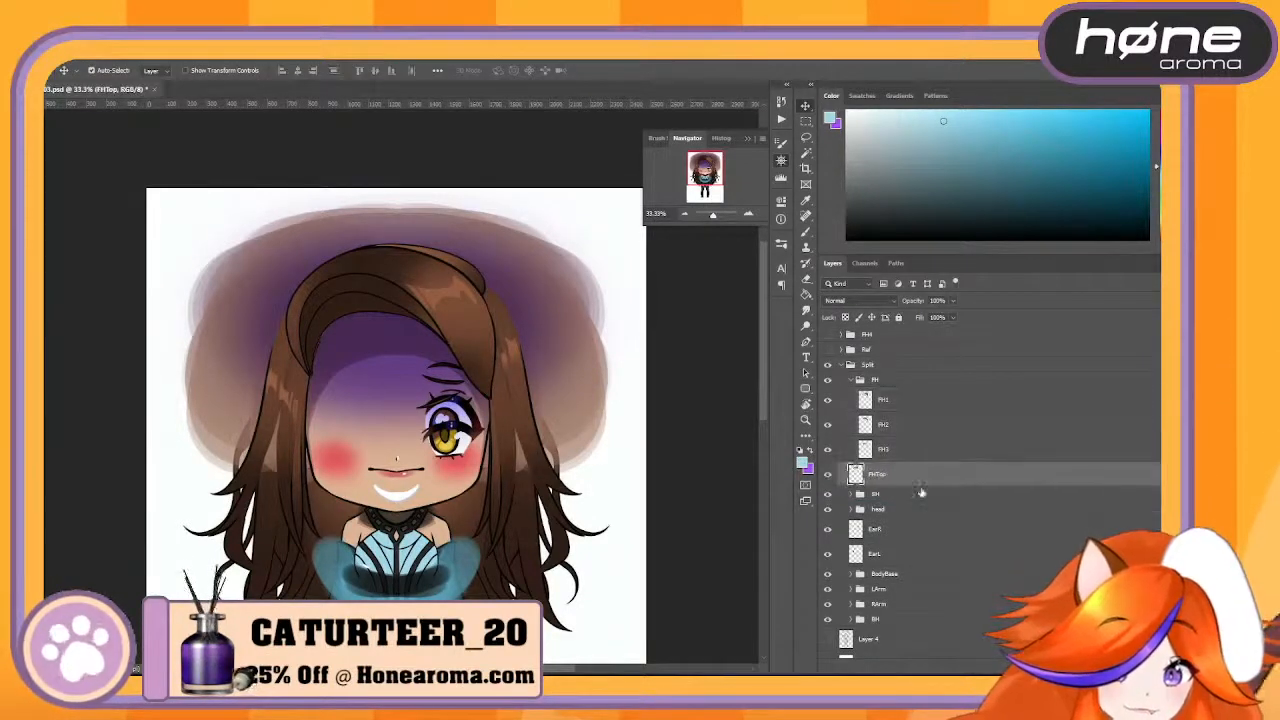
- Narrow the FH front hair group to 84% width with its left edge fixed, then collapse the group
left_click(886, 386)
key("ctrl+t")
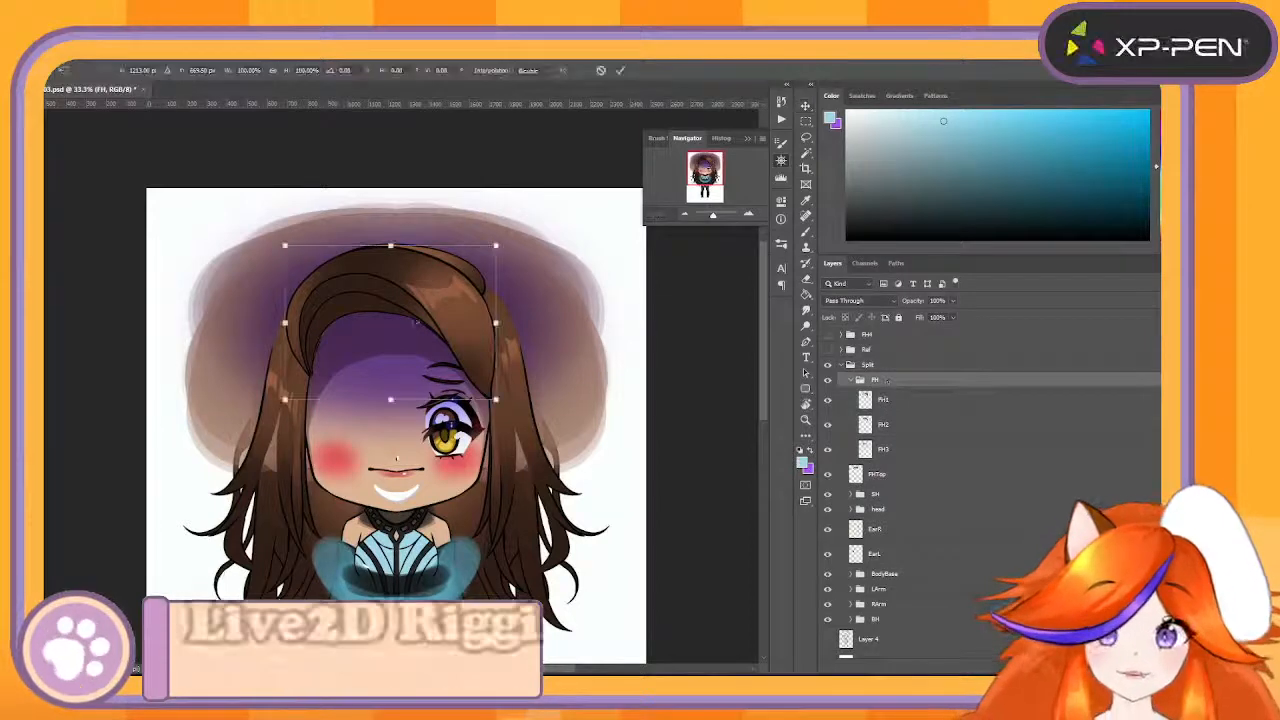
left_click_drag(489, 321, 462, 318)
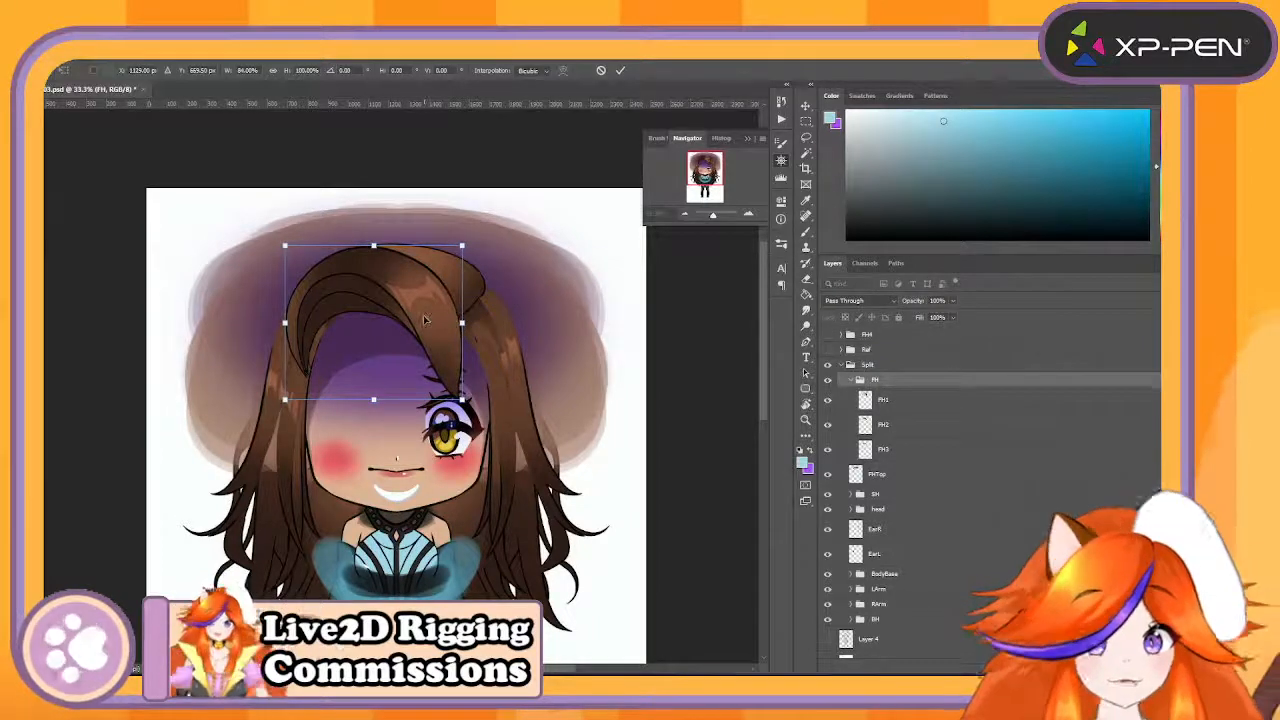
key("Return")
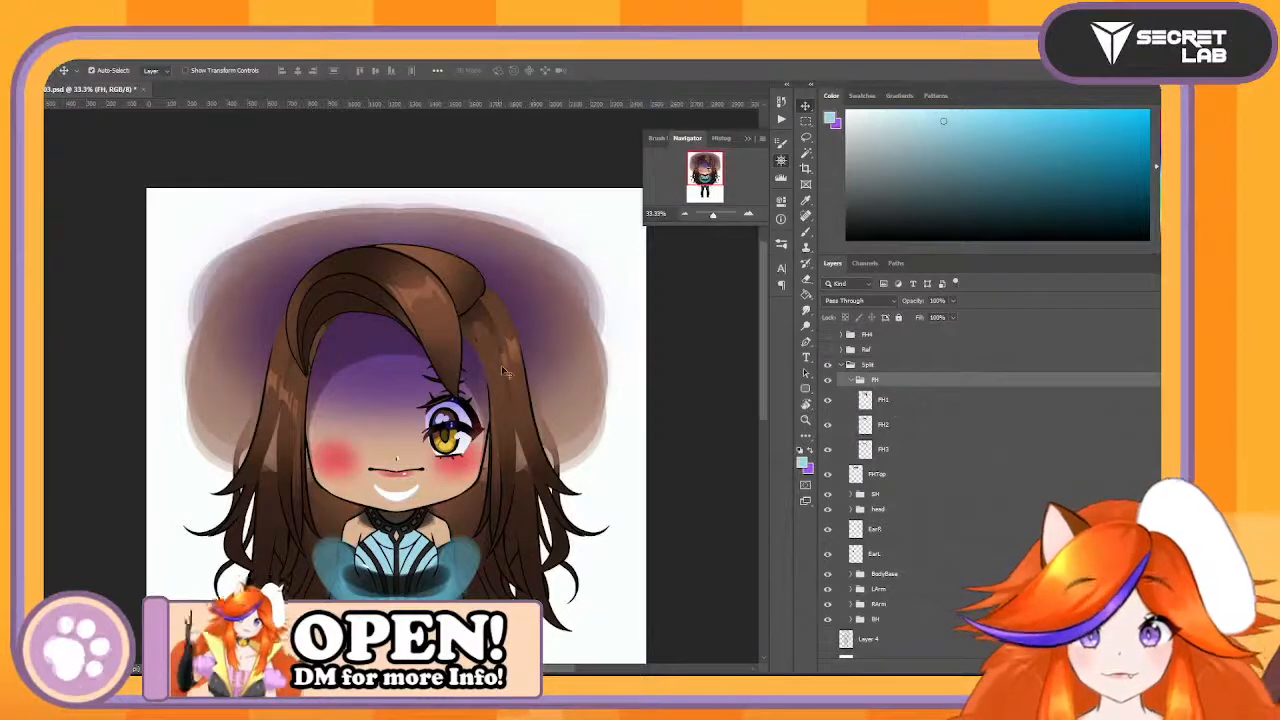
left_click(854, 381)
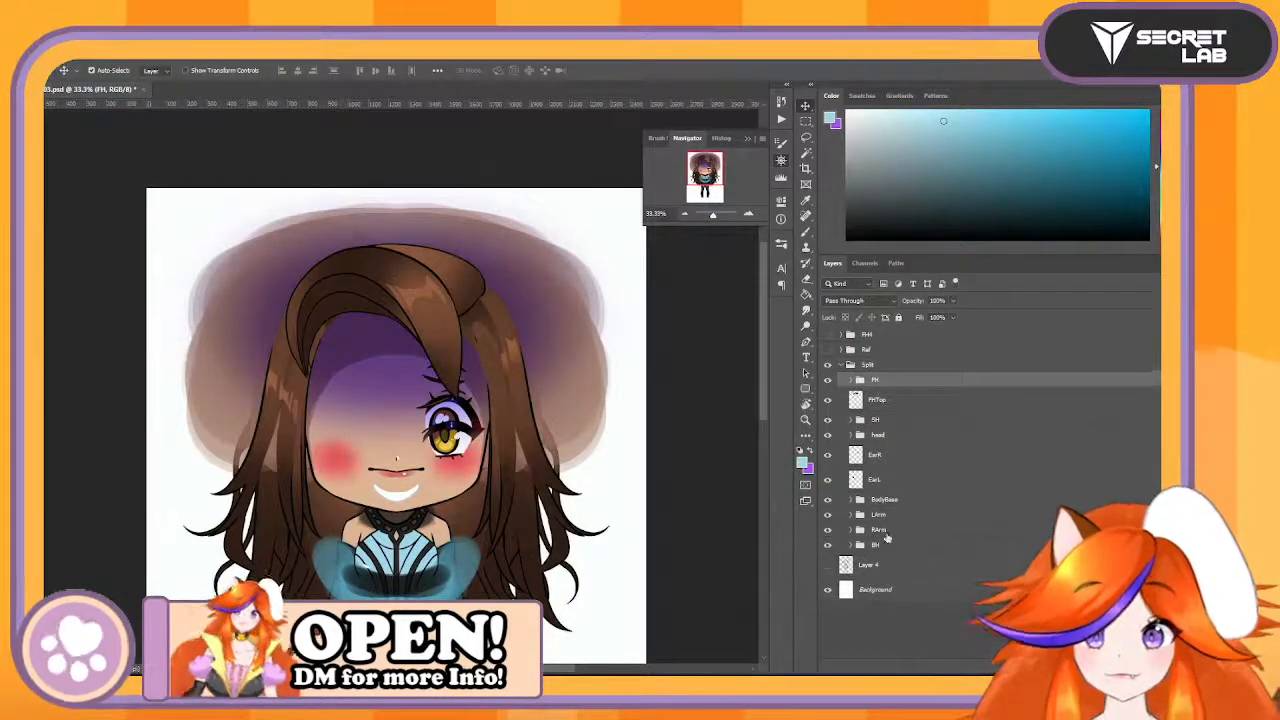
left_click(852, 437)
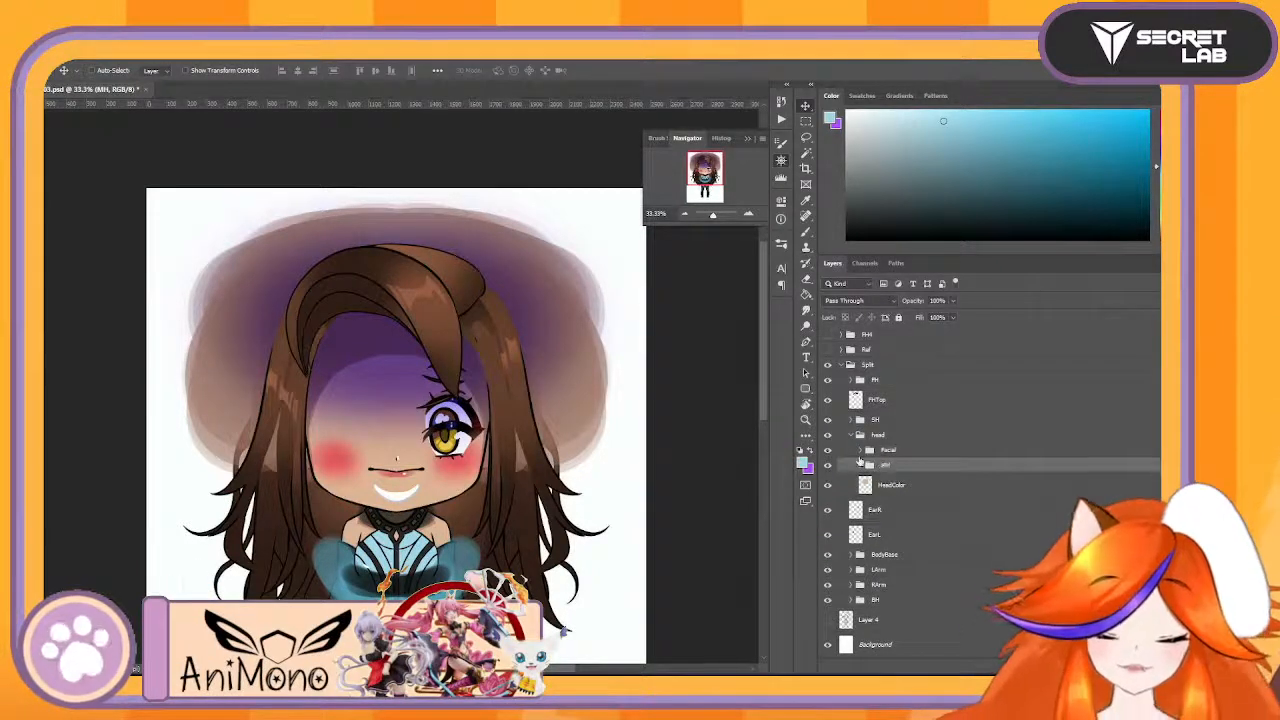
key("ctrl+t")
left_click_drag(614, 458, 582, 455)
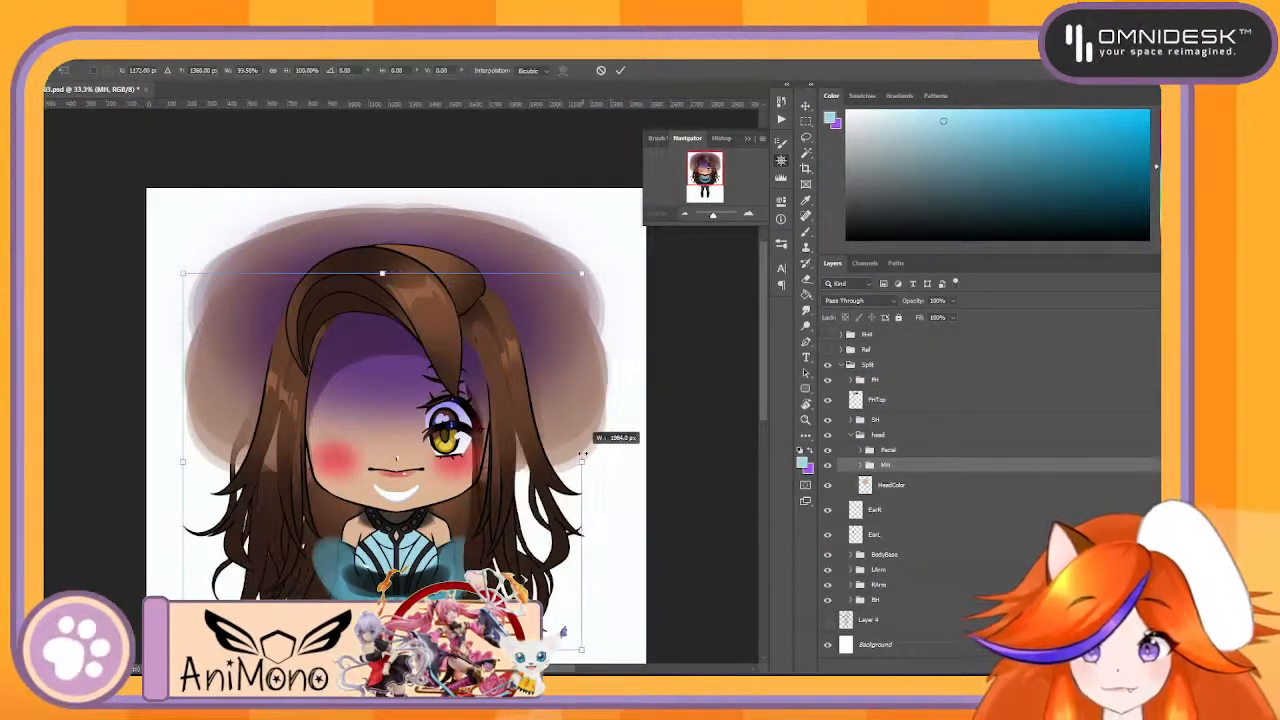
key("ctrl+z")
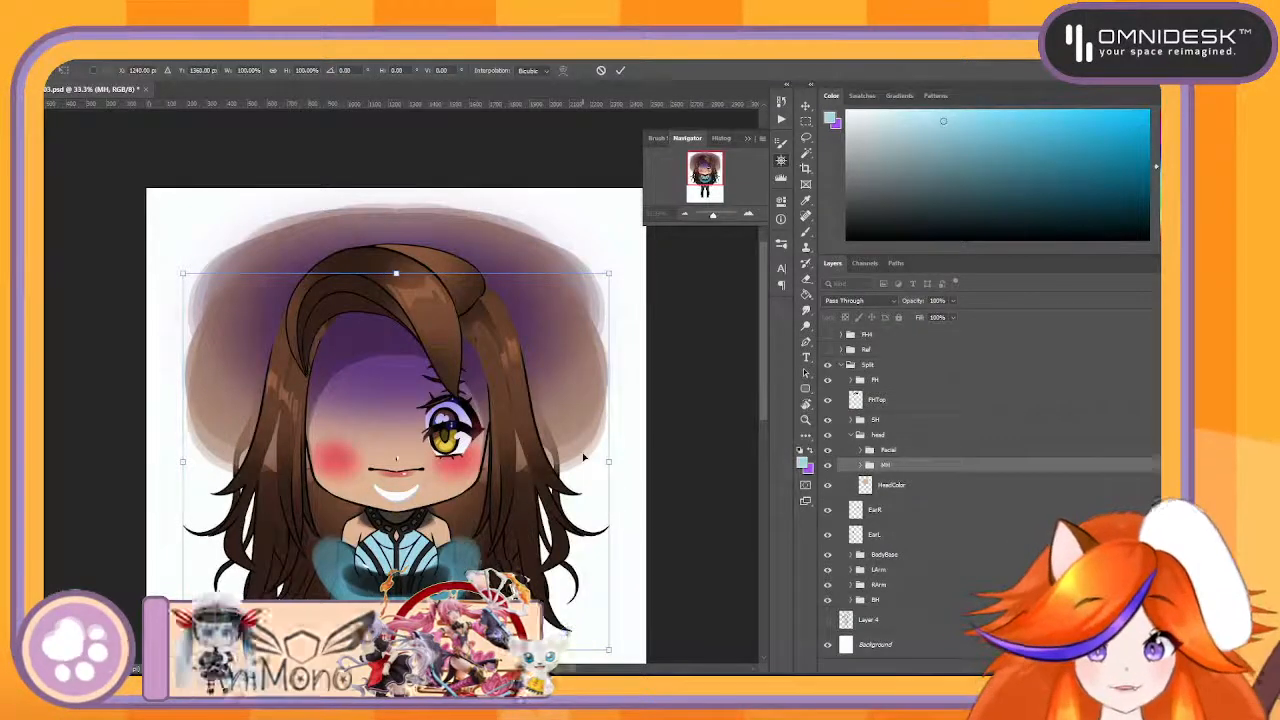
key("Escape")
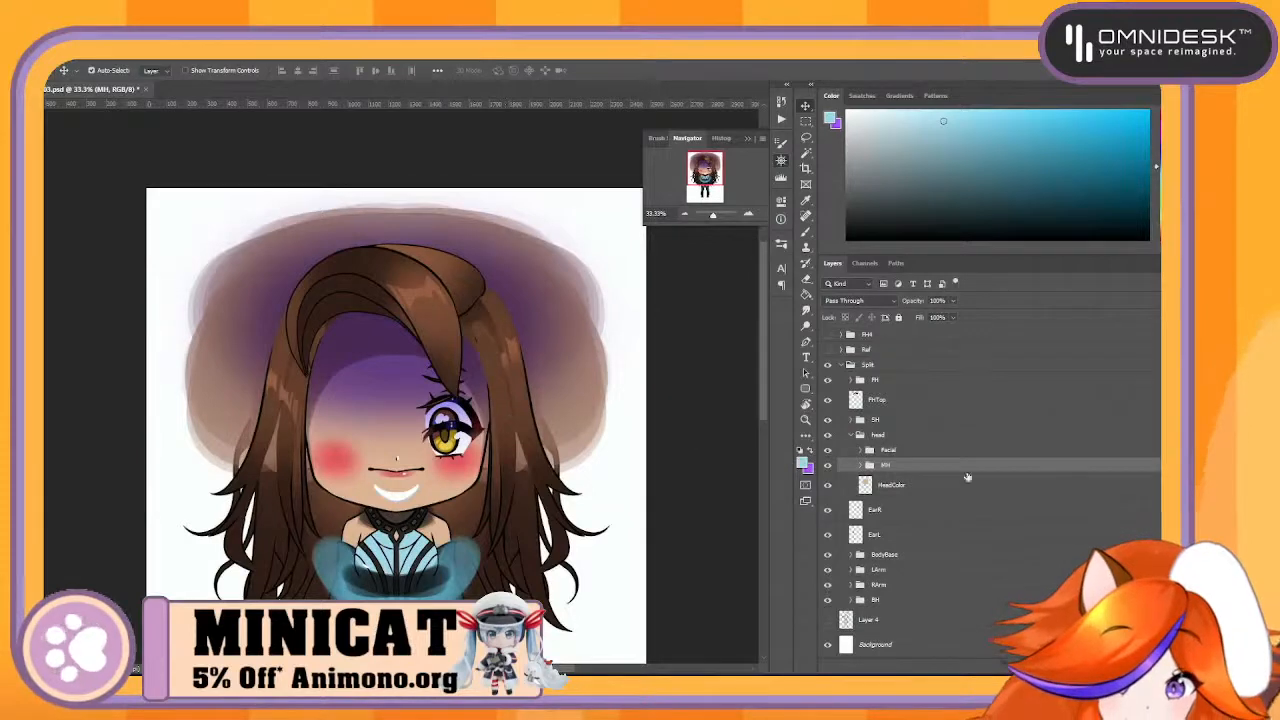
- Narrow the SH side hair group to about 90.6% width, keeping its left edge fixed
left_click(923, 421)
key("ctrl+t")
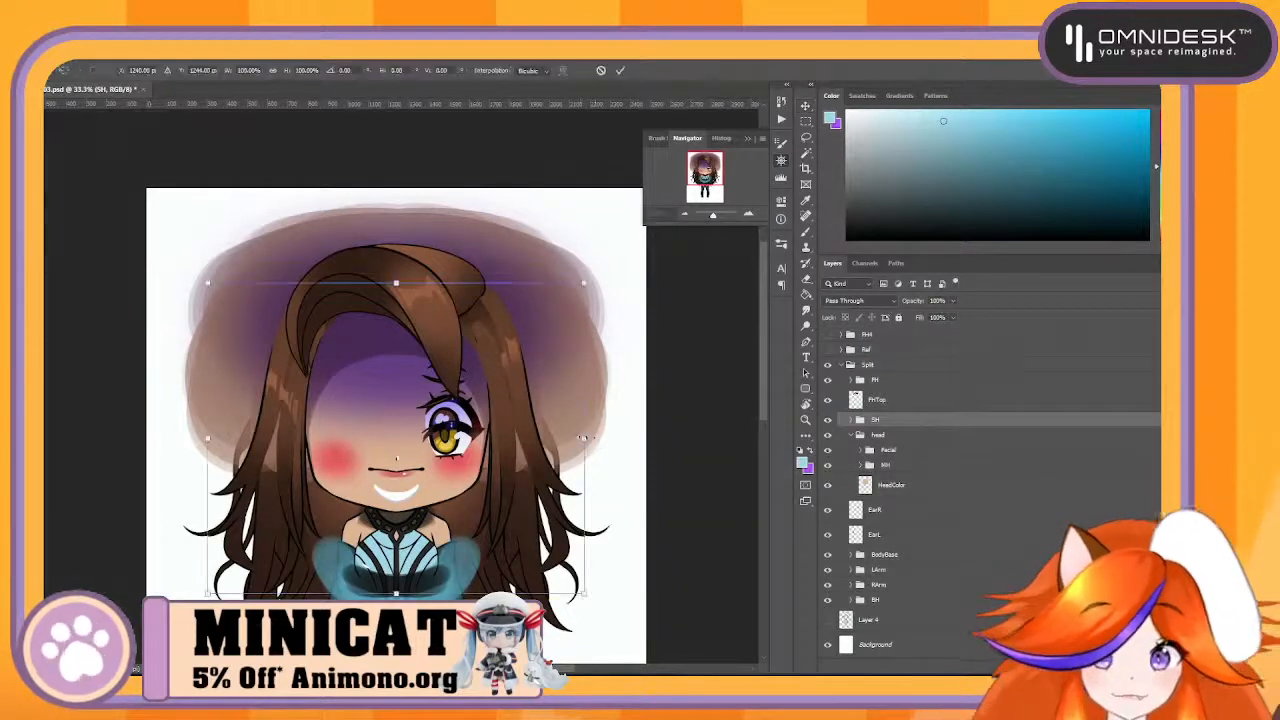
left_click_drag(583, 437, 546, 438)
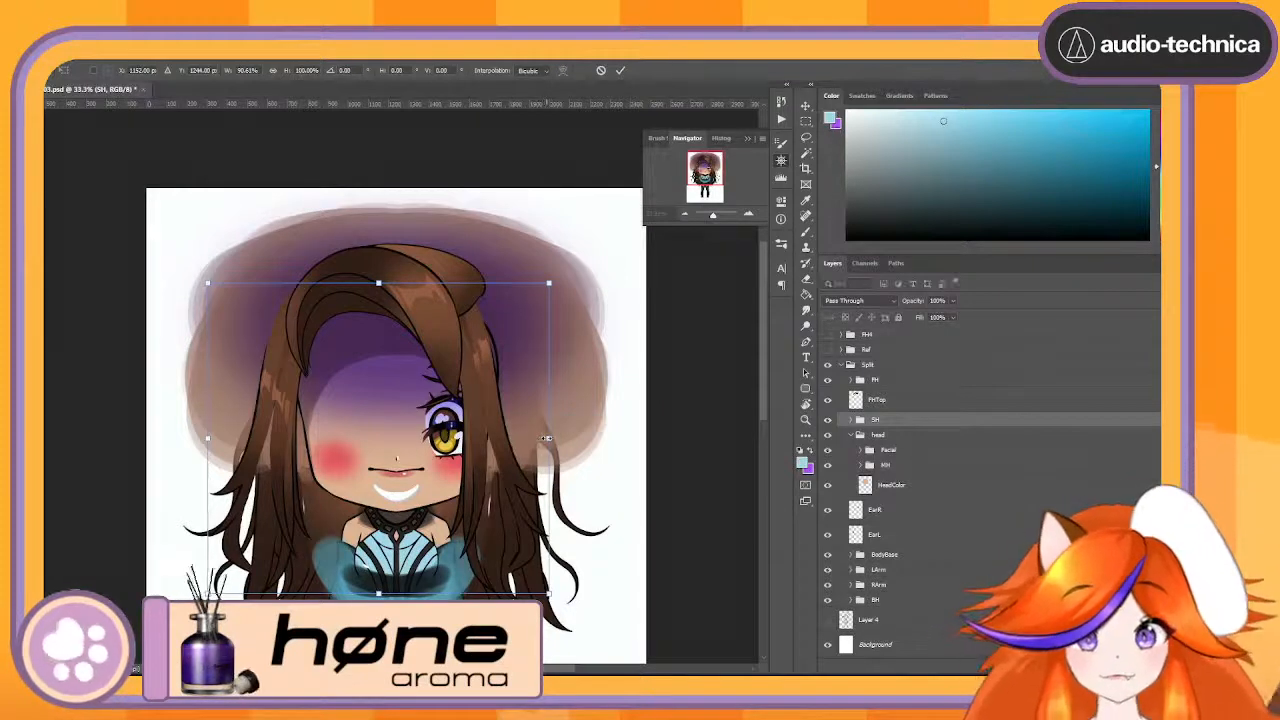
key("Return")
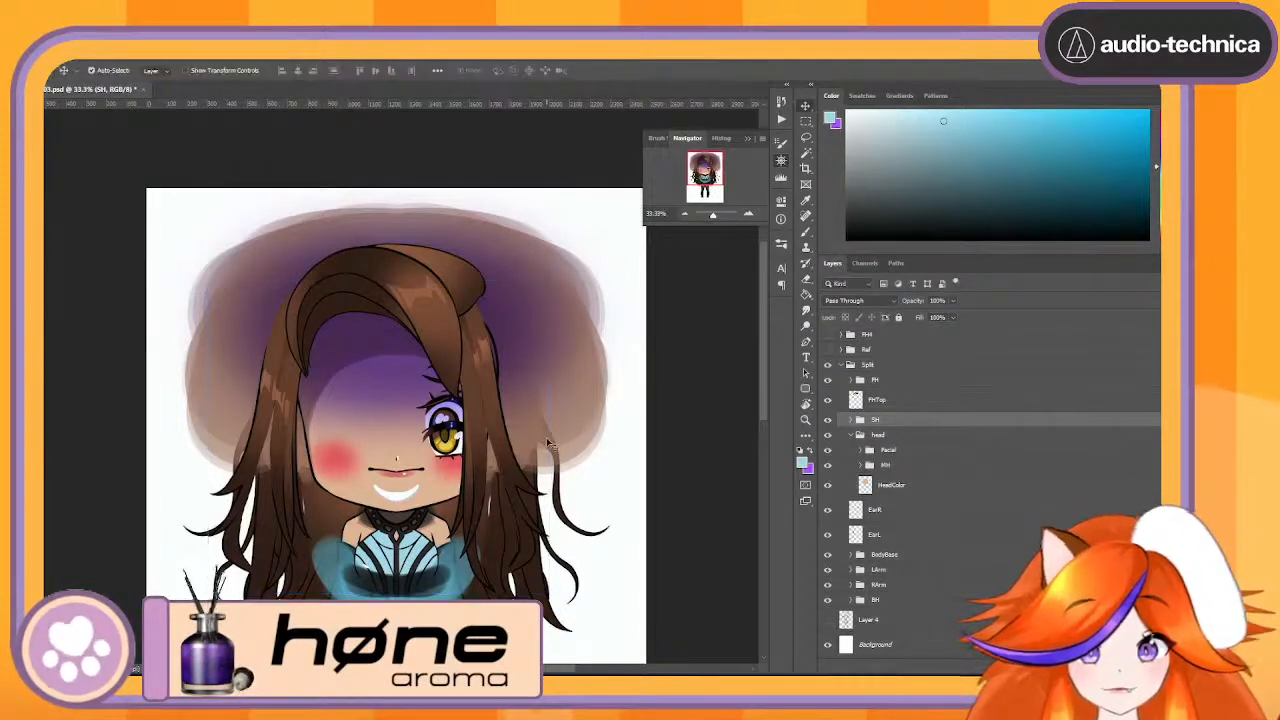
- Hide the Facial group and stretch the MH hair group to about 101.3% width
left_click(827, 451)
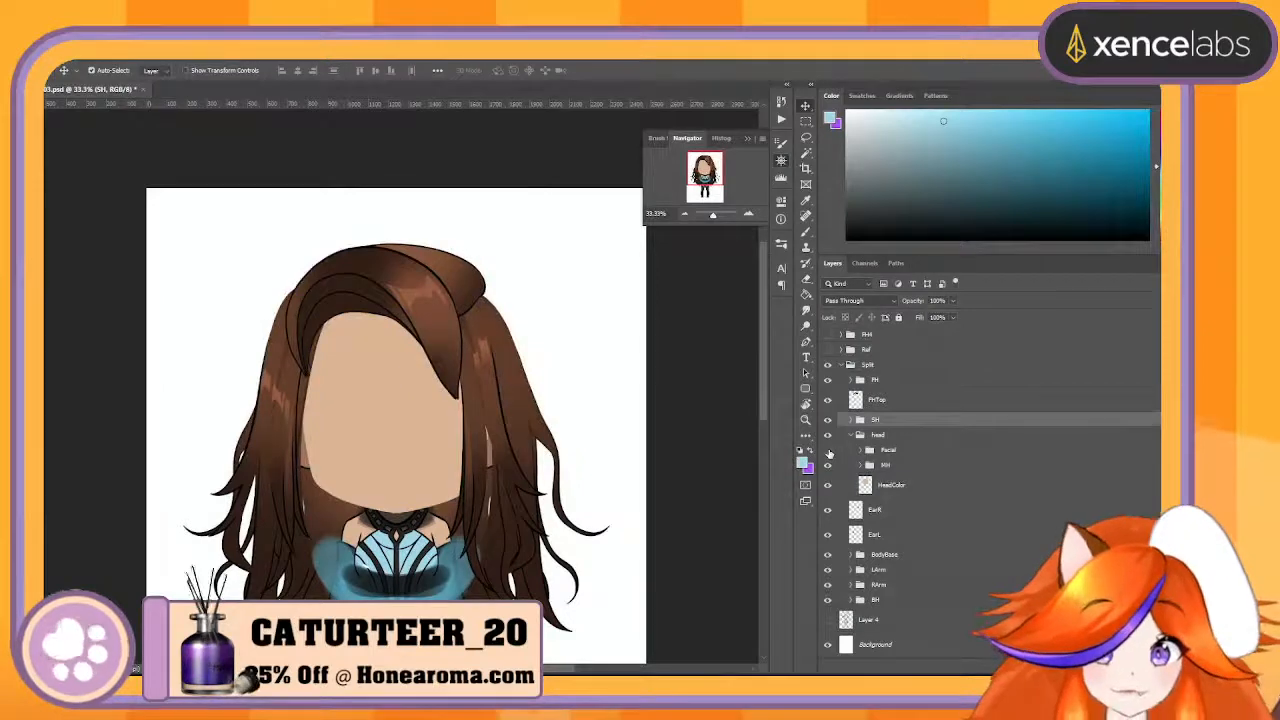
left_click(897, 463)
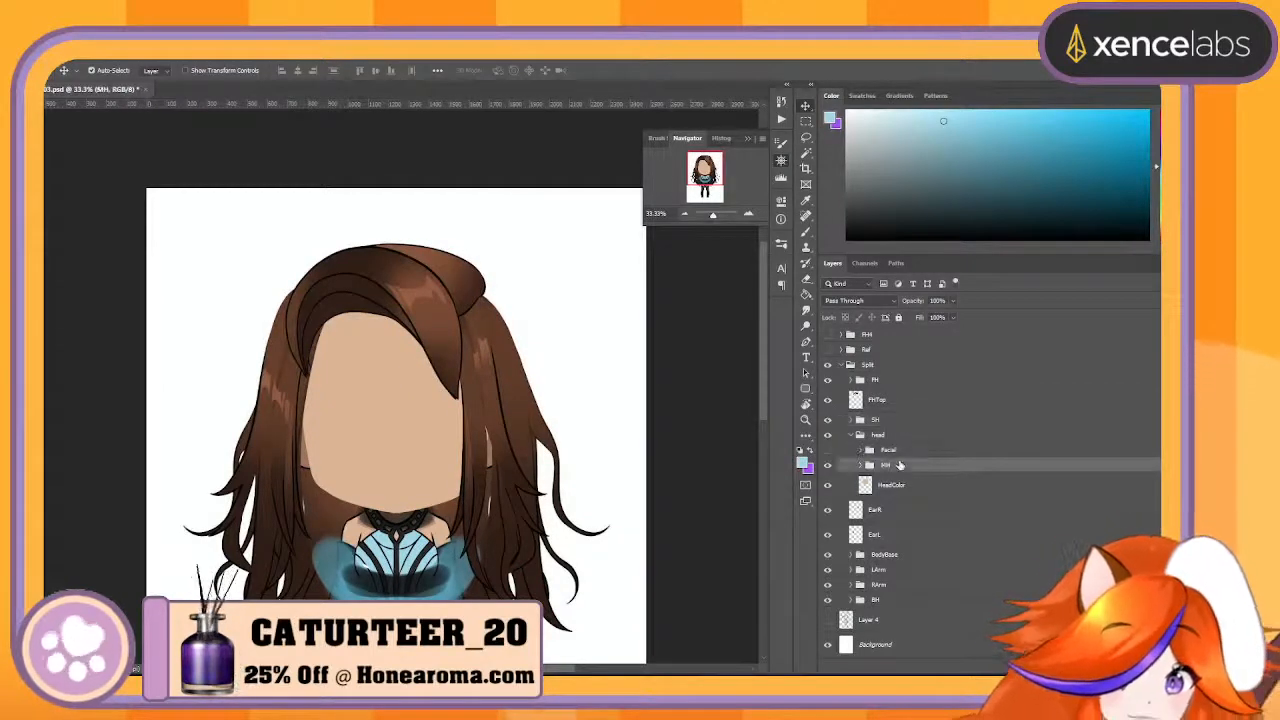
key("ctrl+t")
mouse_move(613, 465)
left_mouse_down()
mouse_move(652, 455)
mouse_move(617, 459)
left_mouse_up()
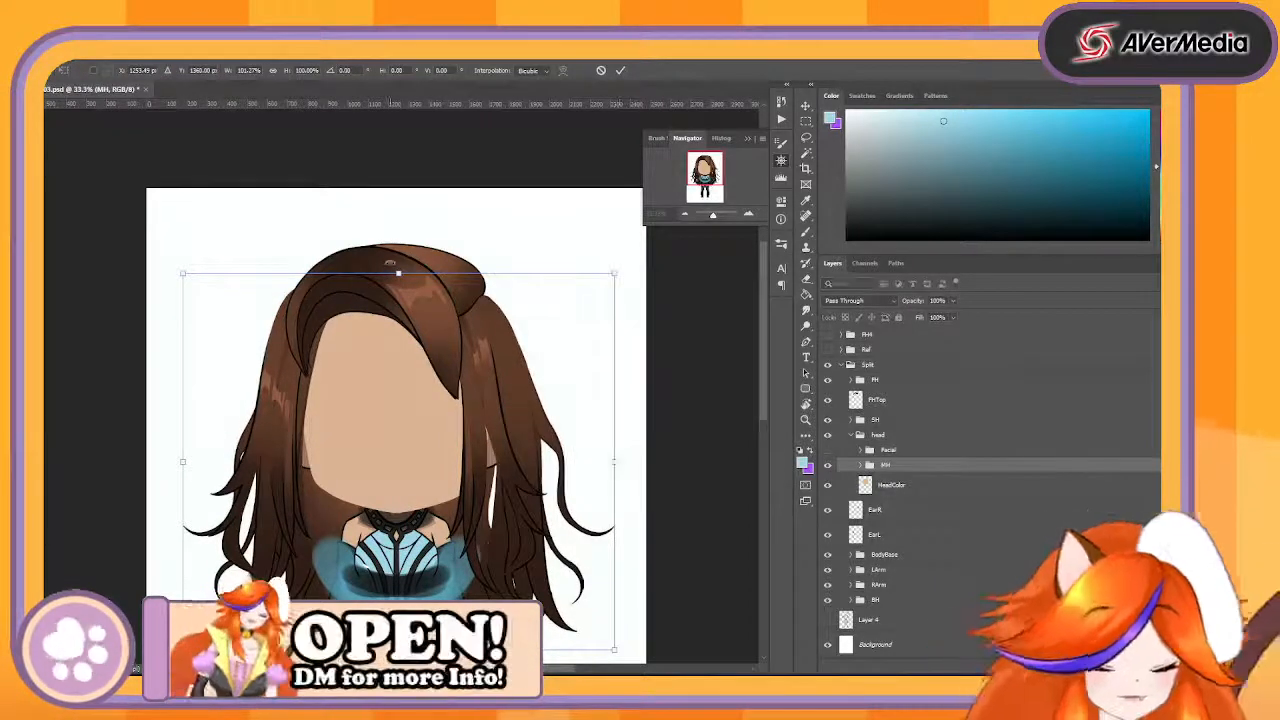
key("Return")
- Undo the test scaling of the MH, SH and FH hair groups and the hiding of the facial features
key("ctrl+z")
key("ctrl+z")
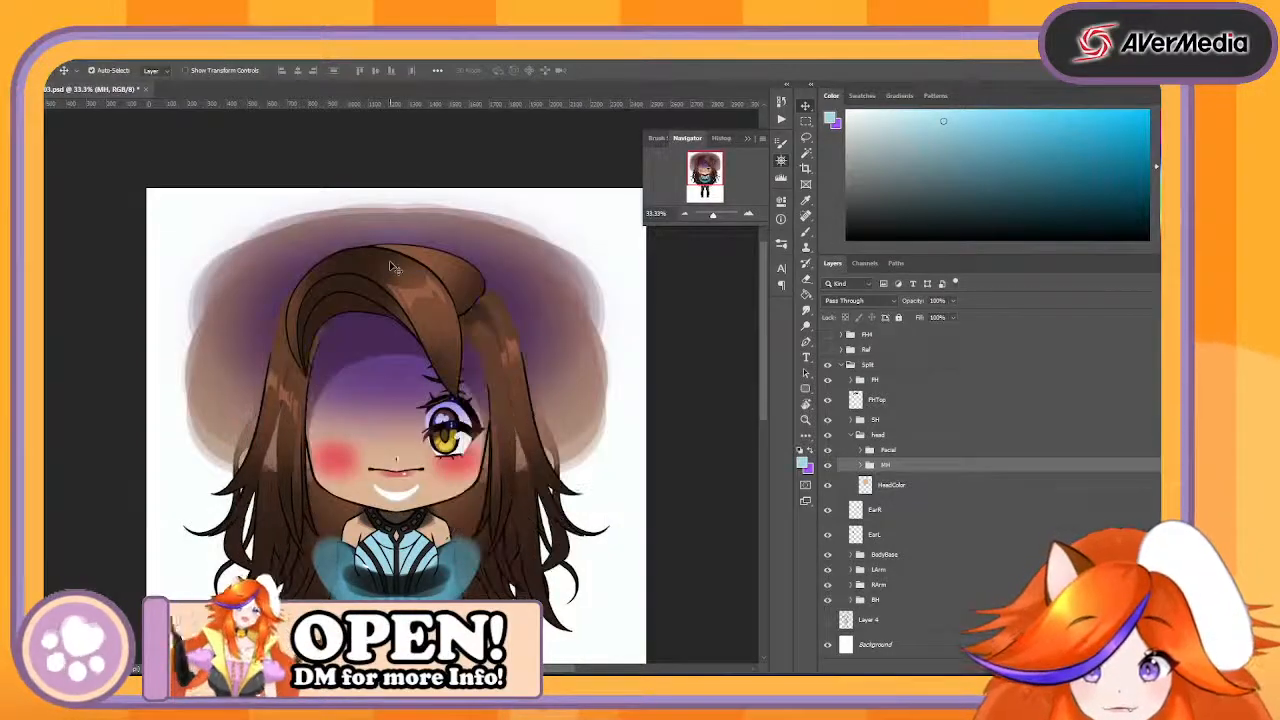
key("ctrl+z")
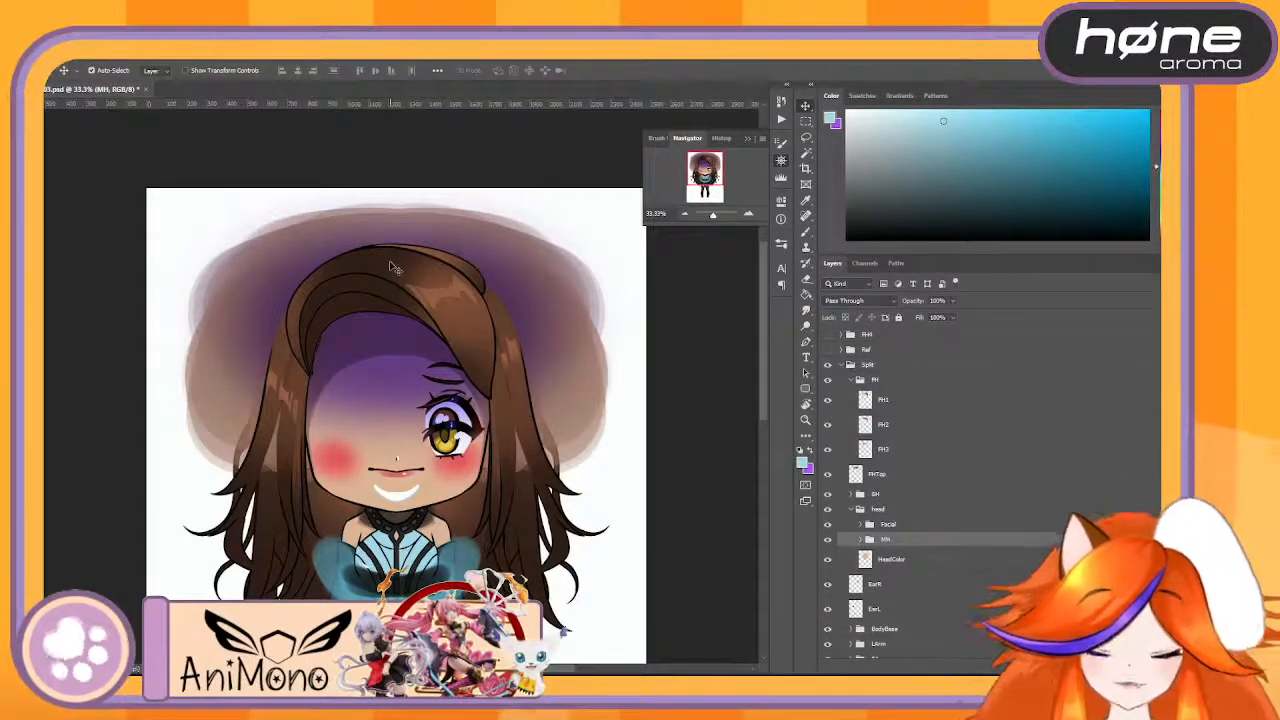
- Try squashing the FH front hair group to about 72.4% height with its lower edge fixed, and undo it
left_click(430, 285)
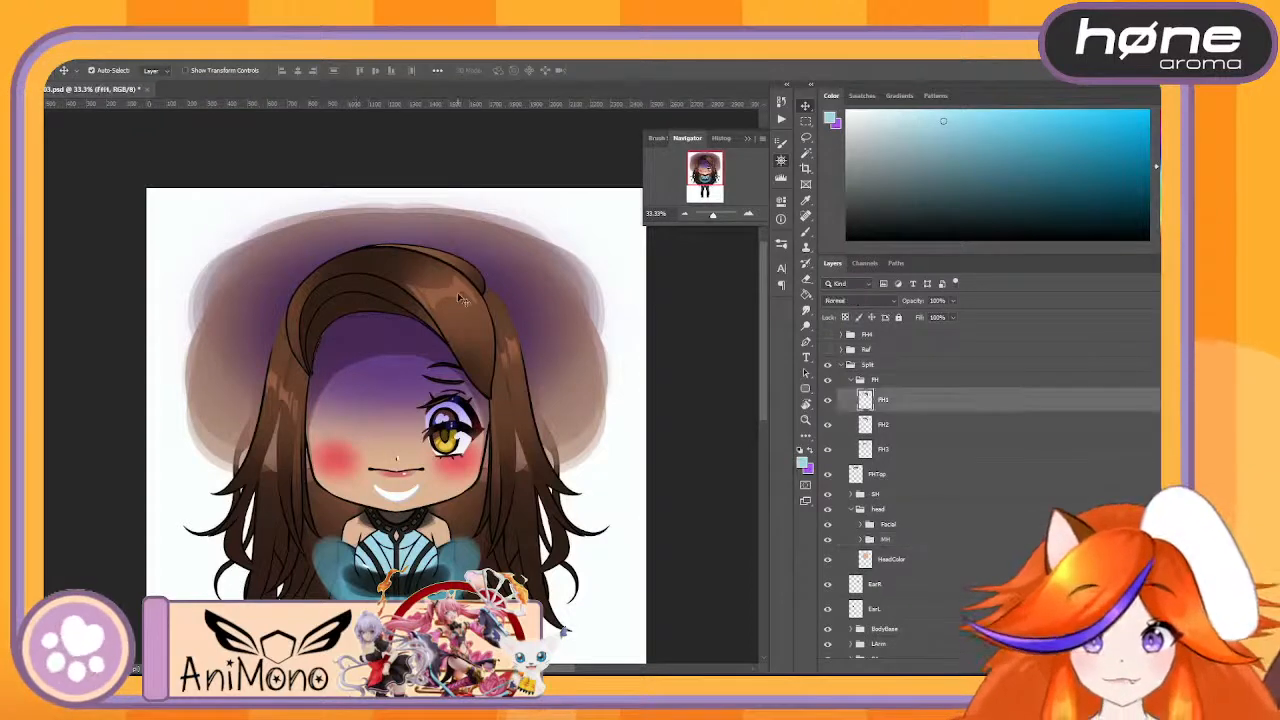
left_click(852, 383)
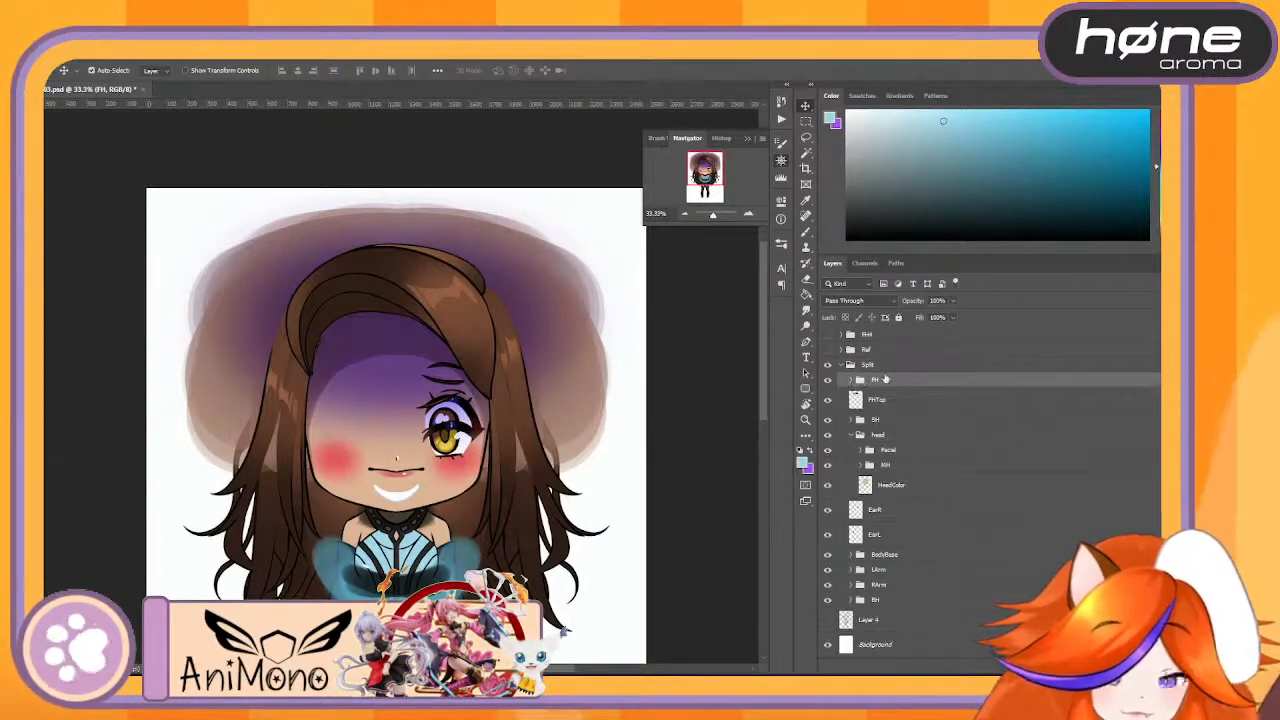
key("ctrl+t")
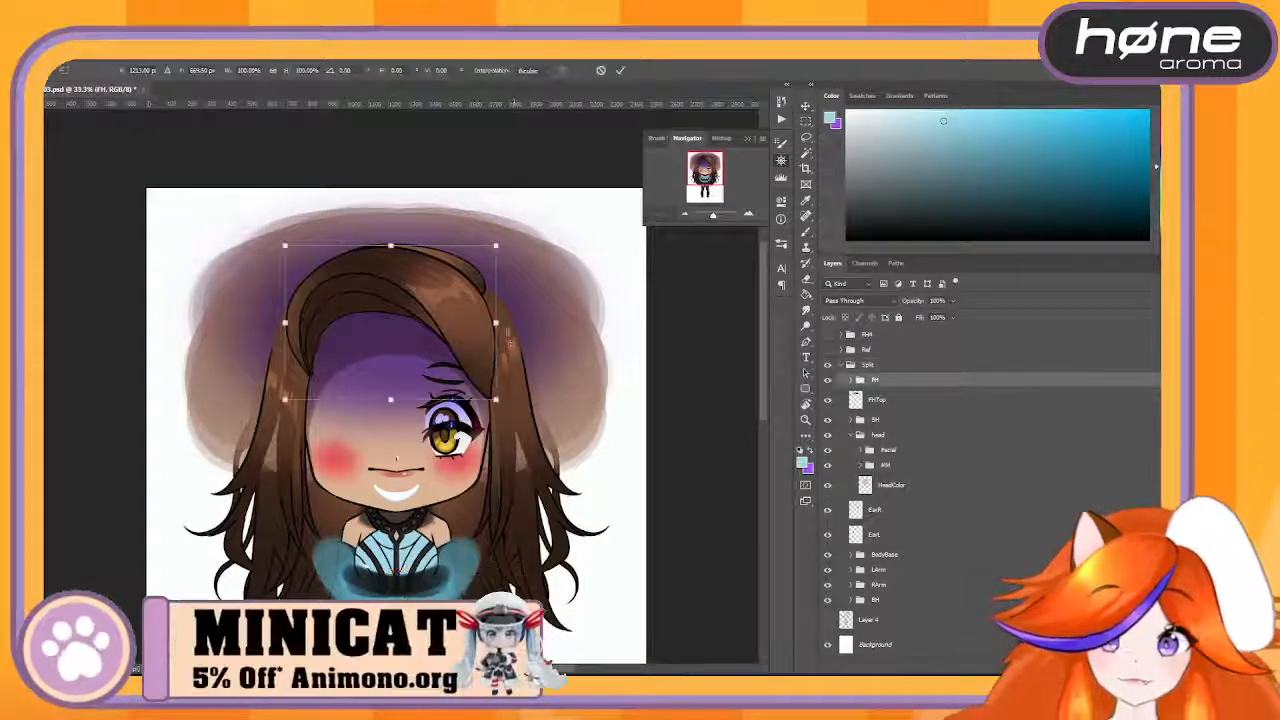
left_click_drag(390, 245, 405, 287)
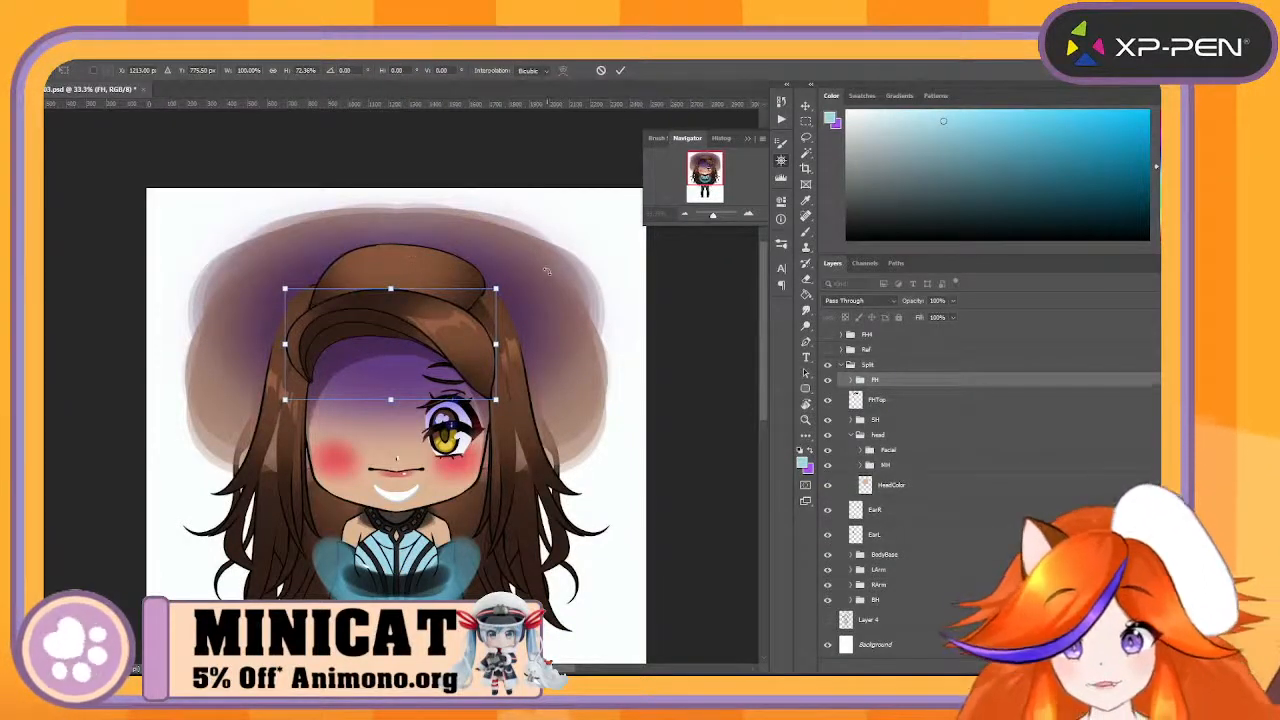
key("Return")
key("ctrl+z")
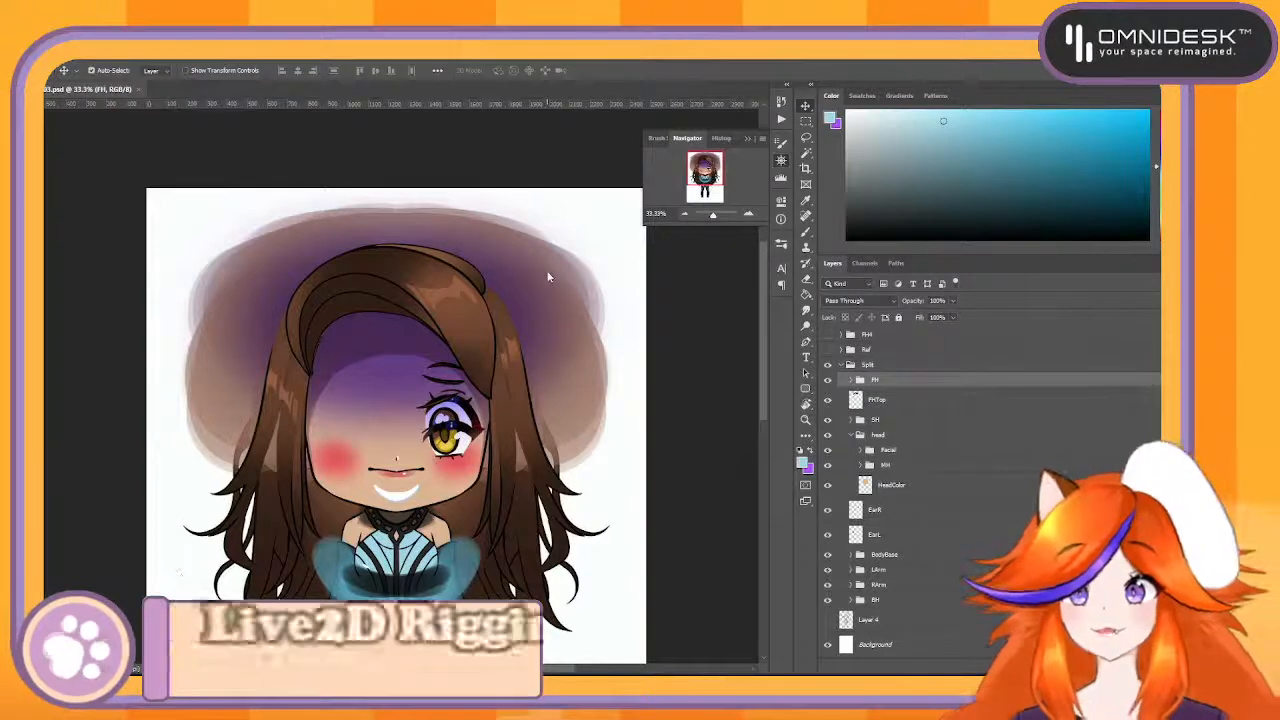
- Open the example model file Ceres09.psd alongside the current document
left_click(505, 437)
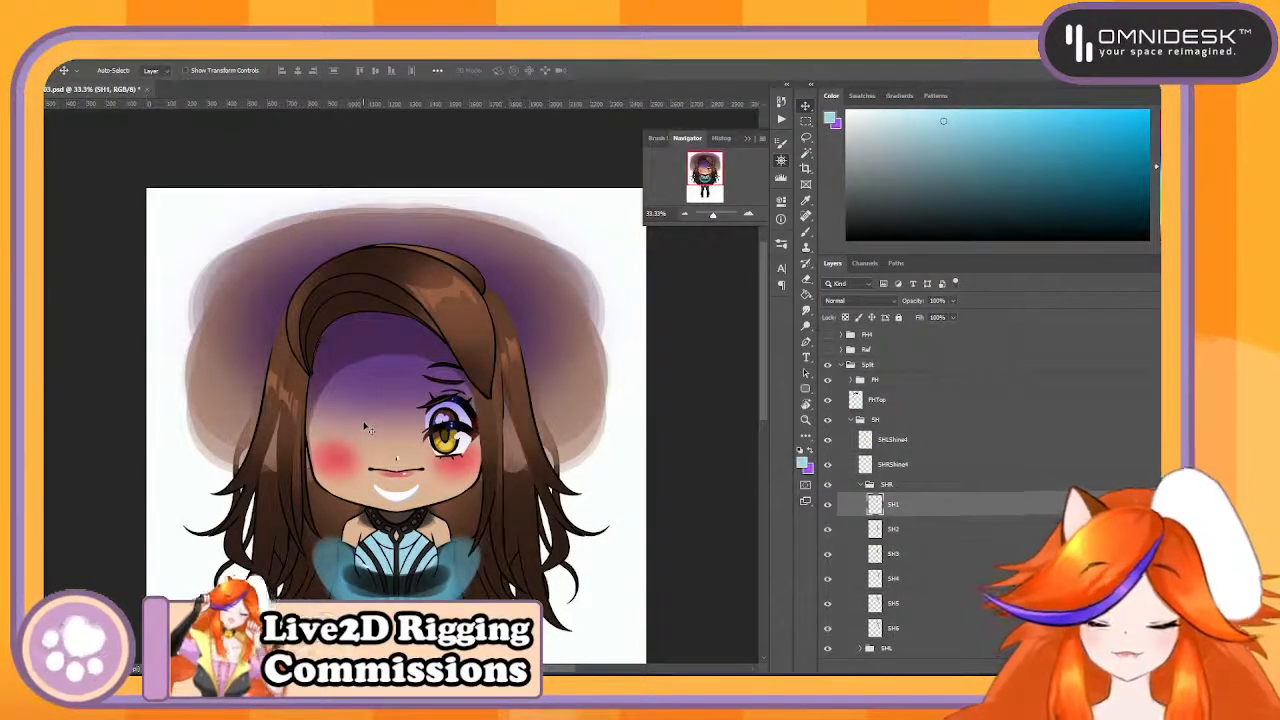
left_click(56, 52)
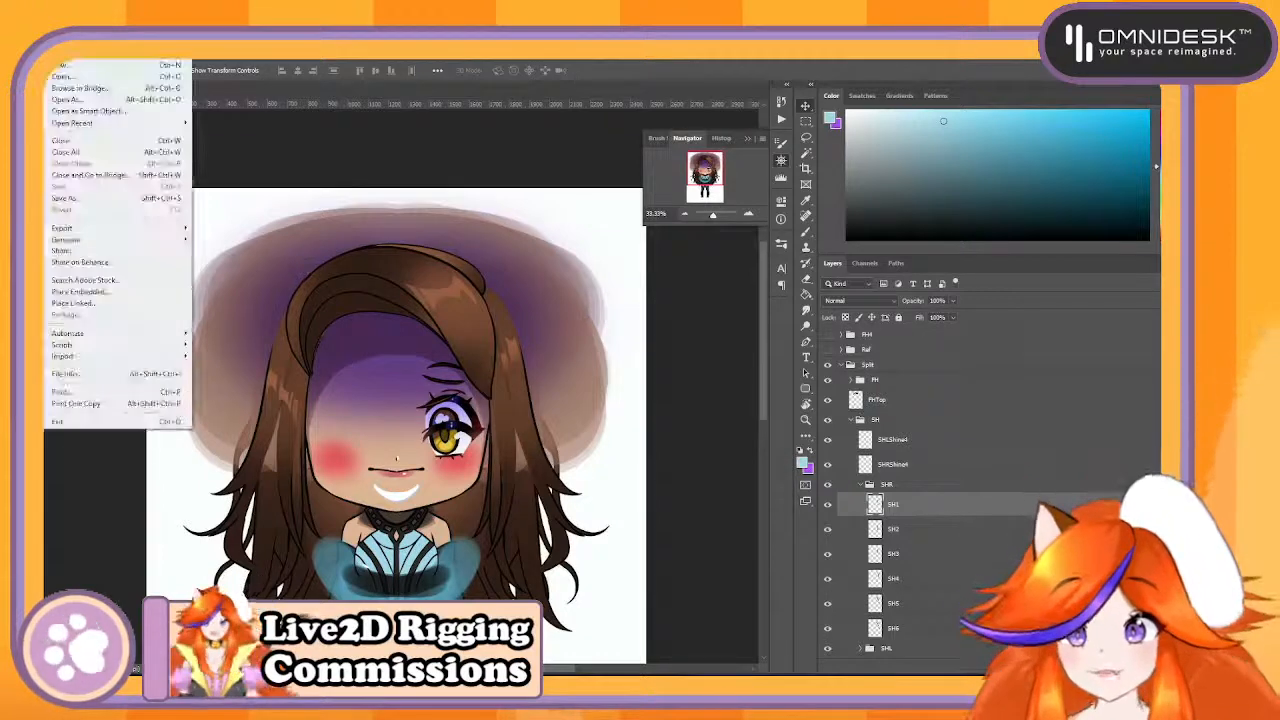
mouse_move(130, 124)
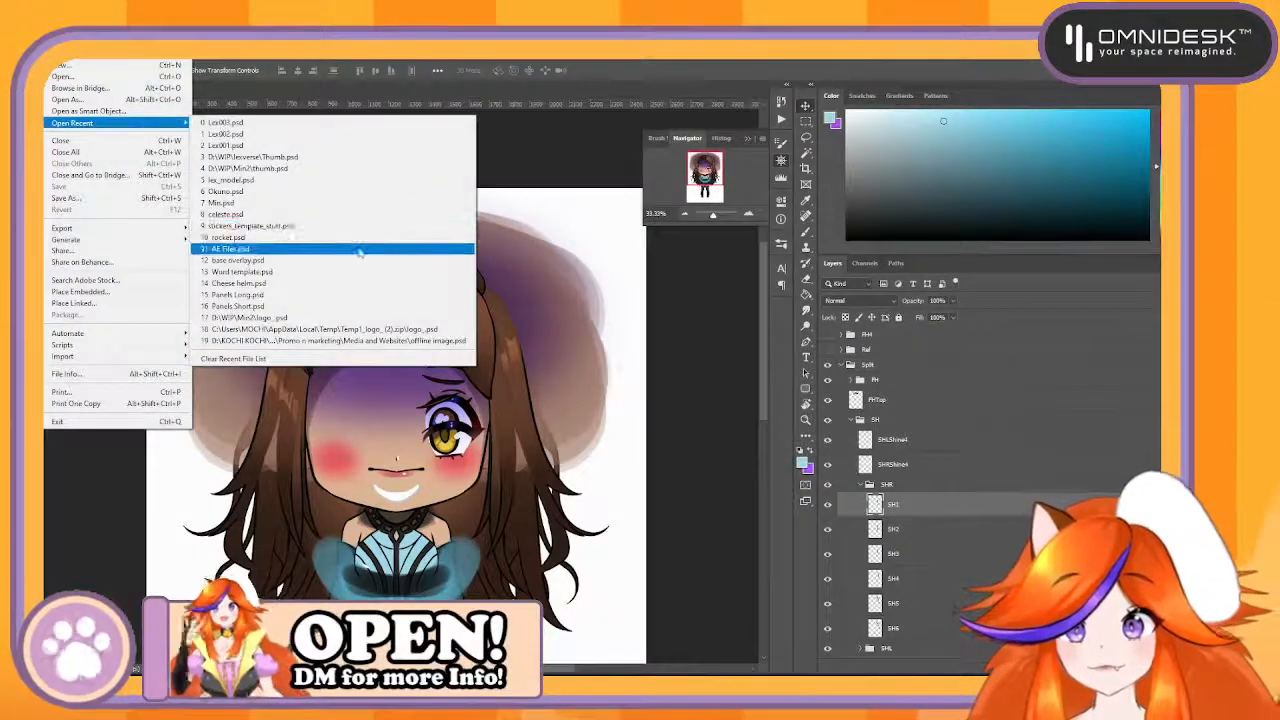
left_click(300, 124)
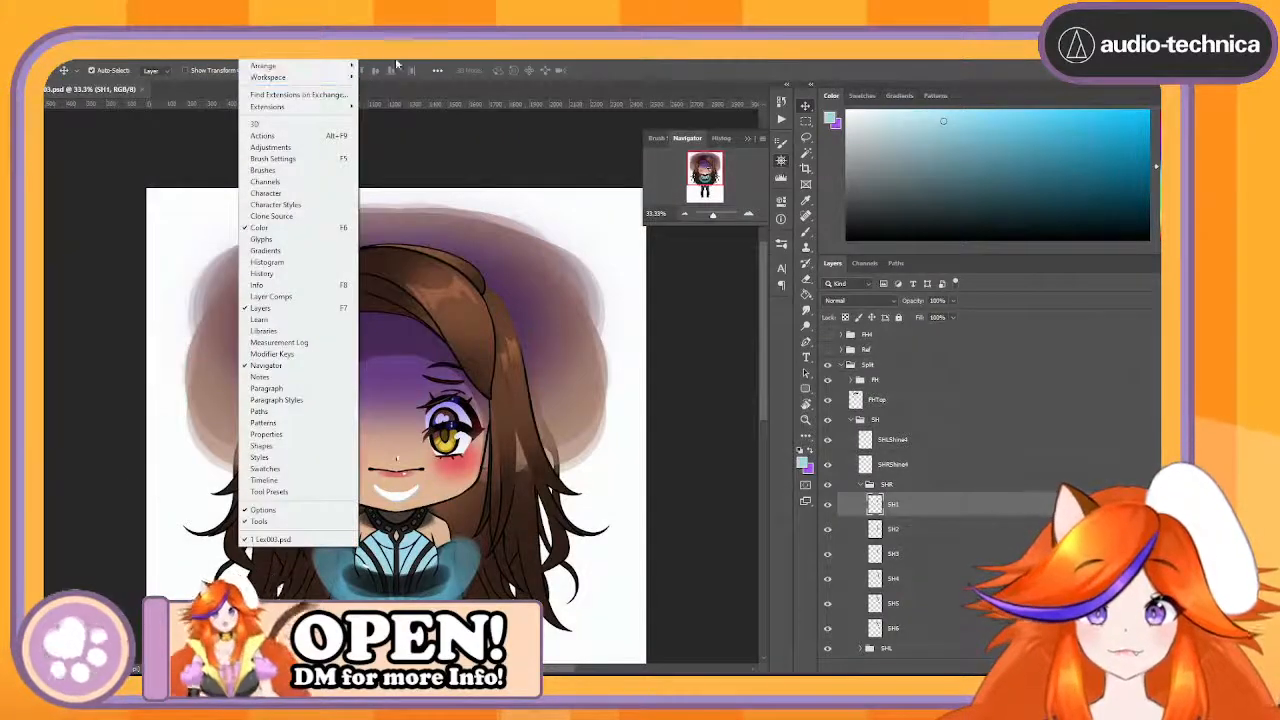
left_click(402, 60)
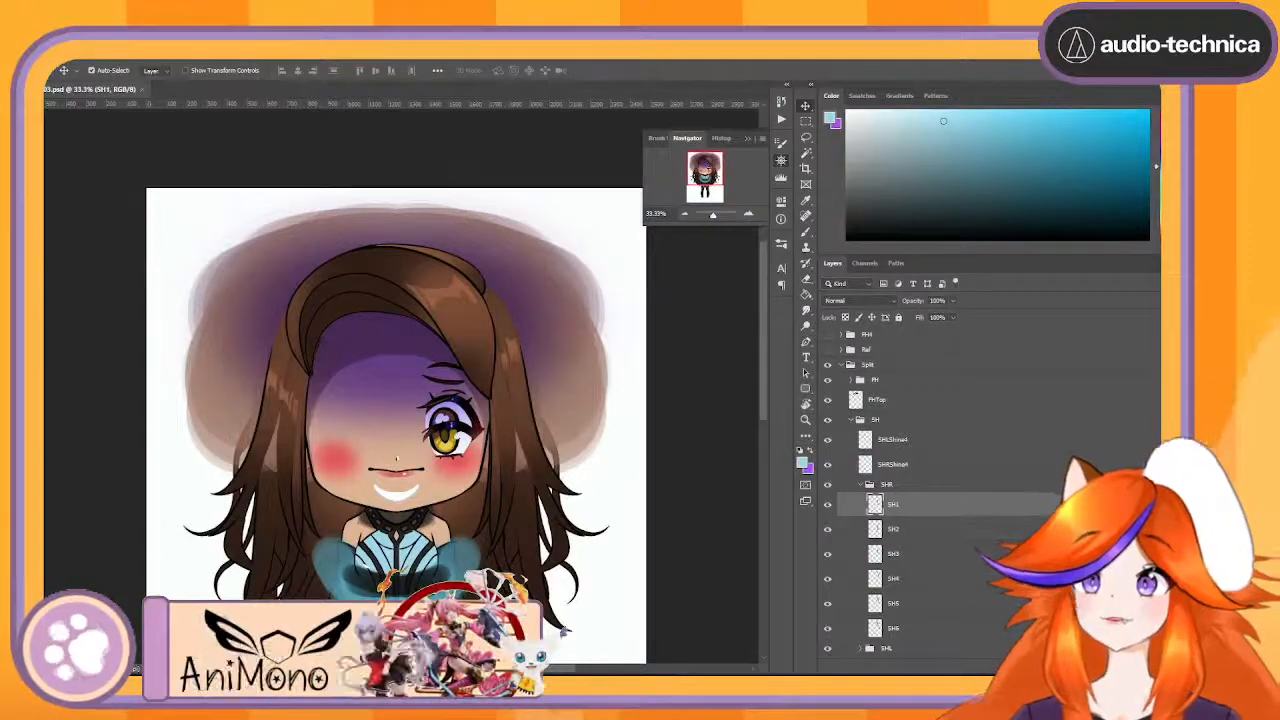
key("super+d")
key("super+d")
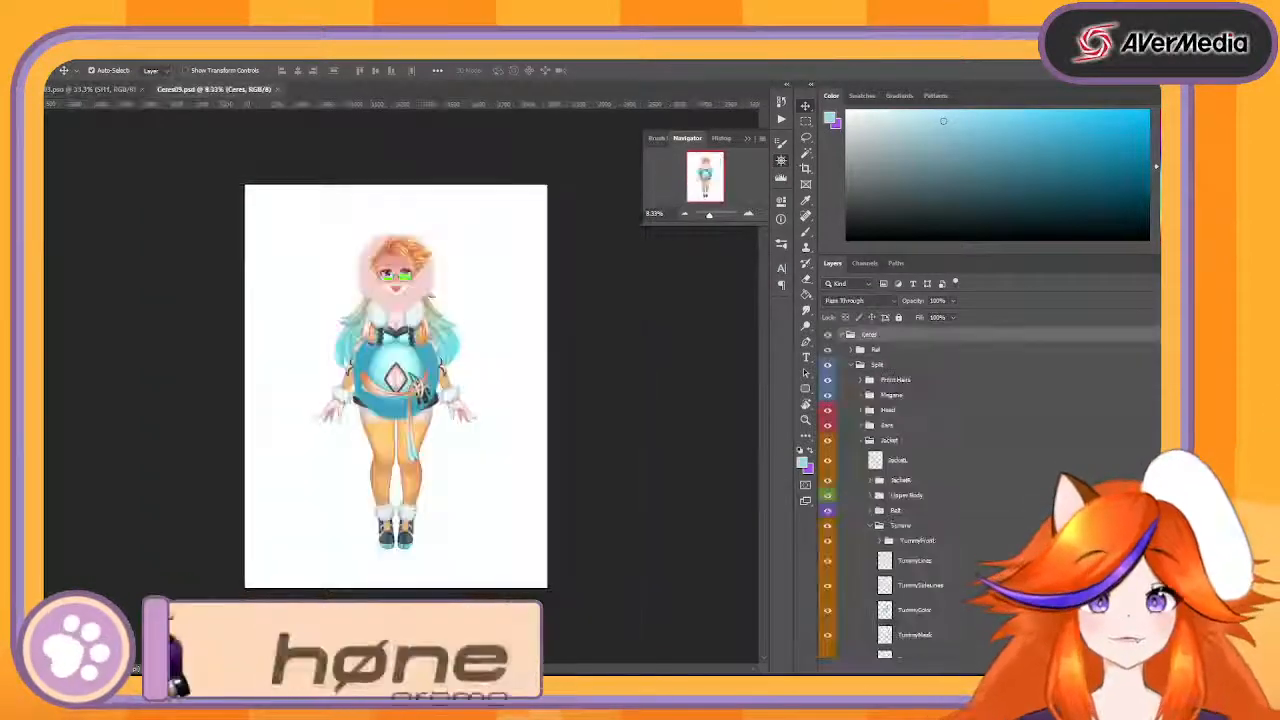
- Move the example's FH front hair group off the forehead, down over the lower side of the face
left_click(749, 213)
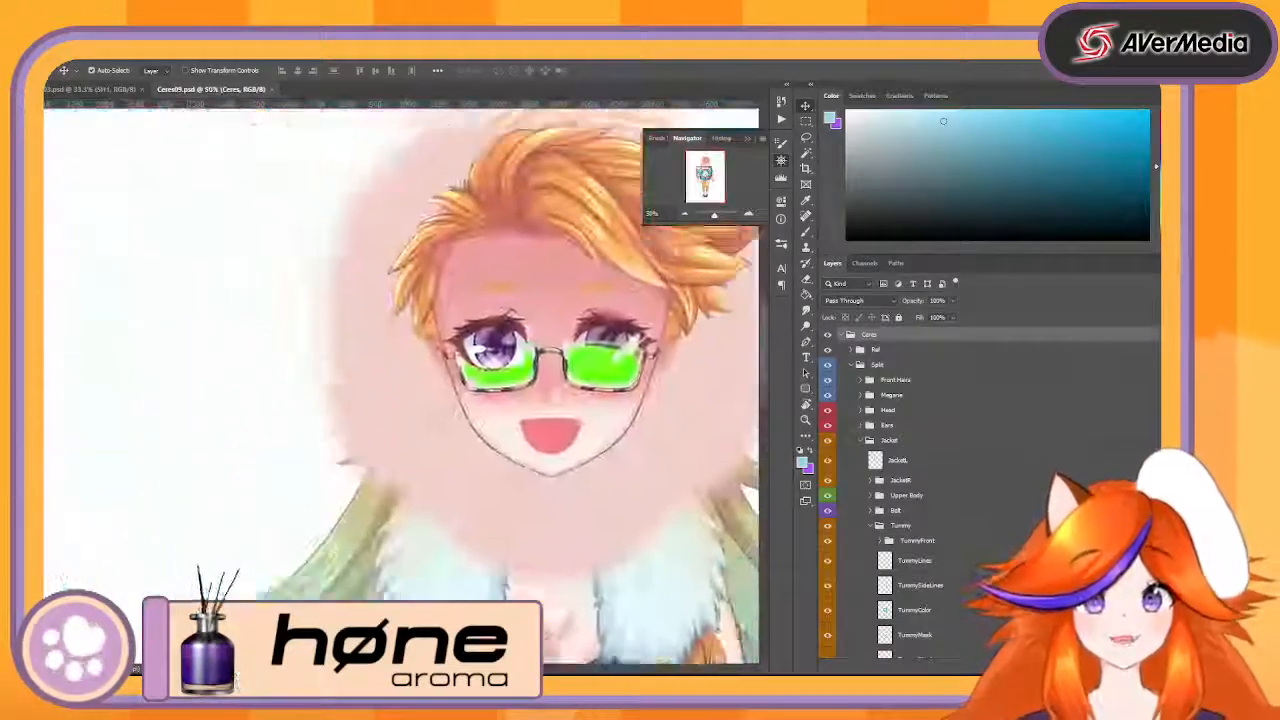
left_click(476, 297)
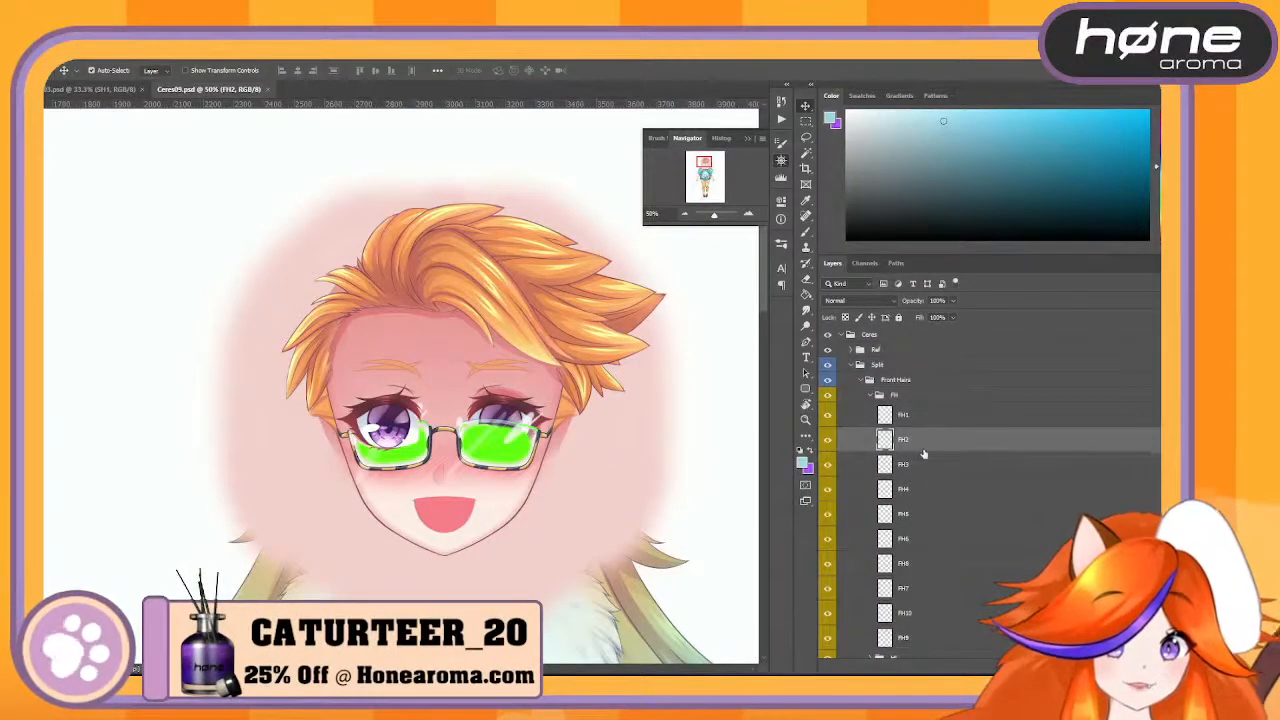
left_click(908, 383)
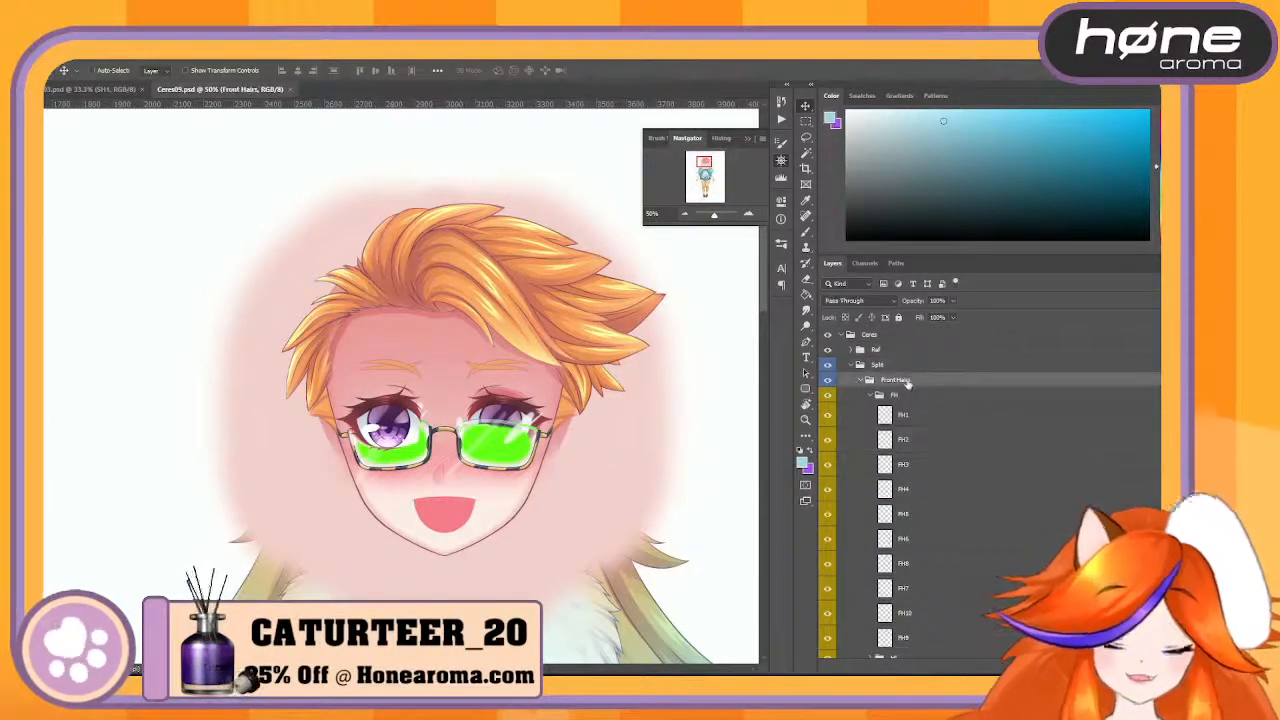
left_click(862, 396)
key("ctrl+t")
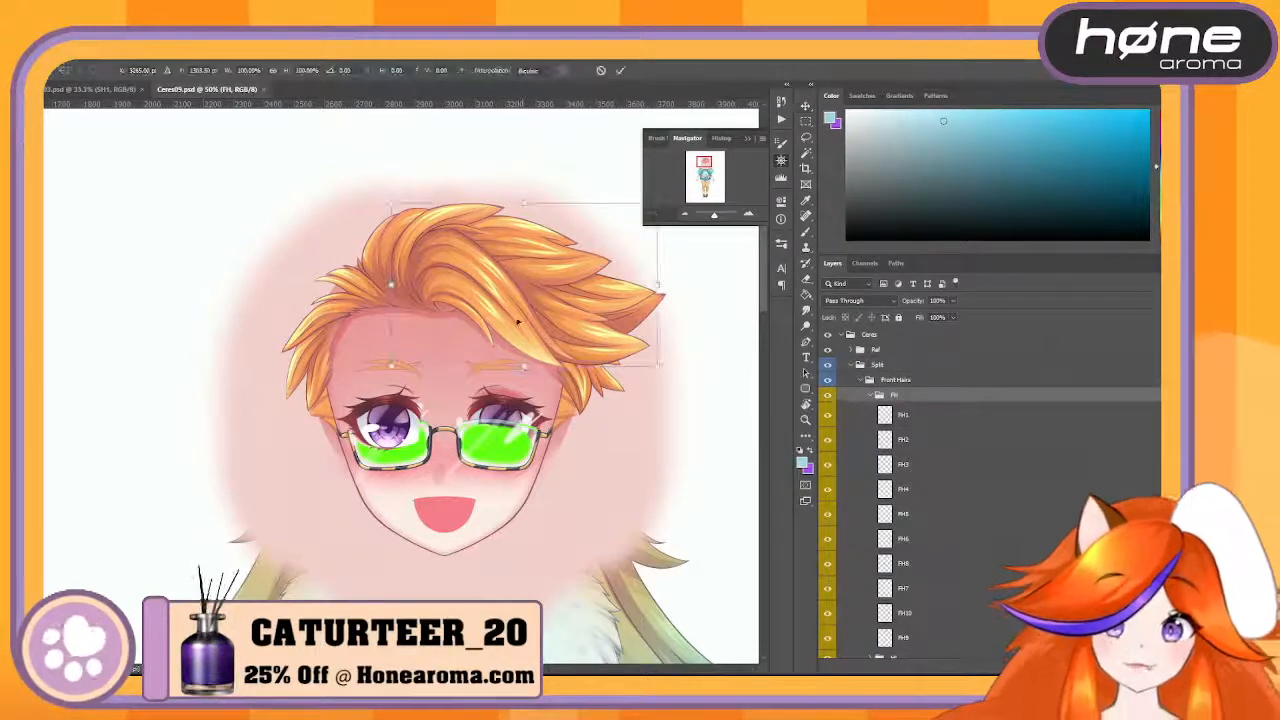
left_click_drag(470, 320, 365, 515)
key("Return")
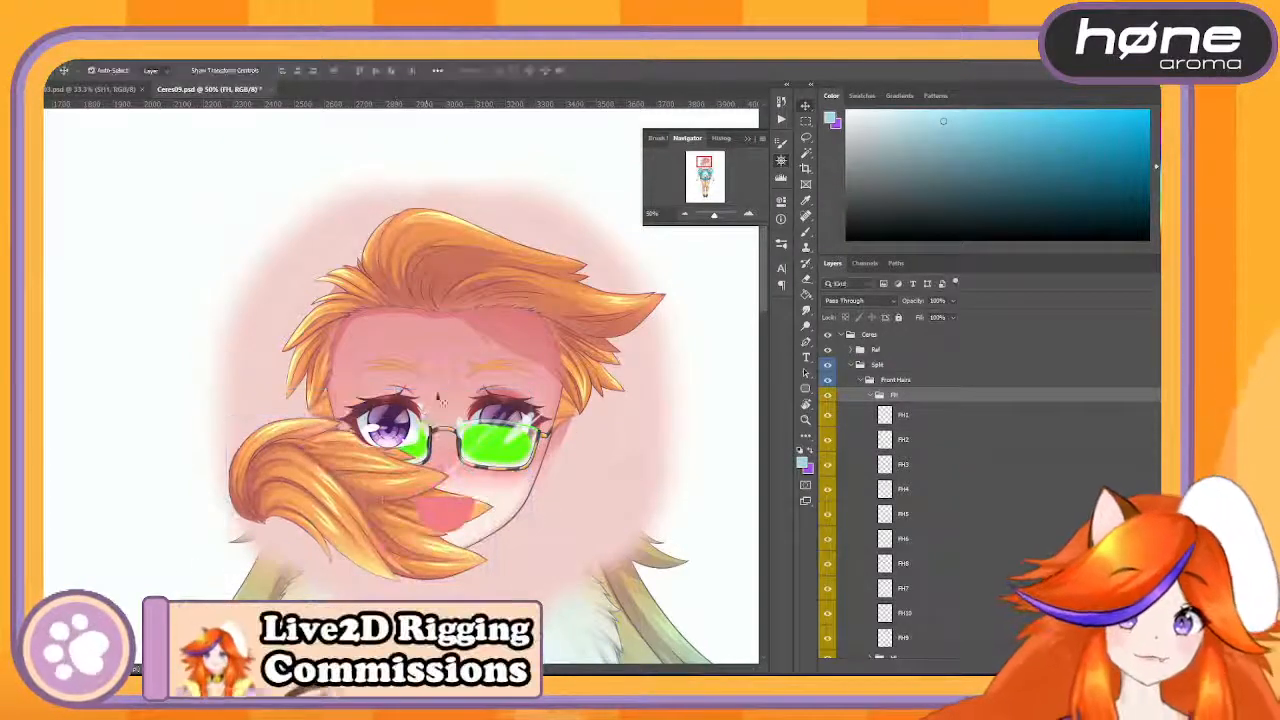
- Examine how the hair beneath the FH group is layered in the HL group, including its HLL1 and HLL2 subgroups
left_click(487, 297)
scroll(960, 550, "down", 5)
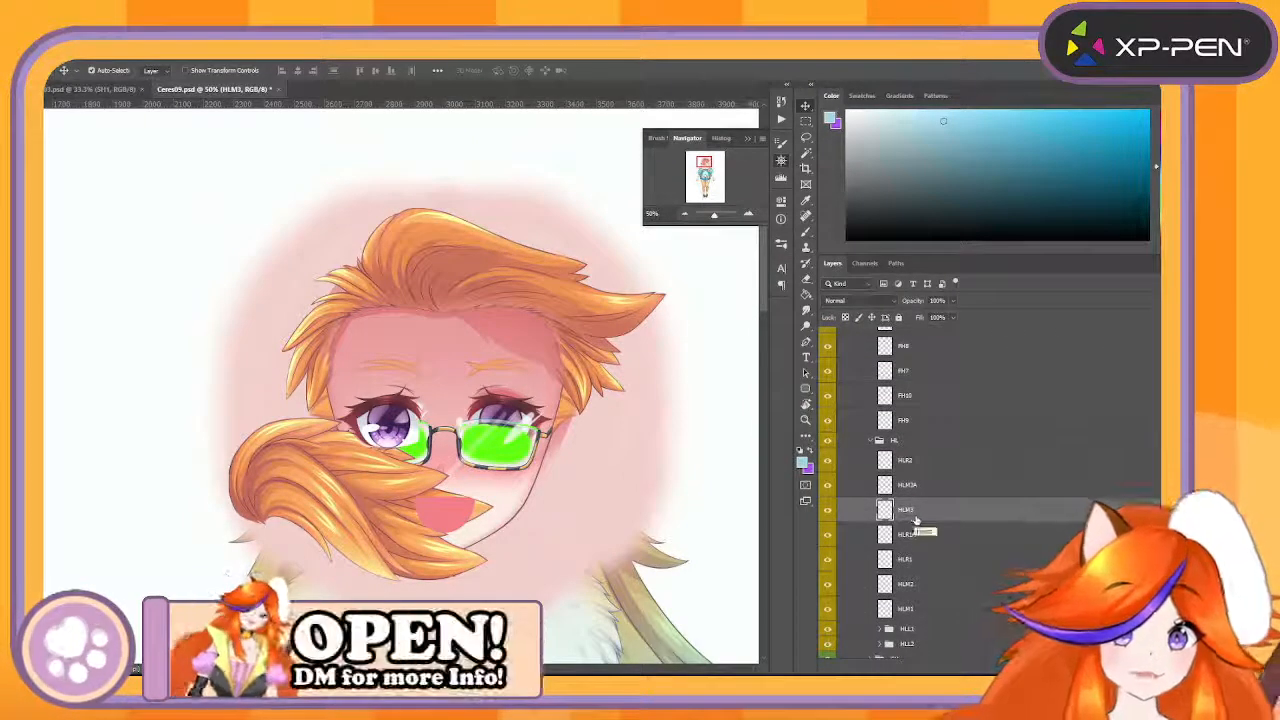
scroll(915, 525, "down", 2)
scroll(947, 588, "down", 1)
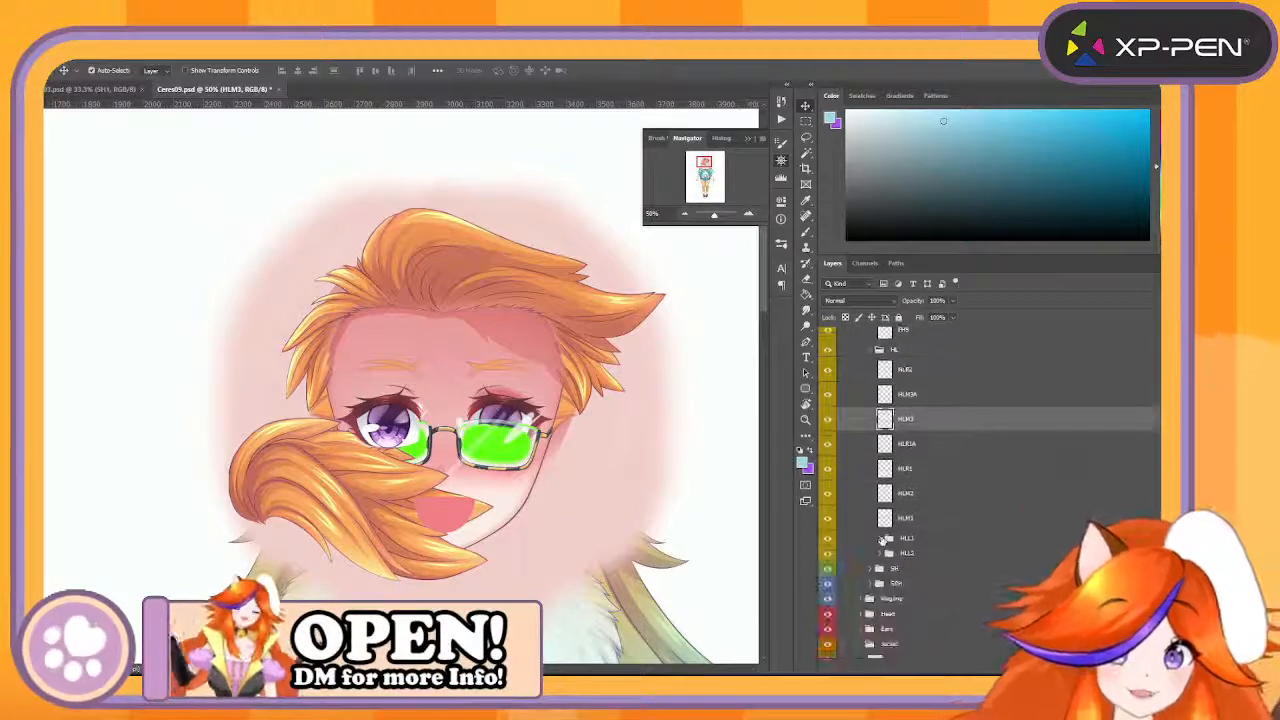
left_click(880, 539)
left_click(915, 562)
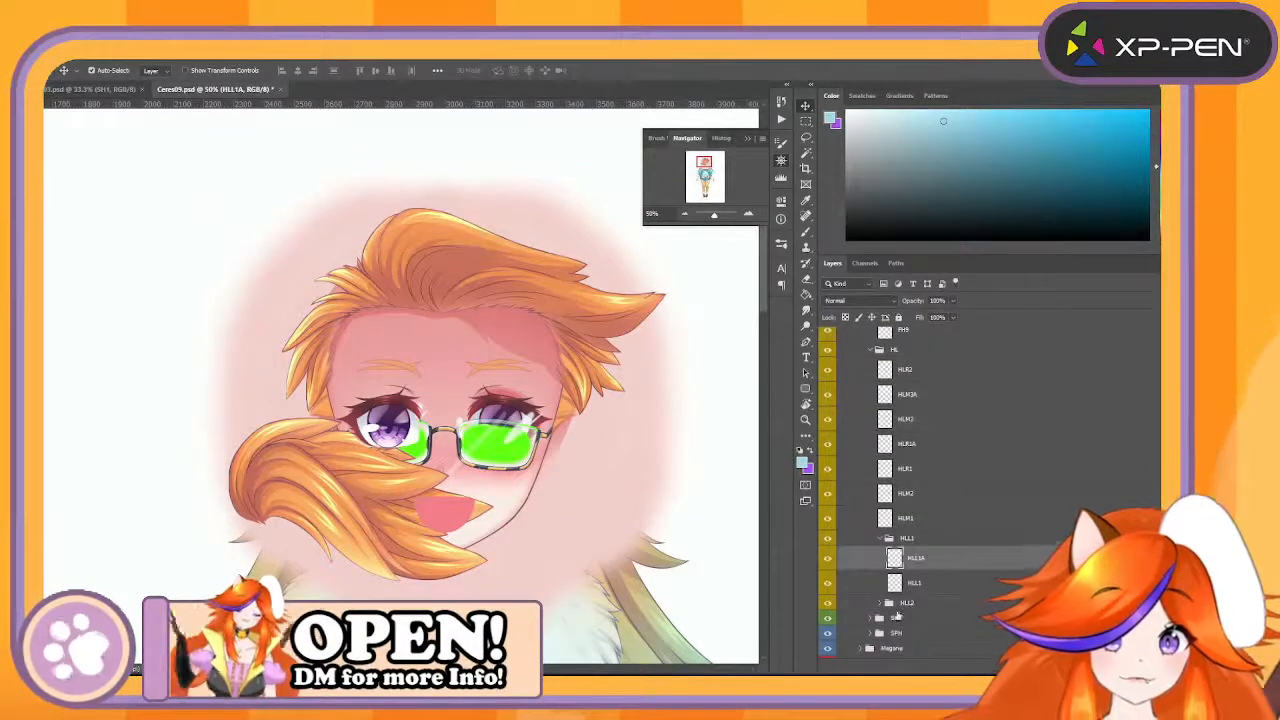
left_click(881, 603)
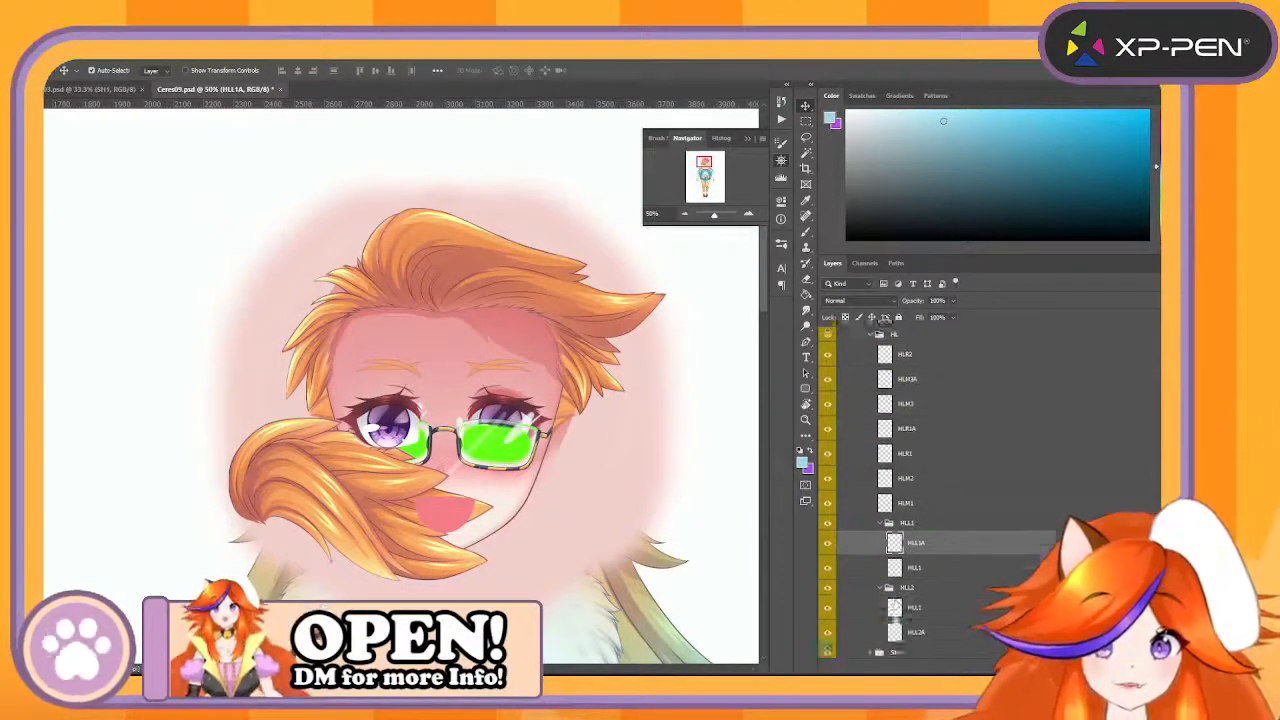
scroll(900, 580, "down", 2)
left_click(915, 551)
- Shift the HLL1 strand group slightly outward from the side of the example's head
left_click(906, 463)
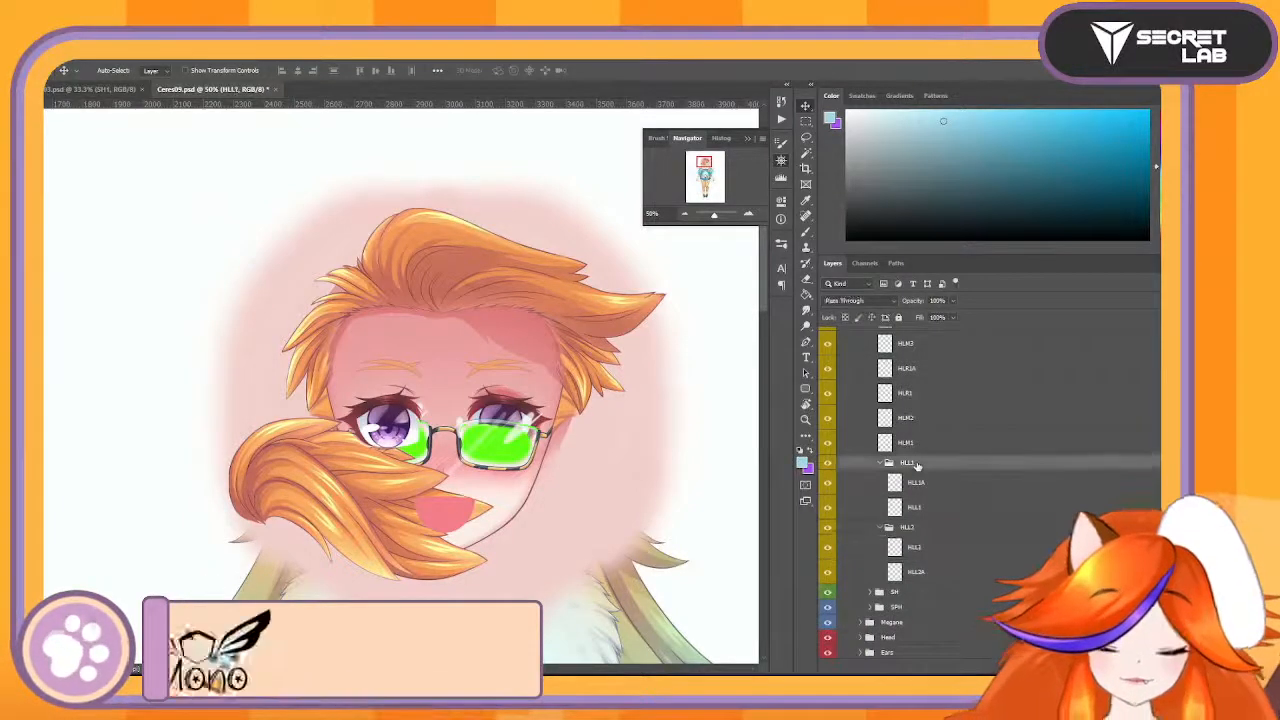
key("ctrl+t")
left_click_drag(368, 323, 341, 322)
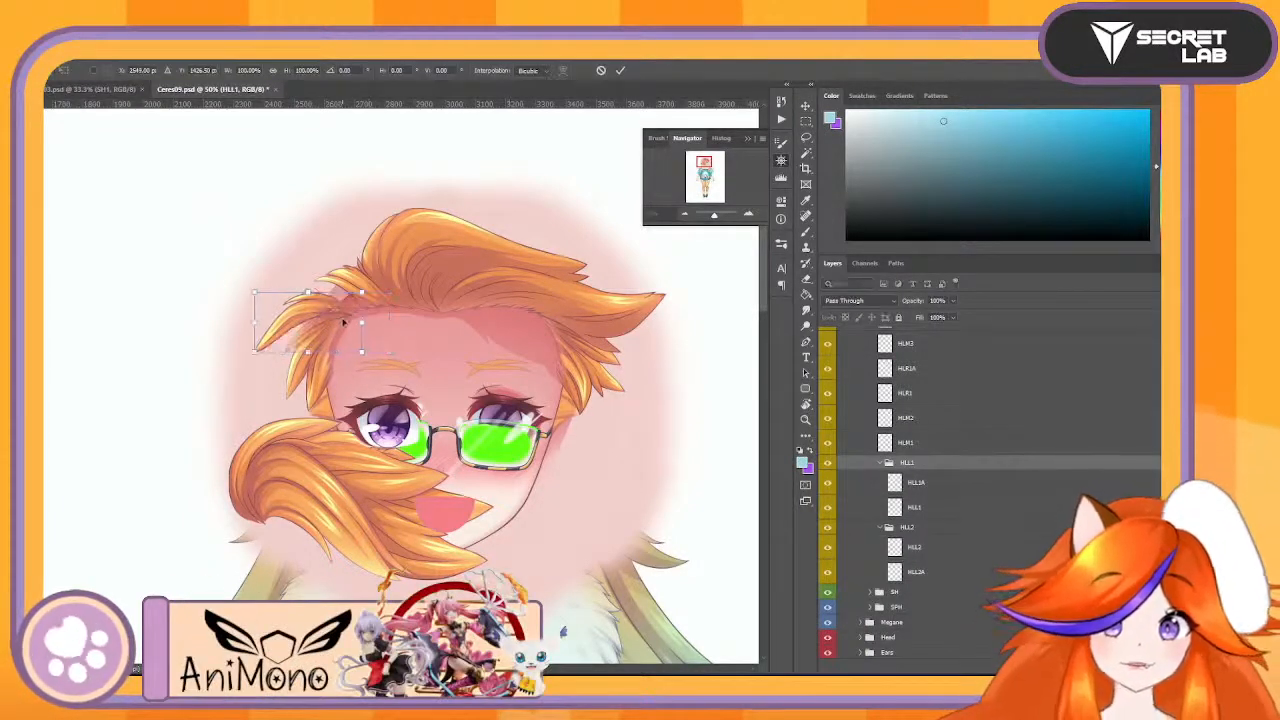
key("Return")
- Undo the test moves of the HLL1 and FH groups and close Ceres09.psd
scroll(942, 553, "down", 3)
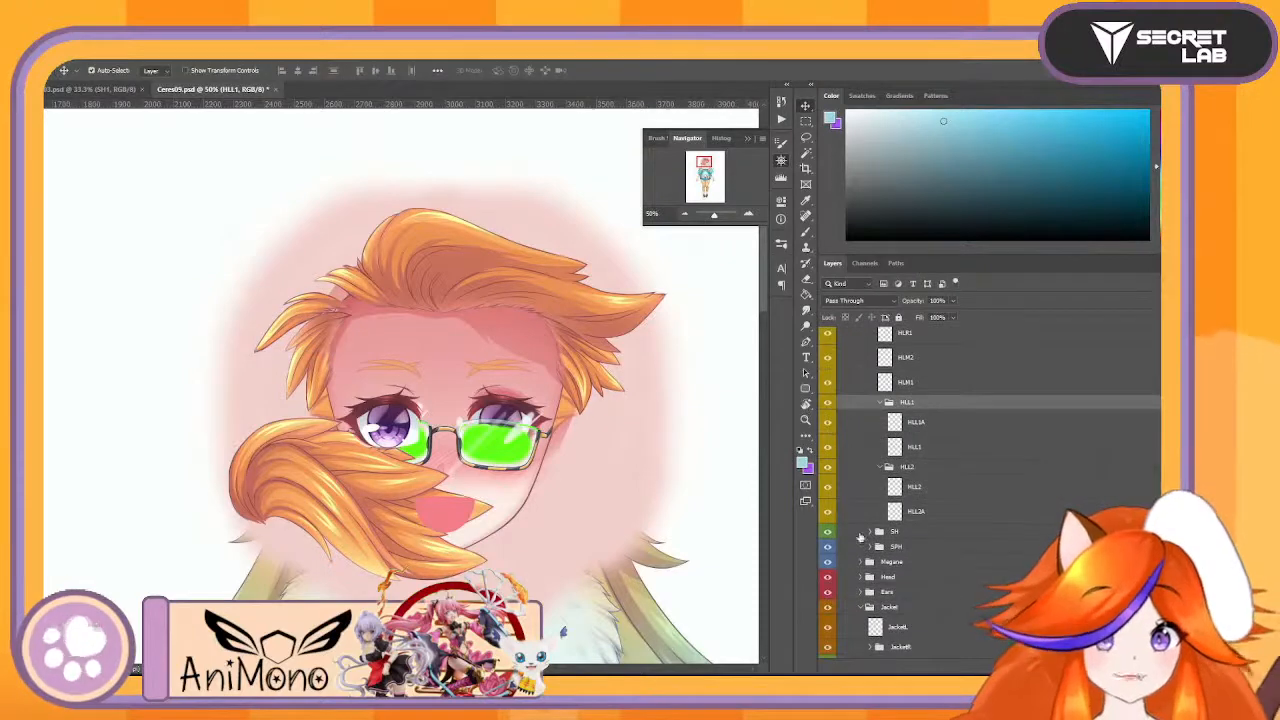
scroll(954, 546, "up", 4)
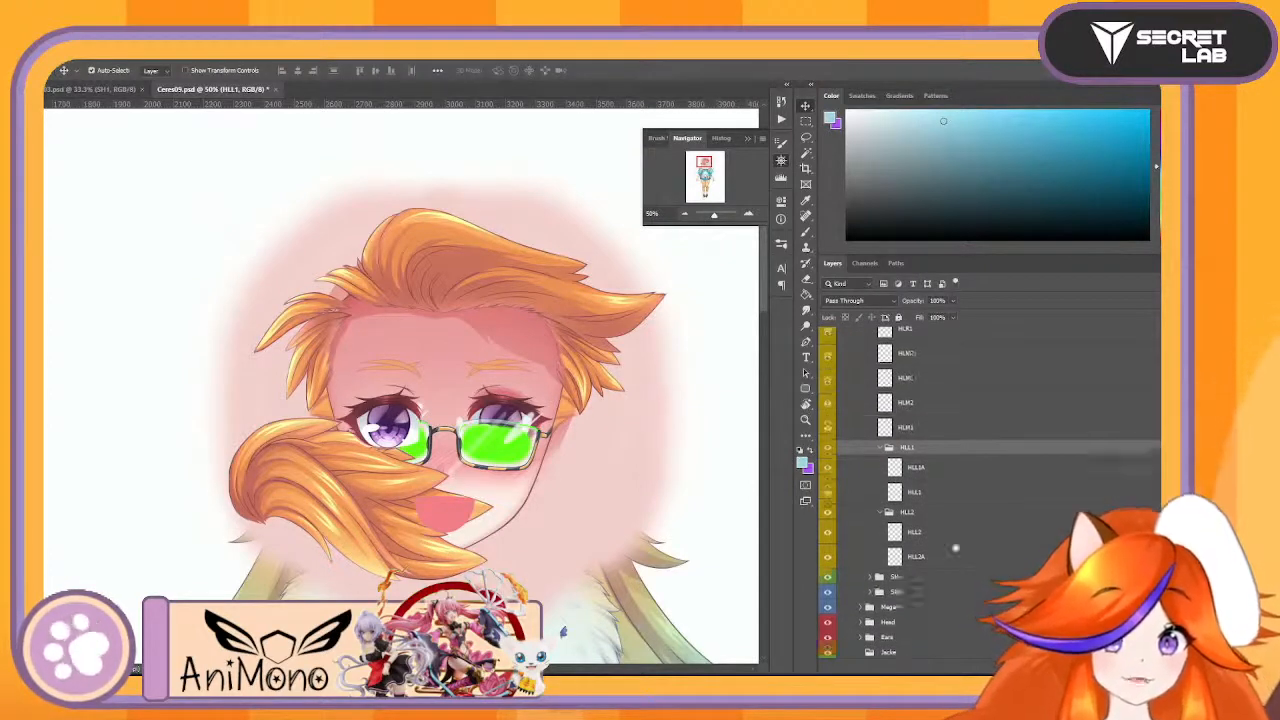
key("ctrl+z")
key("ctrl+z")
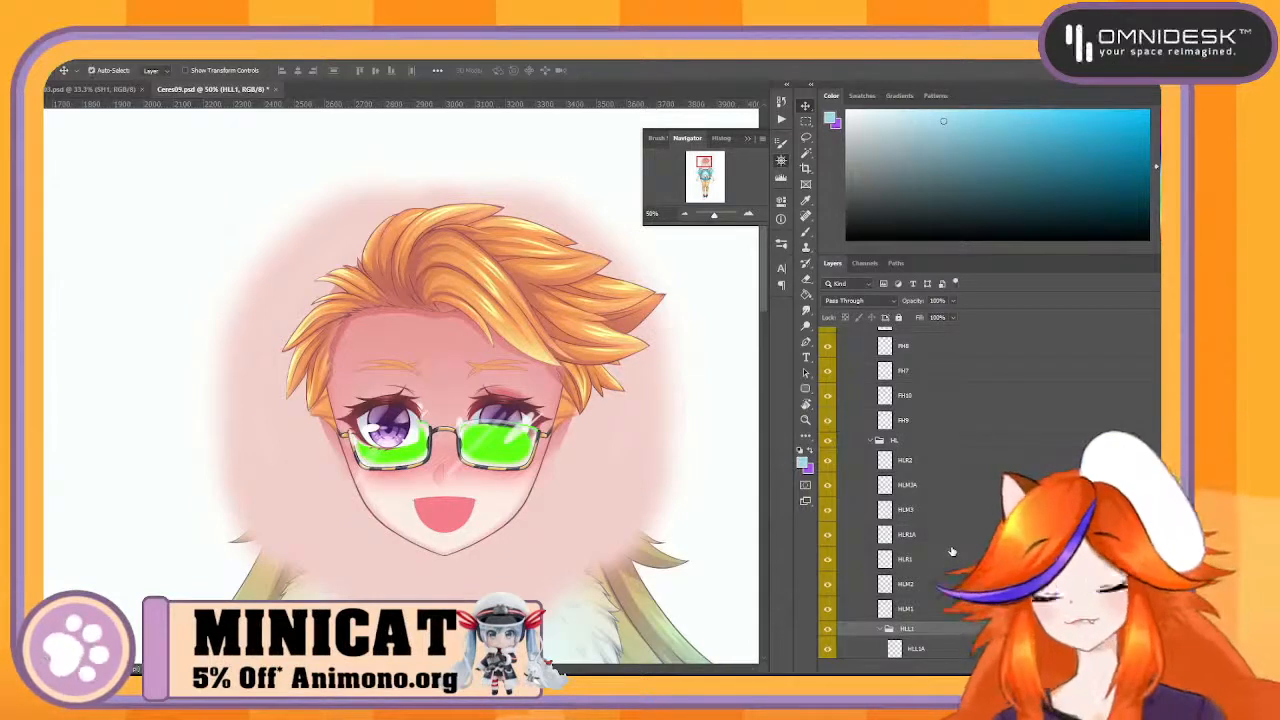
left_click(277, 89)
left_click(597, 284)
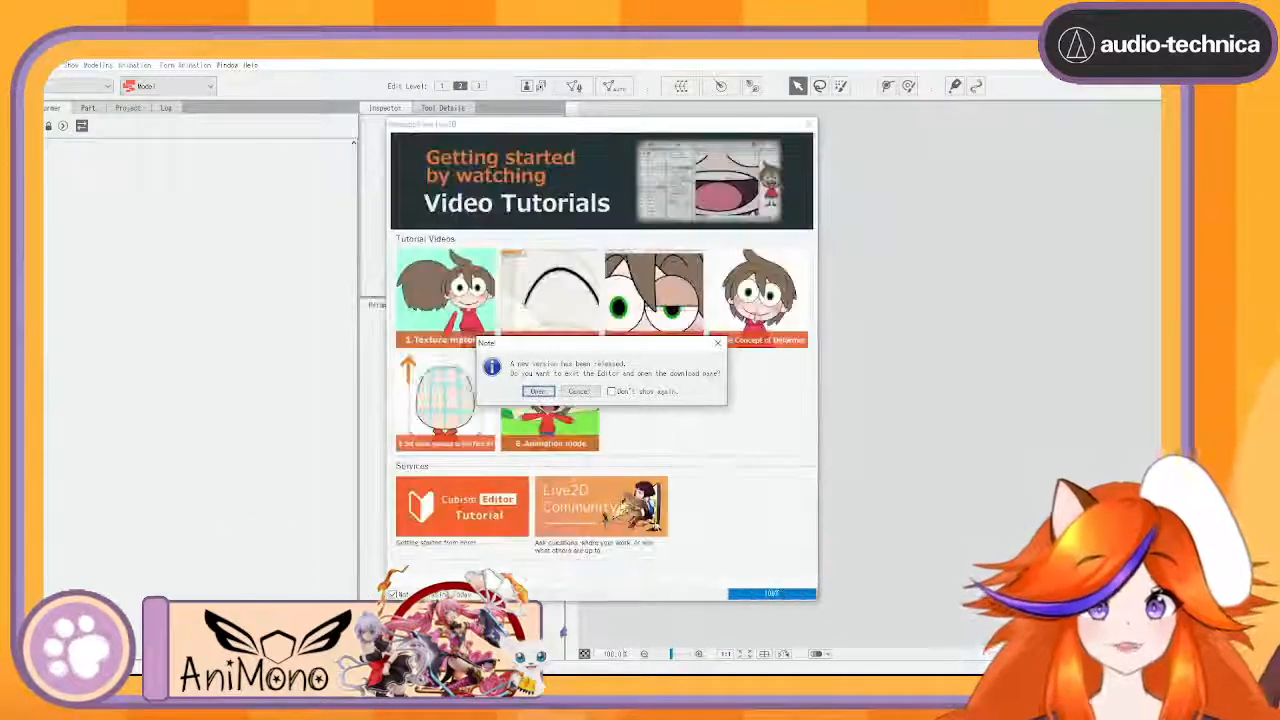
- In Live2D Cubism Editor, decline the new version download and close the welcome message
left_click(579, 392)
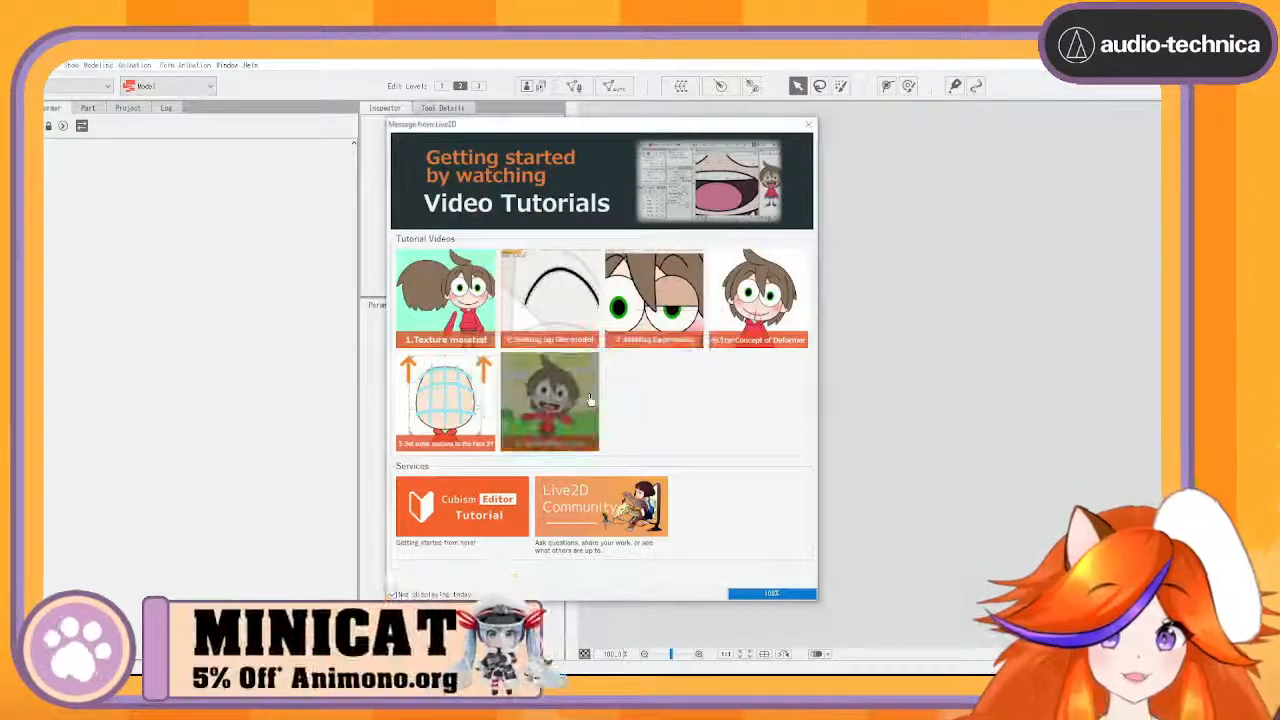
left_click(809, 126)
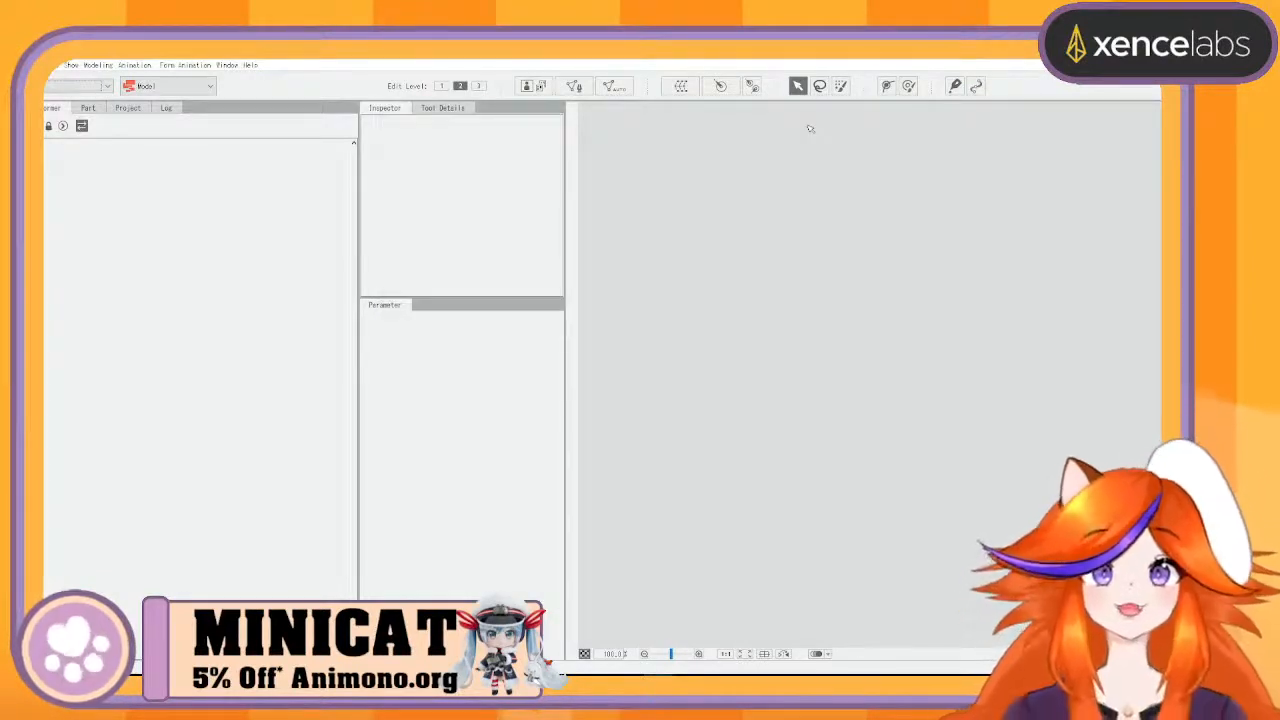